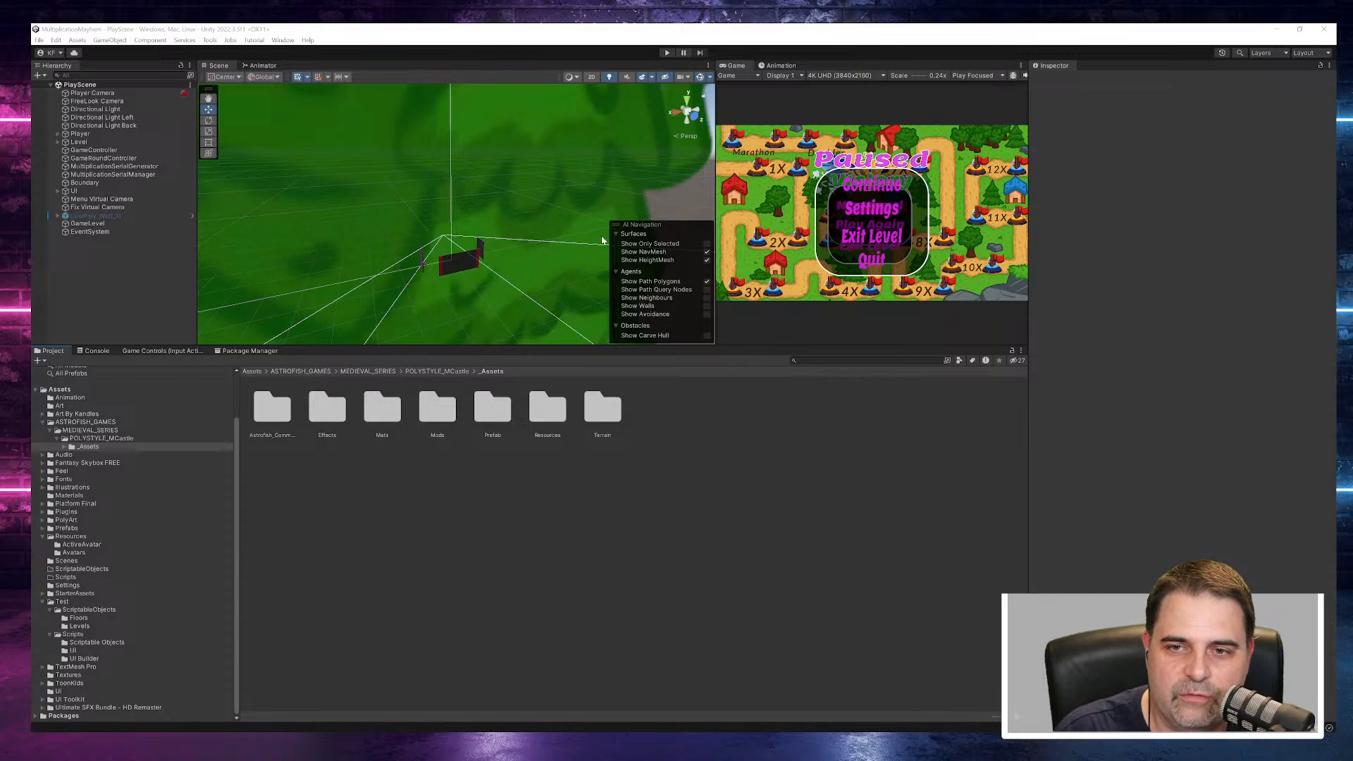
- Enlarge the Game view by narrowing the Scene view beside it and shrinking the Project area below
drag(714, 191, 487, 204)
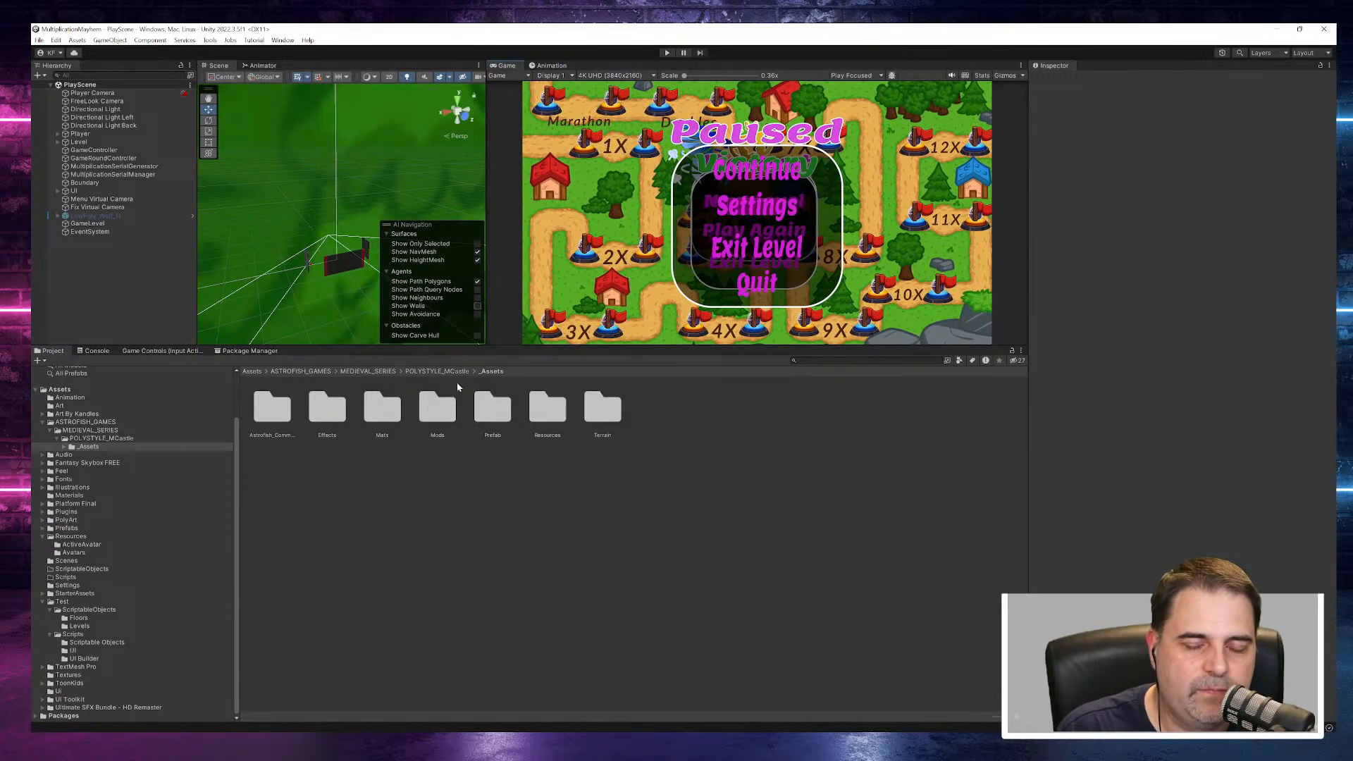
drag(645, 348, 639, 501)
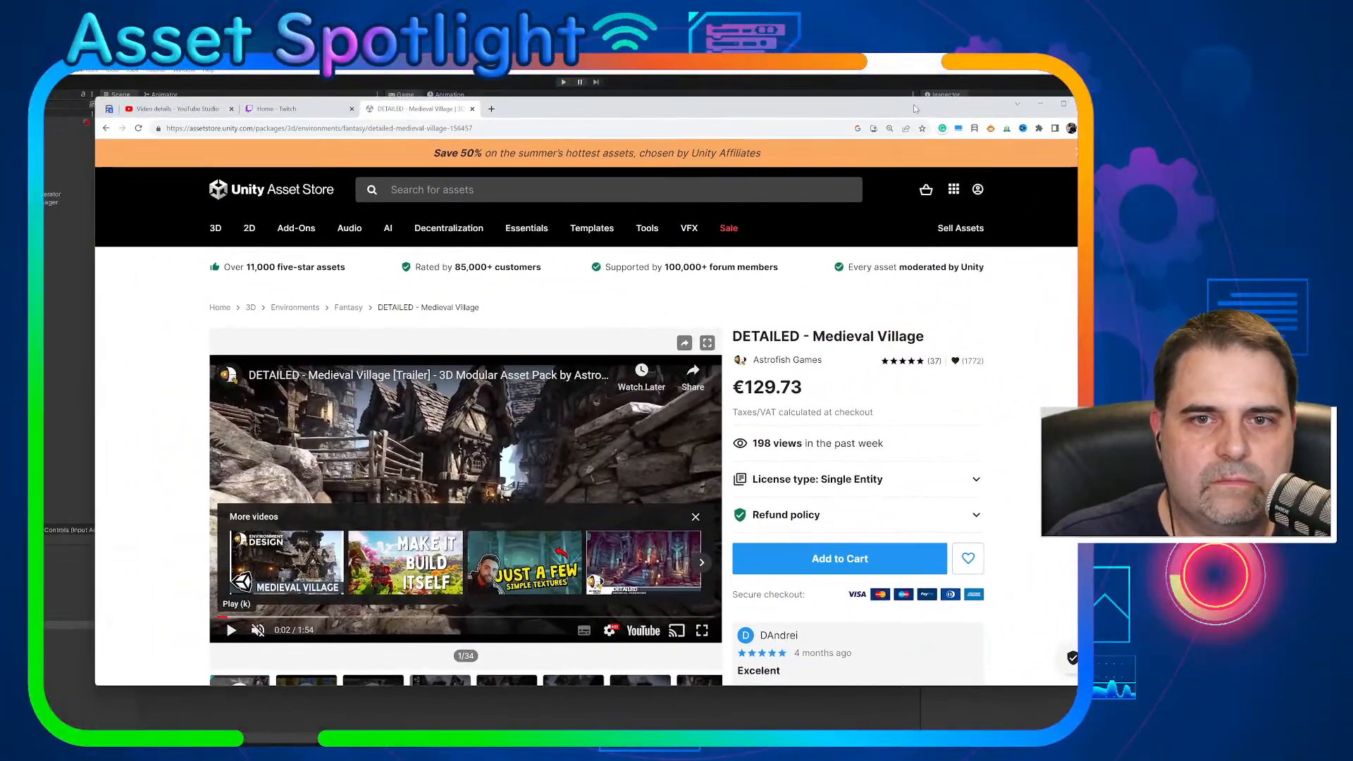
- Maximize the browser window and view the cover image and details of the DETAILED - Medieval Village asset
click(1063, 105)
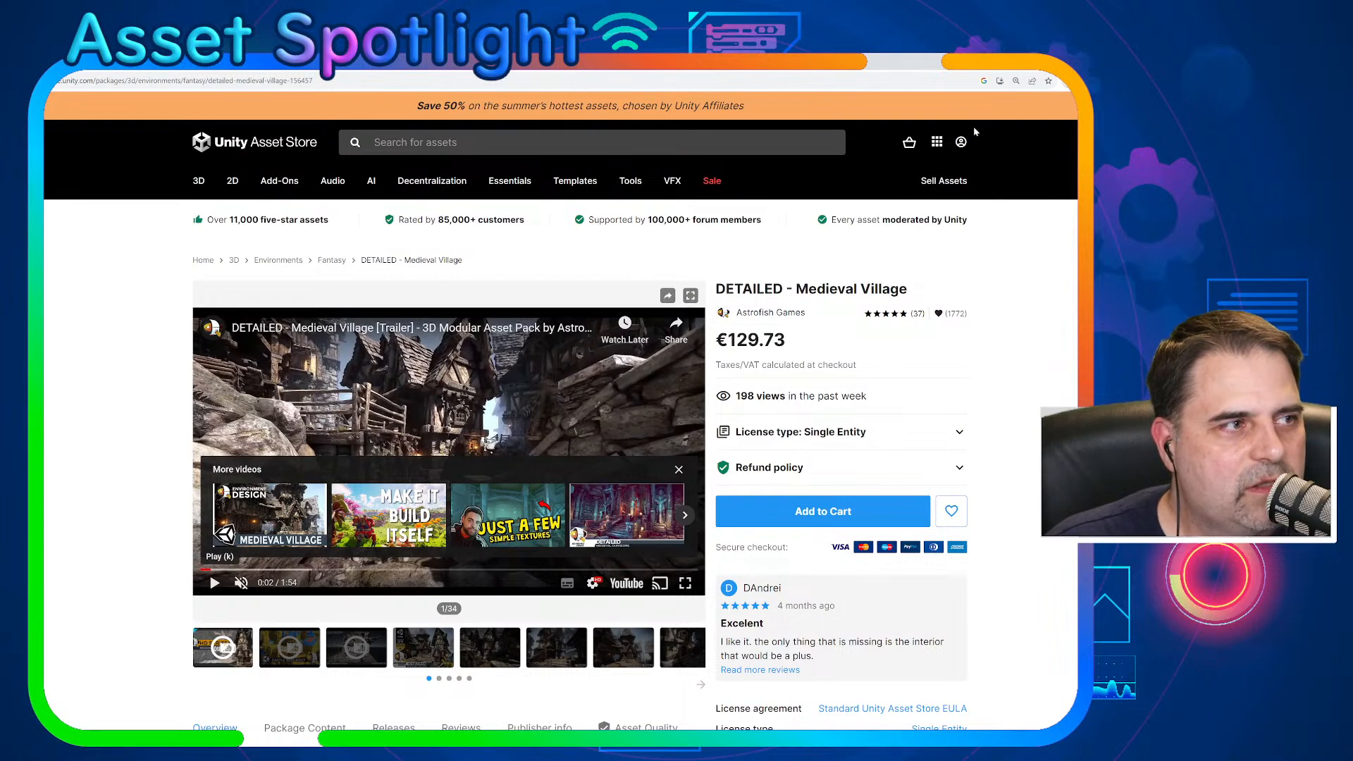
click(678, 470)
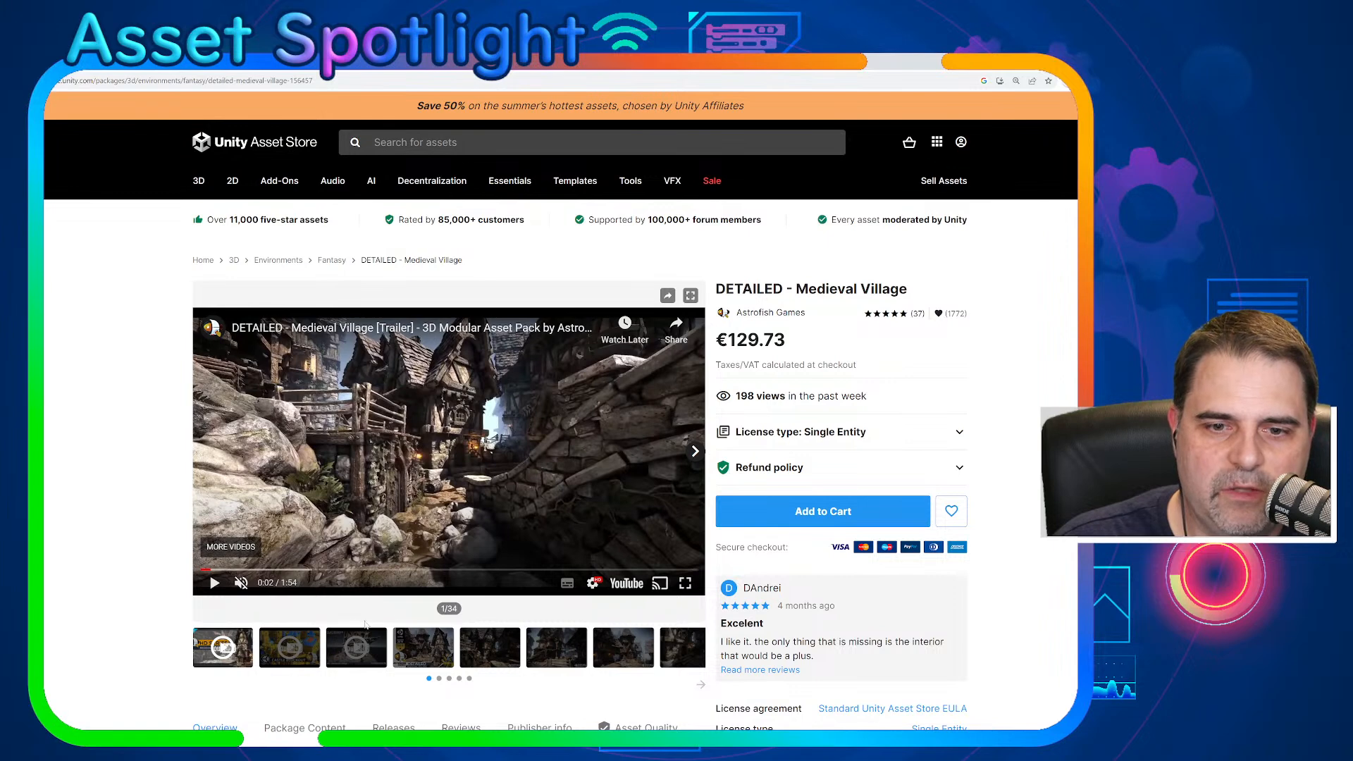
click(421, 658)
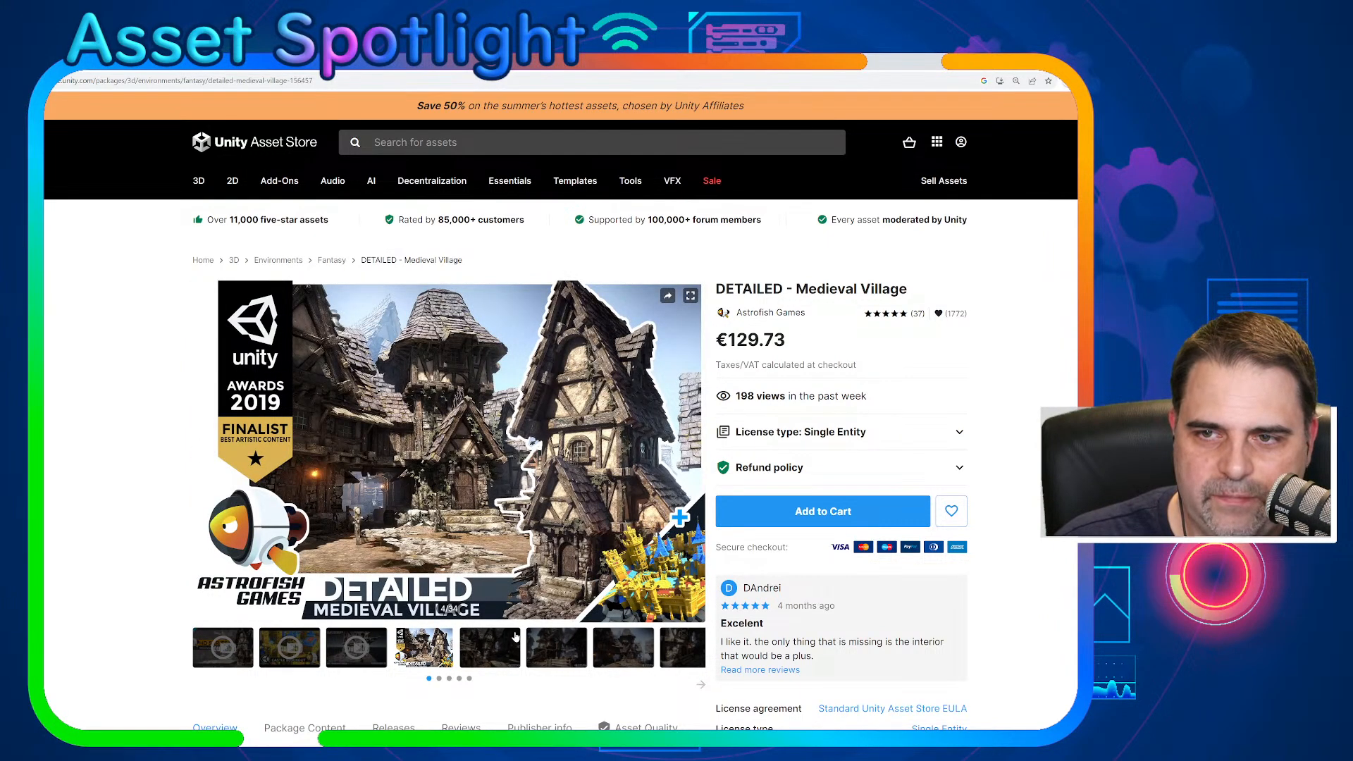
scroll(706, 436, down, 3)
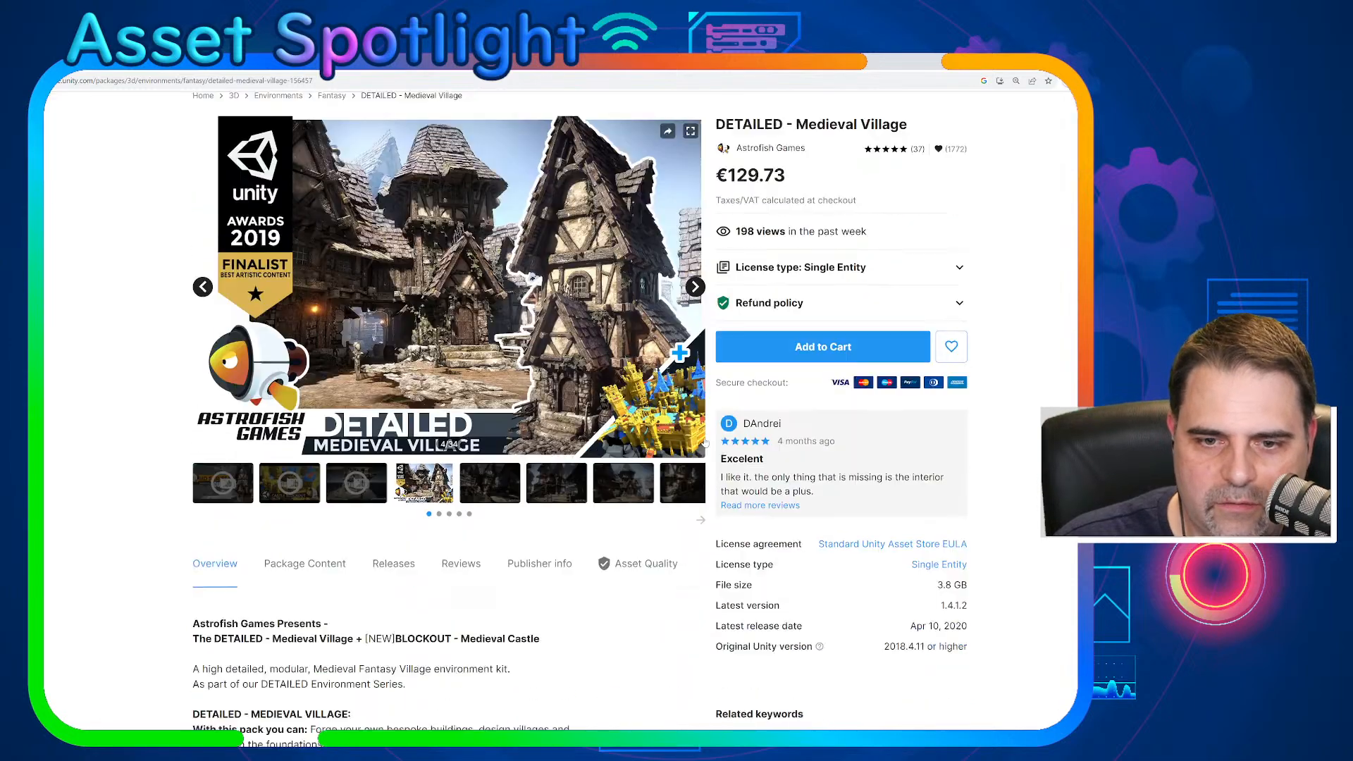
scroll(705, 441, up, 3)
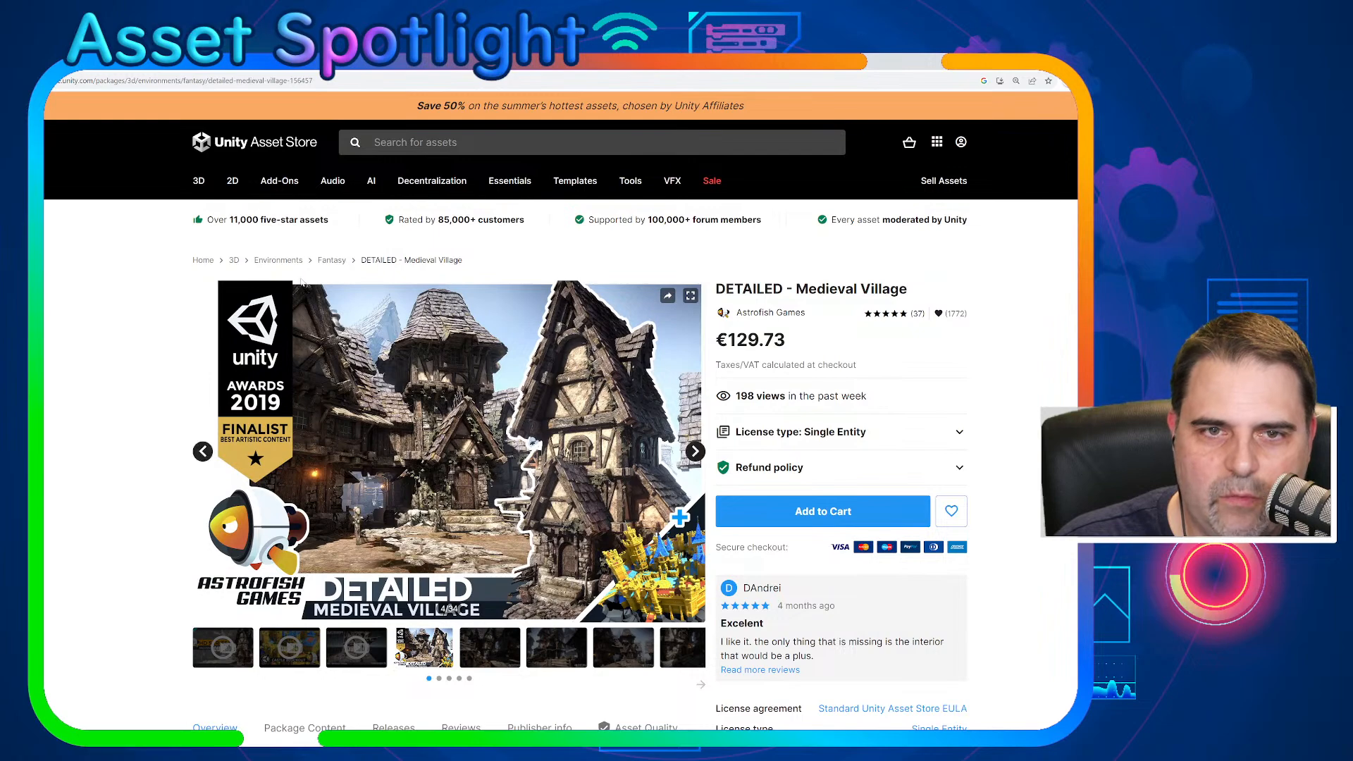
- Go to the Astrofish Games publisher page and open the quick look of the POLYSTYLE - Medieval Castle asset
click(329, 260)
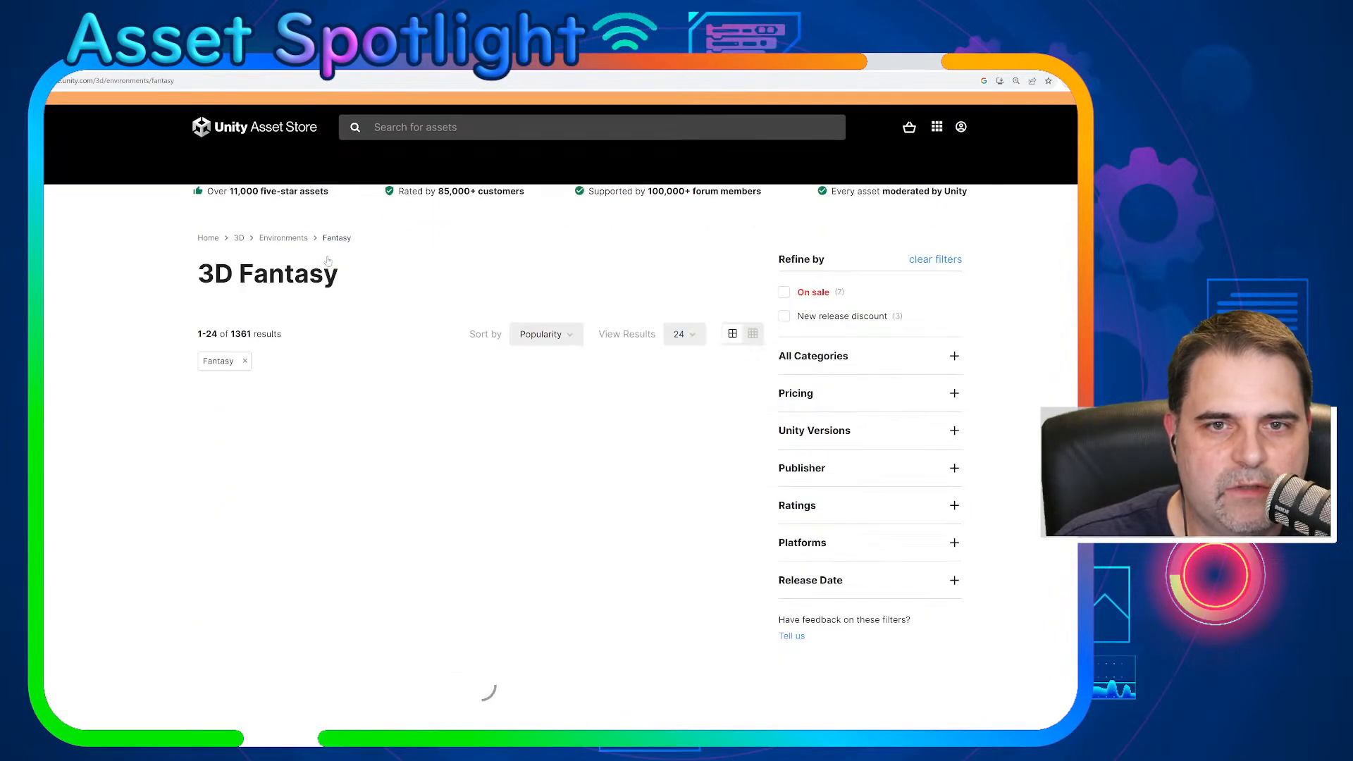
key(alt+Left)
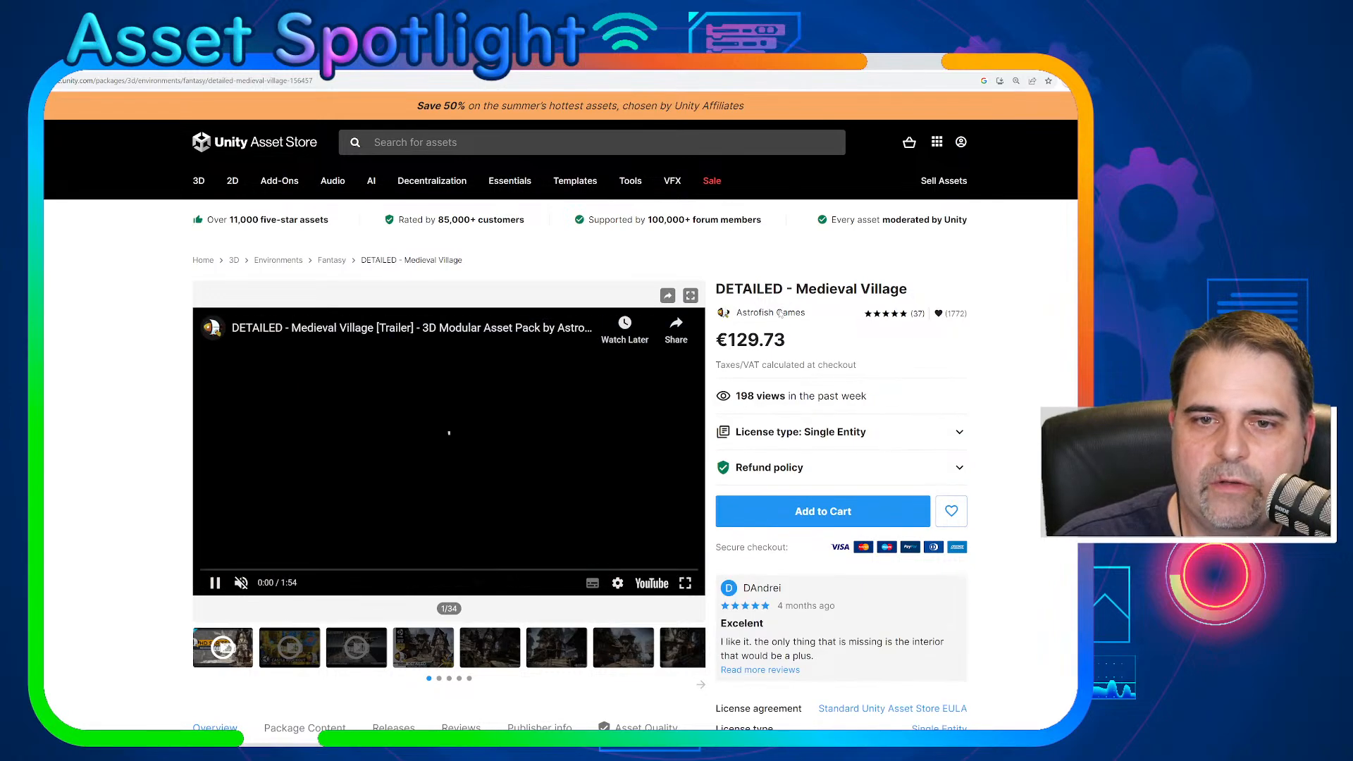
key(alt+Left)
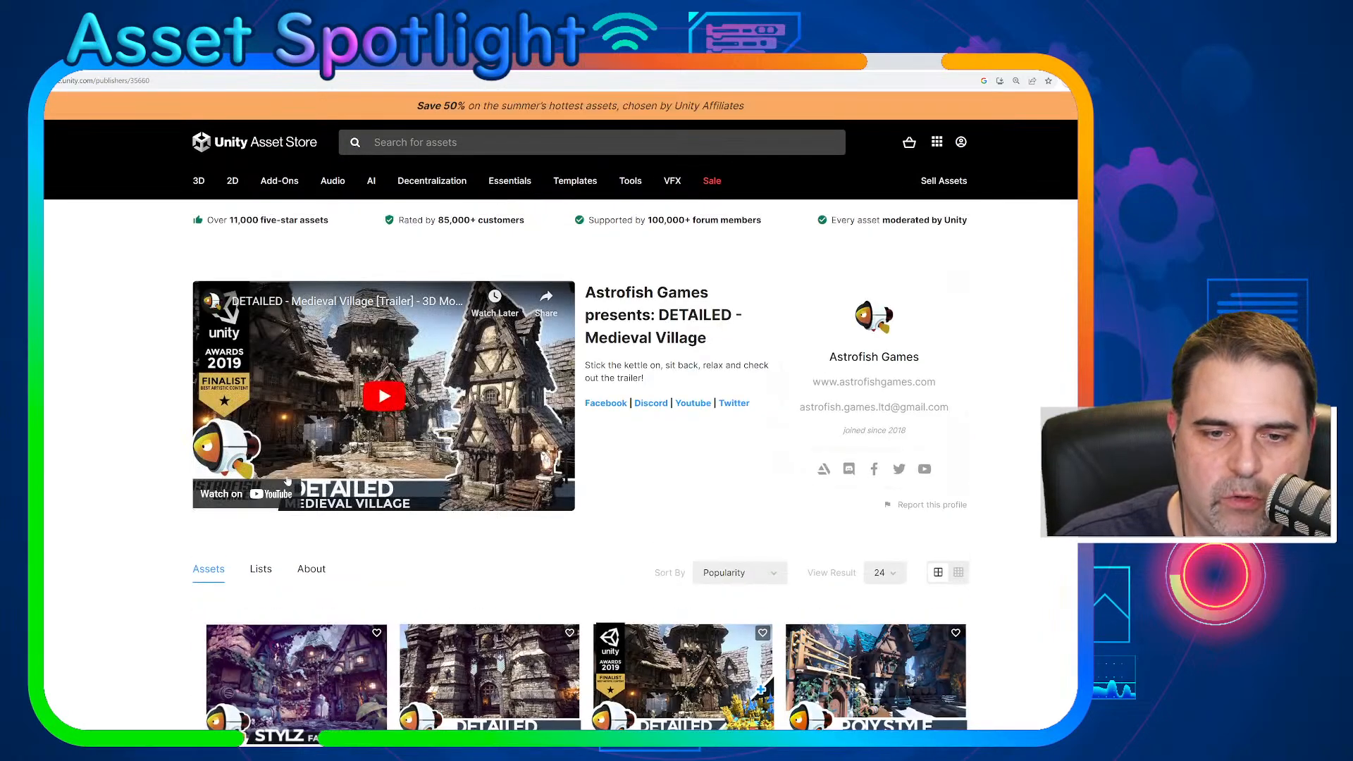
scroll(141, 509, down, 5)
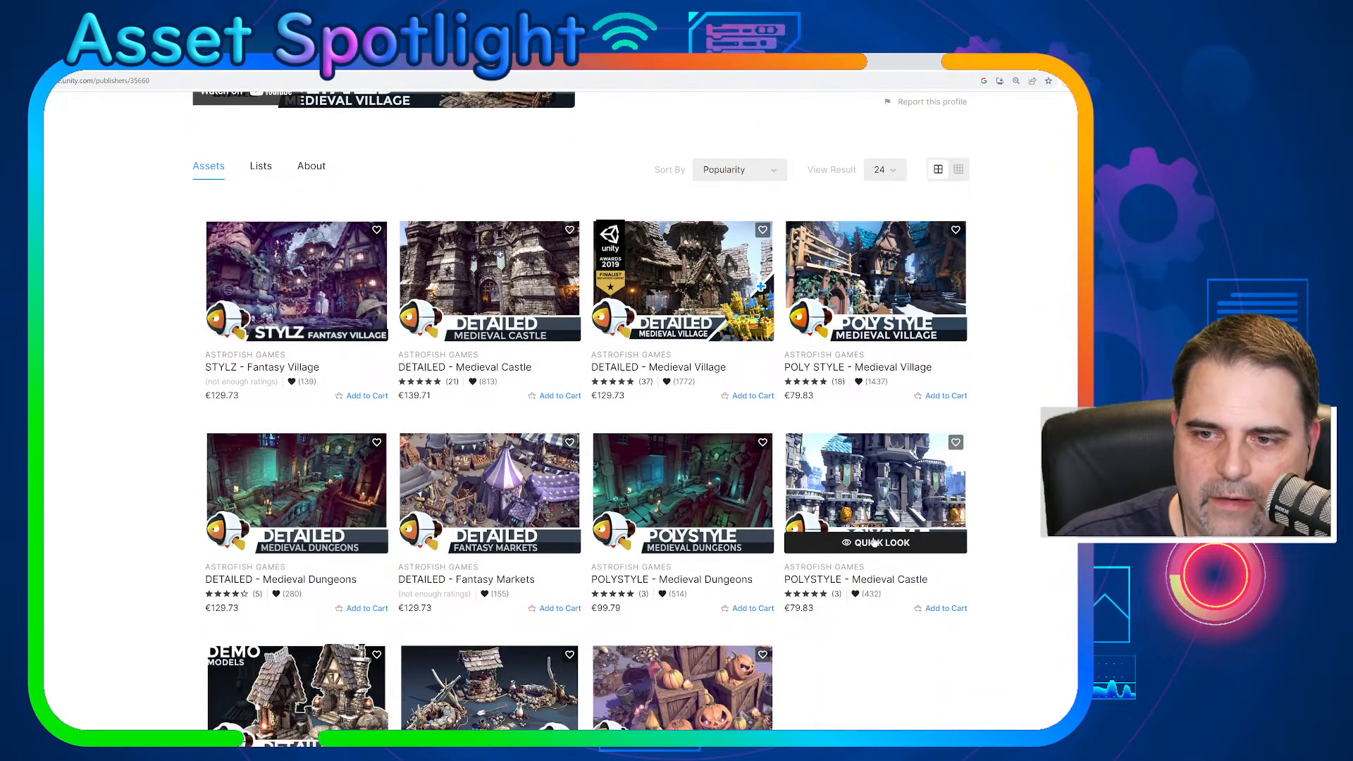
click(876, 544)
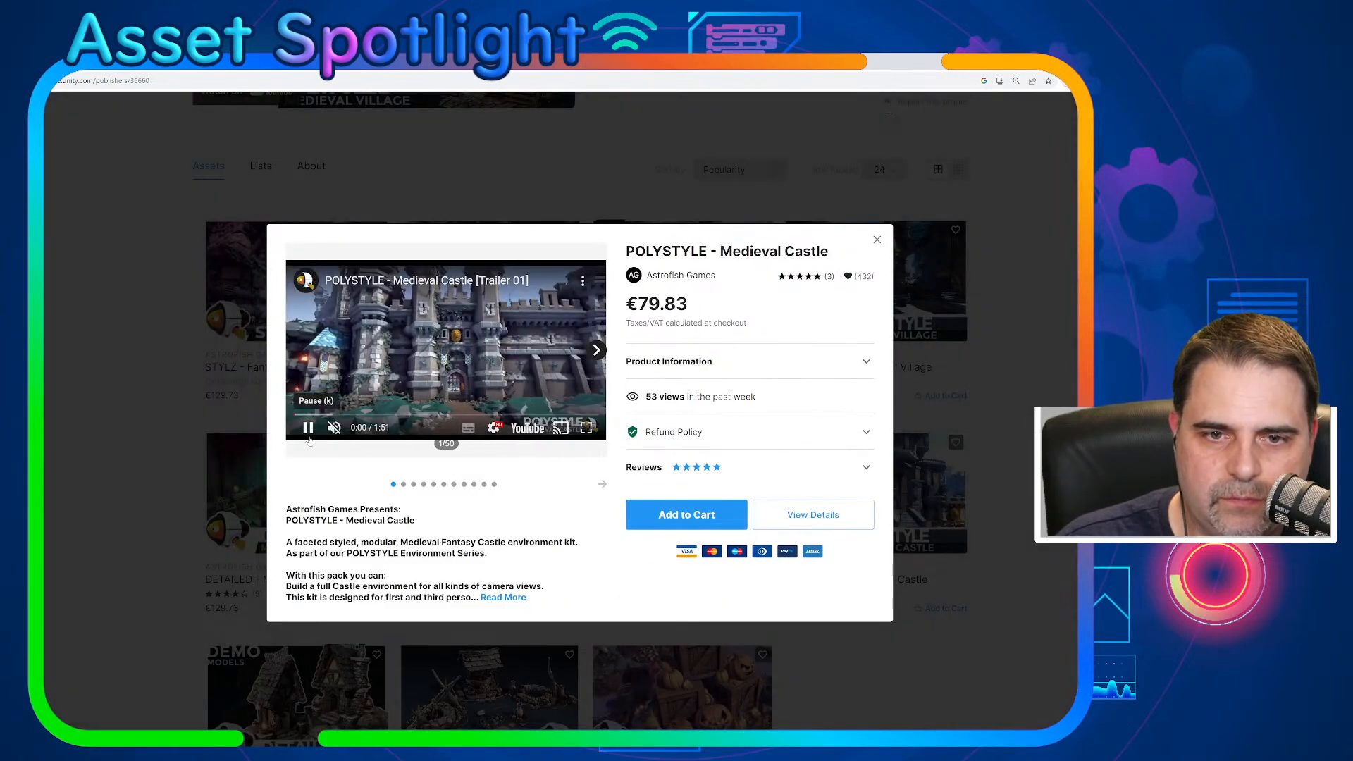
- Look through the preview images of the POLYSTYLE - Medieval Castle asset, advancing past image 15
click(599, 351)
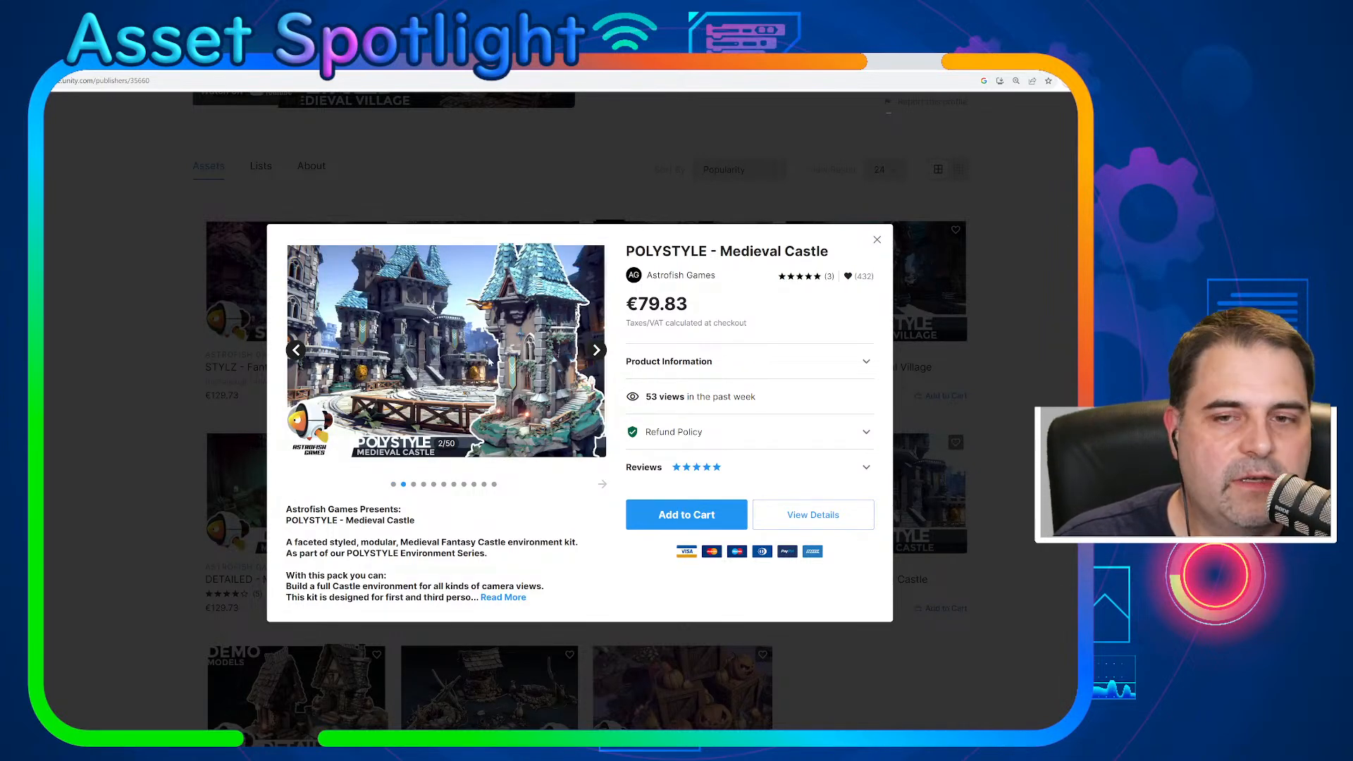
click(595, 351)
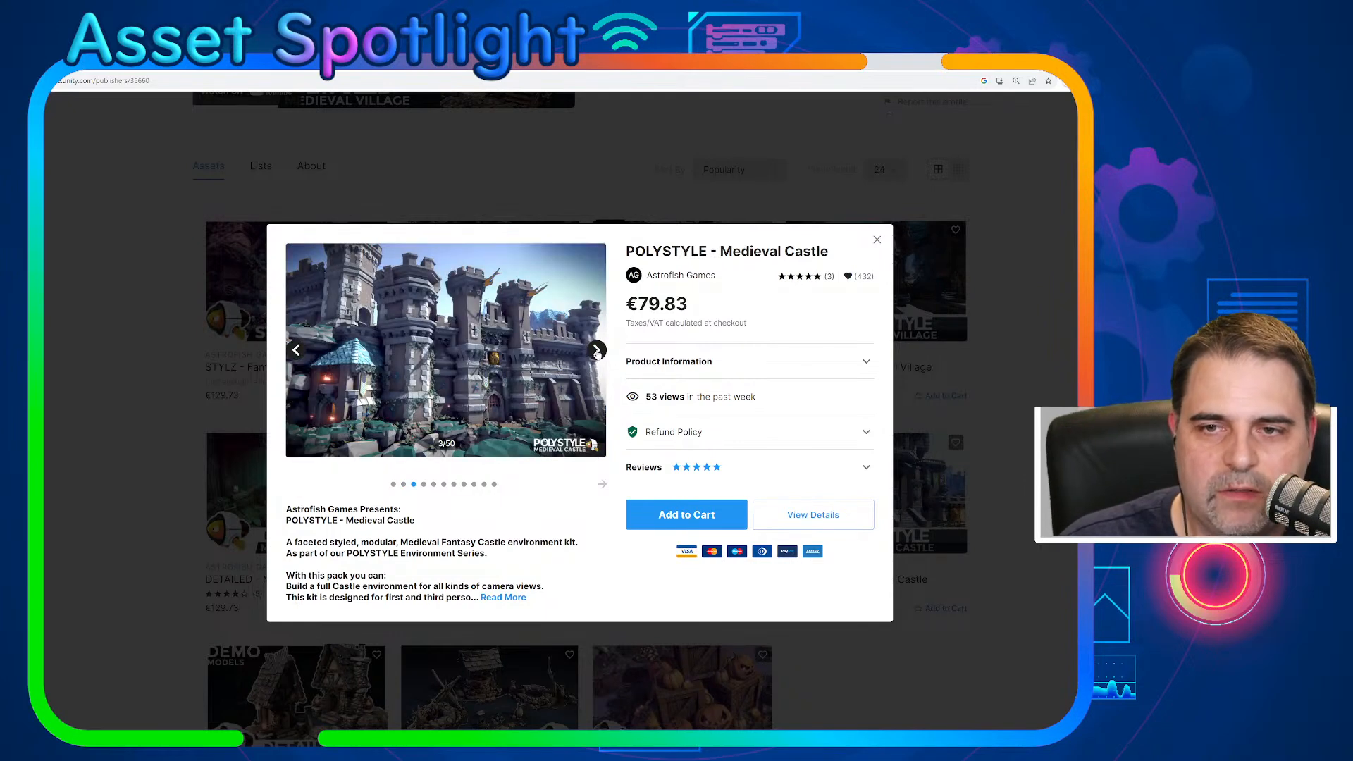
click(596, 351)
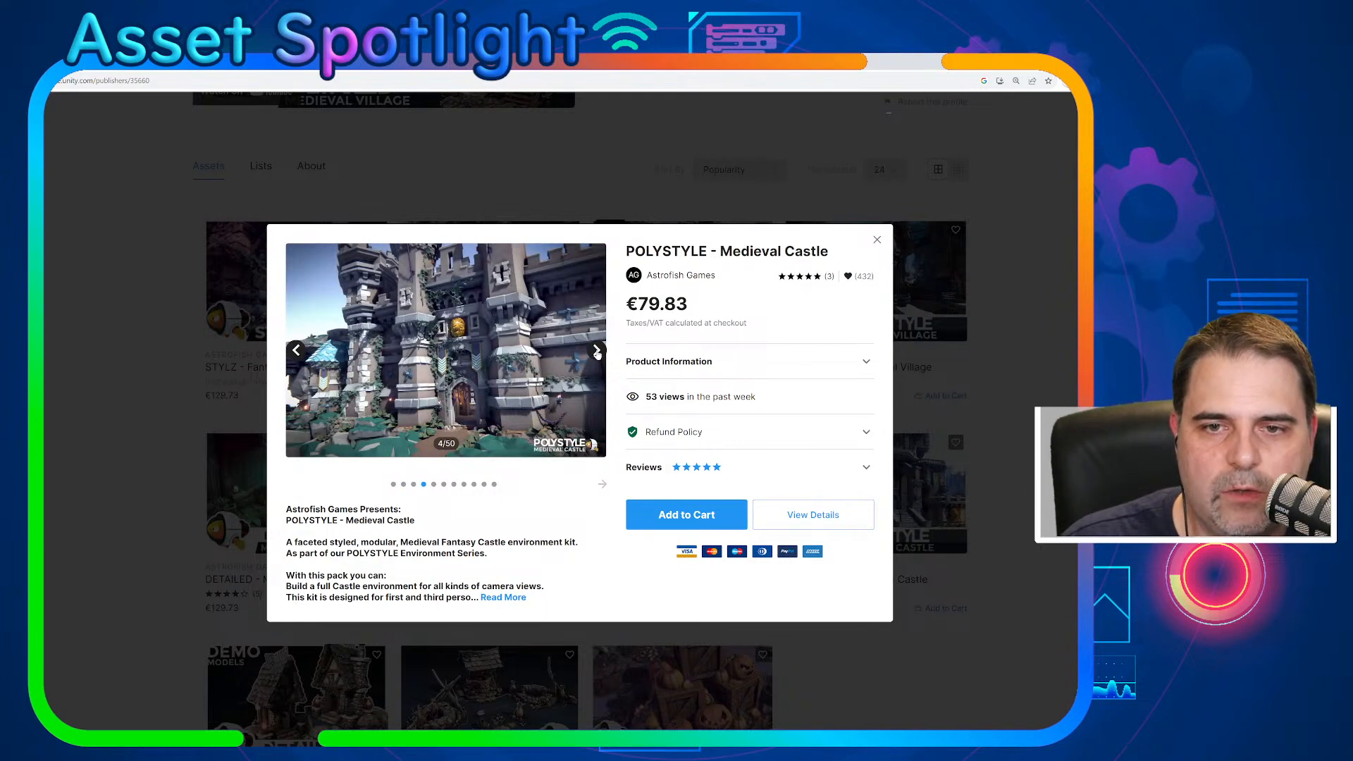
click(597, 351)
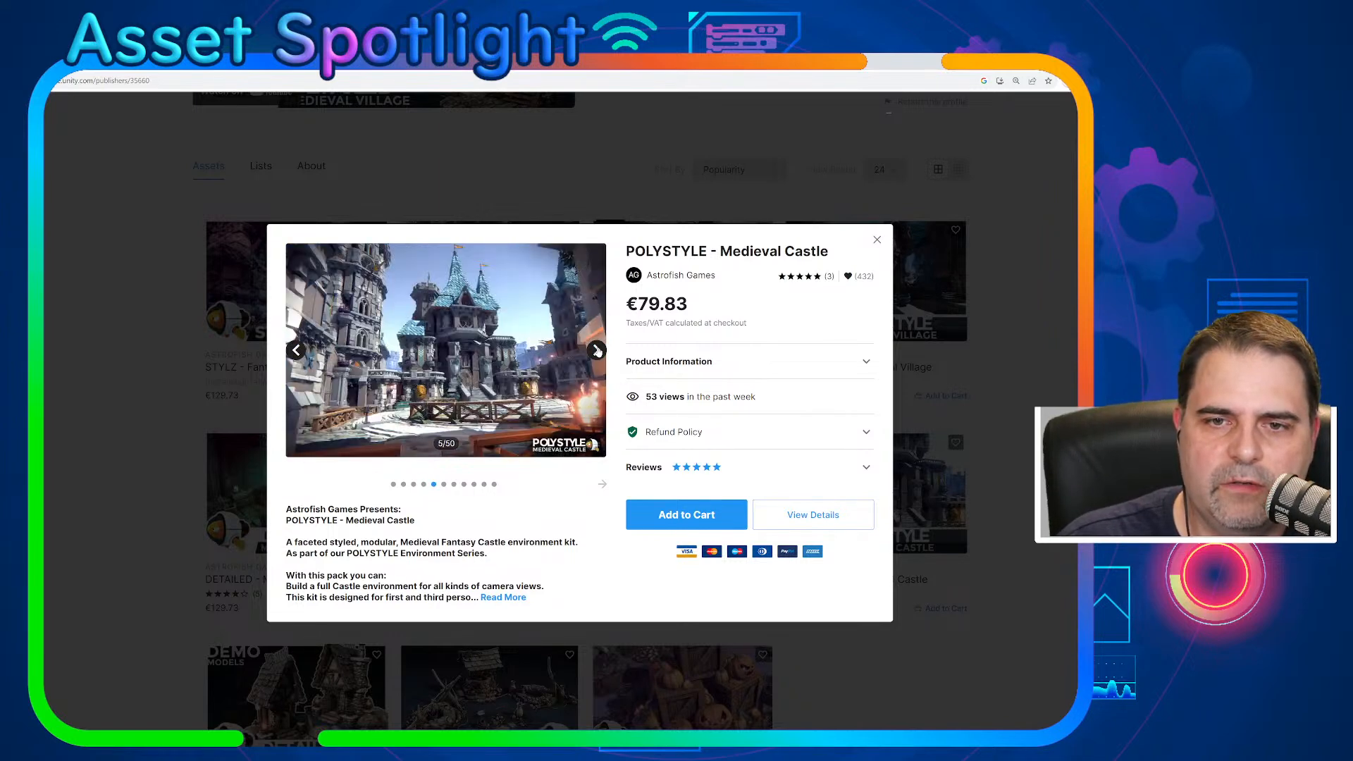
click(597, 351)
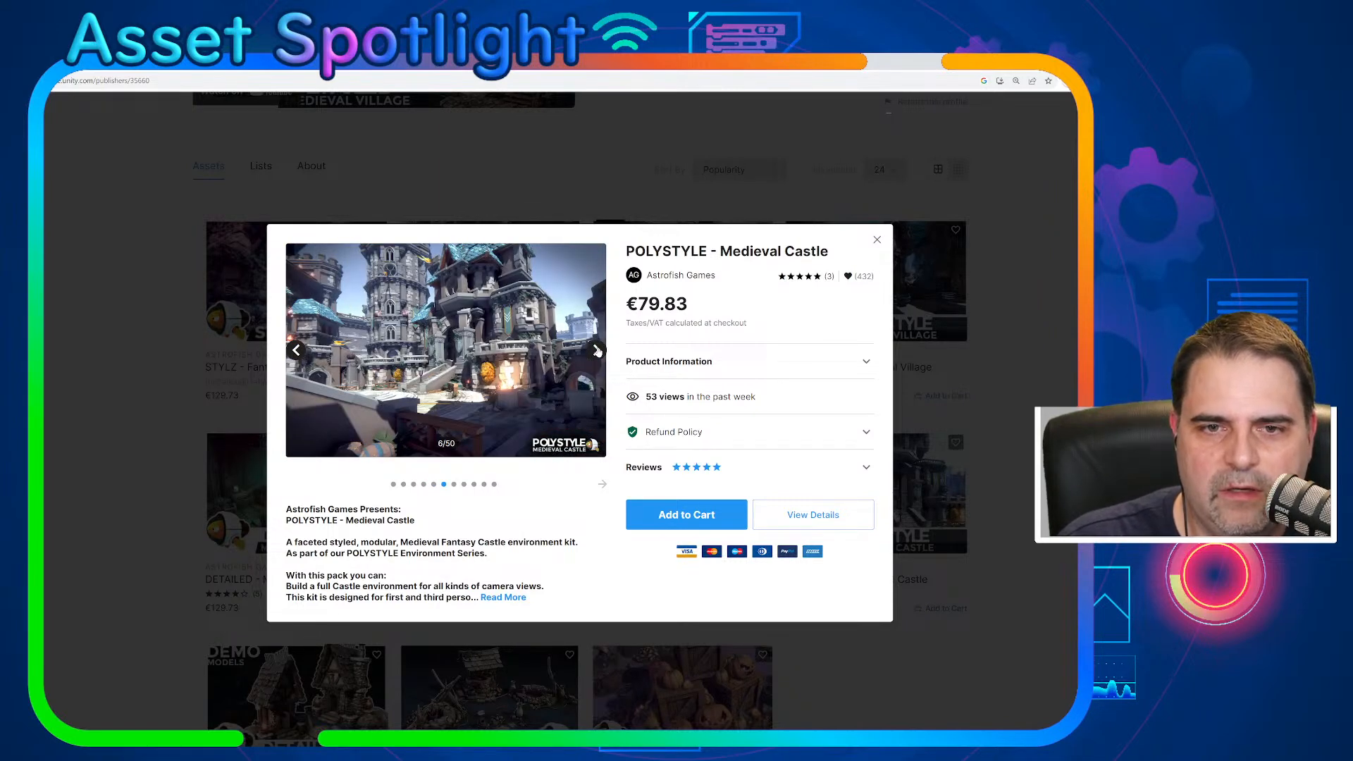
click(596, 351)
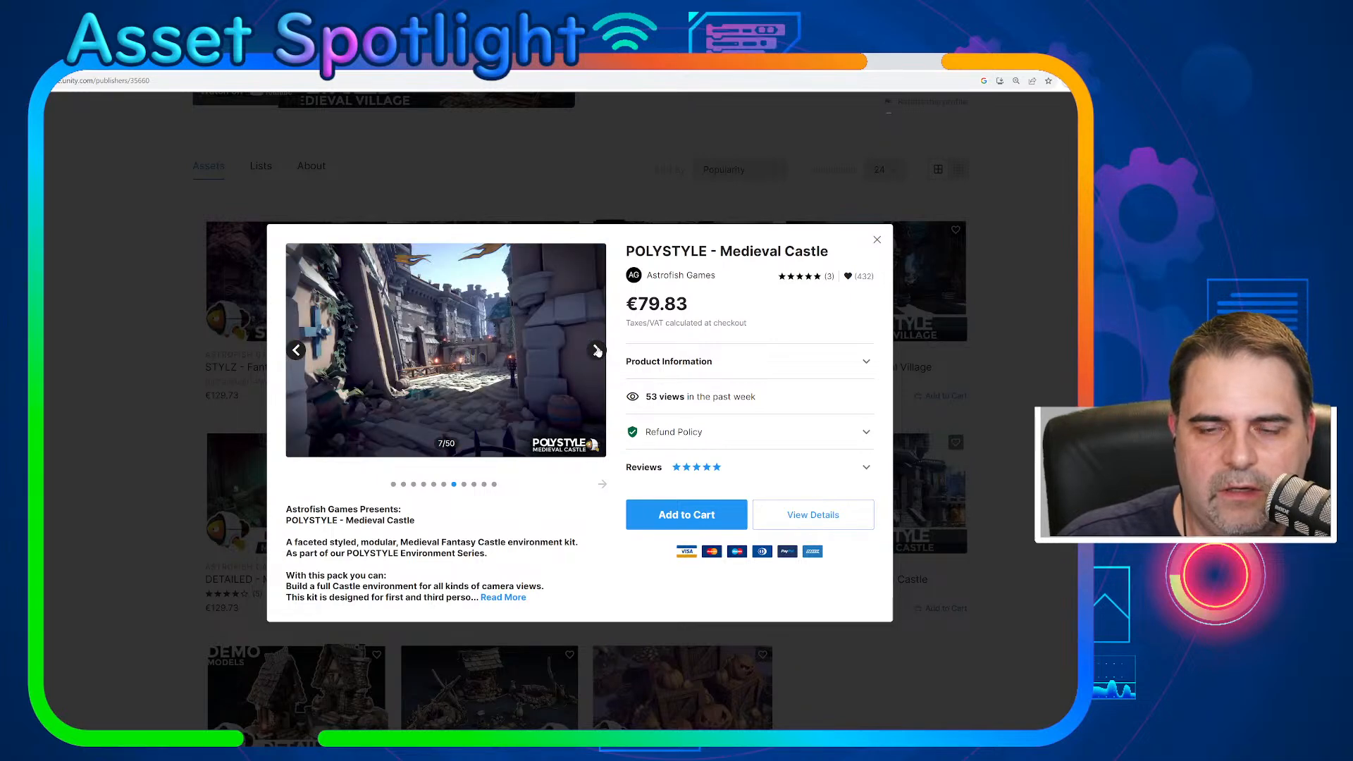
click(596, 351)
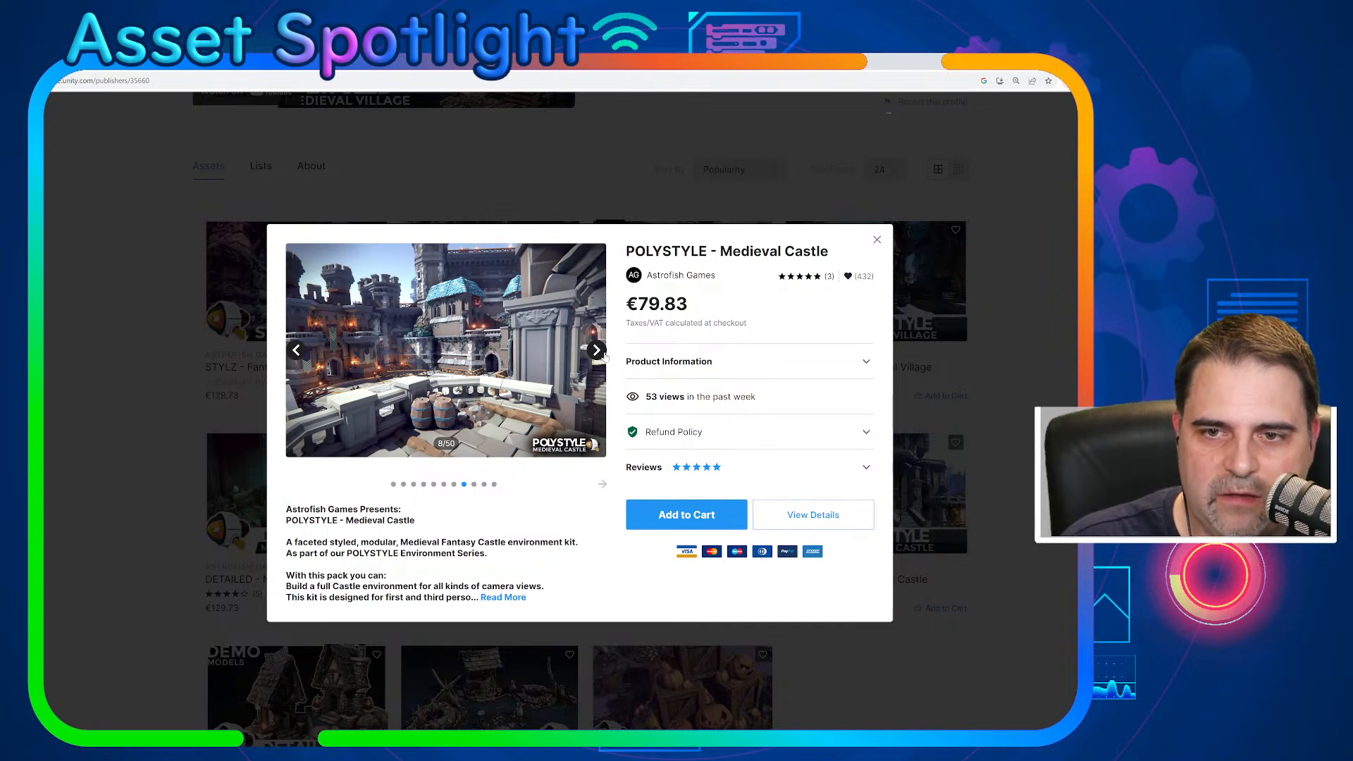
click(597, 352)
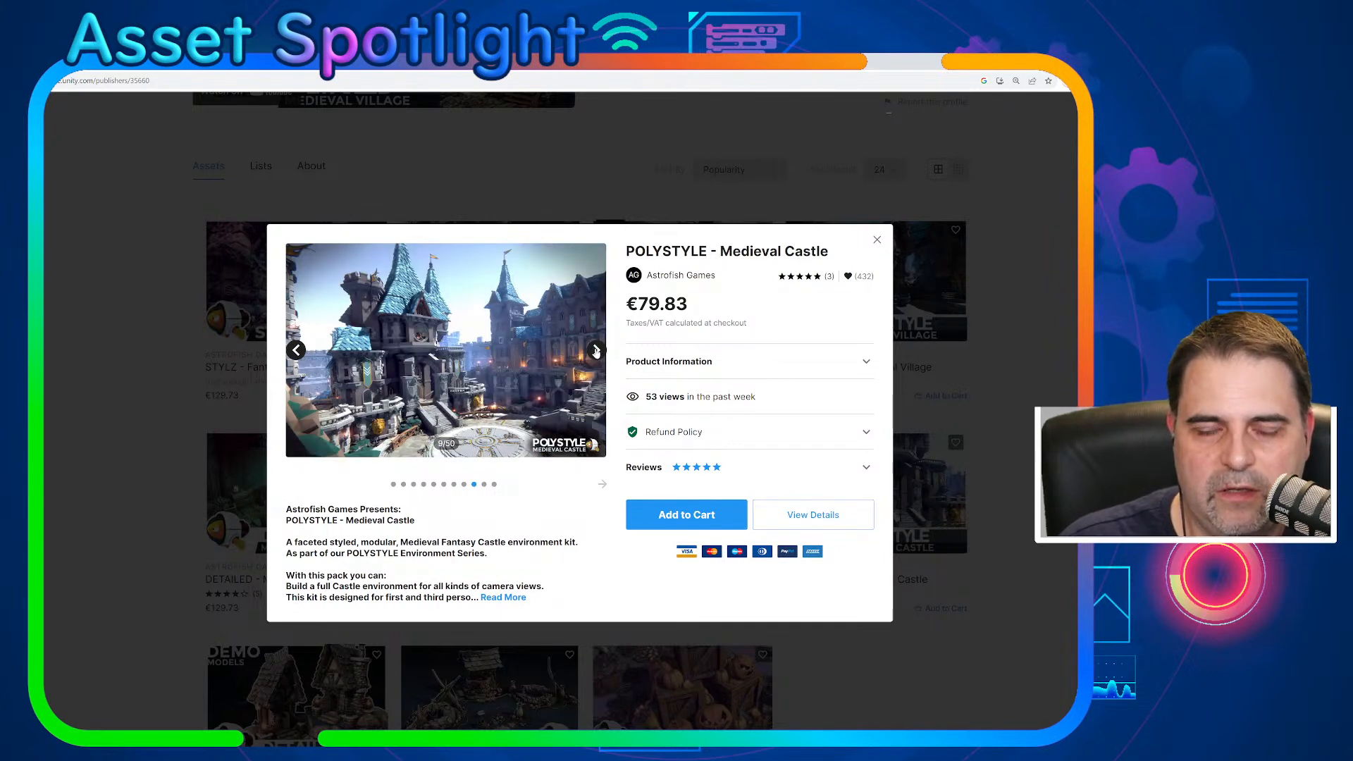
click(596, 350)
click(597, 350)
click(596, 350)
click(596, 350)
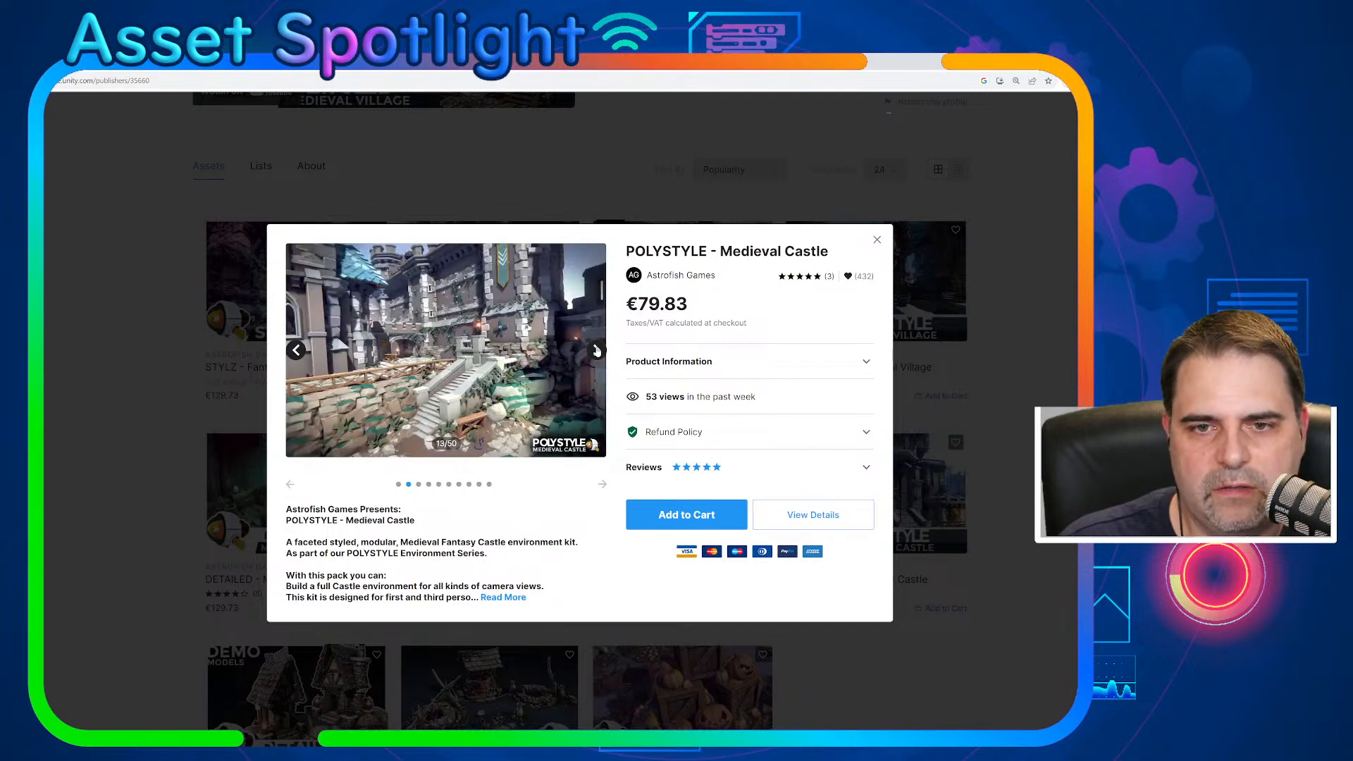
click(597, 350)
click(596, 350)
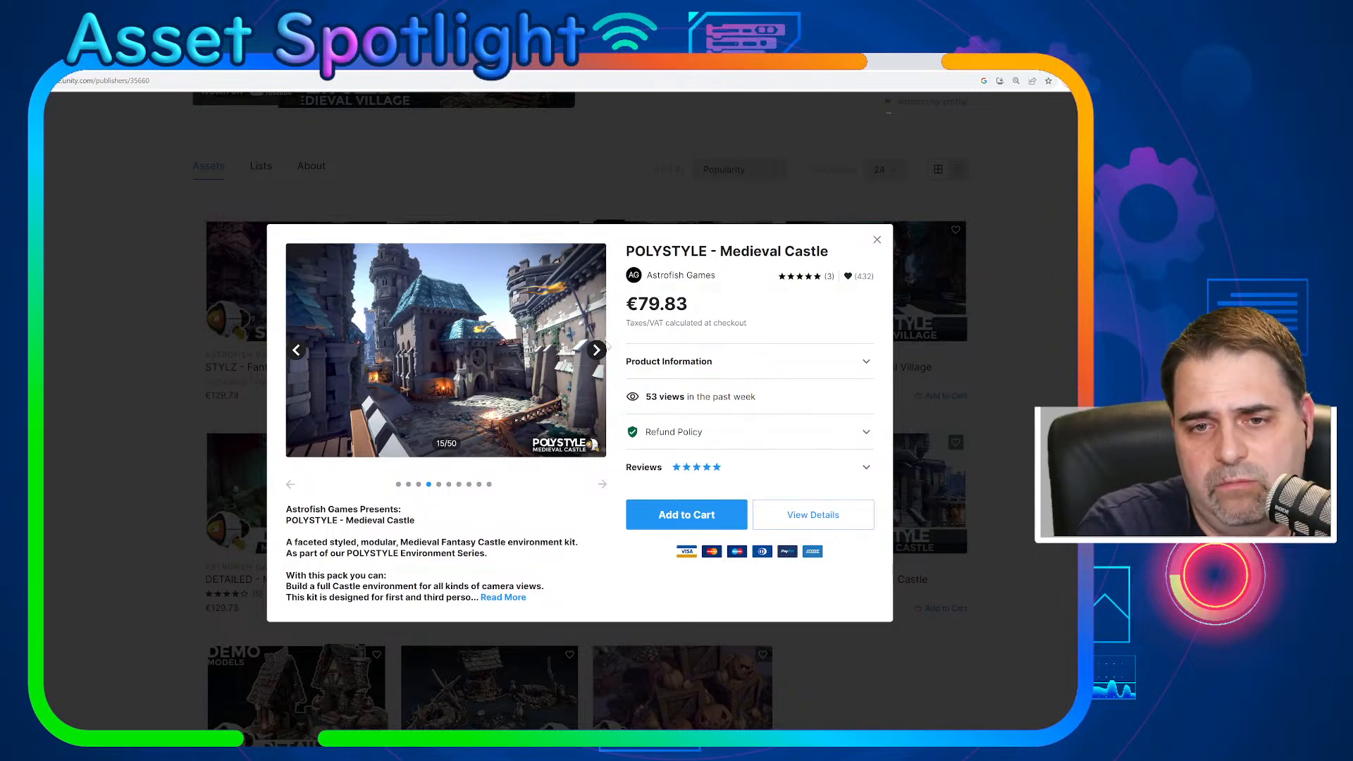
click(597, 350)
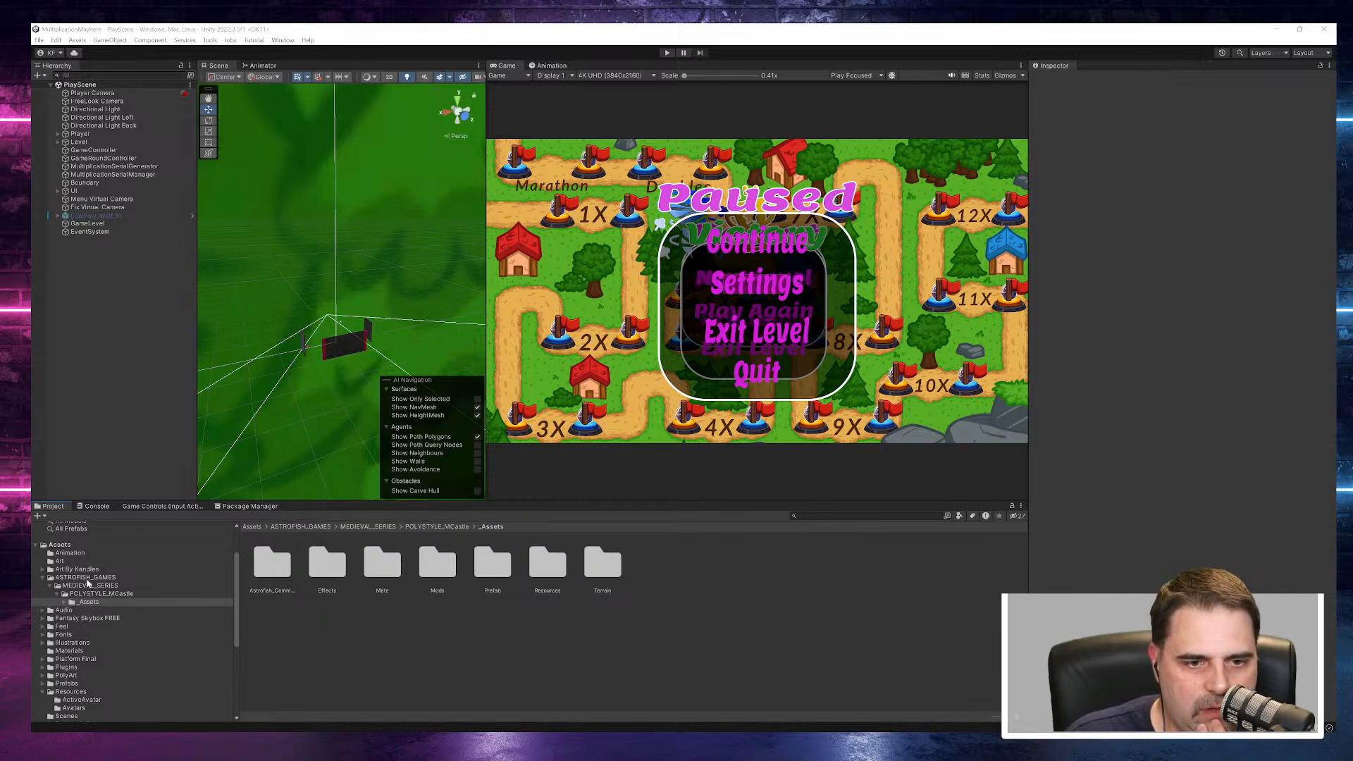
click(64, 603)
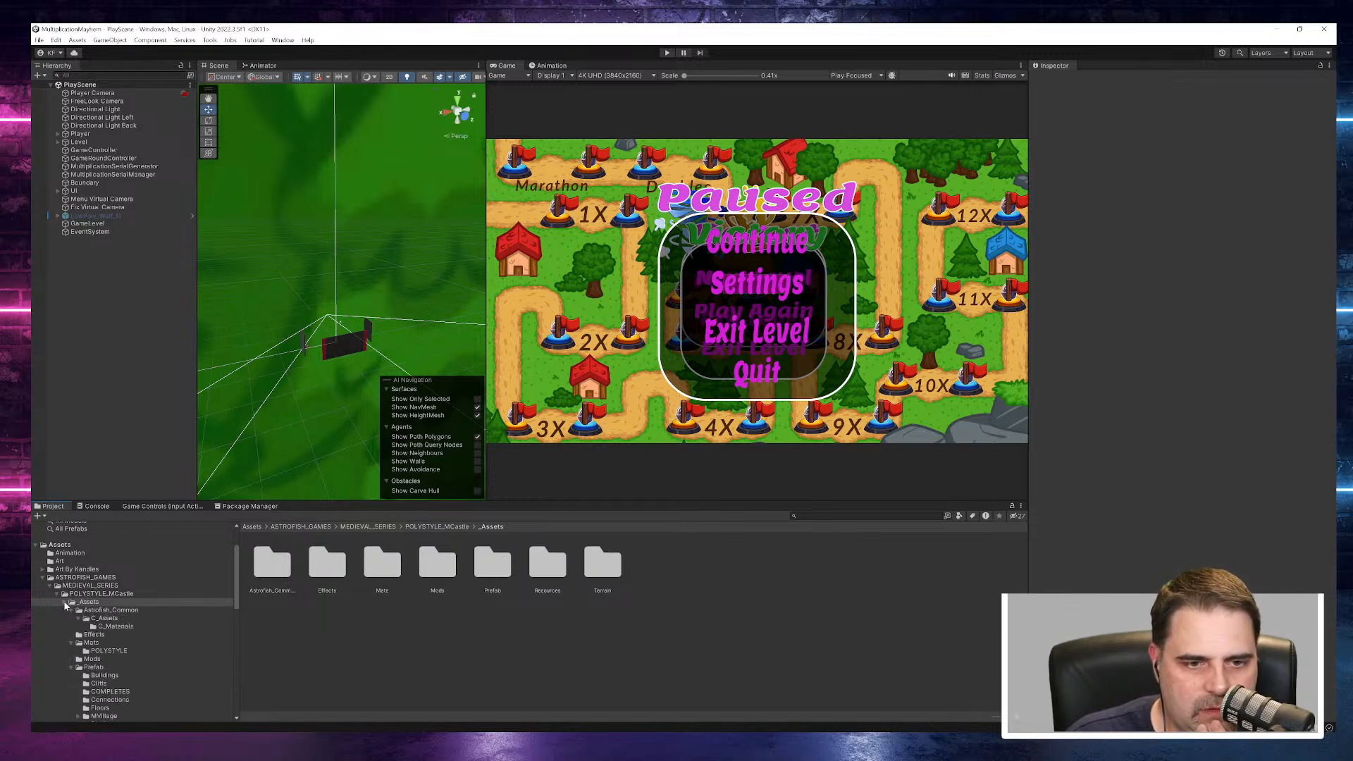
click(65, 603)
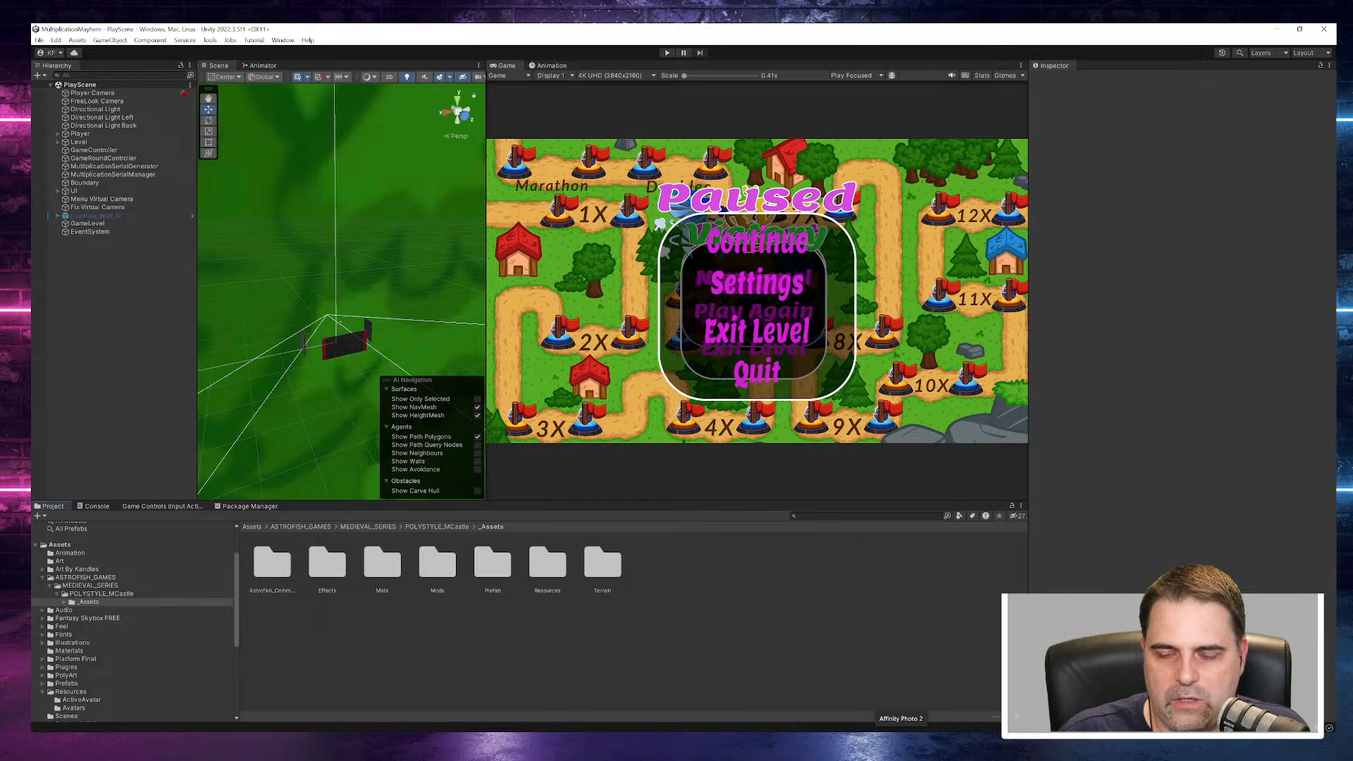
- Switch to Affinity Photo, dismiss the new document dialog and open the recent file LeveledMap1.afphoto
click(900, 745)
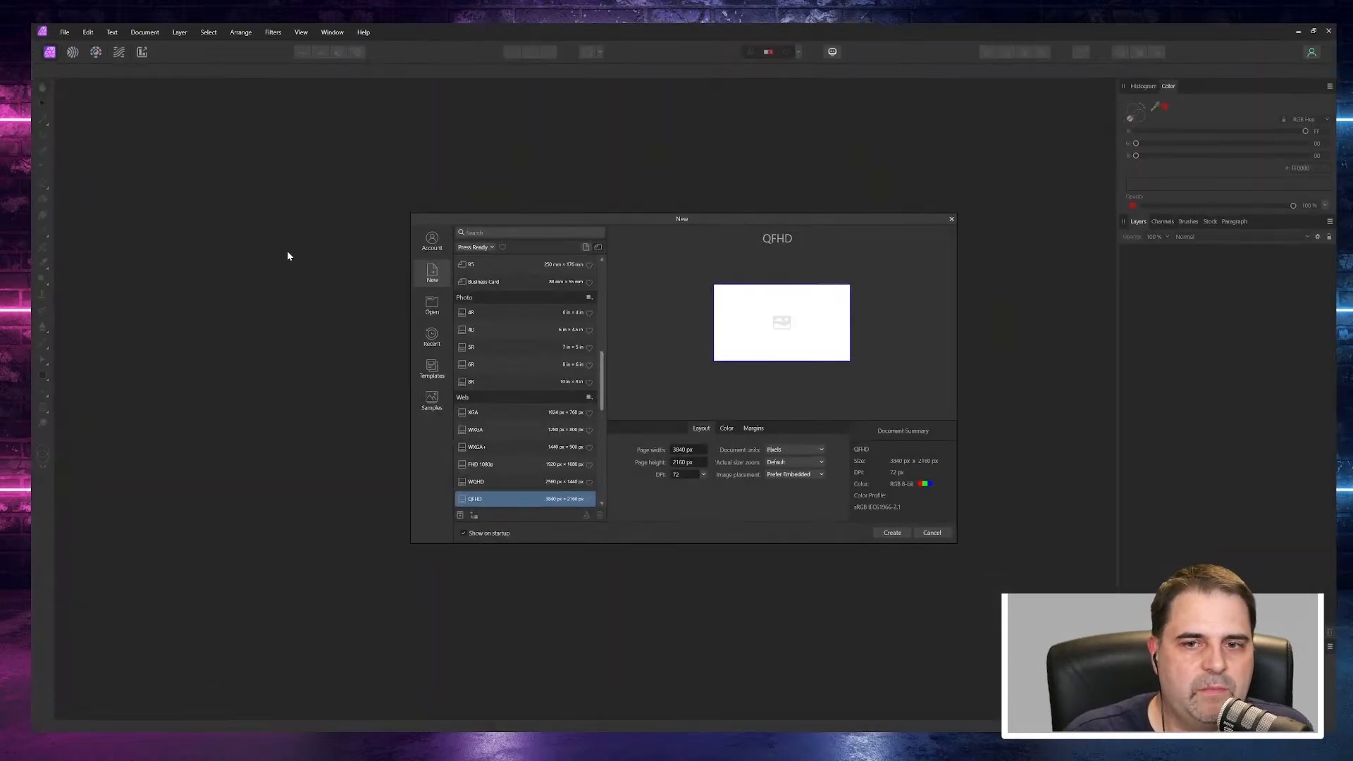
click(932, 532)
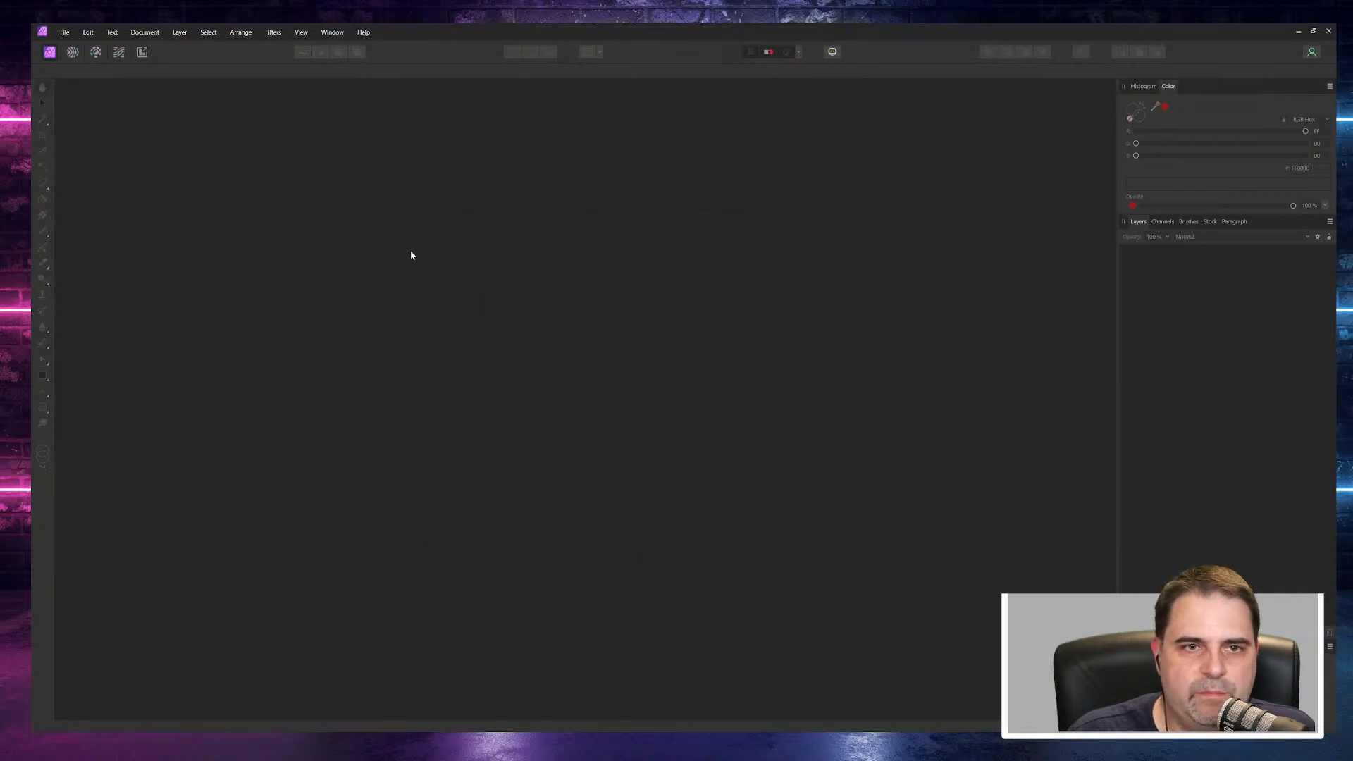
click(64, 32)
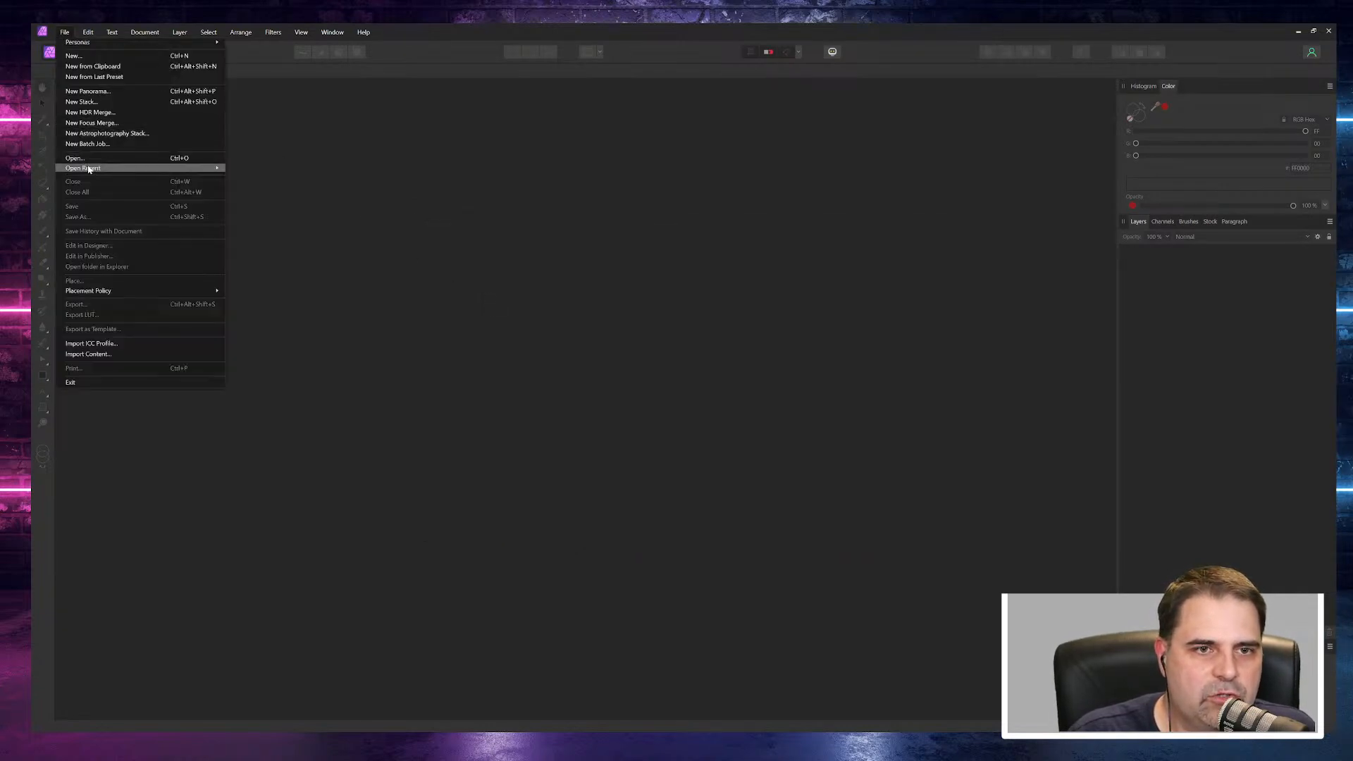
mouse_move(90, 169)
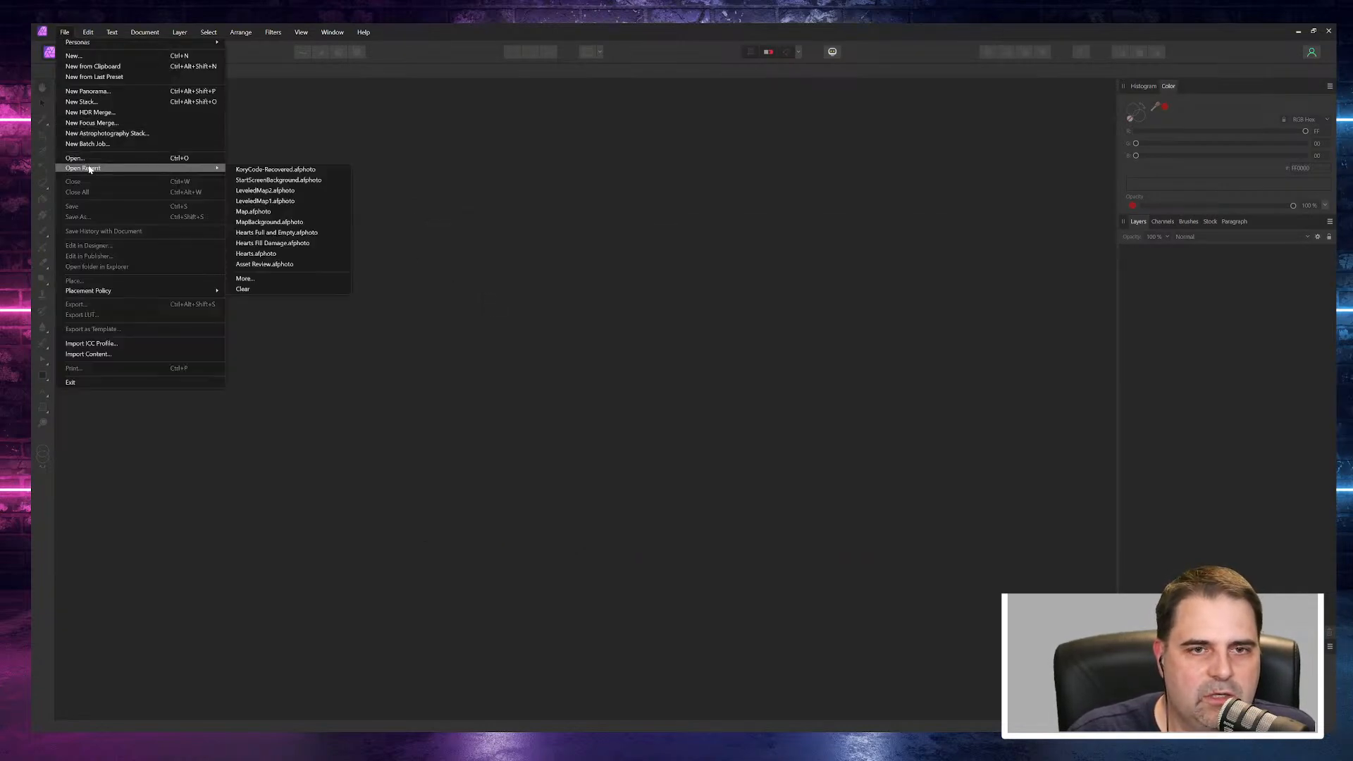
click(286, 201)
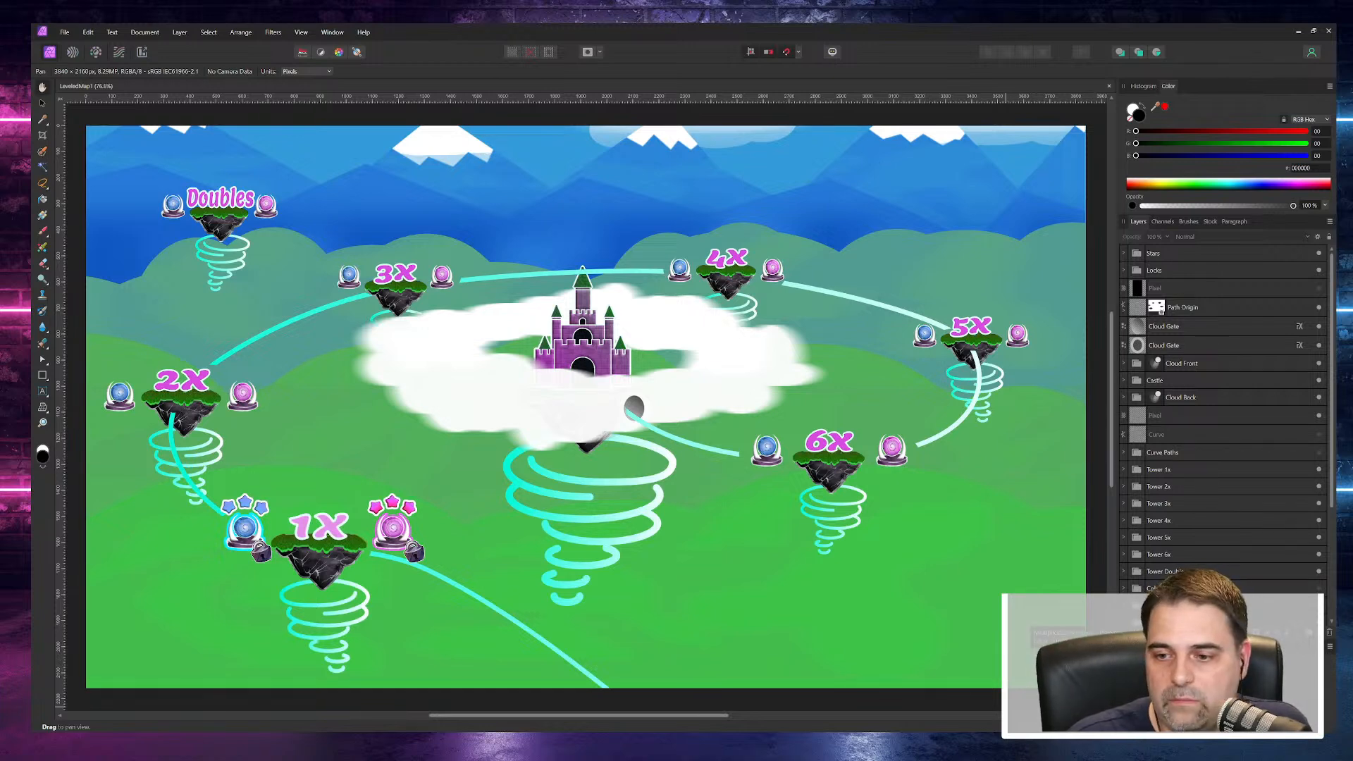
- Return to Unity, run the game in Play mode and start the second 2X level on the map
click(1057, 677)
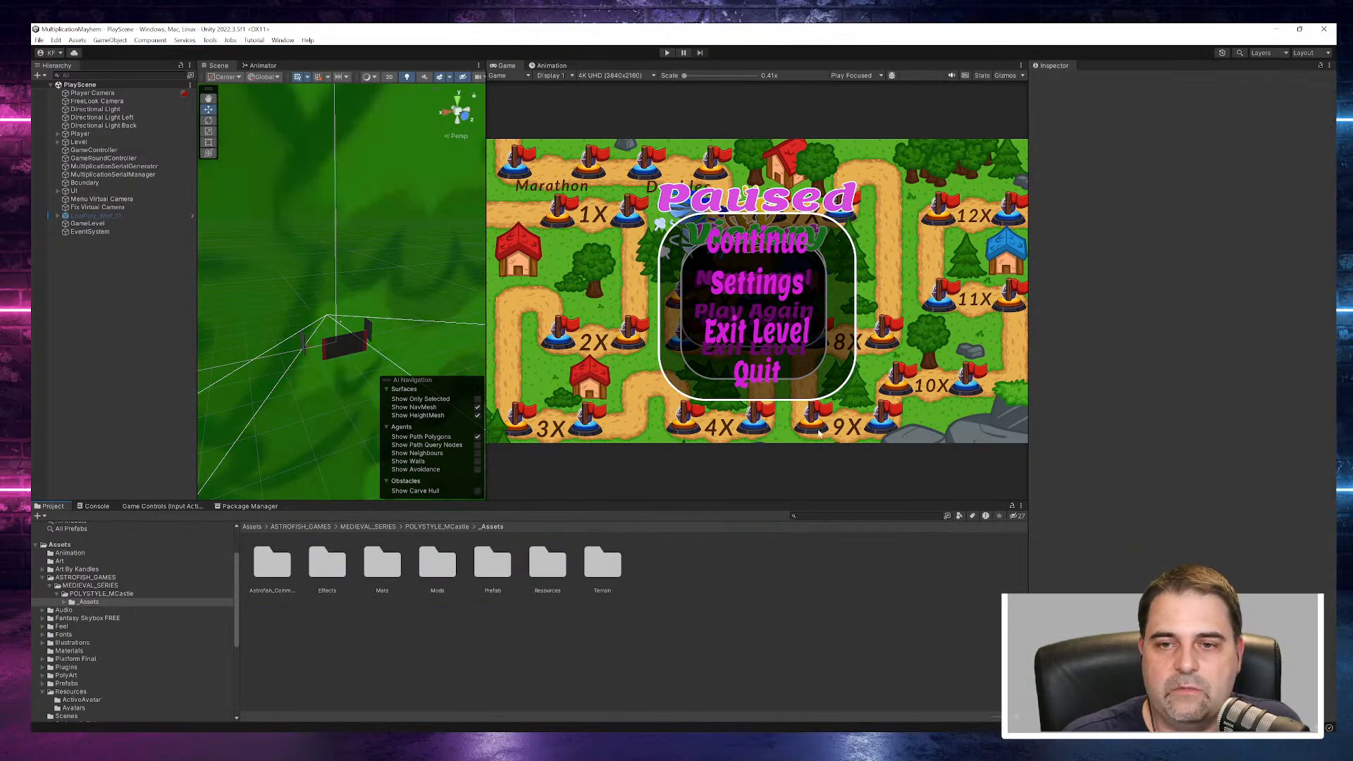
click(666, 52)
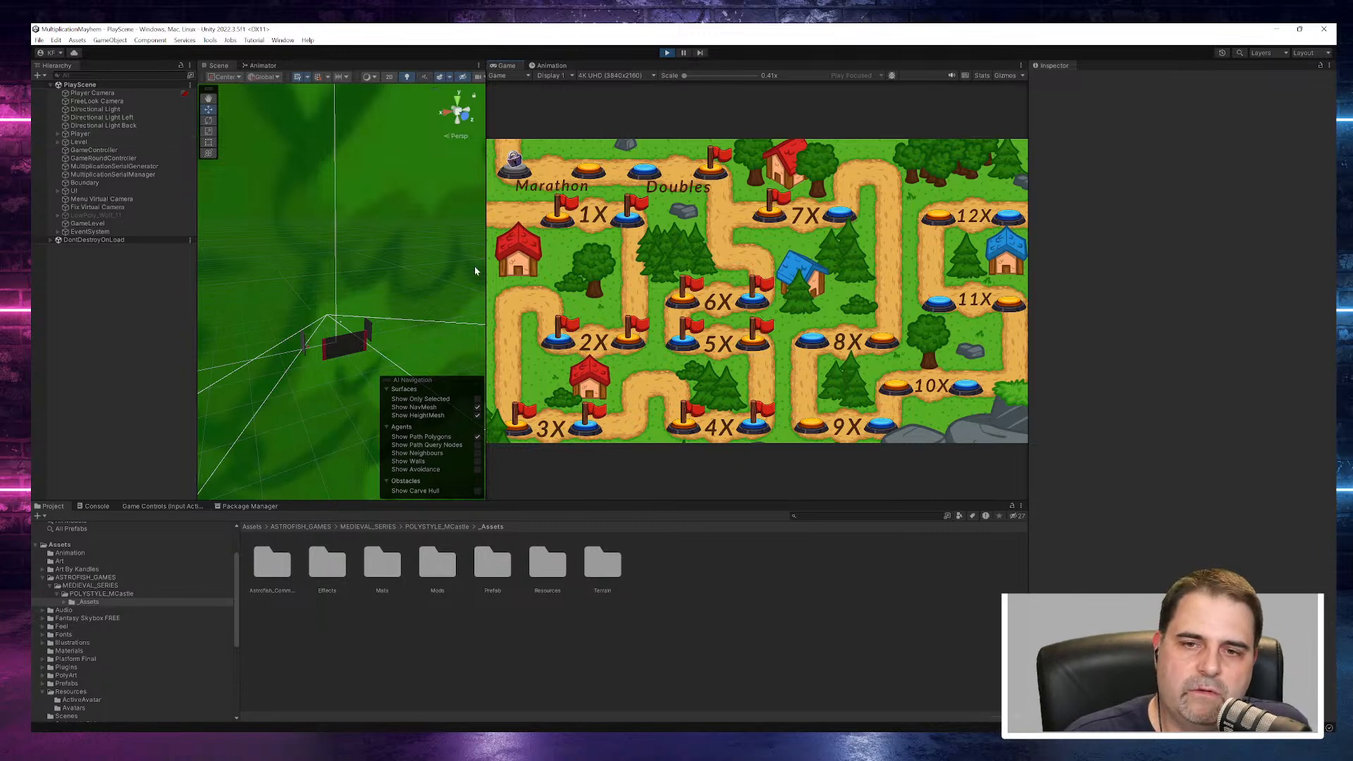
click(629, 344)
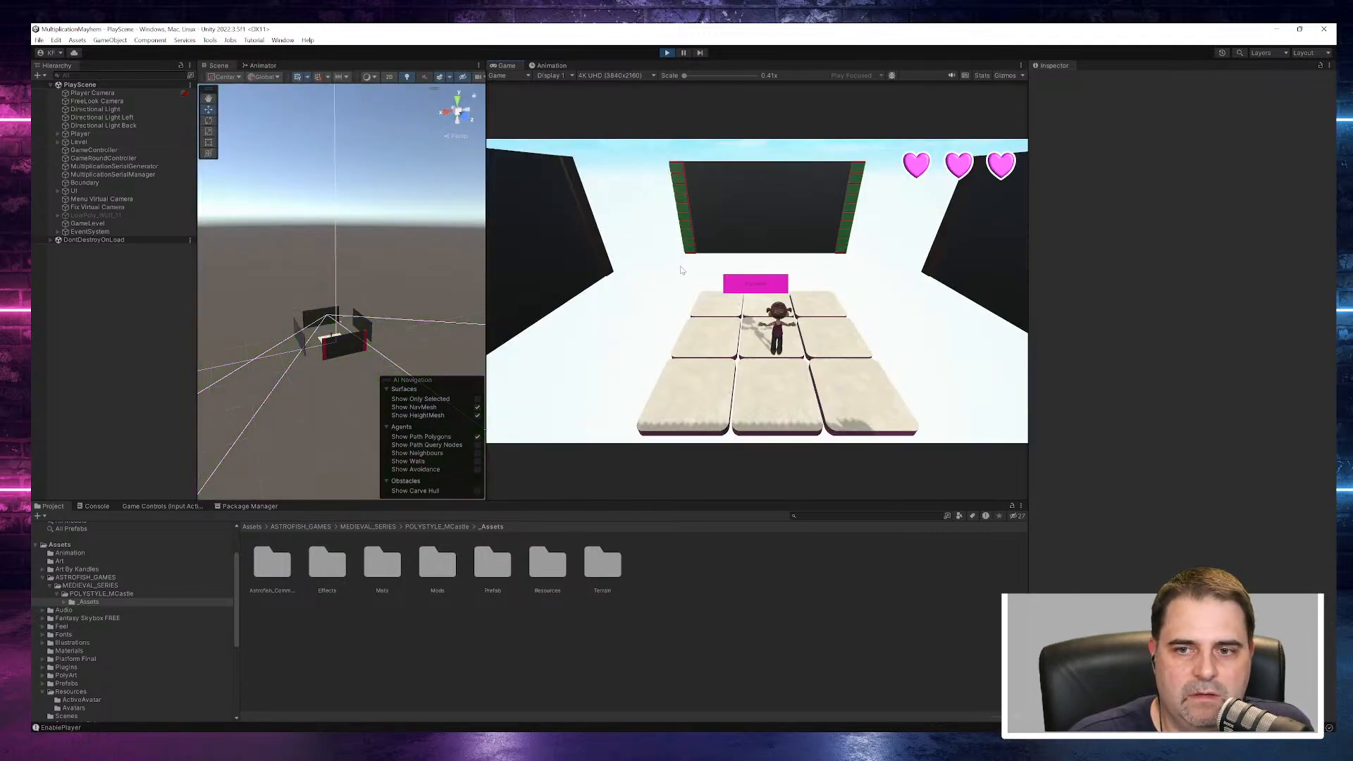
- Select the PlayerArmature object under Player and toggle its Animator component
click(59, 133)
click(89, 142)
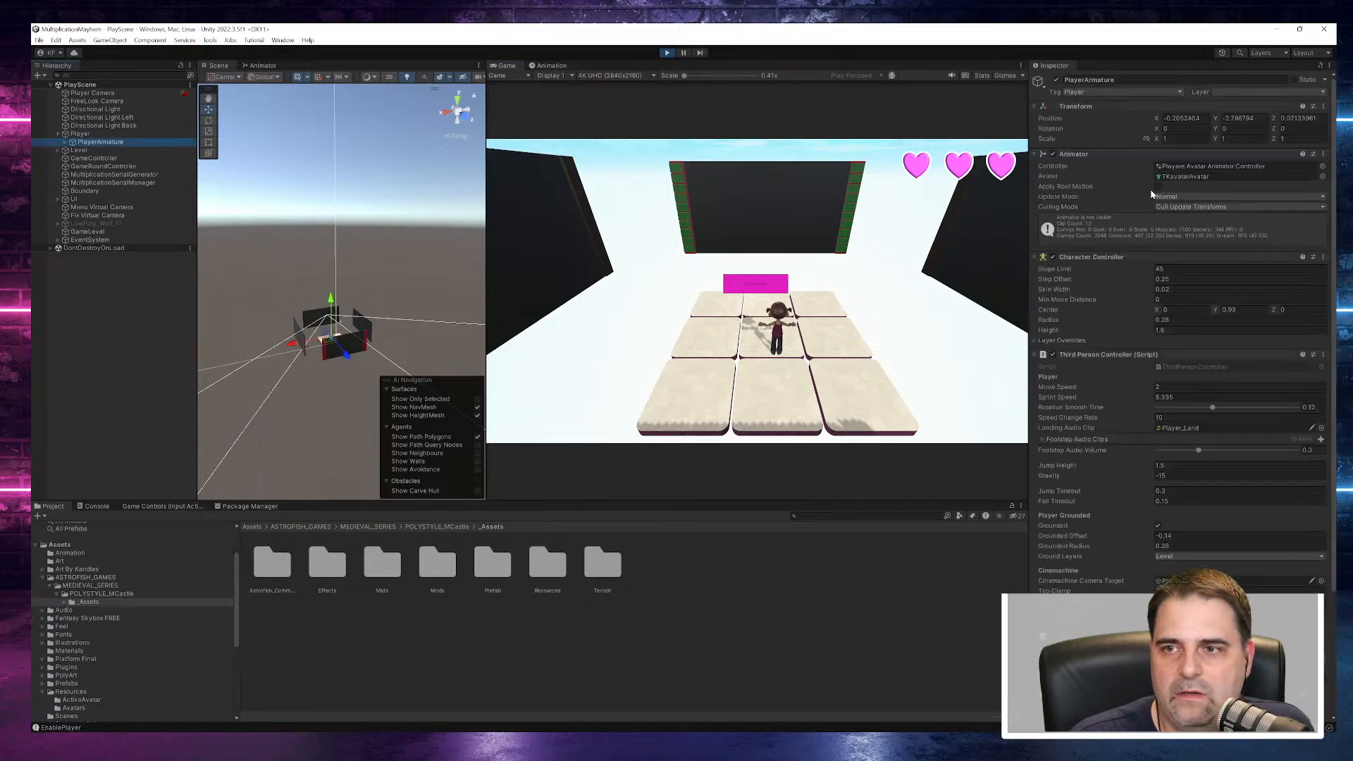
click(1052, 153)
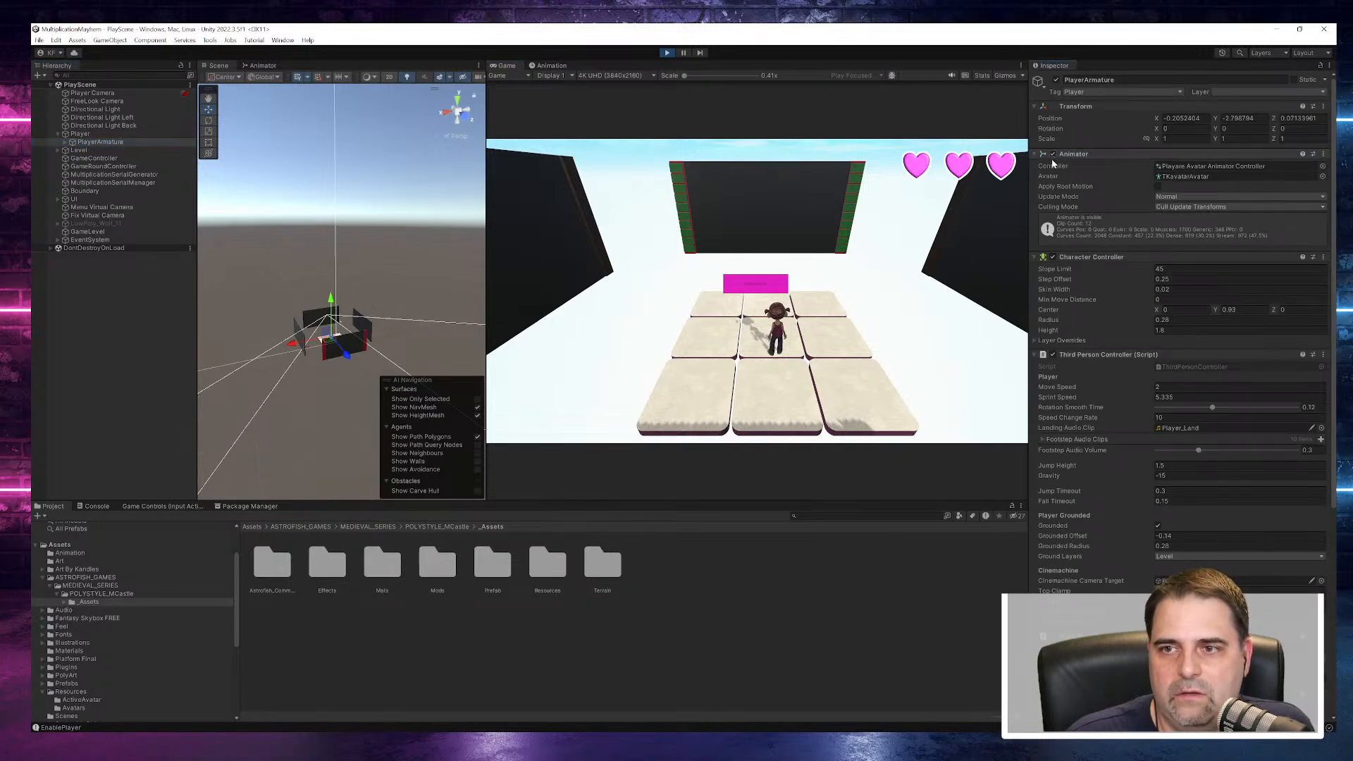
- Walk the player character around the blank tile platform in all directions to test its movement in the running game
click(758, 286)
key(w)
key(d)
key(s)
key(a)
key(w)
key(s)
key(a)
key(w)
key(d)
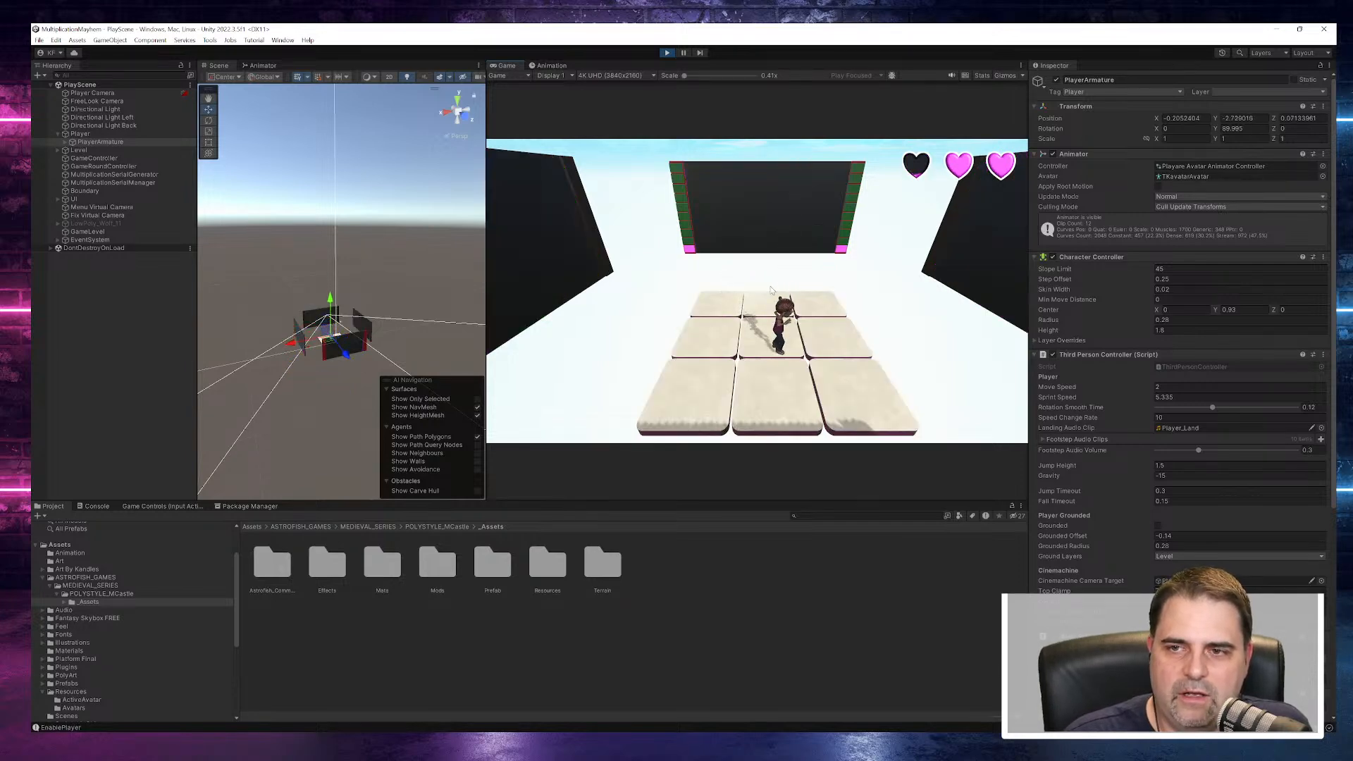
key(w)
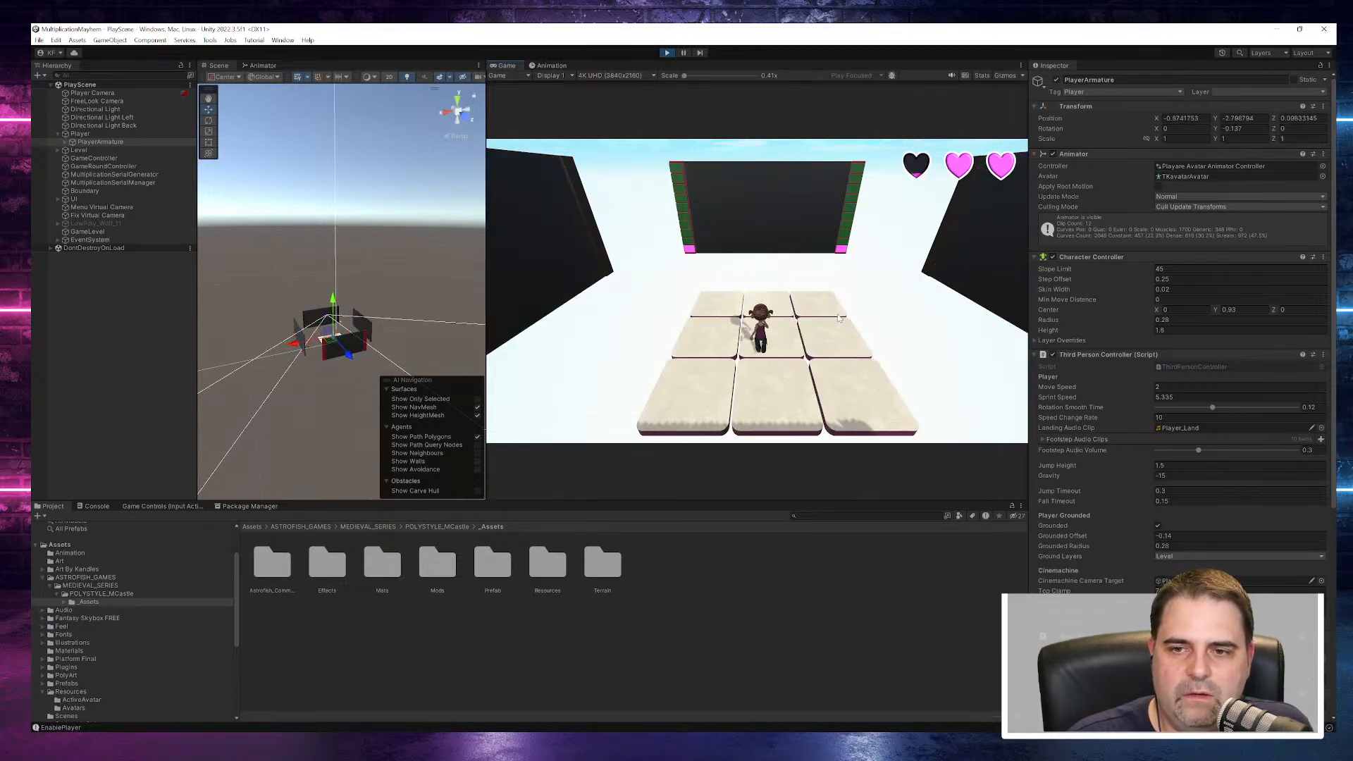
key(d)
key(s)
key(a)
key(s)
key(d)
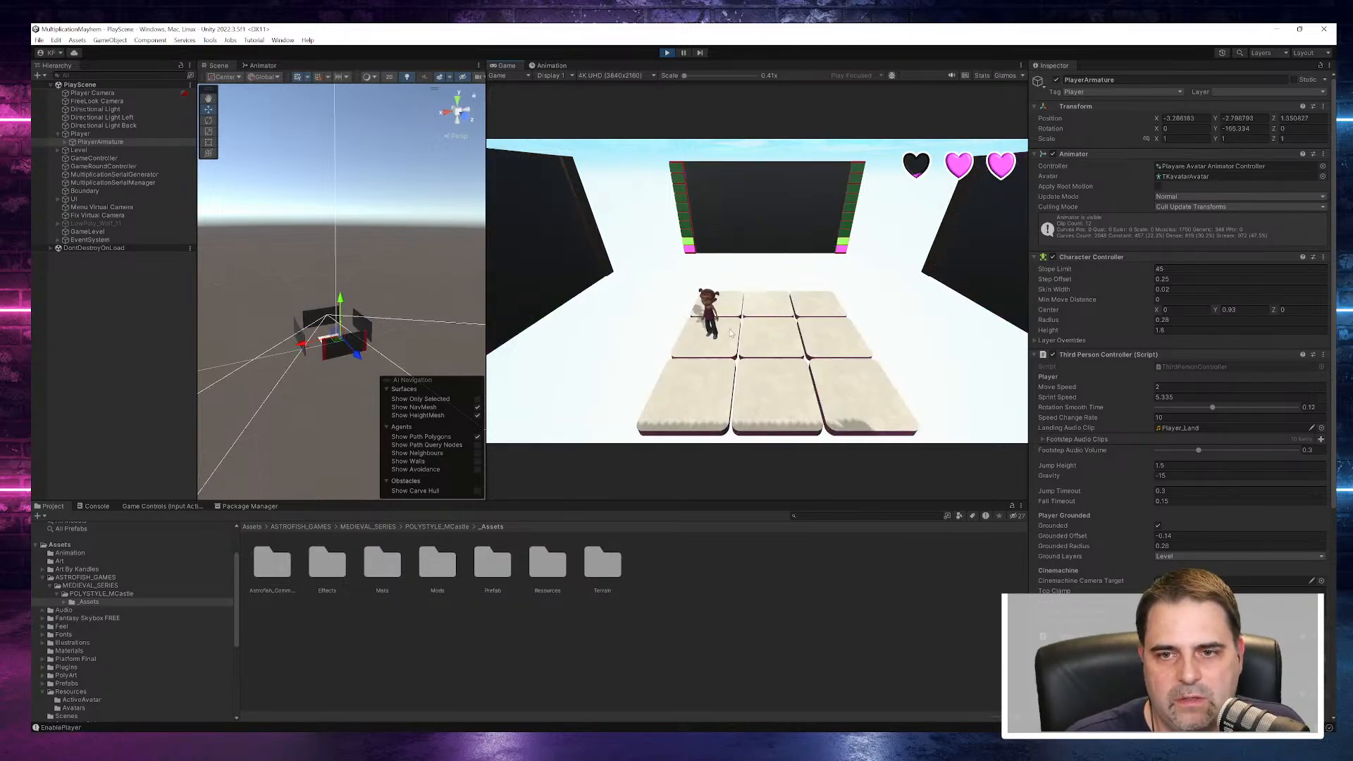
key(d)
key(d)
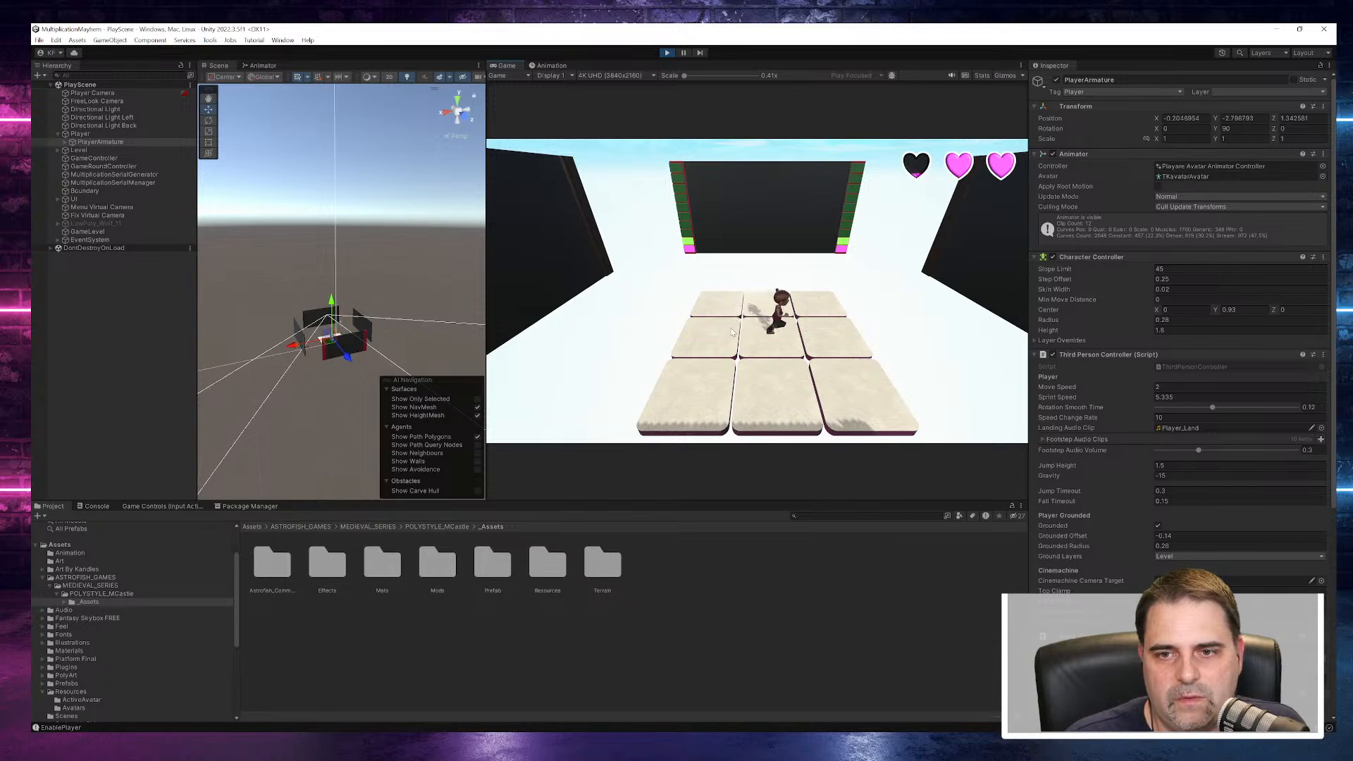
key(s)
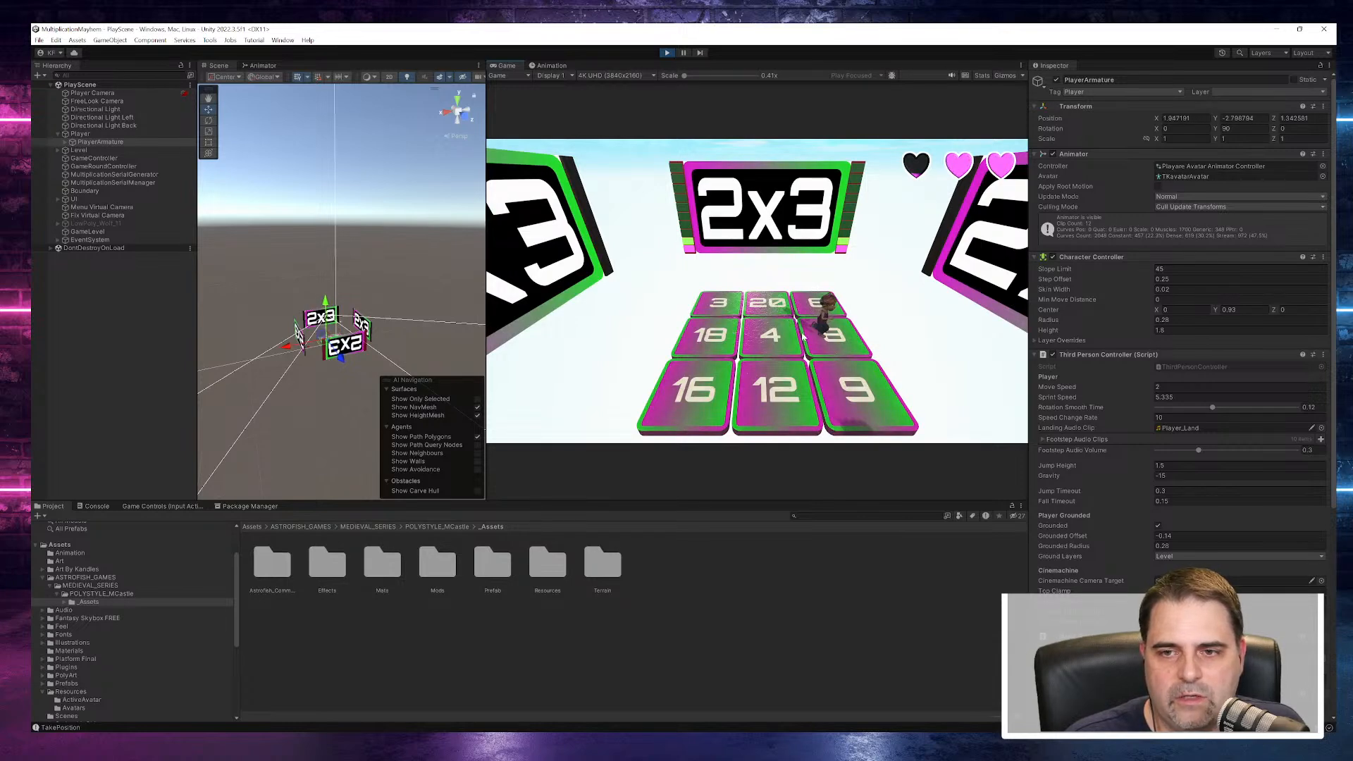
- Move the character onto the tile answering 2x3, and onto the 8 tile for the 2x4 question
key(a)
key(w)
key(d)
key(s)
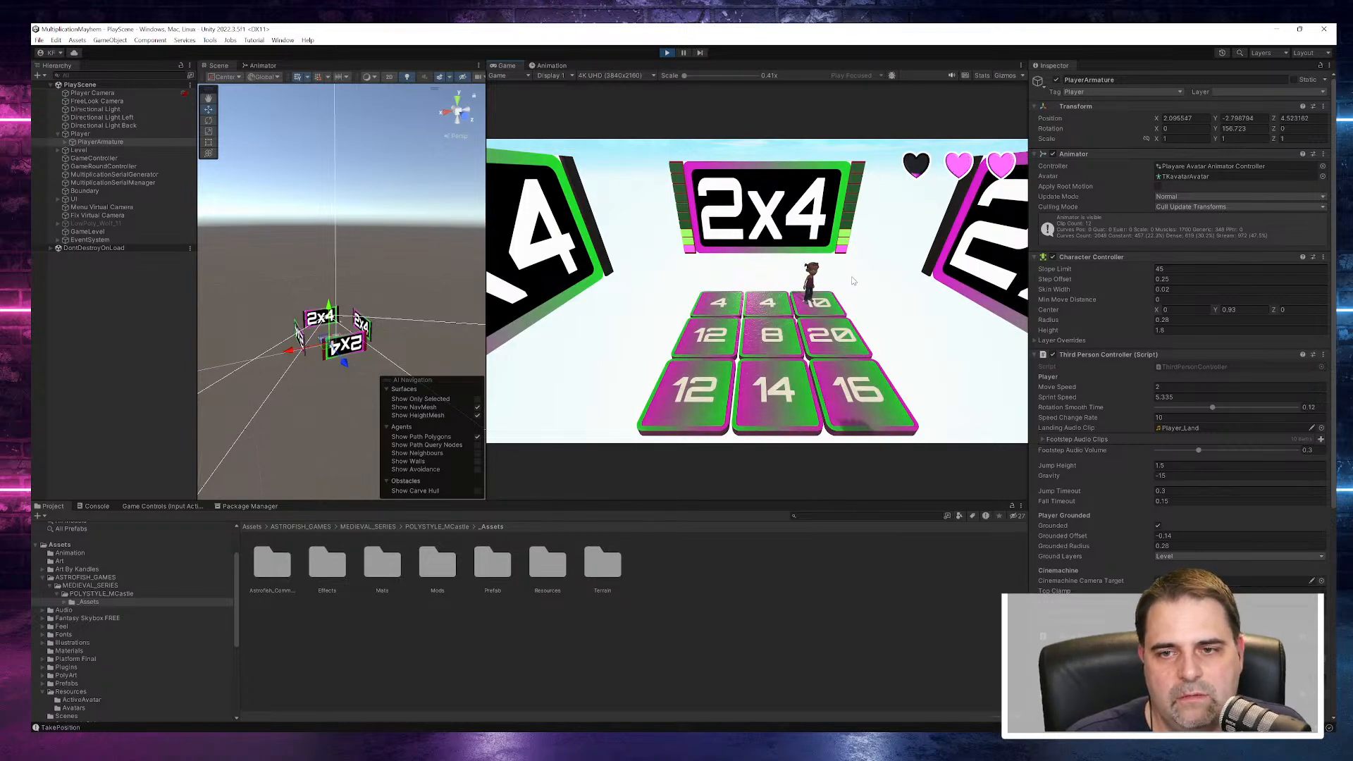
key(s)
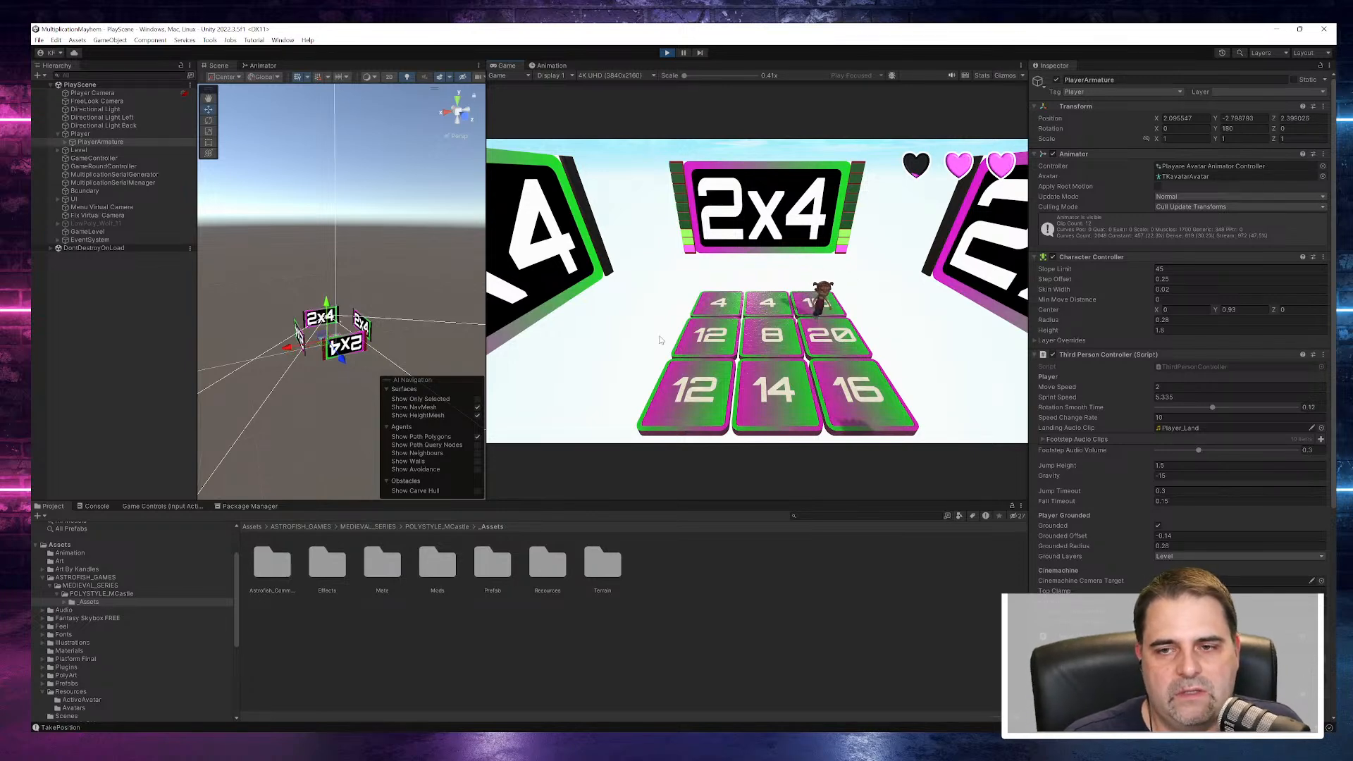
key(a)
key(s)
- Pause the running game and set the Fix Virtual Camera's priority to 0
click(684, 53)
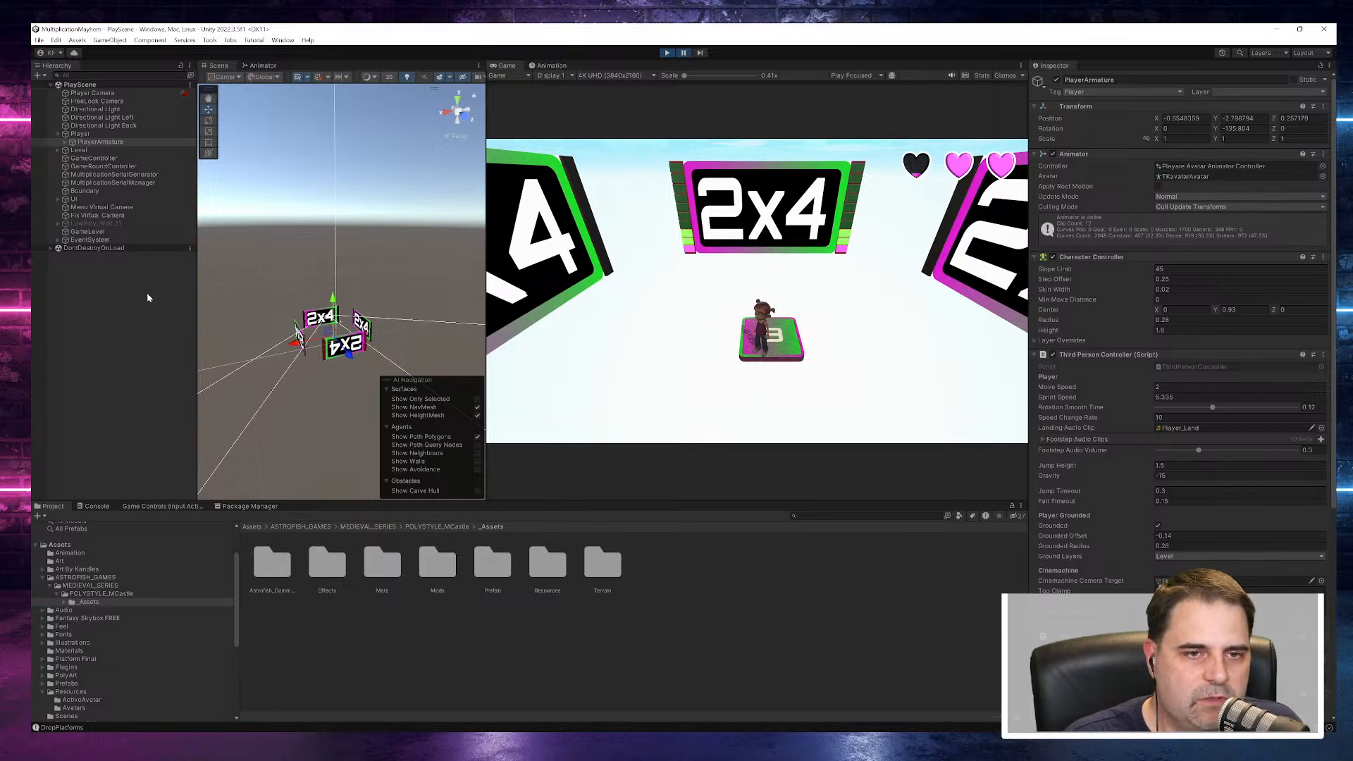
click(96, 215)
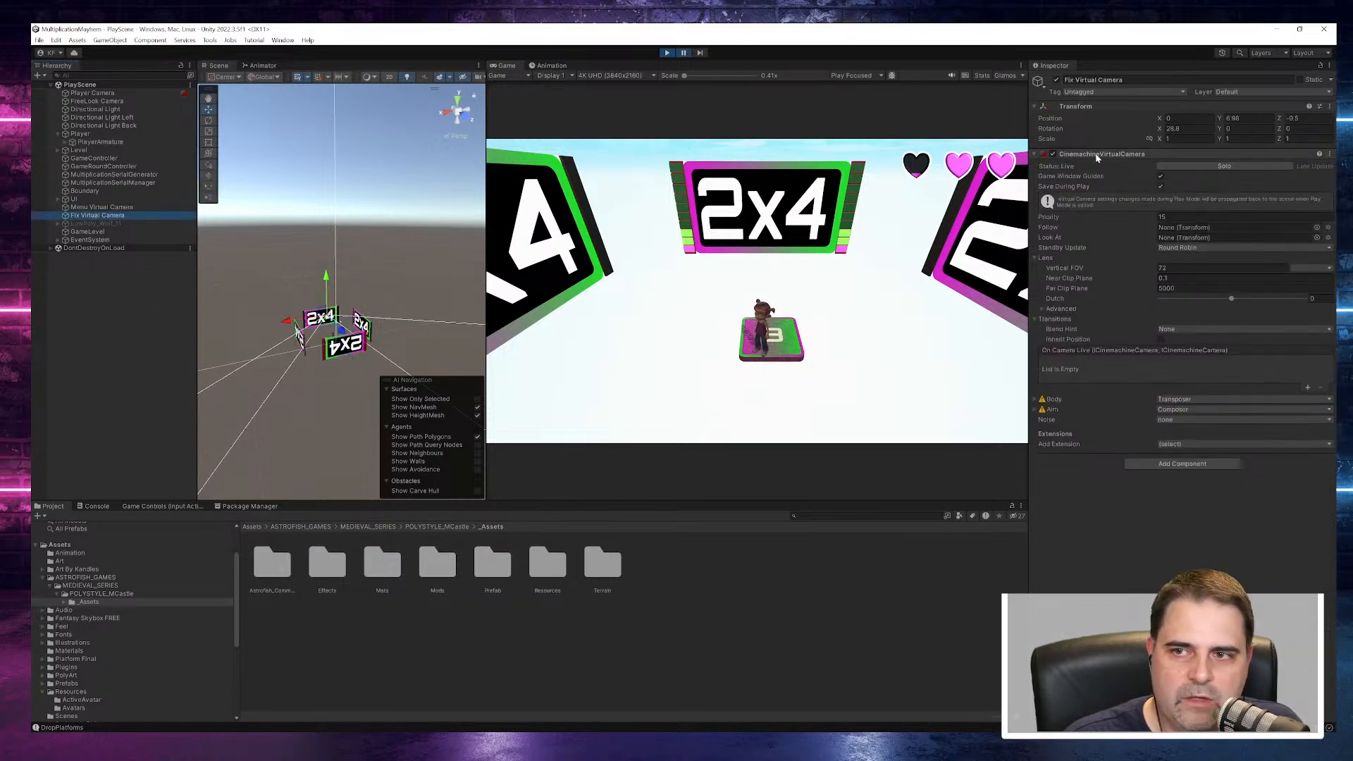
click(1198, 217)
text(0)
key(Return)
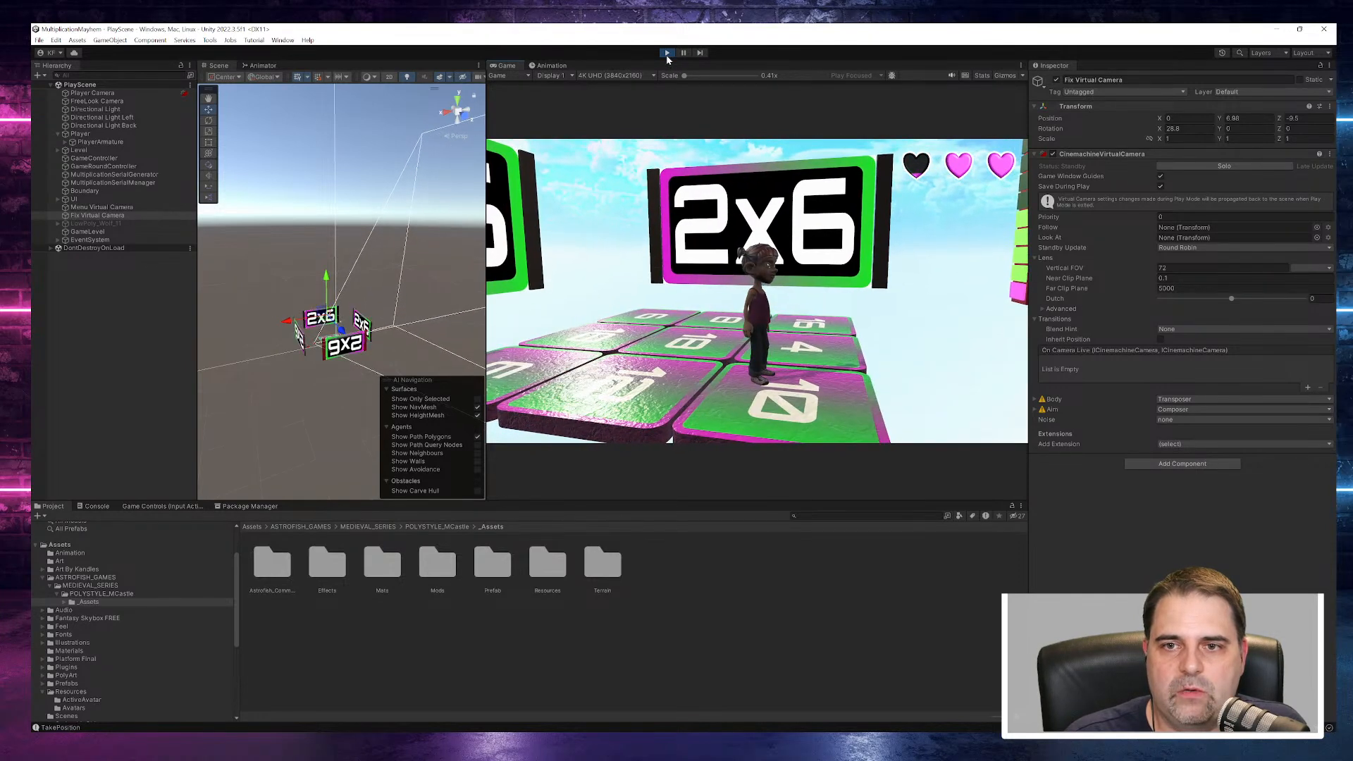
- Stop Play mode and open the project's Scenes folder
click(666, 52)
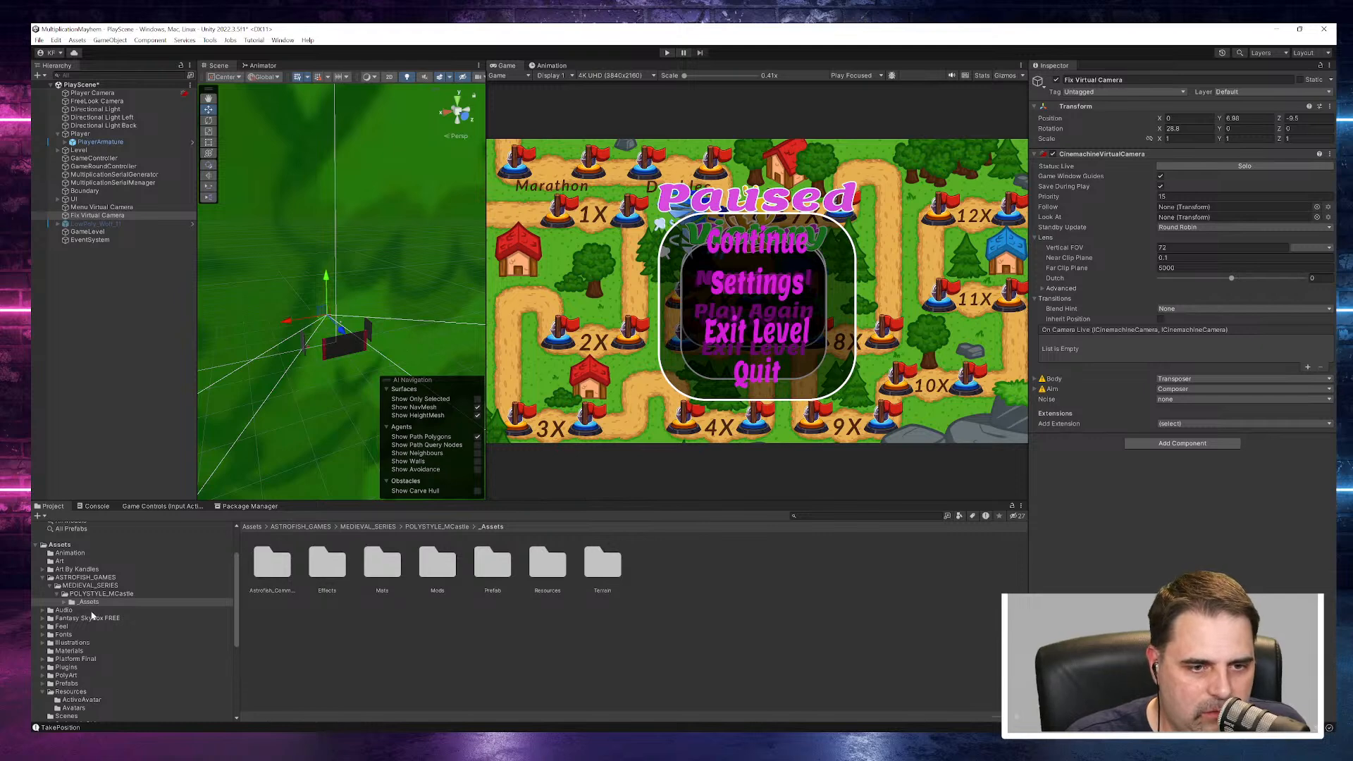
scroll(169, 680, down, 3)
scroll(165, 680, up, 3)
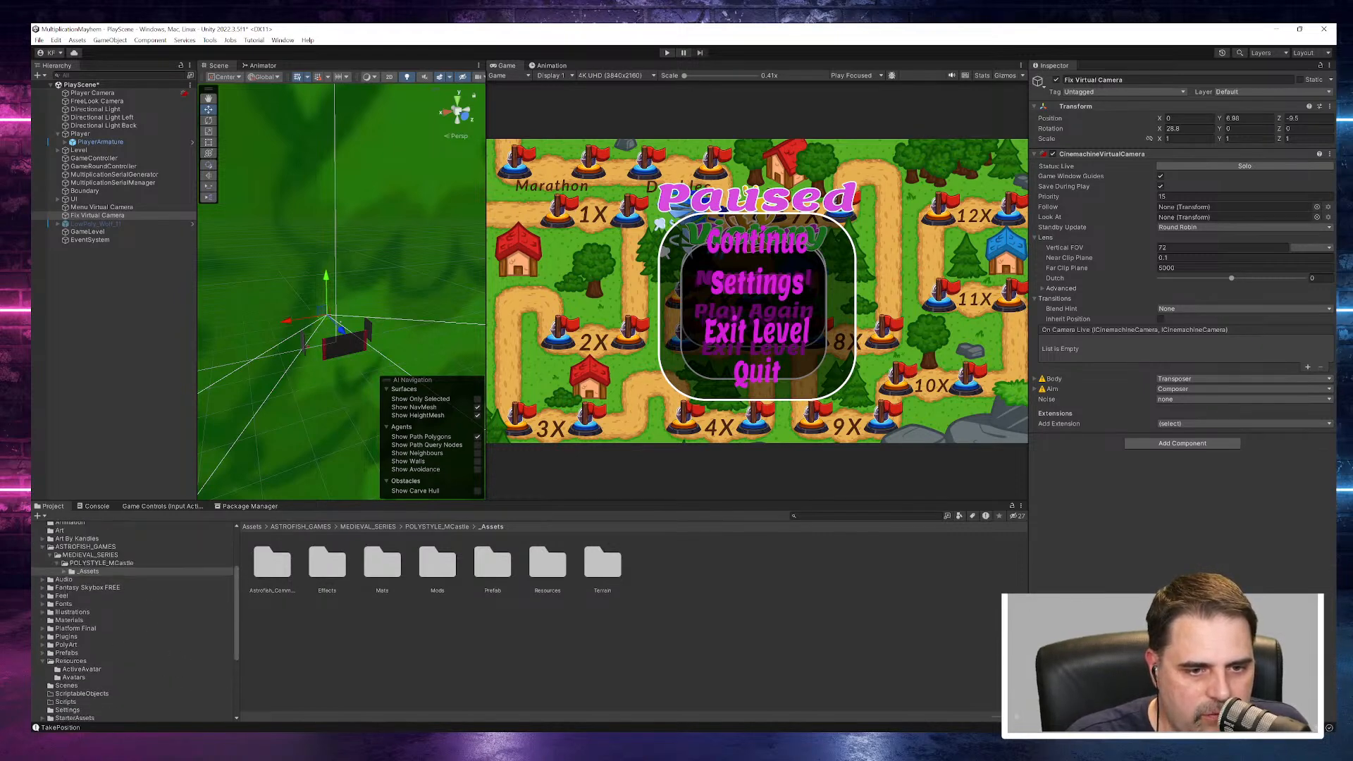
click(44, 661)
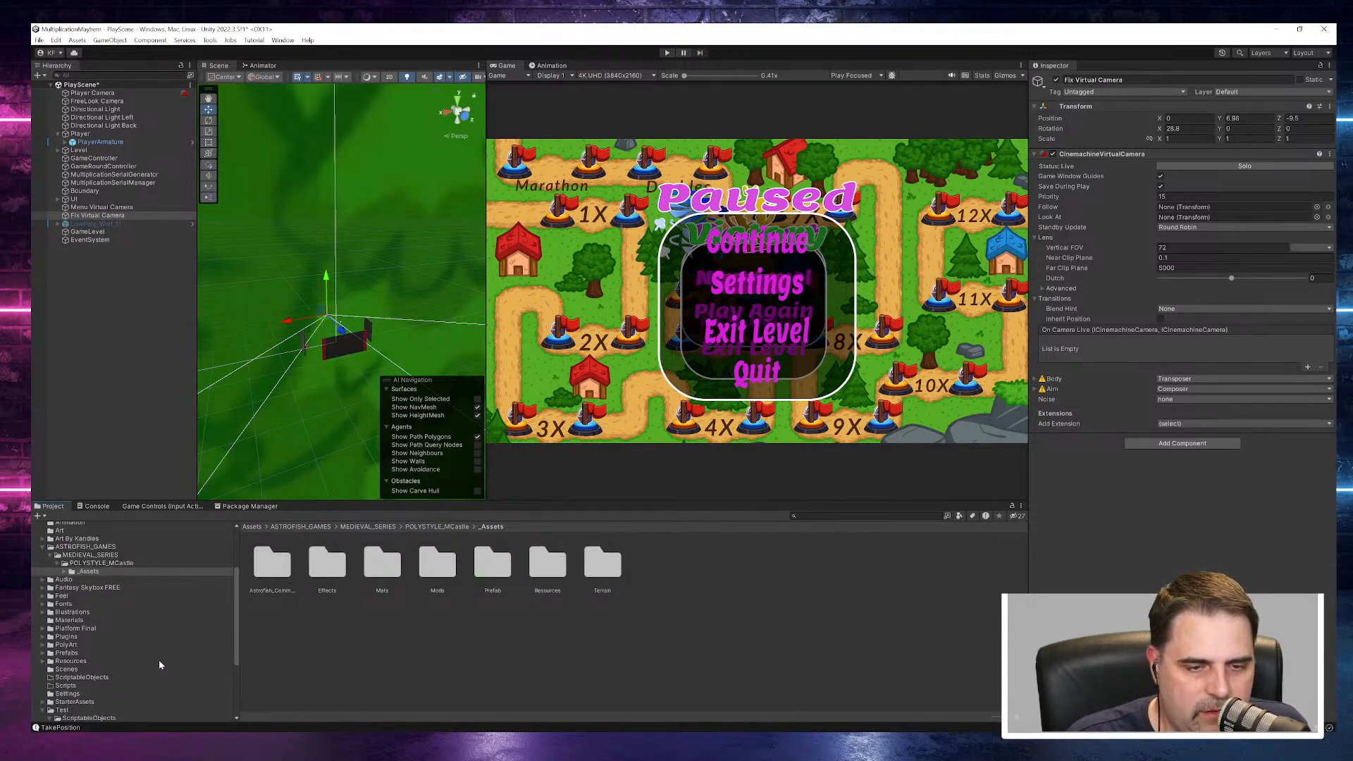
click(69, 671)
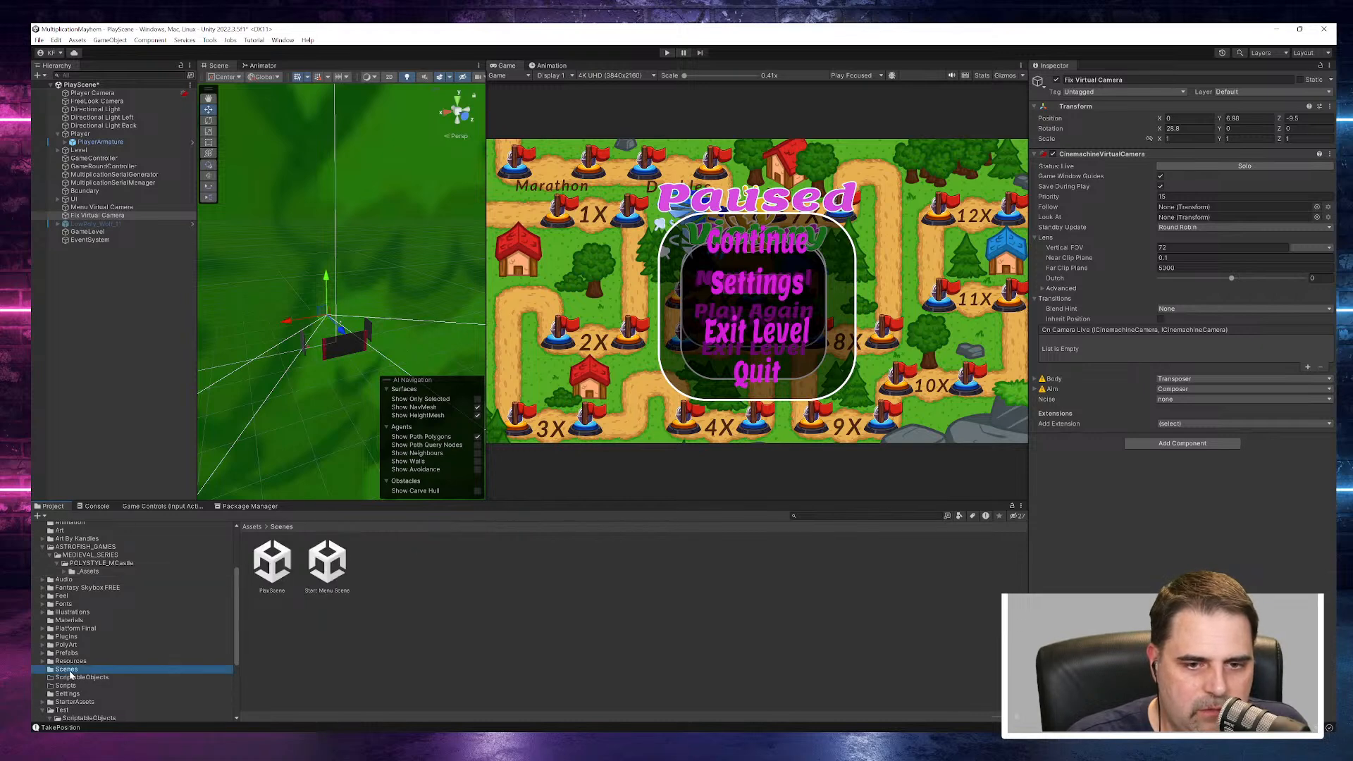
- Create a new scene named Castle Scene in the Scenes folder
right_click(382, 571)
mouse_move(422, 276)
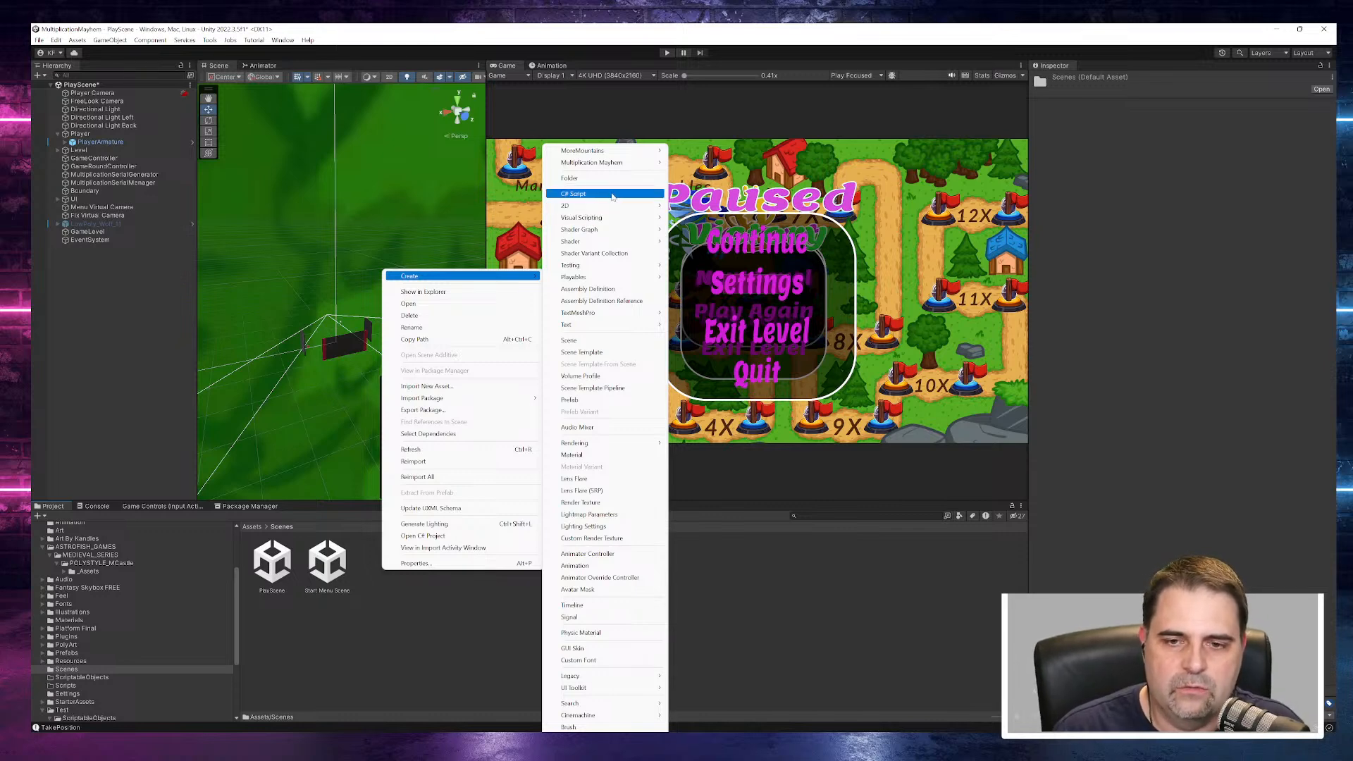
mouse_move(626, 244)
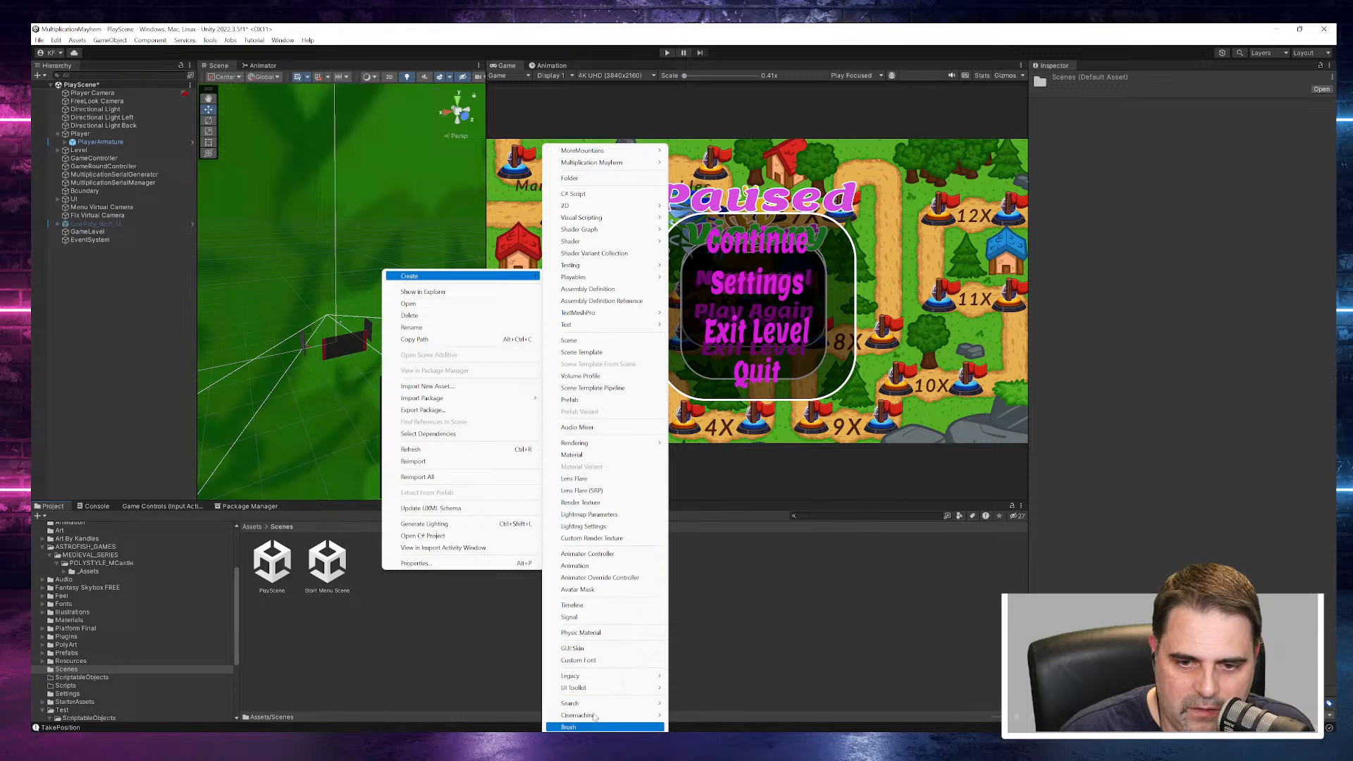
mouse_move(594, 713)
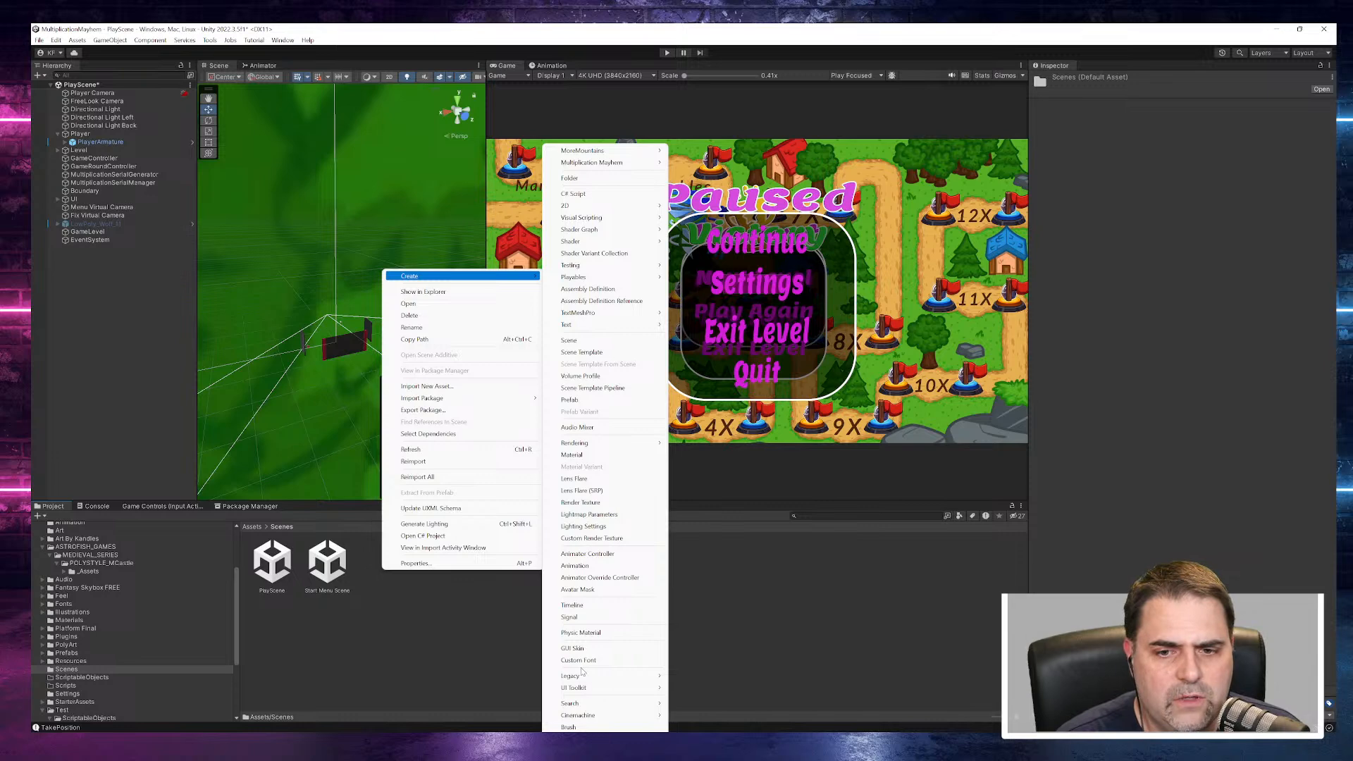
click(586, 341)
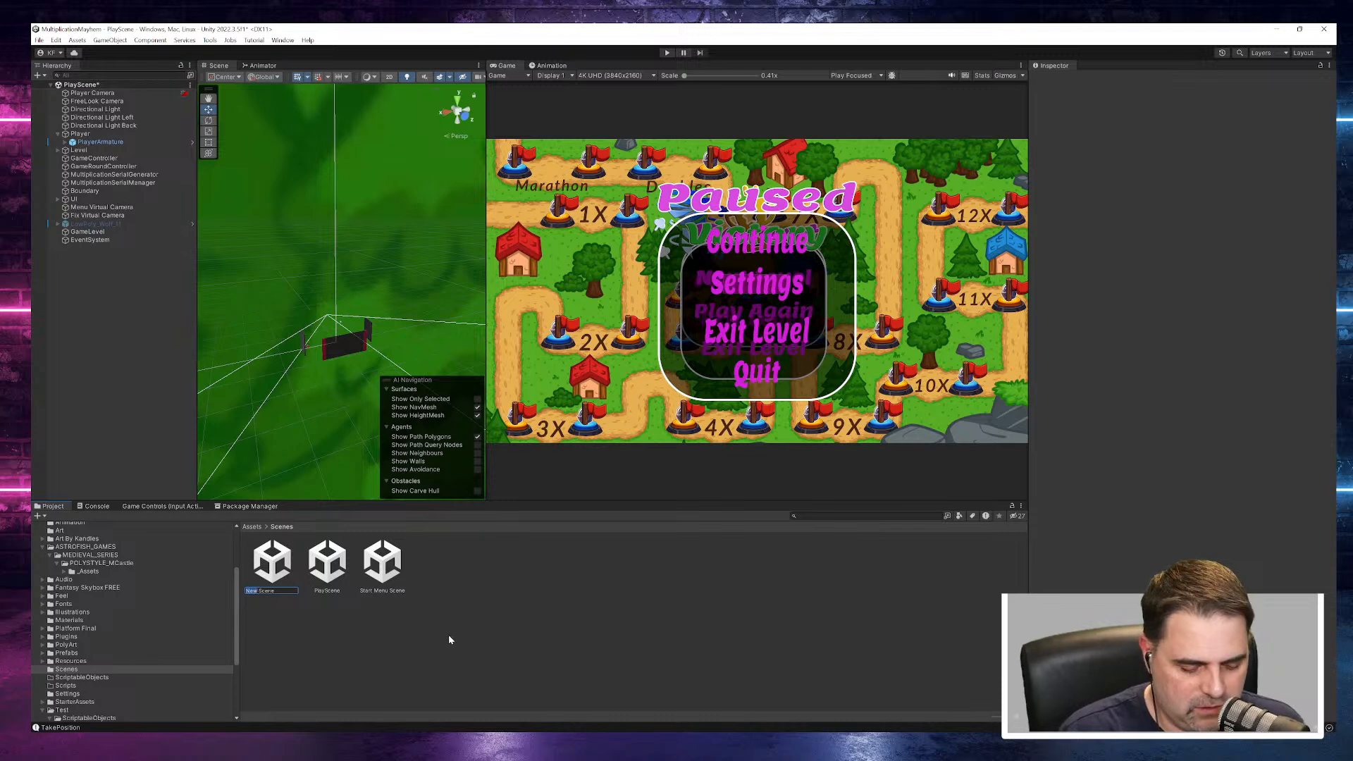
text(CastleScene)
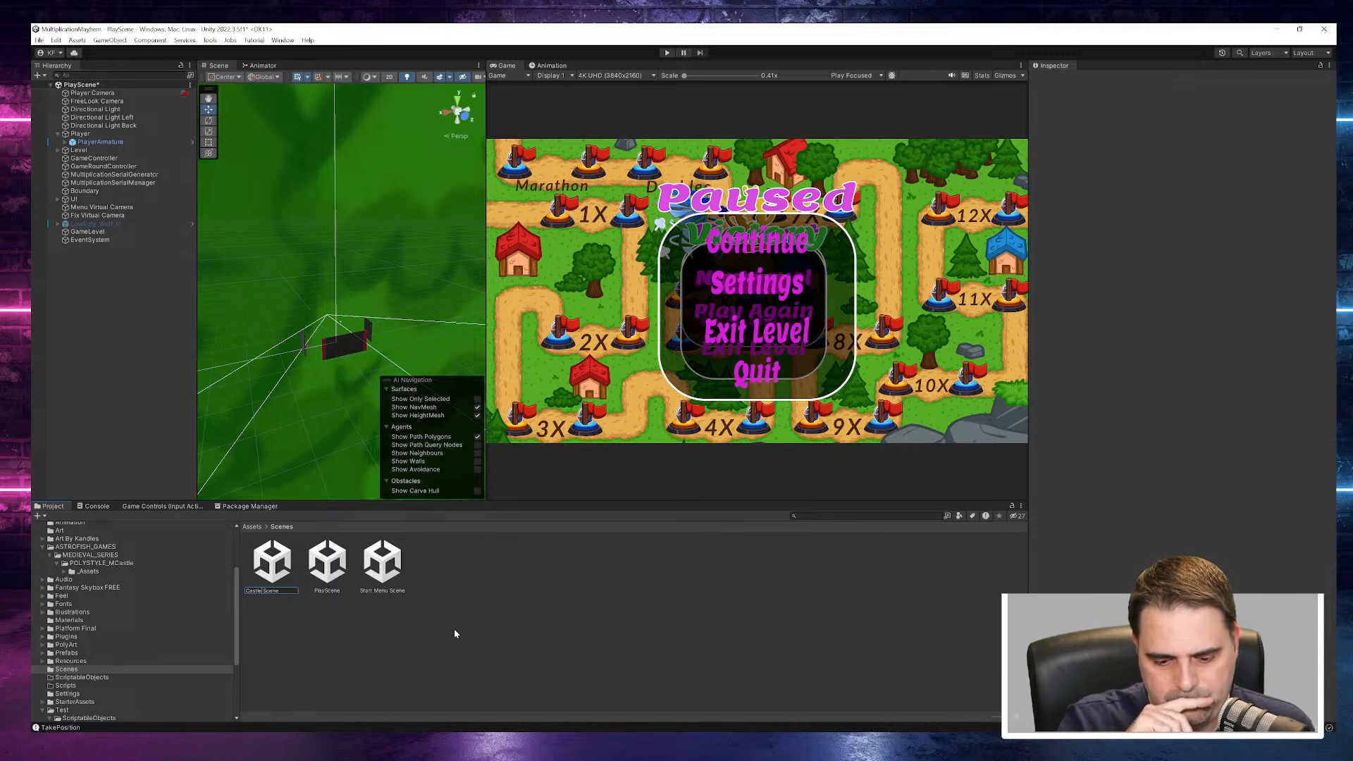
key(Return)
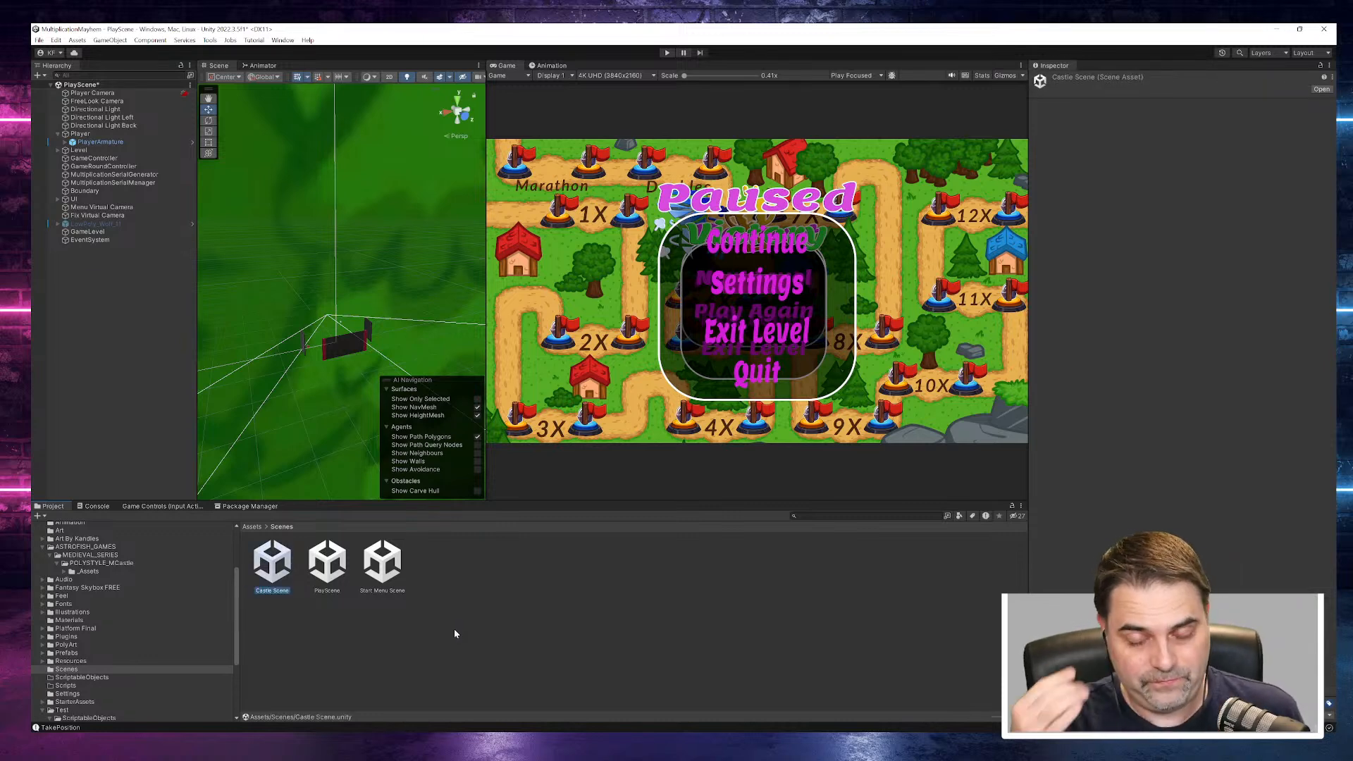
- Open Castle Scene, saving the changes to PlayScene, and widen the Scene view
double_click(270, 566)
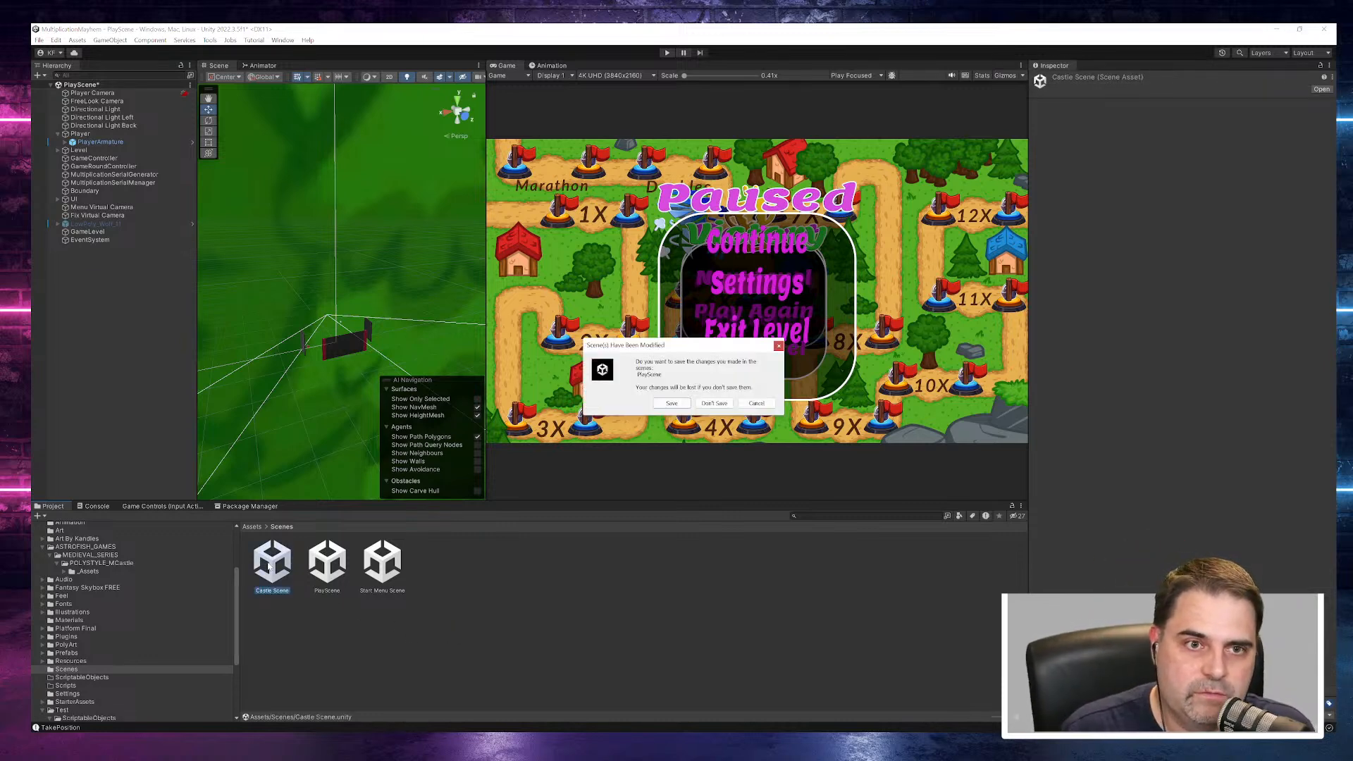
click(667, 404)
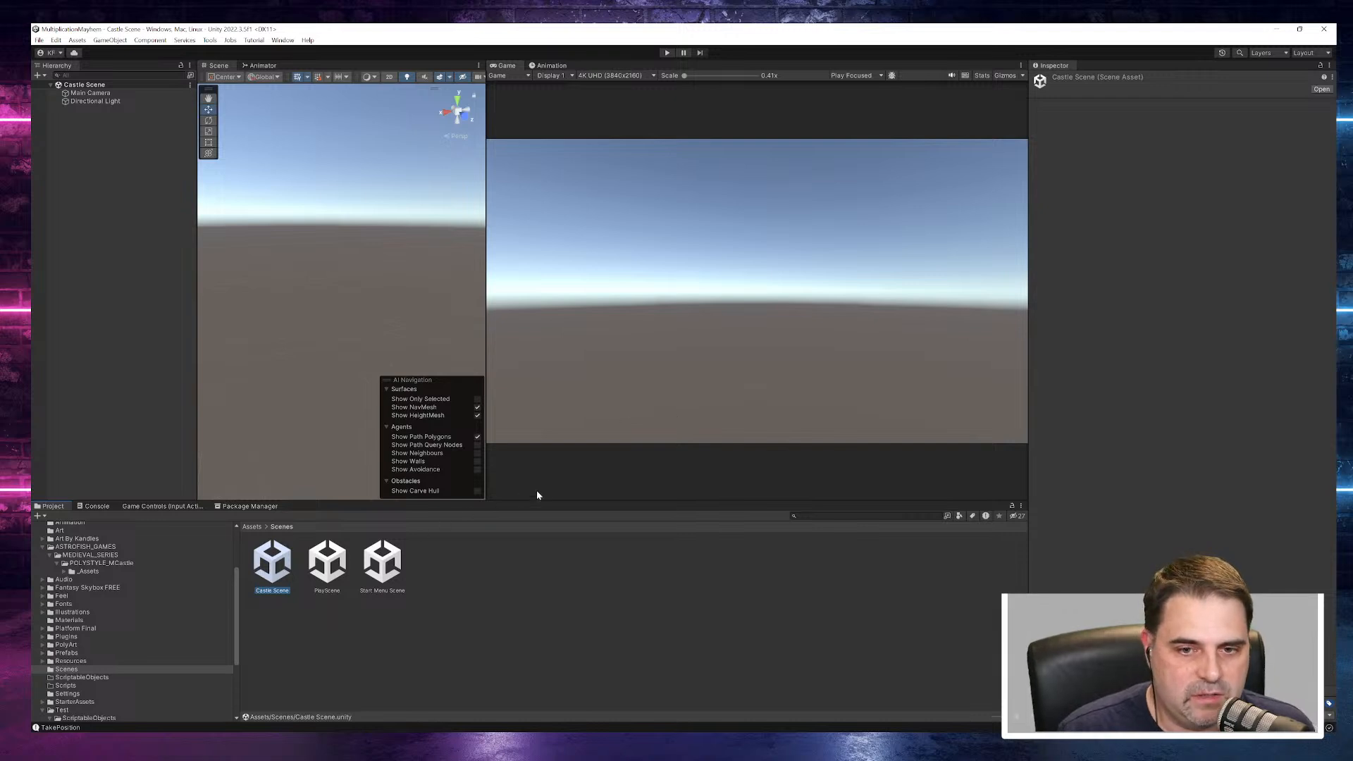
click(484, 329)
drag(486, 327, 942, 344)
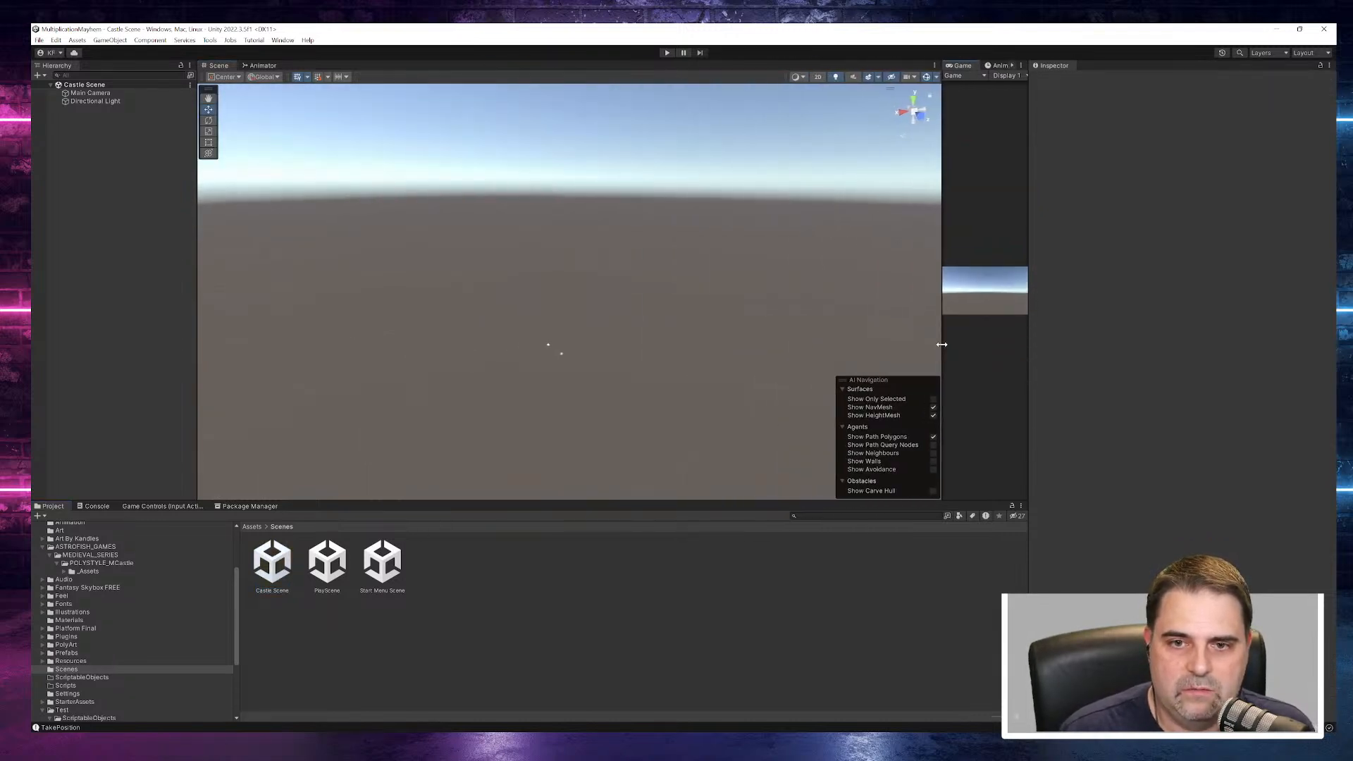
- Add a 3D Plane object to Castle Scene
click(95, 101)
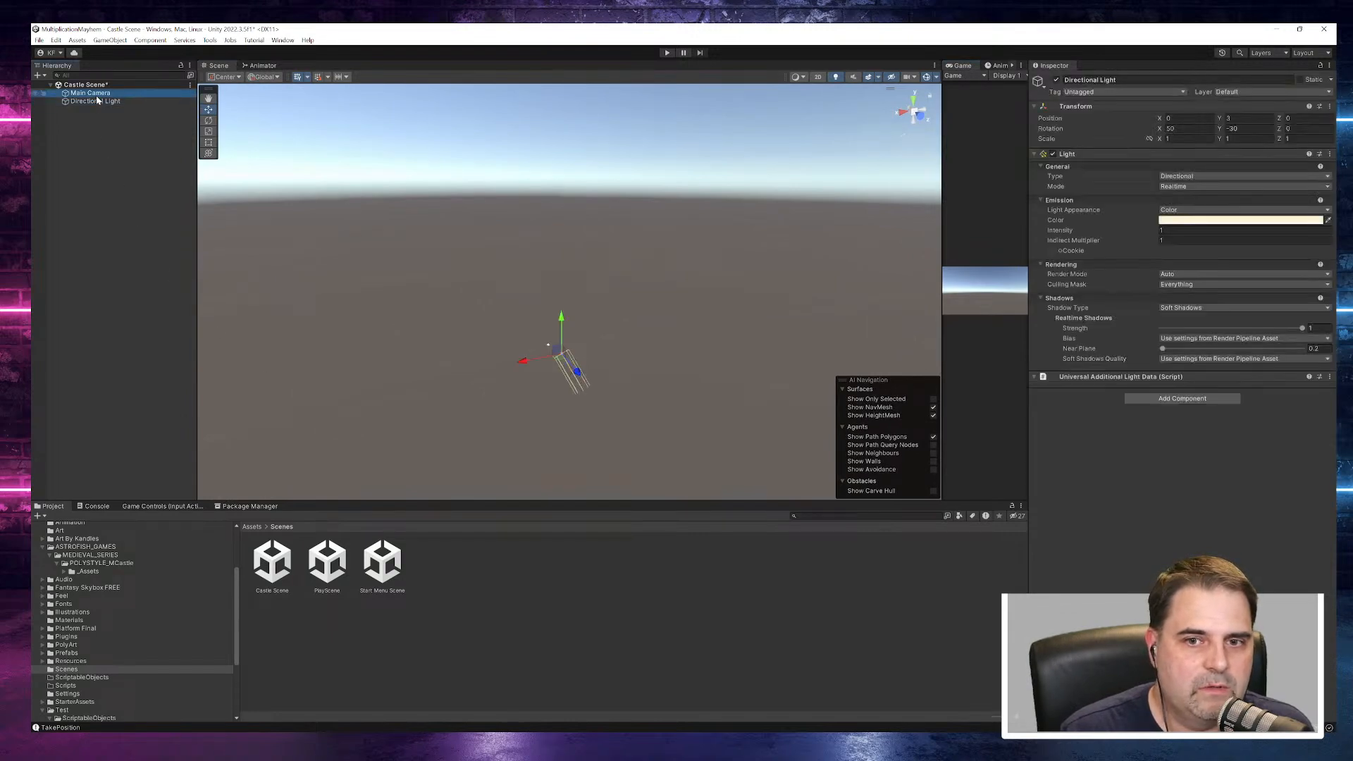
click(95, 94)
right_click(97, 118)
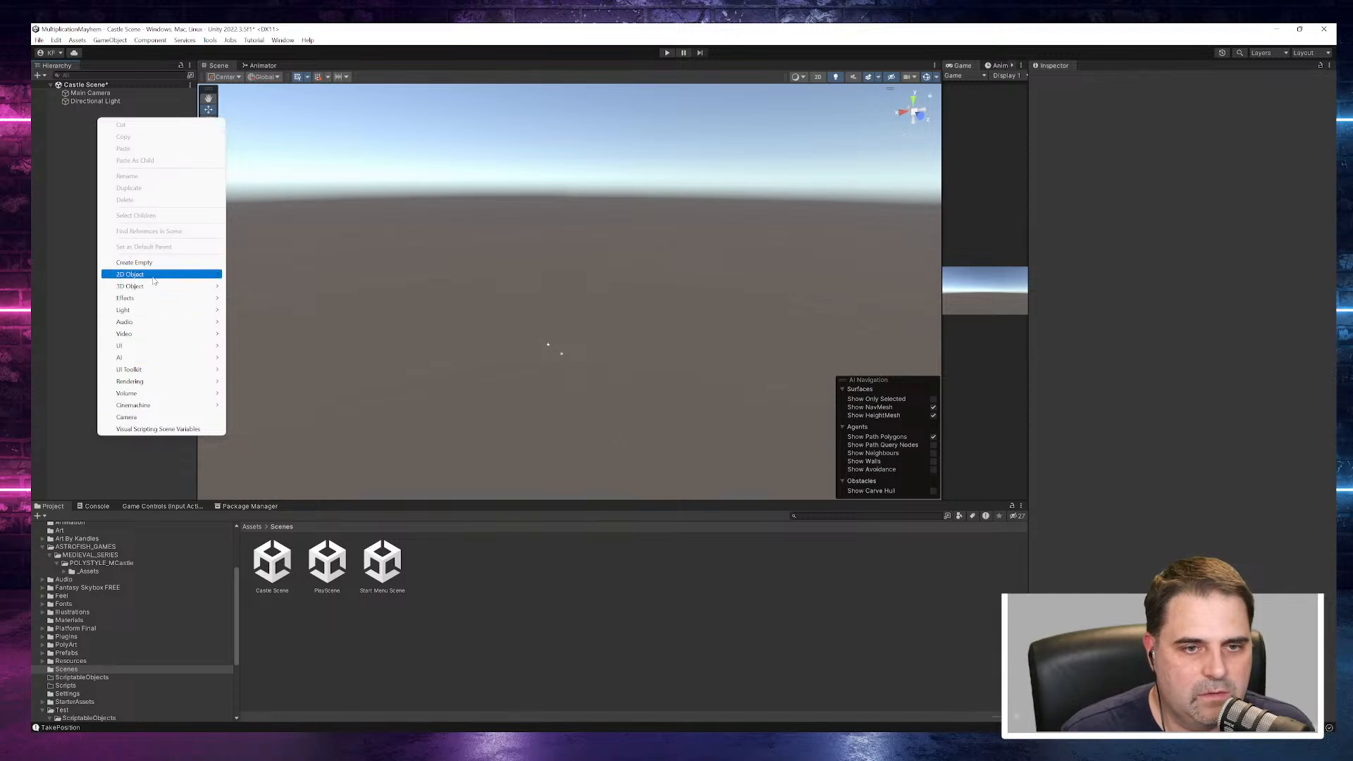
mouse_move(154, 280)
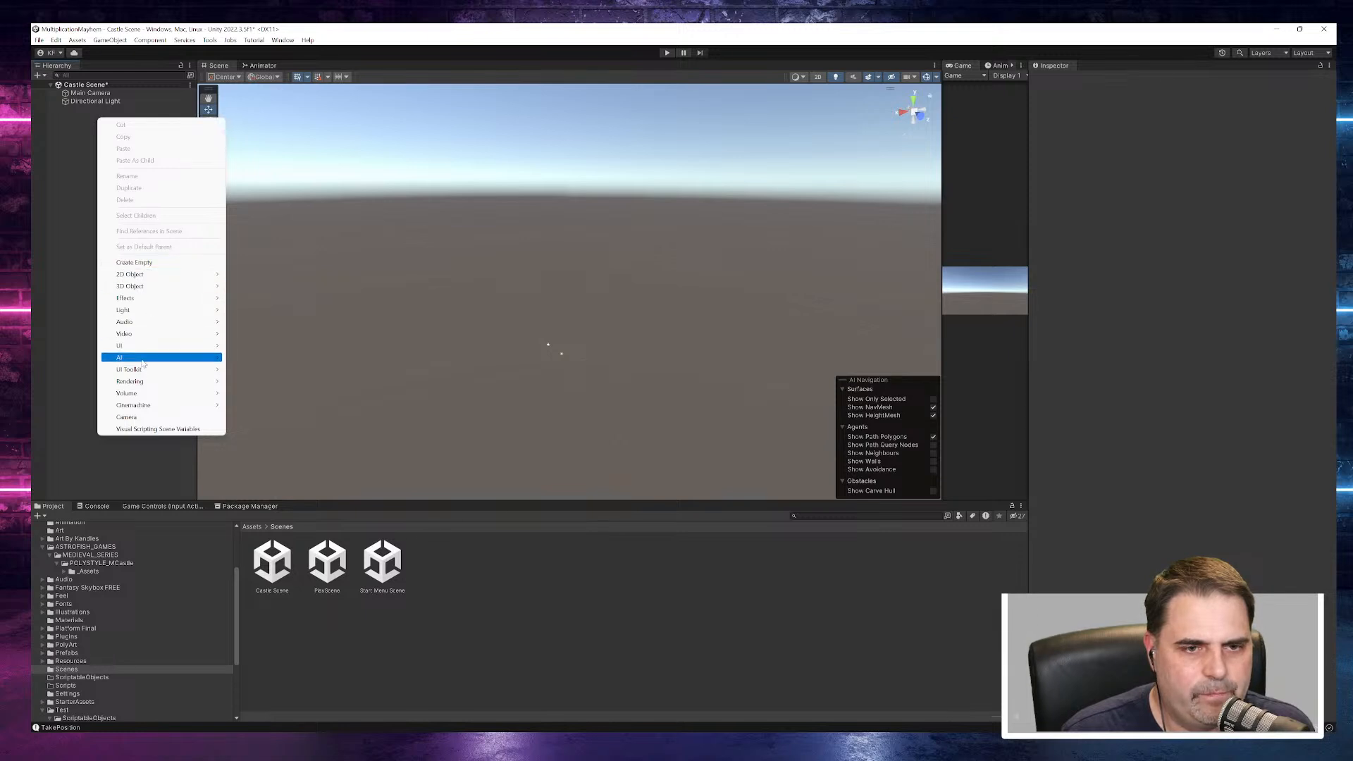
mouse_move(150, 350)
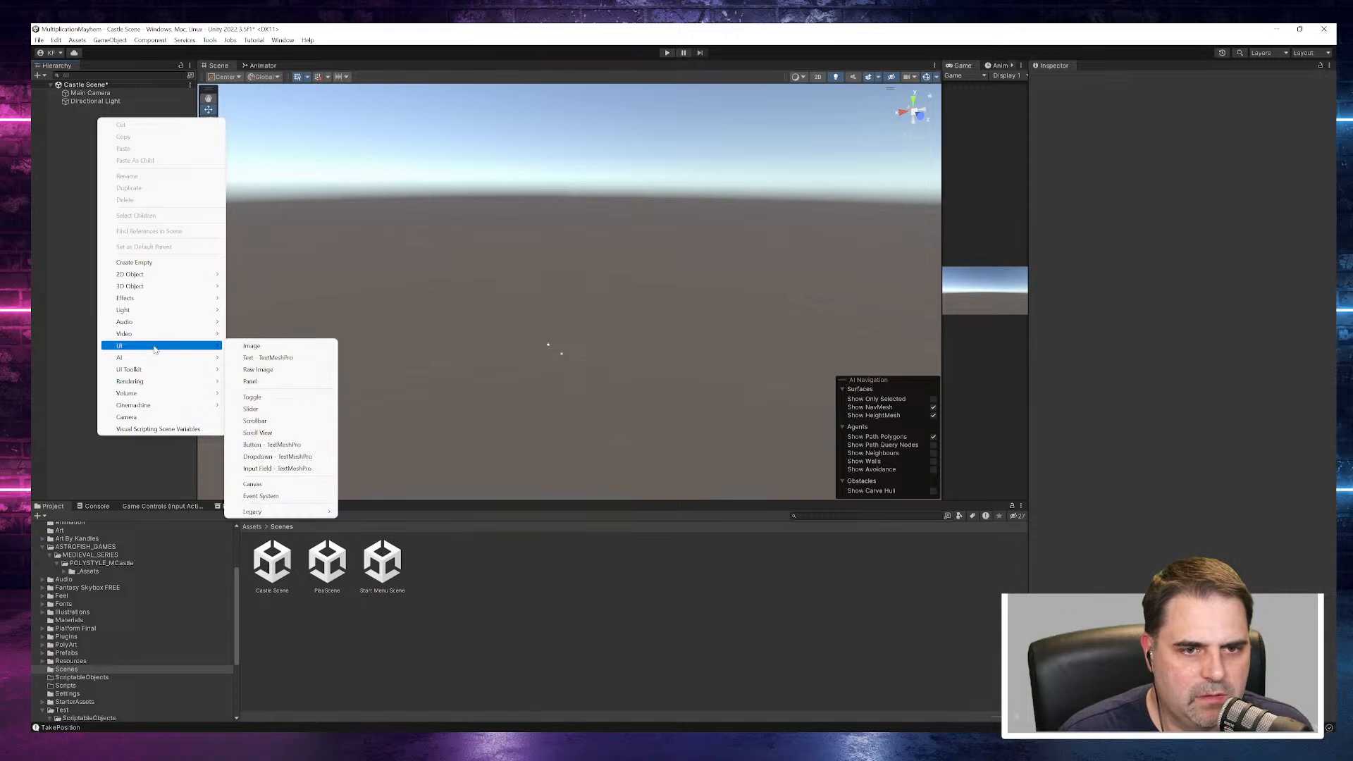
mouse_move(160, 373)
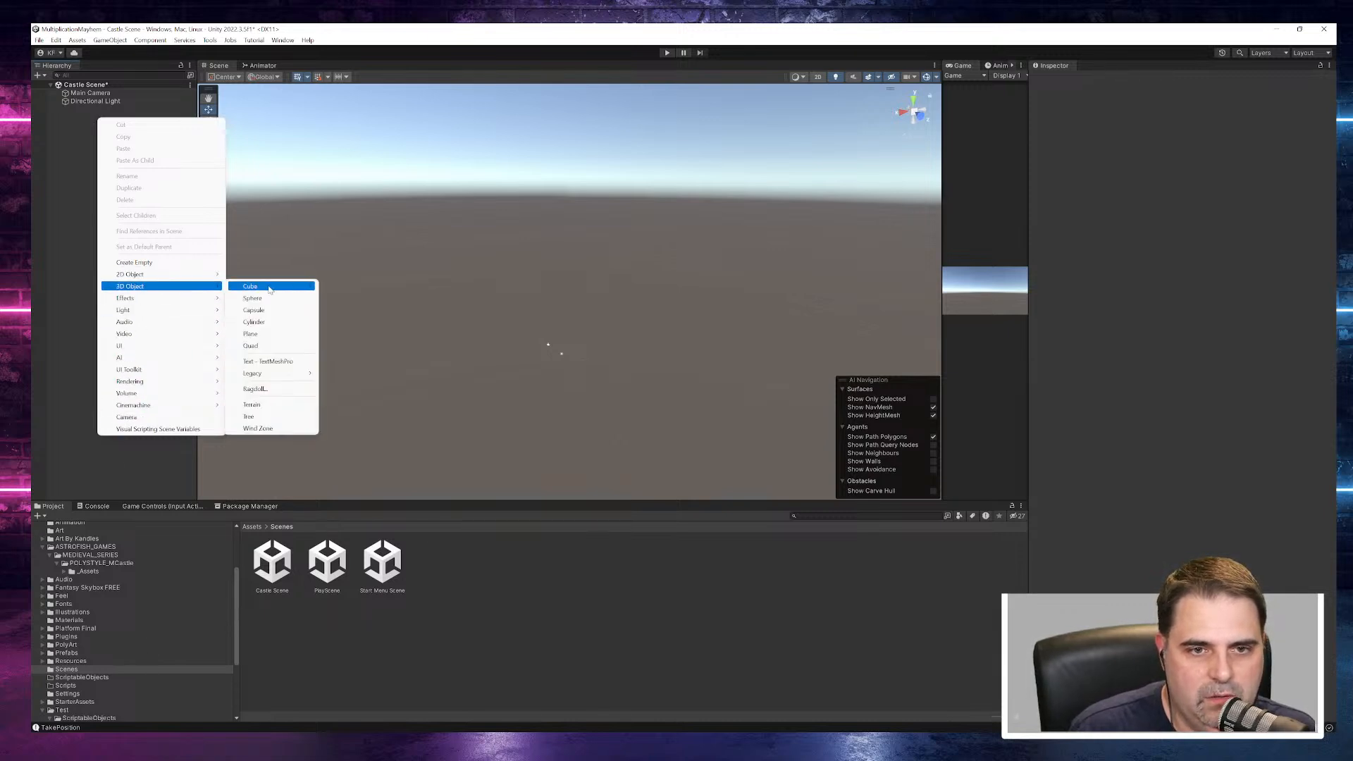
click(258, 333)
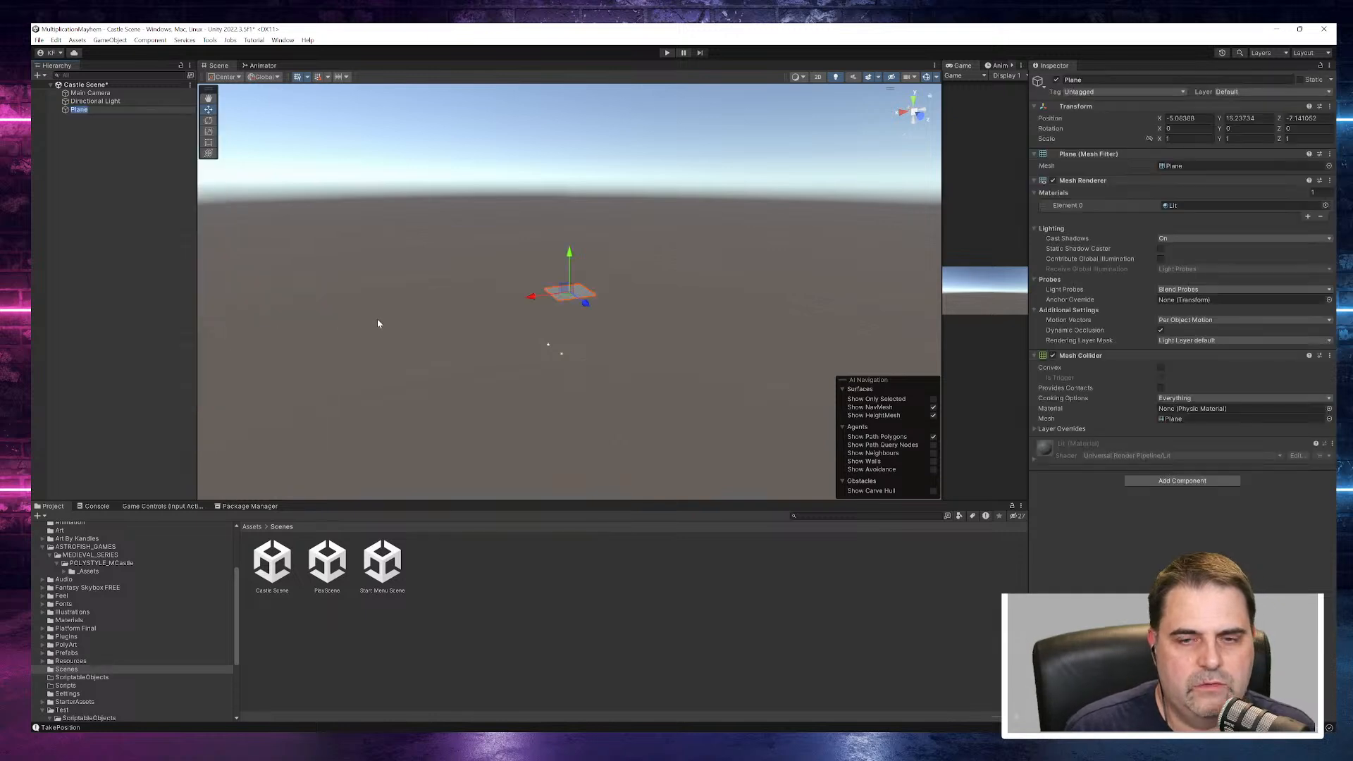
- Set the plane's position to 0, 0, 0
alt+drag(619, 294, 598, 315)
click(1190, 118)
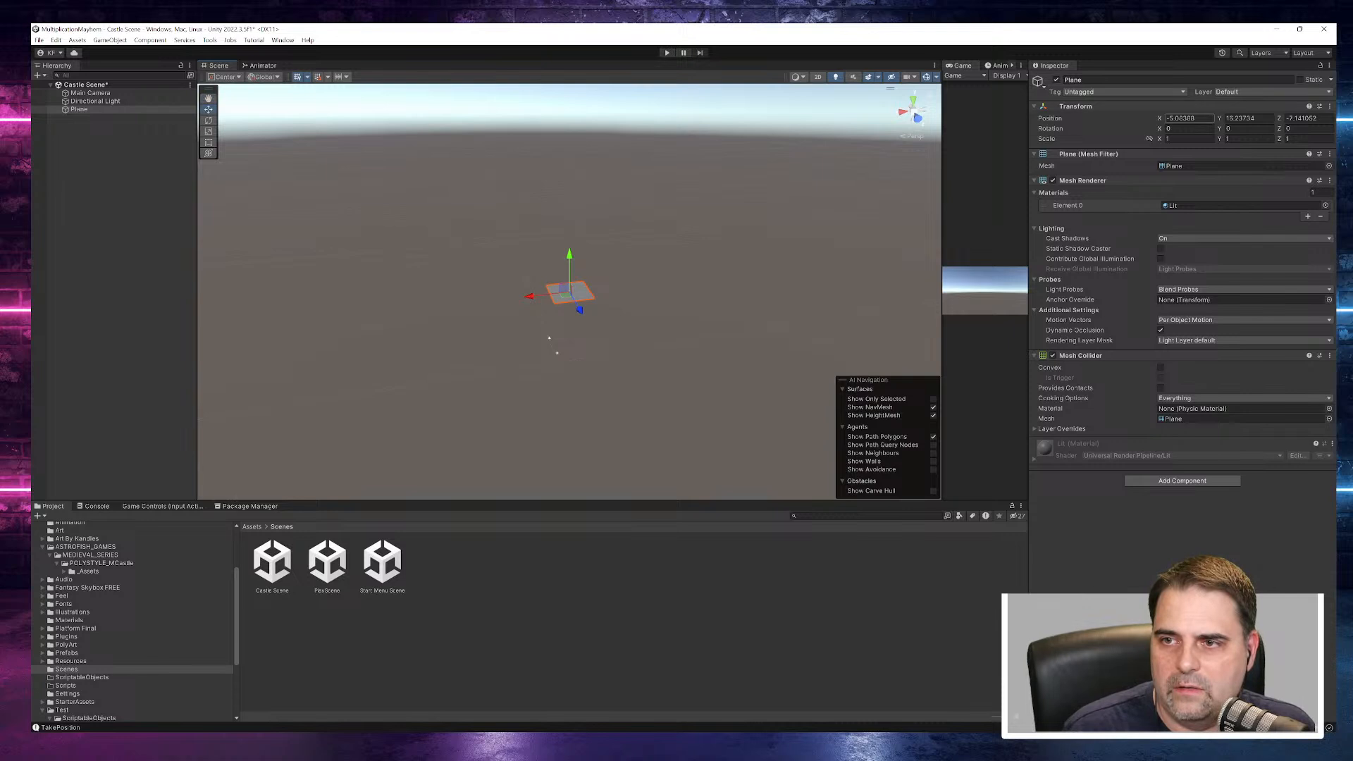
text(0)
key(Tab)
text(0)
key(Tab)
text(0)
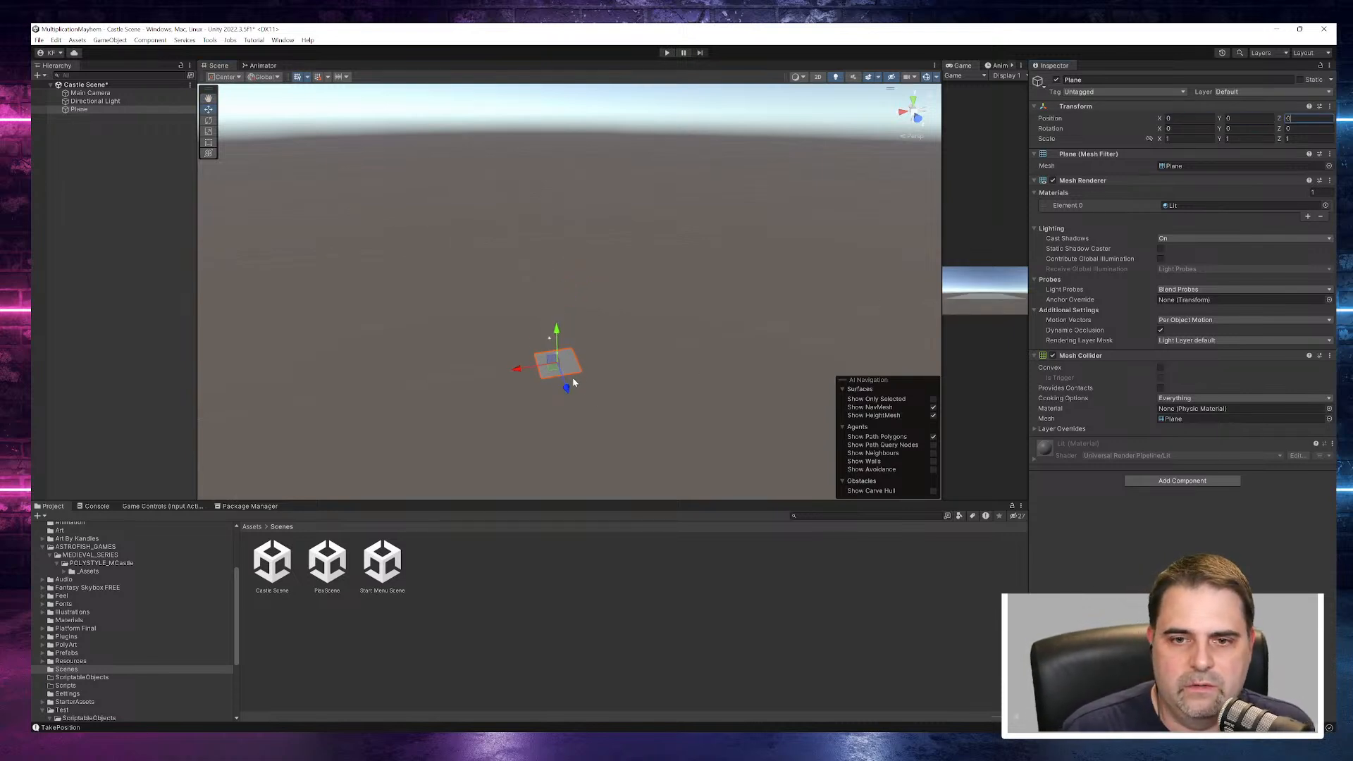
- Enlarge the project browser area and open the _Assets folder of POLYSTYLE_MCastle
drag(674, 500, 678, 372)
mouse_move(637, 298)
middle_down()
mouse_move(638, 255)
mouse_move(635, 276)
middle_up()
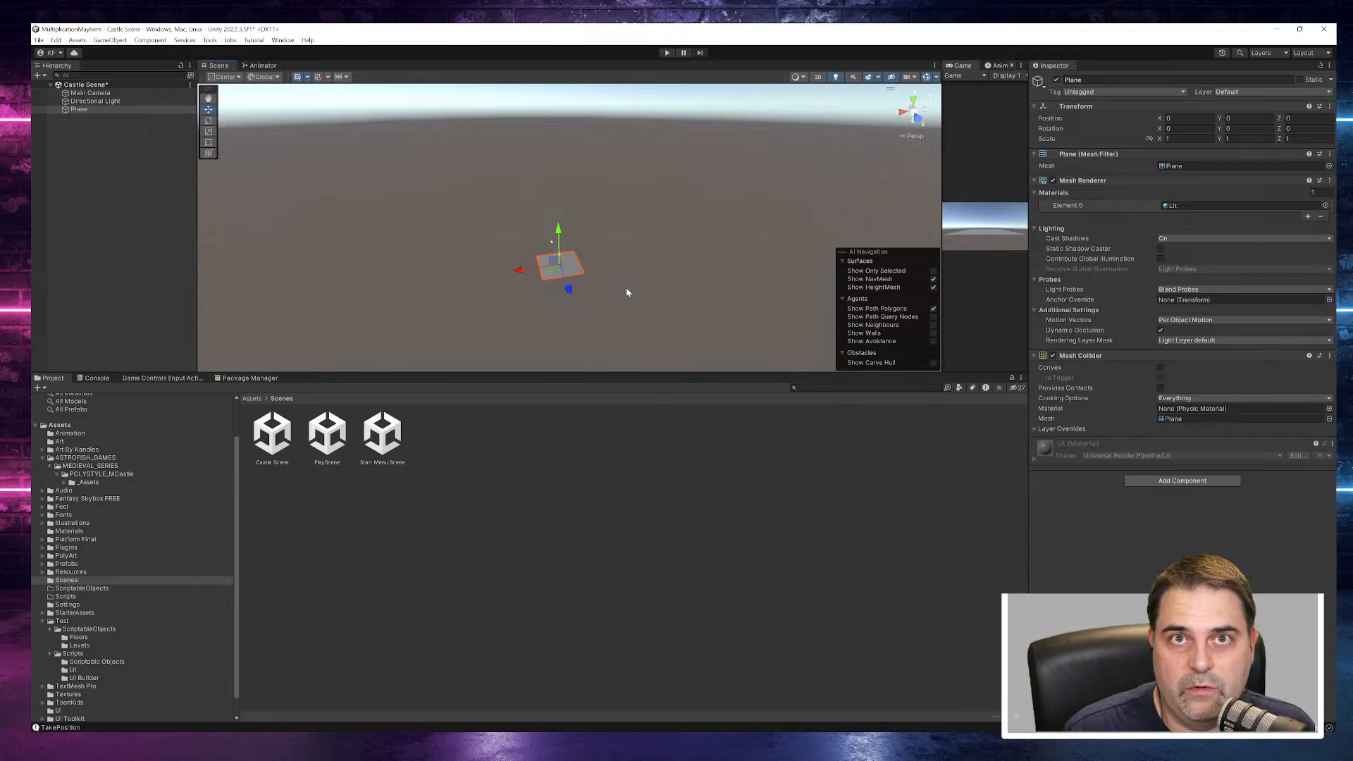
scroll(644, 275, up, 3)
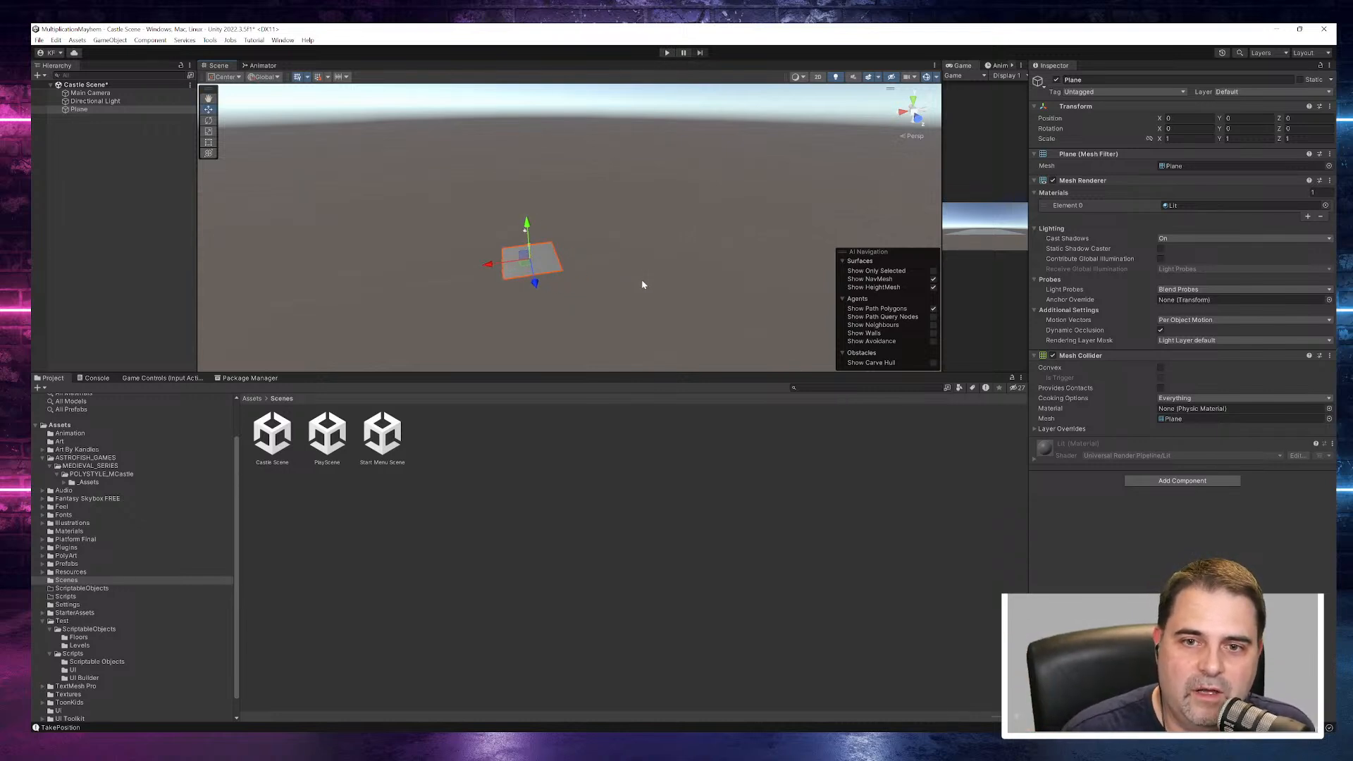
middle_drag(641, 279, 745, 276)
alt+drag(706, 272, 674, 215)
scroll(646, 281, up, 5)
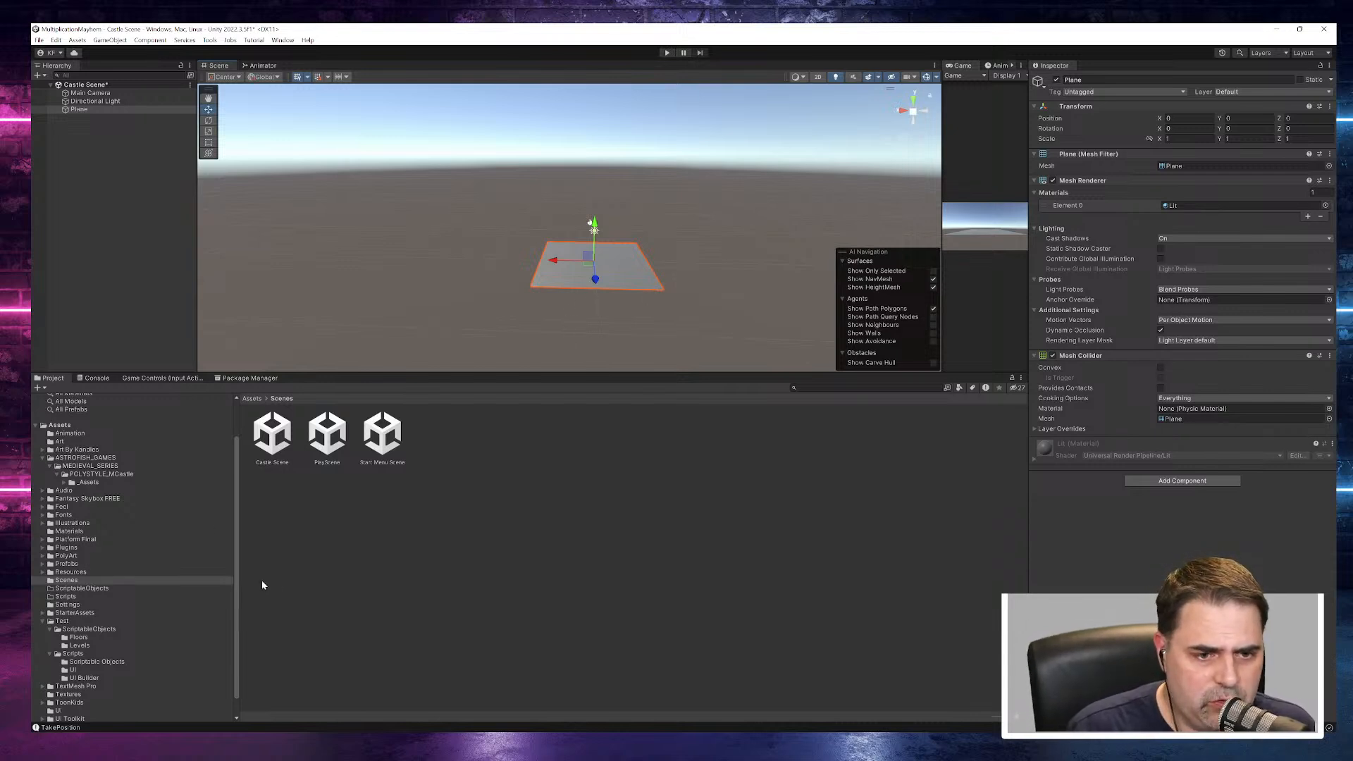
click(88, 483)
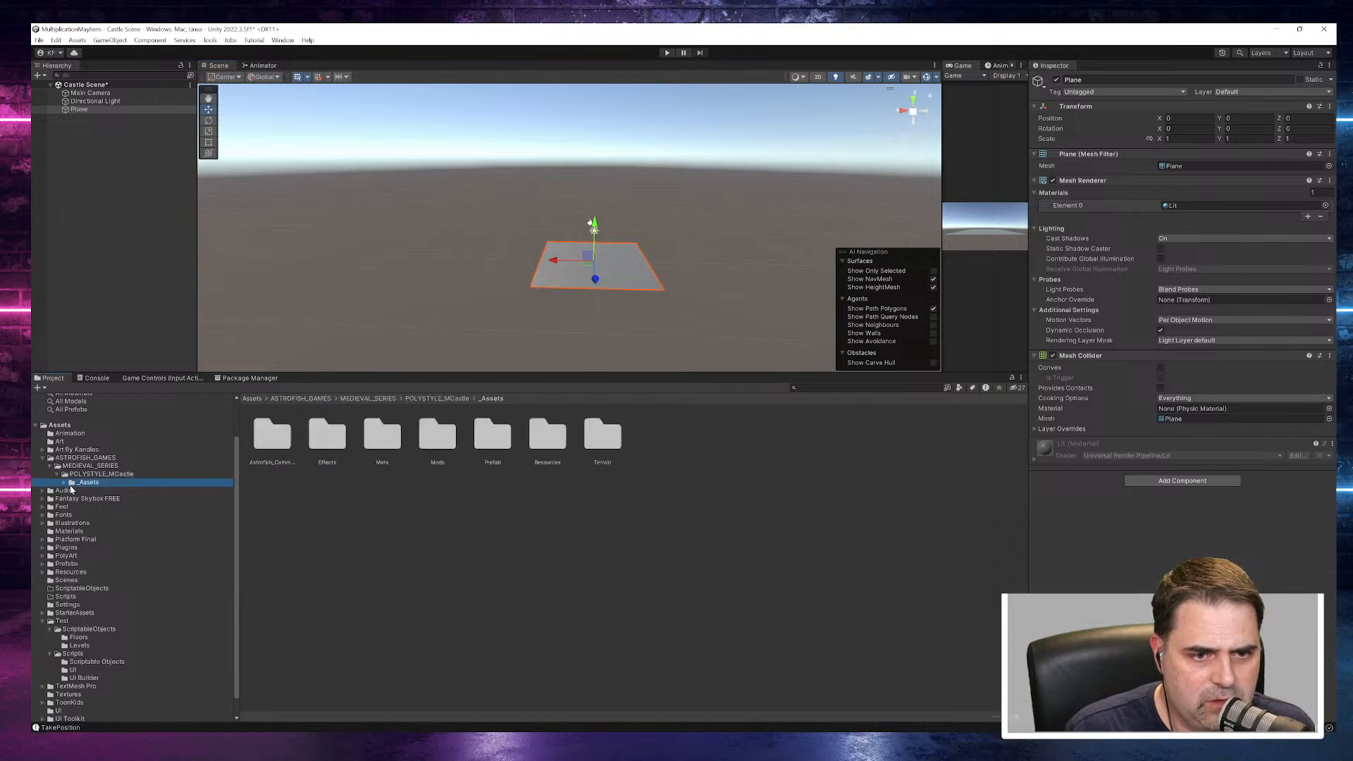
- Open the Prefab > Buildings folder of the castle pack and enlarge the preview area for the MCastle_Balcony_01 prefab
alt+click(63, 483)
click(109, 507)
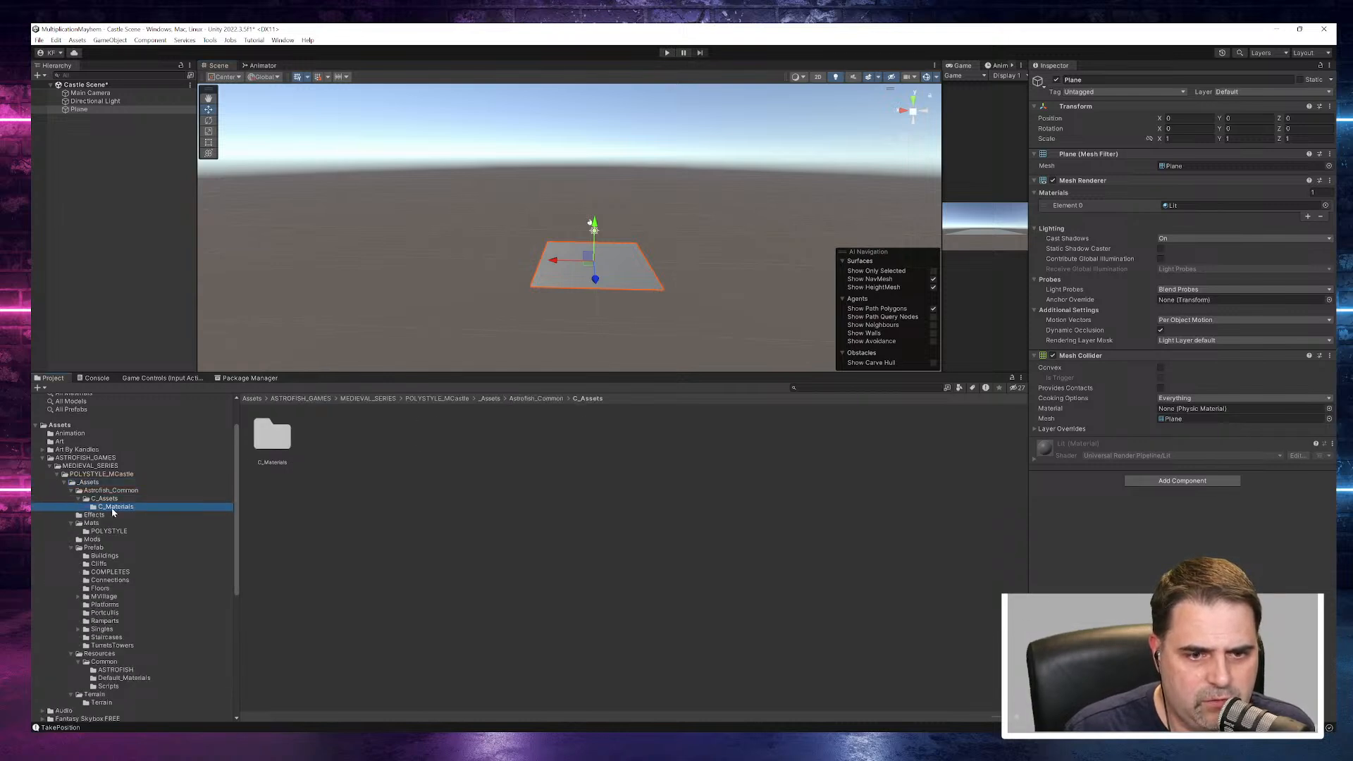
click(105, 556)
click(271, 436)
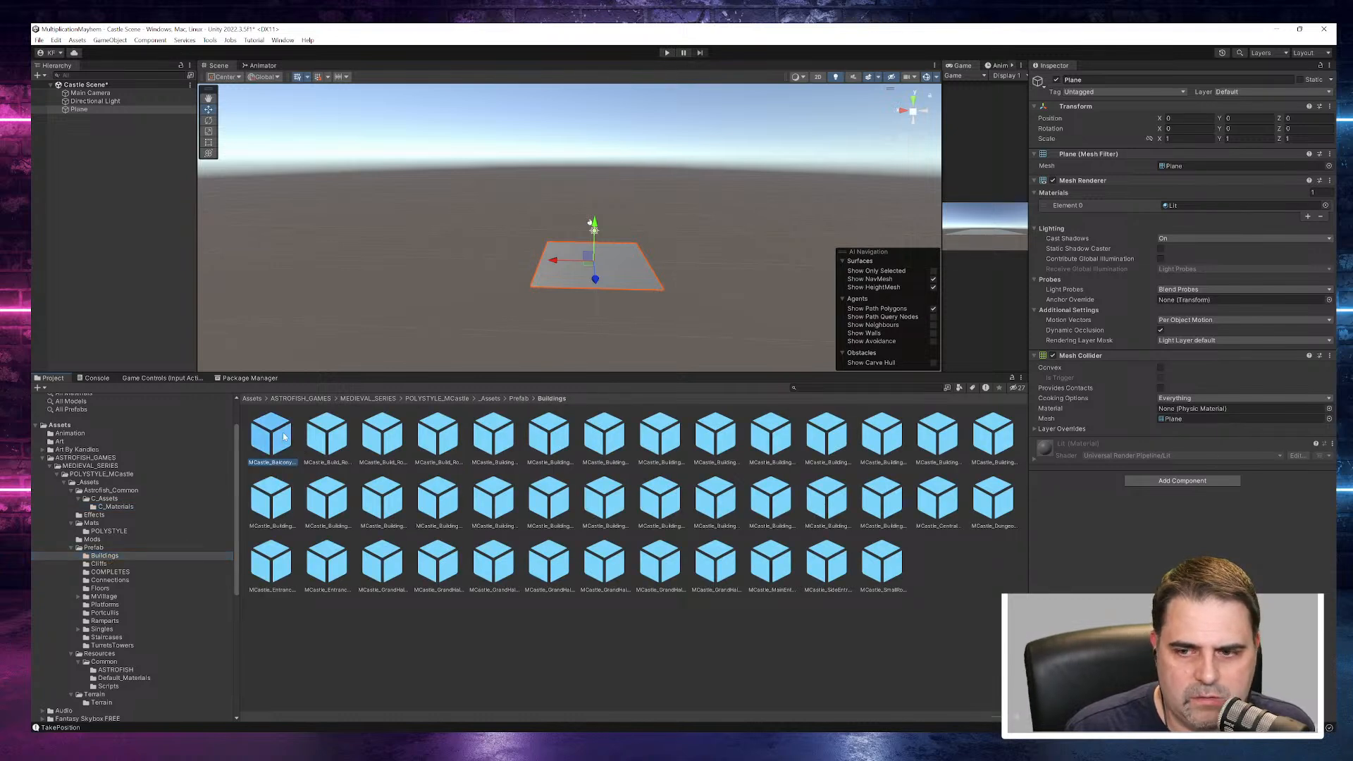
click(1233, 237)
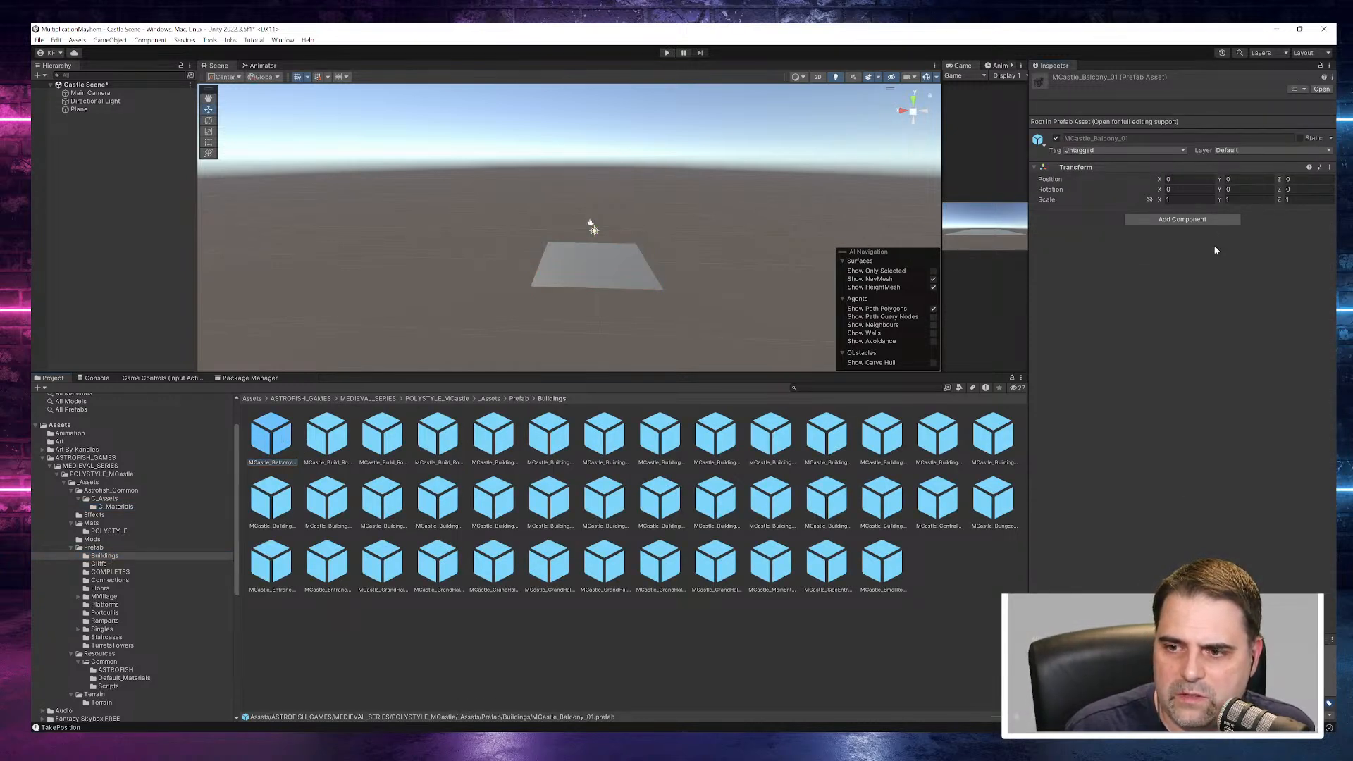
drag(1142, 640, 1139, 230)
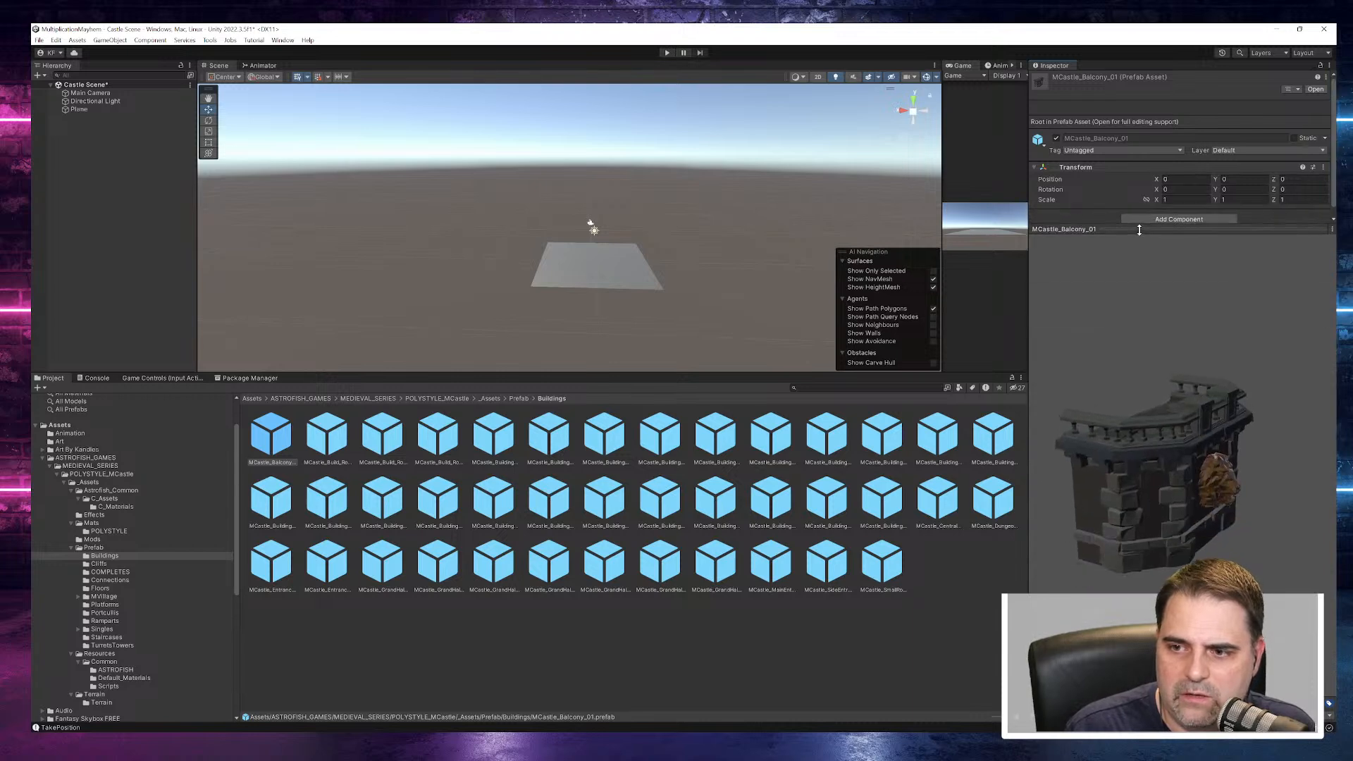
- Preview the MCastle_Build_Roof prefabs in the Buildings folder, ending with MCastle_Build_Roof_Windows_Lng_02
click(318, 444)
click(384, 444)
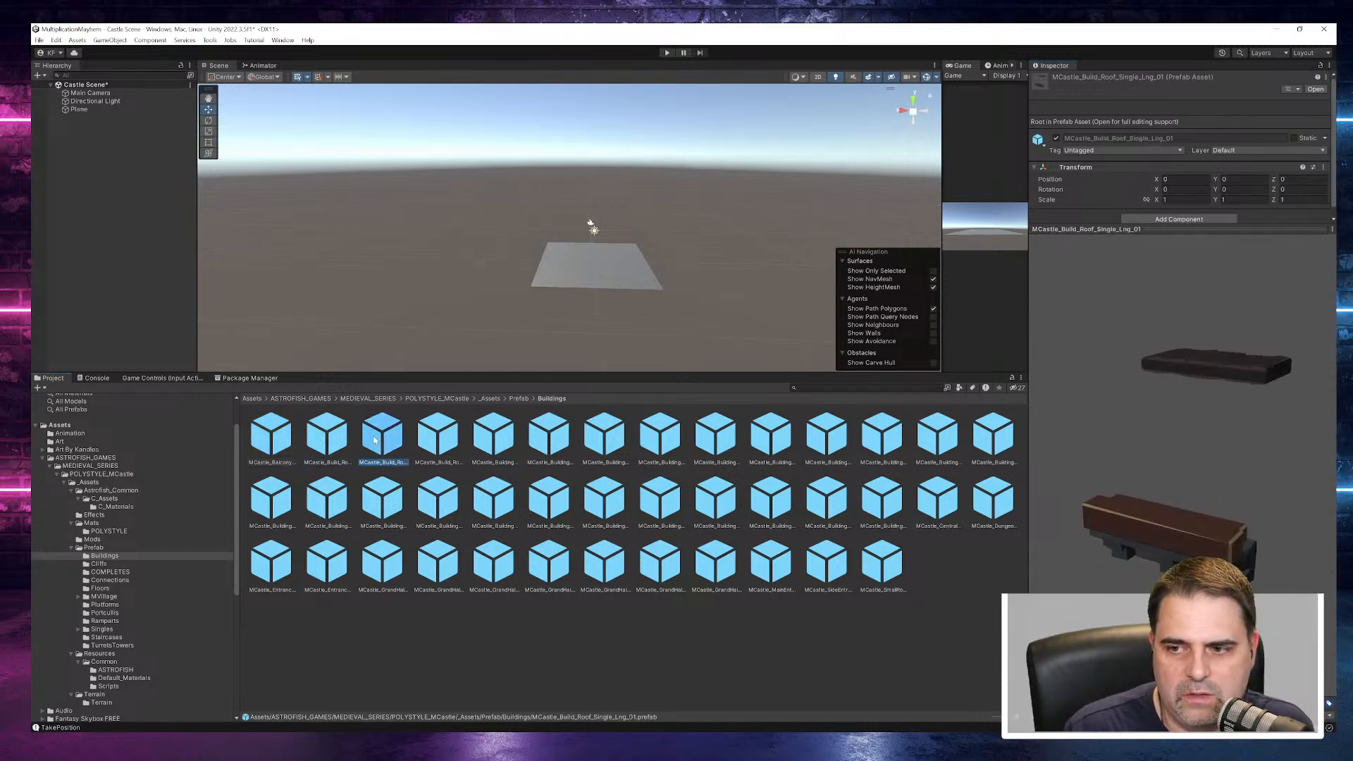
click(437, 441)
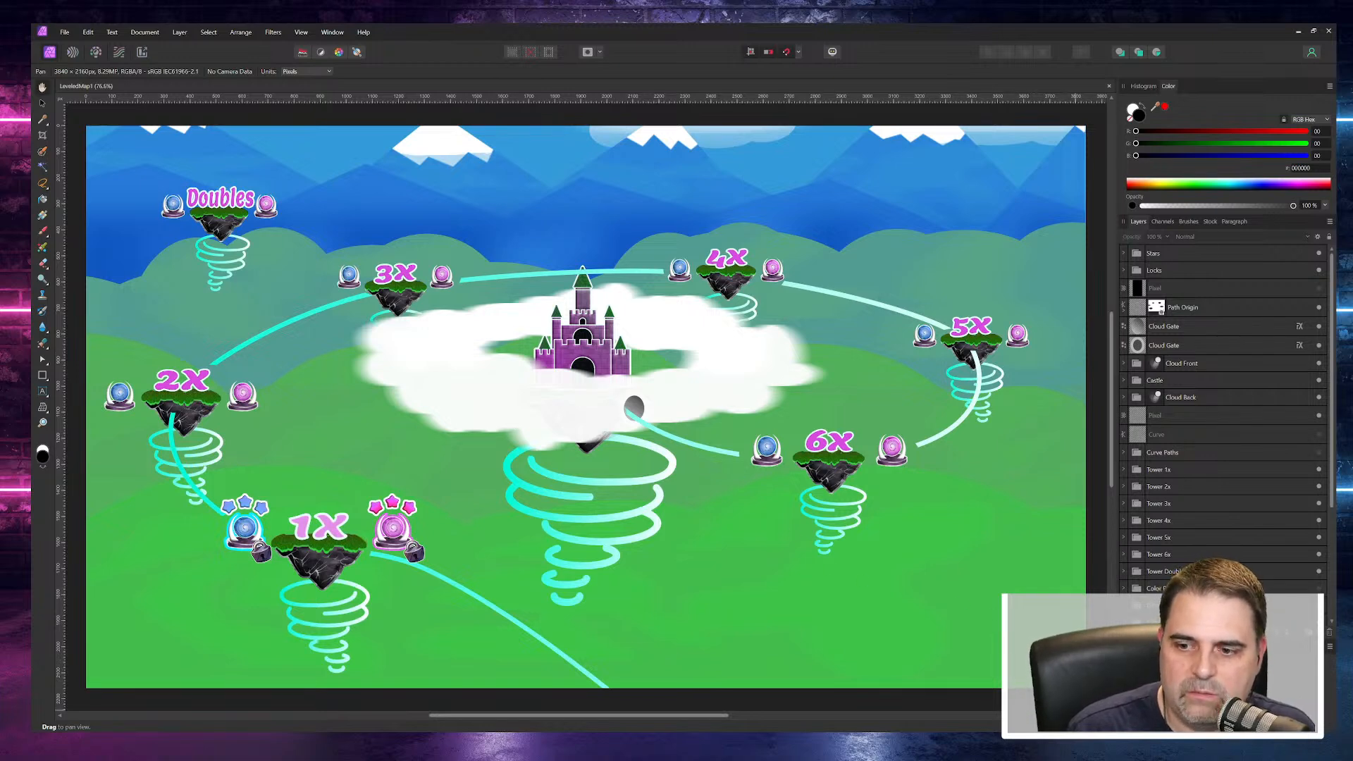
- Switch back to Unity and preview the building prefabs from MCastle_Building_01 to MCastle_Building_Base_02
key(alt+Tab)
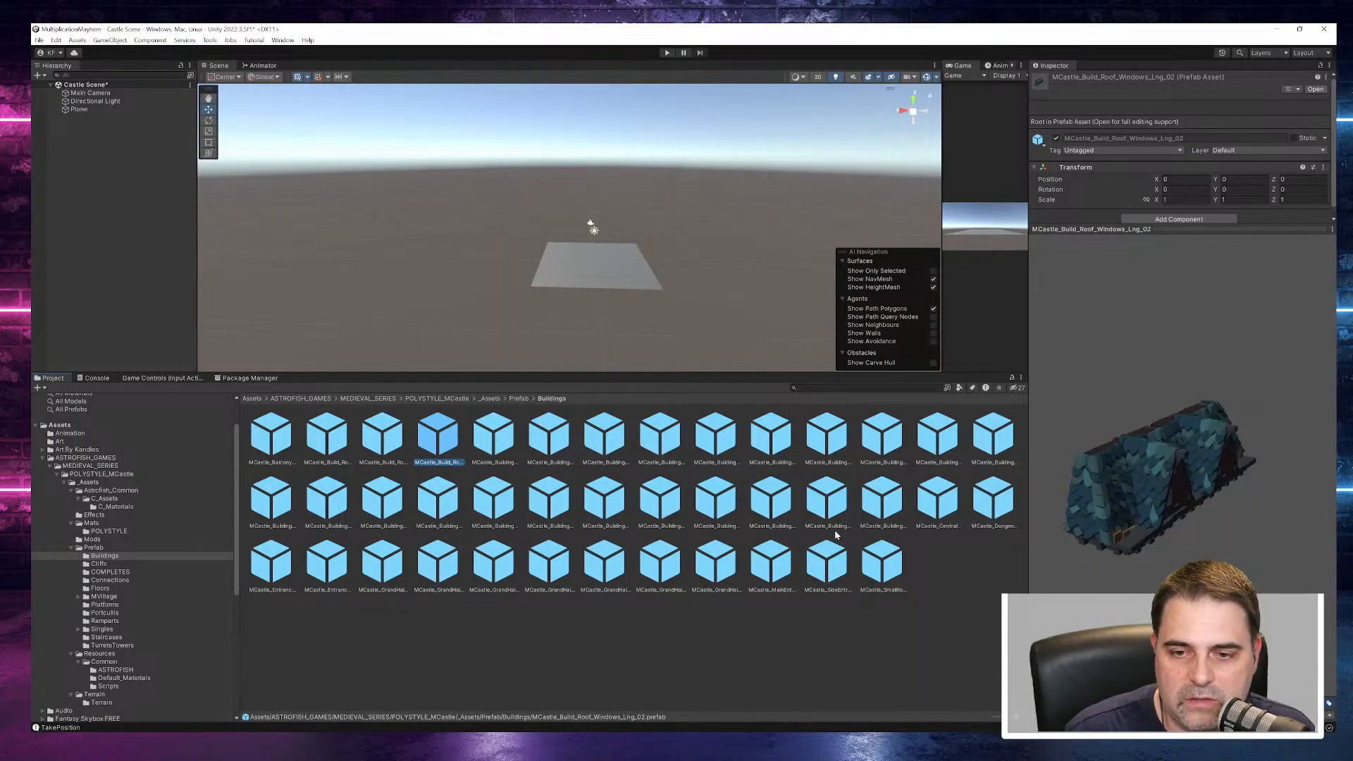
click(494, 435)
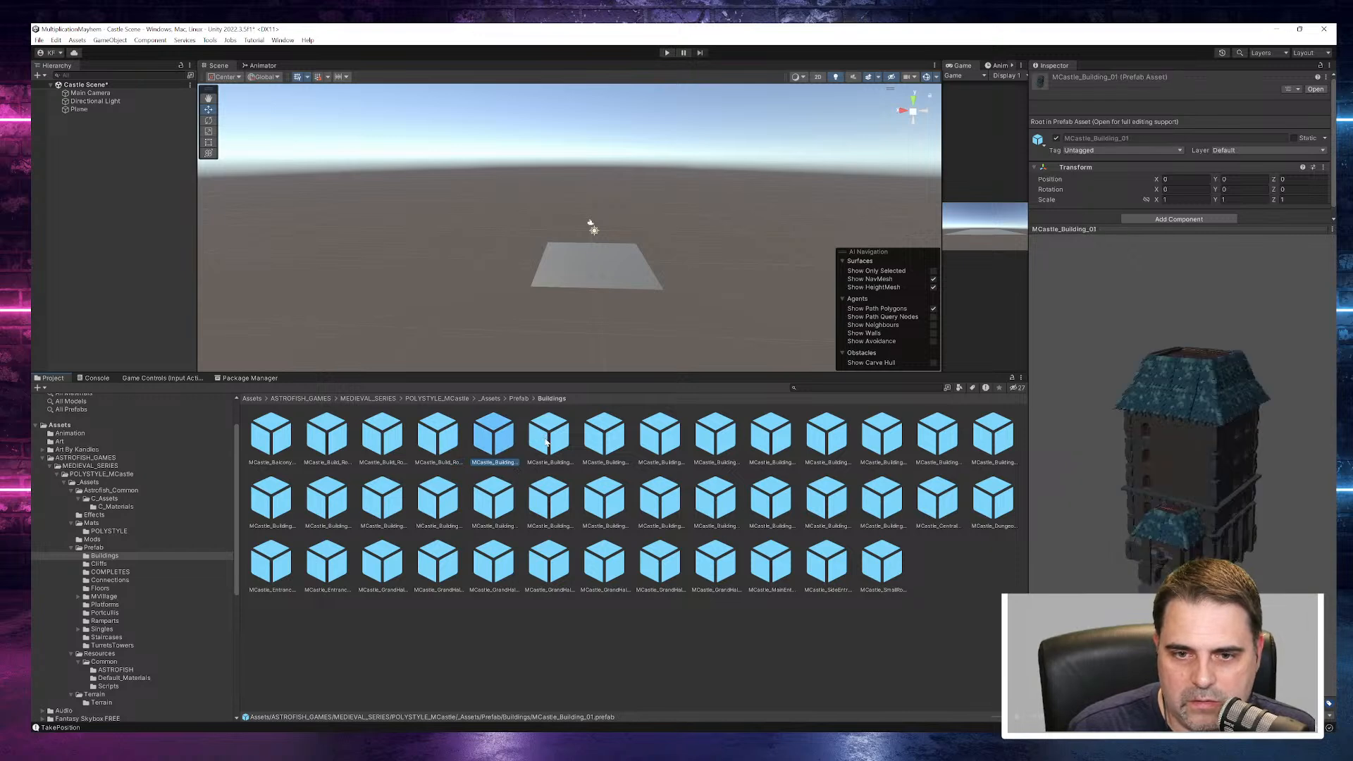
click(545, 442)
click(592, 441)
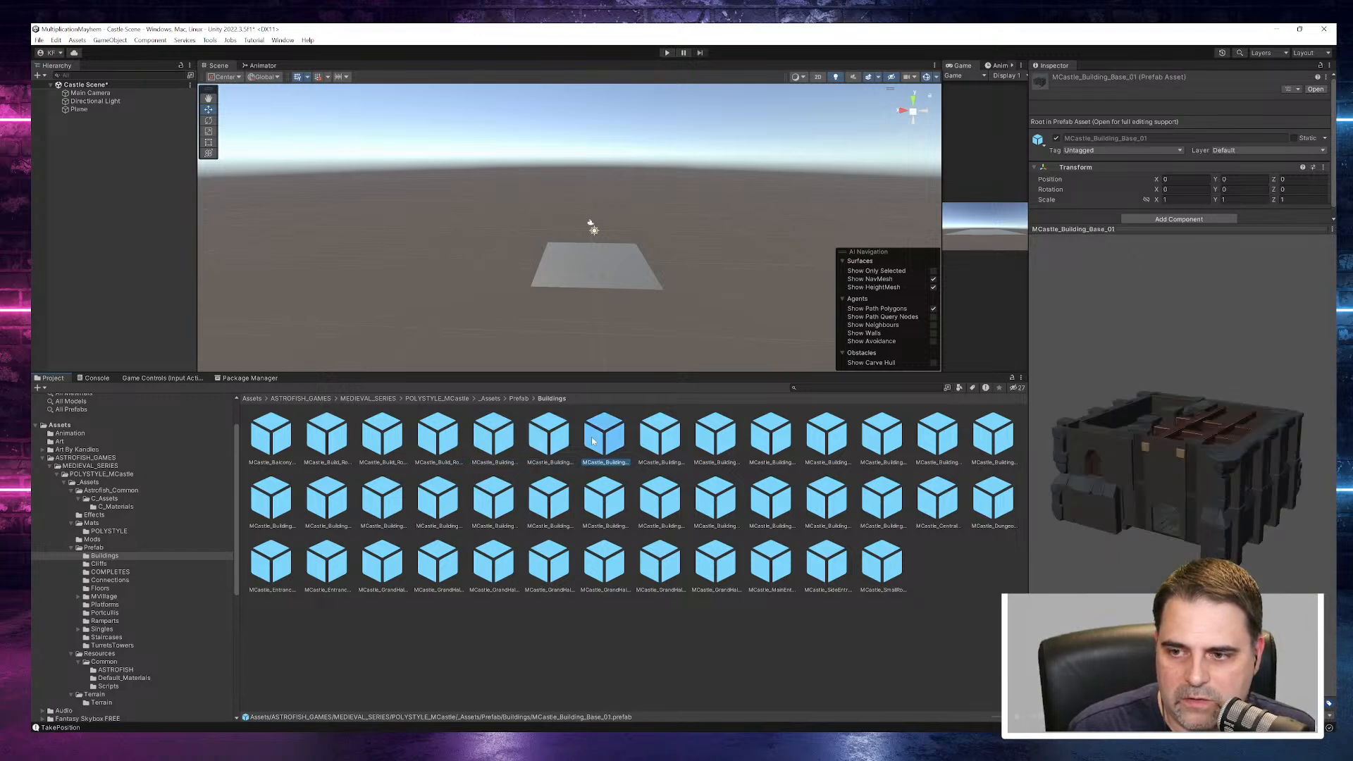
click(638, 440)
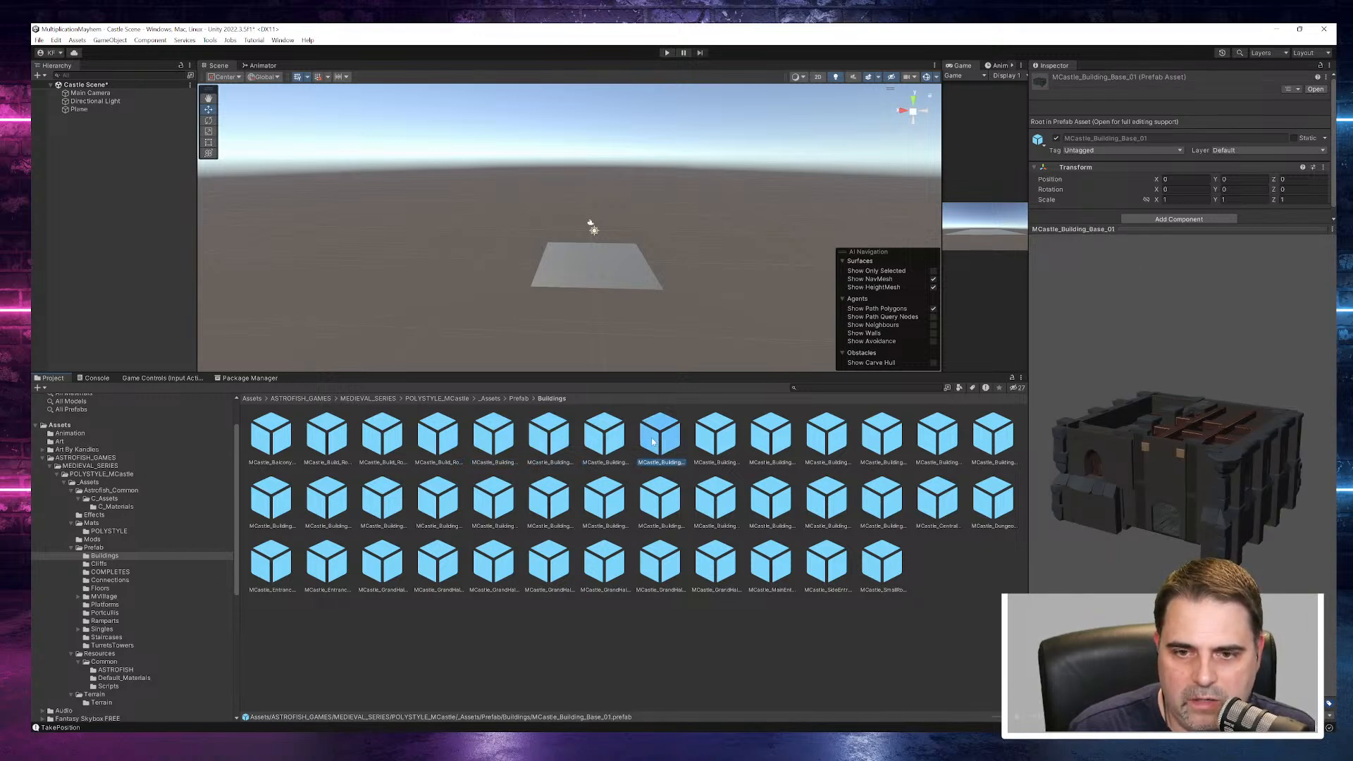
- Preview the MCastle_Building_Floor prefabs one after another, up to MCastle_Building_Floor_06
click(736, 445)
click(782, 443)
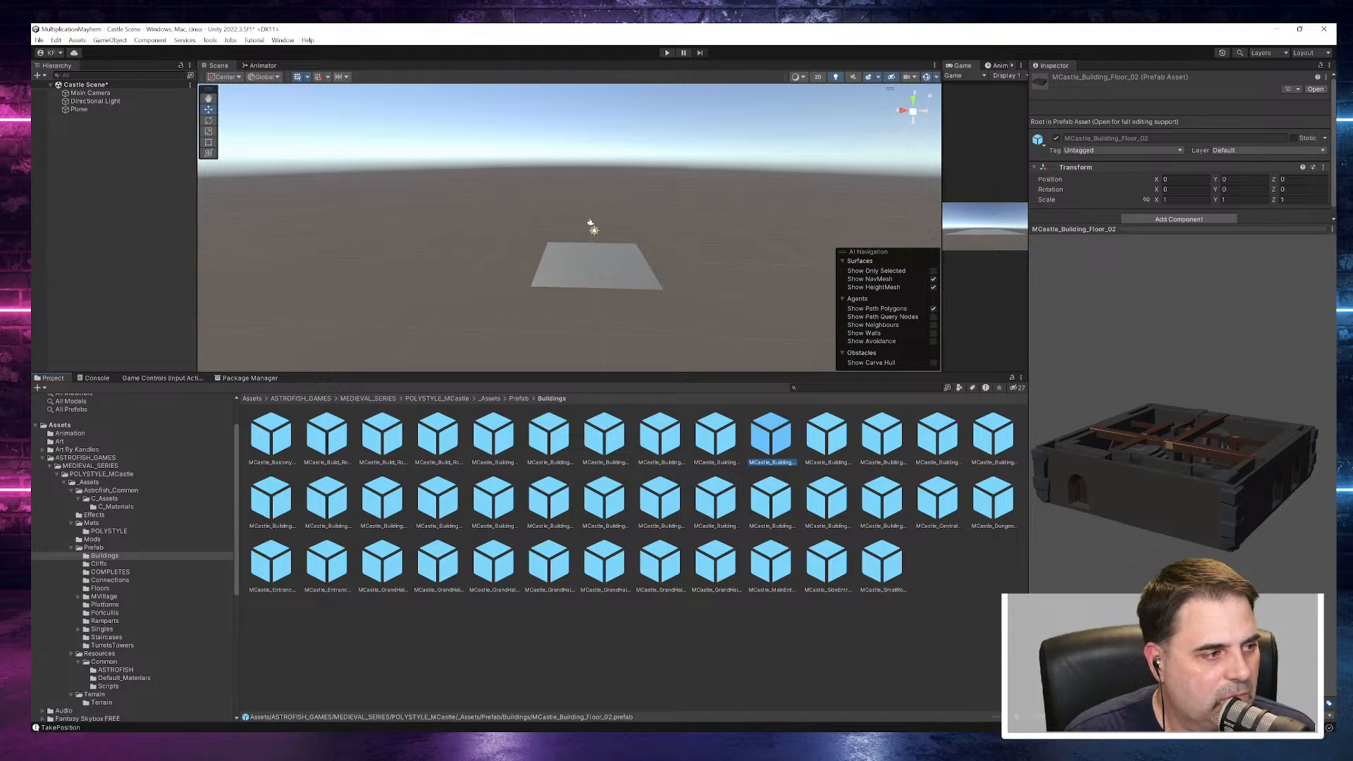
click(832, 440)
click(873, 446)
click(932, 439)
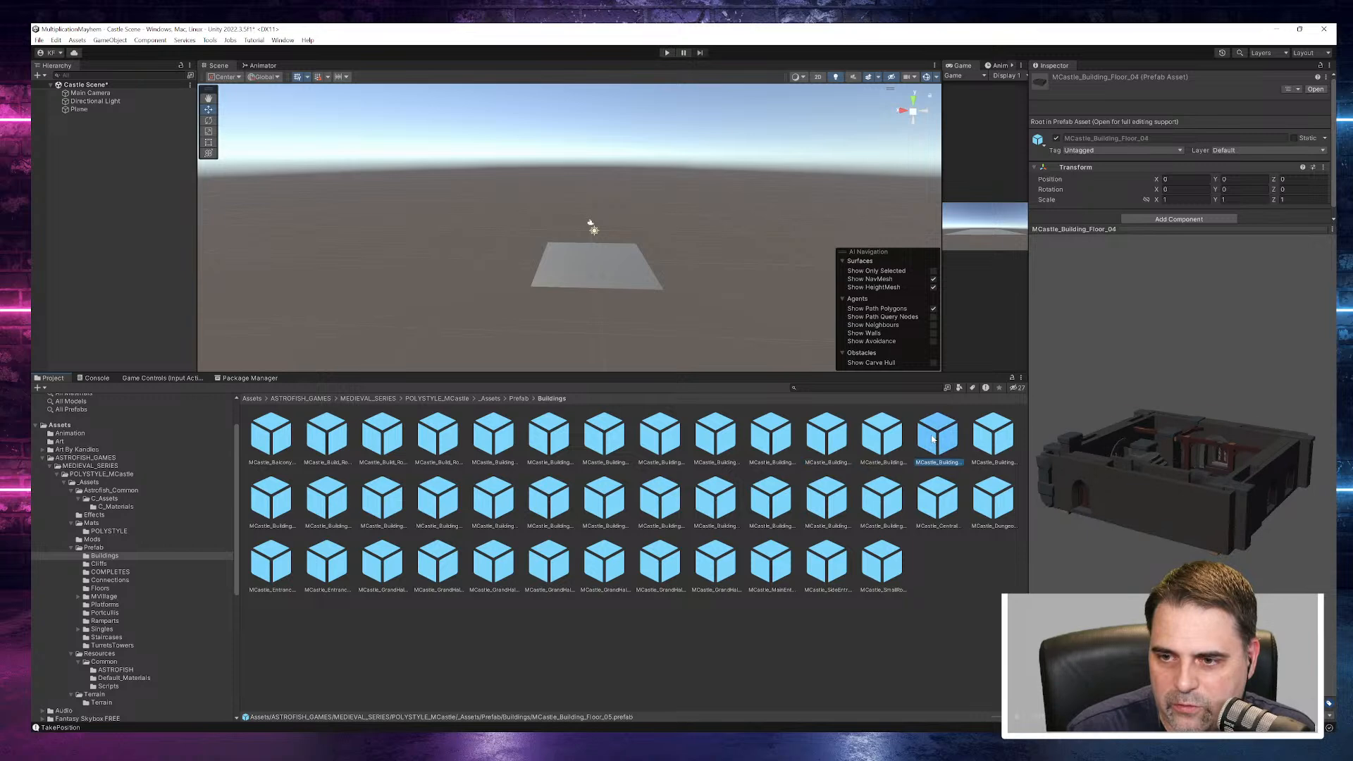
click(1004, 441)
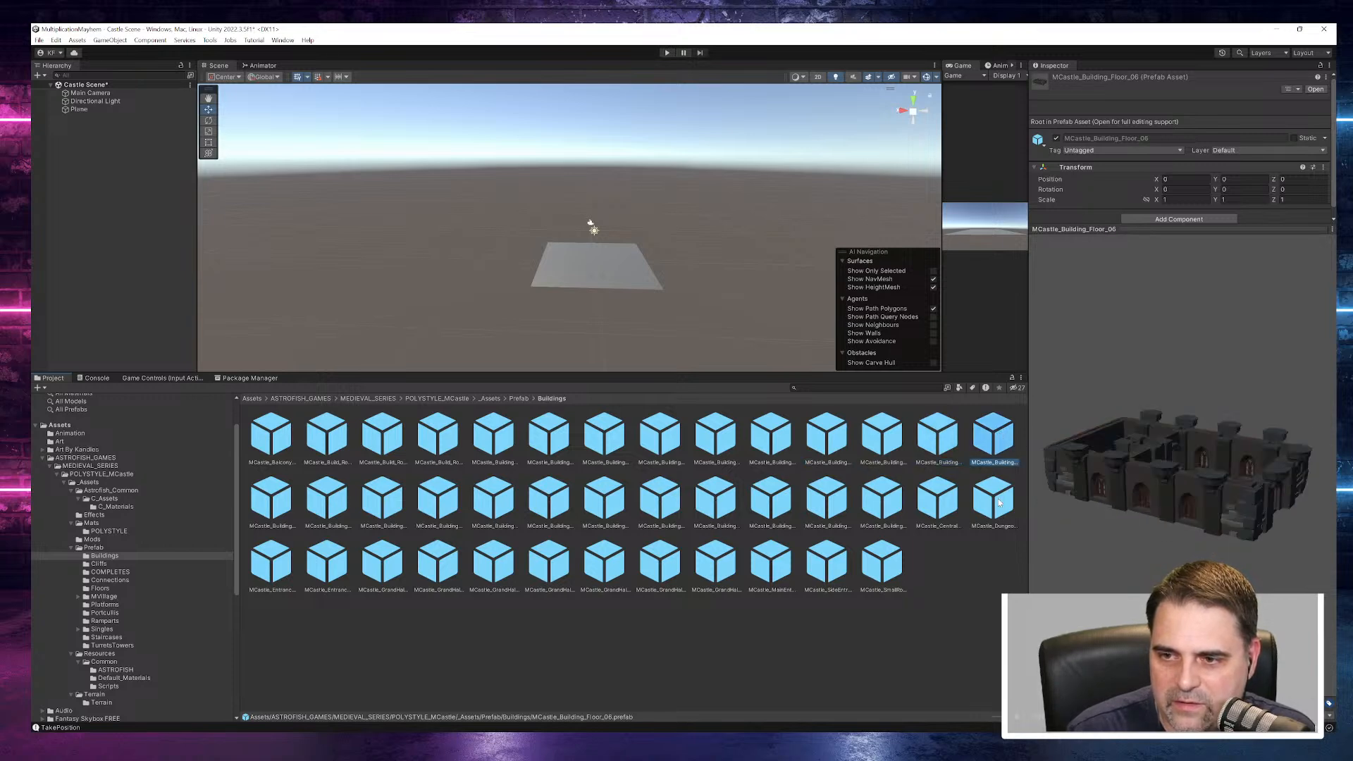
- Preview the dungeon prefab, MCastle_CentralMainBuilding and the MCastle_BuildingEntrance prefabs from 03 back to 01
click(999, 502)
click(940, 506)
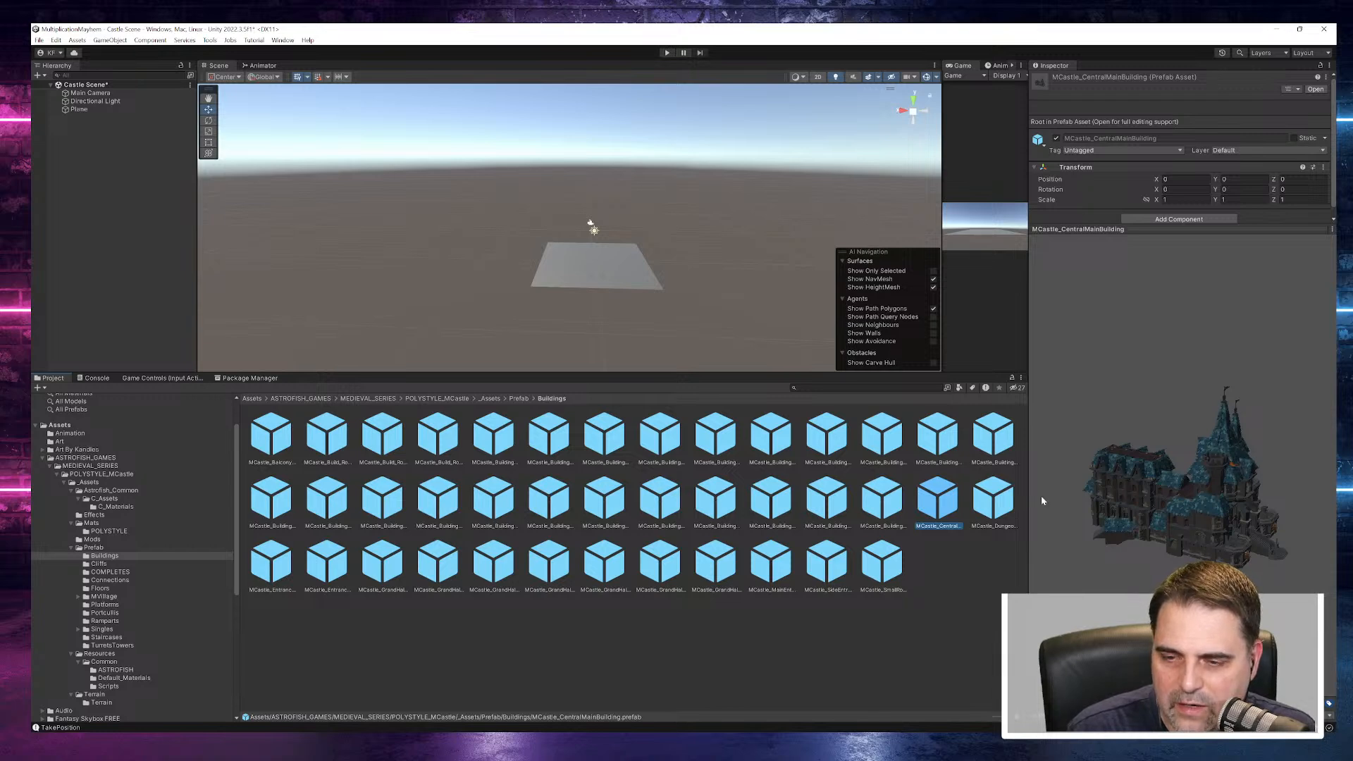
click(881, 502)
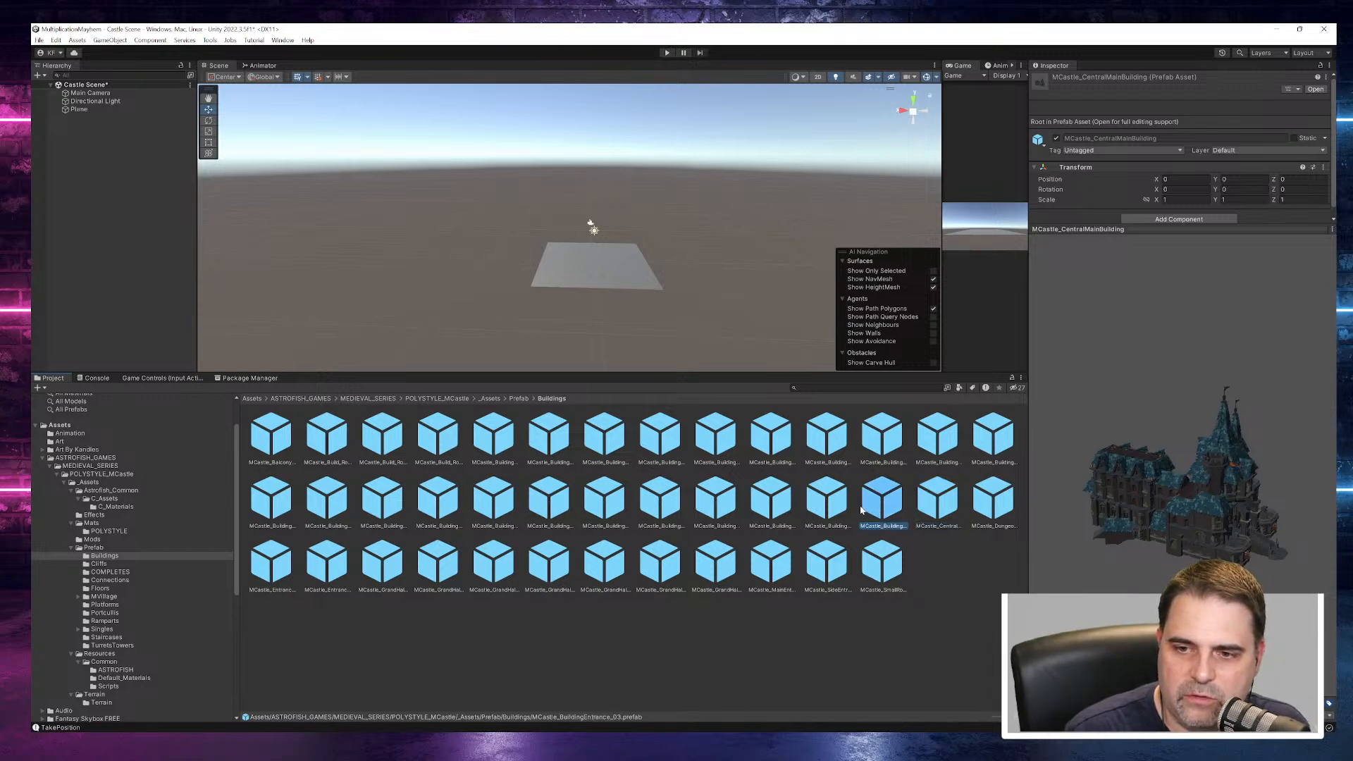
click(839, 512)
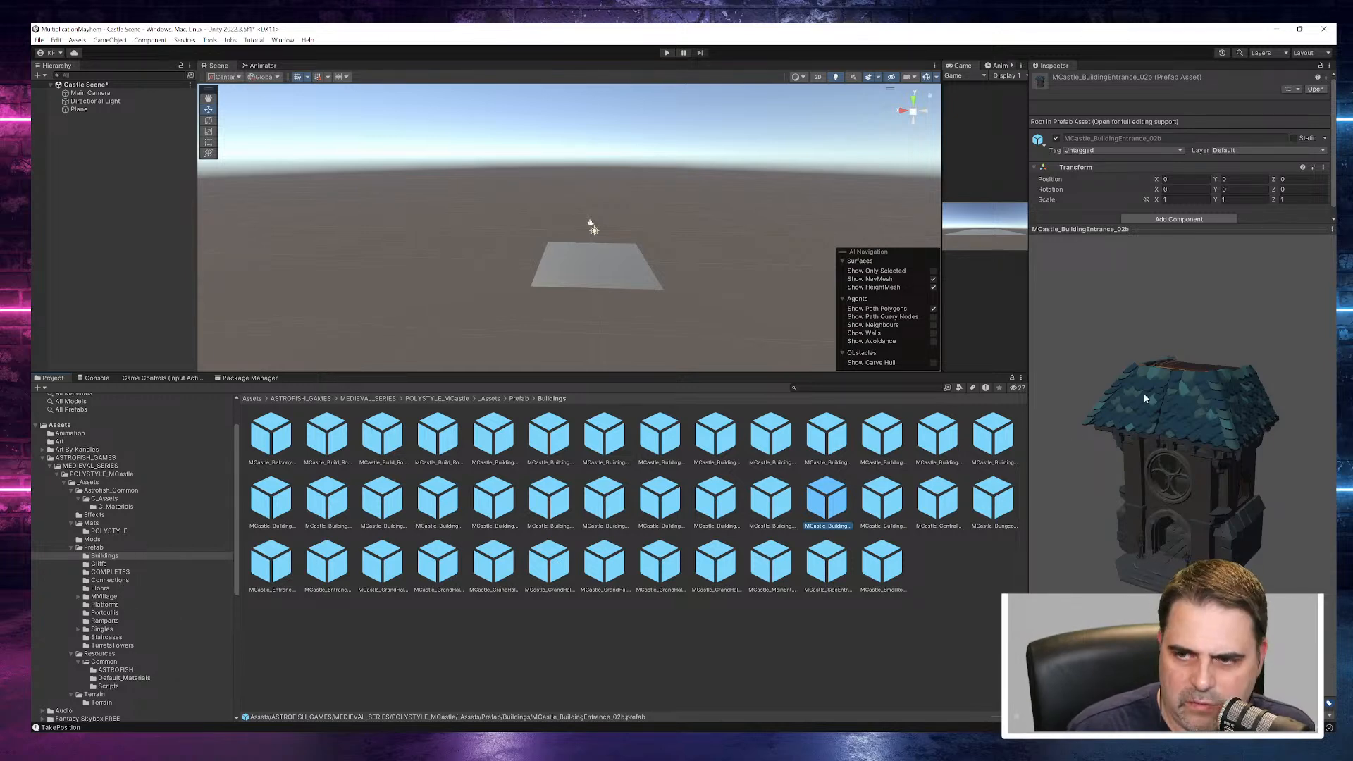
click(780, 514)
click(707, 507)
click(663, 503)
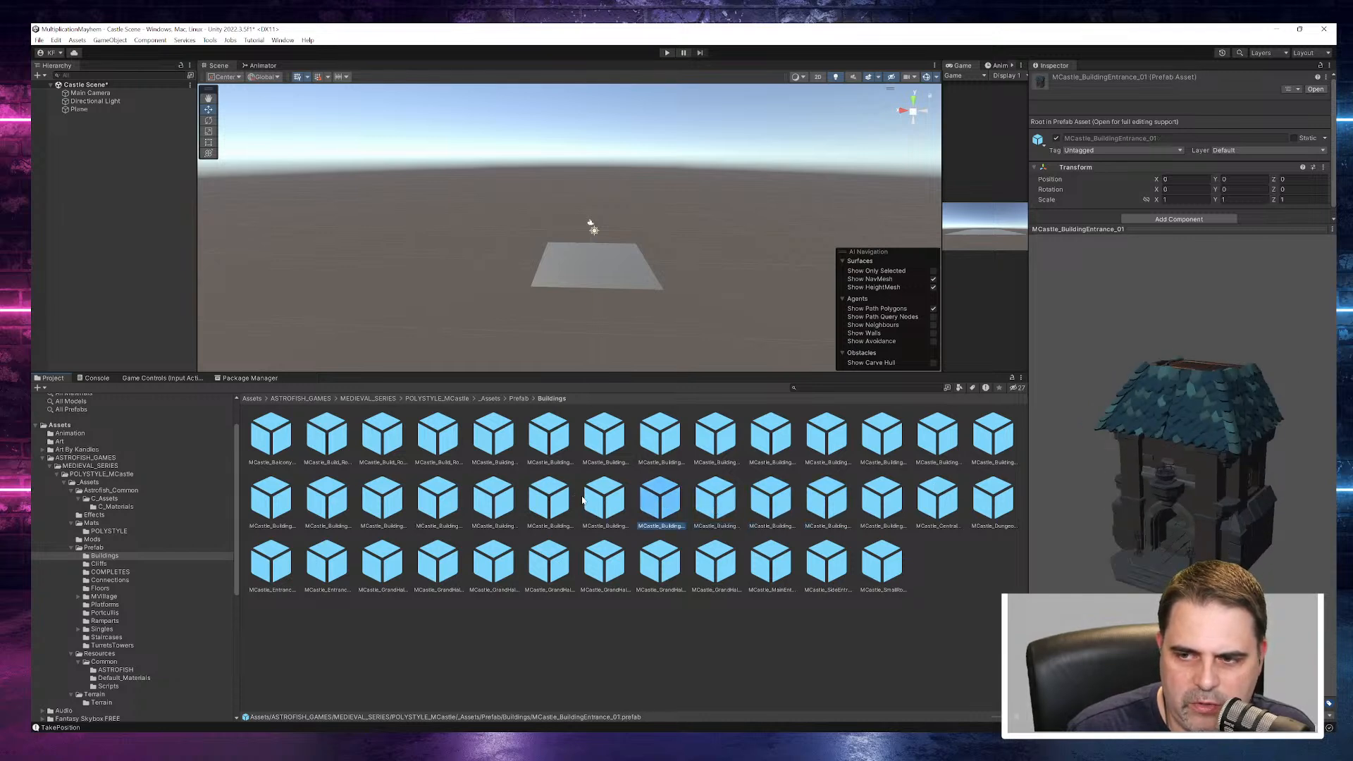
- Inspect the MCastle_Building_Wing_Entrance_02 and MCastle_Building_Wing_Entrance_01 prefabs from different angles
click(591, 503)
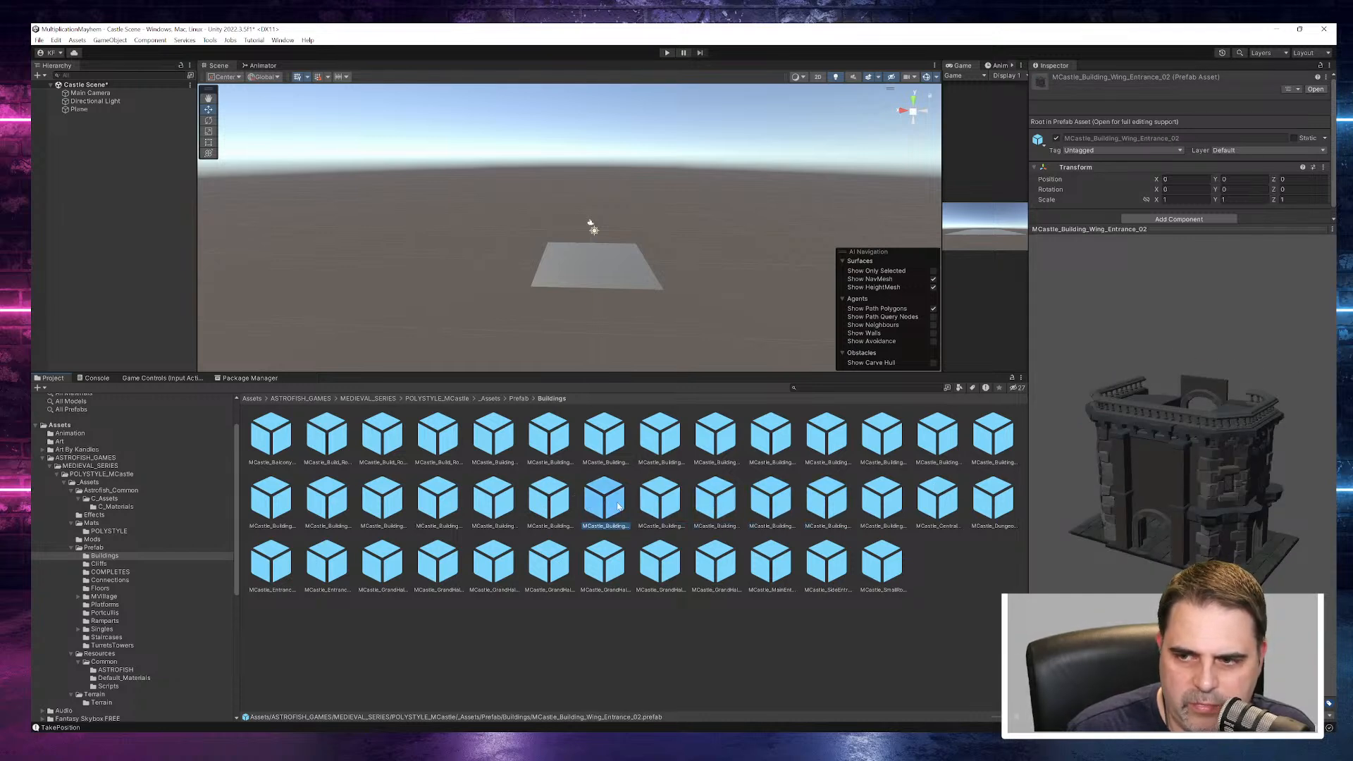
drag(1145, 510, 1326, 427)
click(549, 499)
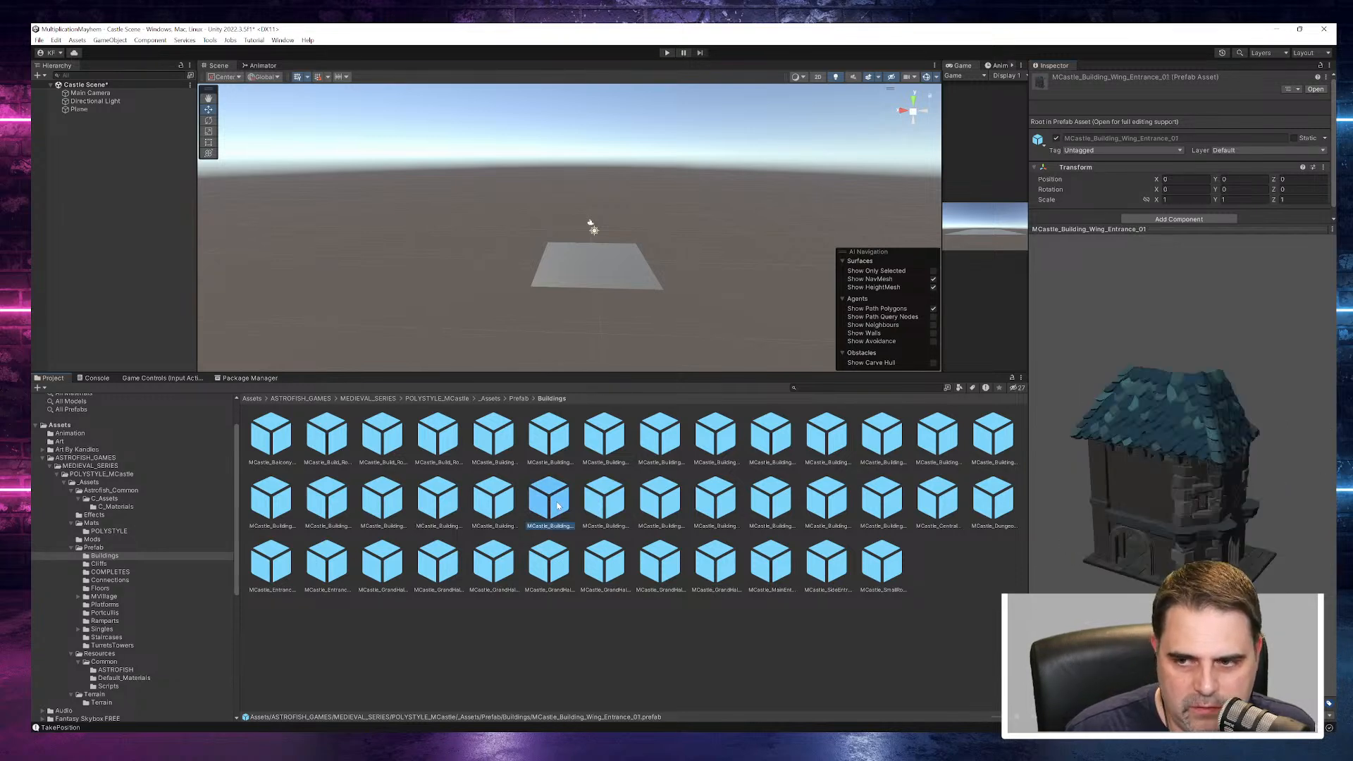
drag(1247, 472, 1270, 454)
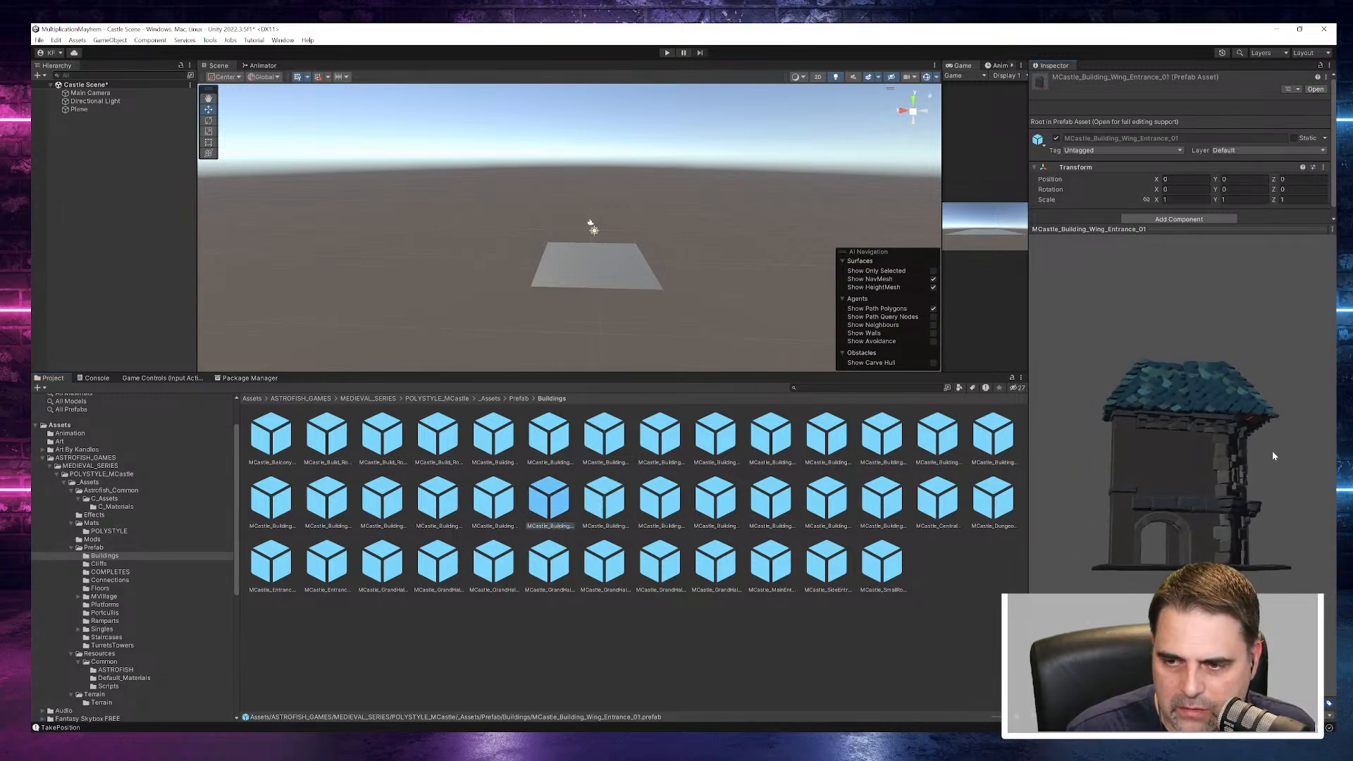
- Preview the MCastle_Building_Roof prefabs from 03 to 01 and the remaining floor prefabs back to MCastle_Building_Floor_07
click(493, 499)
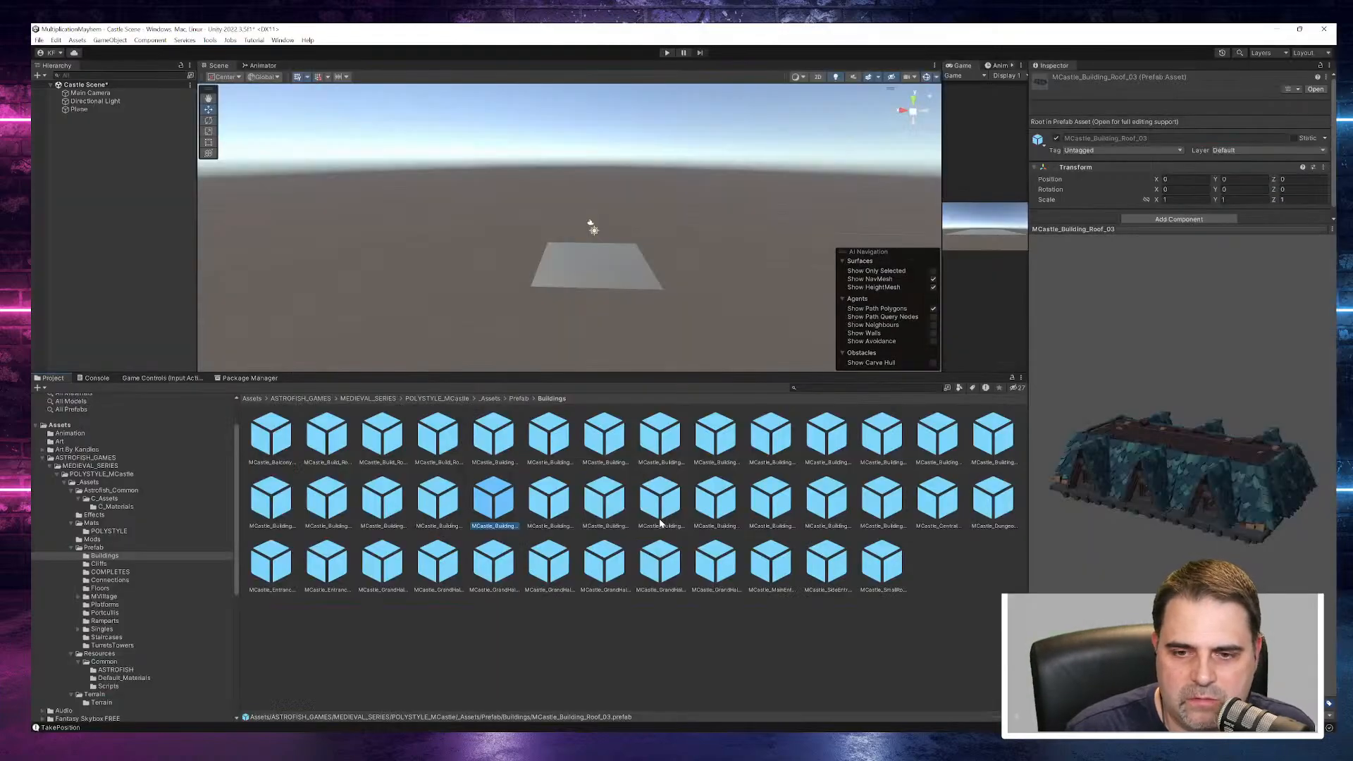
click(439, 500)
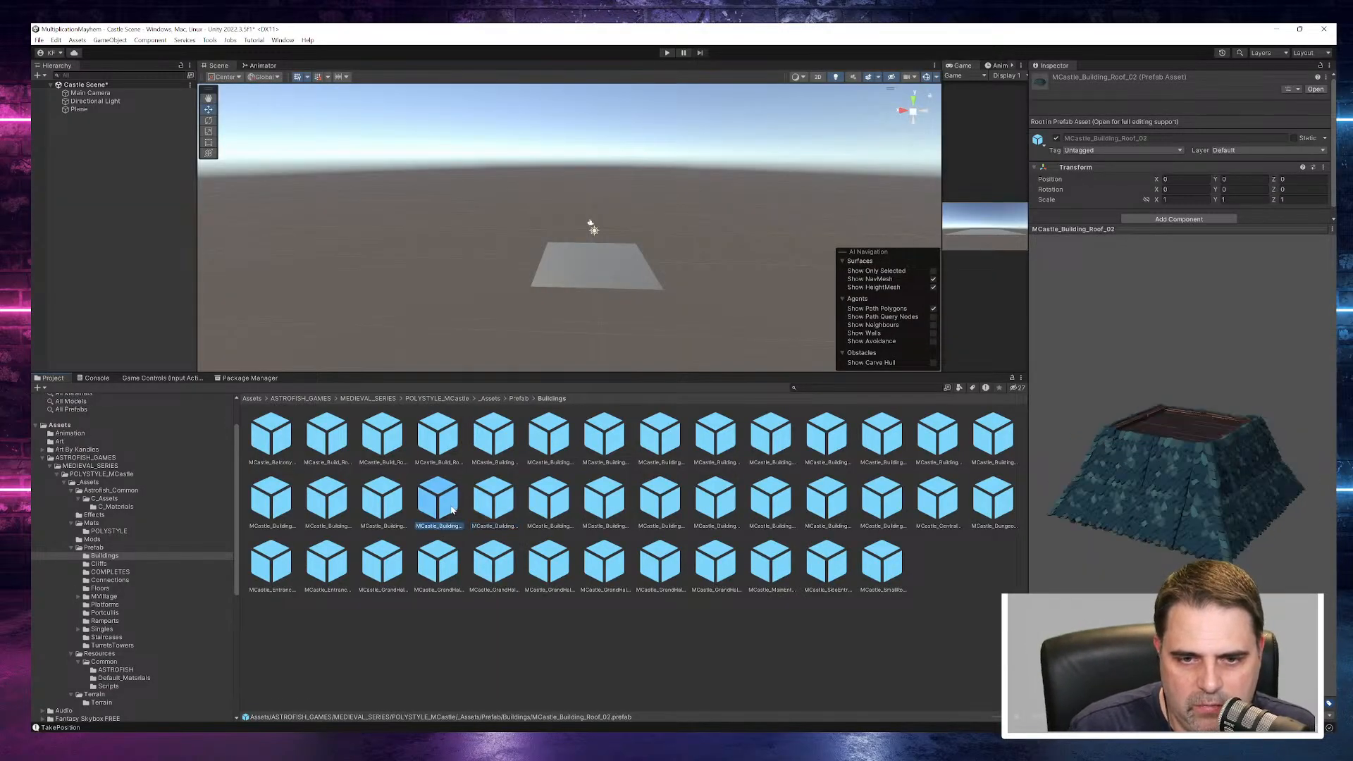
click(378, 504)
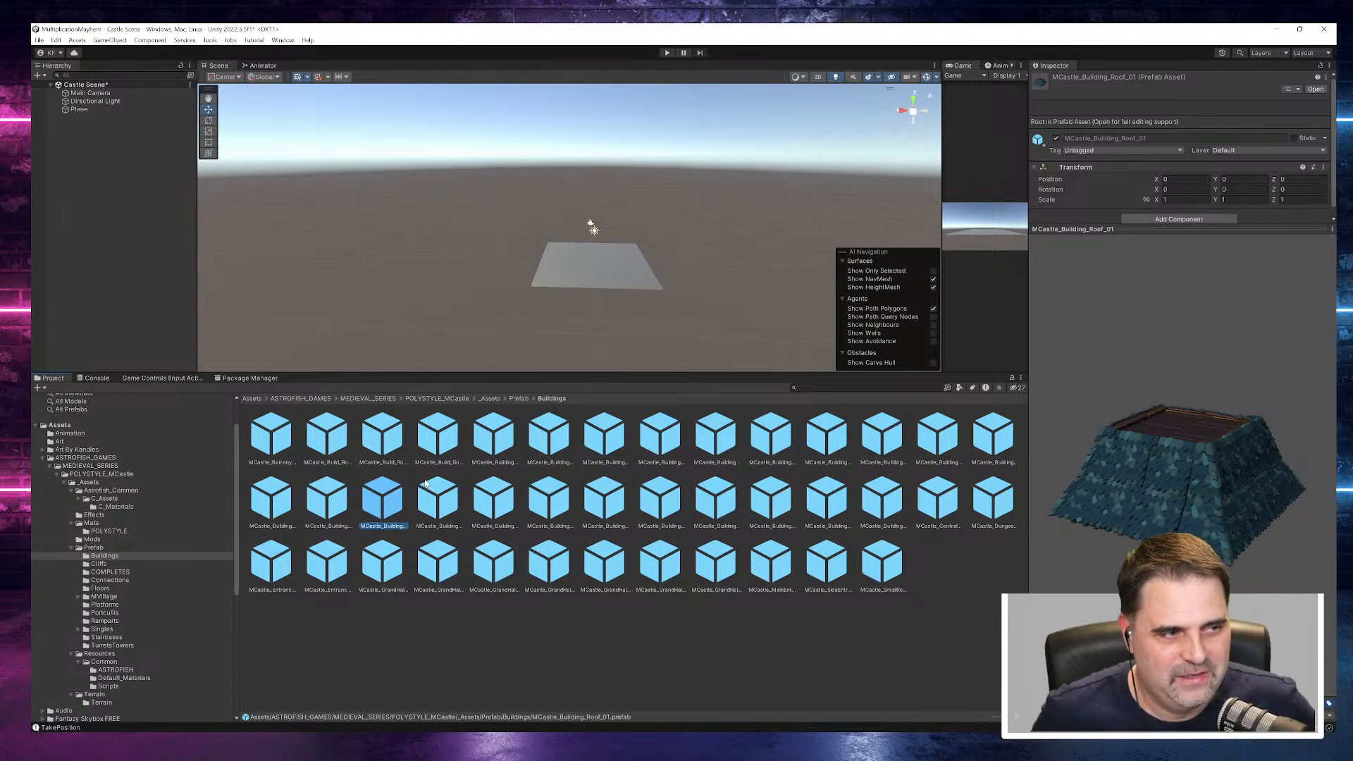
click(340, 504)
click(277, 508)
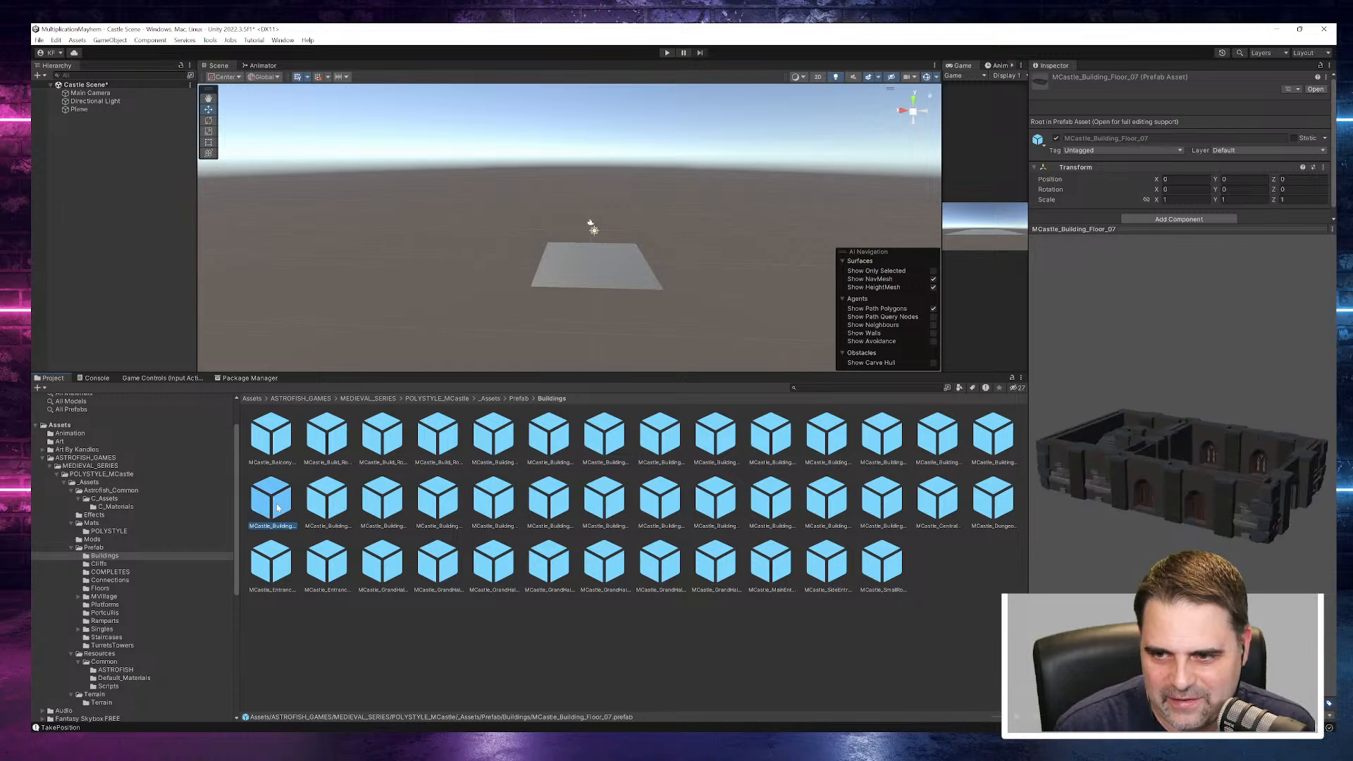
- Examine the MCastle_Entrance_Main and MCastle_Entrance_Main_Extended prefabs from different angles
click(277, 566)
click(358, 578)
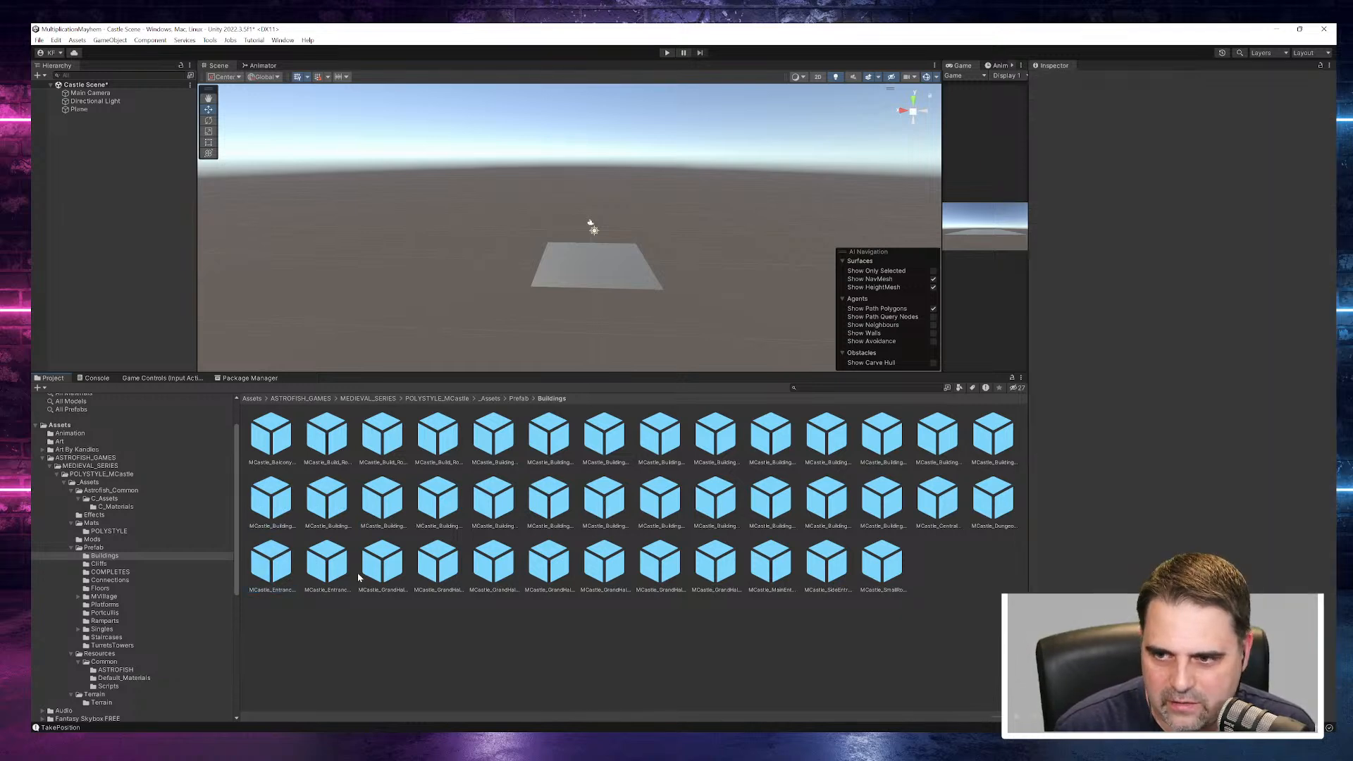
click(275, 566)
drag(1183, 485, 1000, 456)
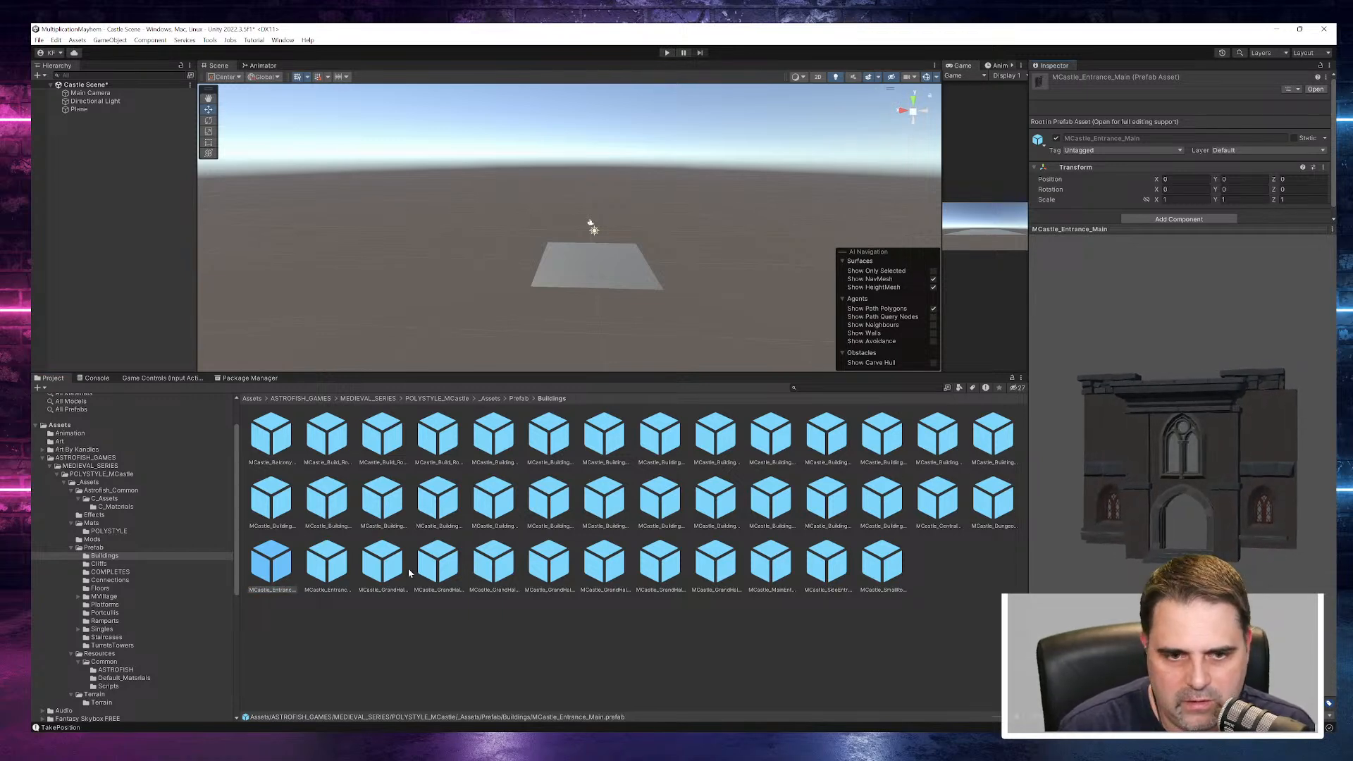
click(328, 566)
drag(1184, 486, 88, 473)
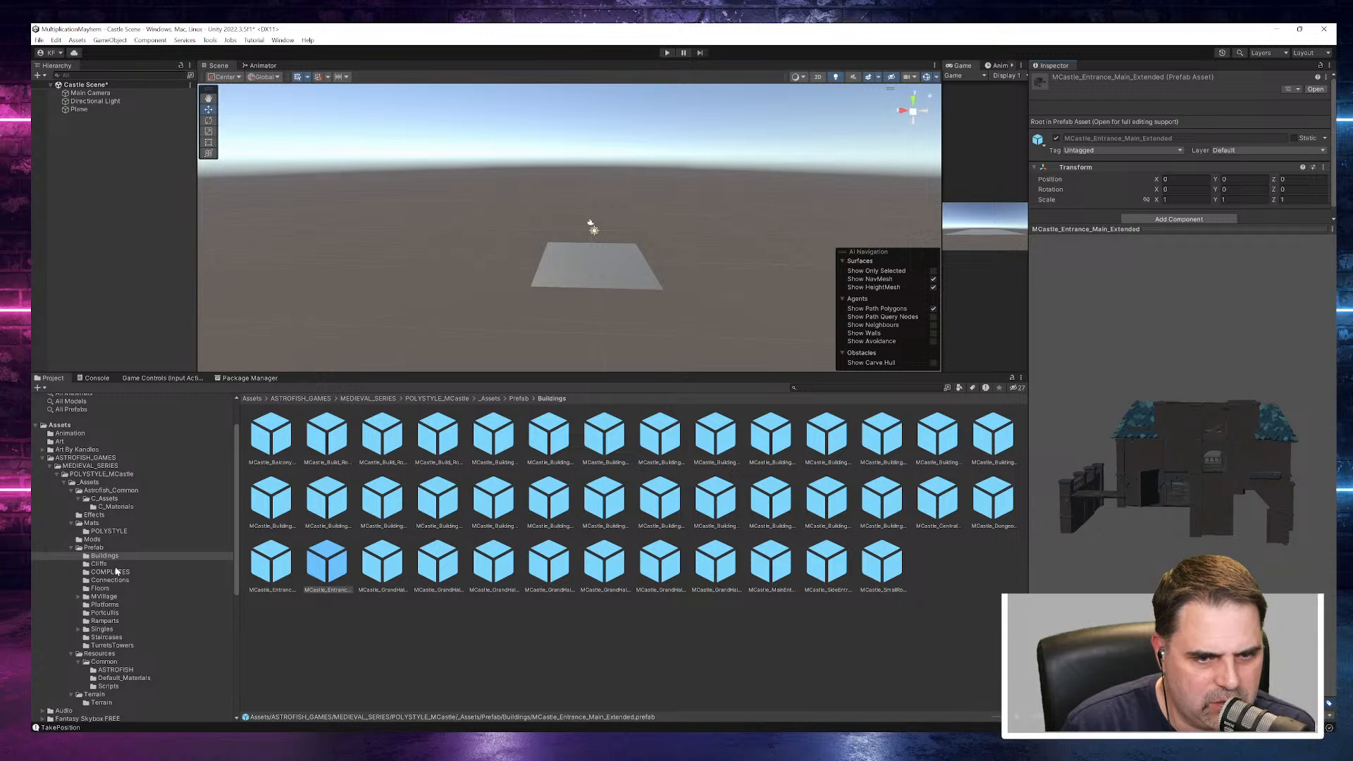
- Preview the courtyard floor prefab in the Floors folder and the four Connections prefabs, viewing MCastle_Bridge from another angle
click(102, 590)
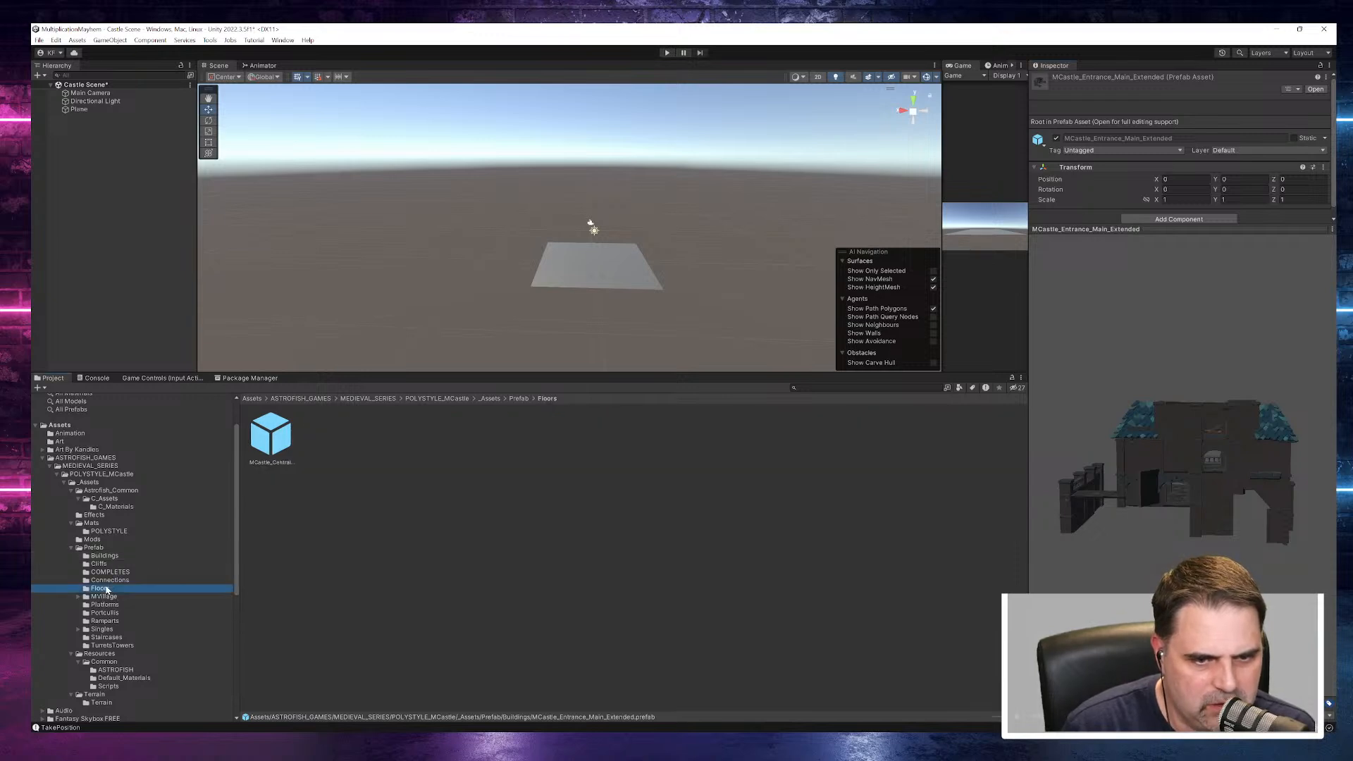
click(265, 448)
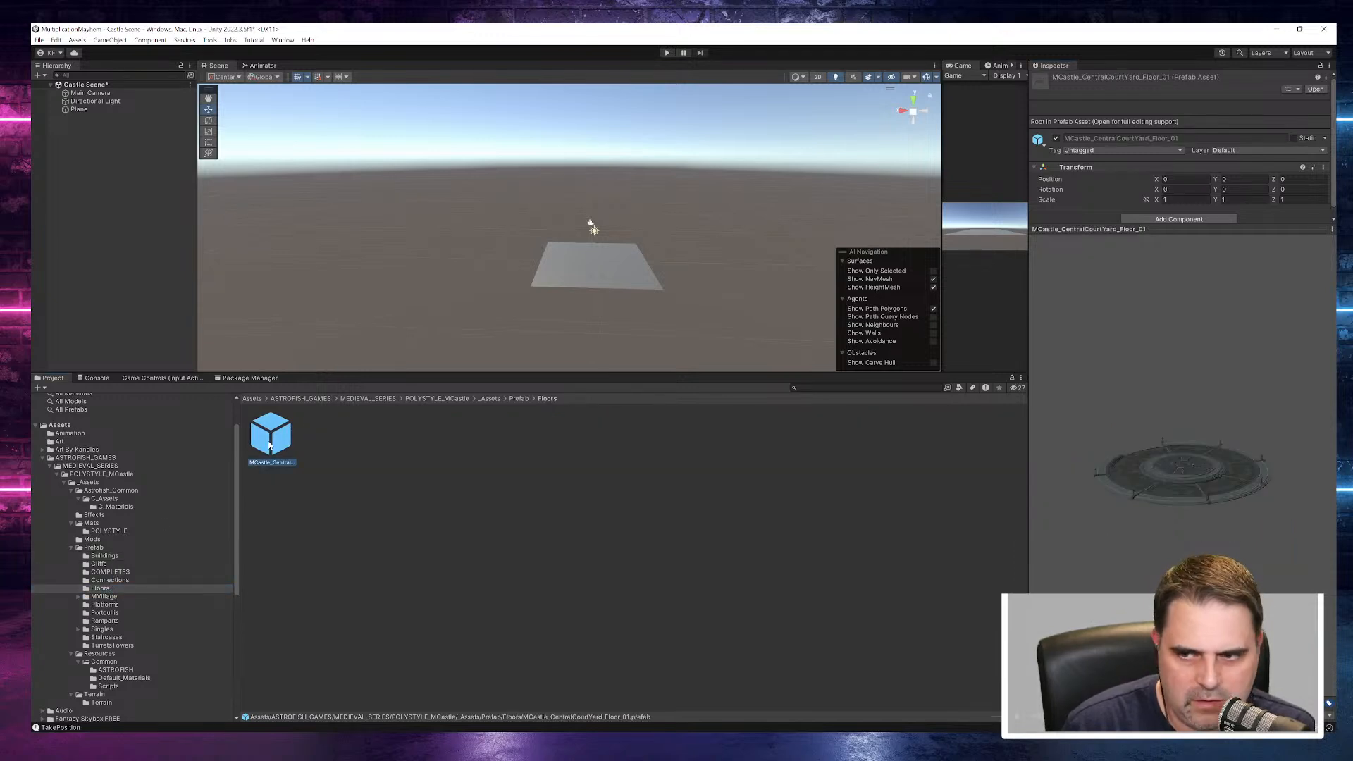
click(107, 581)
click(270, 438)
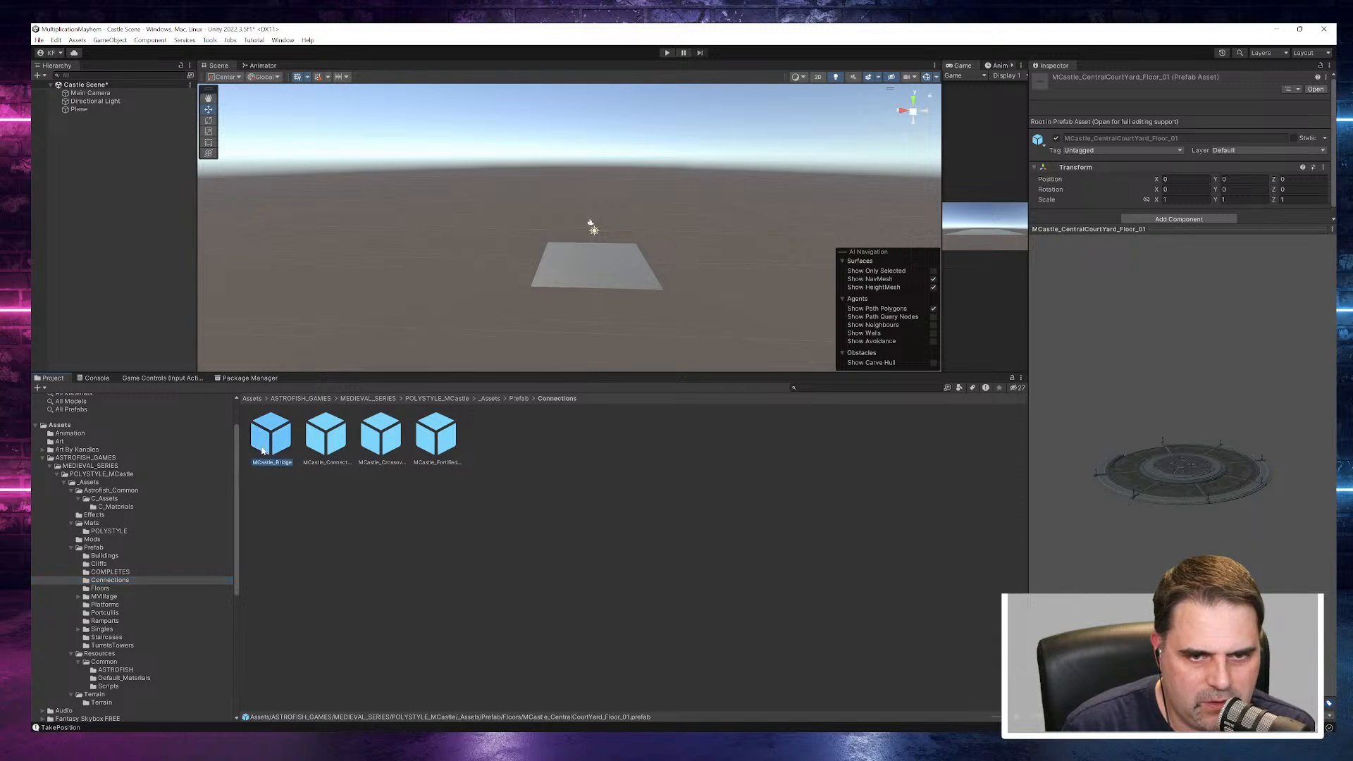
click(344, 442)
click(387, 442)
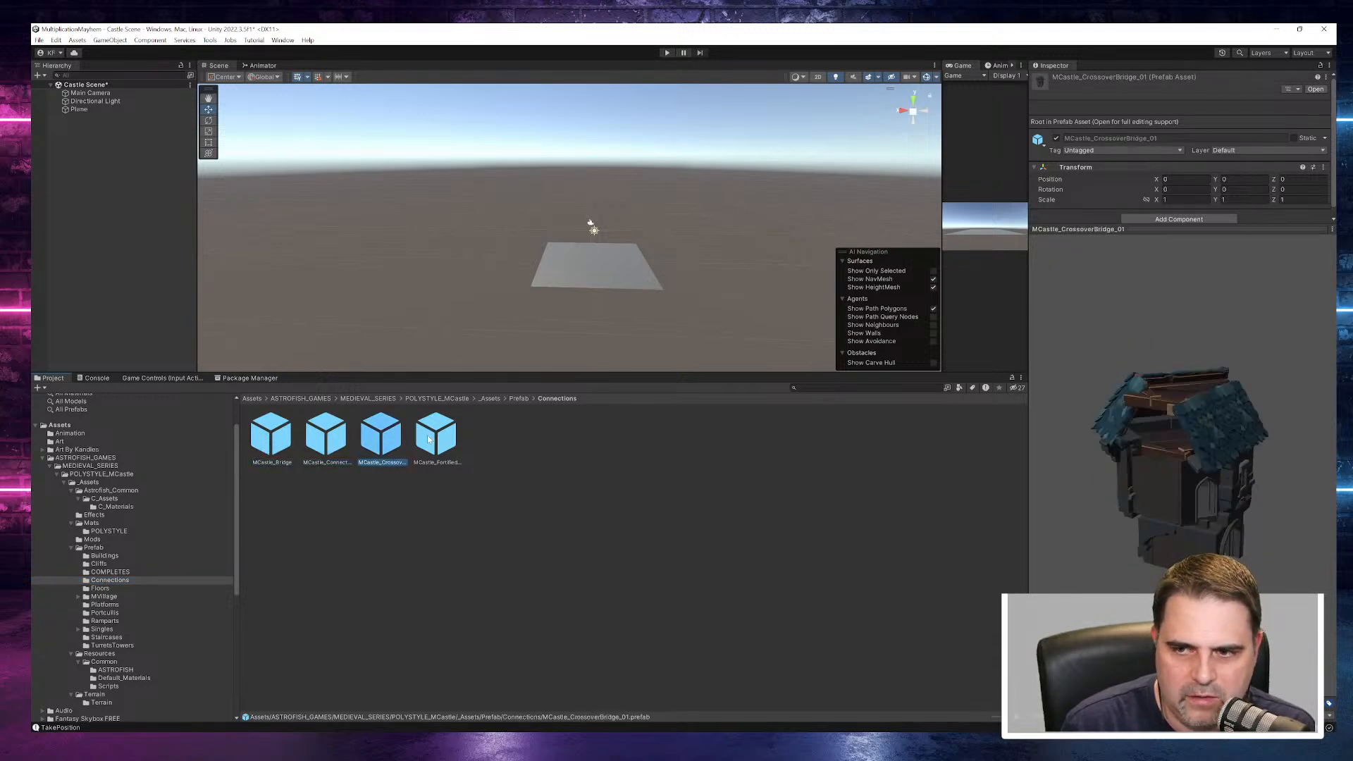
click(436, 437)
click(271, 437)
drag(1162, 462, 1200, 476)
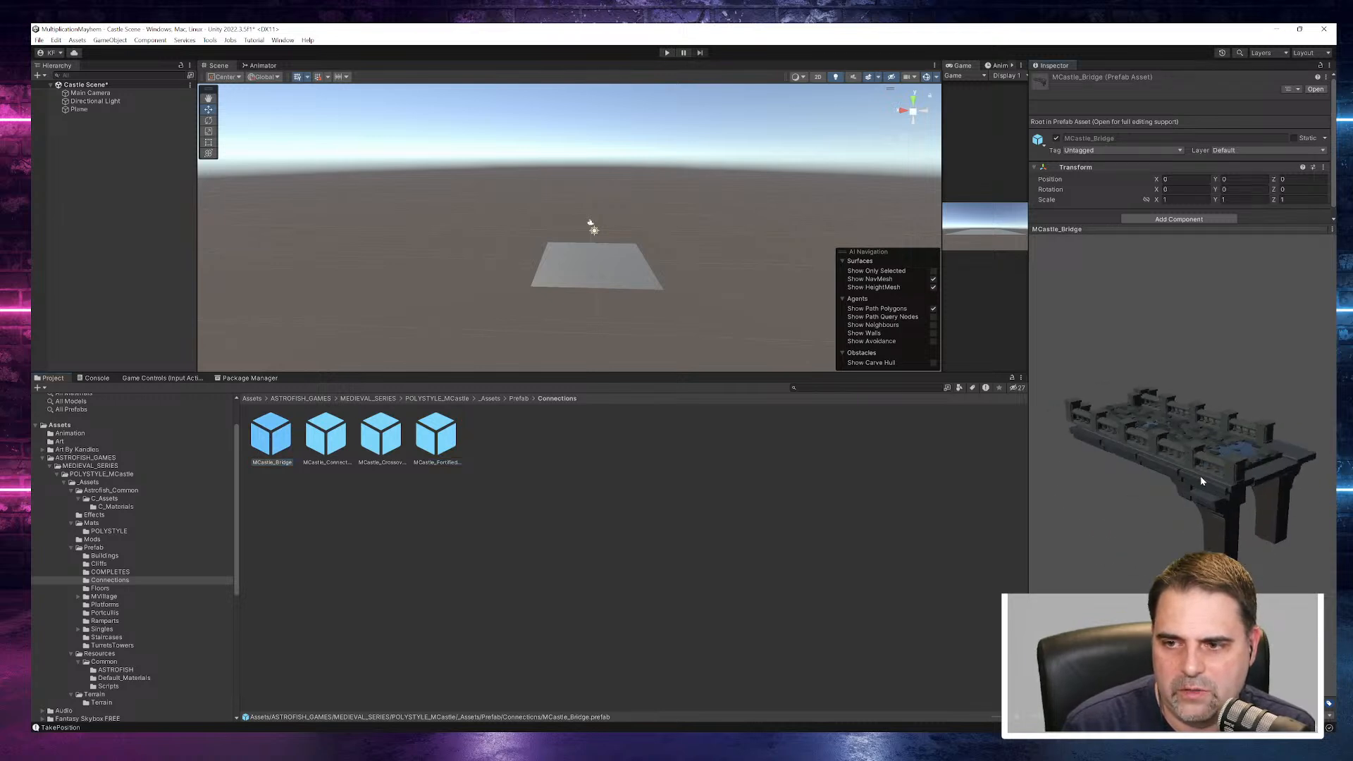
- Expand the MVillage prefab folder and open its Containers subfolder
click(91, 591)
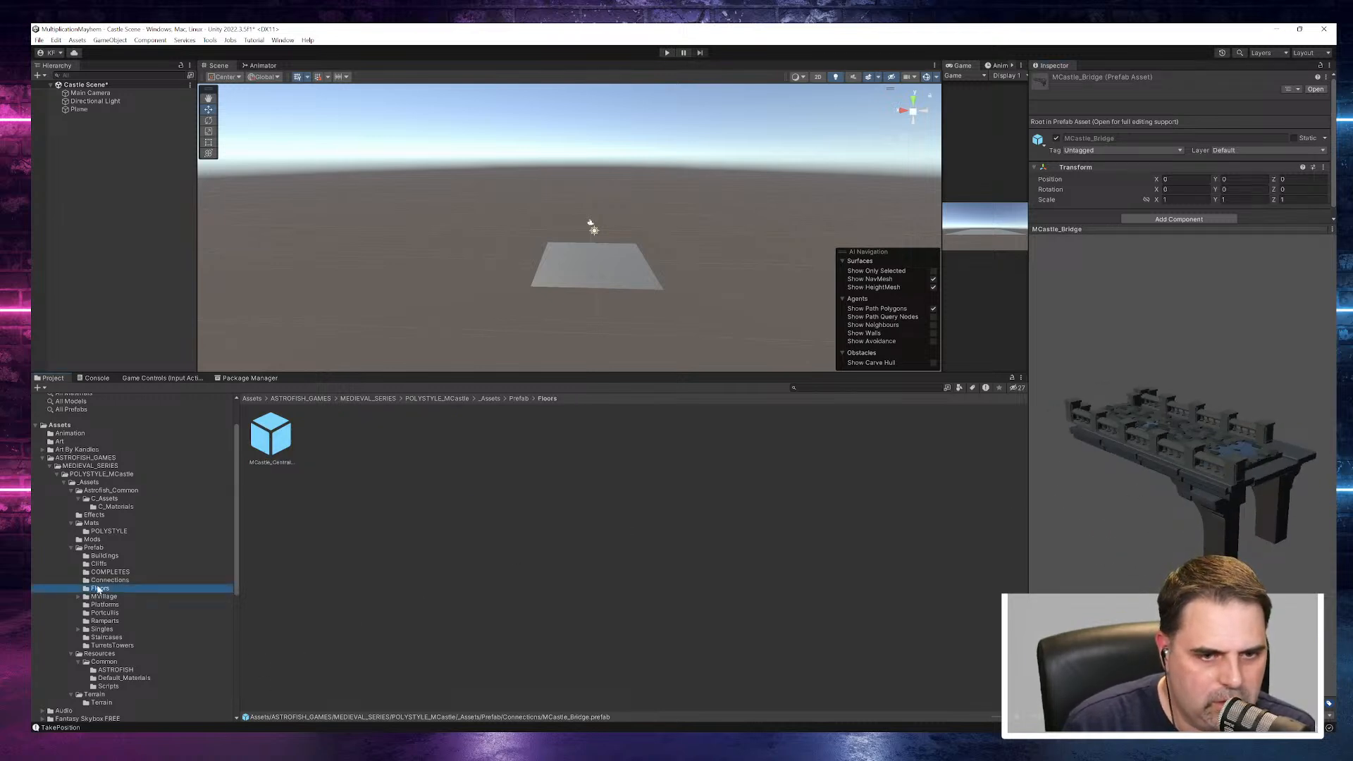
click(99, 596)
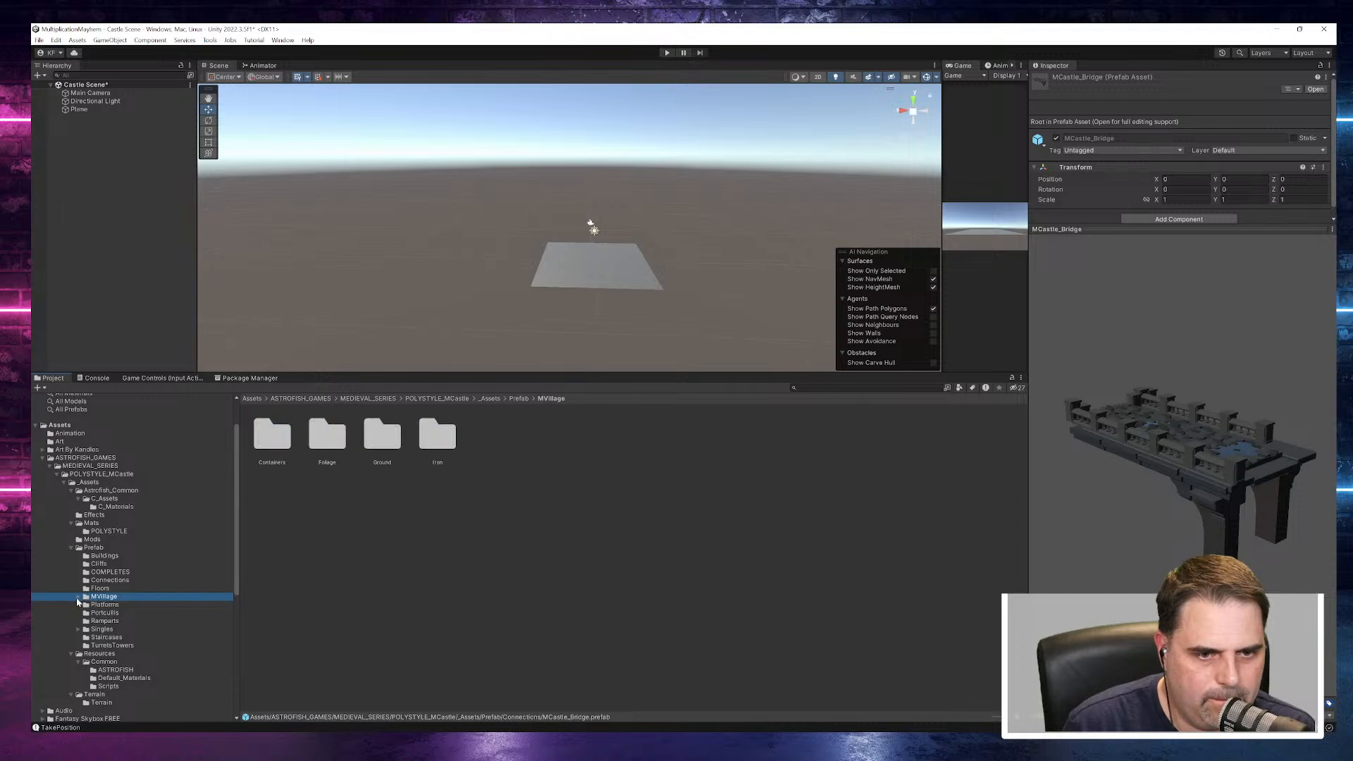
click(78, 597)
click(110, 606)
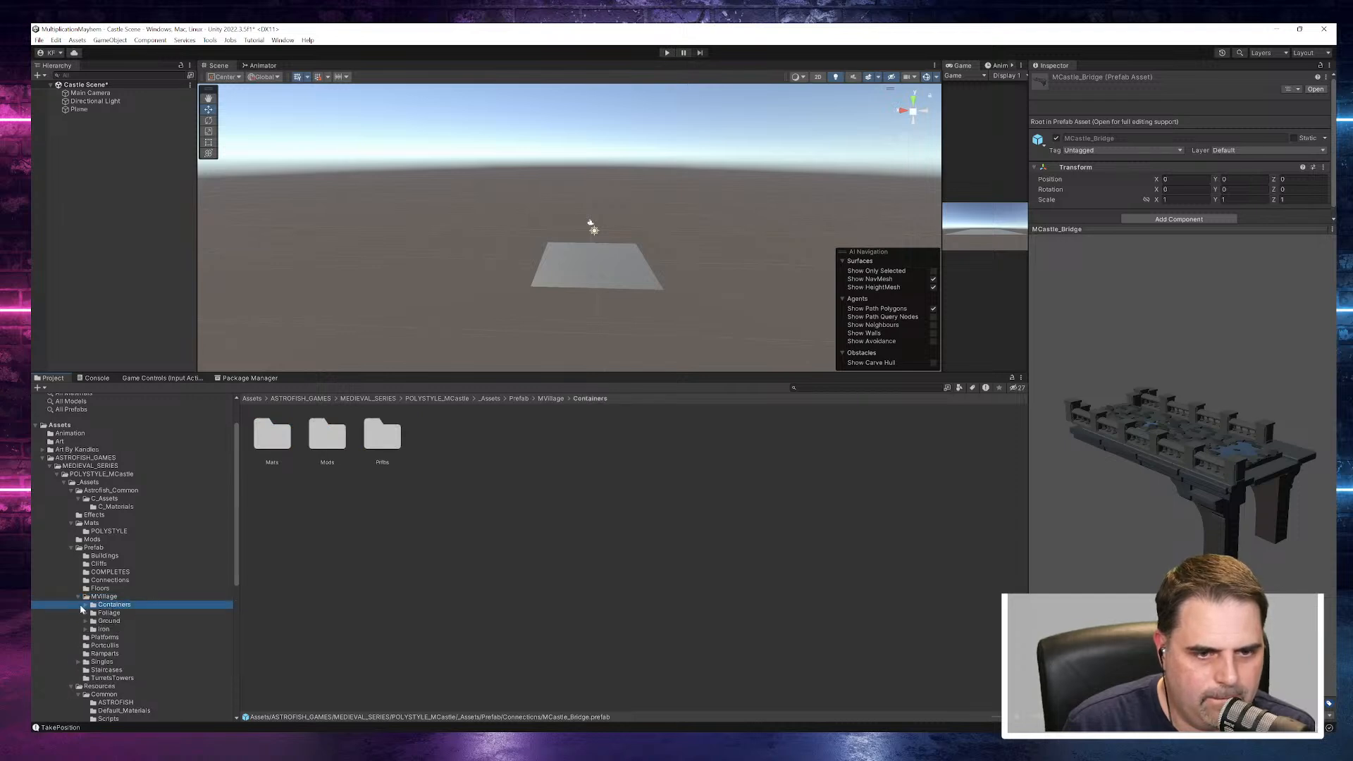
- Open the Mats folder inside MVillage's Ground prefab folder and collapse the MVillage folder tree
click(107, 621)
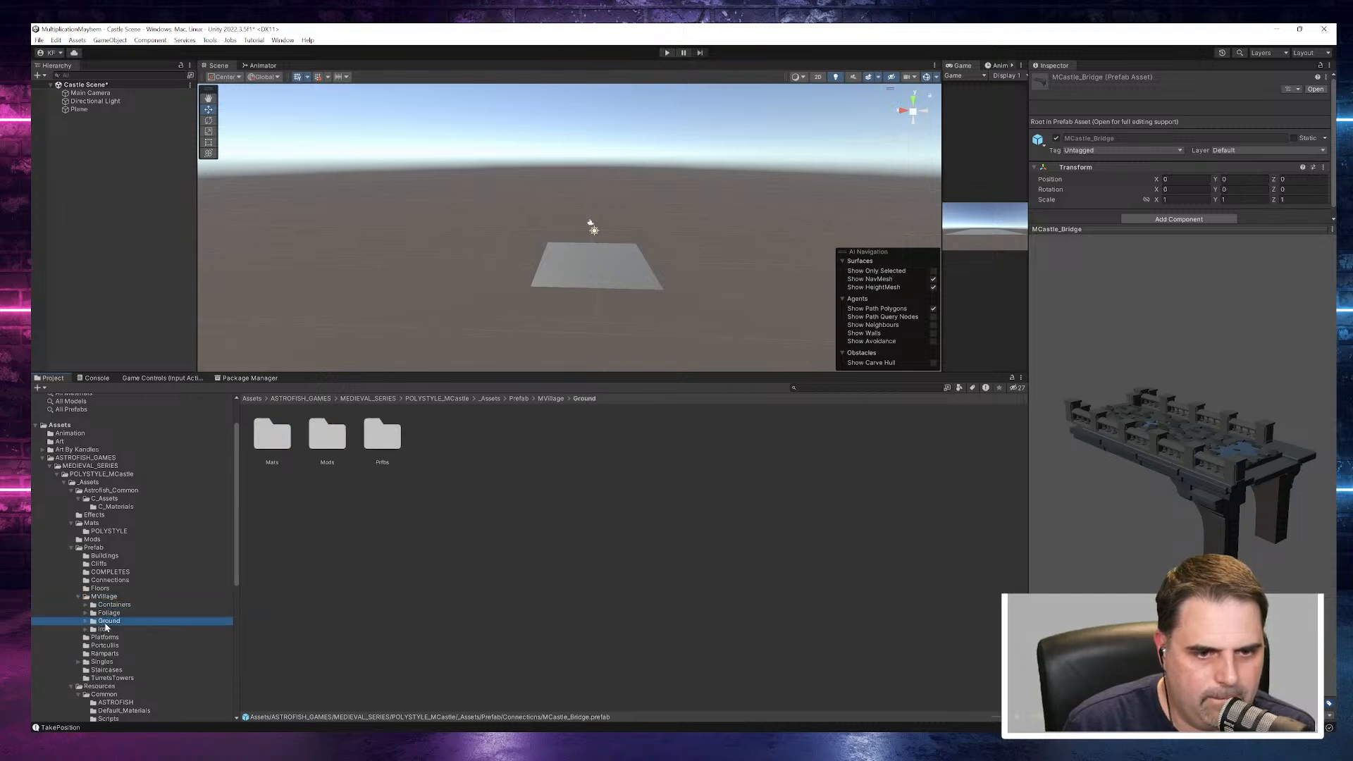
click(84, 621)
click(111, 629)
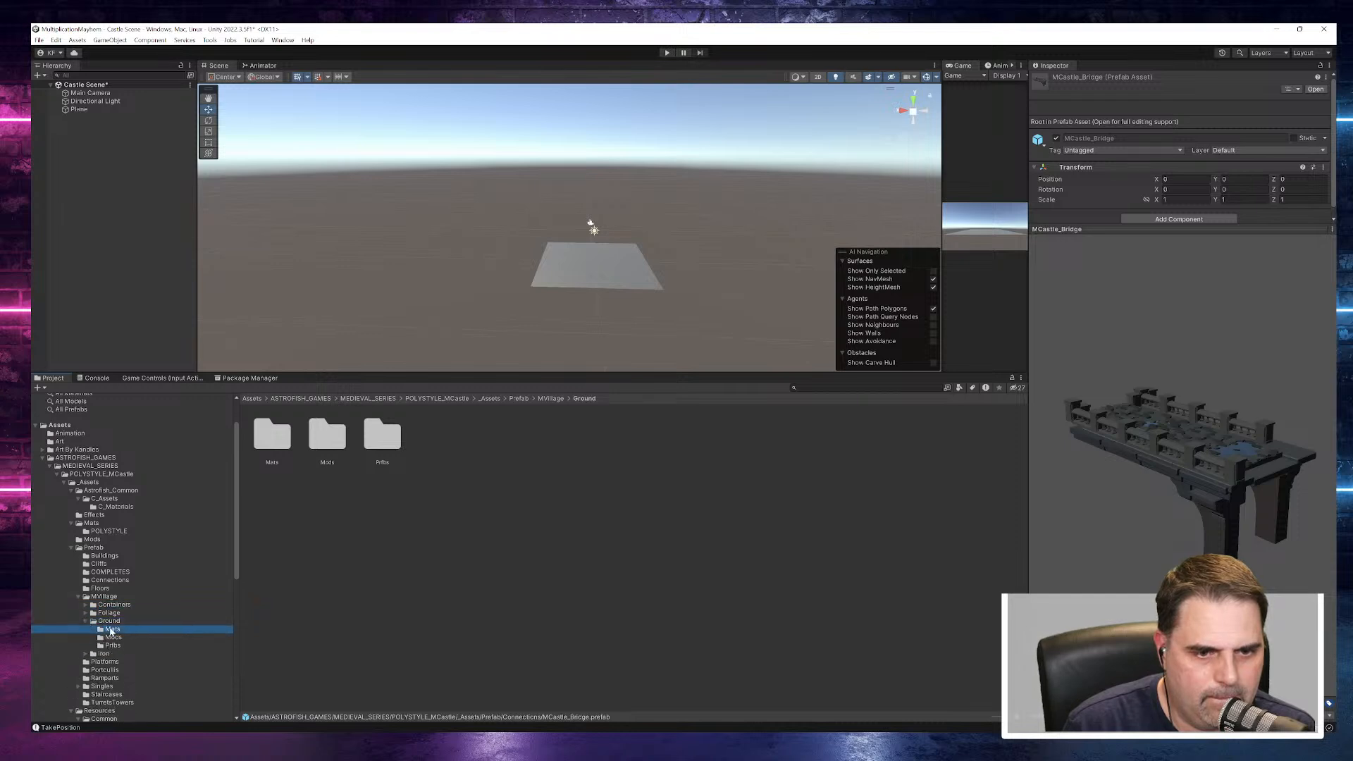
click(78, 597)
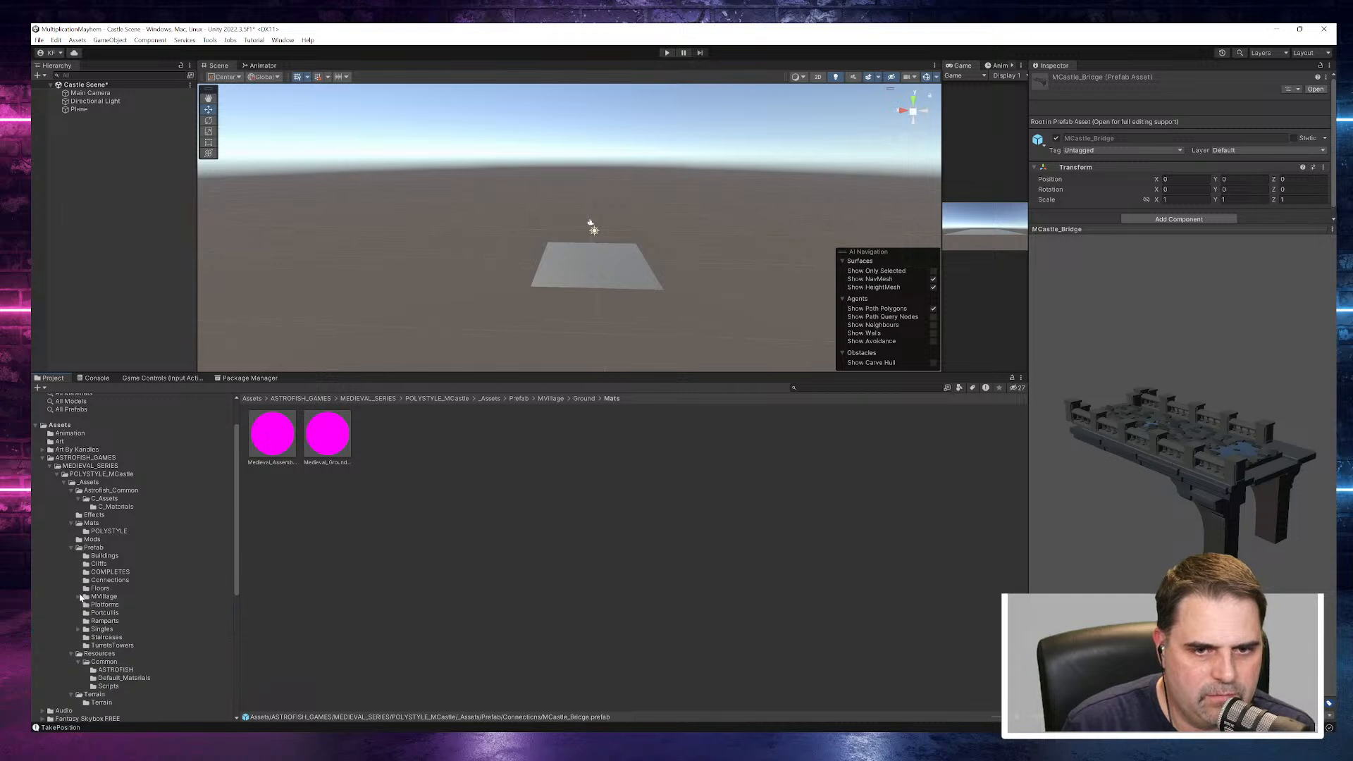
- Convert both Ground materials in the Mats folder from Built-in to URP, accepting the material overwrite
click(295, 444)
ctrl+click(327, 433)
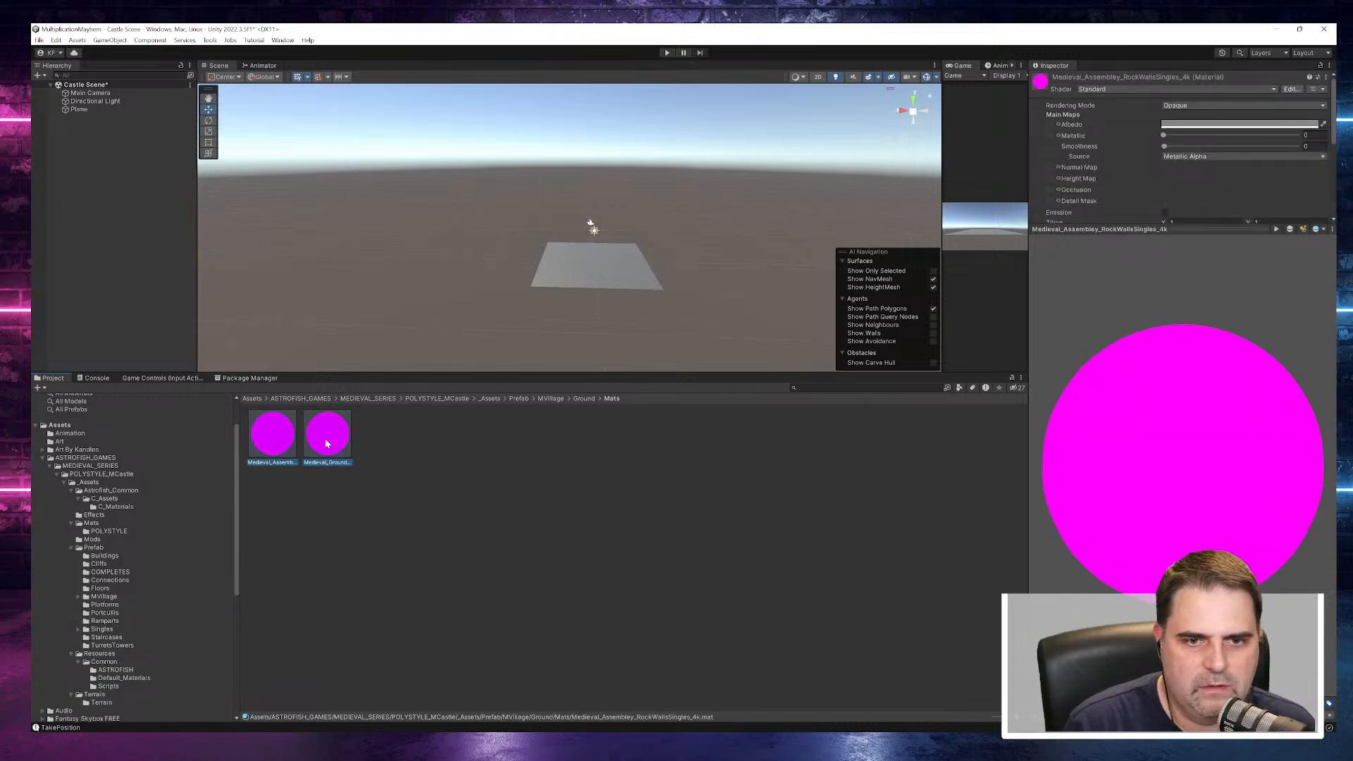
click(56, 41)
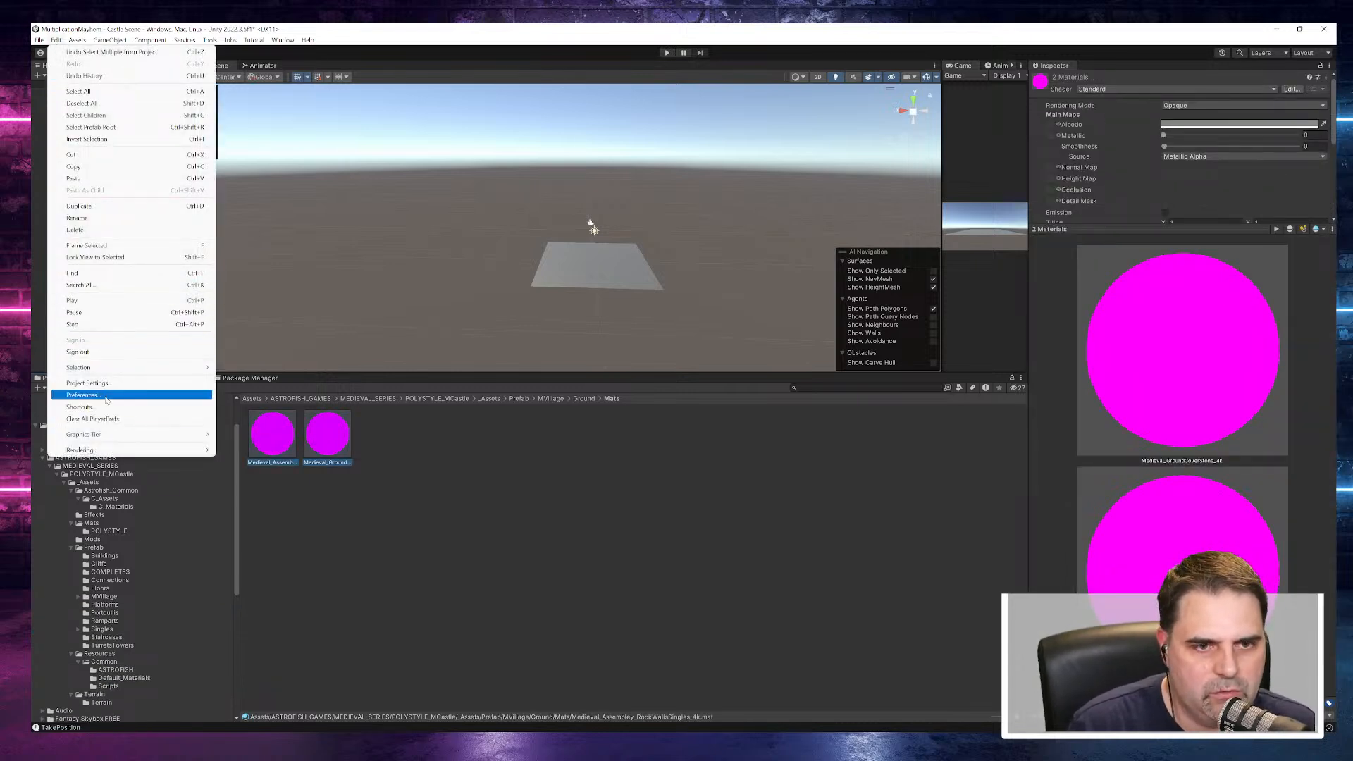
mouse_move(208, 451)
click(394, 450)
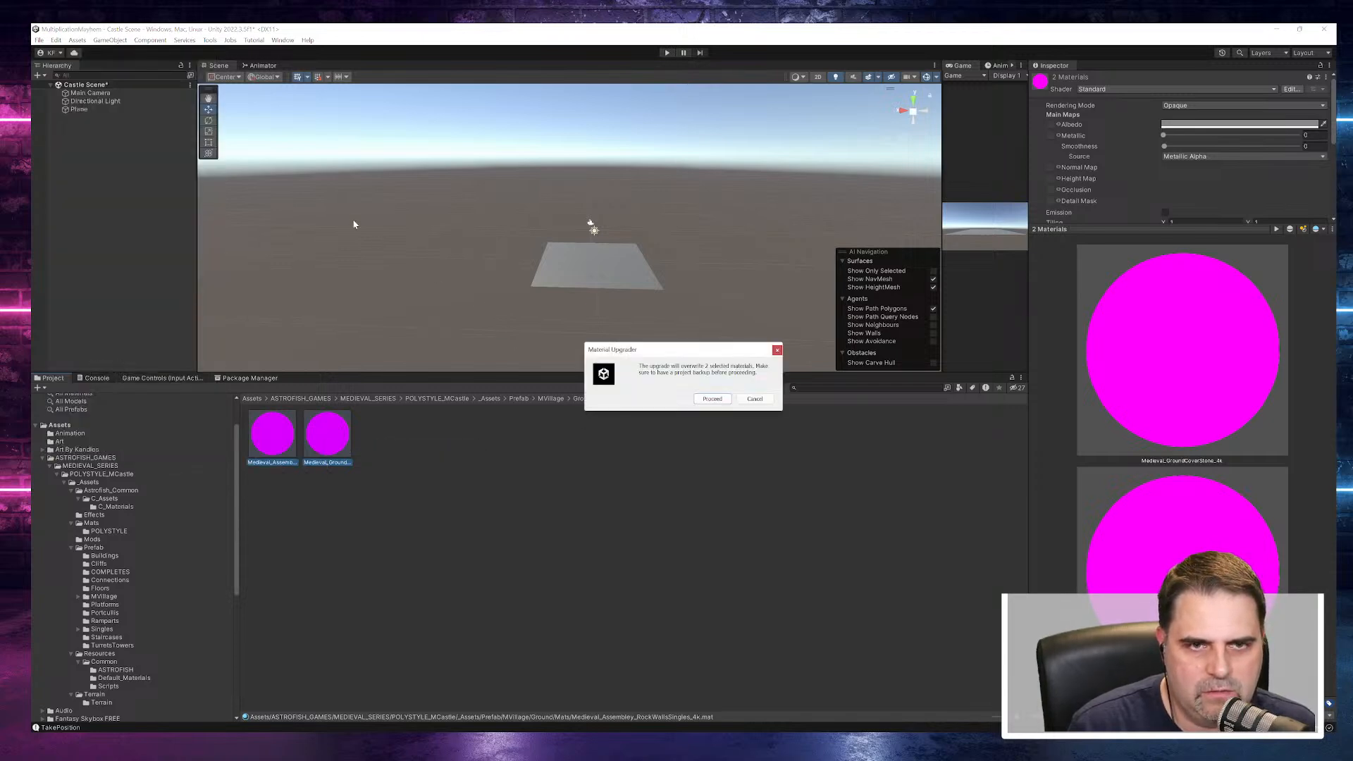
click(713, 399)
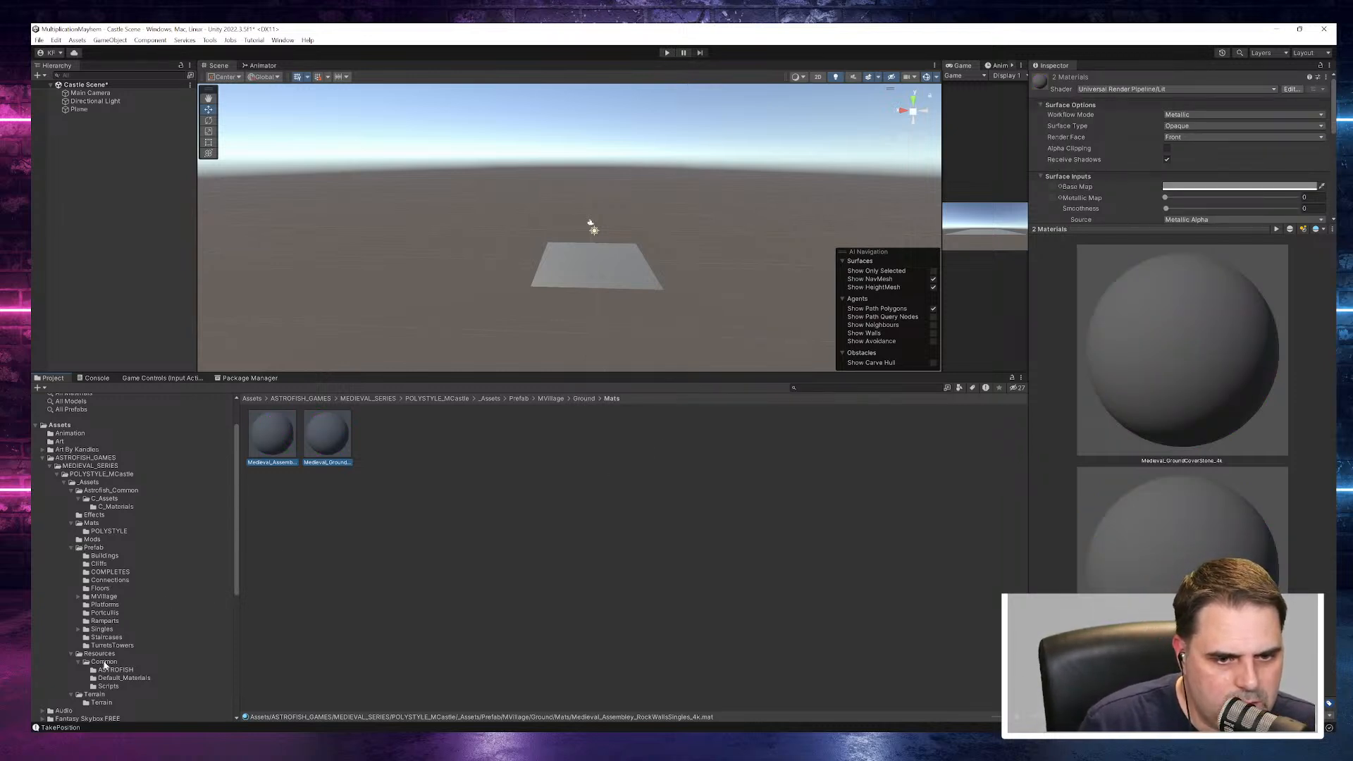
- Preview Portcullis_Door in the Portcullis folder from another angle, as well as Portcullis_Door_02
click(105, 613)
click(273, 437)
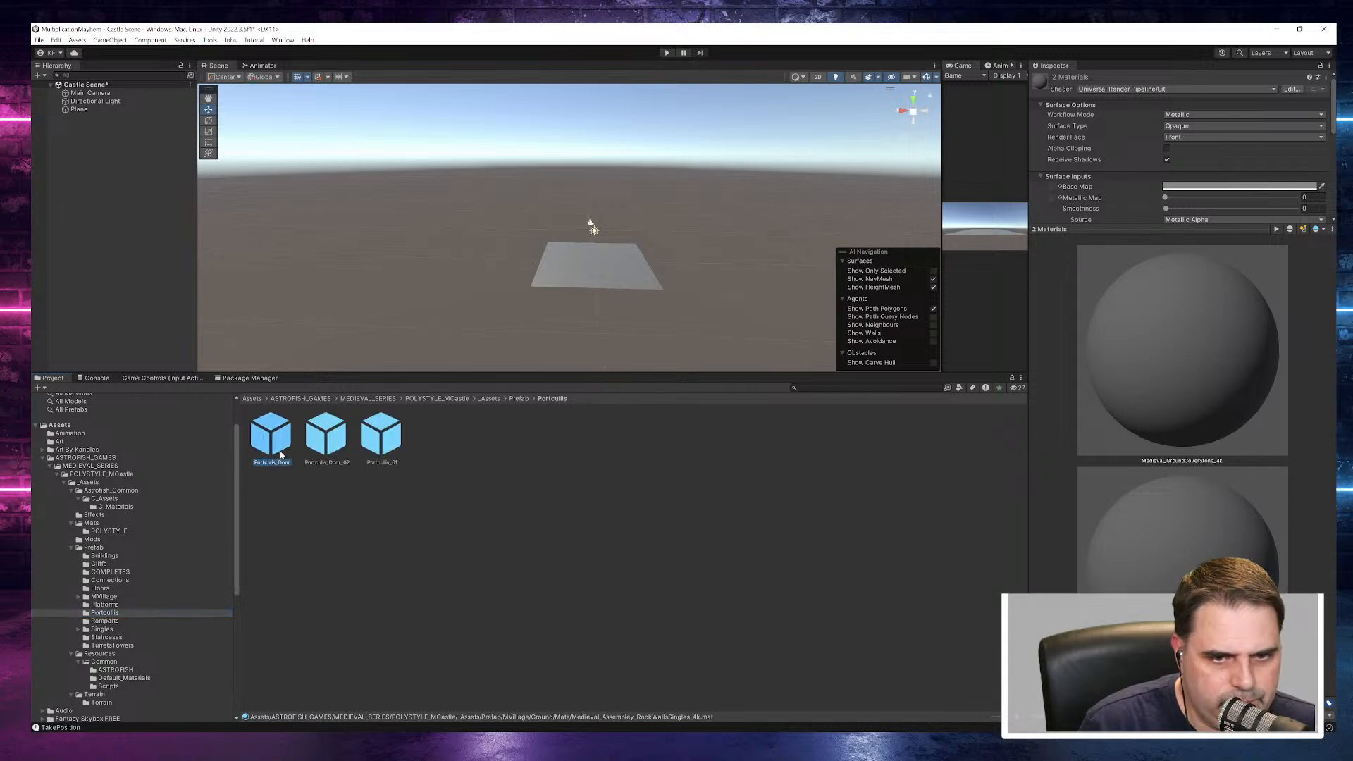
drag(1125, 453, 1022, 399)
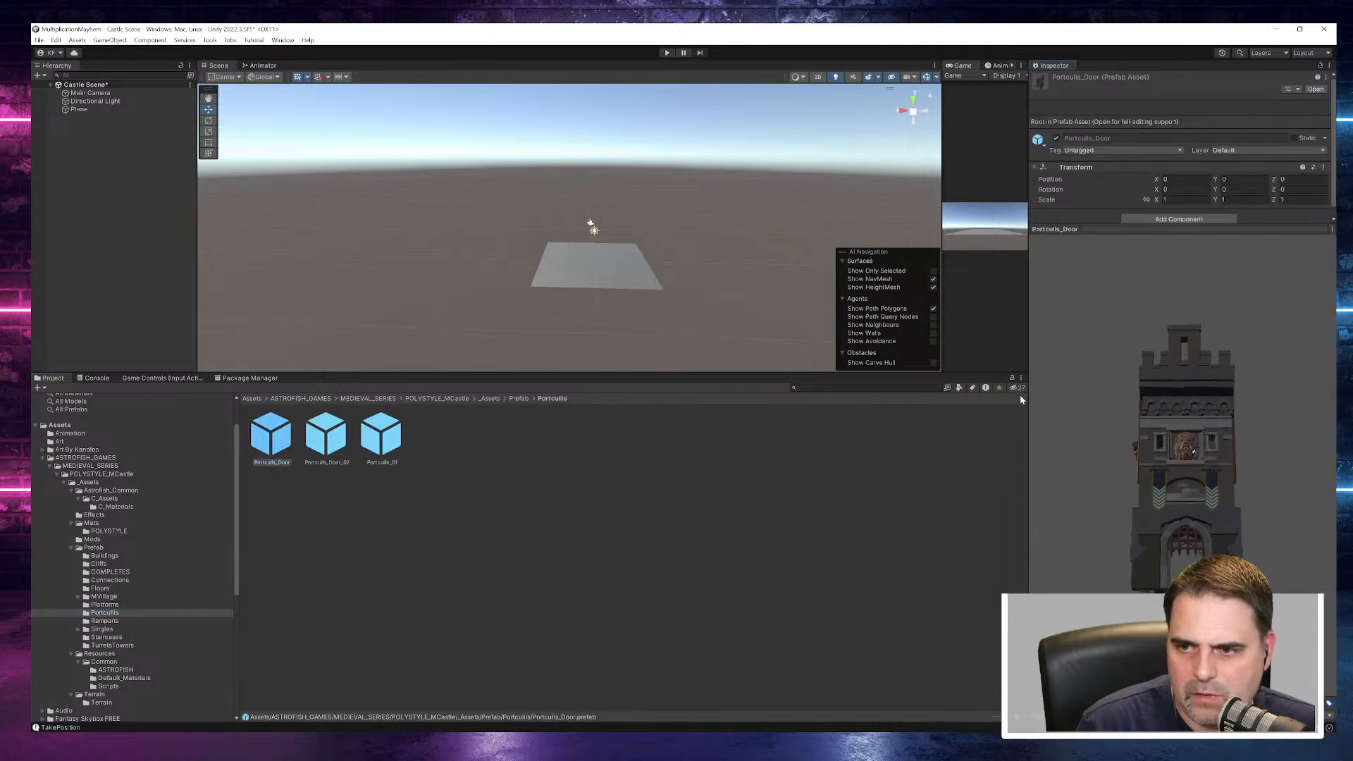
click(341, 442)
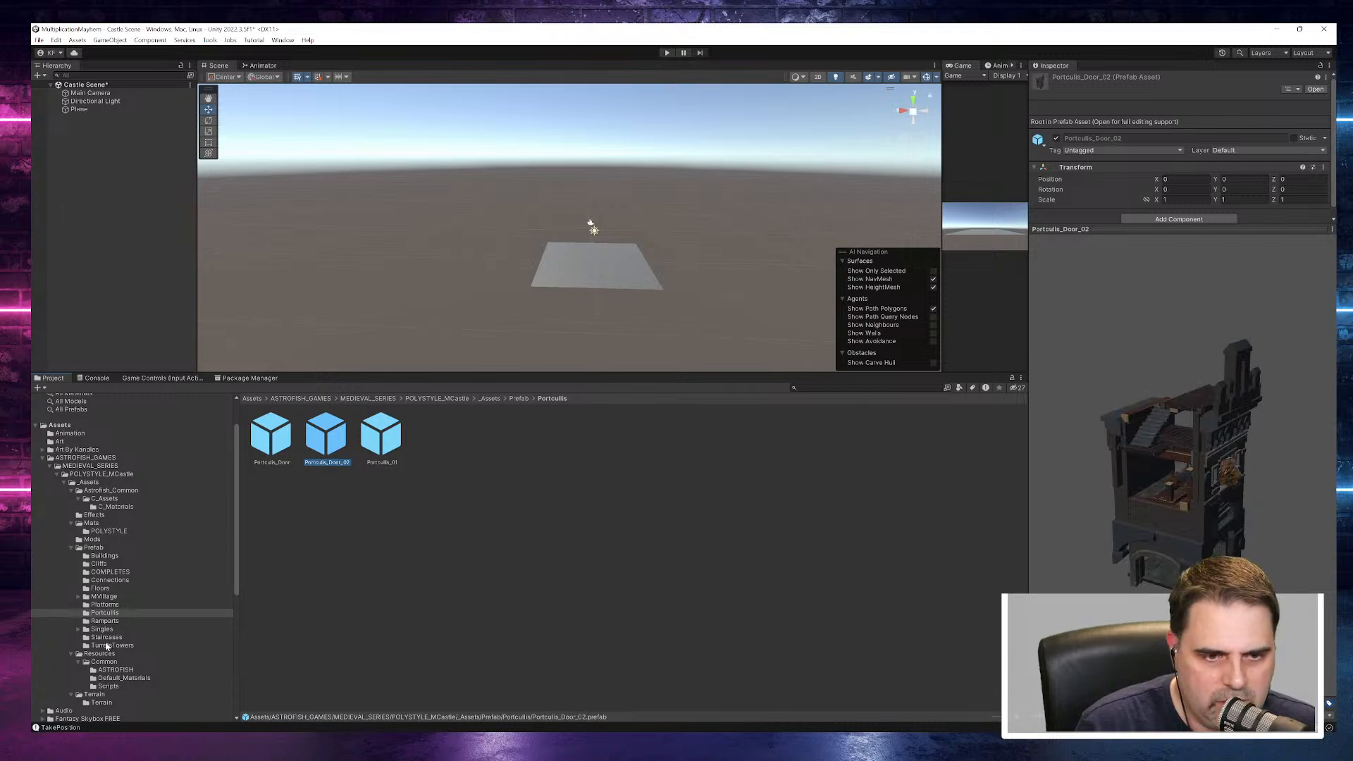
- Look into the MVillage folder and preview MCastle_Doors_00 to MCastle_Doors_02 in the Next Update folder under Singles
click(109, 599)
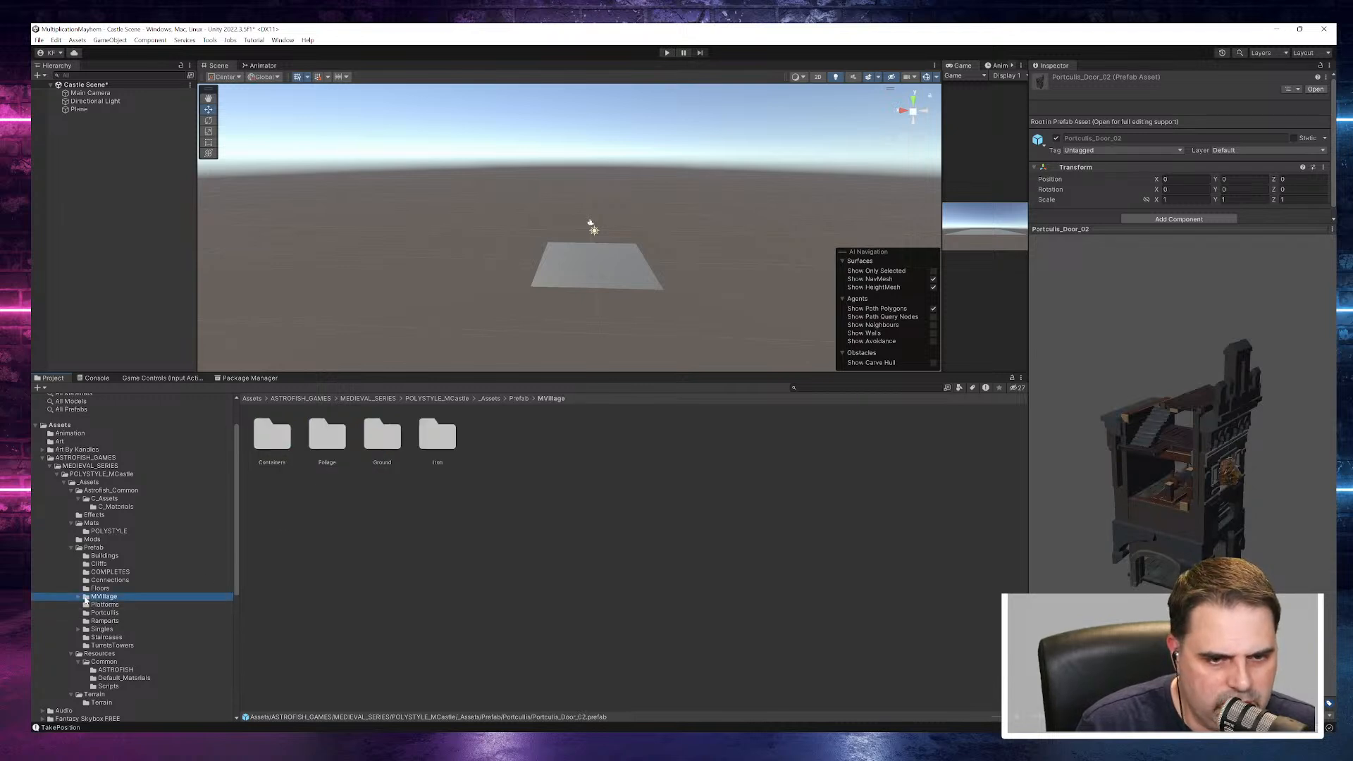
click(78, 629)
click(106, 637)
click(287, 454)
click(321, 441)
click(389, 444)
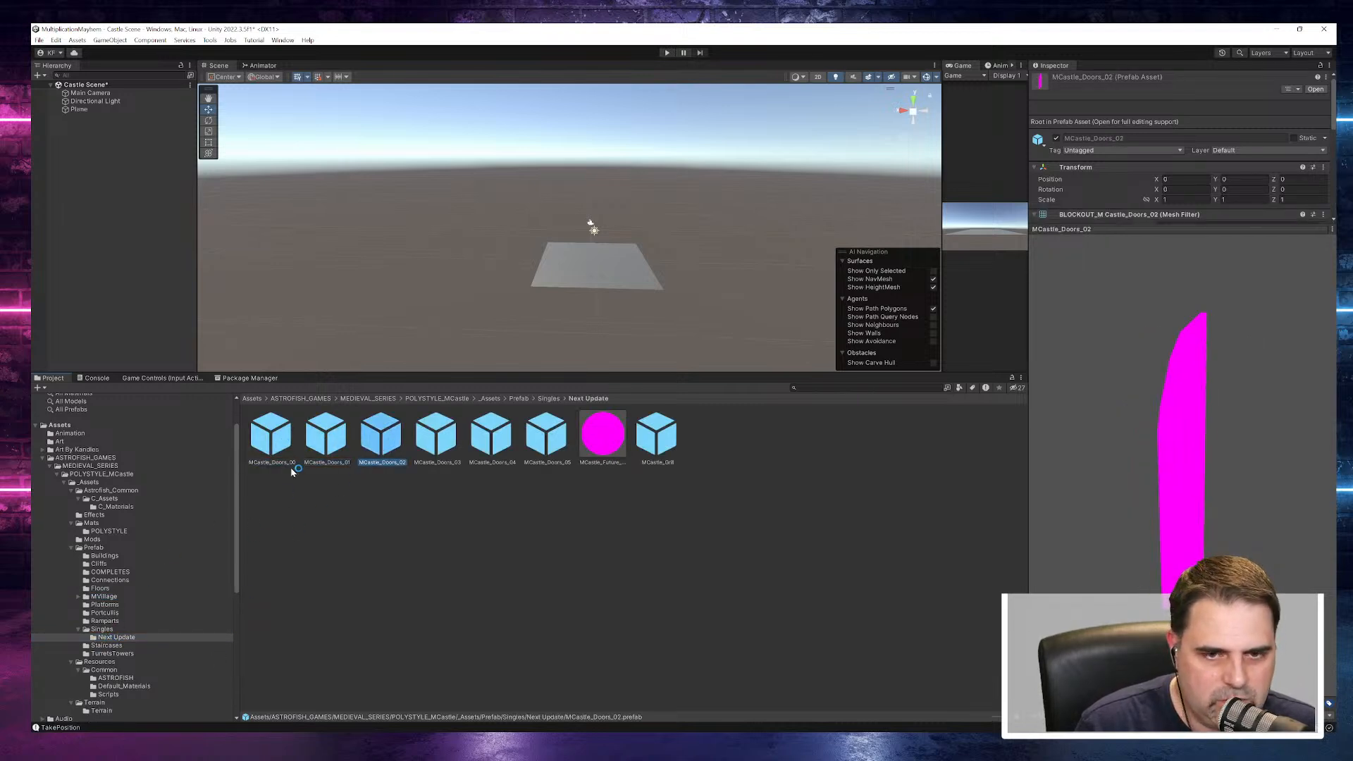
click(282, 437)
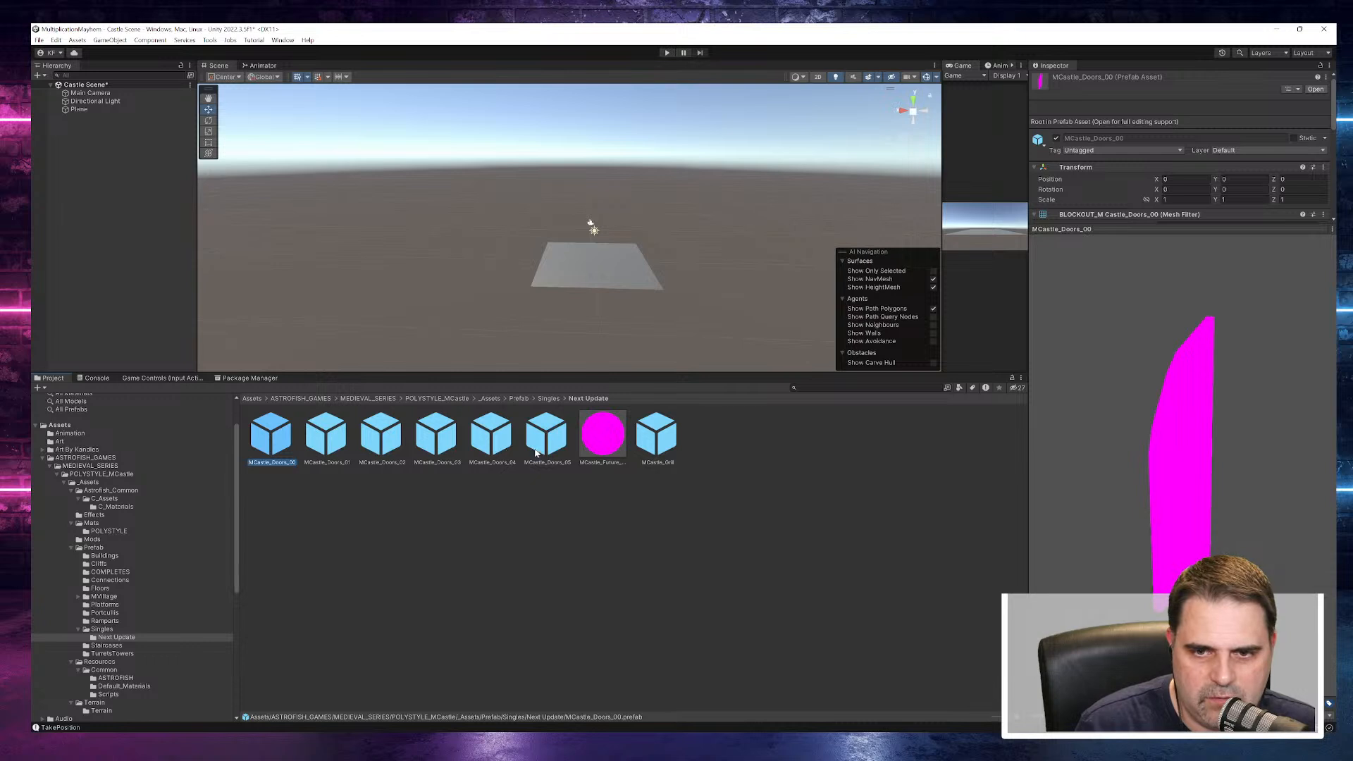
- Convert the MCastle_Future_Base material in the Next Update folder from Built-in to URP
click(603, 435)
click(39, 40)
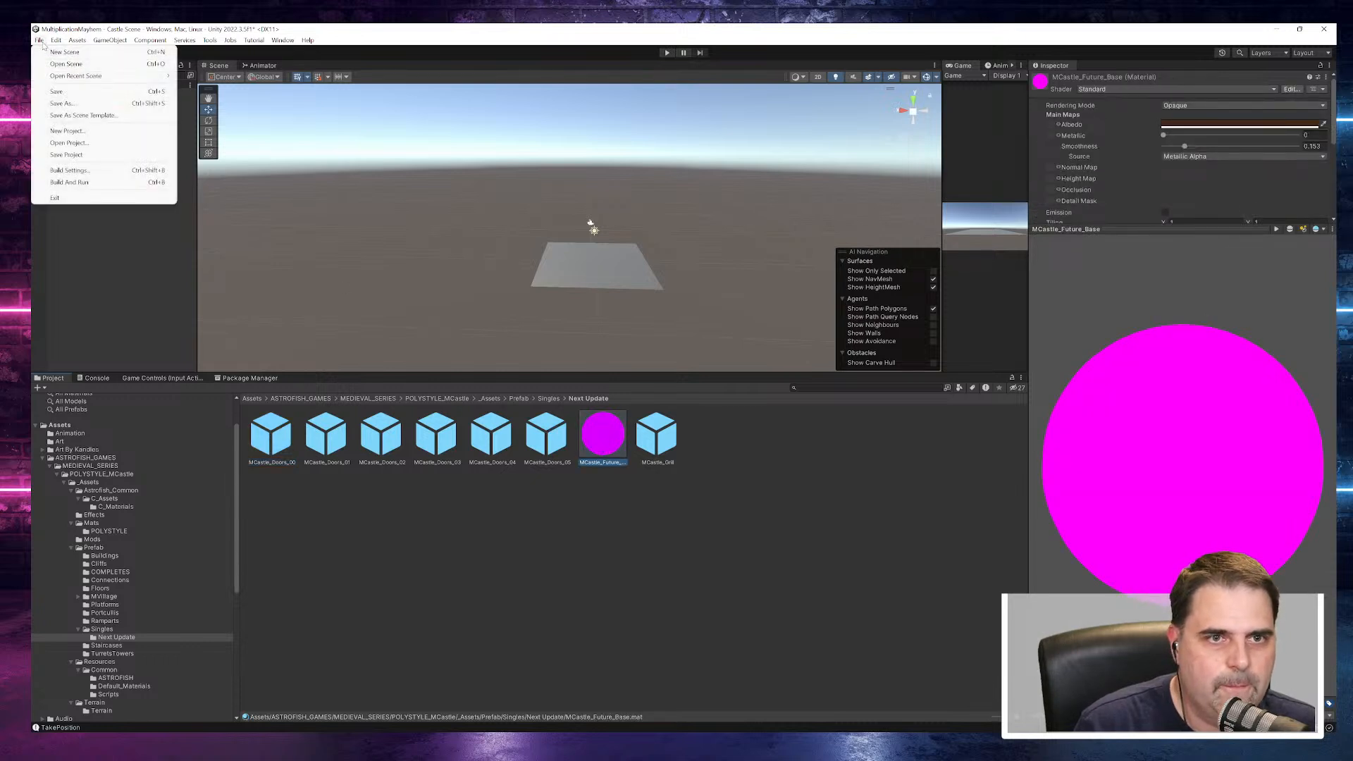
mouse_move(55, 40)
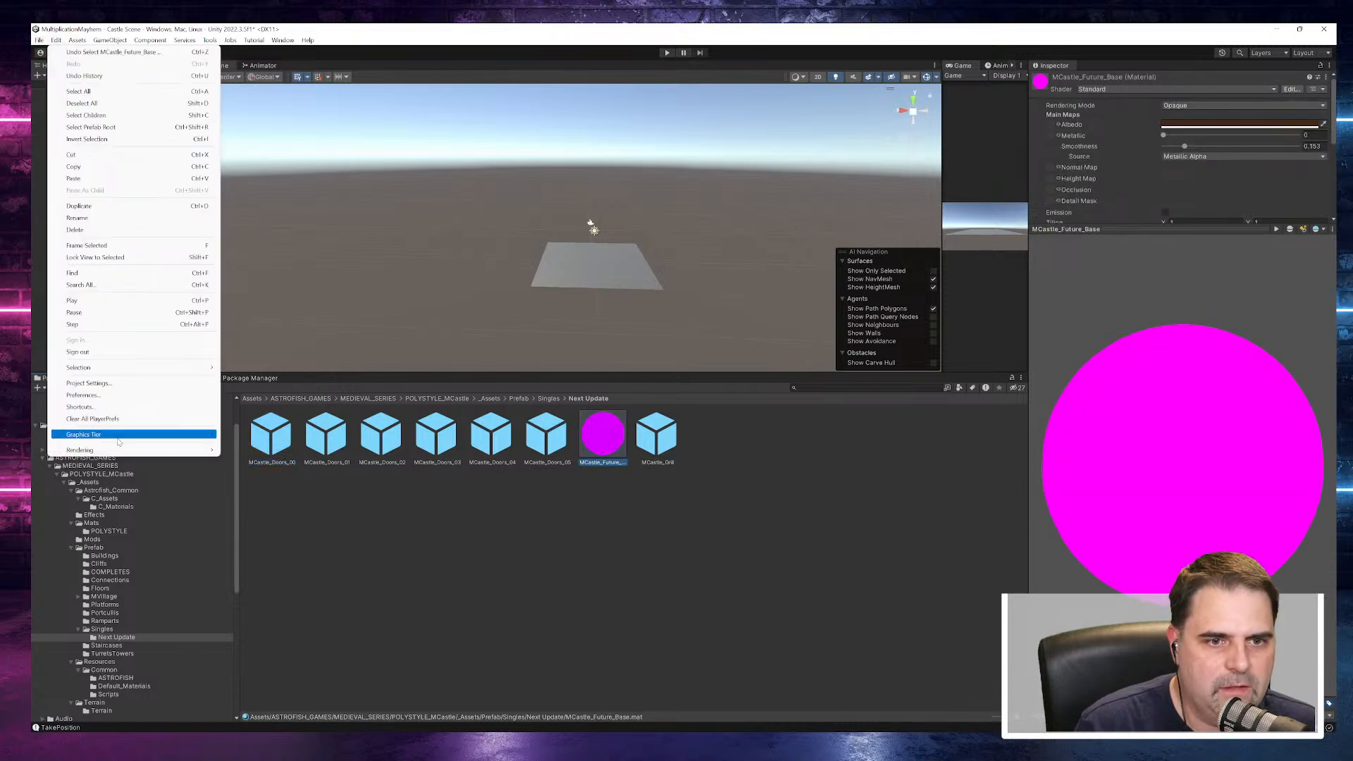
mouse_move(120, 450)
mouse_move(282, 450)
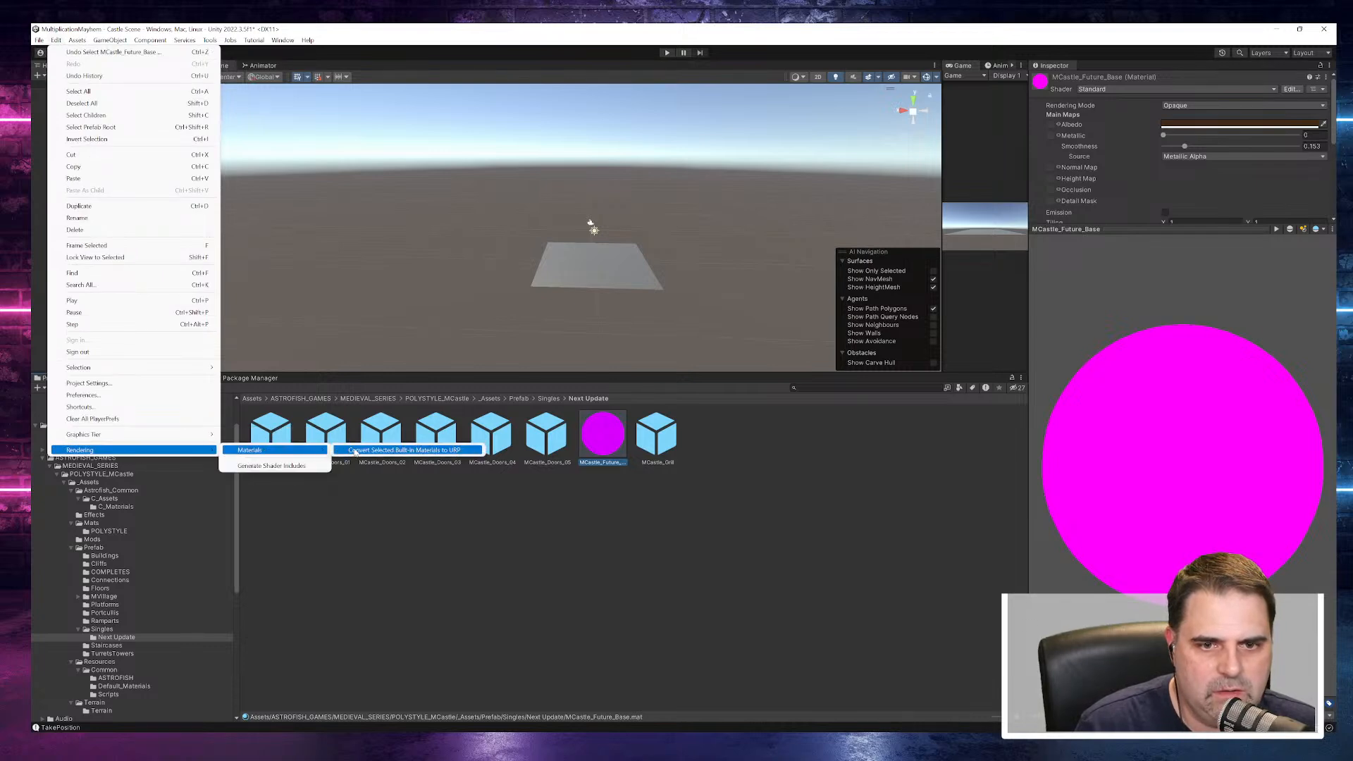
click(354, 451)
click(709, 396)
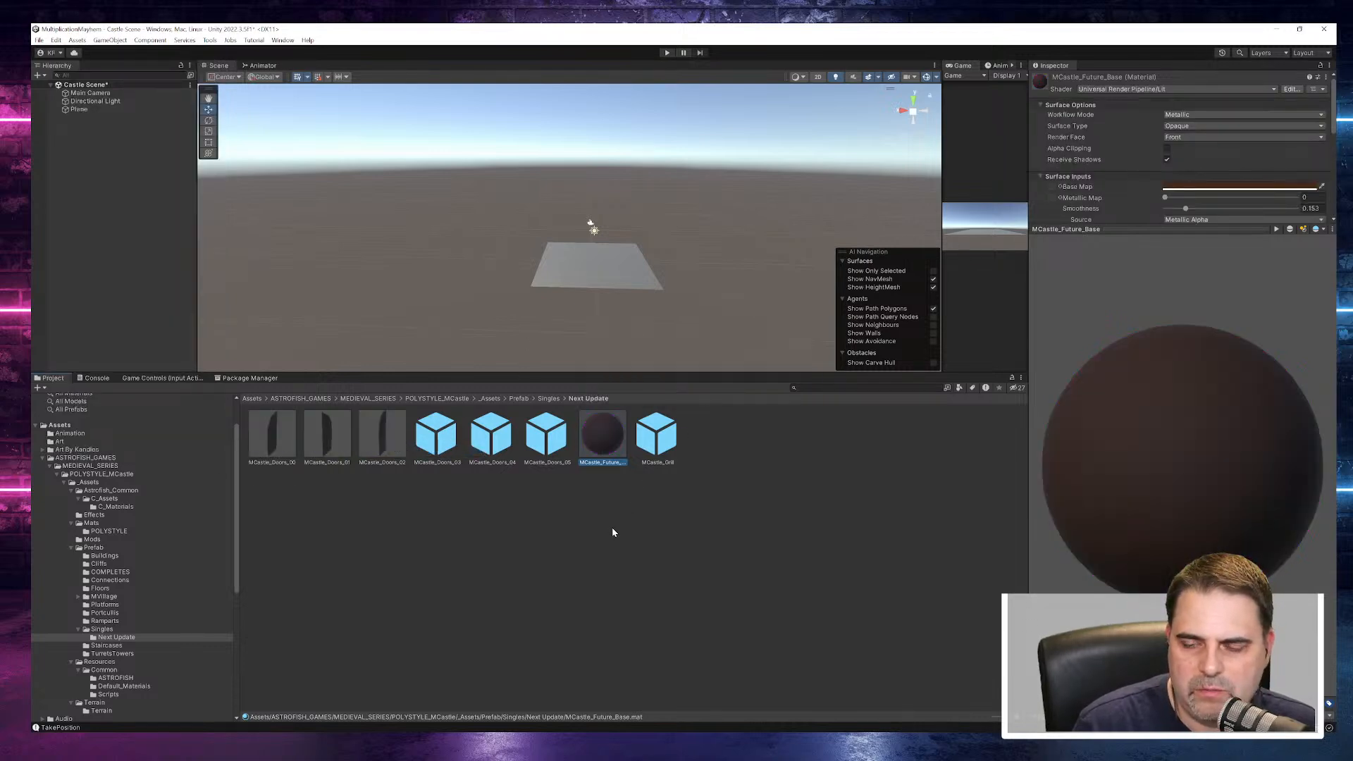
- Browse the Staircases and TurretsTowers folders and preview the first three tower prefabs, viewing MCastle_GiantTower_01 from another angle
click(106, 645)
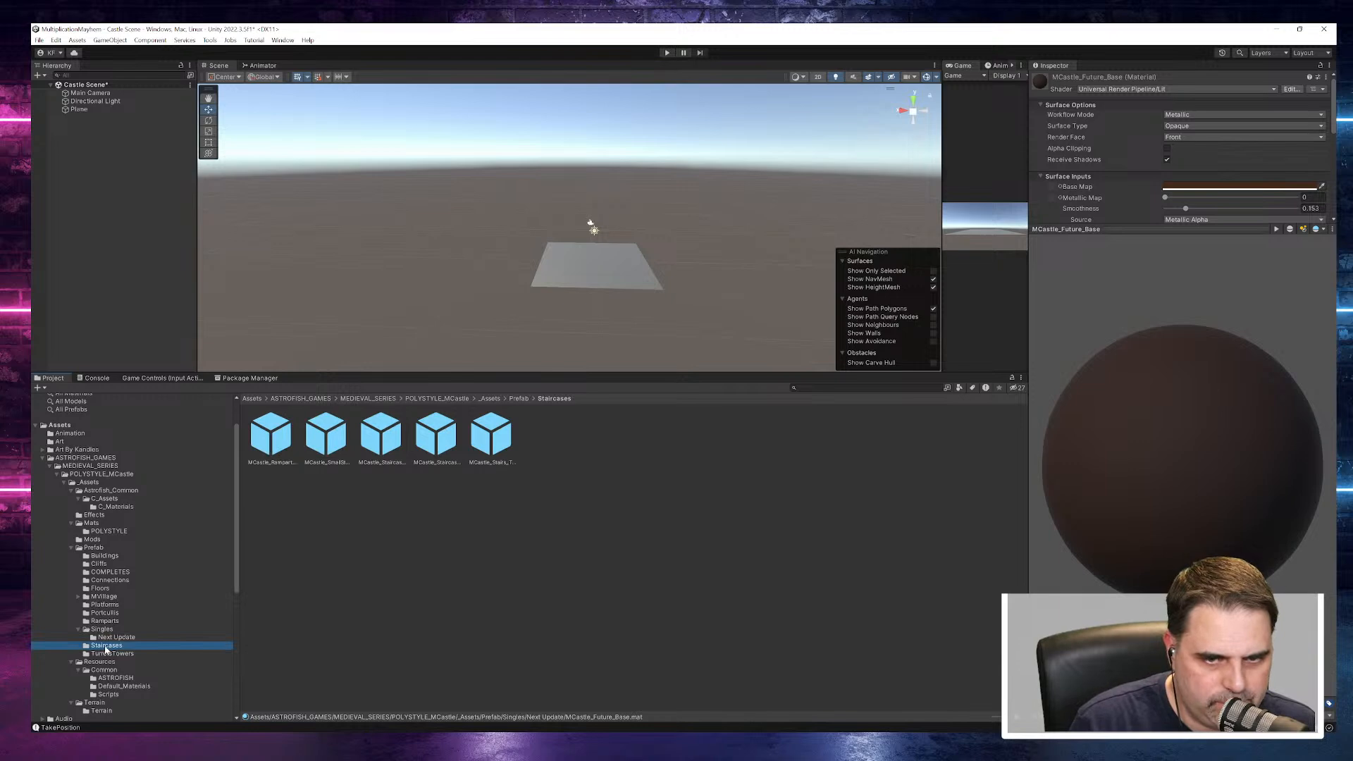
click(110, 653)
click(290, 434)
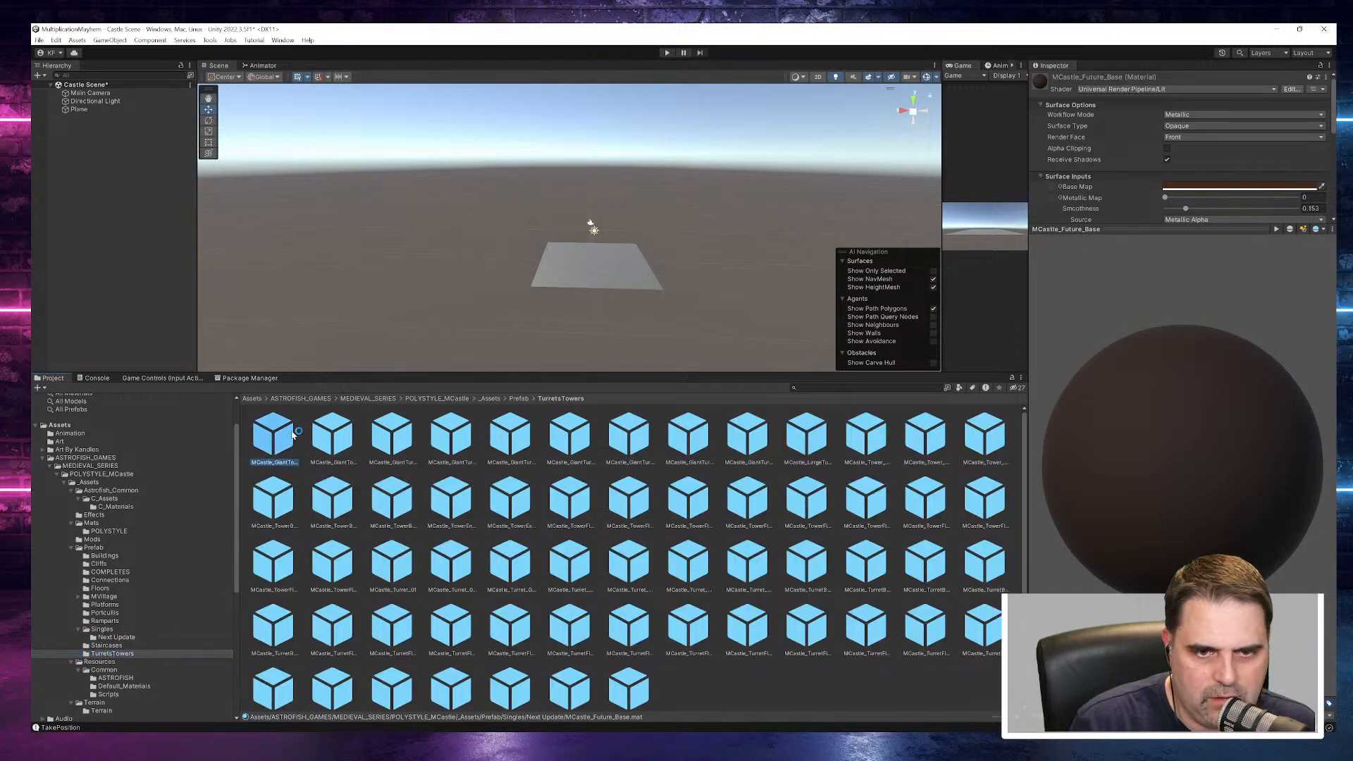
drag(1148, 433, 1008, 415)
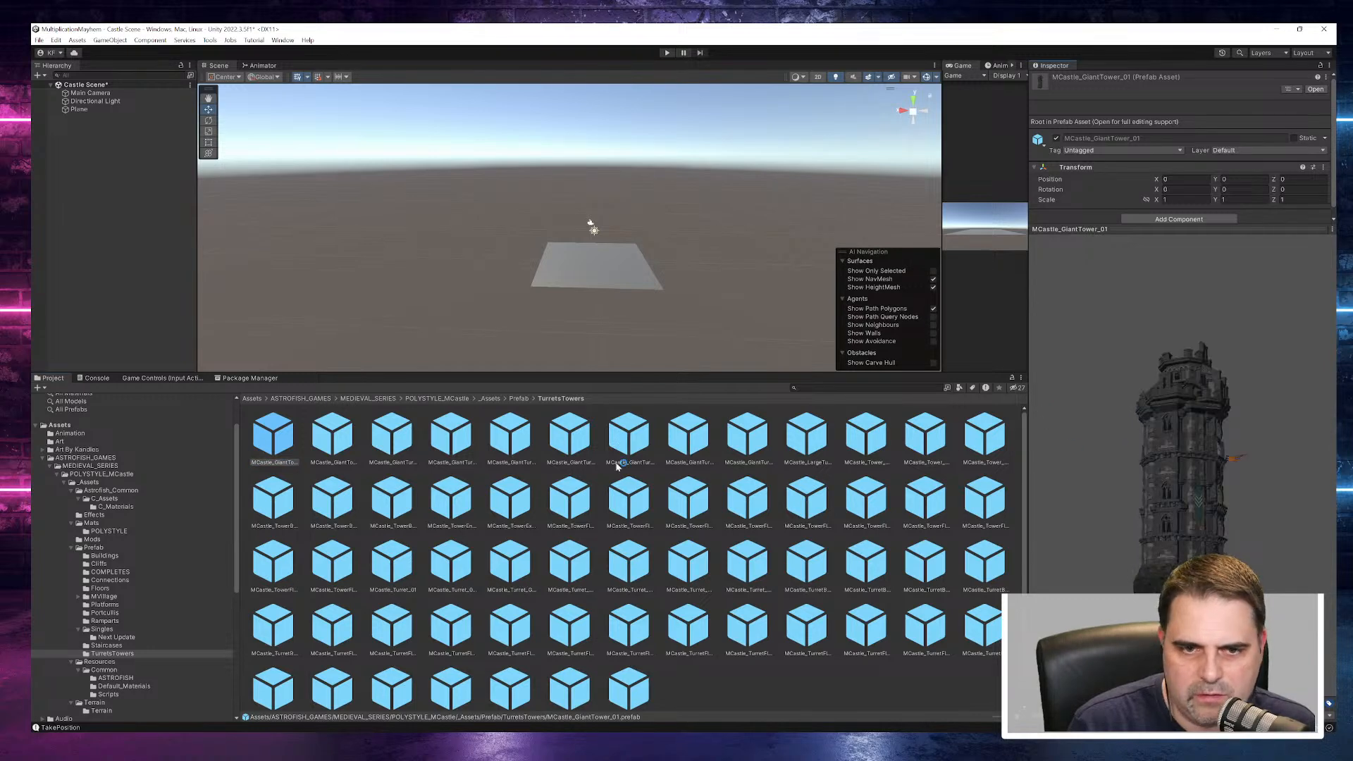
click(345, 444)
click(381, 446)
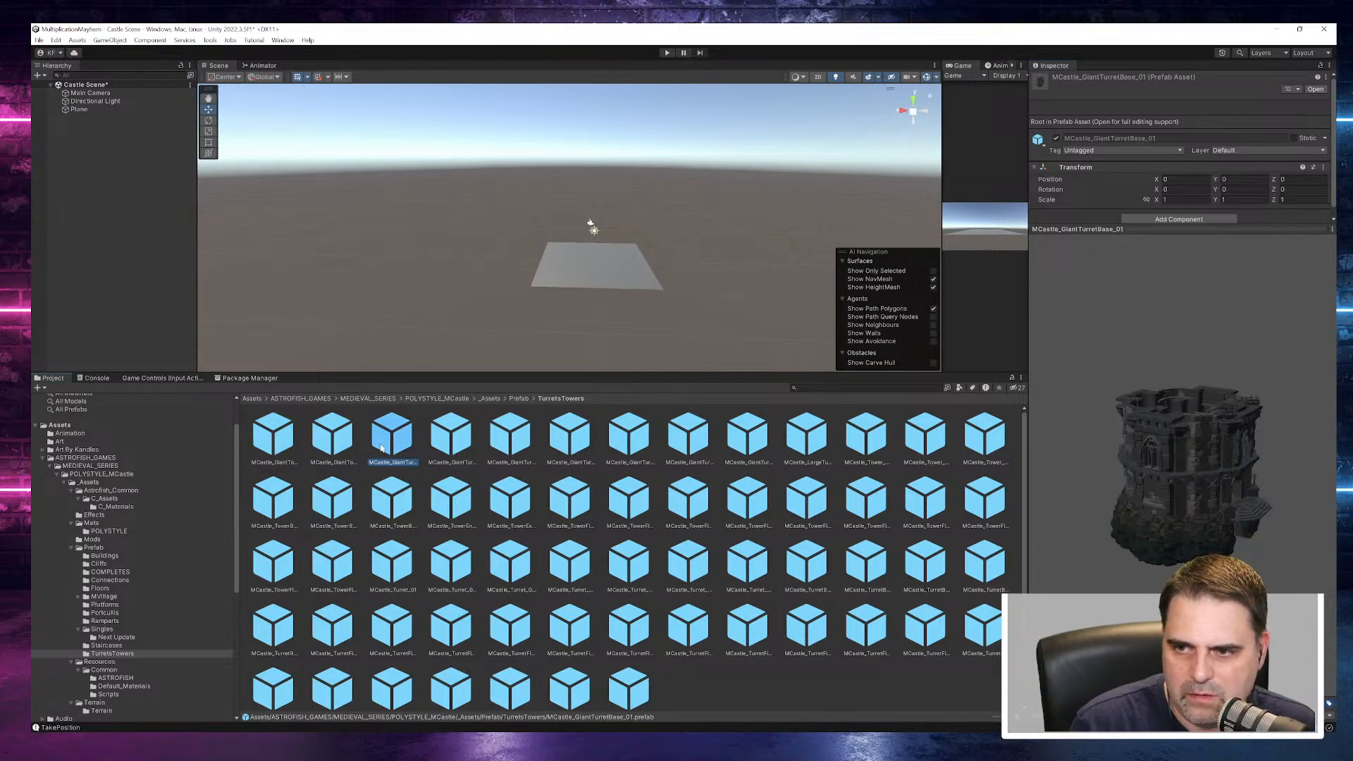
- Inspect the three terrain layers in the pack's Terrain folder, starting with Cobbles
scroll(166, 635, down, 3)
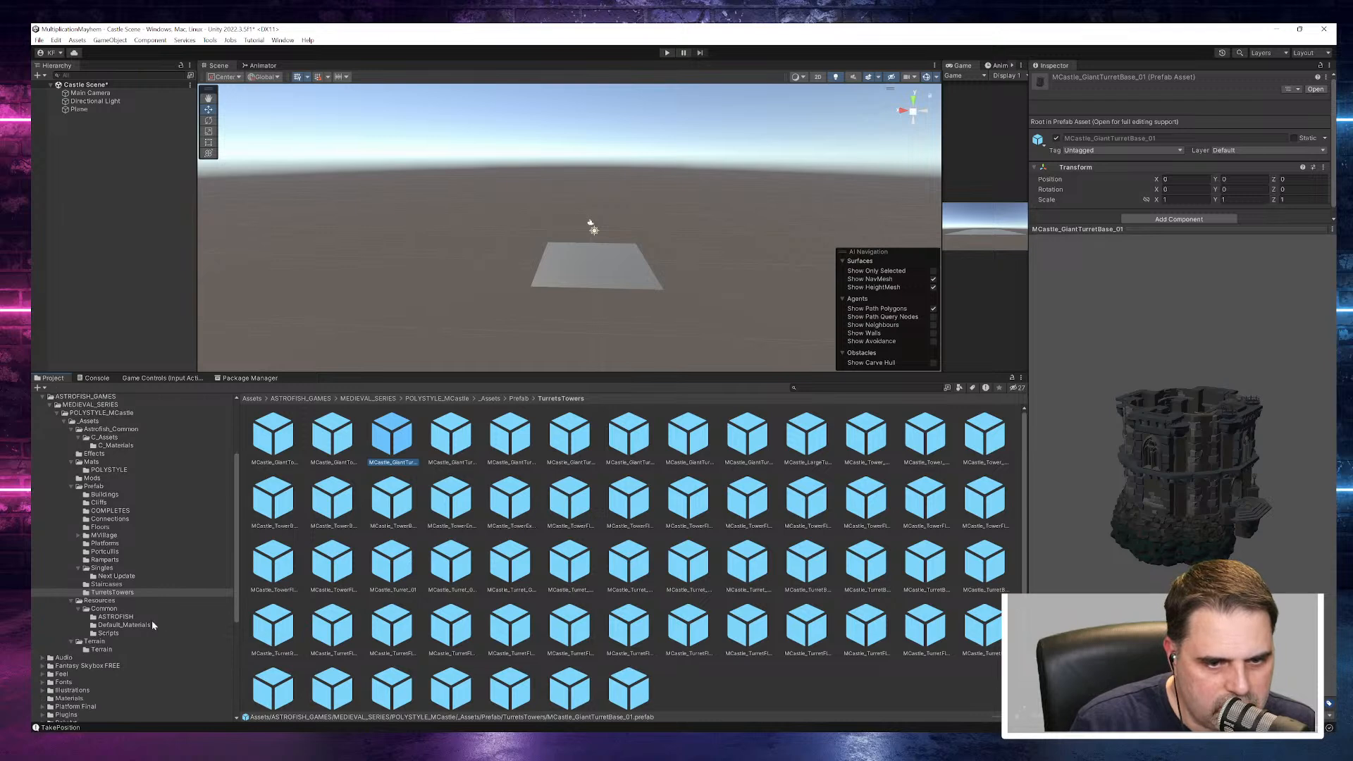
click(103, 650)
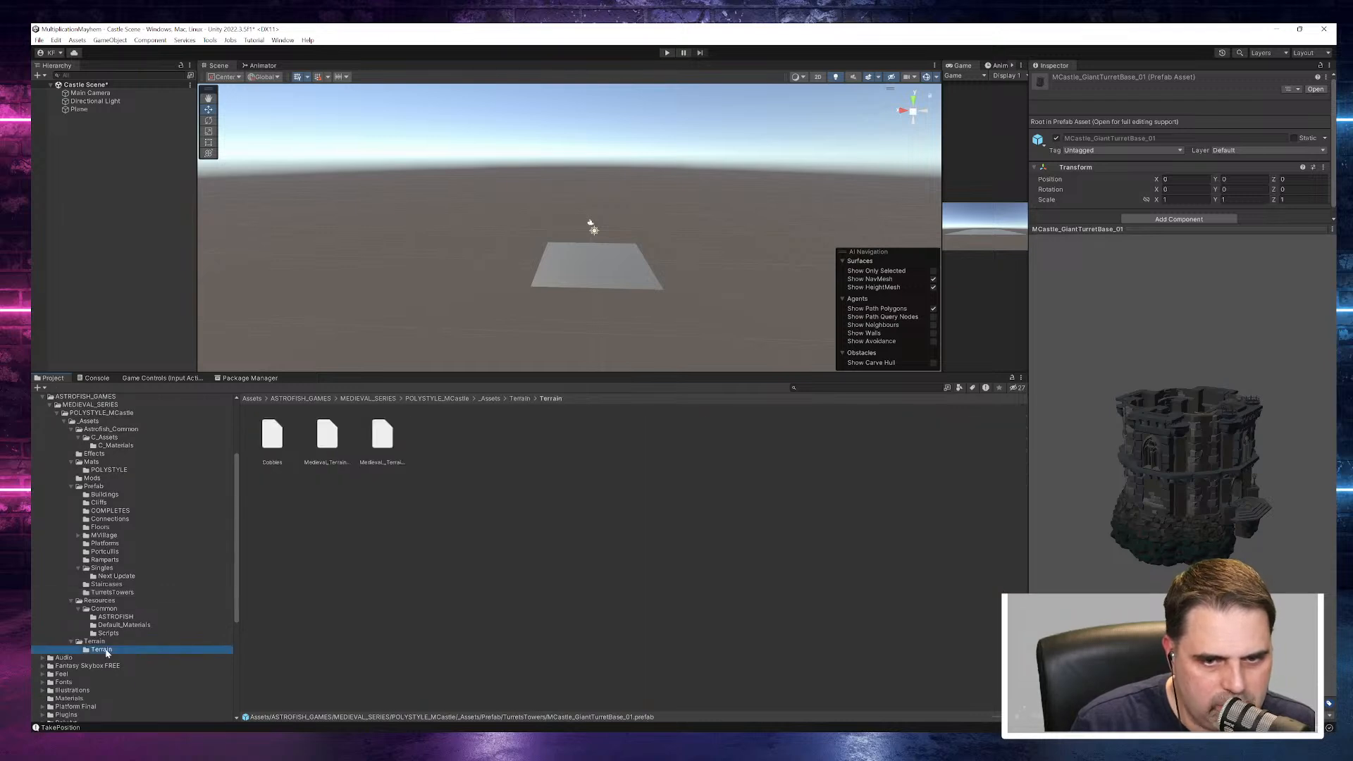
click(282, 430)
click(325, 435)
click(382, 435)
- Check the contents of the Scripts, Default_Materials and ASTROFISH folders under Resources/Common
click(106, 633)
click(112, 625)
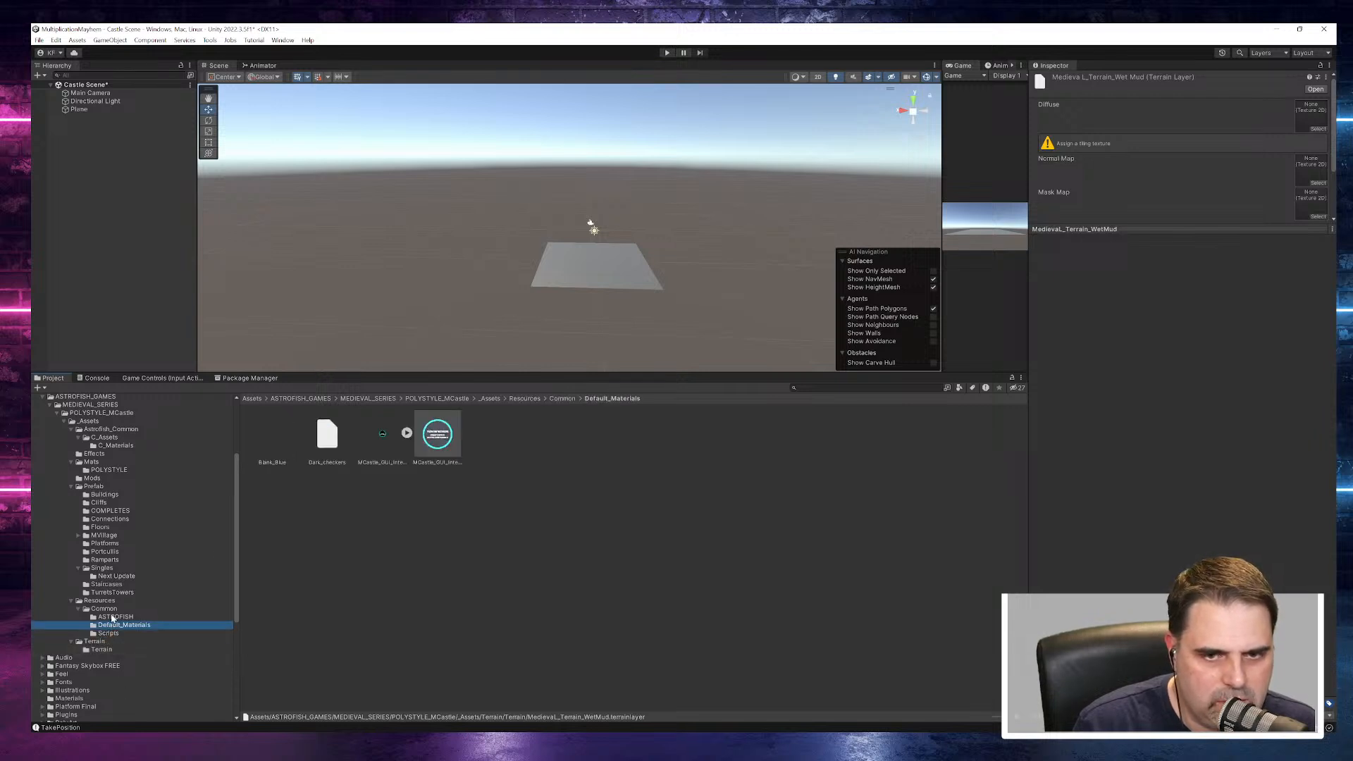
click(113, 617)
- Preview MCastle_Rampart_ExtSteps_01 in the Staircases folder from another angle
click(107, 584)
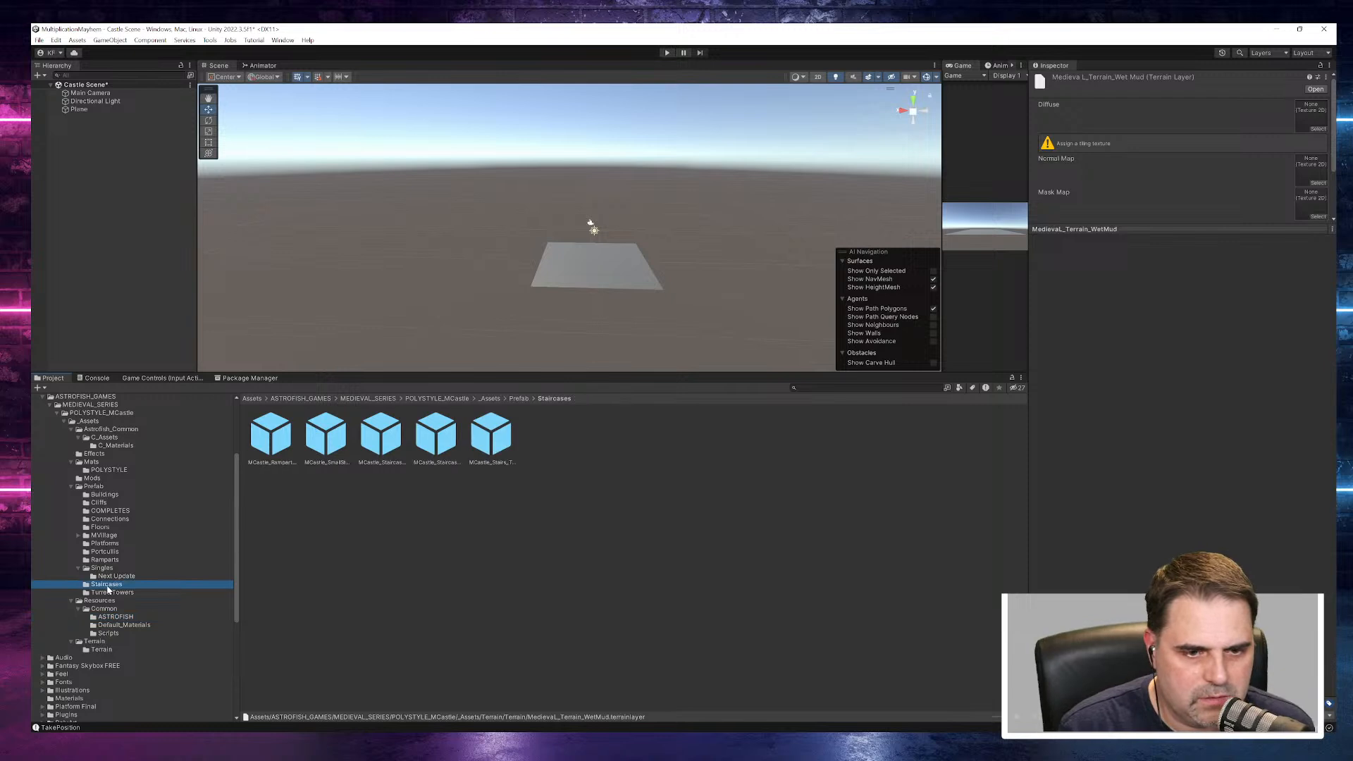
click(282, 443)
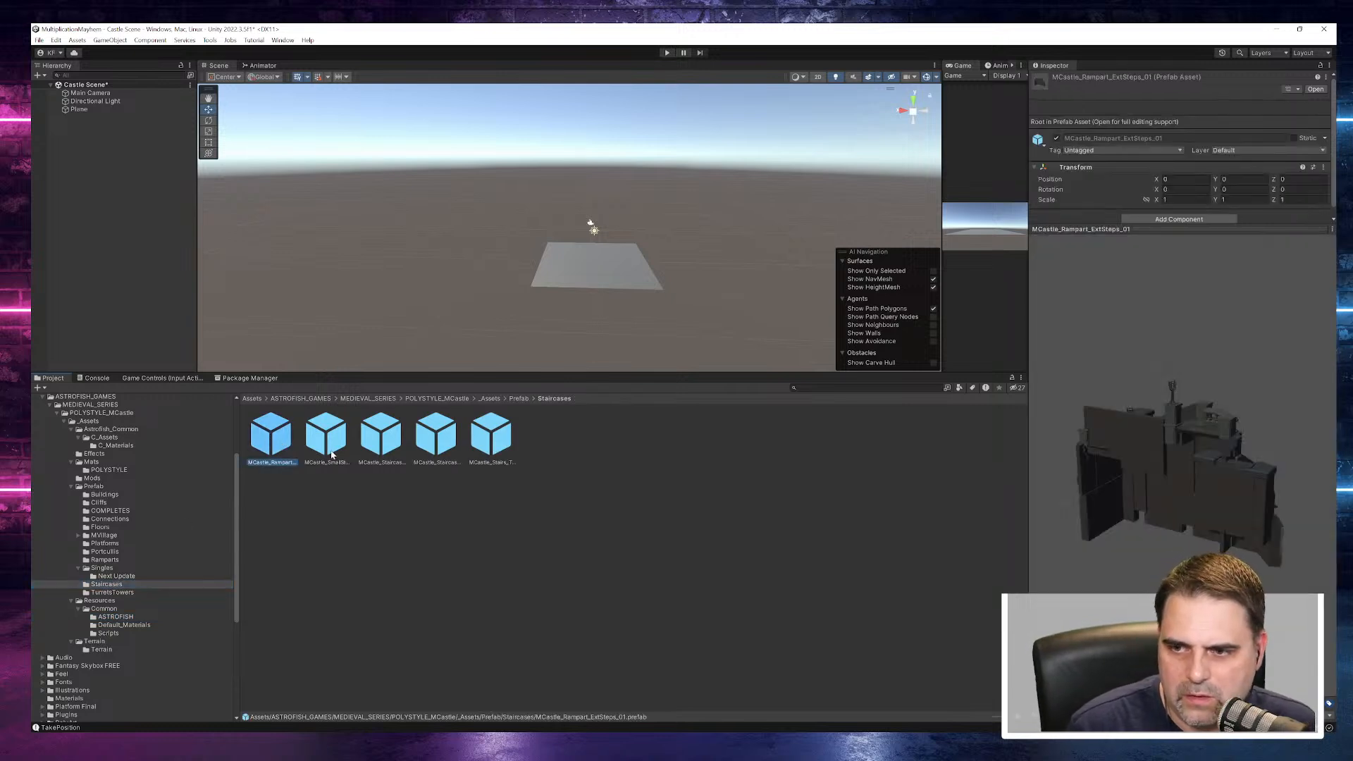
drag(1195, 484, 926, 454)
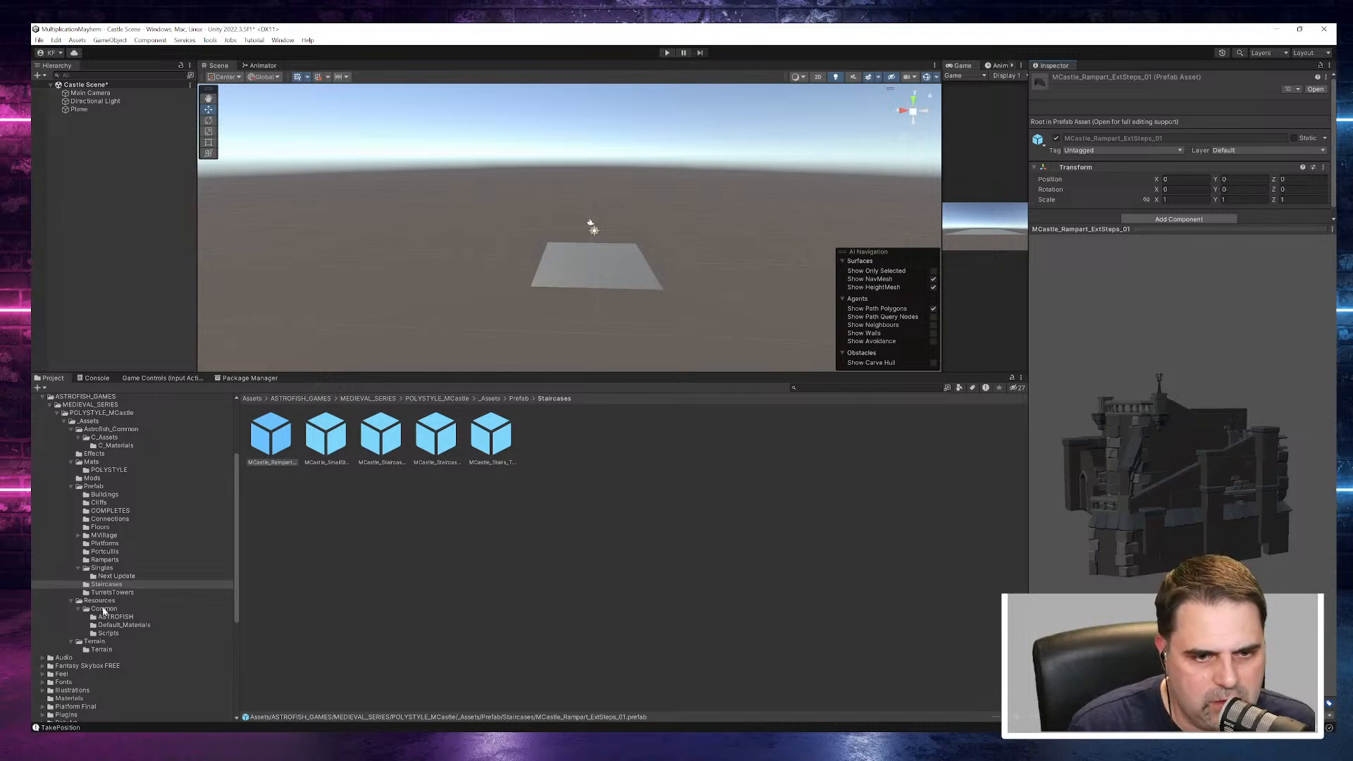
- Look into the Ramparts folder and view Portcullis_Door_02 in the Portcullis folder from the front
click(99, 559)
click(100, 551)
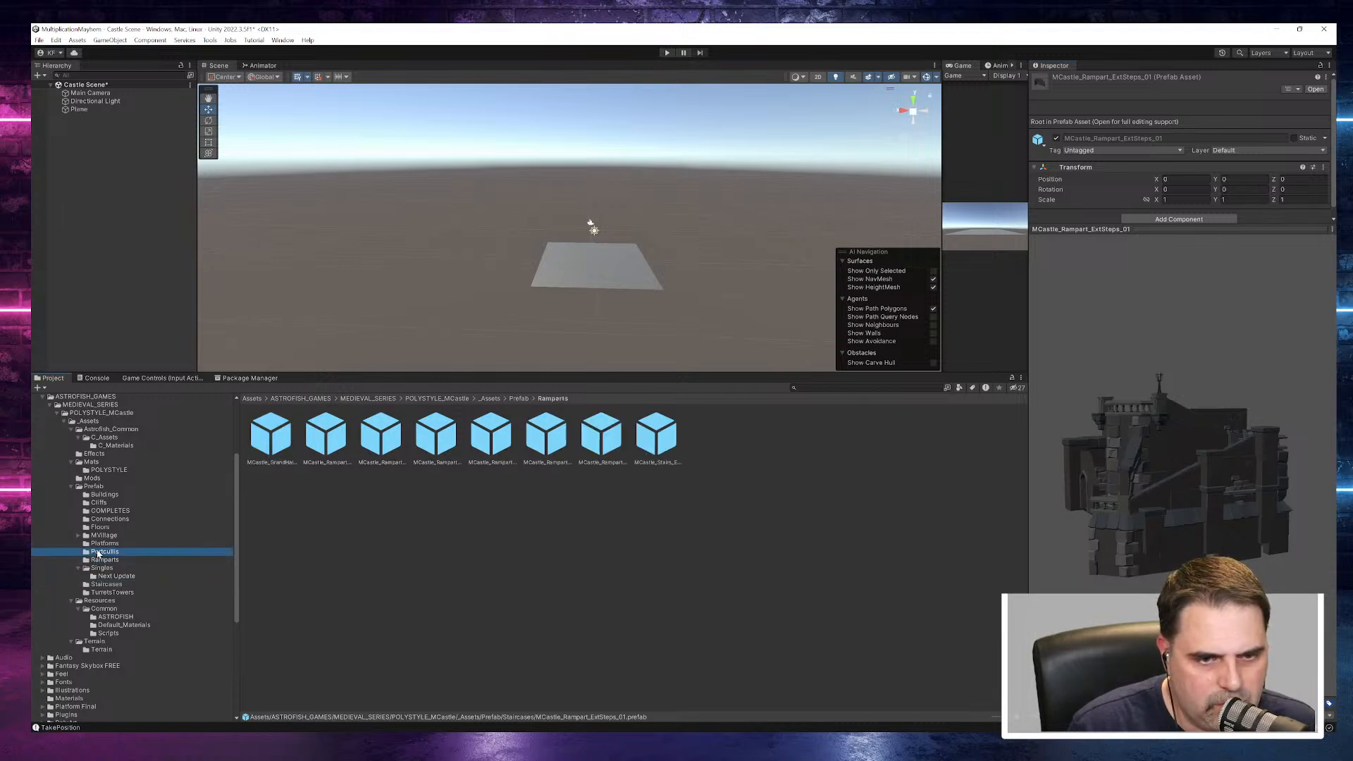
click(321, 435)
drag(1131, 445, 1012, 409)
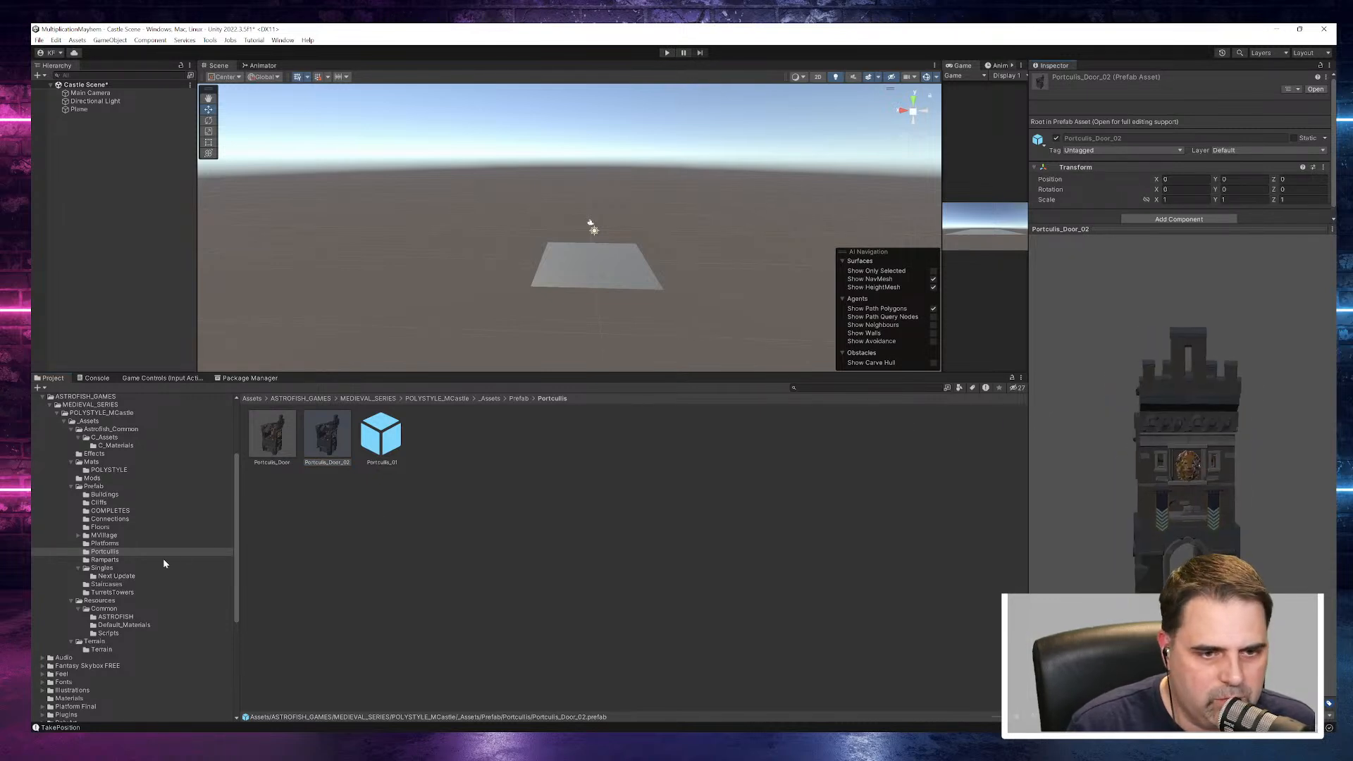
- Check the contents of the POLYSTYLE, Mods, Mats, Effects and C_Materials folders
click(106, 469)
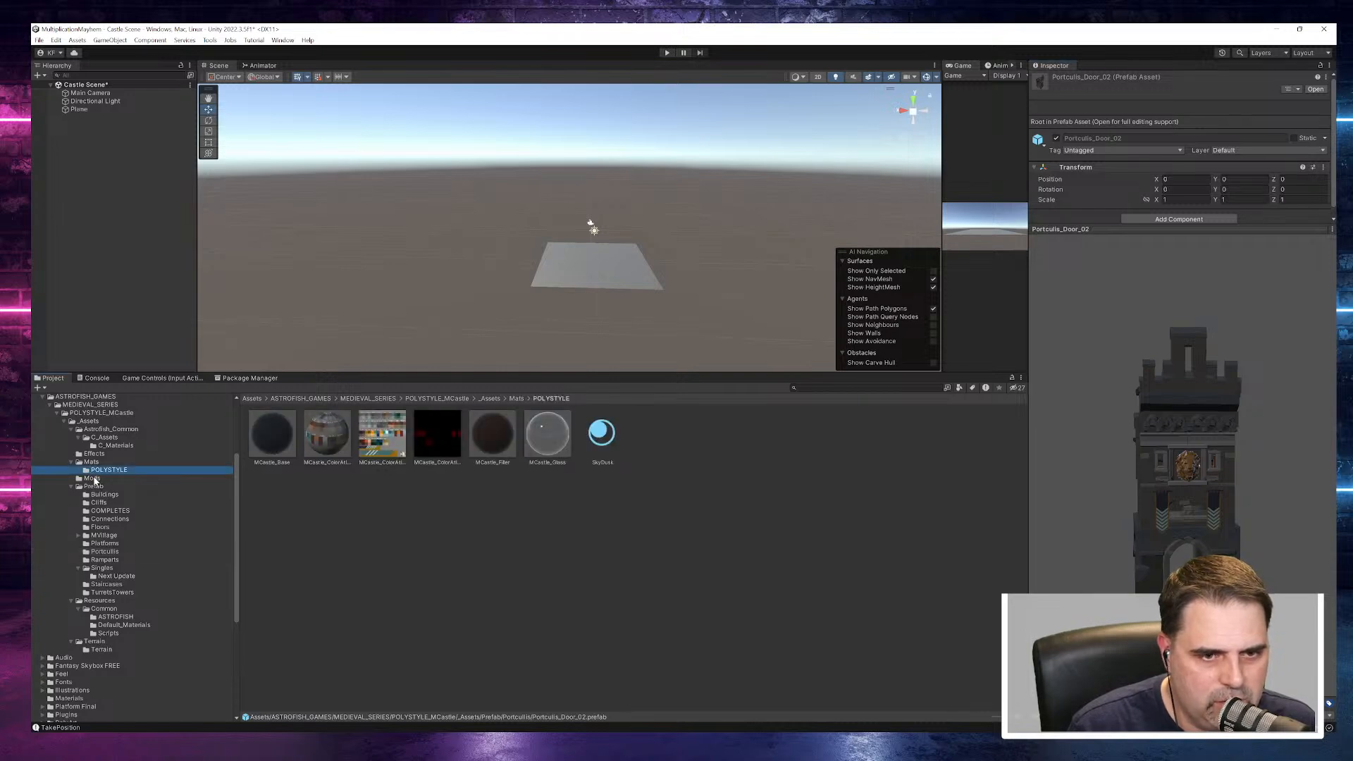
click(92, 479)
click(91, 462)
click(94, 454)
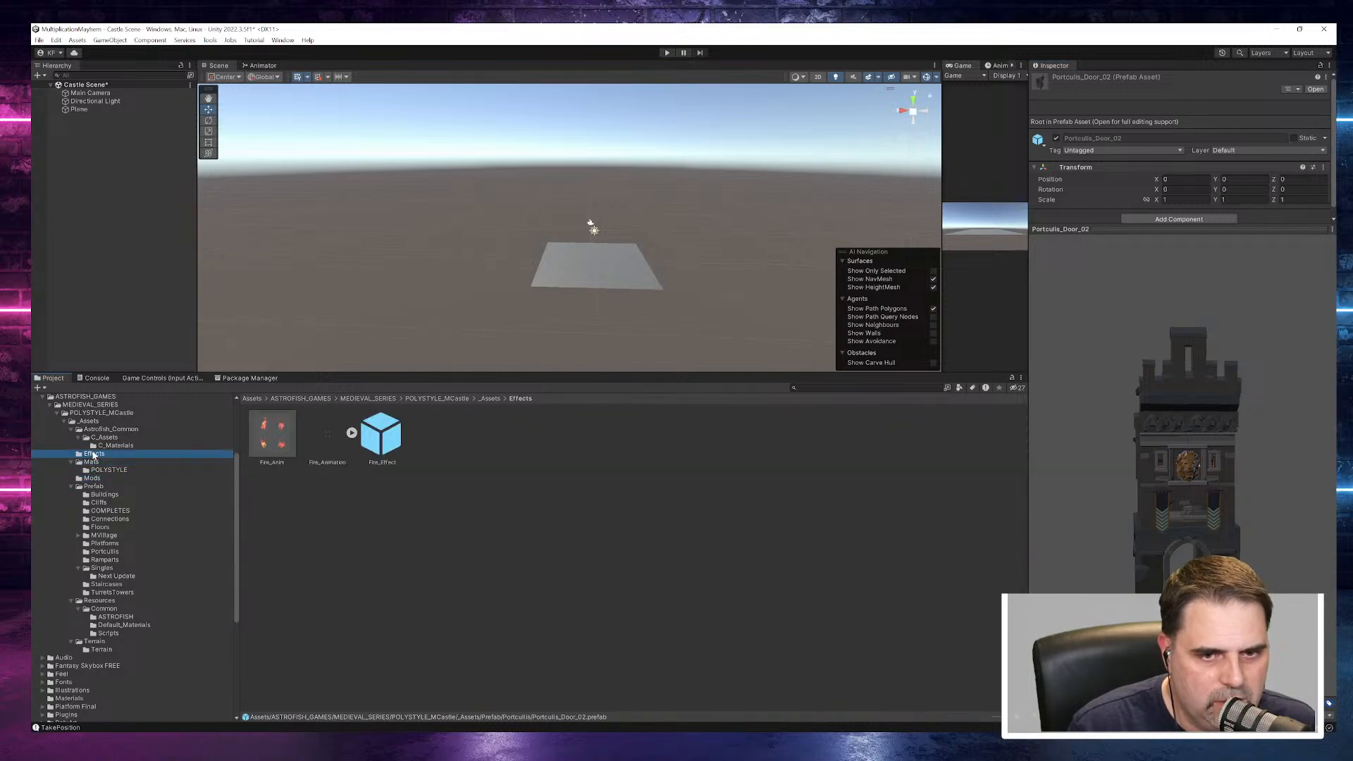
click(113, 445)
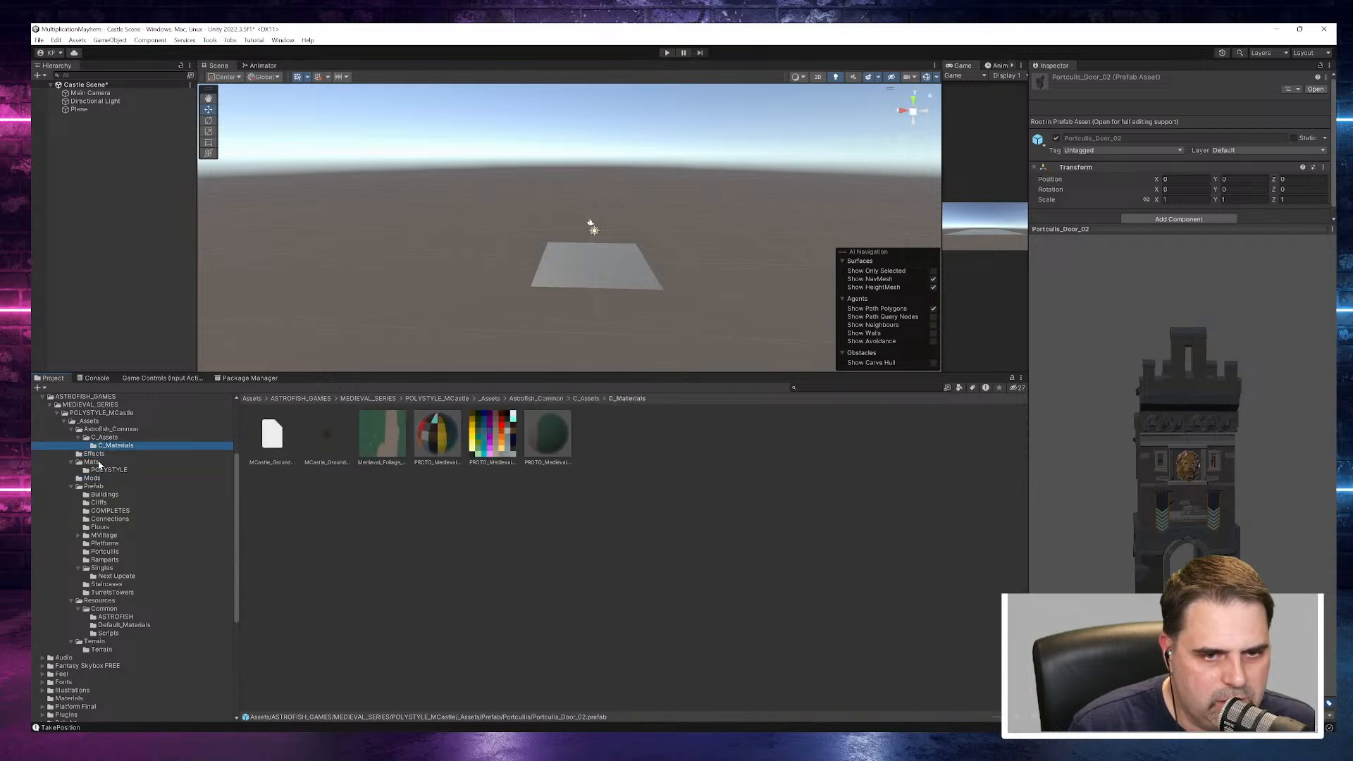
- Look into the Buildings folder and preview MCastle_CliffRock_Lrg_01 and MCastle_CliffRock_Lrg_02 in Cliffs, viewing the latter from another angle
click(103, 495)
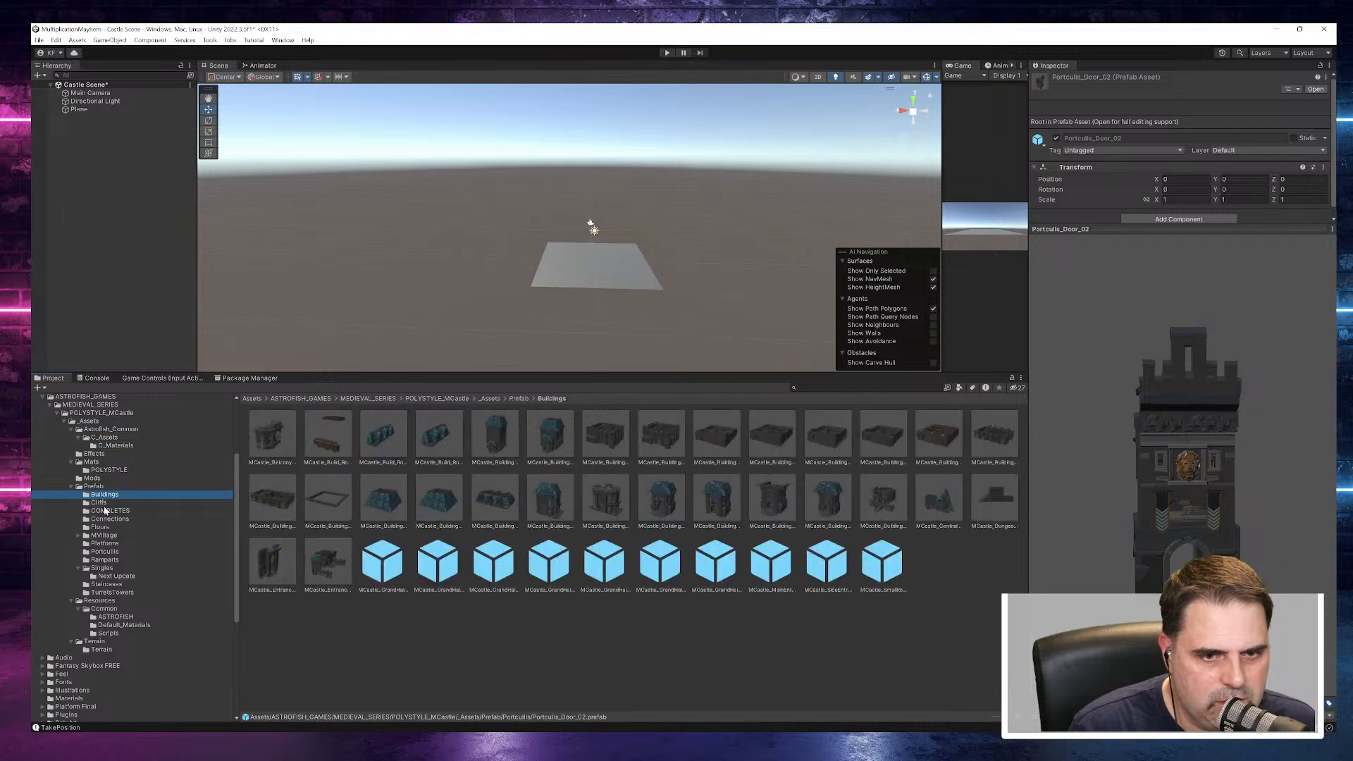
click(104, 504)
click(271, 435)
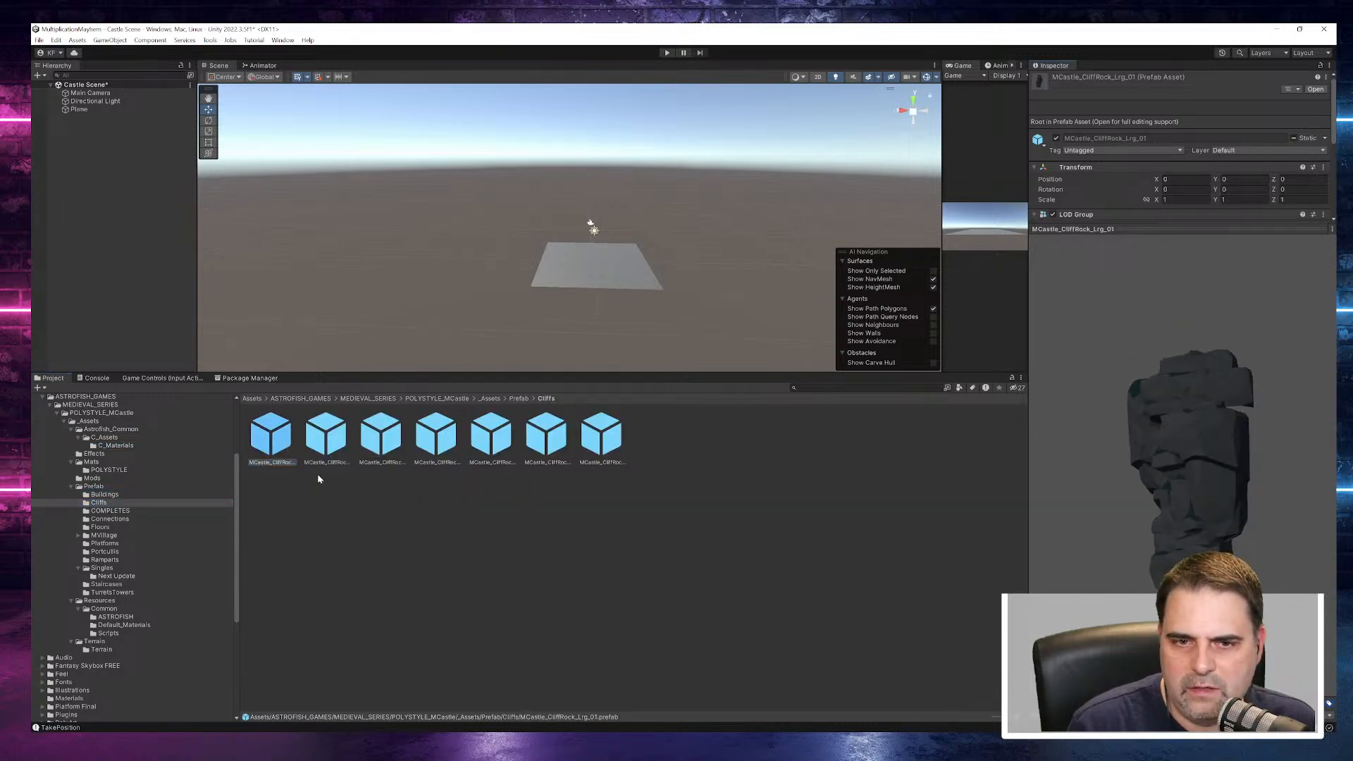
click(325, 435)
drag(1146, 458, 1004, 410)
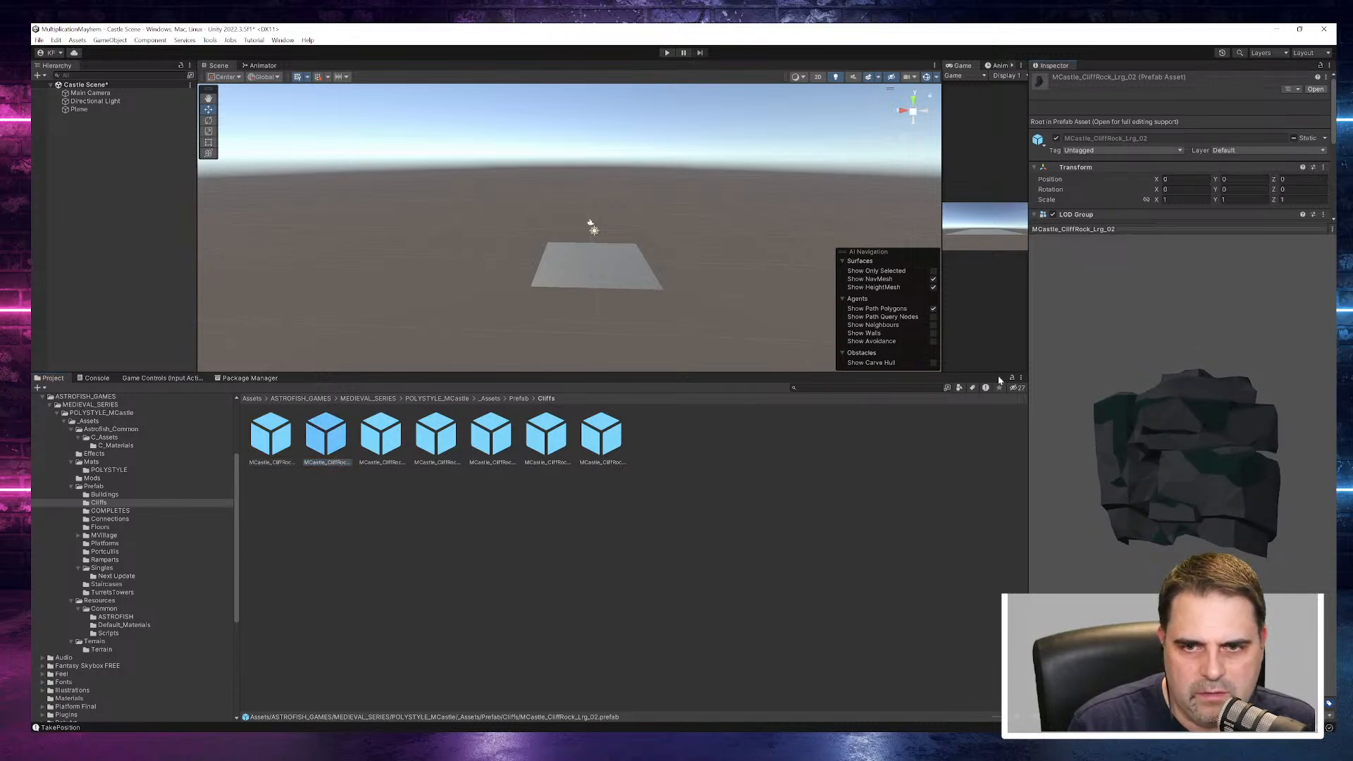
- Preview MCastle_CliffRock_Med_01 from another angle and add it to the Castle Scene
click(382, 434)
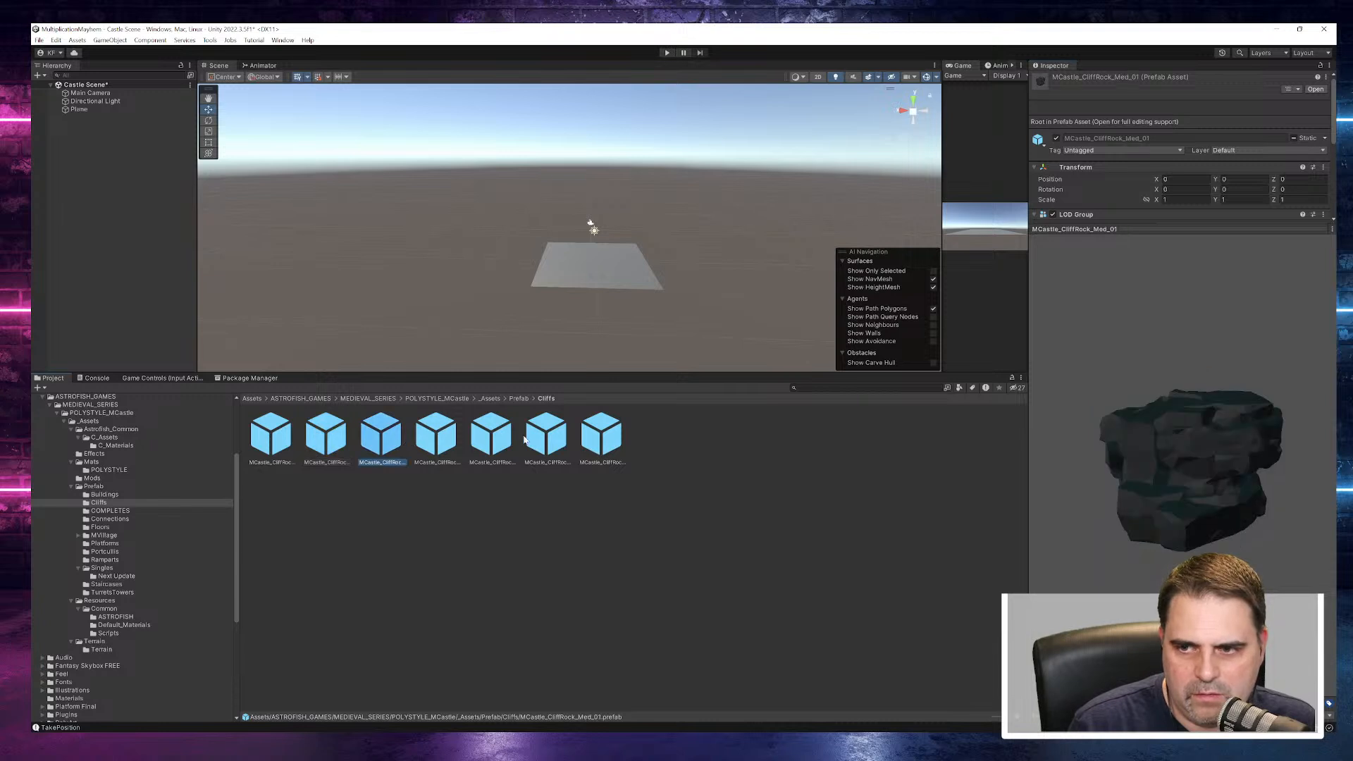
drag(1195, 447, 549, 397)
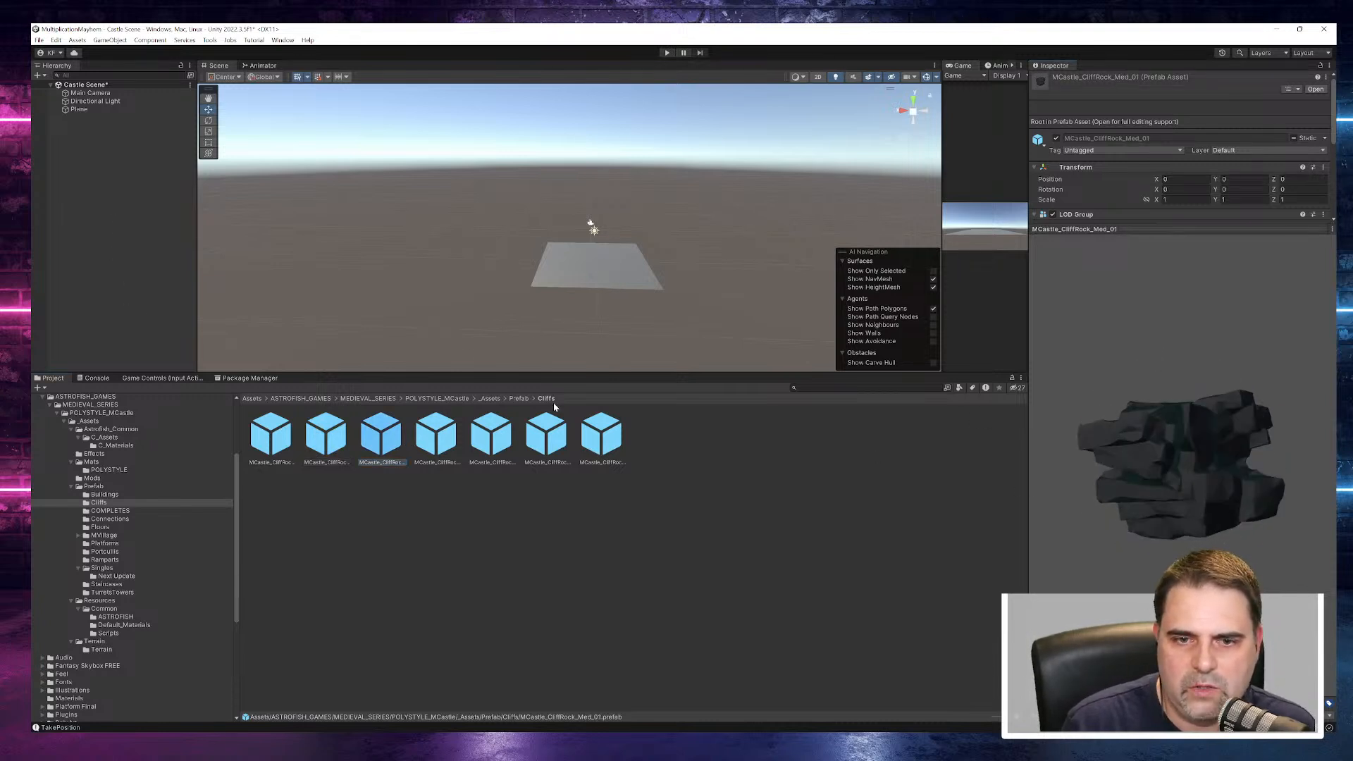
drag(379, 437, 105, 155)
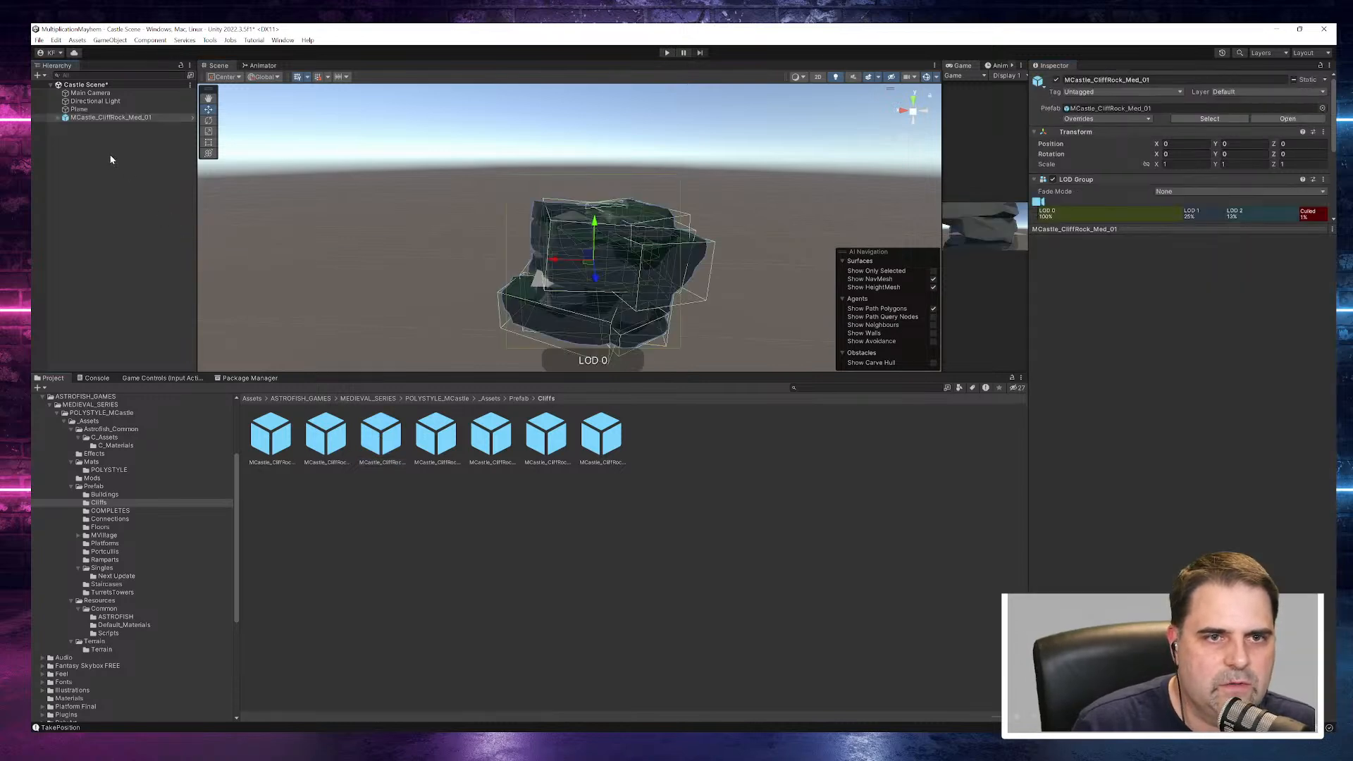
alt+drag(692, 248, 607, 228)
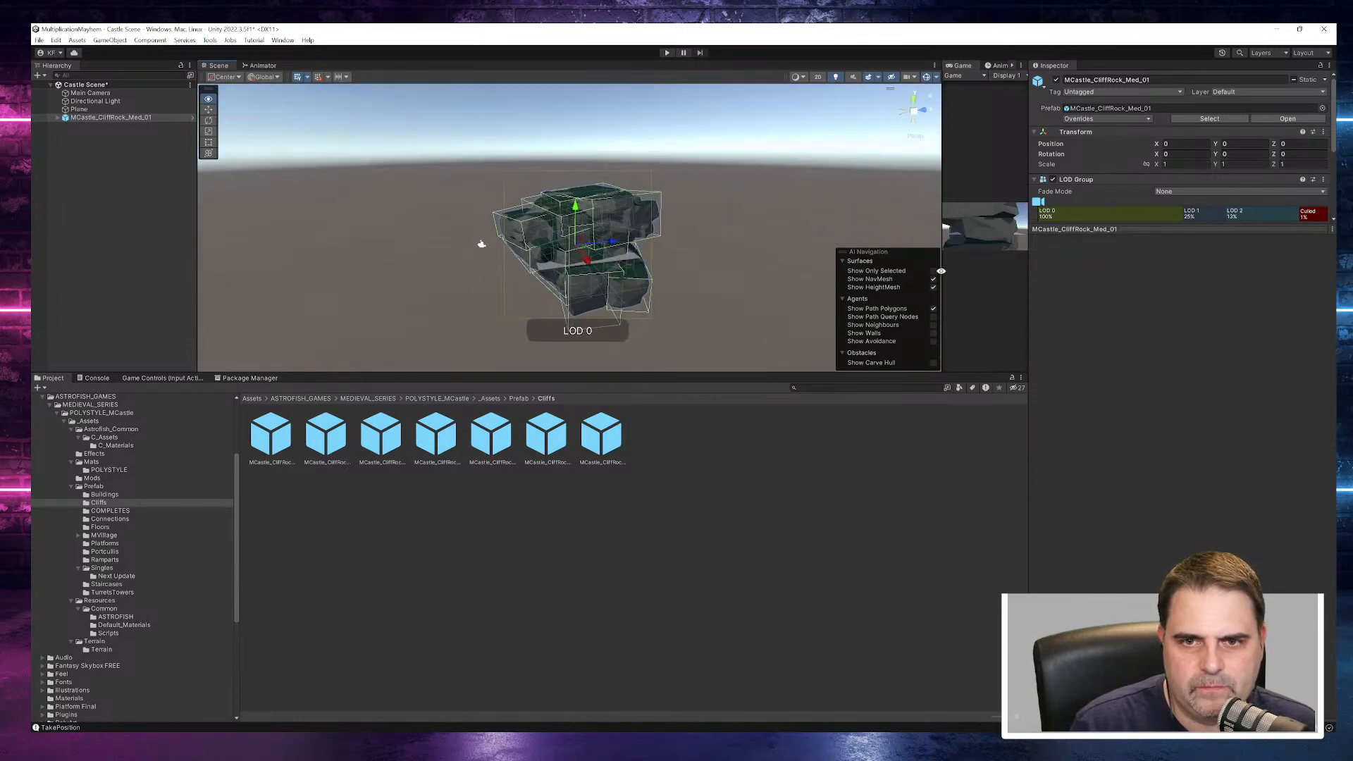
- Try moving the cliff rock along the X axis to 2.78, and undo that move
click(93, 111)
alt+drag(640, 263, 603, 274)
scroll(604, 271, up, 3)
alt+drag(640, 320, 519, 348)
click(568, 244)
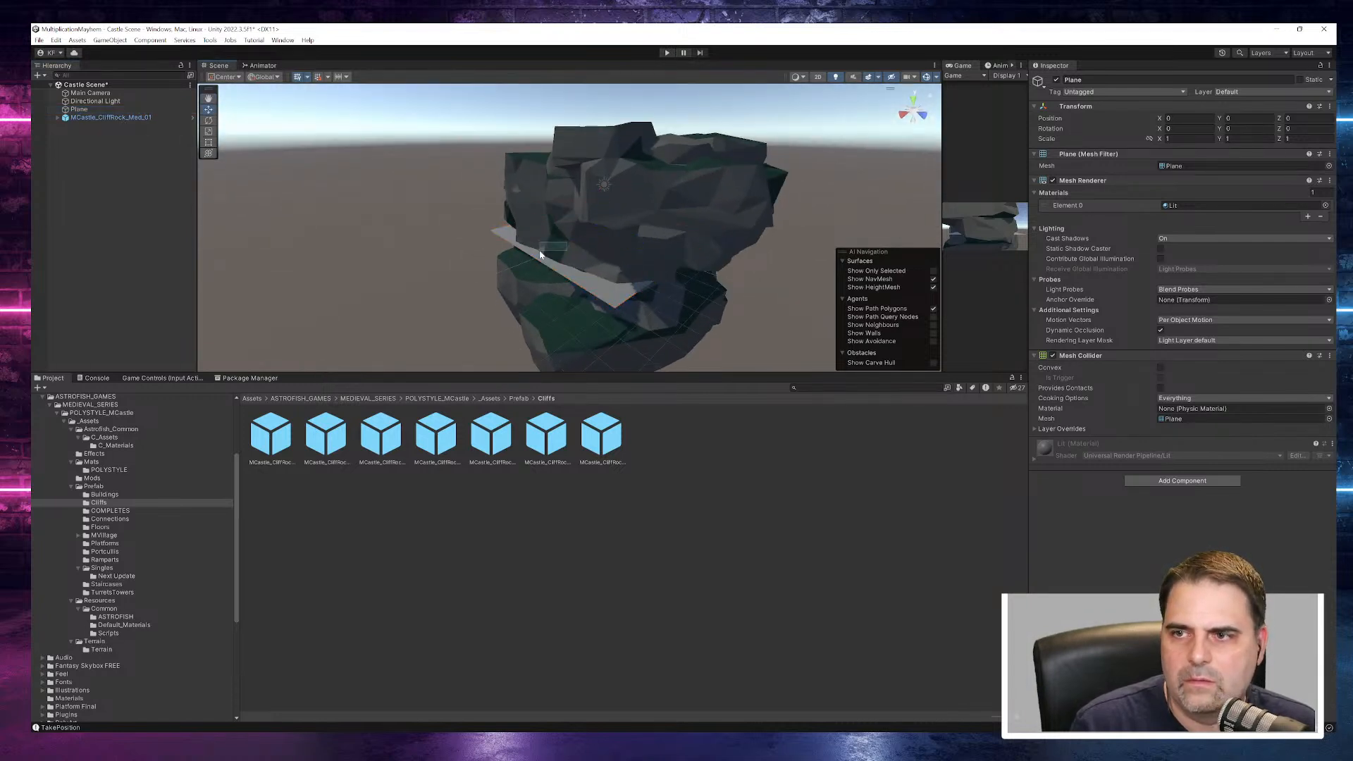
click(598, 221)
drag(575, 243, 536, 257)
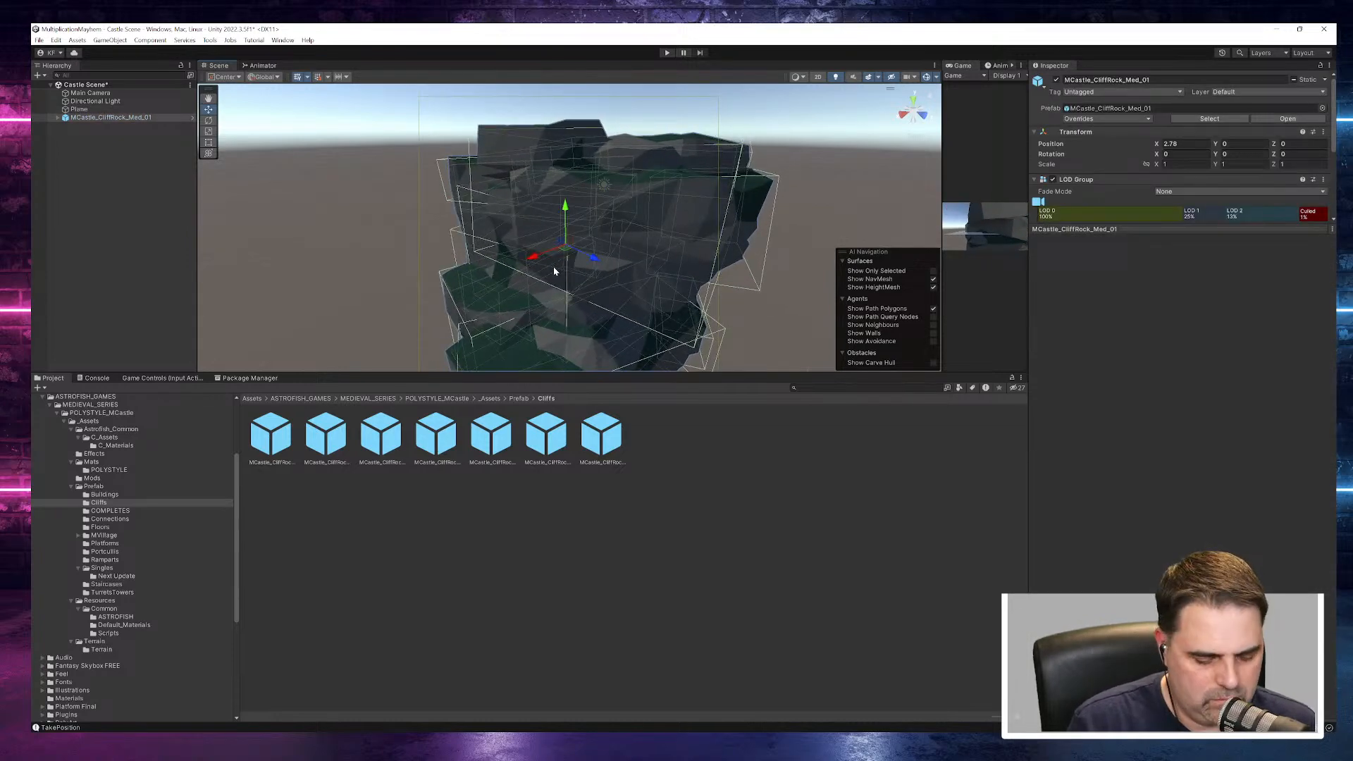
key(ctrl+z)
- Lower the cliff rock to Y position -5.82 so it sits under the plane
alt+drag(565, 316, 739, 306)
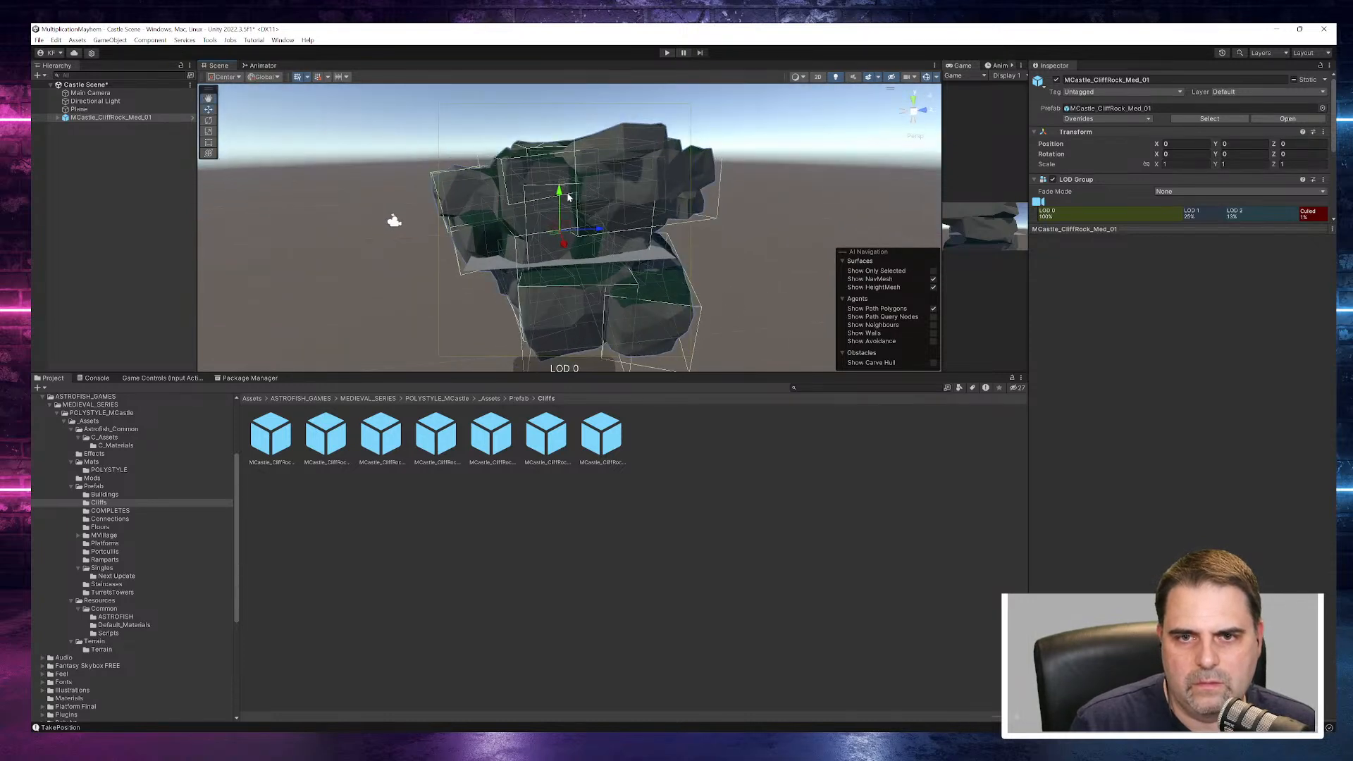
drag(560, 194, 576, 346)
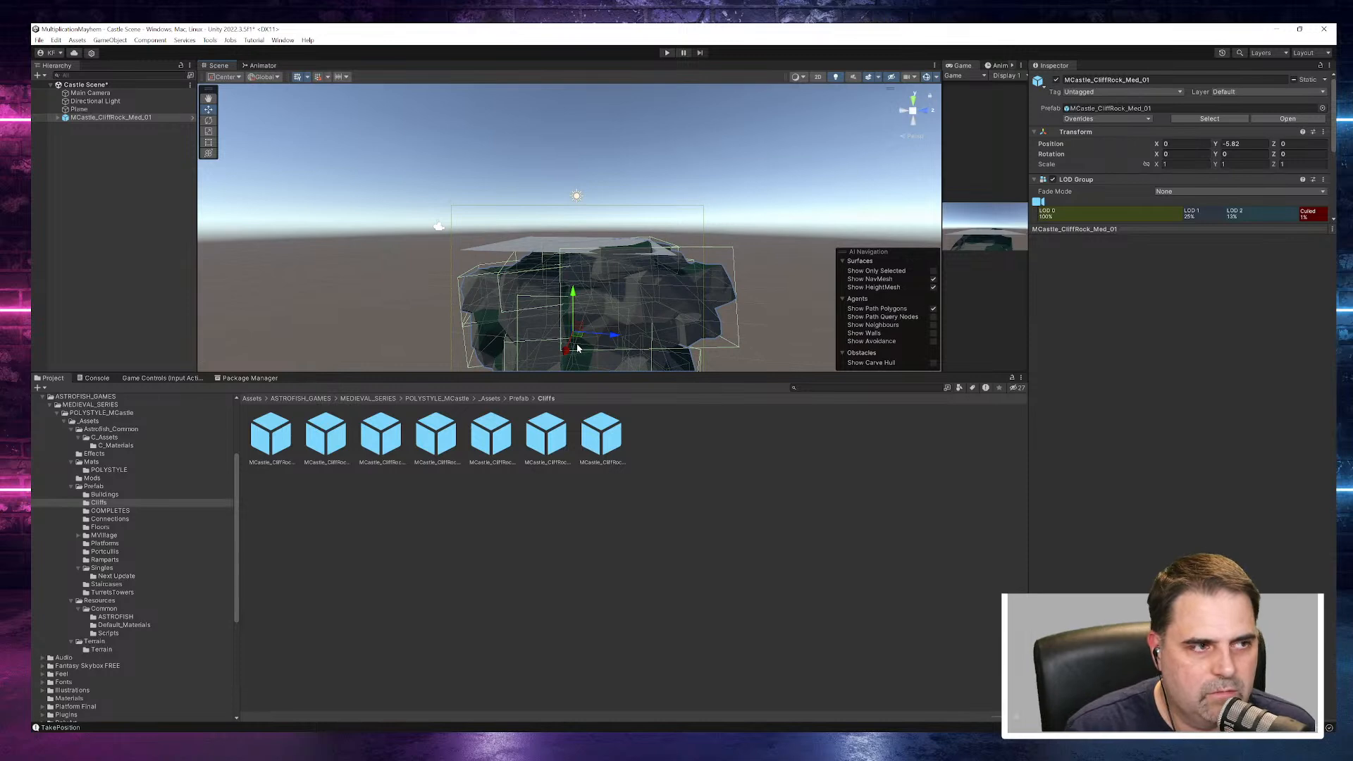
- Preview the remaining cliff rock prefabs, including MCastle_CliffRock_Sml_01 and MCastle_CliffRock_Sml_02, viewing the latter from another angle
click(339, 444)
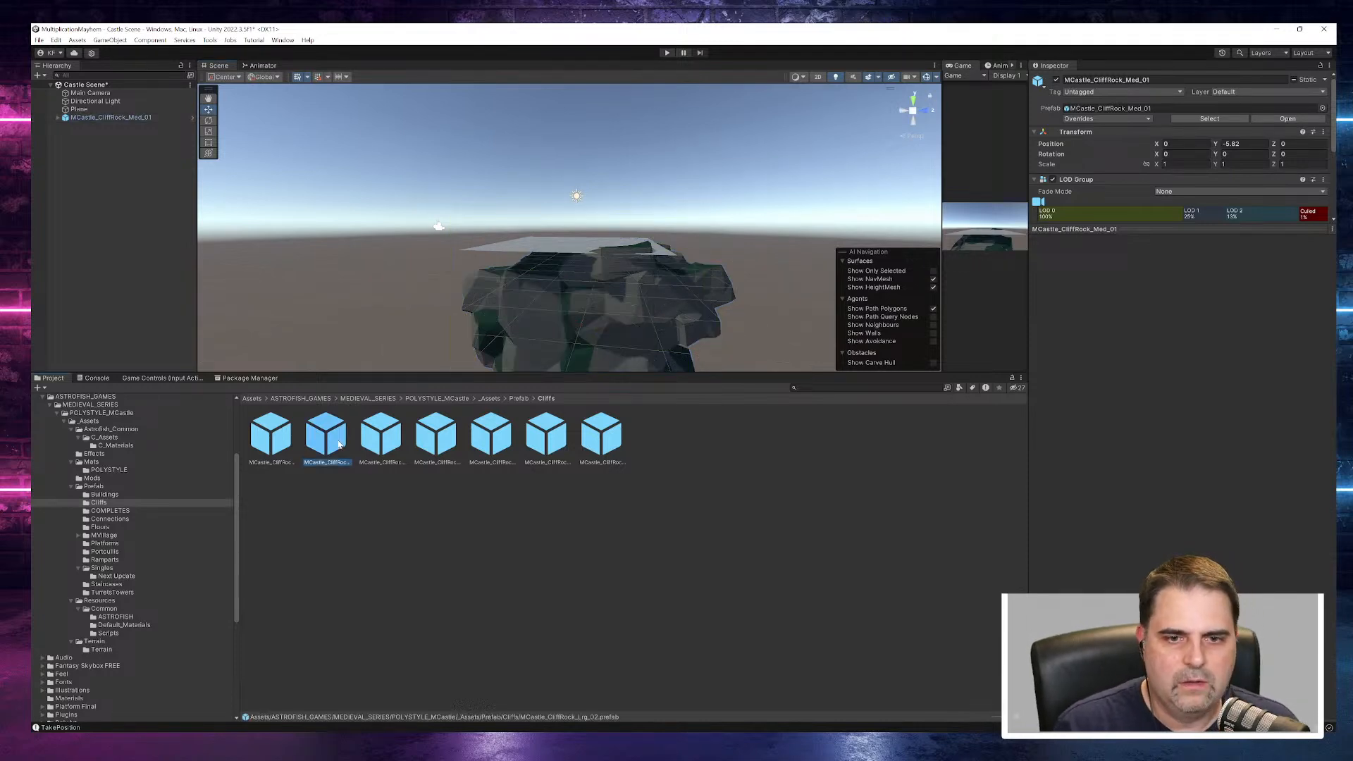
click(381, 444)
click(436, 446)
click(493, 449)
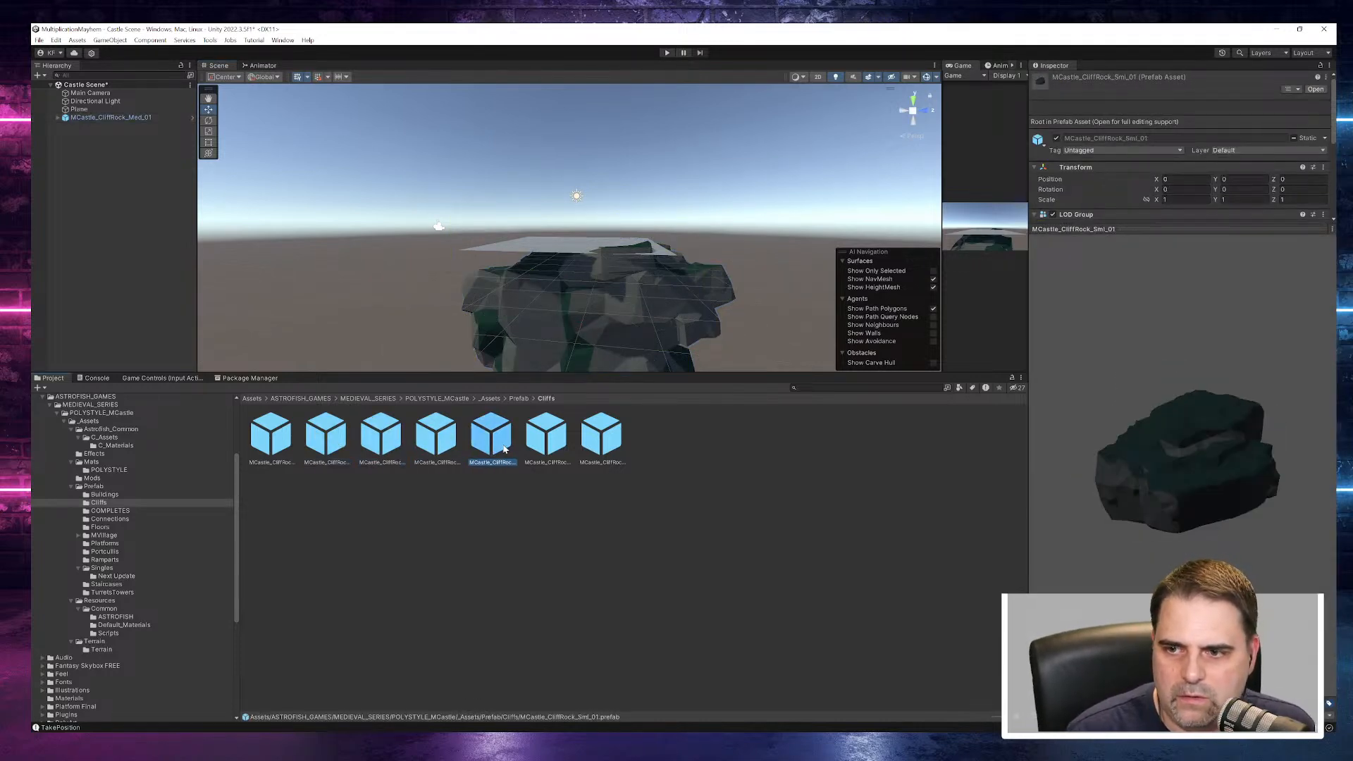
click(548, 445)
drag(1197, 469, 1072, 463)
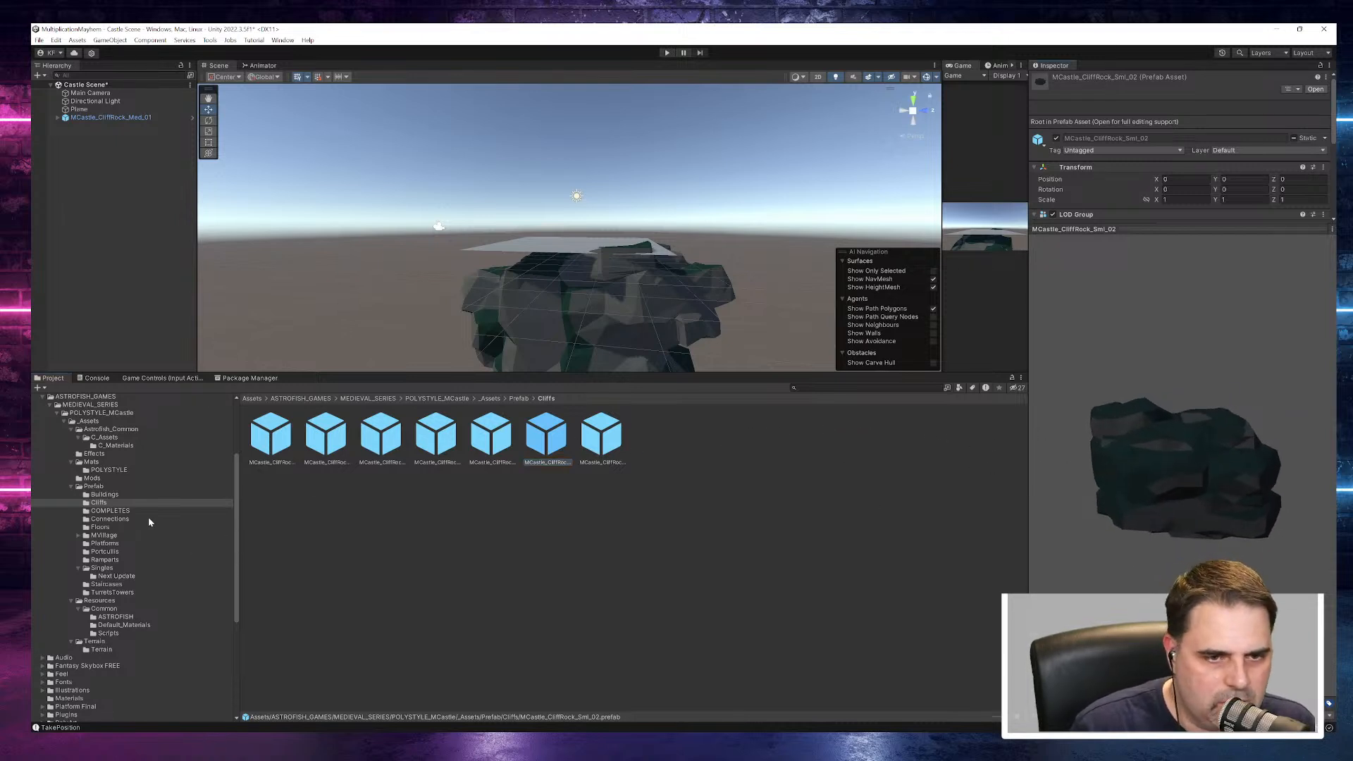
- Select the cliff rock in the scene and enlarge the Scene view by shrinking the Project area
click(631, 295)
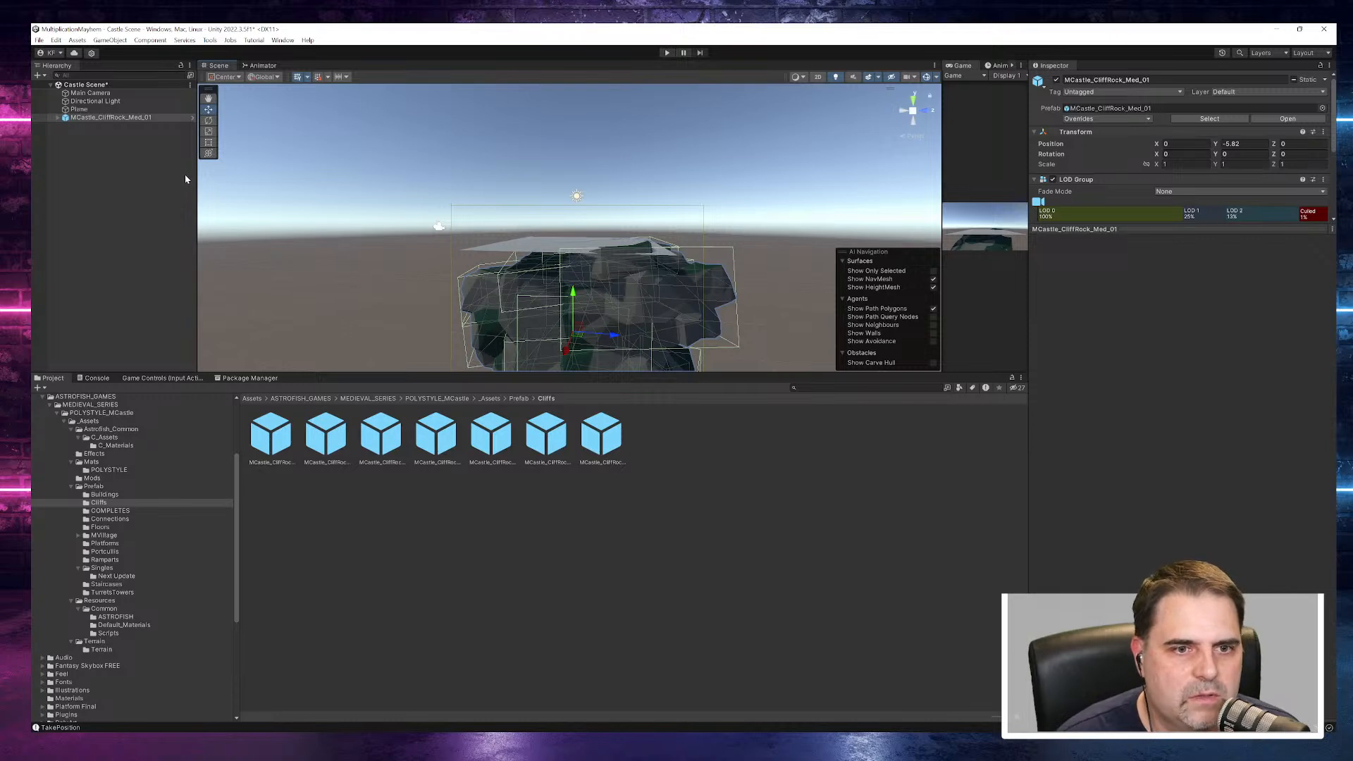
drag(644, 374, 659, 489)
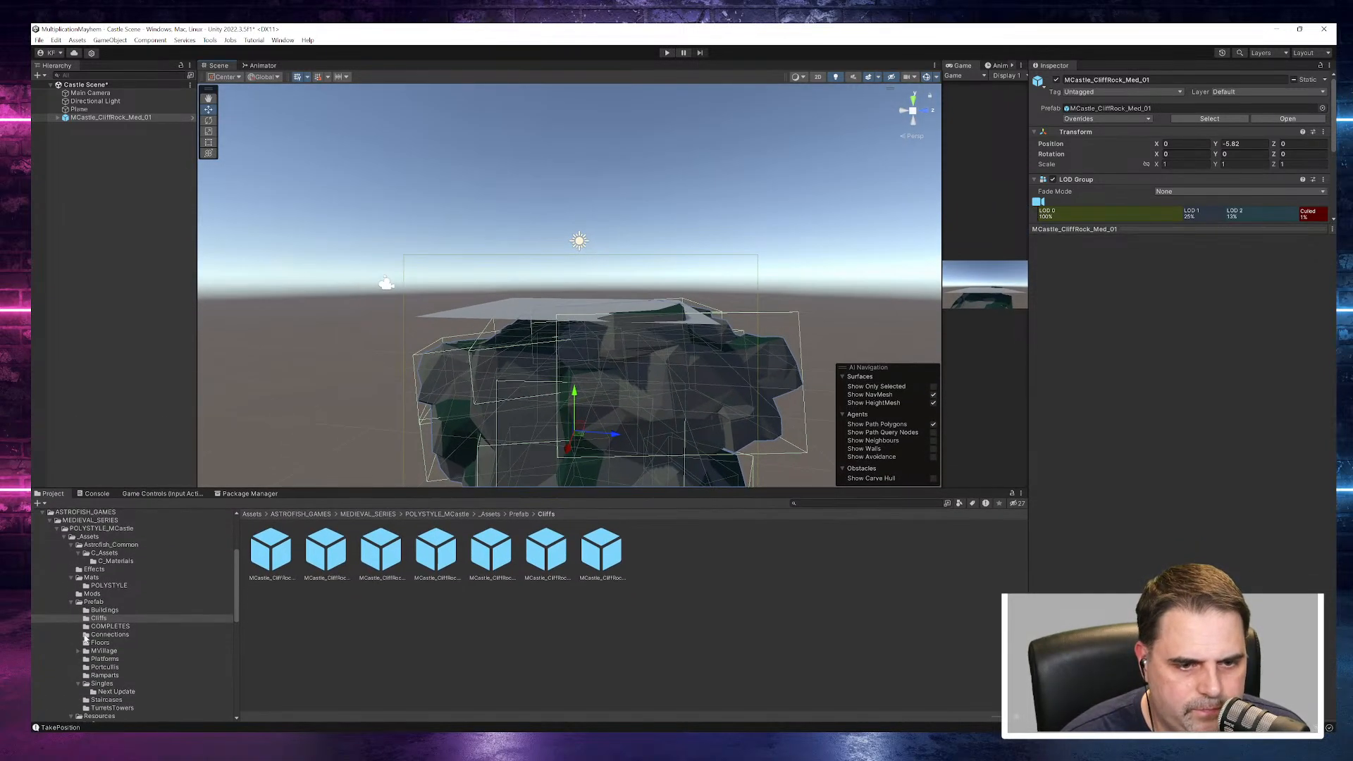
- Preview the COMPLETES prefabs, including MCastle_Completes_Building_01, MCastle_Completes_CentralCourtyard_02 and MCastle_Completes_Portcullis_01
click(110, 626)
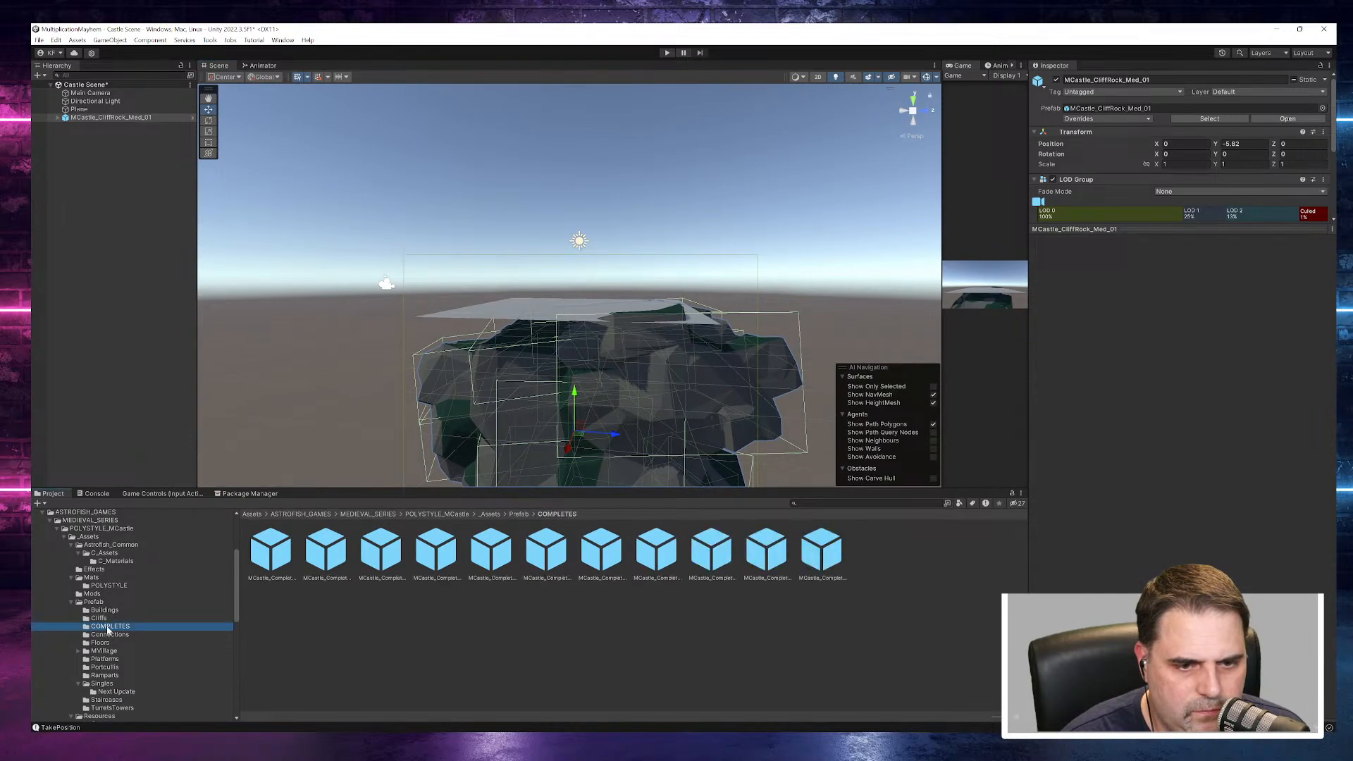
click(268, 552)
click(310, 559)
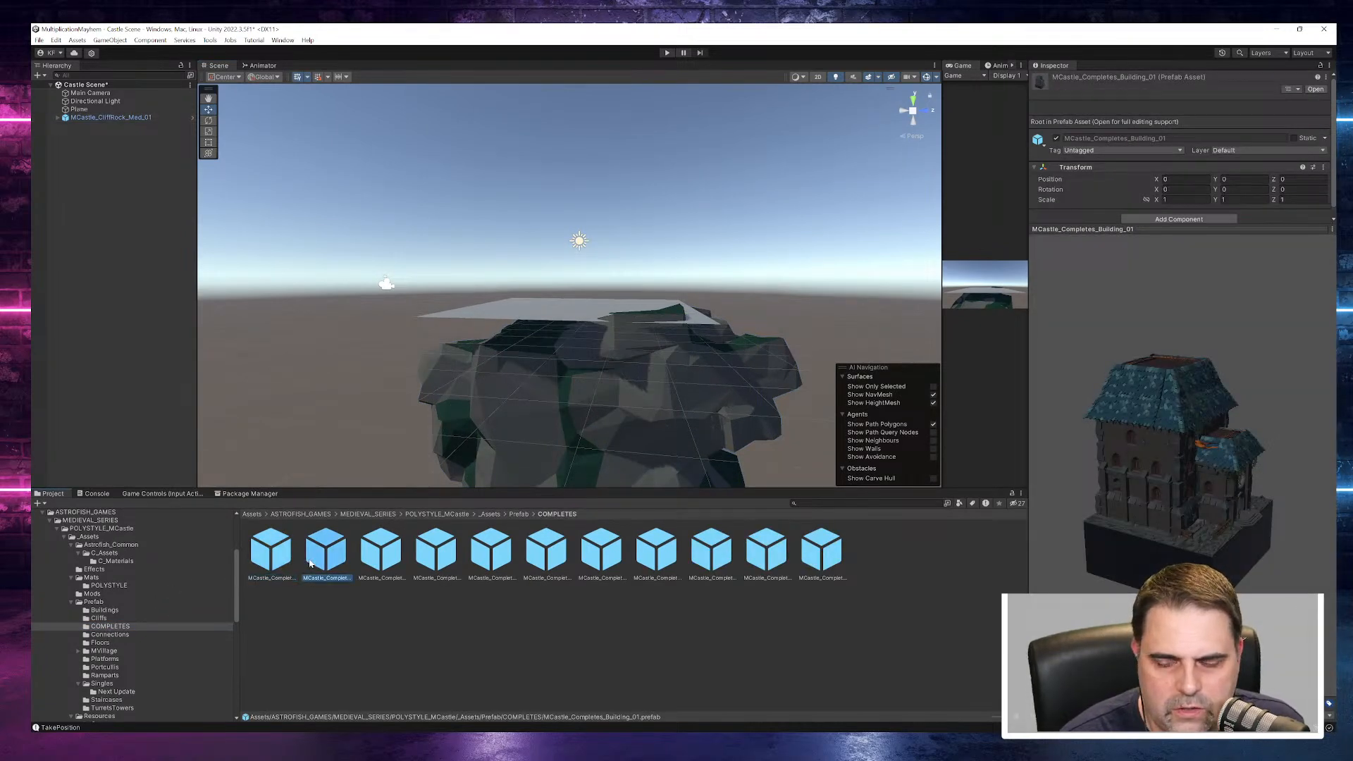
click(385, 562)
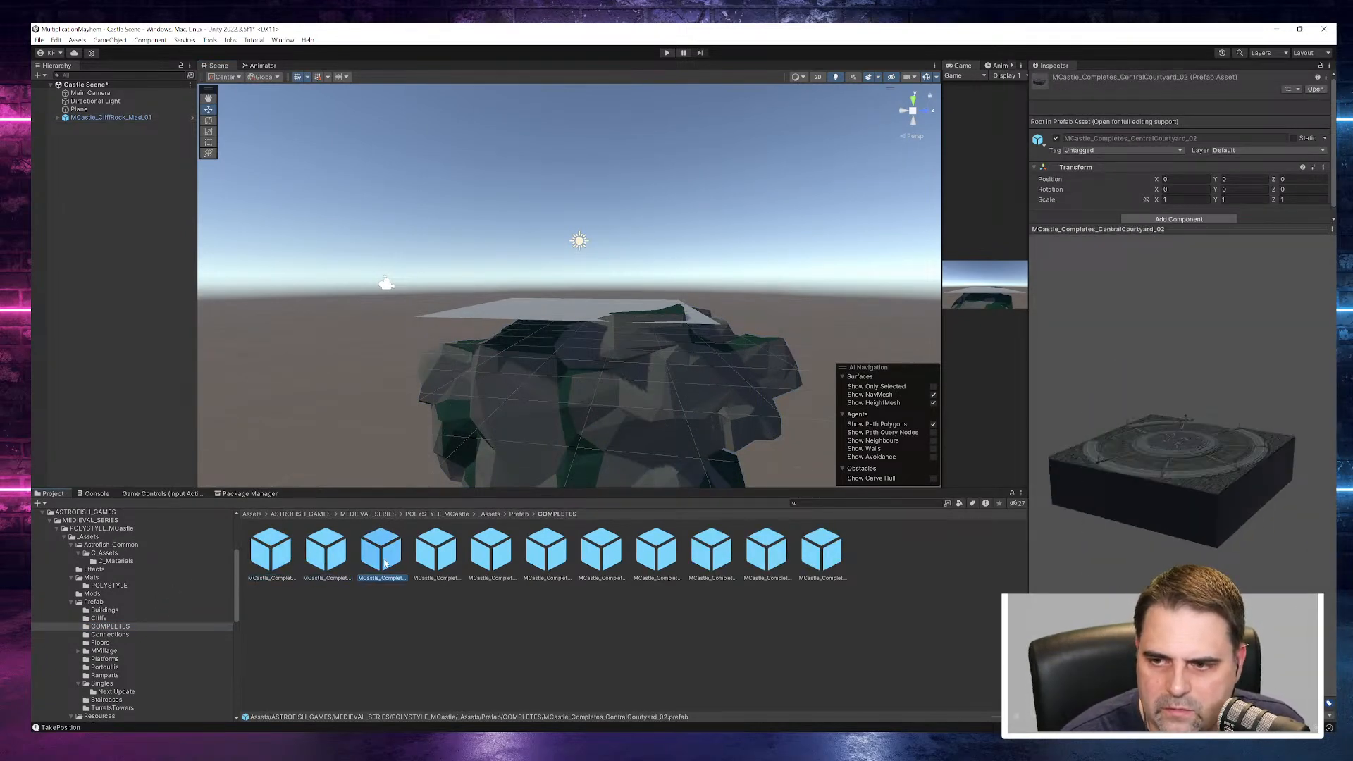
click(440, 557)
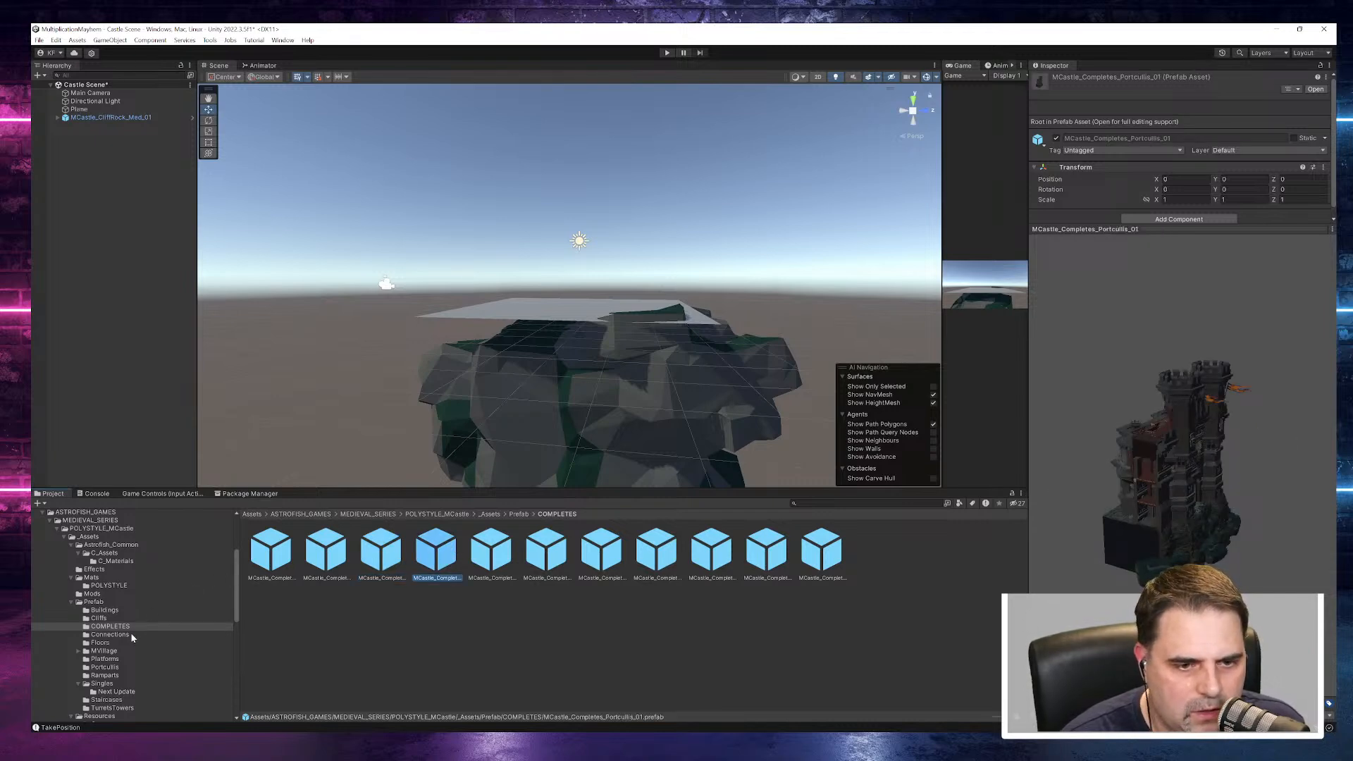
- Preview the Connections prefabs, from MCastle_Bridge to MCastle_Fortified_Entrance, and the MCastle_CentralCourtYard_Floor_01 prefab in Floors
click(109, 636)
click(288, 555)
click(326, 554)
click(381, 553)
drag(1091, 429, 972, 449)
click(437, 555)
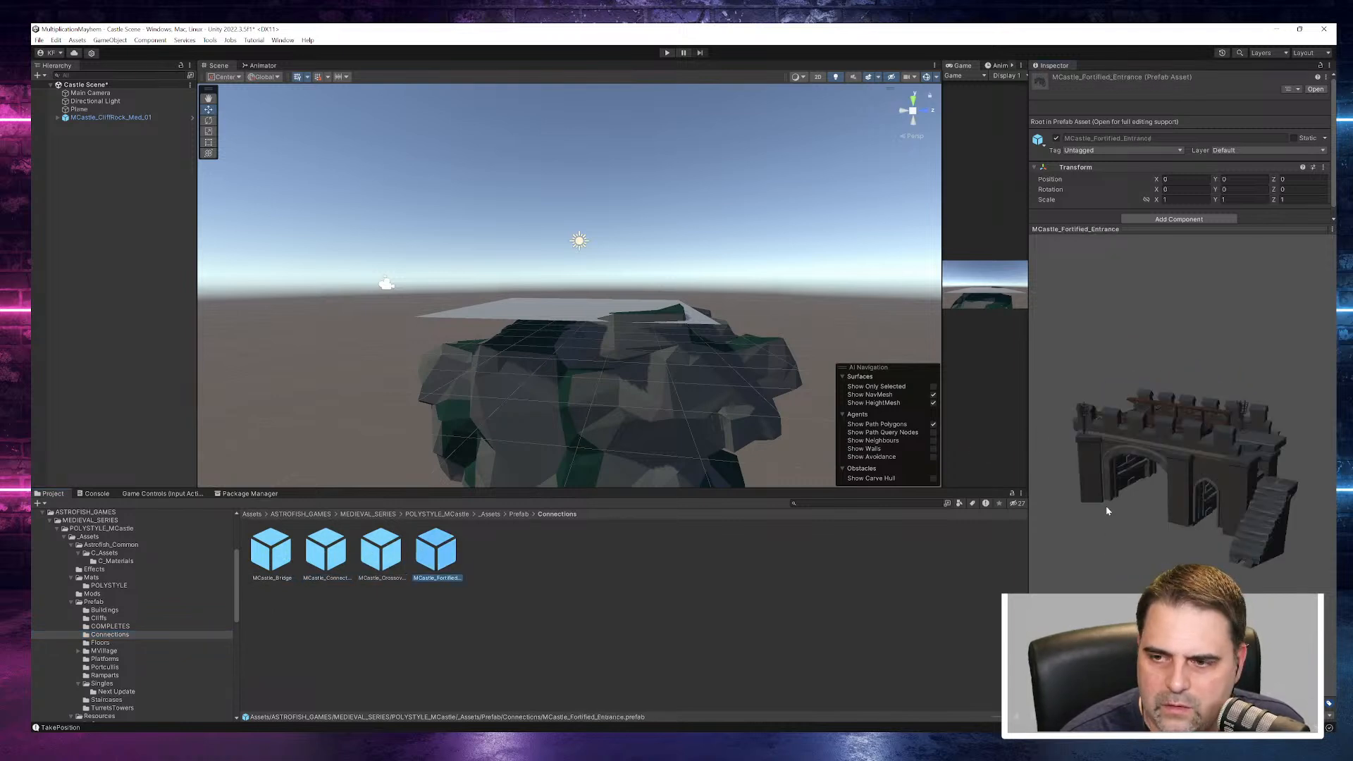
click(102, 643)
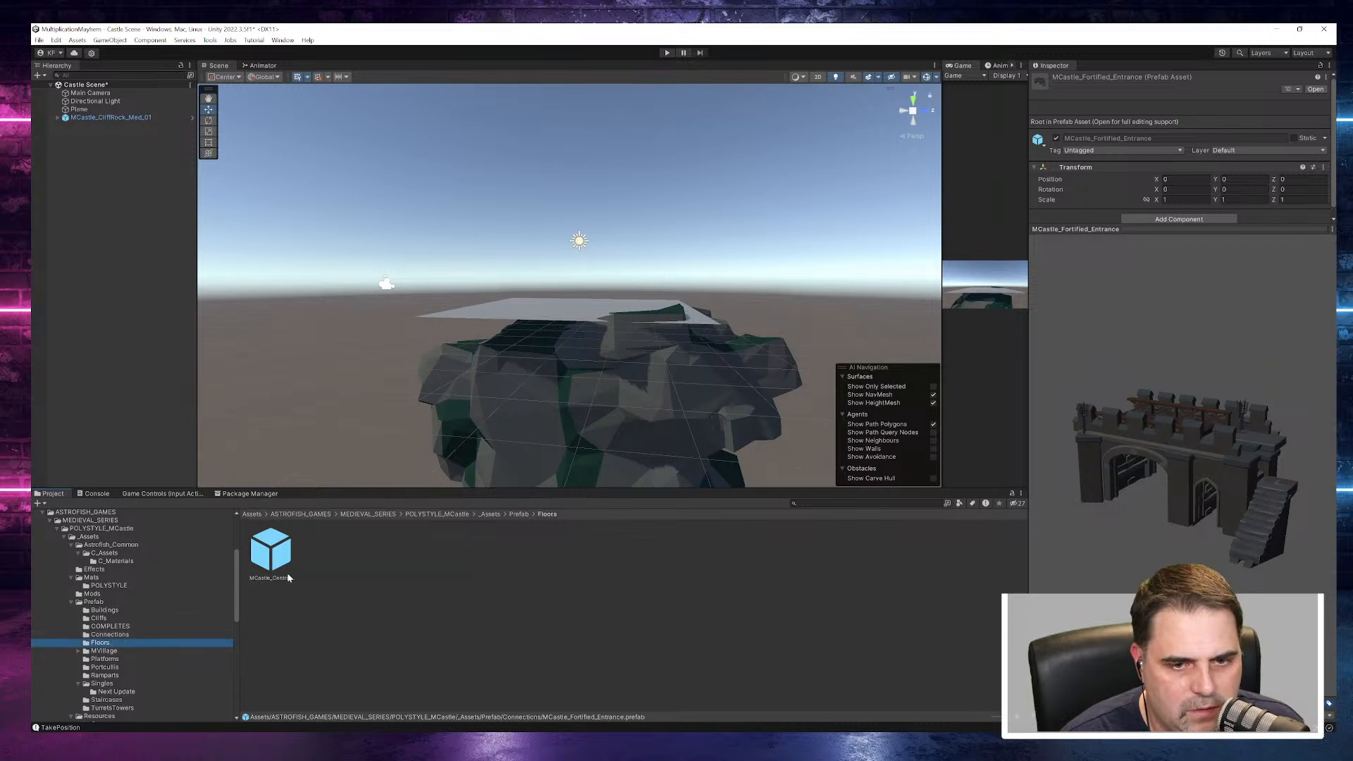
click(269, 567)
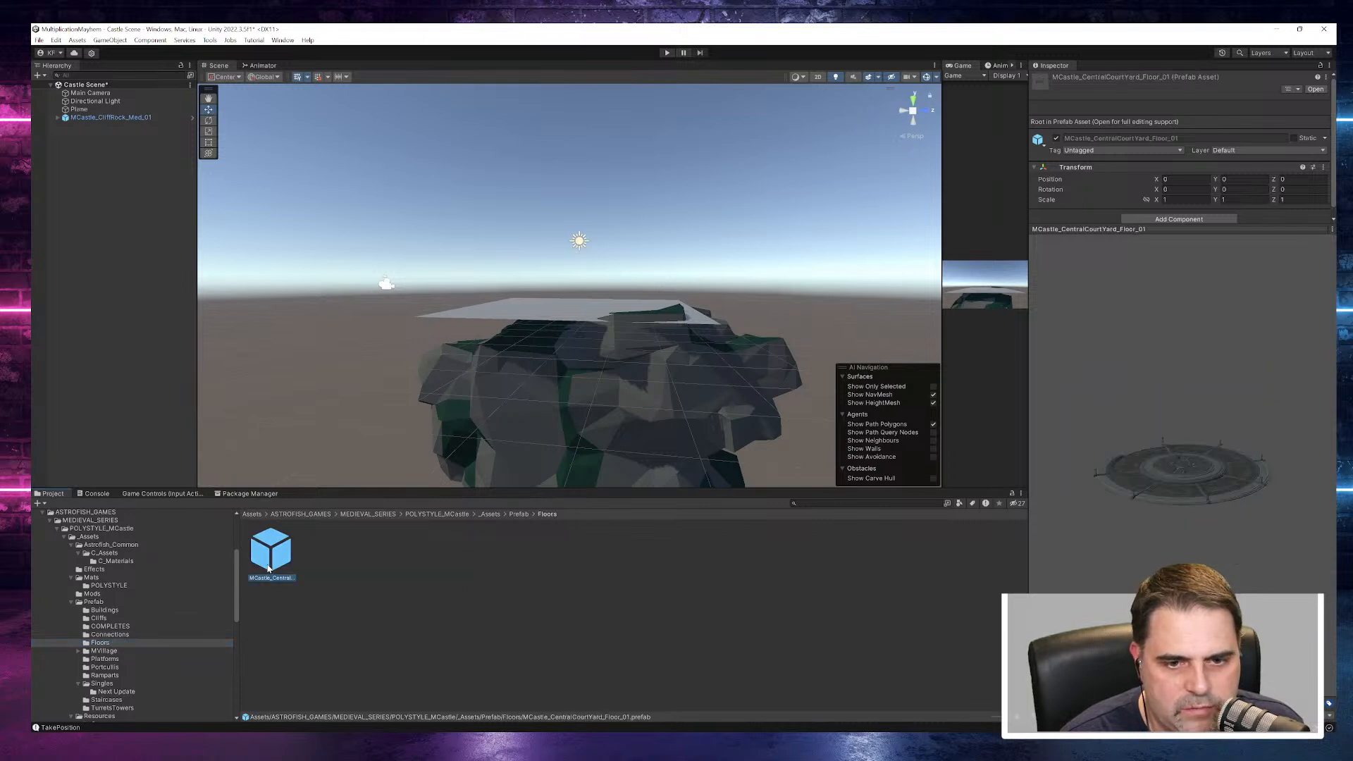
- Look through the Containers folder of MVillage and preview the Medieval_Barrel prefab
click(82, 651)
click(79, 651)
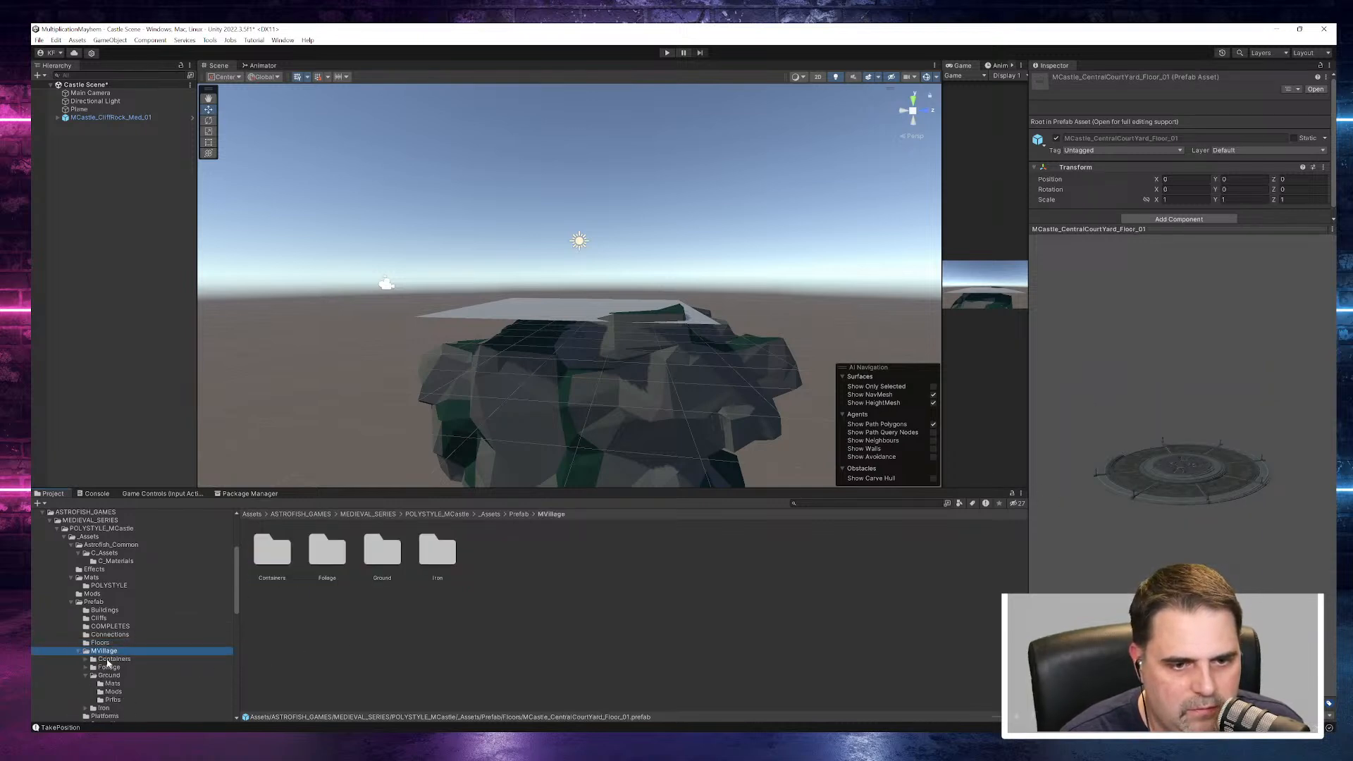
click(113, 659)
click(86, 660)
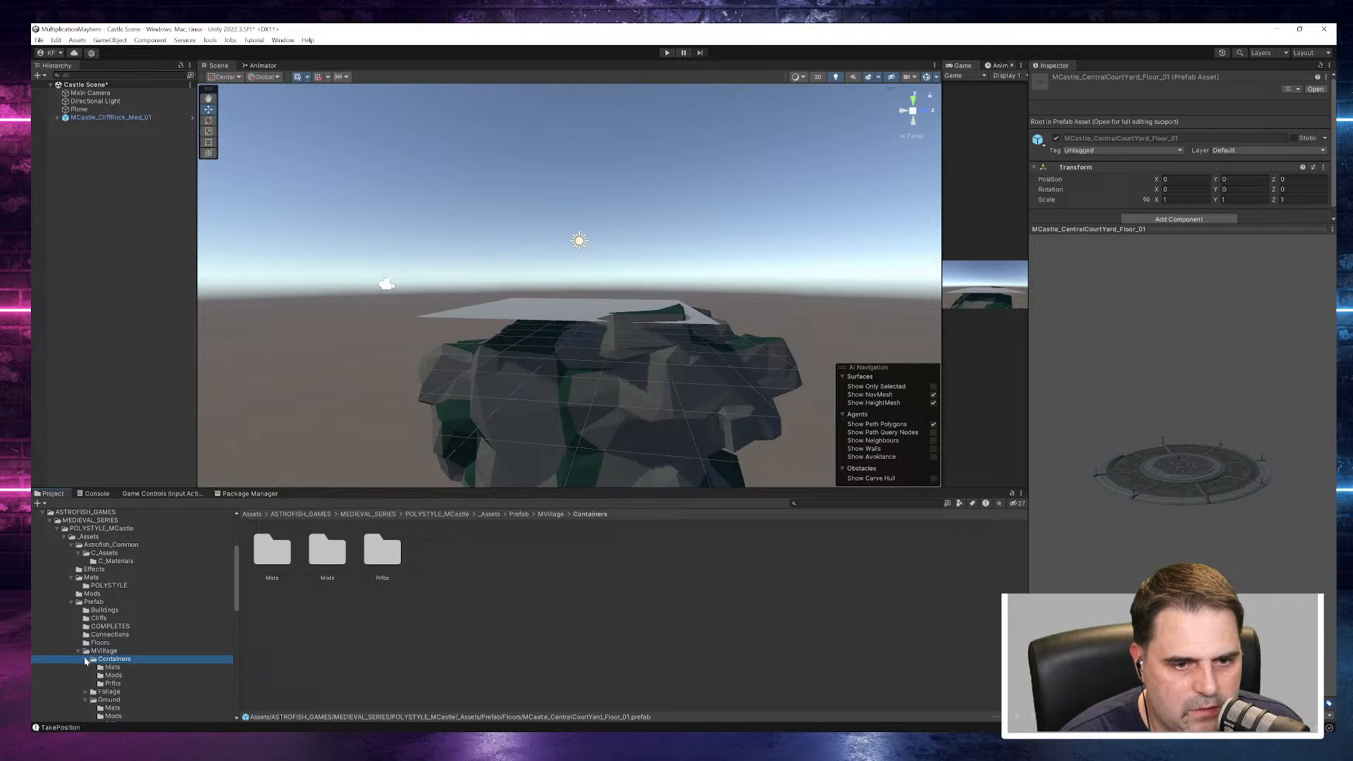
click(110, 667)
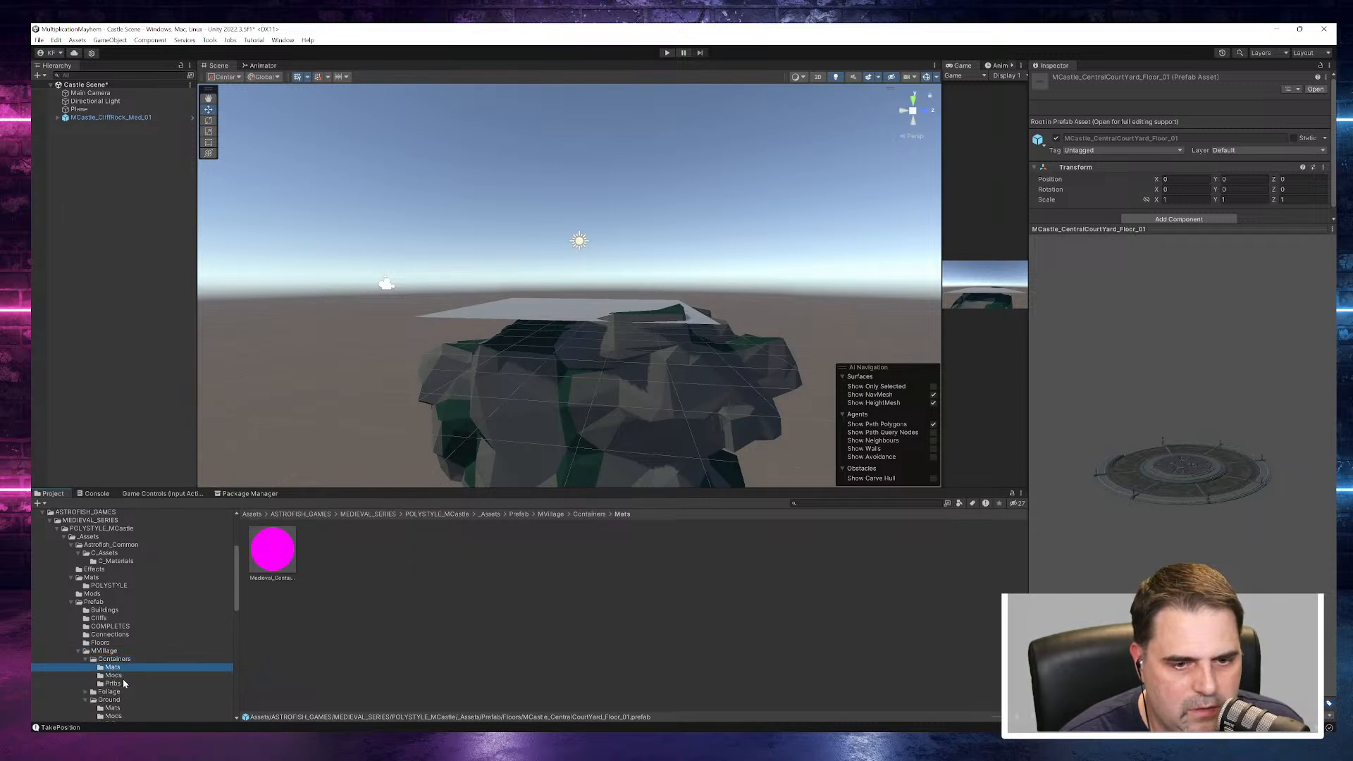
click(121, 684)
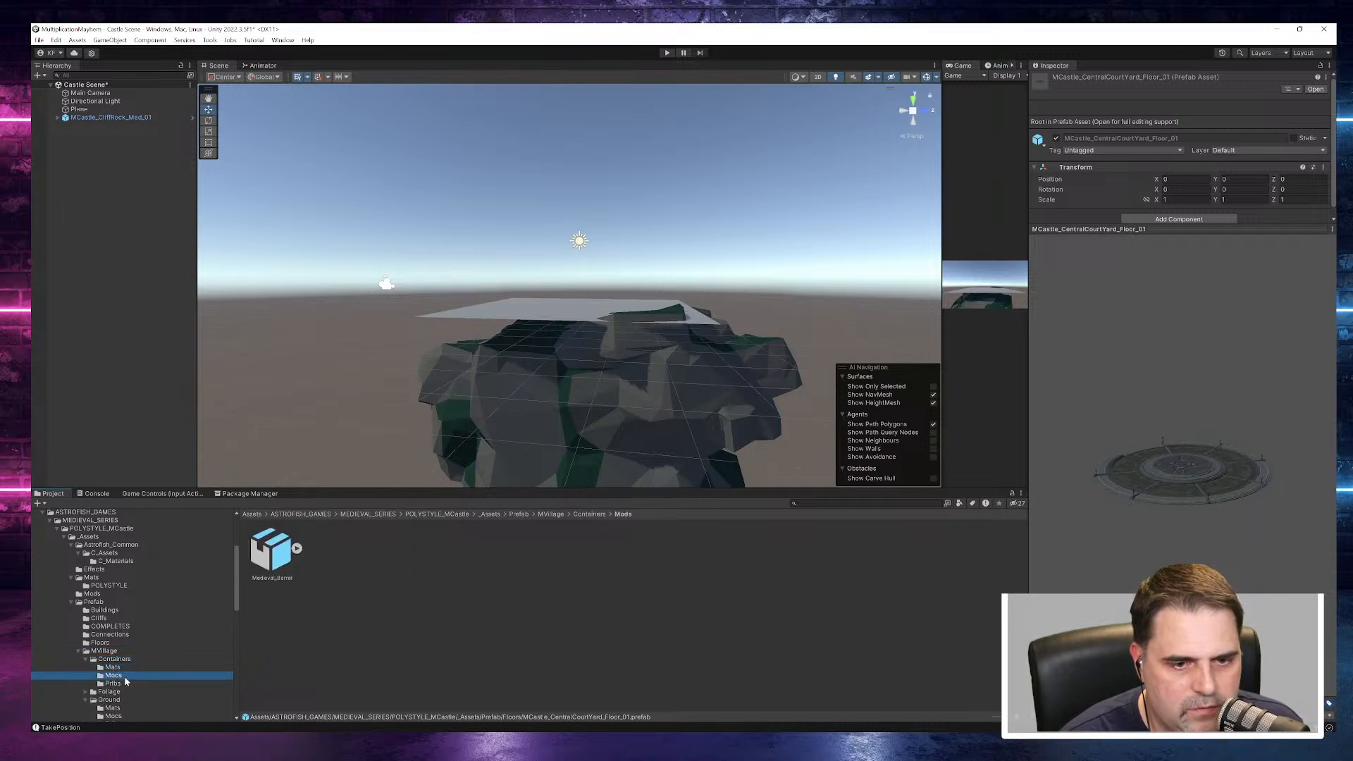
click(272, 553)
- Look through the Foliage folder of MVillage and preview its first five prefabs, up to Medieval_Foliage_Fern_SideSml_B
scroll(163, 626, down, 5)
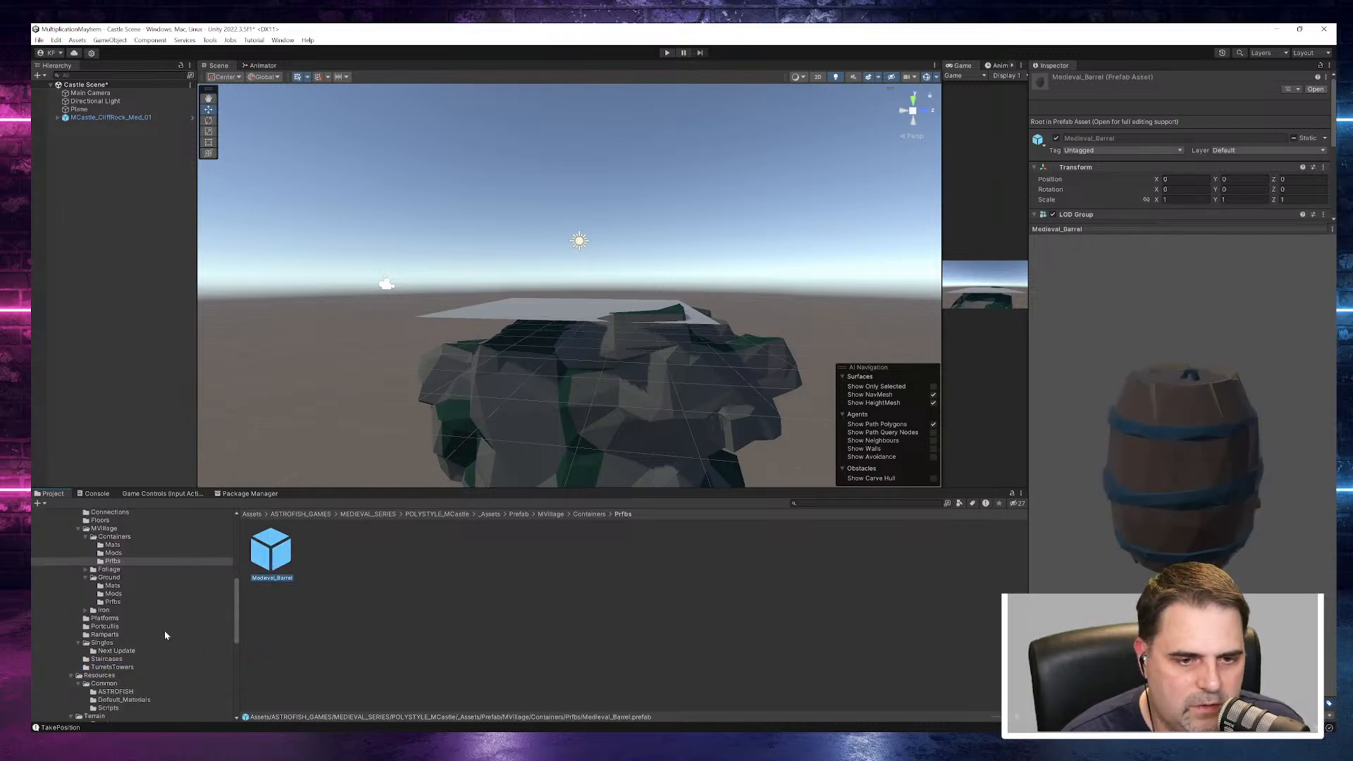
click(86, 570)
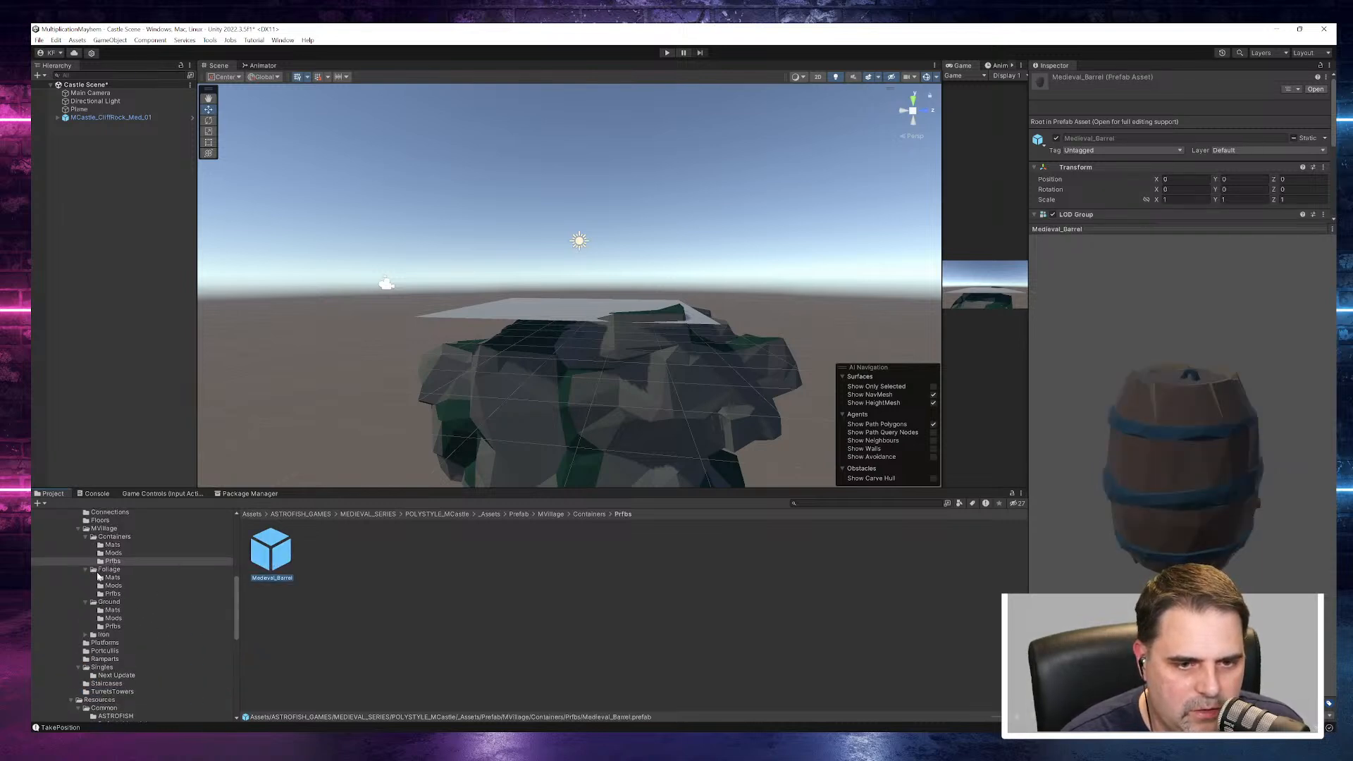
click(113, 578)
click(113, 570)
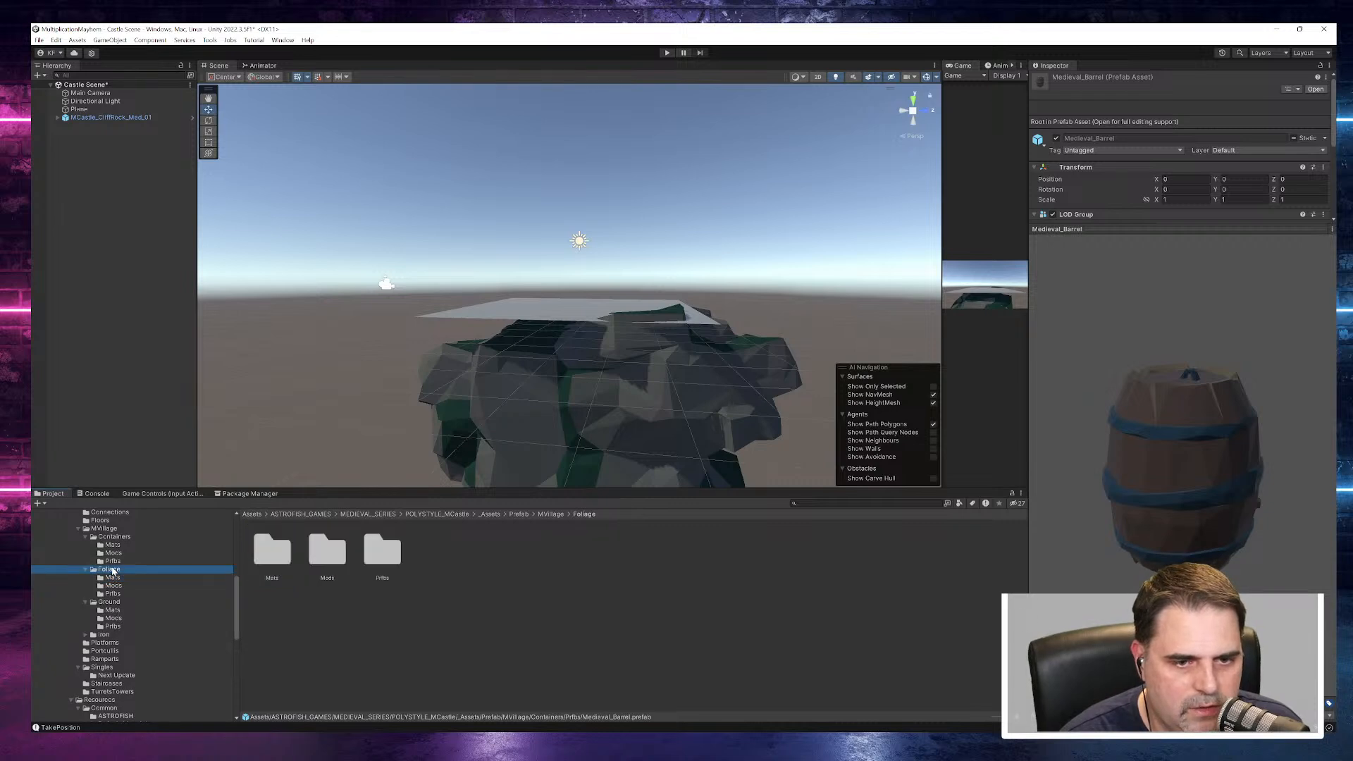
click(117, 585)
click(130, 593)
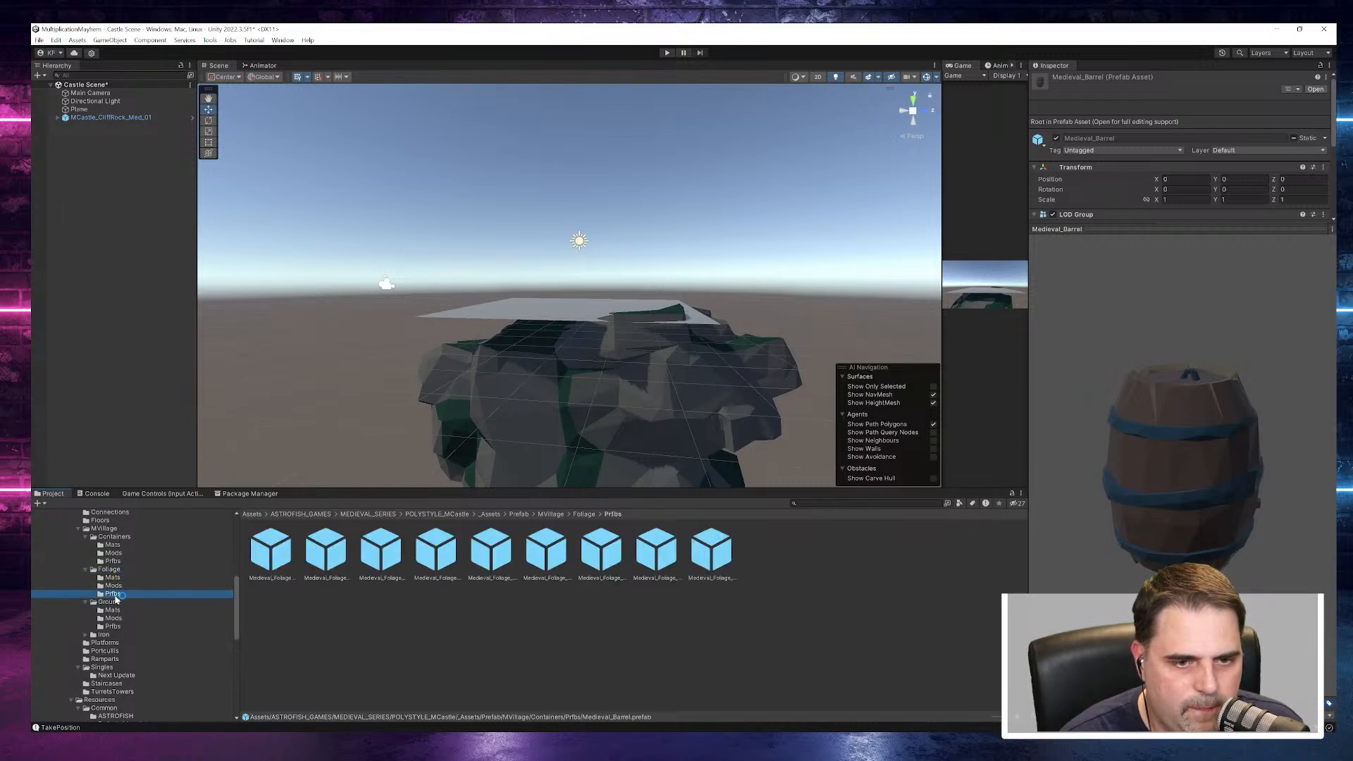
click(271, 551)
click(325, 560)
click(380, 554)
click(437, 554)
click(491, 553)
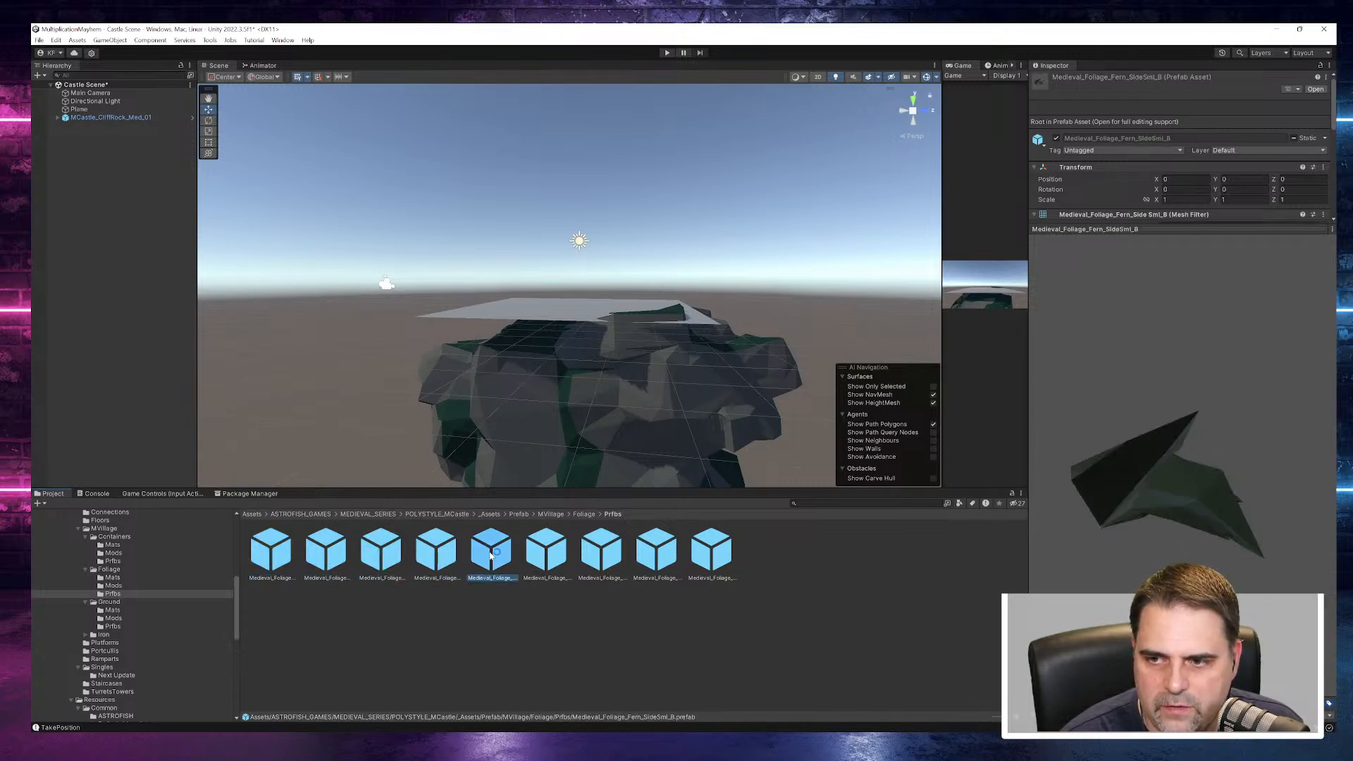
- Preview the ivy vine prefabs in Foliage, from Medieval_Foliage_IvyVines_LongVert to Medieval_Foliage_IvyVines_Single
click(557, 554)
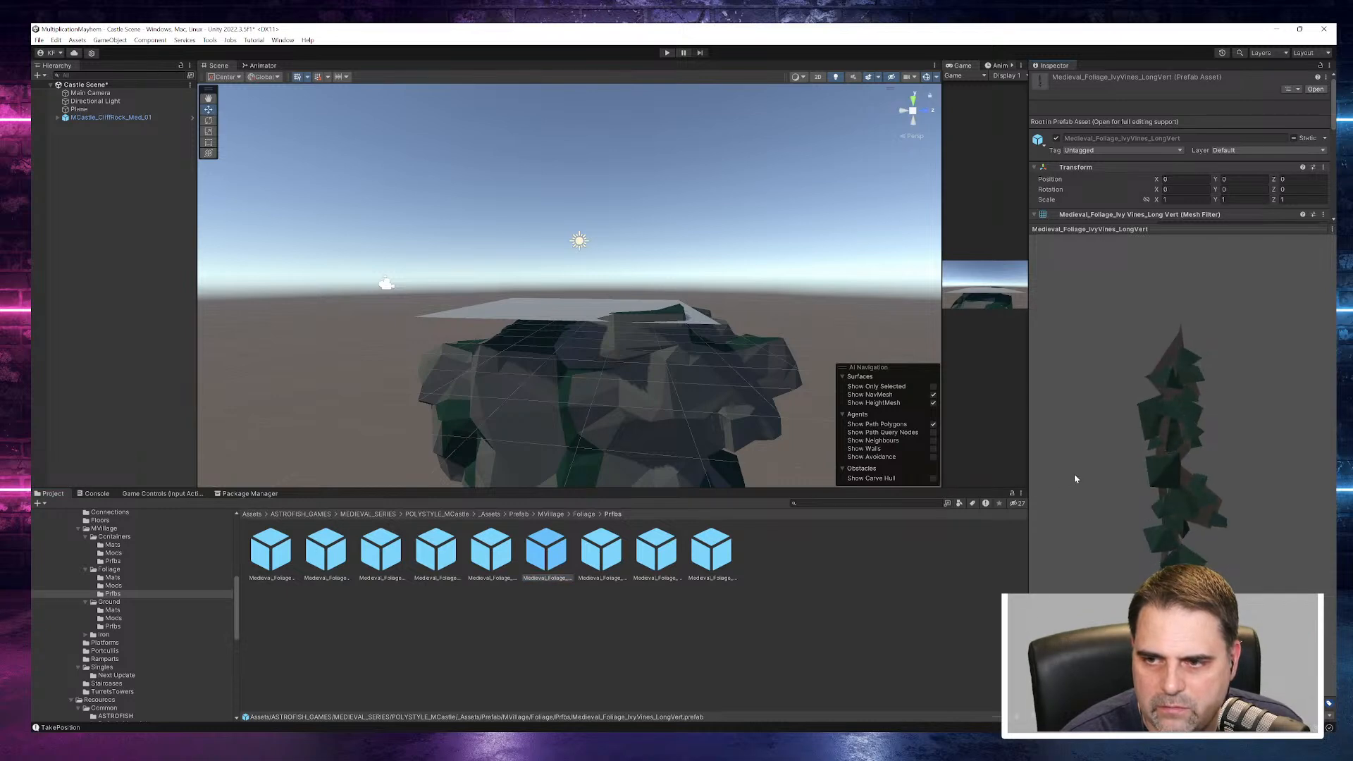
click(610, 579)
drag(1182, 503, 963, 458)
key(Right)
key(Right)
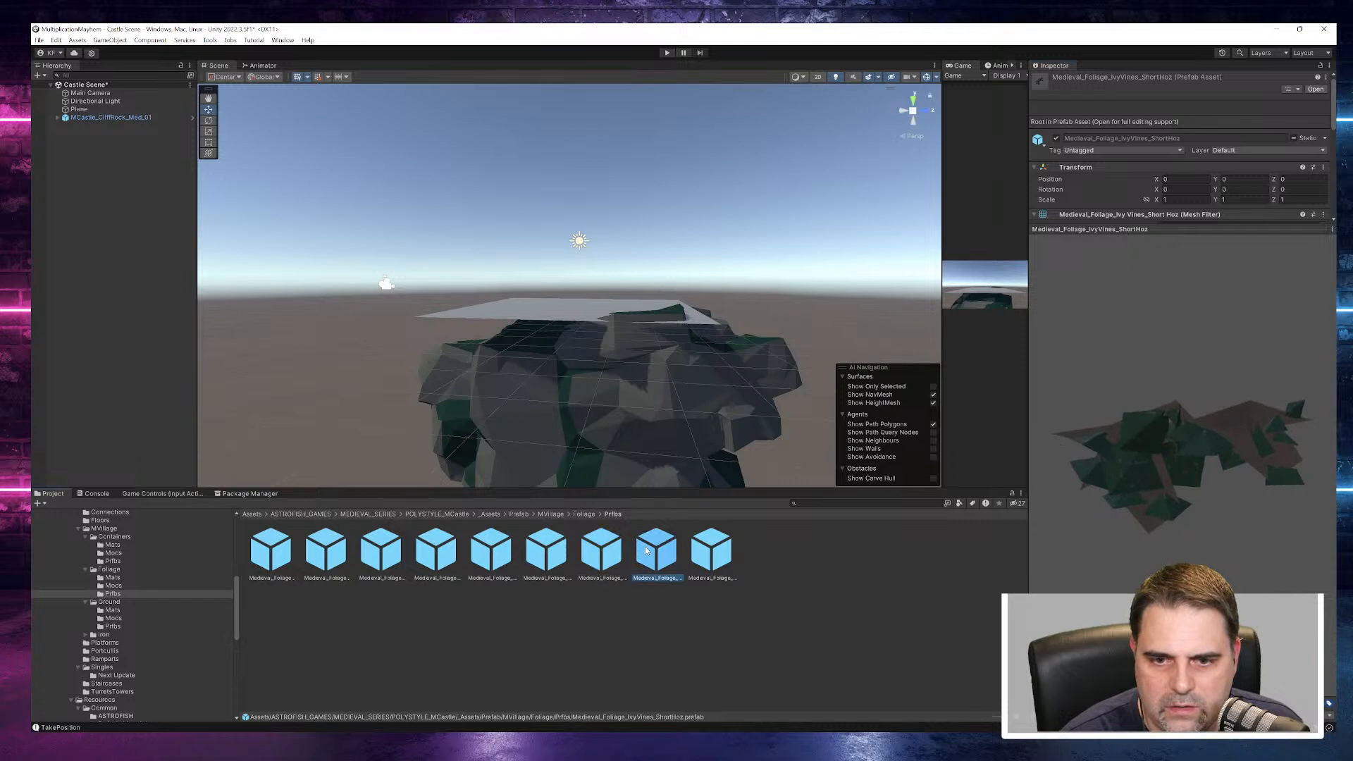
click(113, 594)
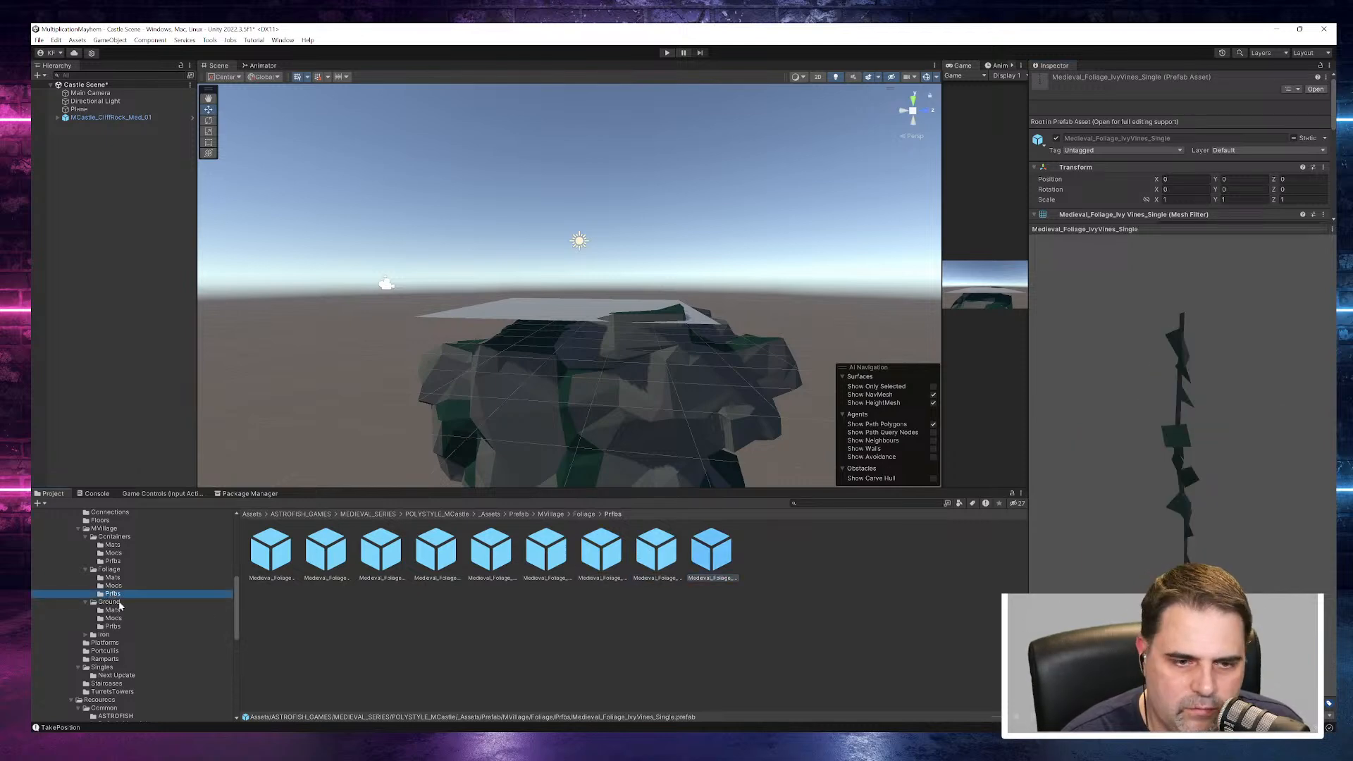
- Check the Mats and Mods folders inside the Ground and Iron folders of MVillage
click(113, 610)
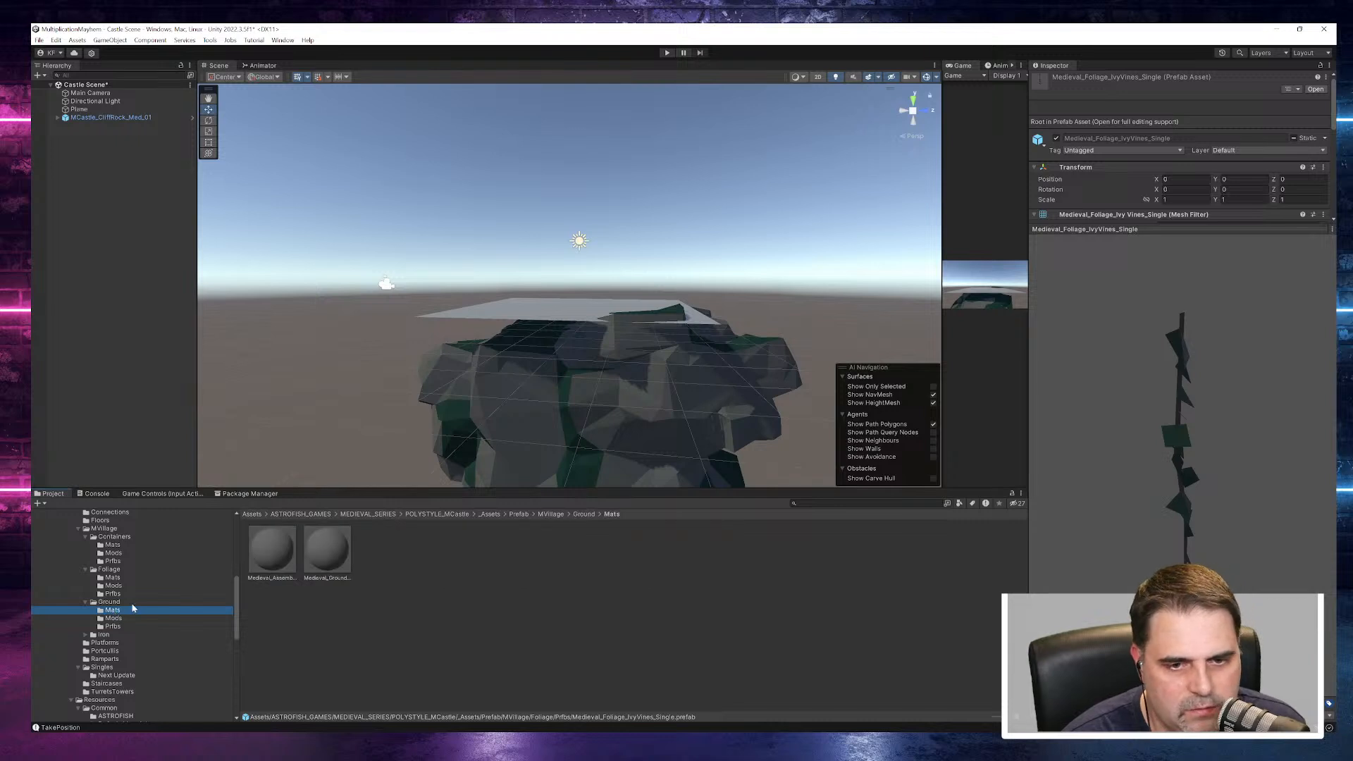
click(113, 618)
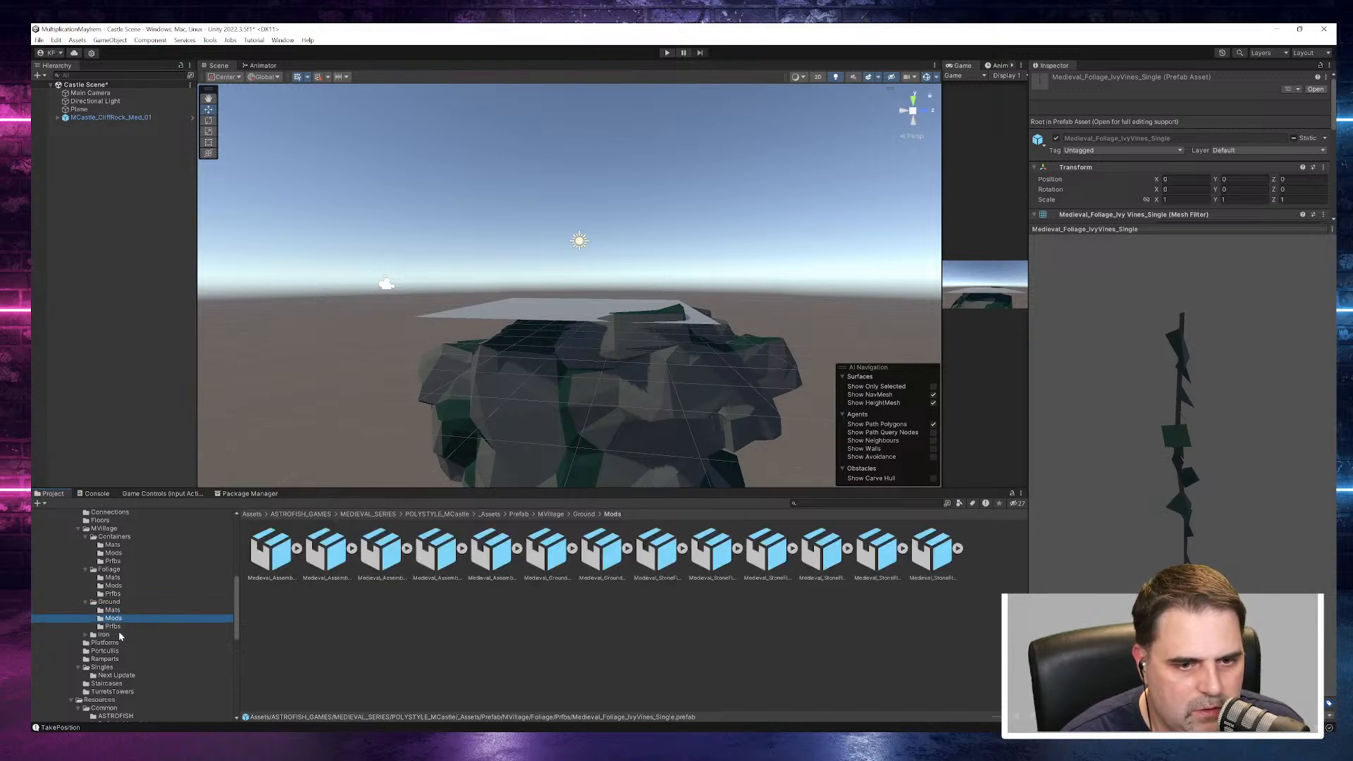
click(106, 643)
click(86, 635)
click(114, 643)
click(114, 651)
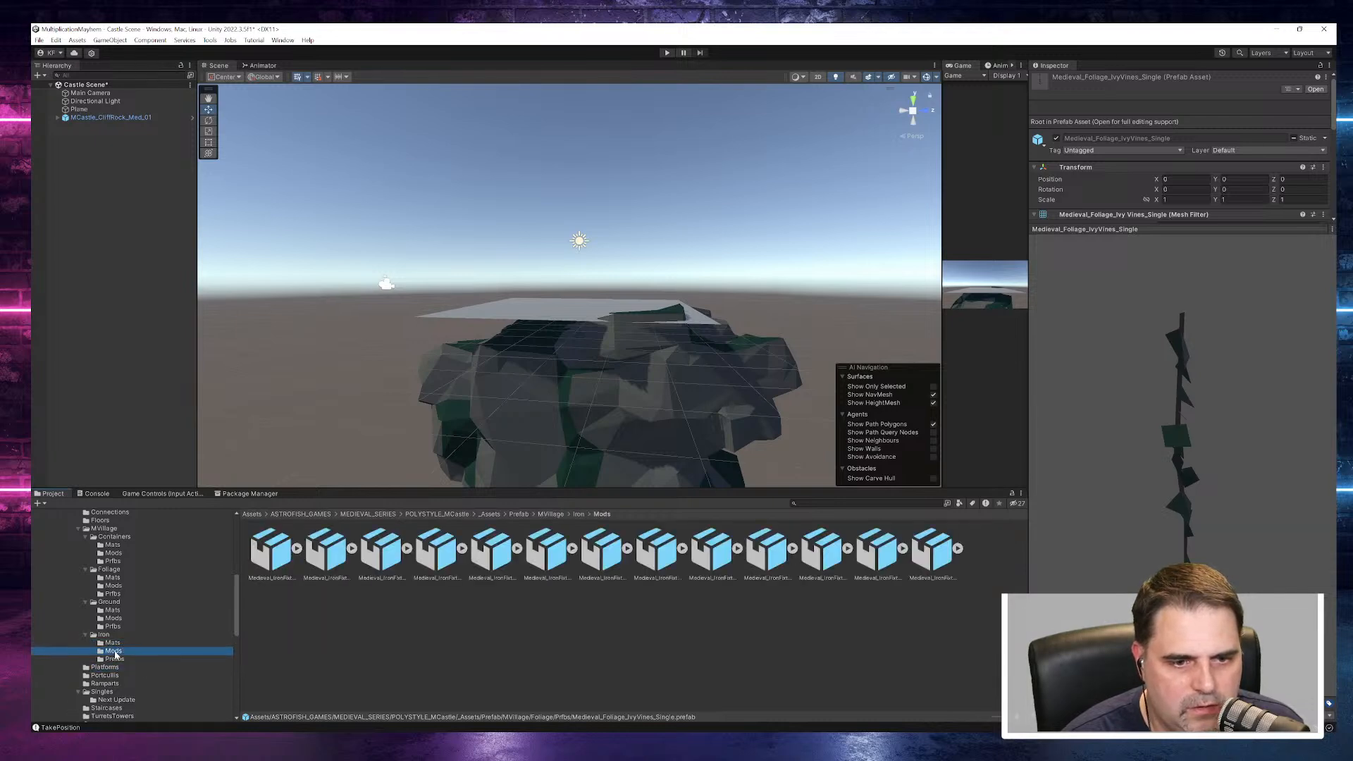
- Look through the Prefbs folder of Iron and preview fixtures such as Medieval_IronFixtures_ArowRailing_Long and Medieval_IronFixtures_Lock
click(115, 659)
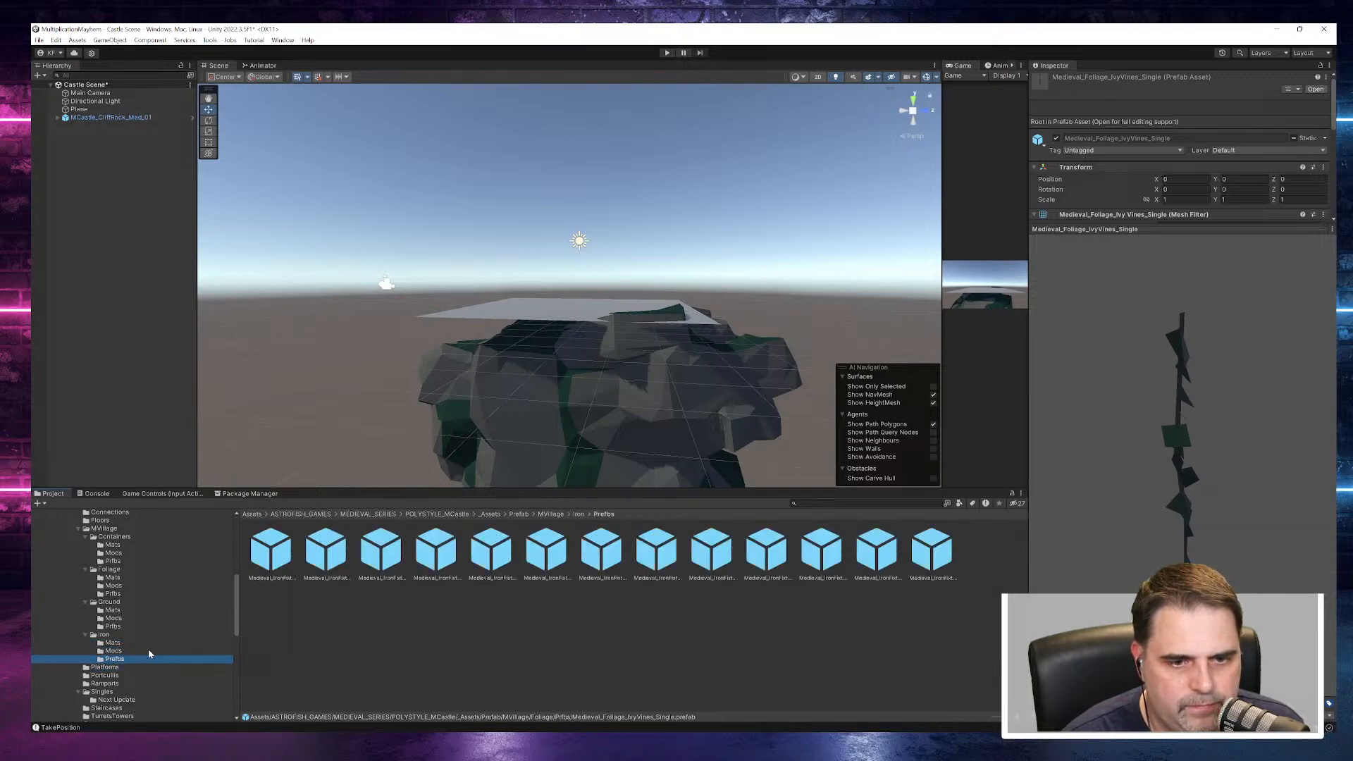
click(324, 558)
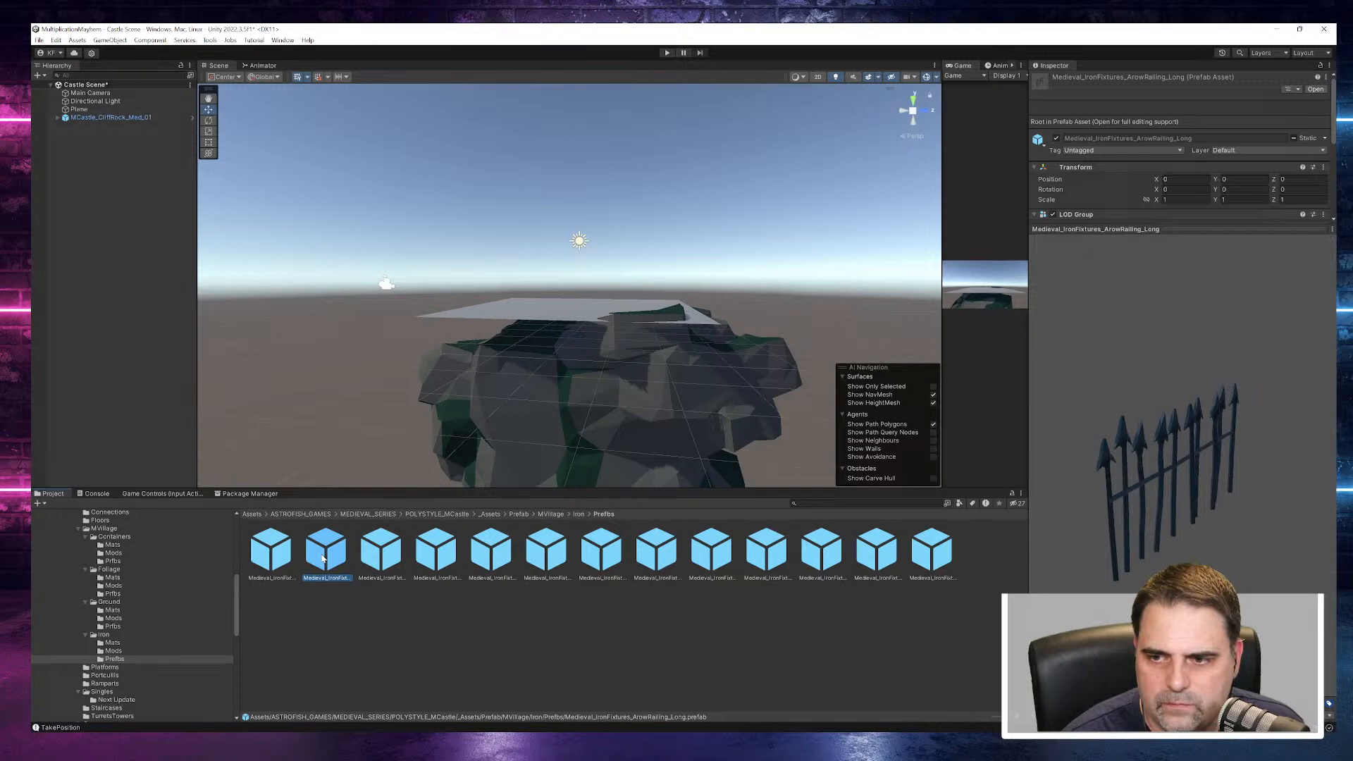
click(669, 553)
click(798, 563)
click(830, 557)
scroll(180, 618, down, 5)
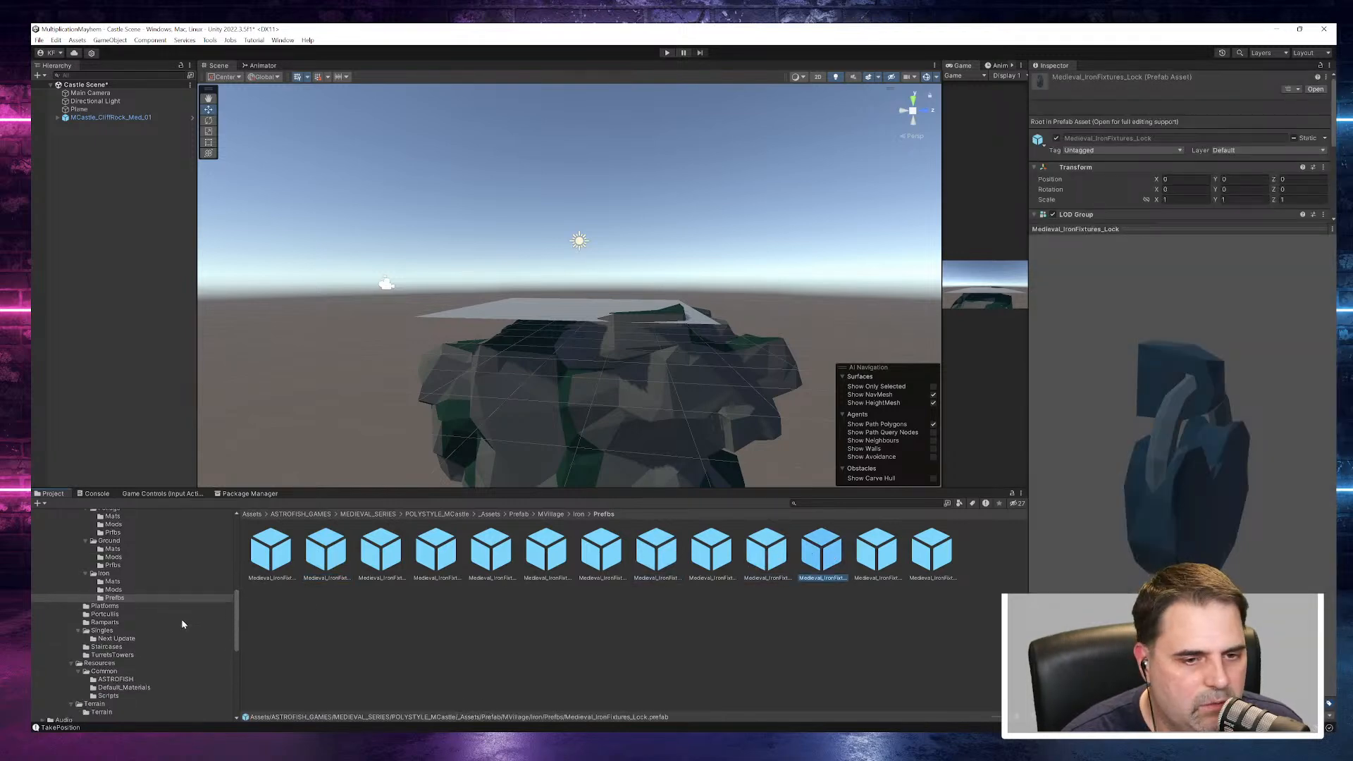
- Look through the Platforms folder and preview its first two prefabs, up to MCastle_CornerSteps_ArchBridge_01
click(111, 546)
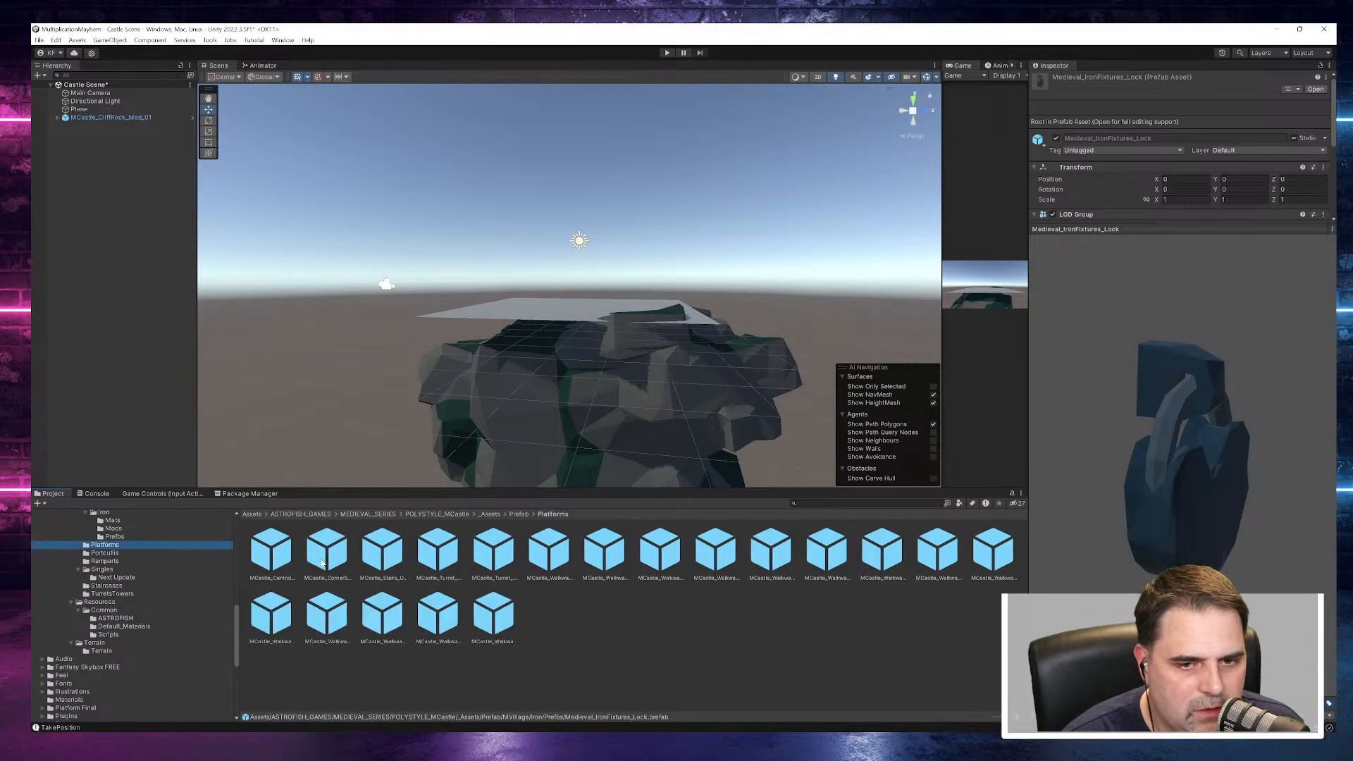
click(282, 557)
click(326, 557)
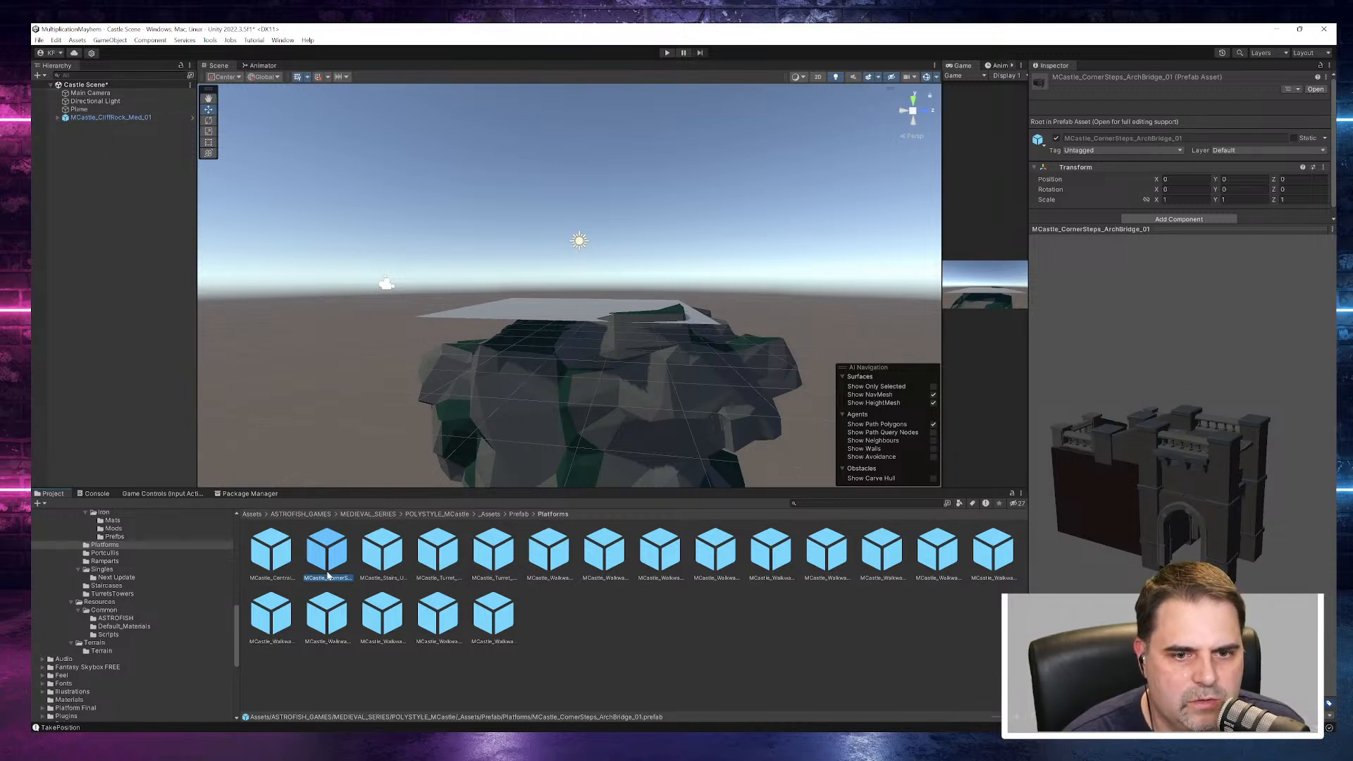
drag(1231, 460, 907, 432)
- Place the MCastle_CornerSteps_ArchBridge_01 prefab in the Castle Scene and inspect it beside the cliff rock
drag(326, 550, 112, 217)
scroll(447, 358, down, 7)
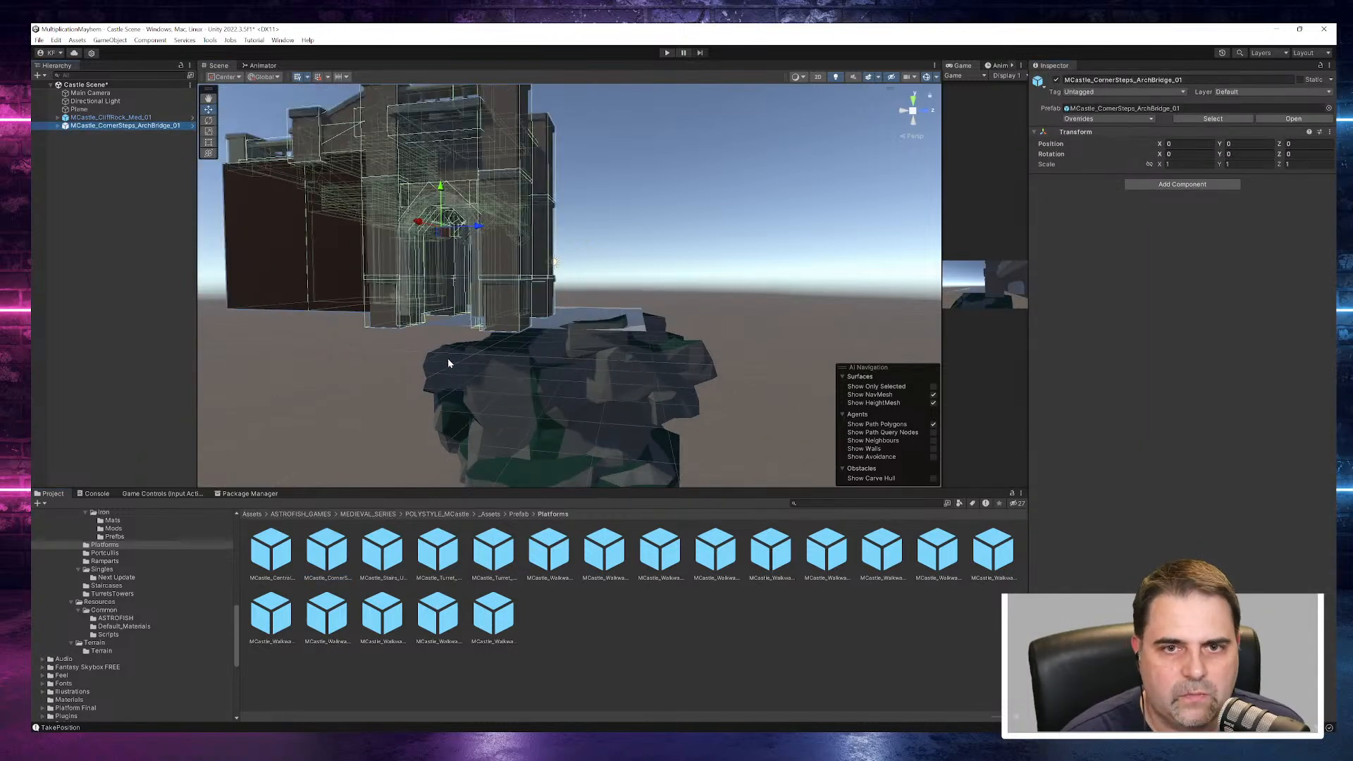
alt+drag(447, 358, 861, 374)
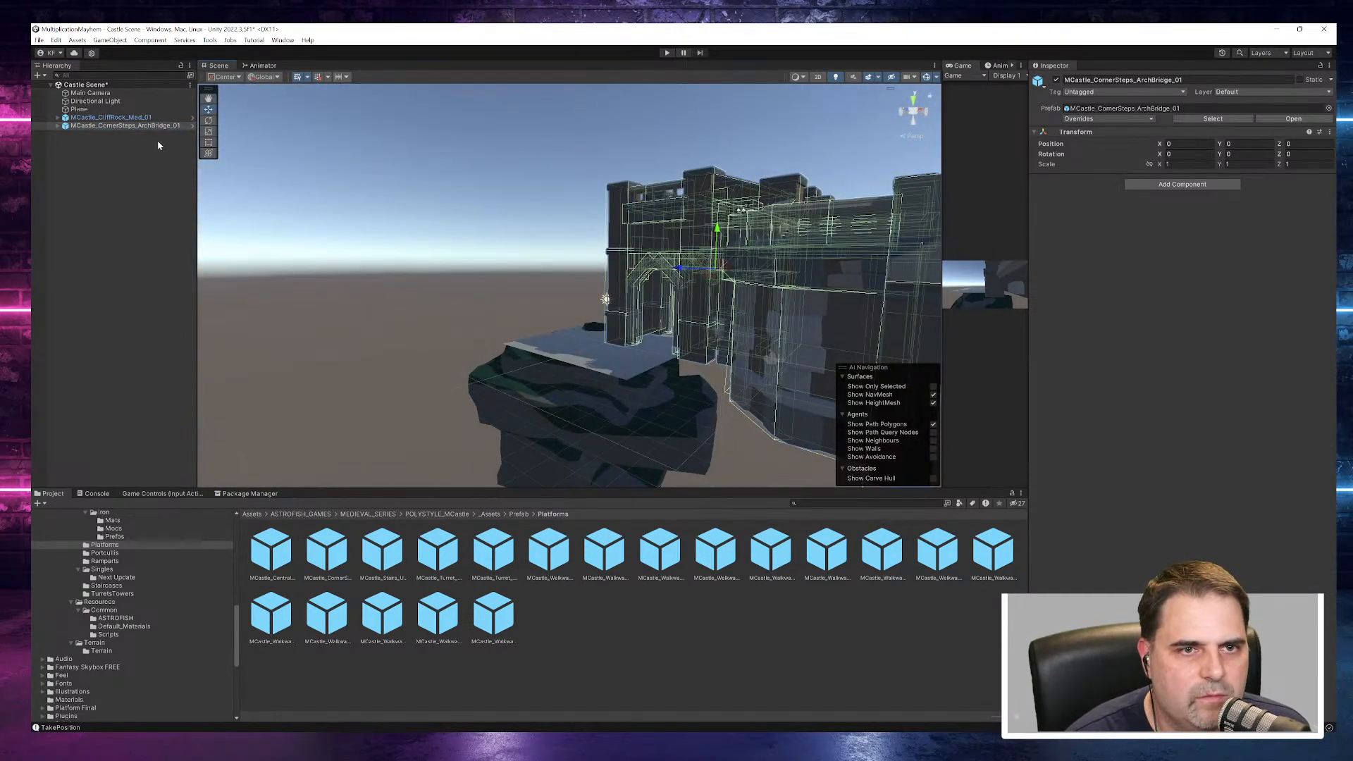
- Open the arch bridge prefab for editing, locate the source of its MCastle_Walkway_Corner_01 piece and preview walkway prefabs in Platforms
click(191, 127)
click(126, 114)
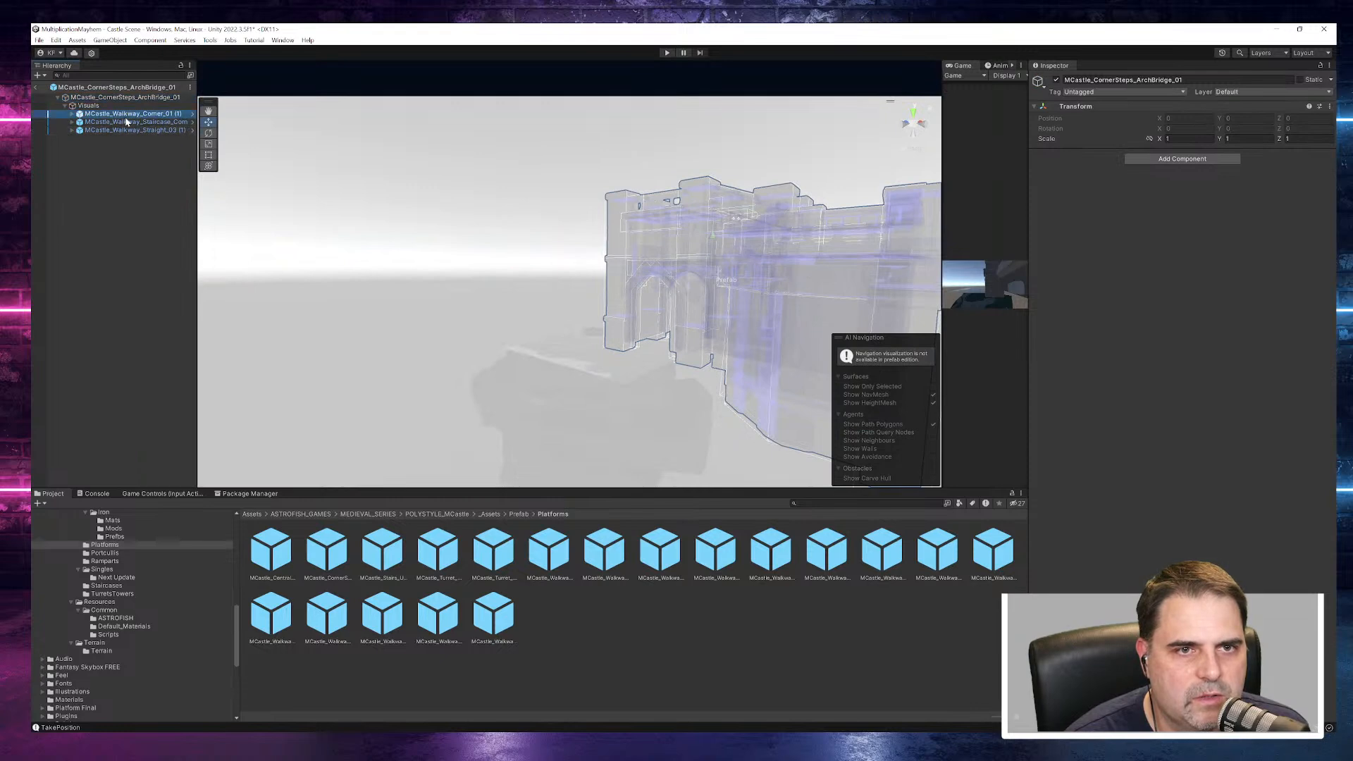
alt+drag(832, 288, 647, 292)
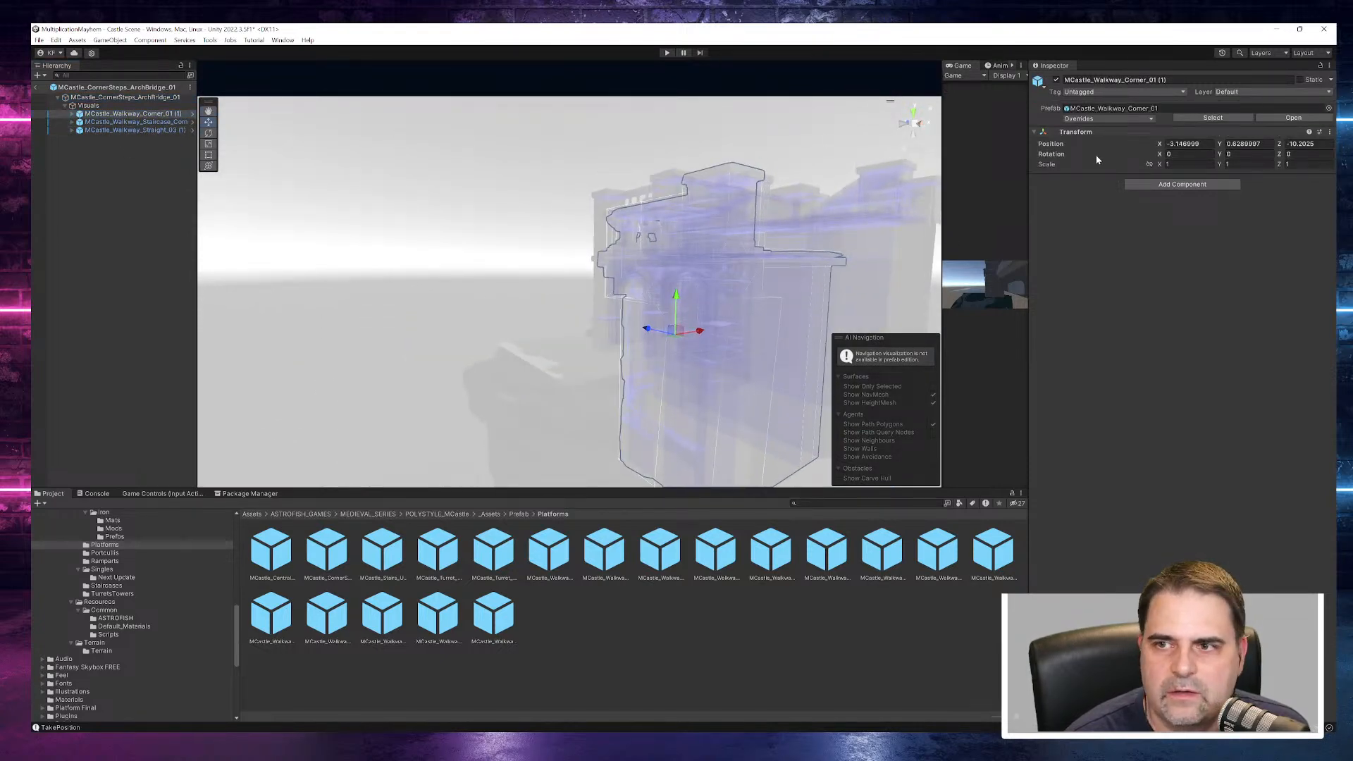
click(1112, 111)
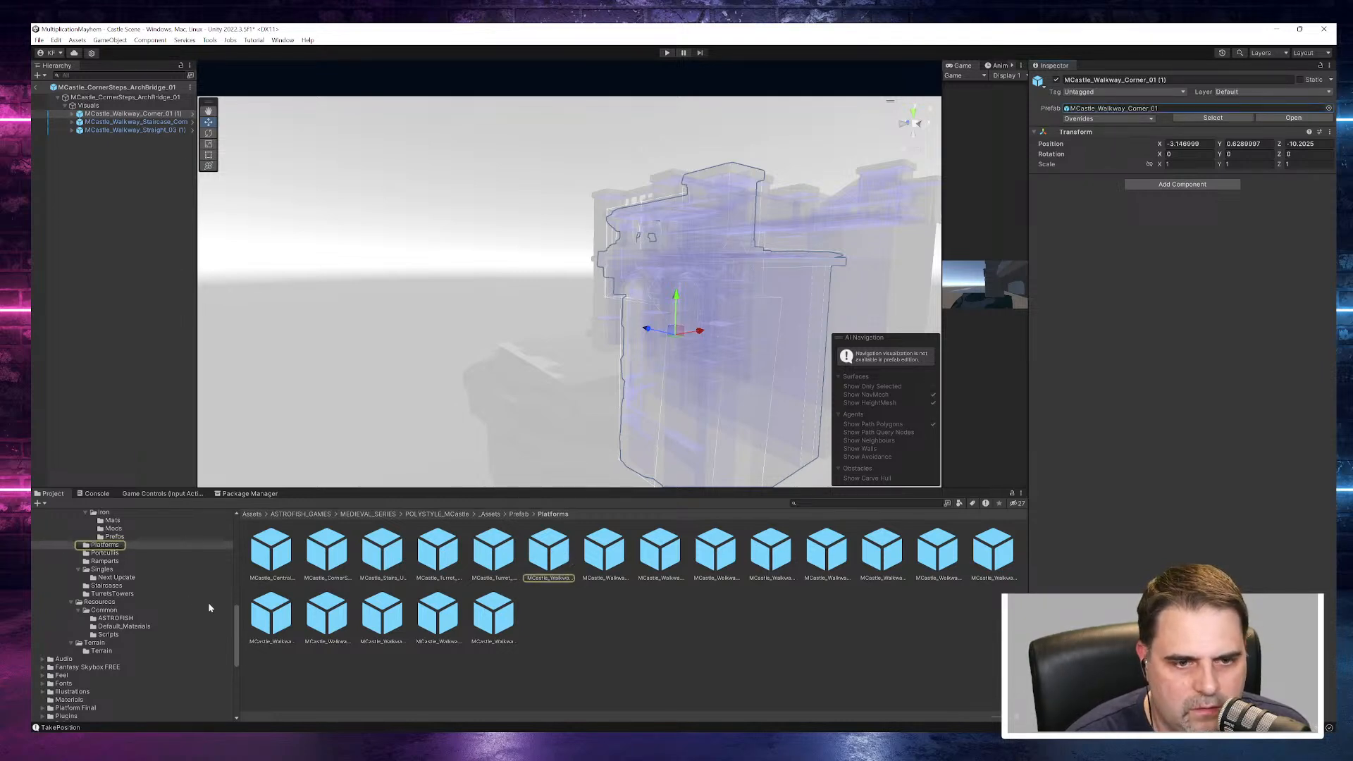
click(549, 551)
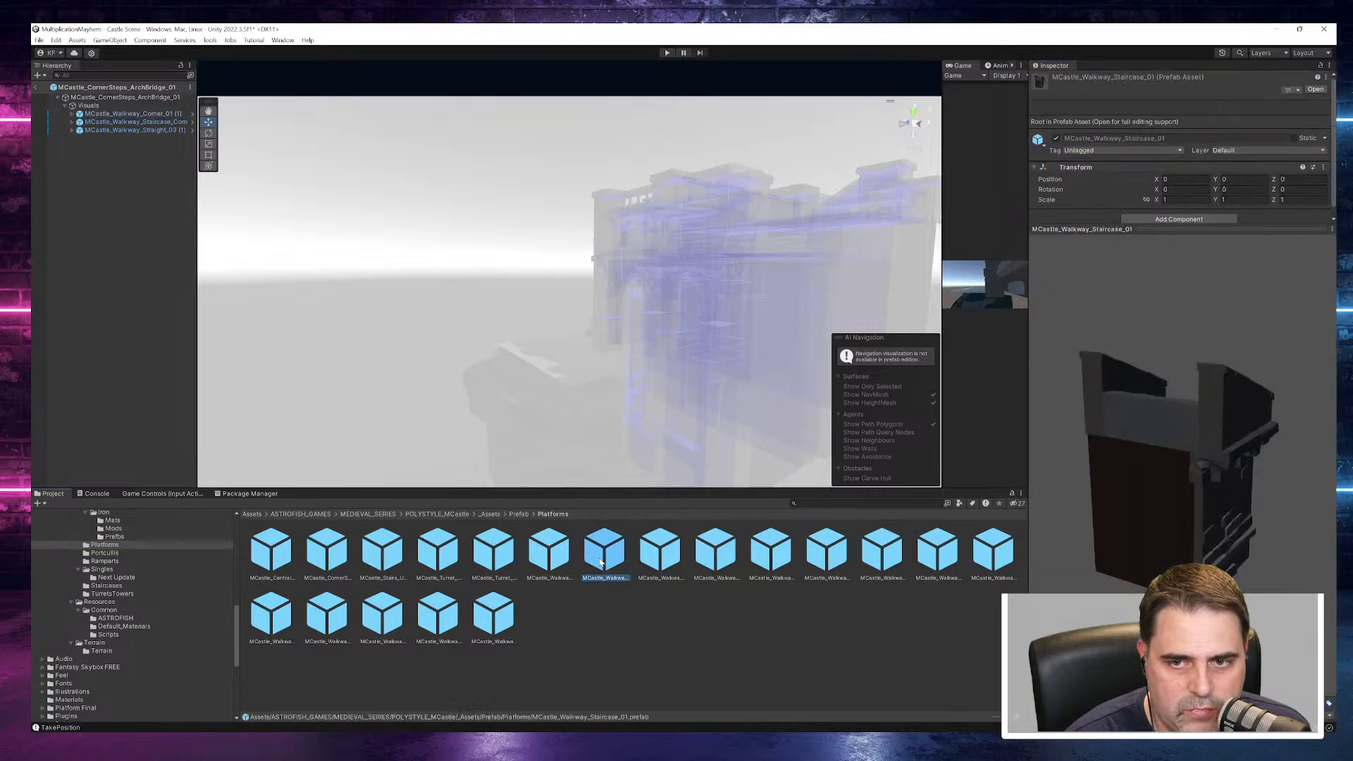
- Try raising the staircase corner to Y 3.07 and the straight walkway to Y 7.83 inside the prefab, undoing both moves
click(134, 123)
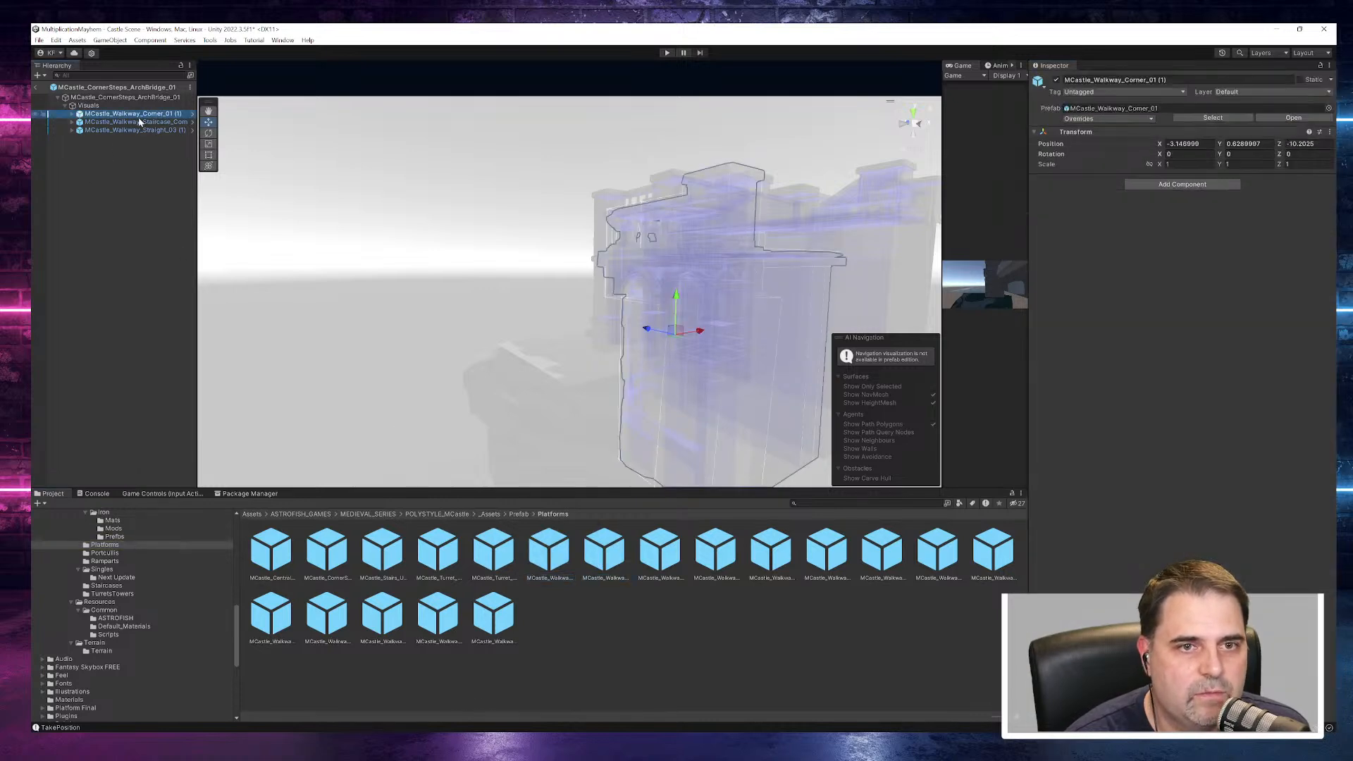
alt+drag(597, 214, 561, 308)
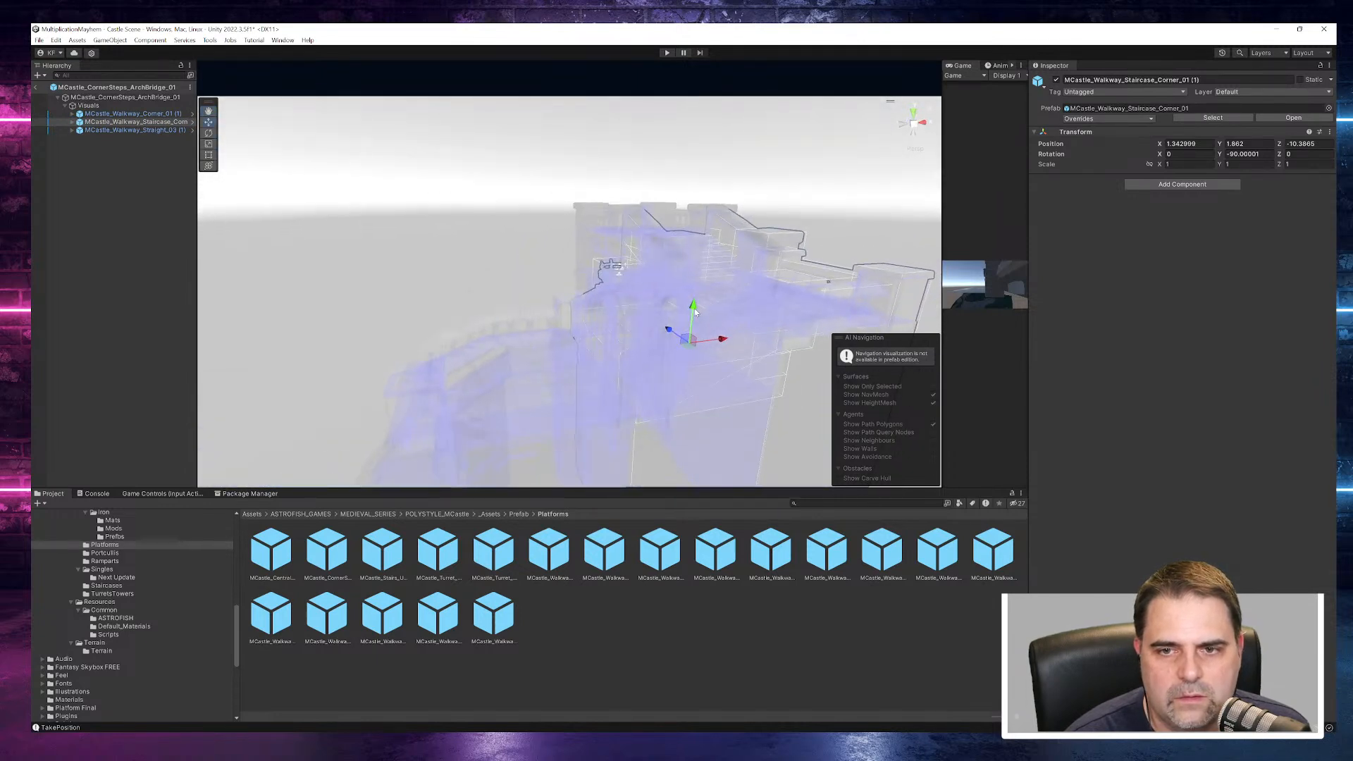
drag(695, 309, 713, 277)
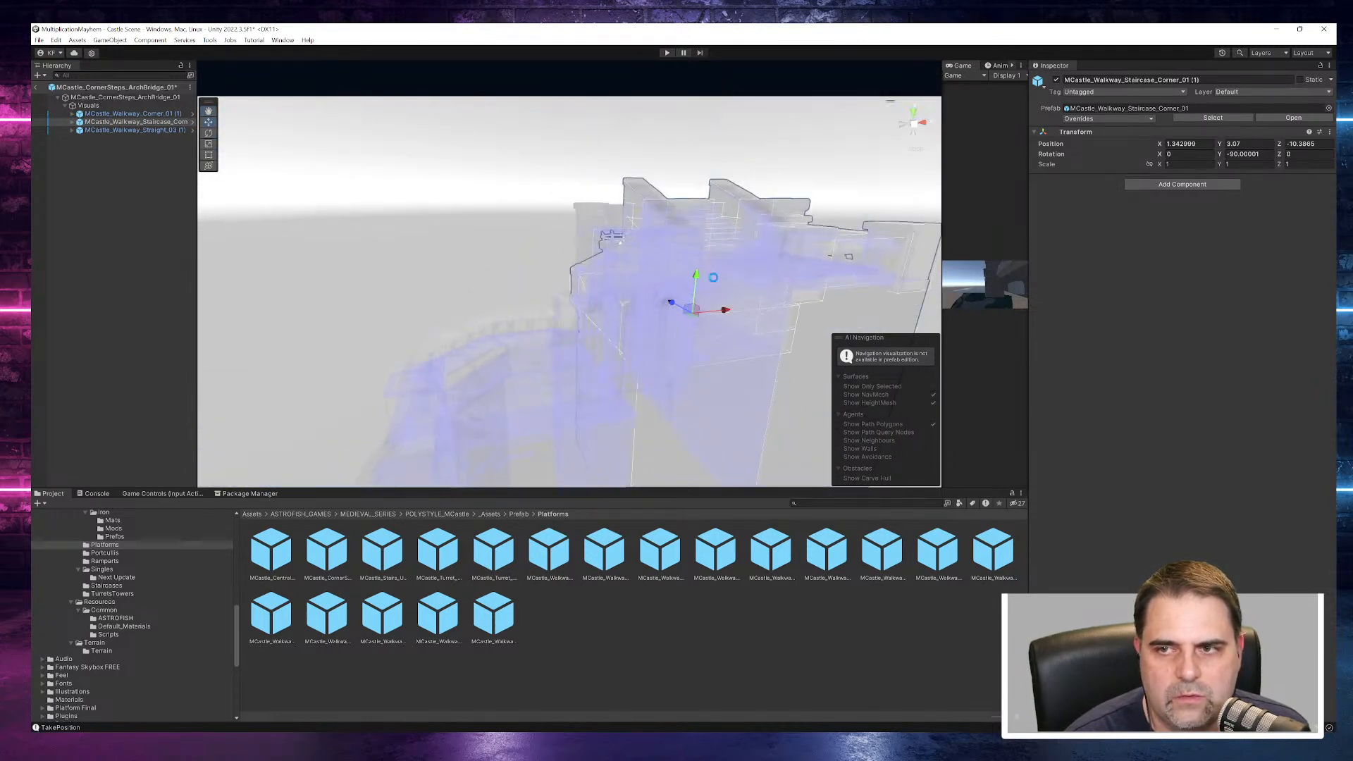
click(113, 131)
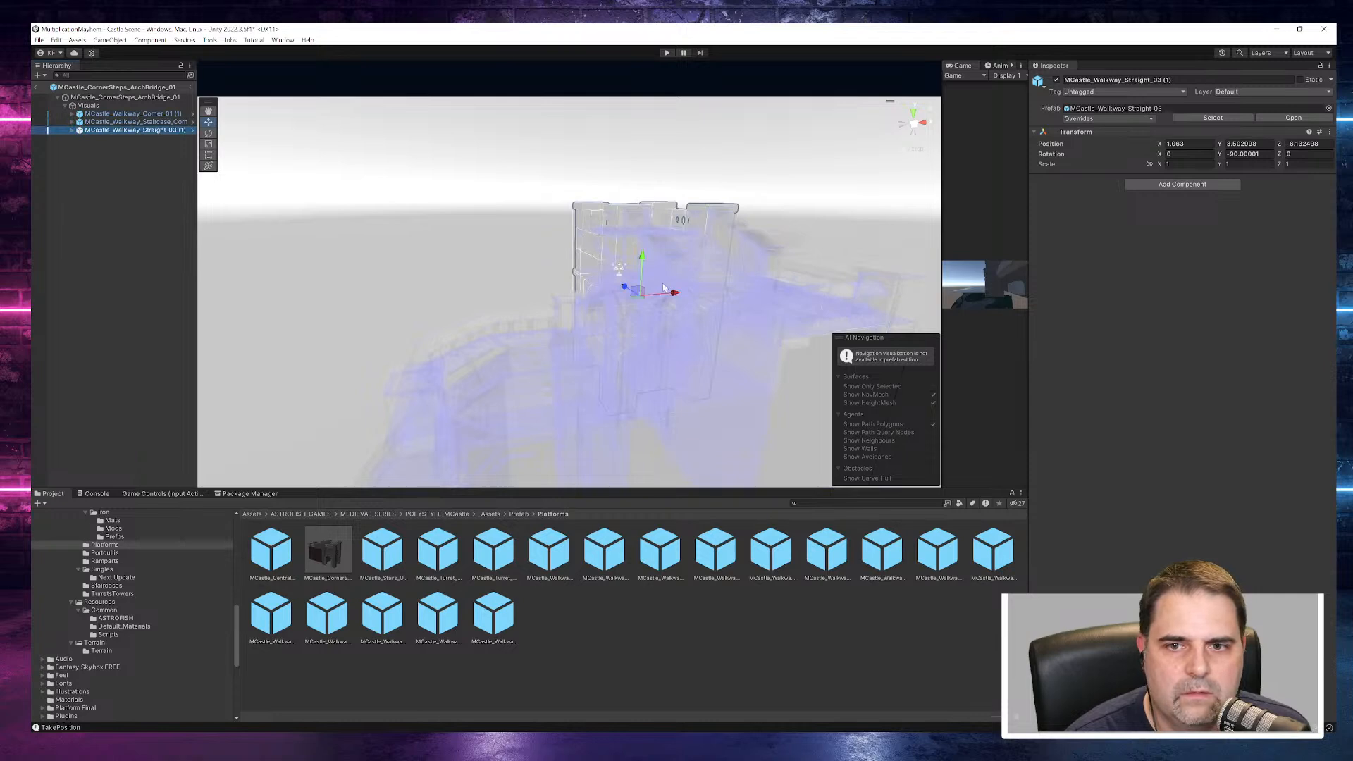
drag(642, 273, 670, 148)
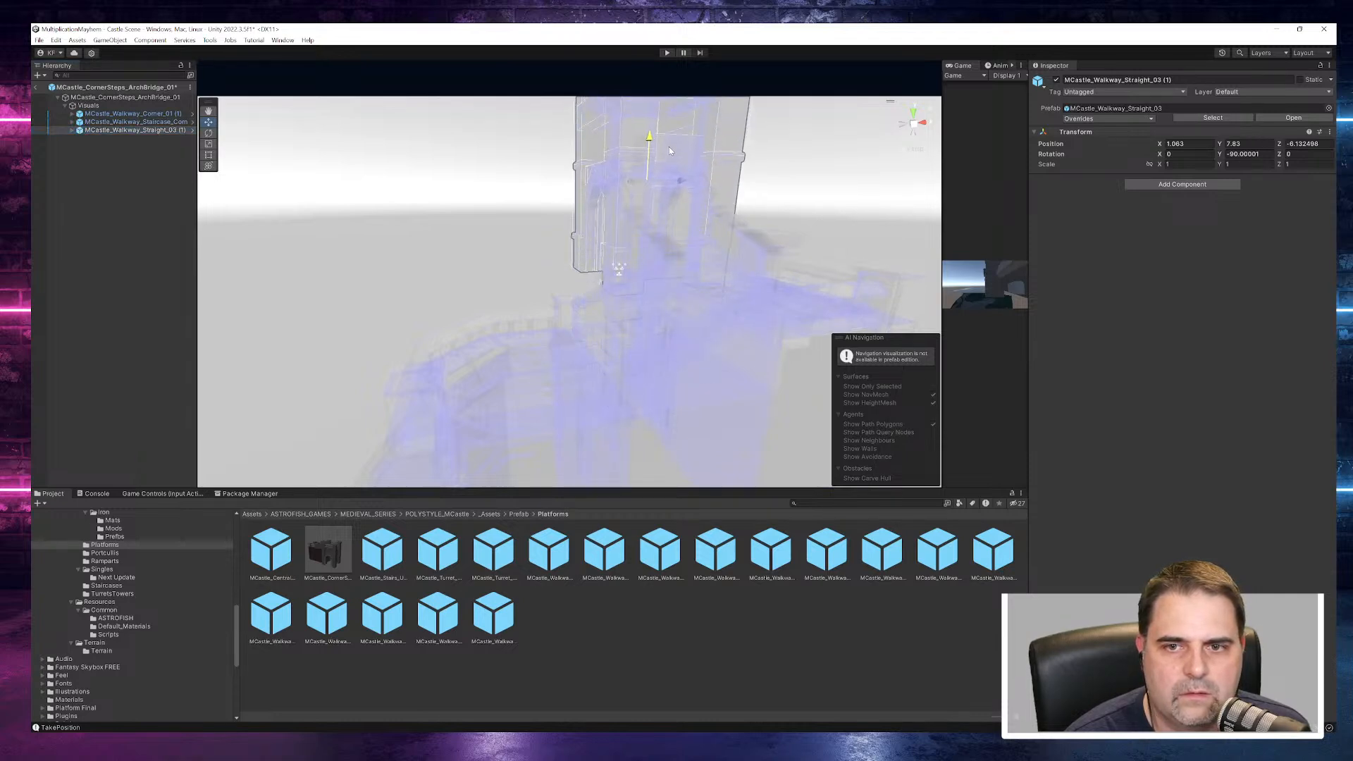
key(ctrl+z)
alt+drag(633, 239, 721, 347)
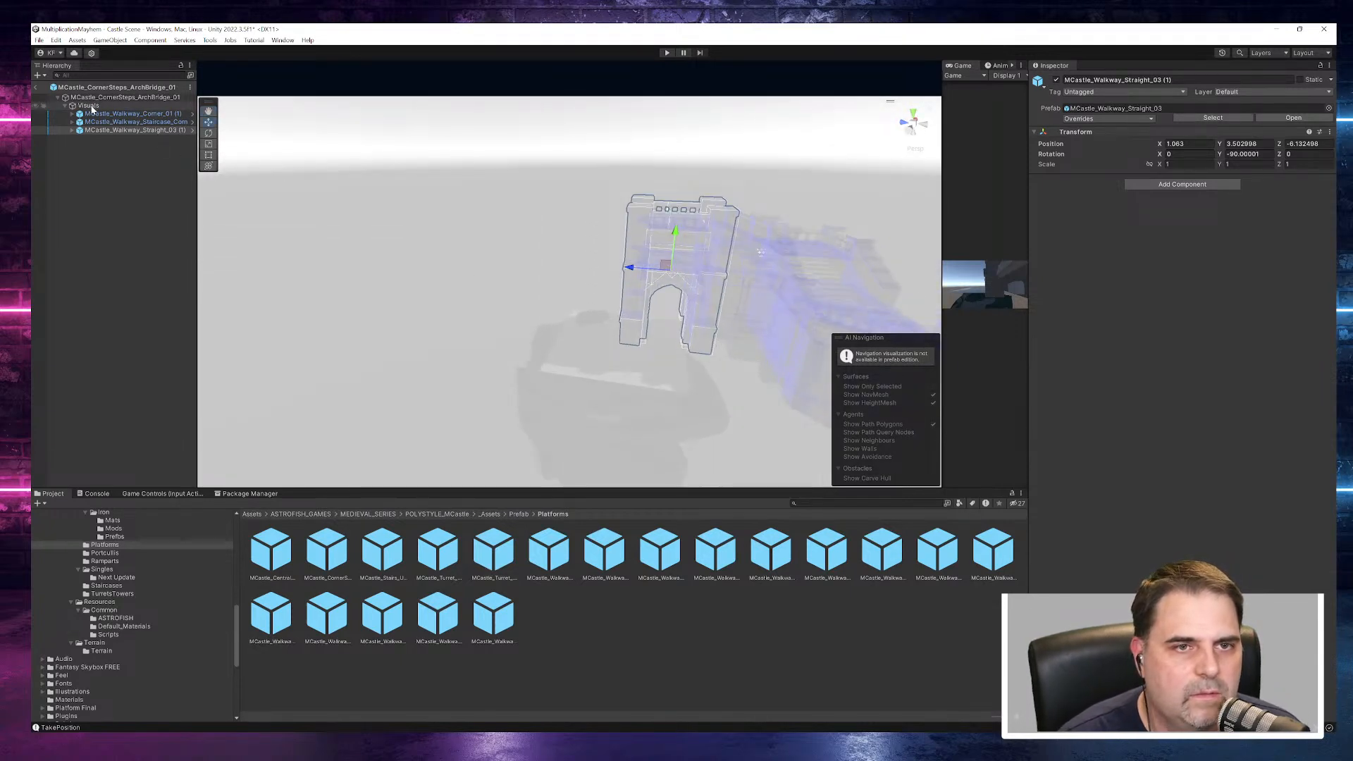
click(116, 97)
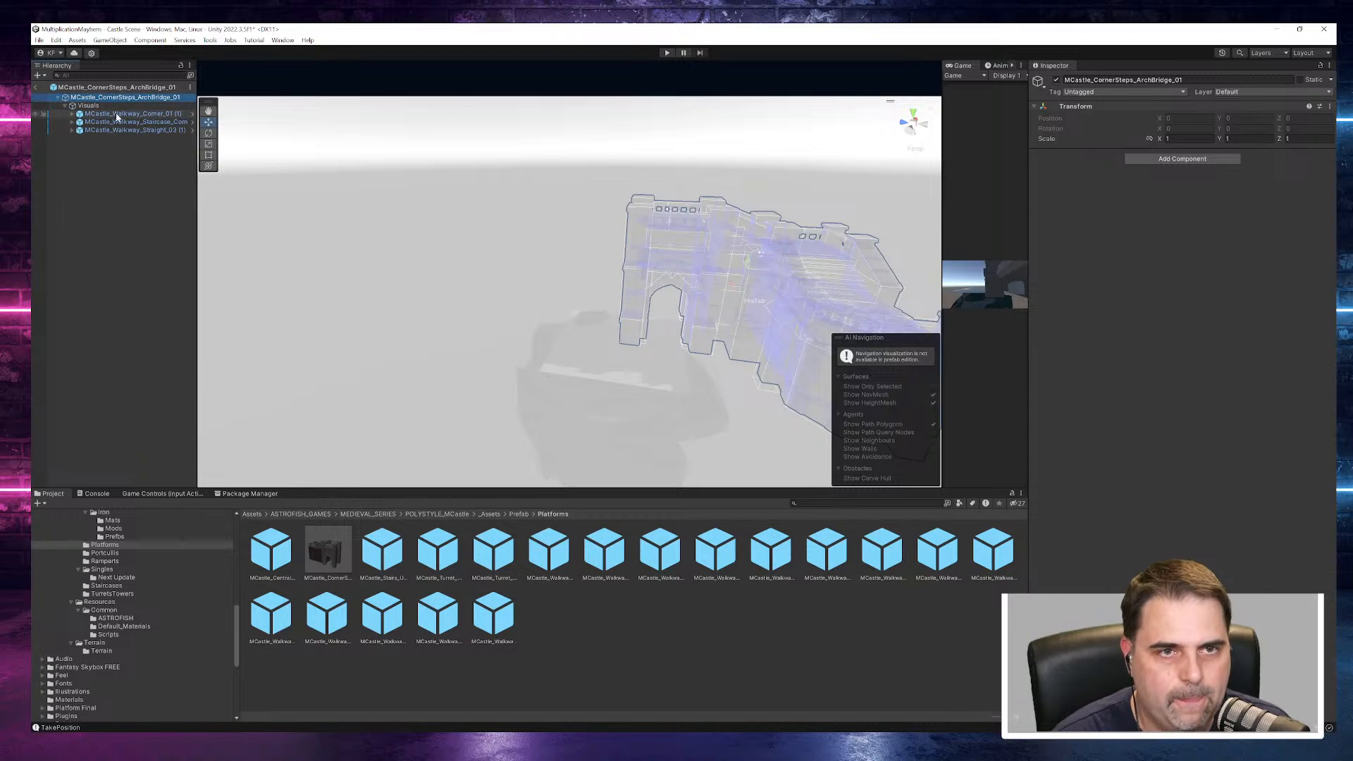
key(F2)
key(BackSpace)
key(Escape)
click(89, 154)
- Leave prefab editing and delete MCastle_CornerSteps_ArchBridge_01 from the Castle Scene
click(58, 98)
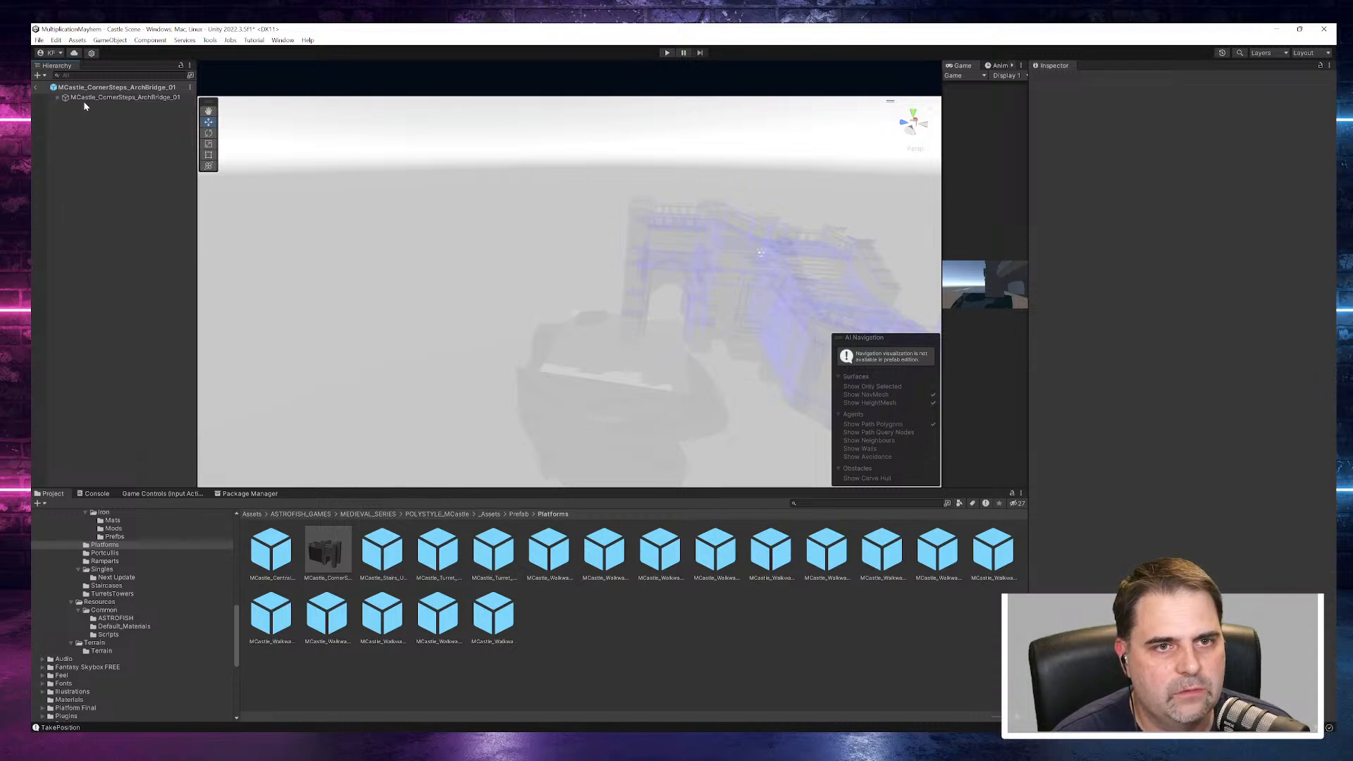
click(91, 98)
click(38, 87)
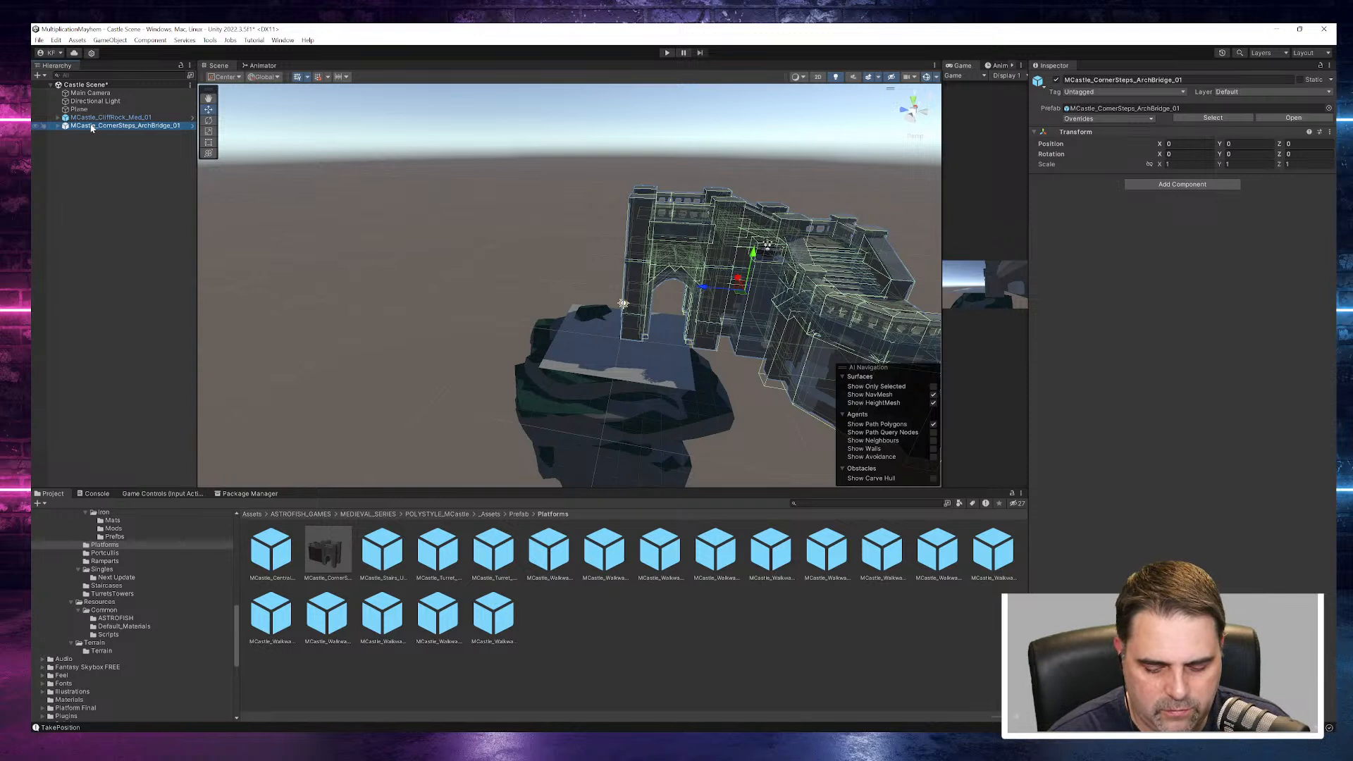
key(Delete)
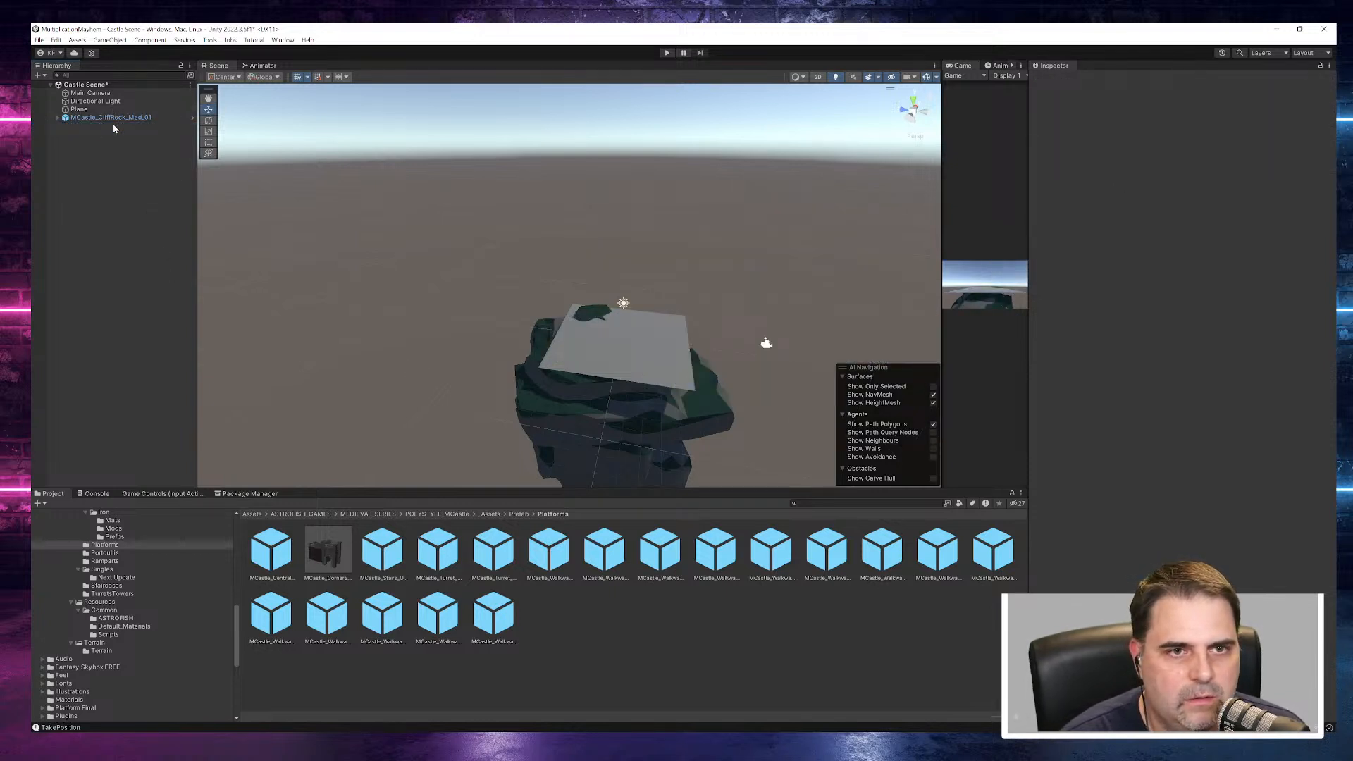
- Scale the MCastle_CliffRock_Med_01 rock to about 2.18 on X and 2.39 on Z
click(141, 117)
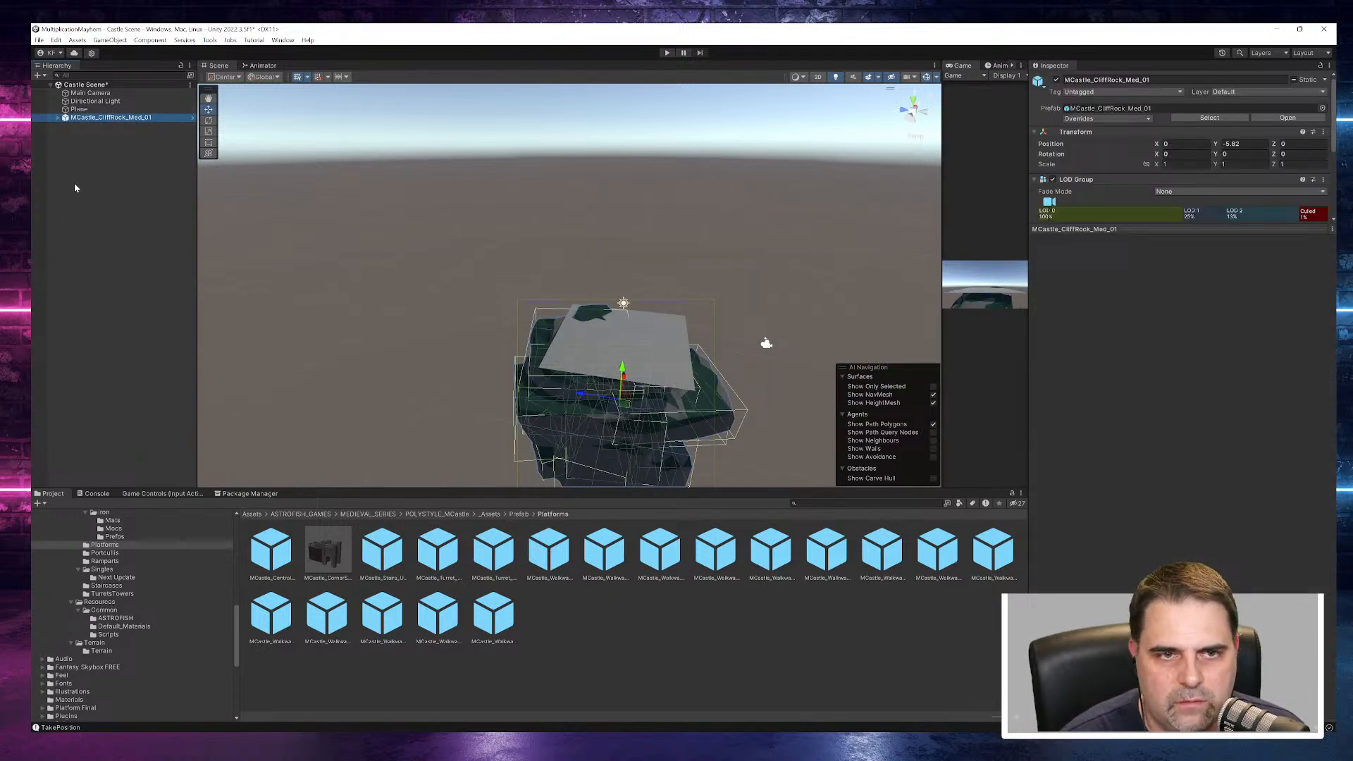
click(209, 131)
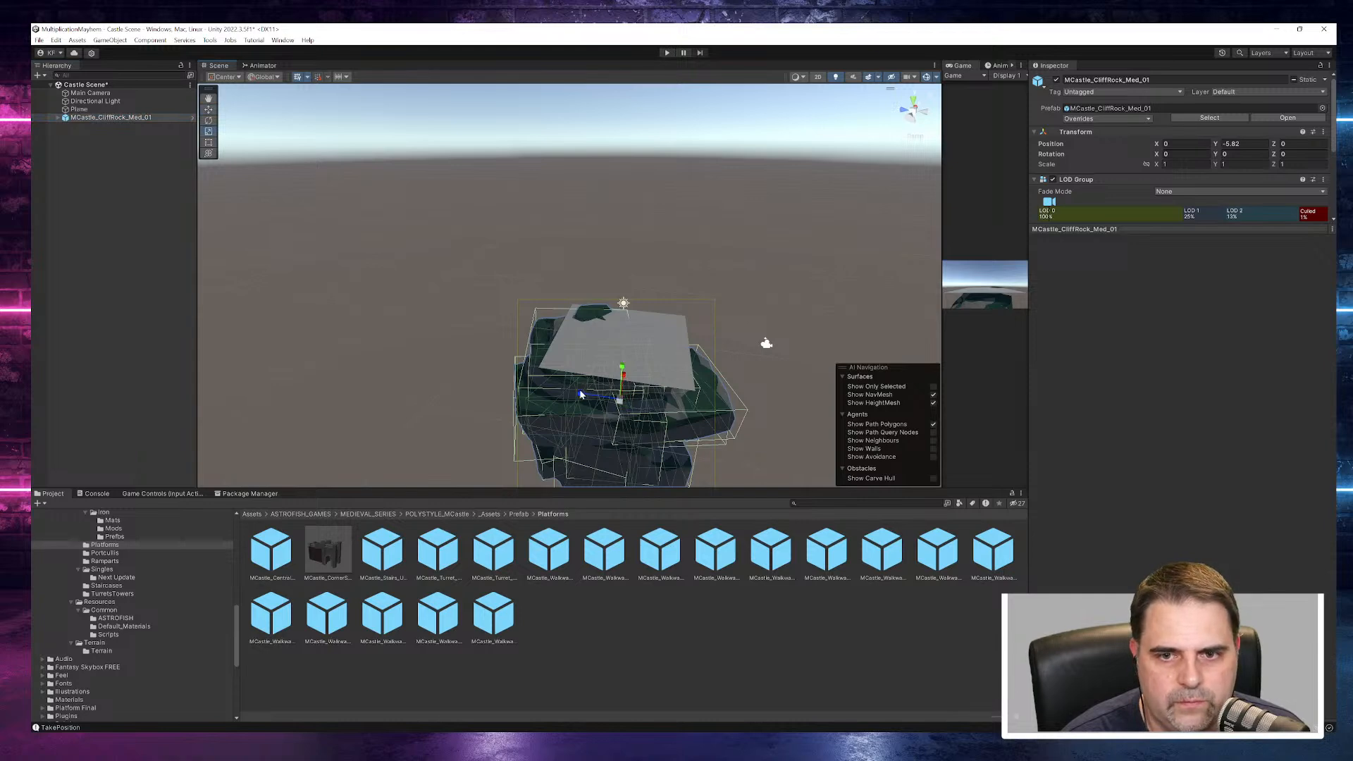
drag(580, 393, 488, 373)
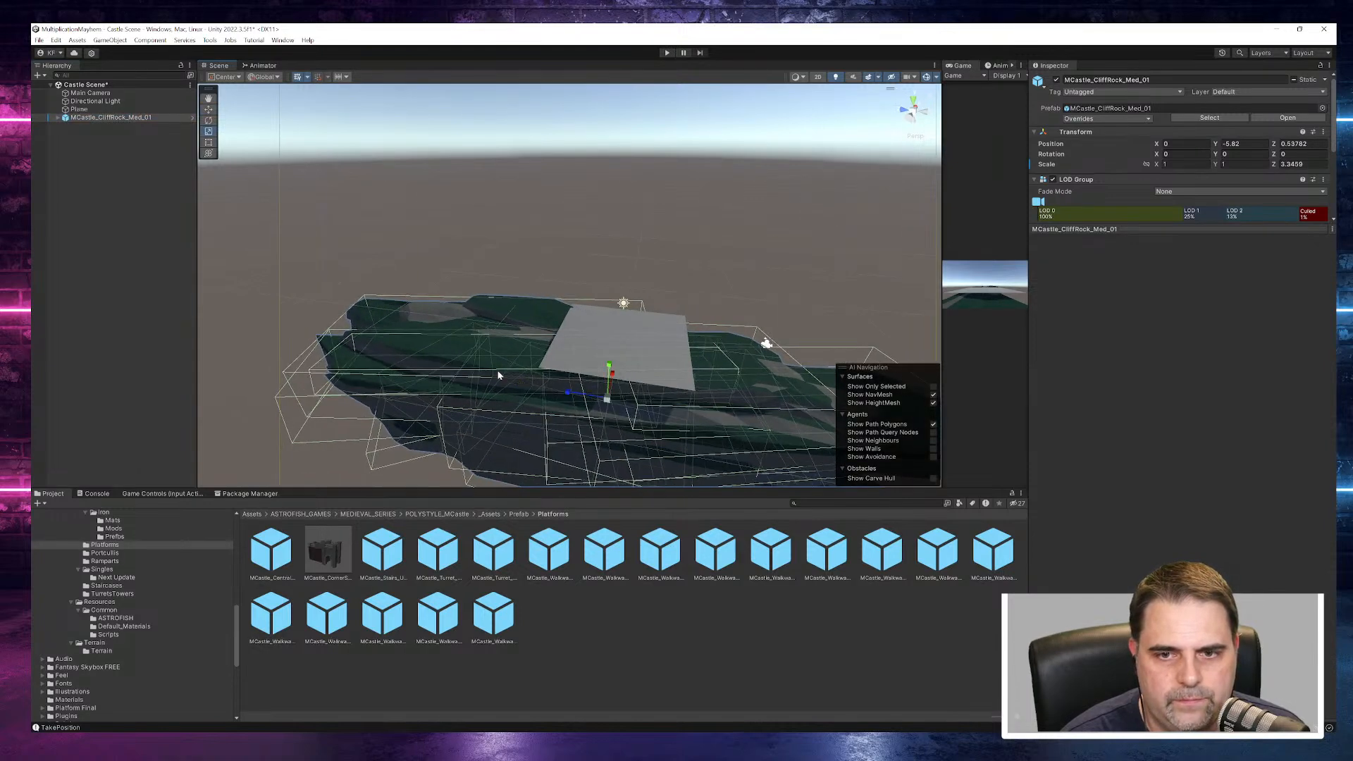
alt+drag(639, 422, 737, 369)
drag(540, 367, 690, 428)
alt+drag(602, 392, 257, 252)
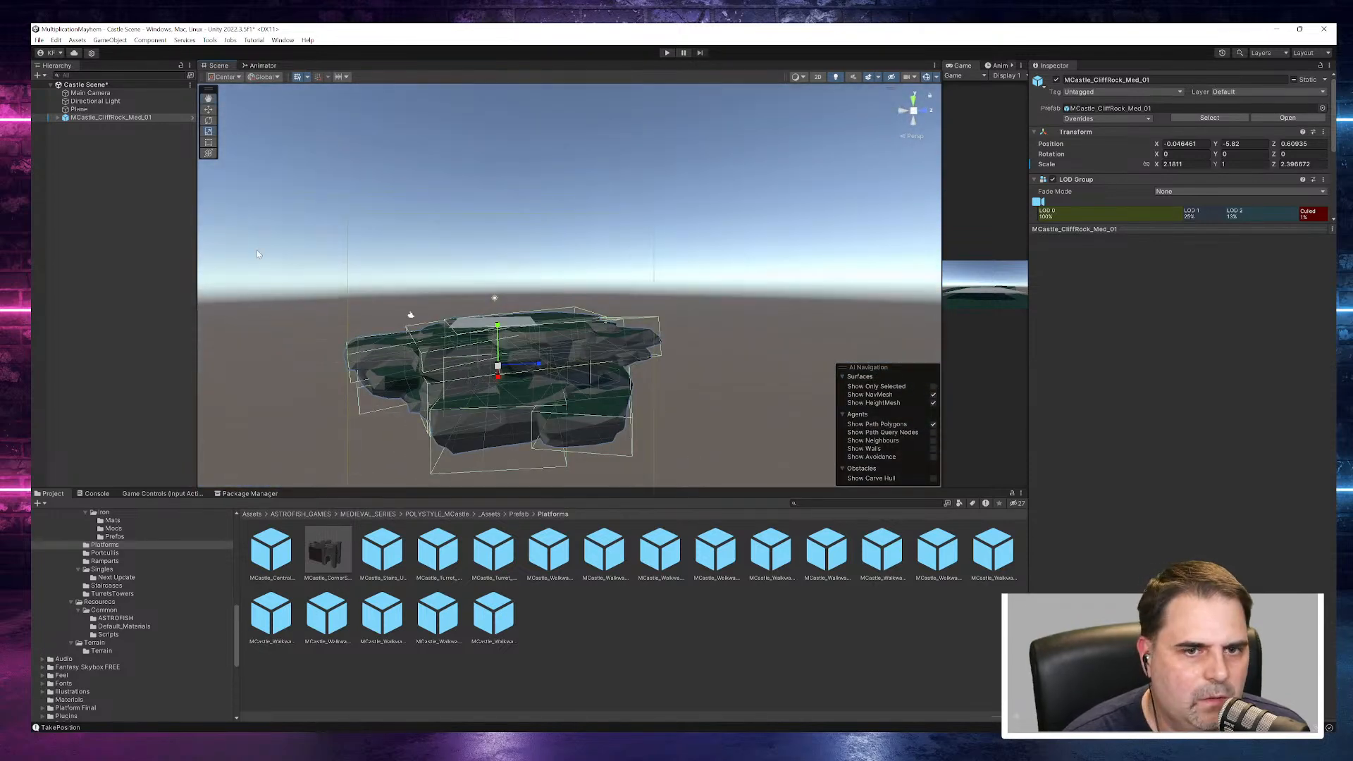
- Preview the Platforms prefabs from MCastle_Stairs_UTurn to MCastle_Walkway_Corner_01
click(378, 557)
key(Right)
key(Right)
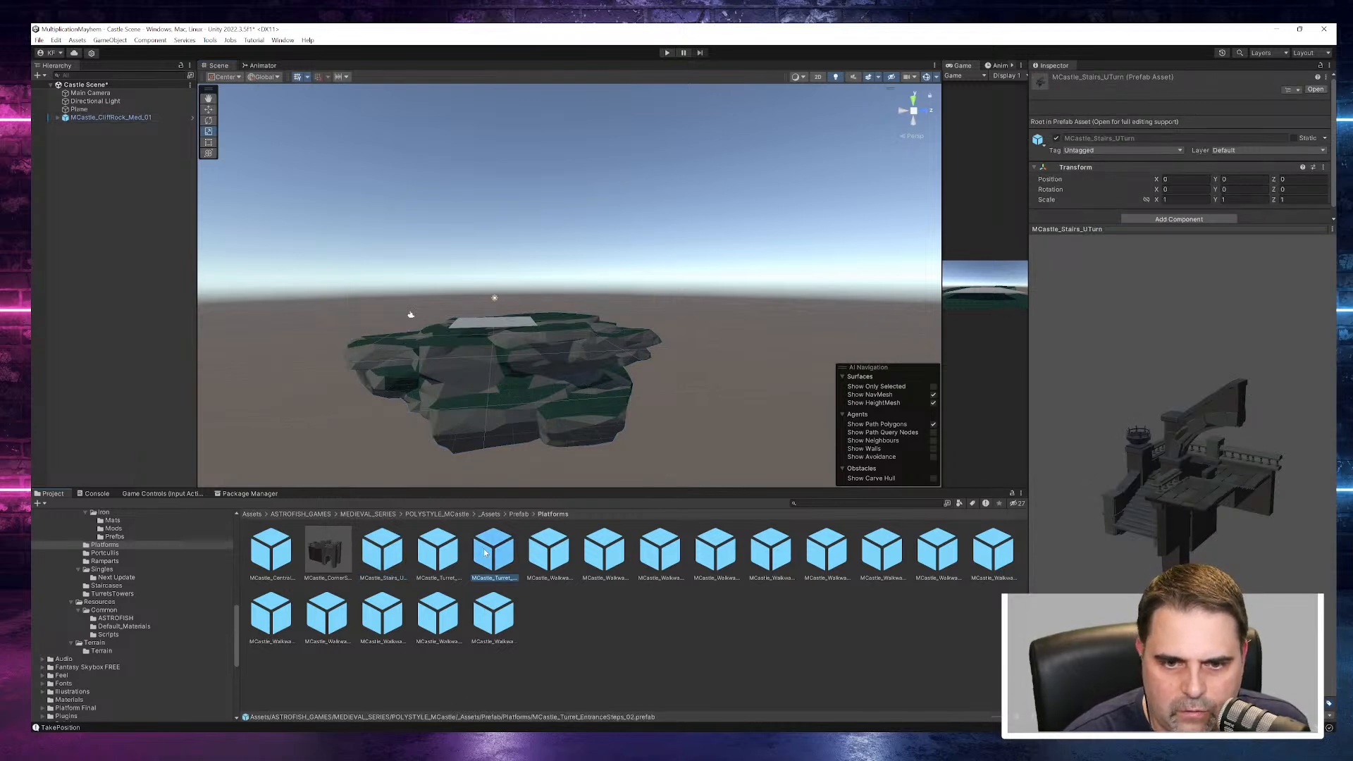
click(558, 576)
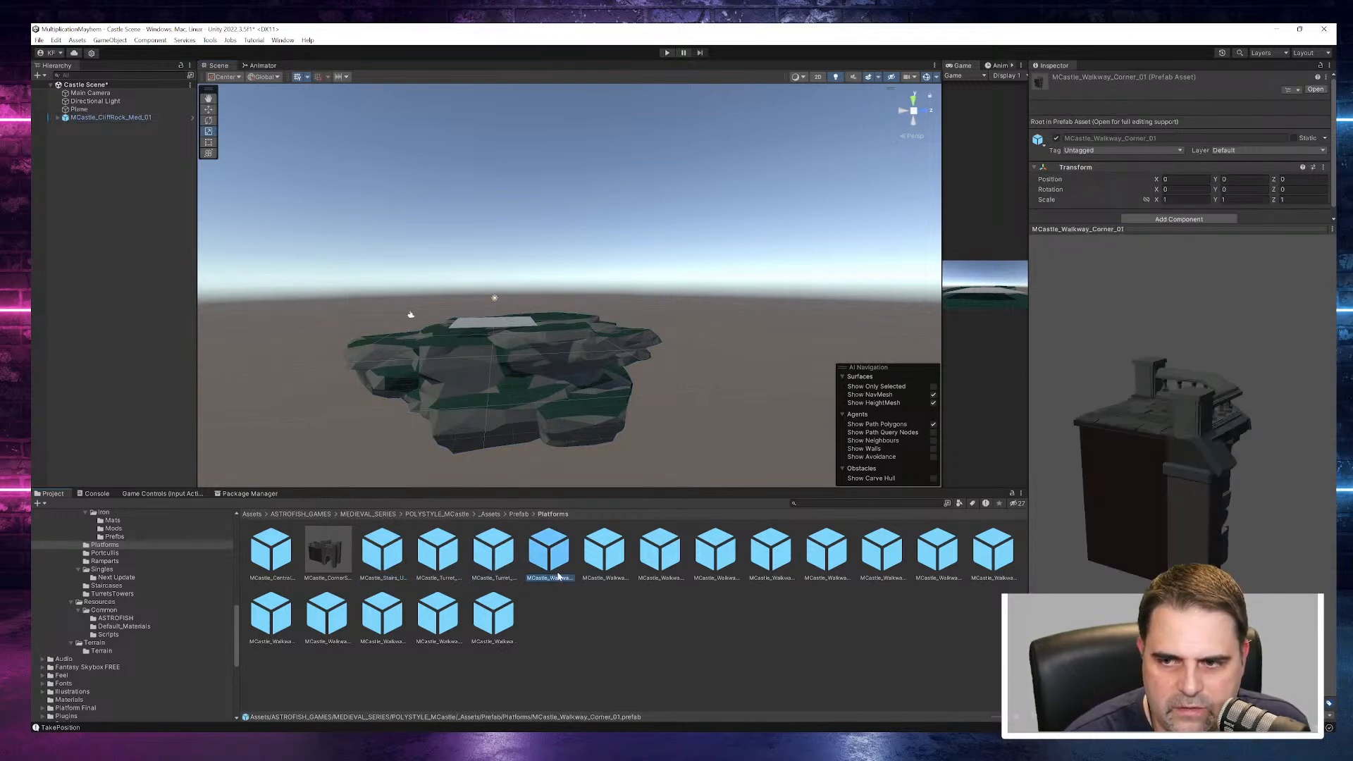
- Preview the Portcullis_Door_02, Portcullis_Door and Portcullis_01 prefabs in the Portcullis folder
click(114, 553)
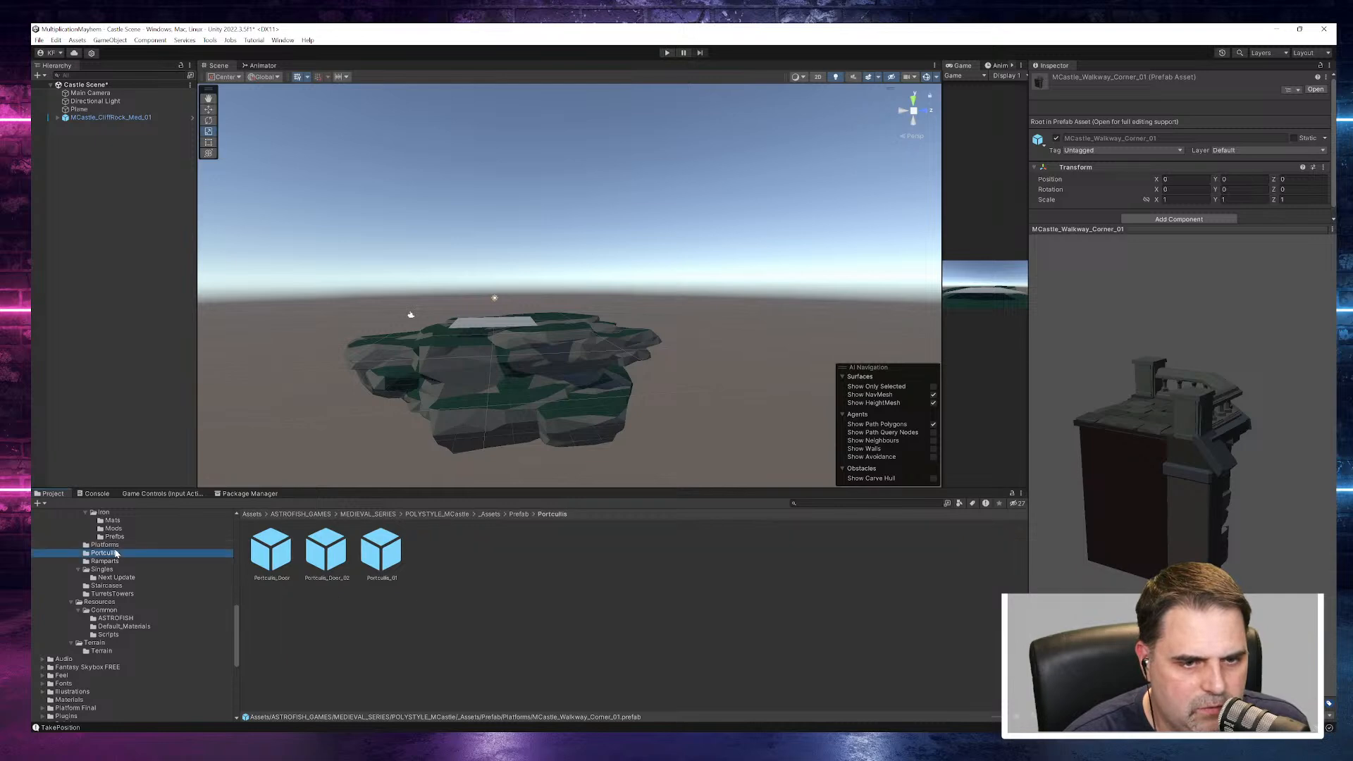
click(322, 560)
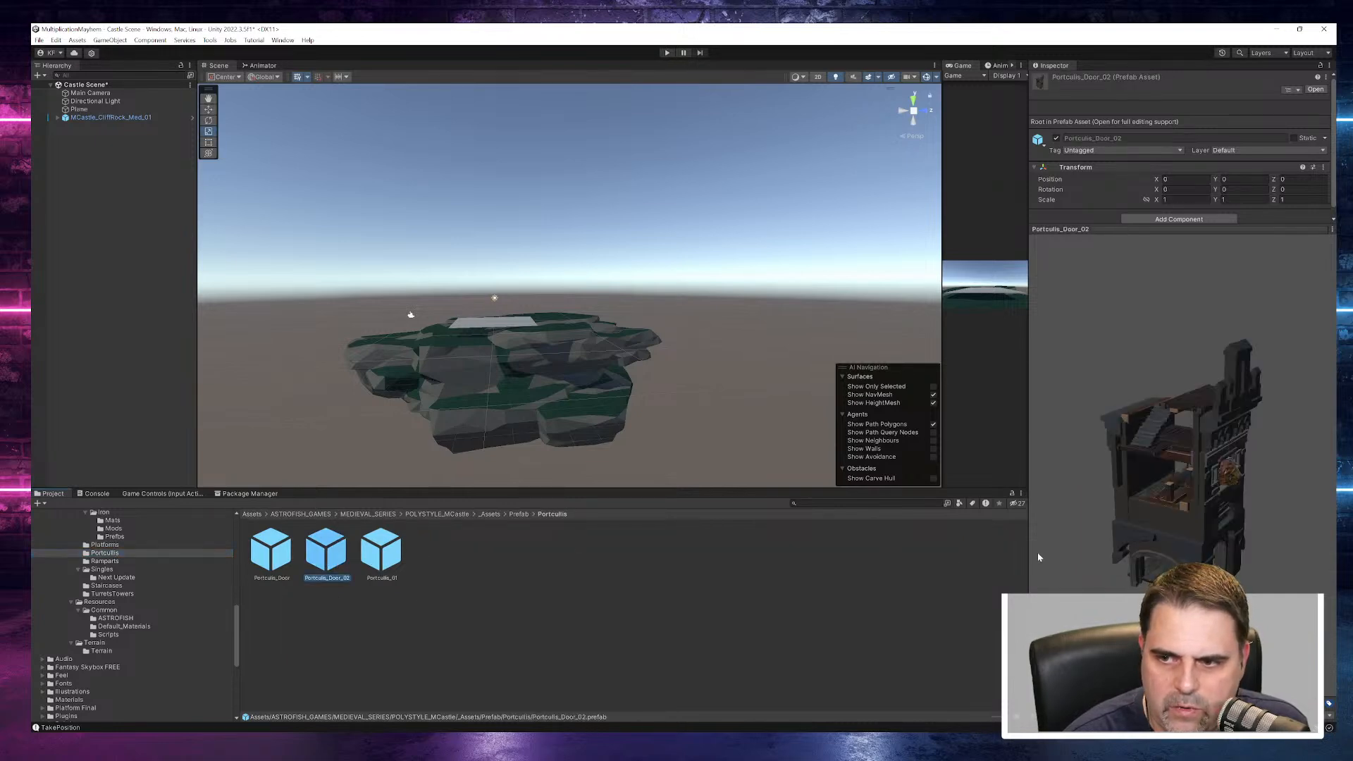
click(255, 574)
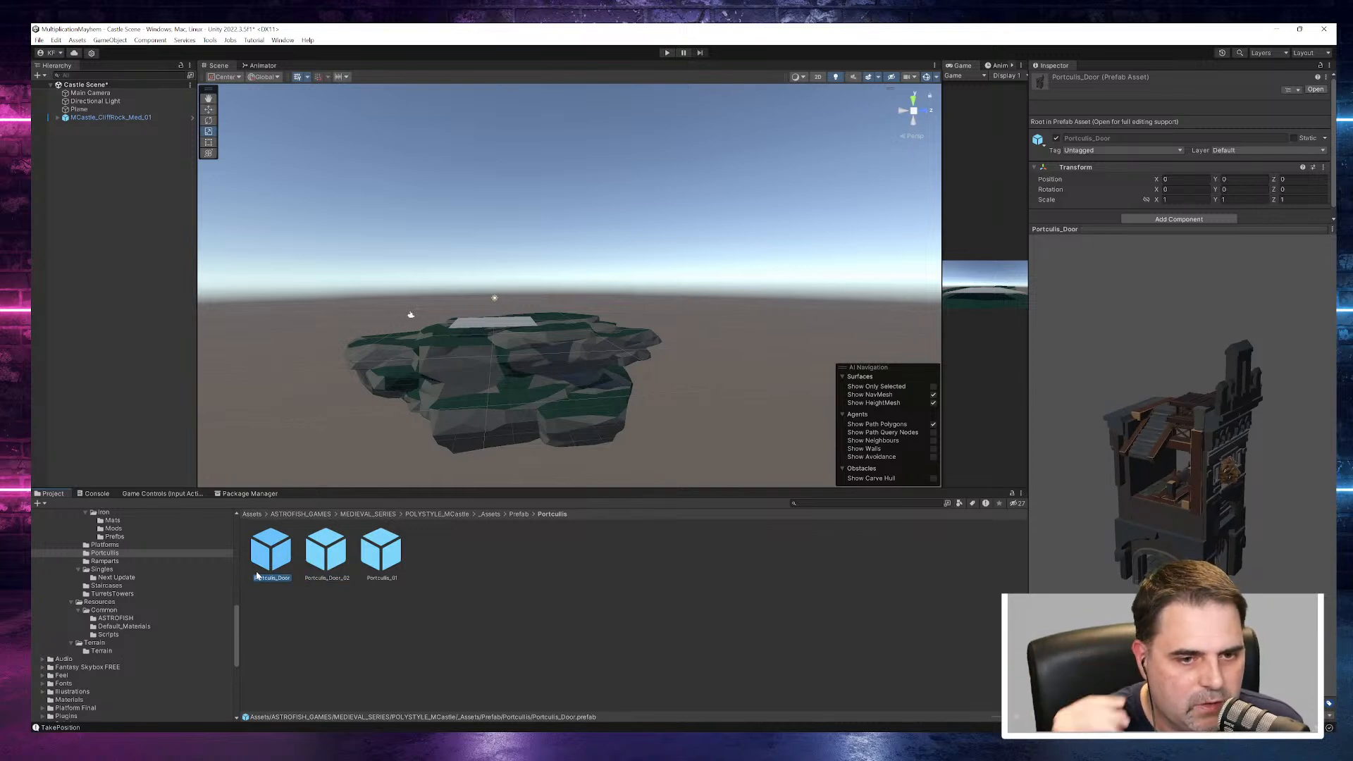
click(398, 564)
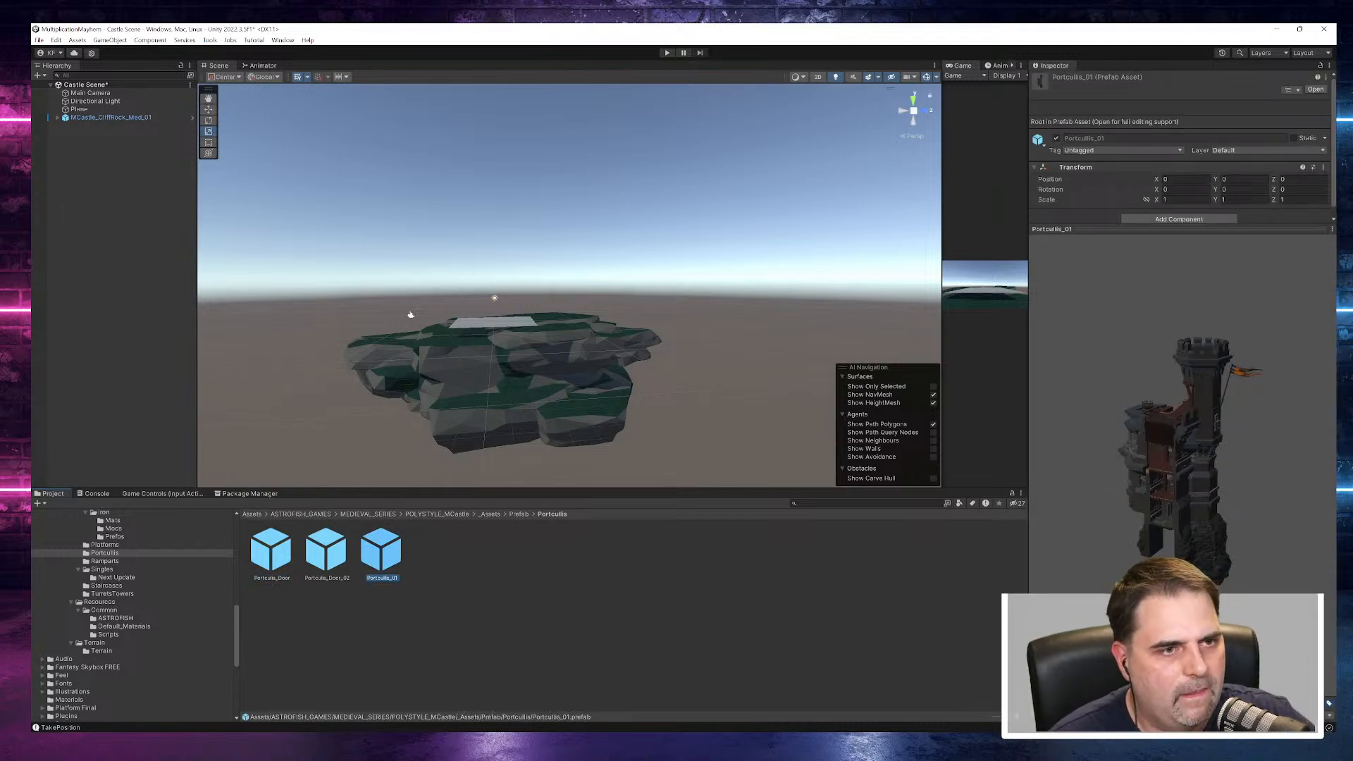
- Look through the Singles folder and preview its arch prefabs, including MCastle_ArchArm_01 and MCastle_ArchDoors_00
click(102, 570)
click(331, 553)
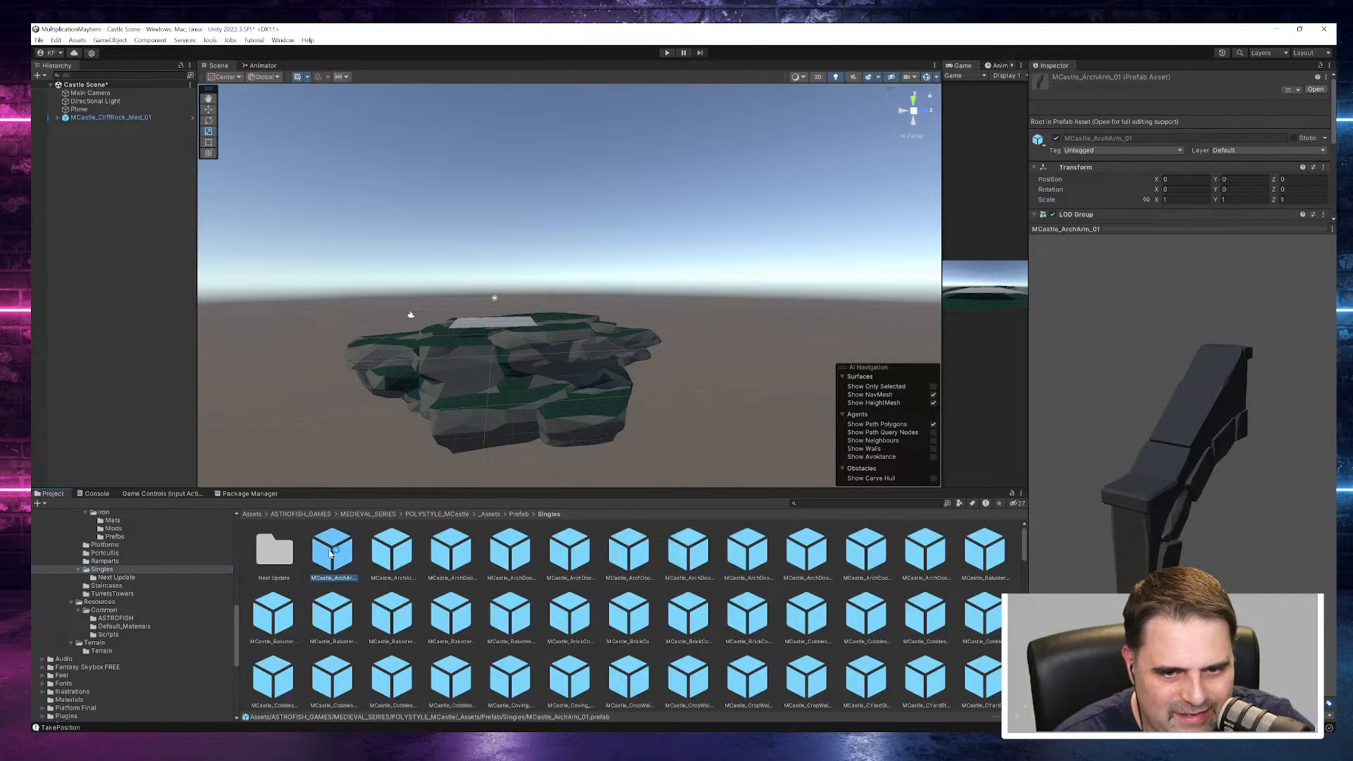
click(377, 554)
click(455, 555)
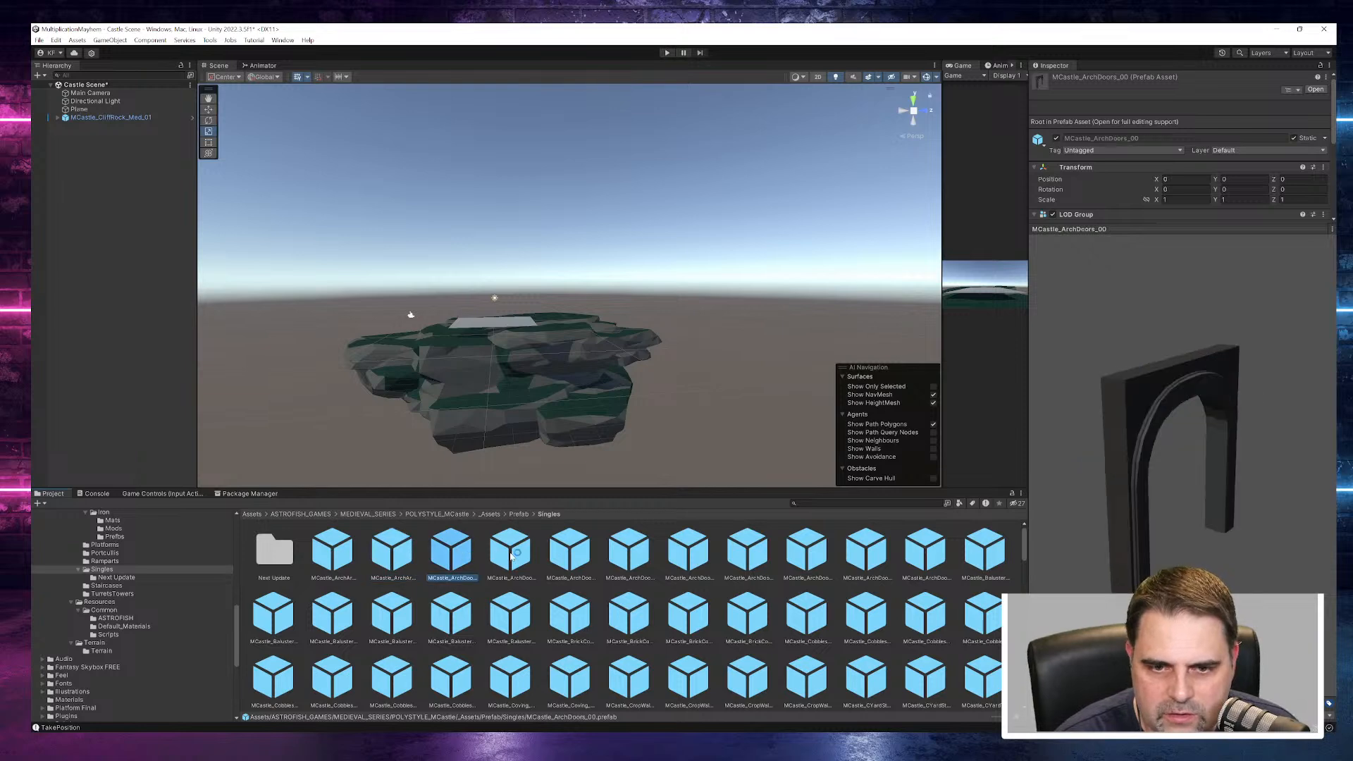
click(510, 555)
- Preview further Singles prefabs, including MCastle_Cobbles_00 and MCastle_CYardSteps_Corner_01
scroll(572, 560, down, 1)
click(627, 564)
click(702, 577)
click(748, 564)
click(807, 564)
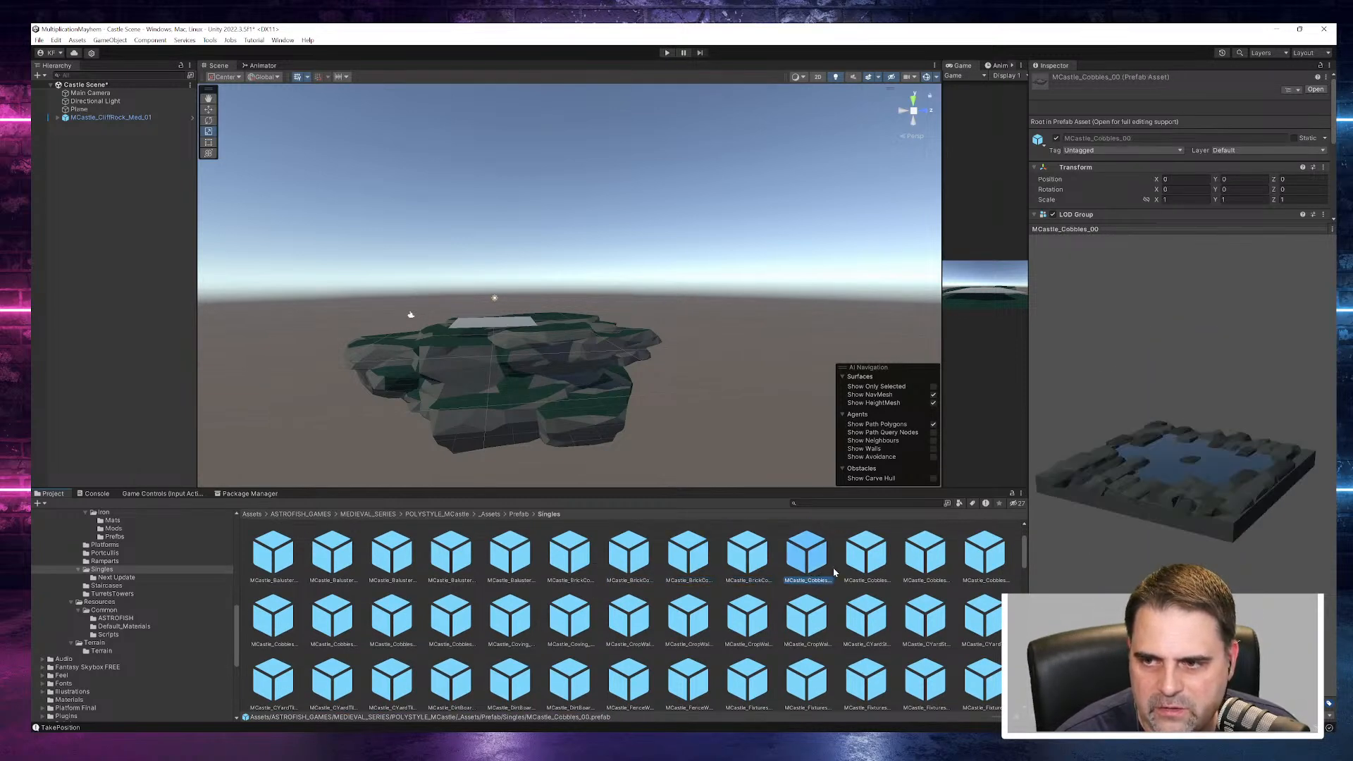
click(868, 615)
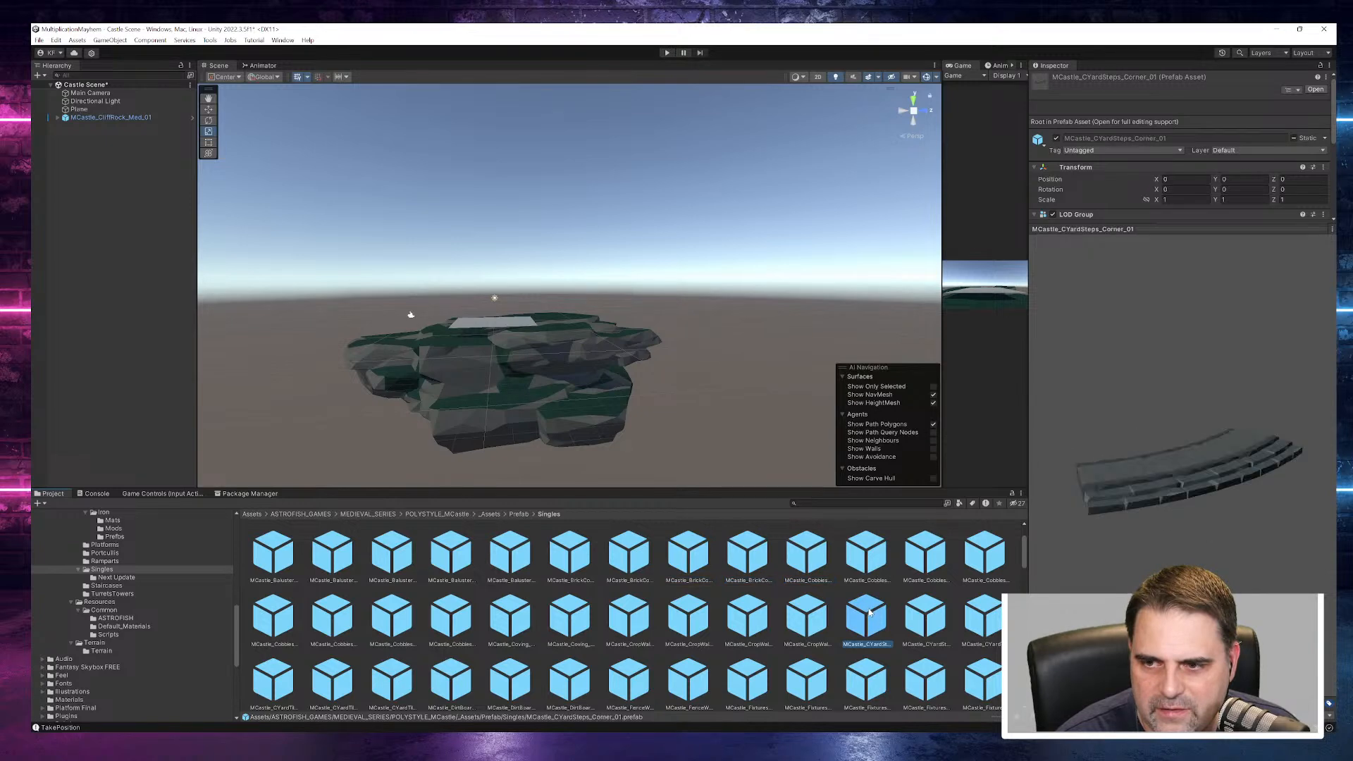
- Preview more Singles prefabs, from MCastle_Cobbles_02 to MCastle_Foundations_00
click(815, 556)
click(866, 560)
click(919, 564)
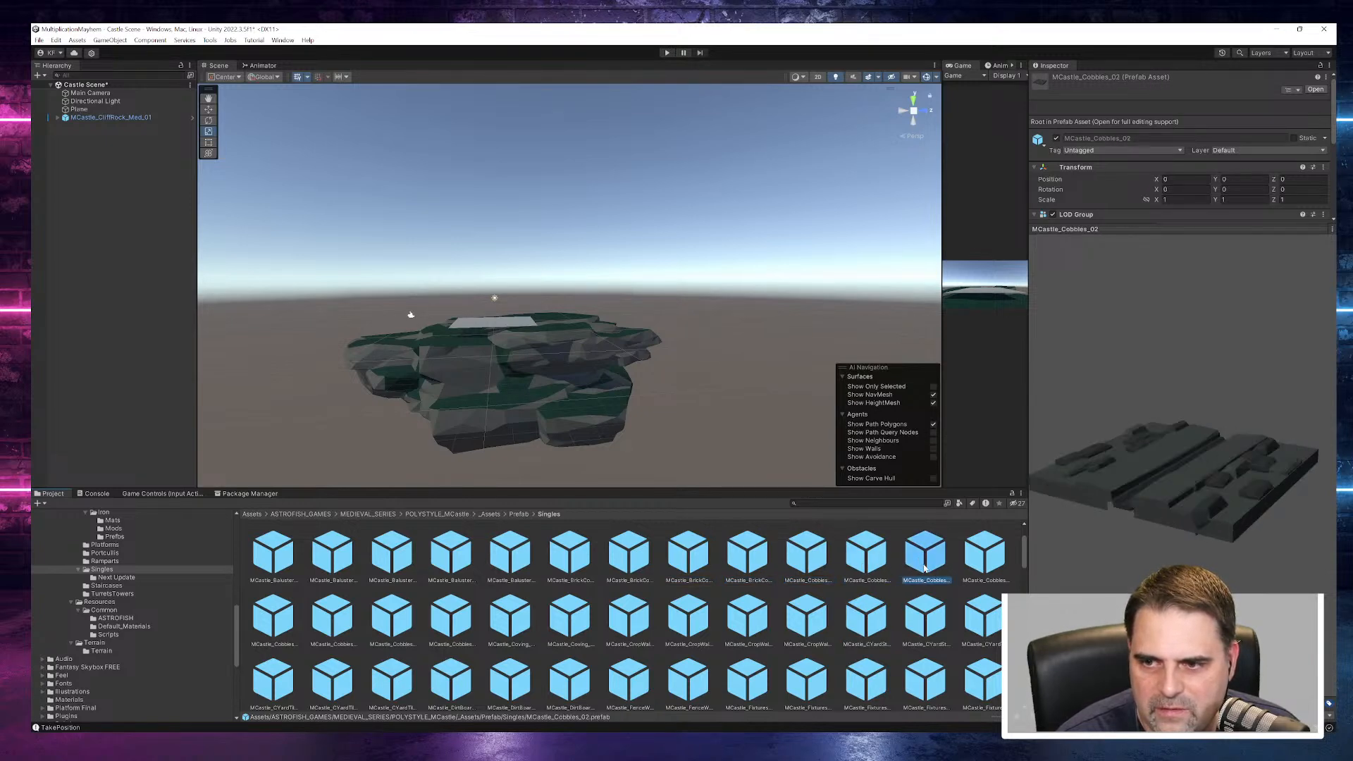
click(943, 627)
click(983, 616)
scroll(798, 615, down, 1)
scroll(798, 615, down, 1)
click(795, 615)
click(749, 654)
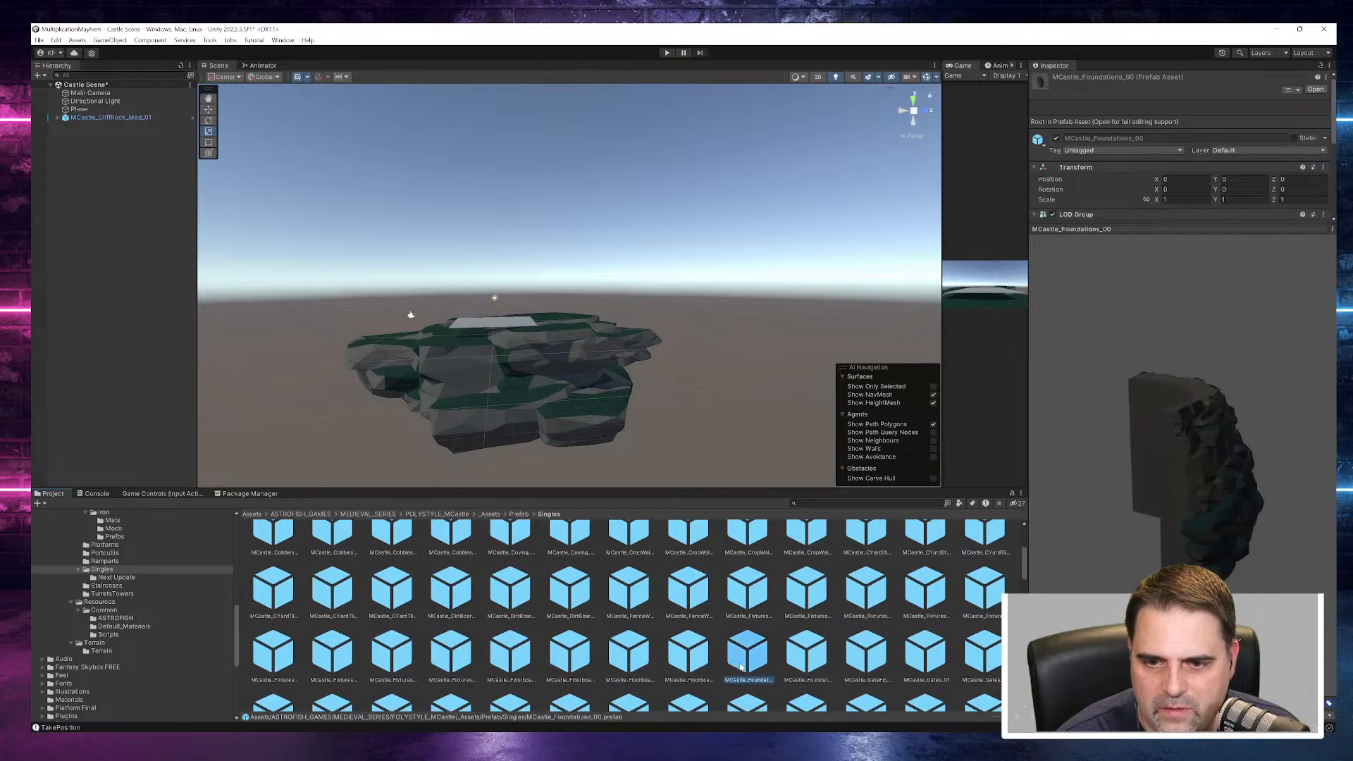
- Enlarge the asset browser and the model preview while inspecting MCastle_GateFloor, MCastle_Foundations_01 and MCastle_Gates_01
drag(861, 489, 860, 309)
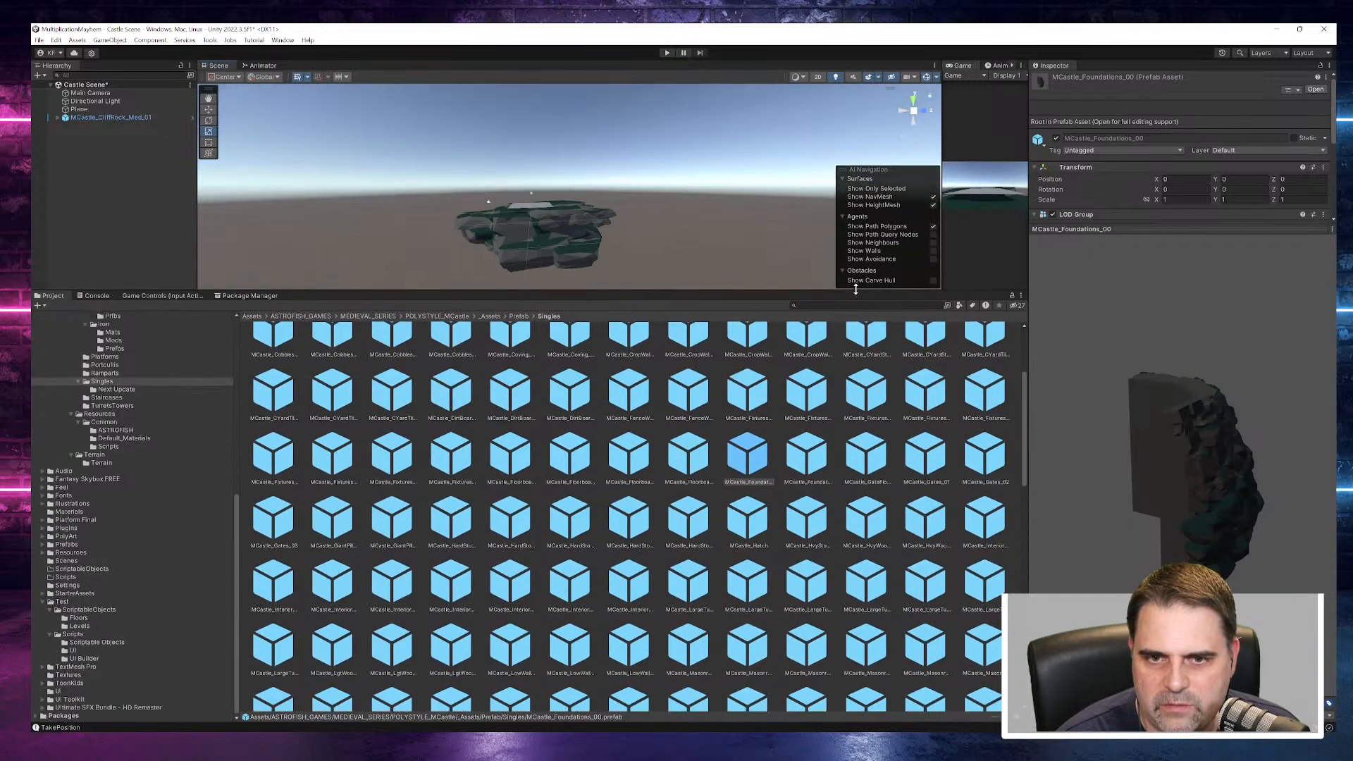
click(797, 491)
click(865, 491)
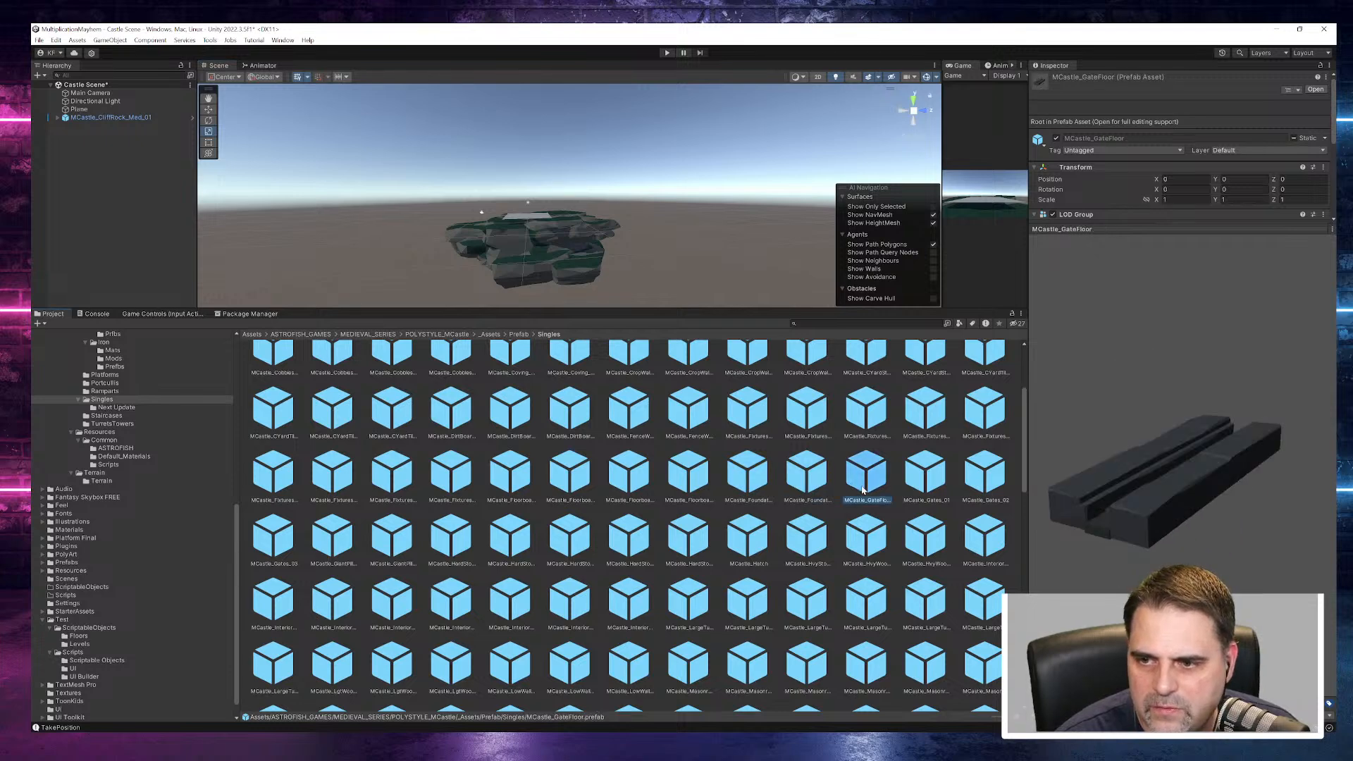
click(817, 496)
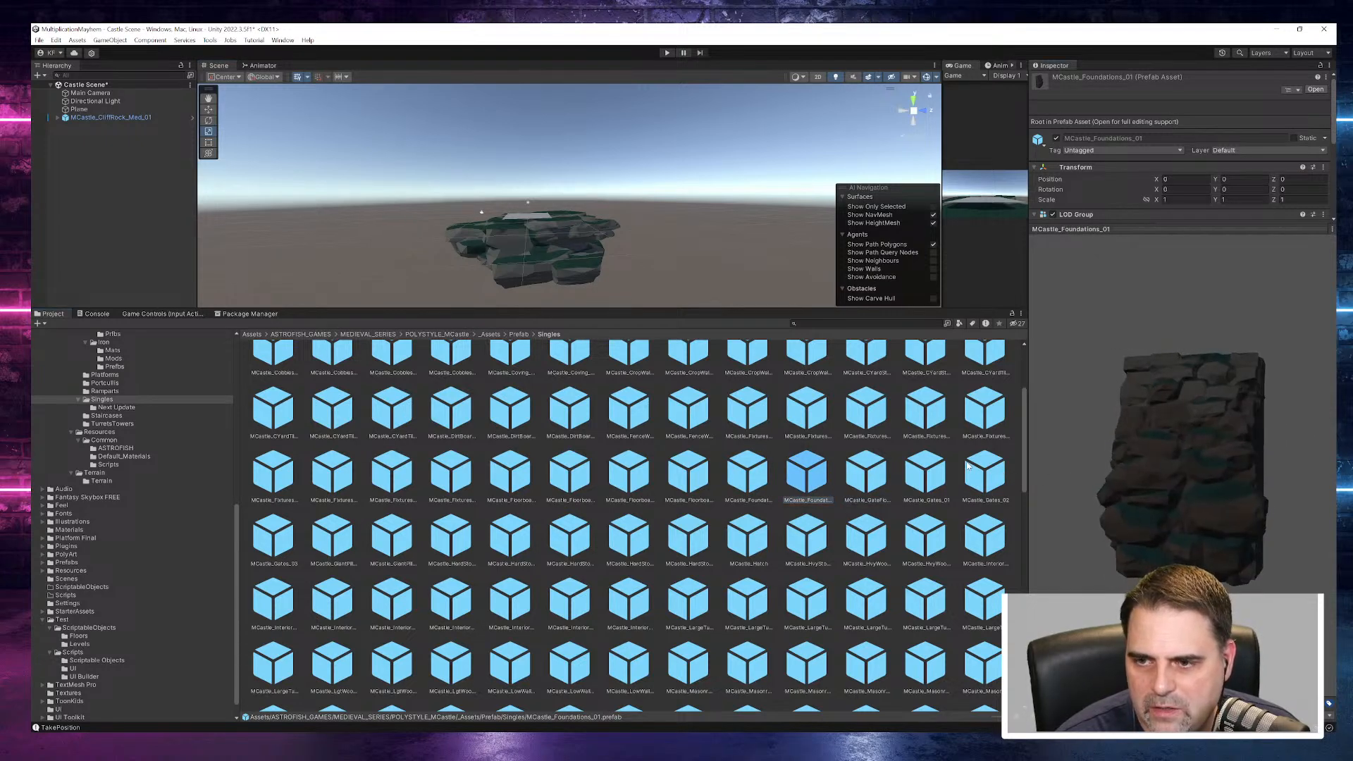
click(927, 493)
drag(1186, 472, 1083, 442)
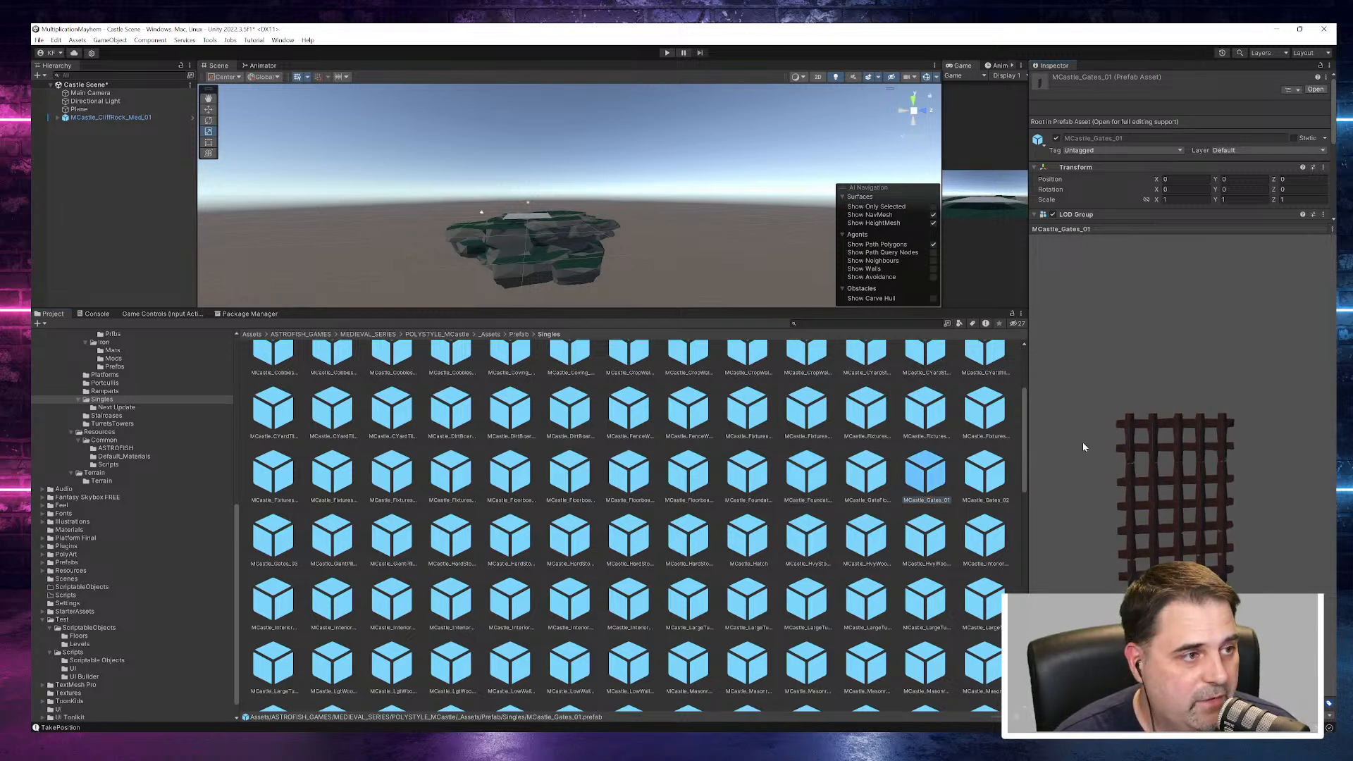
drag(1138, 229, 1138, 166)
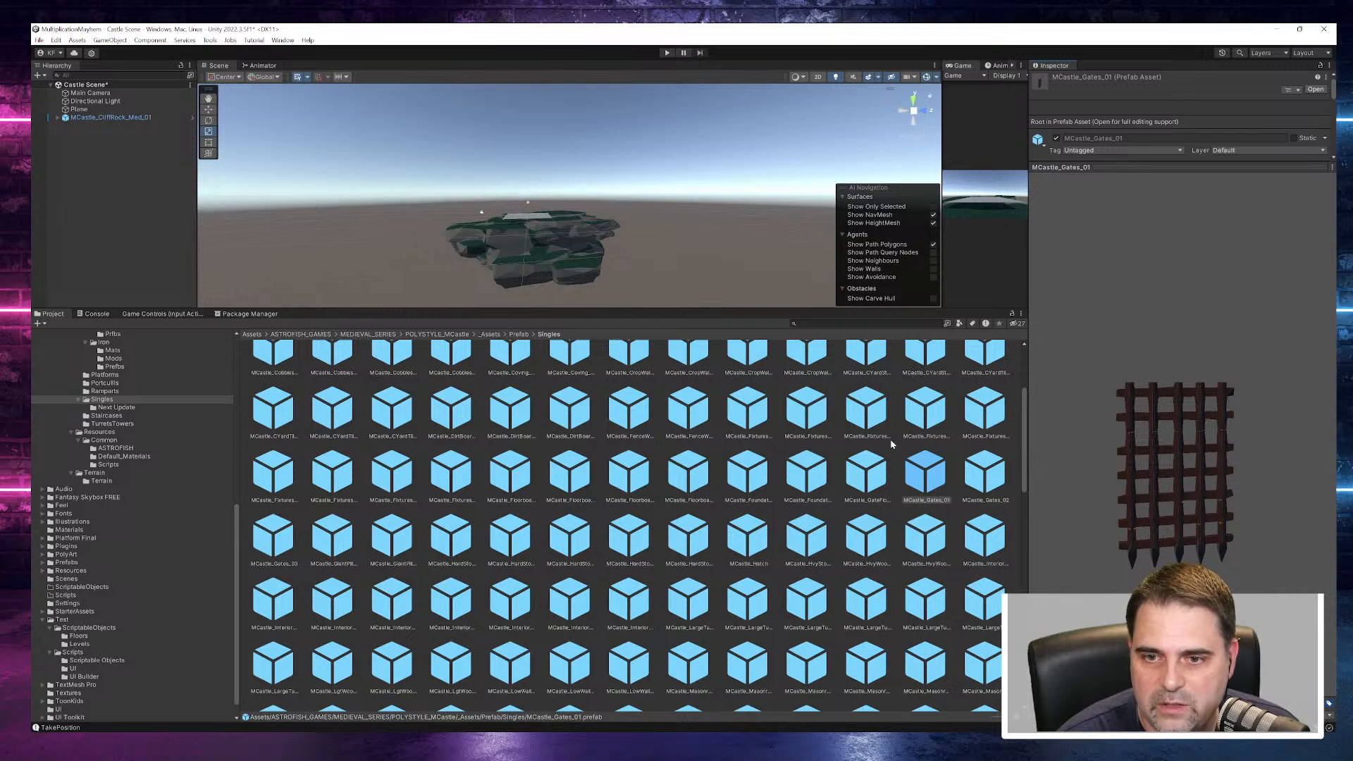
- Preview the Singles floor, turret and masonry prefabs, including MCastle_HvyWoodFlr_01, MCastle_LargeTurrets_04 and MCastle_MasonrySupports_01
click(868, 541)
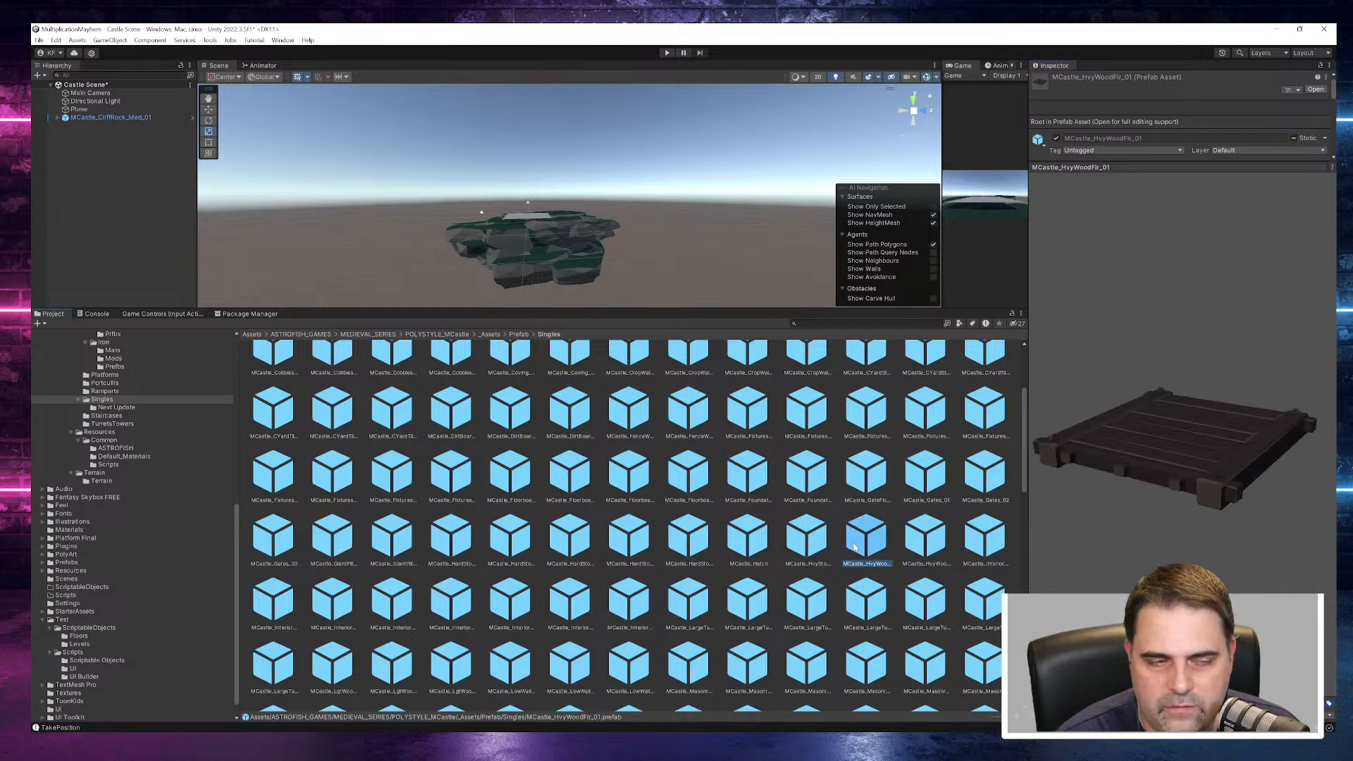
click(807, 539)
click(747, 539)
click(671, 613)
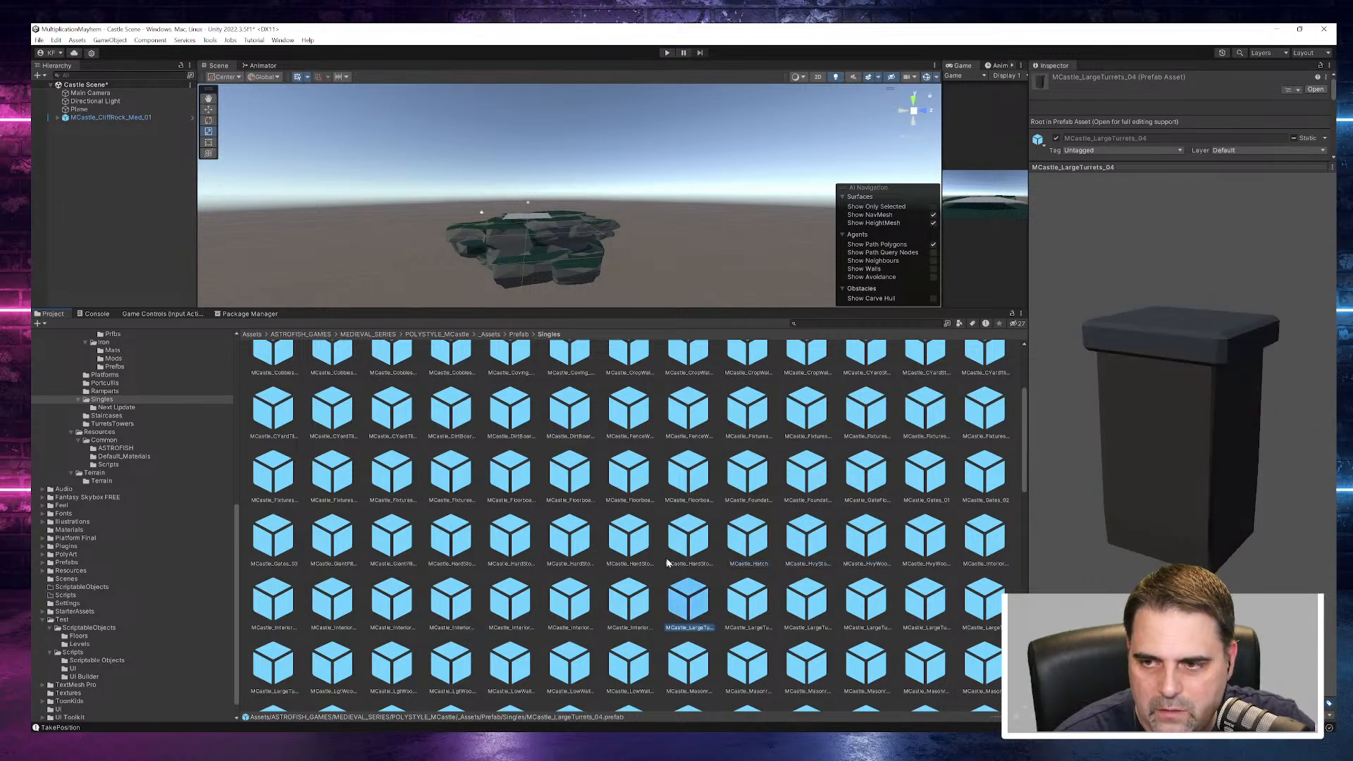
scroll(669, 561, down, 3)
click(629, 576)
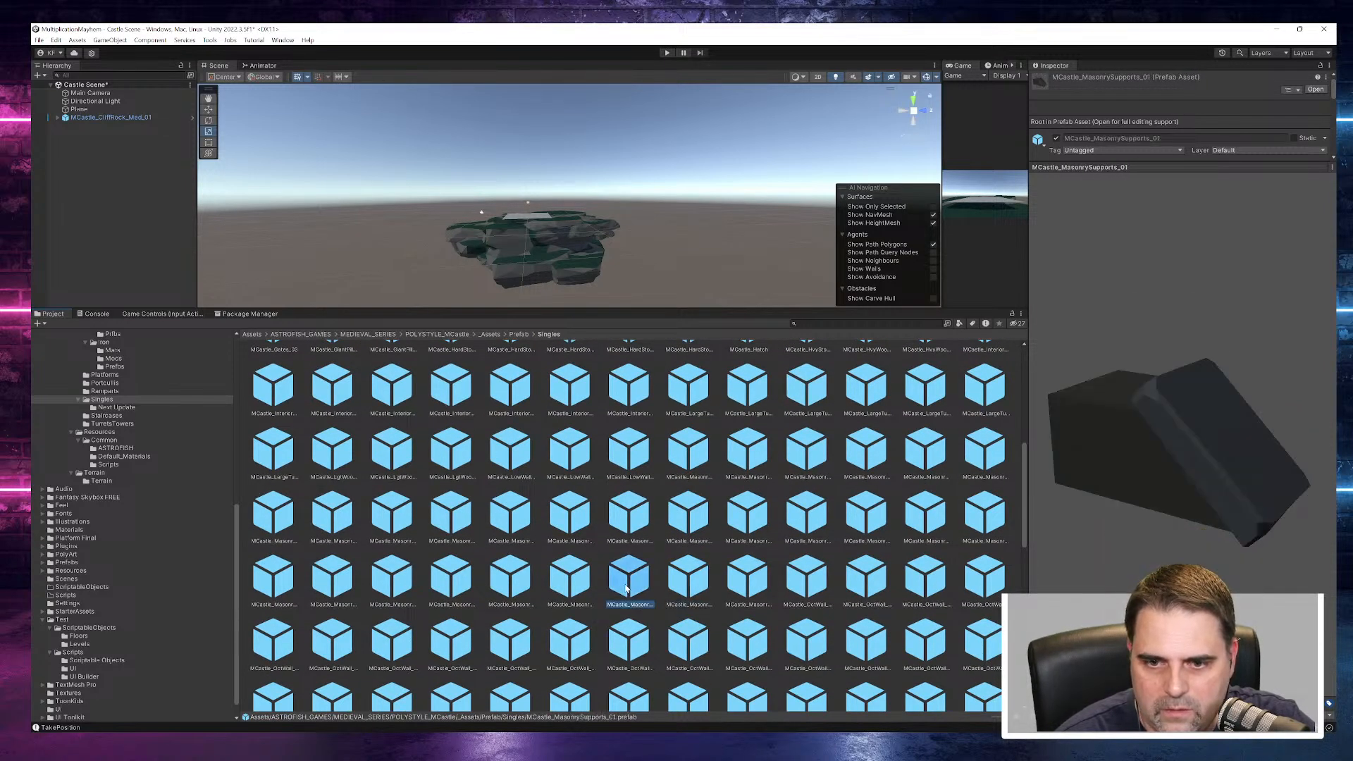
- Preview one of the MCastle_Square prefabs and MCastle_Steps_06 further down the Singles folder
scroll(643, 623, down, 3)
scroll(644, 623, down, 4)
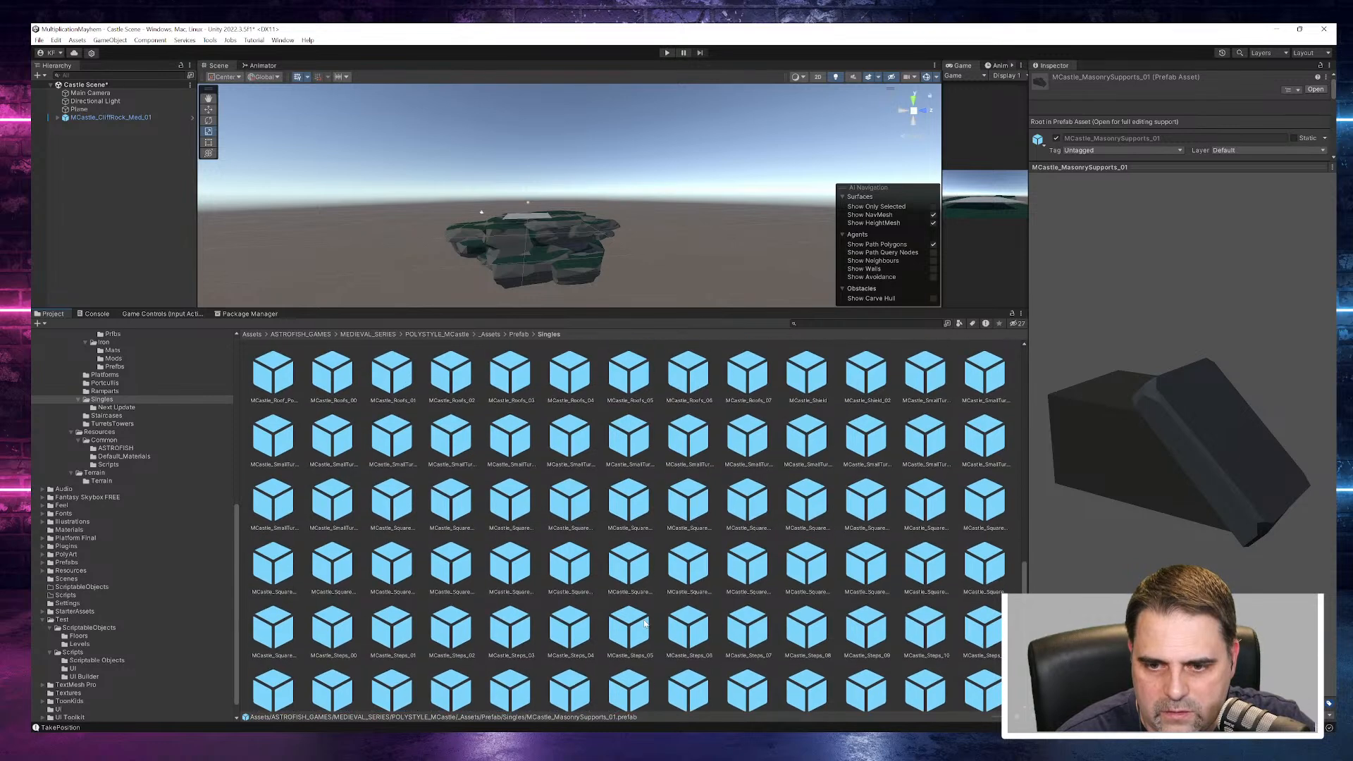
click(748, 572)
click(698, 633)
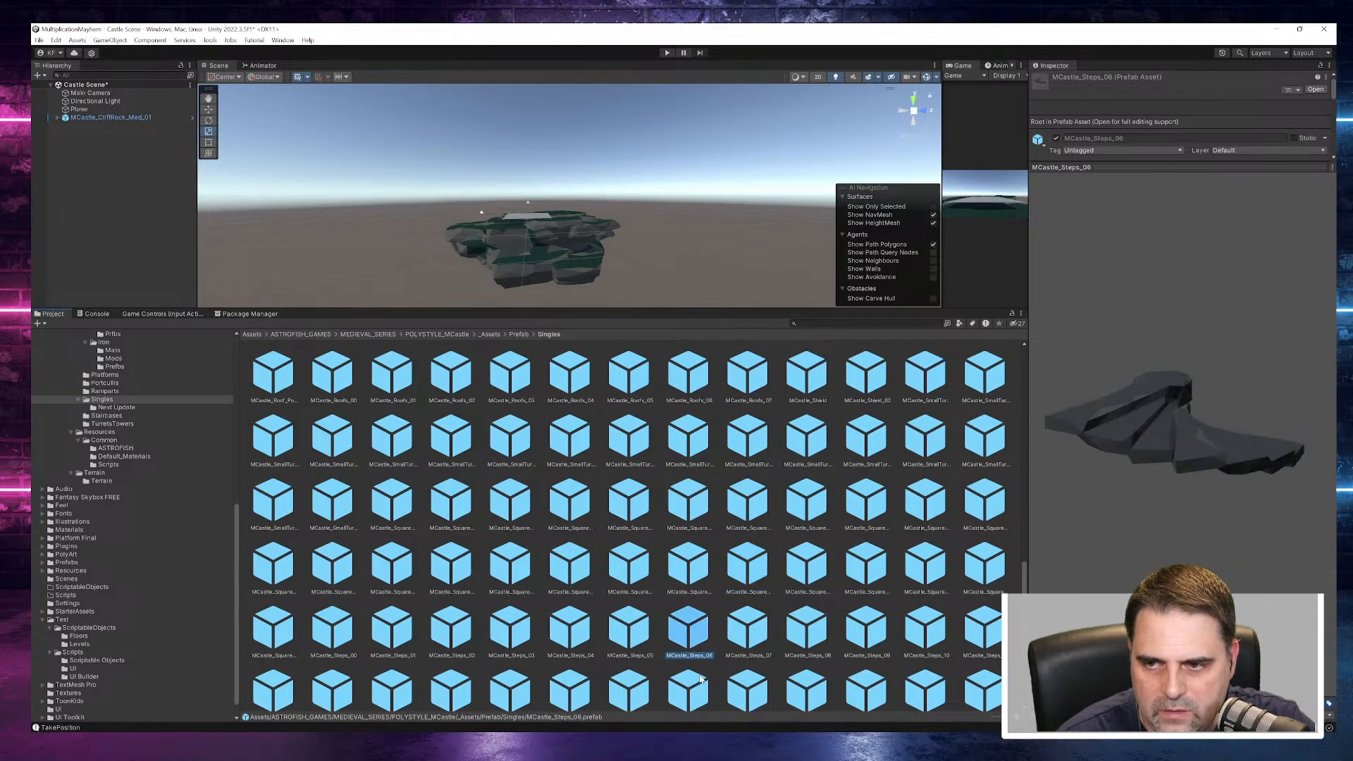
- Preview the window prefabs at the end of Singles, rotating models such as MCastle_Window_02 and MCastle_WindowWall_02_Int_A
scroll(701, 677, down, 2)
click(687, 625)
click(757, 625)
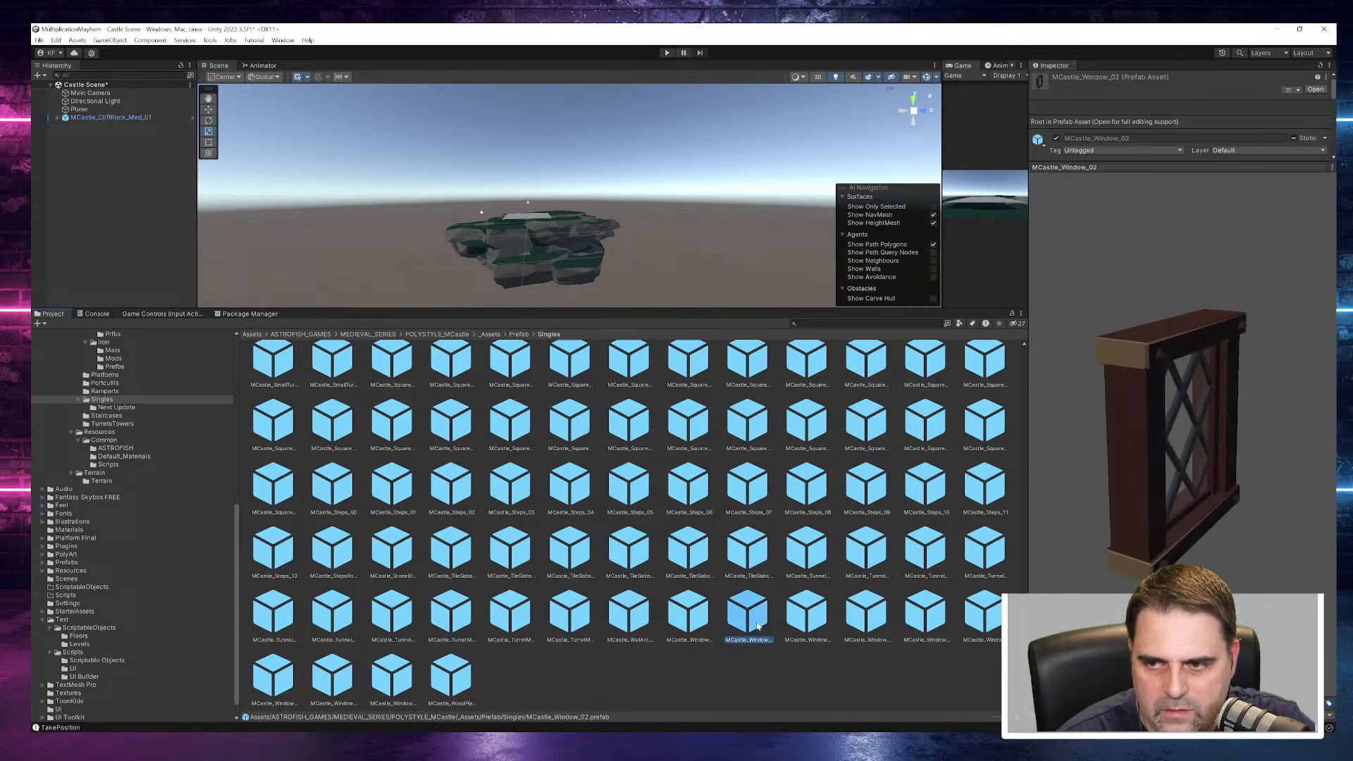
drag(1191, 514, 1056, 413)
click(807, 620)
drag(1186, 502, 1040, 446)
click(923, 620)
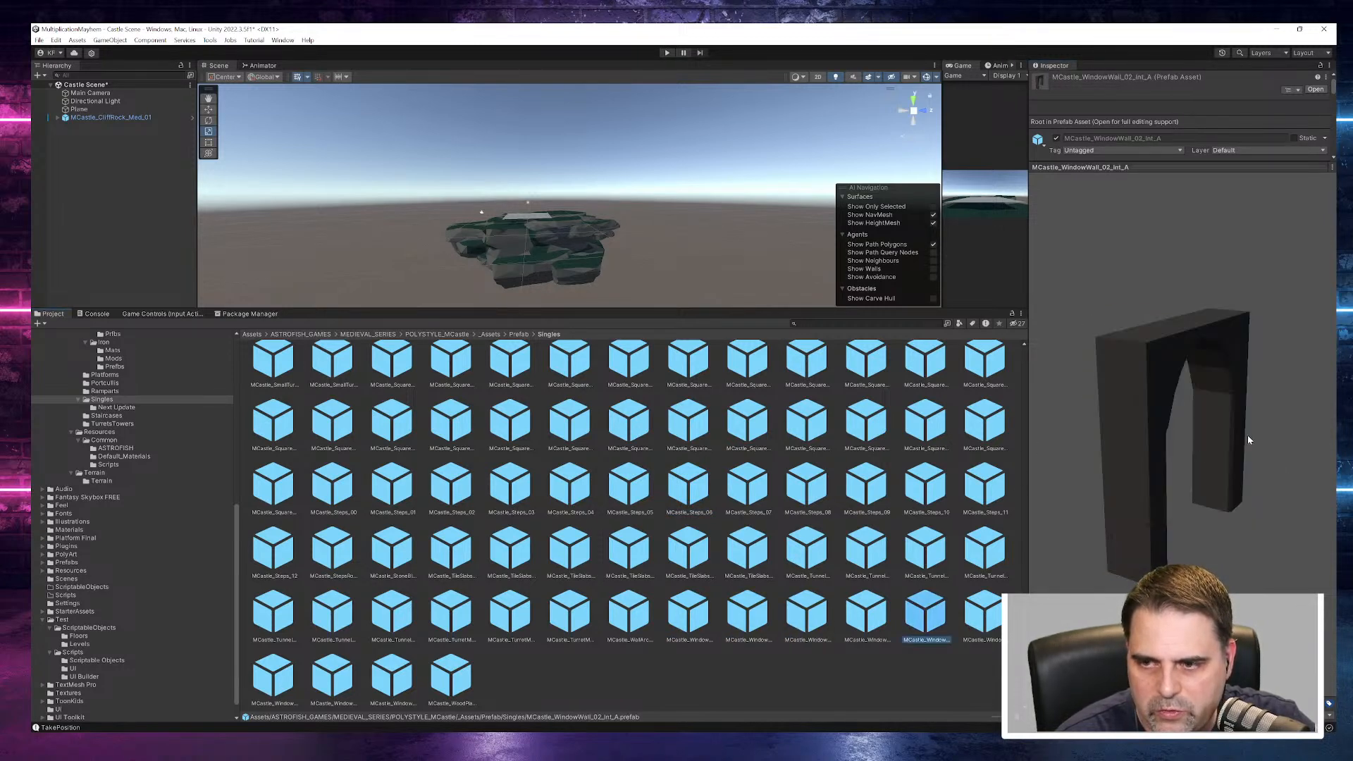
drag(1174, 440, 1136, 416)
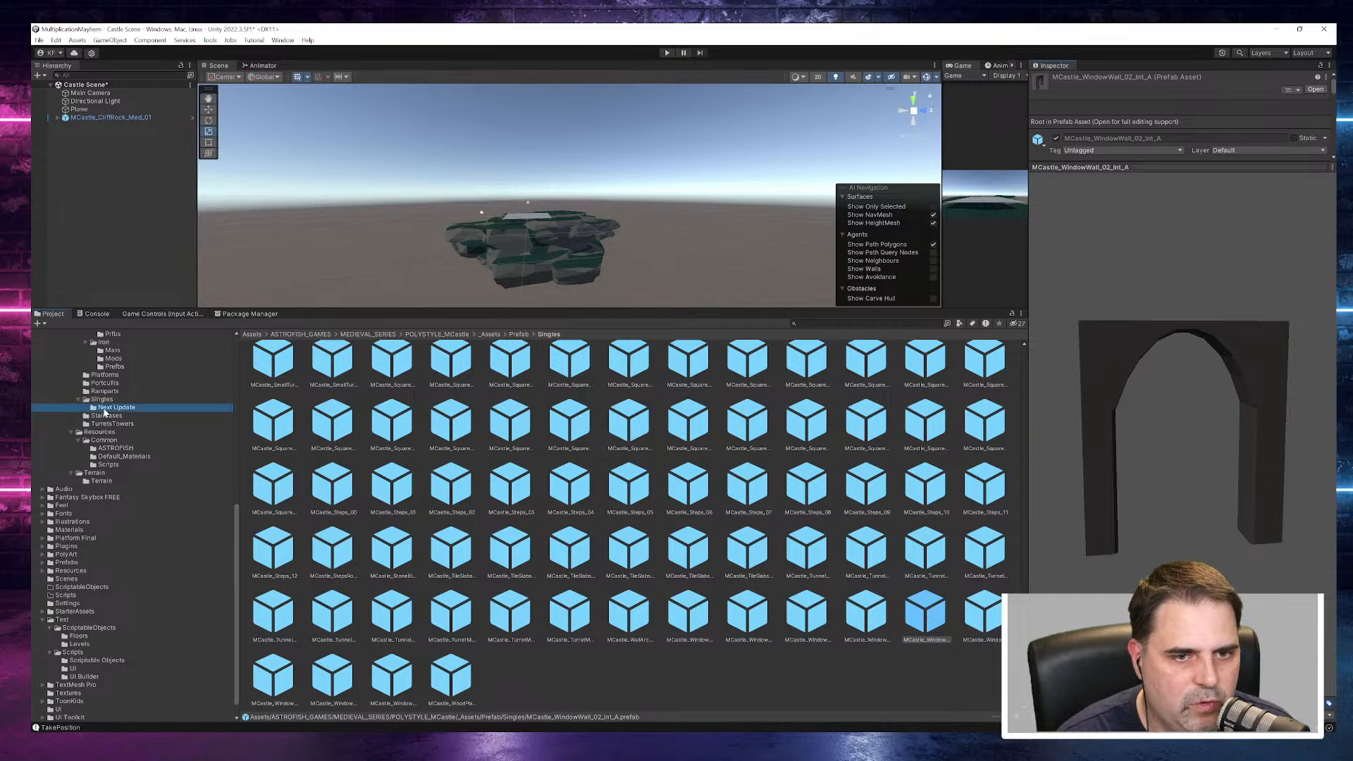
- Preview the MCastle_Doors and MCastle_Grill prefabs in the Next Update folder, plus MCastle_Rampart_ExtSteps_01 in Staircases
click(106, 408)
click(270, 370)
click(323, 373)
click(380, 373)
click(442, 386)
click(491, 375)
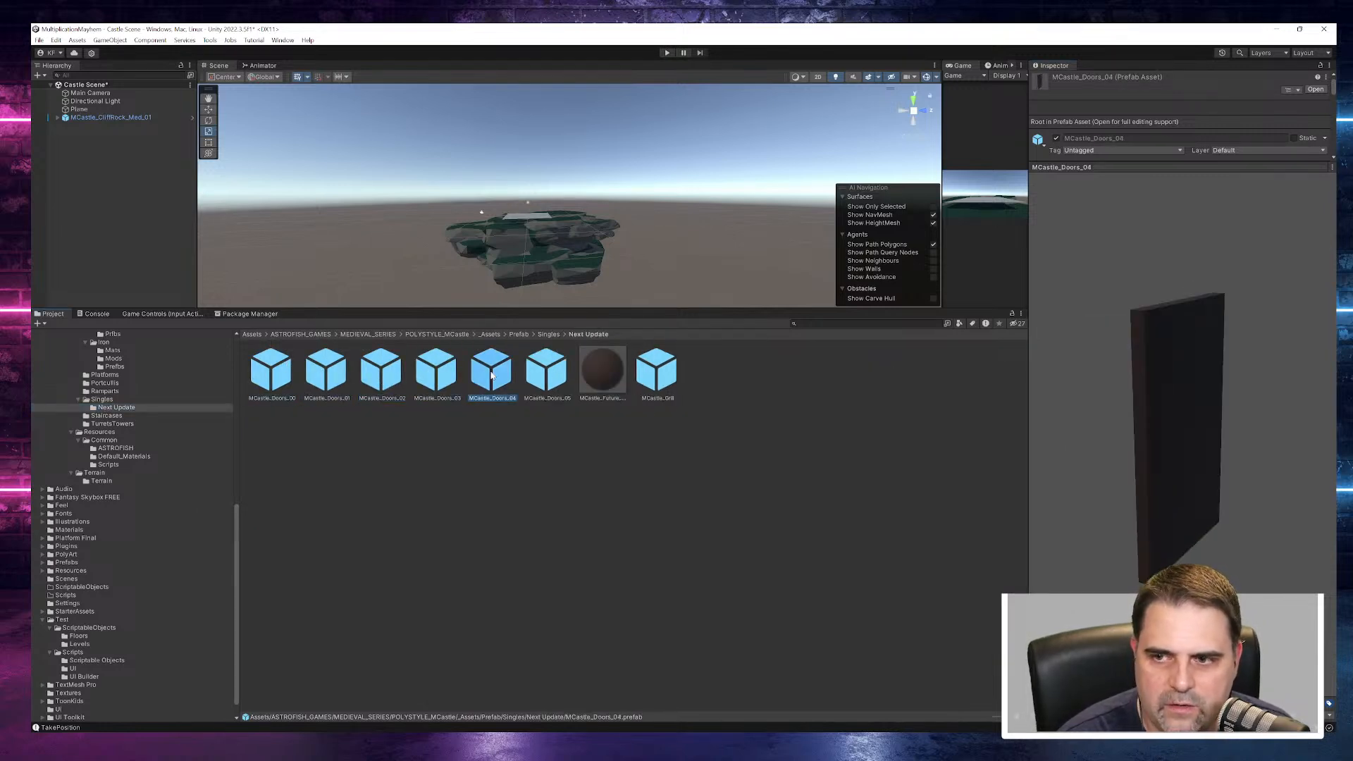
click(546, 373)
click(675, 375)
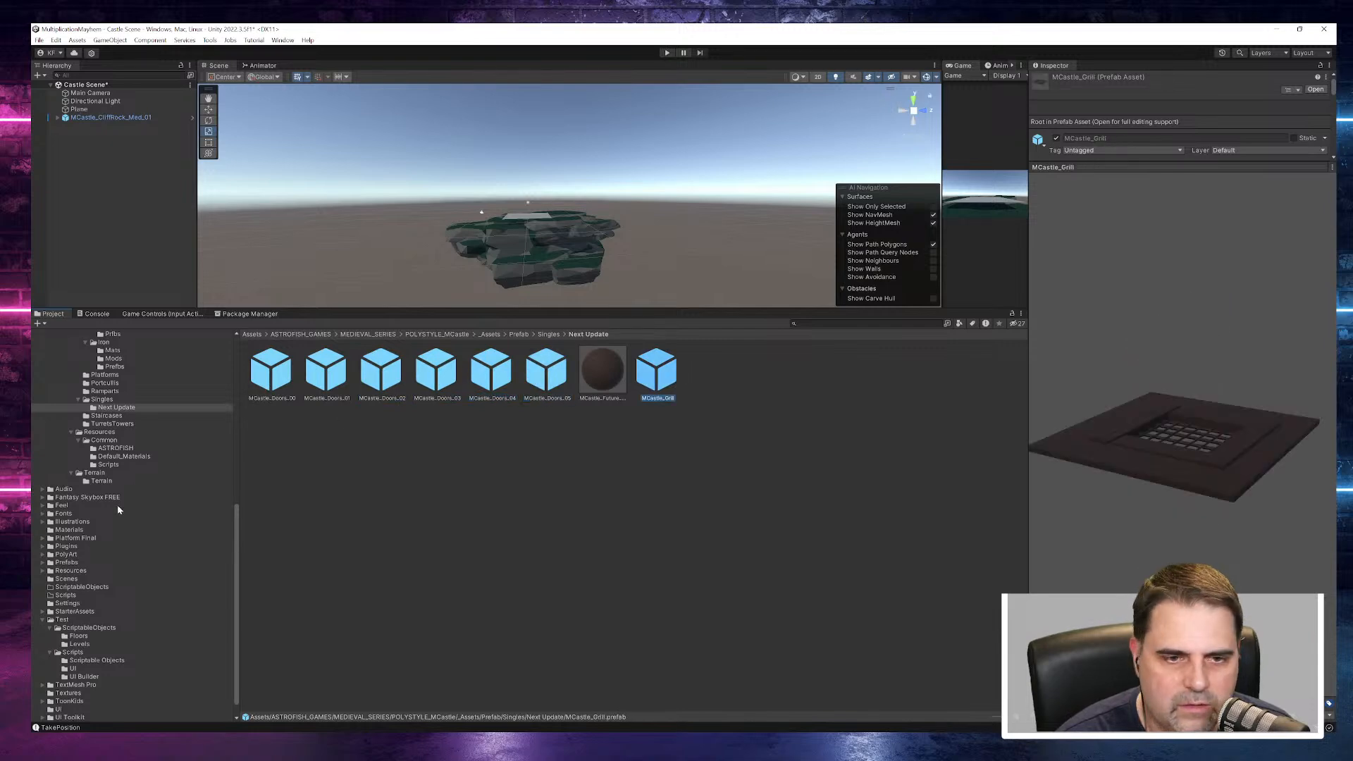
click(107, 415)
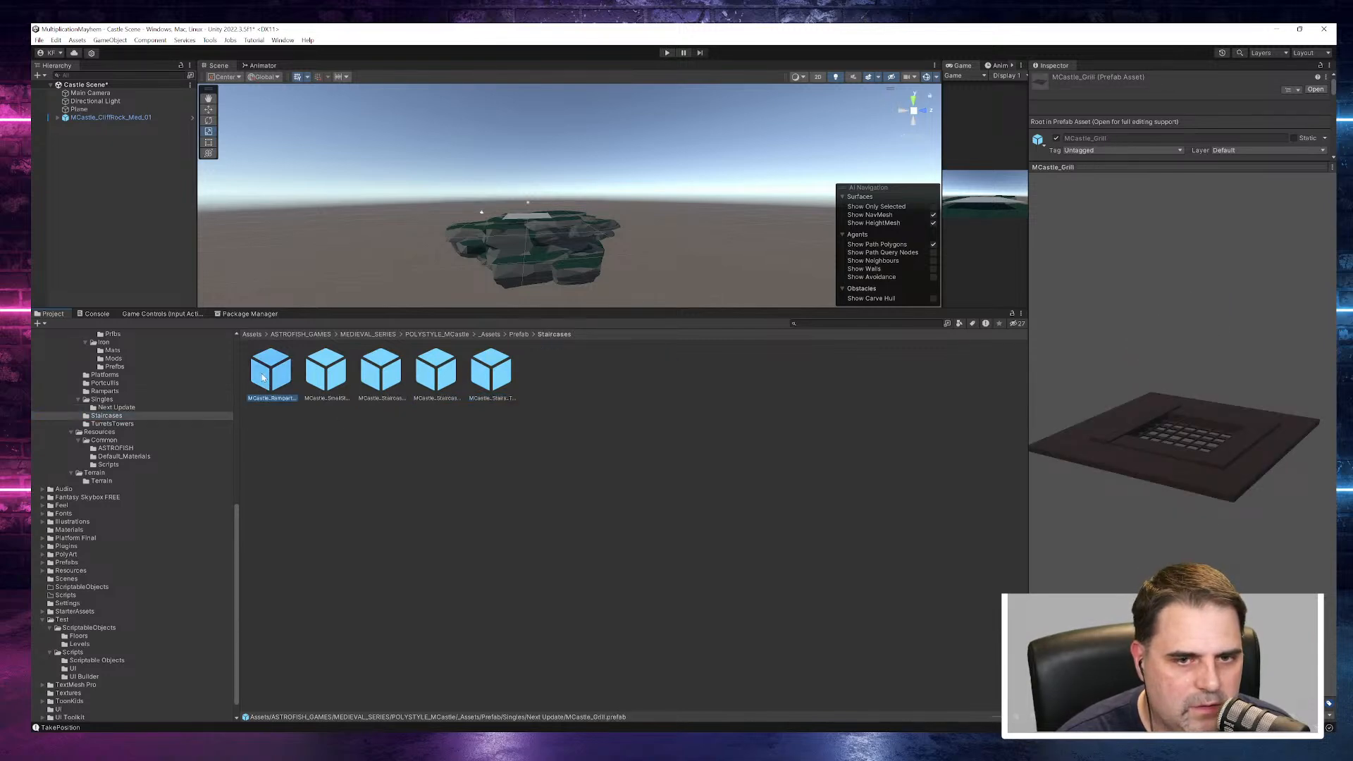
click(263, 377)
- Look into the TurretsTowers folder and preview its first prefabs, including MCastle_GiantTower_01 and MCastle_GiantTurretBase_01
click(113, 424)
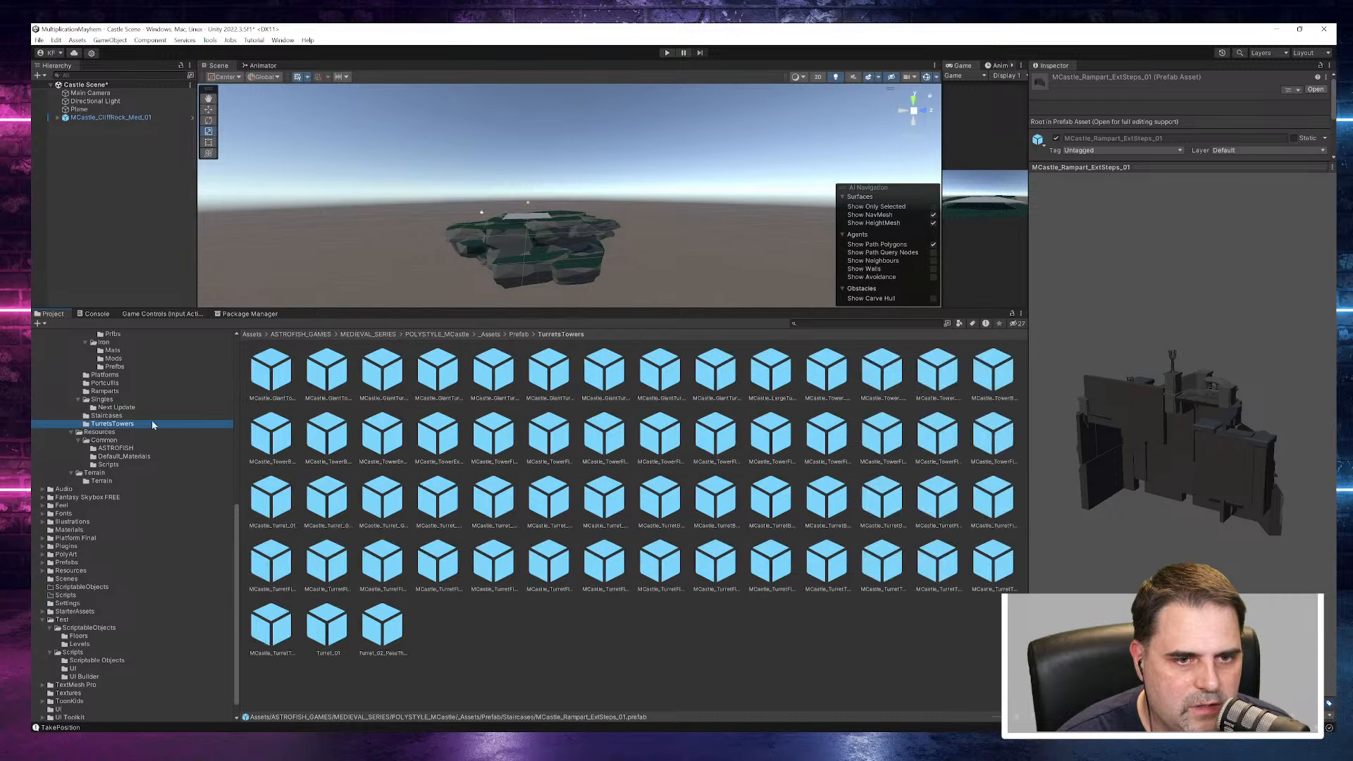
click(268, 366)
drag(1051, 455, 889, 427)
click(330, 388)
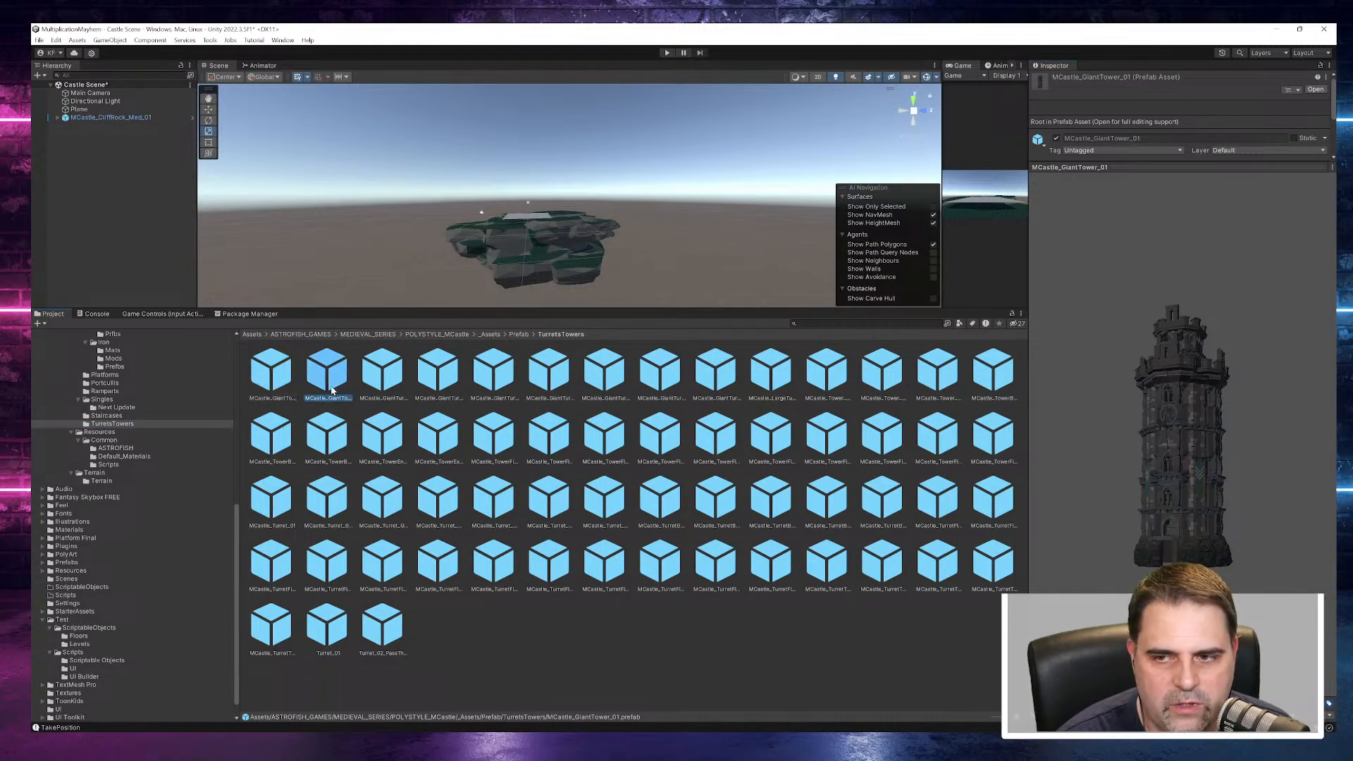
click(360, 383)
click(379, 377)
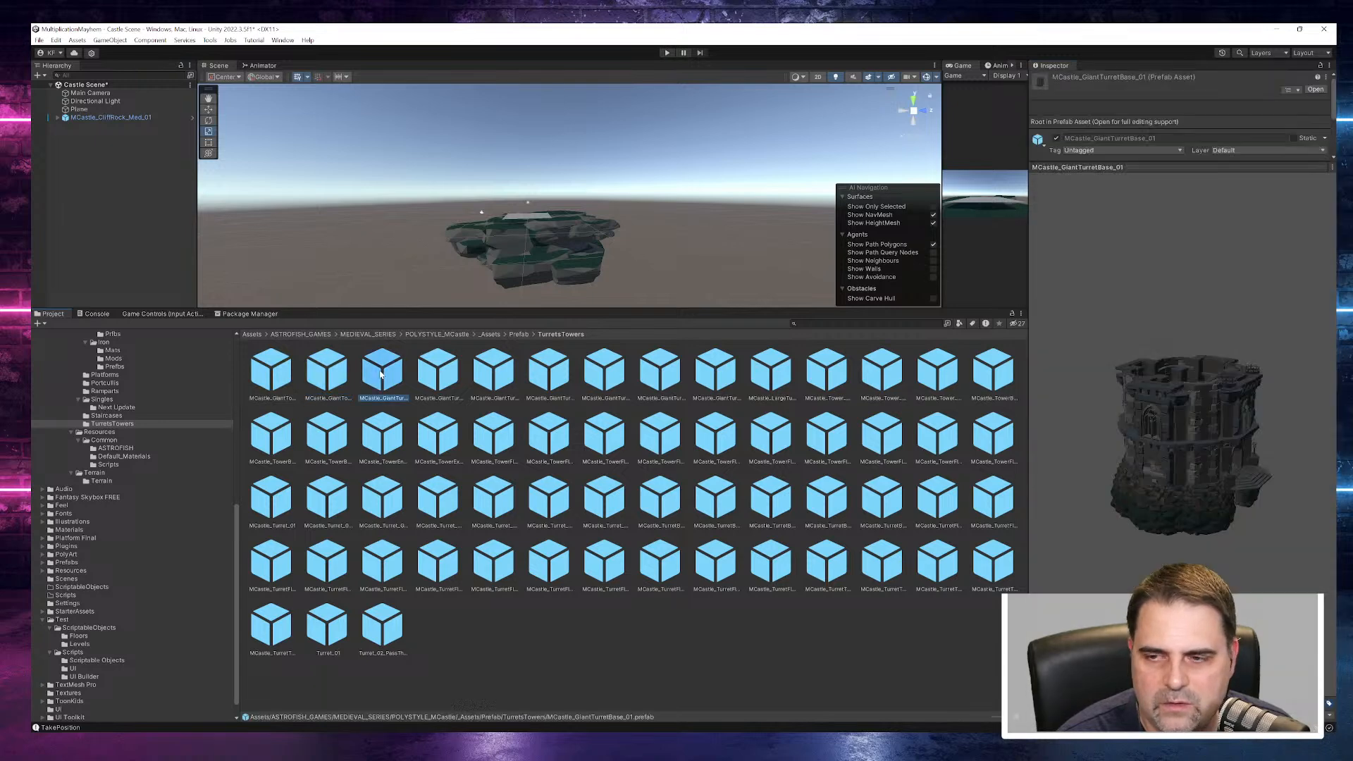
- Preview the giant turret floors from MCastle_GiantTurretFloor_02 to MCastle_GiantTurretFloor_05, and MCastle_GiantTurretTop_01
click(480, 374)
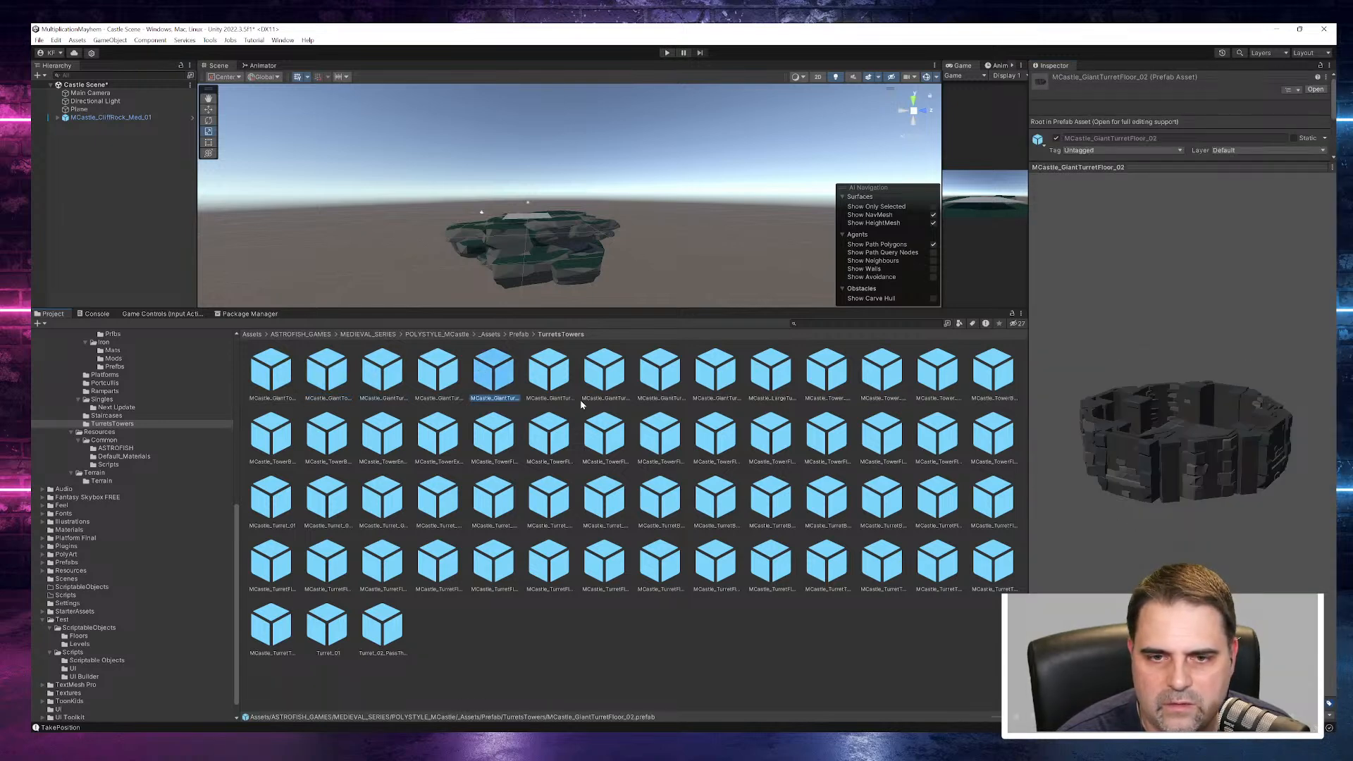
key(Right)
drag(1234, 469, 902, 443)
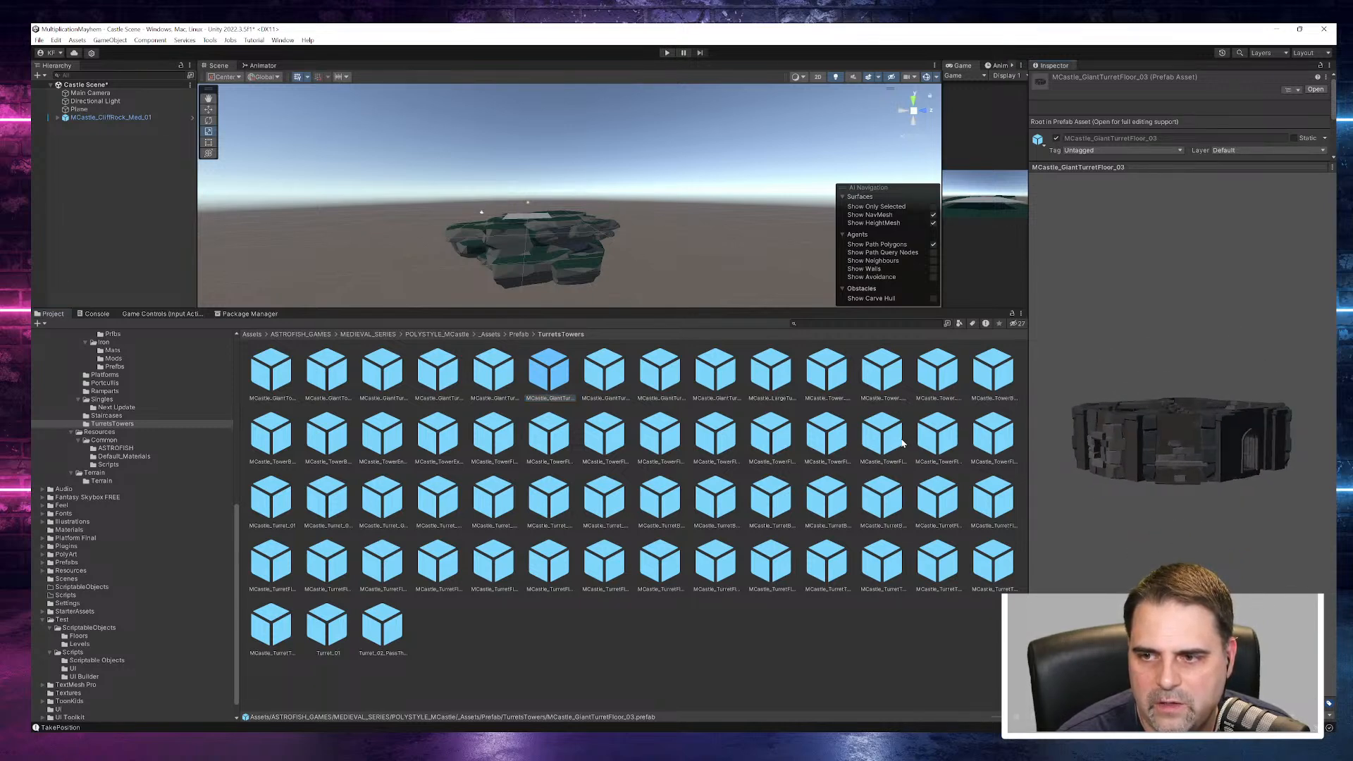
click(595, 378)
click(659, 382)
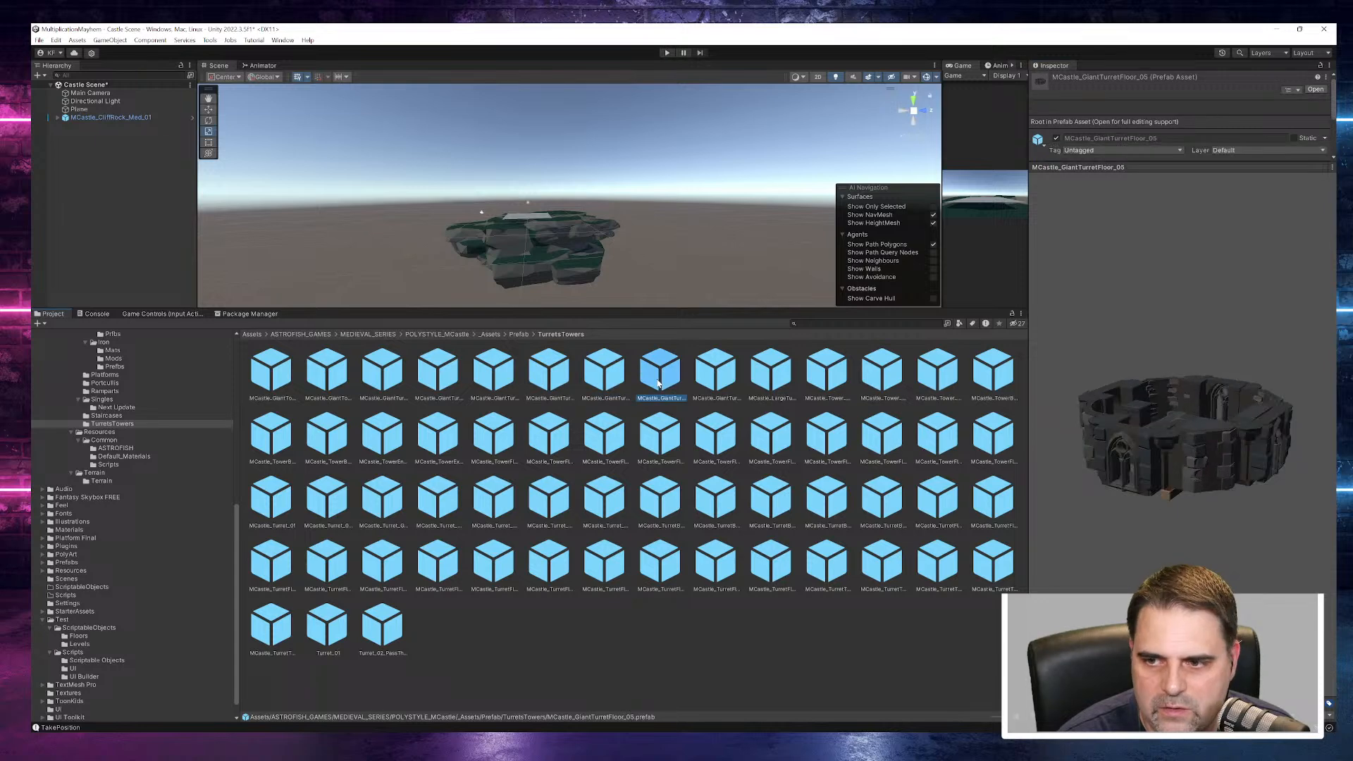
click(715, 373)
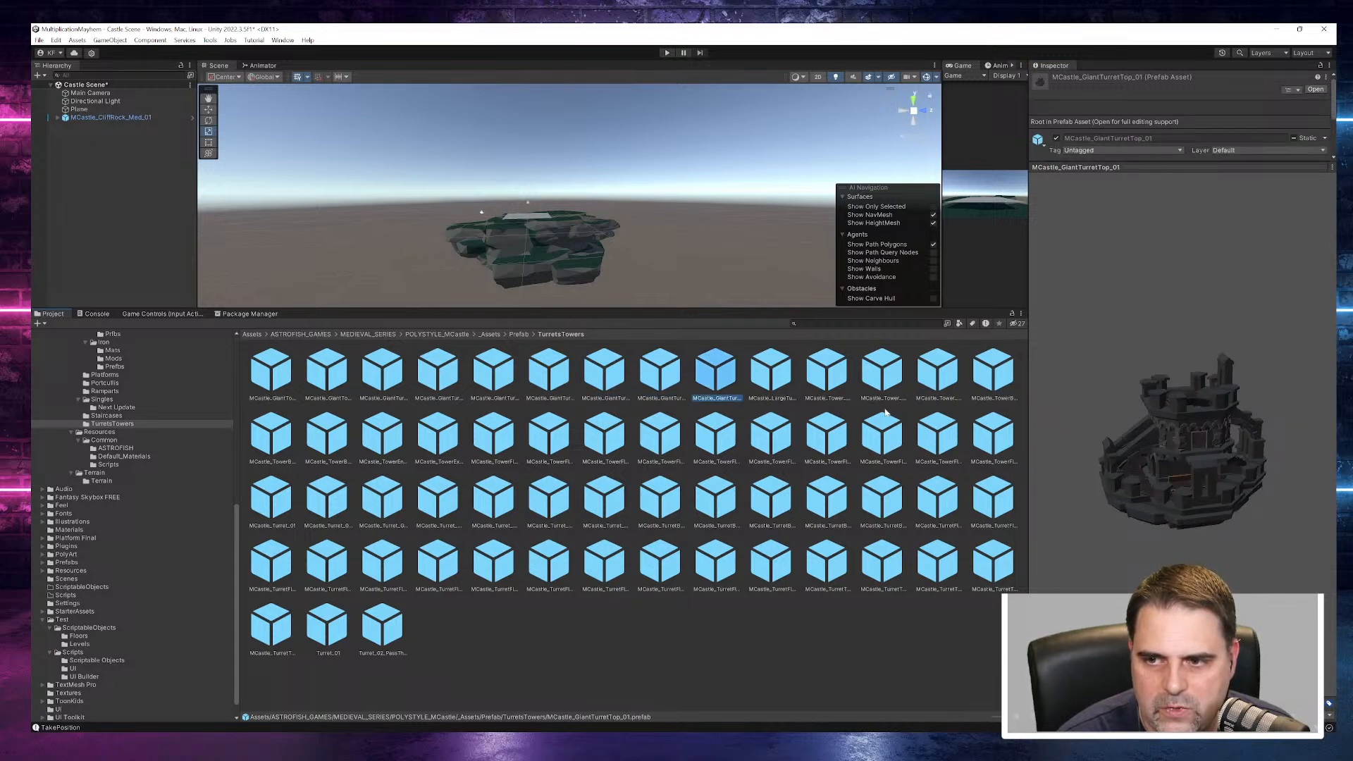
- Preview MCastle_LargeTurret_Roof_01 from another angle and MCastle_Tower_Corner_01
click(775, 373)
drag(1263, 499, 1066, 420)
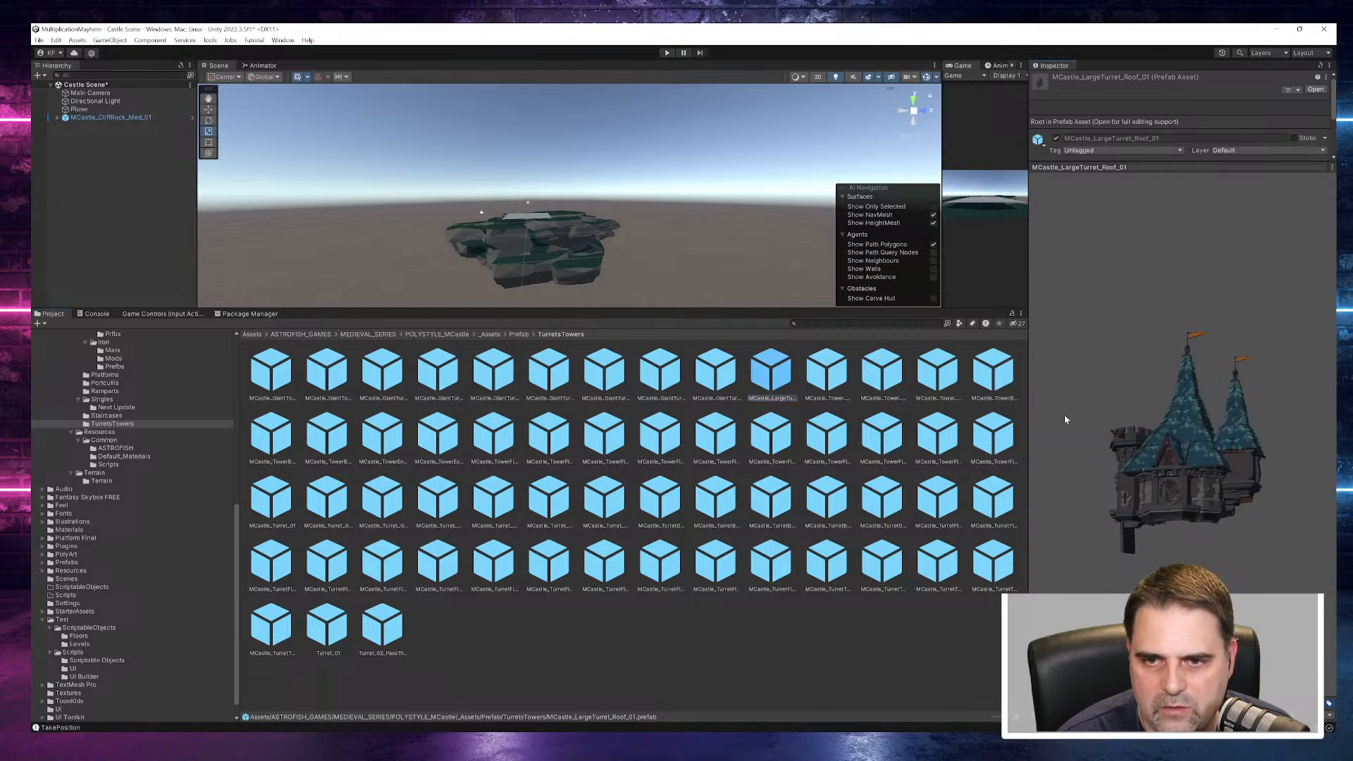
click(830, 370)
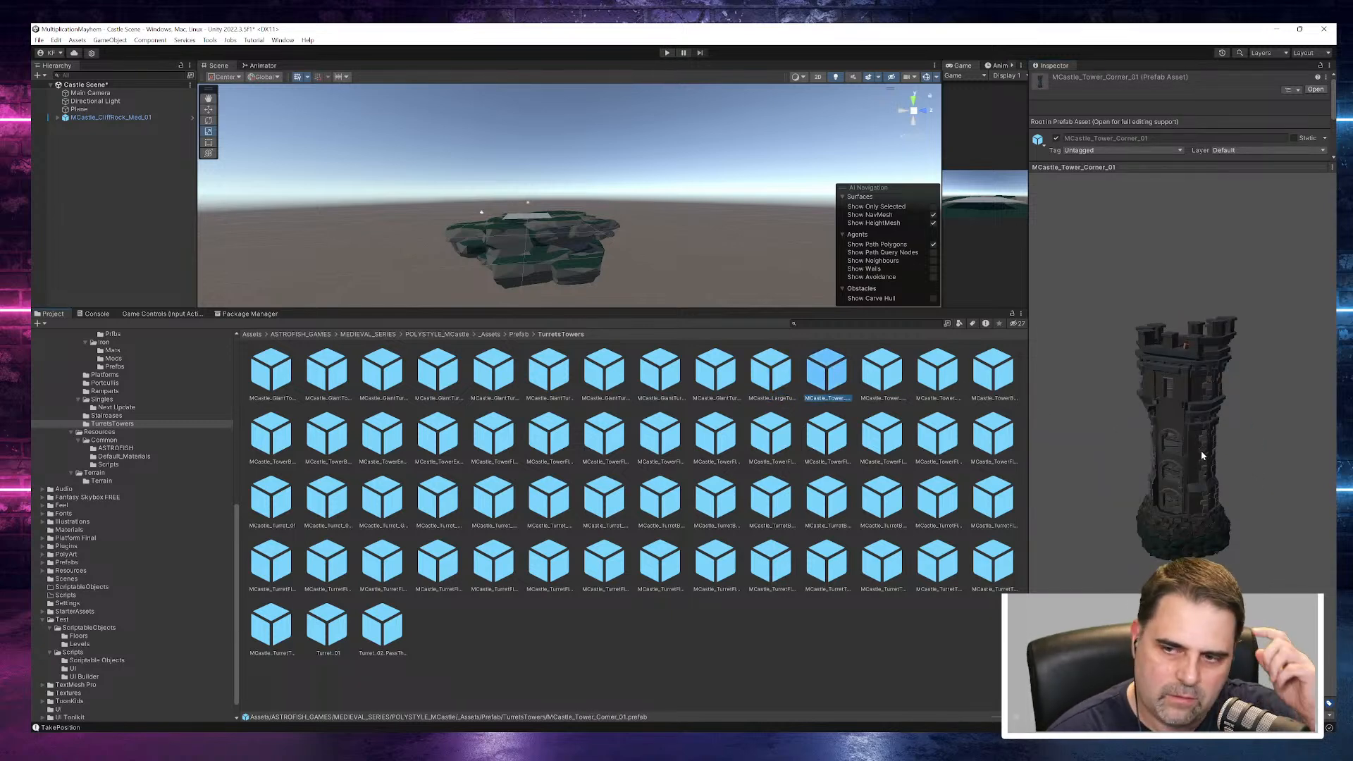
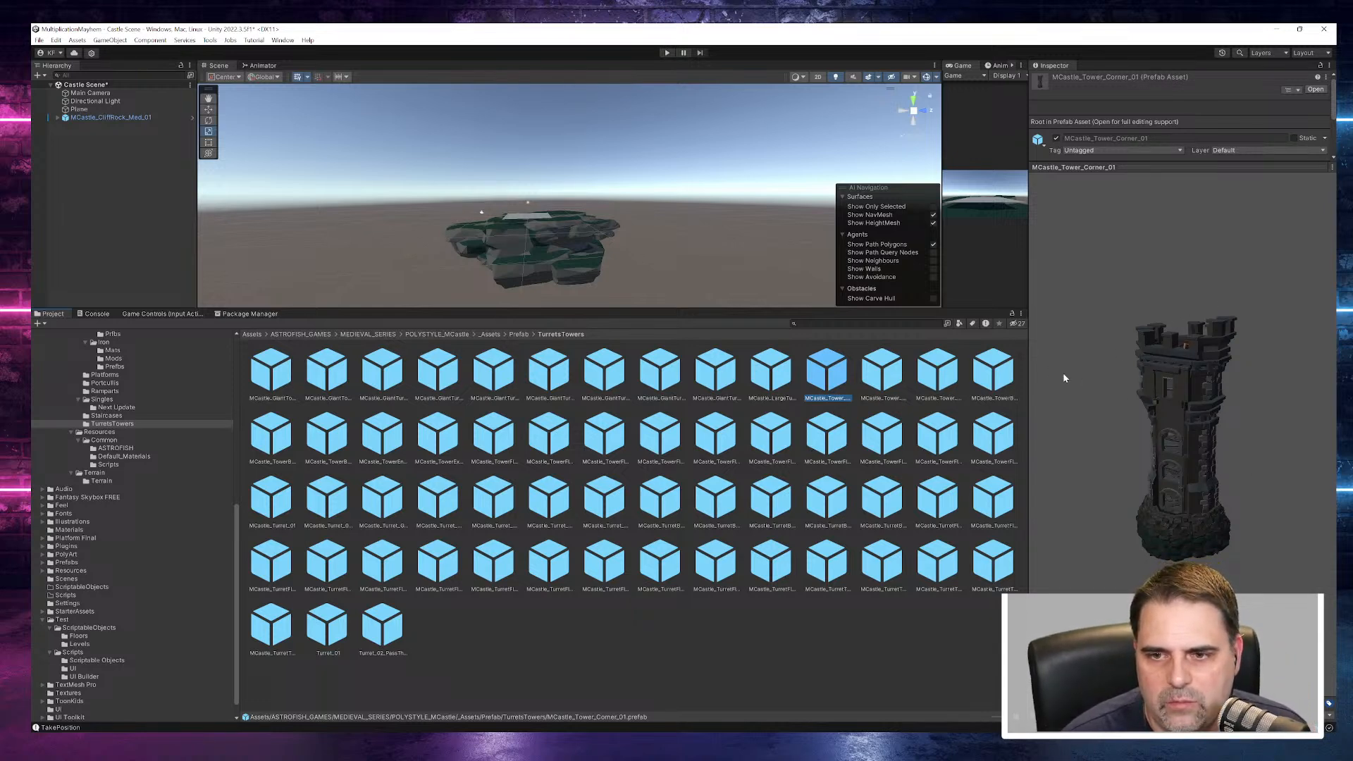
- Compare the corner tower prefabs, add MCastle_Tower_Corner_02 to the scene and raise it to Y 5.4 above the cliff rock
click(891, 373)
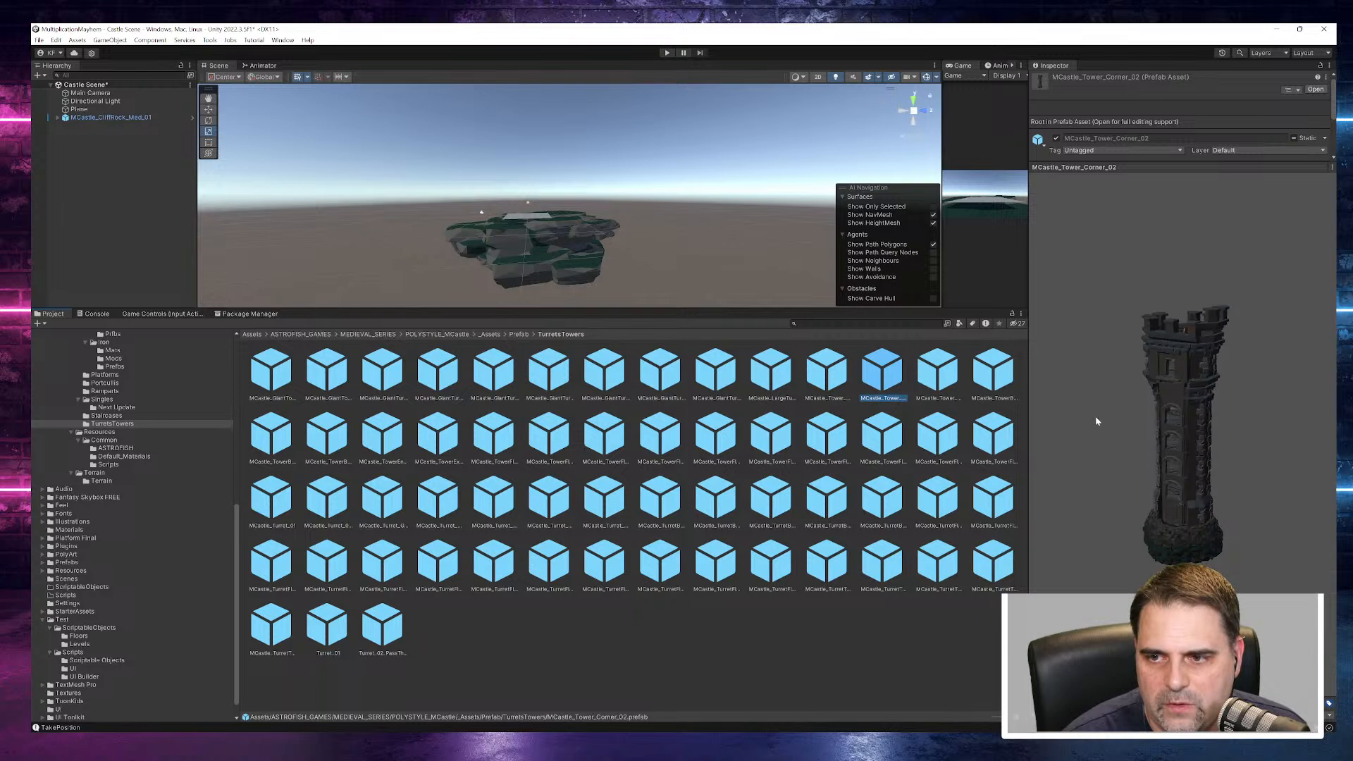
click(943, 387)
key(Left)
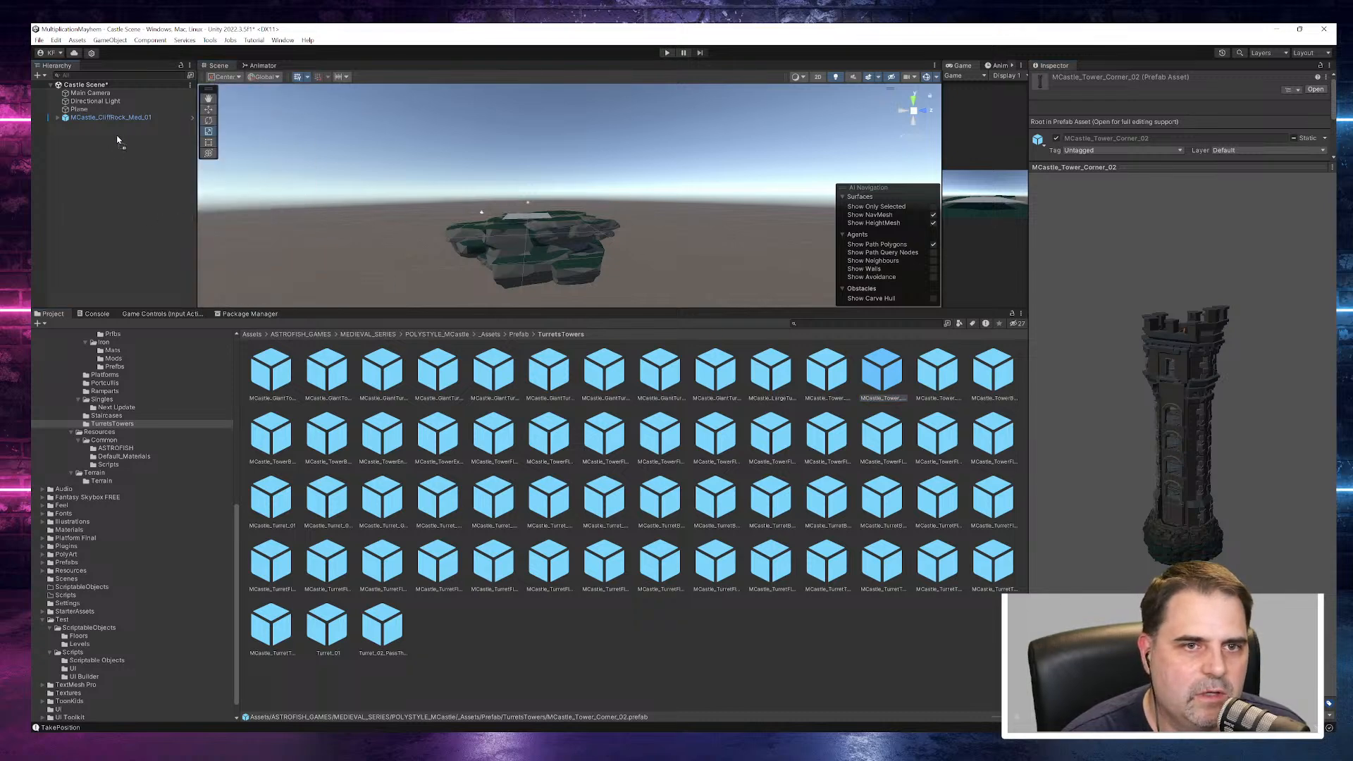
drag(118, 134, 118, 135)
alt+drag(650, 234, 651, 305)
key(w)
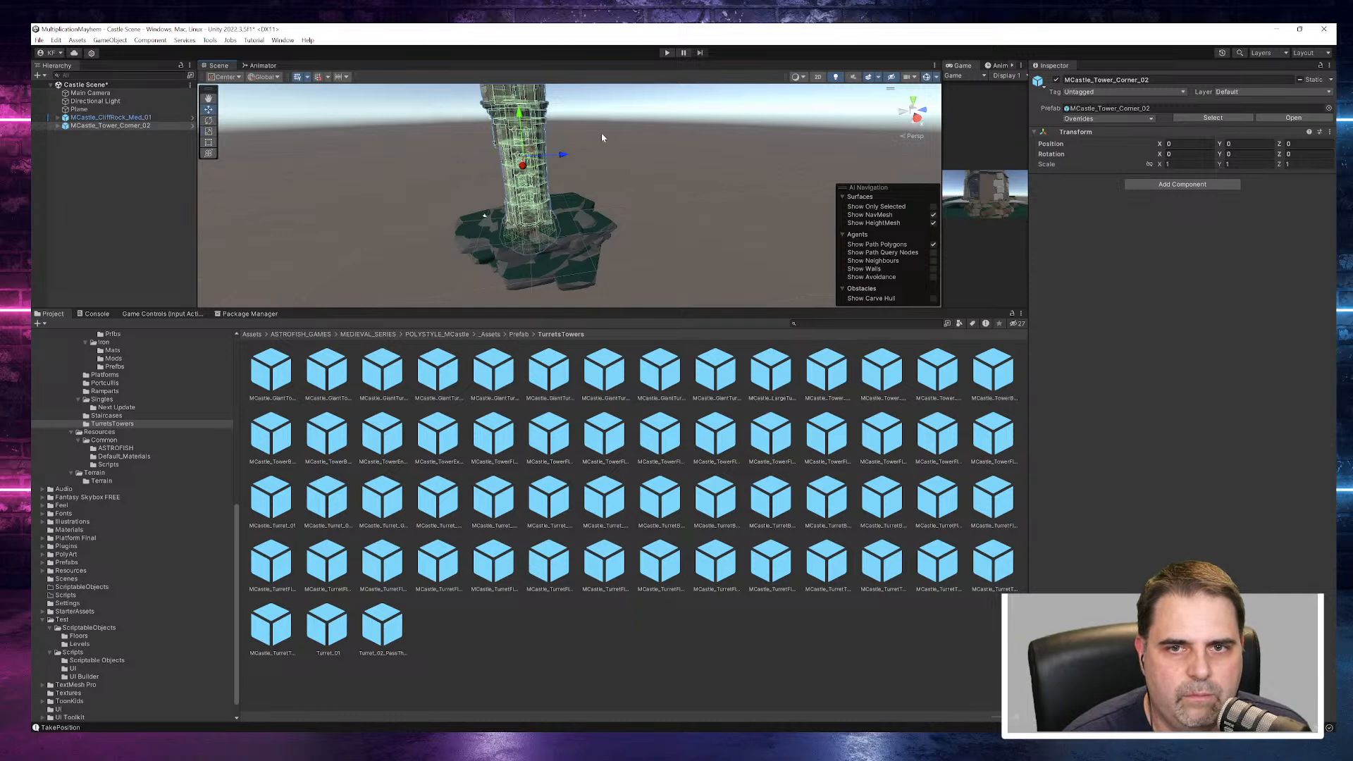
drag(528, 119, 514, 181)
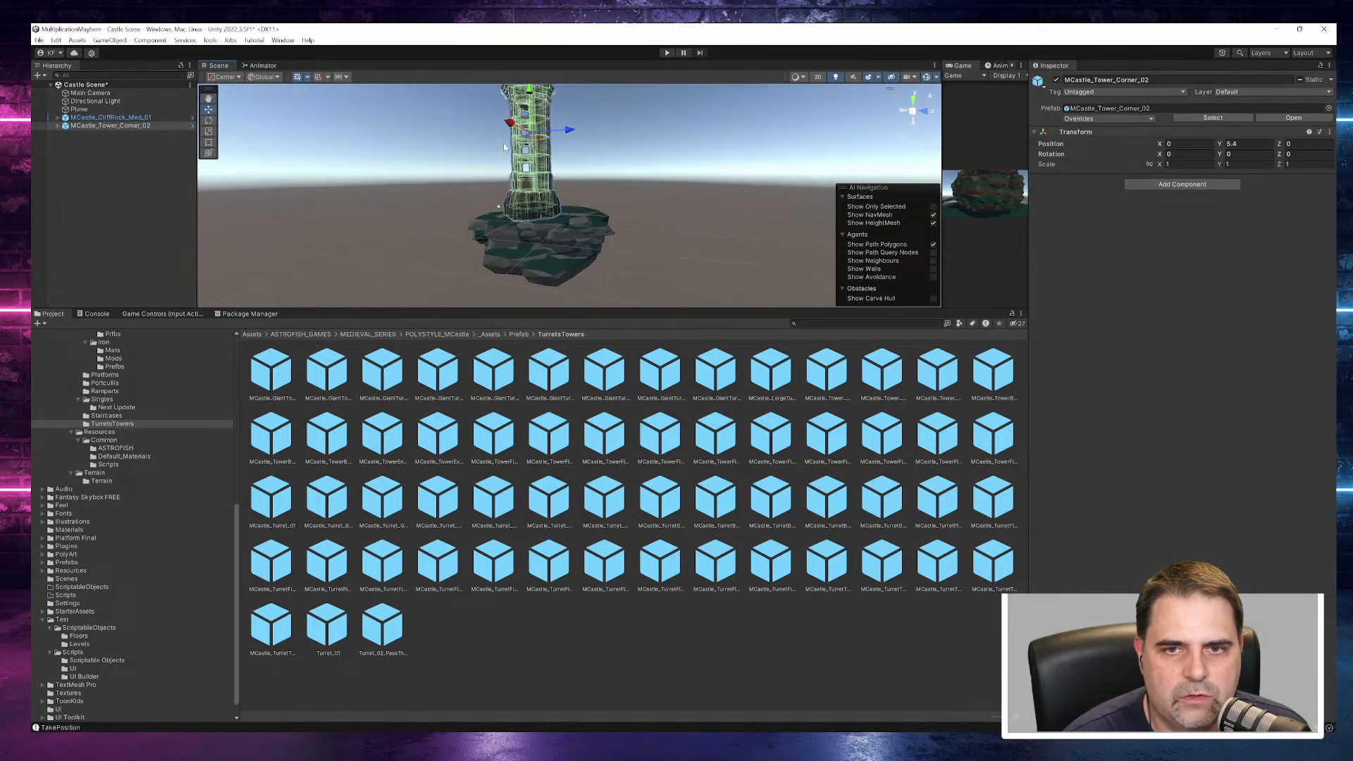
- Expand the placed tower's Visuals group and locate the source prefab of its MCastle_TurretBase_02 part
click(59, 127)
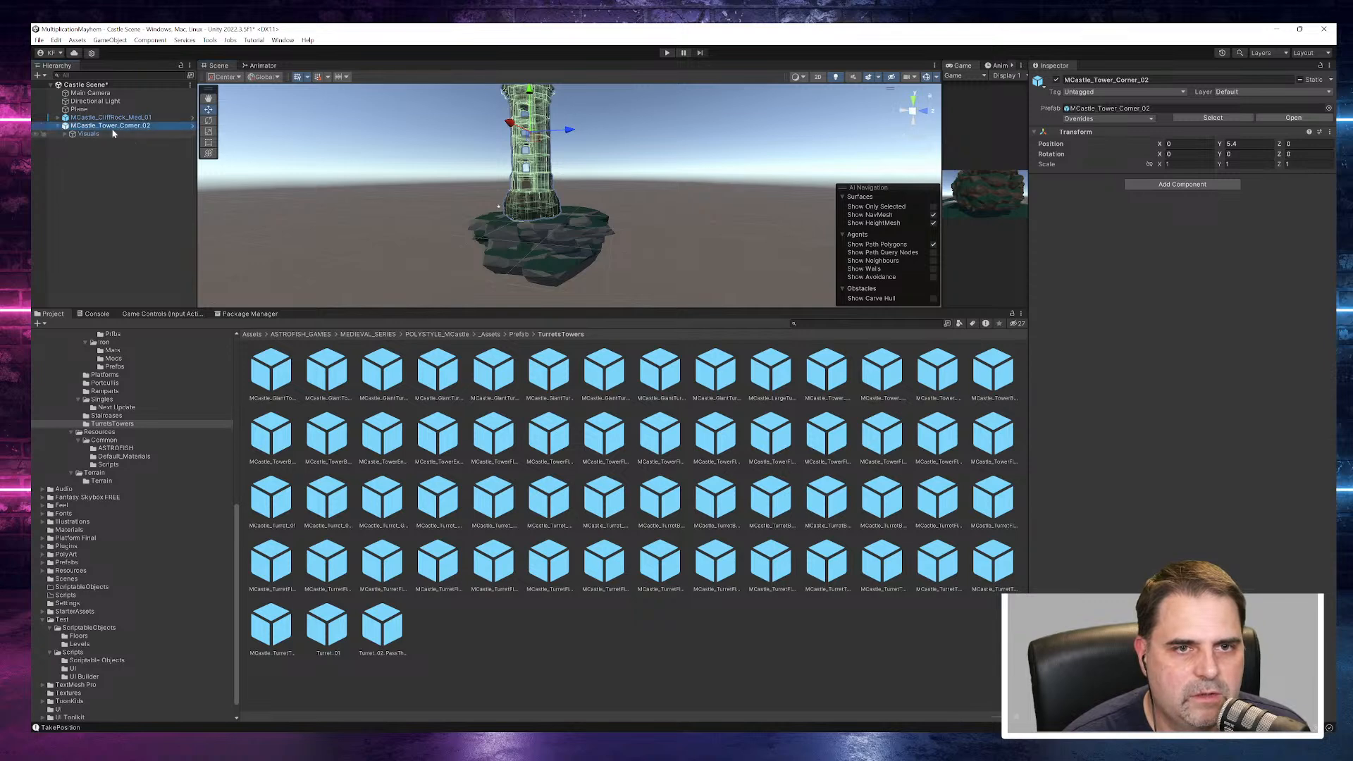
click(75, 134)
click(67, 134)
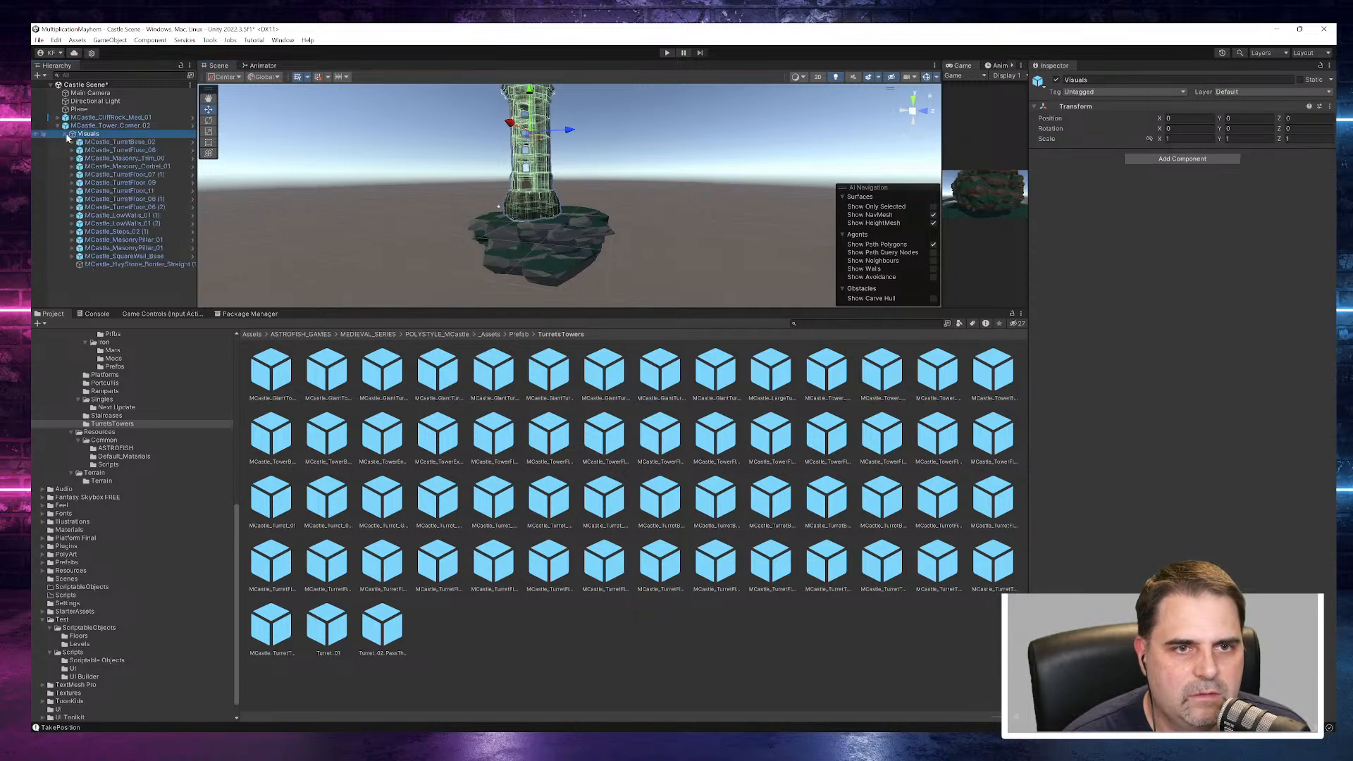
click(103, 142)
alt+drag(458, 180, 557, 220)
click(1100, 109)
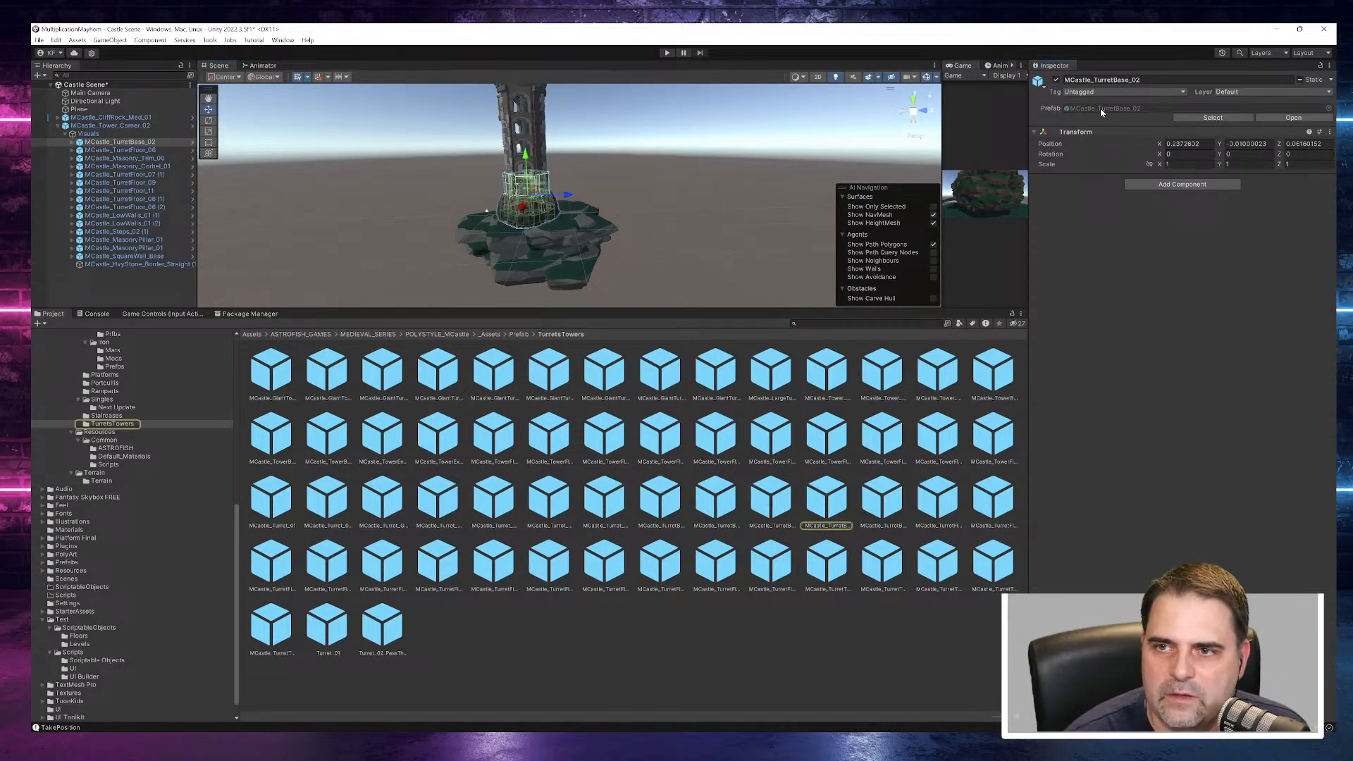
- Preview MCastle_TurretBase_02 from another angle and its neighbouring turret bases, including MCastle_TurretBase_CliffSideSteps
click(826, 498)
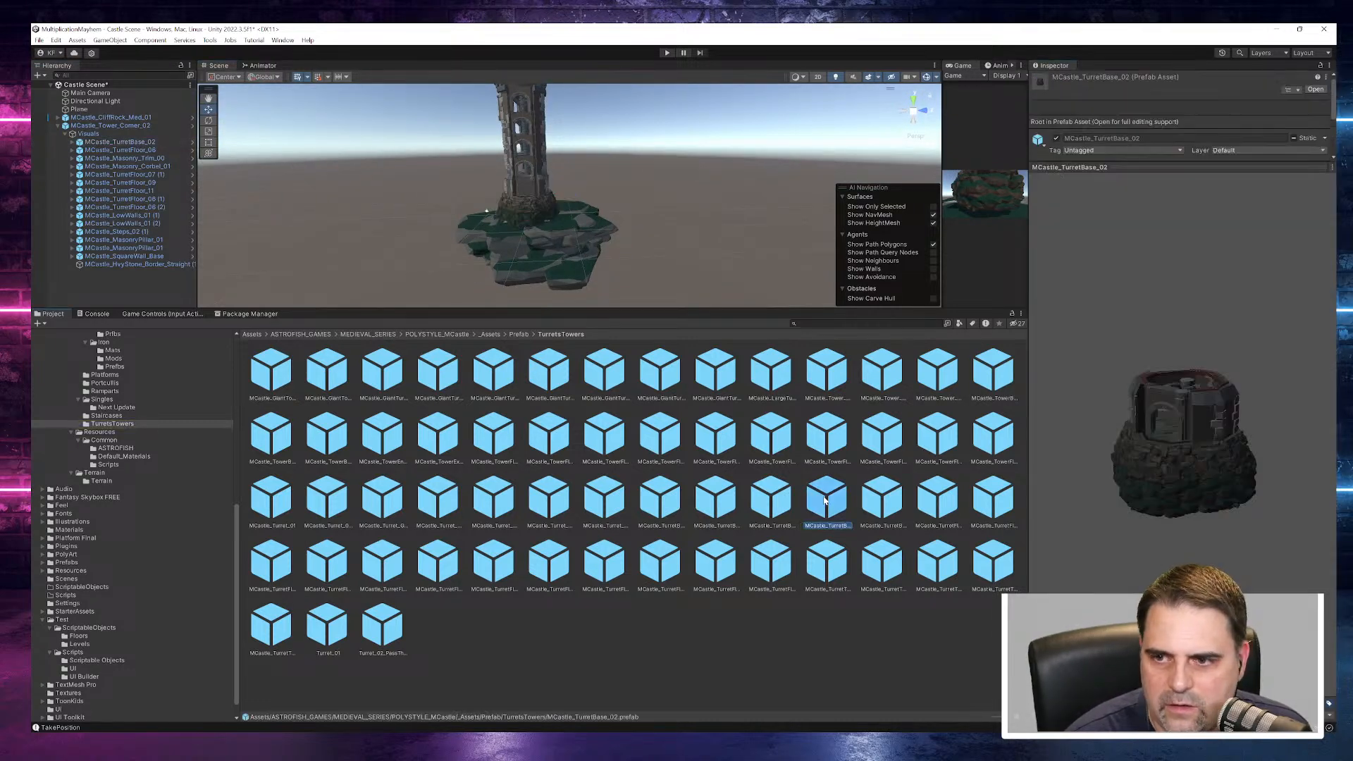
click(772, 498)
click(863, 504)
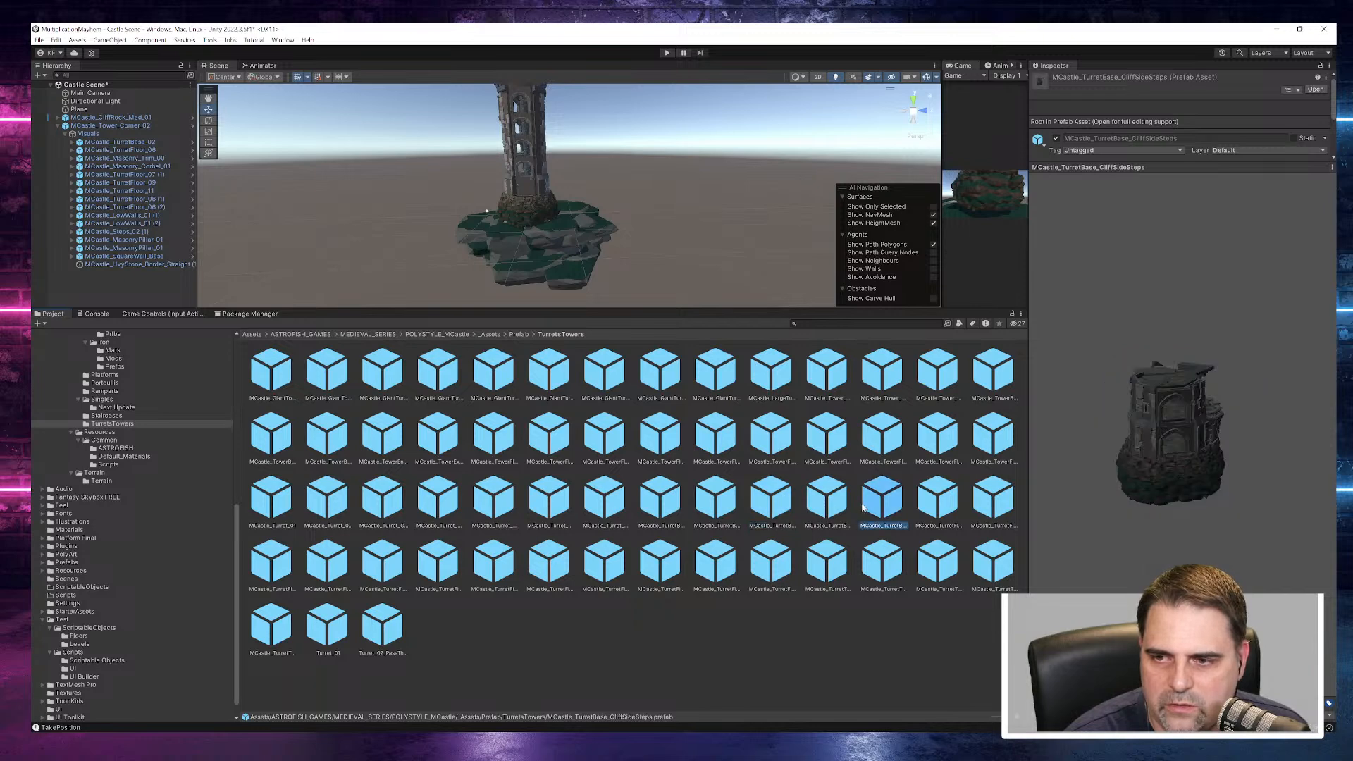
click(832, 503)
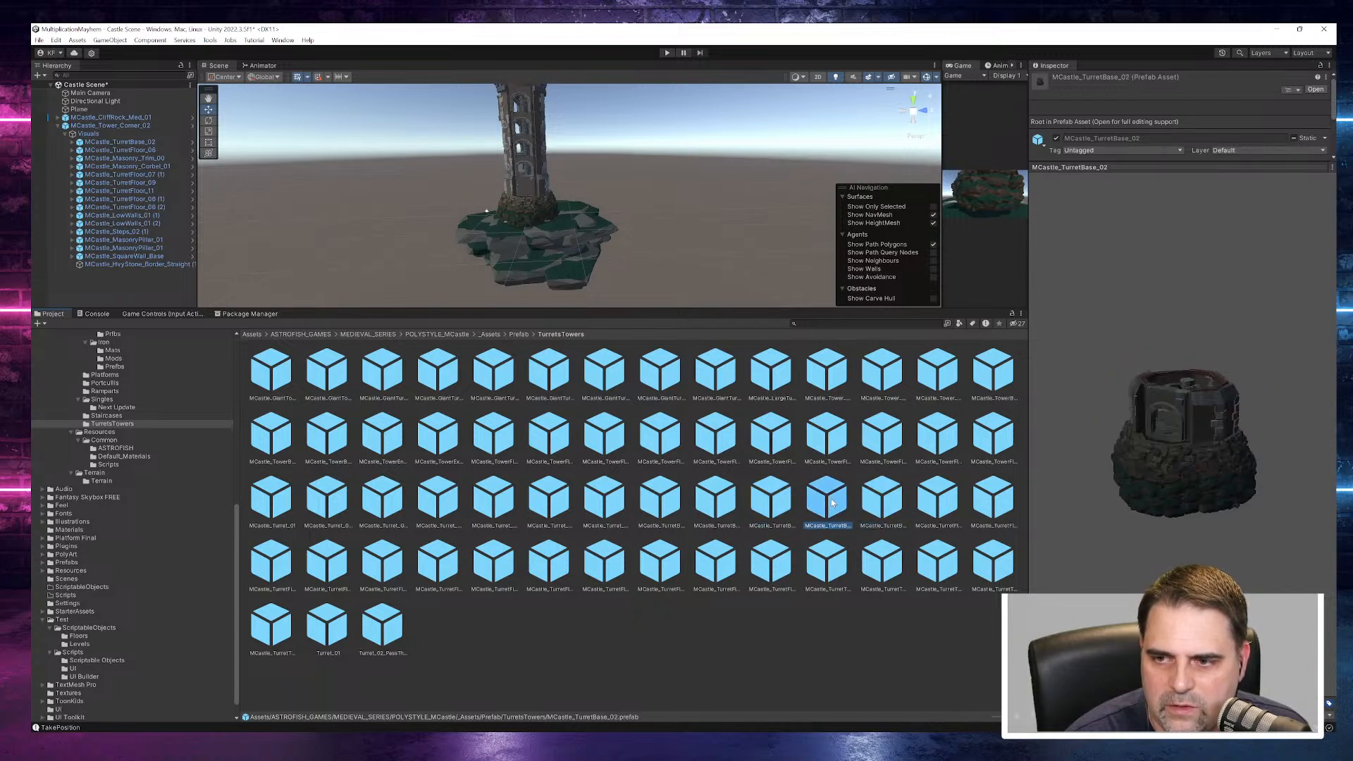
drag(1156, 498, 1204, 442)
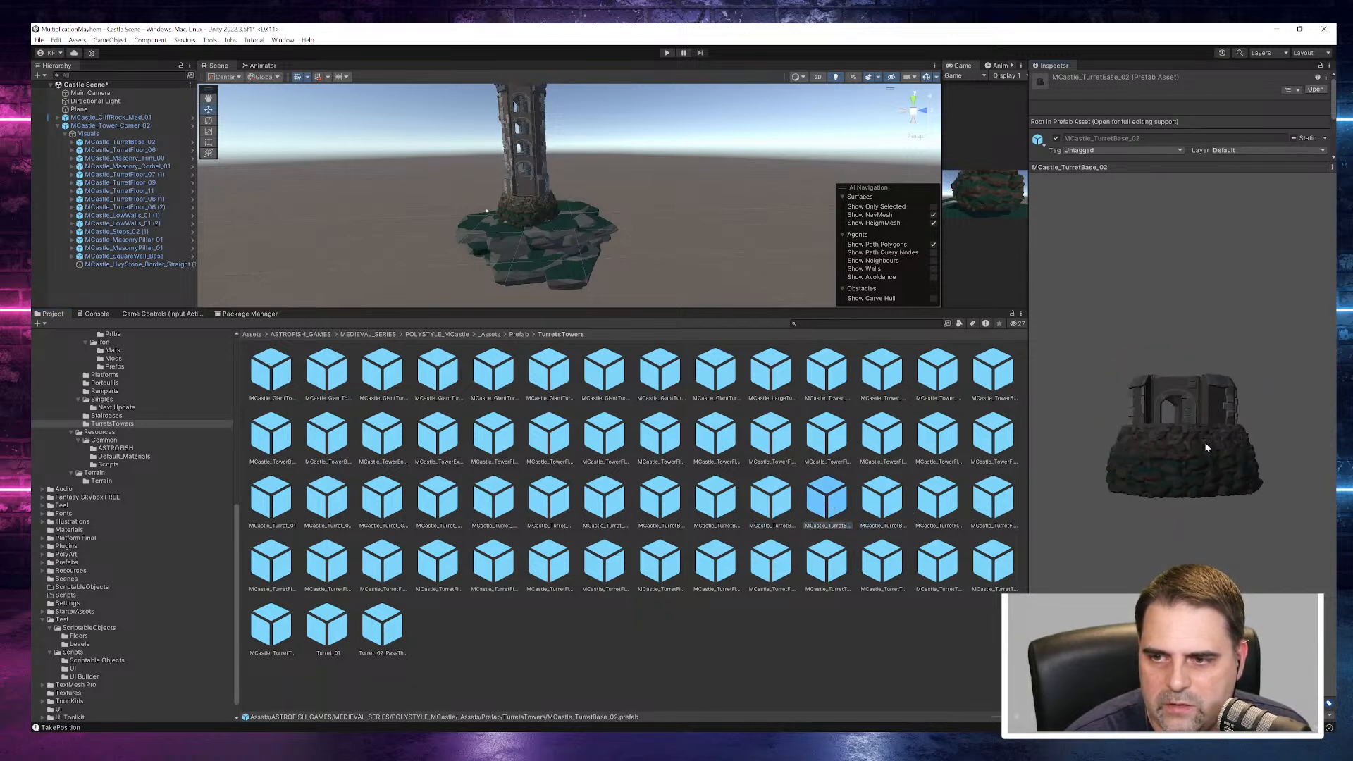
- Preview the turret floor prefabs from MCastle_TurretFloor_01 to MCastle_TurretFloor_05
click(947, 494)
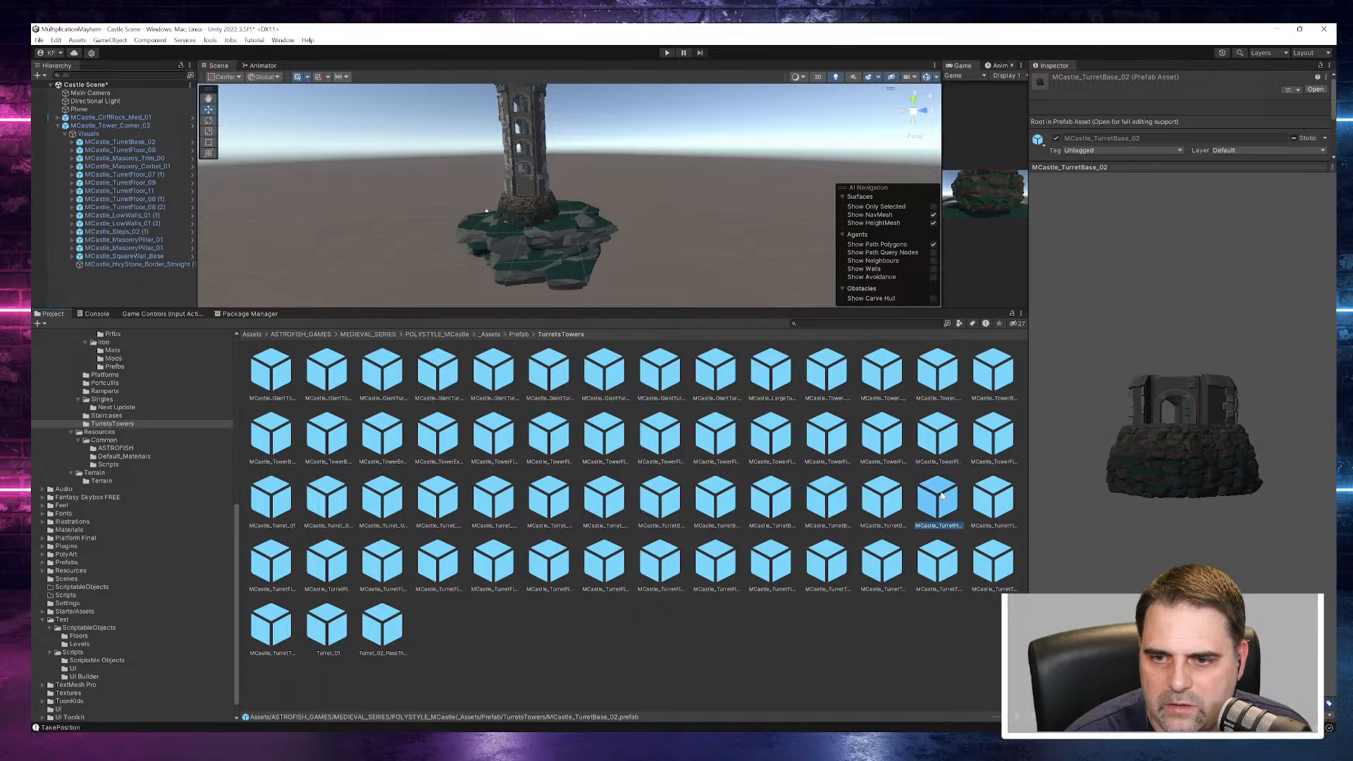
click(986, 501)
click(271, 562)
click(326, 562)
click(374, 572)
click(439, 567)
click(495, 570)
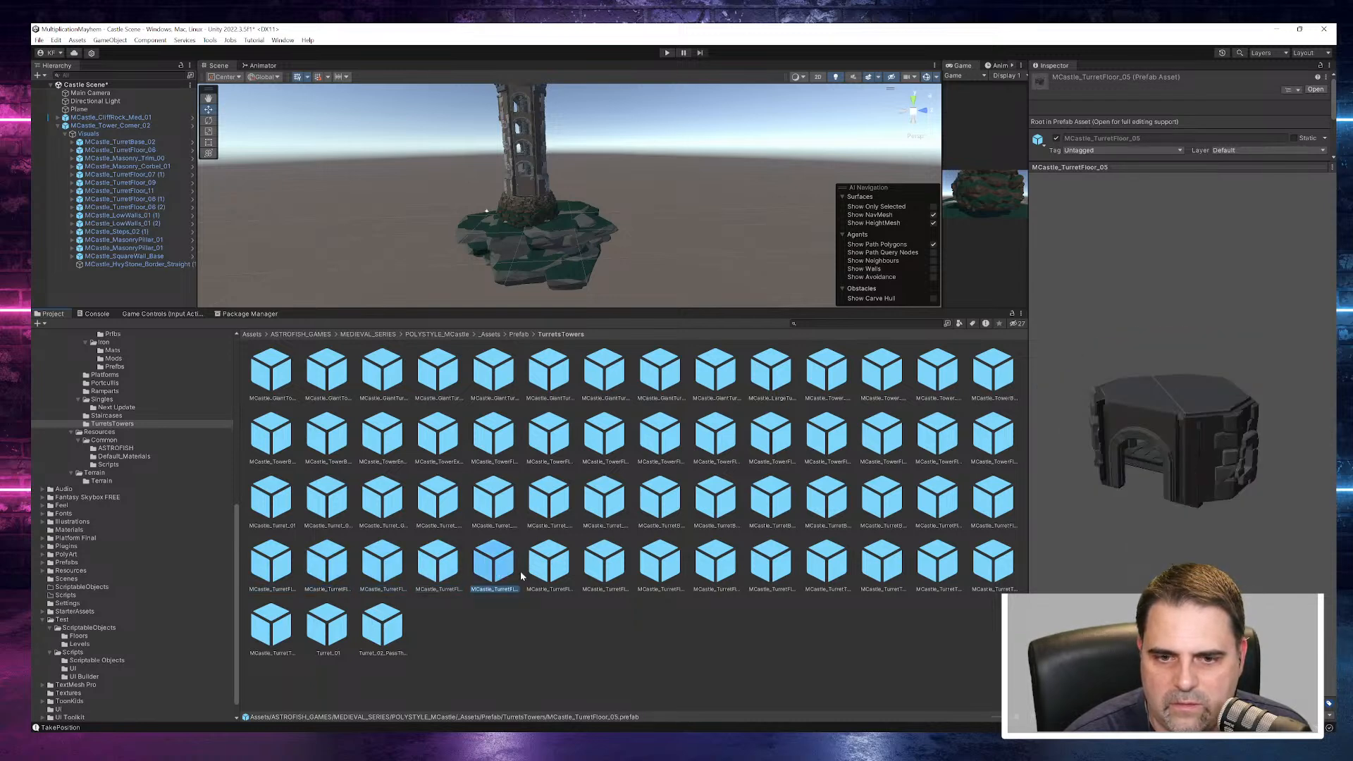
- Preview the remaining turret floors up to MCastle_TurretFloor_11, the turret tops including MCastle_TurretTop_02, and MCastle_GiantTurretFloor_01
click(549, 570)
click(605, 570)
click(662, 572)
click(715, 570)
click(771, 567)
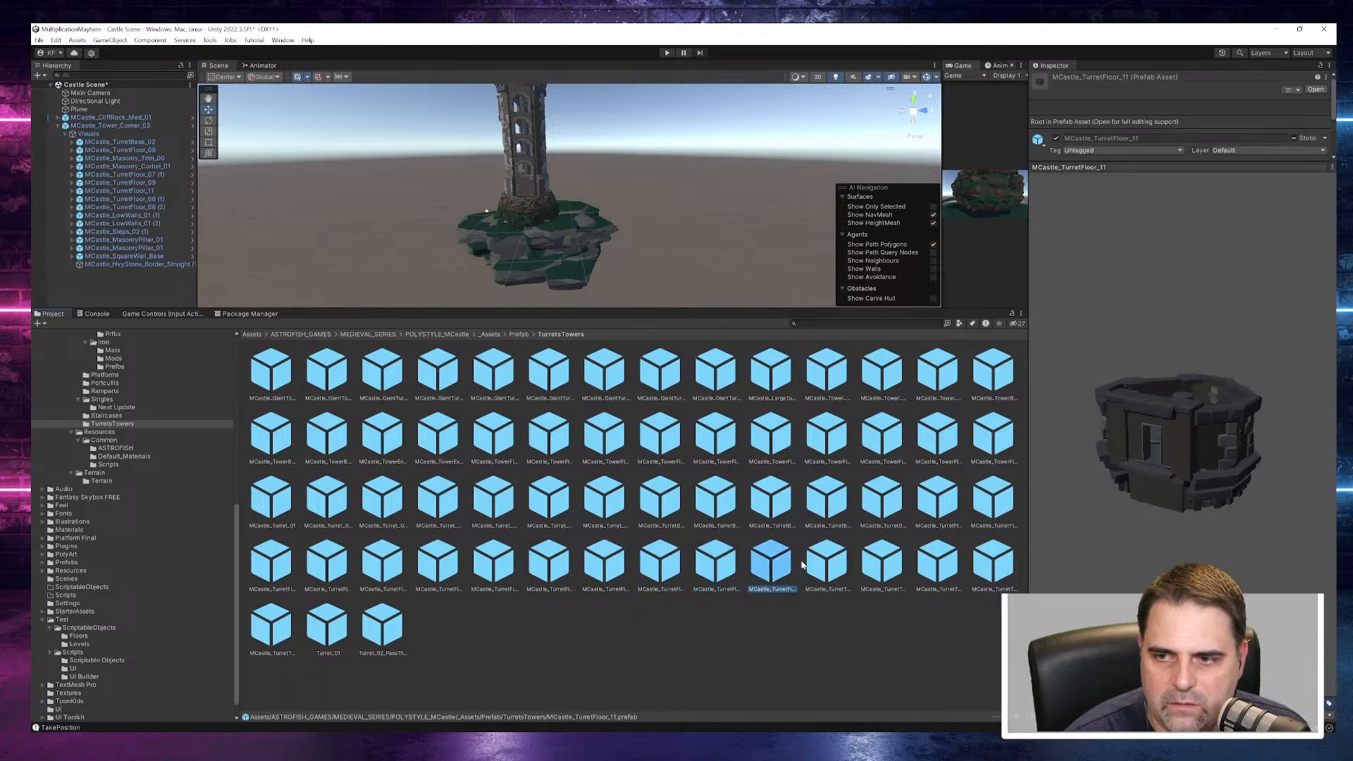
click(826, 567)
click(881, 567)
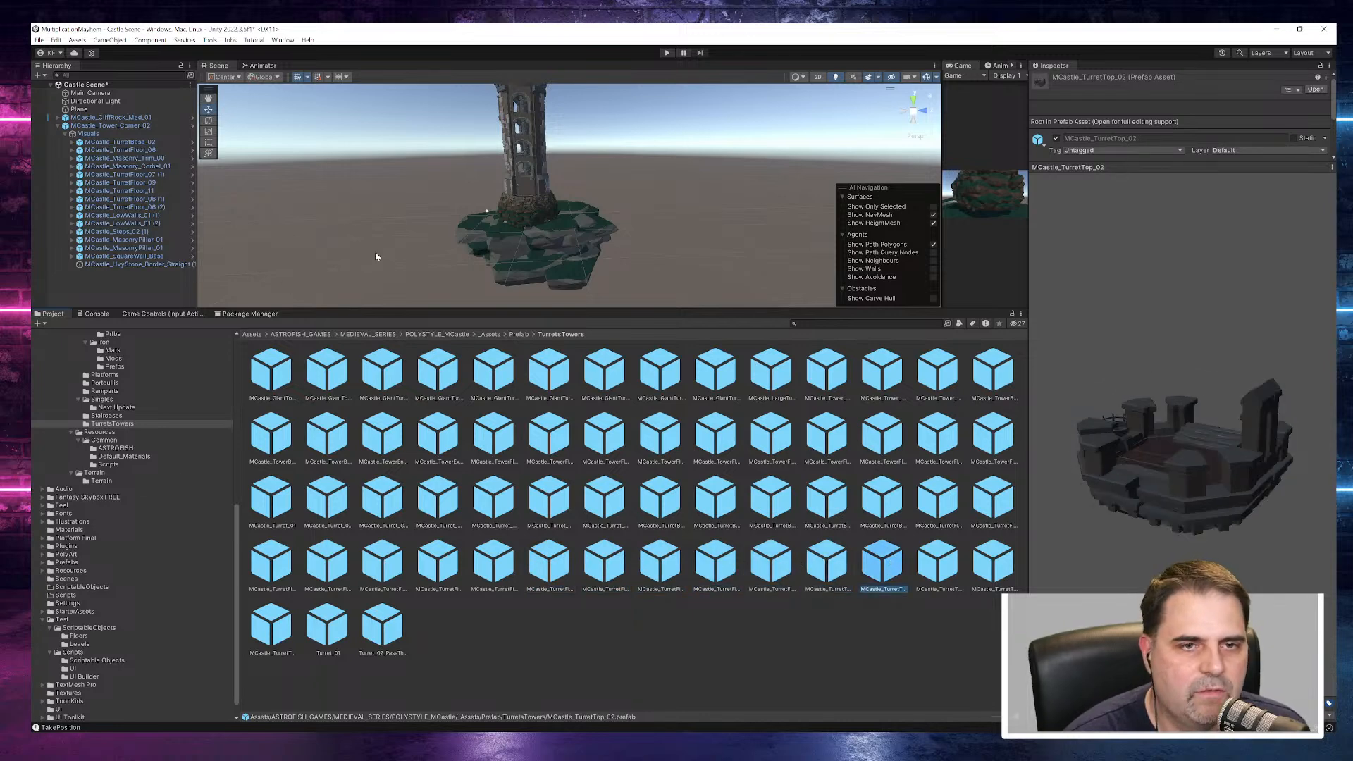
click(457, 372)
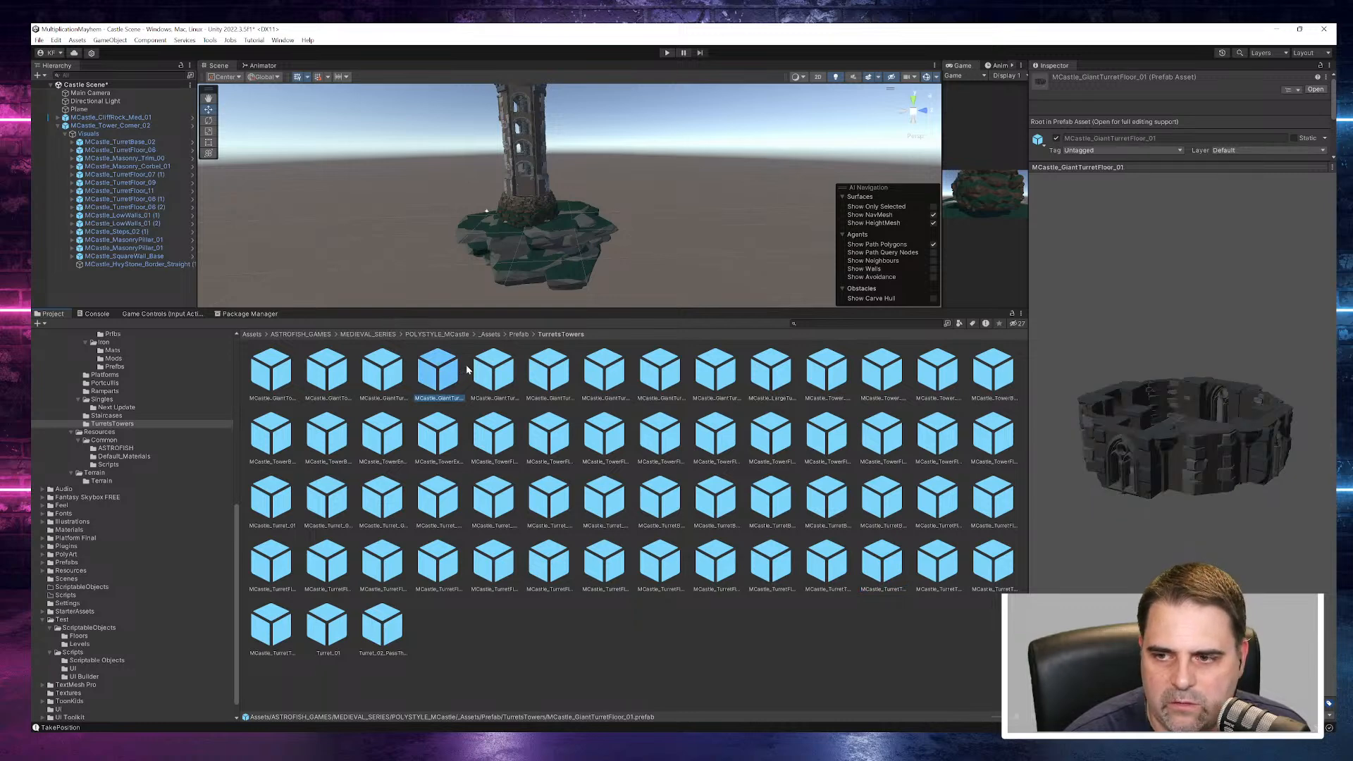
- Collapse the tower's hierarchy and examine the whole tower on the cliff rock in the scene
scroll(113, 482, up, 5)
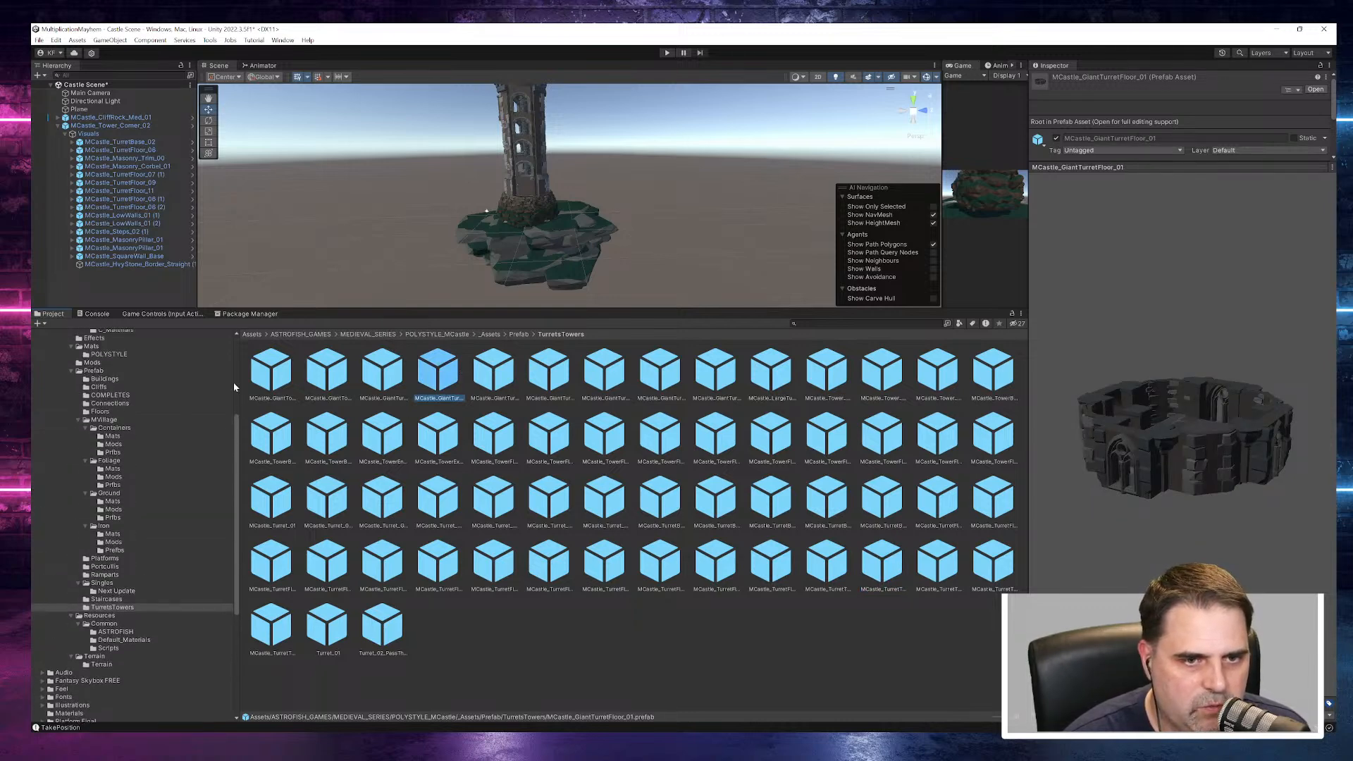
click(58, 126)
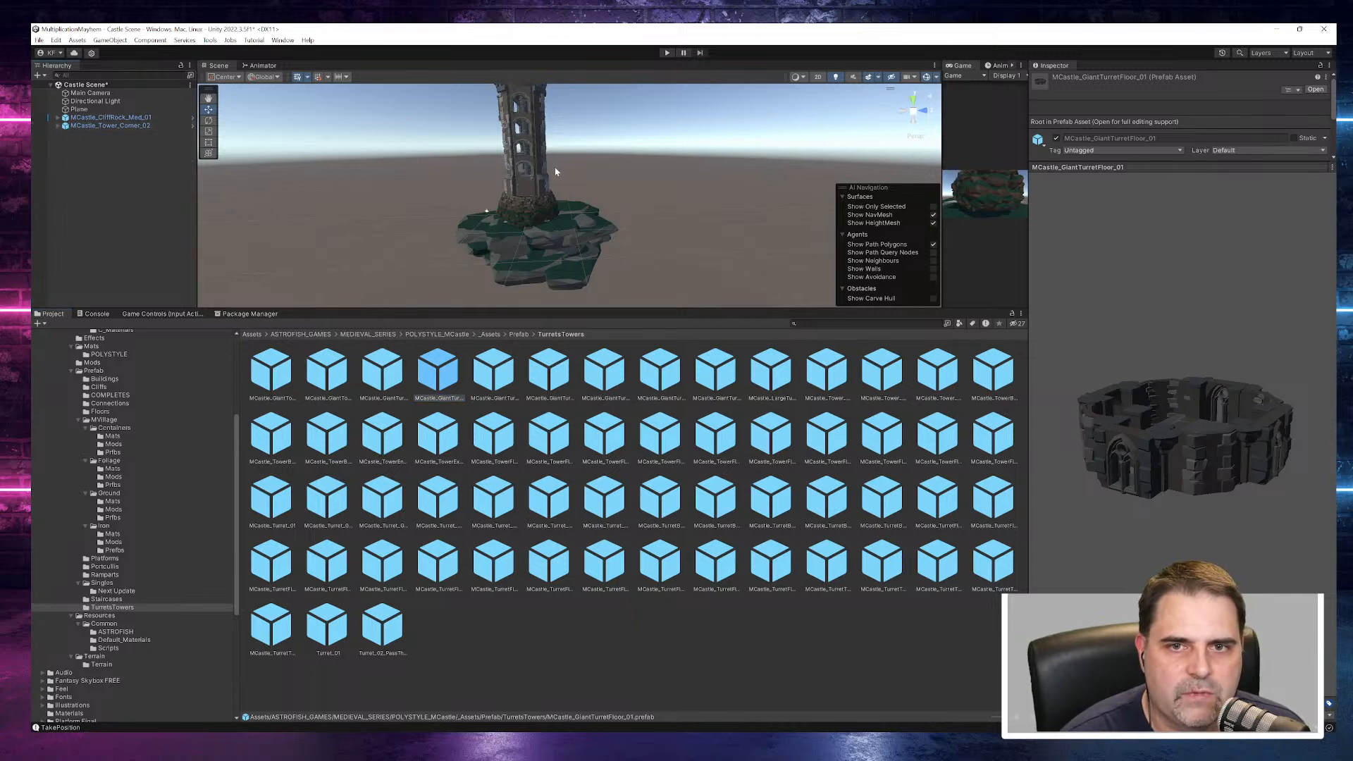
scroll(585, 219, down, 5)
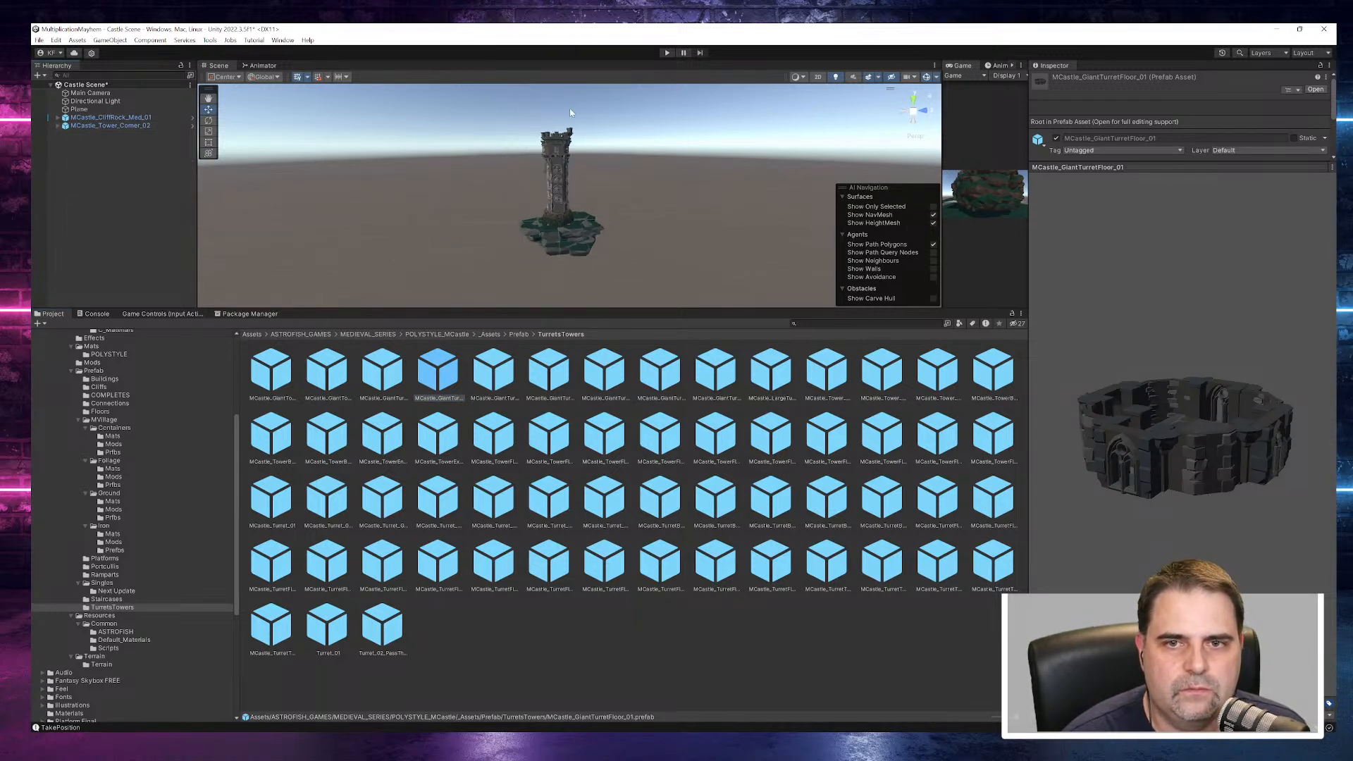
scroll(650, 212, up, 5)
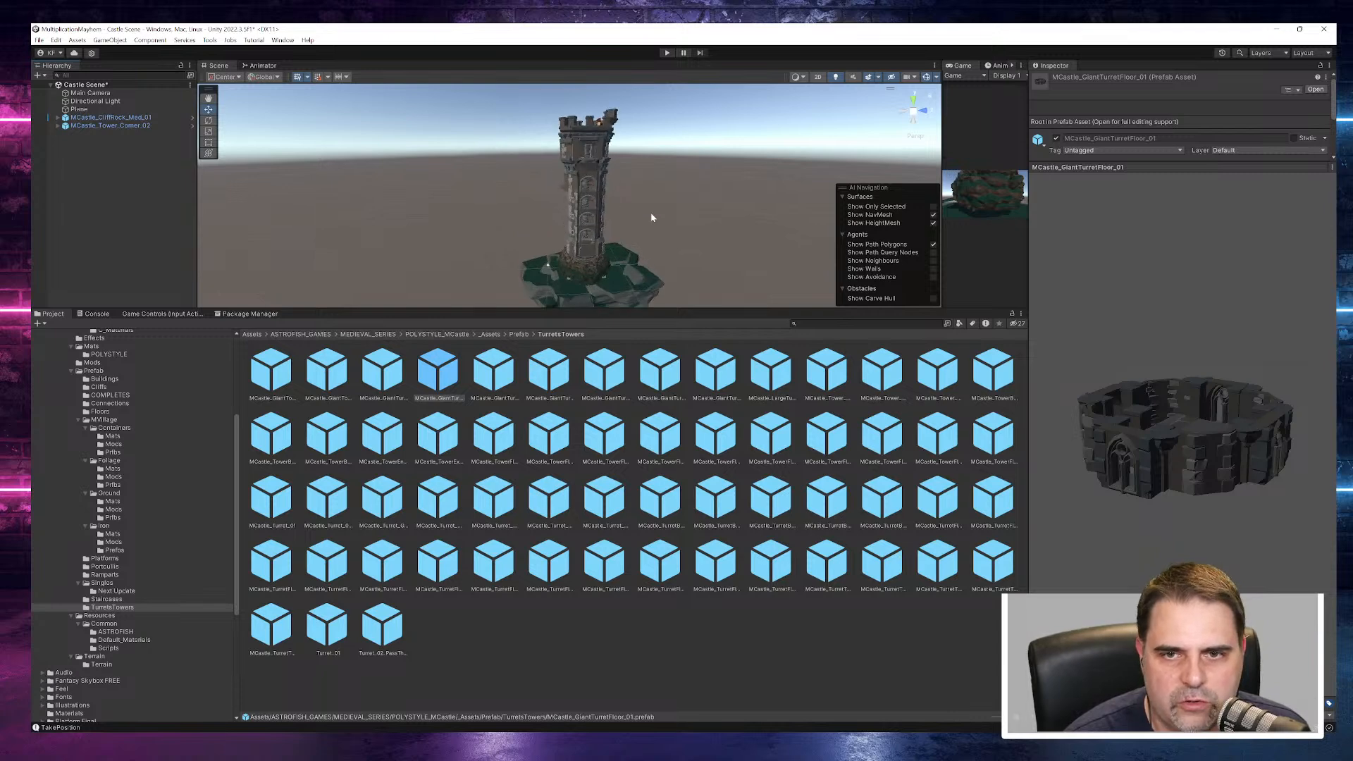
scroll(642, 217, down, 1)
scroll(640, 217, up, 5)
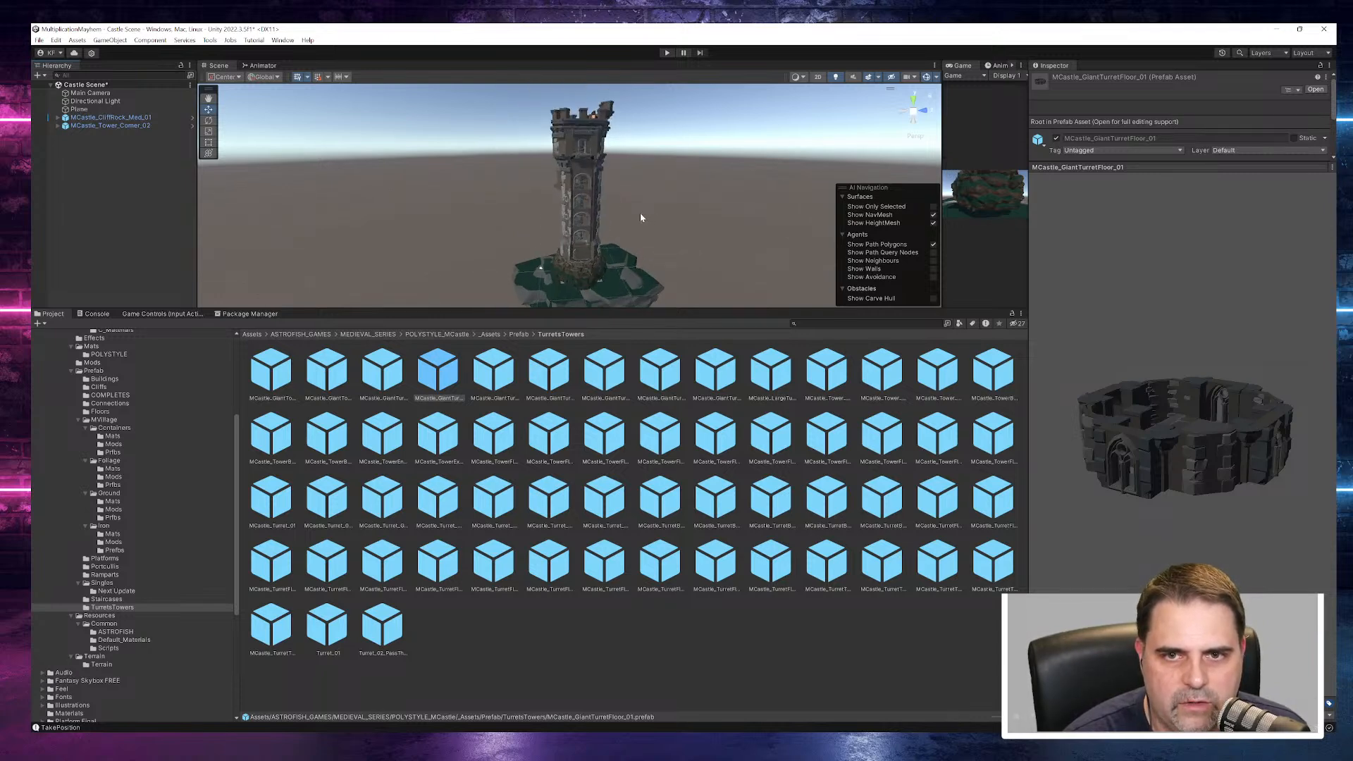
scroll(639, 217, down, 3)
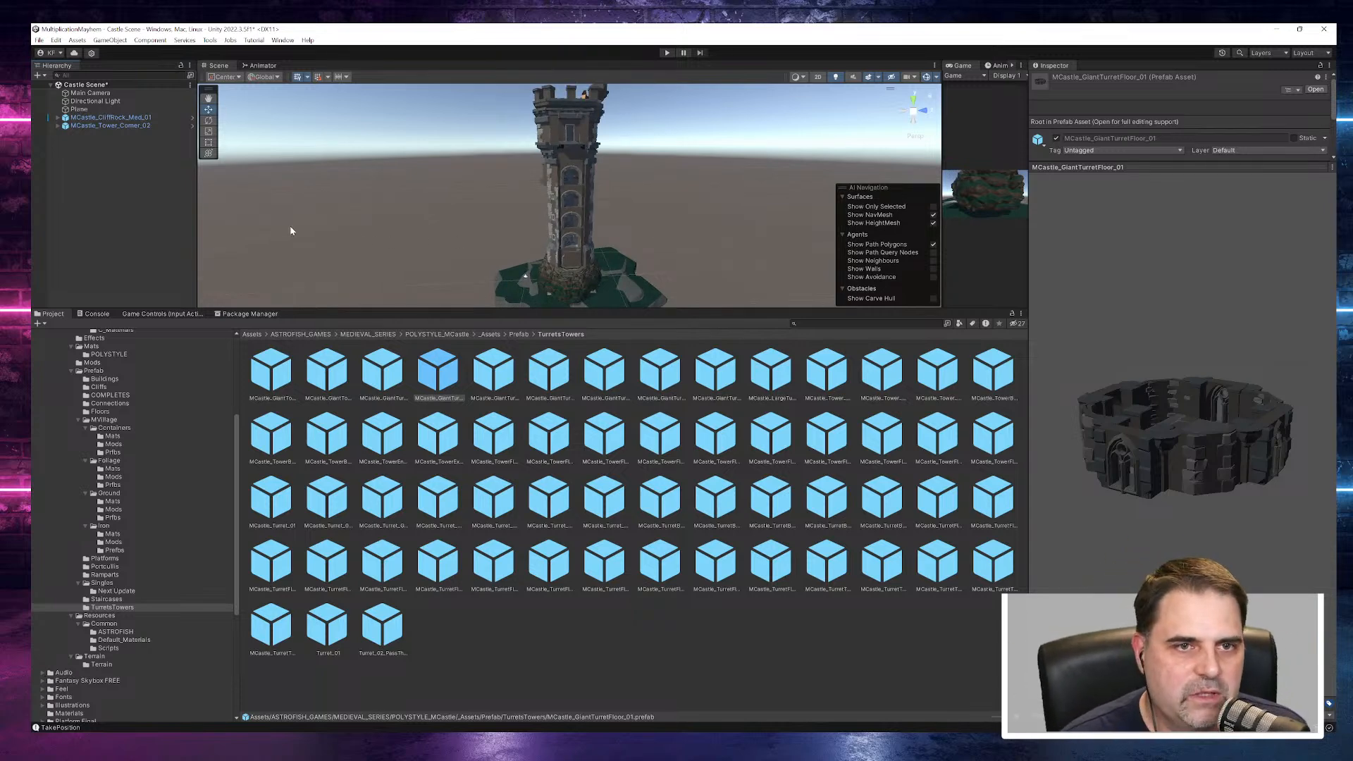
- Inspect the cliff rock beneath the tower, and delete MCastle_Tower_Corner_02 from the scene
click(108, 117)
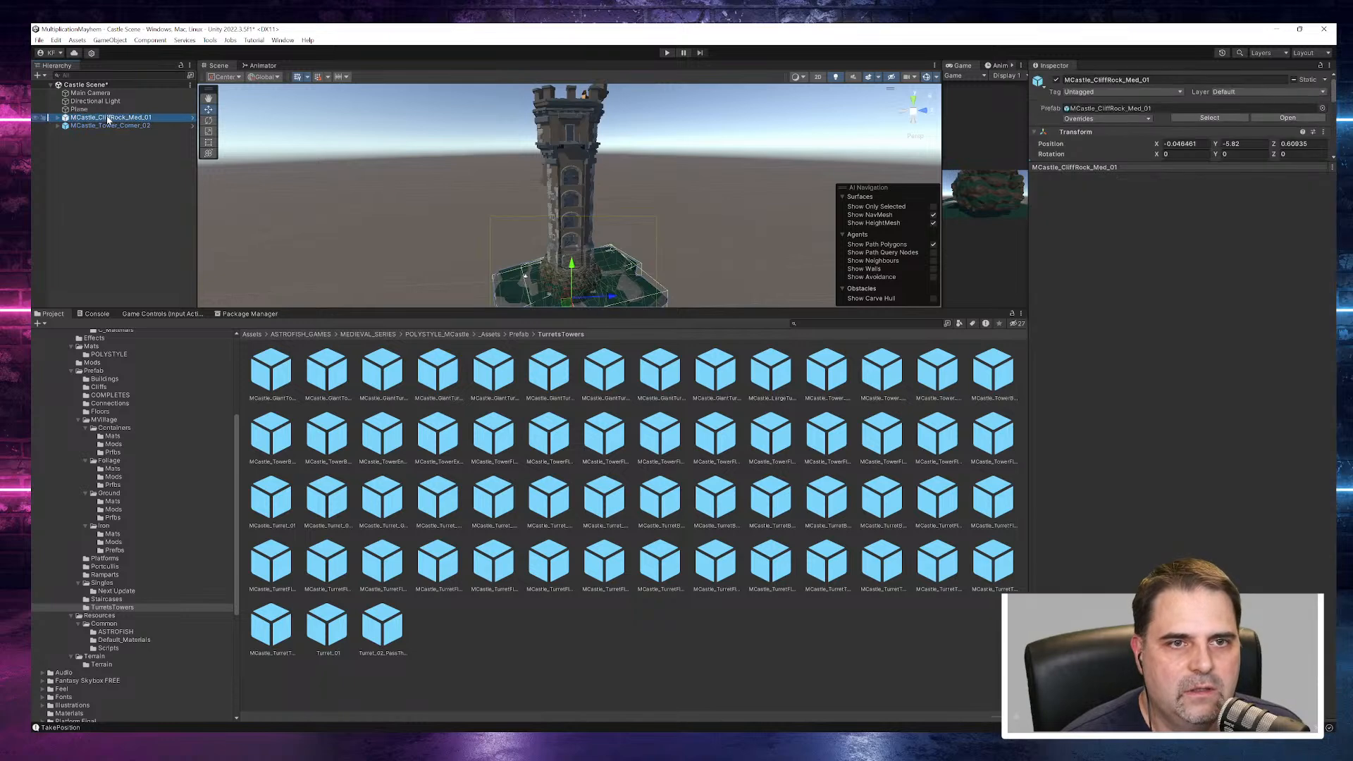
alt+drag(631, 235, 592, 173)
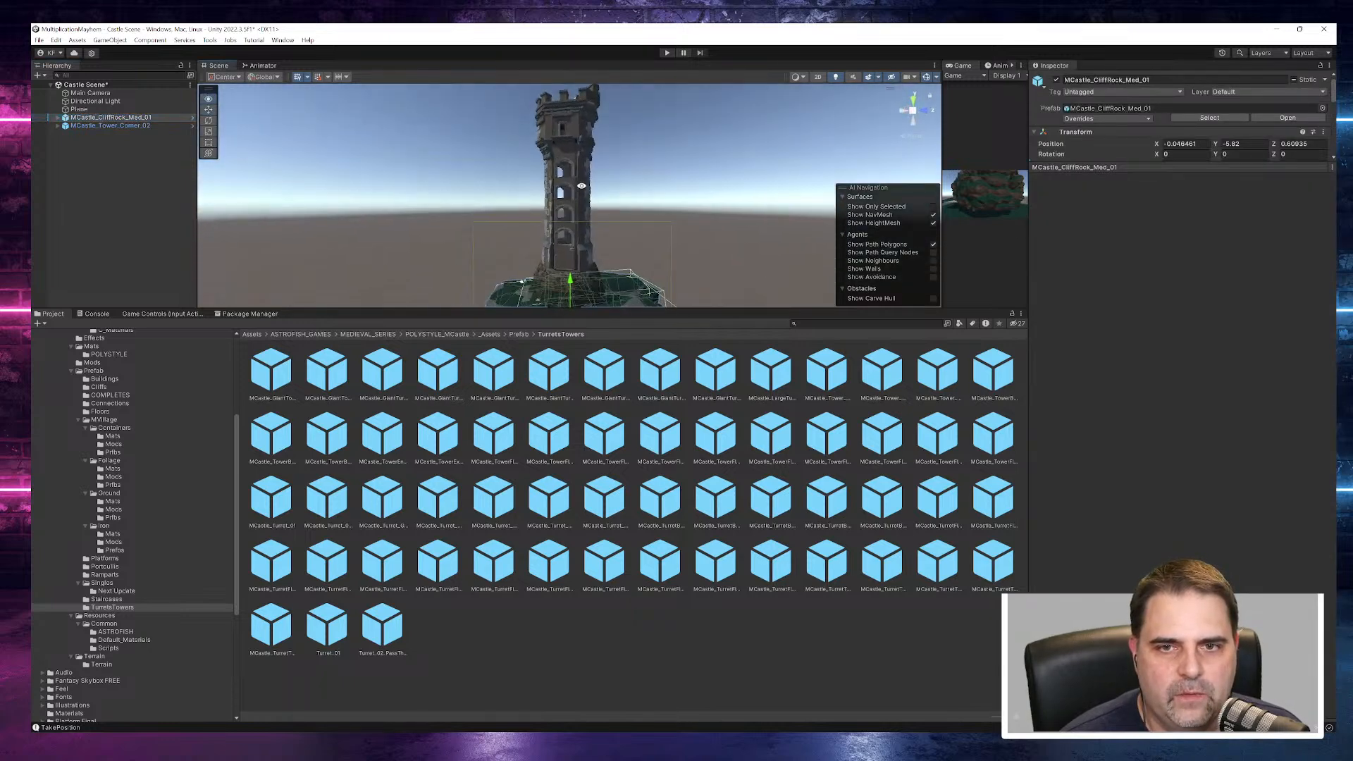
click(111, 128)
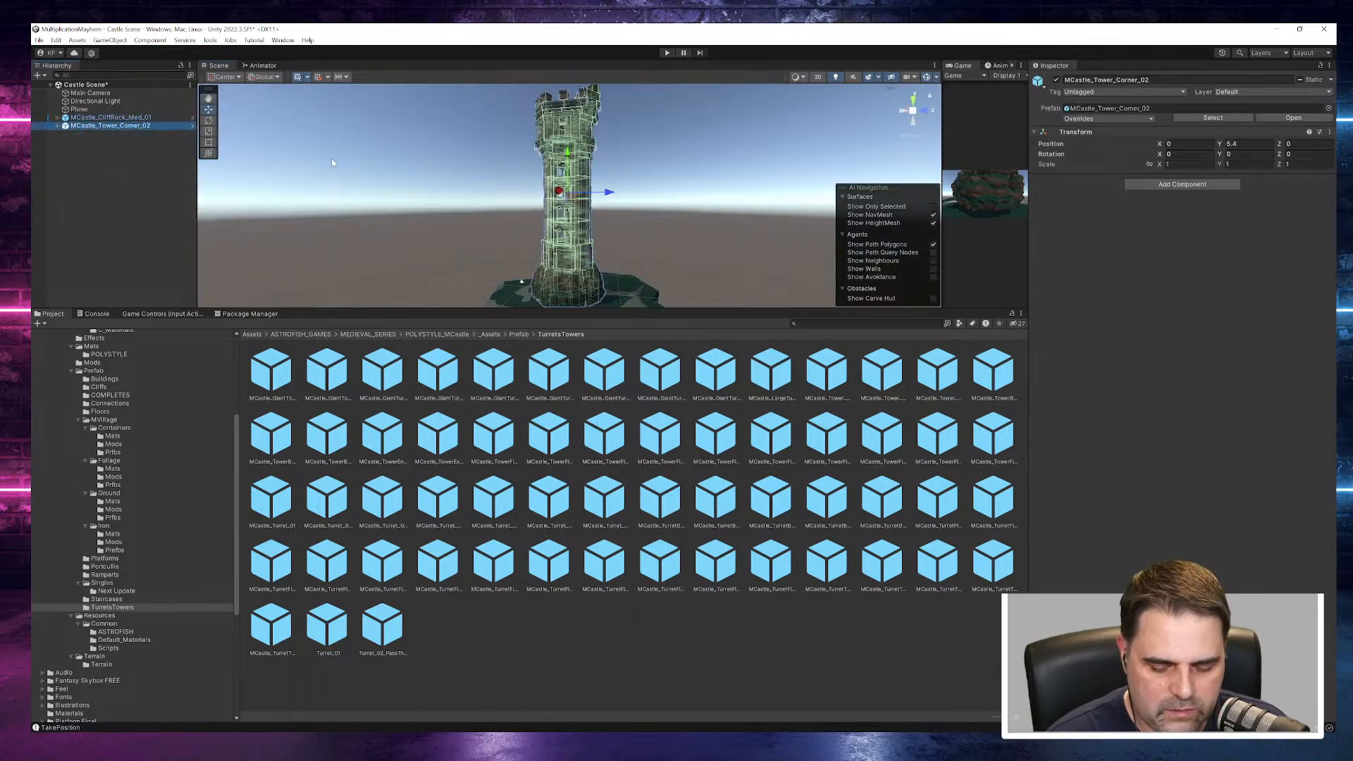
key(Delete)
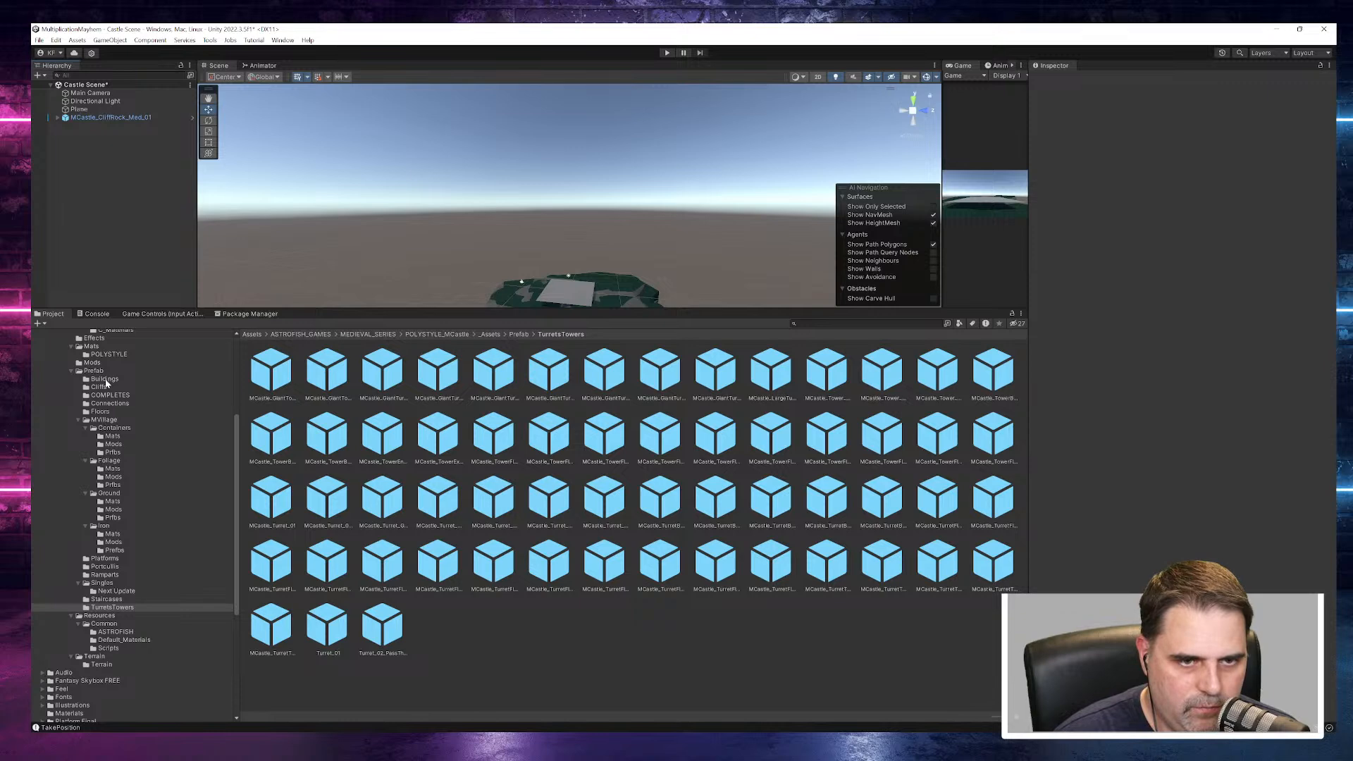
- Look into the Buildings prefab folder and preview its first pieces, from the balcony to MCastle_Build_Roof_Windows_Lng_02
click(103, 379)
click(273, 373)
click(326, 372)
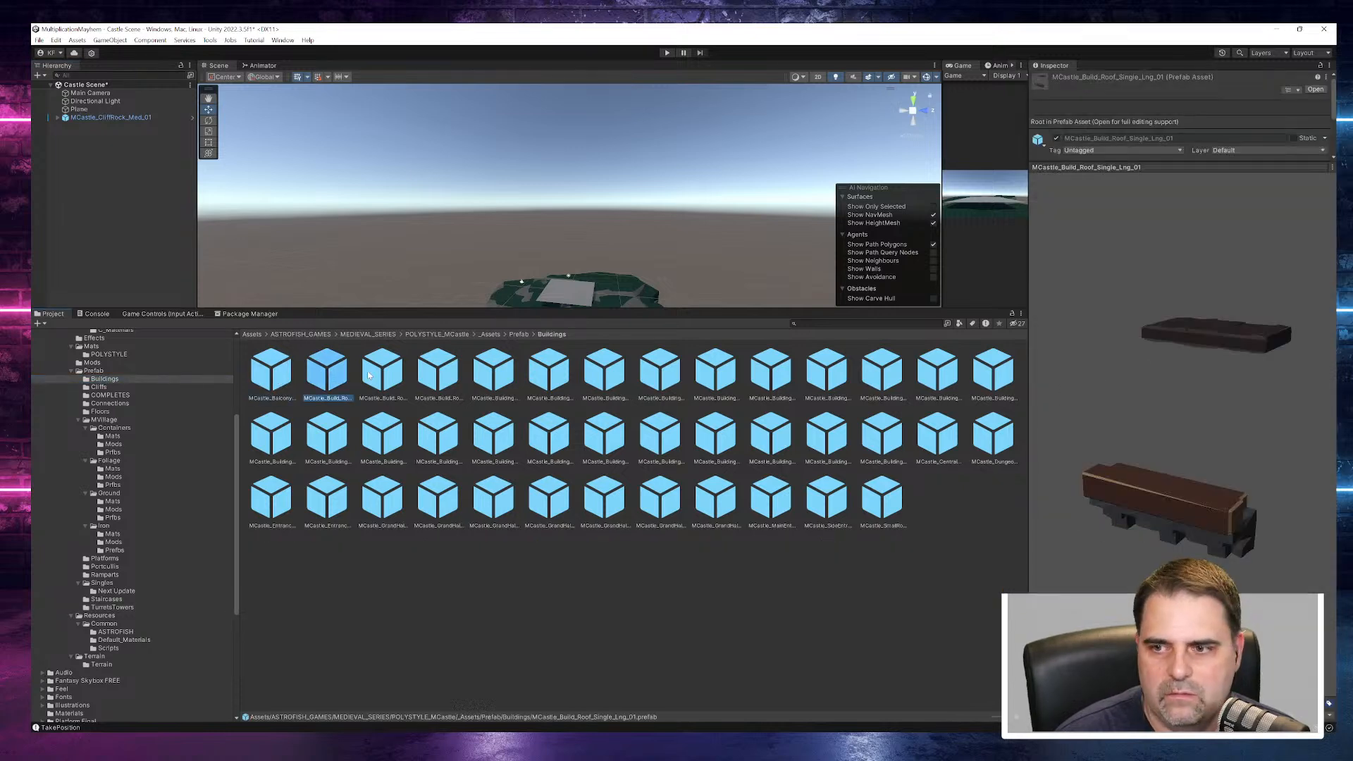
click(382, 372)
click(436, 375)
- Preview the complete buildings MCastle_Building_01 and MCastle_Building_02, viewing the second one from the front
click(494, 372)
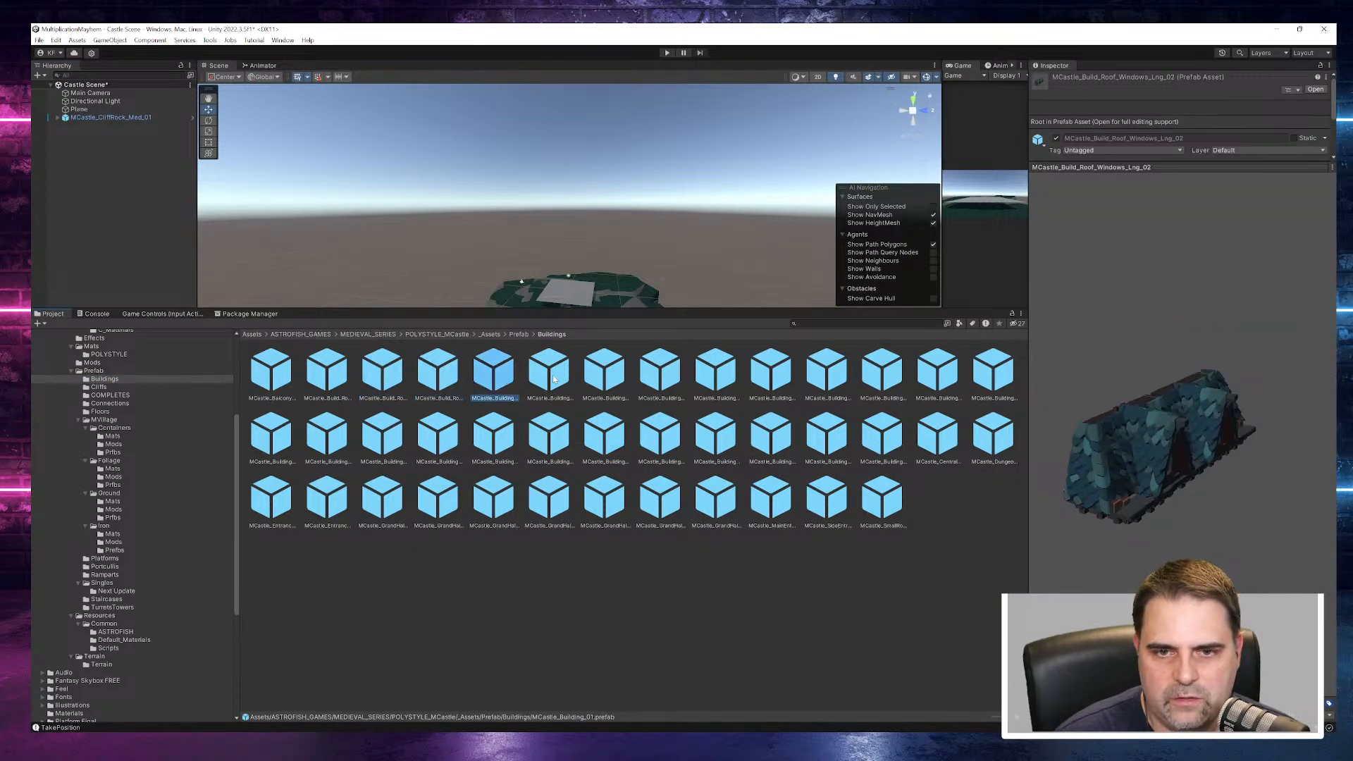
click(553, 373)
drag(1316, 513, 1265, 434)
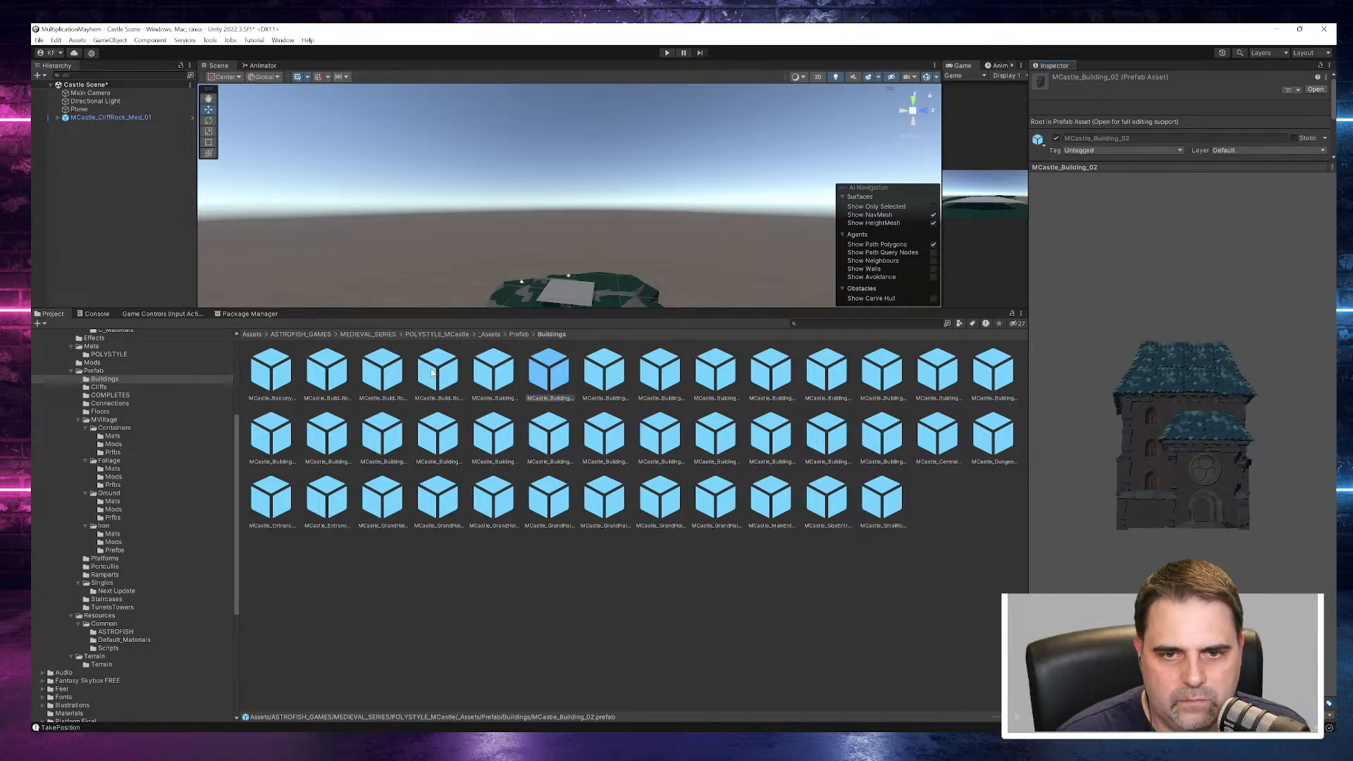
click(493, 375)
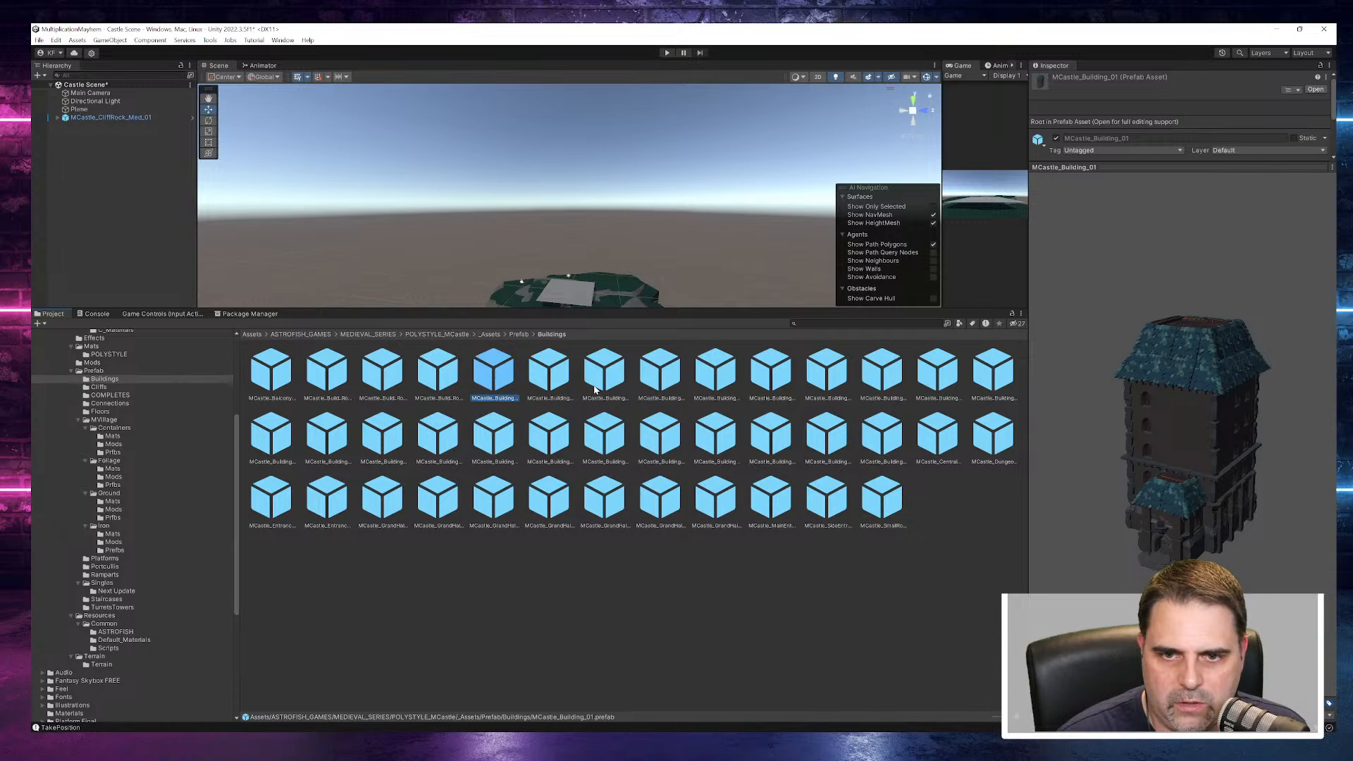
- Preview the building base prefabs and view MCastle_Building_Base_02 from another angle
click(622, 382)
click(681, 382)
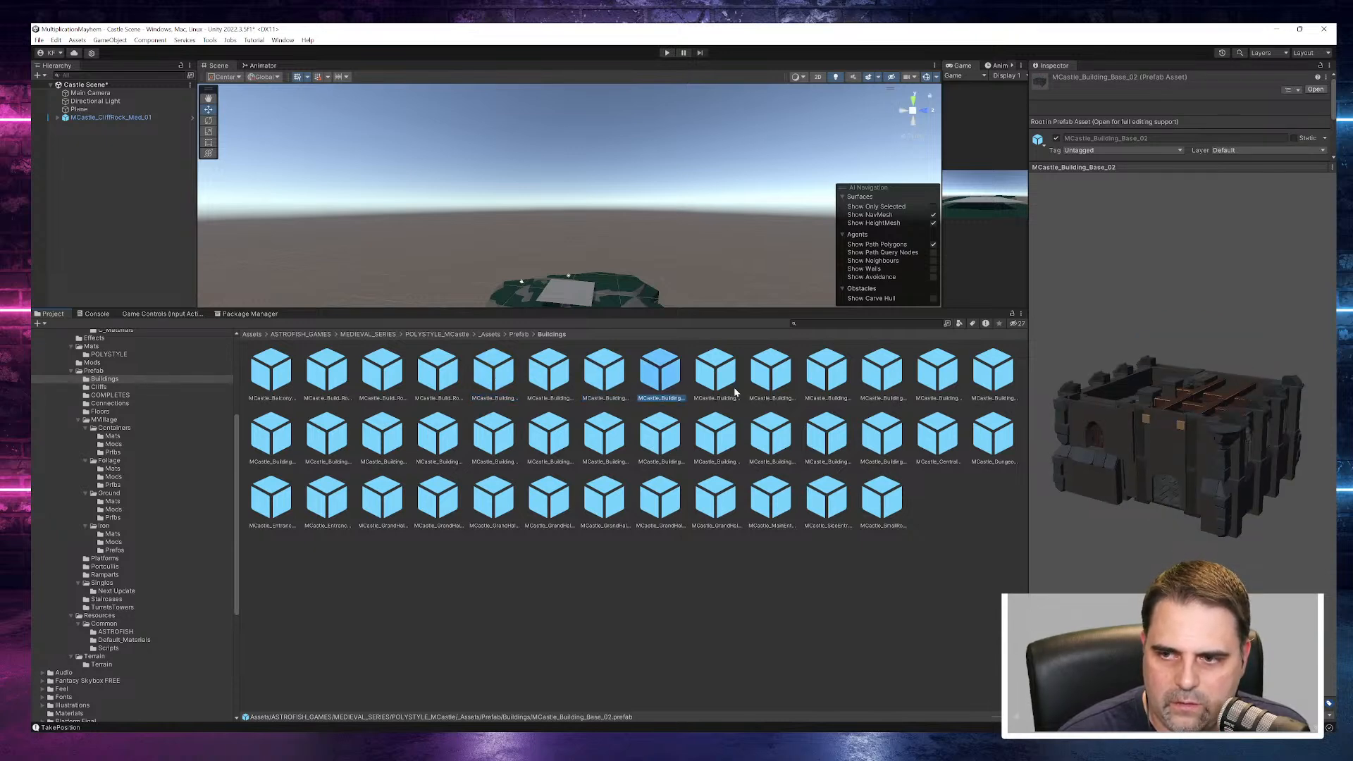
drag(1184, 367, 1090, 417)
- Preview the building floor prefabs, including MCastle_Building_Floor_03, and view MCastle_Building_Floor_05 from another angle
click(714, 377)
click(826, 381)
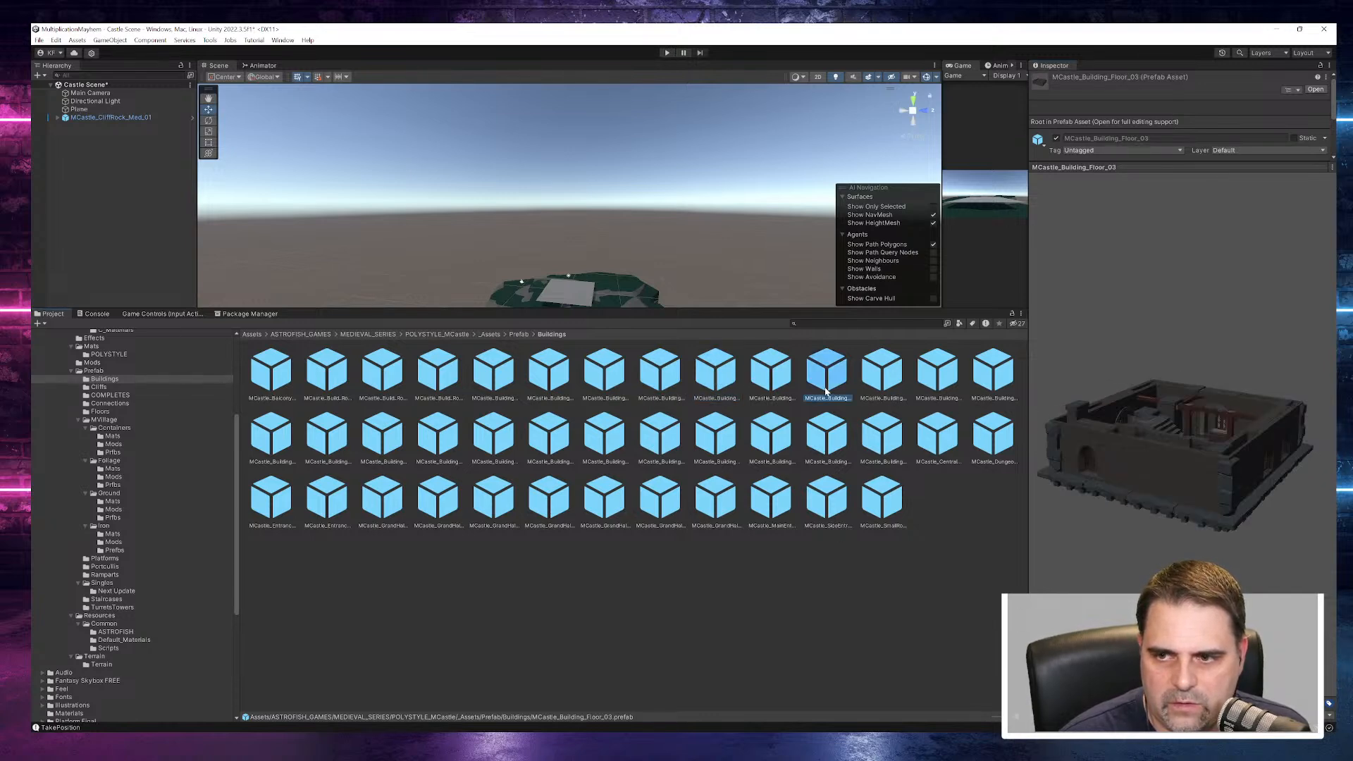
click(936, 380)
click(994, 375)
click(1004, 440)
click(993, 374)
click(943, 387)
drag(1189, 464, 32, 484)
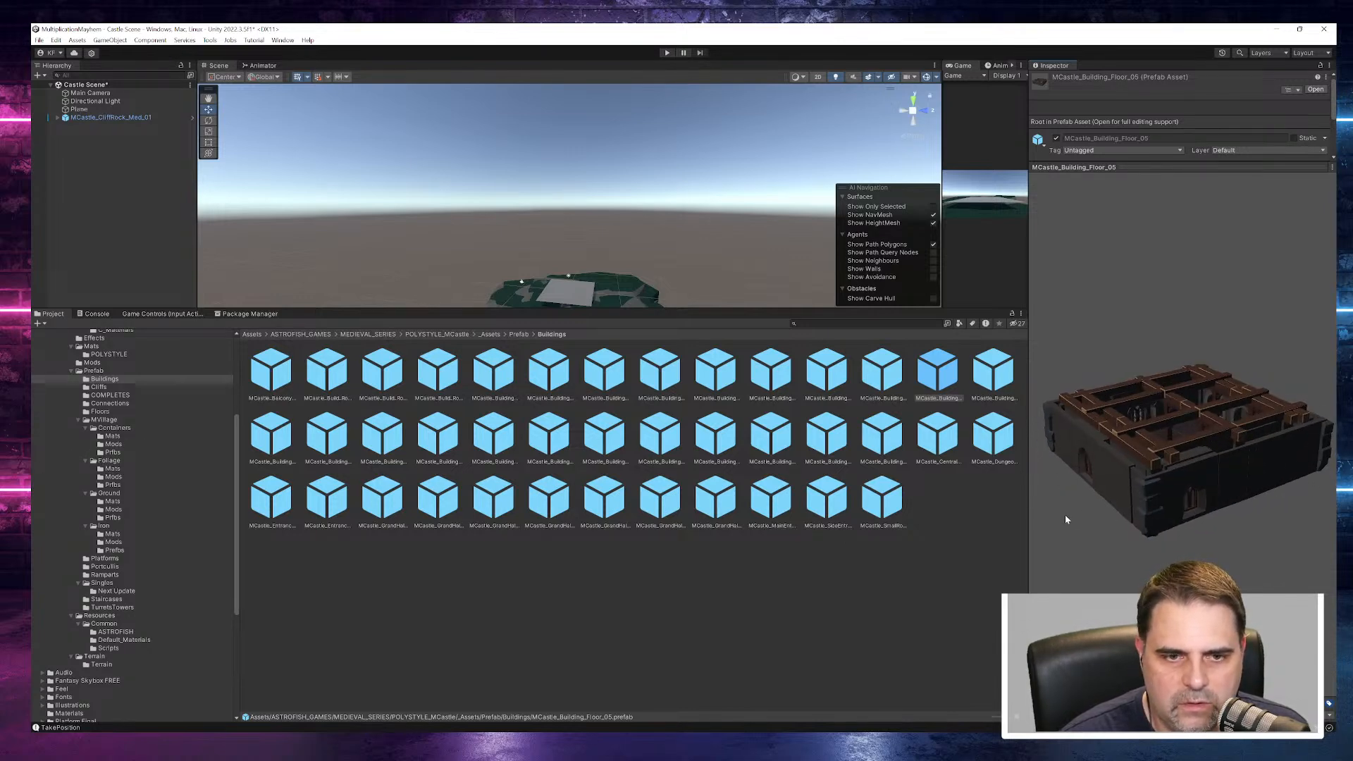
- Preview MCastle_Balcony_01, the long single roof piece and MCastle_Building_Floor_07
click(282, 387)
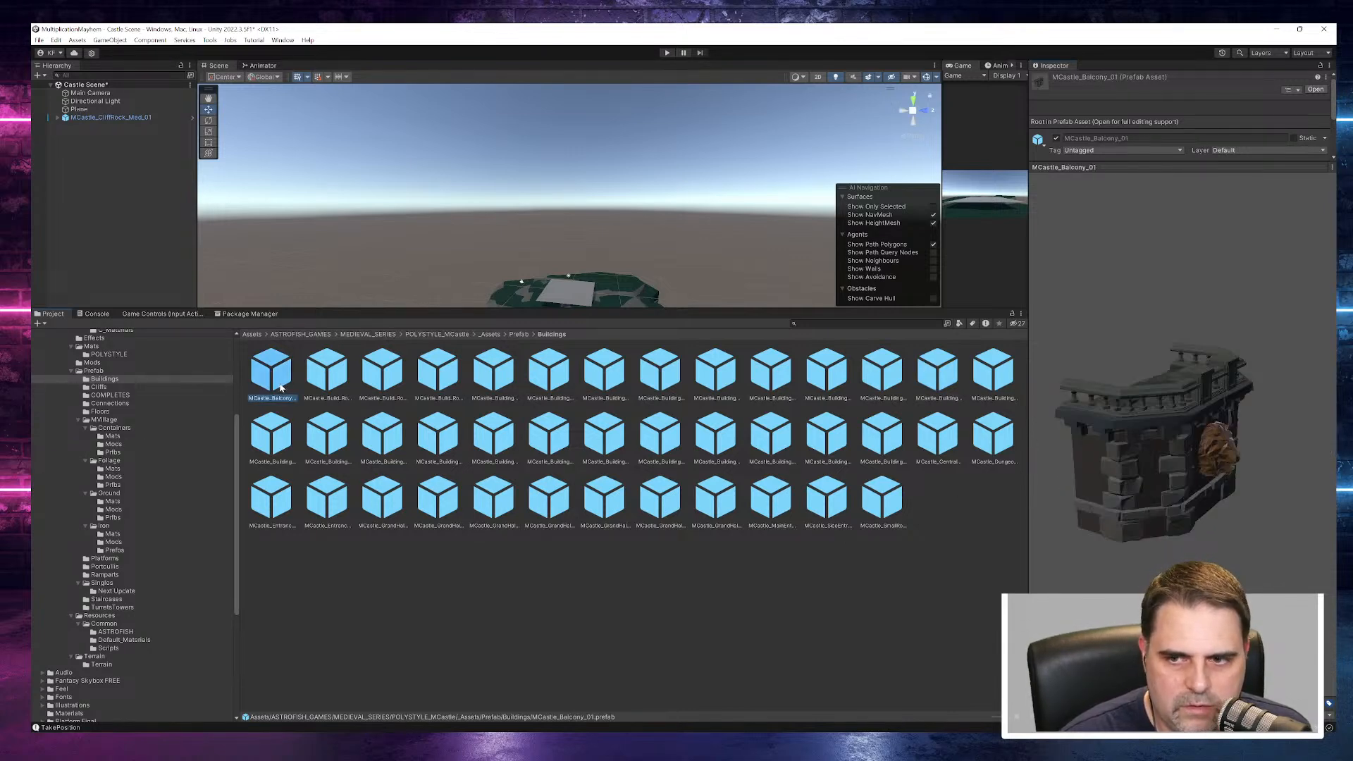
click(316, 379)
click(271, 431)
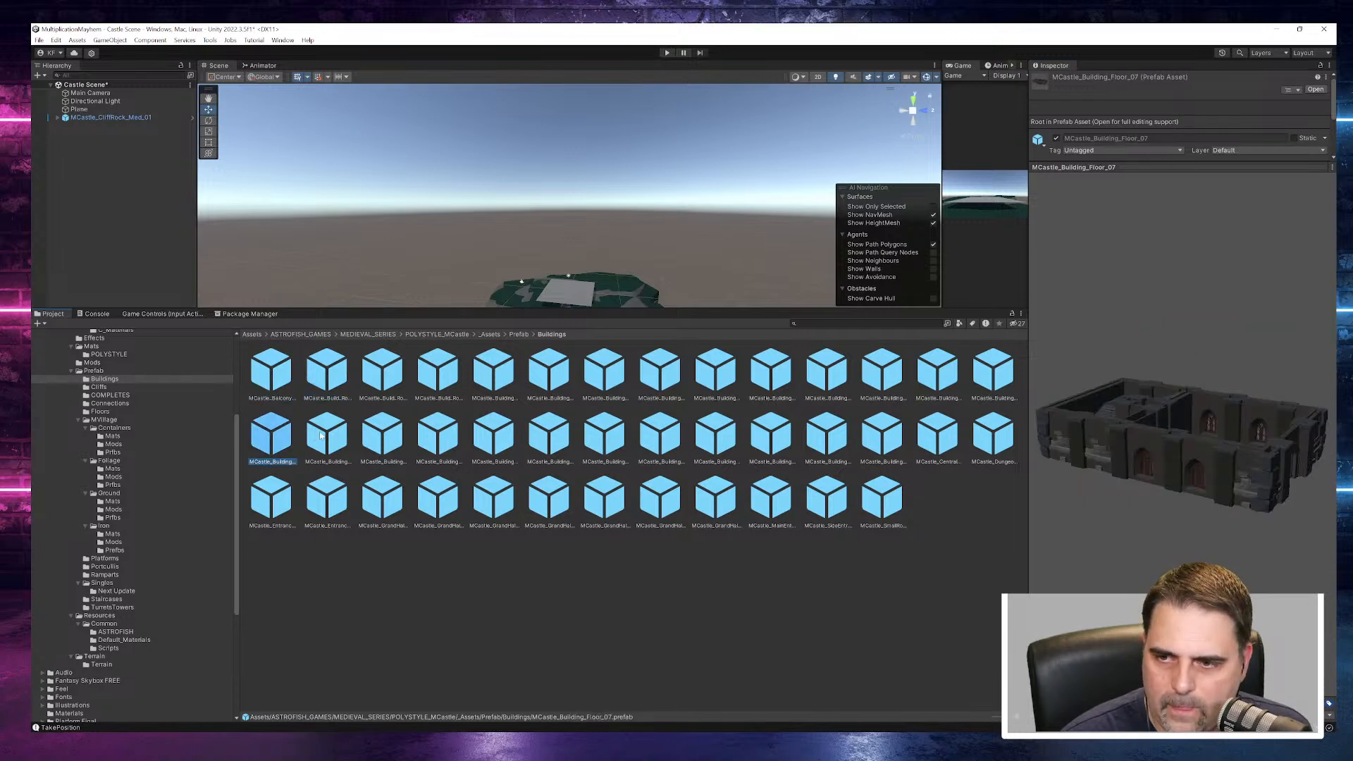
- Preview the building roof prefabs, including MCastle_Building_Roof_03, and the wing entrance MCastle_Building_Wing_Entrance_02
click(323, 435)
click(384, 434)
click(435, 438)
click(491, 444)
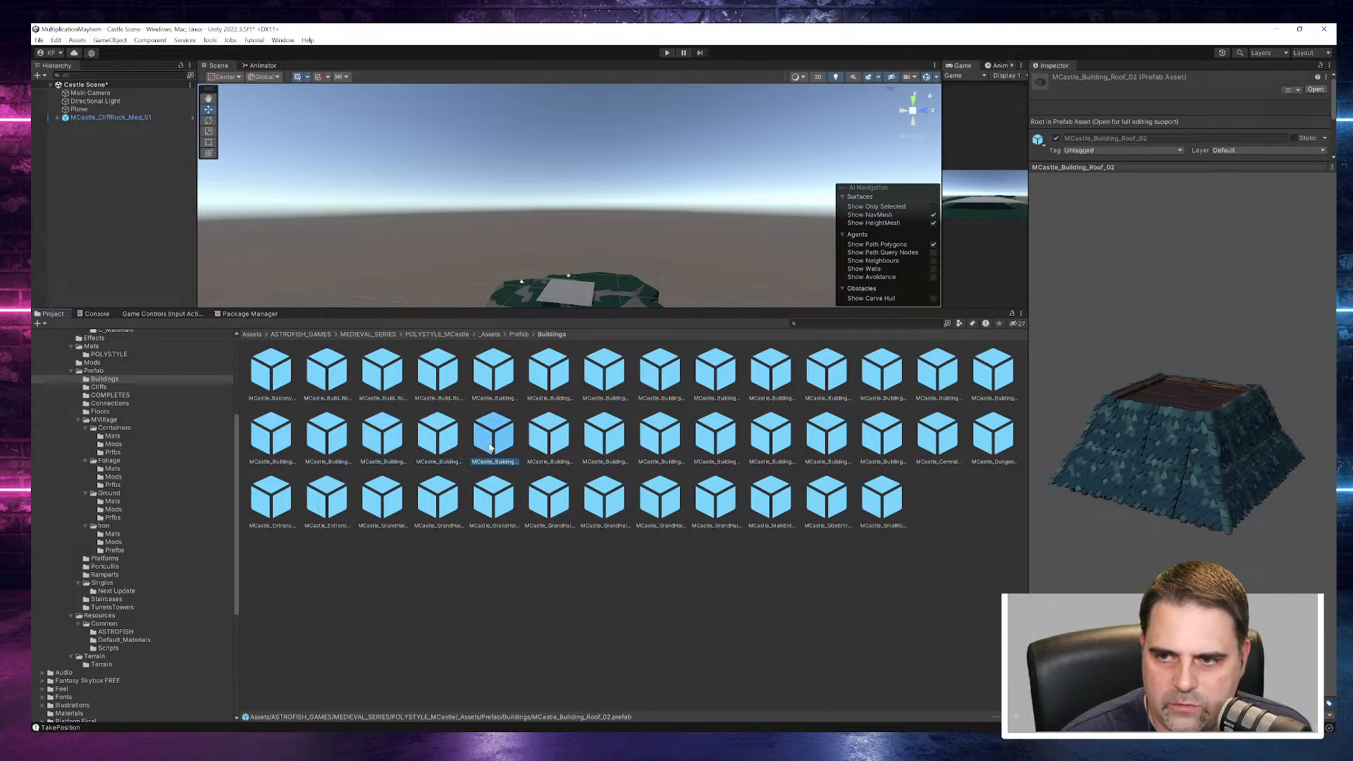
click(538, 450)
click(613, 453)
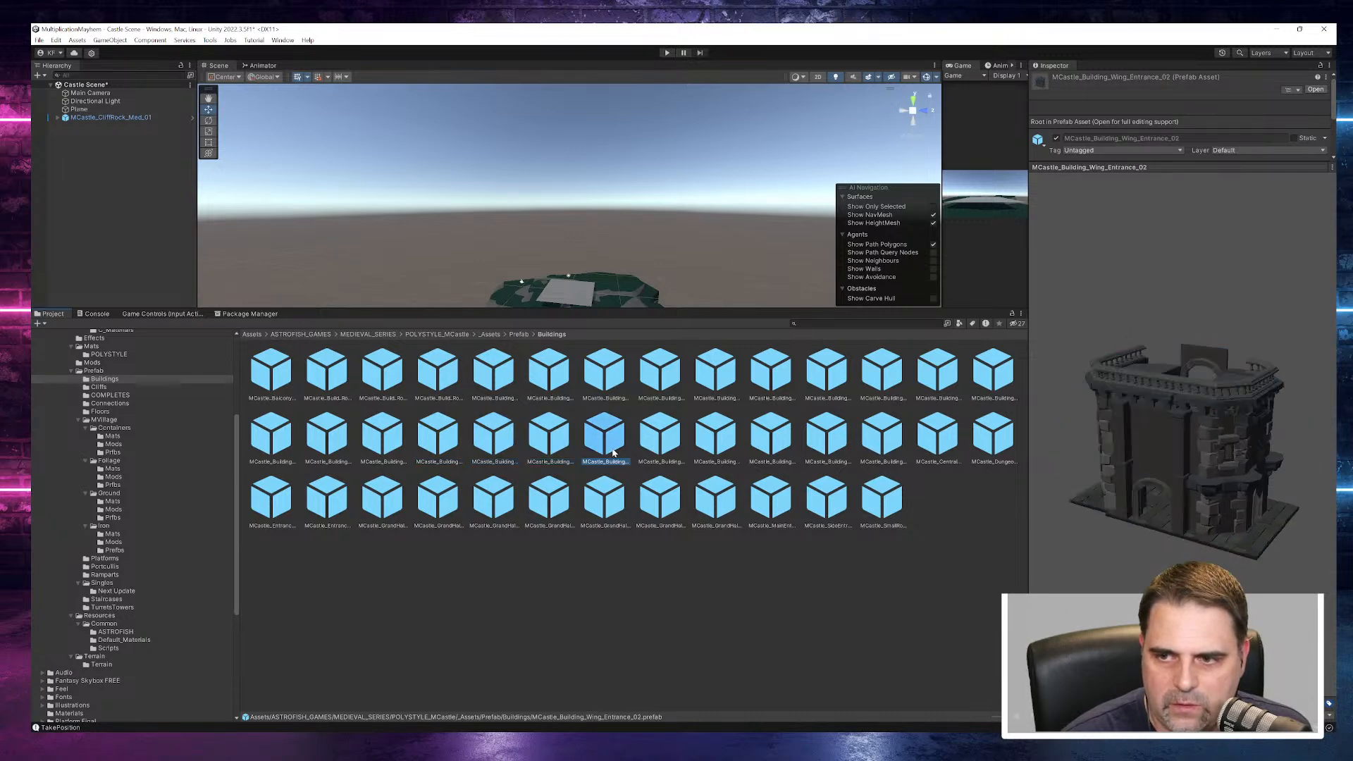
- Preview the building entrance prefabs, including MCastle_BuildingEntrance_02 and MCastle_BuildingEntrance_03
click(661, 442)
click(716, 442)
click(772, 444)
click(843, 444)
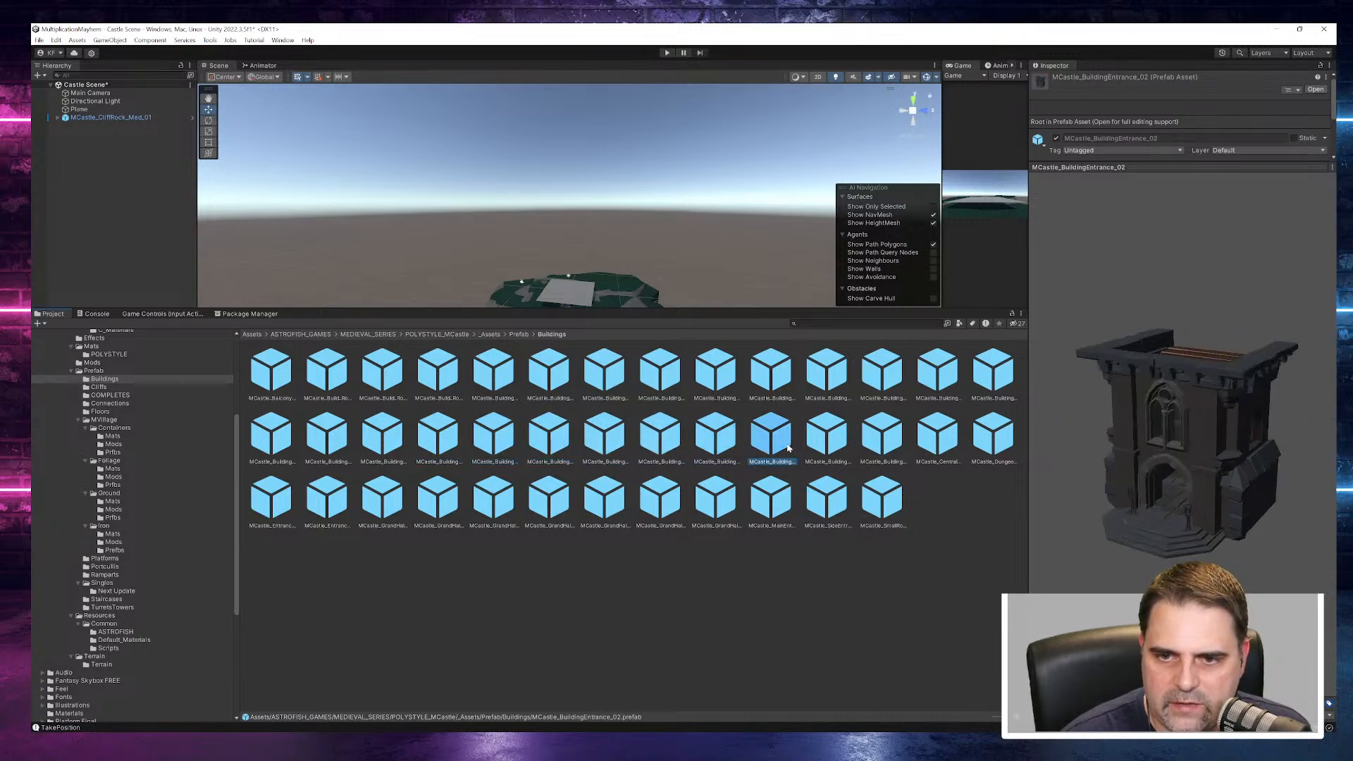
click(884, 441)
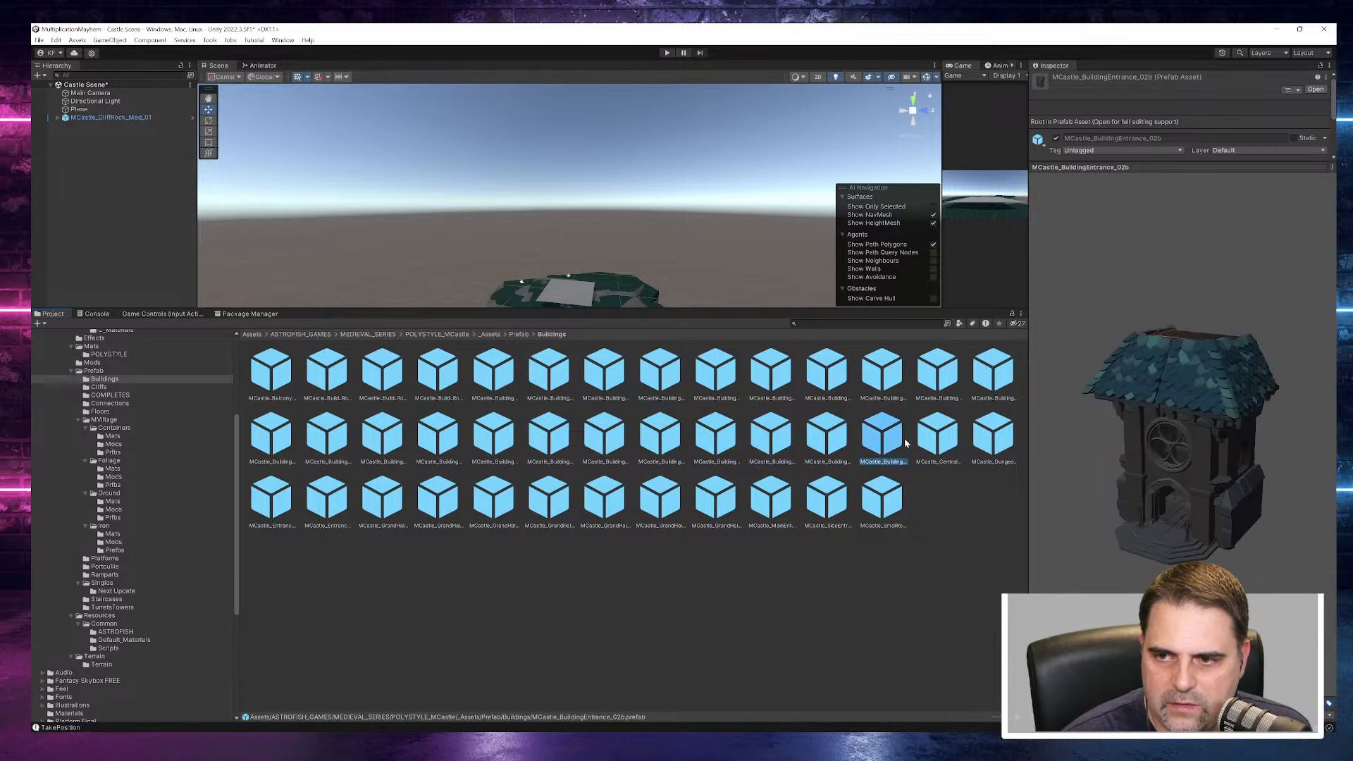
- Preview MCastle_DungeonStairs_Cover and MCastle_Entrance_Main, viewing the main entrance from the front
click(997, 440)
drag(1191, 420, 83, 448)
click(295, 525)
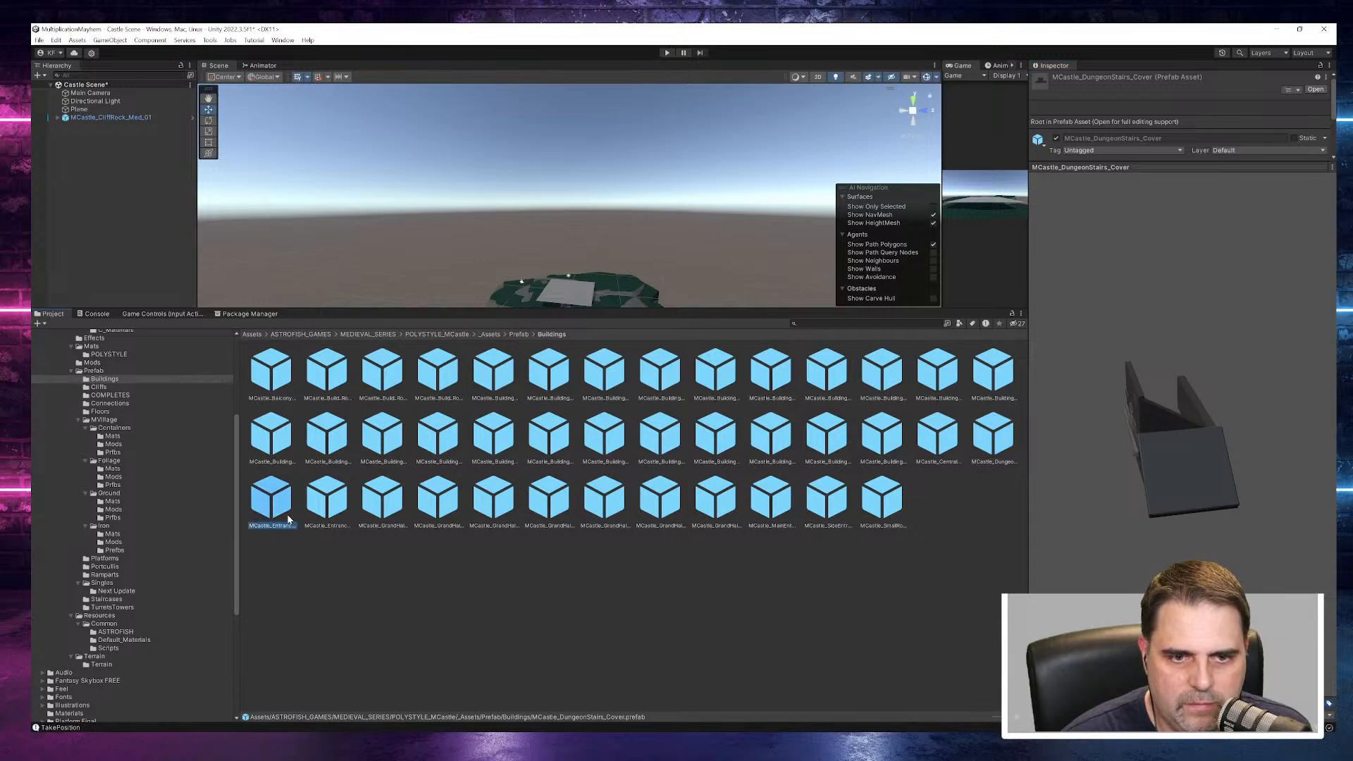
mouse_move(1037, 474)
mouse_down()
mouse_move(1079, 442)
mouse_move(995, 457)
mouse_move(1031, 460)
mouse_up()
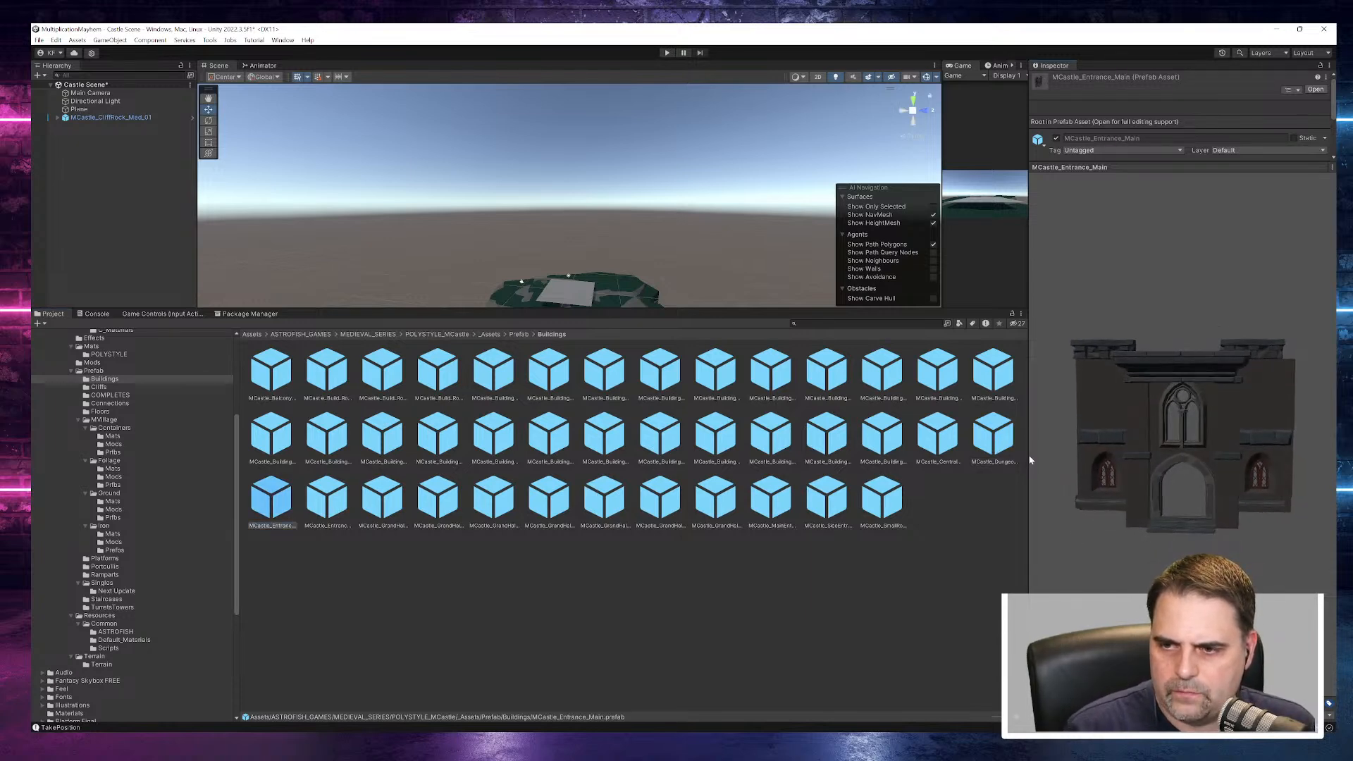
drag(1031, 459, 1053, 425)
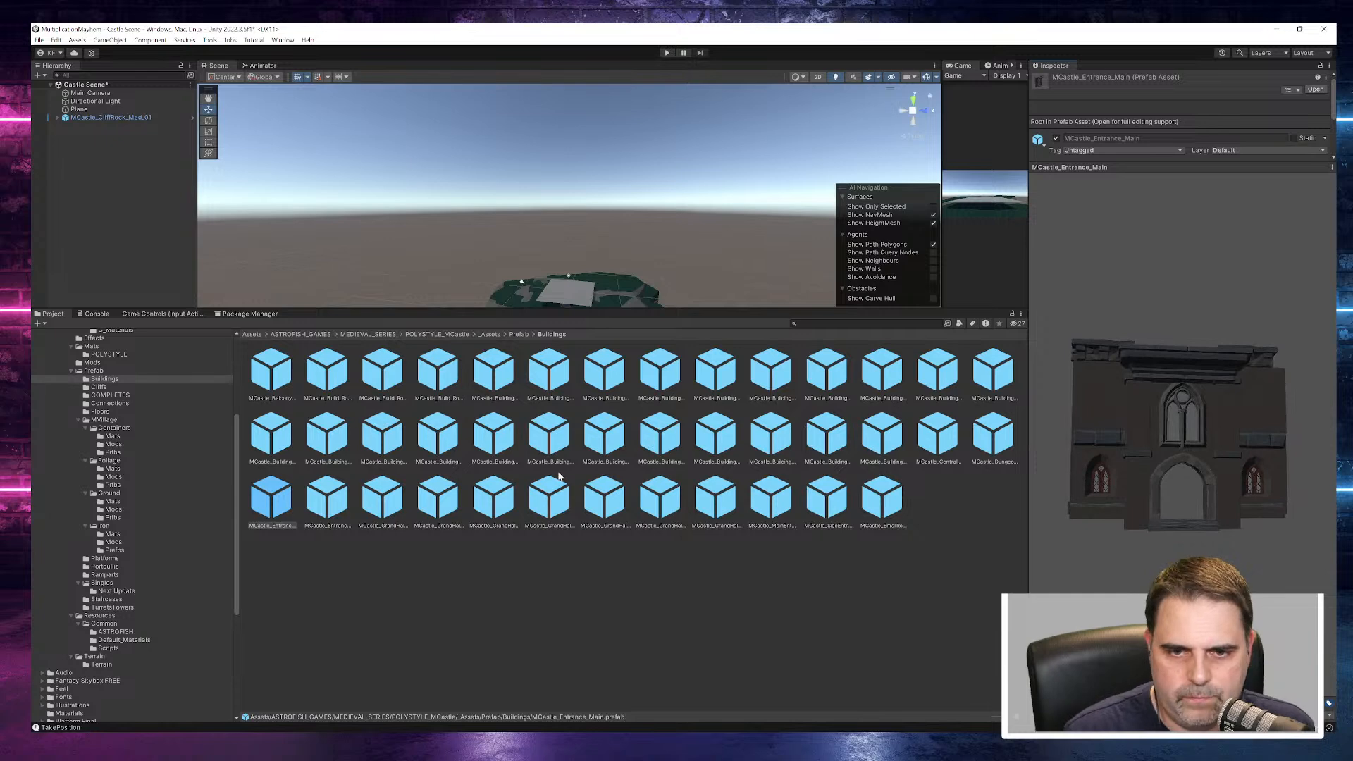
- Preview MCastle_Building_Roof_03 again and the grand hall prefabs, viewing MCastle_GrandHall_GrdFlr_01 from the side
click(499, 444)
click(549, 500)
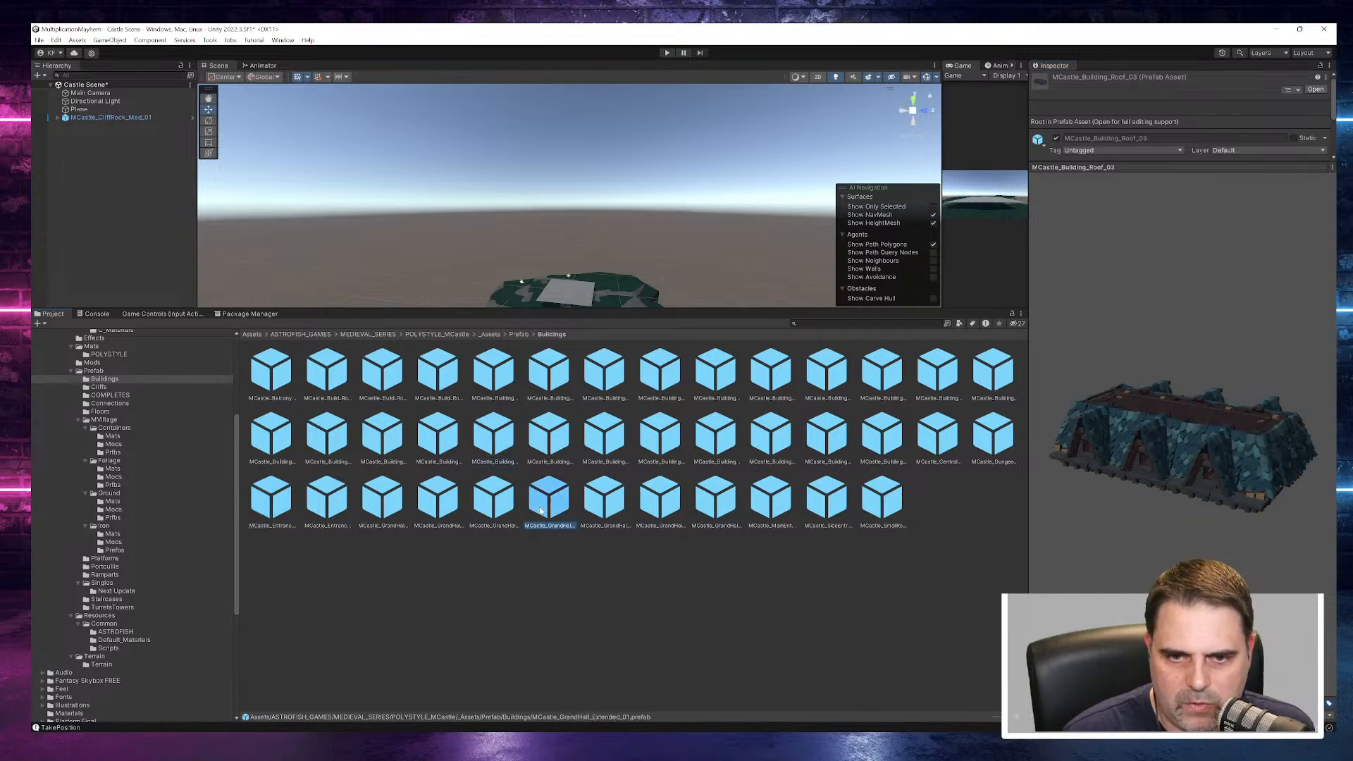
click(604, 501)
click(659, 500)
drag(1158, 493, 869, 462)
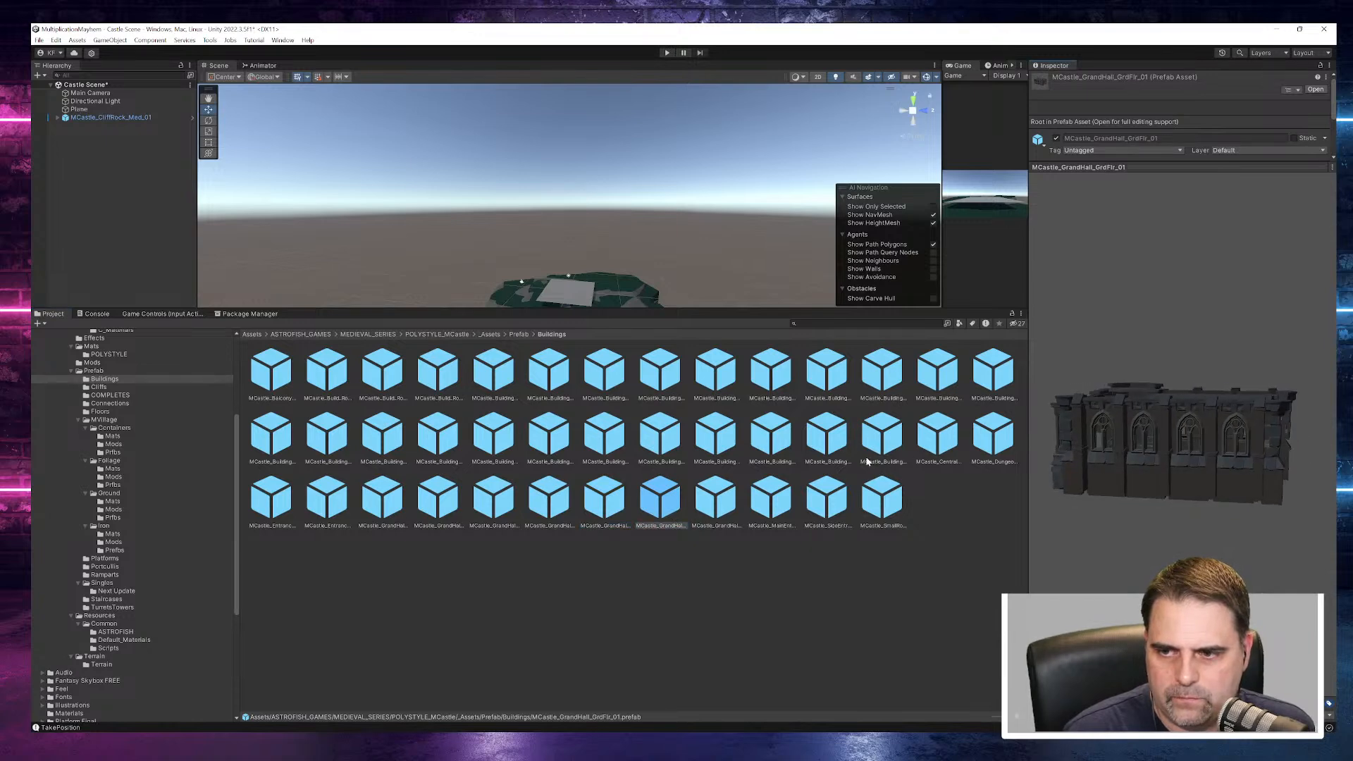
- Preview the remaining prefabs of the Buildings folder up to MCastle_SmallRoof_Half_01
click(715, 501)
click(775, 504)
click(842, 512)
click(884, 513)
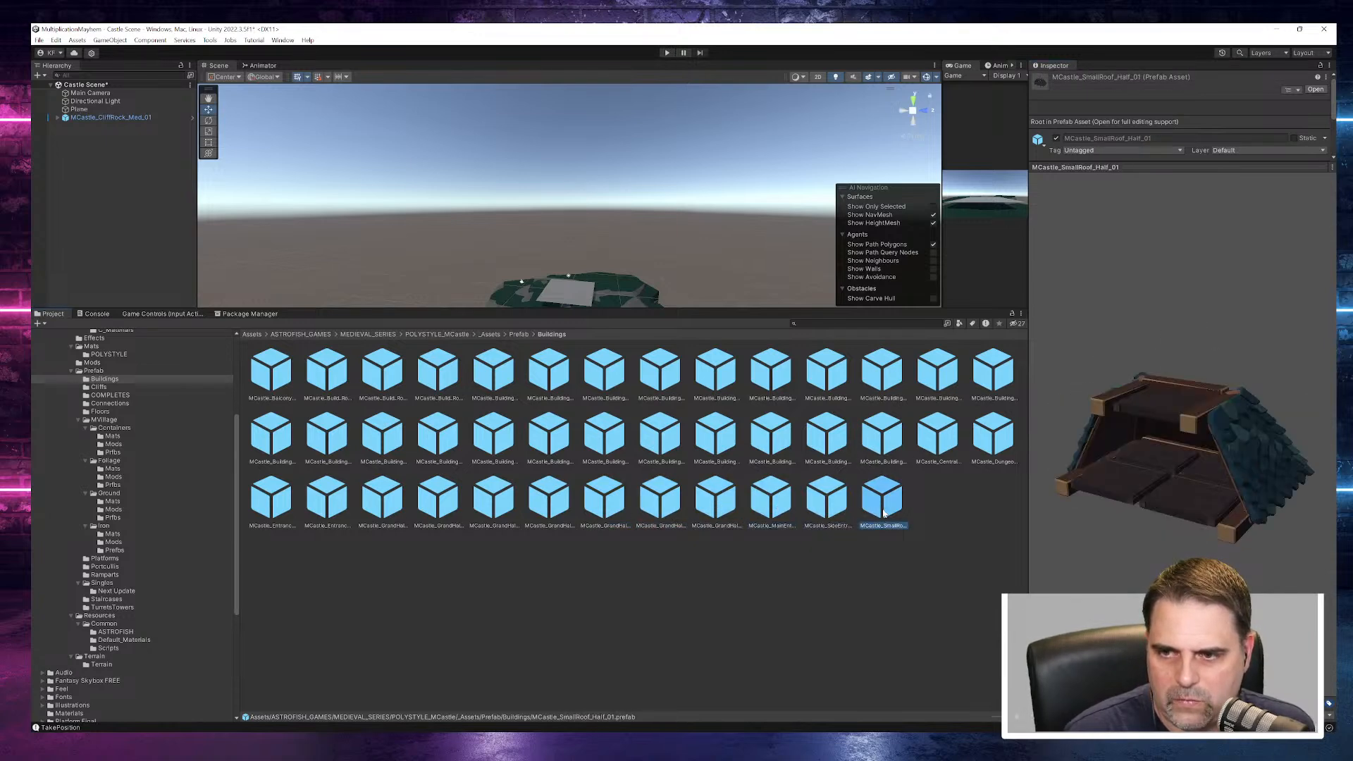
- Go back through the first building prefabs to MCastle_Building_01 and view it from the front
click(271, 372)
key(Right)
key(Right)
key(Right)
key(Right)
key(Right)
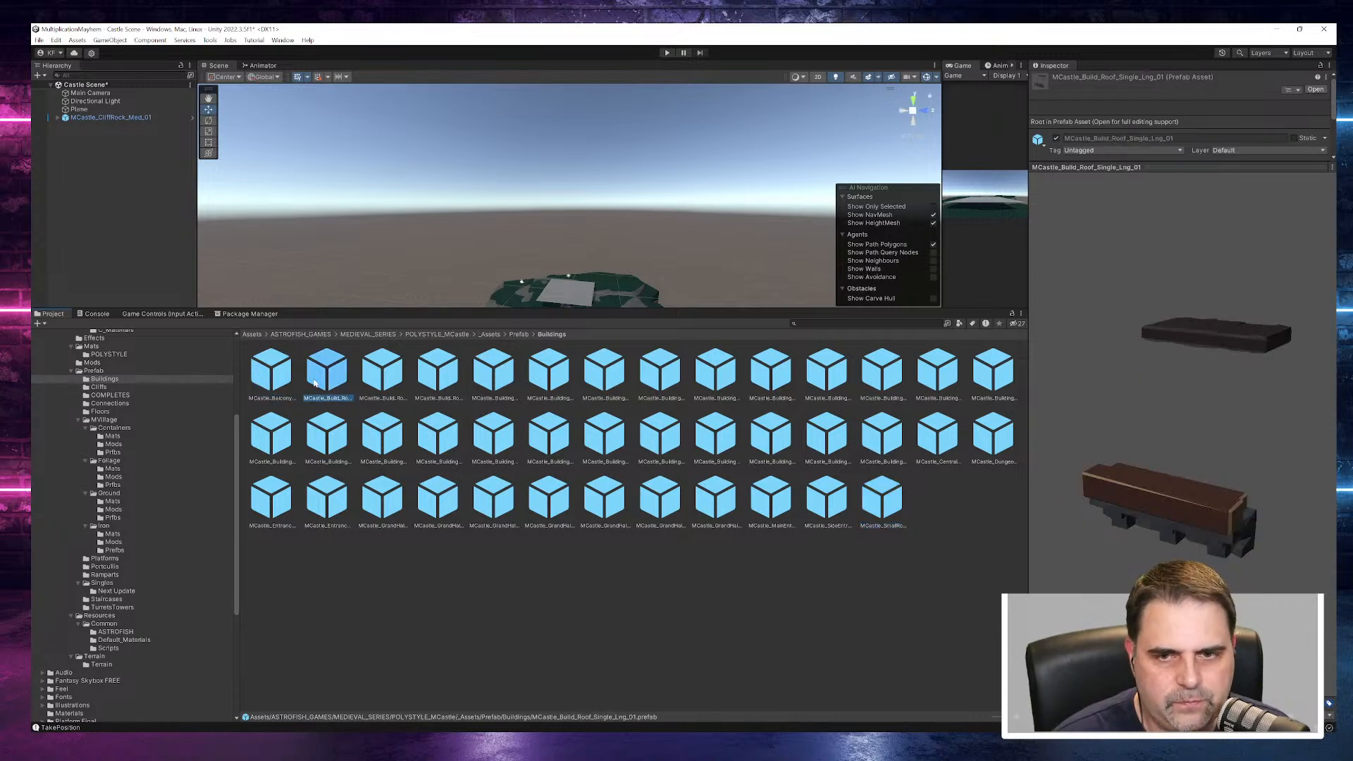
key(Left)
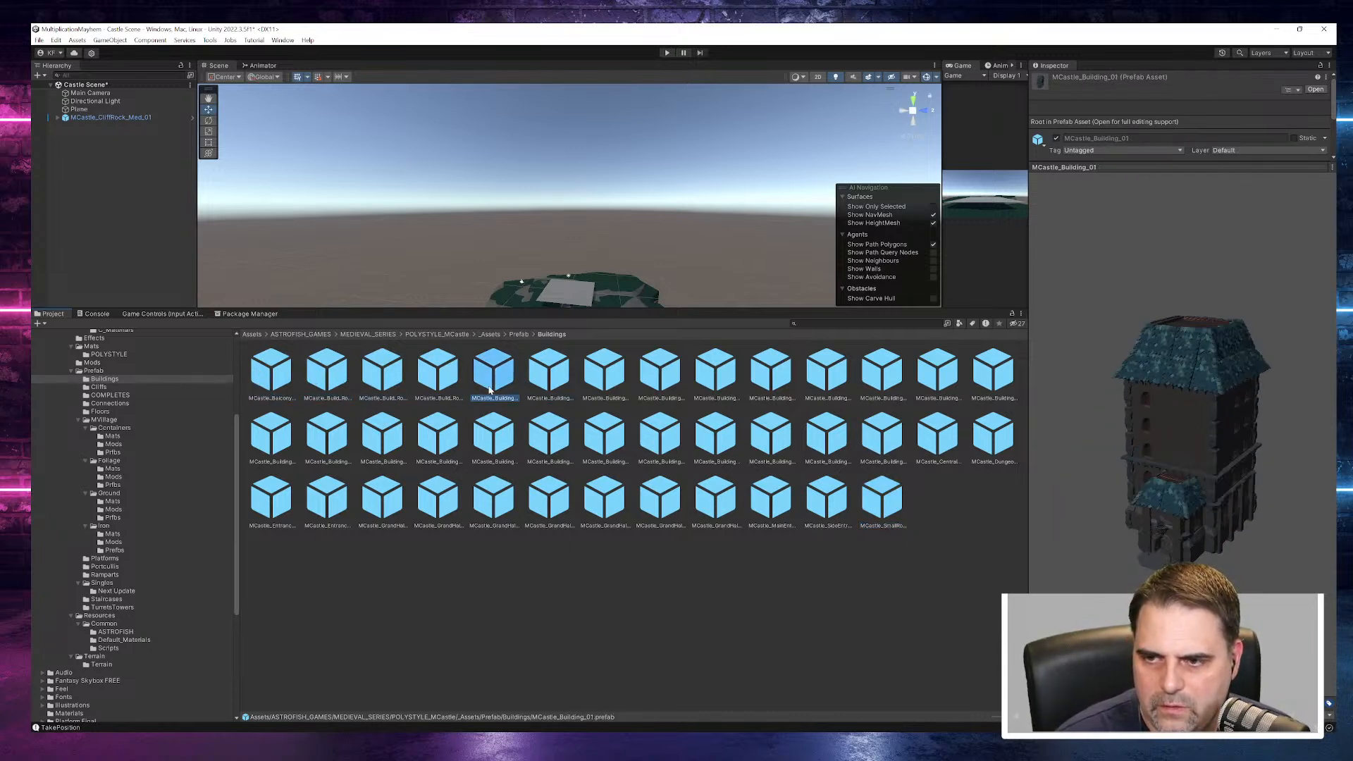
drag(58, 524, 338, 528)
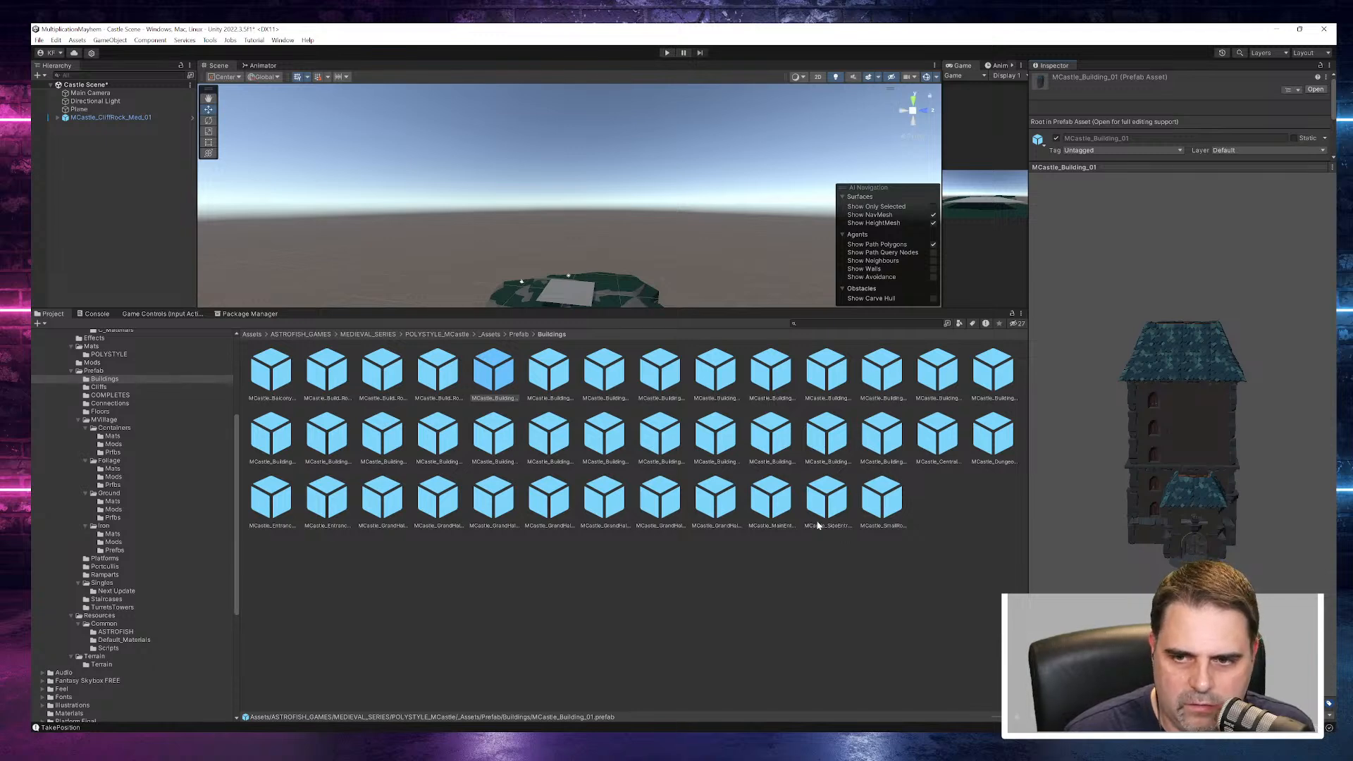
- Add the MCastle_Building_01 prefab to the Castle Scene and enlarge the Scene view
drag(505, 390, 103, 154)
scroll(467, 224, down, 3)
alt+drag(468, 224, 652, 597)
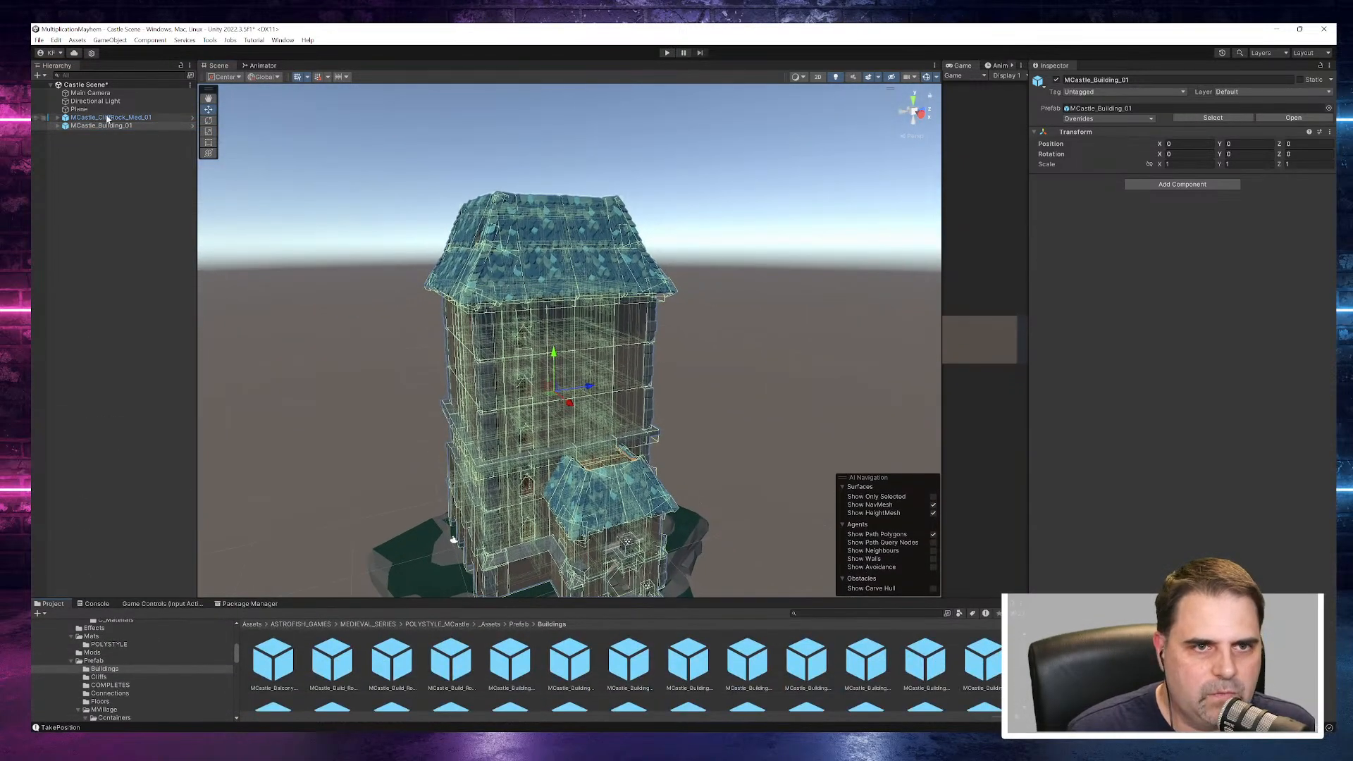
- Unpack the MCastle_Building_01 prefab completely and expand it to show its child parts
right_click(81, 129)
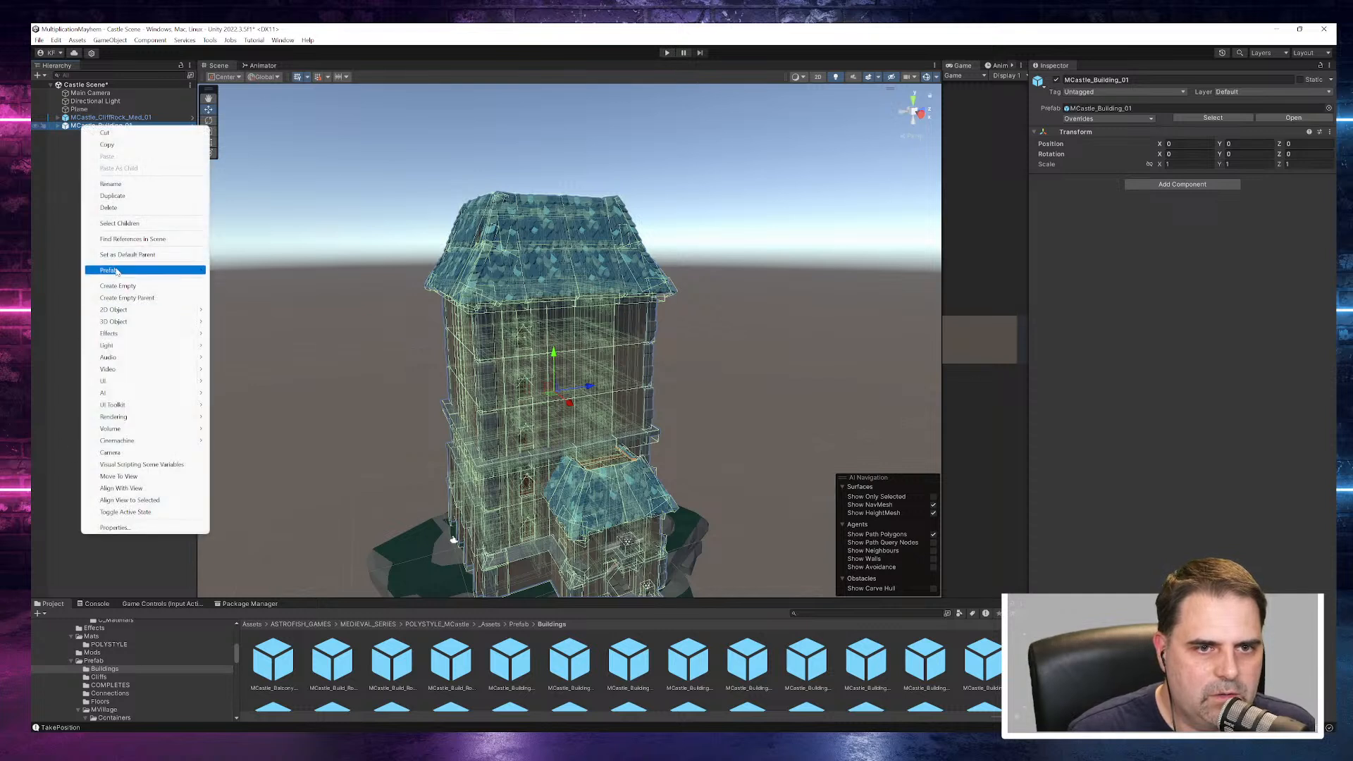
mouse_move(152, 274)
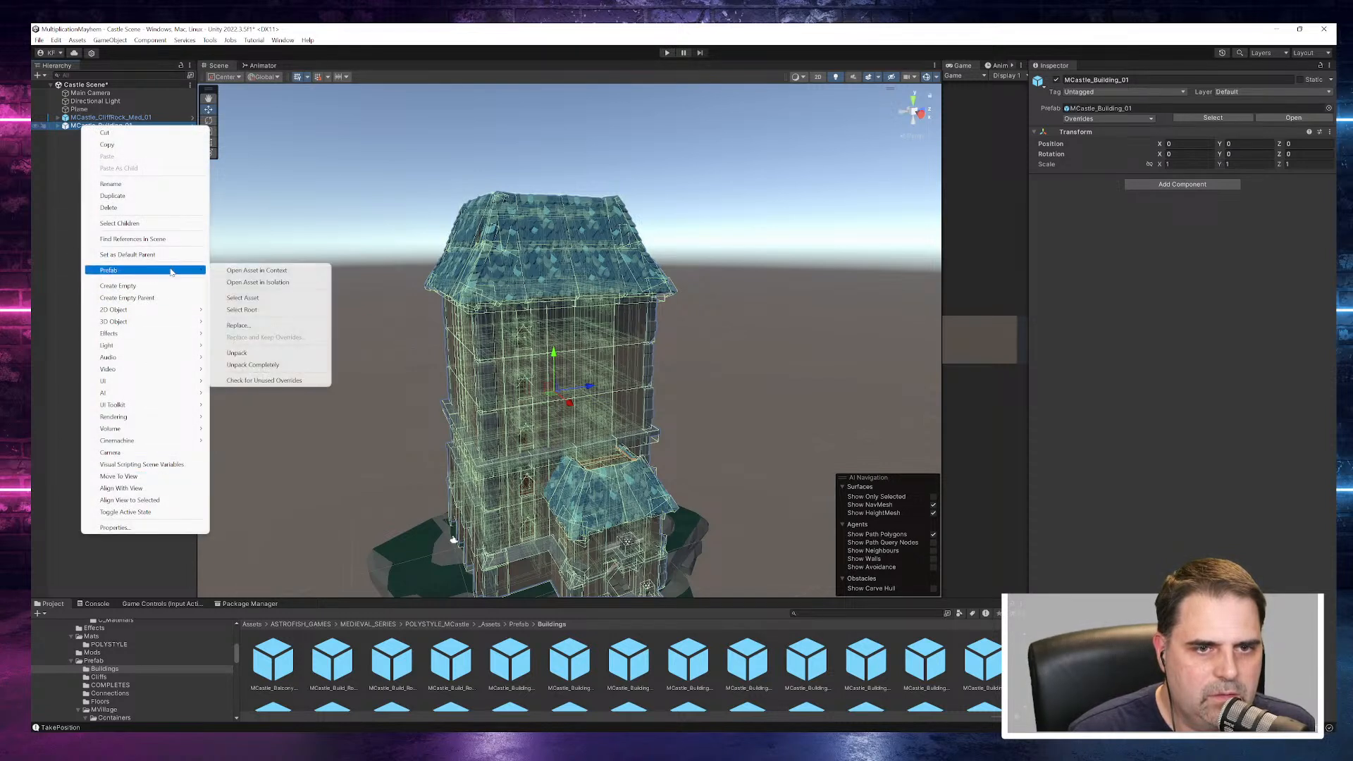
click(261, 365)
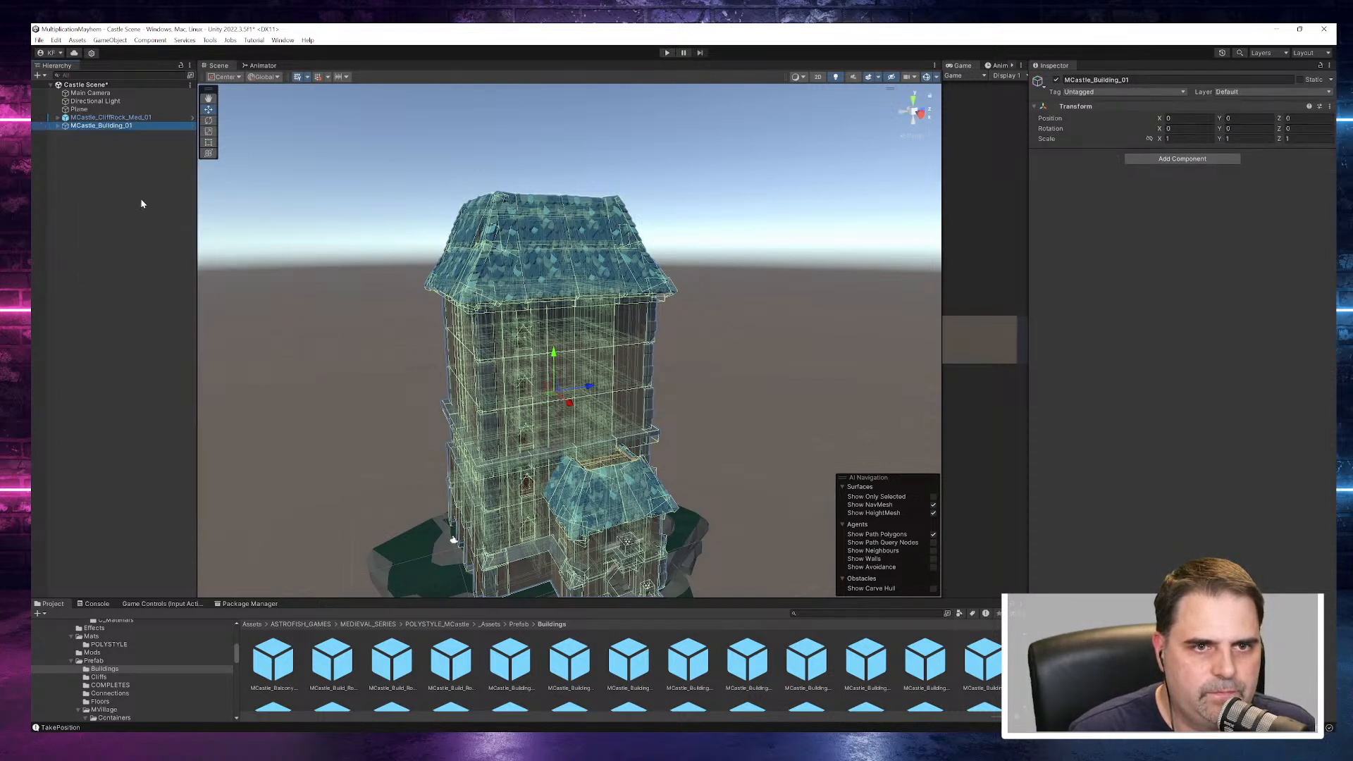
click(57, 126)
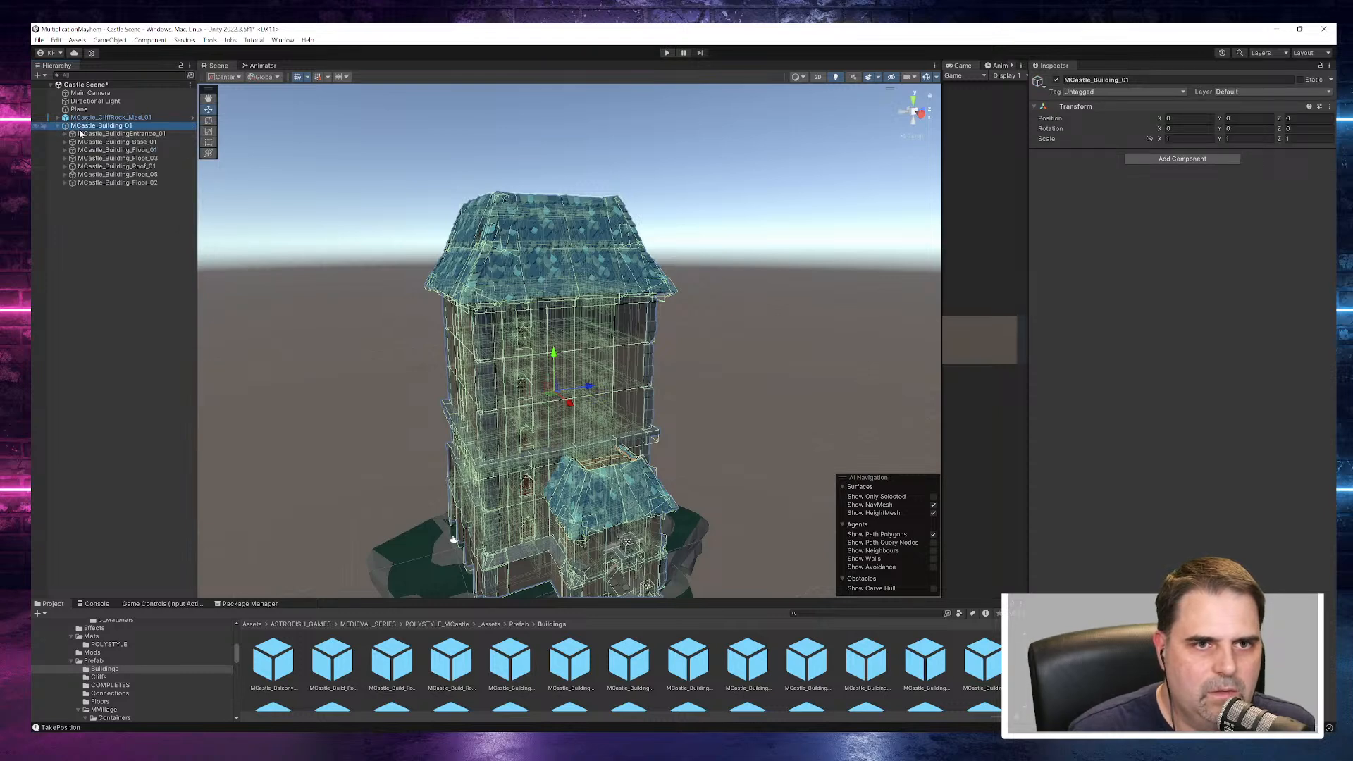
- Check the entrance and base parts of the building, and deactivate MCastle_BuildingEntrance_01
click(83, 134)
alt+drag(321, 288, 211, 197)
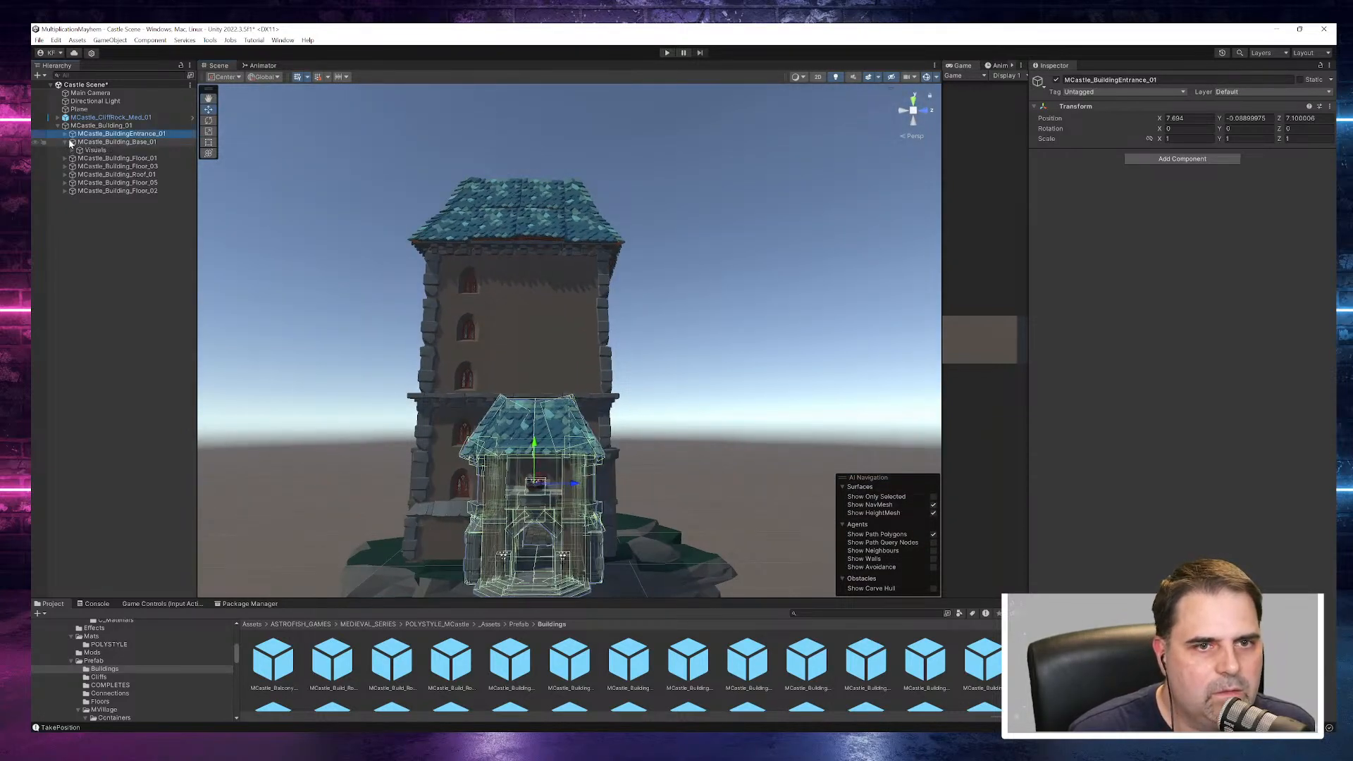
click(113, 142)
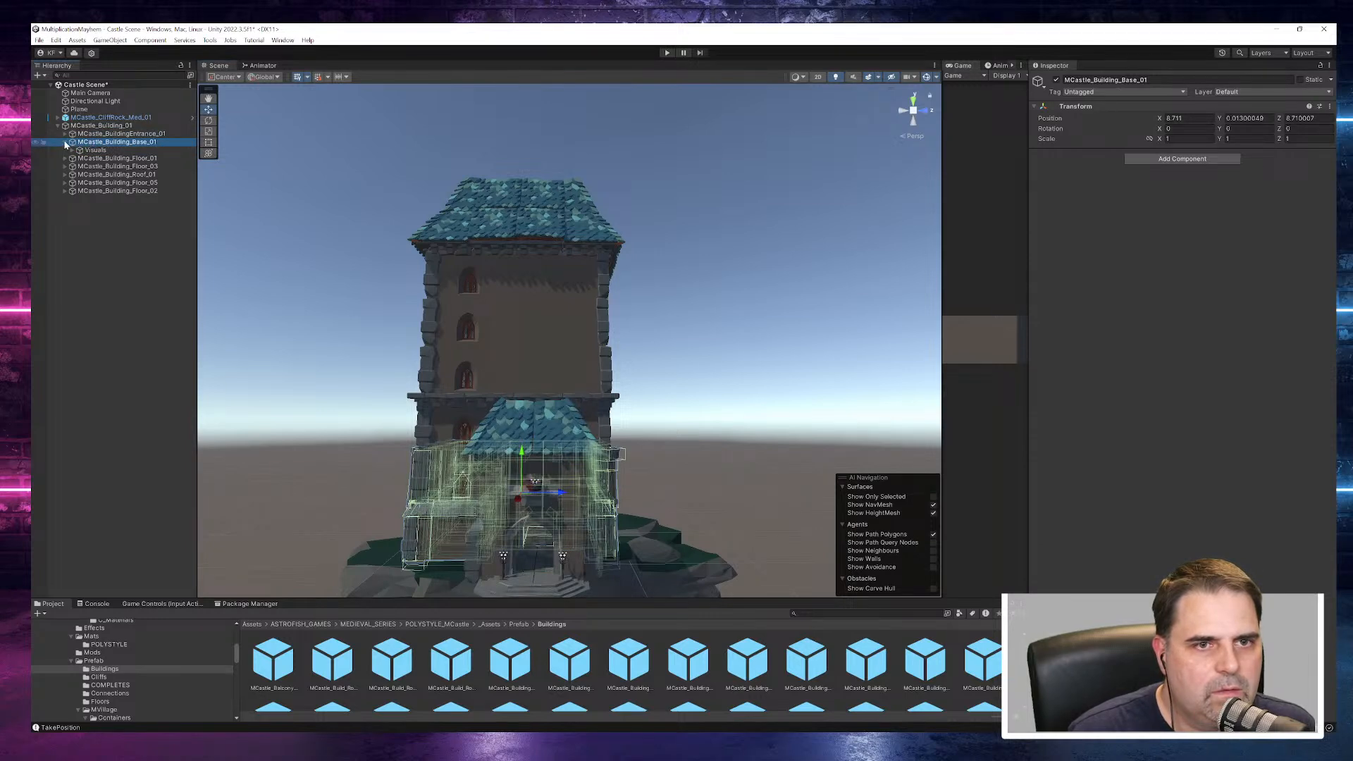
click(106, 135)
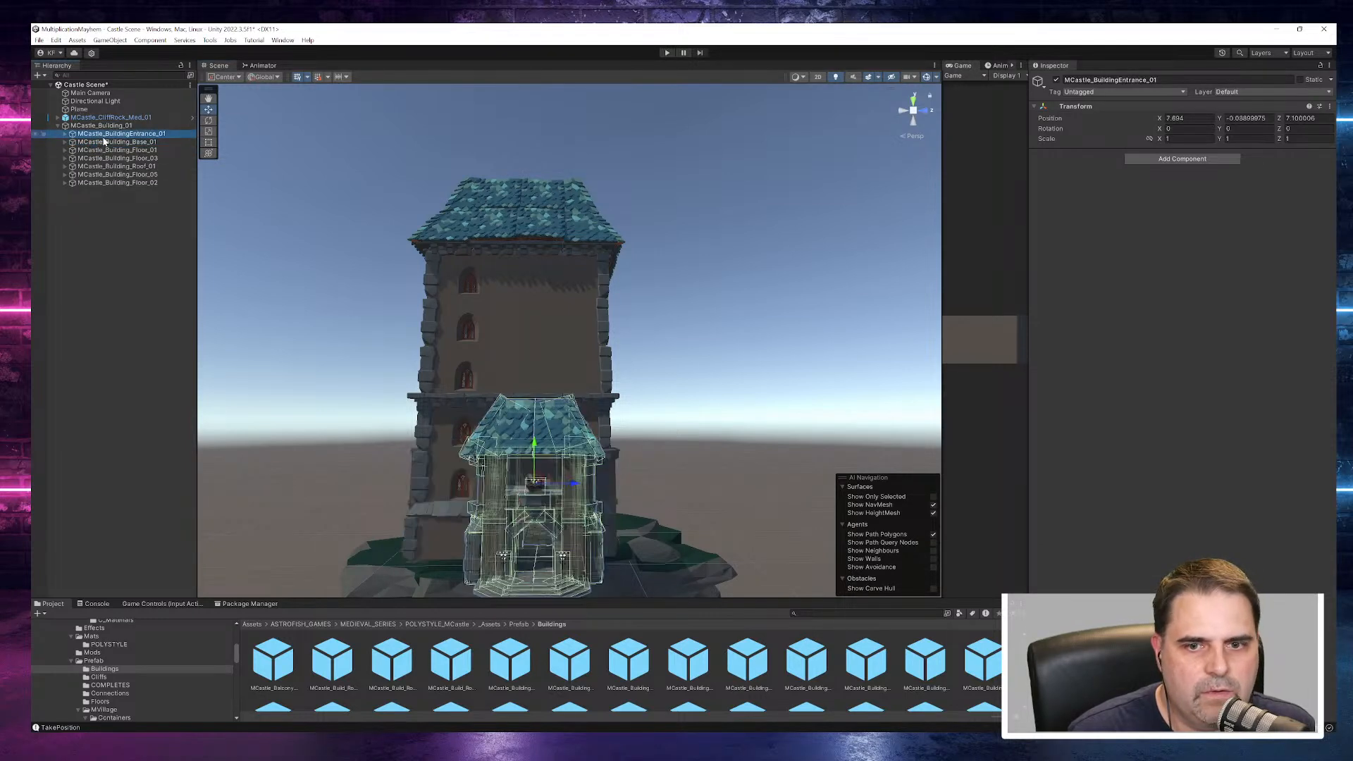
click(1056, 80)
alt+drag(755, 293, 818, 329)
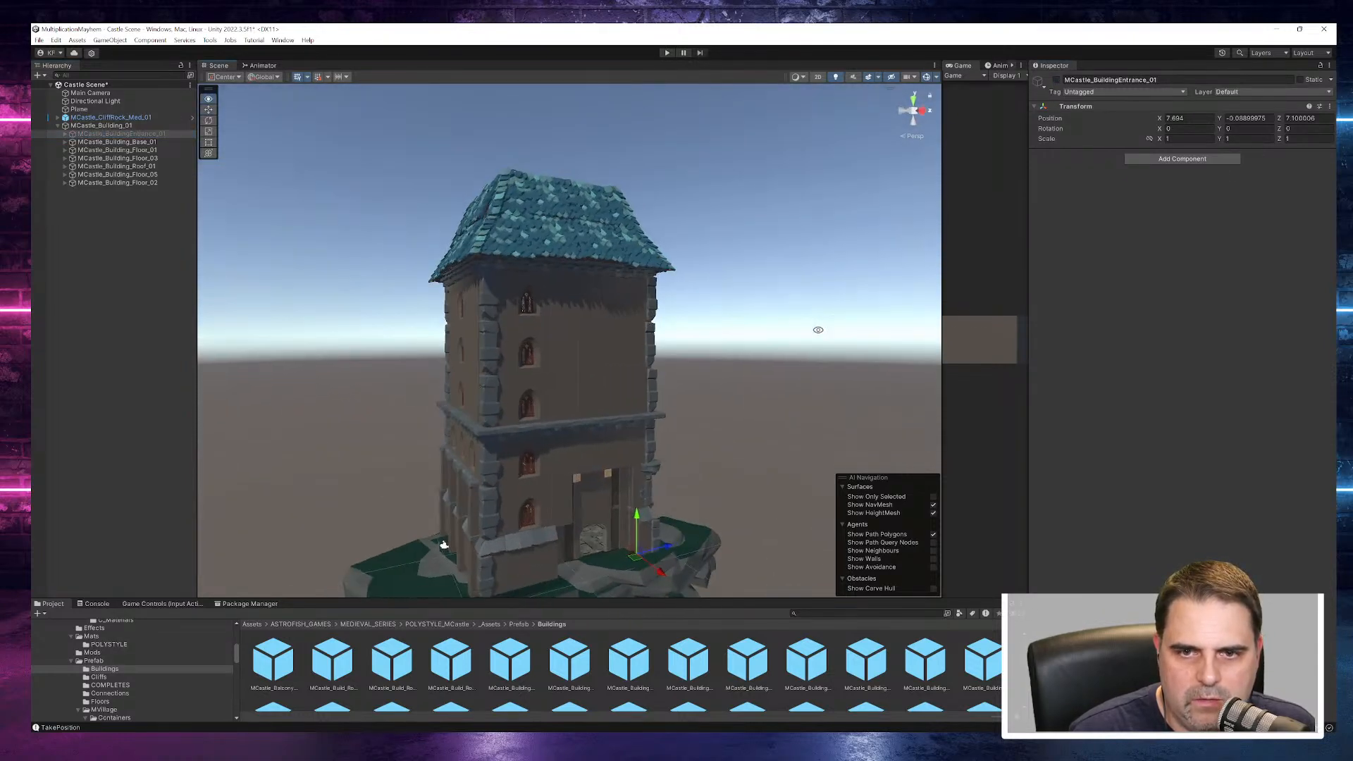
- Check MCastle_Building_Base_01, leave it active, and deactivate all the floor parts and the roof above it
click(109, 145)
alt+drag(380, 314, 336, 287)
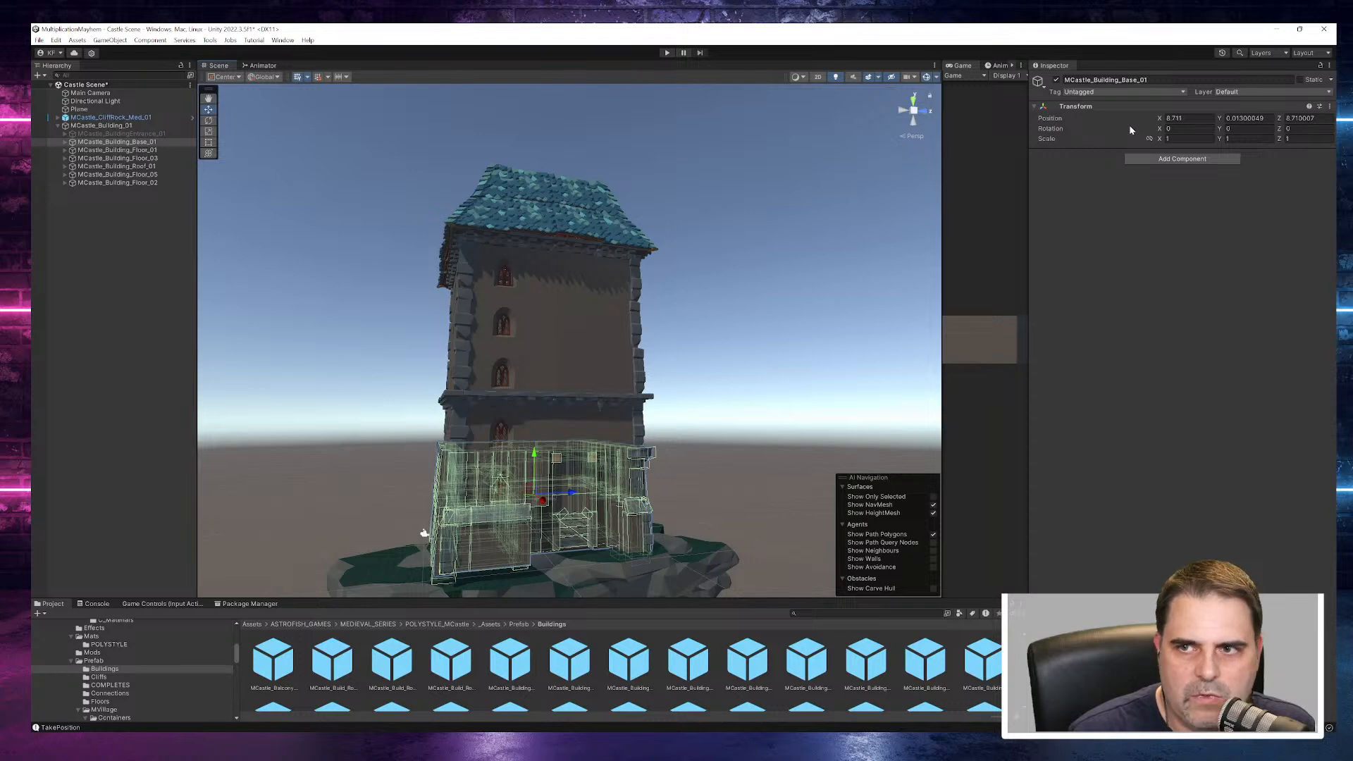
click(1055, 81)
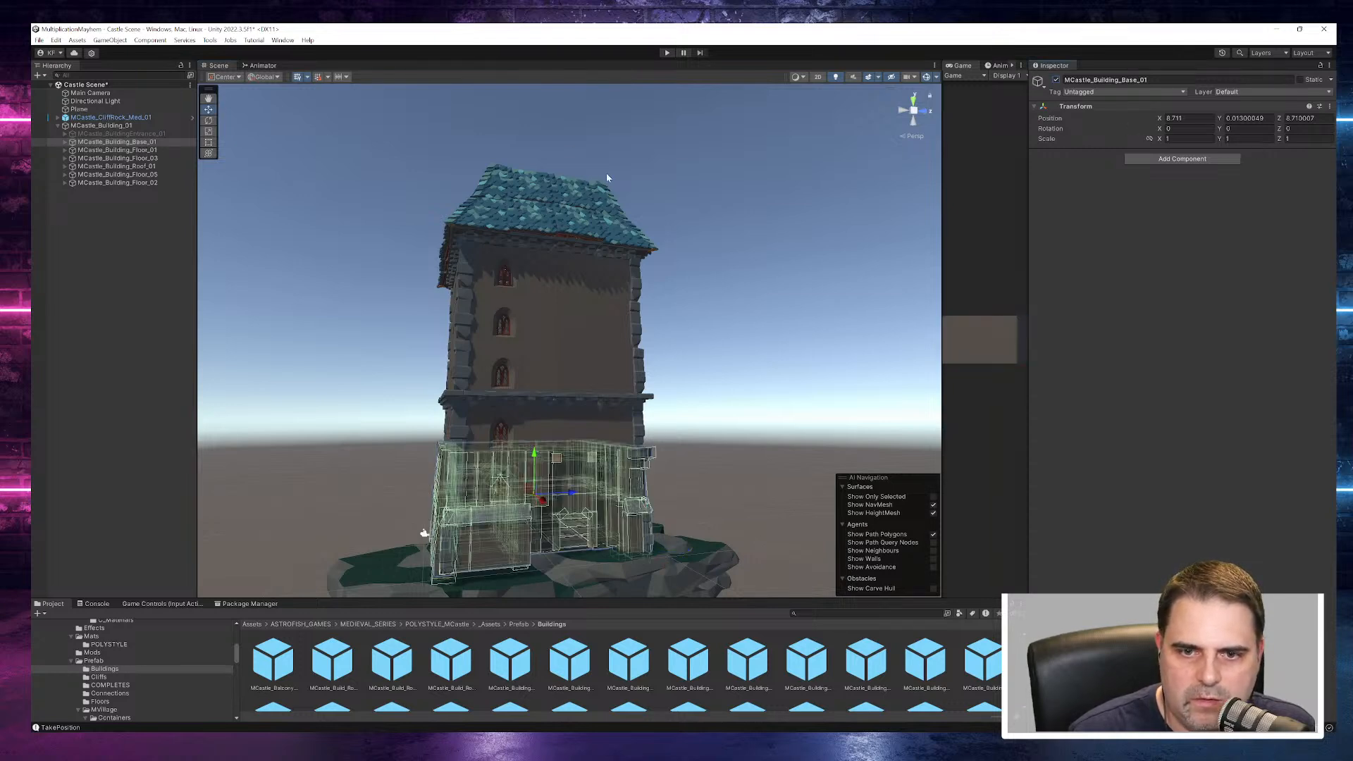
click(143, 151)
shift+click(139, 183)
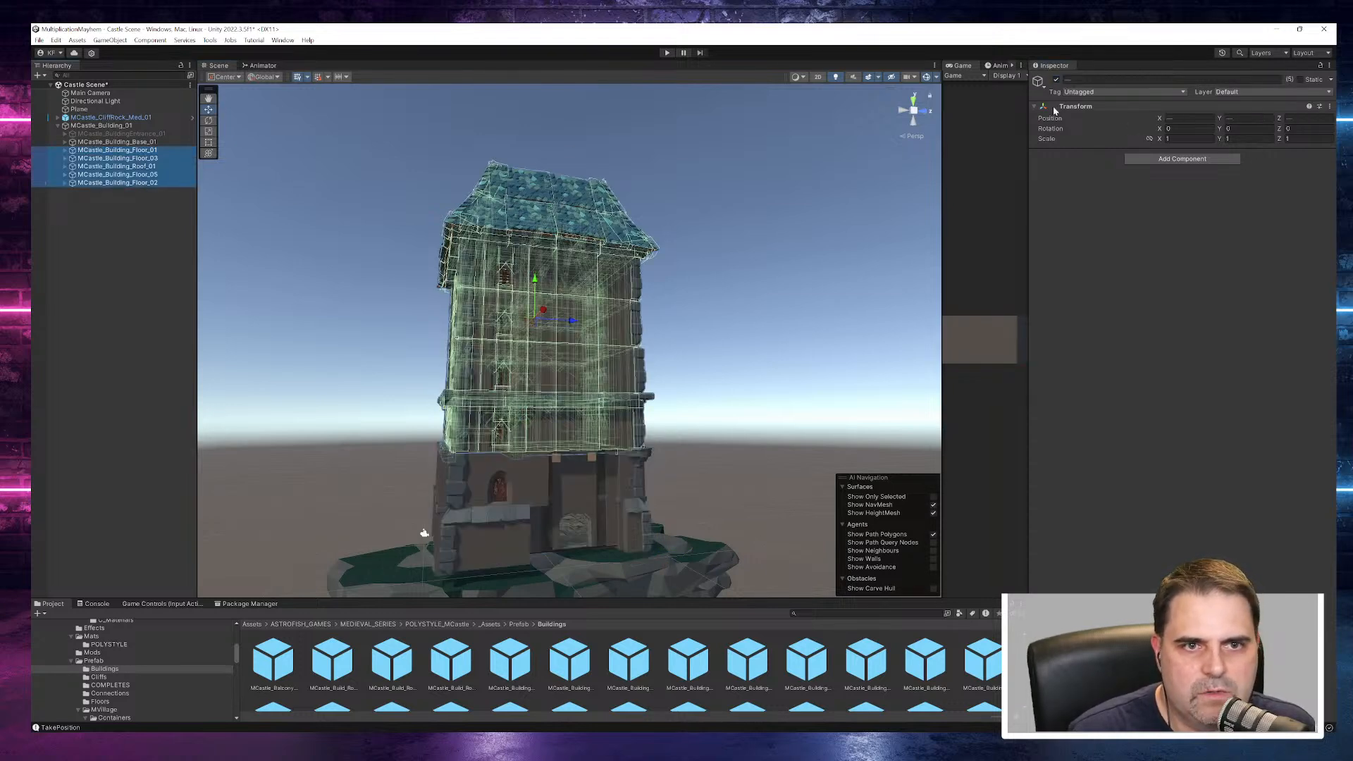
click(1057, 81)
- Examine the remaining building base from above and from the front, including its ceiling beams and its fit on the cliff
alt+drag(750, 277, 538, 506)
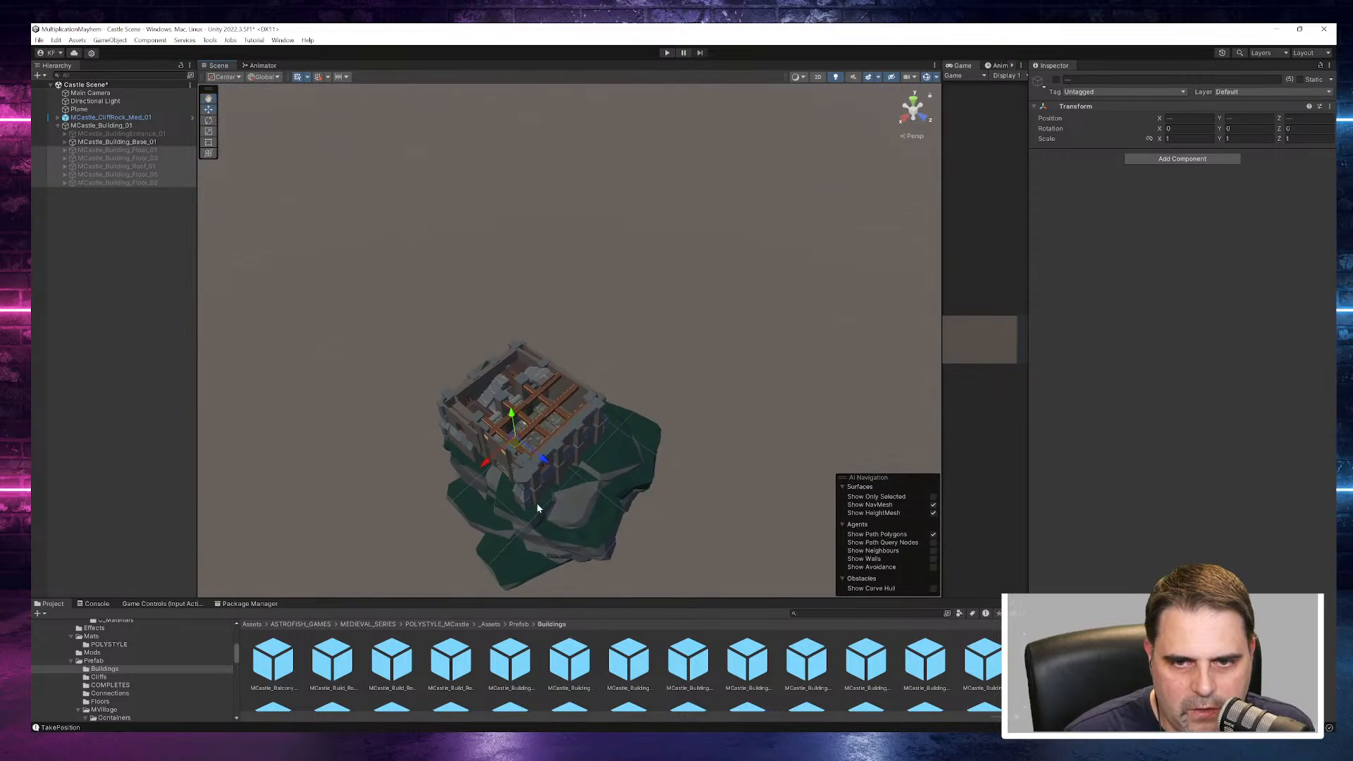
scroll(539, 500, up, 8)
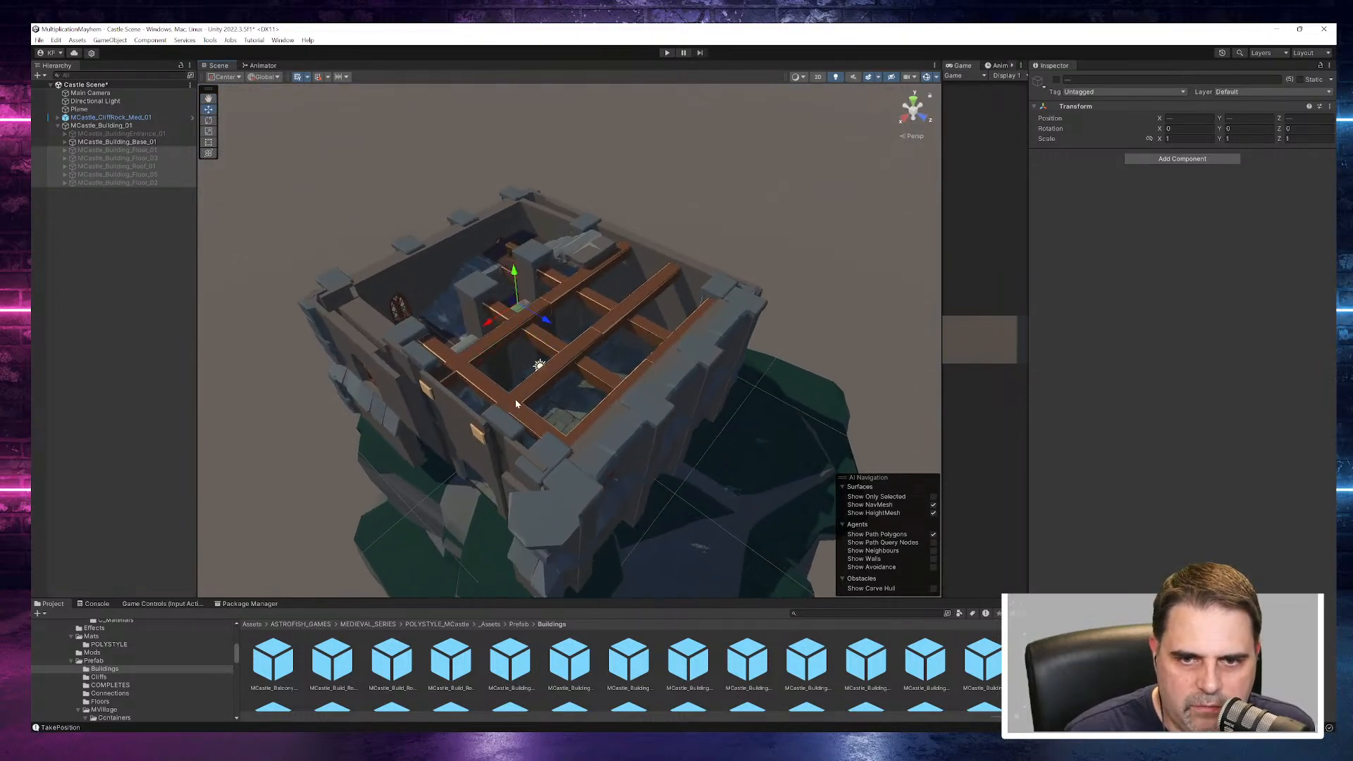
scroll(516, 399, up, 4)
alt+drag(516, 395, 1212, 163)
alt+drag(736, 348, 555, 275)
middle_drag(640, 372, 416, 27)
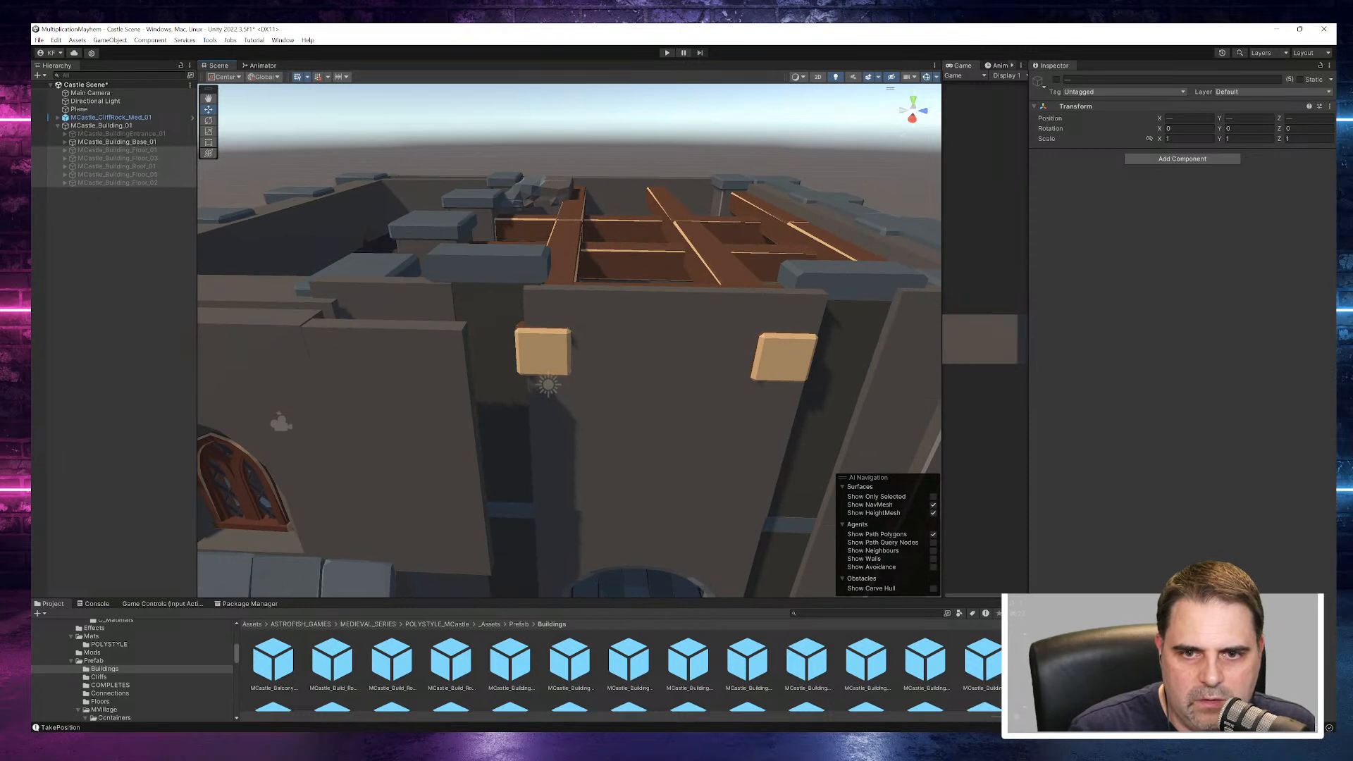
scroll(703, 470, down, 10)
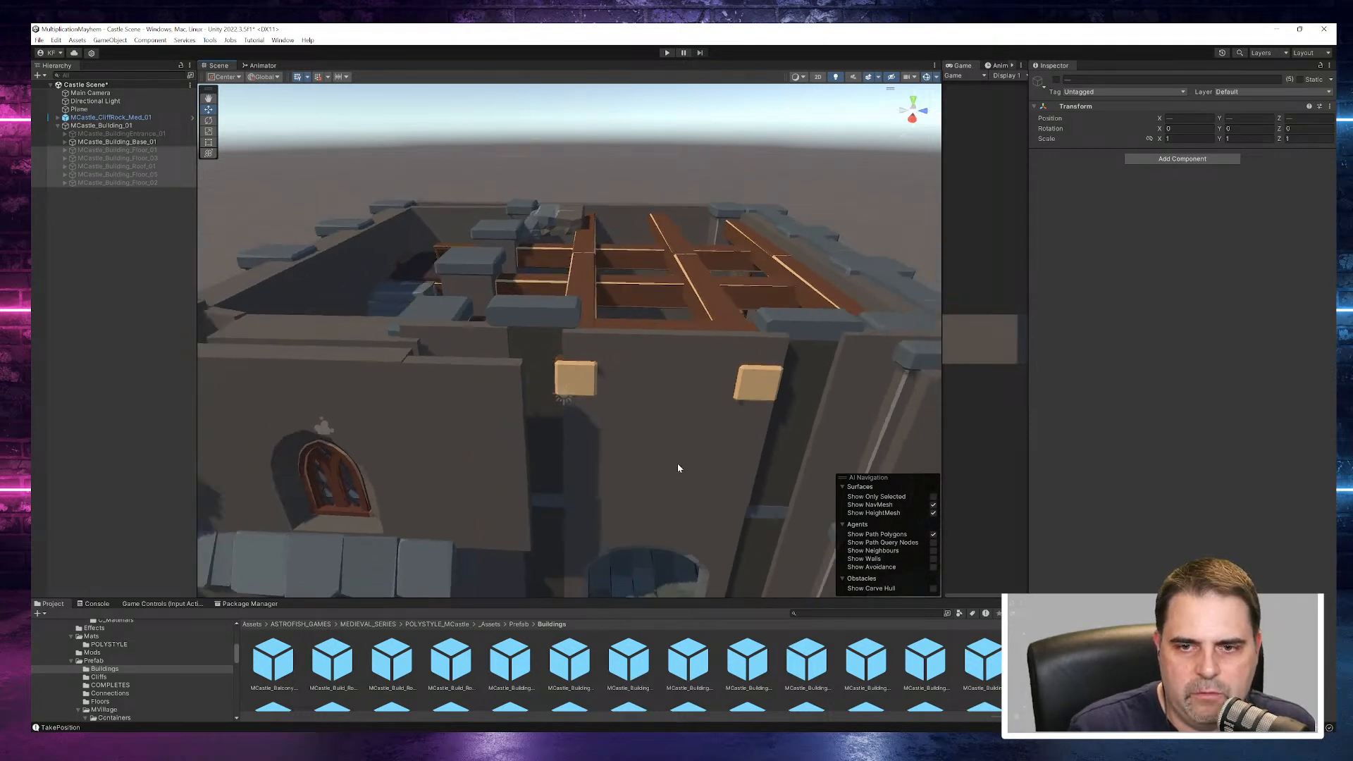
alt+drag(682, 493, 687, 398)
scroll(687, 506, down, 7)
middle_drag(673, 502, 592, 465)
- Move MCastle_CliffRock_Med_01 along the X axis to 8.55 so it sits beneath the building base
click(623, 493)
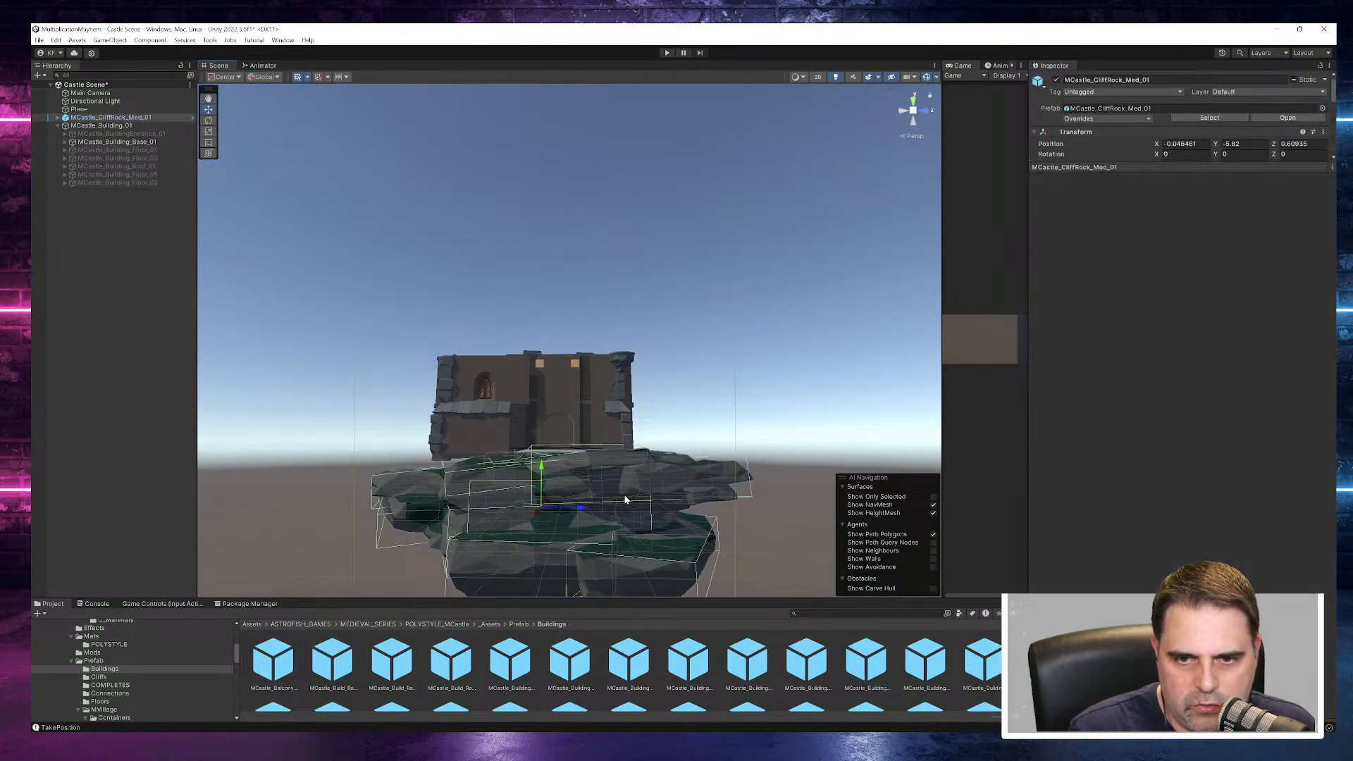
alt+drag(610, 496, 479, 560)
drag(530, 494, 469, 520)
alt+drag(613, 525, 708, 516)
click(619, 421)
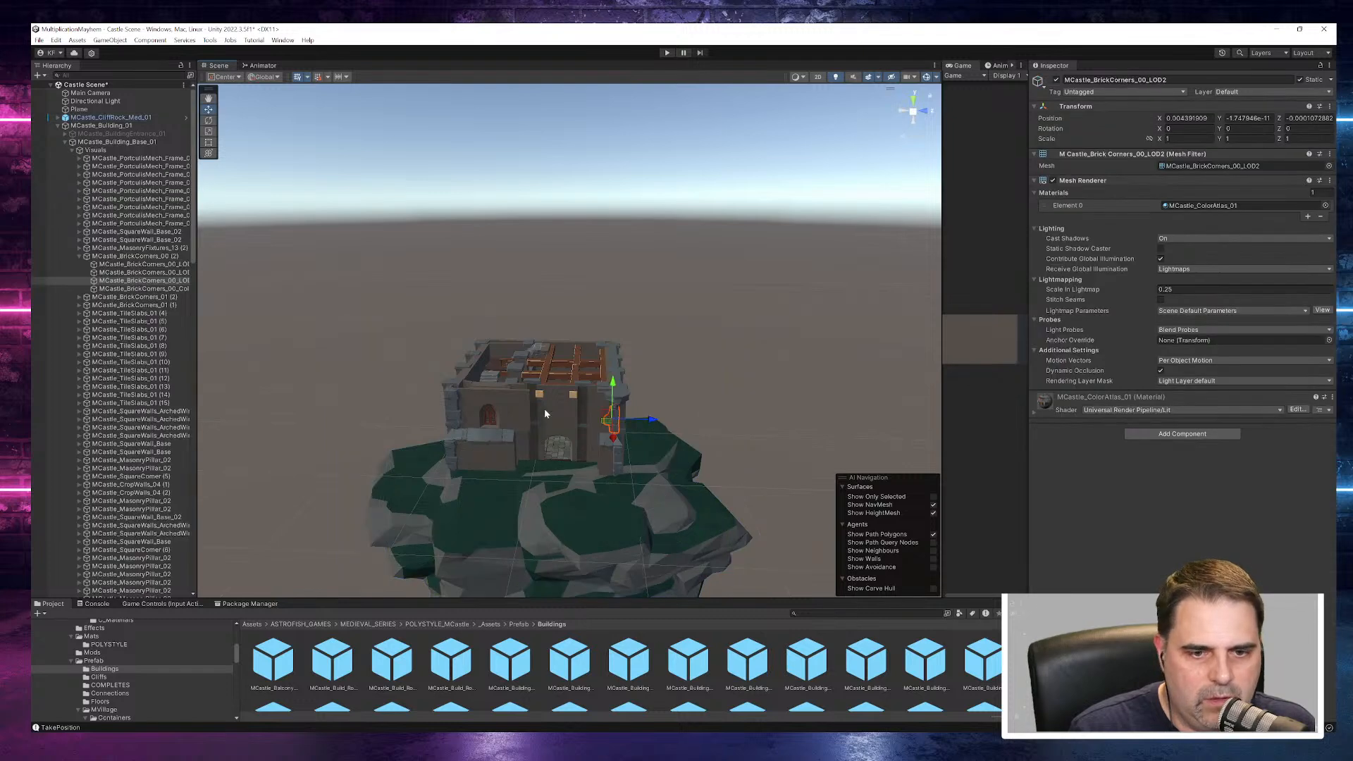
click(134, 117)
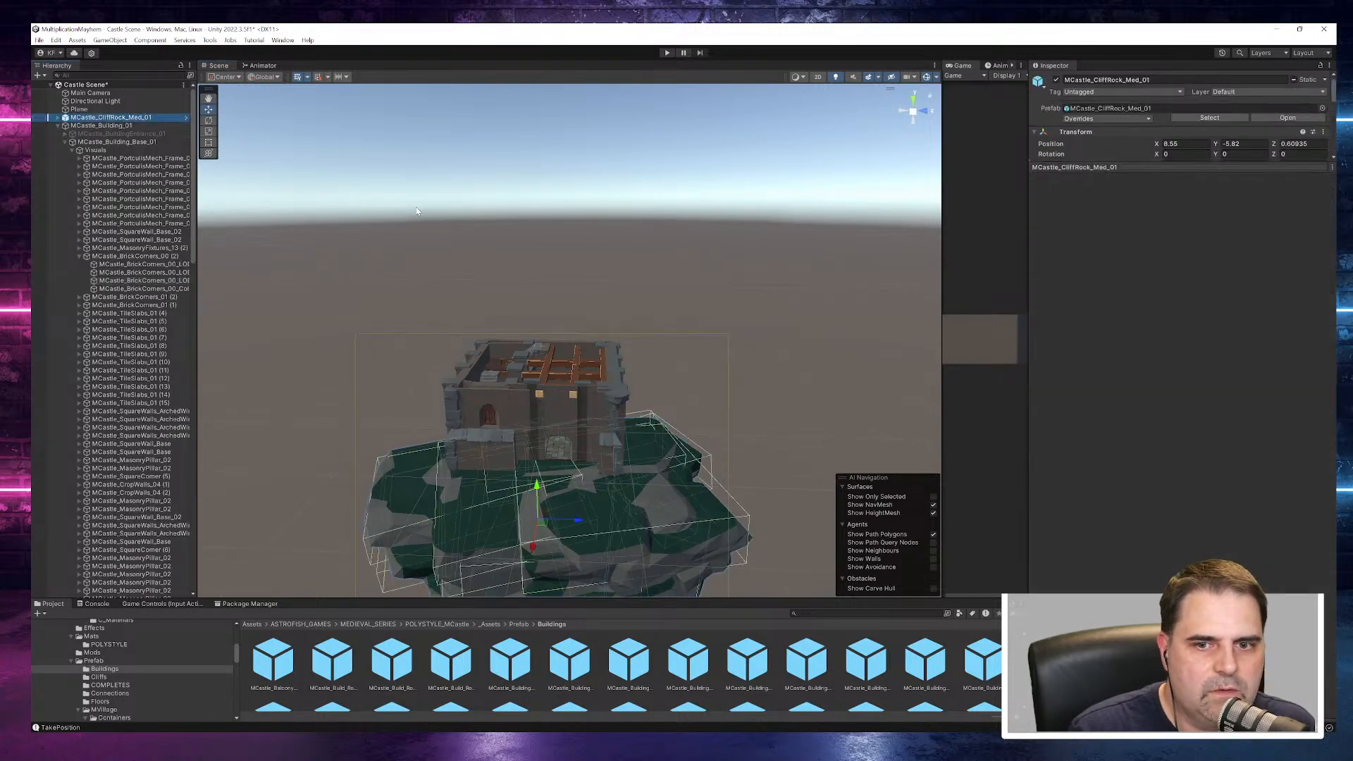
- Collapse the building base's child list, activate MCastle_Building_Floor_01 above the base, and inspect the facade up close
click(59, 127)
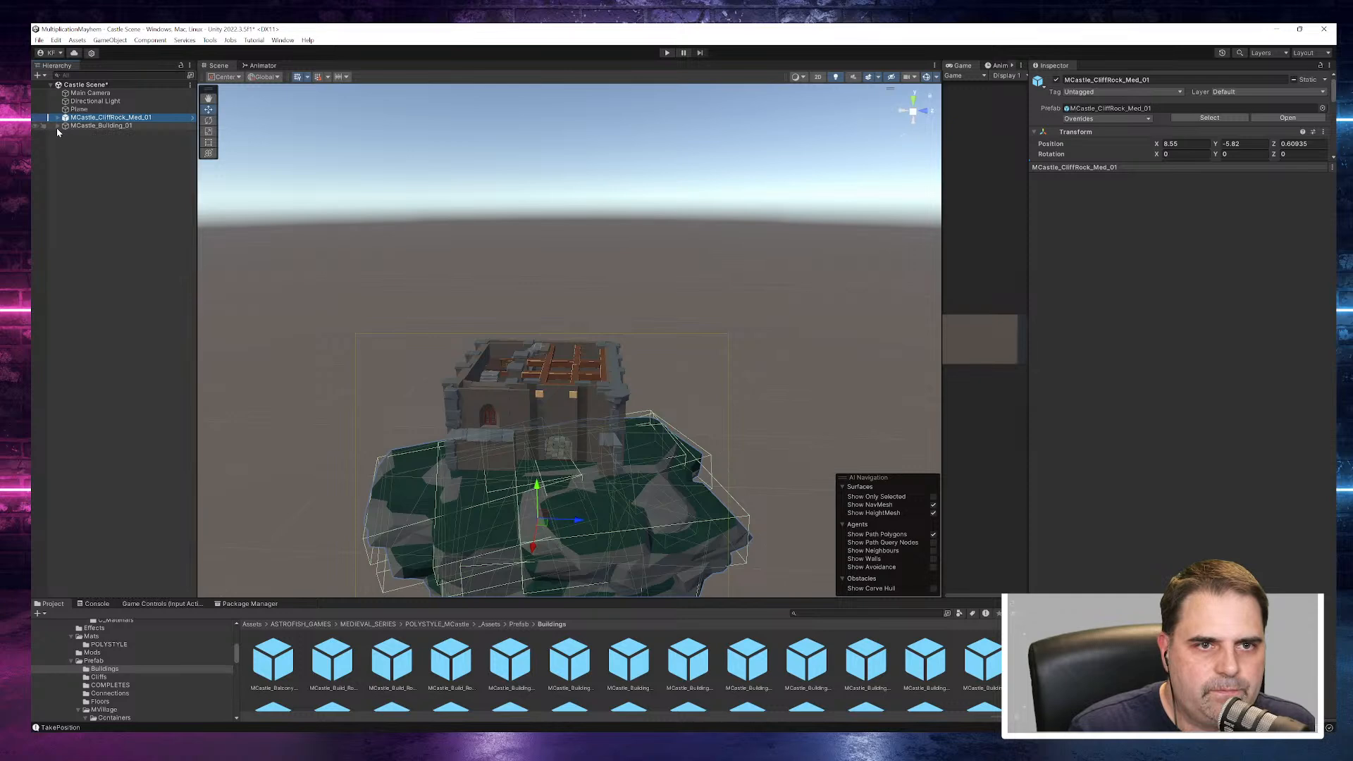
click(59, 126)
click(106, 142)
click(65, 142)
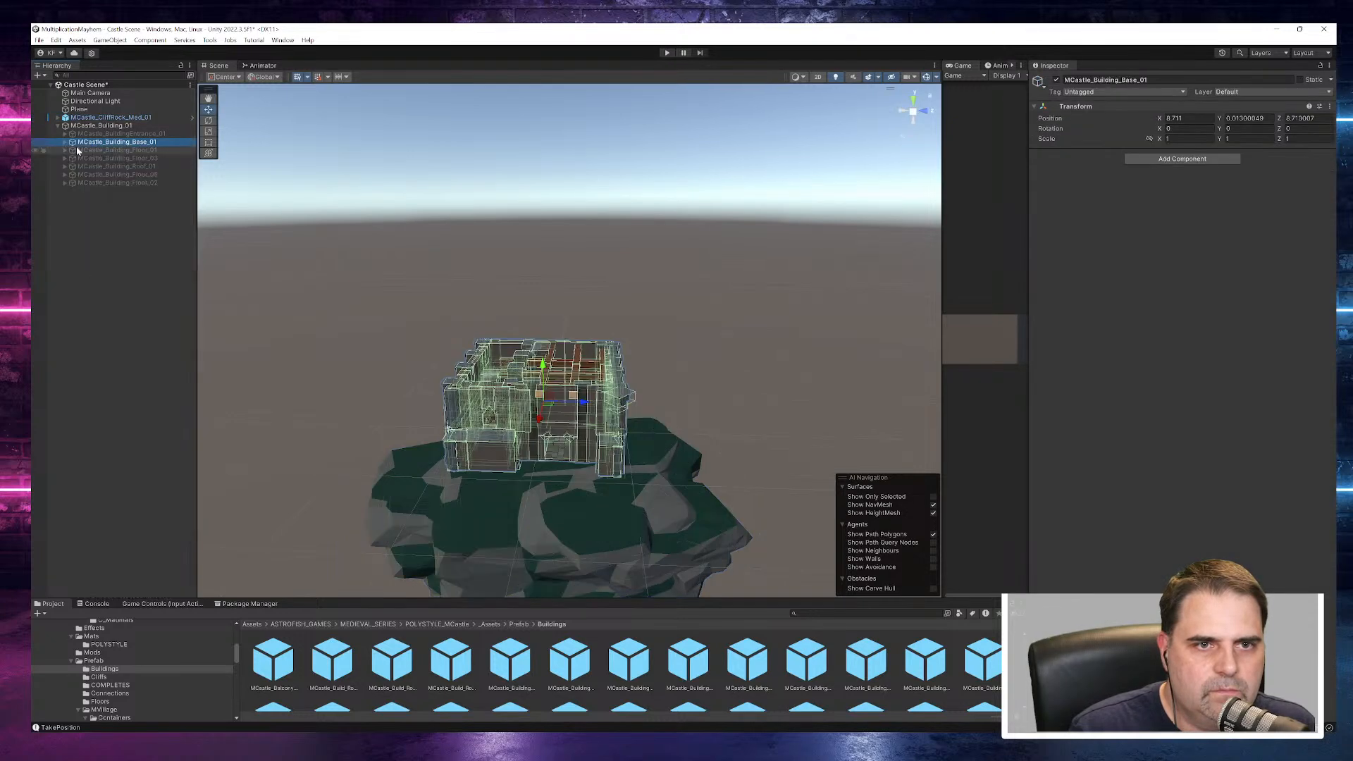
click(86, 153)
alt+drag(604, 298, 678, 277)
click(1055, 82)
alt+drag(797, 303, 711, 255)
click(714, 293)
scroll(551, 338, up, 8)
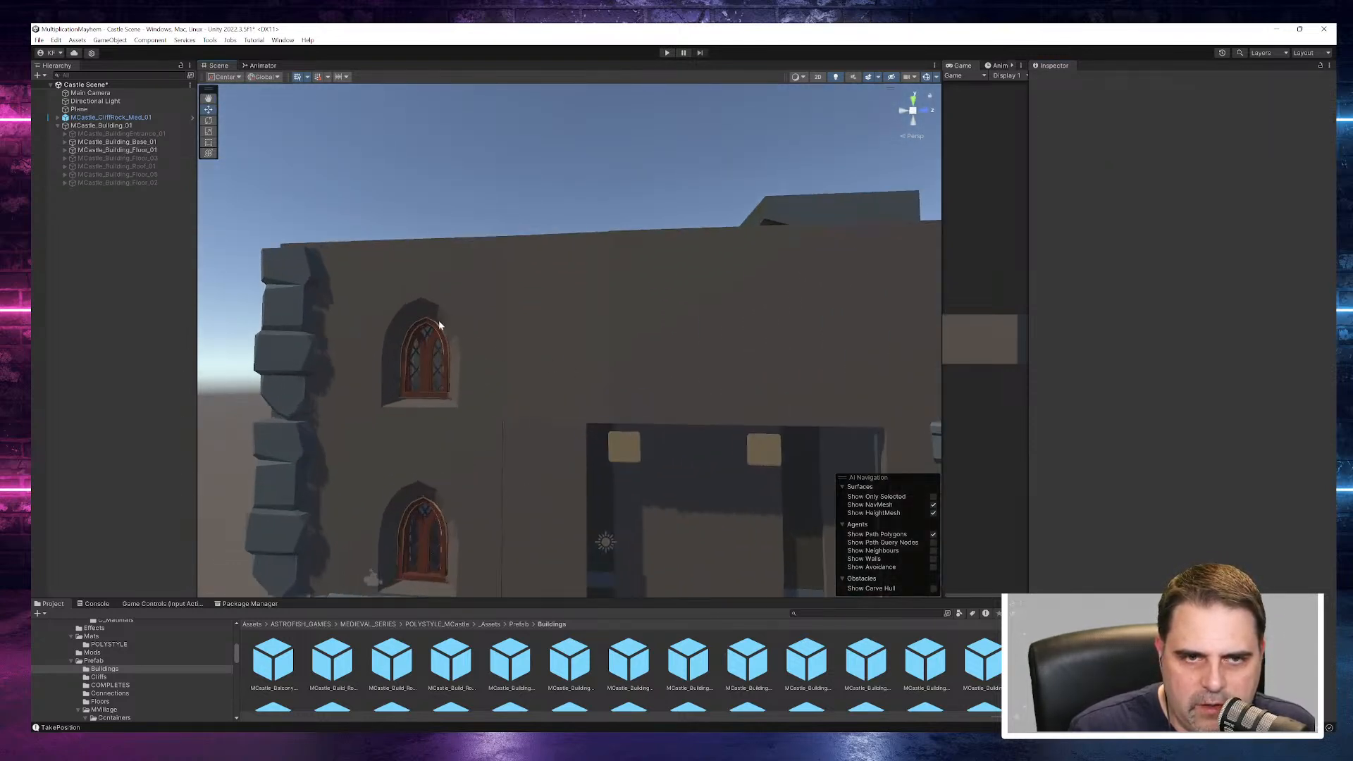
- Review the building base's parts, collapse its child list, and deactivate MCastle_Building_Floor_01
click(65, 142)
click(104, 159)
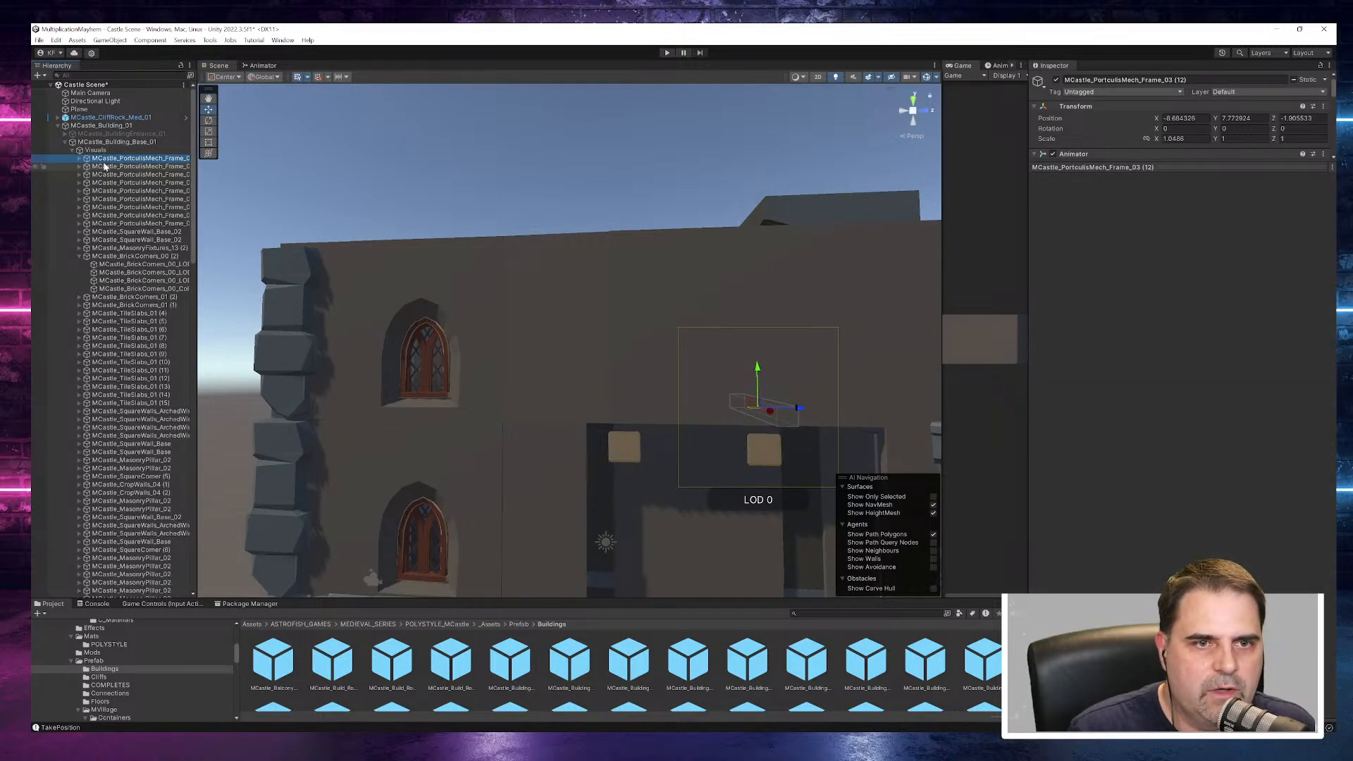
click(66, 145)
click(65, 133)
click(65, 134)
click(70, 142)
click(68, 151)
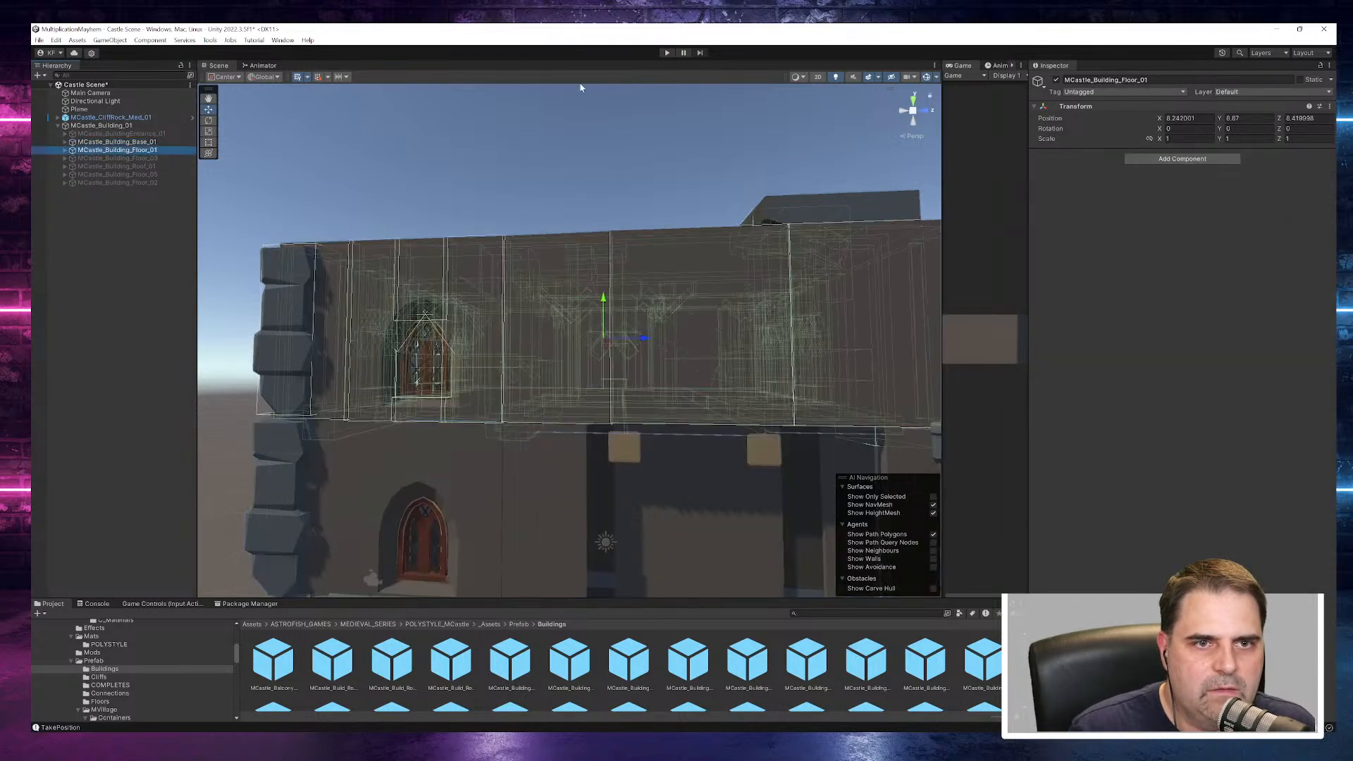
click(1055, 81)
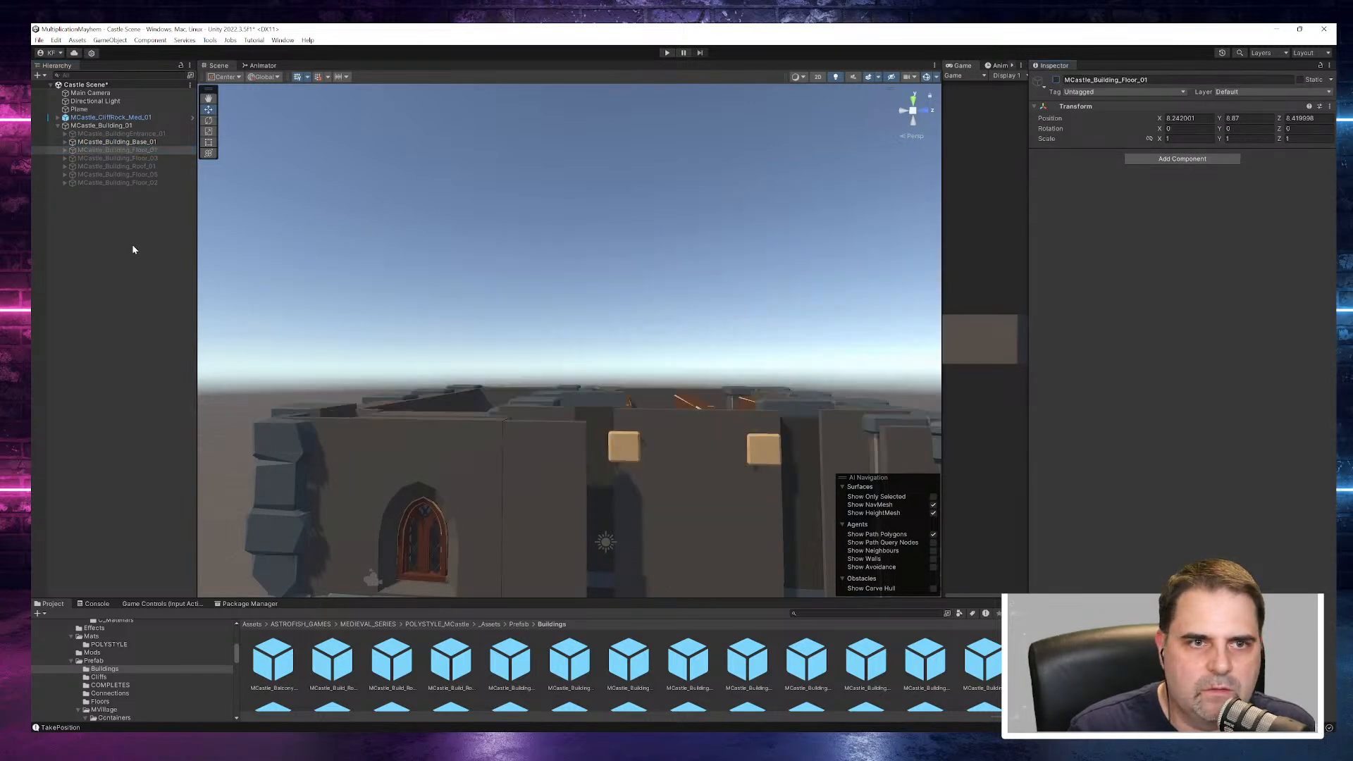
- Delete the MCastle_PortculisMech_Frame_03 beams that span the top of the building base's main room
click(65, 141)
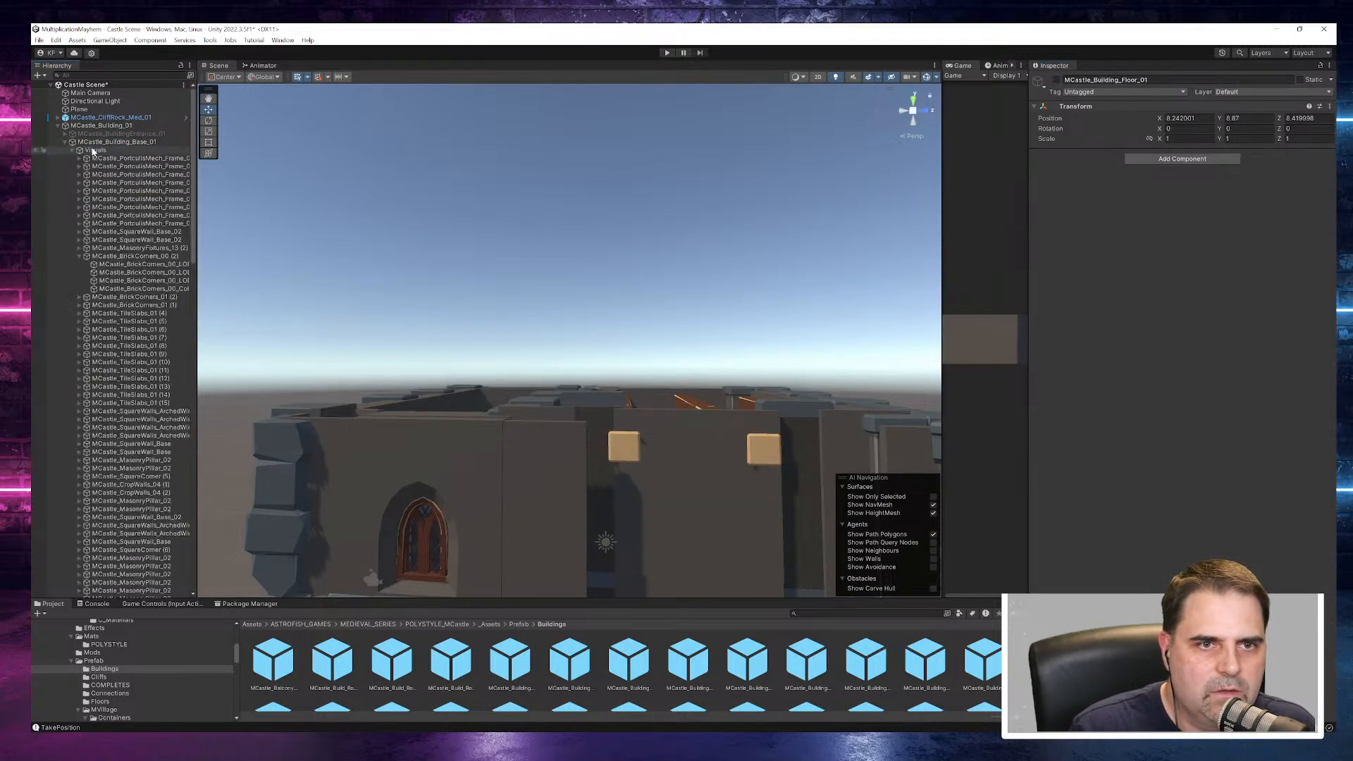
double_click(96, 151)
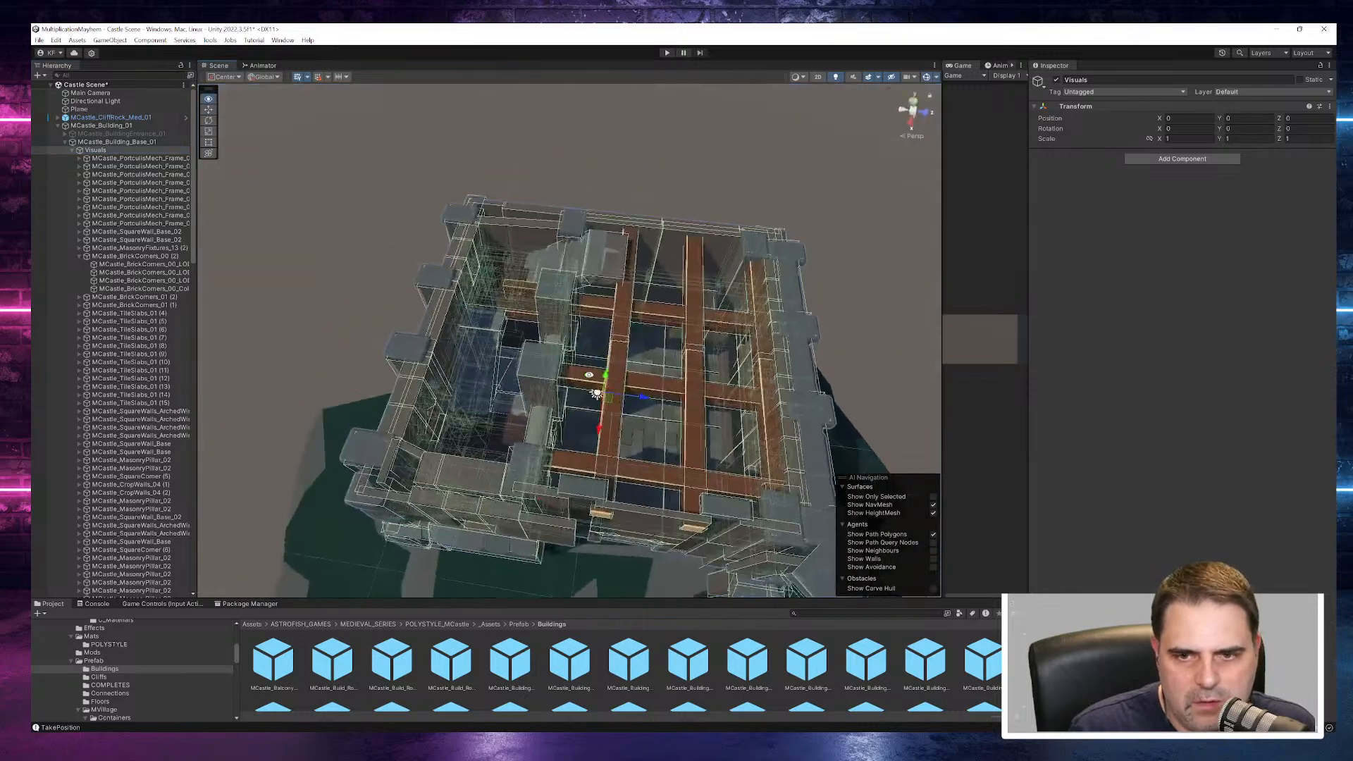
click(616, 417)
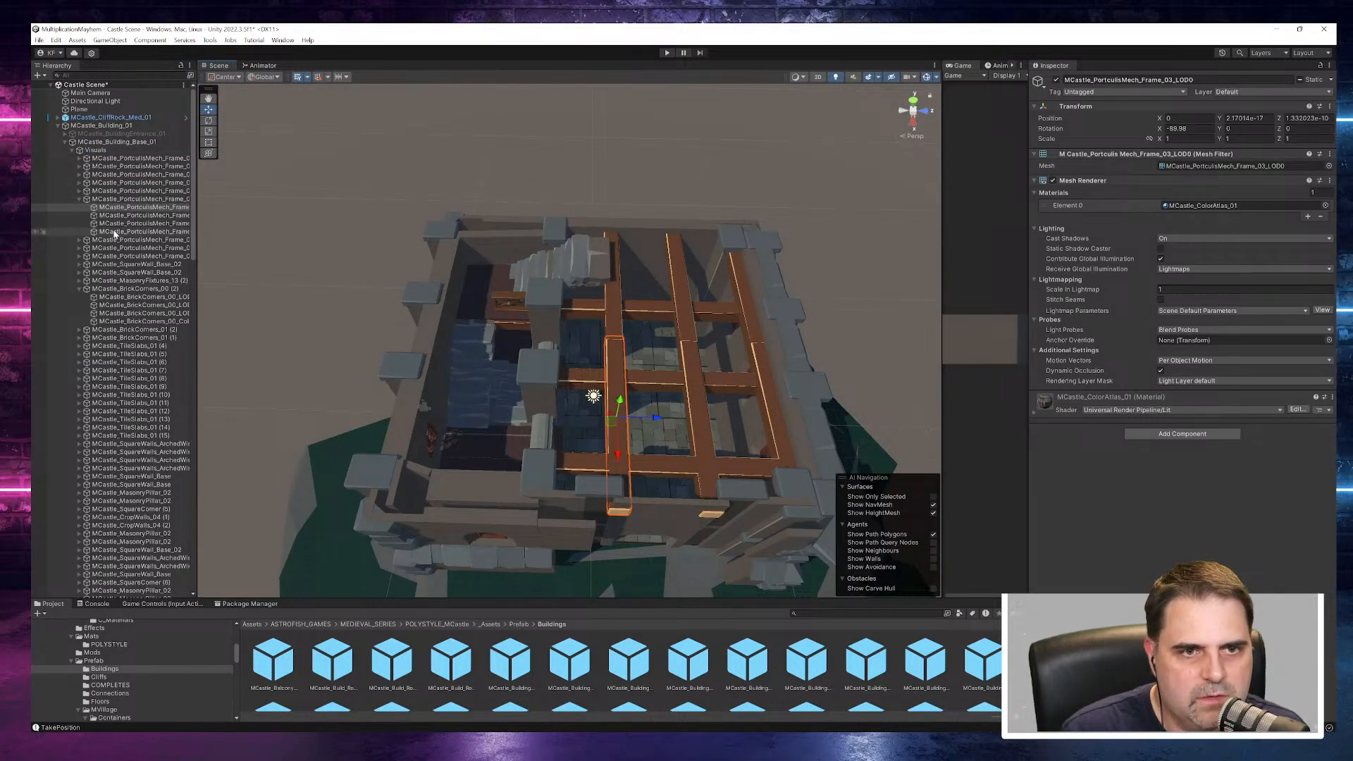
click(98, 200)
key(Delete)
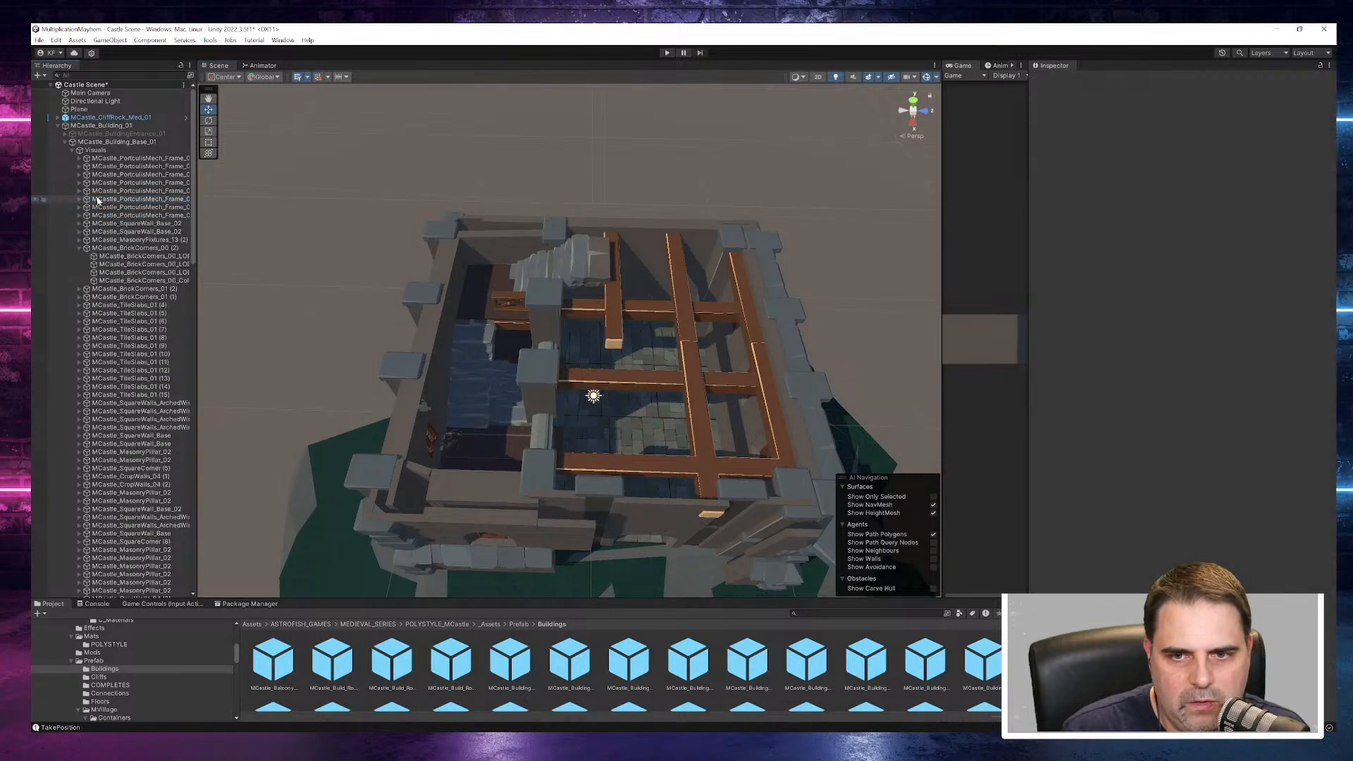
click(104, 201)
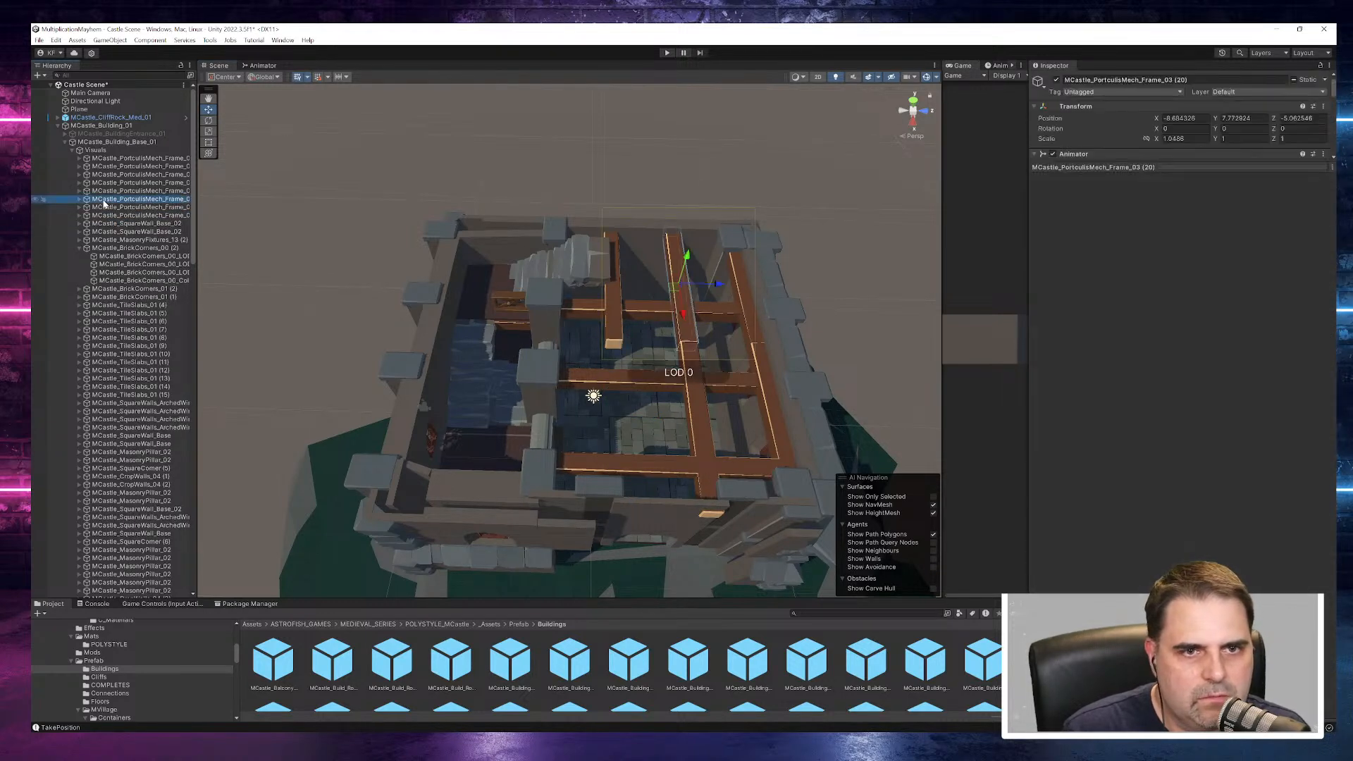
click(125, 159)
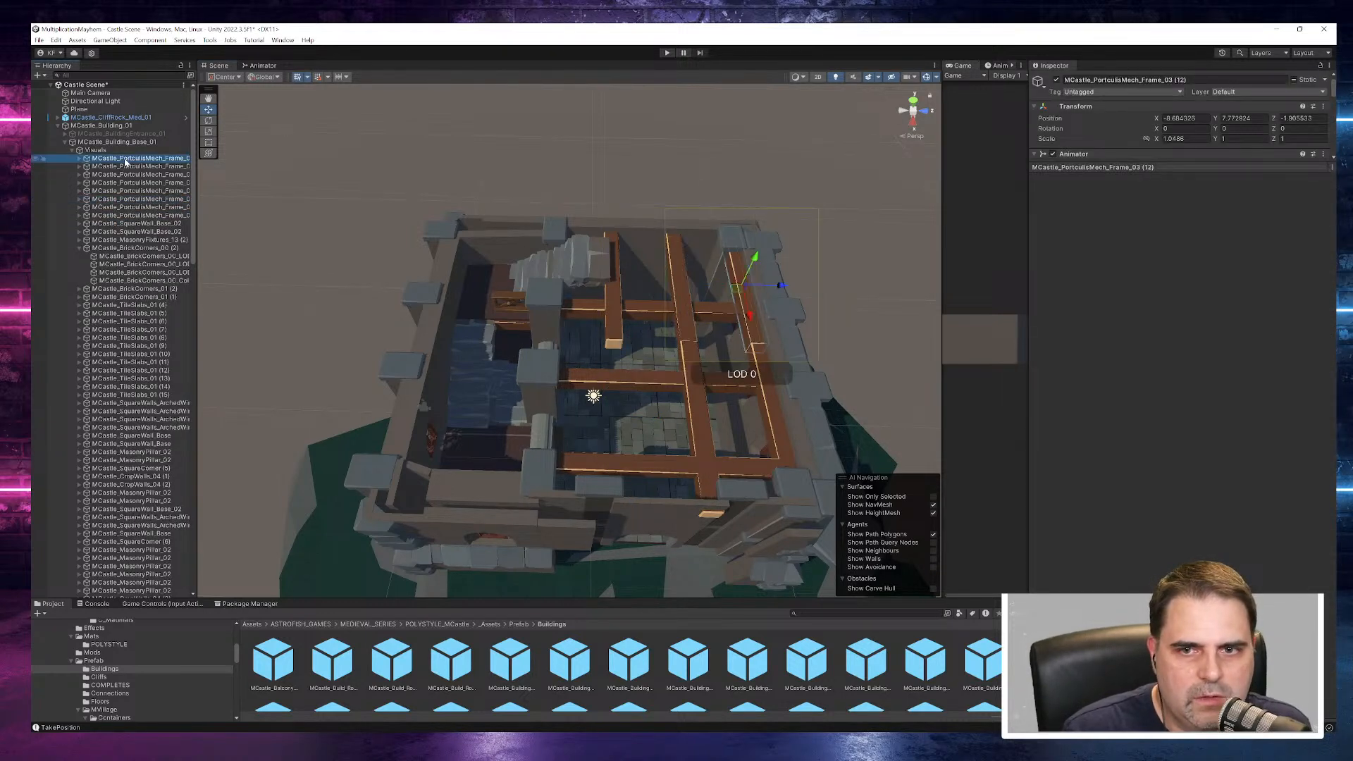
shift+click(138, 216)
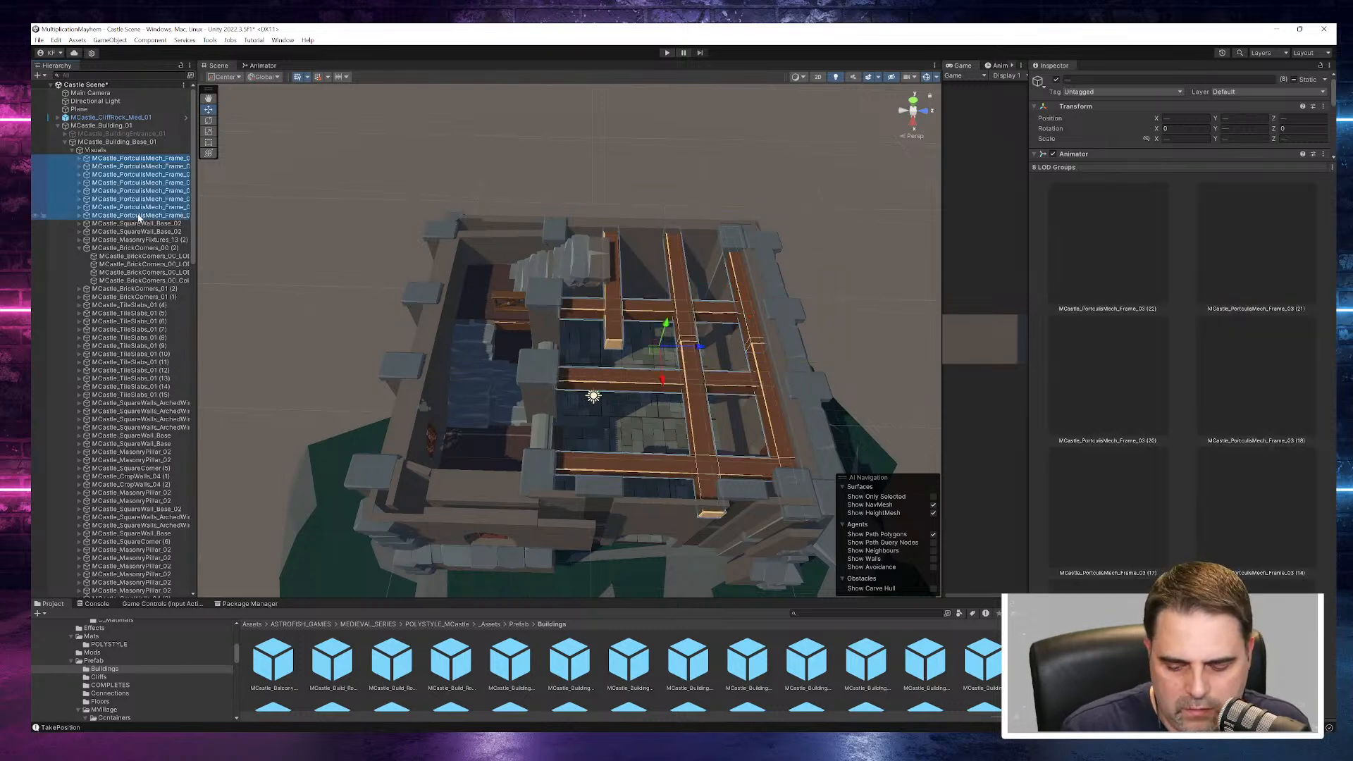
key(Delete)
- Delete the MCastle_FenceWood_02 mesh, the MCastle_Steps_05 staircase mesh and the platform pieces beneath them in the back of the building base
click(495, 297)
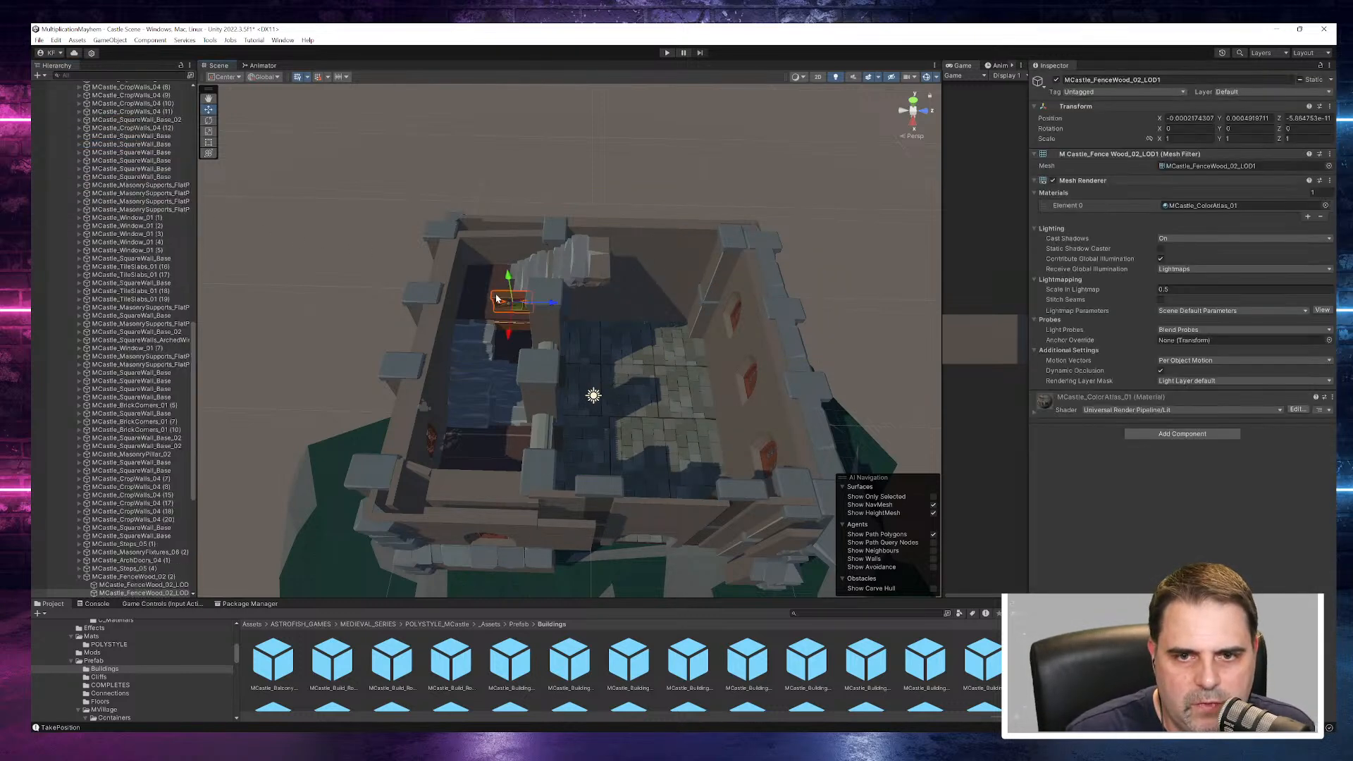
key(Delete)
click(563, 279)
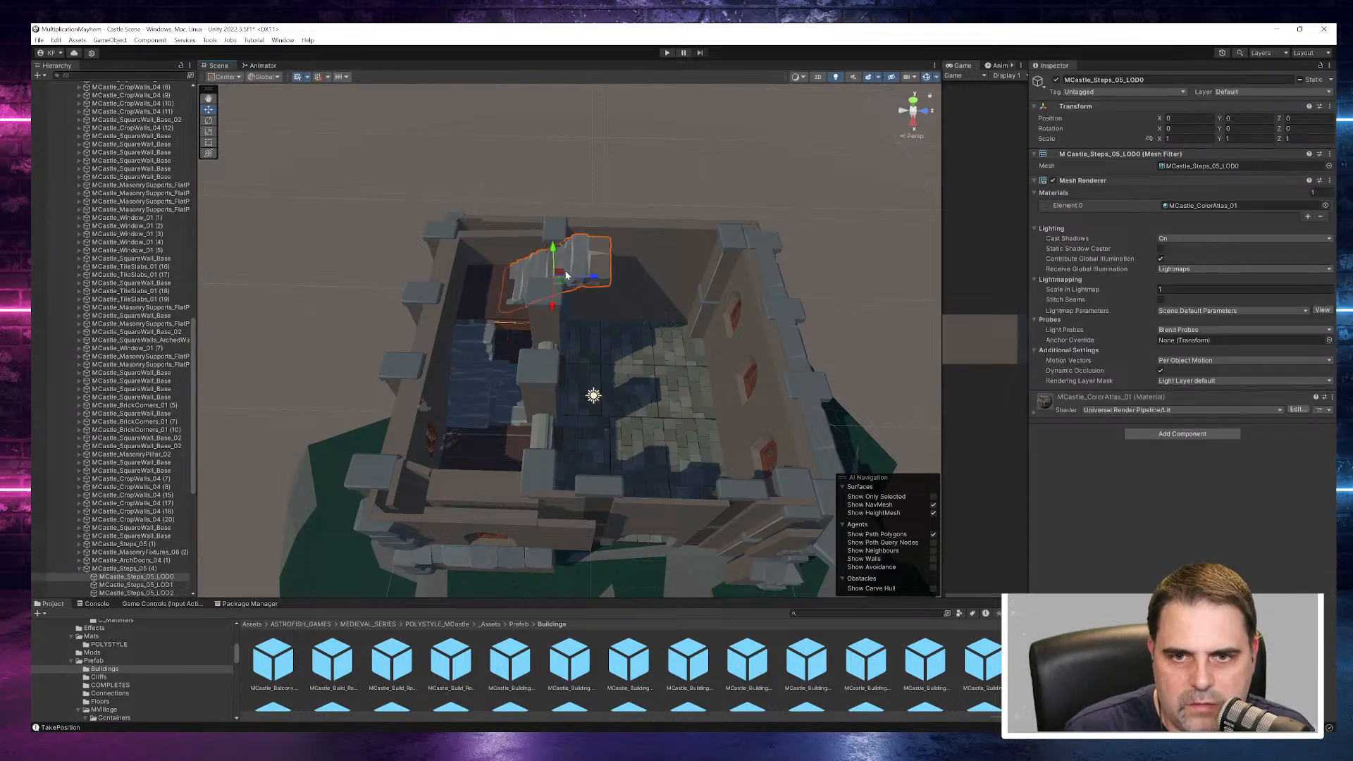
key(Delete)
click(520, 297)
key(Delete)
click(541, 301)
key(Delete)
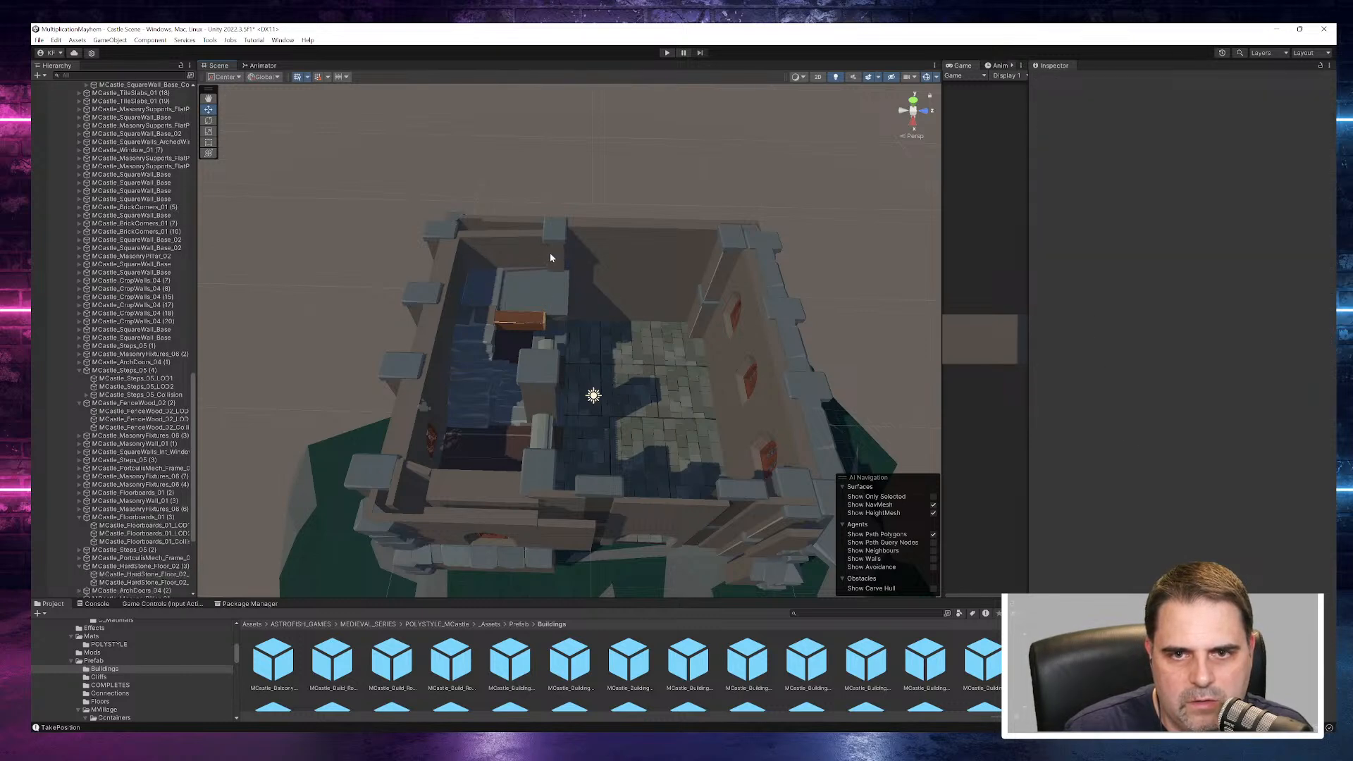
- Delete the back wall's inner pillar, the exposed slab and adjoining pieces, and the MCastle_MasonryPillar_01 mesh along the interior dividing wall
click(548, 253)
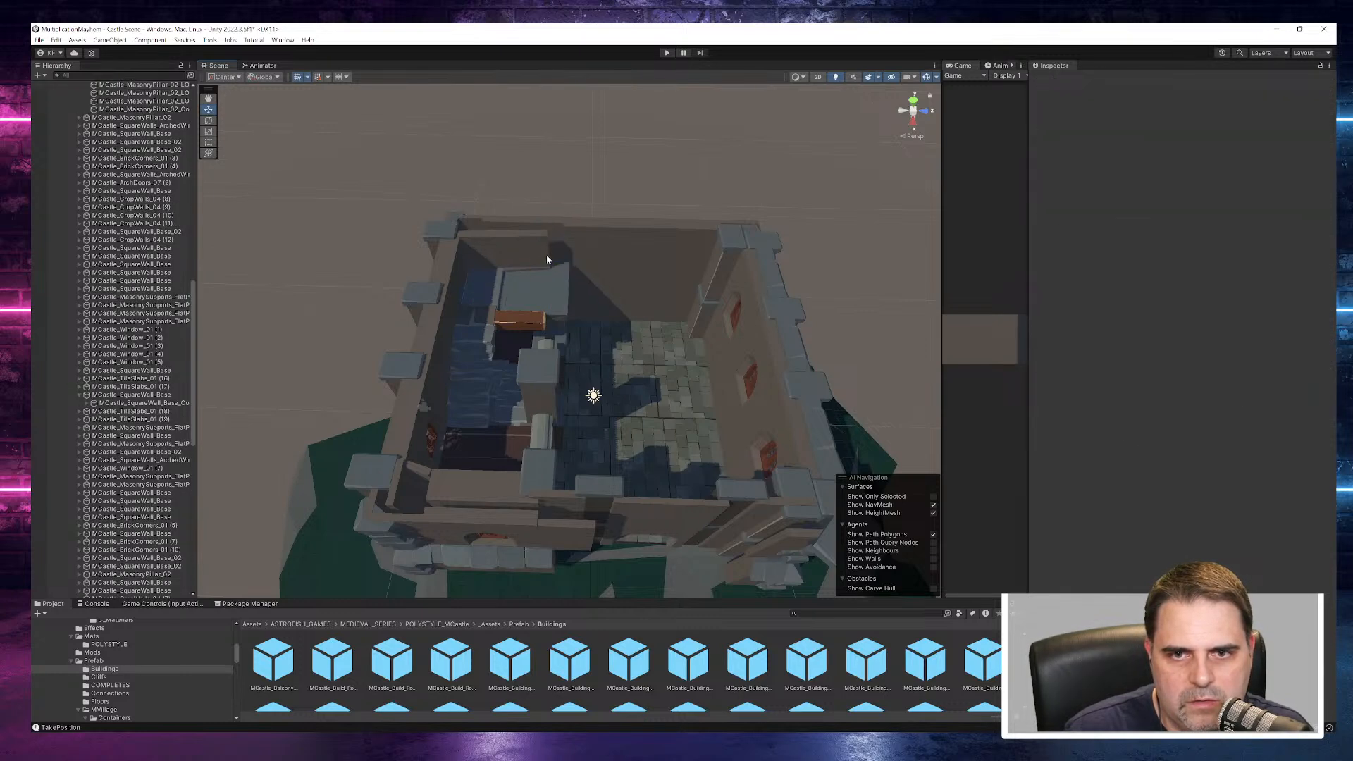
click(524, 287)
key(Delete)
click(489, 289)
key(Delete)
drag(494, 318, 552, 396)
key(Delete)
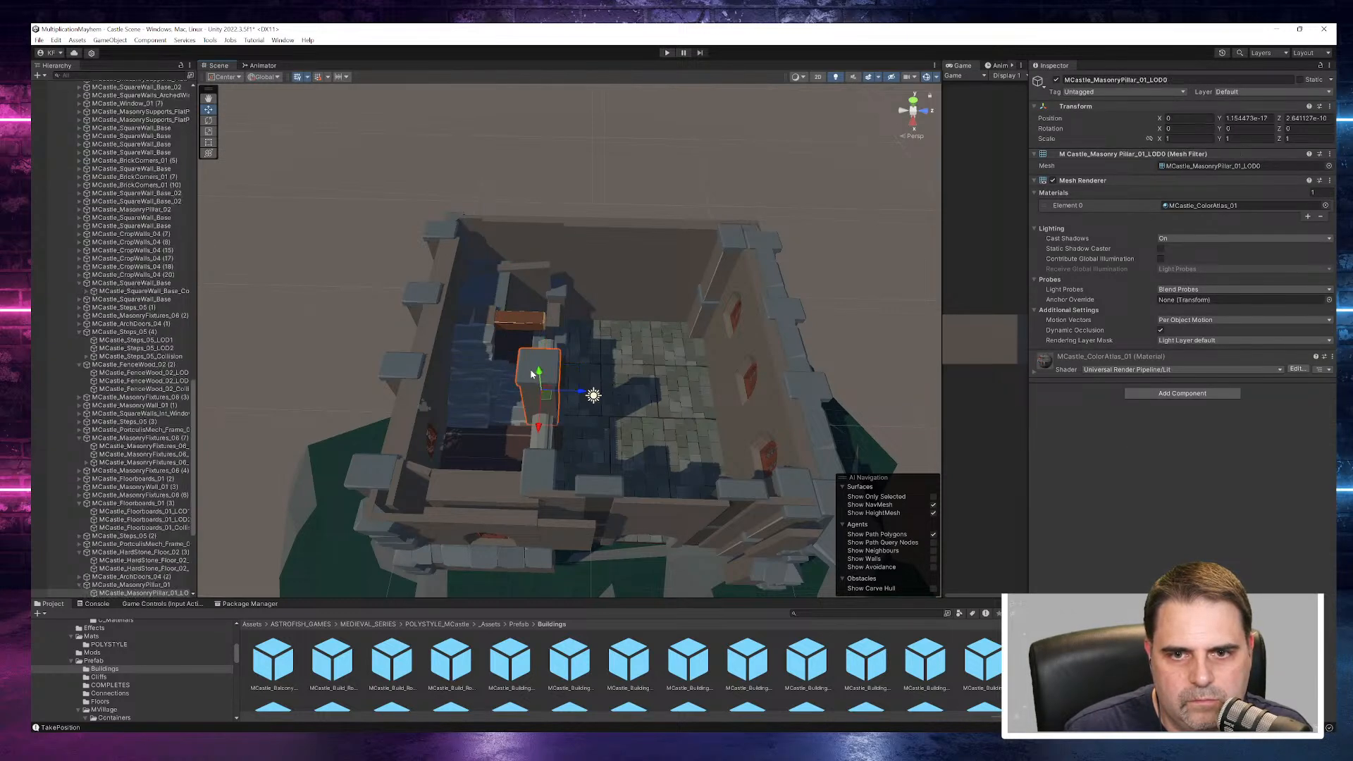
click(552, 345)
key(Delete)
- Try to duplicate MCastle_Window_01_LOD1 and move the copy along X to 4.05 onto the blank wall panel
alt+drag(646, 370, 391, 360)
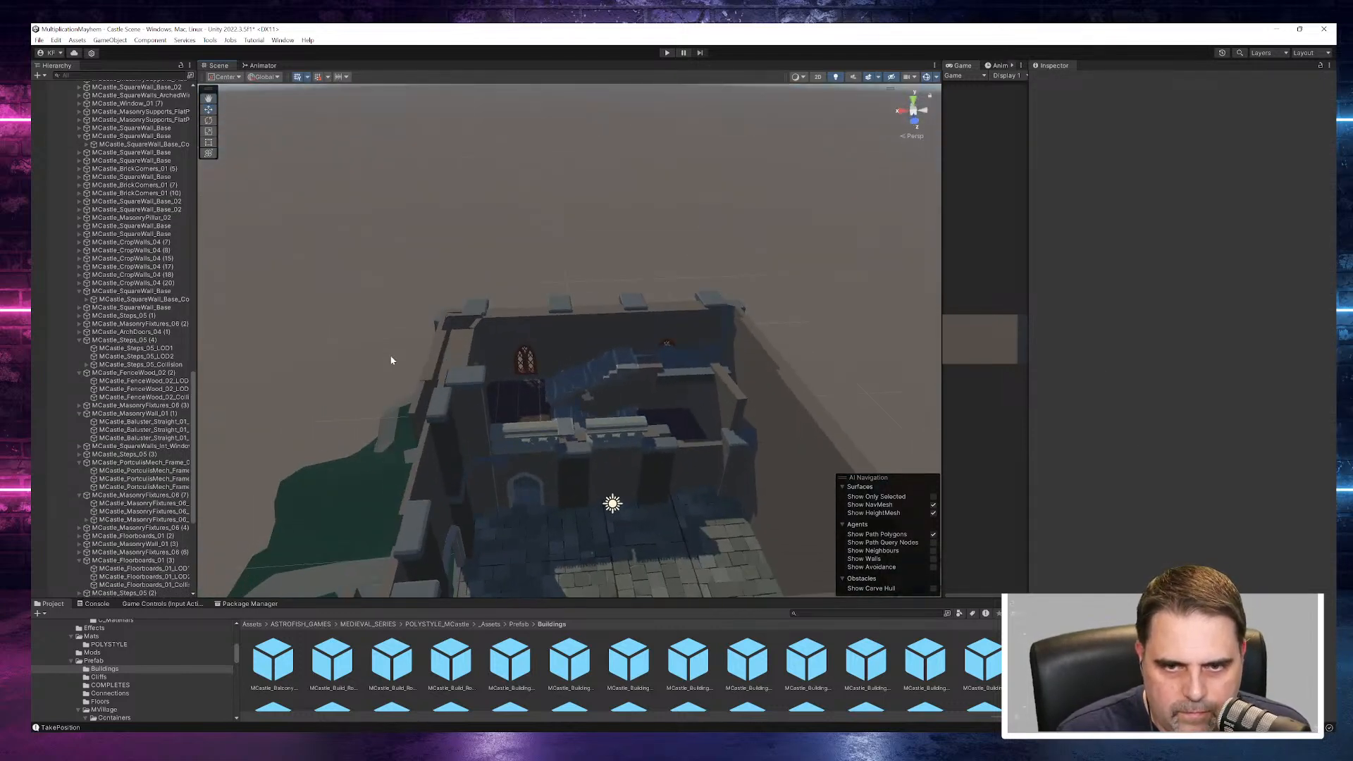
click(527, 369)
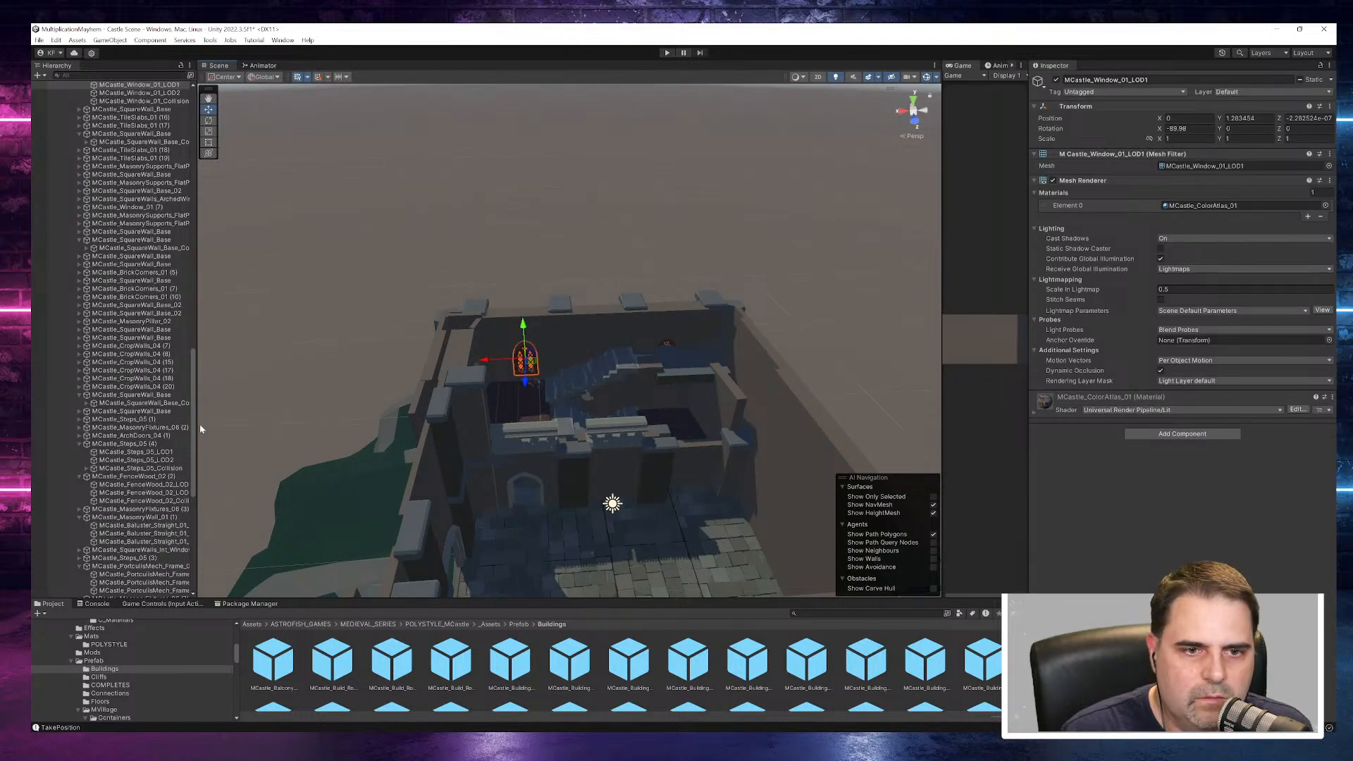
scroll(150, 439, up, 6)
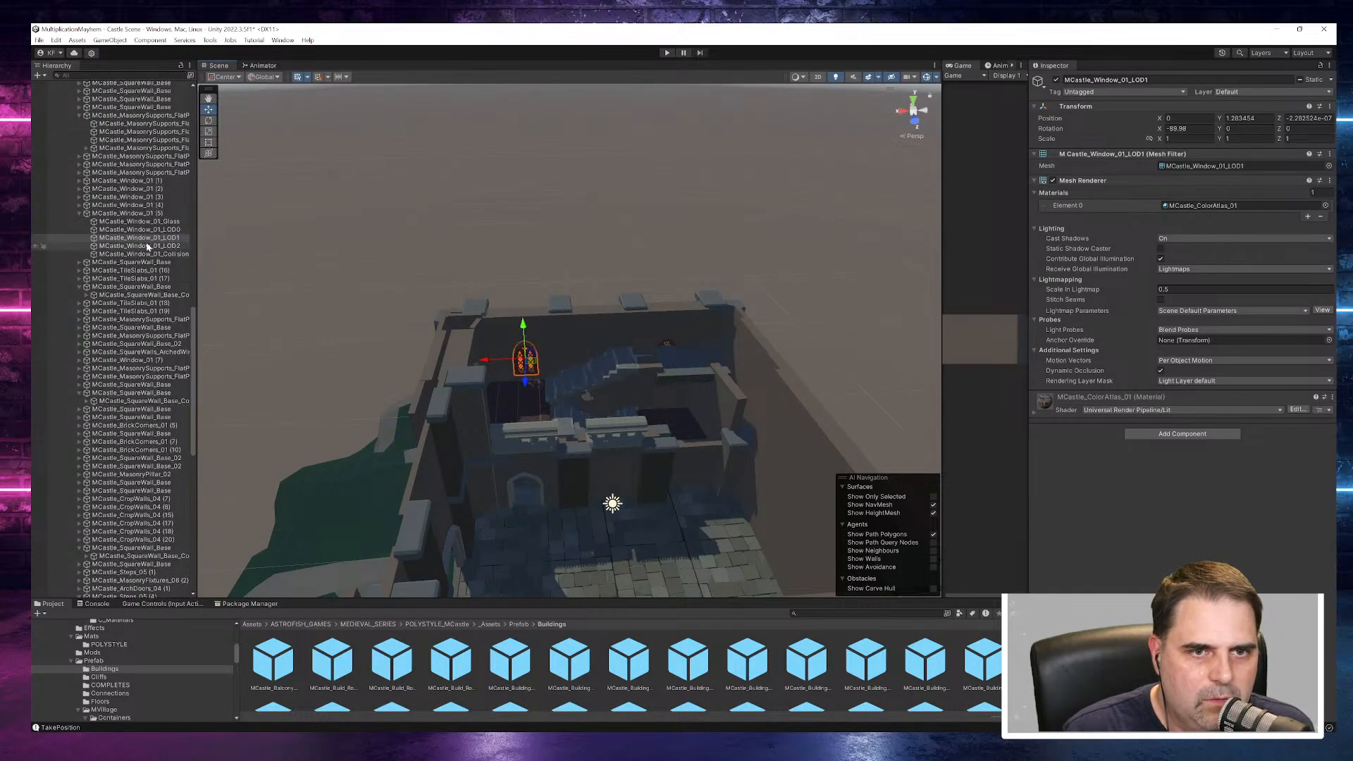
right_click(148, 242)
click(172, 311)
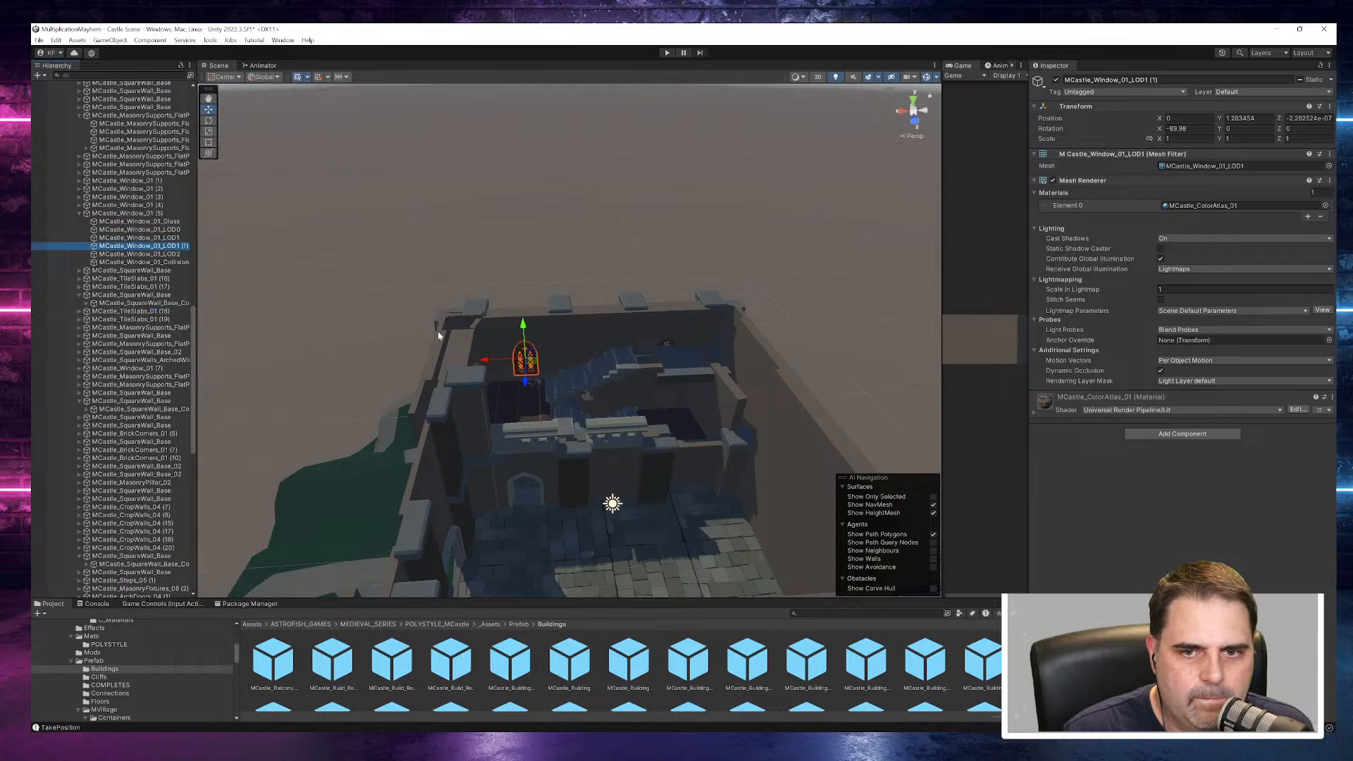
drag(493, 363, 1107, 274)
drag(606, 499, 503, 507)
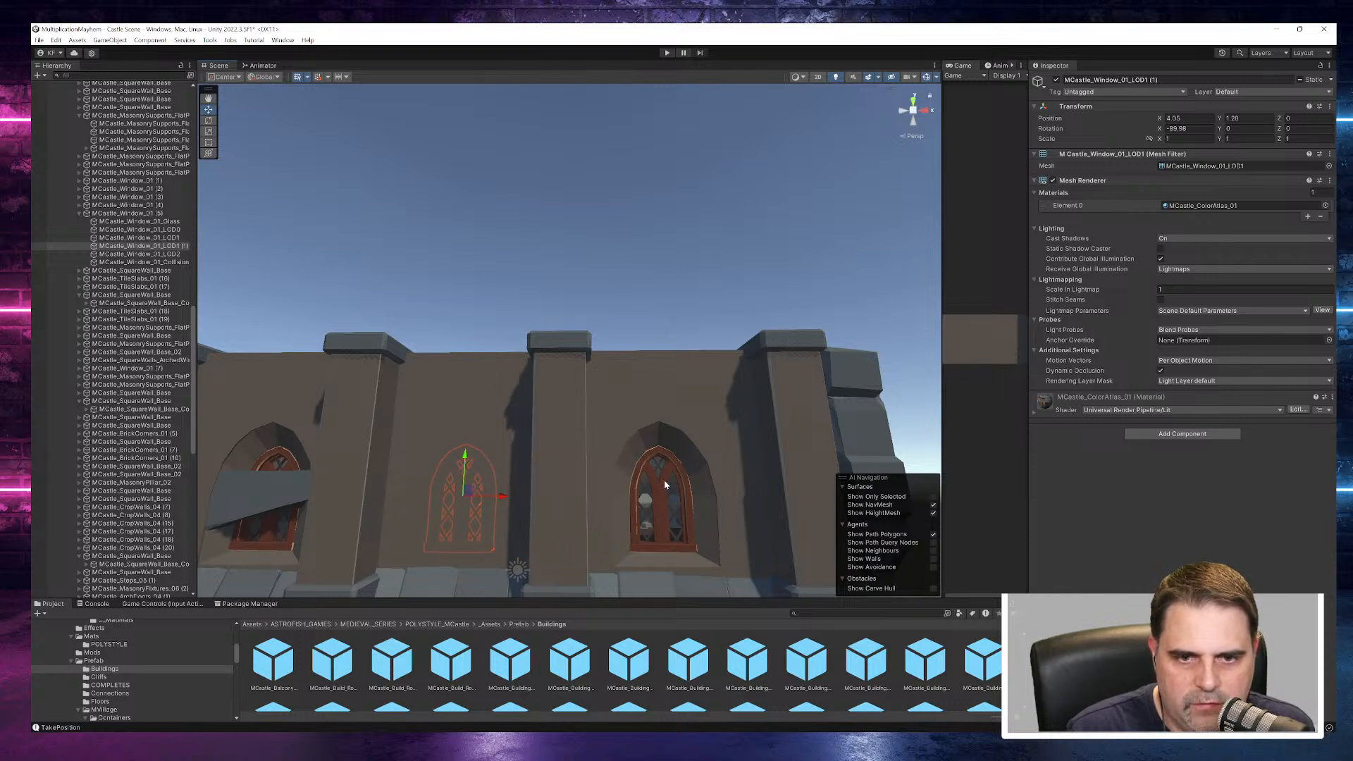
key(ctrl+z)
key(ctrl+z)
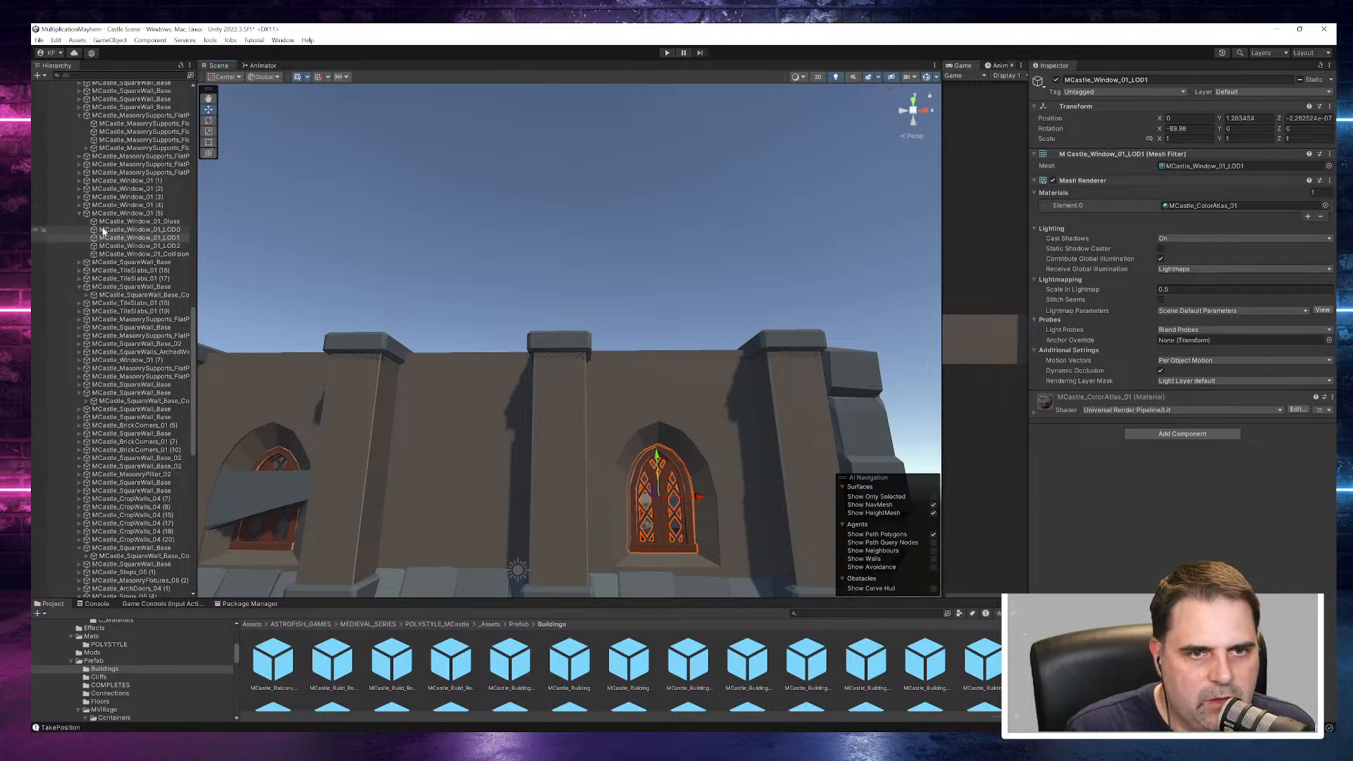
- Collapse MCastle_Window_01 (5), select the arched window wall around it, and set the transform handle to Pivot
click(79, 213)
click(107, 218)
alt+drag(656, 296, 691, 405)
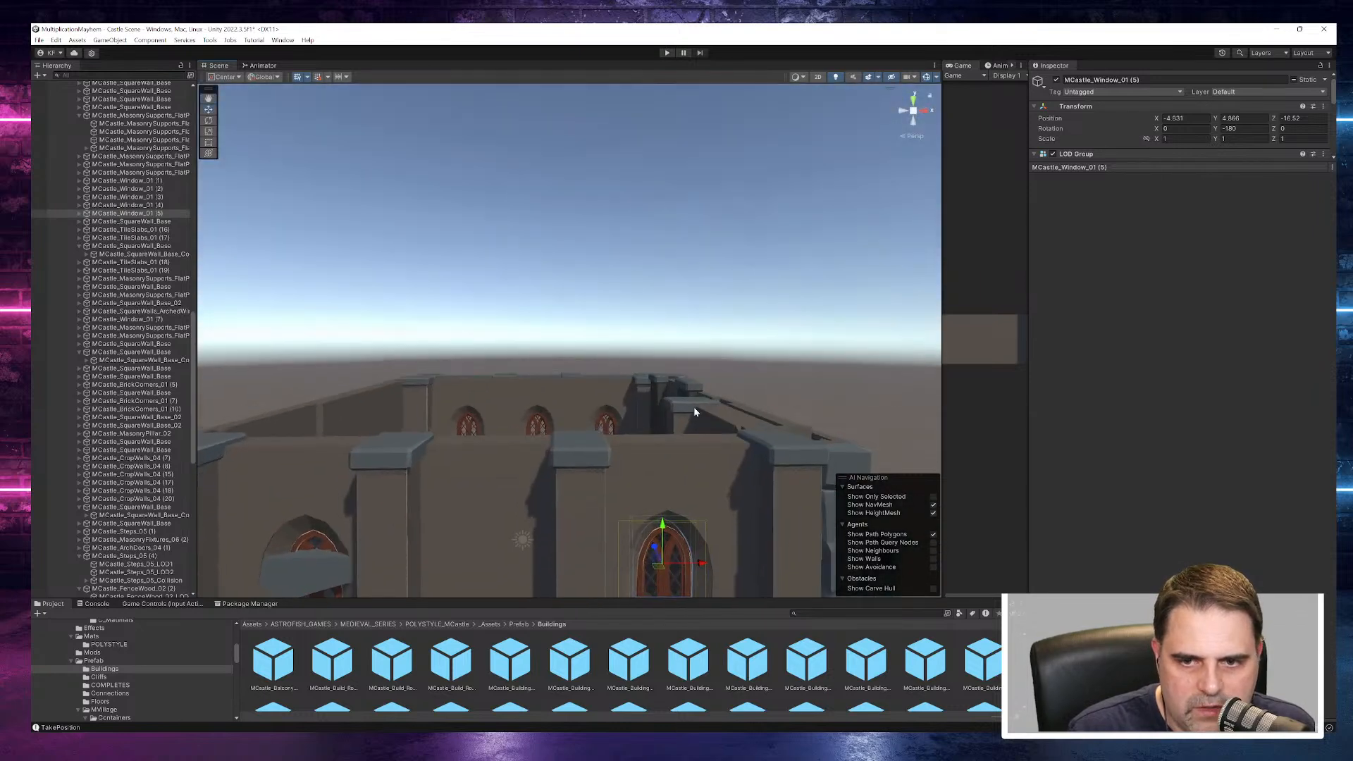
click(645, 491)
key(z)
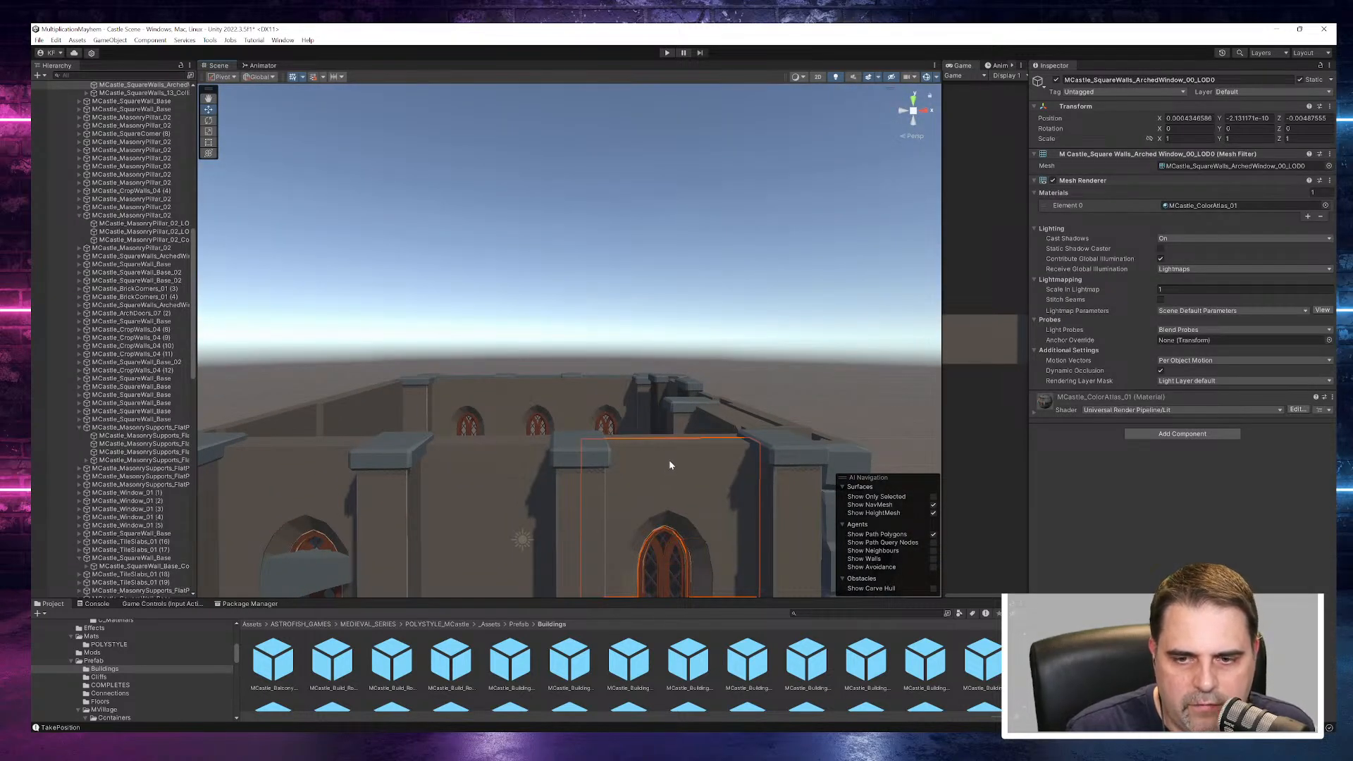
scroll(668, 462, down, 5)
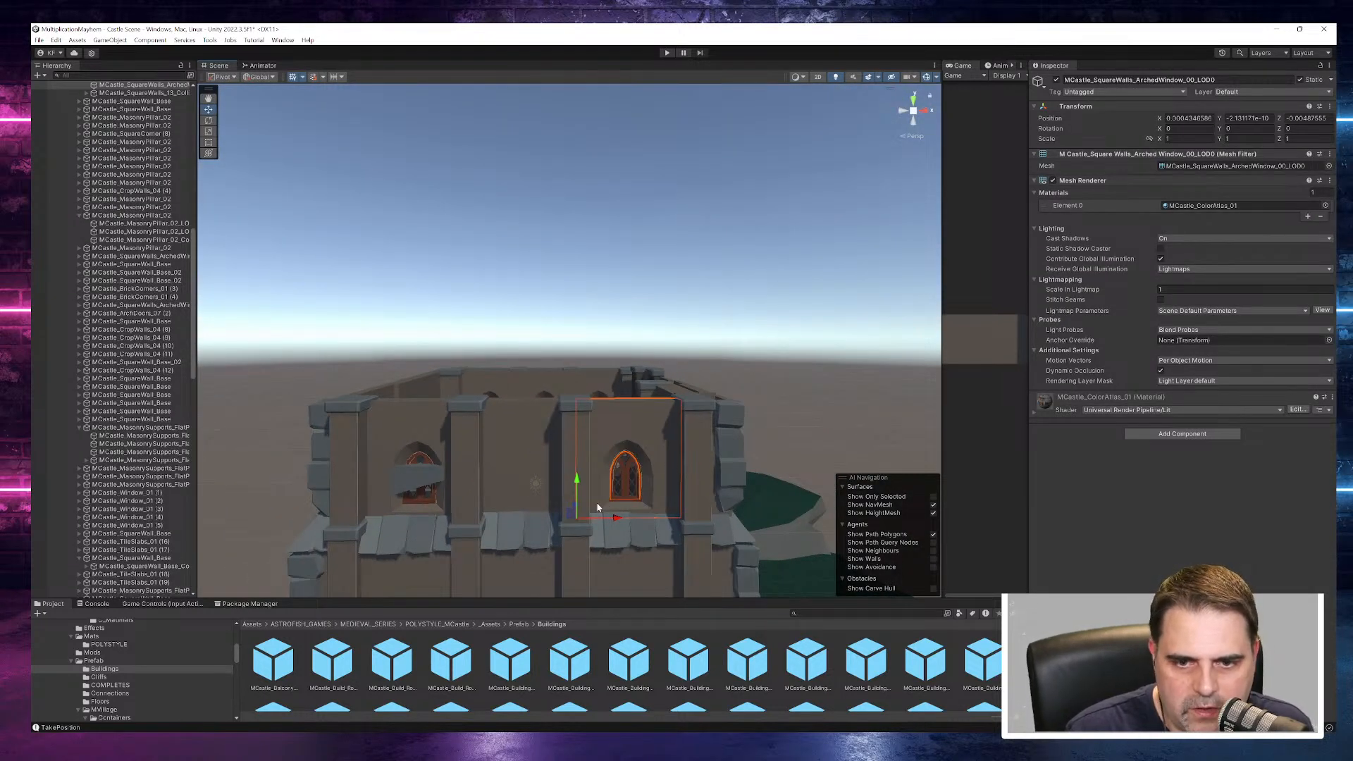
- Replace the blank middle wall panel with a duplicate of MCastle_SquareWalls_ArchedWindow_00_LOD0 moved along X to 4.37
click(529, 453)
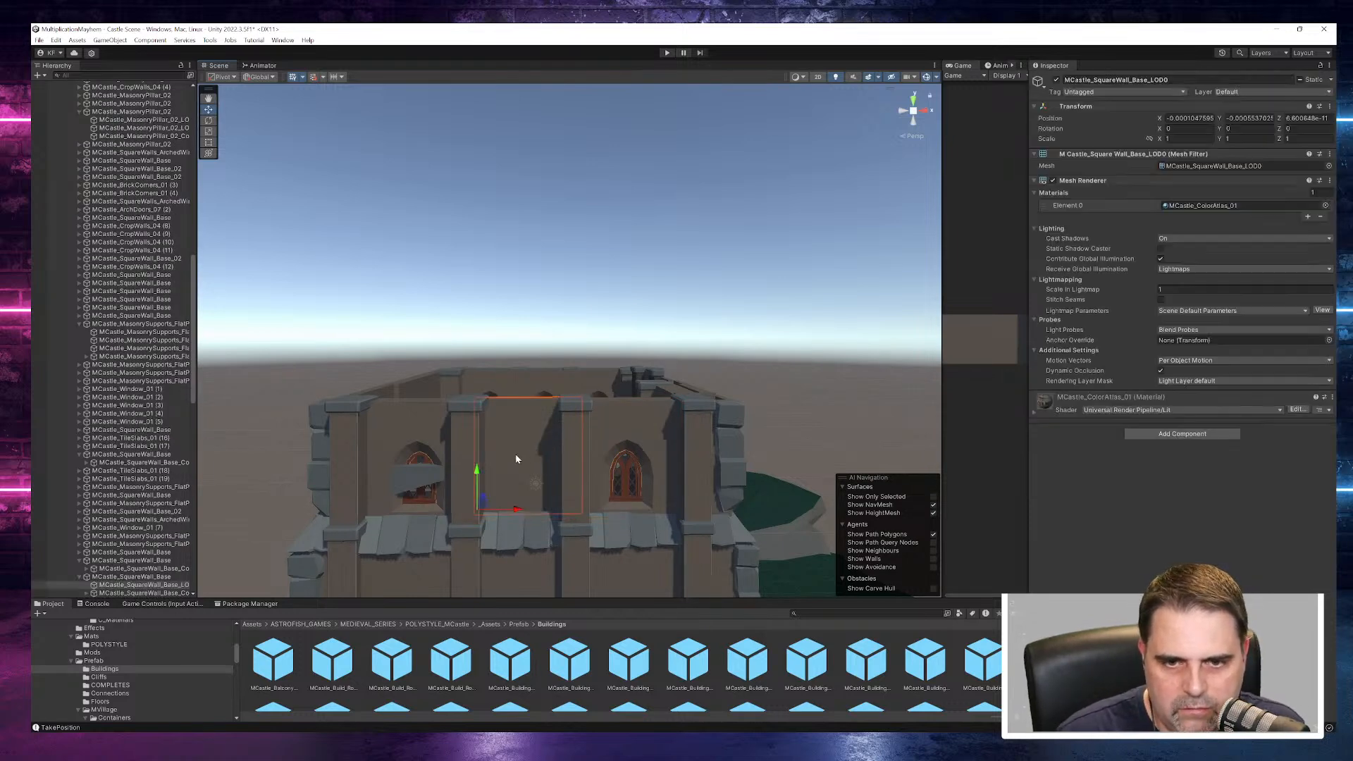
key(Delete)
click(596, 445)
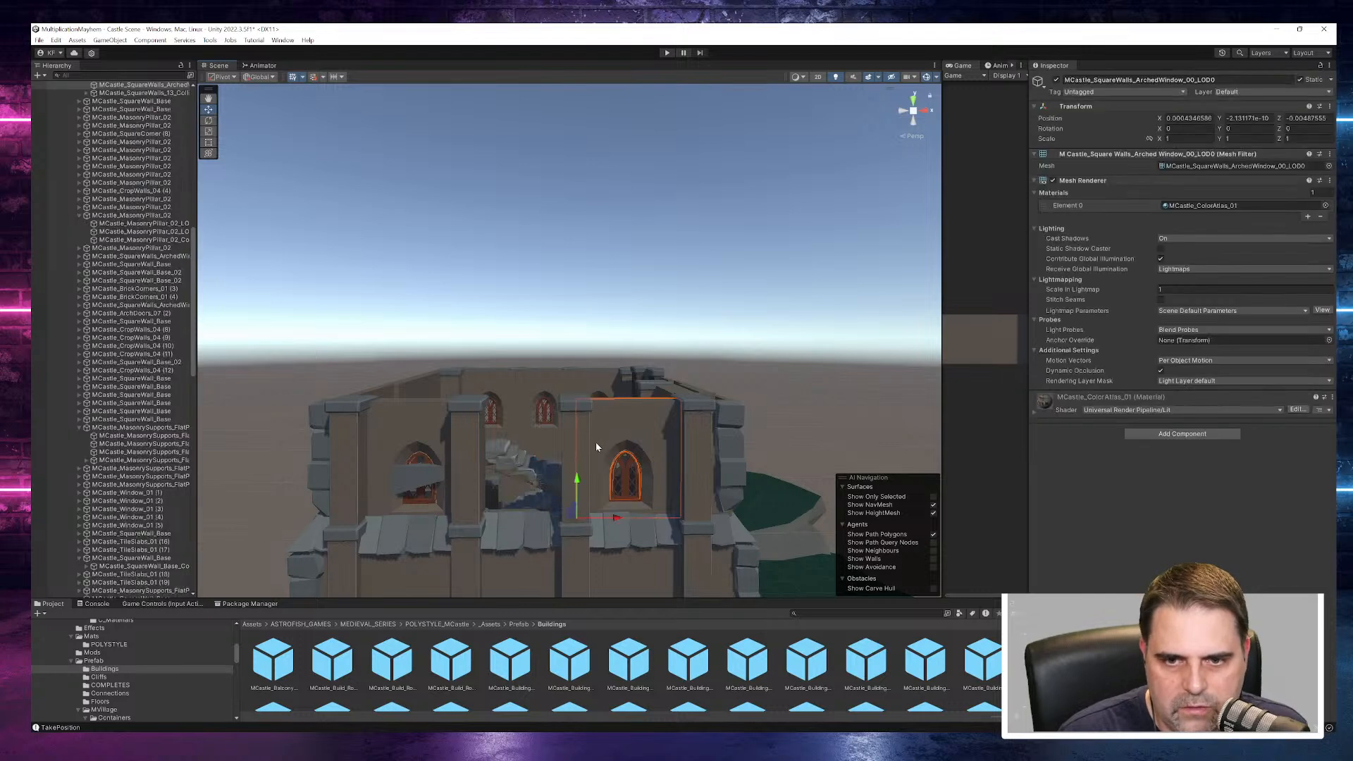
key(ctrl+d)
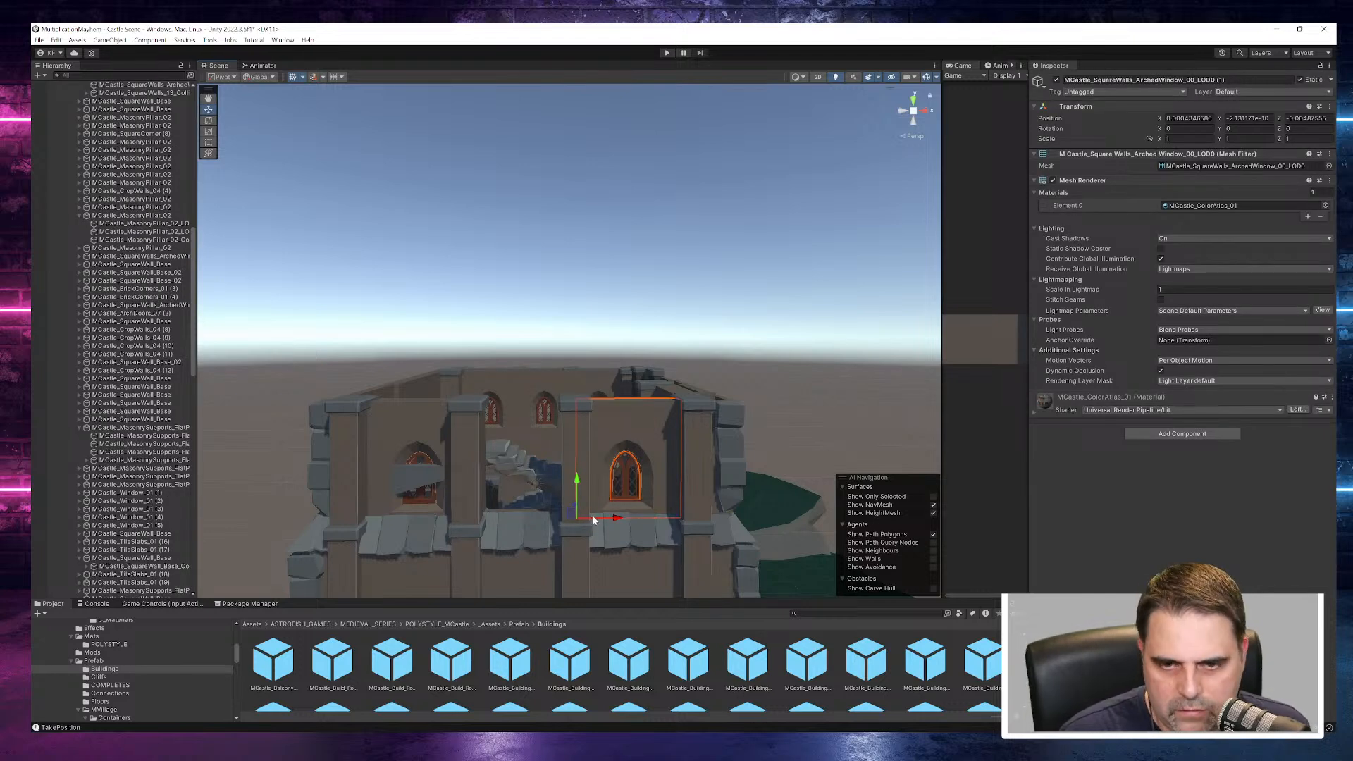
drag(618, 520, 504, 522)
- Try to duplicate MCastle_Window_01_Glass and move the copy along X to 4.37 into the new arched opening
click(621, 482)
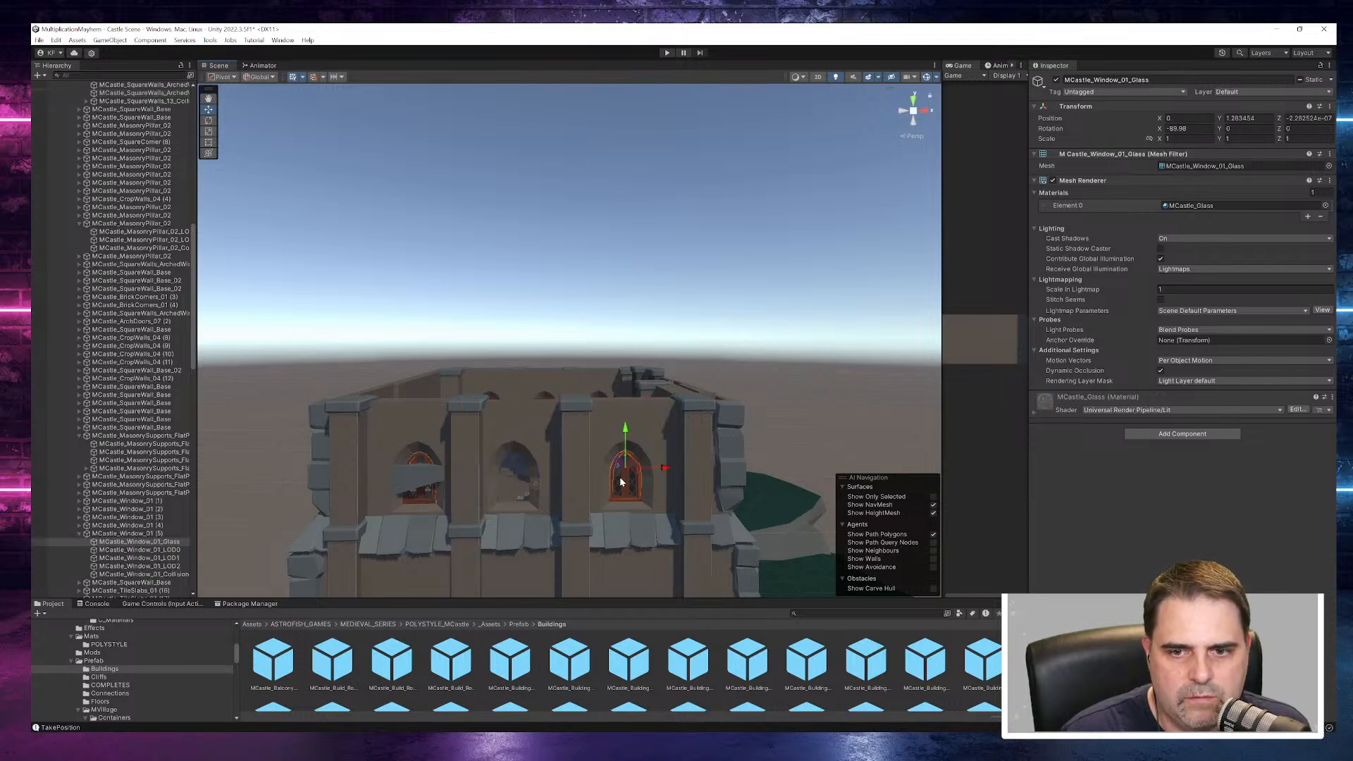
key(ctrl+d)
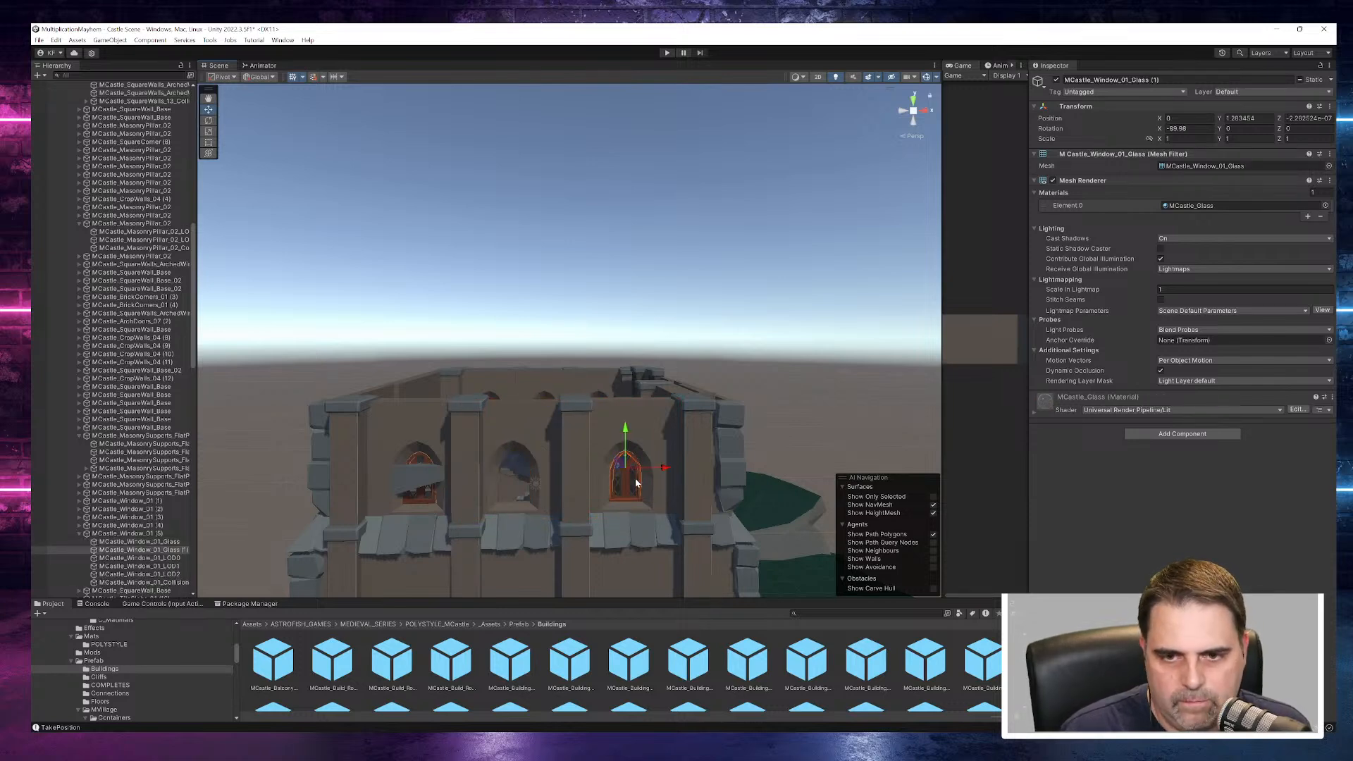
drag(671, 469, 556, 469)
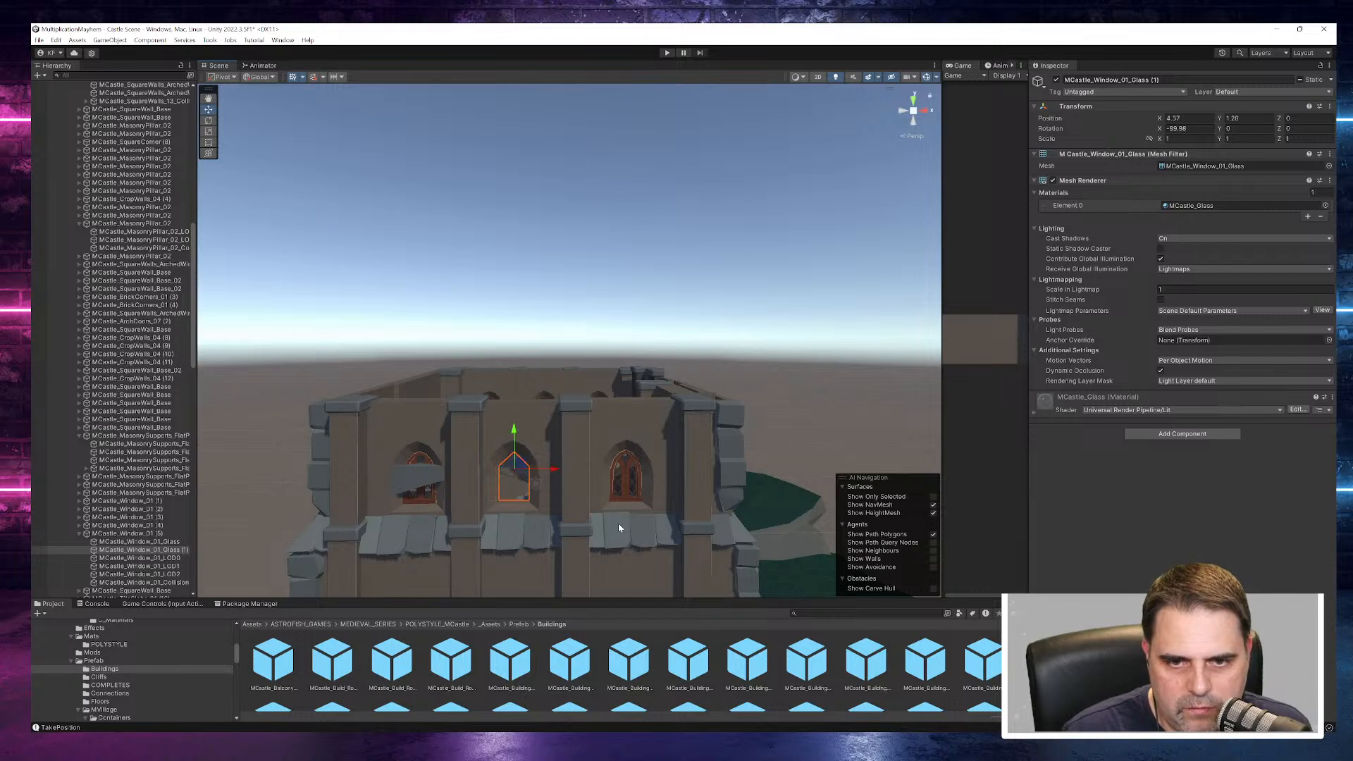
key(ctrl+z)
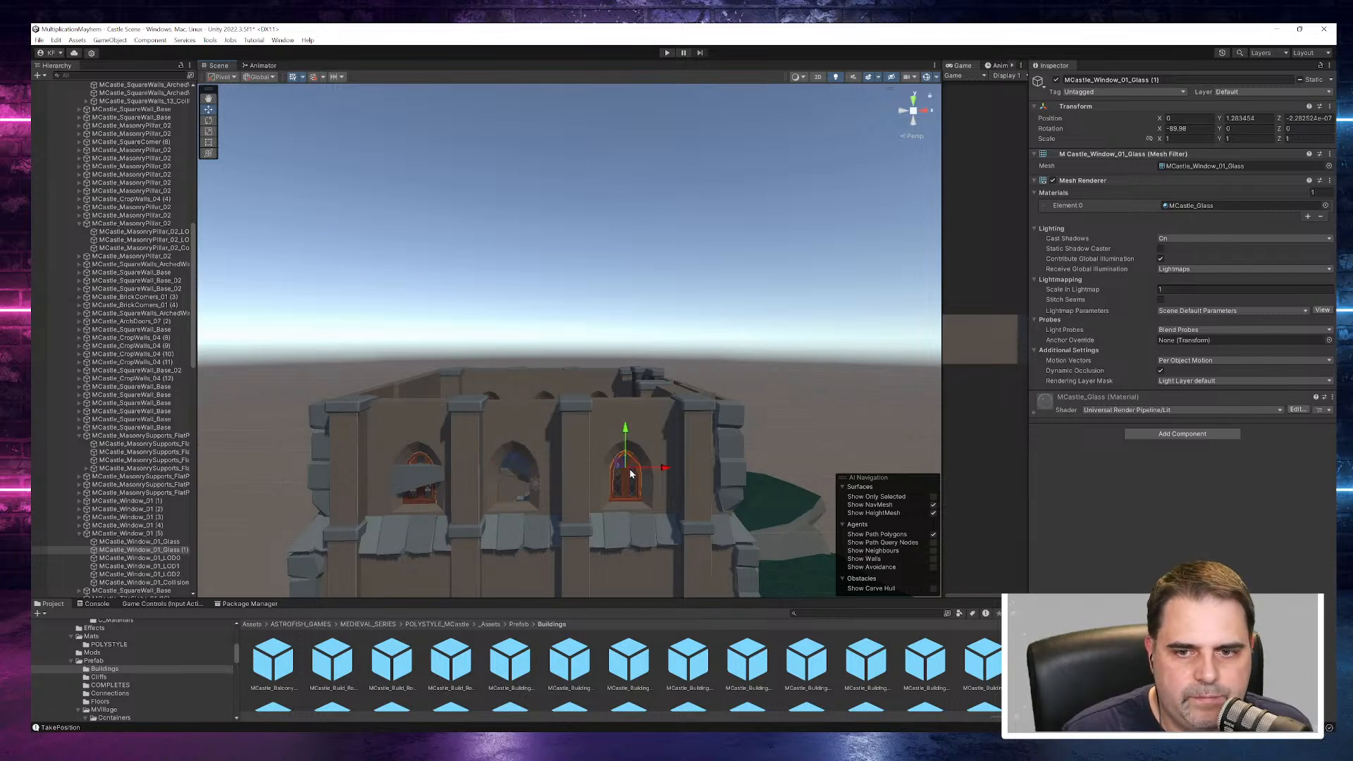
key(ctrl+z)
- Collapse the expanded MCastle_MasonrySupports group and remove the copied arched window wall from the middle panel
click(627, 483)
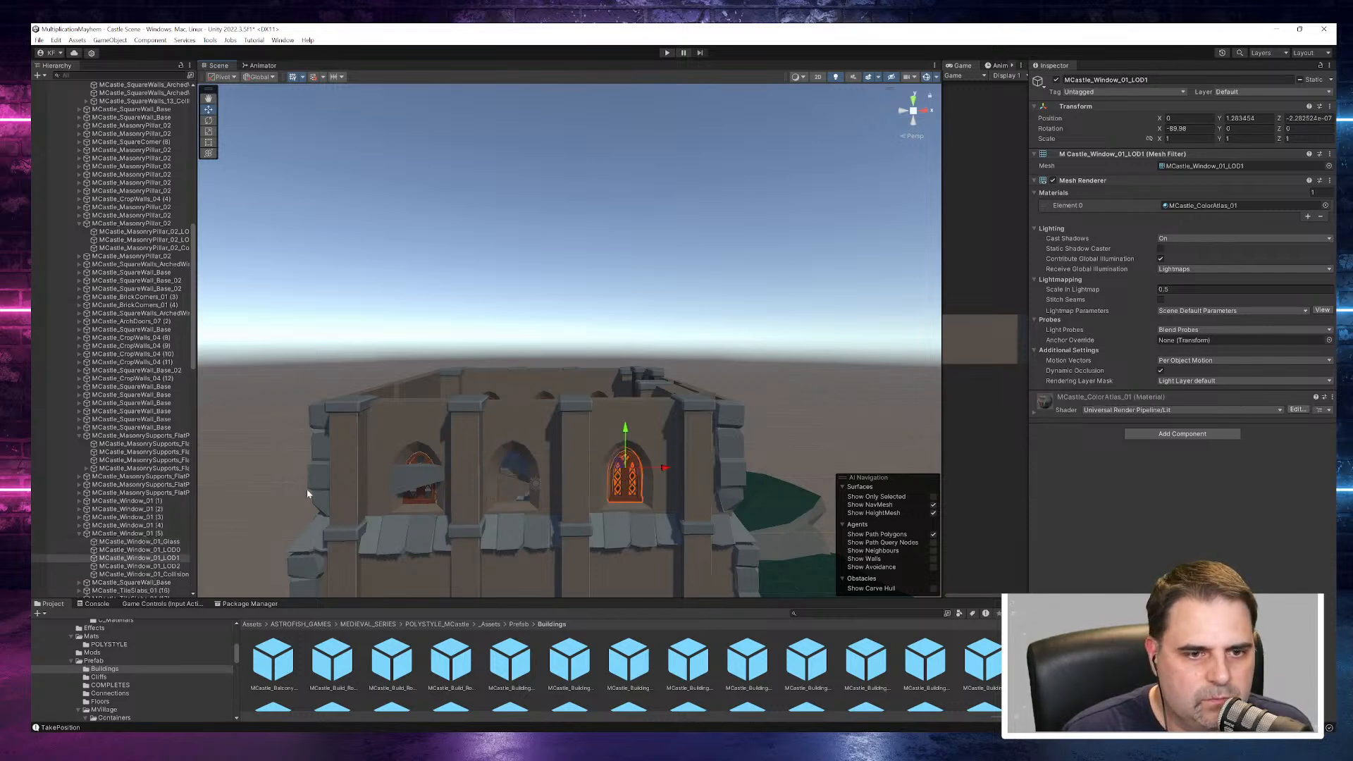
click(136, 535)
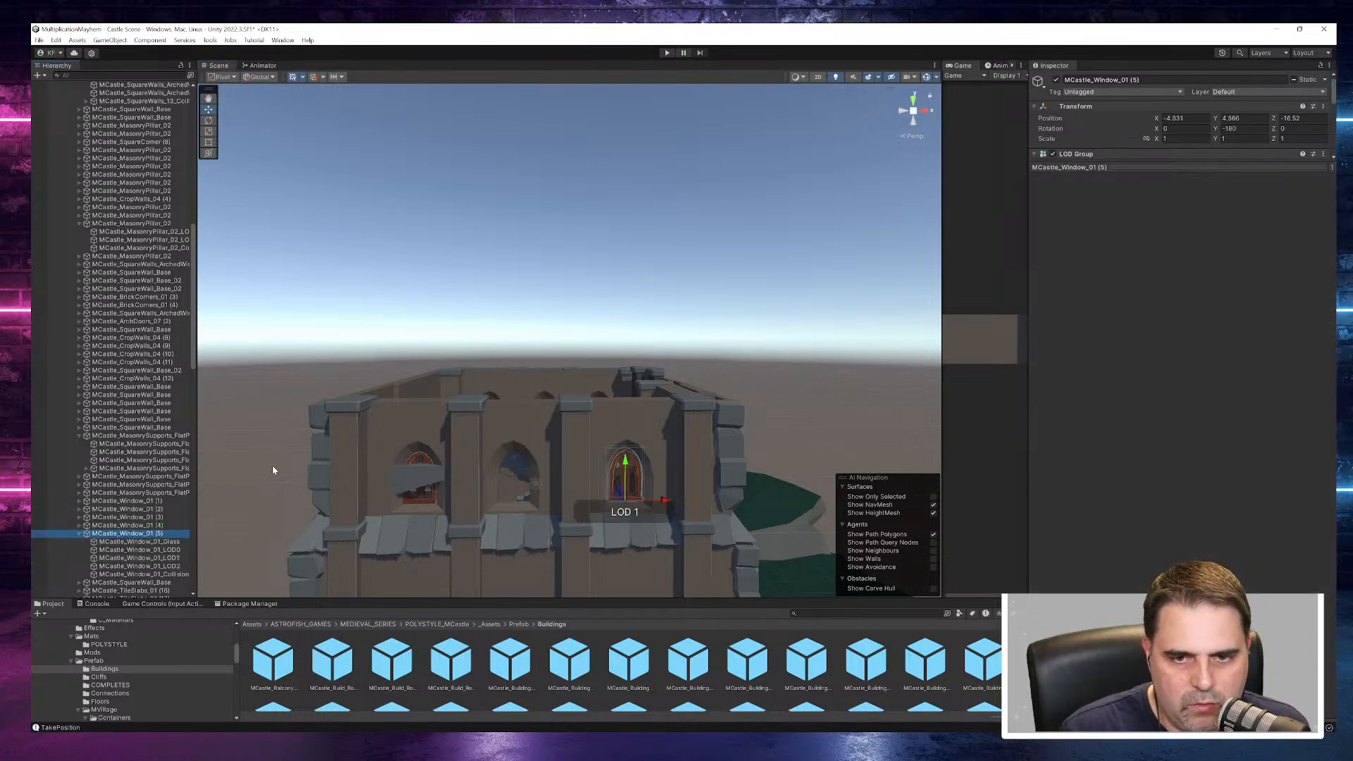
click(534, 432)
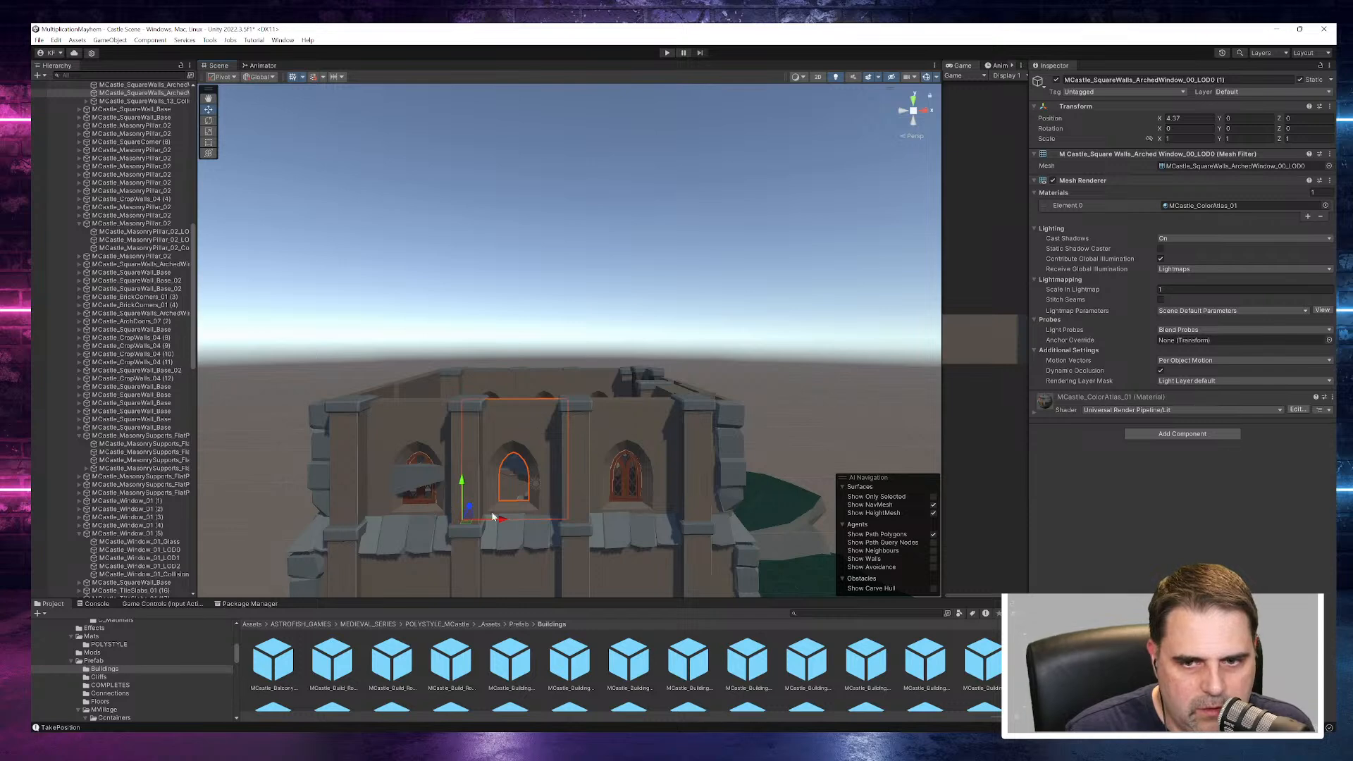
alt+drag(584, 482, 697, 532)
click(83, 437)
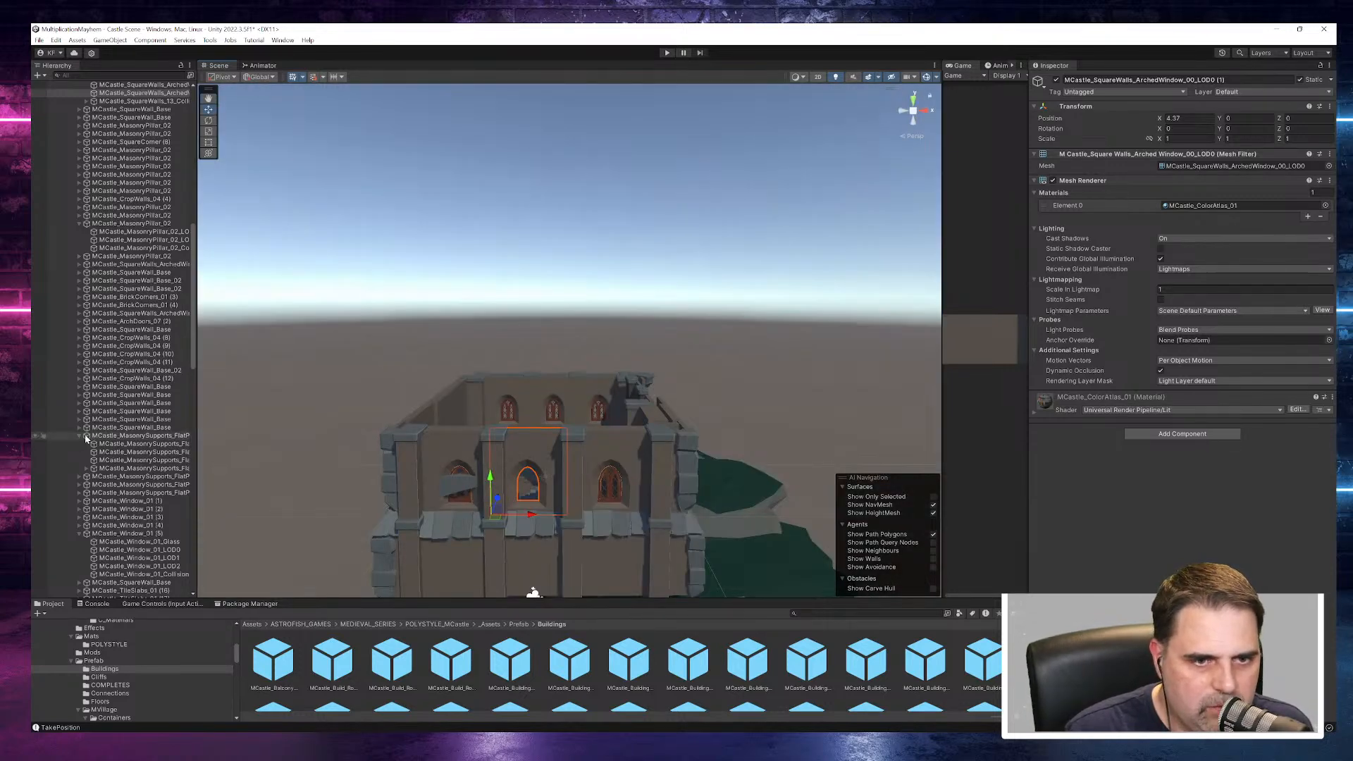
click(80, 438)
click(576, 455)
click(584, 448)
click(585, 446)
click(585, 447)
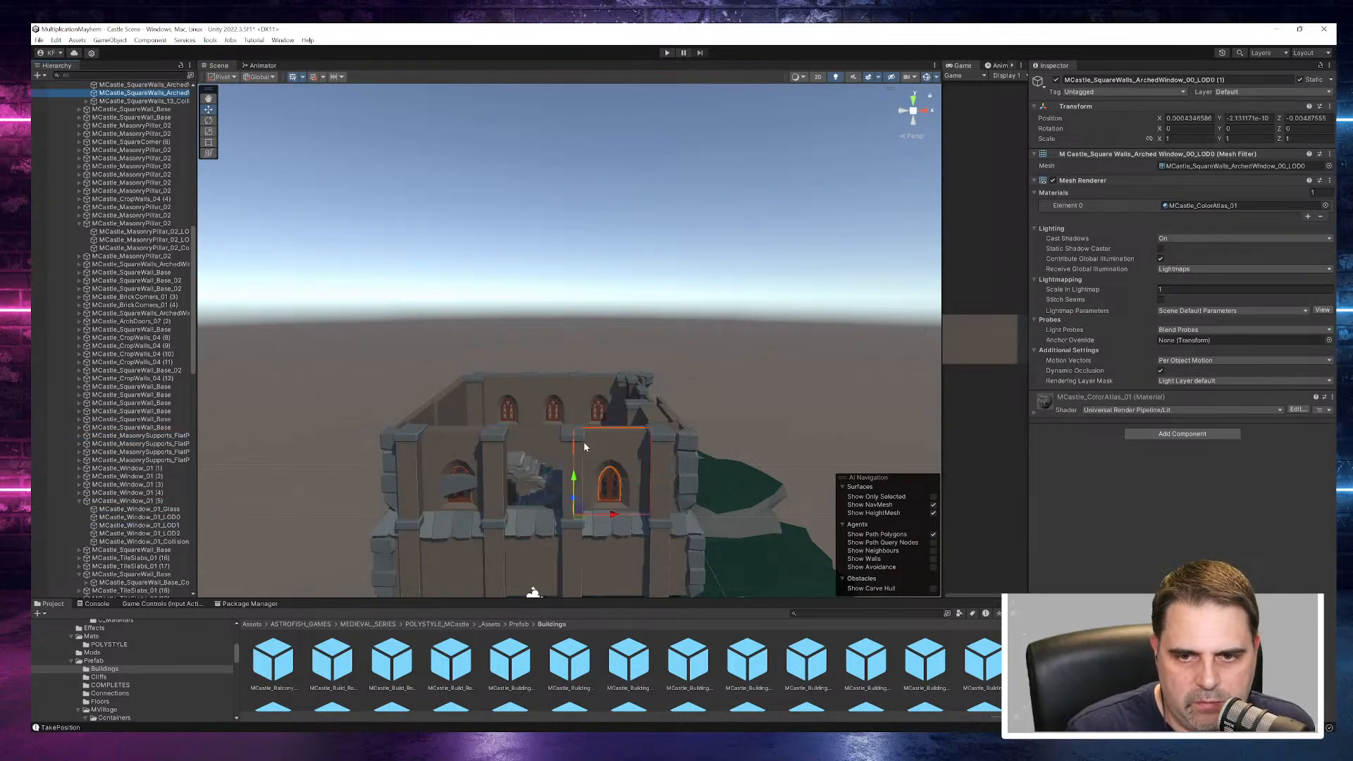
click(585, 446)
- Select MCastle_Window_01 (5) and enlarge the asset browser so that more of the Buildings prefabs fit in it
alt+drag(632, 443, 357, 594)
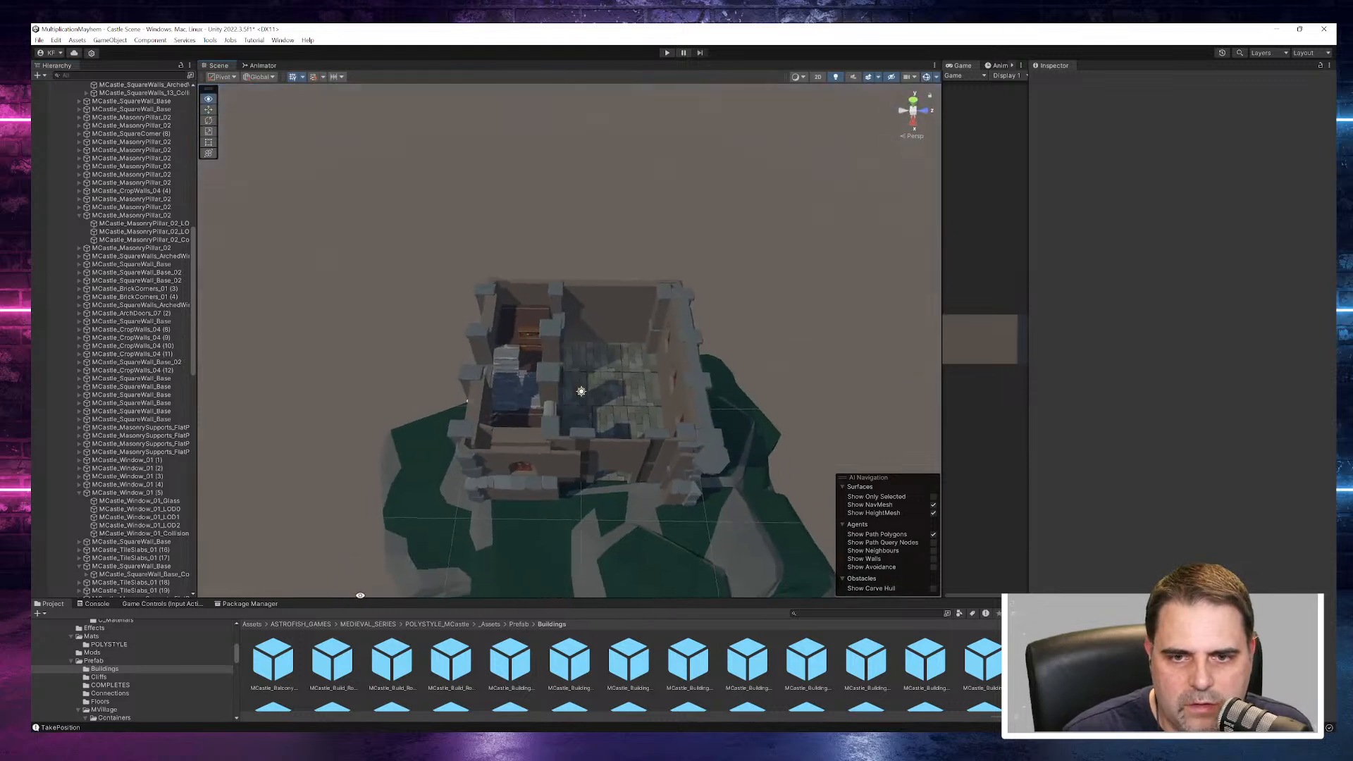
click(488, 380)
alt+drag(585, 454, 530, 433)
scroll(508, 402, up, 6)
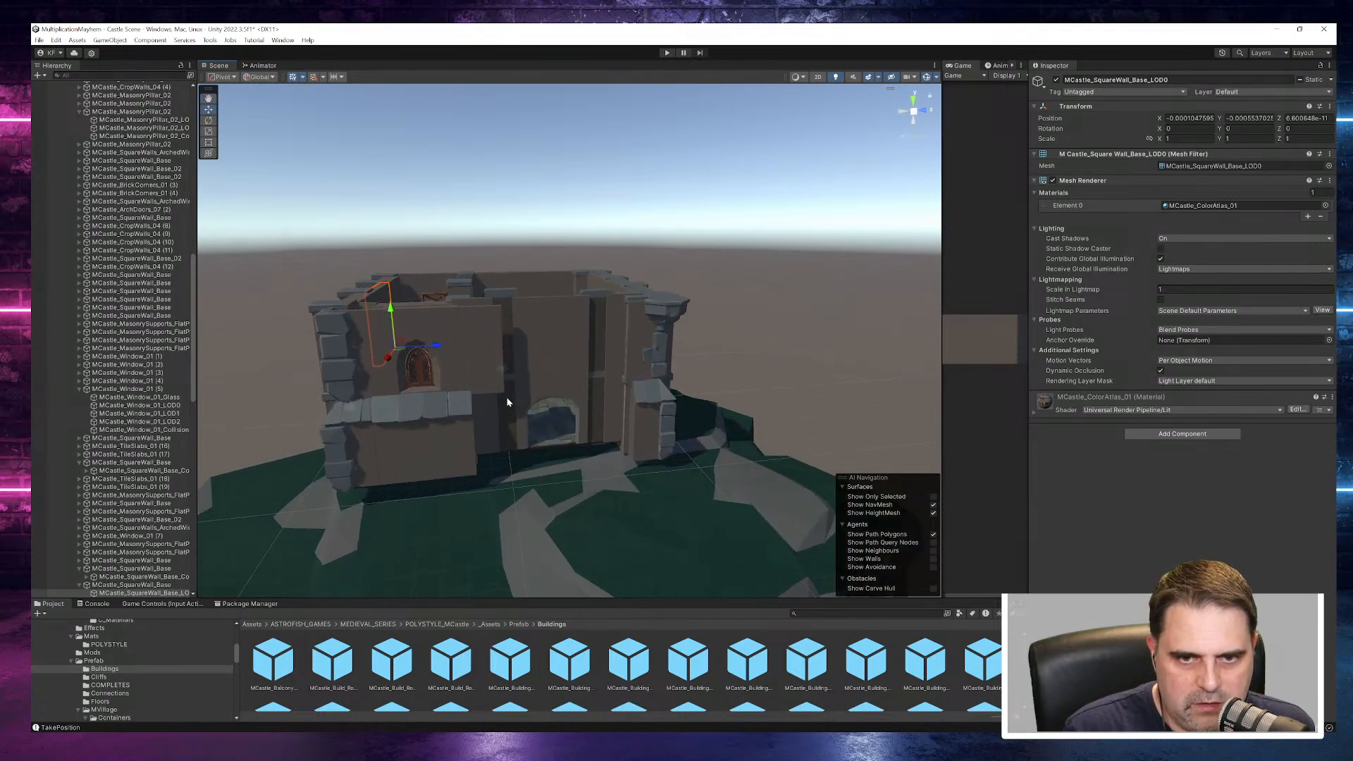
click(141, 406)
click(141, 389)
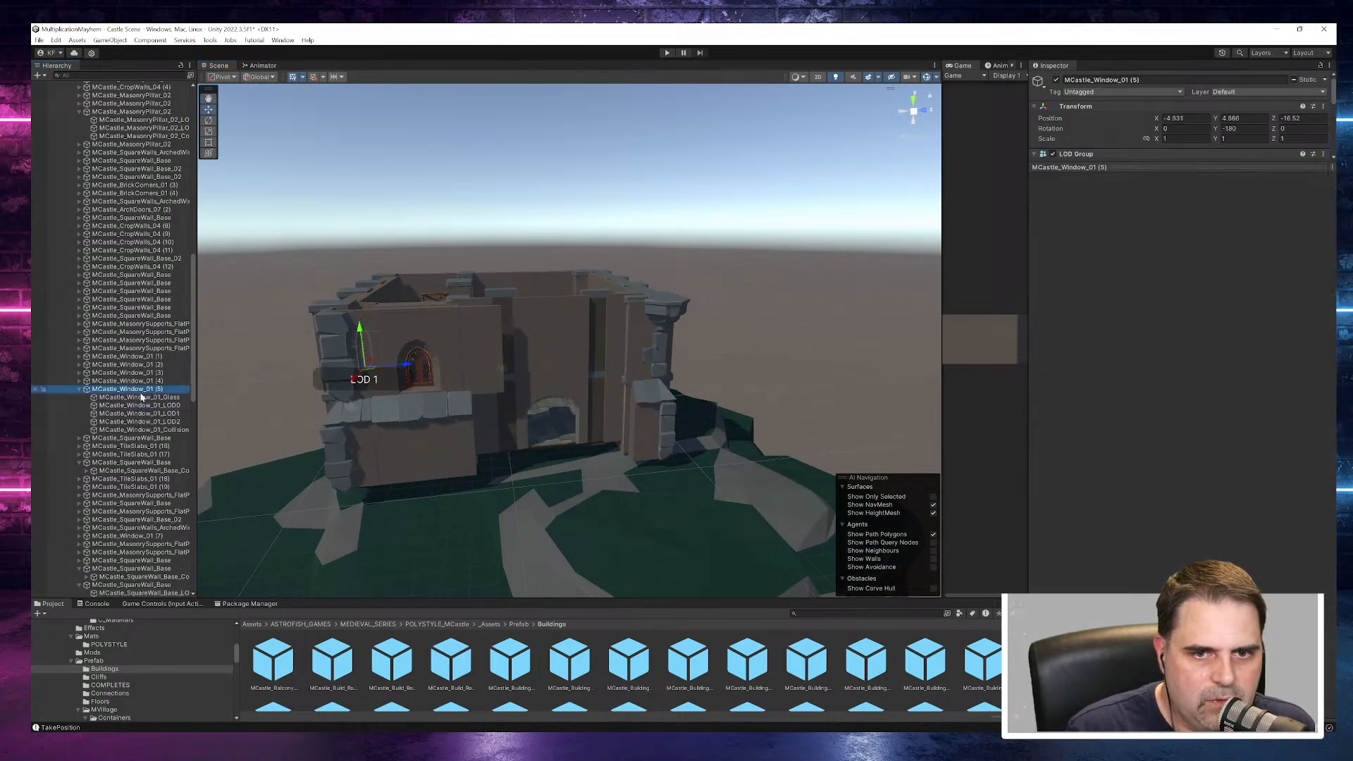
click(376, 594)
drag(376, 598, 376, 344)
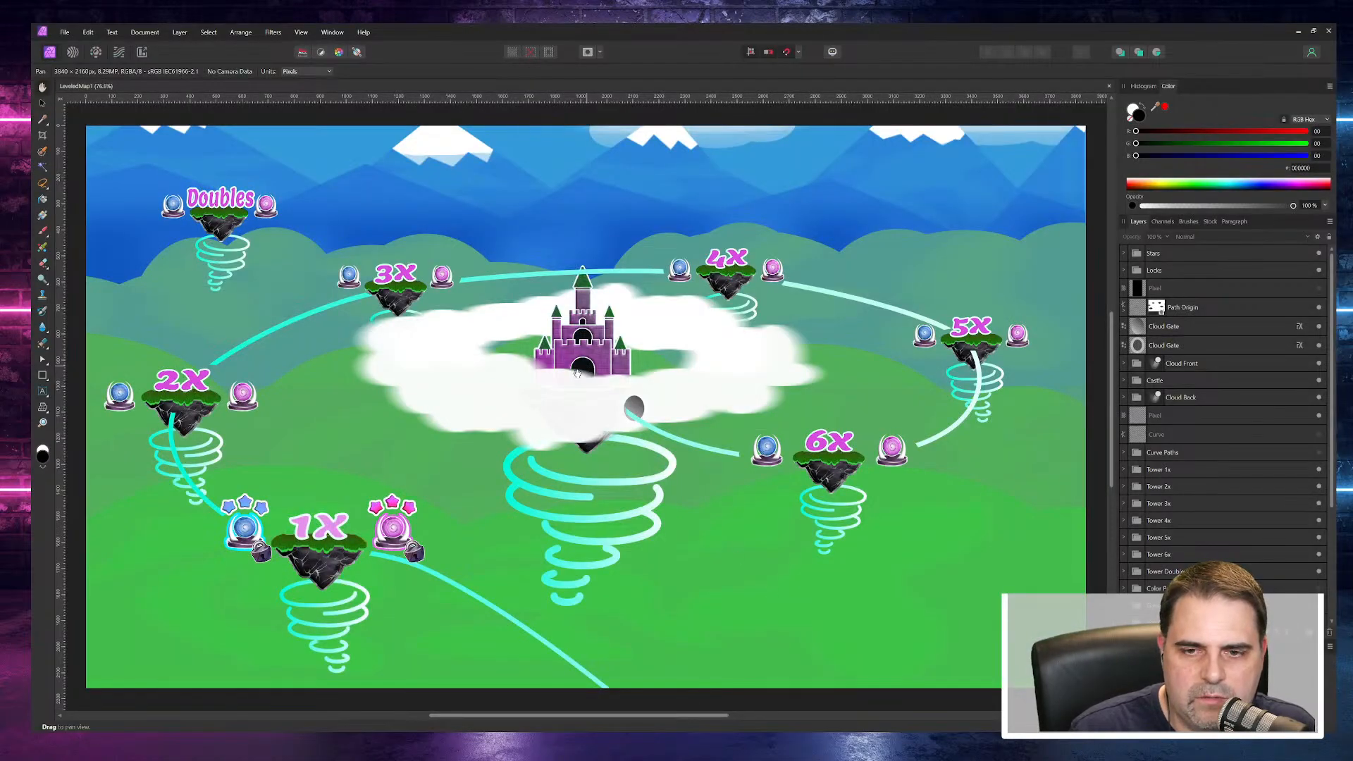
- Switch to Affinity Photo with the LeveledMap1 artwork and open a recently used document
click(64, 33)
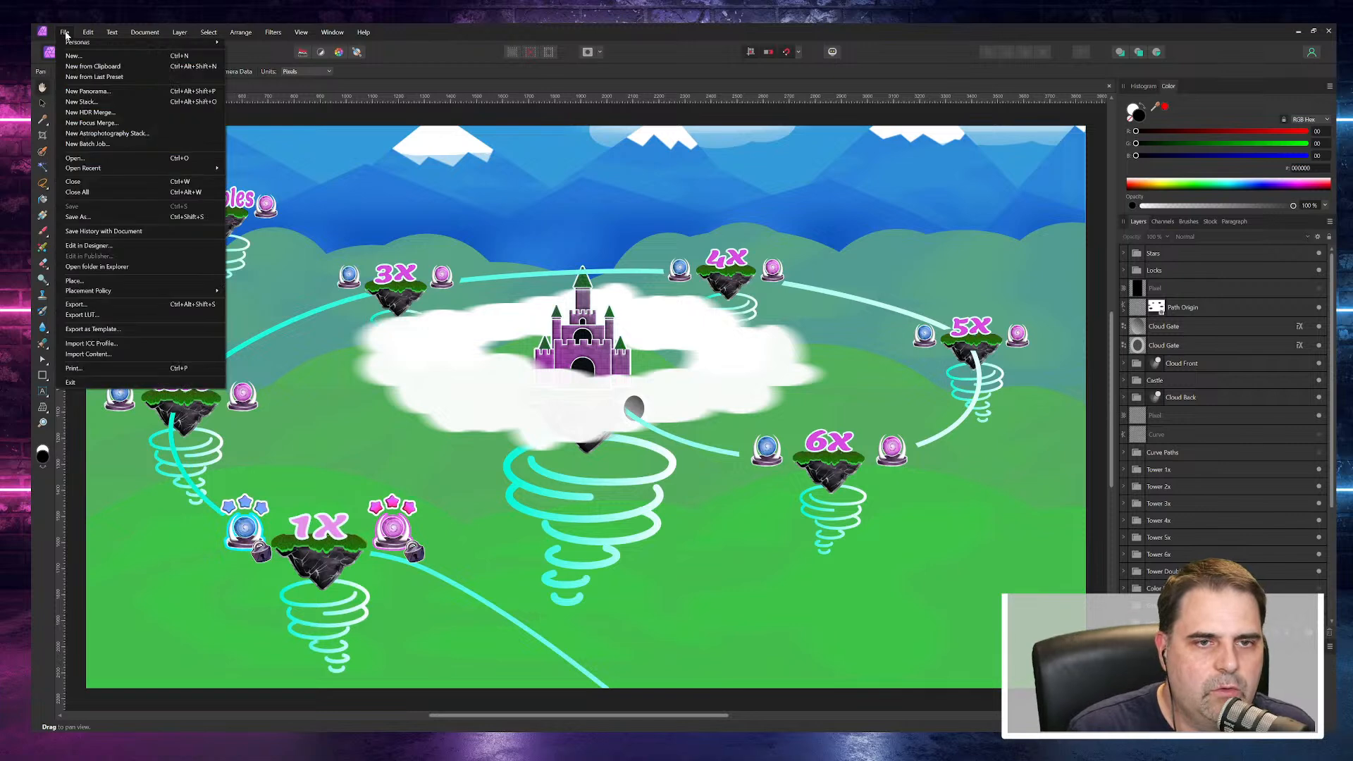
mouse_move(99, 292)
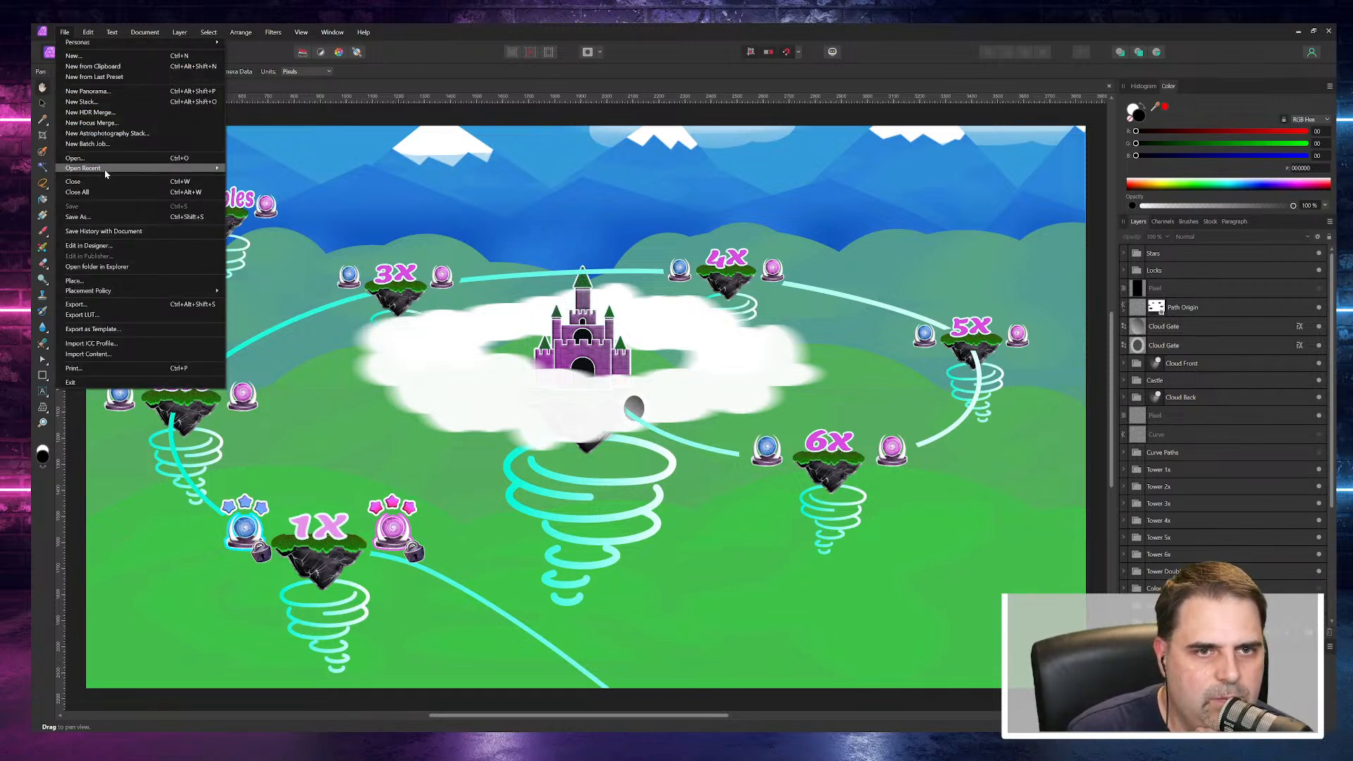
mouse_move(104, 169)
click(266, 202)
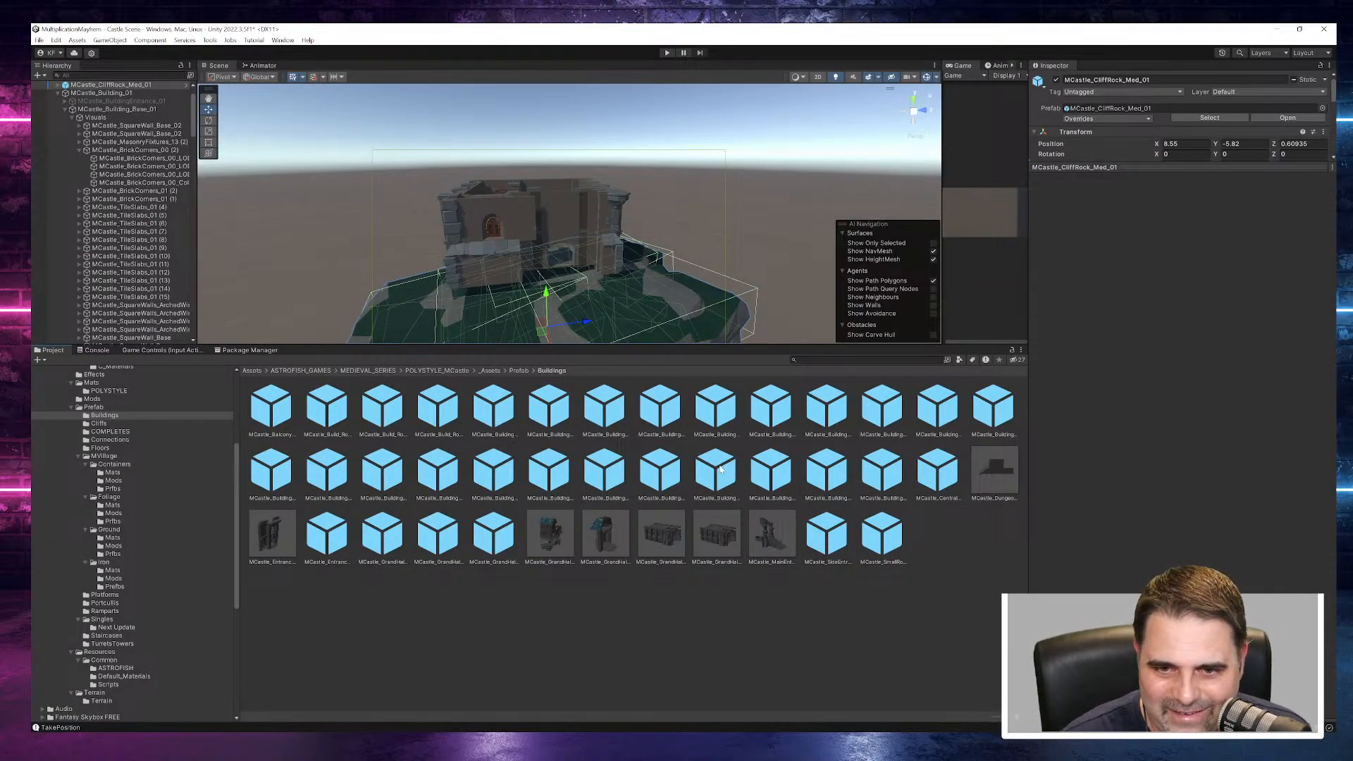
- Collapse MCastle_BrickCorners_00 (2) and delete the MCastle_MasonryFixtures_06_LOD0 piece at the outer wall's arched window
click(581, 468)
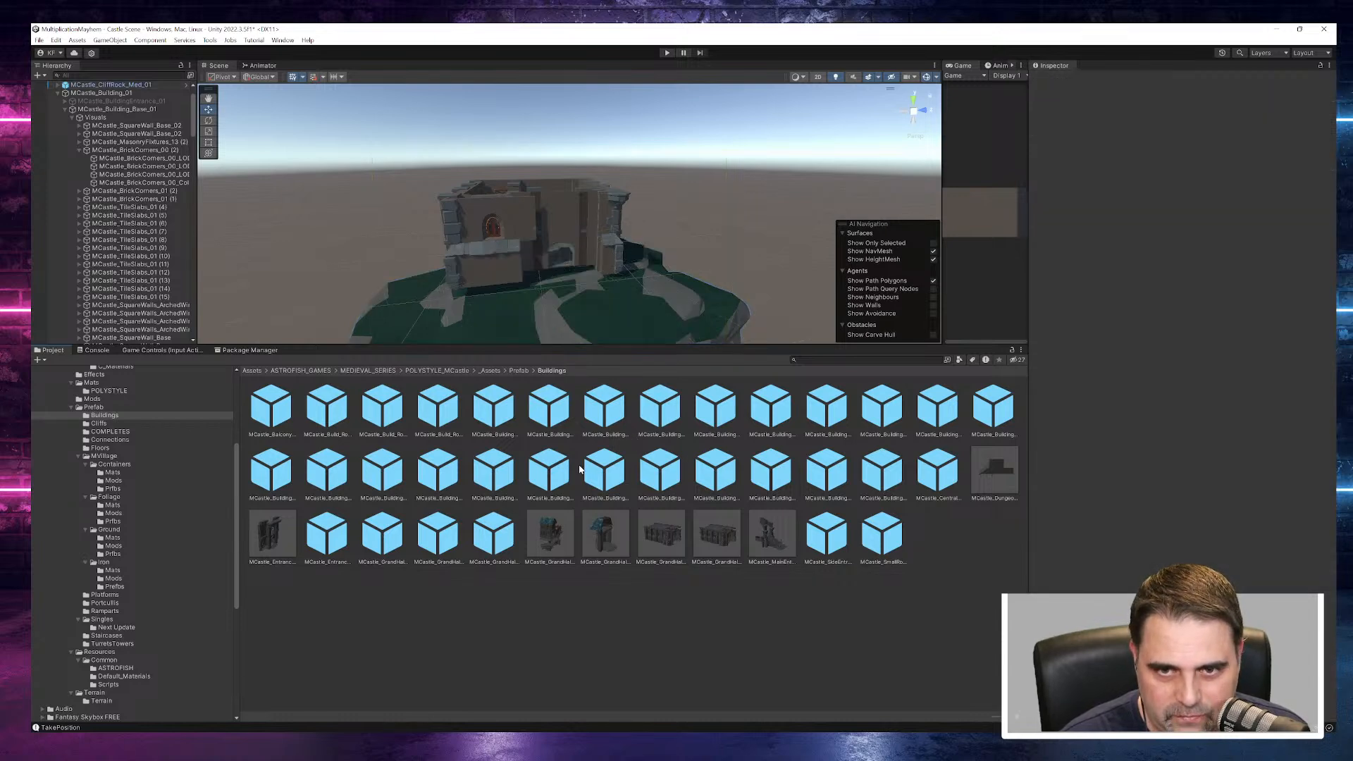
alt+drag(502, 254, 764, 253)
click(79, 150)
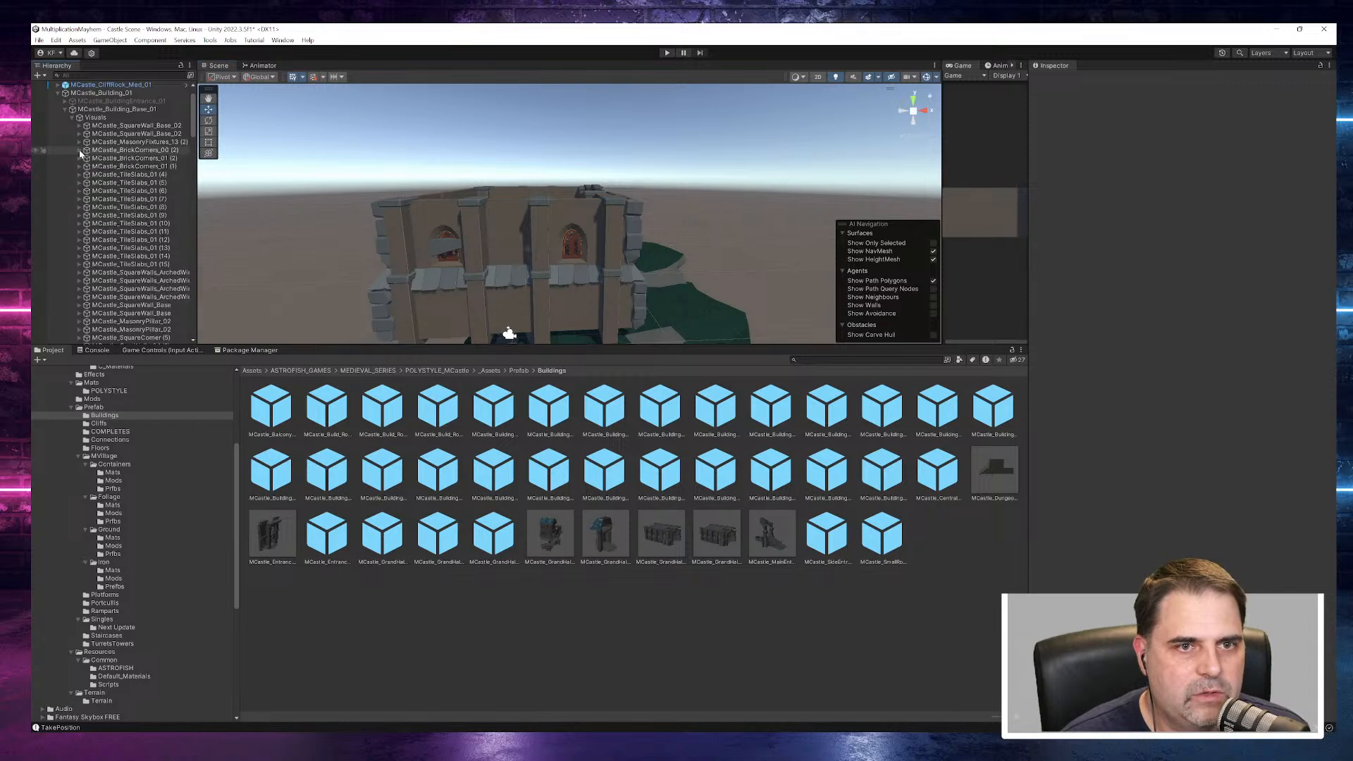
alt+drag(493, 296, 598, 235)
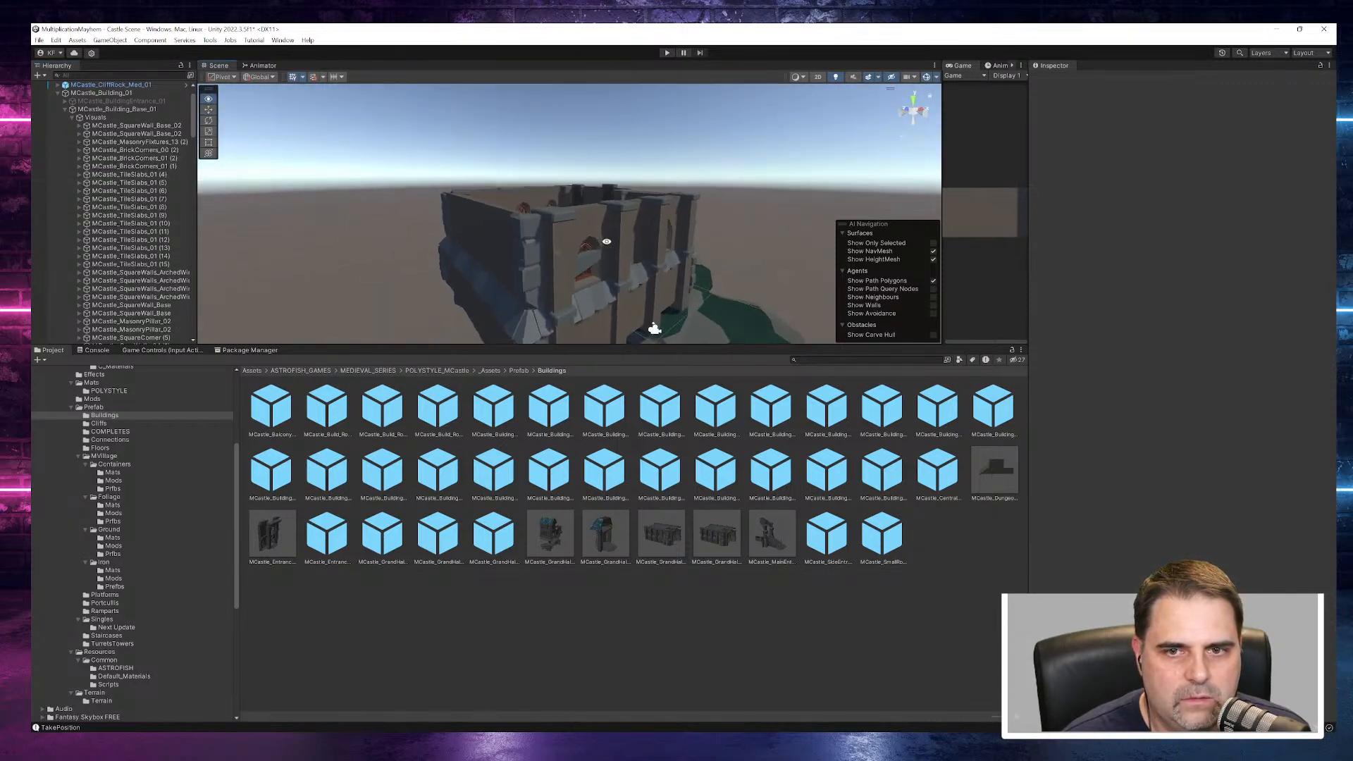
click(594, 264)
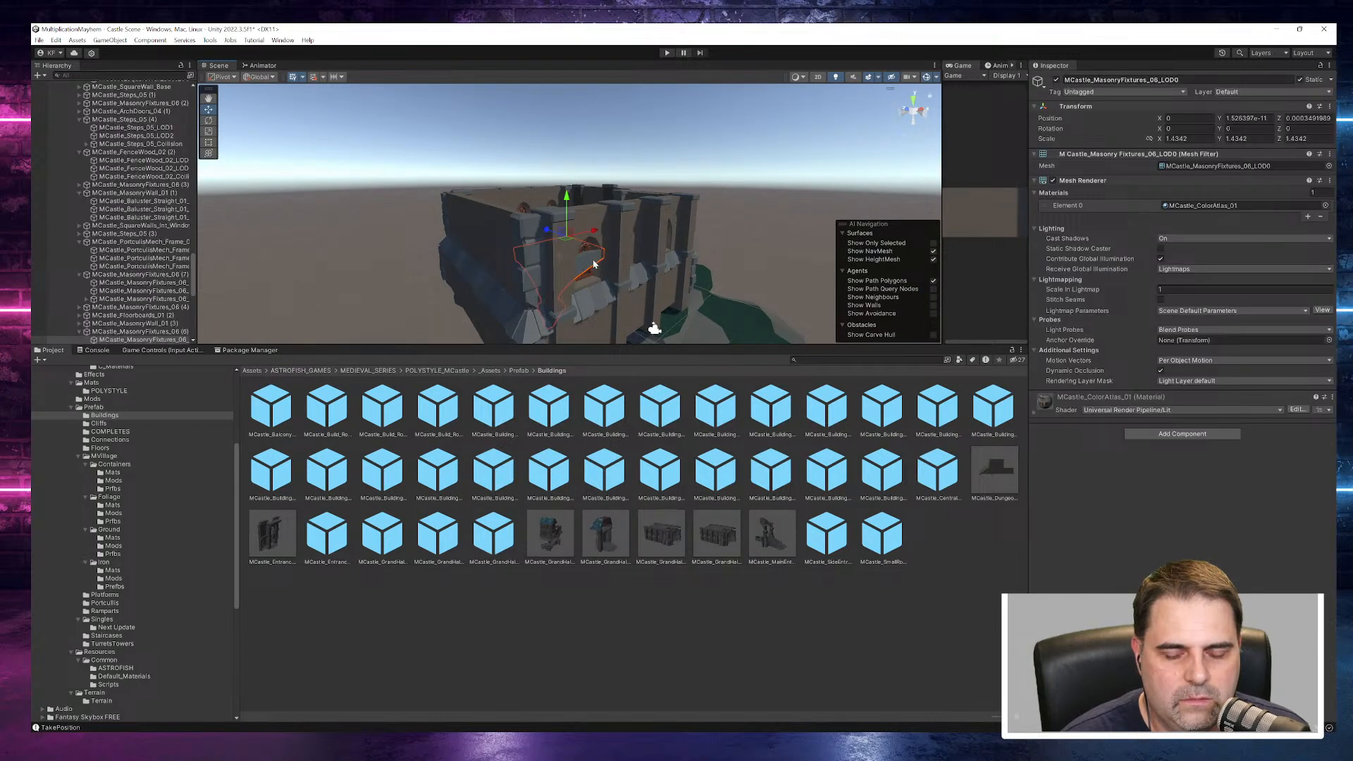
key(Delete)
- Delete MCastle_Steps_05_LOD0 and the adjoining stone pieces from the partition inside the castle base
alt+drag(595, 264, 536, 168)
scroll(99, 172, down, 8)
scroll(100, 173, up, 15)
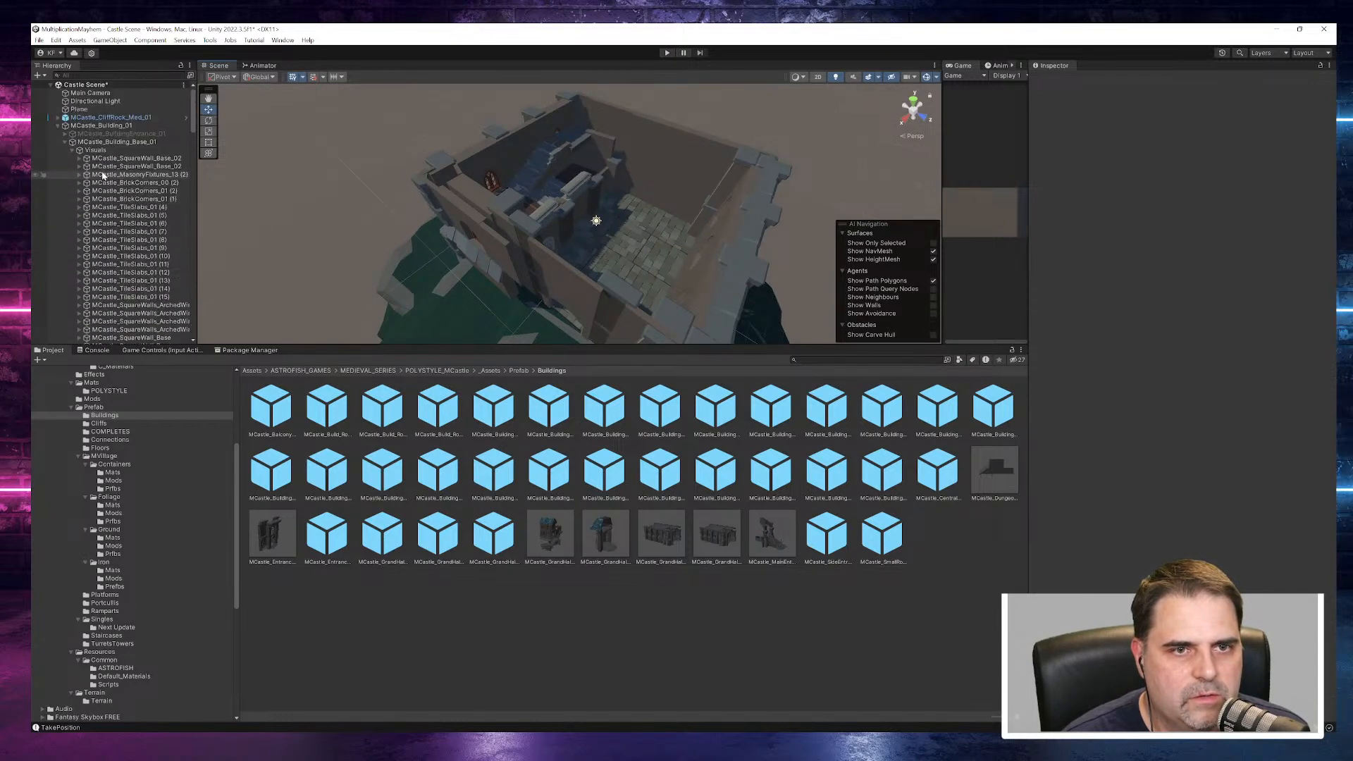
click(102, 160)
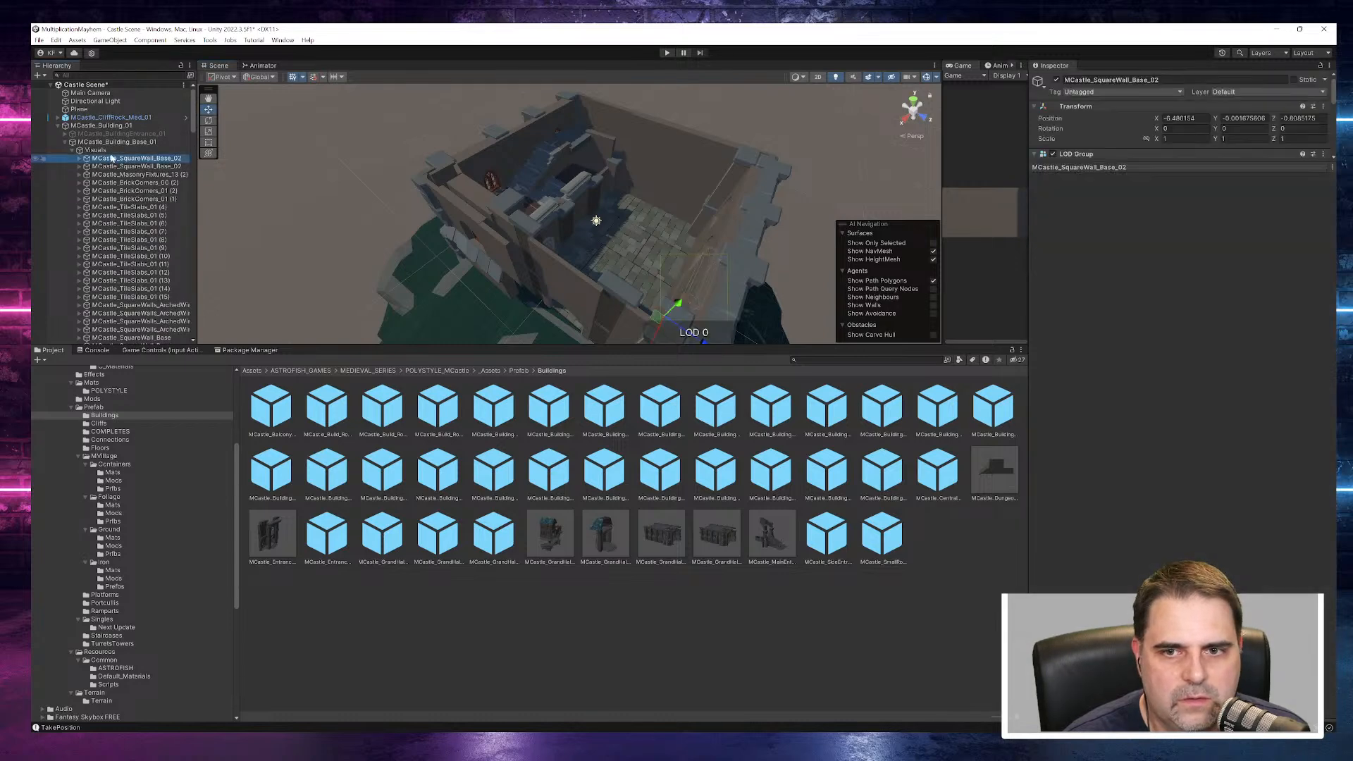
click(561, 199)
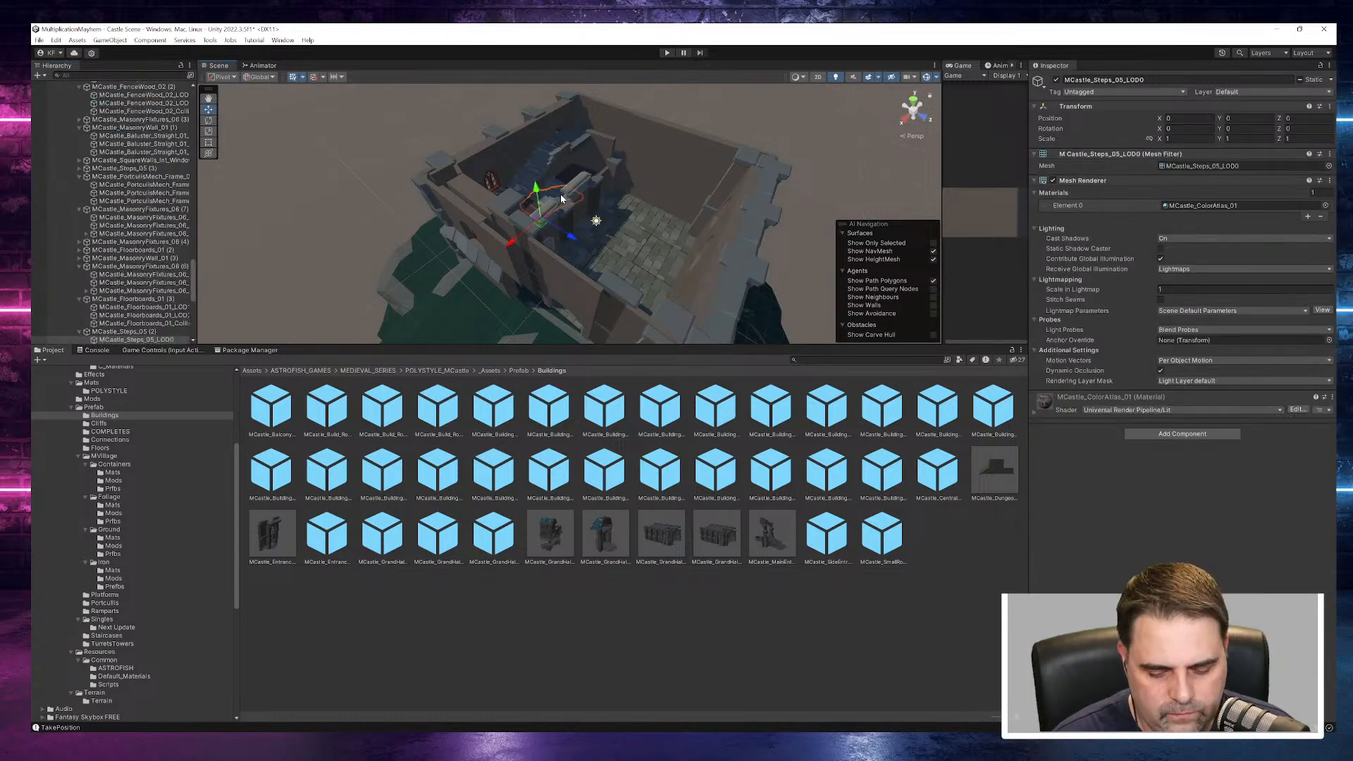
key(Delete)
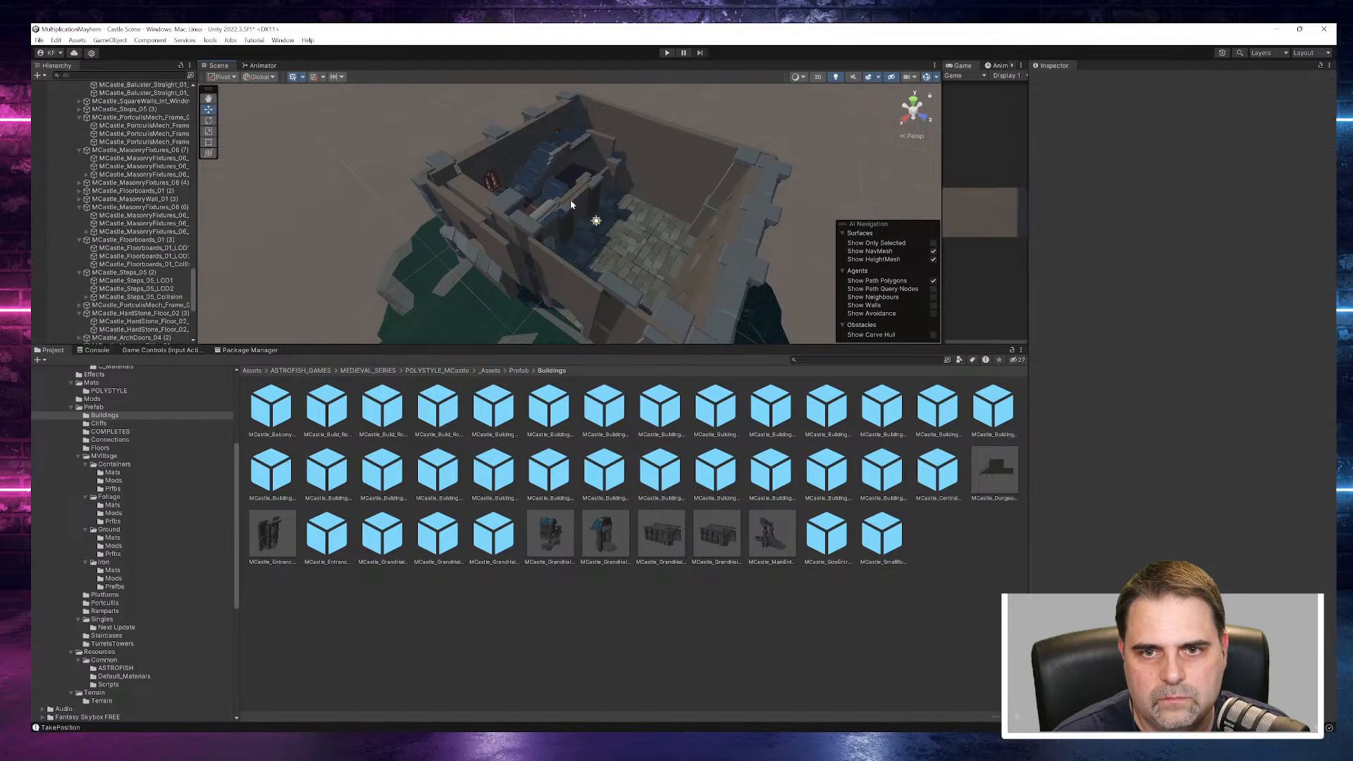
click(570, 205)
key(Delete)
click(588, 191)
key(Delete)
click(585, 190)
key(Delete)
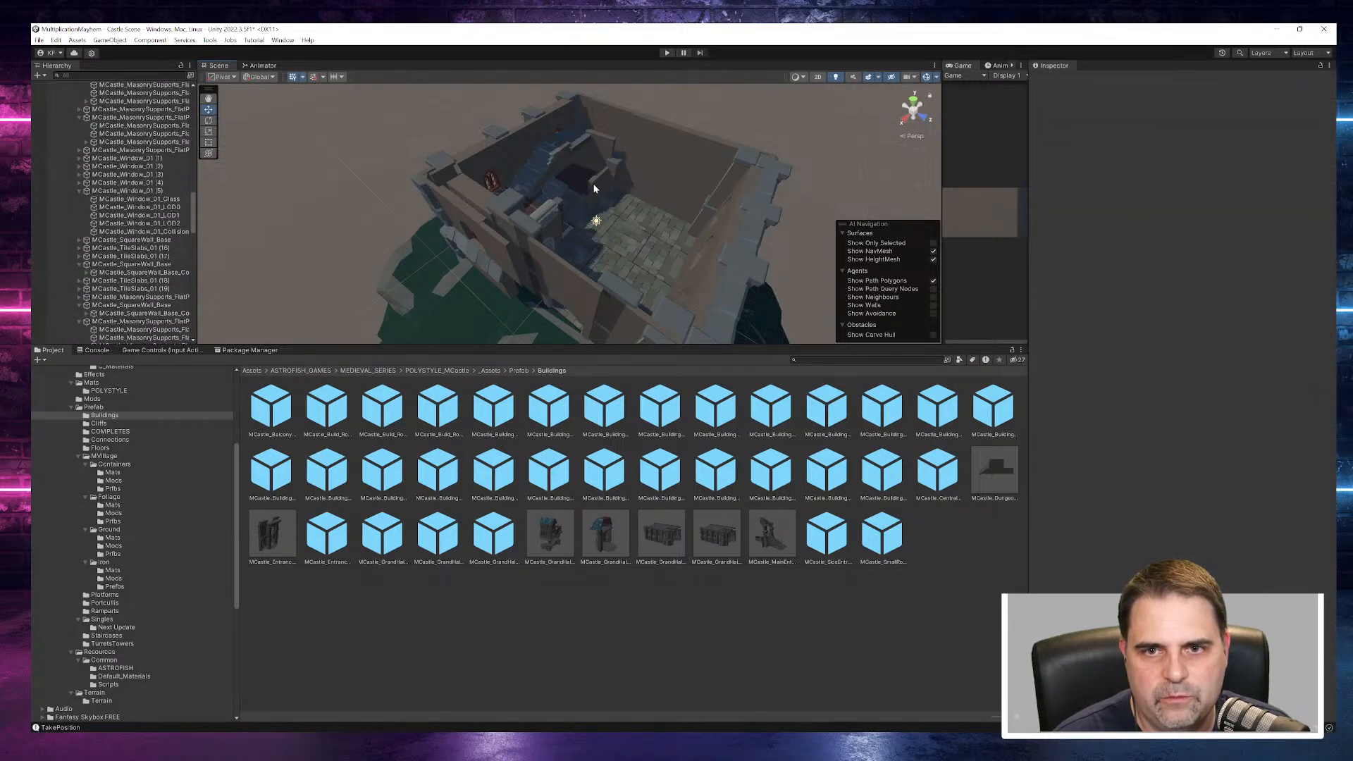
- Delete the rest of the interior partition, including its end pillar, and the stair flight against the back wall
click(597, 182)
key(Delete)
click(612, 157)
key(Delete)
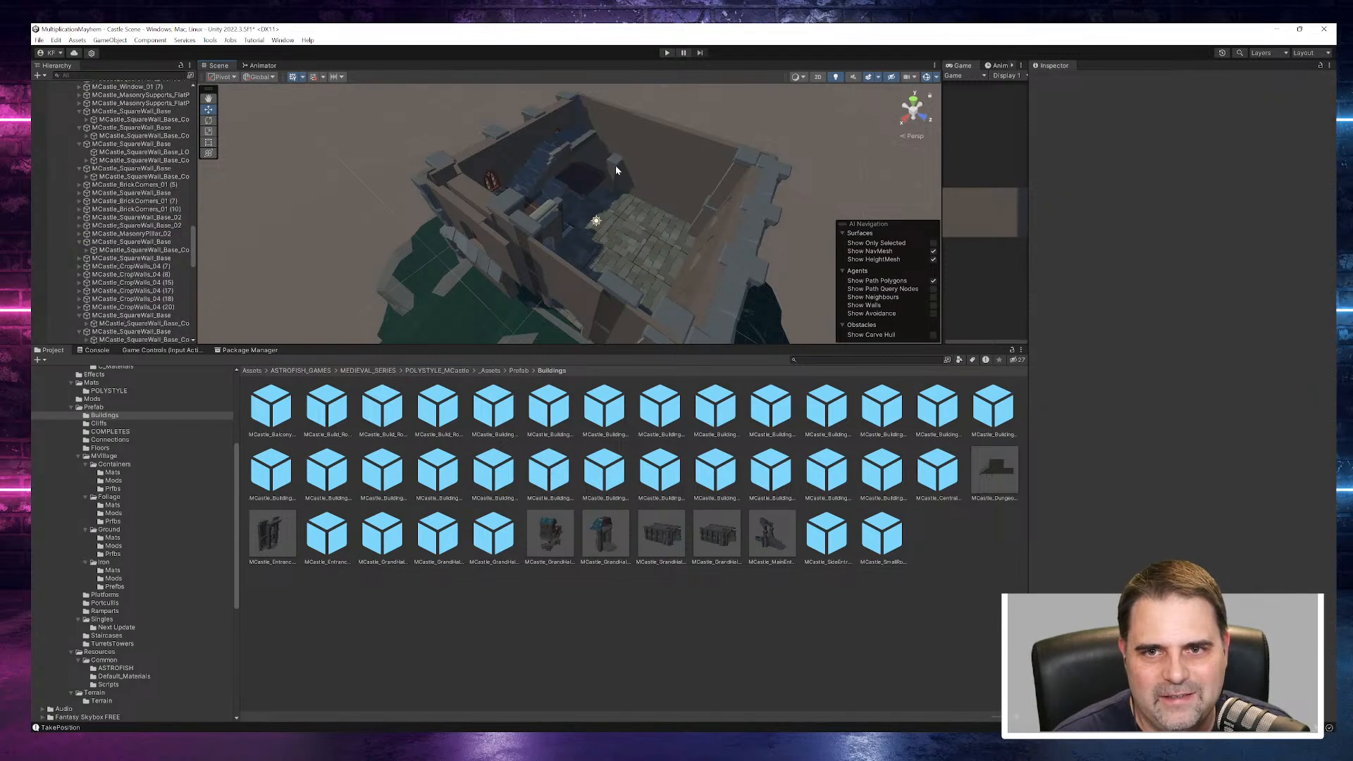
click(615, 167)
key(Delete)
click(571, 141)
key(Delete)
- Delete the large MCastle_MasonryFixtures_06_LOD0 ledge in the interior corner and the wooden and stone pieces around it
alt+drag(618, 229, 498, 279)
scroll(685, 229, up, 7)
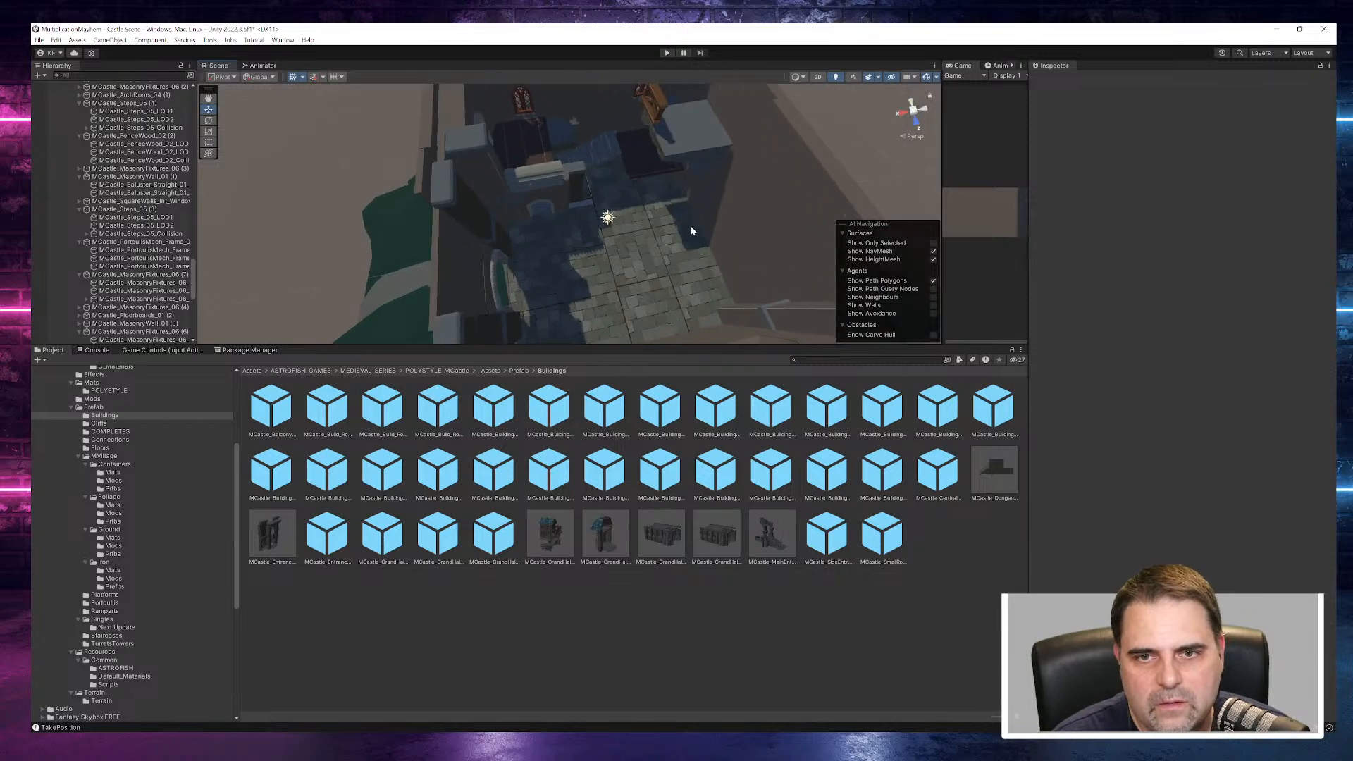
scroll(684, 238, up, 2)
right_drag(682, 238, 655, 130)
click(651, 181)
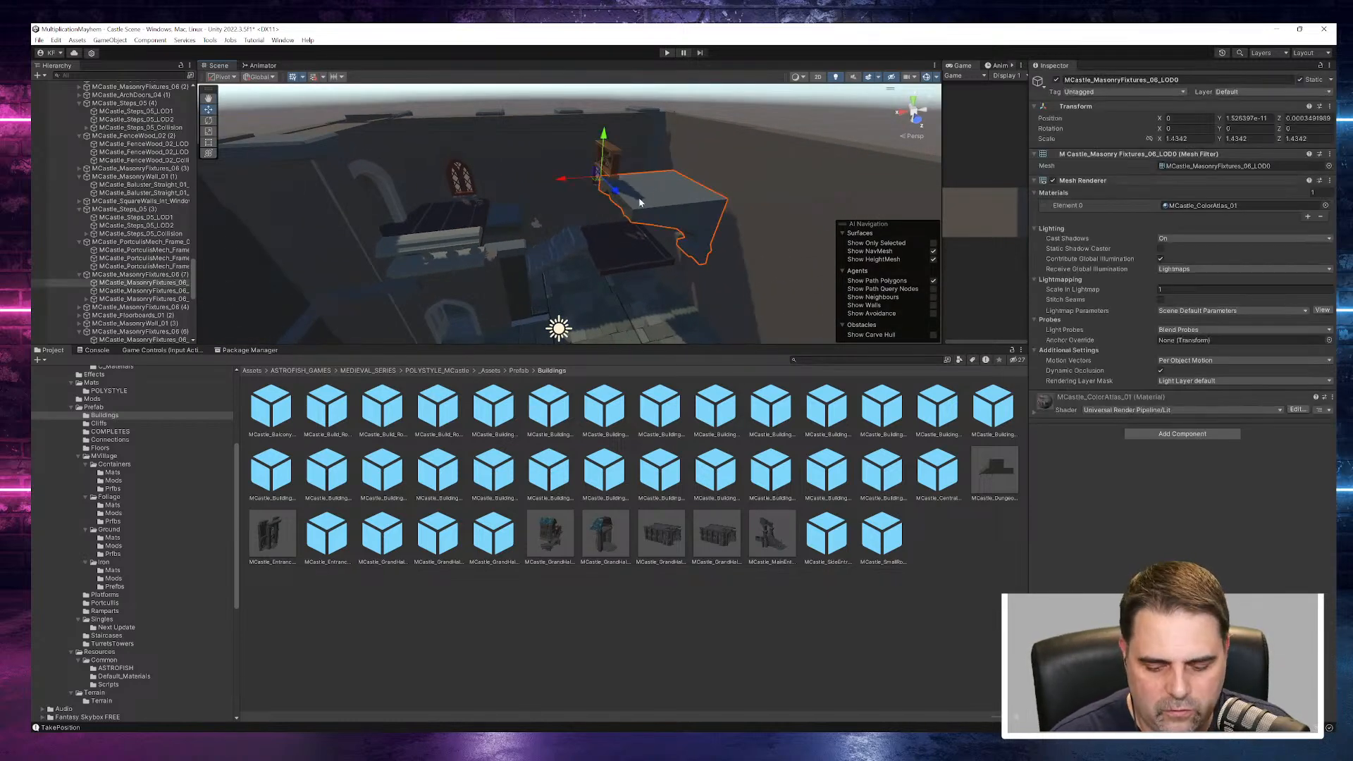
key(Delete)
click(606, 171)
key(Delete)
click(676, 244)
key(Delete)
click(640, 218)
key(Delete)
- Delete the steps, beams and dark floorboards of the raised platform below the middle interior window
click(576, 244)
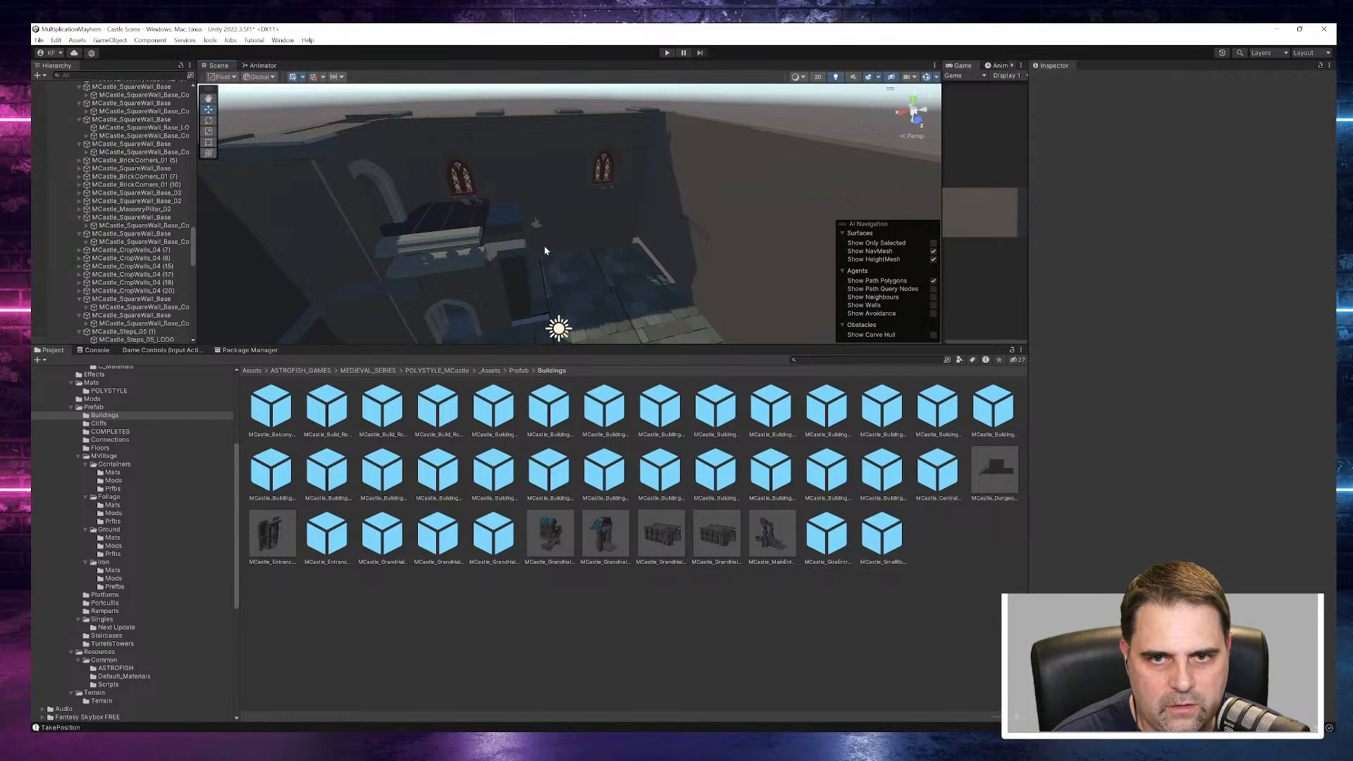
key(Delete)
click(483, 248)
key(Delete)
click(479, 273)
key(Delete)
click(479, 244)
key(Delete)
click(492, 226)
key(Delete)
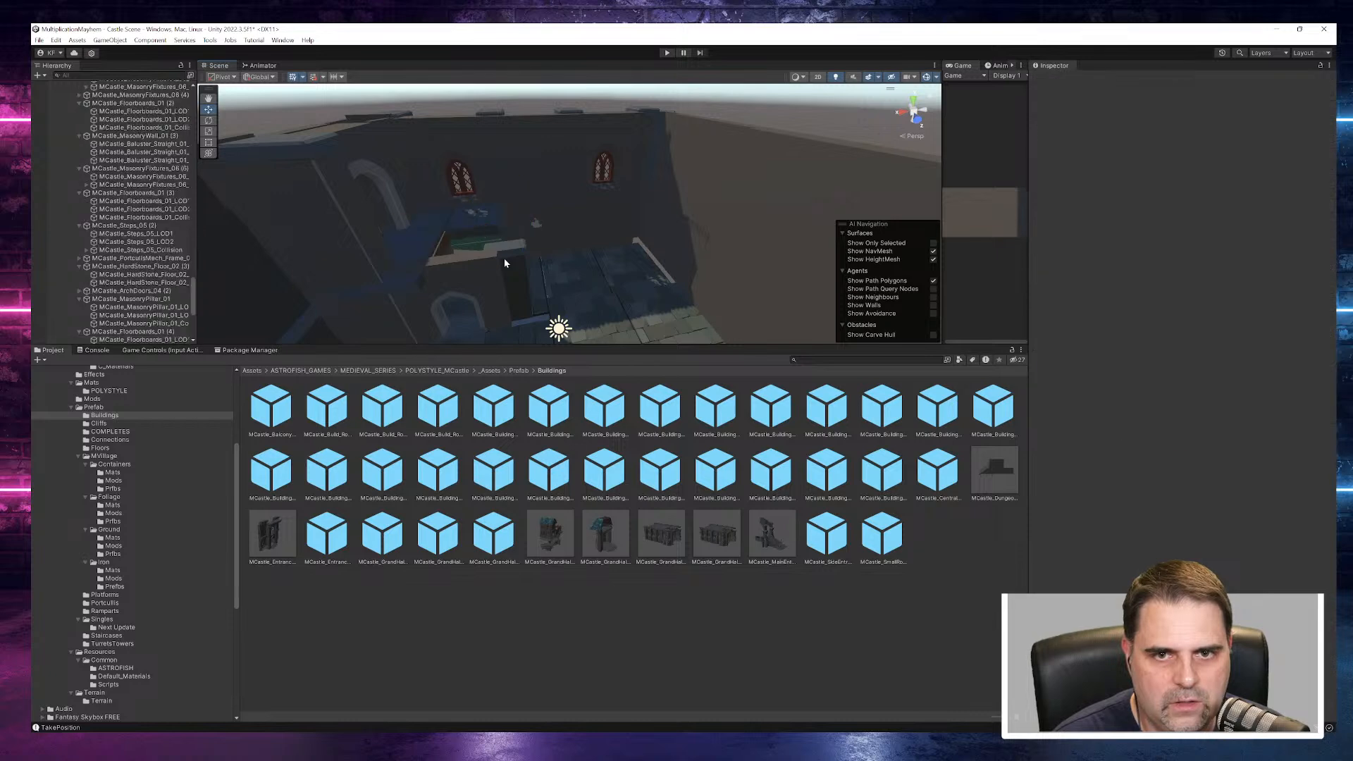
- Delete the inner wall with the arched doorway, the curved support and the wooden block beside the former platform
click(505, 258)
key(Delete)
click(375, 262)
key(Delete)
click(341, 225)
key(Delete)
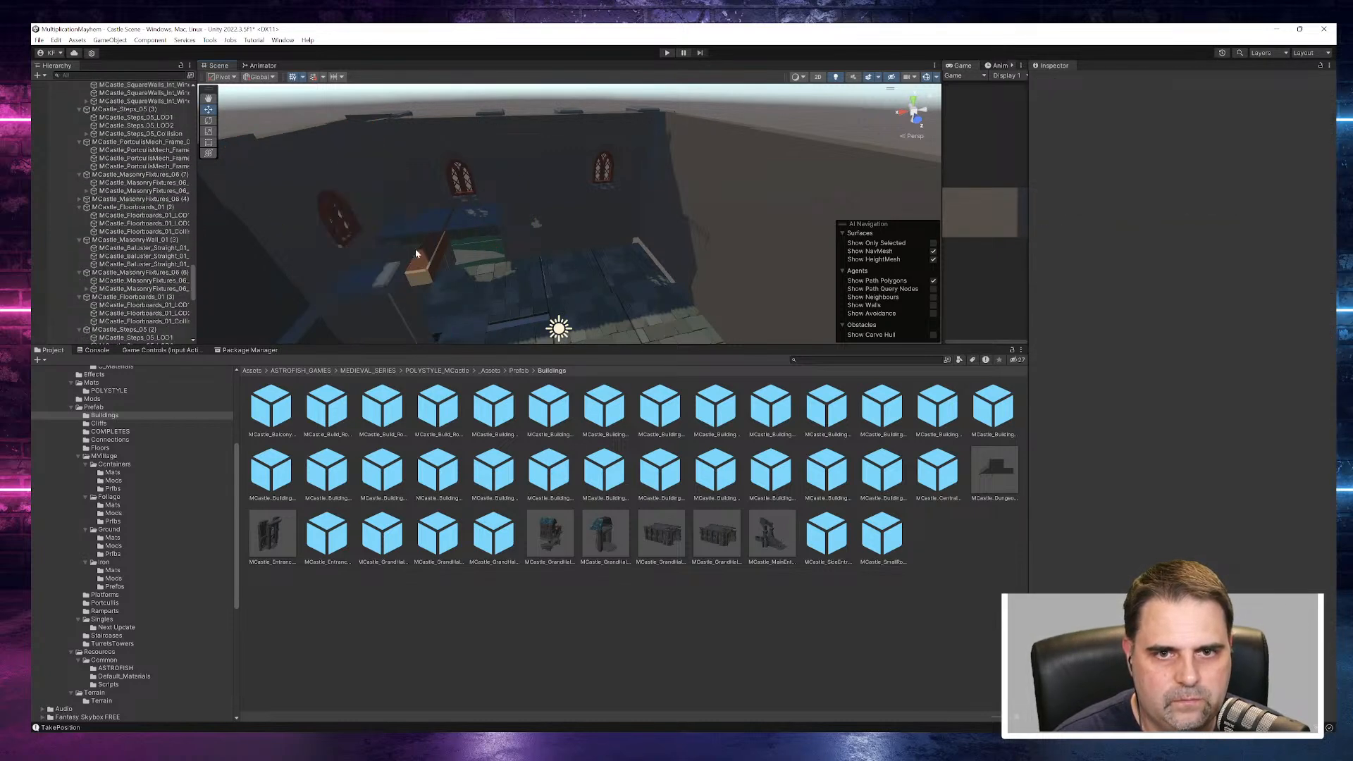
click(419, 253)
key(Delete)
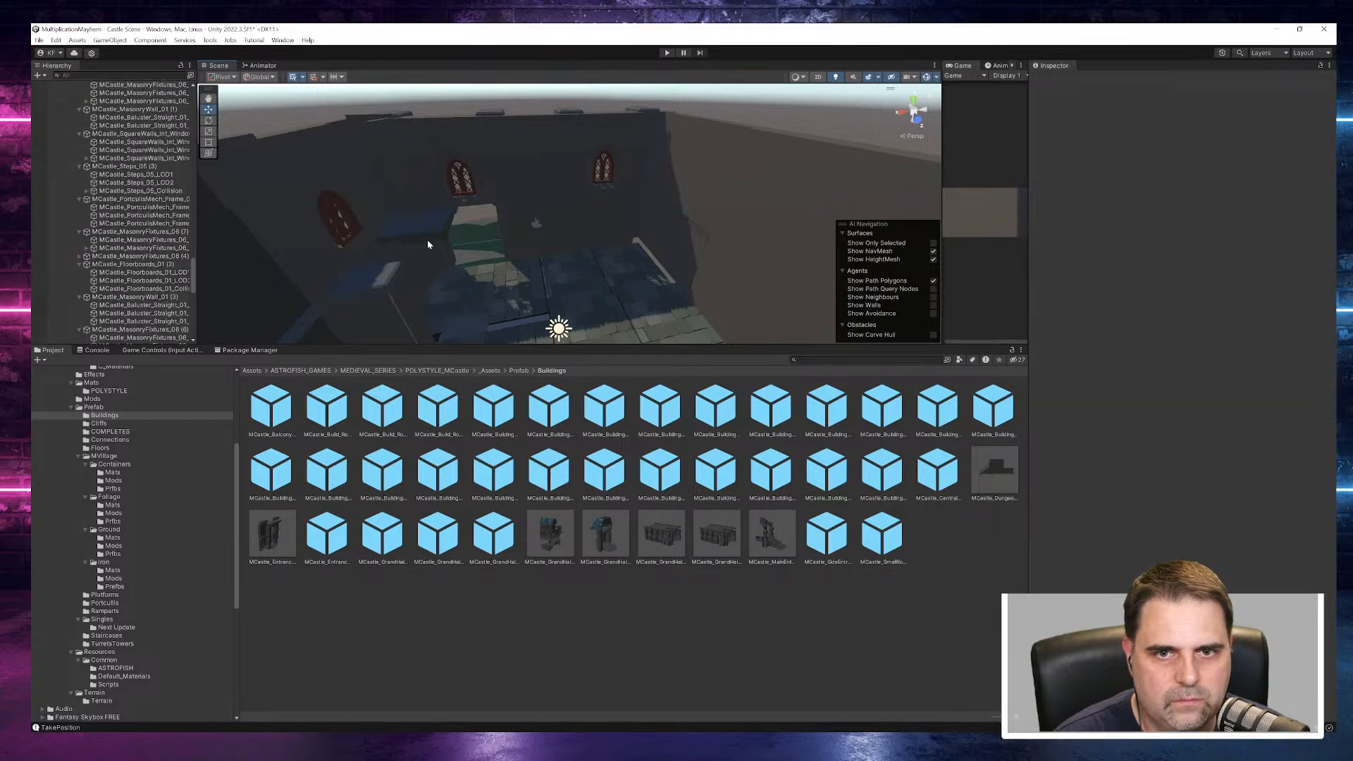
- Delete the MCastle_MasonryFixtures_06_LOD0 ledge below the middle window and the stone ledge beside it
click(429, 245)
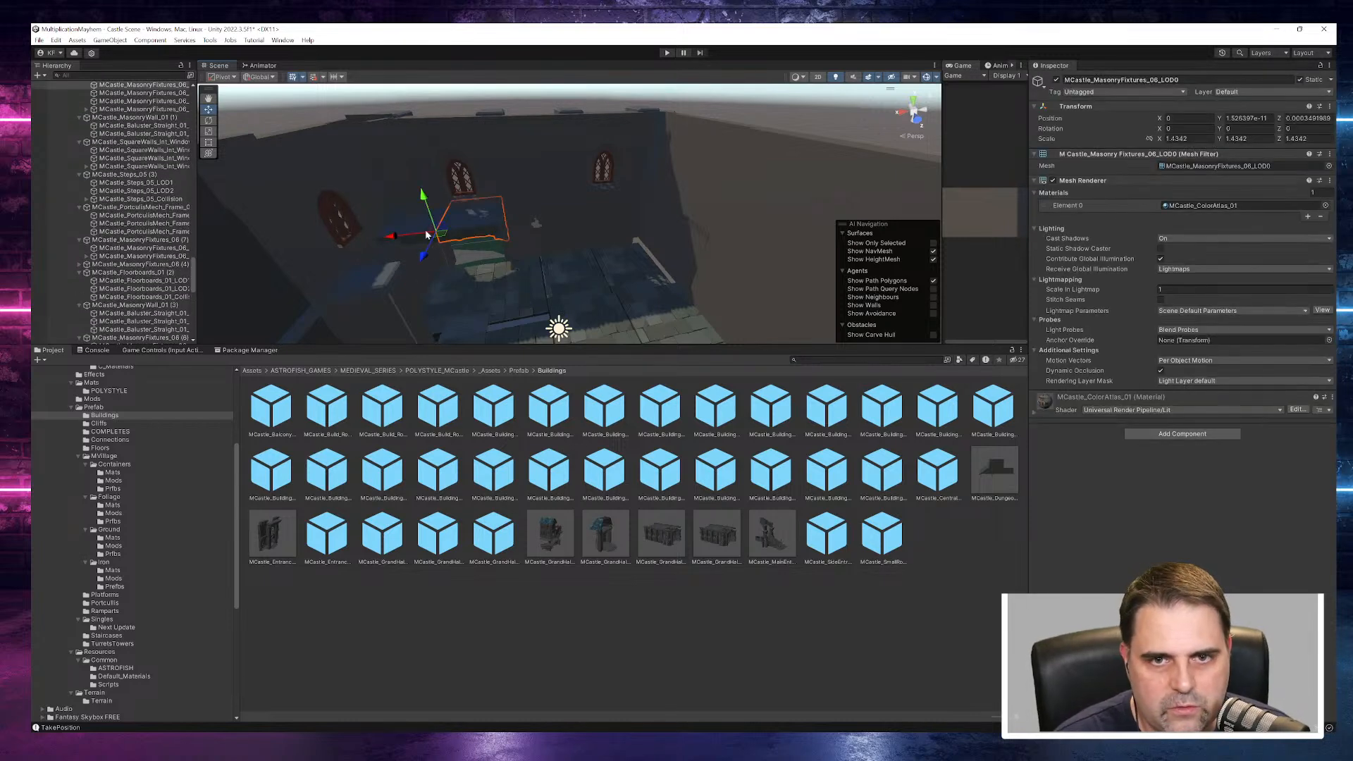
right_drag(512, 282, 494, 250)
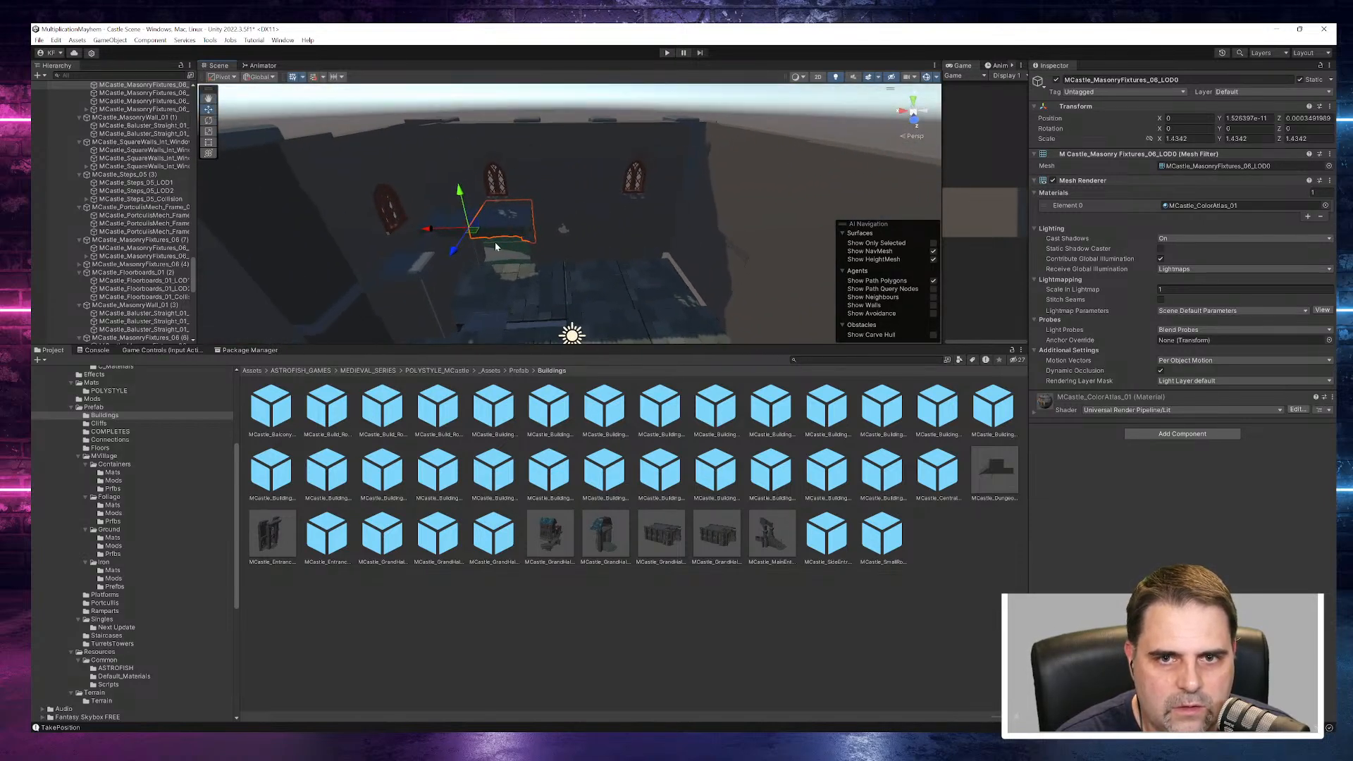
key(Delete)
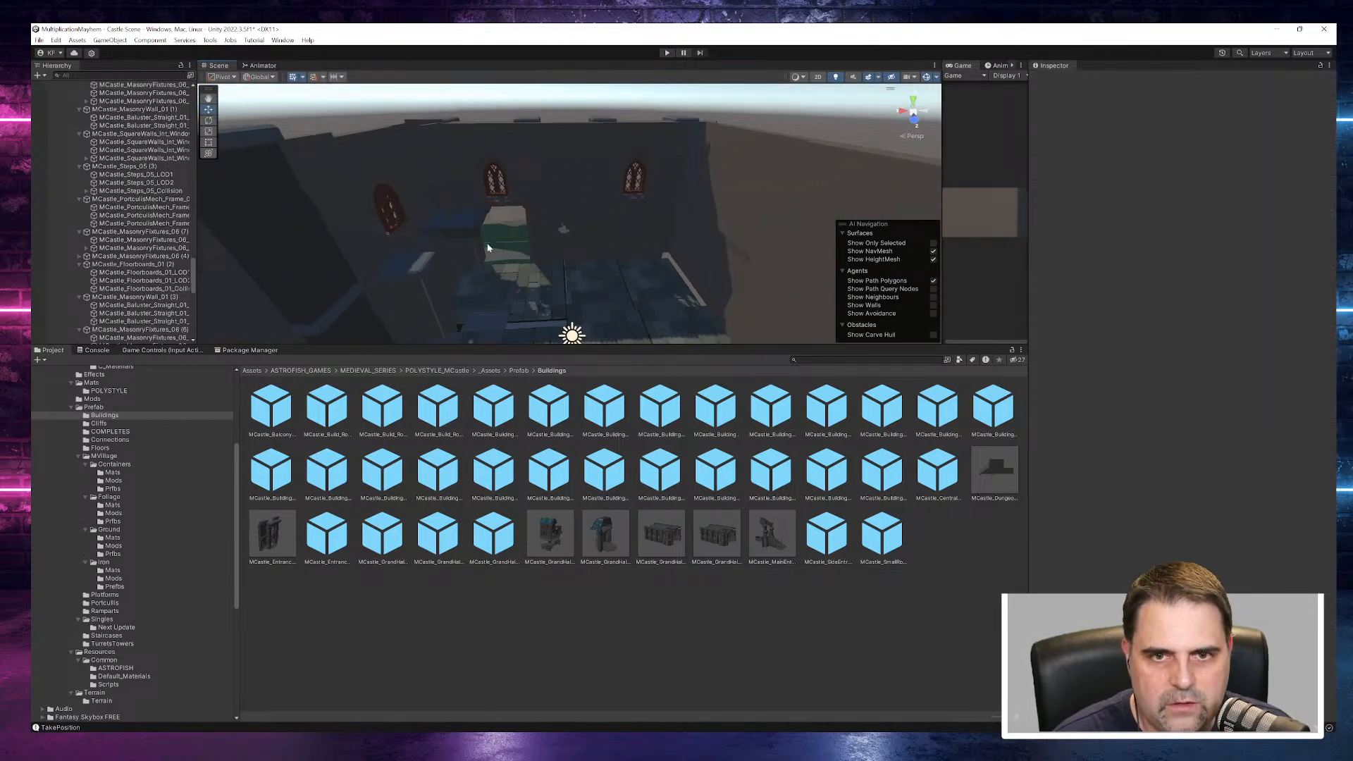
click(426, 267)
key(Delete)
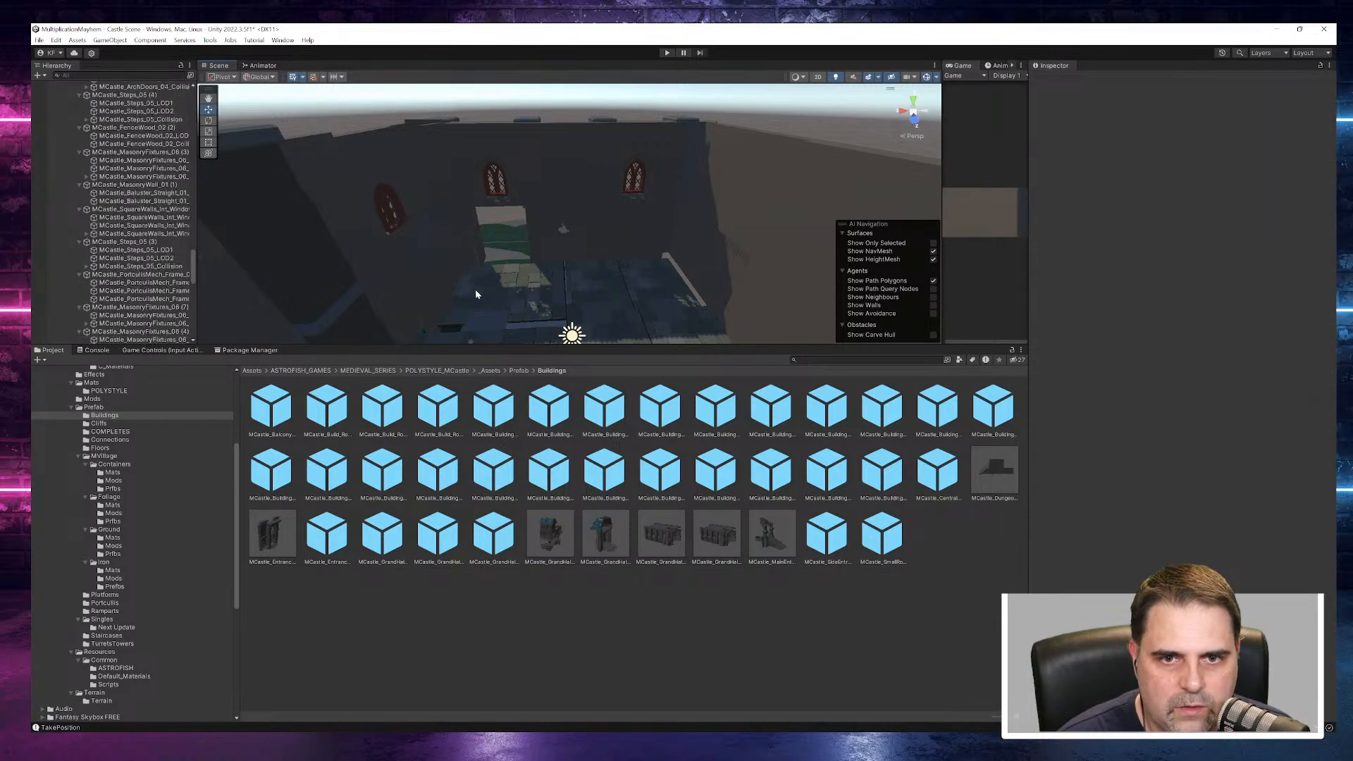
- Delete the tile slabs along the floor's edge beside the green gap, including those in MCastle_TileSlabs_01 (18) and (19)
alt+drag(518, 254, 435, 379)
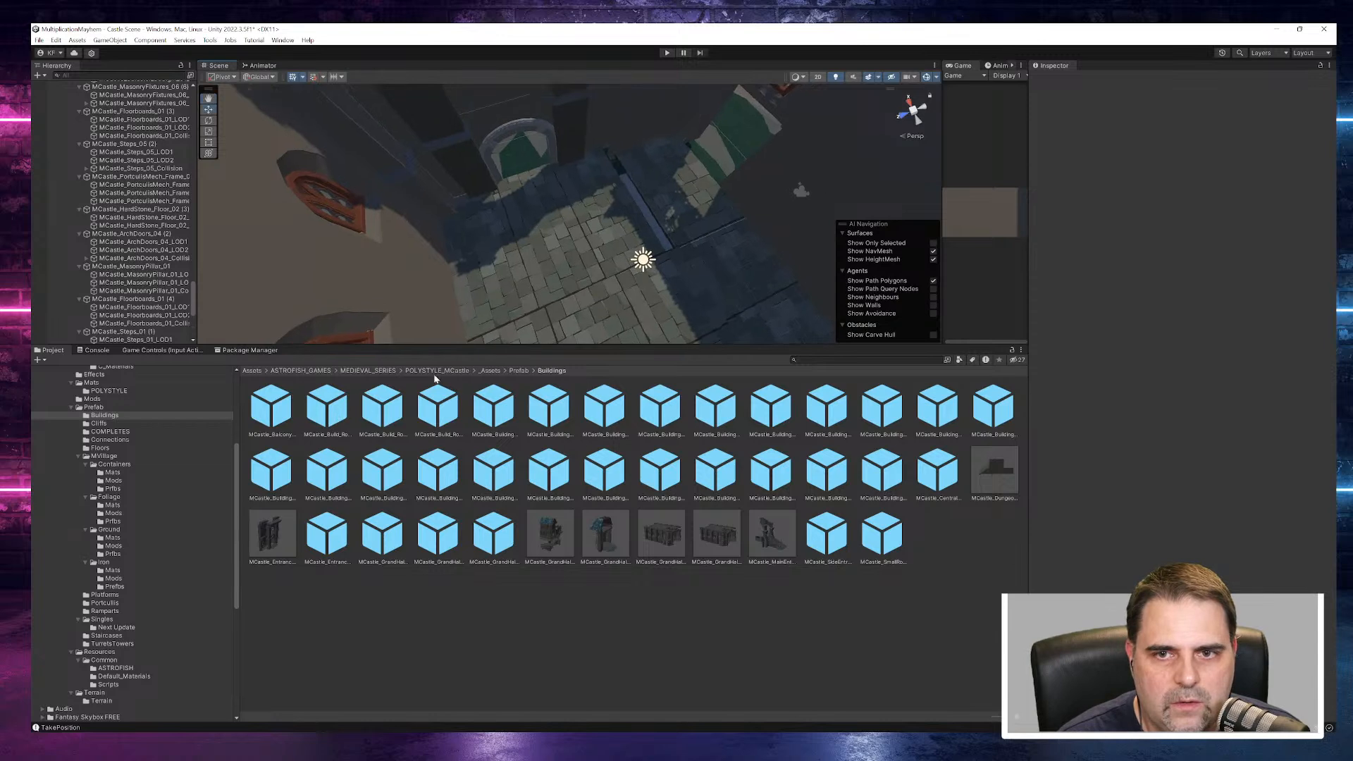
click(654, 203)
key(Delete)
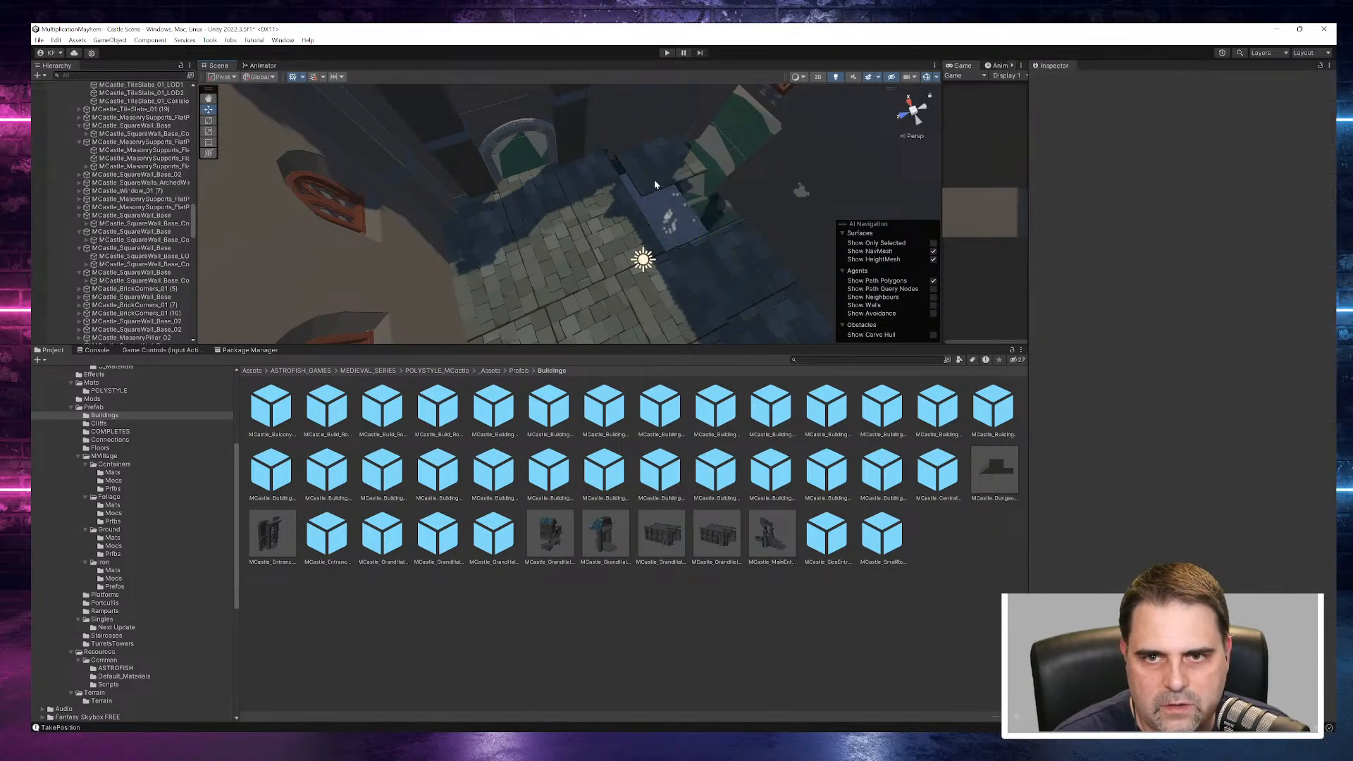
key(ctrl+z)
click(738, 259)
key(Delete)
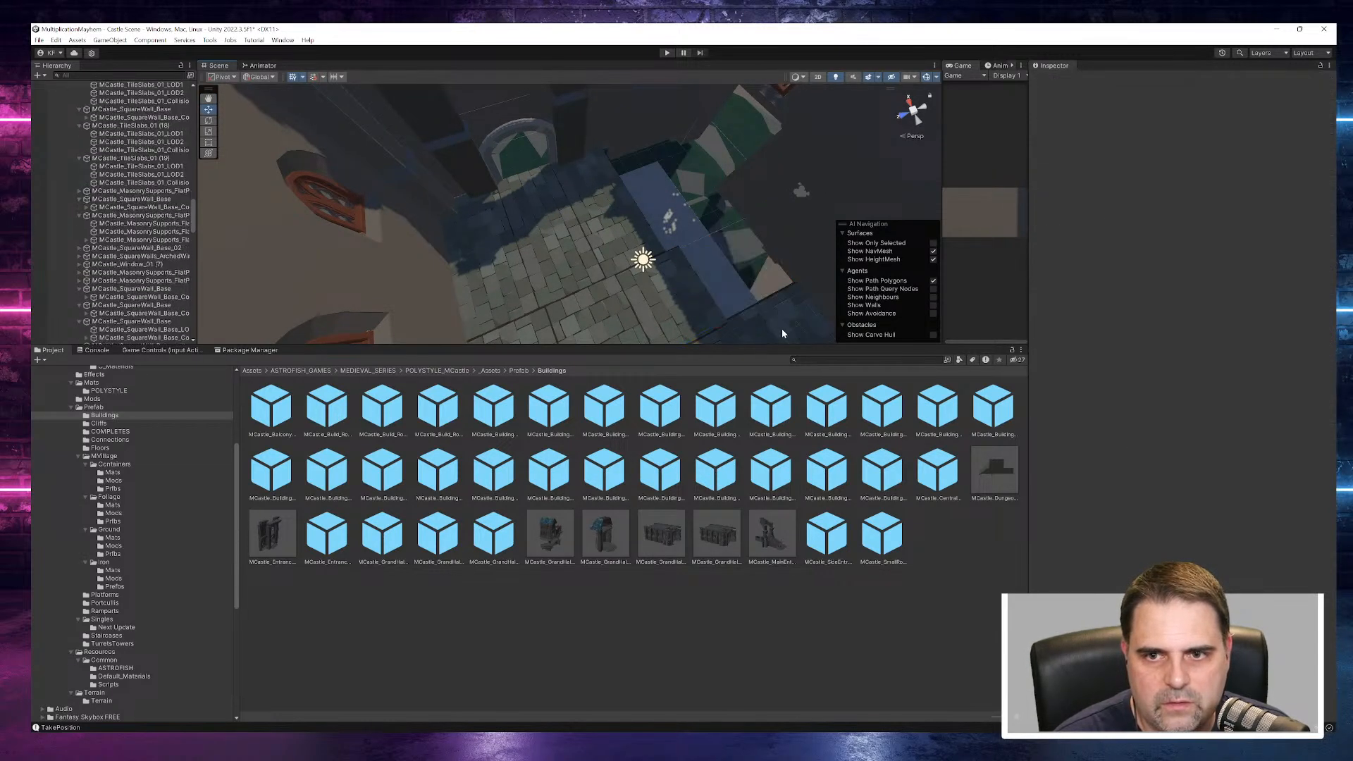
- Delete the four tile slabs in the row running inward from the green gap across the castle base floor
click(782, 330)
key(Delete)
click(694, 315)
key(Delete)
click(626, 273)
key(Delete)
click(567, 243)
key(Delete)
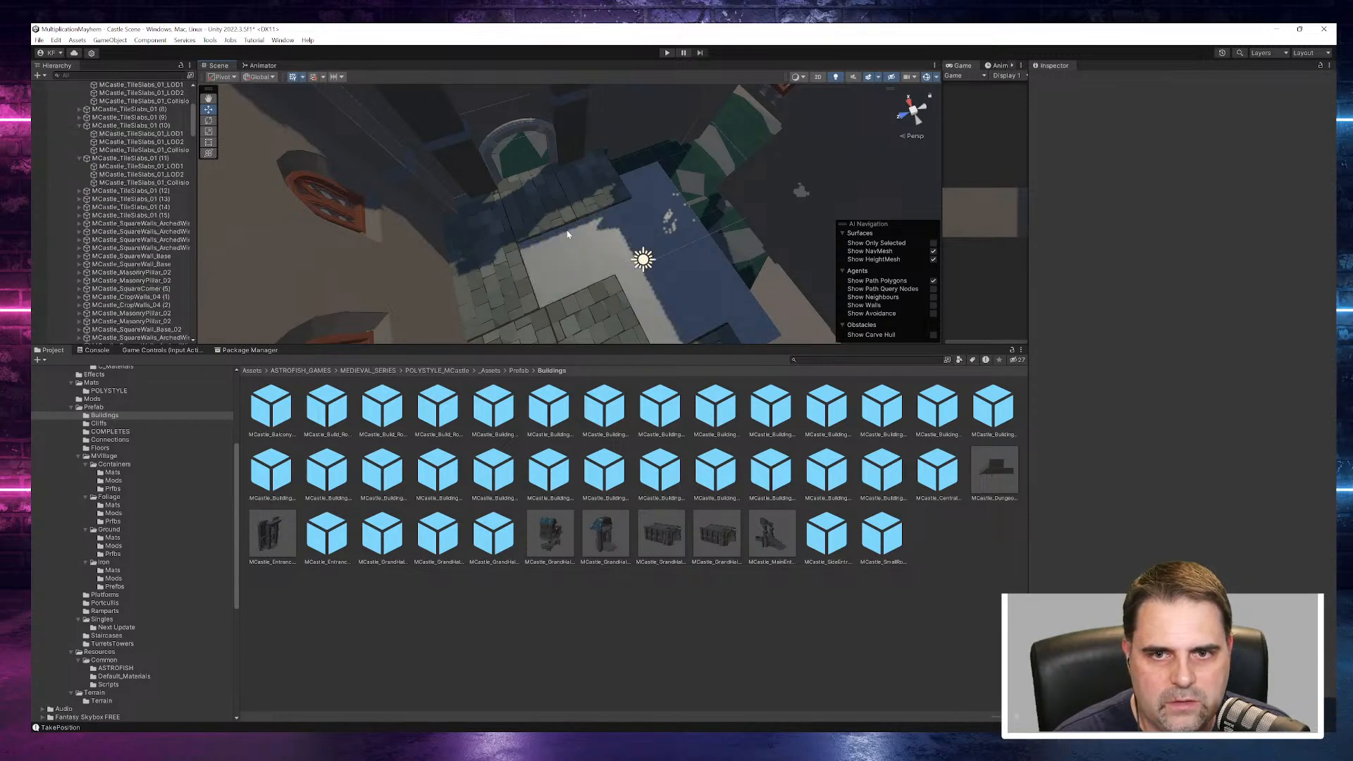
- Delete the floor tile slabs in front of the arched doorway and along the wall with the red windows
click(583, 207)
key(Delete)
click(544, 214)
key(Delete)
click(492, 239)
key(Delete)
click(500, 276)
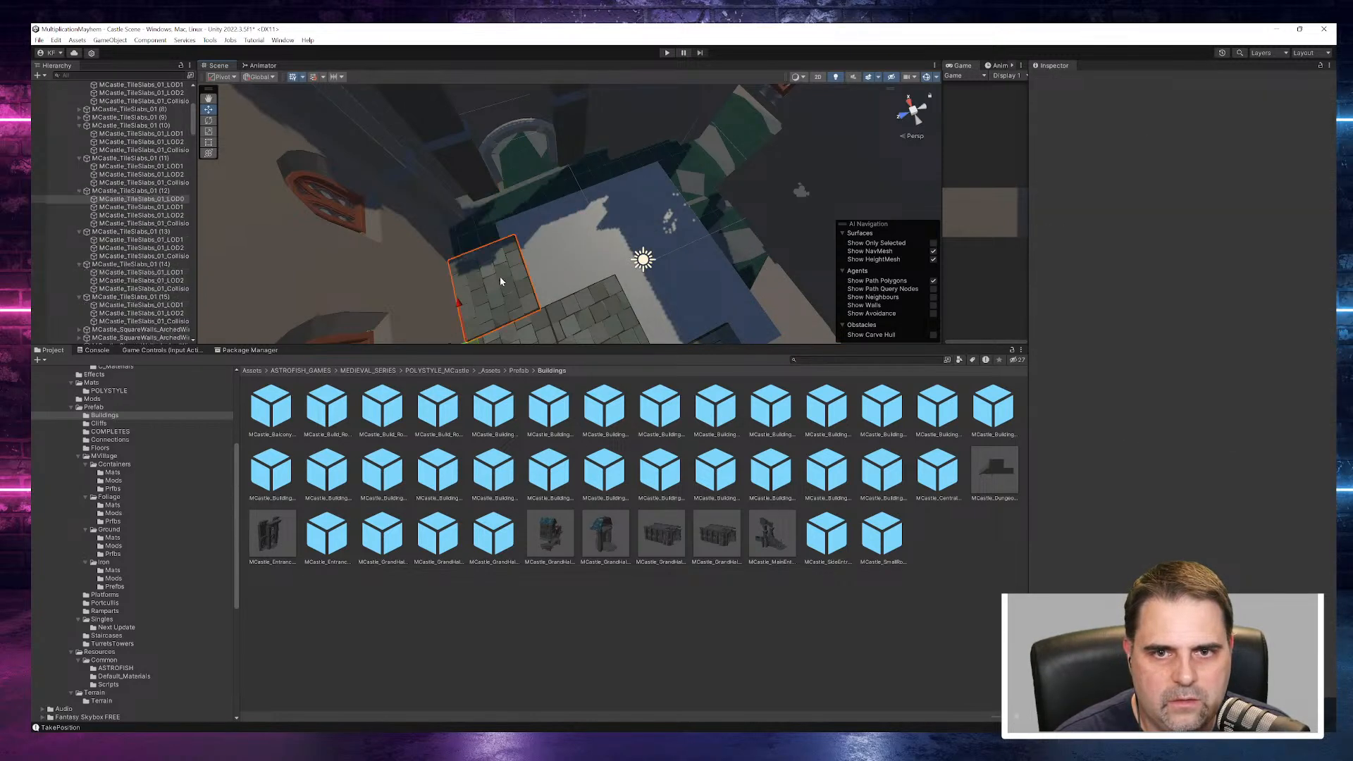
key(Delete)
- Delete the leftover slabs at the floor's near edge and two slabs from the tiled strip on the opposite side
click(602, 326)
key(Delete)
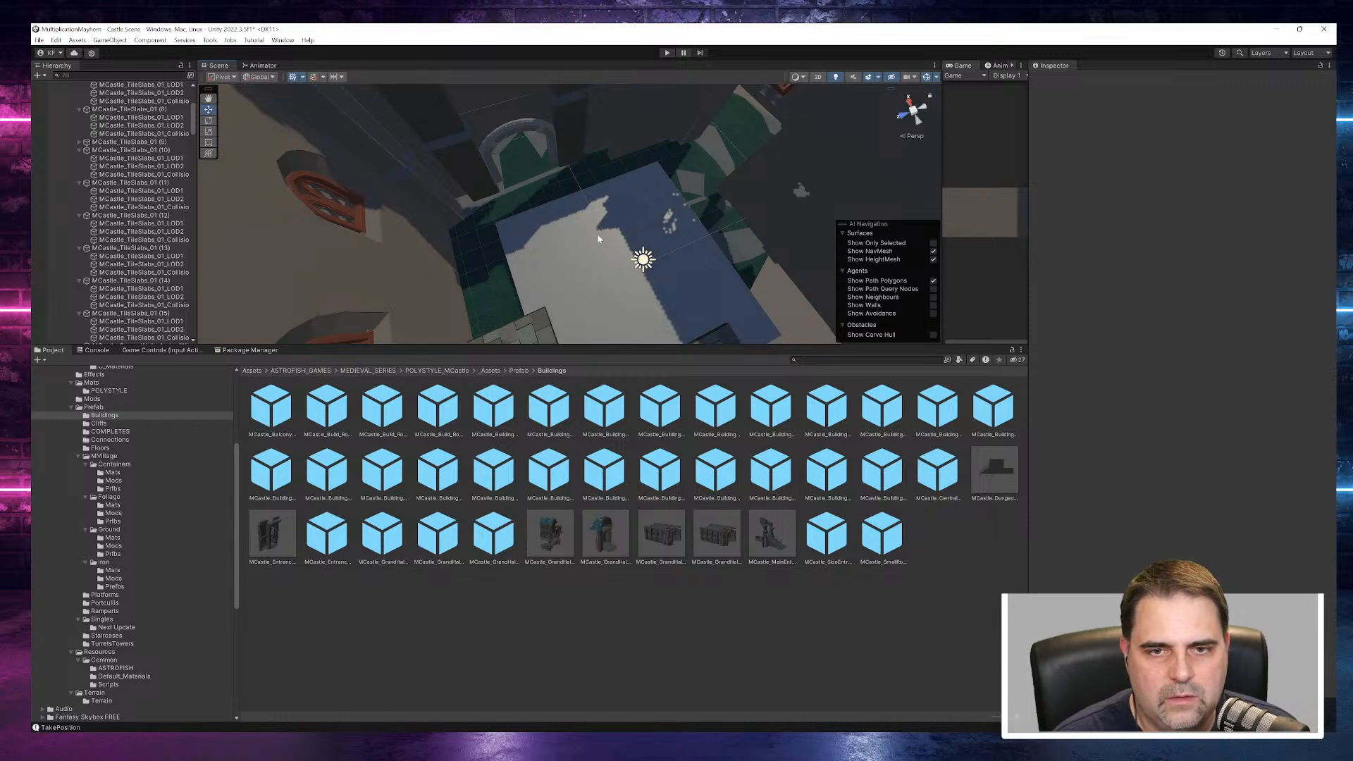
scroll(602, 248, down, 2)
click(537, 324)
key(Delete)
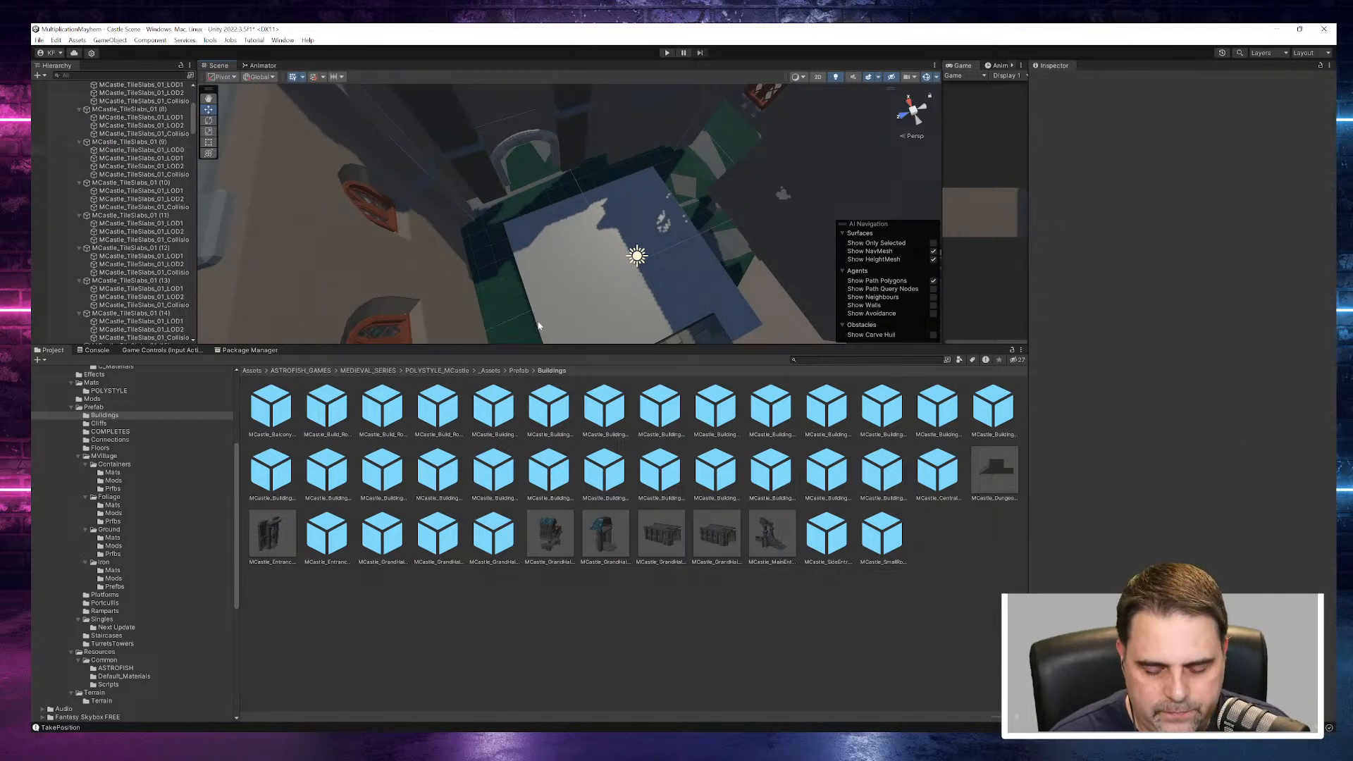
right_drag(537, 325, 876, 284)
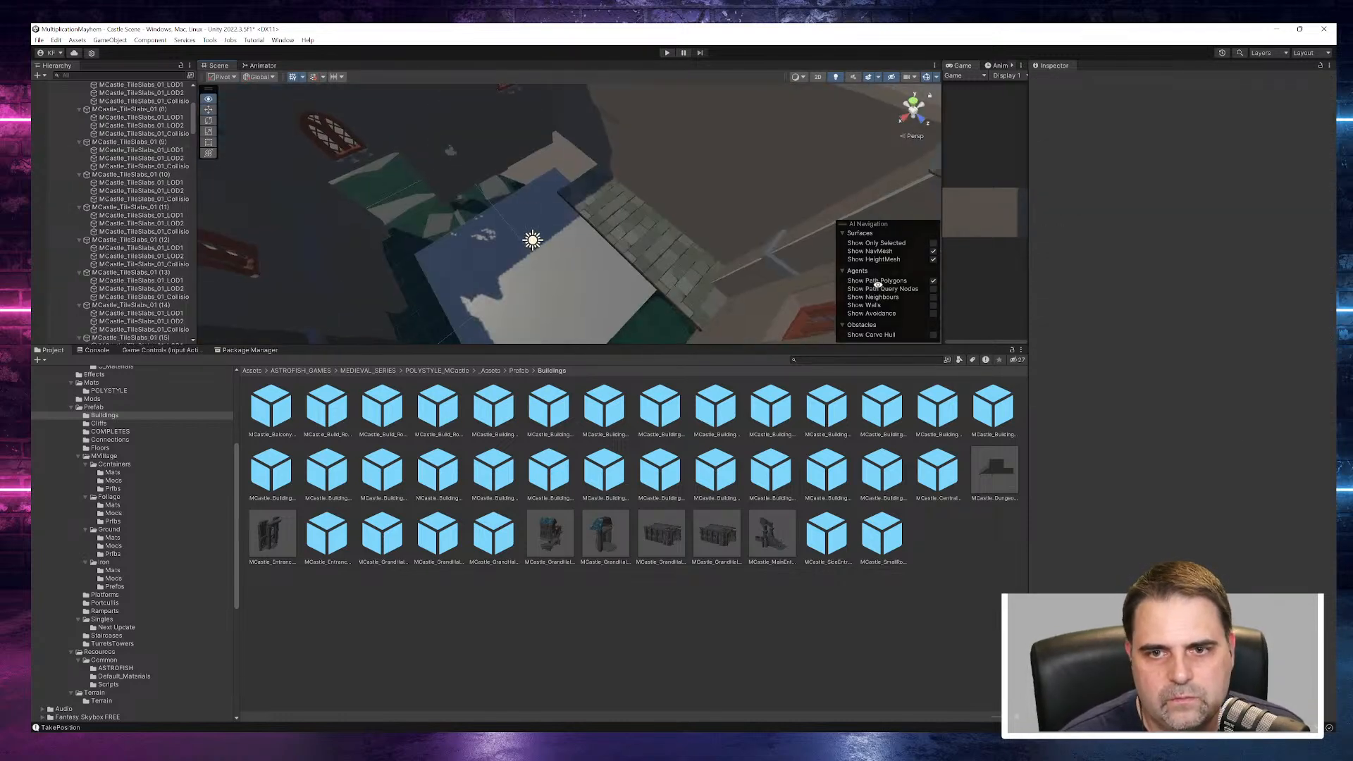
click(692, 285)
key(Delete)
click(636, 235)
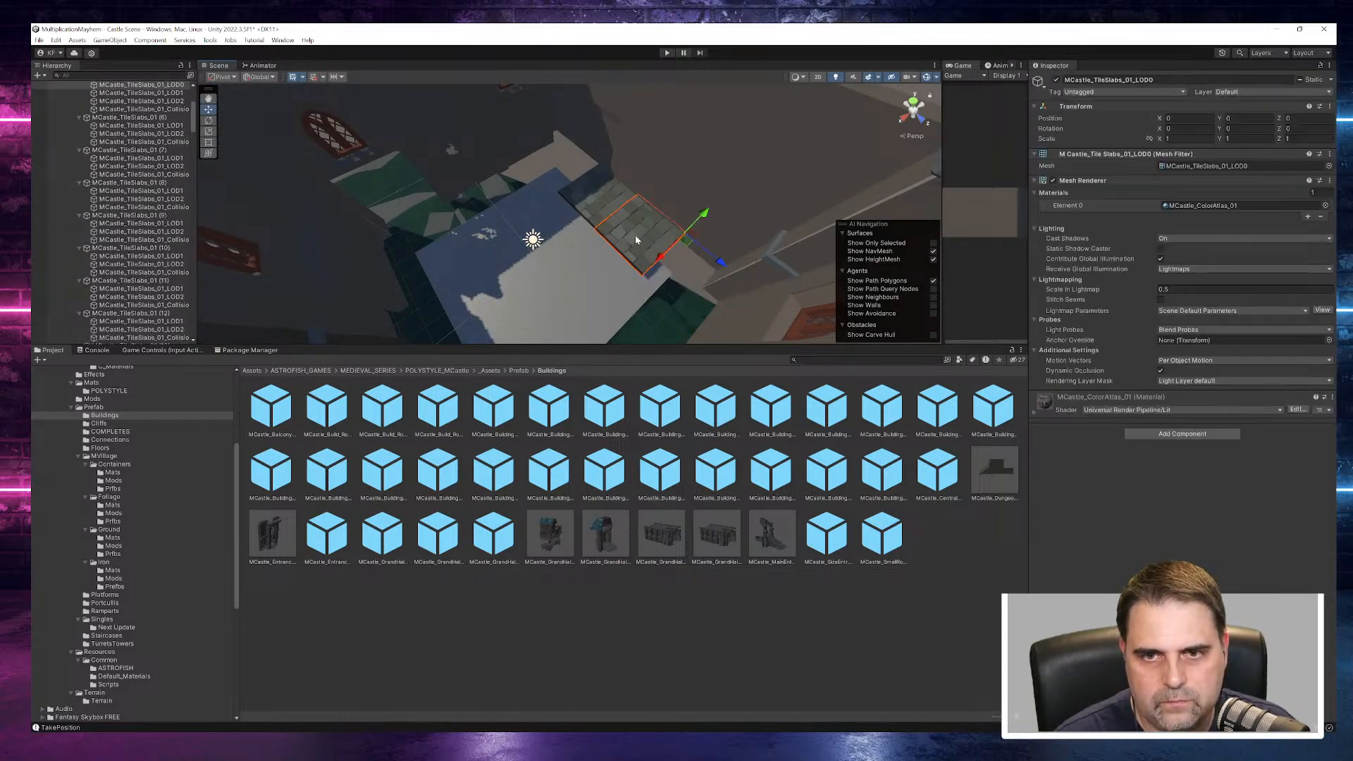
key(Delete)
- Examine the MCastle_SquareWall_Base and MCastle_SquareWall_Base_02 wall pieces around the opening beside the interior windows
right_drag(572, 304, 500, 230)
click(474, 251)
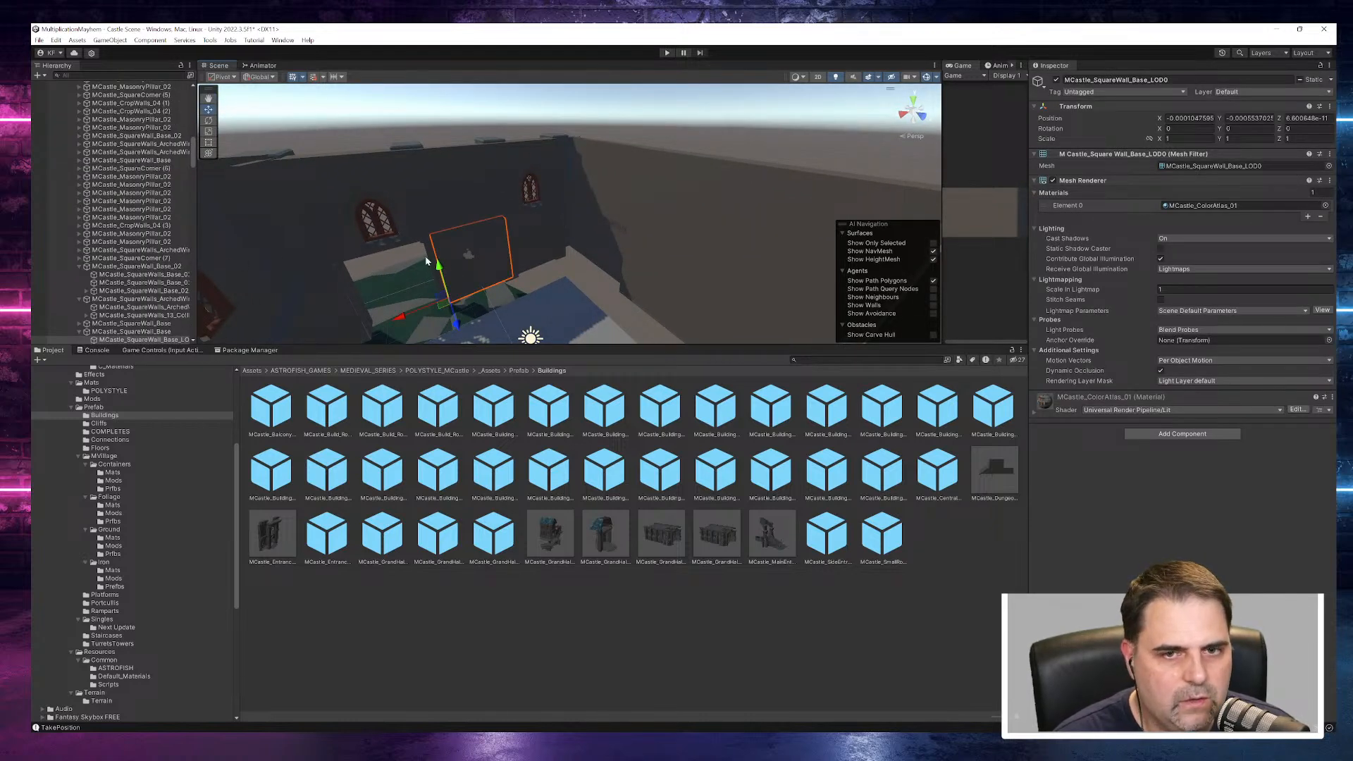
click(99, 331)
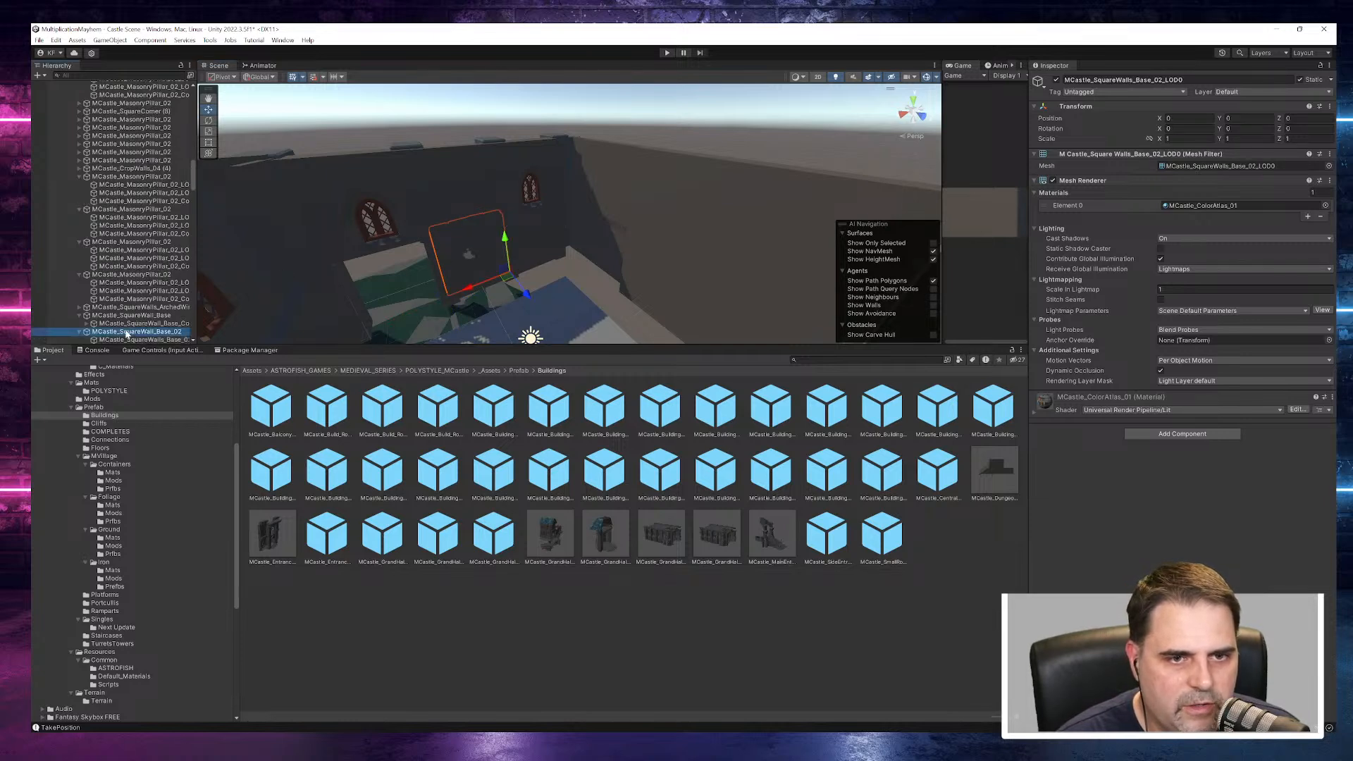
click(79, 332)
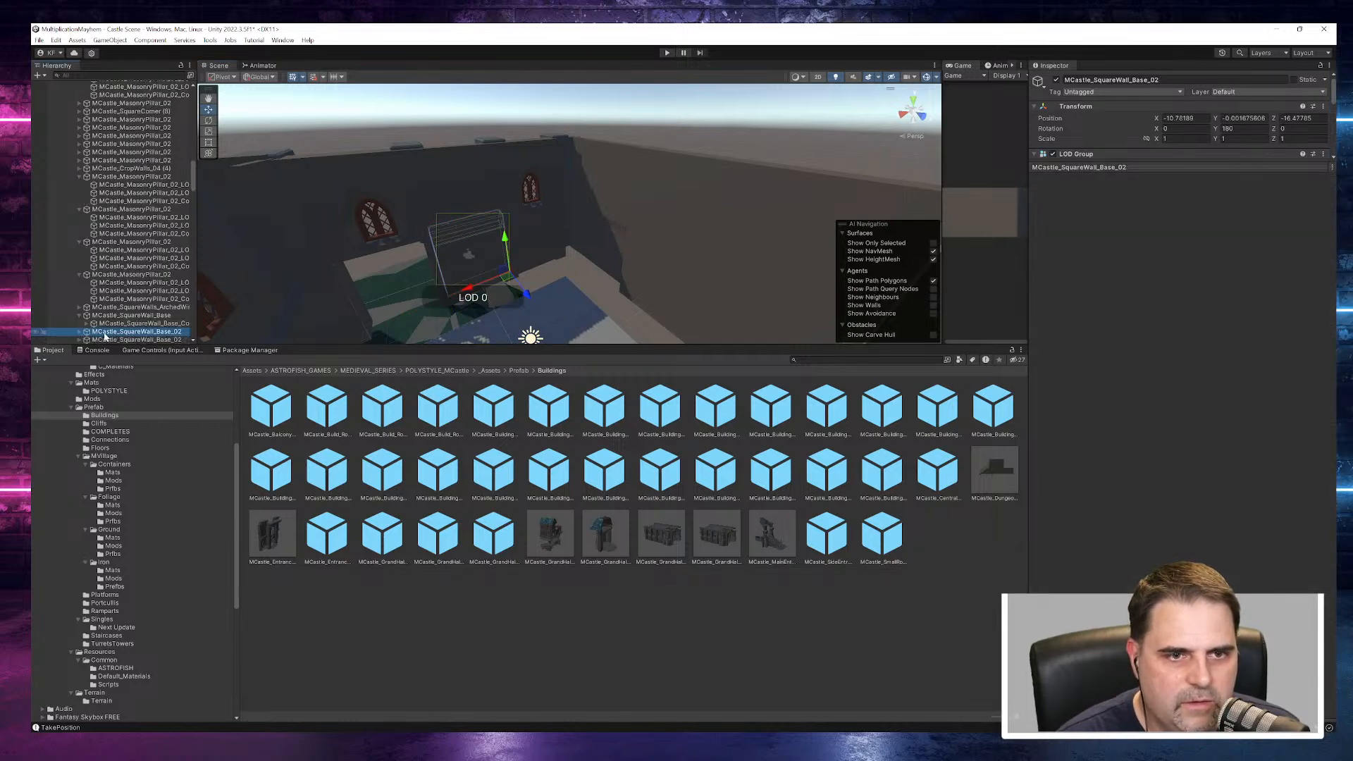
click(80, 315)
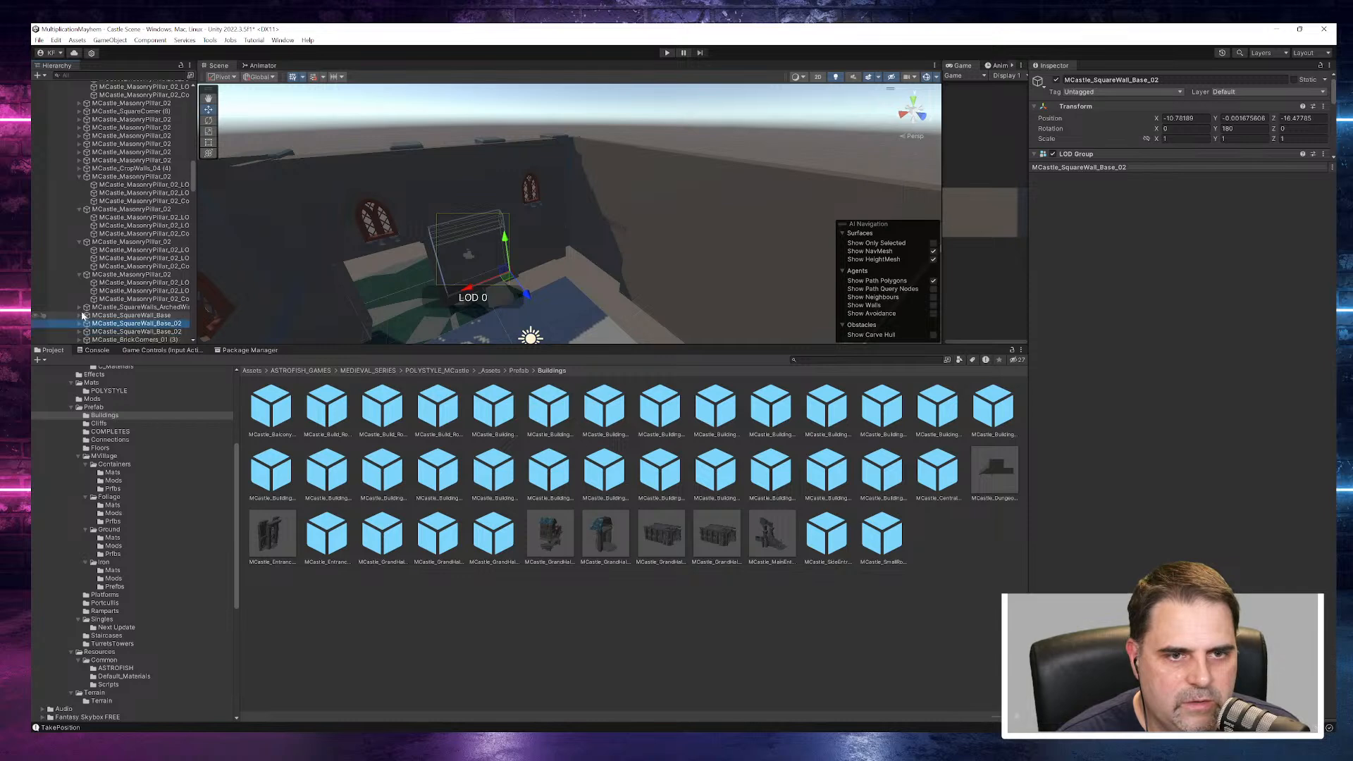
click(112, 316)
right_drag(359, 315, 417, 339)
double_click(148, 315)
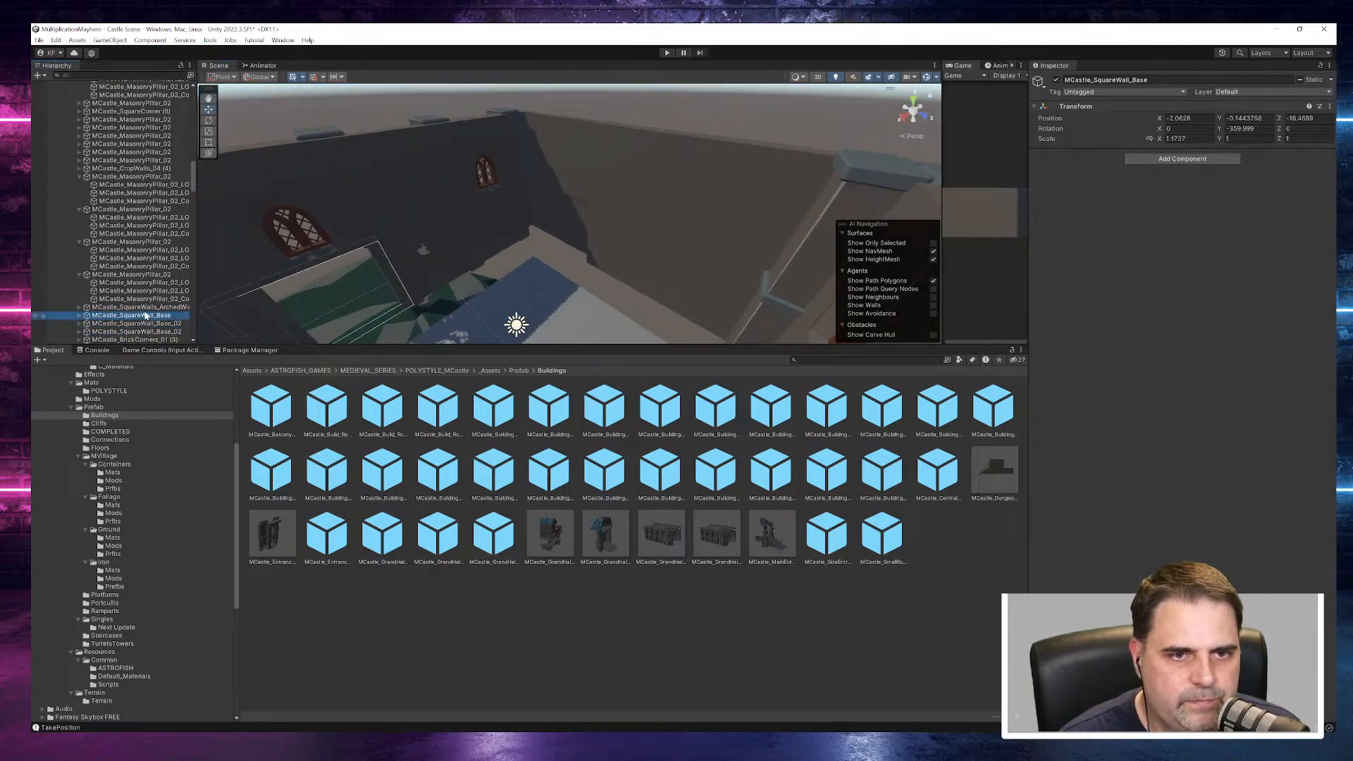
- Duplicate the exterior MCastle_SquareWall_Base_02 section and move the copy along X to about -6.6, filling the adjacent gap
alt+drag(236, 249, 620, 158)
click(420, 243)
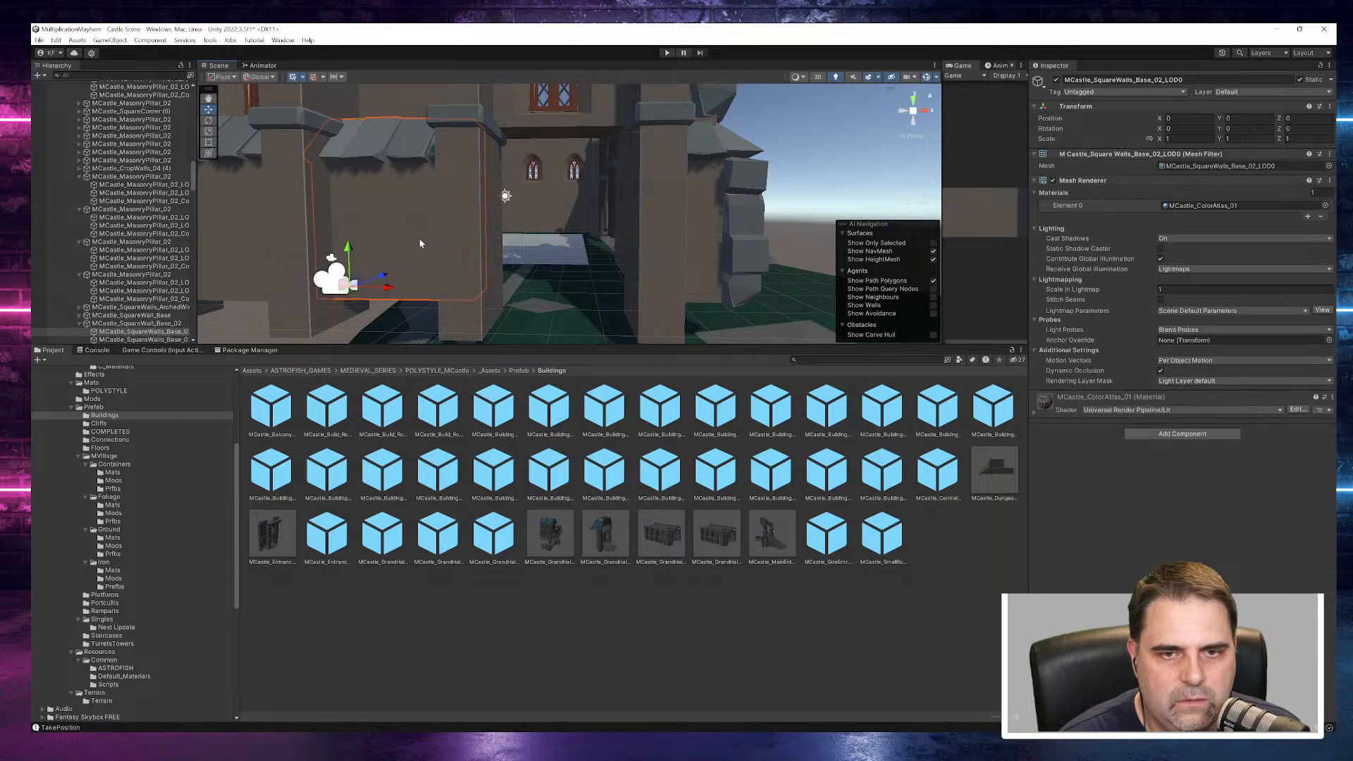
scroll(149, 305, down, 2)
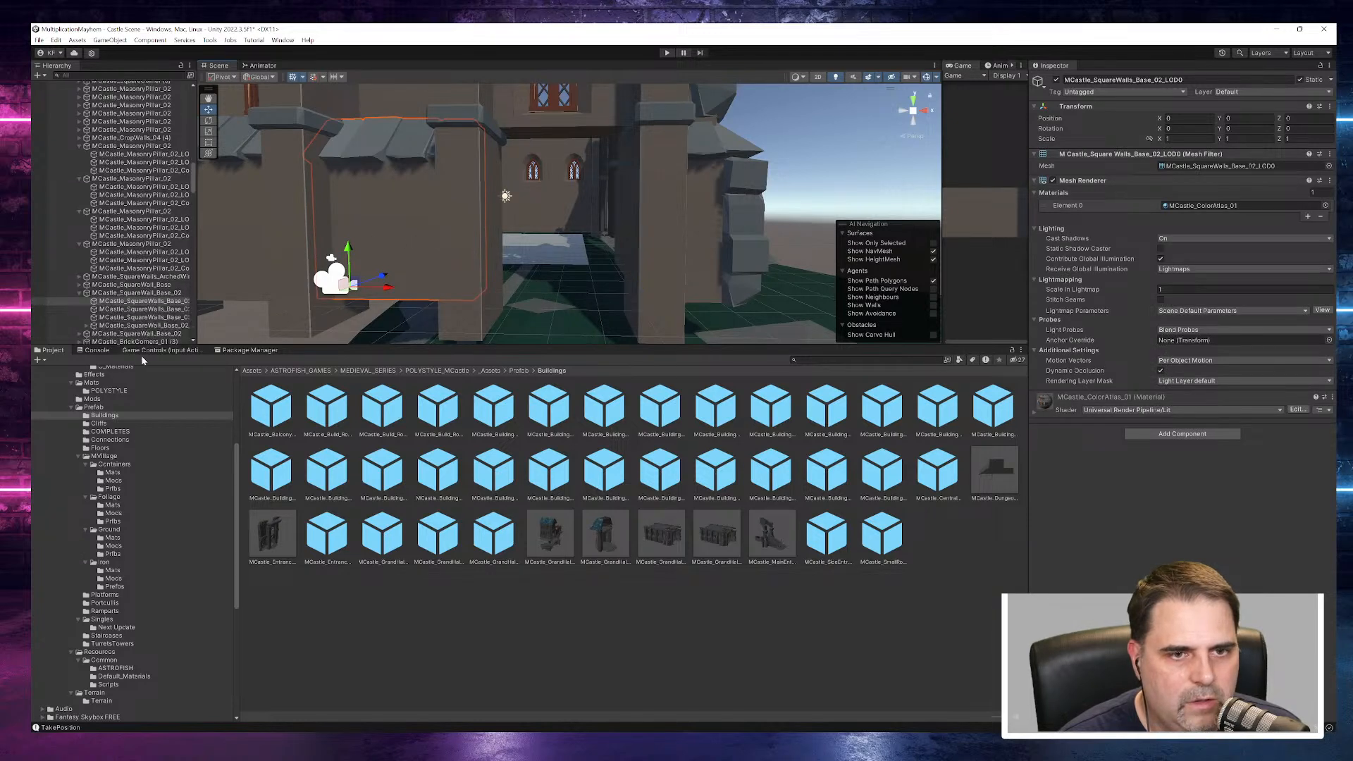
click(152, 295)
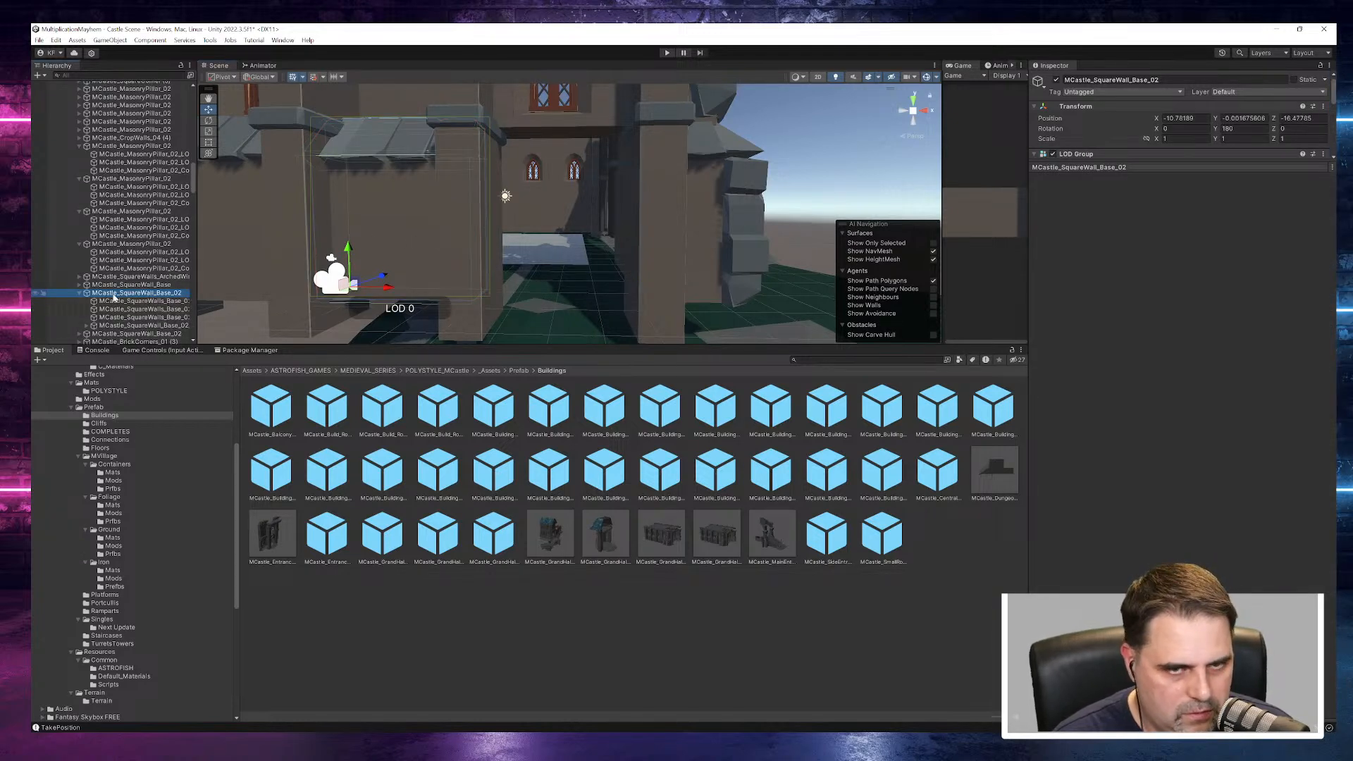
click(79, 293)
key(ctrl+d)
drag(391, 287, 531, 289)
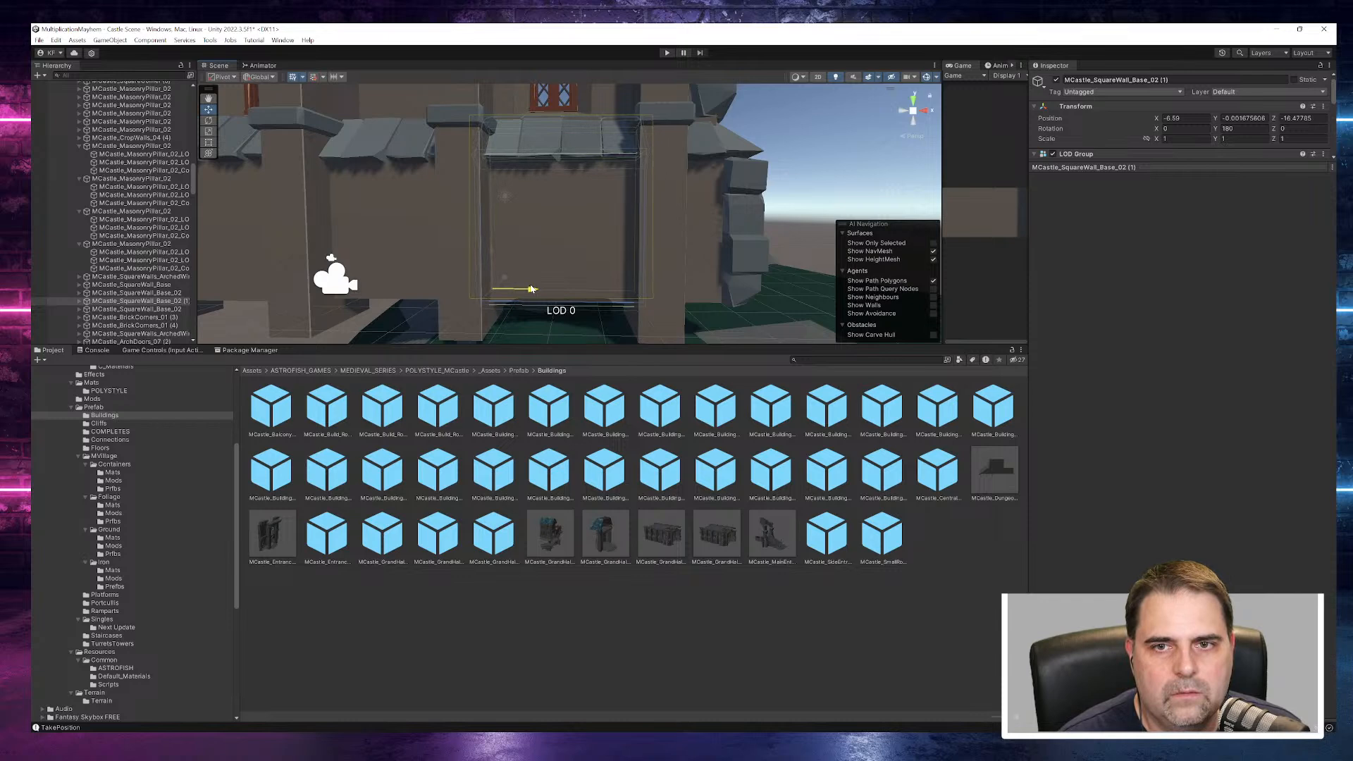
- Try to move the MCastle_SquareWalls_ArchedWindow_00_LOD0 mesh away from the castle base
alt+drag(721, 228, 662, 236)
scroll(529, 258, down, 5)
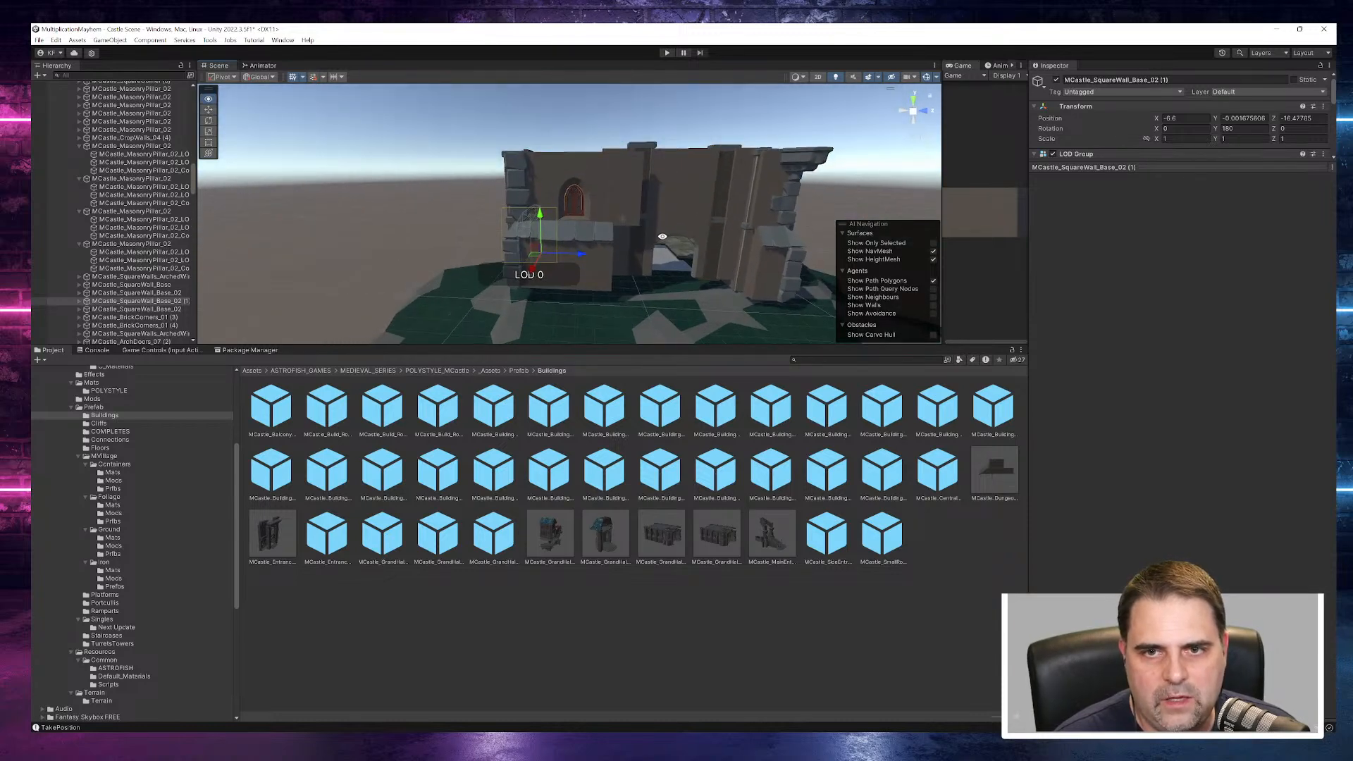
click(628, 189)
alt+drag(629, 189, 683, 346)
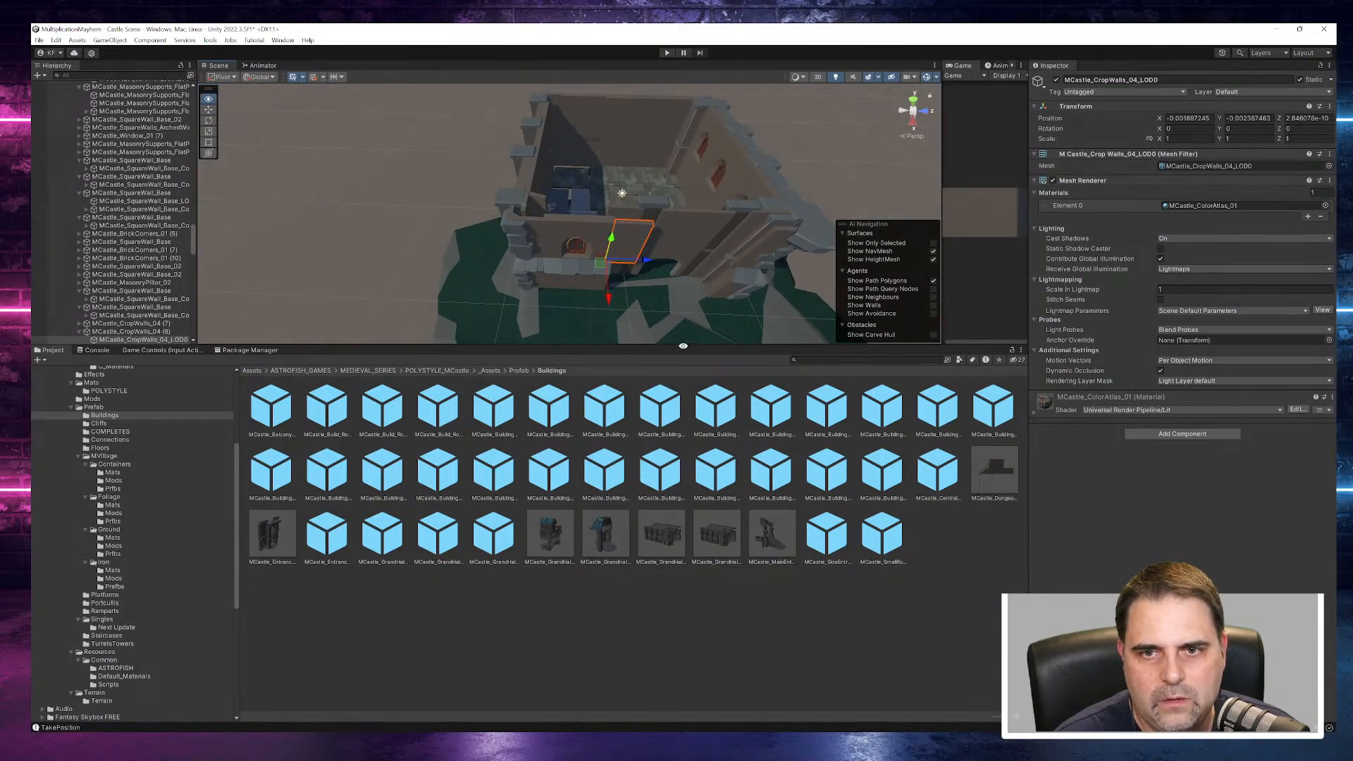
click(603, 236)
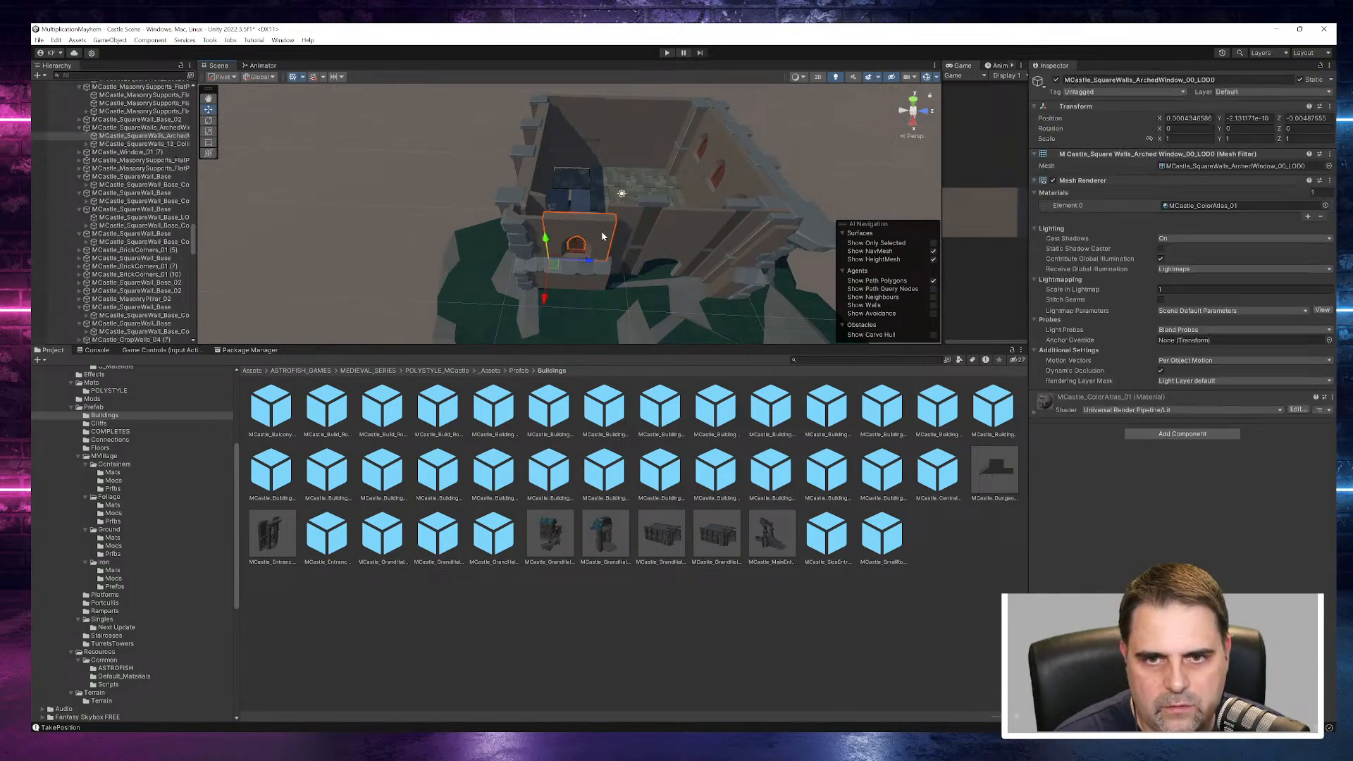
drag(592, 266, 443, 256)
key(ctrl+z)
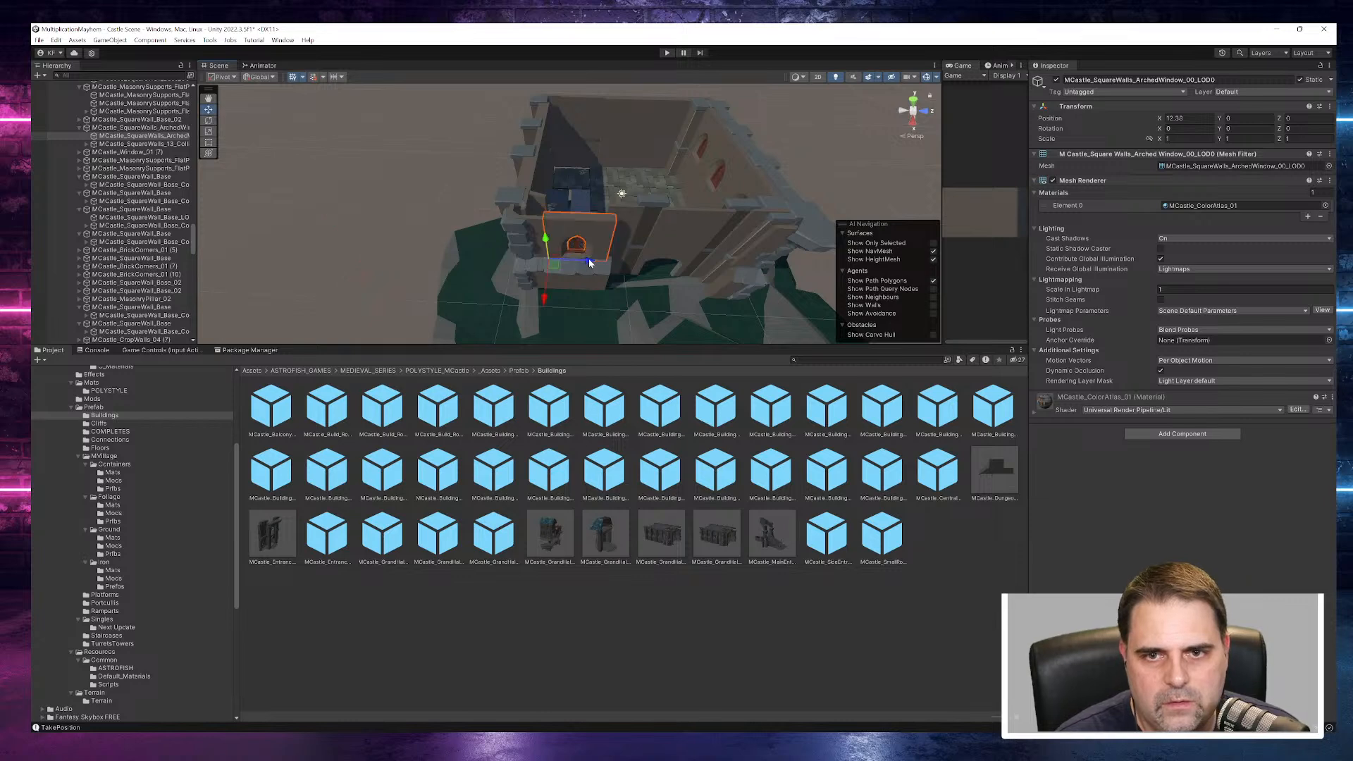
- Move the arched-window wall and MCastle_Window_01 (7) away from the building, placing the window at about Z -27.9
shift+click(576, 250)
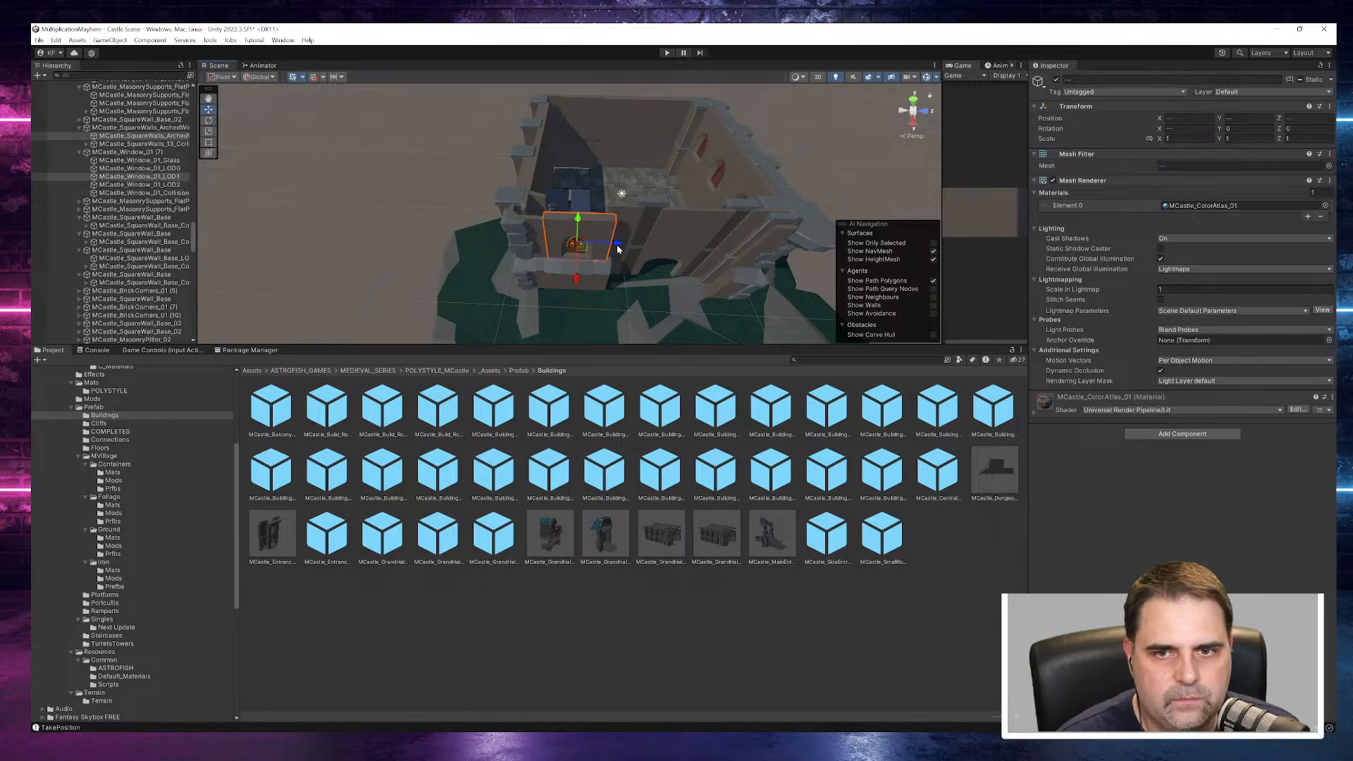
scroll(133, 176, up, 3)
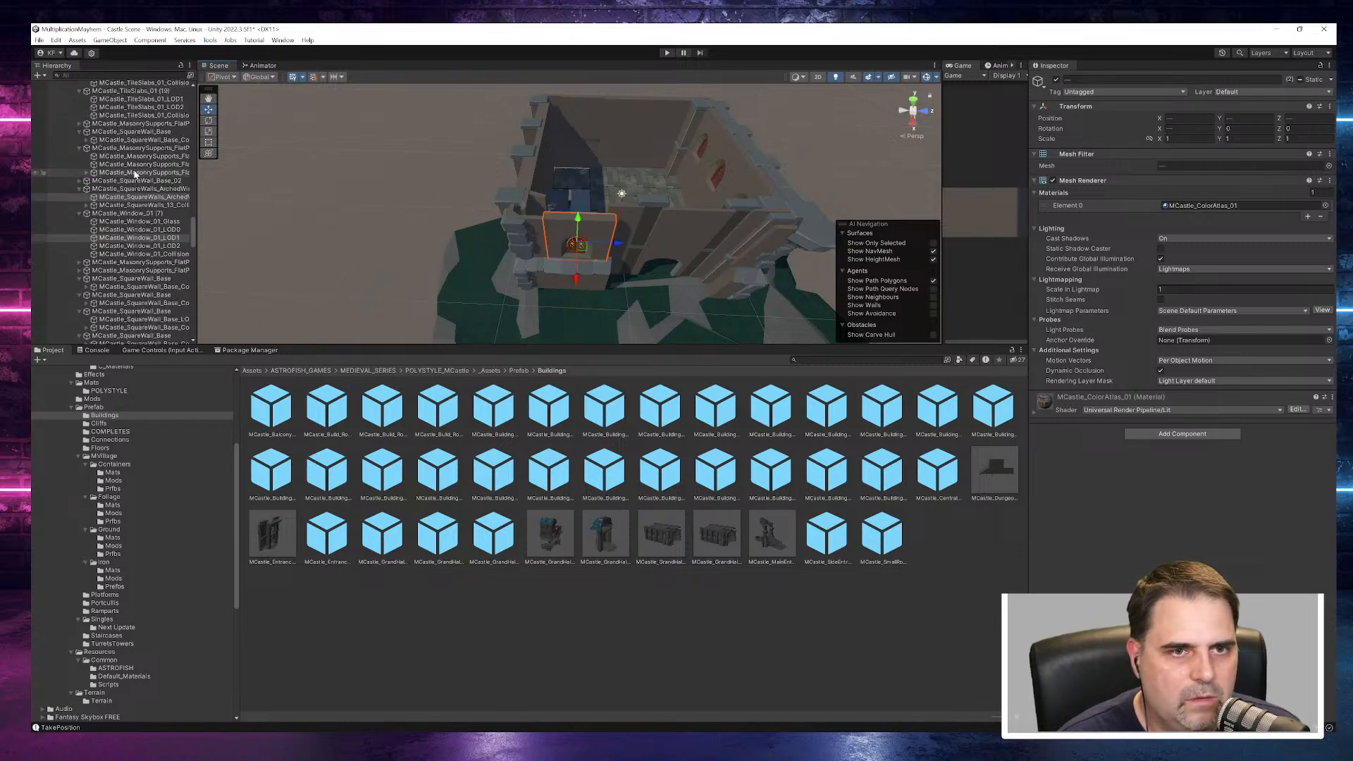
click(597, 234)
click(80, 190)
click(81, 197)
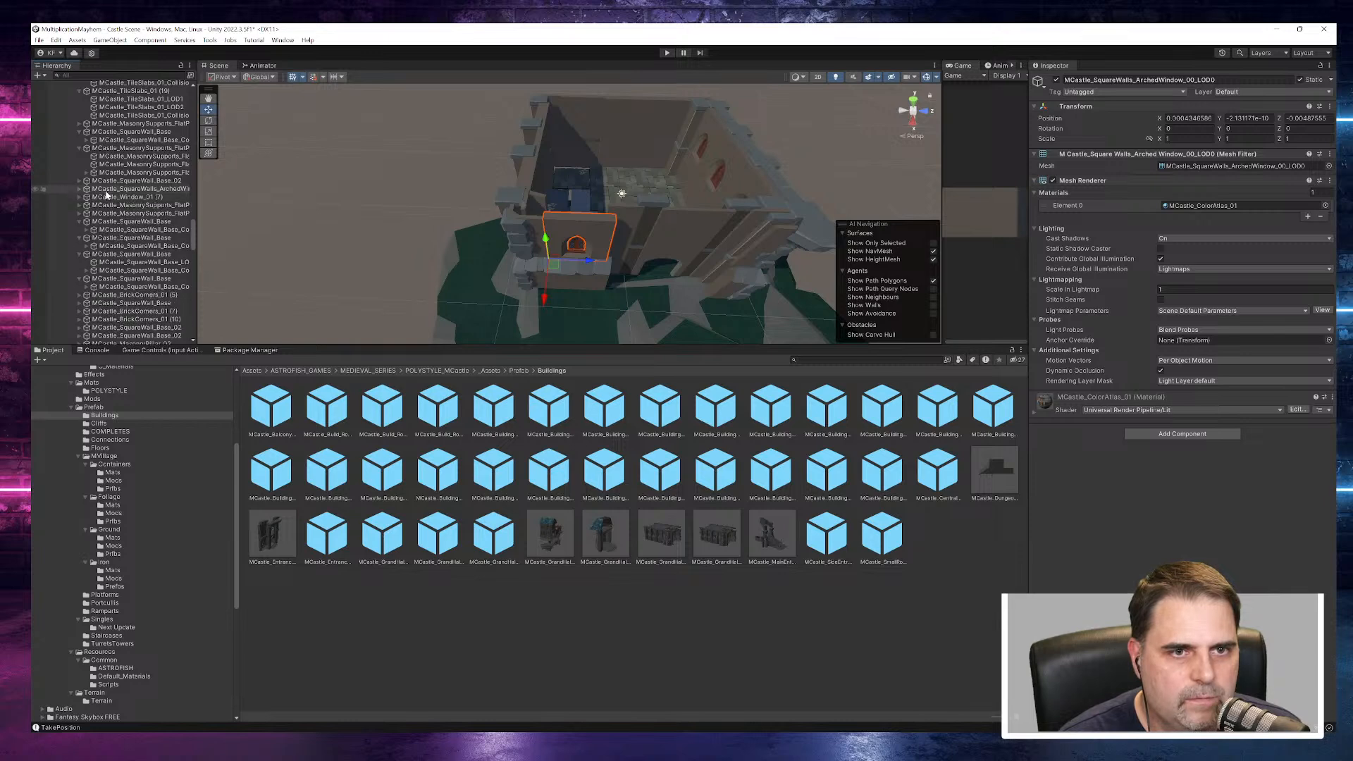
drag(591, 263, 390, 250)
click(580, 244)
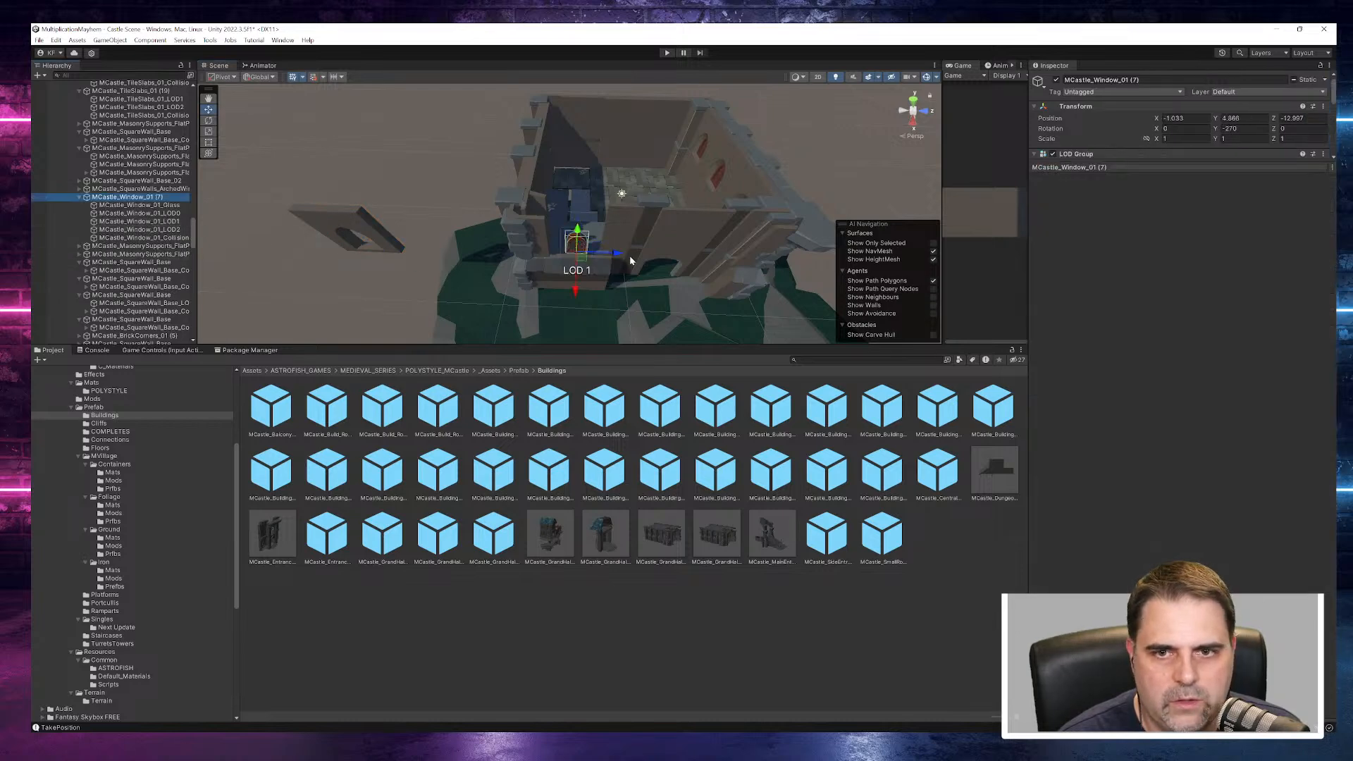
drag(615, 252, 405, 245)
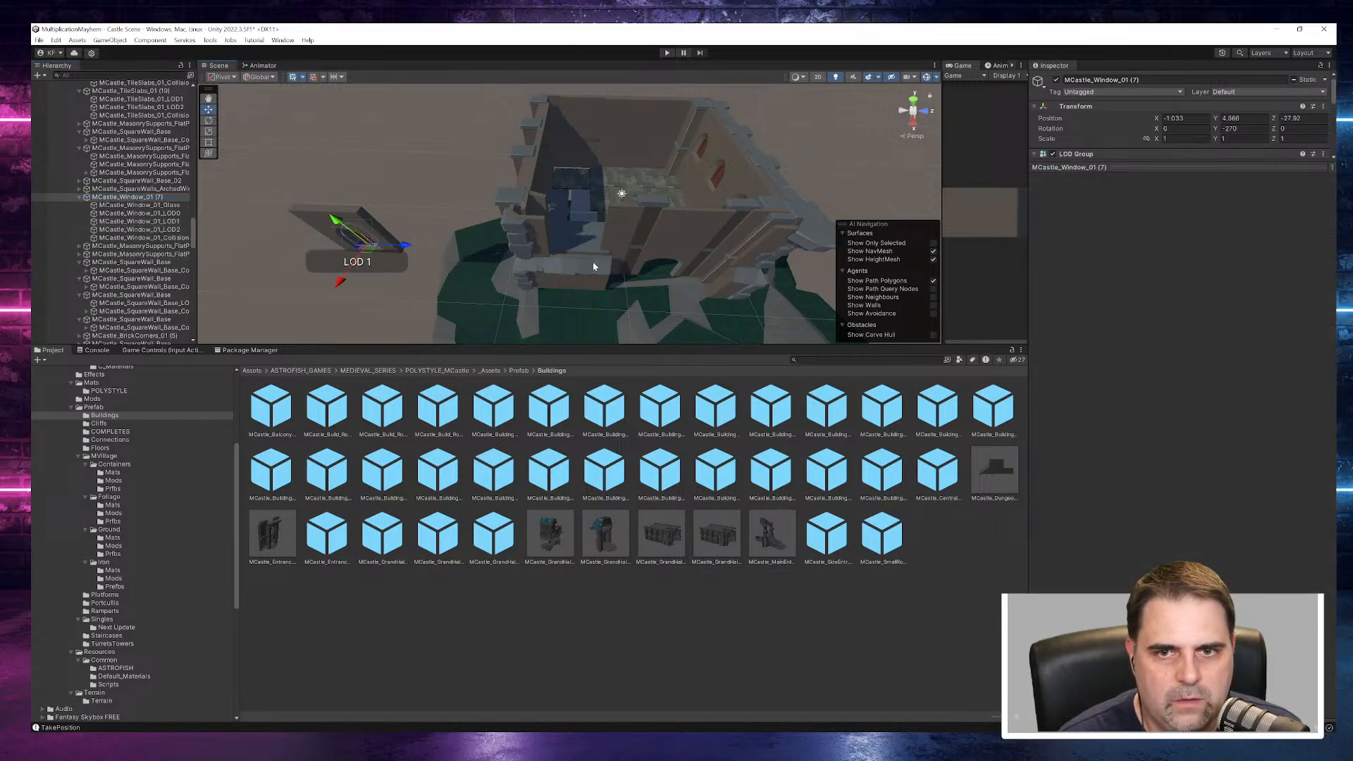
- Move the roofed MCastle_SquareWalls_Base_02 section from below the window opening to beside the detached window wall
alt+drag(613, 287, 620, 209)
click(577, 269)
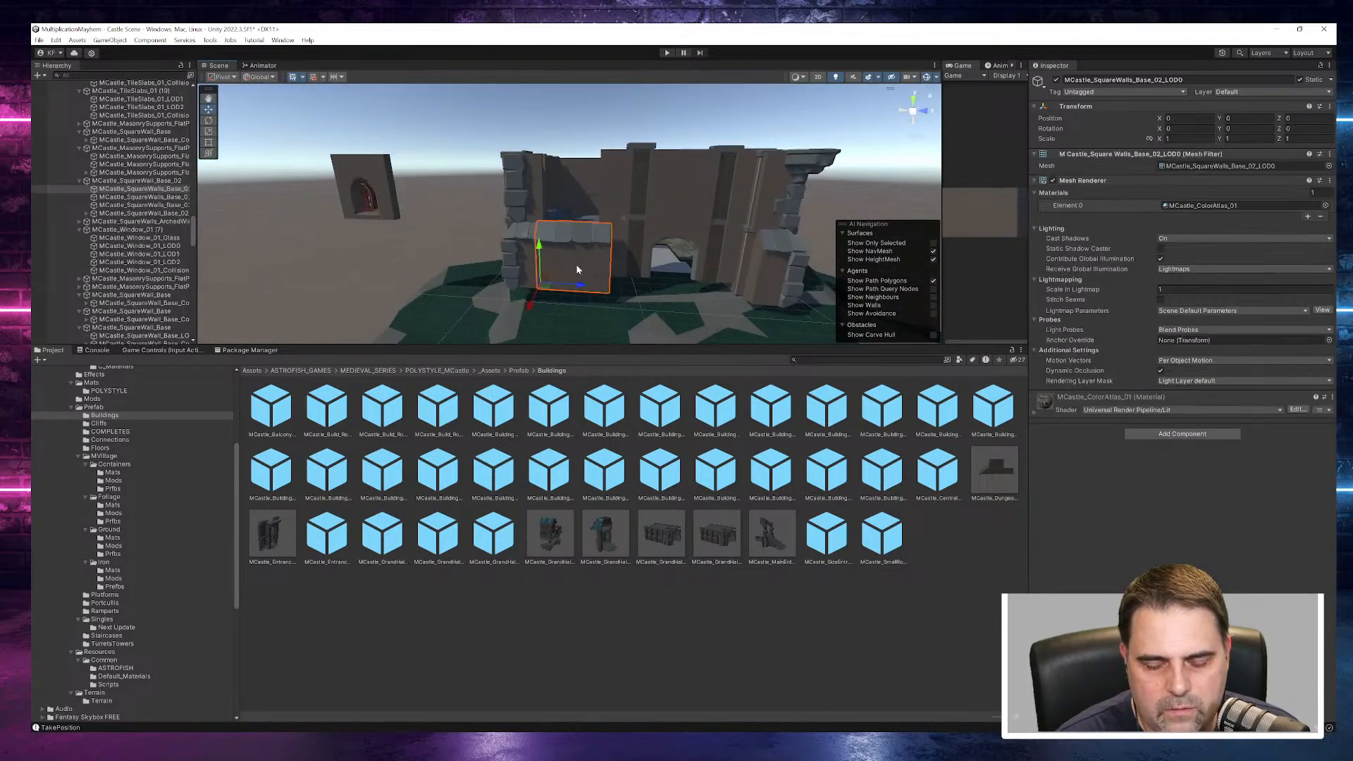
drag(585, 286, 419, 285)
- Delete the pieces behind the new front opening, including the MCastle_MasonryFixtures_06_LOD1 fixture near the interior window
click(572, 257)
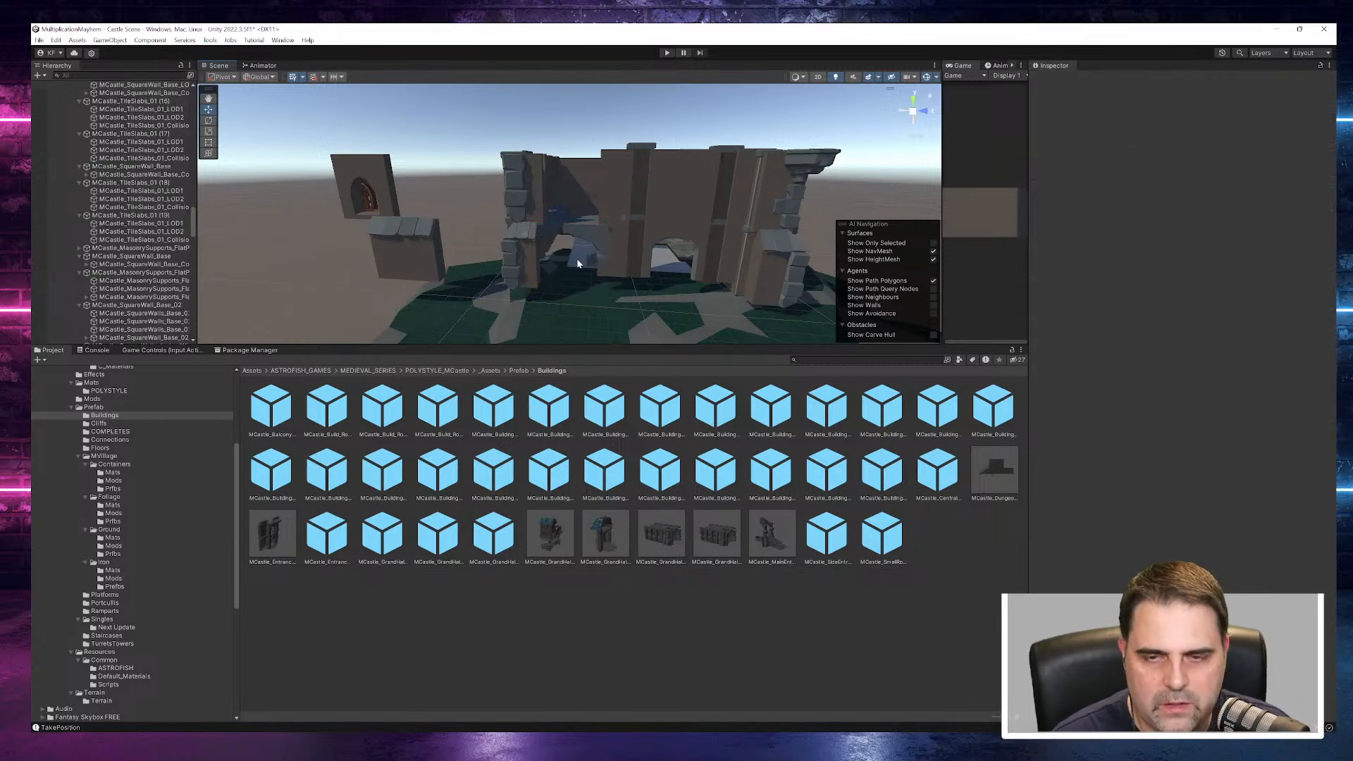
key(Delete)
click(561, 235)
key(Delete)
alt+drag(583, 237, 464, 400)
click(574, 202)
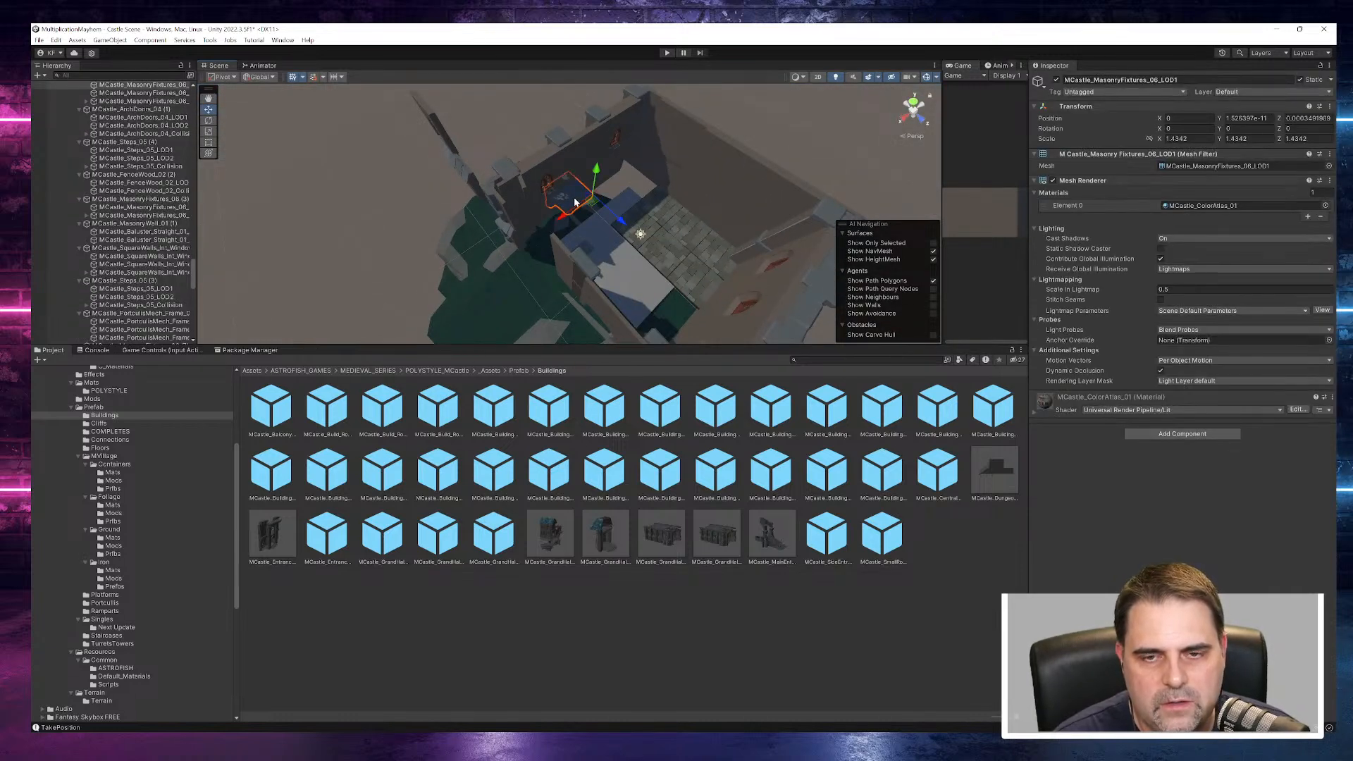
key(Delete)
- Delete the remaining tiled floor strip inside the base and the leftover piece seen through the front opening
click(652, 215)
key(Delete)
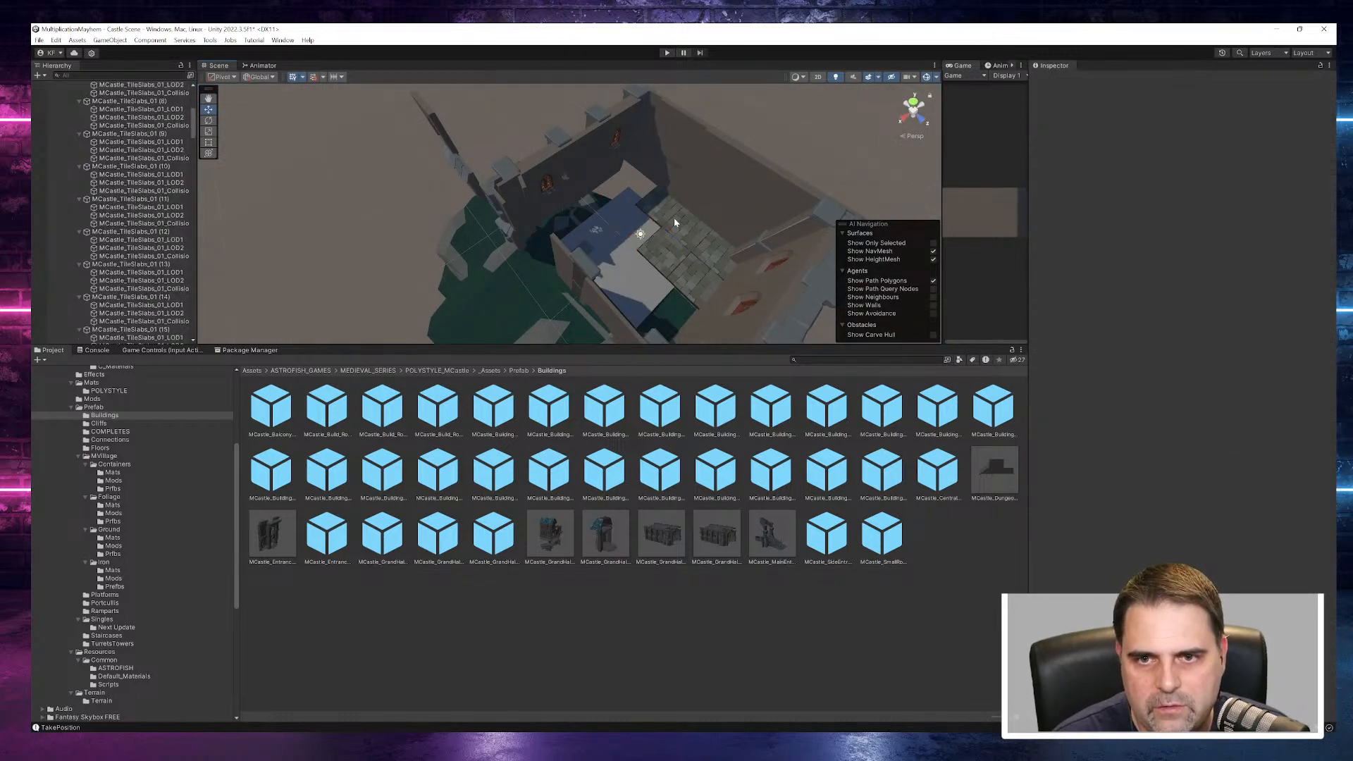
click(661, 205)
key(Delete)
click(712, 255)
key(Delete)
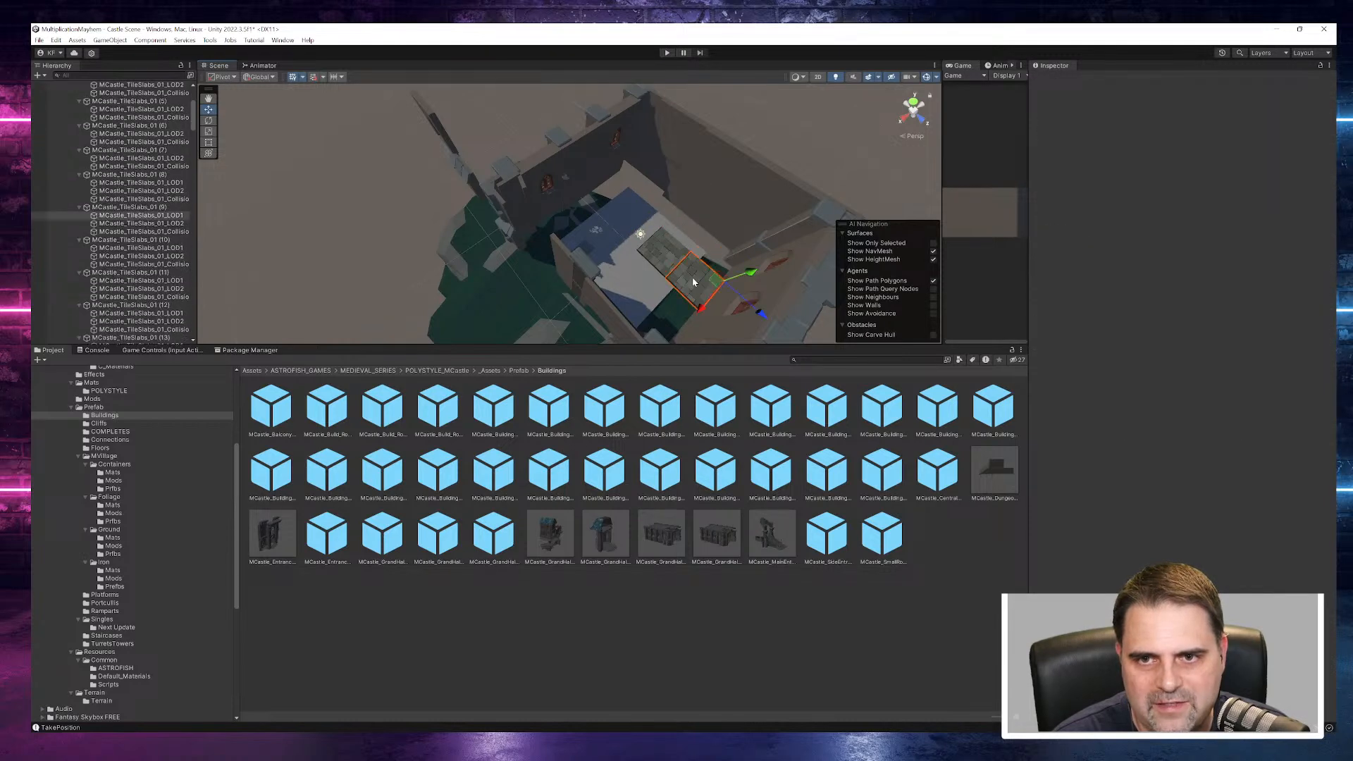
click(664, 272)
key(Delete)
alt+drag(650, 251, 826, 98)
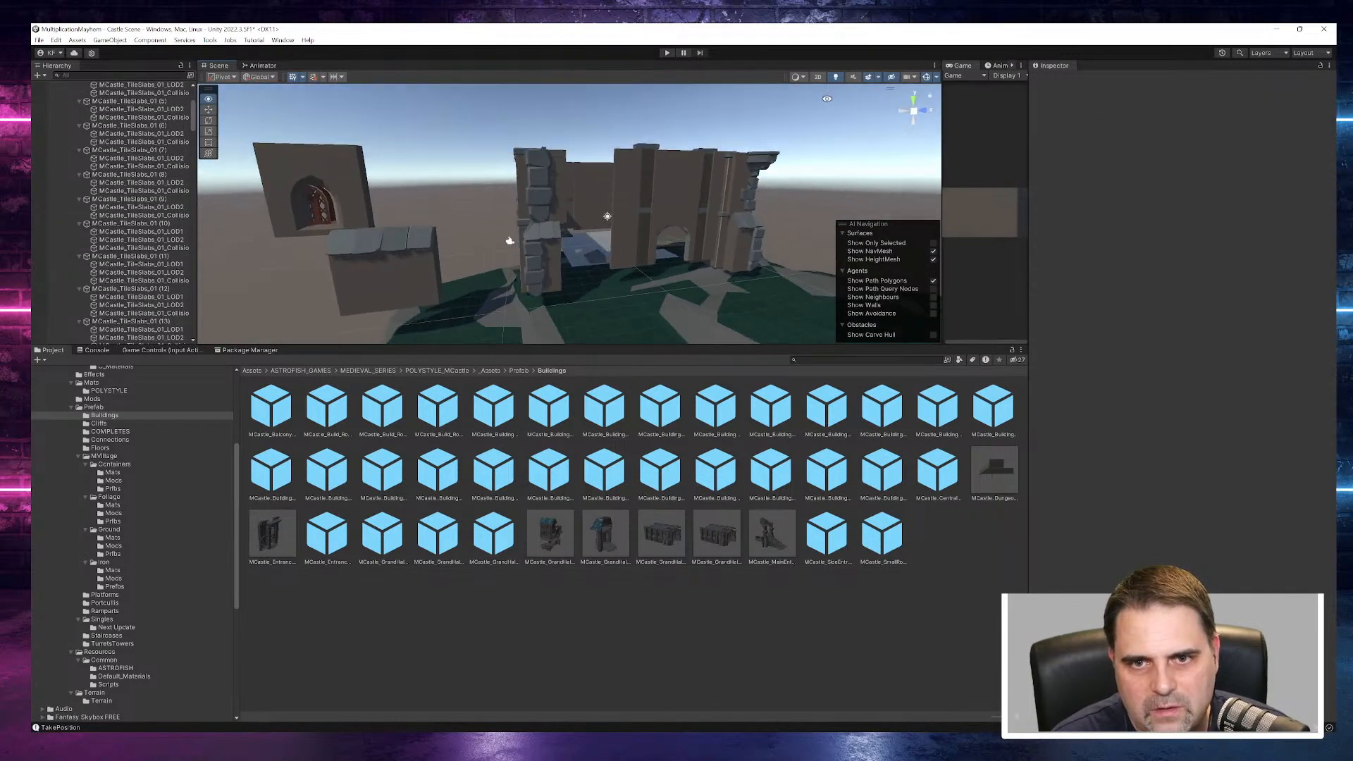
click(601, 258)
key(Delete)
- Select the MCastle_ArchDoors_07 doorway wall with its adjoining base and crop walls and move the group out to the building's front
alt+drag(702, 284, 667, 264)
click(675, 216)
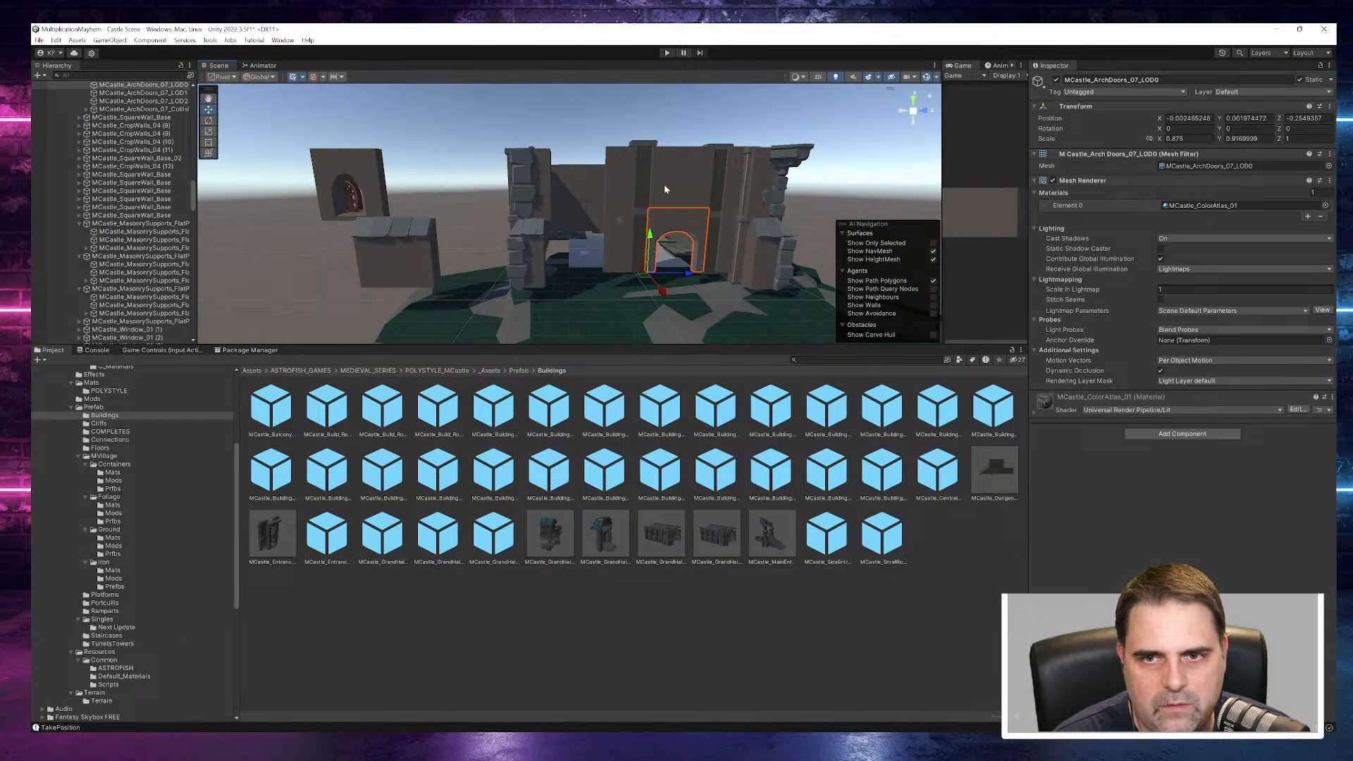
shift+click(666, 184)
shift+click(643, 188)
shift+click(619, 186)
shift+click(616, 227)
shift+click(636, 248)
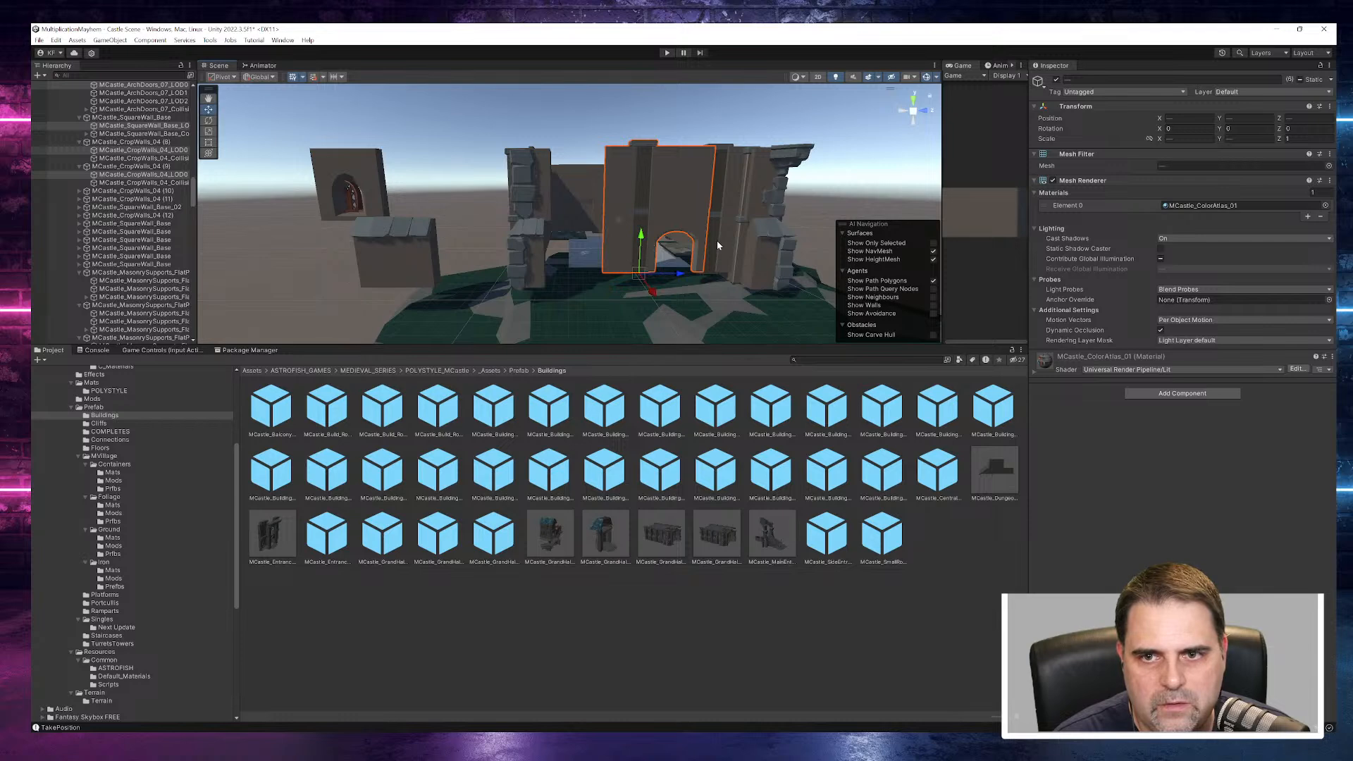
shift+click(723, 196)
shift+click(733, 198)
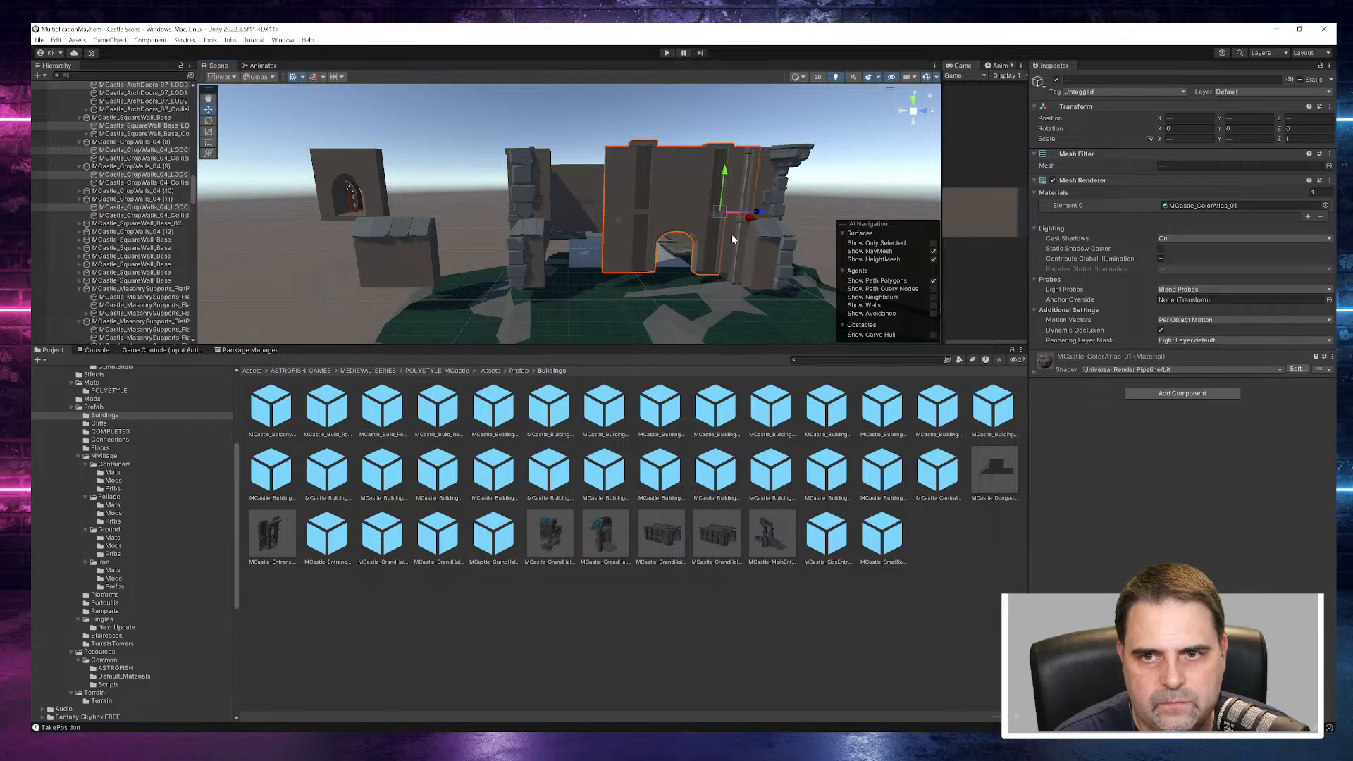
shift+click(731, 234)
alt+drag(731, 238, 691, 321)
- Delete the MCastle_SquareCorner piece and the lower brick column at the front corner farthest from the detached window wall
click(771, 292)
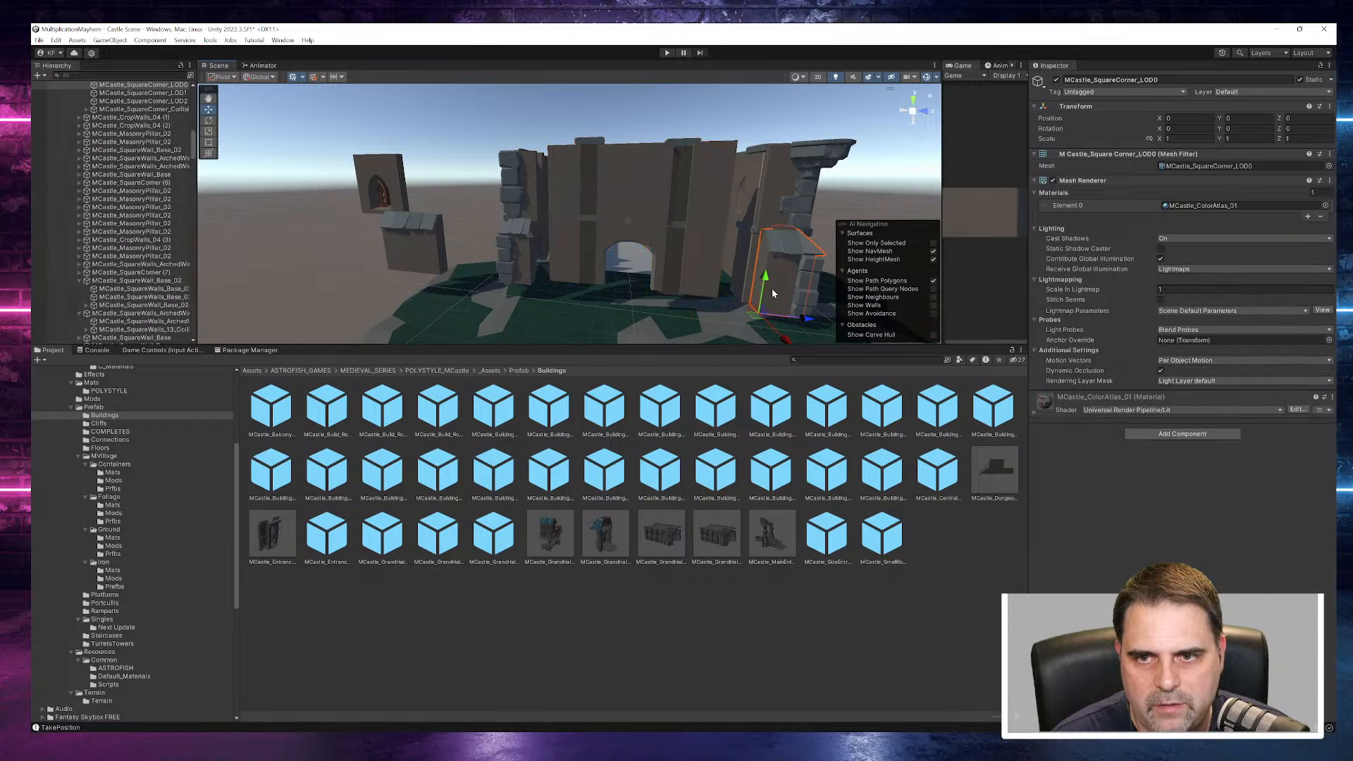
key(Delete)
click(806, 281)
key(Delete)
- Try removing the upper bricks, crop wall, masonry pillar and remaining small pieces from the same front corner
click(798, 214)
key(Delete)
click(800, 185)
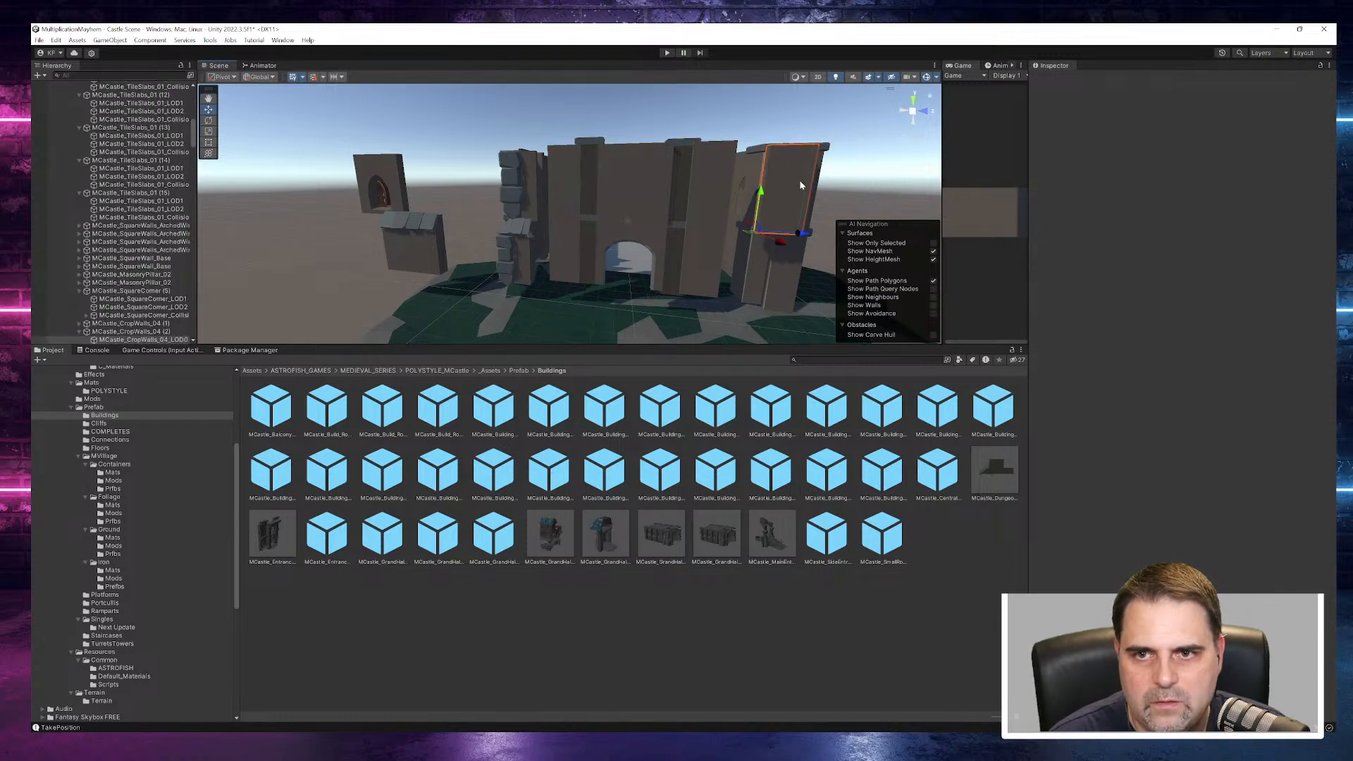
key(Delete)
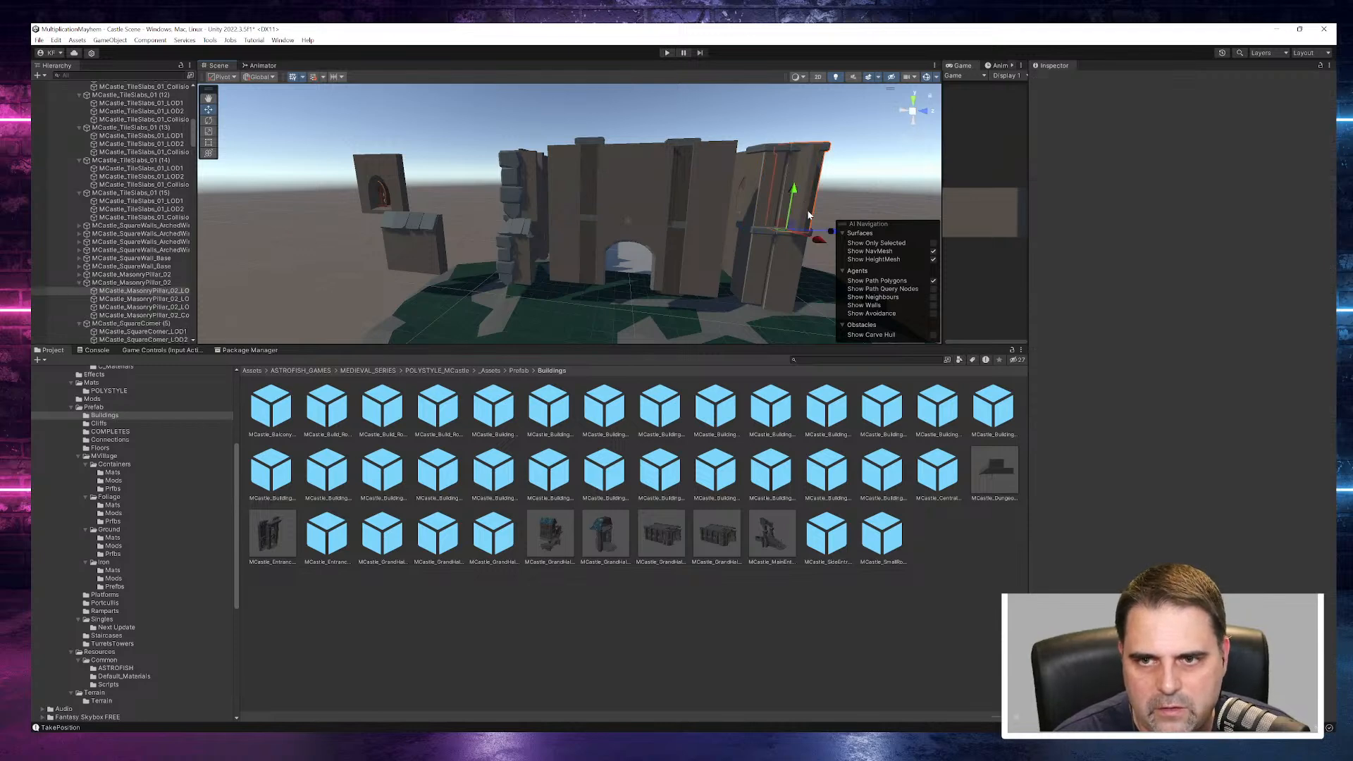
click(809, 215)
key(Delete)
alt+drag(797, 248, 725, 154)
click(726, 156)
key(Delete)
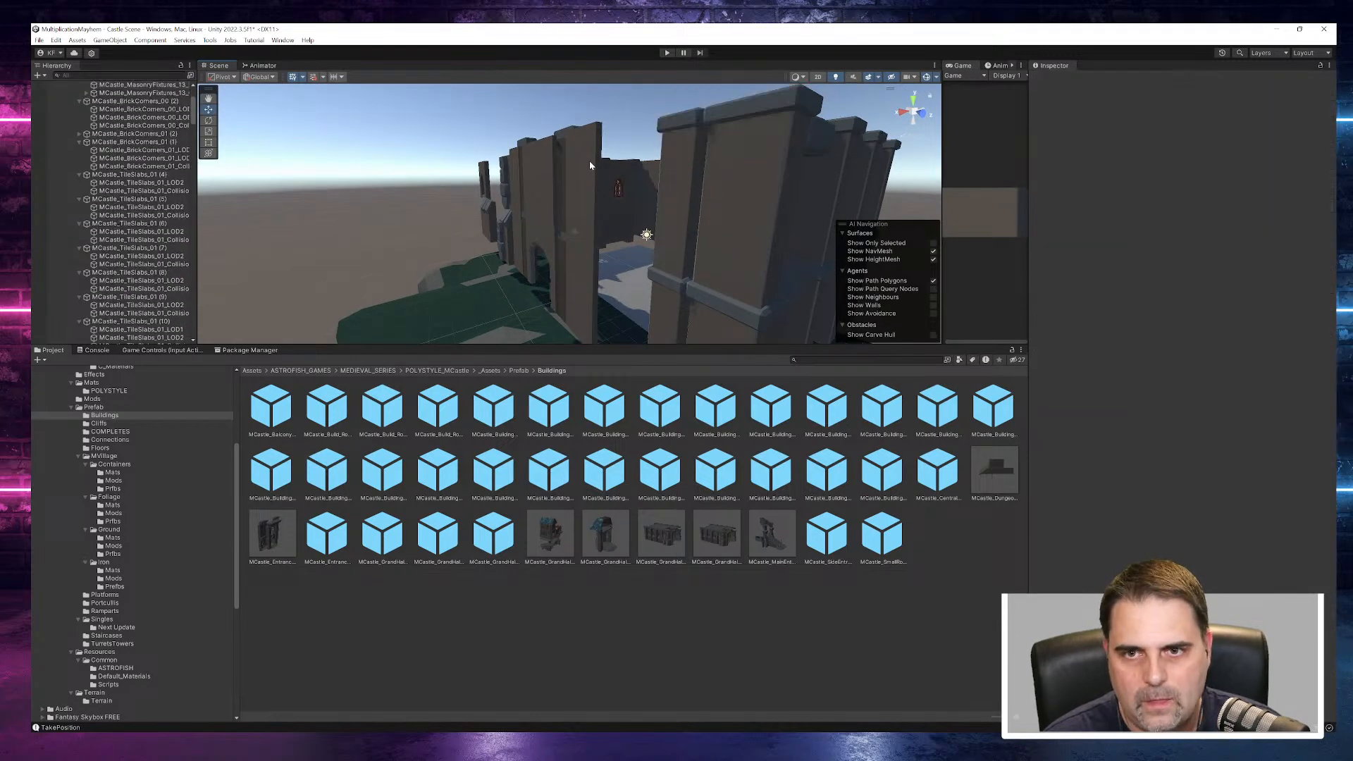
alt+drag(599, 162, 789, 281)
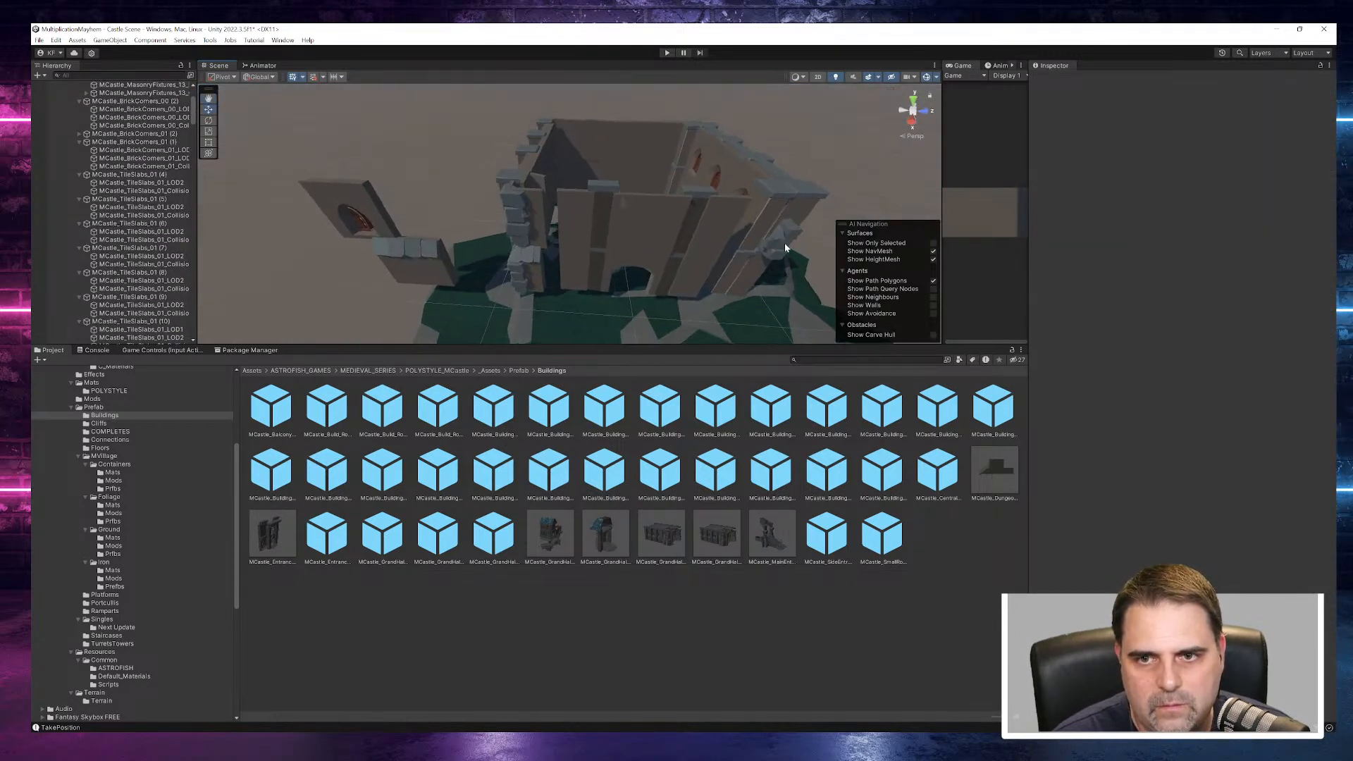
click(785, 246)
key(Delete)
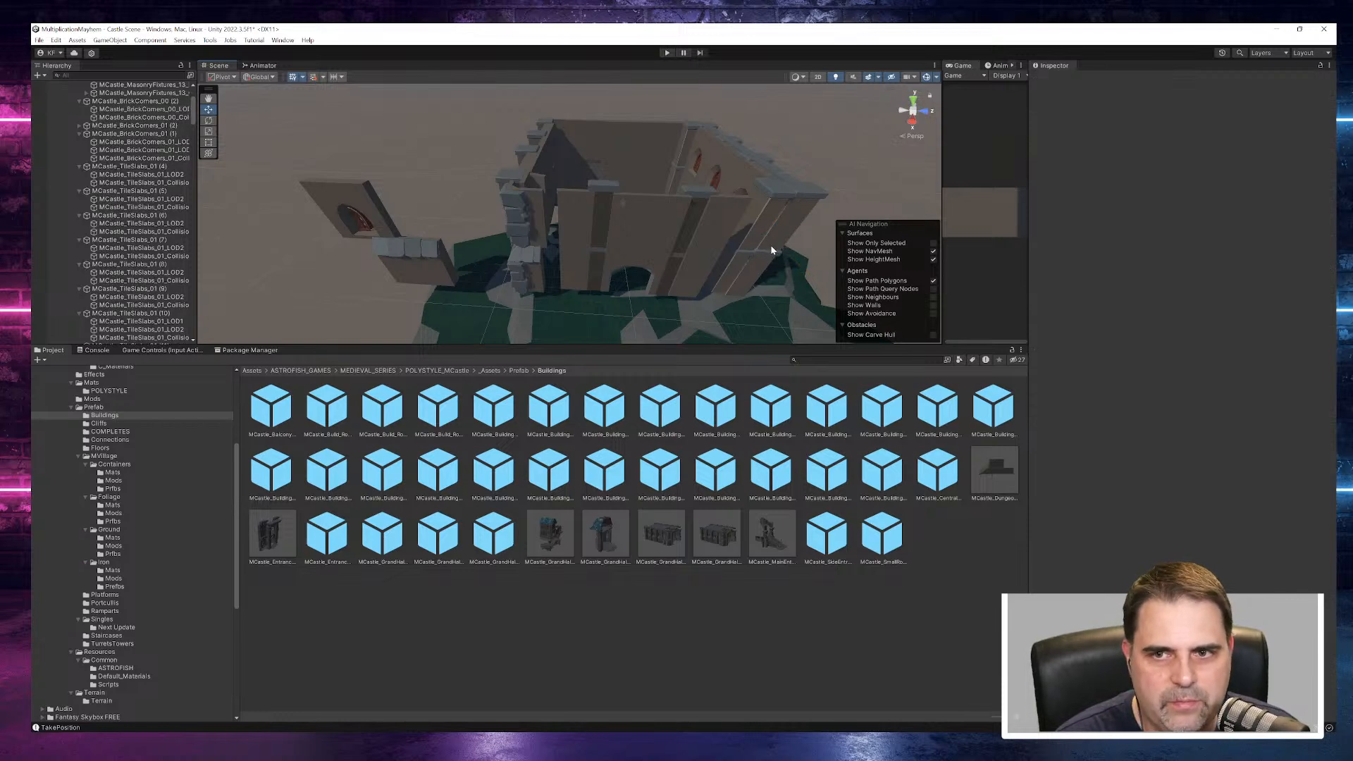
- Examine the corner's MCastle_MasonryPillar_02, the doorway front and the MCastle_CropWalls_04 panels beside it from several angles
click(788, 222)
key(f)
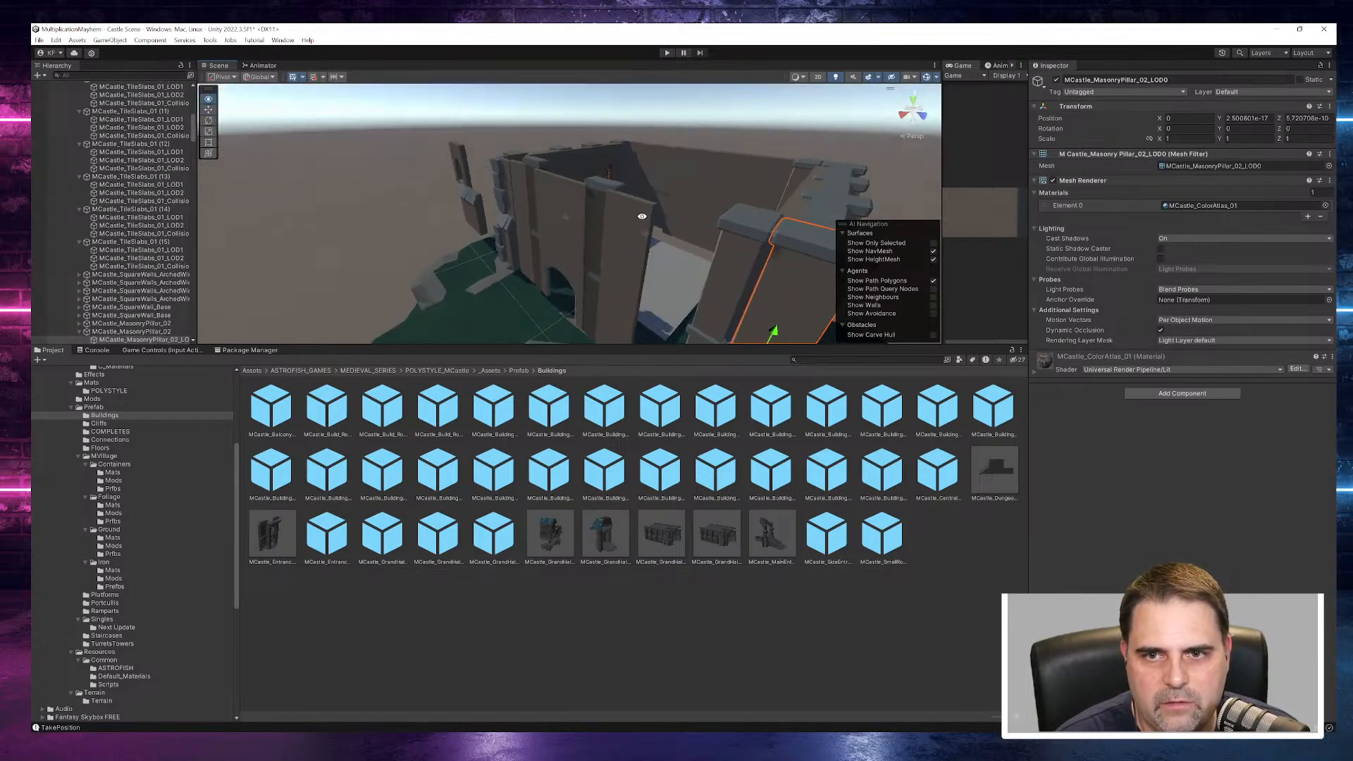
alt+drag(550, 152, 682, 196)
scroll(683, 190, down, 15)
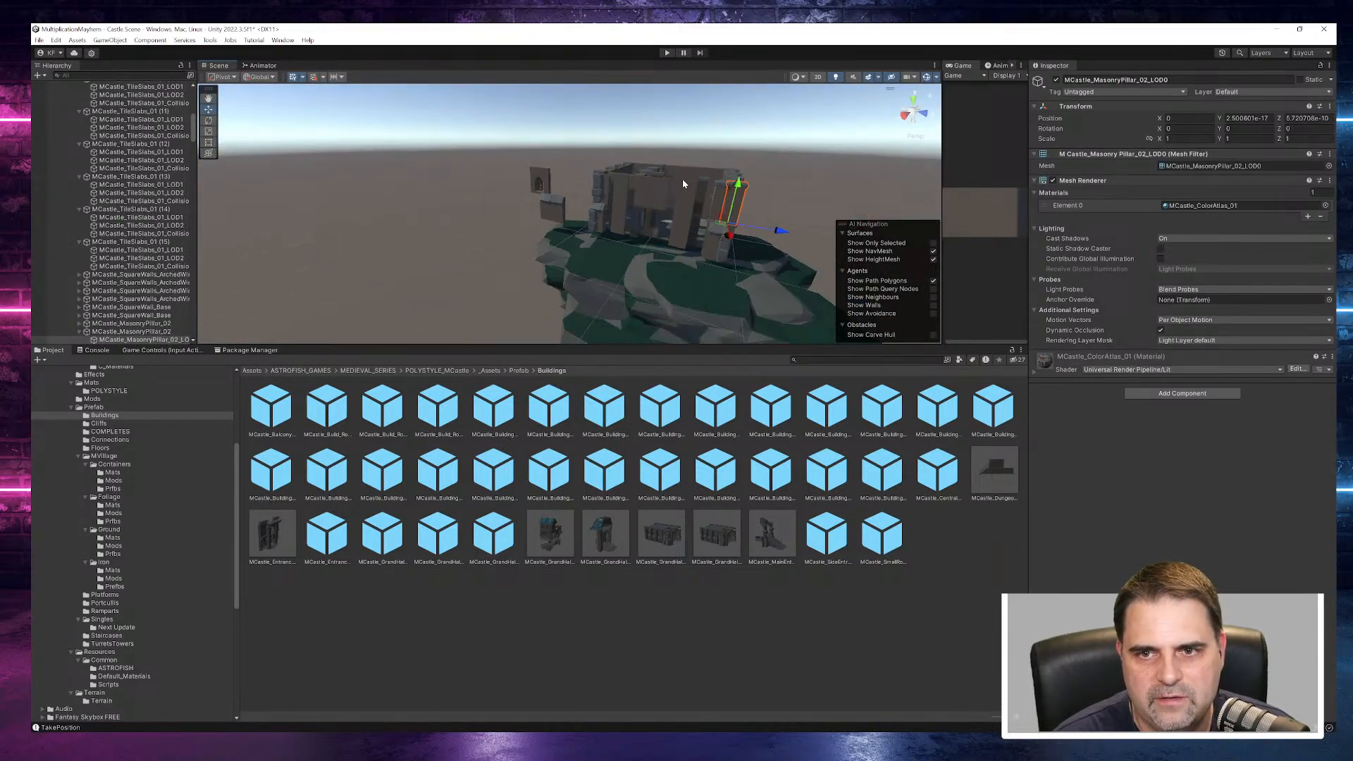
scroll(682, 179, up, 12)
alt+drag(699, 179, 829, 166)
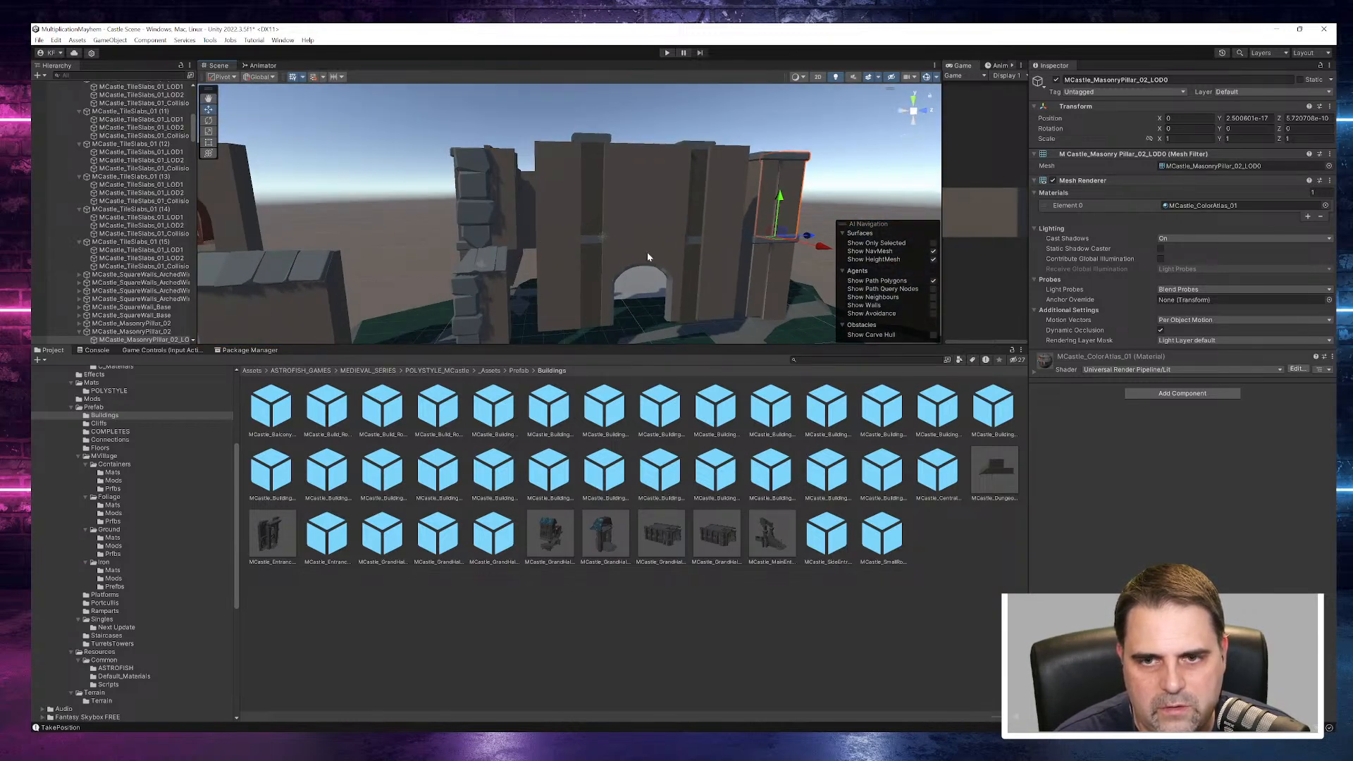
click(640, 235)
click(727, 205)
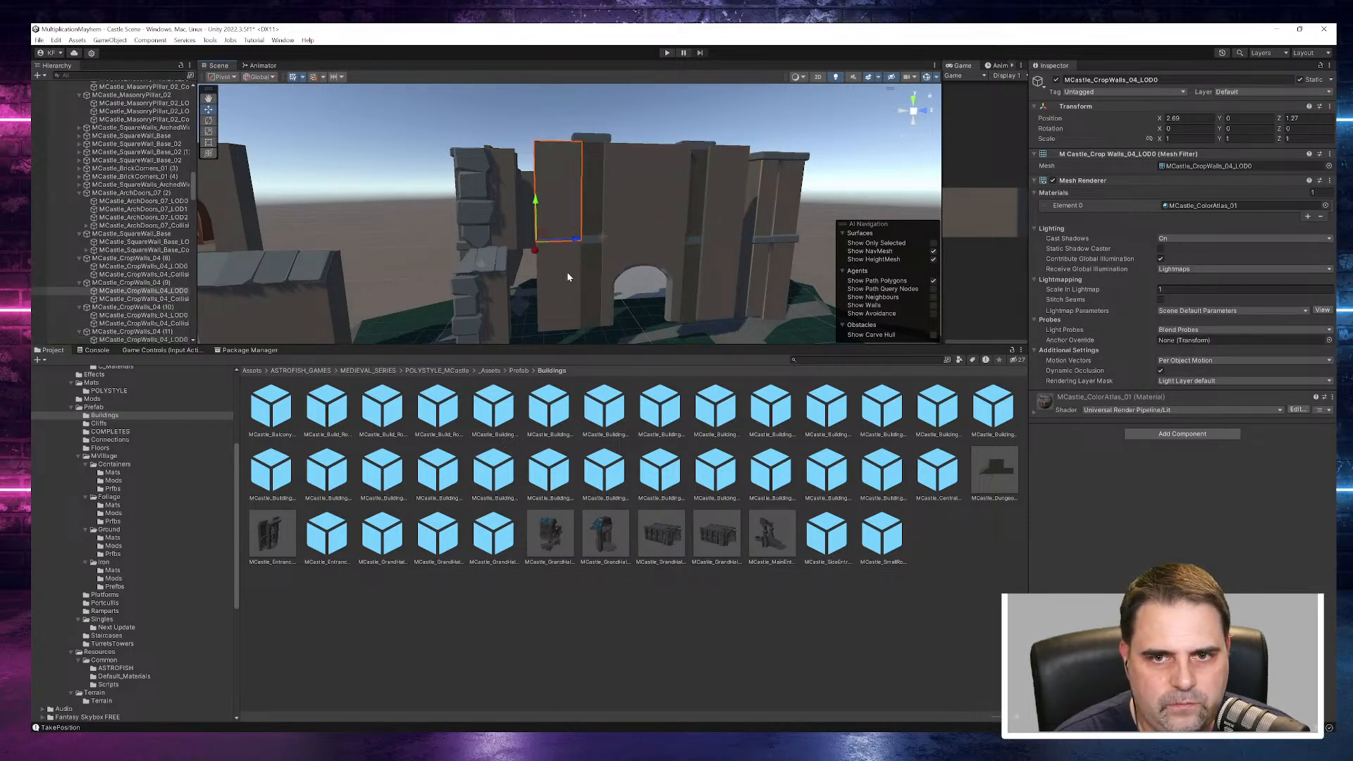
alt+drag(566, 272, 633, 328)
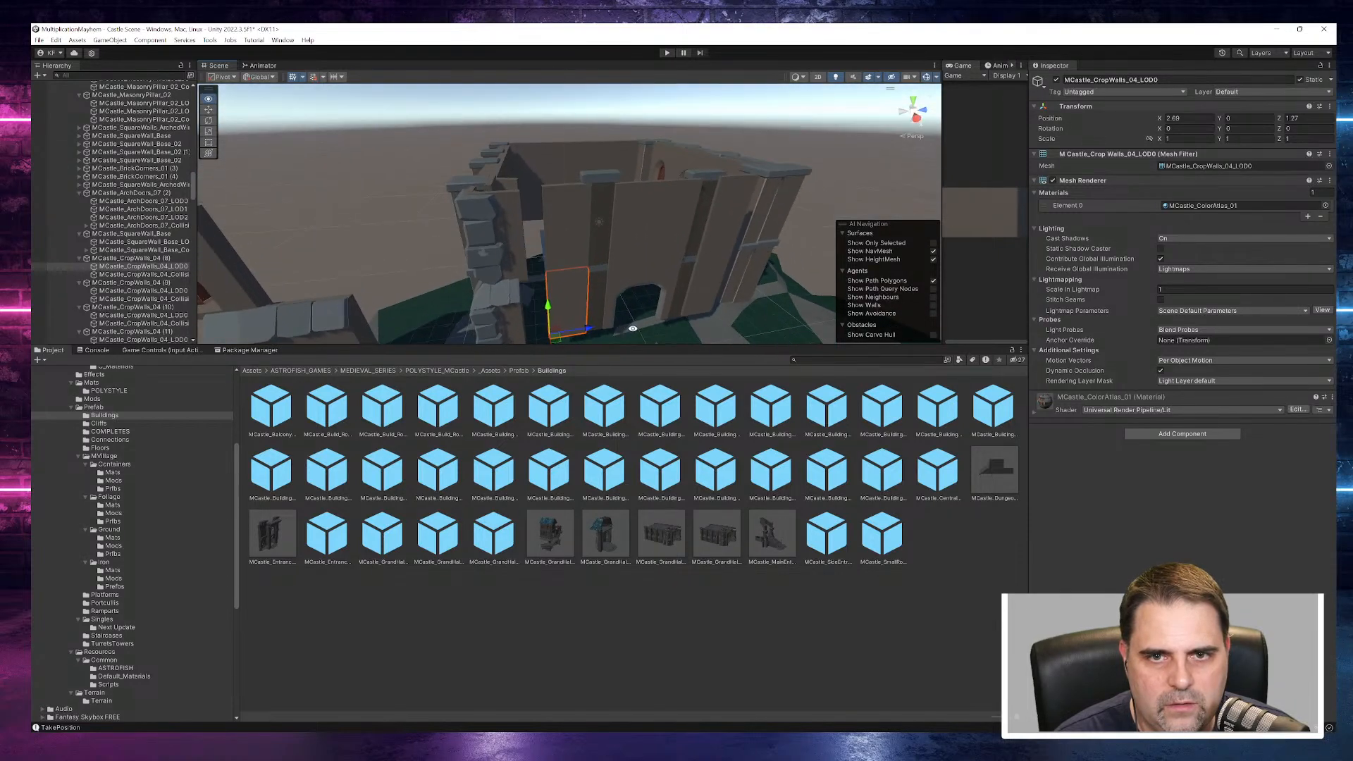
click(520, 242)
drag(529, 279, 615, 286)
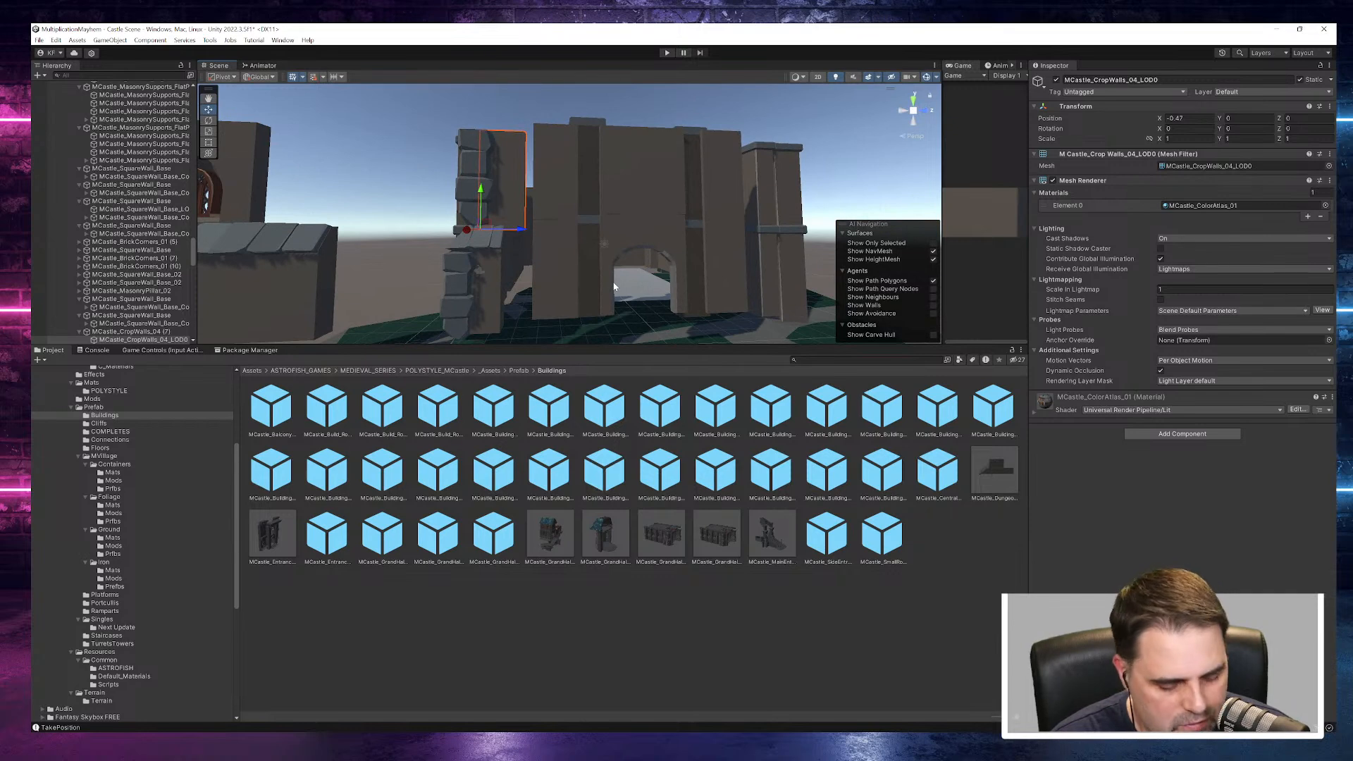
- Undo the recent selections and deletions to restore the crop wall pieces at the front corner
key(ctrl+z)
key(ctrl+z)
key(ctrl+z)
key(ctrl+z)
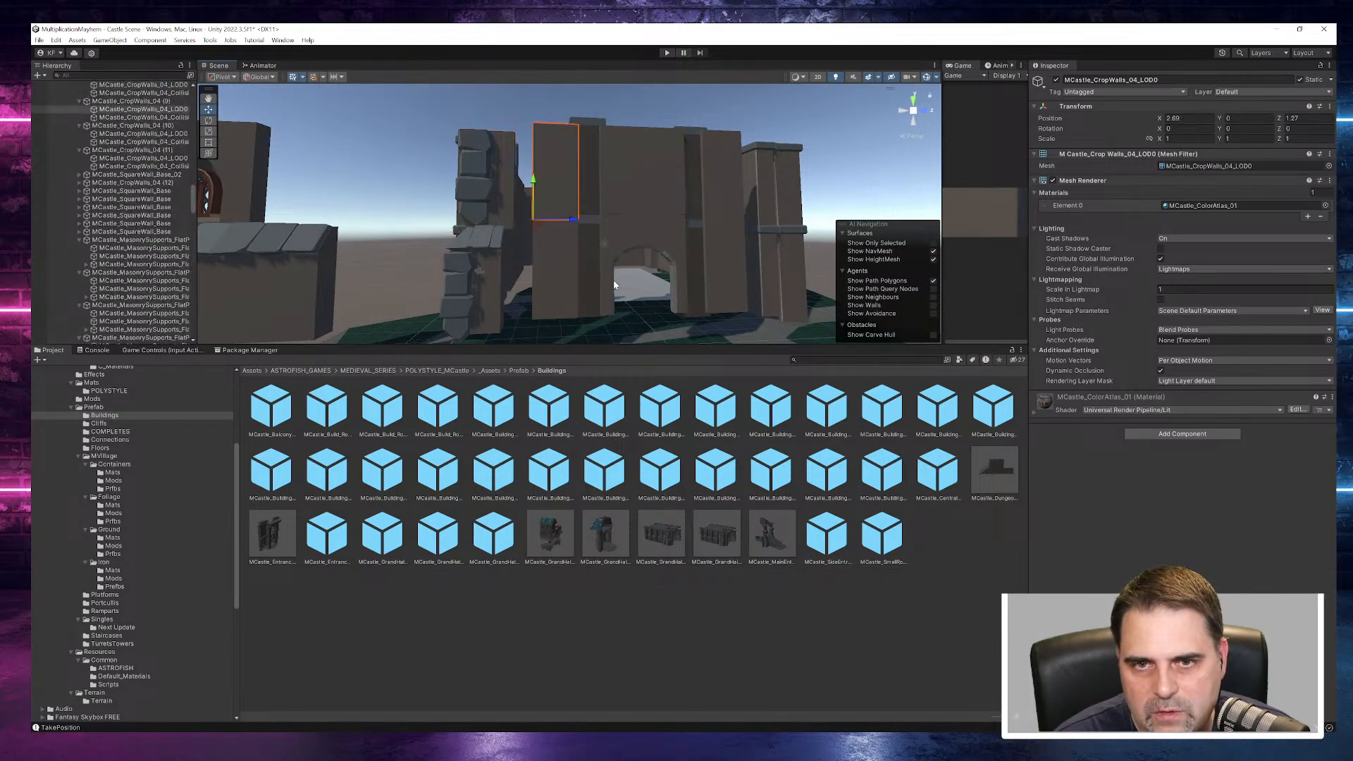
key(ctrl+z)
key(ctrl+z)
key(ctrl+z)
key(ctrl+z)
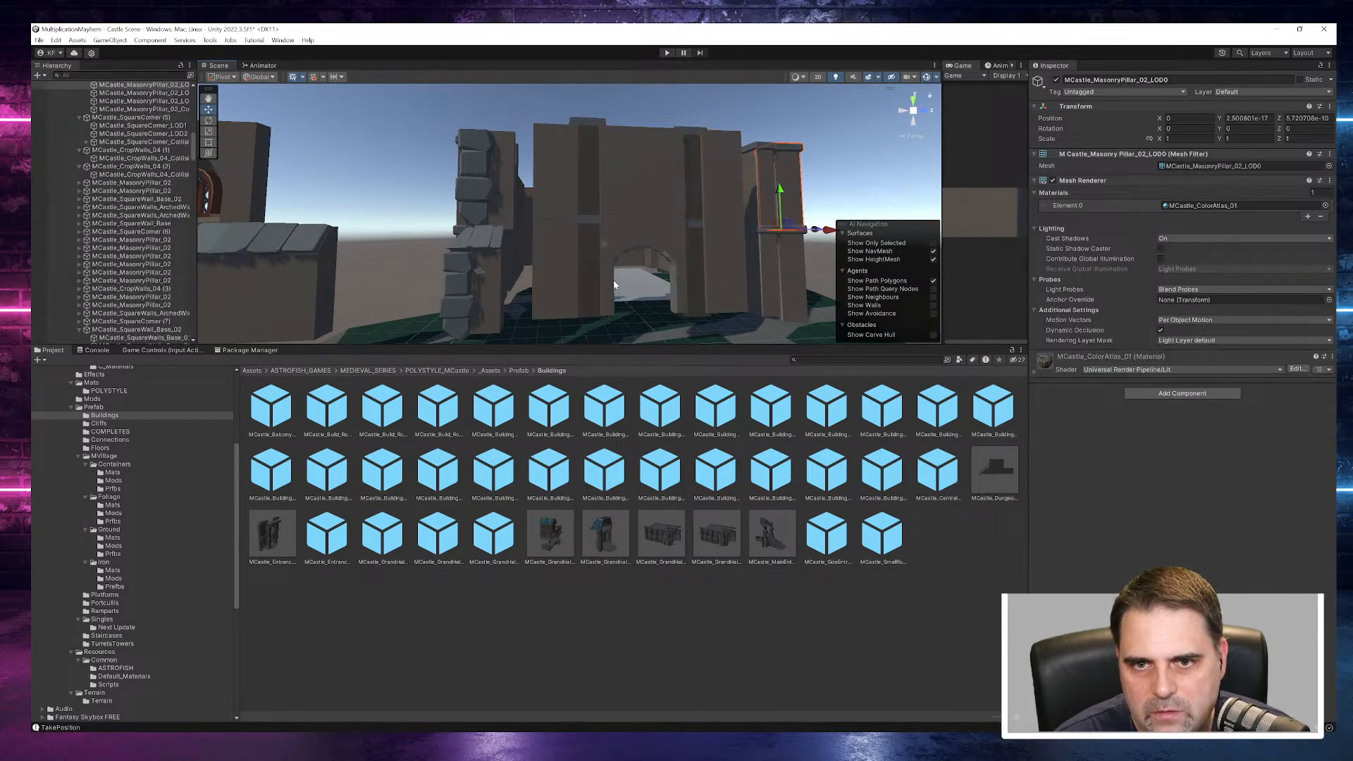
key(ctrl+z)
key(ctrl+z)
key(ctrl+z)
key(ctrl+z)
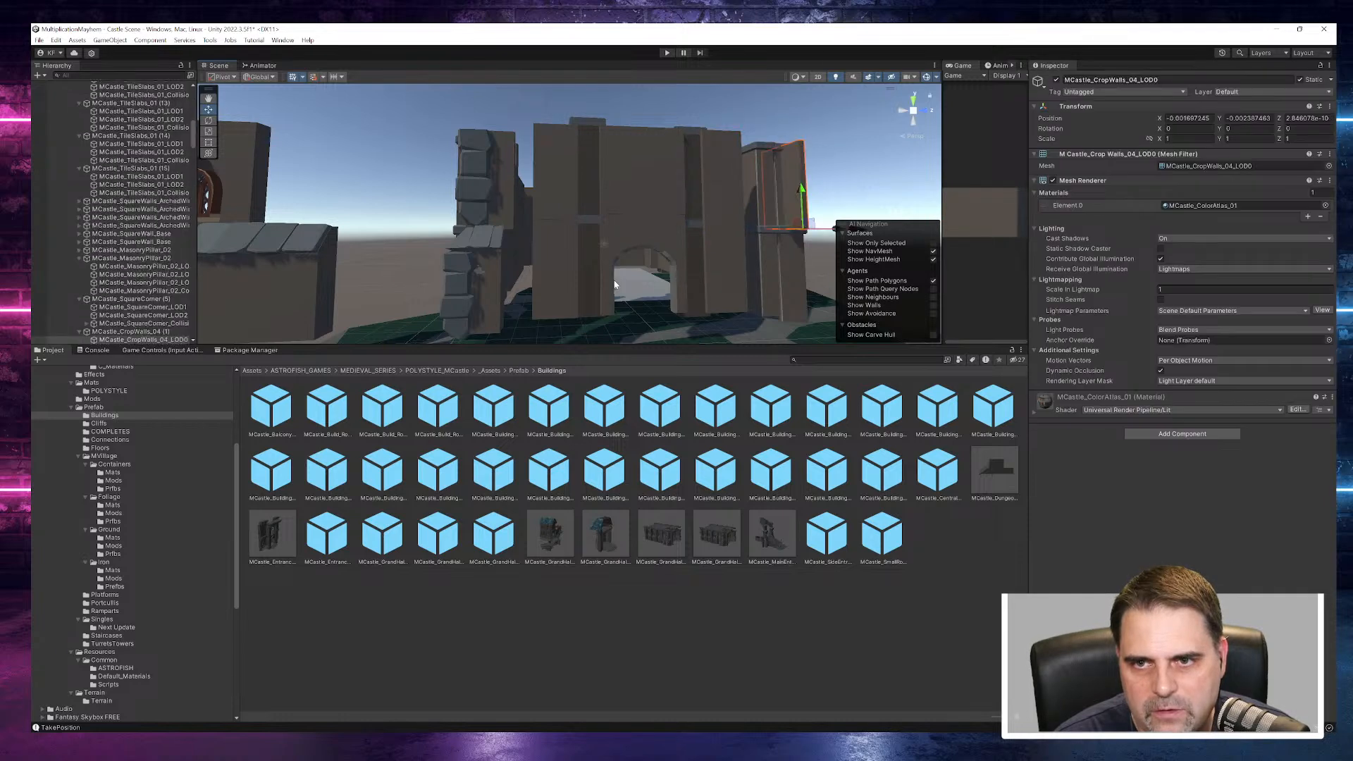
key(ctrl+z)
key(ctrl+z)
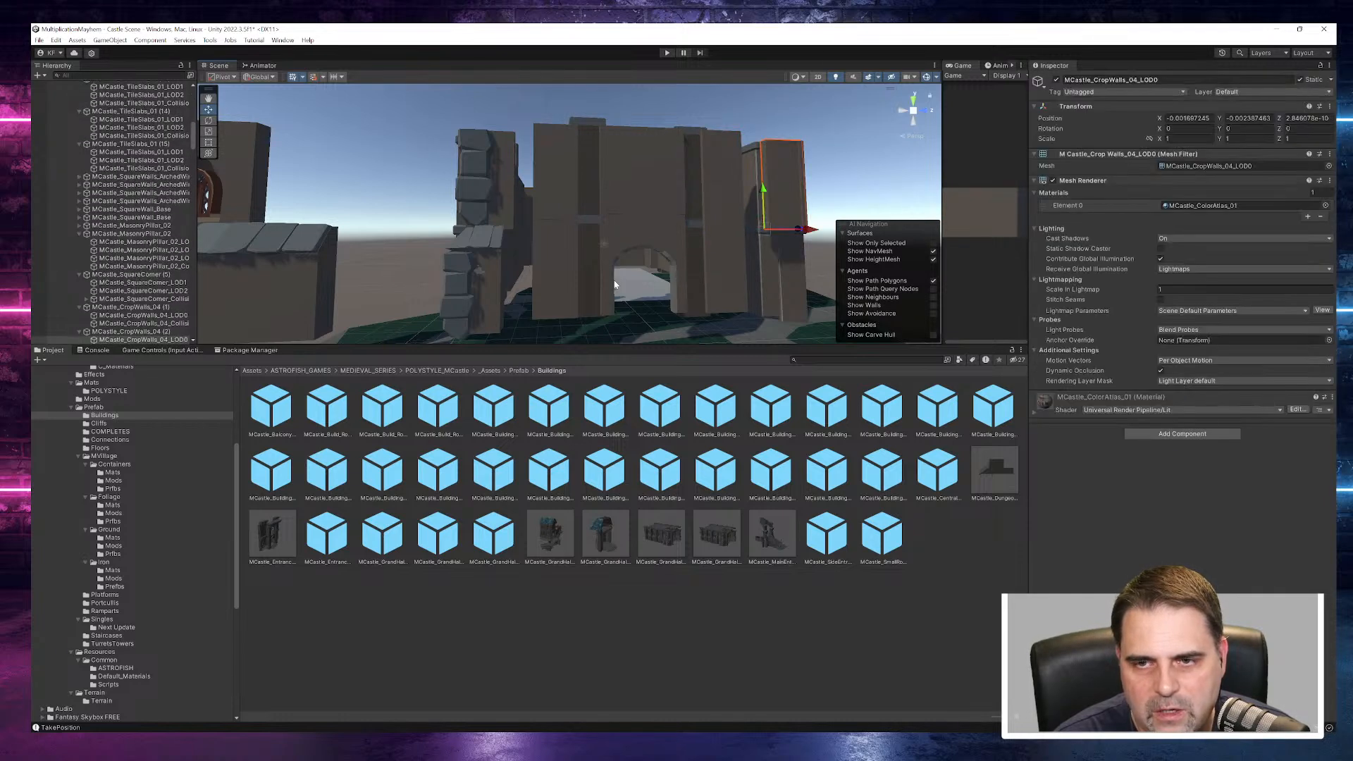
- Delete the overhanging ledge piece at the top of the front corner
alt+drag(795, 213, 591, 285)
mouse_move(695, 252)
alt+mouse_down()
mouse_move(666, 266)
mouse_move(711, 240)
alt+mouse_up()
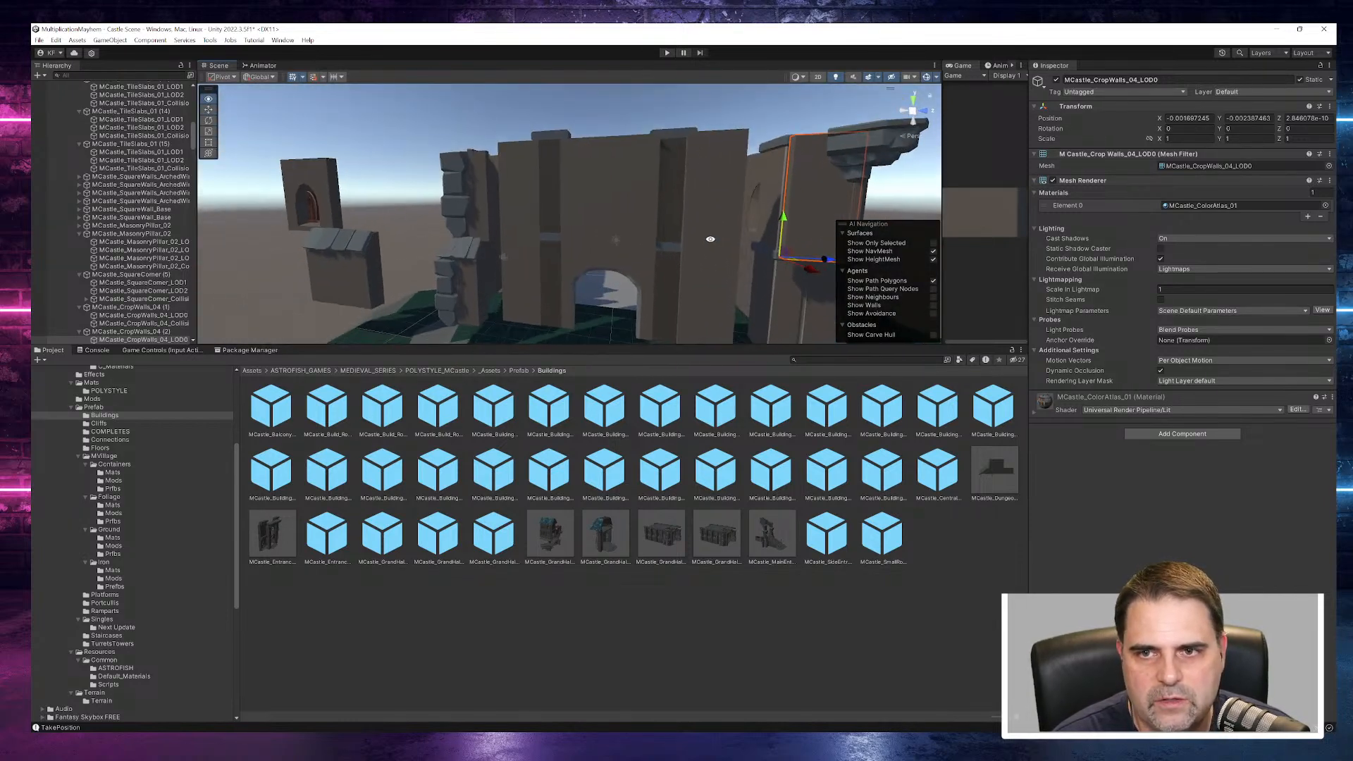
click(890, 152)
key(Delete)
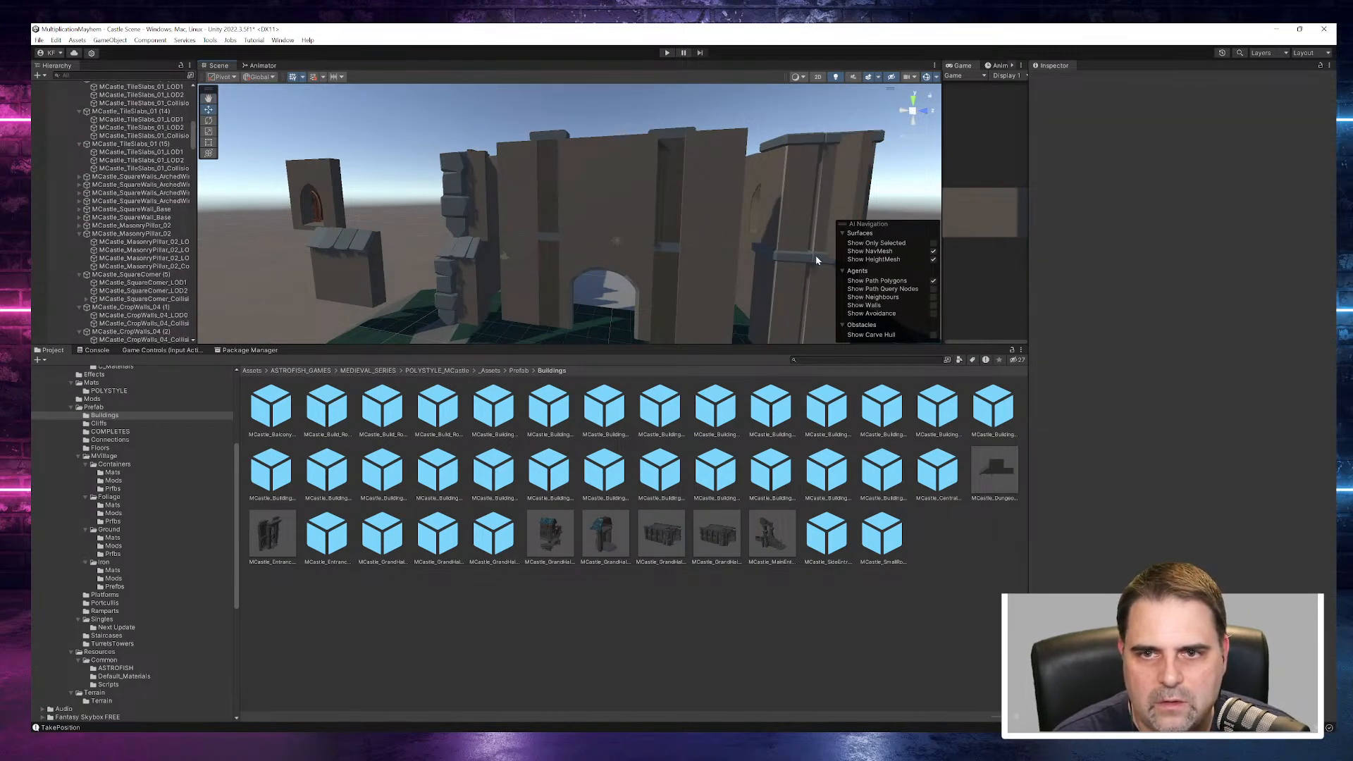
- Select the upper and lower MCastle_MasonryPillar_02 pieces stacked nearest the doorway at the front corner and delete both
alt+drag(773, 261, 808, 351)
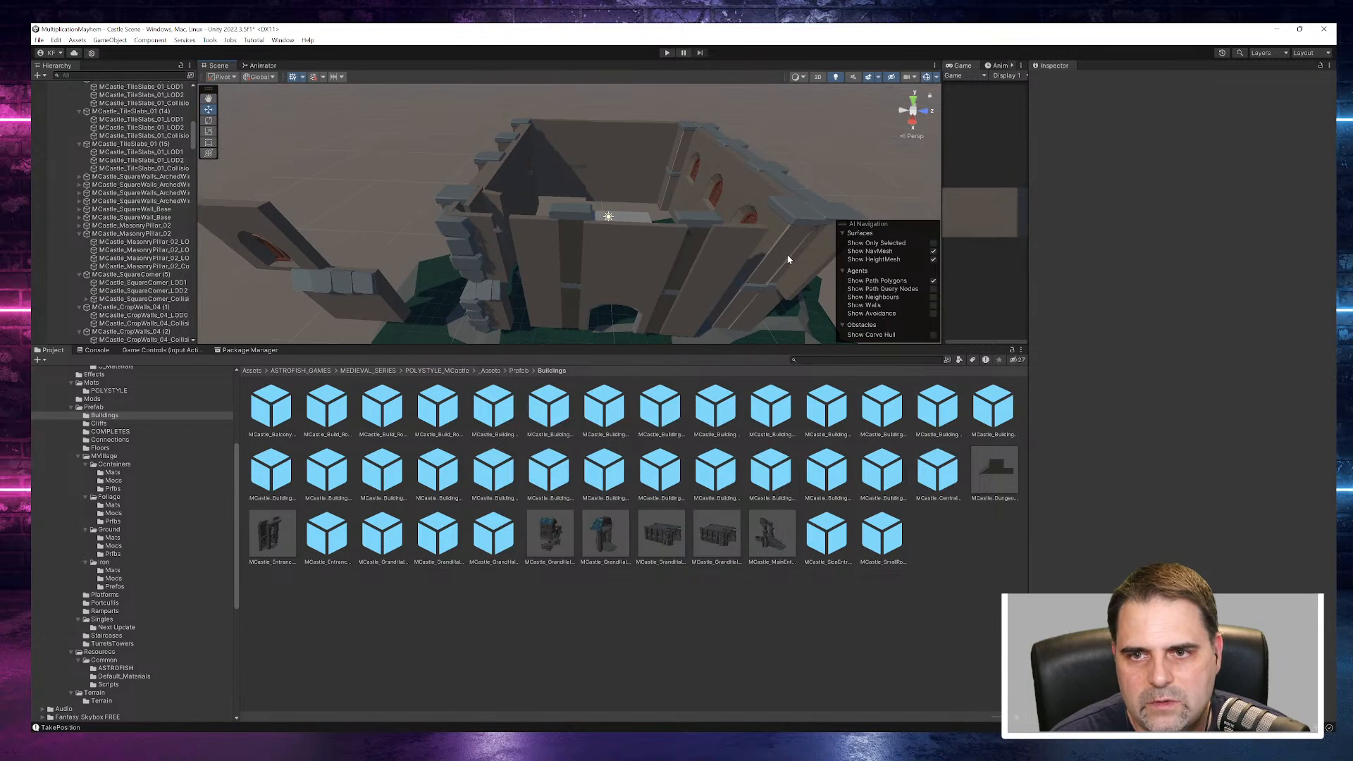
click(786, 258)
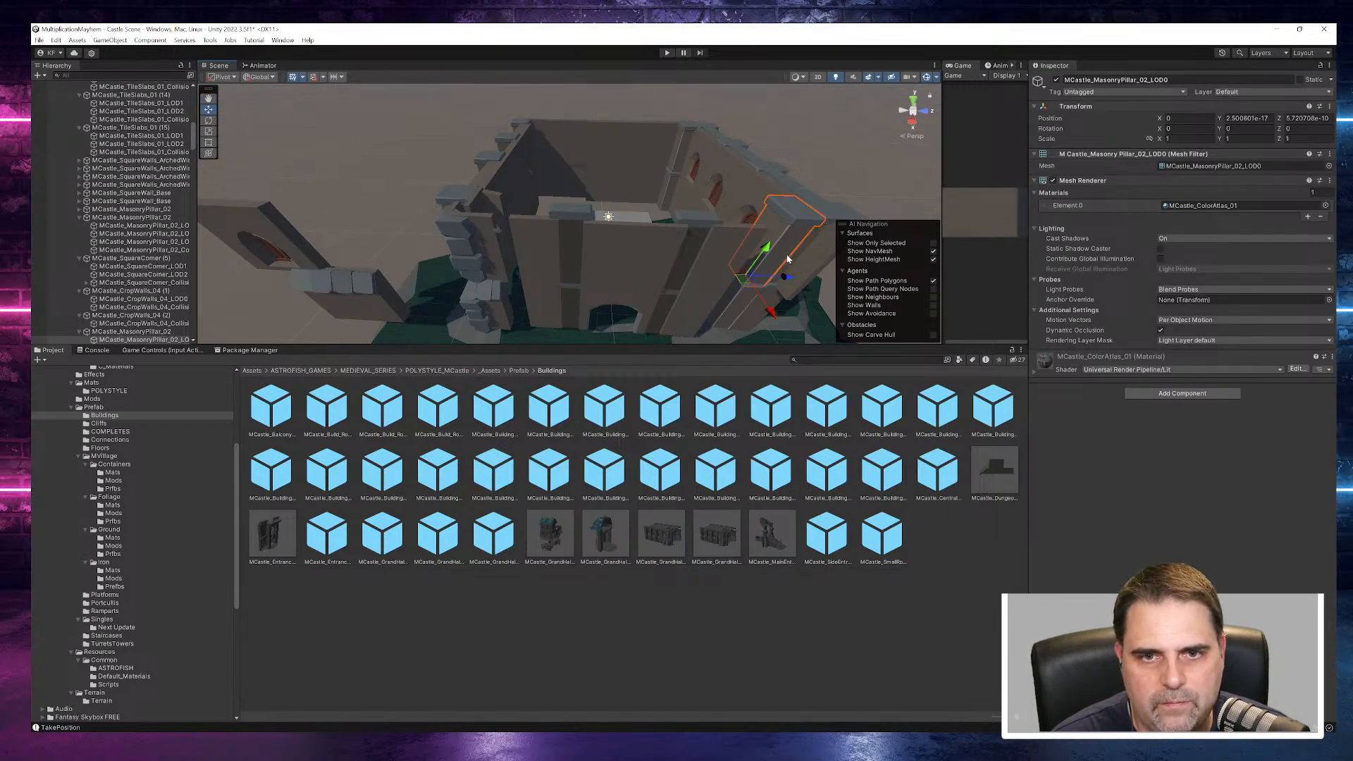
alt+drag(779, 262, 759, 231)
click(709, 263)
scroll(749, 229, down, 5)
middle_drag(799, 264, 678, 311)
scroll(632, 309, up, 4)
scroll(634, 310, up, 2)
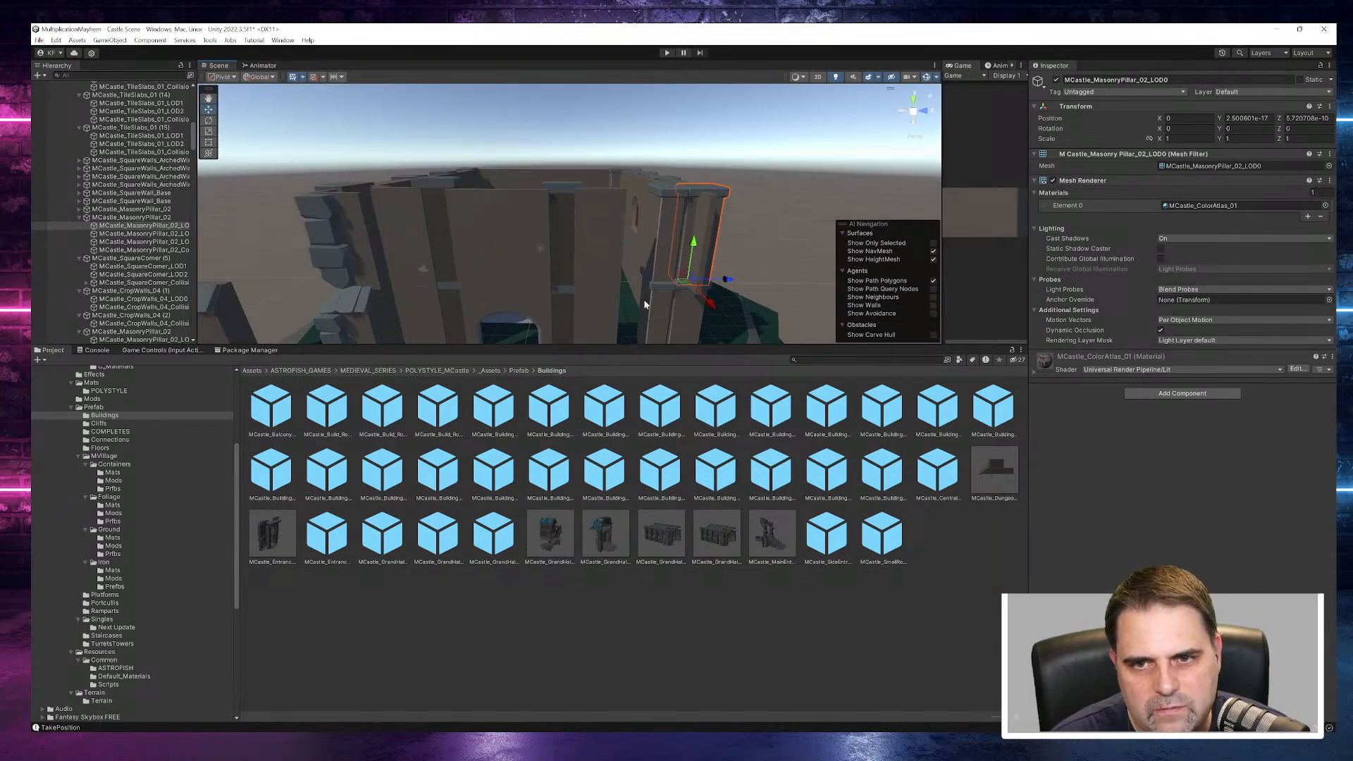
click(667, 224)
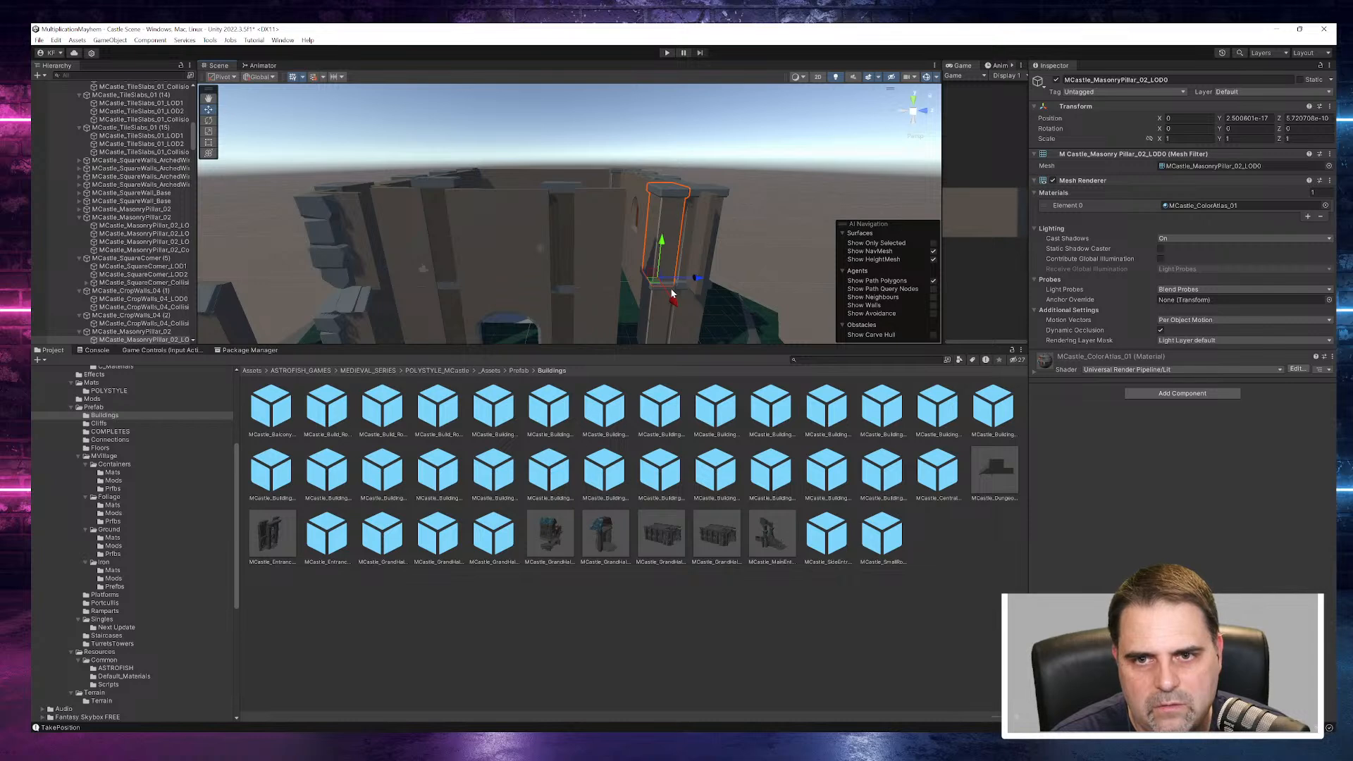
click(659, 310)
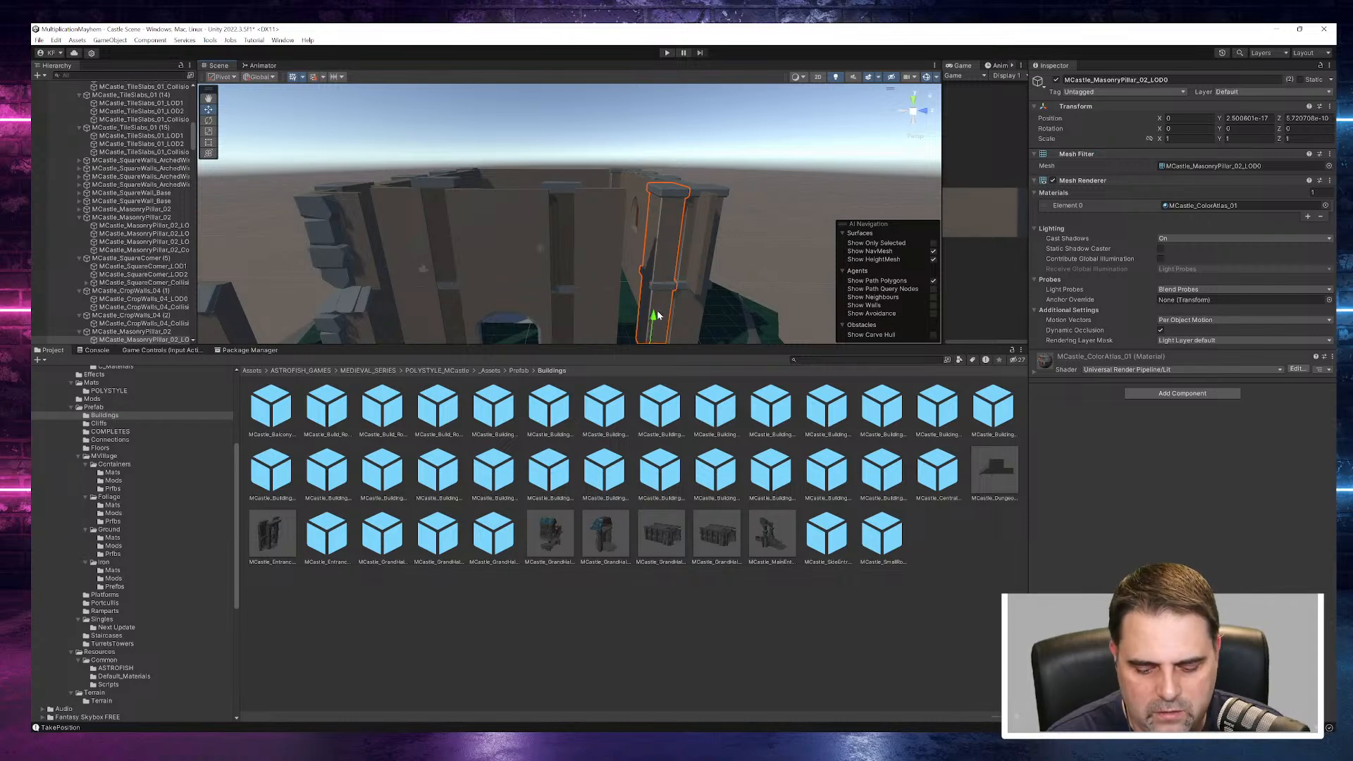
key(Delete)
- Pick the stacked crop walls beside the doorway and locate their parents MCastle_CropWalls_04 (11) and (10) in the scene hierarchy
click(594, 254)
click(599, 307)
click(601, 261)
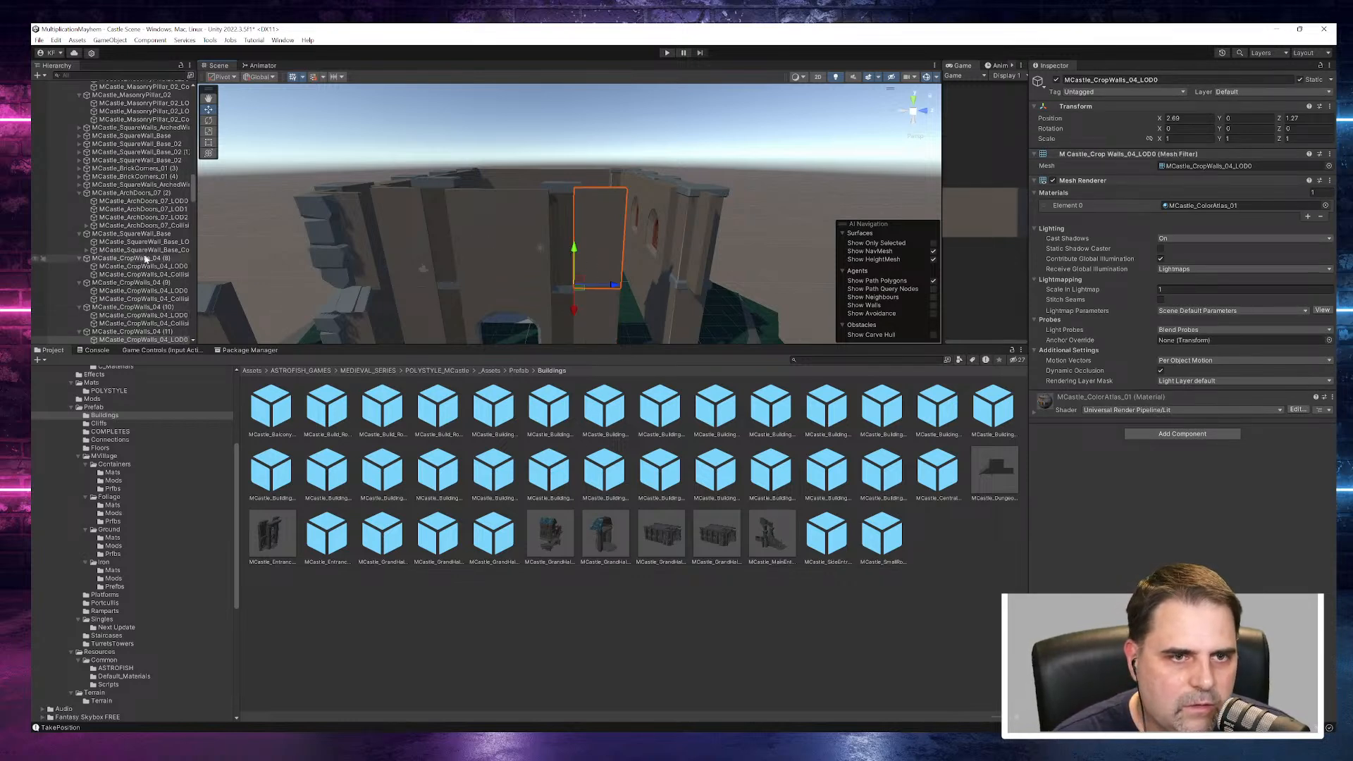
scroll(122, 269, down, 3)
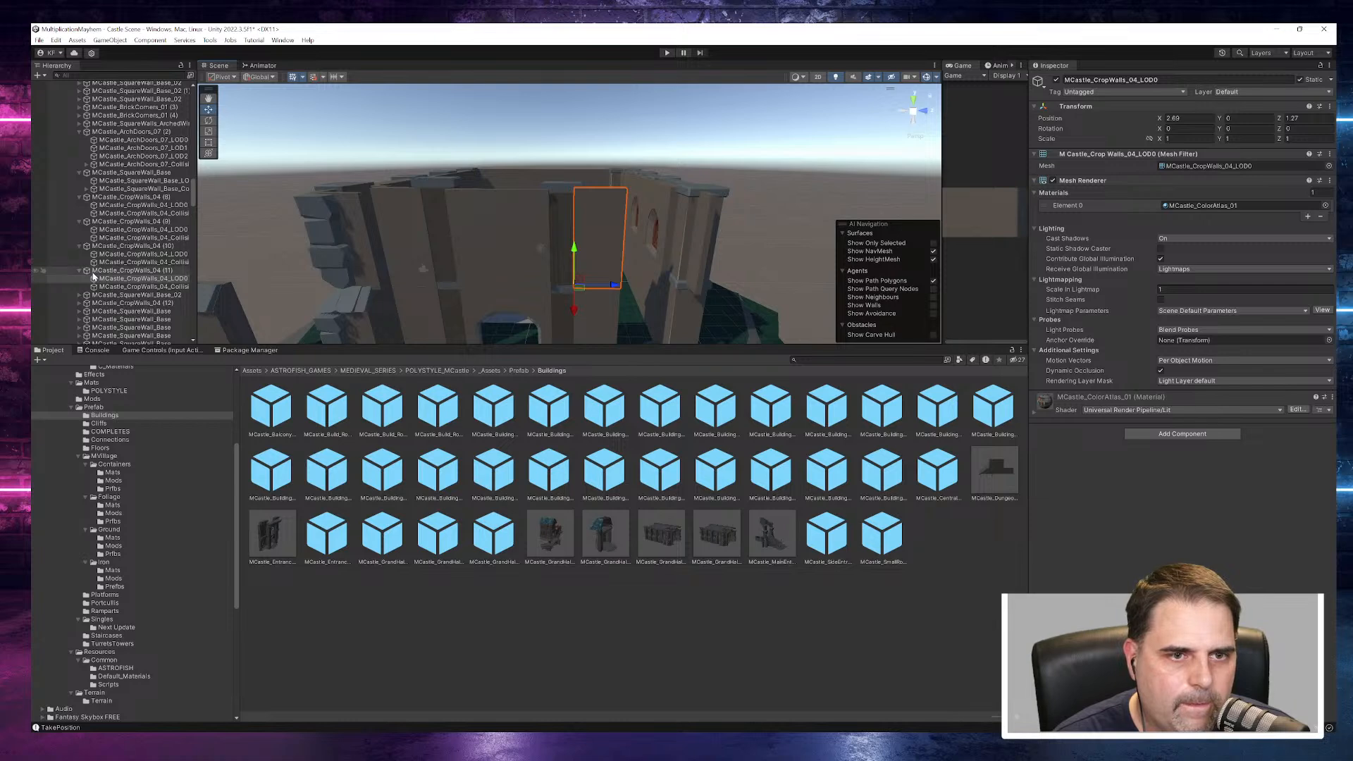
click(88, 271)
click(79, 271)
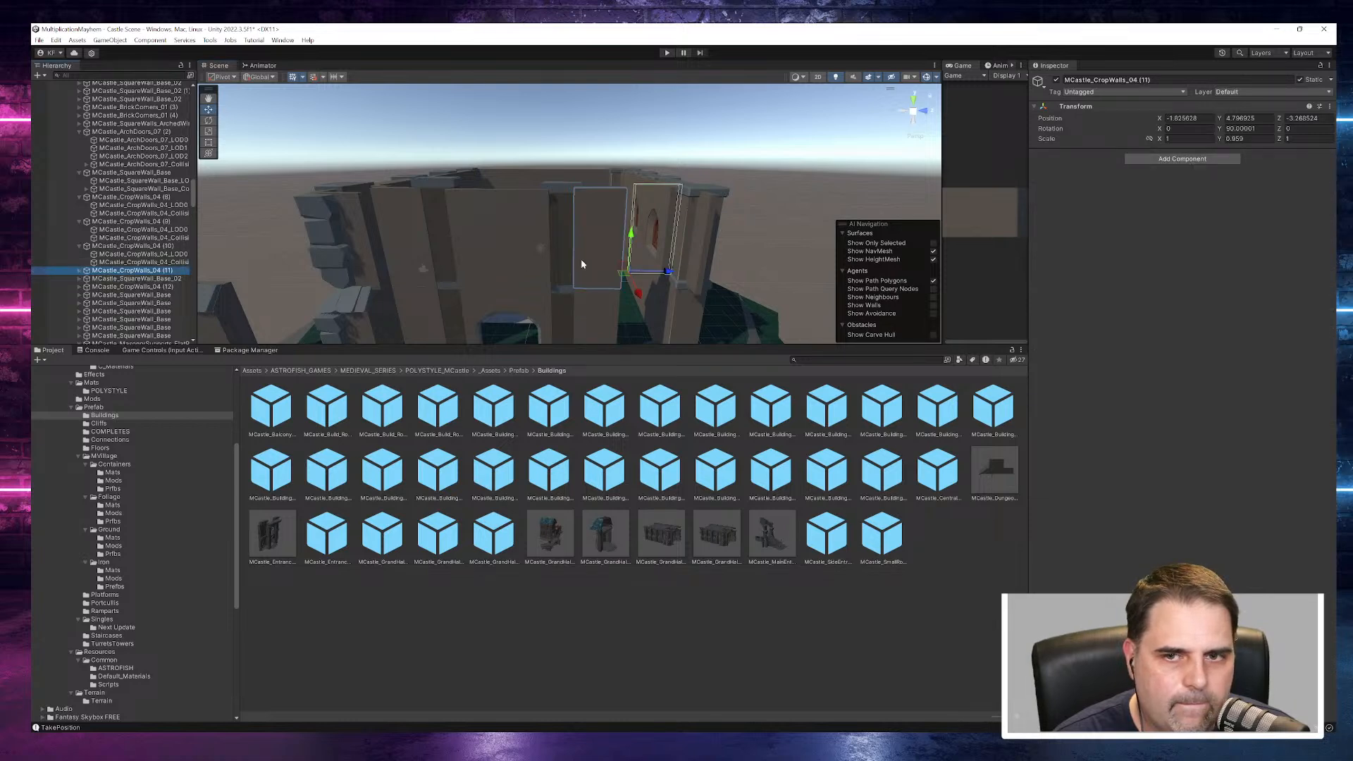
click(104, 247)
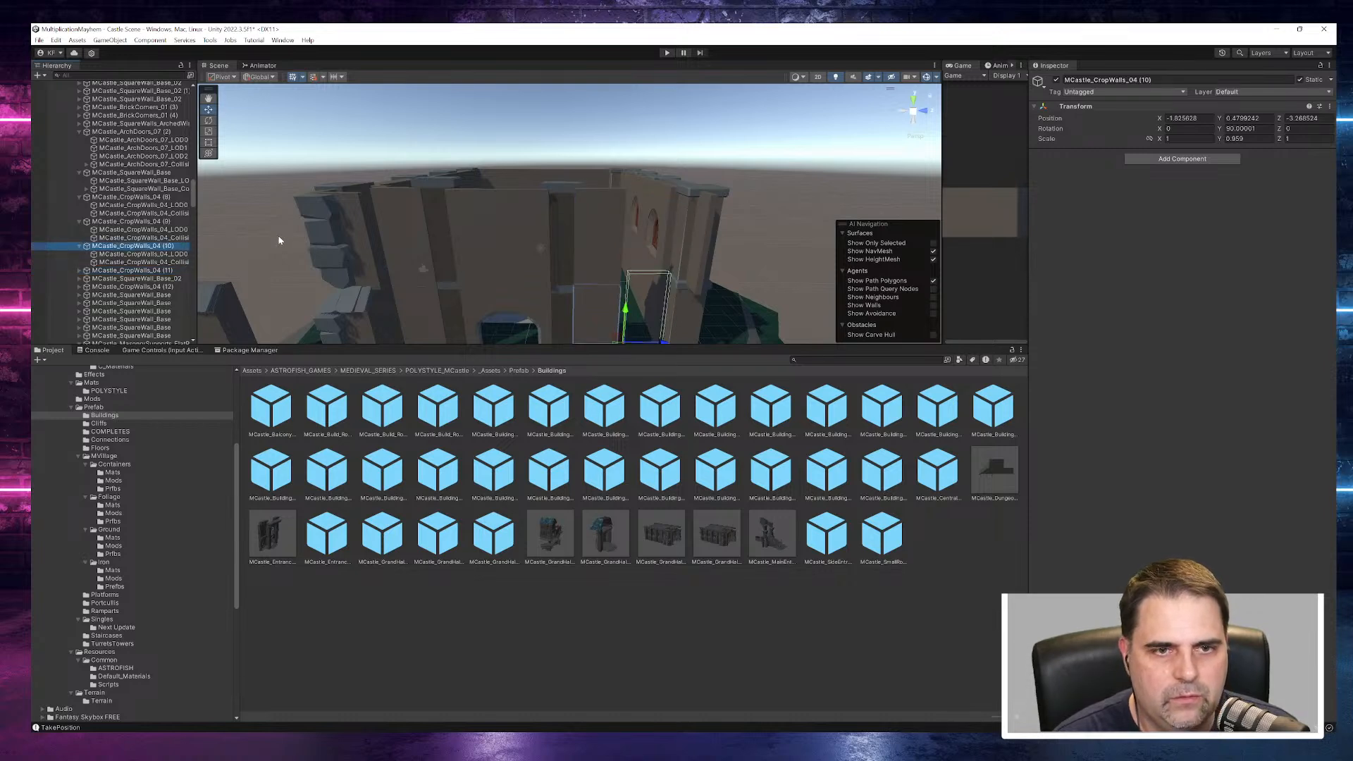
- Trace the MCastle_CropWalls_04_LOD0 mesh to its source model in the Mods folder and inspect that asset and neighbouring models
click(120, 255)
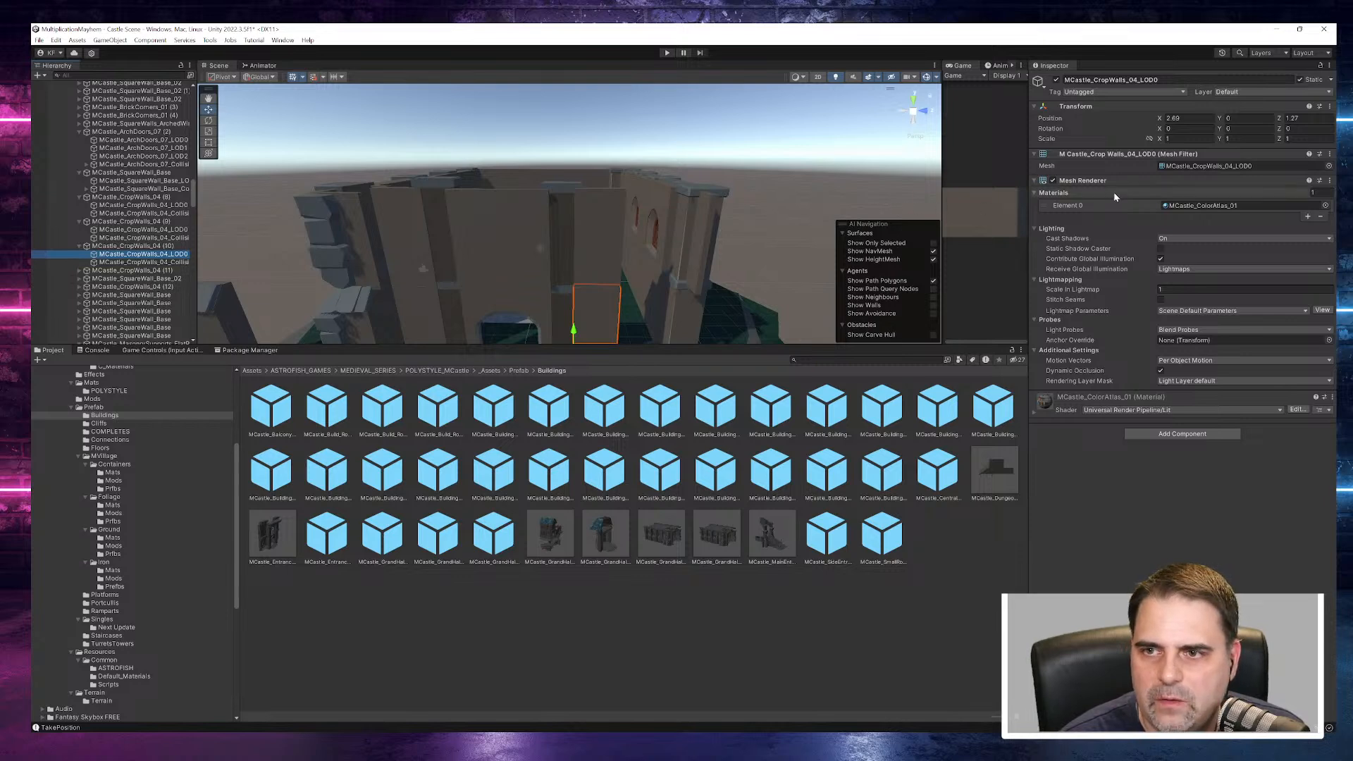
click(1203, 168)
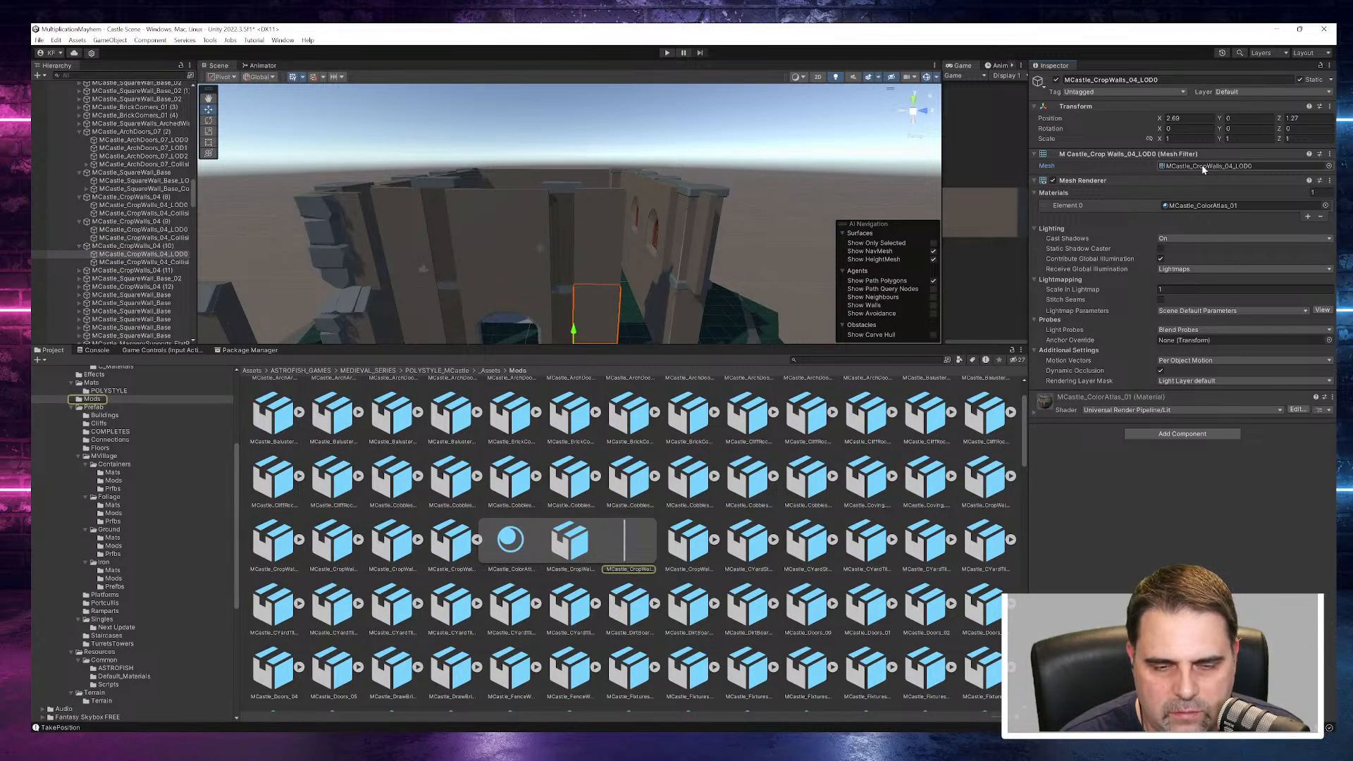
double_click(1203, 168)
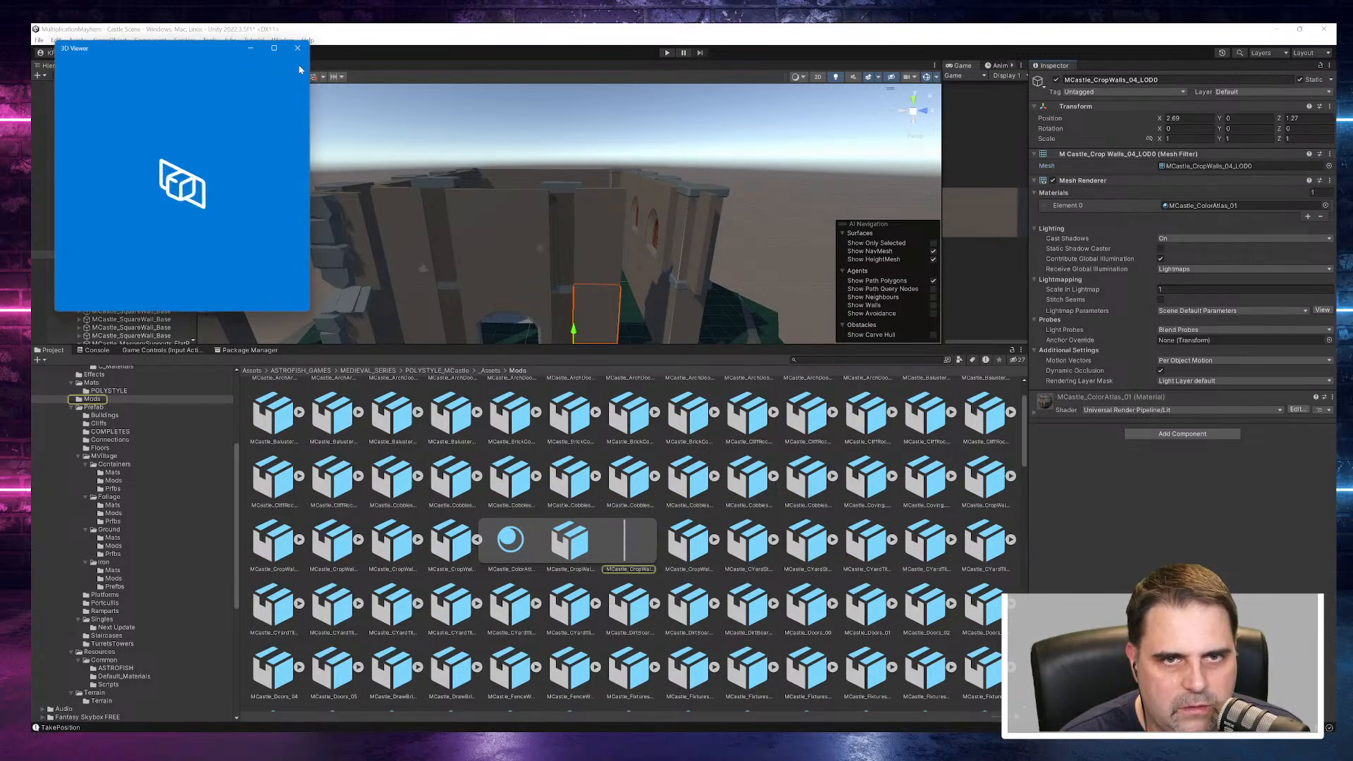
click(297, 49)
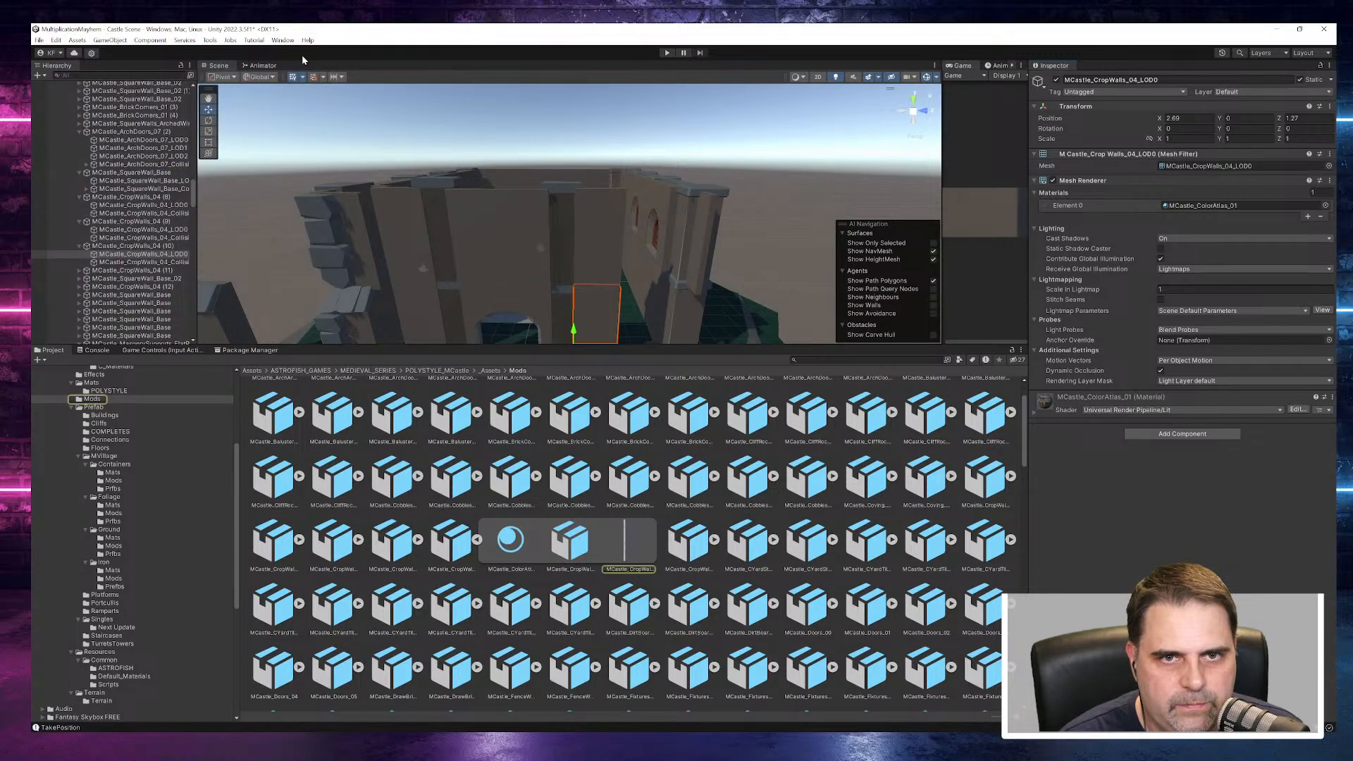
click(477, 540)
click(450, 546)
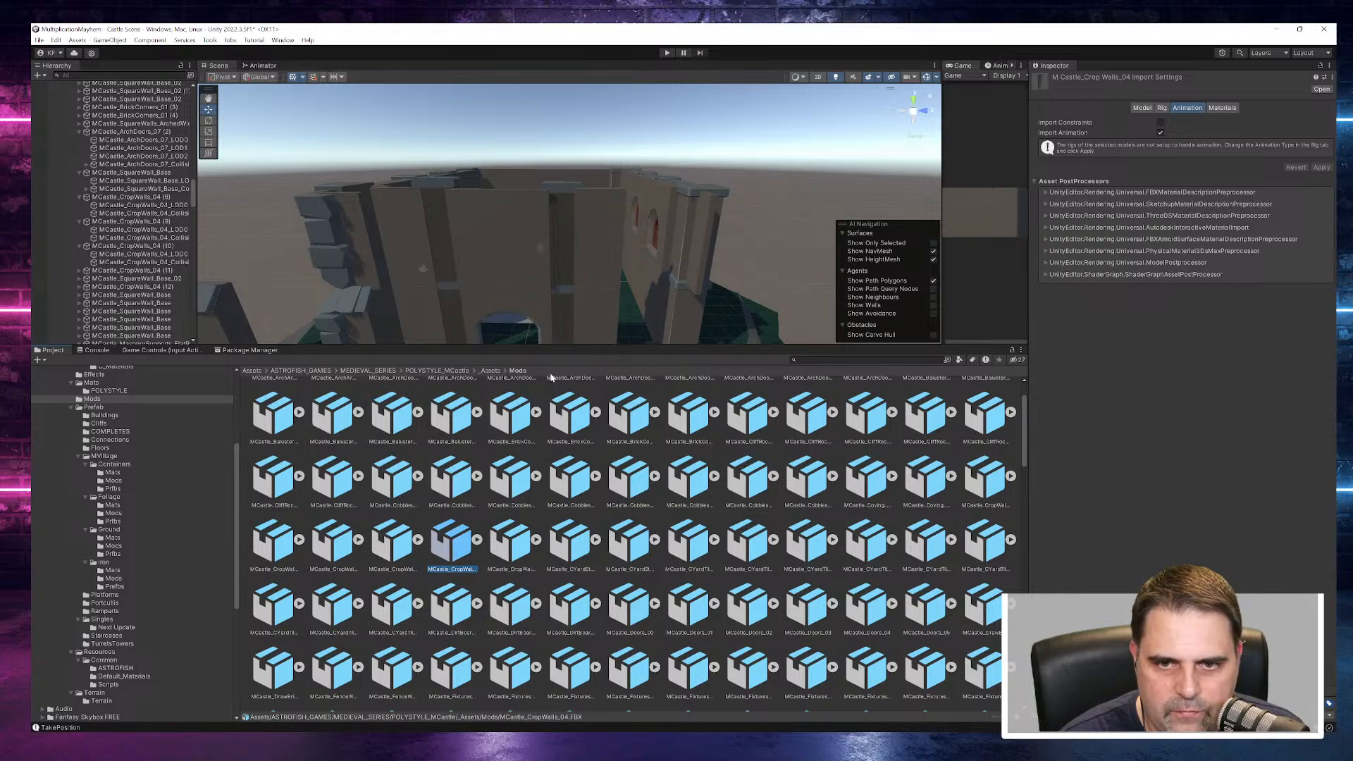
click(93, 400)
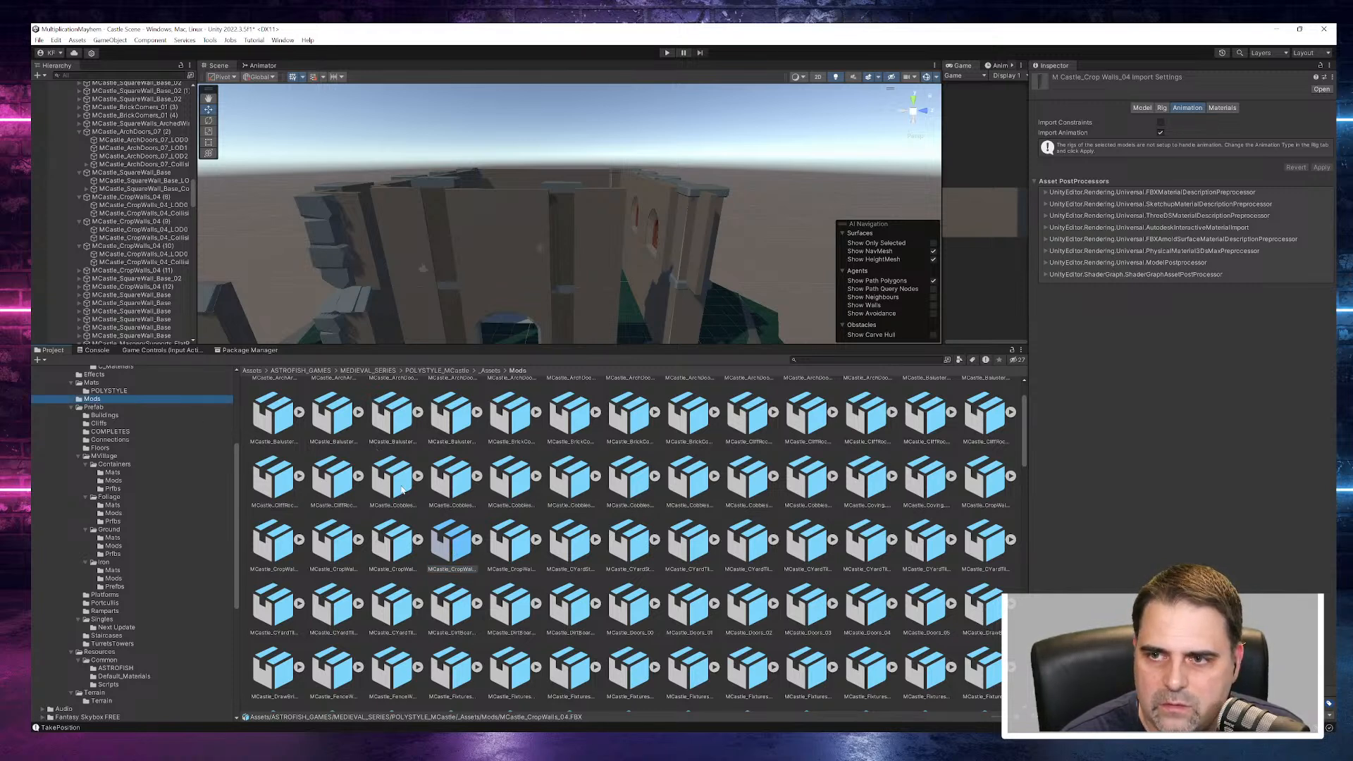
click(574, 544)
click(515, 544)
click(517, 486)
- Trace the mesh of the lower crop wall beside the doorway to its MCastle_CropWalls_04 source model and inspect the asset
click(128, 173)
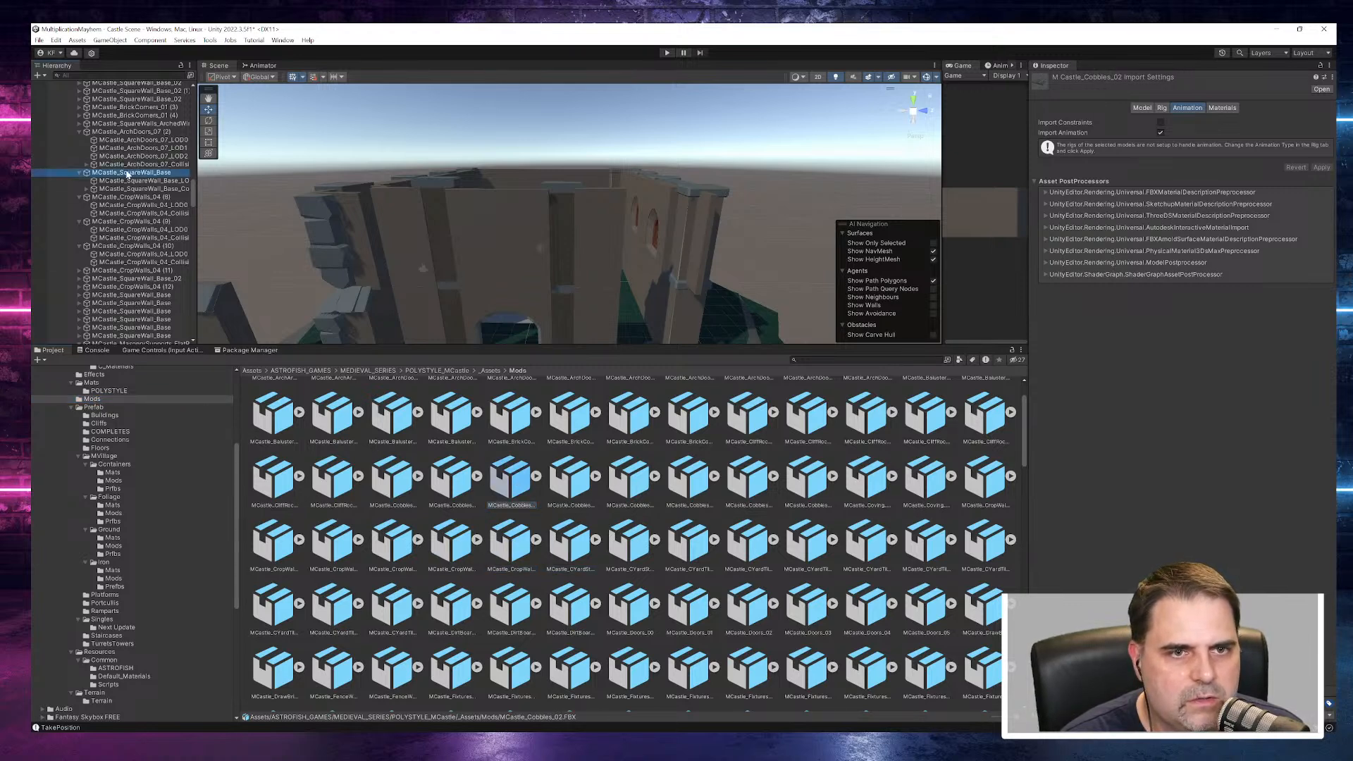
click(129, 206)
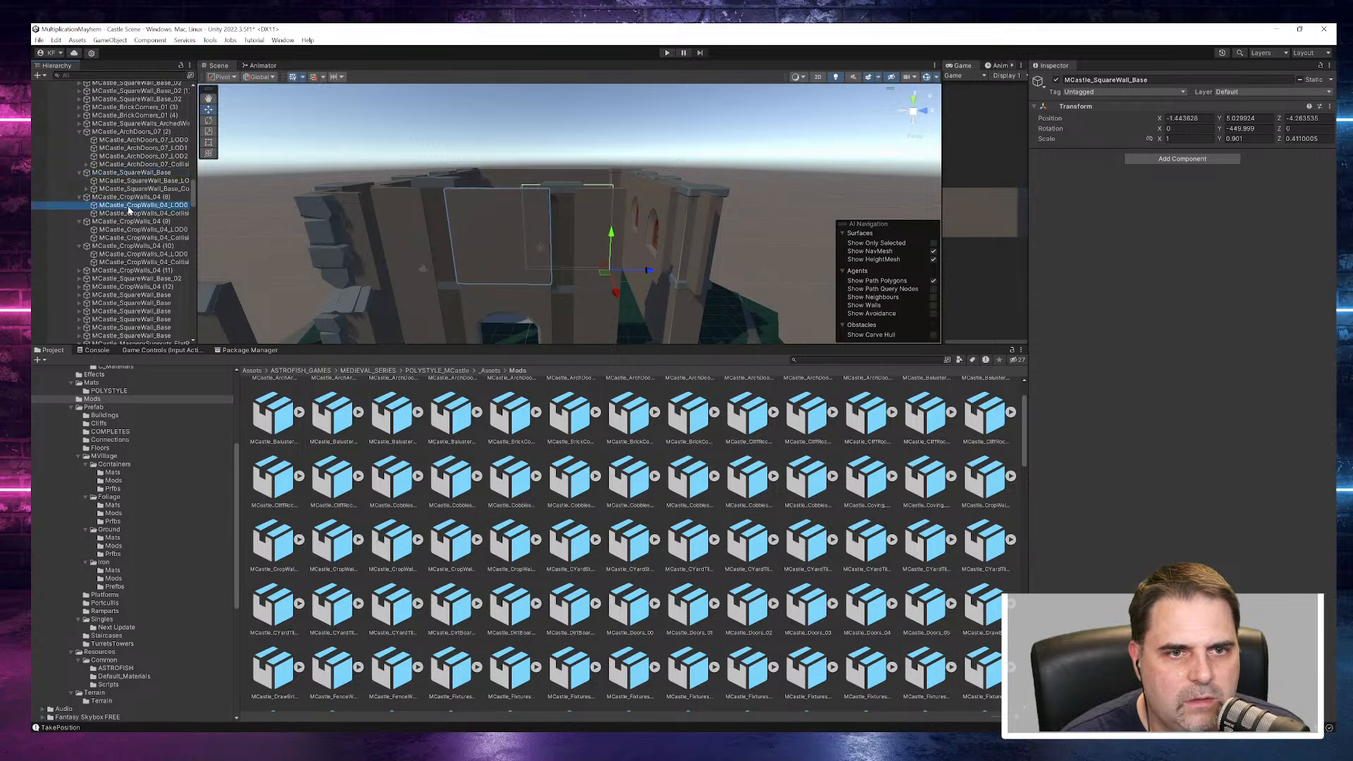
click(1208, 166)
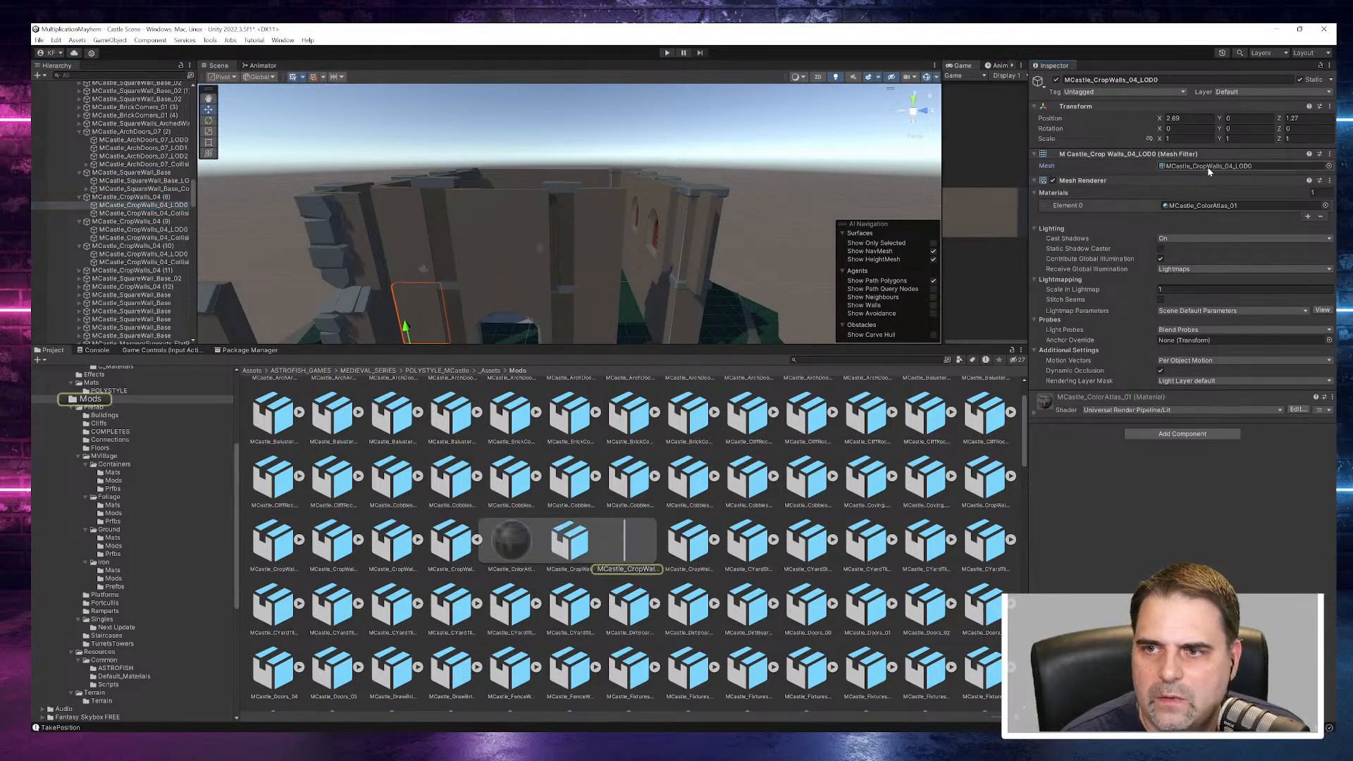
click(478, 540)
click(454, 545)
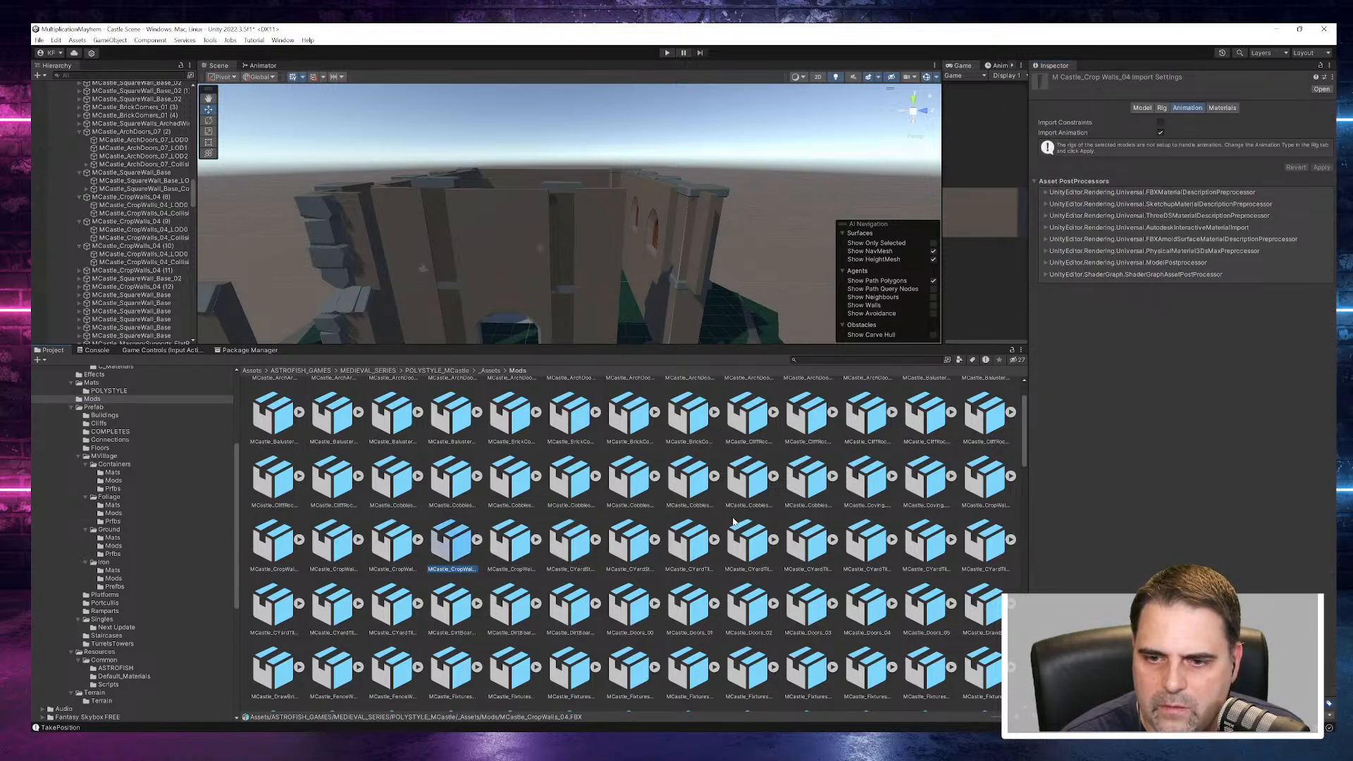
- Pick the upper crop wall MCastle_CropWalls_04 (9) and inspect the MCastle_ColorAtlas_01 material used by its LOD0 mesh
click(419, 231)
click(134, 223)
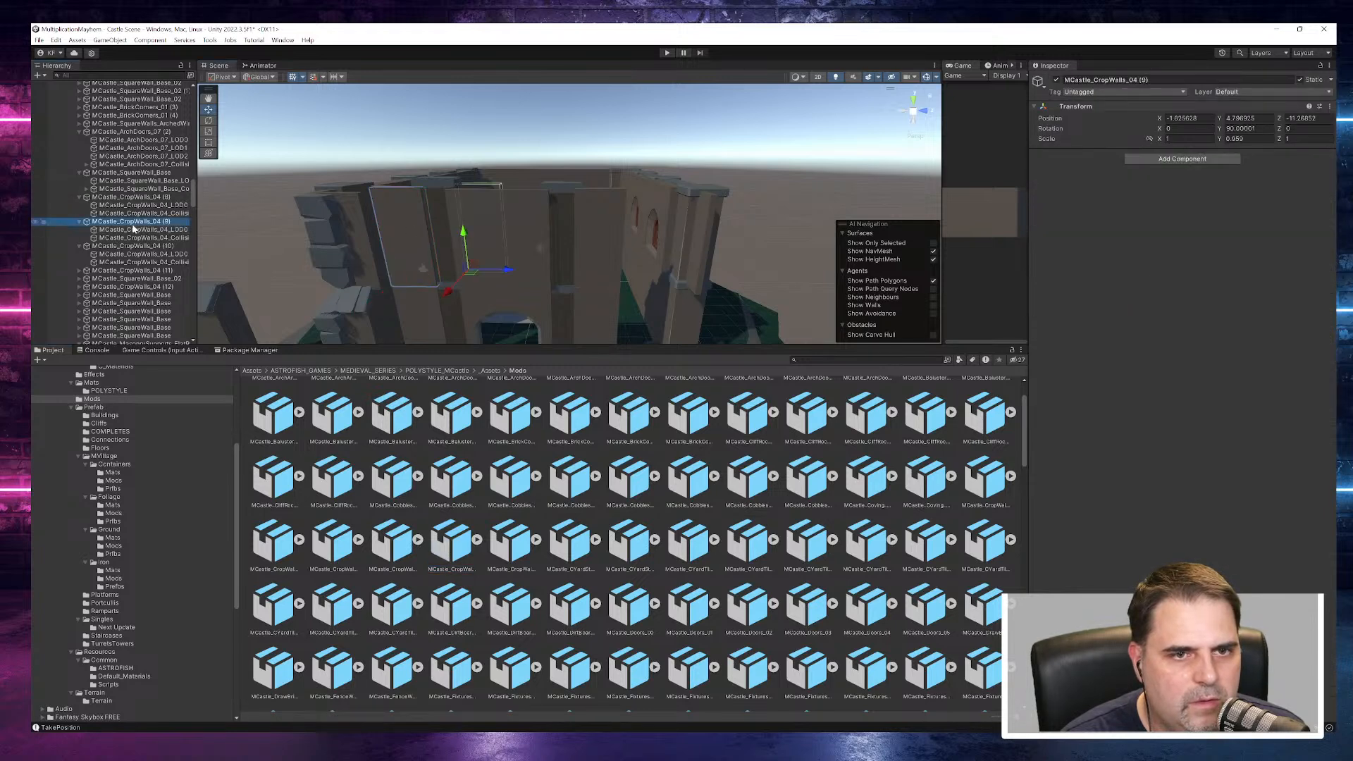
click(1190, 129)
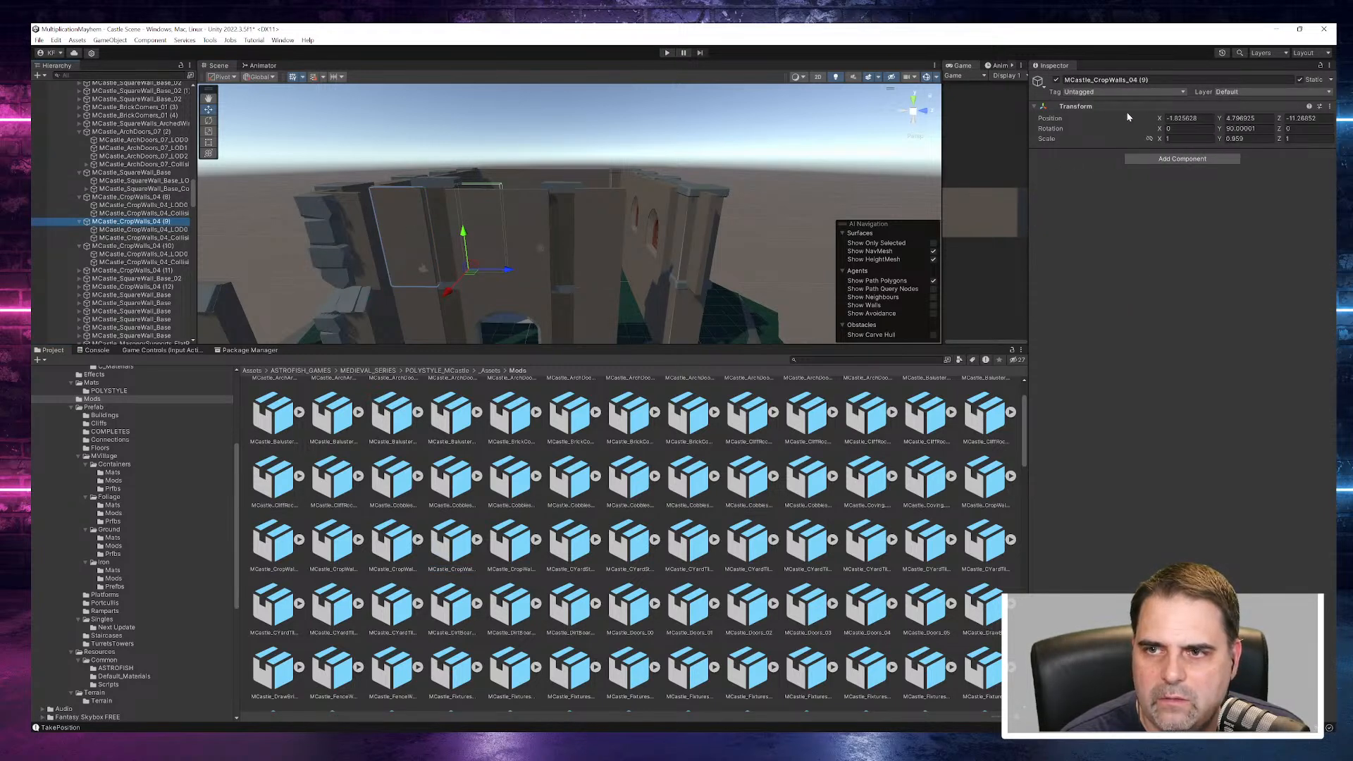
click(105, 230)
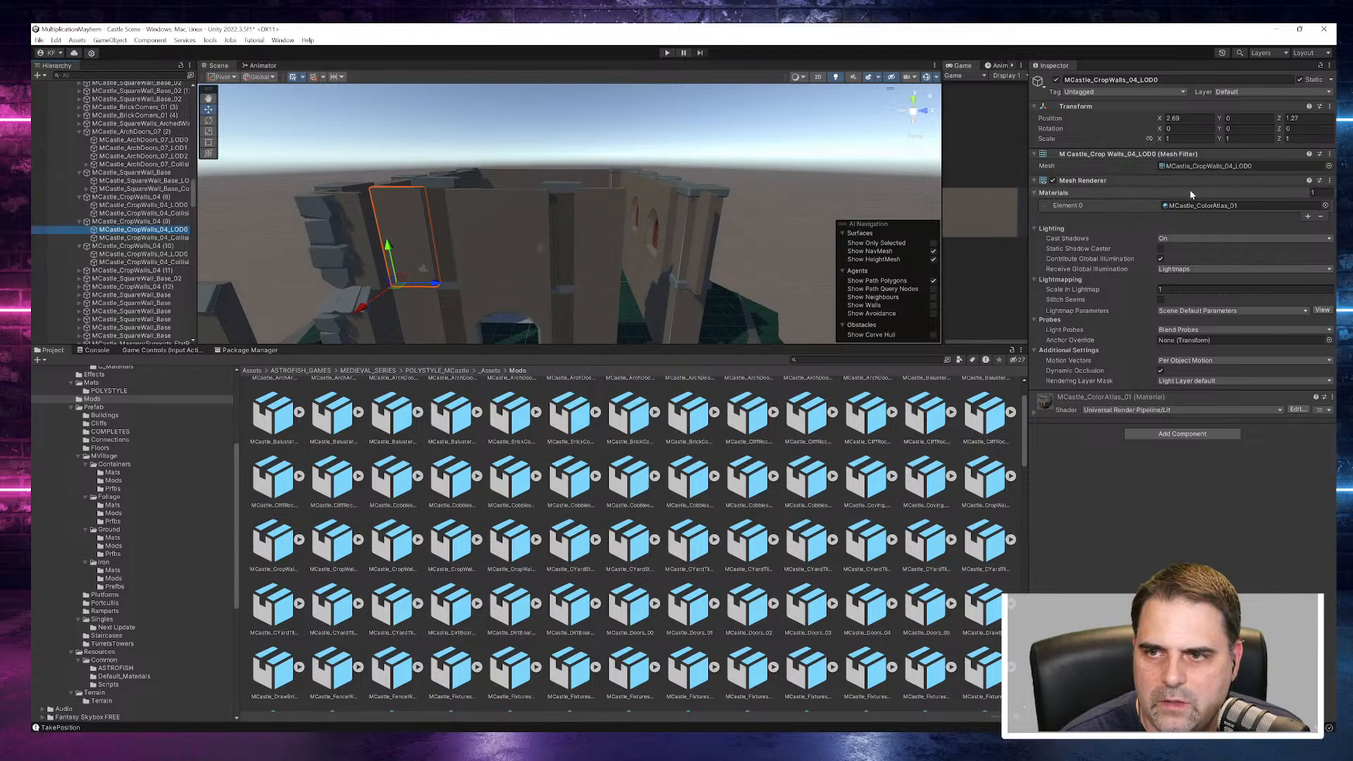
double_click(1199, 206)
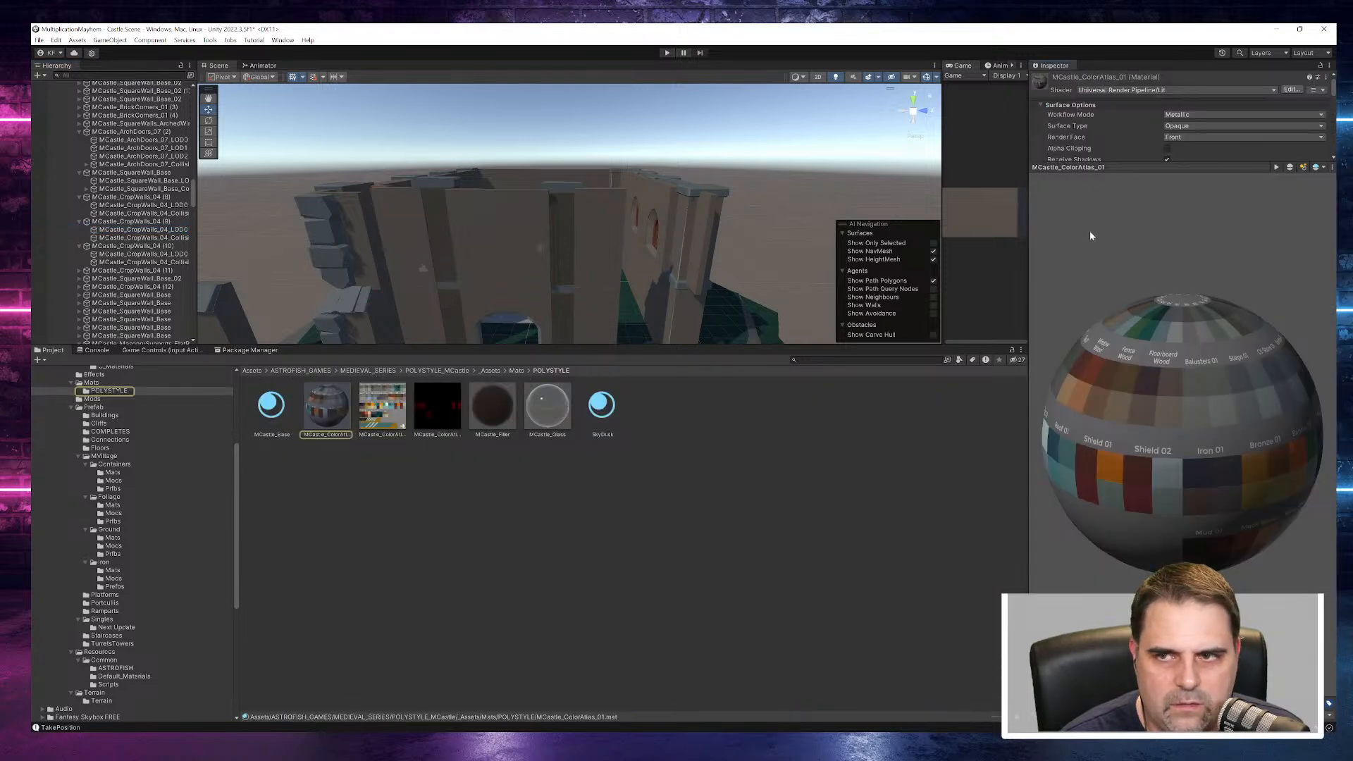
drag(1184, 169, 1164, 464)
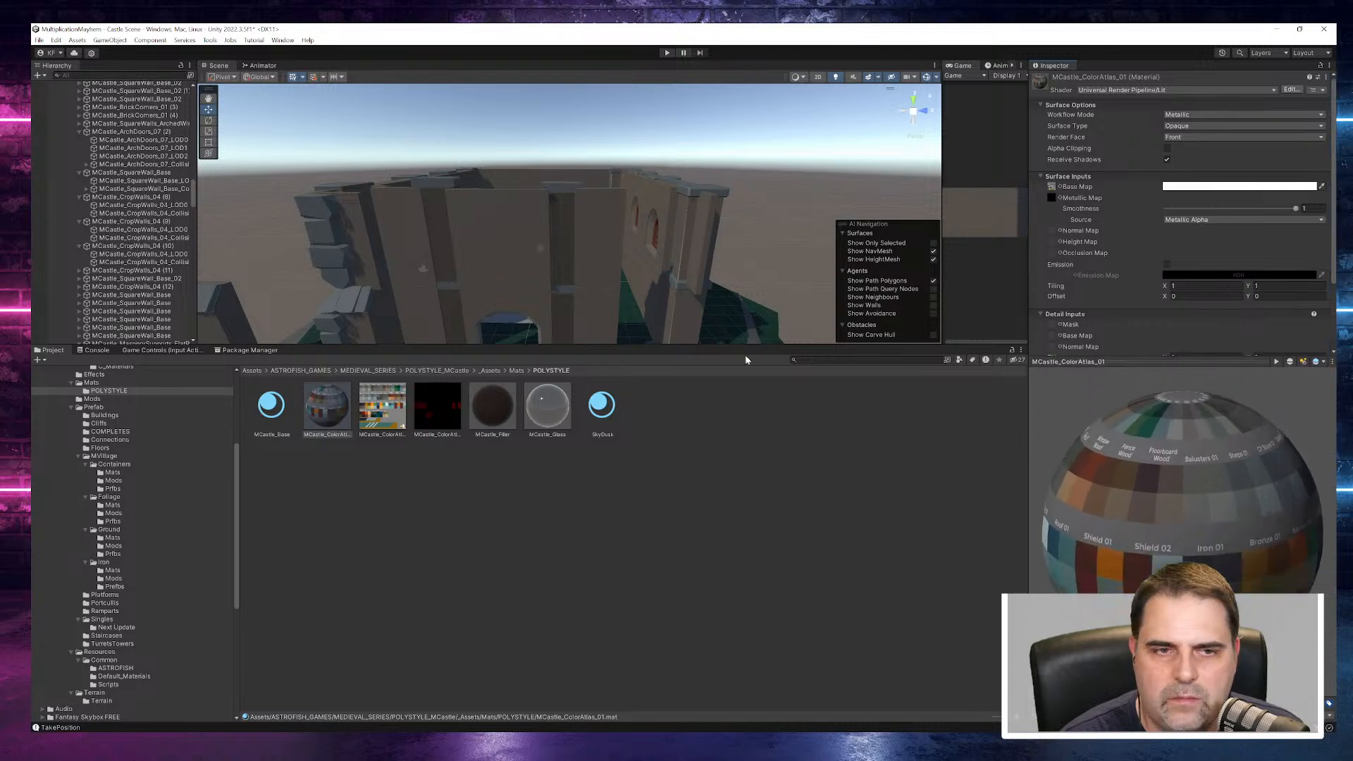
- Locate the LOD0 mesh of MCastle_CropWalls_04 (10) in the project and examine that wall on the building from outside
click(119, 246)
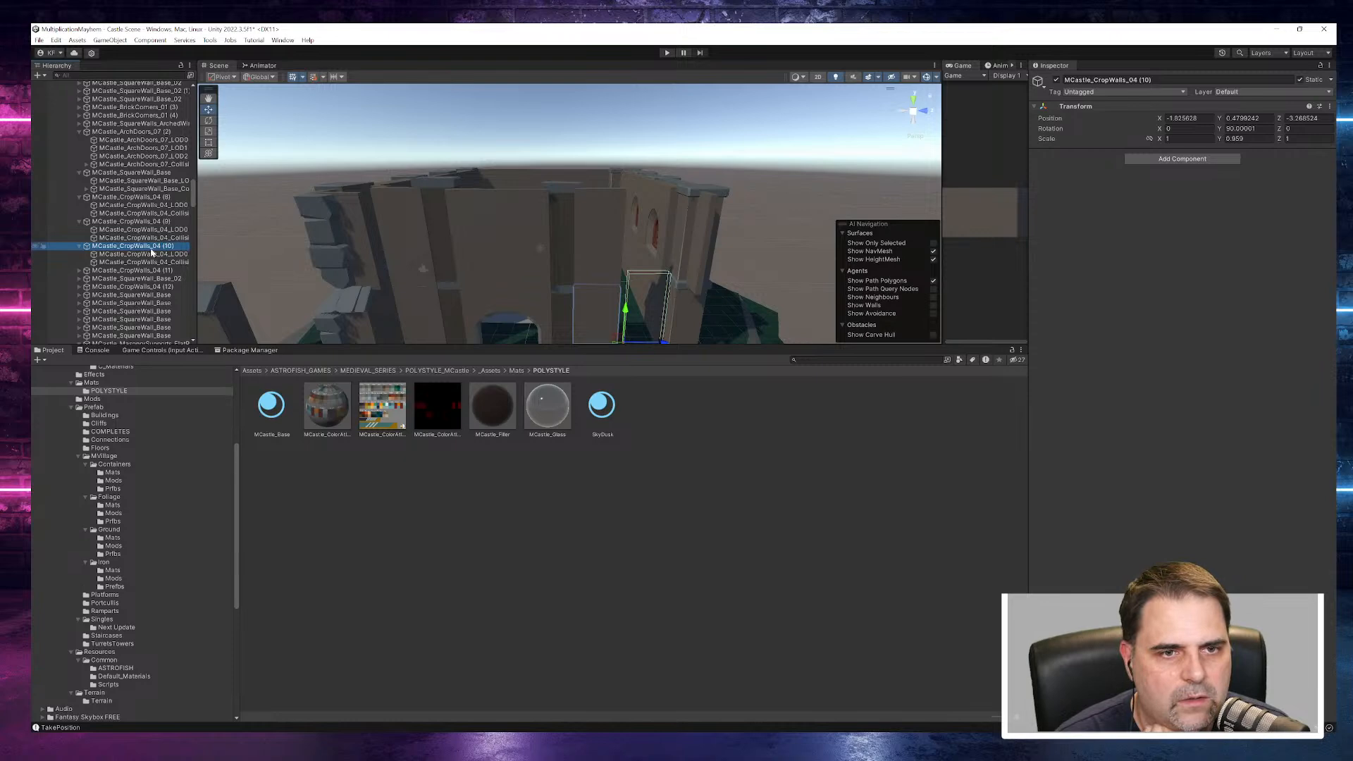
click(140, 255)
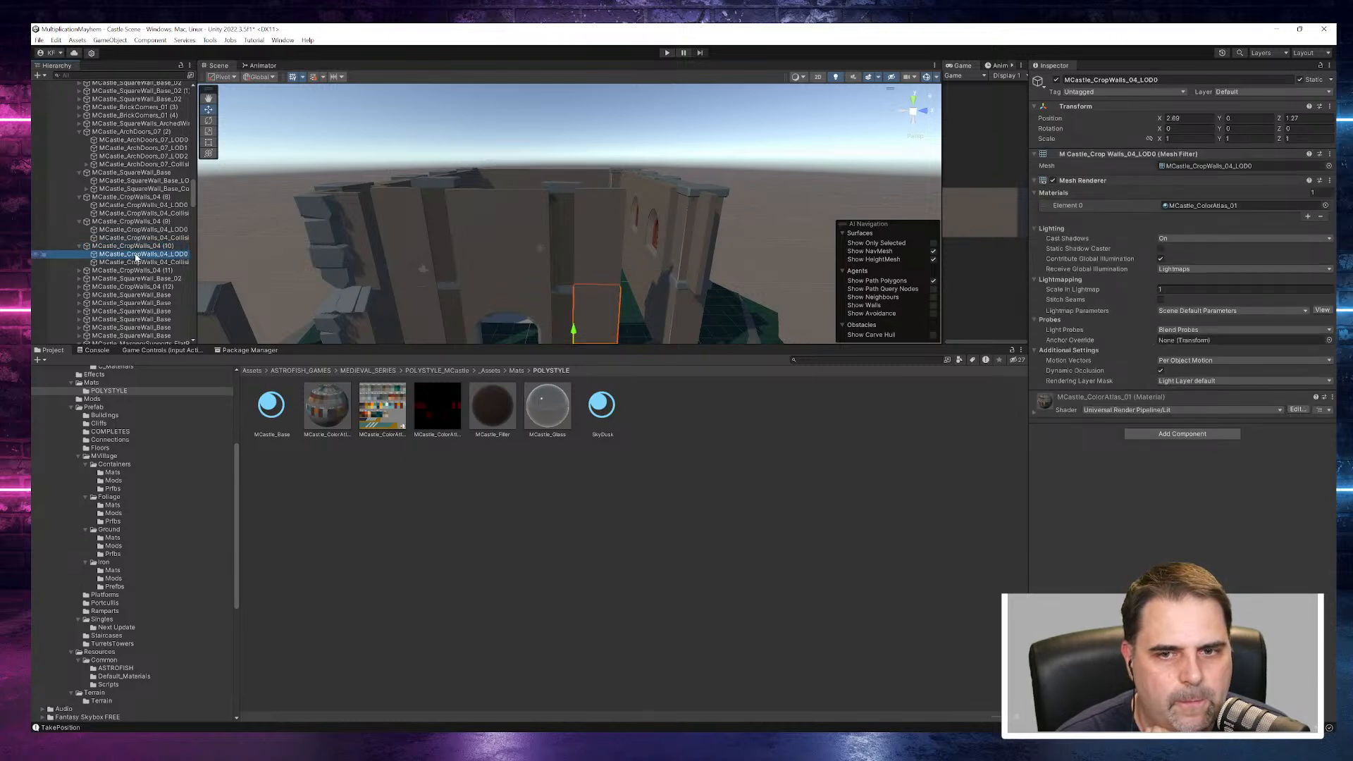
click(1206, 166)
click(477, 540)
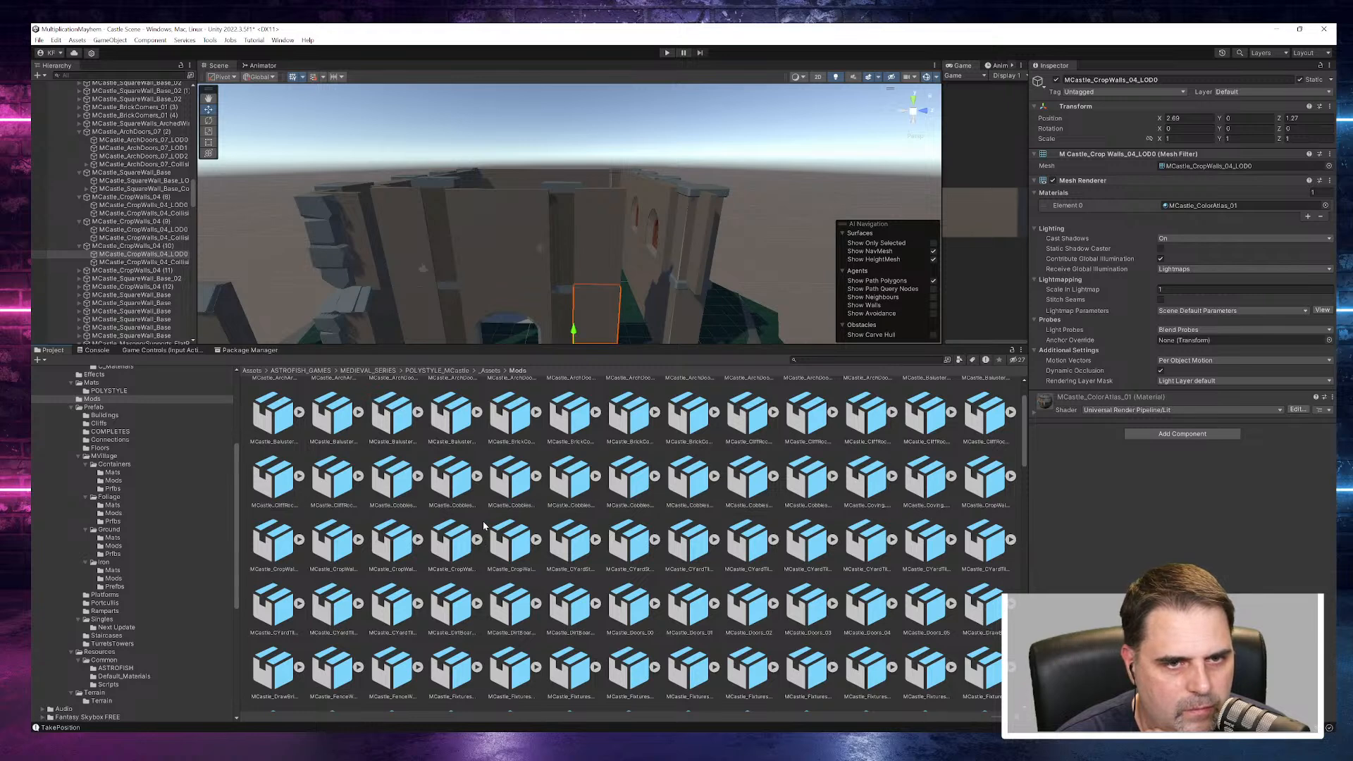
scroll(547, 204, down, 5)
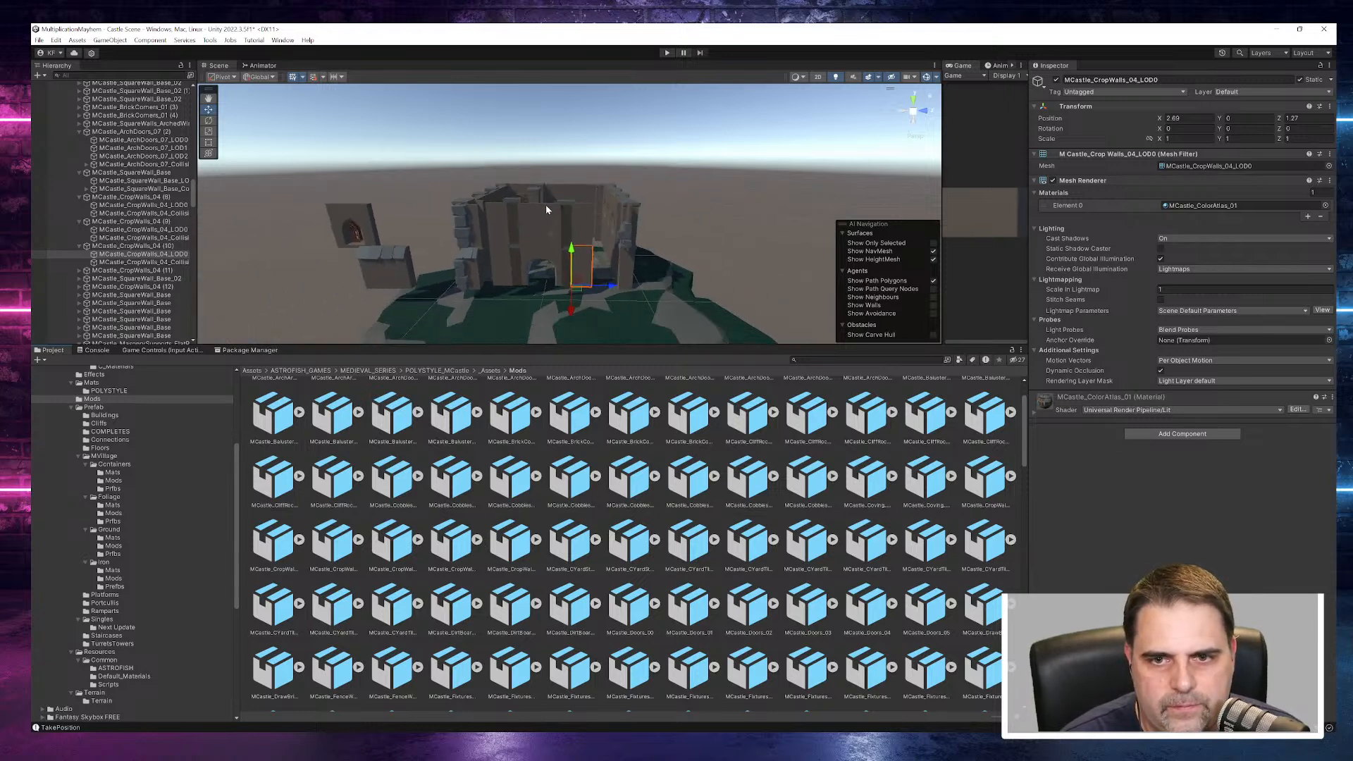
scroll(534, 263, up, 2)
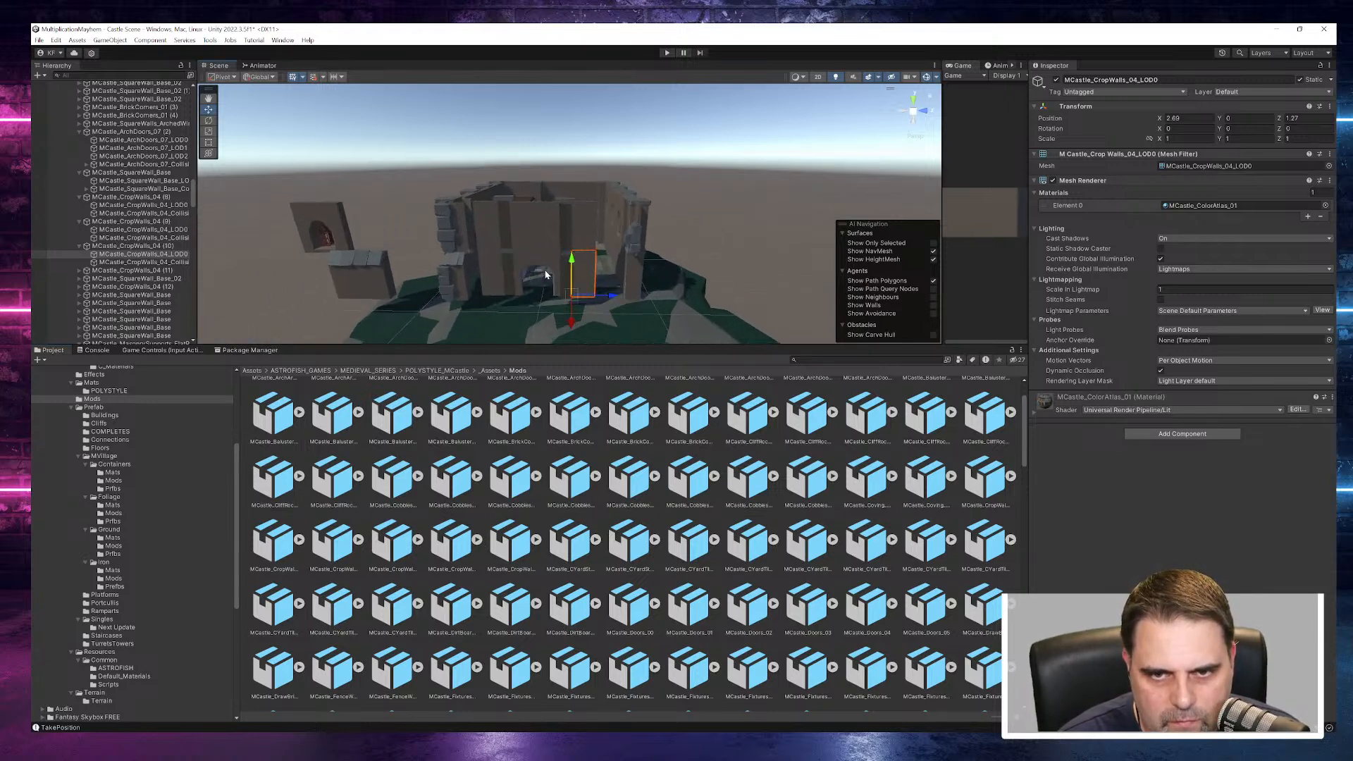
alt+drag(517, 269, 600, 249)
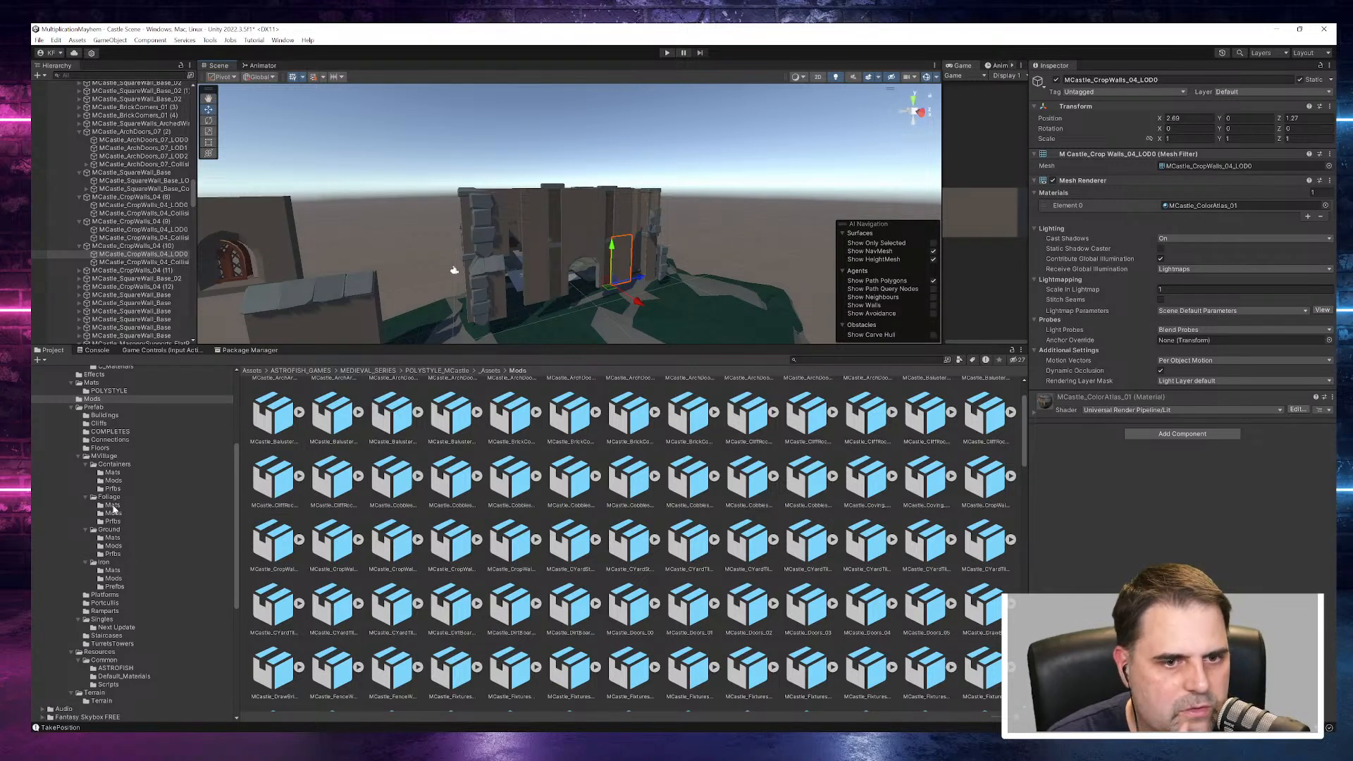
- Look through the MVillage, Floors, Connections, COMPLETES and Cliffs prefab folders for castle pieces
click(105, 475)
click(110, 457)
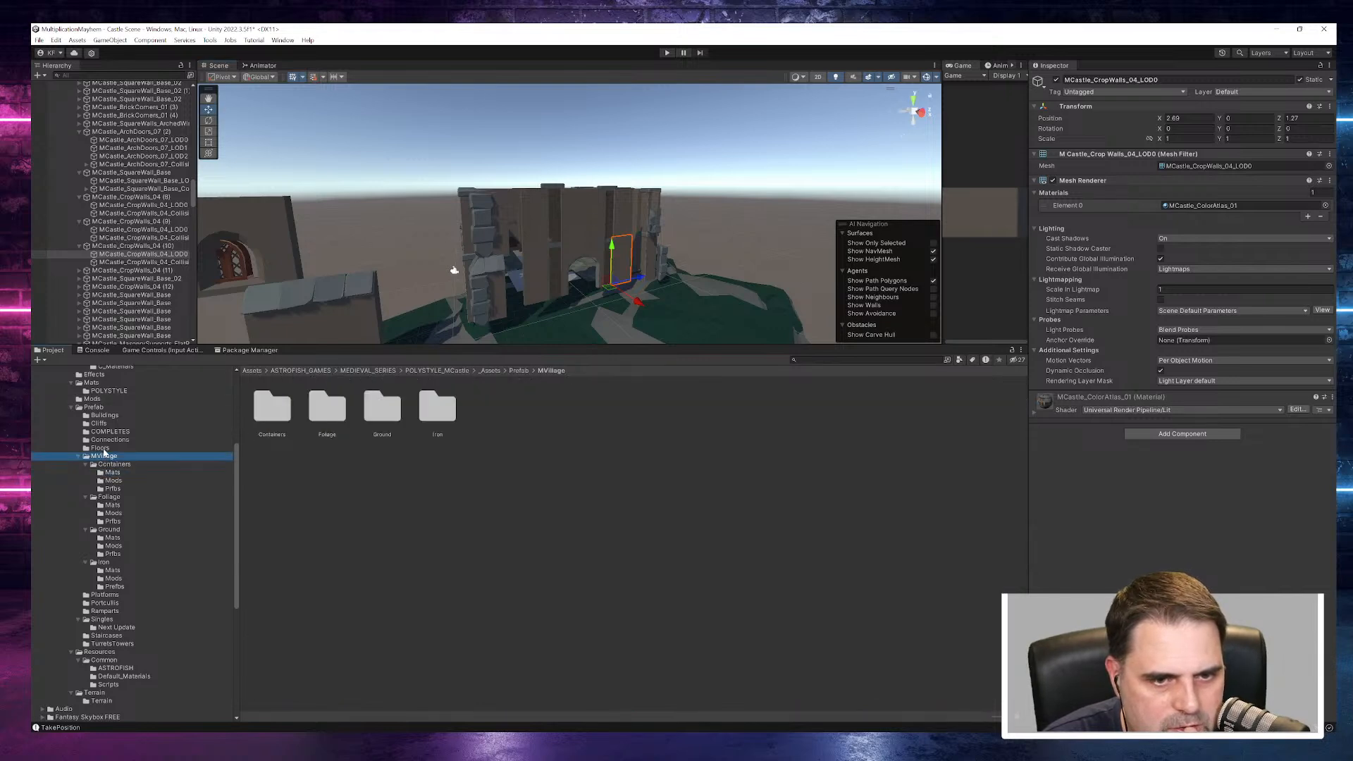
click(104, 450)
click(286, 412)
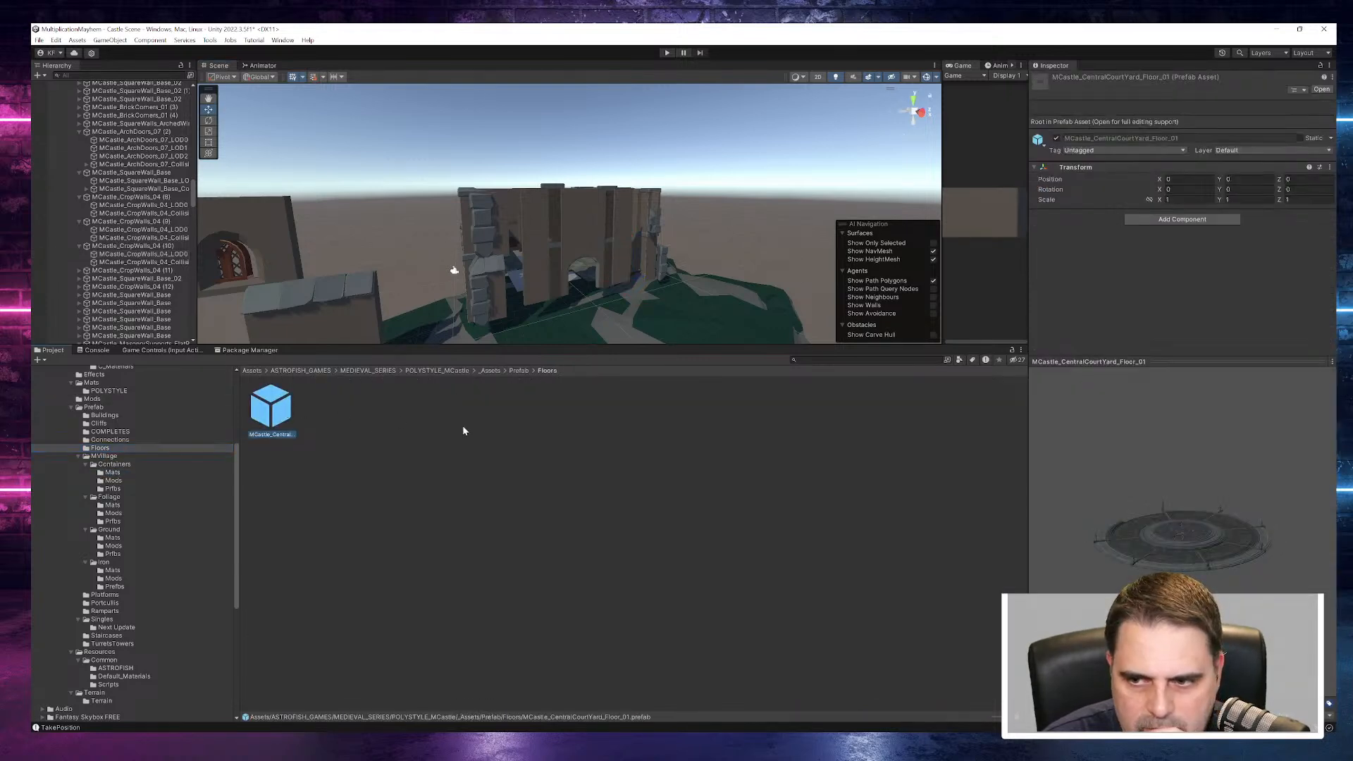
click(108, 441)
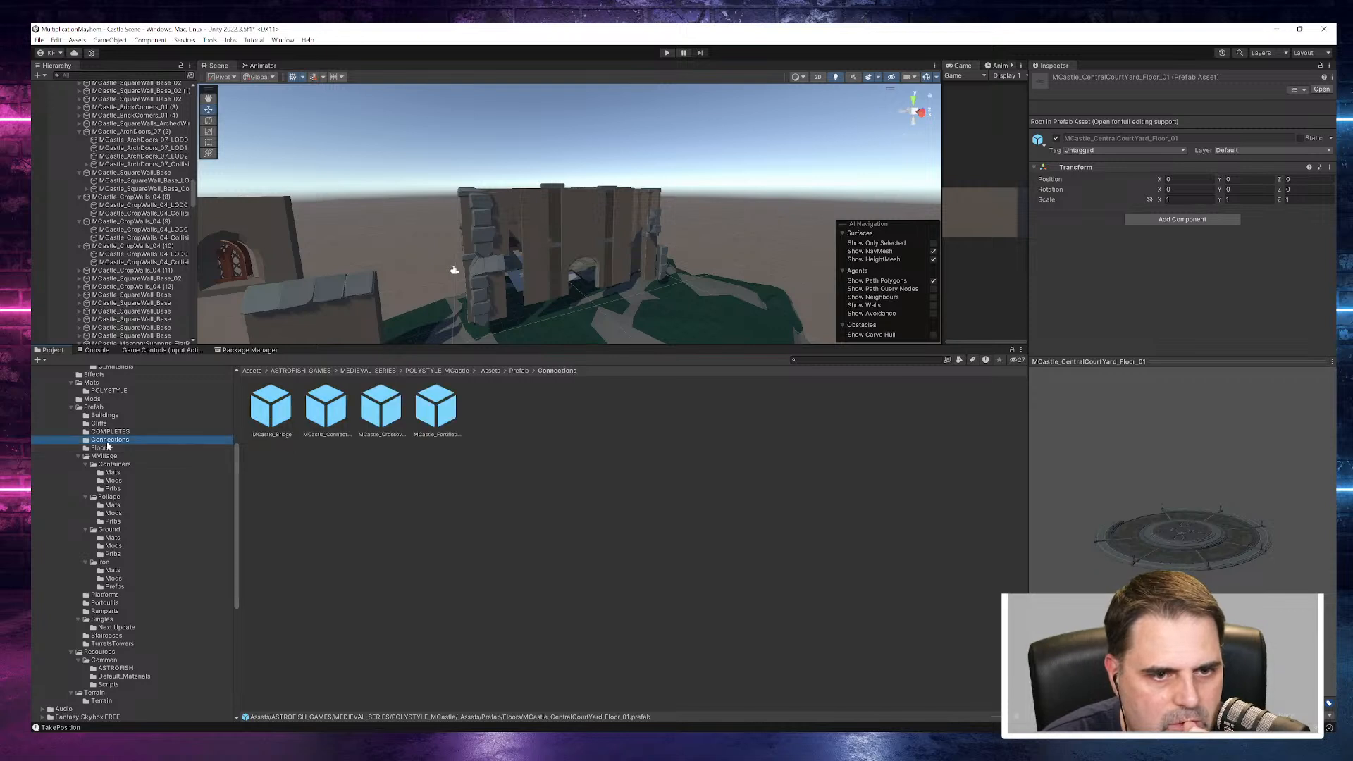
click(107, 432)
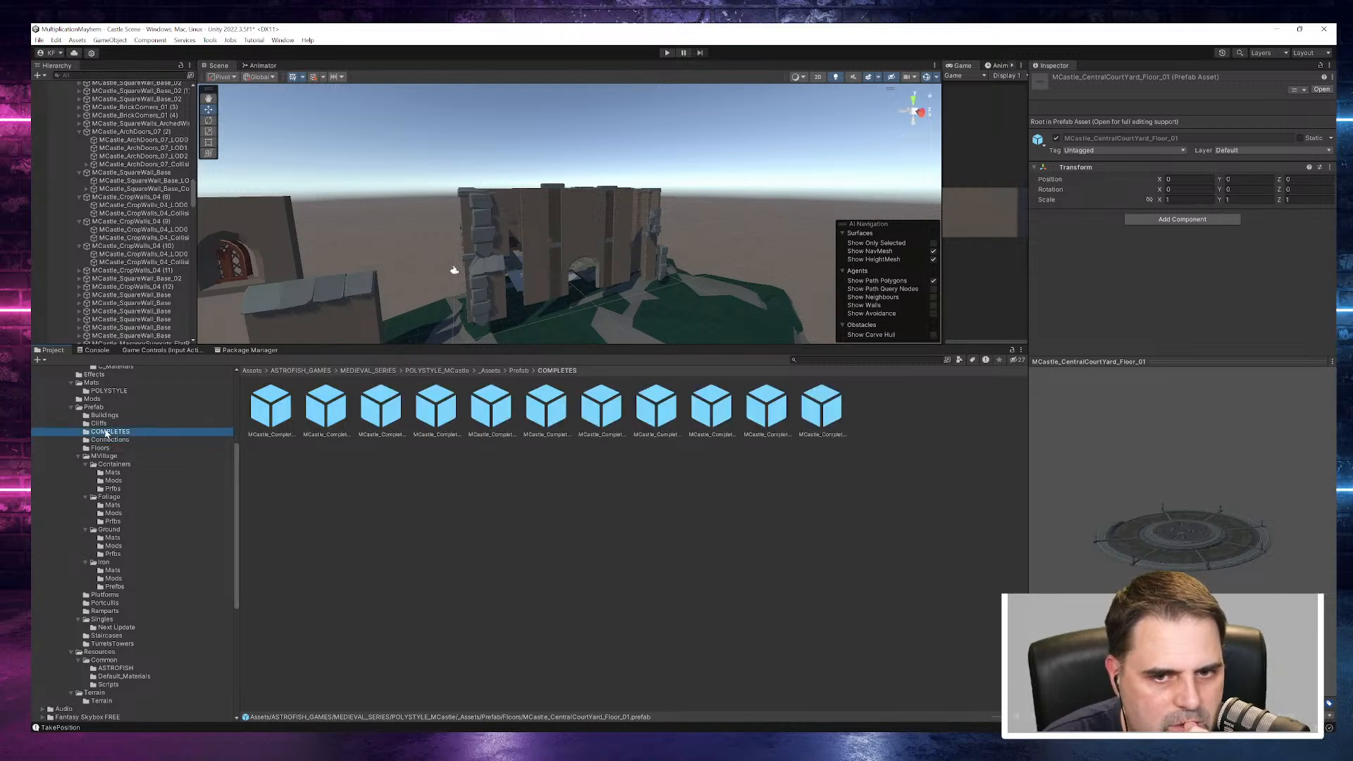
click(103, 425)
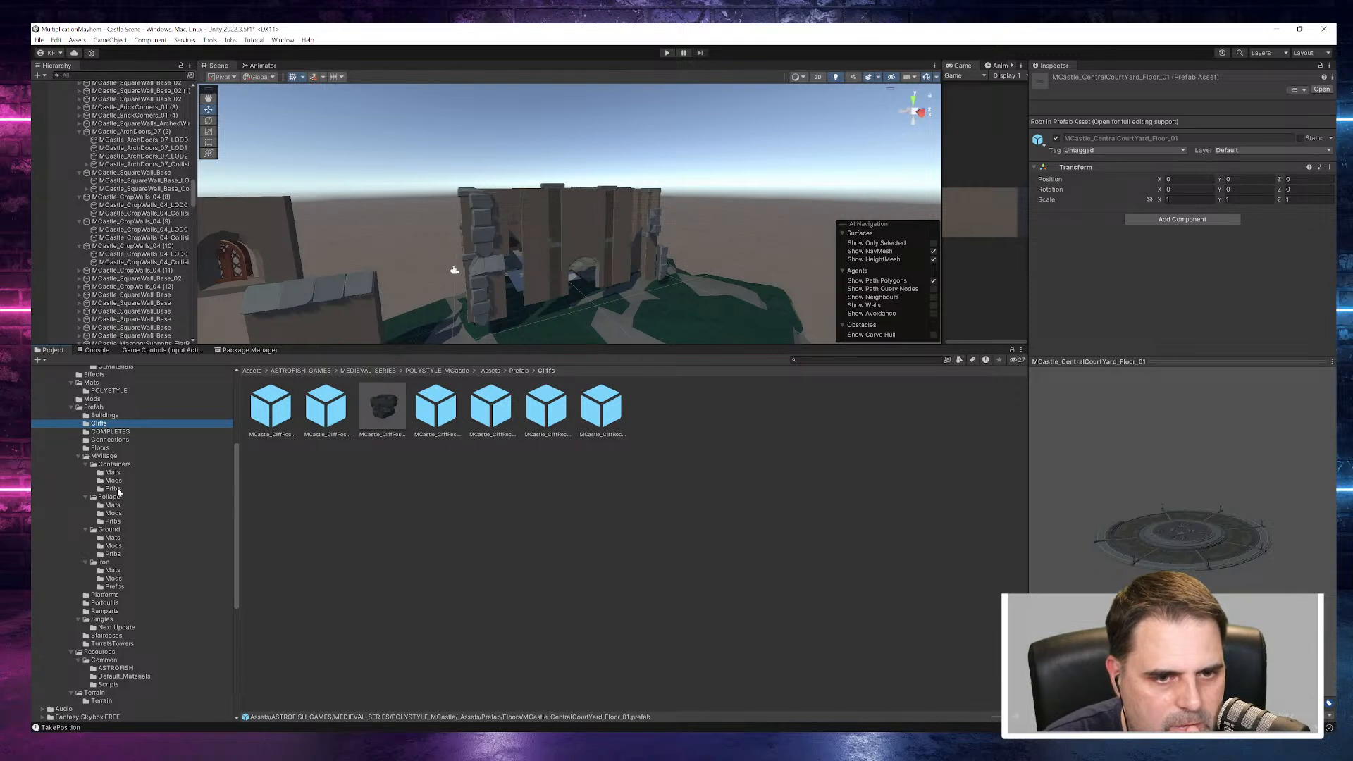
- Inspect the fern and ivy materials in the MVillage Foliage Mats folder
click(109, 498)
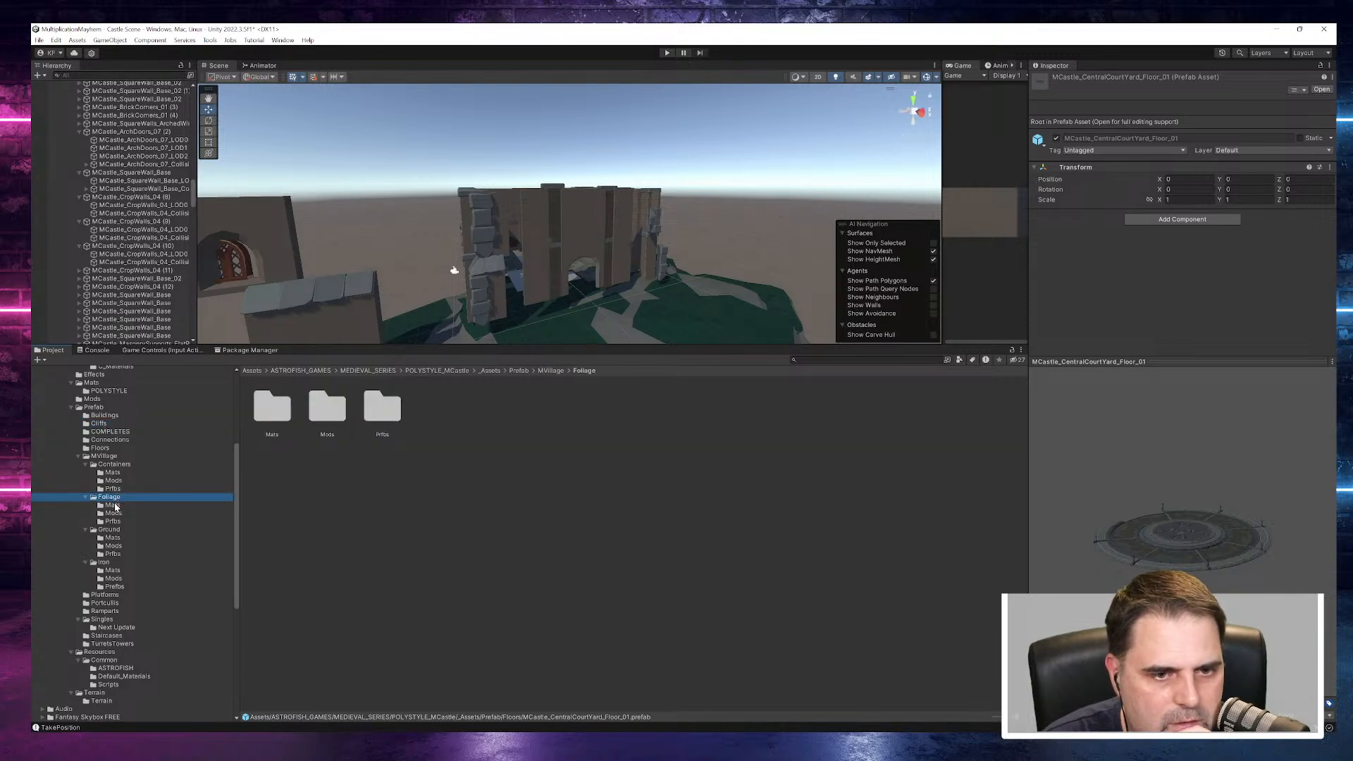
click(114, 506)
click(275, 413)
click(330, 412)
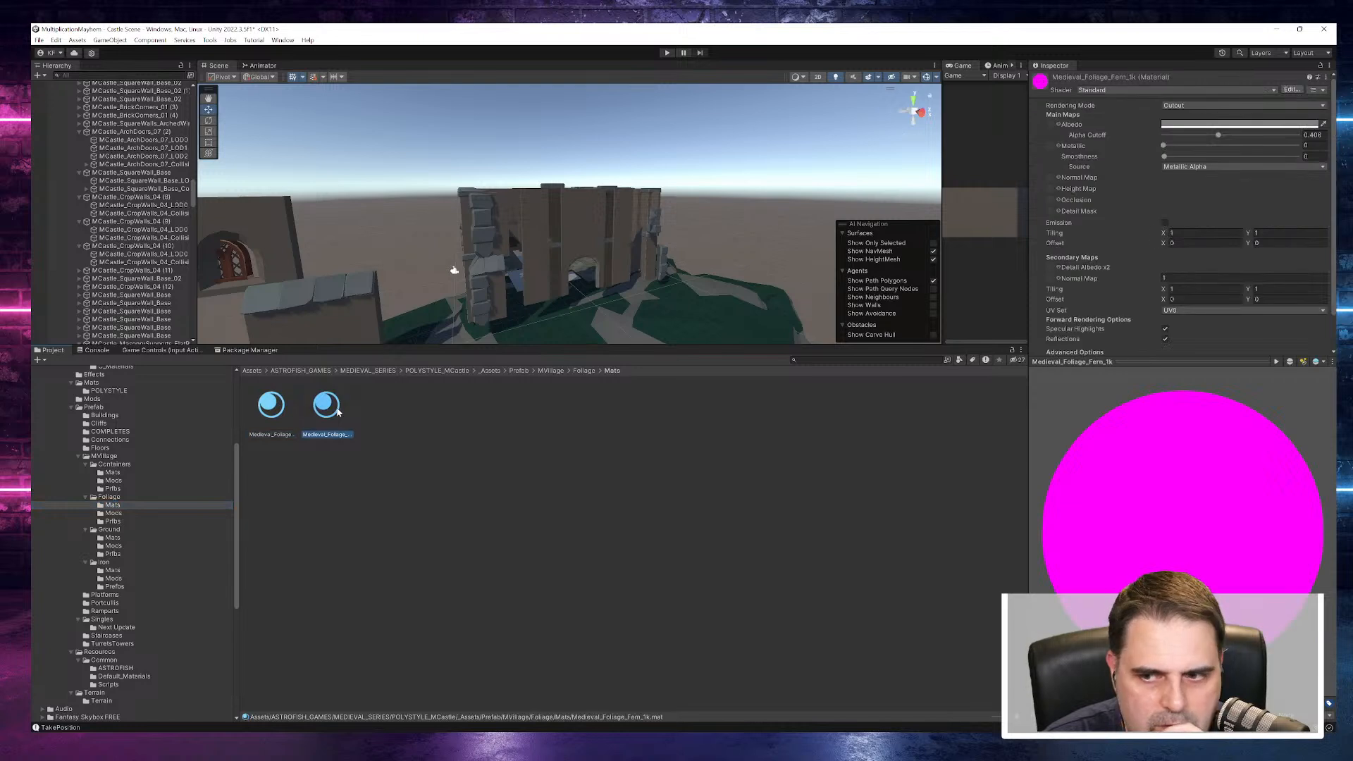
click(280, 411)
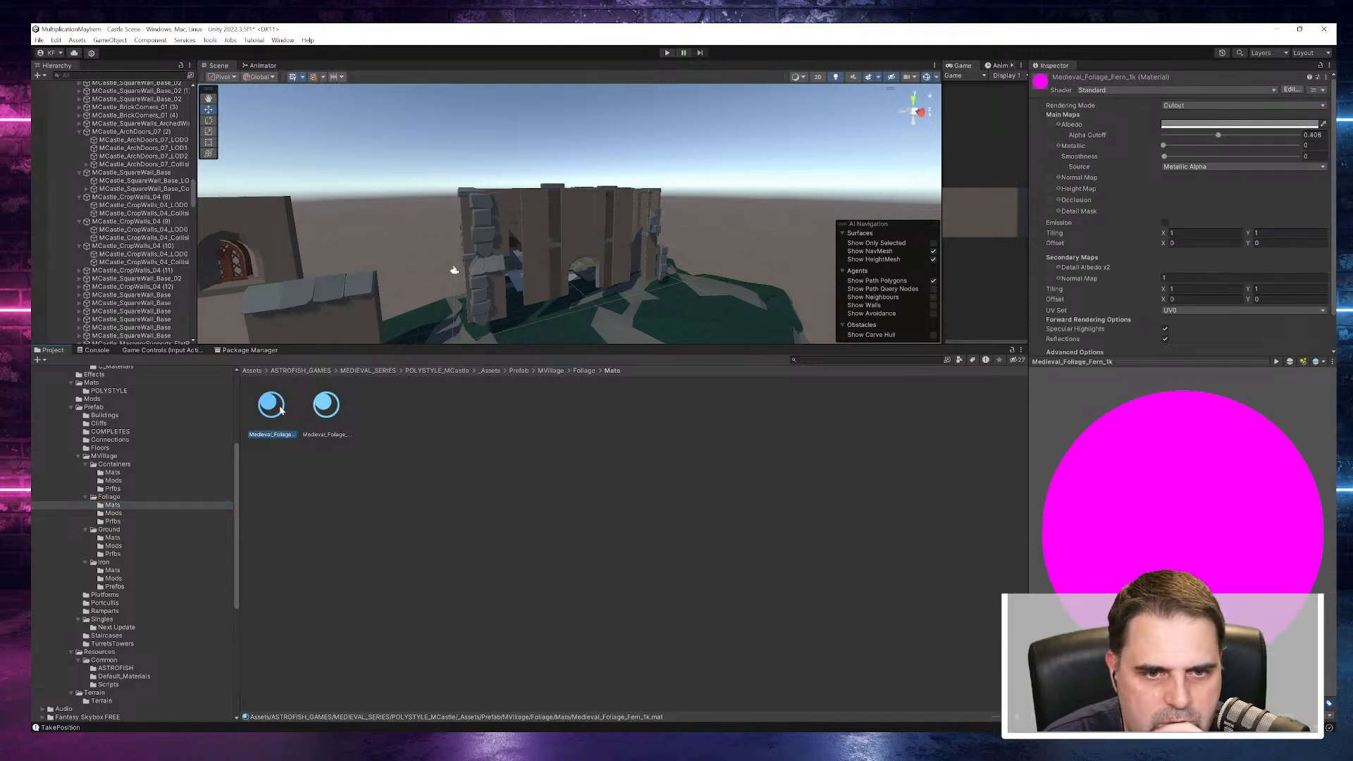
click(332, 419)
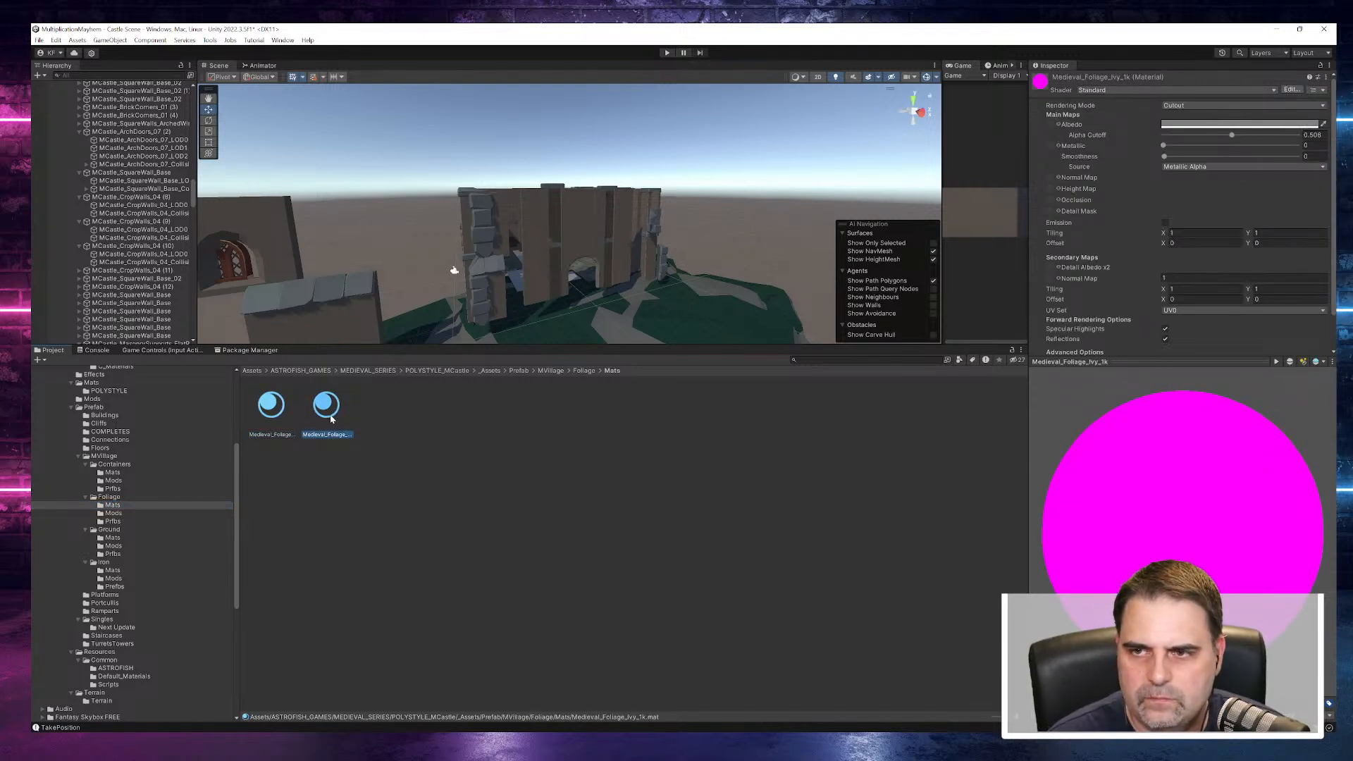
scroll(1085, 174, down, 2)
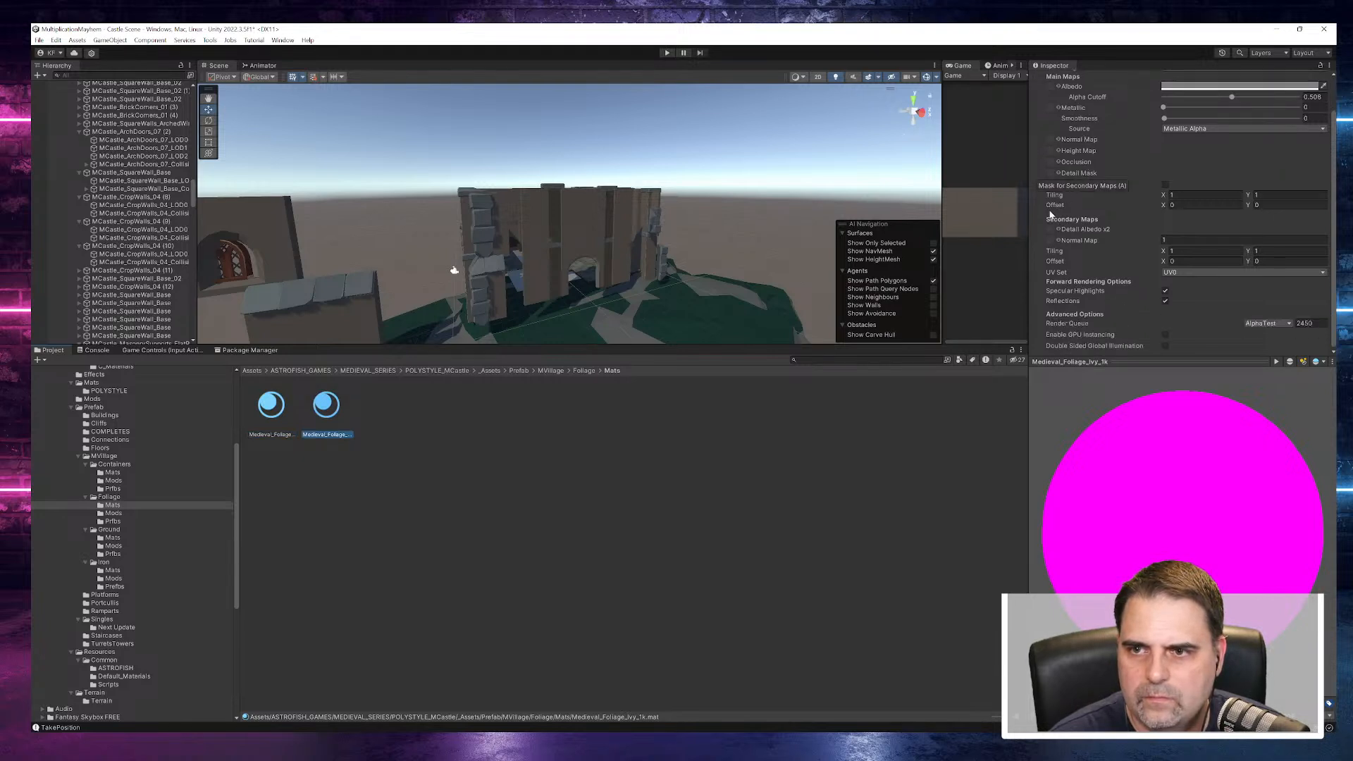
- Convert the Medieval_Foliage_Ivy_1k material from the built-in shader to URP and accept the material upgrade
click(114, 505)
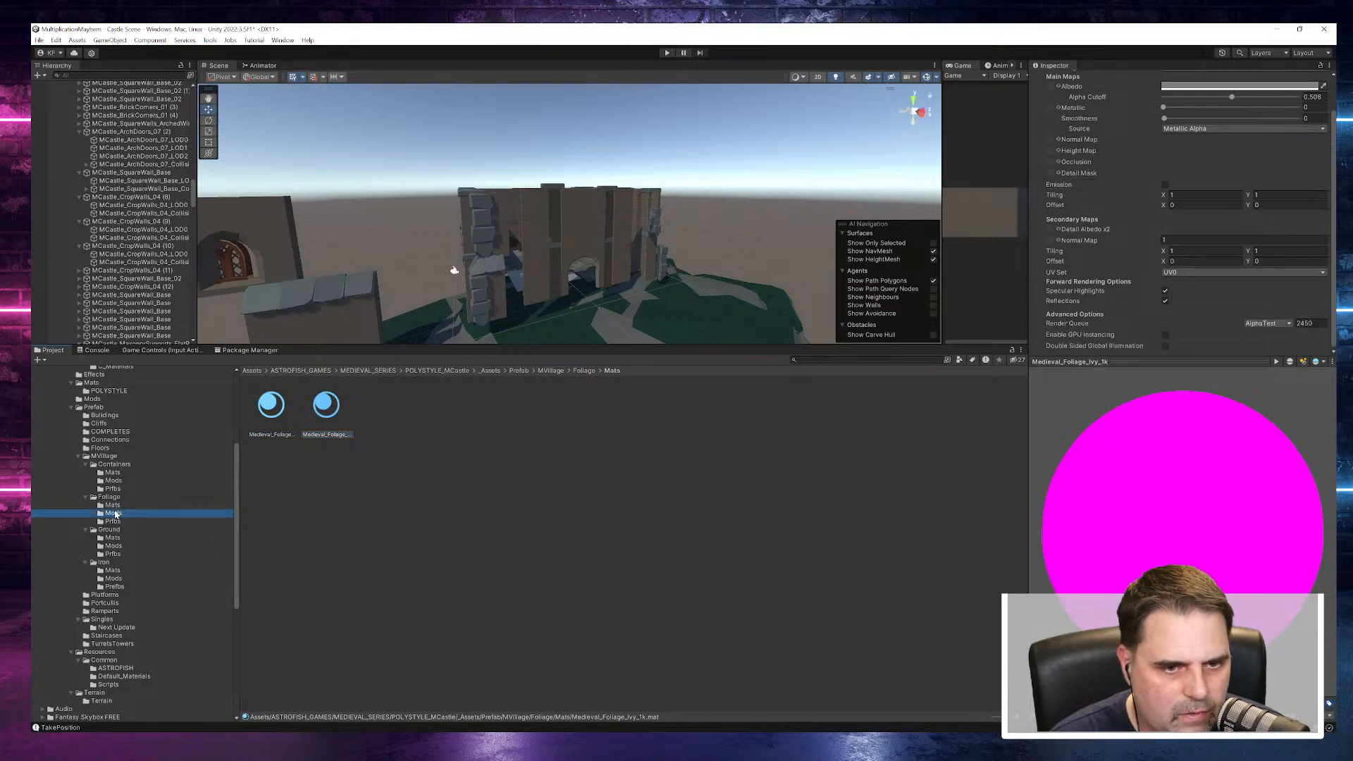
click(275, 422)
click(326, 407)
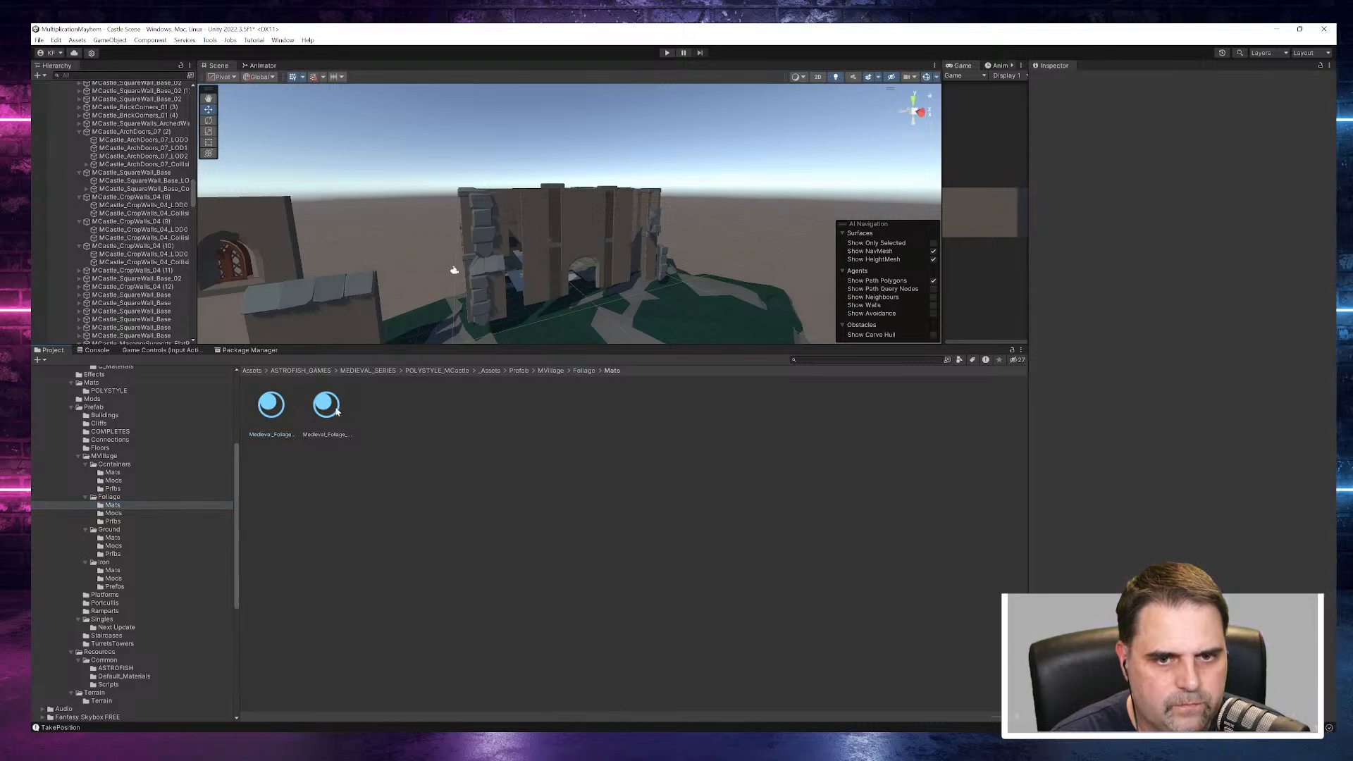
click(71, 41)
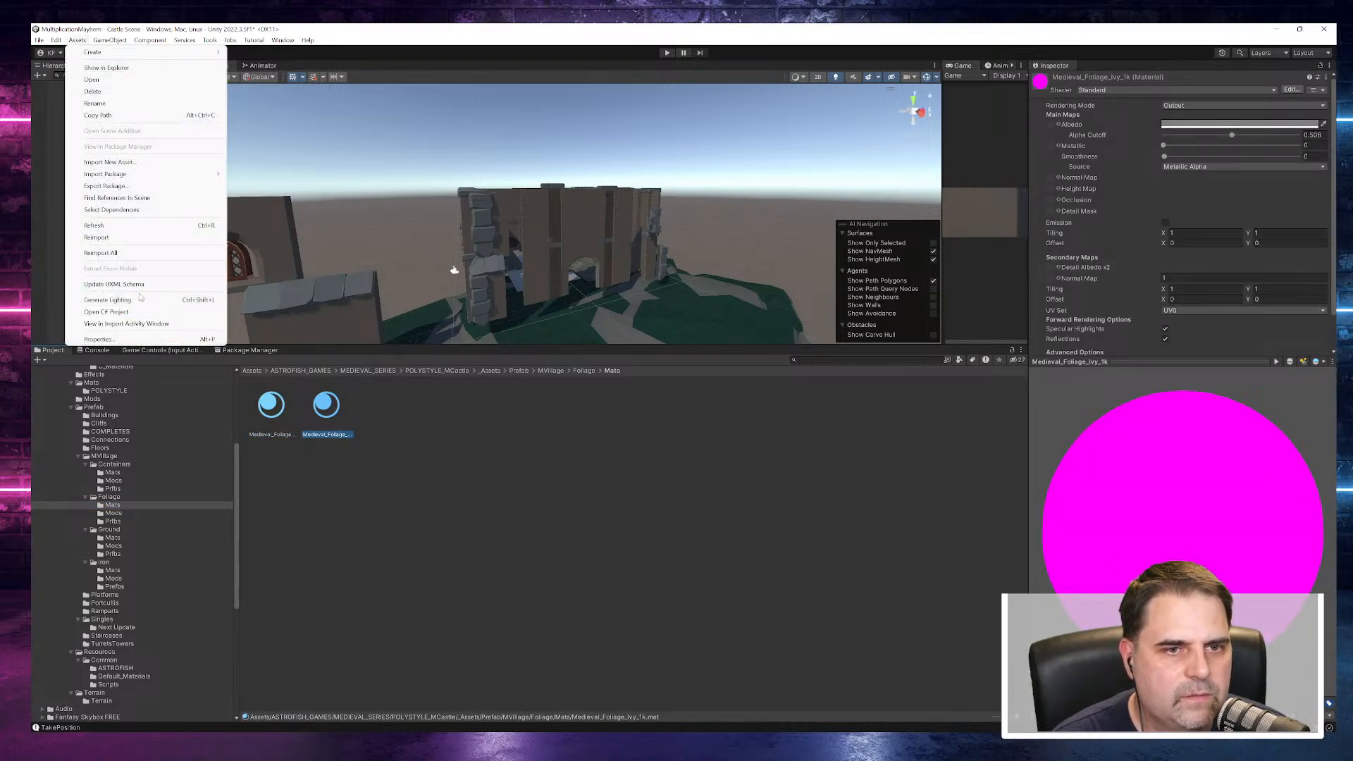
mouse_move(56, 40)
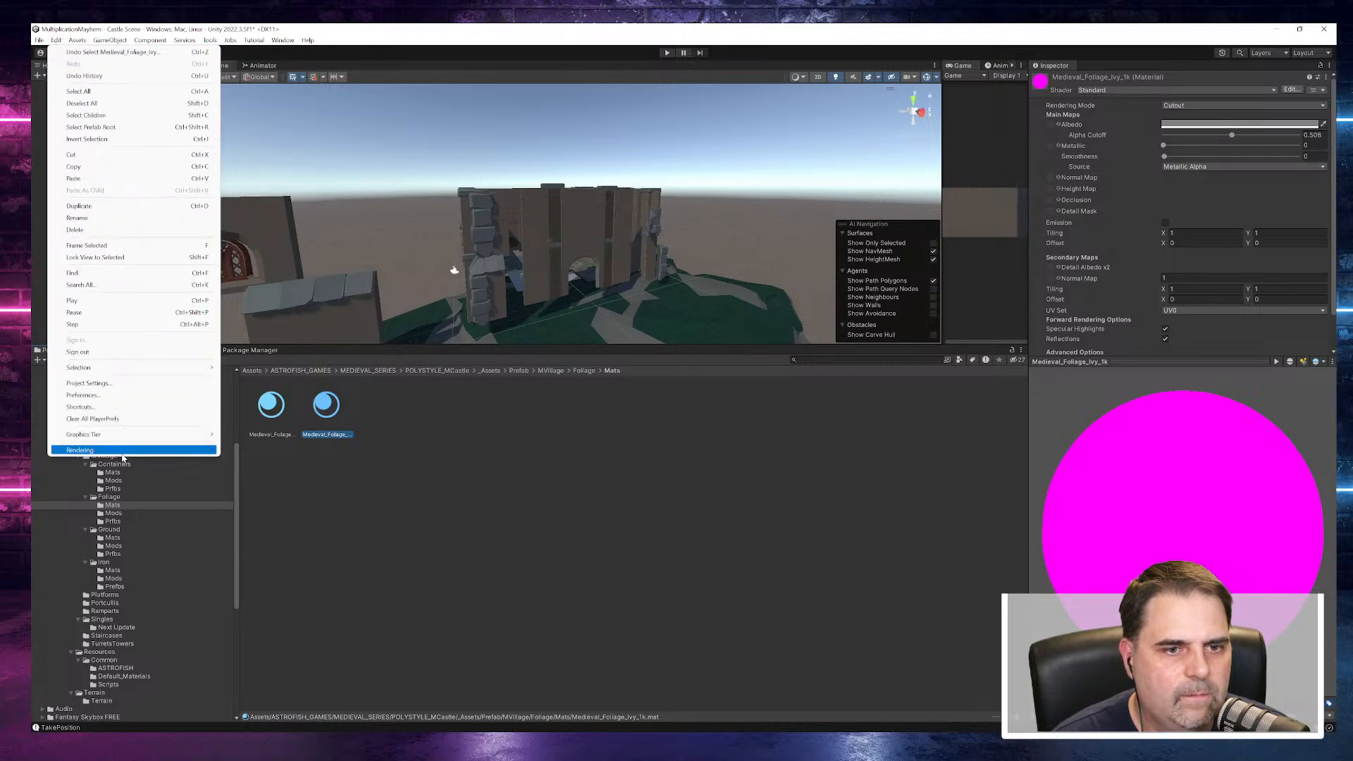
mouse_move(205, 449)
mouse_move(250, 449)
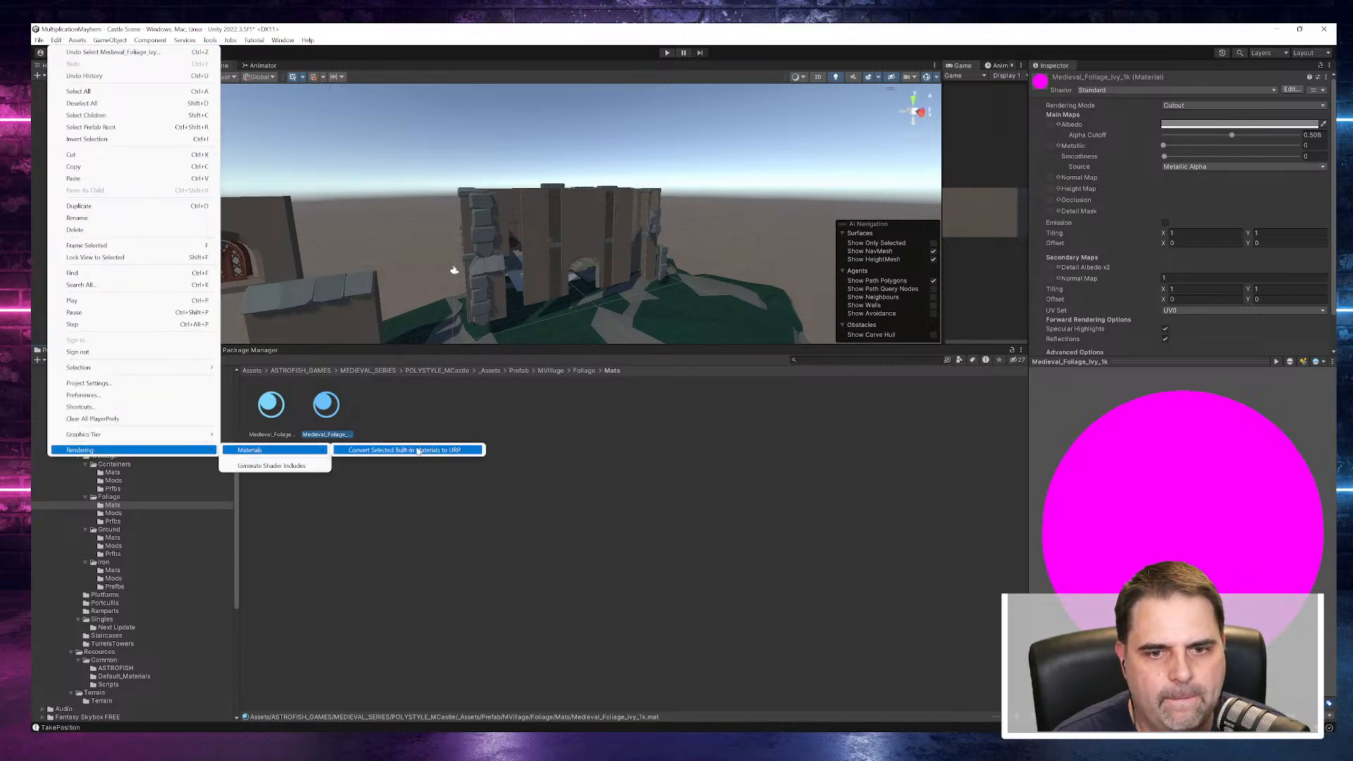
click(394, 450)
click(711, 399)
- Convert the Medieval_Foliage_Fern_1k material to URP, accept the upgrade and check its preview
click(272, 406)
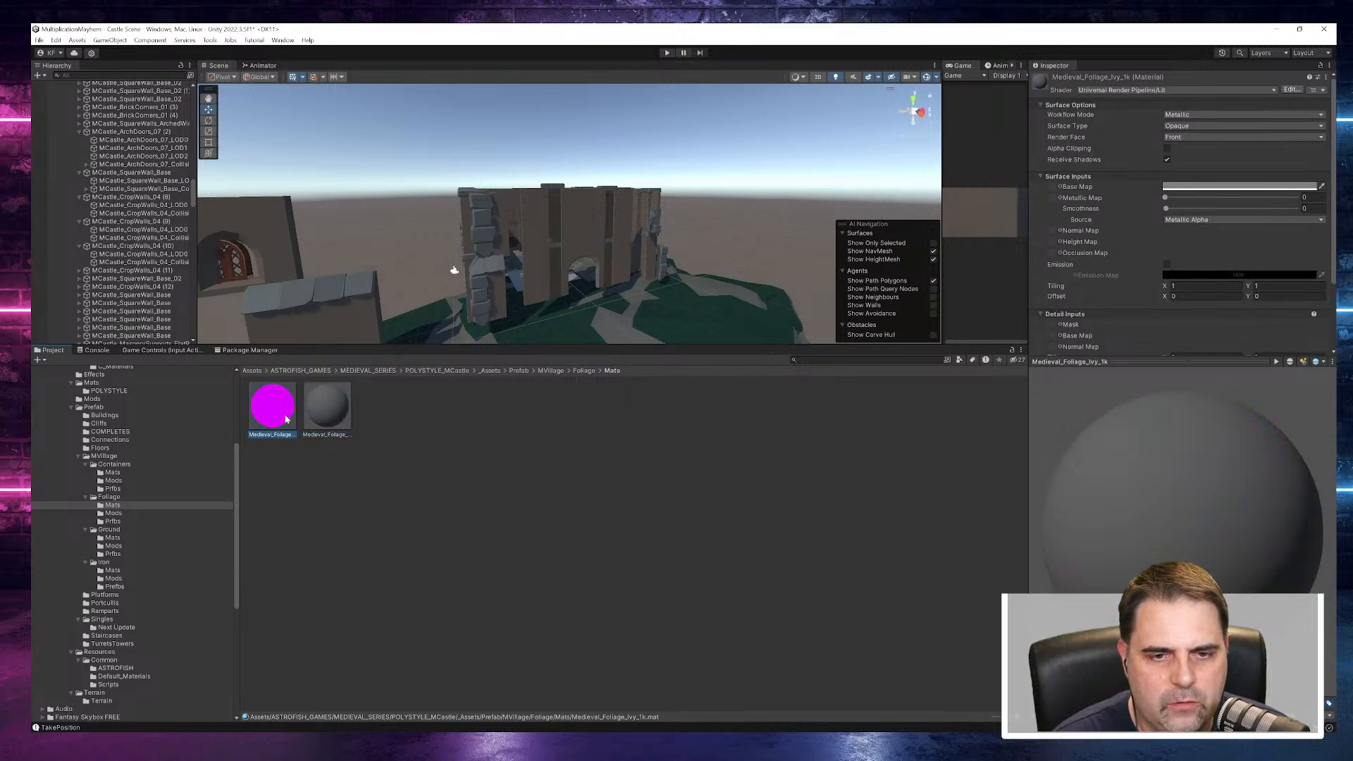
click(76, 40)
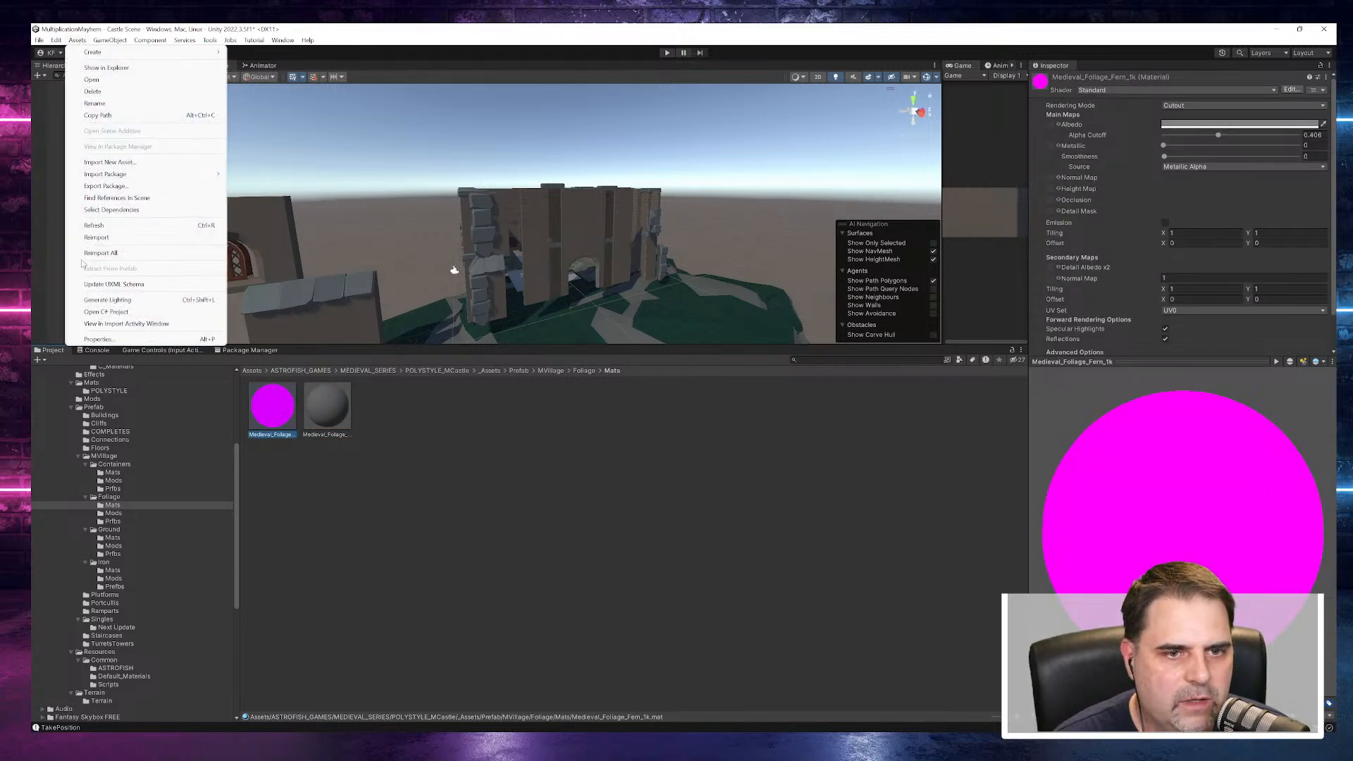
key(Left)
mouse_move(97, 450)
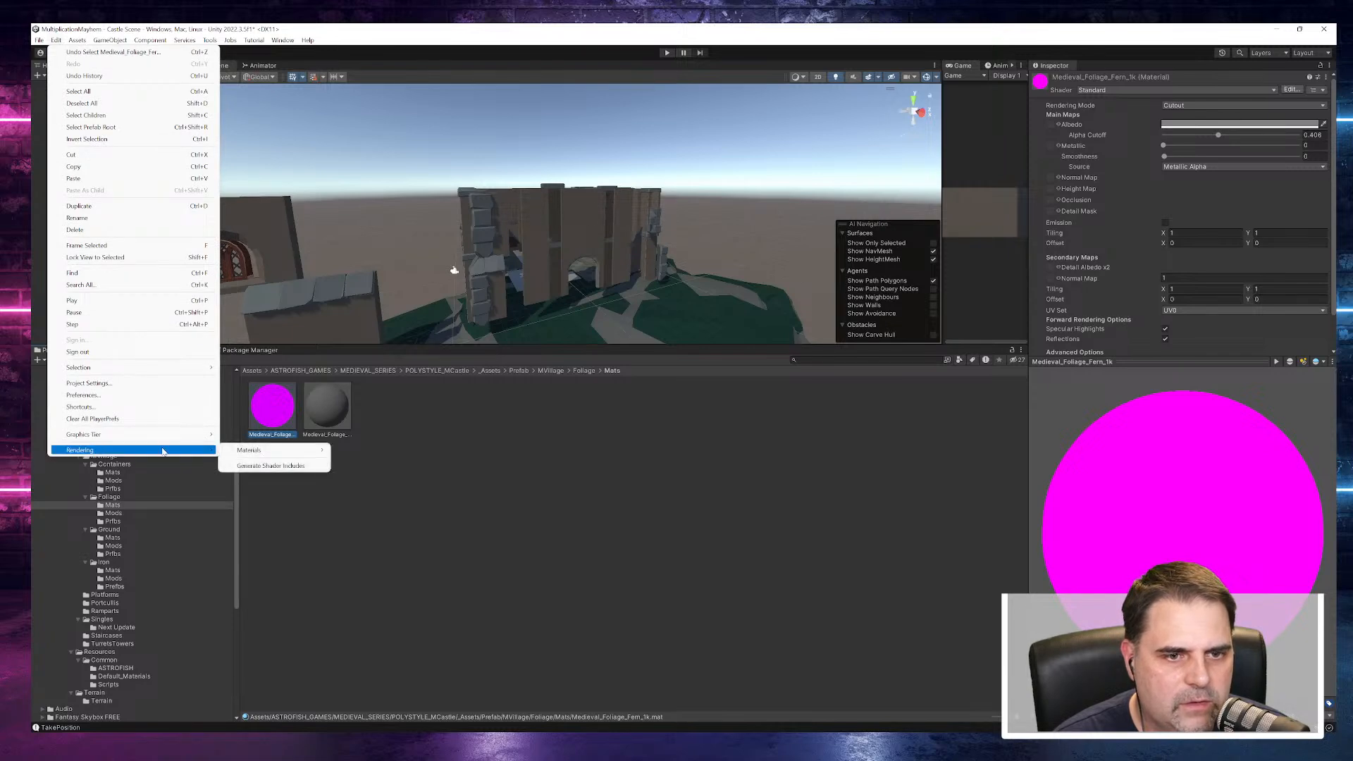
mouse_move(296, 450)
click(352, 450)
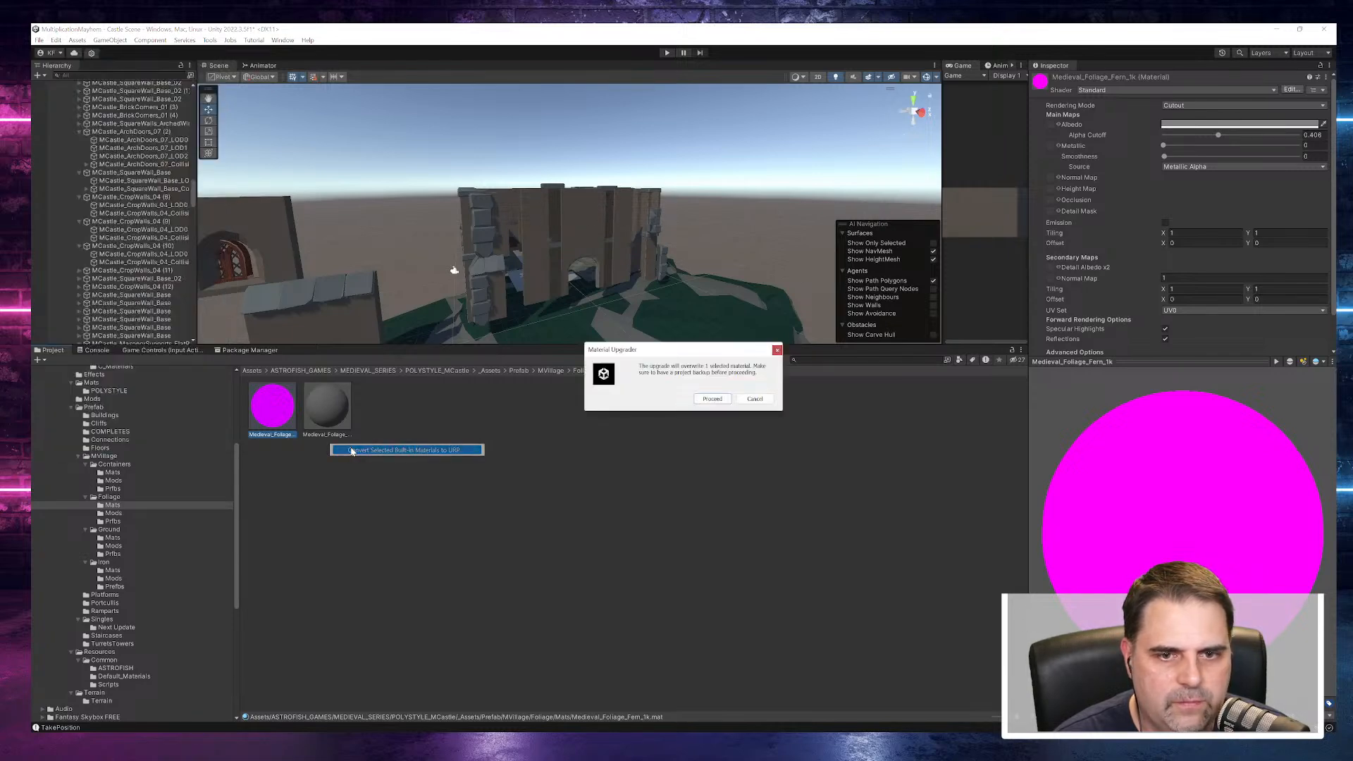
click(711, 399)
mouse_move(1162, 532)
mouse_down()
mouse_move(1088, 424)
mouse_move(1186, 527)
mouse_up()
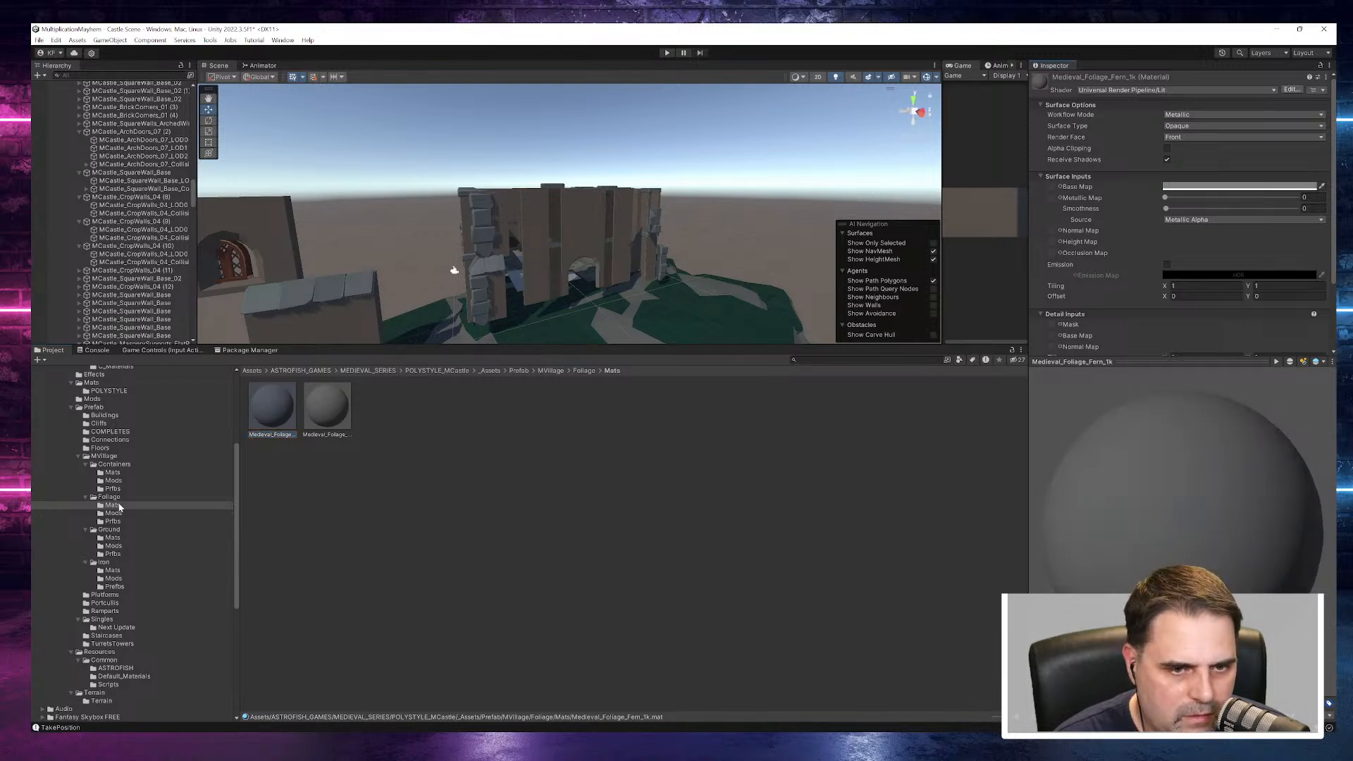
- Check the MVillage Ground materials, then open the CentralHall_WalkwayStairs, Stairs_UTurn and Turret_EntranceSteps_01 prefabs from the Platforms folder for viewing
click(113, 538)
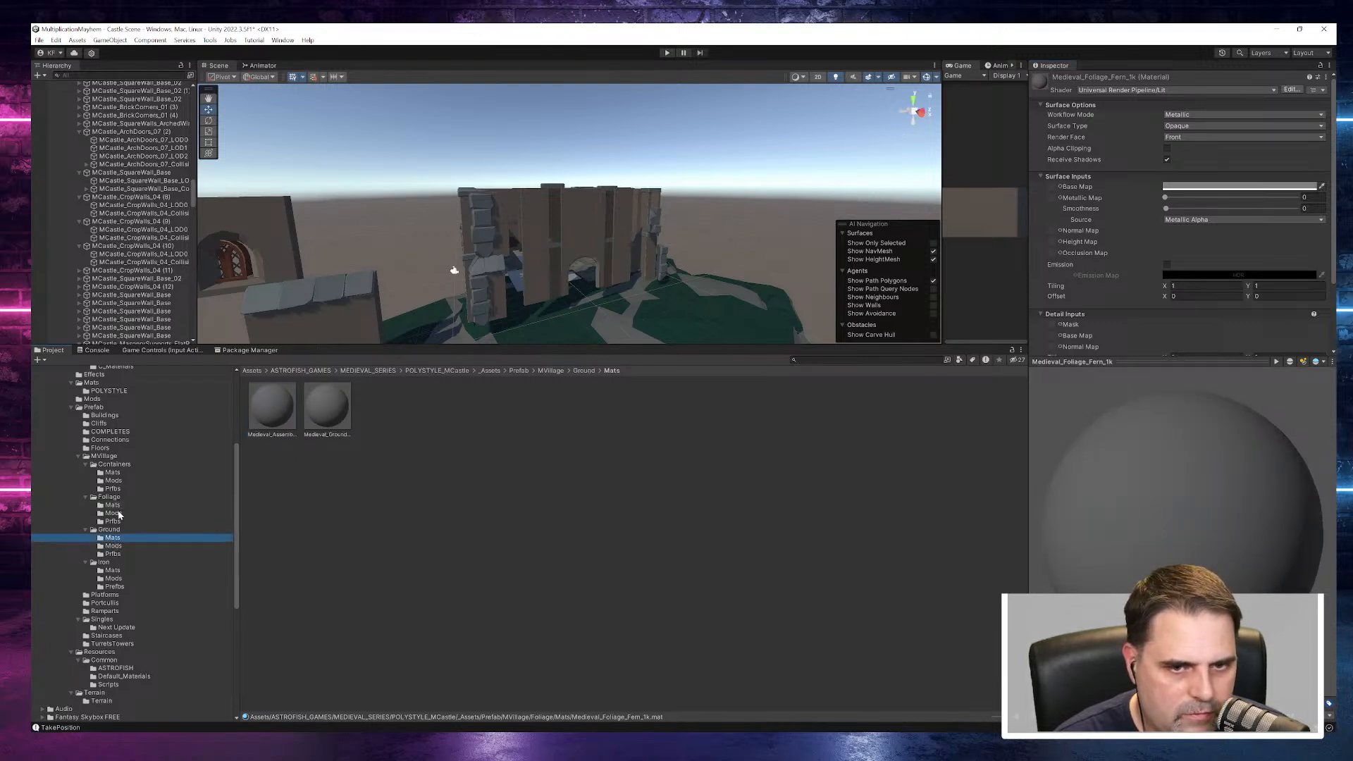
click(78, 457)
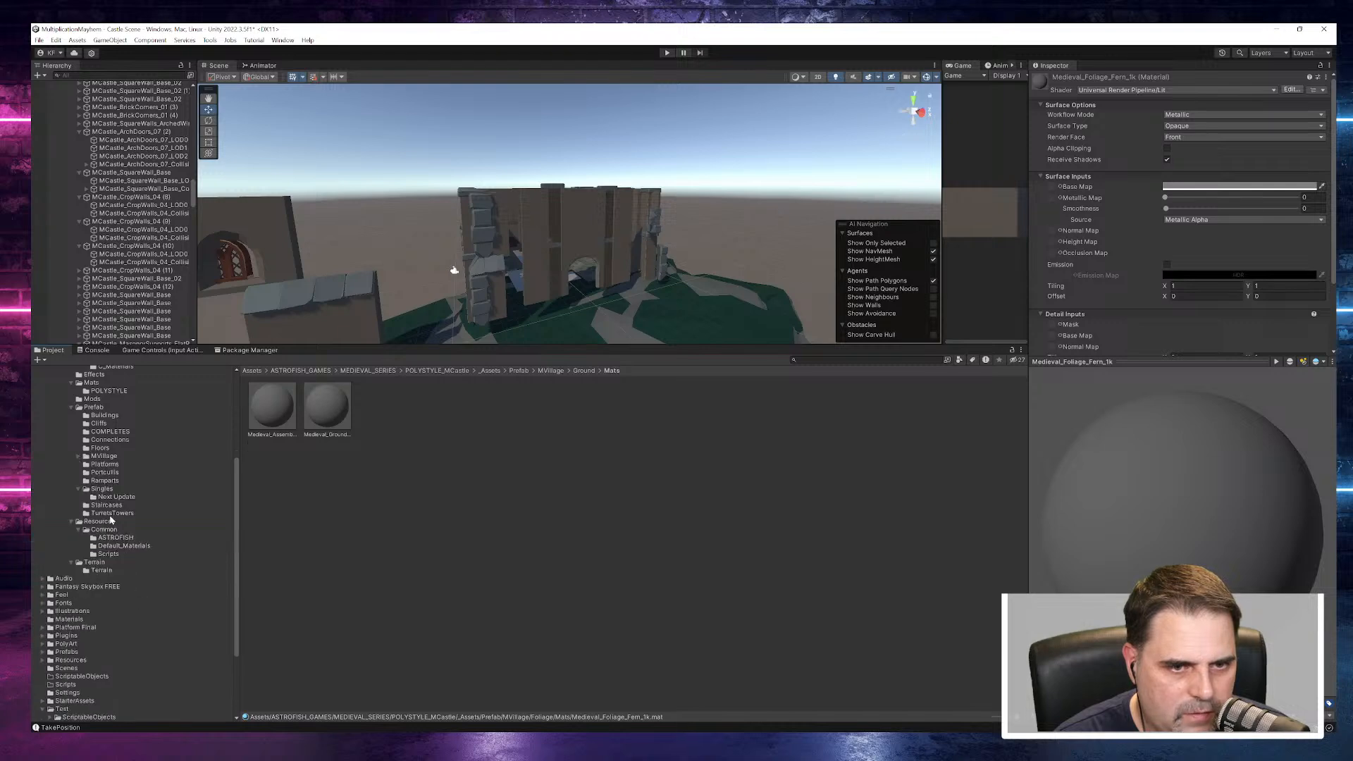
click(106, 465)
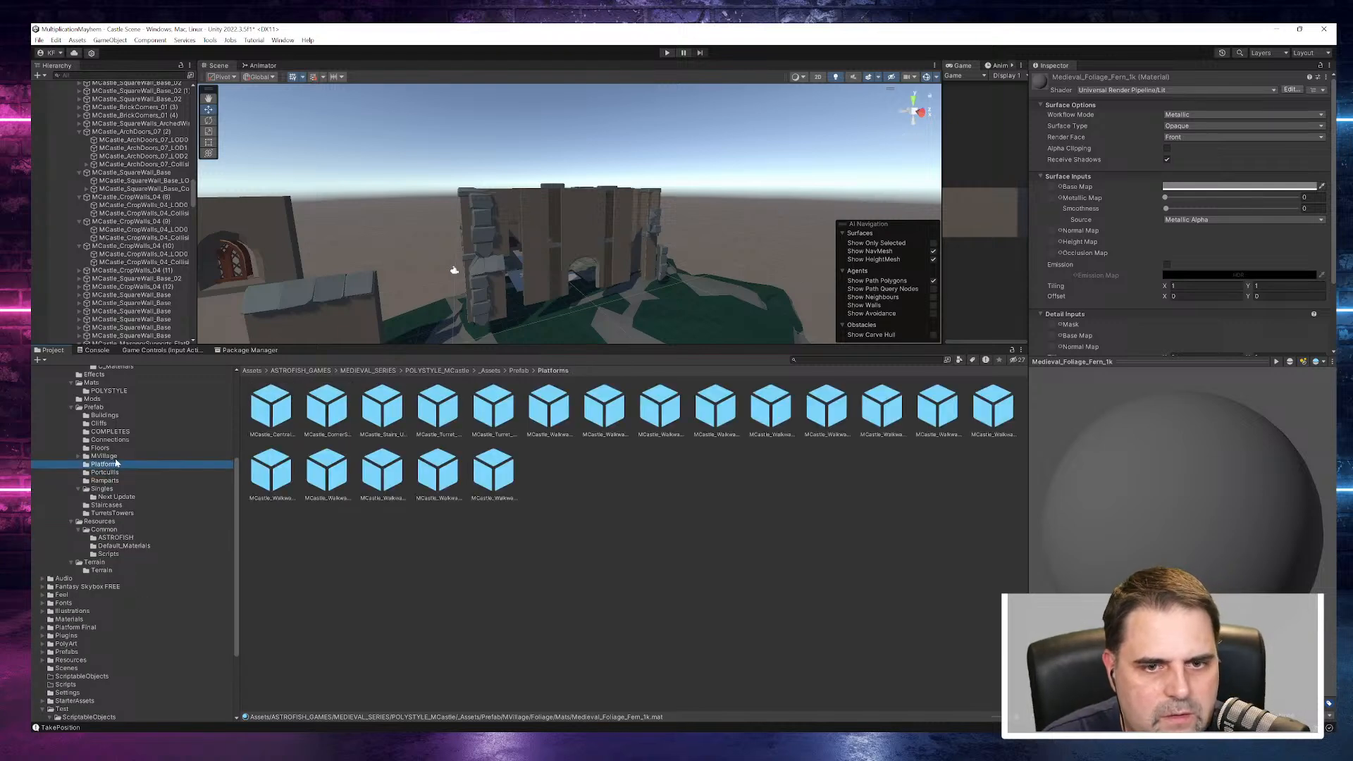
double_click(261, 401)
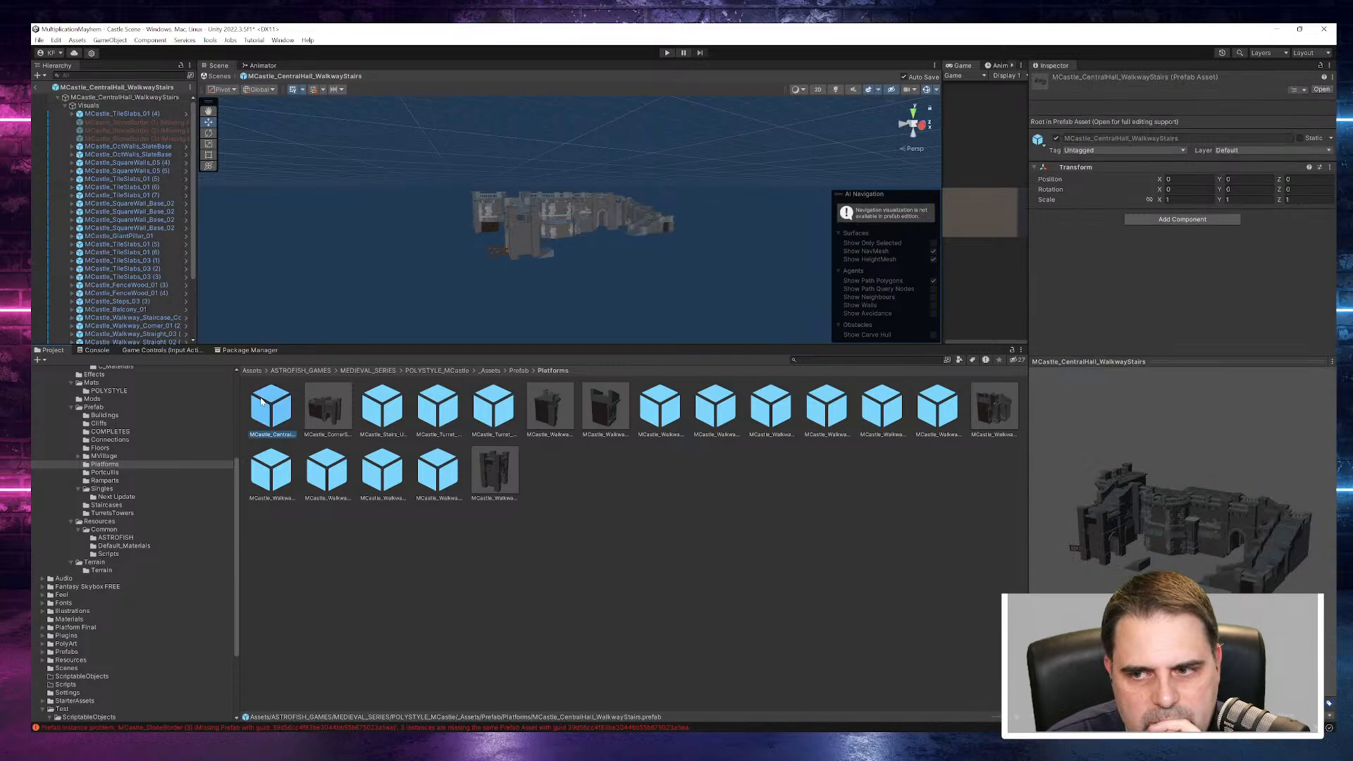
double_click(382, 406)
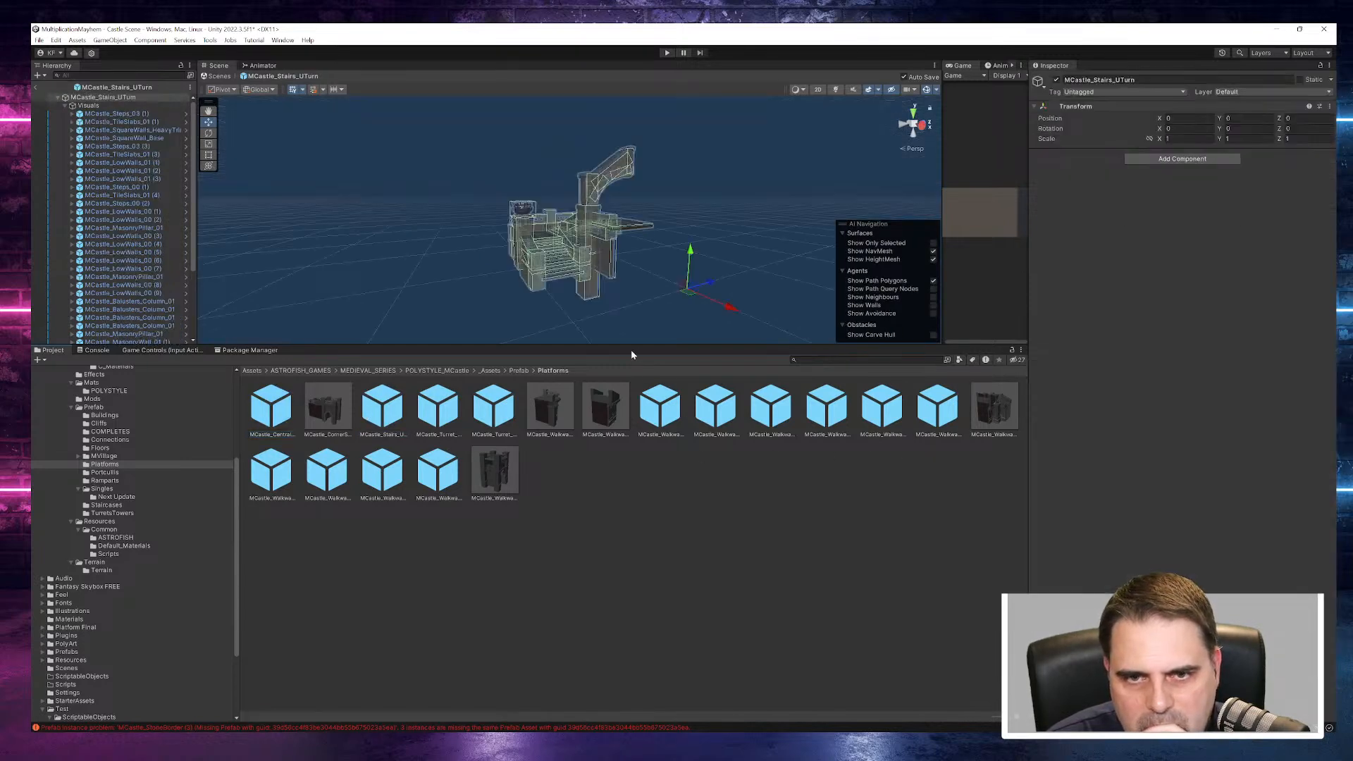
drag(660, 345, 659, 549)
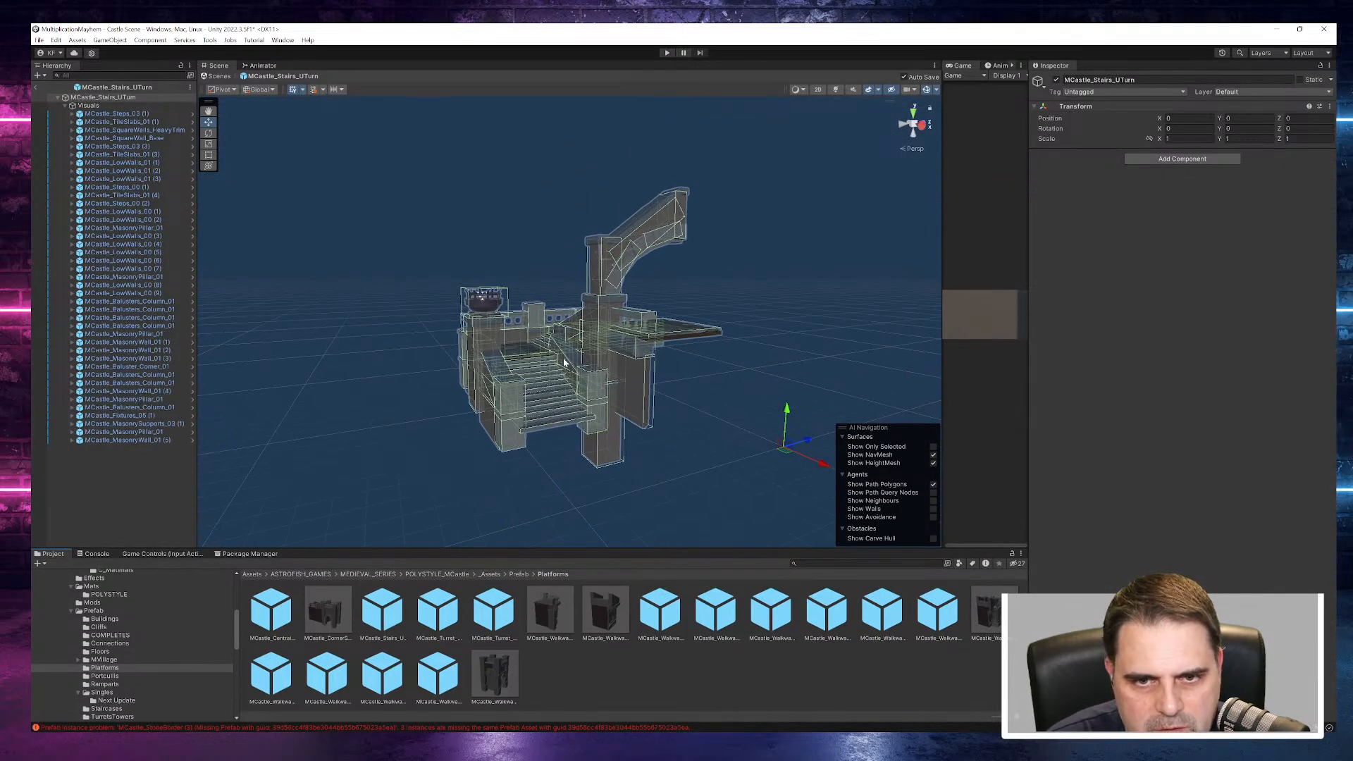
double_click(437, 620)
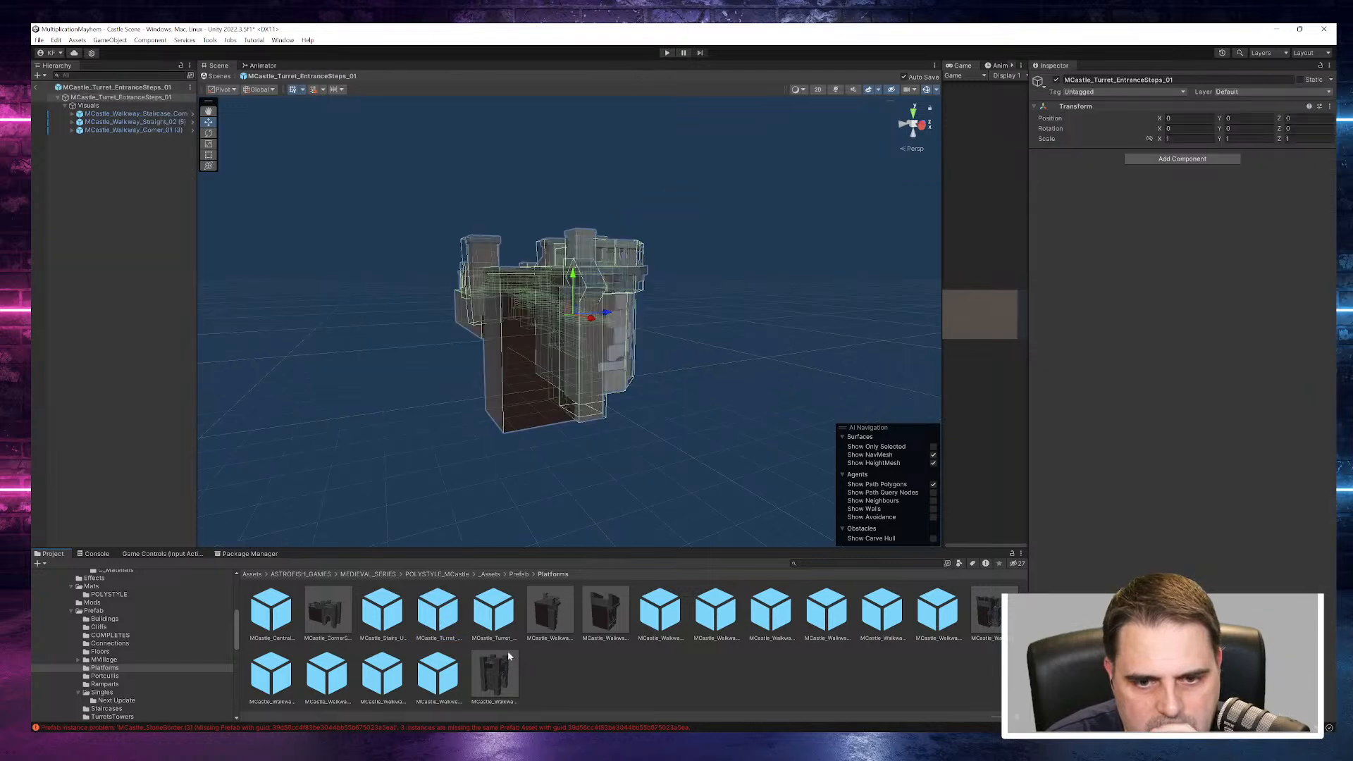
- Preview the MCastle_Walkway_Straight_03, Corner_01 and Staircase_01 to Staircase_04 prefabs in the Platforms folder from several angles
click(500, 674)
drag(1121, 521, 1047, 556)
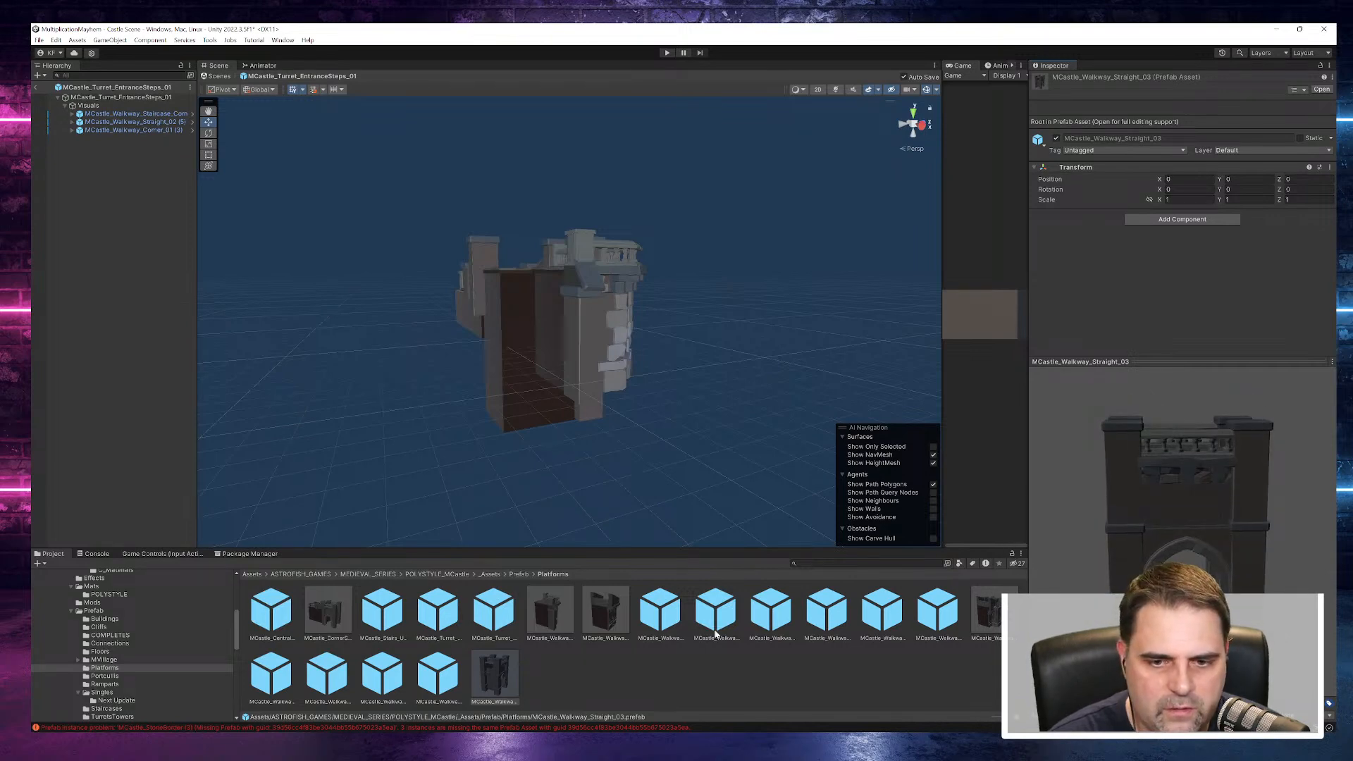
drag(618, 549, 613, 437)
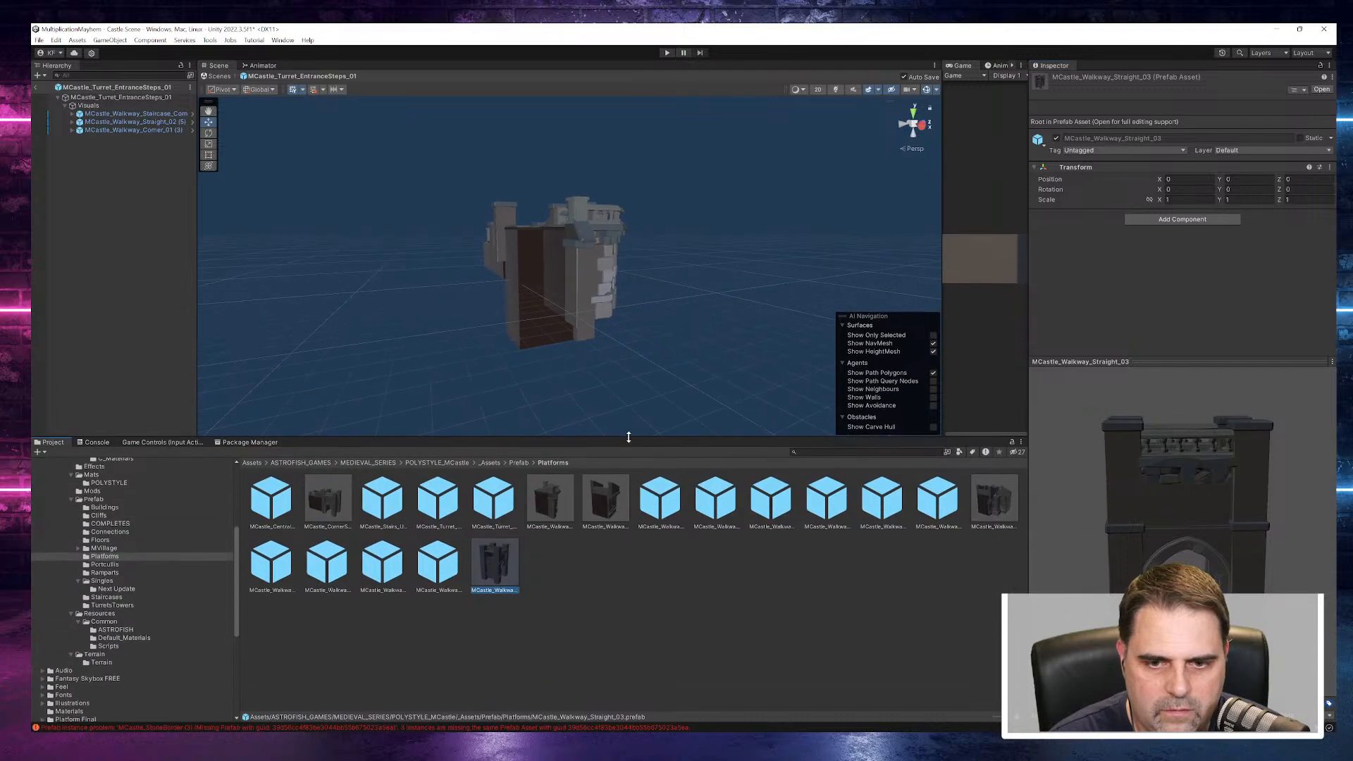
click(549, 499)
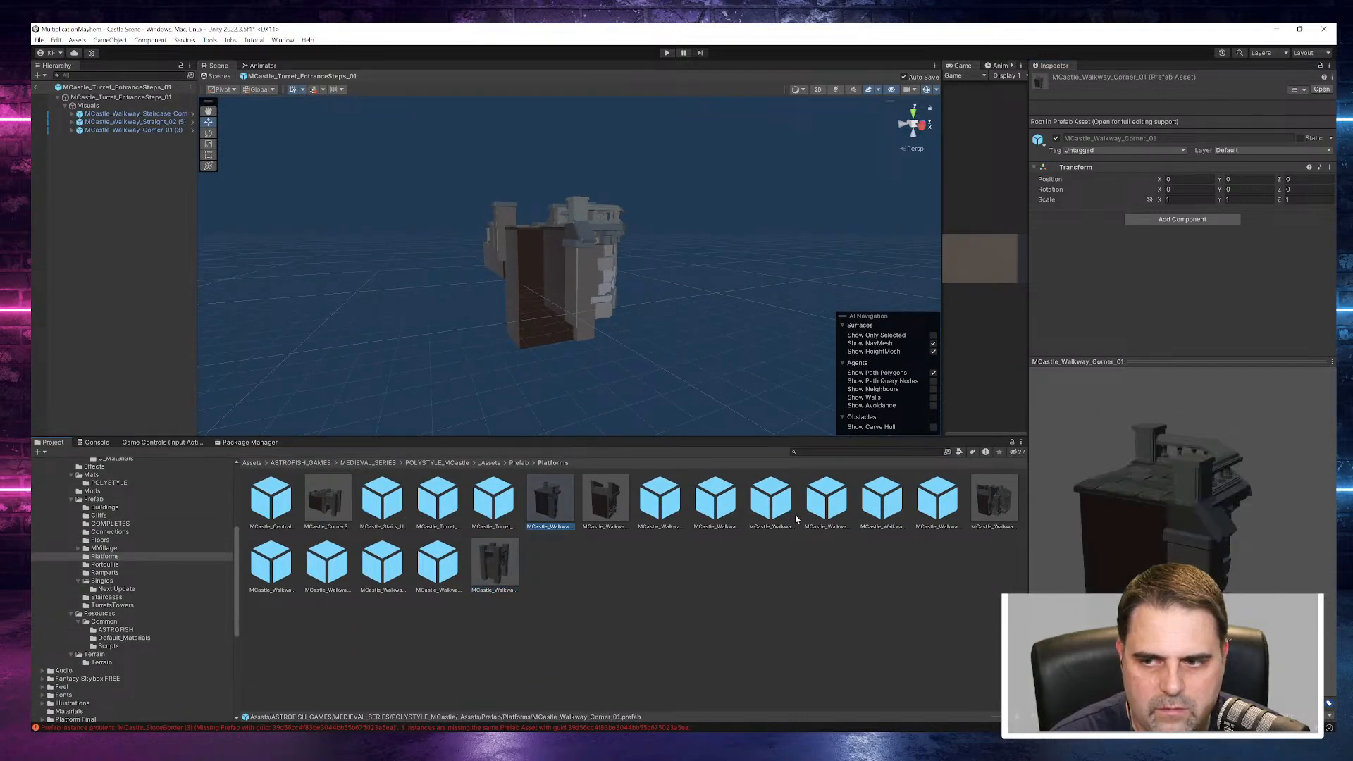
key(Right)
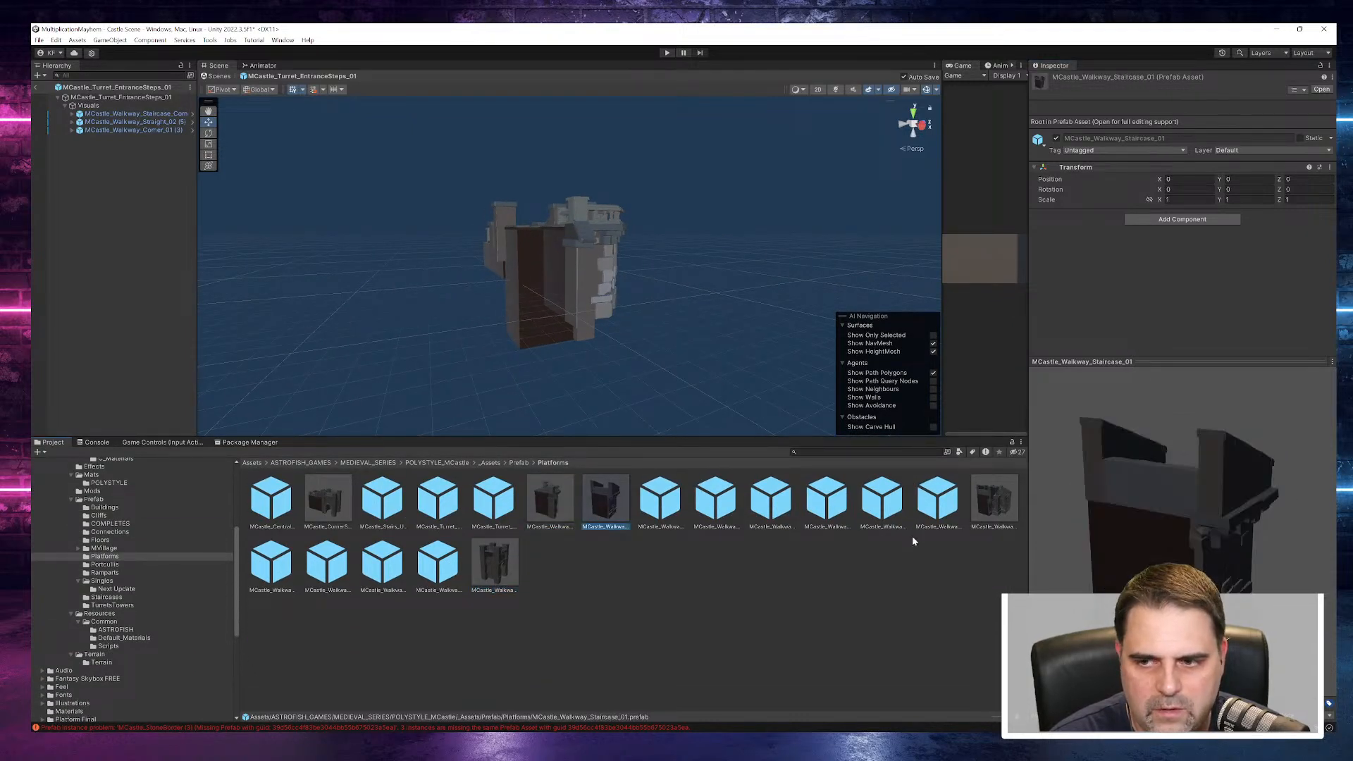
drag(1040, 521, 1078, 550)
key(Right)
drag(1068, 473, 1048, 472)
key(Right)
drag(1191, 554, 1039, 537)
key(Right)
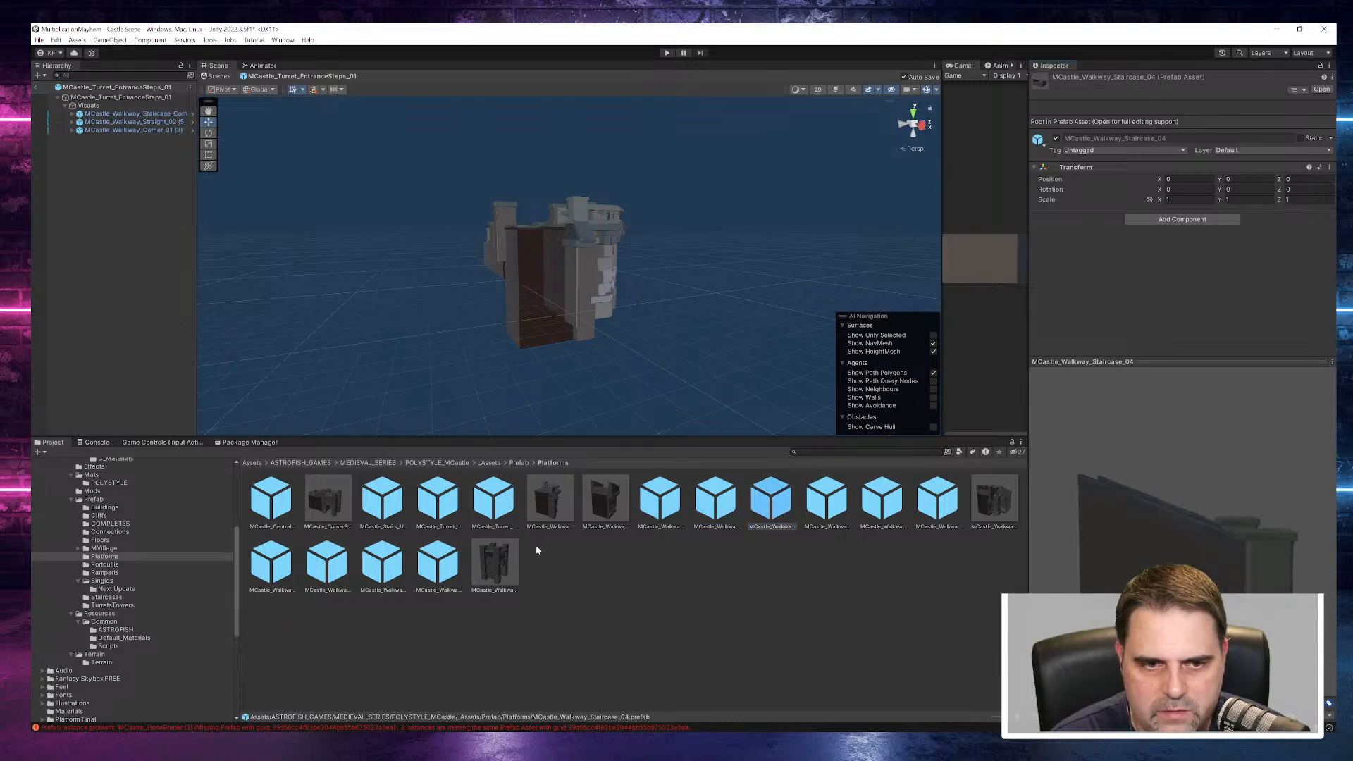
- Preview the Portculis_Door and Portculis_Door_02 prefabs in the Portcullis folder
click(105, 564)
click(265, 493)
drag(1191, 541, 1096, 515)
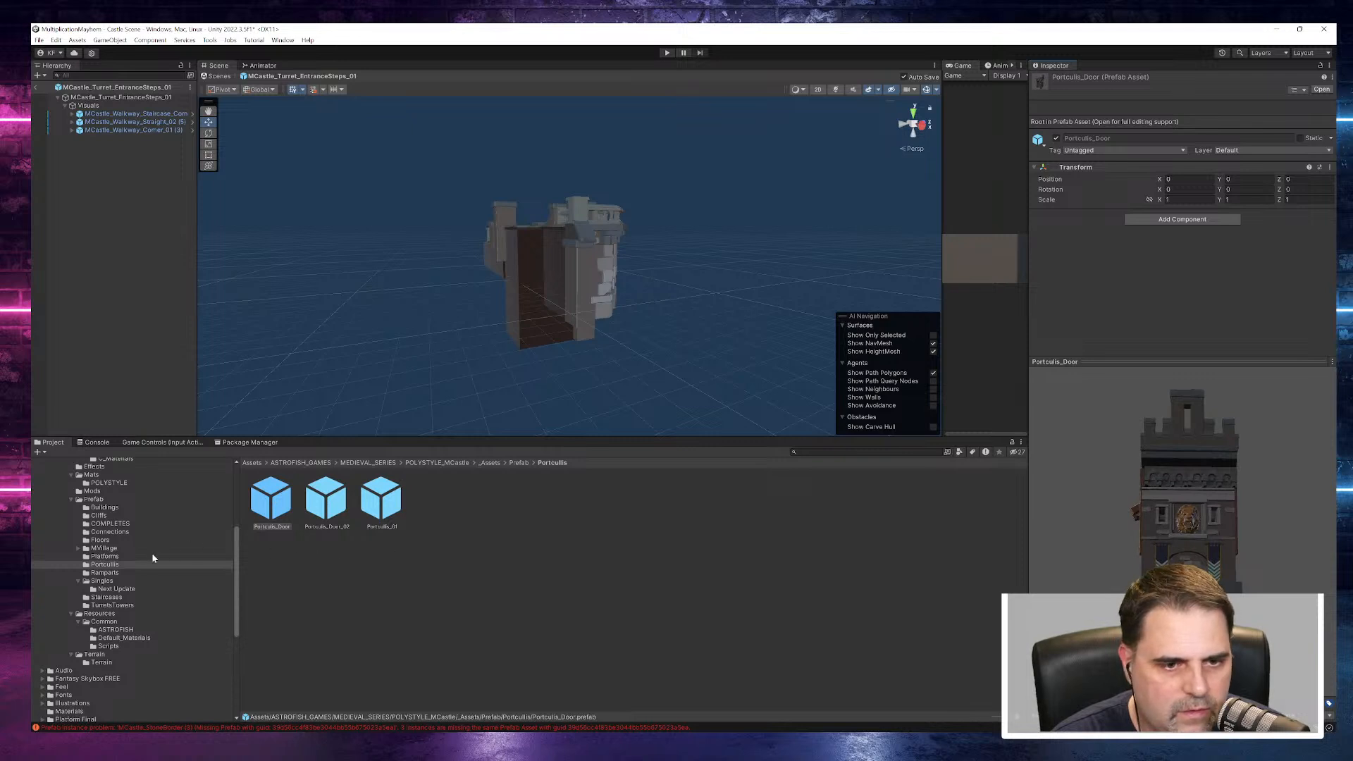
click(310, 506)
drag(1198, 553, 1129, 549)
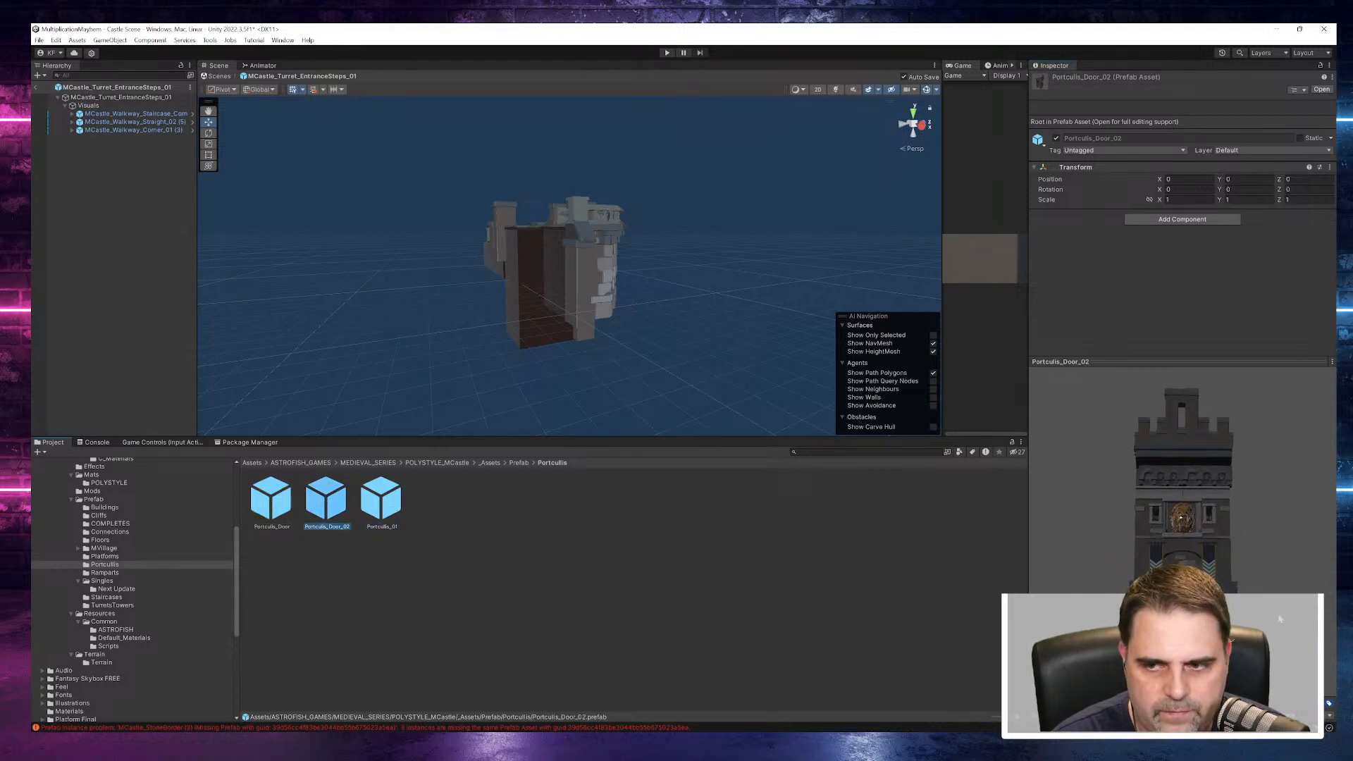
- Browse the Singles prefab folder and preview individual pieces, including MCastle_DirtBoarder_Small_02 and MCastle_FenceWood_02
click(111, 580)
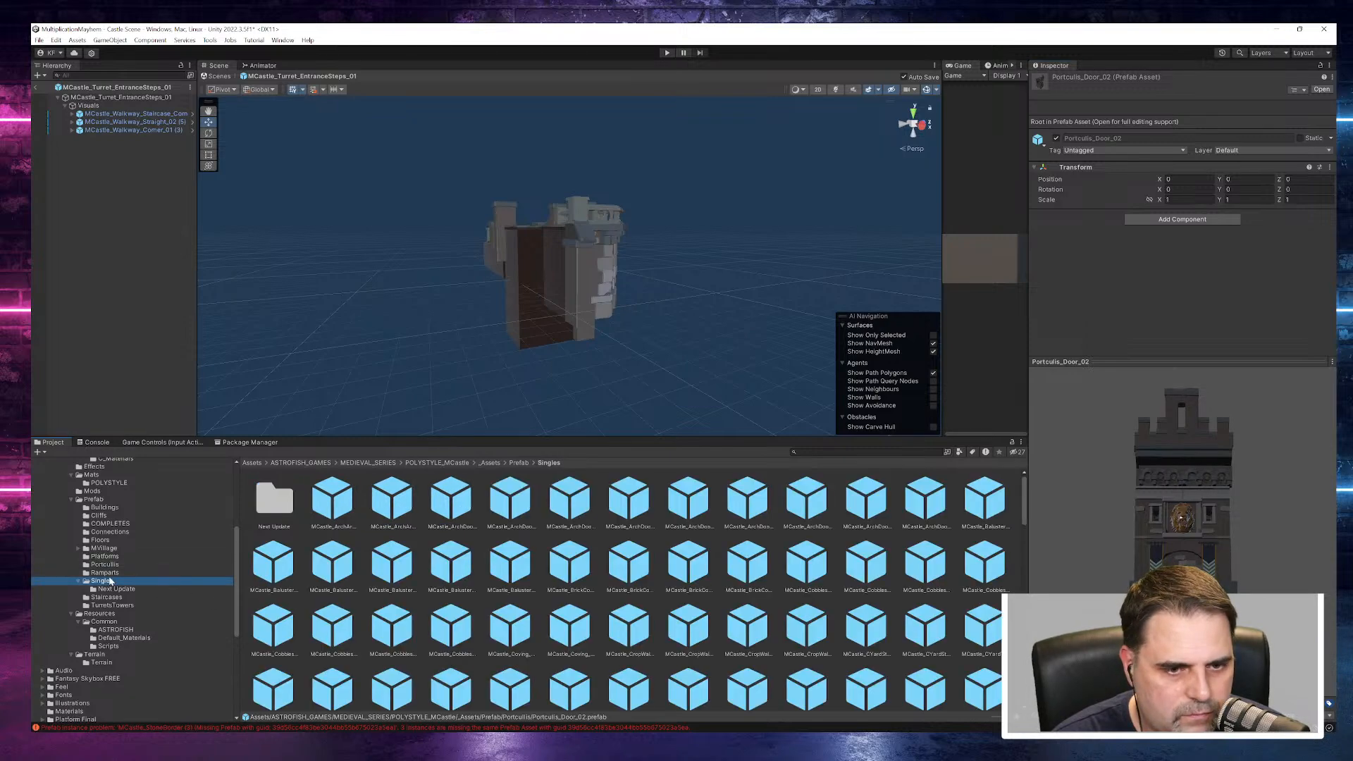
click(109, 588)
click(103, 581)
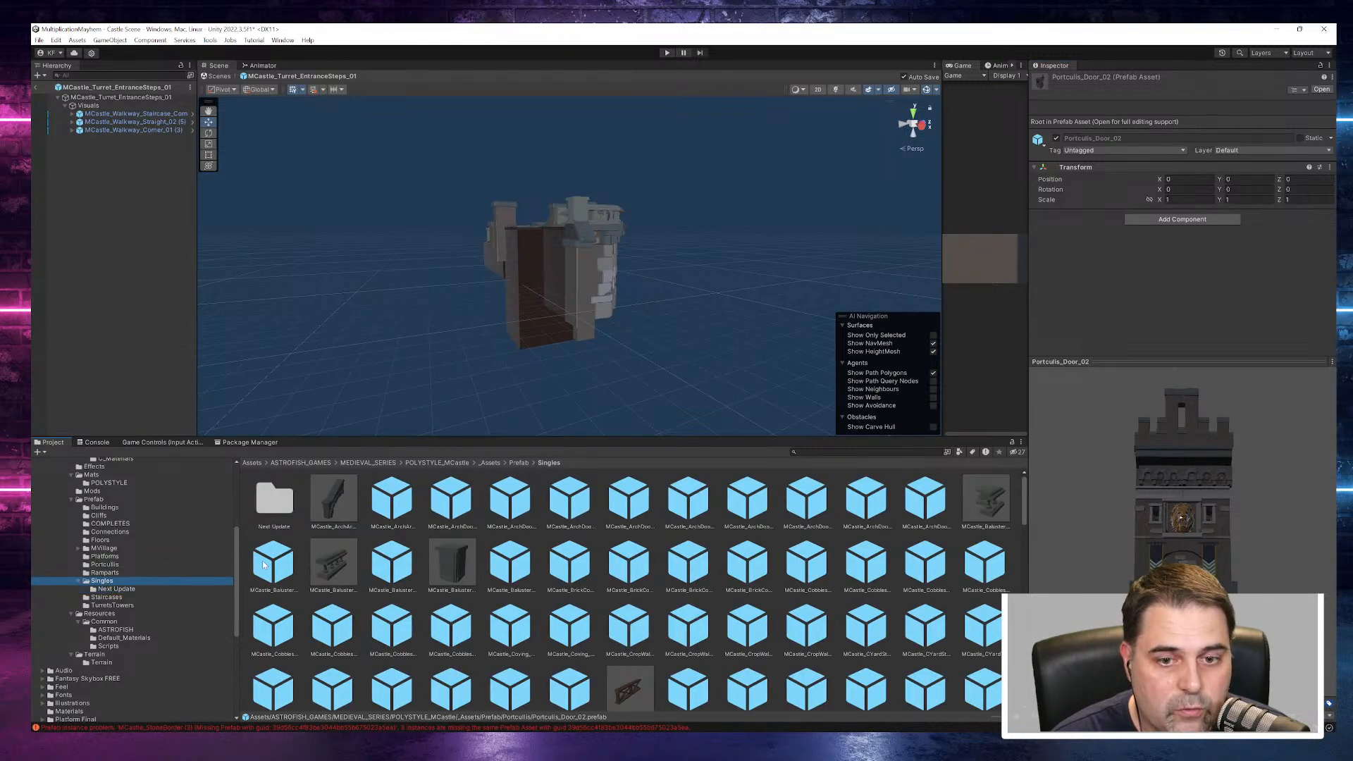
click(334, 499)
scroll(620, 609, down, 2)
click(572, 572)
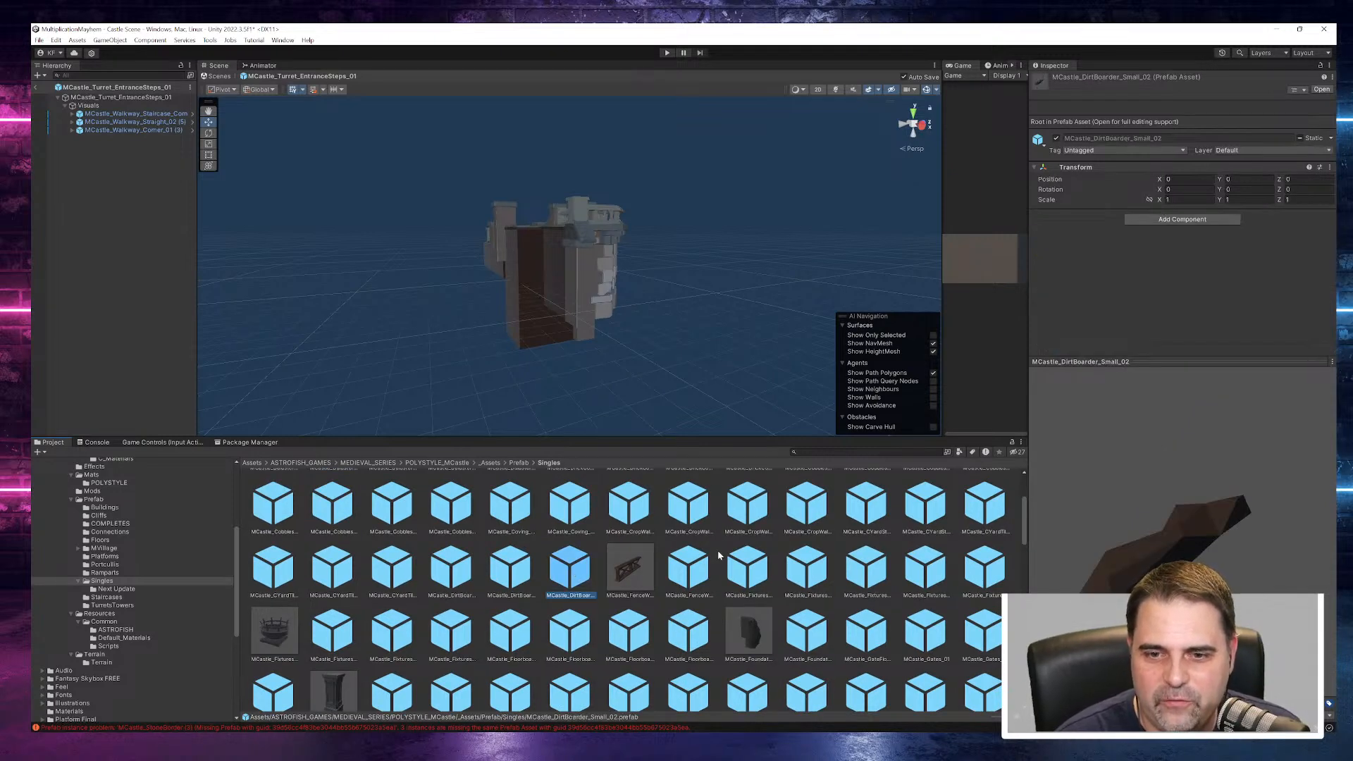
click(689, 568)
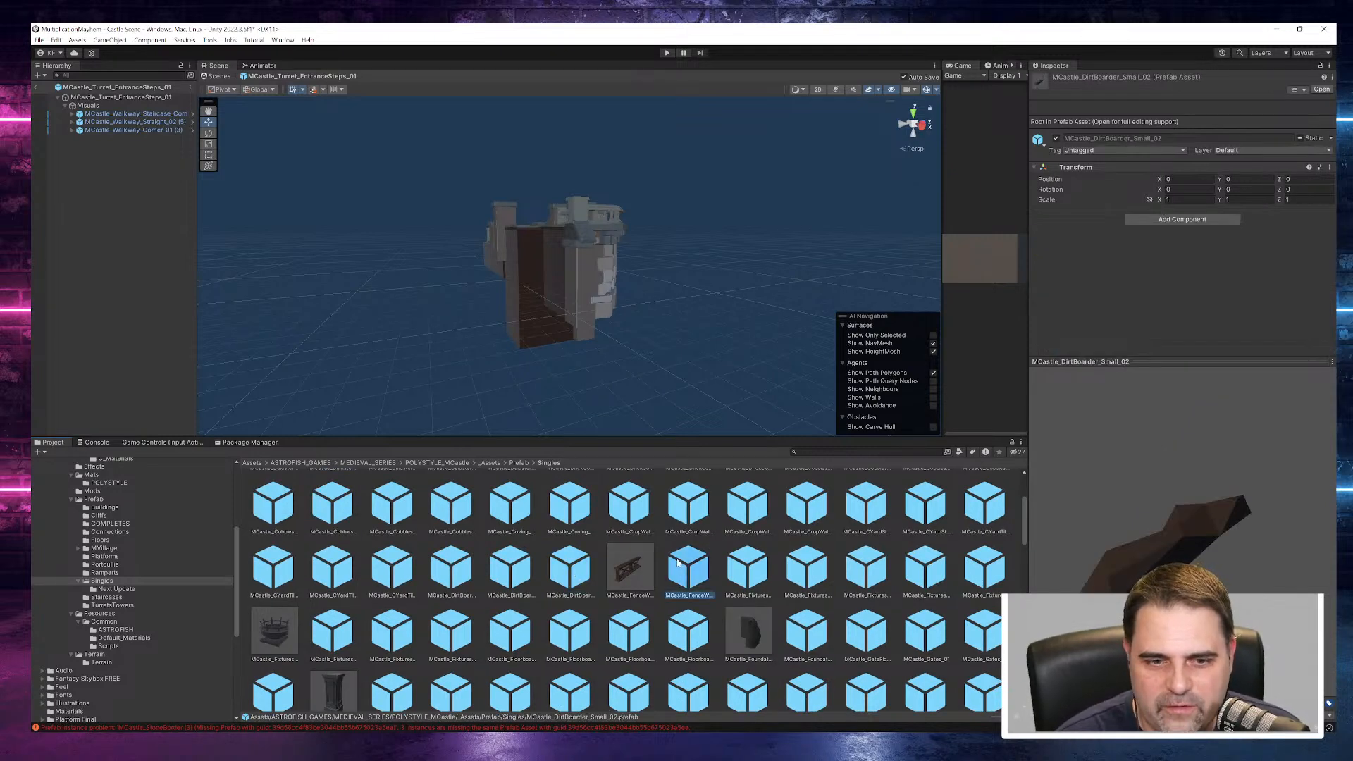
click(630, 634)
- Preview the MCastle_InteriorSupports_07, MCastle_LargeTurrets_05 and MCastle_LargeTurrets_06_Half prefabs further down the Singles folder
scroll(620, 634, down, 2)
click(628, 610)
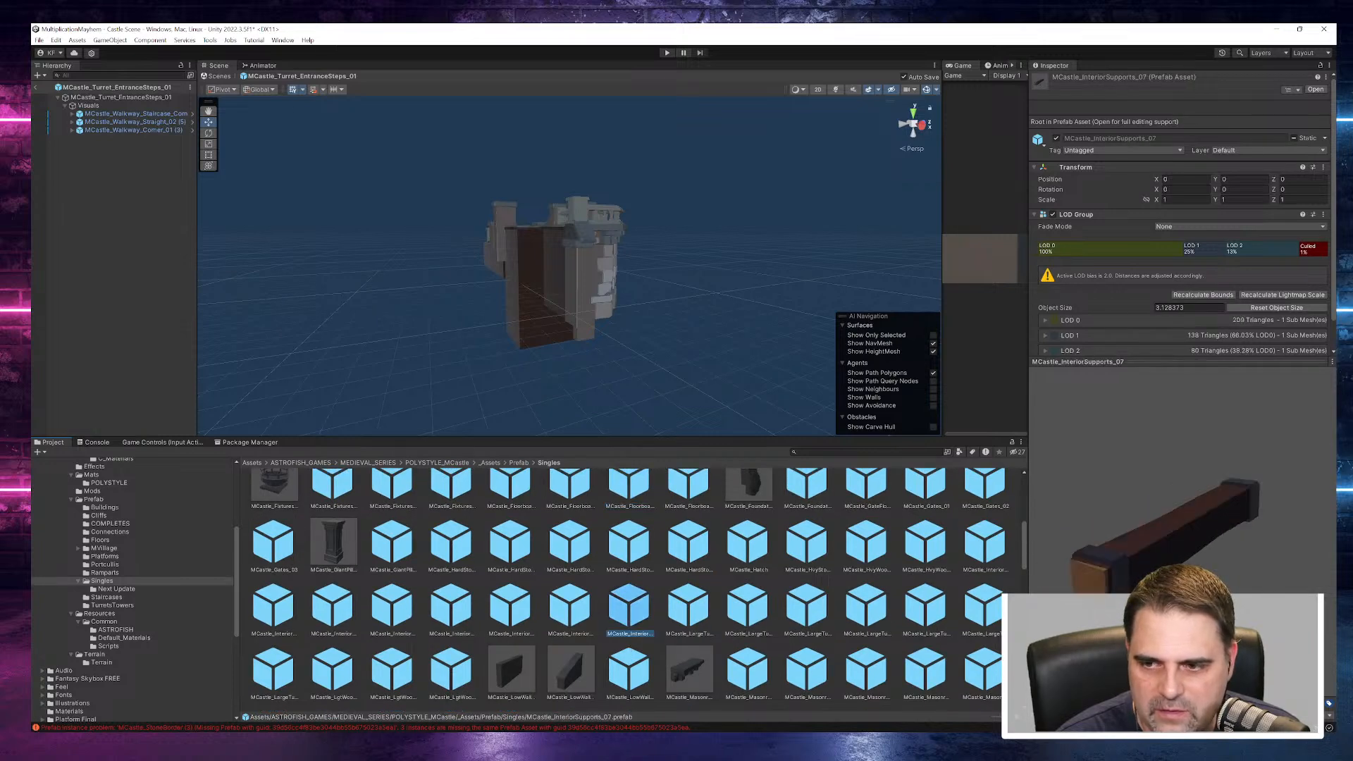
drag(1168, 461, 1061, 462)
click(748, 607)
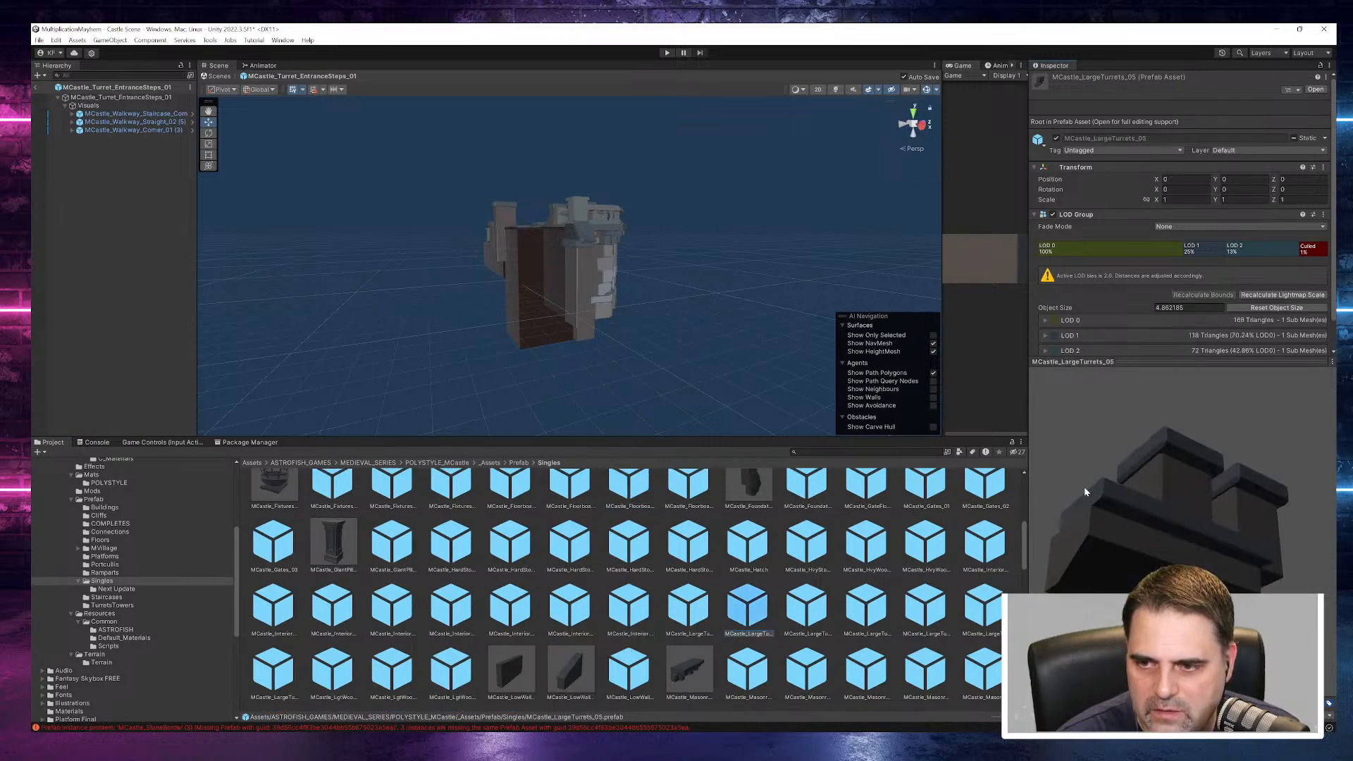
click(903, 627)
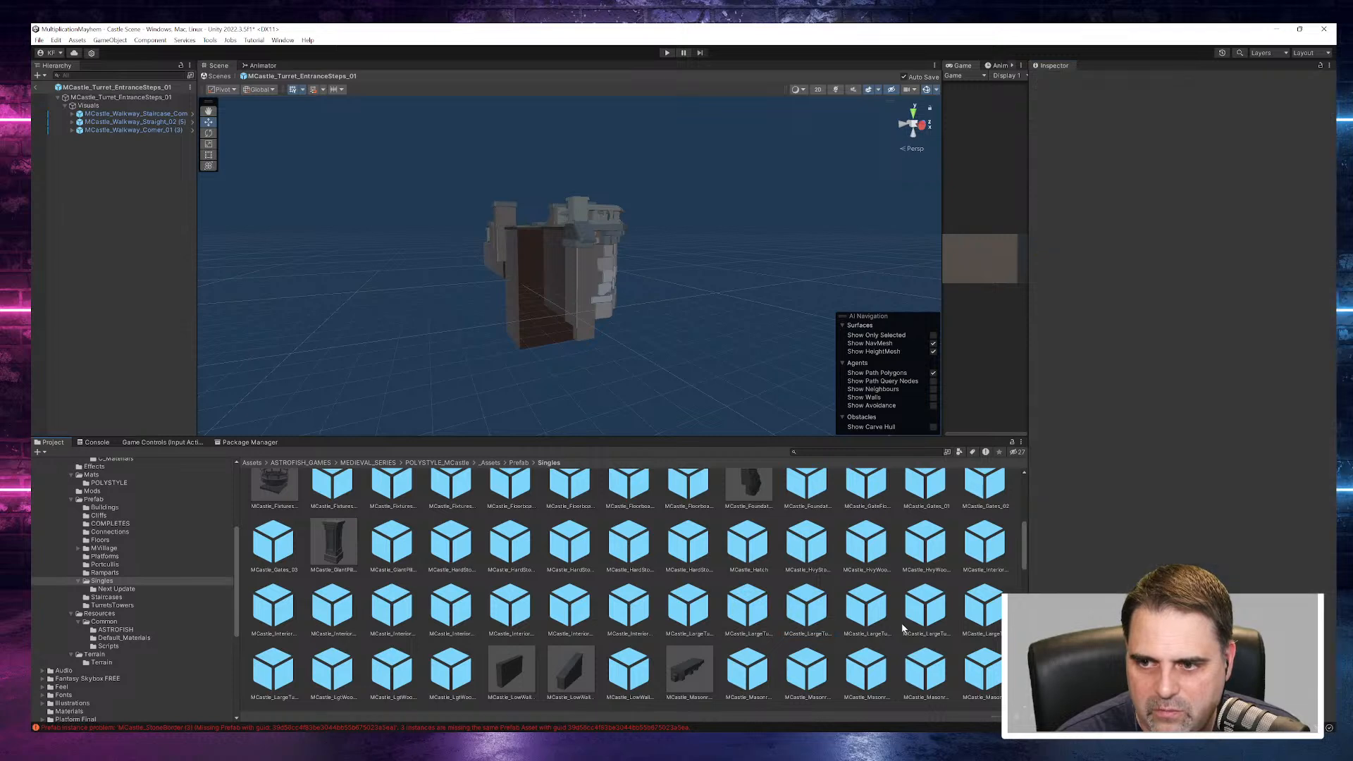
click(868, 608)
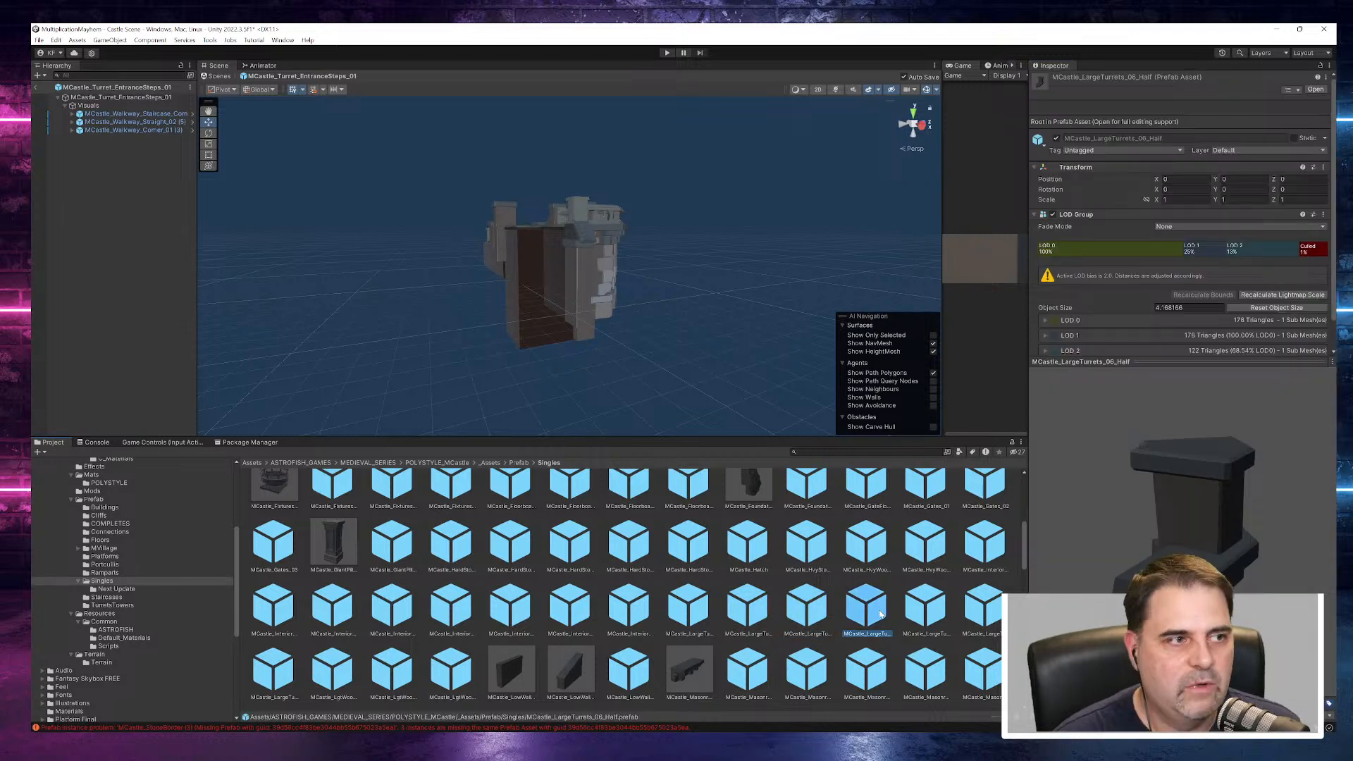
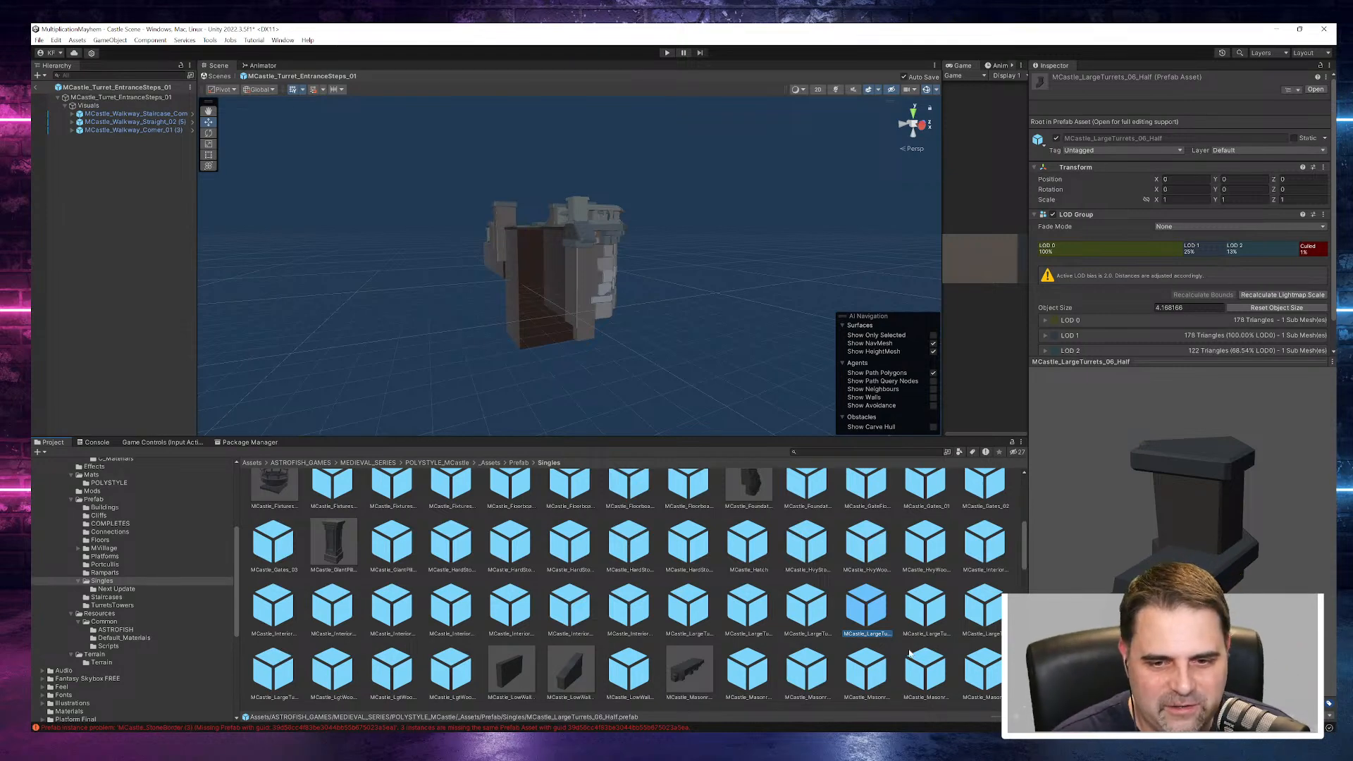
- Preview the MCastle_OctWalls pieces in the Singles folder, including ArchCarbels, RectWindow, HeavyTrim_Door_02 and HeavyTrim_02
scroll(810, 631, down, 2)
click(747, 642)
scroll(747, 641, down, 3)
click(629, 587)
drag(1318, 539, 1042, 501)
click(829, 651)
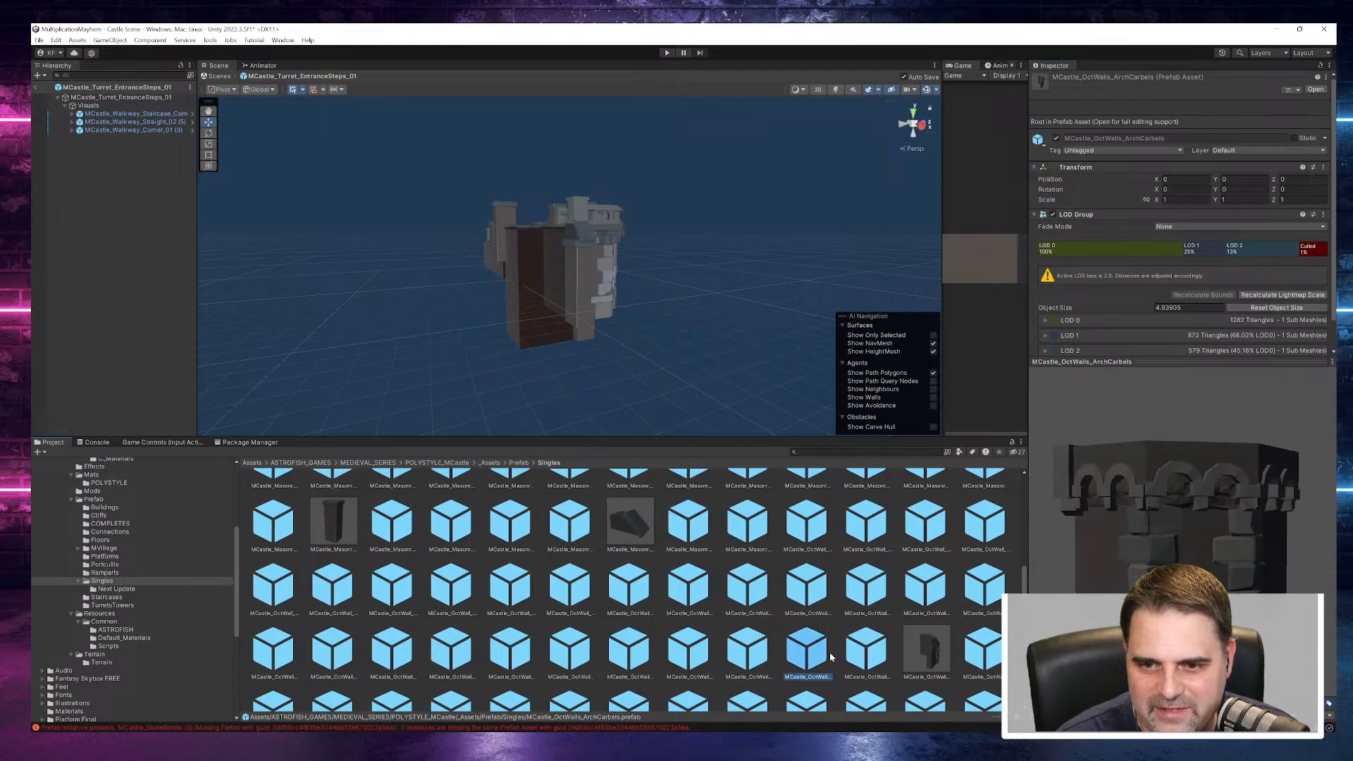
drag(1297, 560, 1053, 540)
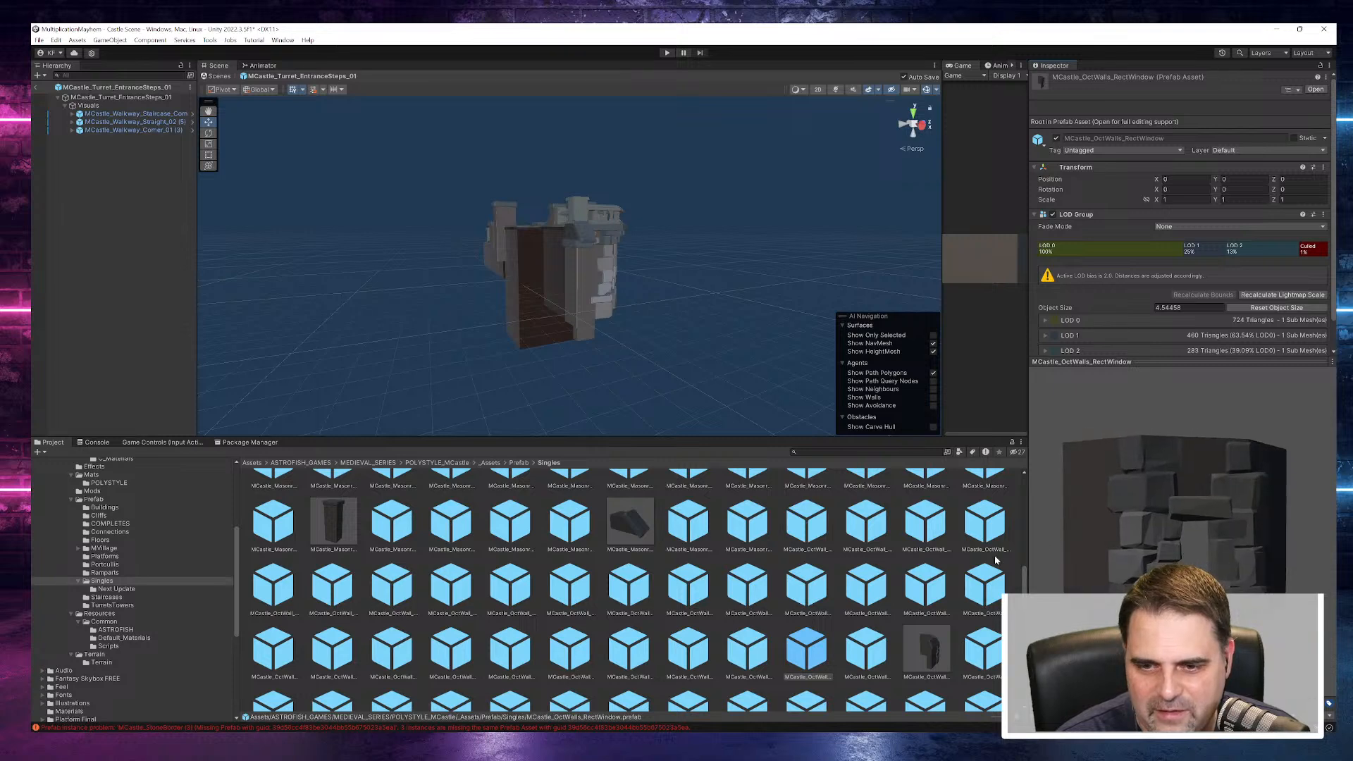
click(765, 660)
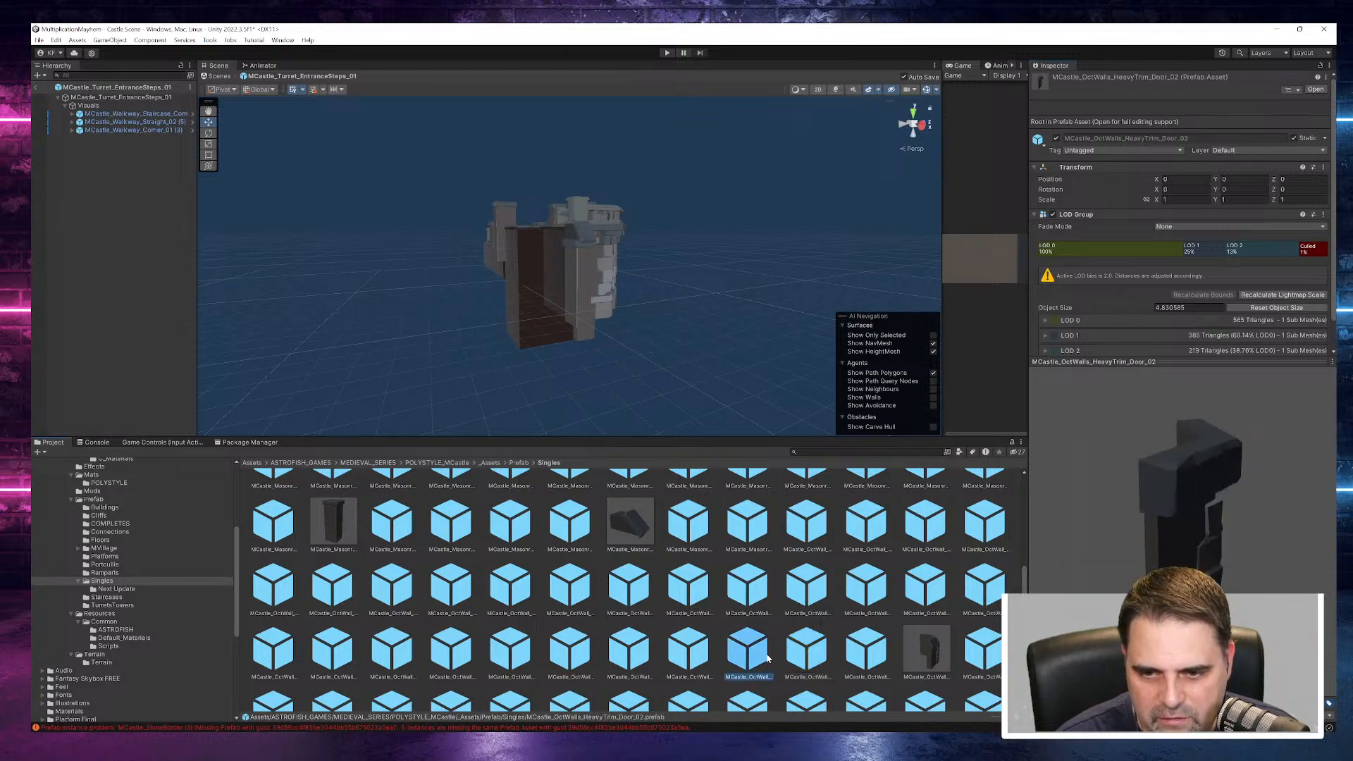
click(638, 651)
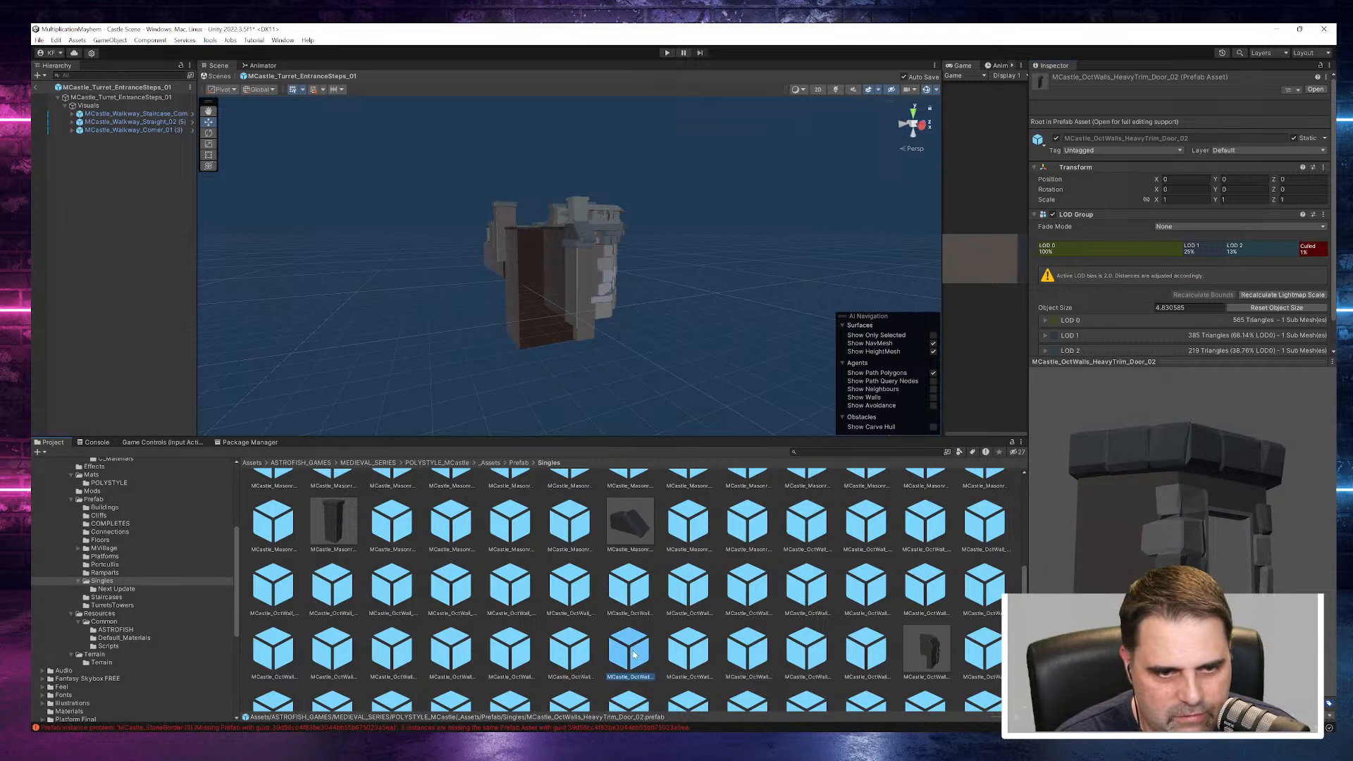
- Preview the MCastle_Doors_01 and MCastle_Doors_02 prefabs in the Next Update folder, and return to the Singles folder
click(110, 589)
click(382, 499)
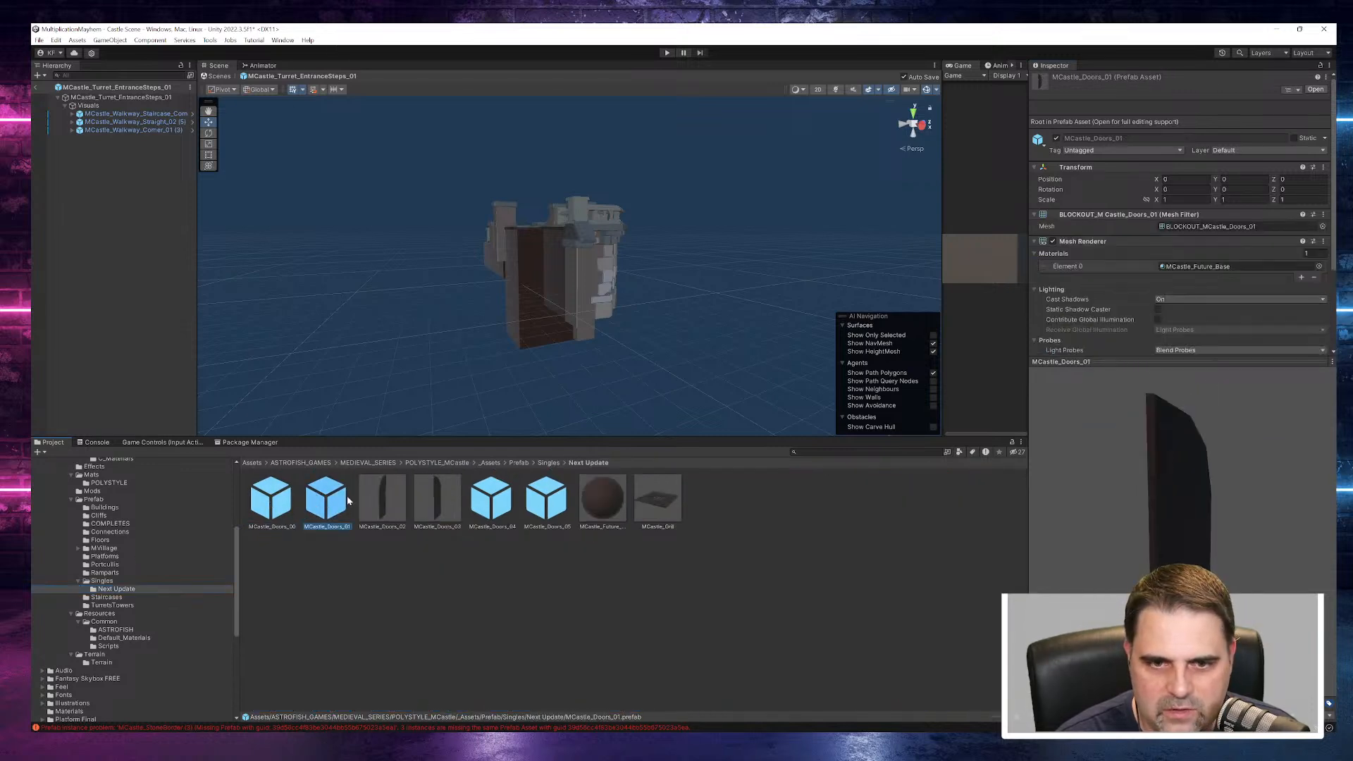
click(114, 582)
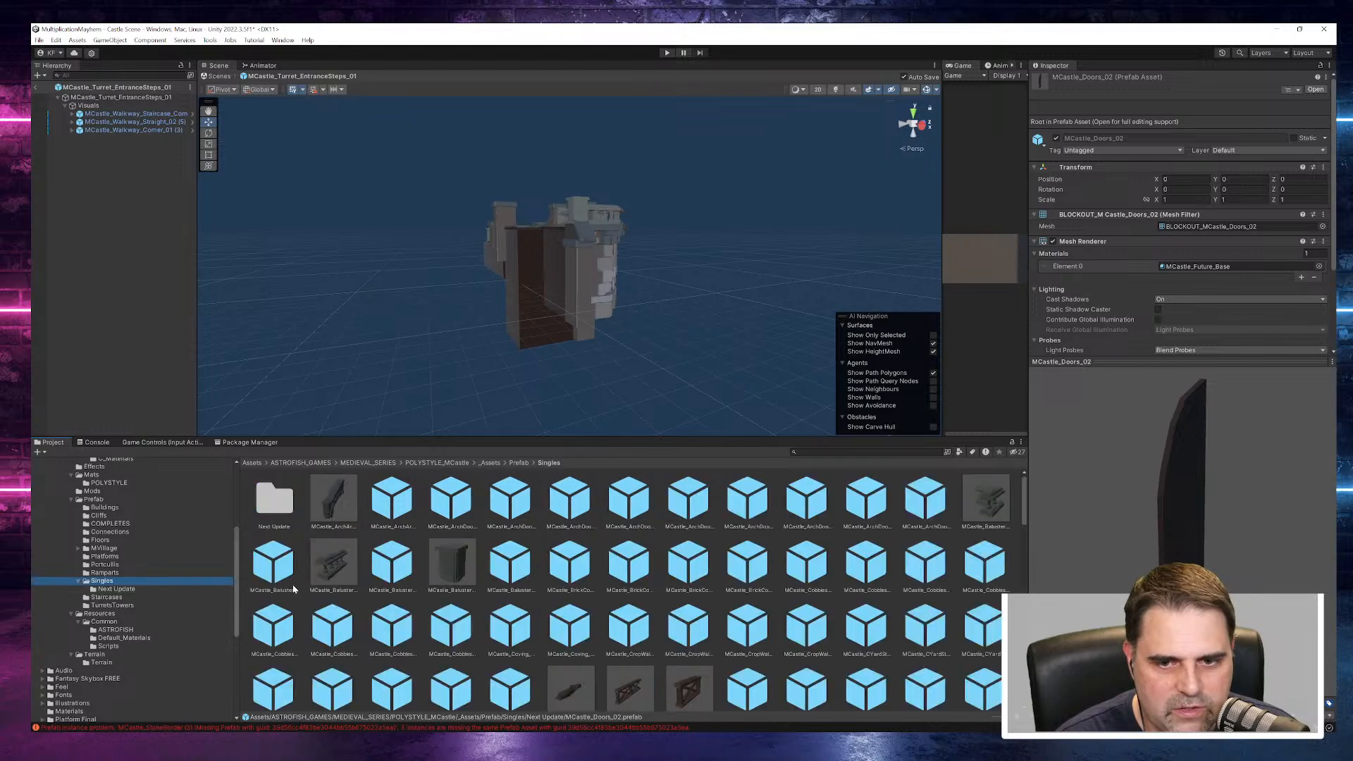
- Preview the MCastle_OctWalls_ArchCarbels, ArchCarbels_02 and MCastle_Roofs_06 prefabs in the Singles folder from different angles
click(647, 652)
scroll(683, 666, down, 8)
scroll(689, 670, down, 3)
click(629, 619)
drag(1238, 523, 1026, 471)
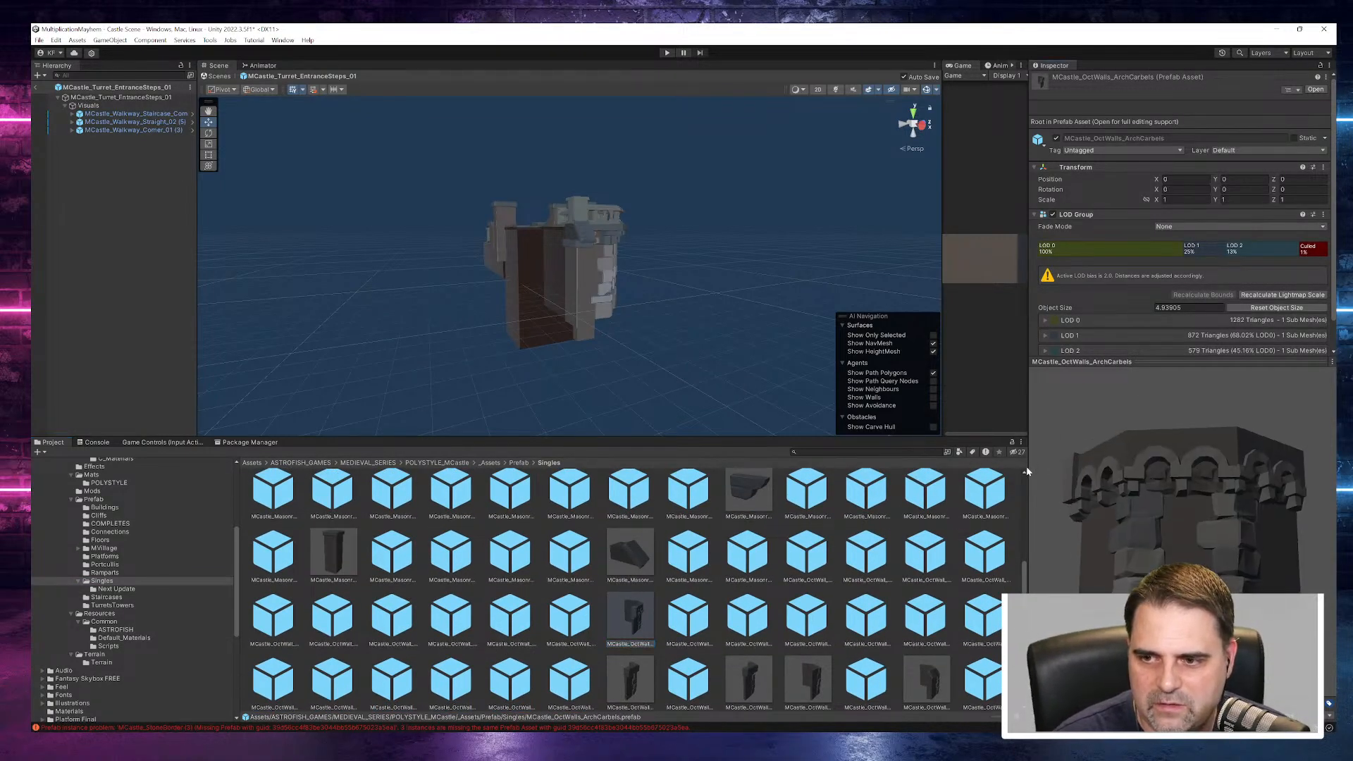
click(689, 618)
drag(1176, 525, 1058, 472)
scroll(634, 599, down, 5)
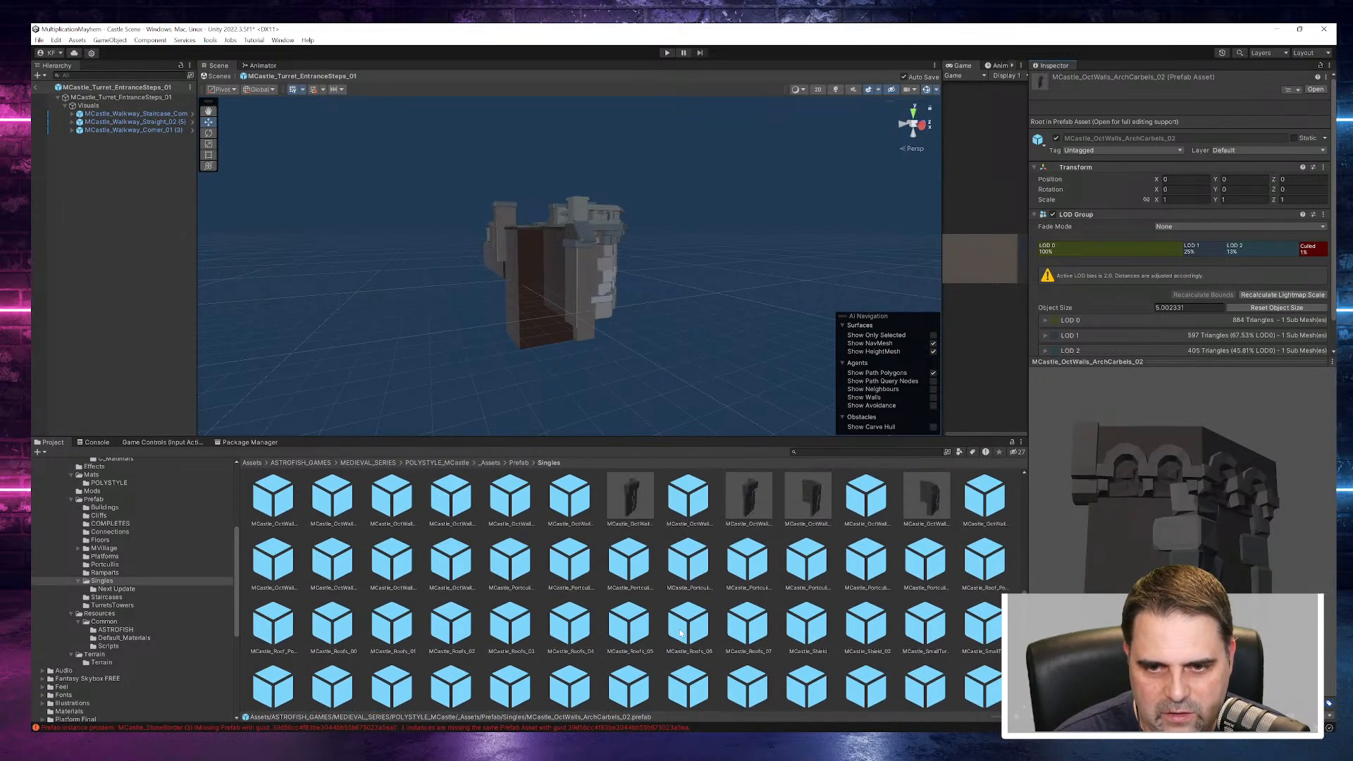
click(683, 628)
drag(1219, 531, 1162, 525)
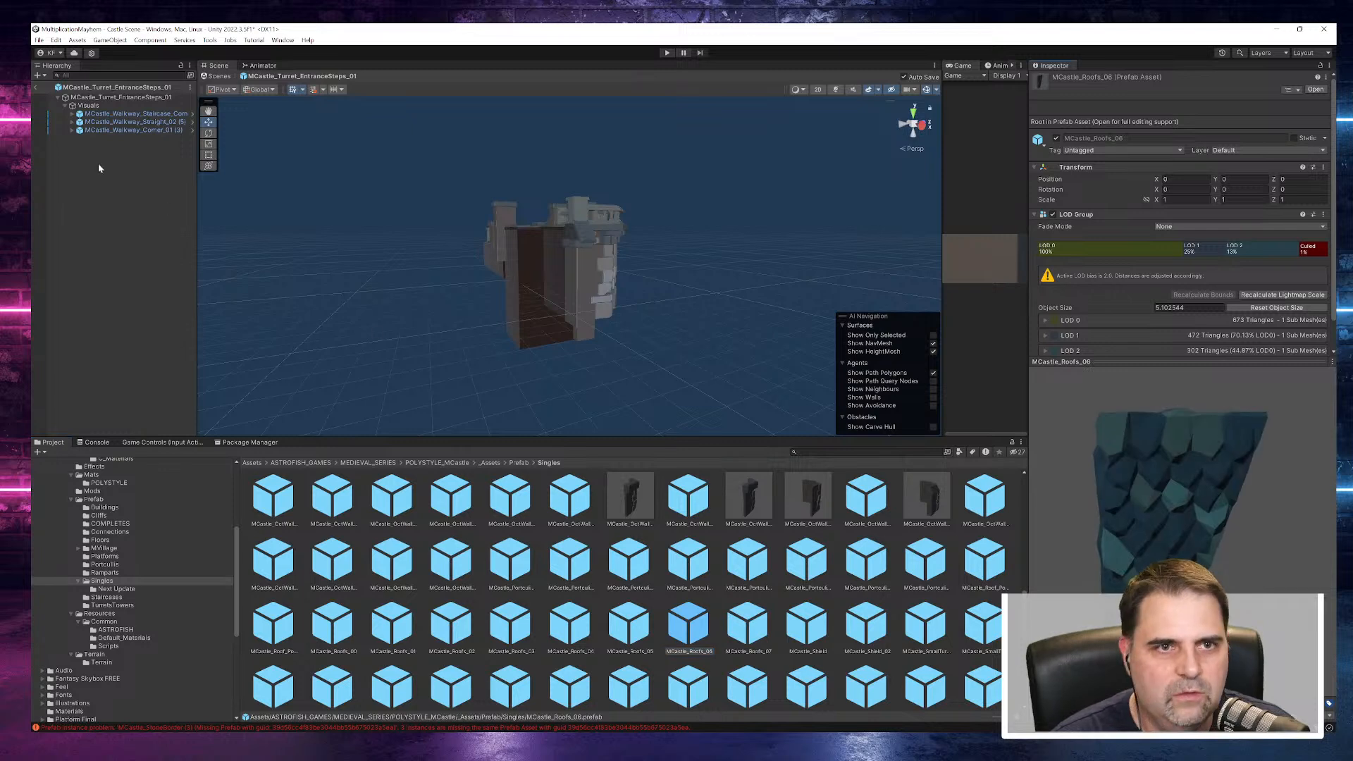
- Leave prefab editing and delete the whole MCastle_Building_01 object from the Castle Scene
click(36, 88)
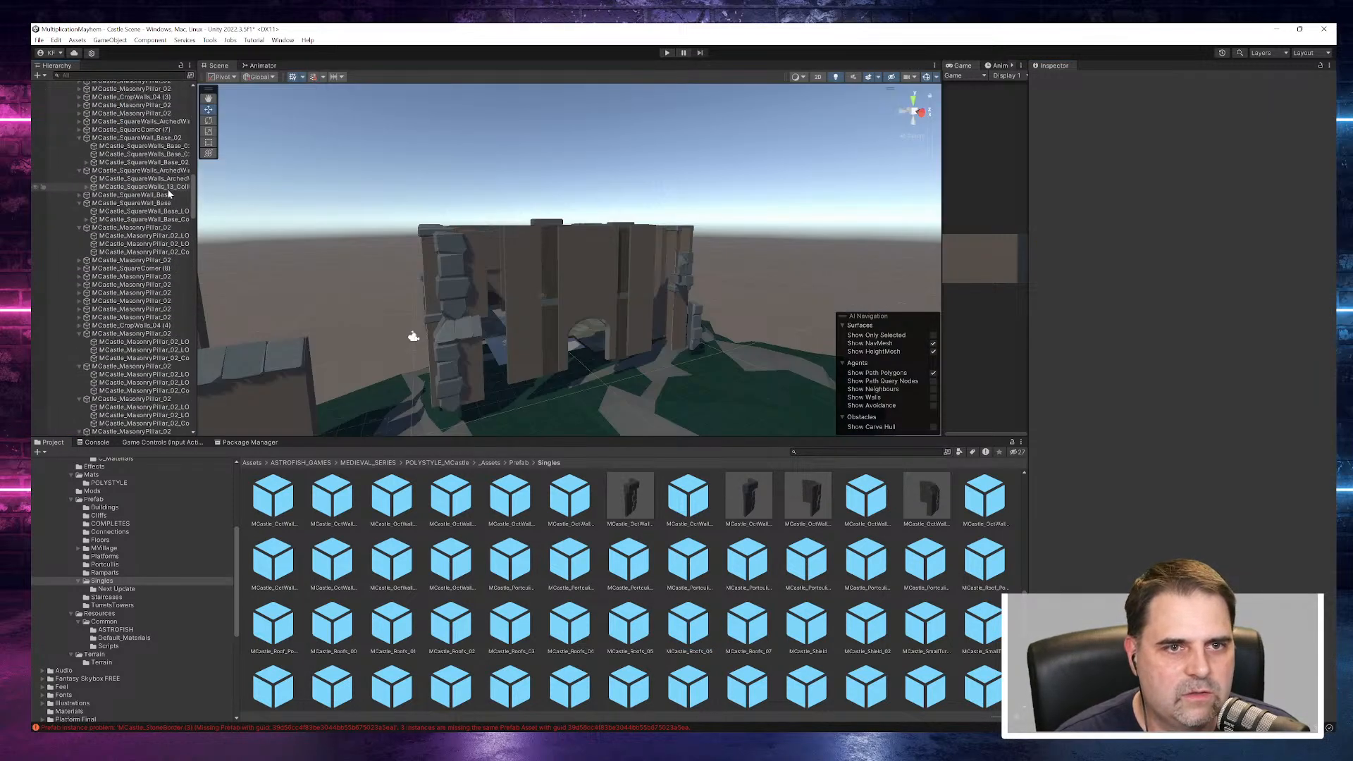
scroll(169, 193, up, 15)
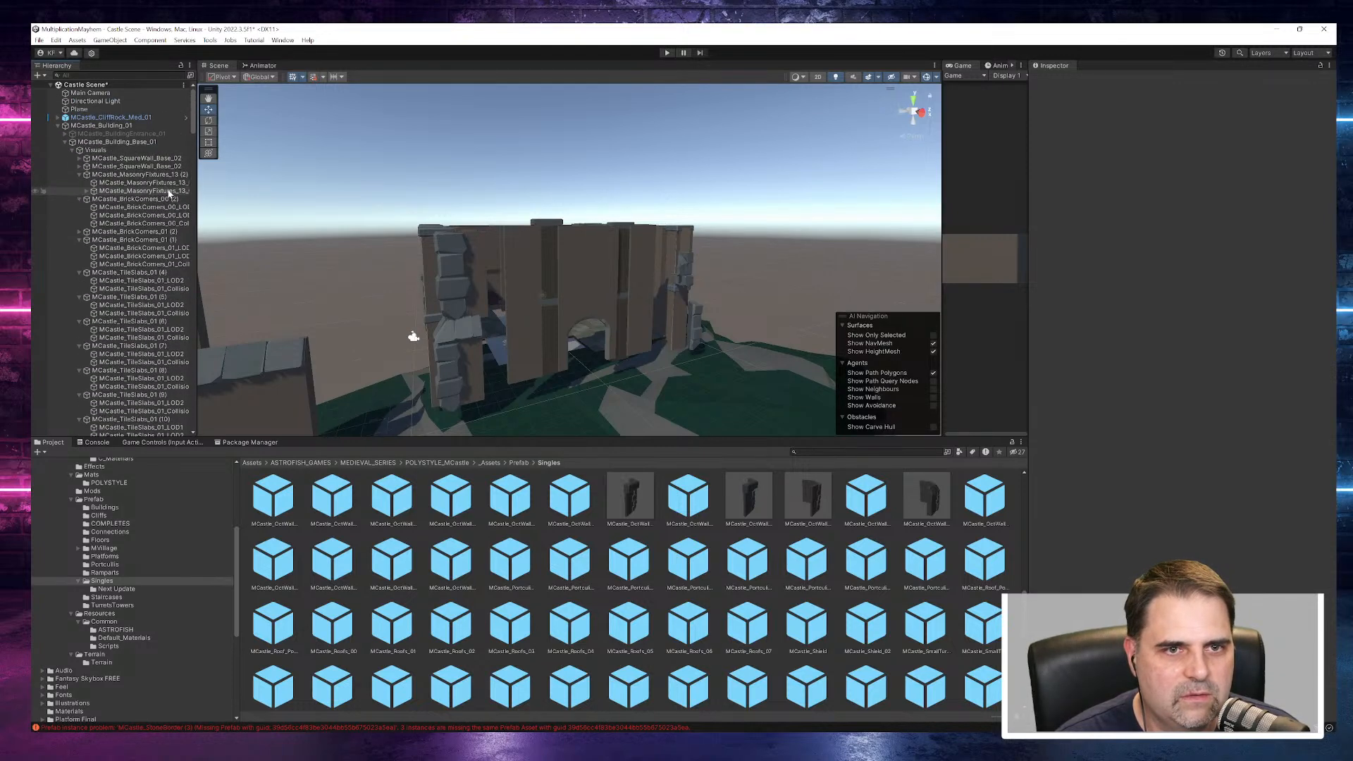
click(96, 143)
click(94, 117)
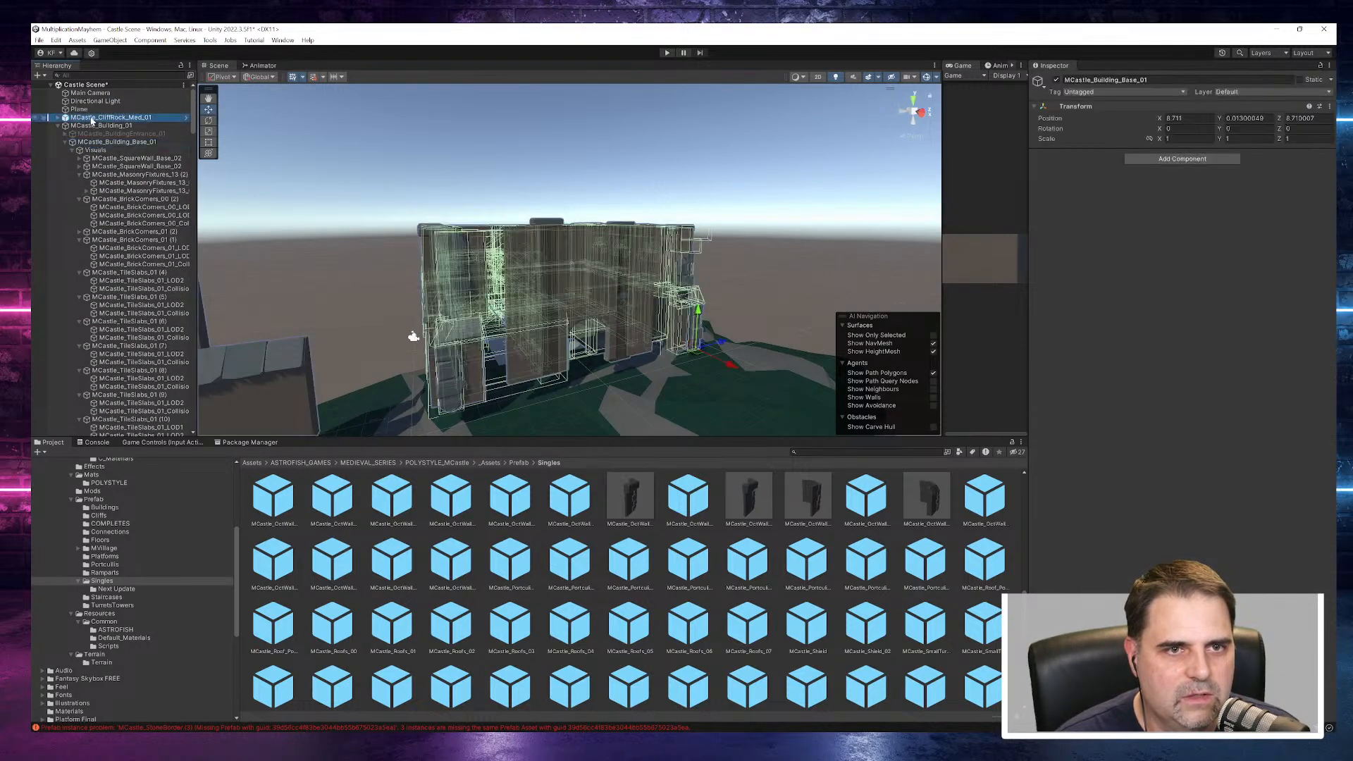
click(91, 126)
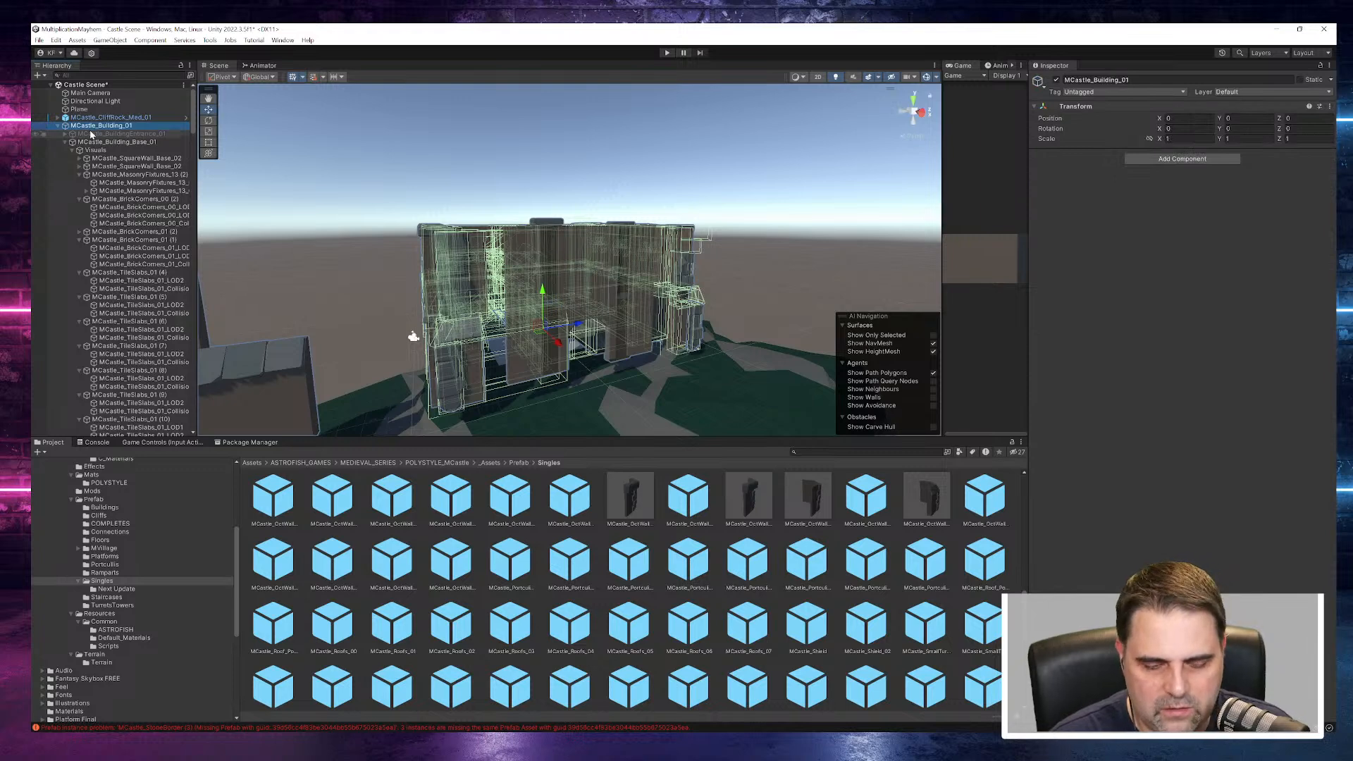
key(Delete)
- Look over the remaining cliff rock in the scene and browse the Platforms and Ramparts prefab folders
click(91, 119)
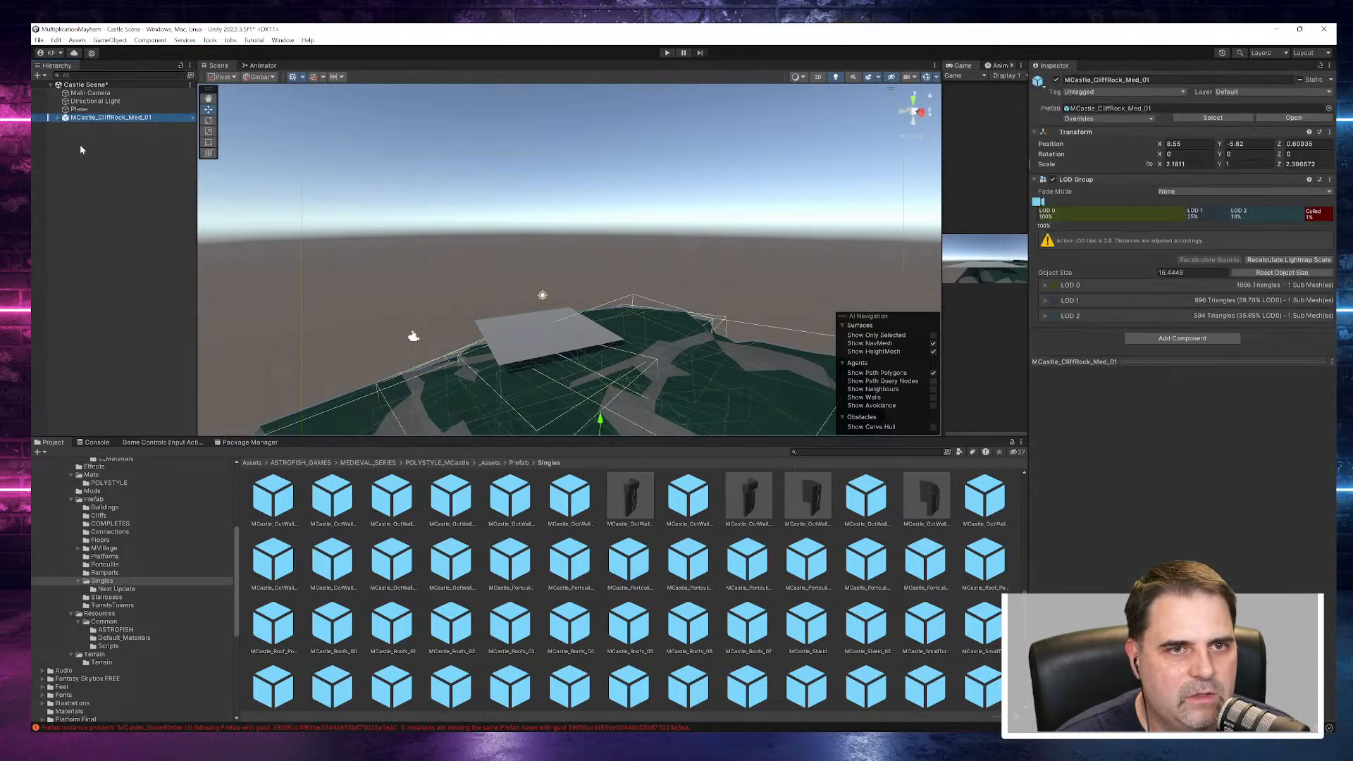
click(76, 135)
alt+drag(529, 271, 475, 253)
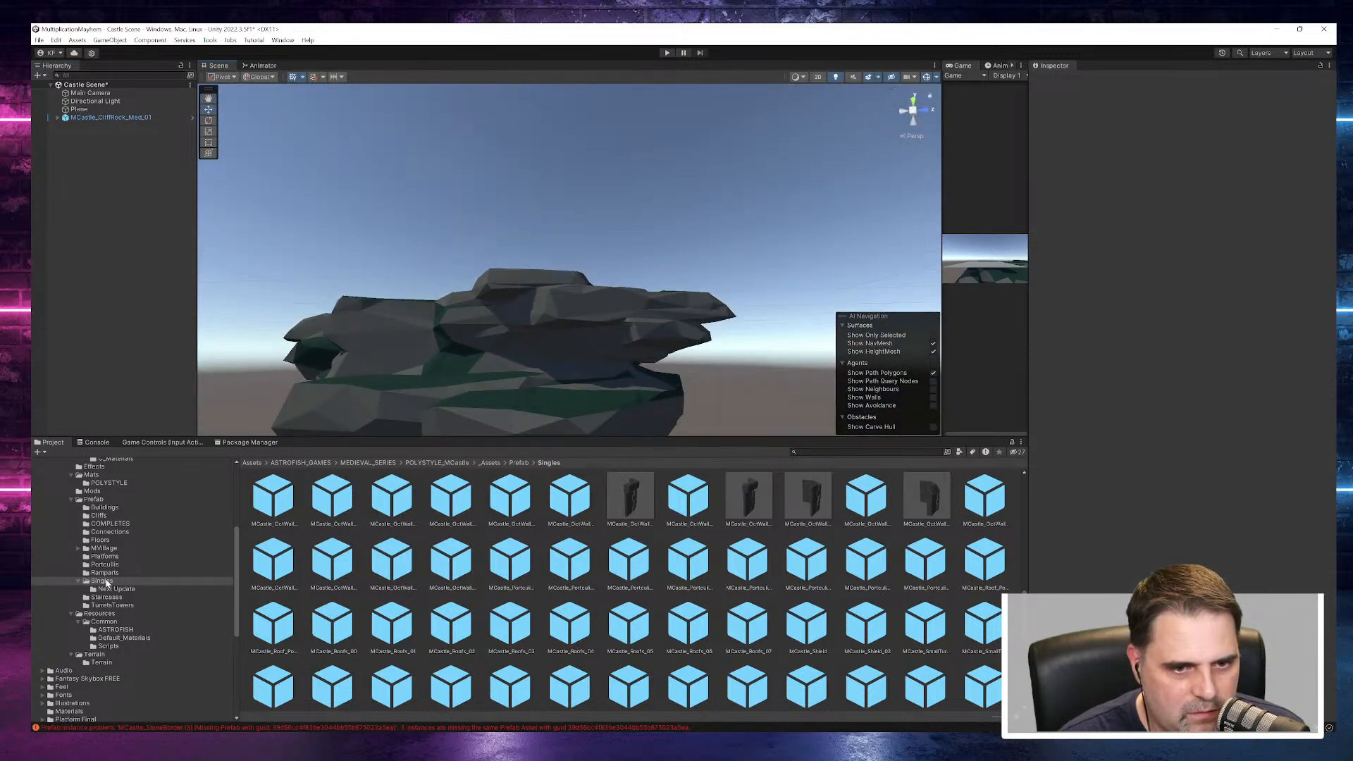
scroll(133, 539, up, 3)
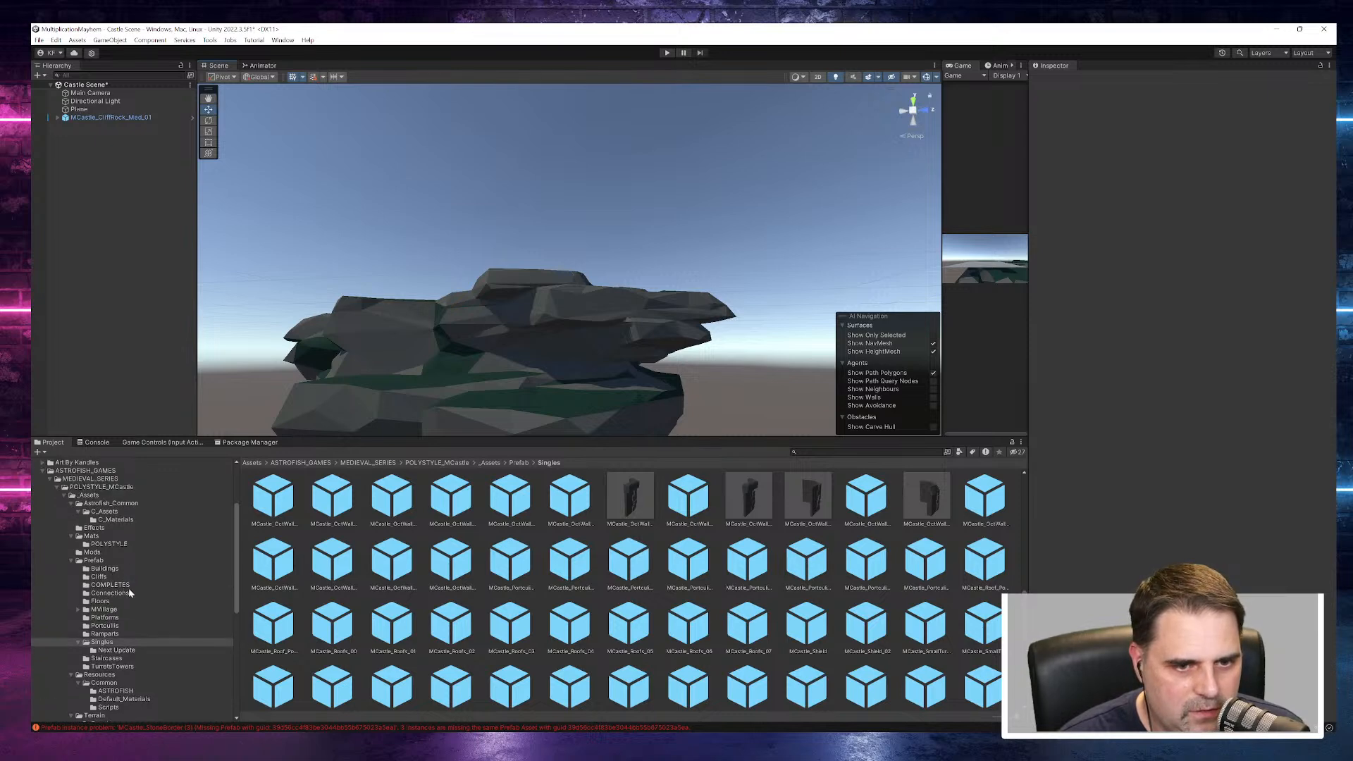
click(113, 617)
click(115, 633)
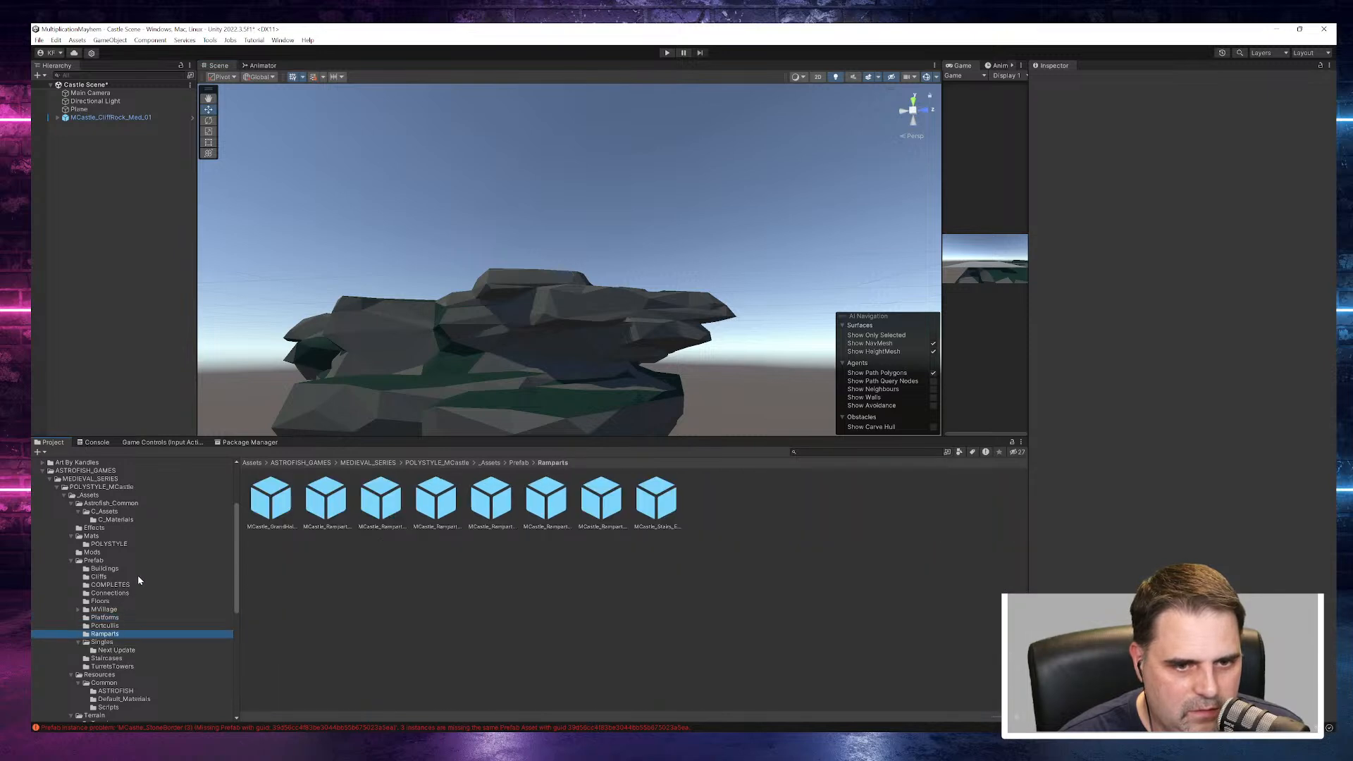
alt+drag(514, 331, 414, 368)
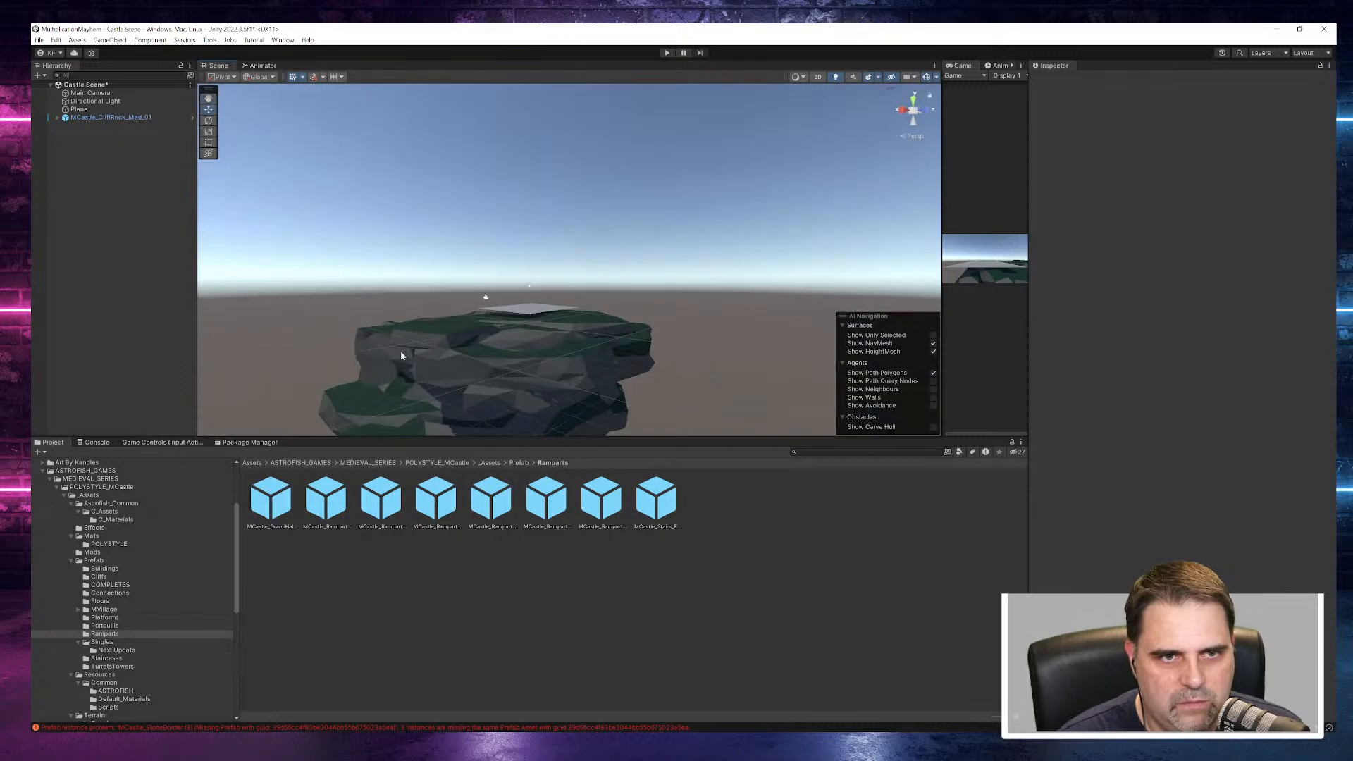
- Locate the scene cliff rock's source prefab in the Cliffs folder and preview MCastle_CliffRock_Lrg_02 and MCastle_CliffRock_Lrg_01
click(426, 357)
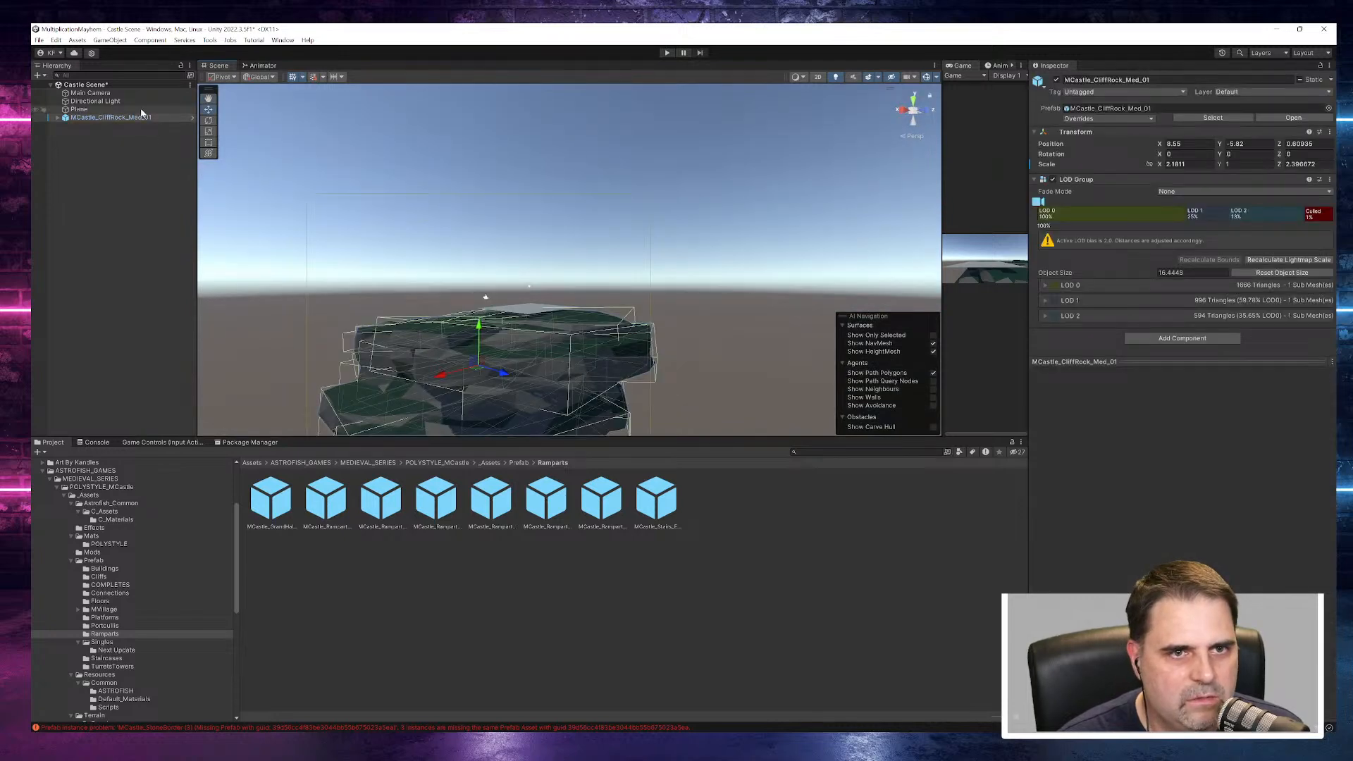
click(1114, 112)
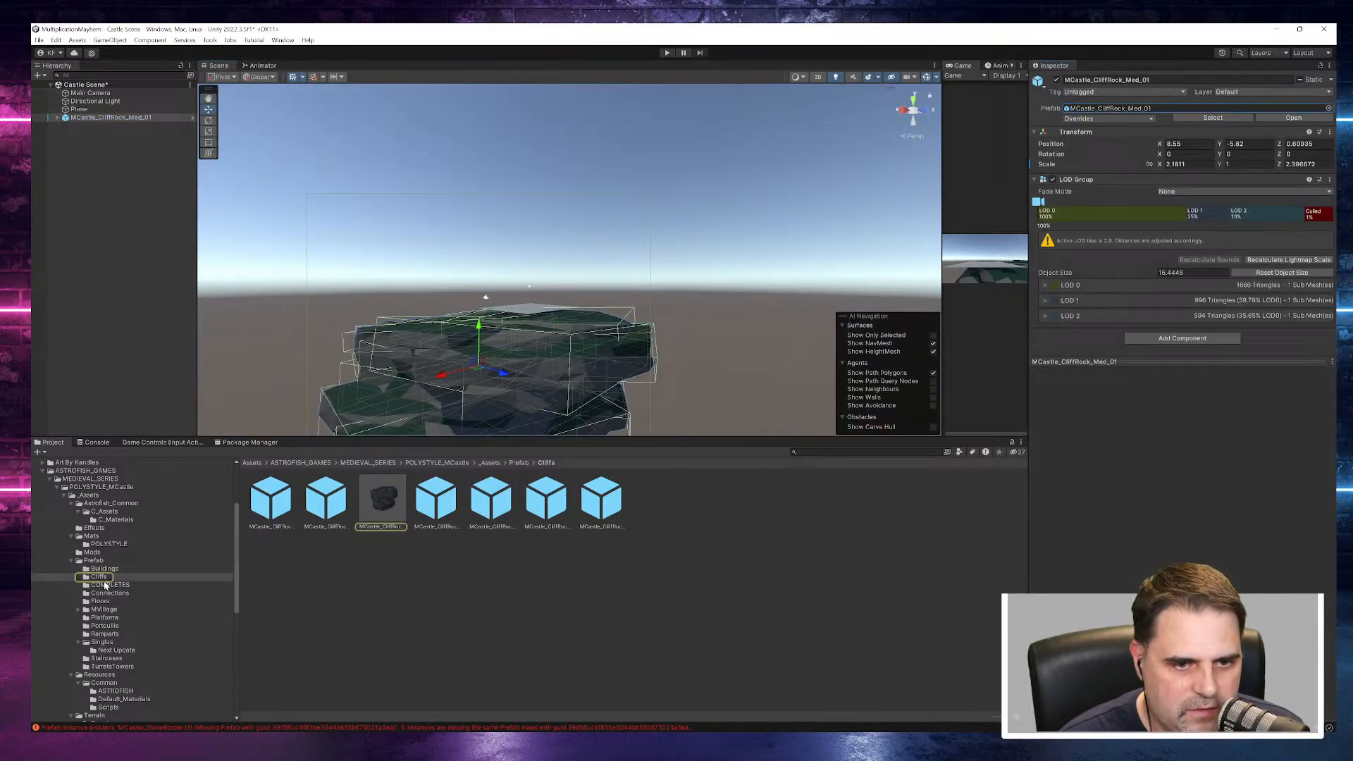
click(325, 505)
drag(1096, 517, 1002, 484)
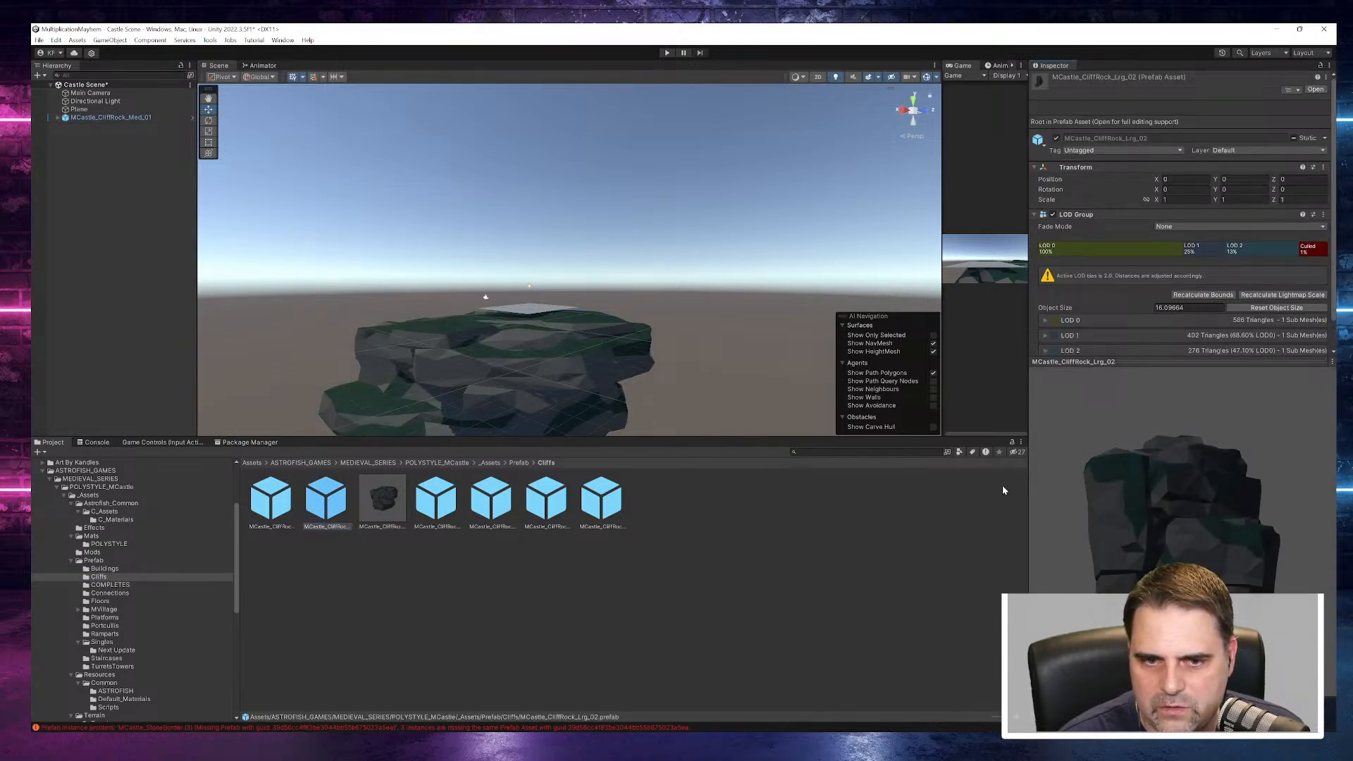
click(262, 496)
drag(1099, 529, 1226, 599)
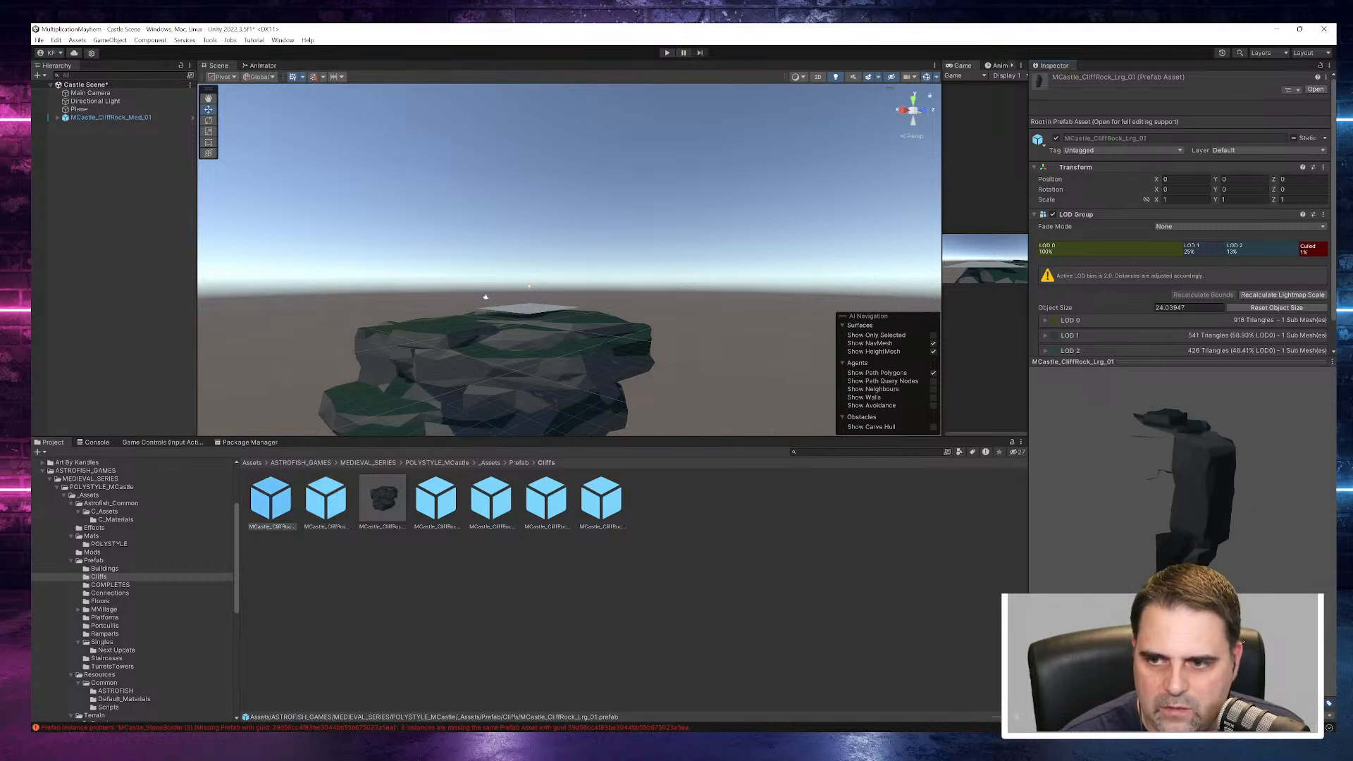
- Compare the other cliff prefabs in the Cliffs folder, including MCastle_CliffRock_Med_02 and MCastle_CliffRock_Sml_02
click(324, 502)
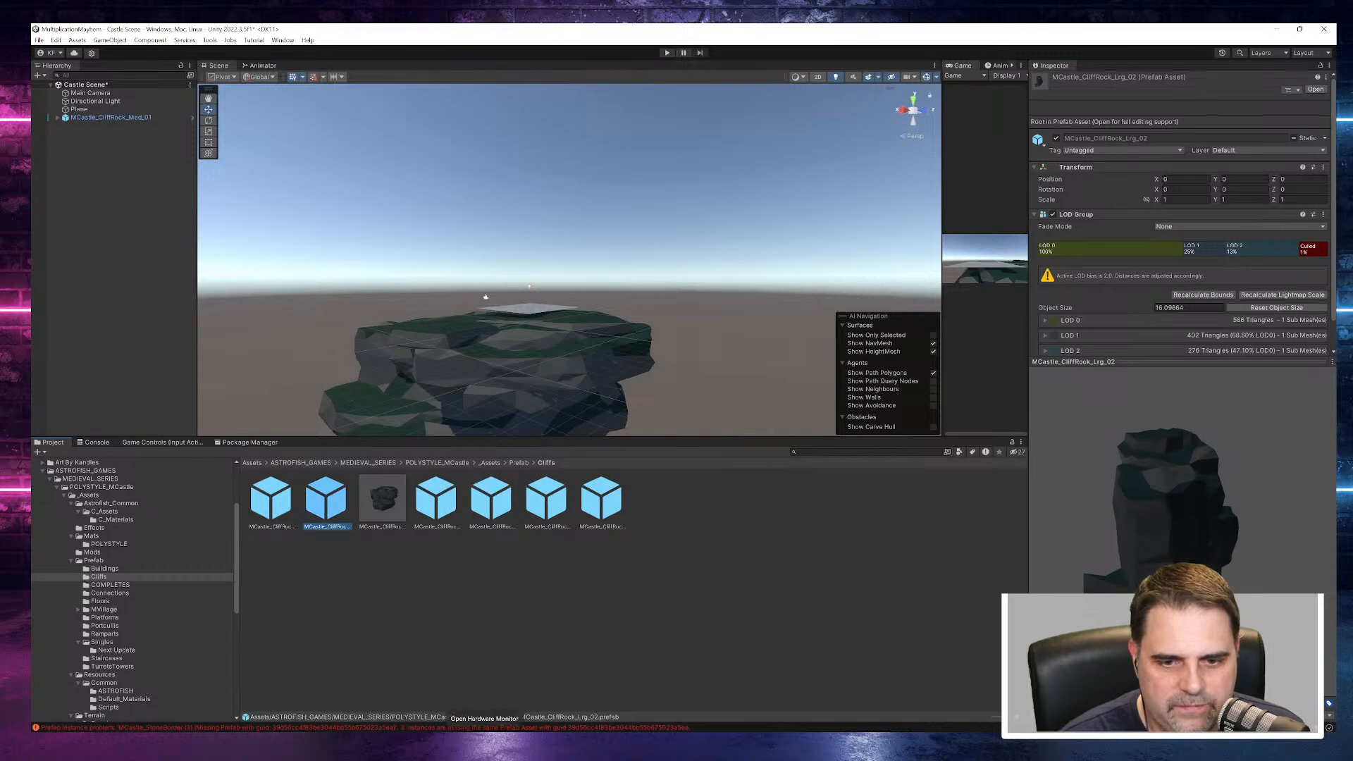
click(455, 516)
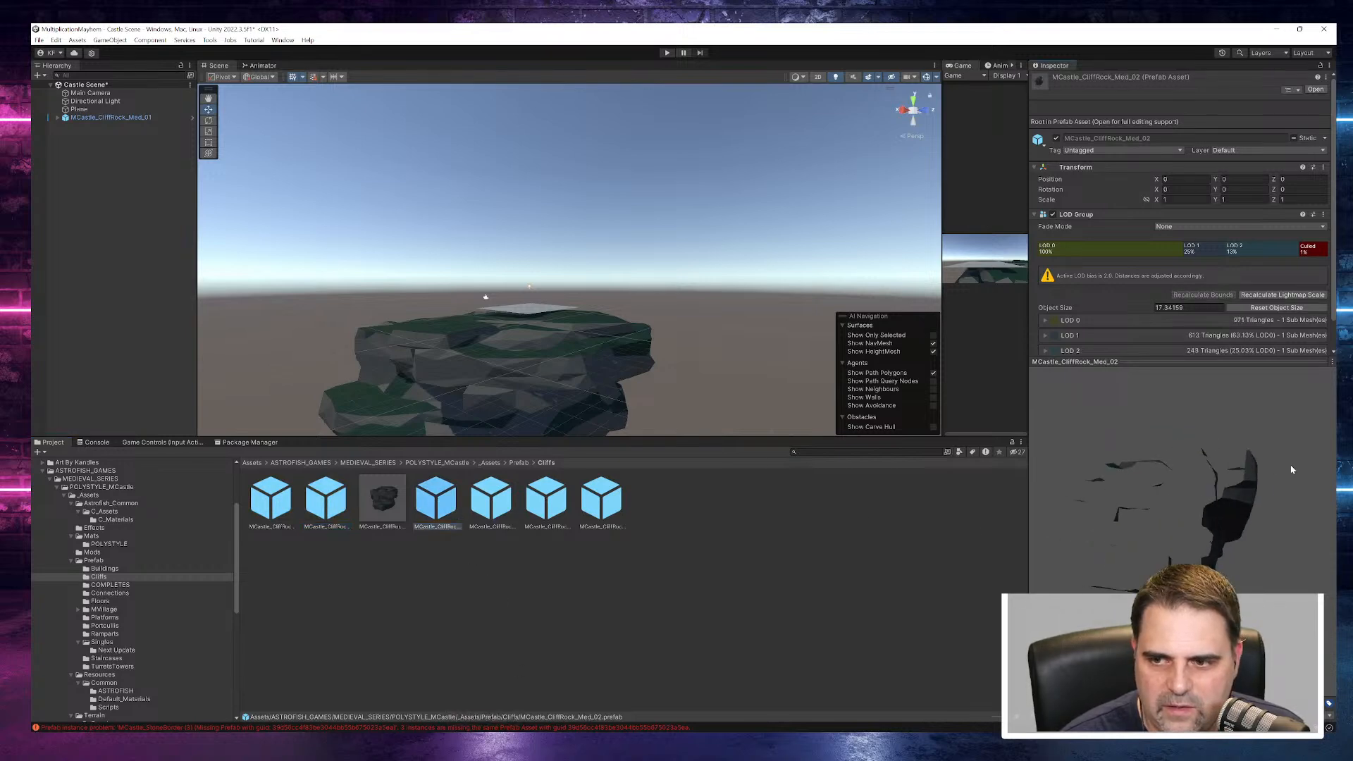
click(566, 499)
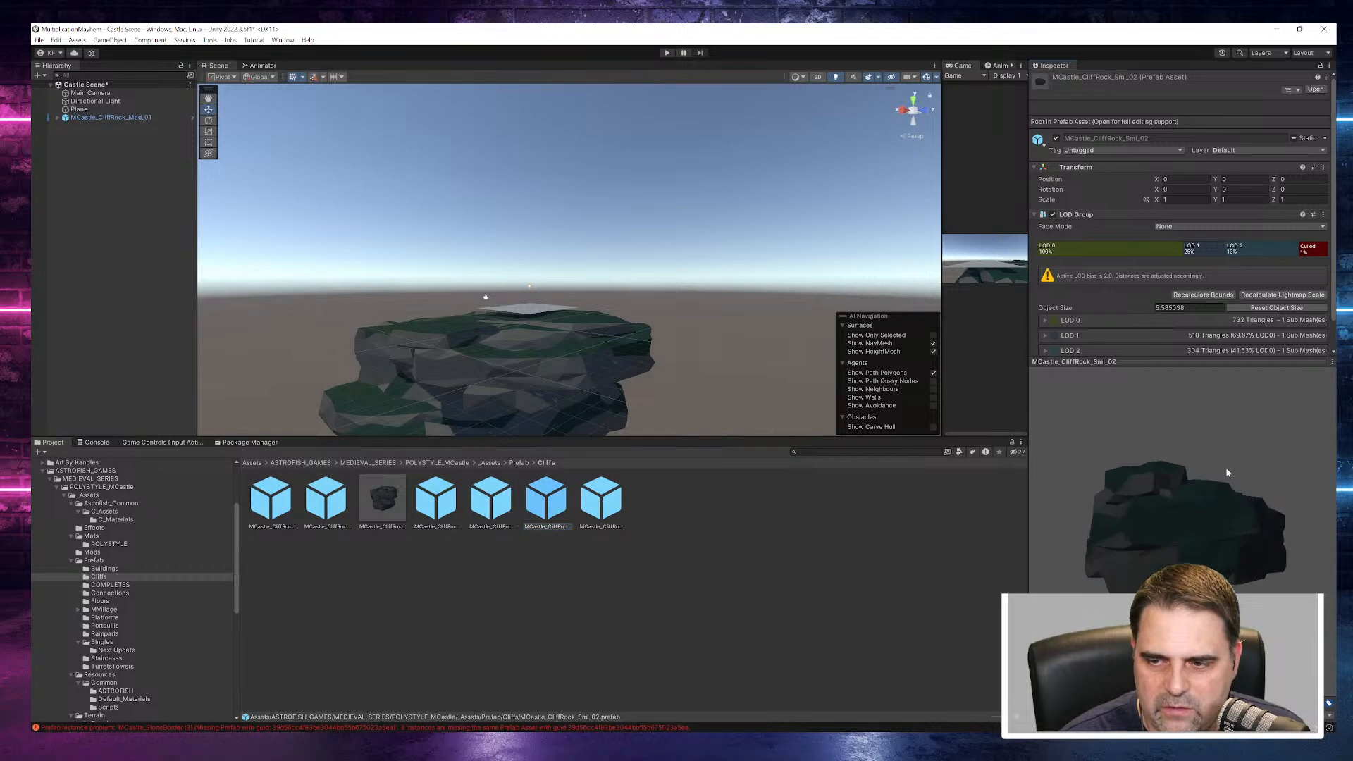
drag(1128, 606, 1106, 572)
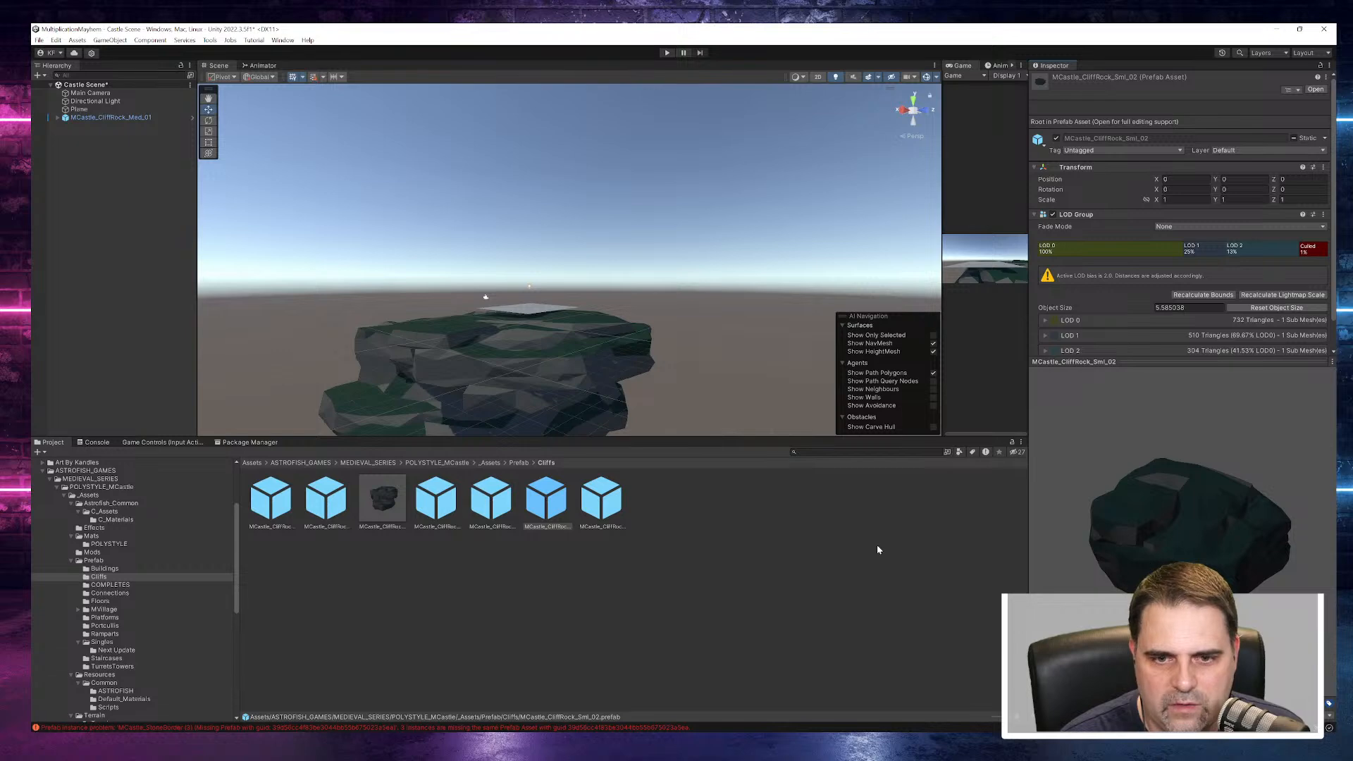
click(597, 507)
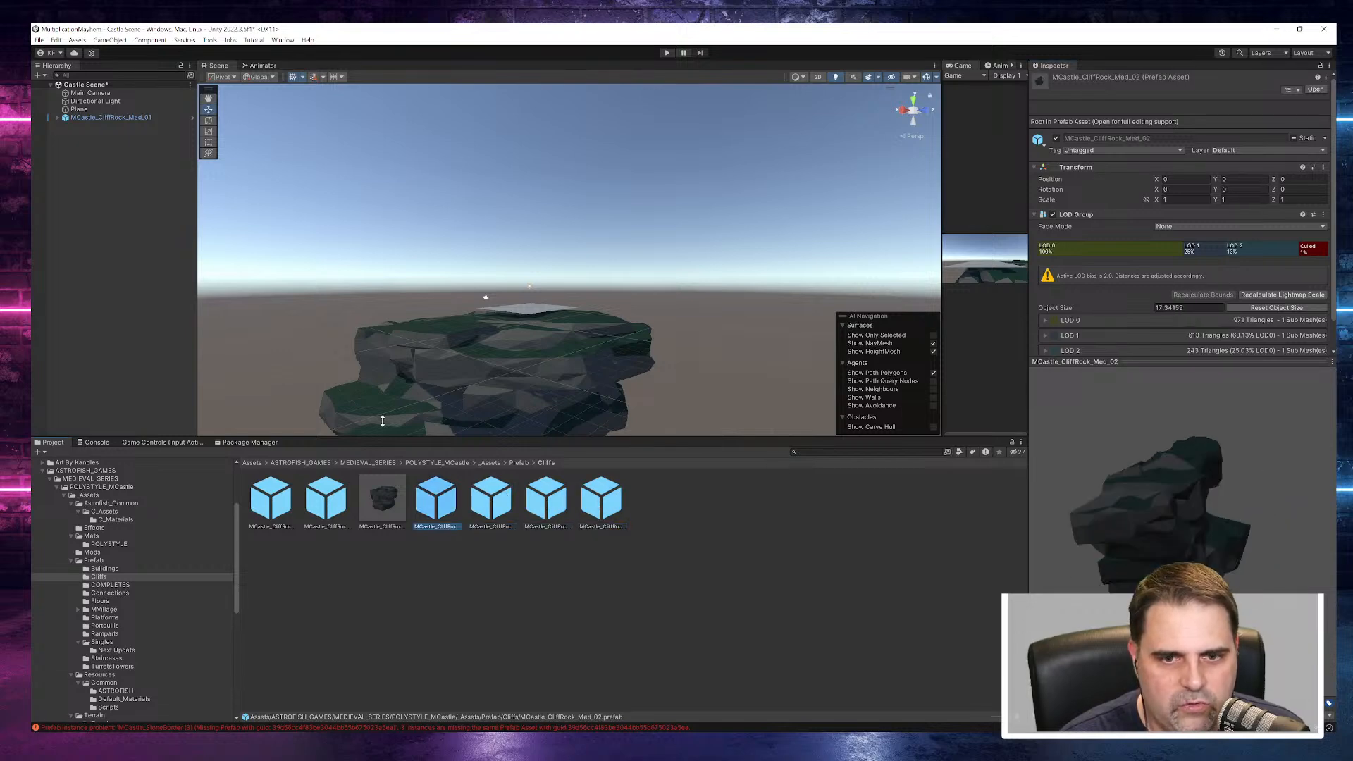
- Expand MCastle_CliffRock_Med_01 in the scene and inspect its LOD0 mesh from several sides
click(103, 119)
click(57, 118)
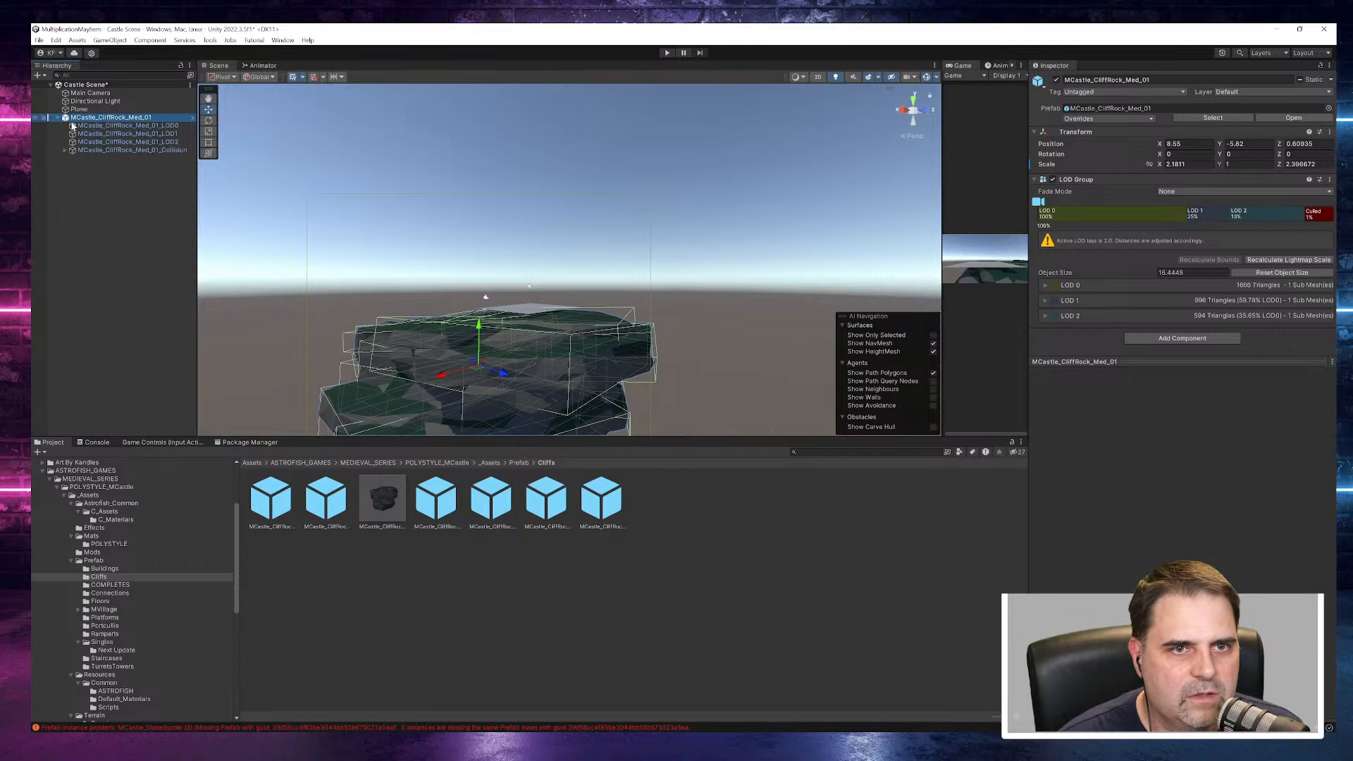
click(118, 127)
alt+drag(367, 165, 670, 229)
middle_drag(669, 229, 633, 111)
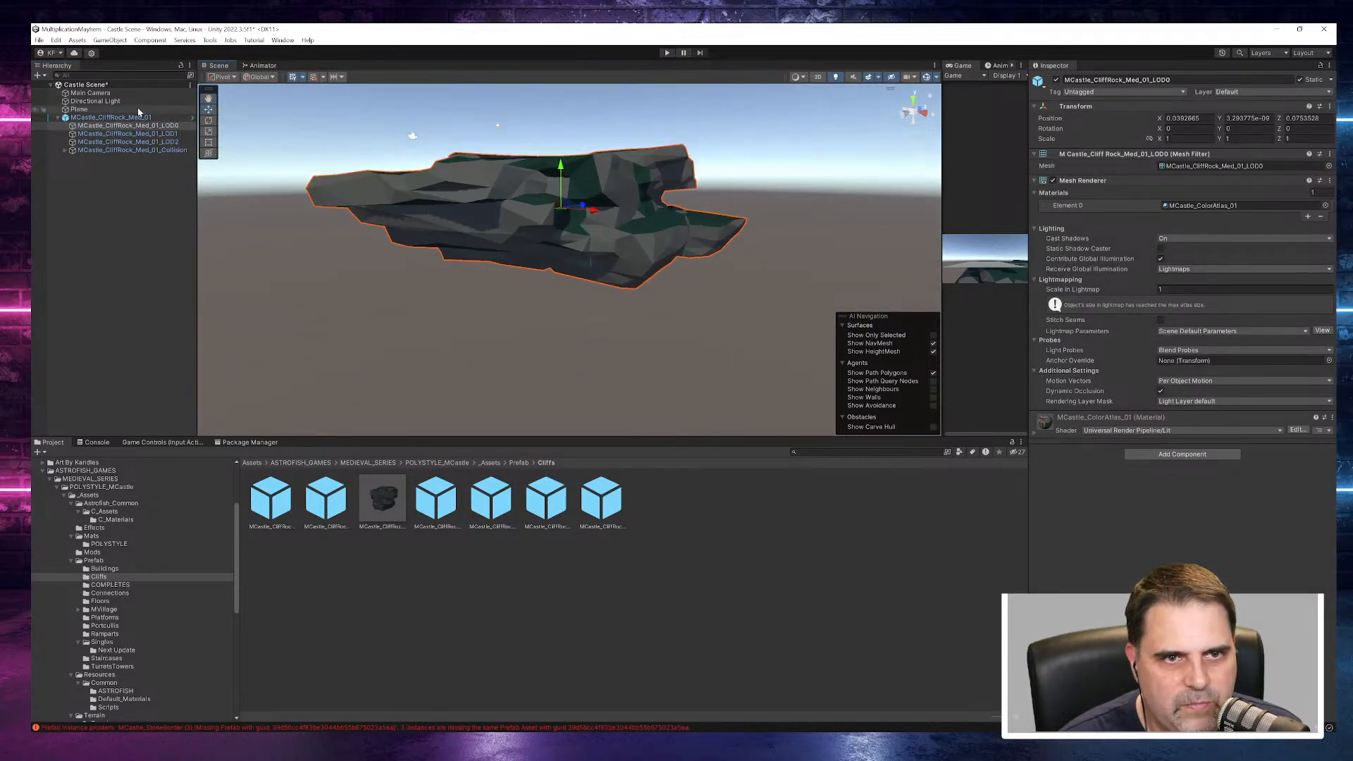
- Set MCastle_CliffRock_Med_01's position to 0, 0, 0 and its scale to 1 on all axes
click(113, 117)
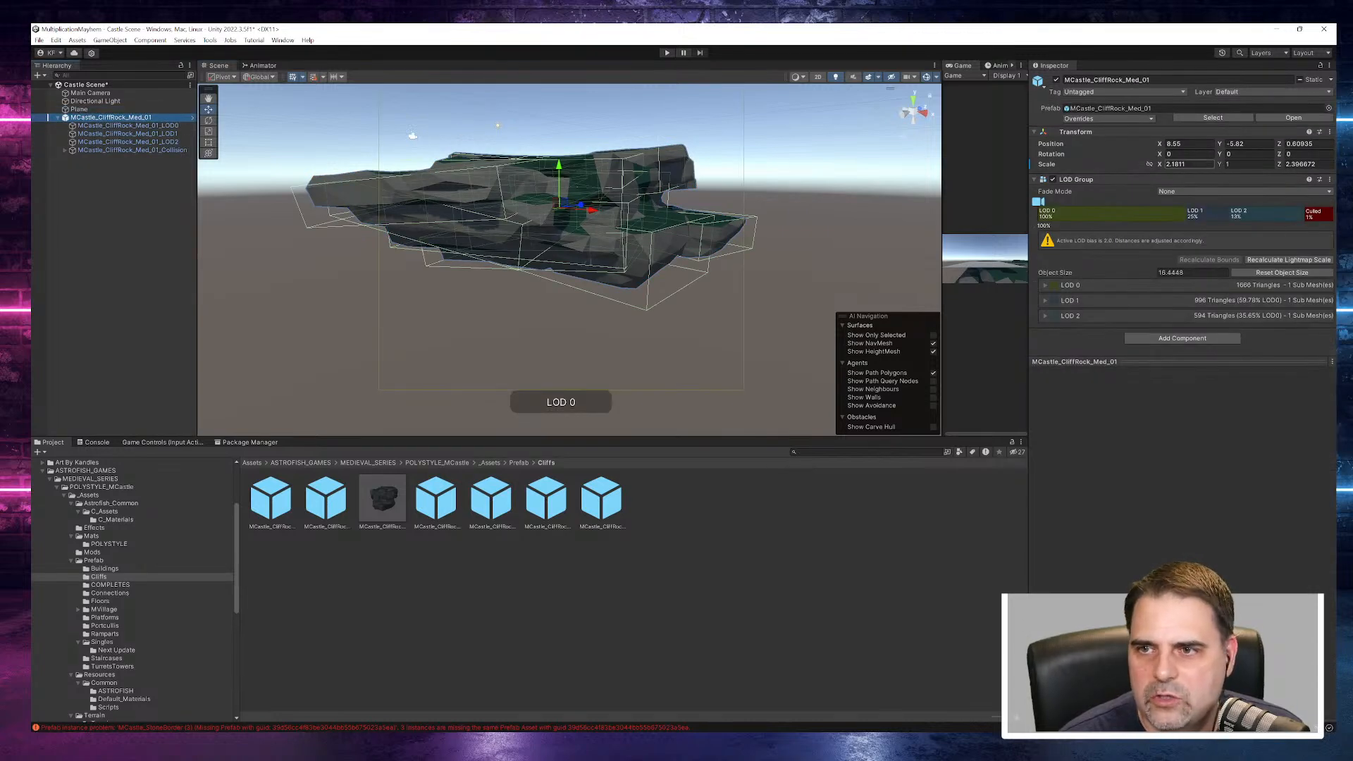
click(1188, 144)
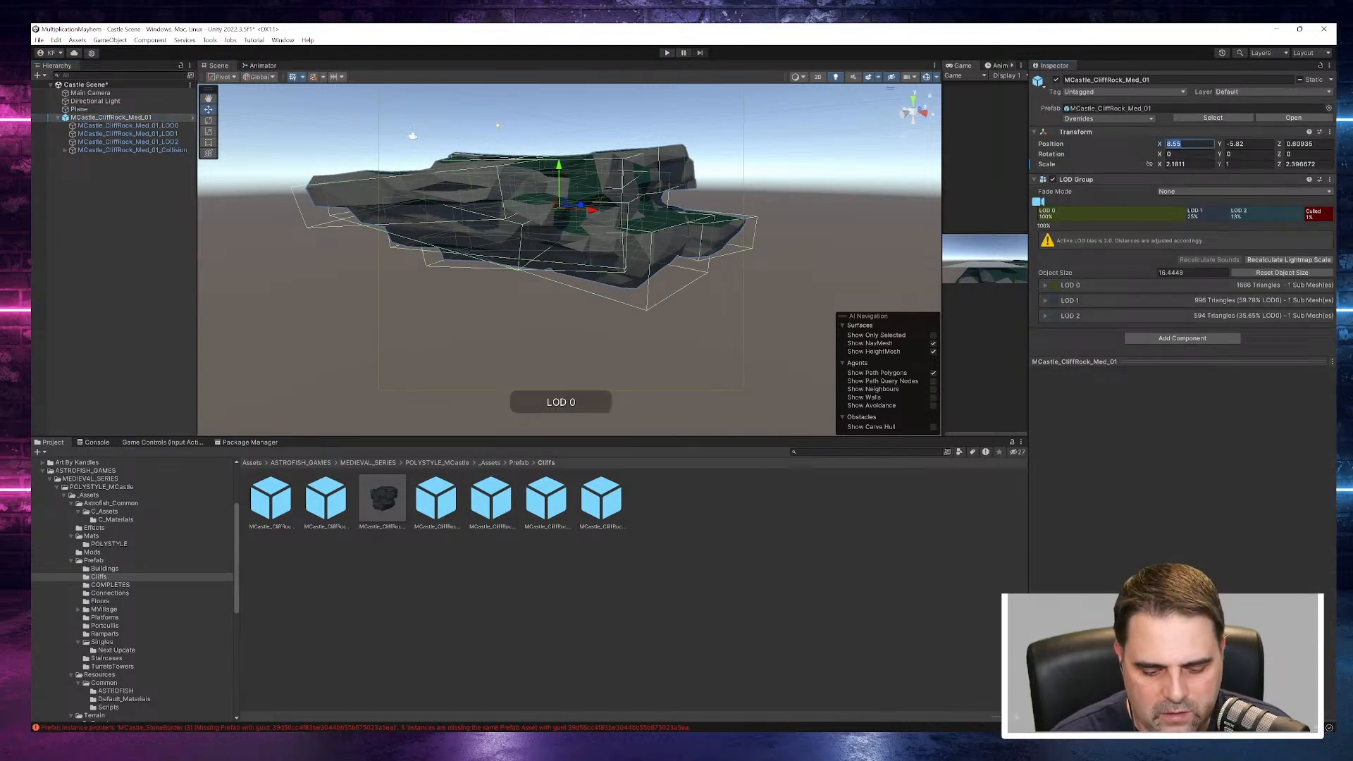
text(0)
key(Tab)
text(0)
key(Tab)
text(0)
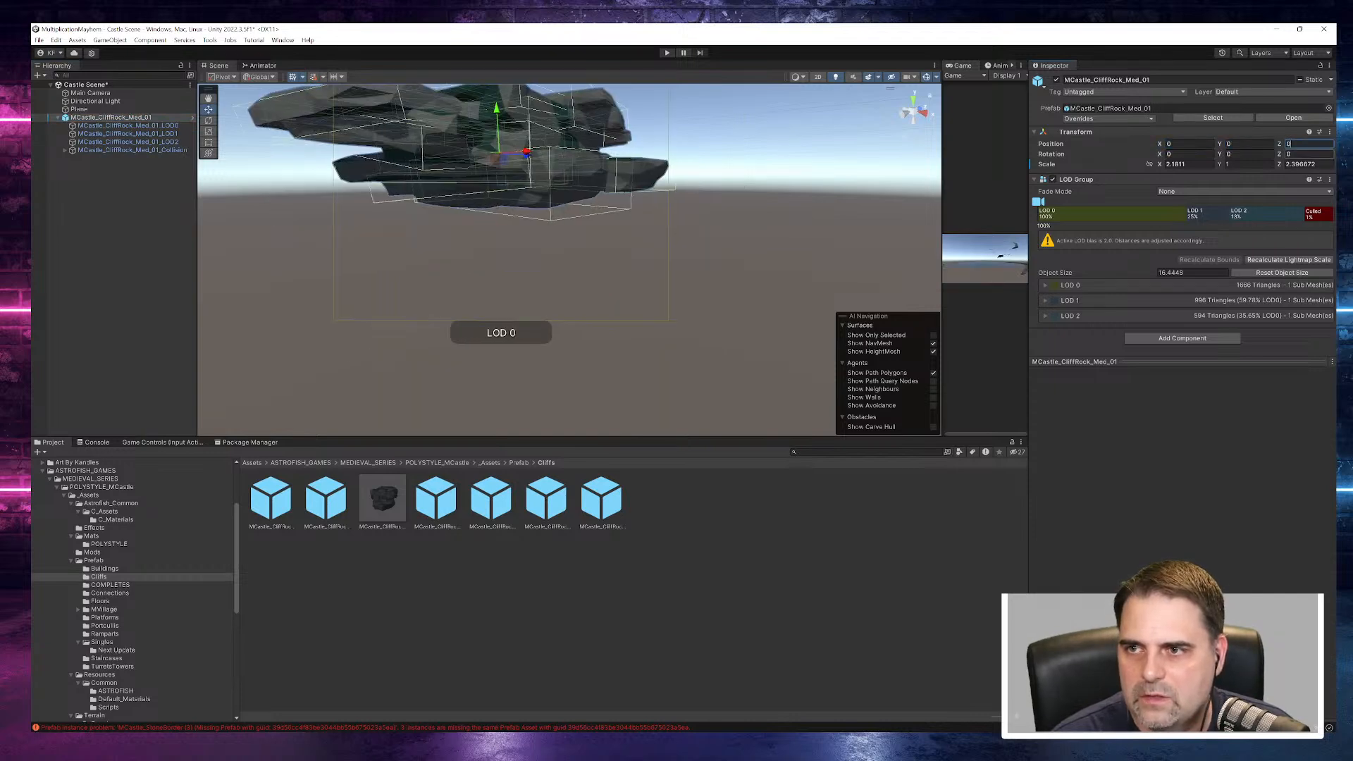
text(1)
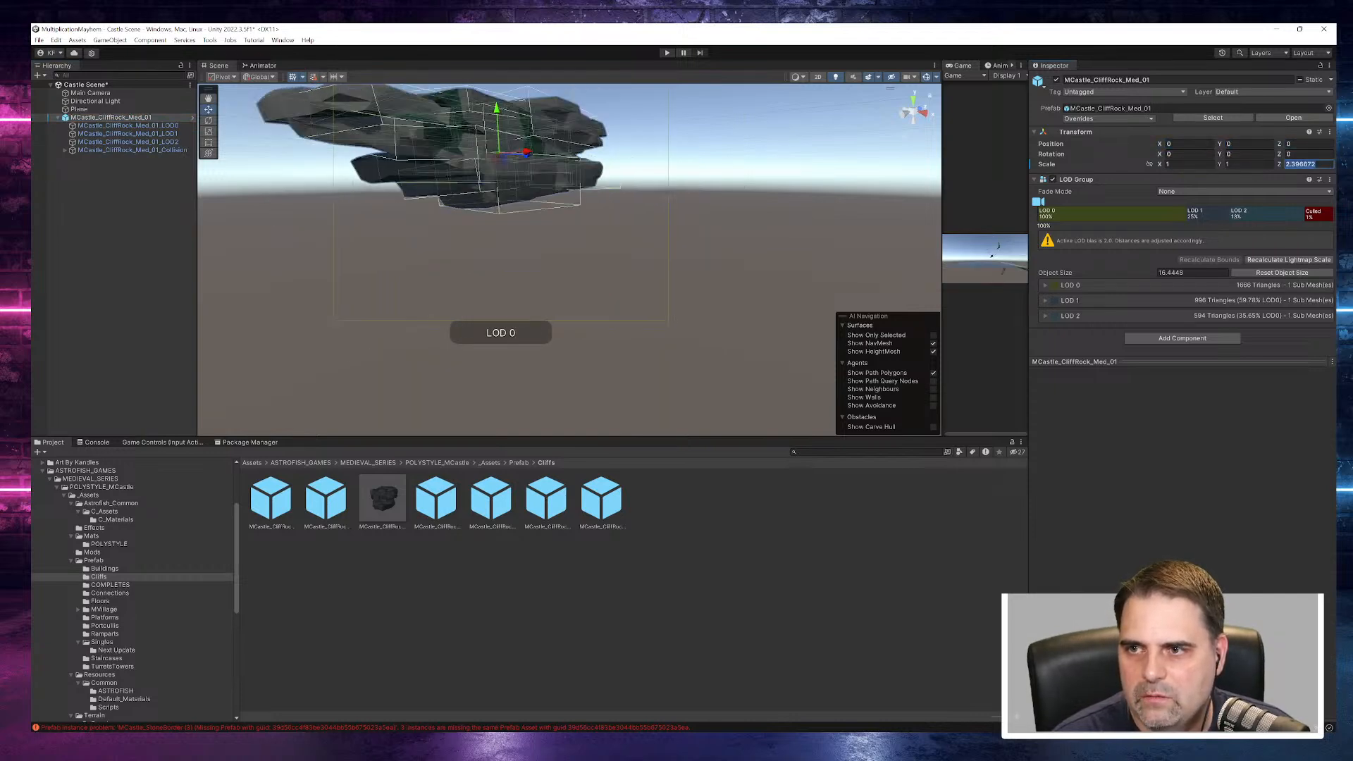
text(1)
alt+drag(600, 197, 929, 290)
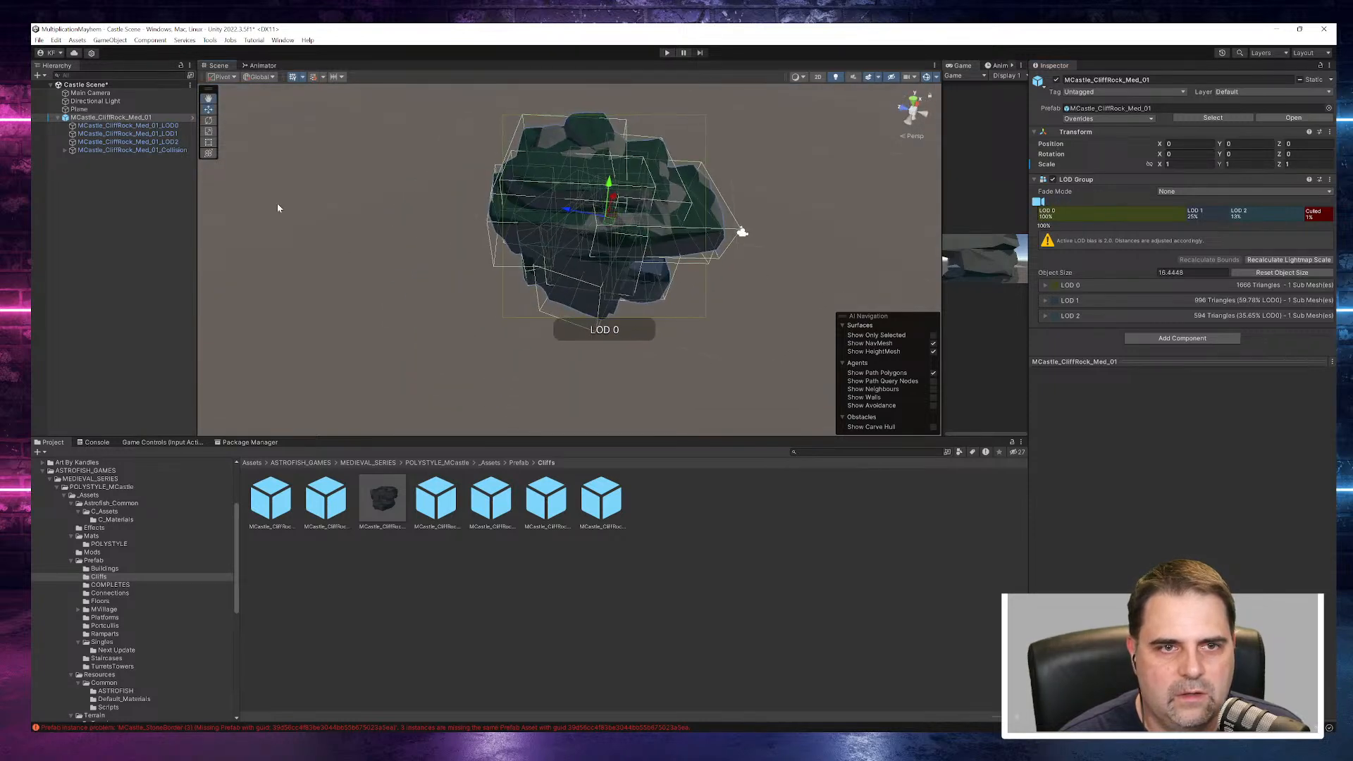
click(57, 118)
click(90, 118)
click(58, 118)
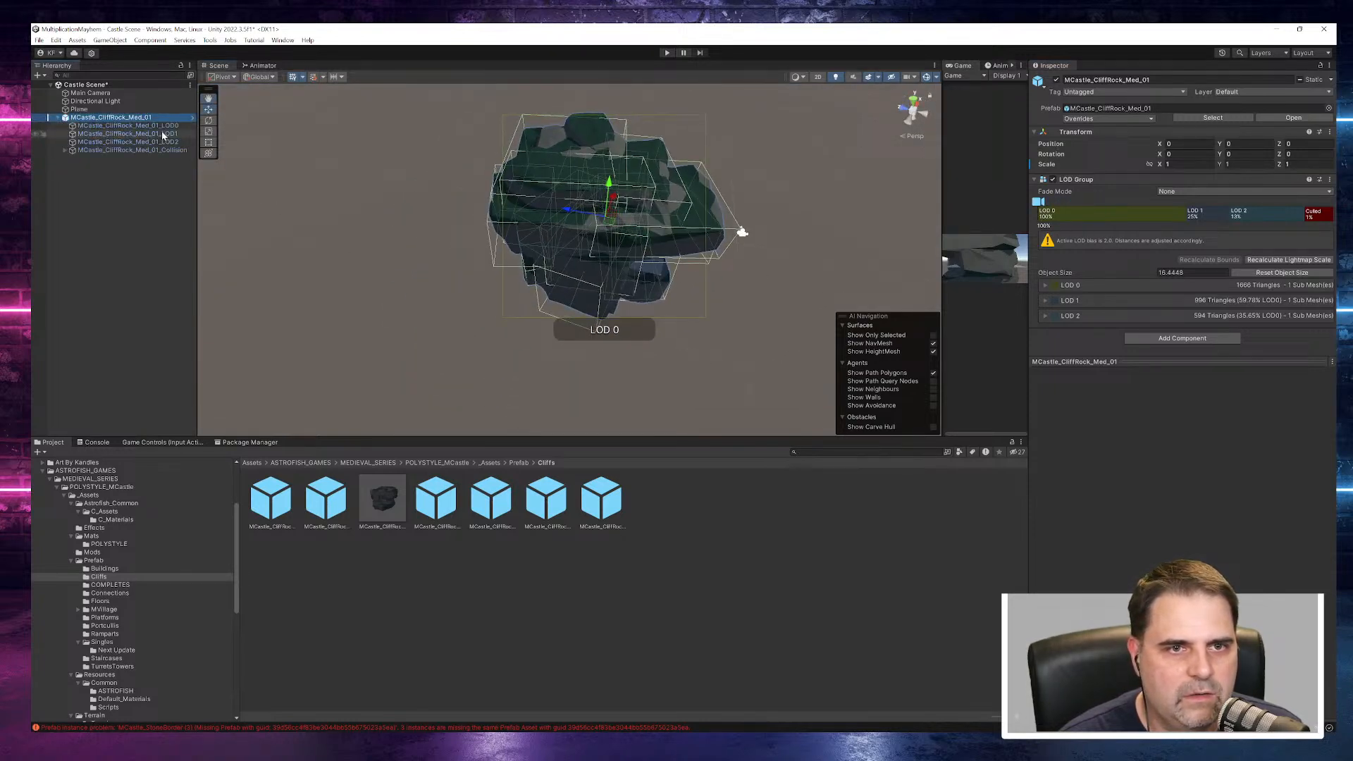
- Deactivate the Collision child object of MCastle_CliffRock_Med_01 in the scene
click(164, 150)
click(164, 142)
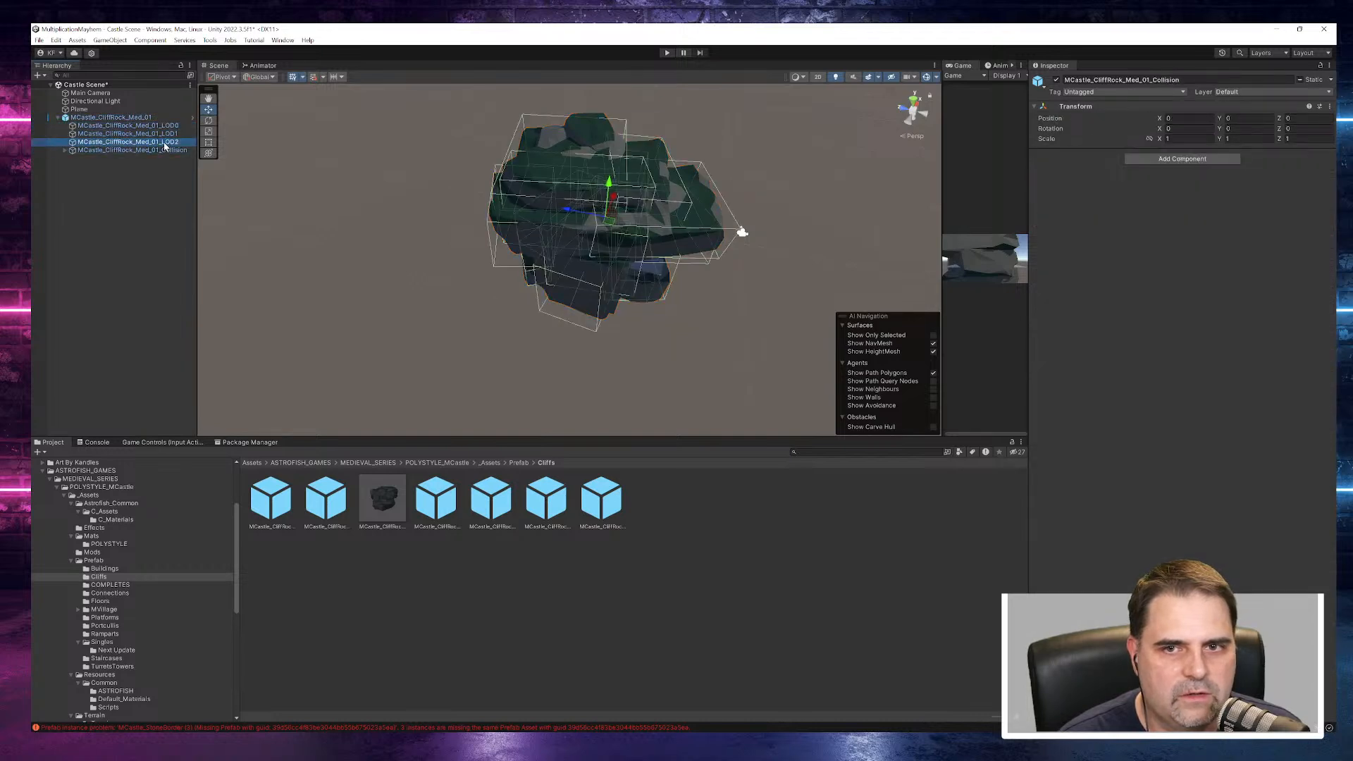
click(159, 151)
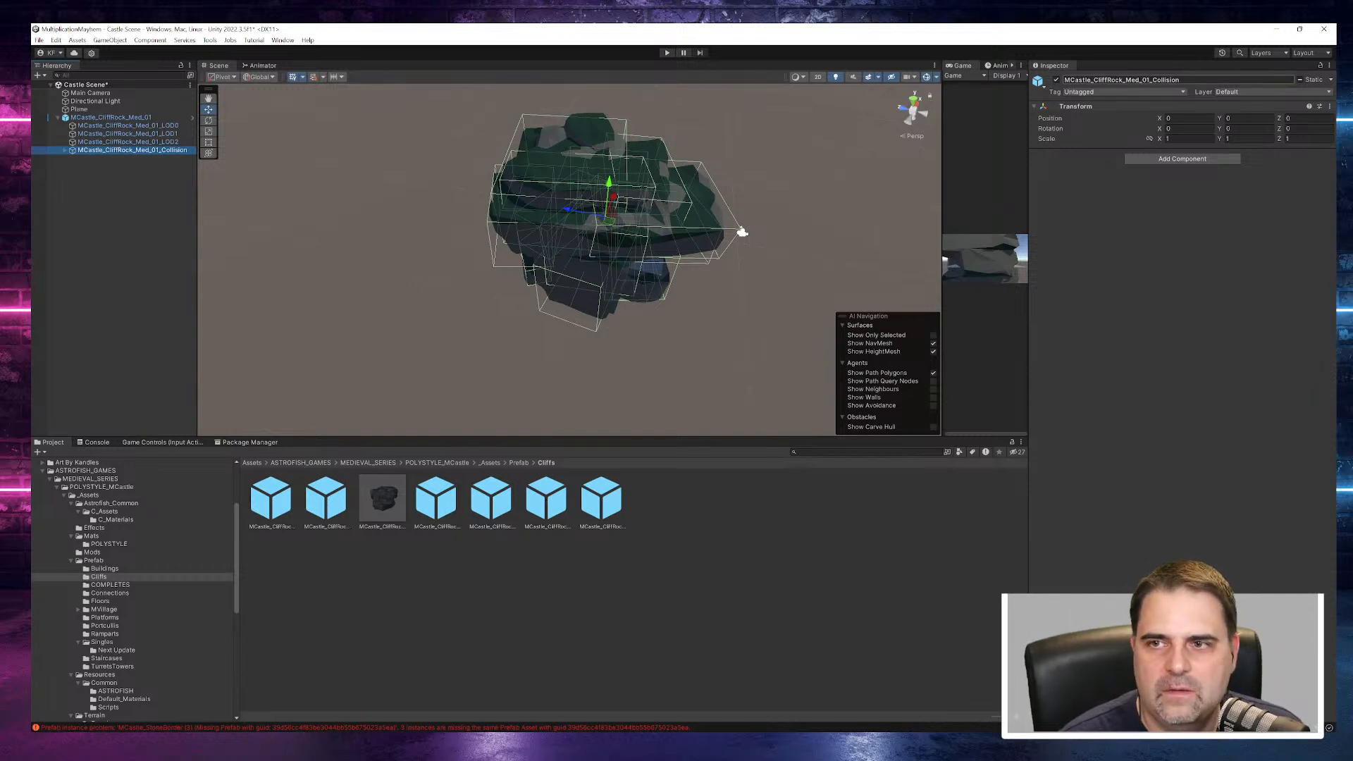
click(1057, 80)
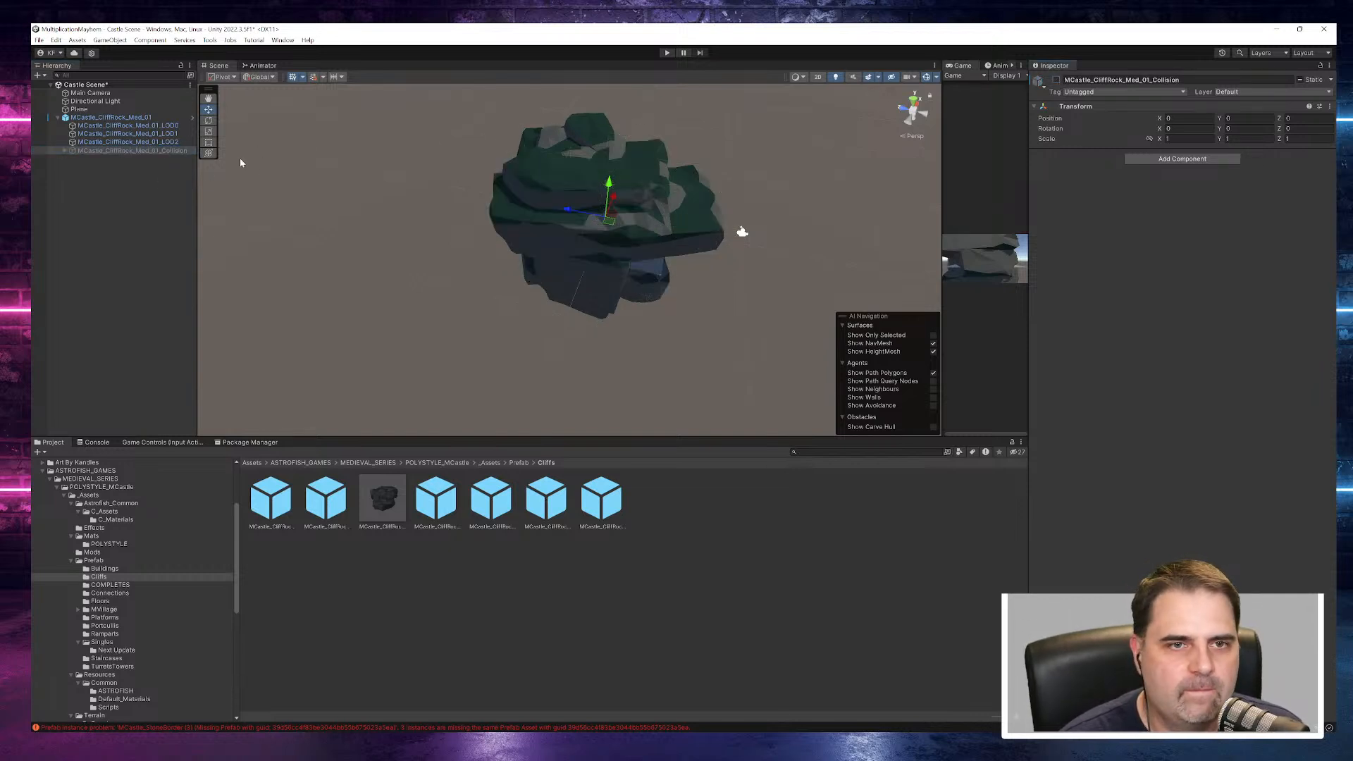
click(138, 119)
shift+click(136, 144)
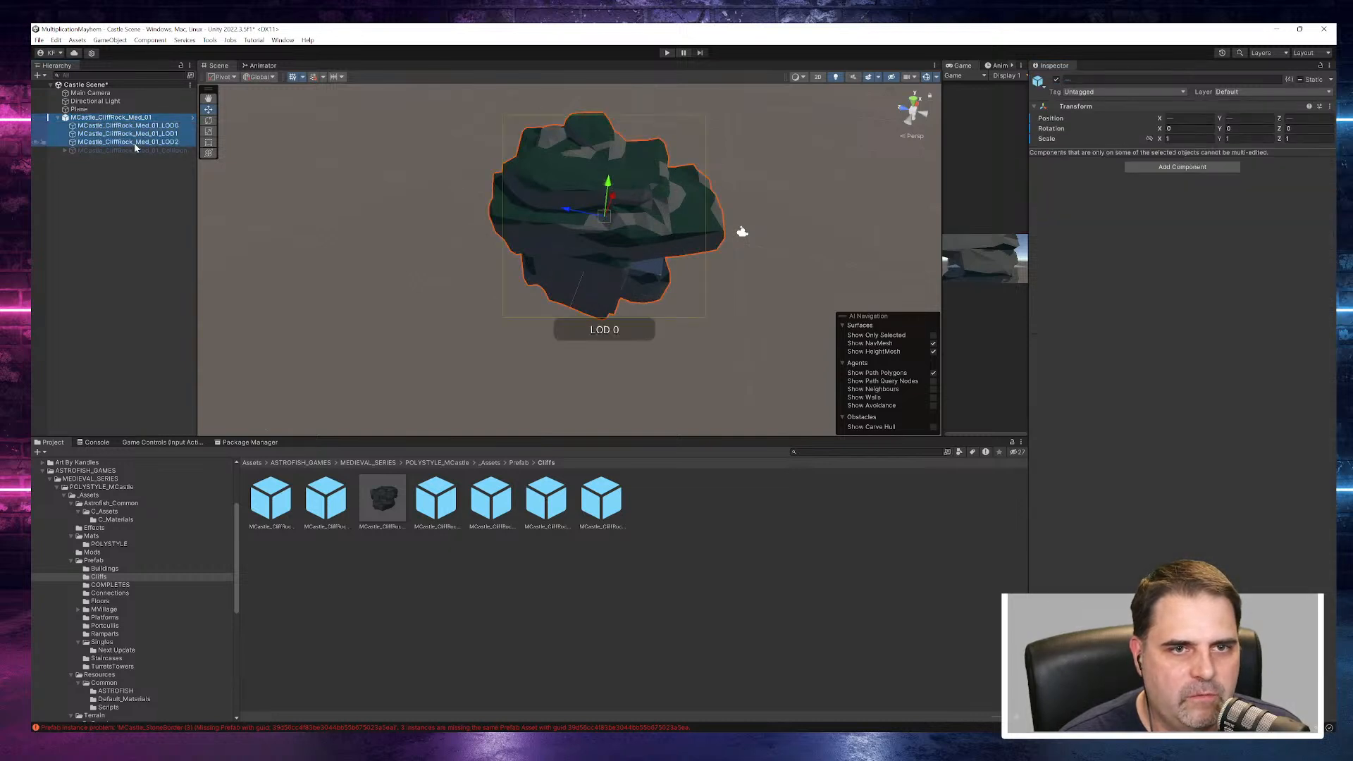
click(101, 126)
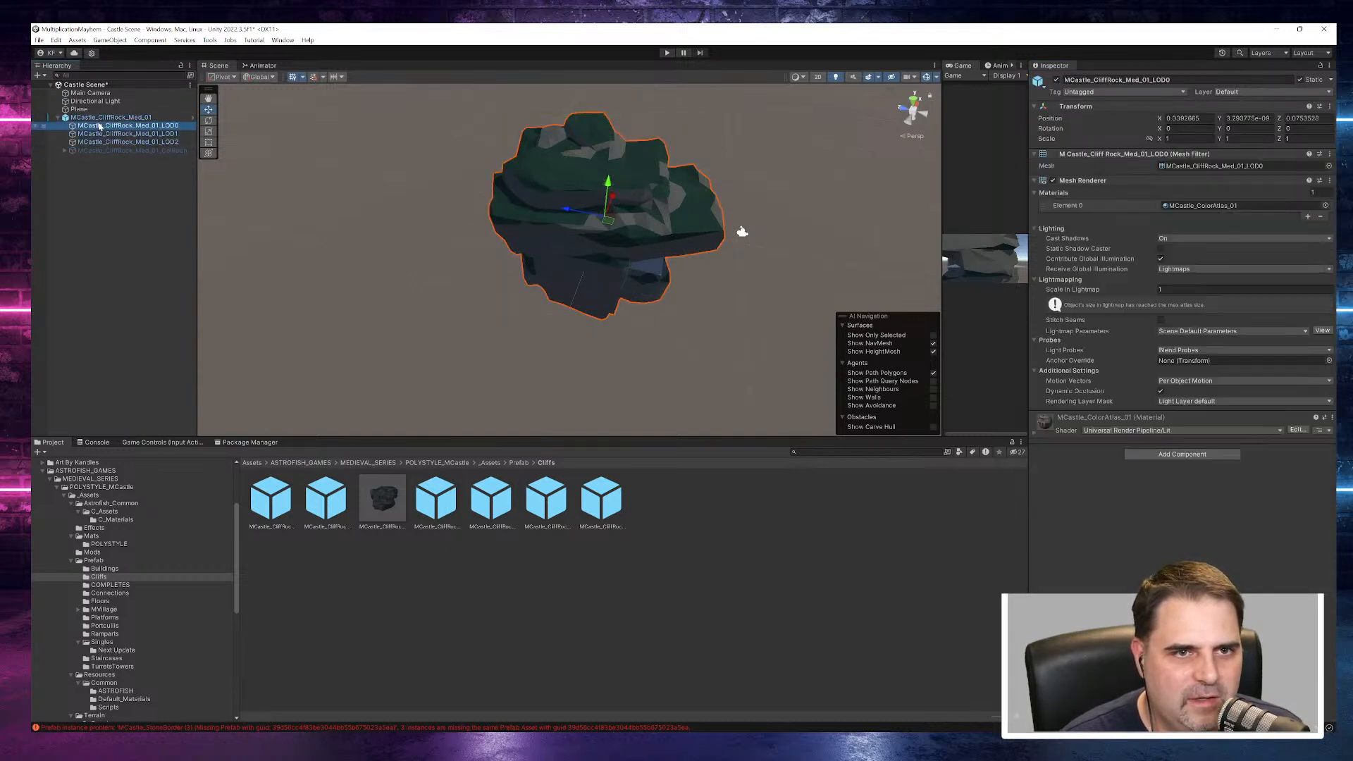
- Duplicate MCastle_CliffRock_Med_01 and move the copy along X to about -10
click(102, 118)
click(57, 117)
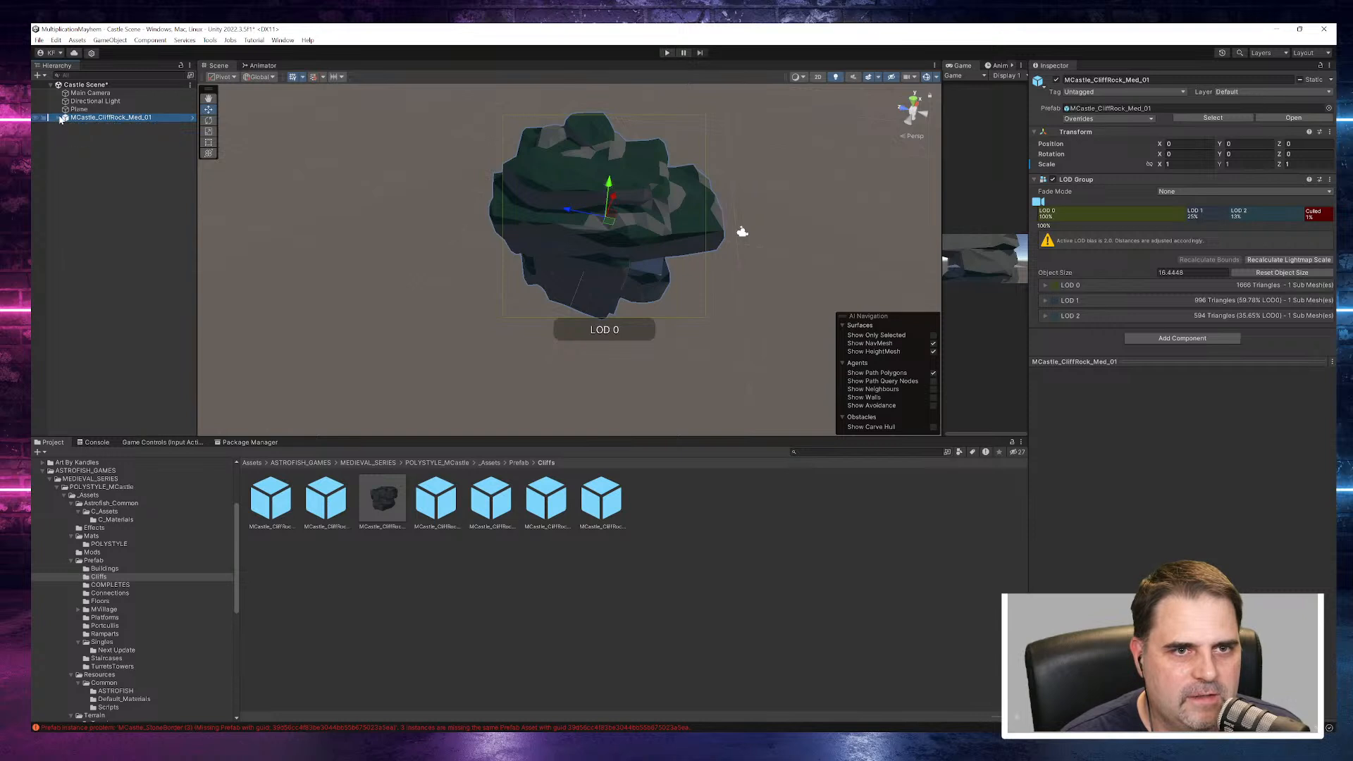
key(ctrl+d)
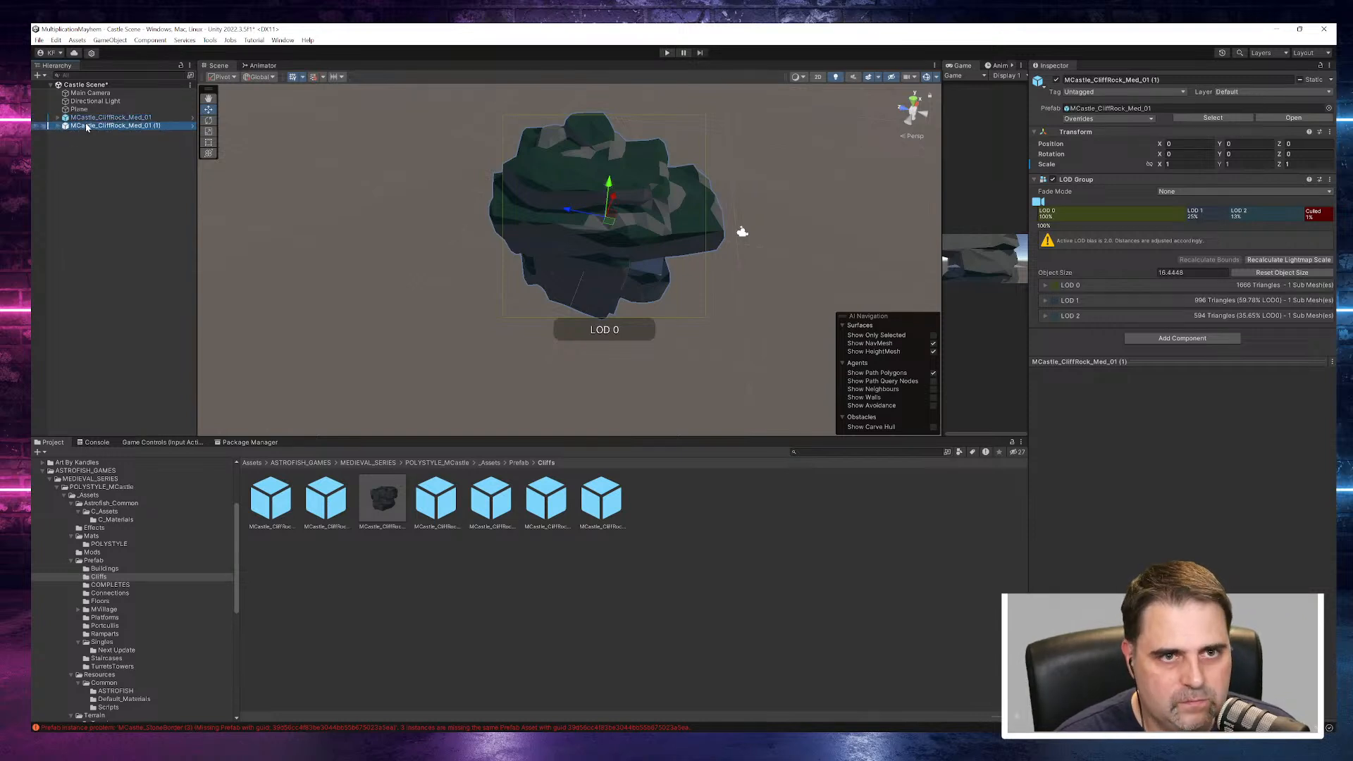
drag(616, 199, 597, 274)
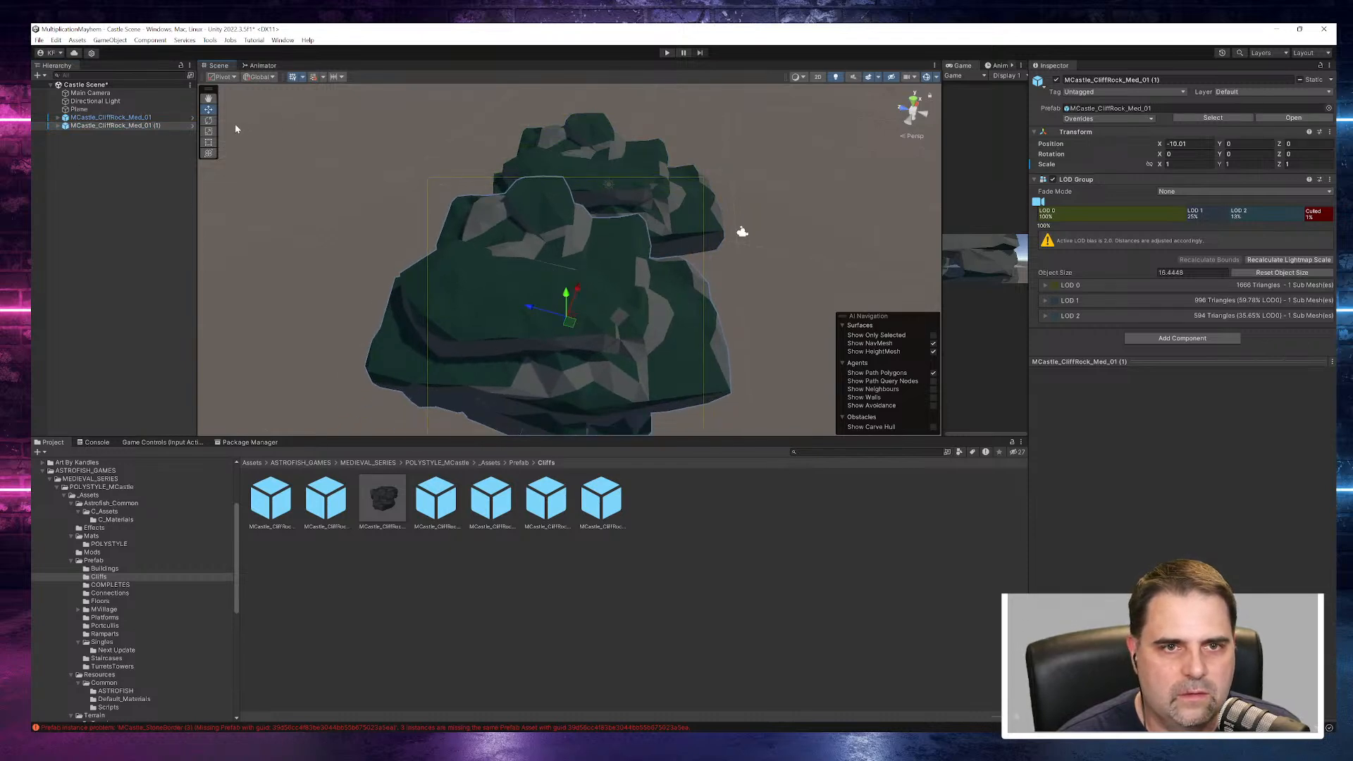
- Rotate the rock copy to about 274° around Y and reposition it beside the original at about X -10.49, Y -0.66
drag(588, 350, 437, 264)
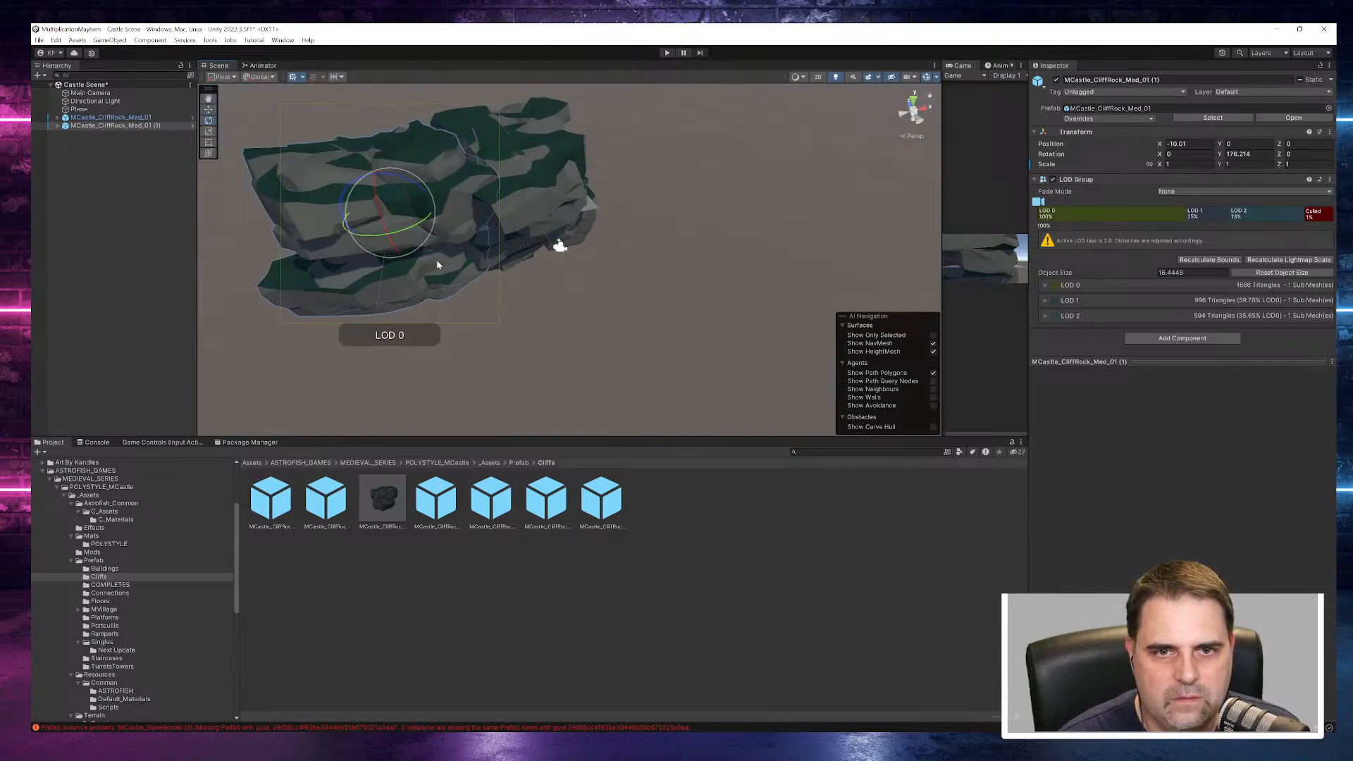
drag(431, 208, 765, 293)
click(209, 121)
middle_drag(718, 244, 592, 256)
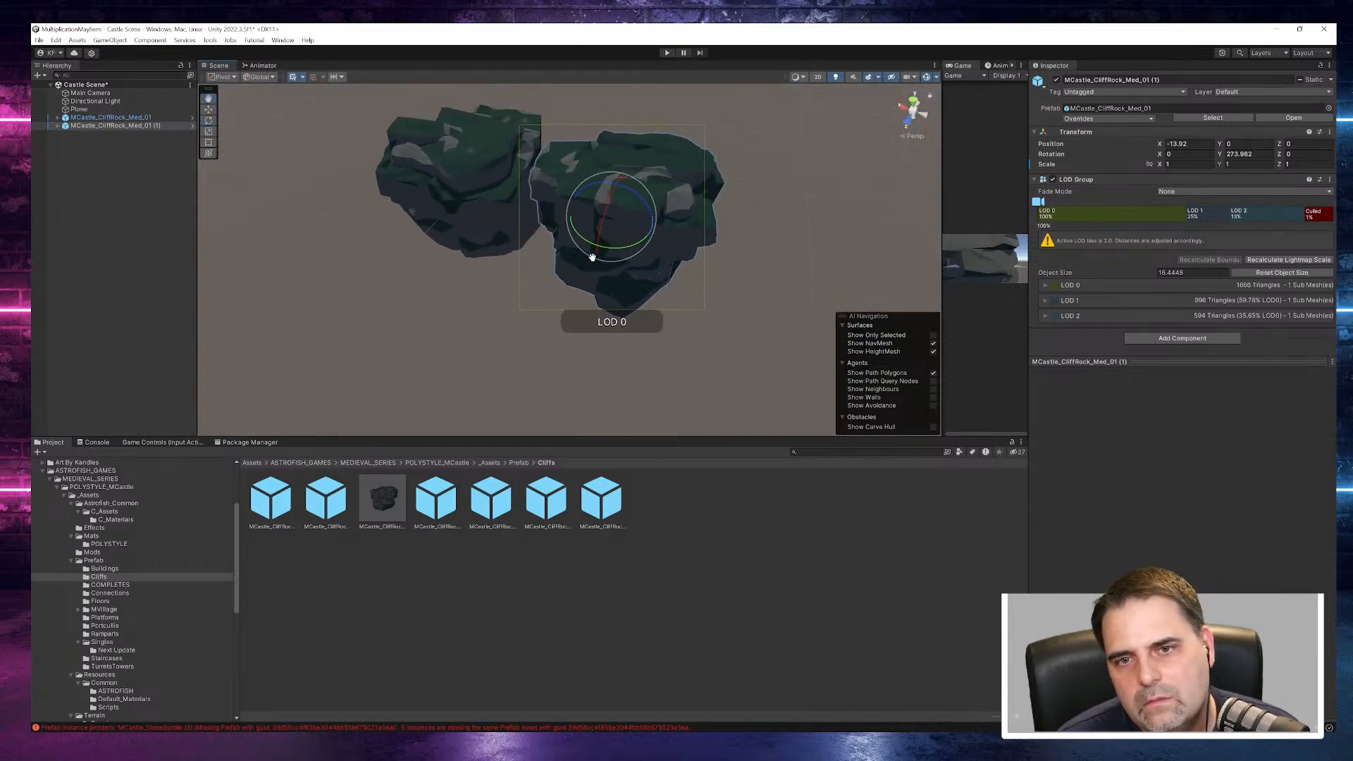
drag(616, 186, 742, 212)
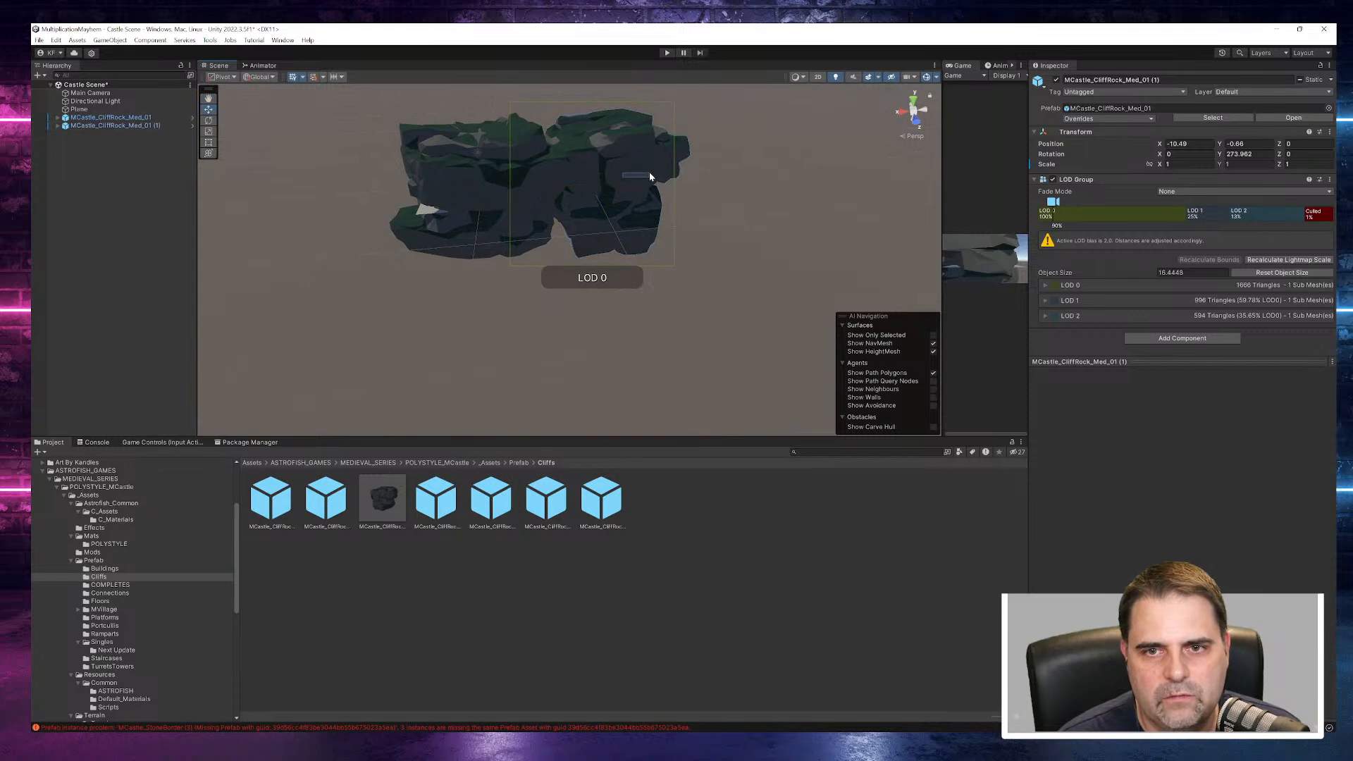
- Pull the rock copy away from the original along X and check the original rock's LOD meshes
click(299, 160)
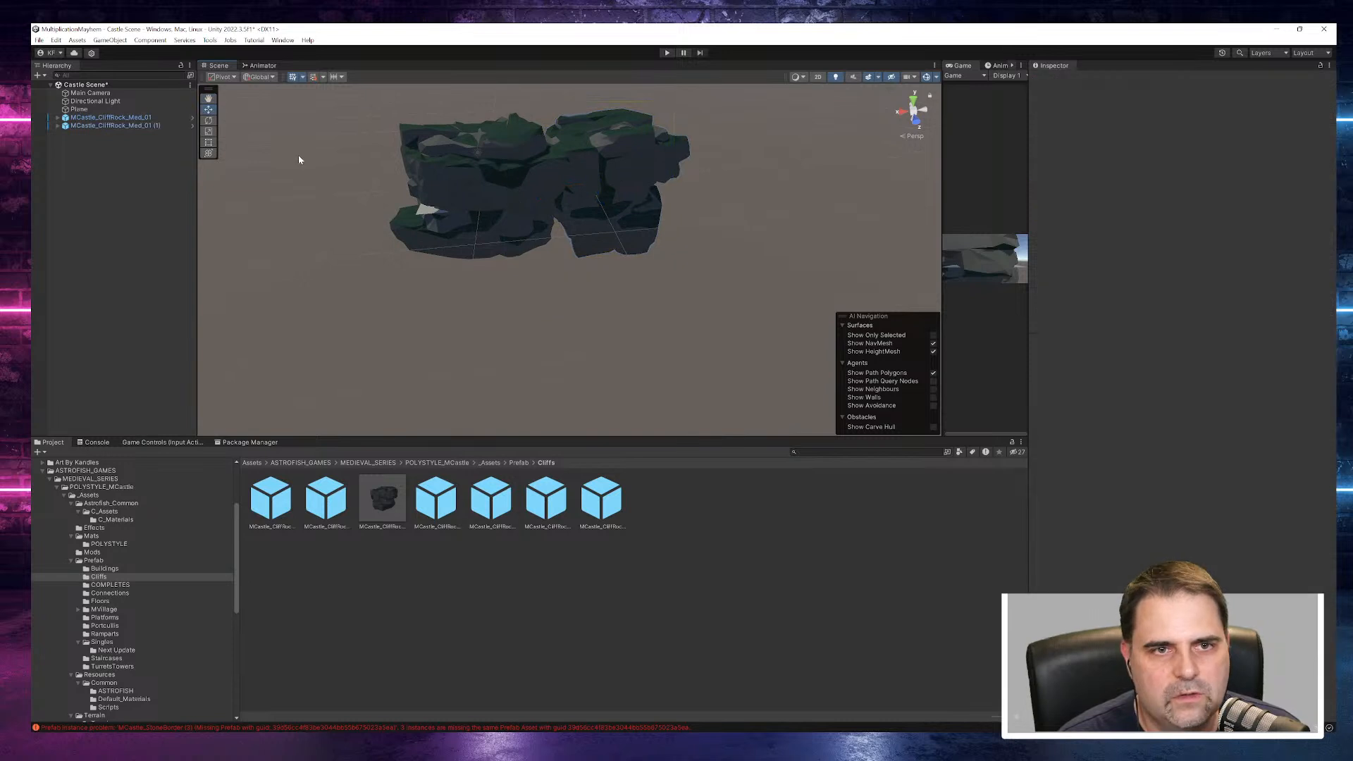
click(127, 128)
alt+drag(563, 181, 685, 197)
drag(546, 171, 504, 174)
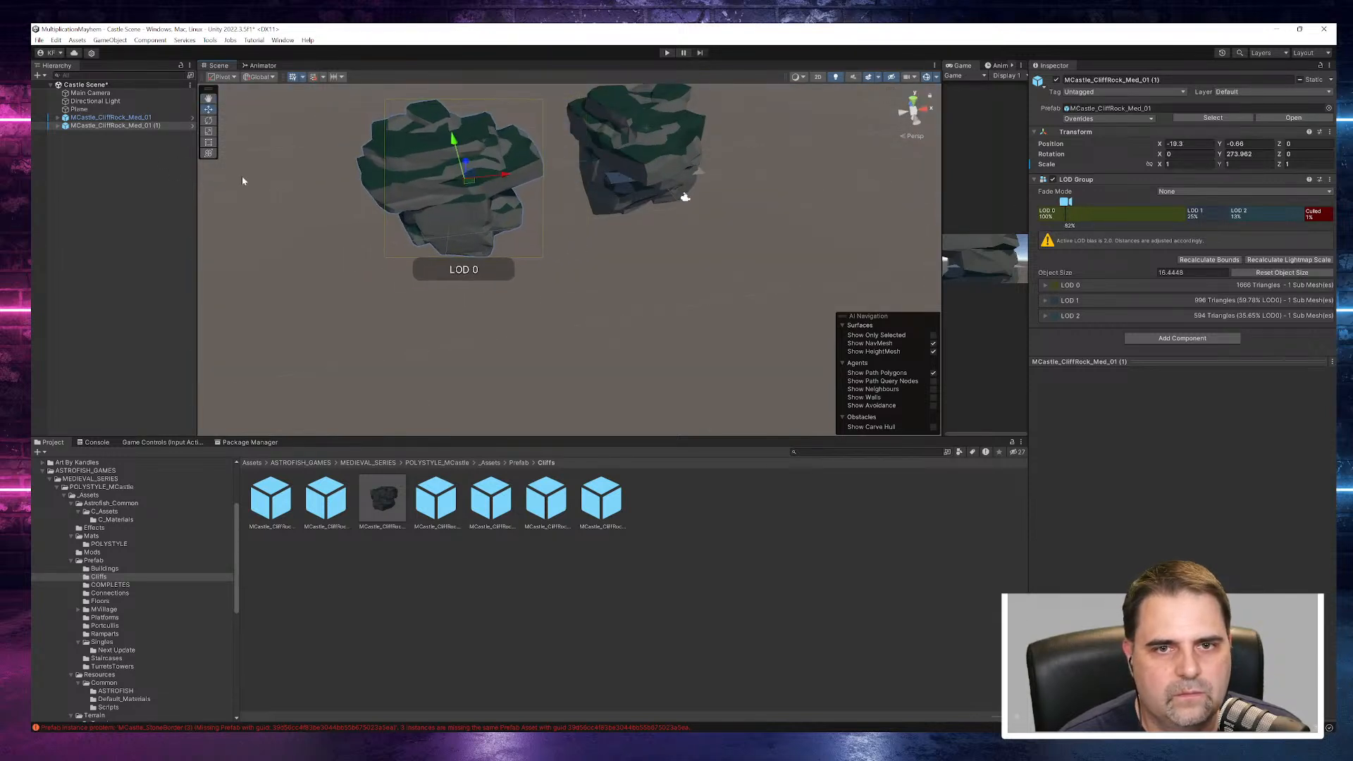
click(59, 118)
click(69, 127)
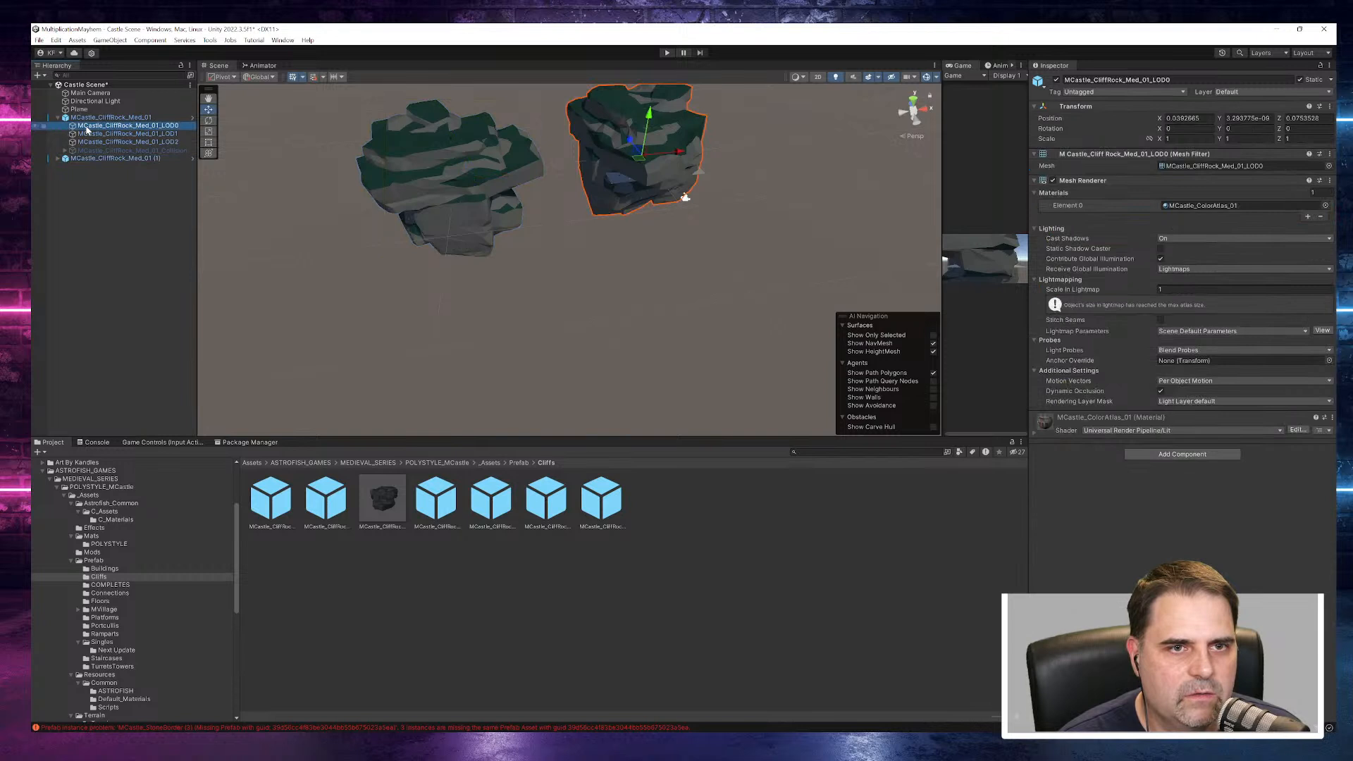
click(137, 134)
click(136, 142)
click(57, 118)
- Move the rock copy back against the original and rotate it to about 355° around Y
alt+drag(328, 132, 430, 198)
click(455, 161)
drag(507, 173, 562, 173)
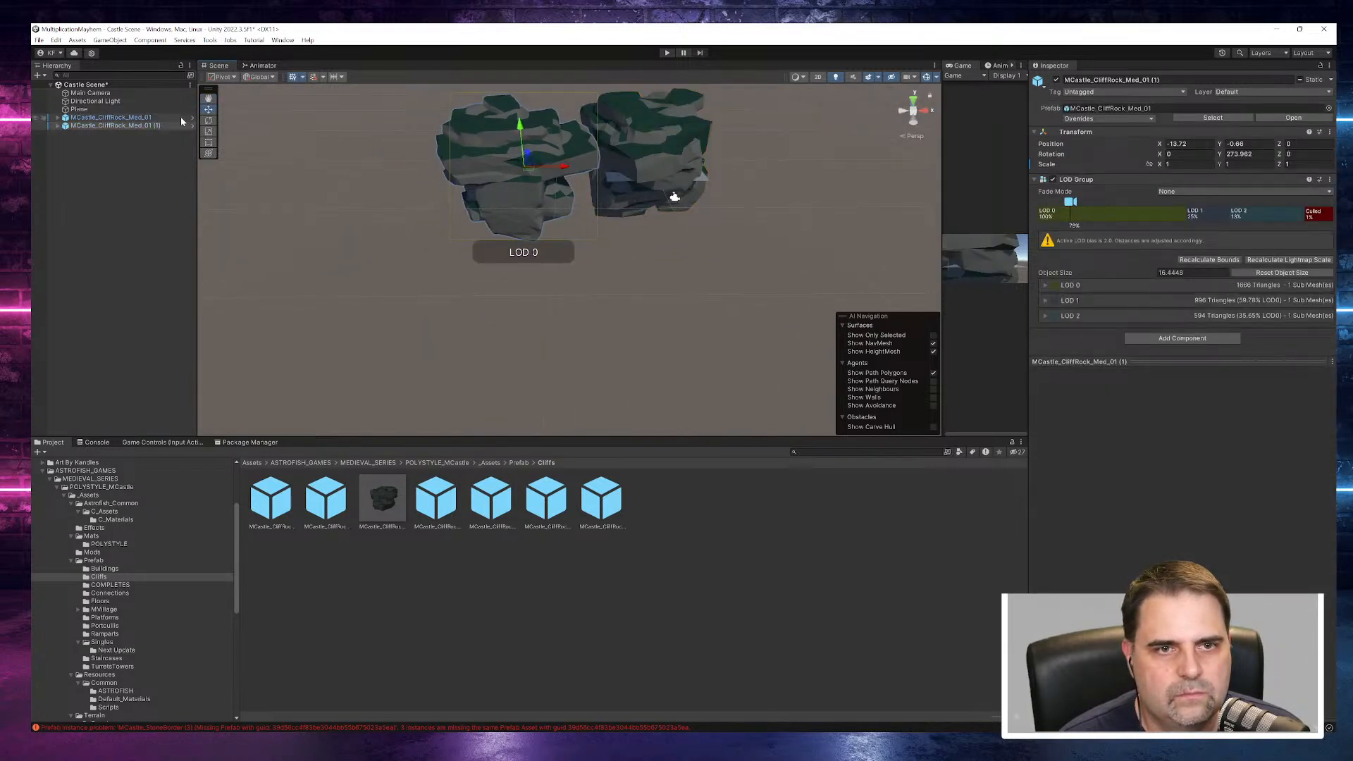
drag(565, 170, 478, 181)
drag(473, 184, 451, 169)
key(w)
drag(564, 170, 313, 256)
click(671, 329)
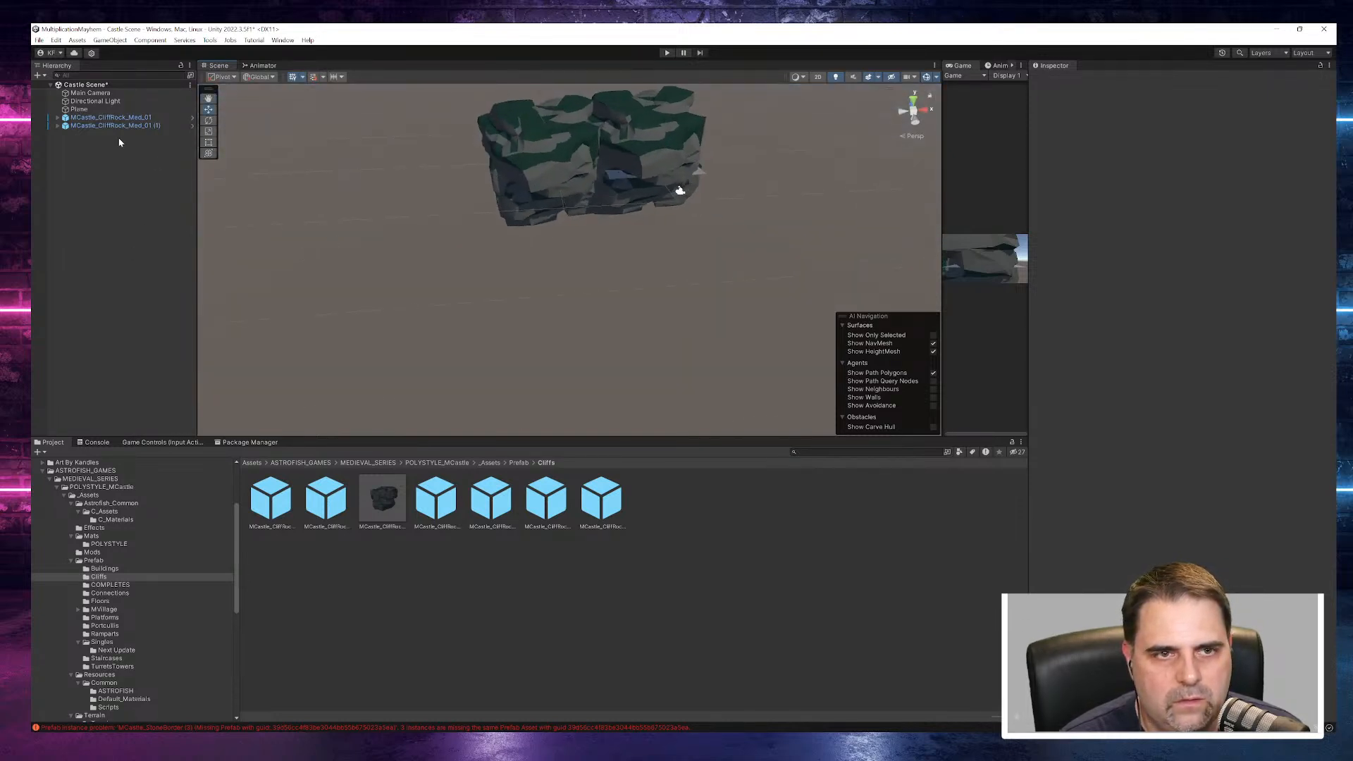
- Try the rock copy at X about -19.85 with a Y rotation of about 441°, and delete the copy
click(85, 111)
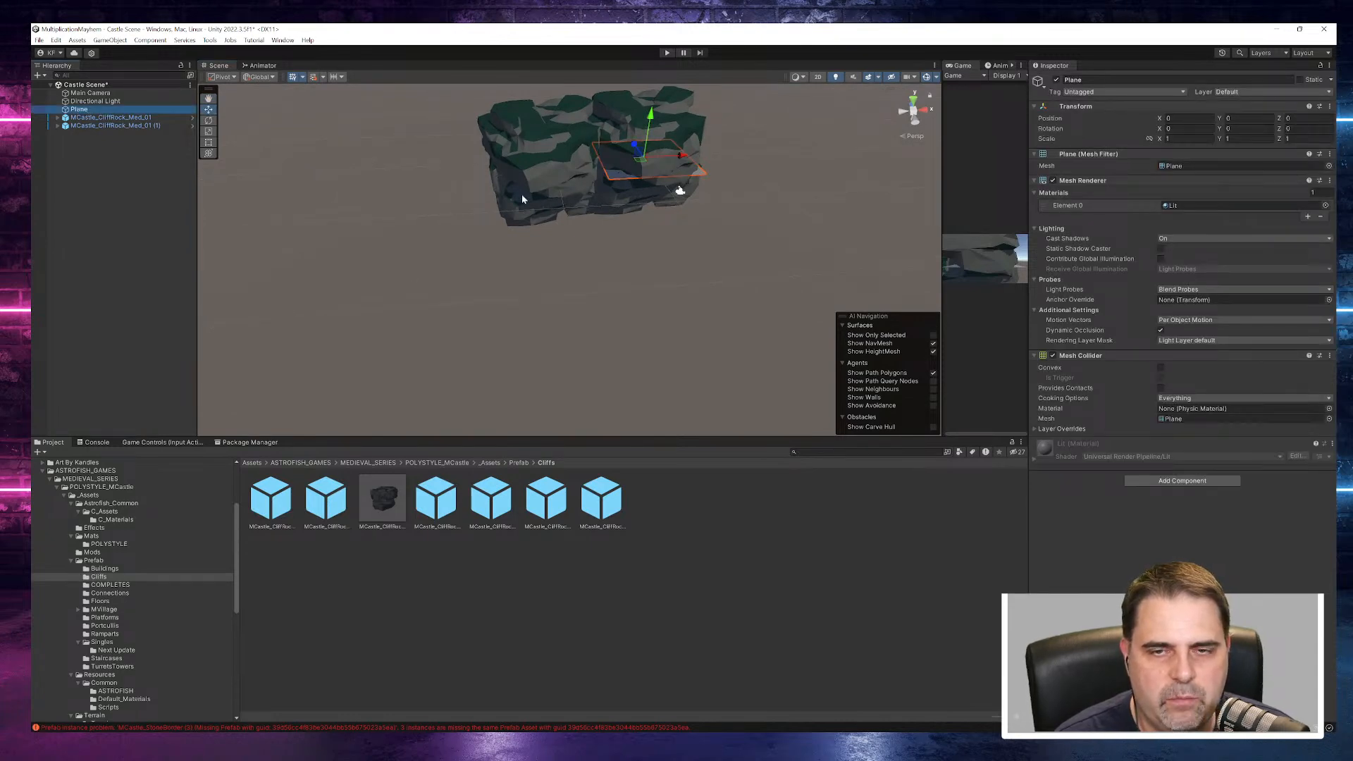
click(124, 118)
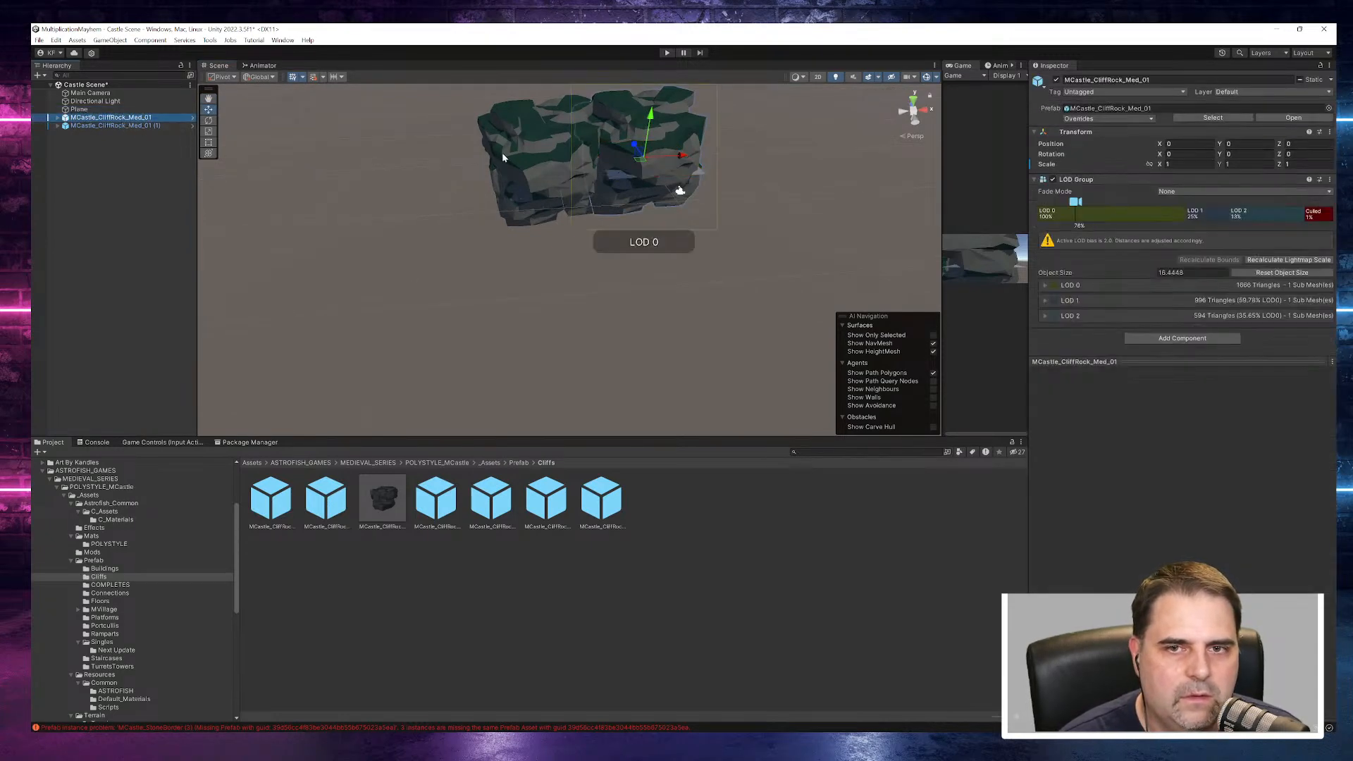
click(594, 171)
drag(590, 166, 507, 167)
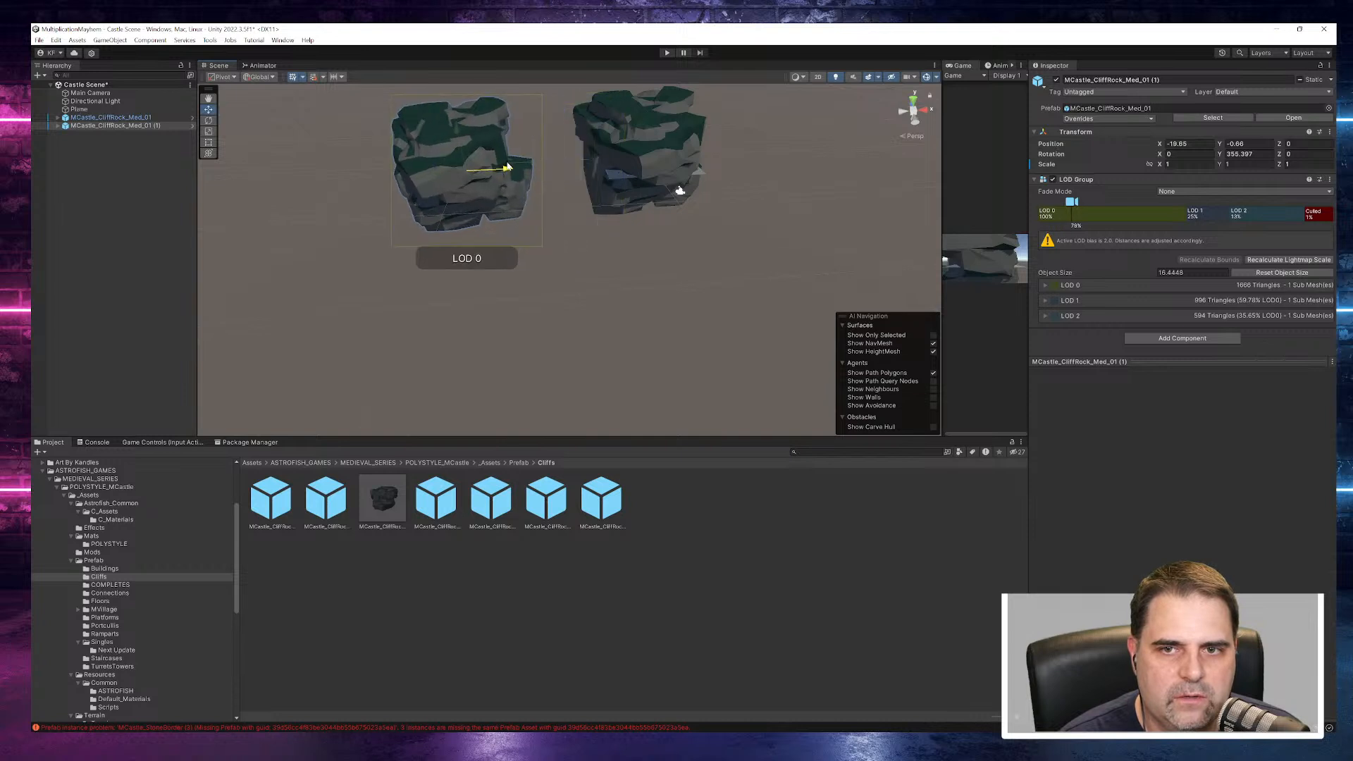
click(208, 121)
drag(470, 196, 385, 182)
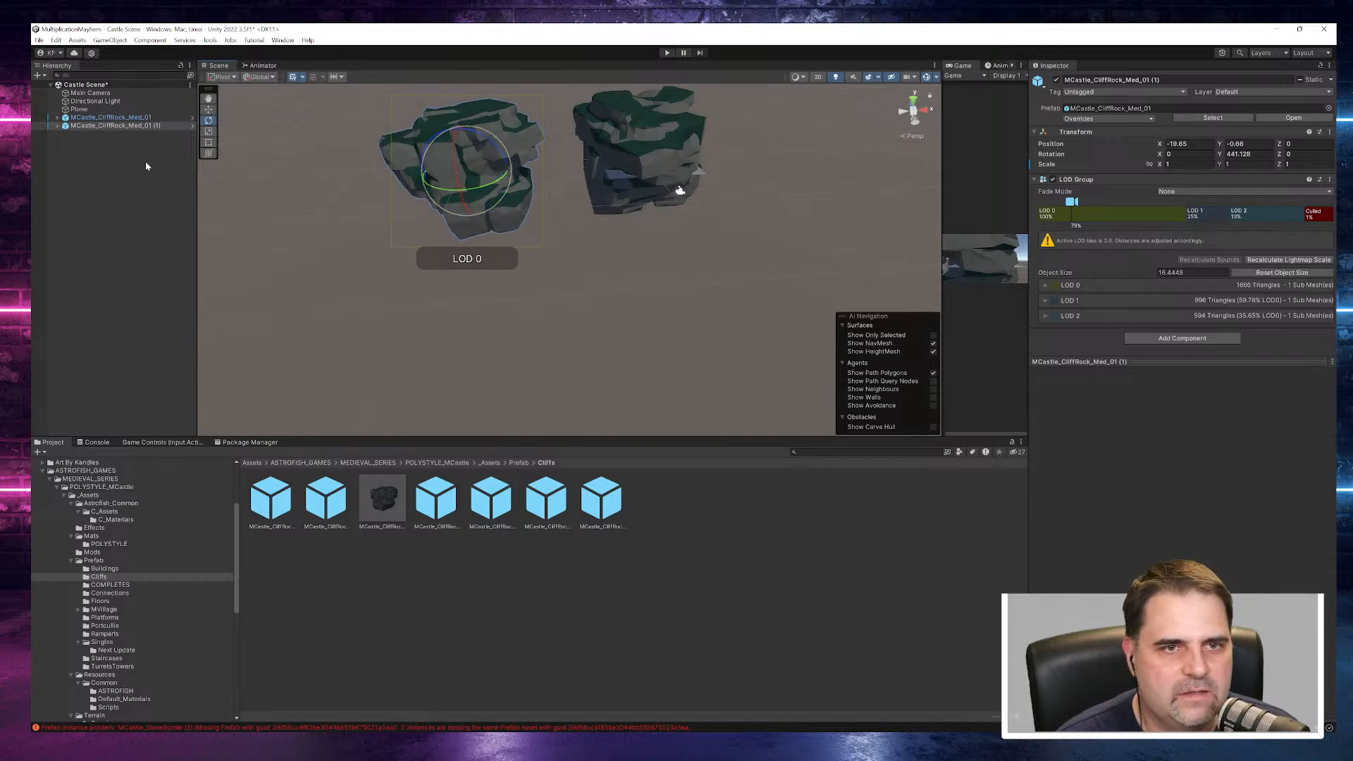
key(Delete)
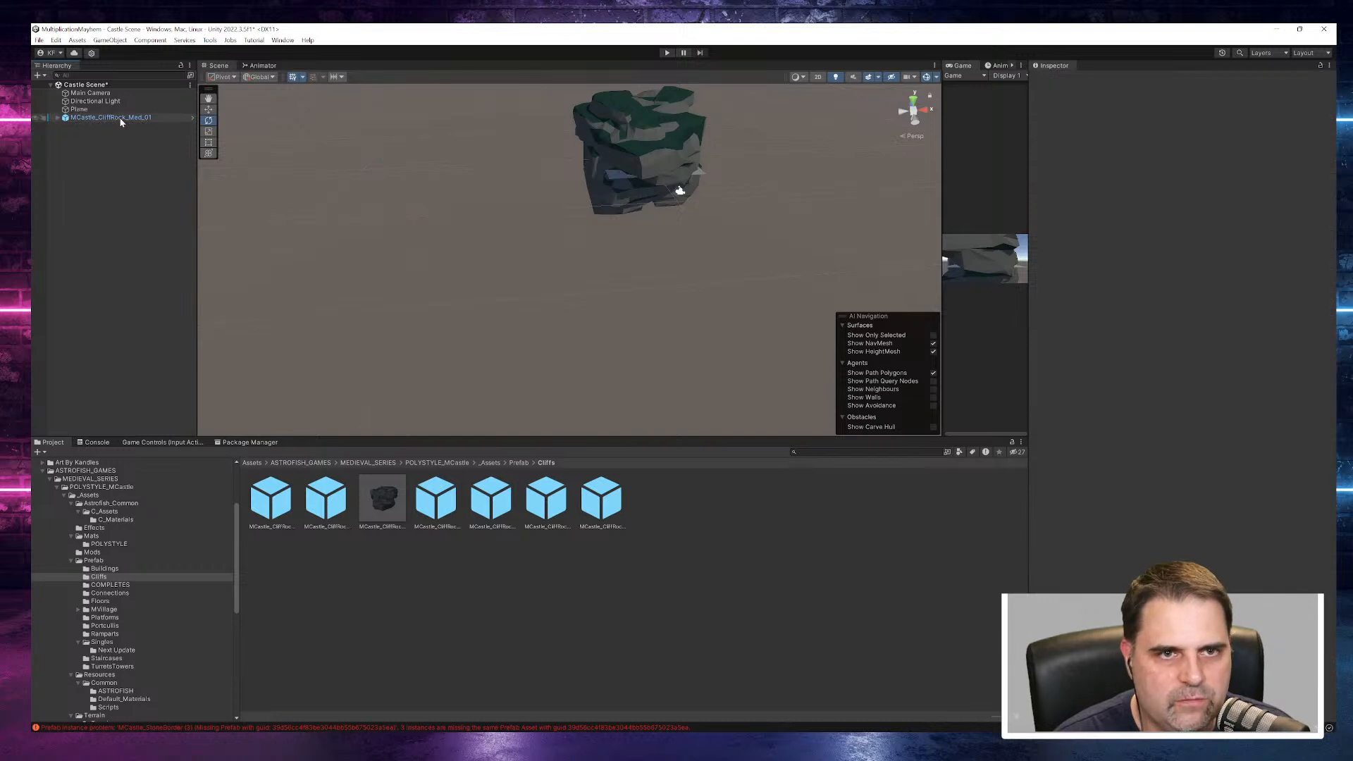
- Set the scale of MCastle_CliffRock_Med_01 to 5 on all axes
click(111, 117)
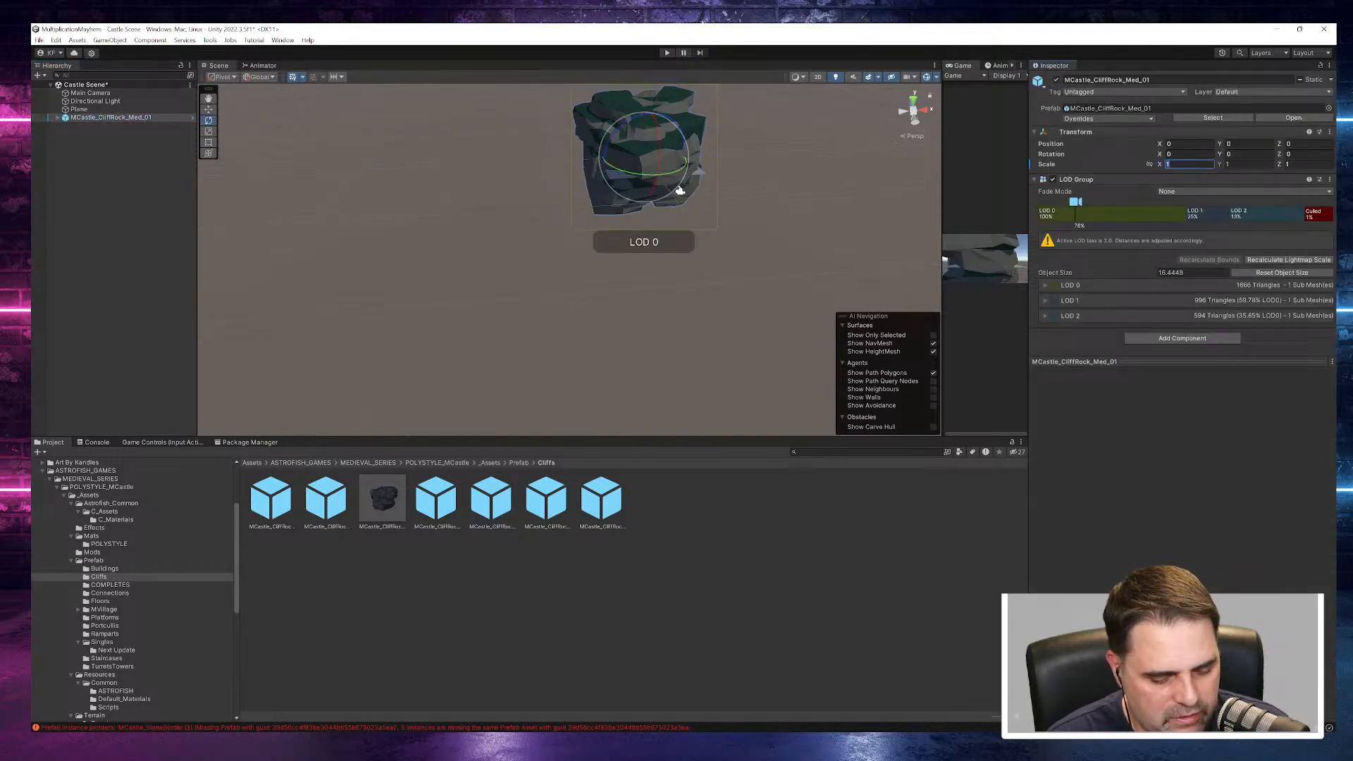
text(5)
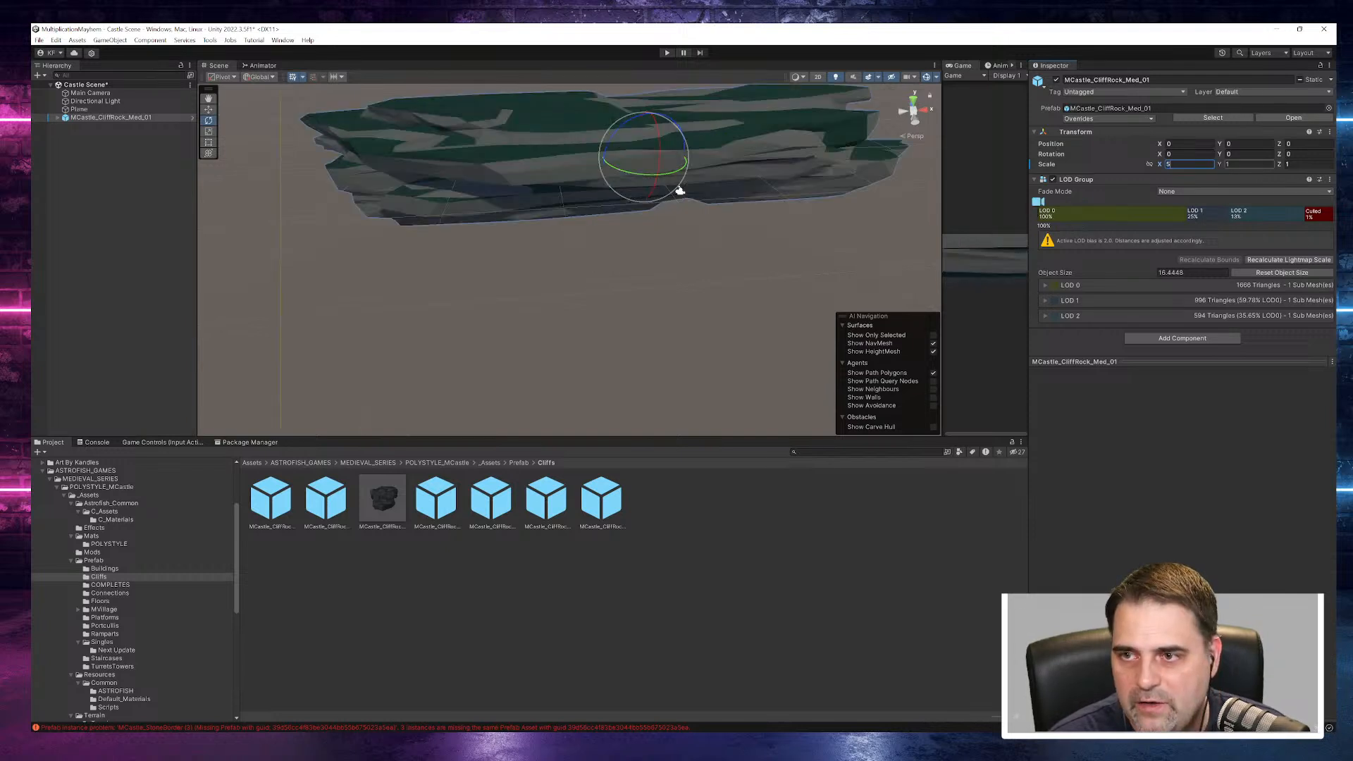
text(5)
key(Tab)
text(5)
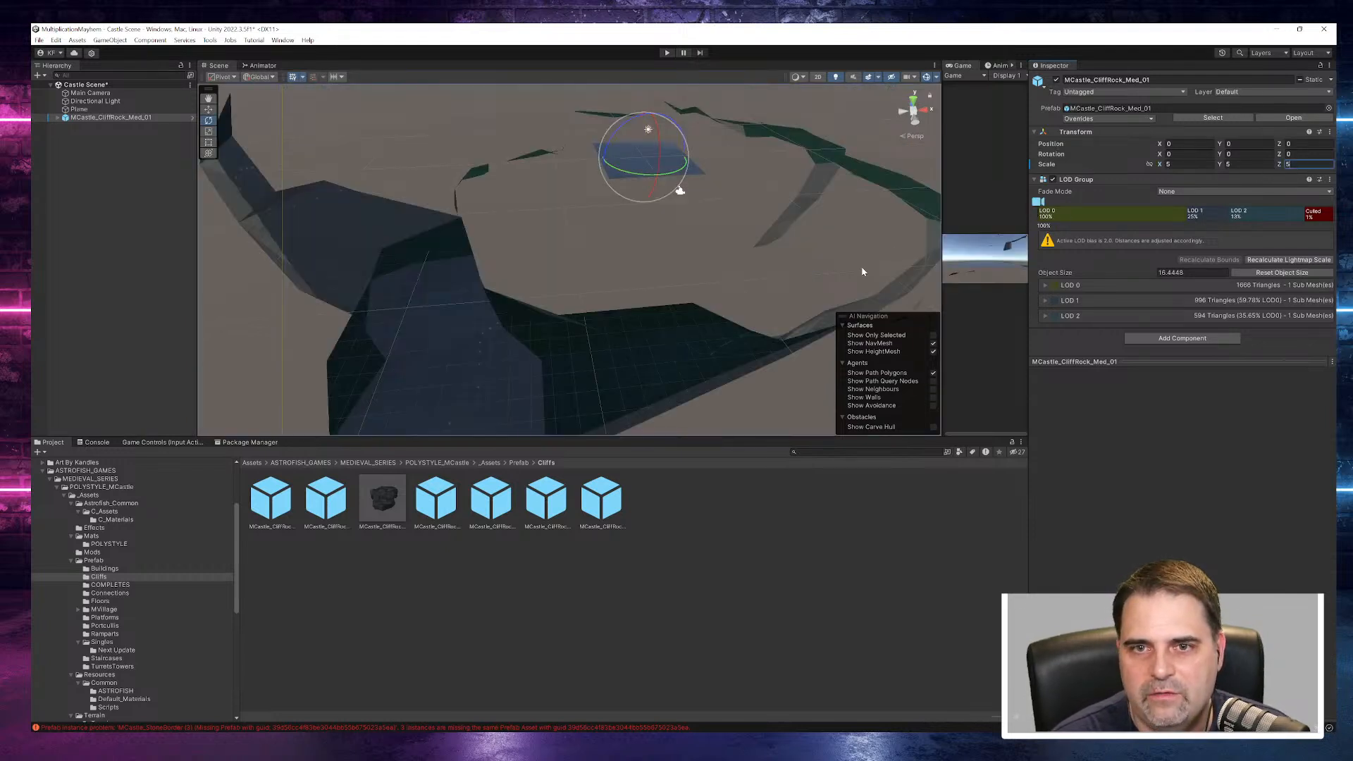
- Set the scale of MCastle_CliffRock_Med_01 to 3 on all axes
scroll(752, 225, down, 10)
alt+drag(649, 205, 574, 172)
scroll(572, 171, up, 5)
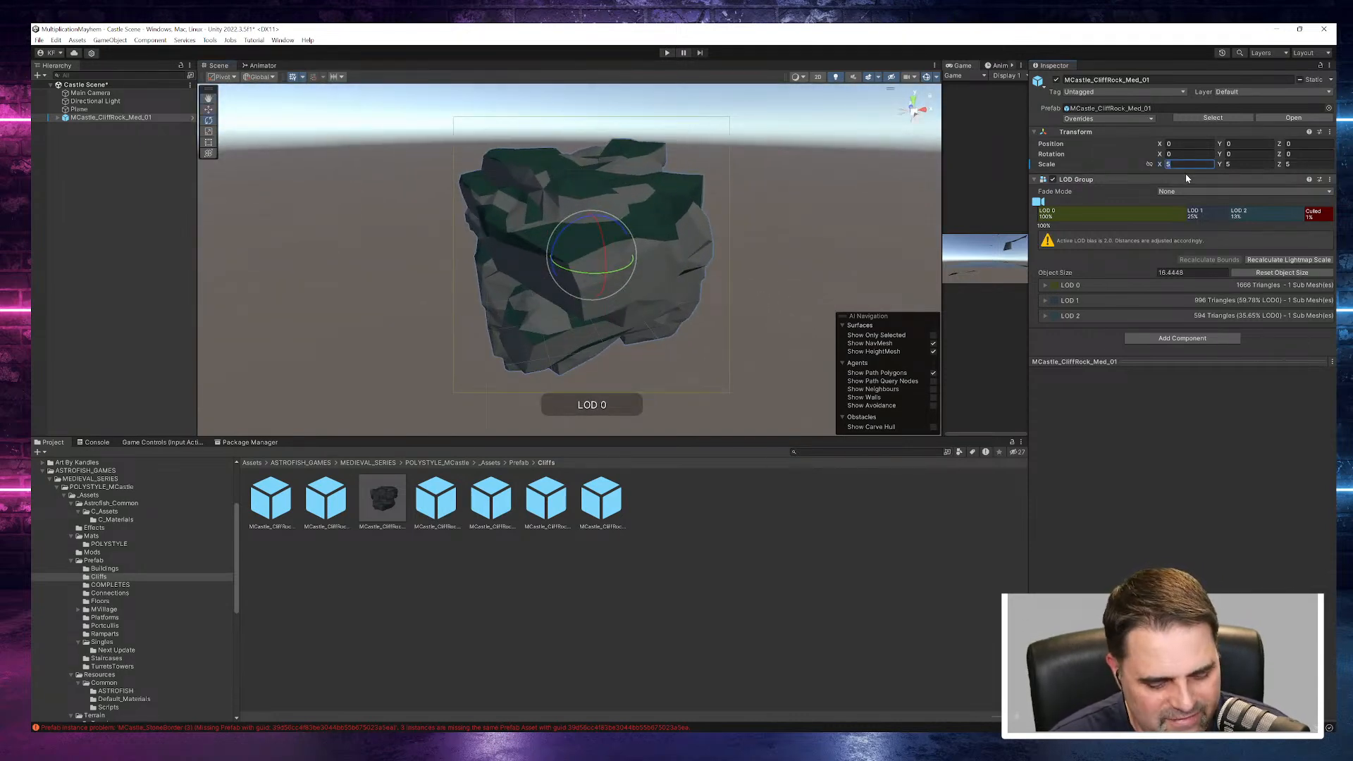
text(3)
key(Tab)
text(33)
- Stretch the cliff rock with the Scale tool to about 7.24 on X and 4.71 on Z
alt+drag(789, 282, 750, 235)
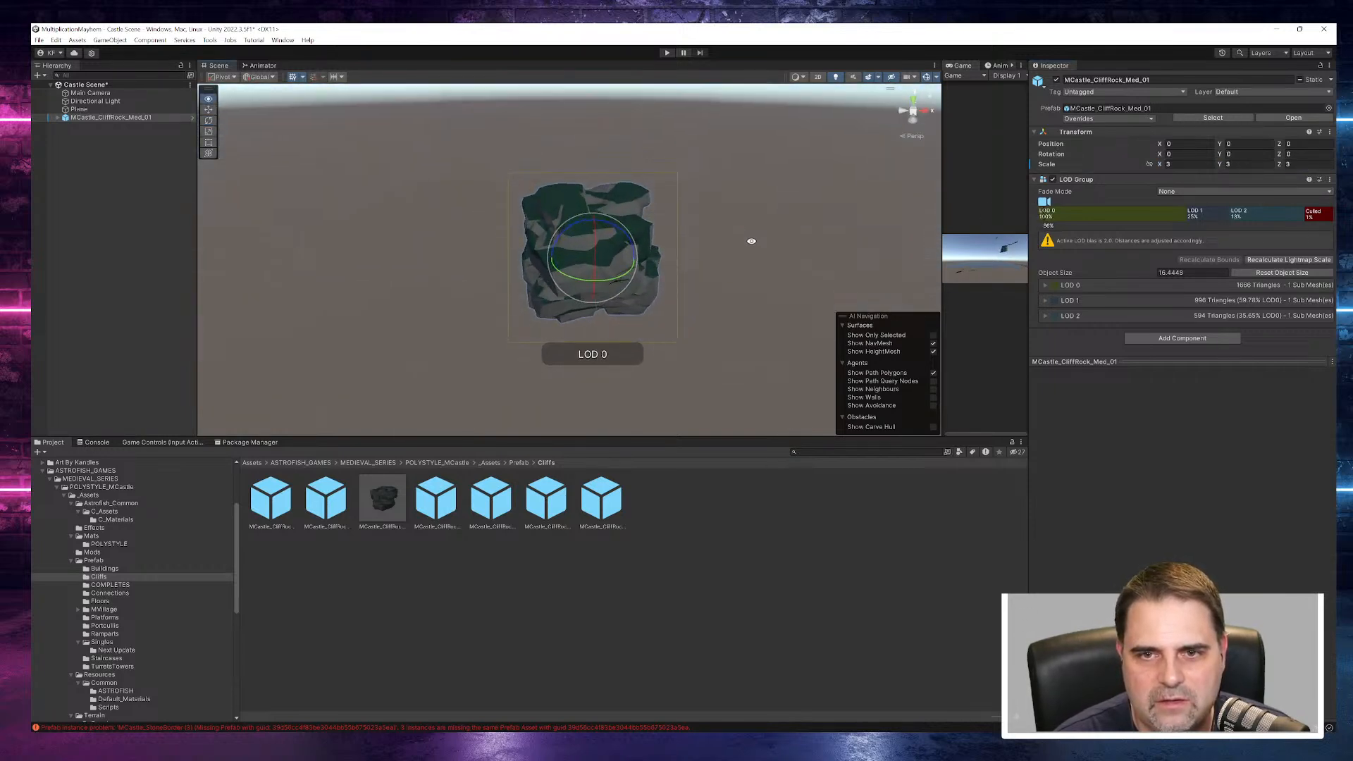
scroll(643, 222, up, 2)
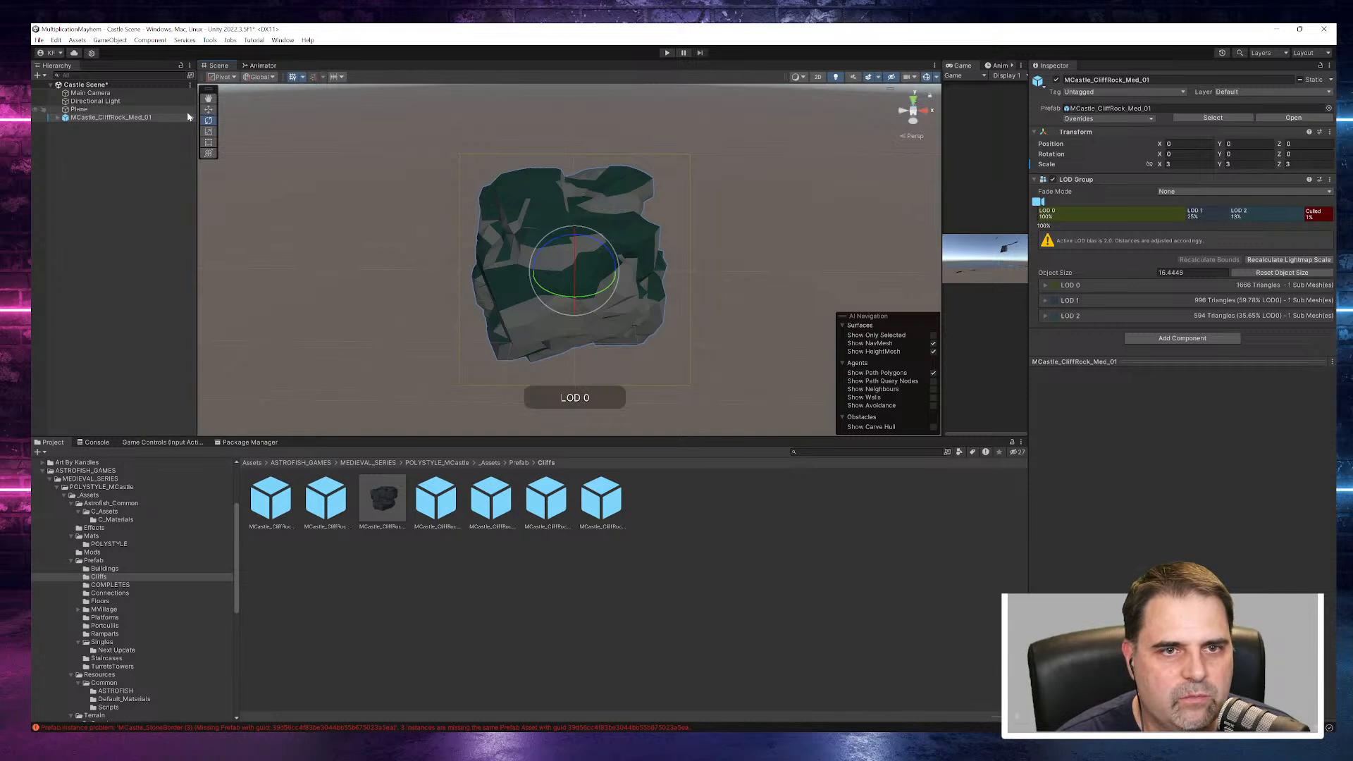
click(214, 134)
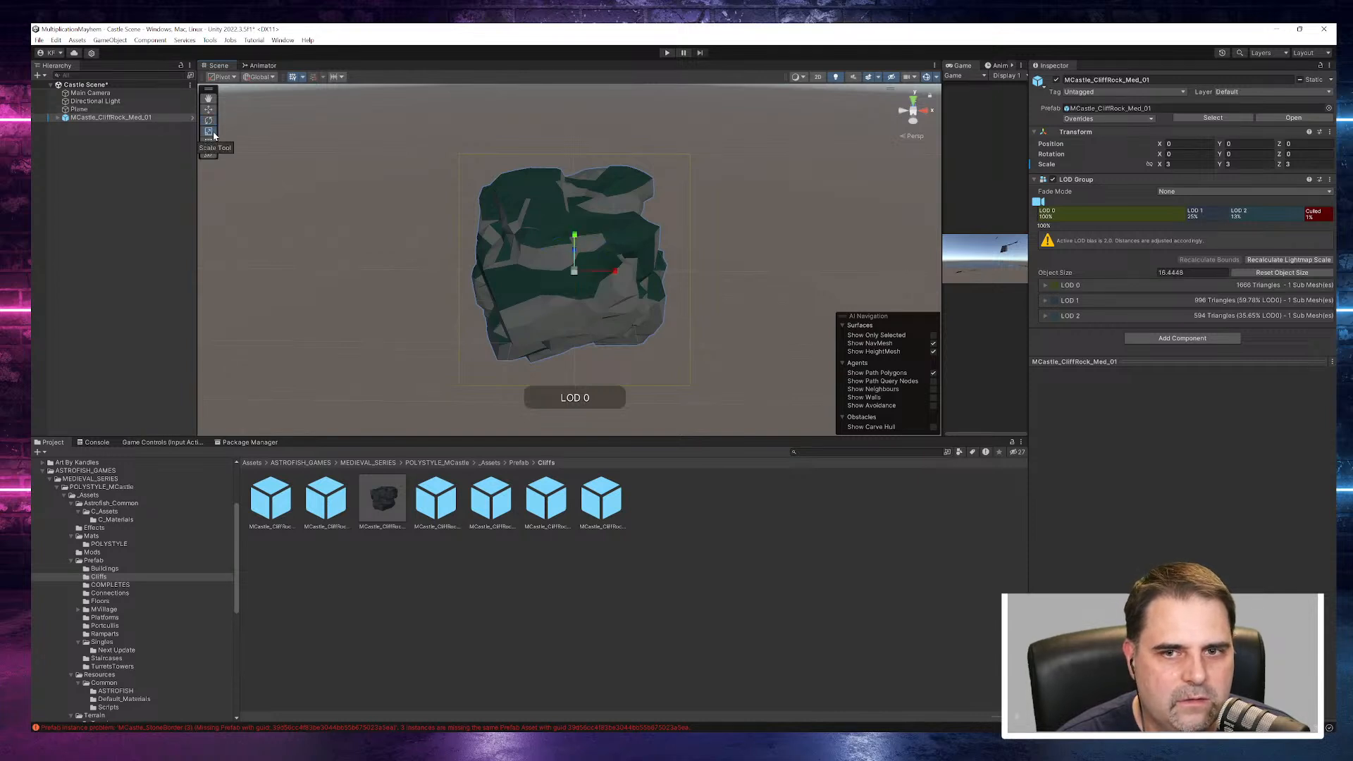
drag(611, 271, 334, 295)
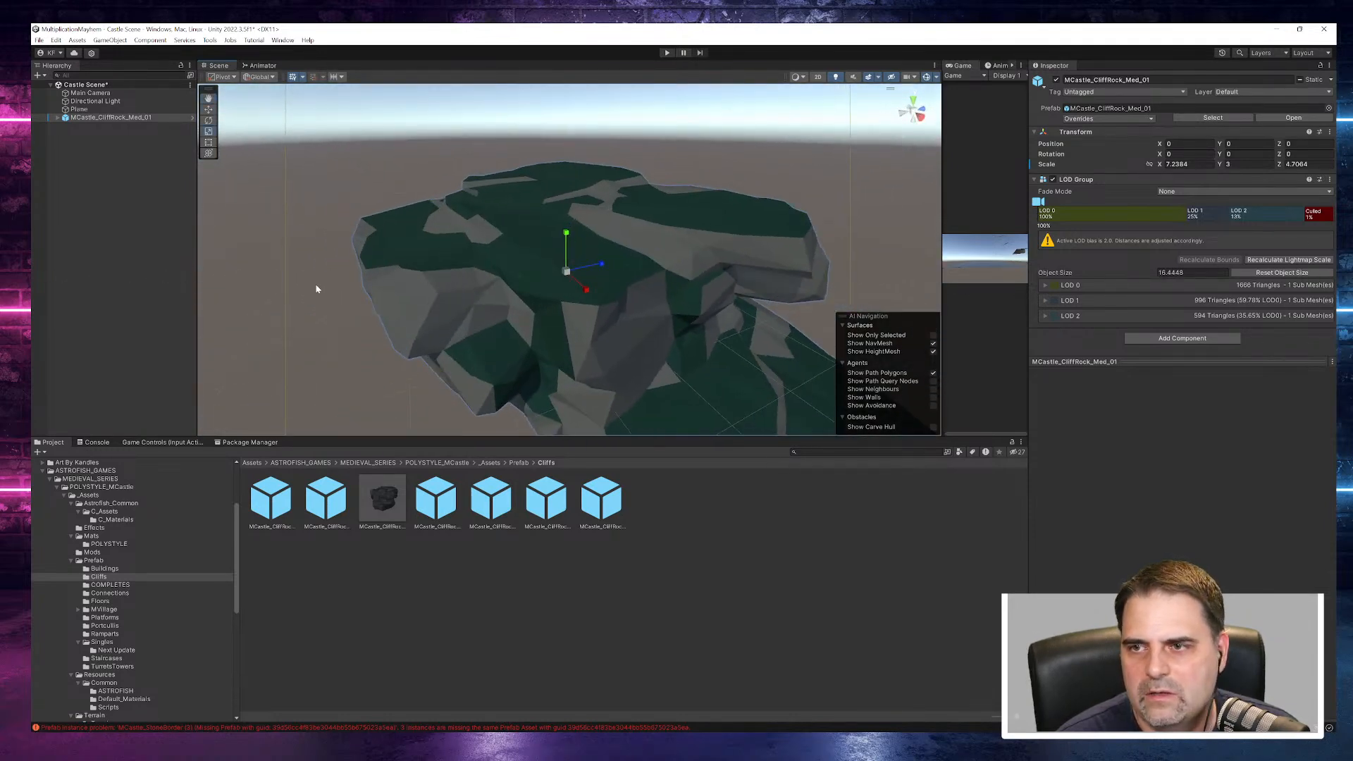
- Set the cliff rock's X scale to 7 and its Z scale to 5
click(1190, 163)
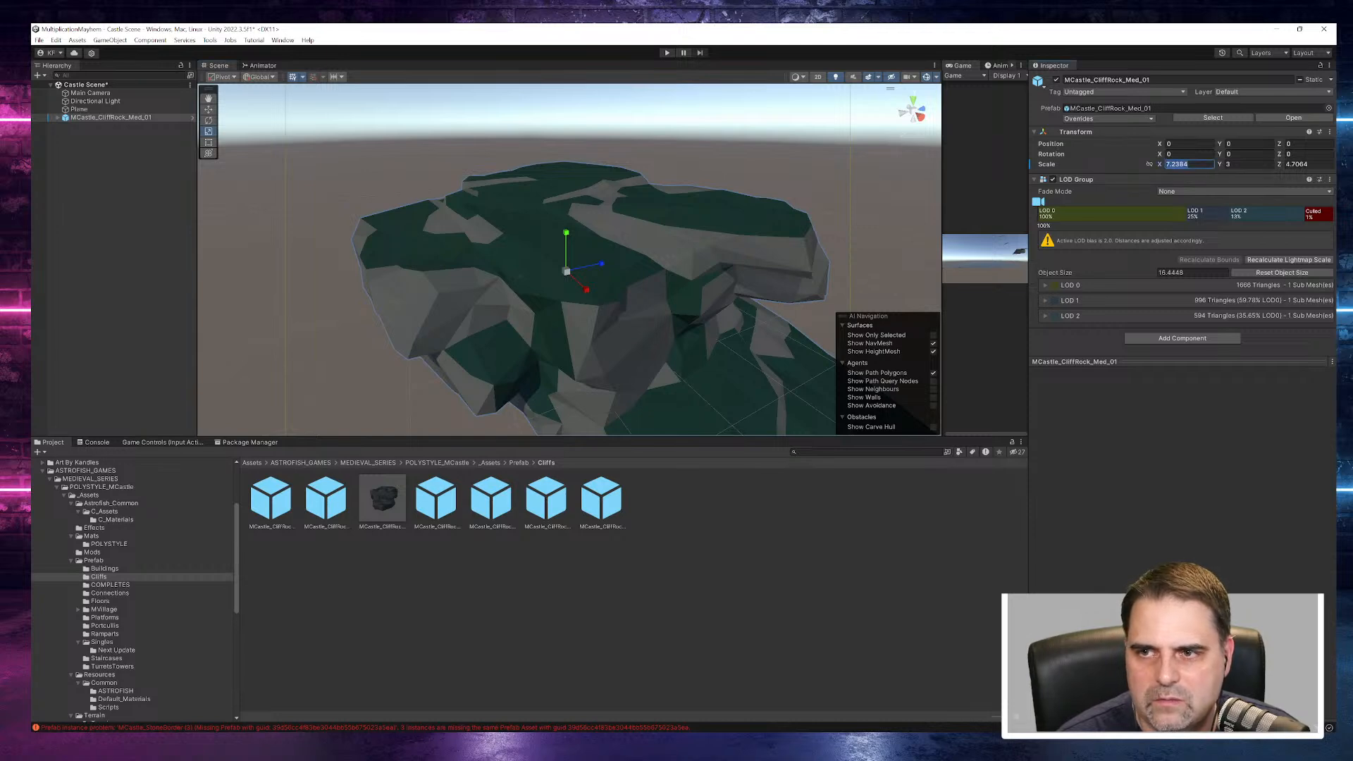
text(7)
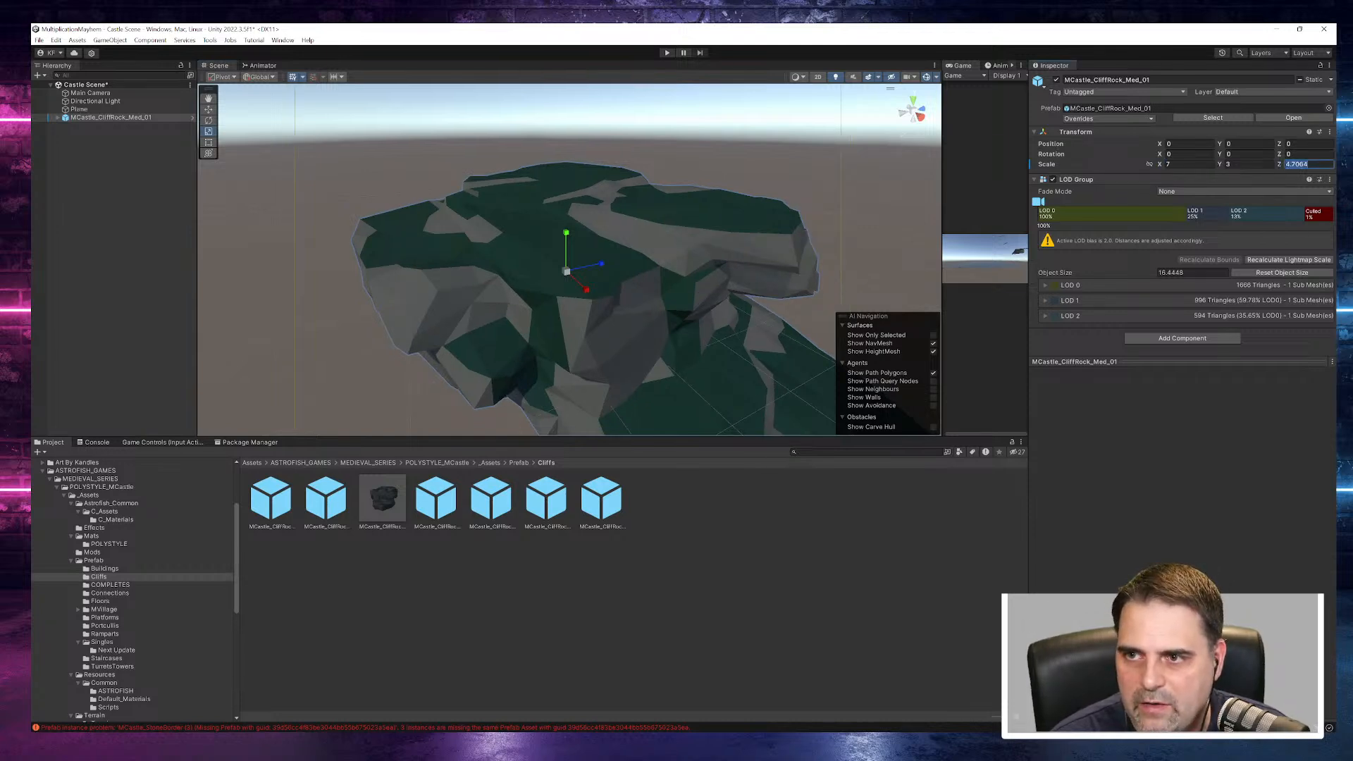
text(5)
key(Return)
- Examine the enlarged cliff rock's LOD0 mesh from below, above and the side
alt+drag(621, 282, 437, 206)
click(289, 327)
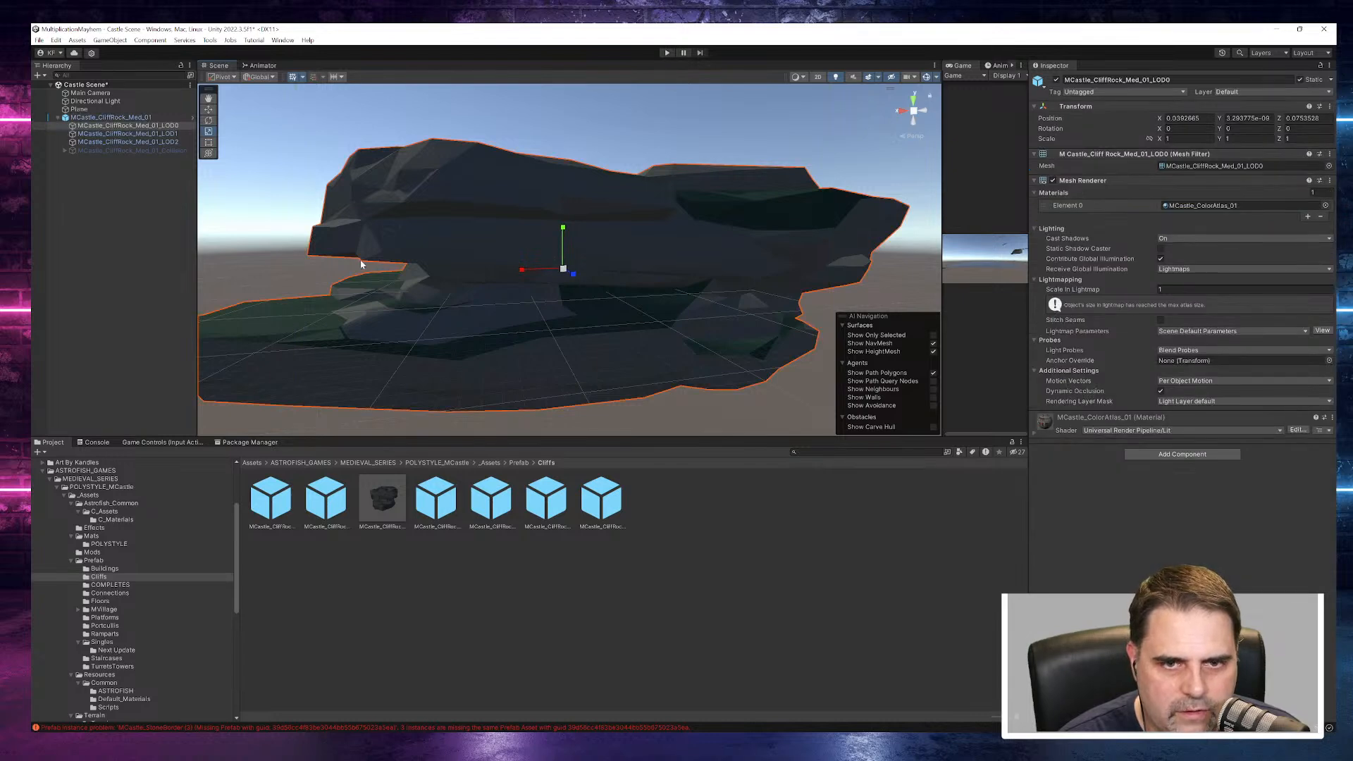
alt+drag(394, 322, 873, 477)
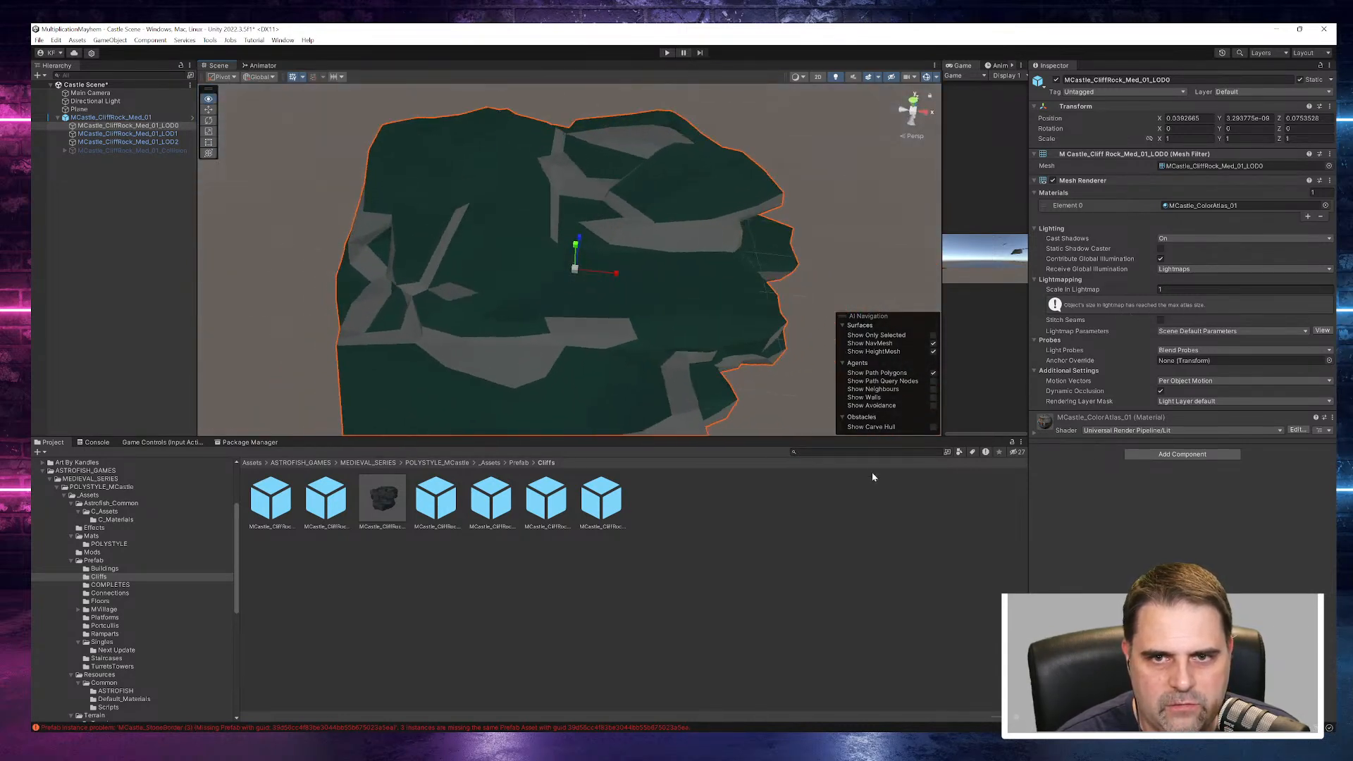
alt+drag(682, 307, 667, 173)
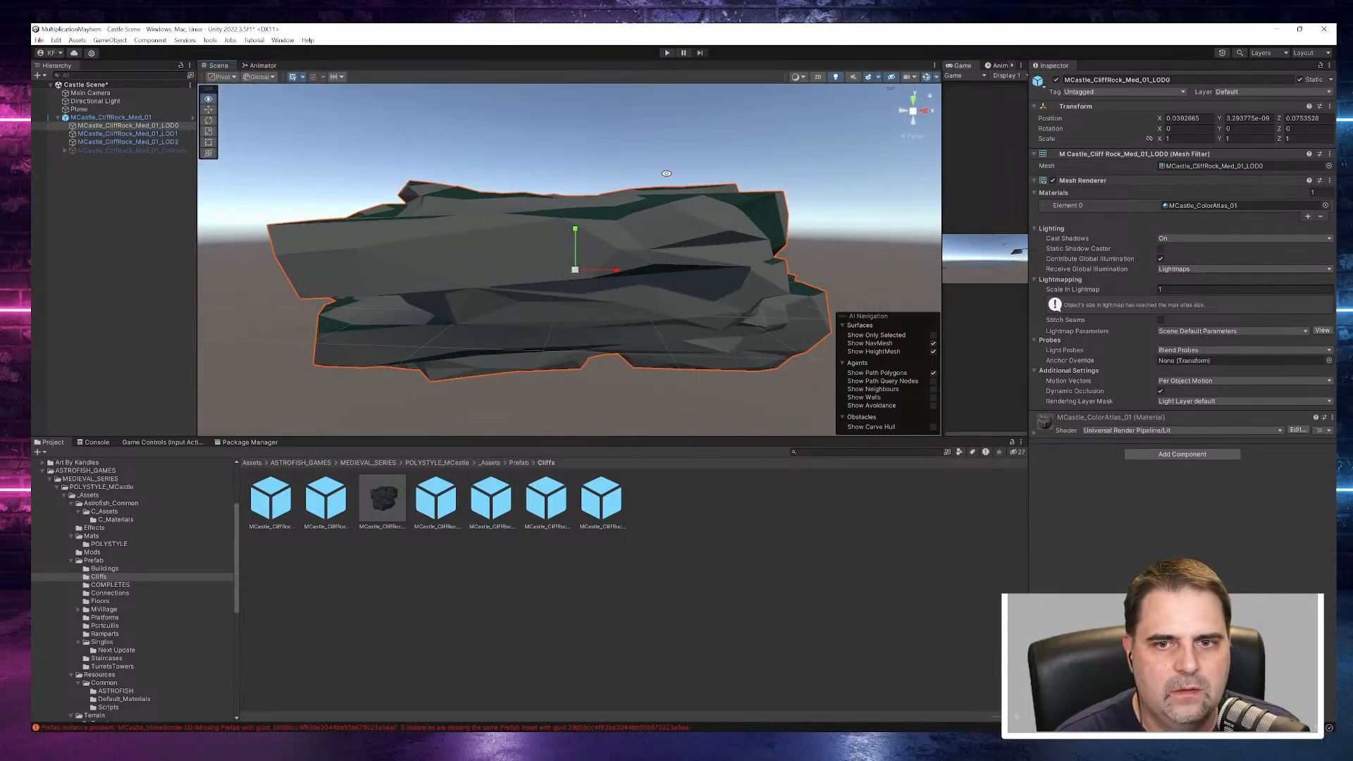
click(58, 117)
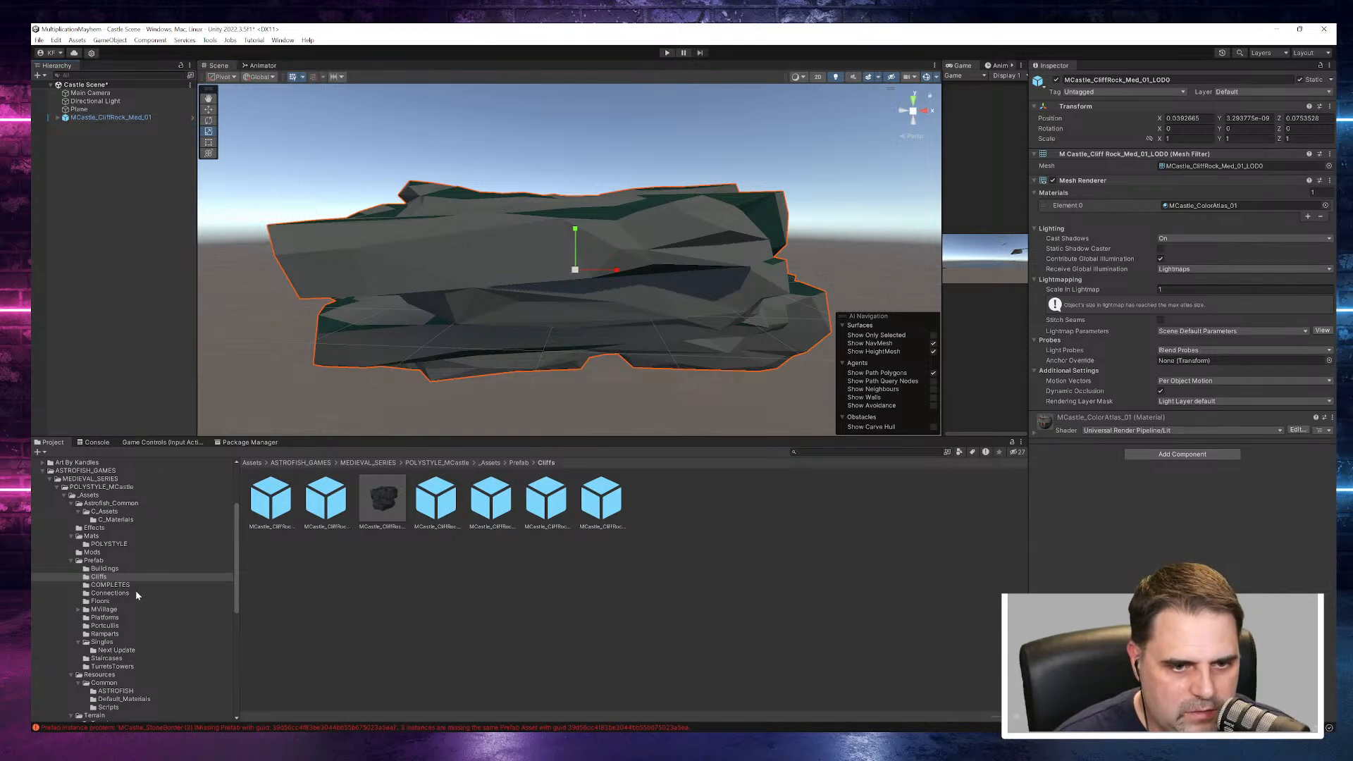
- Look through the Singles prefab folder for castle parts, previewing dirt border, masonry corbel, flat pillar, octagonal wall and window models
scroll(129, 599, down, 3)
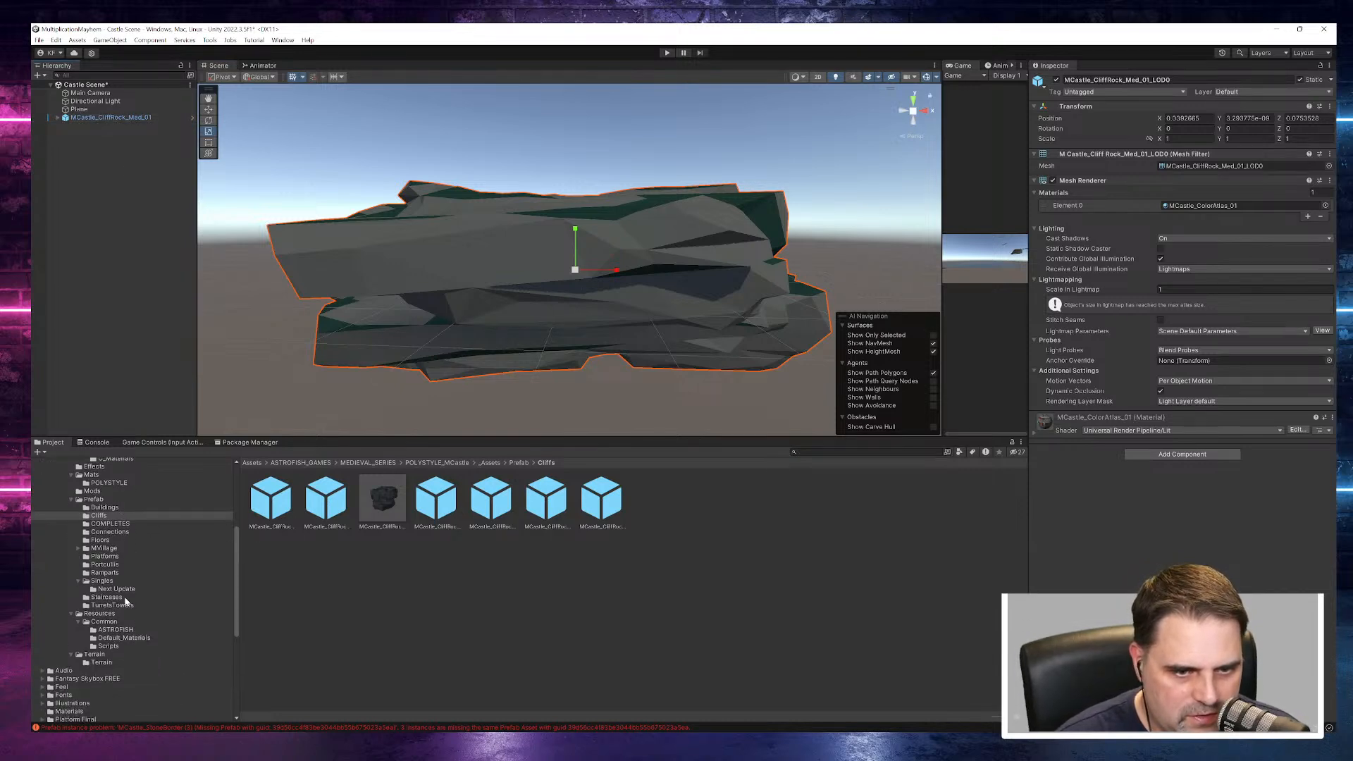
click(102, 580)
scroll(541, 578, down, 3)
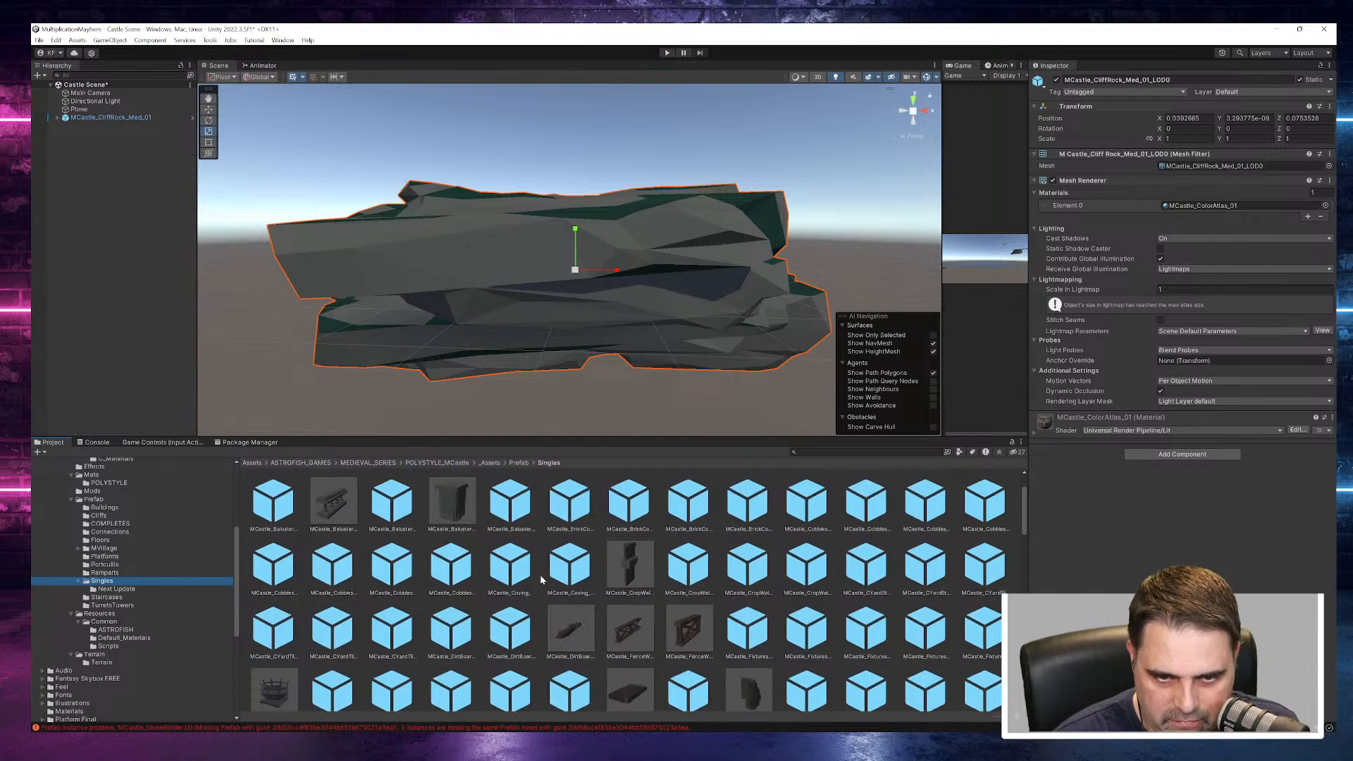
click(500, 619)
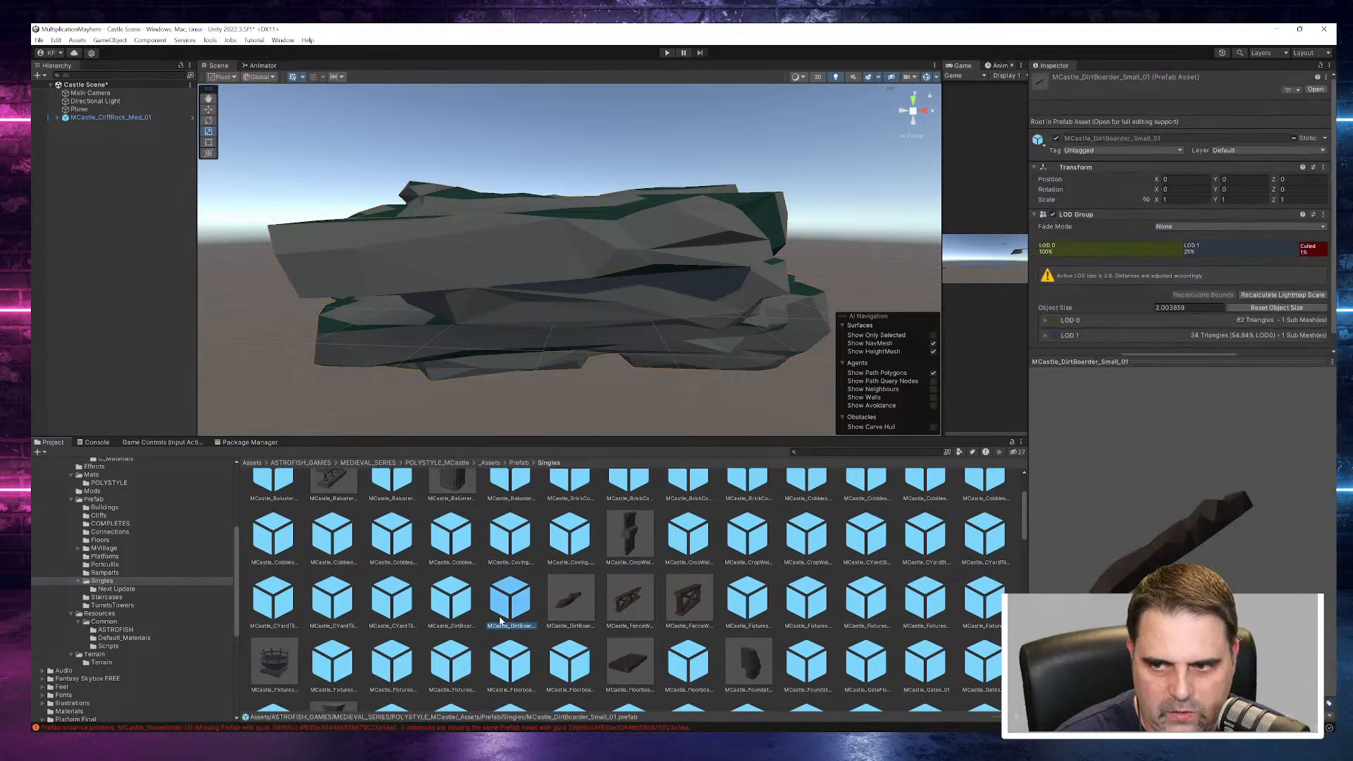
scroll(501, 619, down, 5)
click(629, 638)
click(748, 638)
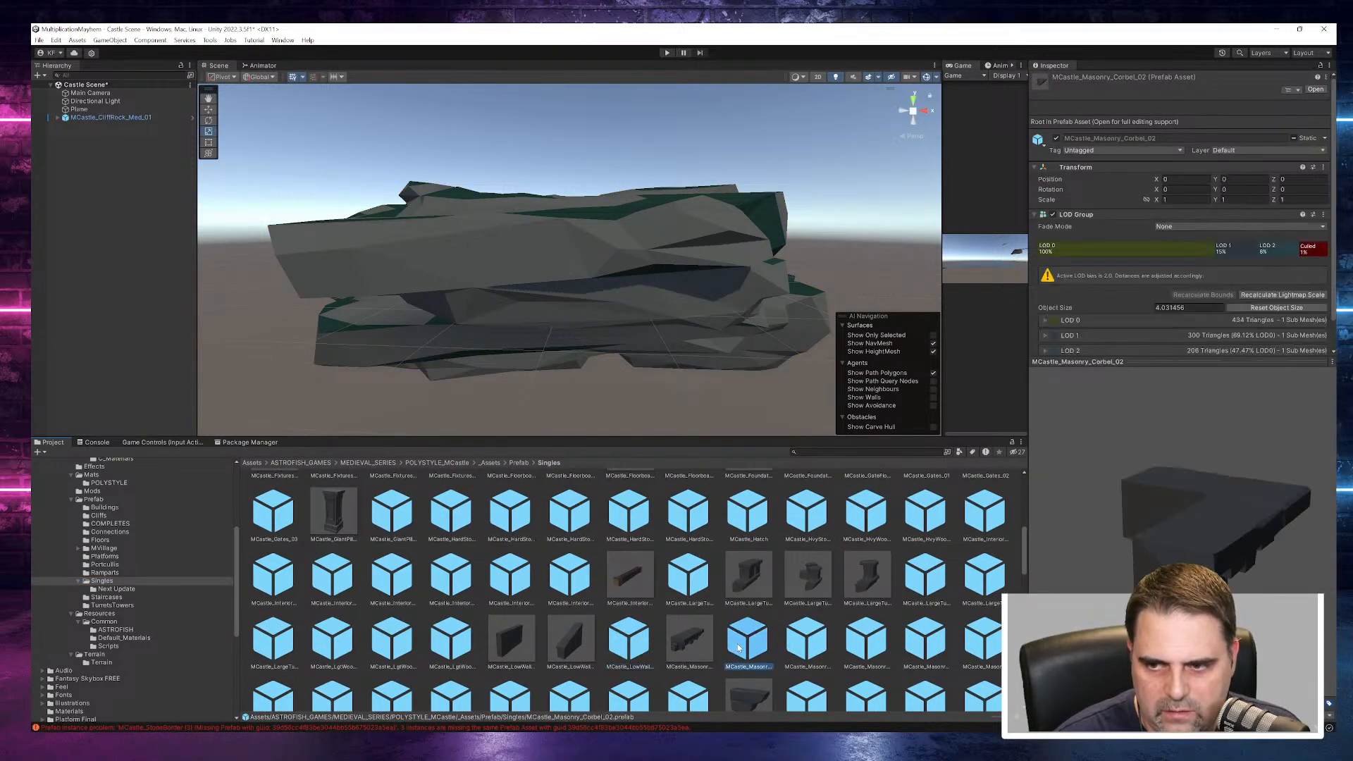
scroll(733, 634, down, 3)
click(689, 613)
click(745, 617)
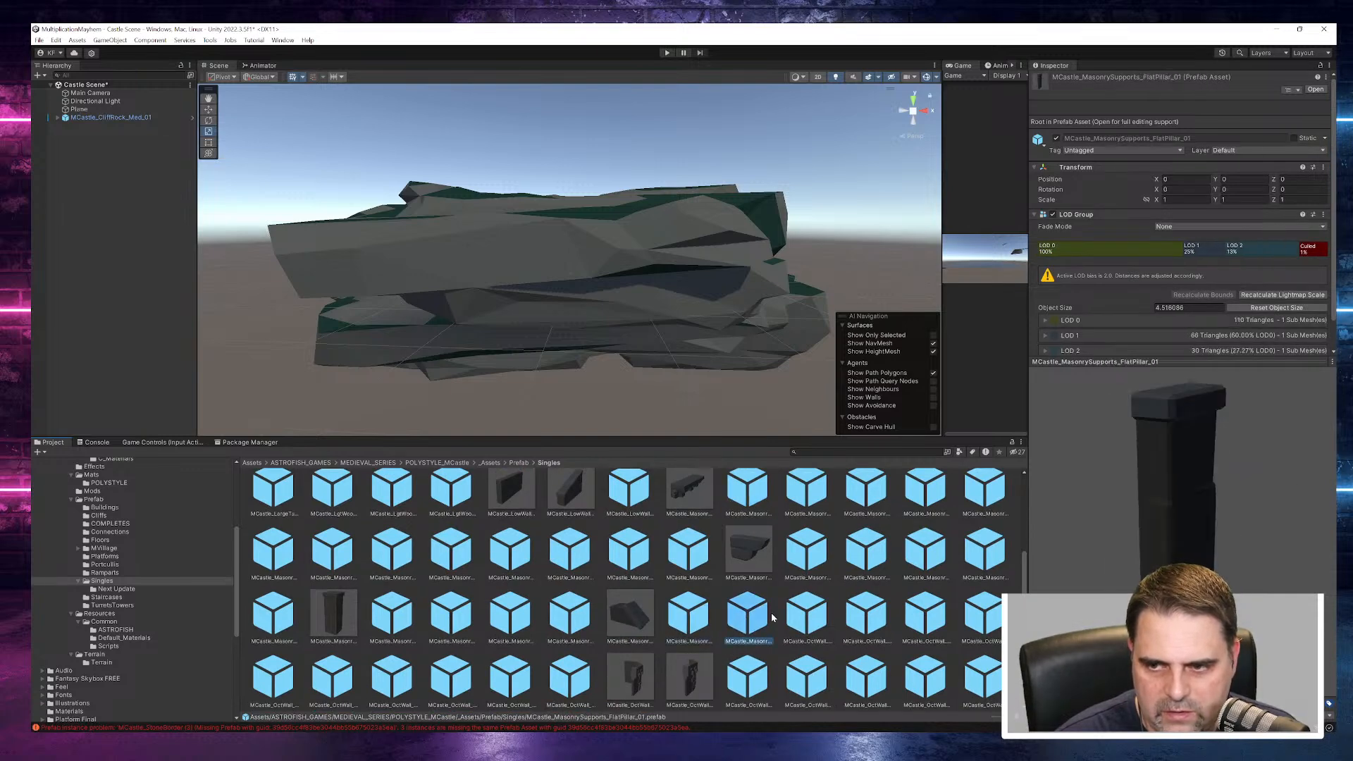
scroll(781, 593, down, 3)
click(810, 555)
drag(1208, 547, 1010, 526)
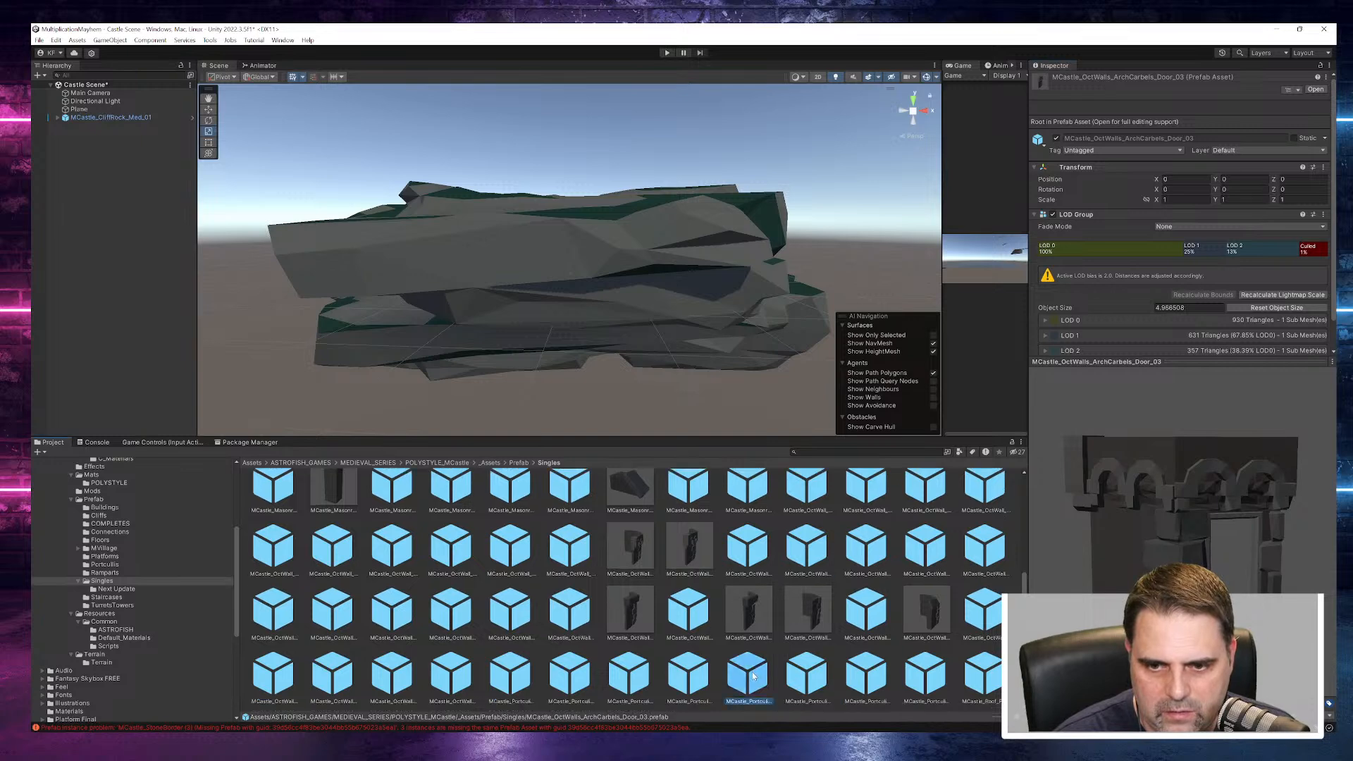
scroll(747, 617, down, 5)
scroll(751, 619, down, 5)
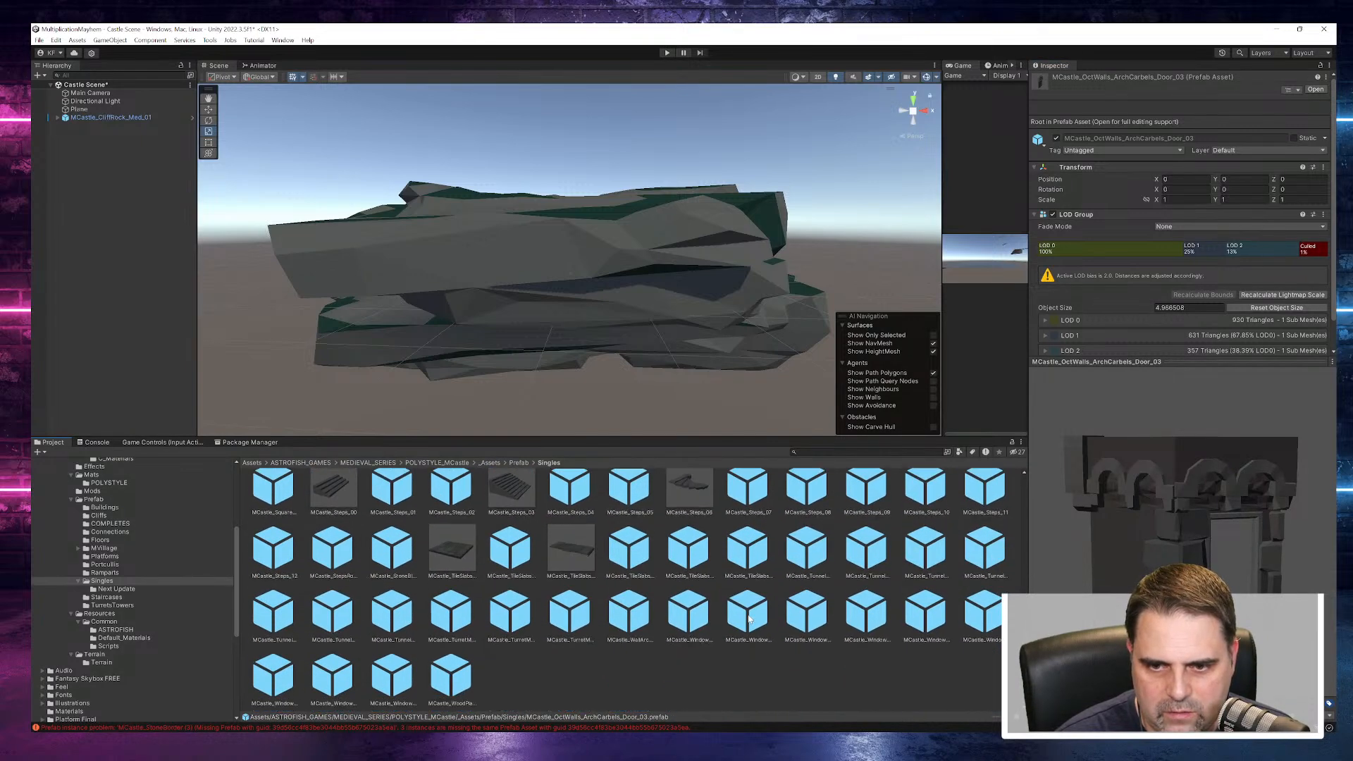
click(755, 623)
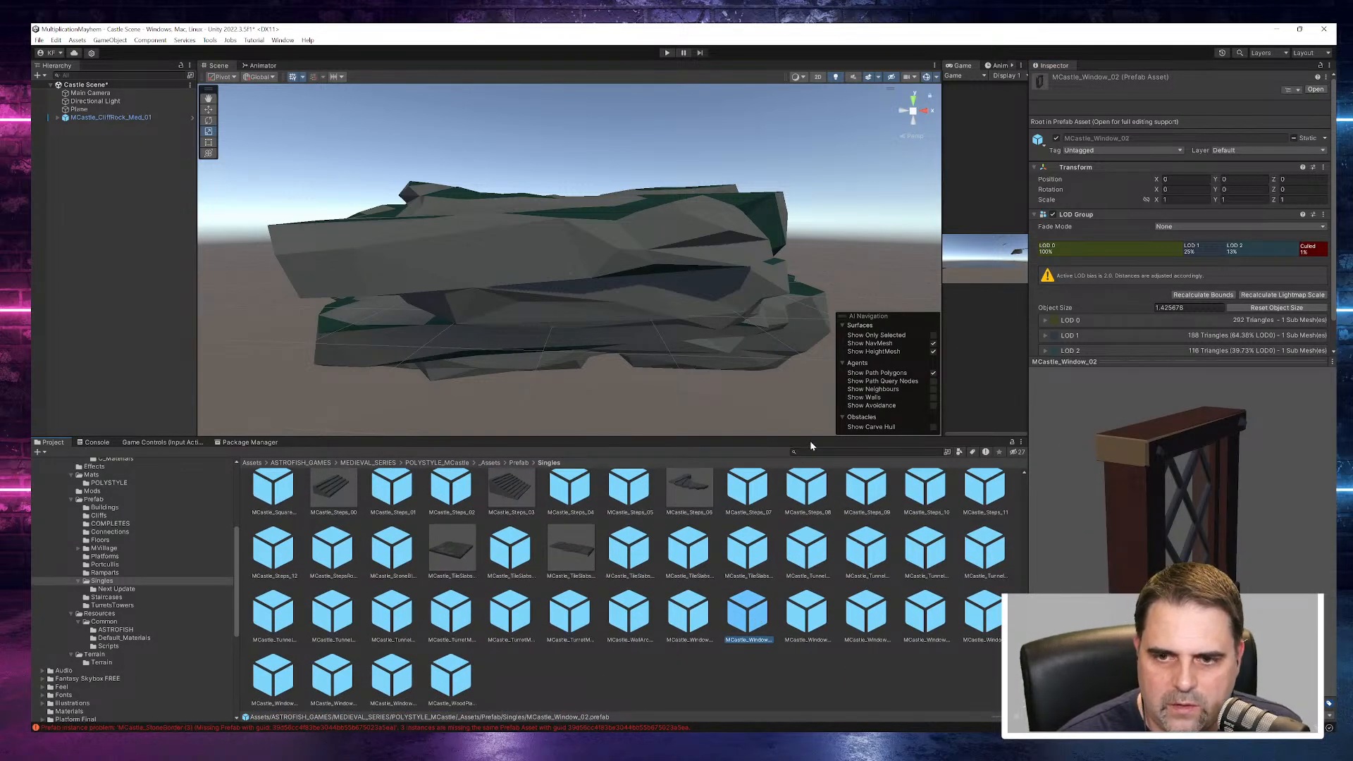
- Enlarge the asset browser and preview the window wall, steps, square wall, wall base and small turret prefabs in Singles
drag(817, 439, 700, 215)
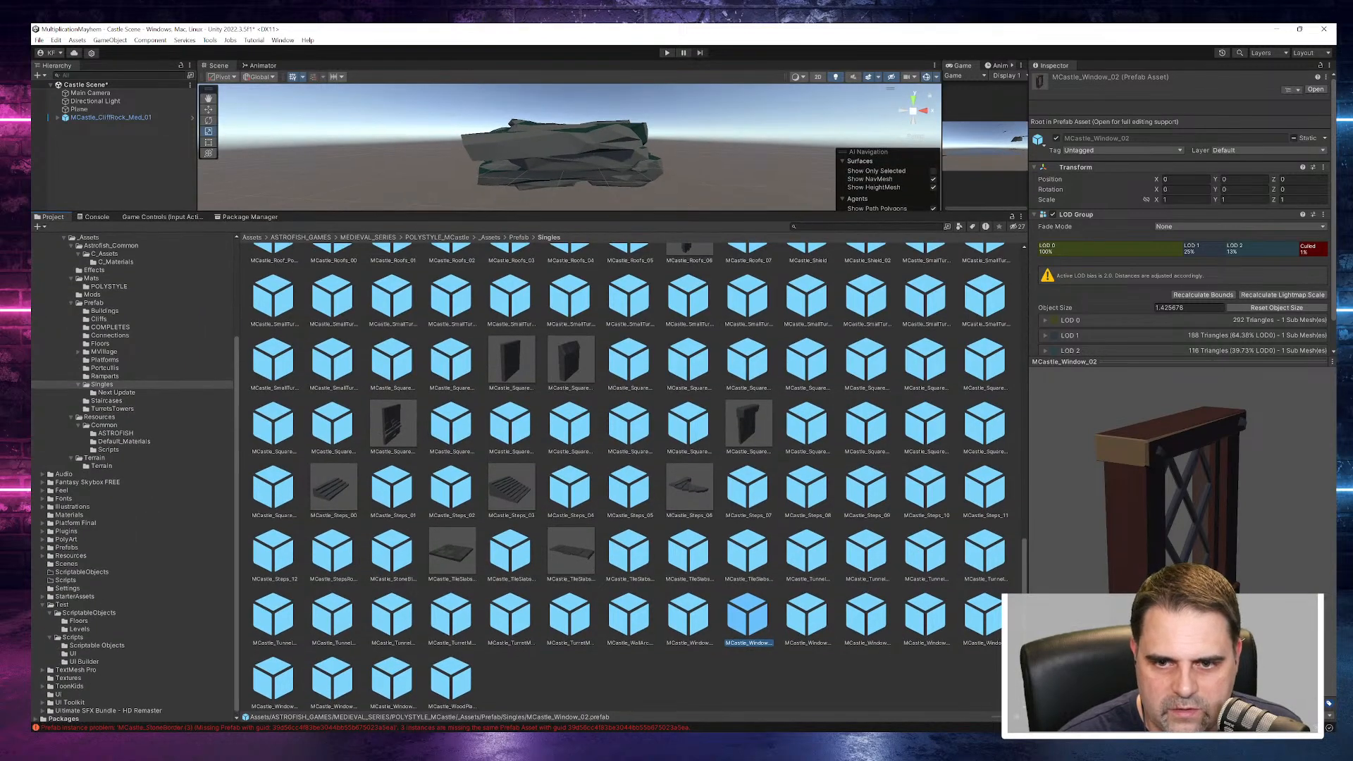
click(277, 681)
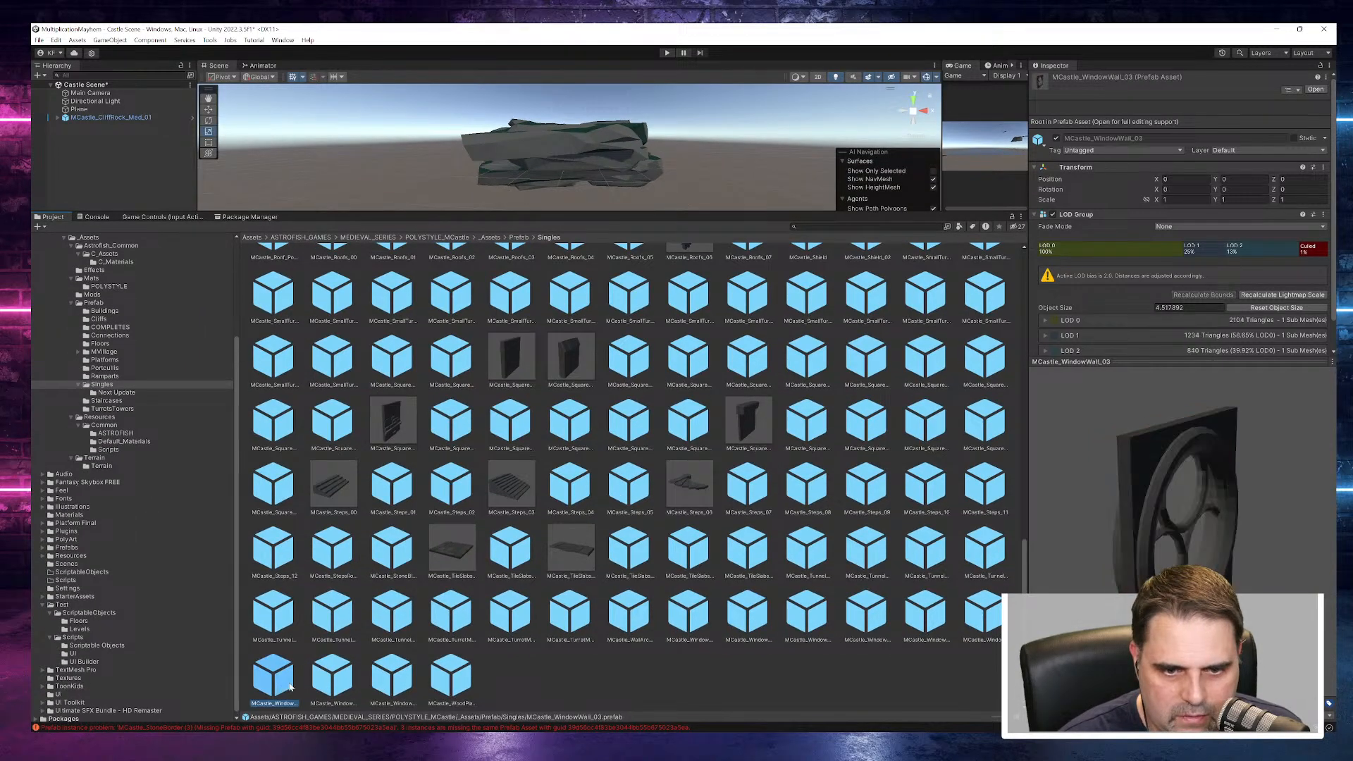
click(513, 615)
click(518, 552)
click(570, 486)
click(630, 486)
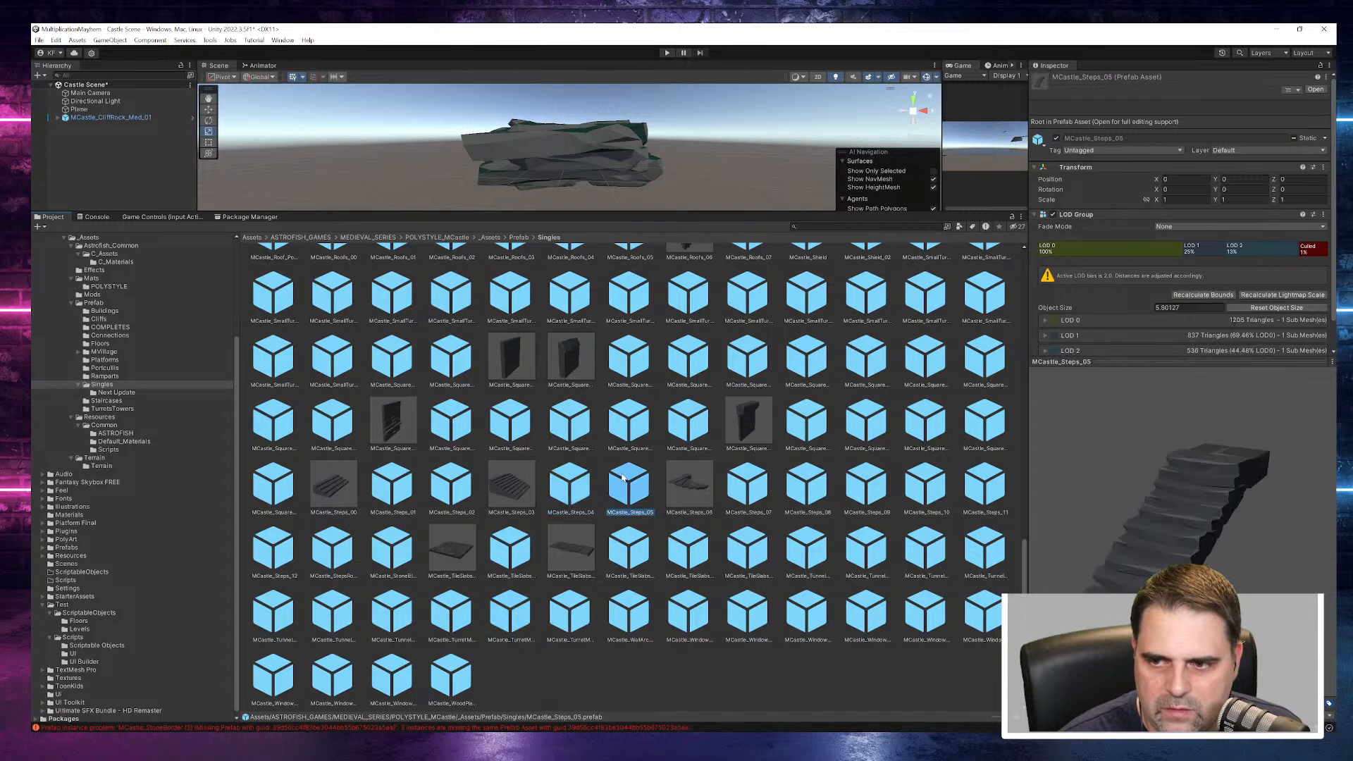
click(687, 423)
click(701, 366)
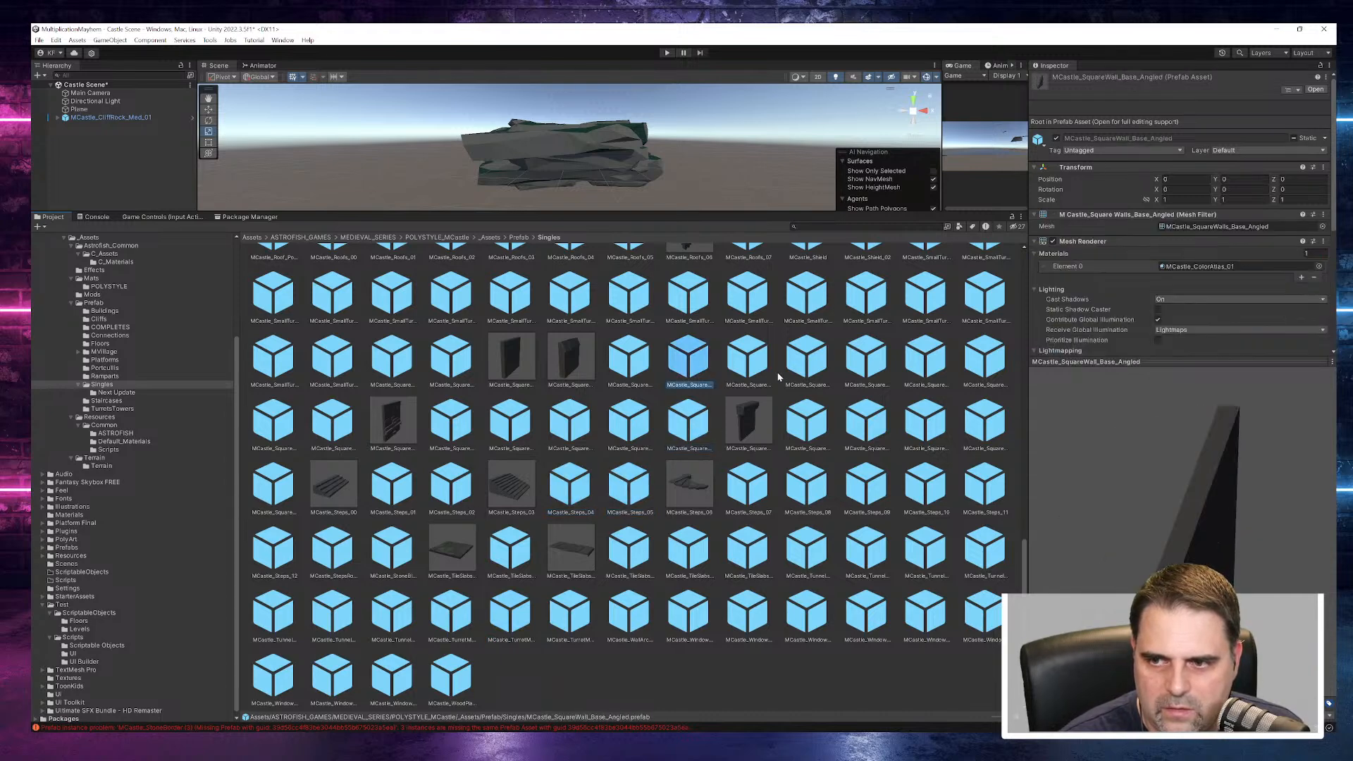
click(807, 420)
click(871, 422)
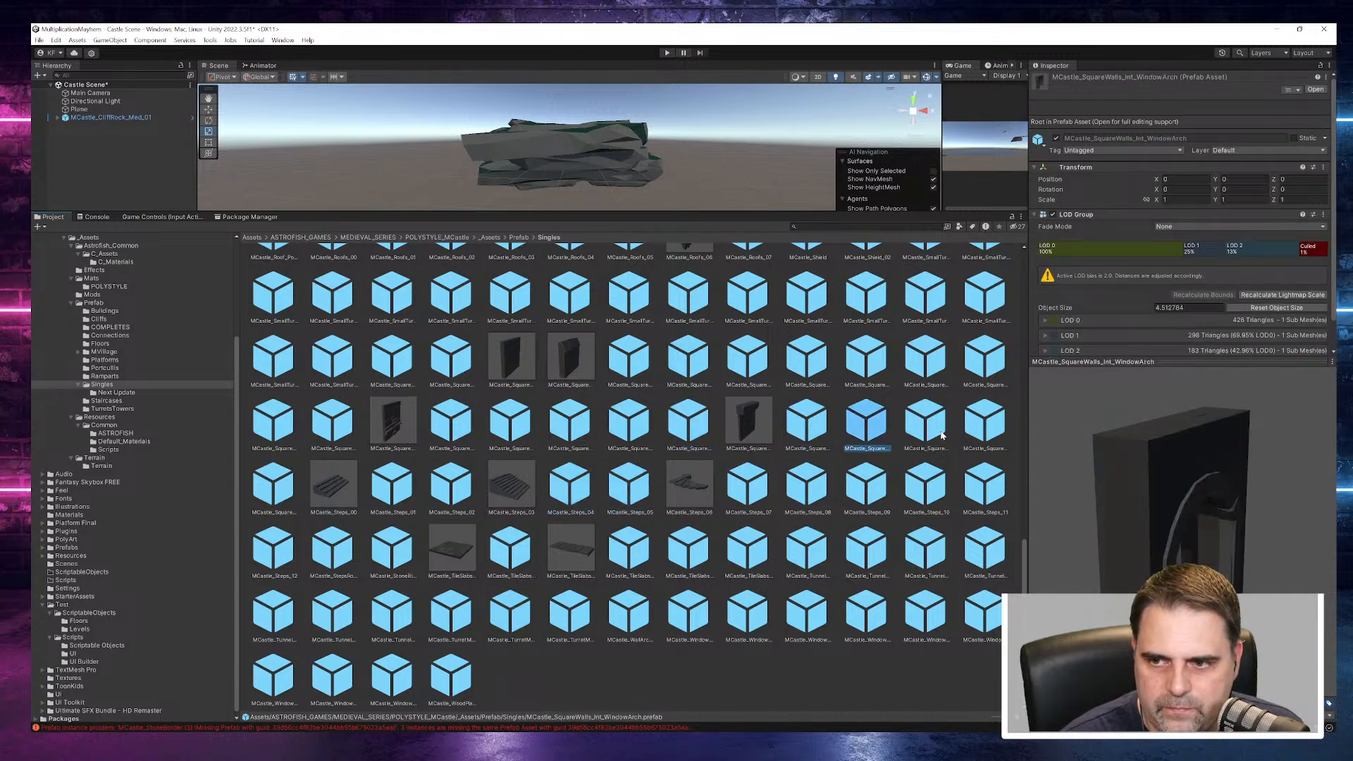
drag(1165, 533, 1086, 498)
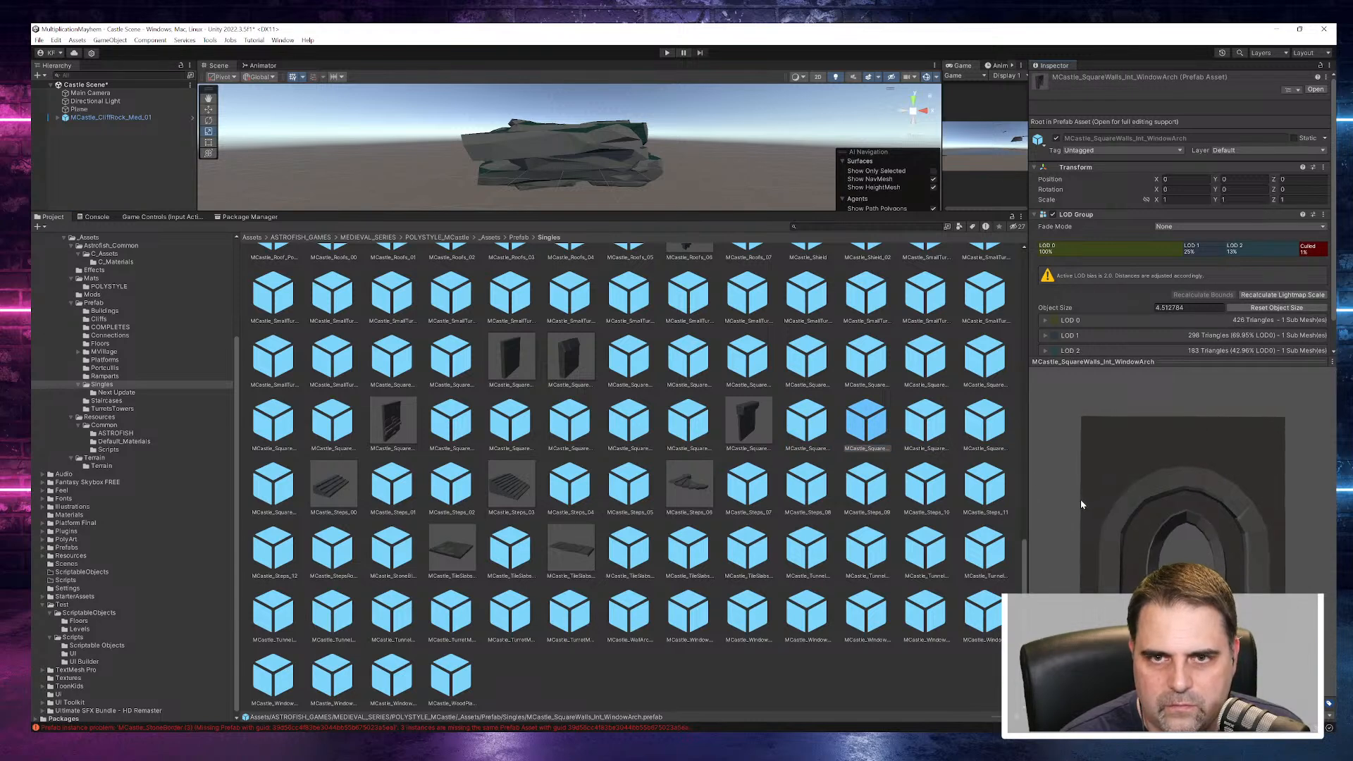
click(927, 372)
click(971, 377)
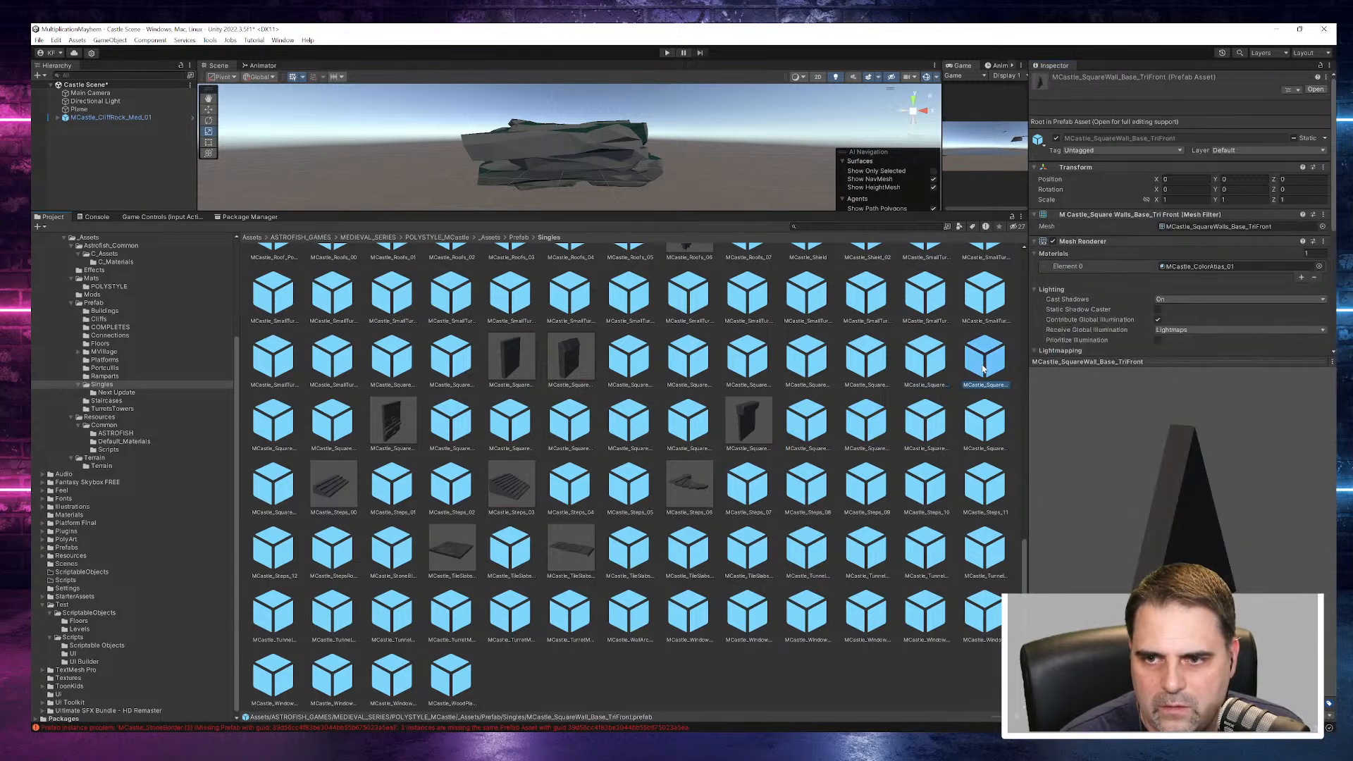
click(871, 361)
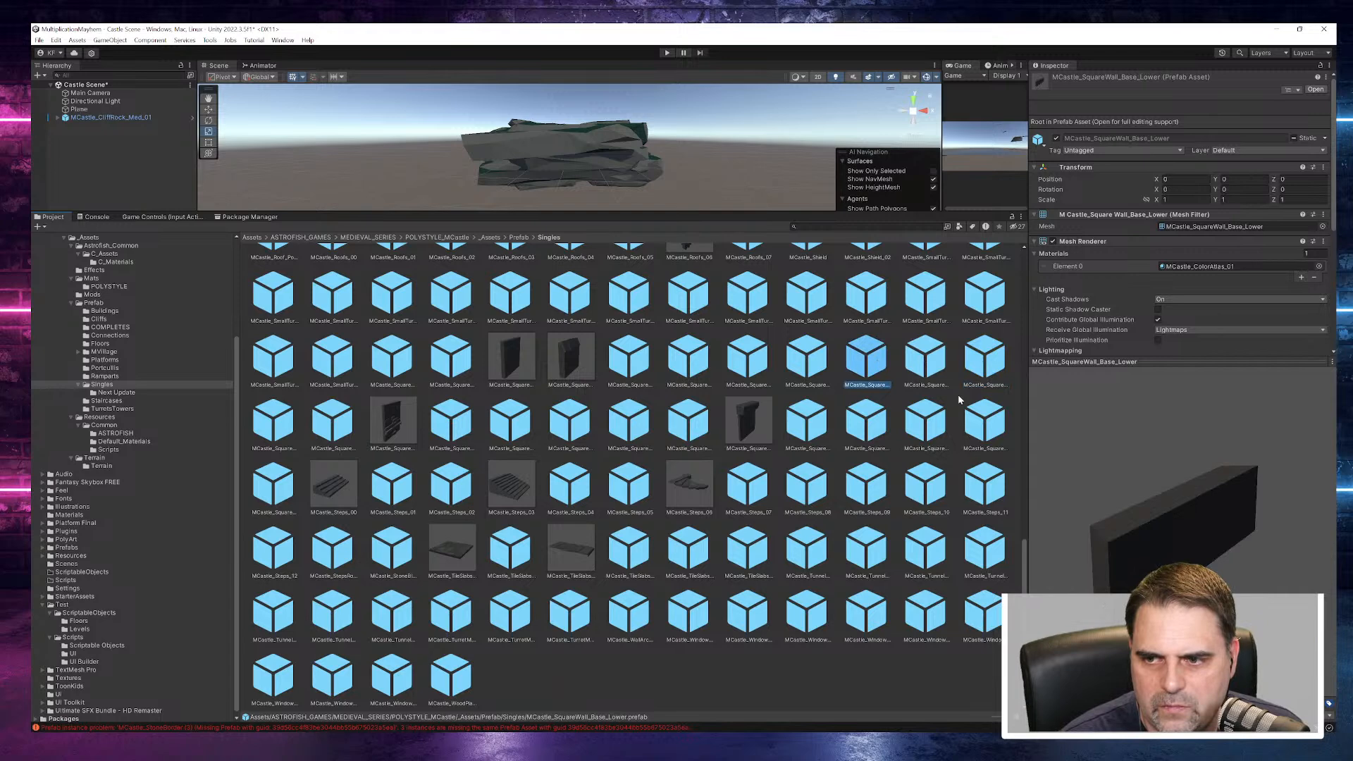
click(807, 296)
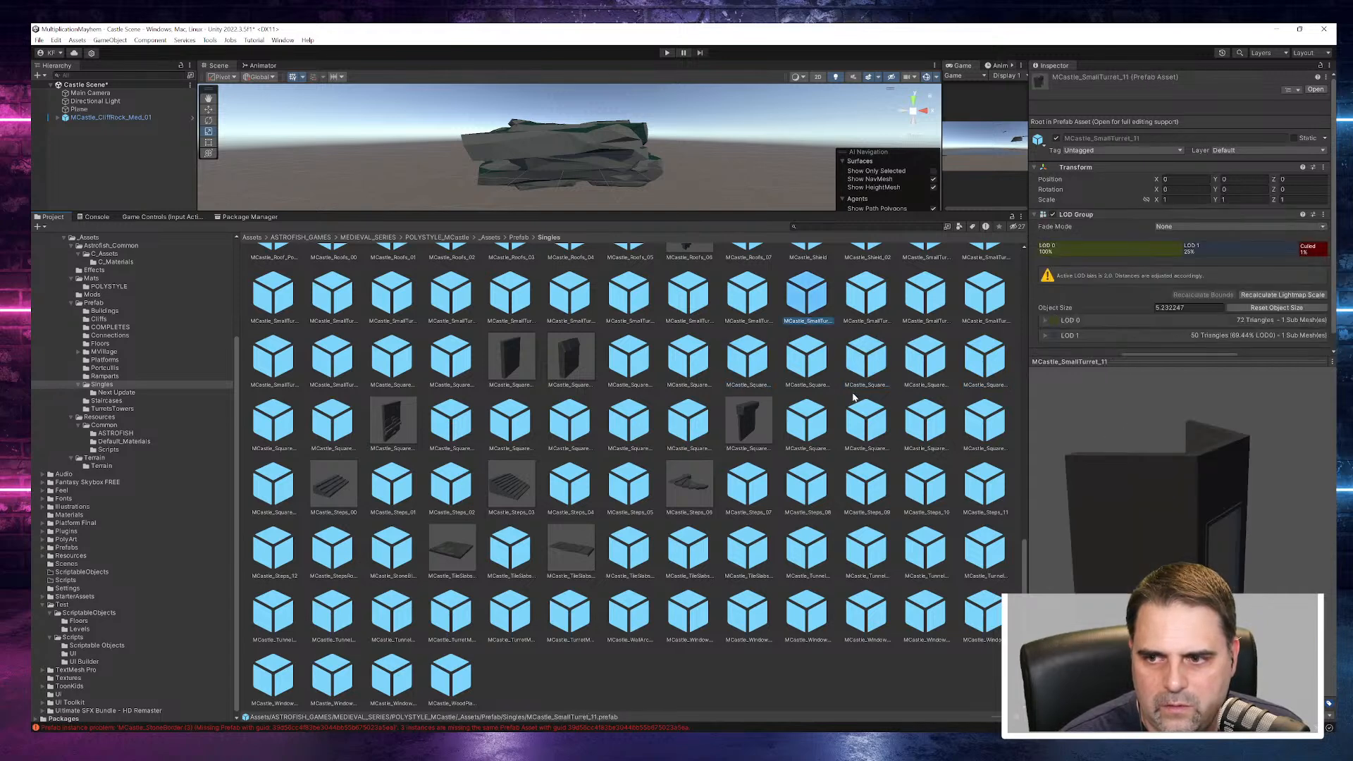
- Preview the portcullis mechanism and the octagonal wall prefabs, including the rectangular-window and arch-corbel door variants
scroll(855, 382, up, 3)
click(807, 318)
scroll(814, 499, up, 2)
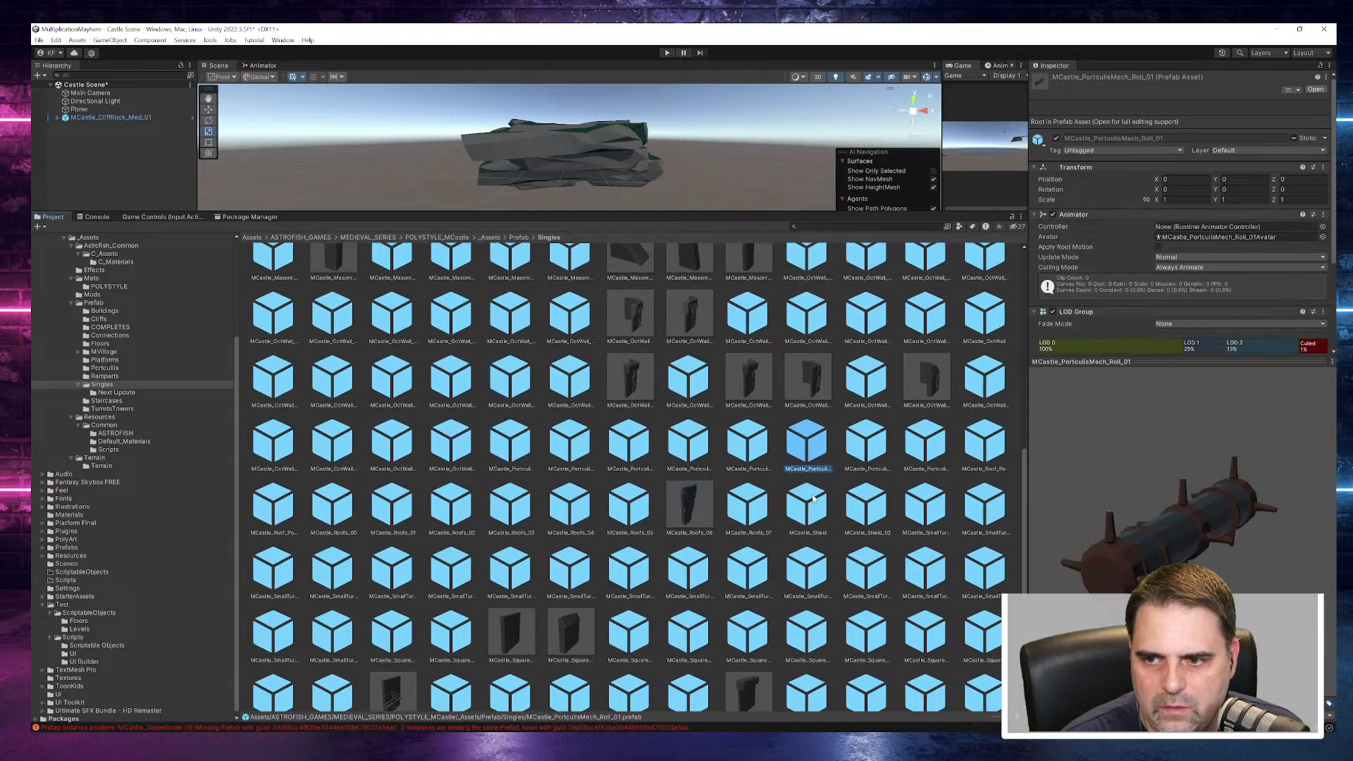
click(851, 398)
scroll(853, 537, up, 2)
drag(1173, 538, 927, 518)
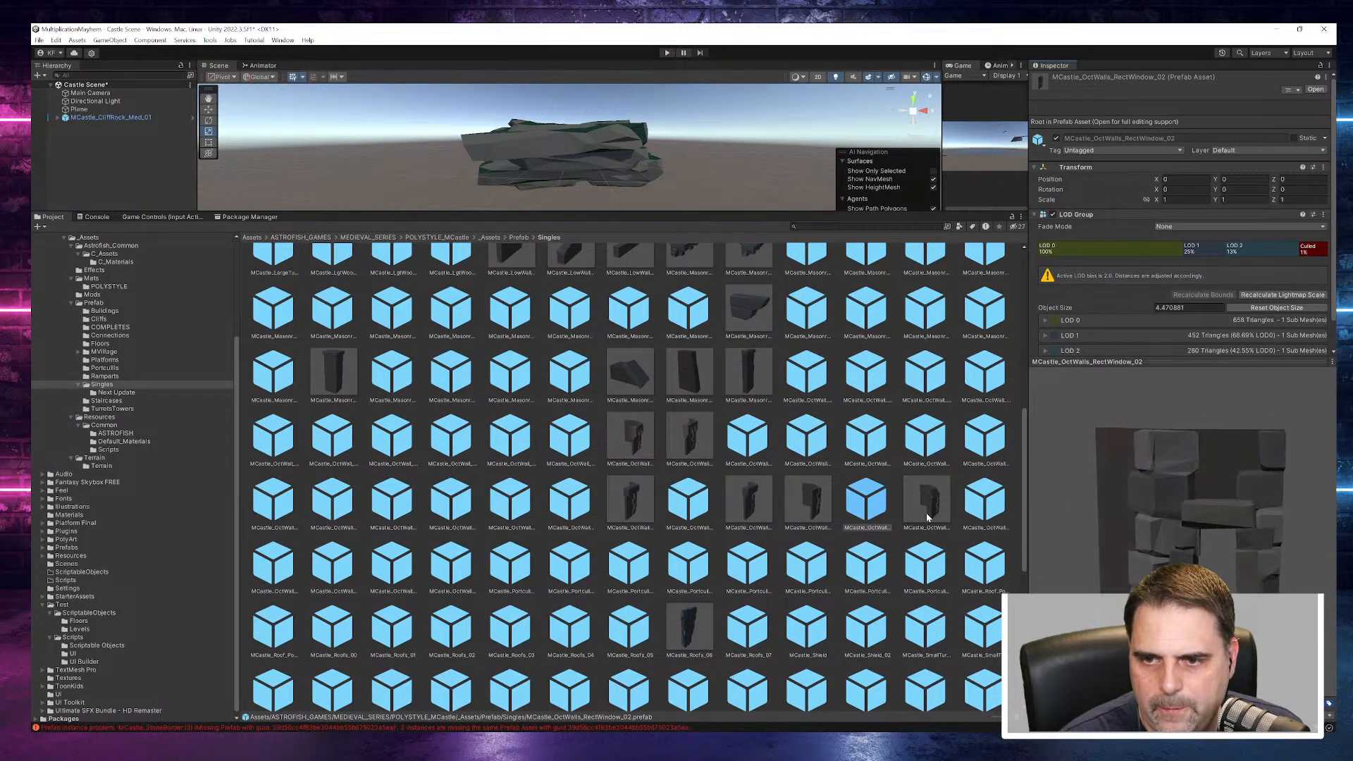
click(926, 441)
click(861, 440)
click(803, 441)
click(745, 440)
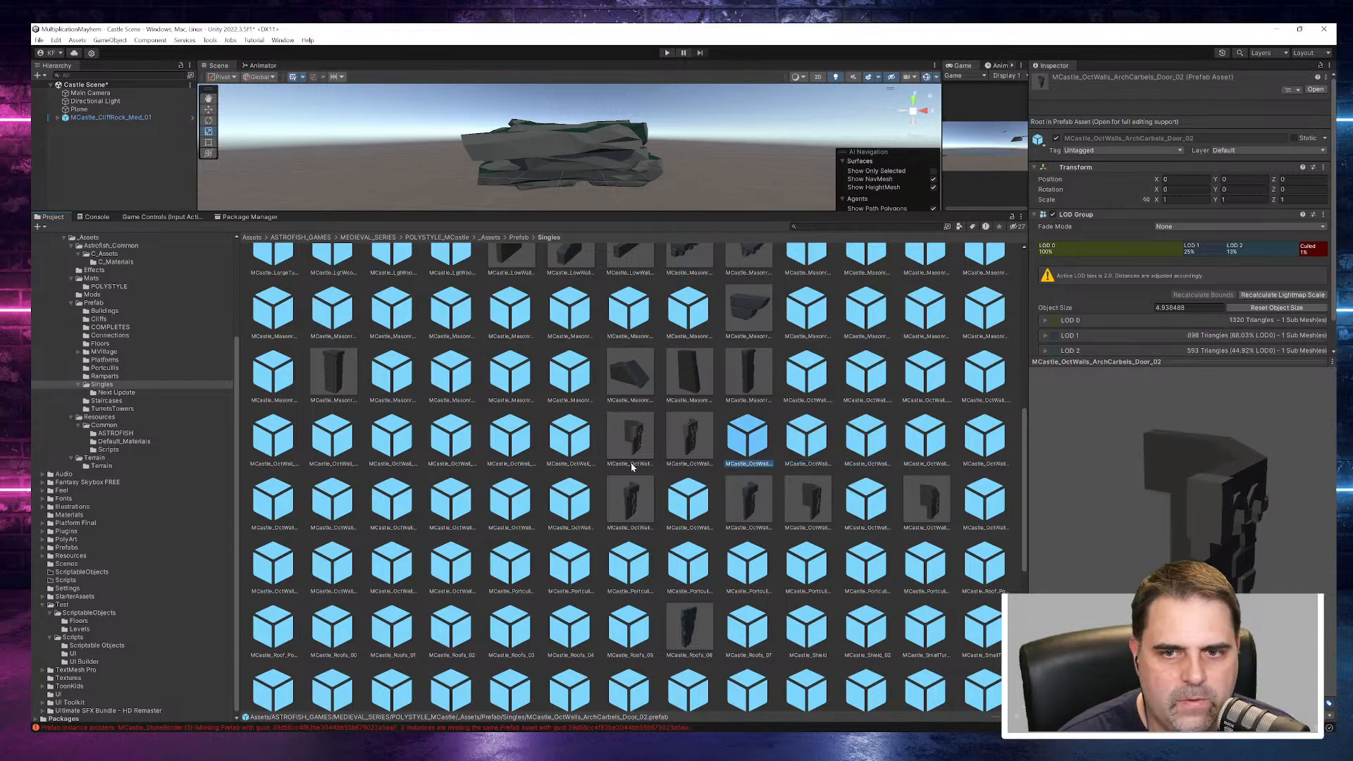
scroll(632, 466, up, 10)
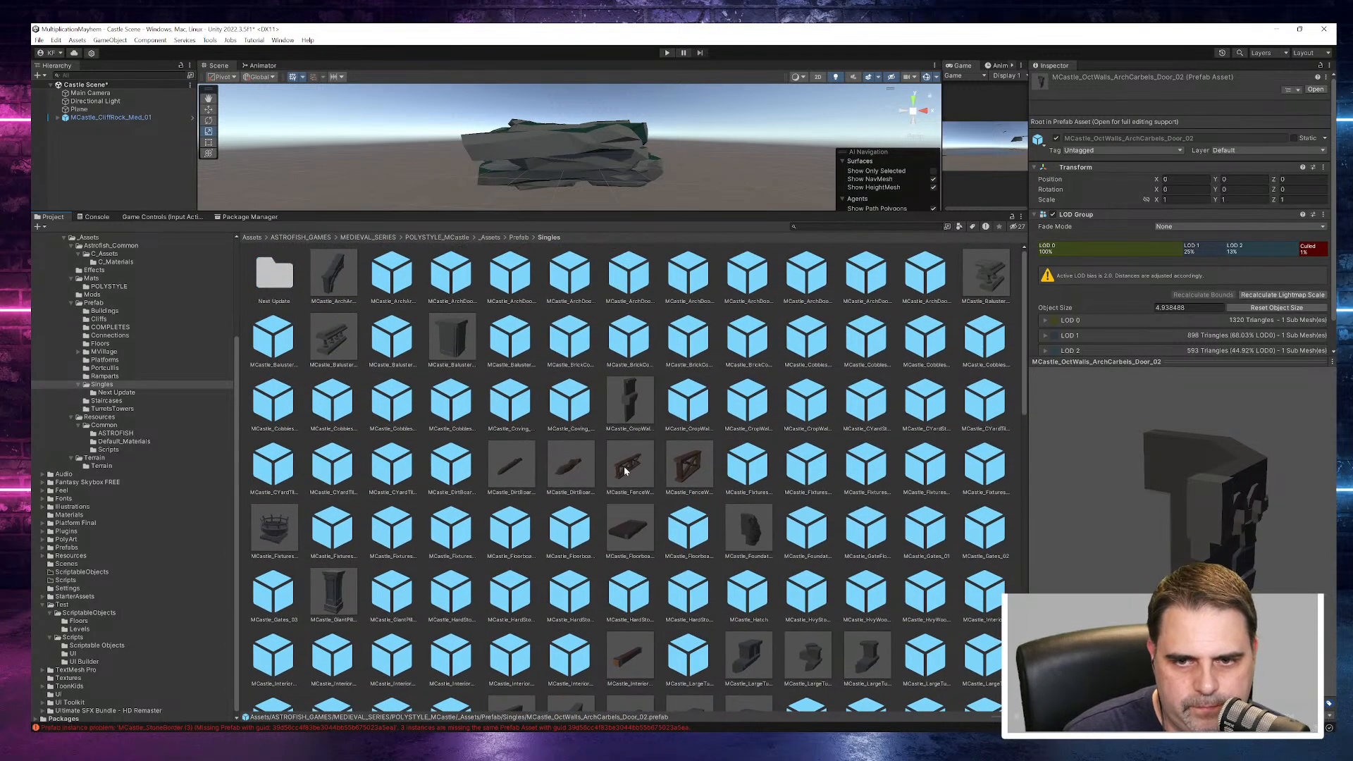
- Preview the fixture, coving, gate floor and floorboard prefabs and compare MCastle_Foundations_00 with MCastle_Foundations_01 as wall bases
click(404, 529)
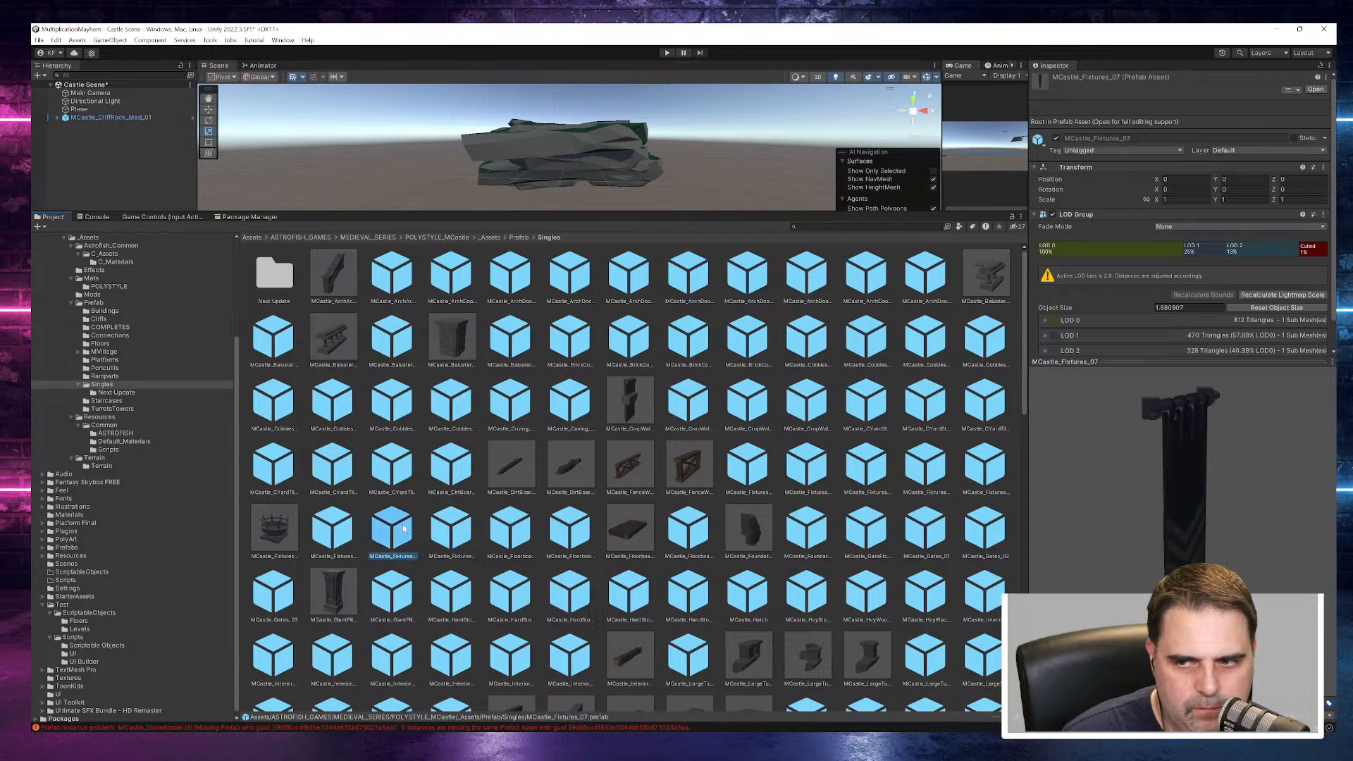
click(561, 400)
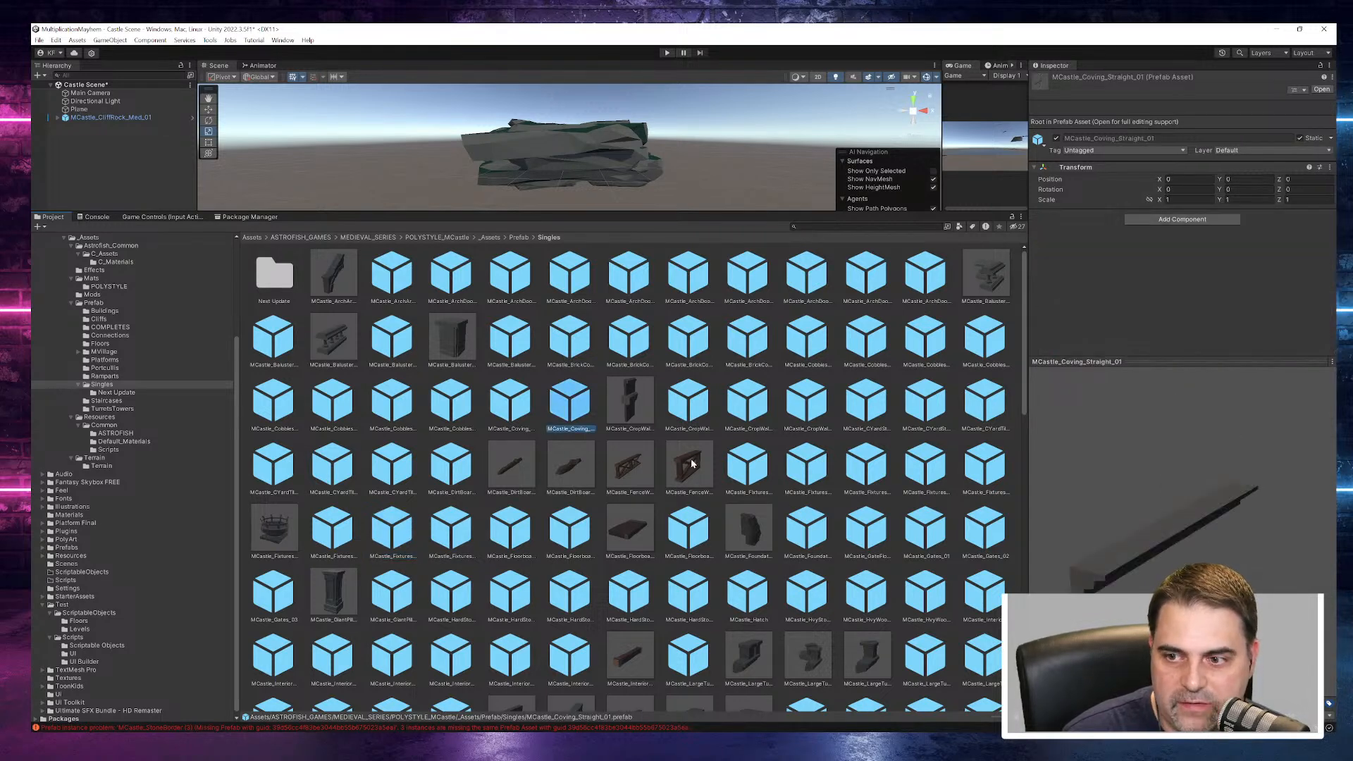
click(817, 526)
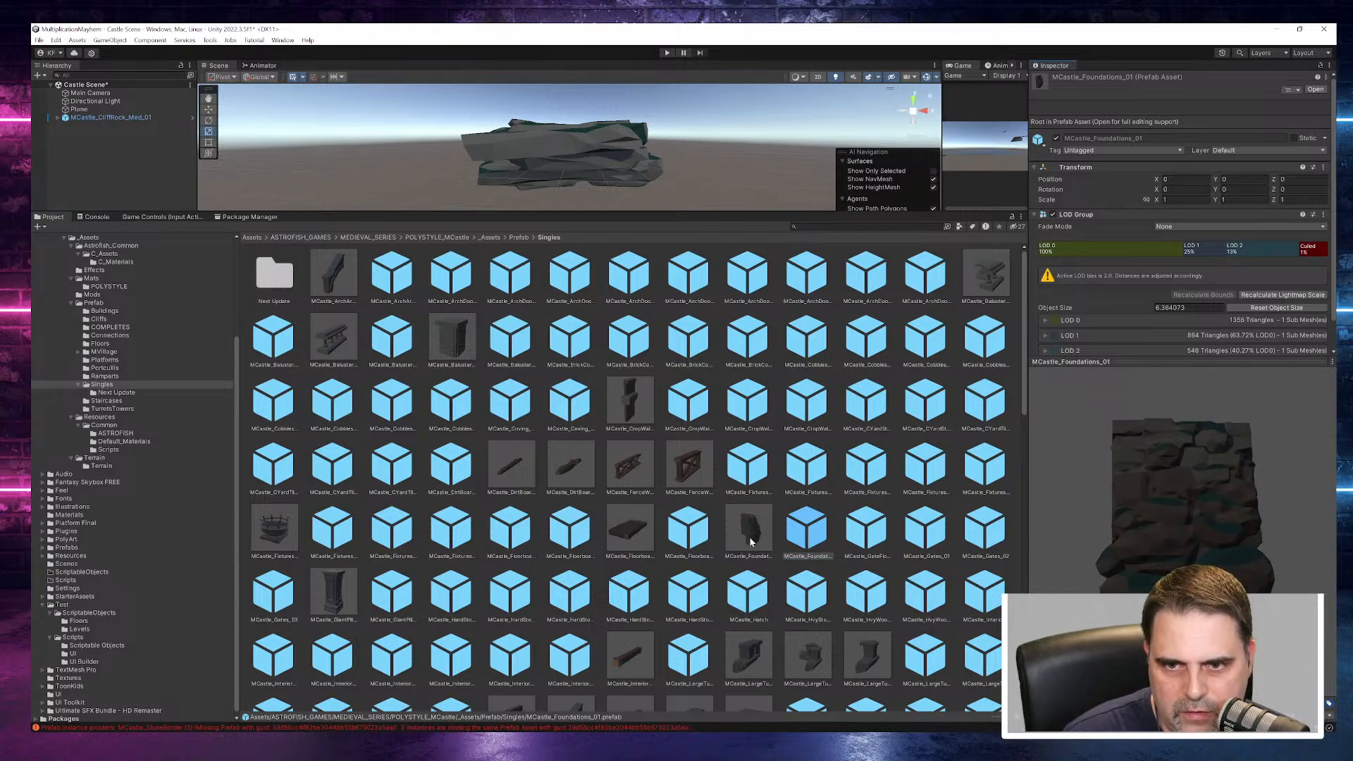
click(850, 544)
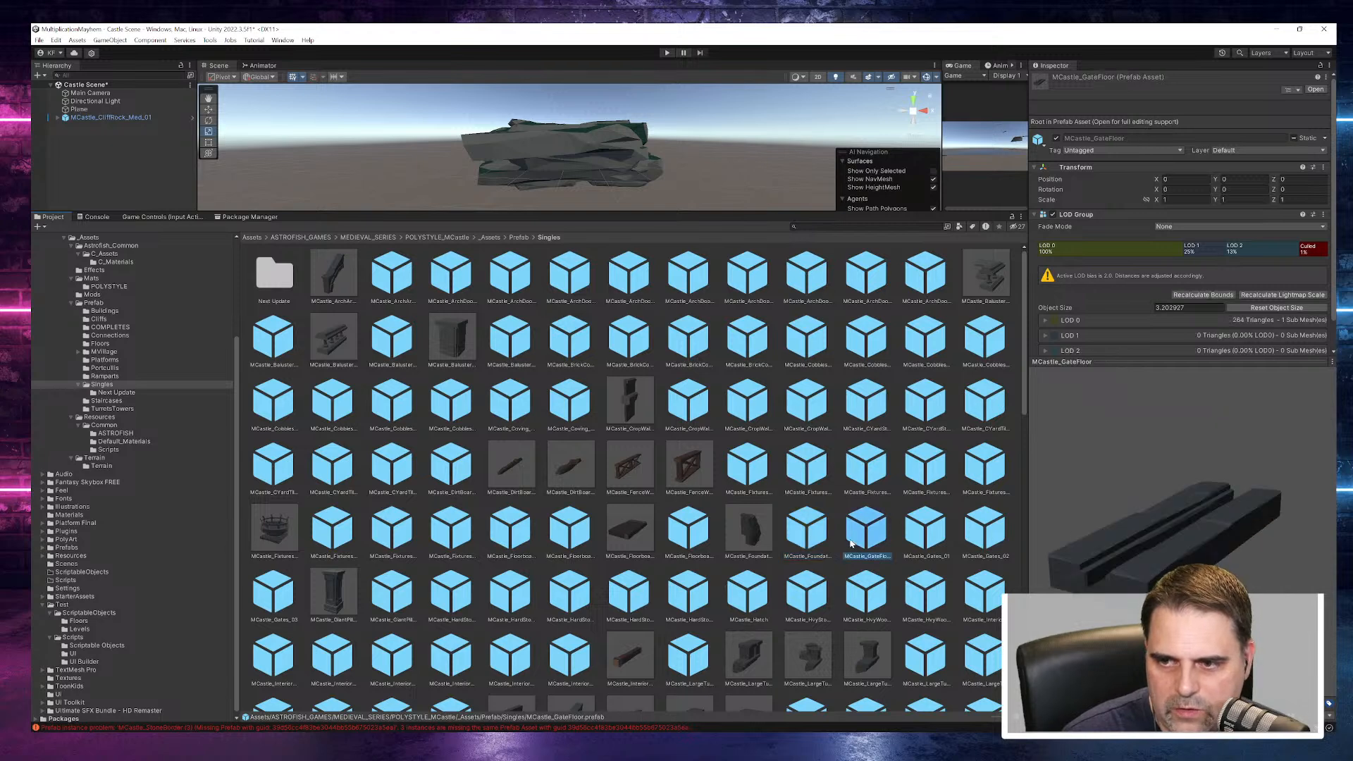
click(733, 530)
click(708, 530)
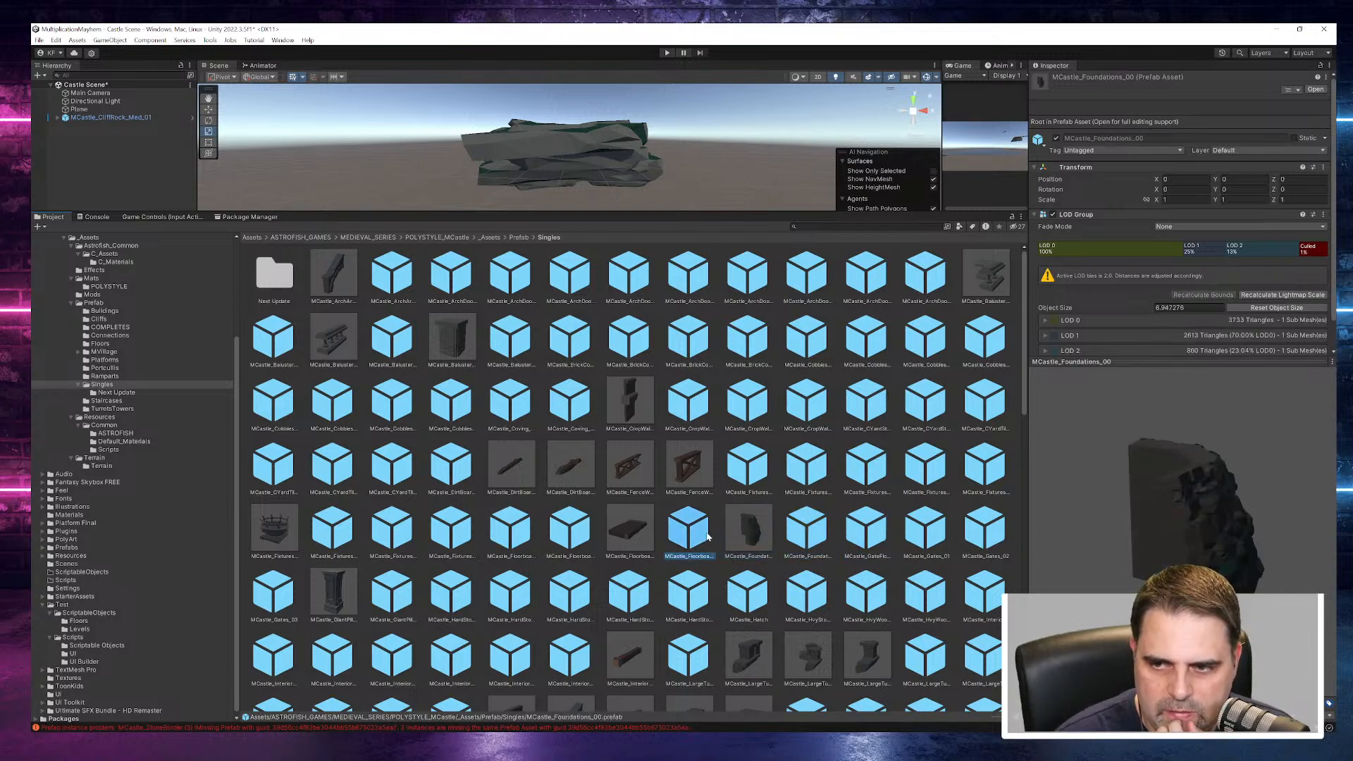
click(744, 532)
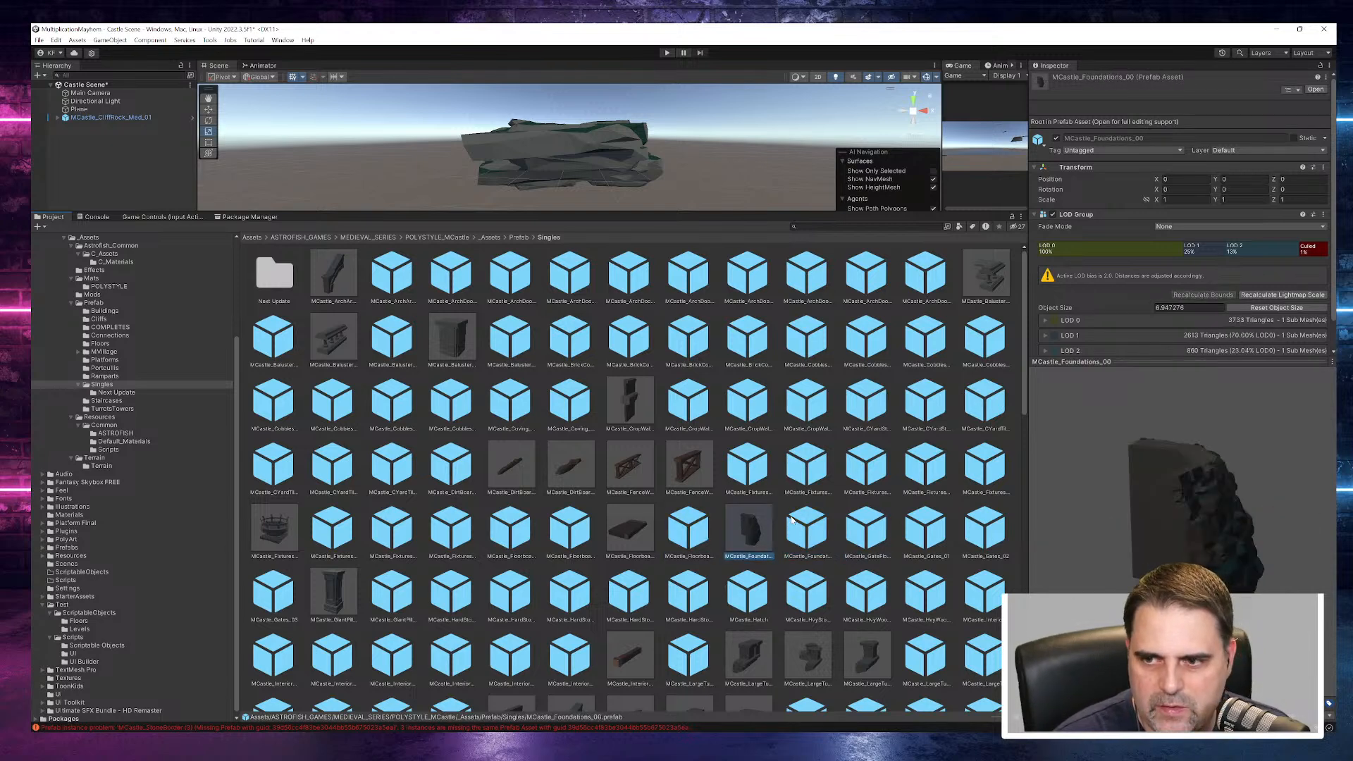
alt+drag(593, 149, 667, 164)
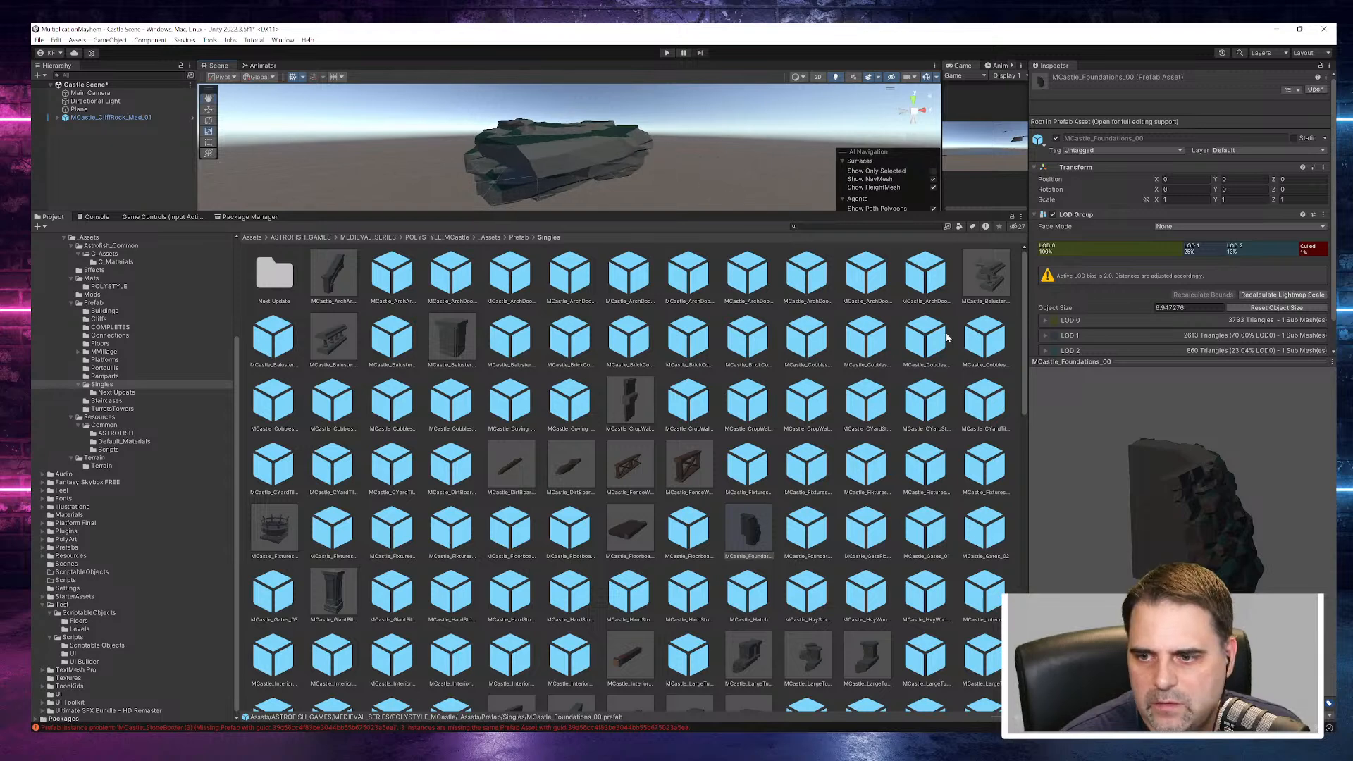
click(702, 535)
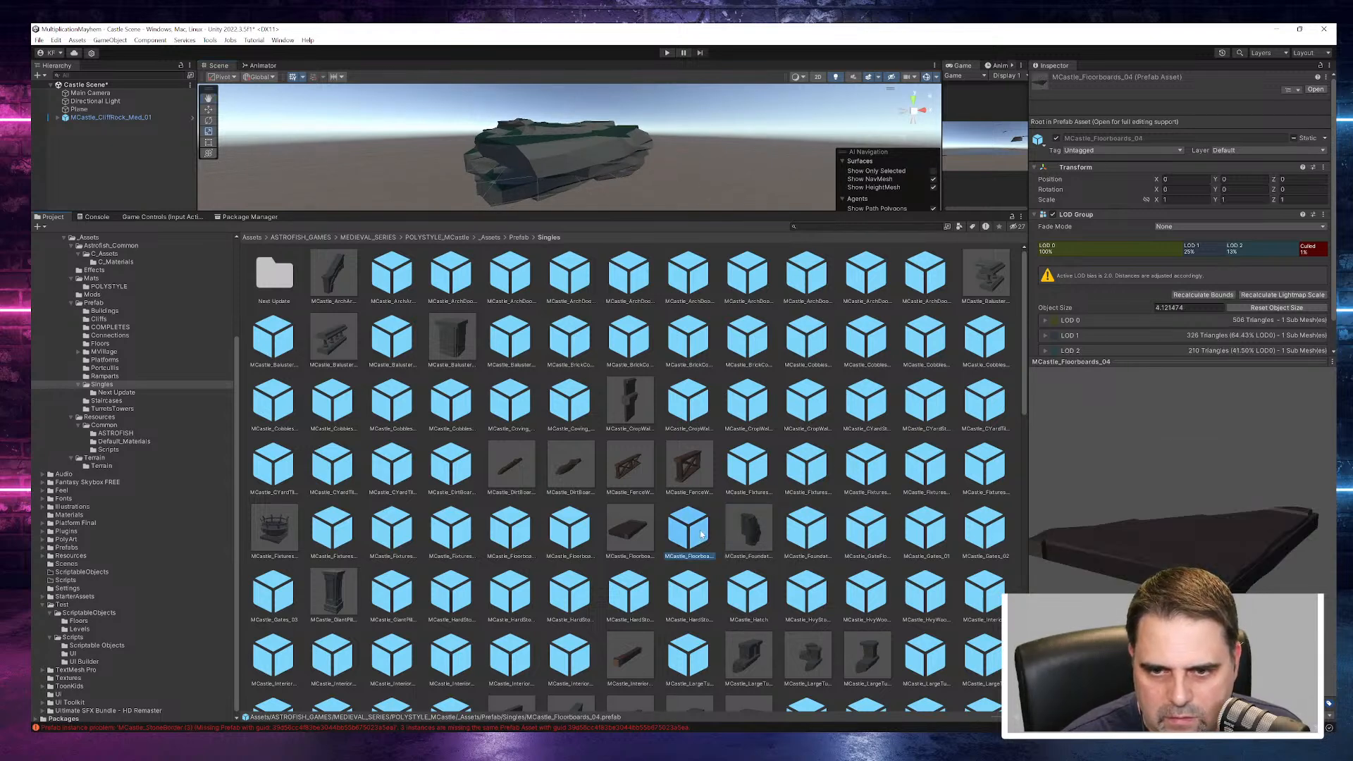
click(740, 537)
click(810, 539)
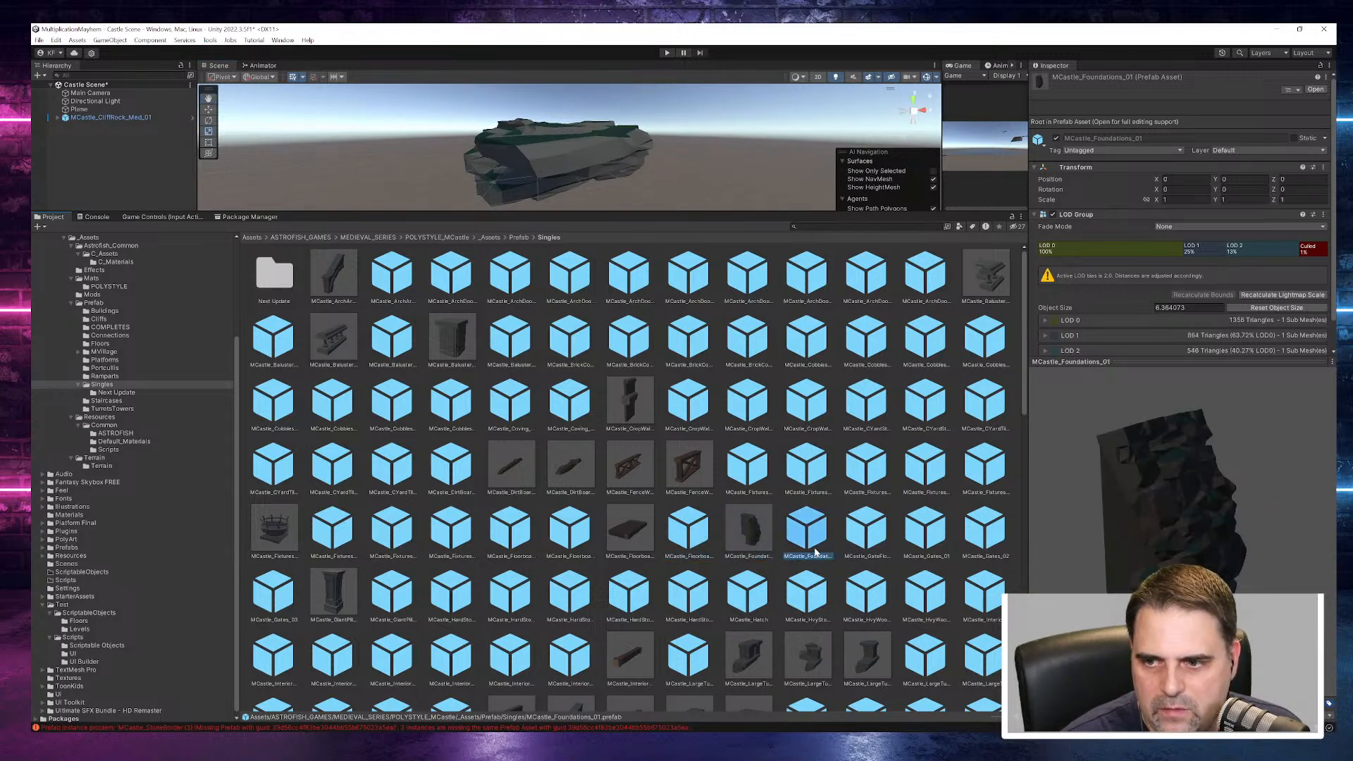
- Add the MCastle_Foundations_00 and MCastle_Foundations_01 prefabs to the Castle Scene hierarchy
click(760, 537)
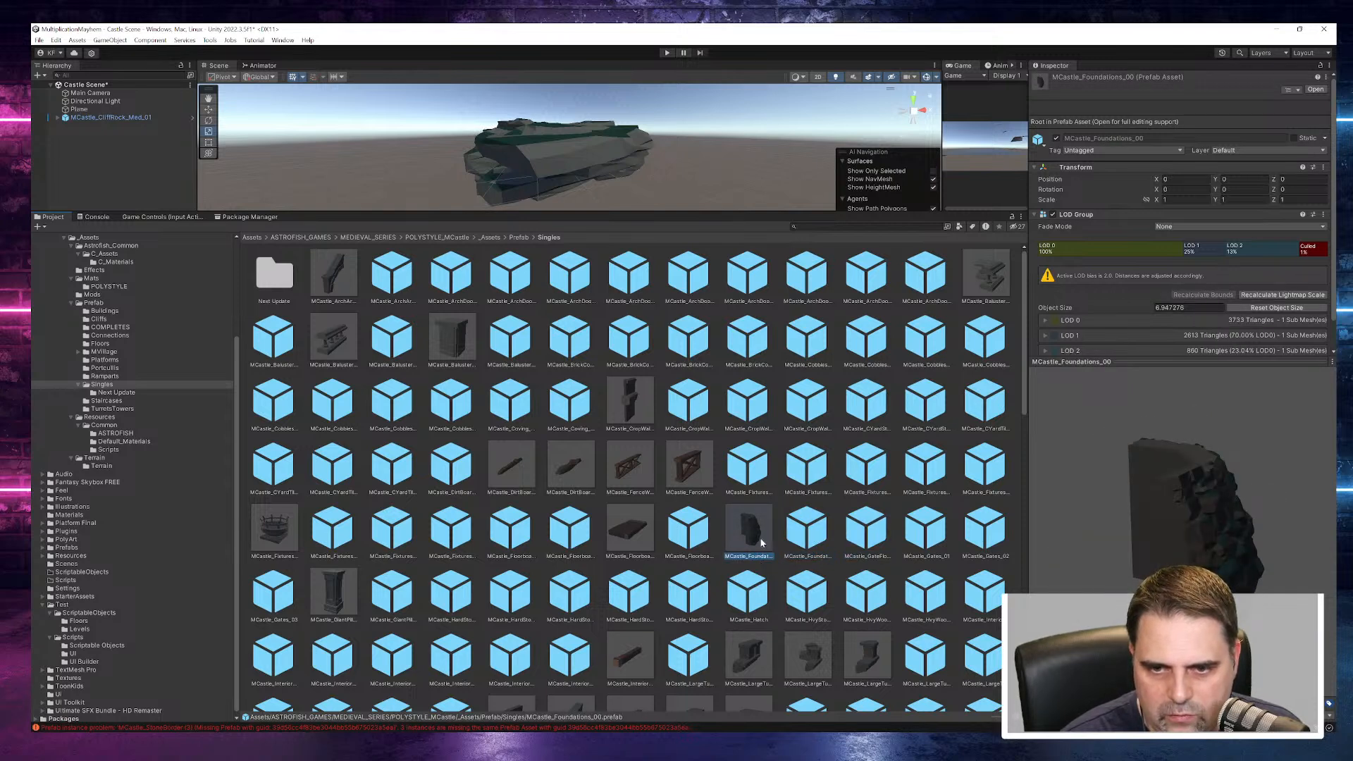
ctrl+click(801, 541)
drag(218, 241, 107, 162)
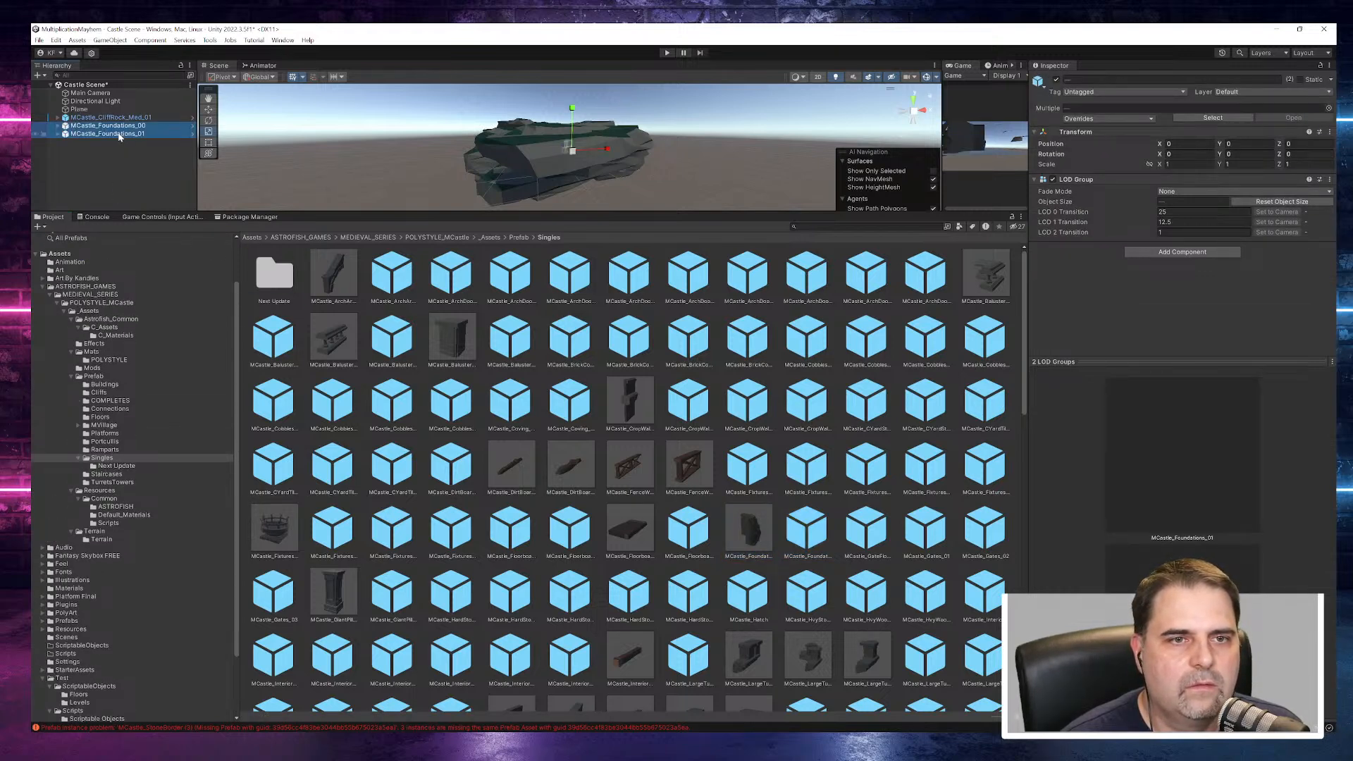
- Frame MCastle_CliffRock_Med_01 in the Scene view and enlarge that view by shrinking the asset browser
middle_drag(620, 138, 670, 178)
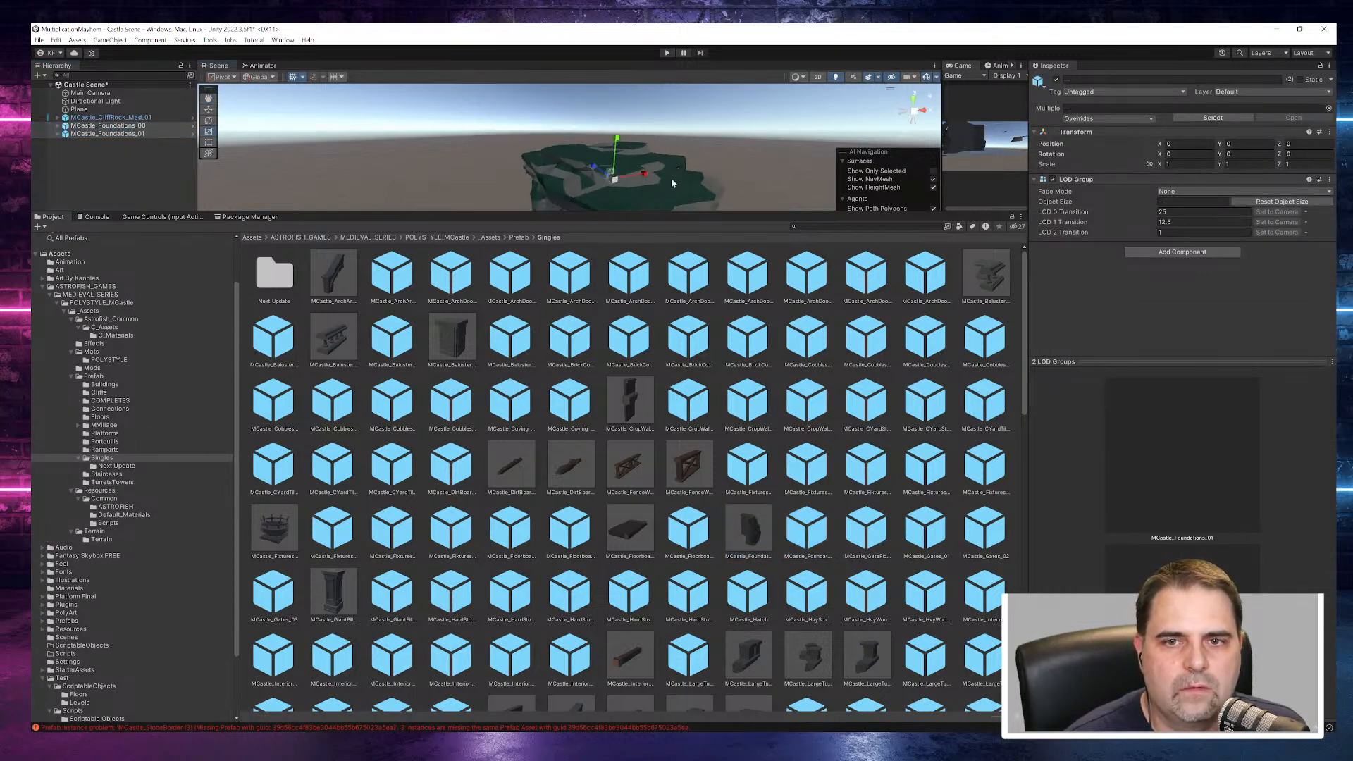
double_click(106, 117)
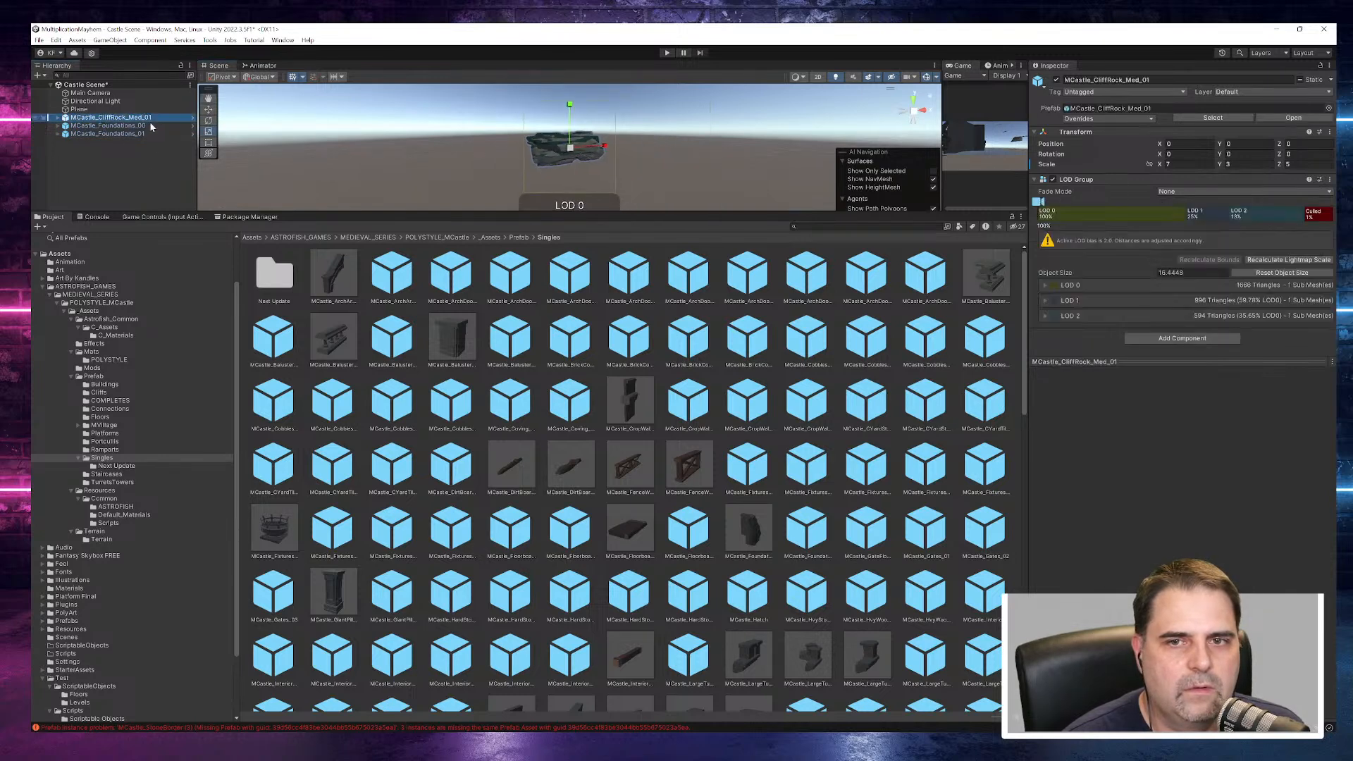
drag(657, 212, 657, 592)
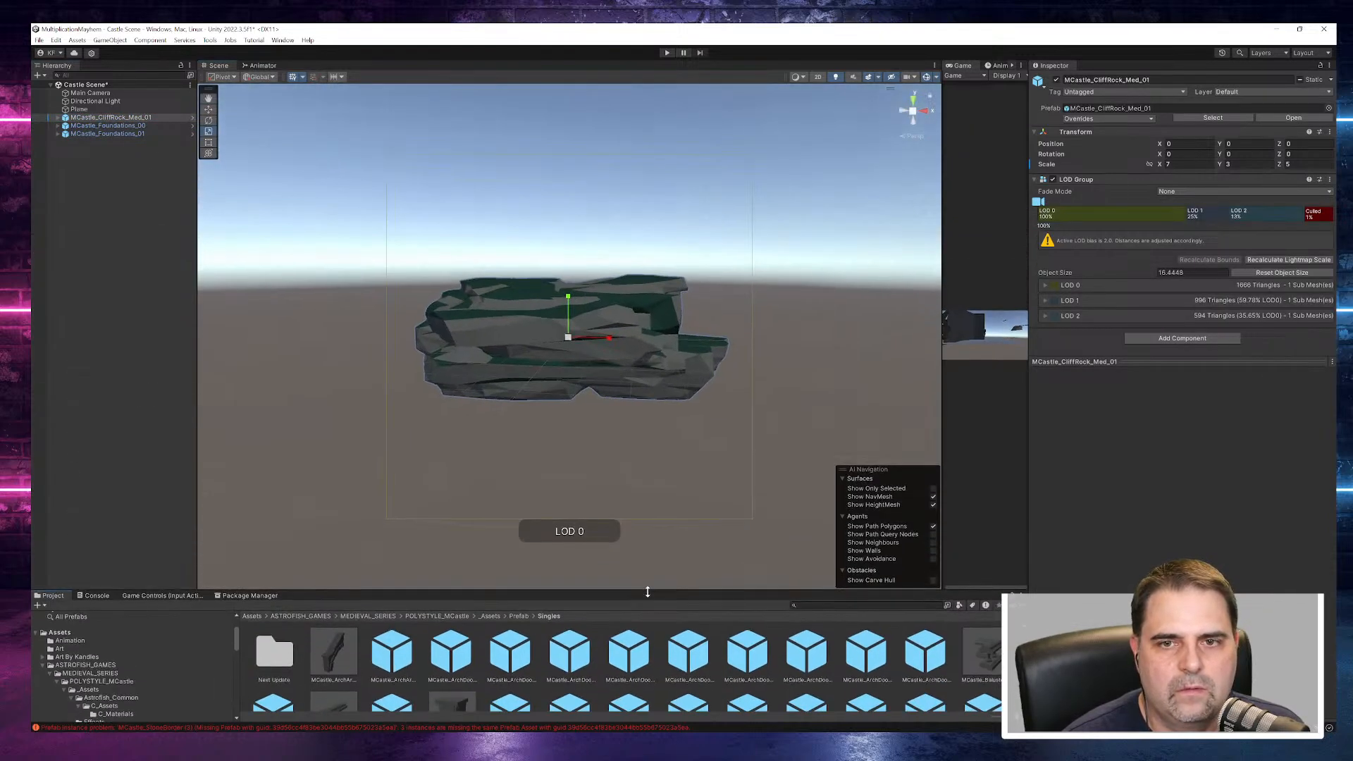
- Lower MCastle_CliffRock_Med_01 to a Y position of about -15.07 so that its top surface serves as the castle's ground
scroll(606, 373, up, 5)
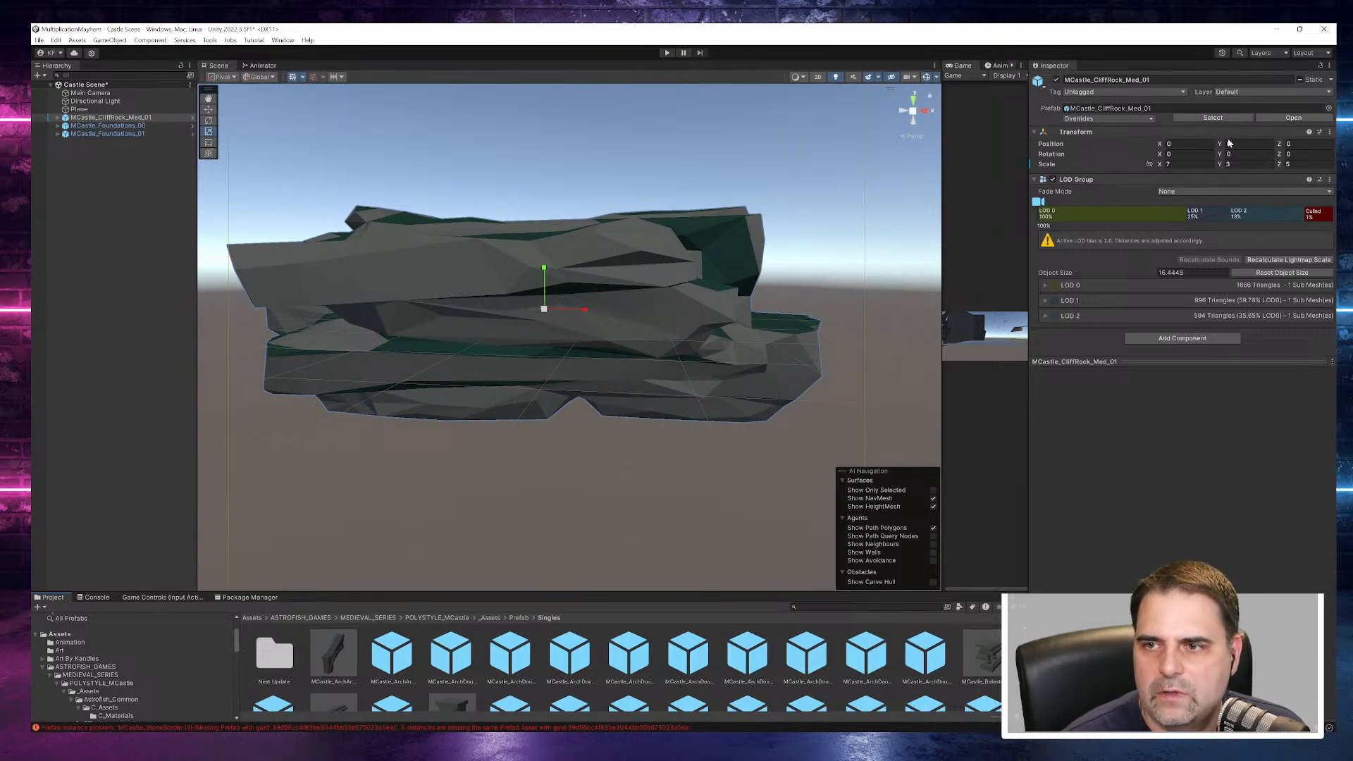
drag(1223, 143, 971, 222)
scroll(570, 285, up, 12)
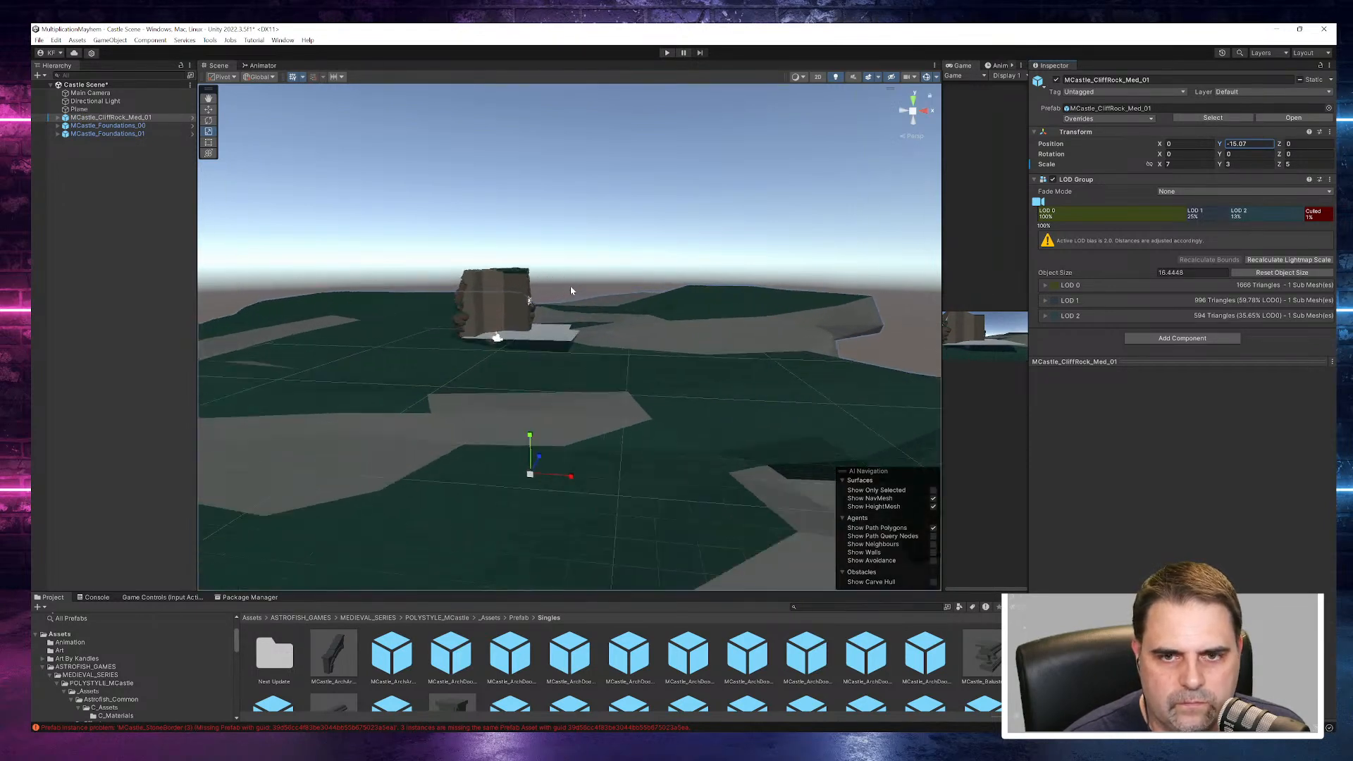
alt+drag(569, 285, 793, 414)
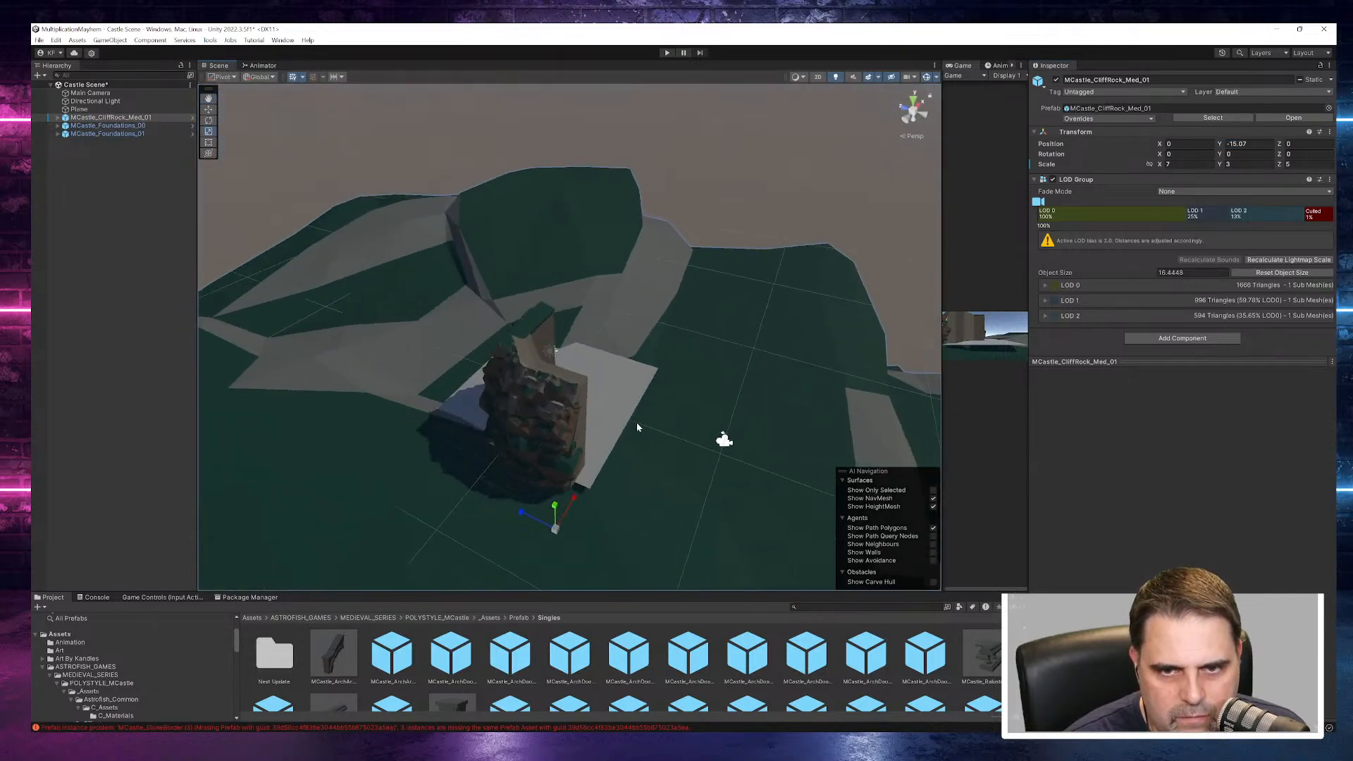
- Move MCastle_Foundations_00 away from MCastle_Foundations_01 along X to about -4.75
click(546, 423)
click(547, 423)
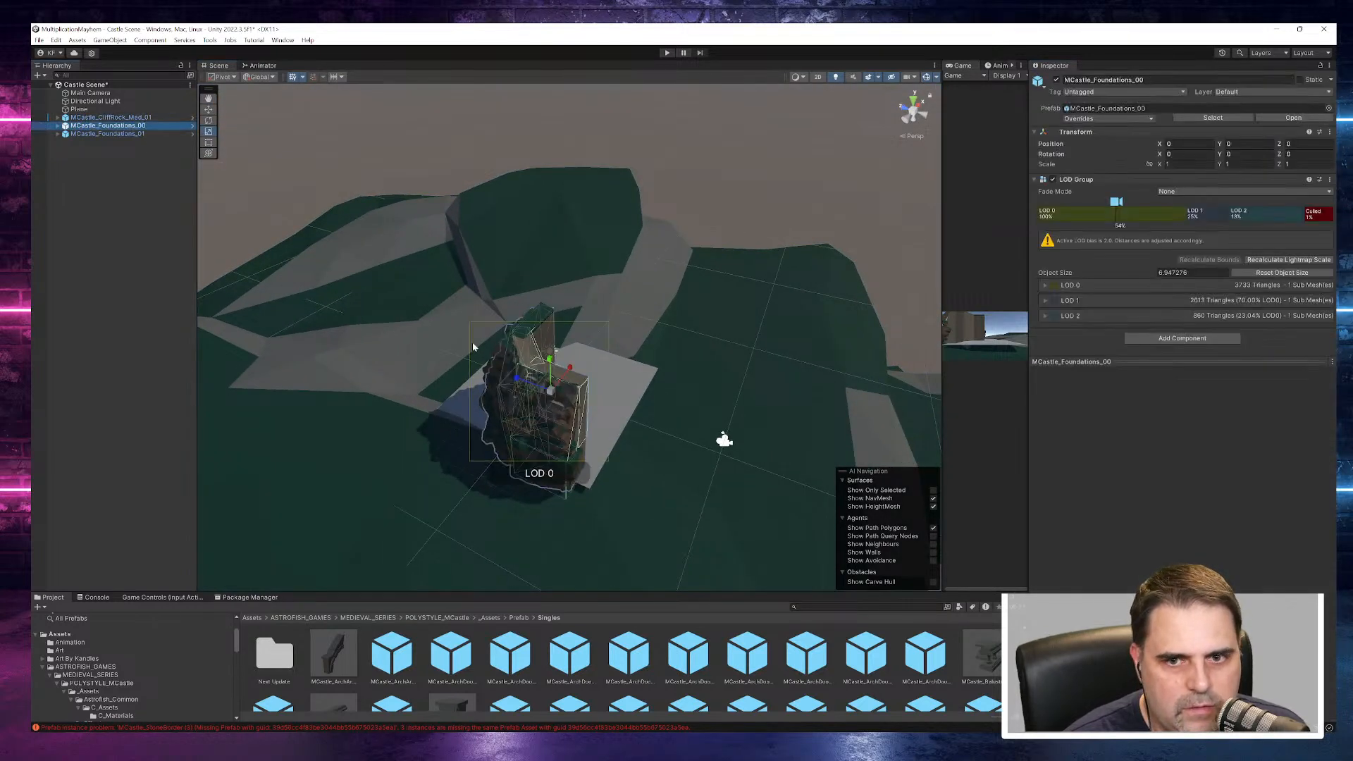
alt+drag(524, 399, 561, 392)
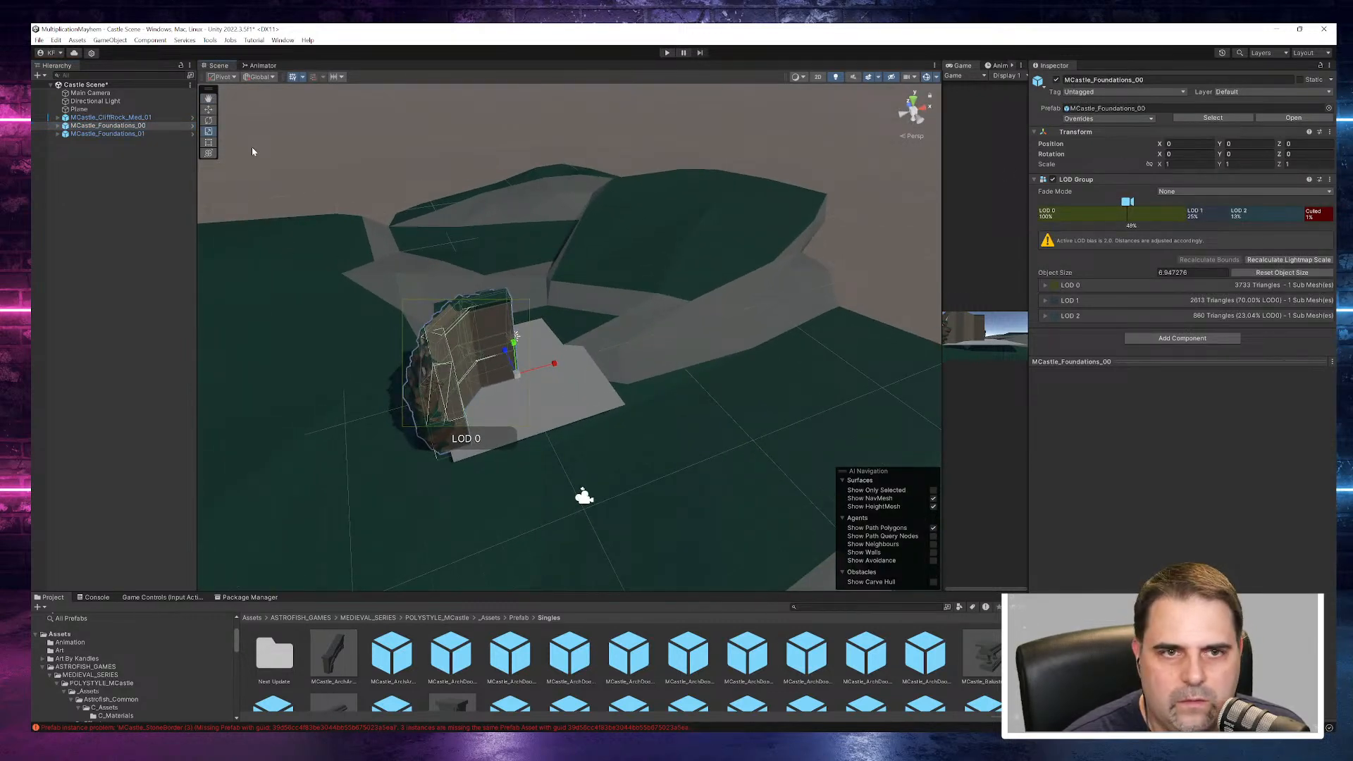
drag(548, 372, 664, 383)
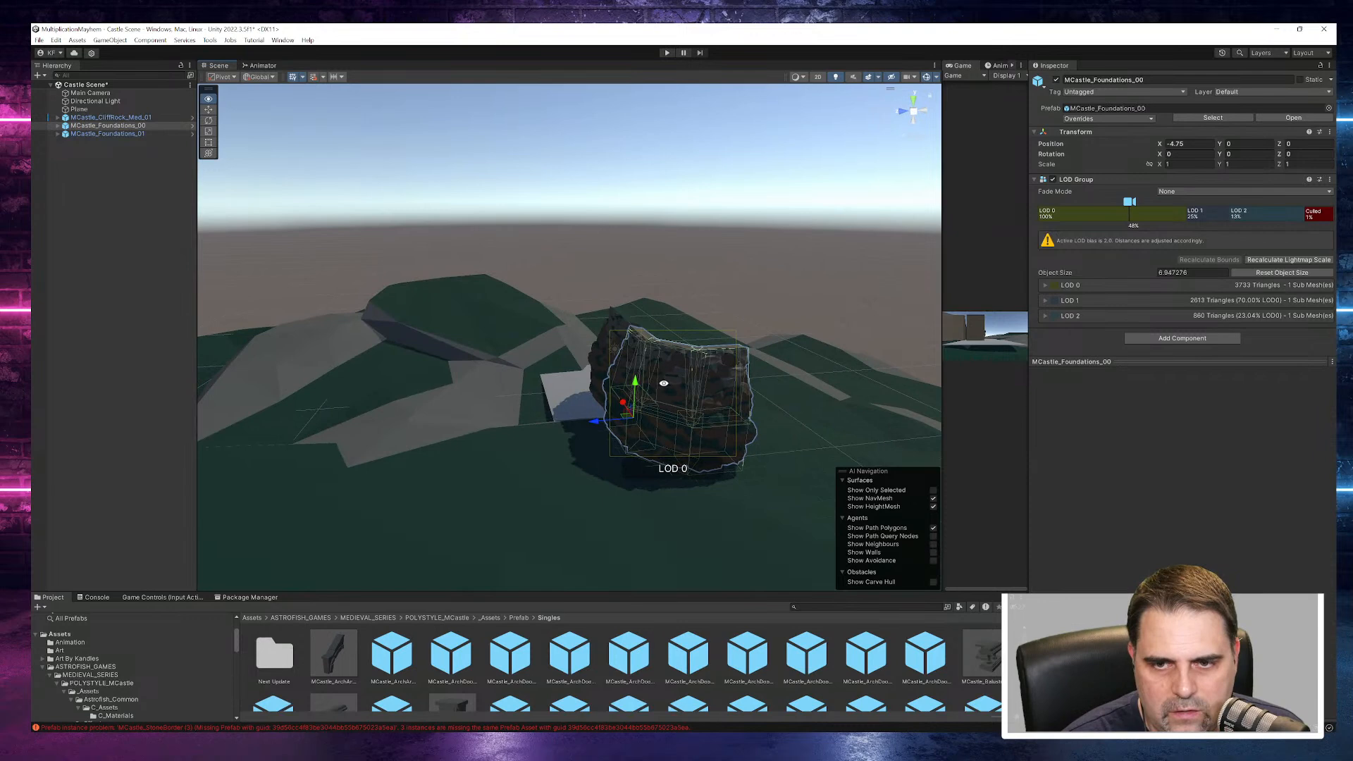
click(568, 444)
click(668, 407)
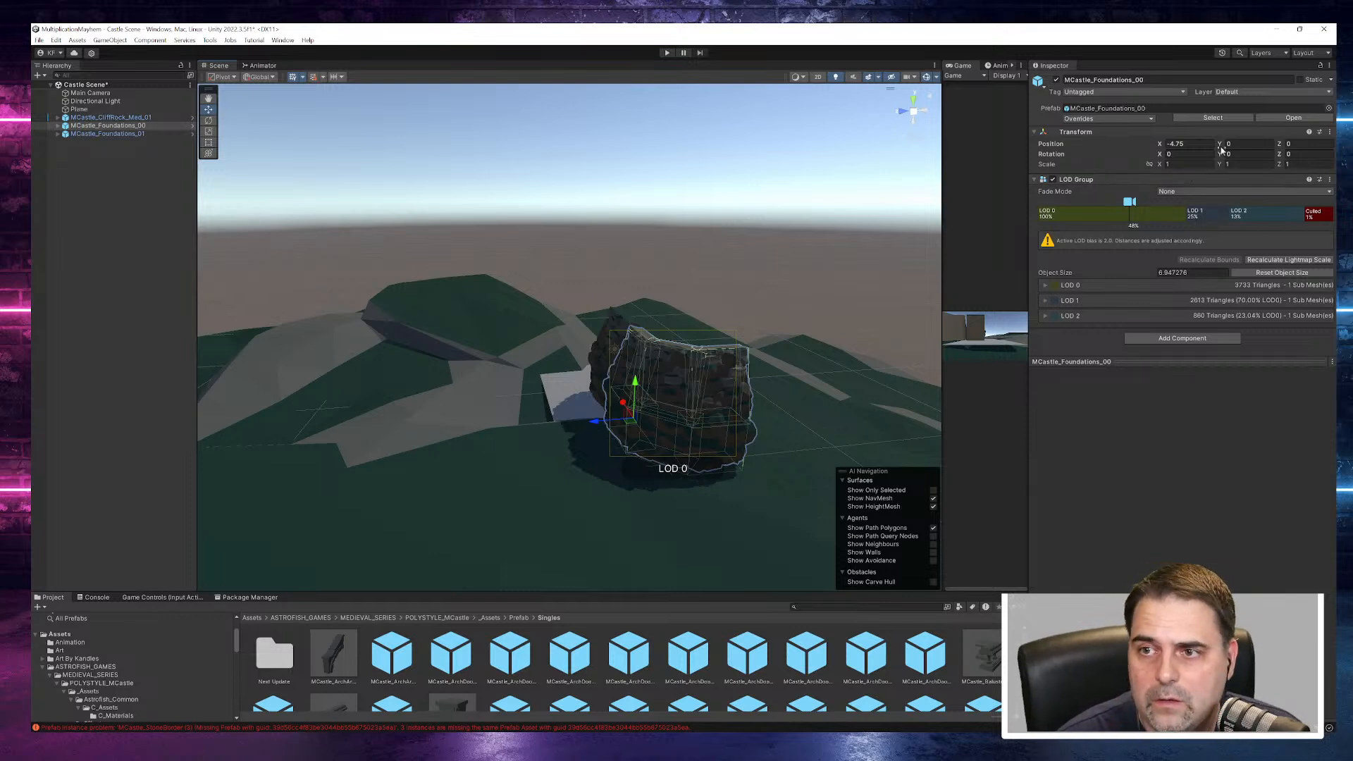
- Try flattening MCastle_Foundations_00 with a Y scale of about 0.74 and restore the scale to 1
drag(1223, 168, 1215, 167)
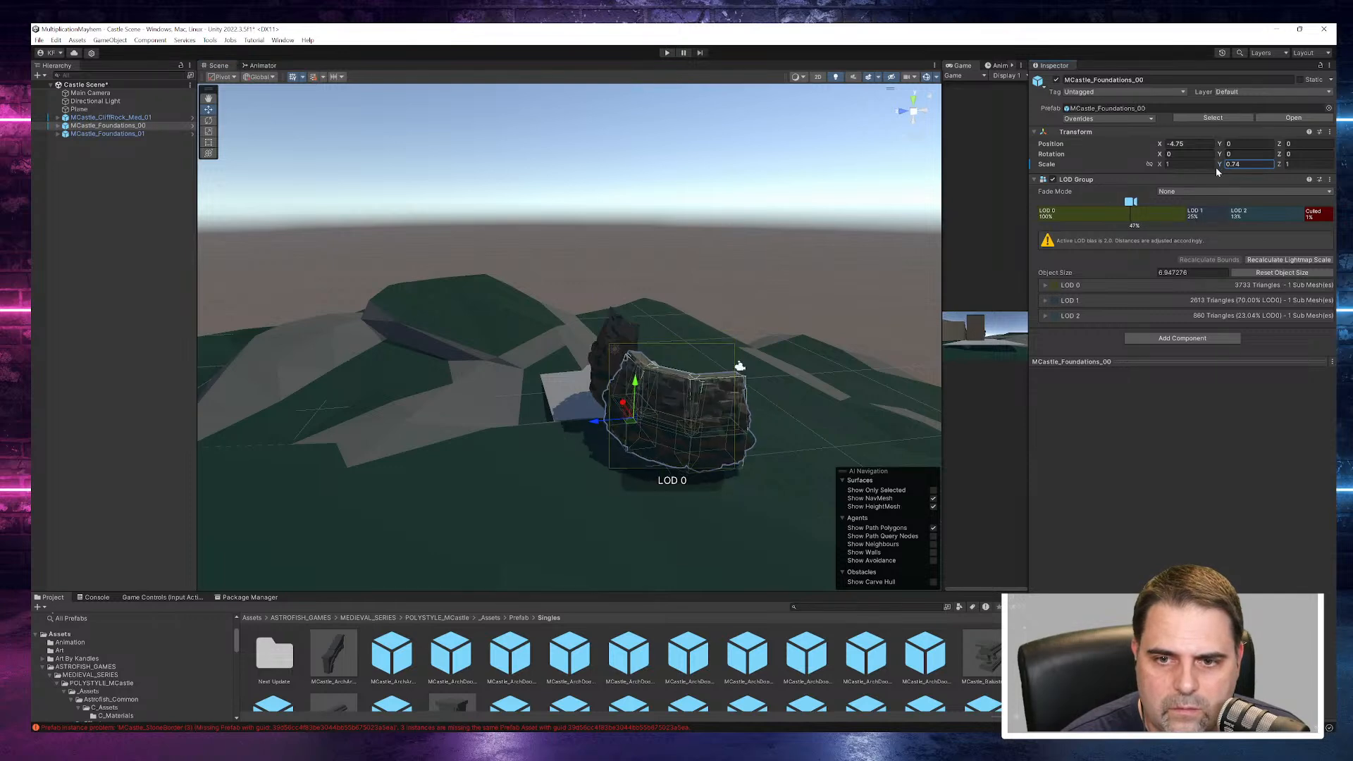
text(1)
alt+drag(801, 317, 727, 348)
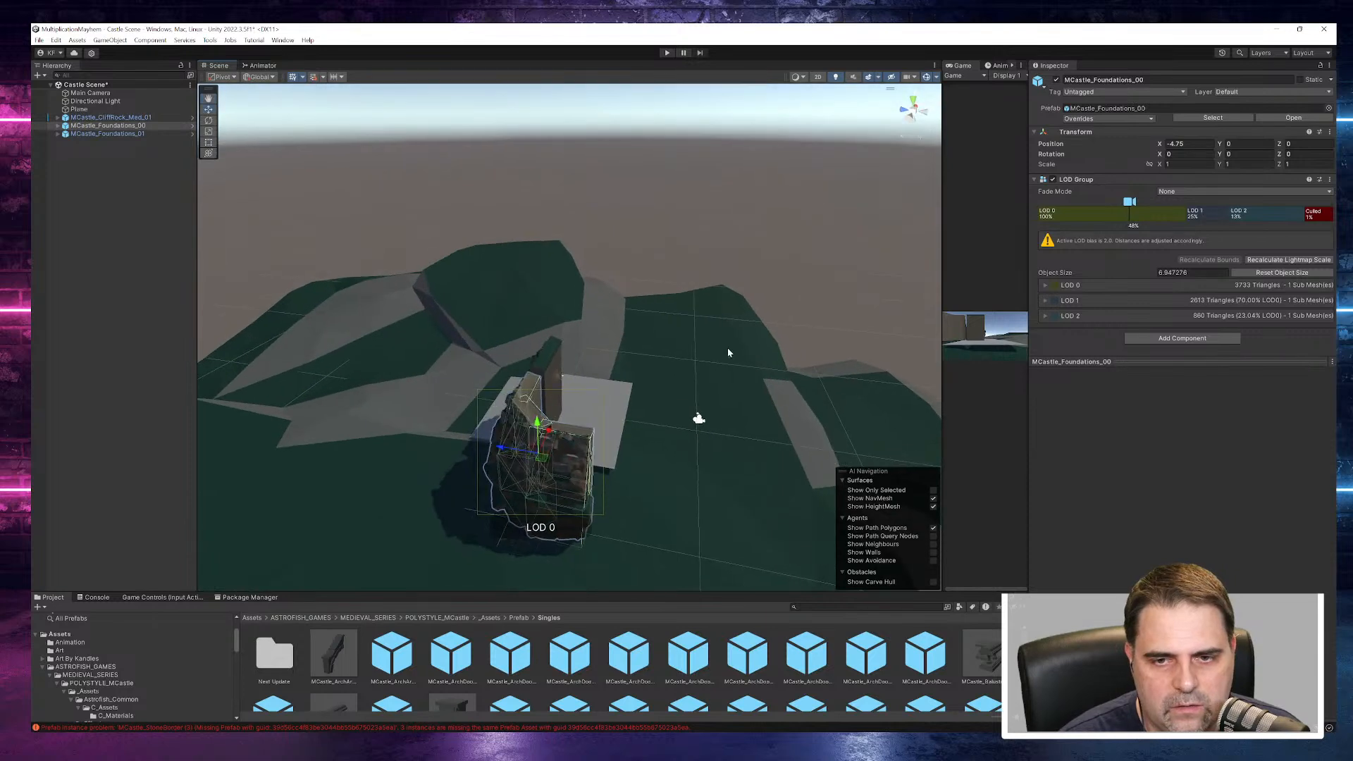
- Move the Main Camera farther back from the foundations to a Z position of about -22.76 and adjust its height slightly
click(548, 377)
alt+drag(312, 288, 688, 293)
click(107, 93)
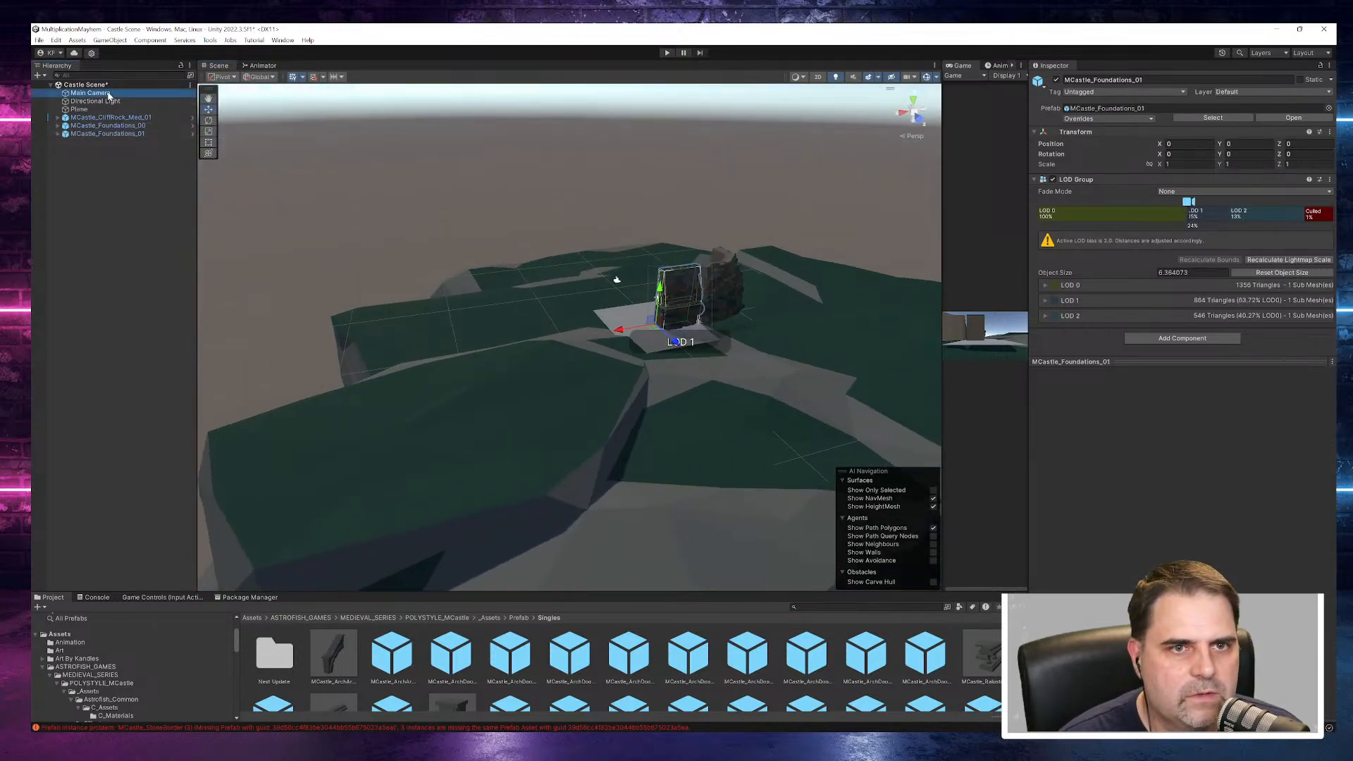
alt+drag(486, 227, 1004, 213)
drag(431, 405, 600, 393)
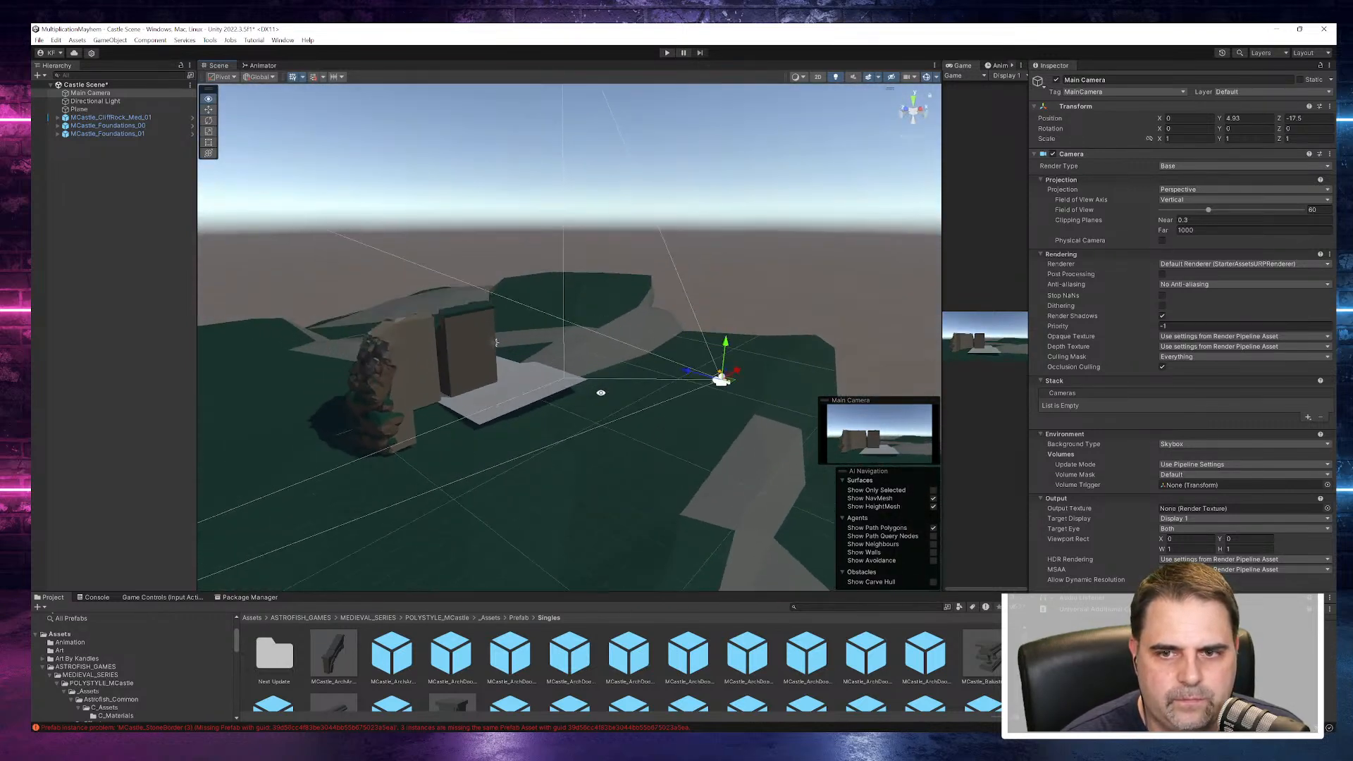
drag(686, 376, 735, 400)
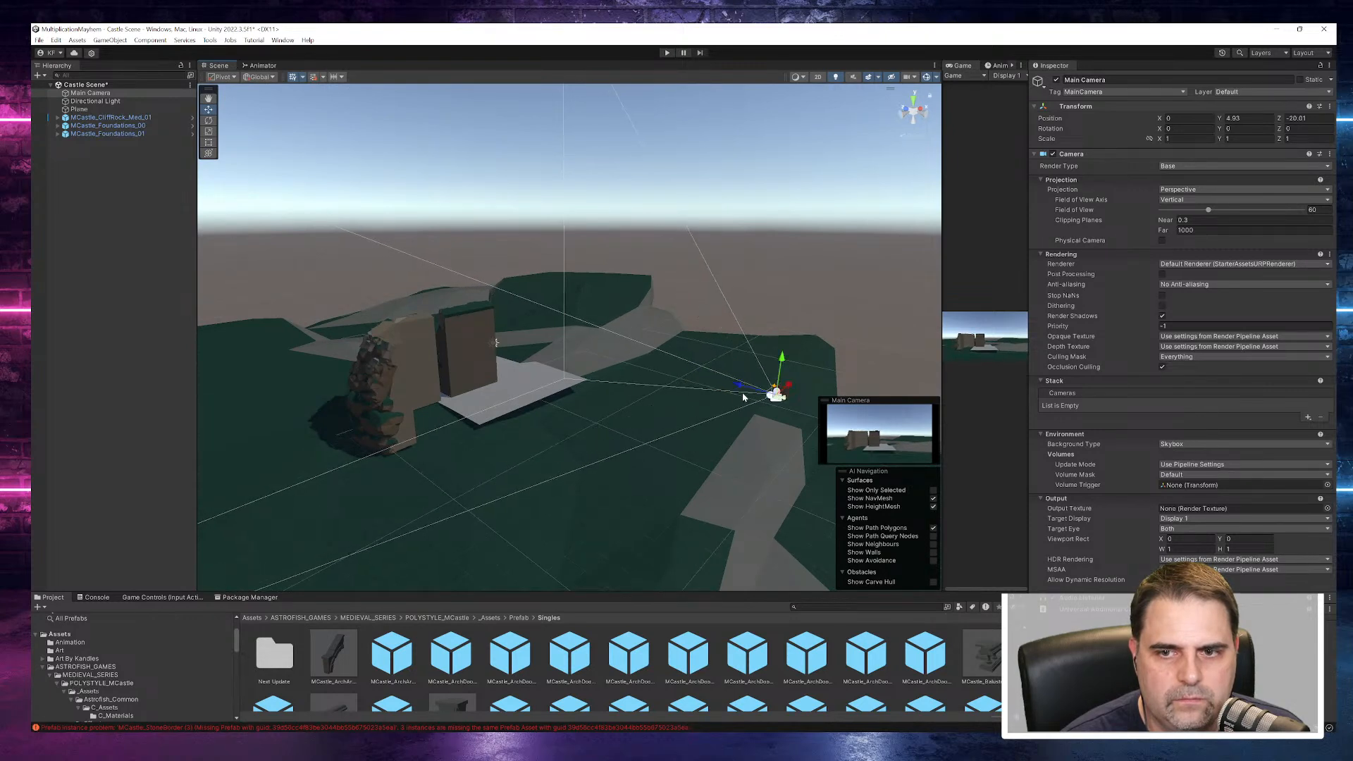
drag(782, 361, 333, 232)
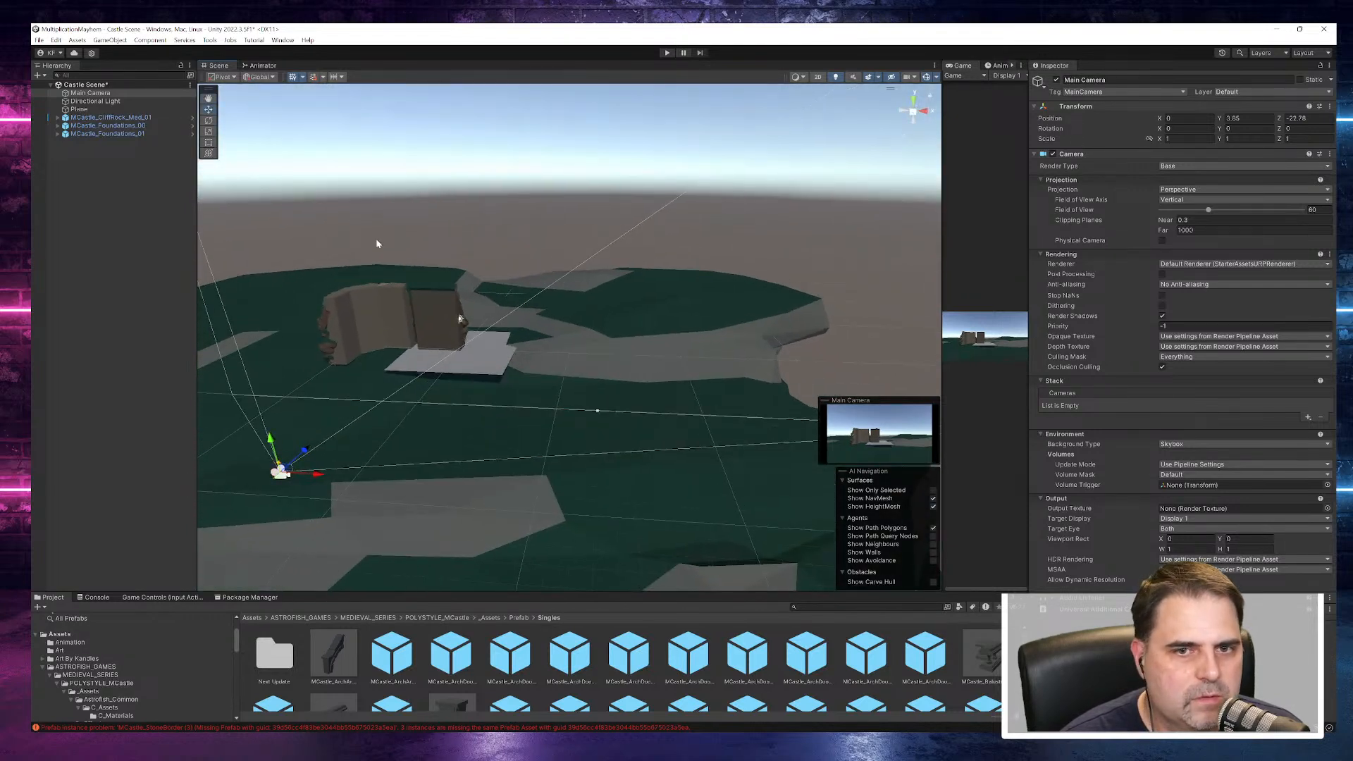
- Duplicate MCastle_Foundations_00 three times in the scene hierarchy
click(378, 320)
alt+drag(432, 401, 579, 418)
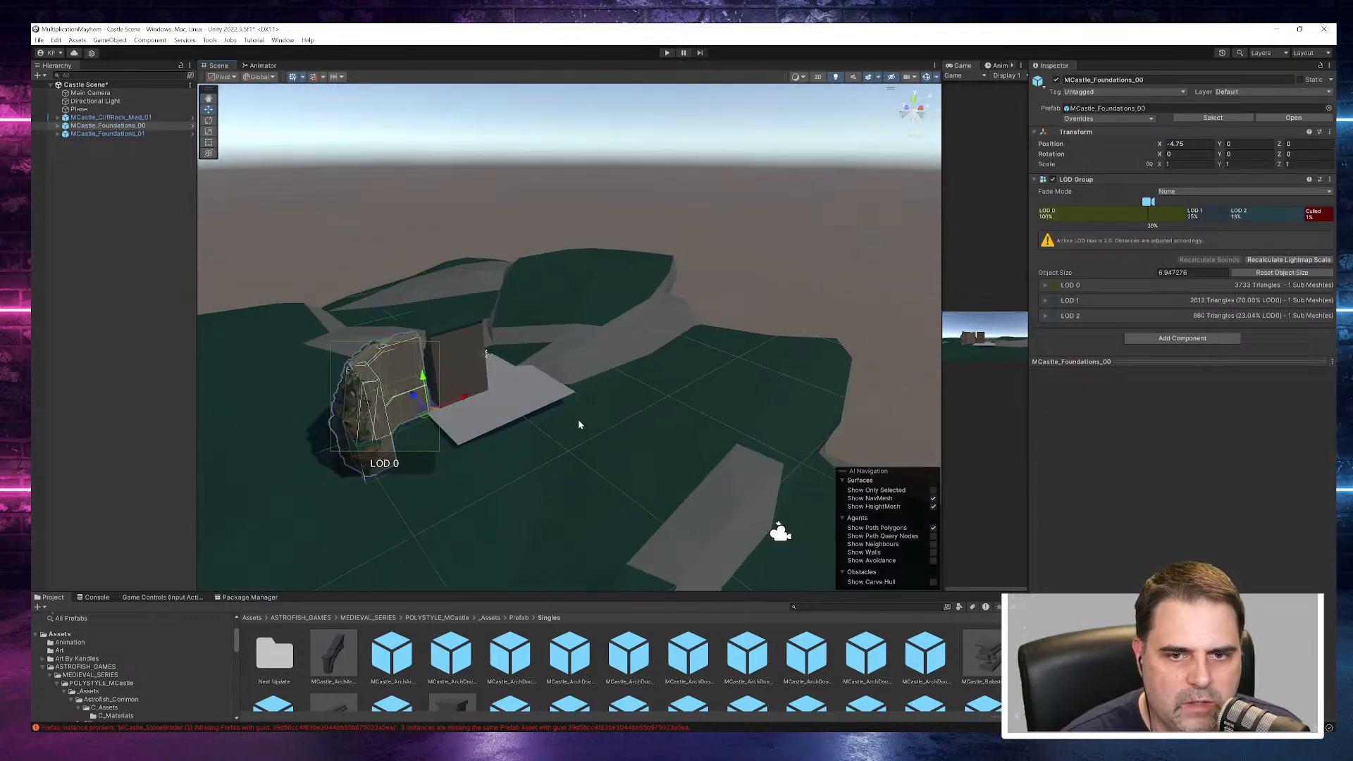
scroll(583, 416, down, 5)
middle_drag(538, 460, 604, 366)
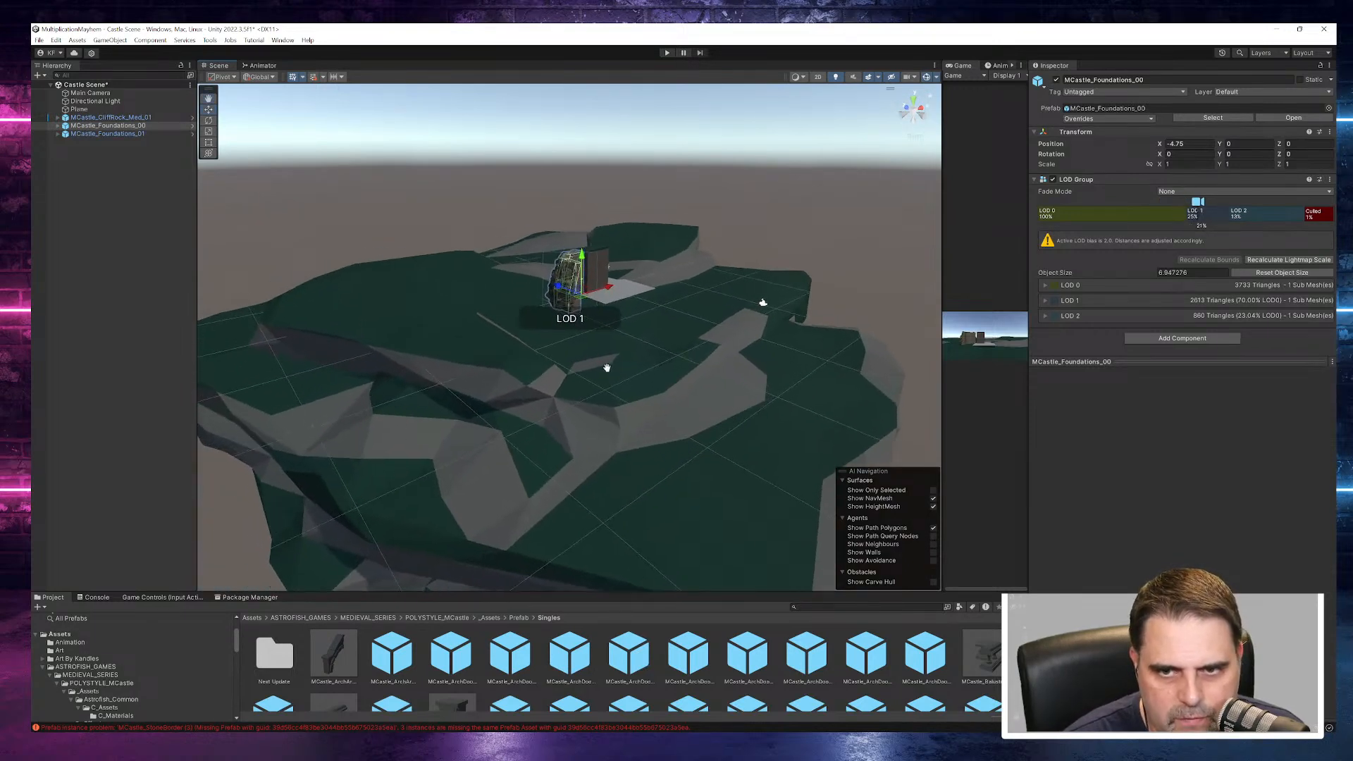
right_click(96, 129)
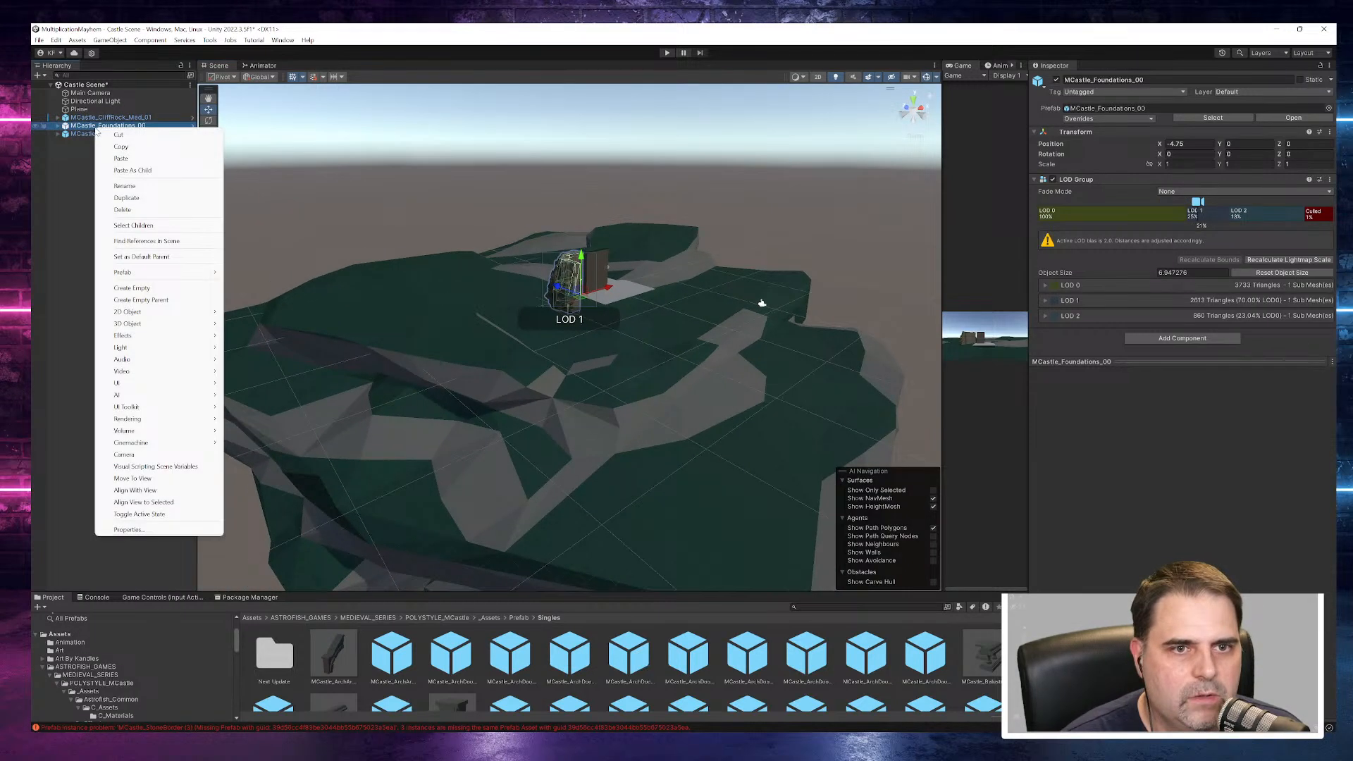
click(118, 198)
right_click(112, 138)
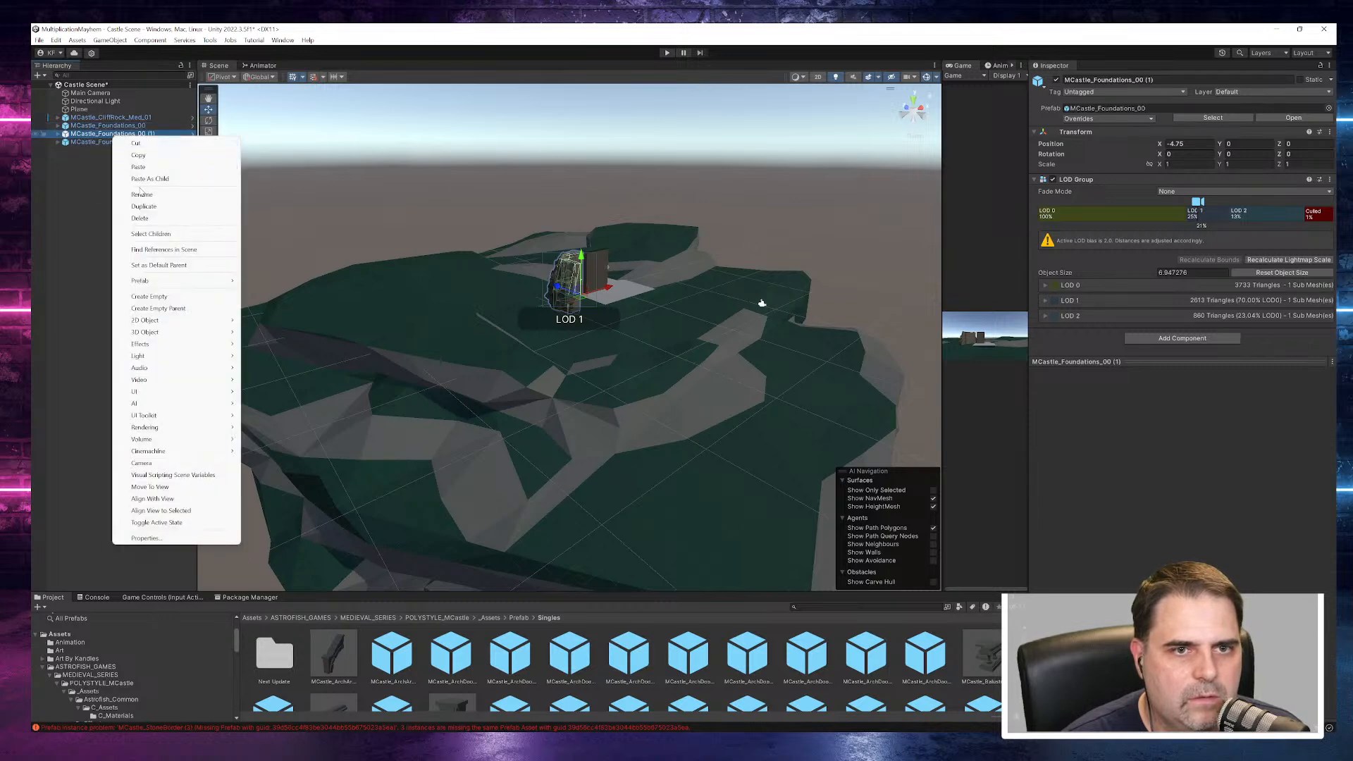
click(137, 208)
right_click(126, 145)
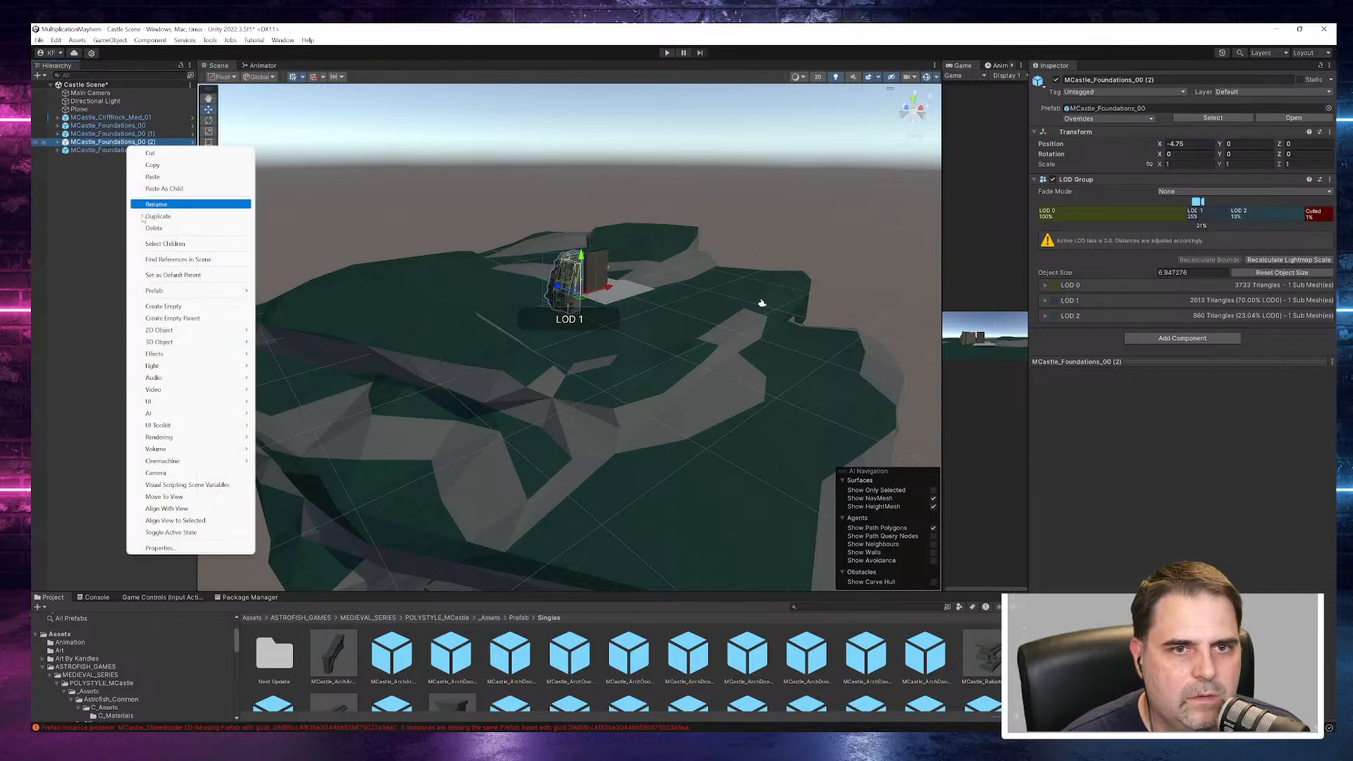
click(167, 217)
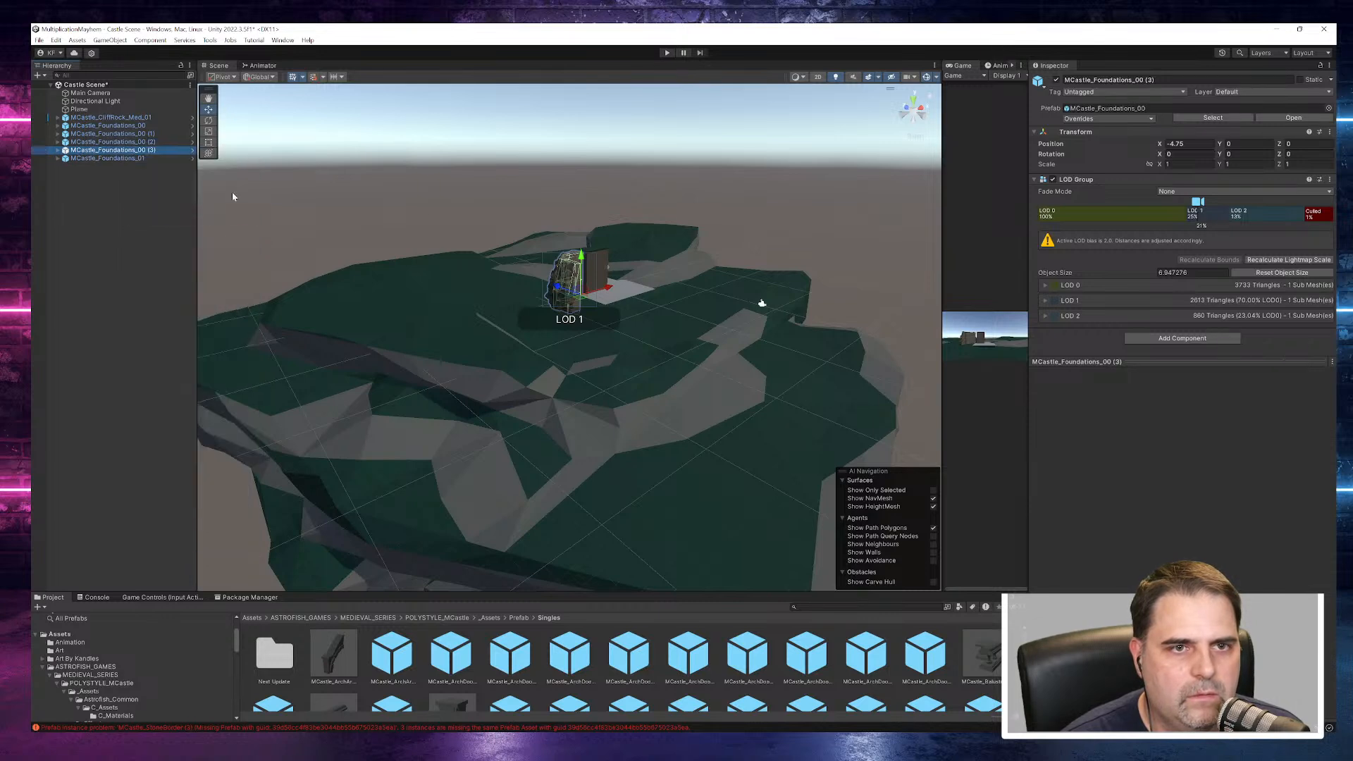
- Move MCastle_Foundations_00 (1) across the cliff rock to about X -31.51, Z 22.22
alt+drag(632, 322, 612, 365)
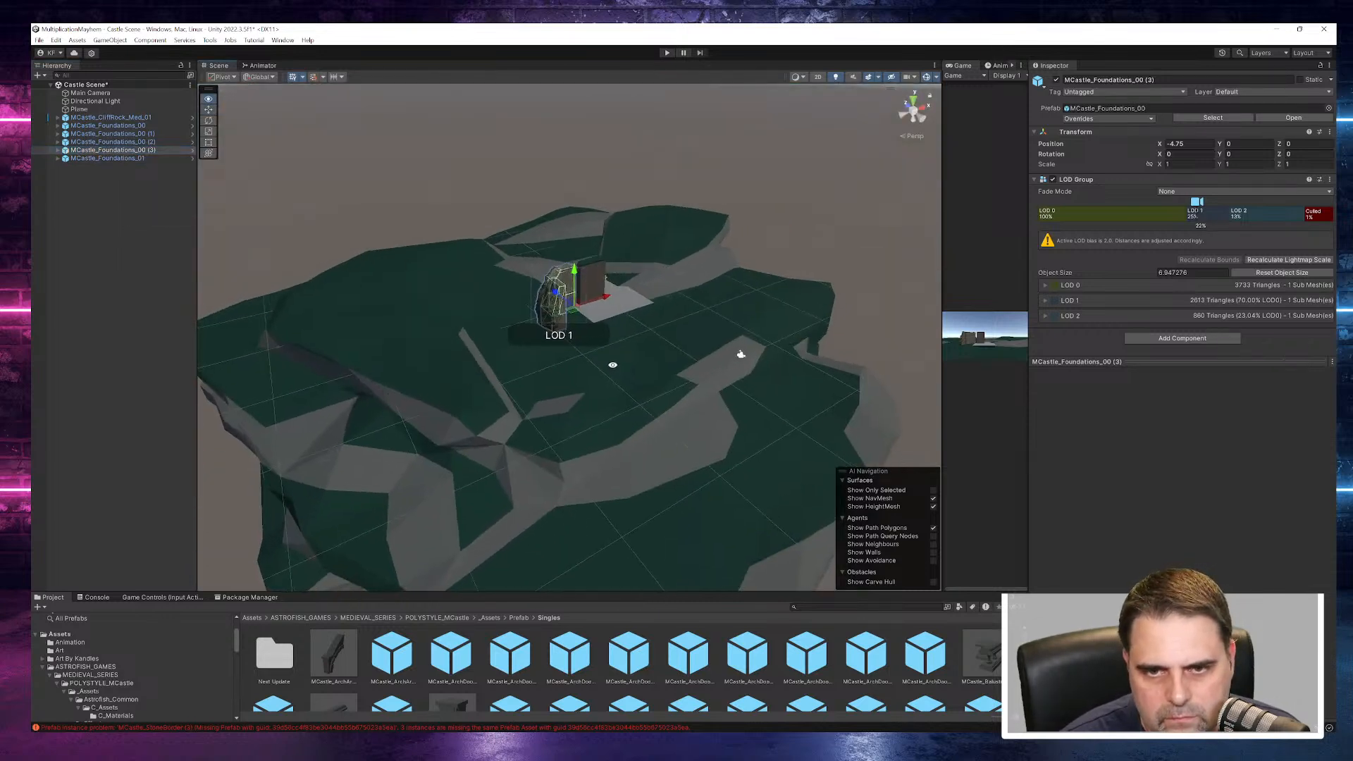
click(129, 127)
click(135, 134)
drag(606, 298, 330, 267)
alt+drag(345, 398, 654, 372)
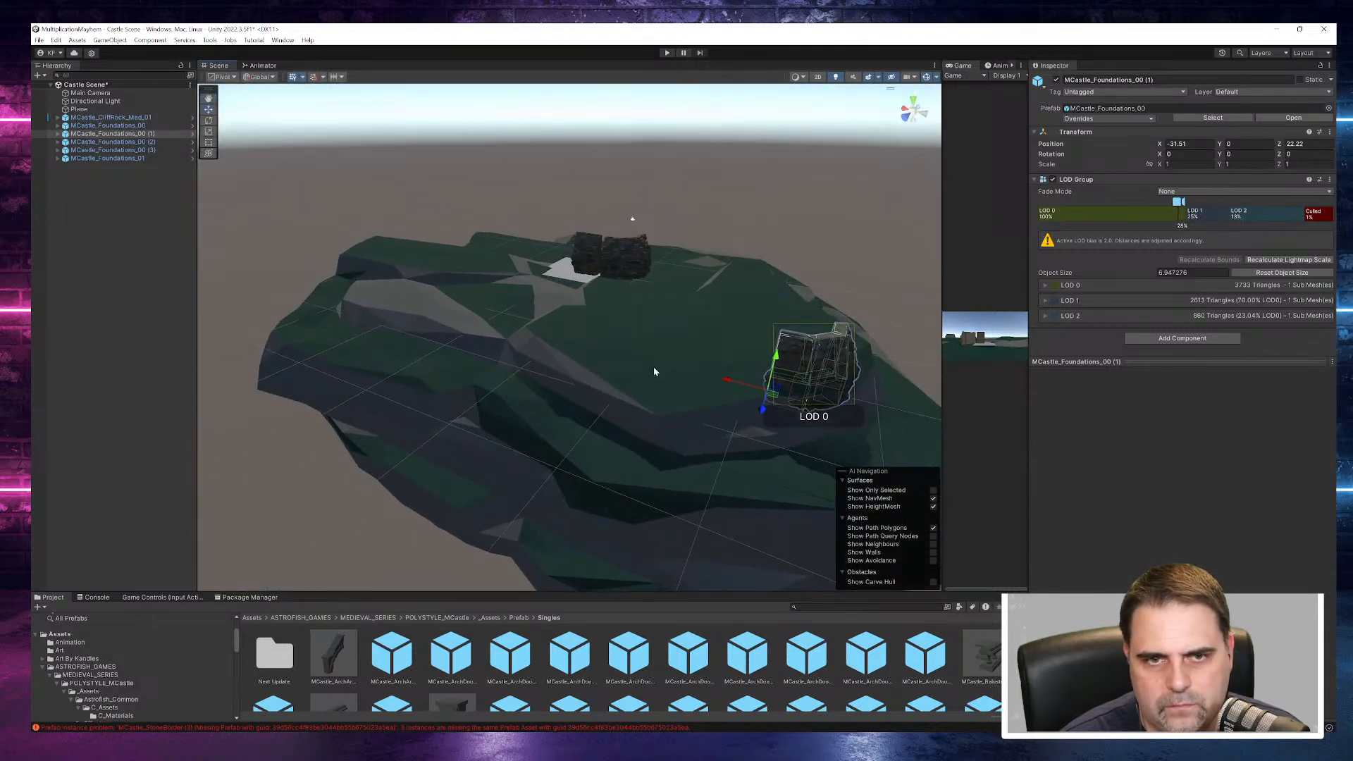
- Move MCastle_Foundations_00 (2) to the opposite far corner of the cliff rock at about X 19.5, Z 29.48
click(132, 143)
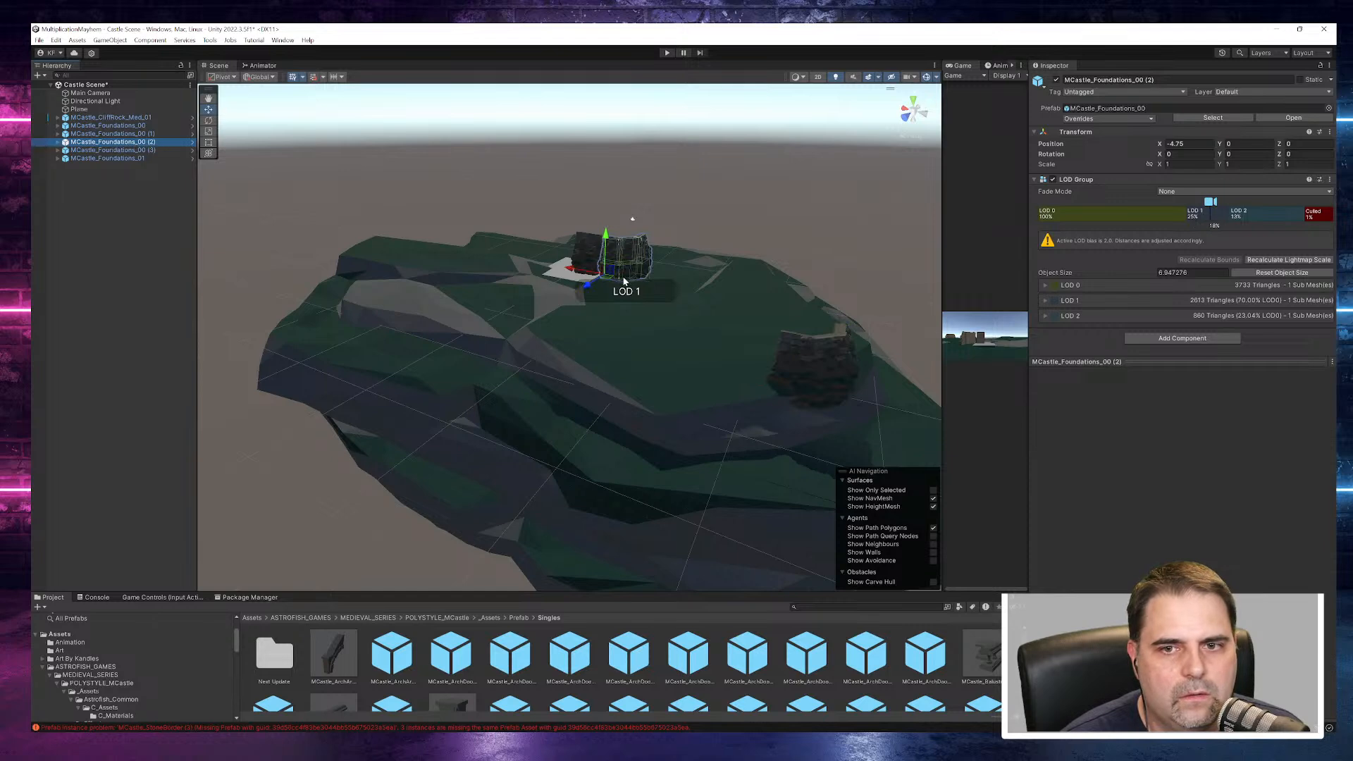
drag(596, 283, 300, 291)
alt+drag(580, 378, 749, 361)
drag(326, 339, 357, 337)
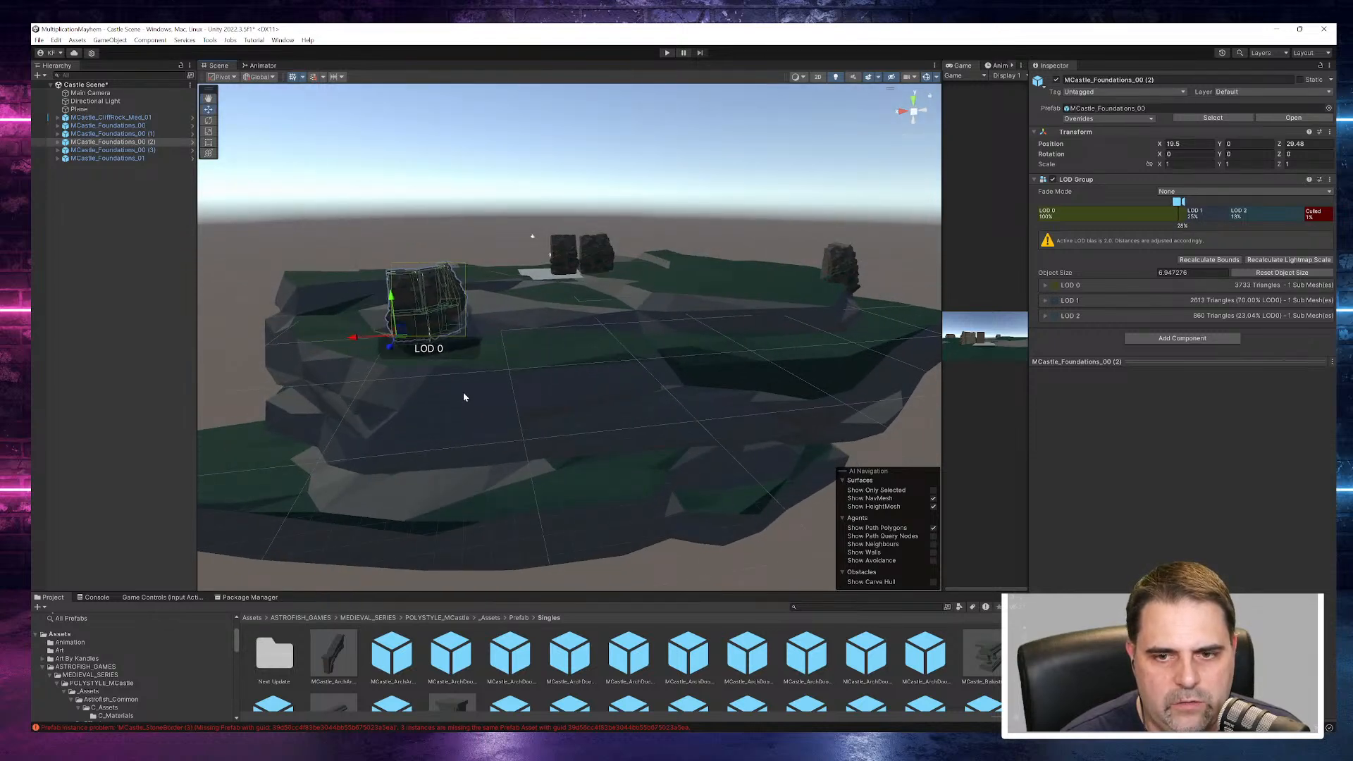
- Set the Y rotation of MCastle_Foundations_00 (2) to 90 and its Z position to 21
alt+drag(541, 413, 547, 359)
alt+drag(341, 426, 768, 297)
alt+drag(1001, 494, 41, 451)
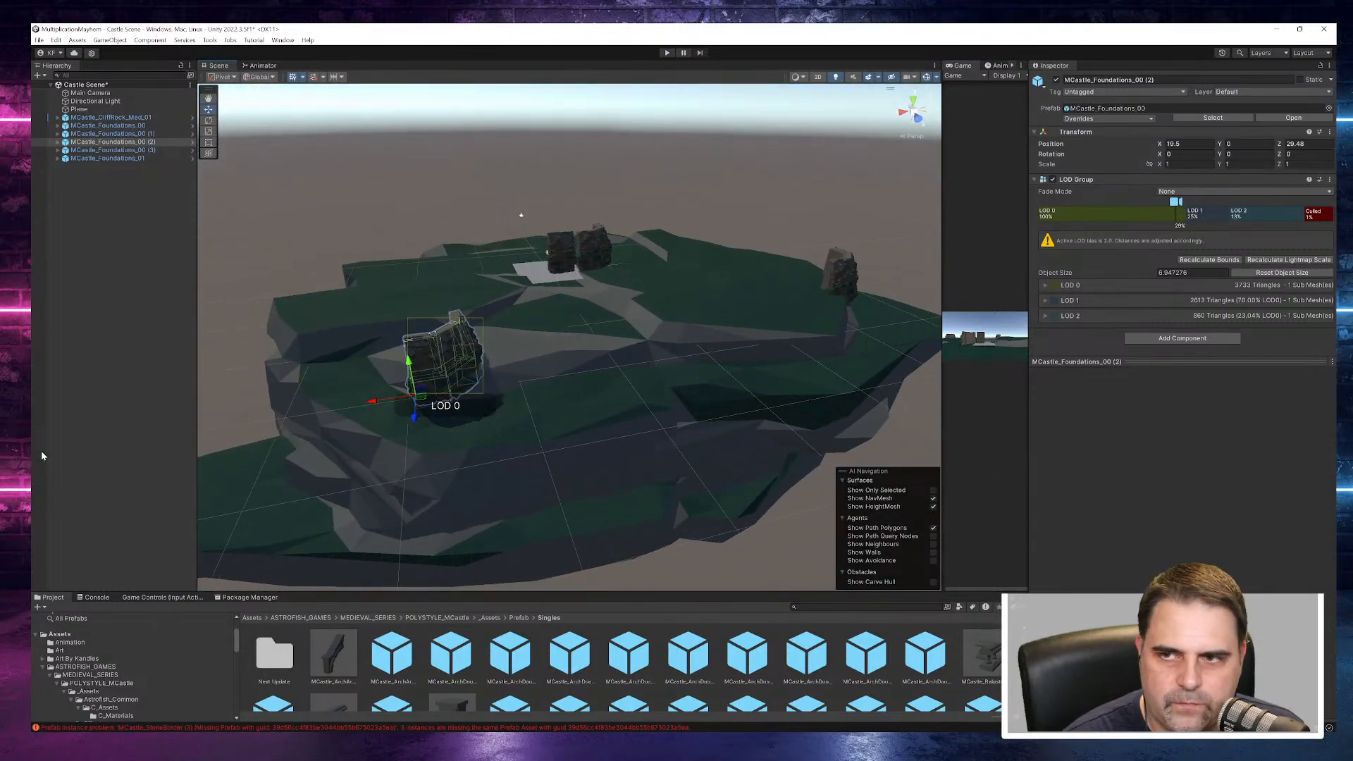
text(90)
alt+drag(526, 477, 302, 444)
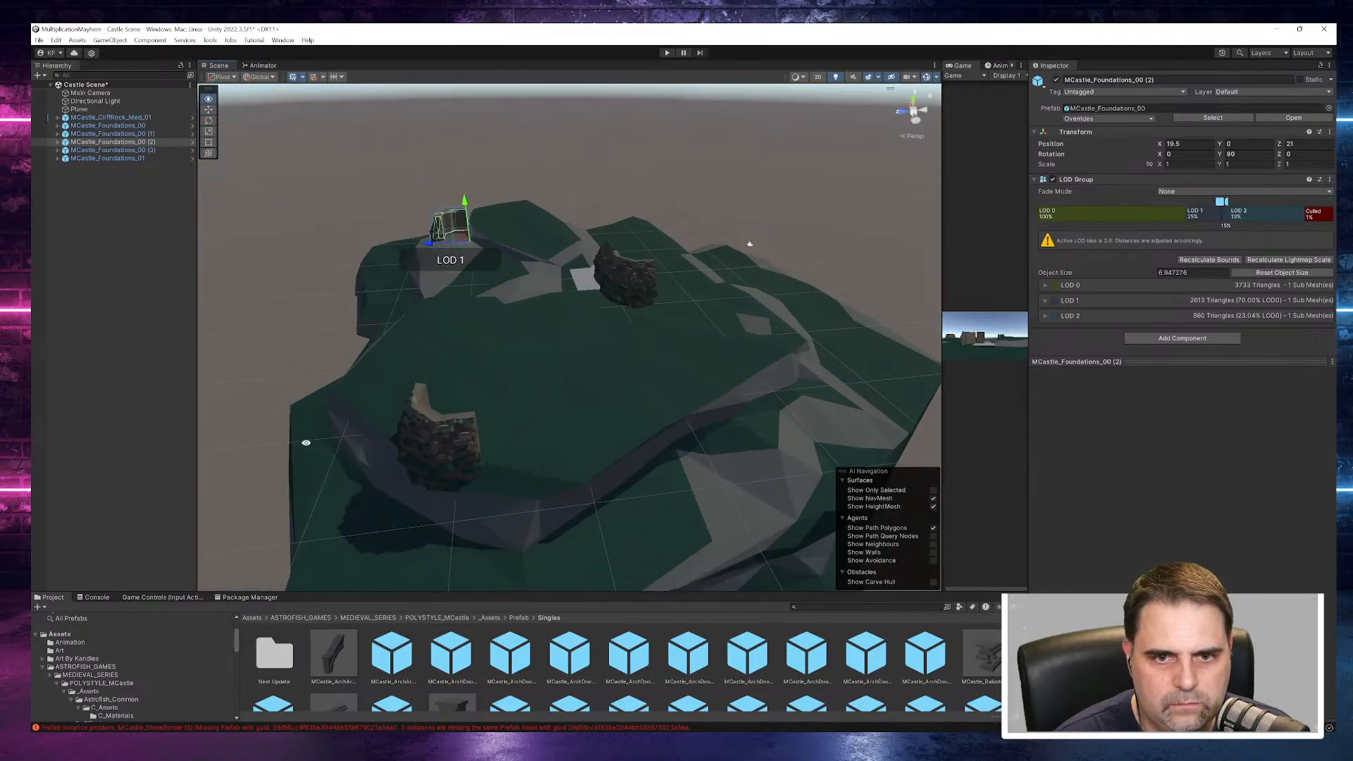
- Push MCastle_Foundations_00 (1) farther out to about Z 26.98 and lower it to about Y -3.59
click(473, 465)
drag(393, 451, 349, 444)
key(f)
drag(593, 308, 584, 360)
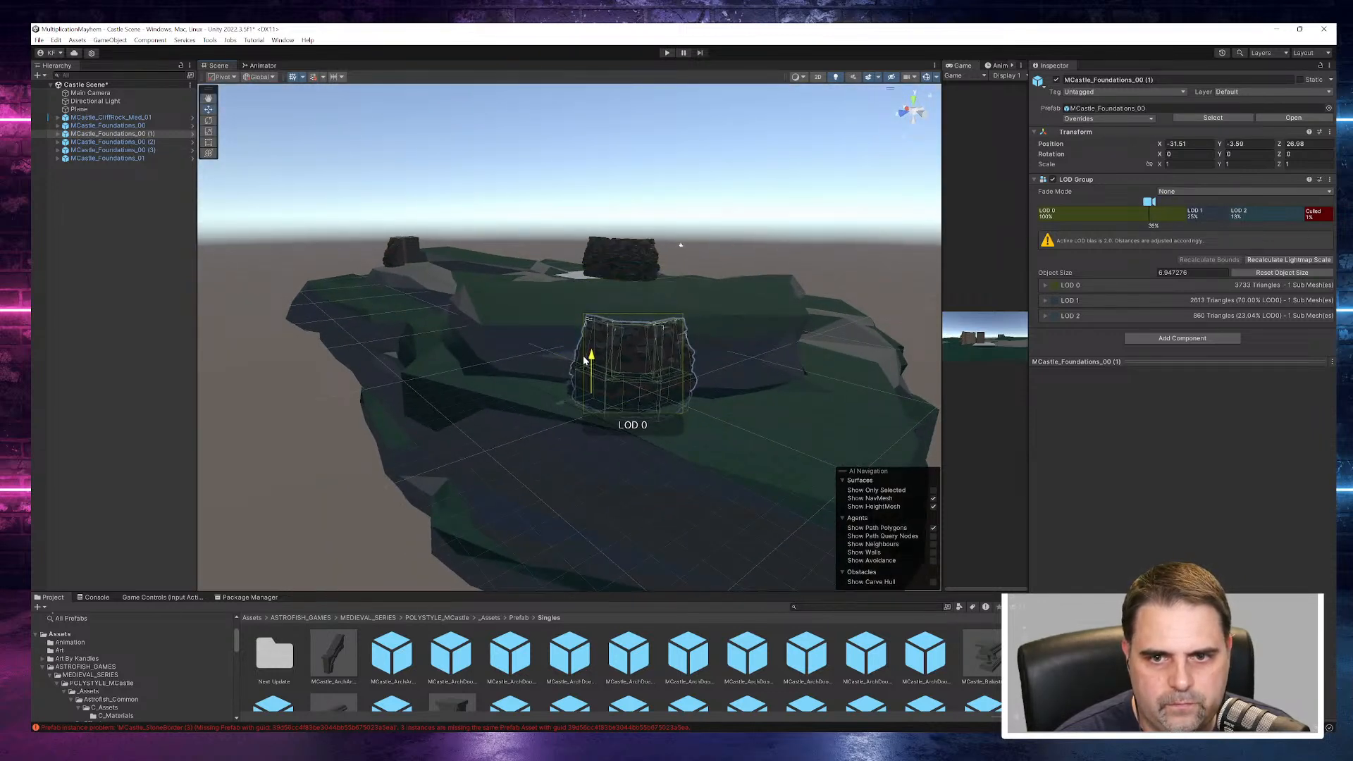
alt+drag(510, 407, 668, 440)
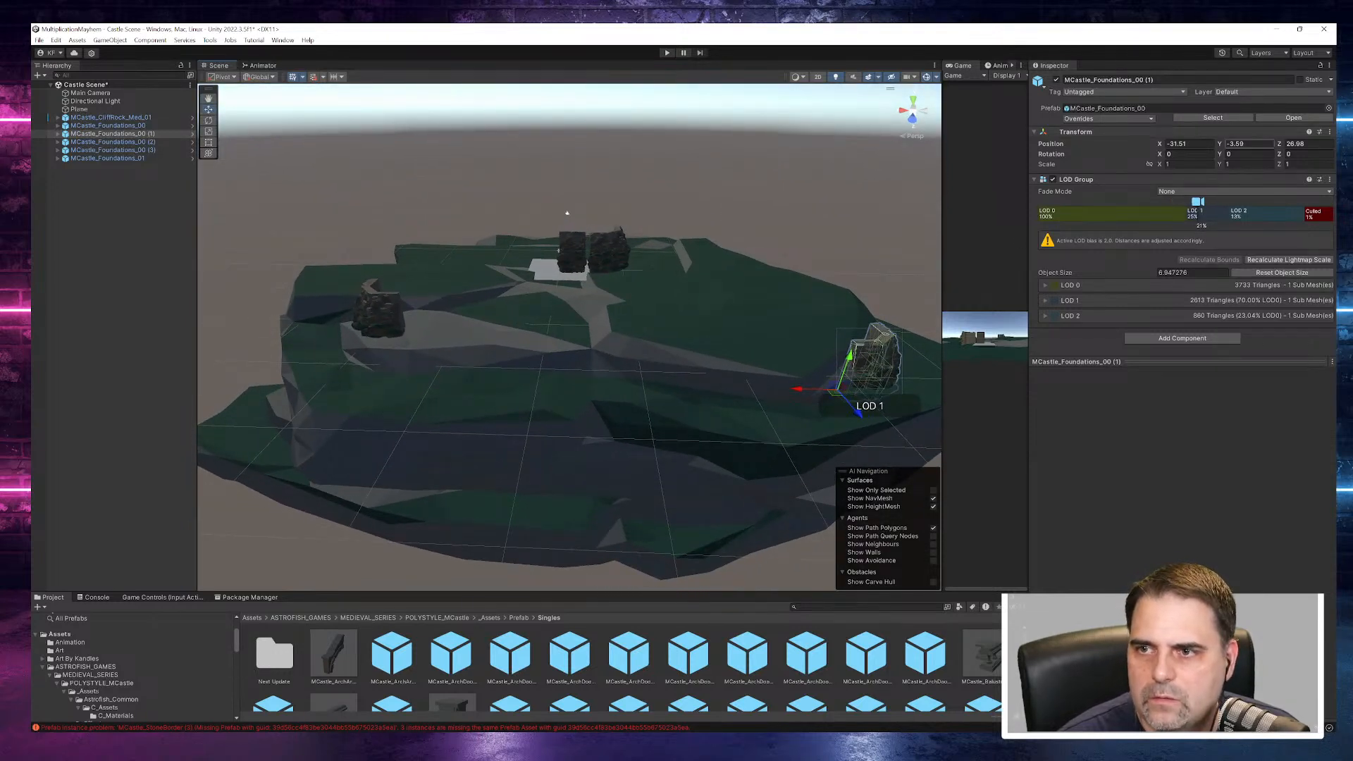
- Try Y positions of 4.6 and 3.6 for MCastle_Foundations_00 (1)
text(4)
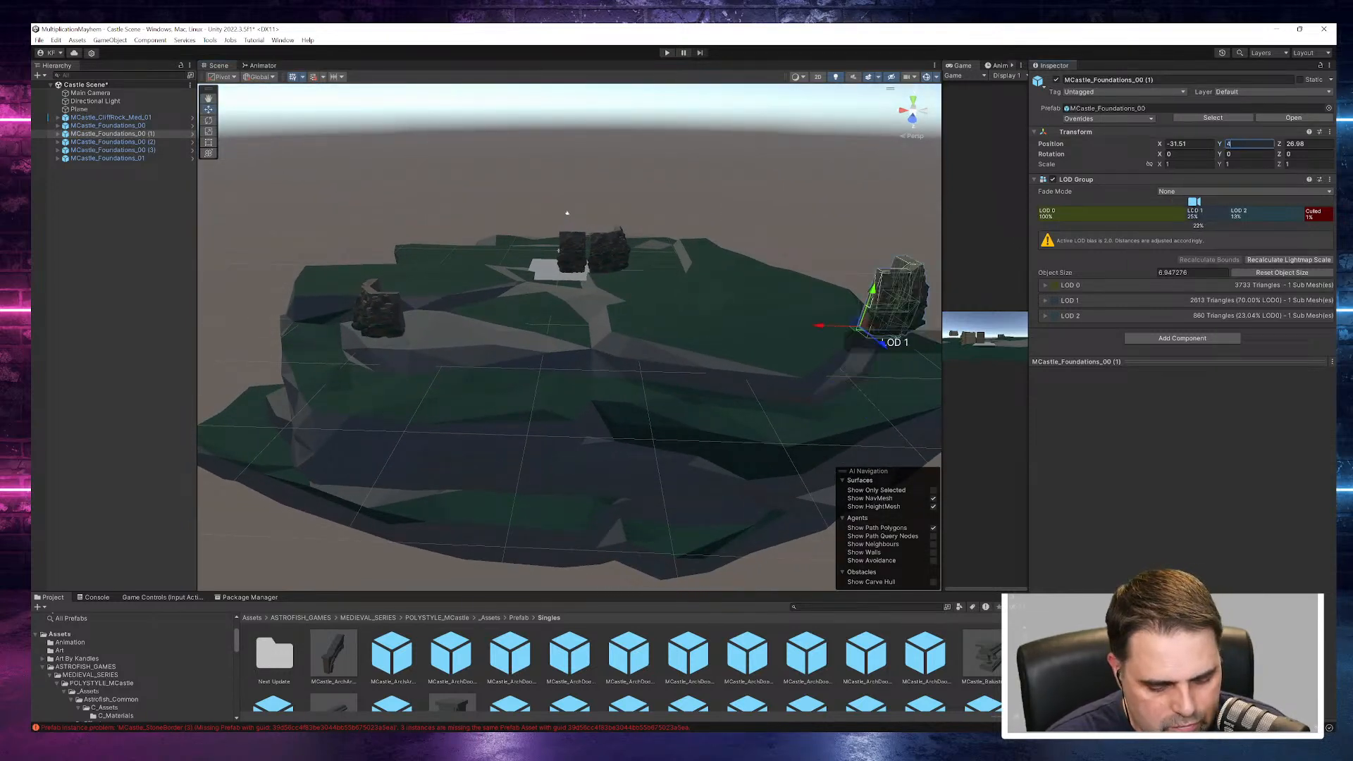
text(.)
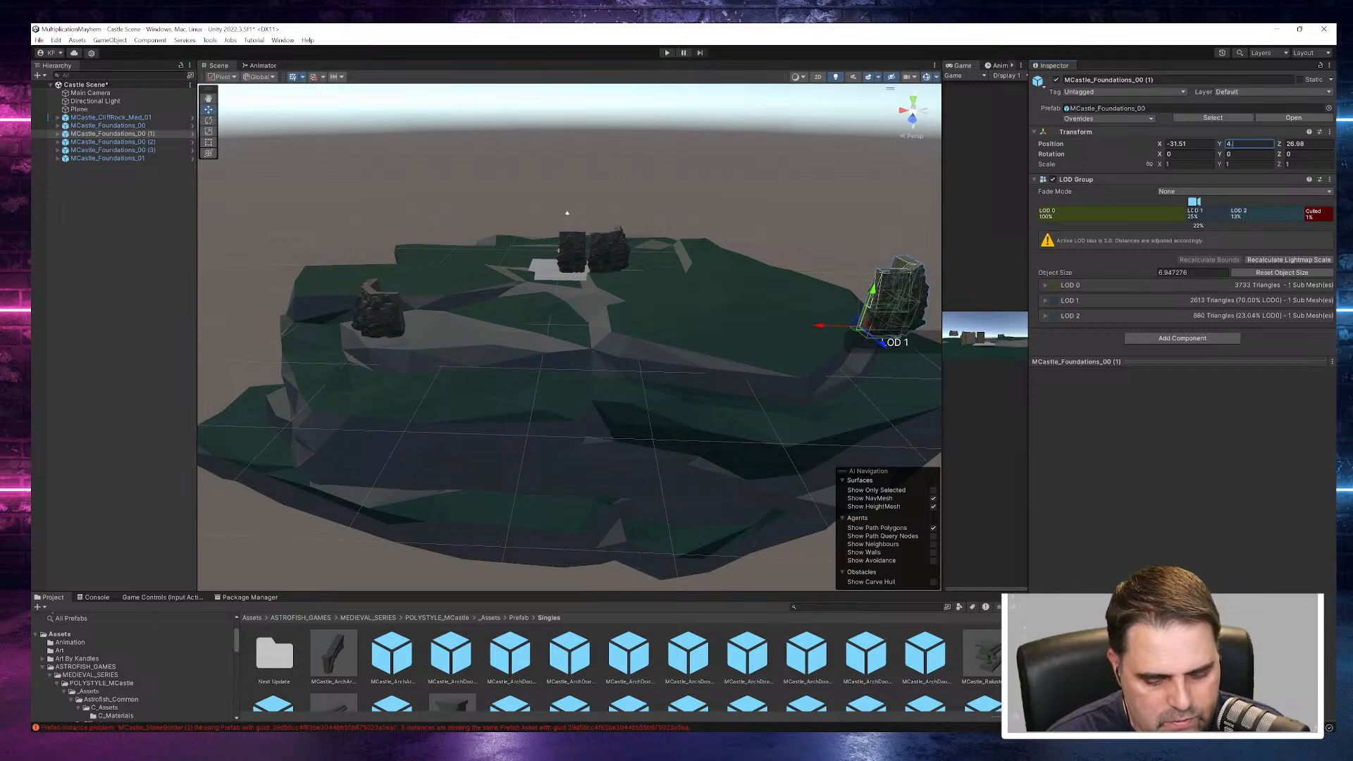
text(6)
alt+drag(896, 340, 789, 308)
text(3.6)
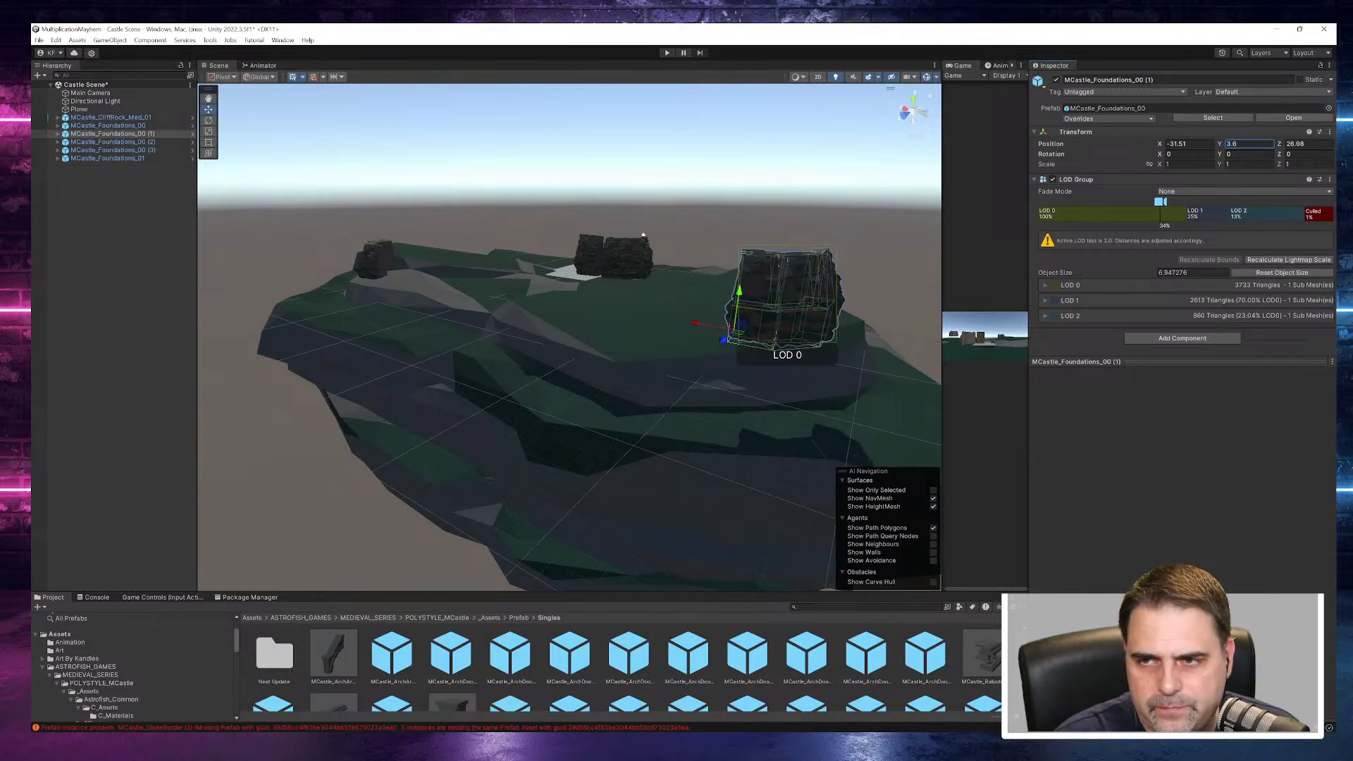
- Sink MCastle_Foundations_00 (1) into the cliff rock at a Y position of about -3.14 and check its base up close
drag(1221, 148, 1109, 179)
alt+drag(863, 395, 832, 386)
scroll(666, 348, up, 5)
alt+drag(661, 373, 627, 340)
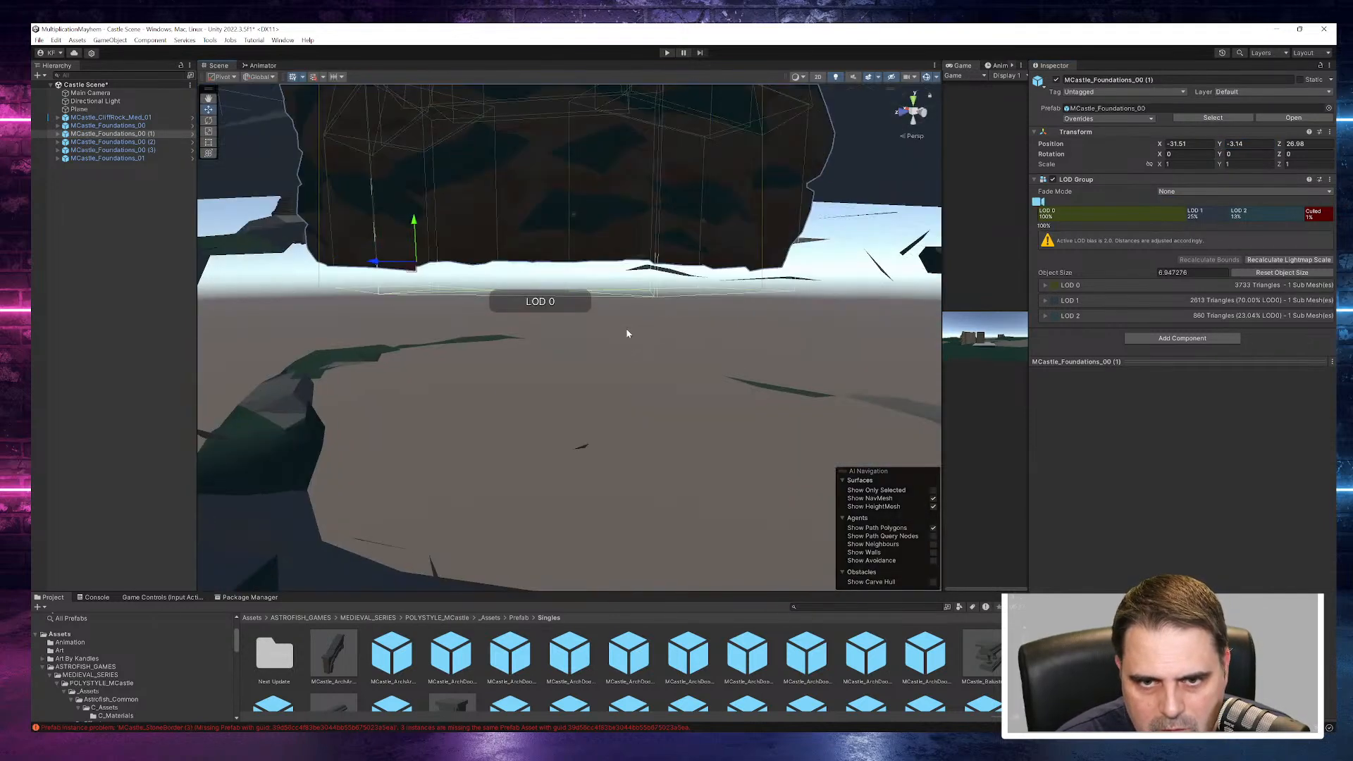
scroll(627, 344, down, 5)
- Move the original MCastle_Foundations_00 to another corner of the cliff rock at about X -30.78, Z -12.15
double_click(138, 136)
alt+drag(392, 293, 587, 301)
click(97, 143)
alt+drag(539, 299, 310, 377)
double_click(113, 125)
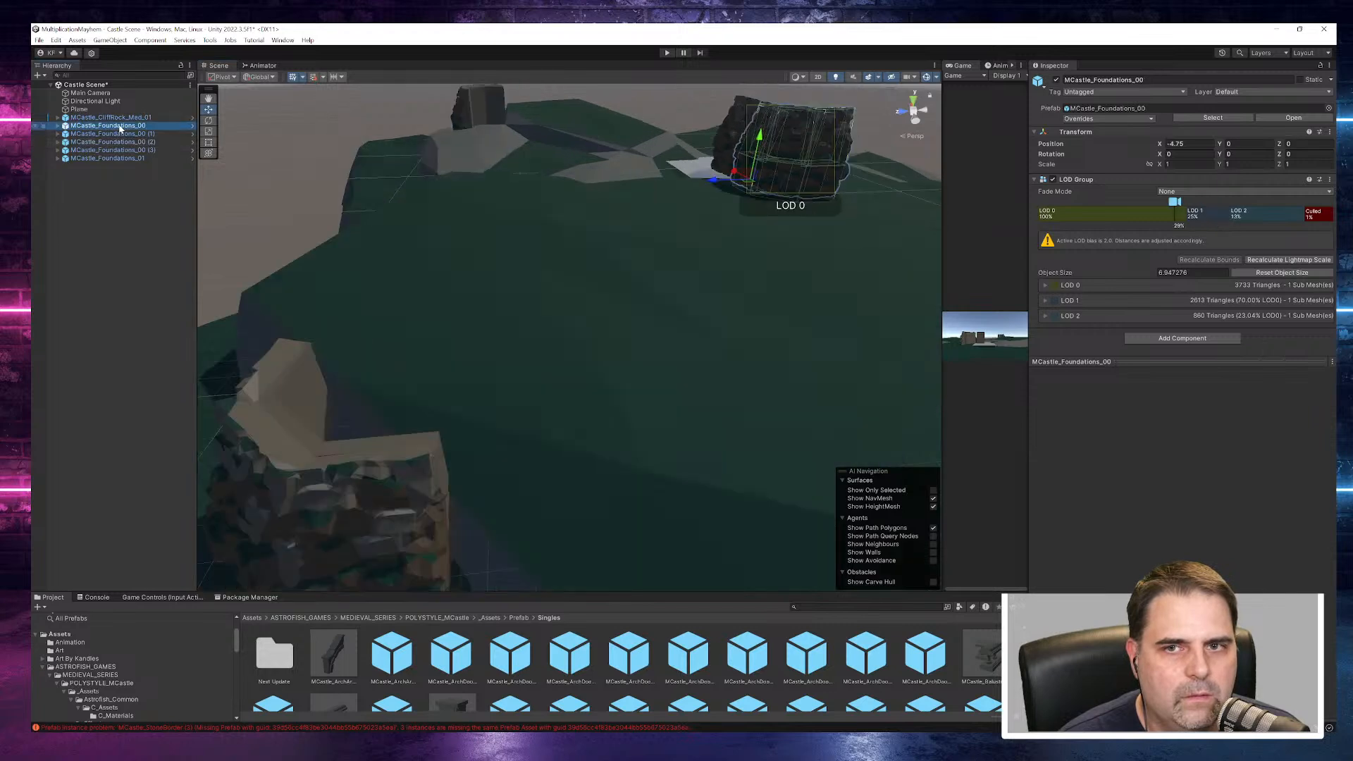
scroll(574, 348, down, 15)
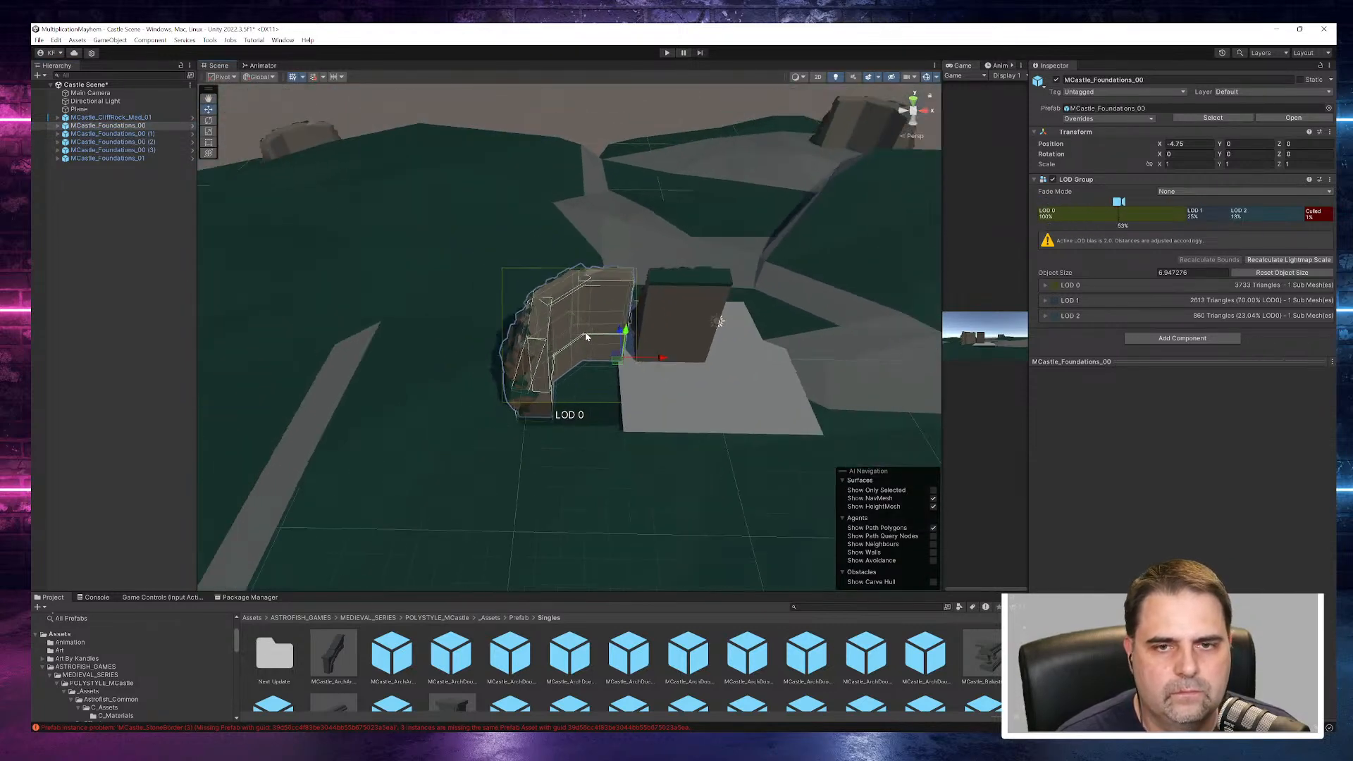
alt+drag(575, 348, 656, 371)
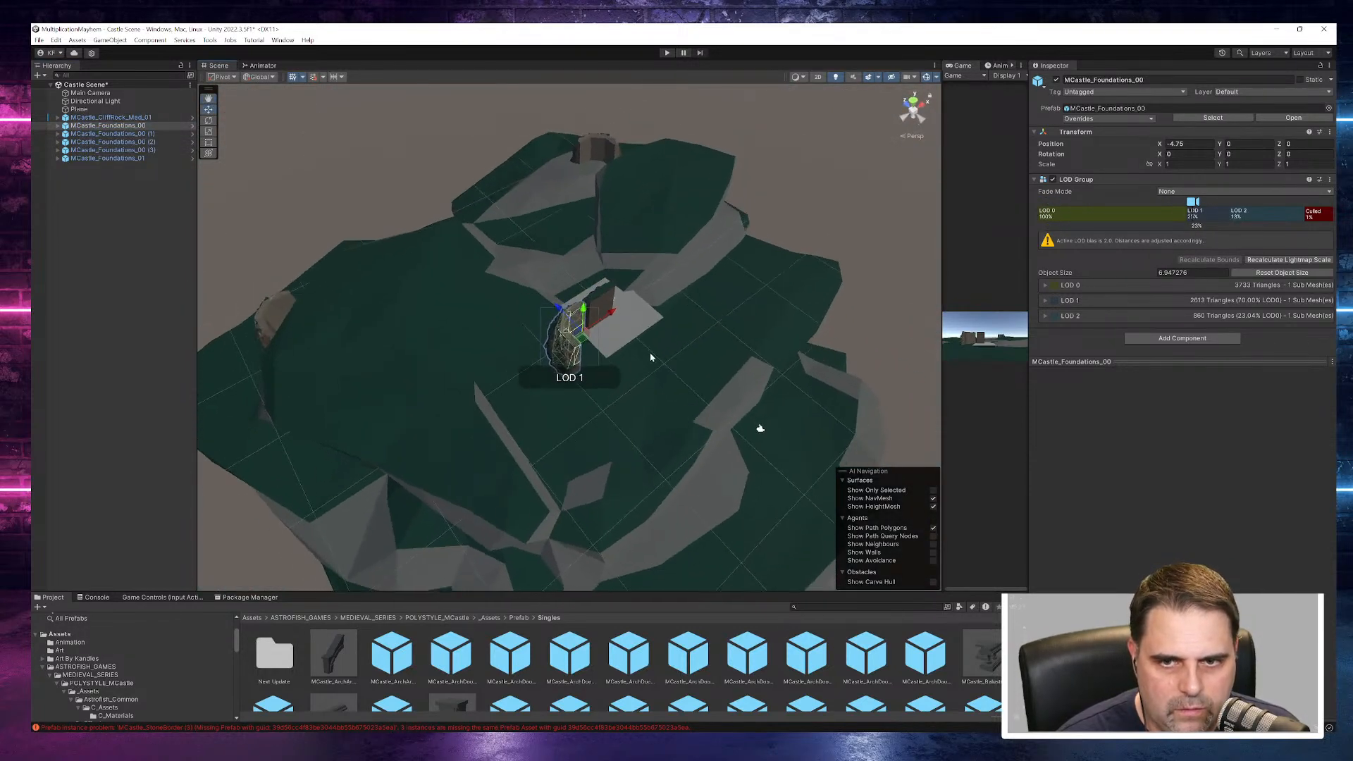
drag(615, 312, 712, 543)
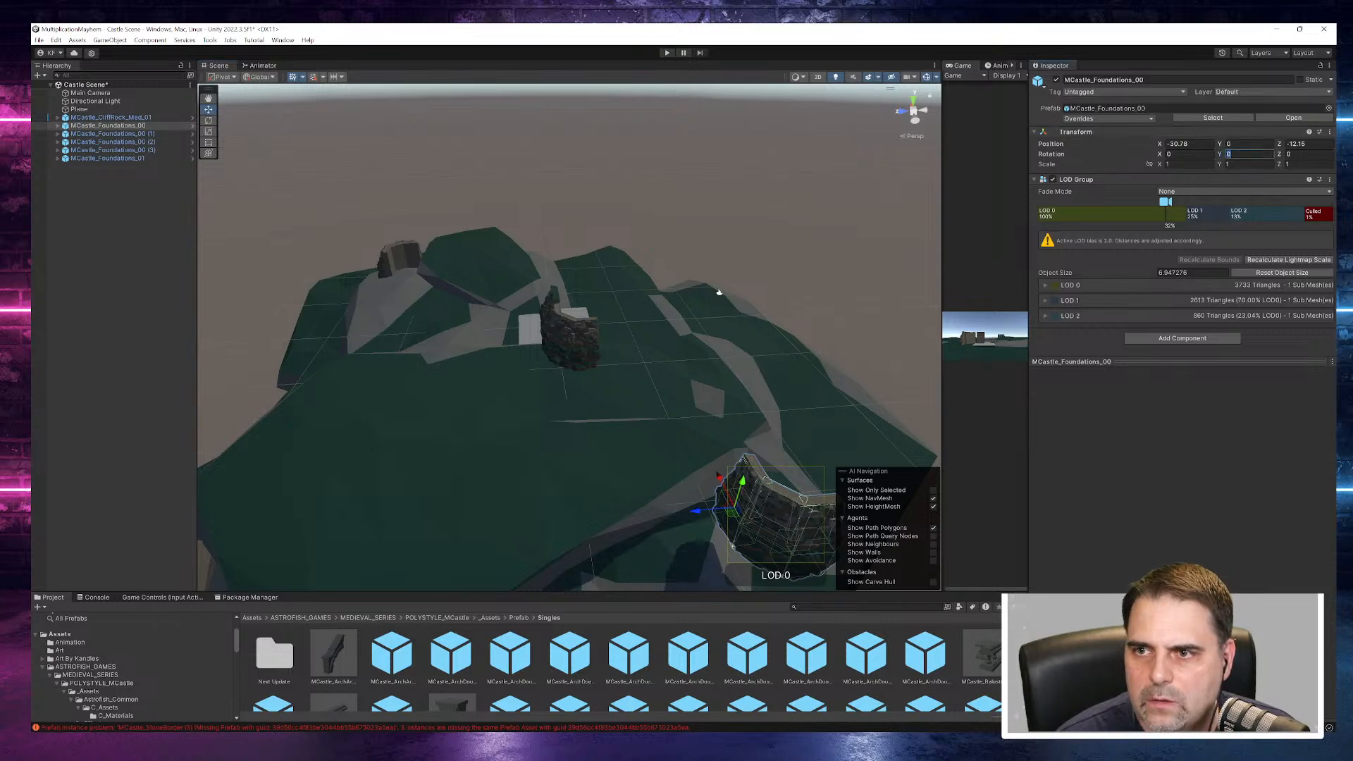
- Rotate the original MCastle_Foundations_00 to -90 on Y and lower it to a Y position of about -4.63
text(-90)
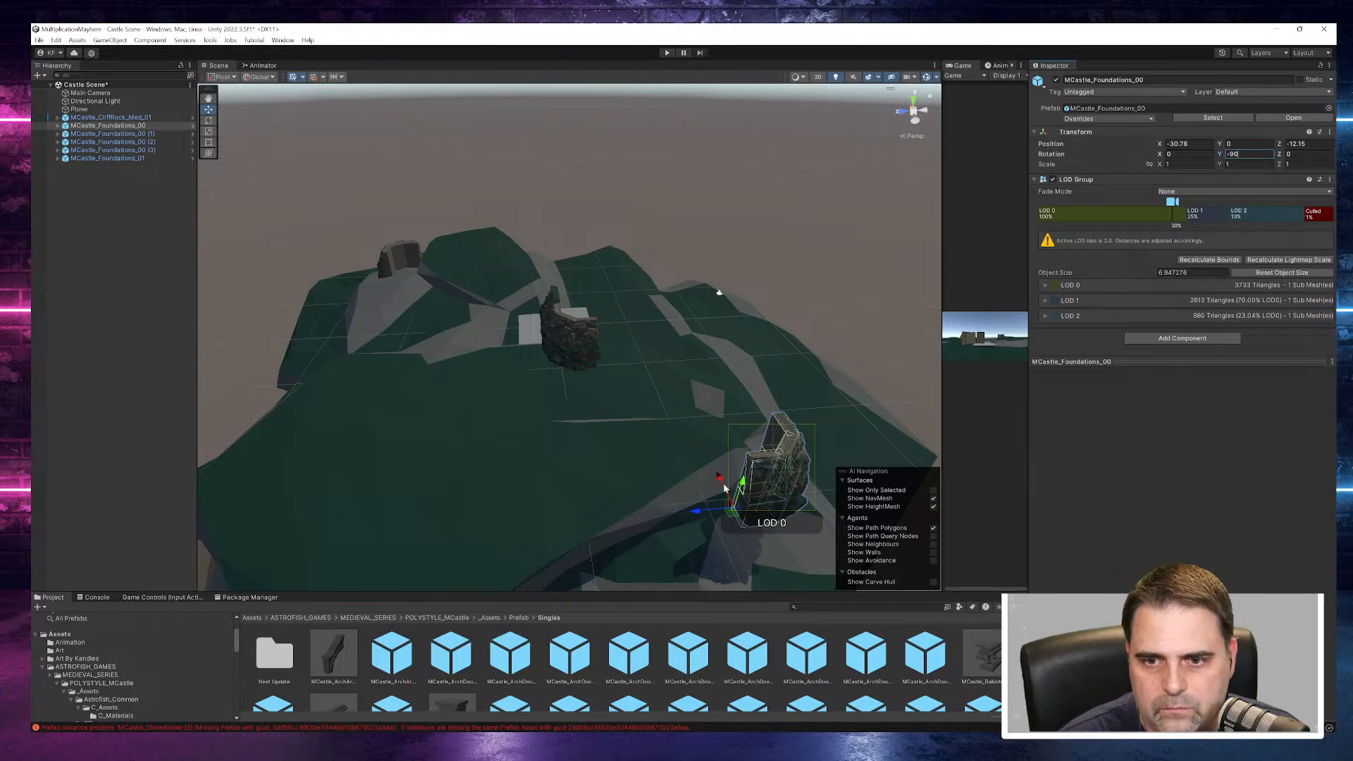
drag(744, 483, 733, 518)
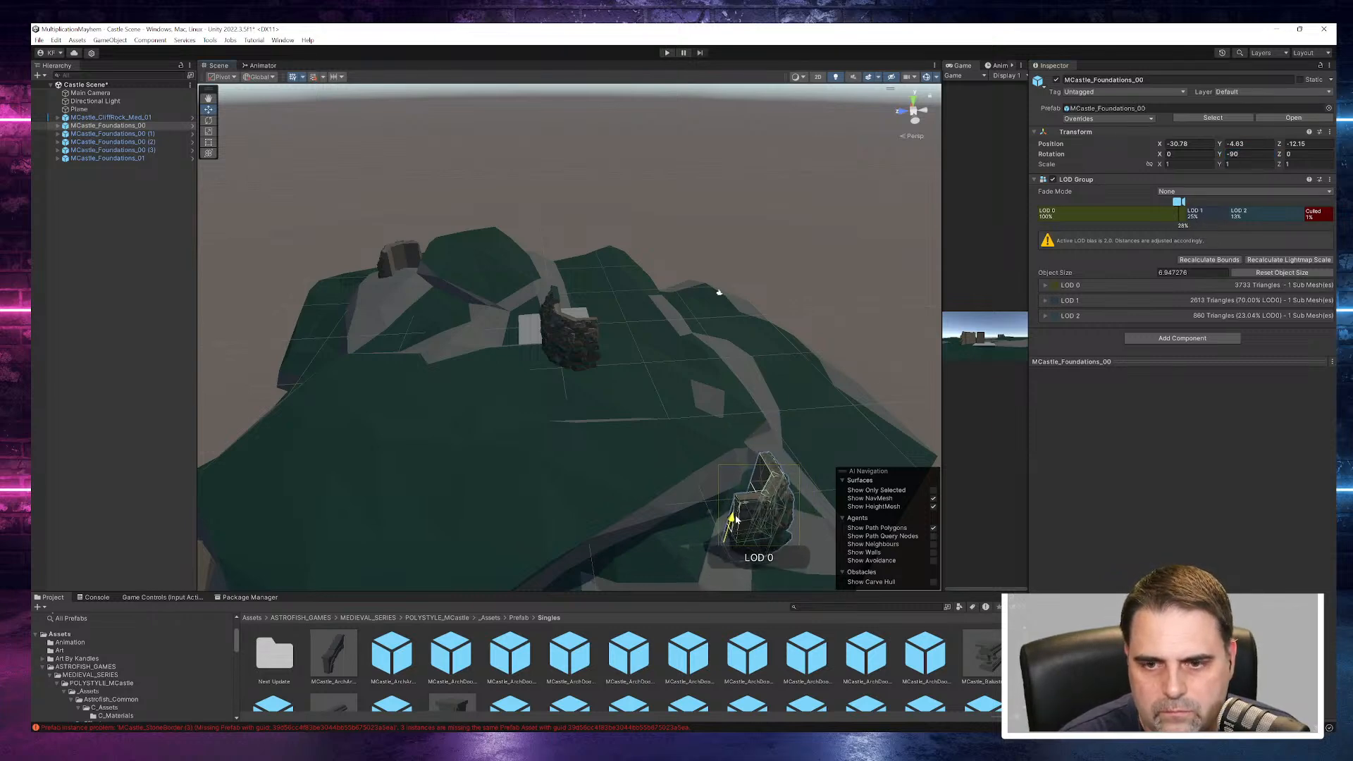
- Rotate MCastle_Foundations_00 (3) to 180 on Y and move it to a cliff corner at about X 14.91, Y -4, Z -18.54
click(563, 336)
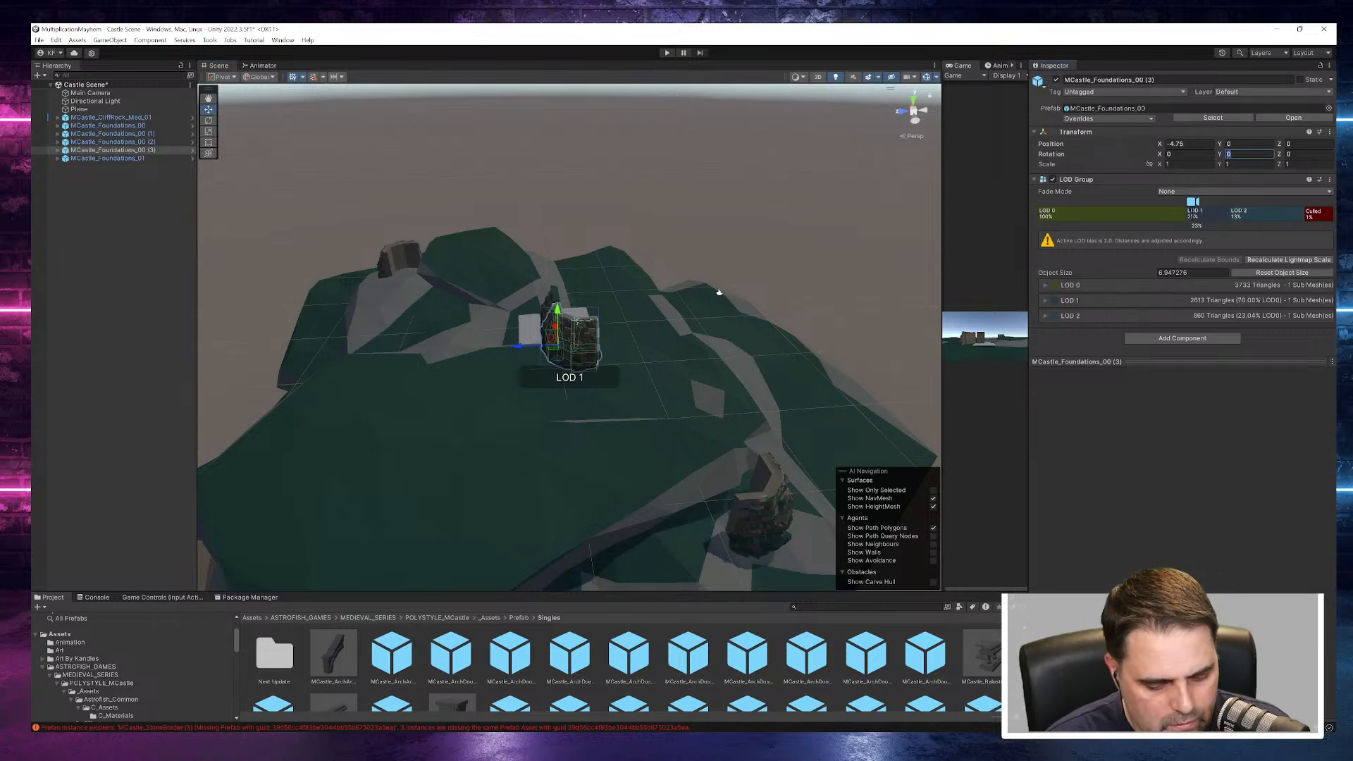
text(1)
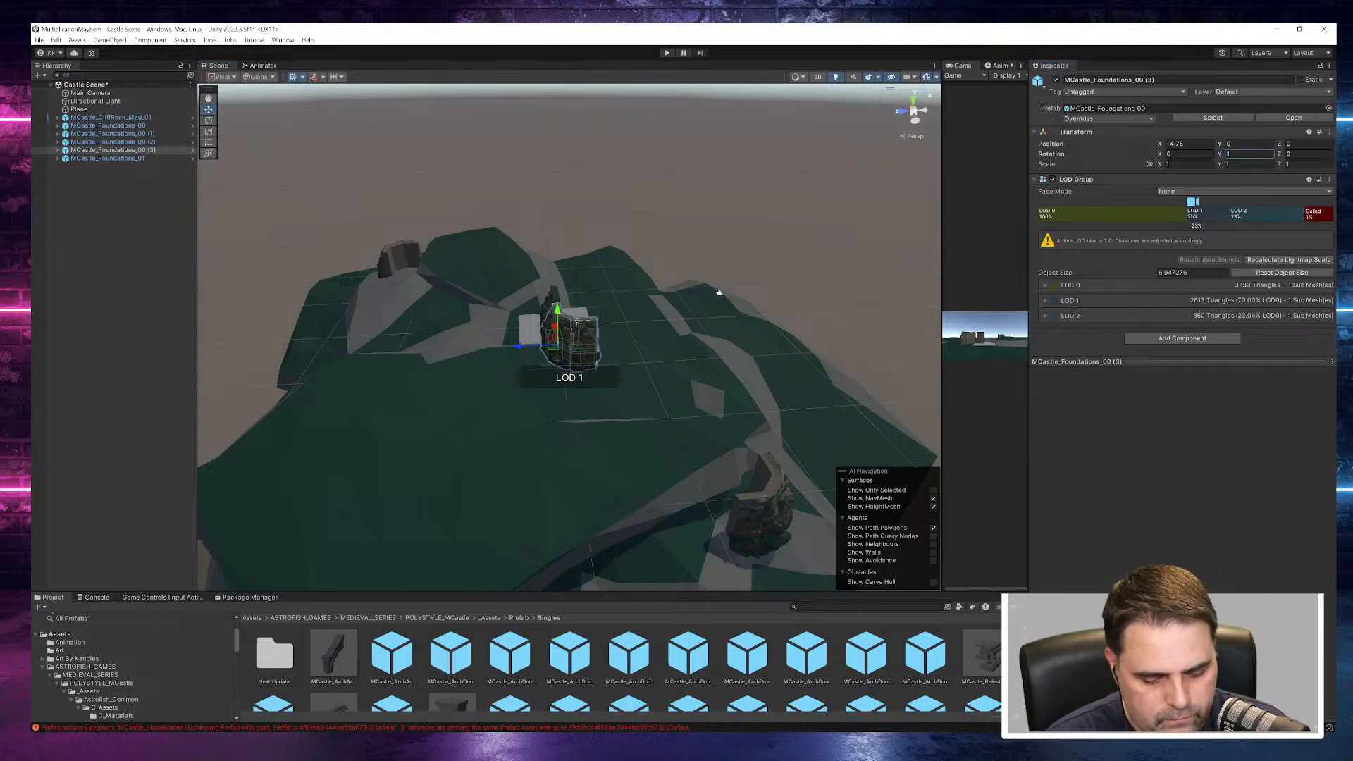
text(80)
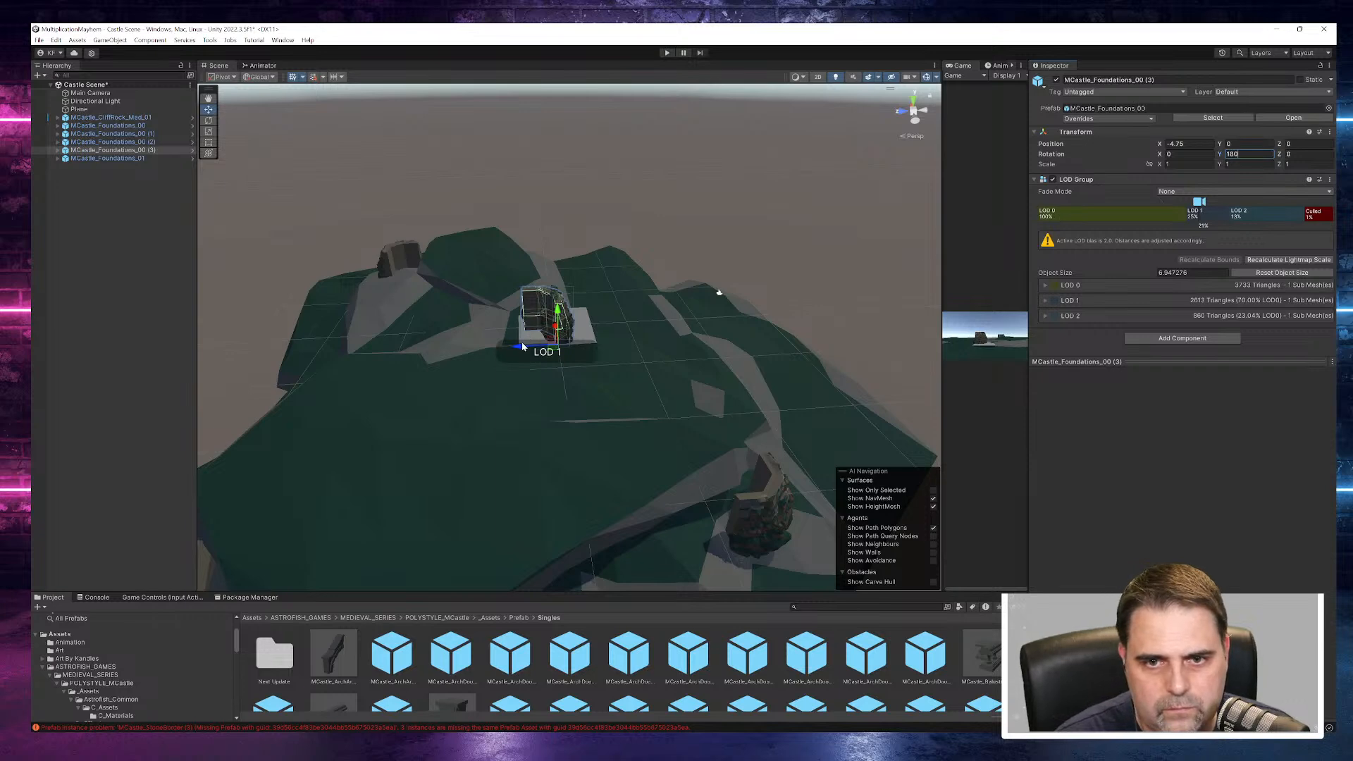
drag(519, 348, 439, 309)
drag(541, 438, 796, 521)
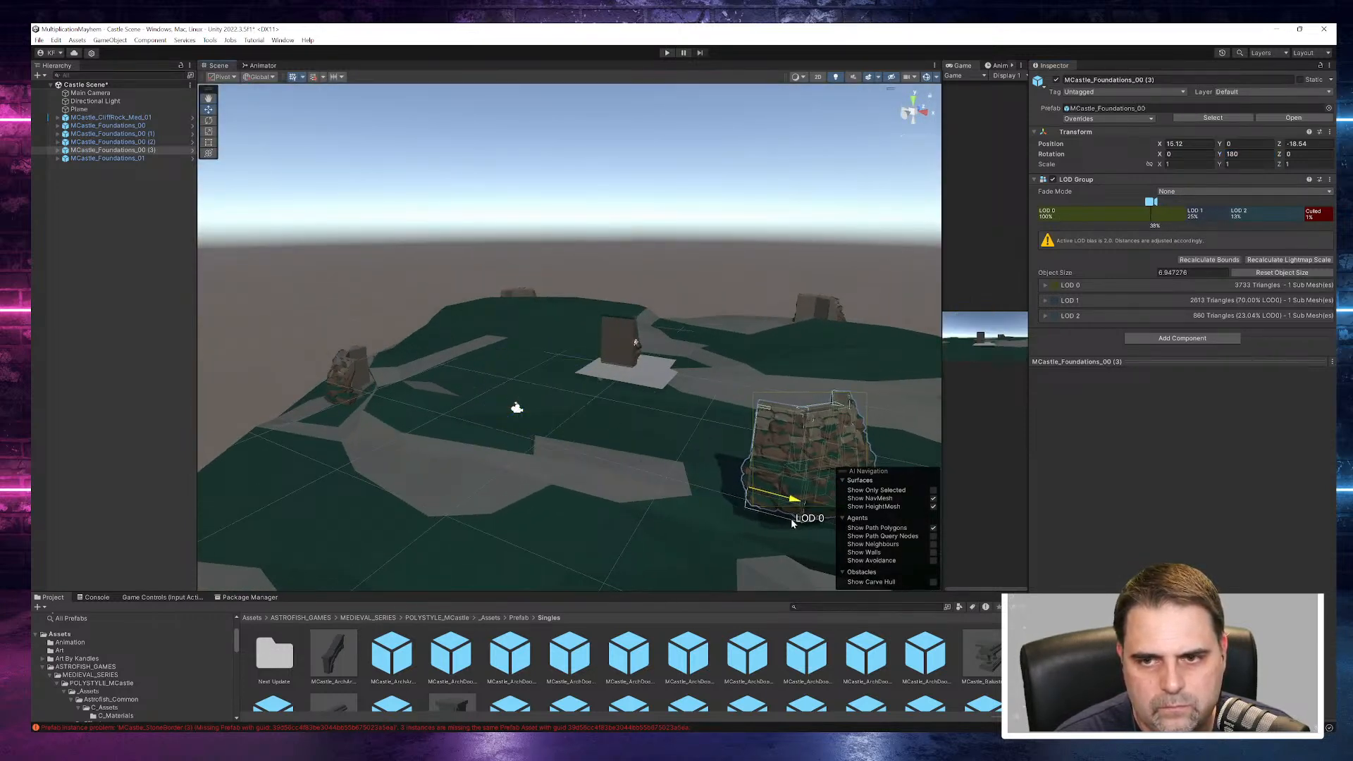
key(f)
drag(517, 314, 873, 417)
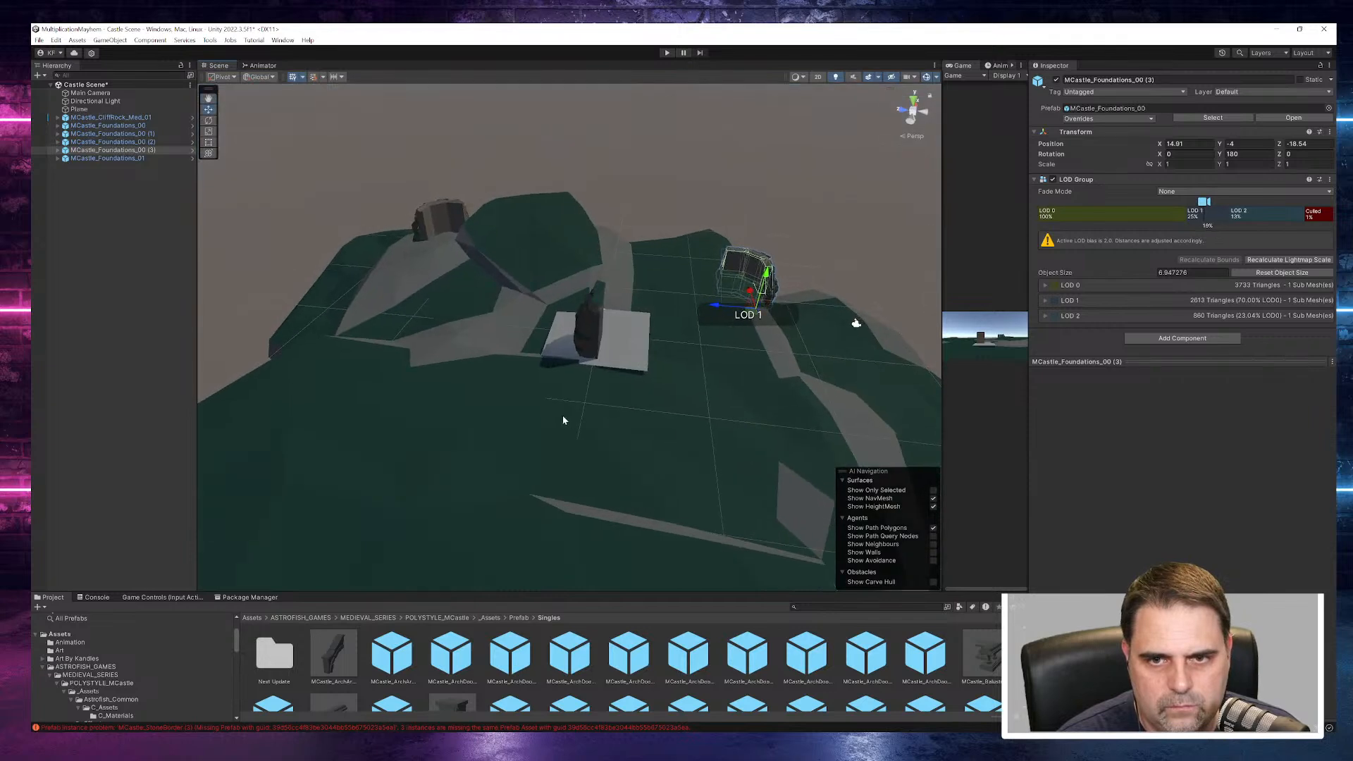
- Shift the MCastle_Foundations_00_Rocks_LOD0 child mesh of the original foundation to about X -1.17
click(596, 340)
drag(593, 331, 572, 371)
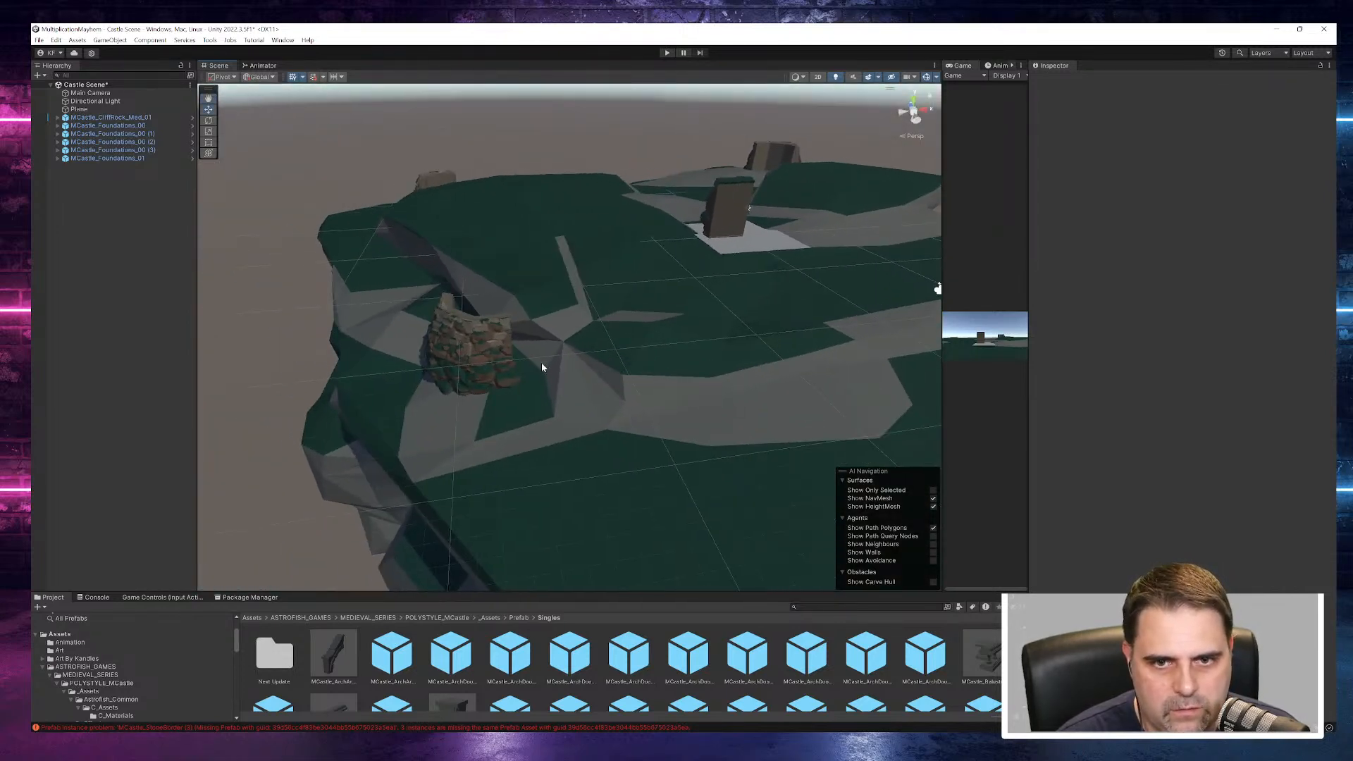
click(496, 351)
click(496, 350)
alt+drag(496, 351, 641, 437)
drag(580, 399, 592, 408)
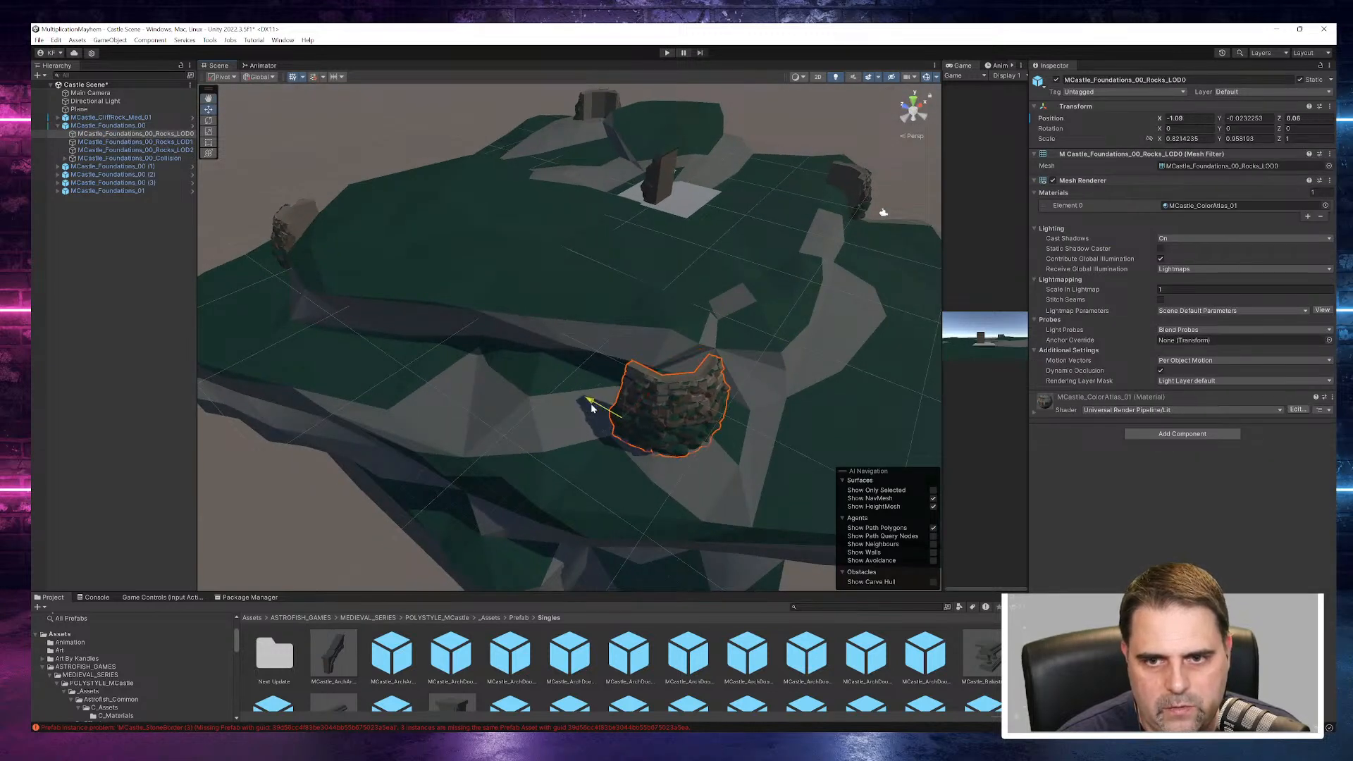
click(632, 404)
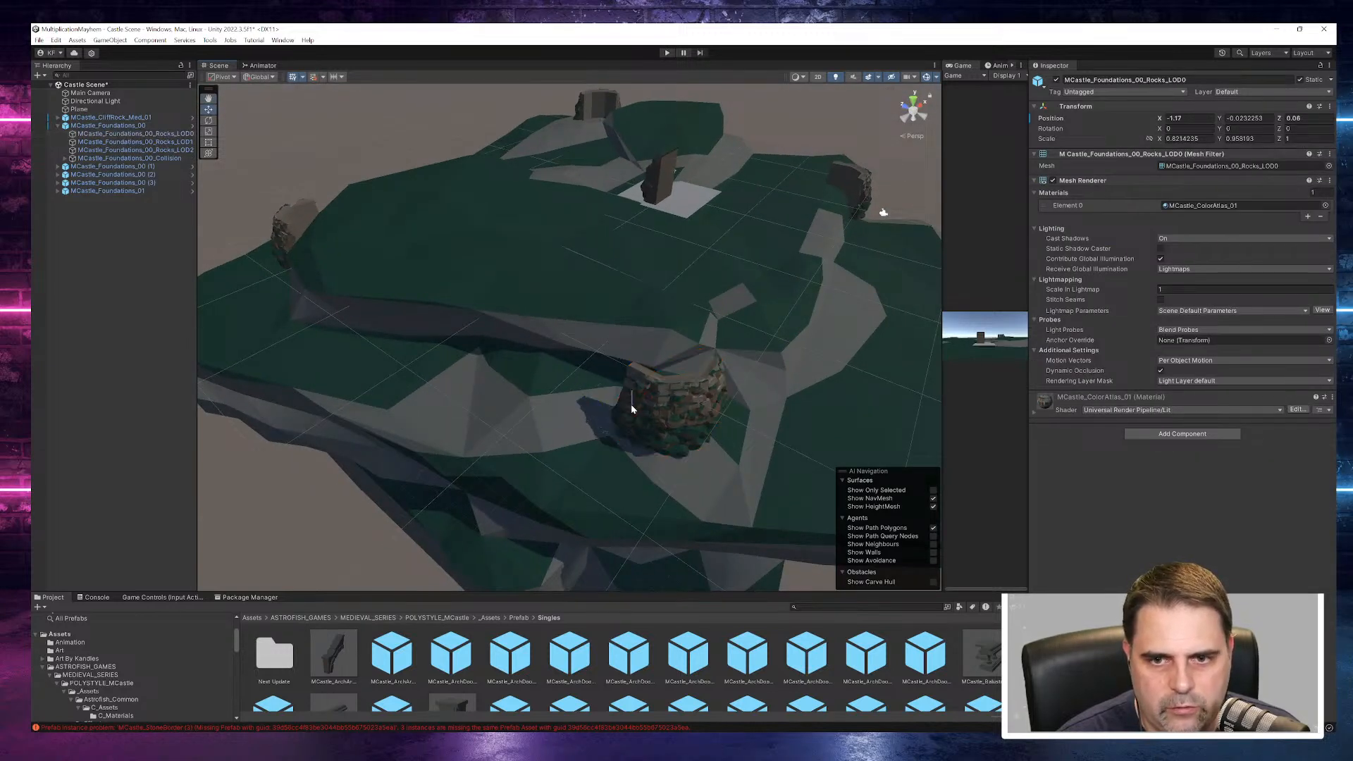
- Lower the whole MCastle_Foundations_00 object to about Y -5.2 and move it outward to about Z -16.03
click(653, 406)
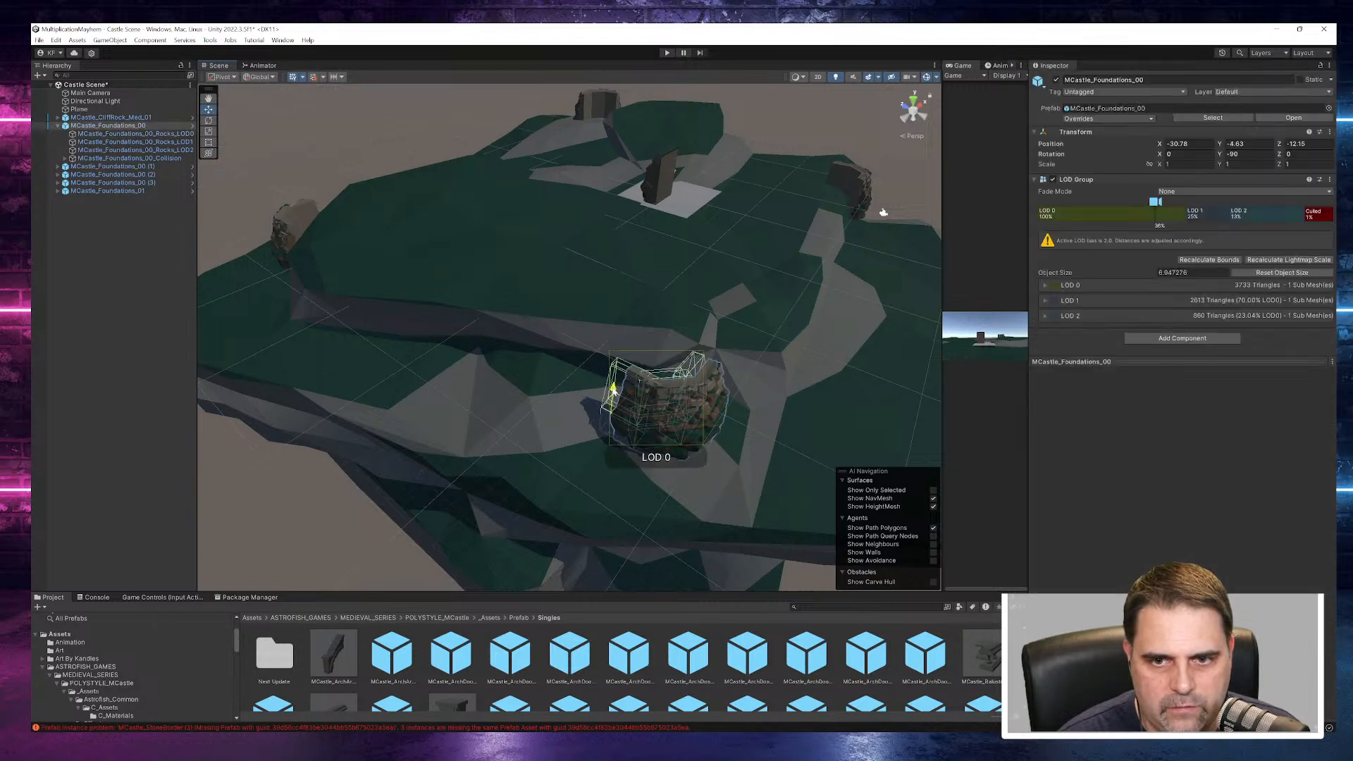
alt+drag(778, 411, 709, 461)
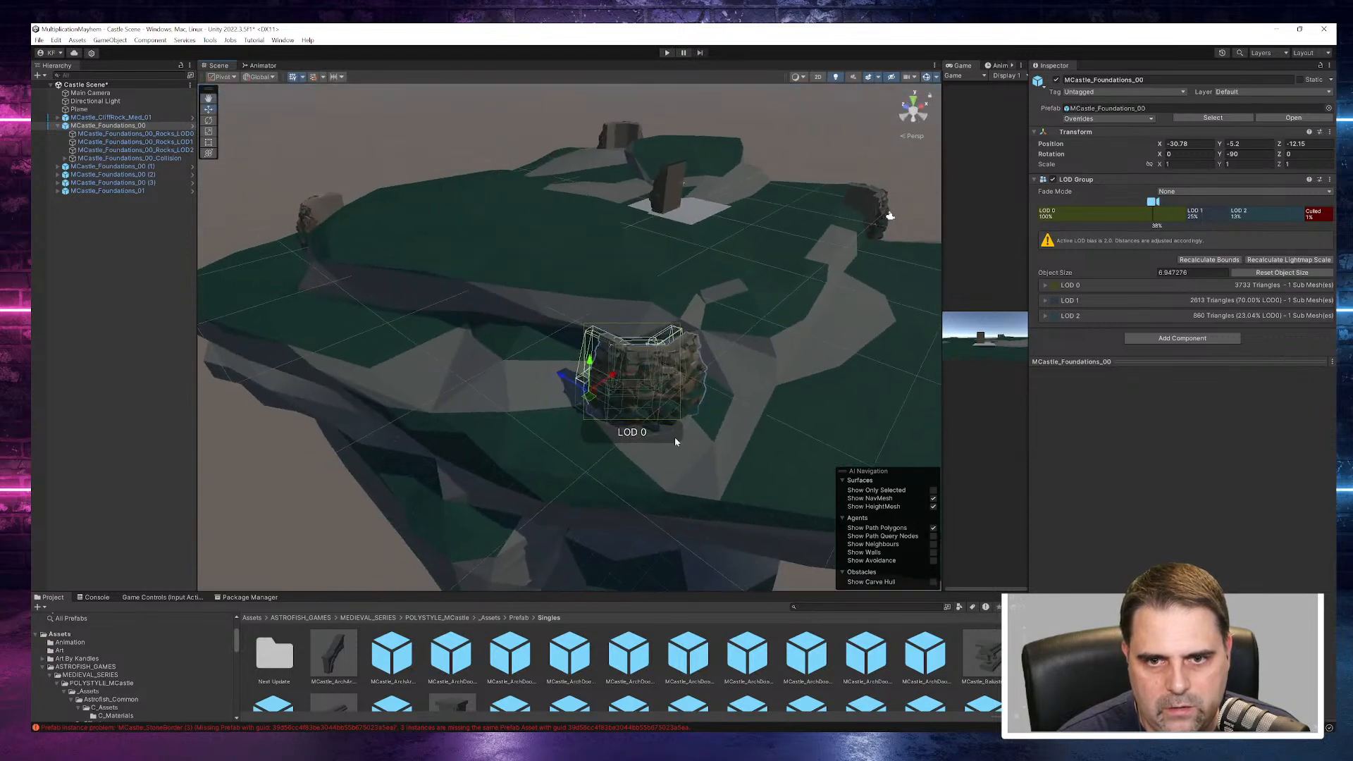
drag(567, 382, 680, 417)
- Move MCastle_Foundations_00 (3) farther out toward the cliff's edge and compare it with the MCastle_Foundations_00 corner
click(799, 415)
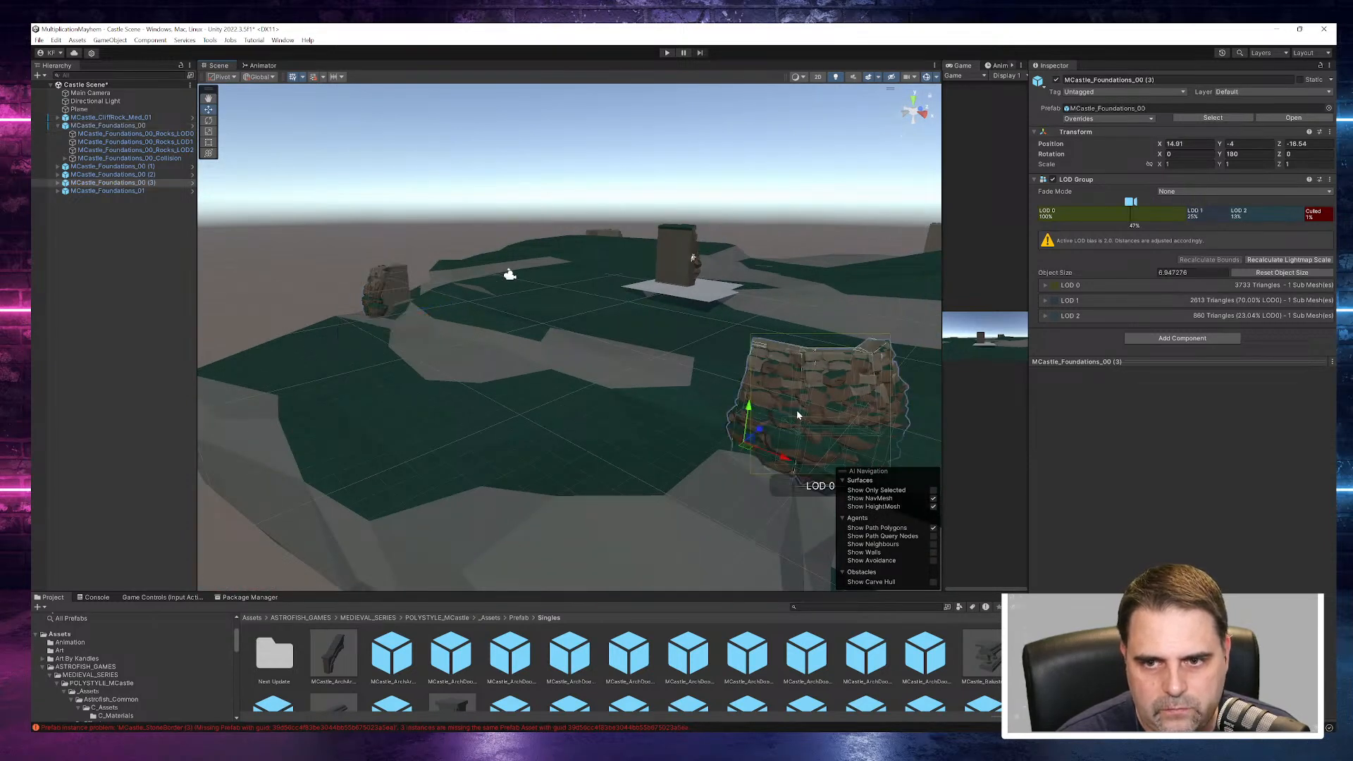
drag(764, 431, 700, 471)
alt+drag(811, 479, 725, 416)
middle_drag(725, 415, 556, 429)
click(258, 394)
middle_drag(449, 427, 542, 477)
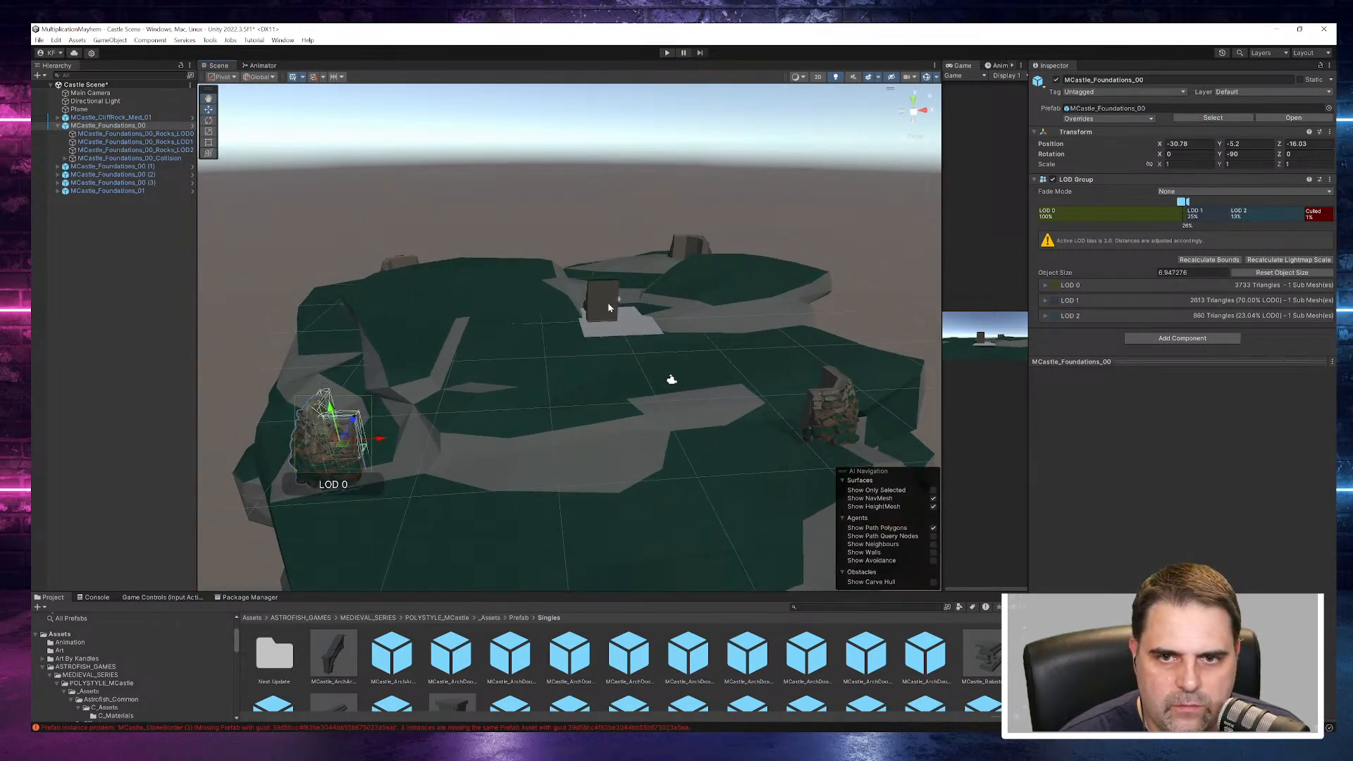
- Create an empty object named Cliff and parent MCastle_CliffRock_Med_01 to it
click(58, 125)
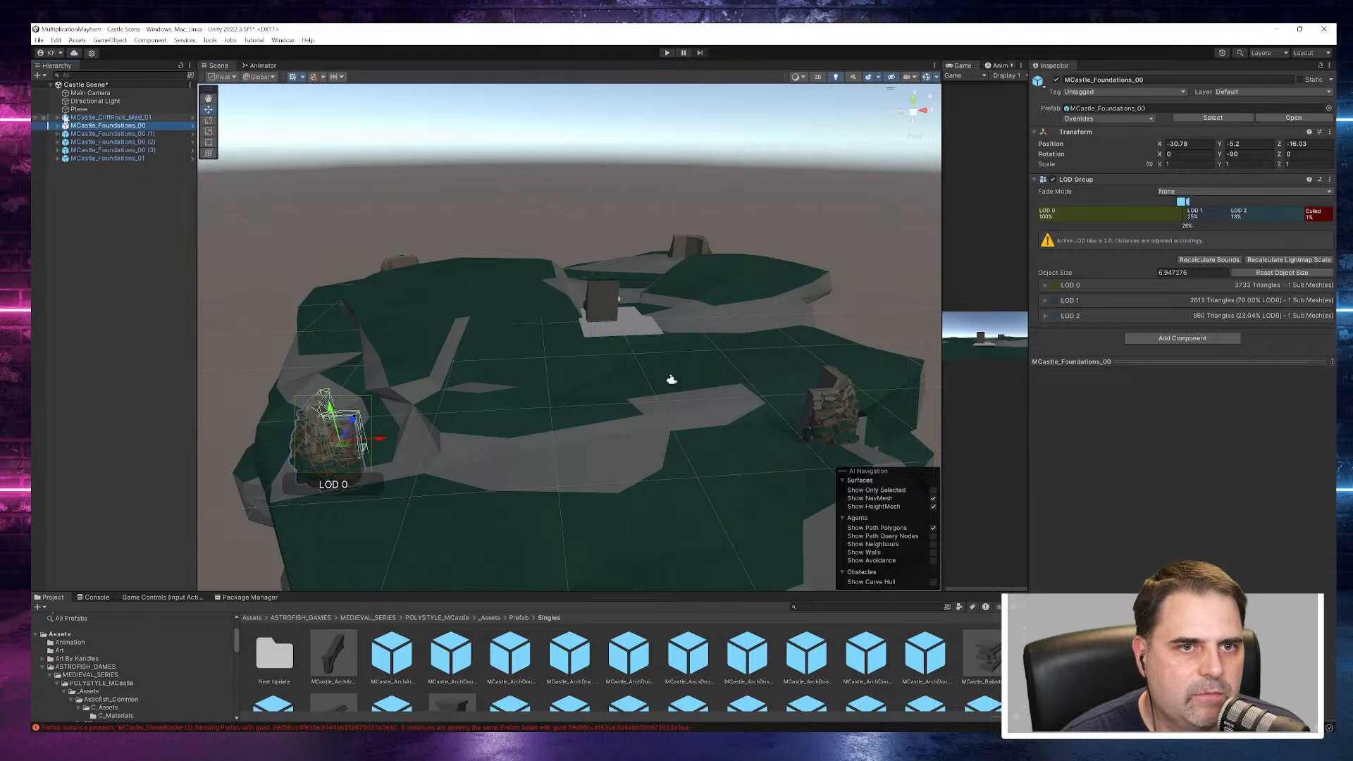
right_click(103, 217)
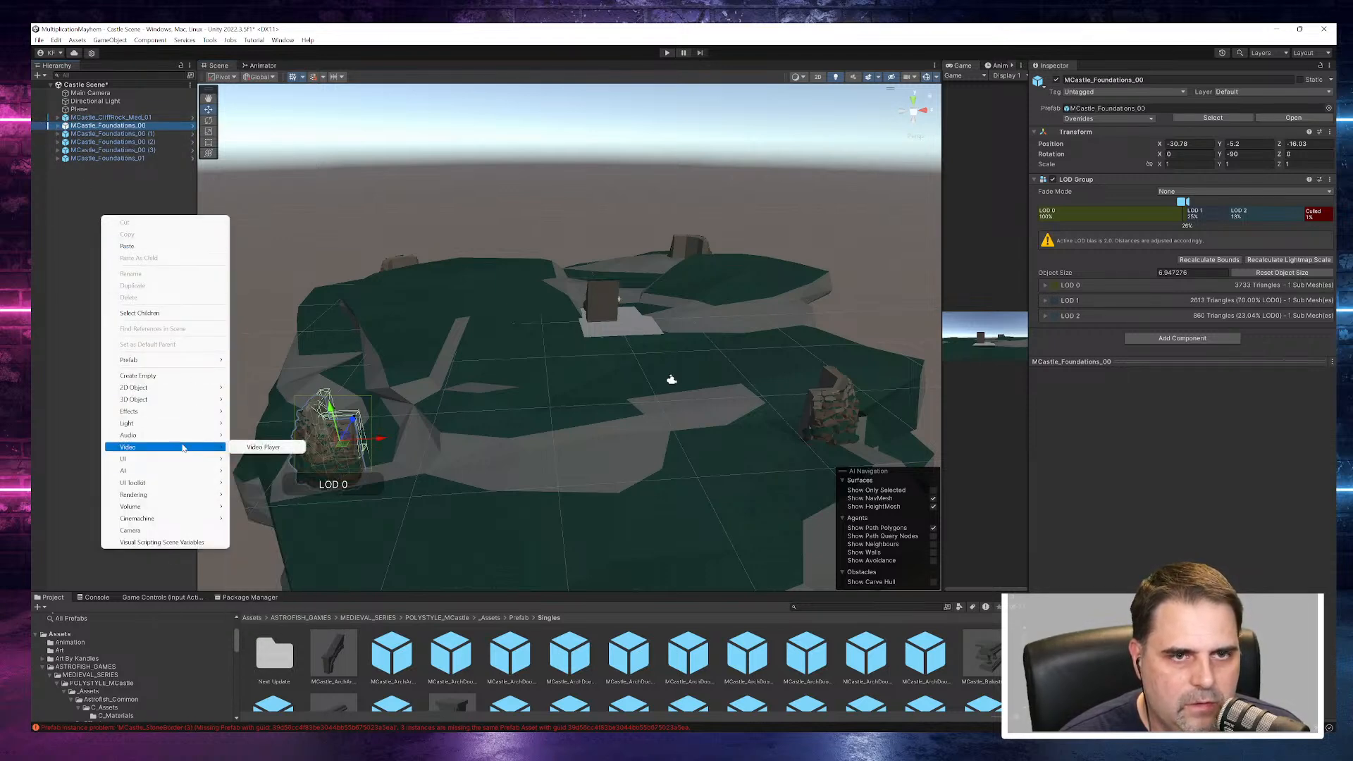
click(158, 375)
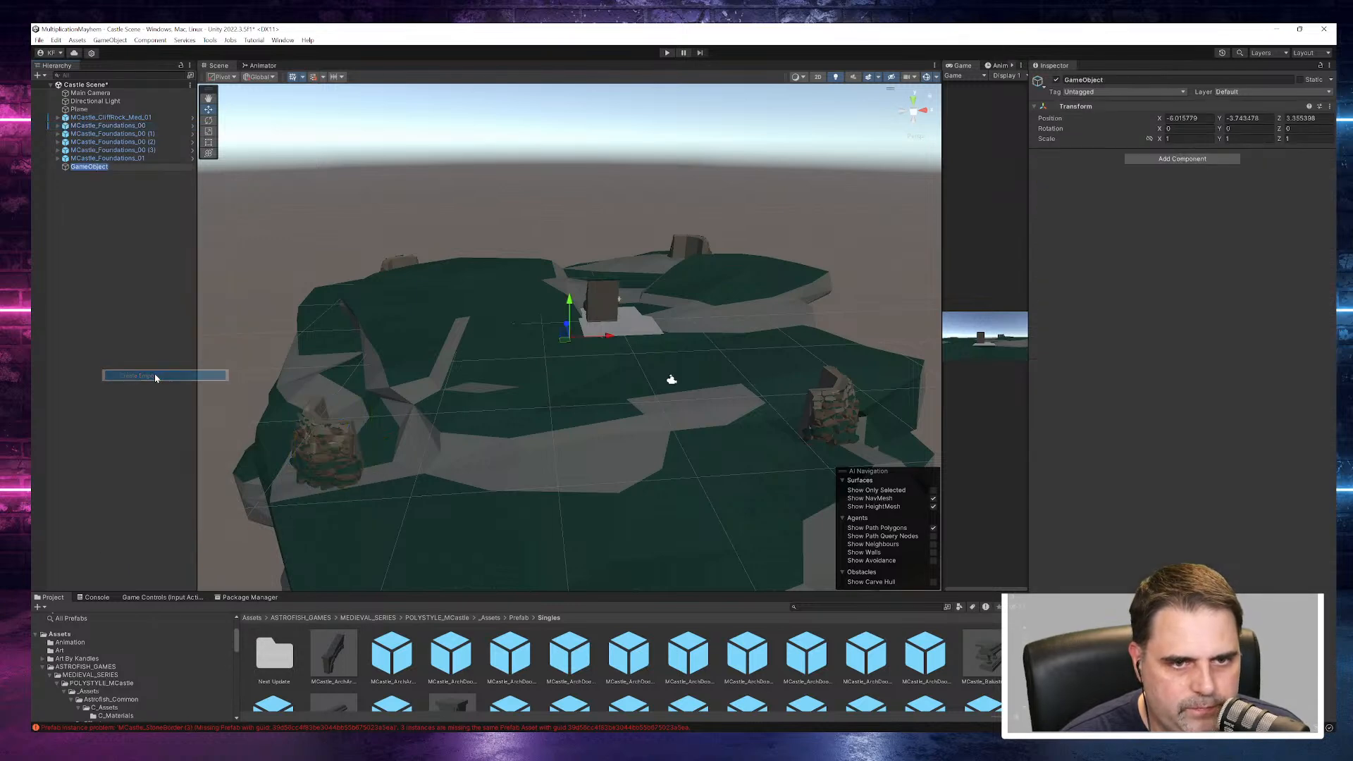
text(Cliff)
key(Return)
drag(111, 117, 97, 169)
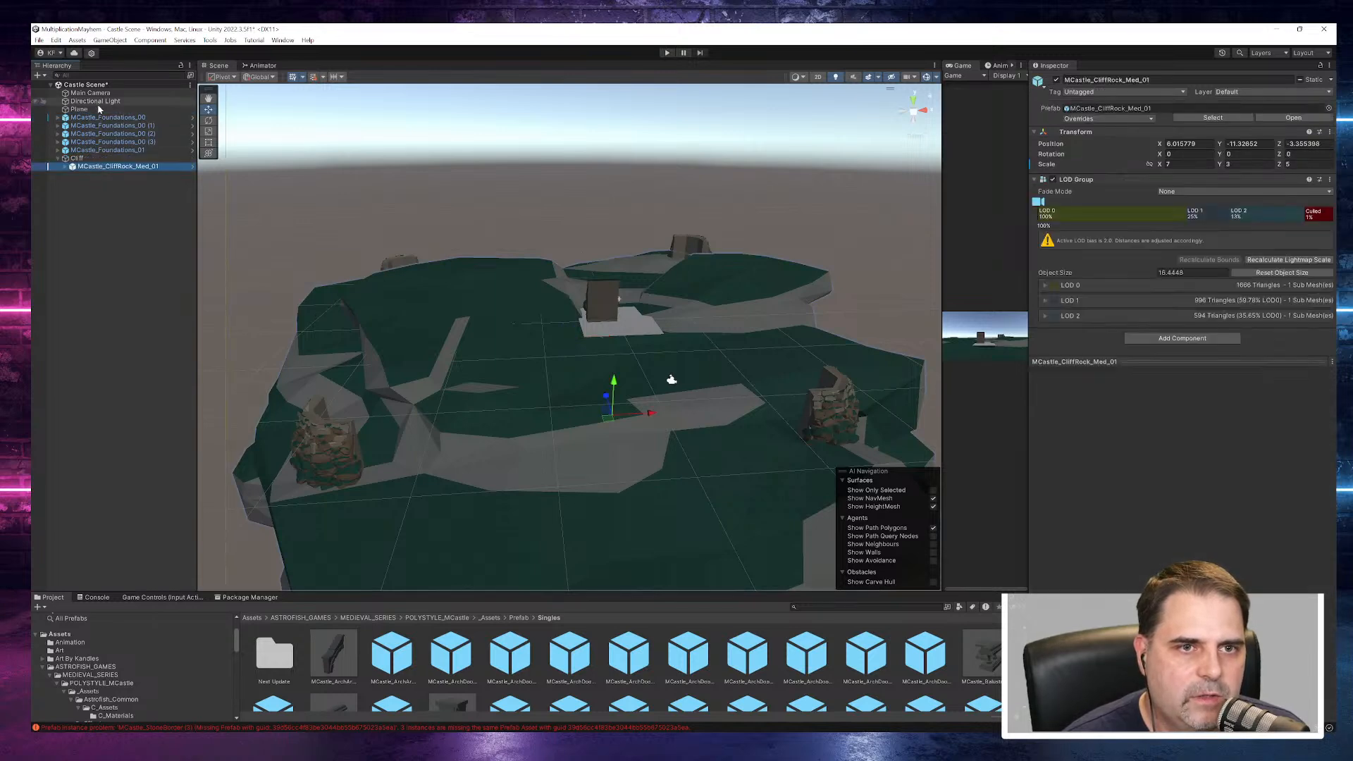
- Create an empty object named Foundation at the root of the scene
right_click(96, 208)
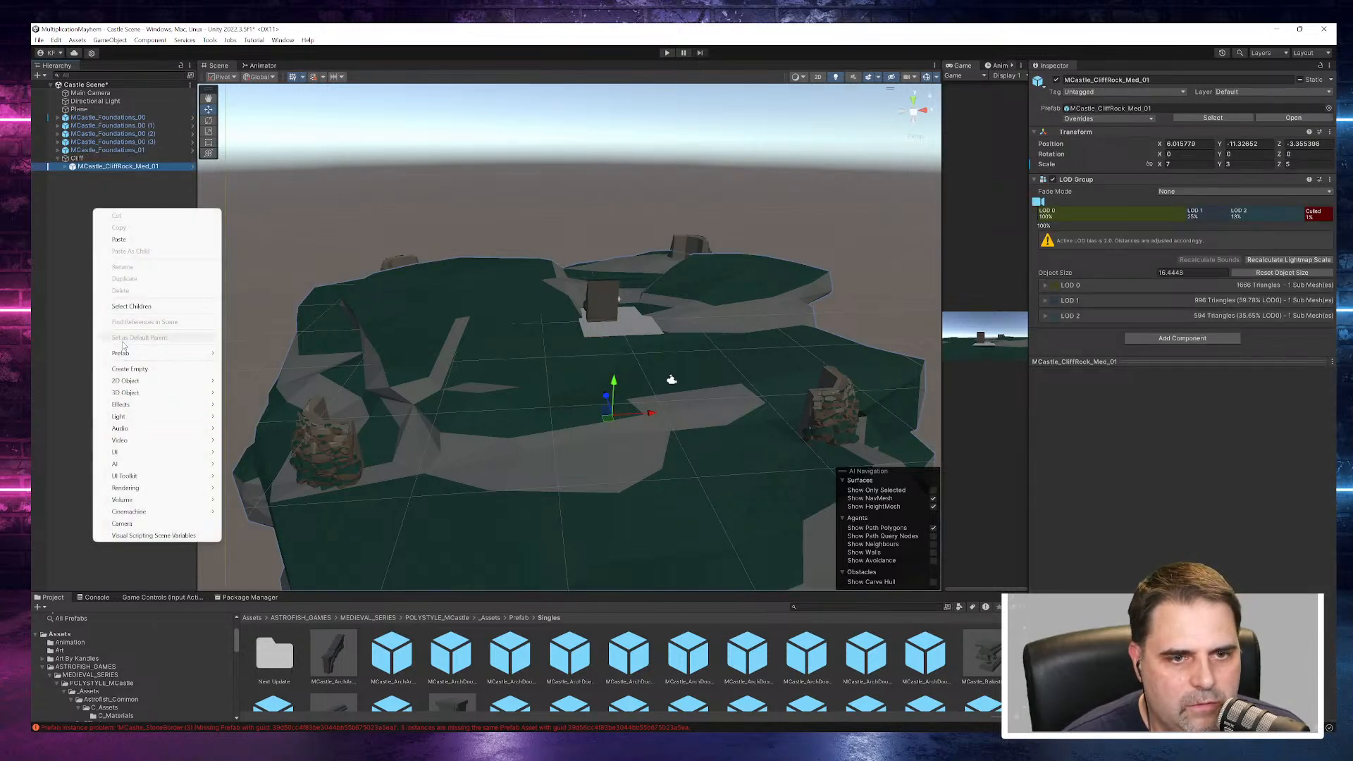
click(130, 368)
text(F)
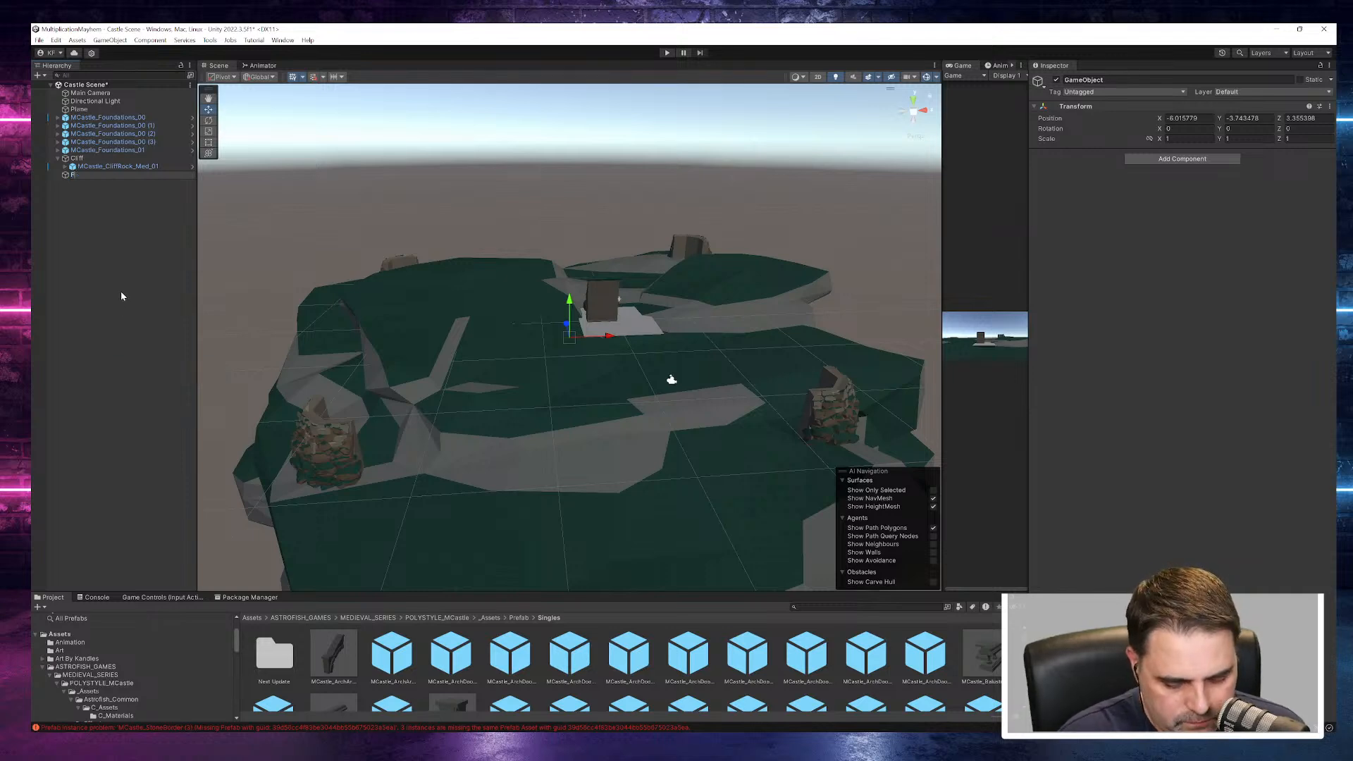
text(oundatio)
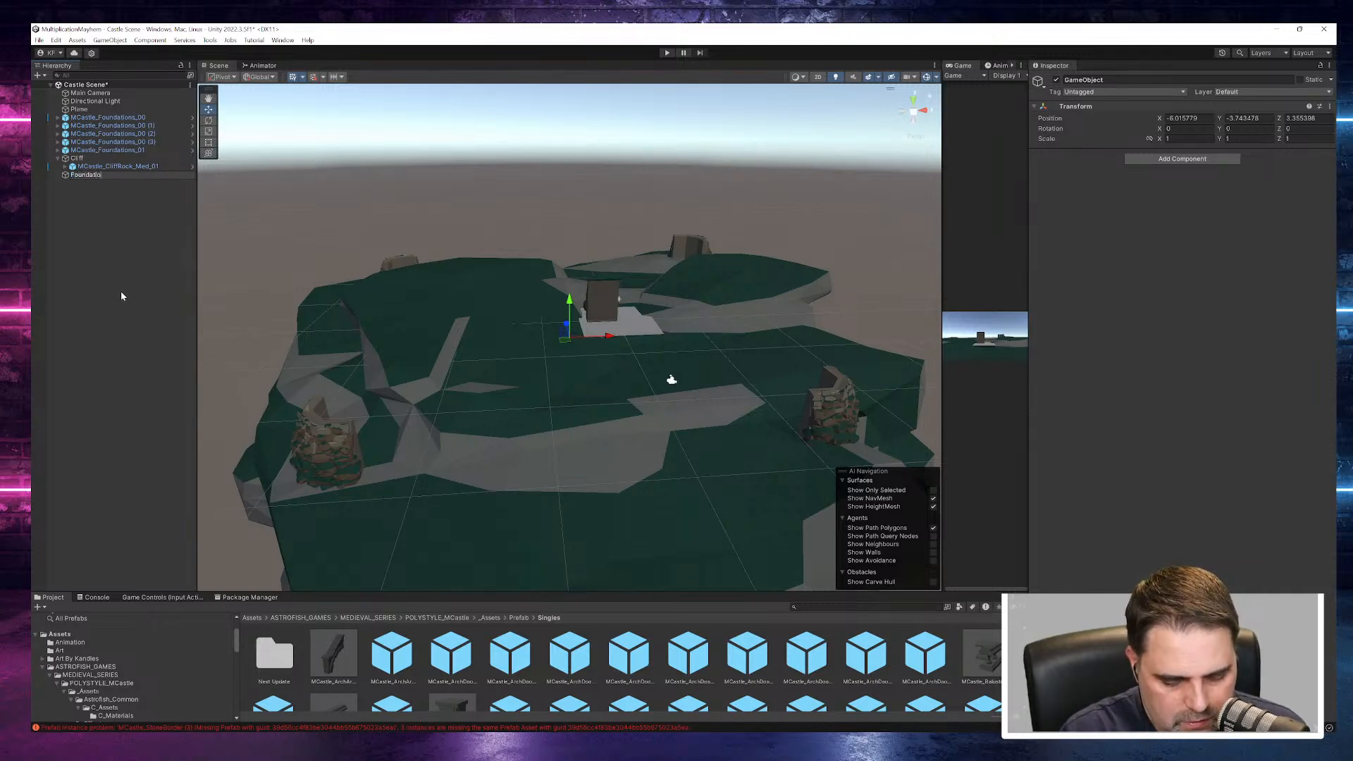
text(n)
key(Return)
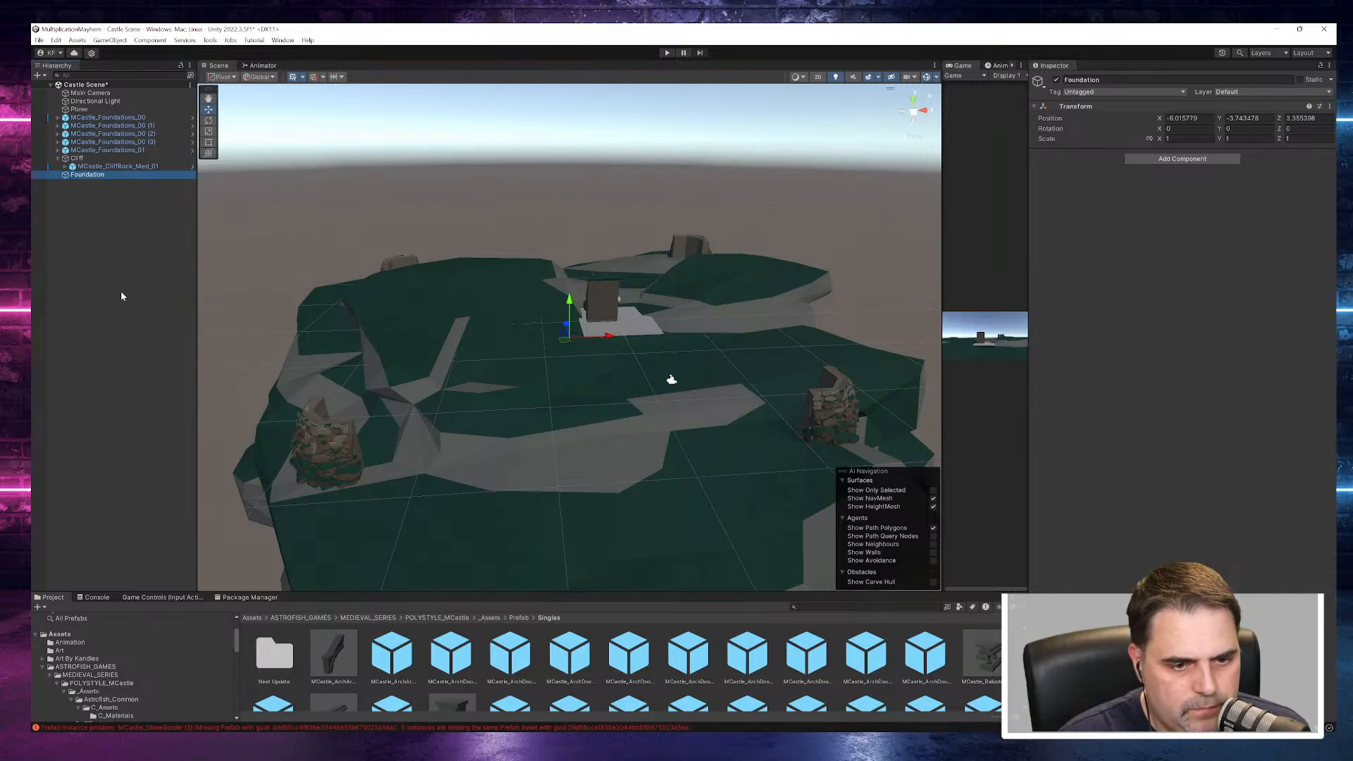
- Parent all the MCastle_Foundations pieces, from MCastle_Foundations_00 through MCastle_Foundations_01, to the Foundation object
click(107, 117)
shift+click(120, 150)
drag(100, 186, 99, 175)
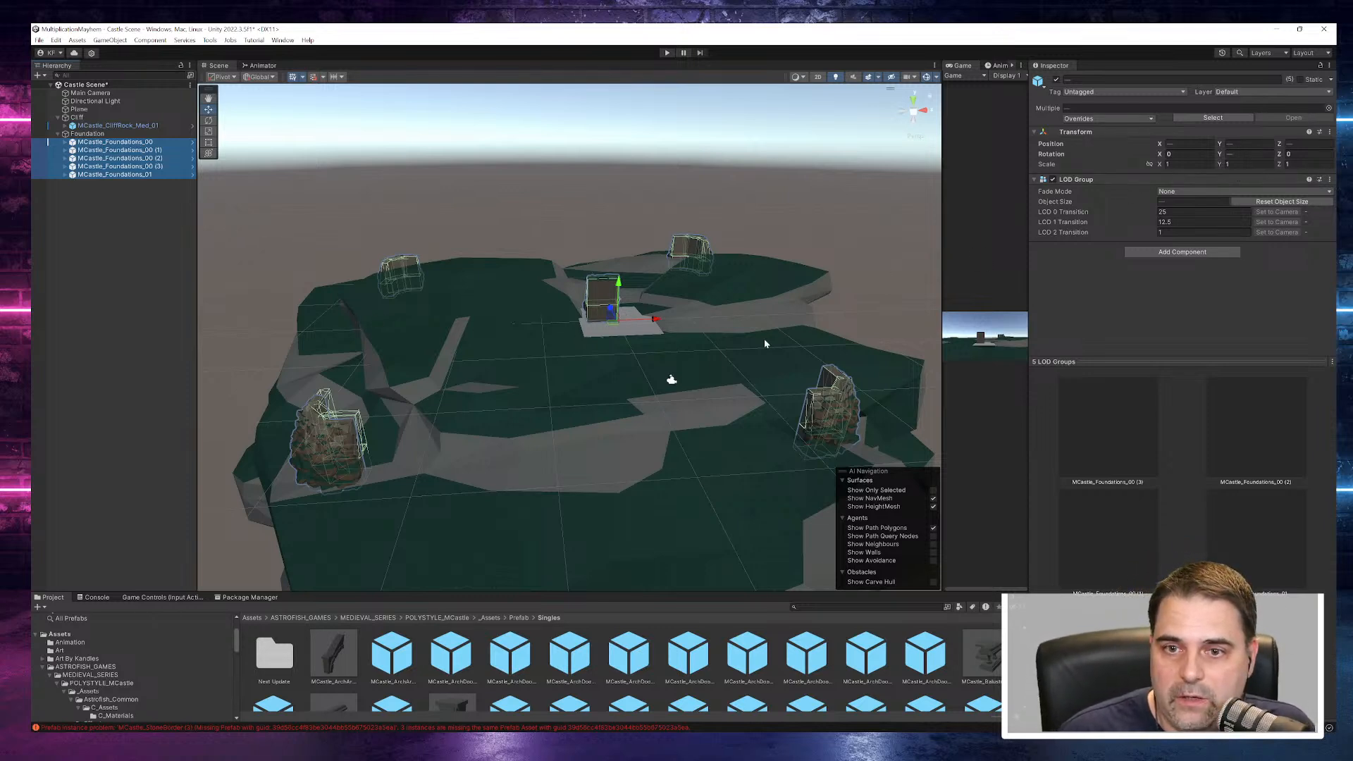
- Set the Y rotation of MCastle_Foundations_01 to 180
click(110, 175)
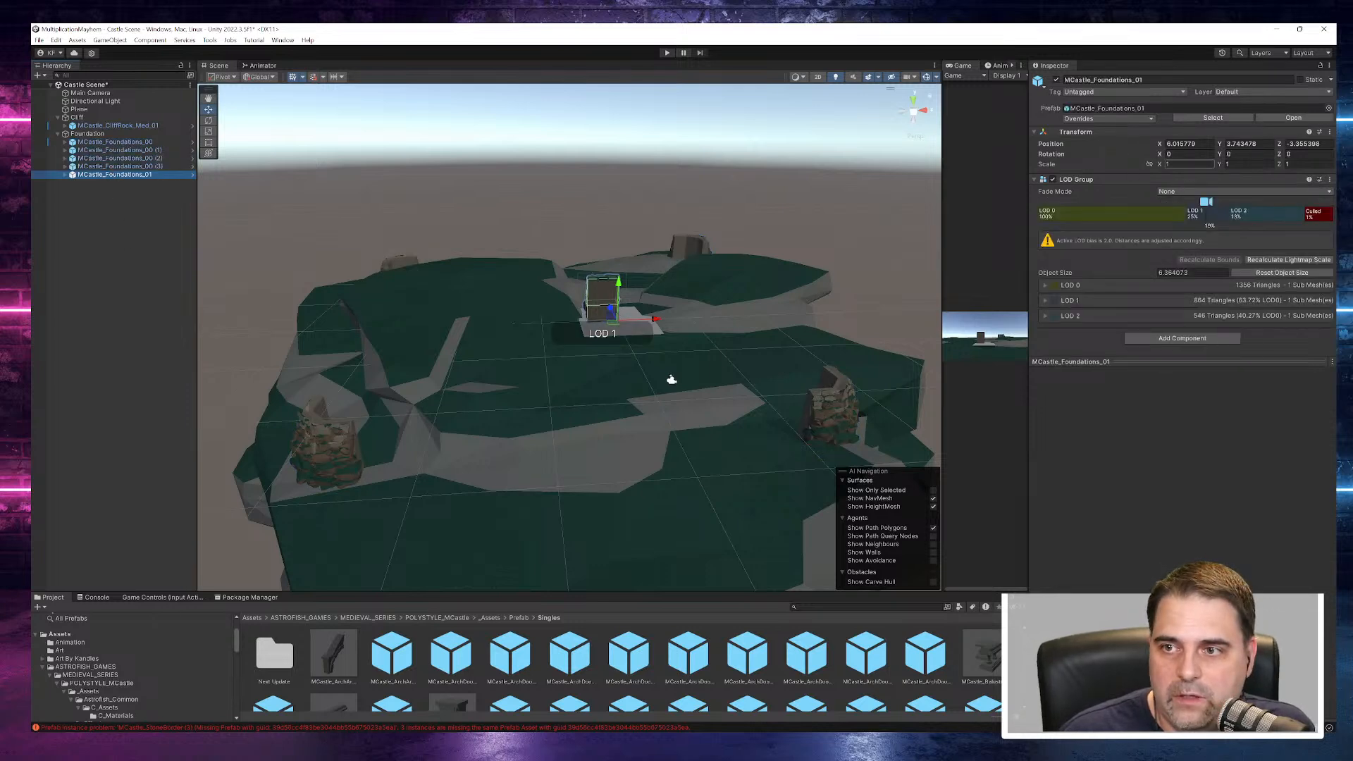
click(1247, 153)
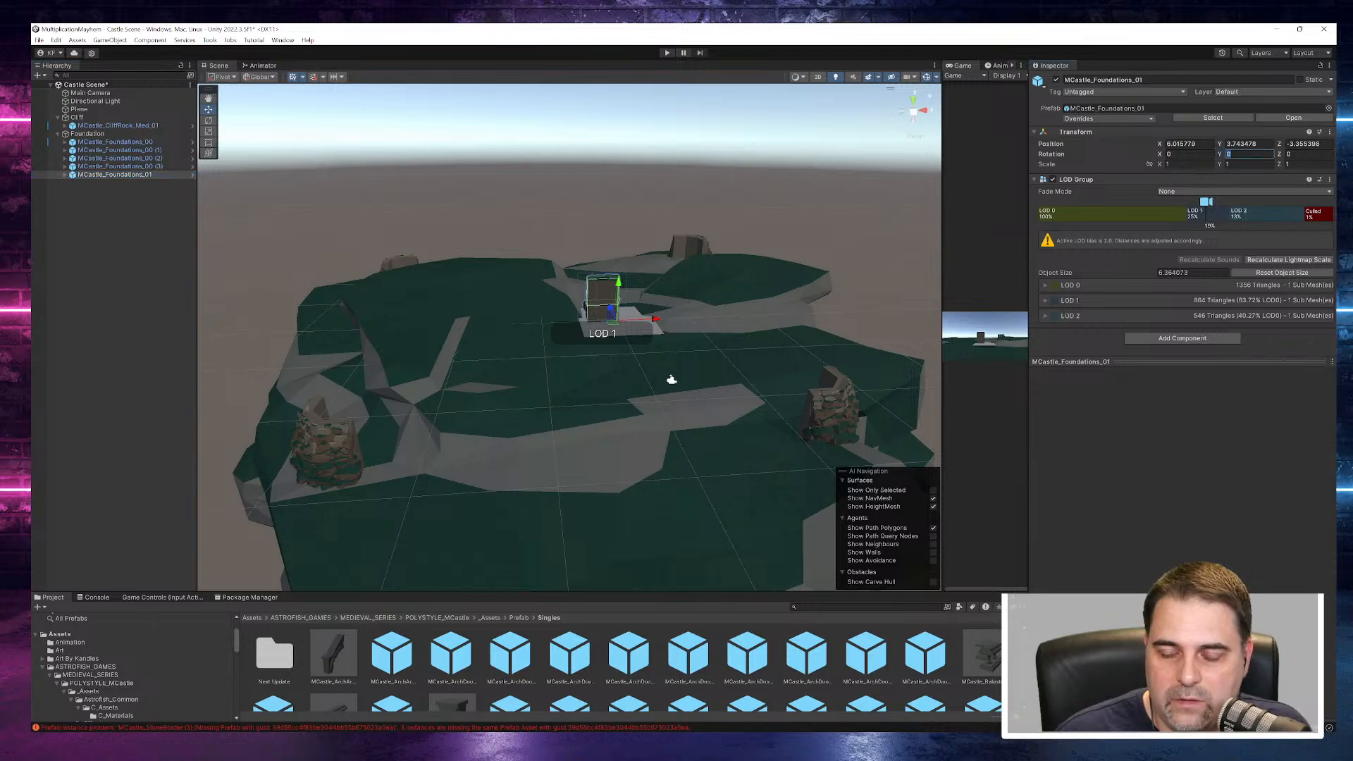
text(180)
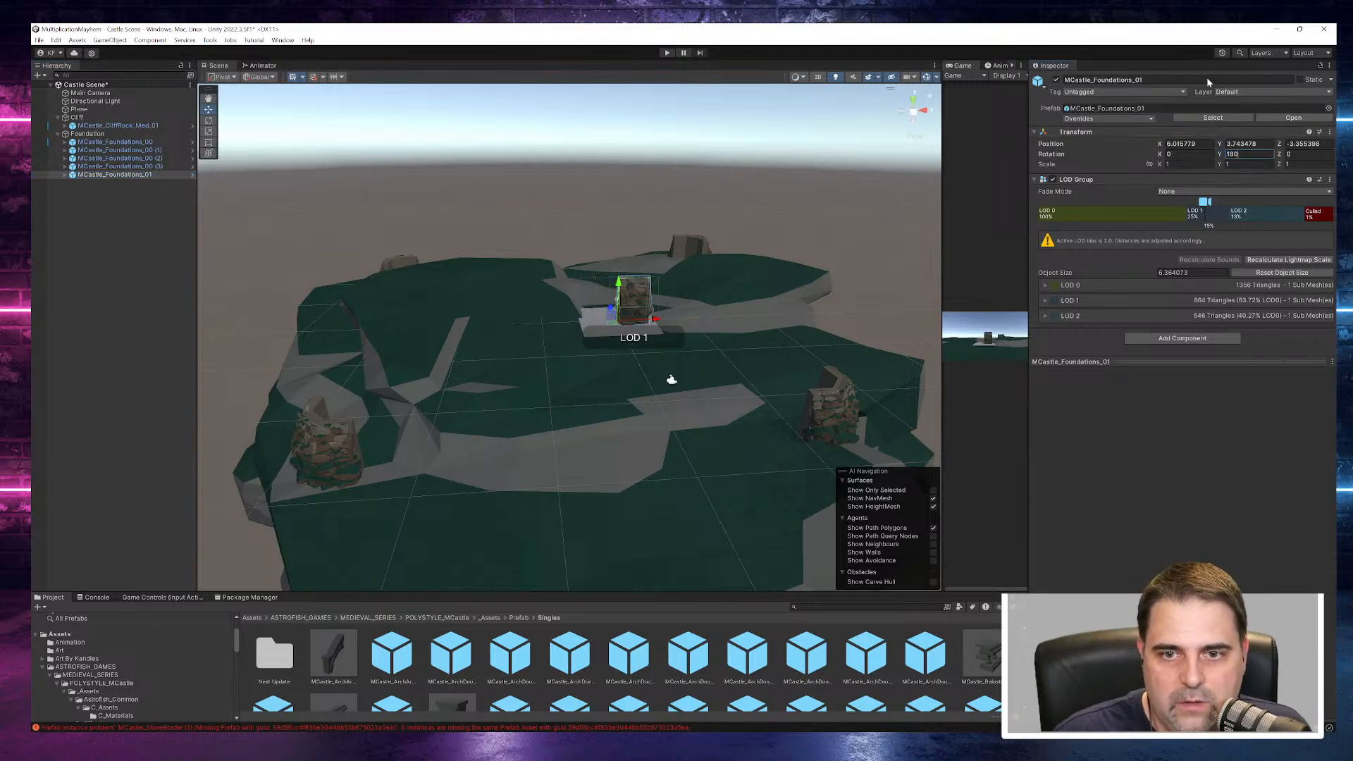
- Move the straight MCastle_Foundations_01 piece beside the MCastle_Foundations_00 corner at about X -20.144, Y -0.85, Z -25.35
alt+drag(654, 392, 742, 335)
alt+drag(784, 417, 549, 358)
drag(594, 412, 465, 445)
scroll(539, 479, up, 6)
scroll(539, 480, up, 3)
mouse_move(565, 524)
middle_down()
mouse_move(496, 498)
mouse_move(570, 498)
middle_up()
drag(564, 294, 404, 413)
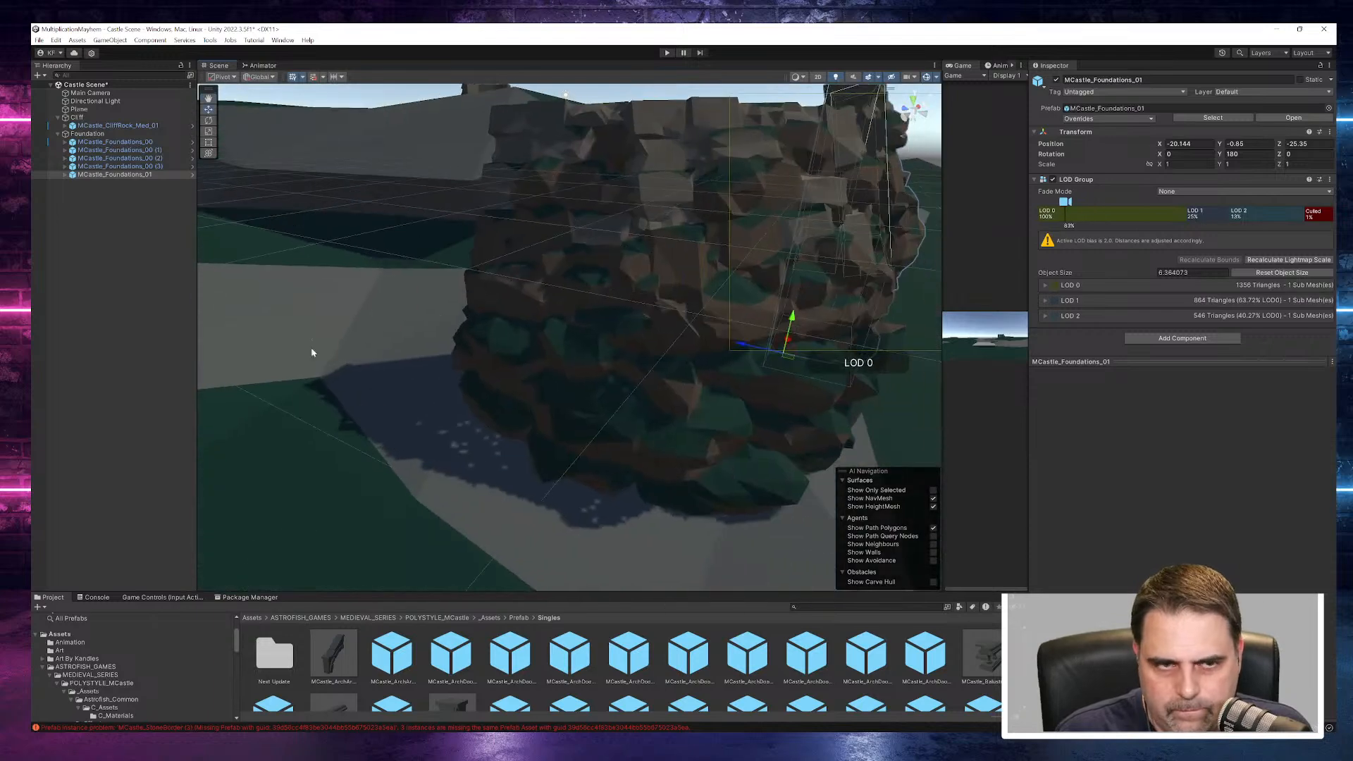
- Fit MCastle_Foundations_01 against the corner piece at about X -20.72, Y -1.54, Z -25.034
double_click(117, 176)
alt+drag(641, 453, 769, 518)
drag(656, 582, 419, 352)
scroll(442, 336, up, 5)
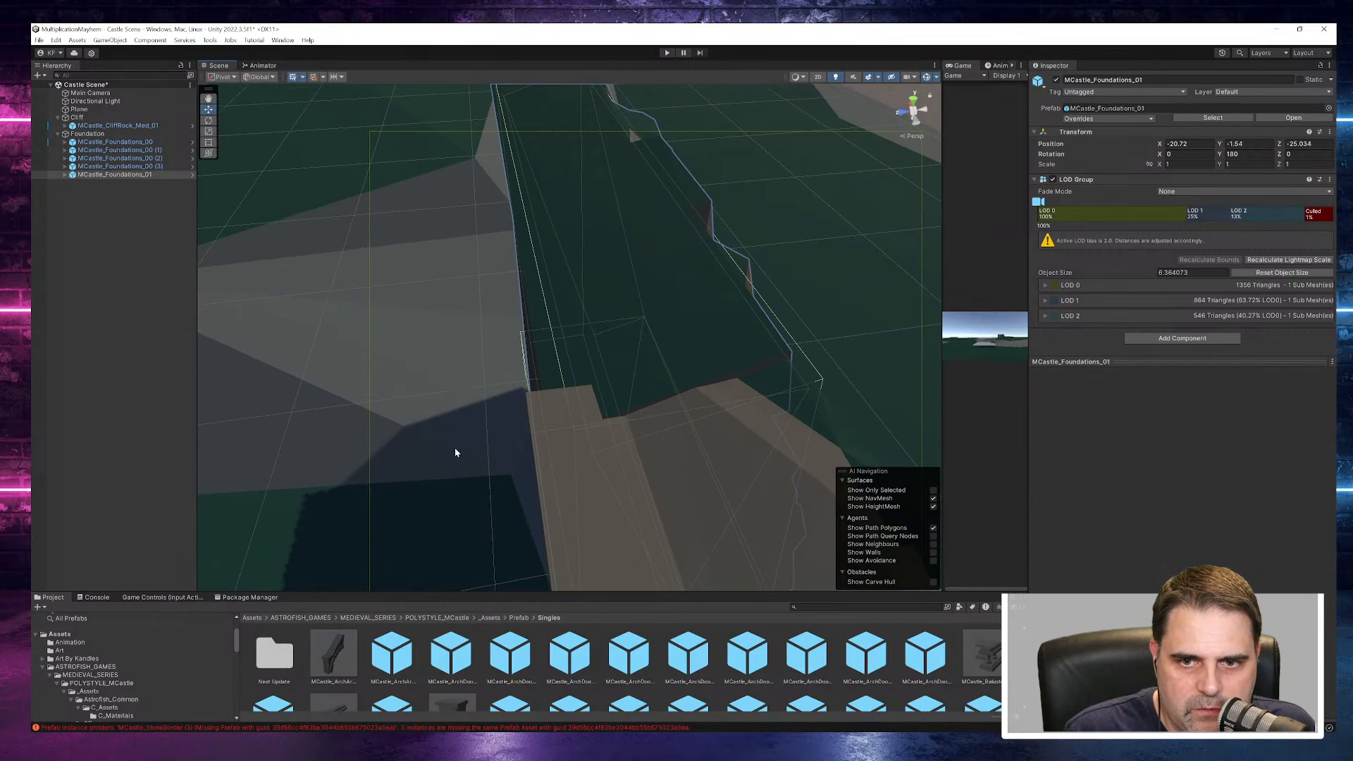
- Examine the seam between MCastle_Foundations_01 and the corner piece up close, and compare its position with MCastle_Foundations_00 (3)
scroll(456, 448, up, 3)
alt+drag(537, 444, 657, 422)
middle_drag(657, 422, 513, 449)
alt+drag(527, 434, 599, 435)
middle_drag(609, 442, 607, 393)
scroll(608, 388, down, 3)
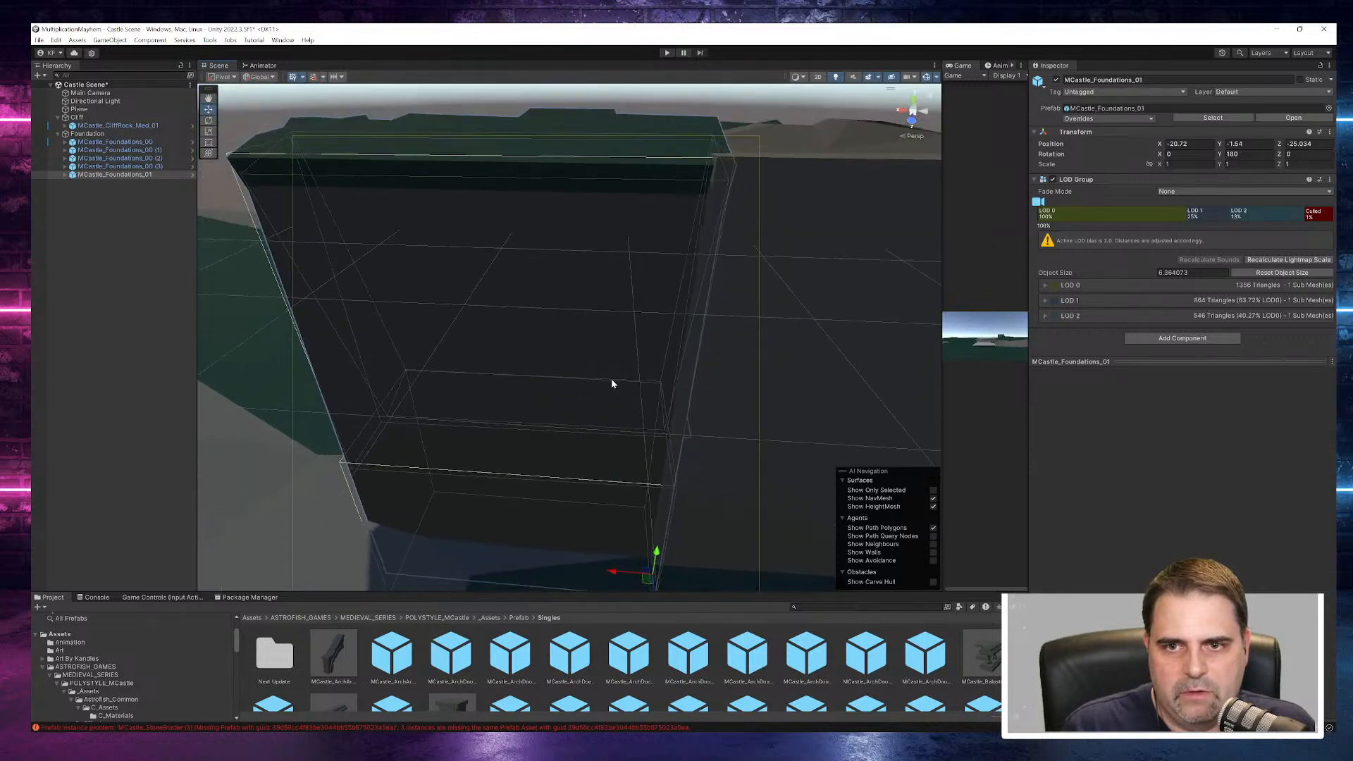
scroll(611, 387, down, 1)
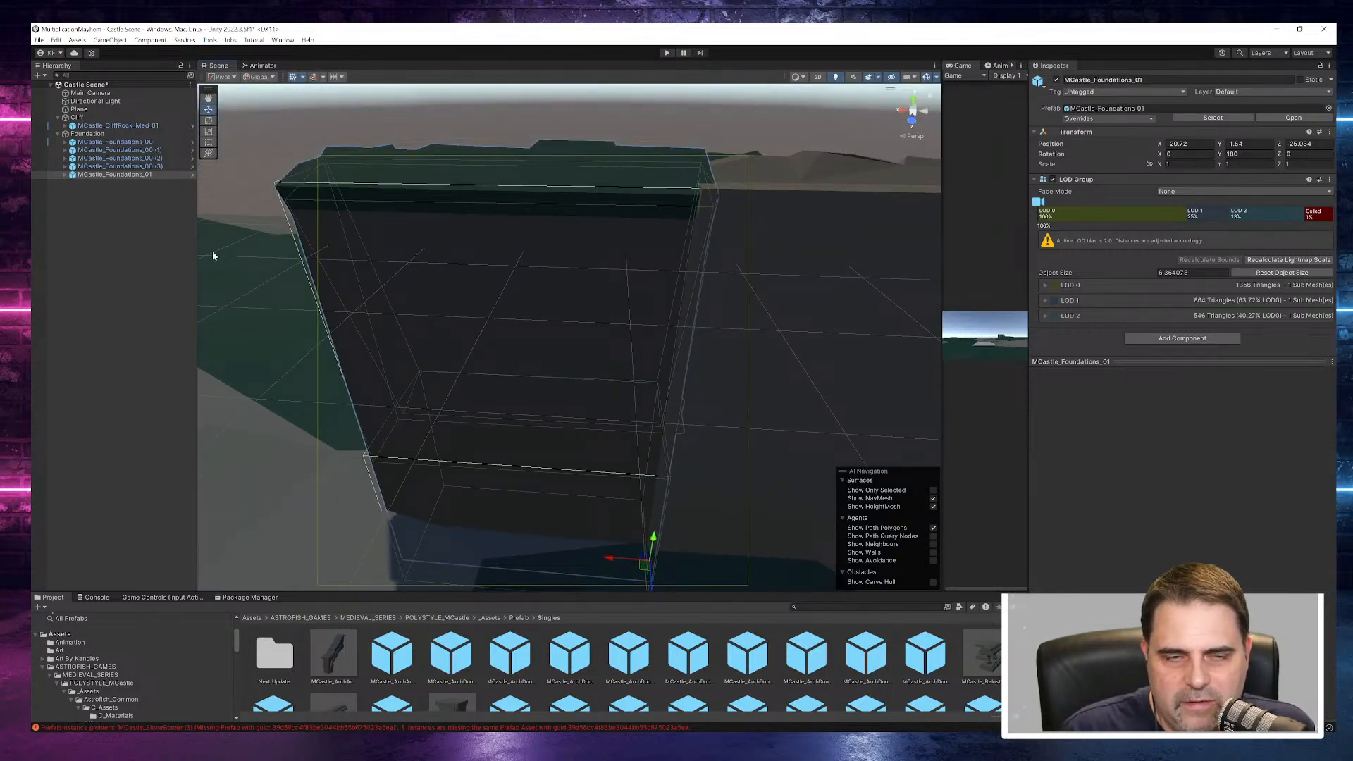
click(112, 175)
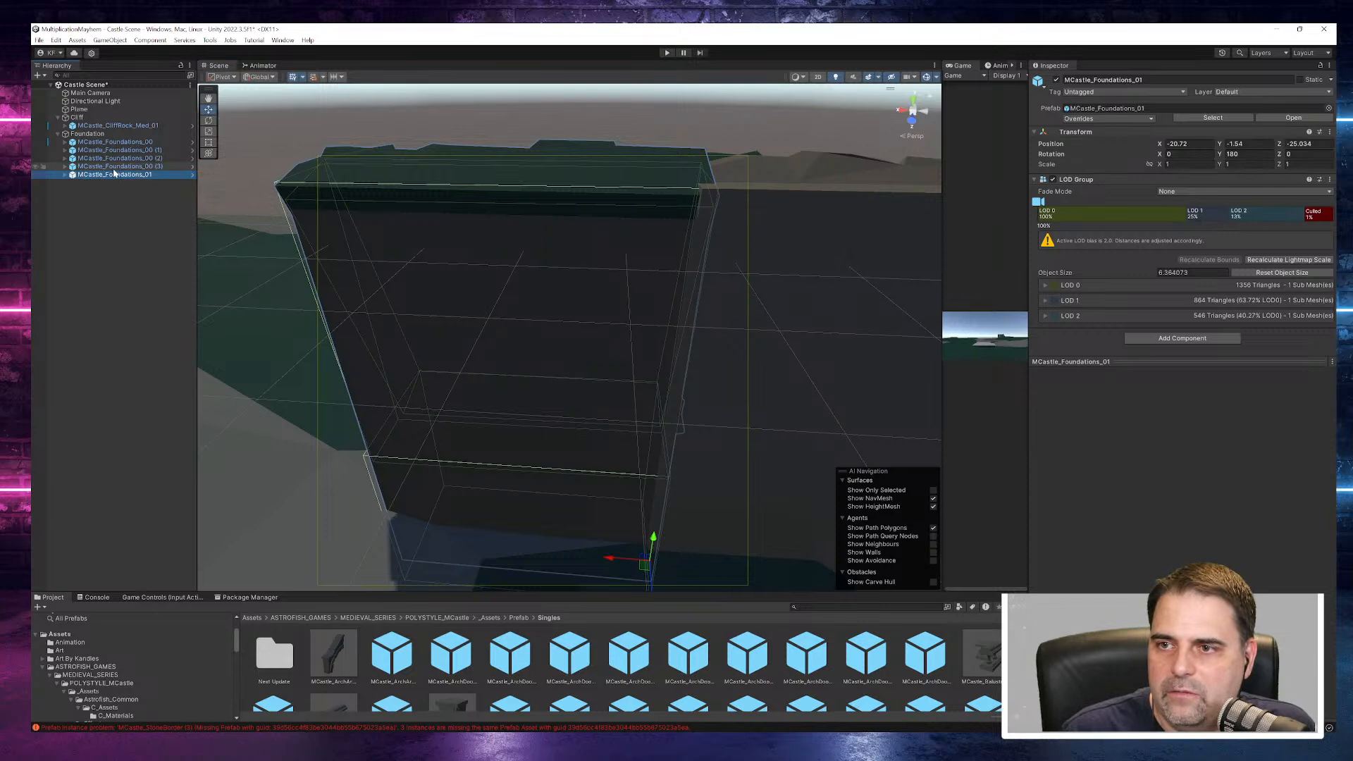
click(114, 168)
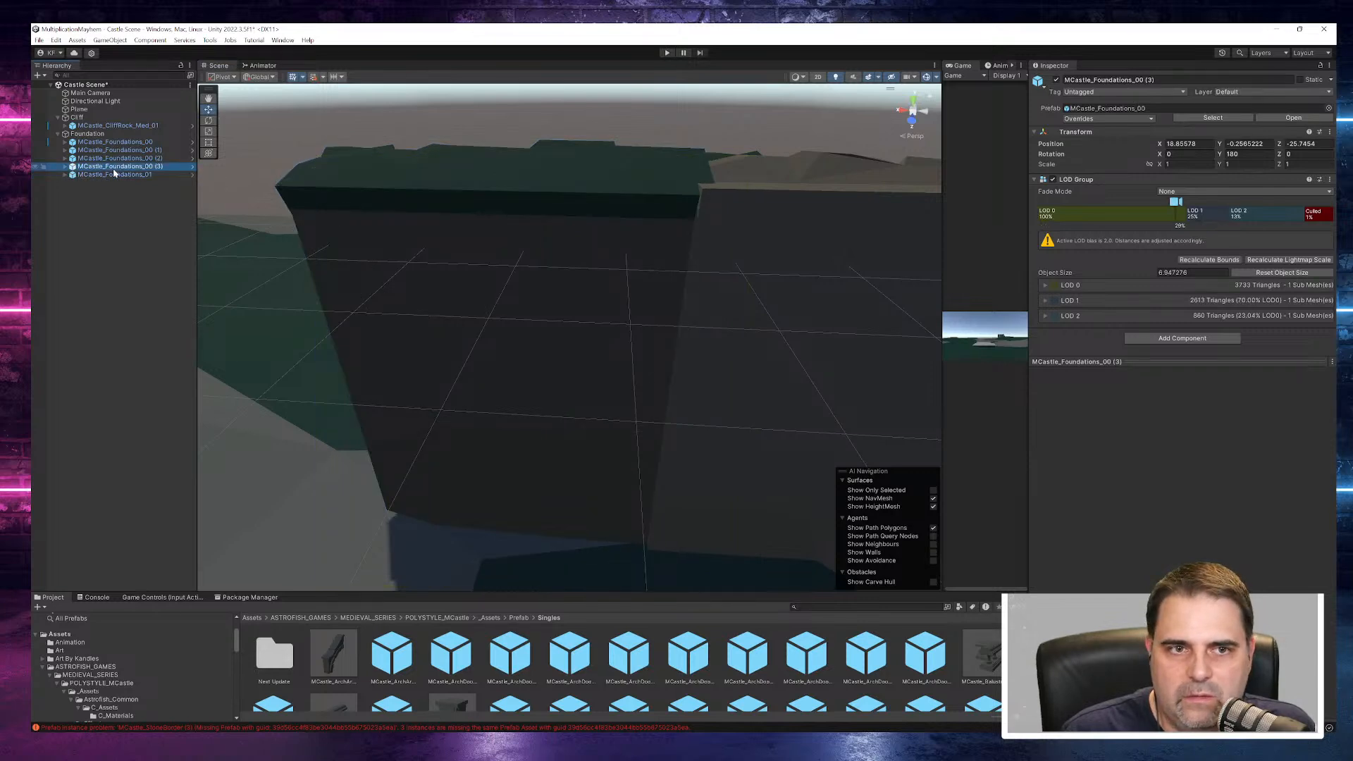
click(112, 175)
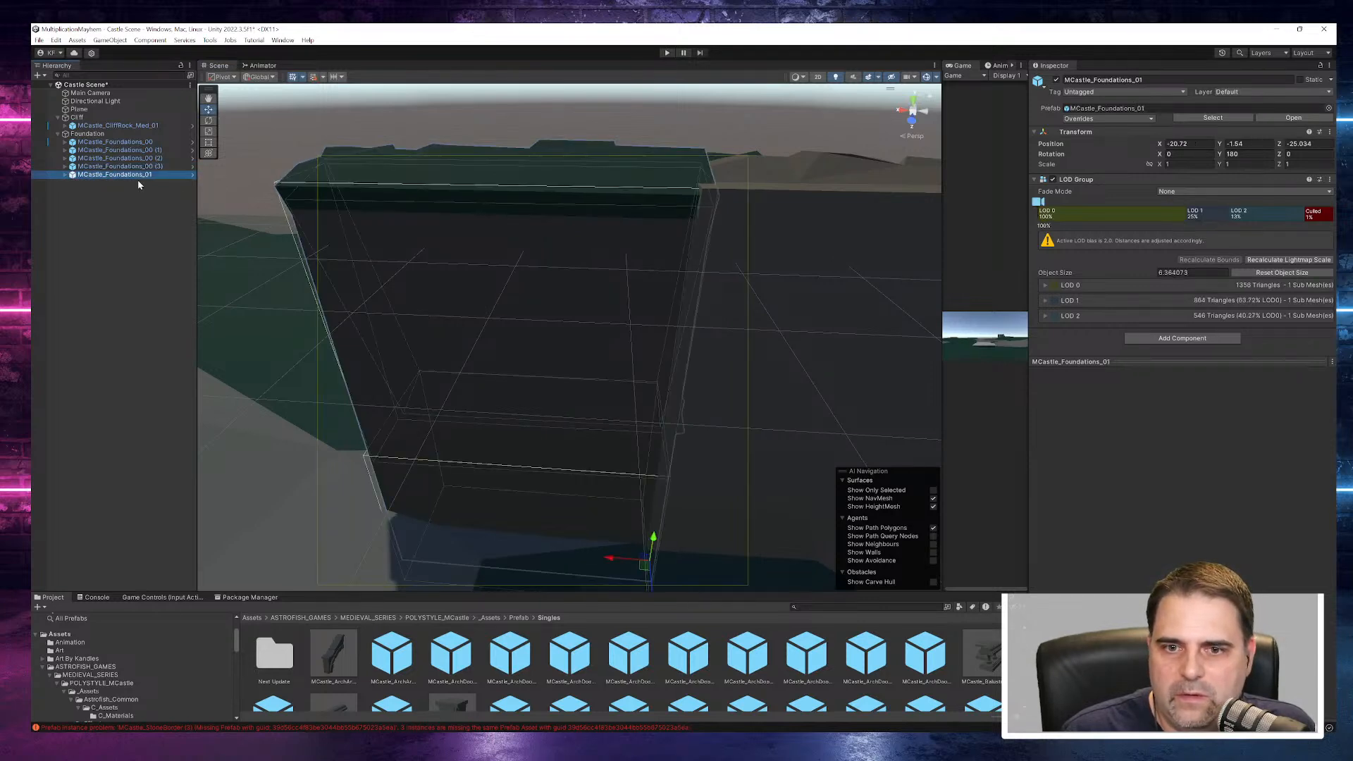
- Nudge MCastle_Foundations_01 to about Z -24.97 to align it with the corner piece
alt+drag(731, 356, 839, 342)
drag(693, 546, 692, 557)
alt+drag(500, 490, 686, 438)
scroll(687, 439, down, 3)
scroll(662, 431, down, 3)
middle_drag(776, 390, 470, 460)
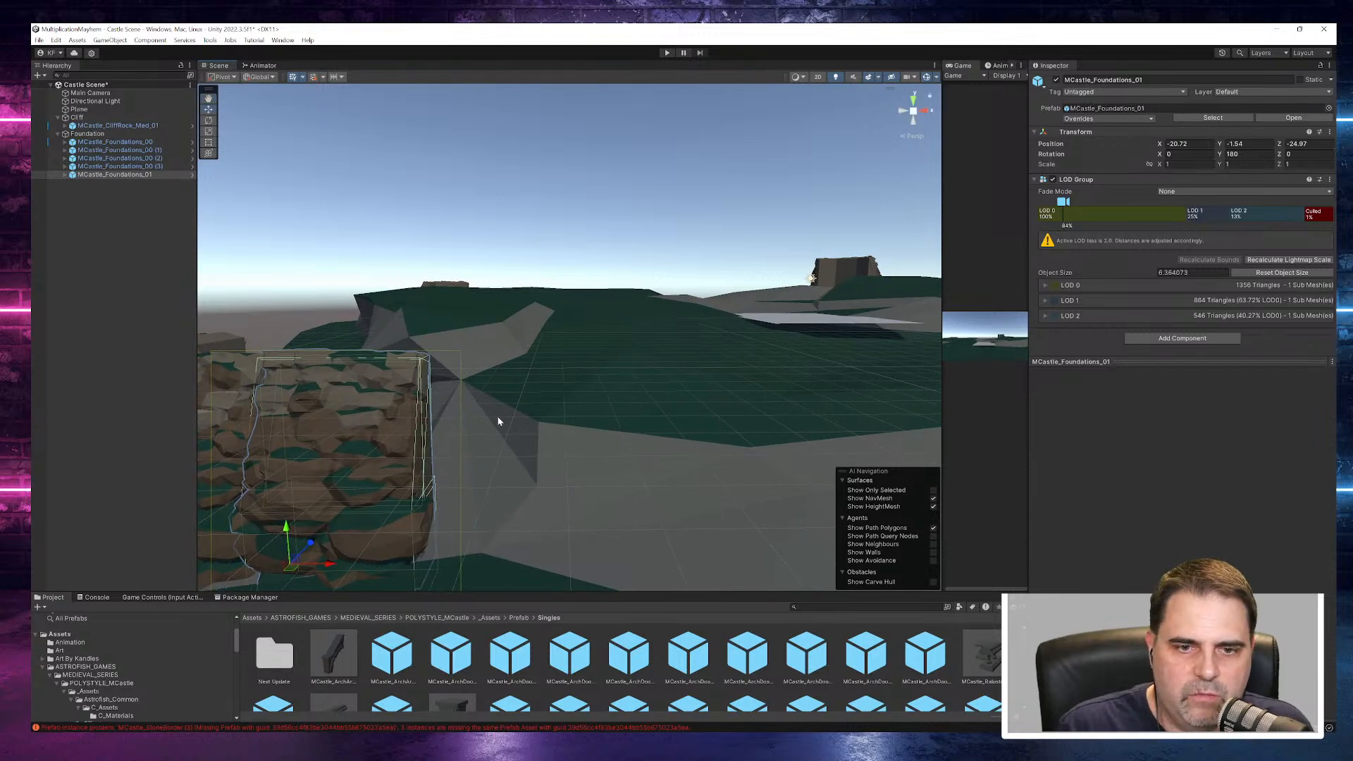
- Duplicate MCastle_Foundations_01 twice, placing the copies end to end along the wall at about X -16.75 and X -12.81
right_click(127, 177)
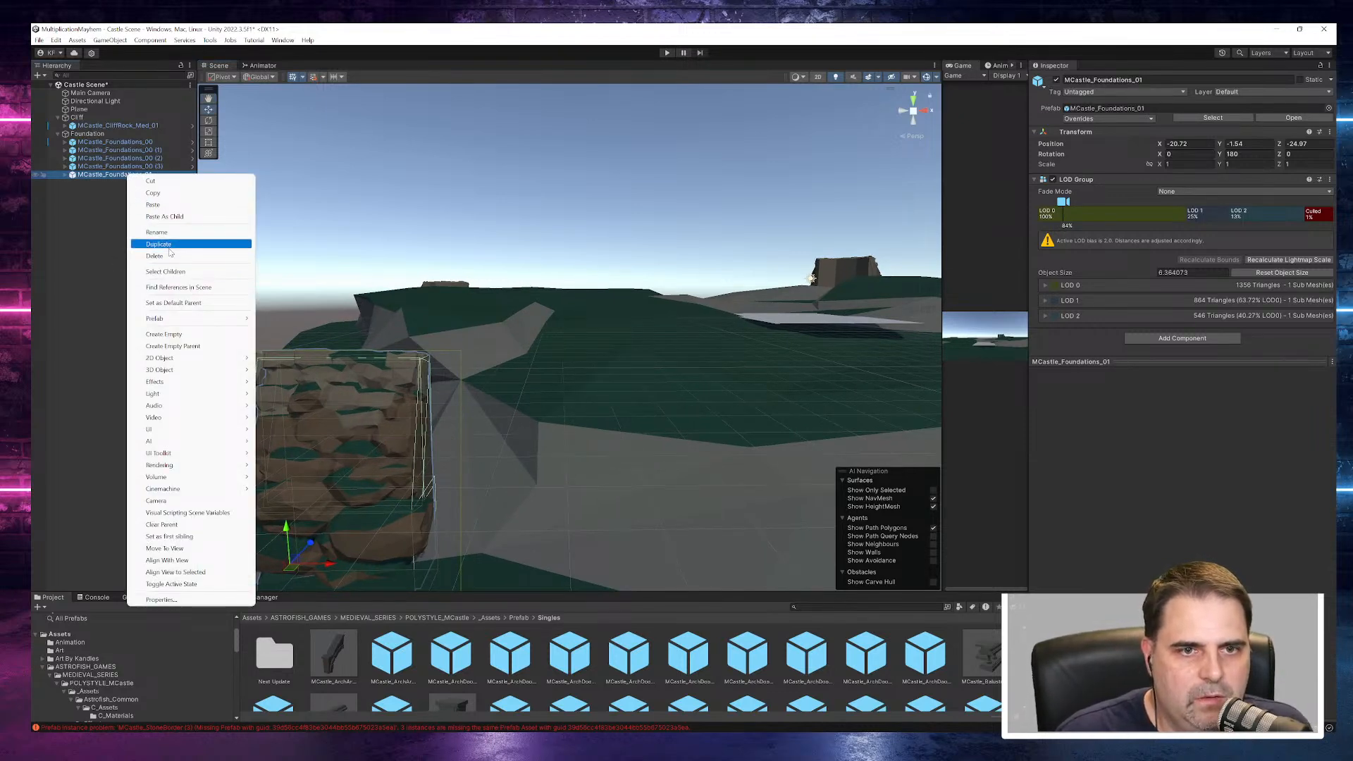
click(170, 245)
drag(334, 574, 470, 577)
right_click(122, 189)
right_click(129, 184)
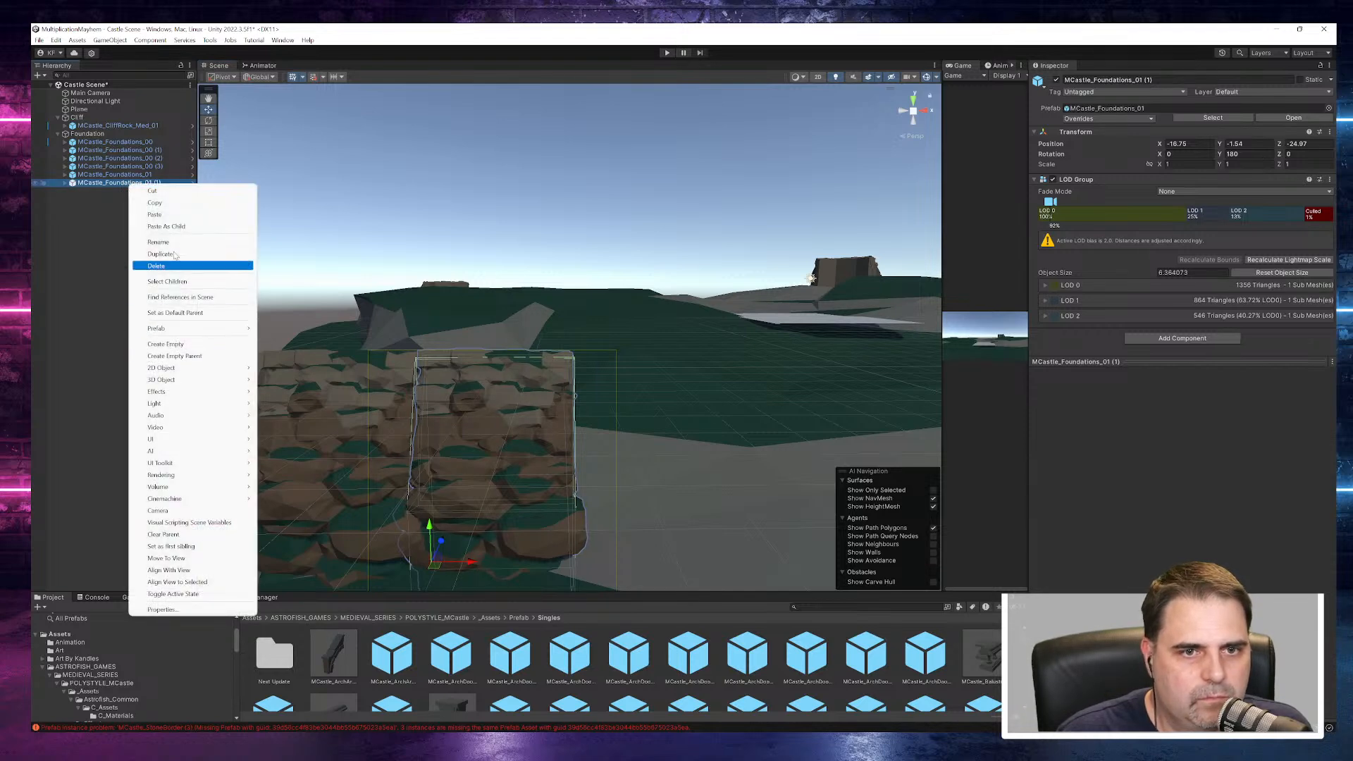
click(175, 254)
drag(474, 561, 611, 583)
- Add two more duplicates of the end wall piece, extending the foundation row to about X -4.77
right_click(120, 191)
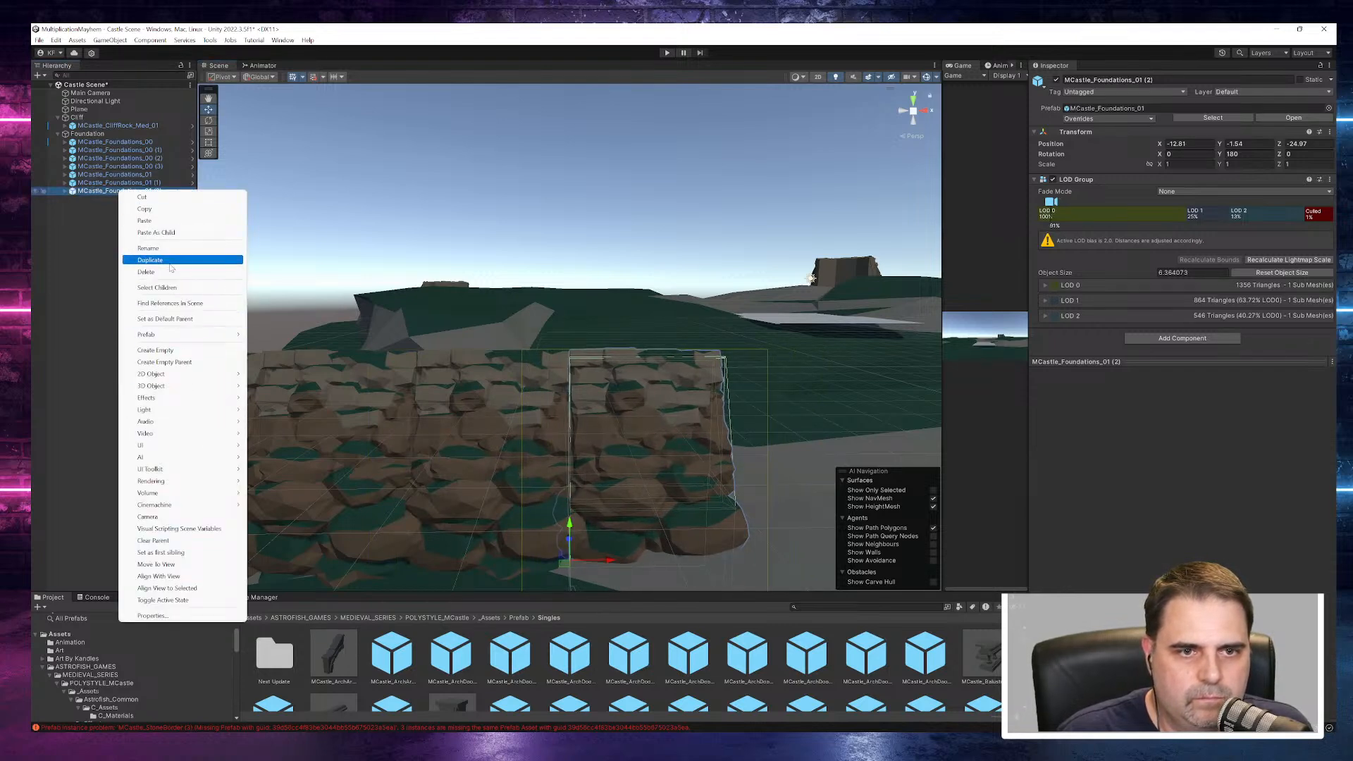
click(170, 262)
drag(605, 558, 742, 572)
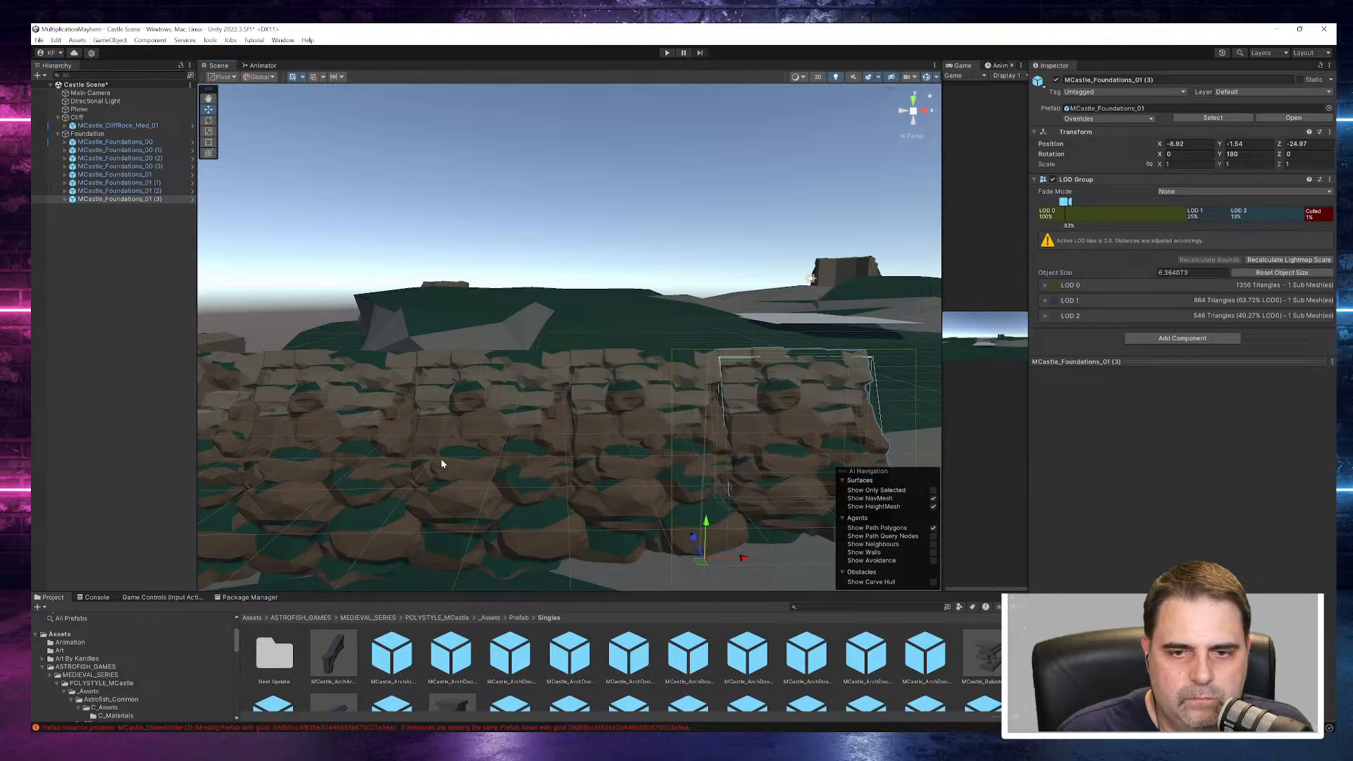
scroll(441, 456, down, 5)
middle_drag(504, 482, 372, 505)
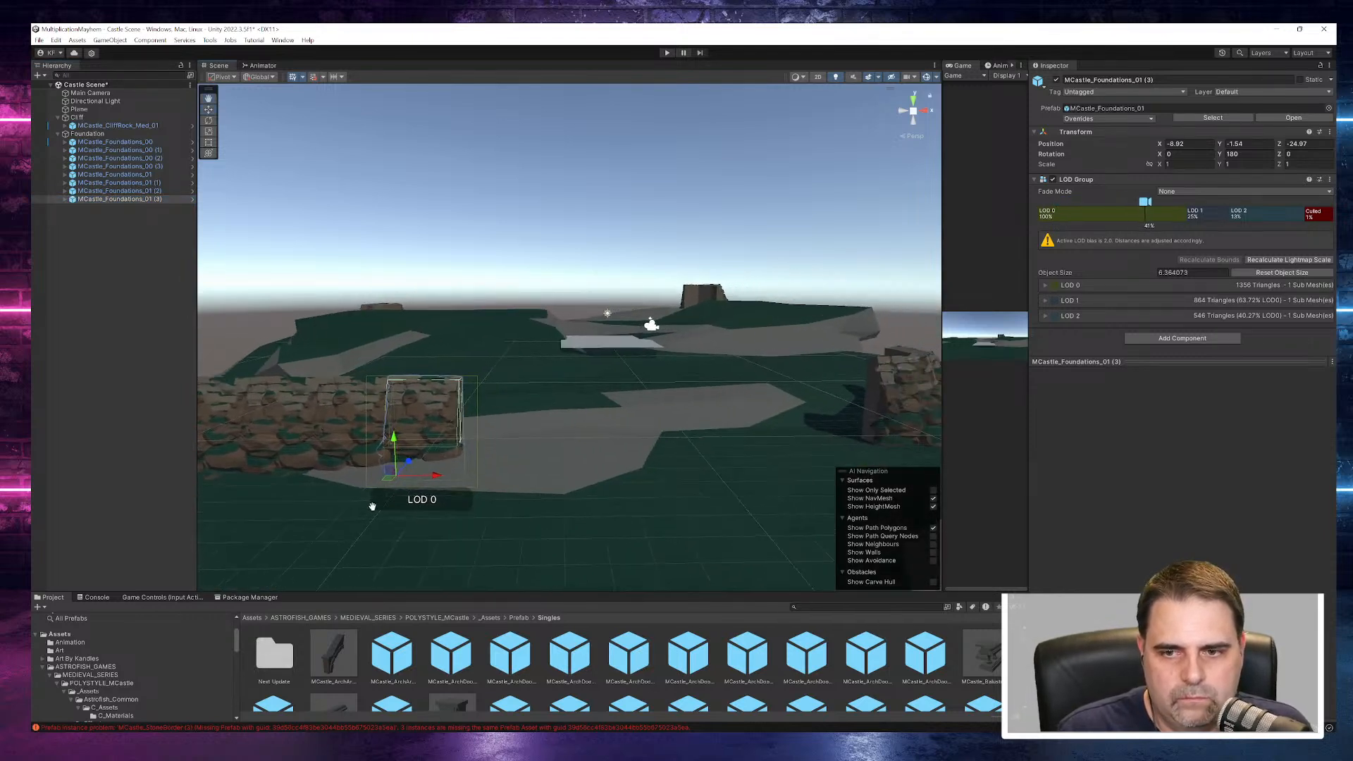
right_click(124, 199)
click(163, 267)
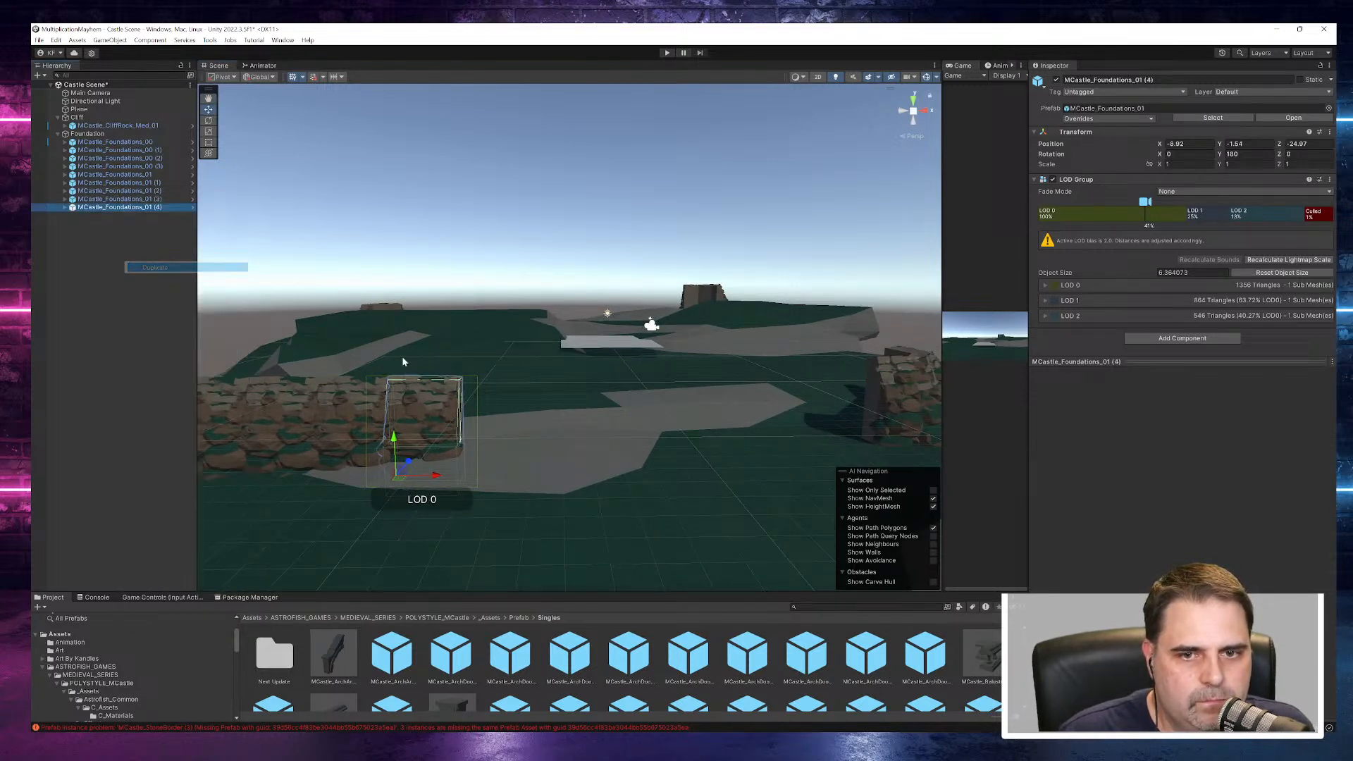
drag(437, 475, 507, 484)
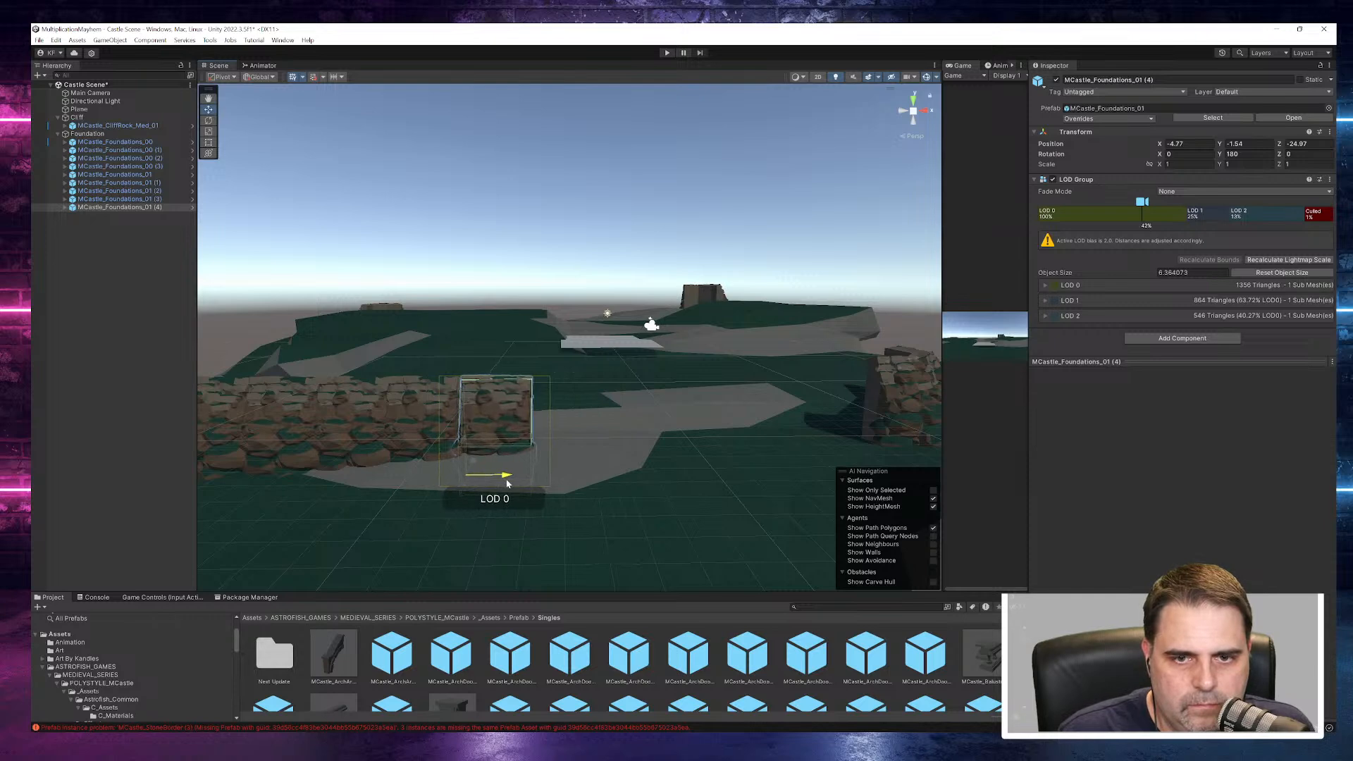
- Duplicate MCastle_Foundations_01 (4) and place the copy at the end of the row at about X -0.73
right_click(141, 207)
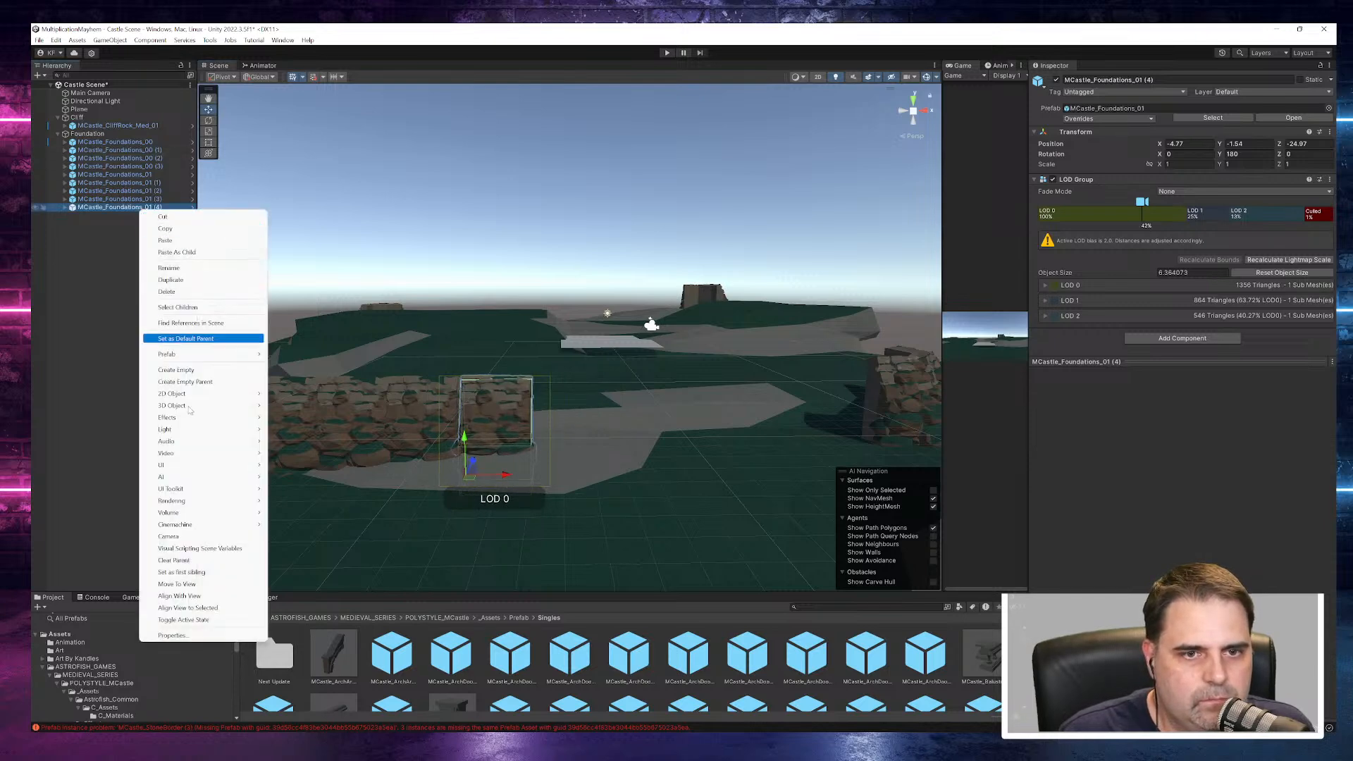
click(185, 280)
drag(507, 478, 575, 488)
- Duplicate MCastle_Foundations_01 (1) through (5) together and move the copies along X to fill the gap up to the far corner piece
mouse_move(713, 485)
alt+mouse_down()
mouse_move(1002, 499)
mouse_move(840, 429)
mouse_move(707, 472)
alt+mouse_up()
scroll(754, 449, down, 3)
middle_drag(708, 472, 579, 494)
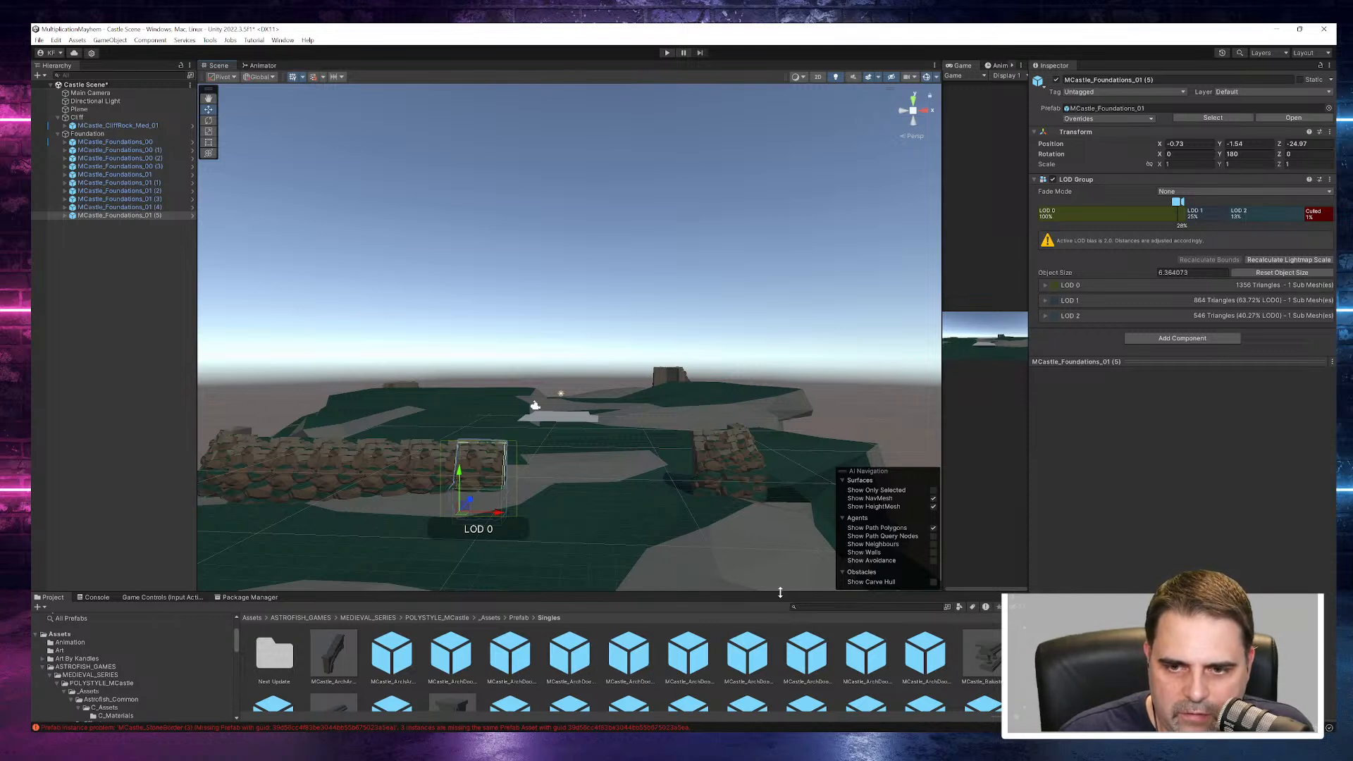
drag(780, 592, 785, 534)
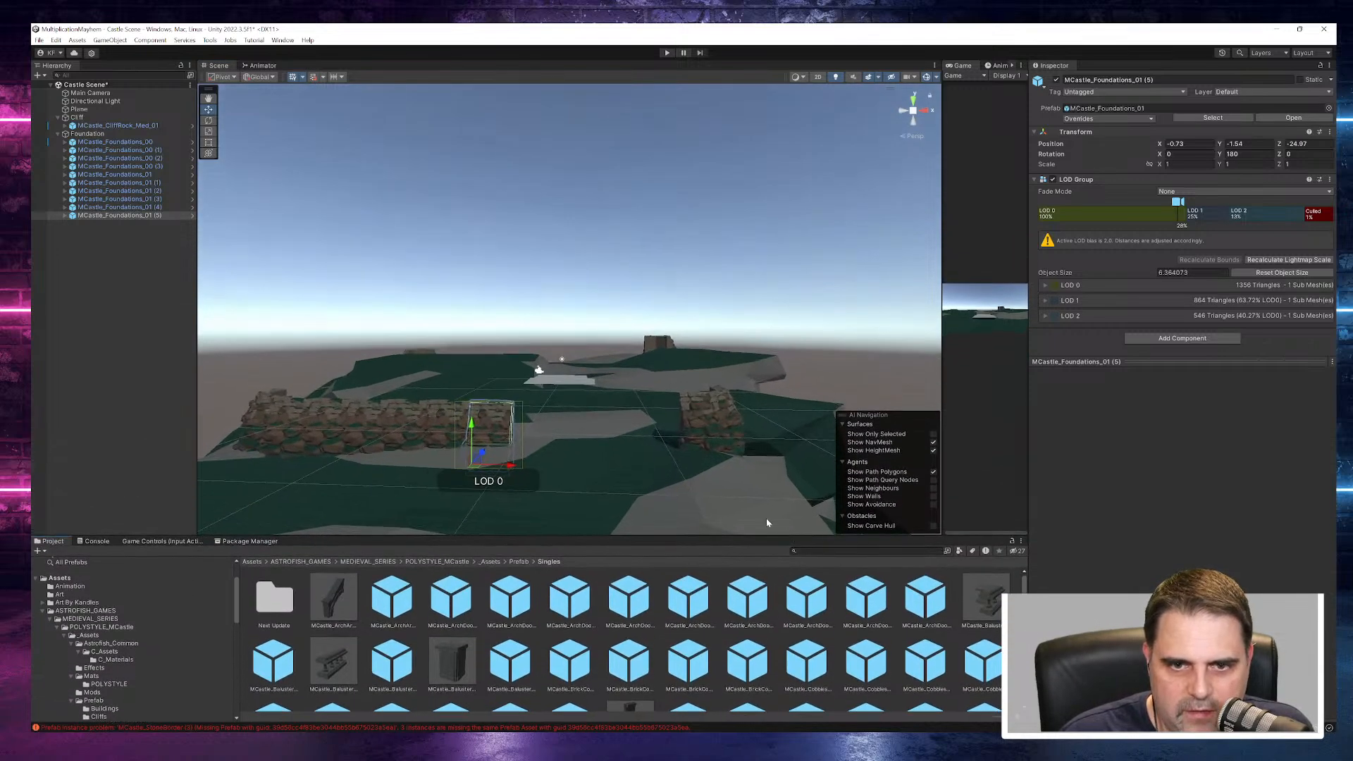
right_click(127, 215)
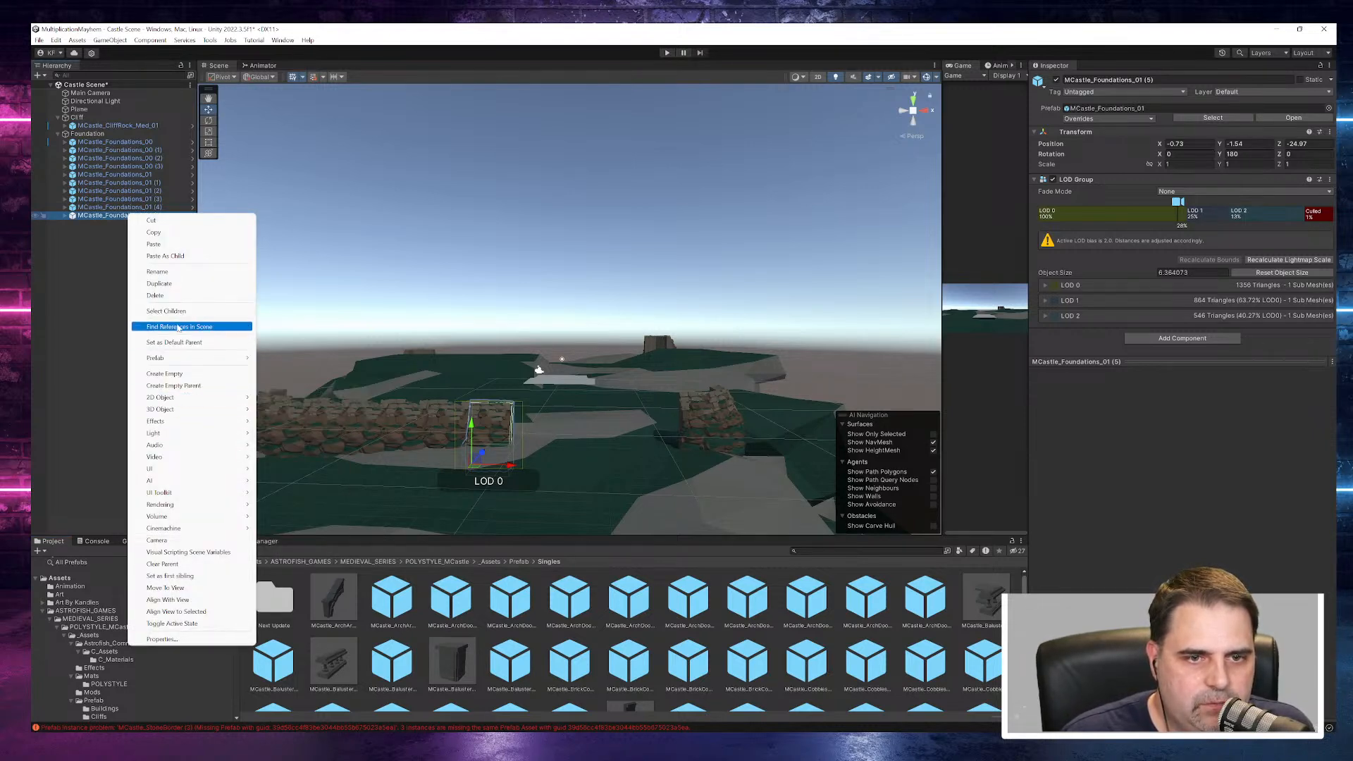
click(103, 252)
click(130, 183)
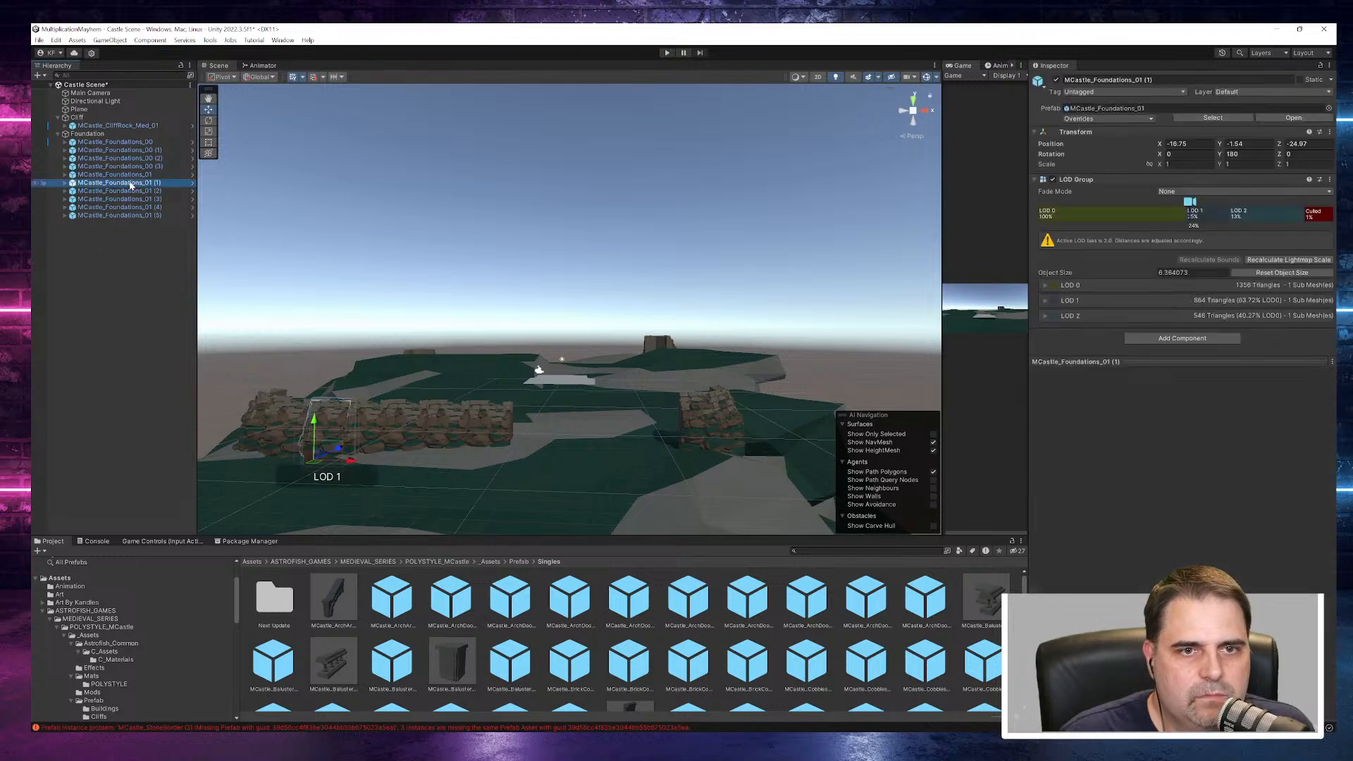
shift+click(124, 216)
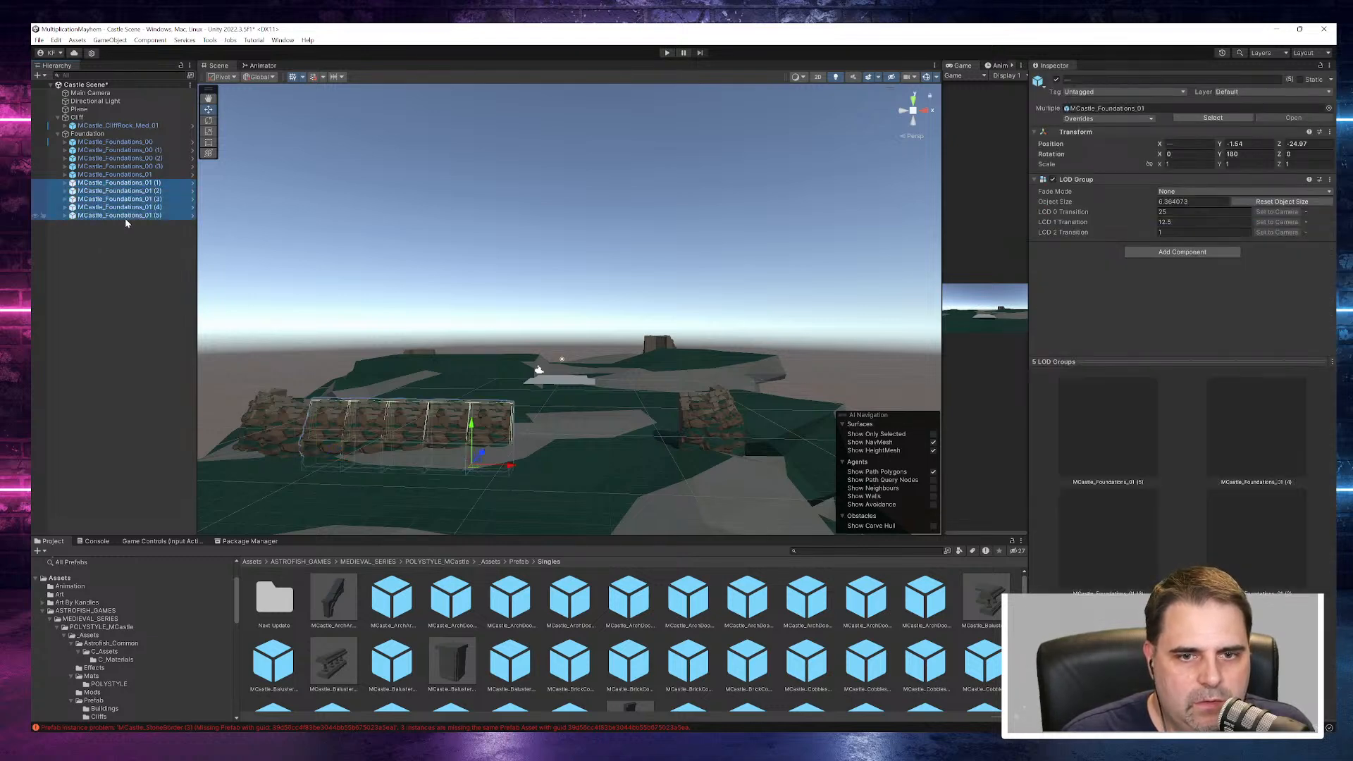
right_click(125, 220)
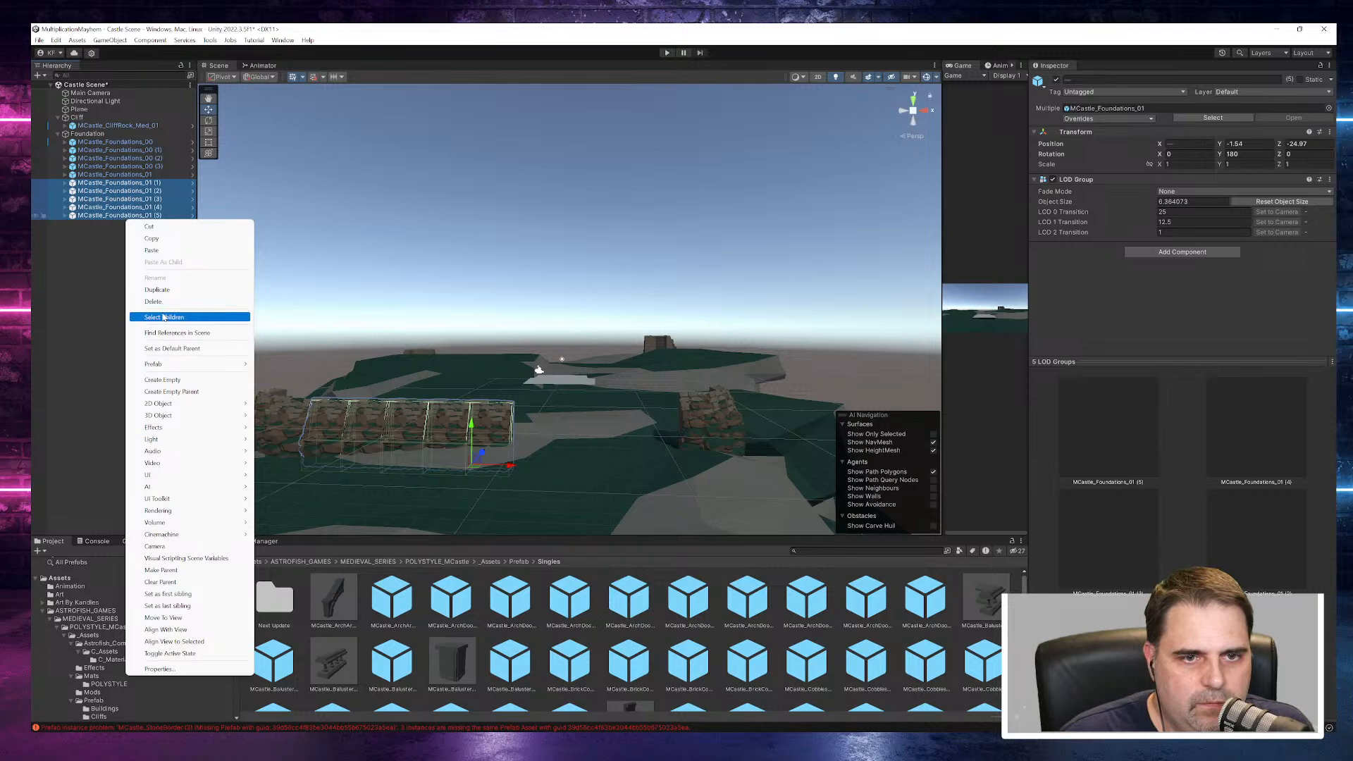
click(168, 286)
drag(471, 463, 685, 495)
drag(680, 498, 680, 497)
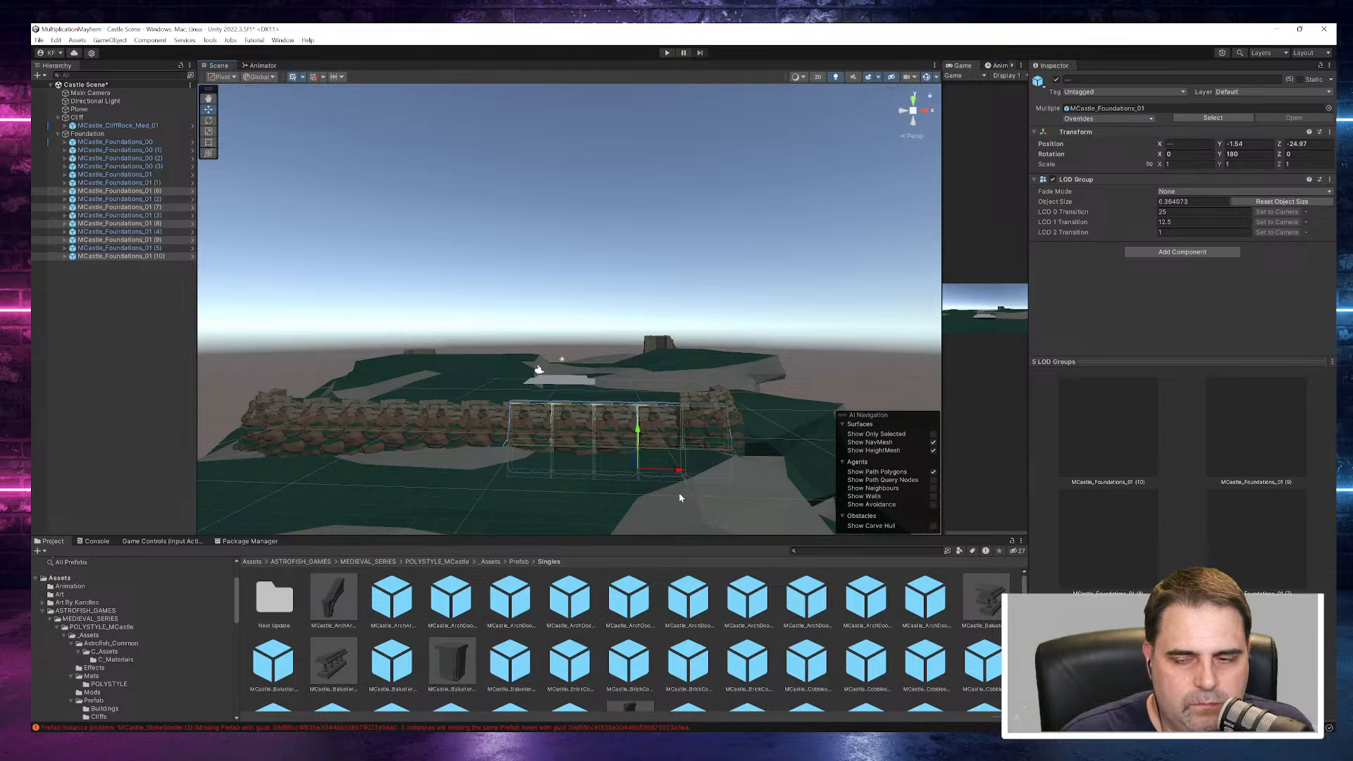
- Create an empty object and make all eleven MCastle_Foundations_01 pieces its children
click(128, 175)
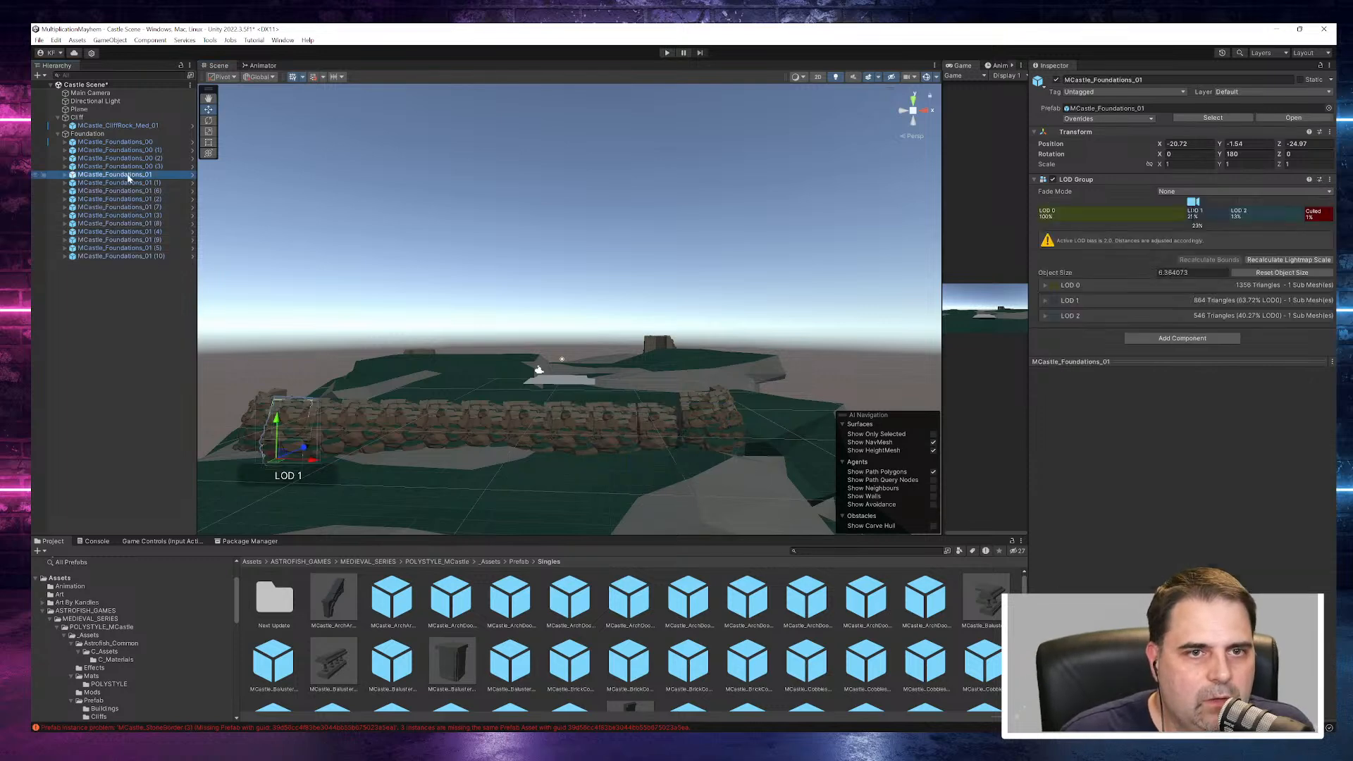
shift+click(127, 257)
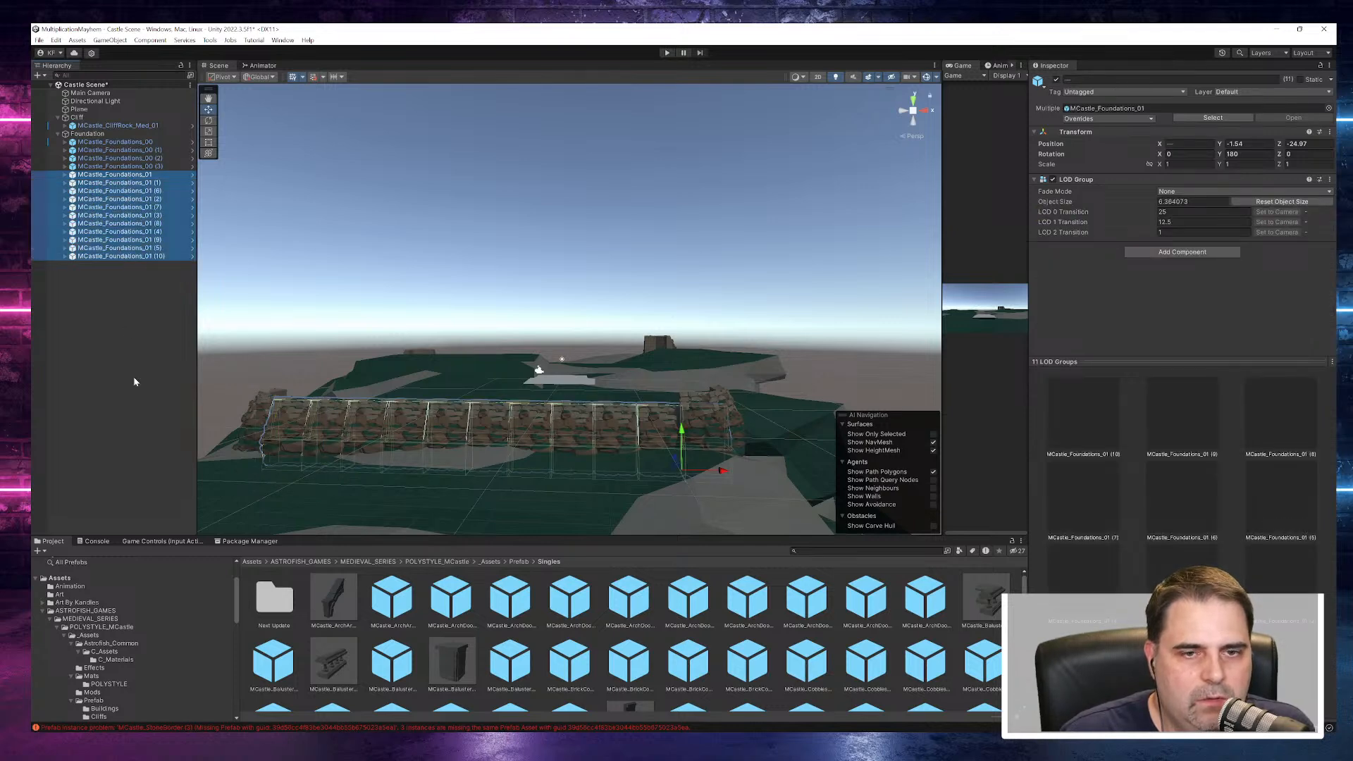
right_click(99, 323)
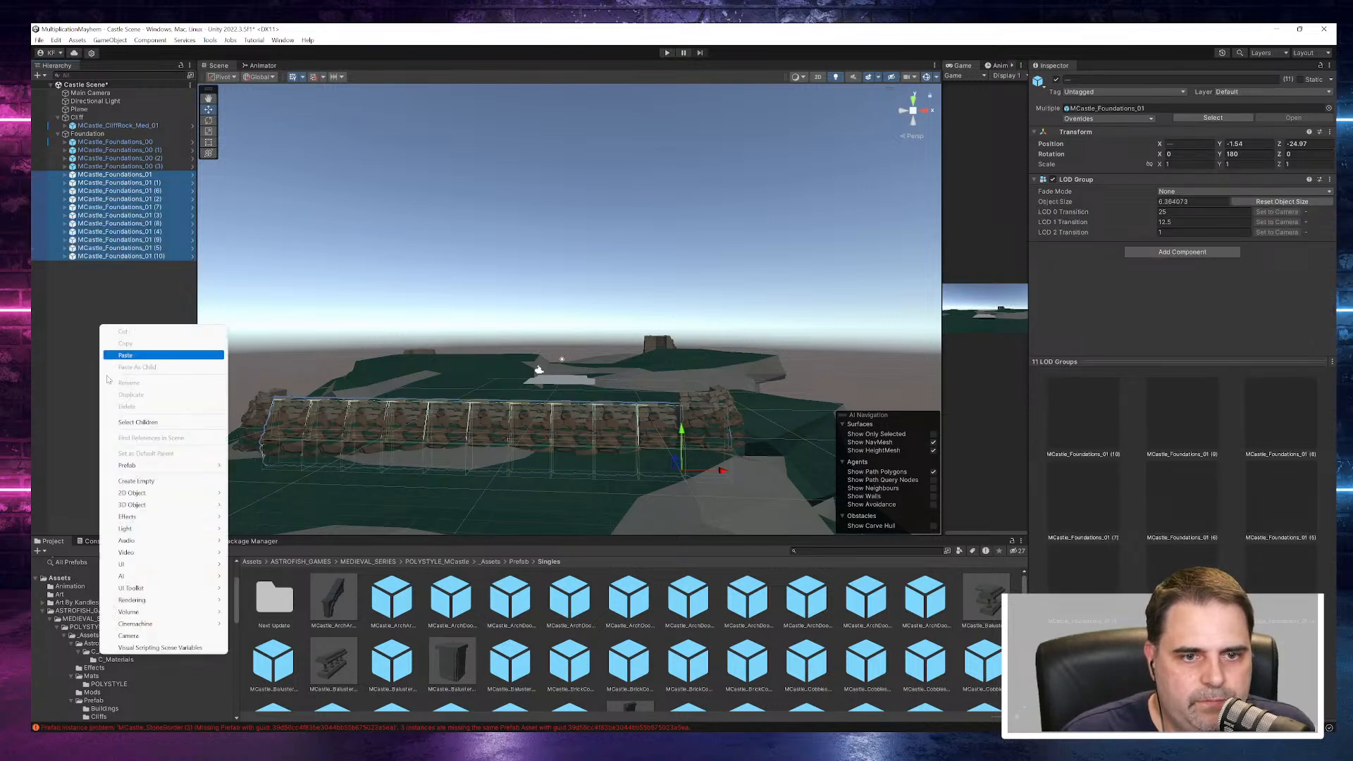
click(134, 484)
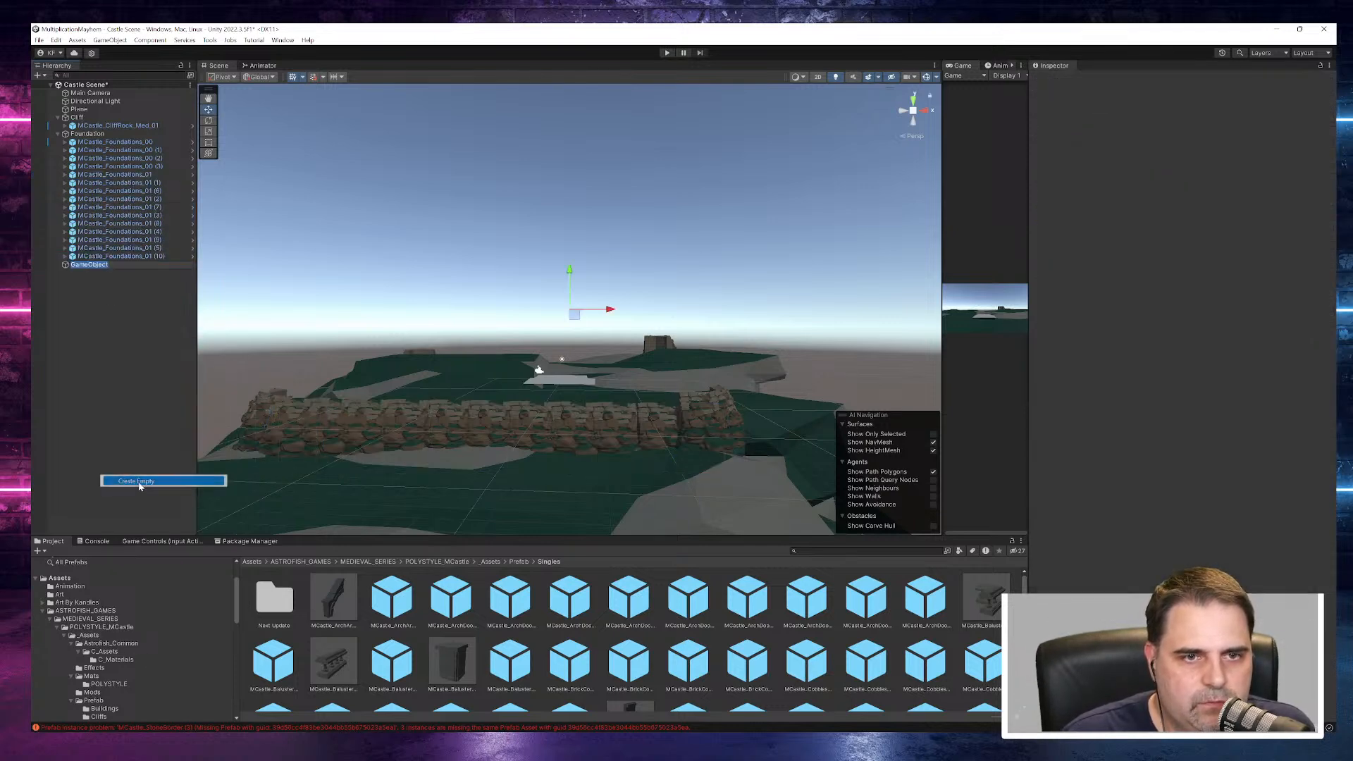
click(144, 176)
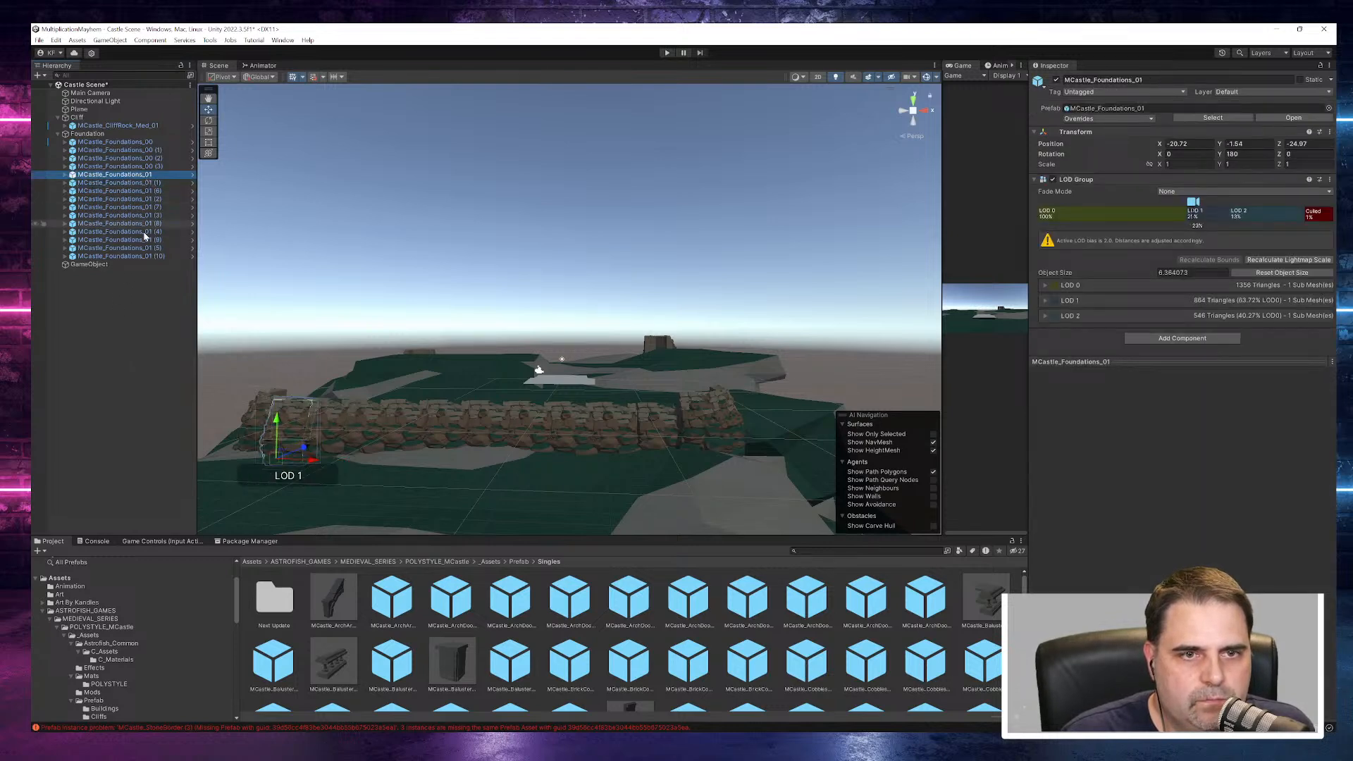
shift+click(143, 256)
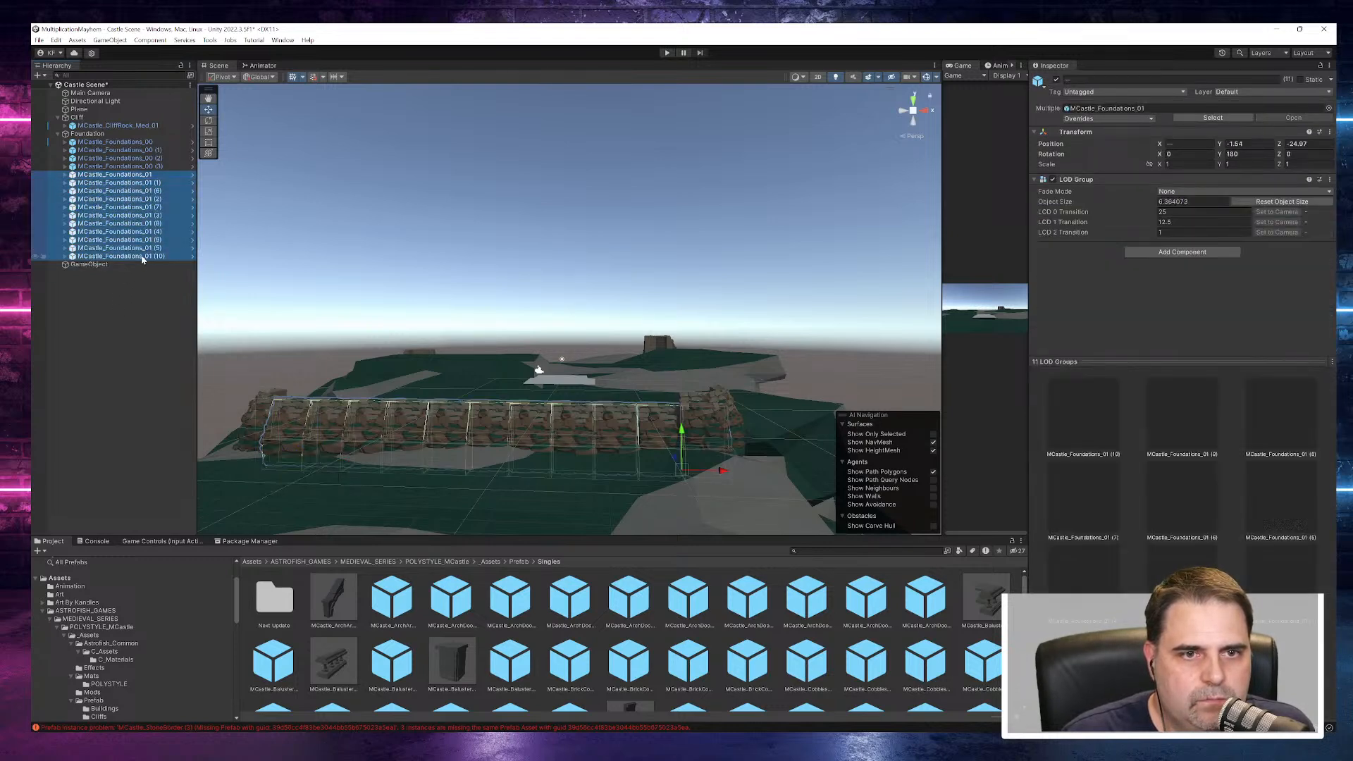
drag(129, 177, 103, 267)
- Rename the wall group South, collapse it, and make it a child of Foundation
click(98, 175)
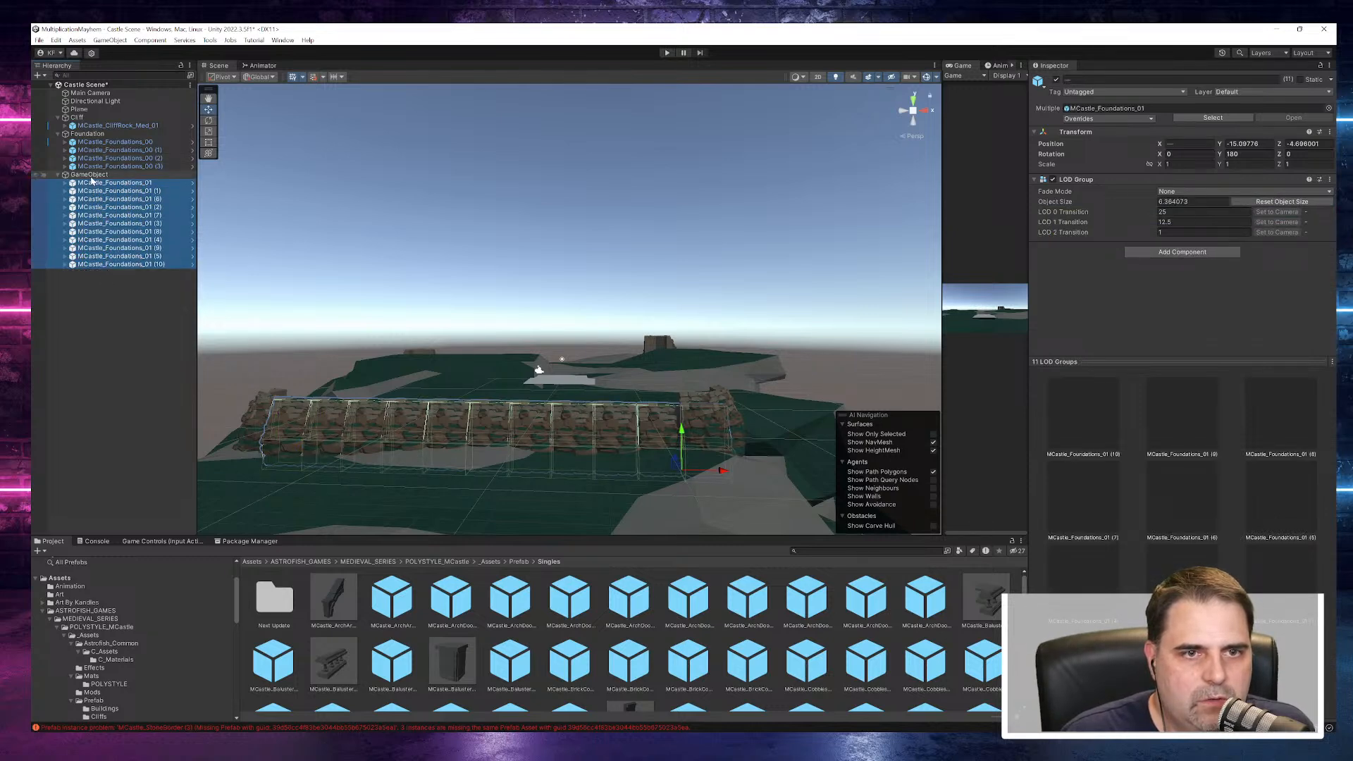
key(F2)
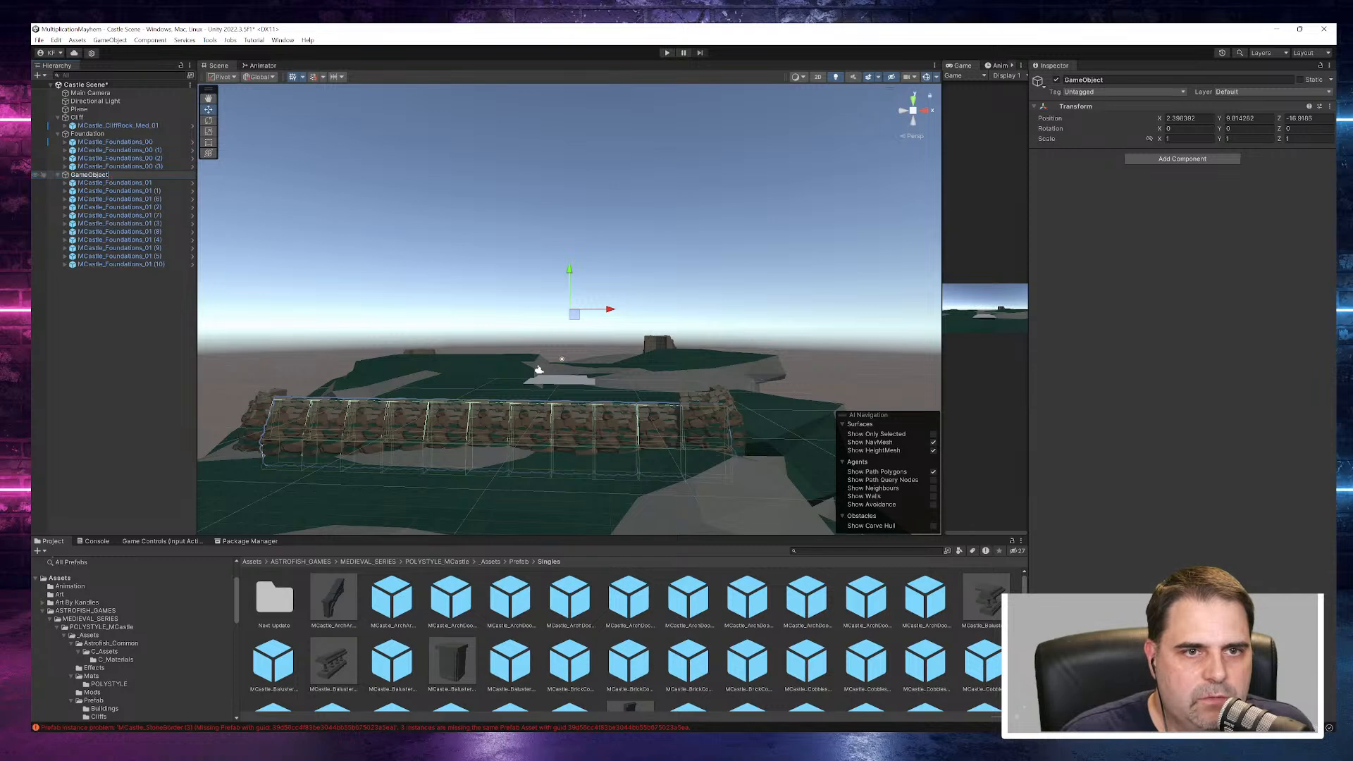
drag(114, 177, 76, 175)
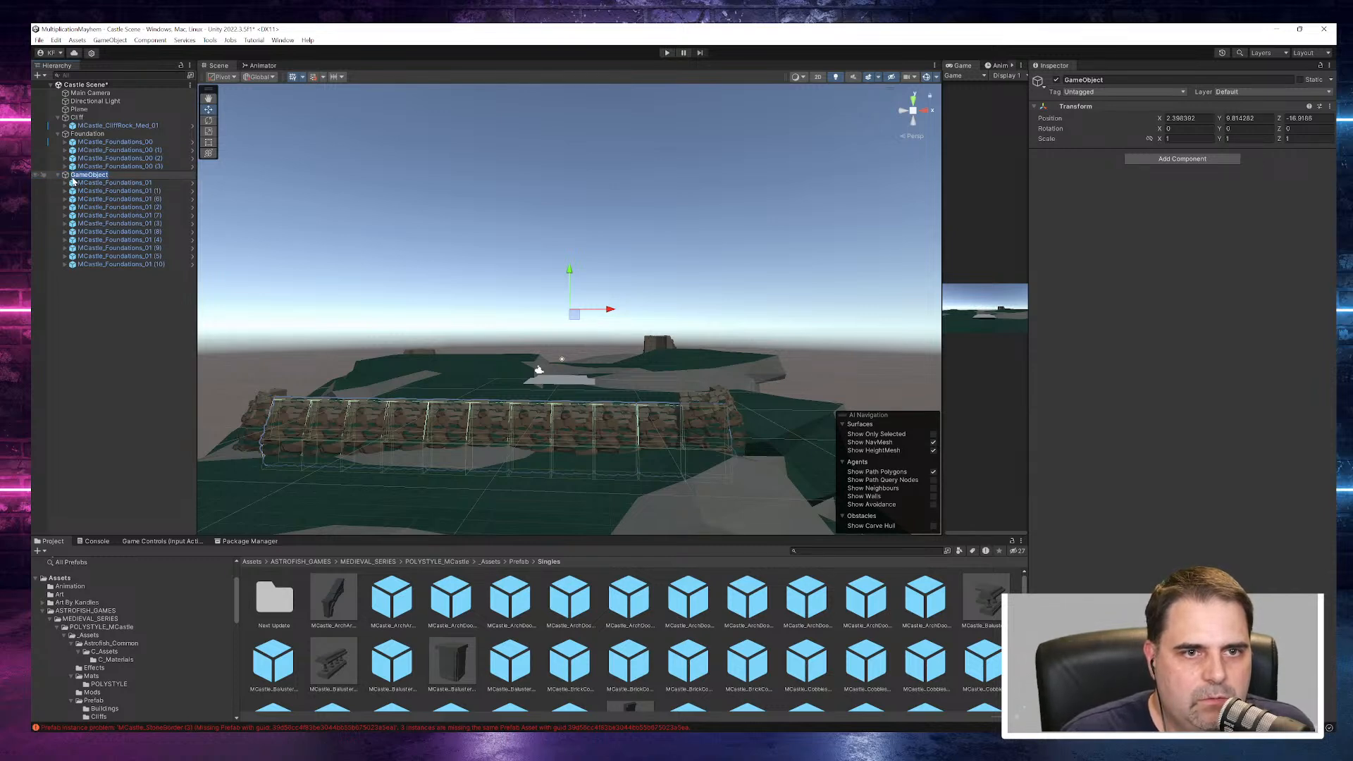
text(South)
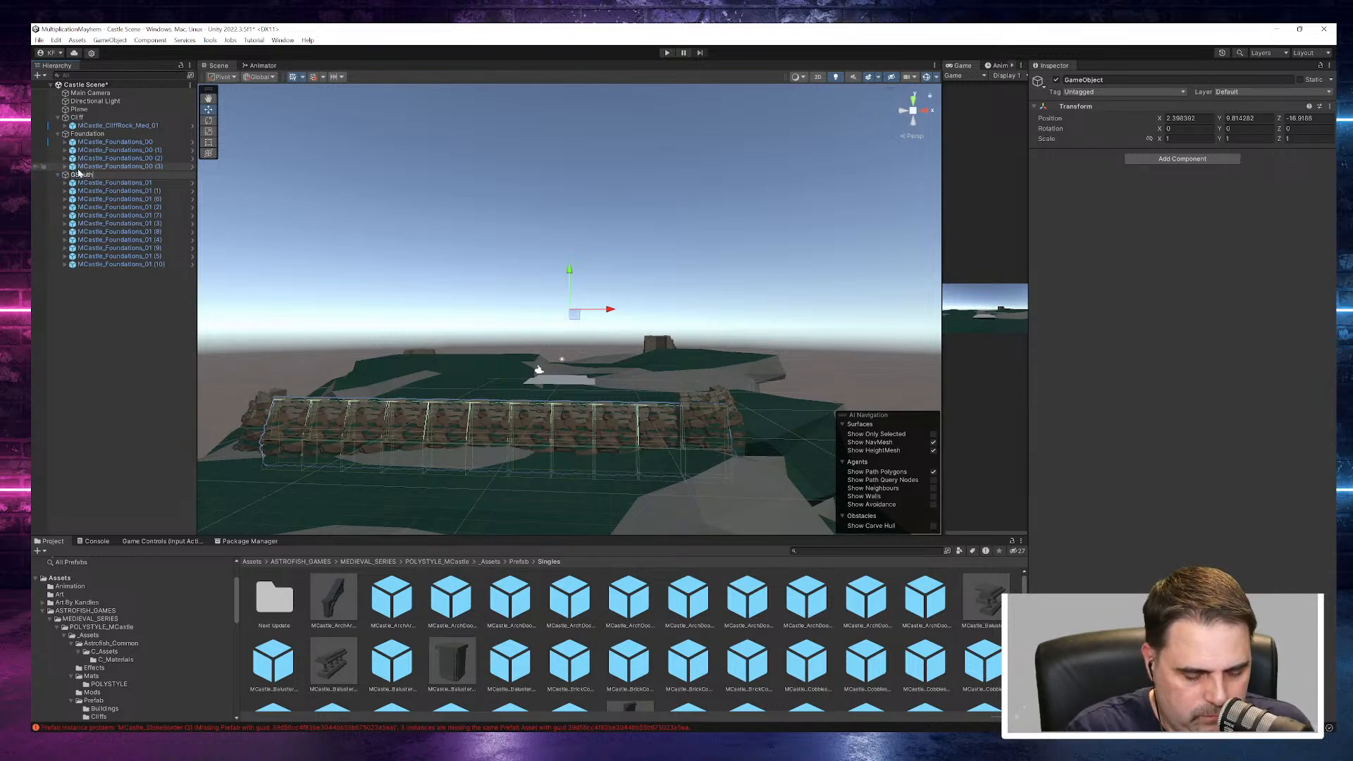
key(Return)
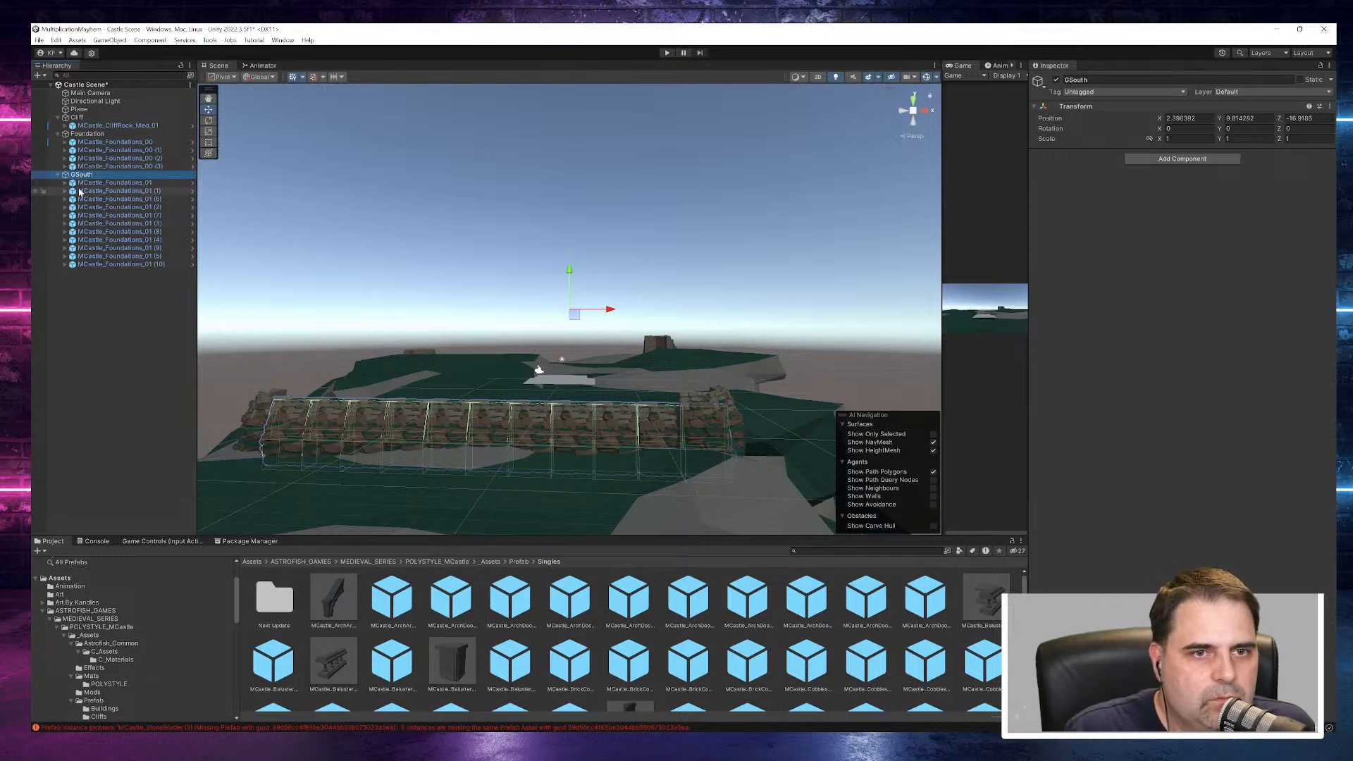
click(74, 175)
click(76, 176)
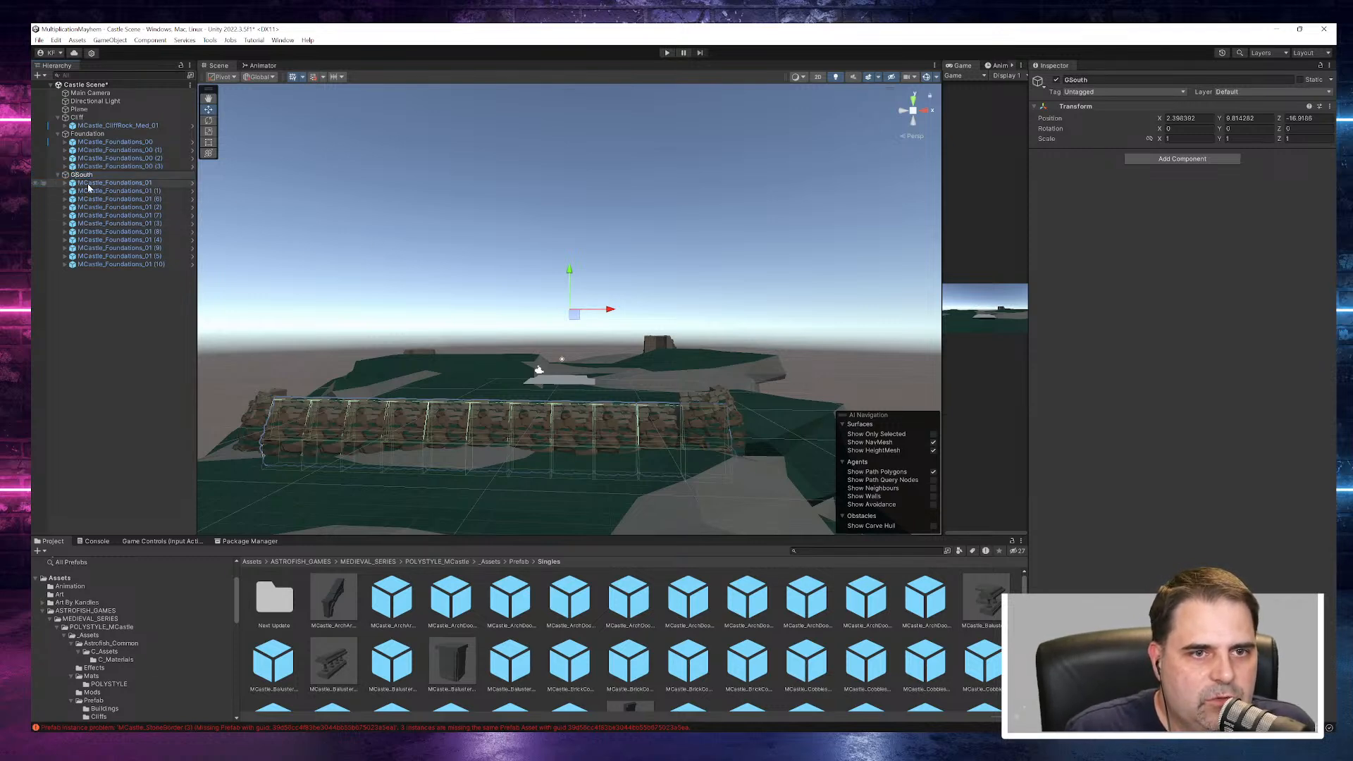
key(BackSpace)
key(Return)
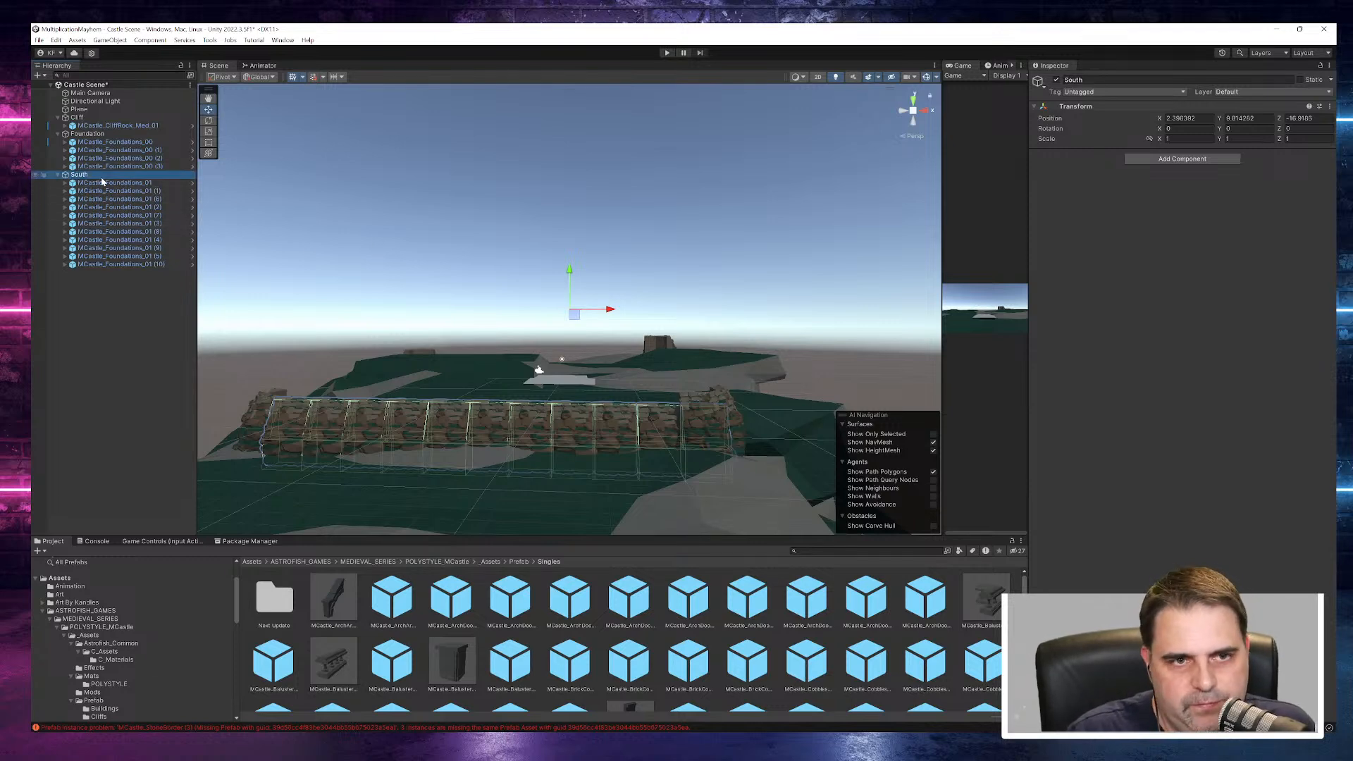
click(58, 174)
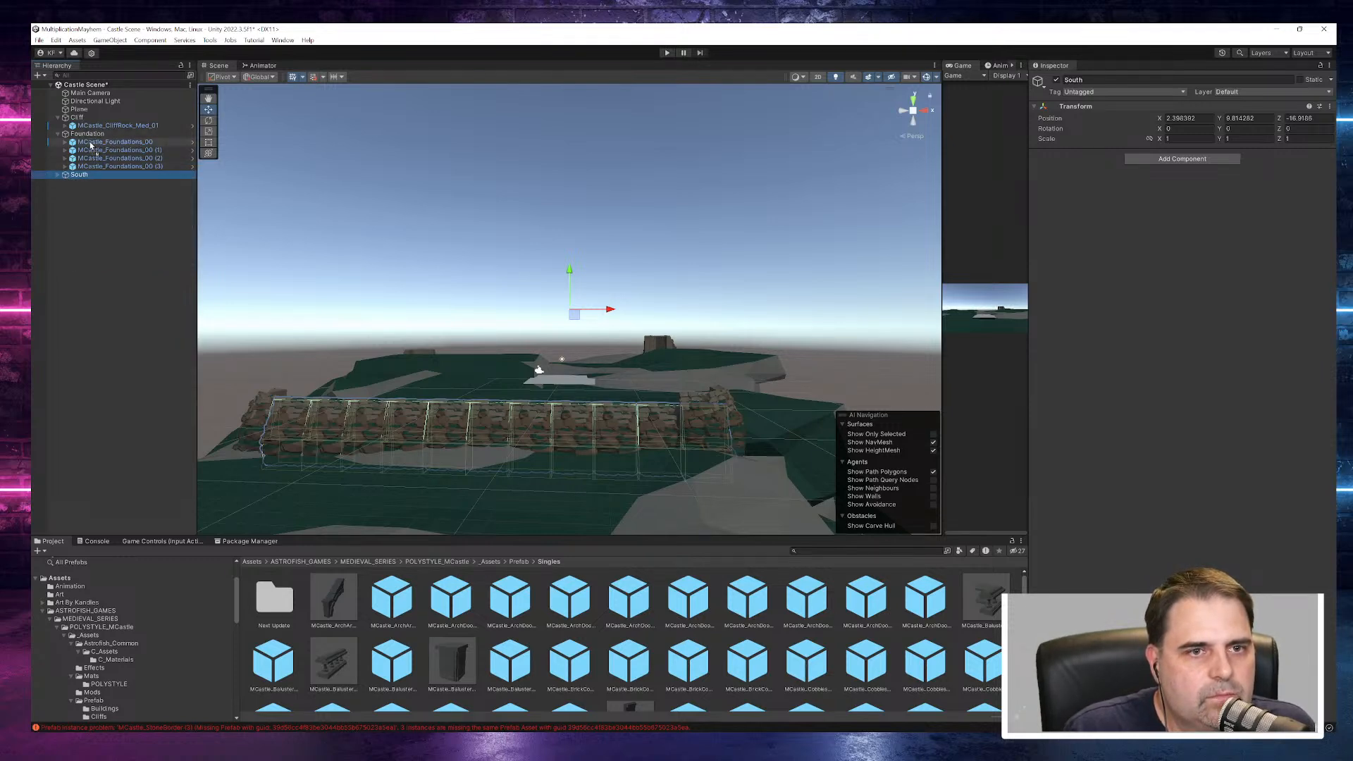
drag(92, 139, 90, 135)
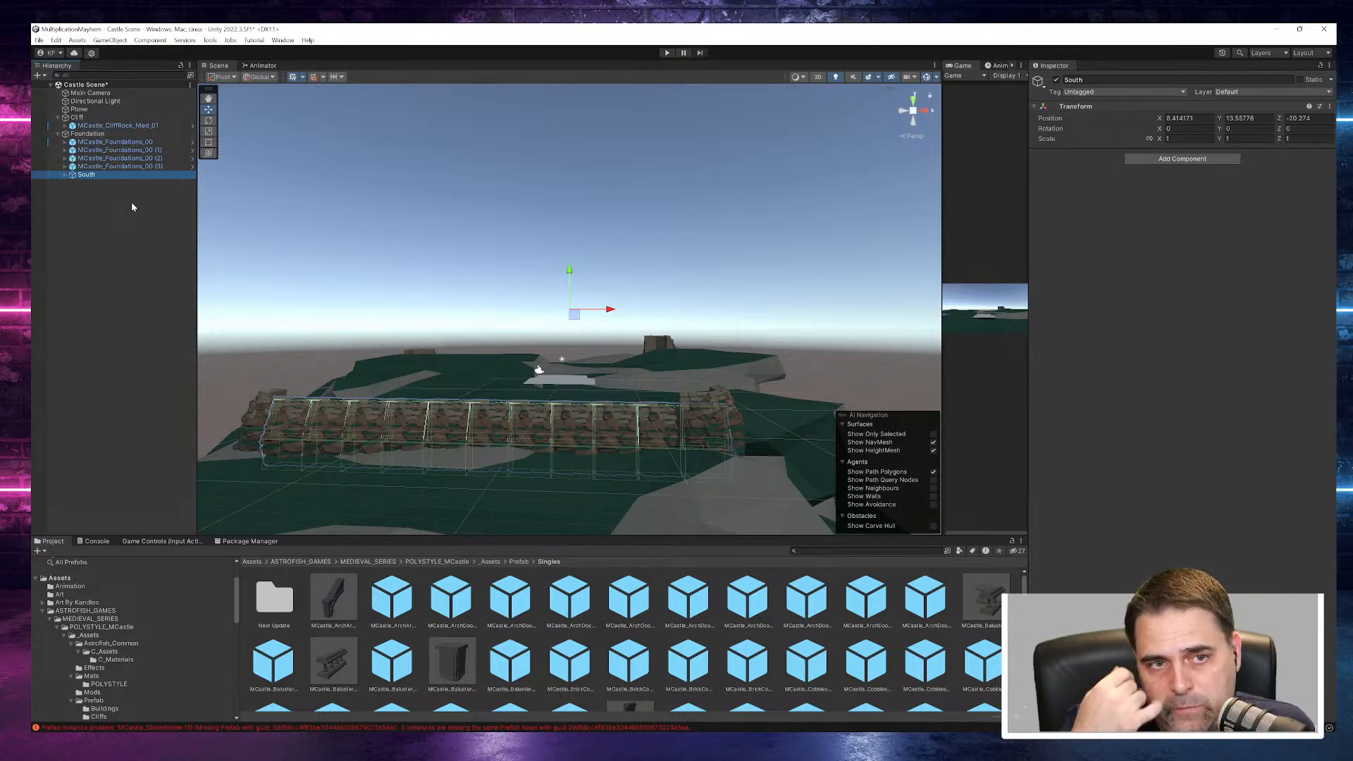
- Rename the MCastle_Foundations_00 corner piece as MCastle_Foundations_00 SW
click(136, 145)
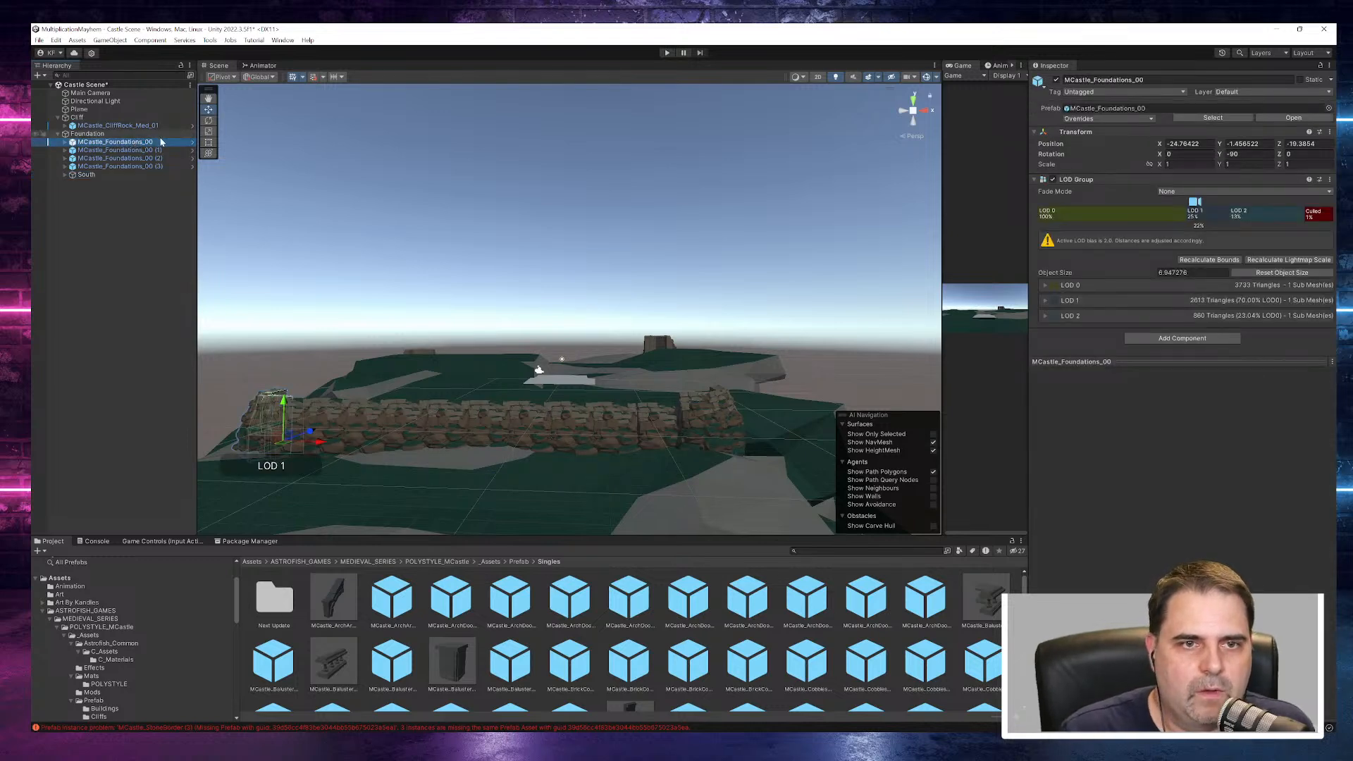
click(160, 145)
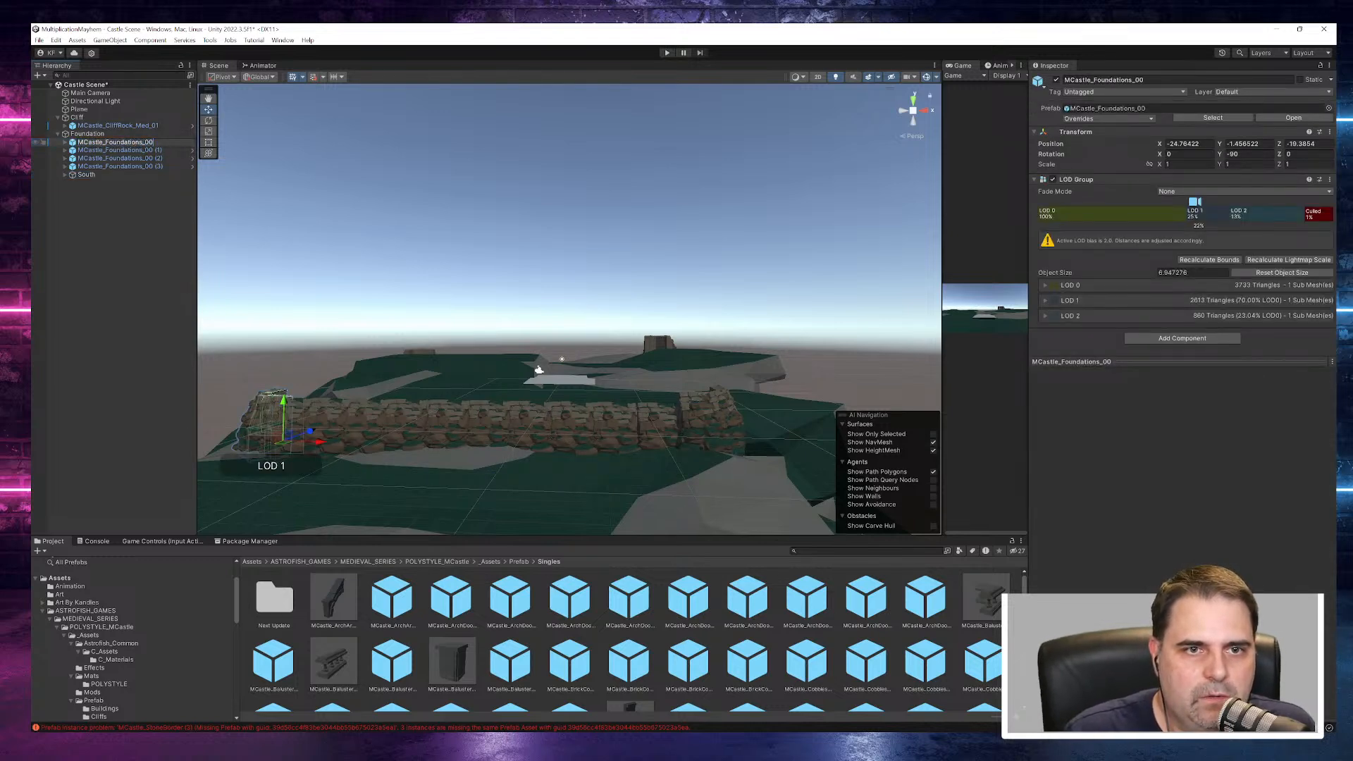
text(SW)
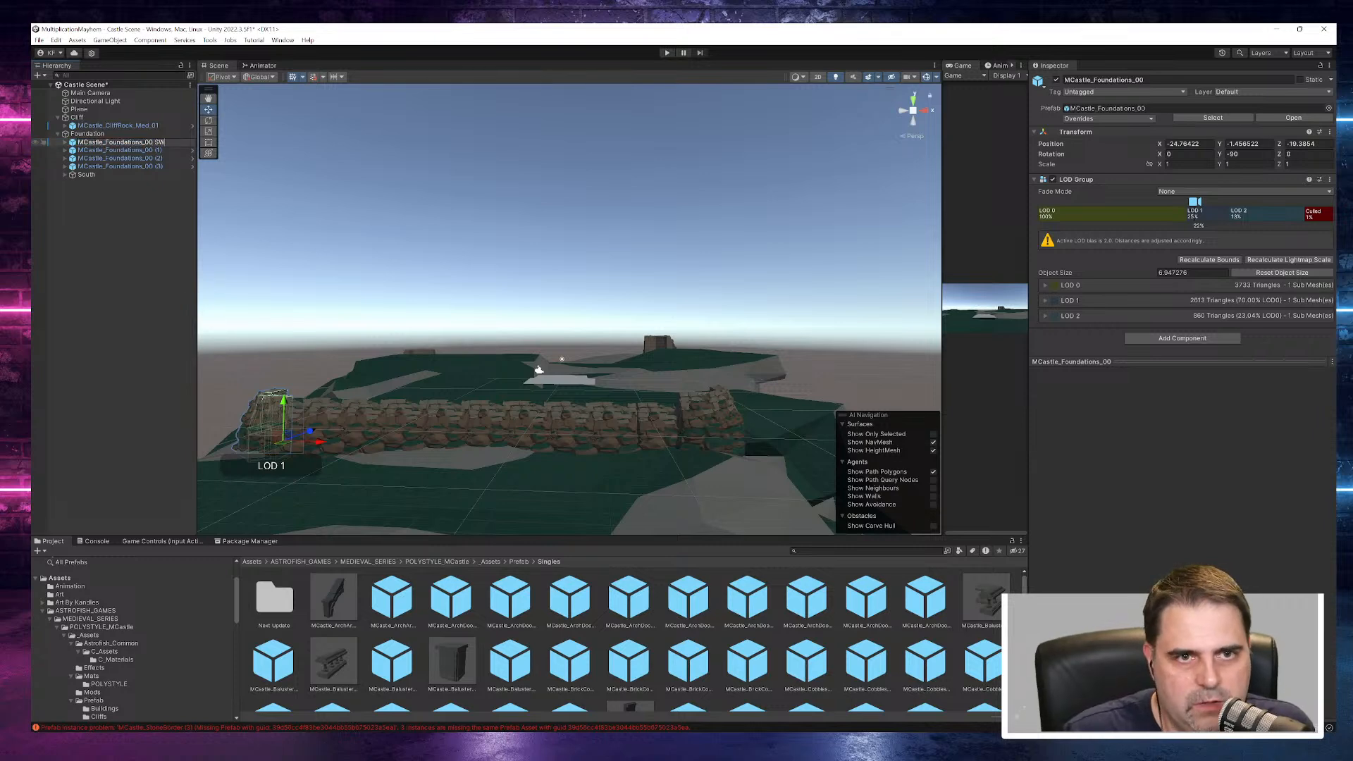
click(119, 150)
click(166, 150)
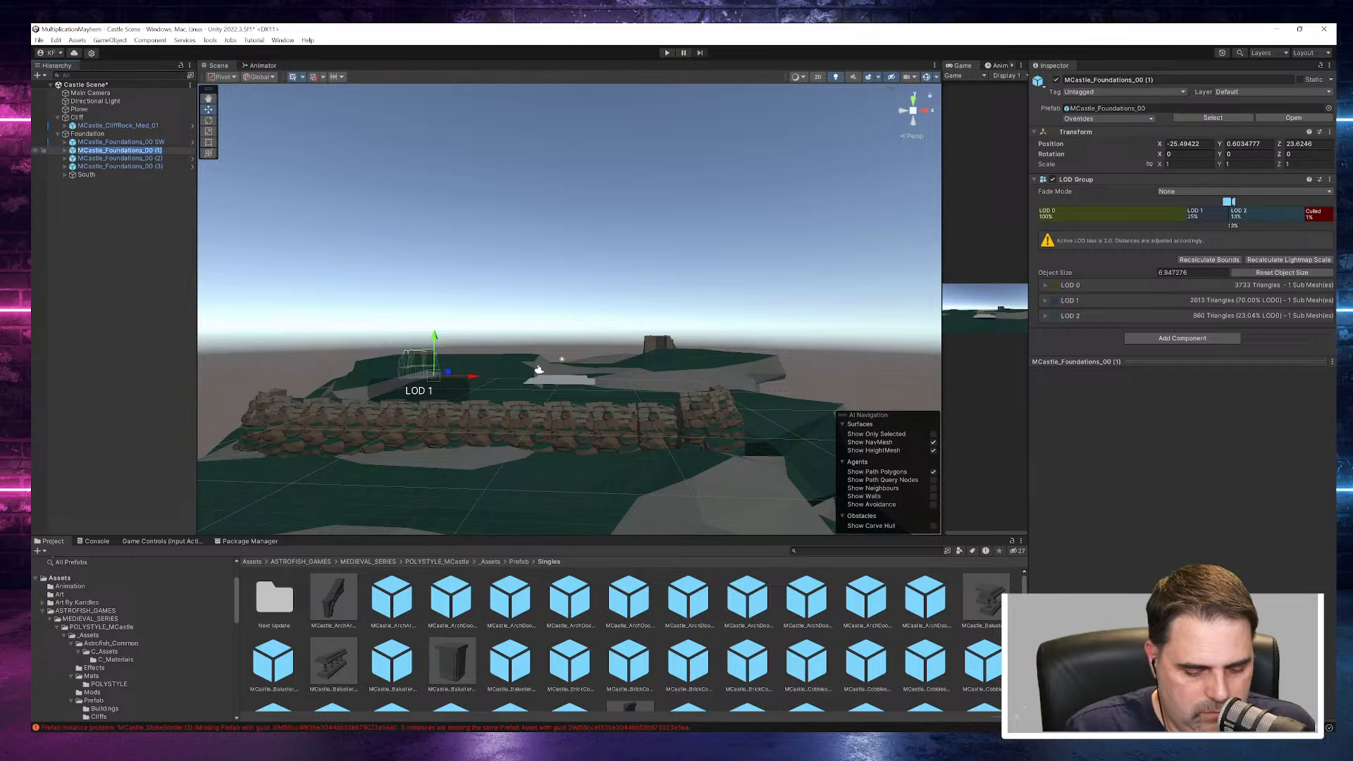
text(NW)
key(Escape)
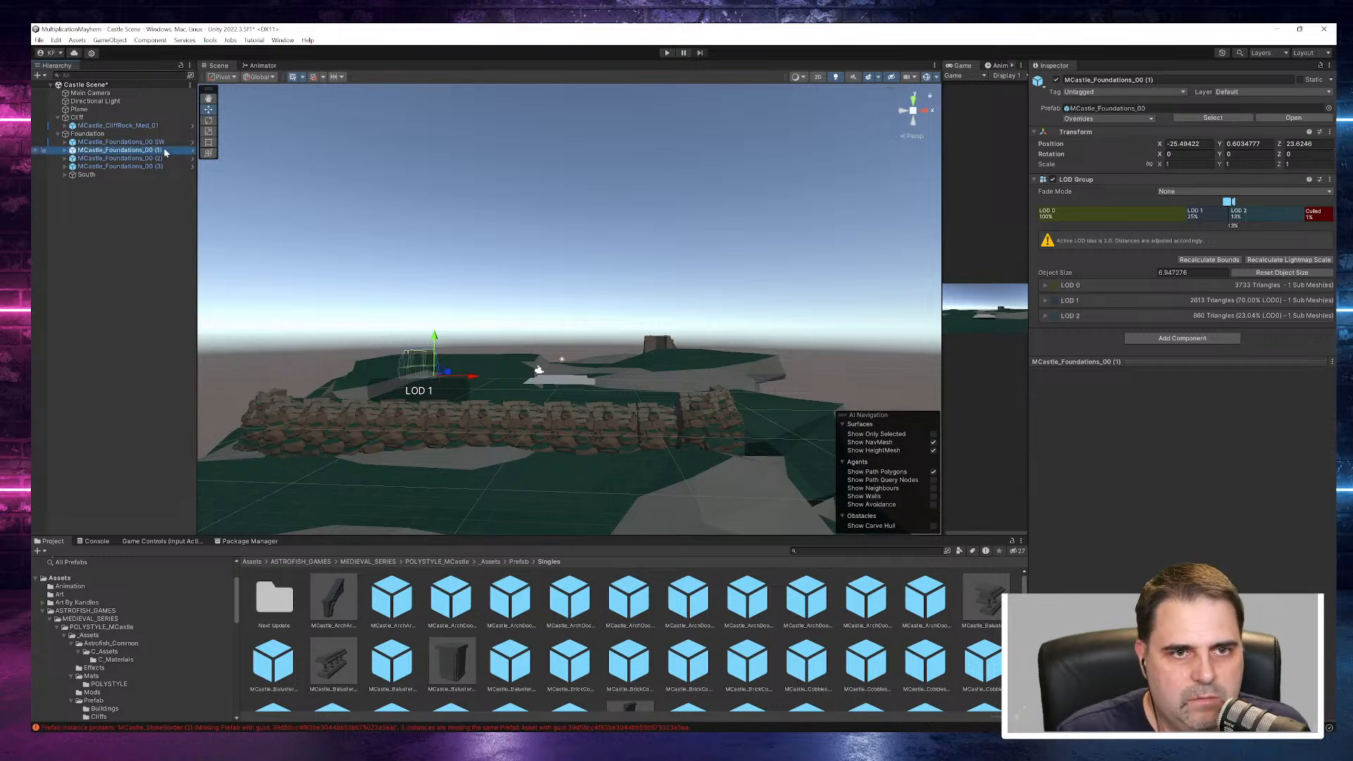
- Rename corner piece MCastle_Foundations_00 (1) as MCastle_Foundations_00 NW and piece (2) as MCastle_Foundations_00 NE
click(166, 151)
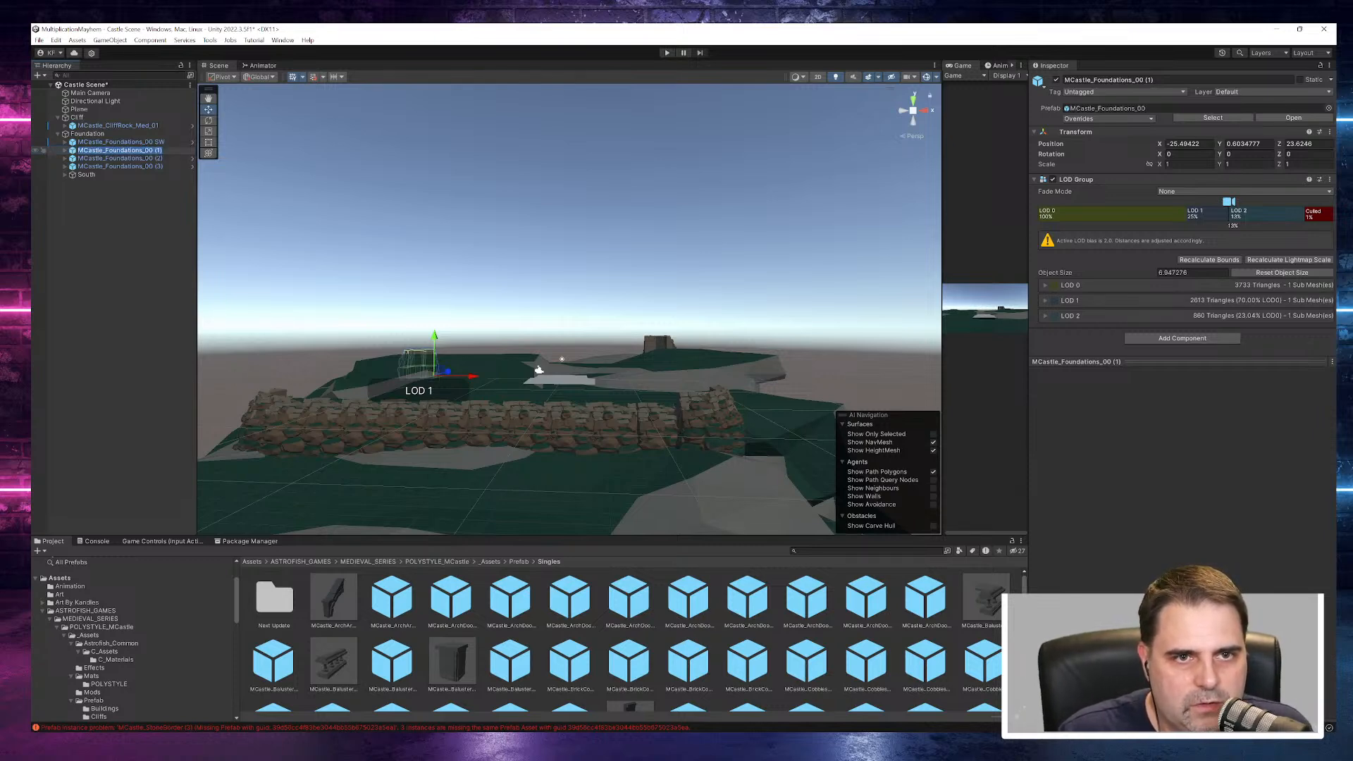
click(162, 150)
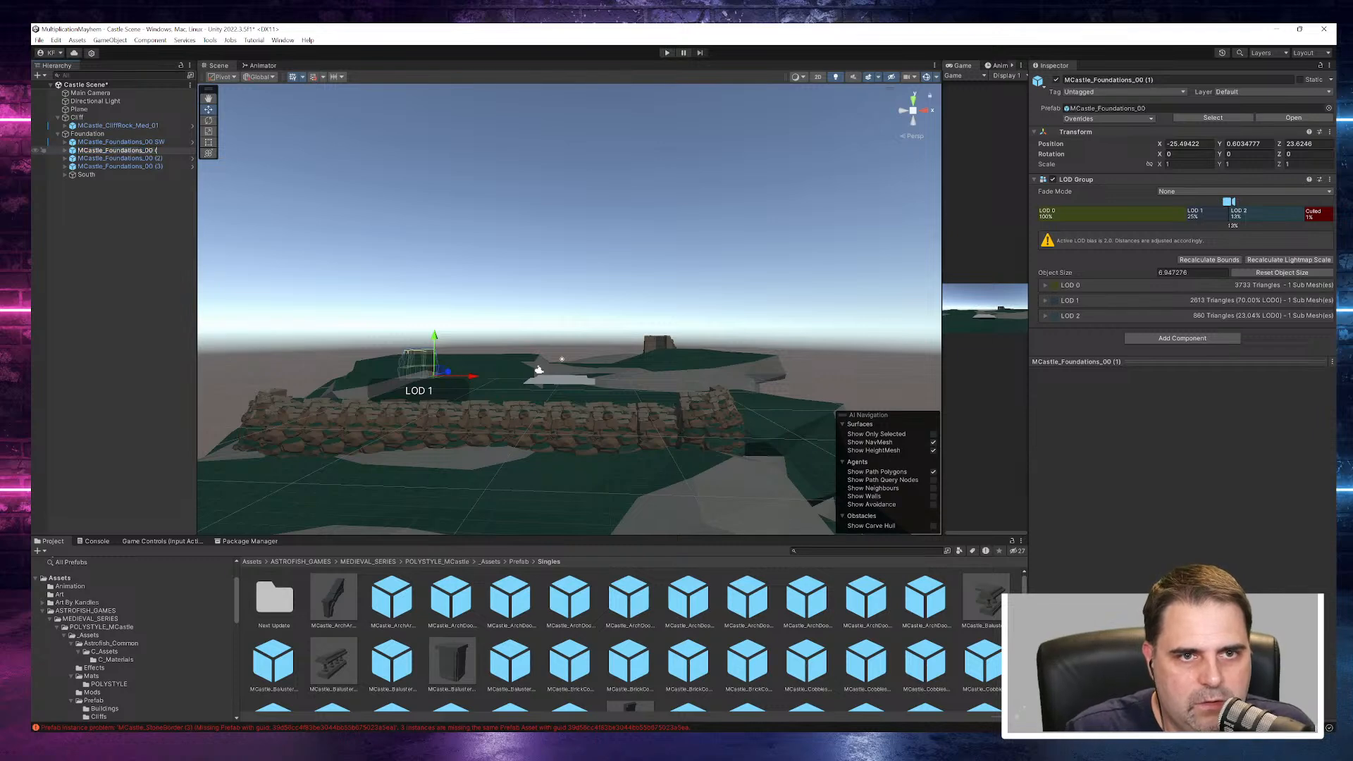
key(Return)
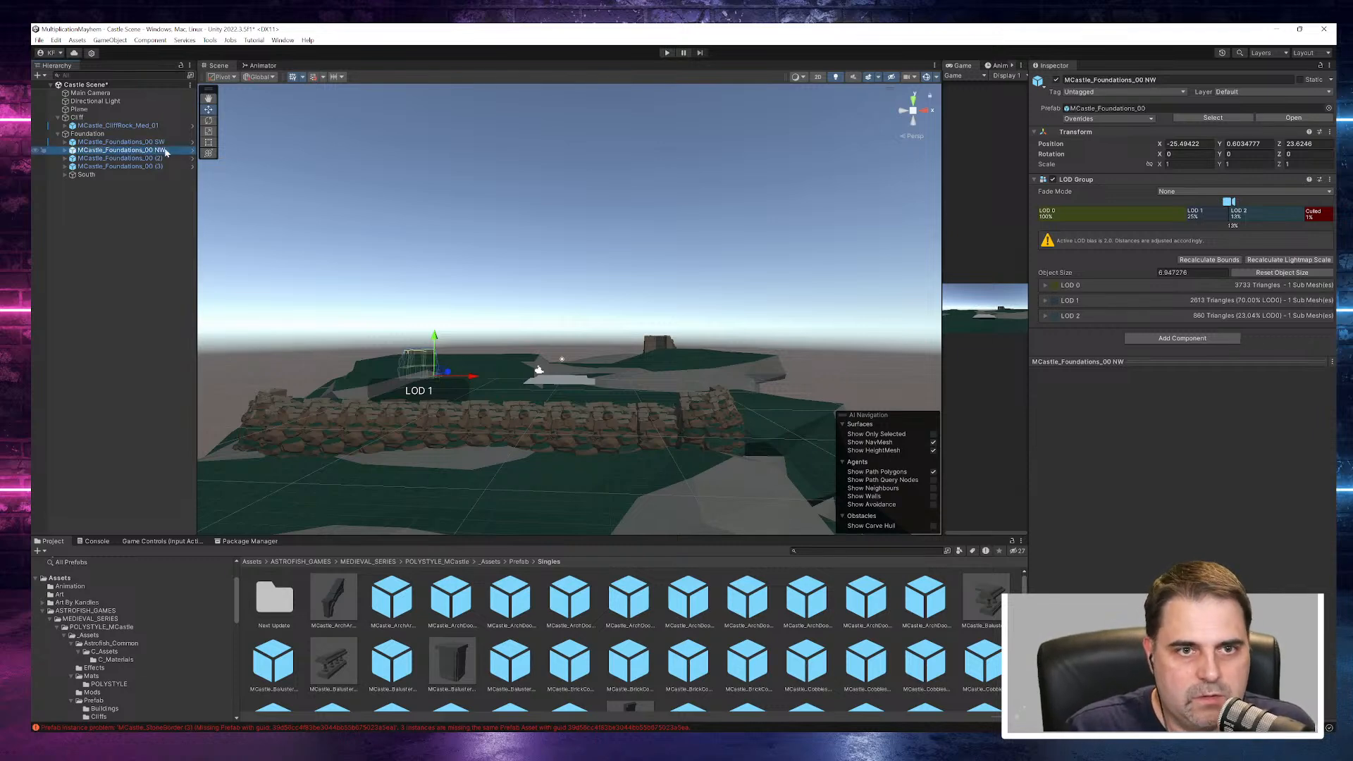
click(171, 159)
key(F2)
click(173, 159)
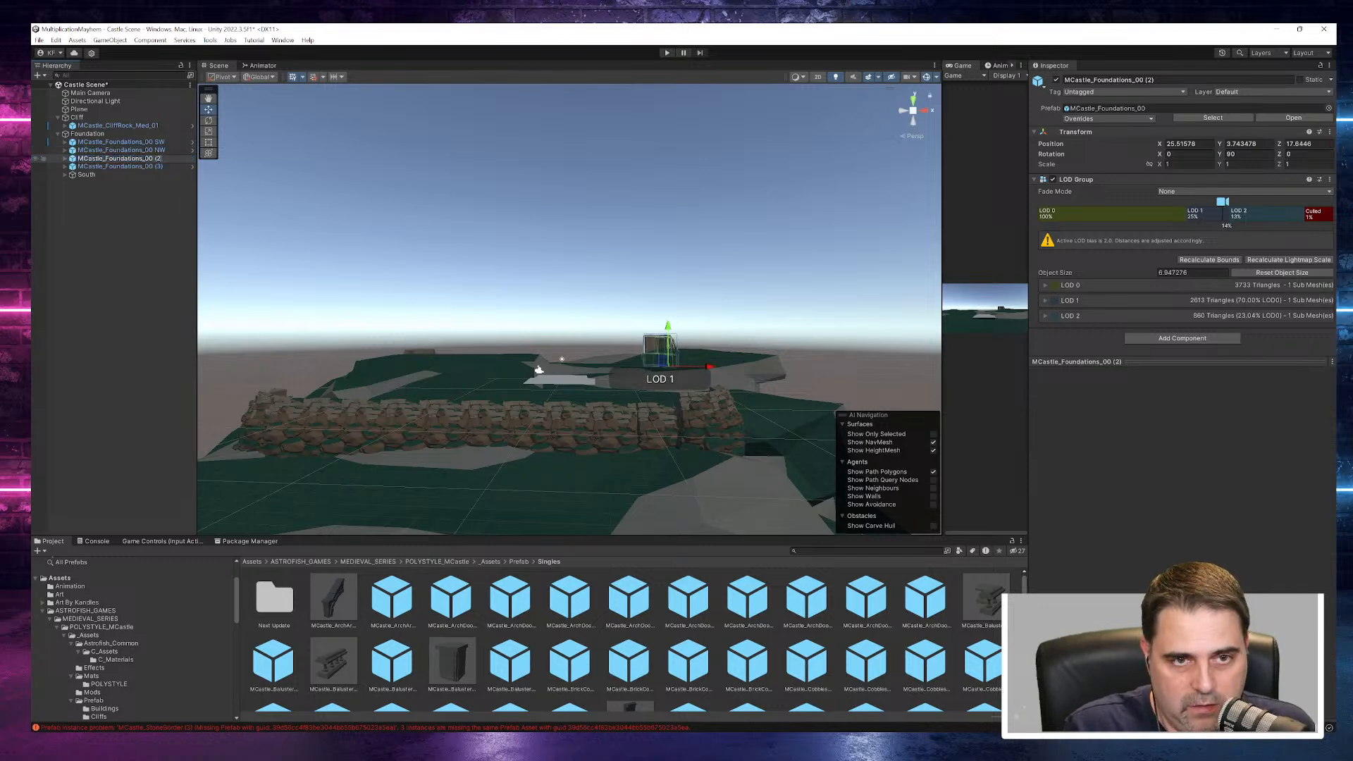
- Rename corner piece MCastle_Foundations_00 (3) as MCastle_Foundations_00 NW
click(167, 167)
key(F2)
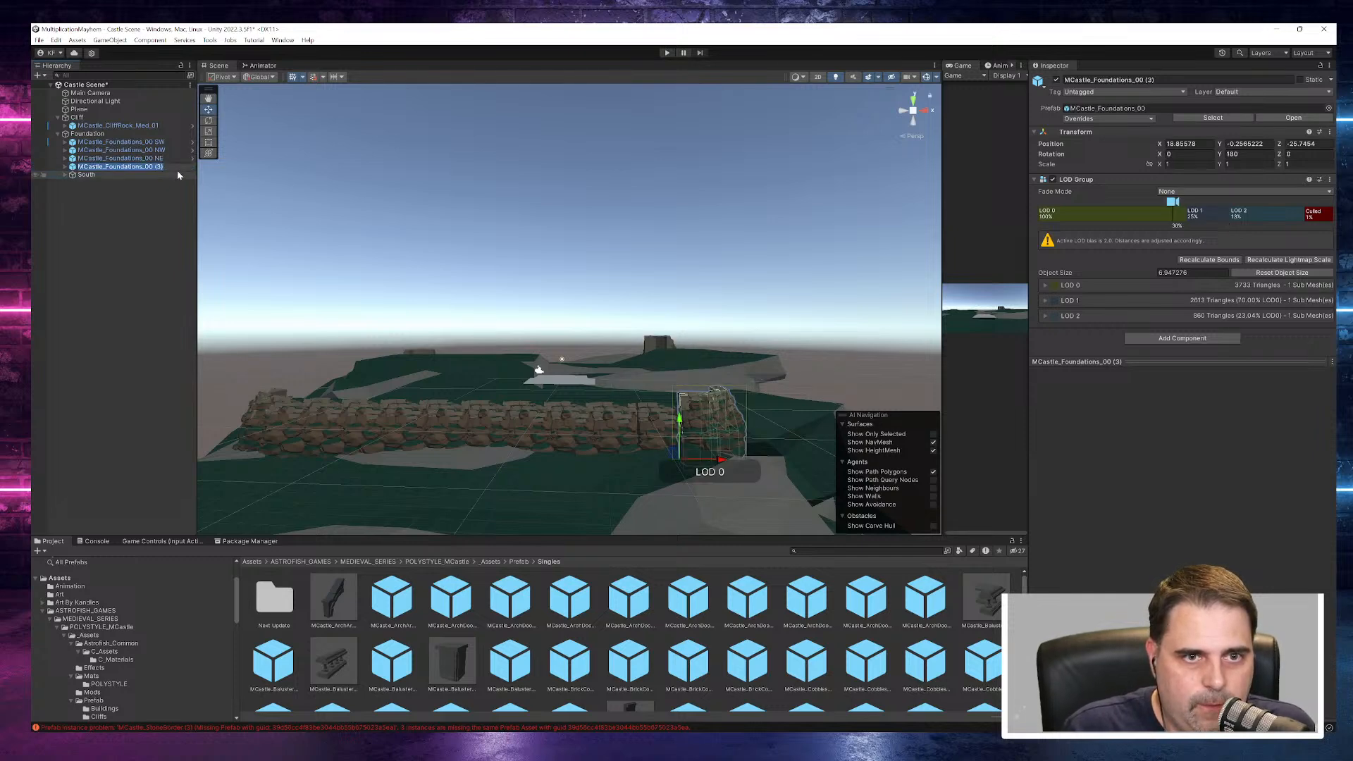
click(179, 171)
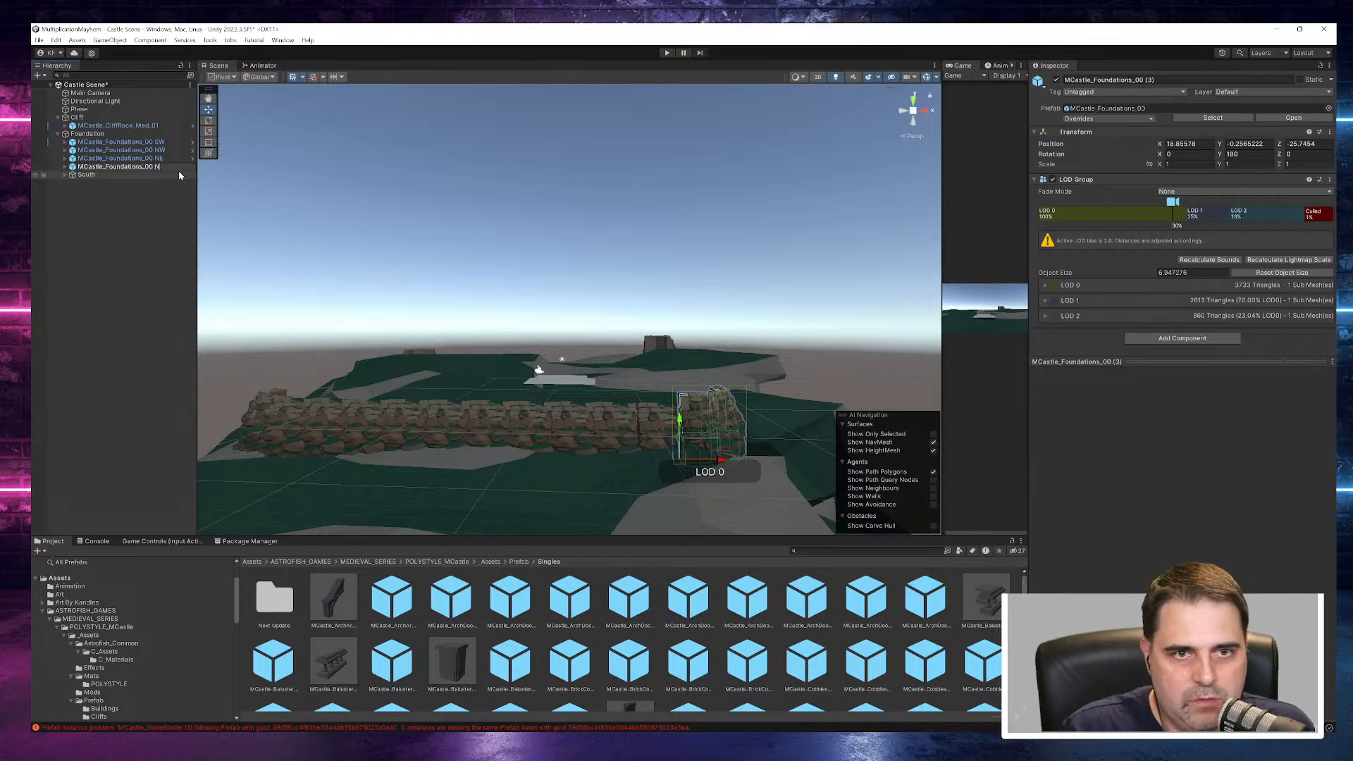
text(W)
key(Return)
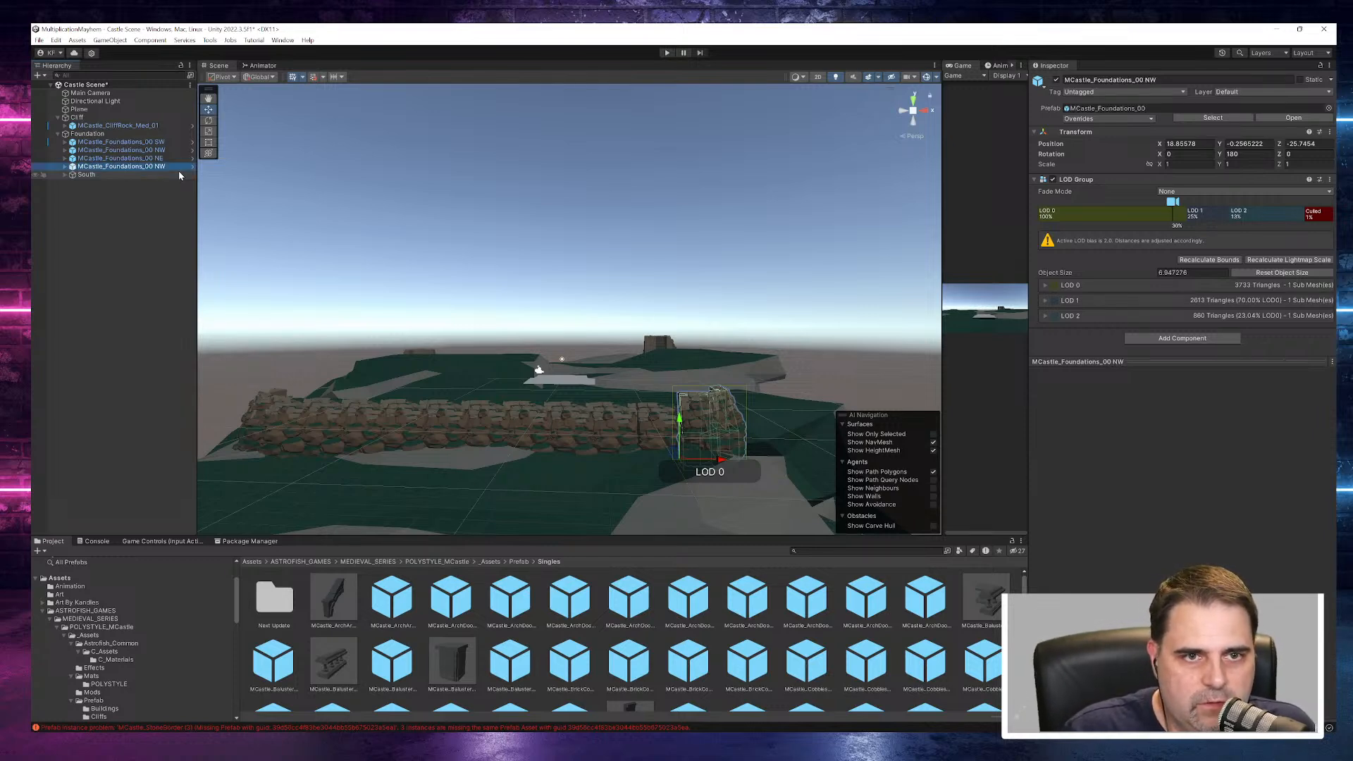
- Move the corner piece at the far end of the South wall outward along X to about 23.14
drag(725, 458, 486, 512)
middle_drag(606, 500, 636, 373)
alt+drag(472, 422, 718, 455)
middle_drag(727, 444, 513, 406)
scroll(548, 312, up, 3)
scroll(548, 311, up, 5)
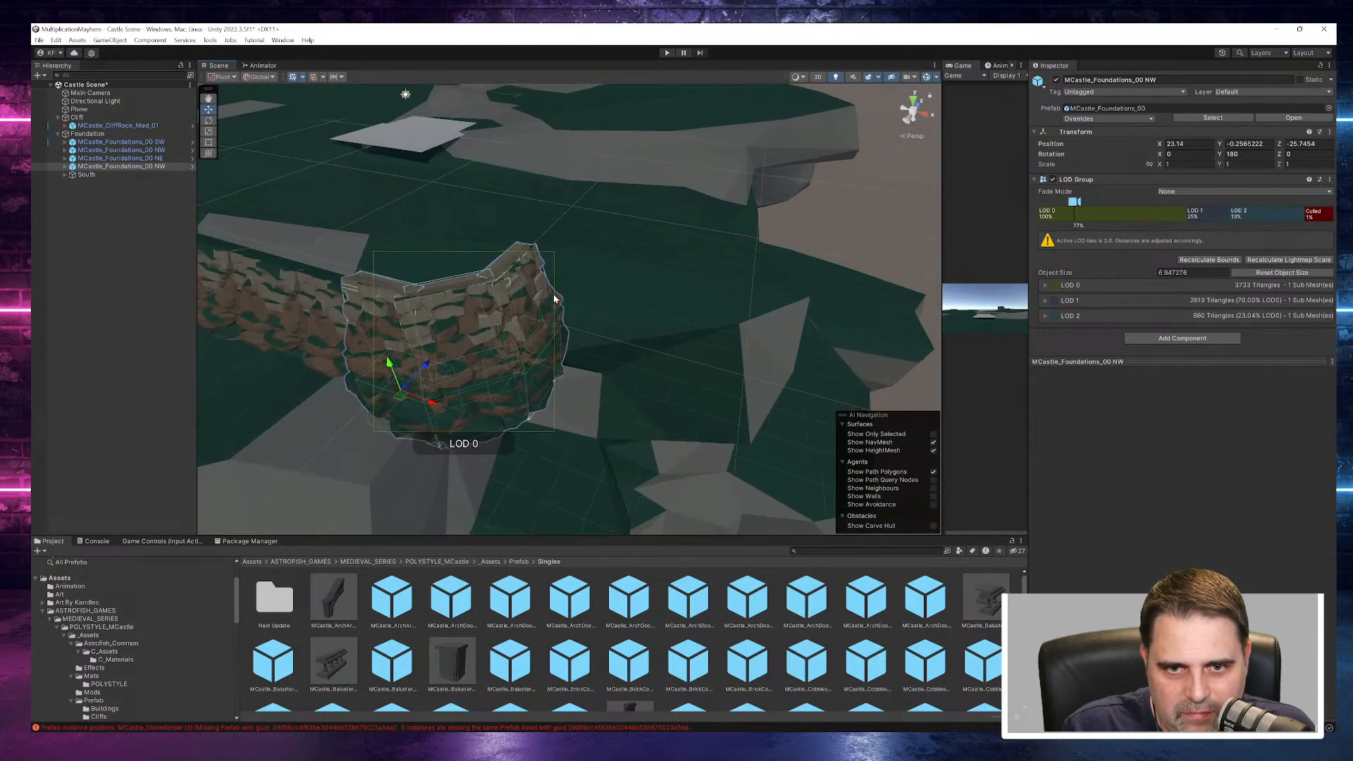
- Align that corner piece with the South wall's end by lowering it to about Y -1.47 and shifting it to about Z -24.88
drag(394, 433, 674, 455)
alt+drag(739, 487, 551, 226)
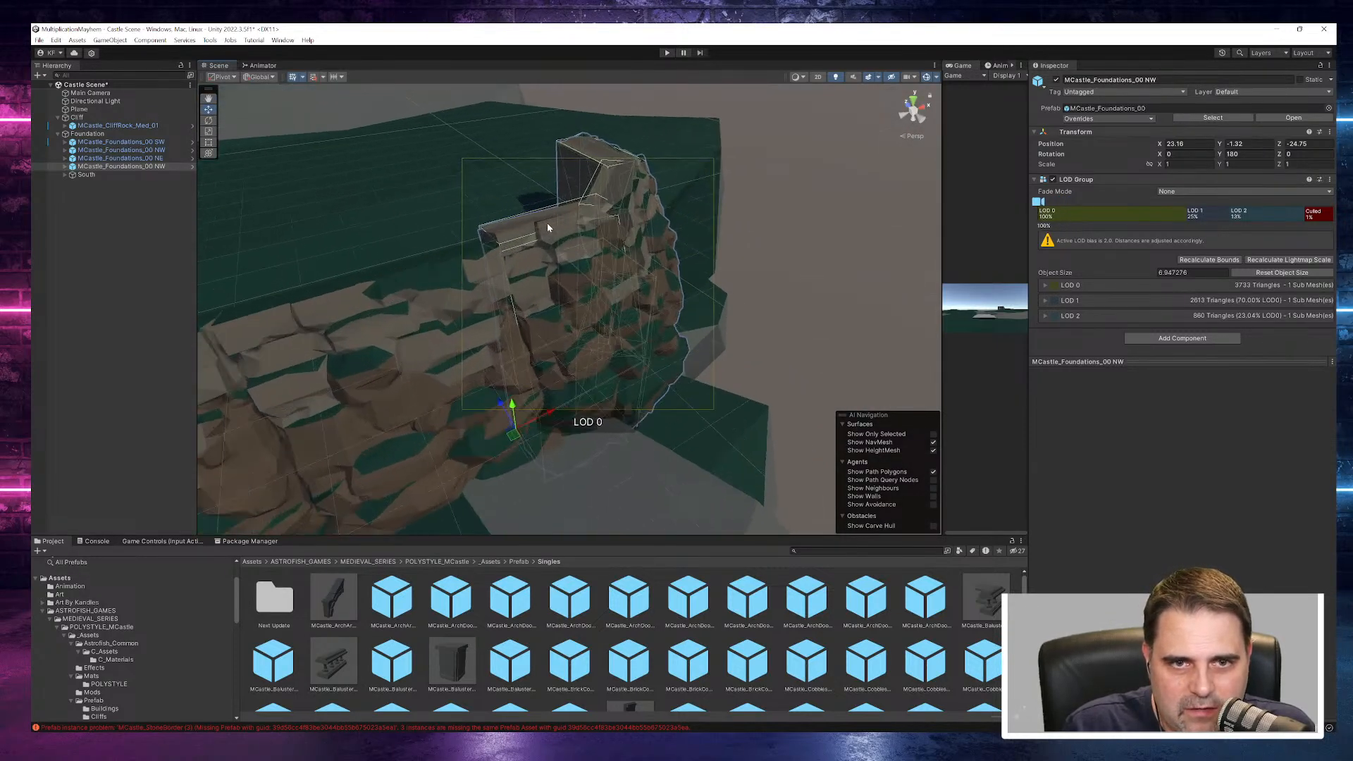
alt+drag(480, 395, 673, 459)
drag(547, 404, 514, 320)
drag(466, 380, 465, 384)
alt+drag(402, 260, 763, 311)
scroll(769, 299, down, 8)
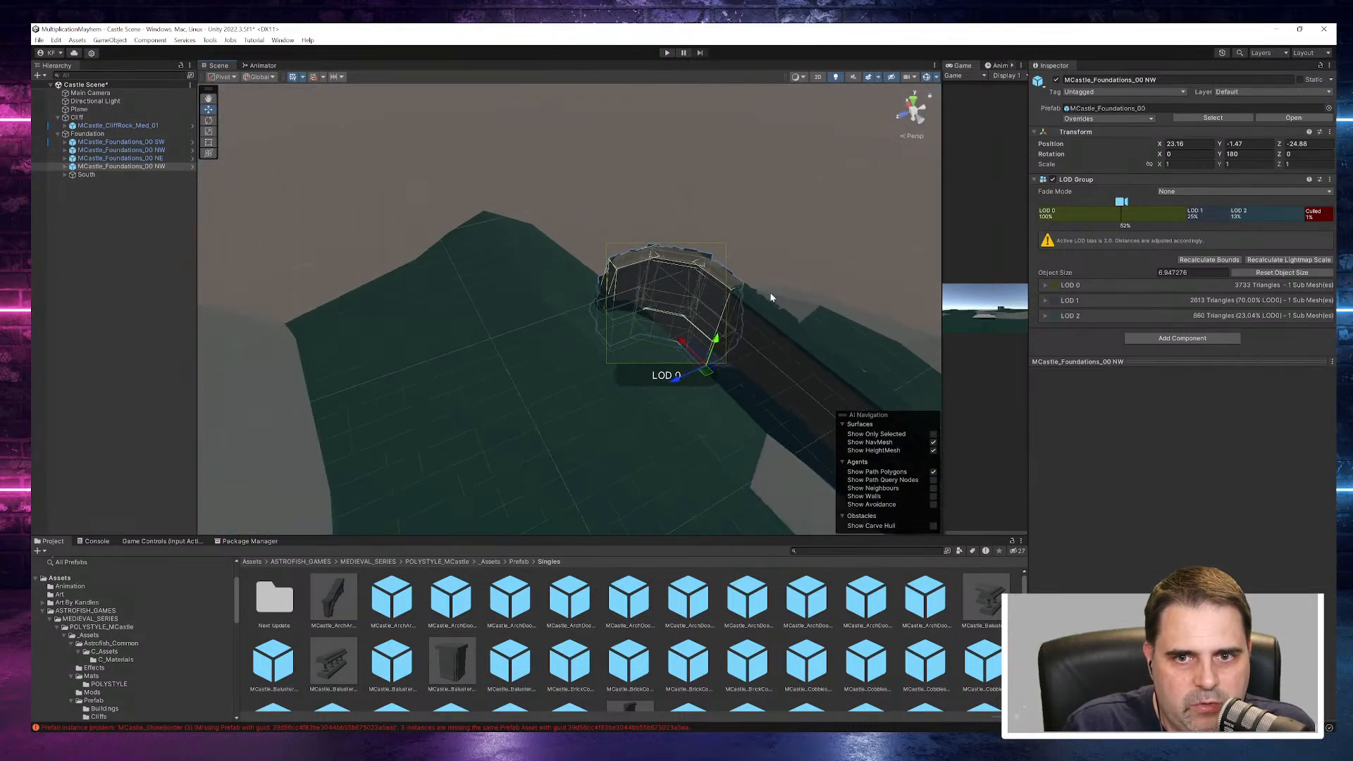
- Duplicate the whole South wall group inside Foundation
scroll(771, 298, down, 5)
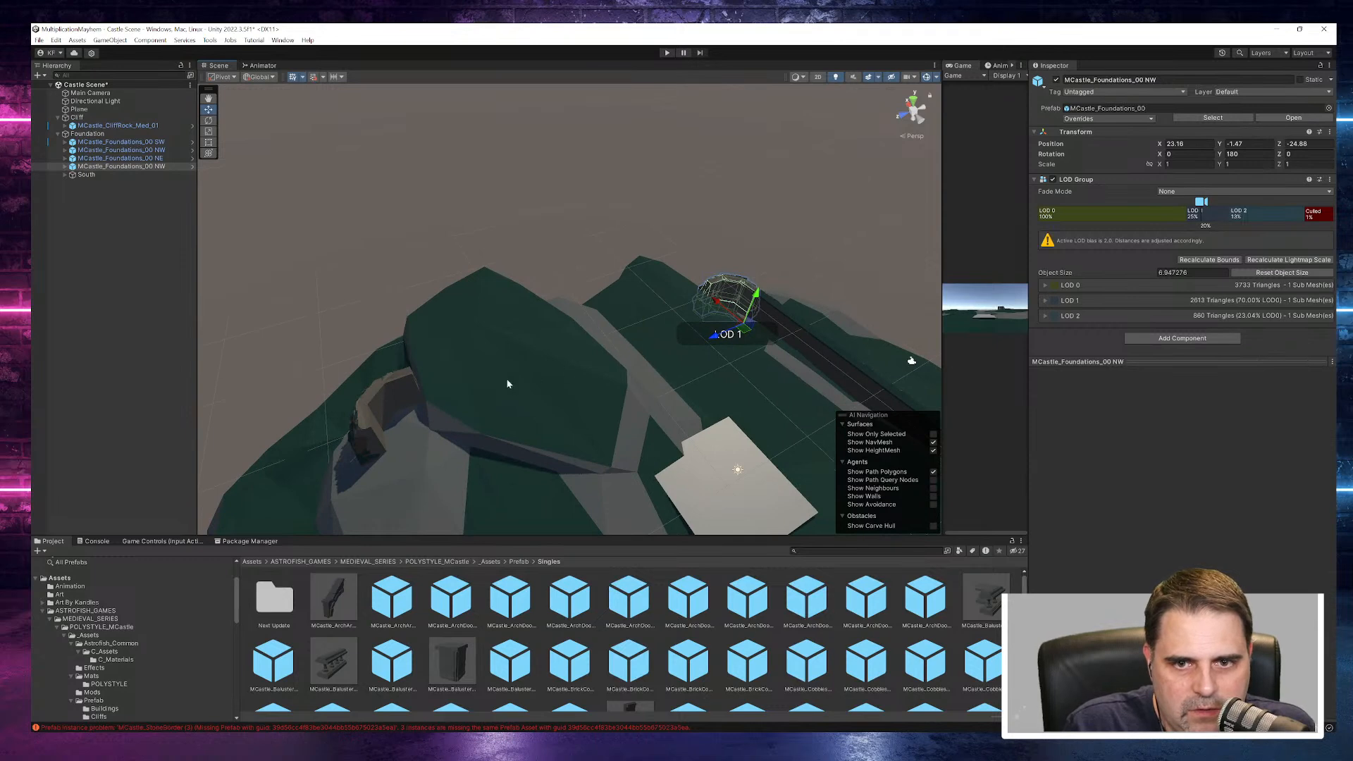
alt+drag(453, 345, 1113, 341)
key(f)
middle_drag(281, 451, 457, 312)
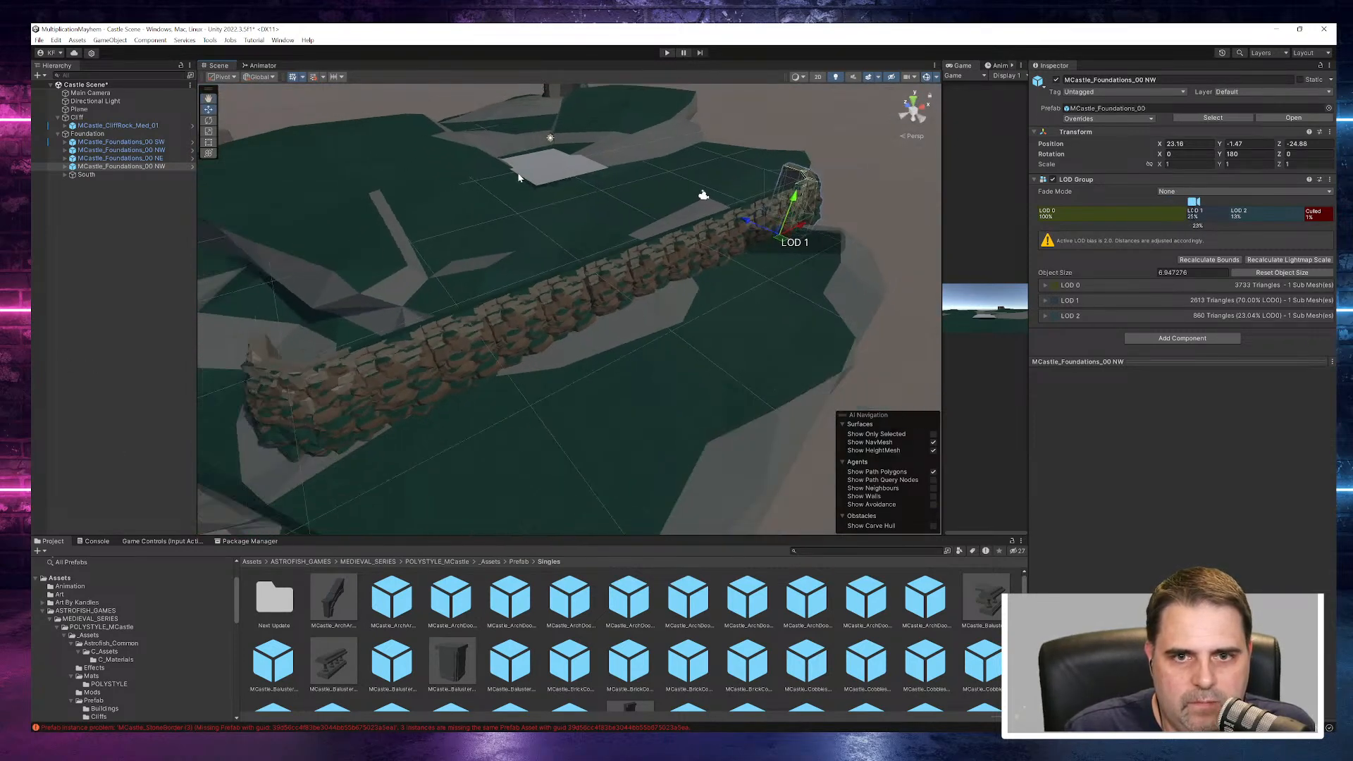
click(86, 175)
right_click(87, 176)
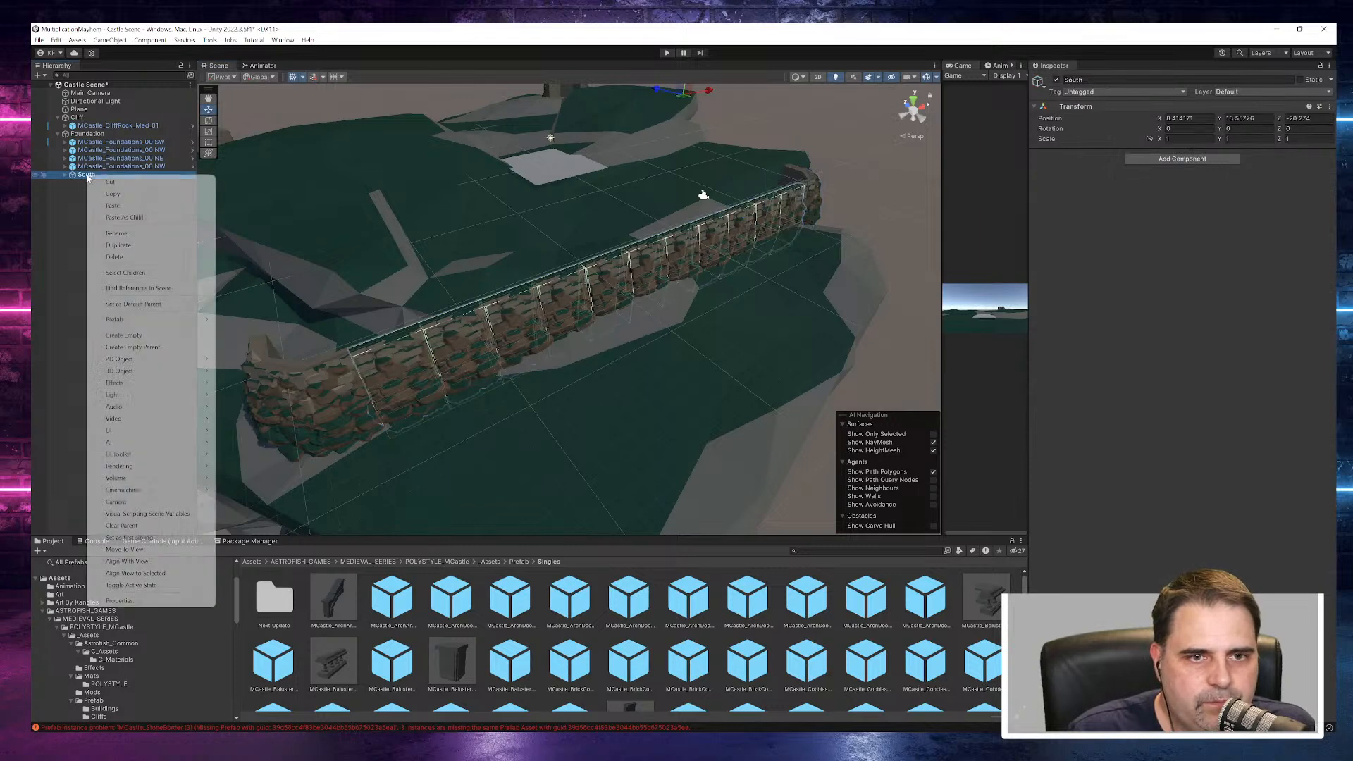
click(119, 245)
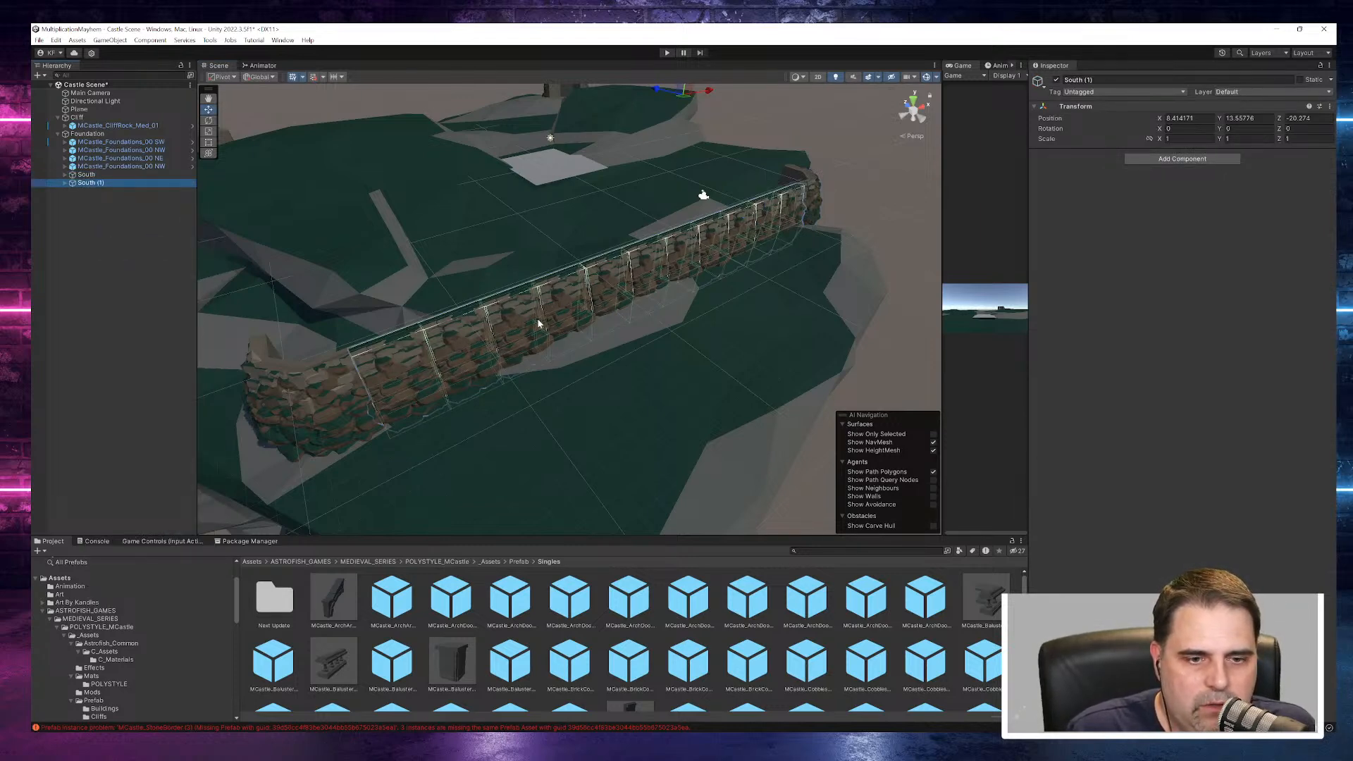
scroll(539, 323, down, 5)
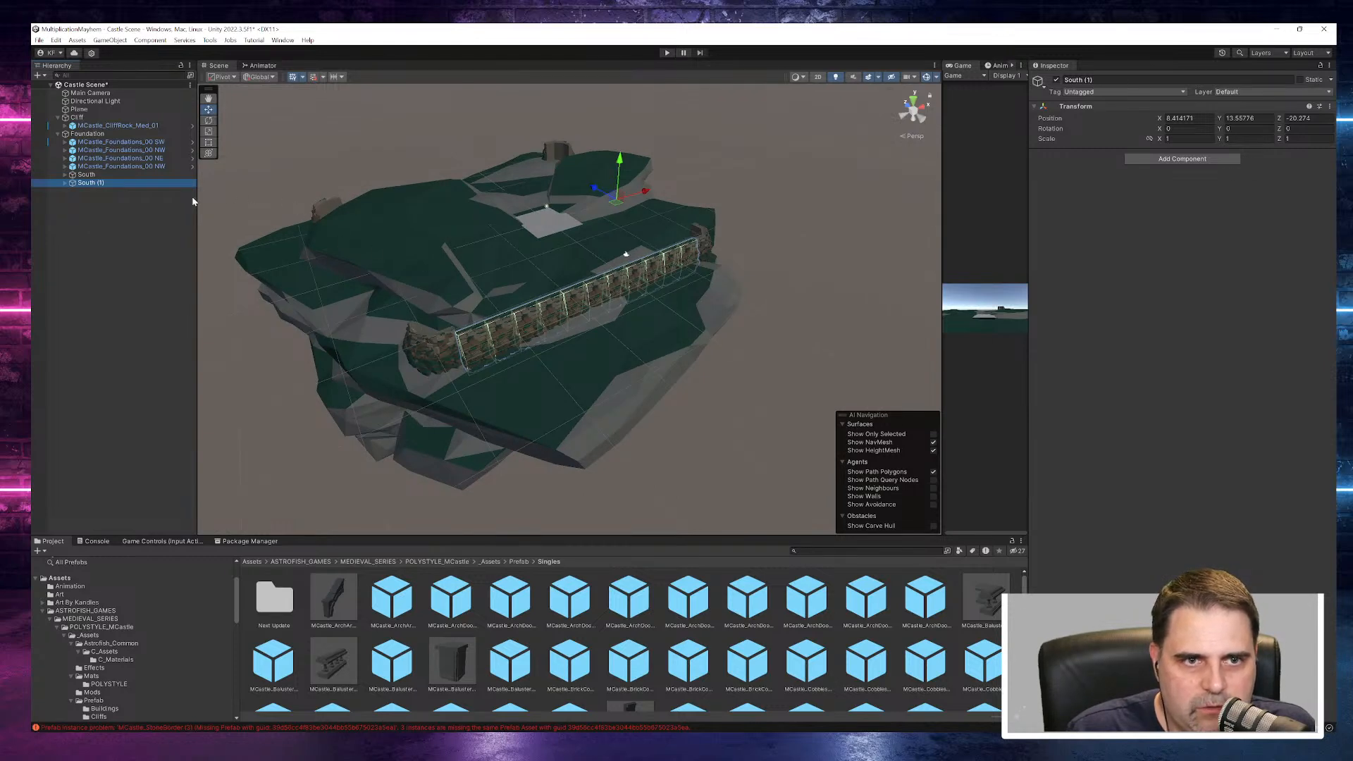
- Rename the duplicated South group as West
click(122, 182)
click(121, 182)
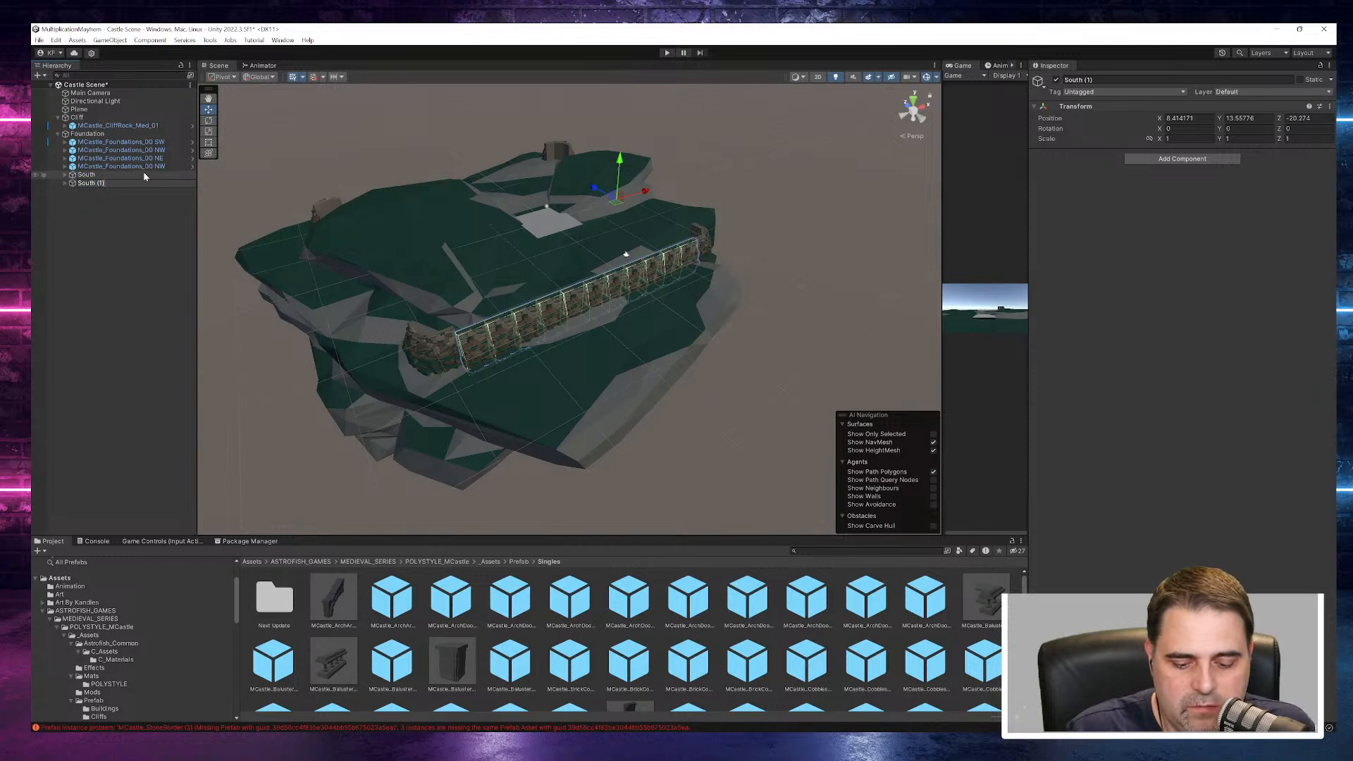
key(ctrl+a)
text(E)
key(BackSpace)
text(West)
key(Return)
- Try moving the duplicated West group along Z to about 15.3, and undo its move, renaming and duplication
drag(600, 193, 544, 157)
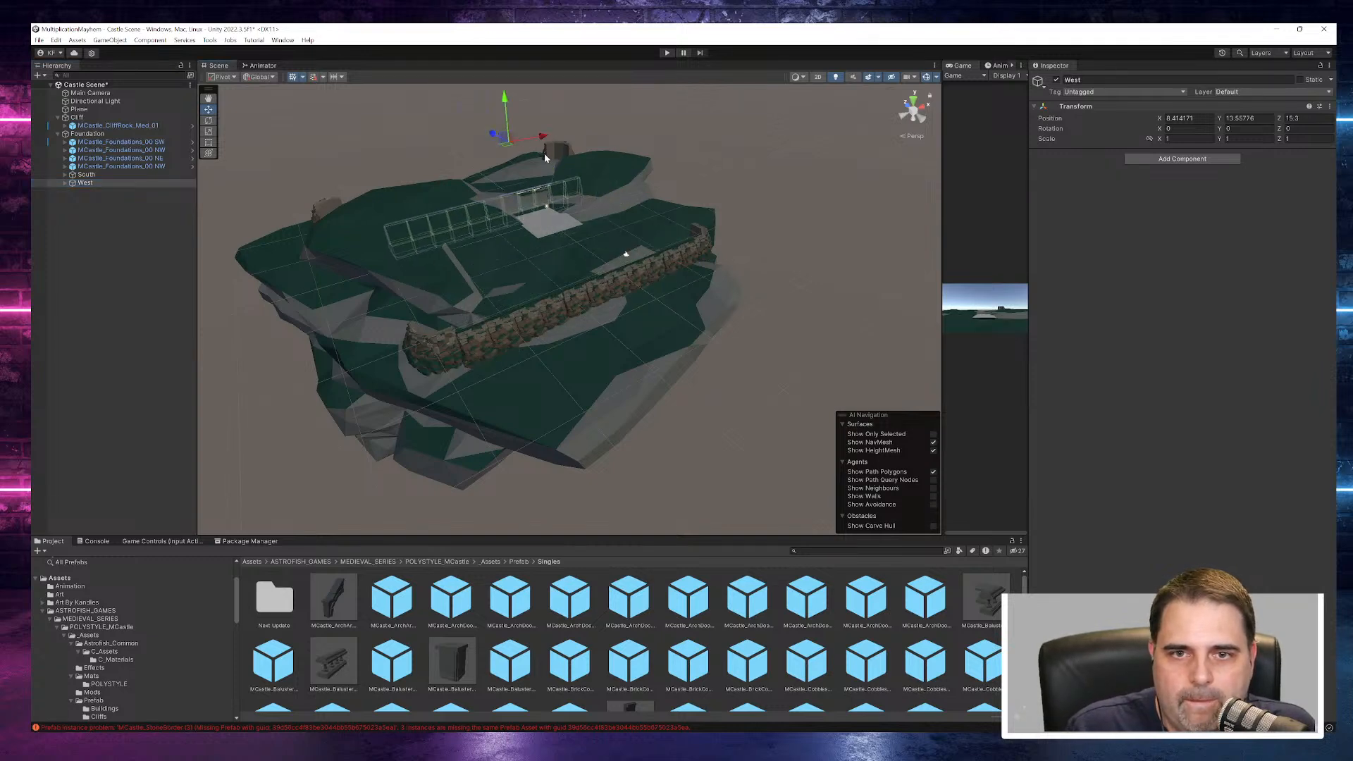
alt+drag(511, 215, 609, 217)
key(ctrl+z)
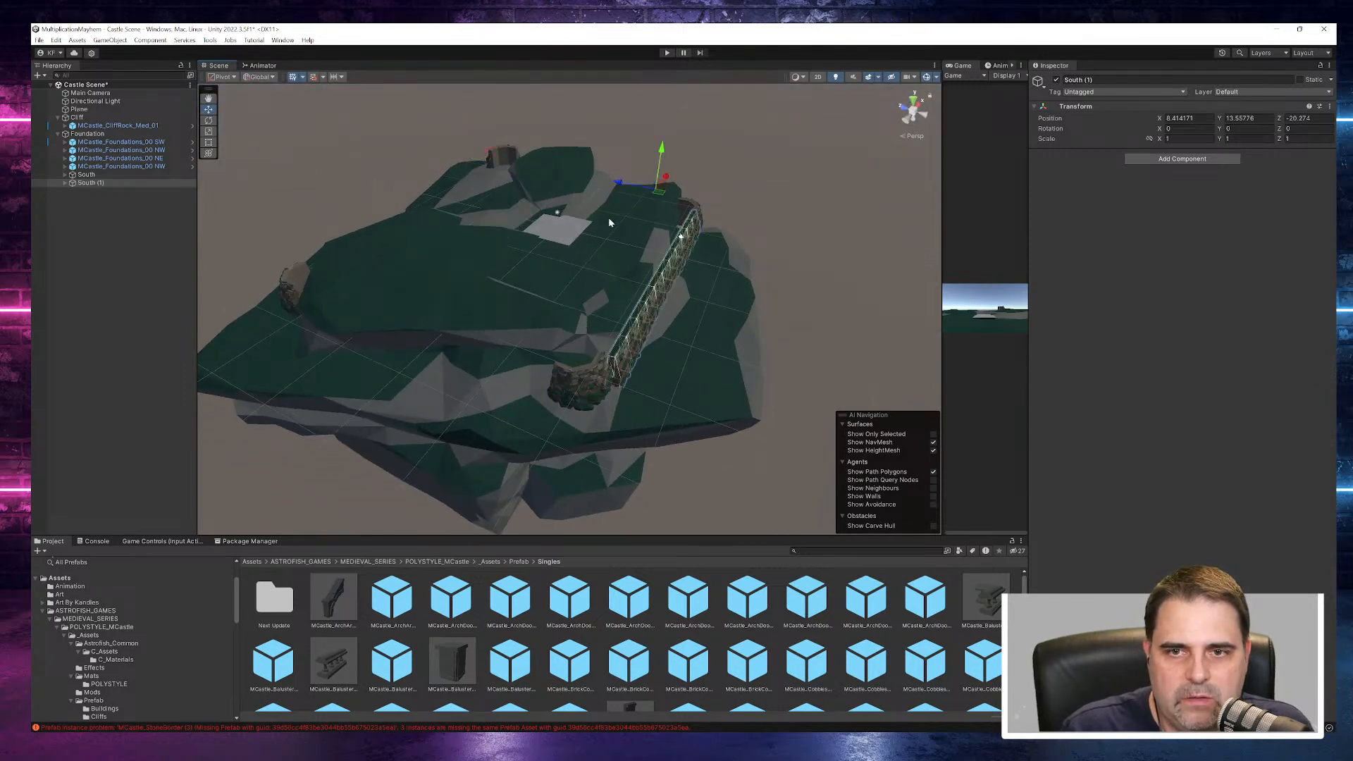
key(ctrl+z)
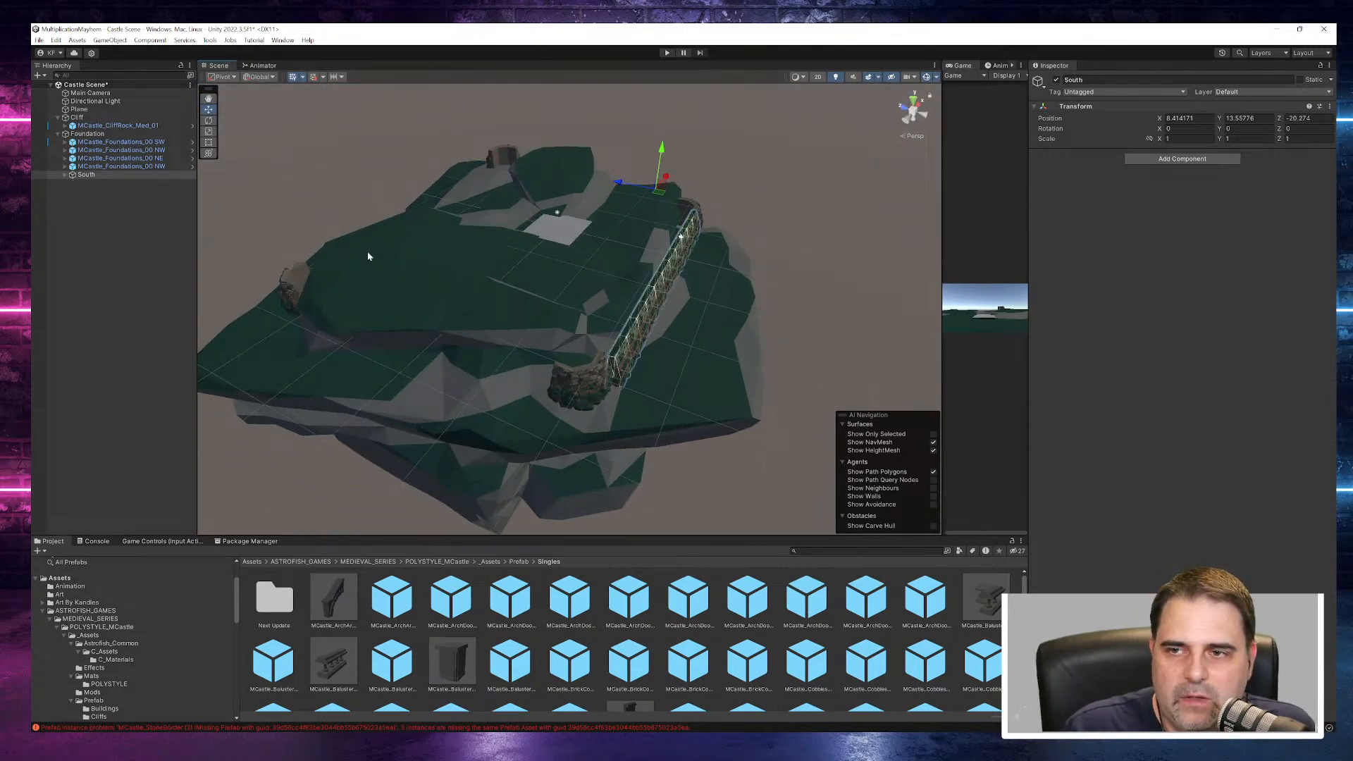
- Expand the South group and create an empty object named West at the scene's root level
click(102, 177)
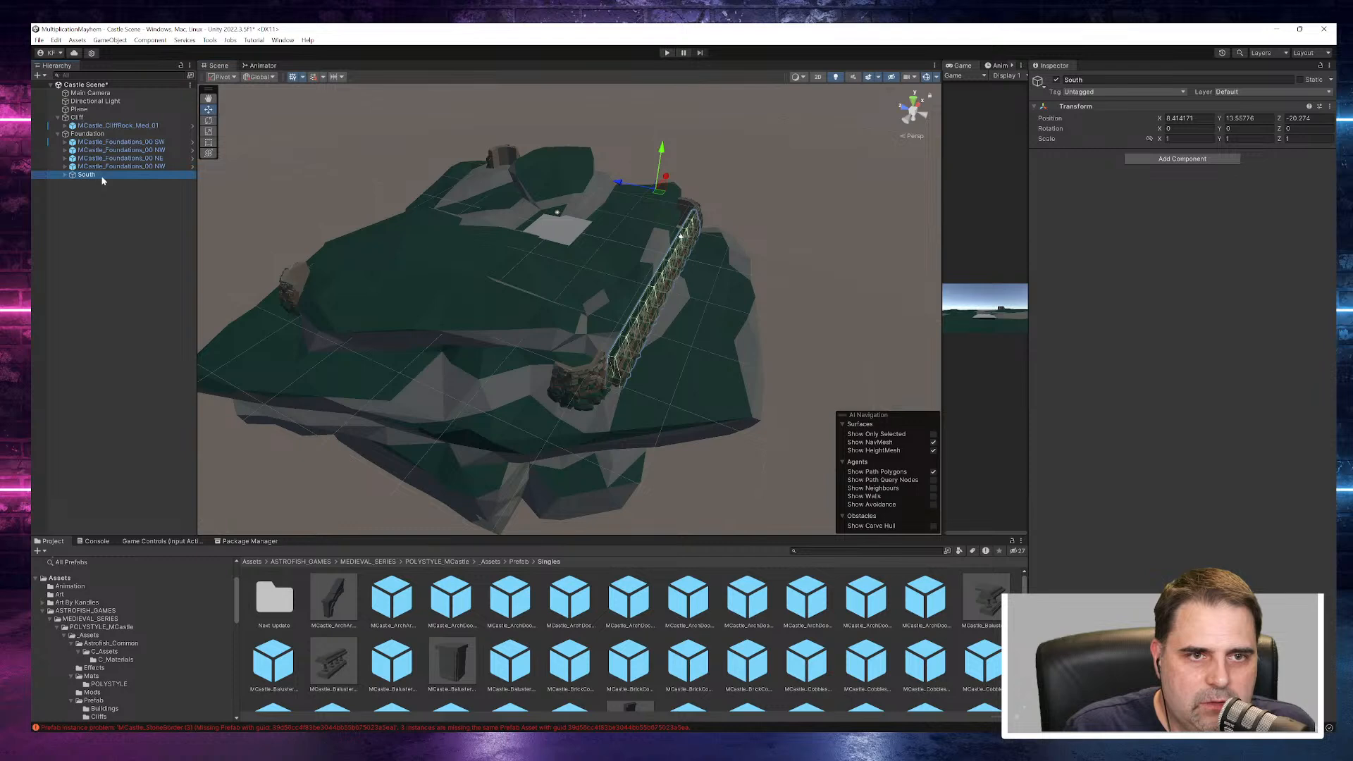
click(82, 211)
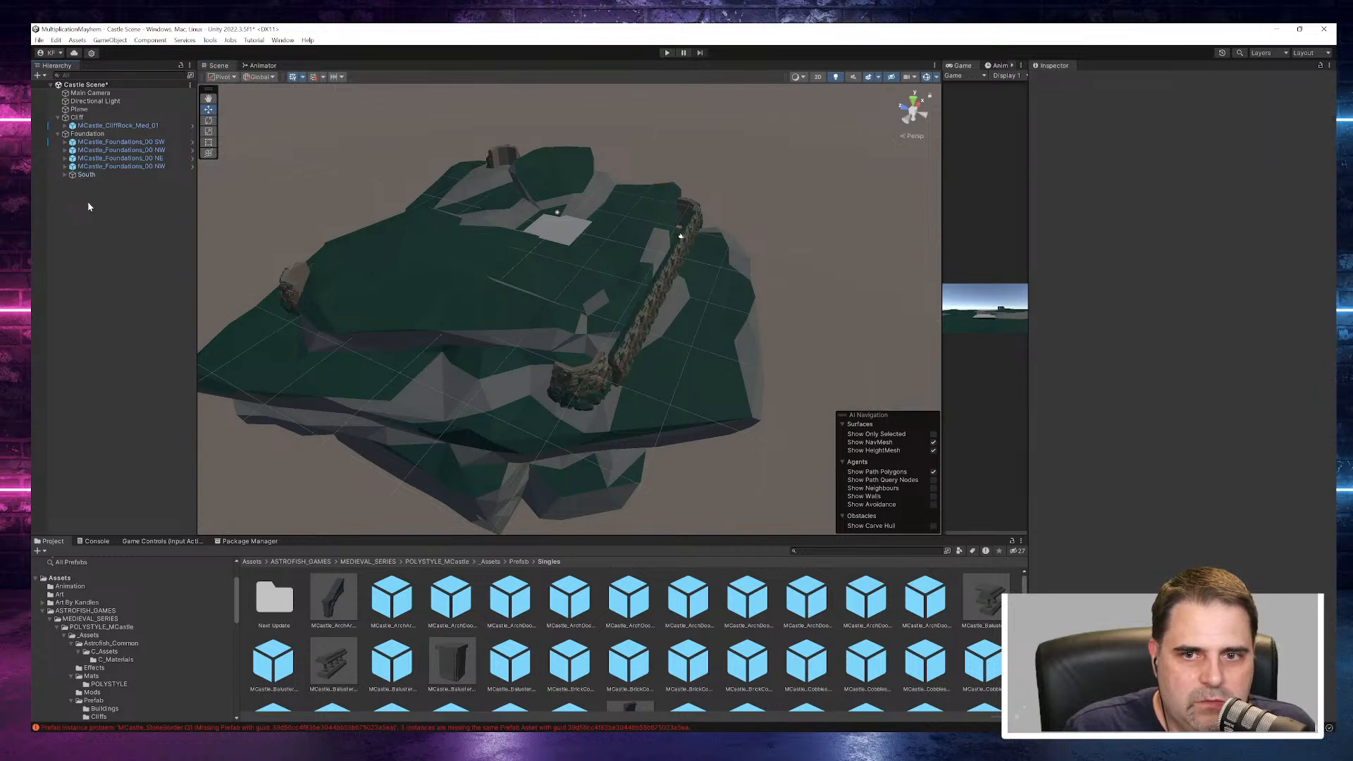
click(65, 175)
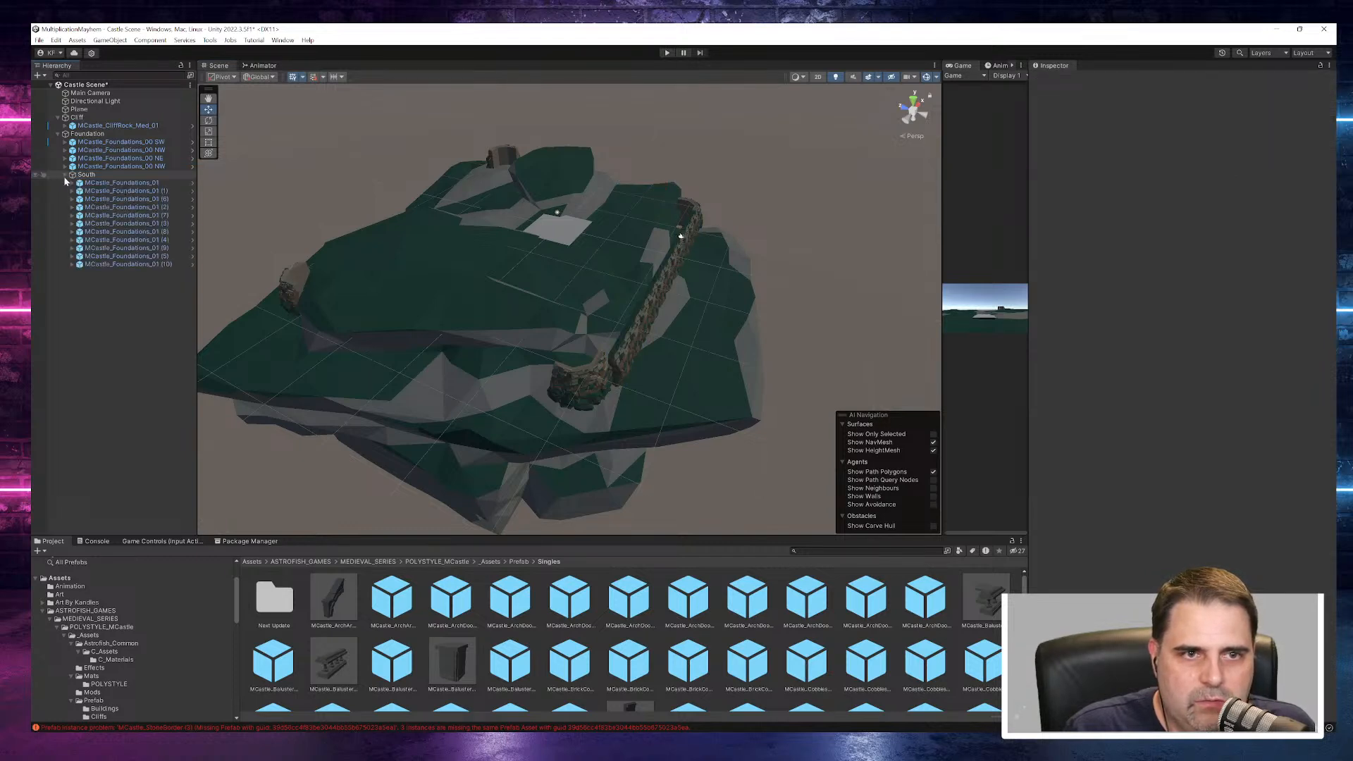
right_click(83, 315)
click(148, 456)
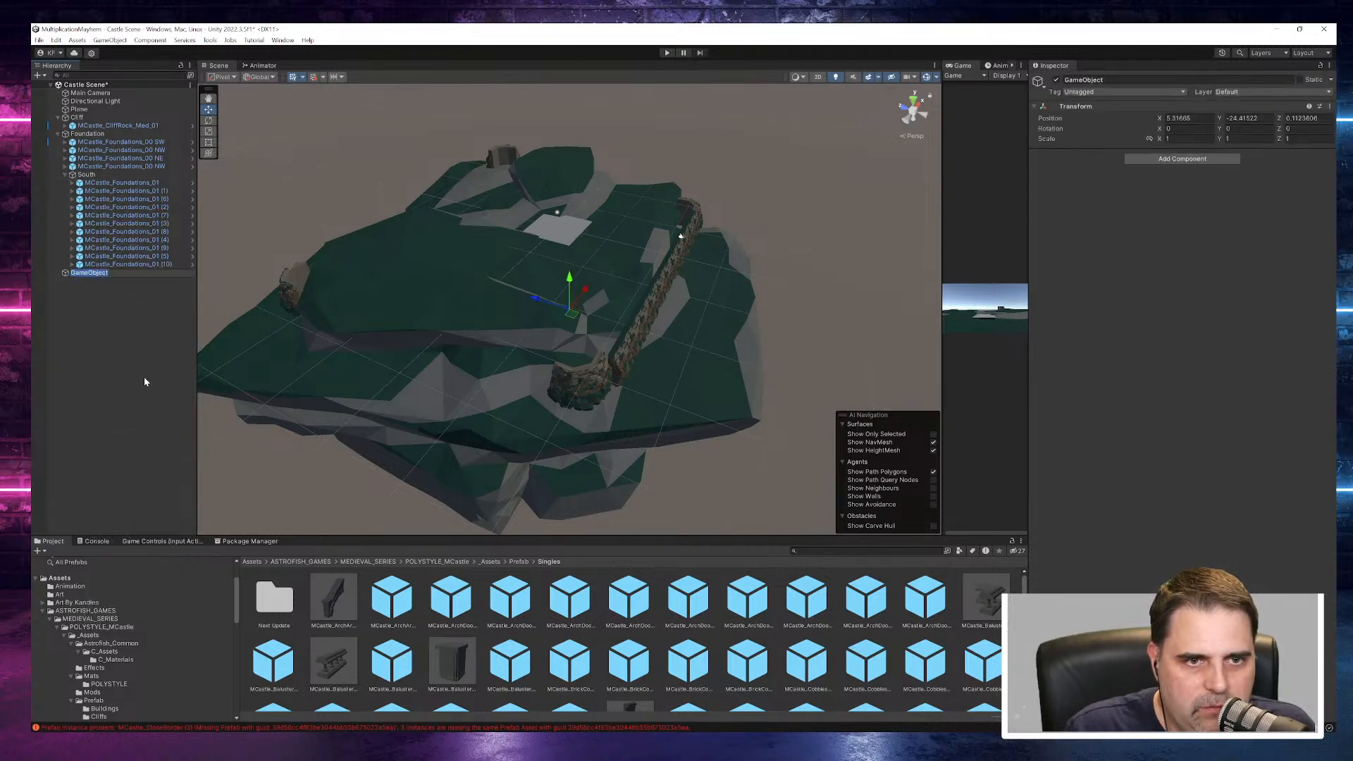
text(West)
key(Return)
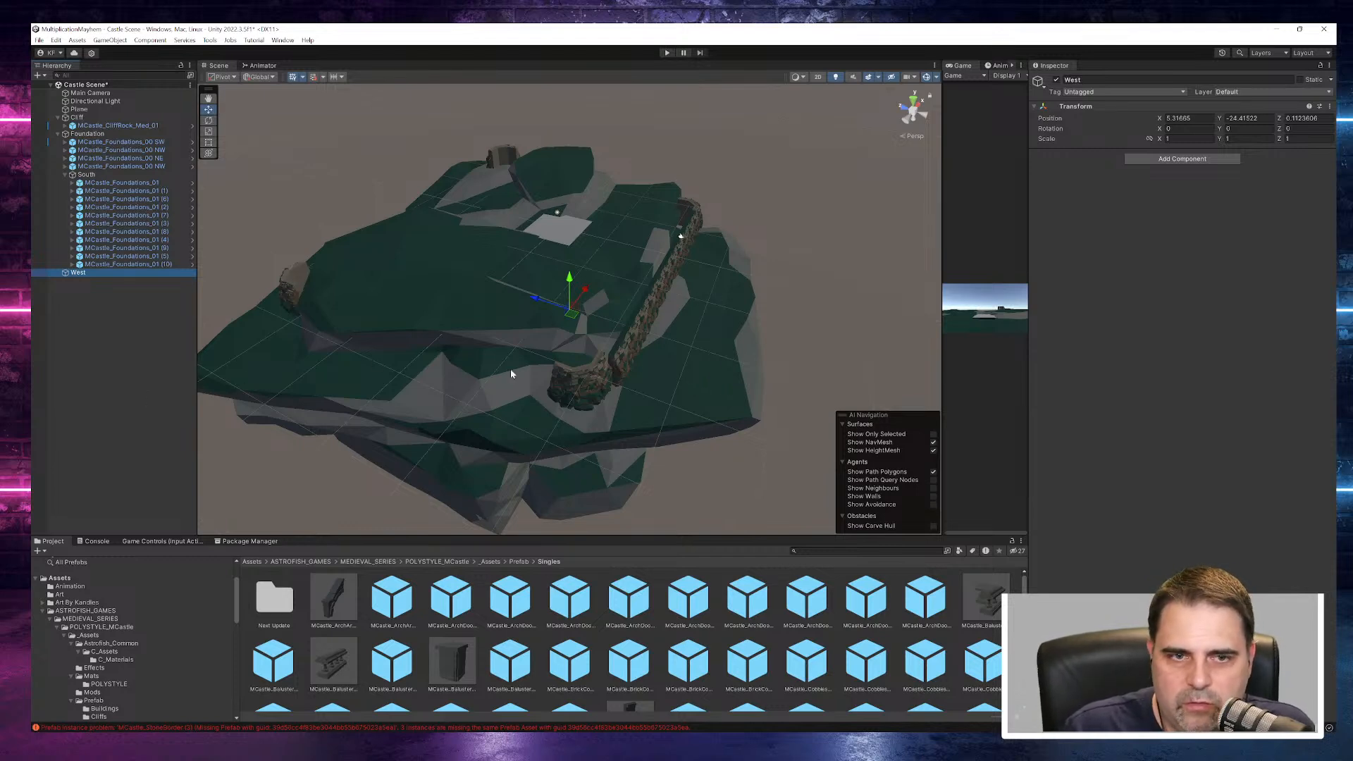
- Try duplicating all eleven MCastle_Foundations_01 pieces of the South group for West, and undo the duplication
click(117, 183)
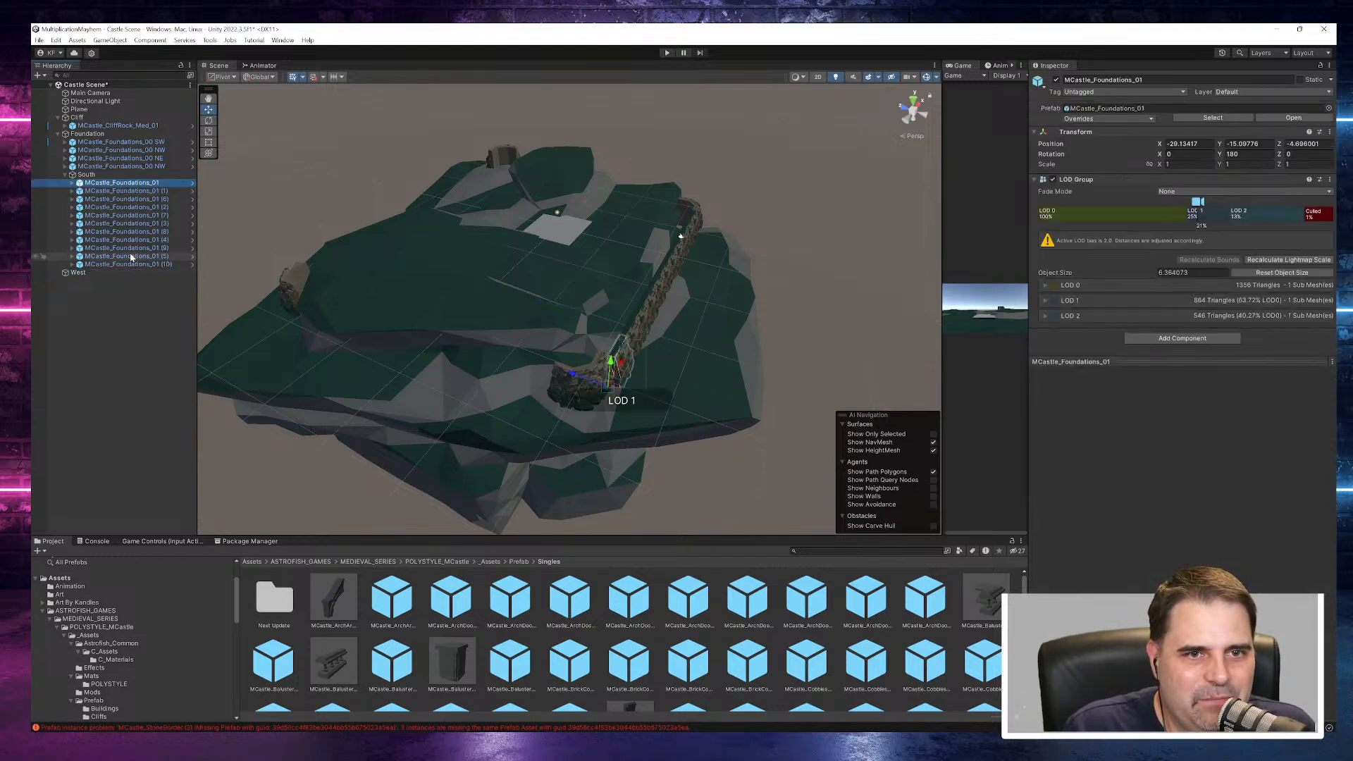
shift+click(129, 263)
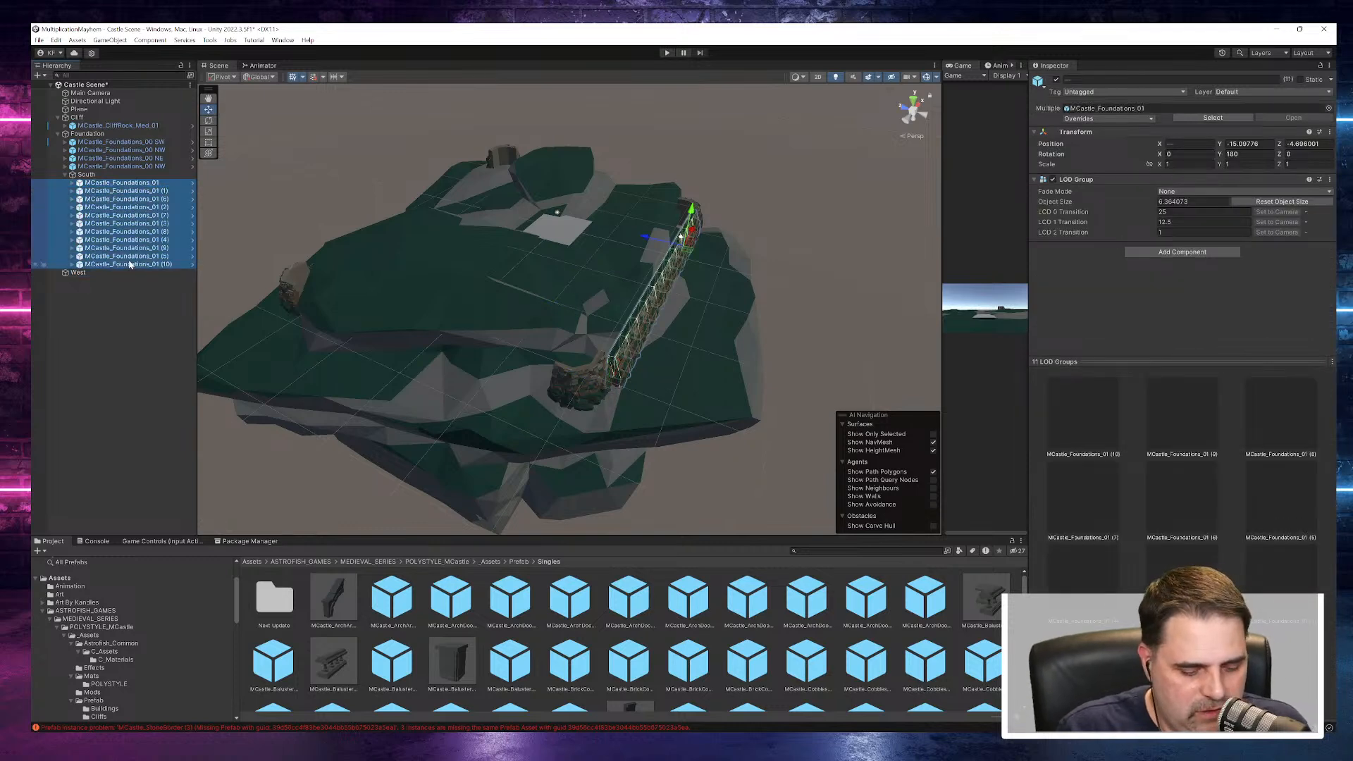
key(ctrl+d)
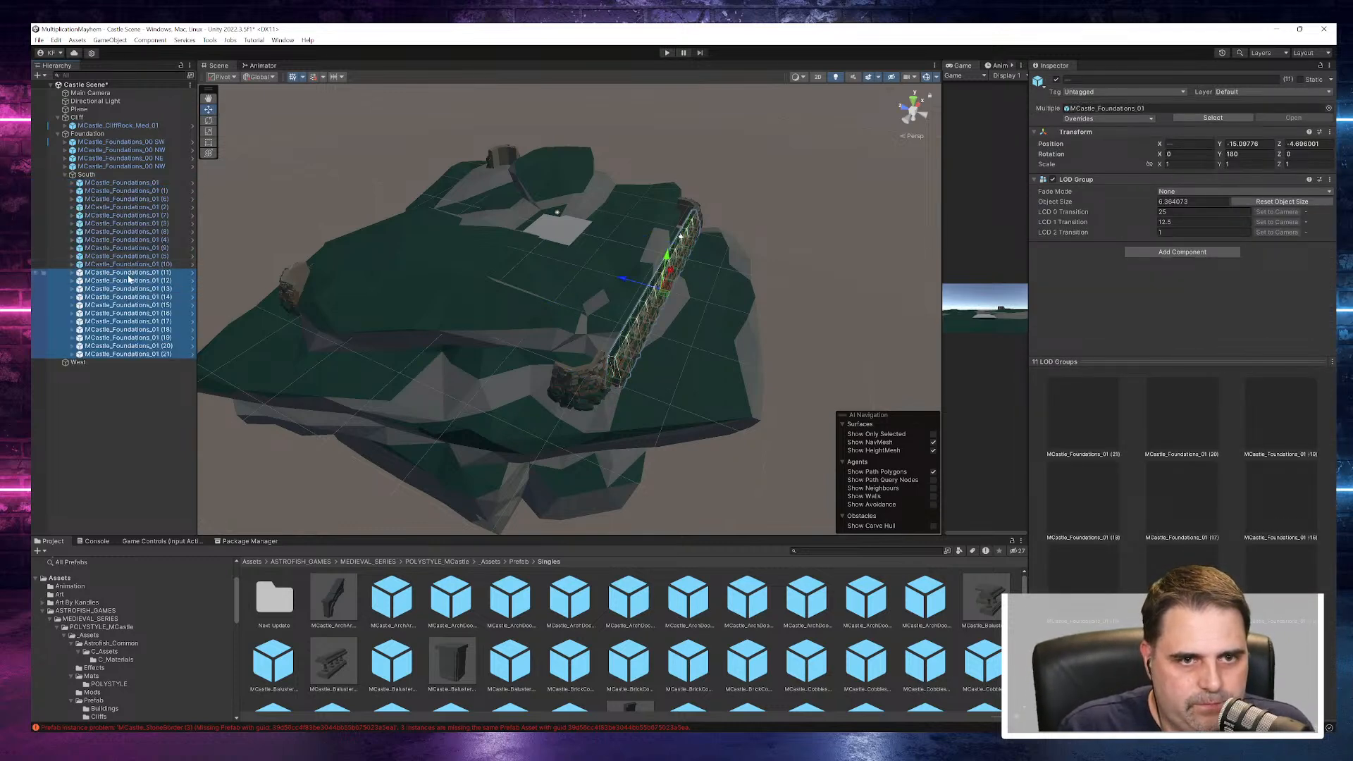
drag(88, 356, 110, 300)
key(ctrl+z)
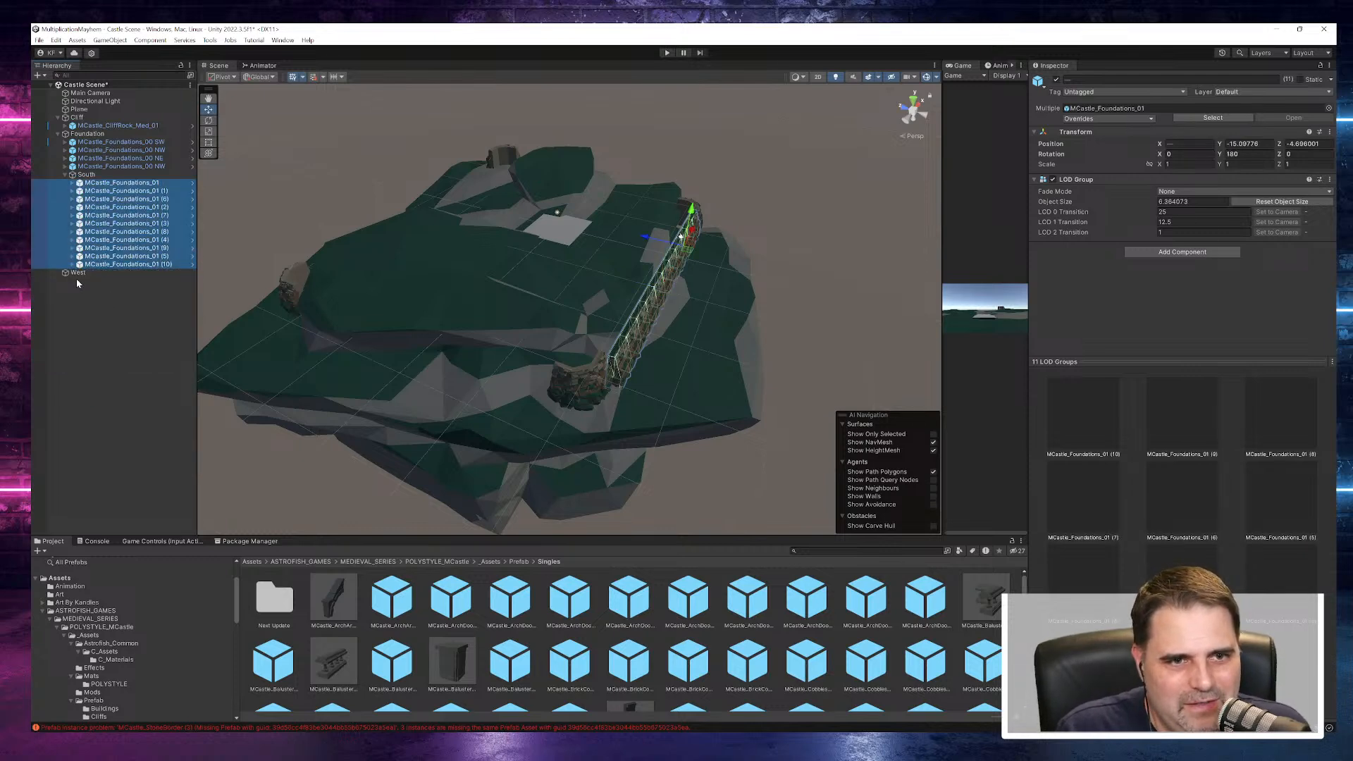
key(Delete)
- Reset the West object's transform and move it along X to about -33.5, between the two western corner pieces
click(77, 273)
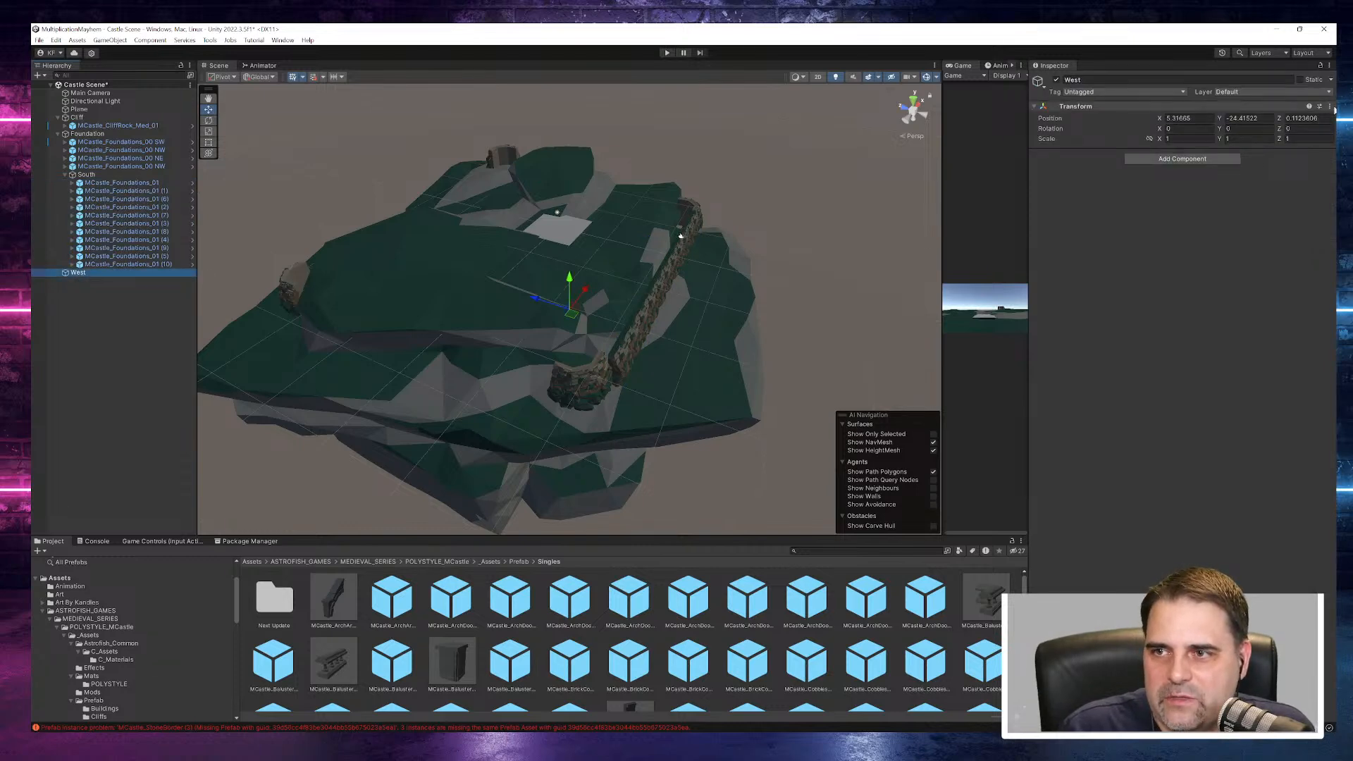
click(1331, 107)
click(1251, 118)
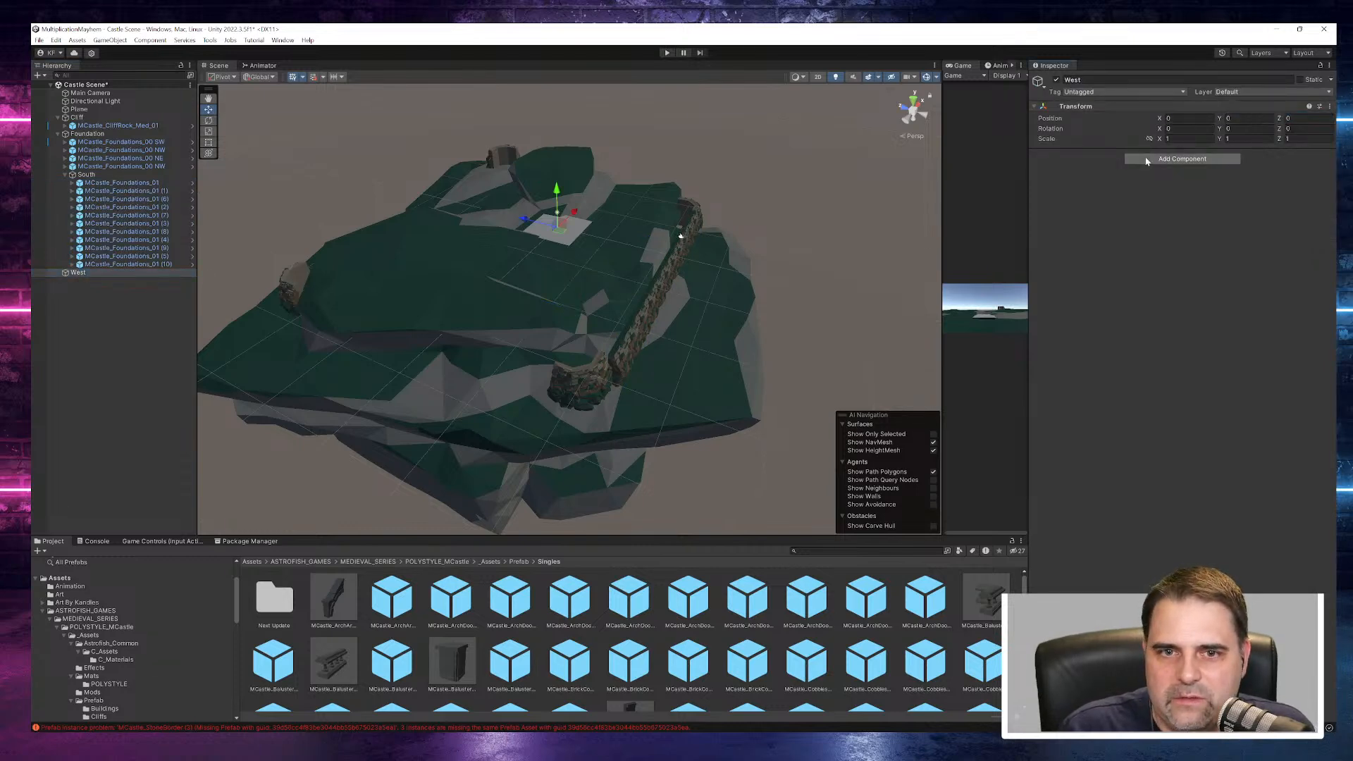
drag(575, 213, 590, 482)
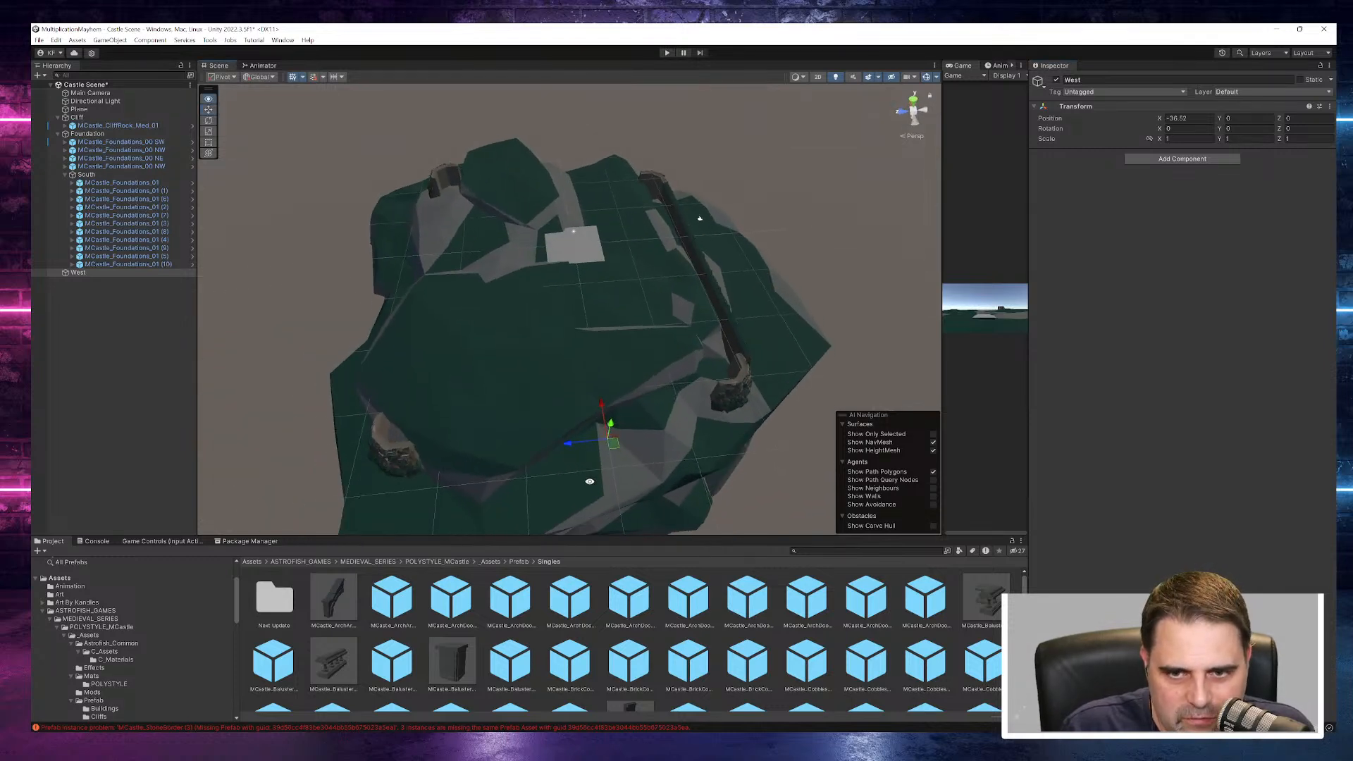
drag(603, 410, 603, 381)
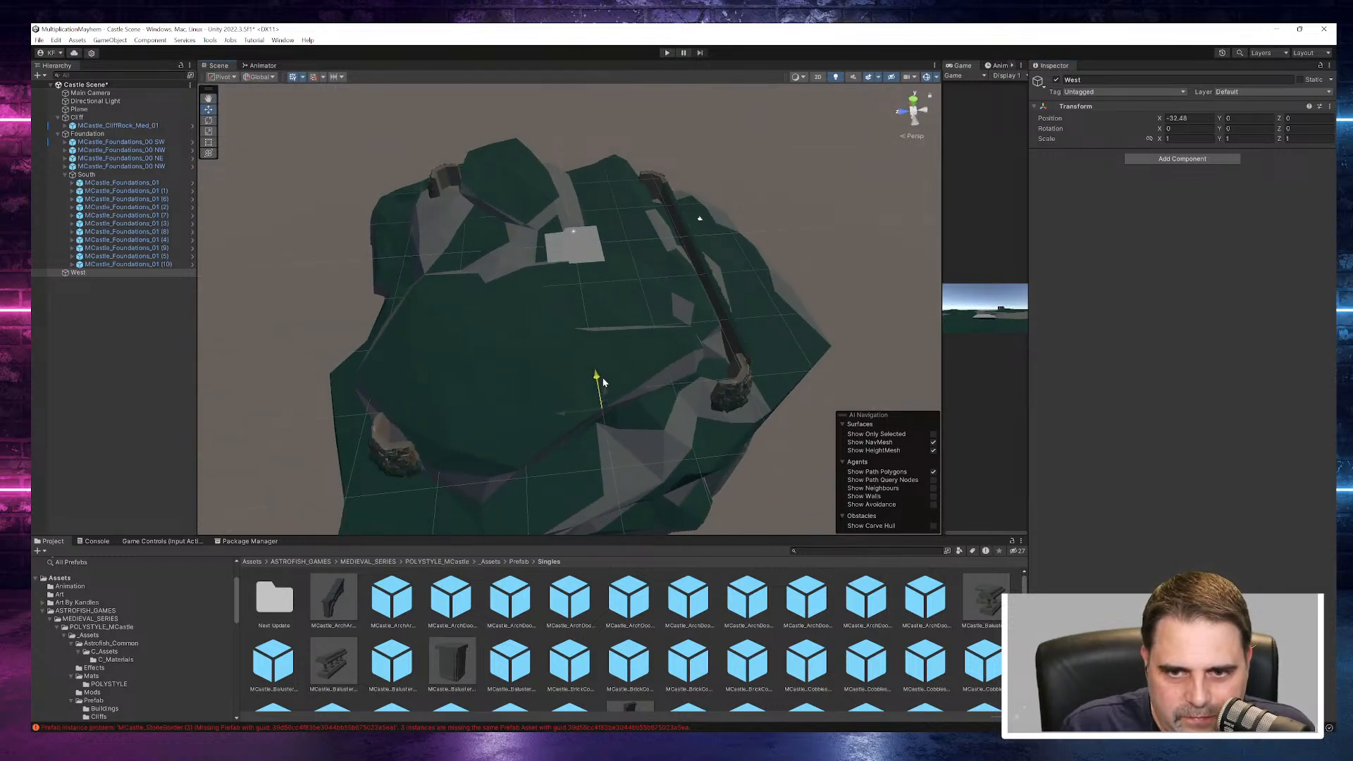
- Copy all eleven MCastle_Foundations_01 pieces from South and paste them at the scene's root level, directly after West
click(107, 183)
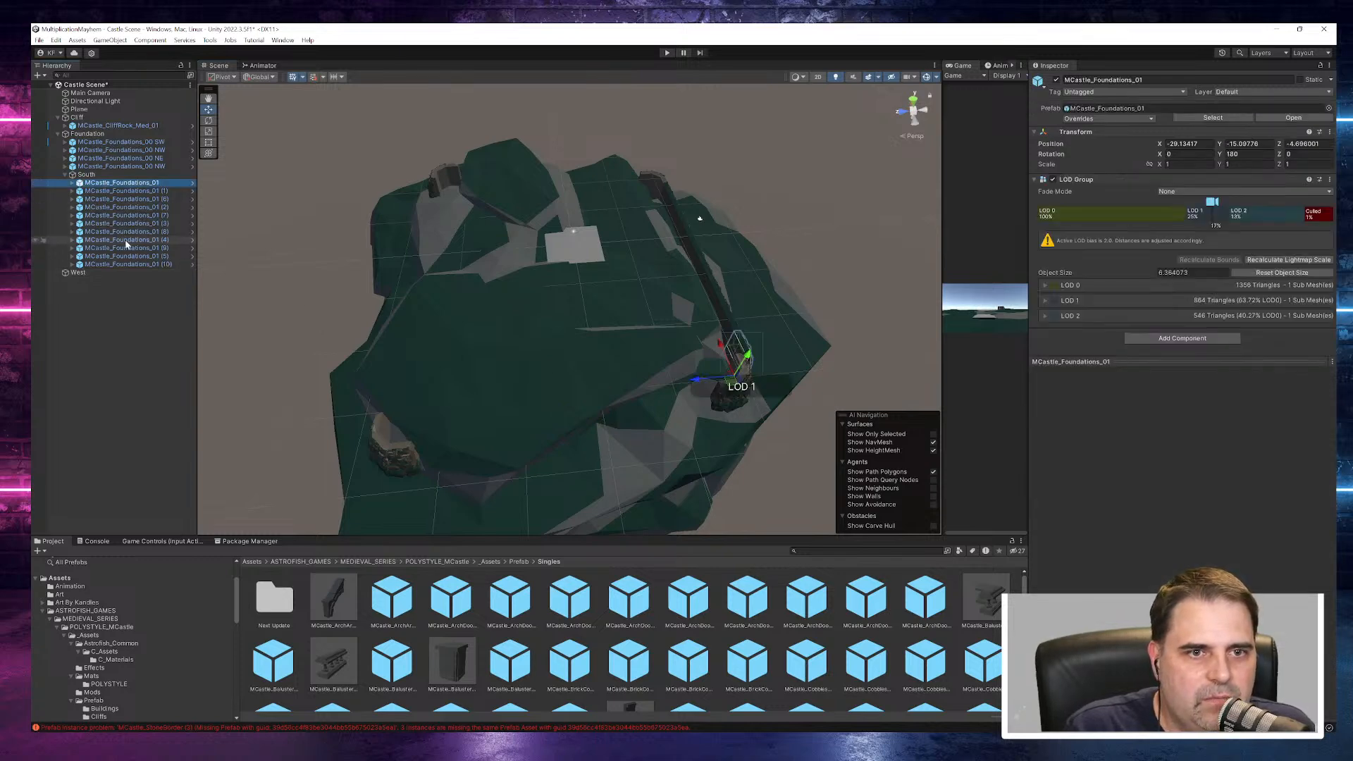
shift+click(119, 265)
key(ctrl+c)
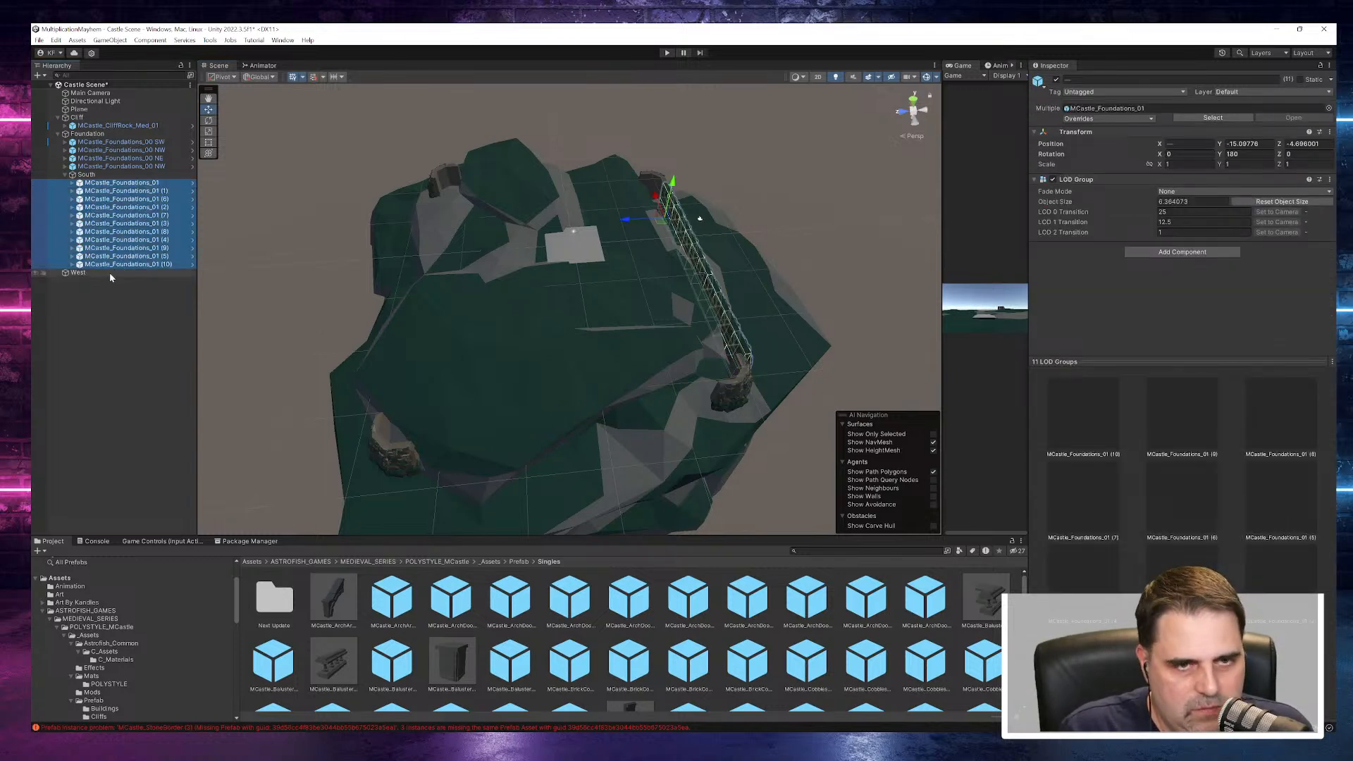
click(101, 273)
key(ctrl+v)
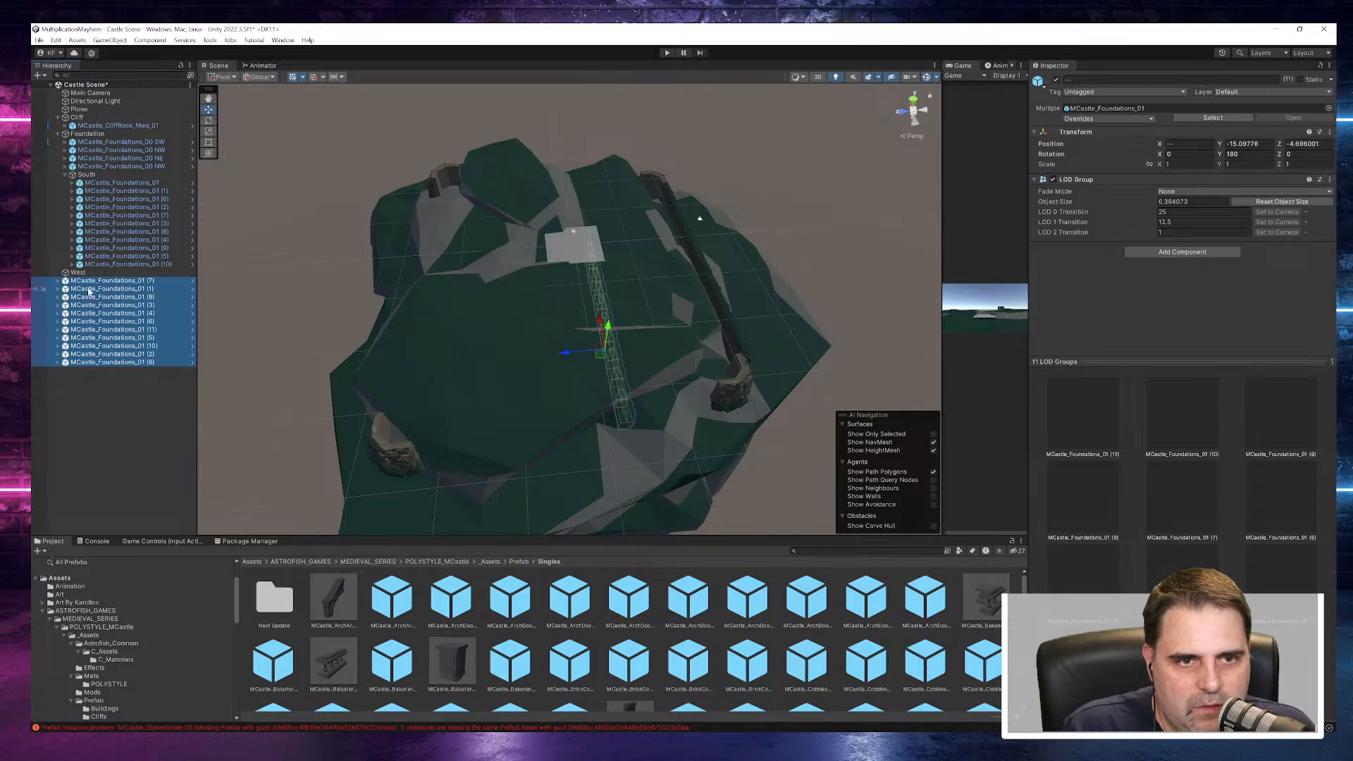
- Parent the eleven pasted MCastle_Foundations_01 pieces under West and set the West object's Y rotation to 90
drag(88, 281, 78, 273)
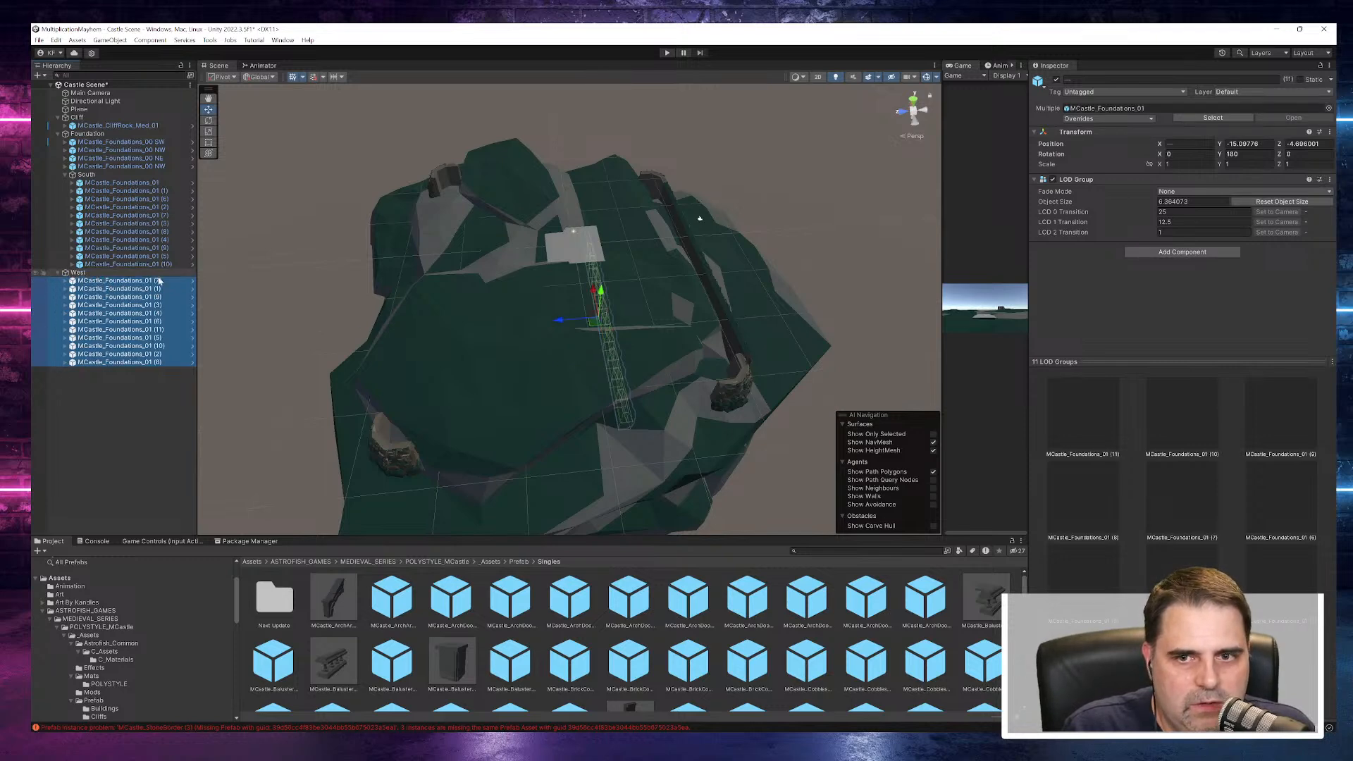
click(1234, 153)
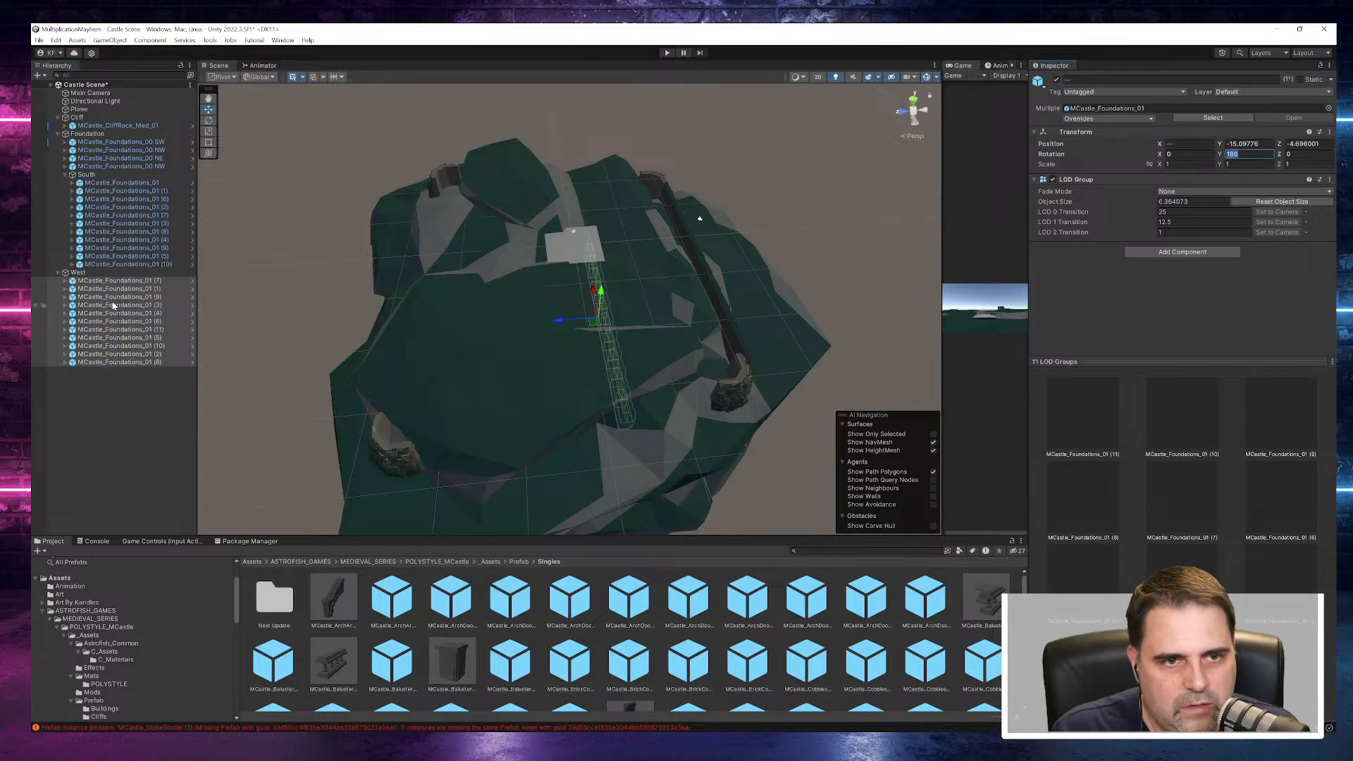
click(79, 273)
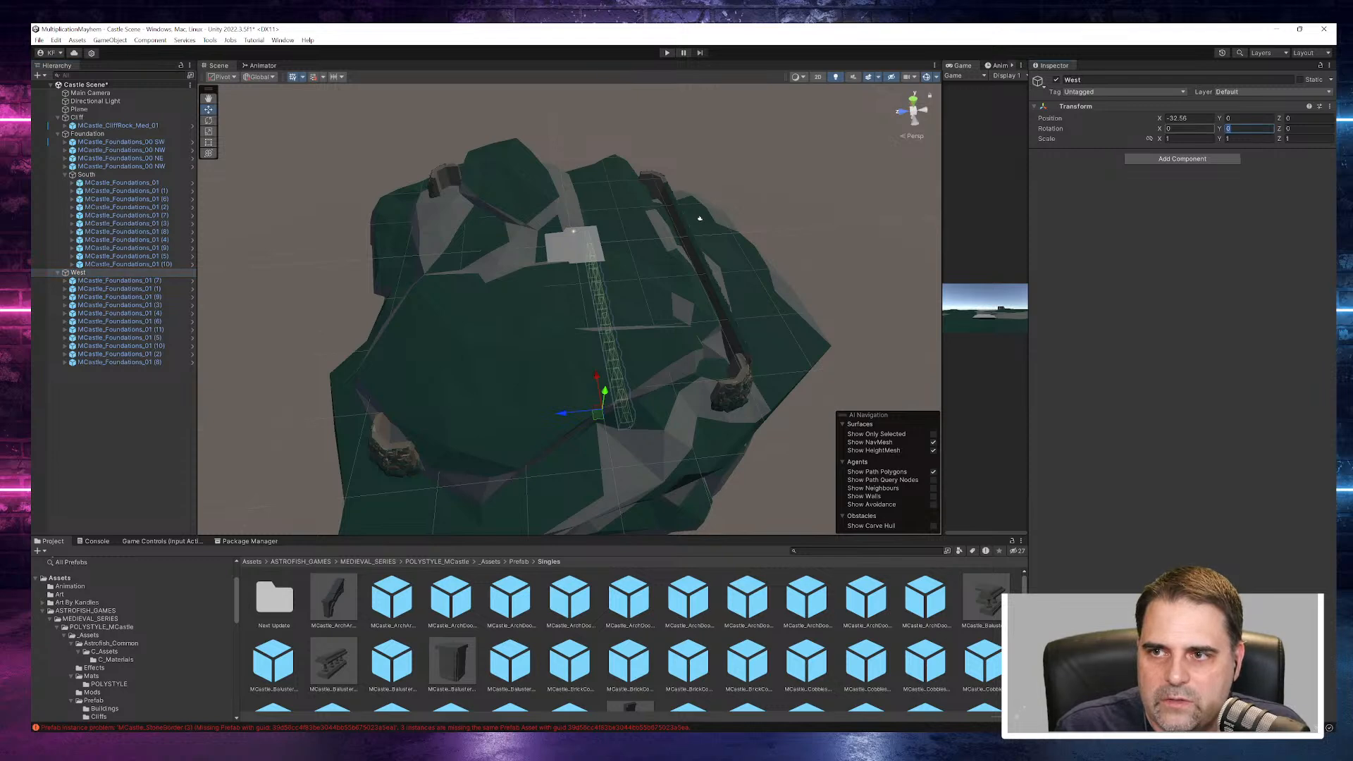
text(90)
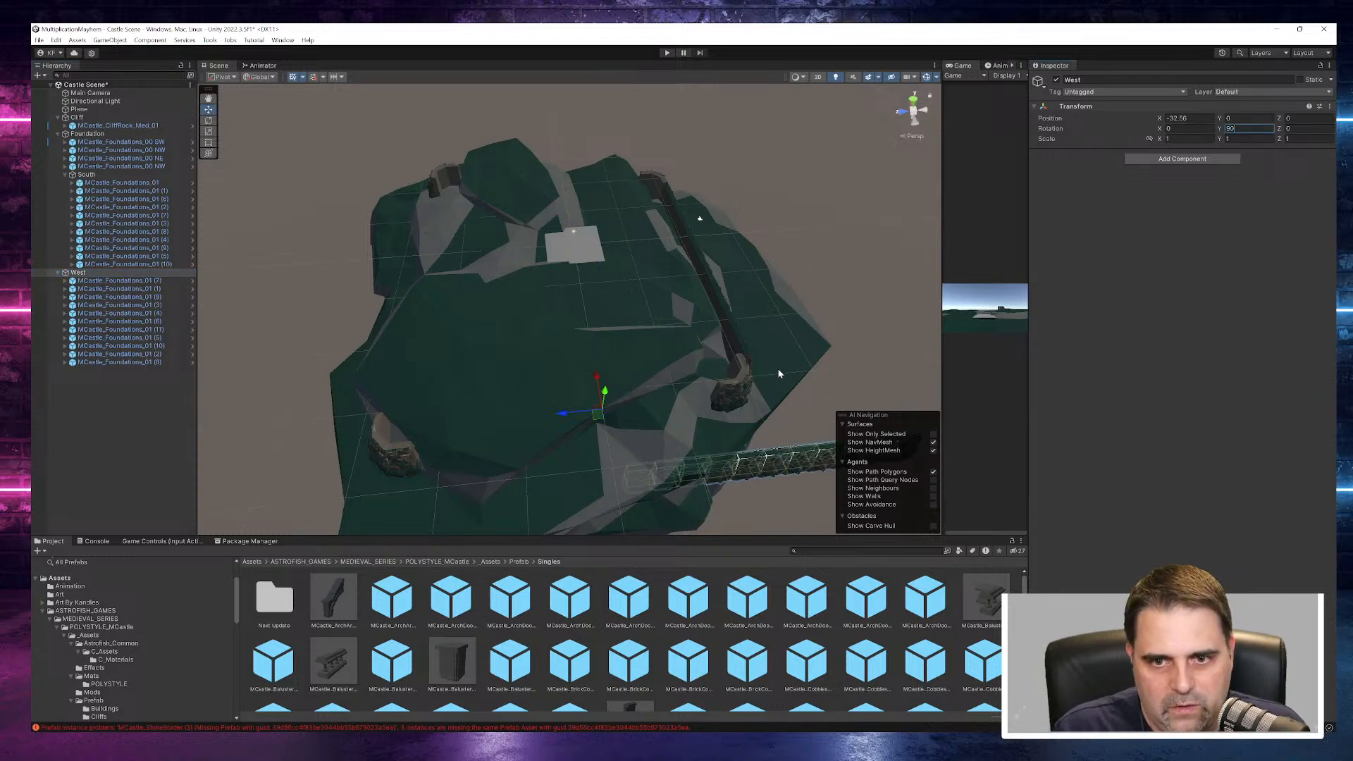
- Try raising the West group to about Y 13.1, and undo both that move and the group's rotation
middle_drag(726, 399, 656, 290)
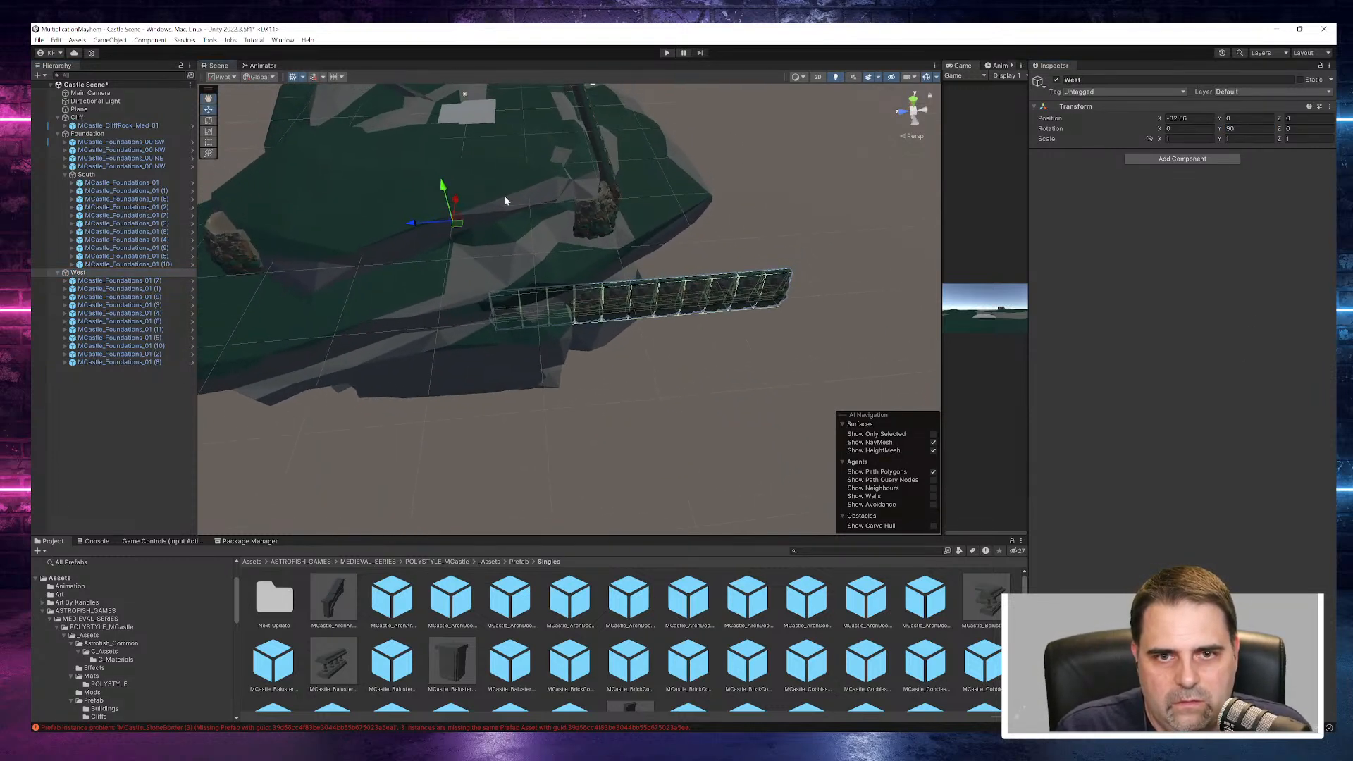
drag(445, 197, 455, 119)
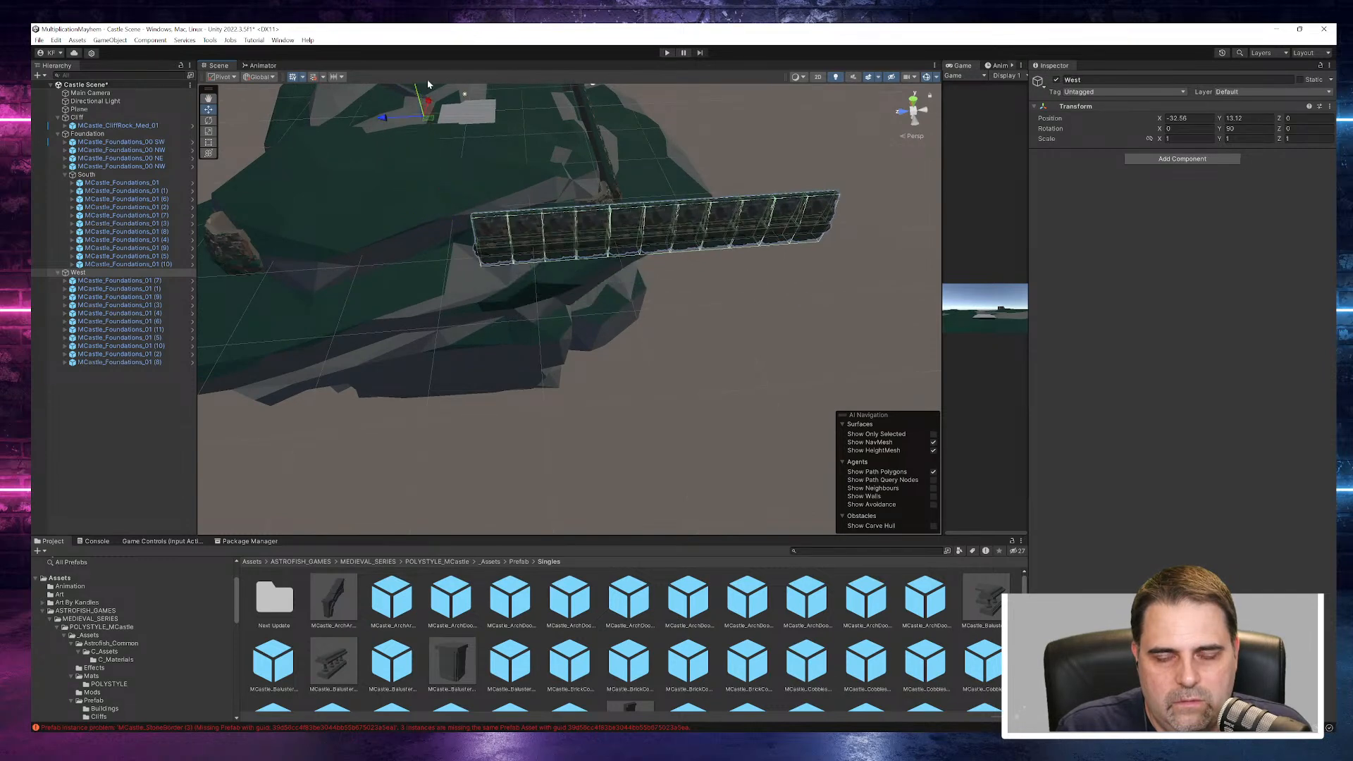
middle_drag(484, 145, 690, 228)
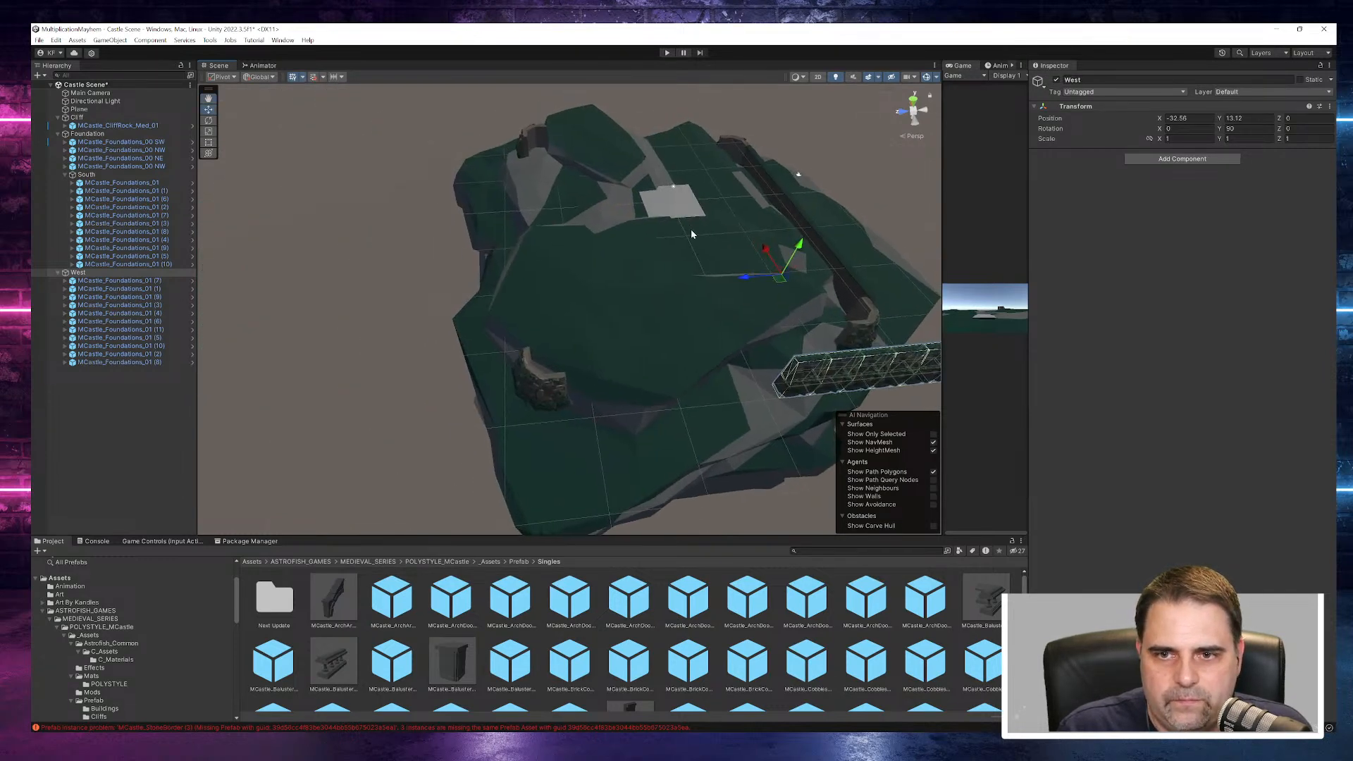
alt+drag(849, 296, 779, 259)
key(ctrl+z)
key(ctrl+z)
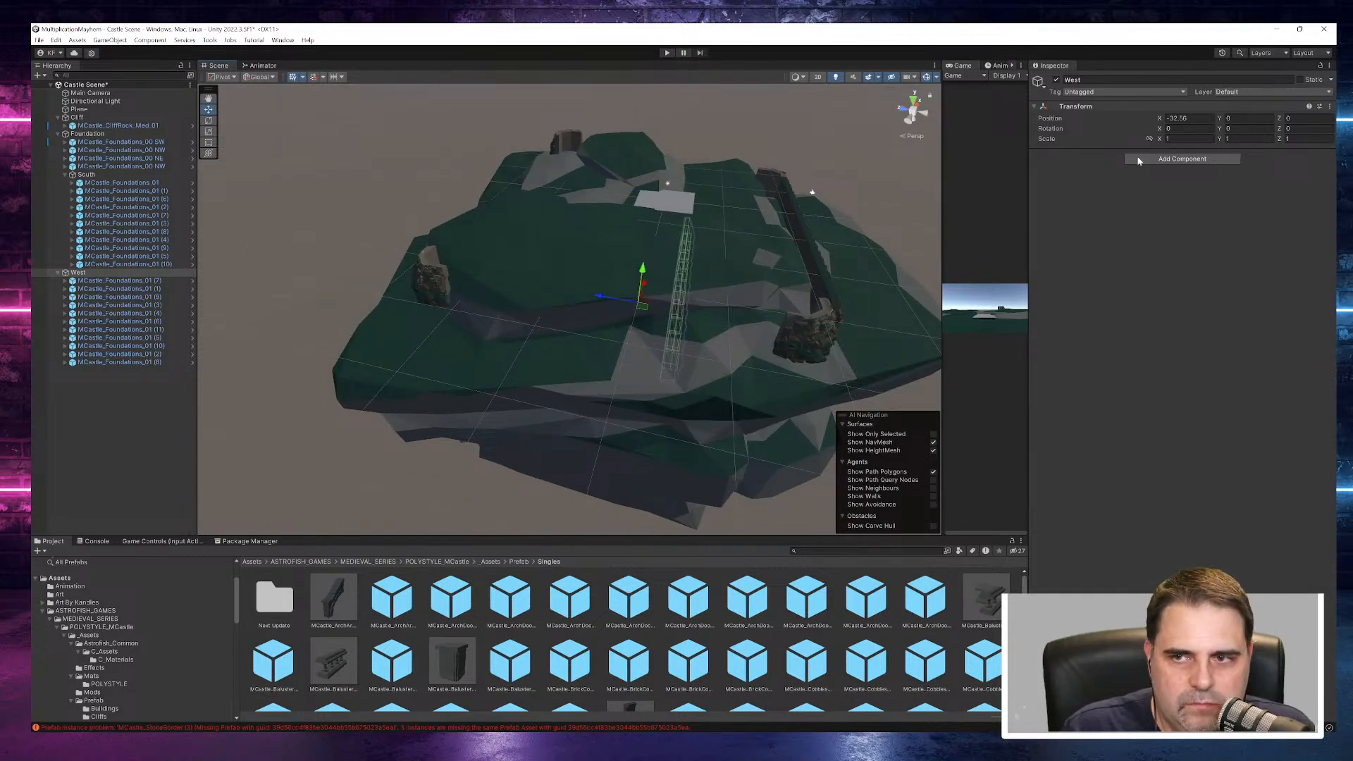
- Set the West object's Y rotation to 90 and raise its eleven foundation pieces to local Y -5.24
text(90)
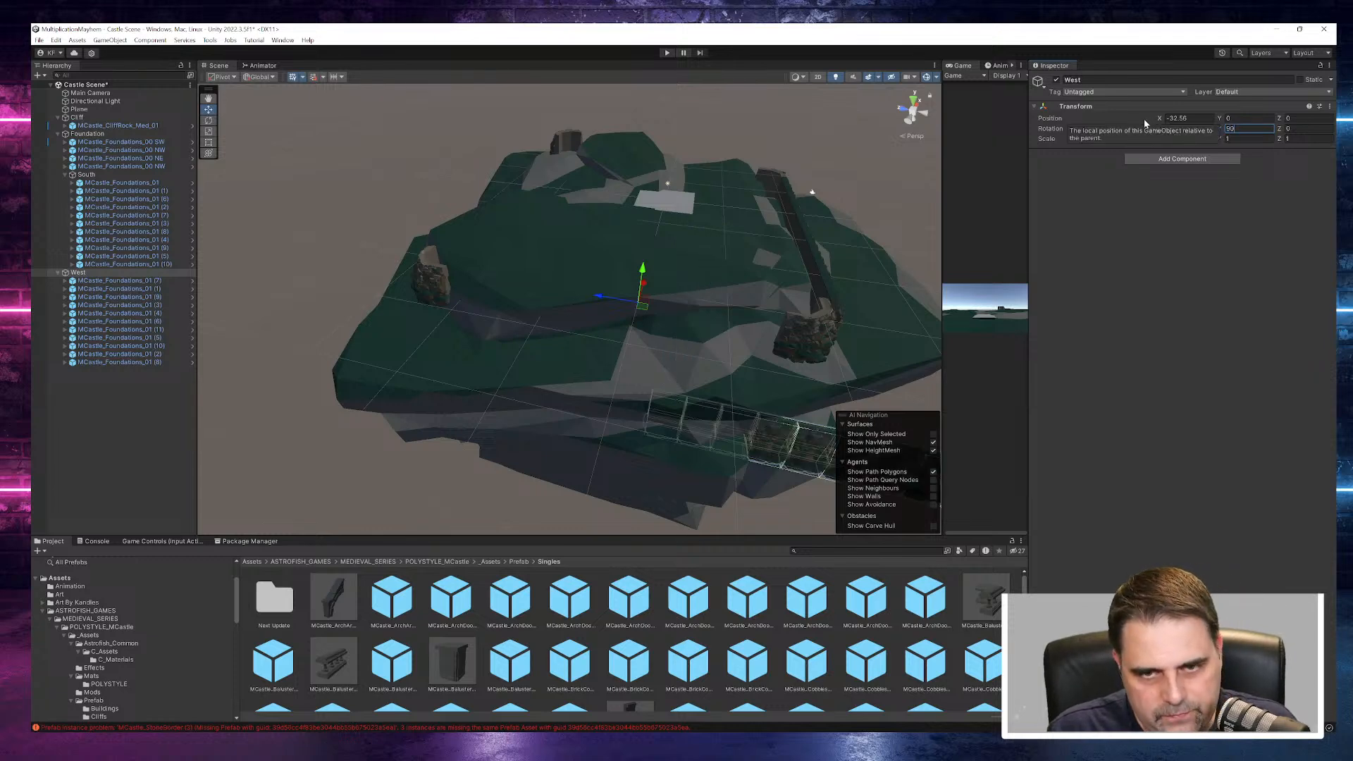
click(141, 280)
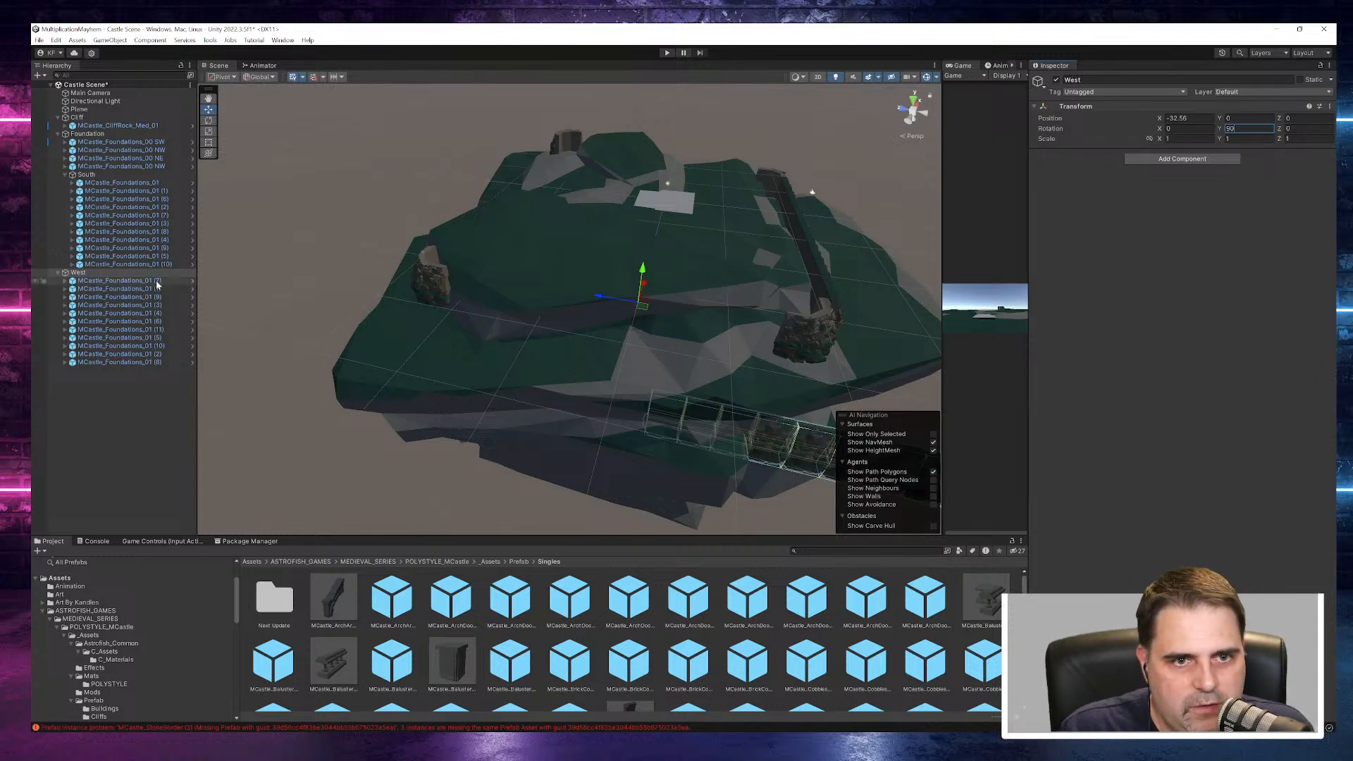
shift+click(148, 362)
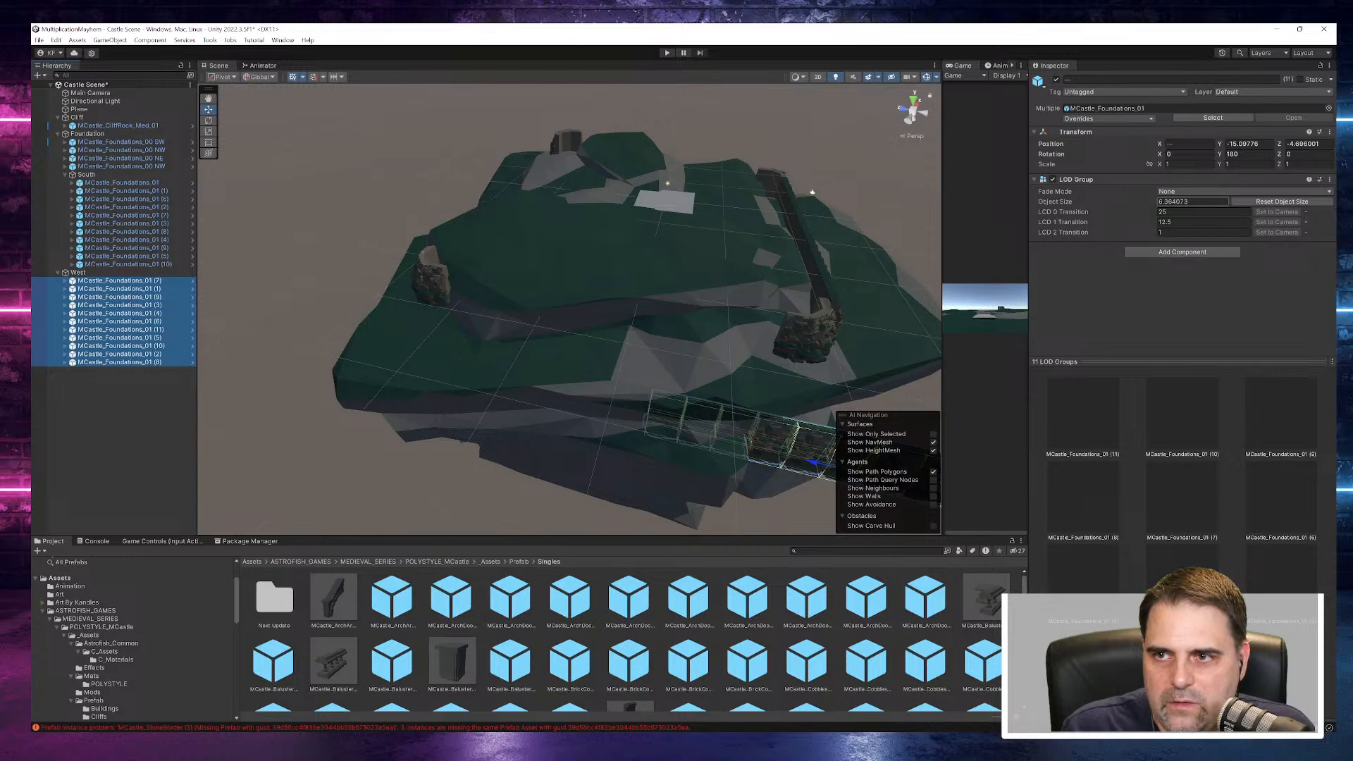
drag(1220, 144, 1308, 160)
key(f)
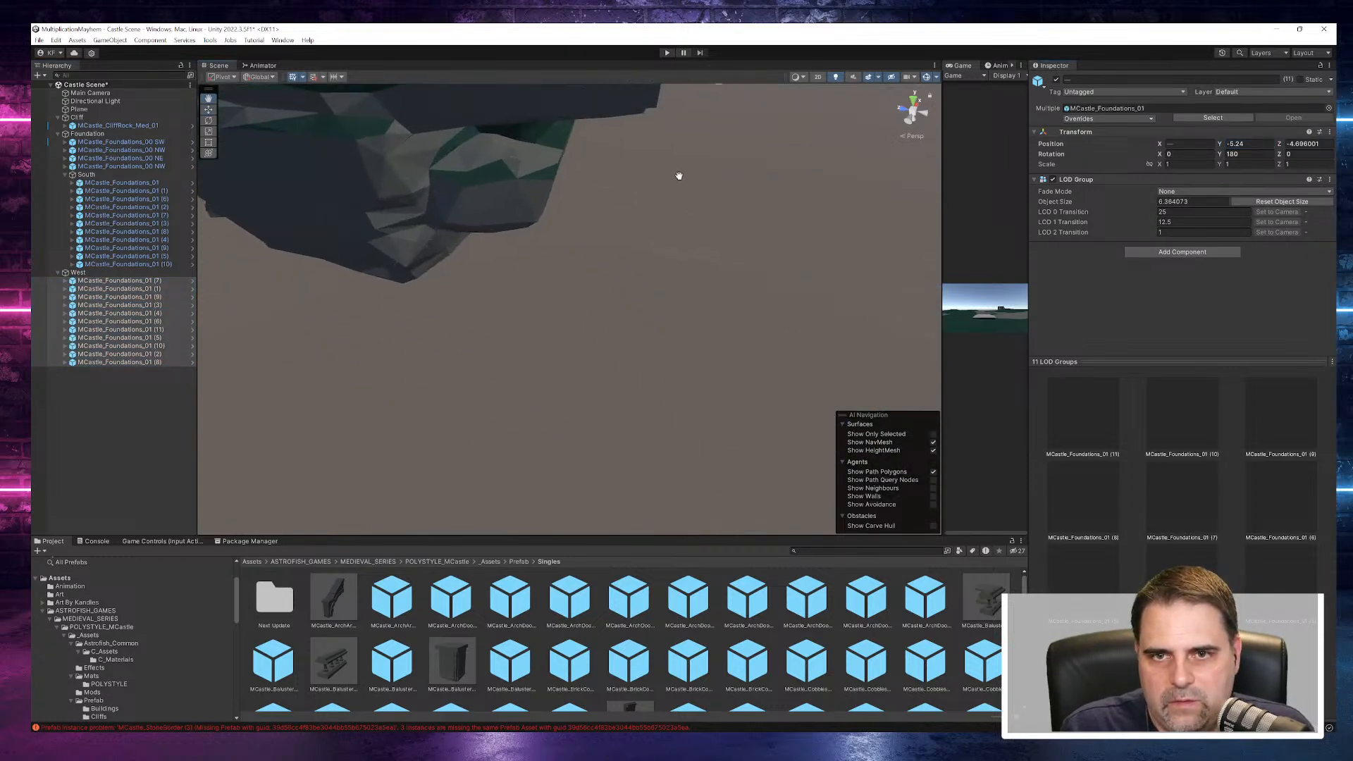
scroll(631, 179, up, 3)
scroll(632, 181, down, 3)
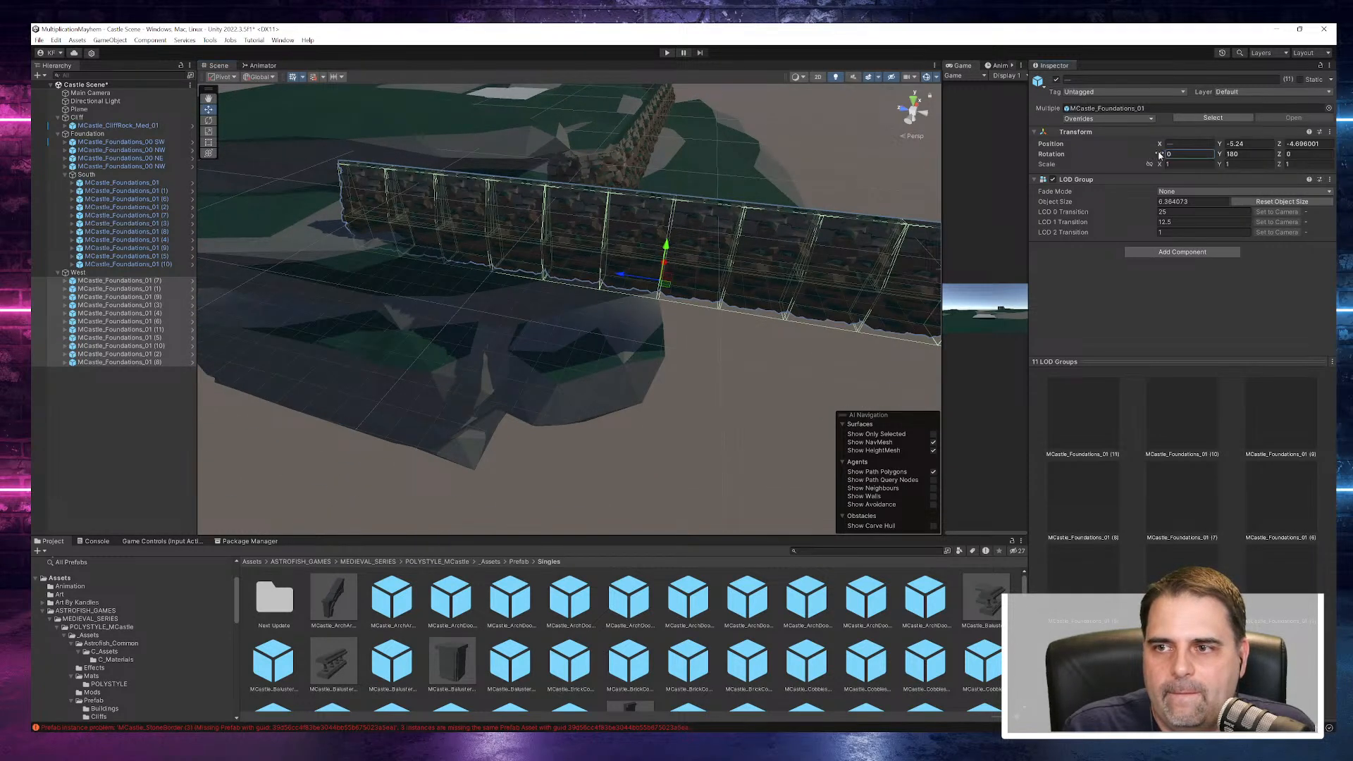
- Shift the eleven West foundation pieces along their local Z position to about 2.3
drag(1160, 155, 1078, 154)
key(ctrl+z)
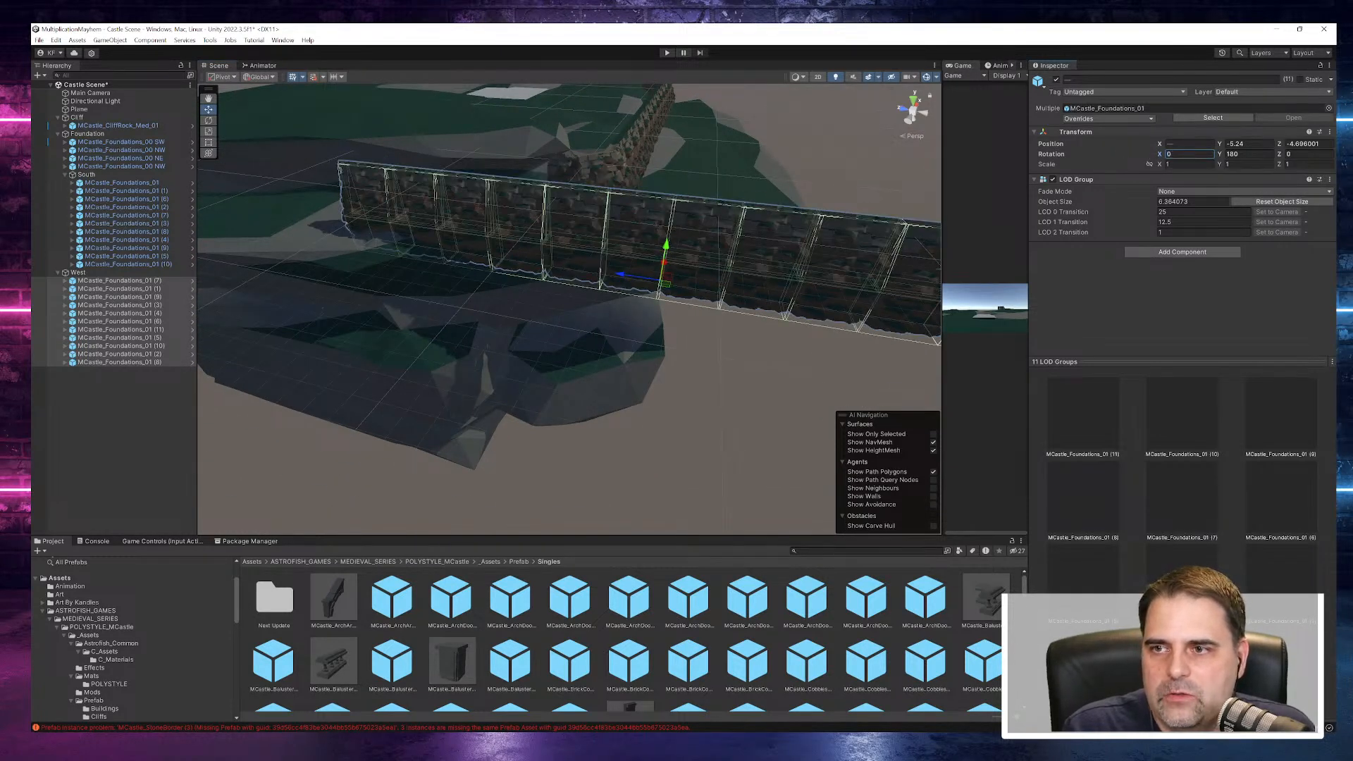
drag(1281, 148, 100, 173)
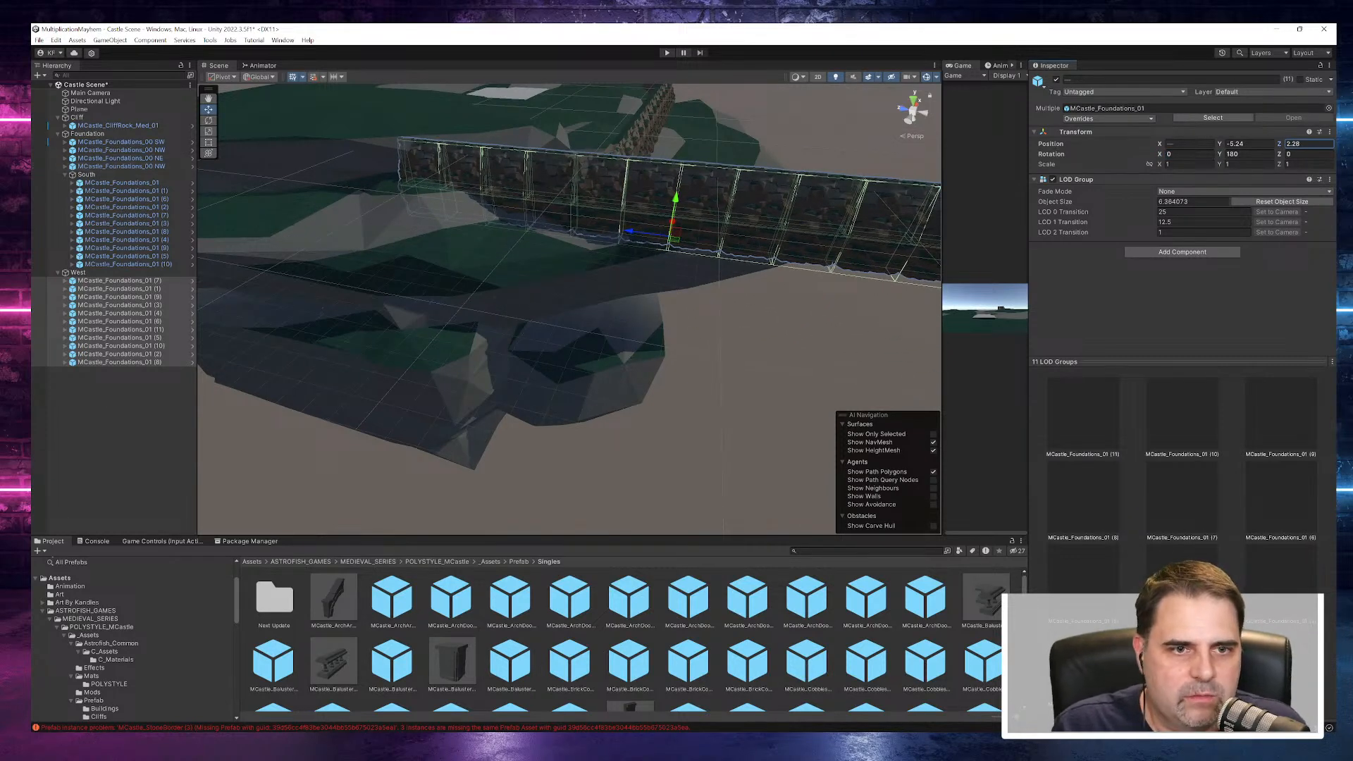
- Slide the West group along Z to about 28.4, between the two western corner pieces
click(77, 272)
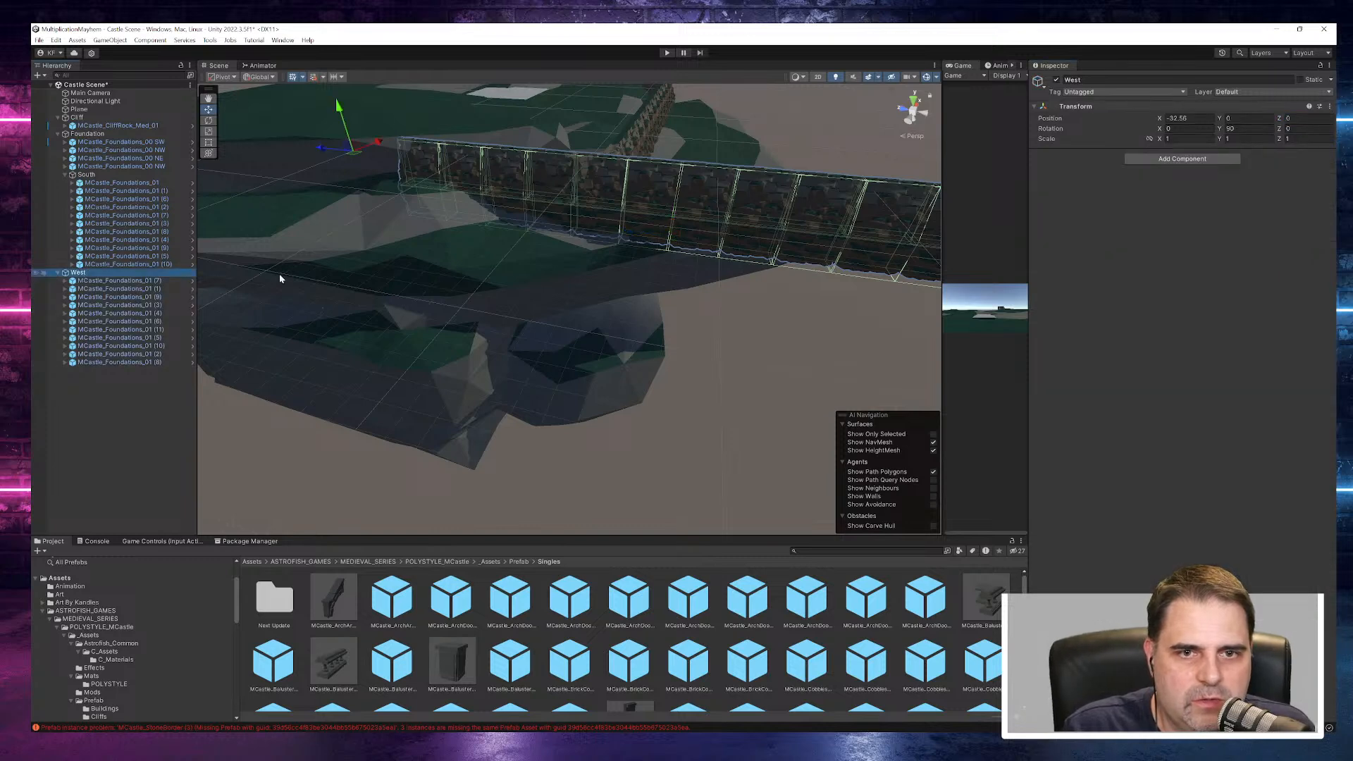
middle_drag(406, 197, 713, 326)
drag(712, 329, 422, 282)
middle_drag(687, 237, 437, 220)
middle_drag(444, 337, 687, 329)
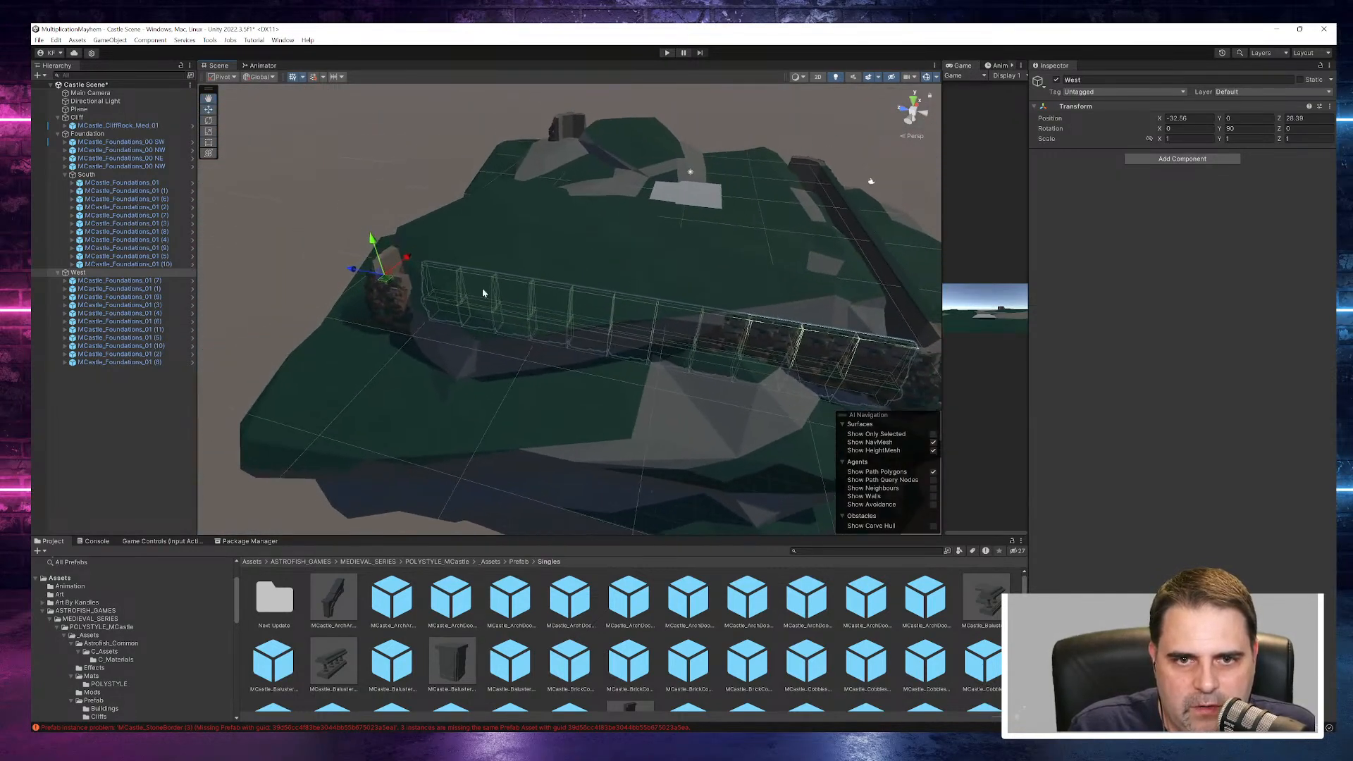
- Adjust the West wall's height against the corner pieces, placing the group at about Y 1.29
drag(377, 250, 363, 264)
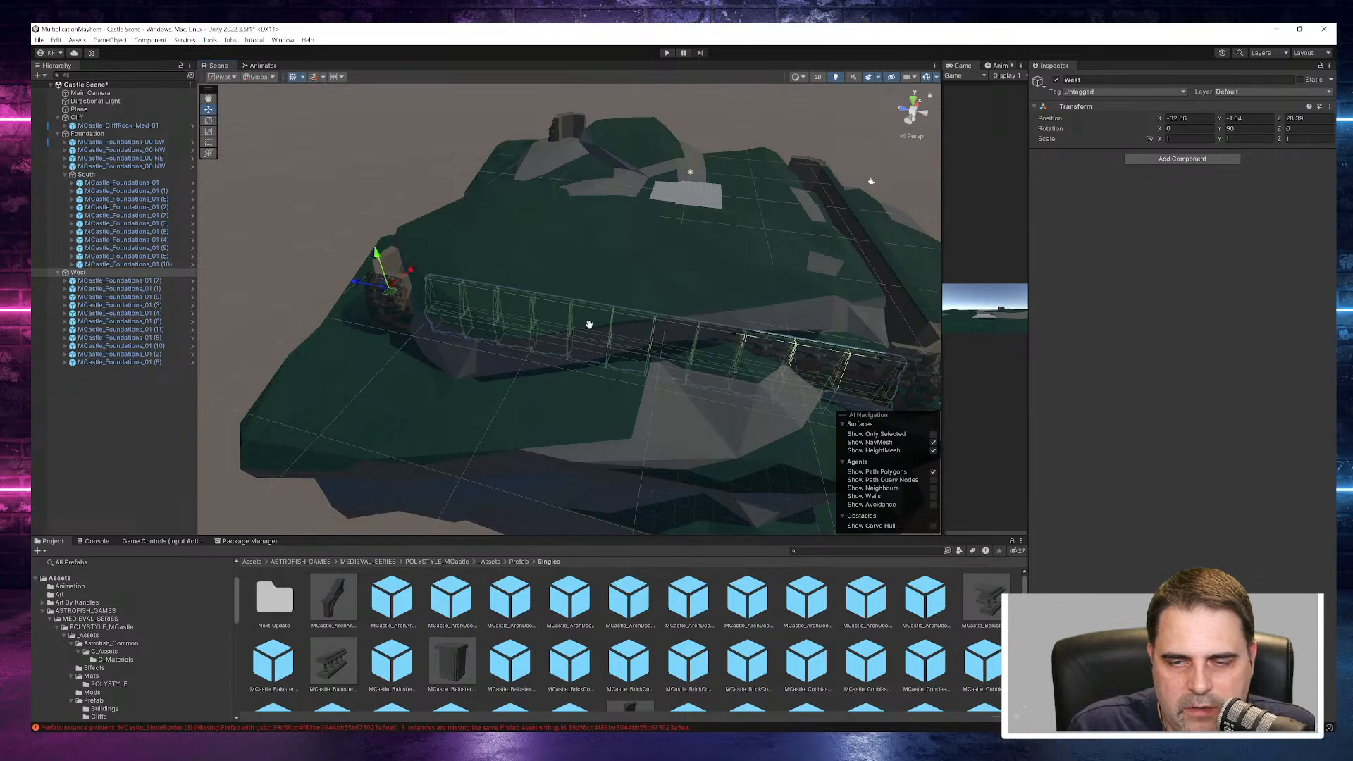
middle_drag(591, 328, 476, 250)
scroll(548, 130, up, 6)
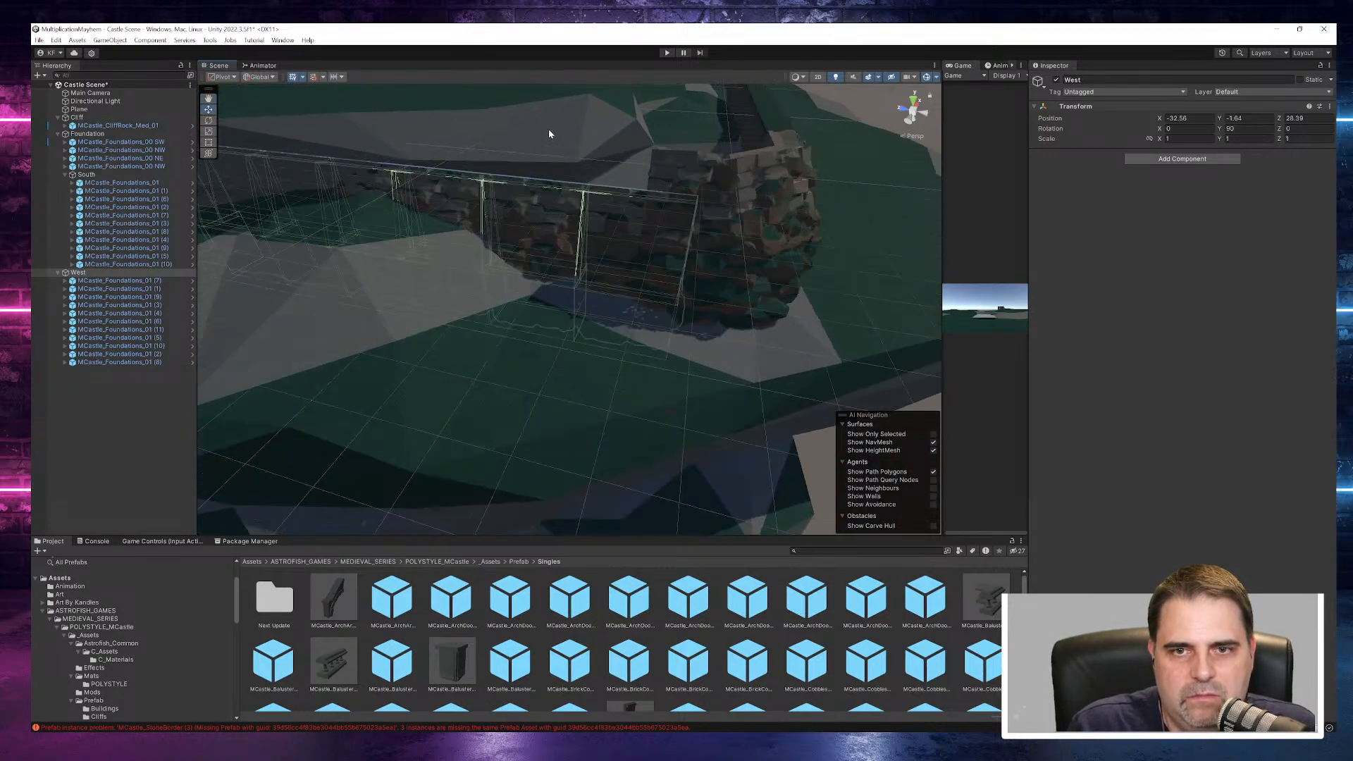
mouse_move(549, 134)
middle_down()
mouse_move(667, 181)
mouse_move(659, 196)
middle_up()
mouse_move(448, 212)
middle_down()
mouse_move(472, 199)
mouse_move(517, 215)
middle_up()
drag(362, 269, 370, 222)
middle_drag(671, 227, 596, 215)
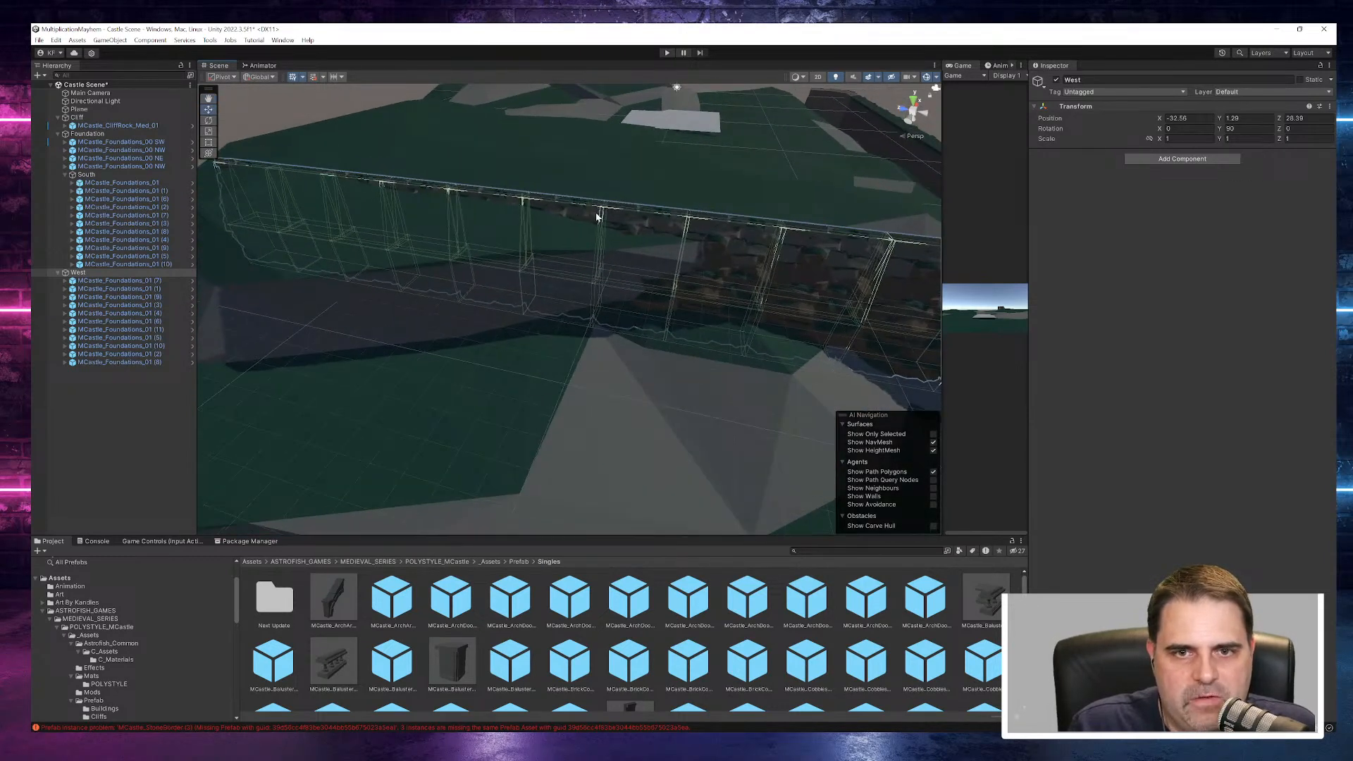
- Reduce the Y scale of MCastle_CliffRock_Med_01 to about 2.37 to flatten the cliff beneath the walls
click(116, 125)
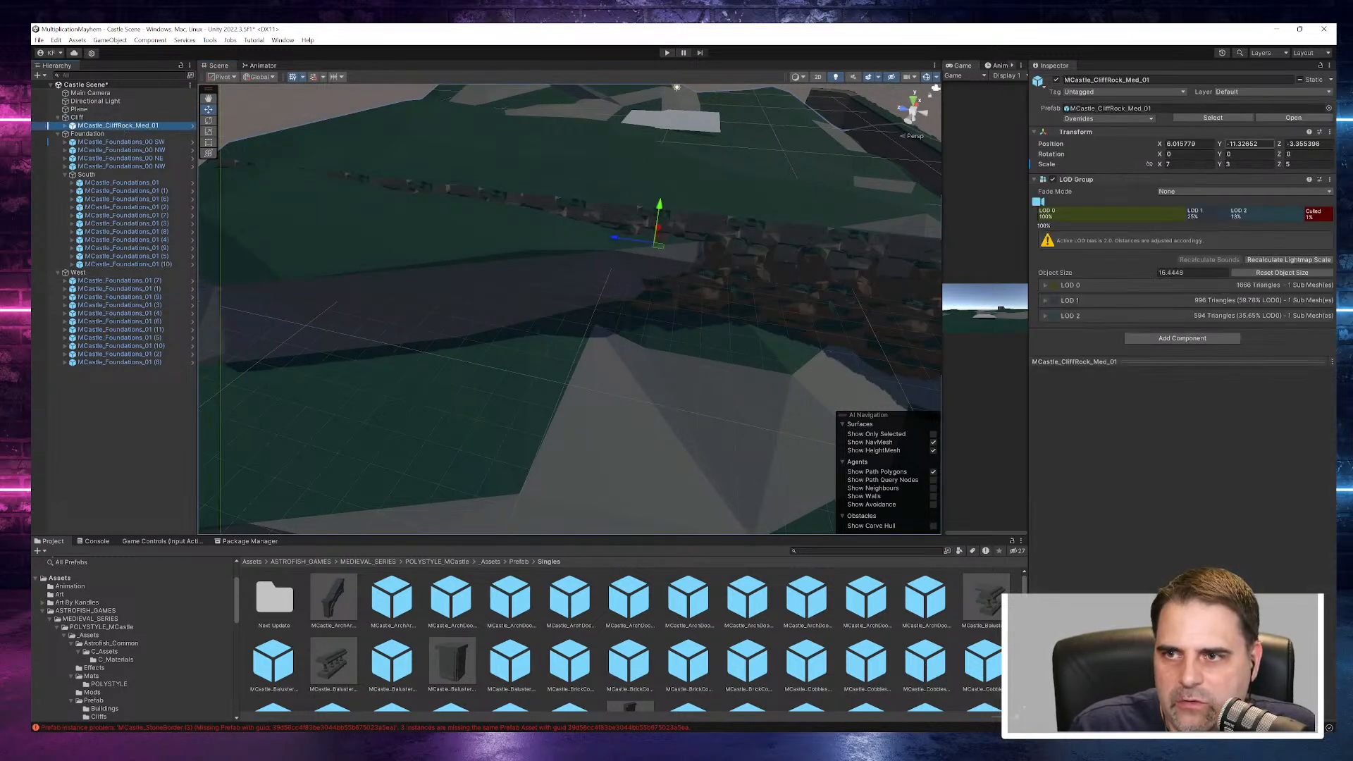
drag(1221, 168, 1216, 172)
alt+drag(891, 191, 723, 184)
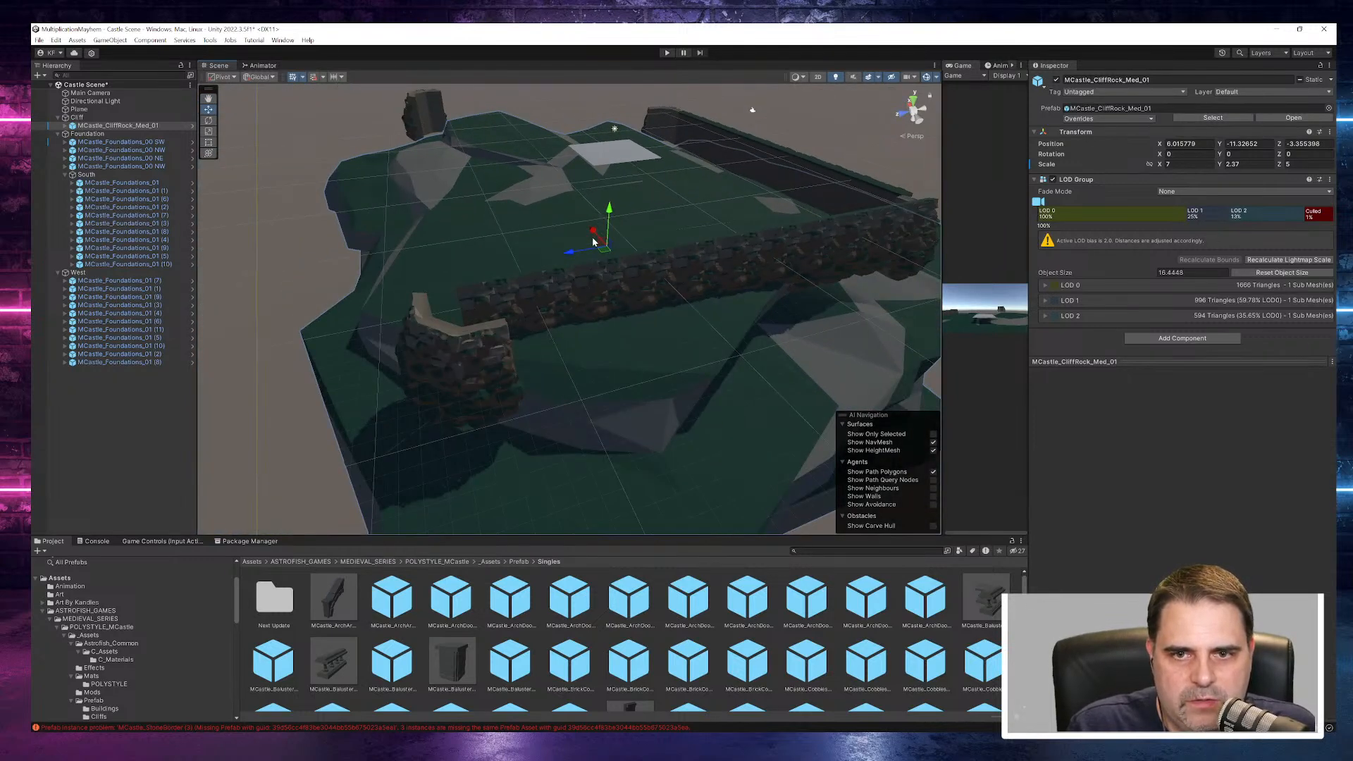
- Move MCastle_CliffRock_Med_01 along Z to about -7.15 beneath the castle foundations
drag(571, 254, 595, 252)
middle_drag(705, 169, 637, 216)
scroll(637, 216, down, 5)
alt+drag(637, 216, 565, 116)
scroll(566, 113, down, 2)
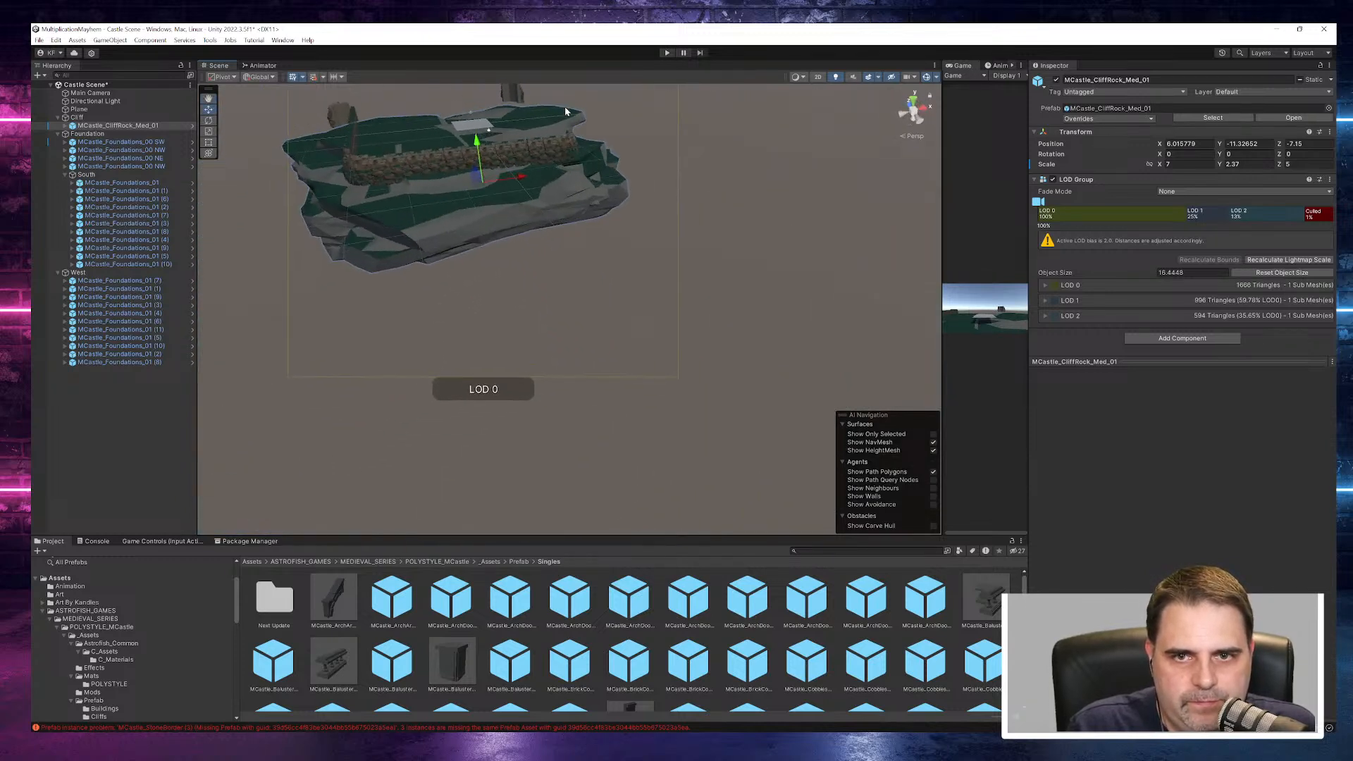
- Raise MCastle_CliffRock_Med_01 to about Y -9.64 so the terrain meets the base of the foundation walls
scroll(576, 110, up, 2)
scroll(578, 111, up, 4)
alt+drag(574, 208, 821, 707)
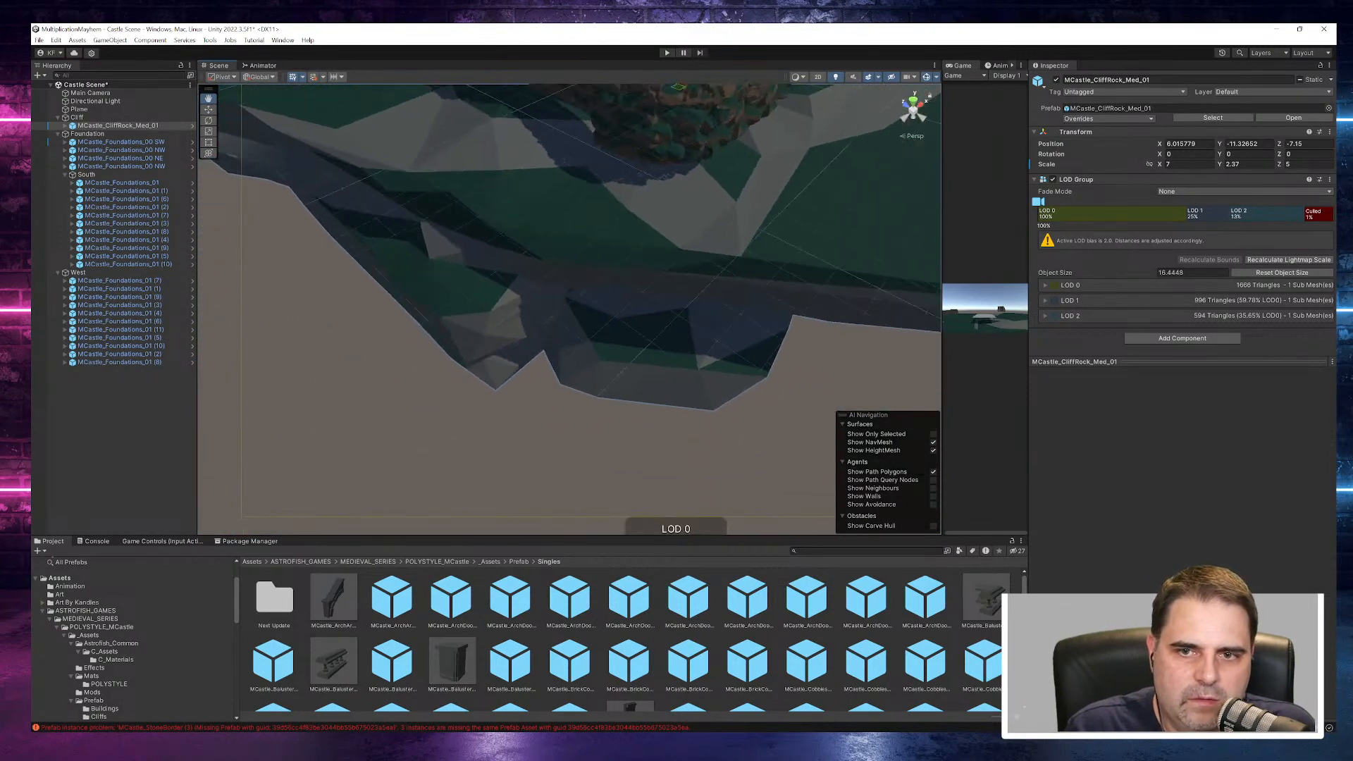
alt+drag(731, 306, 626, 413)
drag(688, 351, 690, 340)
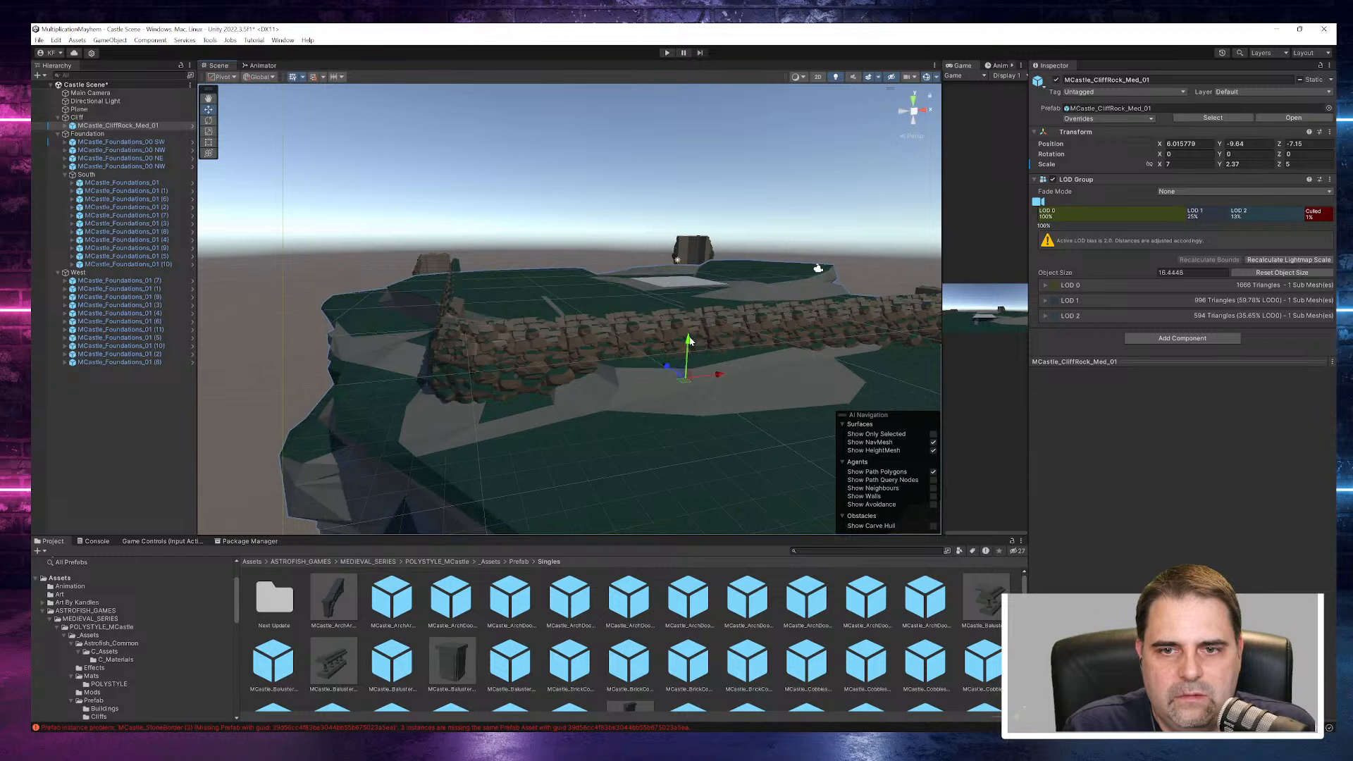
- Lower the West group to about Y -0.05 to fit the wall between its corner pieces
alt+drag(585, 391, 823, 402)
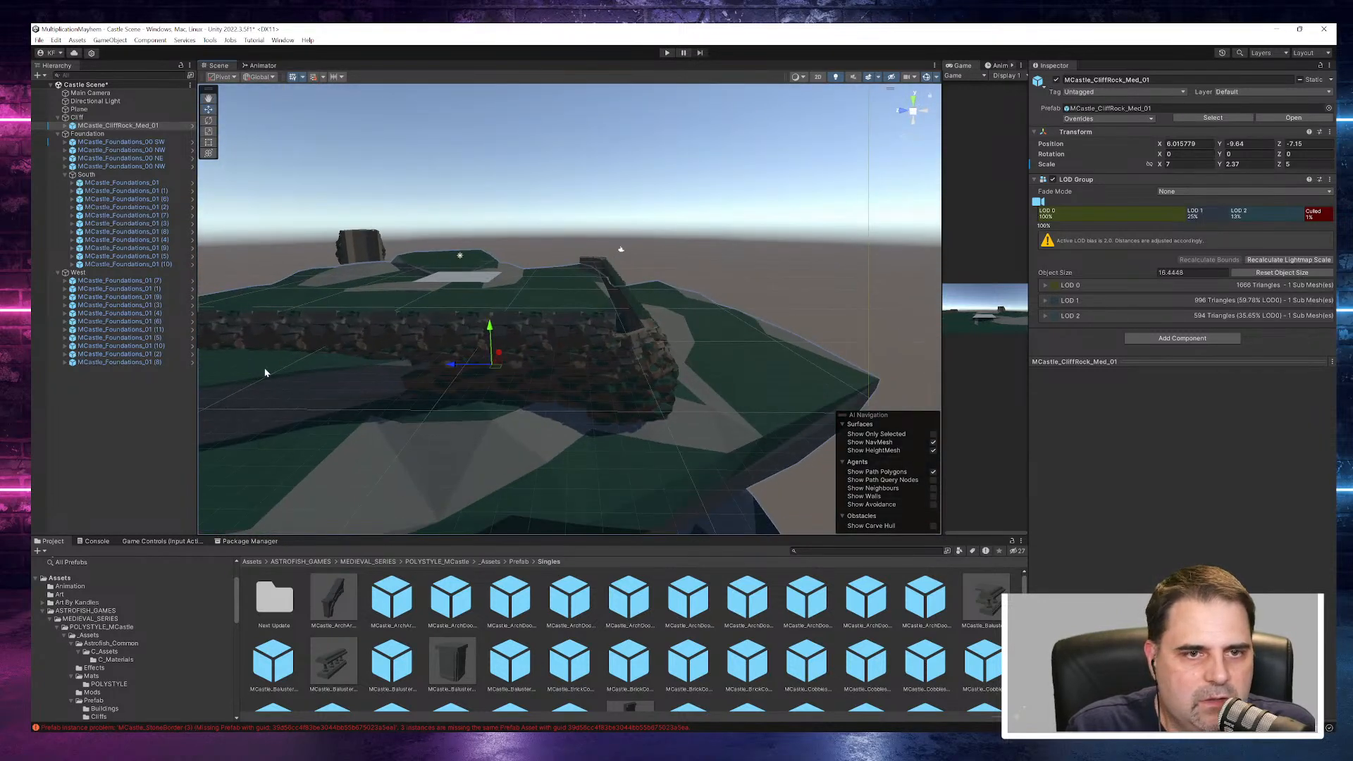
click(78, 272)
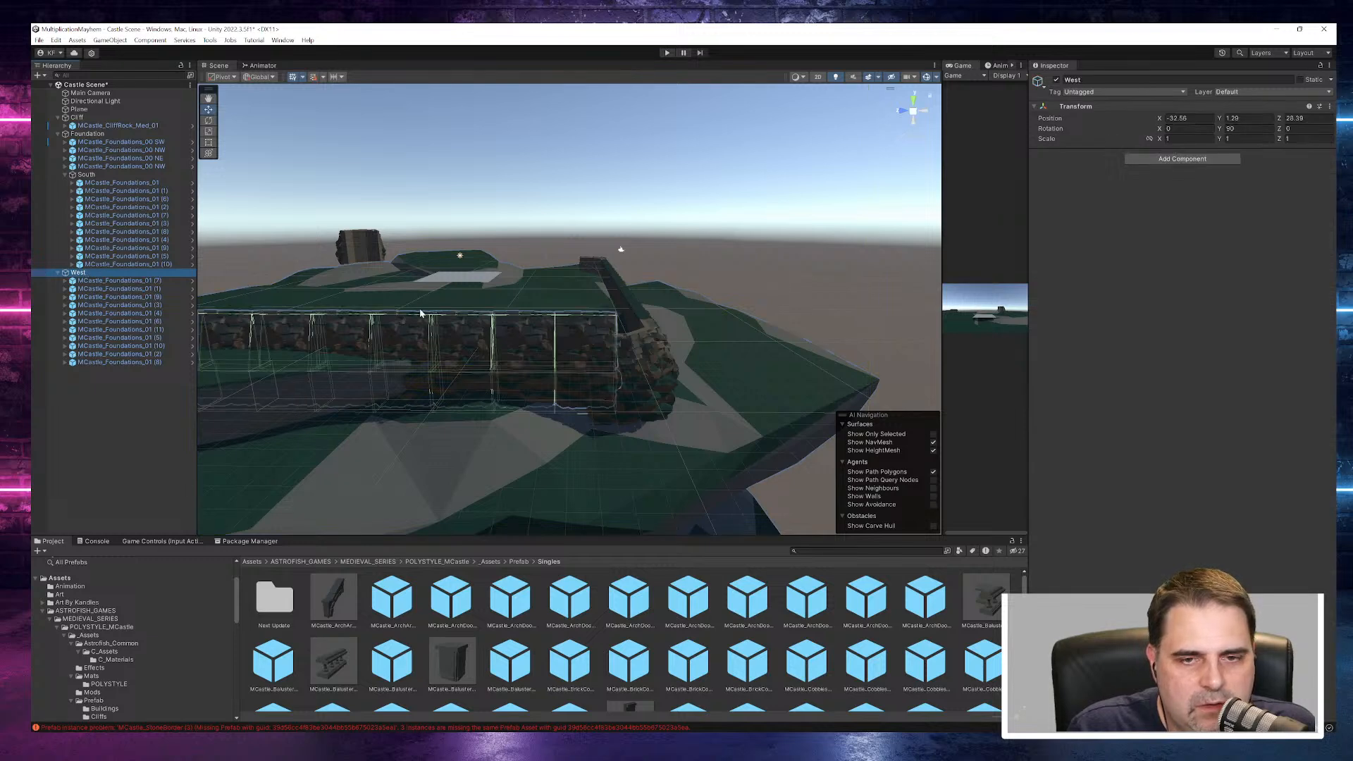
key(f)
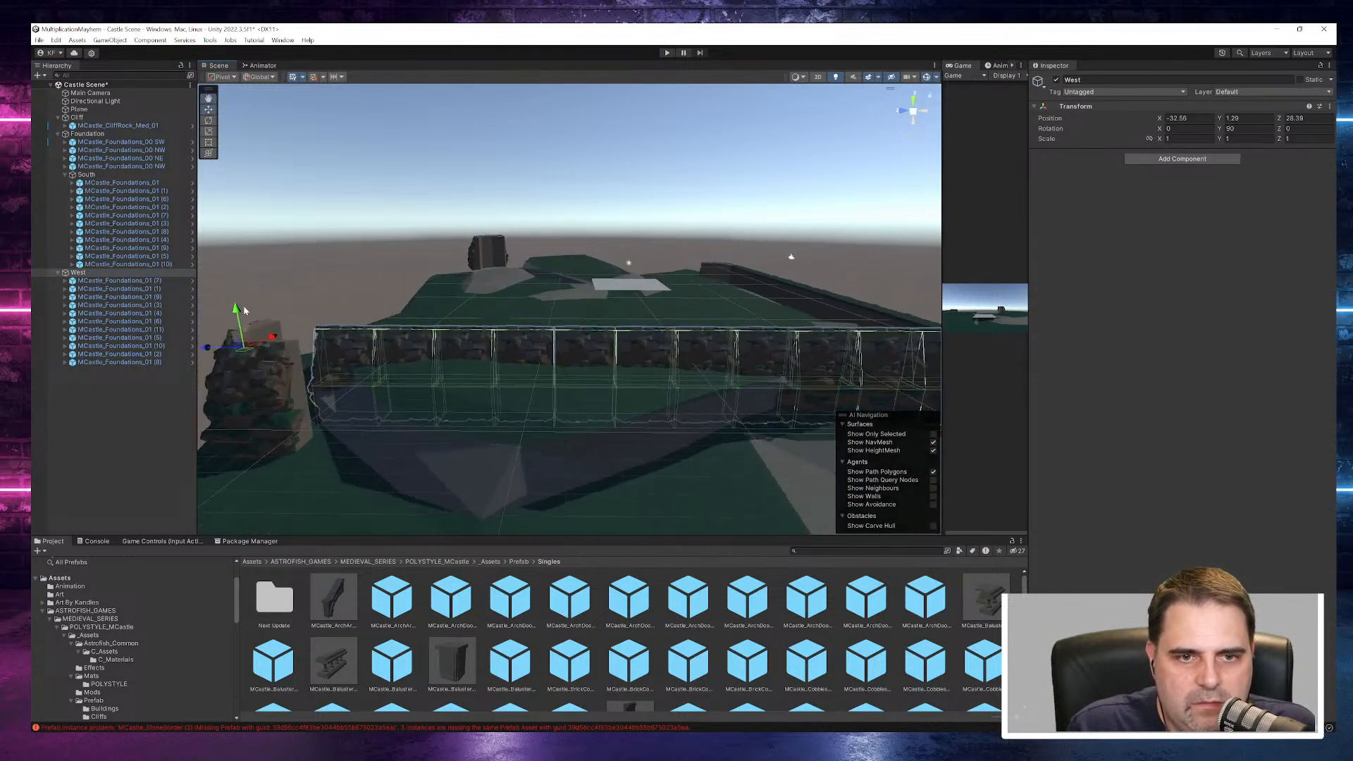
drag(238, 312, 242, 333)
- Align the West wall with the corner pieces by moving the group along X to about -33.17
middle_drag(622, 314, 453, 344)
alt+drag(665, 411, 451, 345)
middle_drag(451, 345, 516, 344)
scroll(525, 343, up, 6)
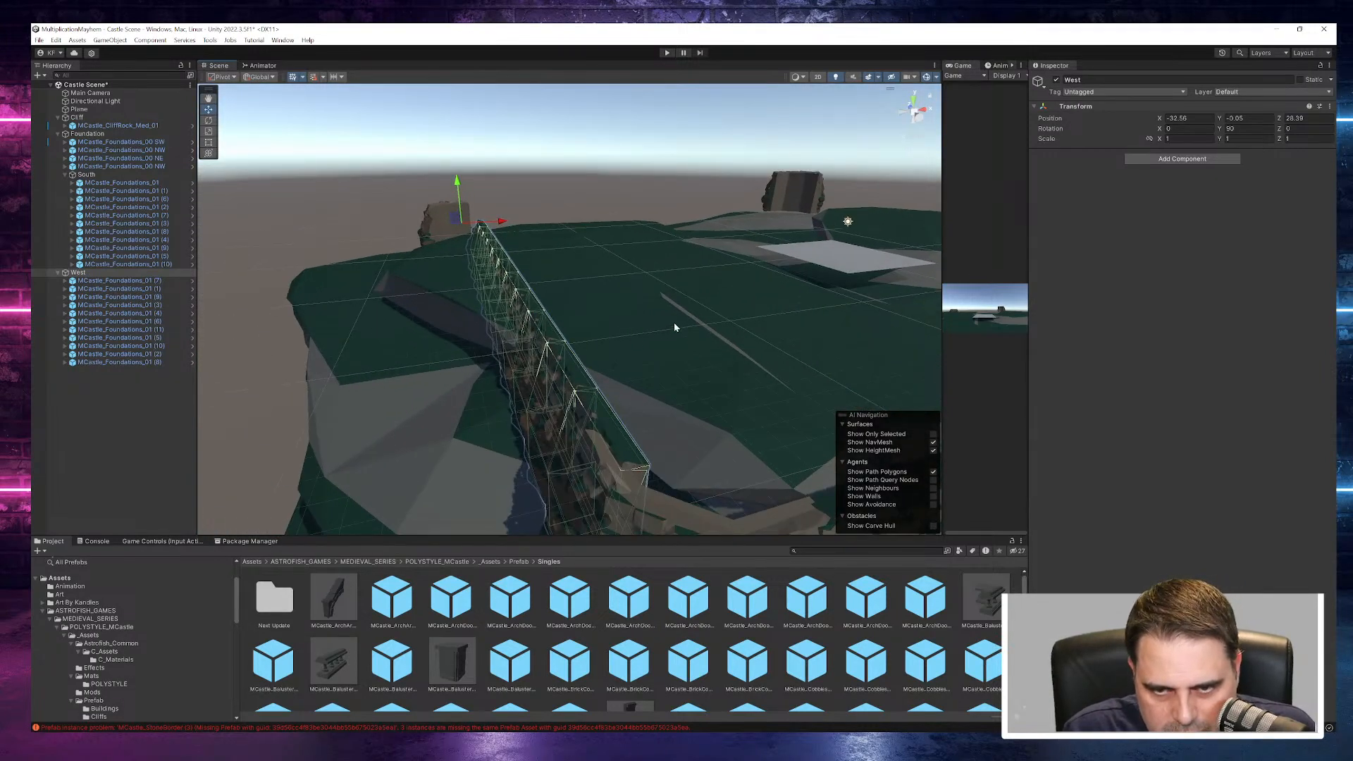
middle_drag(670, 328, 696, 240)
alt+drag(696, 240, 612, 297)
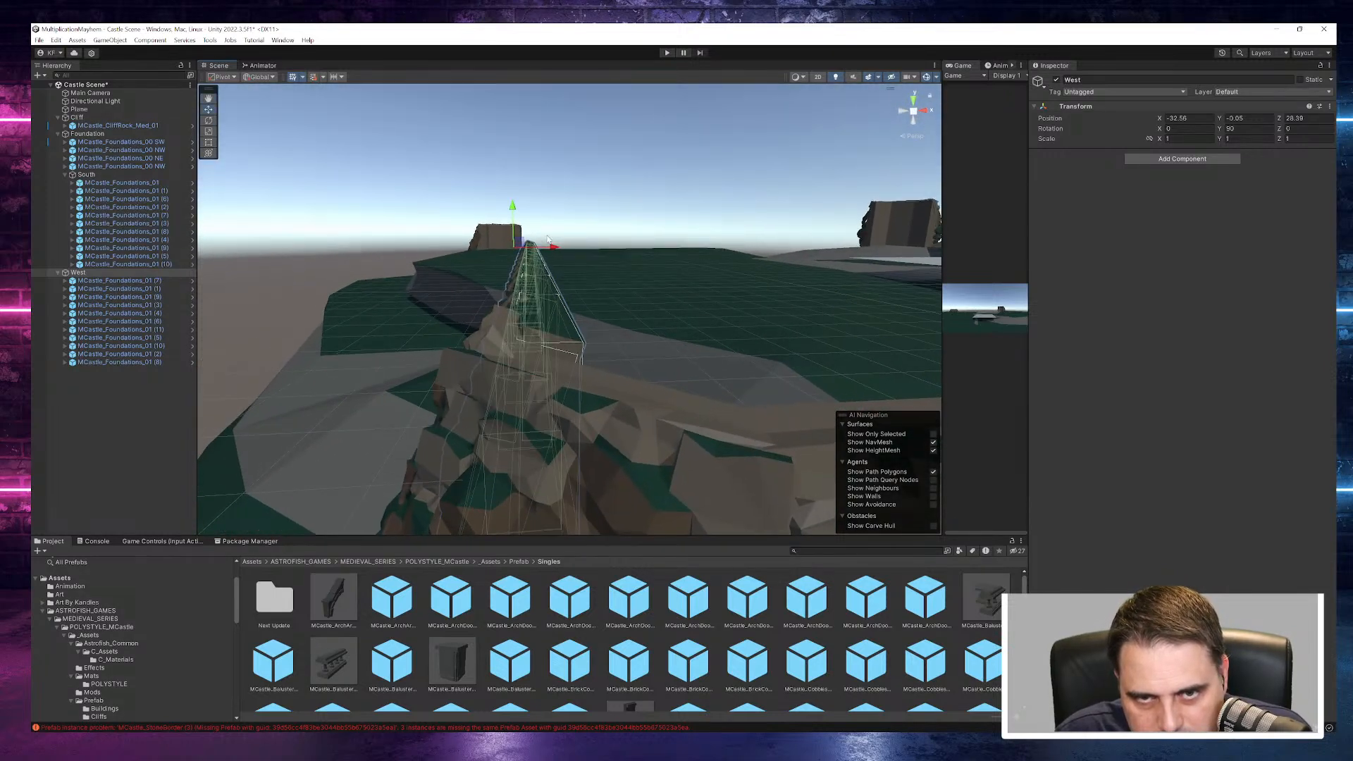
drag(557, 248, 551, 251)
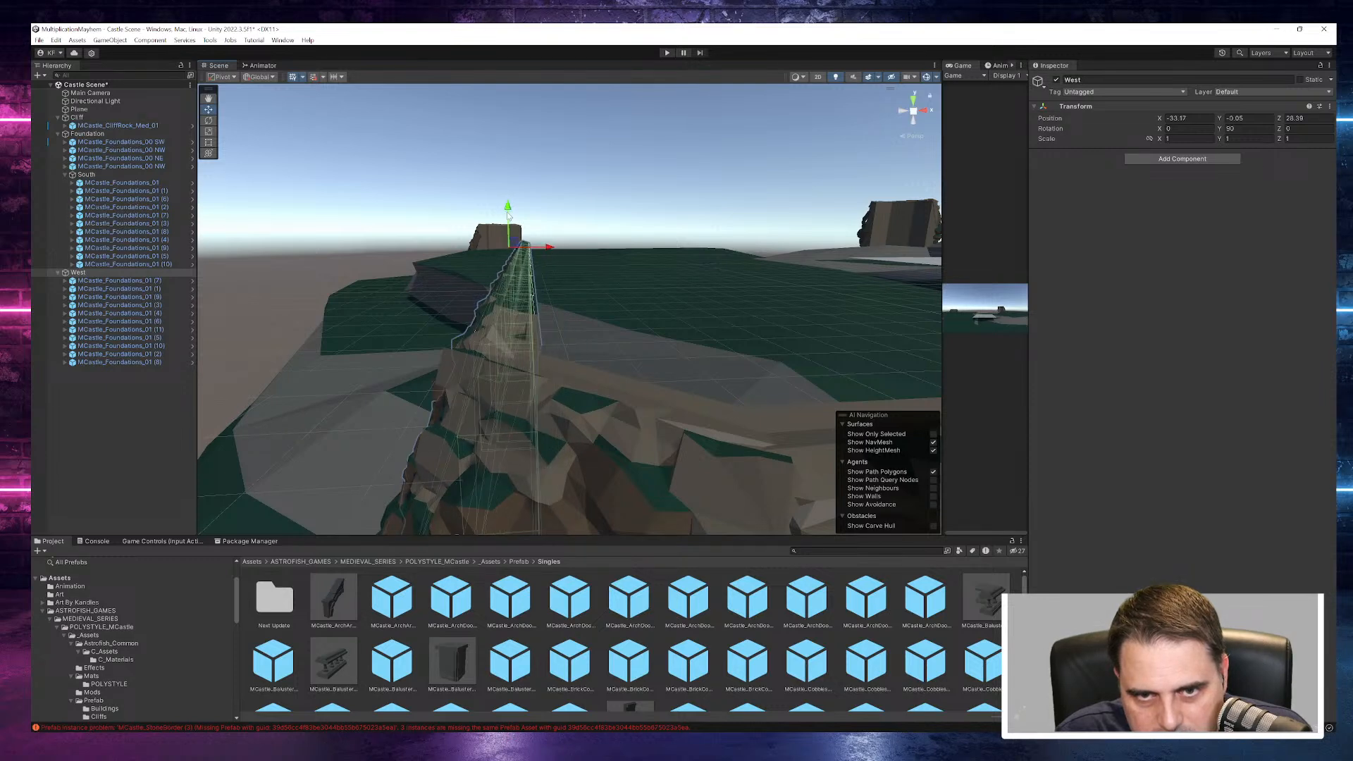
- Slide the West group along Z to about 30 toward the northwest corner piece
drag(509, 208, 510, 209)
alt+drag(451, 299, 458, 337)
alt+drag(339, 204, 377, 218)
middle_drag(378, 217, 514, 240)
alt+drag(289, 205, 596, 293)
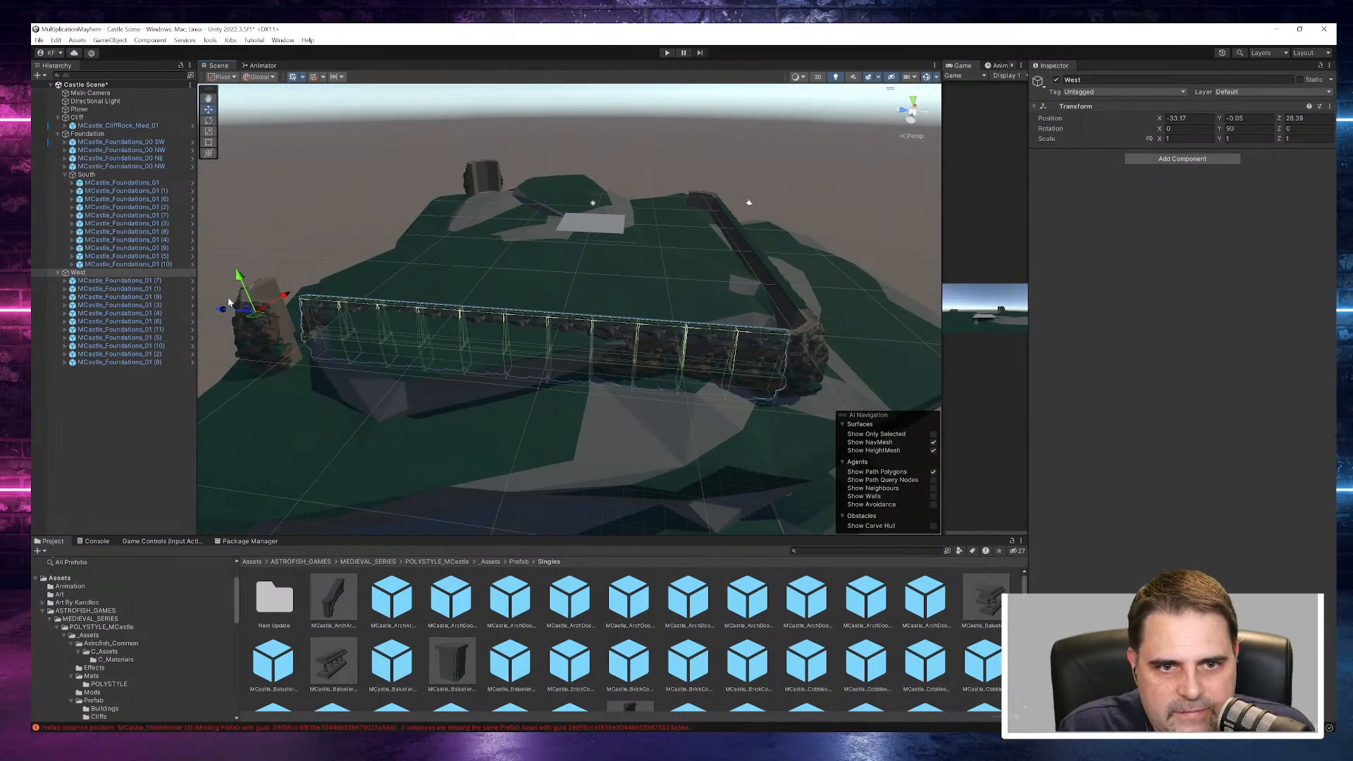
drag(222, 313, 209, 311)
alt+drag(404, 520, 807, 411)
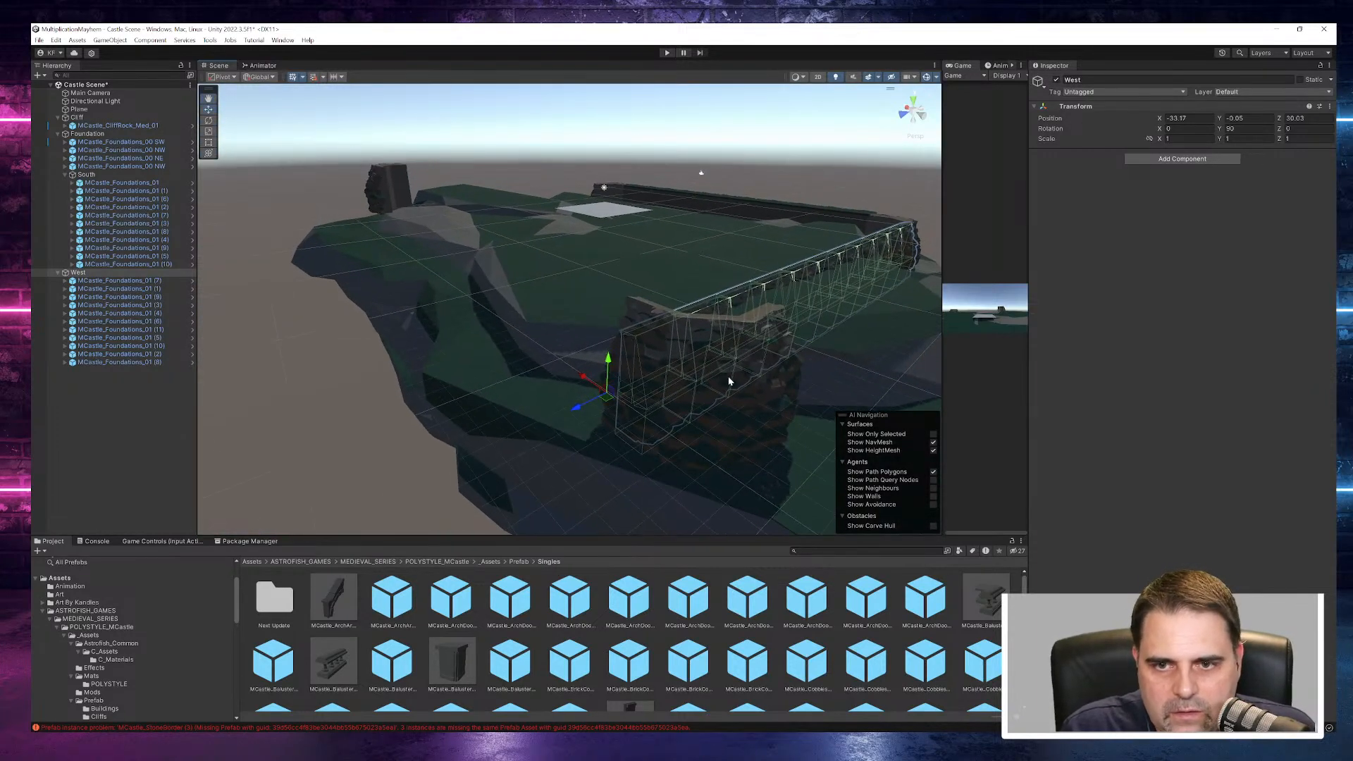
- Move the MCastle_Foundations_00 NW corner piece inward along X and set it at about Y -3.37 and Z 27.25
click(136, 150)
drag(611, 398, 506, 369)
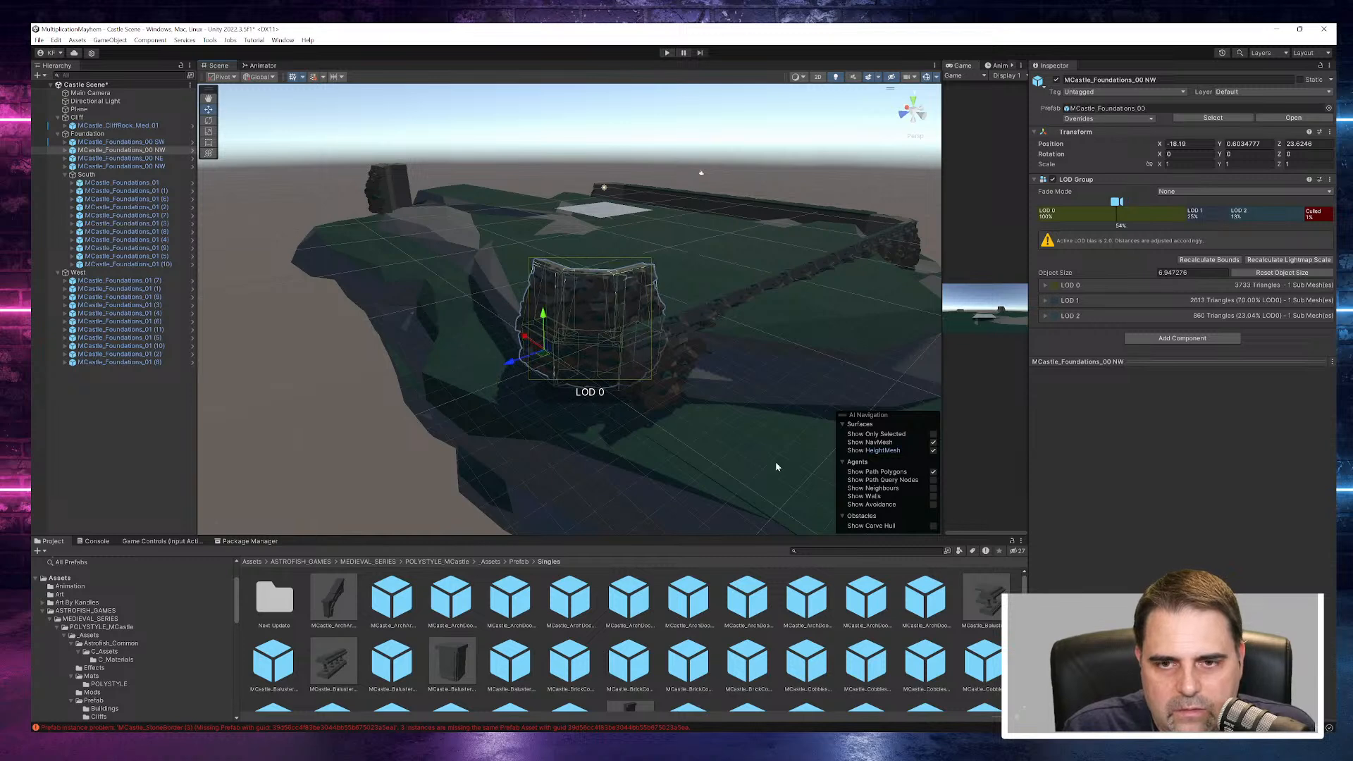
alt+drag(674, 431, 553, 395)
middle_drag(628, 384, 761, 453)
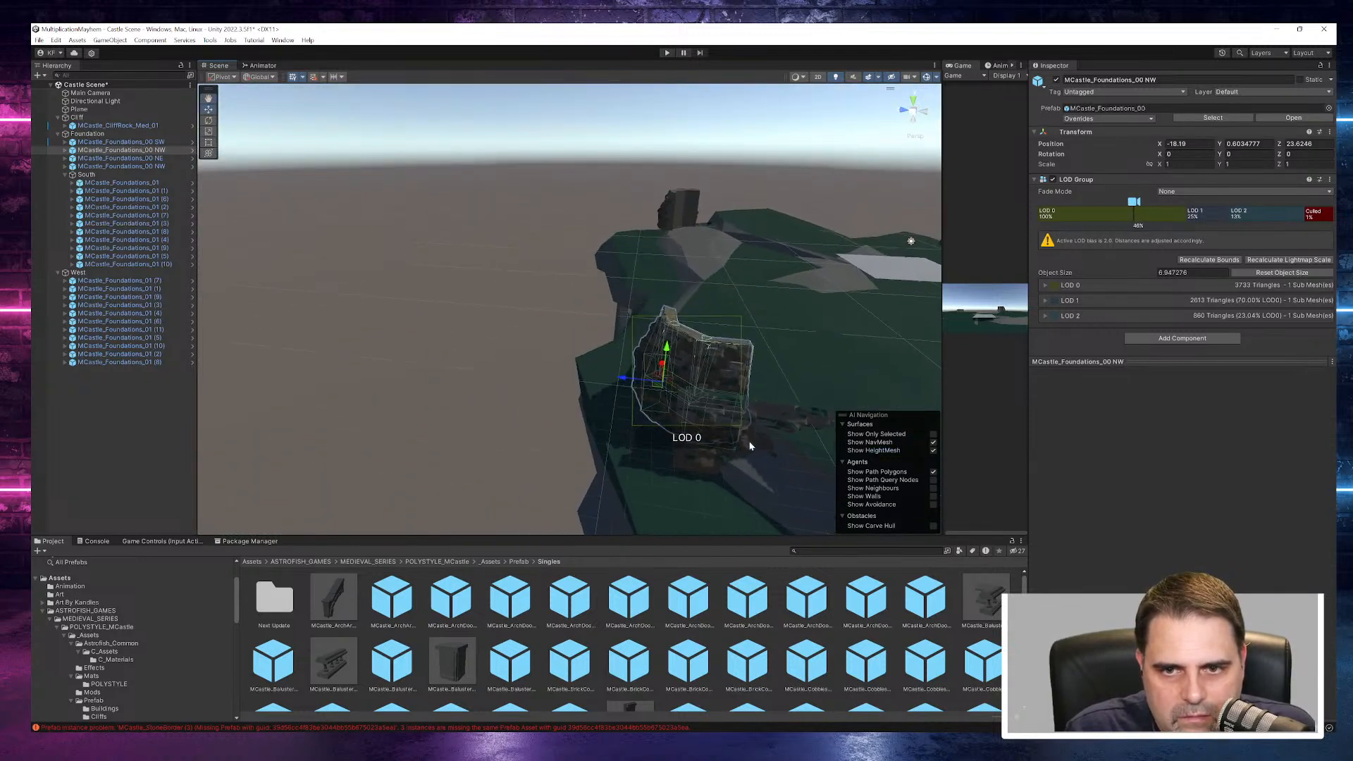
drag(668, 347, 572, 419)
alt+drag(578, 426, 803, 494)
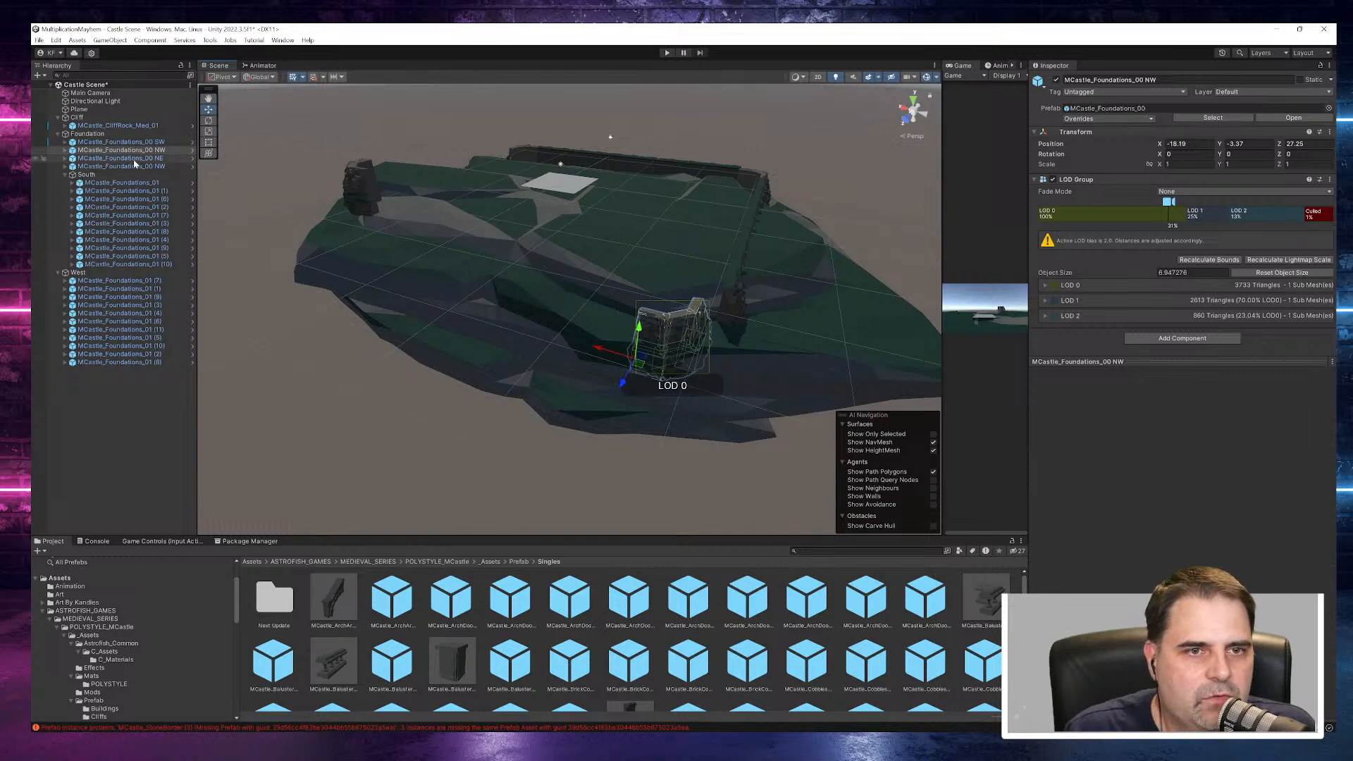
- Select the MCastle_CliffRock_Med_01 cliff object
click(138, 126)
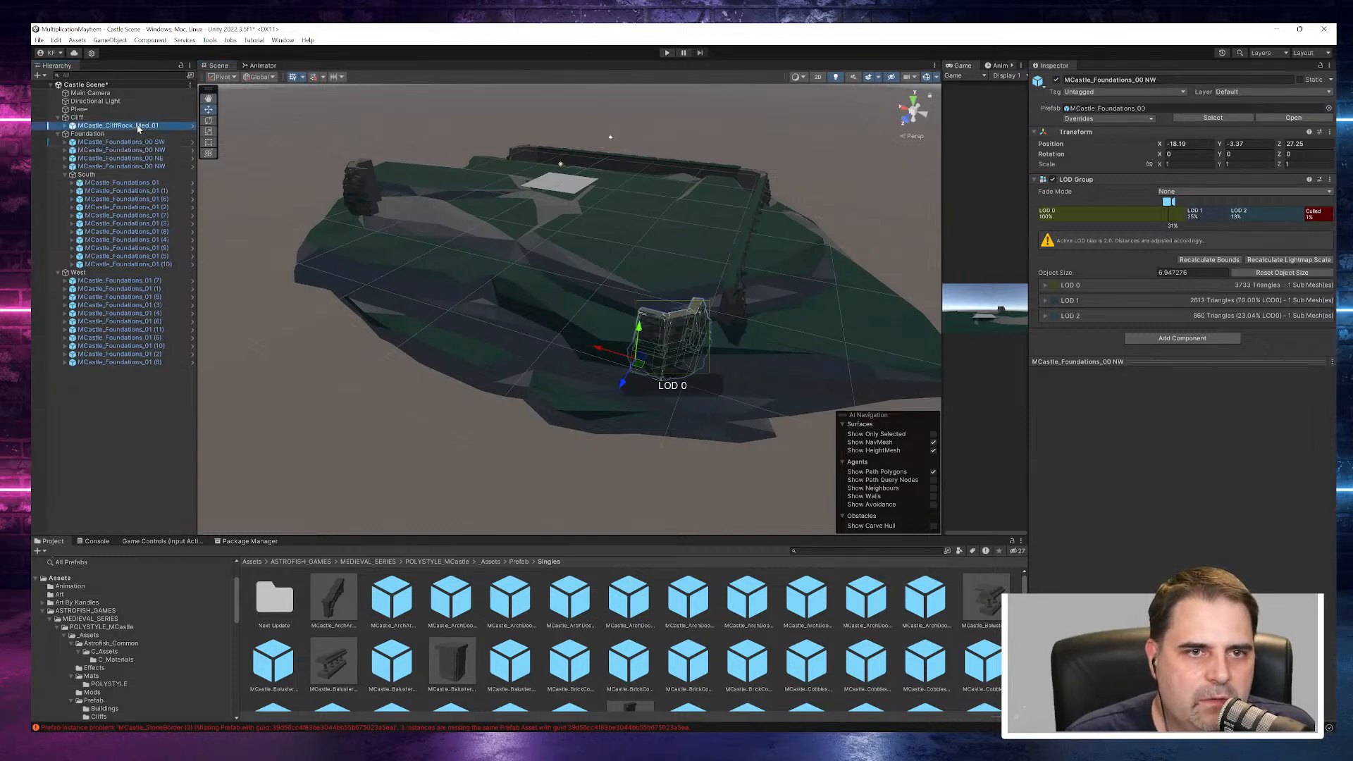
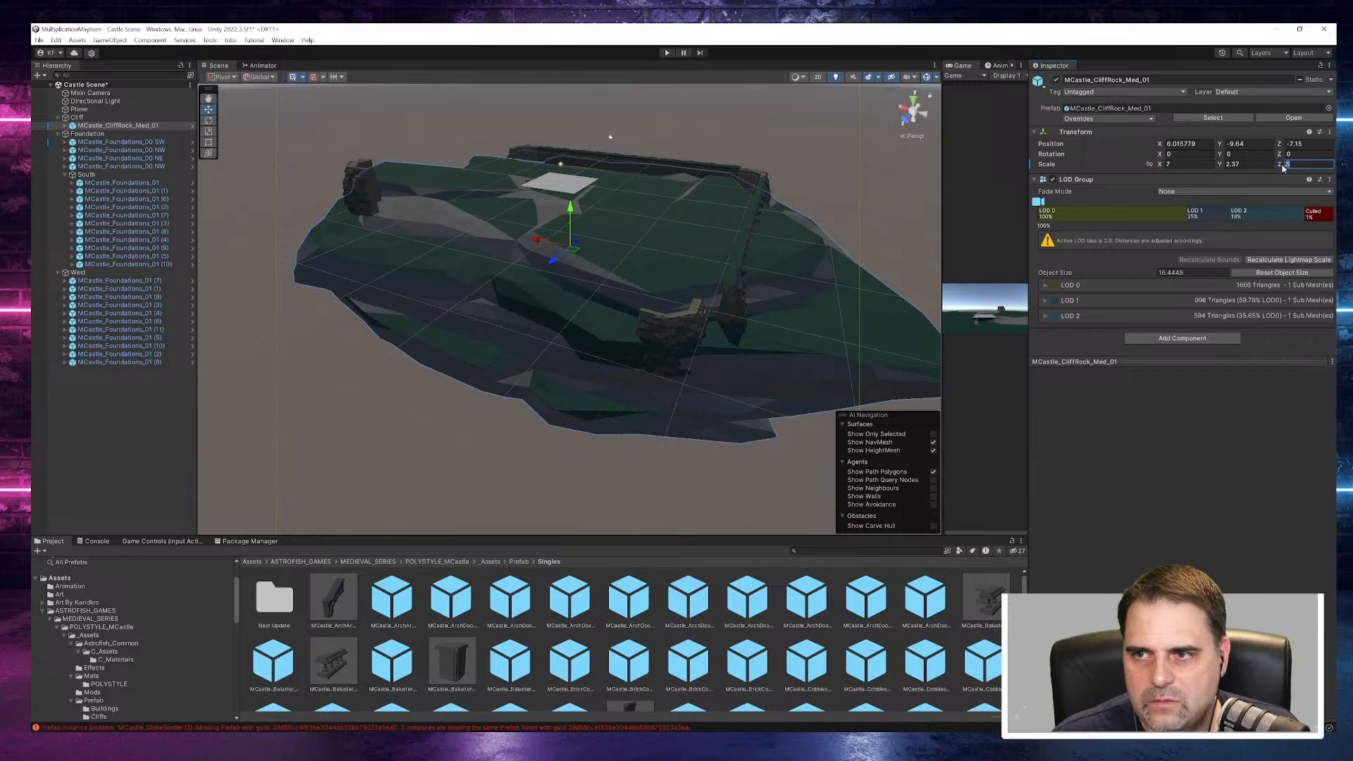
- Set the cliff rock's scale to X 8, Y 2, Z 6 and lower it to about Y -11.52
text(6)
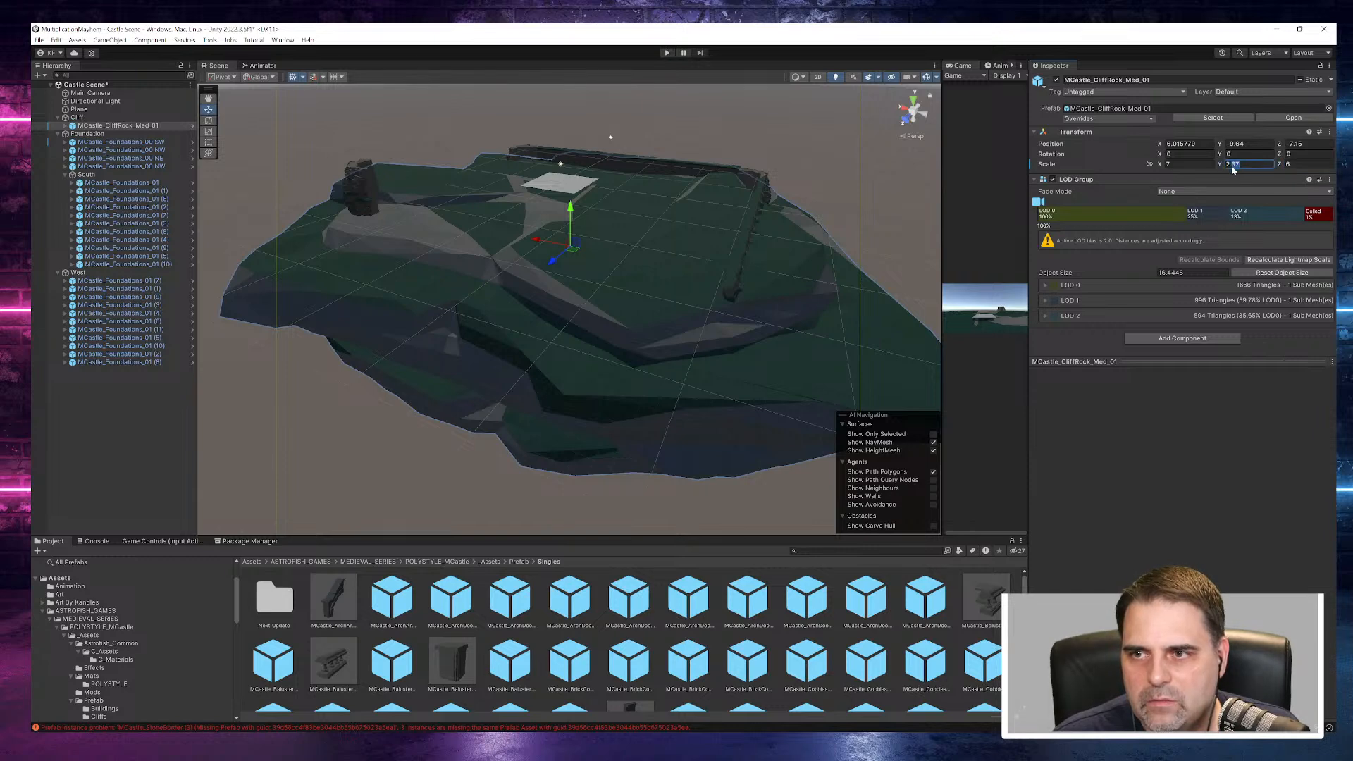
text(22)
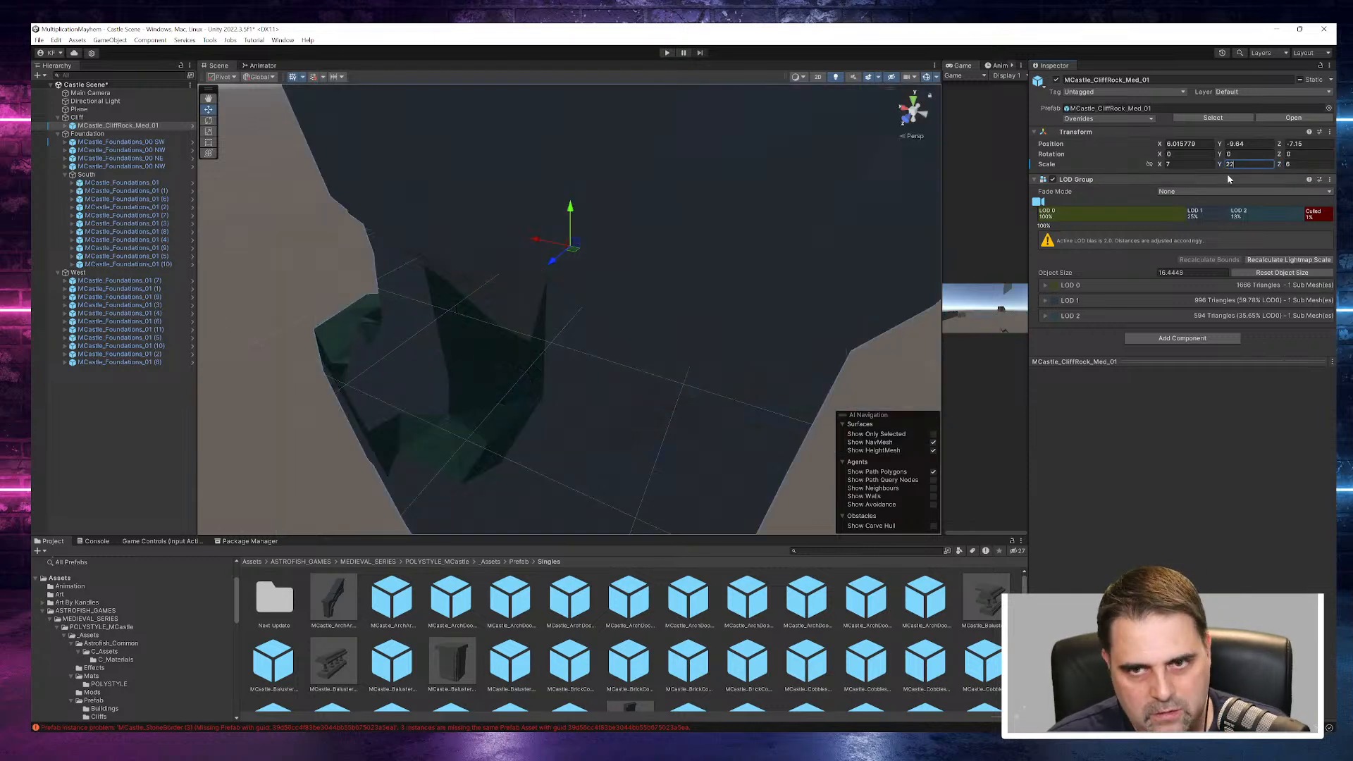
key(BackSpace)
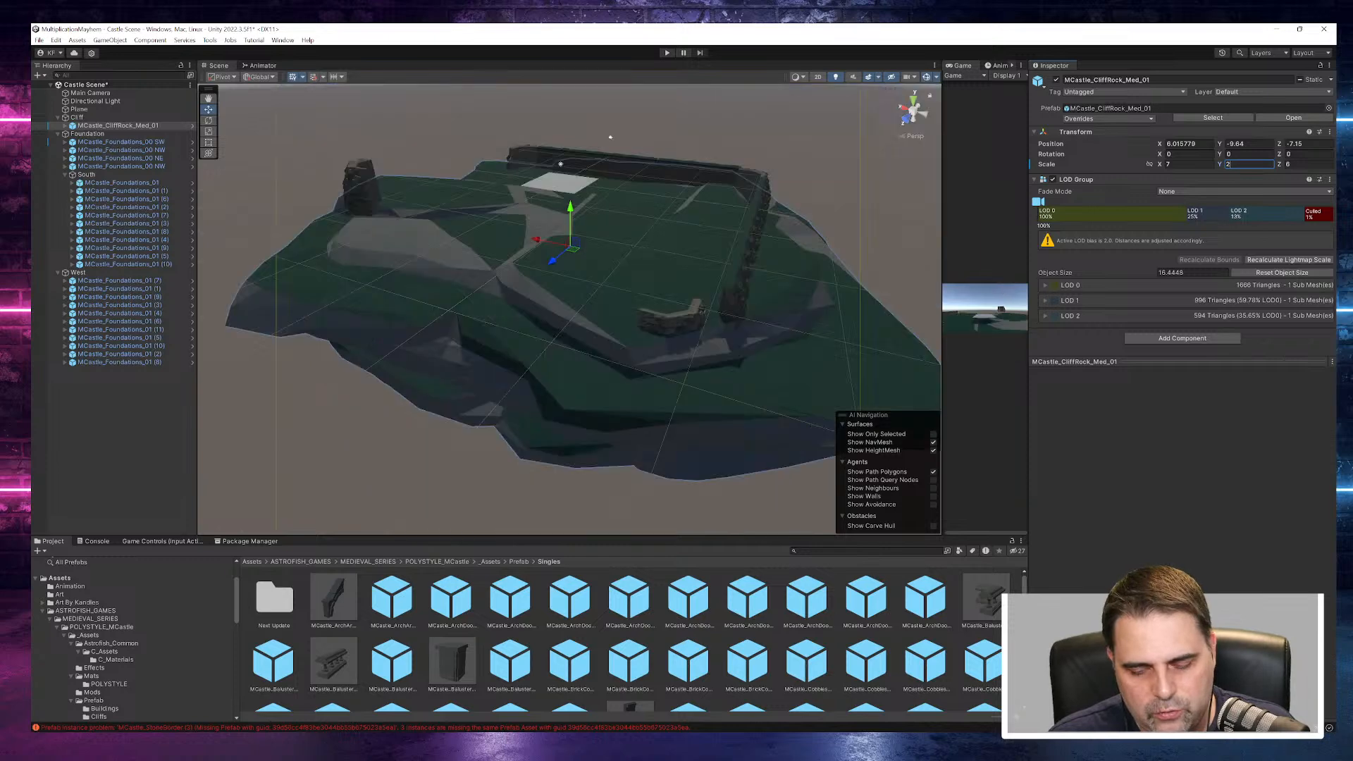
alt+drag(803, 283, 740, 282)
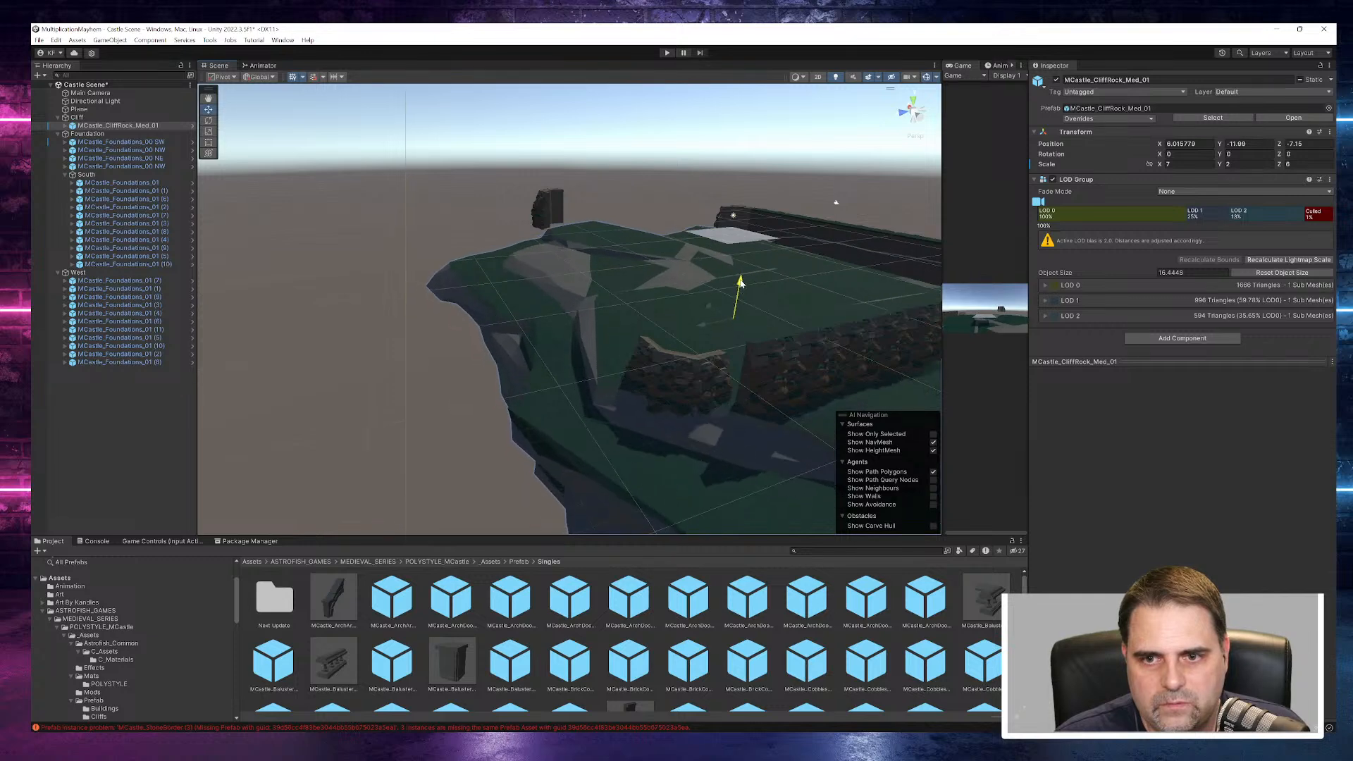
alt+drag(840, 316, 583, 399)
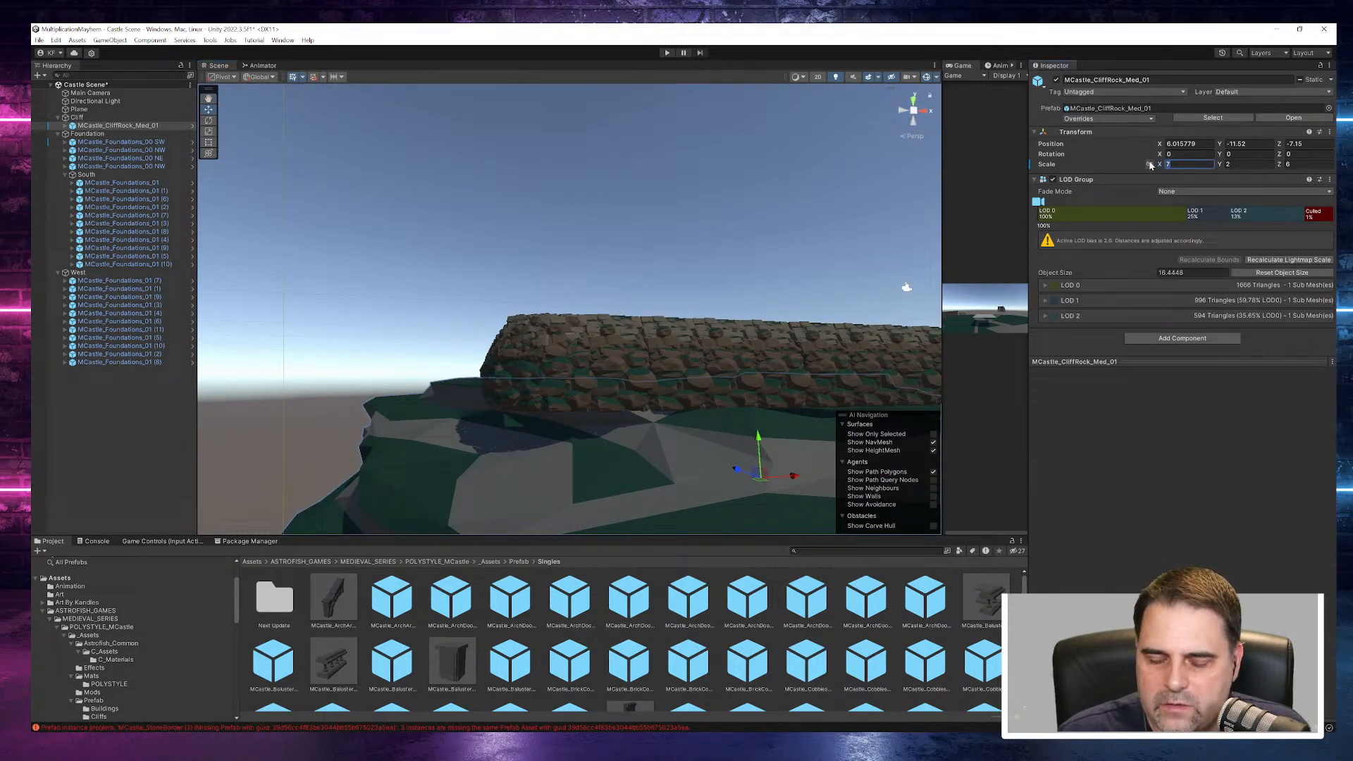
text(8)
alt+drag(740, 367, 774, 420)
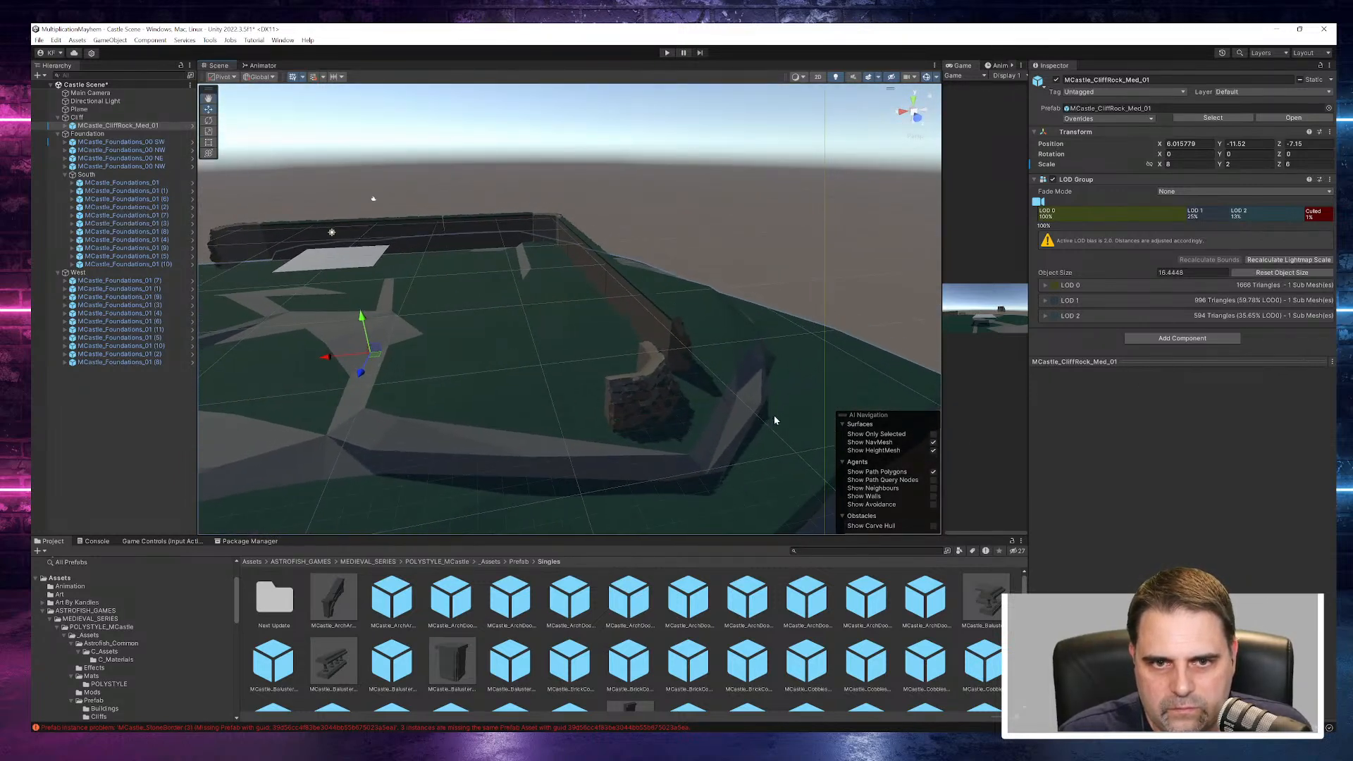
- Select the MCastle_Foundations_00 NW corner piece and move it along X to about -21.96
click(651, 401)
scroll(688, 391, up, 5)
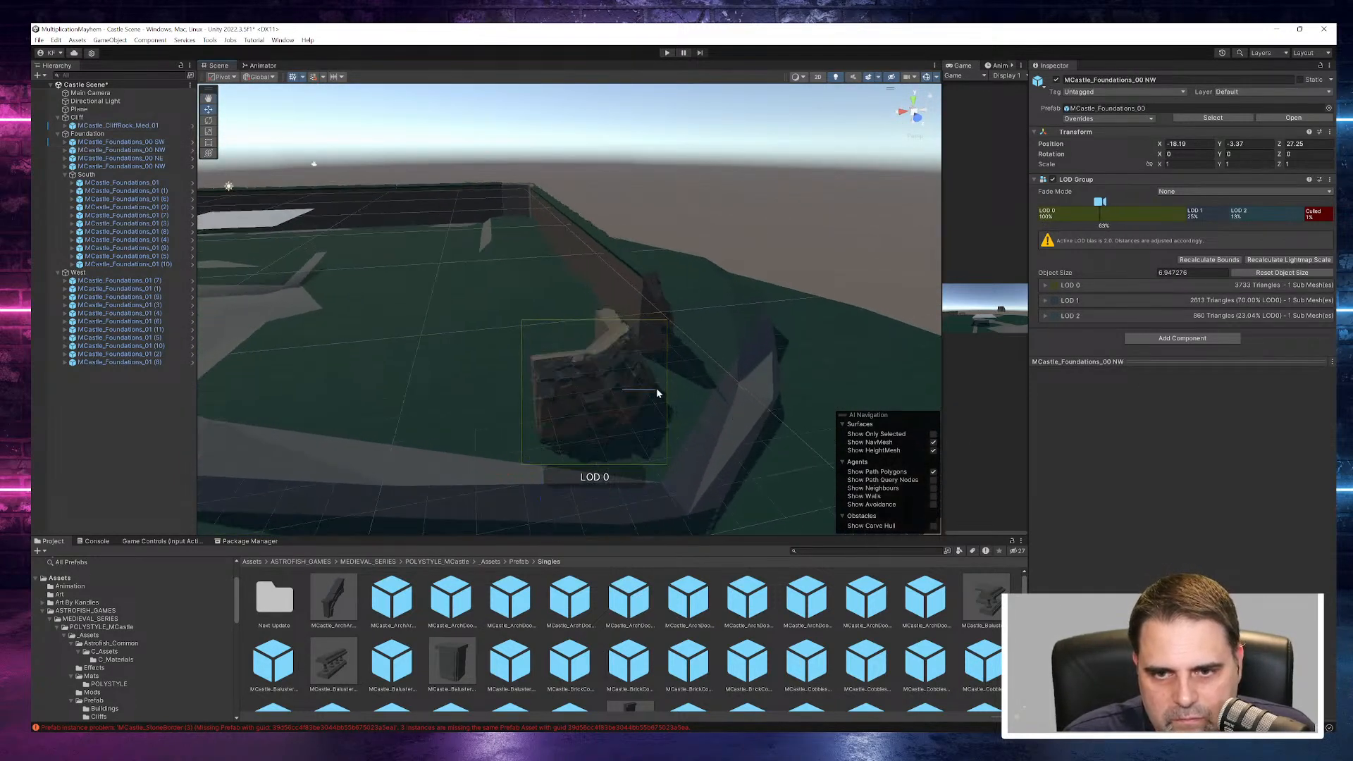
click(611, 390)
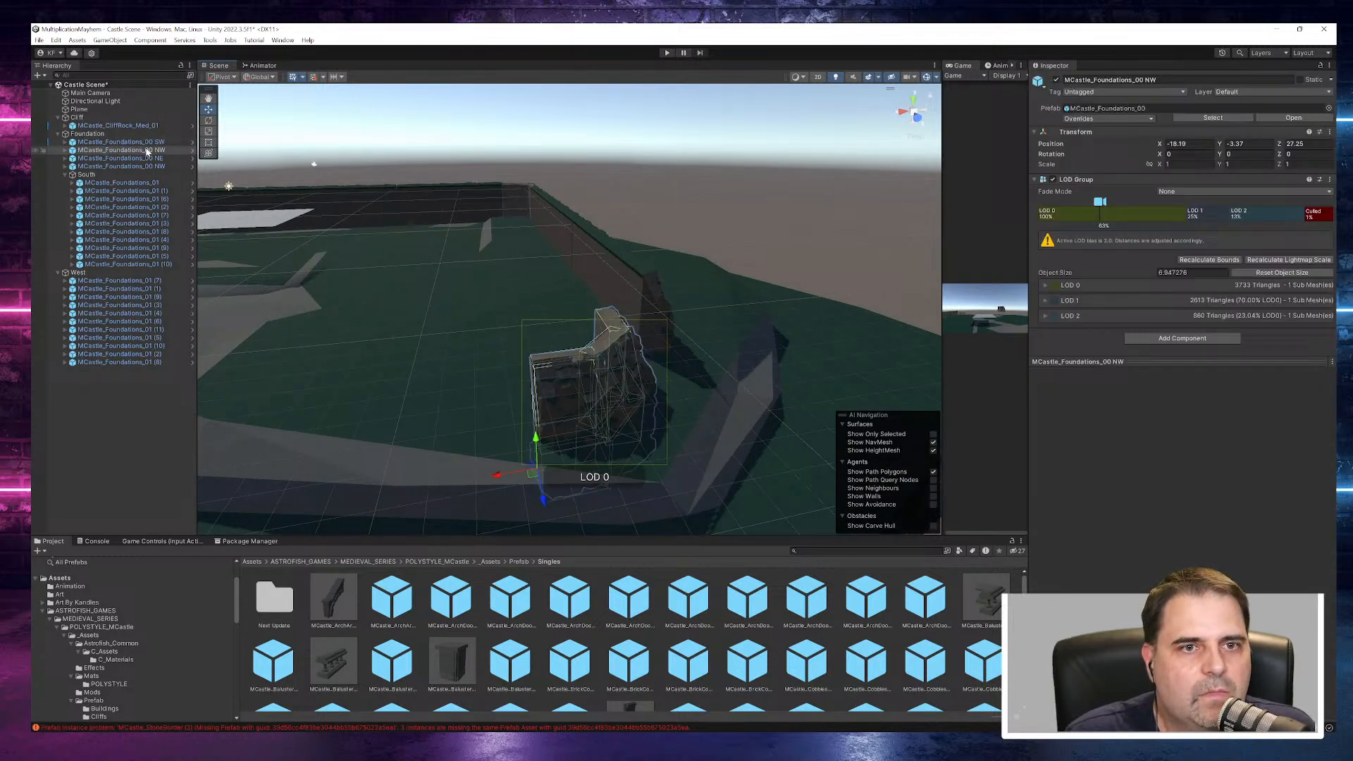
drag(501, 479, 707, 631)
alt+drag(674, 346, 684, 307)
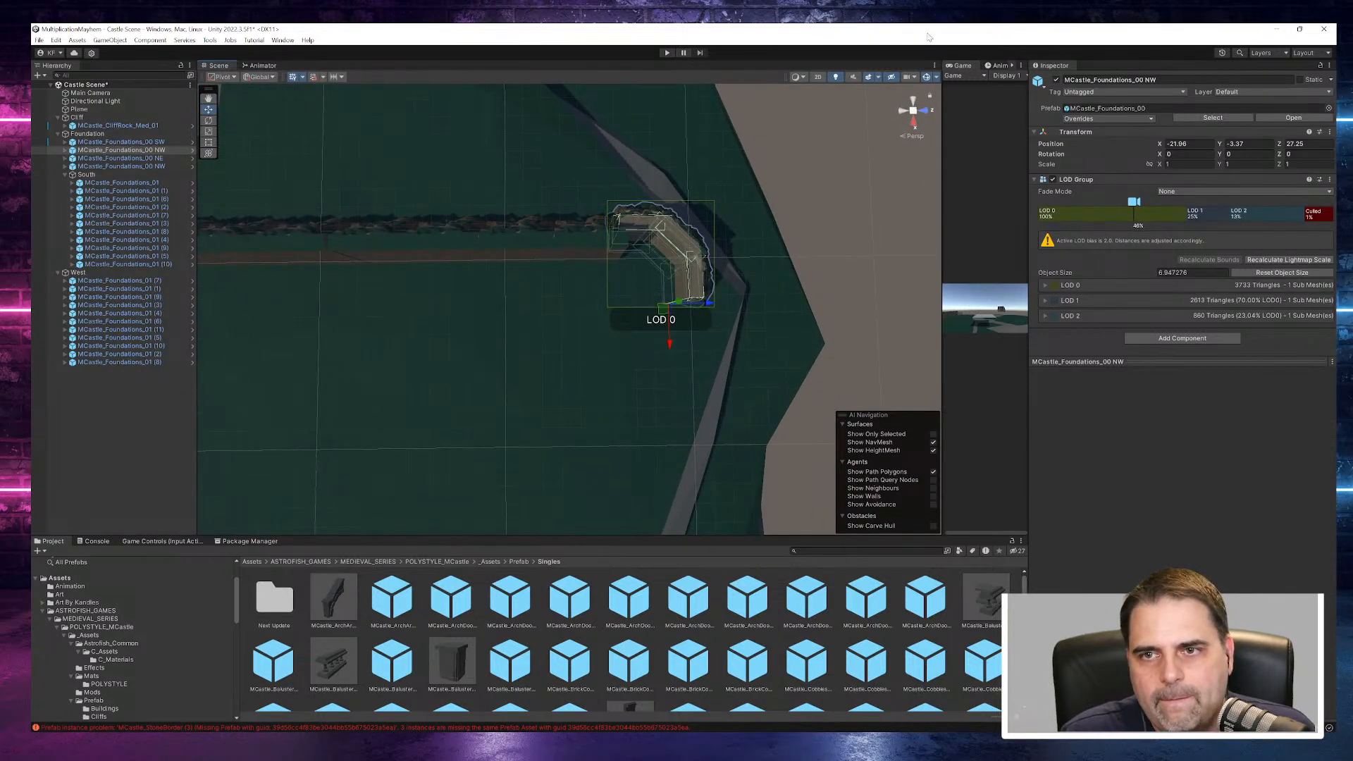
- Align the NW corner piece with the West wall from the top view, at about X -21.88 and Z 28.59
click(909, 112)
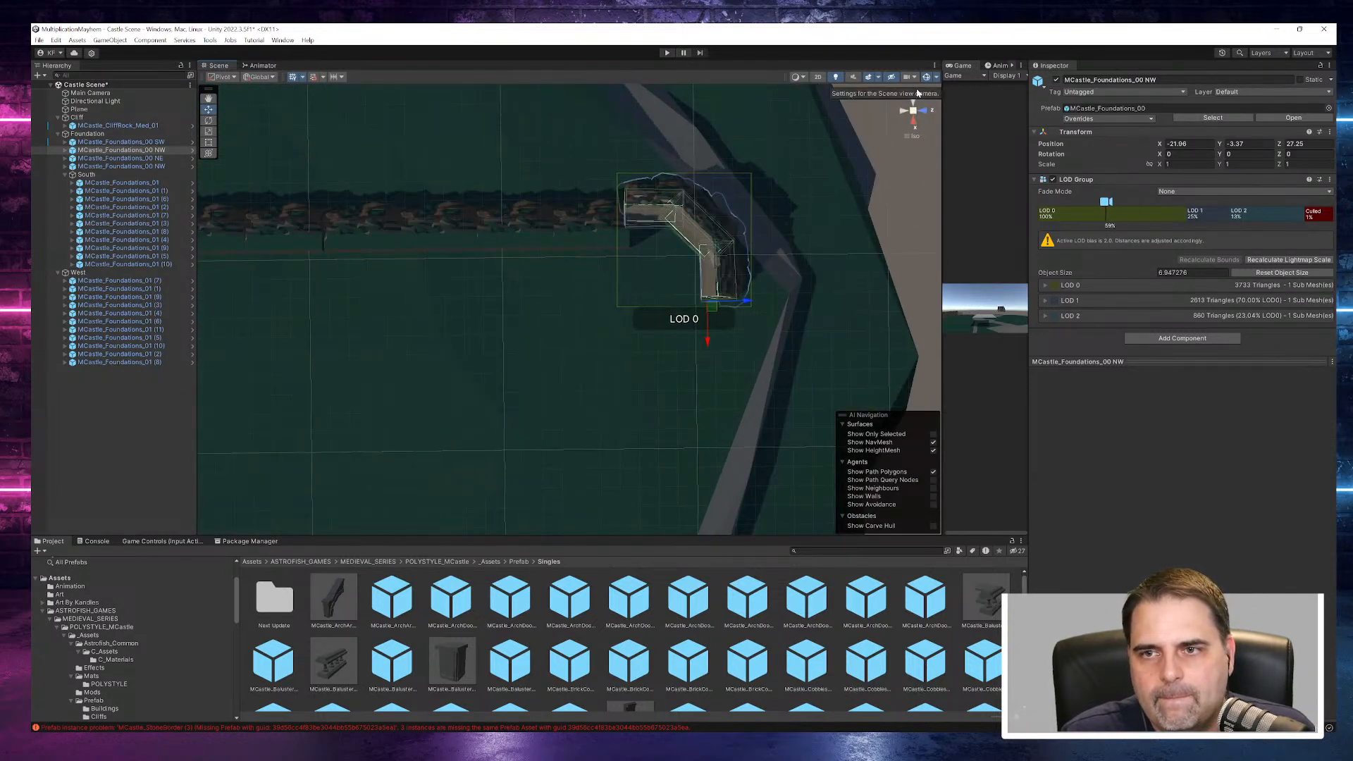
click(914, 113)
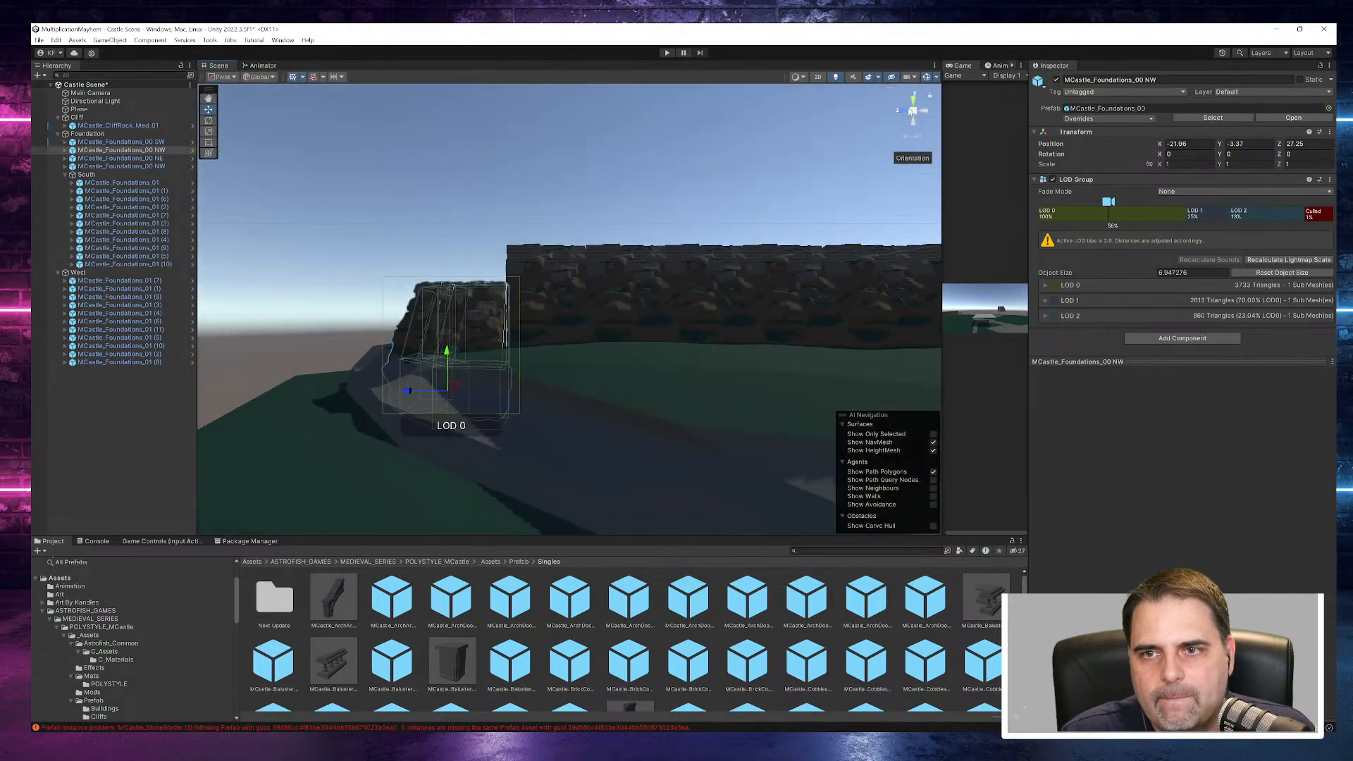
click(913, 101)
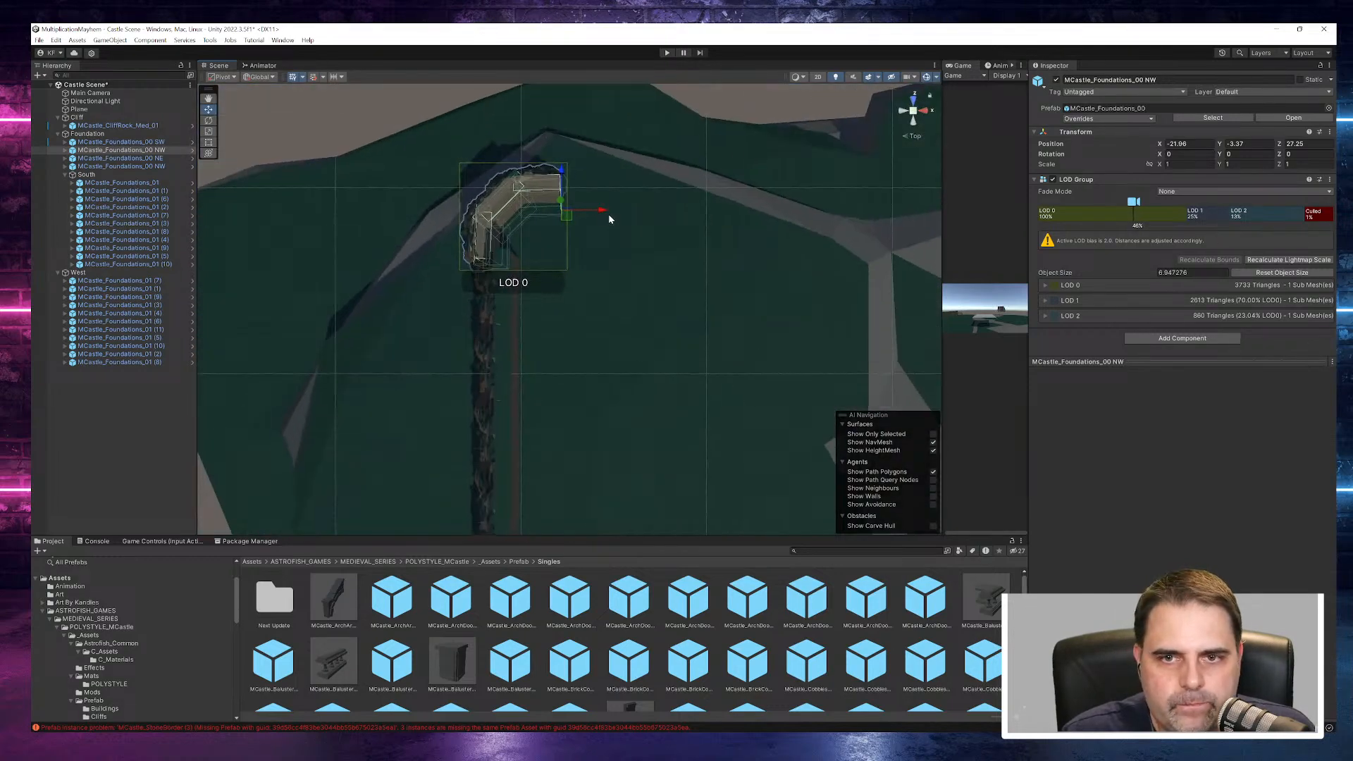
drag(604, 214, 613, 215)
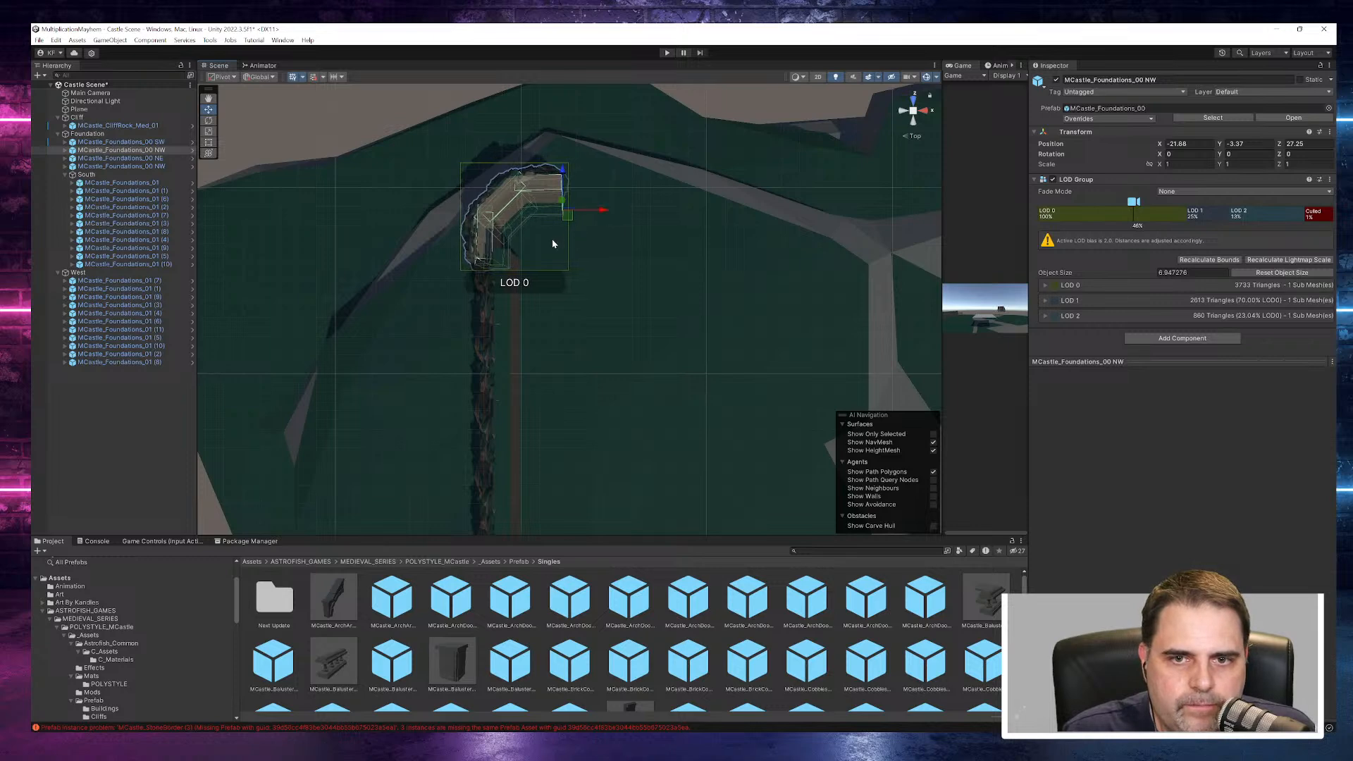
drag(564, 169, 594, 149)
right_drag(522, 326, 692, 328)
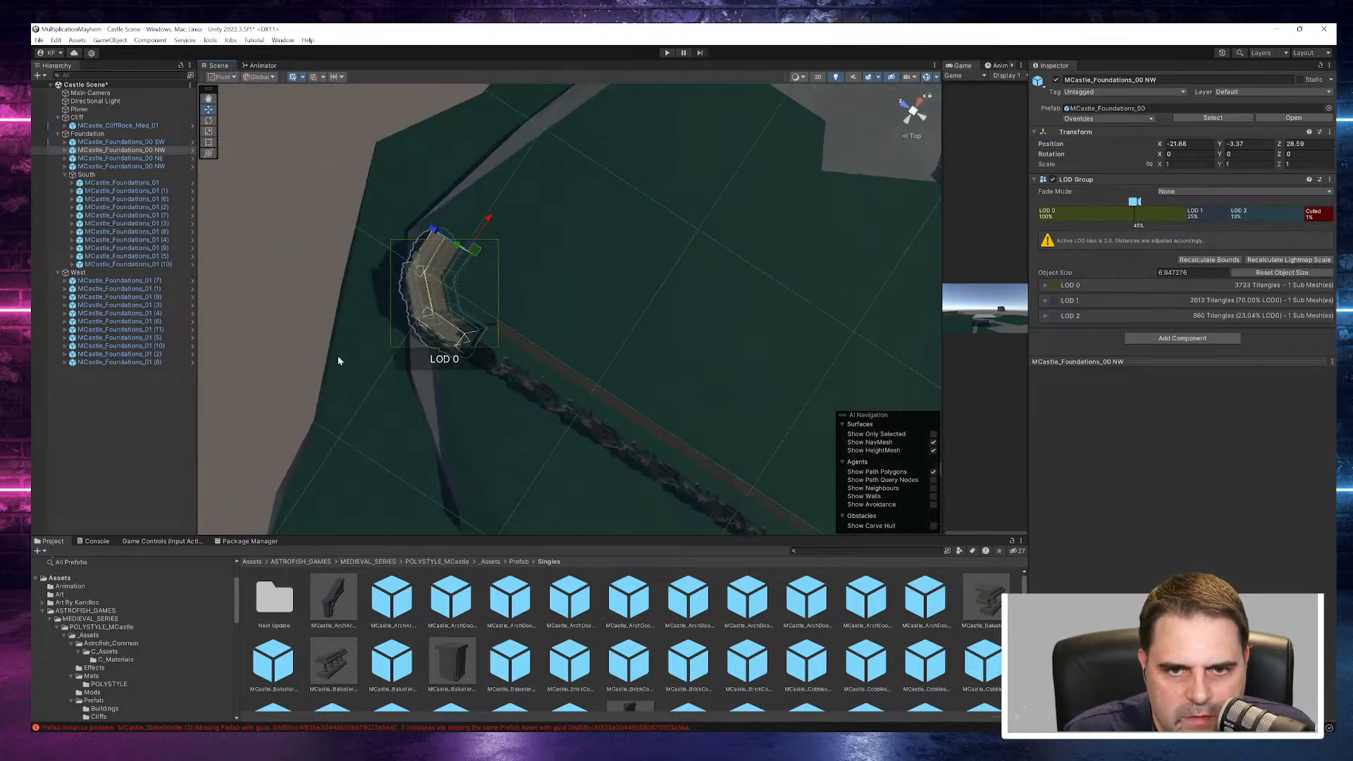
- Shift the NW corner piece along X to about -20.65 and raise it to about Y -1.44
scroll(355, 352, up, 6)
double_click(120, 150)
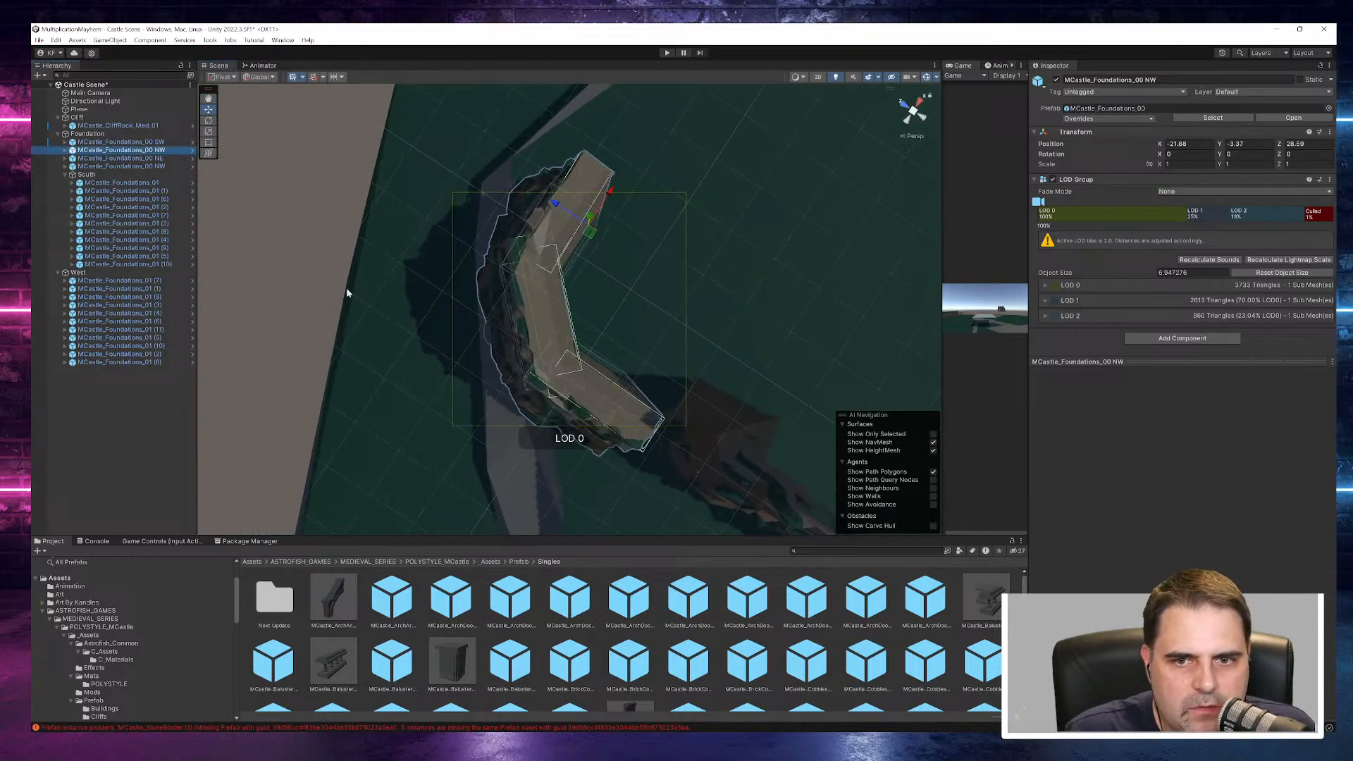
alt+drag(735, 323, 704, 270)
click(644, 259)
drag(696, 327, 709, 299)
alt+drag(525, 293, 810, 366)
drag(560, 224, 567, 209)
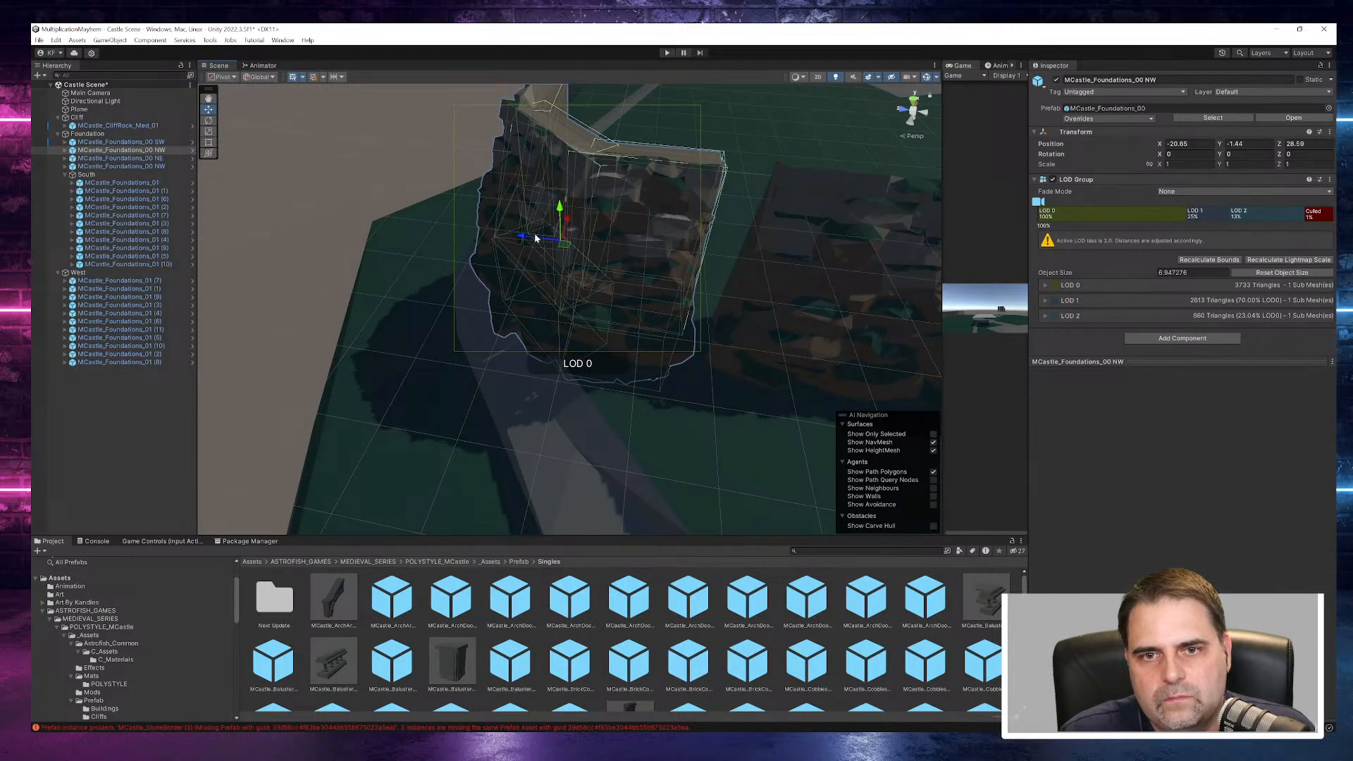
- Close the gap between the NW corner piece and the West wall at about X -20.58 and Z 27.47
drag(519, 237, 632, 325)
drag(748, 351, 753, 352)
alt+drag(569, 352, 982, 341)
scroll(735, 319, down, 8)
alt+drag(727, 317, 768, 273)
middle_drag(699, 275, 757, 330)
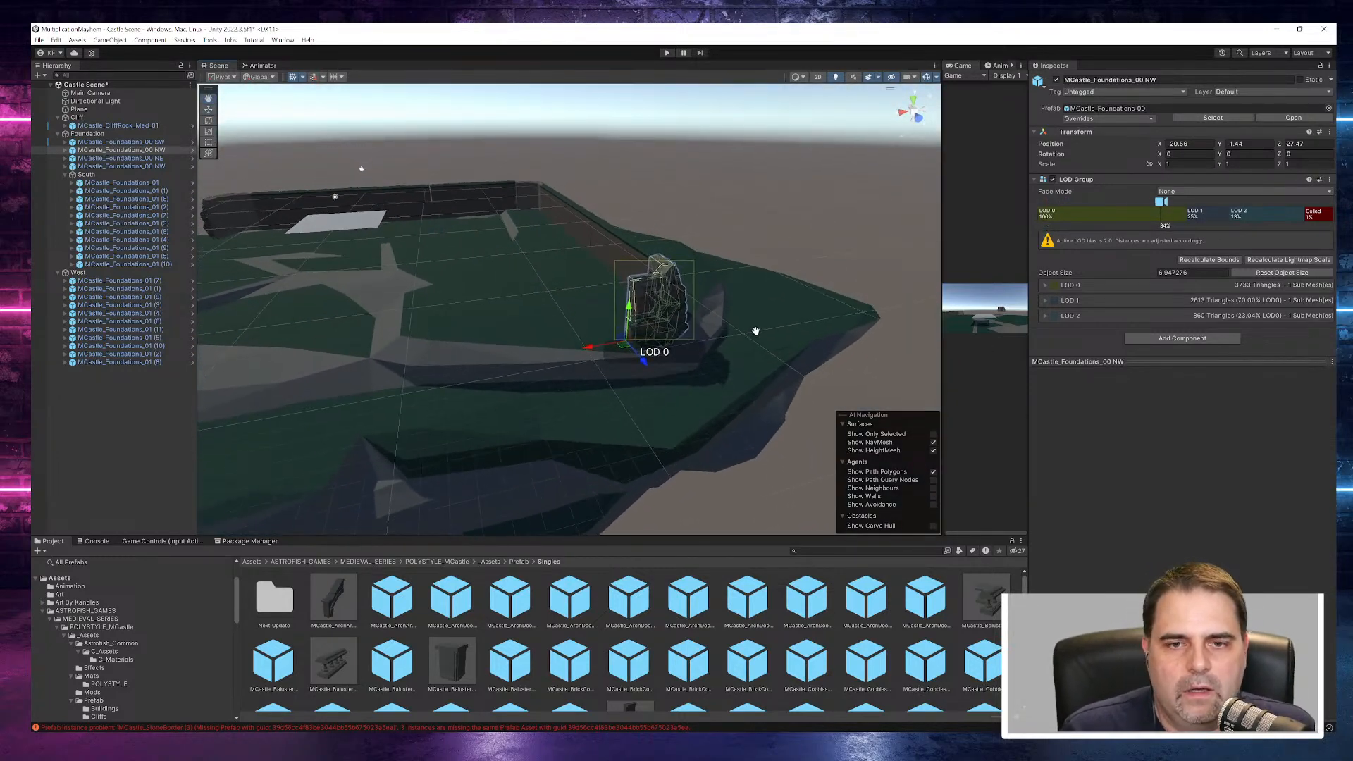
- Collapse the West group and create an empty object at the root of the scene hierarchy
click(58, 272)
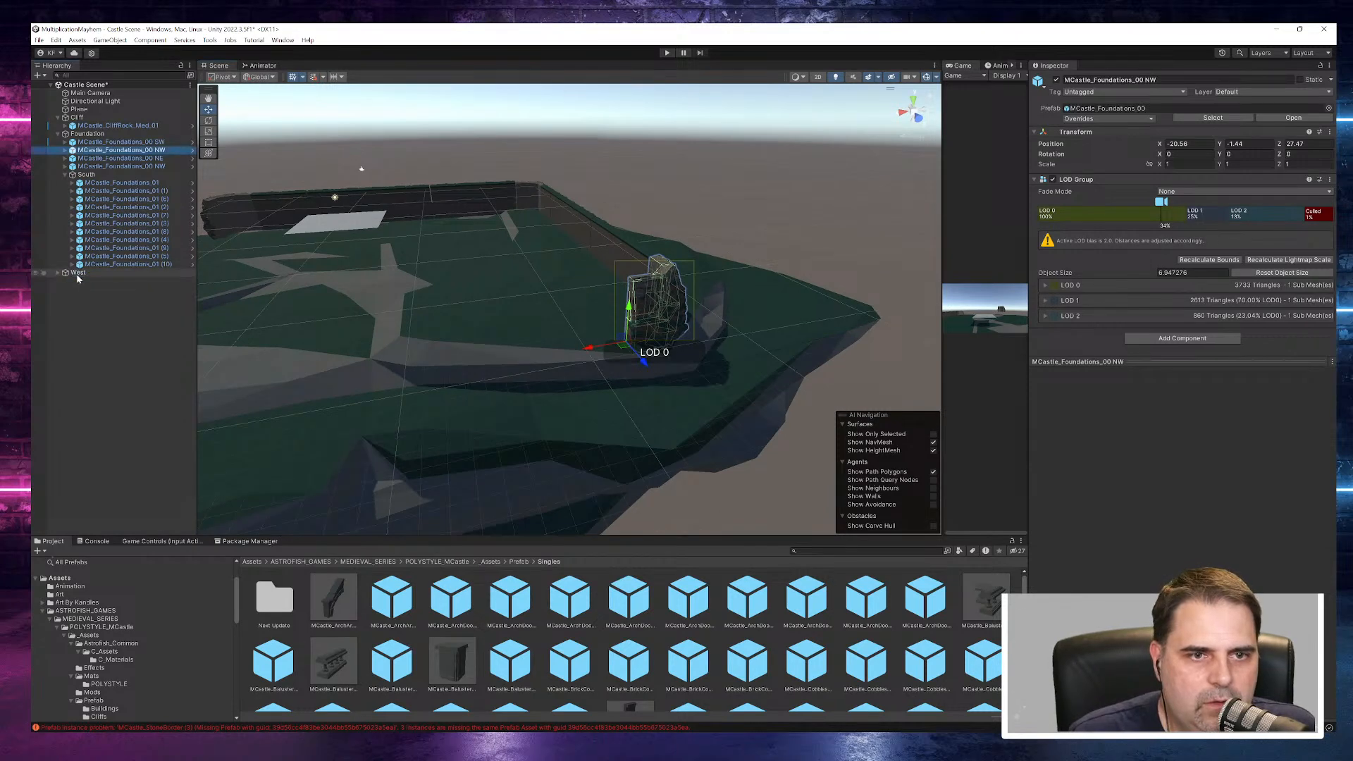
click(77, 273)
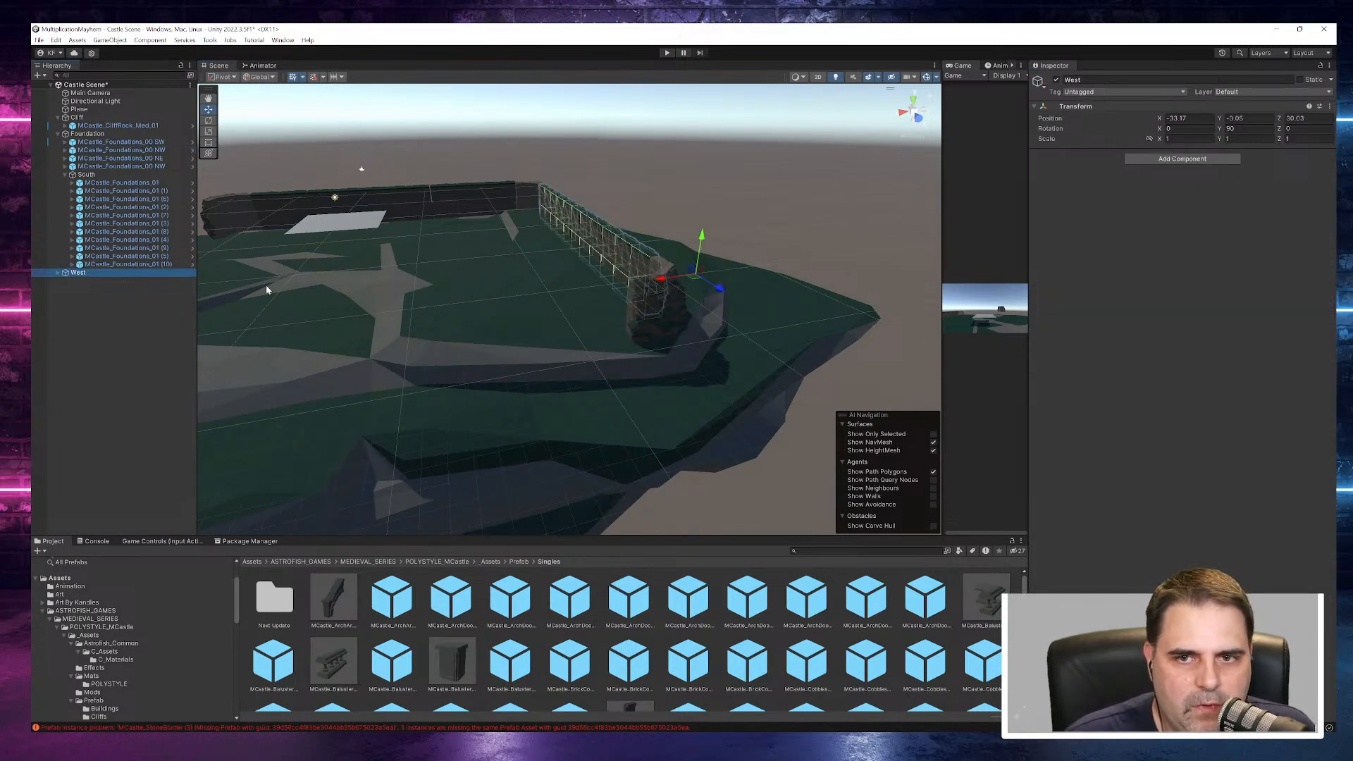
click(90, 282)
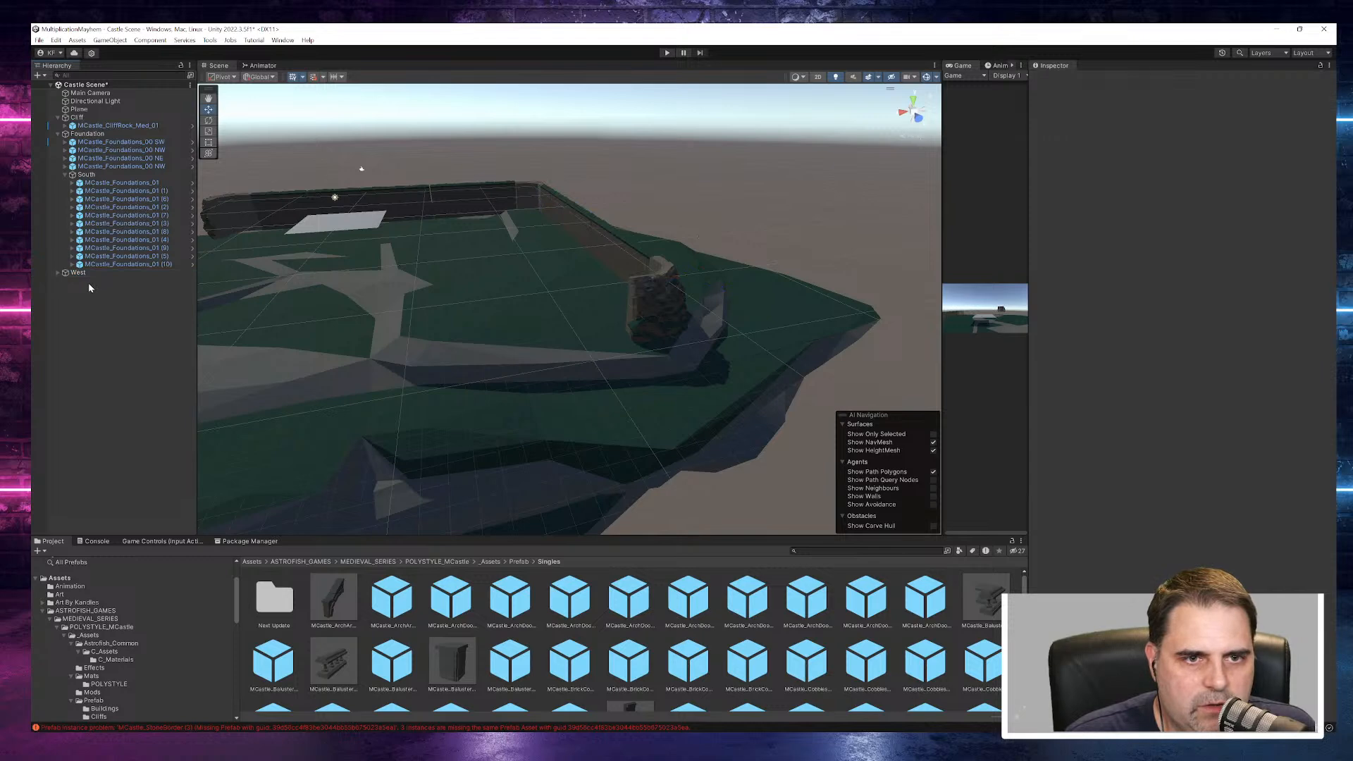
right_click(88, 282)
click(119, 428)
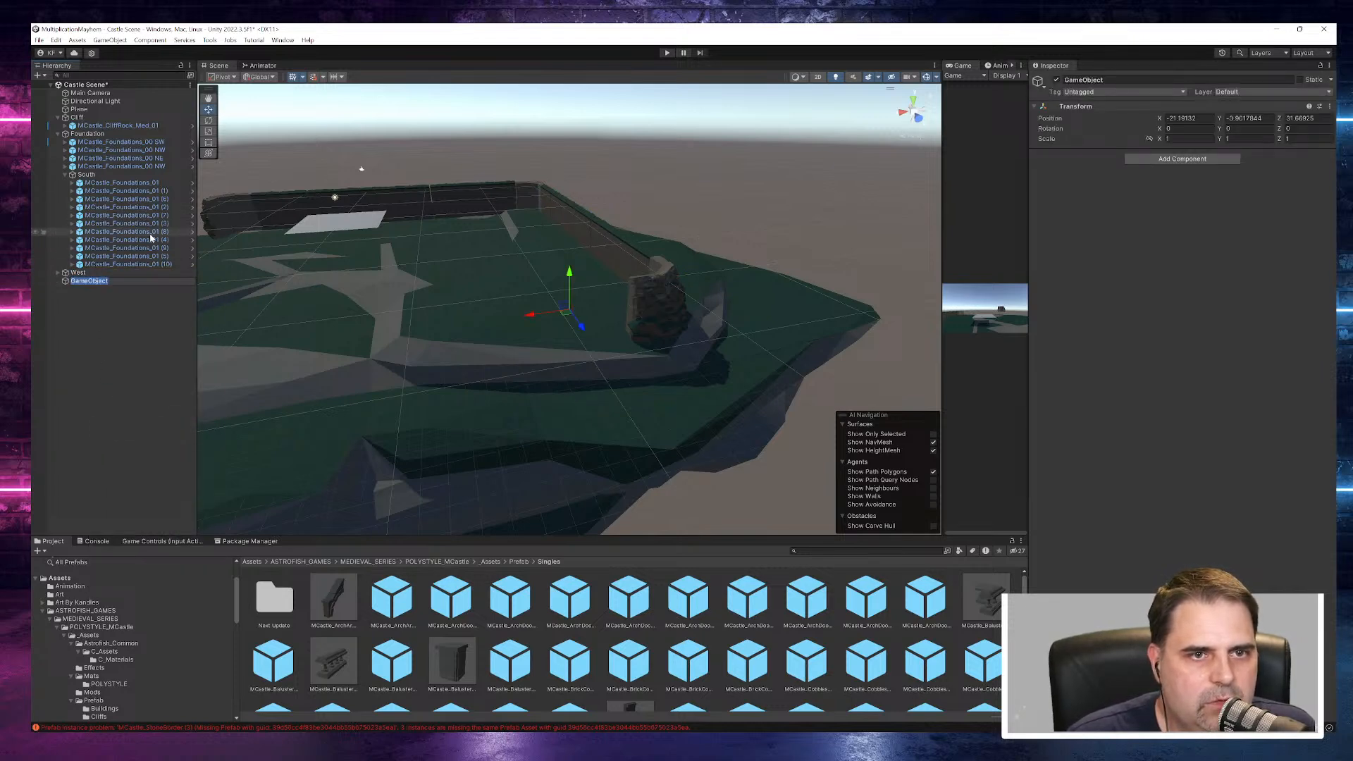
click(98, 305)
- Nest the West group under Foundation and collapse the South group
mouse_move(80, 273)
mouse_down()
mouse_move(83, 184)
mouse_move(68, 273)
mouse_up()
click(68, 176)
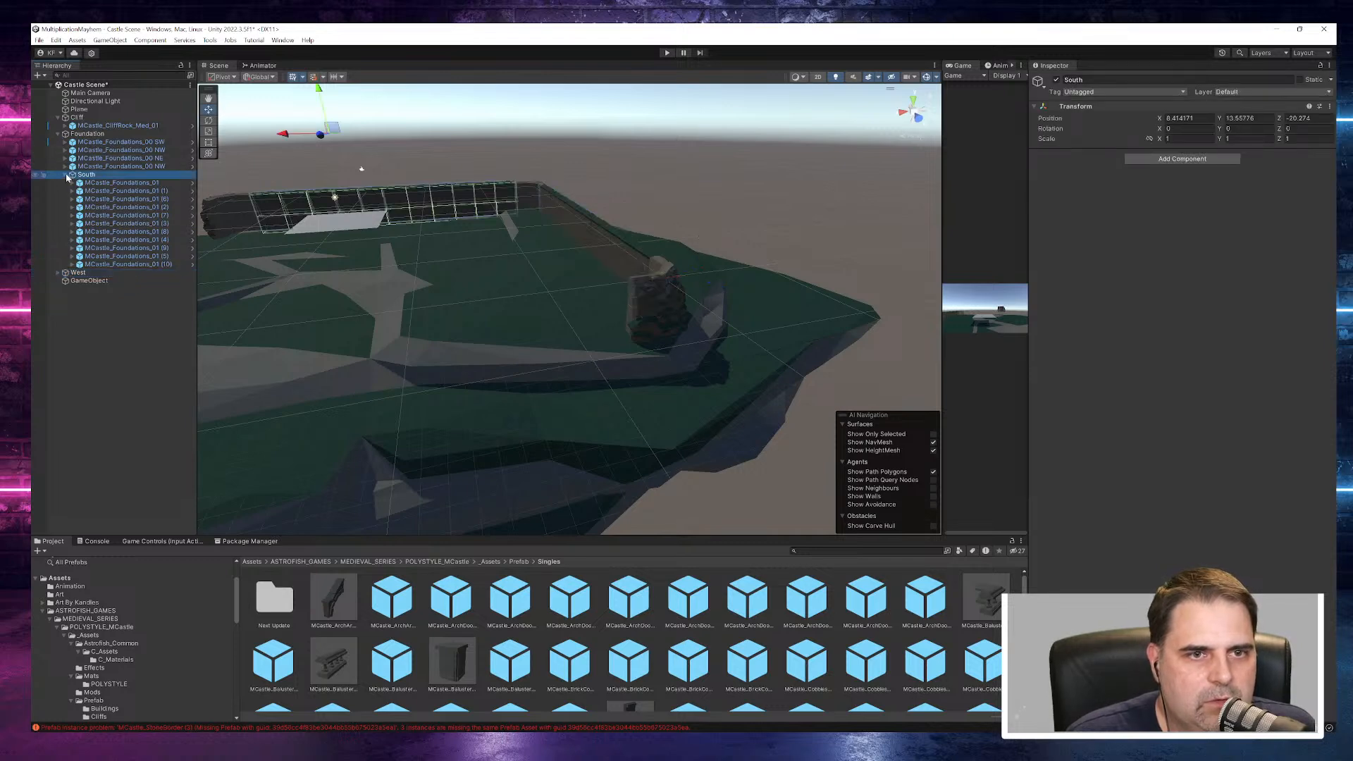
click(66, 175)
click(94, 183)
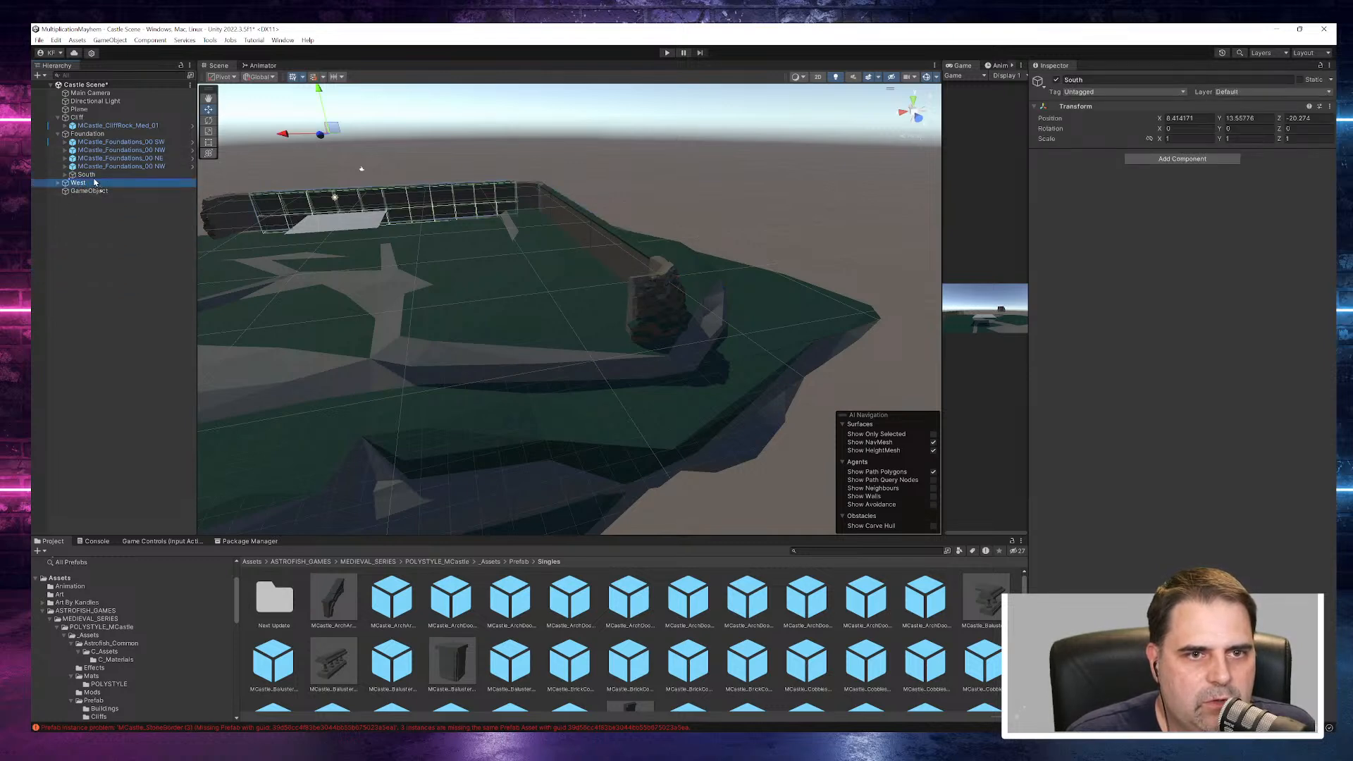
- Set the new empty GameObject's position to 0 on X, Y and Z
click(88, 192)
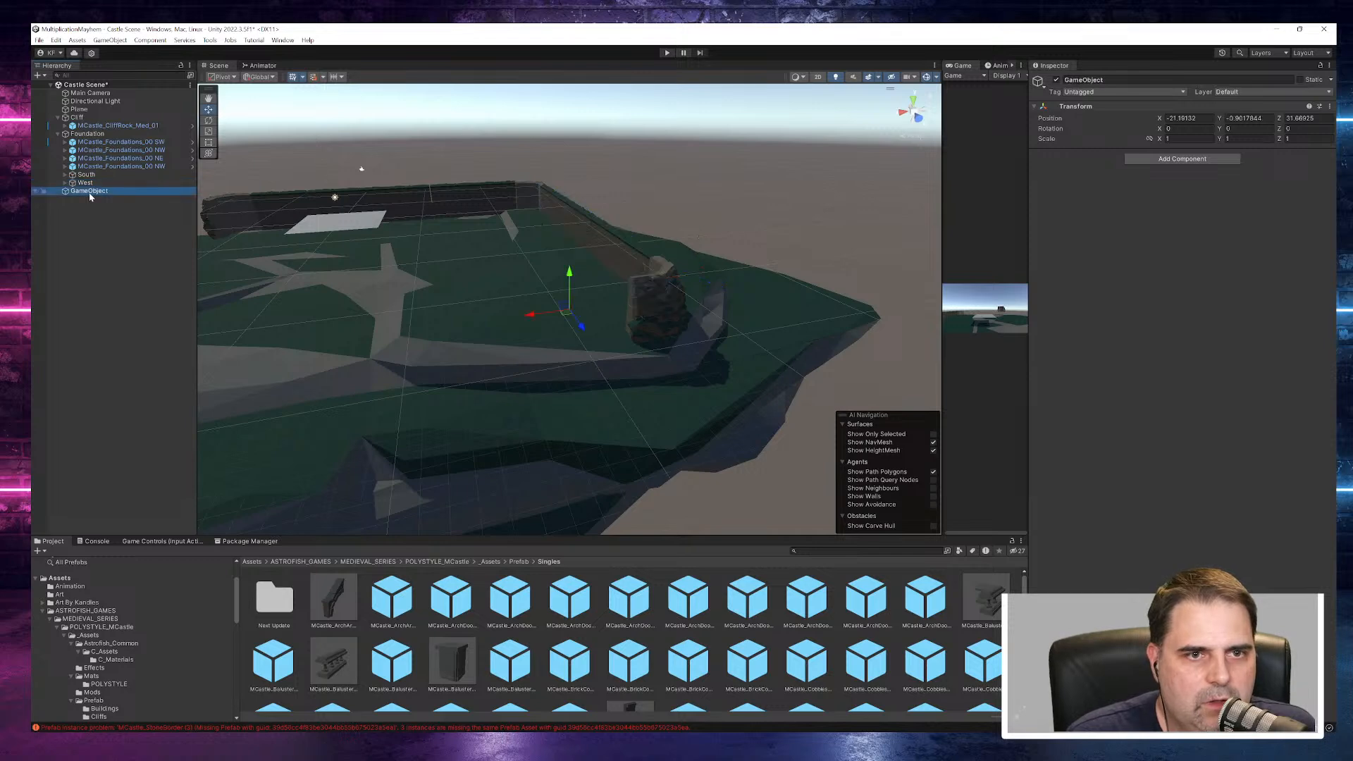
key(F2)
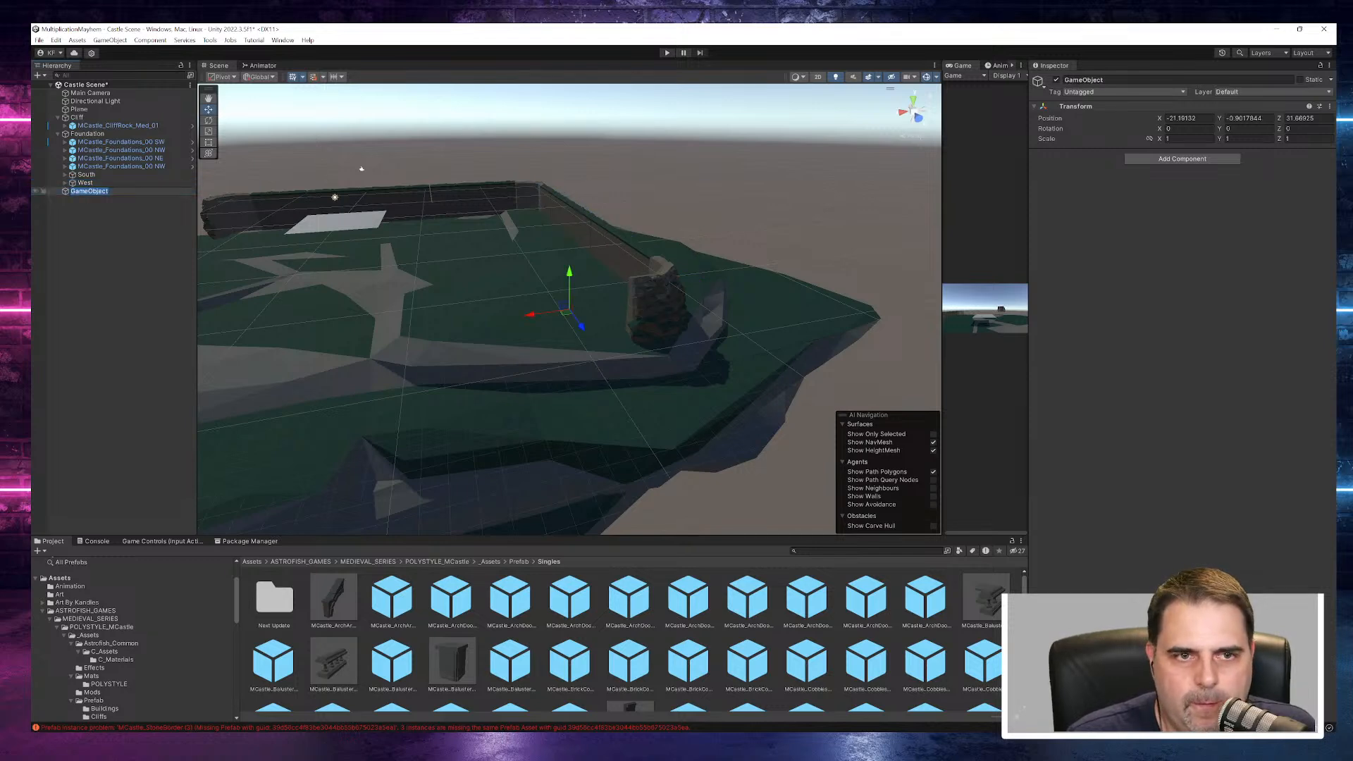
click(1190, 117)
text(0)
key(Tab)
text(0)
key(Tab)
text(0)
alt+drag(275, 226, 270, 274)
- Rename the empty GameObject as North and nest it under Foundation beside South and West
click(90, 191)
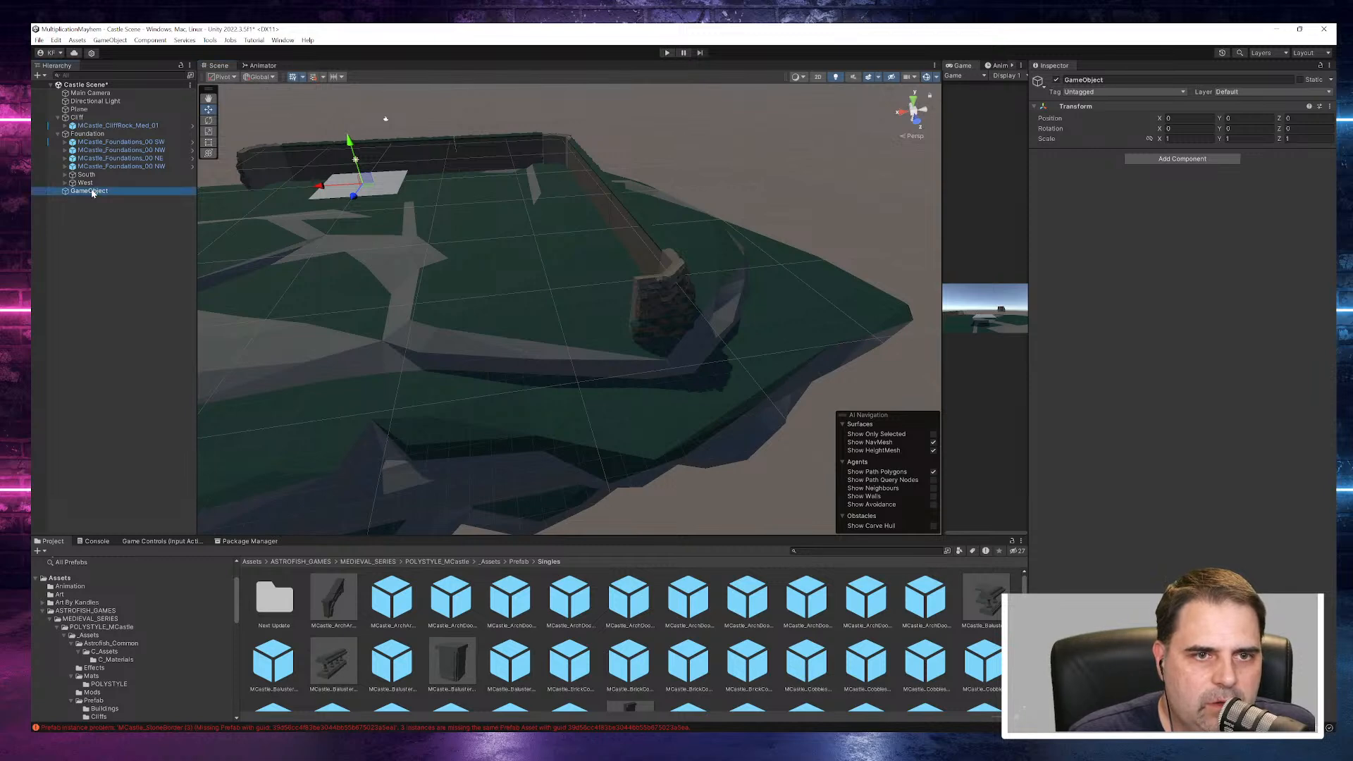
right_click(92, 193)
click(82, 193)
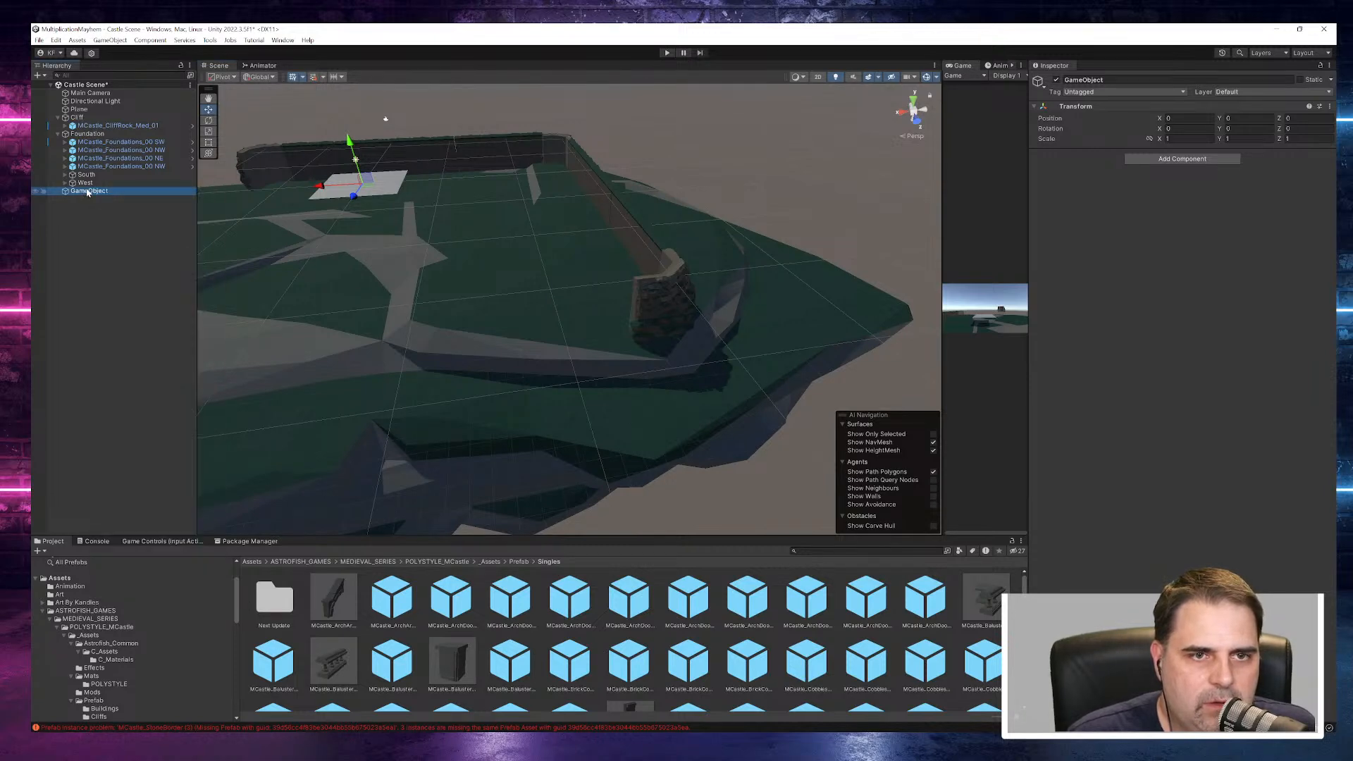
text(N)
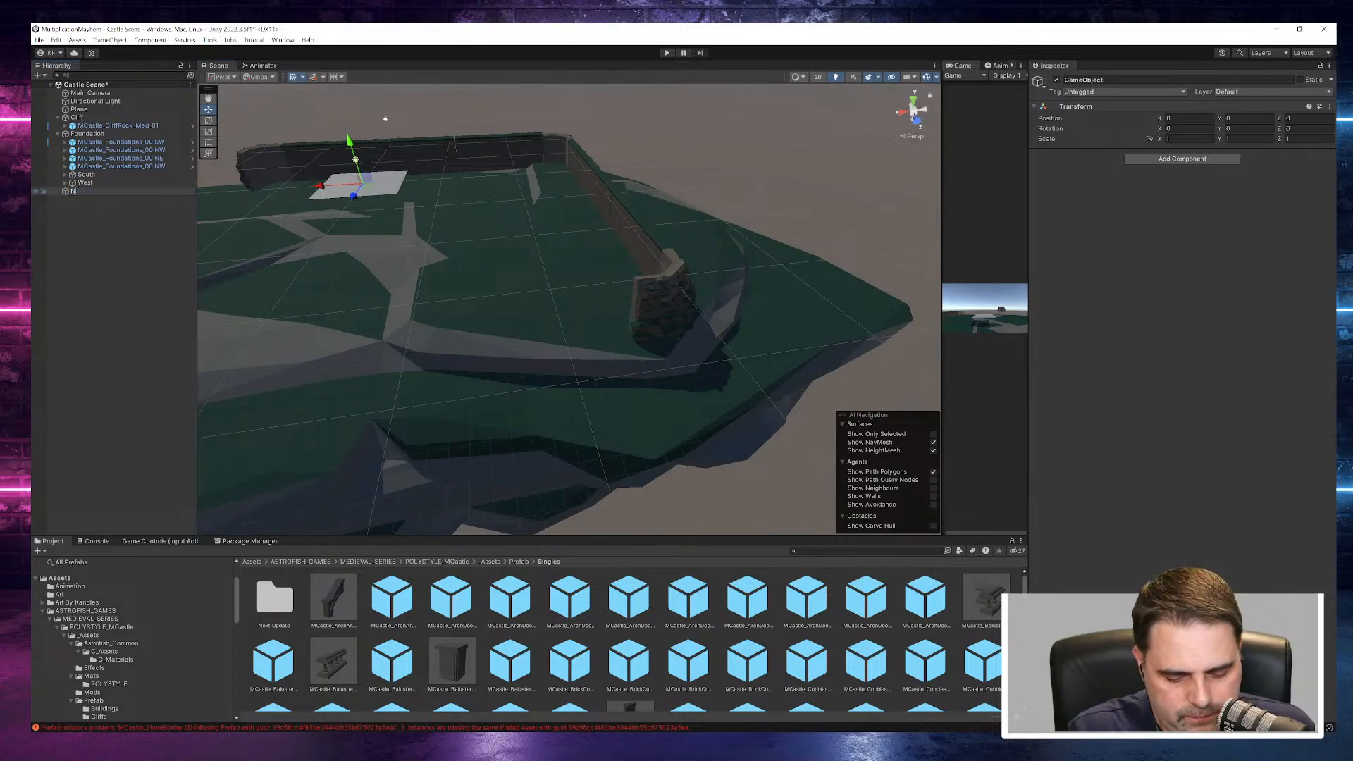
text(orth)
key(Return)
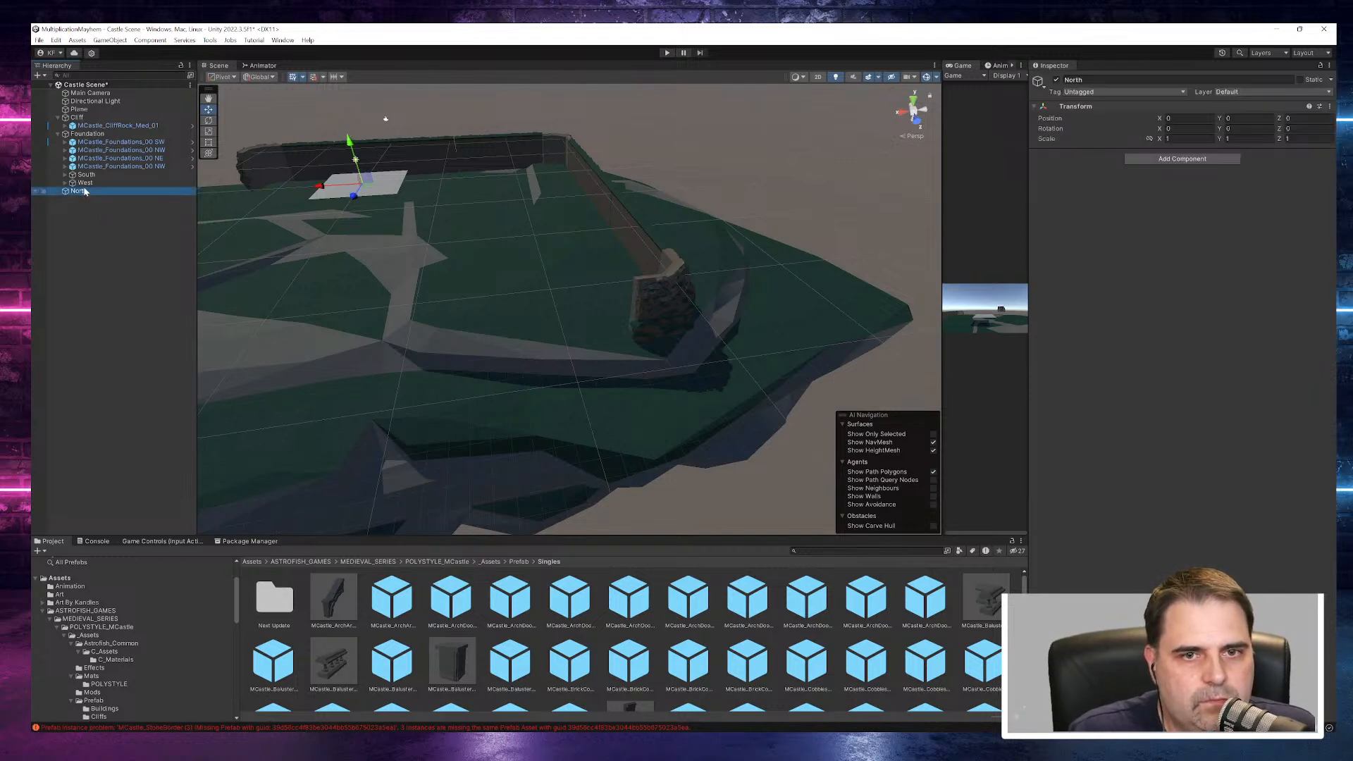
drag(93, 190, 86, 183)
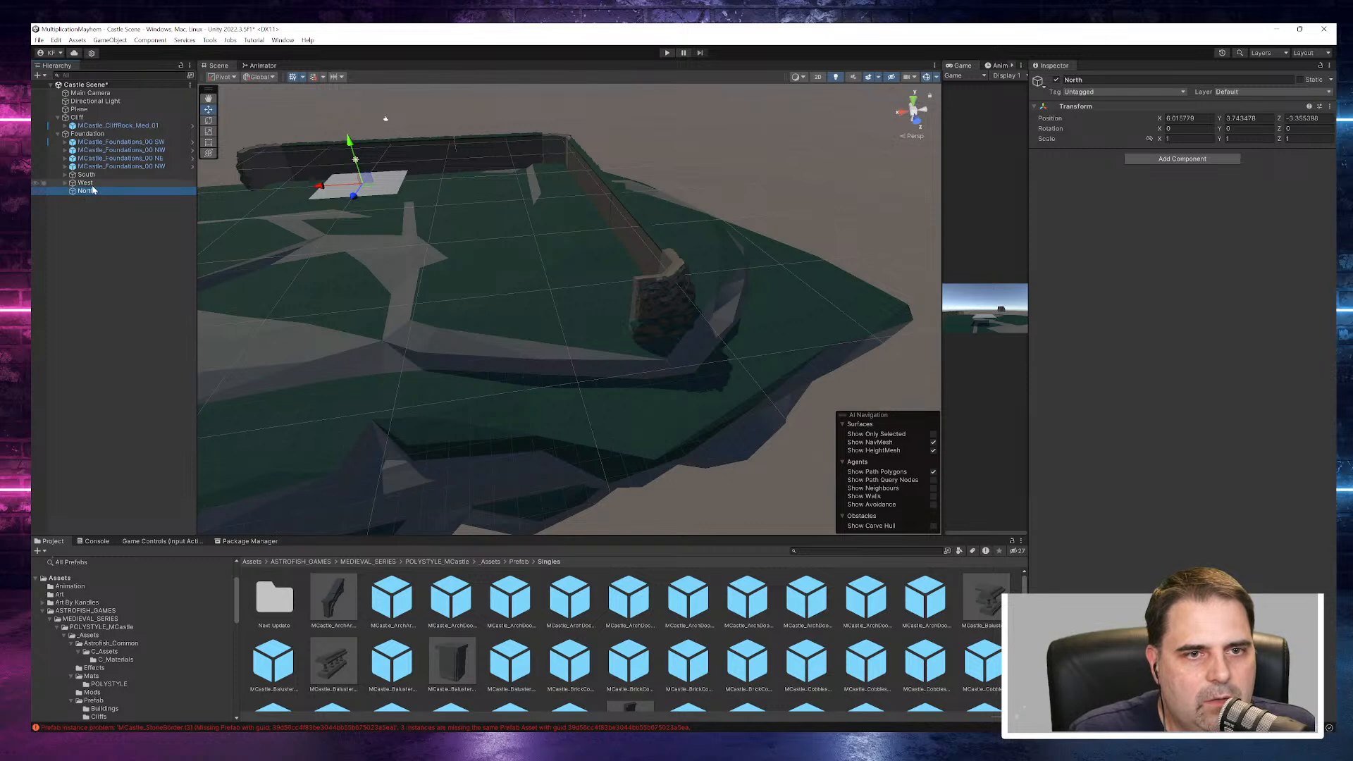
- Move the North object along X and Z toward the northwest corner piece, to about Z 27.15
drag(357, 200, 348, 238)
drag(275, 360, 590, 330)
drag(614, 509, 420, 337)
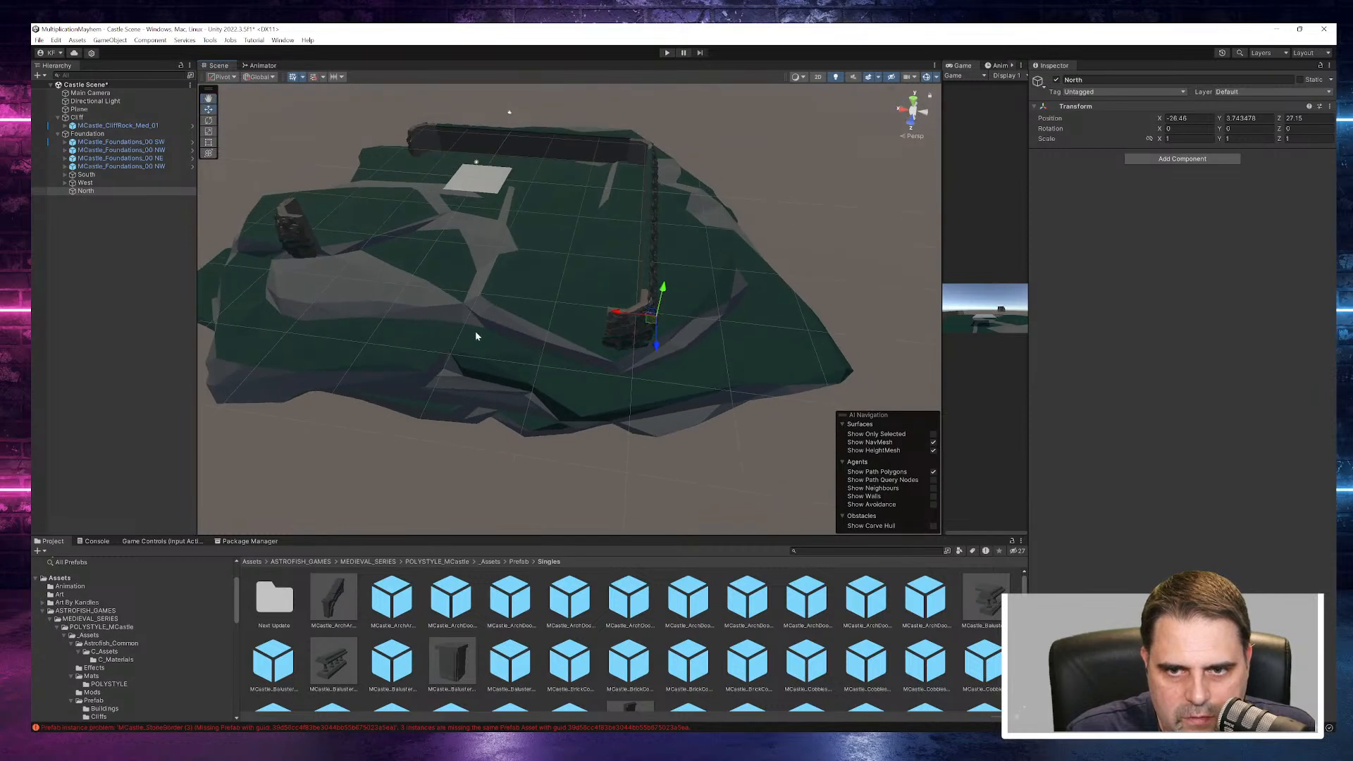
drag(613, 319, 559, 306)
- Place the North object at the inner end of the NW corner piece, at about X -20.8, Y 4.41, Z 27.54
click(85, 182)
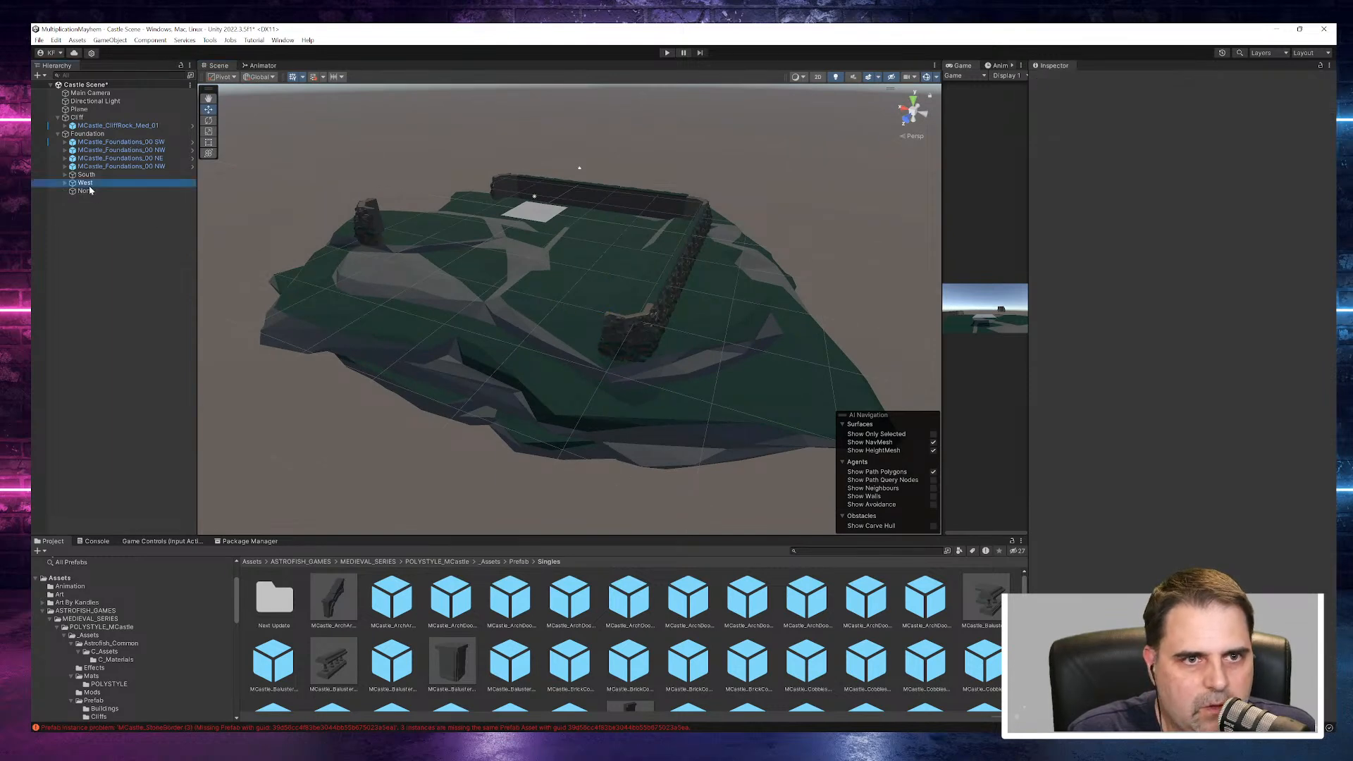
click(85, 191)
key(f)
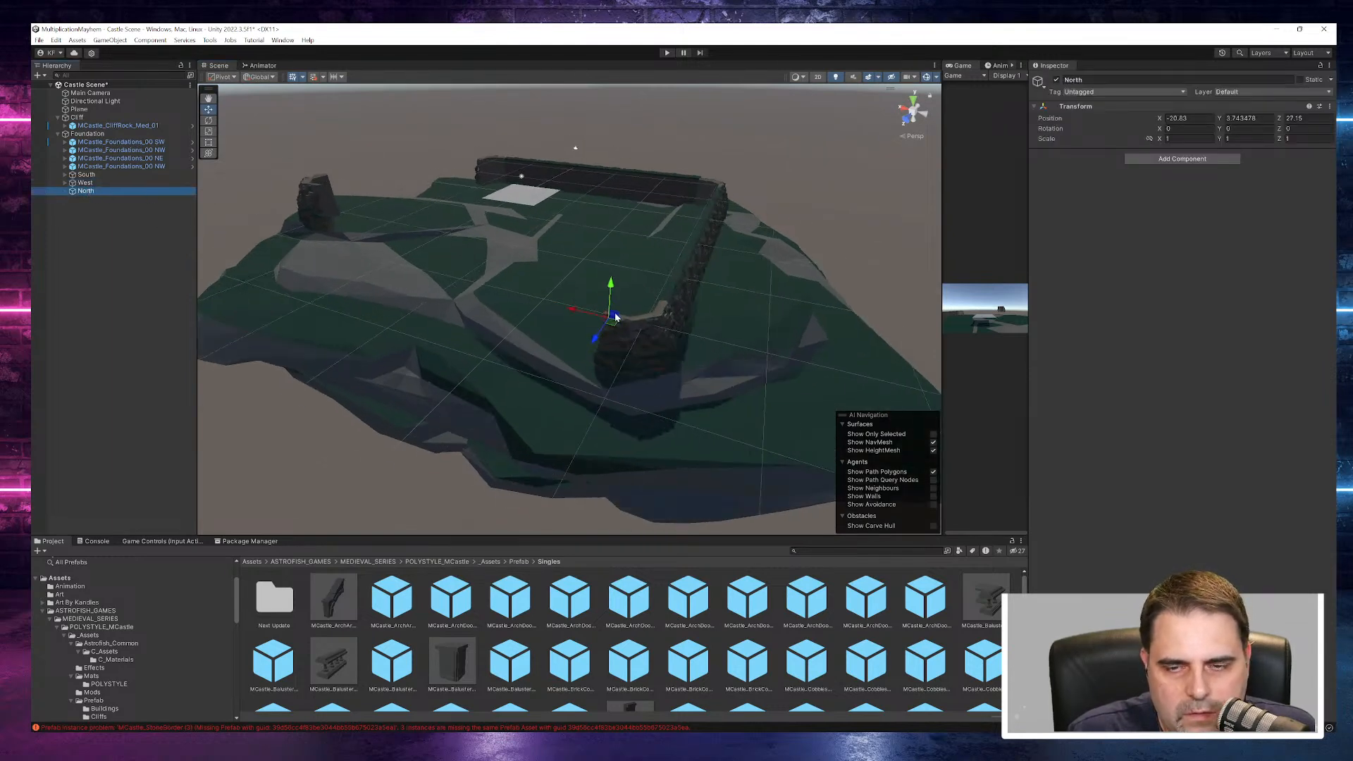
alt+drag(623, 322, 924, 401)
drag(623, 289, 373, 308)
drag(555, 306, 665, 345)
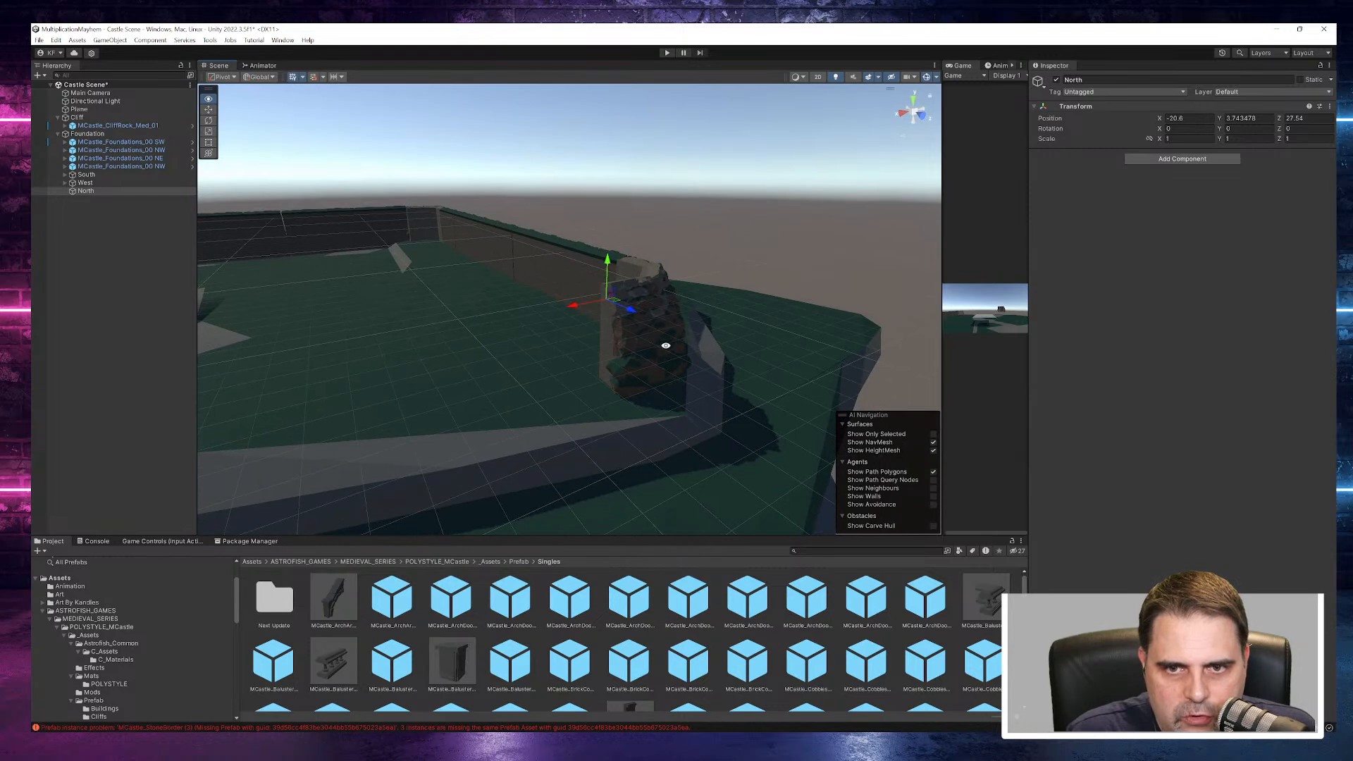
drag(609, 259, 608, 246)
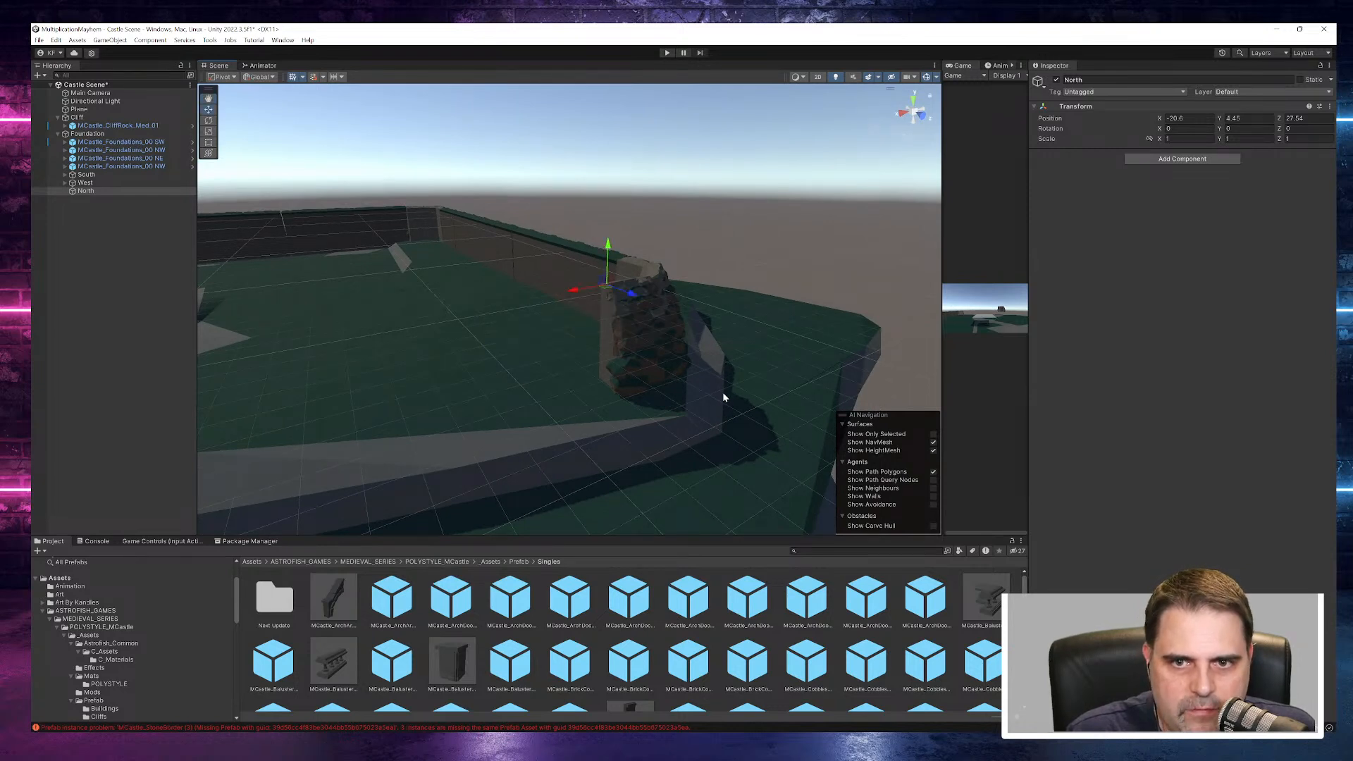
- Check the placement of the first West wall pieces and lower the North object to the wall's base, about Y -0.77
scroll(737, 396, down, 6)
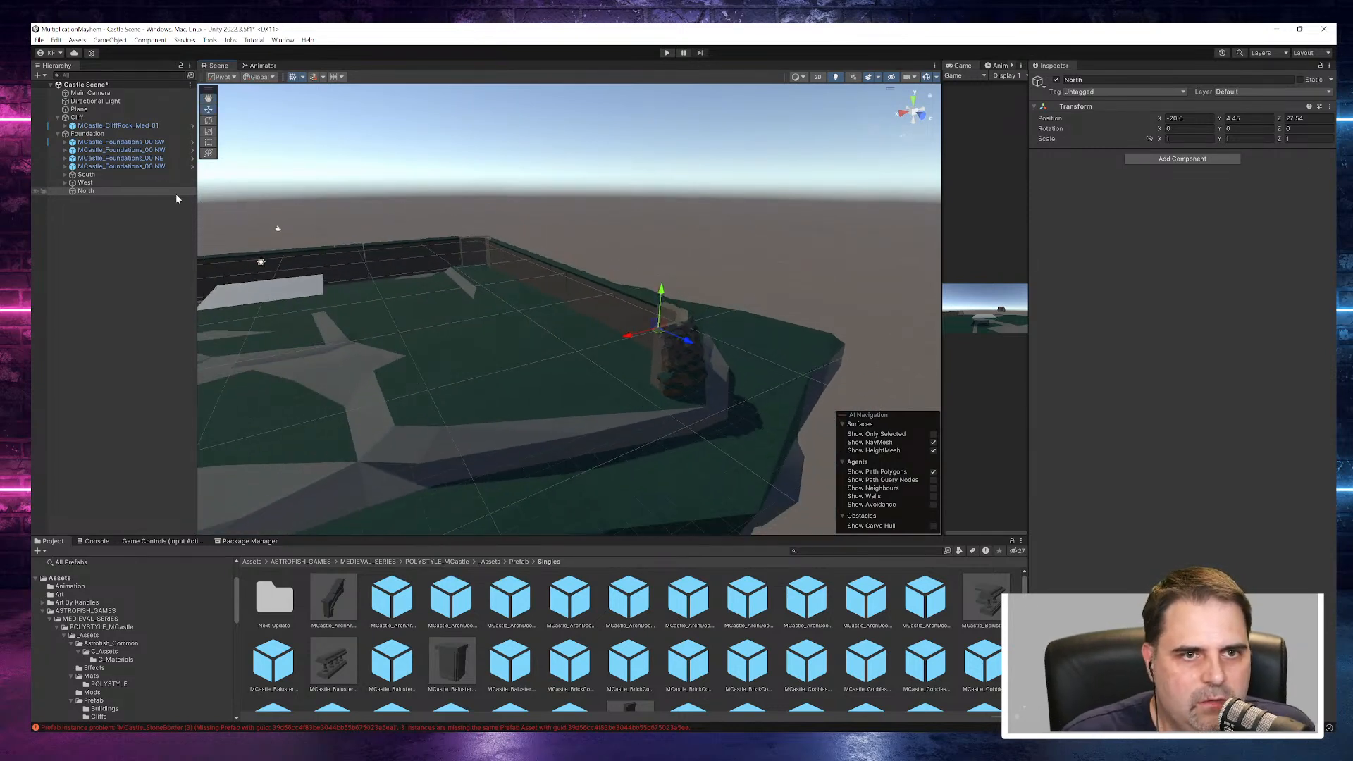
click(65, 183)
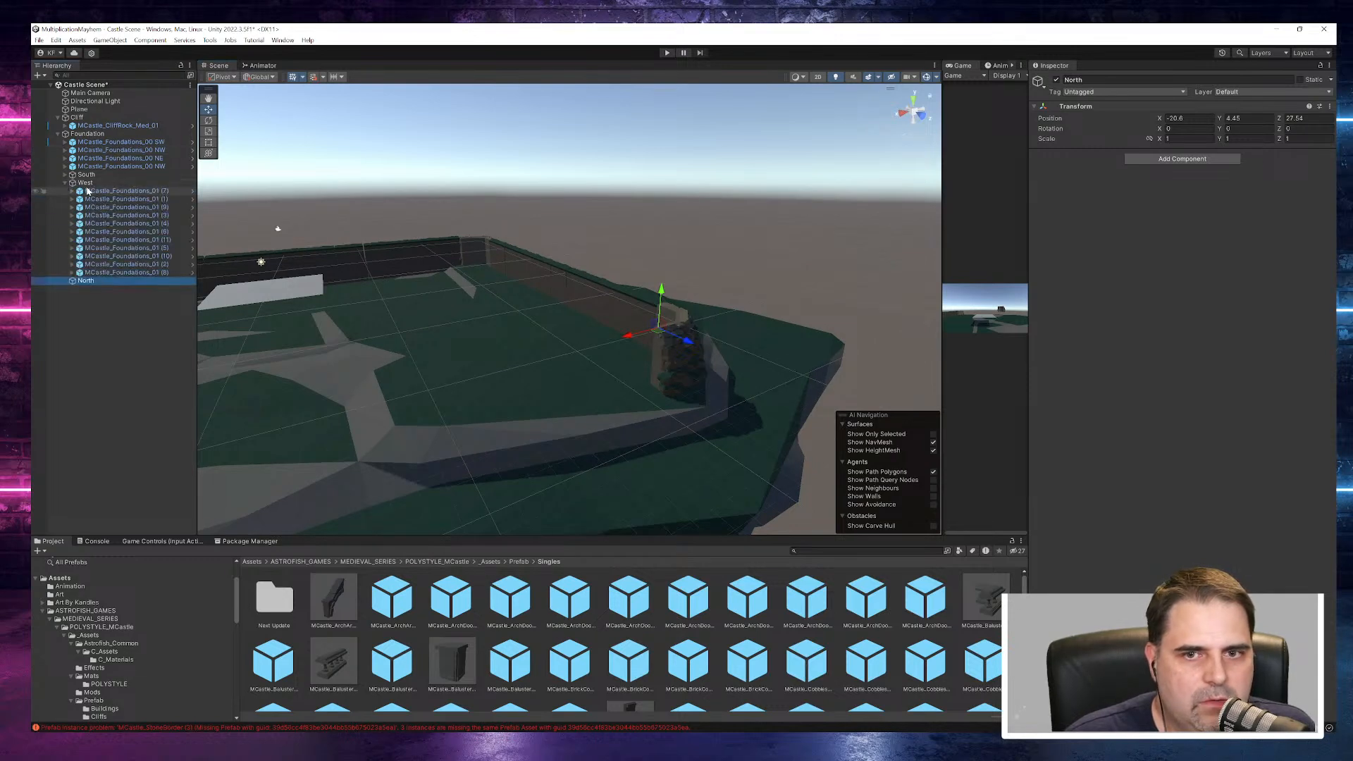
click(88, 191)
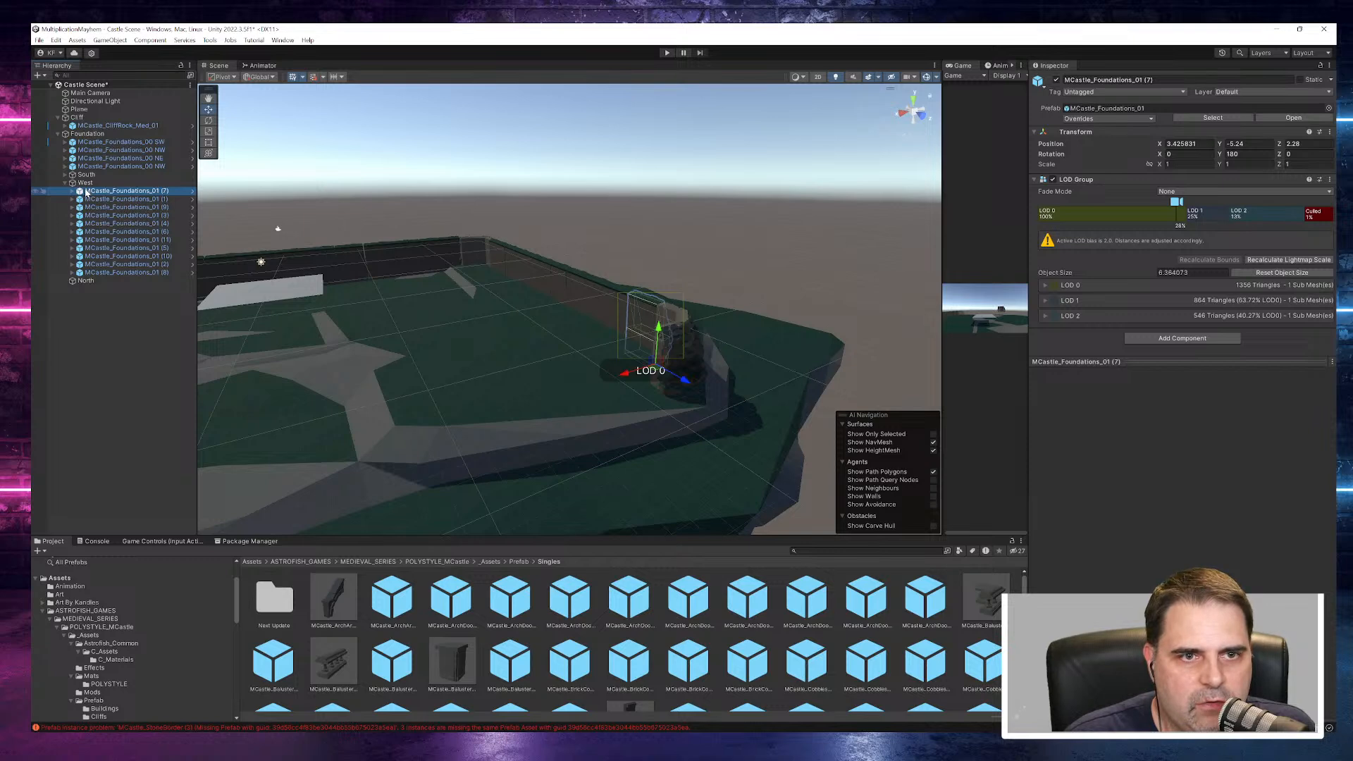
click(94, 207)
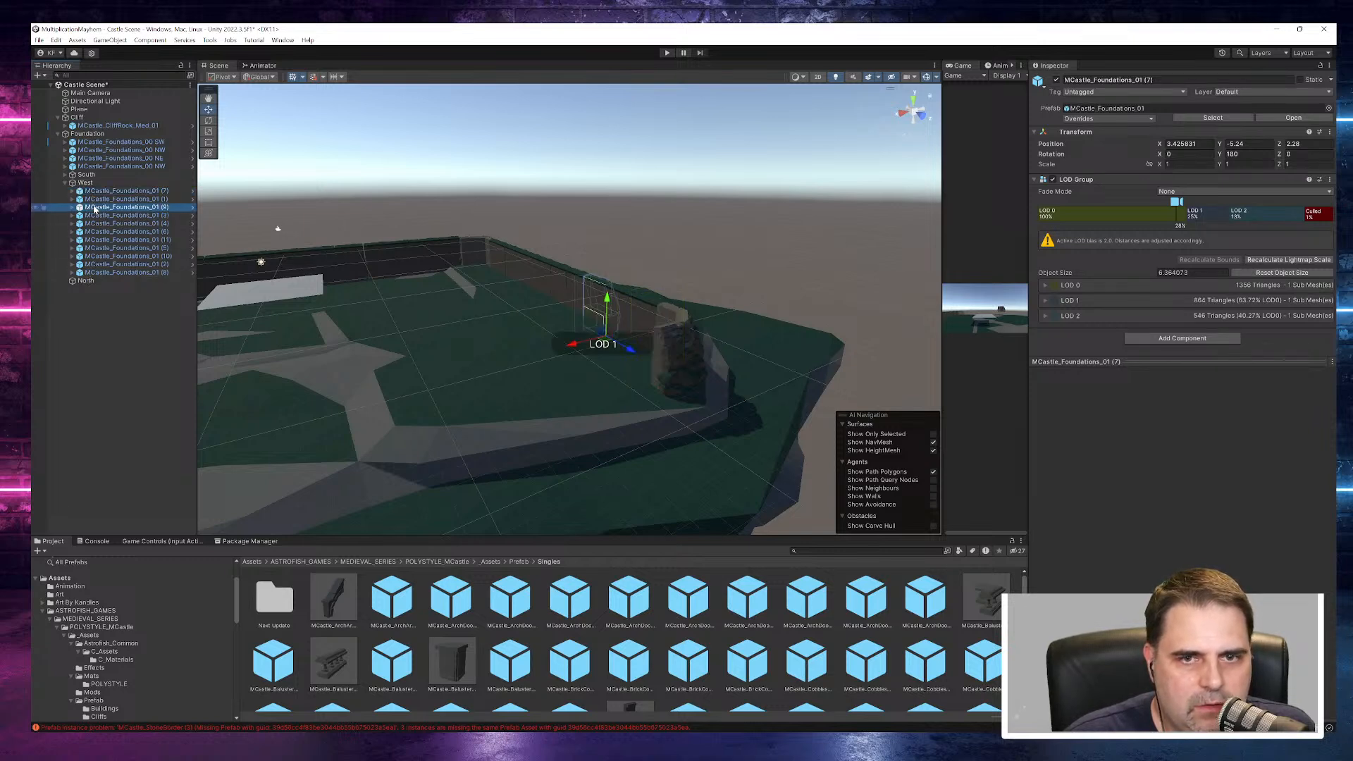
click(86, 280)
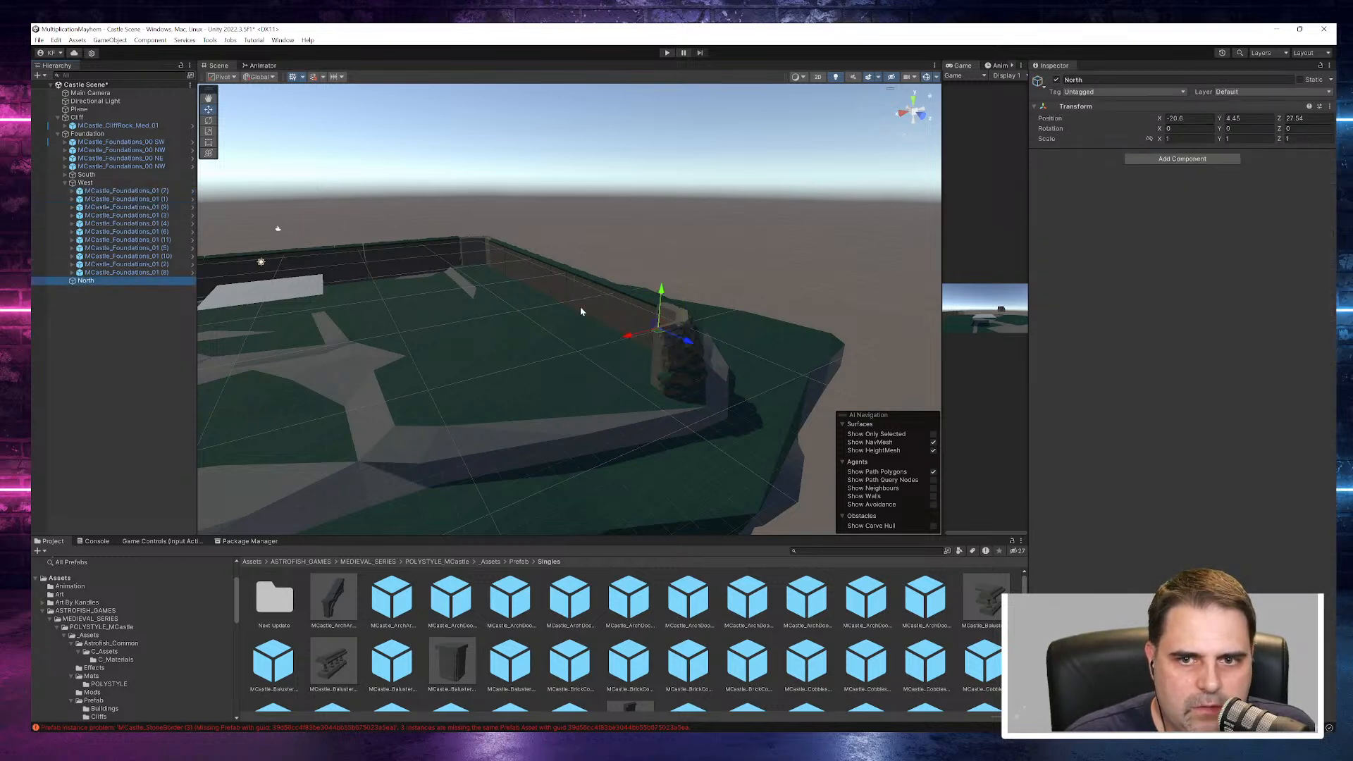
drag(664, 295, 665, 375)
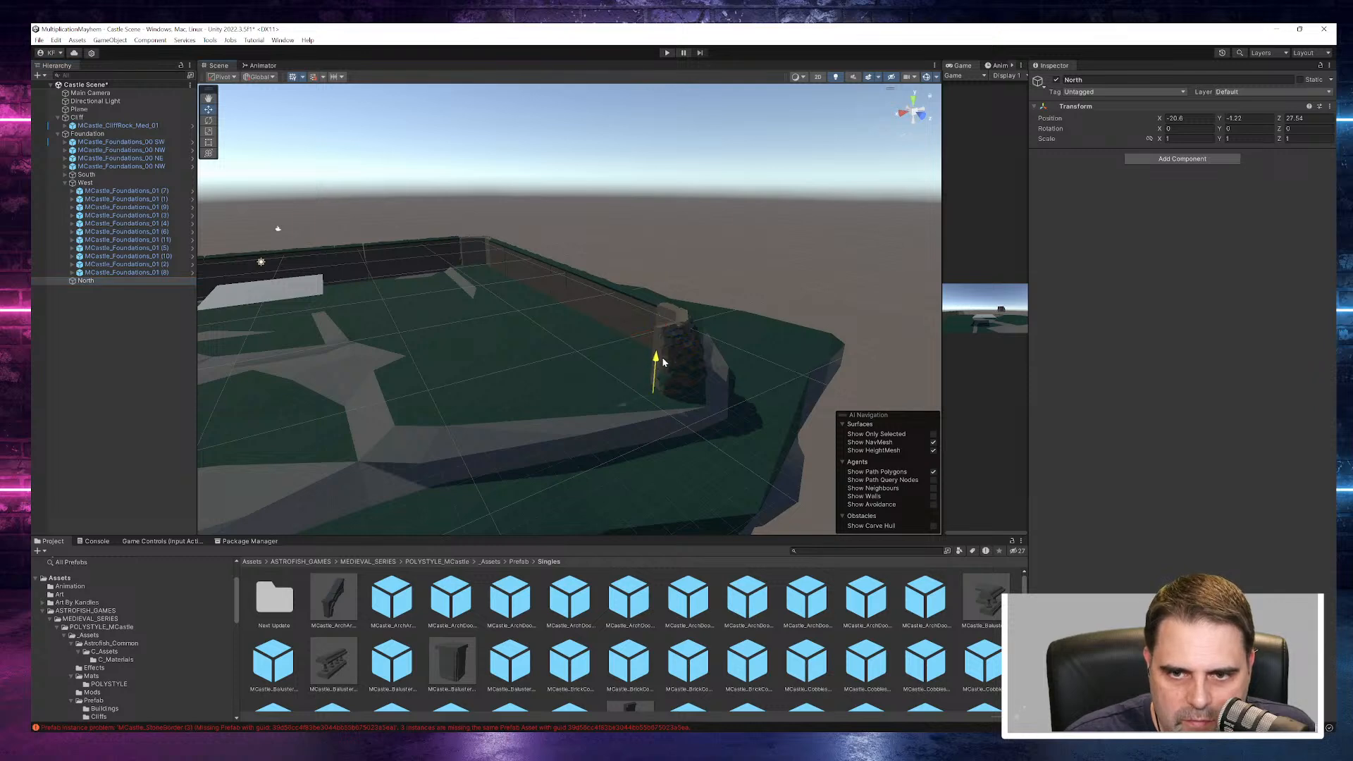
- Copy all eleven MCastle_Foundations_01 pieces in the West group and select the North object
click(113, 191)
shift+click(113, 272)
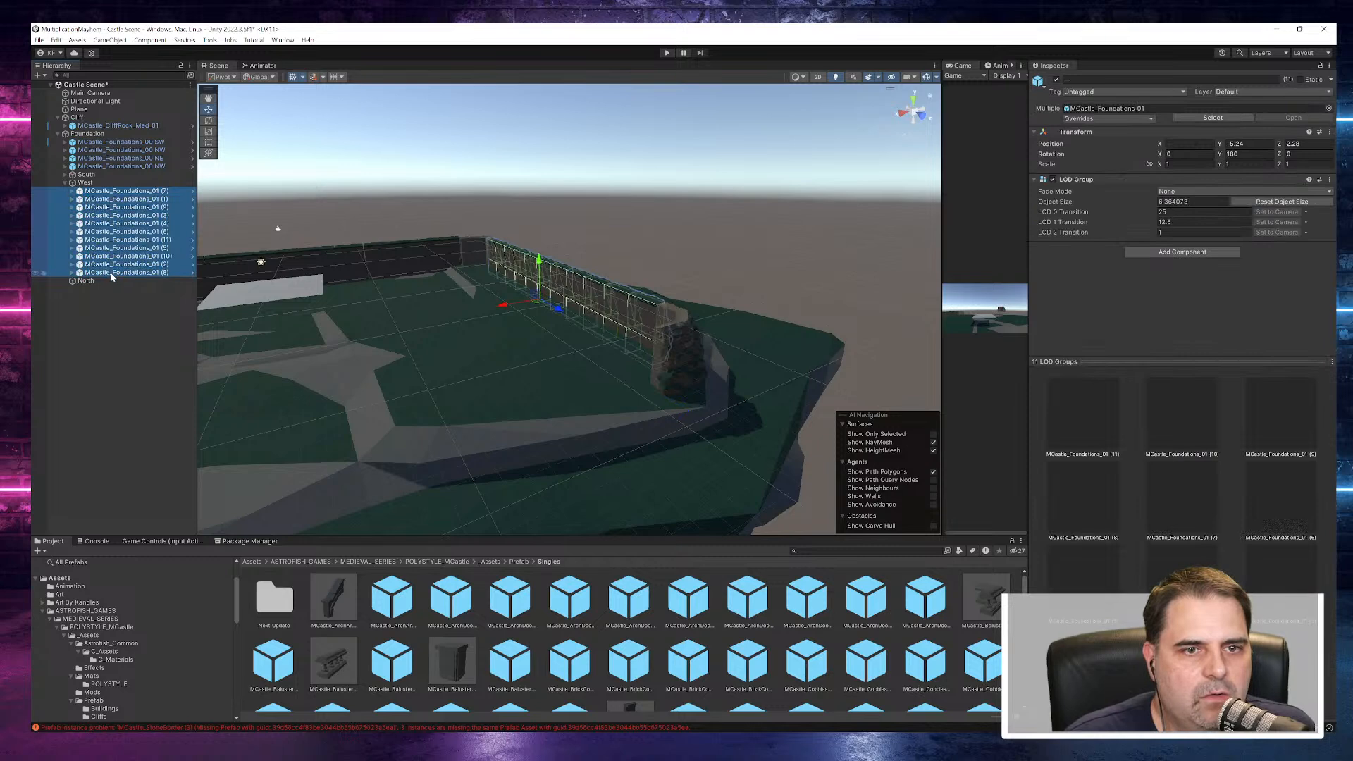
click(92, 282)
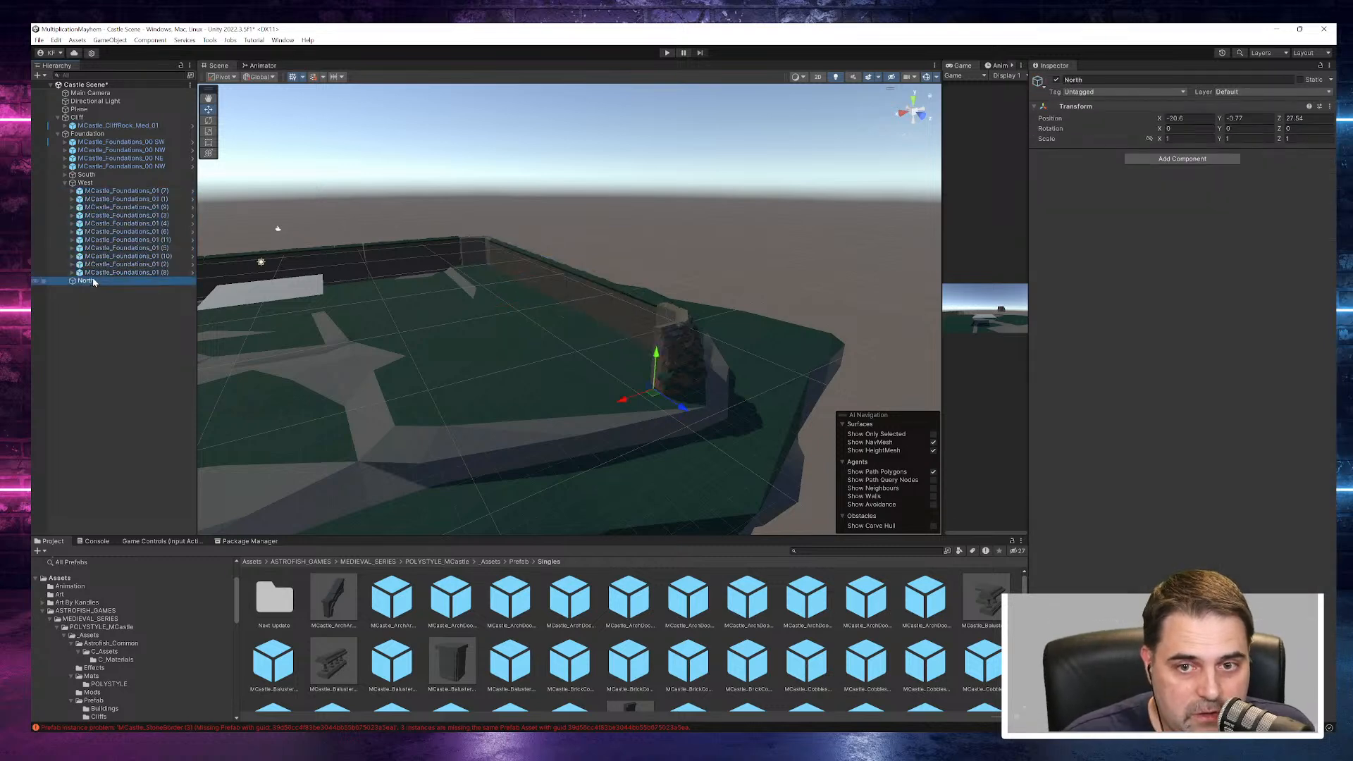
- Try pasting the copied wall pieces with a Y rotation of 0, and undo both the rotation and the paste
key(ctrl+v)
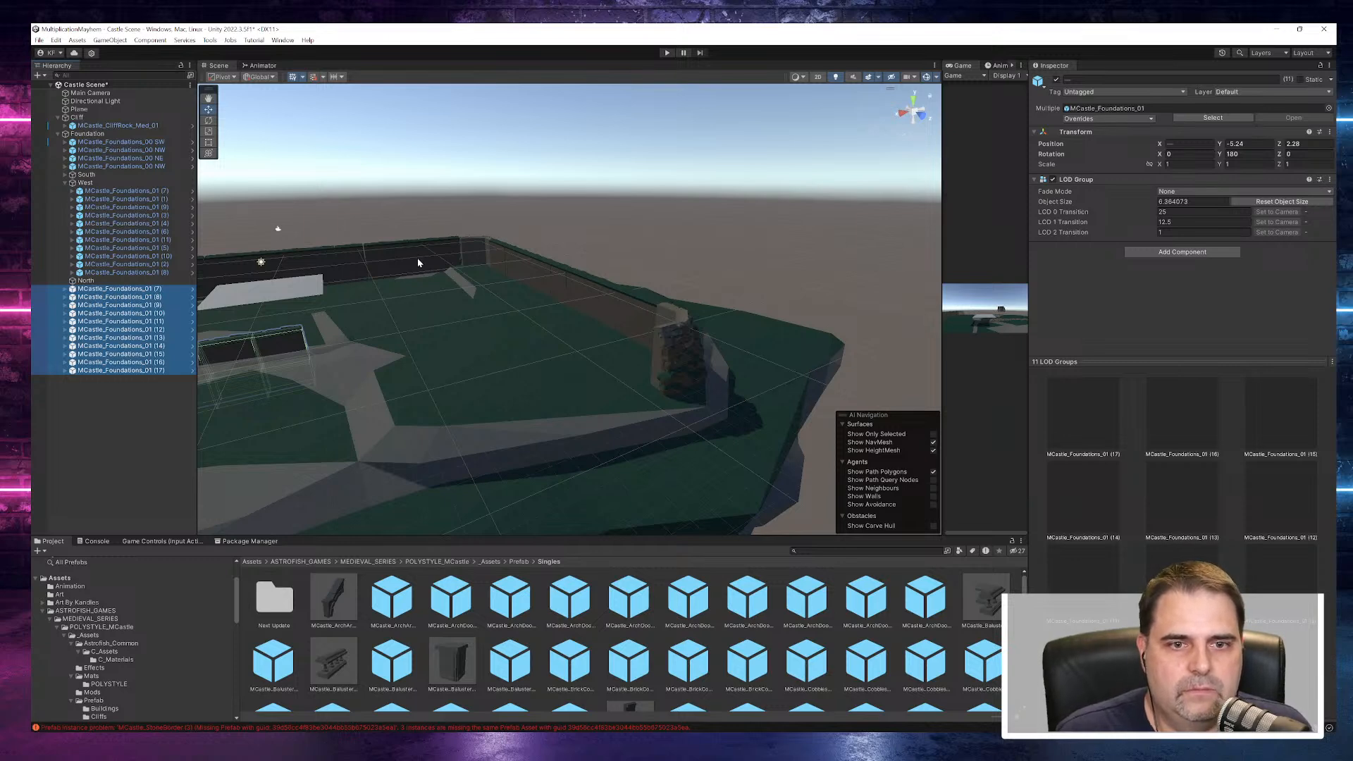
scroll(418, 263, down, 6)
alt+drag(370, 273, 400, 323)
middle_drag(451, 279, 618, 280)
click(1230, 153)
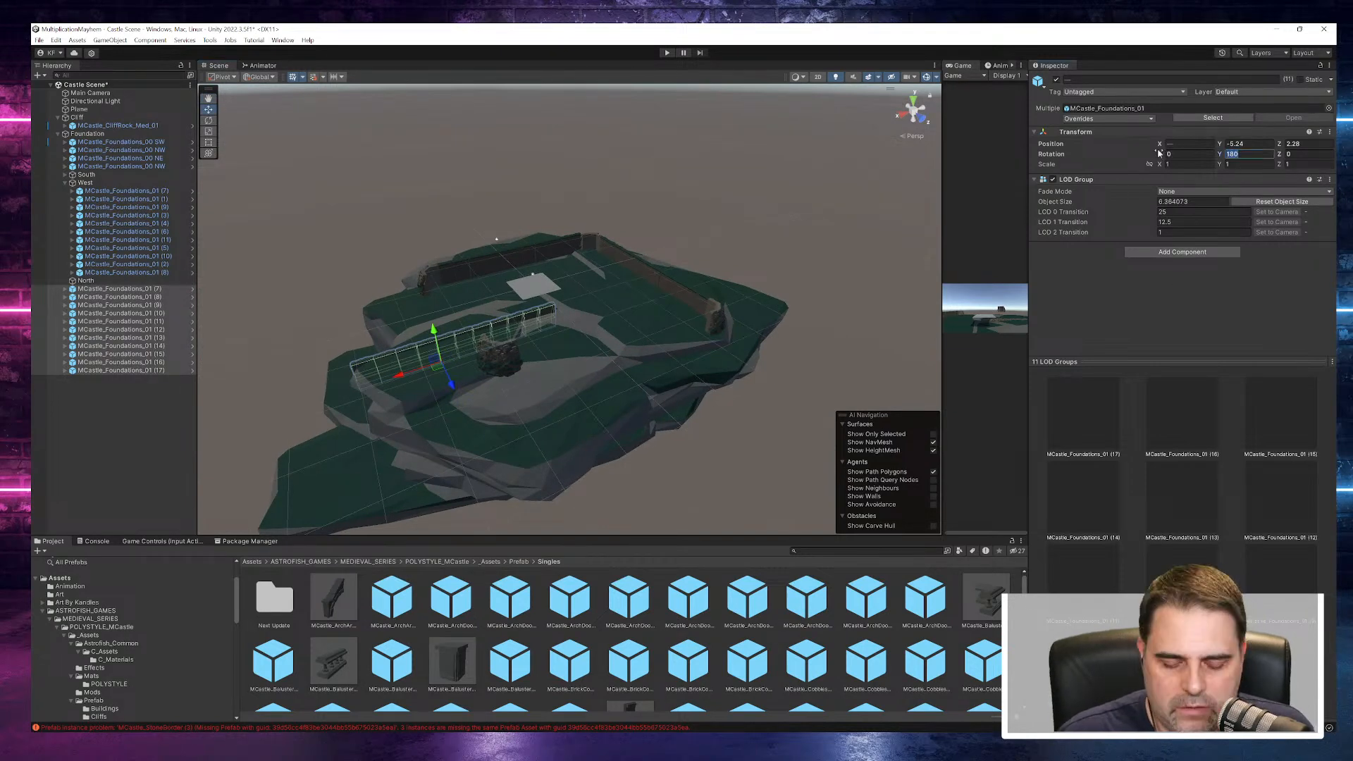
text(0)
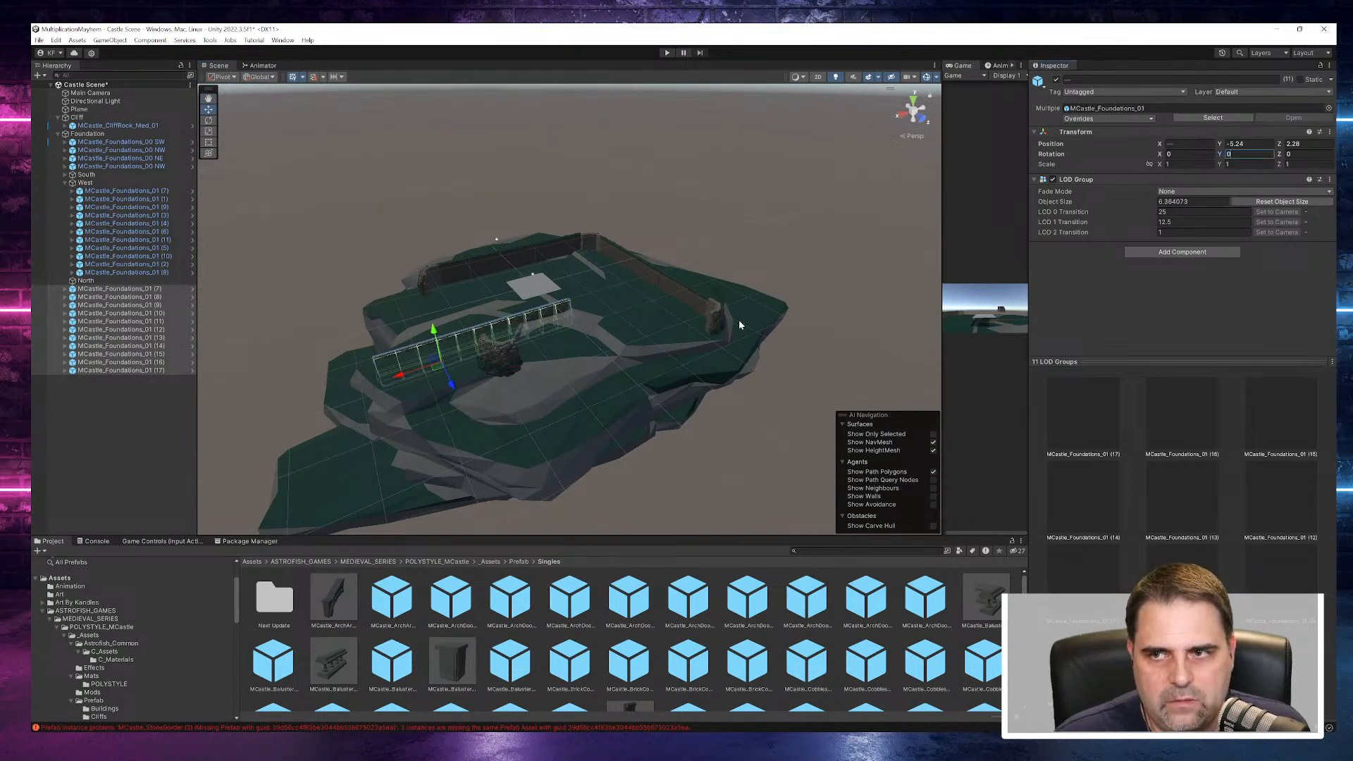
alt+drag(606, 403, 717, 374)
key(ctrl+z)
key(ctrl+z)
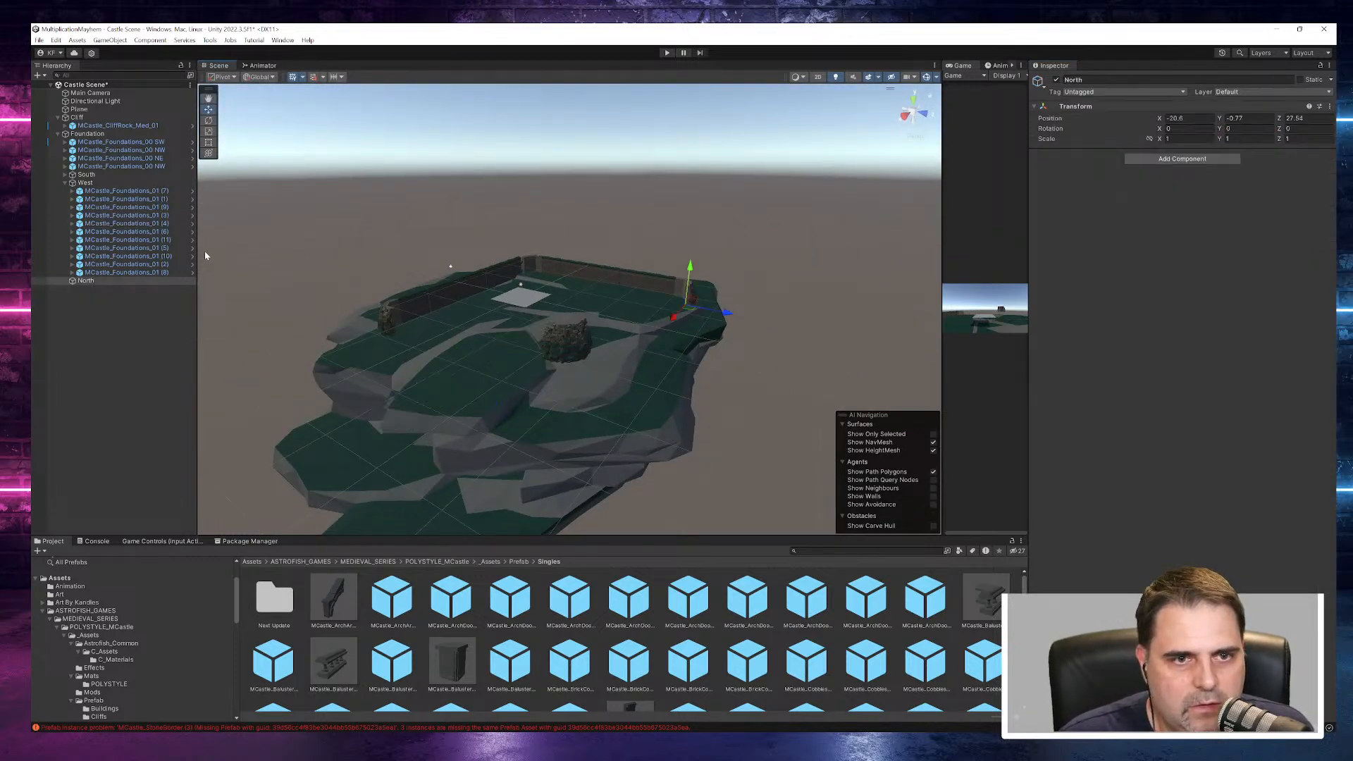
- Check the rotation of the South wall pieces and paste the eleven copied foundation pieces with North selected
click(65, 182)
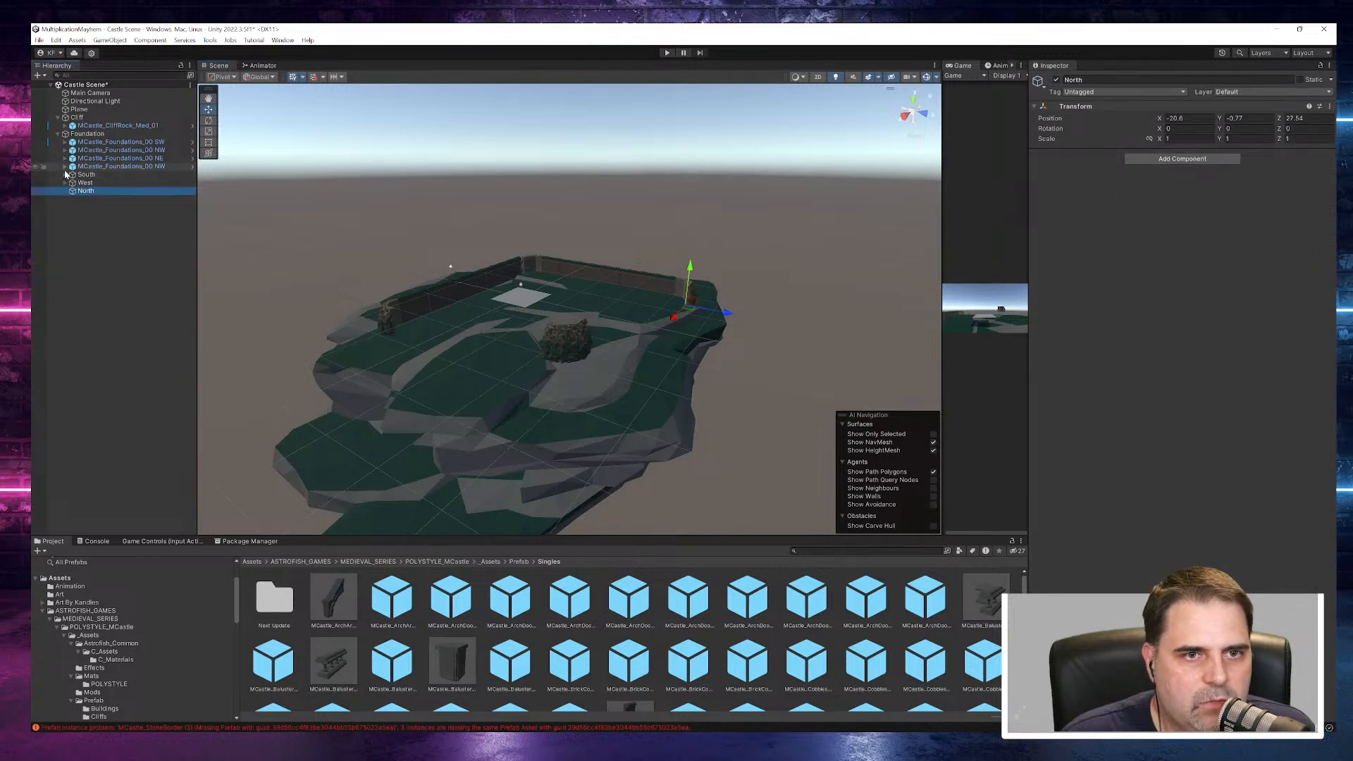
click(65, 174)
click(121, 183)
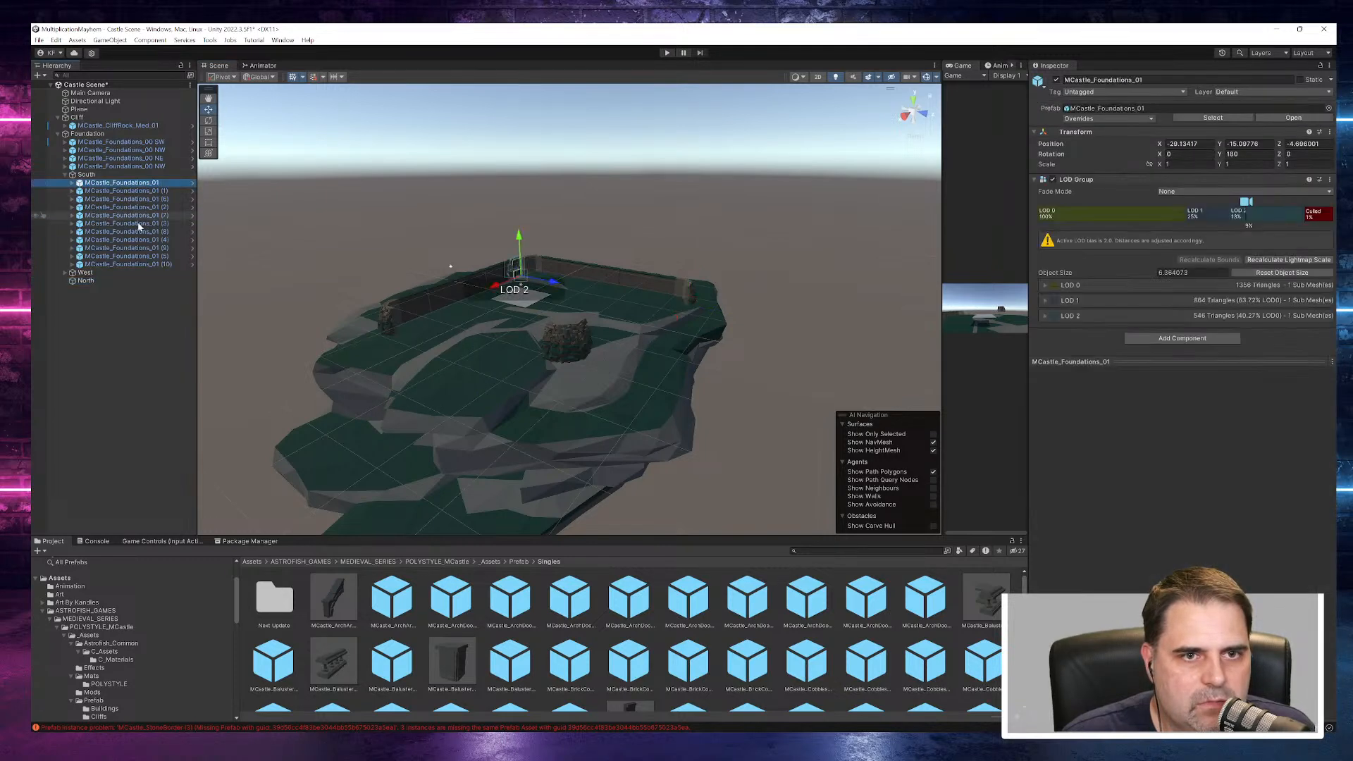
shift+click(141, 264)
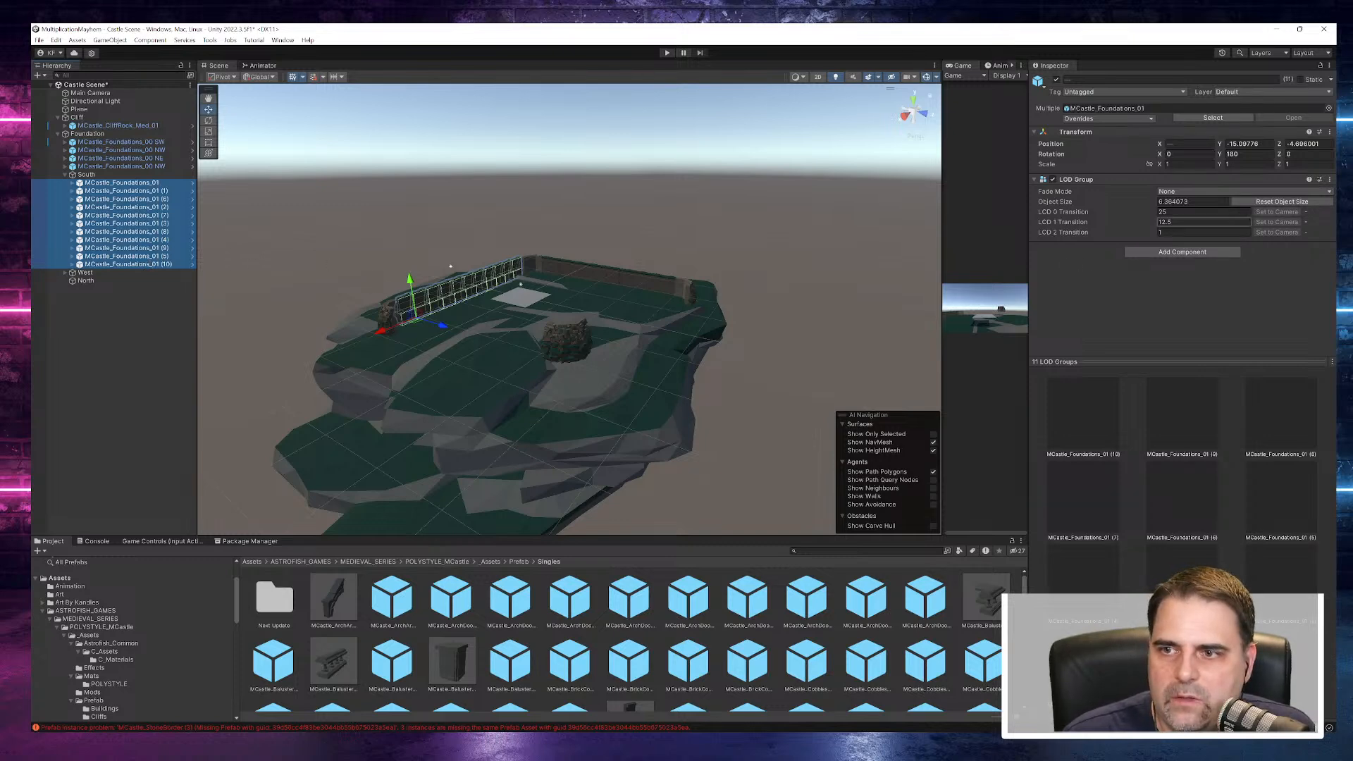
click(1240, 154)
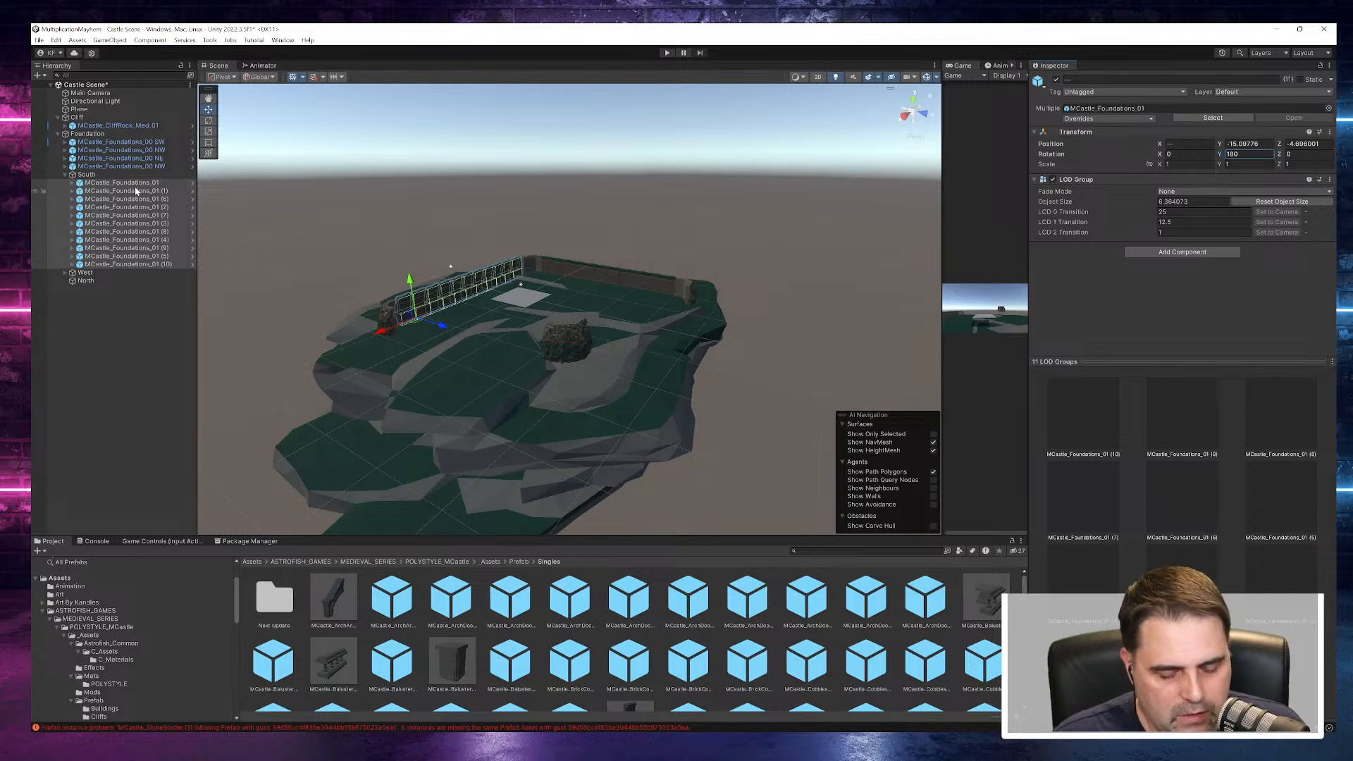
click(86, 283)
key(ctrl+v)
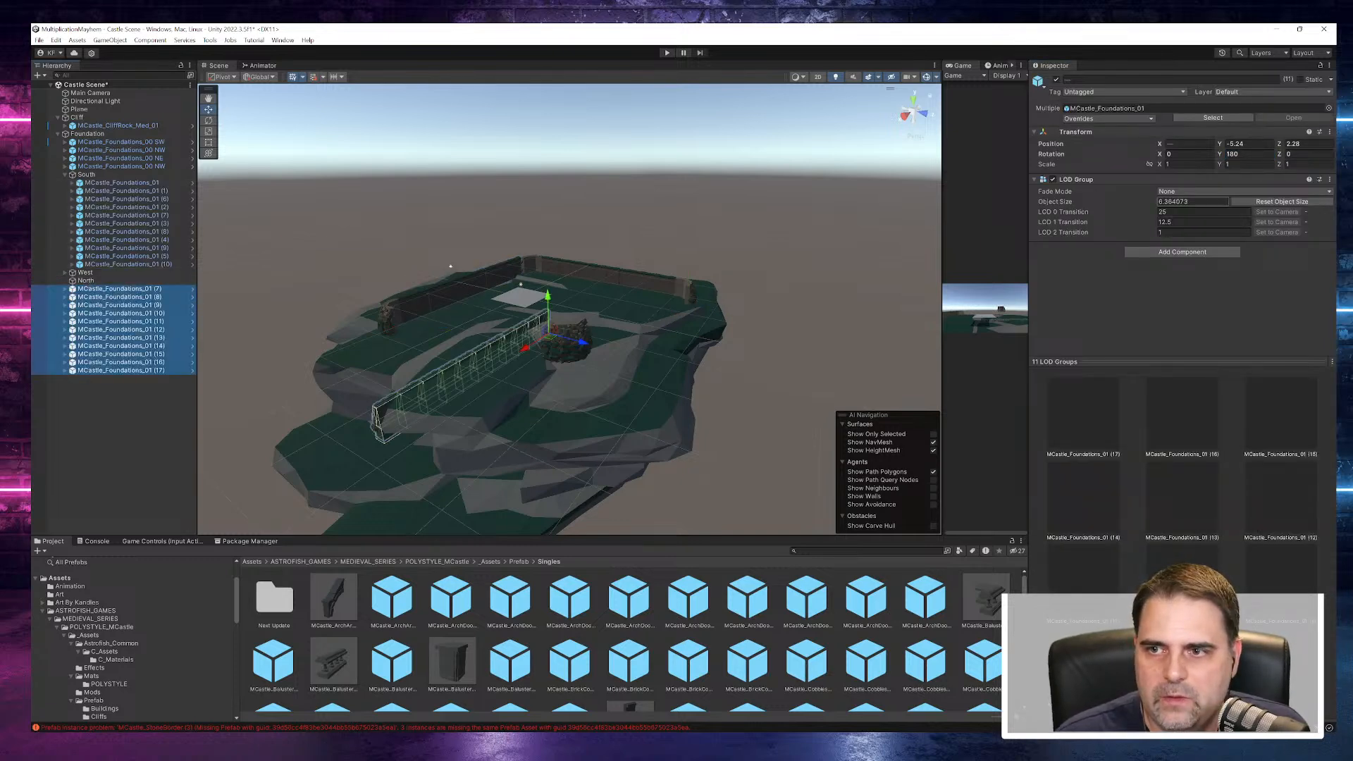
- Set the pasted foundation pieces' Y and Z position to 0 and nest them under North
click(1248, 143)
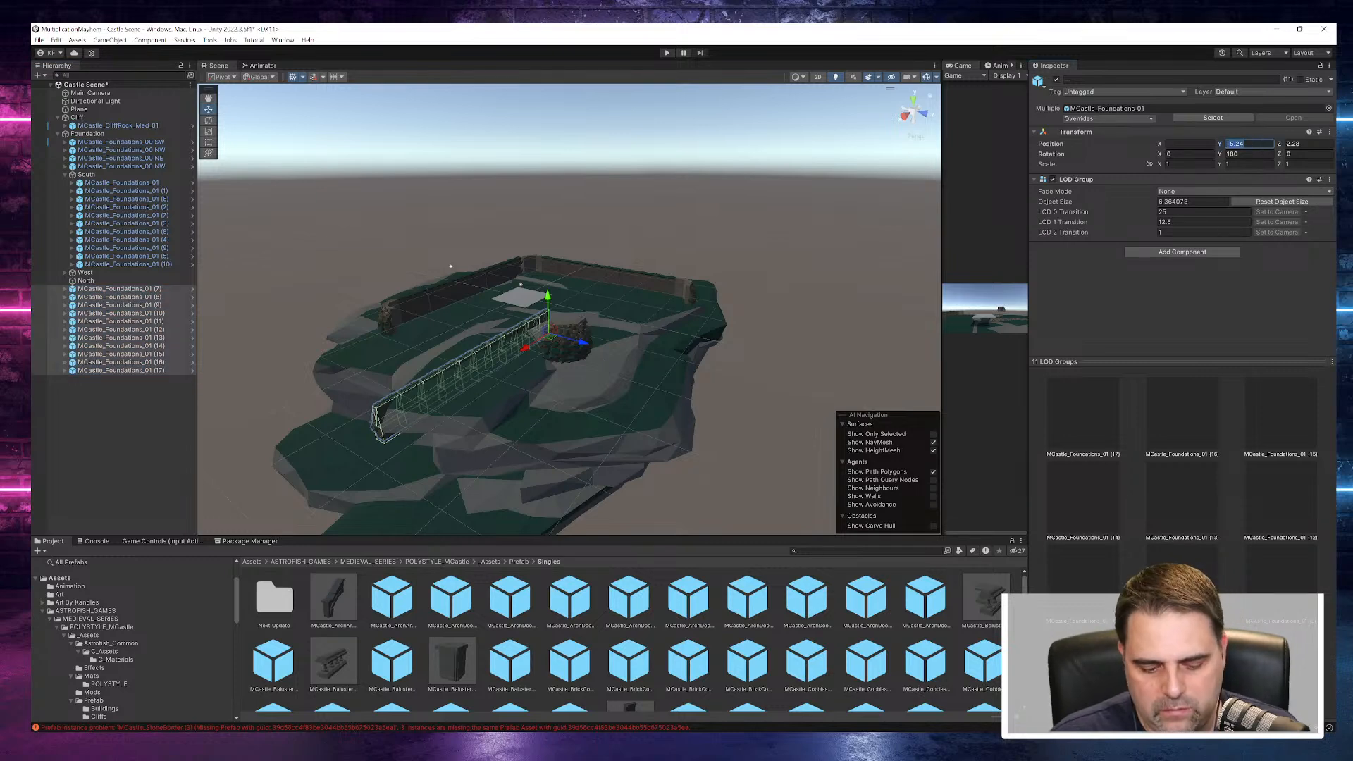
text(0)
key(Tab)
text(0)
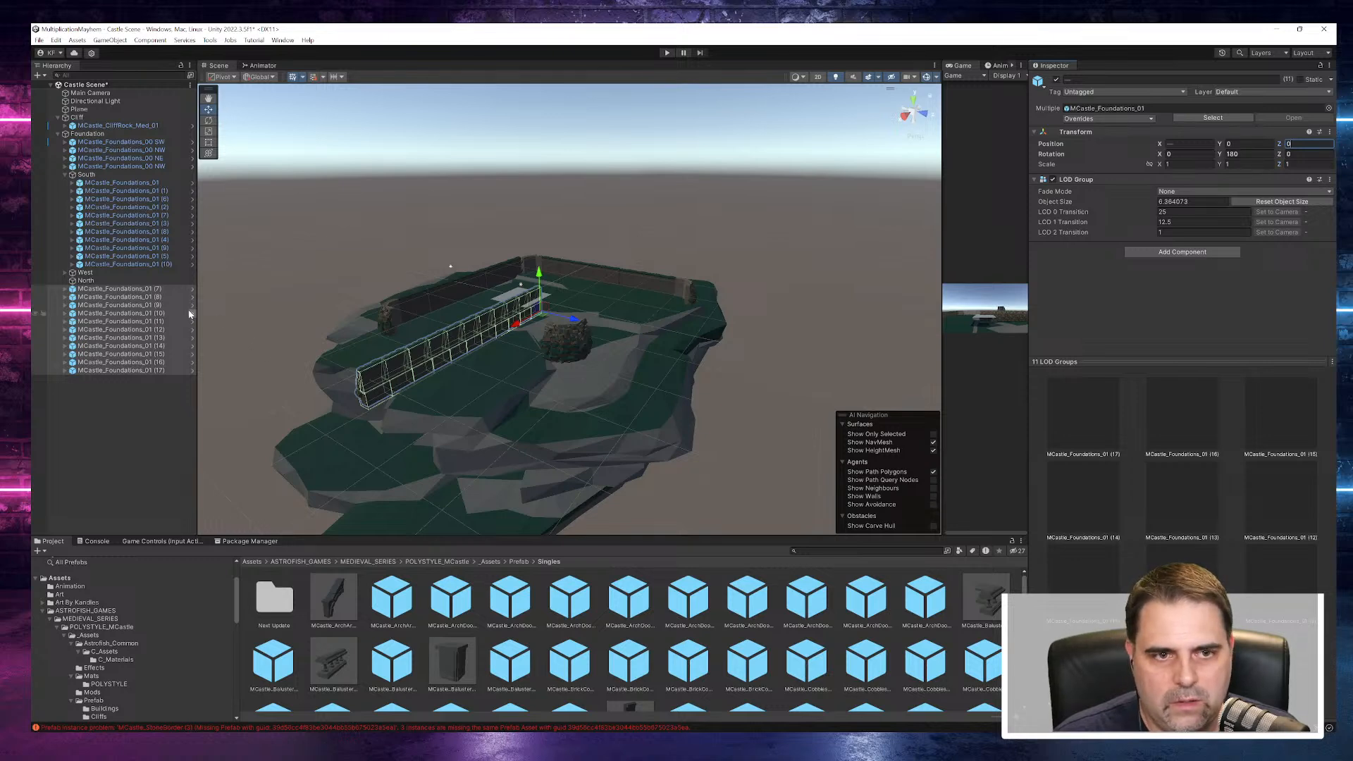
drag(105, 299, 87, 284)
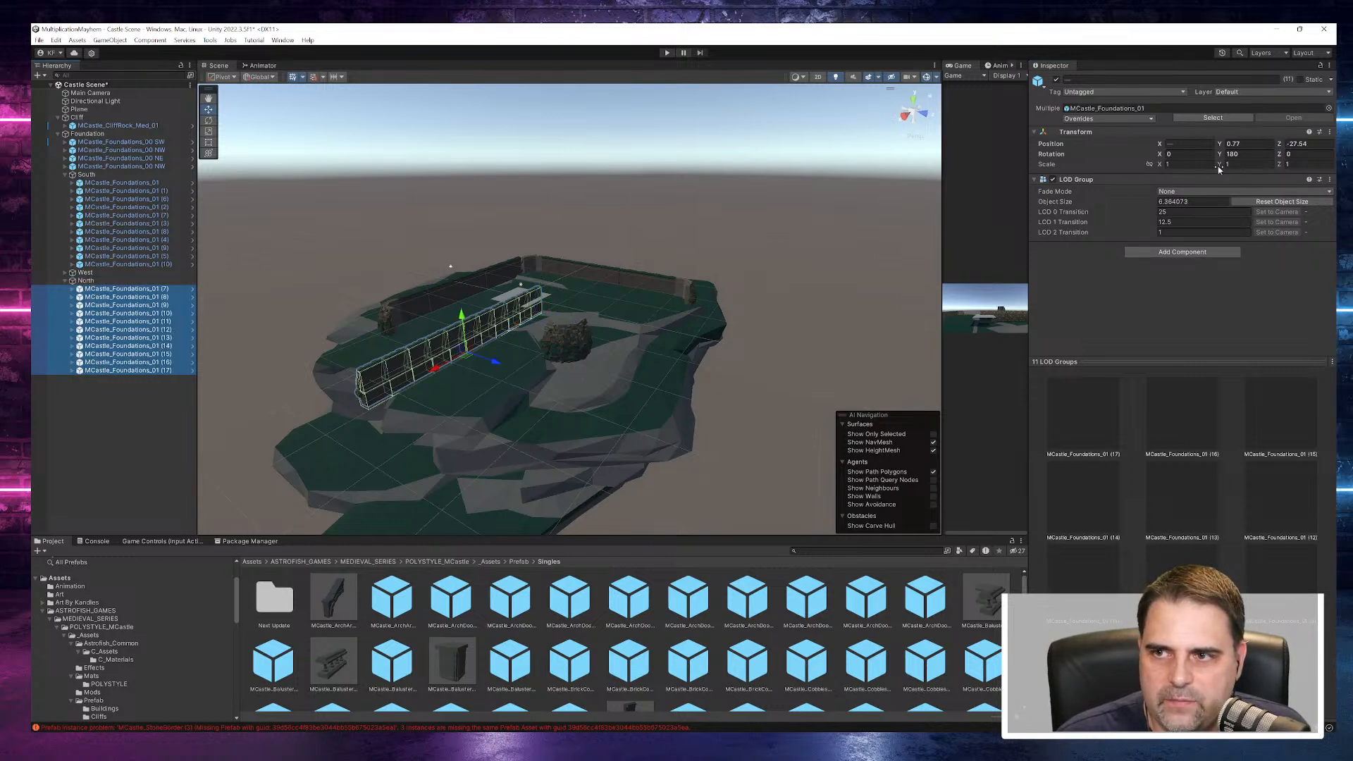
- Set the nested North pieces' local Y and Z position to 0 and their Y rotation to 0
click(1303, 143)
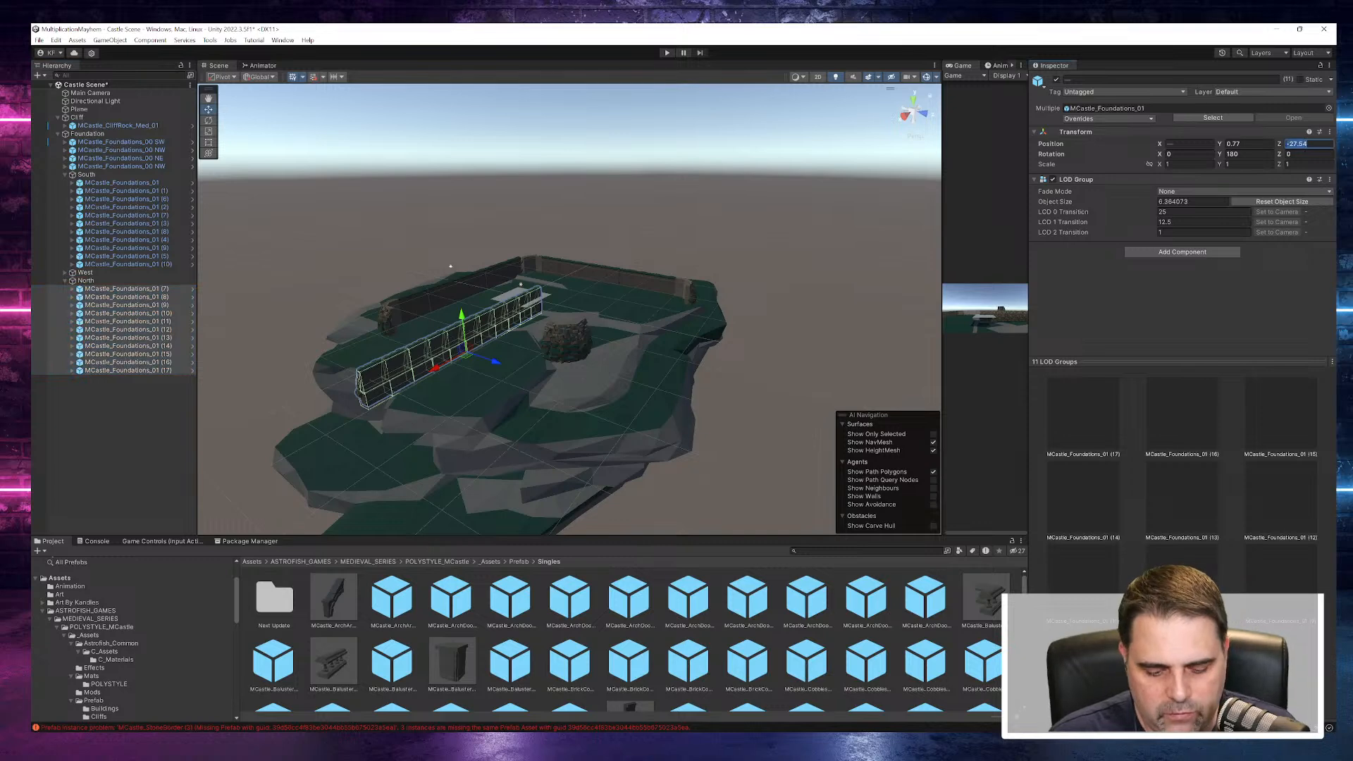
text(0)
click(1258, 146)
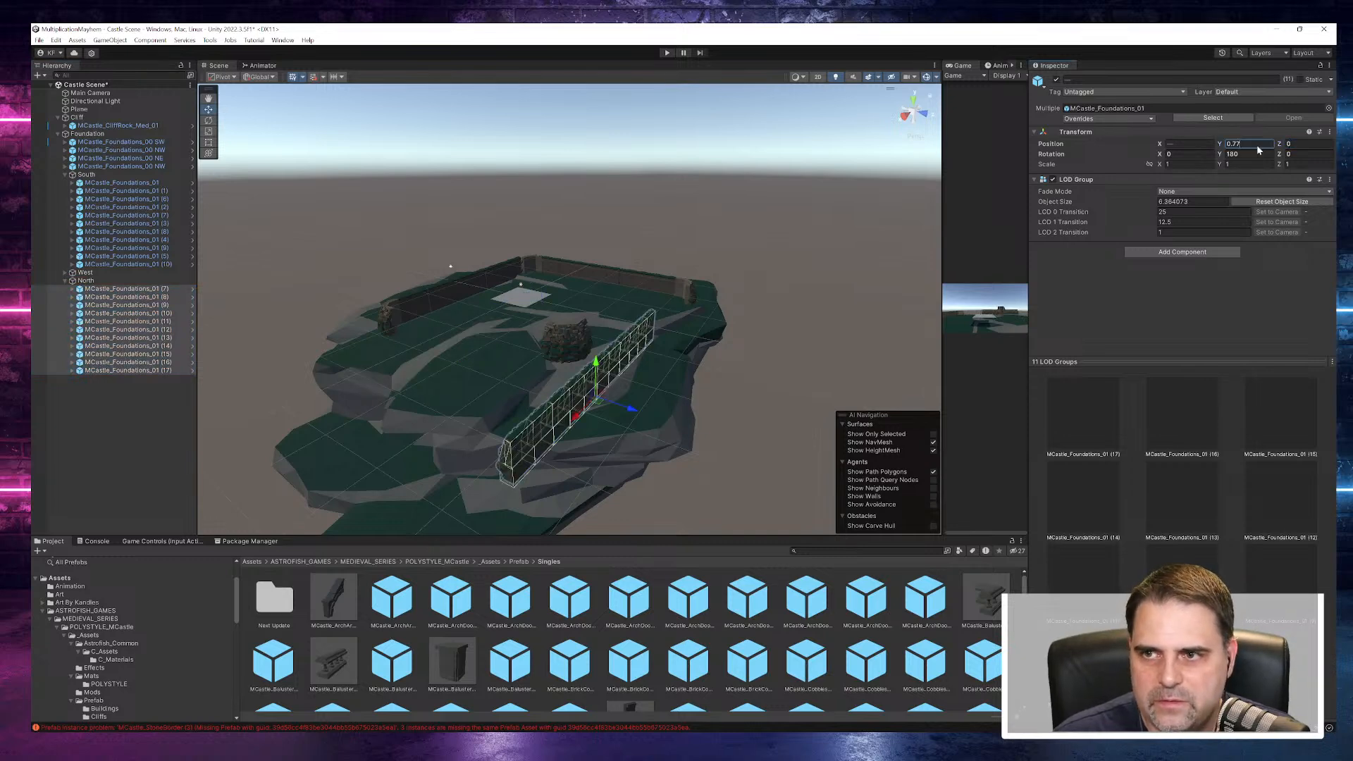
text(0)
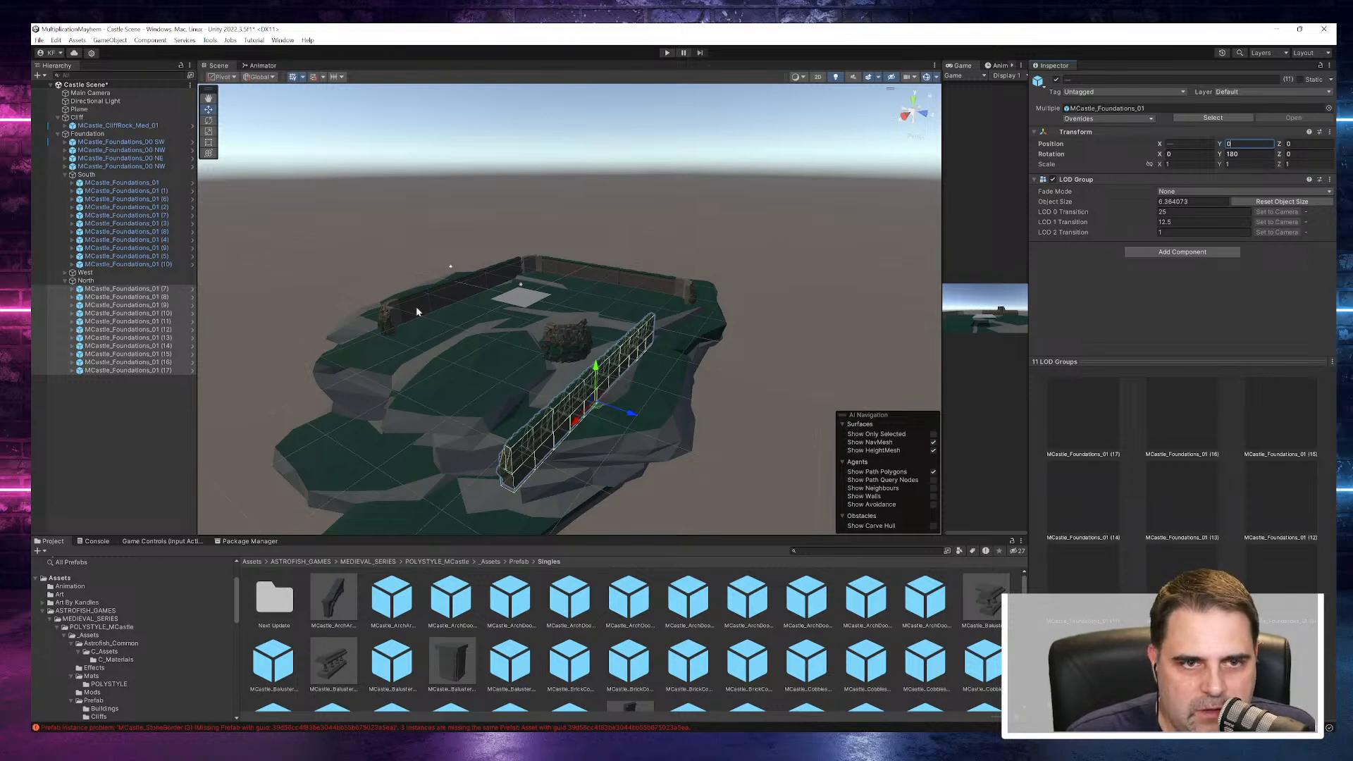
key(Tab)
key(Tab)
key(Tab)
text(0)
key(Return)
- Lower the eleven North wall pieces slightly to match the height of the northwest corner piece
alt+drag(708, 422, 513, 384)
scroll(710, 409, up, 5)
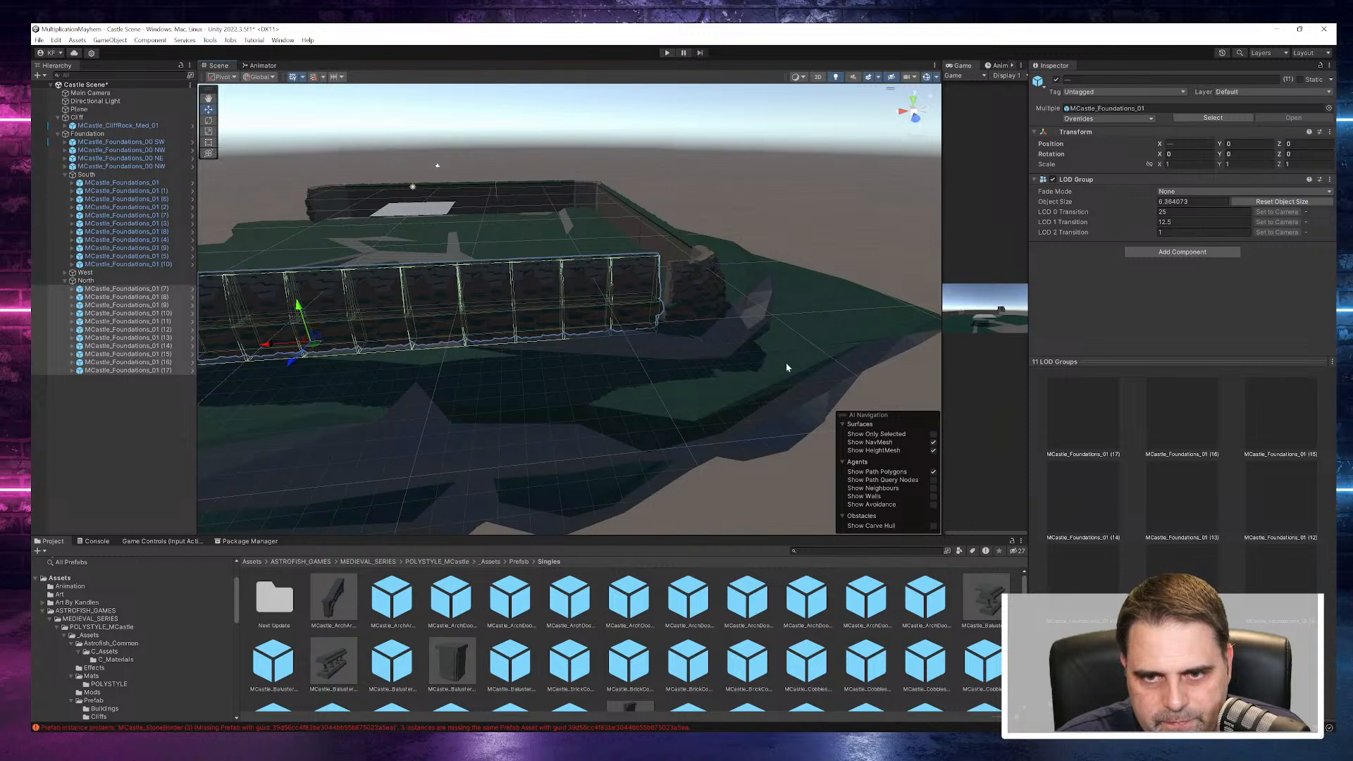
scroll(787, 368, down, 5)
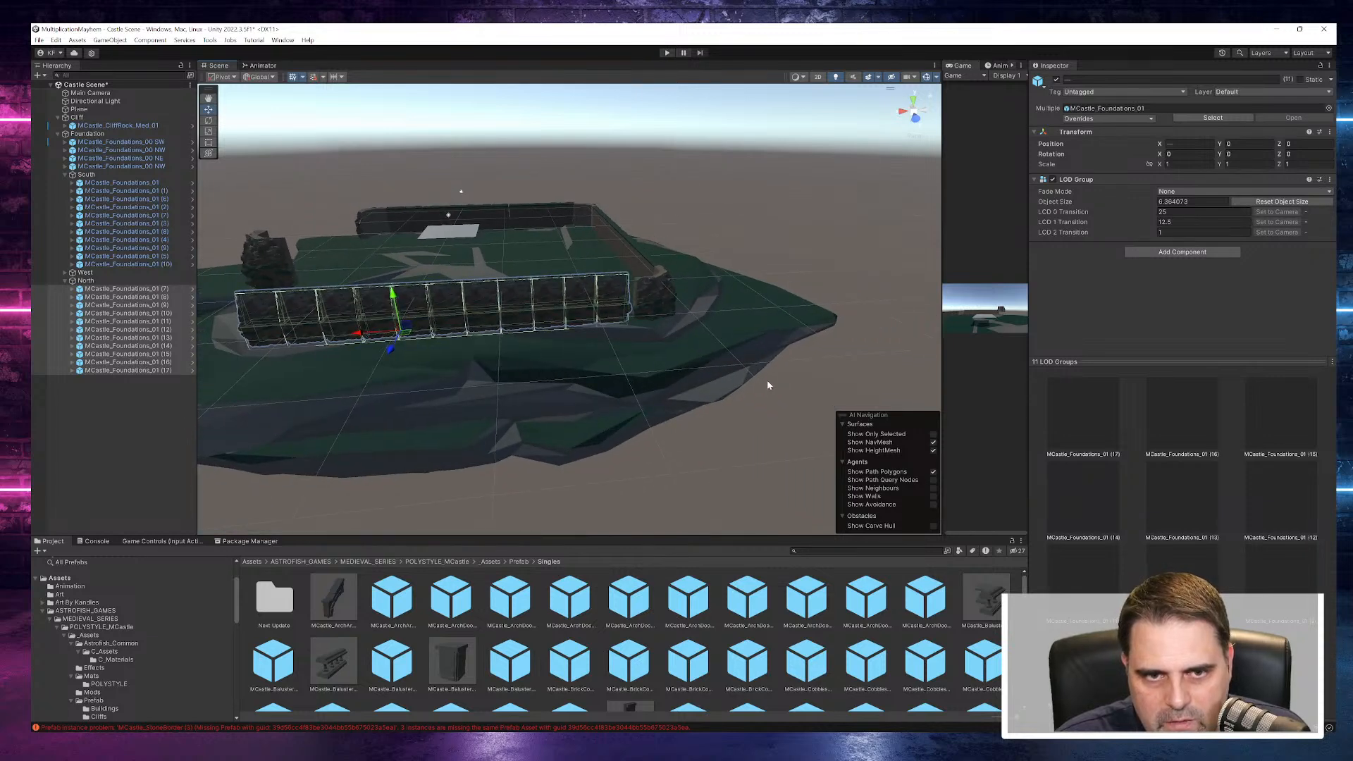
alt+drag(759, 378, 686, 356)
middle_drag(711, 314, 779, 367)
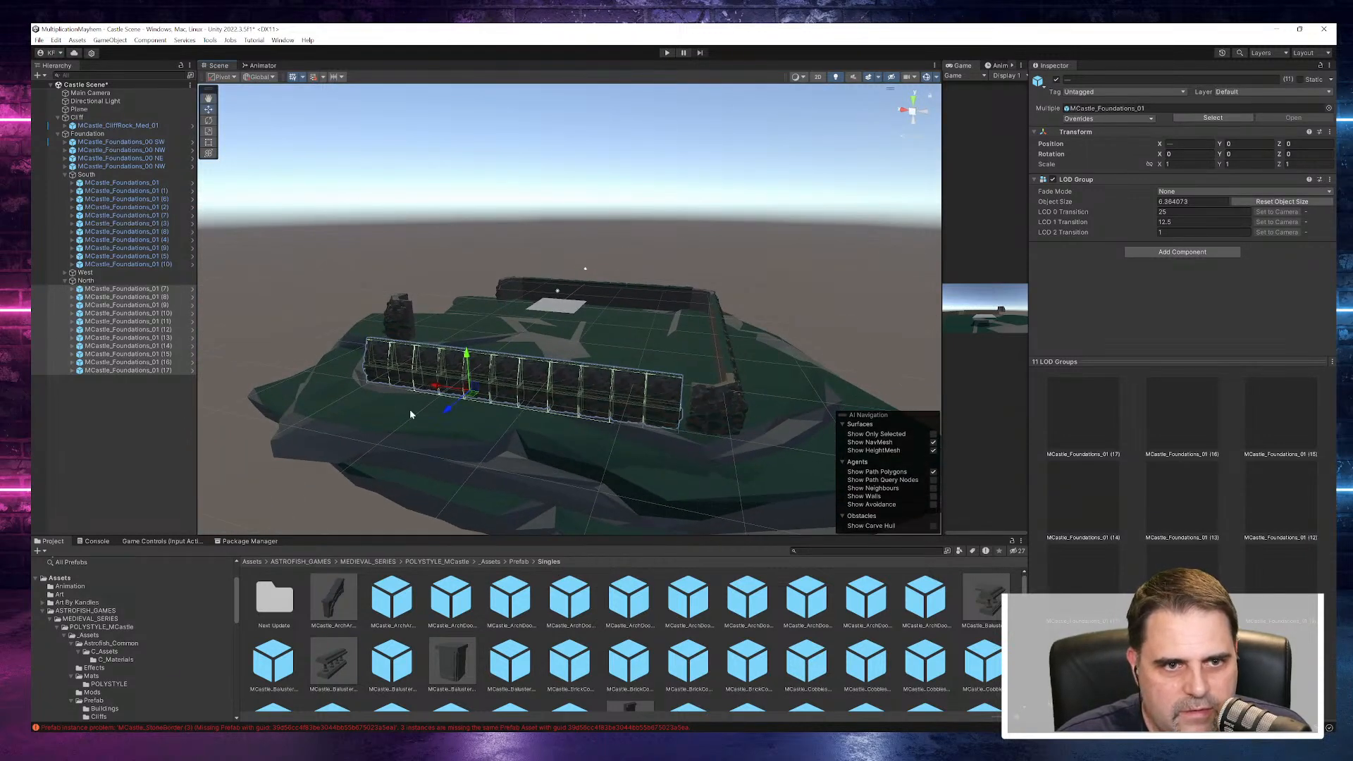
scroll(490, 384, up, 2)
alt+drag(548, 415, 613, 414)
drag(455, 416, 461, 417)
alt+drag(620, 389, 572, 406)
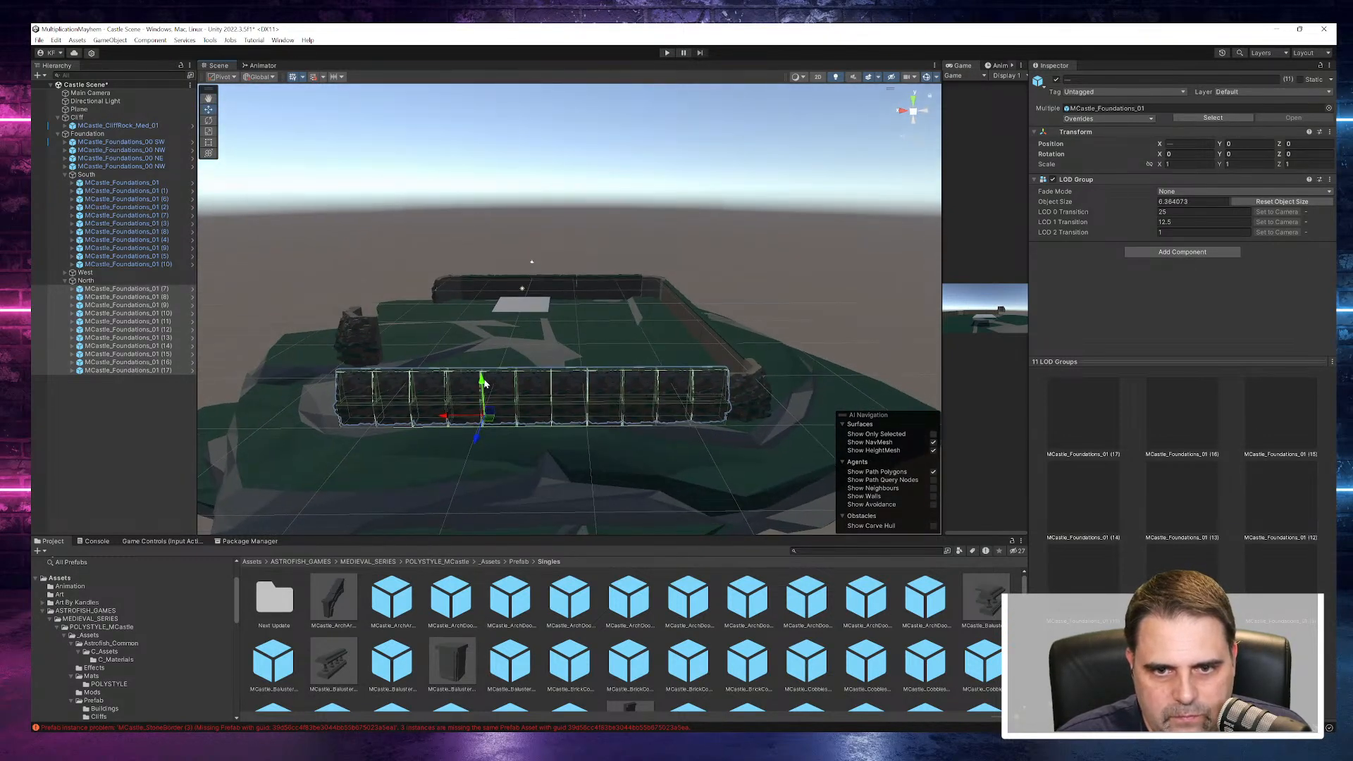
drag(484, 384, 484, 390)
- Move the whole North group to close the joint between its wall and the northwest corner piece
scroll(795, 398, up, 9)
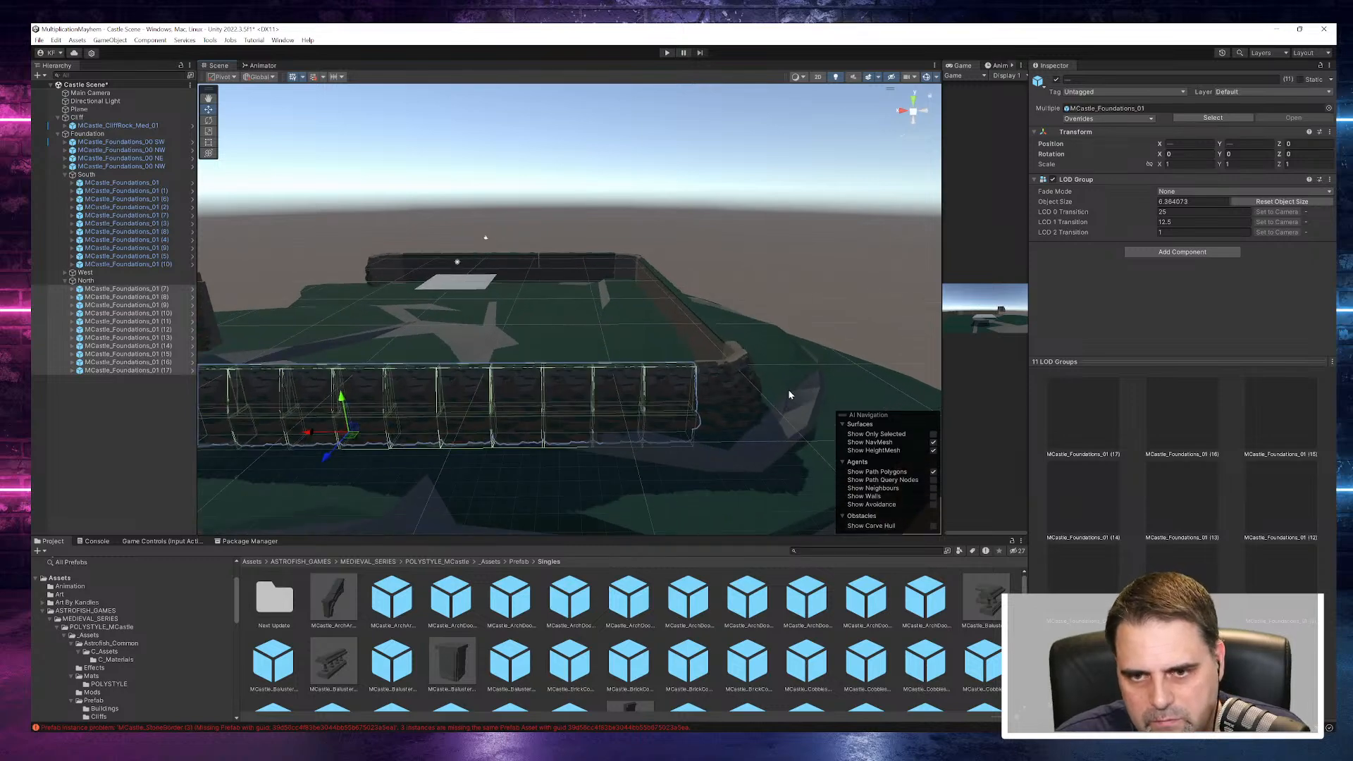
alt+drag(723, 350, 593, 472)
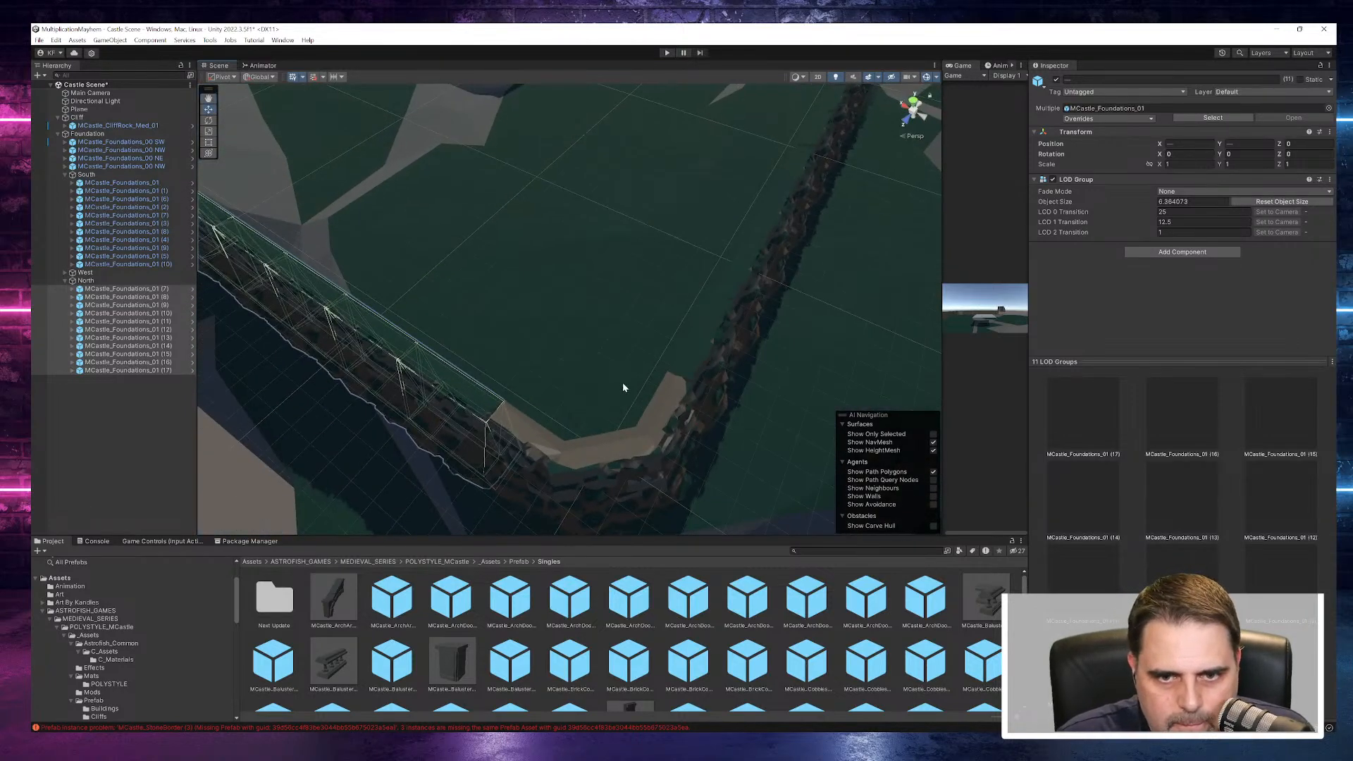
middle_drag(611, 391, 716, 319)
scroll(571, 349, up, 7)
alt+drag(584, 353, 670, 254)
middle_drag(679, 263, 657, 291)
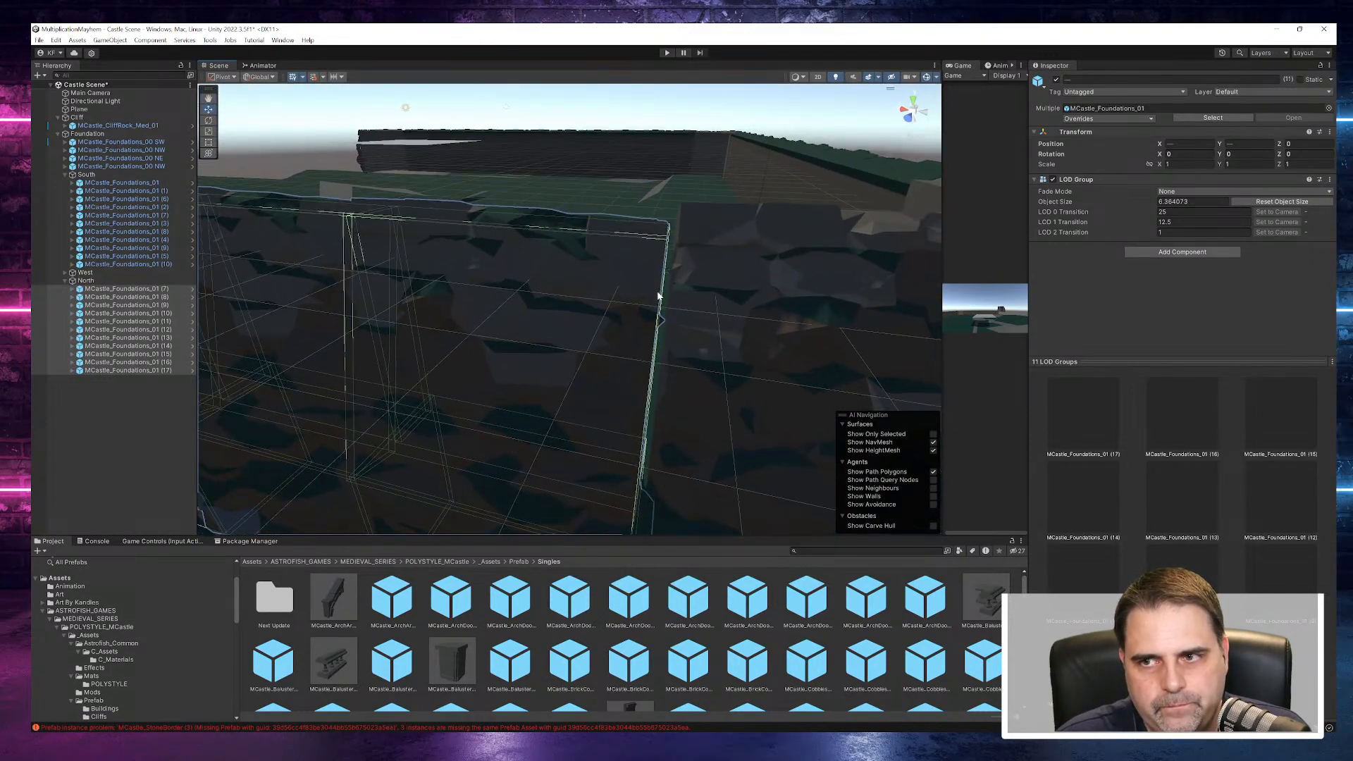
click(105, 281)
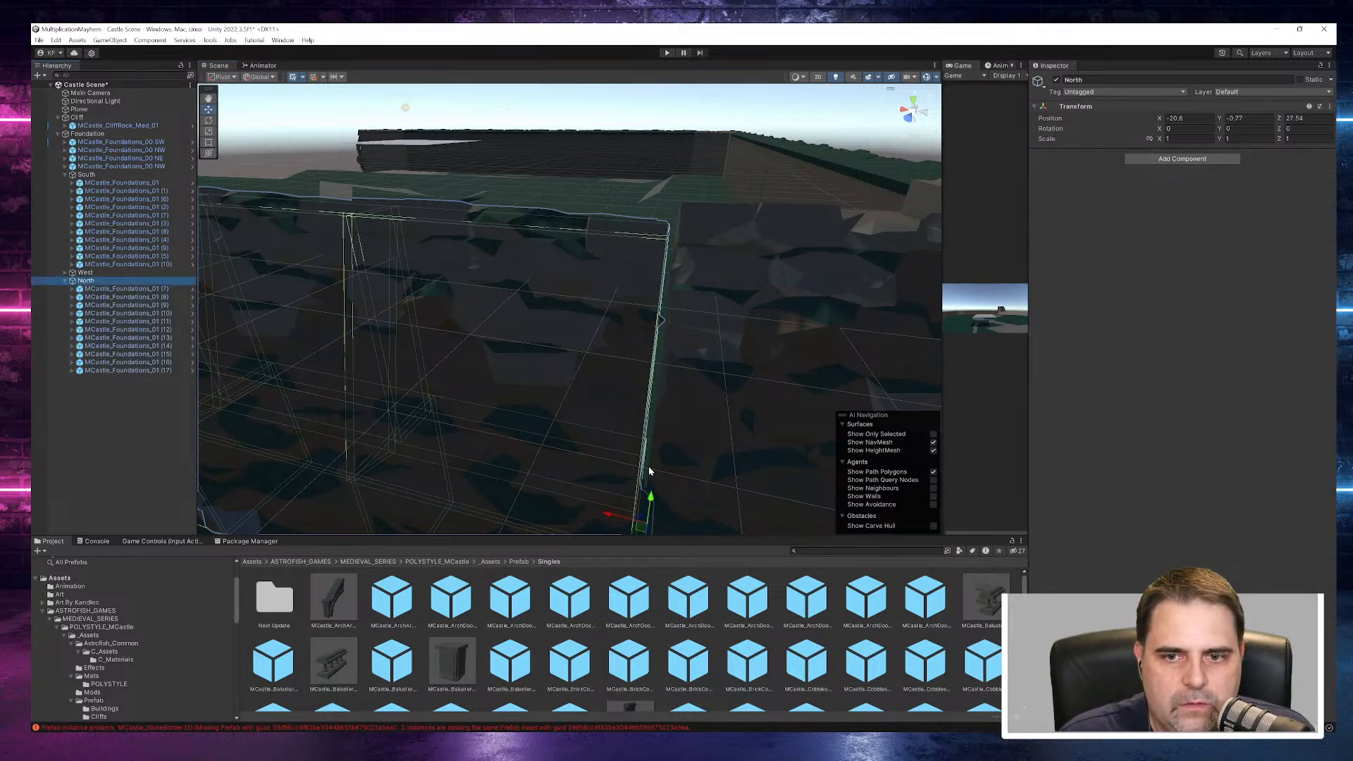
drag(652, 503, 618, 511)
alt+drag(694, 444, 597, 430)
- Move the NE corner piece out to about X 27.28 and lower it to about Y -2.83
click(473, 239)
click(592, 425)
click(618, 398)
drag(595, 424, 507, 396)
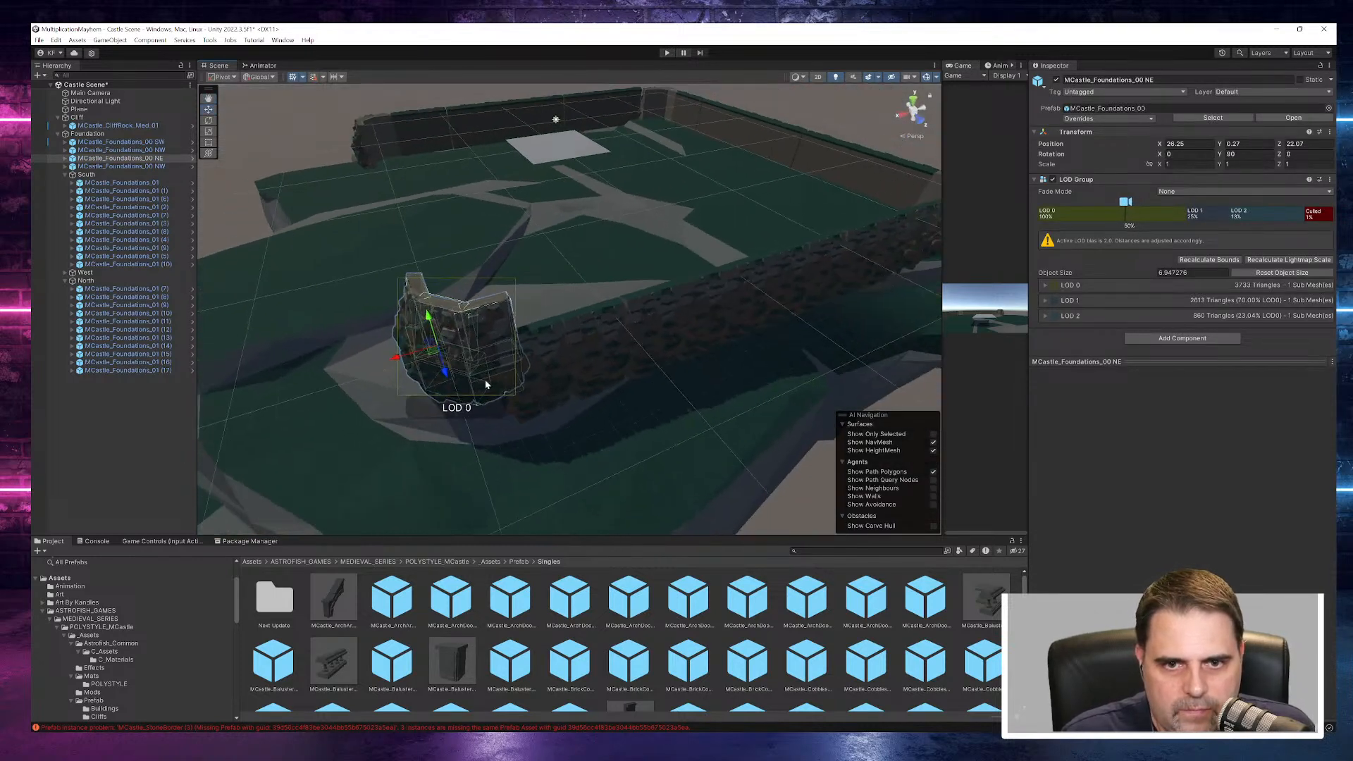
drag(395, 358, 380, 360)
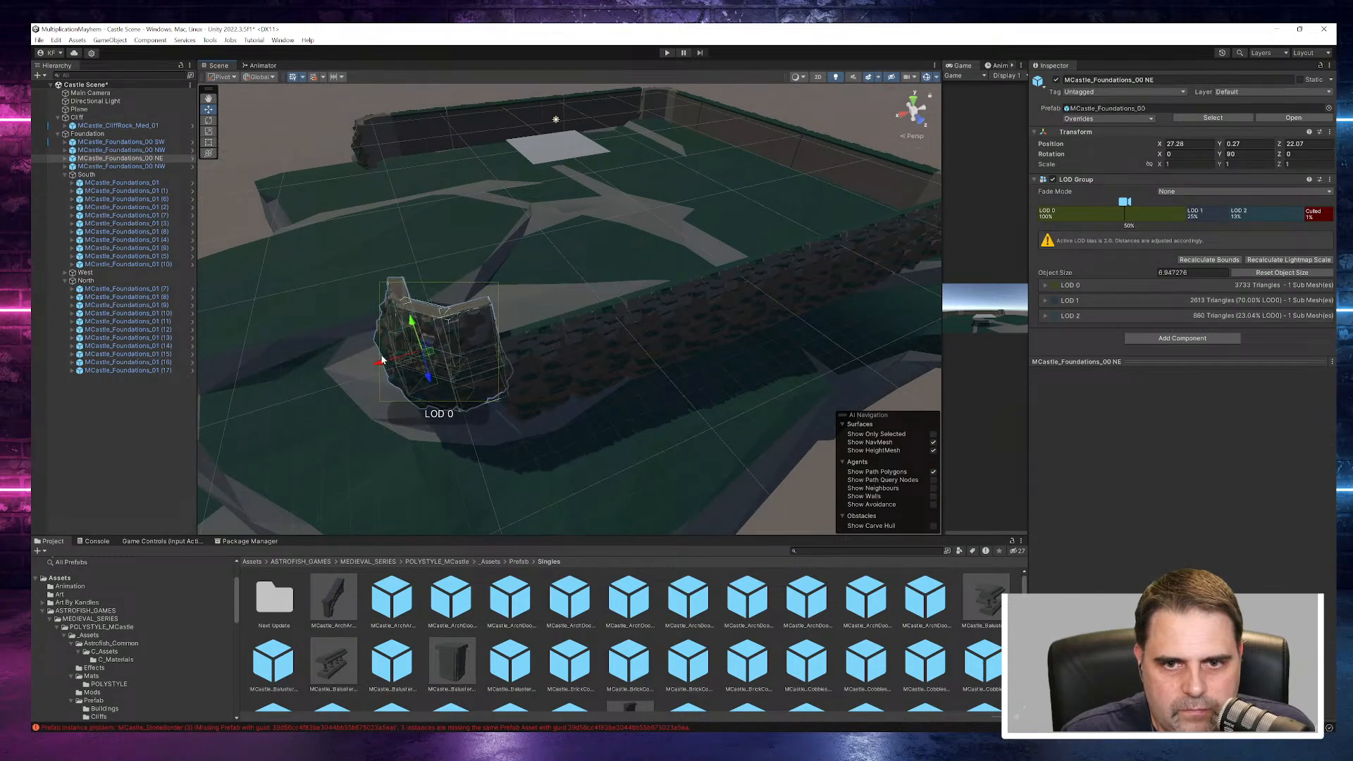
click(415, 355)
click(417, 353)
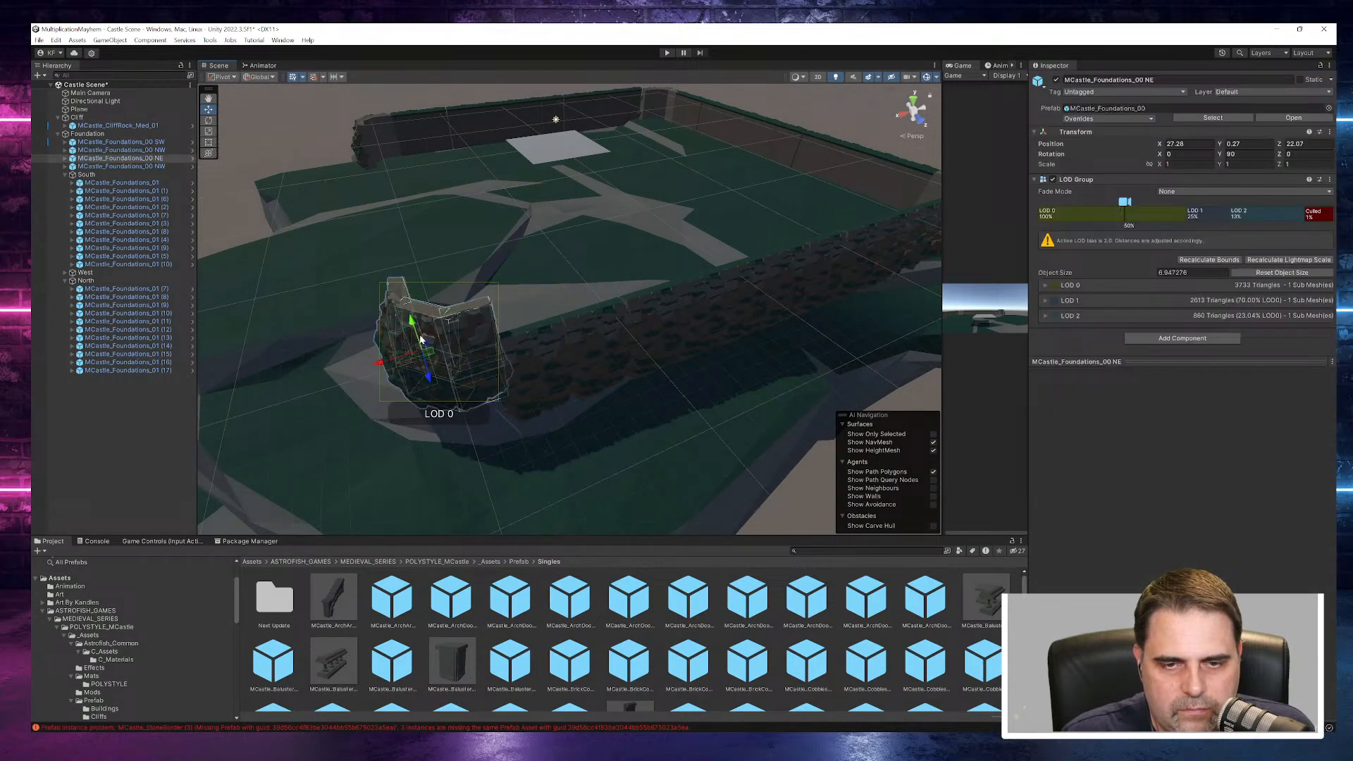
drag(411, 325, 725, 470)
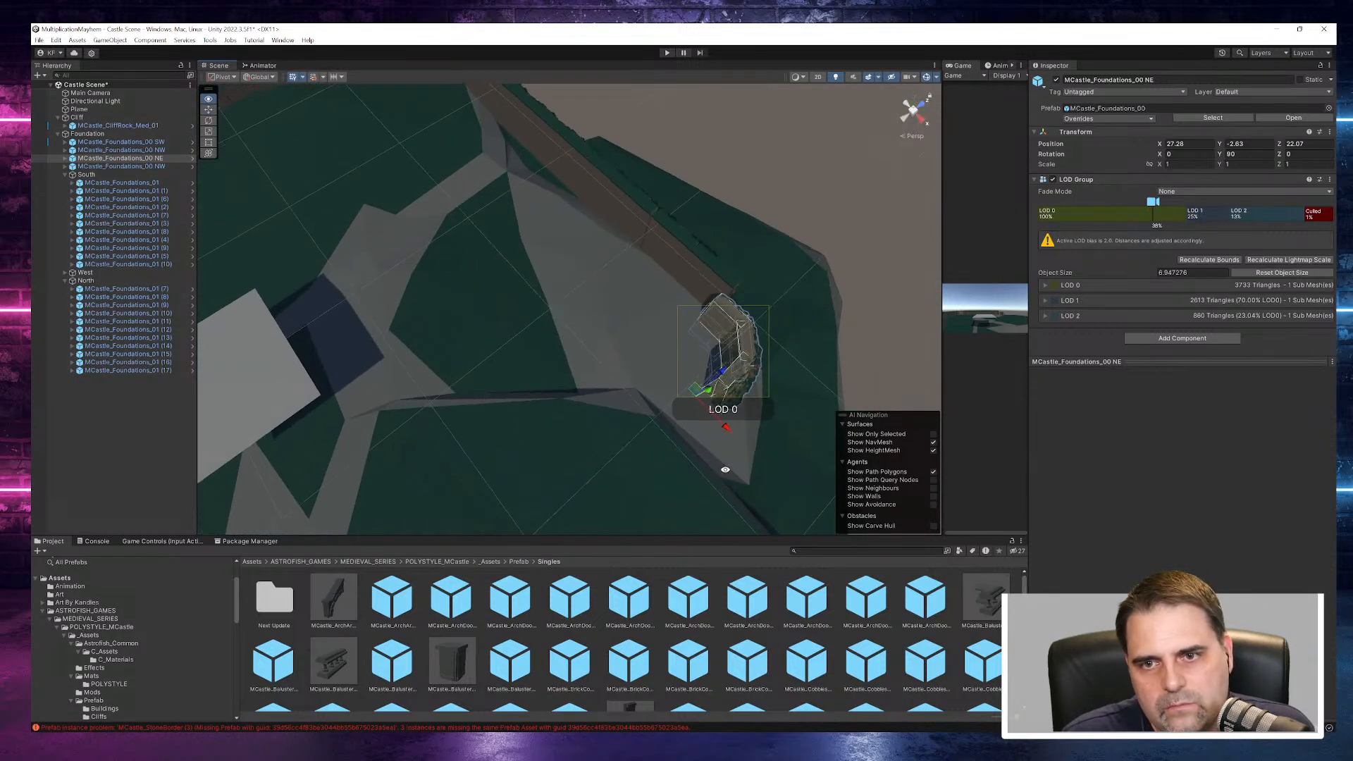
- Move the NE corner piece to about X 27.75, Y -1.41 and Z 23.13 so it meets the North wall's end
drag(722, 379, 458, 310)
drag(417, 390, 400, 397)
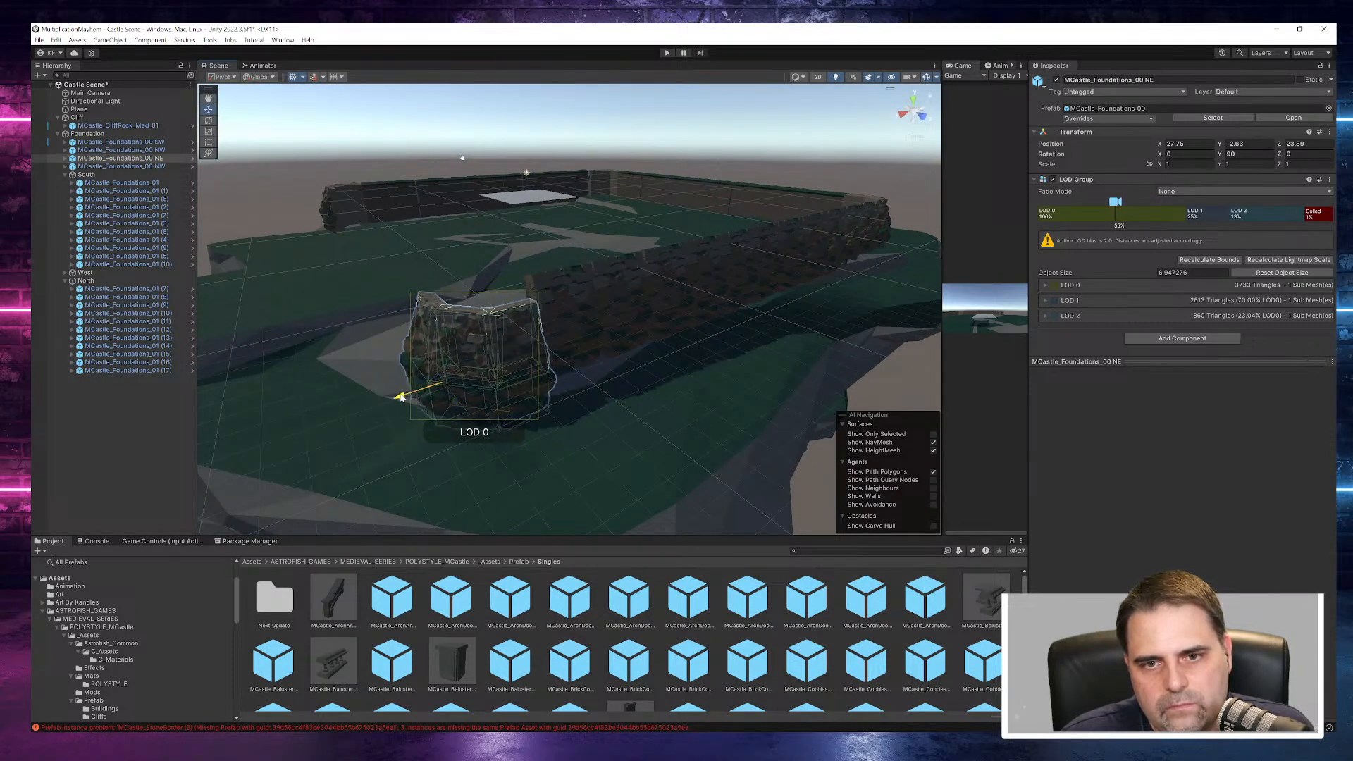
mouse_move(436, 346)
mouse_down()
mouse_move(432, 310)
mouse_move(432, 328)
mouse_up()
alt+drag(562, 385, 595, 478)
alt+drag(731, 447, 583, 341)
scroll(455, 212, up, 3)
scroll(458, 220, up, 6)
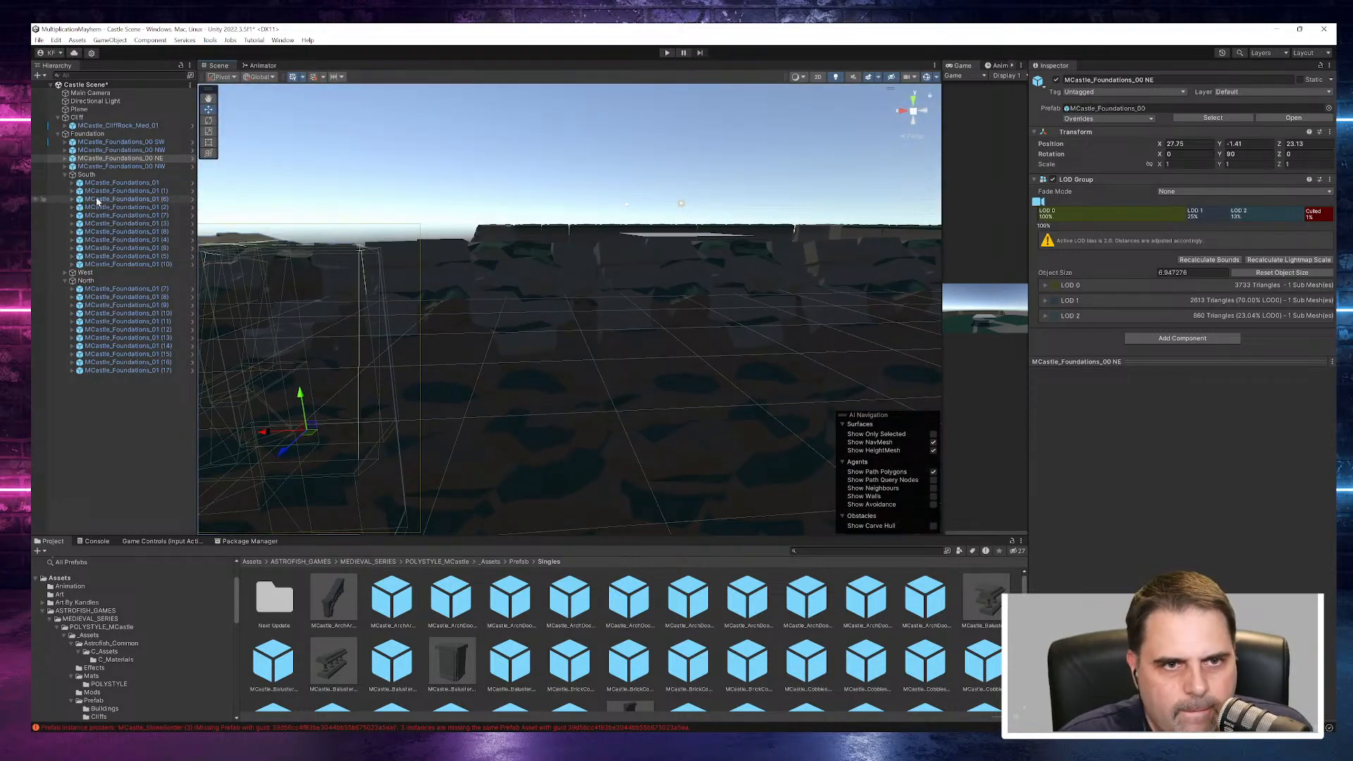
- Shift the NE corner piece along X to about 27.64 to tighten its joint with the North wall
double_click(120, 158)
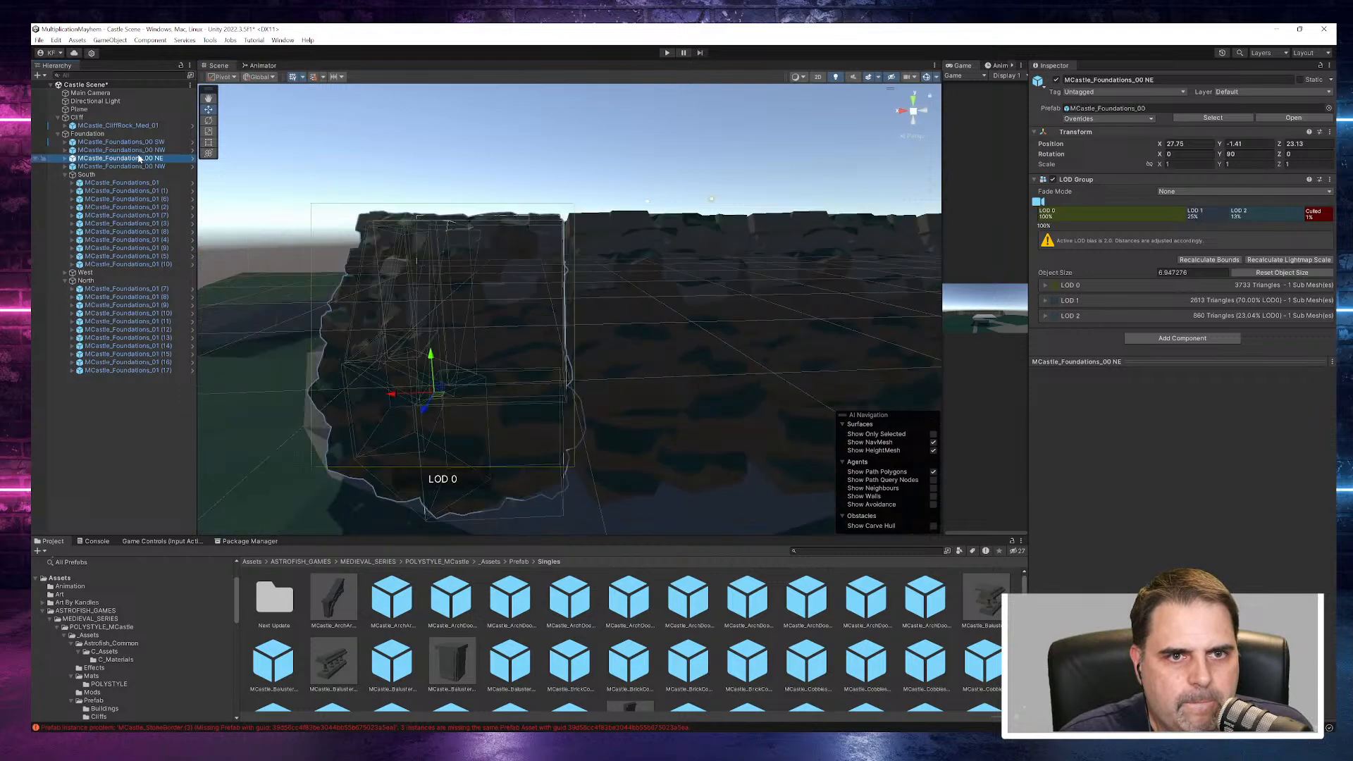
alt+drag(419, 340, 812, 446)
scroll(478, 385, down, 6)
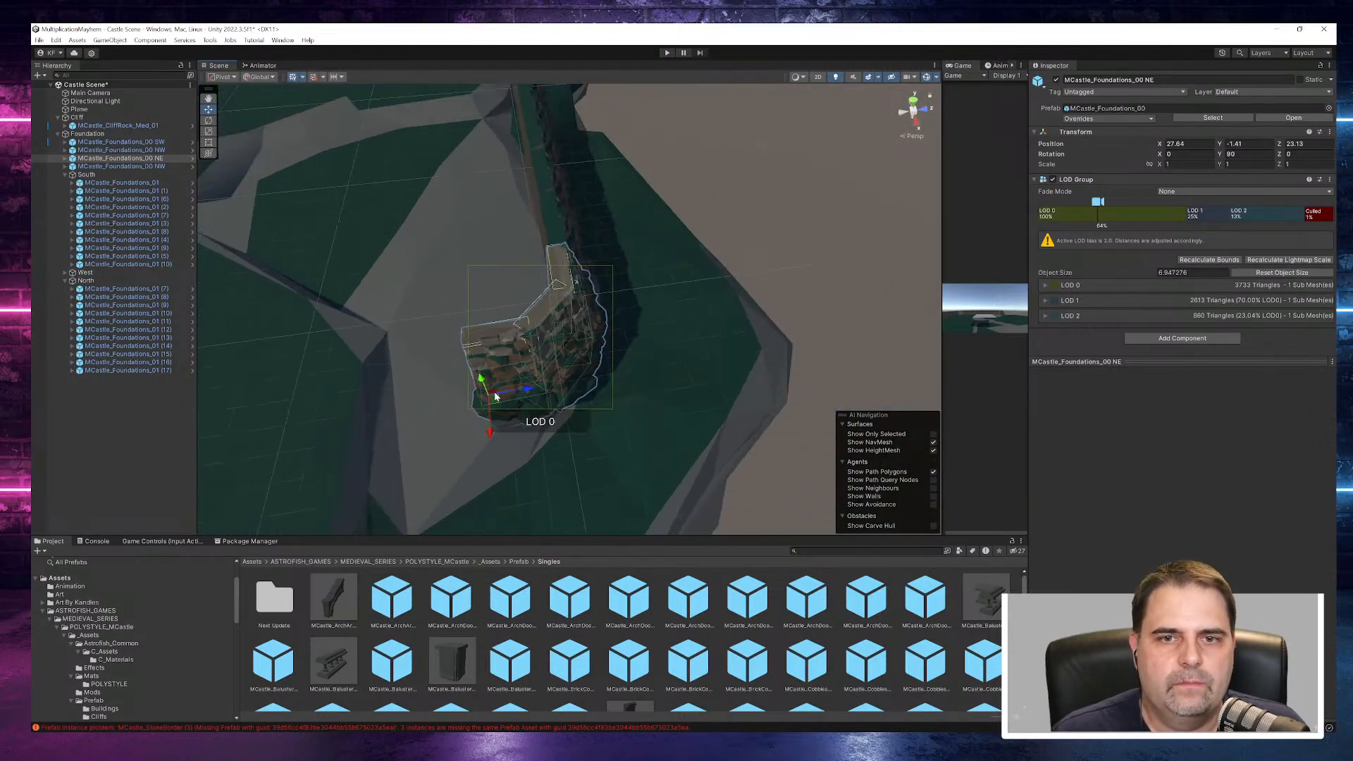
middle_drag(393, 371, 487, 331)
- Create an empty child object named East under Foundation, with the South and North groups collapsed and West expanded
click(64, 281)
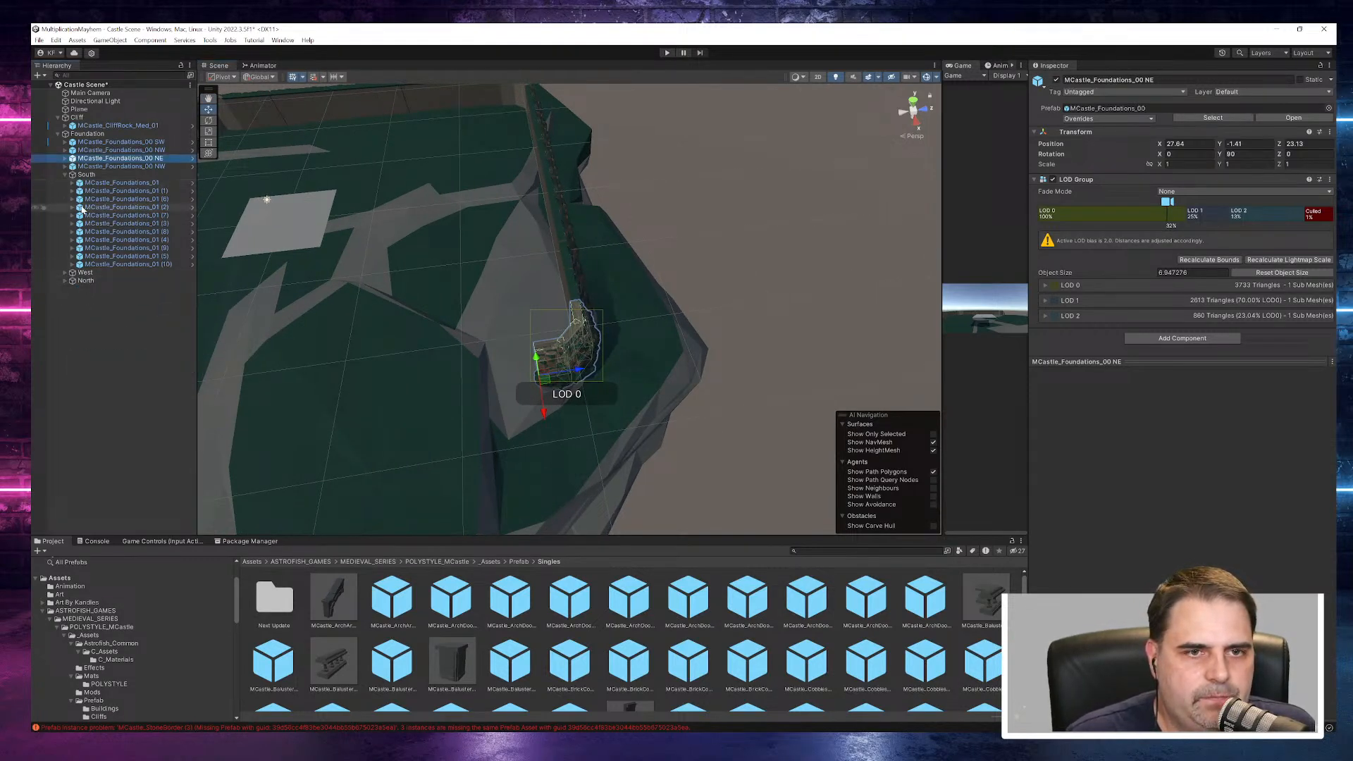
click(64, 175)
click(64, 182)
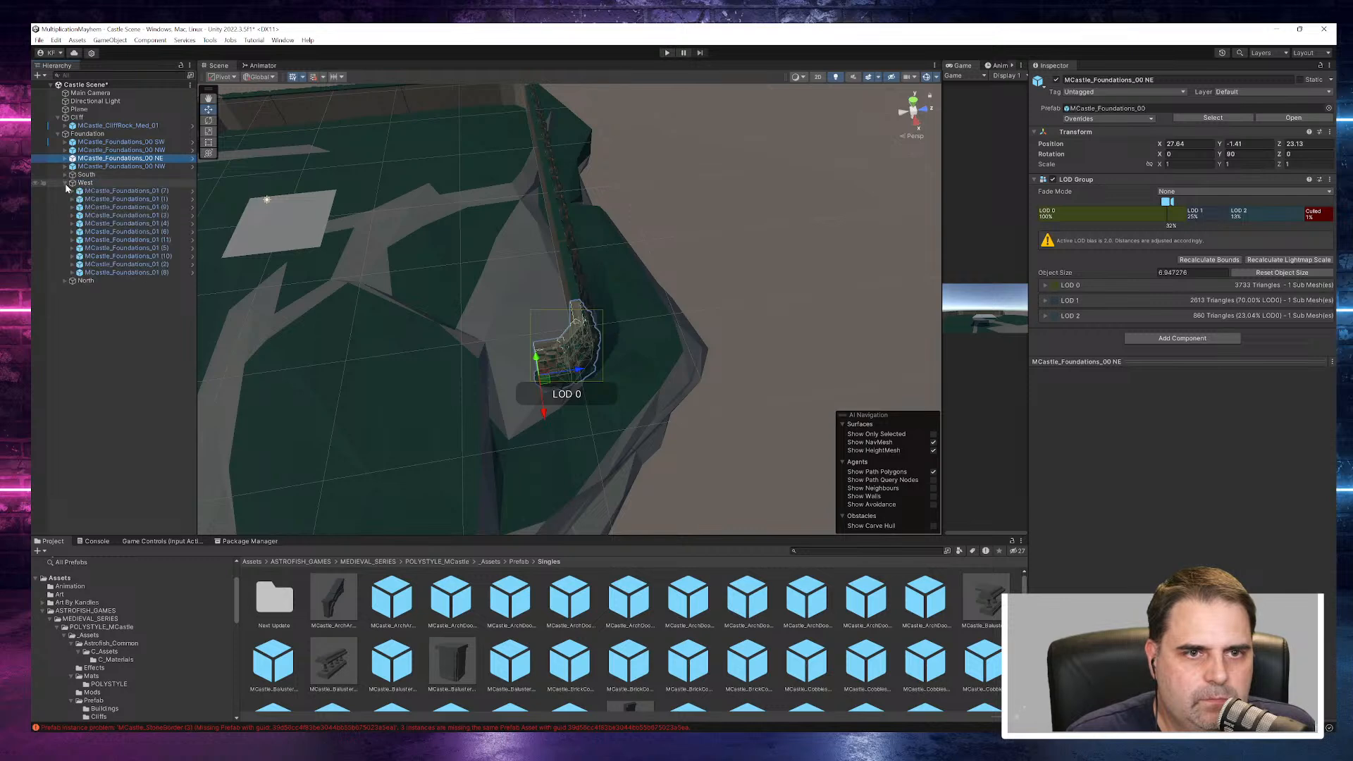
click(101, 134)
right_click(101, 136)
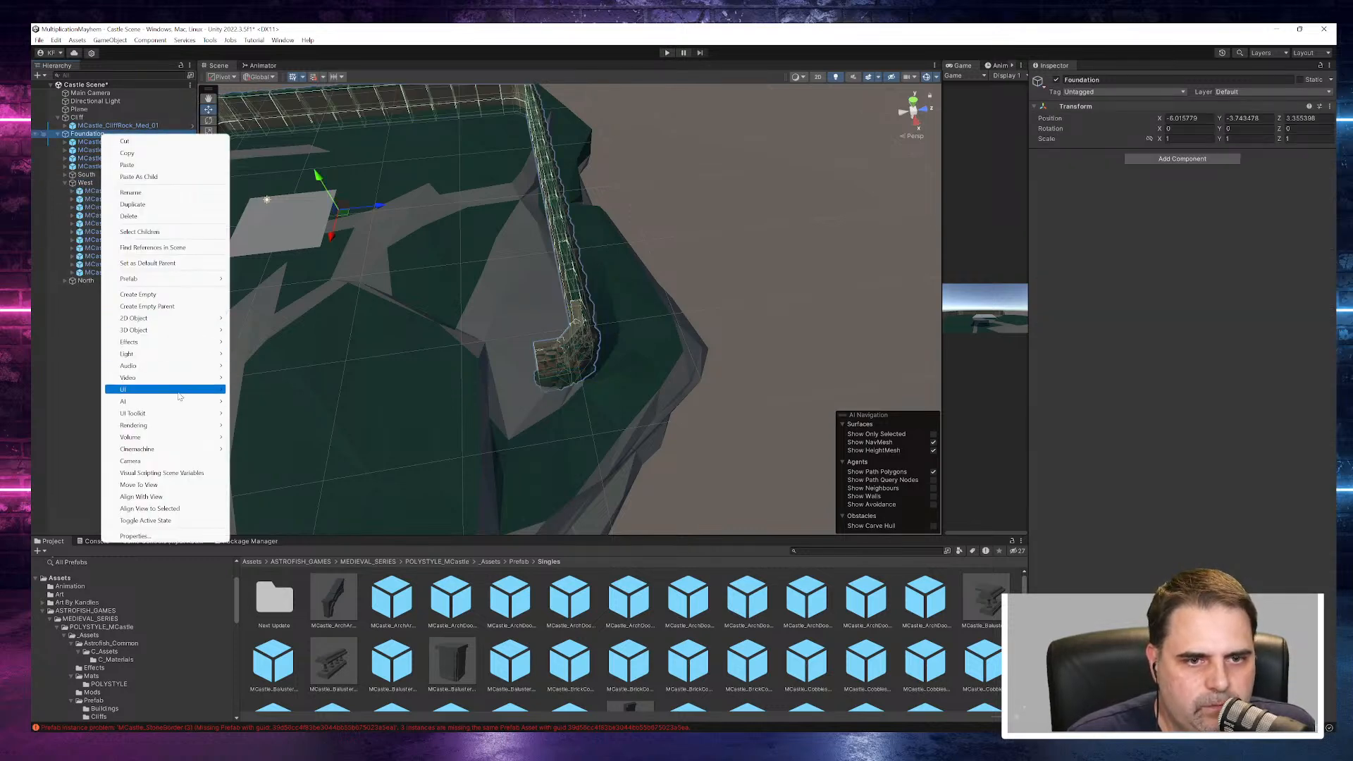
click(141, 296)
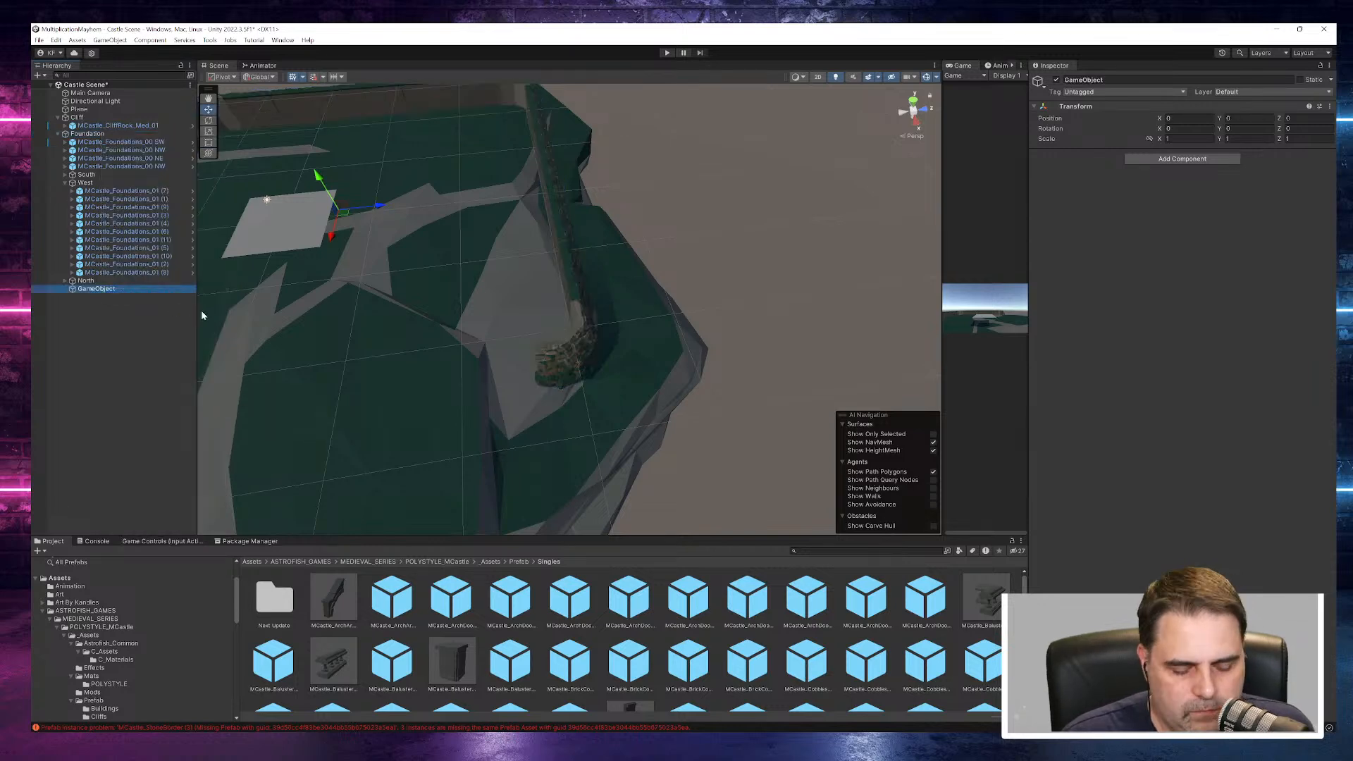
key(t)
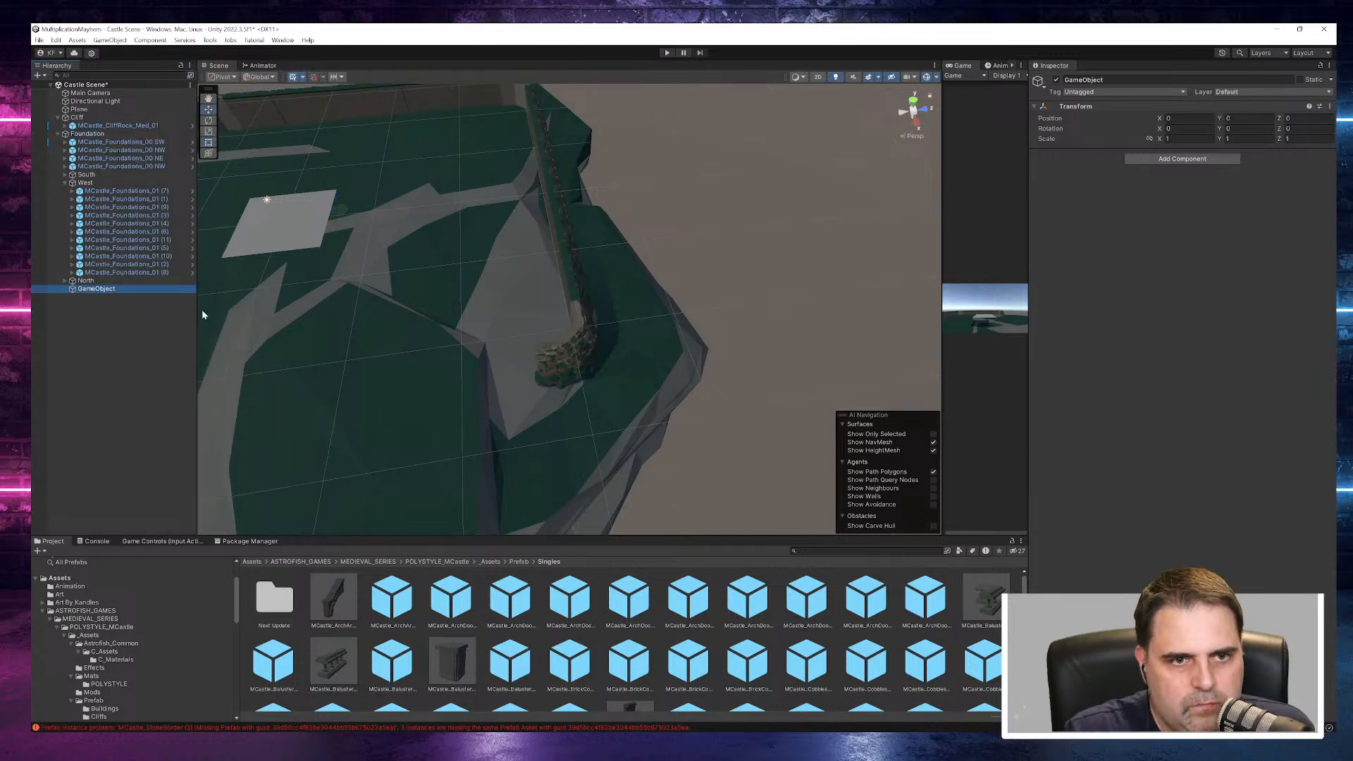
key(F2)
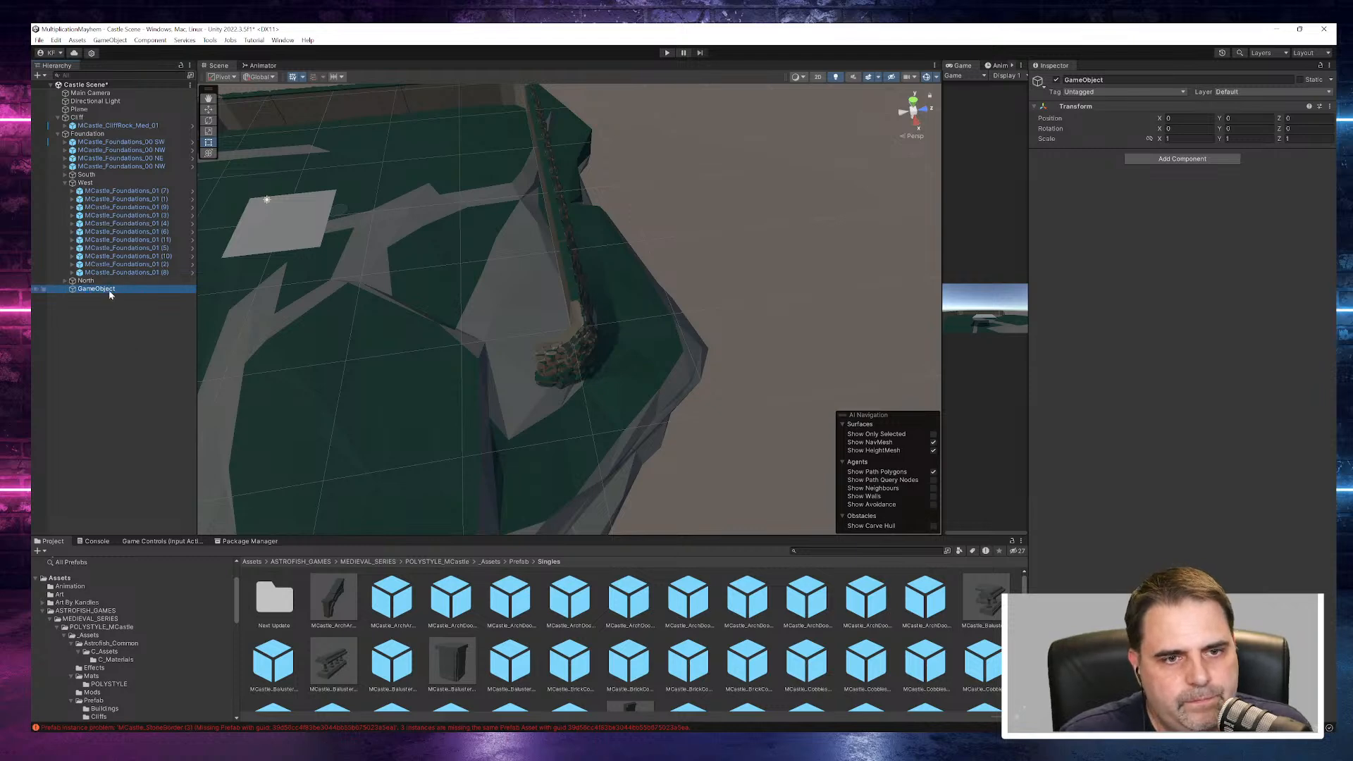
text(Ea)
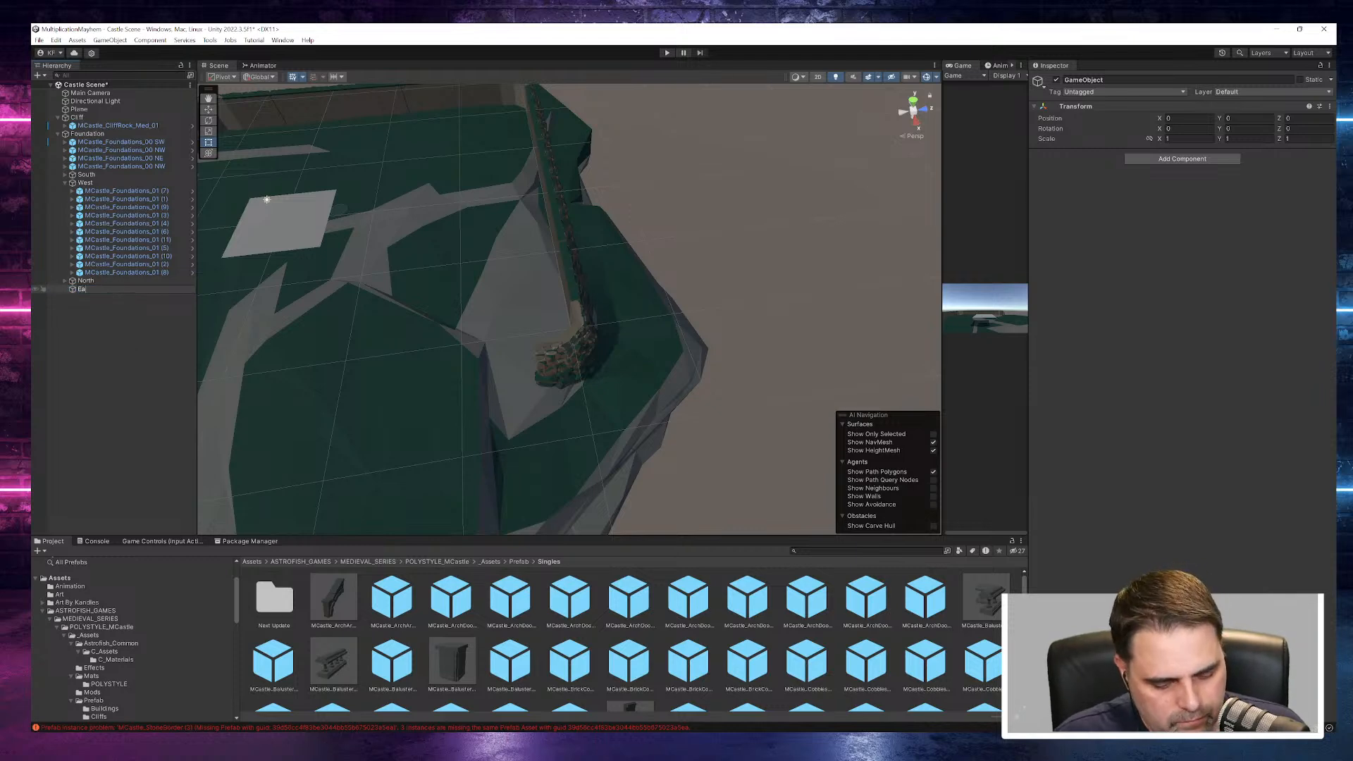
text(st)
key(Return)
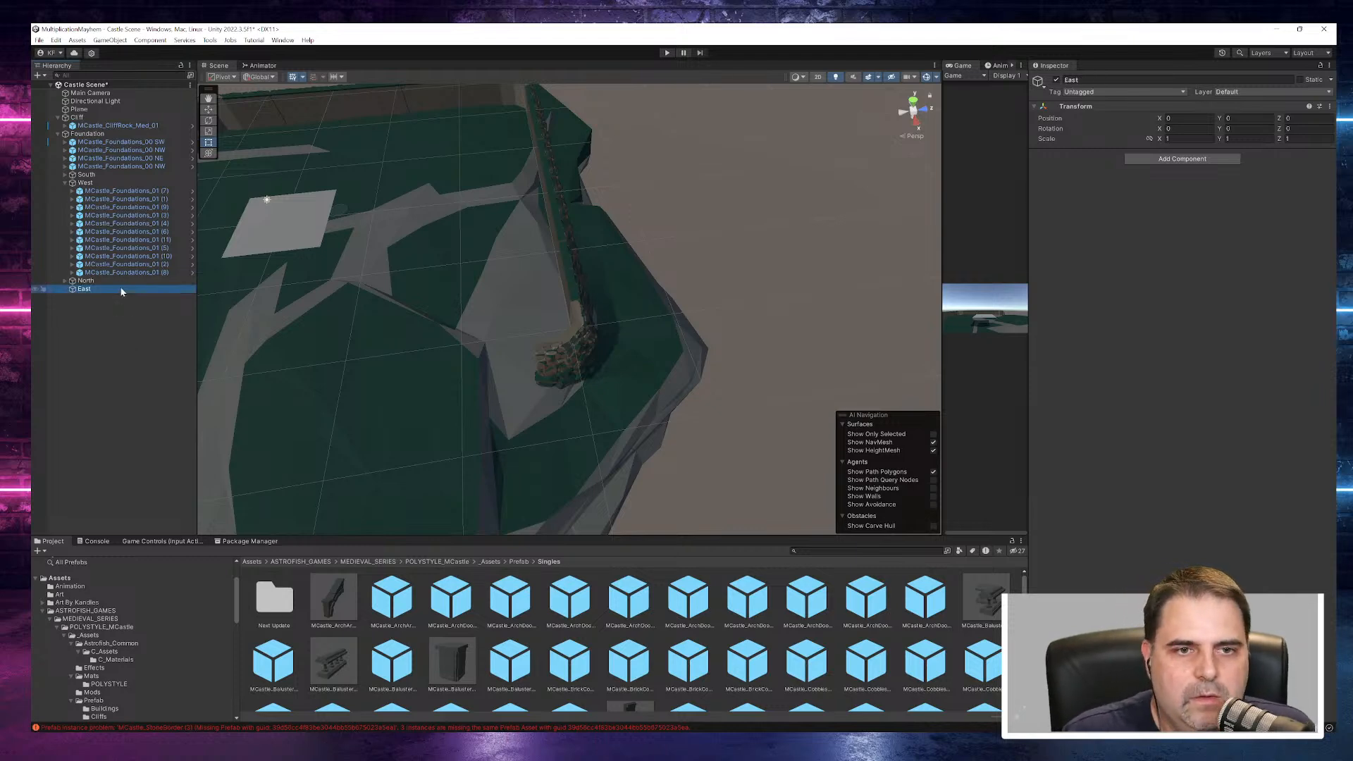
- Move the East object toward the NE corner piece, to about X 27.55 and Z 17.92
click(124, 192)
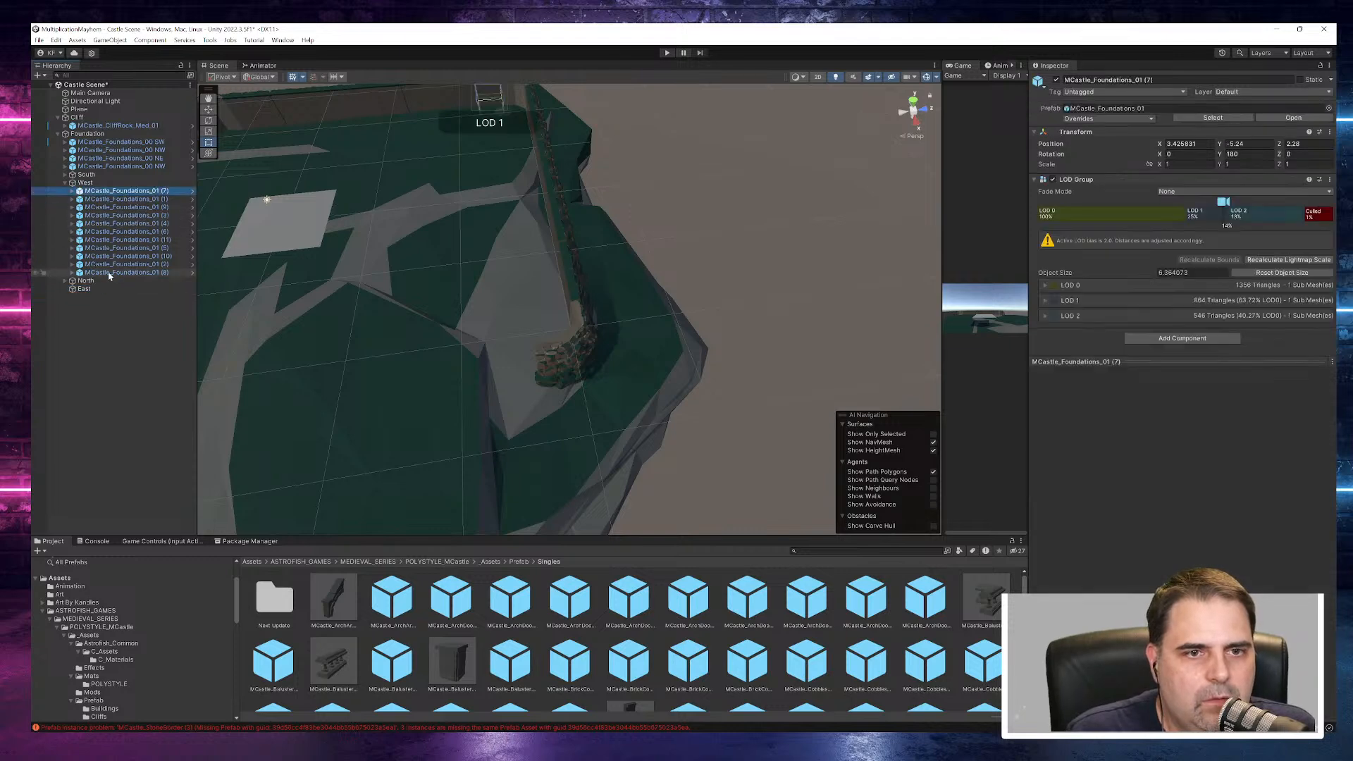
click(101, 290)
double_click(98, 291)
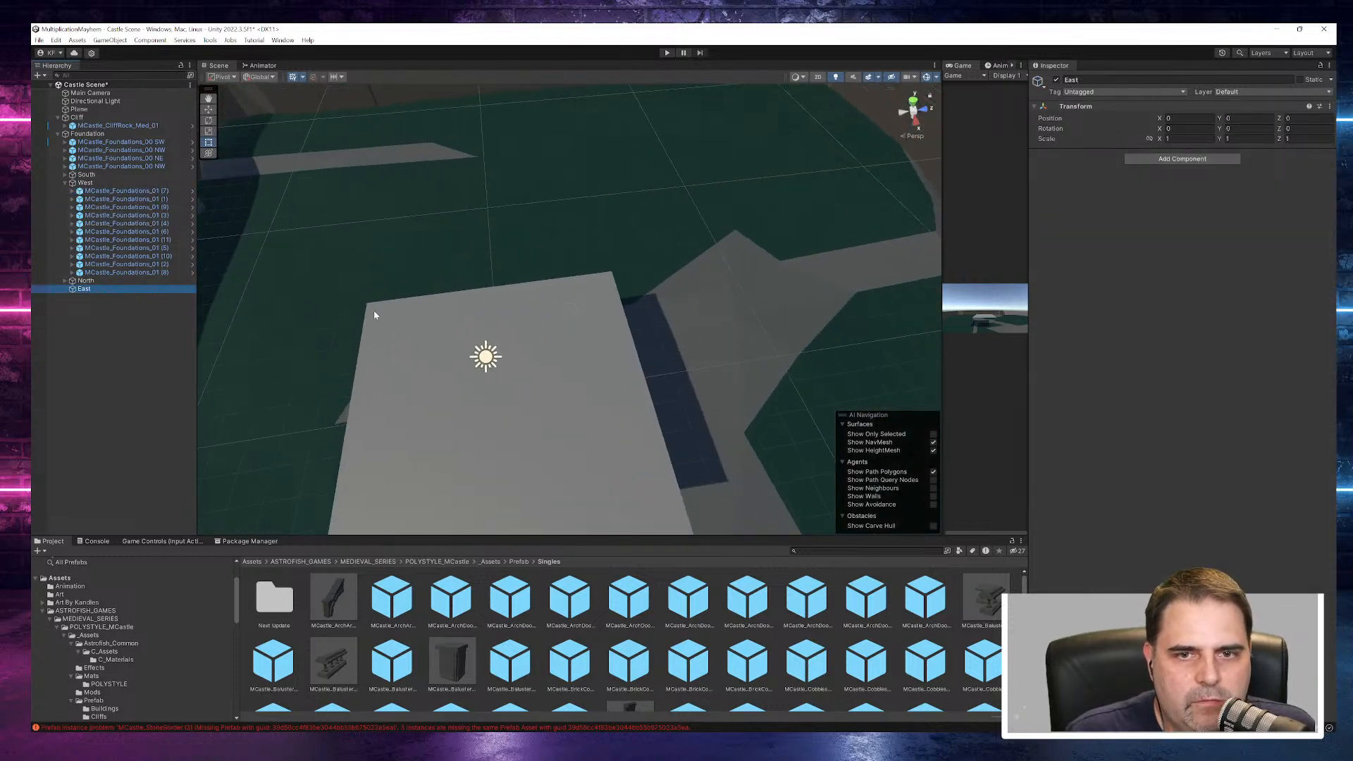
scroll(405, 301, down, 10)
alt+drag(608, 427, 643, 334)
scroll(585, 329, down, 3)
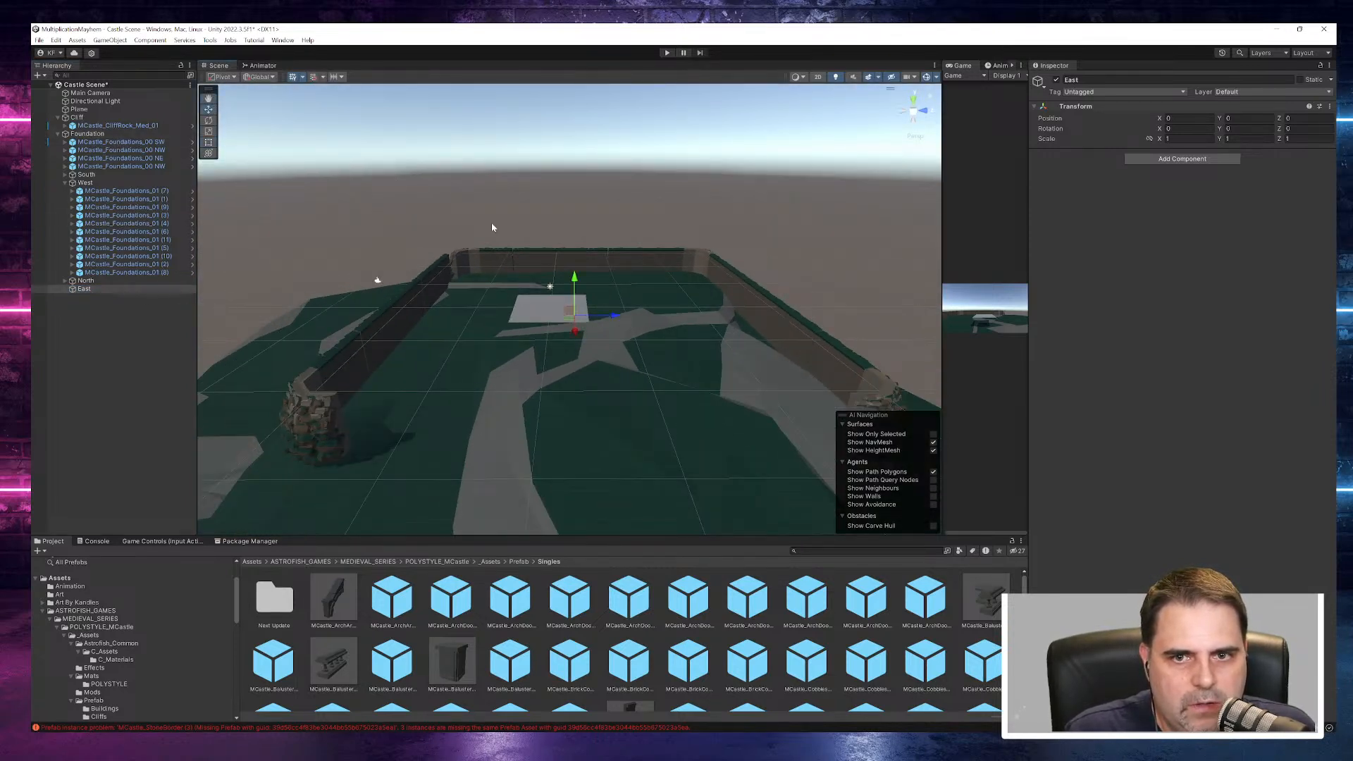
alt+drag(649, 351, 524, 377)
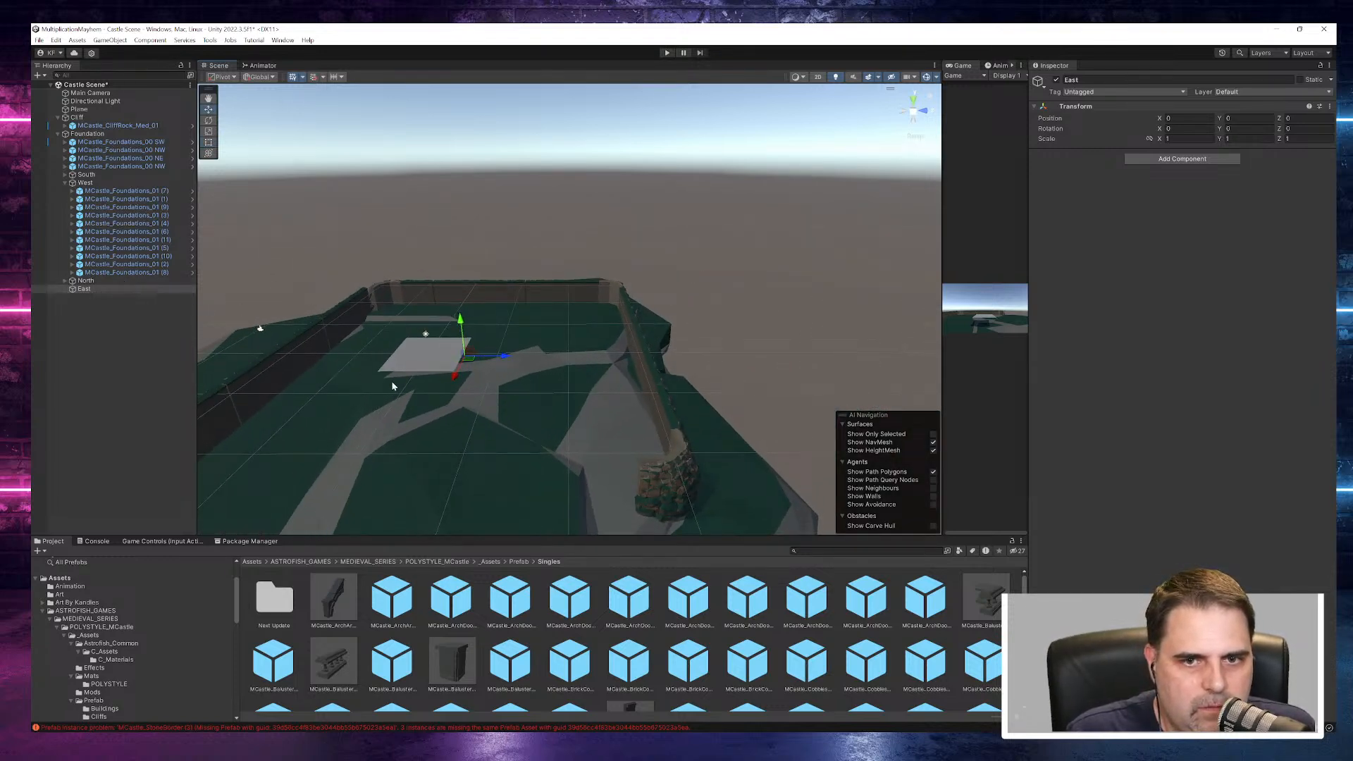
drag(456, 381, 467, 481)
alt+drag(509, 381, 540, 485)
middle_drag(541, 486, 532, 368)
click(486, 412)
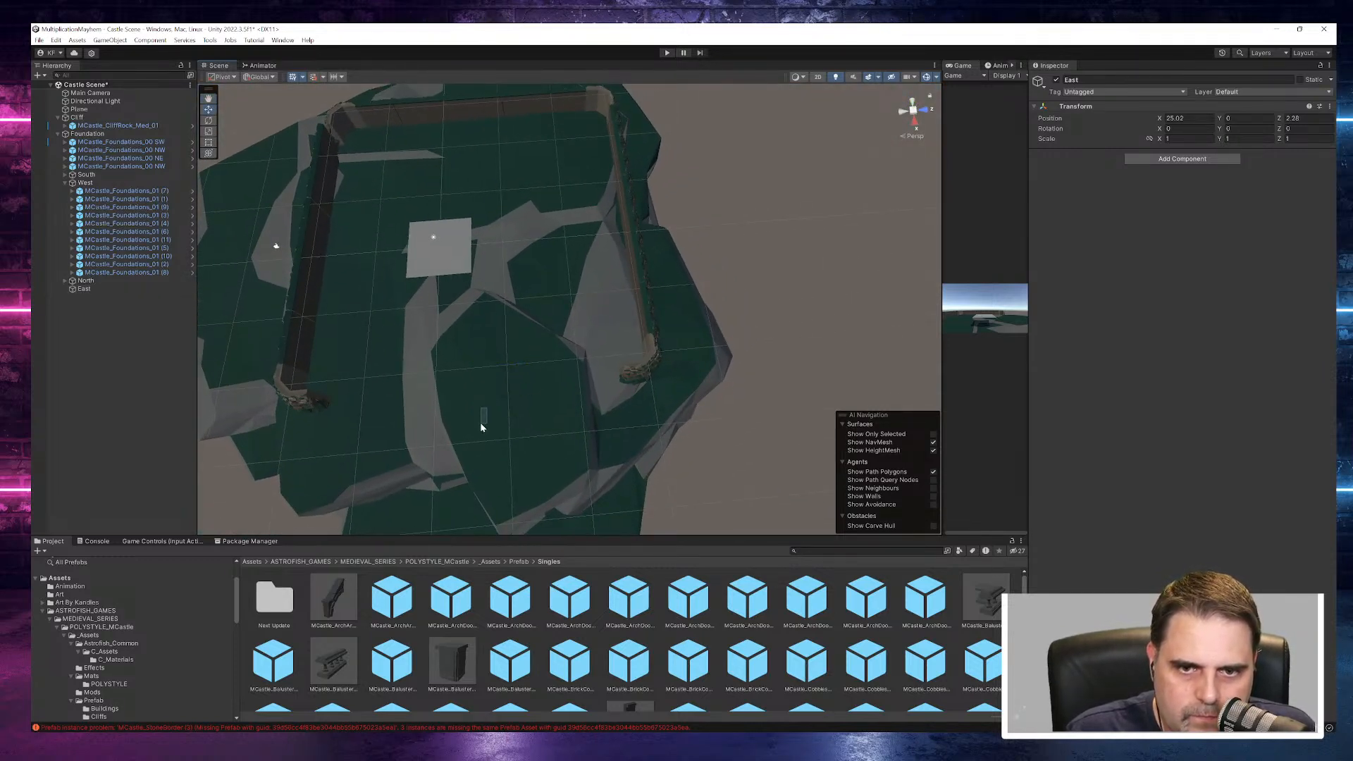
click(90, 287)
click(913, 111)
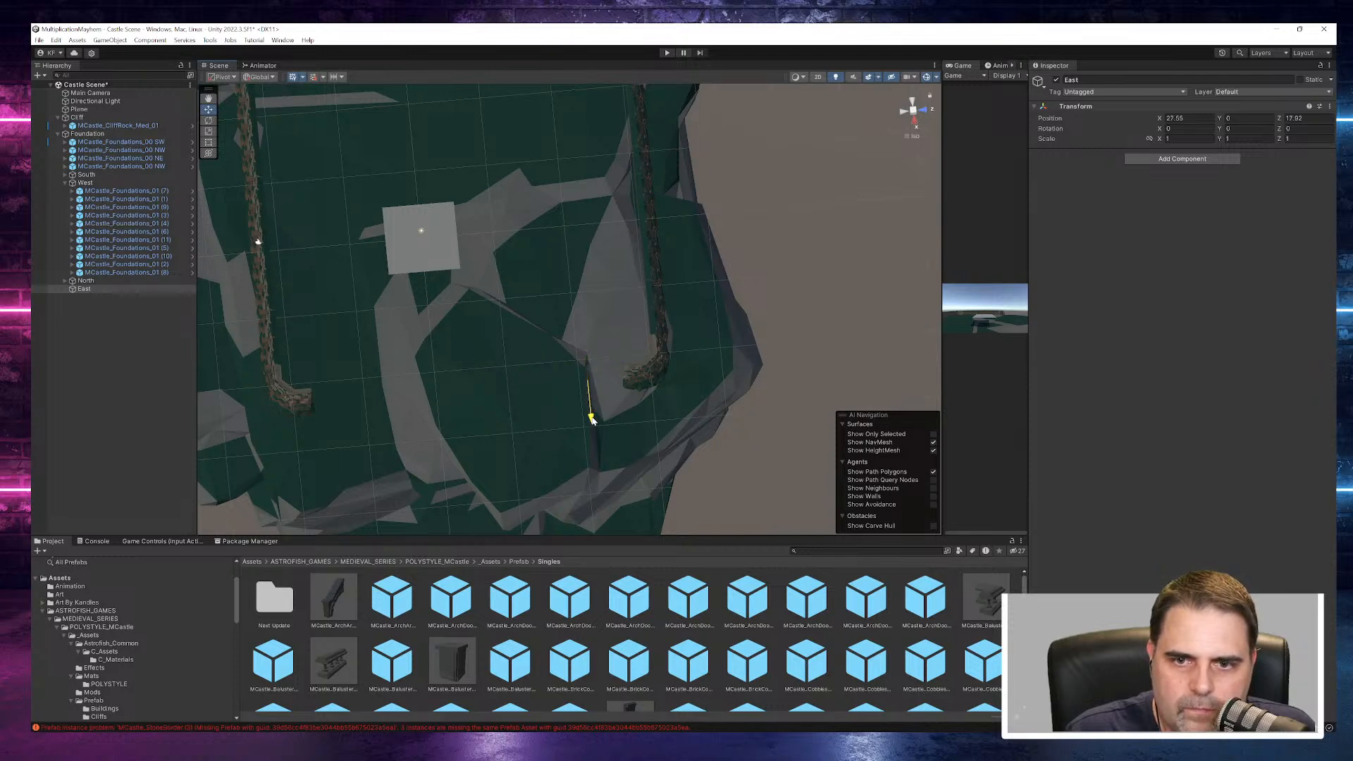
- Place the East object at the open end of the NE corner piece, at about X 28.03, Y -3.73 and Z 22.81
drag(626, 380, 659, 379)
right_drag(659, 381, 611, 233)
scroll(638, 276, up, 6)
scroll(619, 299, up, 4)
right_drag(615, 305, 698, 455)
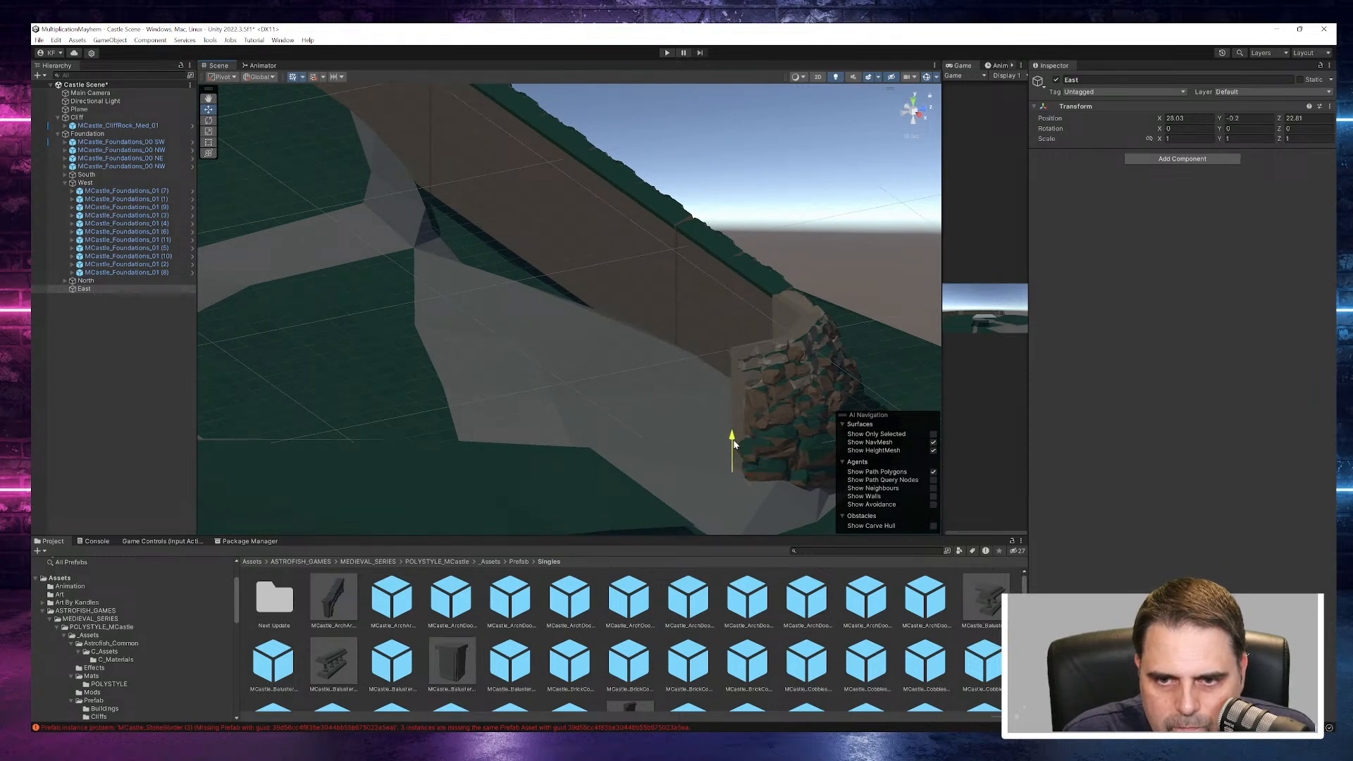
right_drag(731, 448, 490, 391)
scroll(487, 389, down, 6)
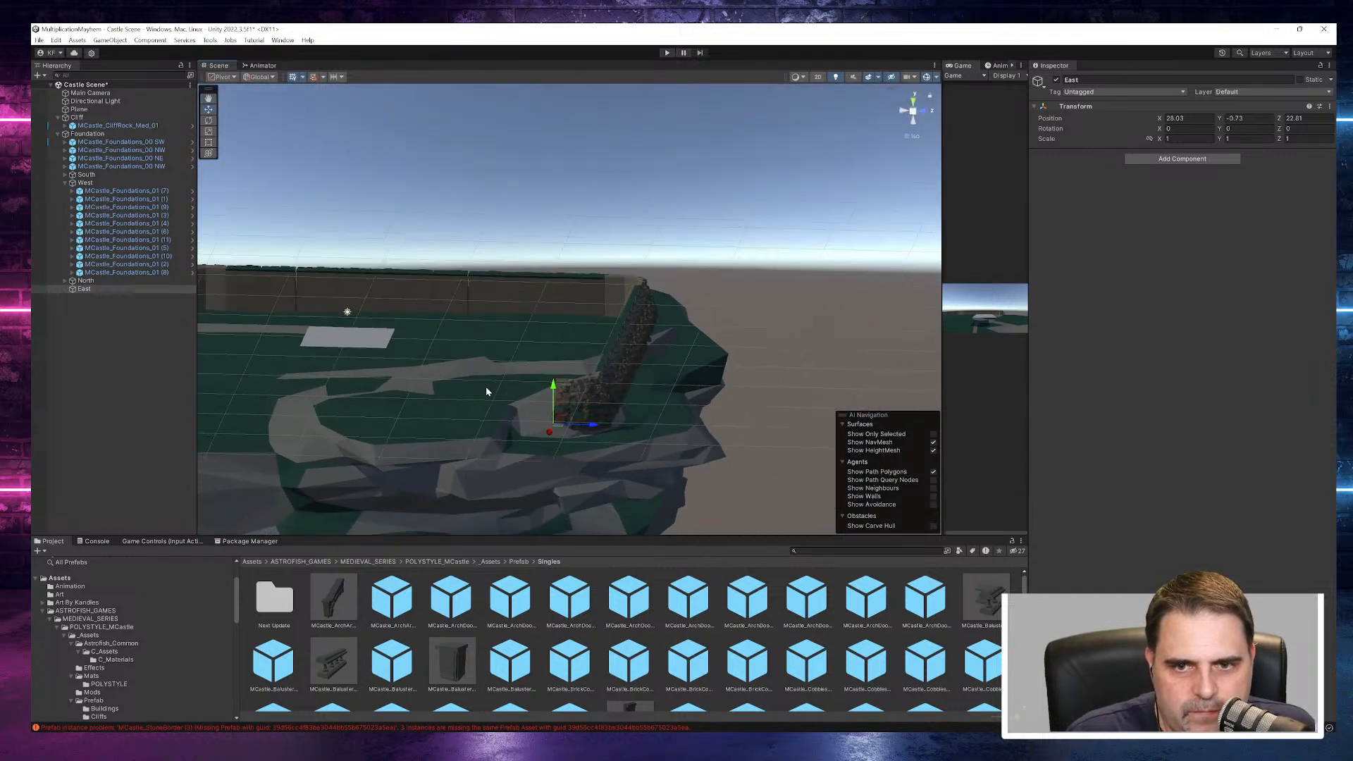
- Examine the joints between the West wall's foundation pieces up close
middle_drag(428, 339, 502, 350)
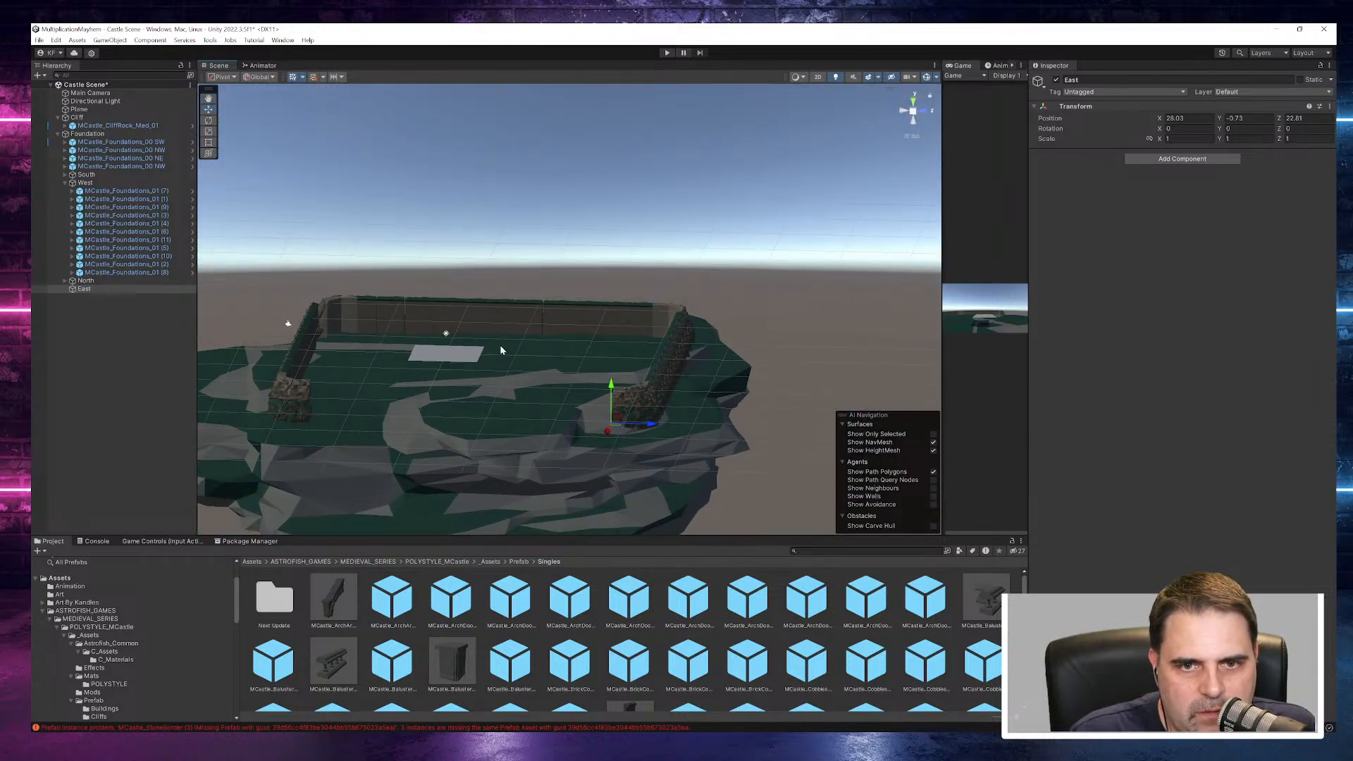
click(398, 322)
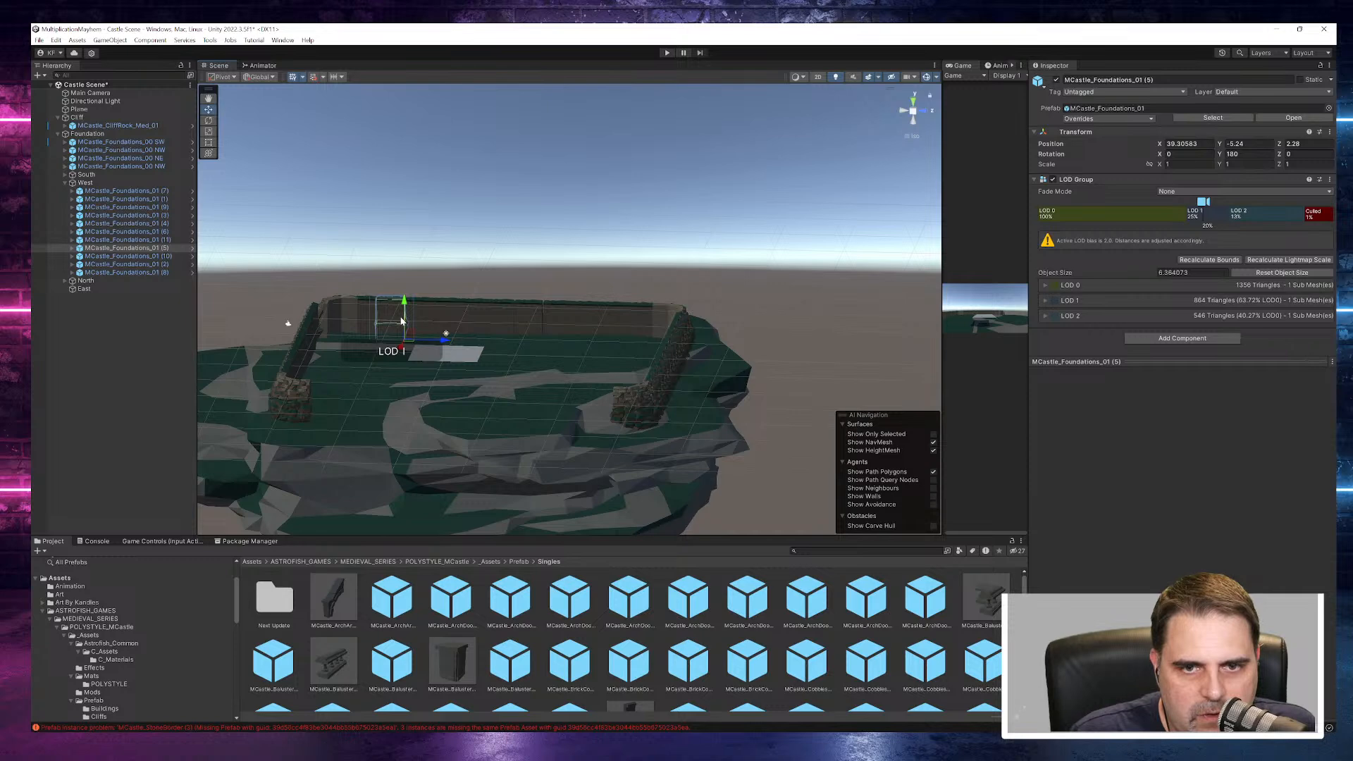
scroll(400, 318, up, 10)
scroll(399, 317, up, 5)
click(404, 391)
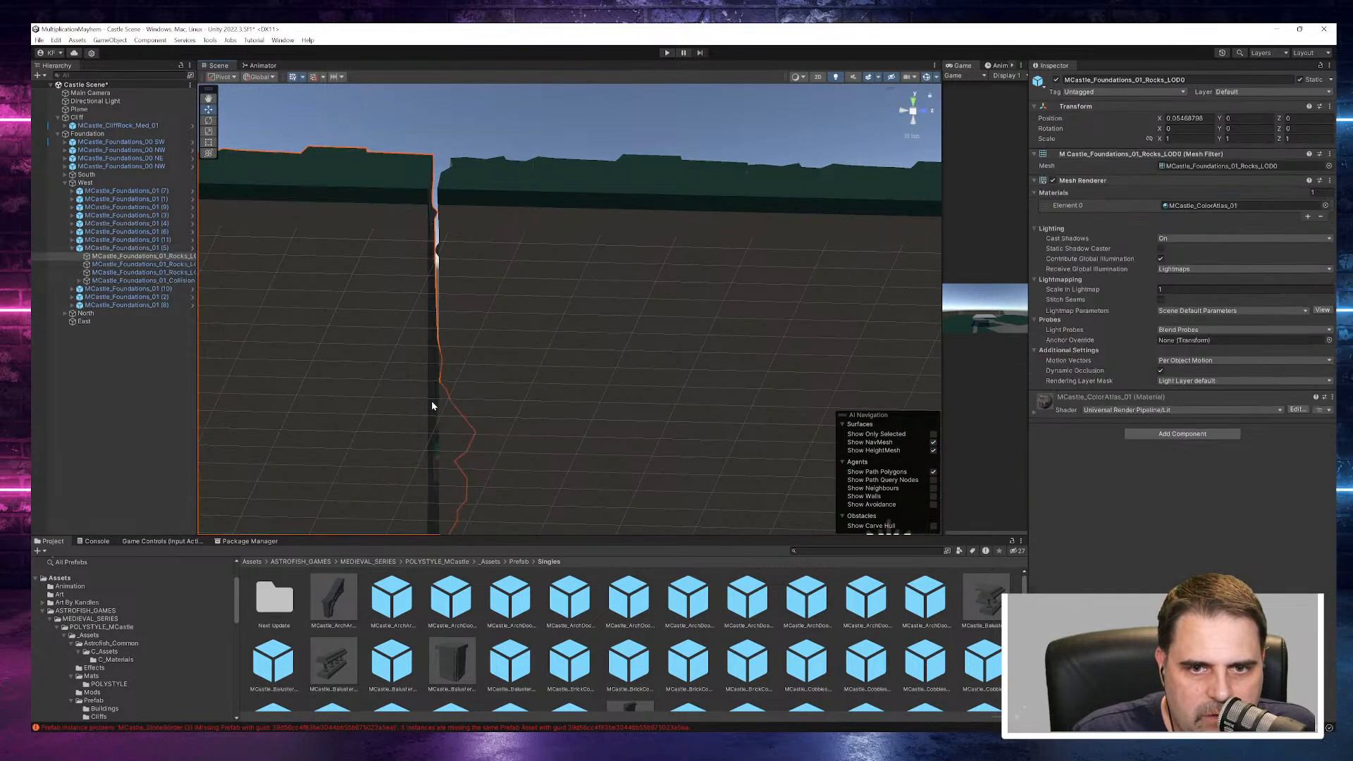
click(404, 388)
scroll(409, 389, down, 5)
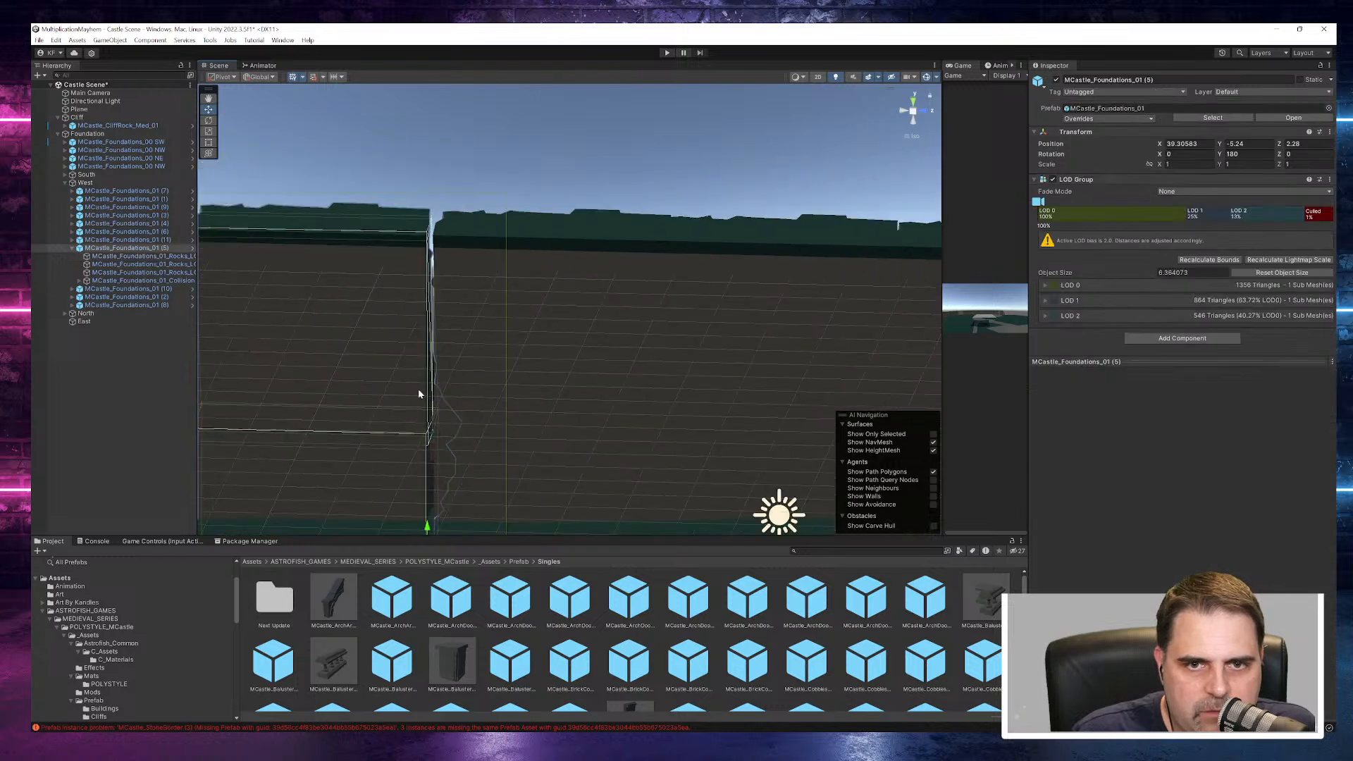
scroll(459, 428, down, 5)
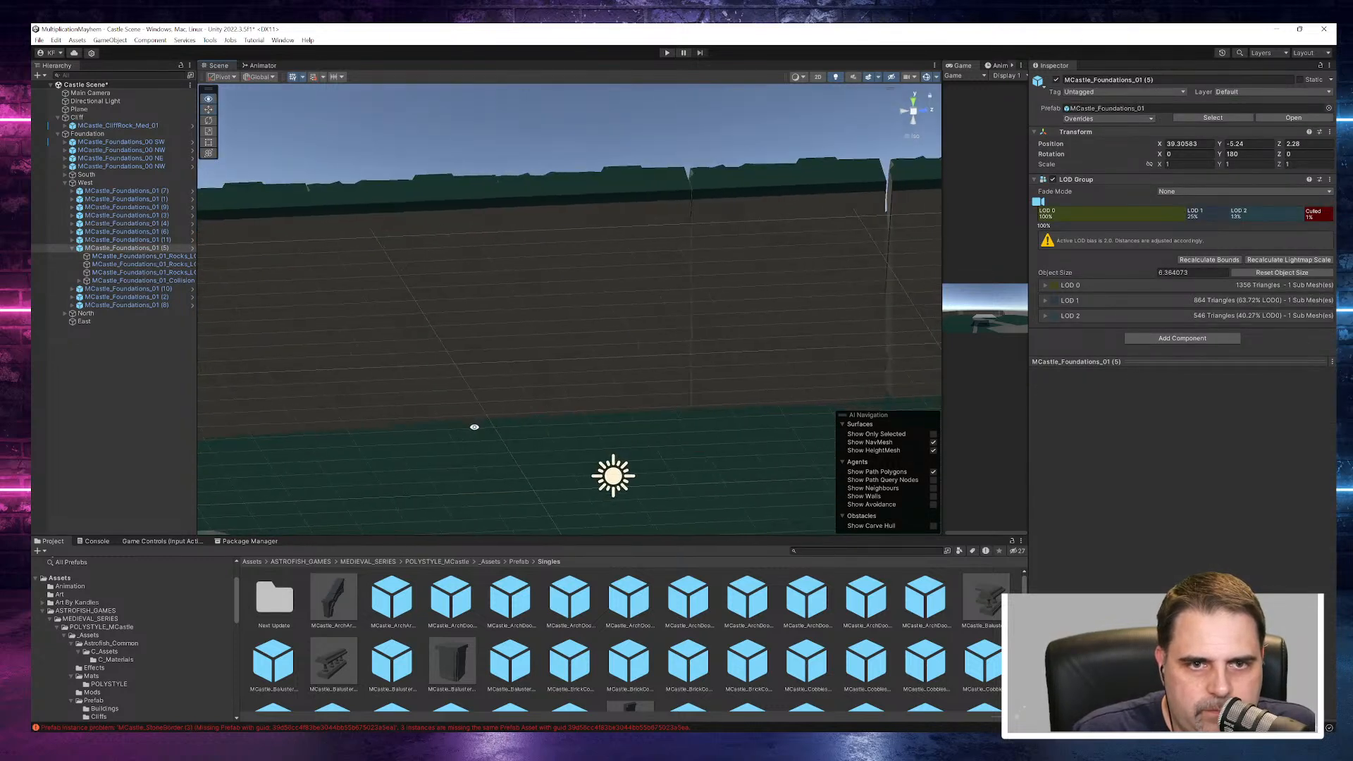
scroll(451, 401, down, 10)
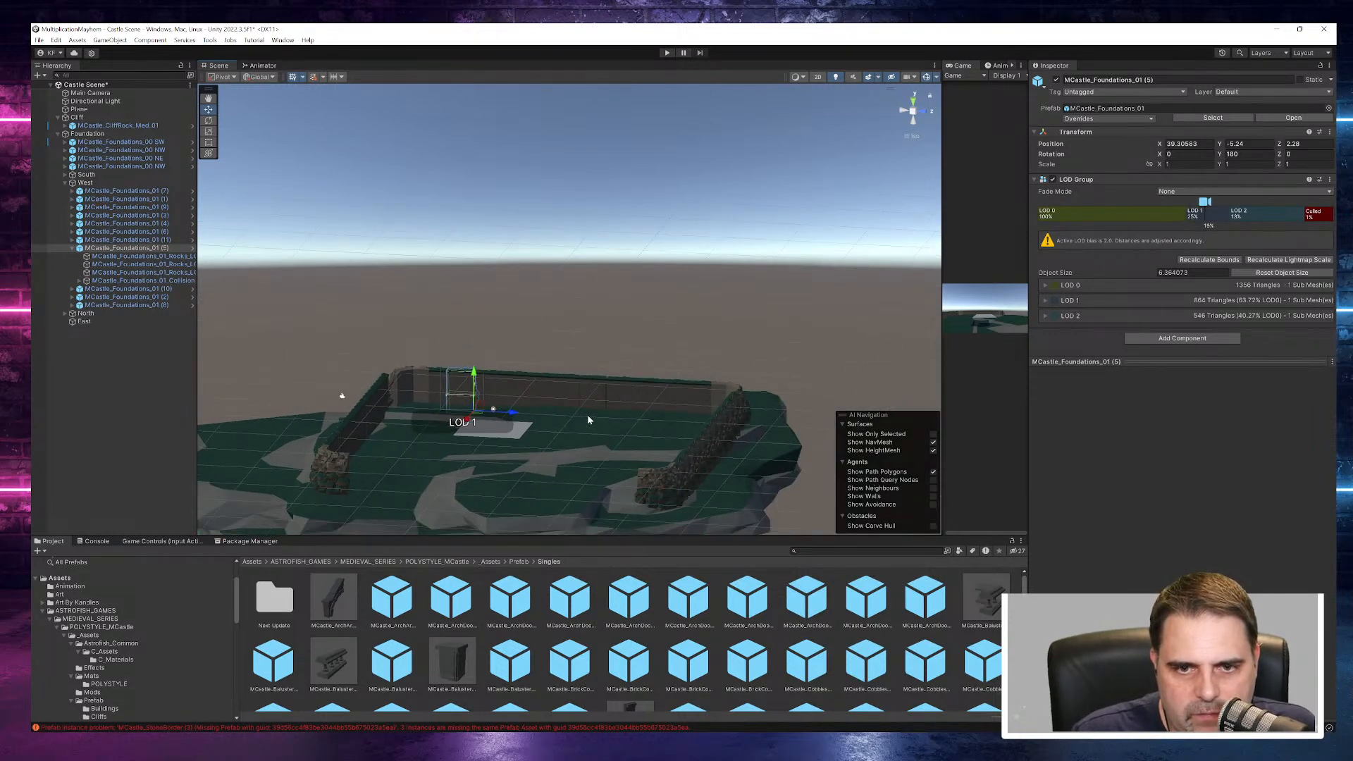
click(580, 310)
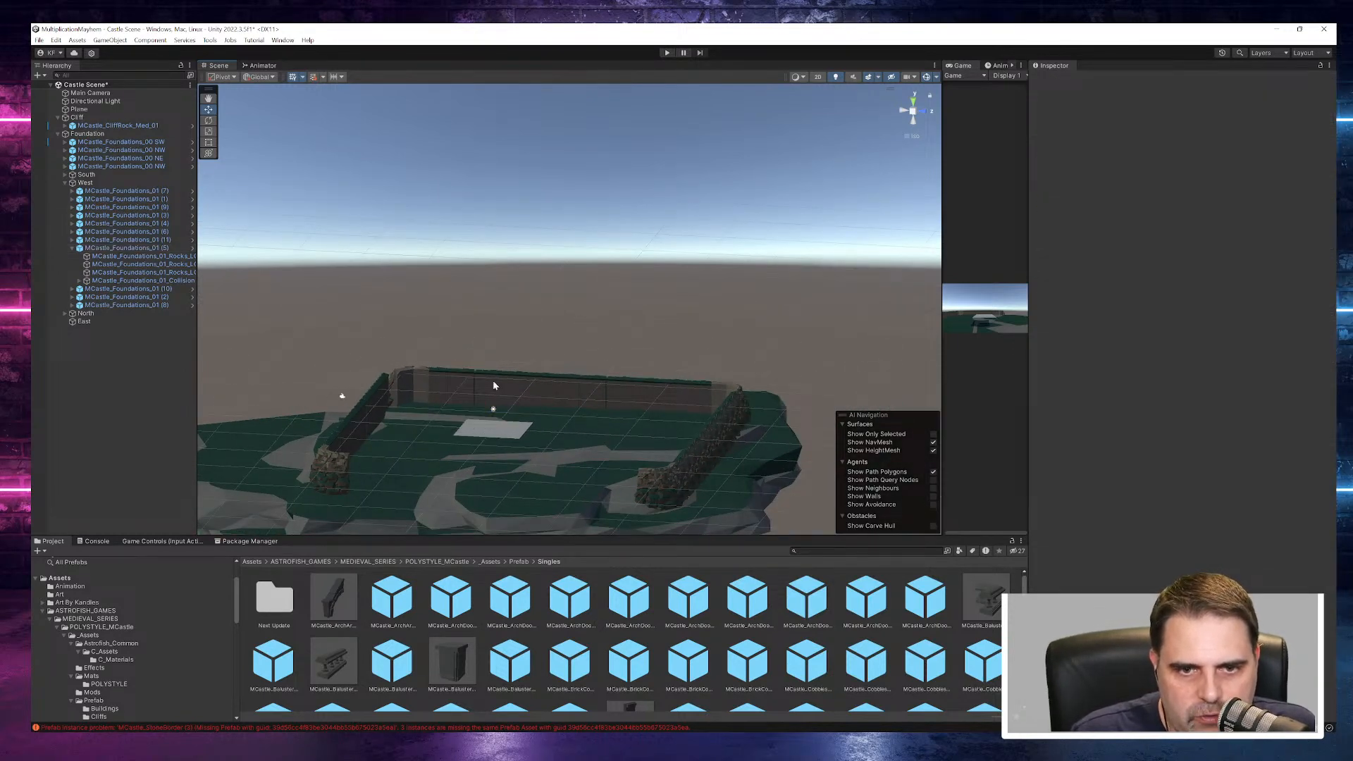
- Copy the eleven West wall pieces and paste them under Foundation alongside the East object
click(649, 491)
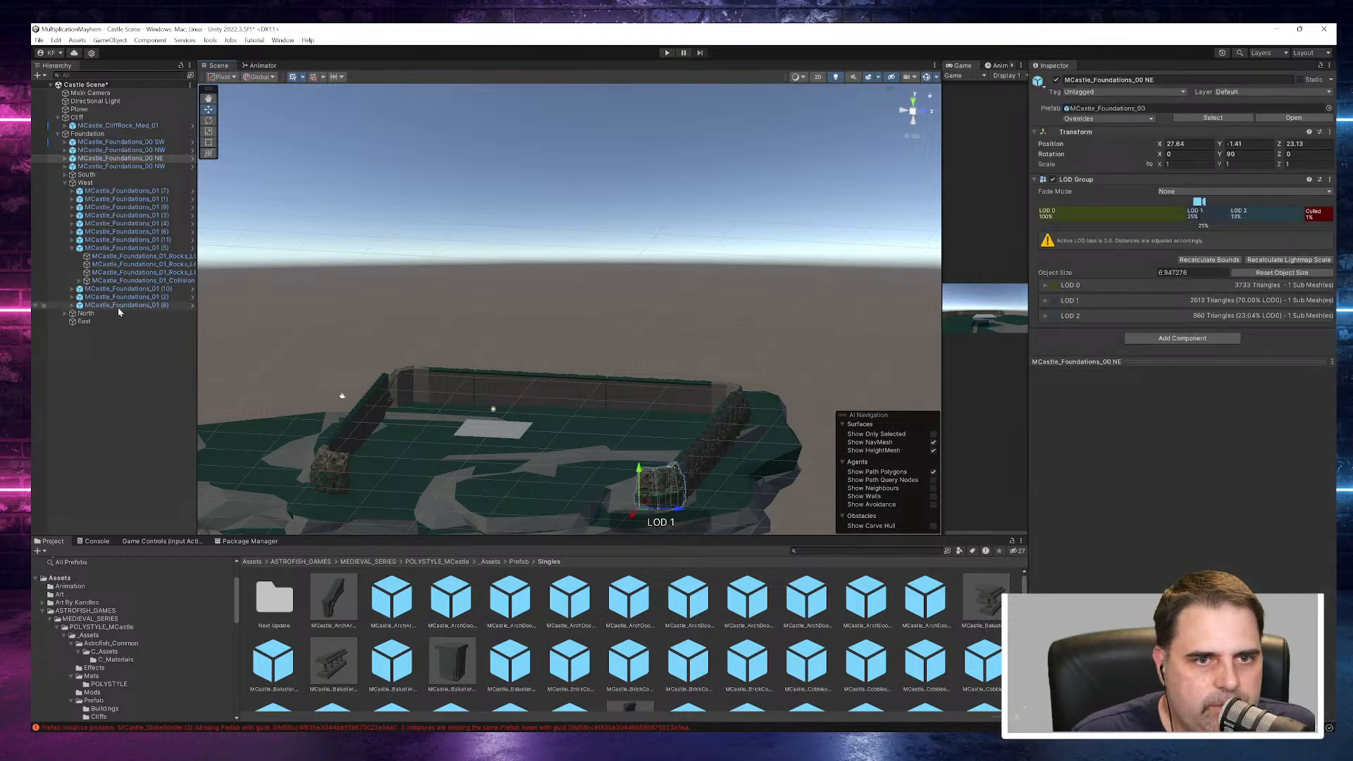
click(72, 248)
click(103, 193)
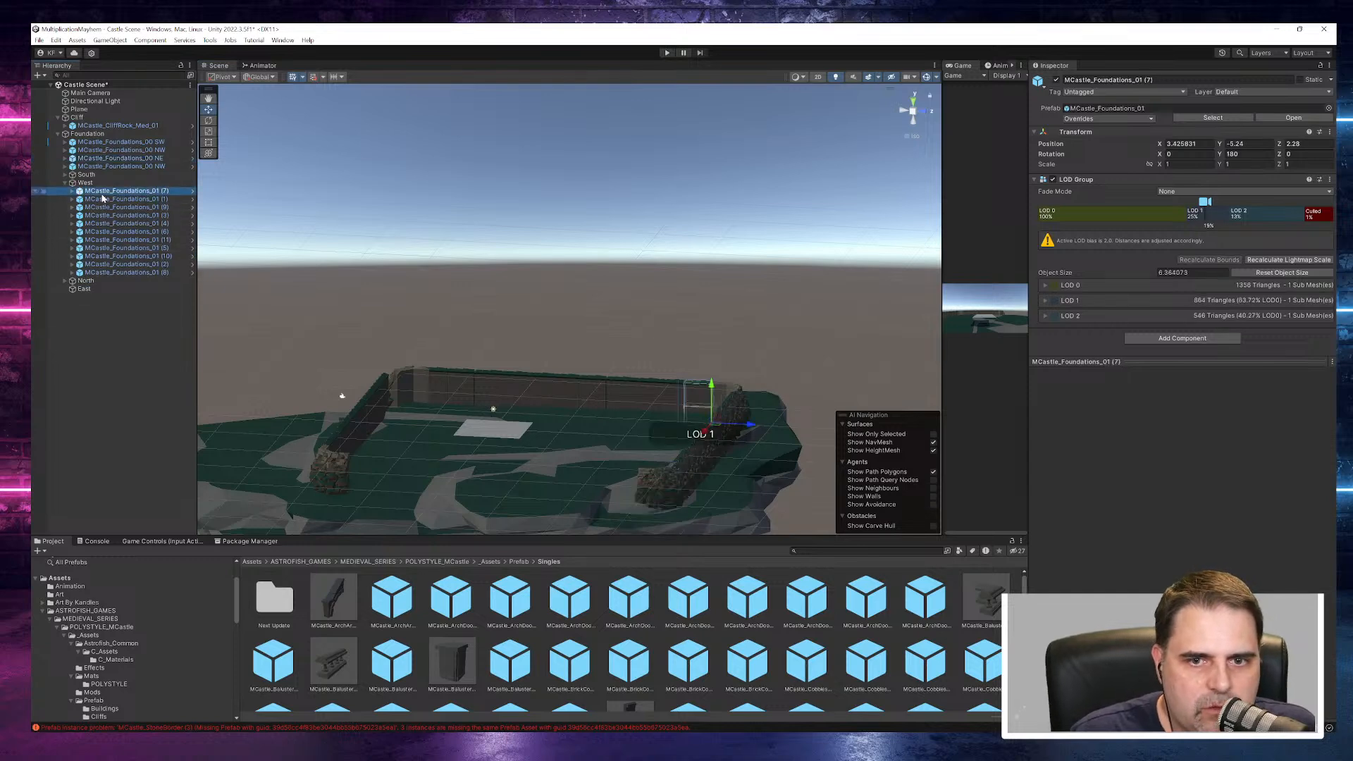
shift+click(106, 273)
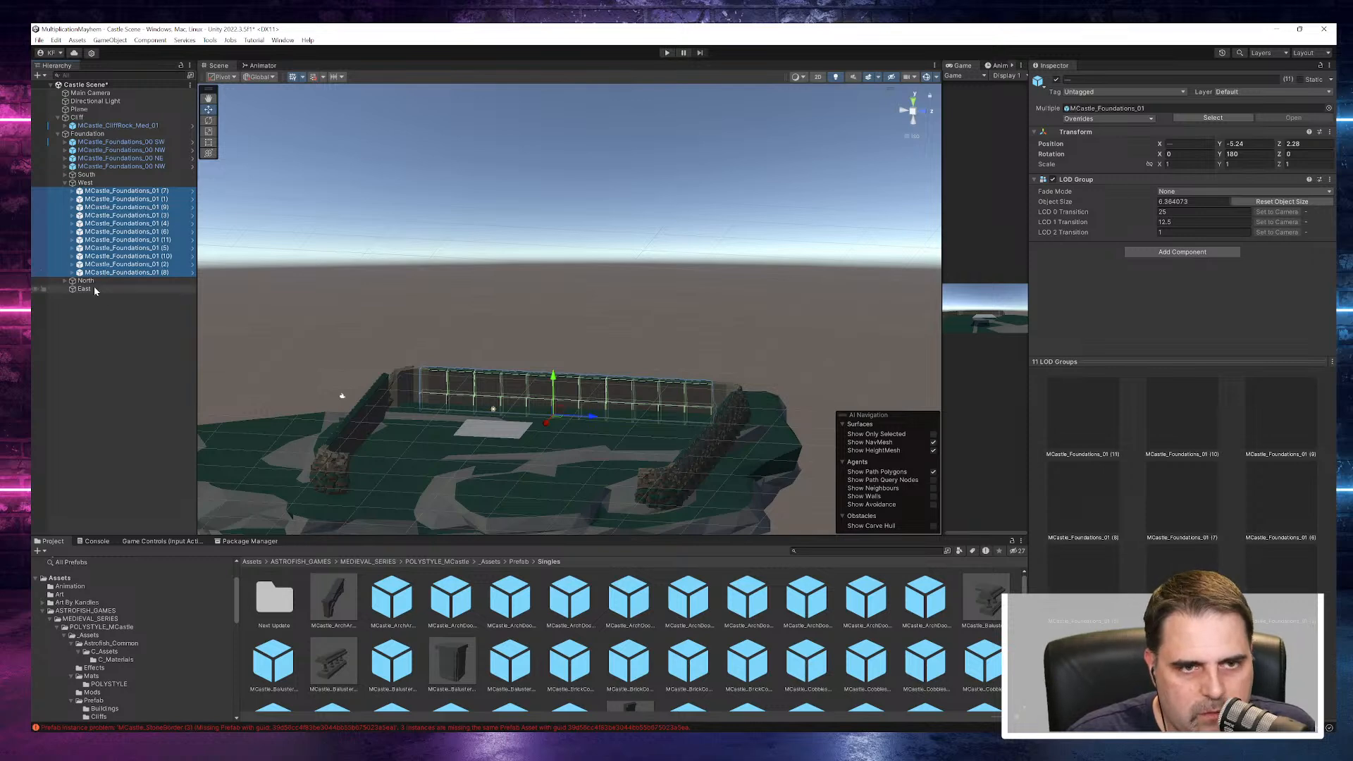
click(95, 289)
key(ctrl+v)
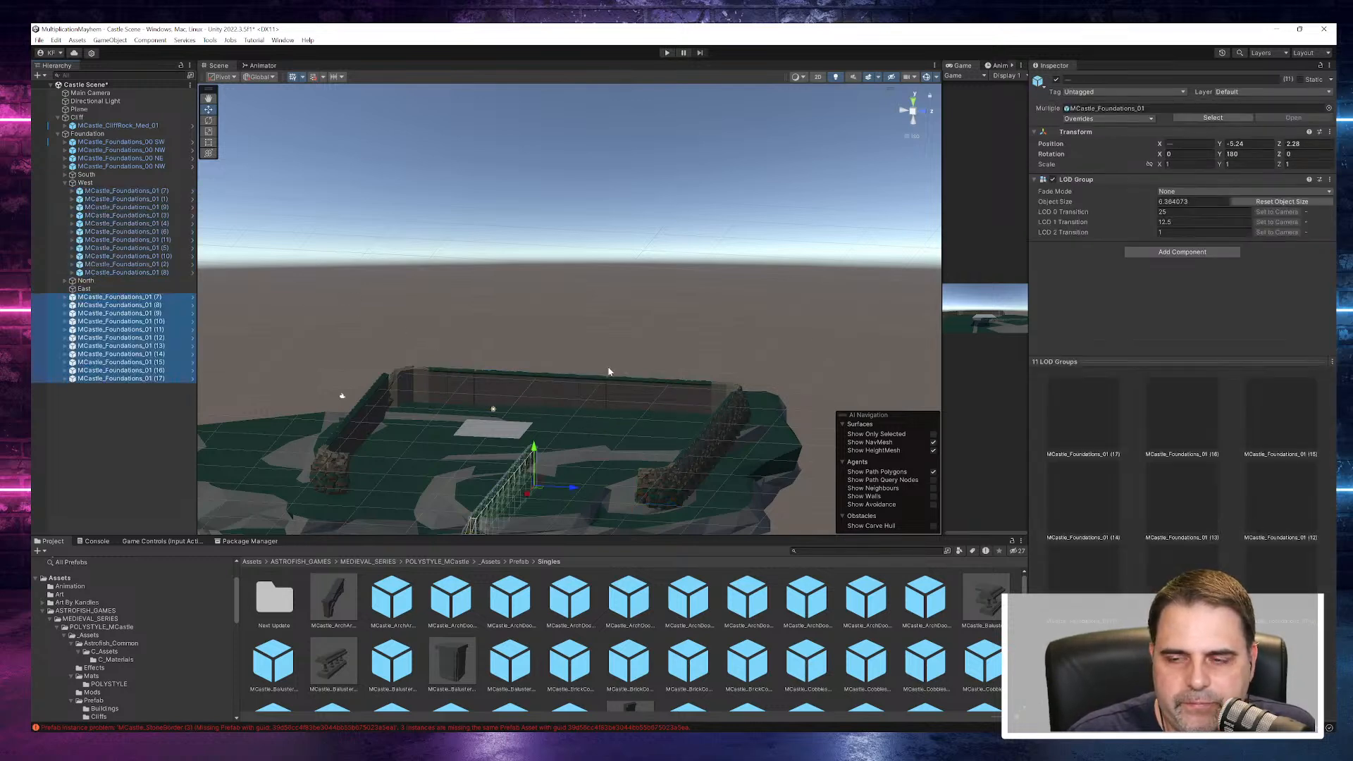
- Set the pasted wall pieces' Y and Z position to 0 and their Y rotation to 90
click(1247, 144)
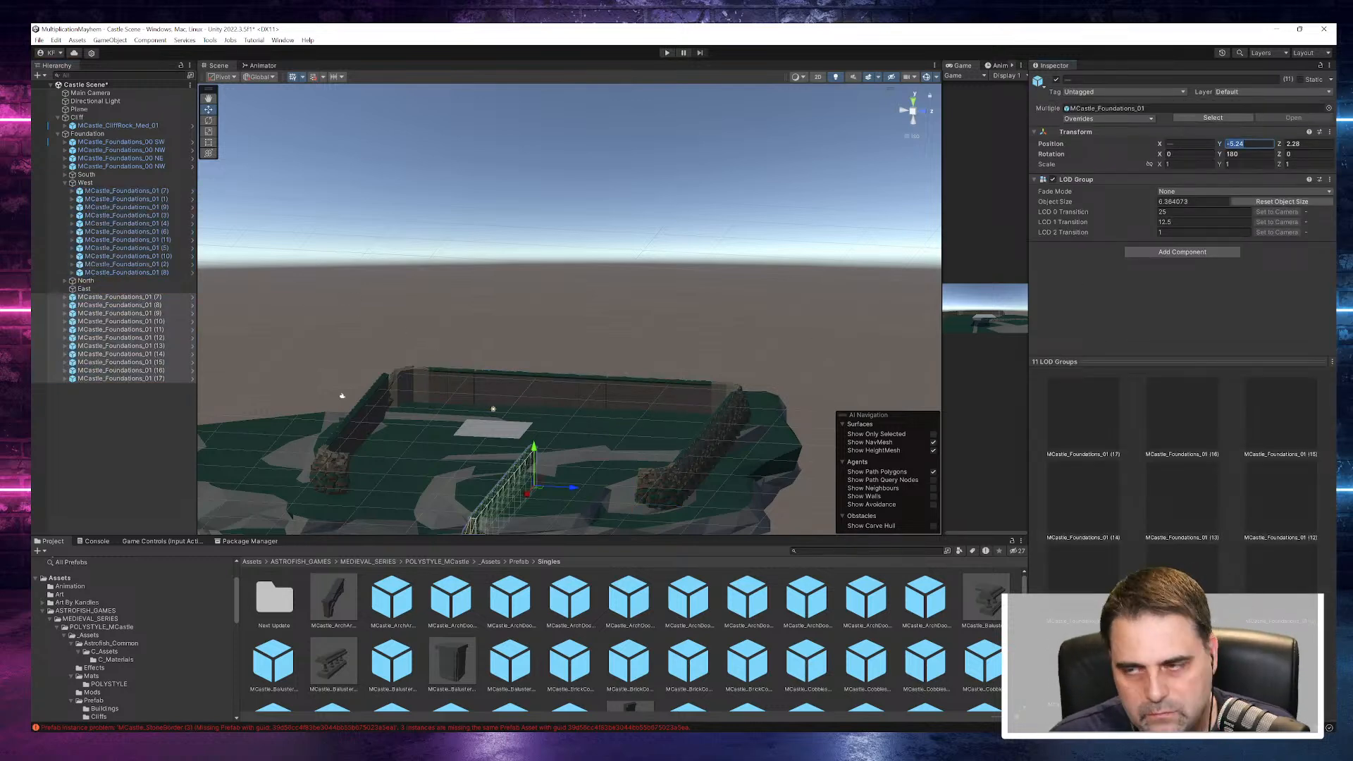
text(0)
key(Tab)
text(0)
key(Tab)
key(Tab)
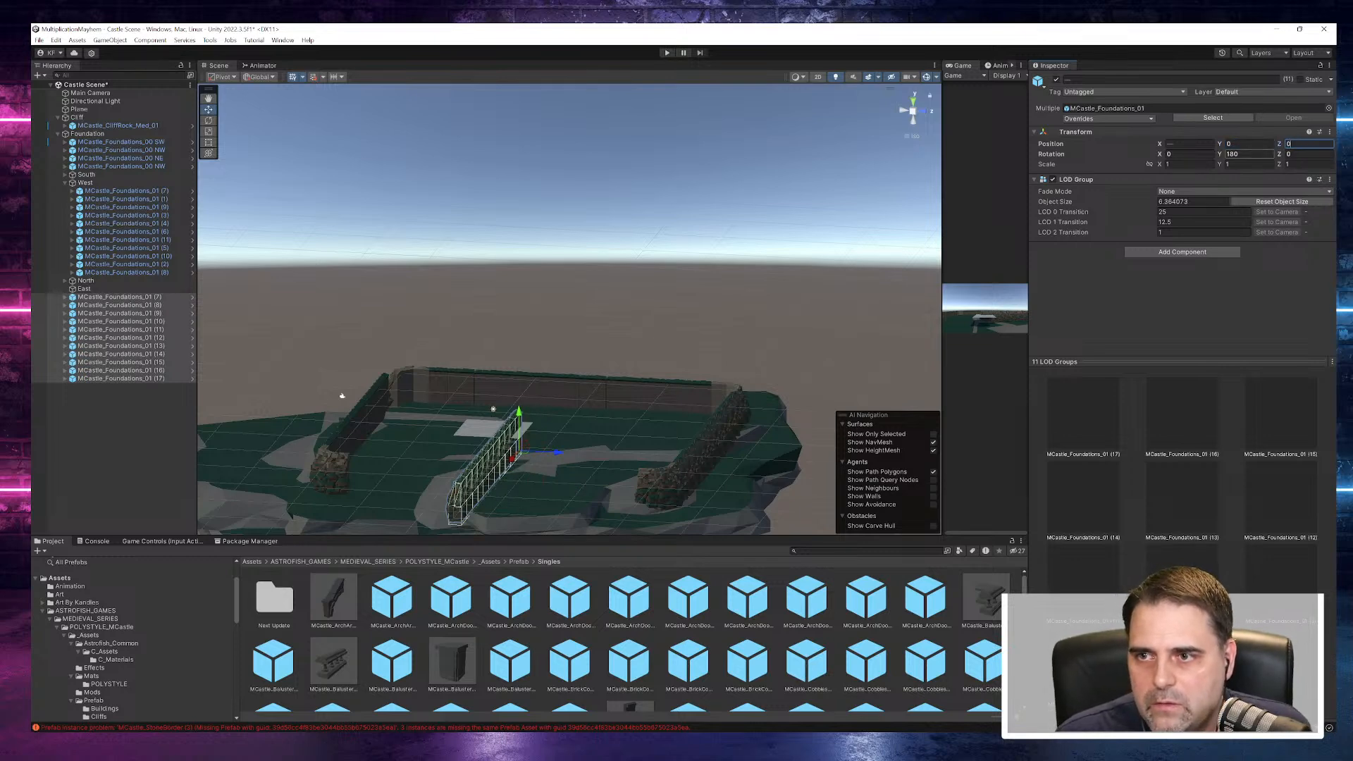
text(90)
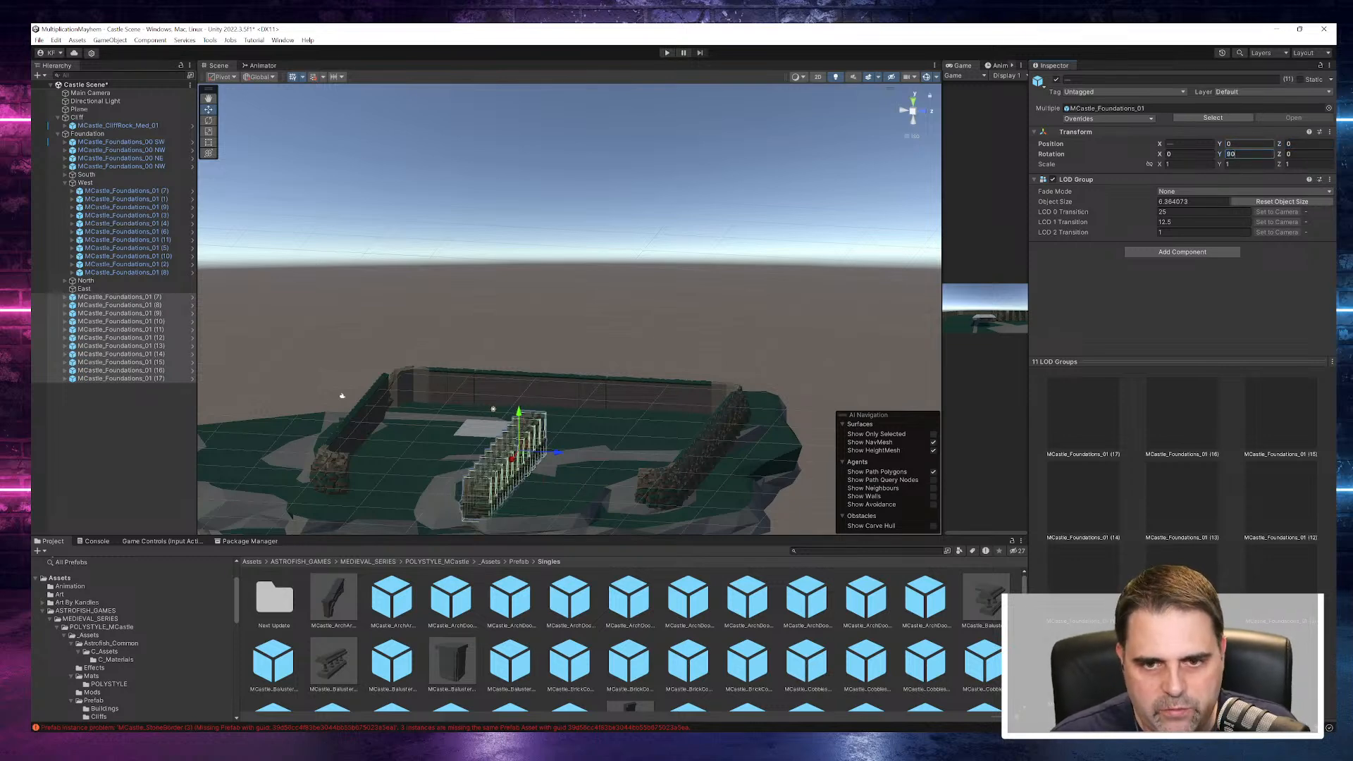
key(Return)
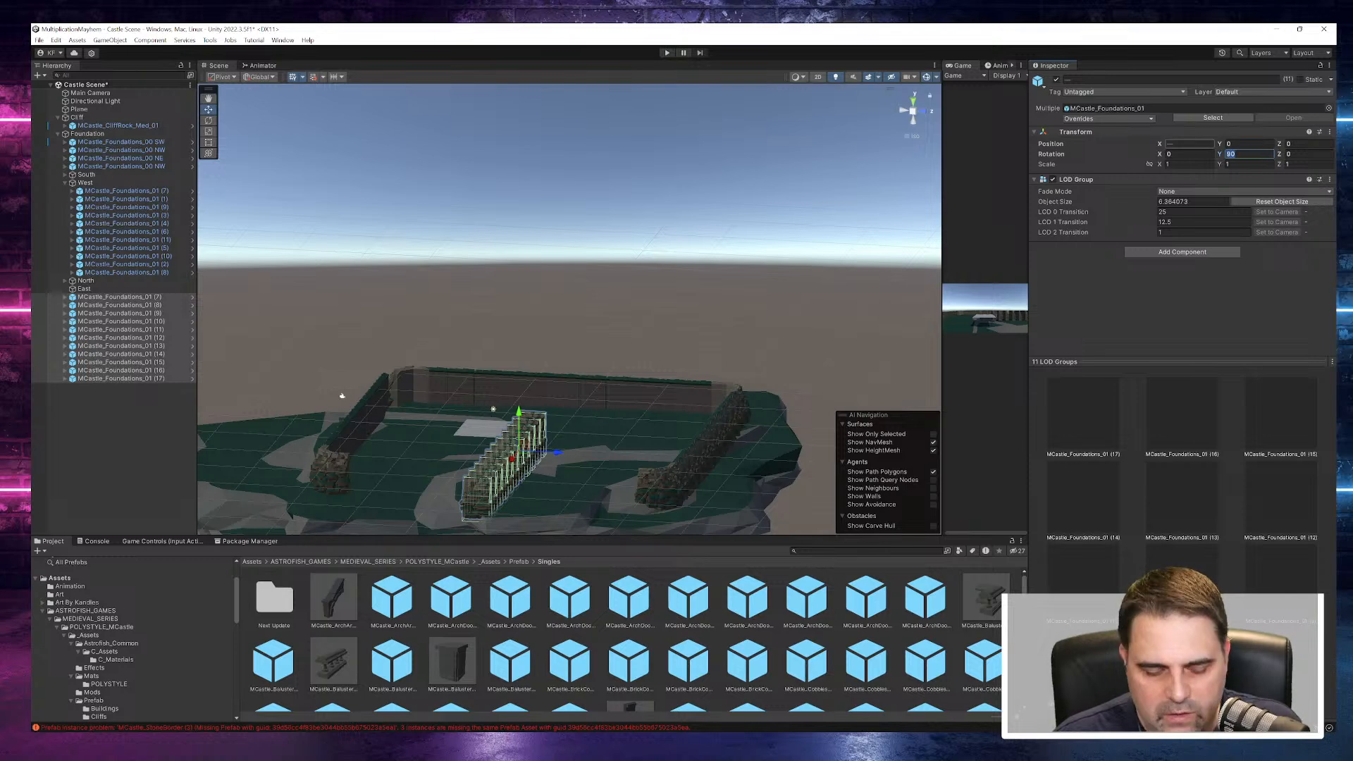
- Set the pasted wall pieces' Y rotation to 180 and nest all eleven pieces under the East object
text(180)
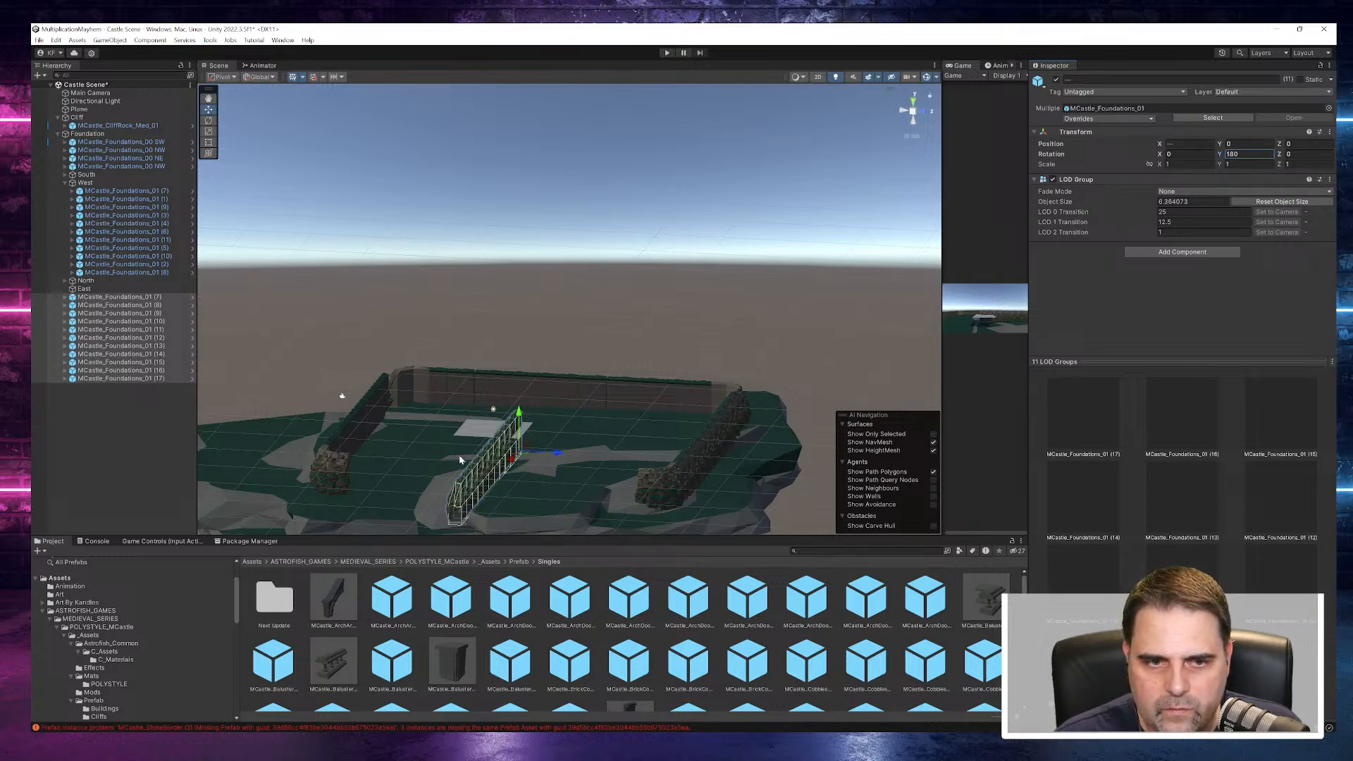
click(118, 297)
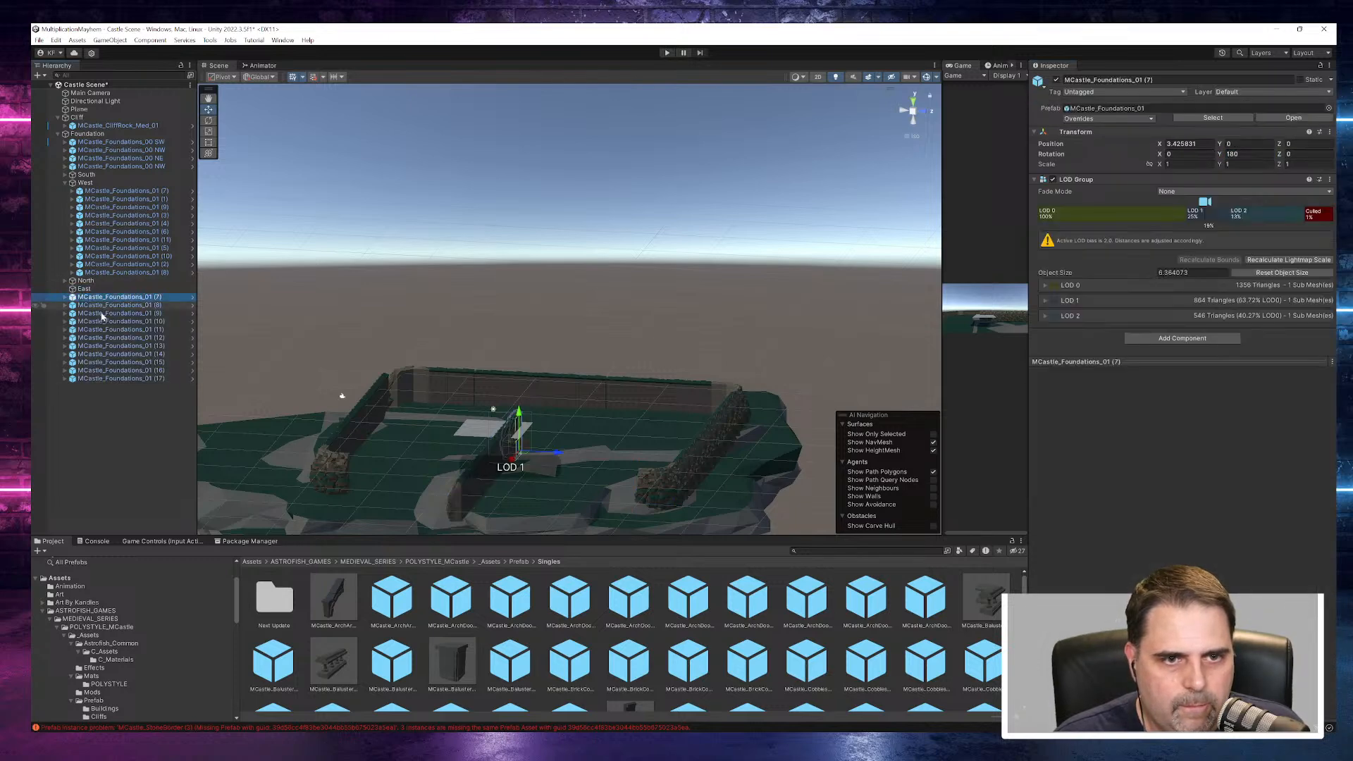
shift+click(105, 379)
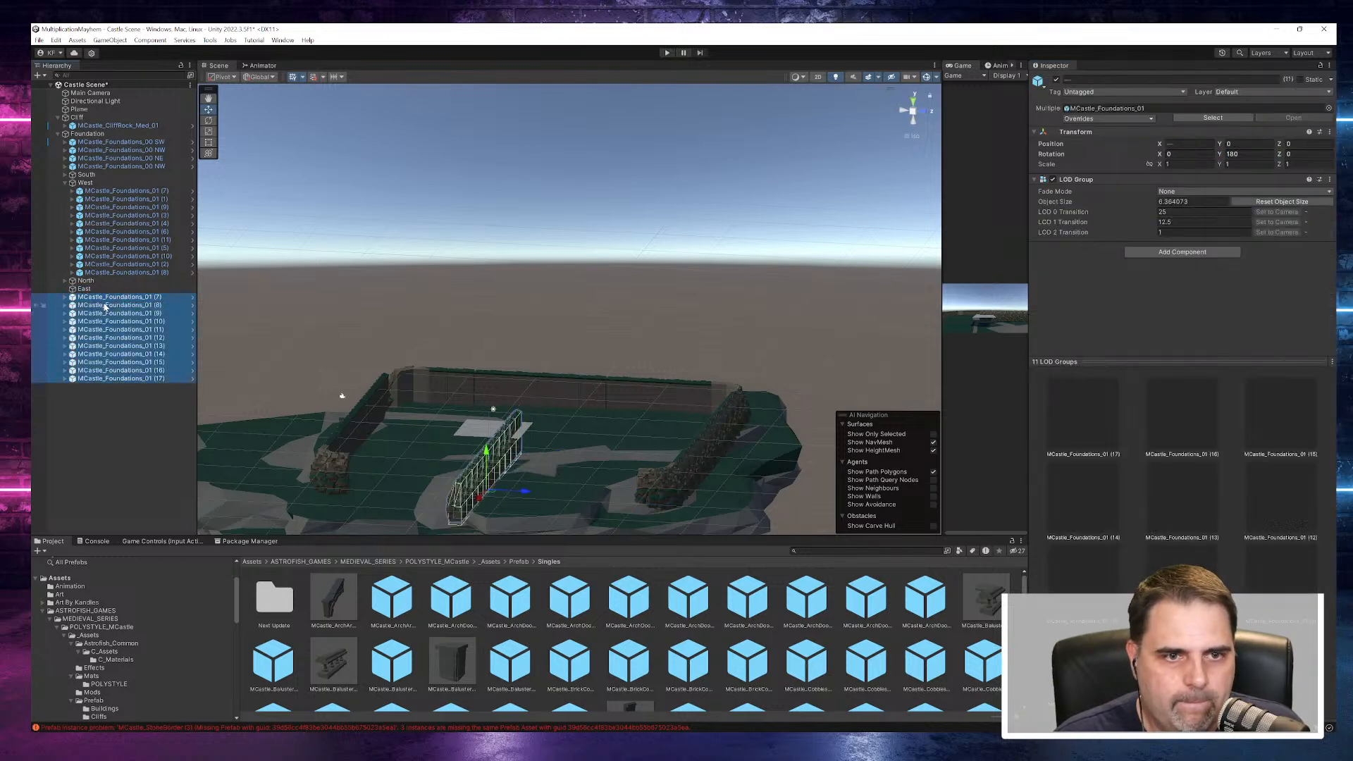
drag(87, 290, 85, 289)
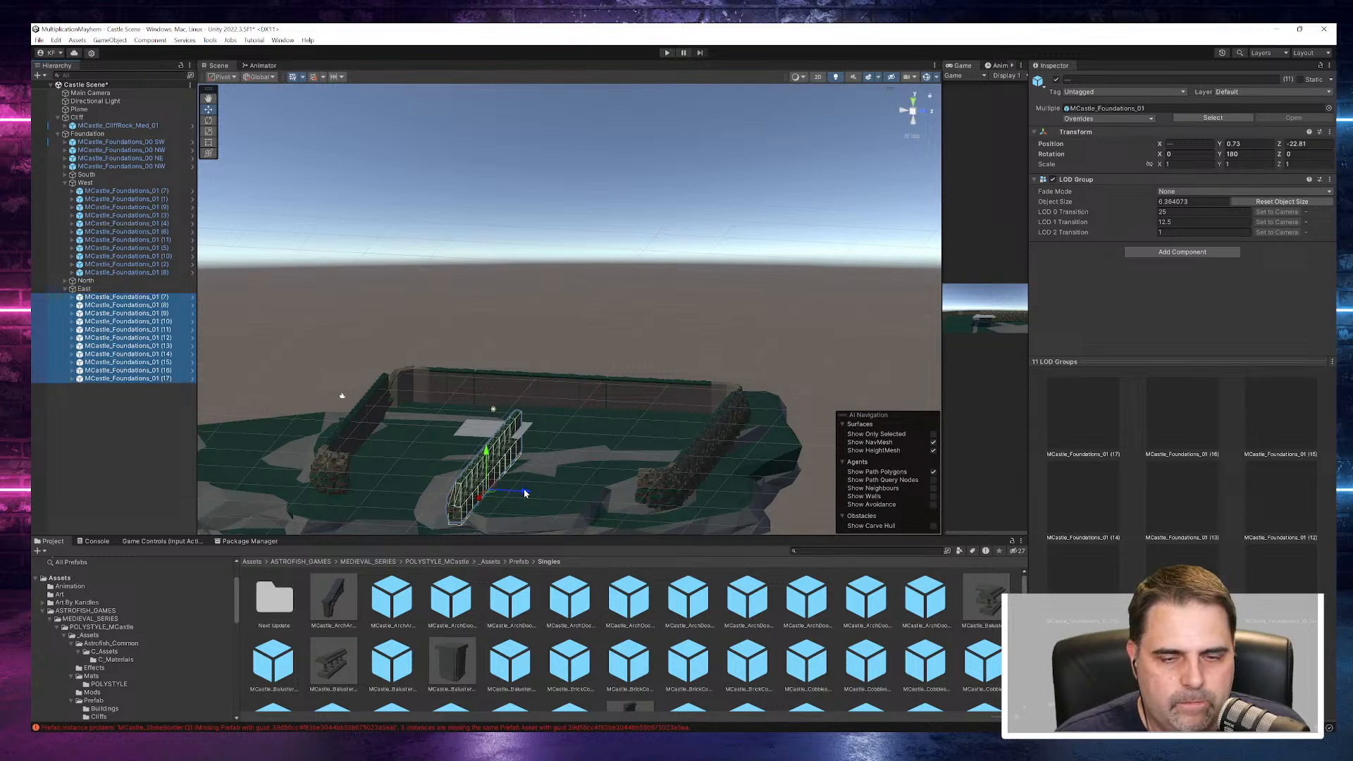
- Set the East object's Y rotation to -90
click(84, 289)
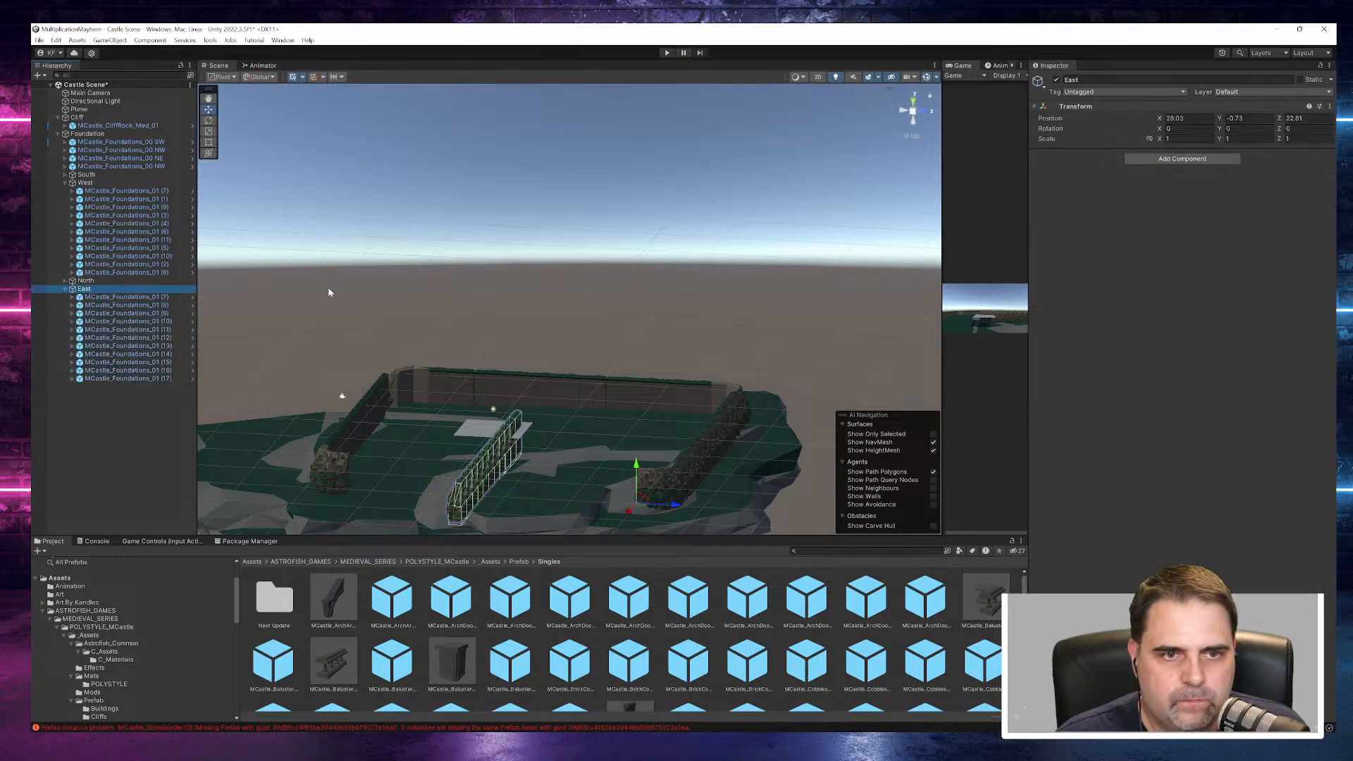
click(1240, 128)
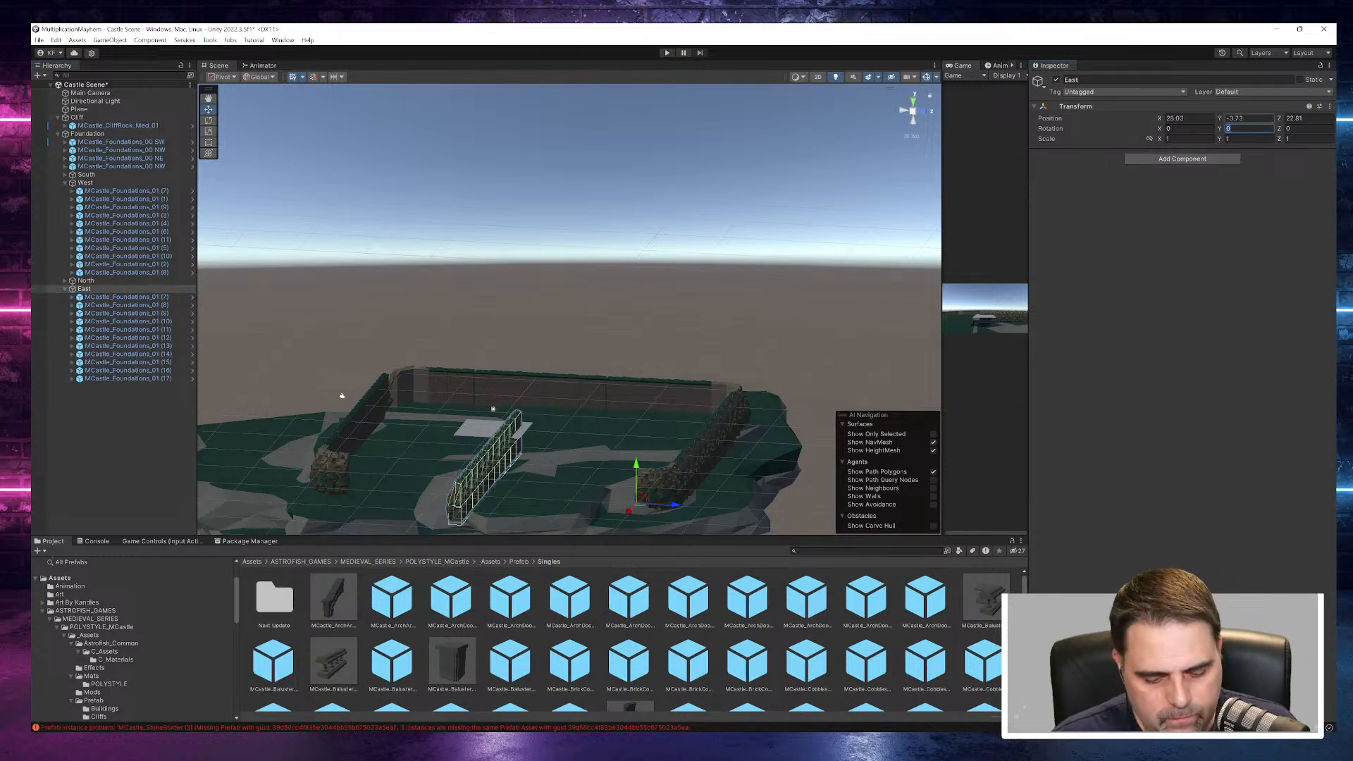
text(90)
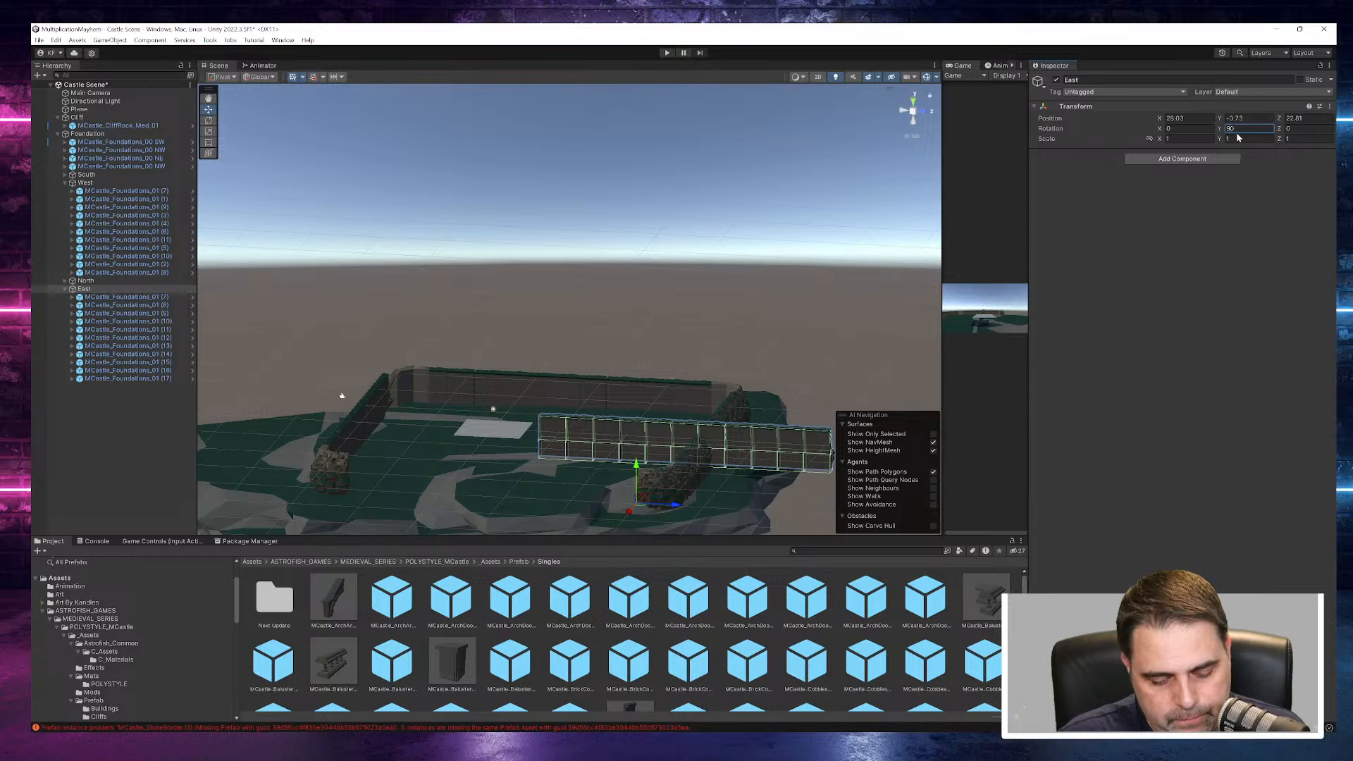
text(-90)
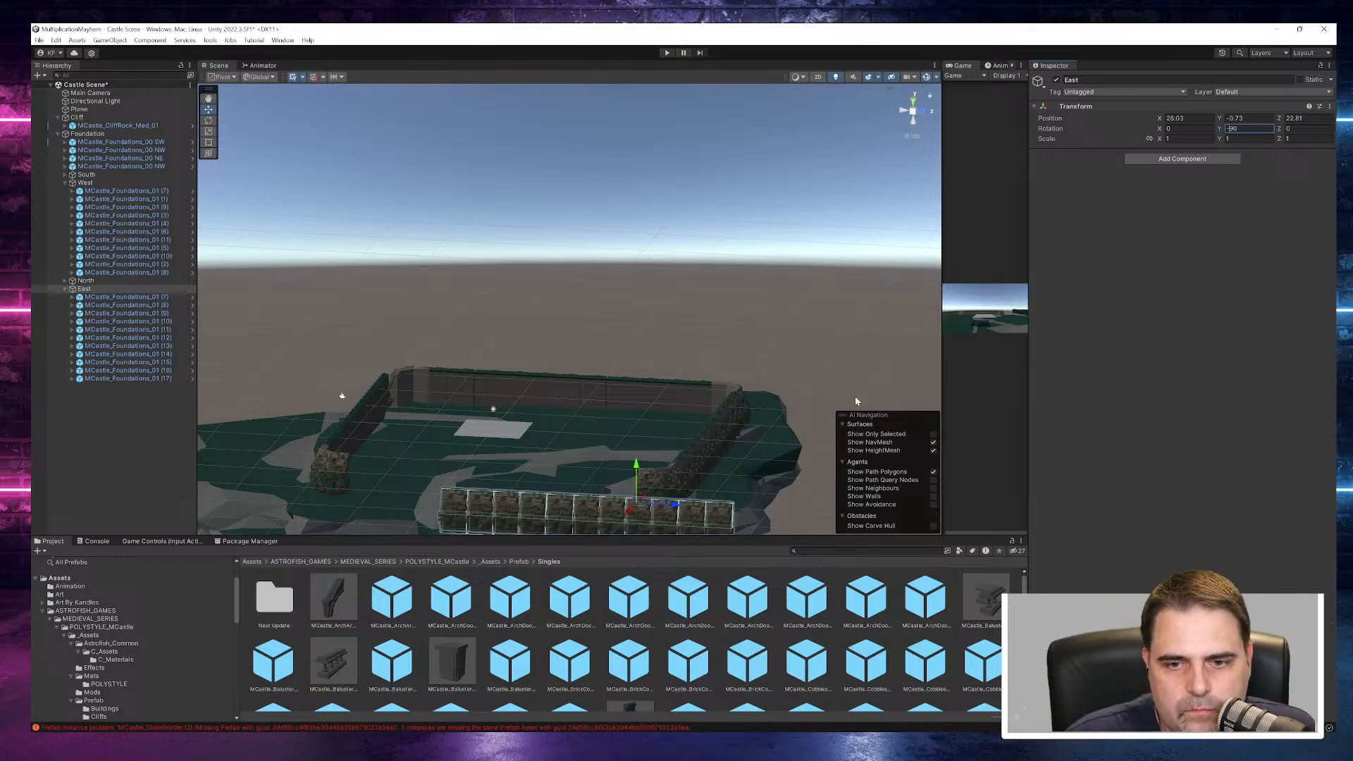
- Move the East object until its wall meets the corner pieces, at about X 5, Y -3.14 and Z 5.15
drag(675, 505, 575, 485)
alt+drag(623, 422, 553, 465)
alt+drag(446, 463, 746, 427)
scroll(664, 455, up, 10)
middle_drag(664, 454, 665, 319)
drag(455, 313, 447, 367)
right_drag(447, 367, 671, 476)
drag(517, 433, 512, 438)
right_drag(512, 438, 1102, 353)
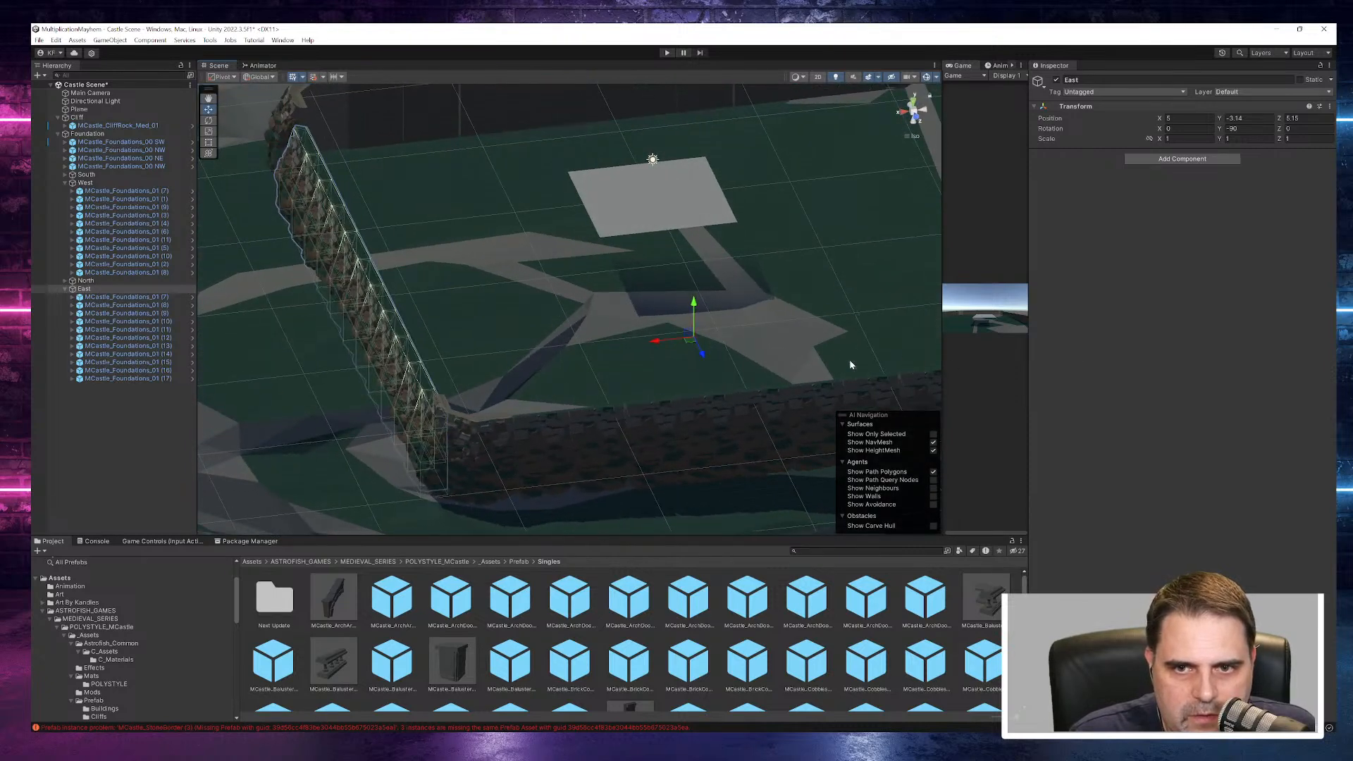
click(1248, 117)
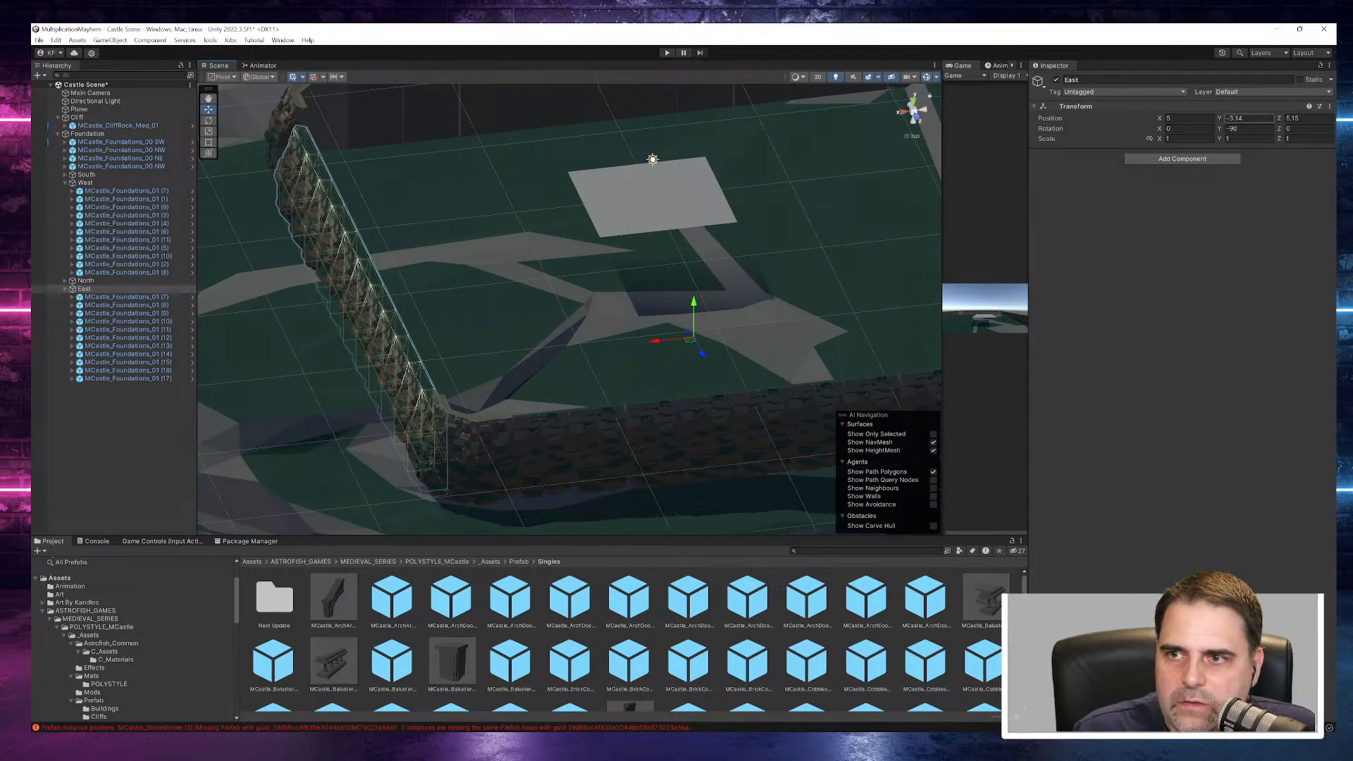
- Set the Z position of the eleven East wall pieces to 0
click(169, 297)
shift+click(151, 378)
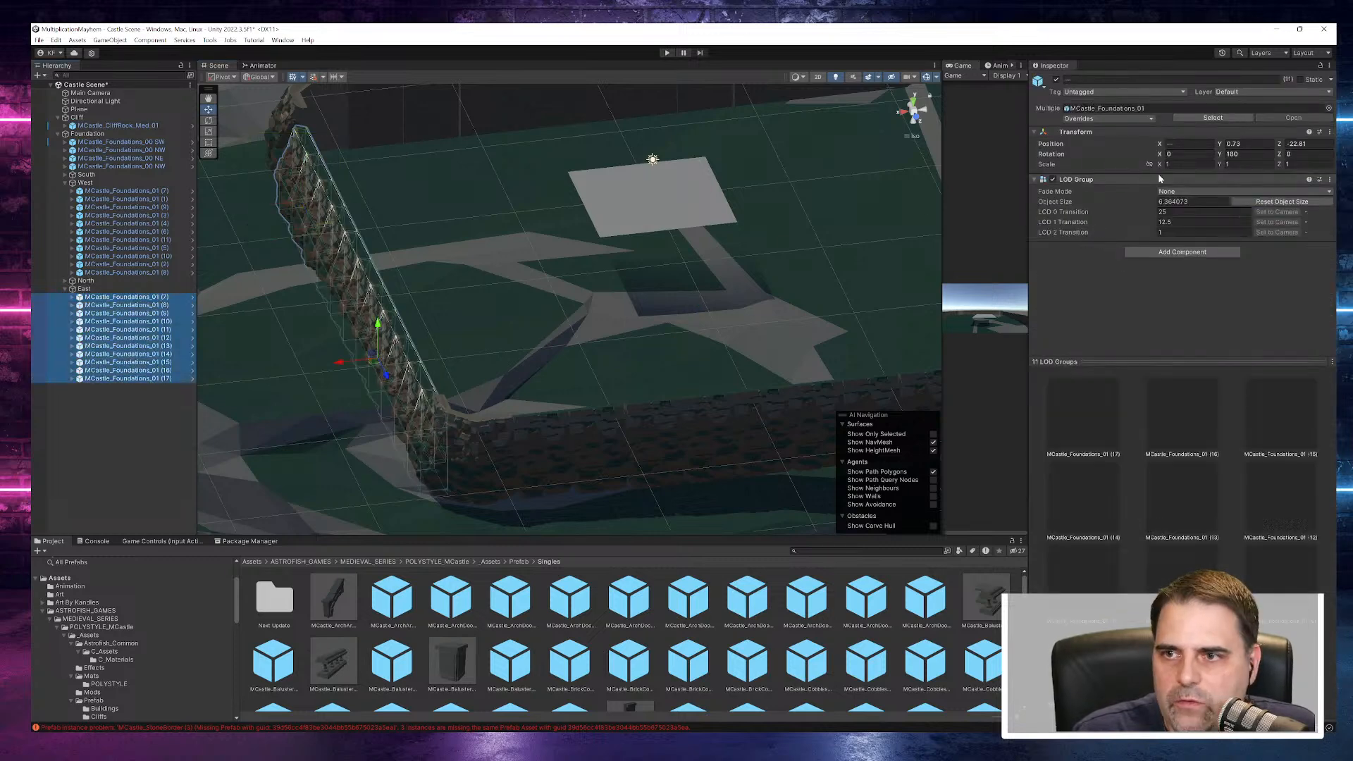
click(1306, 143)
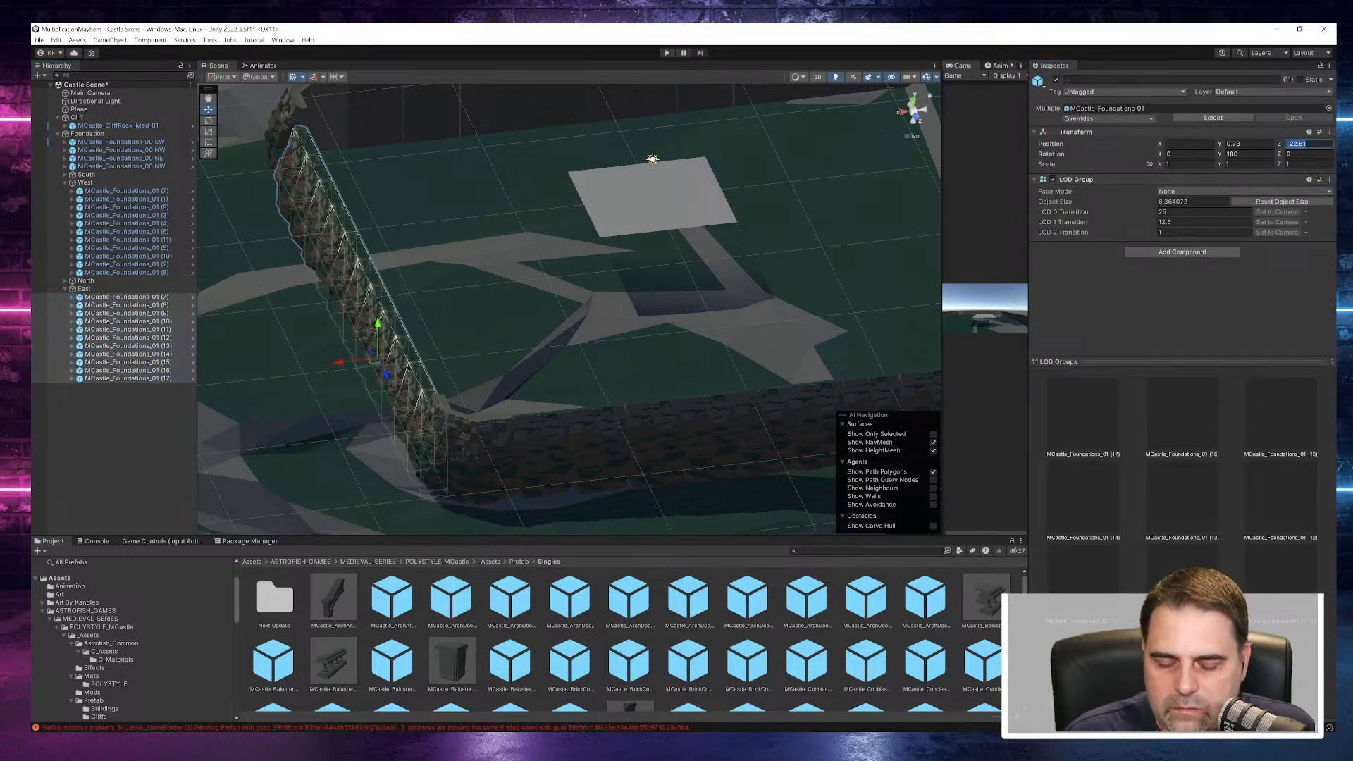
text(0)
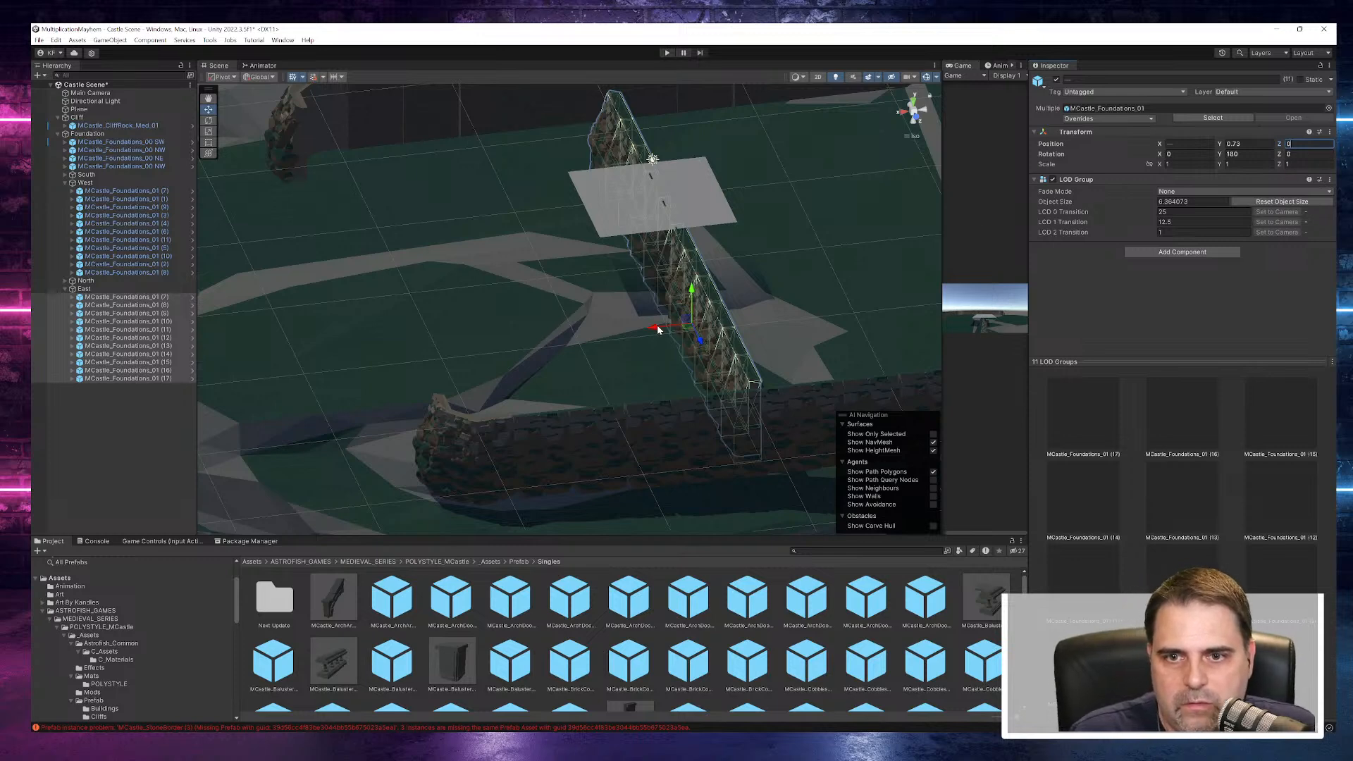
- Move the East object along X to about 26.67, back in line with the corner pieces
click(86, 289)
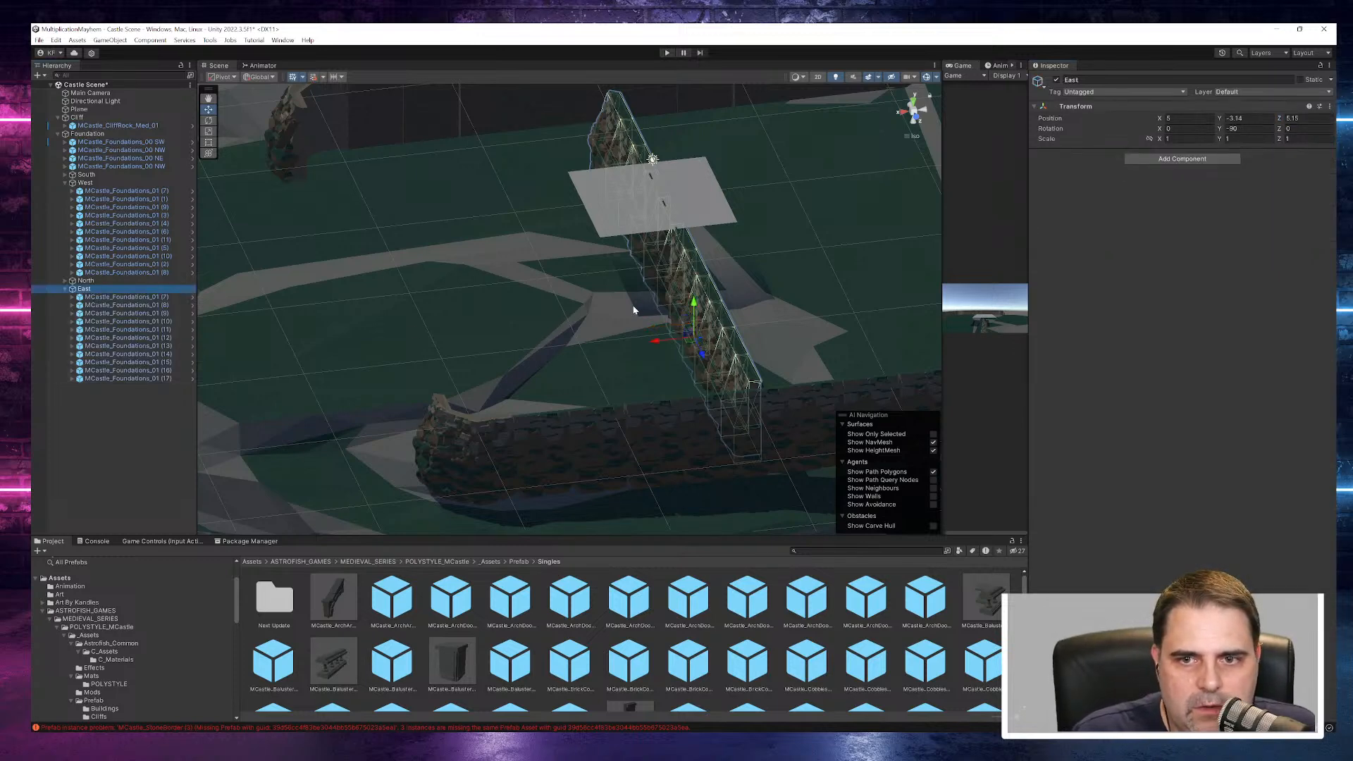
drag(660, 344, 361, 349)
alt+drag(404, 377, 652, 349)
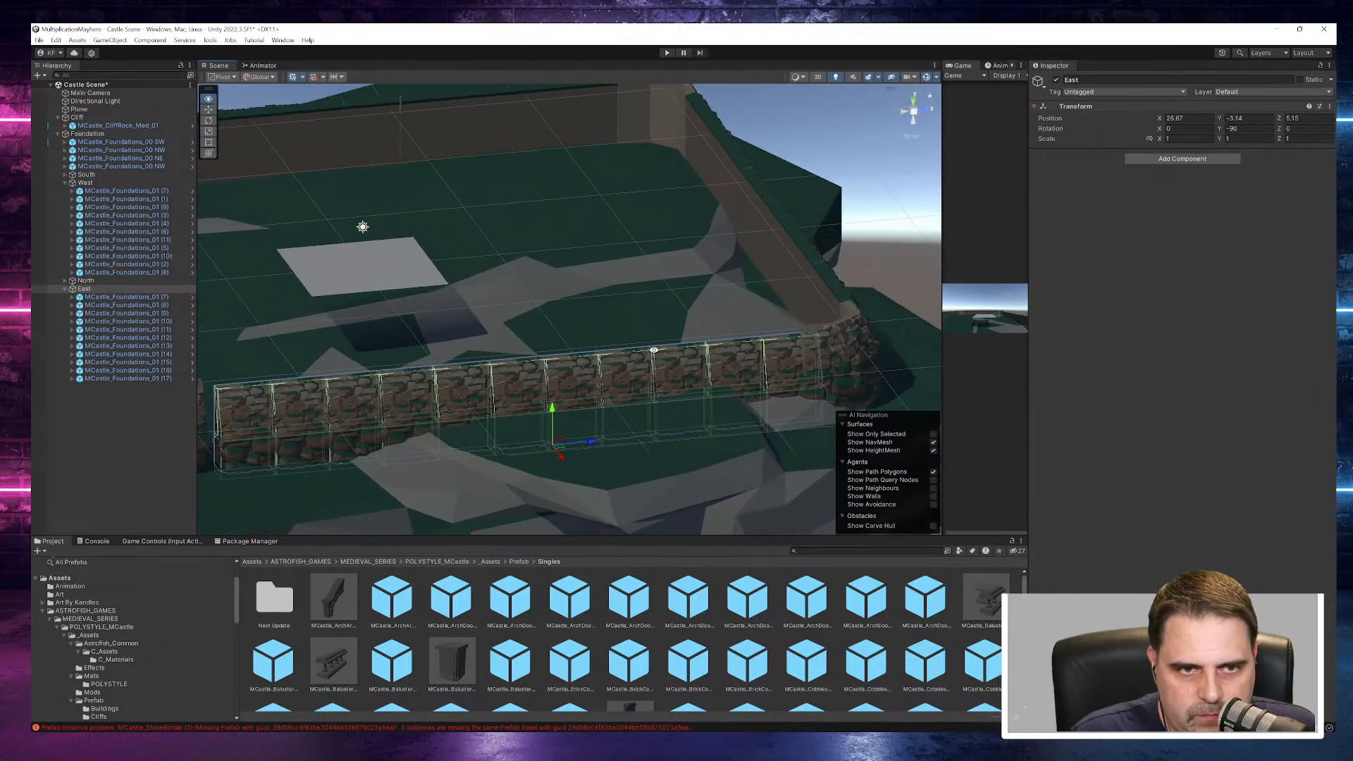
- Fine-tune the Z position of the eleven East wall pieces so the wall lines up with the corner pieces
click(127, 297)
shift+click(127, 378)
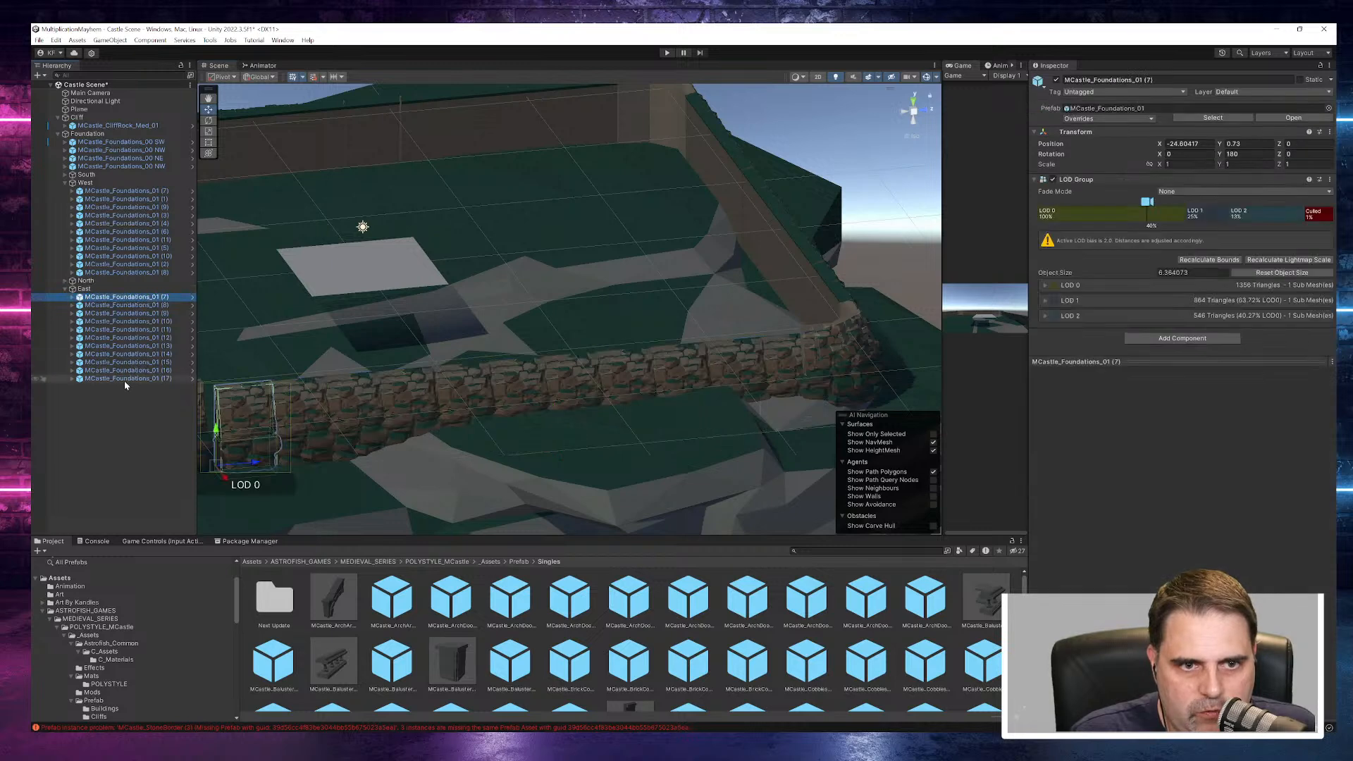
click(1162, 155)
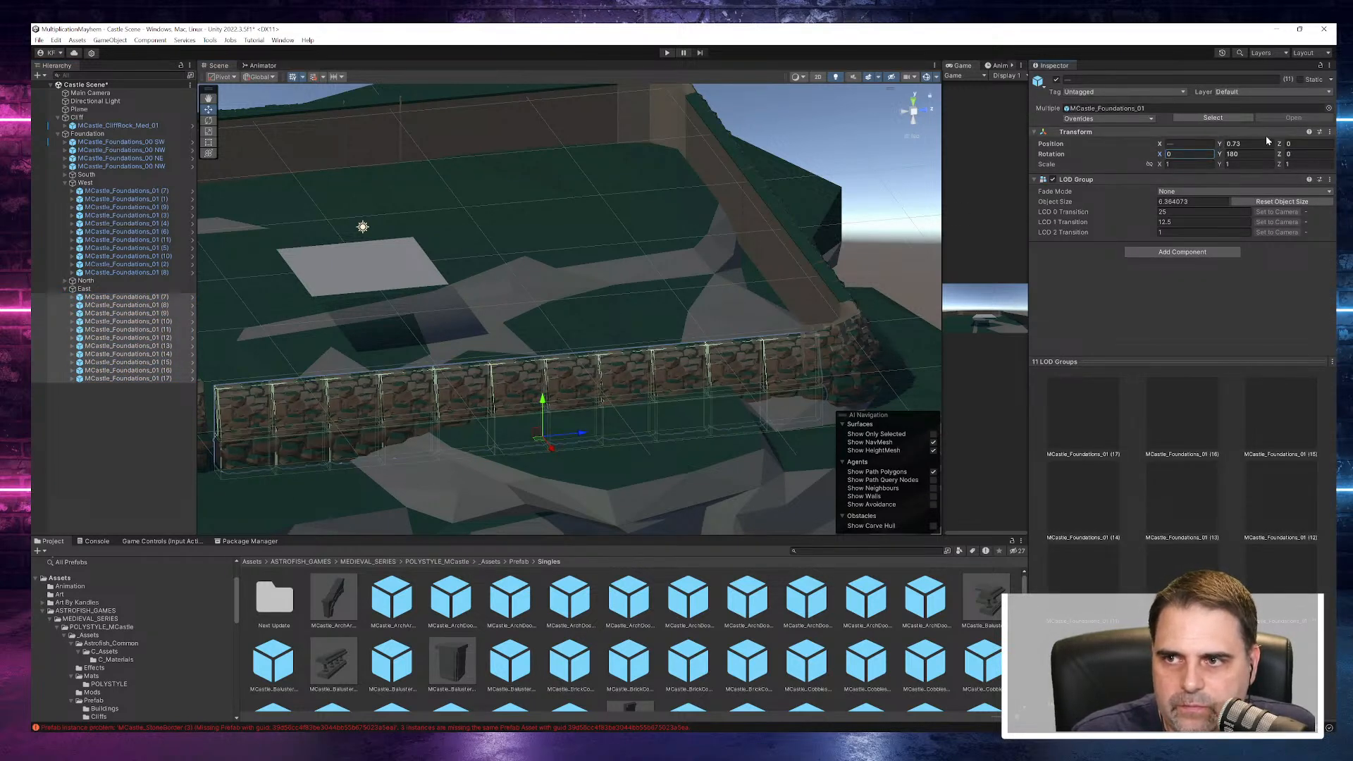
drag(1280, 145, 1237, 145)
alt+drag(775, 293, 658, 361)
- Slide the East object along Z to about 3.41 so the wall sits between its two corner pieces
click(85, 289)
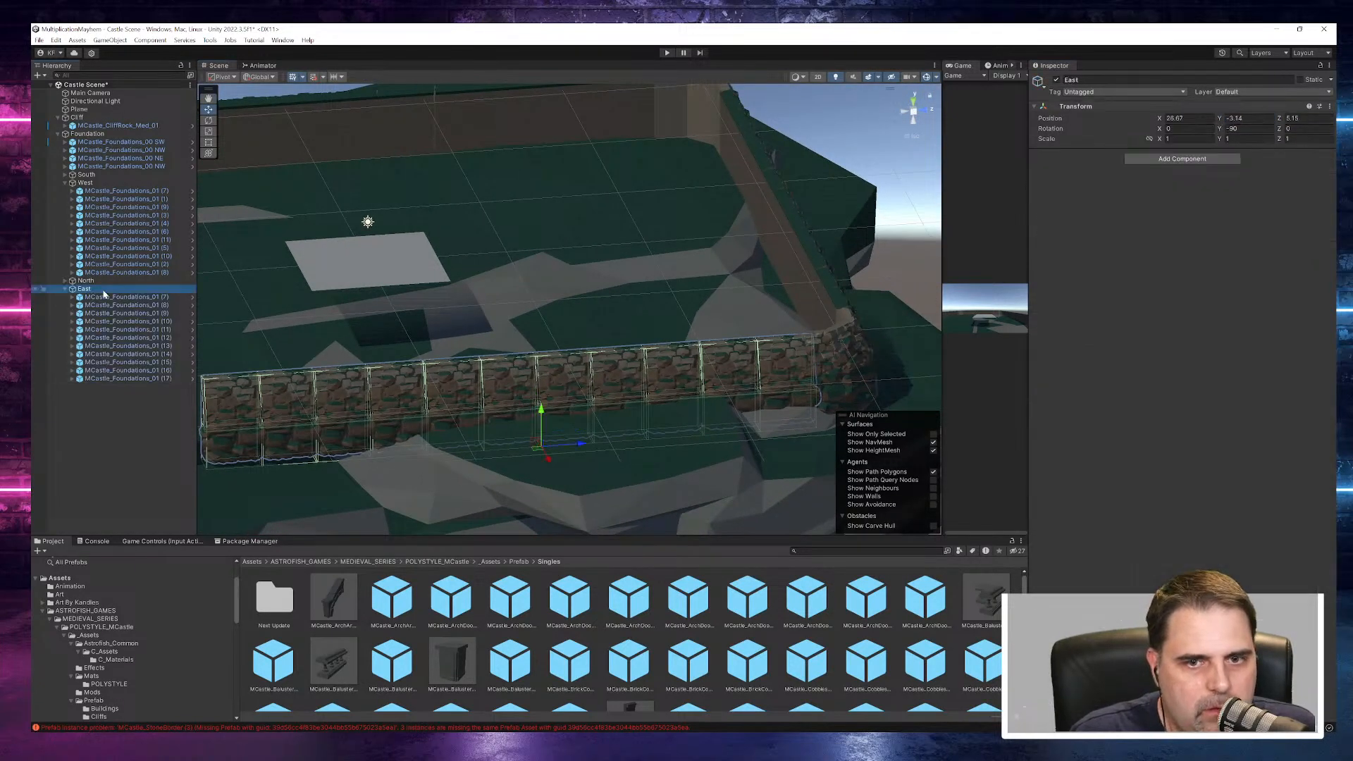
drag(582, 446, 525, 392)
scroll(614, 373, down, 4)
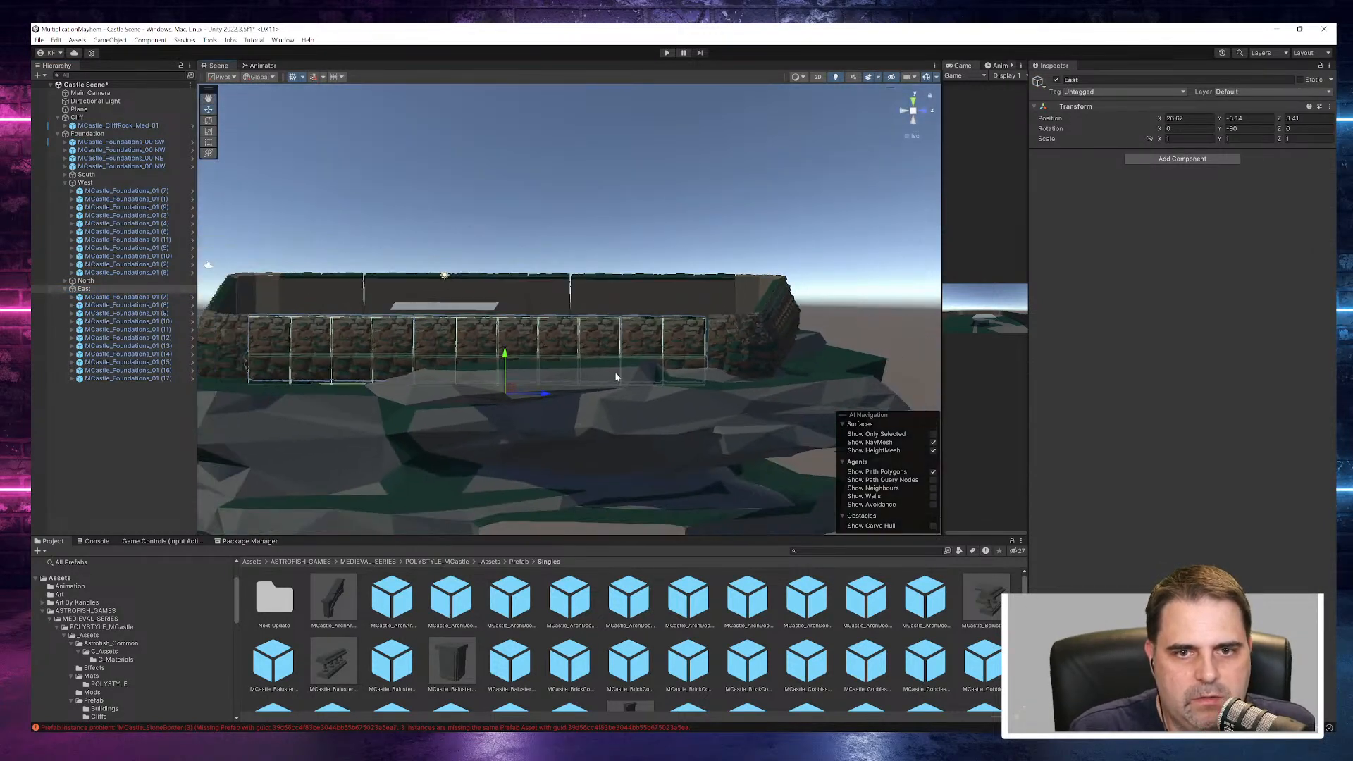
- Examine the corners and the joints between the foundation walls from several angles
click(429, 243)
alt+drag(428, 243, 536, 285)
scroll(463, 376, up, 12)
scroll(453, 385, down, 6)
alt+drag(450, 389, 487, 378)
double_click(124, 200)
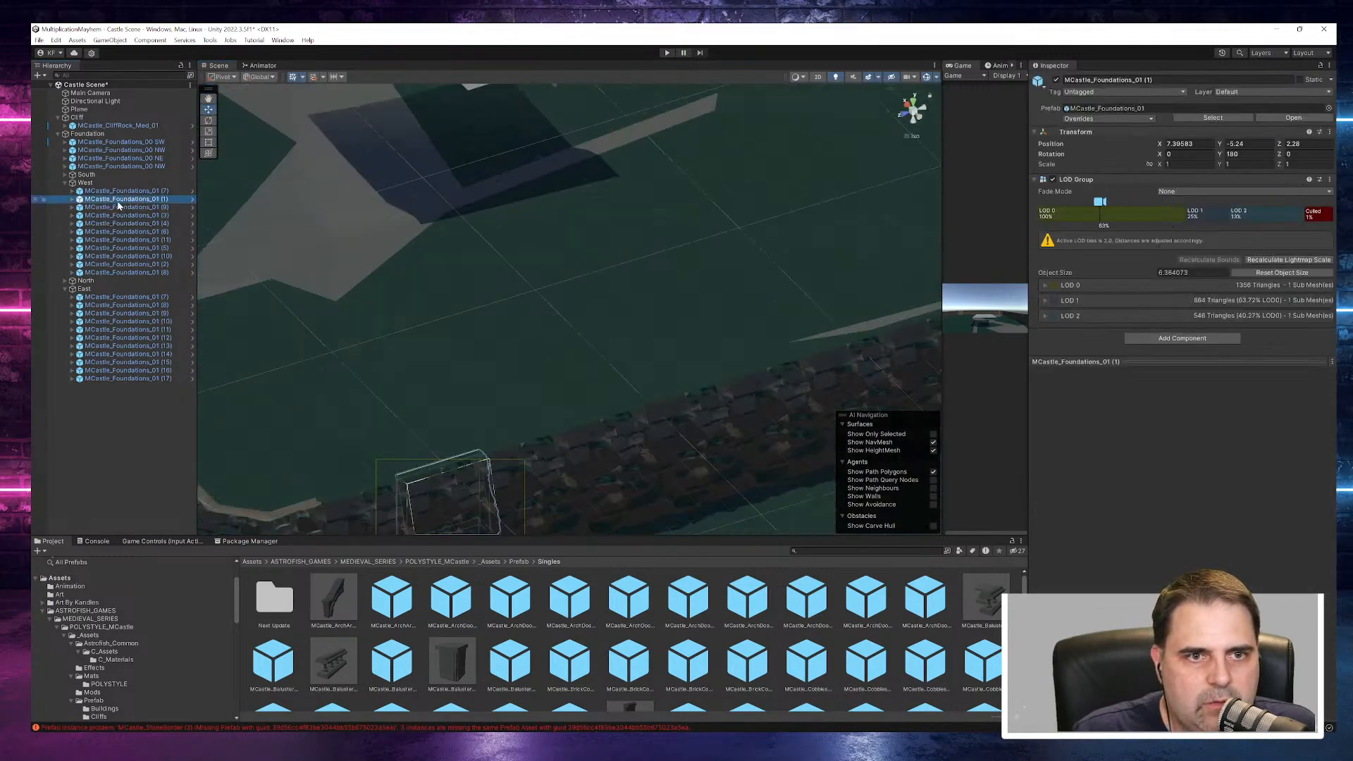
alt+drag(629, 327, 786, 315)
click(799, 263)
scroll(790, 263, down, 15)
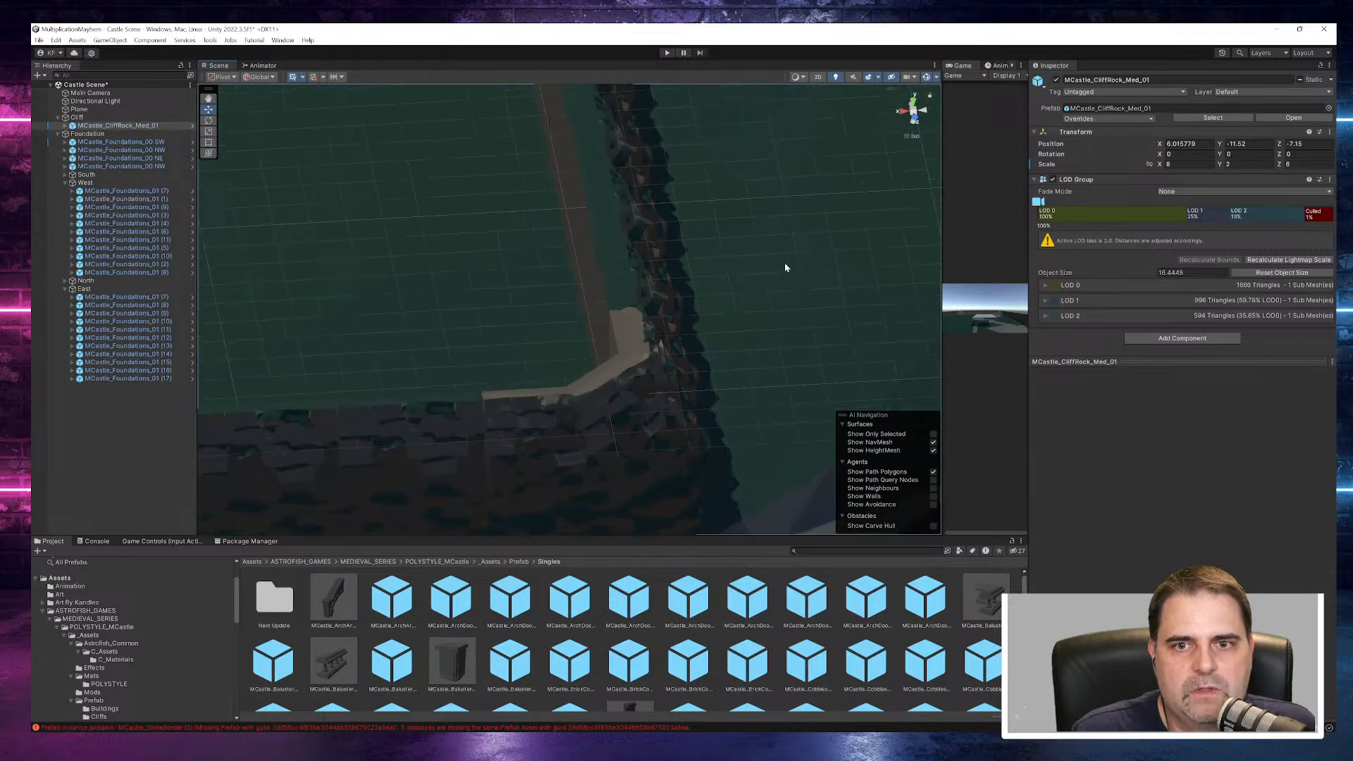
scroll(670, 294, down, 5)
alt+drag(635, 302, 694, 273)
- Nudge West piece MCastle_Foundations_01 (3) along the wall and set piece (9)'s X position to 11.37 to close the gap
click(495, 282)
click(518, 280)
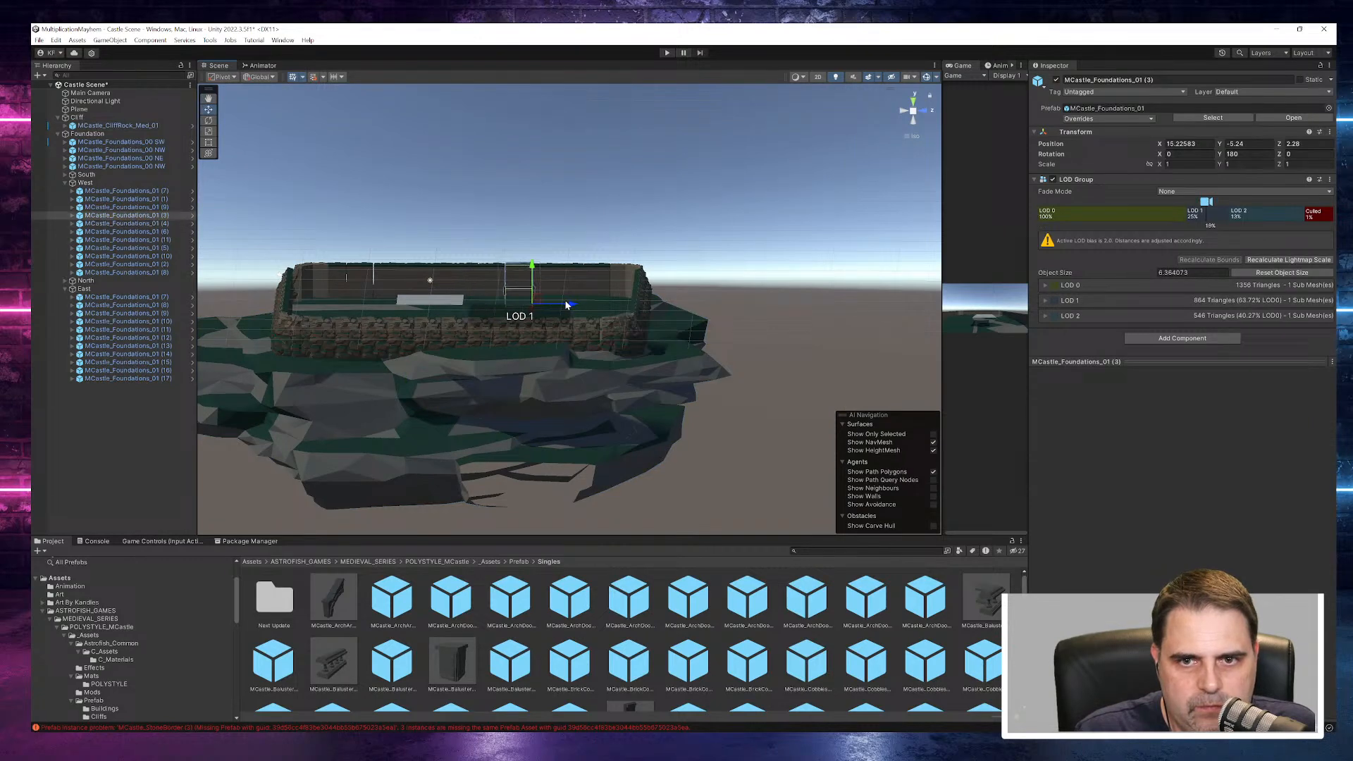
drag(569, 305, 568, 305)
click(709, 254)
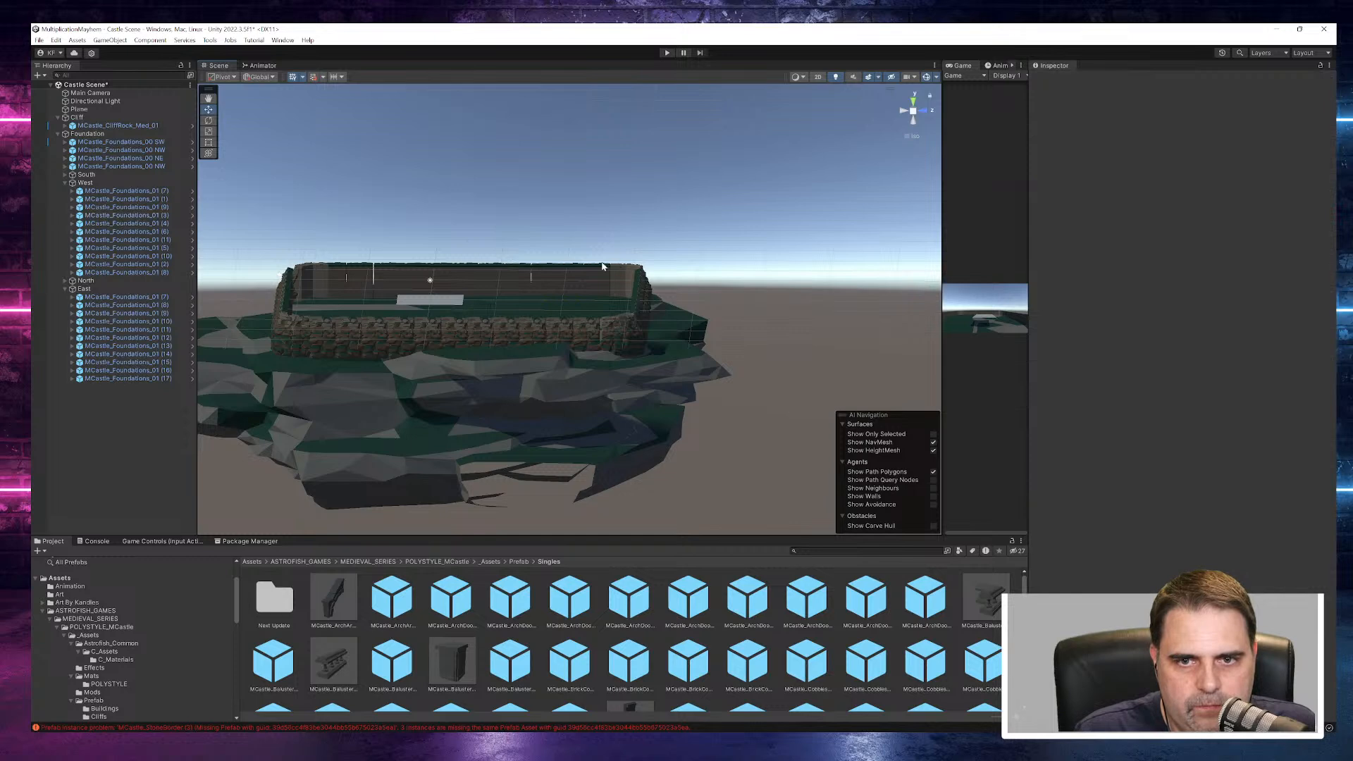
click(546, 283)
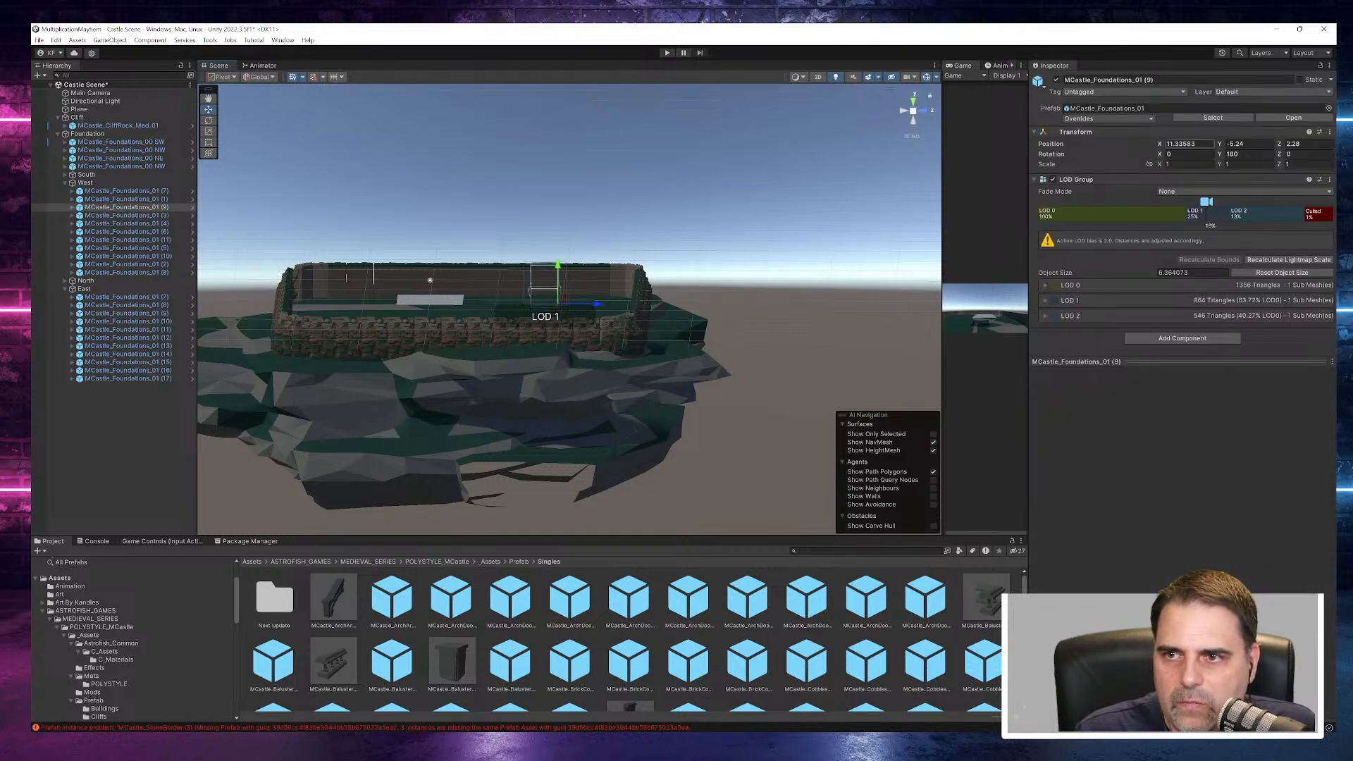
click(1165, 146)
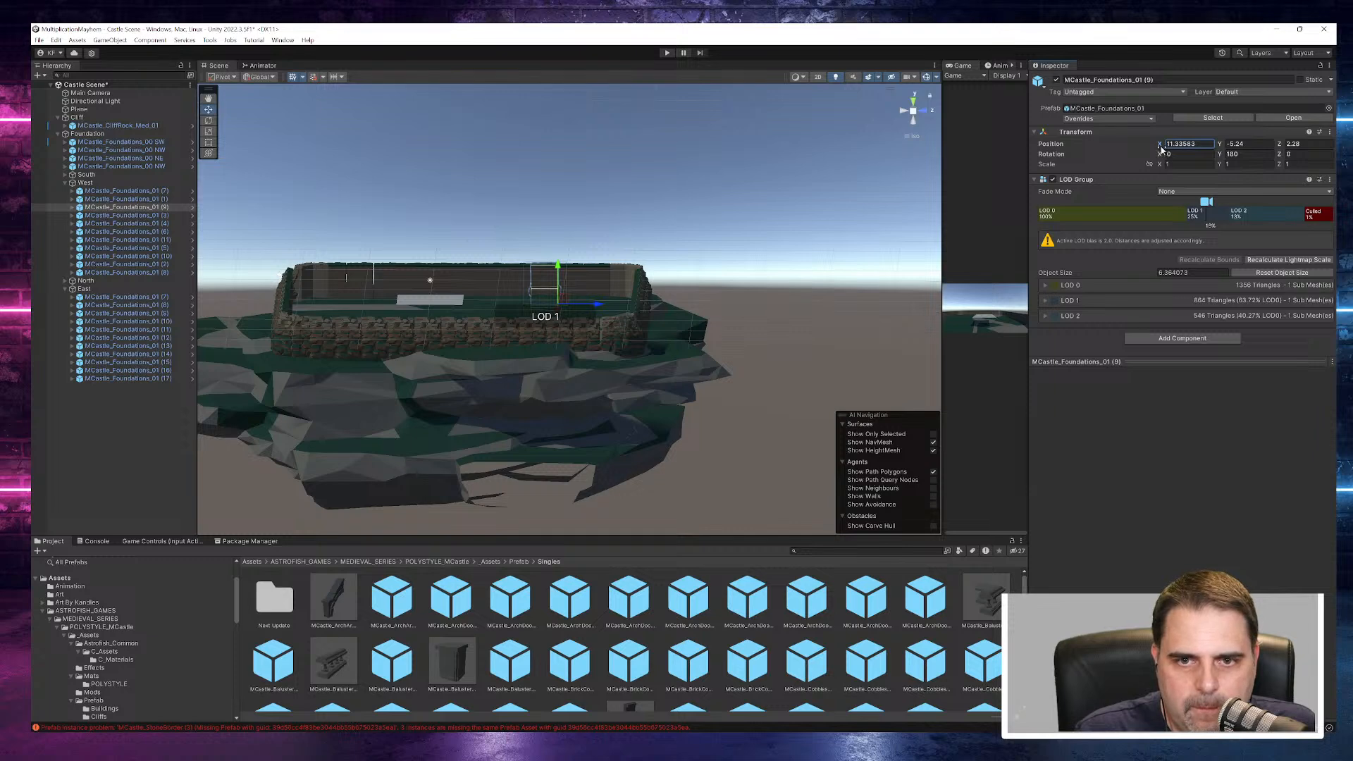
text(11.37)
click(885, 162)
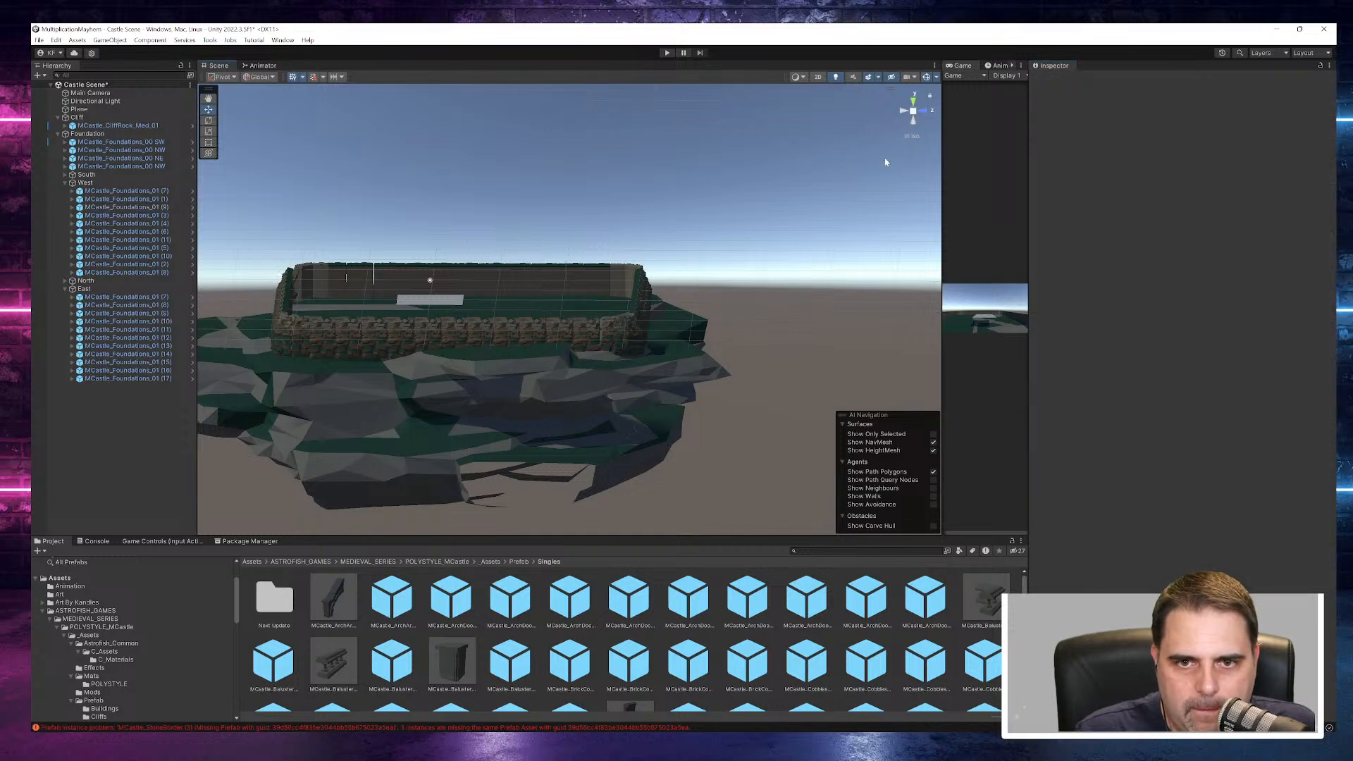
- Adjust the X positions of West pieces MCastle_Foundations_01 (11) and (5) to close the gaps between them
click(335, 286)
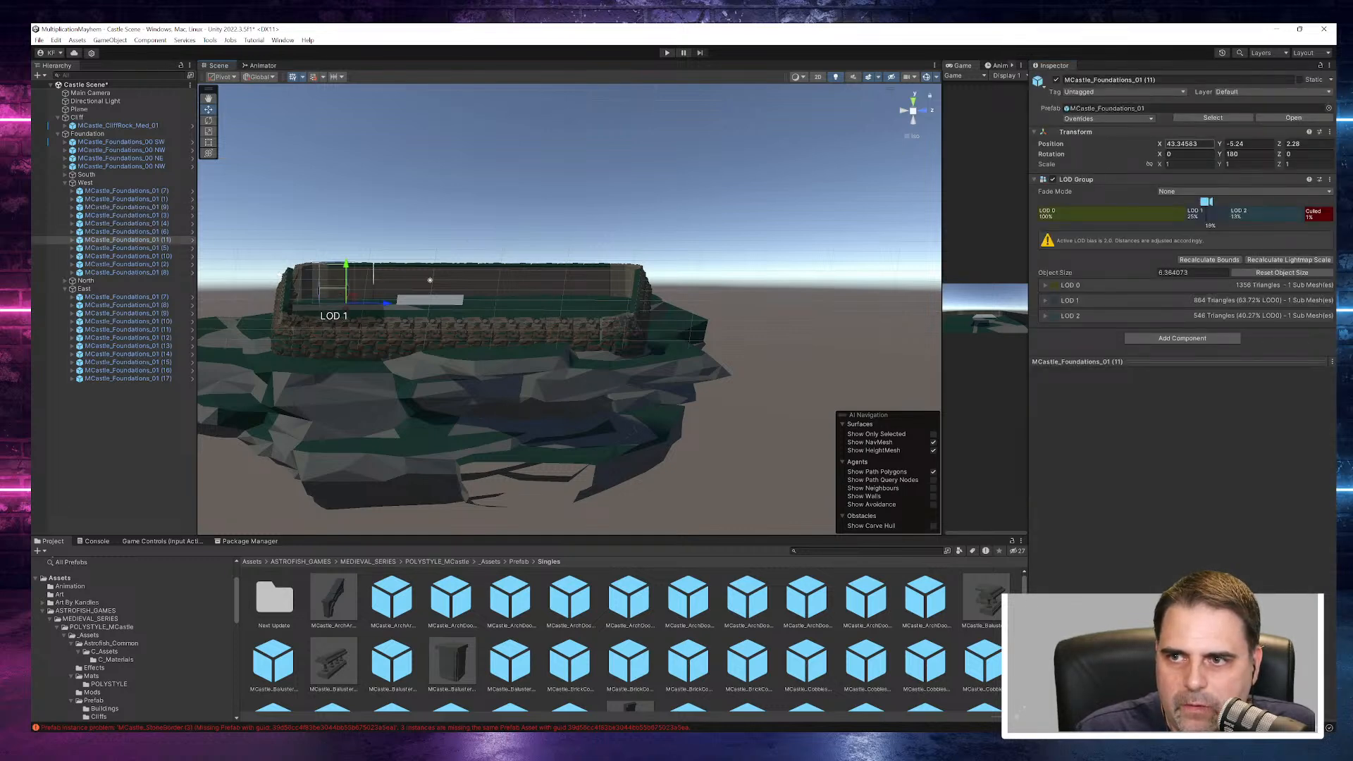
click(1173, 144)
text(43.6)
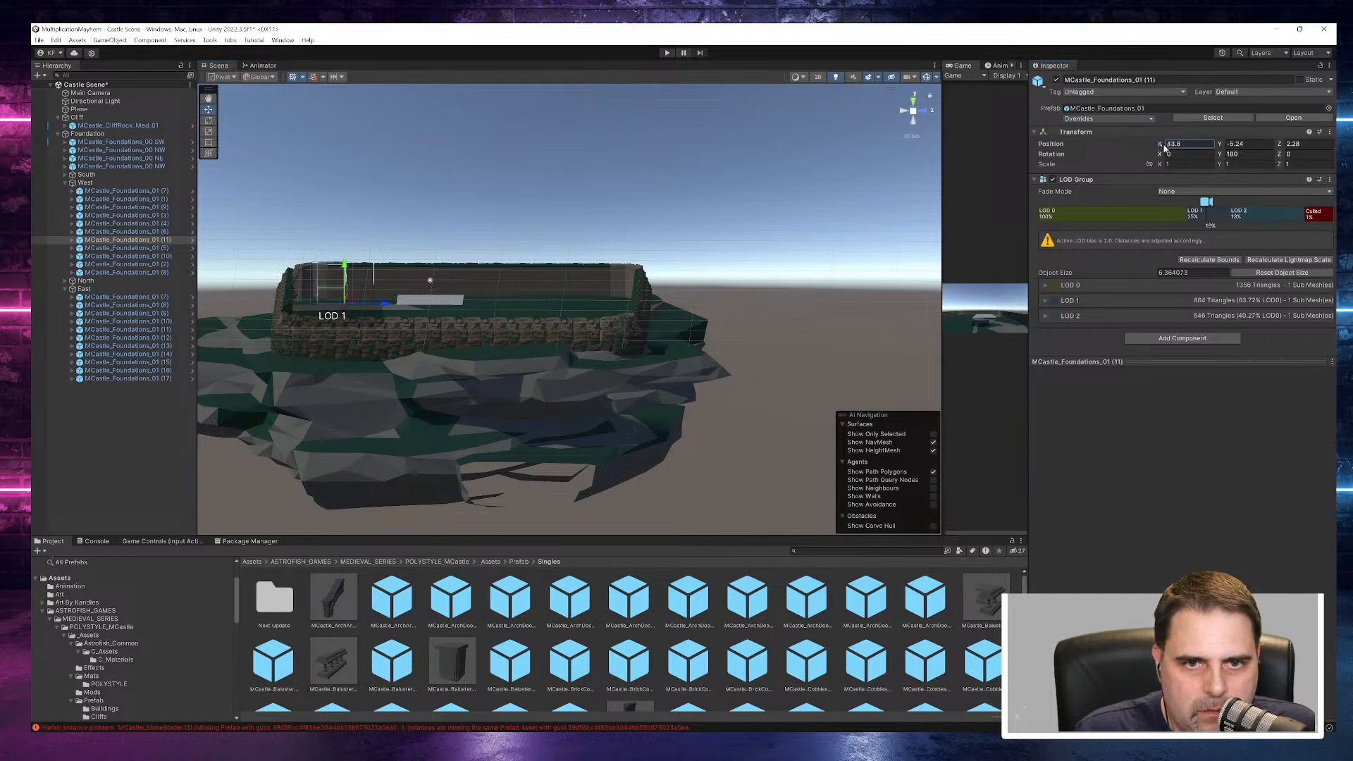
drag(1163, 145, 1159, 153)
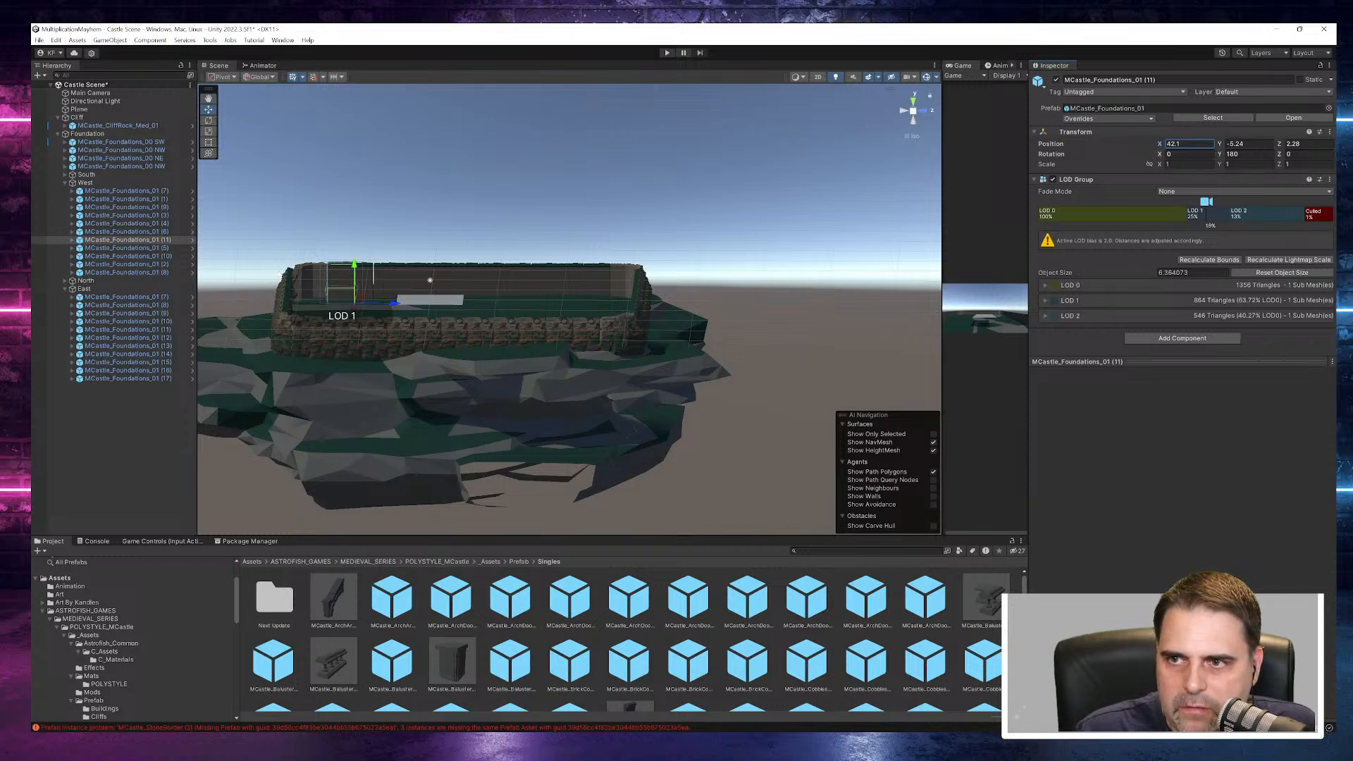
click(386, 282)
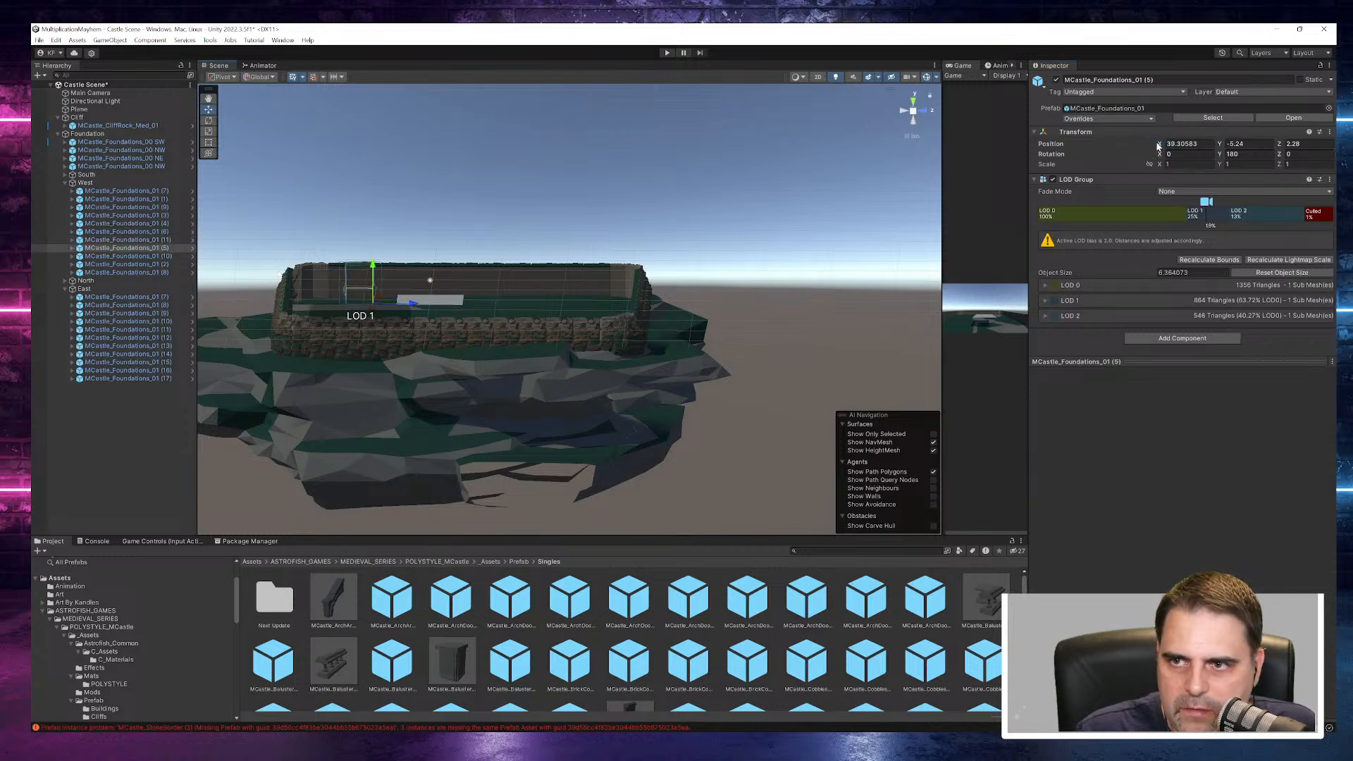
drag(1159, 145, 1162, 148)
click(770, 173)
- Shift the South wall's first piece to about X -29.08 and nudge South piece (3) along X to close gaps
alt+drag(771, 173, 516, 179)
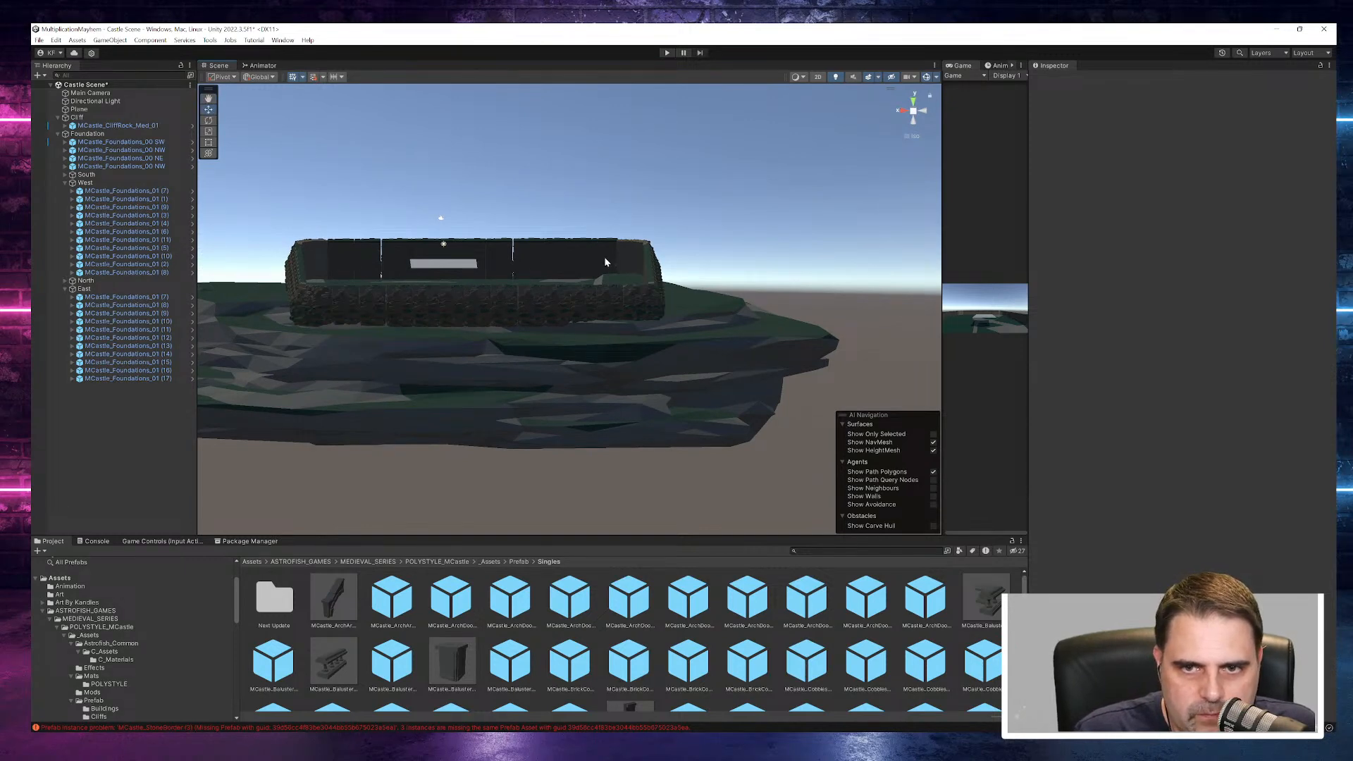
click(605, 263)
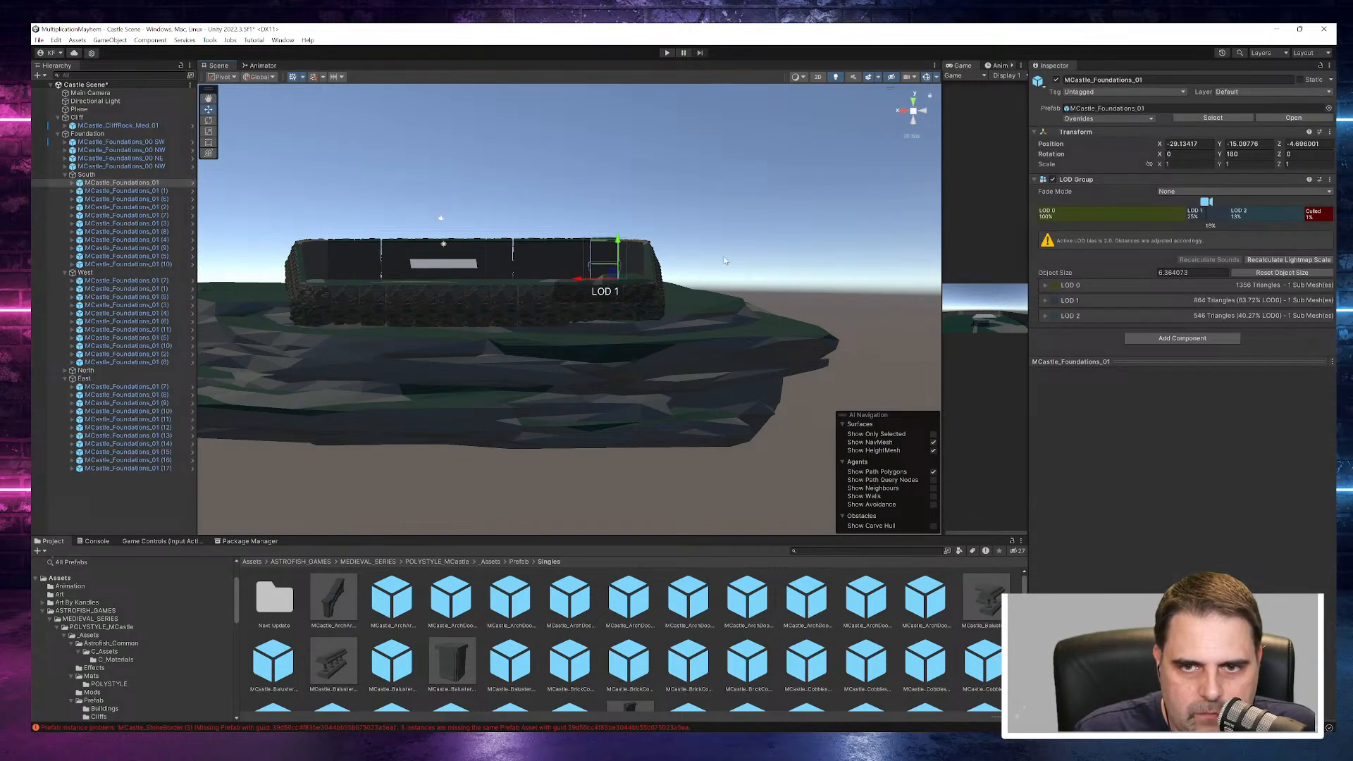
drag(576, 282, 576, 282)
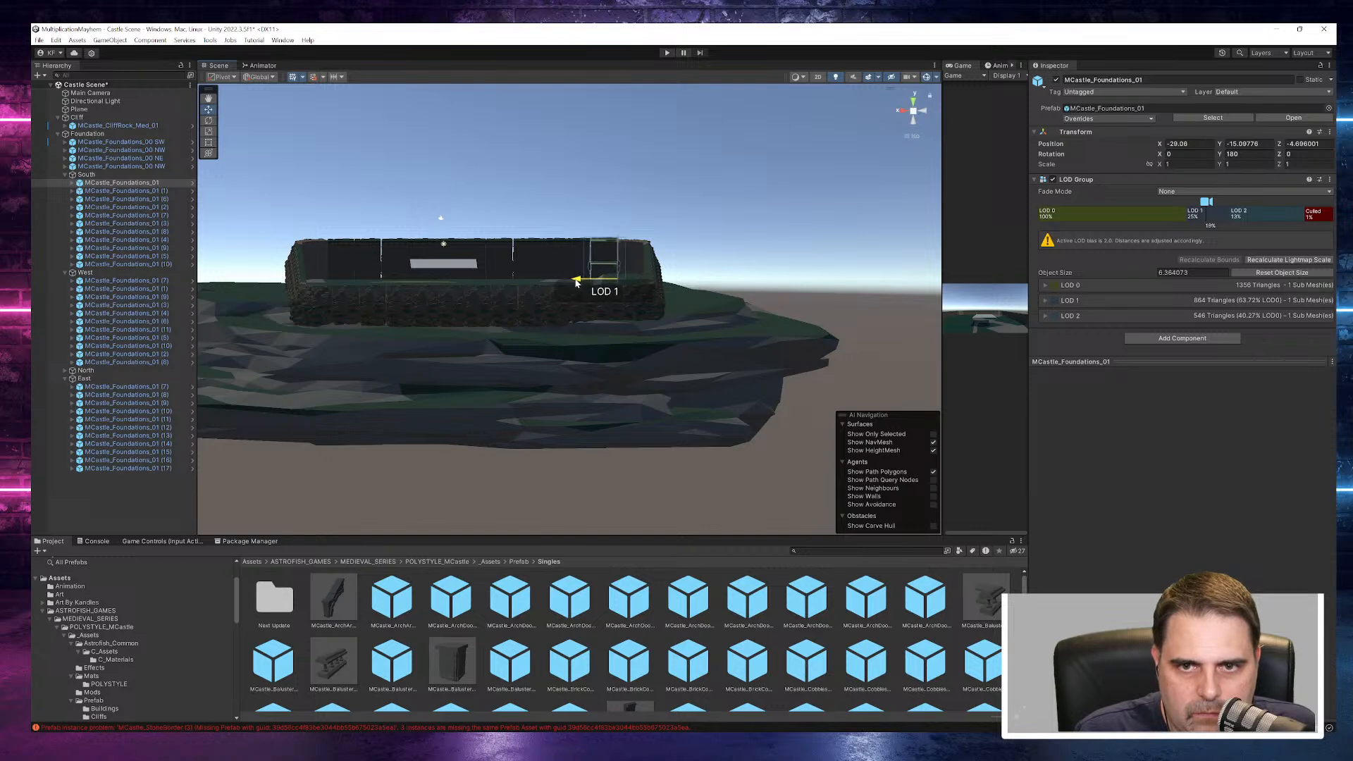
click(705, 211)
click(527, 264)
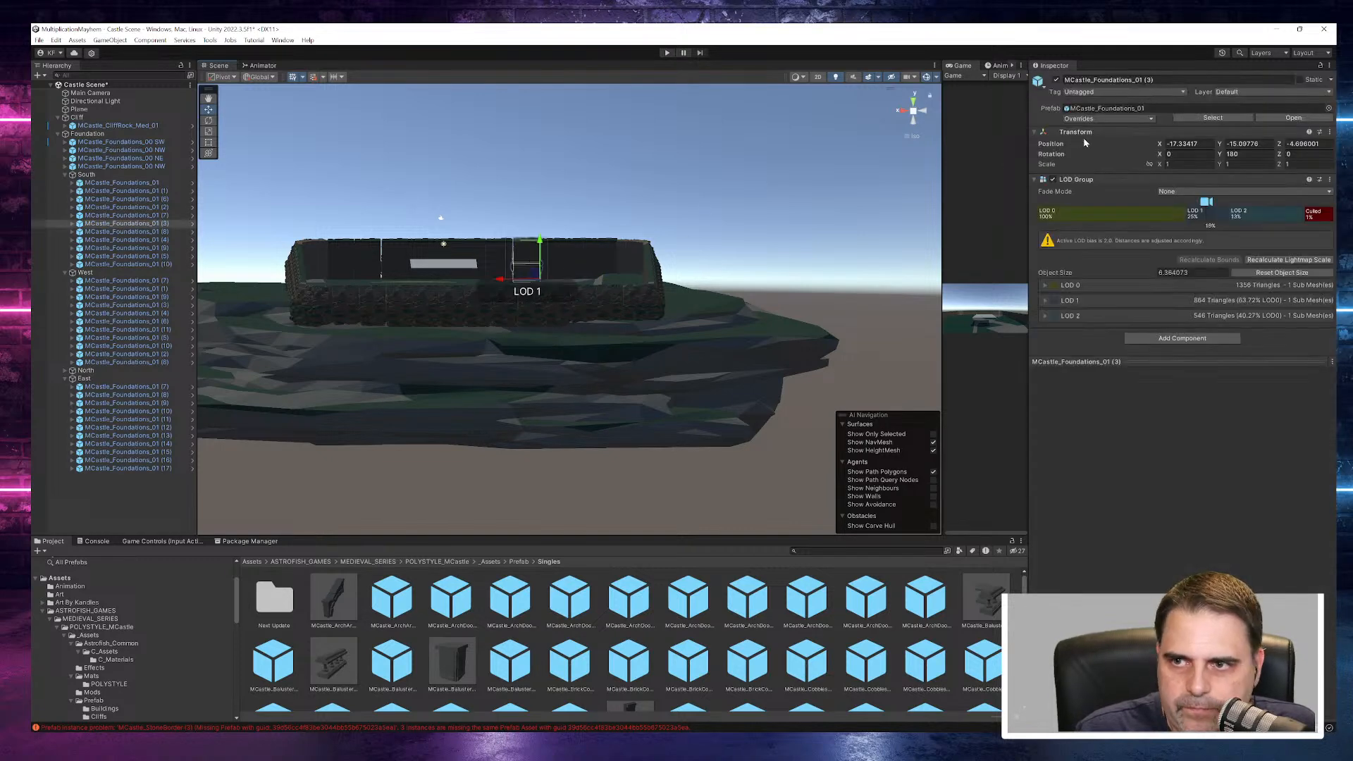
drag(1160, 146, 1160, 147)
click(827, 180)
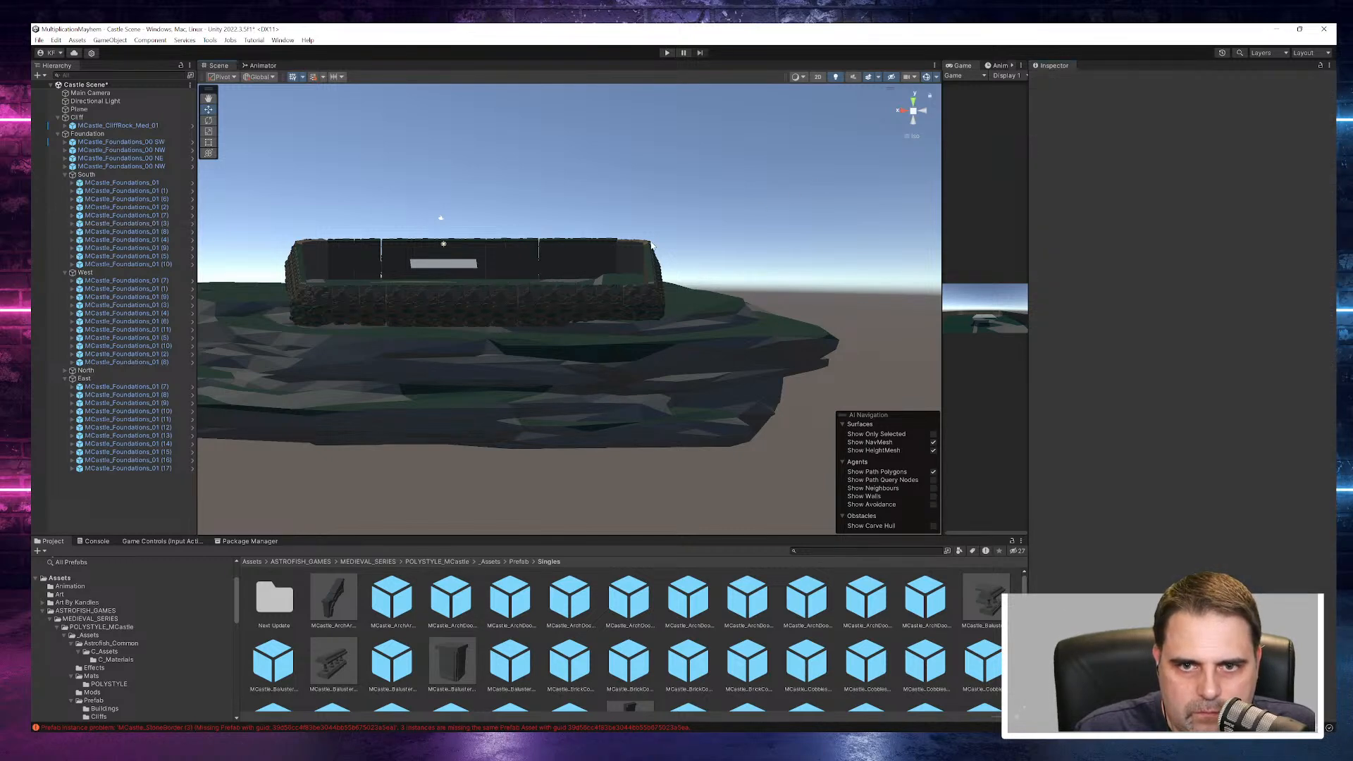
- Shift the gap-side South wall piece to about X -21 and set South piece MCastle_Foundations_01 (1)'s X position to -25.1
click(552, 261)
click(1167, 144)
text(-21)
click(868, 167)
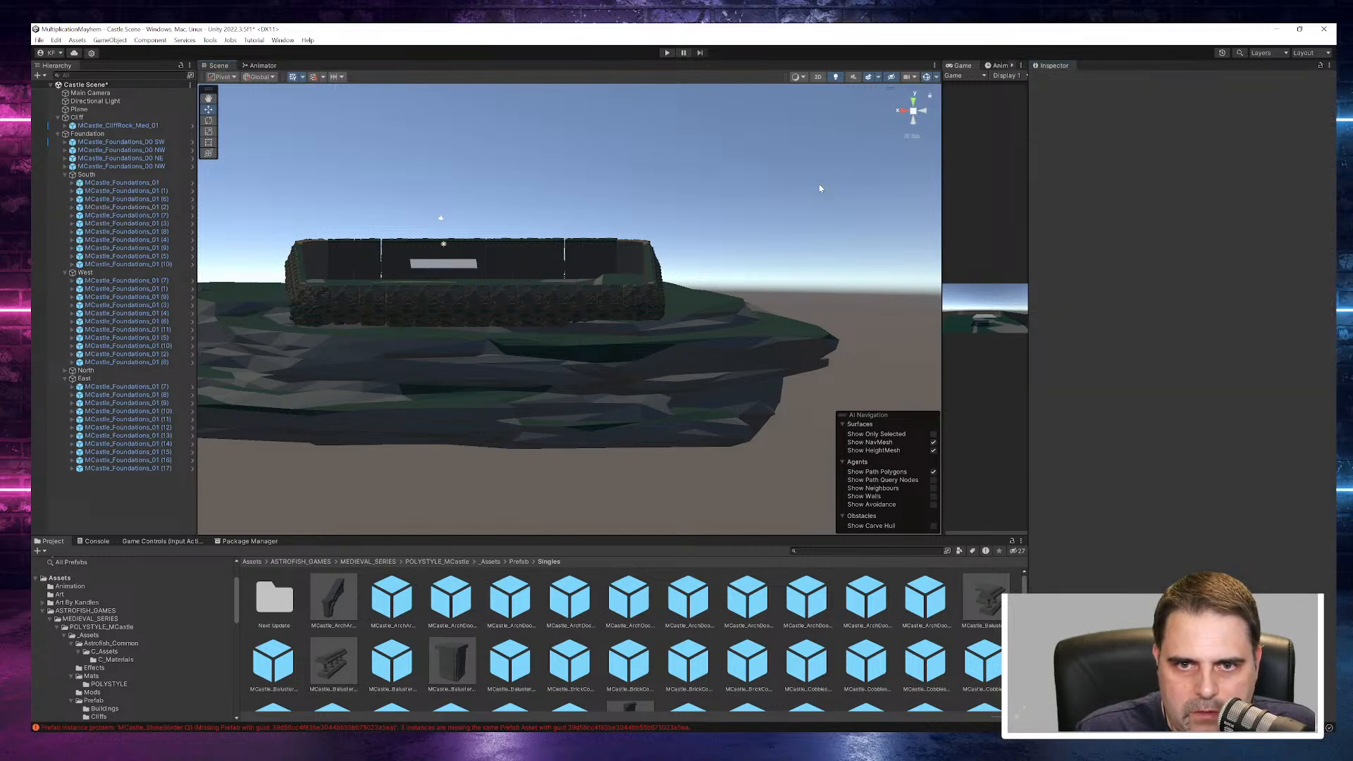
click(572, 255)
click(1171, 144)
text(-24.7)
key(BackSpace)
text(9)
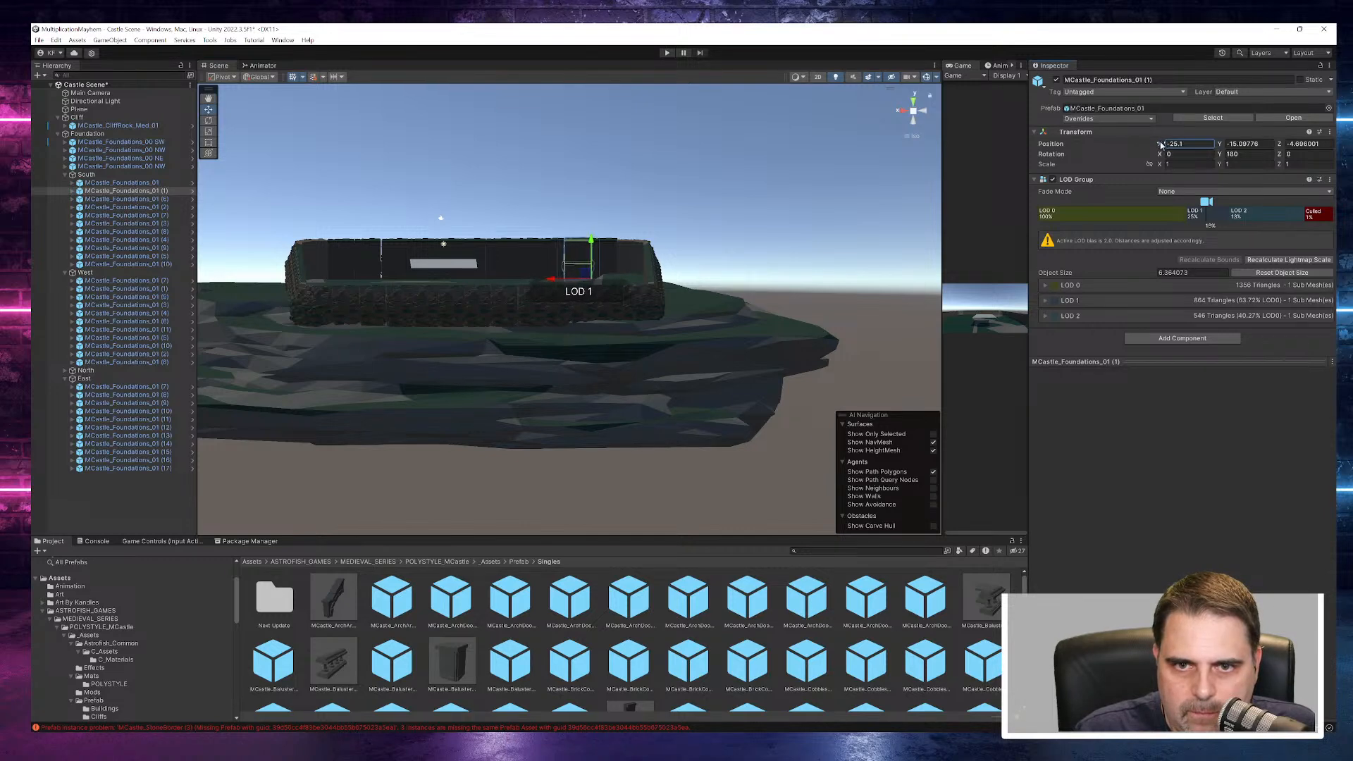
click(690, 216)
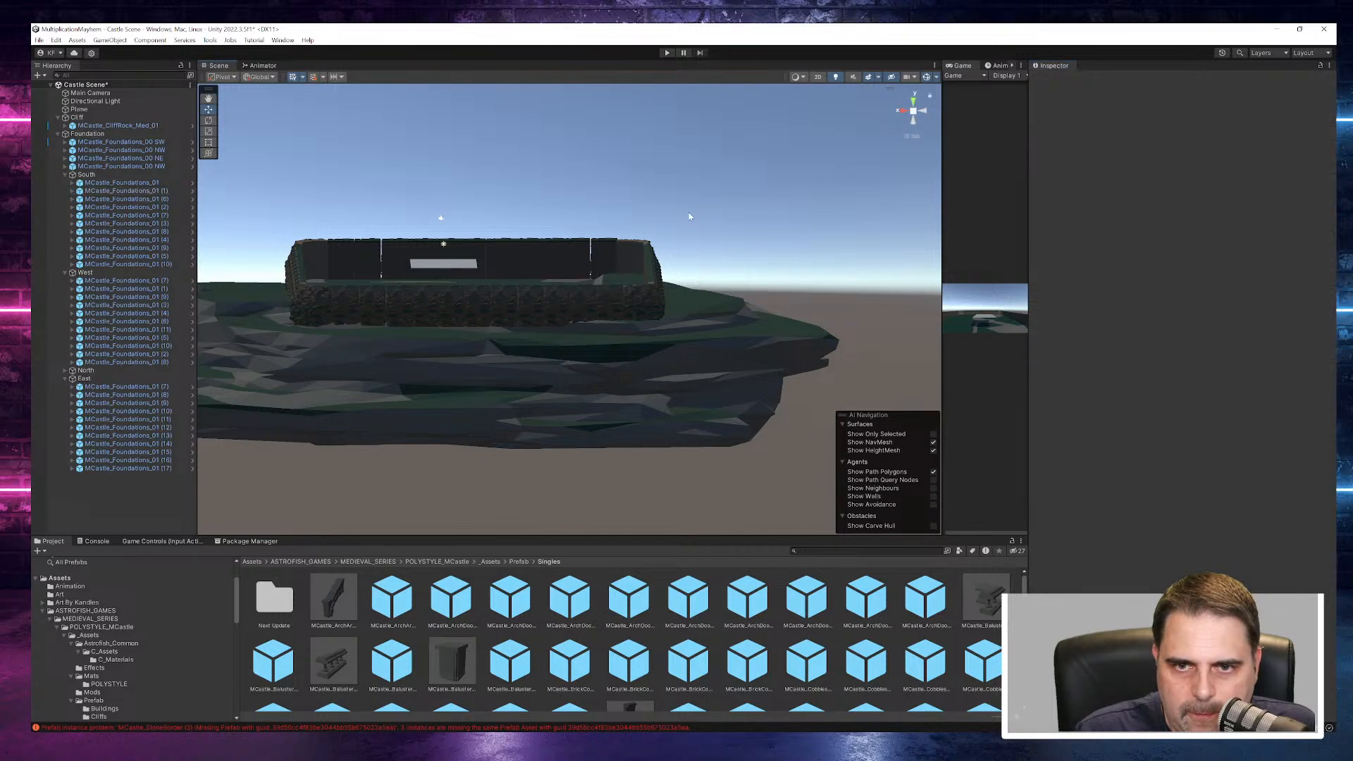
- Set the X position of the South wall's first piece, MCastle_Foundations_01, to -28.7 so it meets piece (1)
click(601, 260)
drag(1161, 145, 1166, 144)
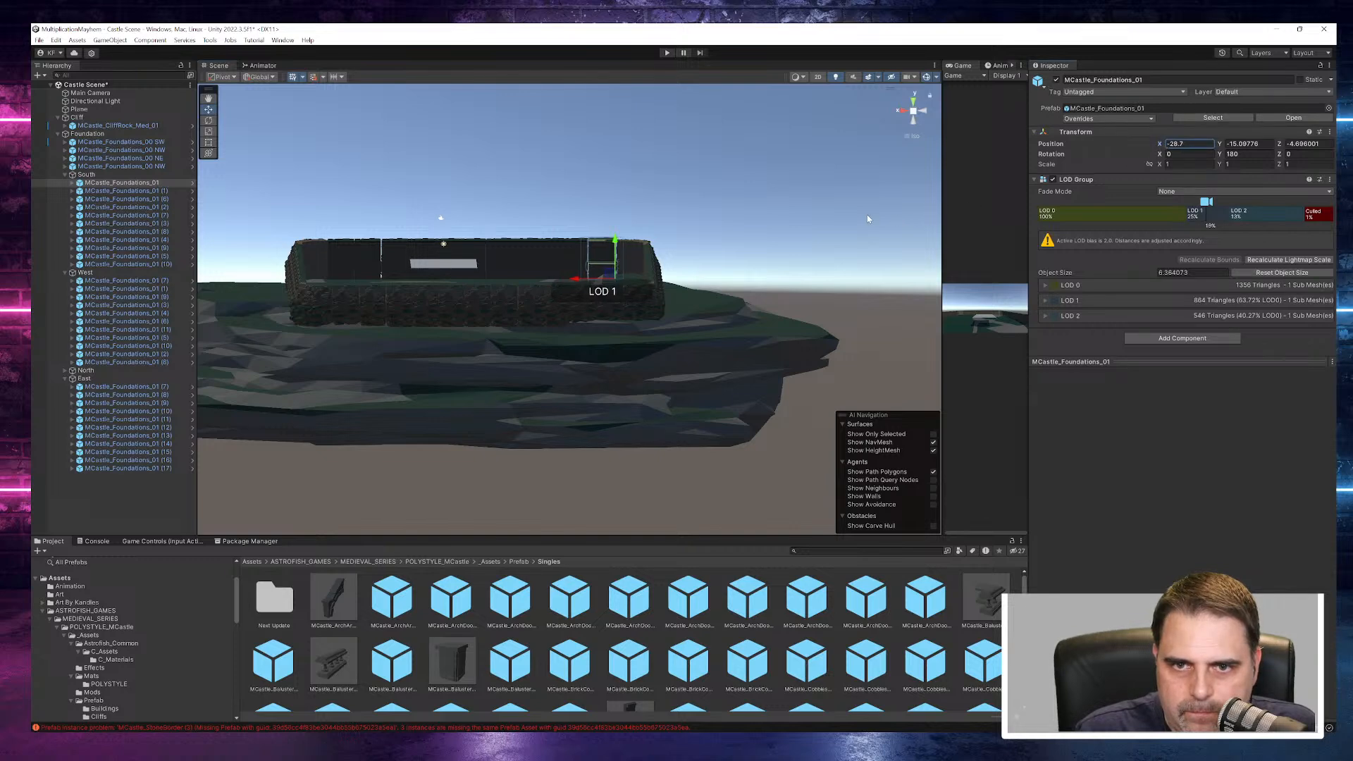
click(653, 262)
click(1158, 145)
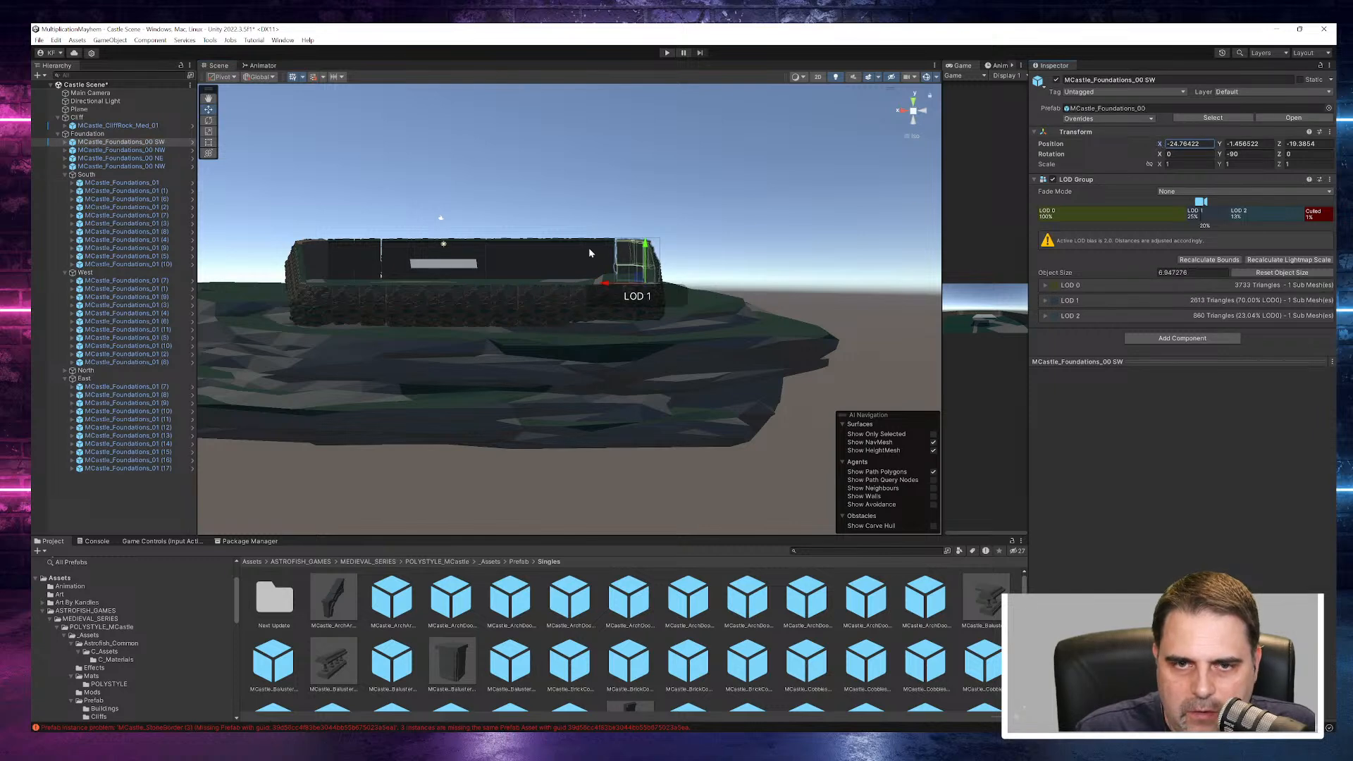
- Nudge South piece MCastle_Foundations_01 (10) along X and move piece (9) to X 6.67 to close the gap
click(358, 266)
click(332, 266)
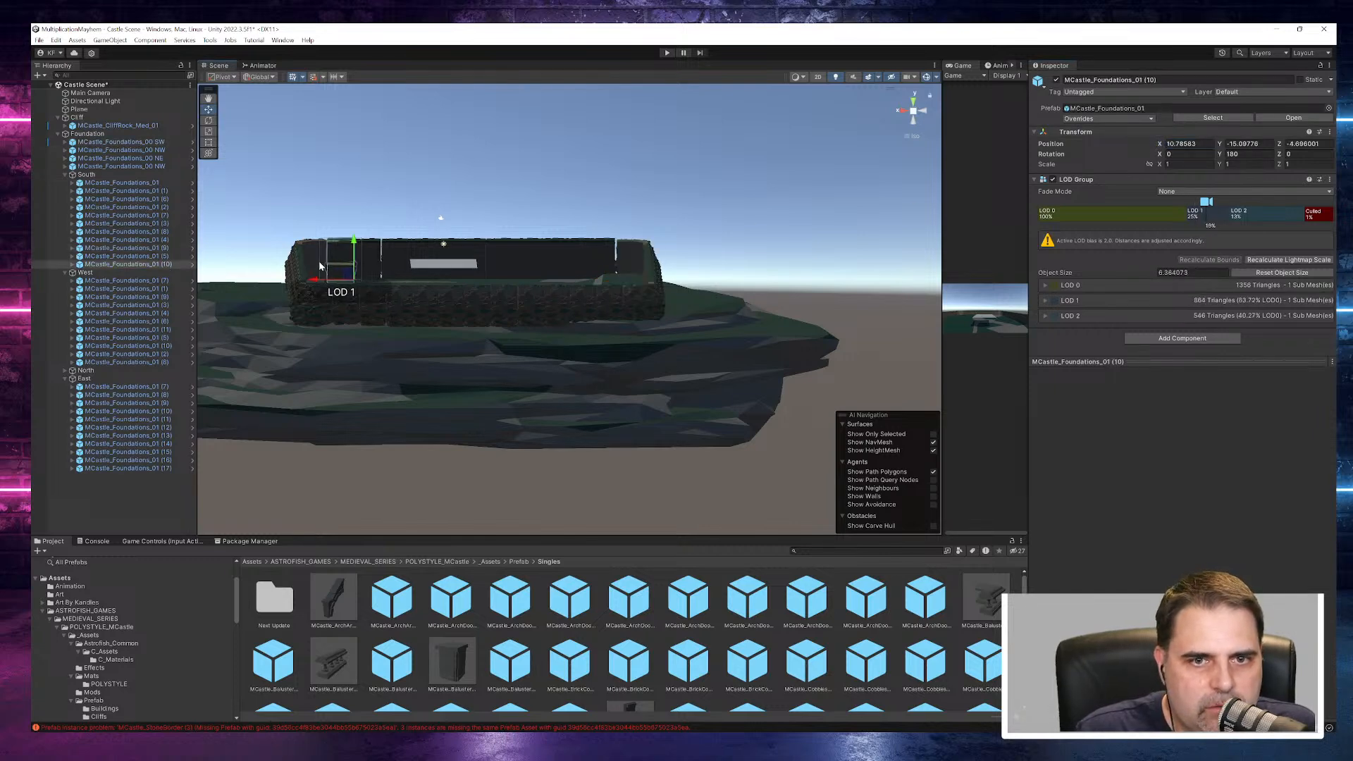
click(322, 266)
click(338, 266)
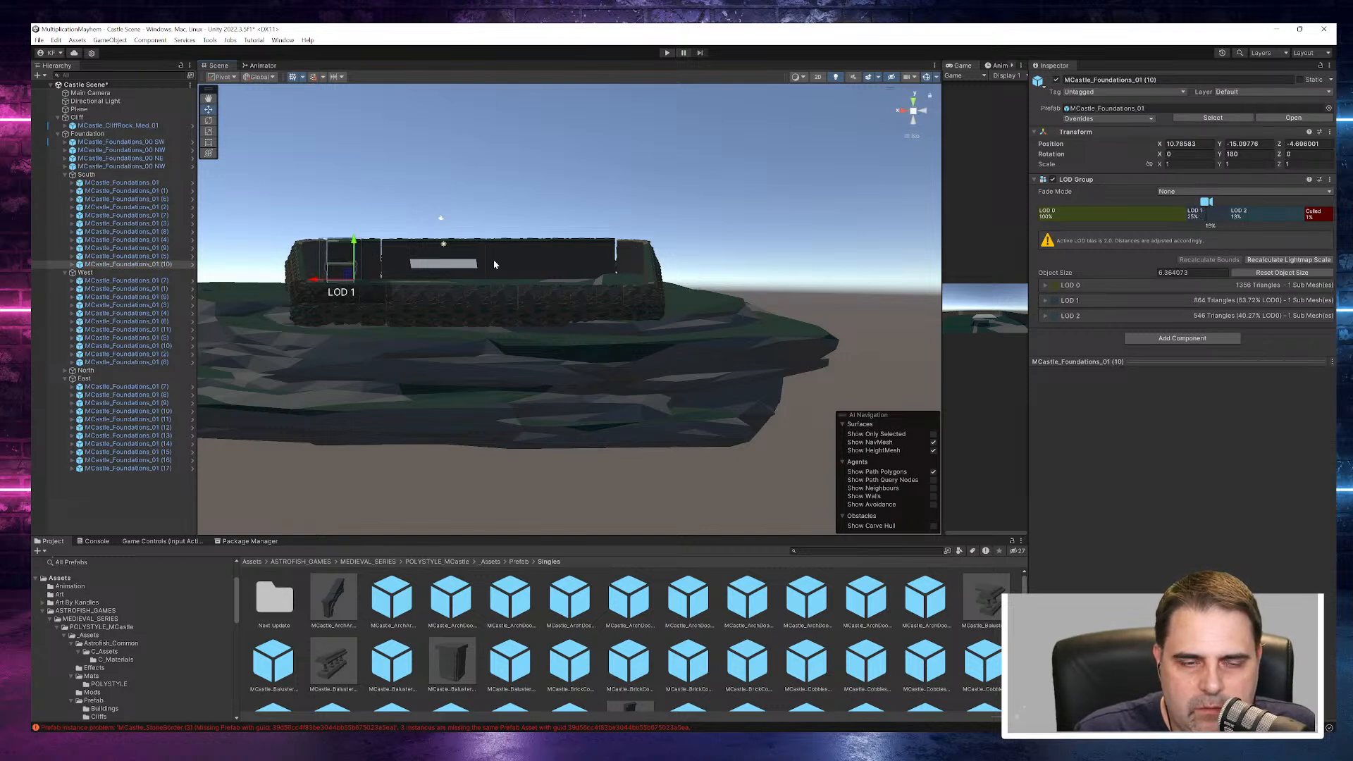
drag(314, 281, 313, 282)
click(372, 252)
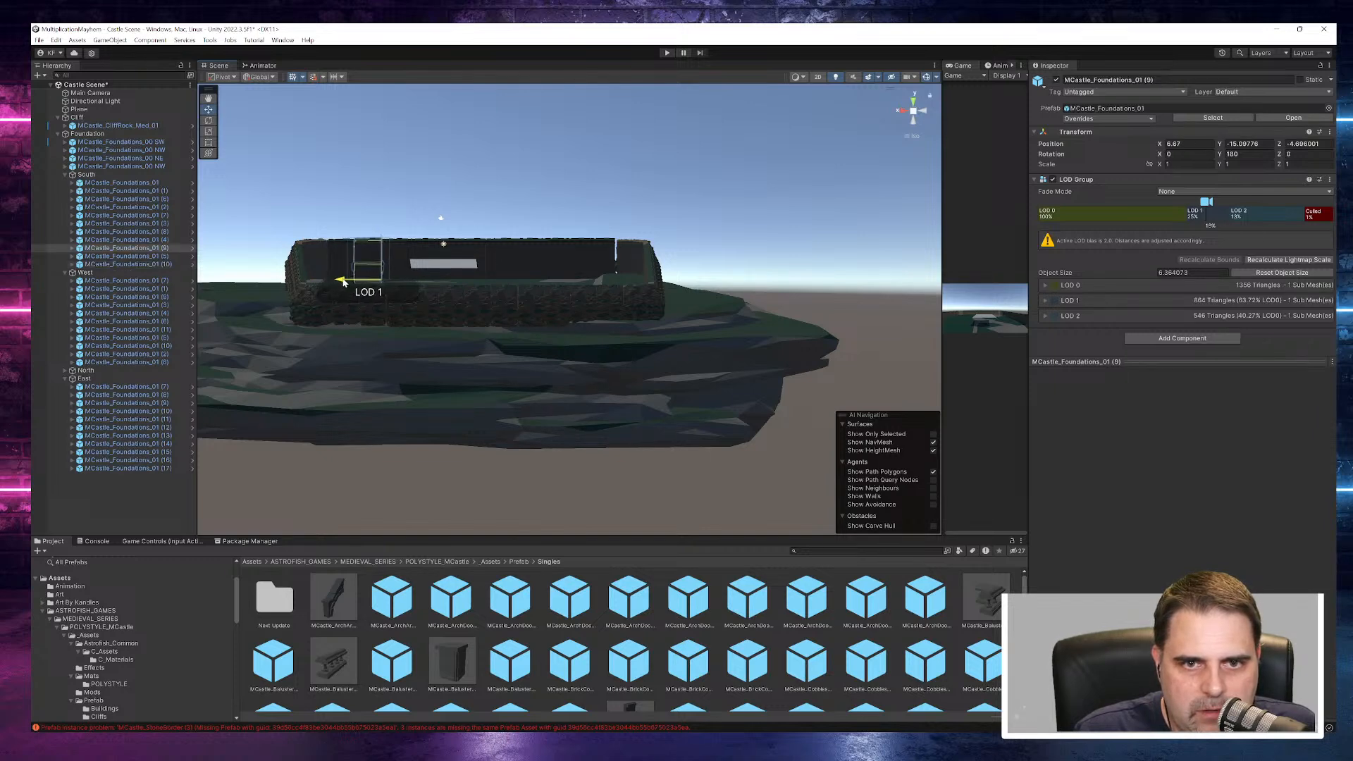
click(424, 212)
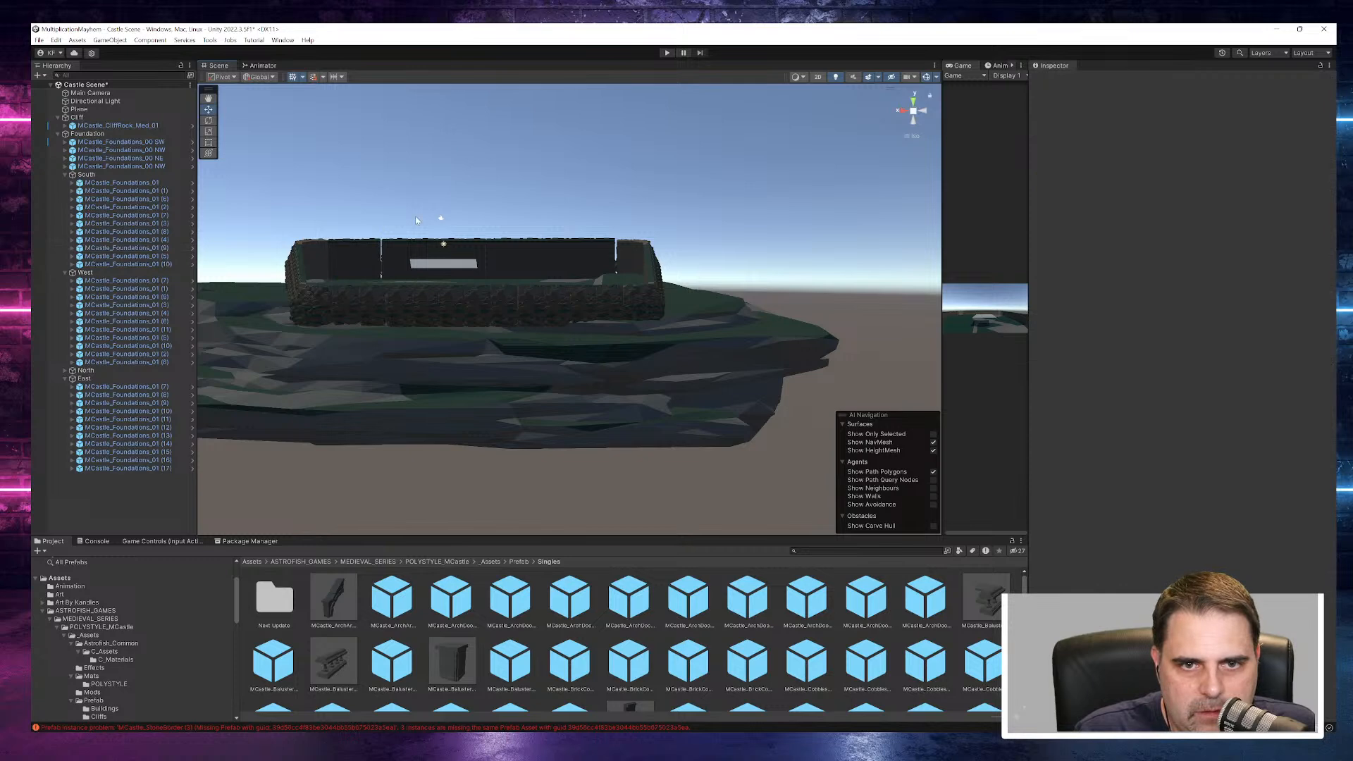
- Move South piece MCastle_Foundations_01 (8) to X 2.75 and nudge piece (7) along X against it
click(393, 265)
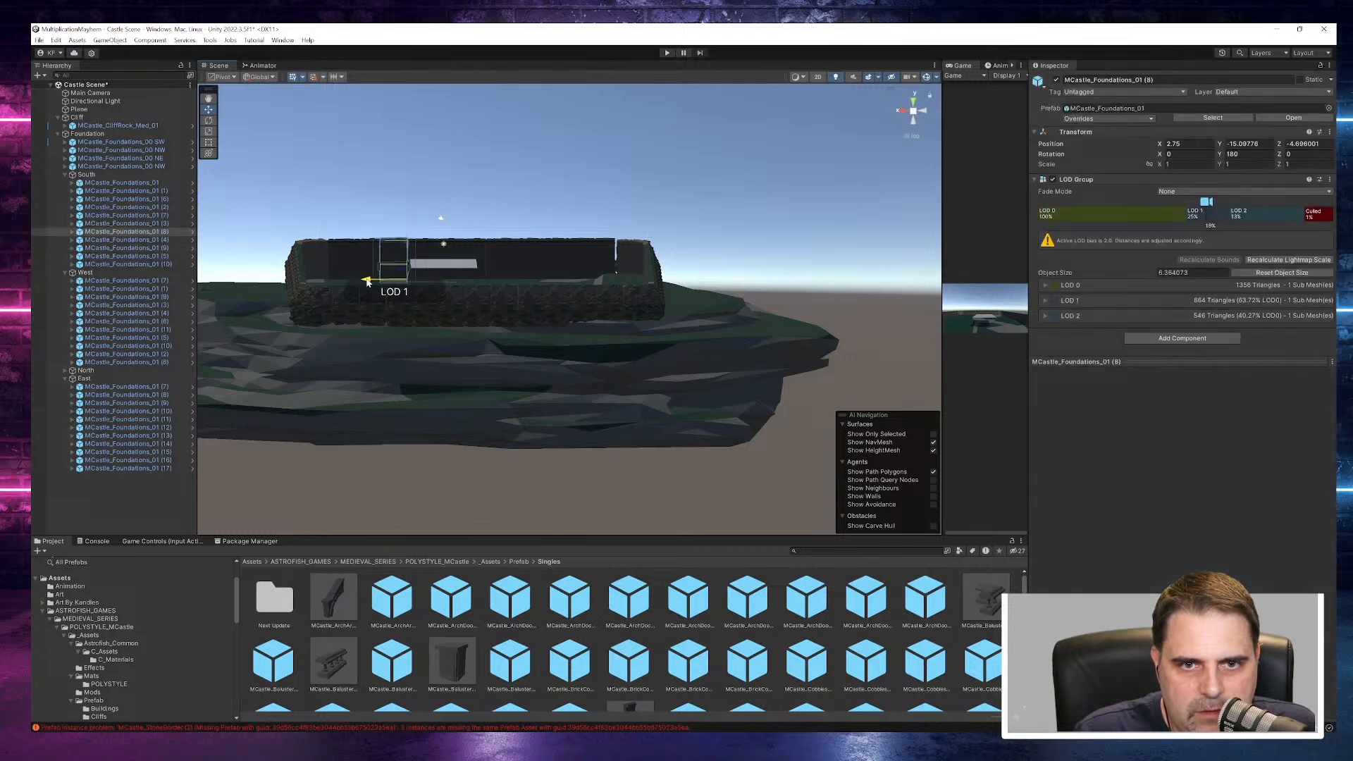
click(446, 232)
click(416, 260)
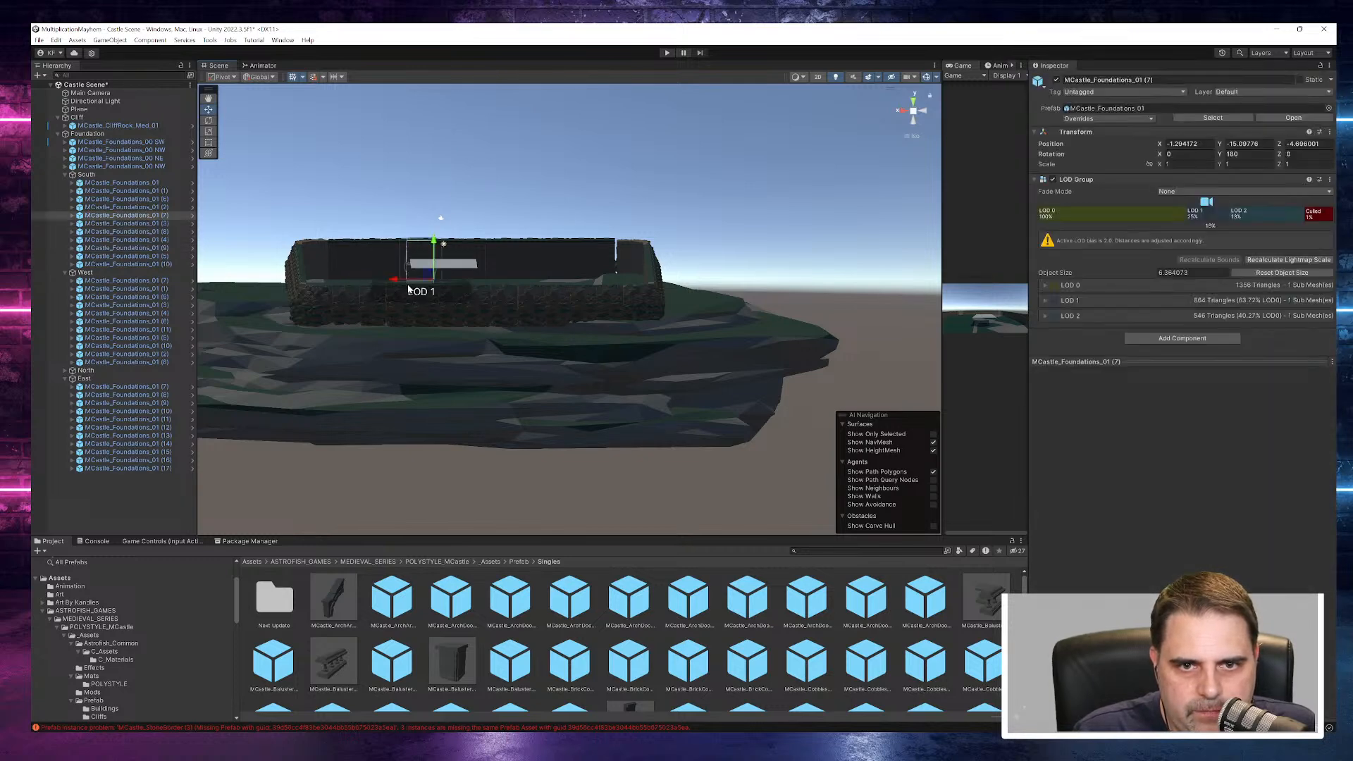
click(470, 172)
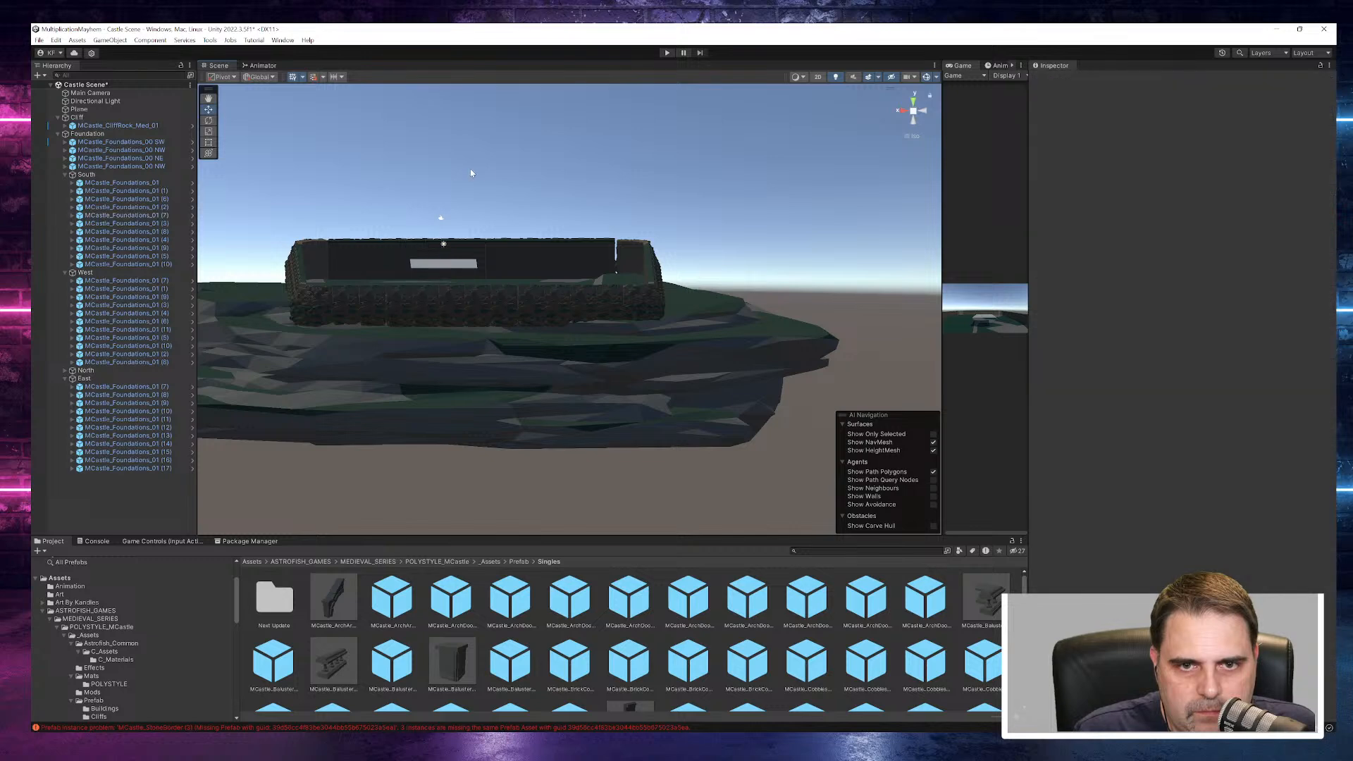
- Move the SW corner foundation piece along X to -24.61, toward the end of the South wall
click(608, 260)
click(631, 261)
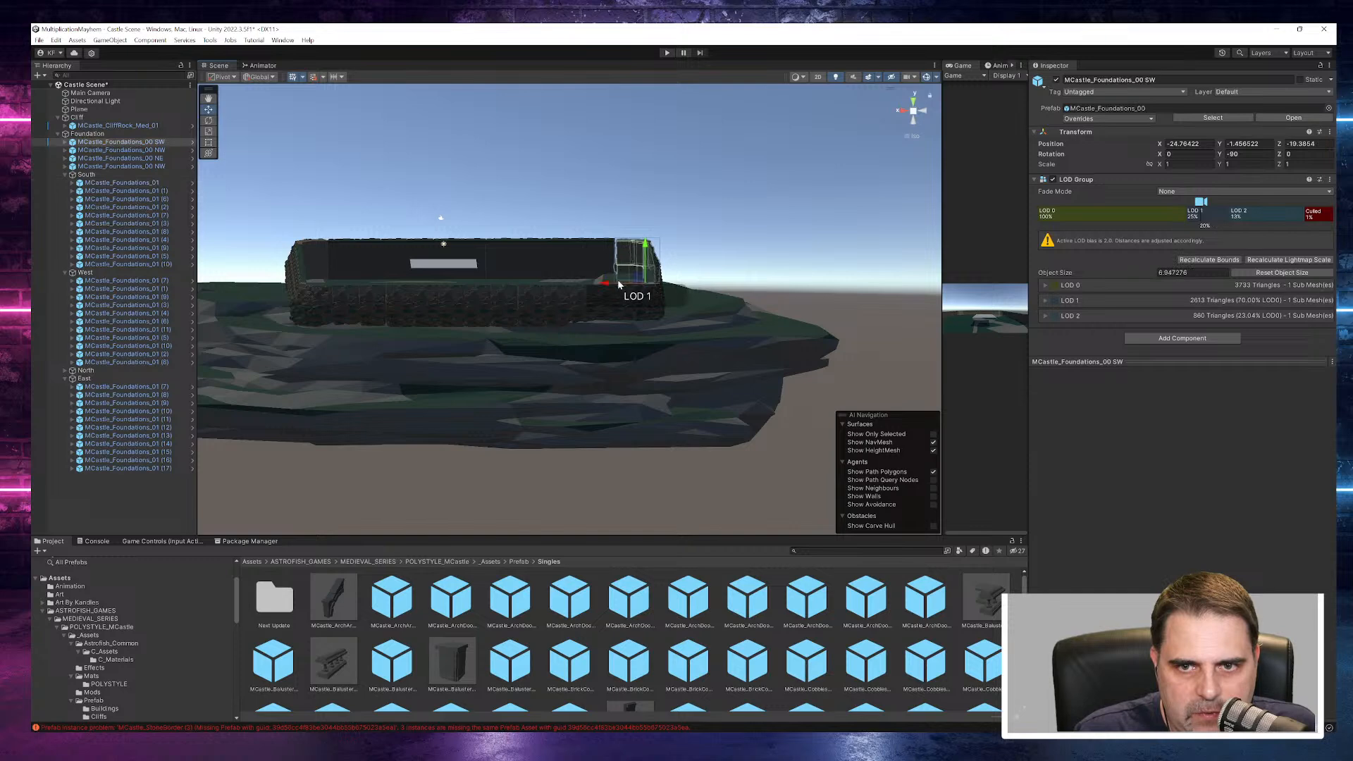
click(700, 213)
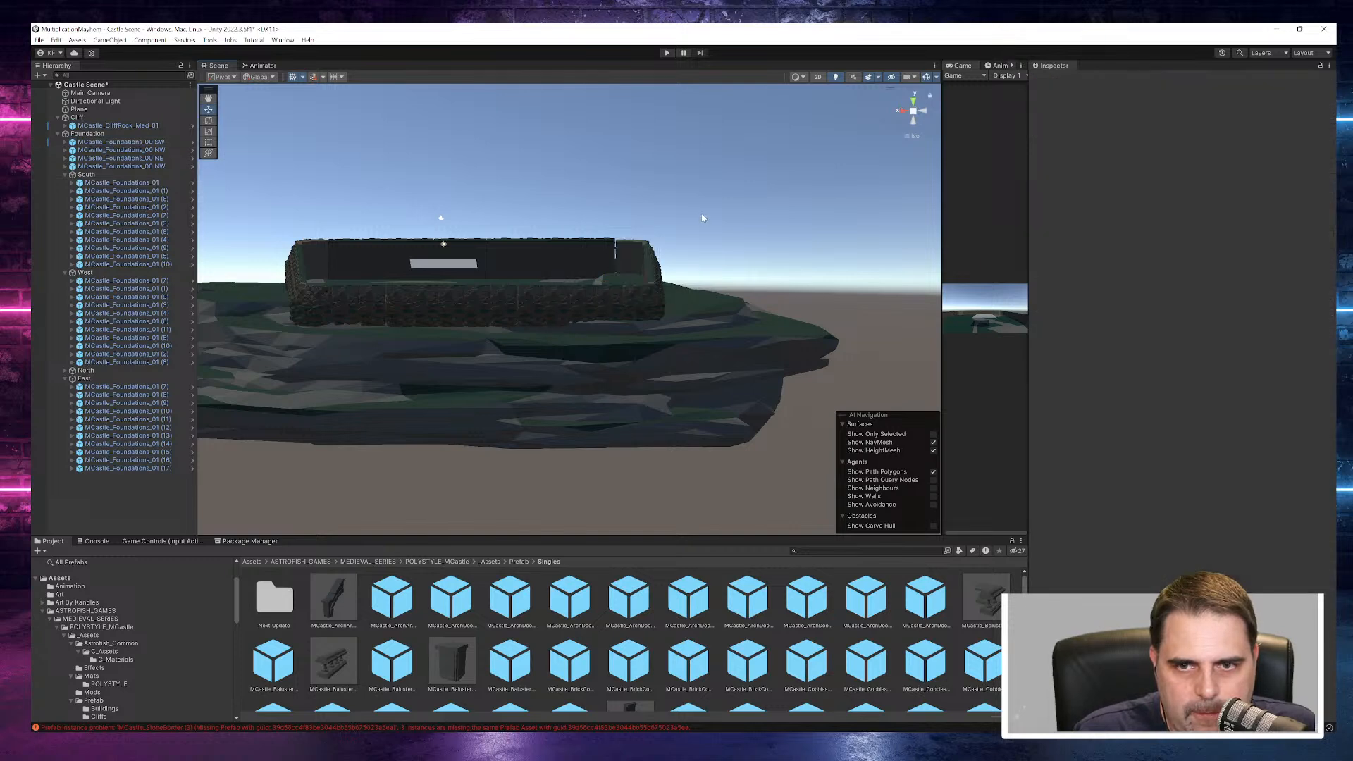
click(631, 261)
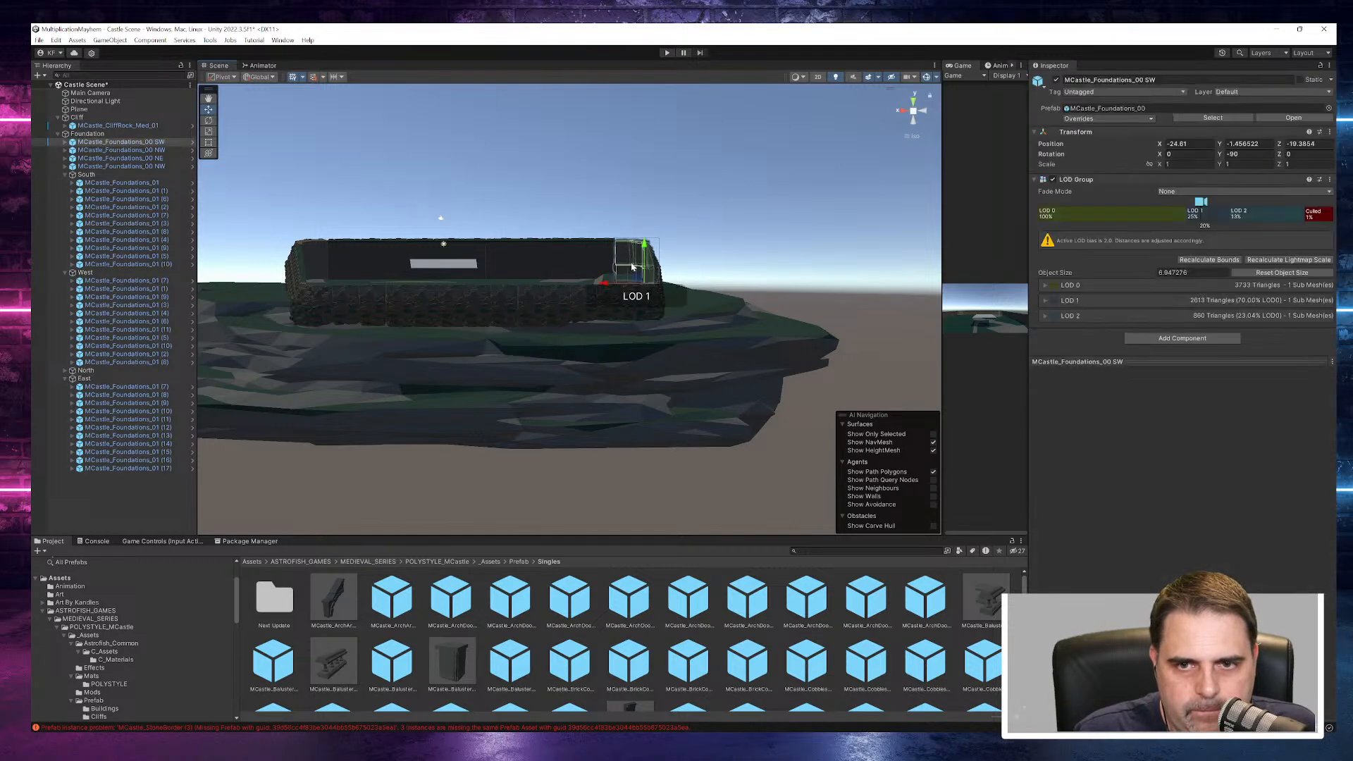
key(ctrl+z)
click(632, 265)
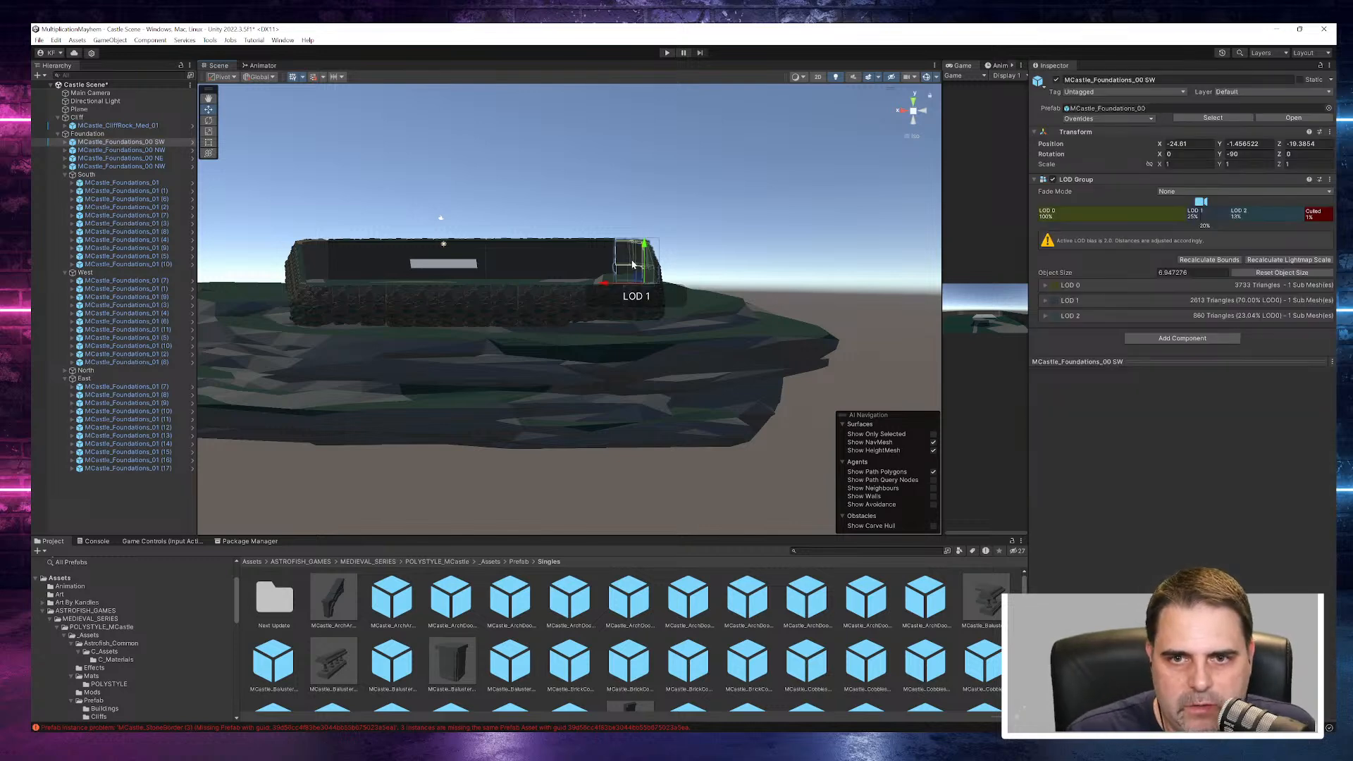
- Add the NW corner and the West group to the SW corner selection and shift them together along X to close the gap
ctrl+click(120, 153)
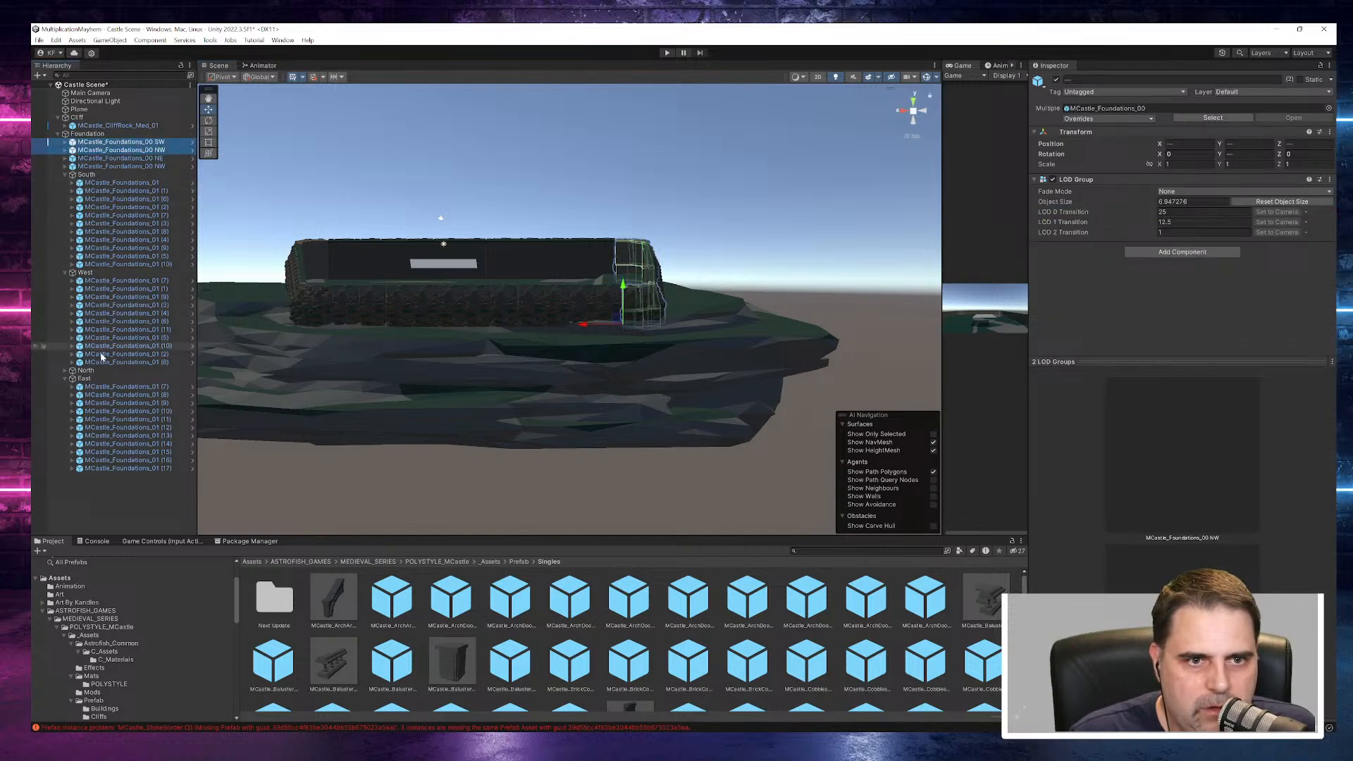
ctrl+click(98, 273)
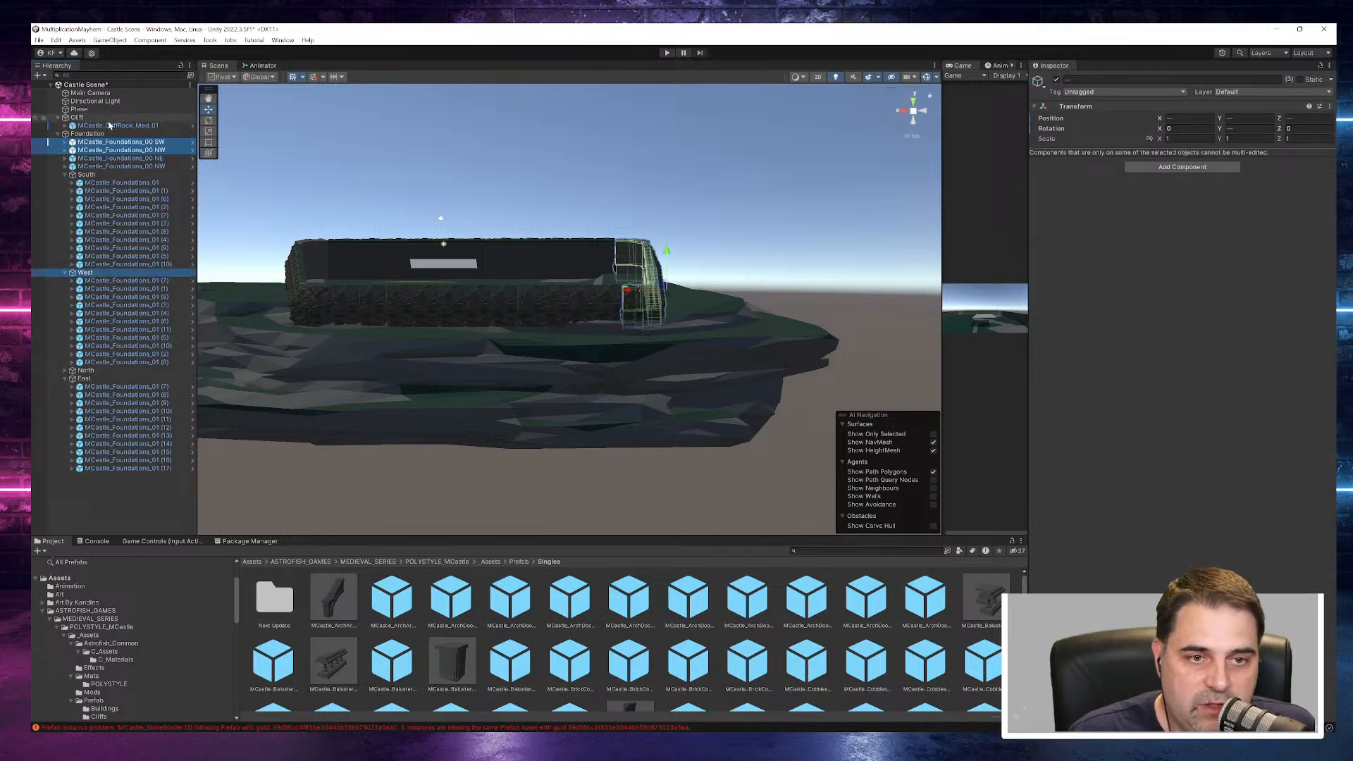
drag(629, 295, 627, 291)
click(723, 192)
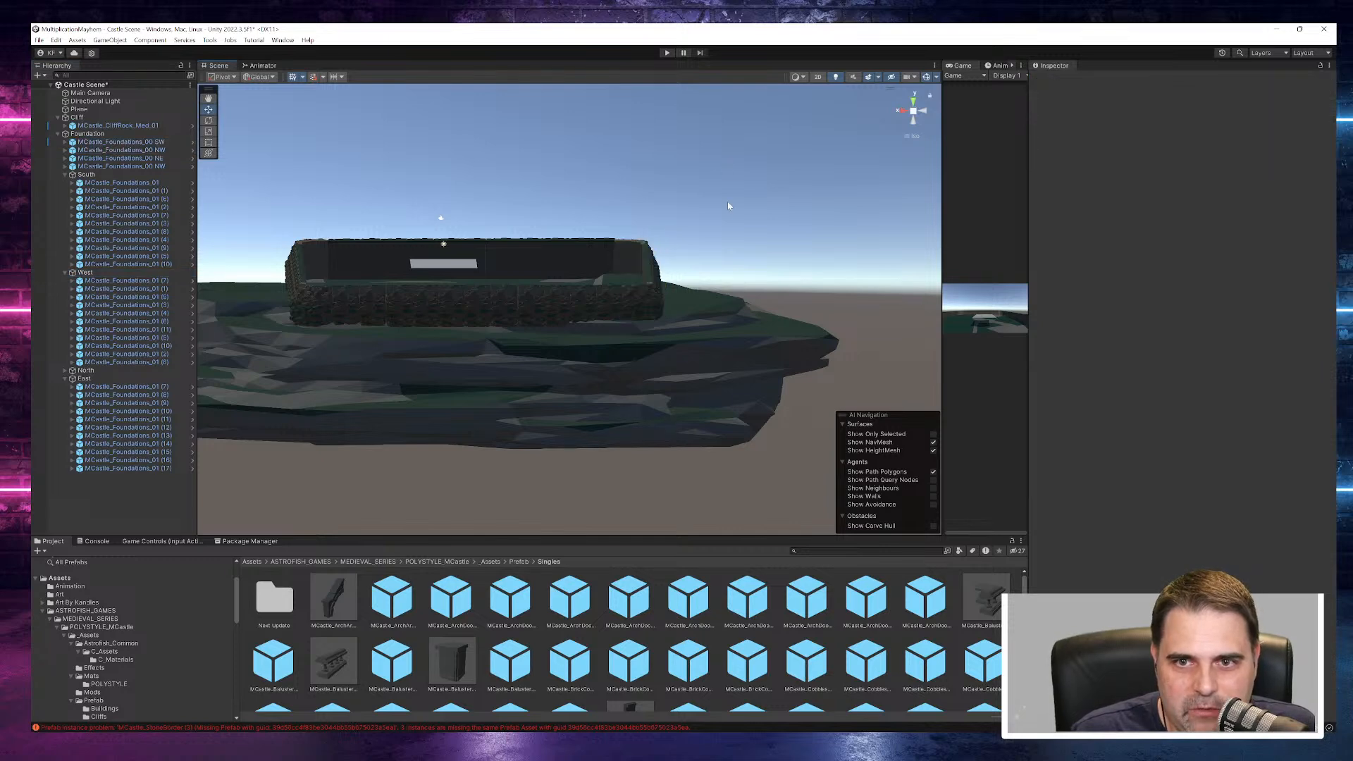
- Move the SW corner foundation piece along Z to -20.96
alt+drag(735, 227, 446, 324)
click(773, 399)
drag(729, 398, 732, 400)
mouse_move(583, 420)
alt+mouse_down()
mouse_move(1021, 420)
mouse_move(1157, 352)
mouse_move(1170, 359)
alt+mouse_up()
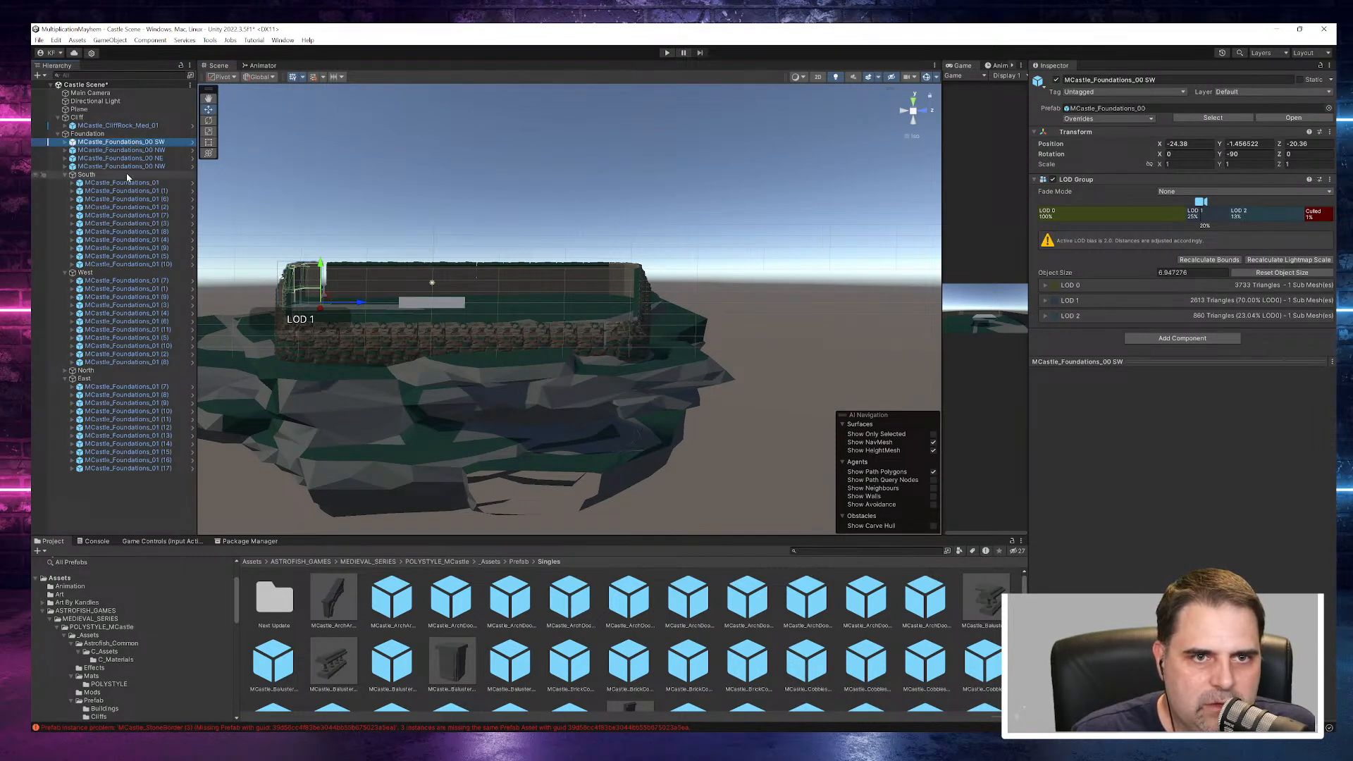
- Rename the second MCastle_Foundations_00 NW corner piece to MCastle_Foundations_00 SE
click(163, 166)
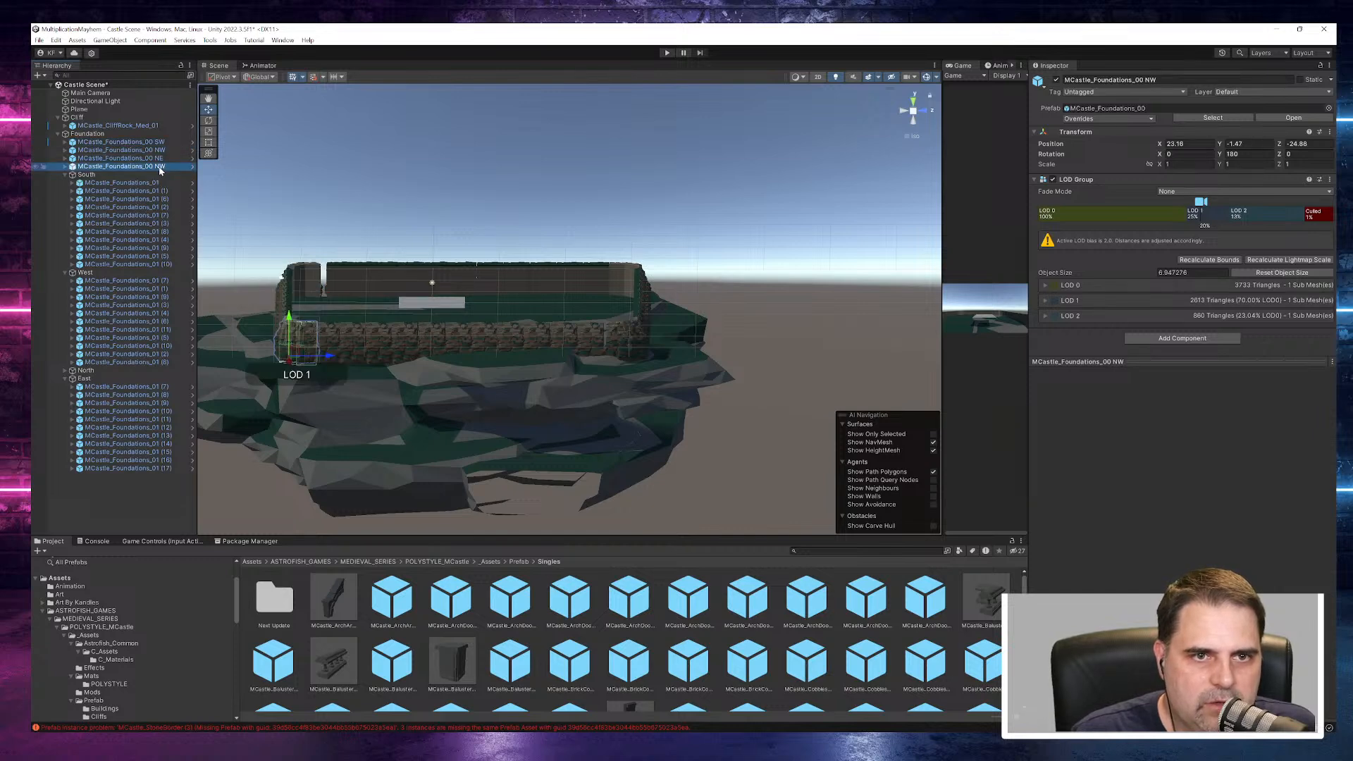
click(160, 170)
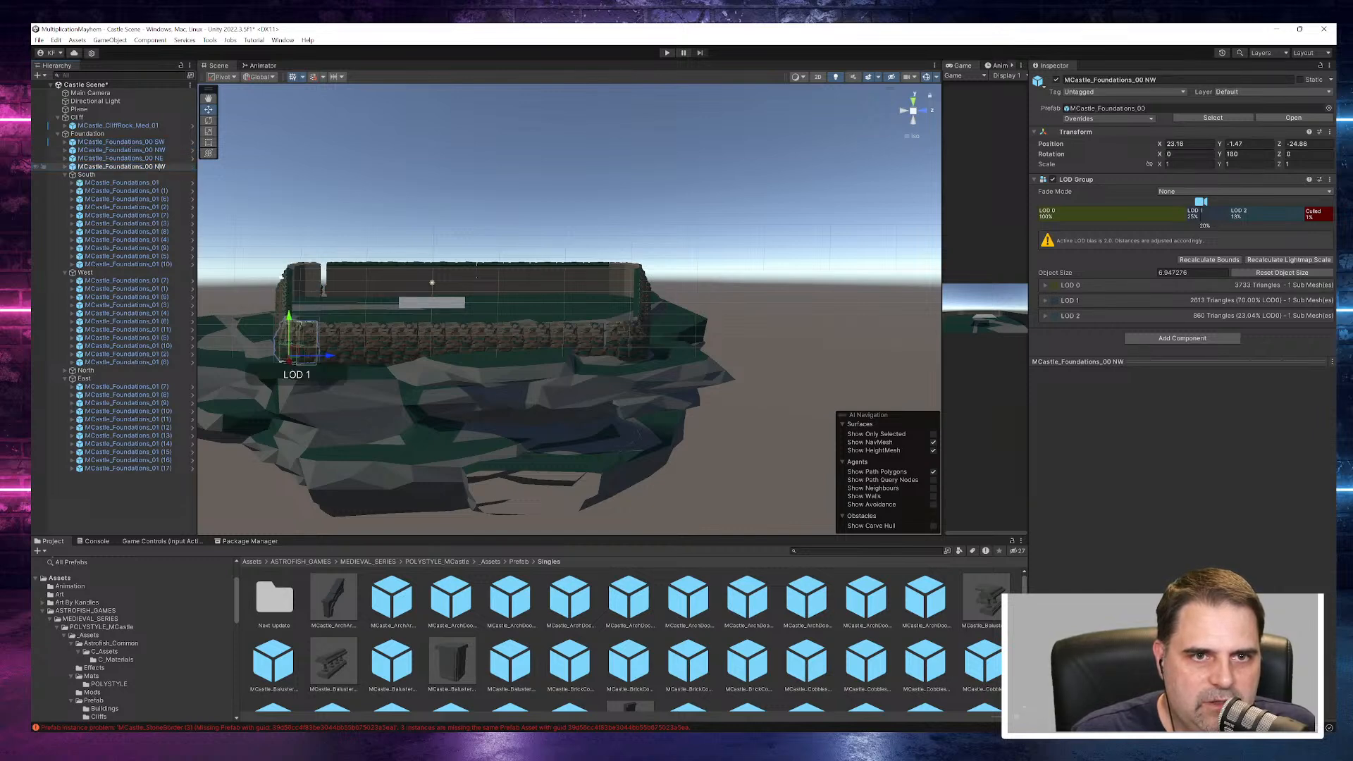
key(BackSpace)
key(BackSpace)
text(SE)
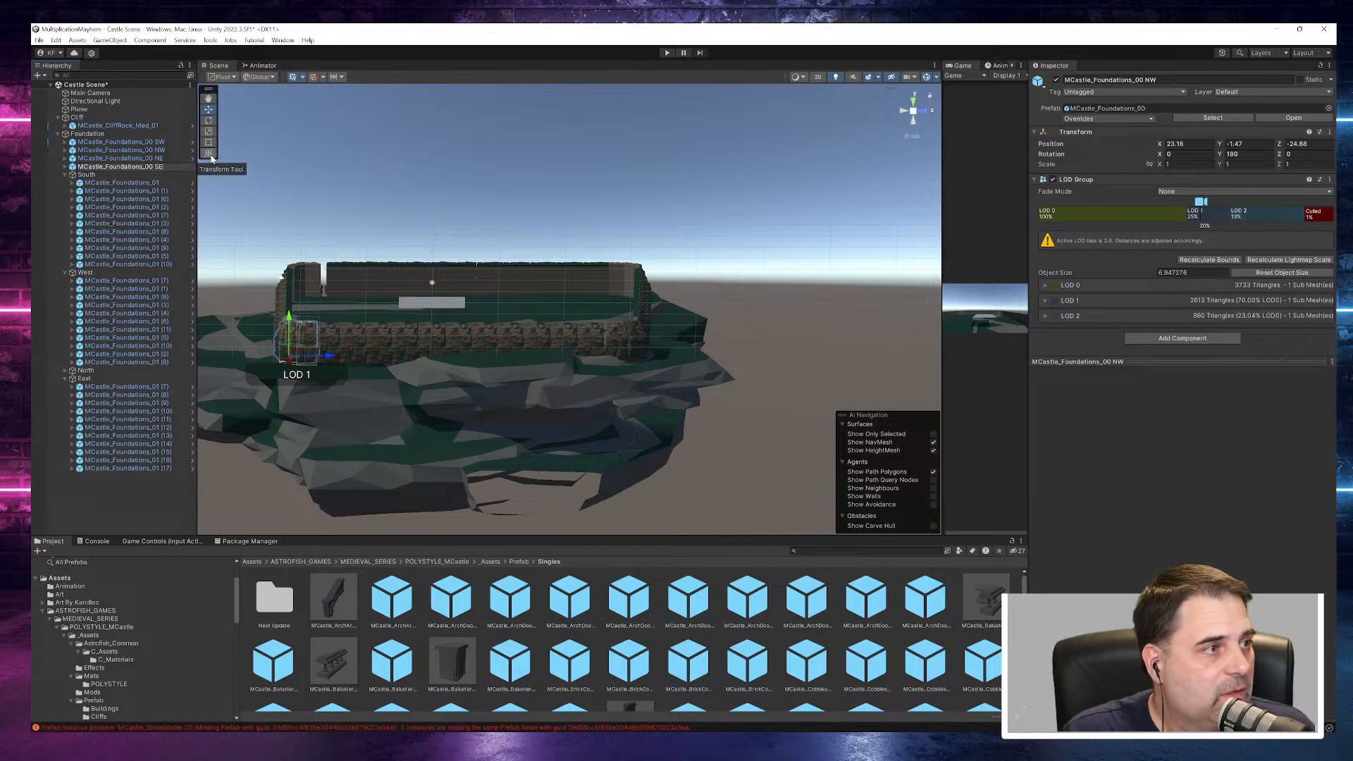
key(Return)
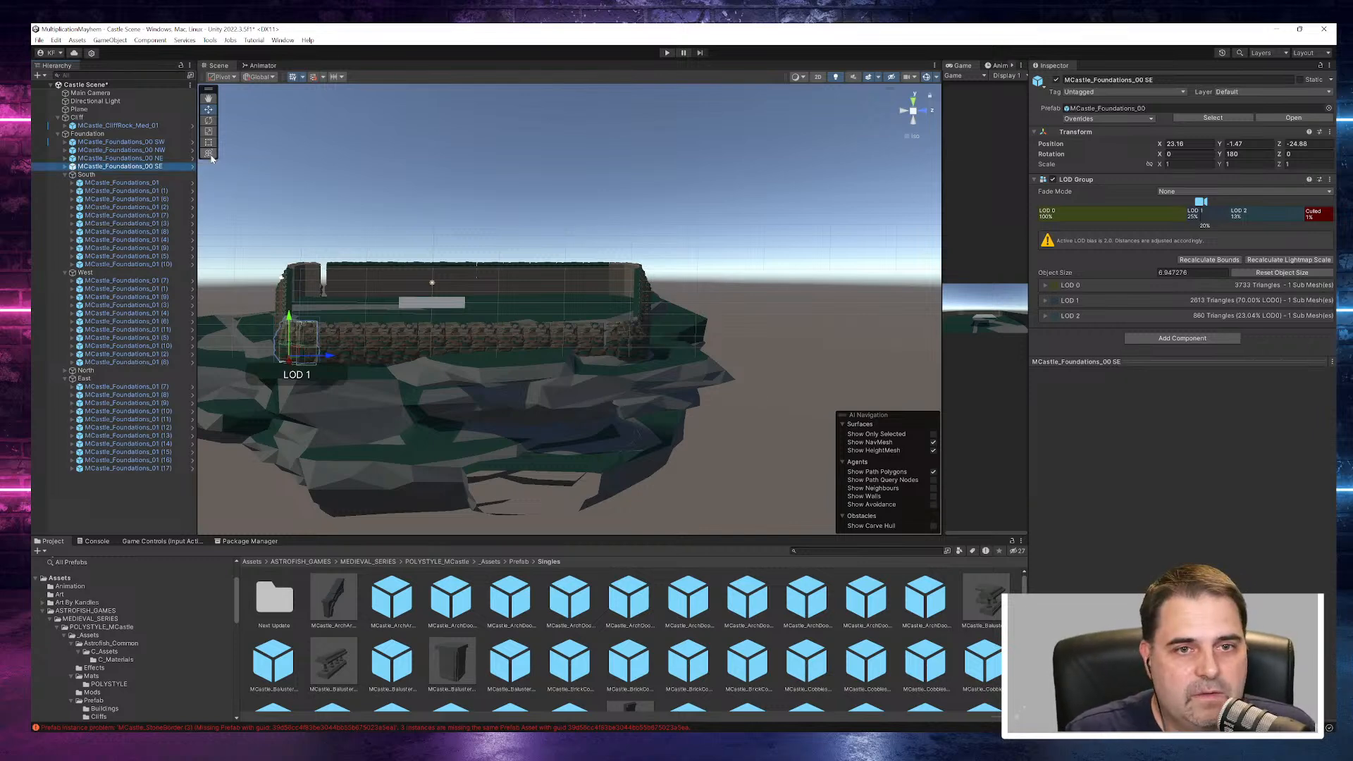
- Select the SW and SE corners with the South group and shift them together along Z to close the gap to the West wall
ctrl+click(159, 143)
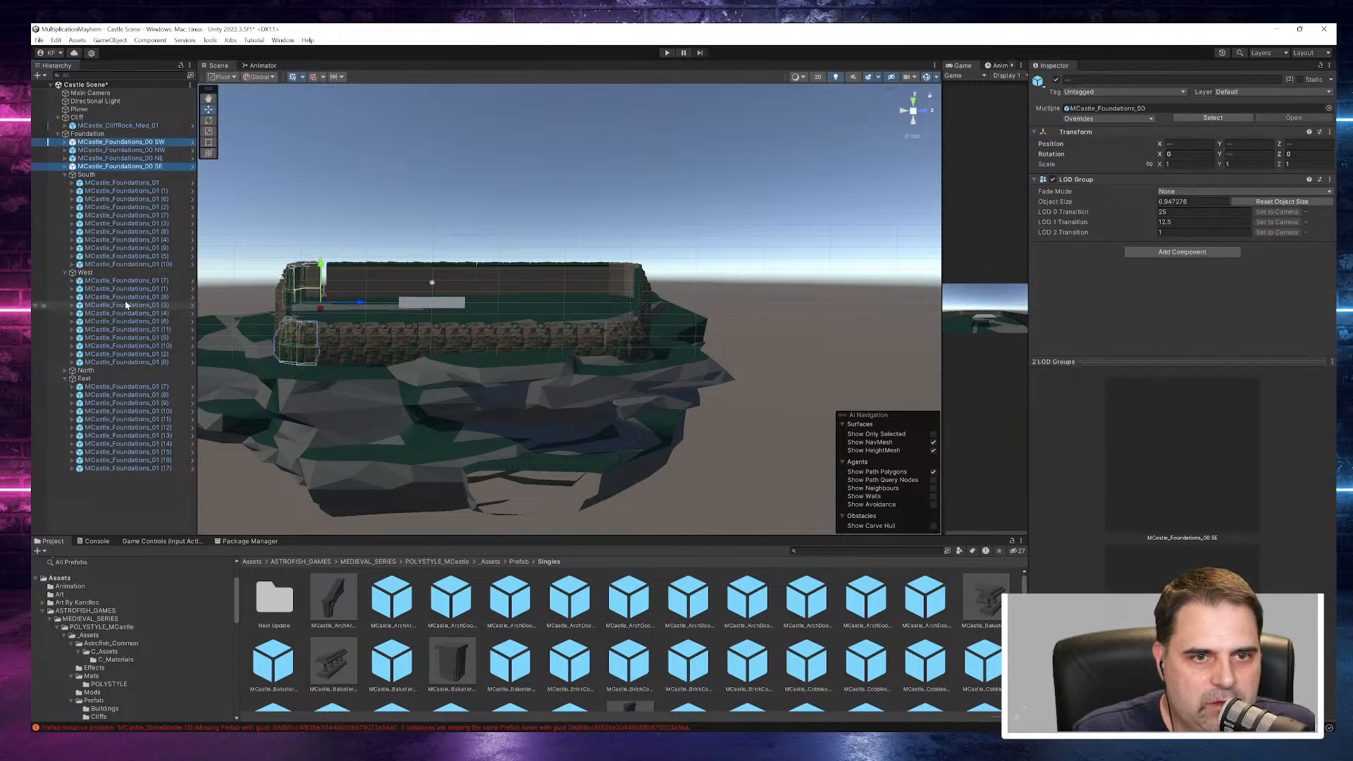
ctrl+click(92, 174)
drag(362, 242, 483, 220)
click(509, 216)
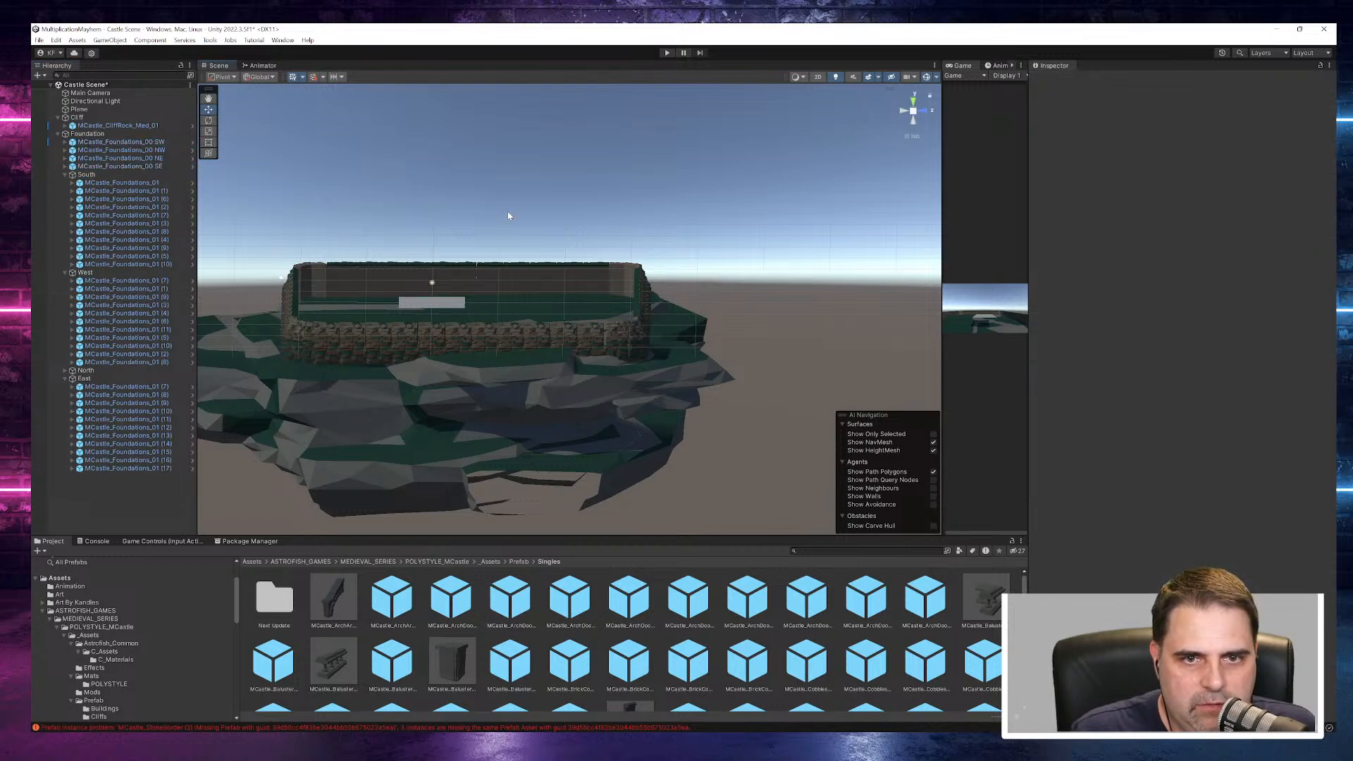
- Close gaps in the East wall by moving MCastle_Foundations_01 (8) to X -19.42 and piece (9) to X -15.28
right_drag(610, 346, 76, 360)
middle_drag(354, 239, 220, 311)
alt+drag(596, 312, 607, 303)
scroll(599, 245, up, 2)
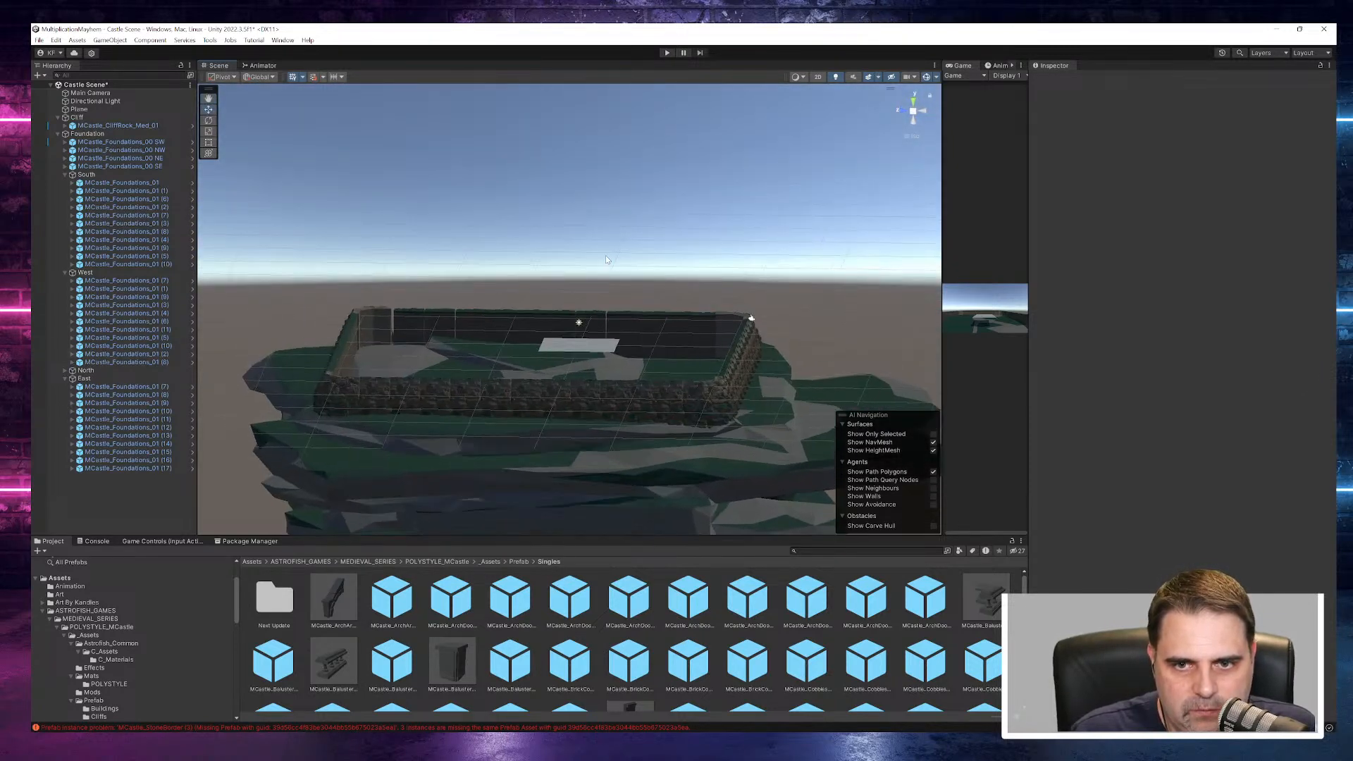
click(622, 337)
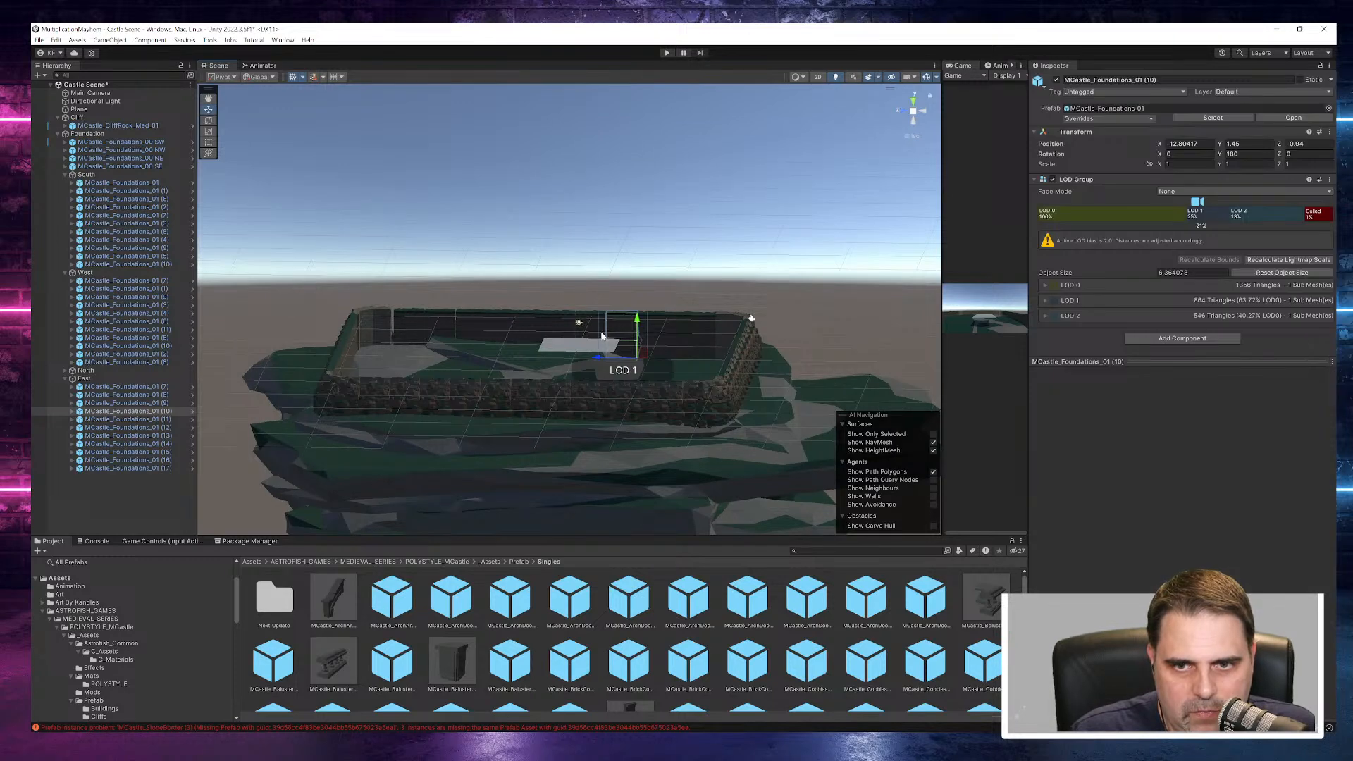
click(702, 341)
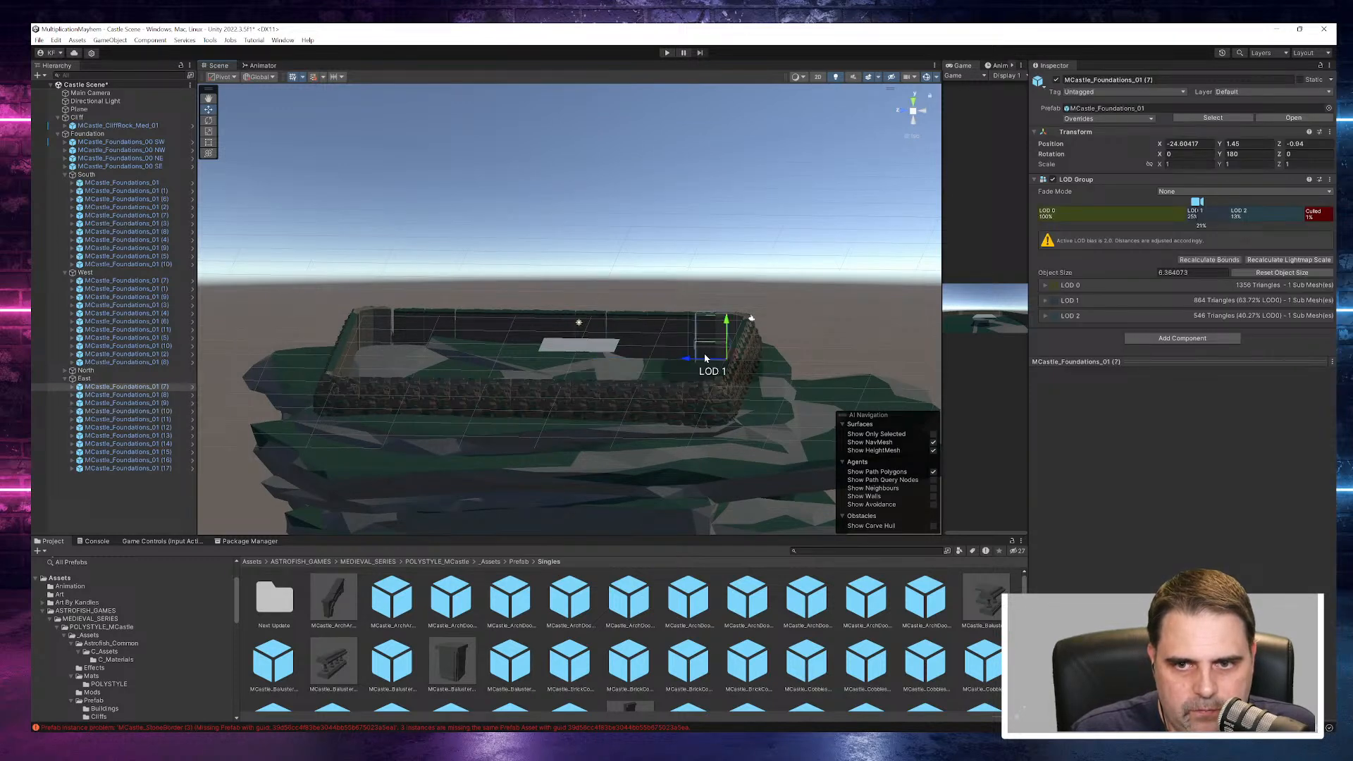
click(673, 340)
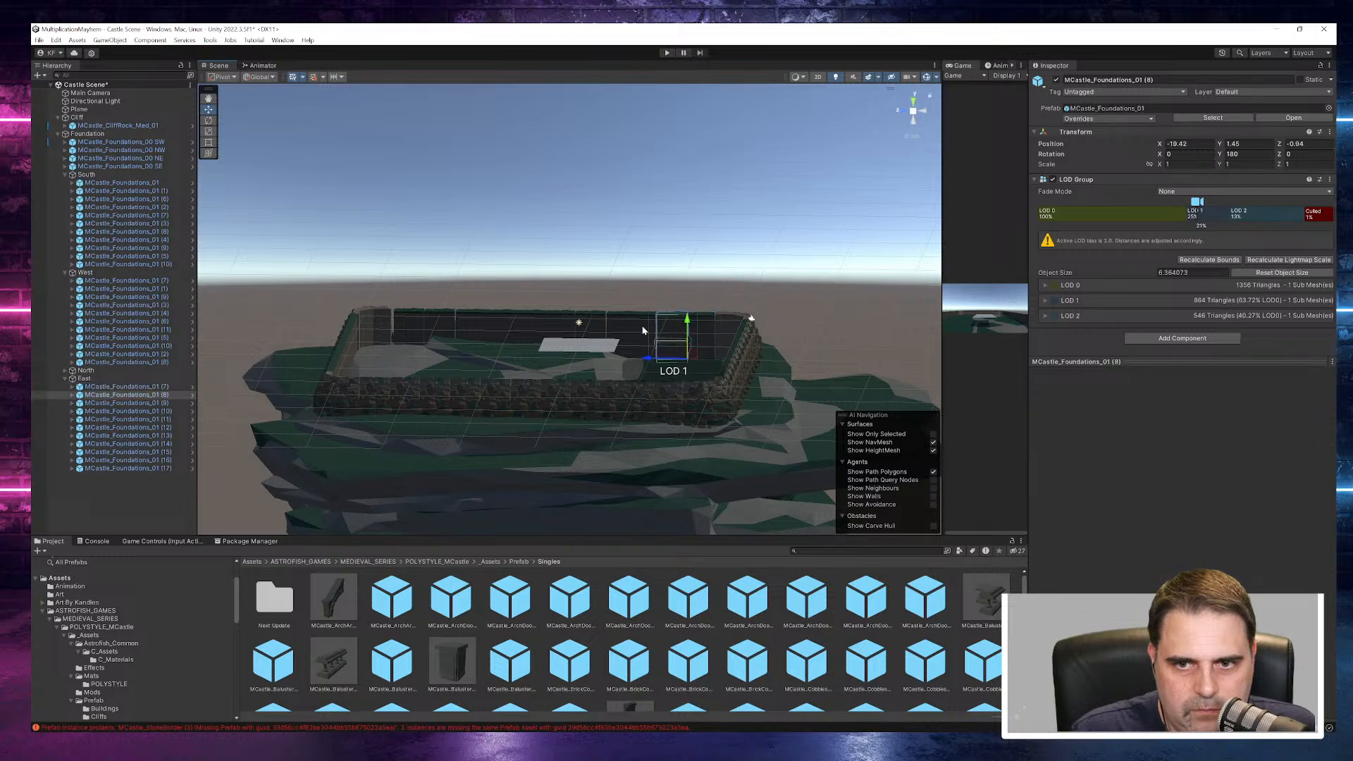
click(648, 347)
drag(632, 363, 620, 363)
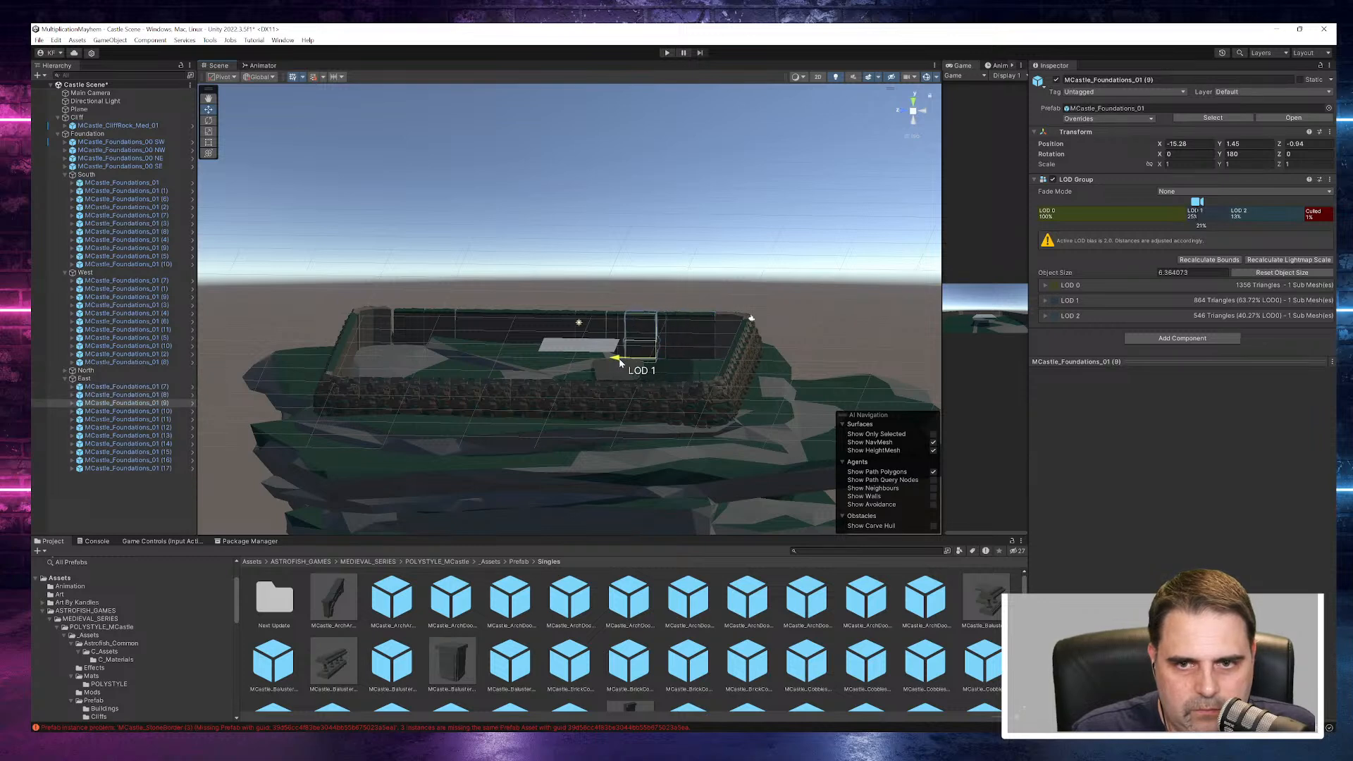
- Shift East piece MCastle_Foundations_01 (10) along the wall and place piece (12) at X -3.74
click(614, 338)
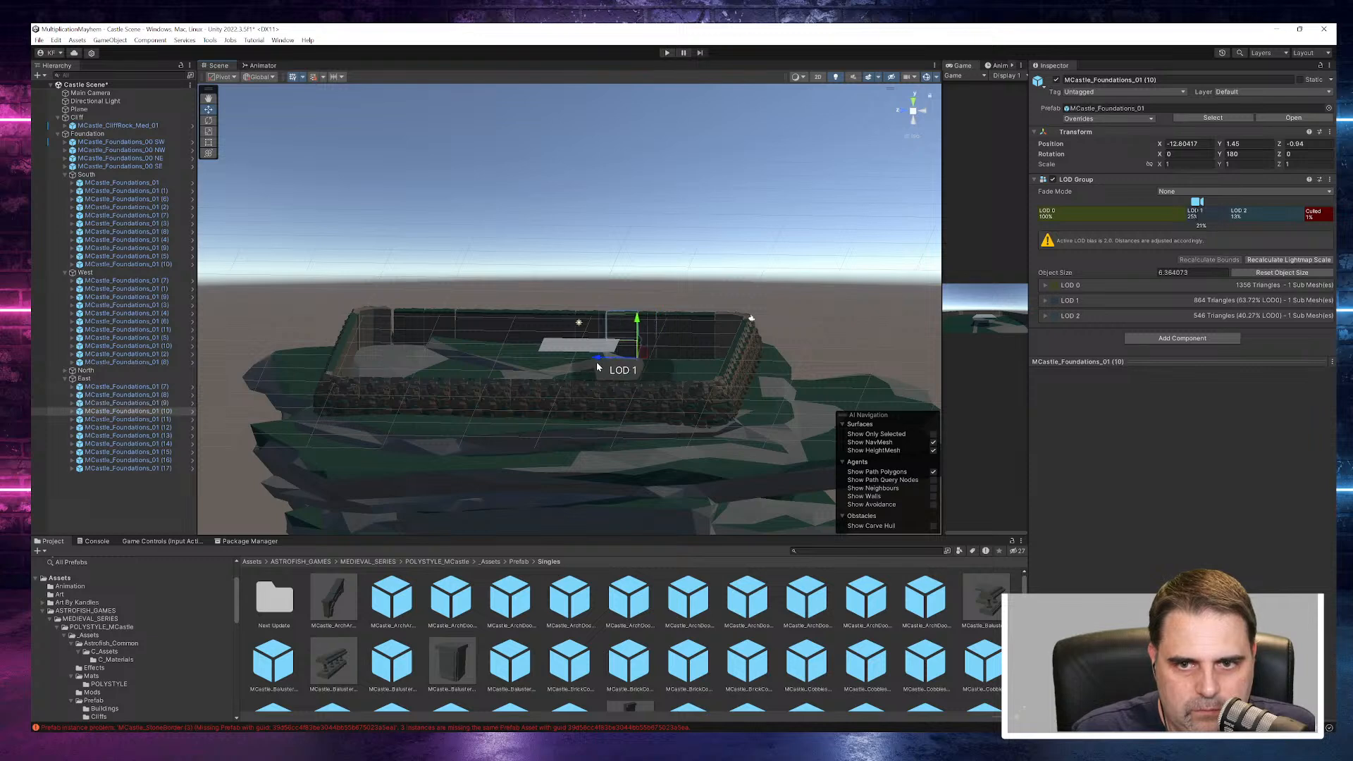
drag(600, 366, 535, 360)
click(594, 355)
click(557, 353)
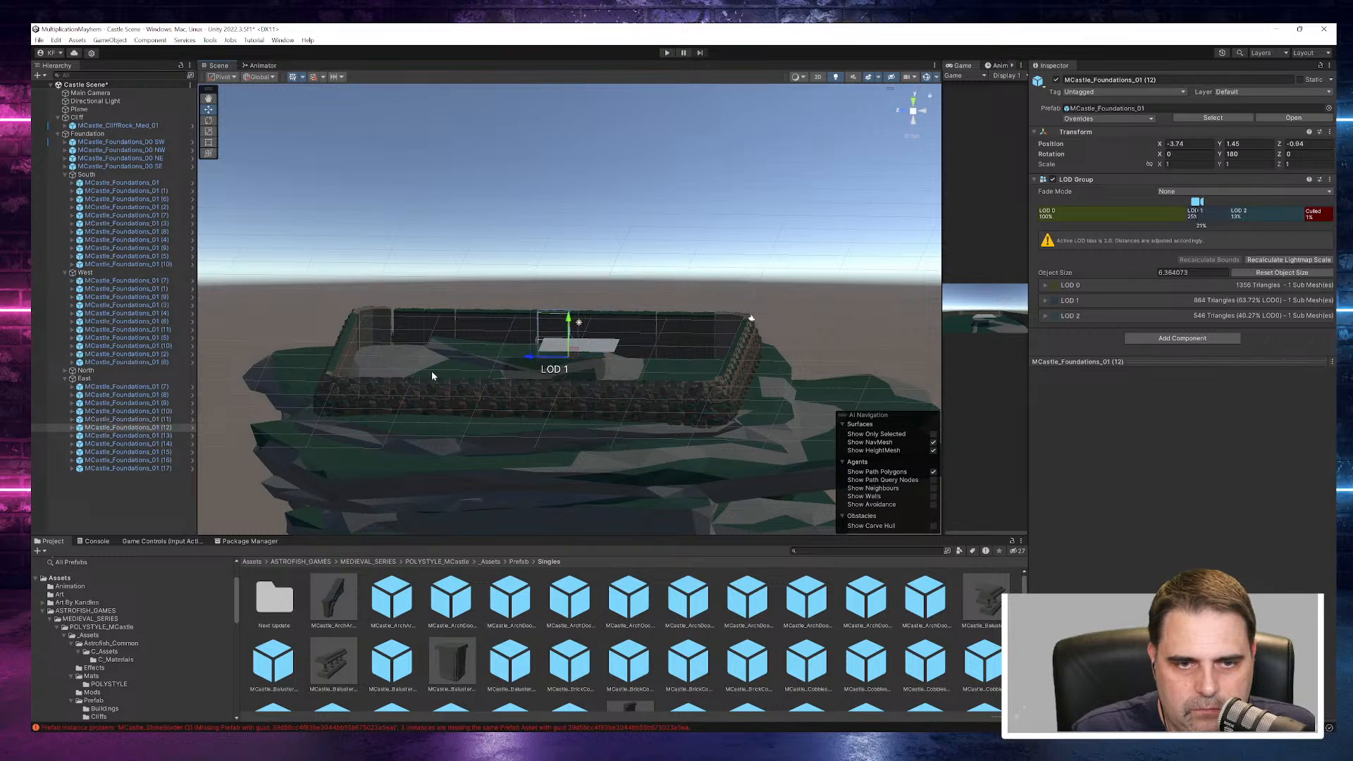
- Shift the East wall's MCastle_Foundations_01 pieces along X, placing piece (13) at X 11.96
ctrl+click(154, 435)
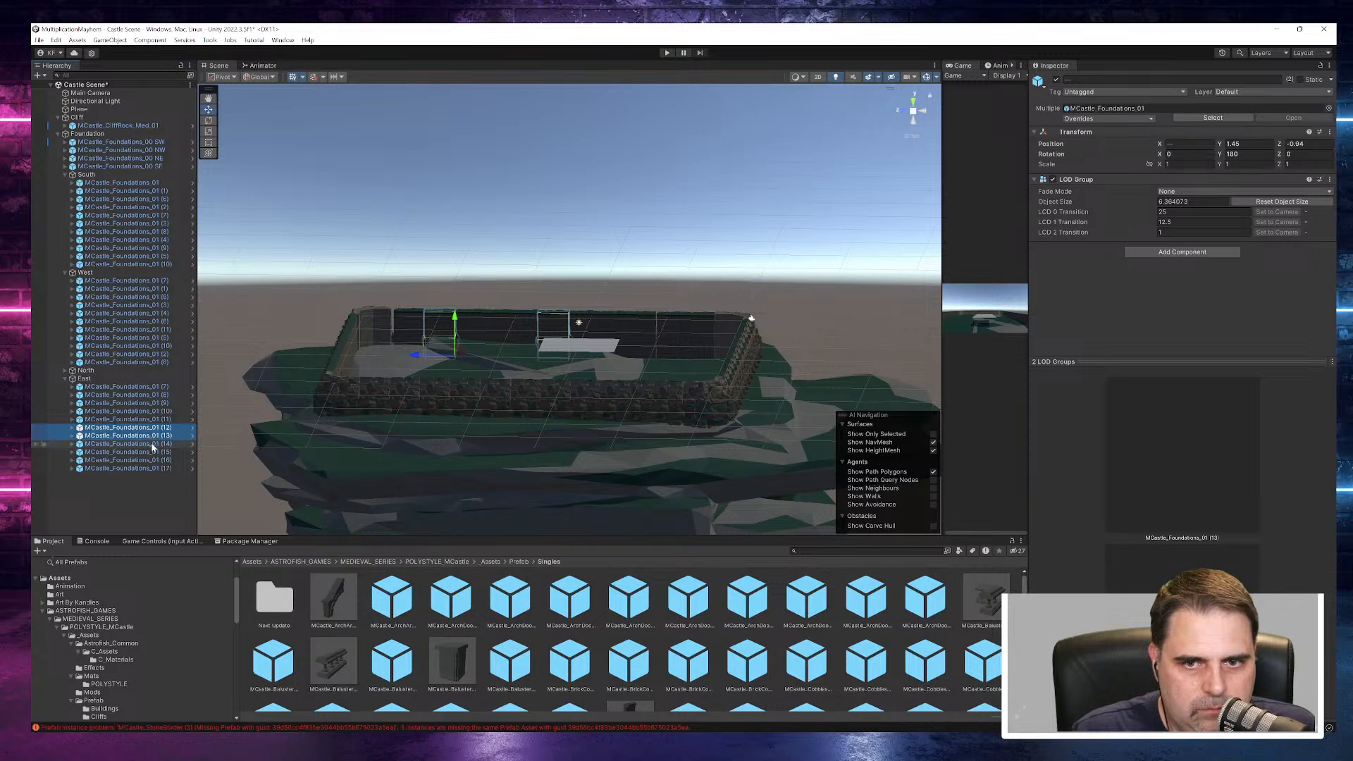
ctrl+click(154, 436)
drag(530, 358, 525, 358)
click(144, 435)
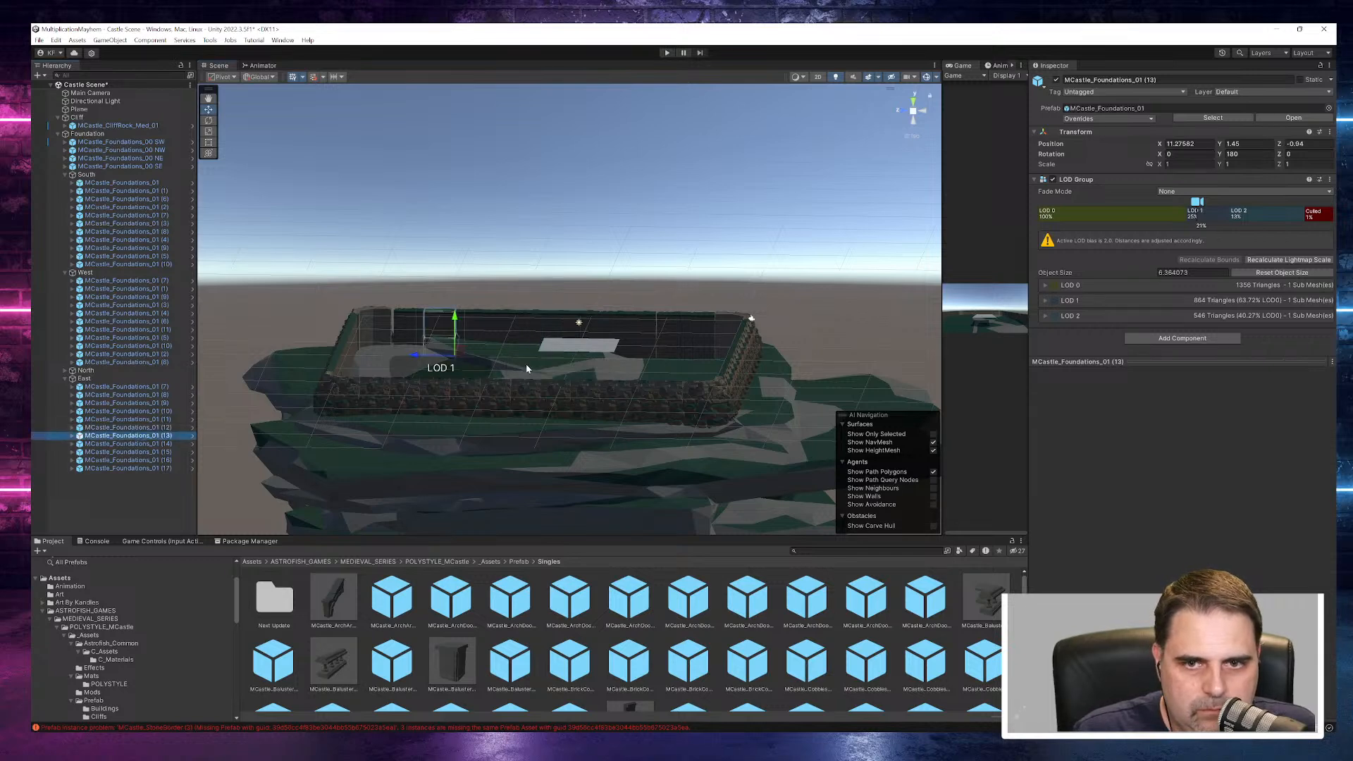
mouse_move(417, 358)
mouse_down()
mouse_move(383, 356)
mouse_move(425, 358)
mouse_move(407, 353)
mouse_up()
click(167, 444)
click(386, 350)
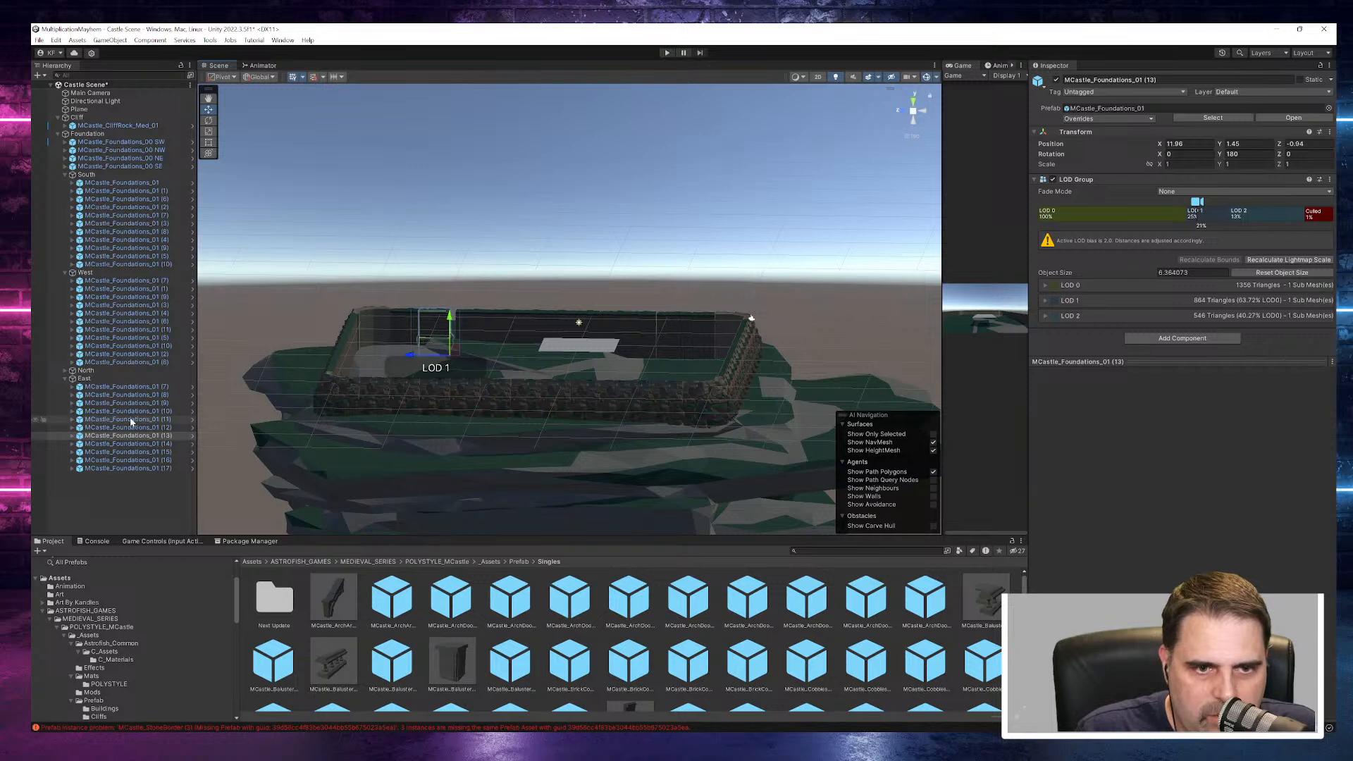
- Close gaps in the East wall by moving MCastle_Foundations_01 (15) to X 8.02 and piece (16) to X 3.92
click(131, 444)
mouse_move(418, 349)
mouse_down()
mouse_move(381, 351)
mouse_move(441, 350)
mouse_up()
click(169, 452)
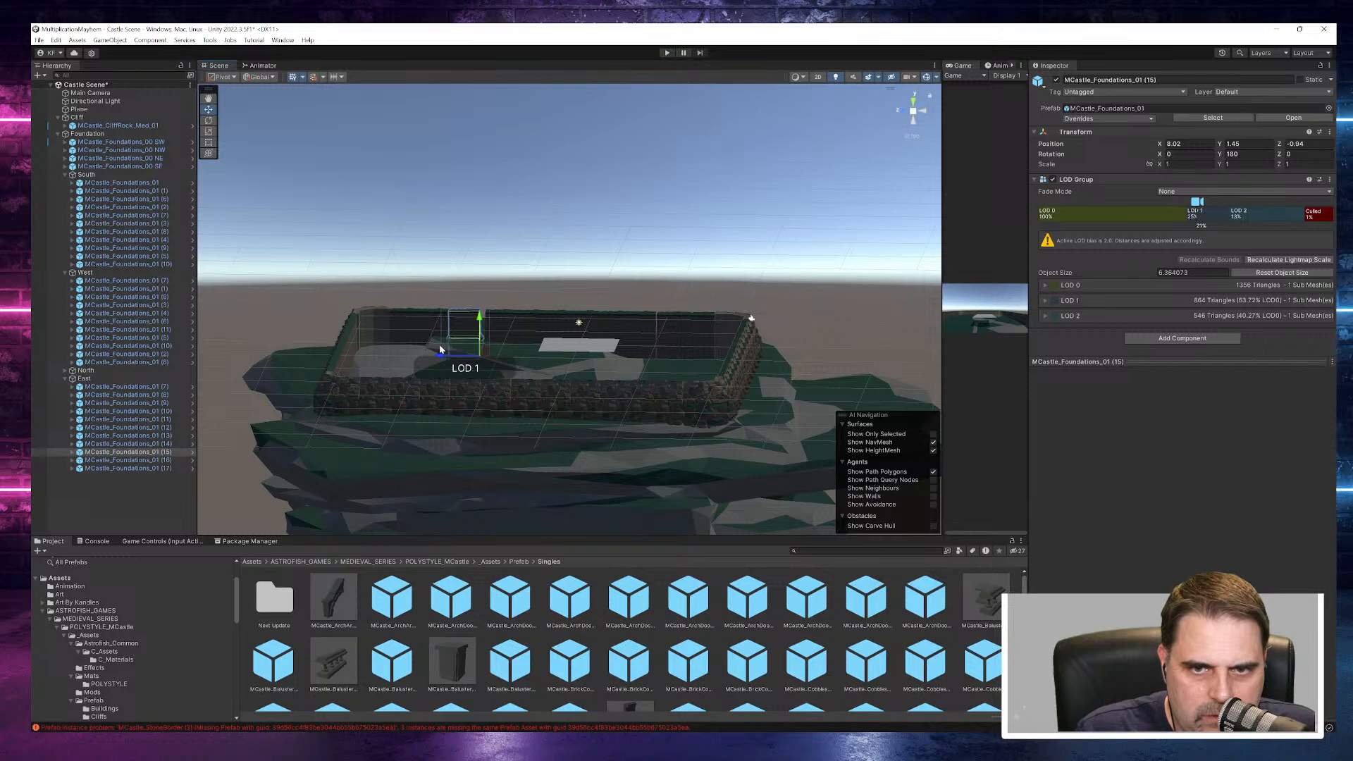
click(127, 459)
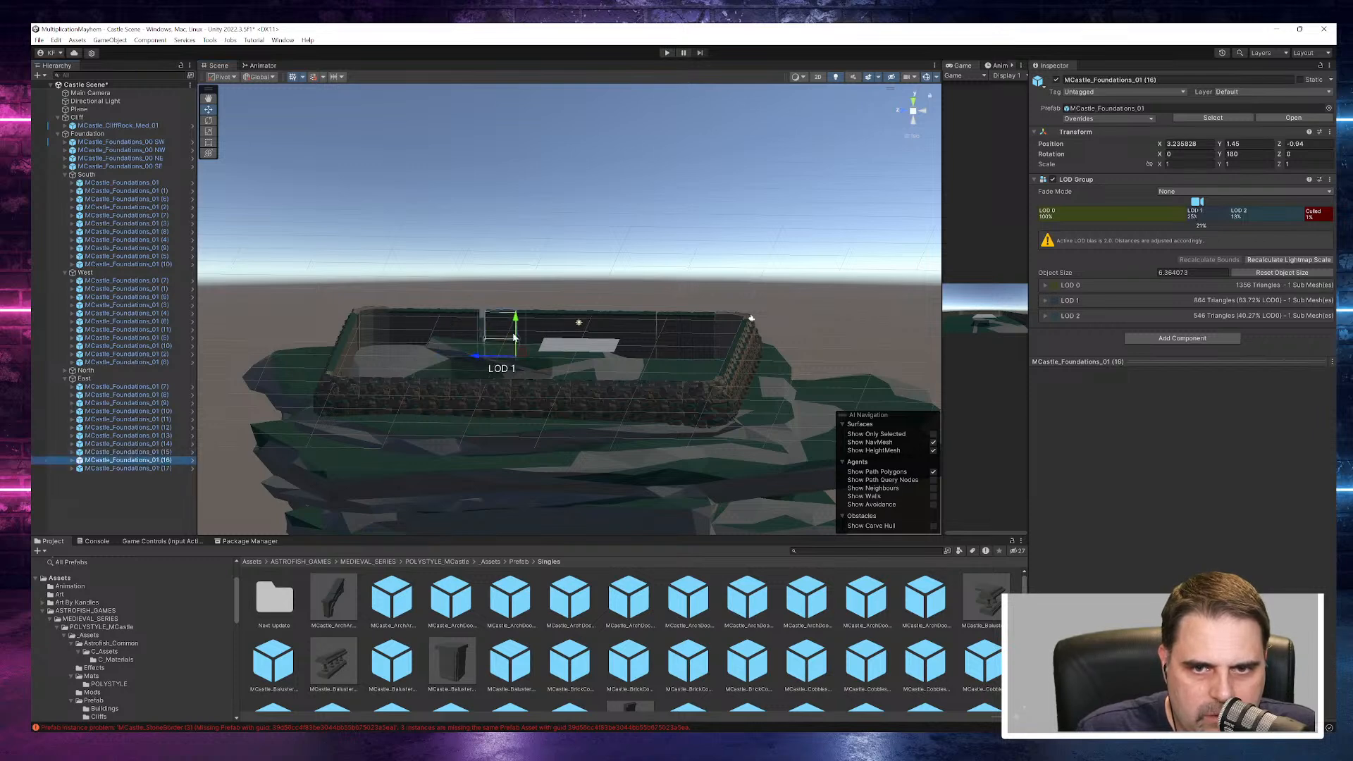
drag(475, 357, 469, 355)
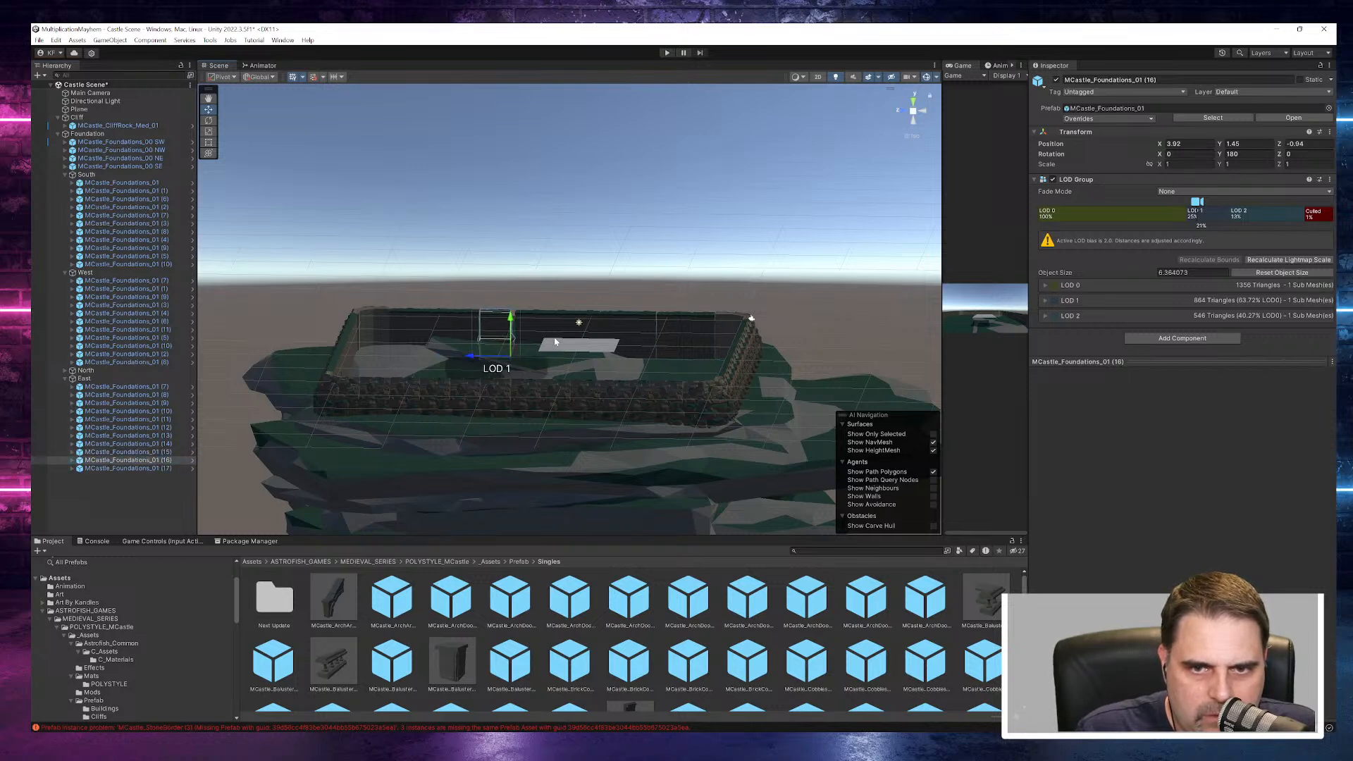
click(161, 469)
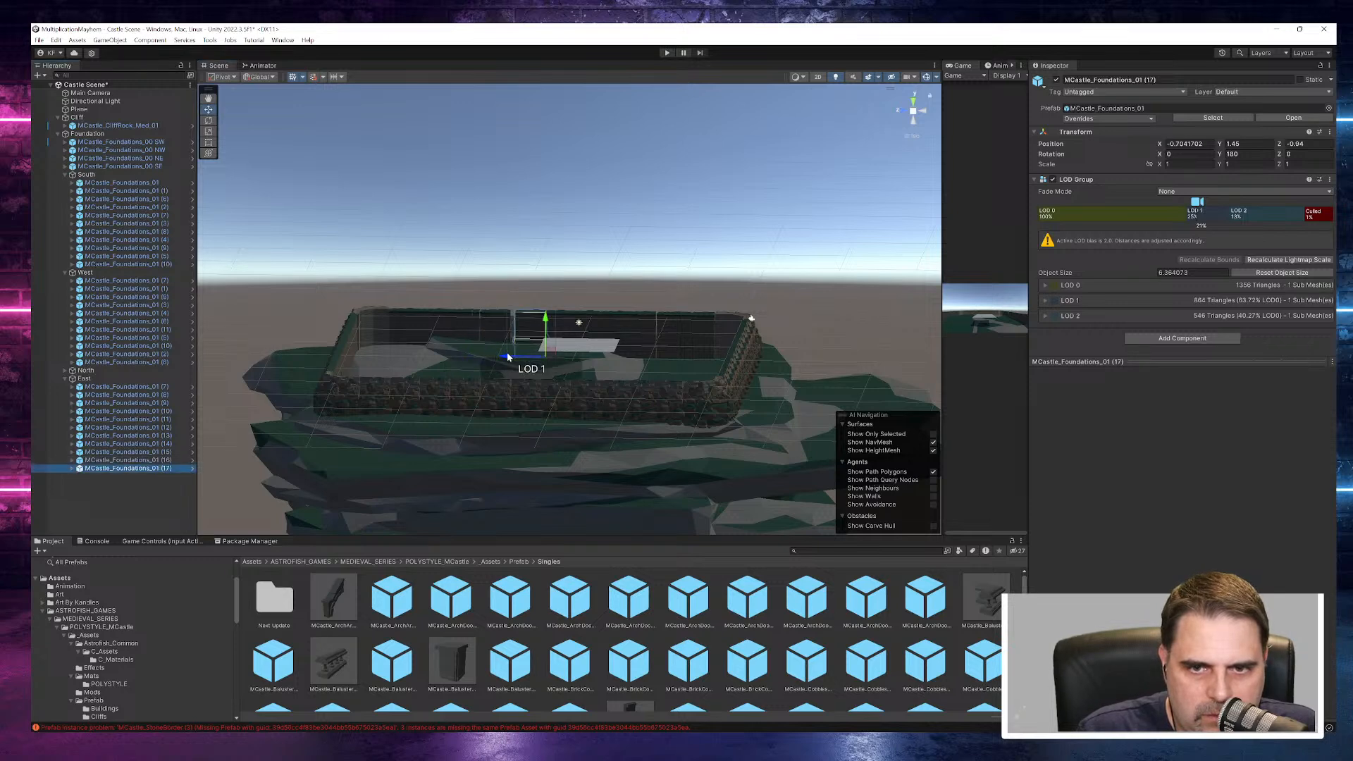
click(561, 238)
mouse_move(620, 190)
alt+mouse_down()
mouse_move(632, 176)
mouse_move(631, 190)
alt+mouse_up()
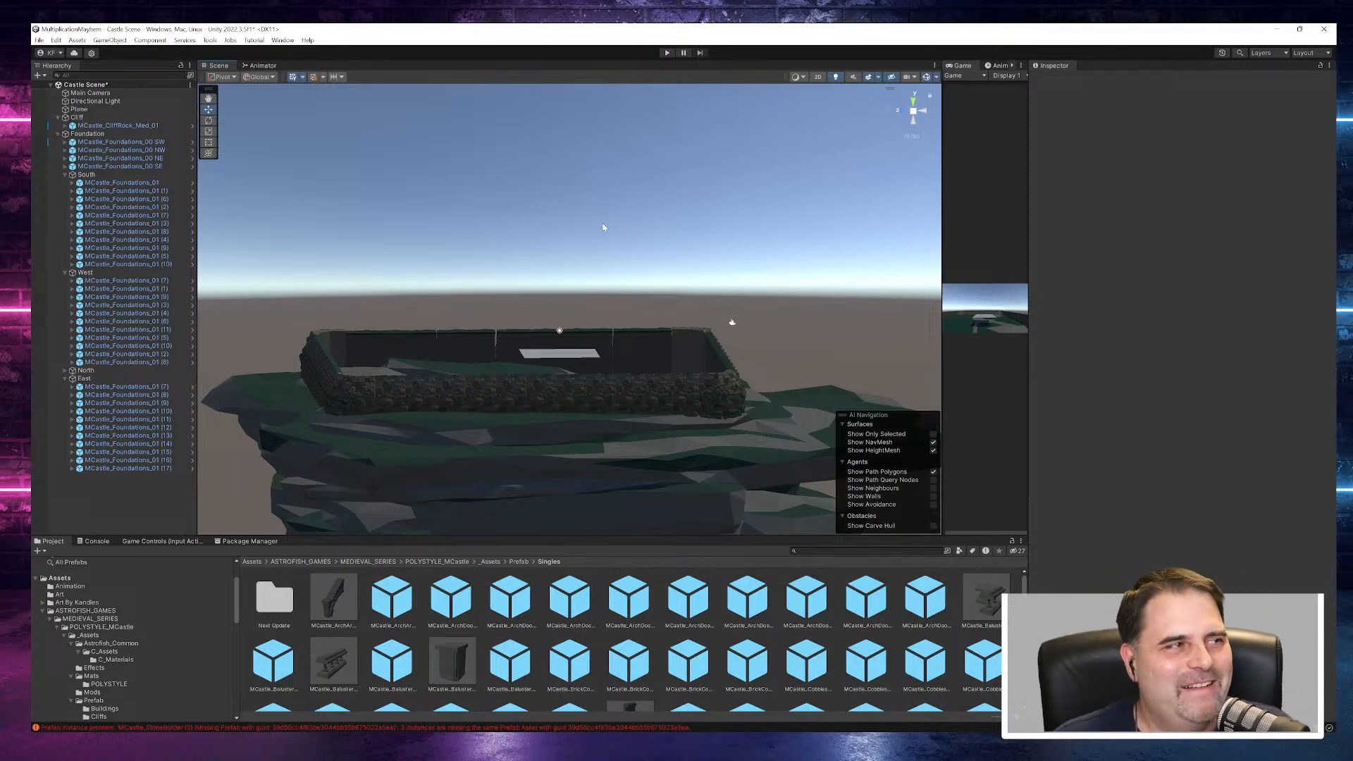
- Select East pieces MCastle_Foundations_01 (7) and (8) together and nudge the pair along X away from the SE corner
click(666, 347)
click(682, 362)
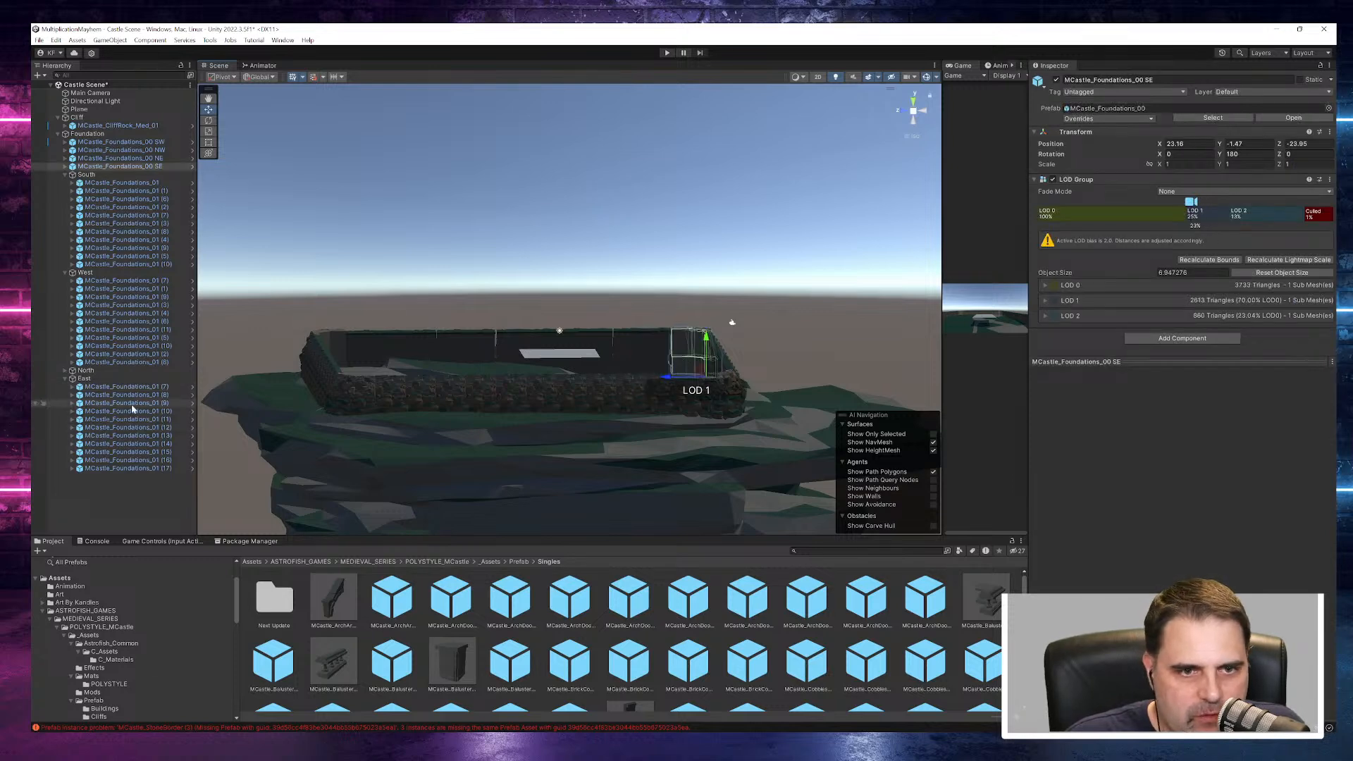
click(154, 388)
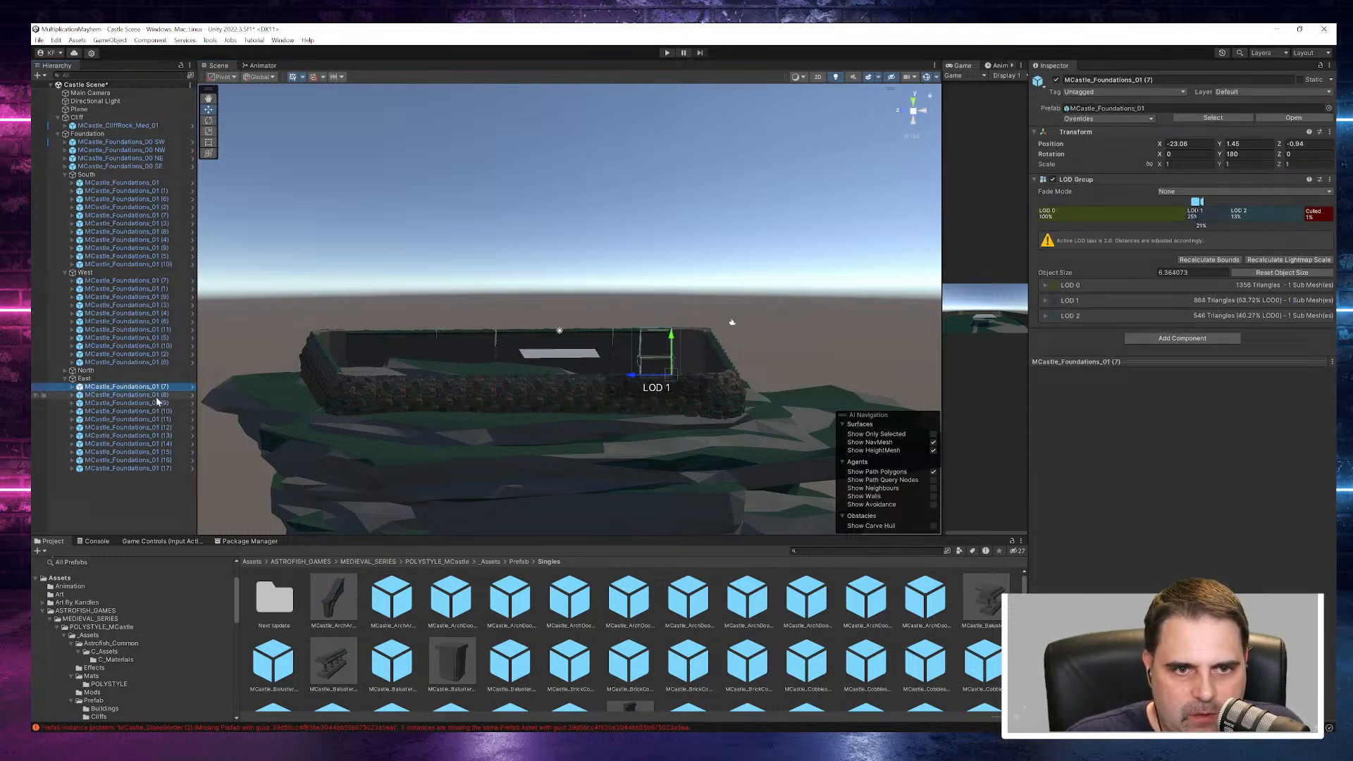
ctrl+click(141, 395)
drag(604, 376, 602, 376)
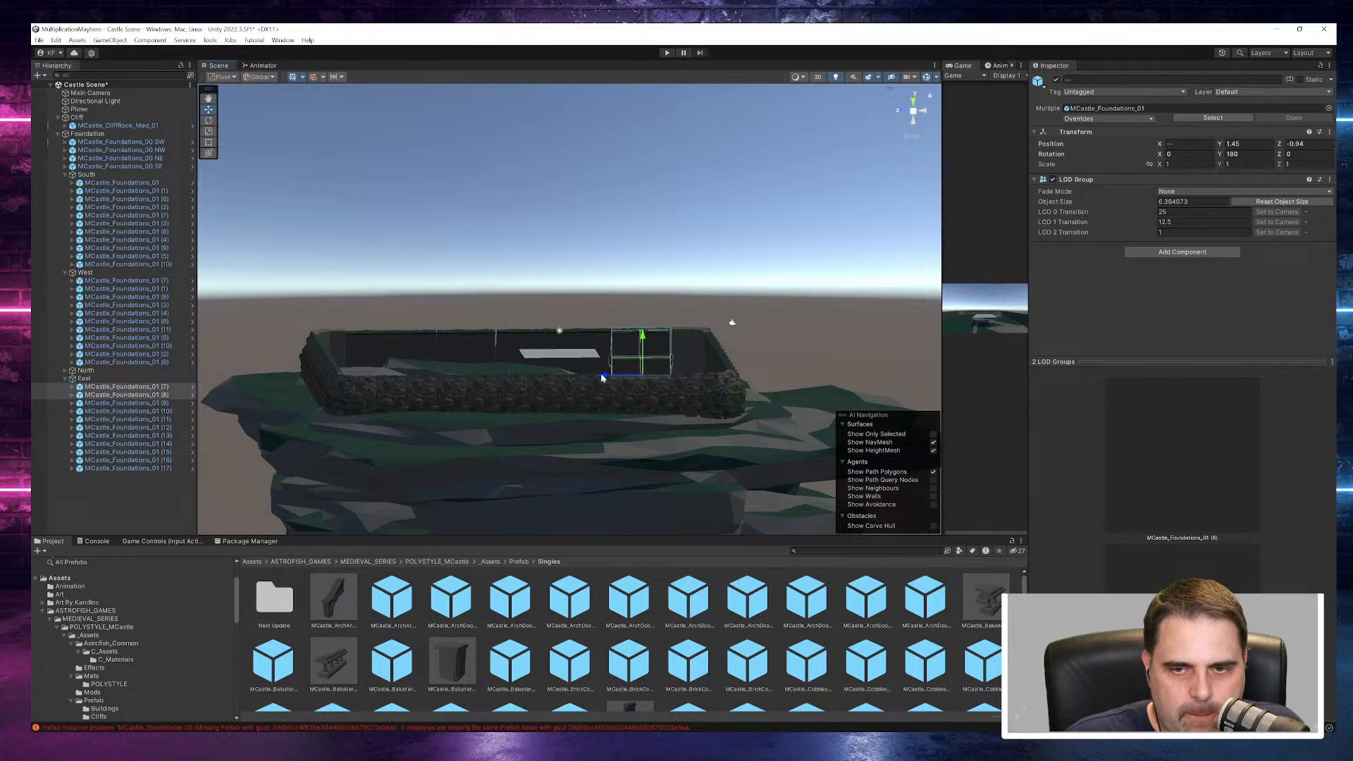
click(648, 238)
- Readjust East pieces (7) and (8) slightly back toward the SE corner to tighten the joints
click(657, 367)
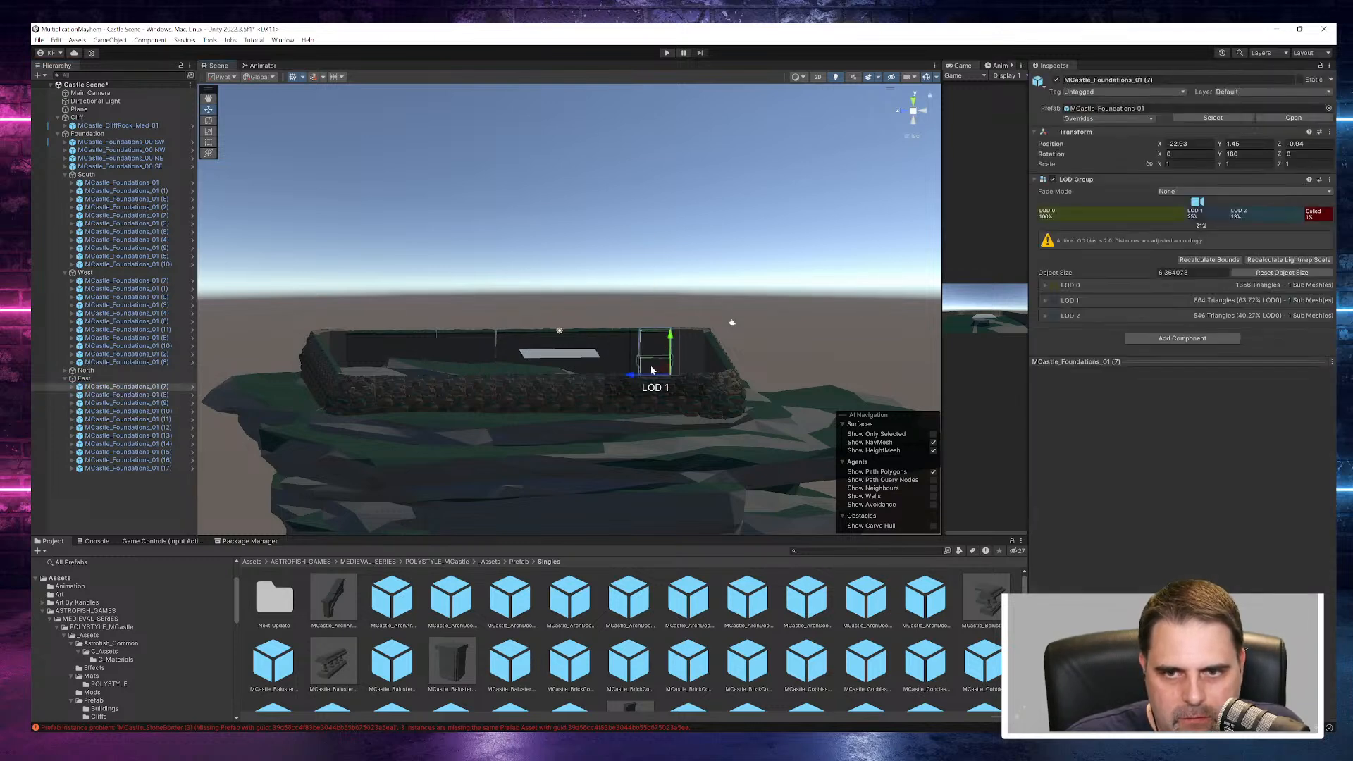
drag(634, 378, 637, 377)
click(184, 396)
mouse_move(601, 382)
mouse_down()
mouse_move(583, 381)
mouse_move(606, 376)
mouse_up()
mouse_move(676, 243)
right_down()
mouse_move(573, 244)
mouse_move(667, 255)
right_up()
click(667, 255)
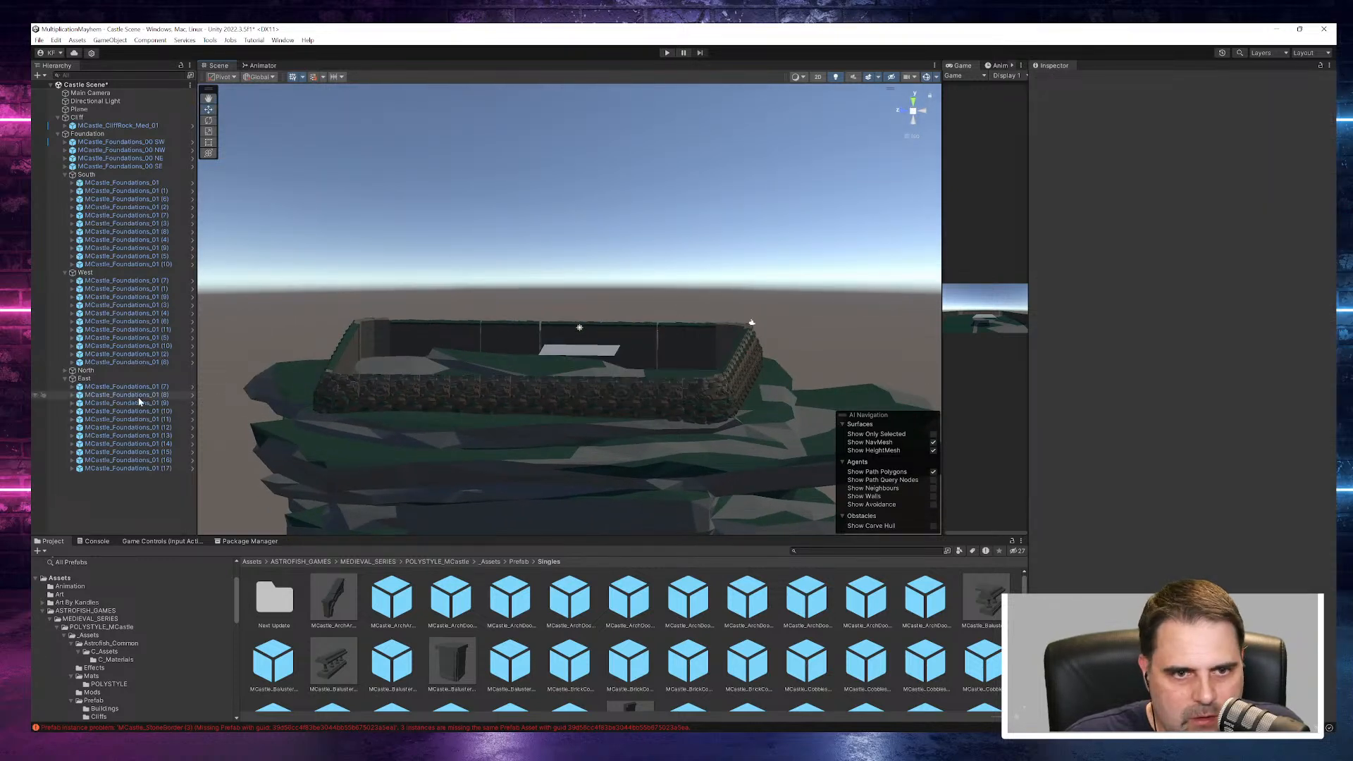
- Select East pieces (9) and (10) together and shift them along X to close the gap beside piece (8)
click(143, 402)
ctrl+click(141, 410)
drag(593, 371, 593, 368)
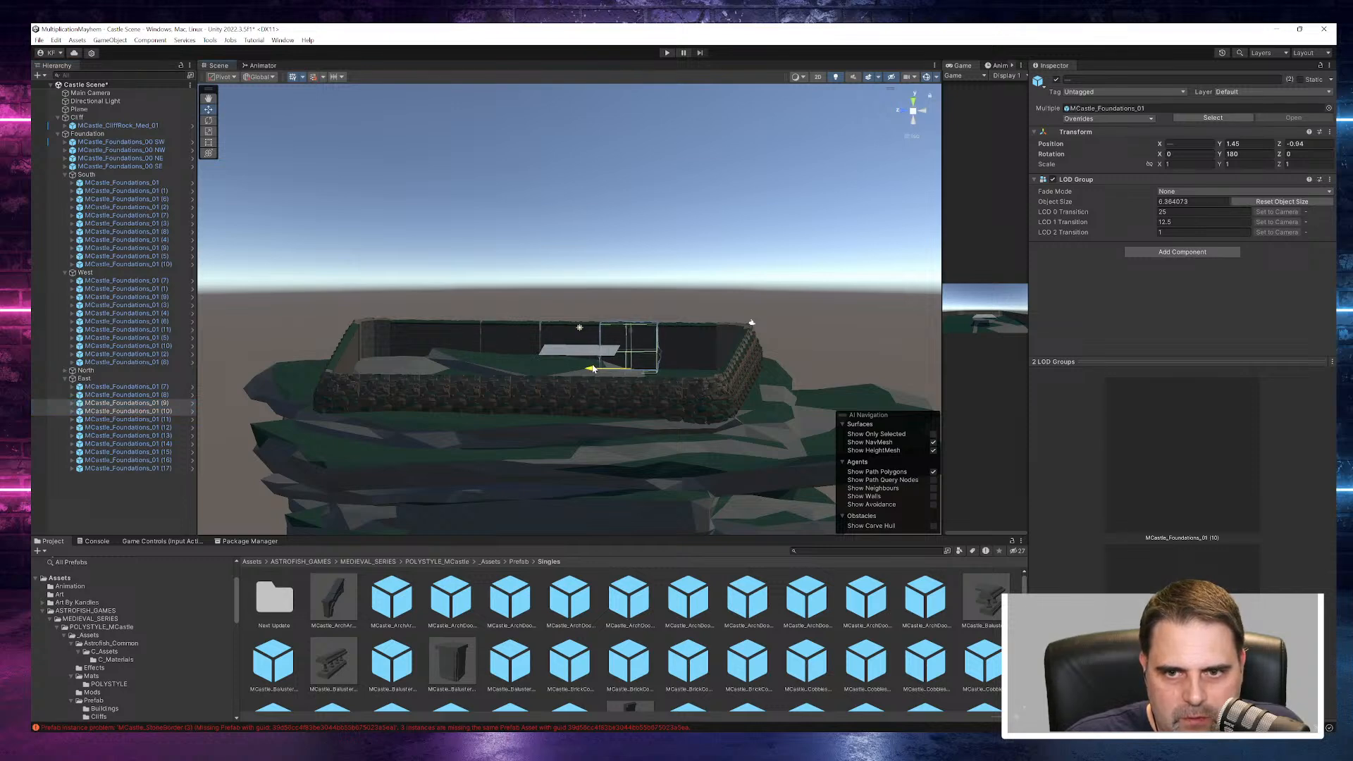
click(711, 262)
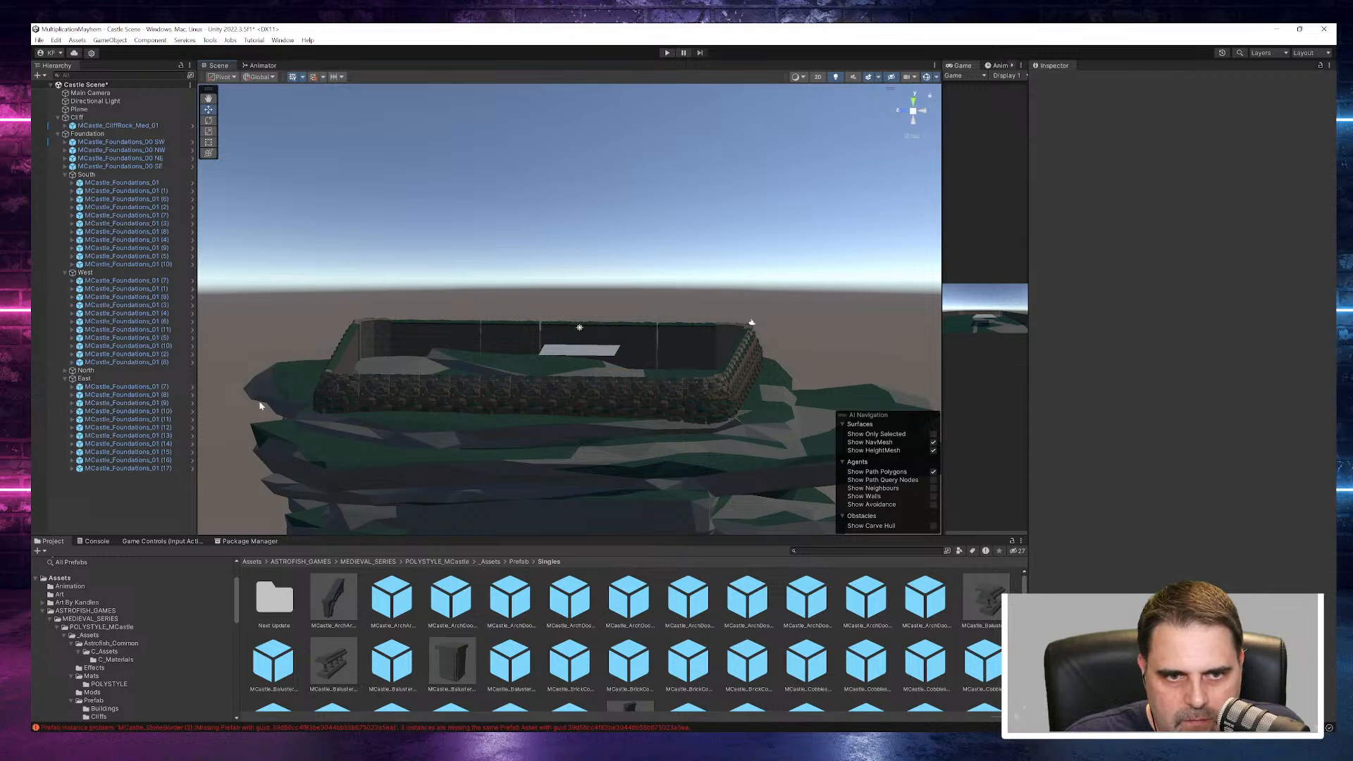
click(171, 411)
click(170, 405)
ctrl+click(168, 412)
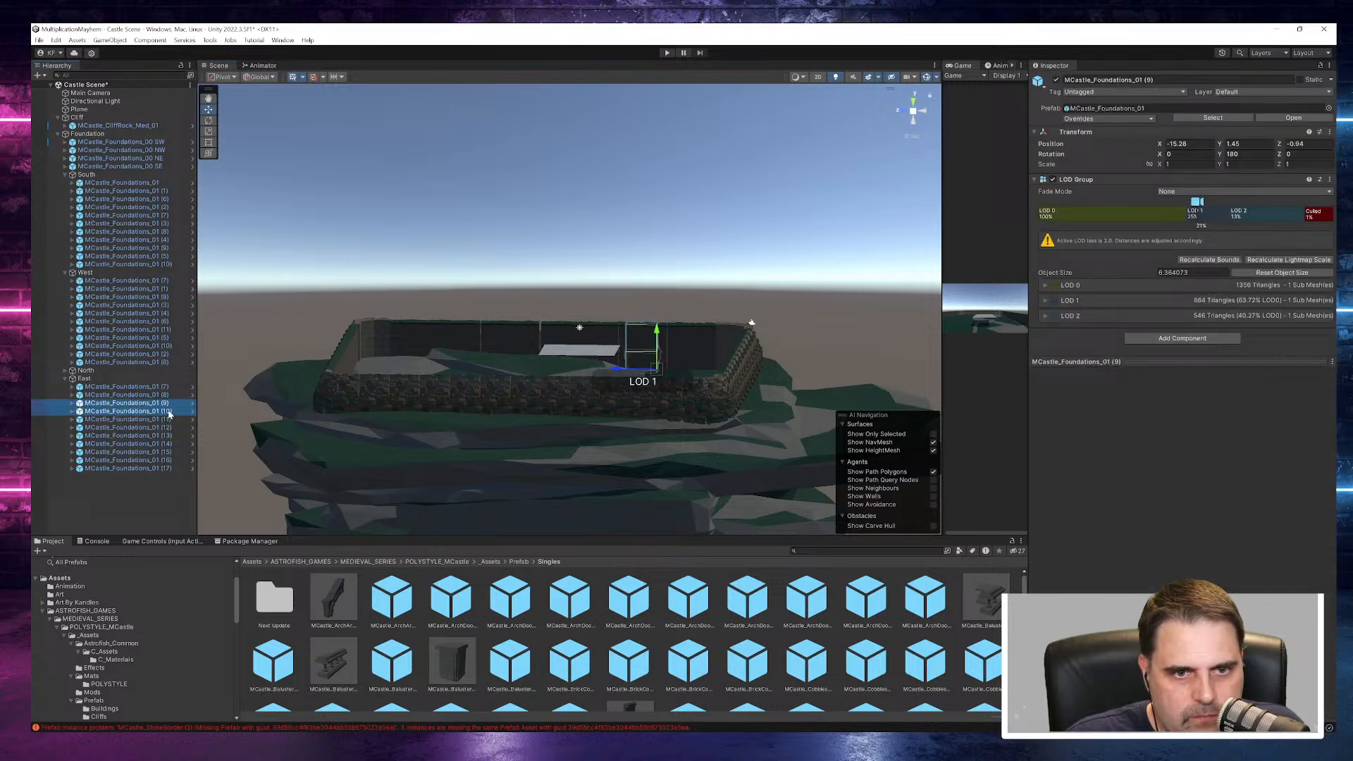
drag(592, 368, 594, 369)
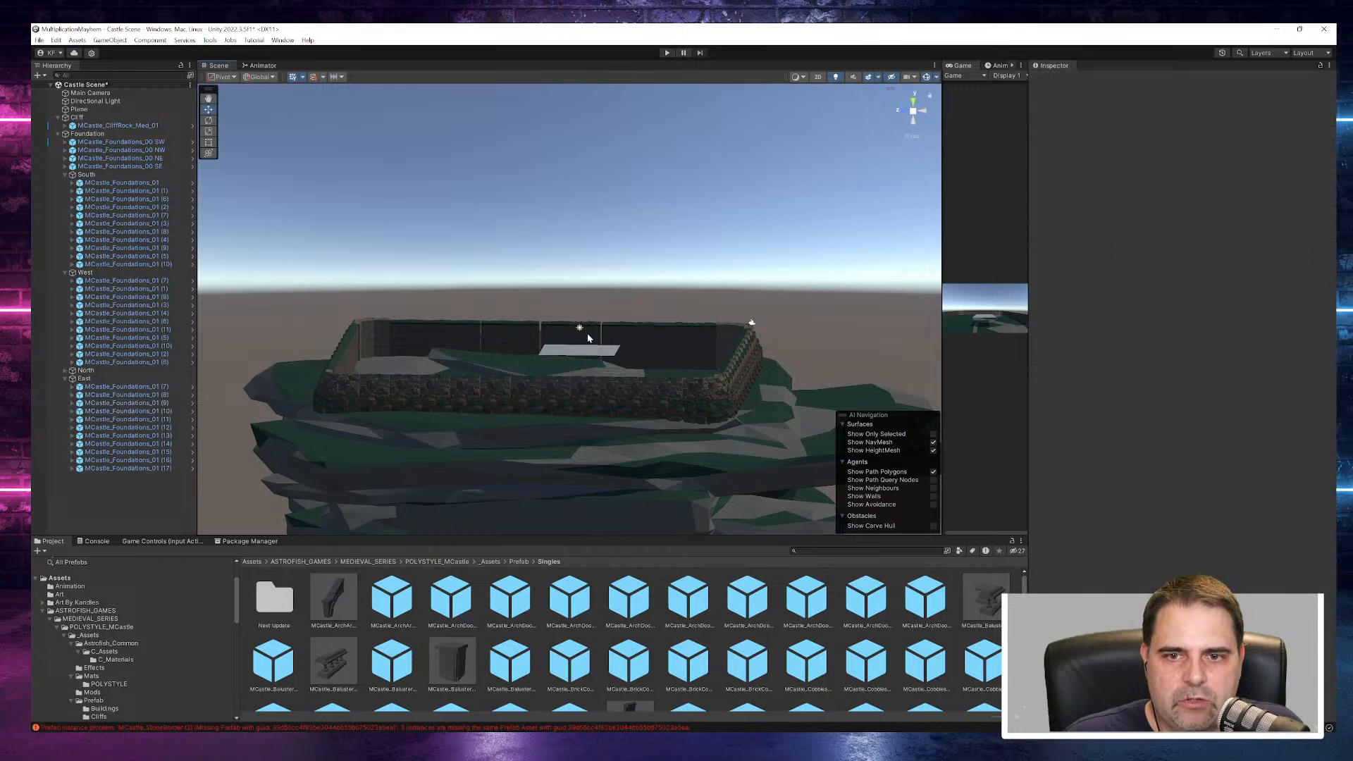
- Select East pieces (11) and (12) together and shift them along X against piece (10)
click(562, 371)
shift+click(557, 343)
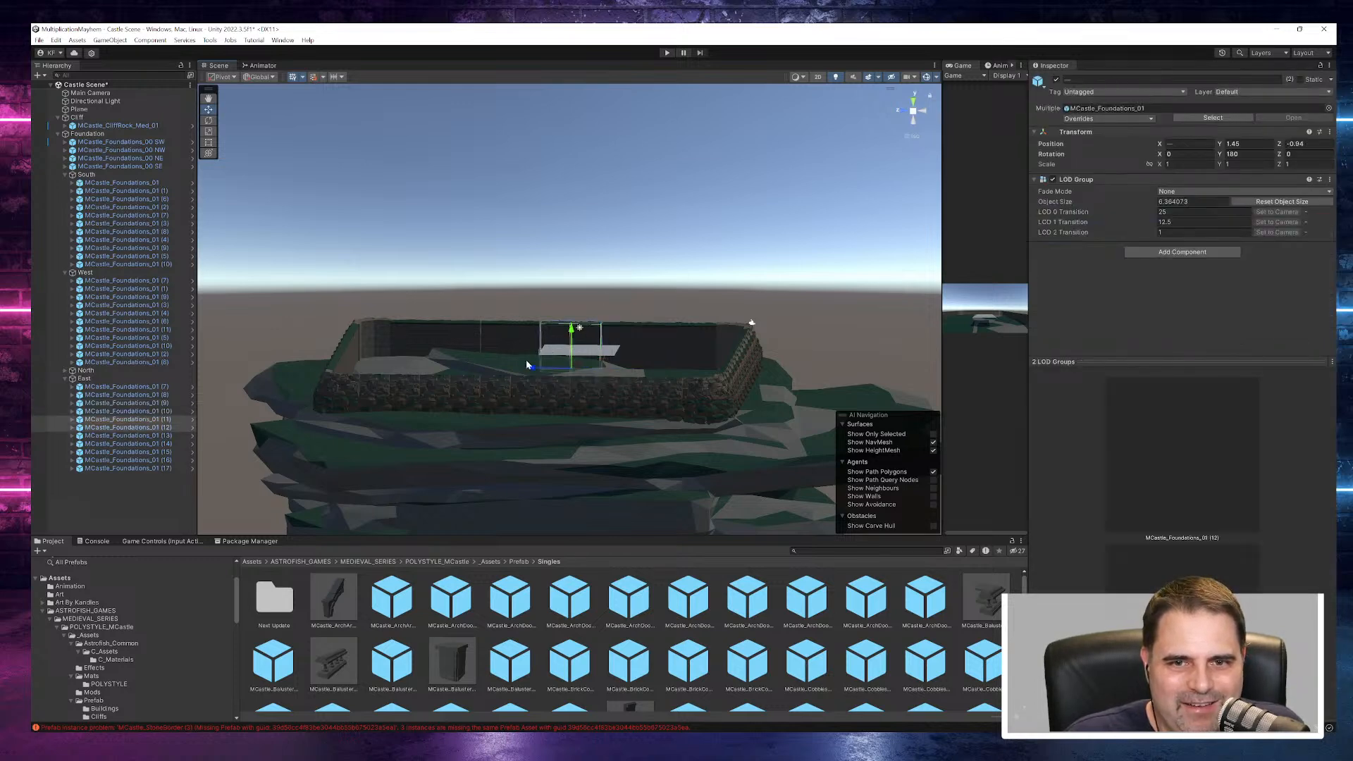
drag(533, 371, 536, 369)
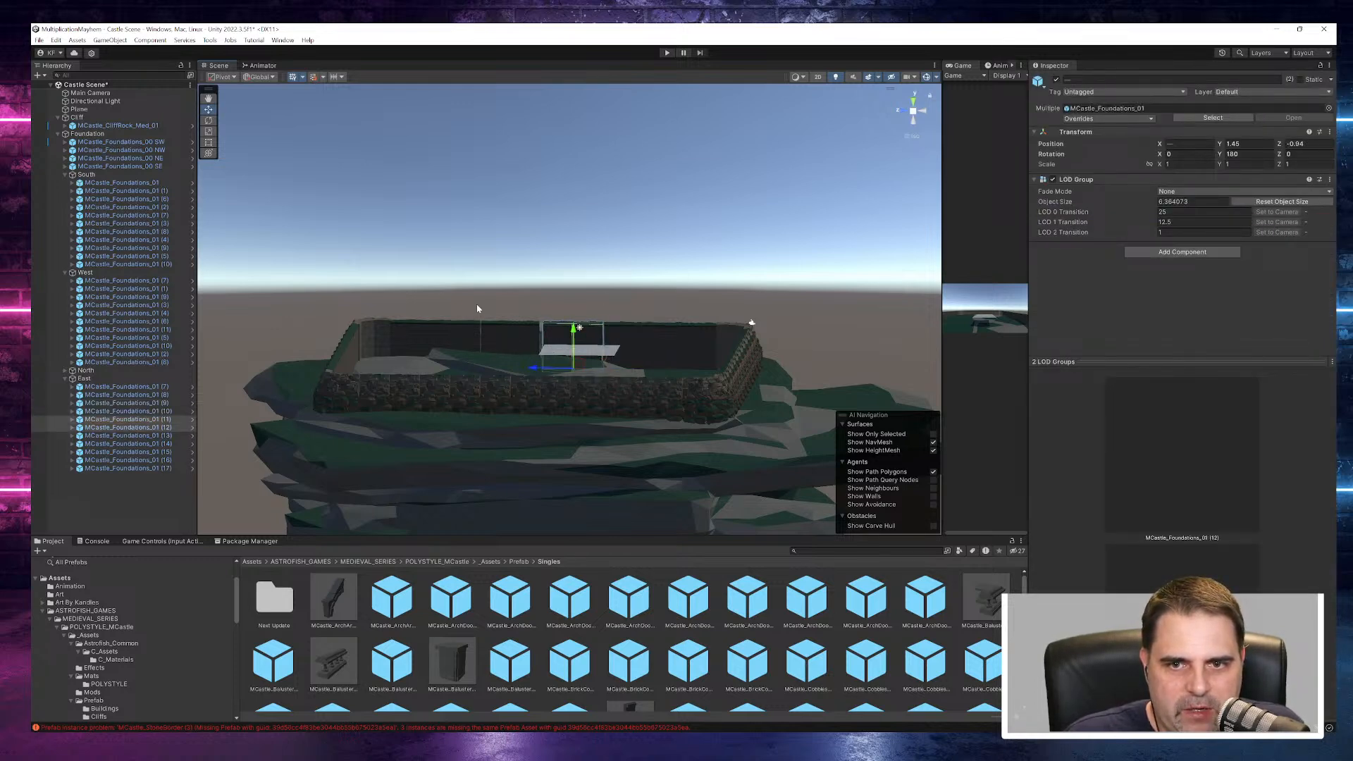
click(513, 275)
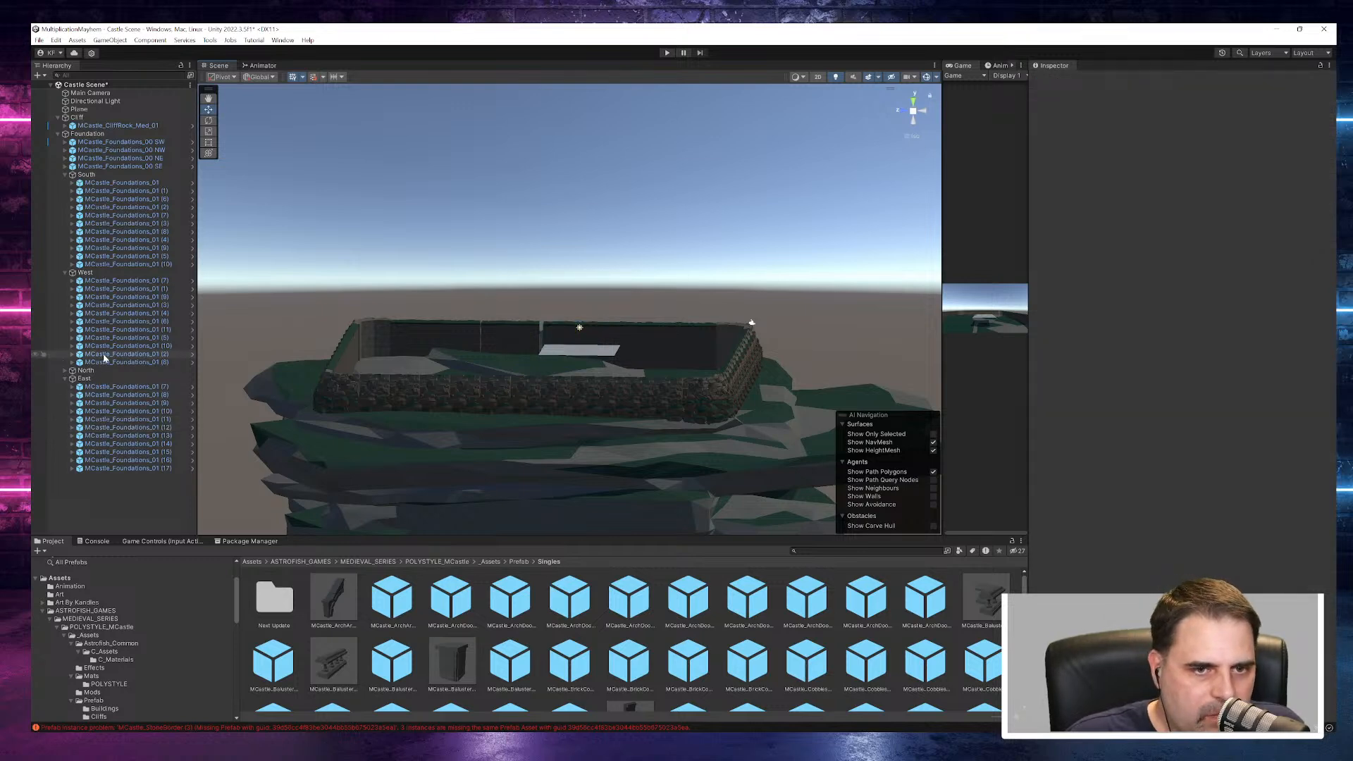
- Select the NW and NE corners with the North group and shift them together toward the South wall
click(147, 151)
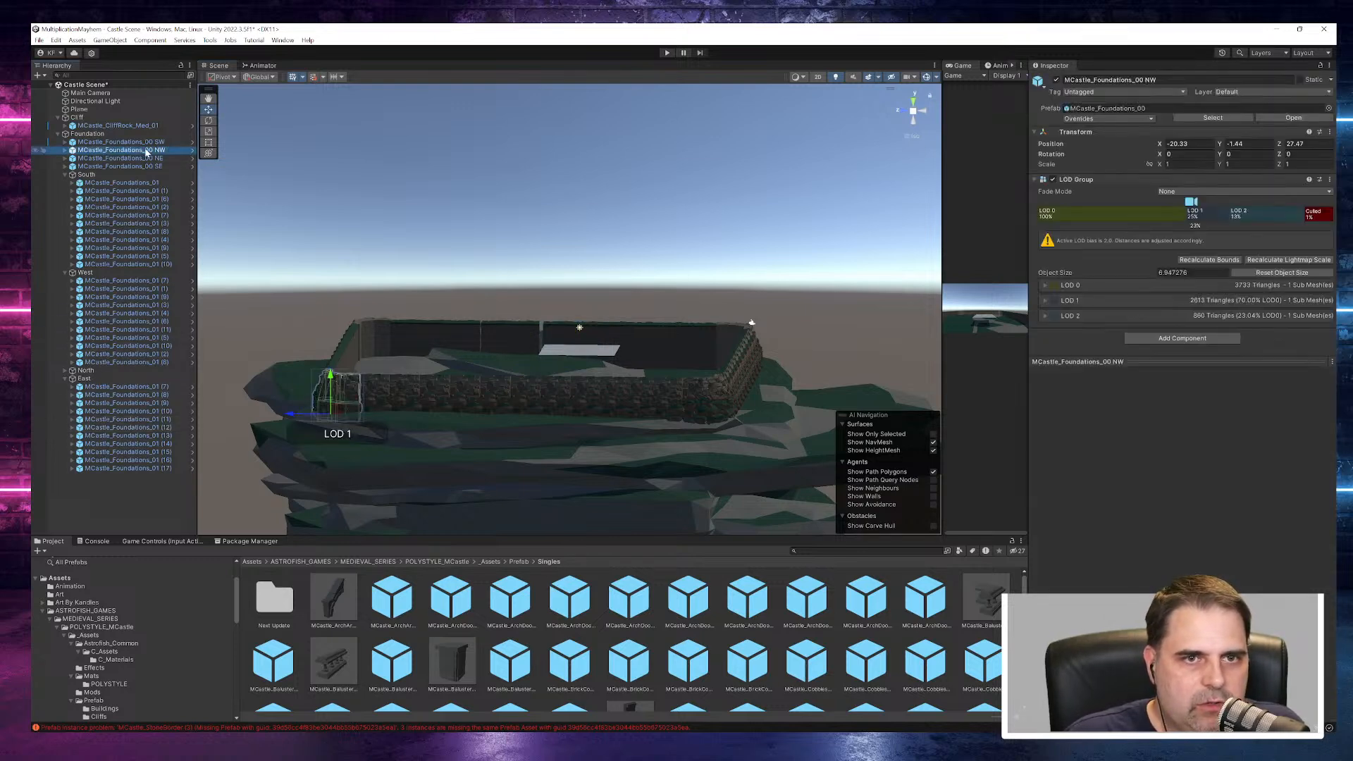
ctrl+click(143, 159)
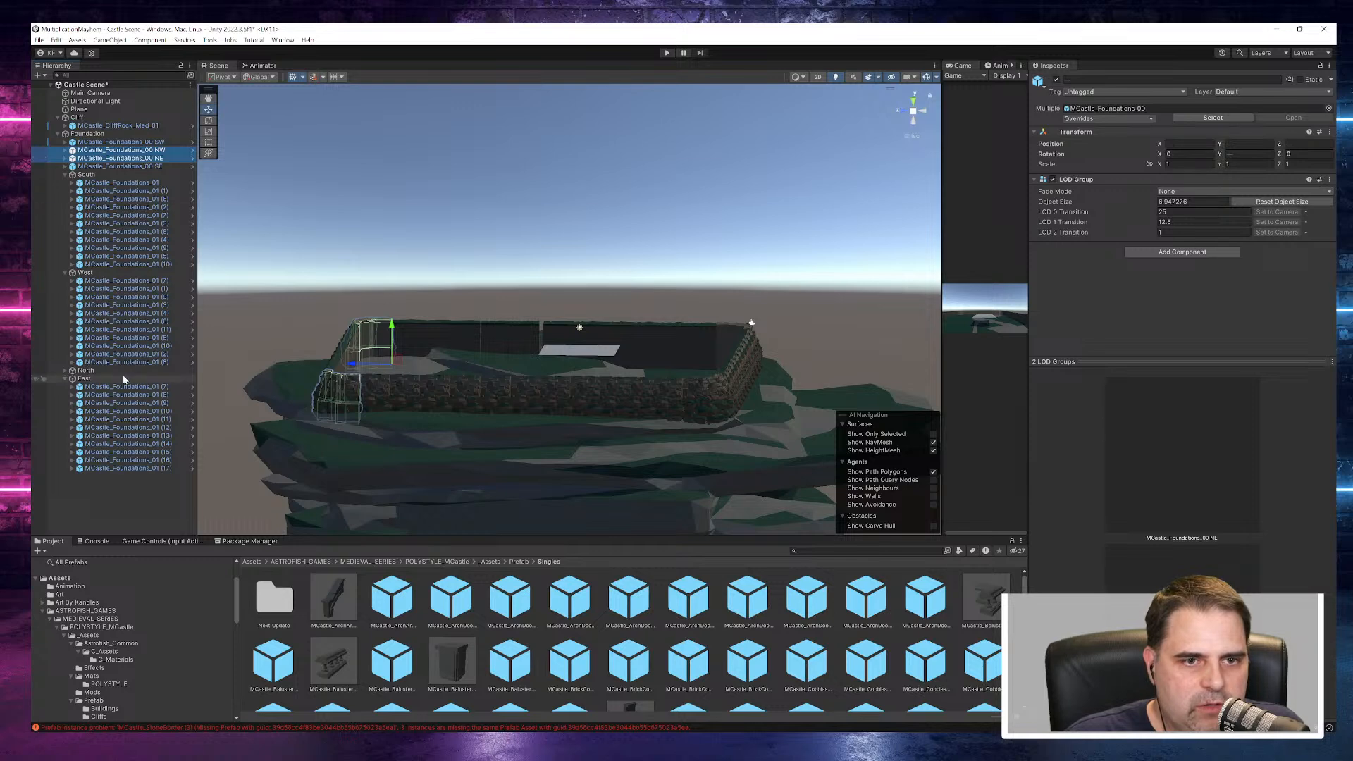
ctrl+click(86, 370)
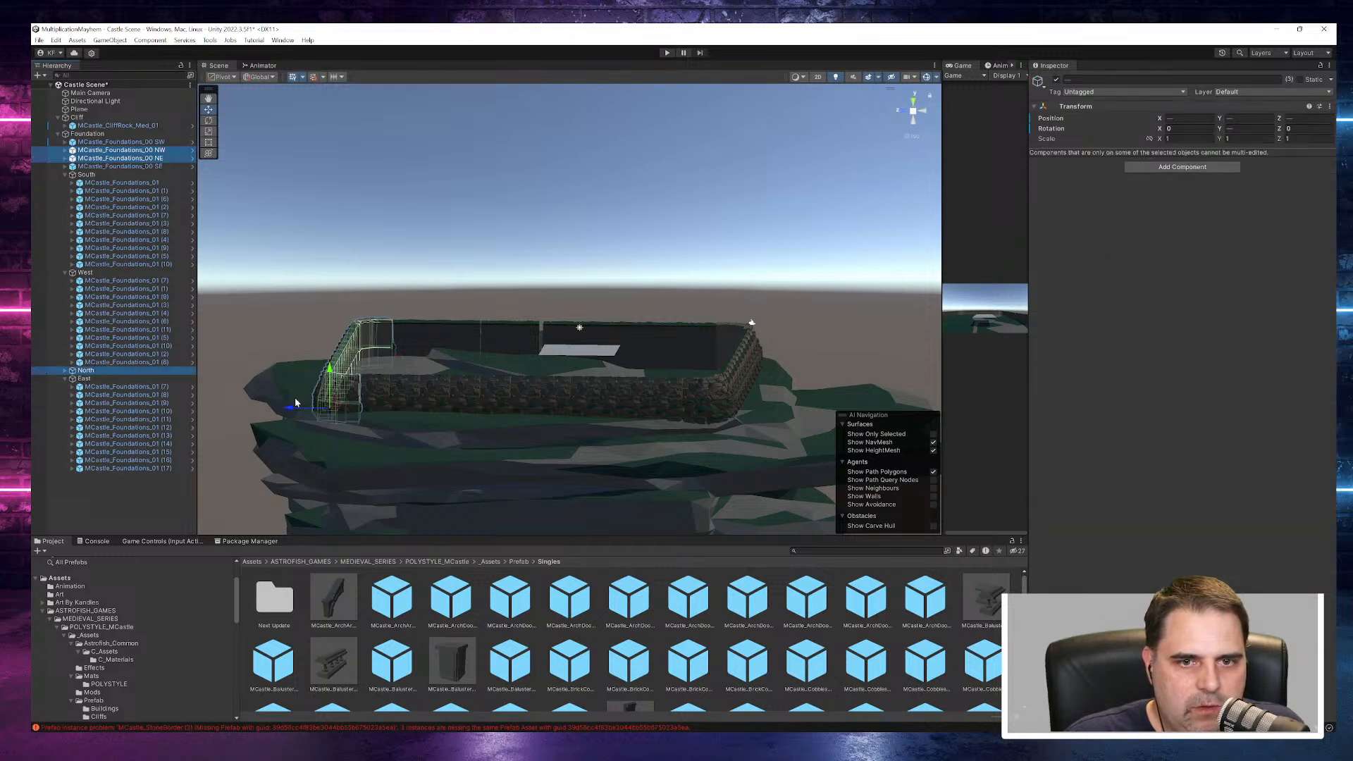
drag(293, 407, 296, 409)
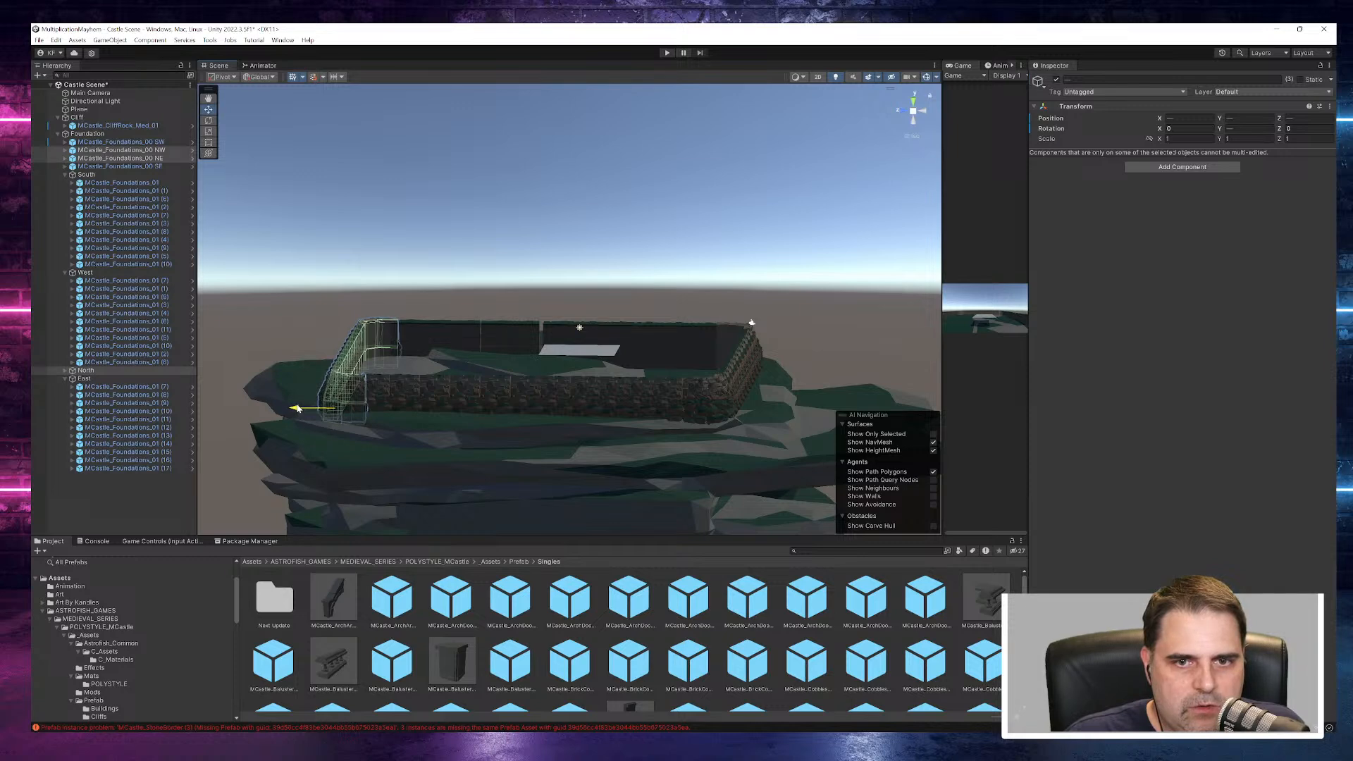
- Realign the remaining East wall pieces between the NE corner and piece (12), placing piece (17) at X -0.71
click(421, 335)
drag(383, 370, 508, 369)
click(441, 338)
click(473, 339)
click(506, 344)
click(525, 345)
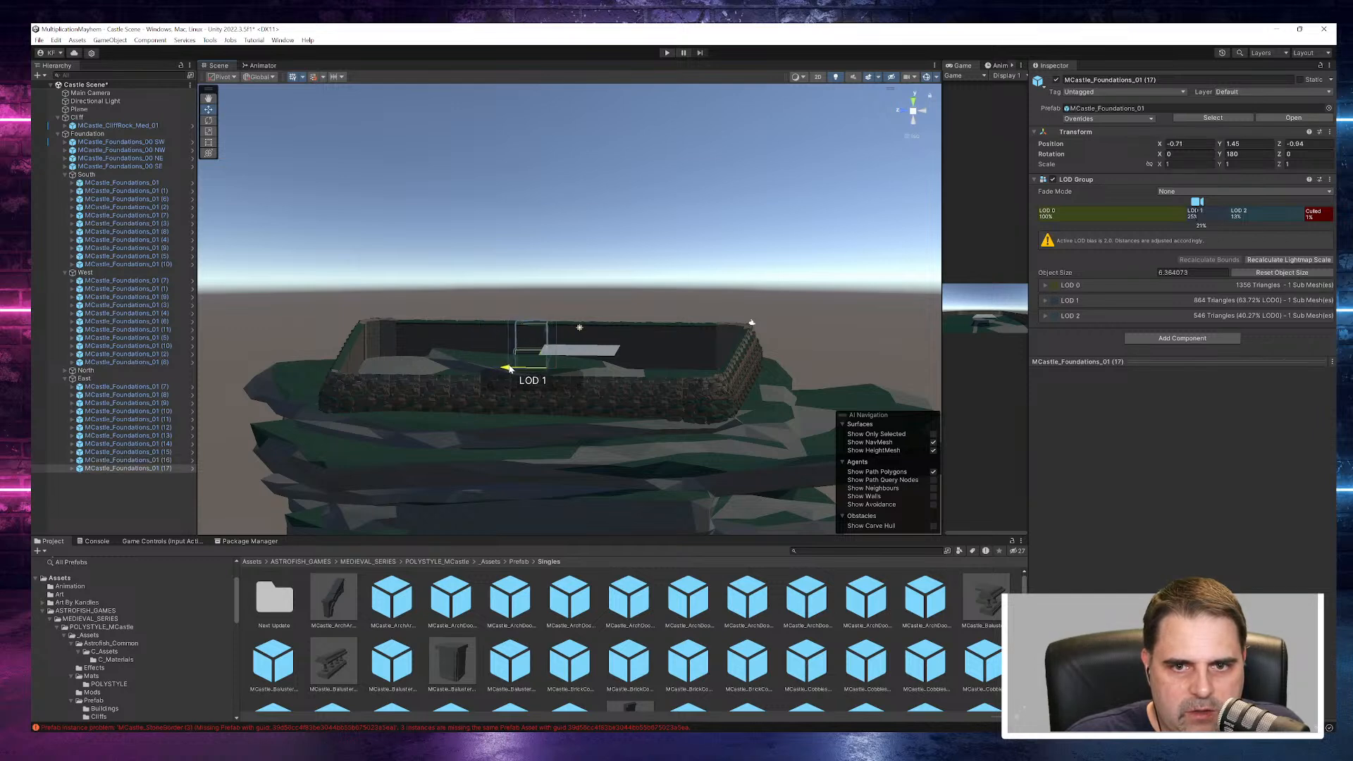
- Close gaps in the North wall by shifting MCastle_Foundations_01 (8) along X and placing piece (9) at X 12.13
click(737, 262)
alt+drag(737, 262, 1242, 269)
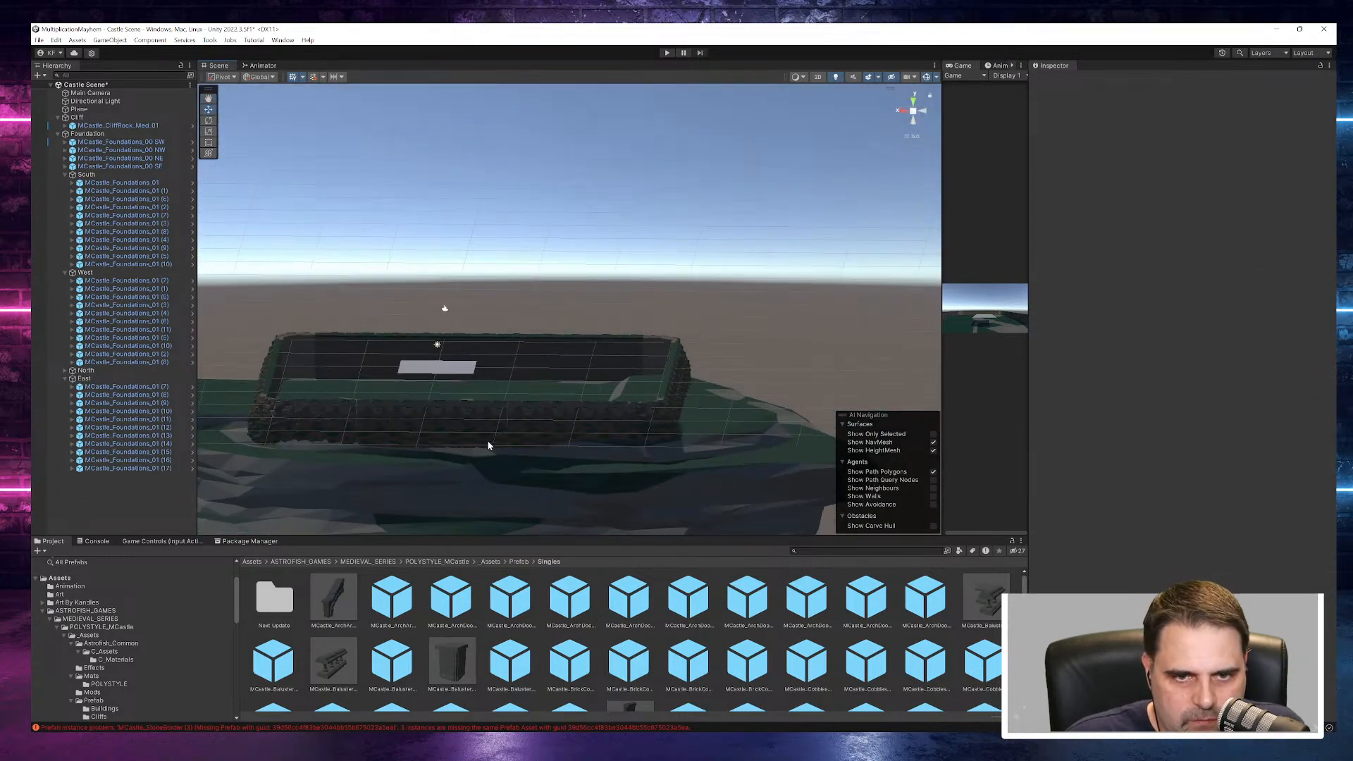
alt+drag(782, 267, 208, 275)
alt+drag(630, 218, 577, 340)
click(517, 343)
click(556, 330)
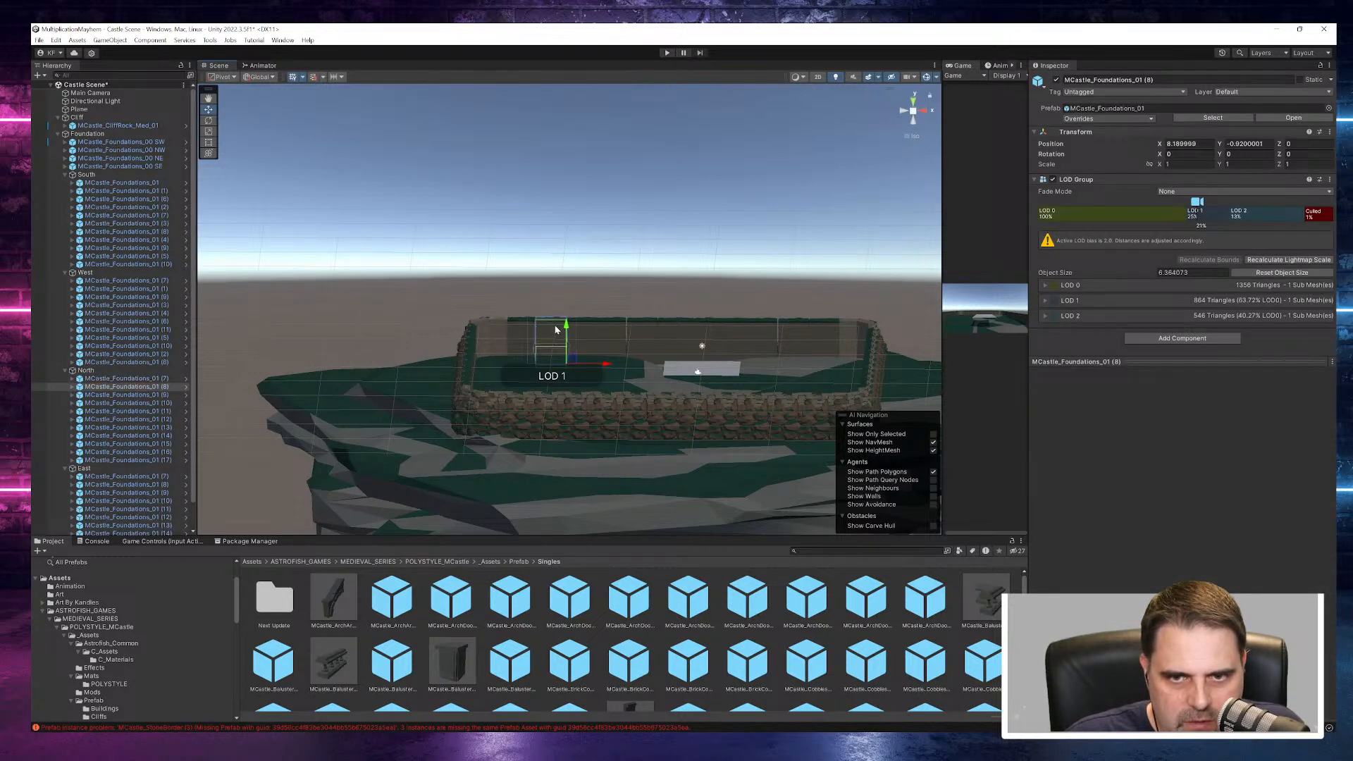
click(610, 366)
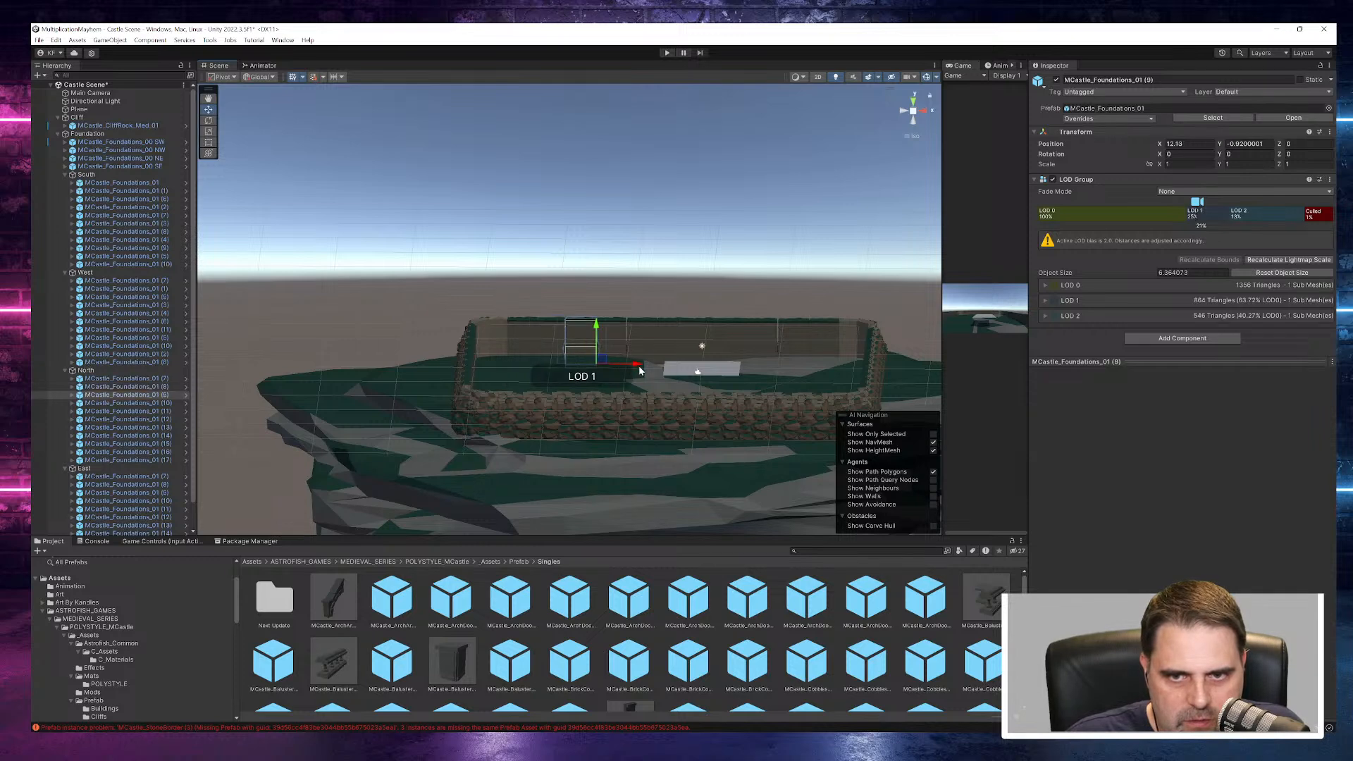
click(666, 307)
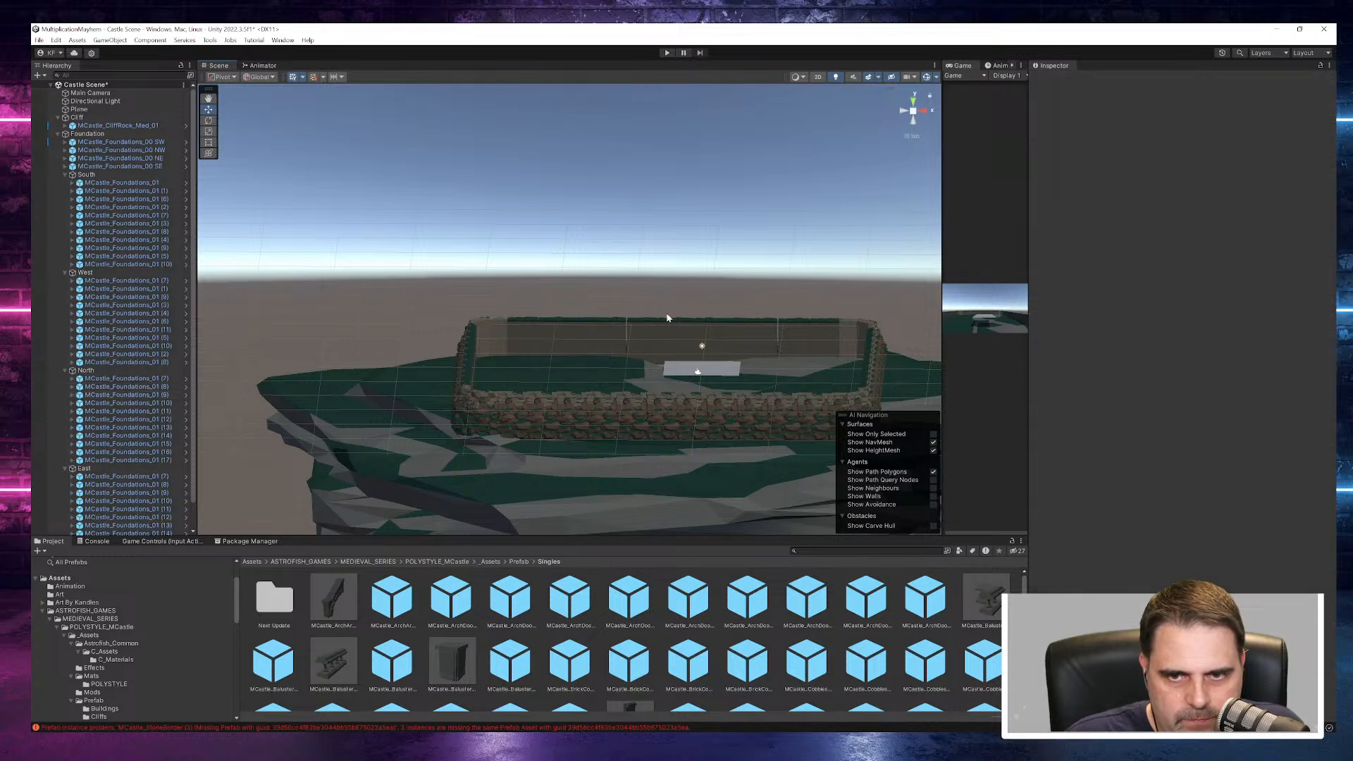
- Close the mid-wall gaps on the North side by placing piece (11) at X 20.17, (12) at X 24.01 and (17) at X 27.92
click(613, 344)
drag(668, 368, 697, 372)
click(679, 365)
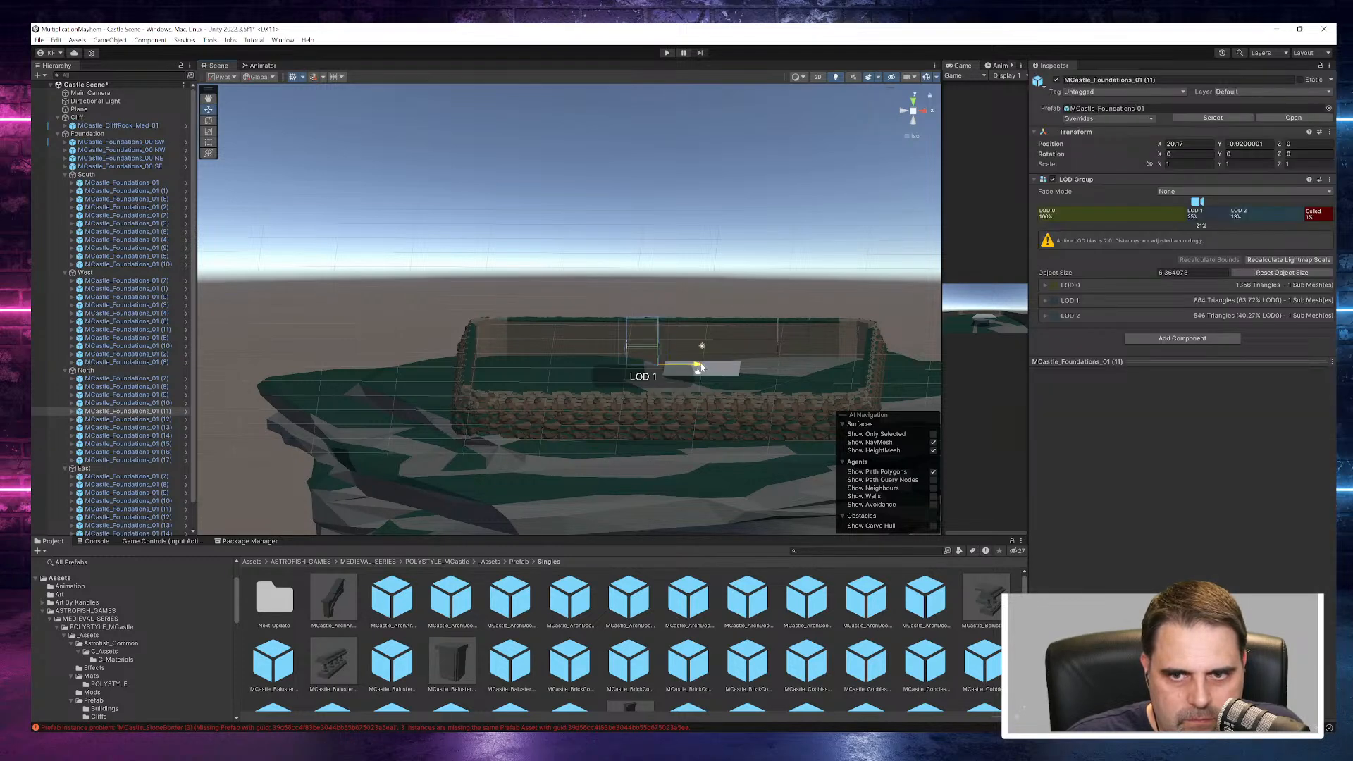
click(687, 343)
drag(722, 363, 745, 365)
click(740, 290)
click(704, 343)
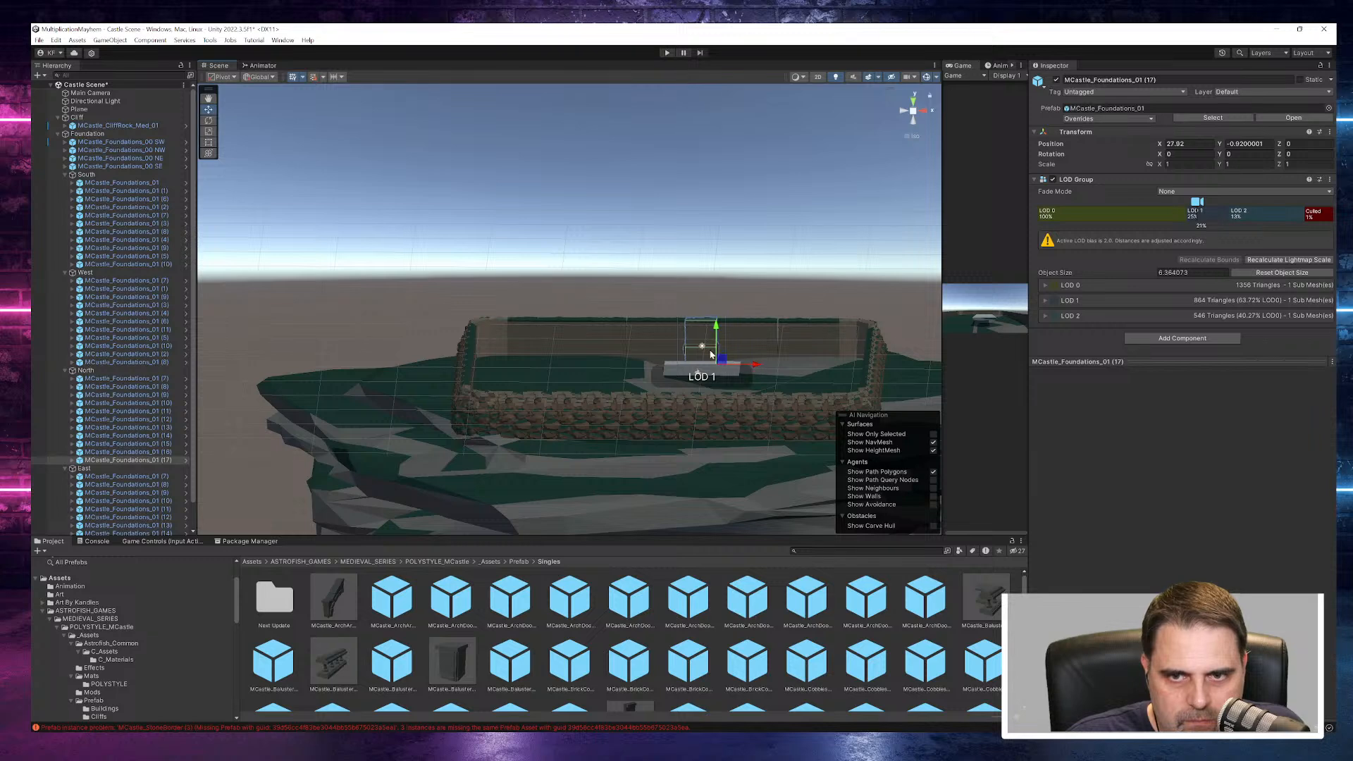
click(655, 350)
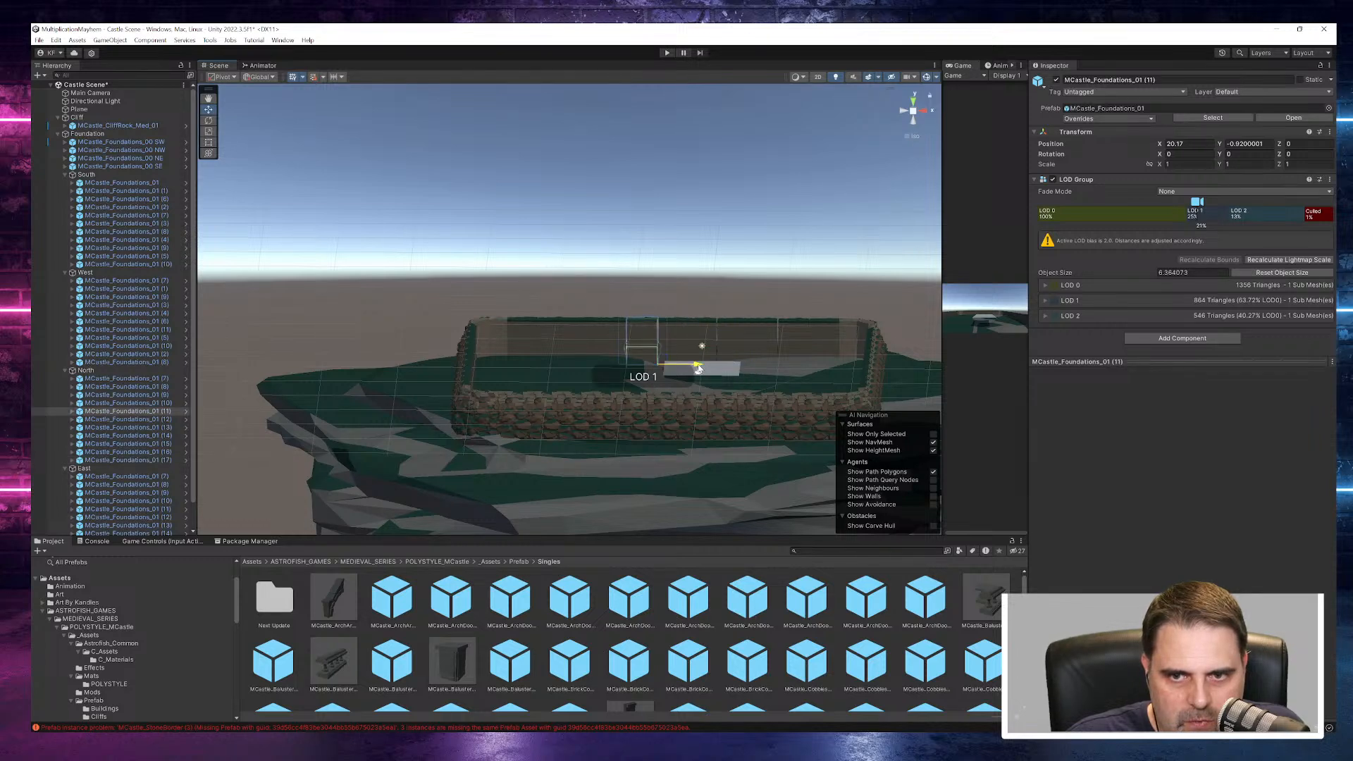
click(746, 274)
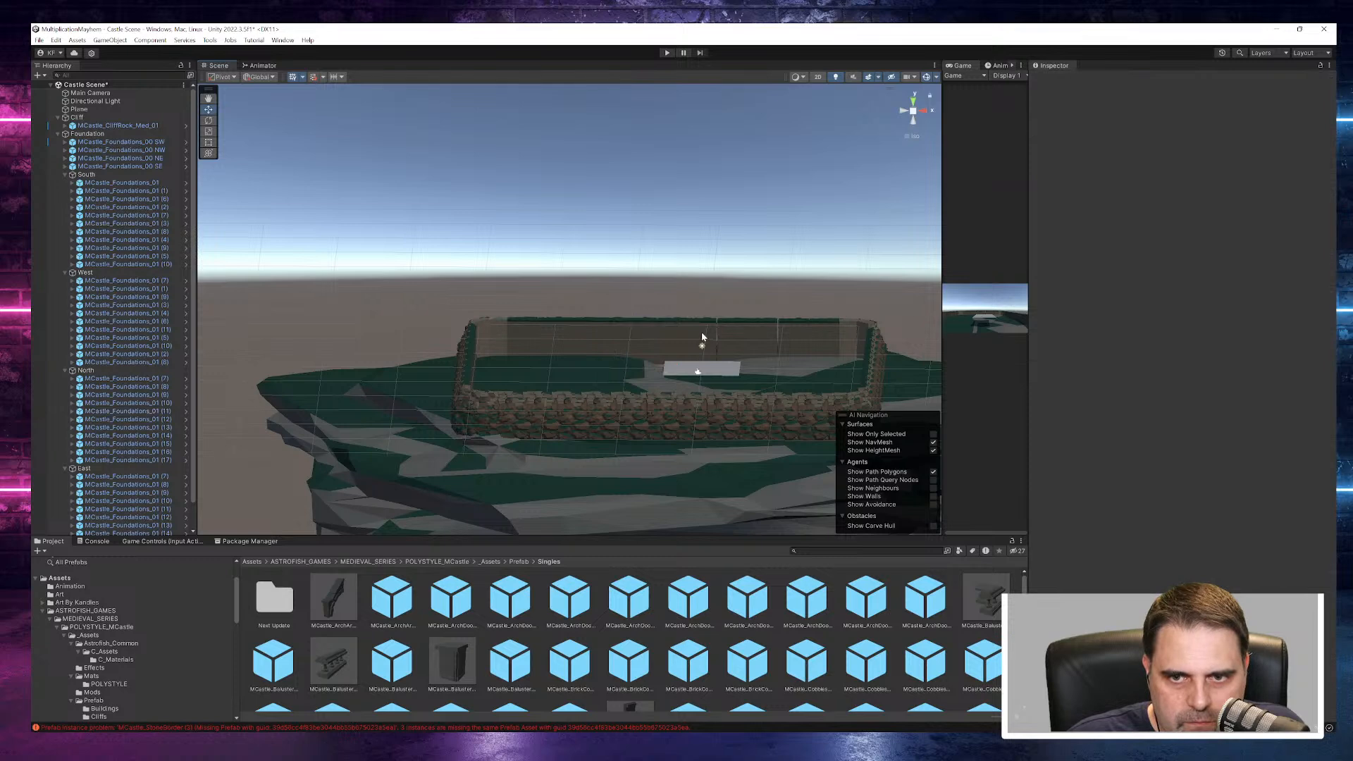
click(667, 341)
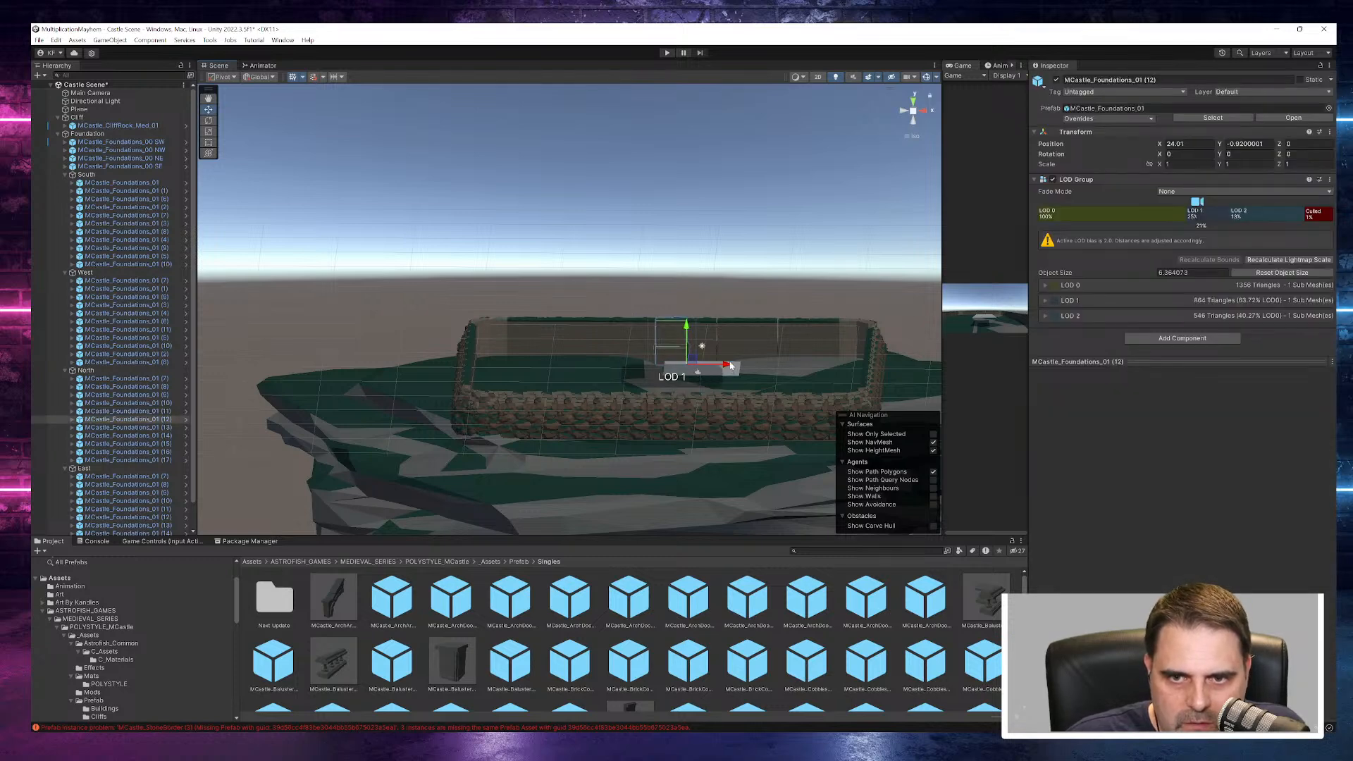
click(800, 304)
- Place North piece MCastle_Foundations_01 (14) at X 44.01 beside the corner
click(843, 353)
drag(877, 367, 877, 368)
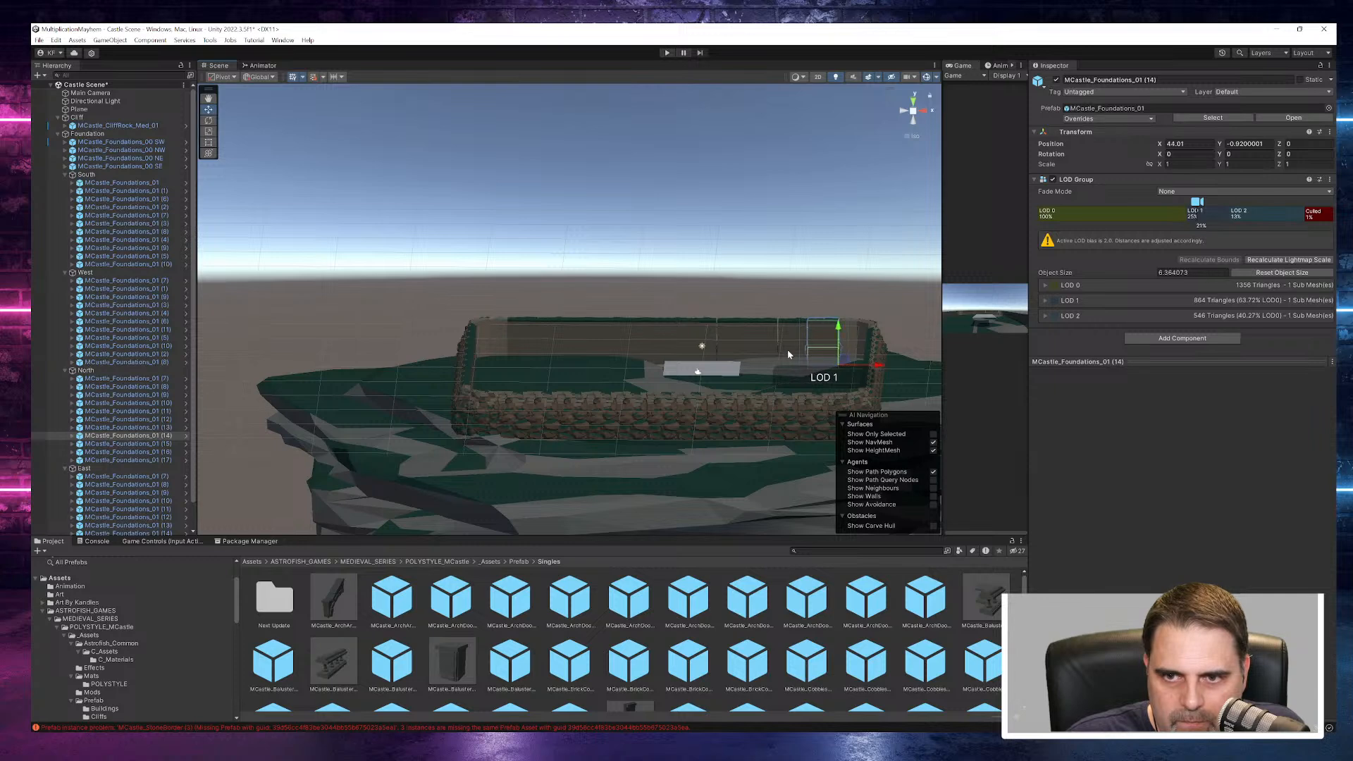
- Shift the North wall pieces next to MCastle_Foundations_01 (14) along X, placing piece (16) at X 32.26
click(787, 349)
drag(852, 367, 791, 366)
click(779, 335)
click(806, 311)
click(739, 335)
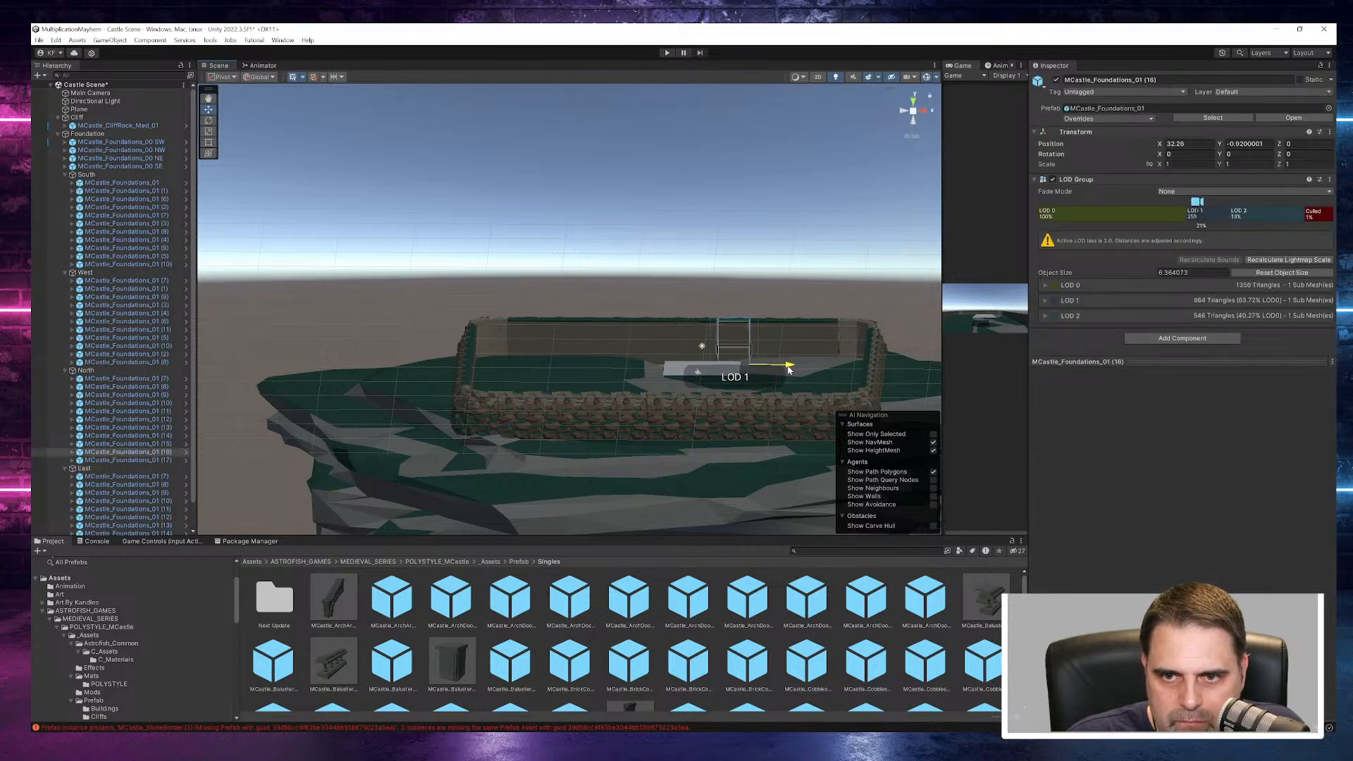
click(769, 284)
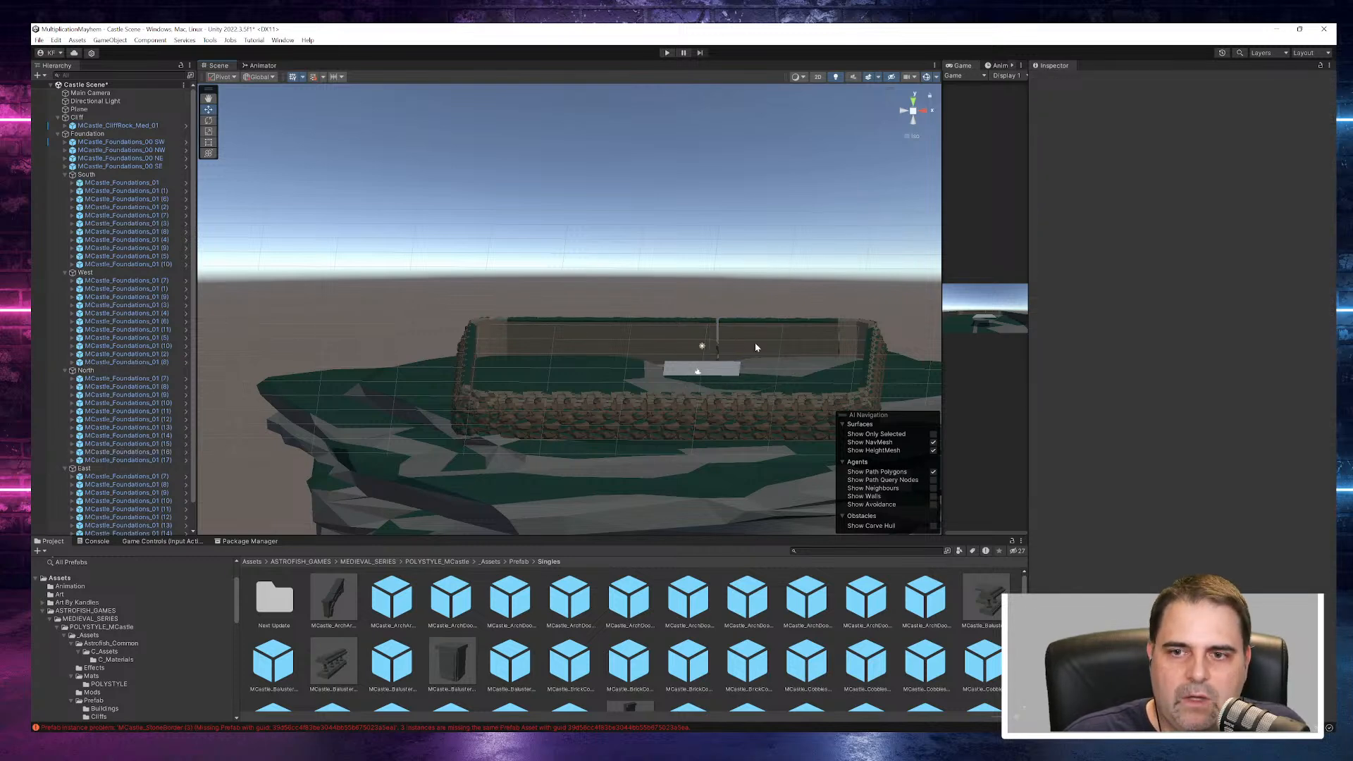
- Move the NE and SE corners together with the East wall group slightly inward along X
click(850, 344)
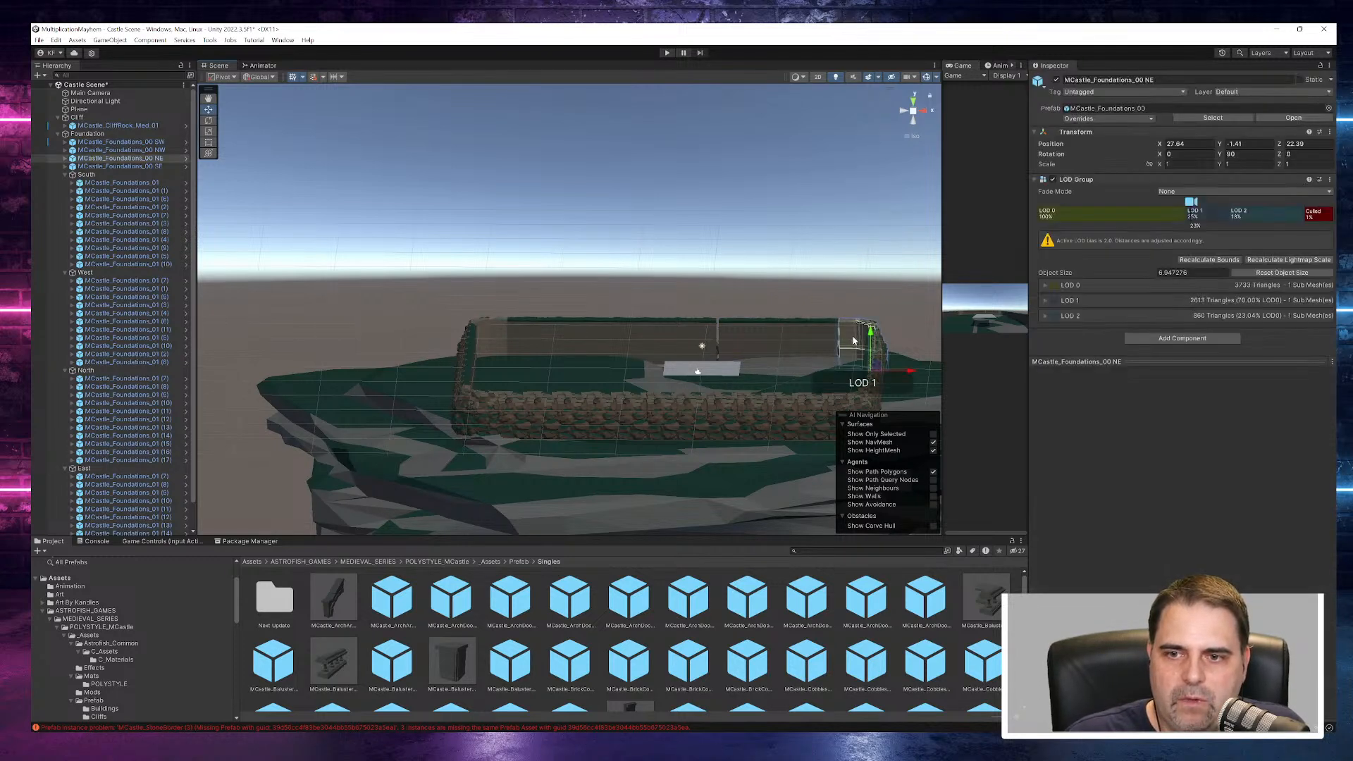
scroll(889, 278, down, 2)
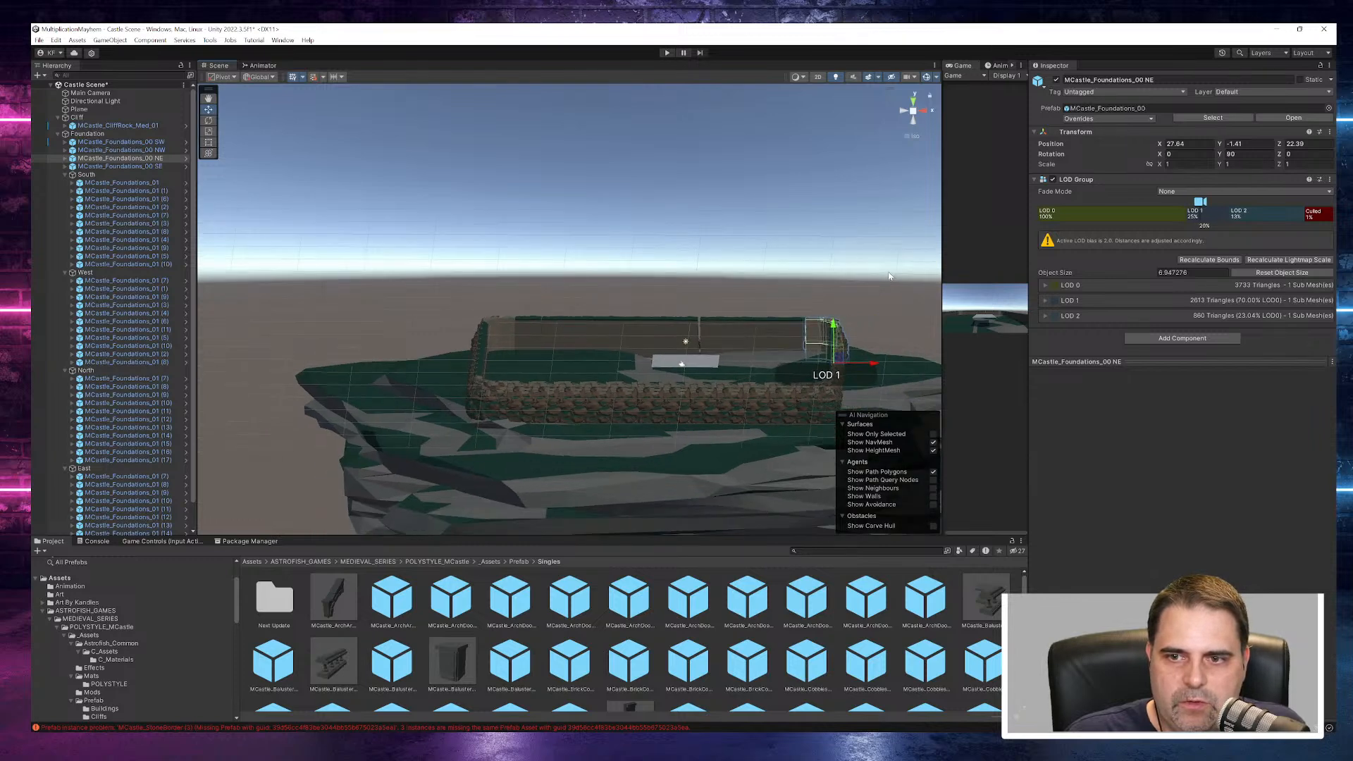
shift+click(112, 166)
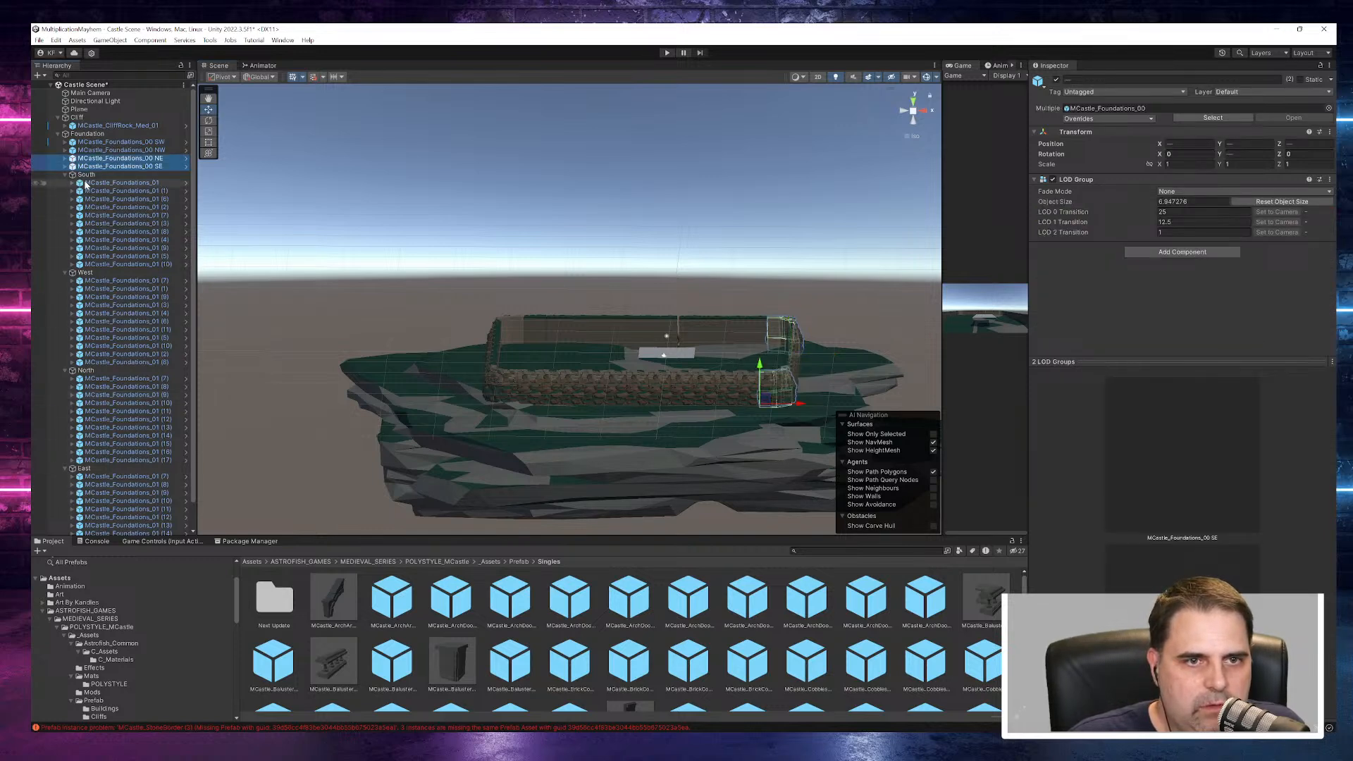
shift+click(88, 176)
drag(721, 318, 720, 322)
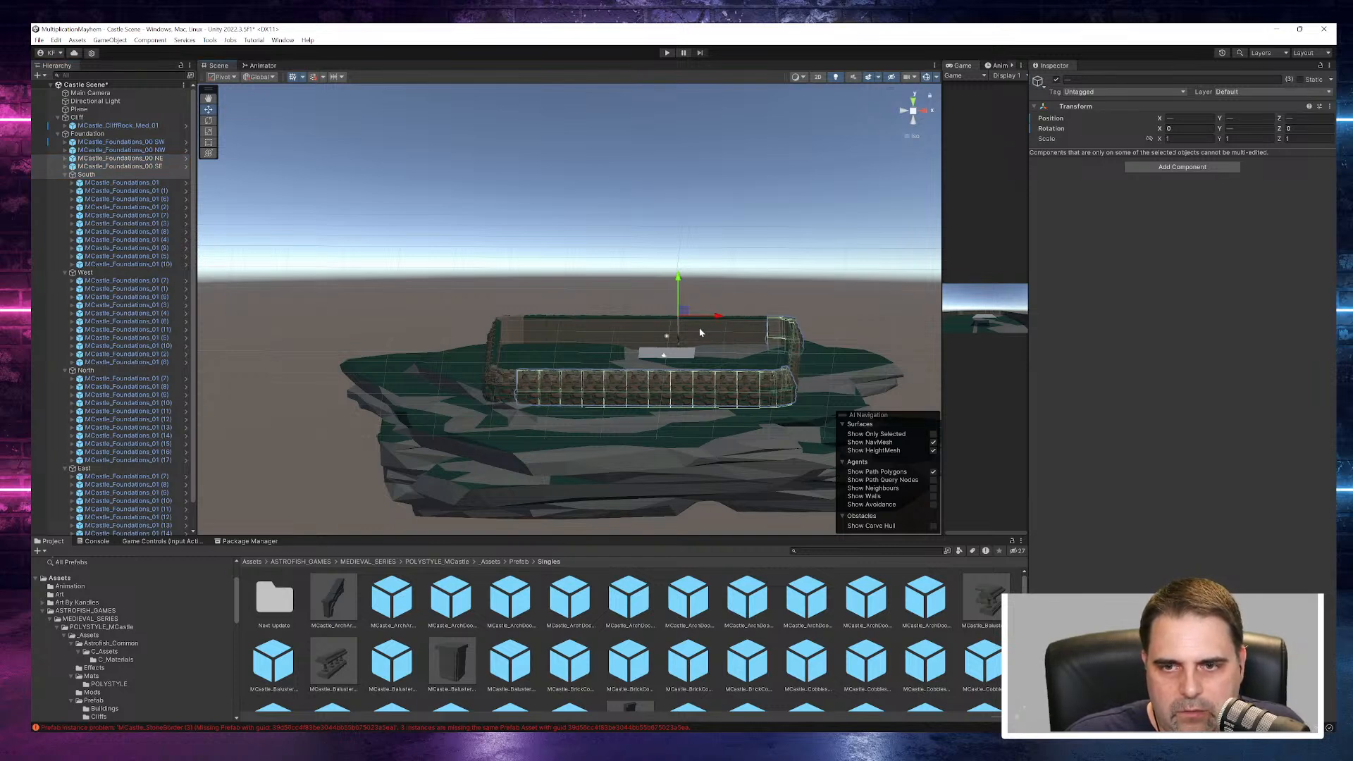
ctrl+click(83, 176)
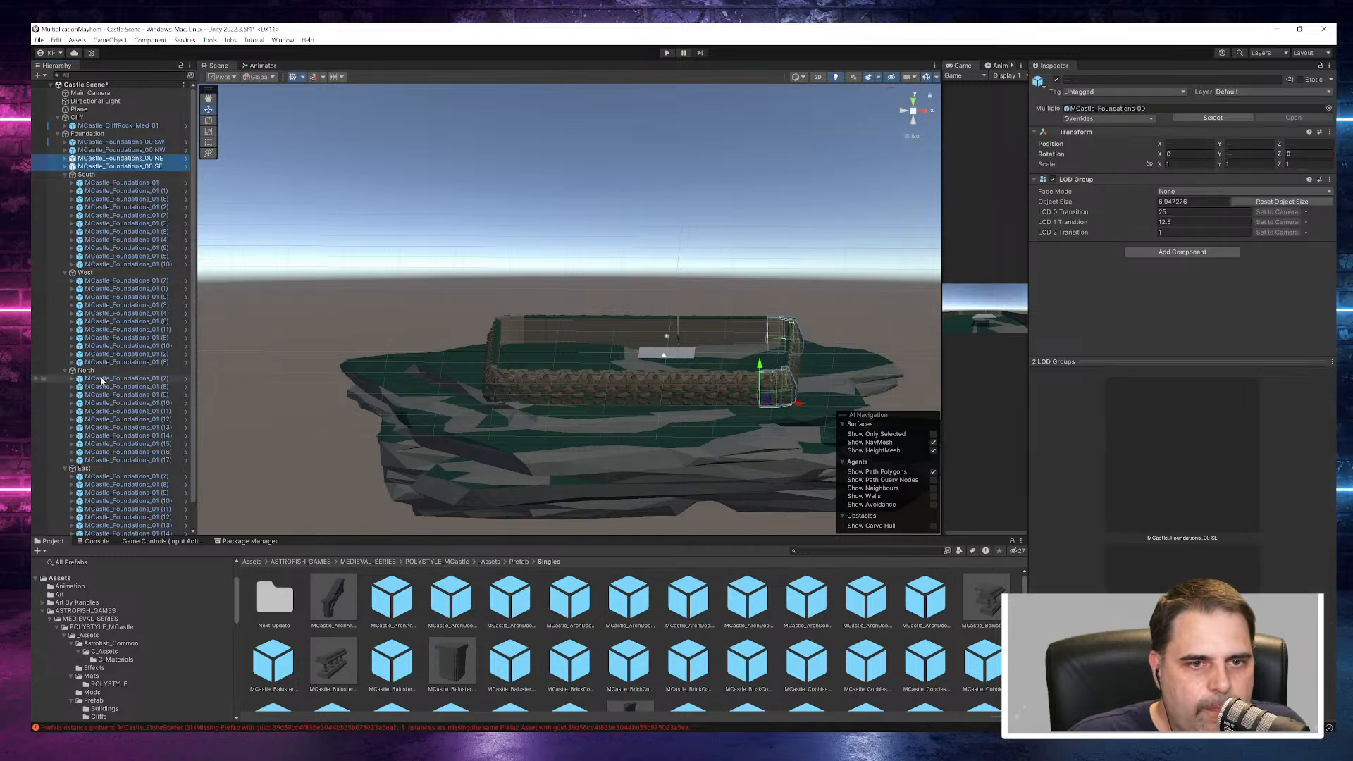
ctrl+click(84, 468)
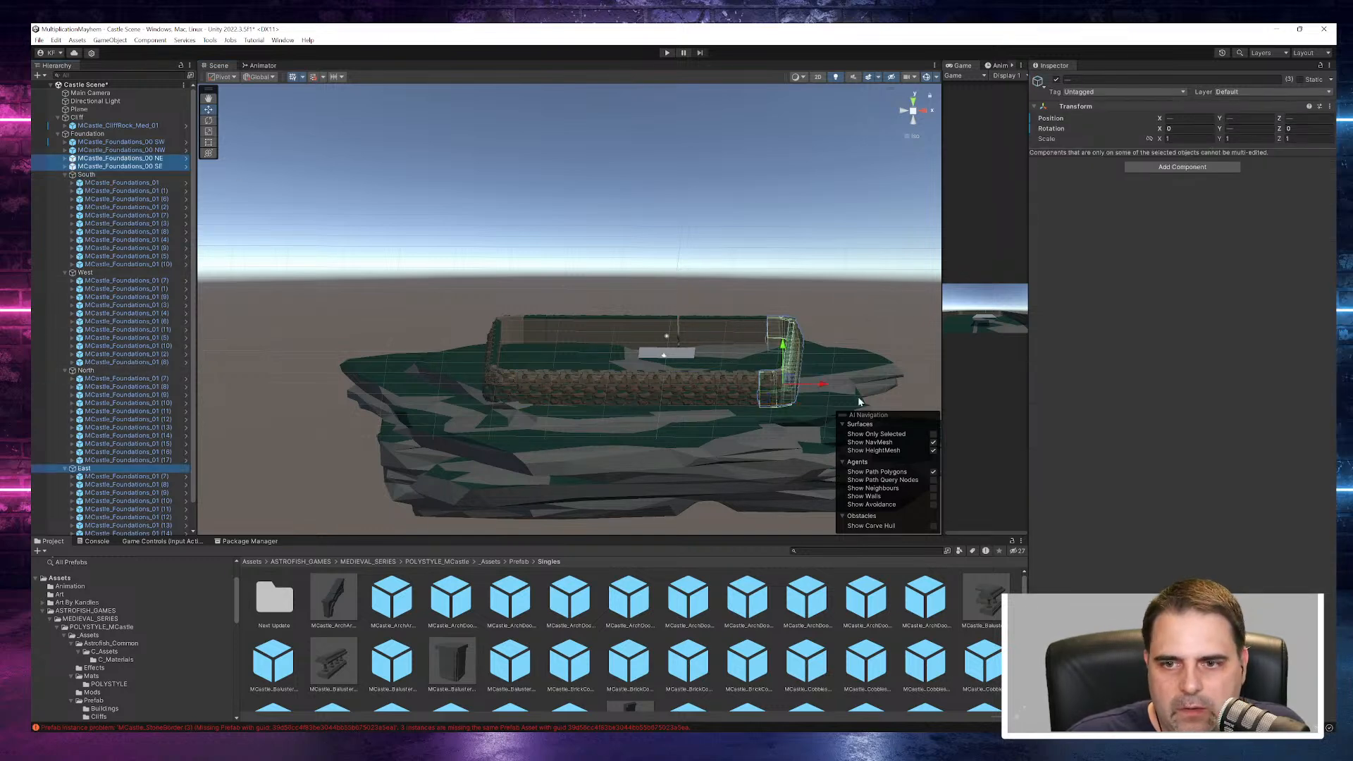
drag(825, 390, 823, 389)
- Place North piece MCastle_Foundations_01 (16) at X 31.9 and close the gaps at pieces (15) and (13) along X
click(698, 335)
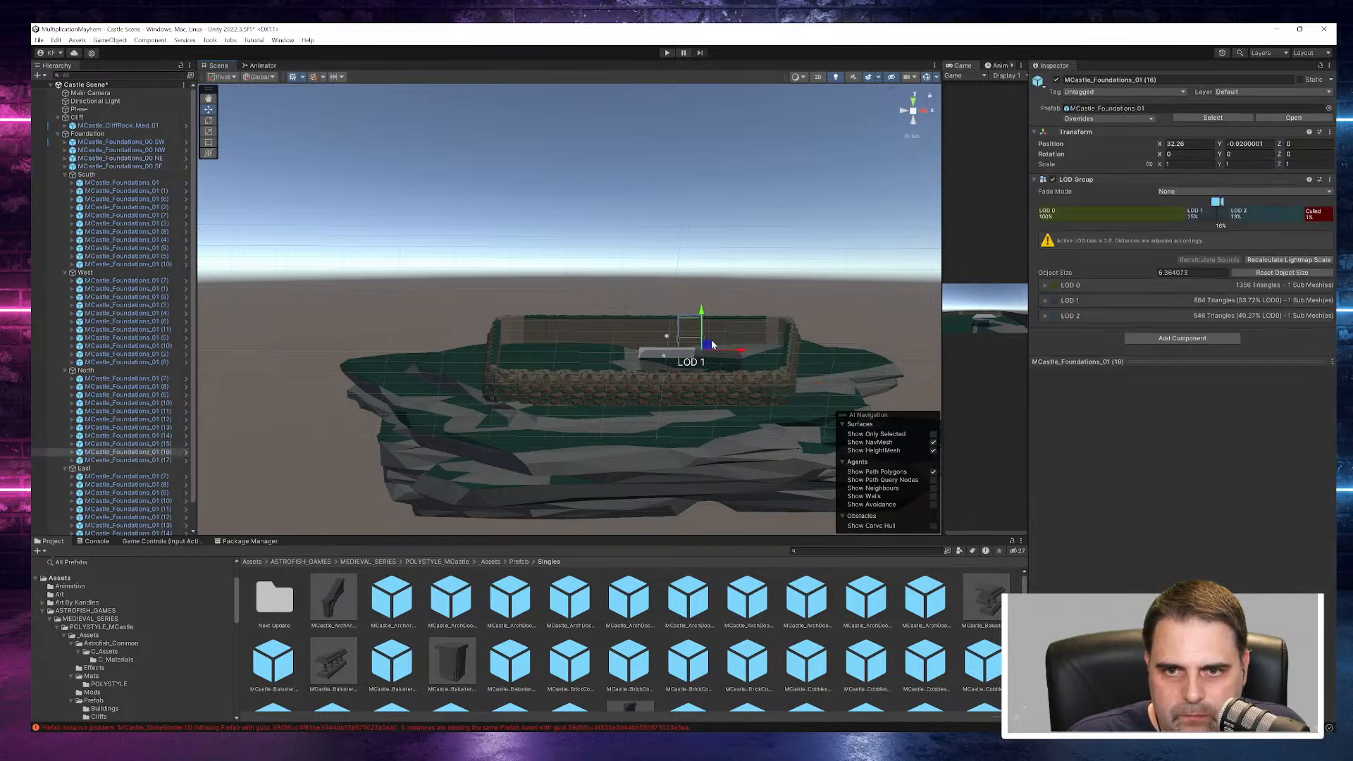
drag(743, 355, 743, 355)
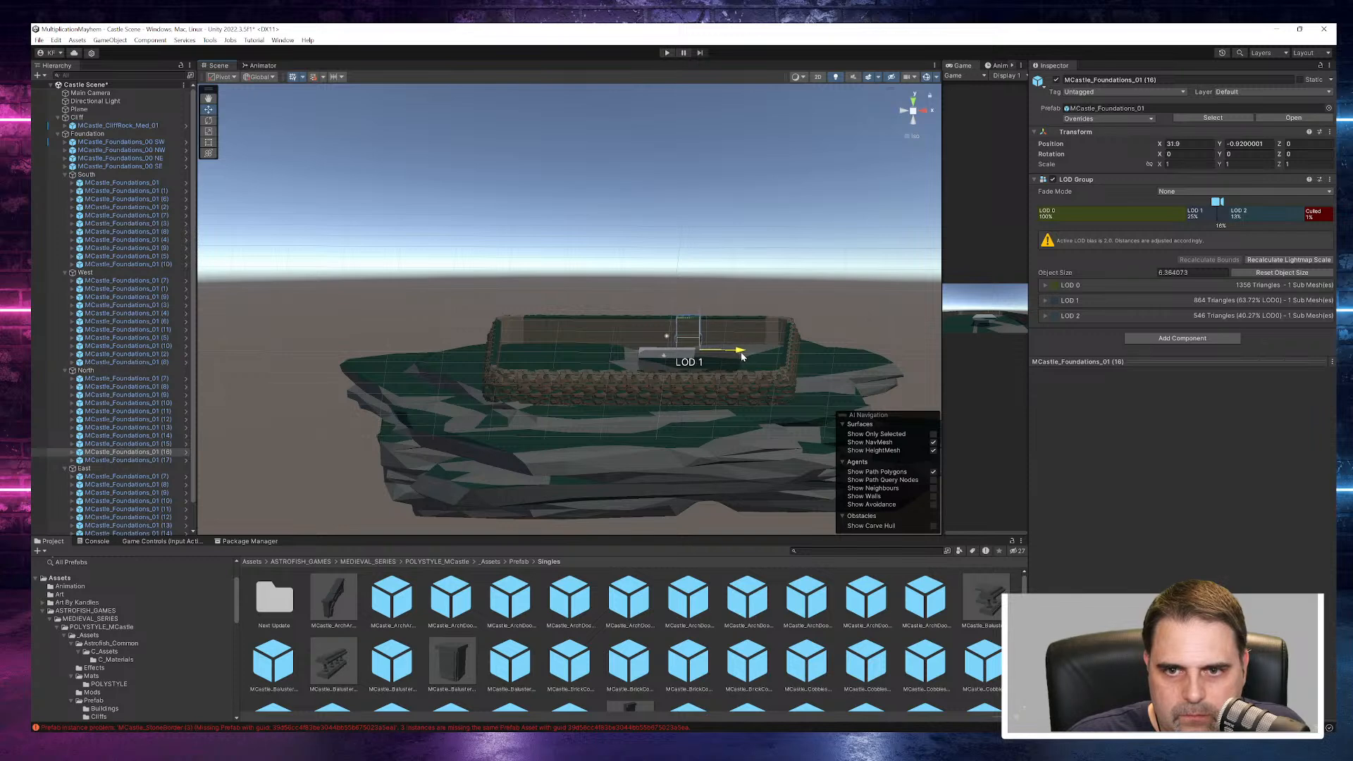
click(809, 265)
click(724, 339)
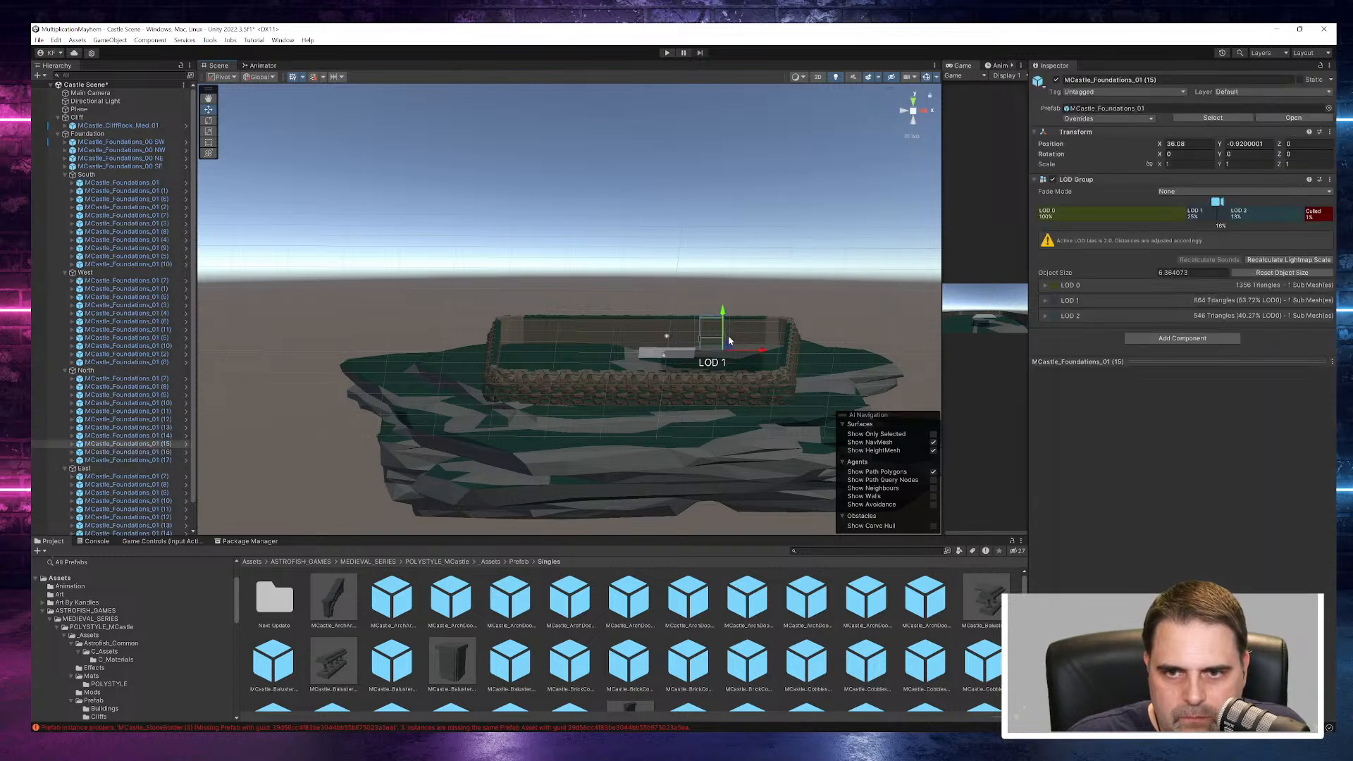
click(748, 337)
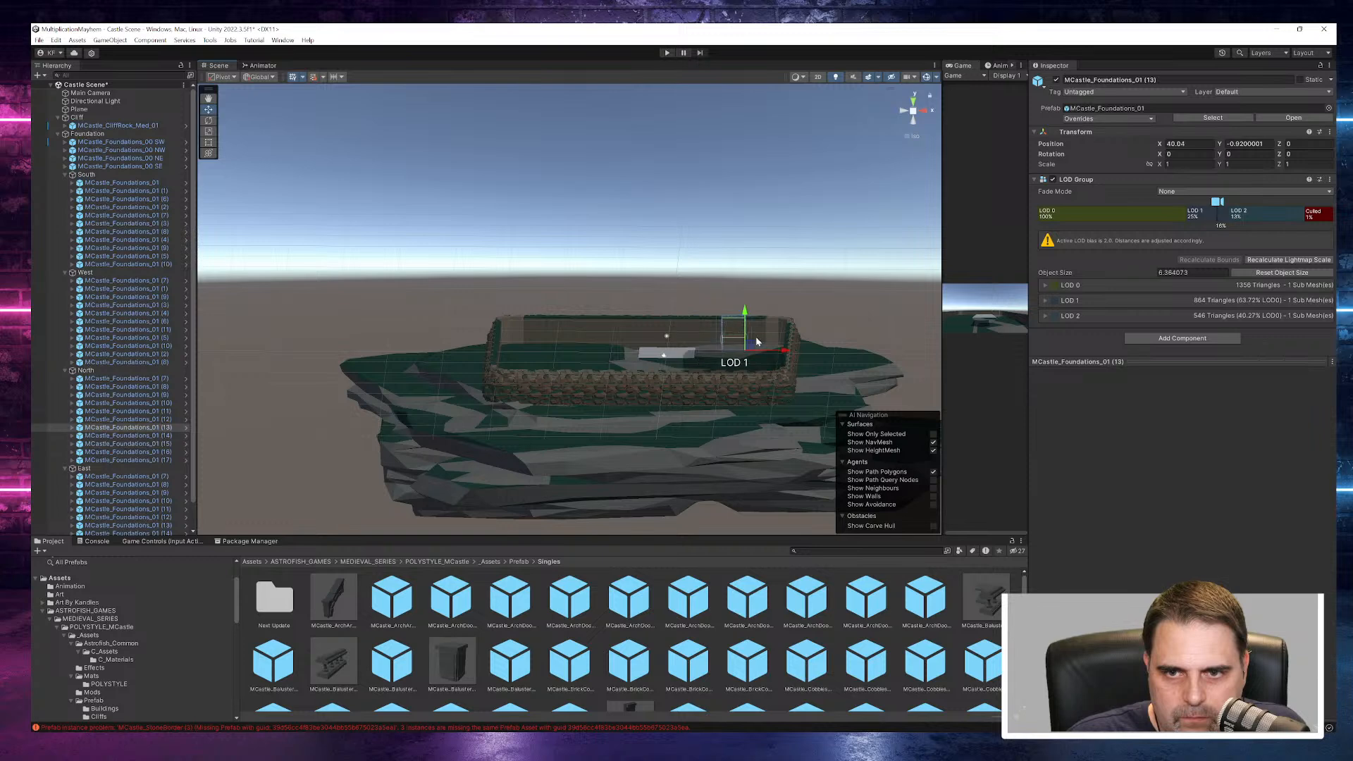
drag(786, 356, 780, 345)
click(781, 289)
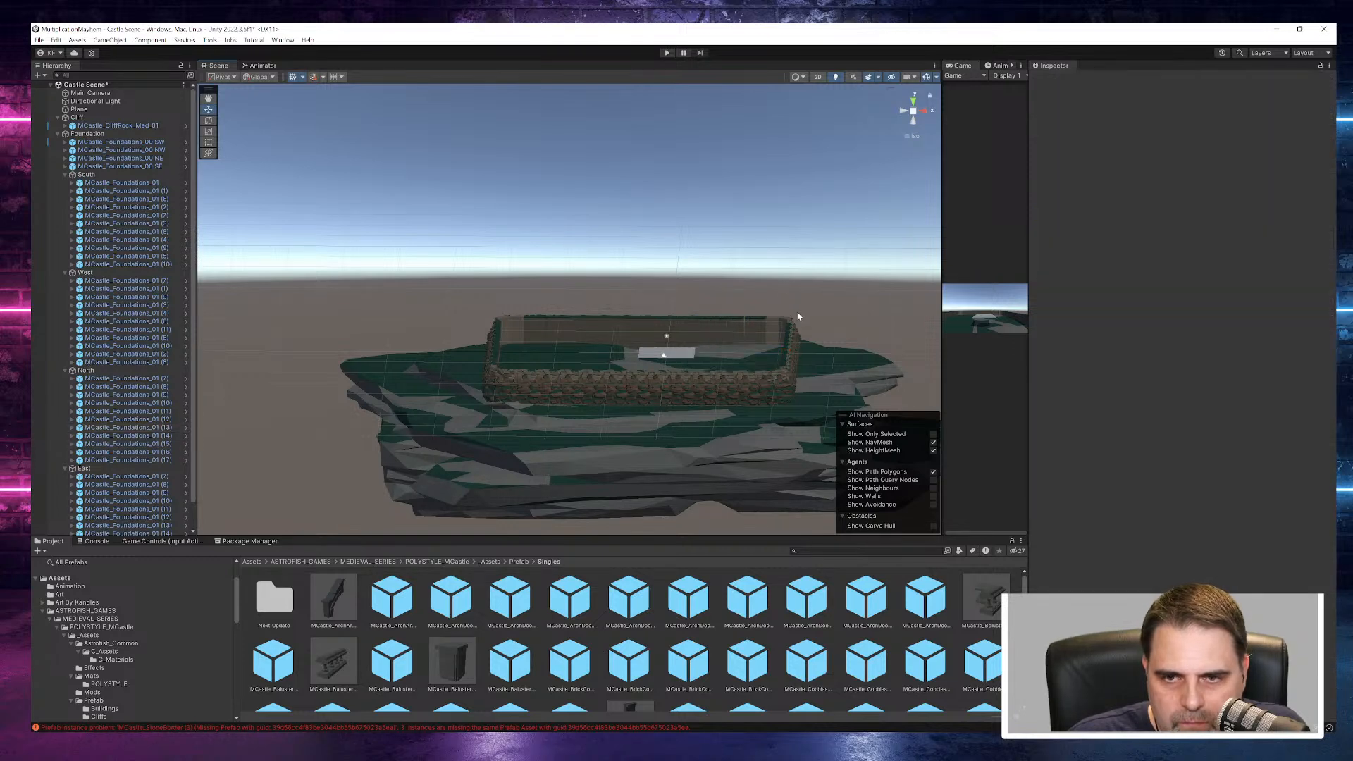
- Shift the North wall pieces nearest the NE corner, including MCastle_Foundations_01 (14), along X against their neighbours
scroll(799, 317, up, 2)
scroll(799, 317, up, 2)
click(814, 338)
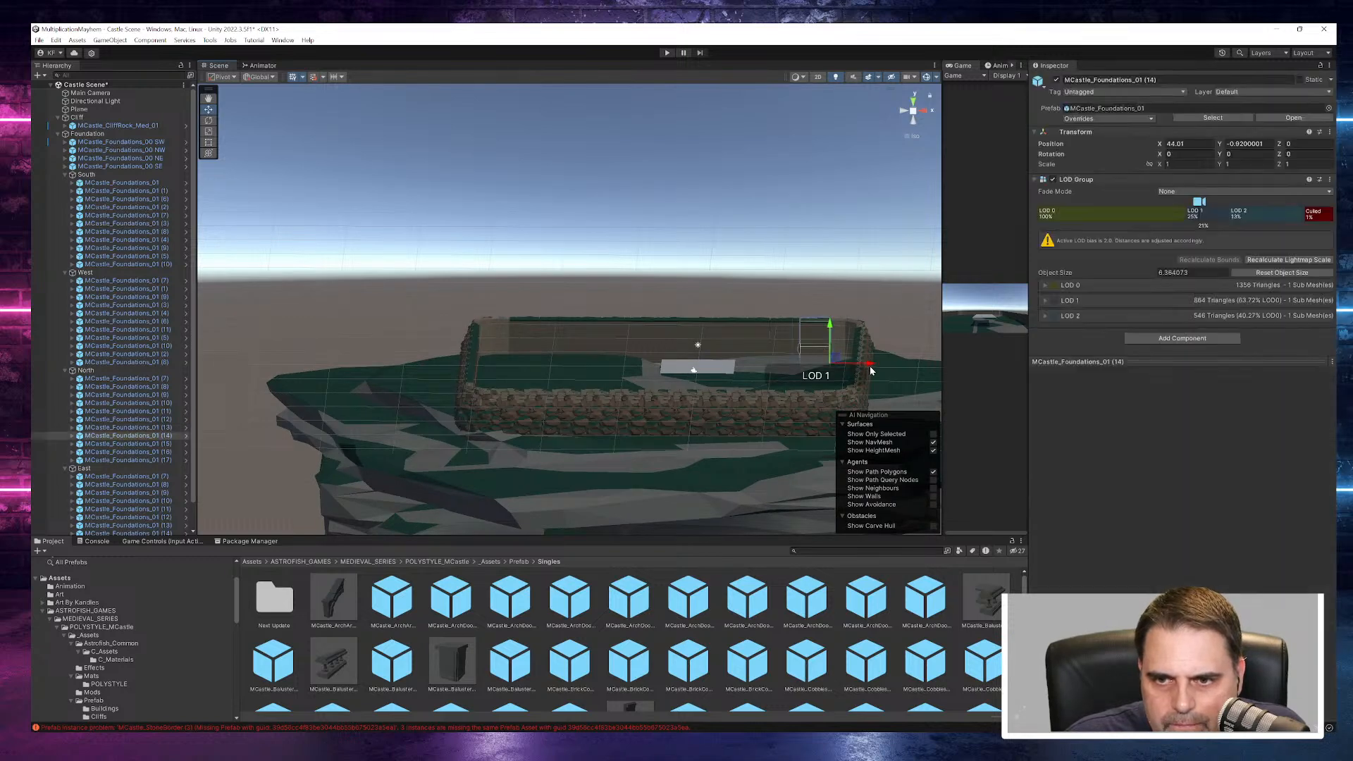
click(790, 333)
drag(840, 362, 866, 369)
click(845, 329)
click(861, 263)
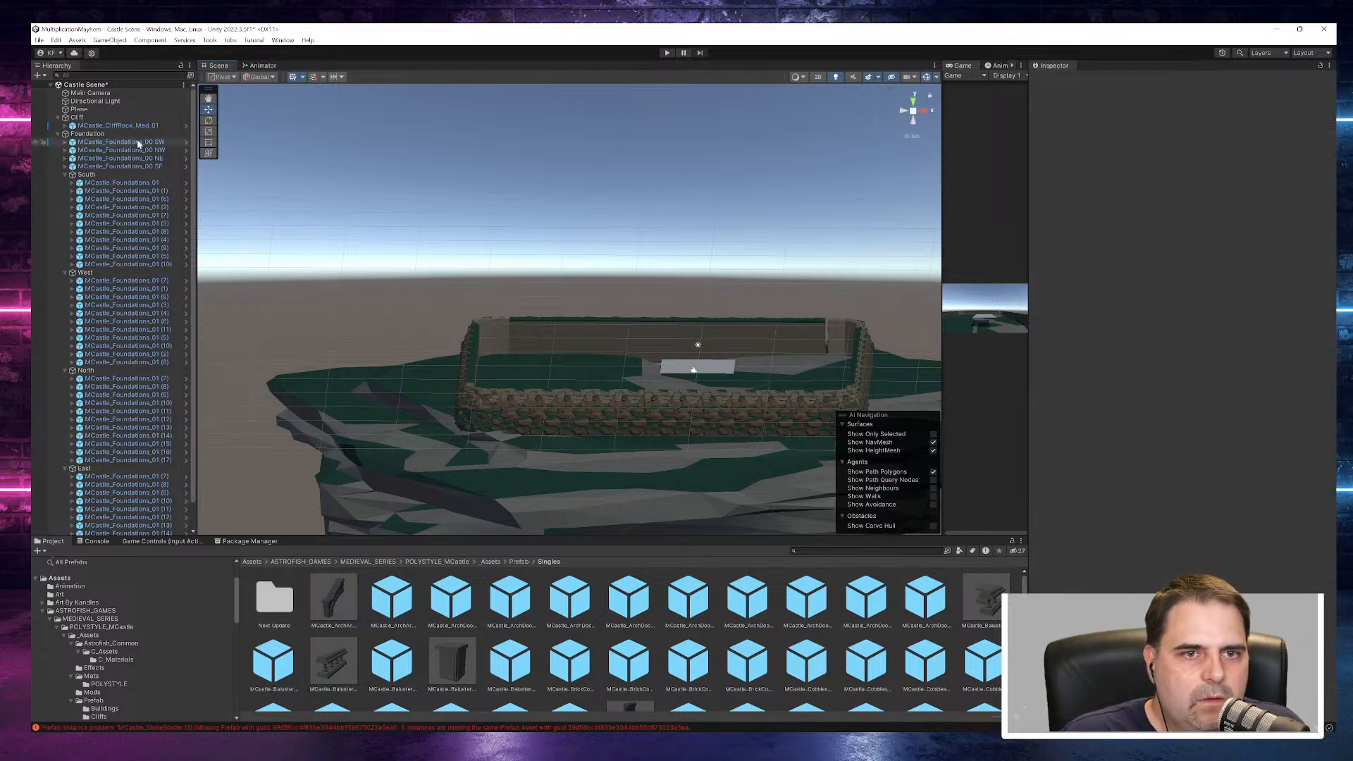
- Move the NE and SE corners and the East wall group inward along X to meet the end of the North wall
click(138, 159)
shift+click(138, 166)
ctrl+click(104, 469)
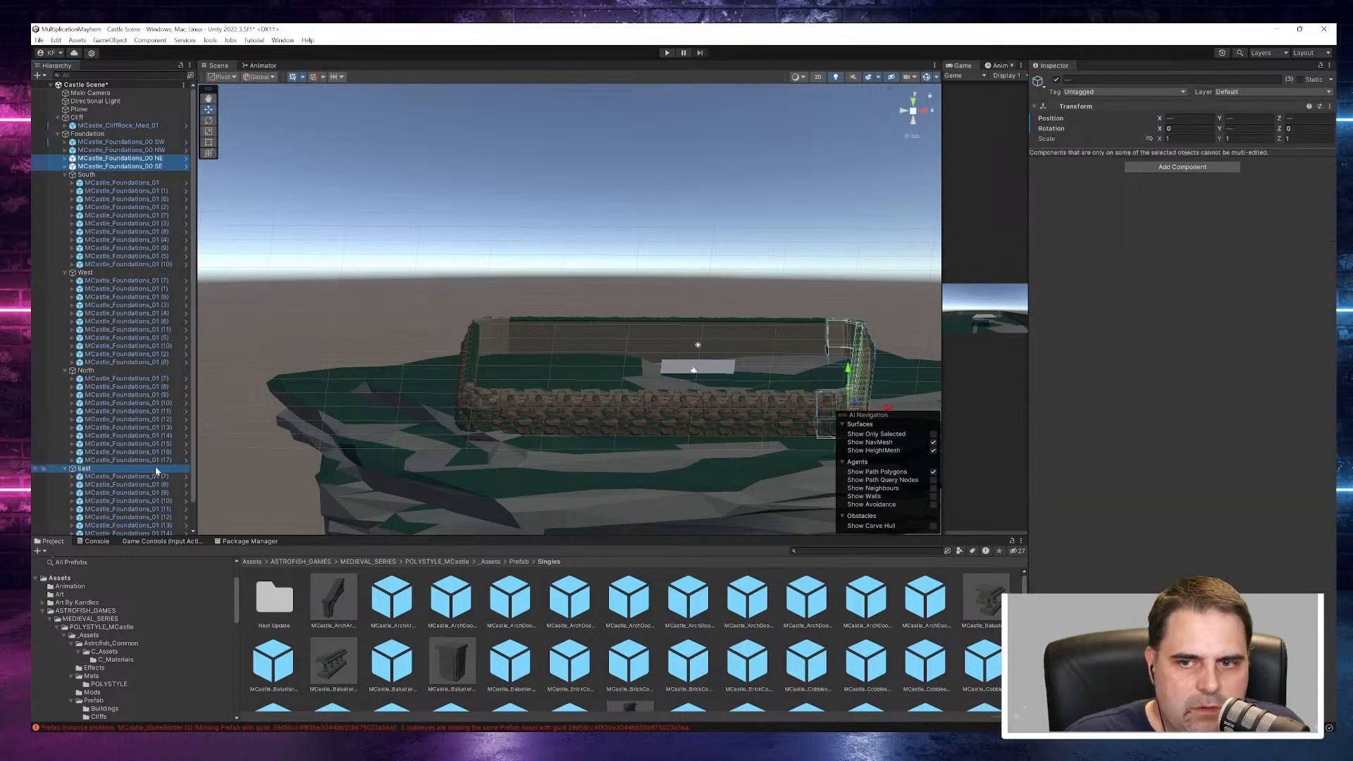
drag(888, 410, 885, 410)
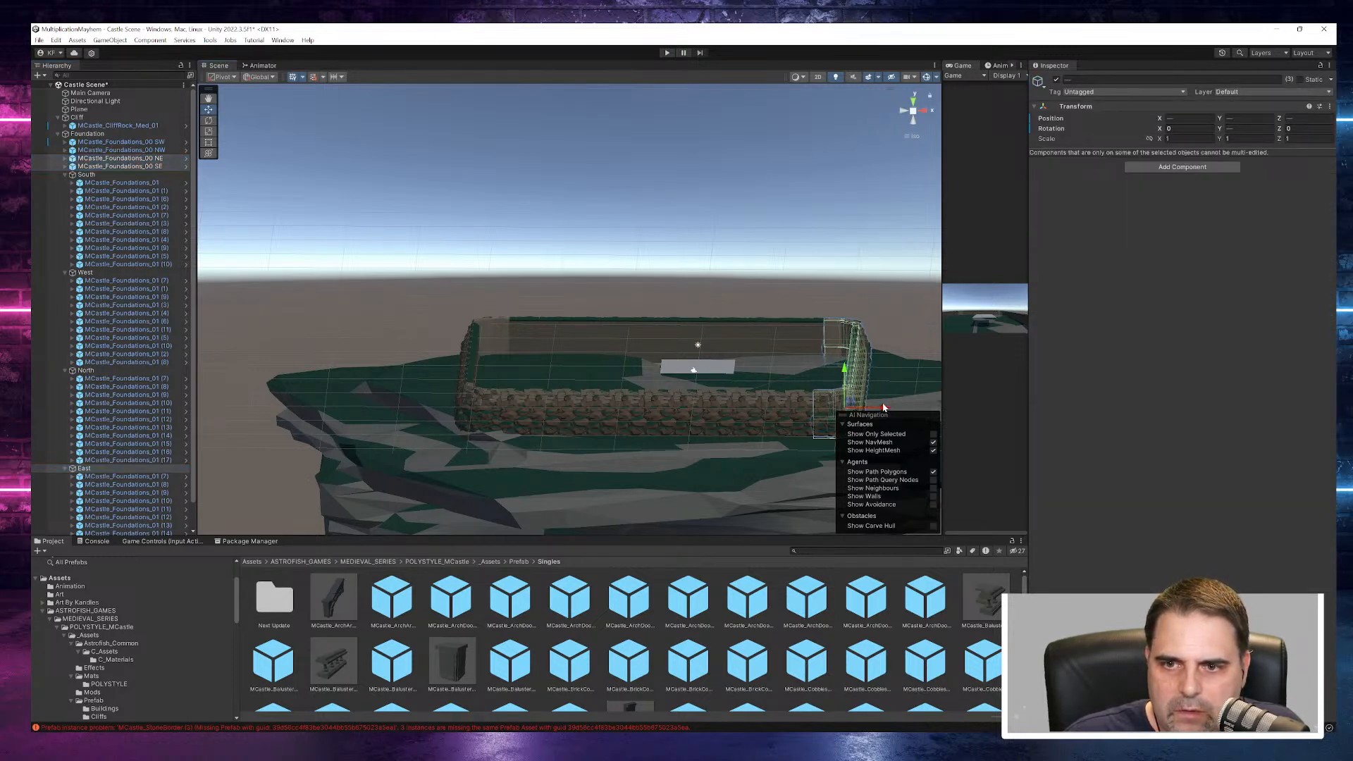
click(849, 263)
- Collapse the Foundation group and create an empty top-level object named Walls
alt+drag(599, 336, 365, 281)
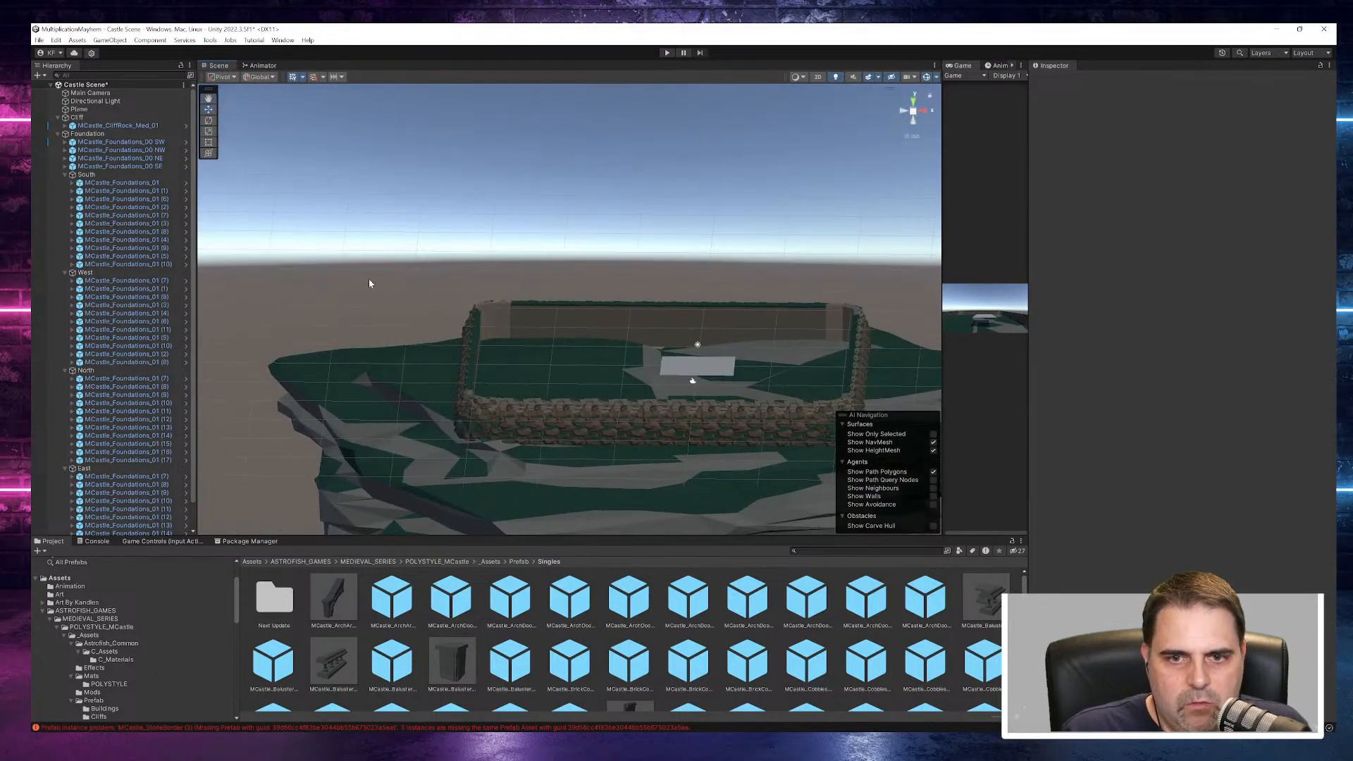
click(57, 133)
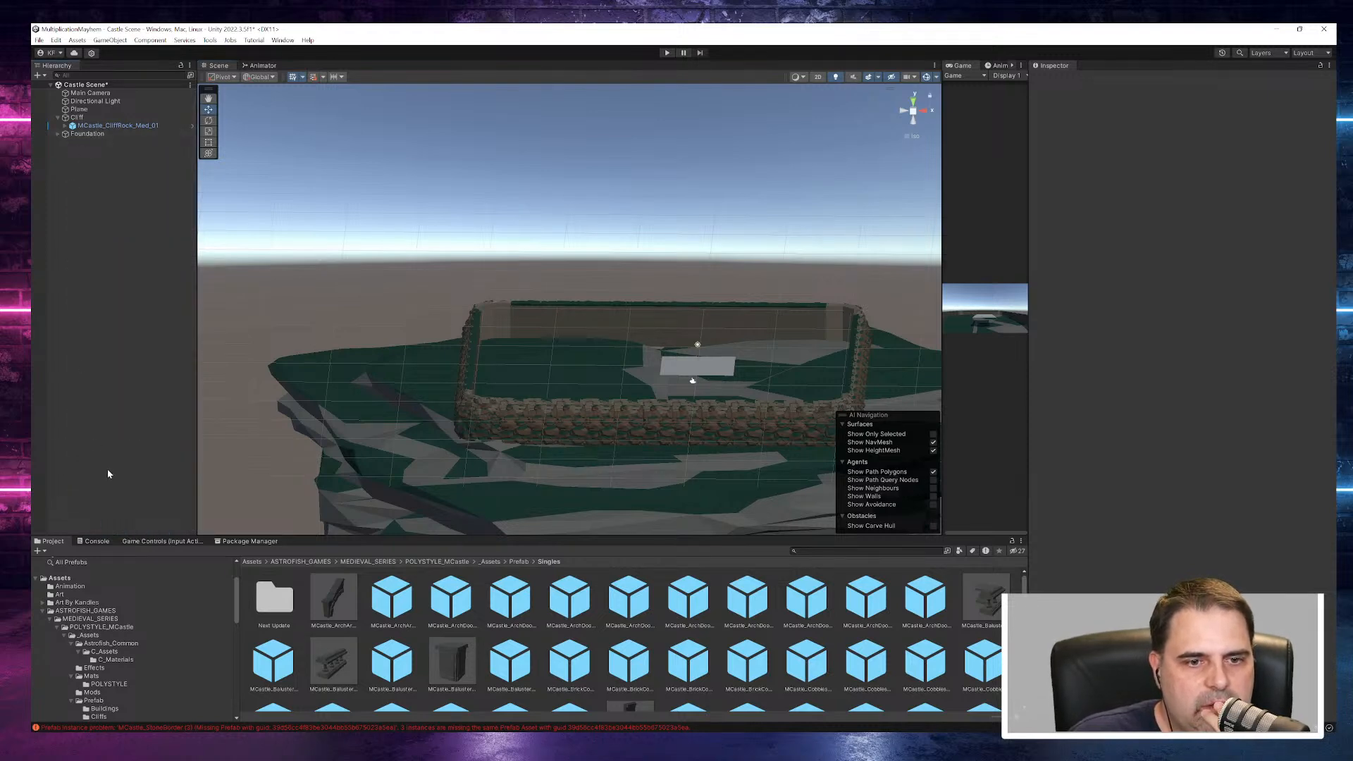
right_click(71, 174)
mouse_move(121, 400)
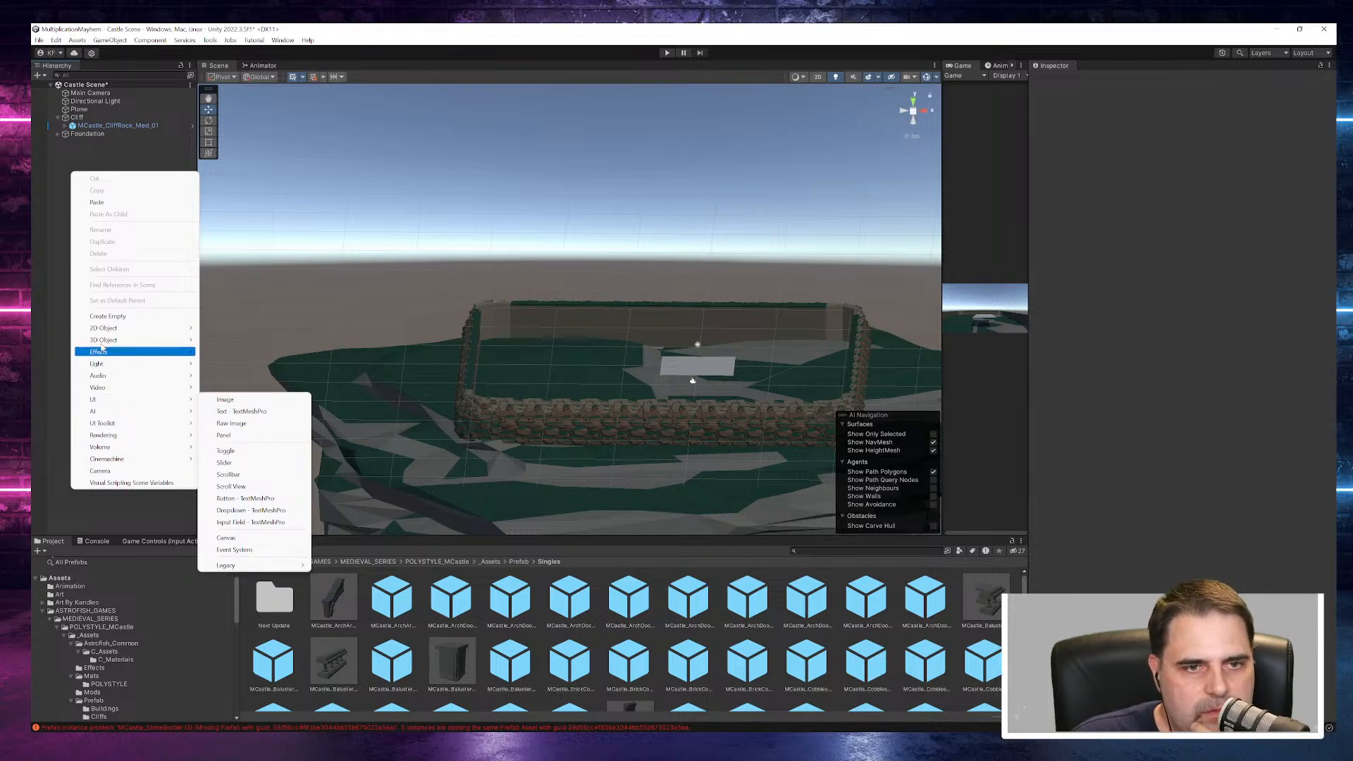
click(121, 315)
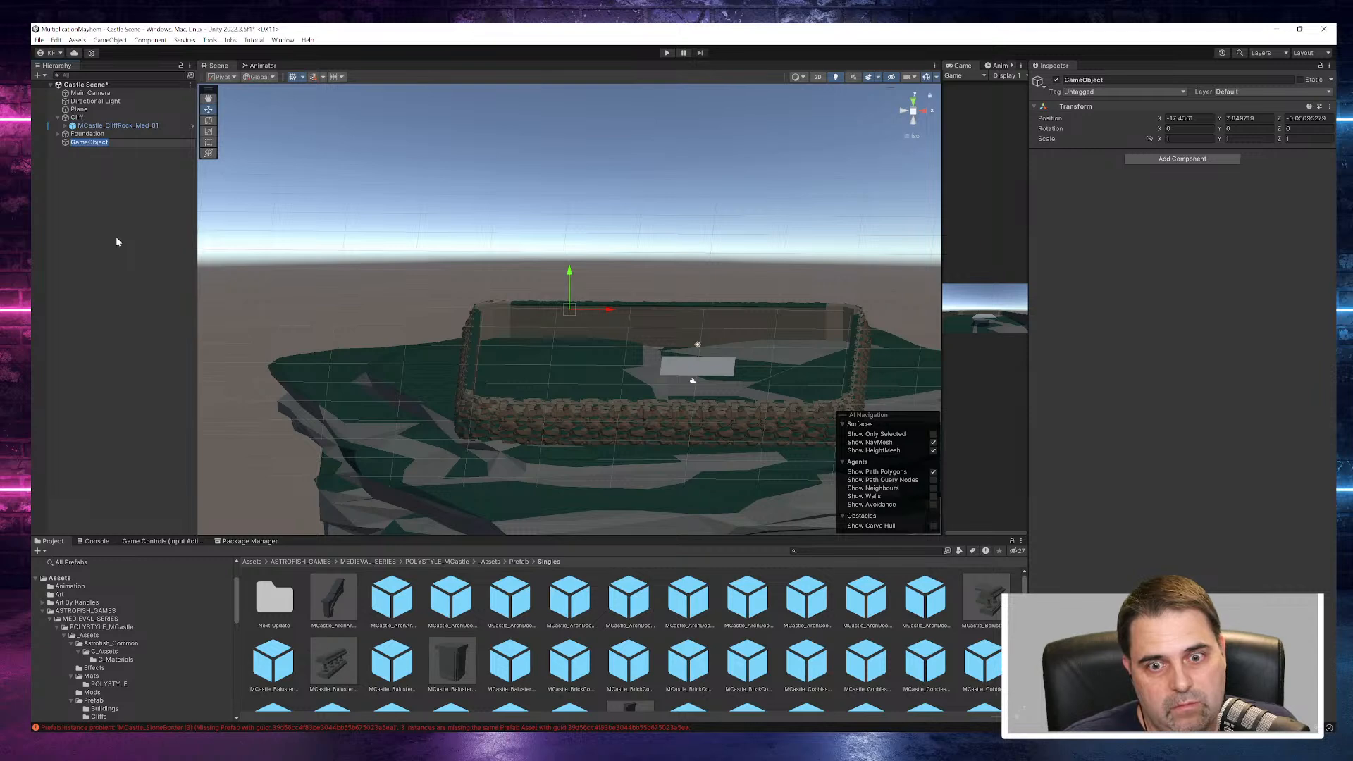
text(Walls)
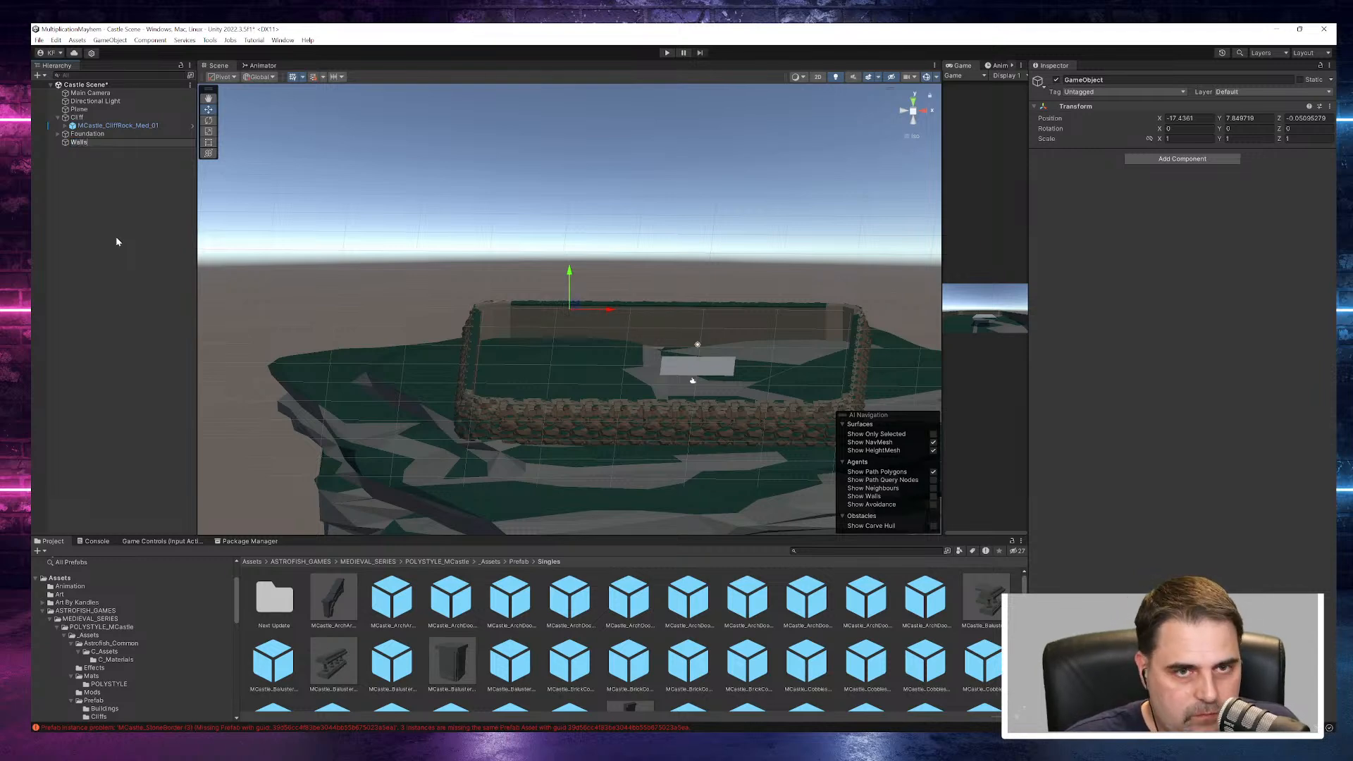
key(Return)
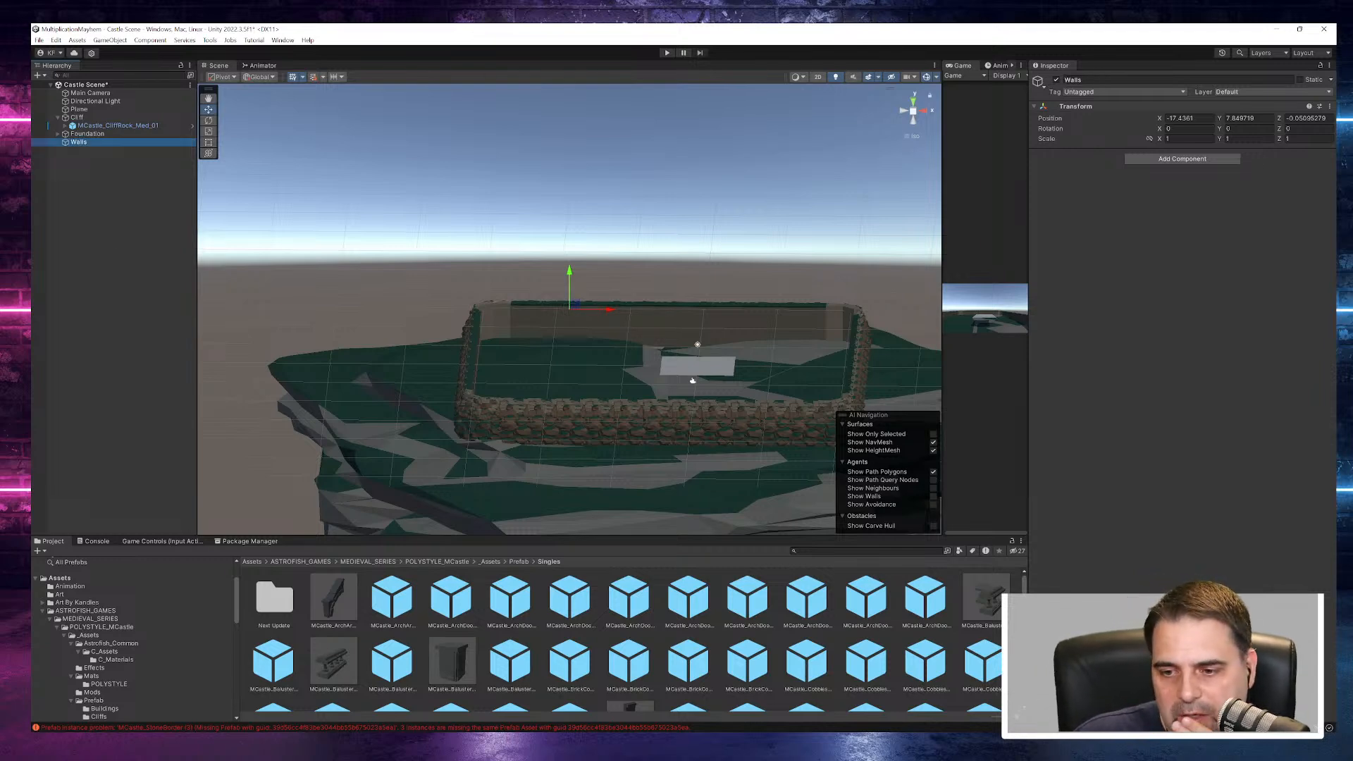
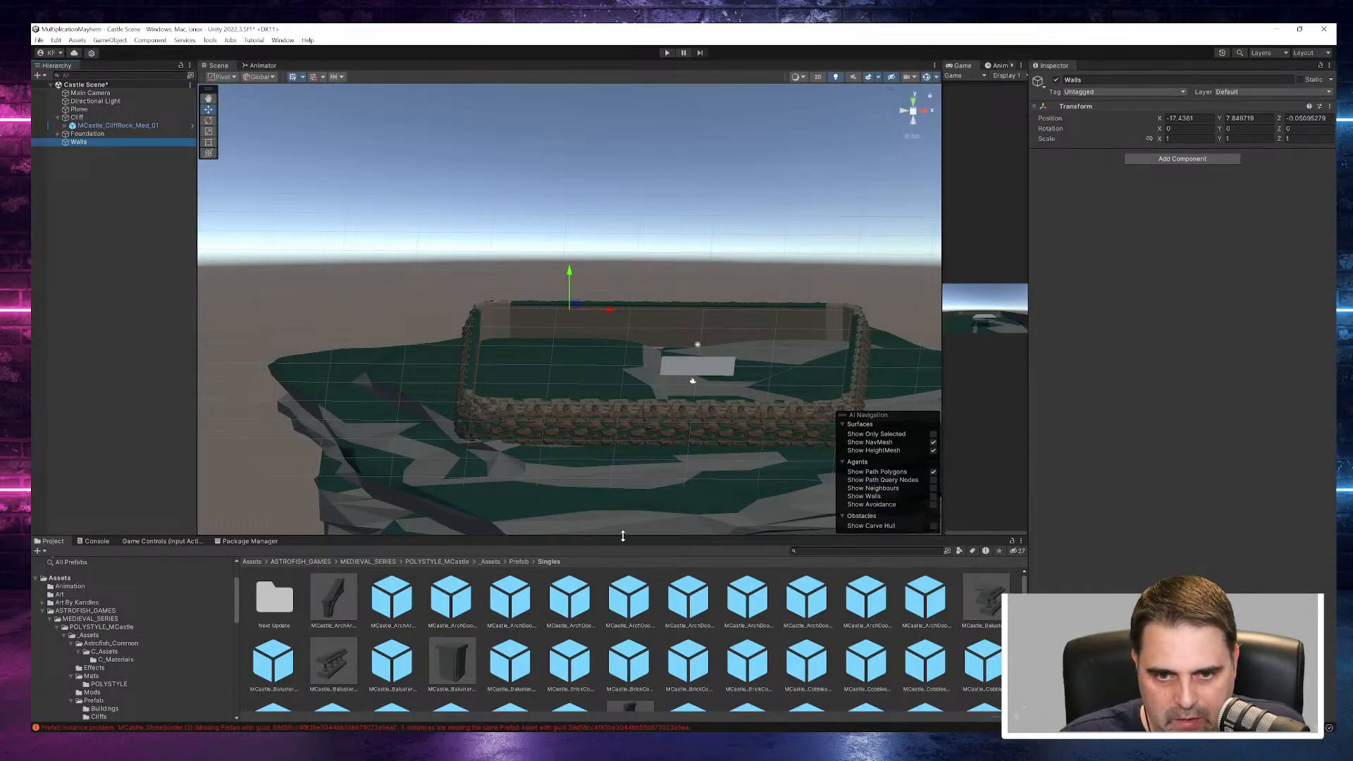
- Enlarge the project browser and preview the fixture, floorboard and masonry fixture prefabs in the Singles folder
drag(634, 536, 662, 186)
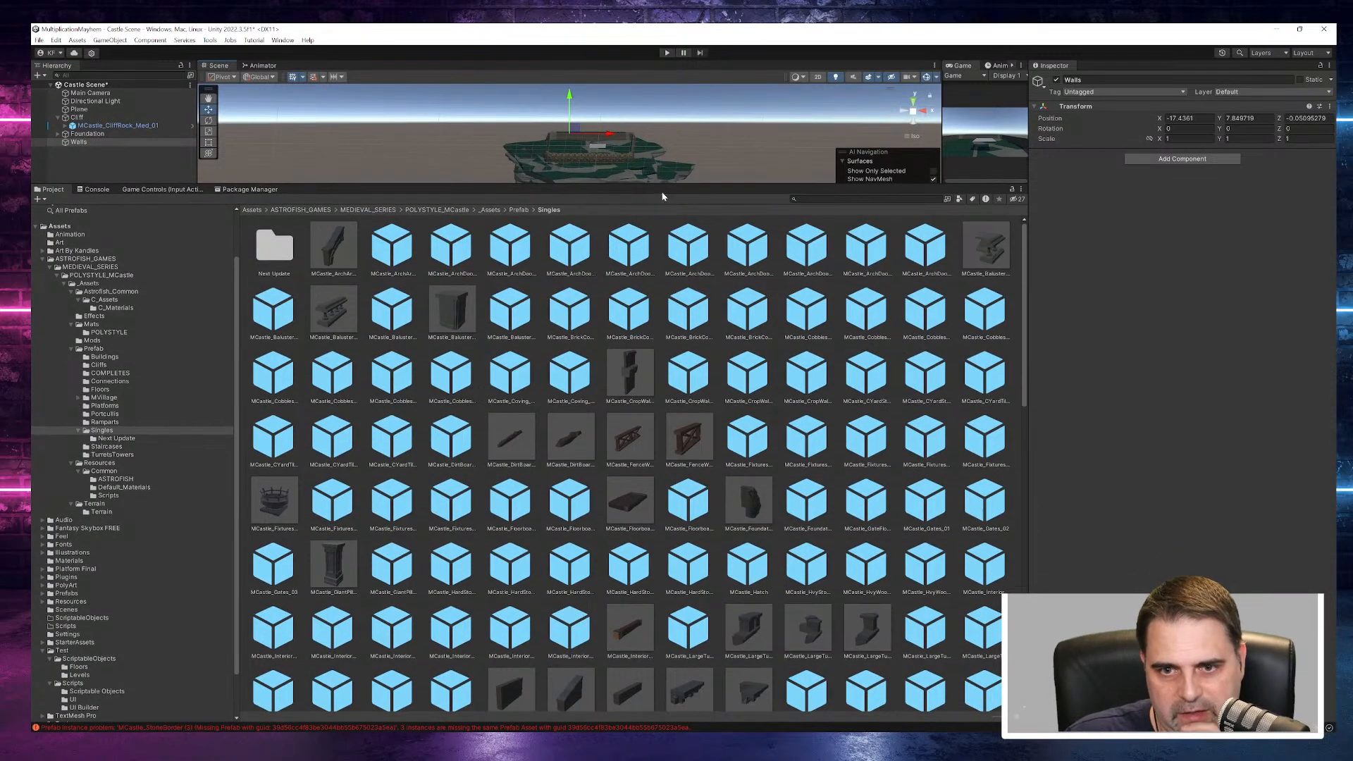
click(748, 437)
drag(1180, 360, 1194, 118)
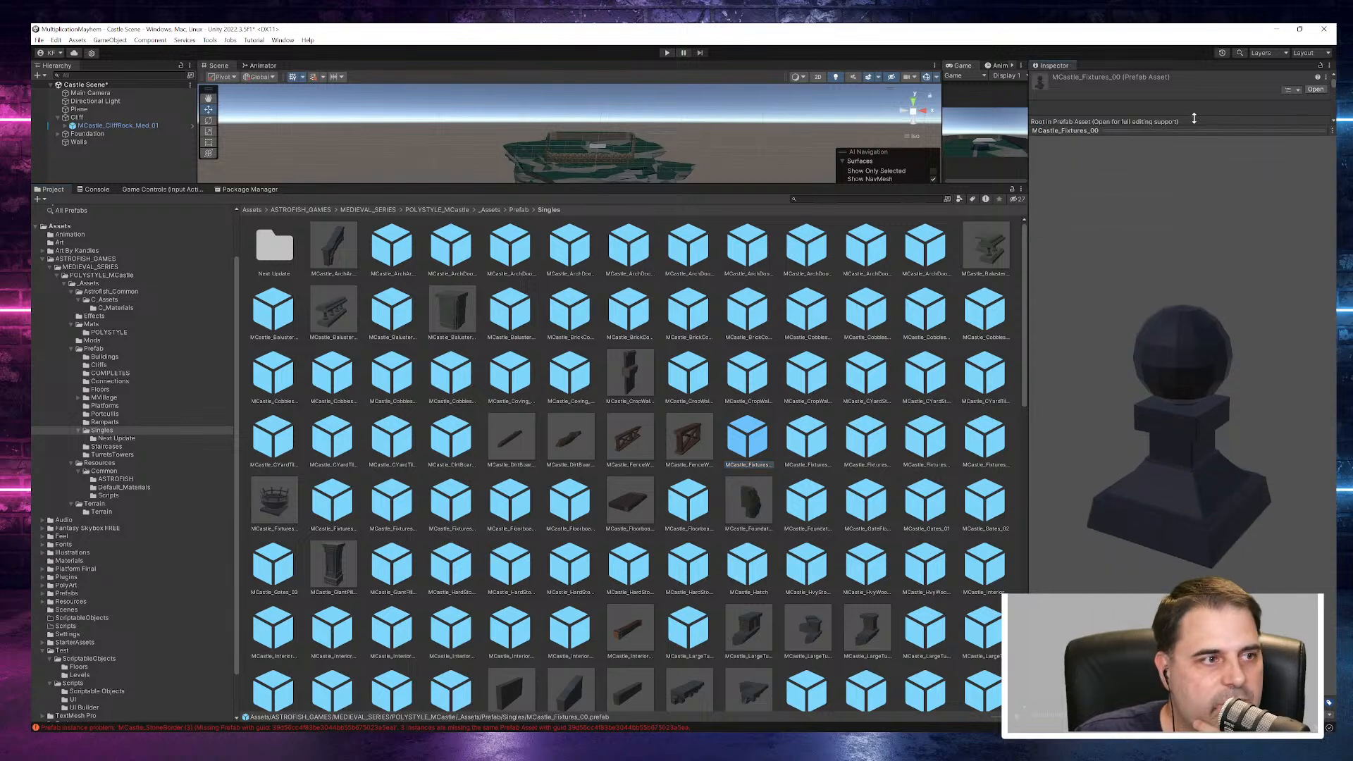
click(689, 500)
scroll(690, 529, down, 3)
click(689, 603)
scroll(690, 608, down, 3)
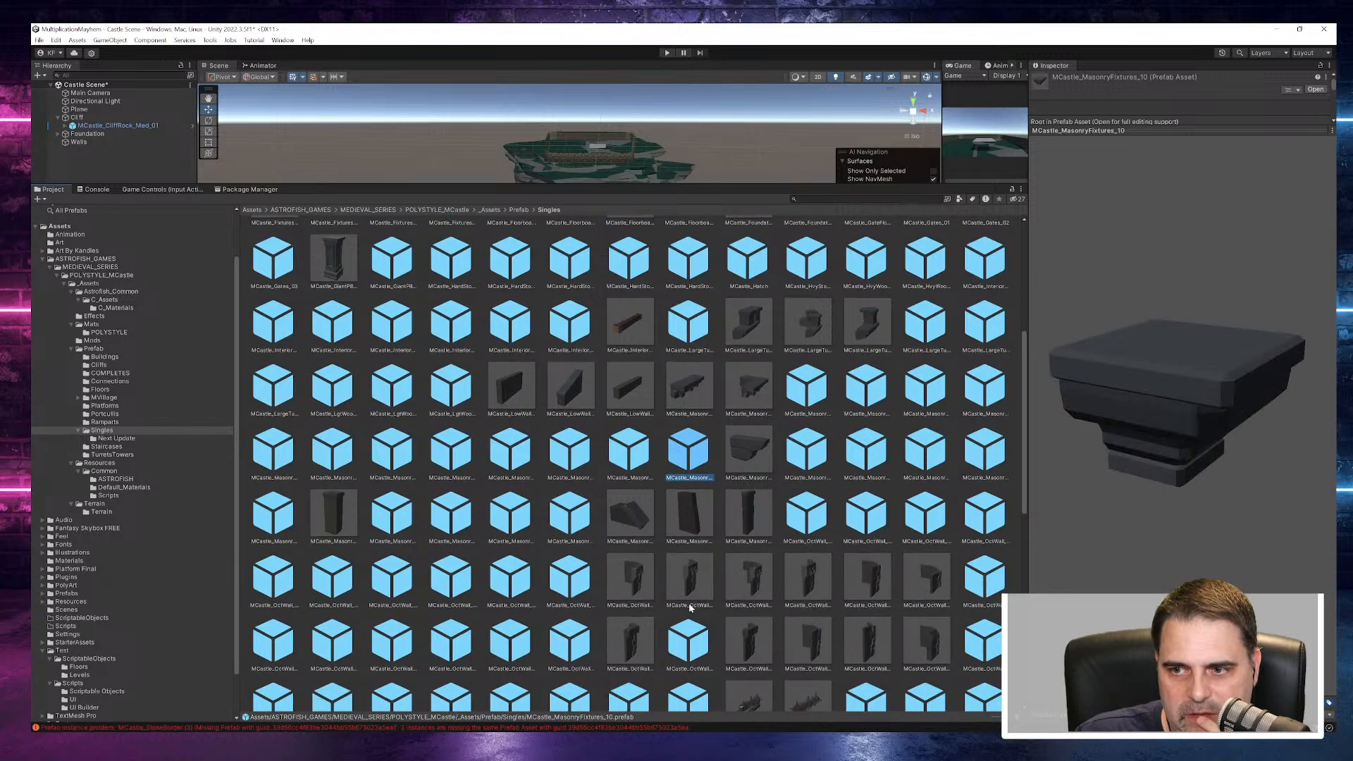
- Preview the MCastle_OctWall_Int_03 prefab from its front side, plus the portcullis frame and roll prefabs
click(825, 520)
click(873, 520)
drag(1278, 446, 1026, 401)
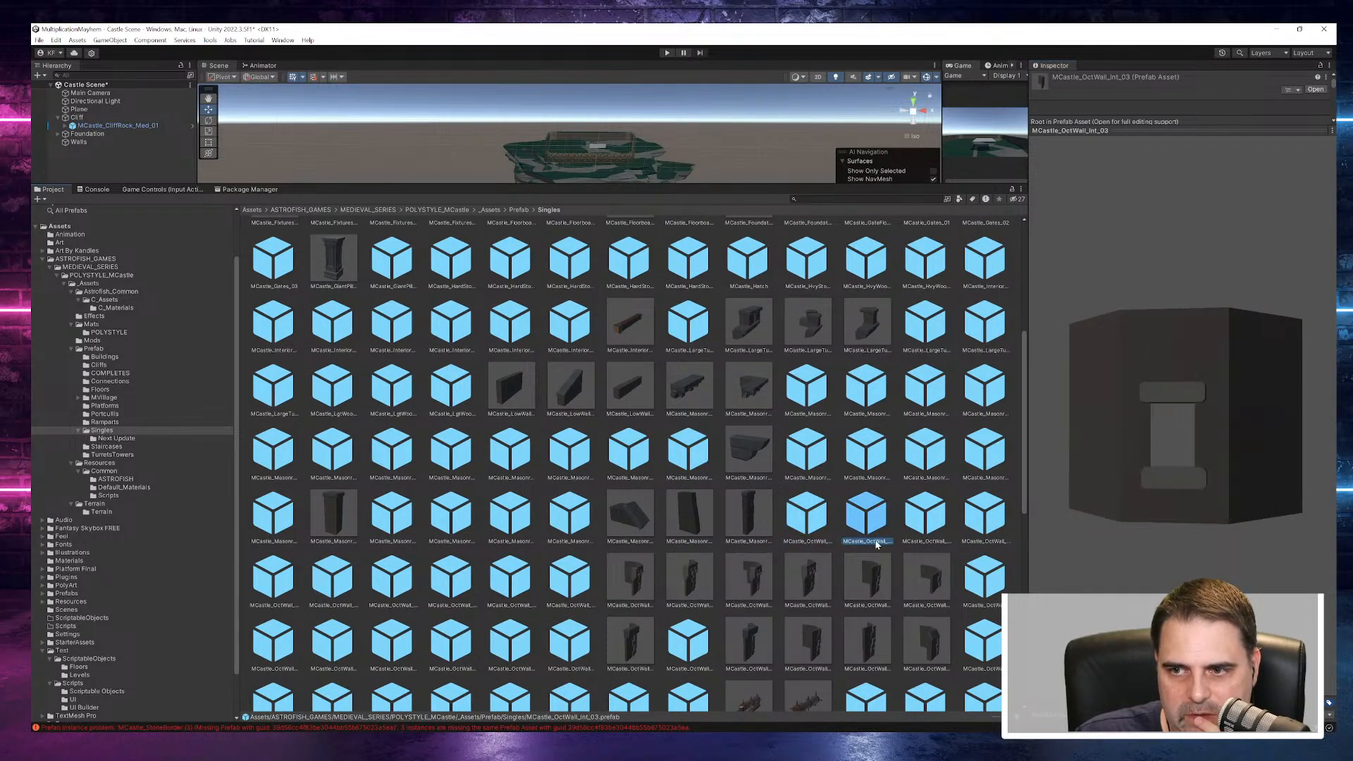
scroll(878, 543, down, 2)
click(689, 517)
click(630, 583)
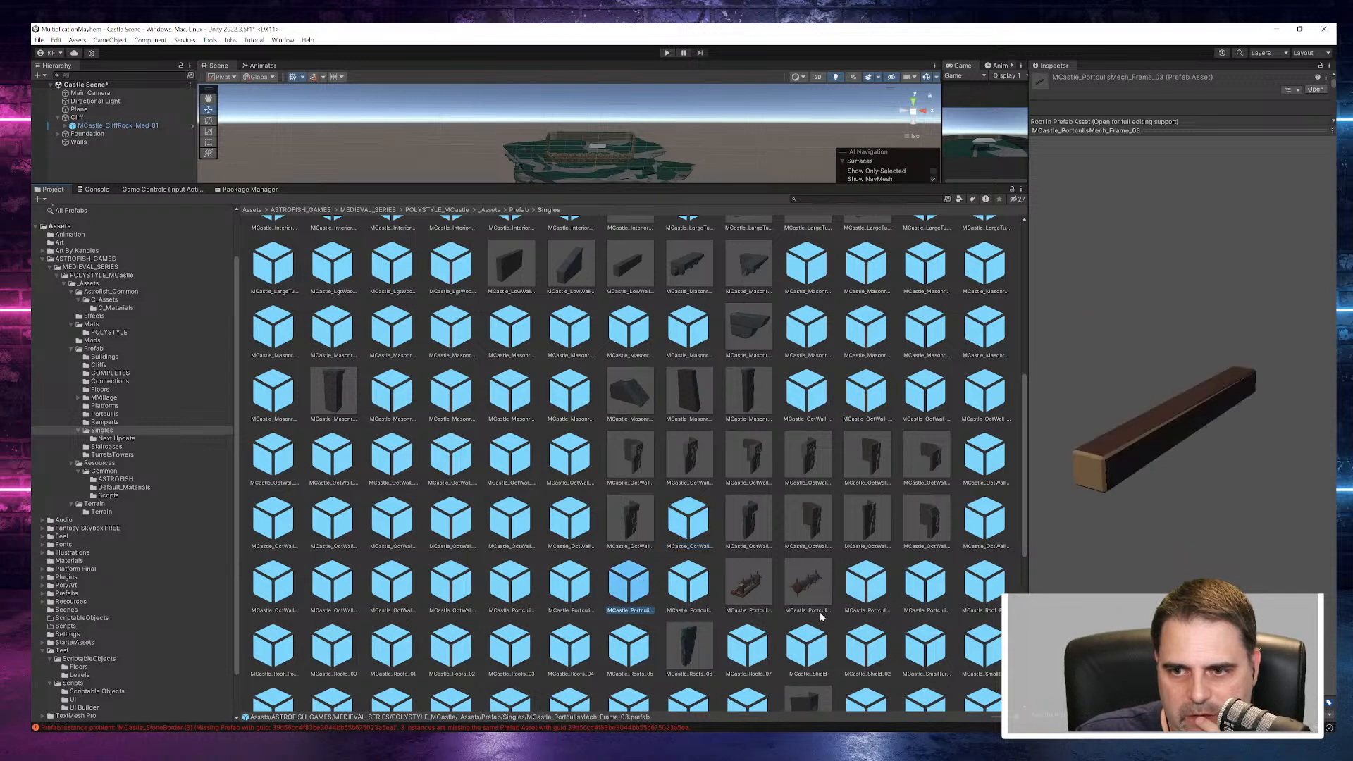
click(872, 592)
scroll(871, 592, down, 5)
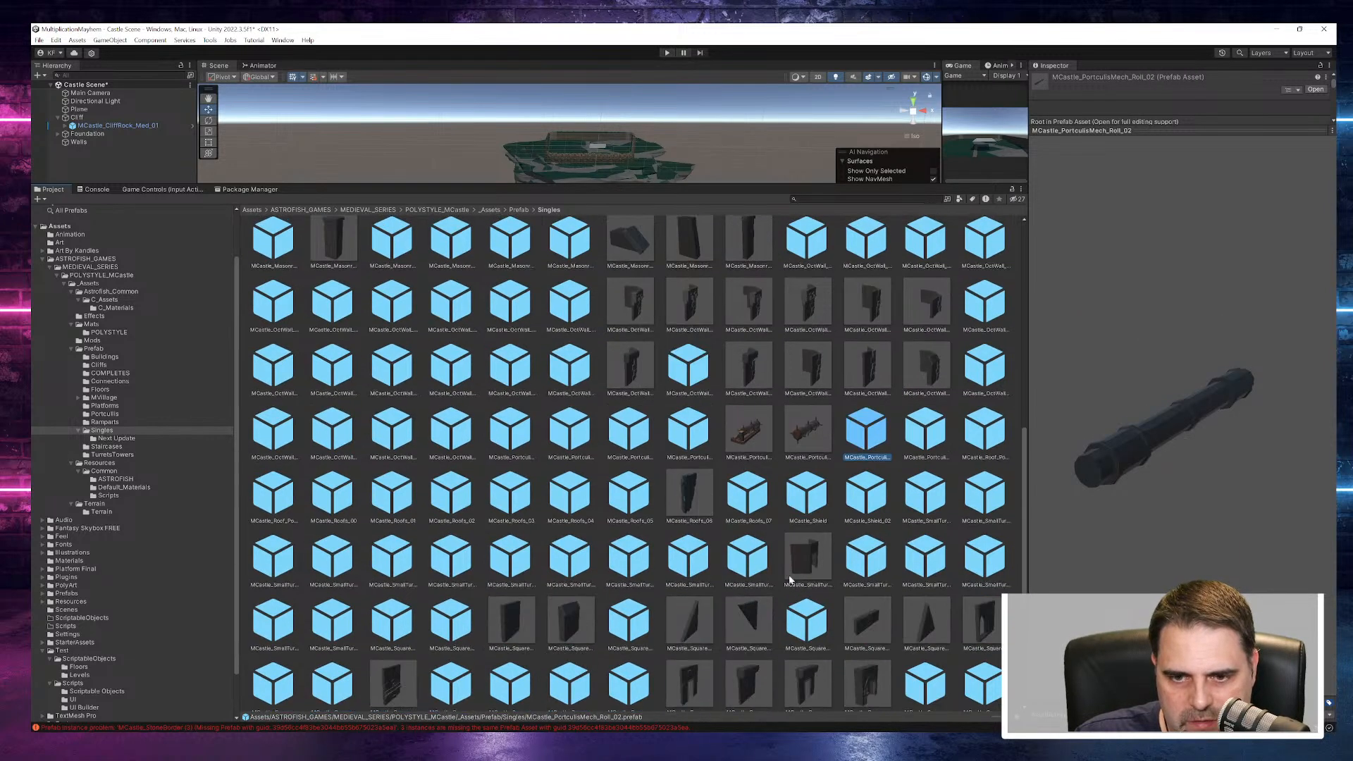
scroll(848, 302, up, 6)
- Search the project assets for "Wall" and preview the MCastle_OctWalls_Base_LOD1 mesh
click(837, 200)
text(Wall)
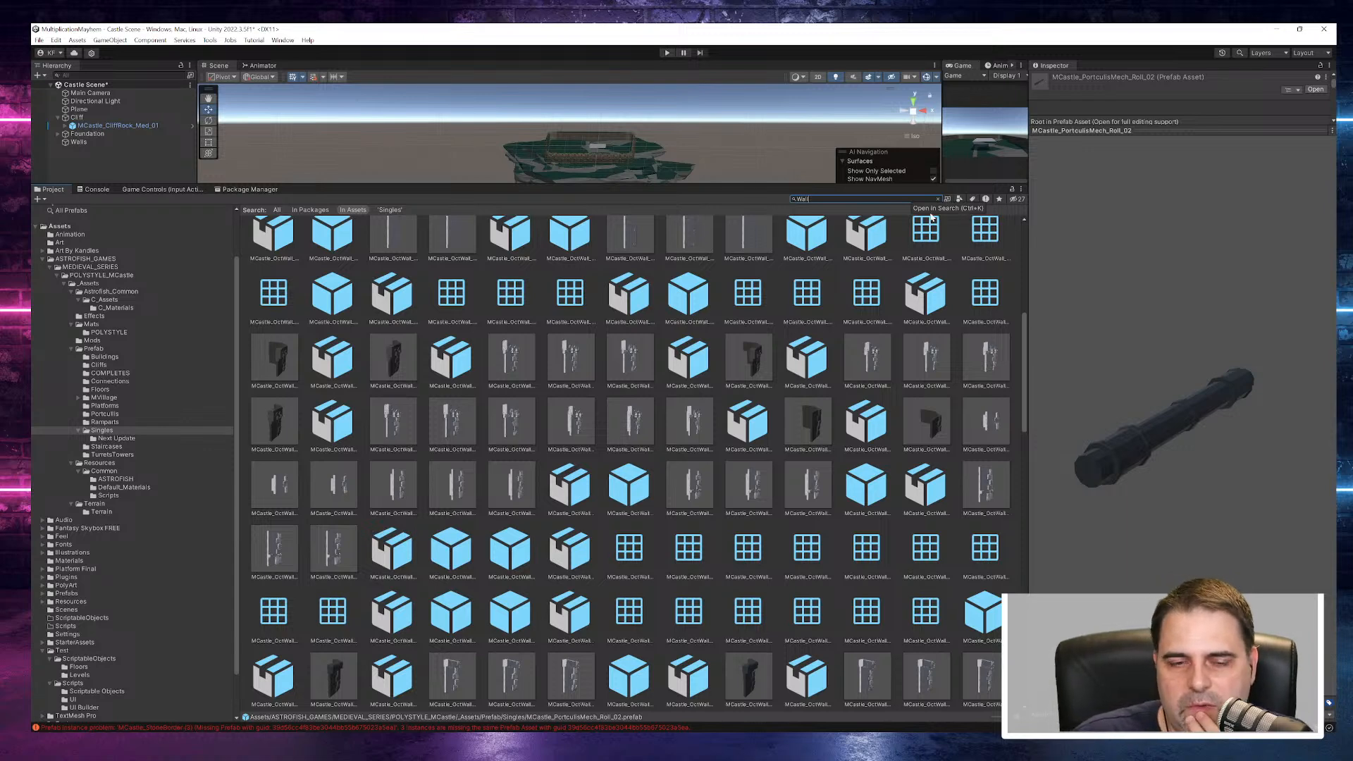
click(449, 486)
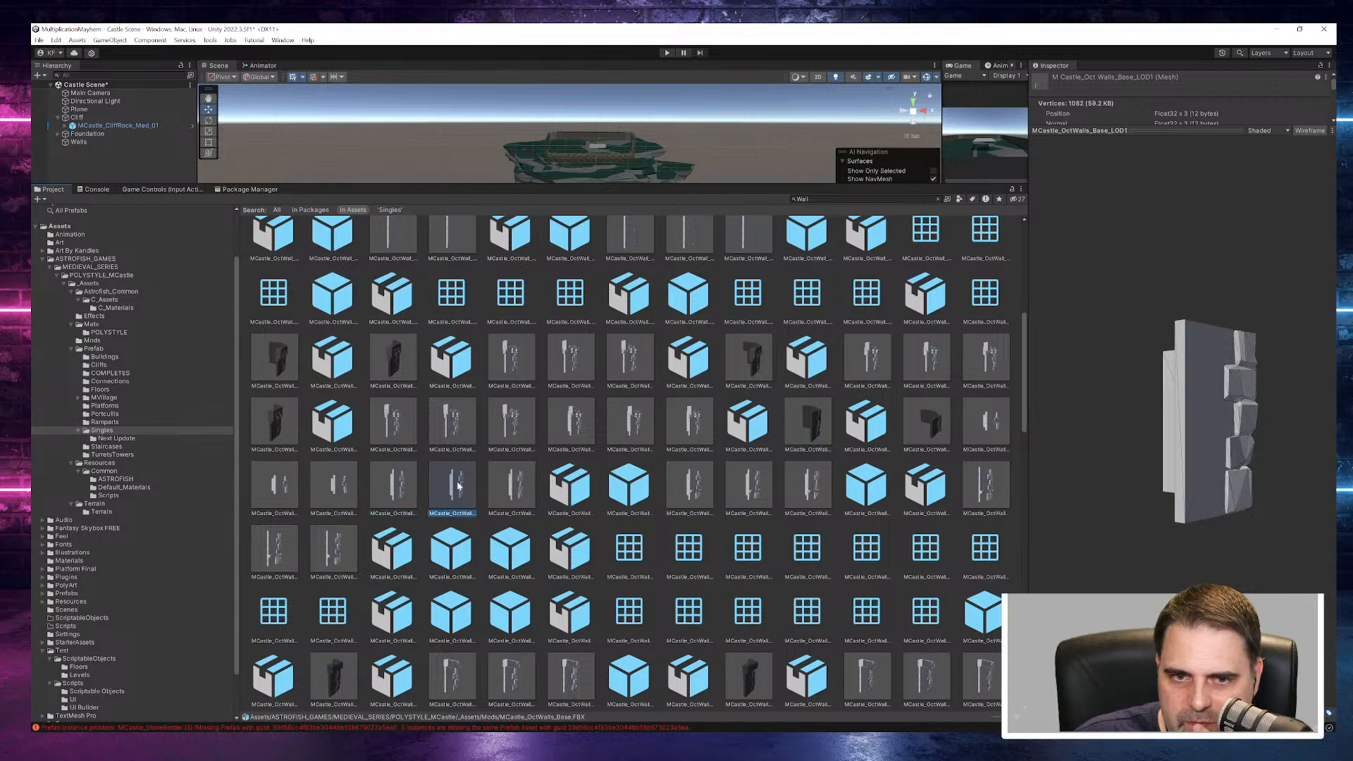
- Return to the Singles folder and examine the MCastle_Foundations_01 prefab from its front side
click(111, 438)
click(102, 429)
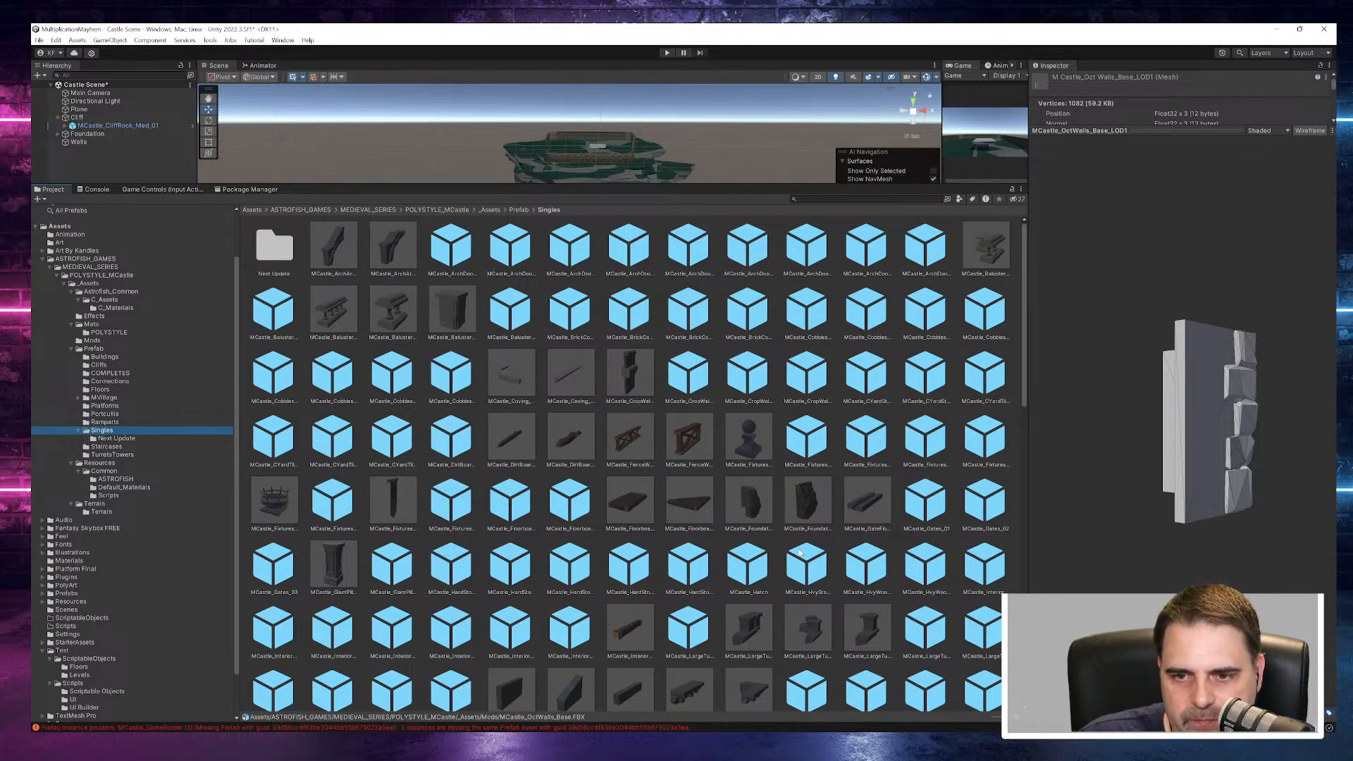
scroll(800, 556, down, 3)
click(808, 380)
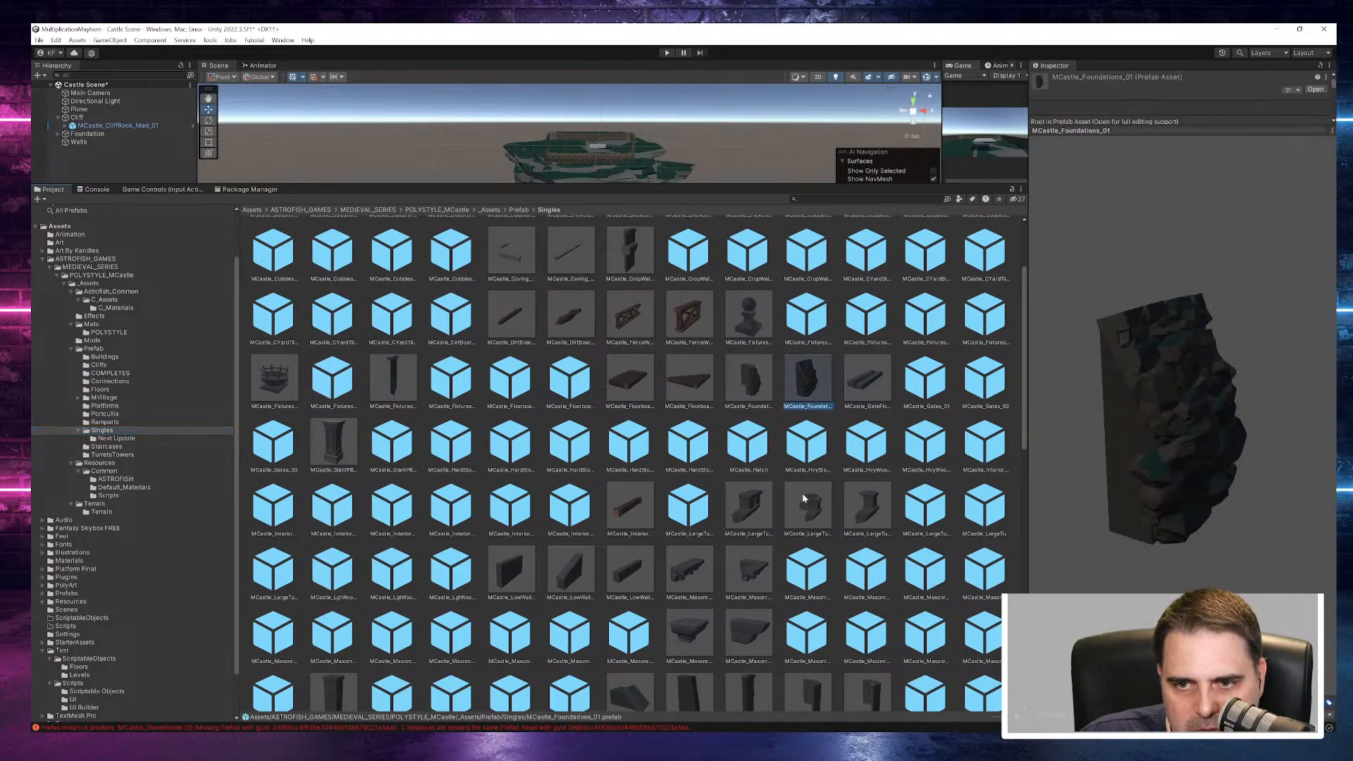
scroll(804, 501, down, 6)
drag(1132, 434, 1054, 402)
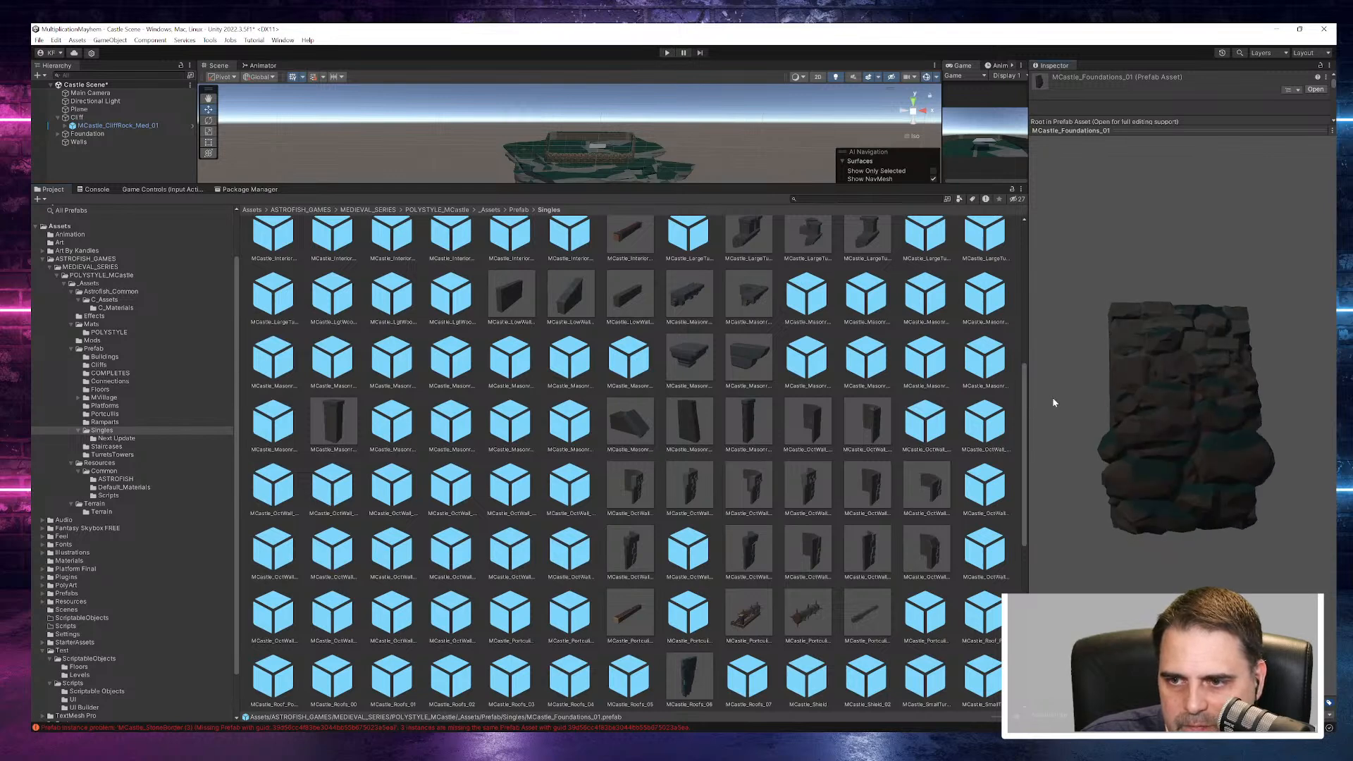
- Preview the octagonal wall prefabs, including the RectWindow, ArchCarbels and HeavyTrim variants
click(817, 558)
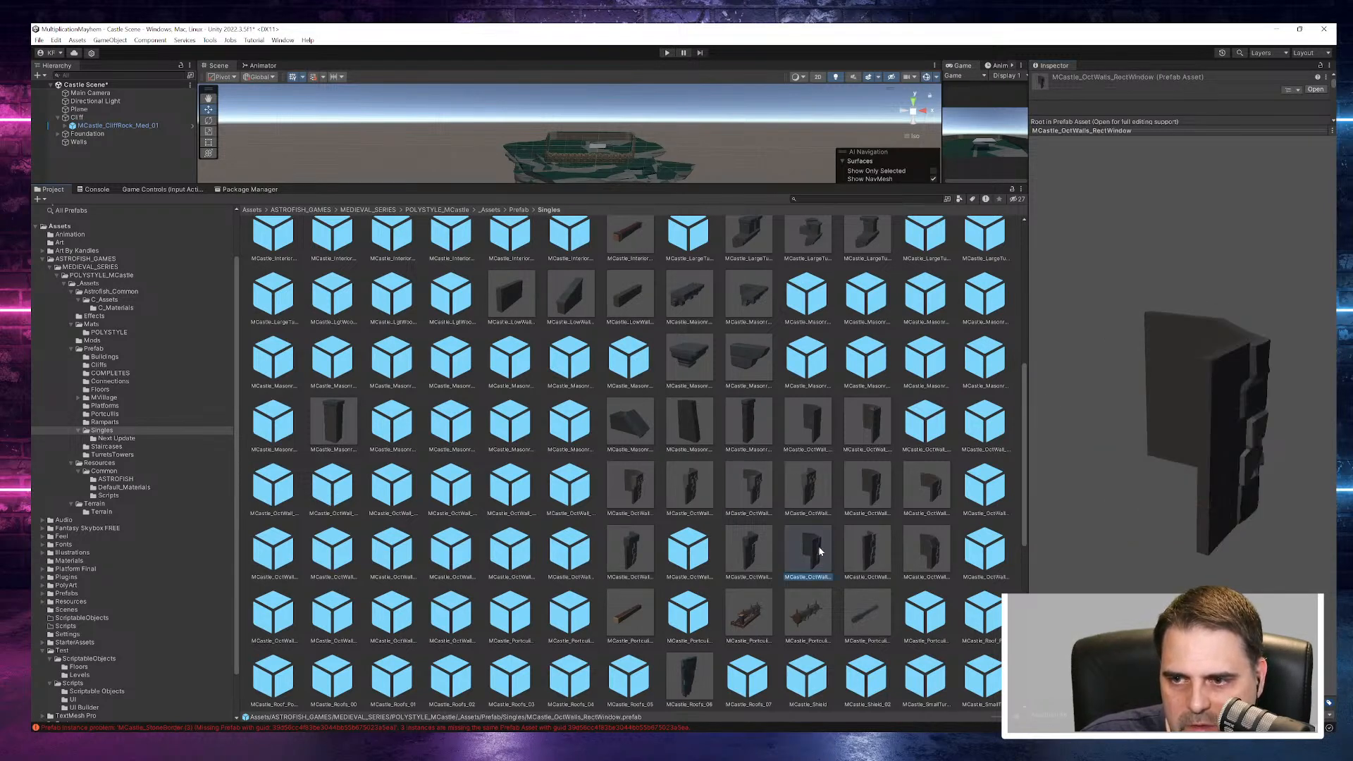
click(547, 485)
click(644, 499)
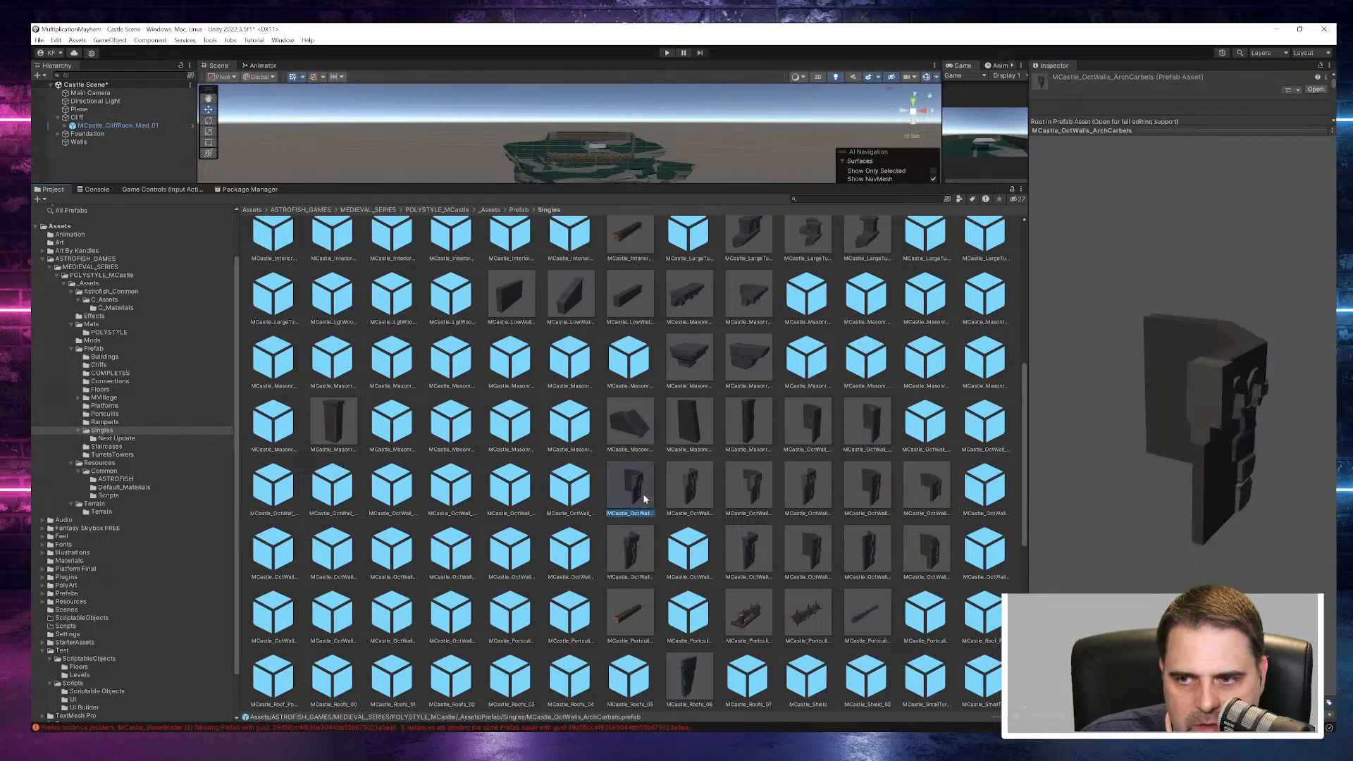
click(500, 499)
click(573, 566)
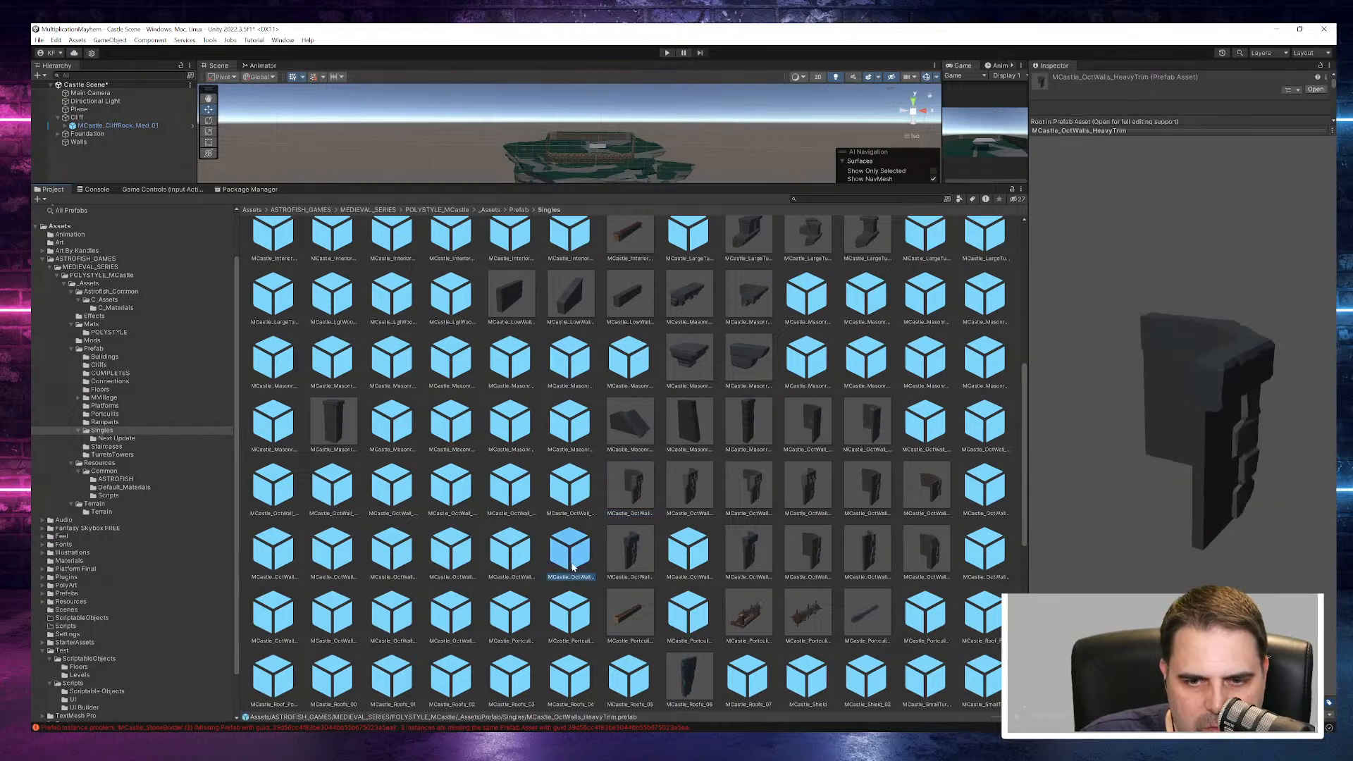
- Preview the MCastle_PortcullisMech_Frame_02 and MCastle_Roofs_04 prefabs
scroll(680, 552, down, 2)
click(575, 498)
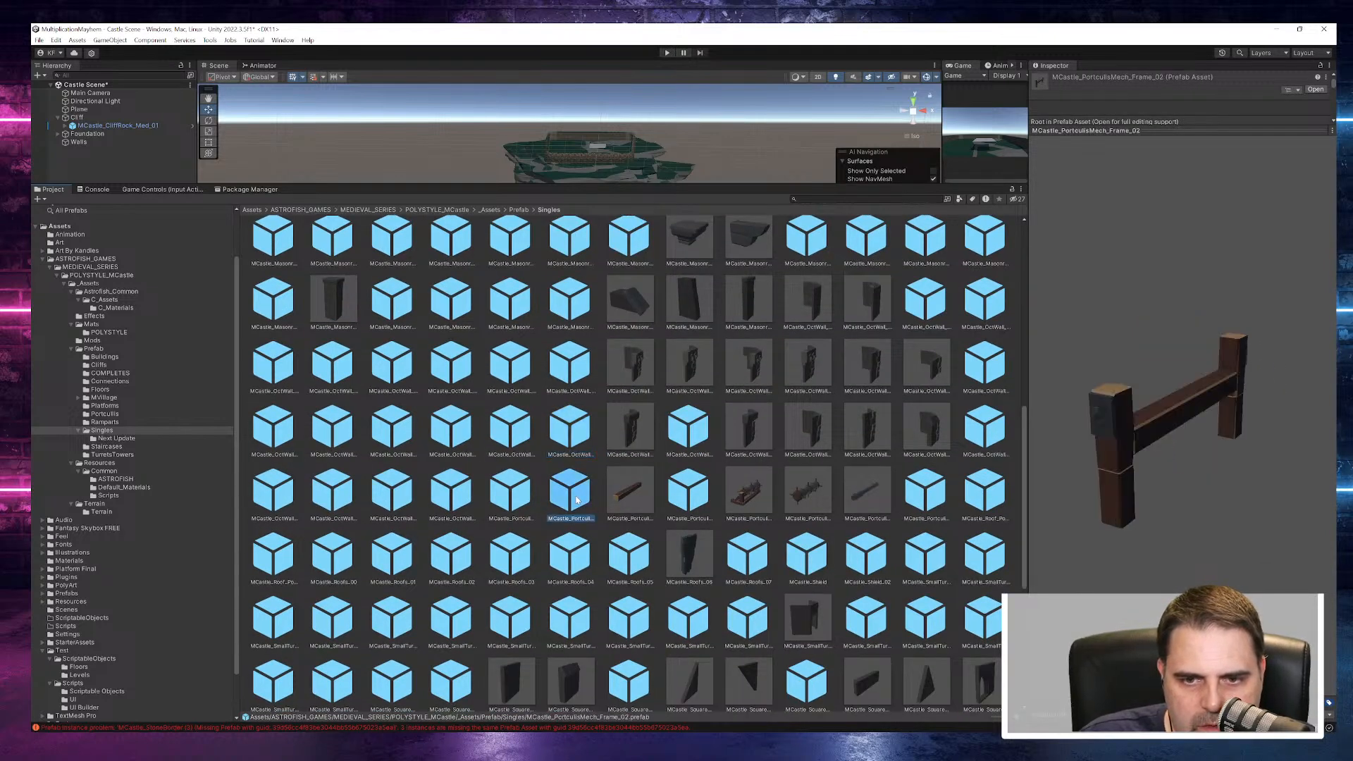
click(574, 547)
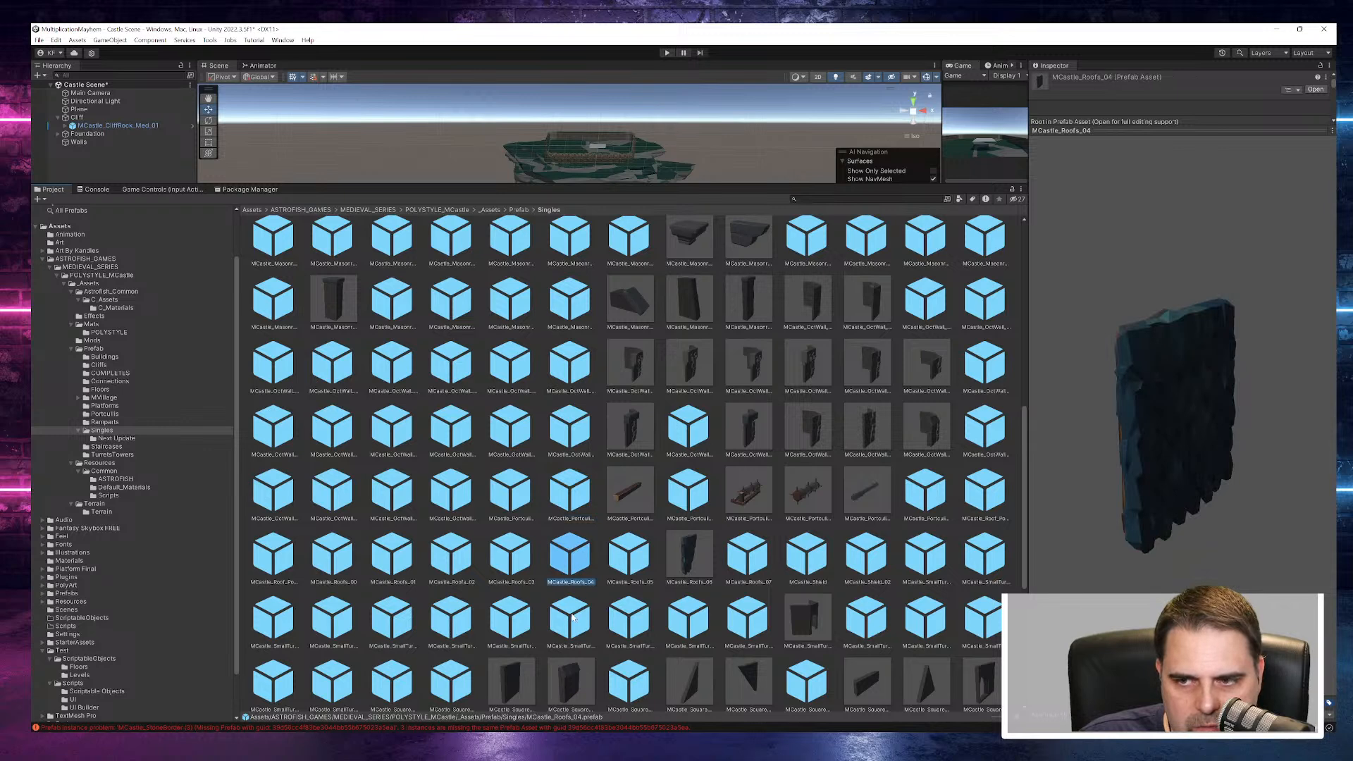
- Preview the small turret prefabs, turning MCastle_SmallTurret_12 and MCastle_SmallTurret_Int_00 to inspect their front sides
click(571, 616)
click(682, 631)
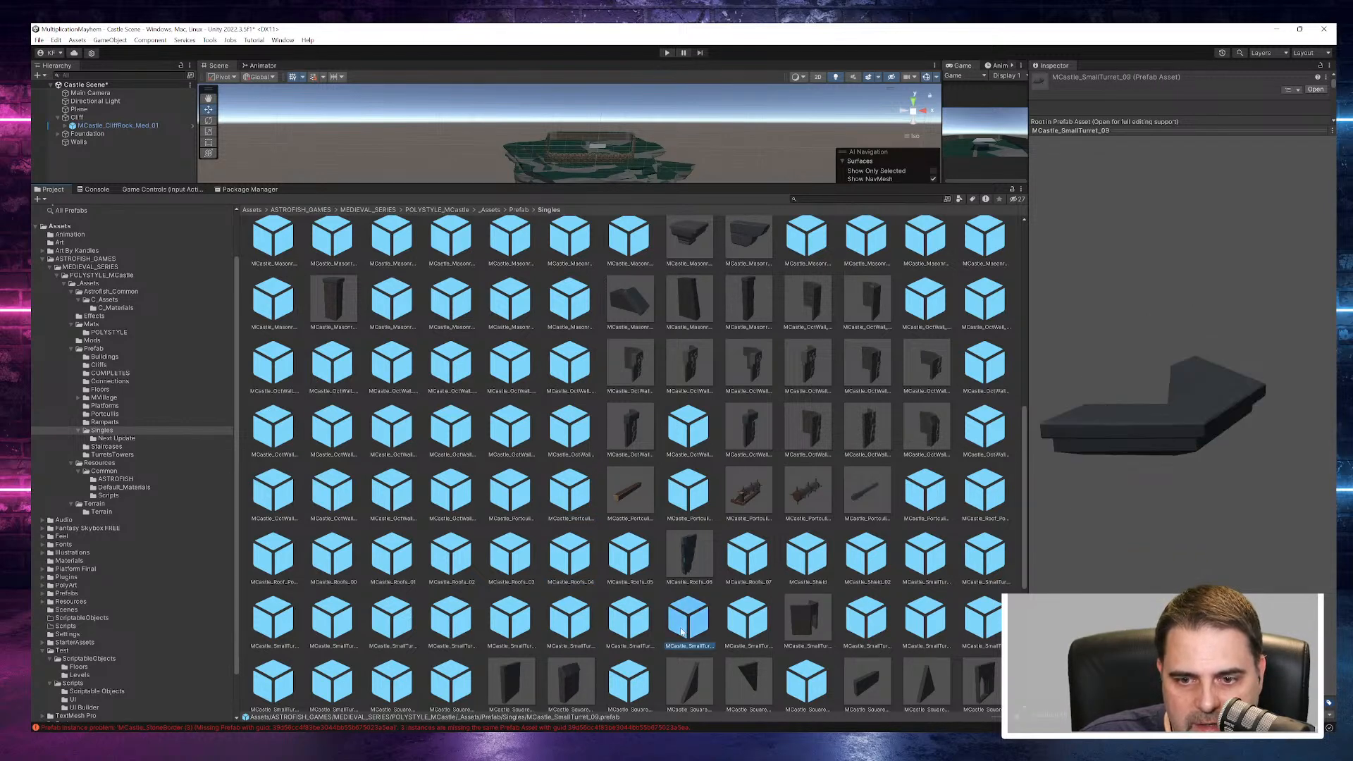
click(879, 627)
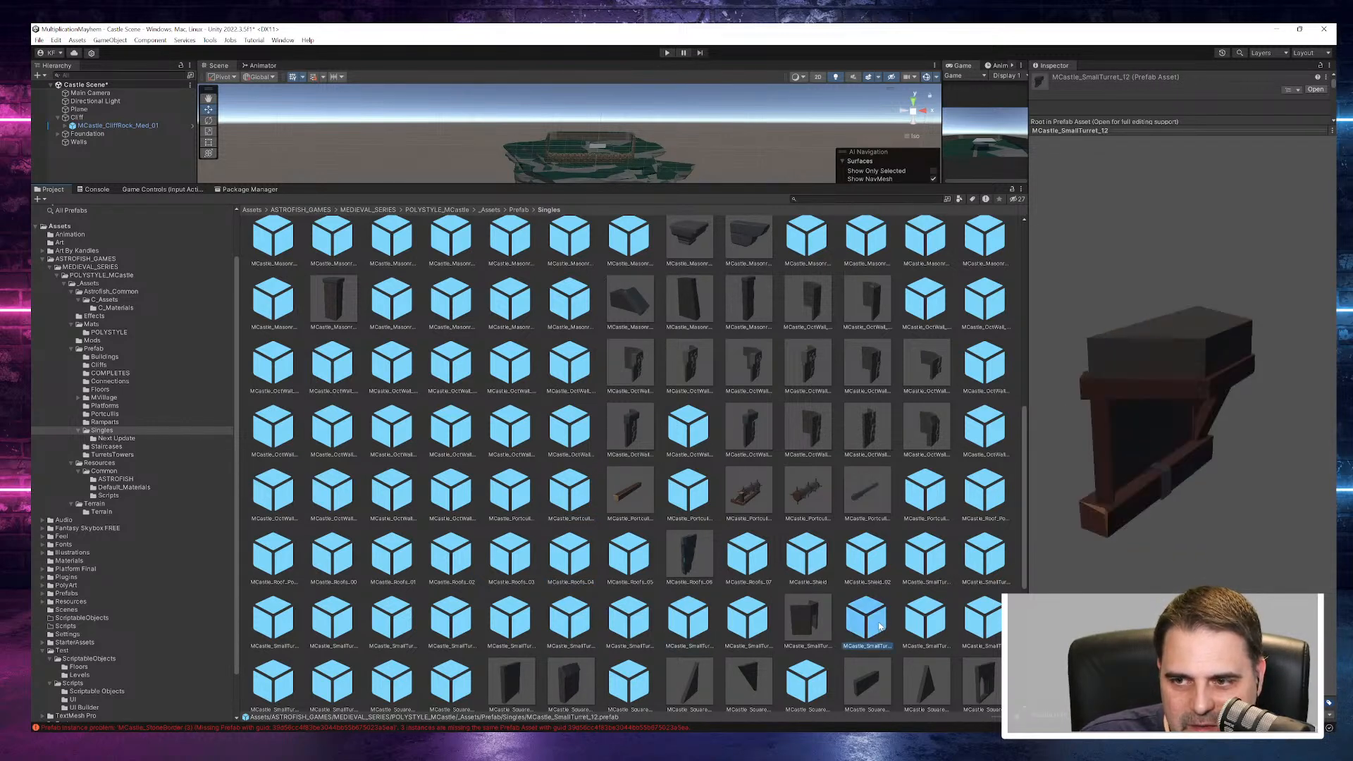
drag(1127, 504, 1026, 358)
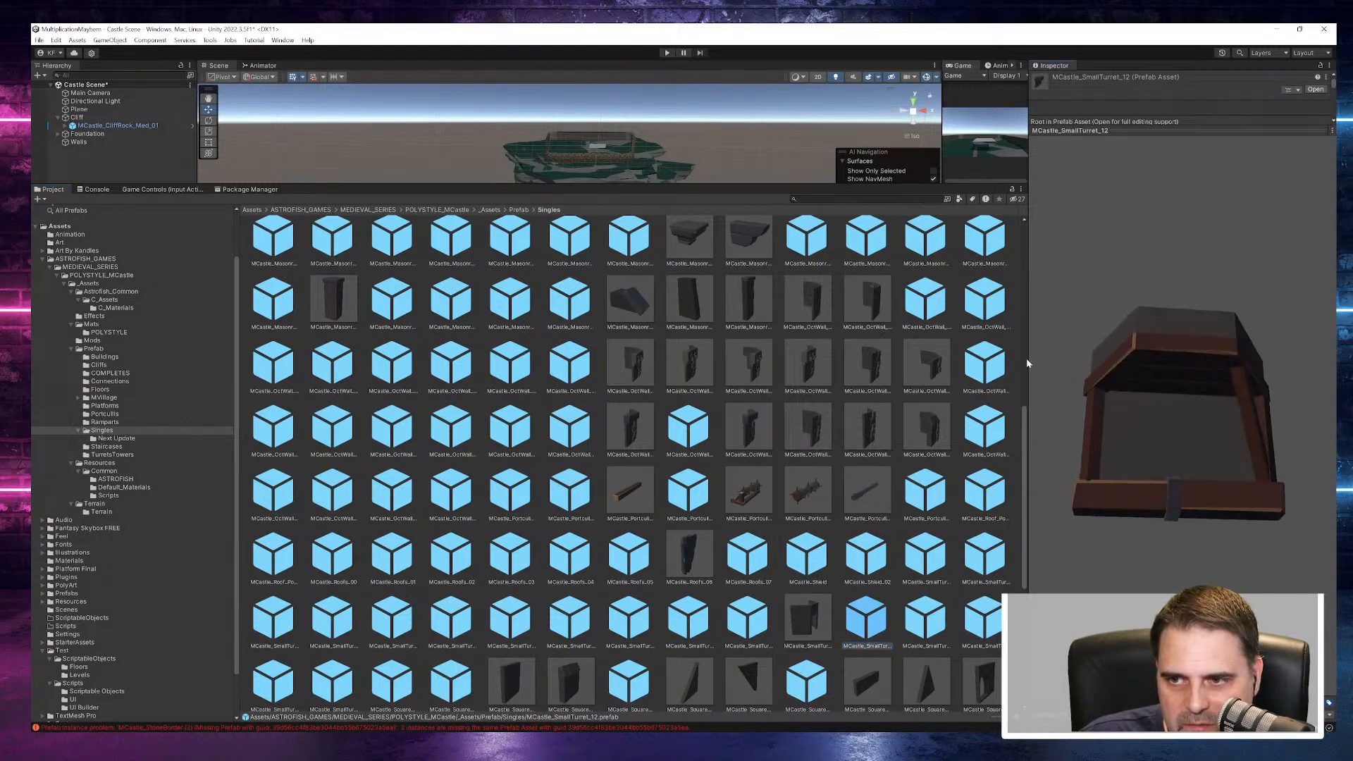
click(926, 619)
click(983, 619)
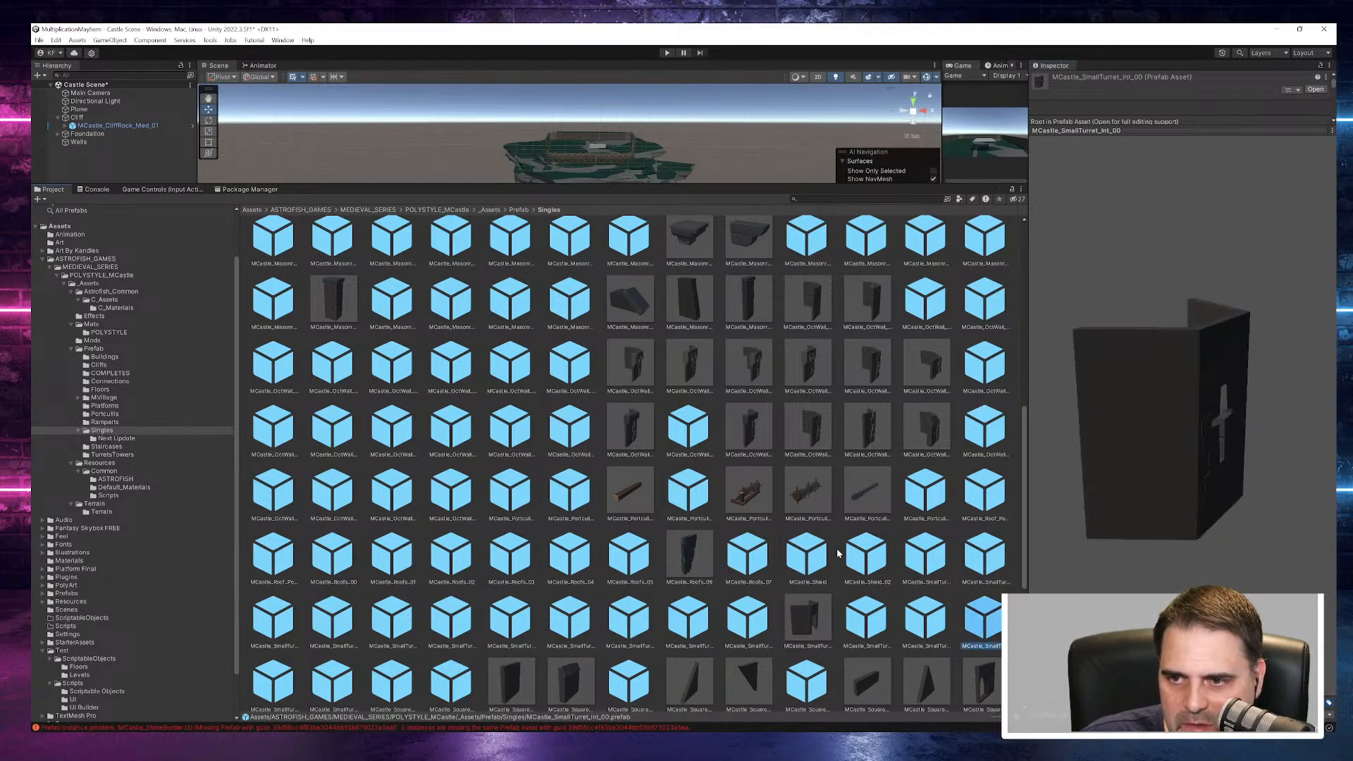
drag(1204, 524, 1043, 433)
- Preview the square wall prefabs Base_02_Half, Border_Door and Border_02, and turn Border_02 to face the view
scroll(781, 552, down, 5)
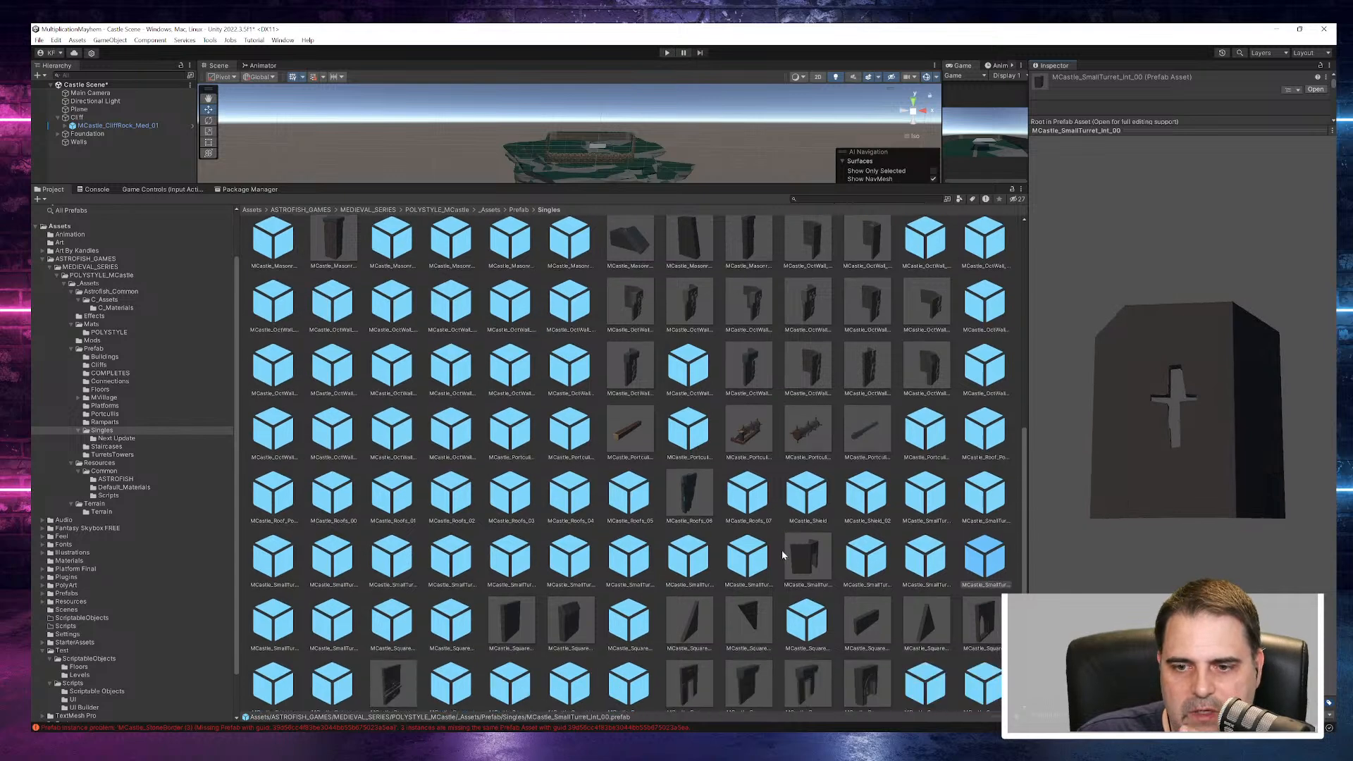
scroll(787, 549, down, 1)
click(627, 433)
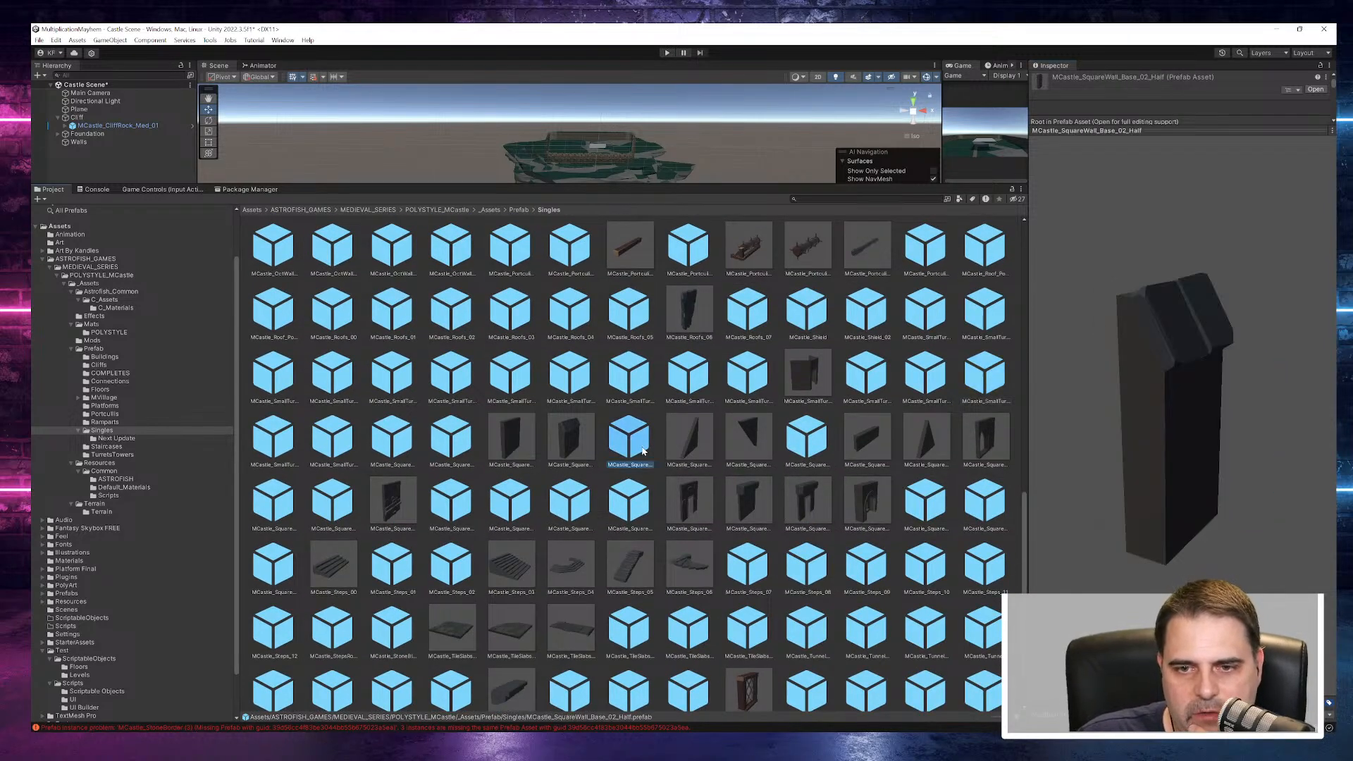
click(635, 490)
click(570, 501)
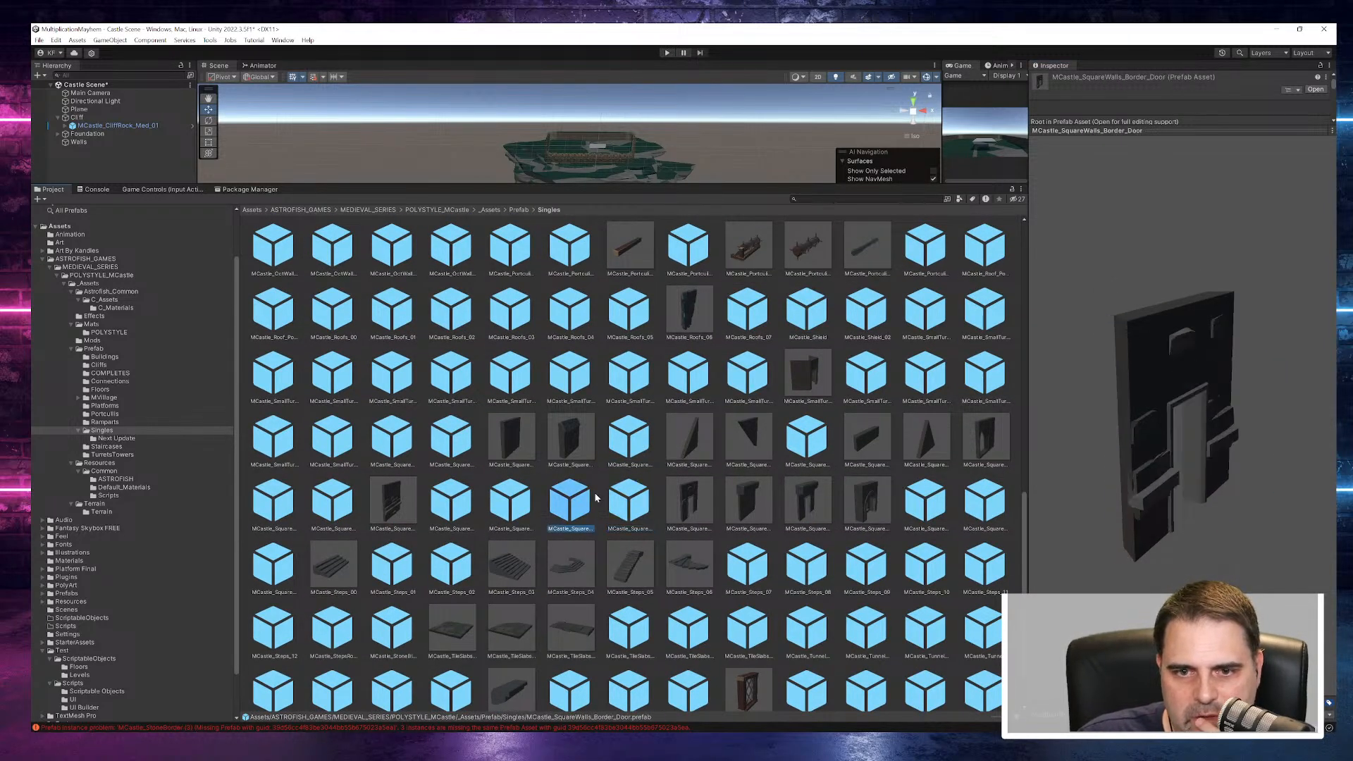
click(460, 514)
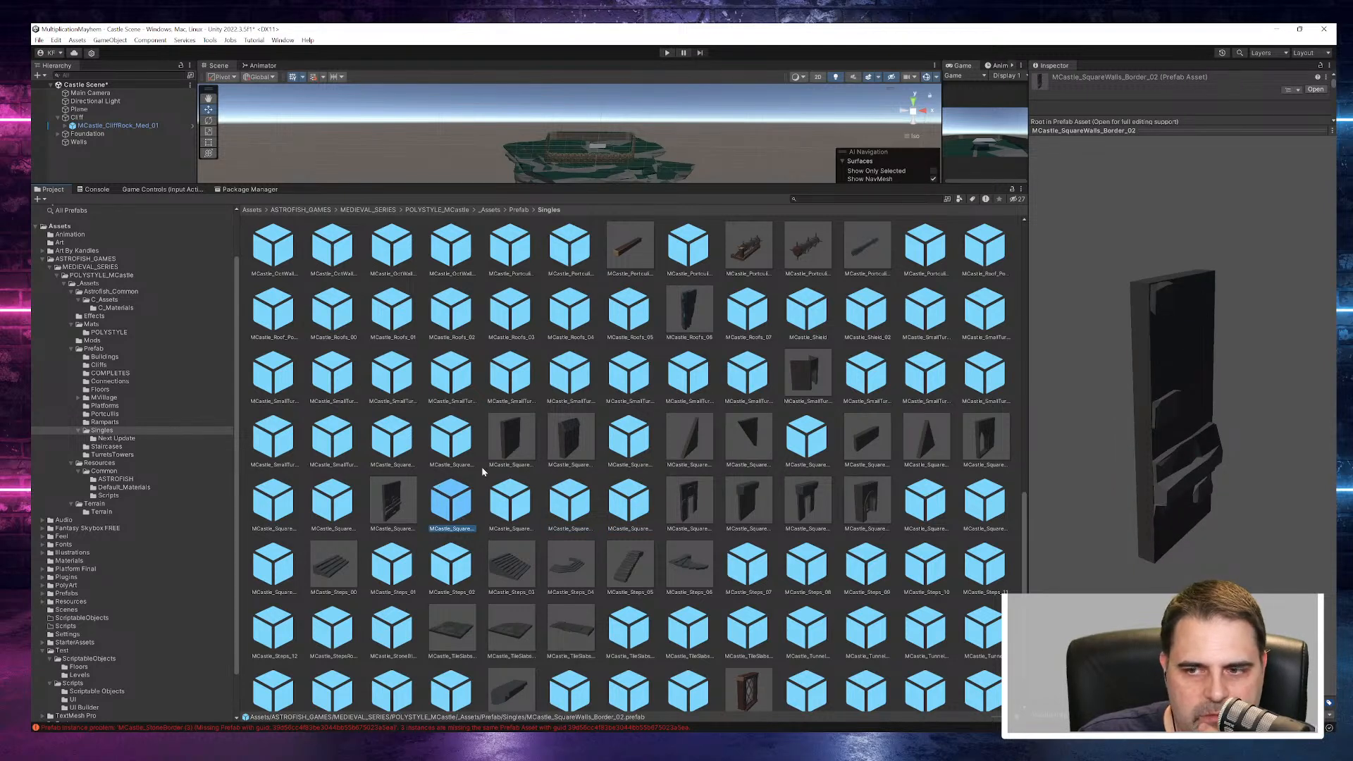
drag(1152, 500, 972, 478)
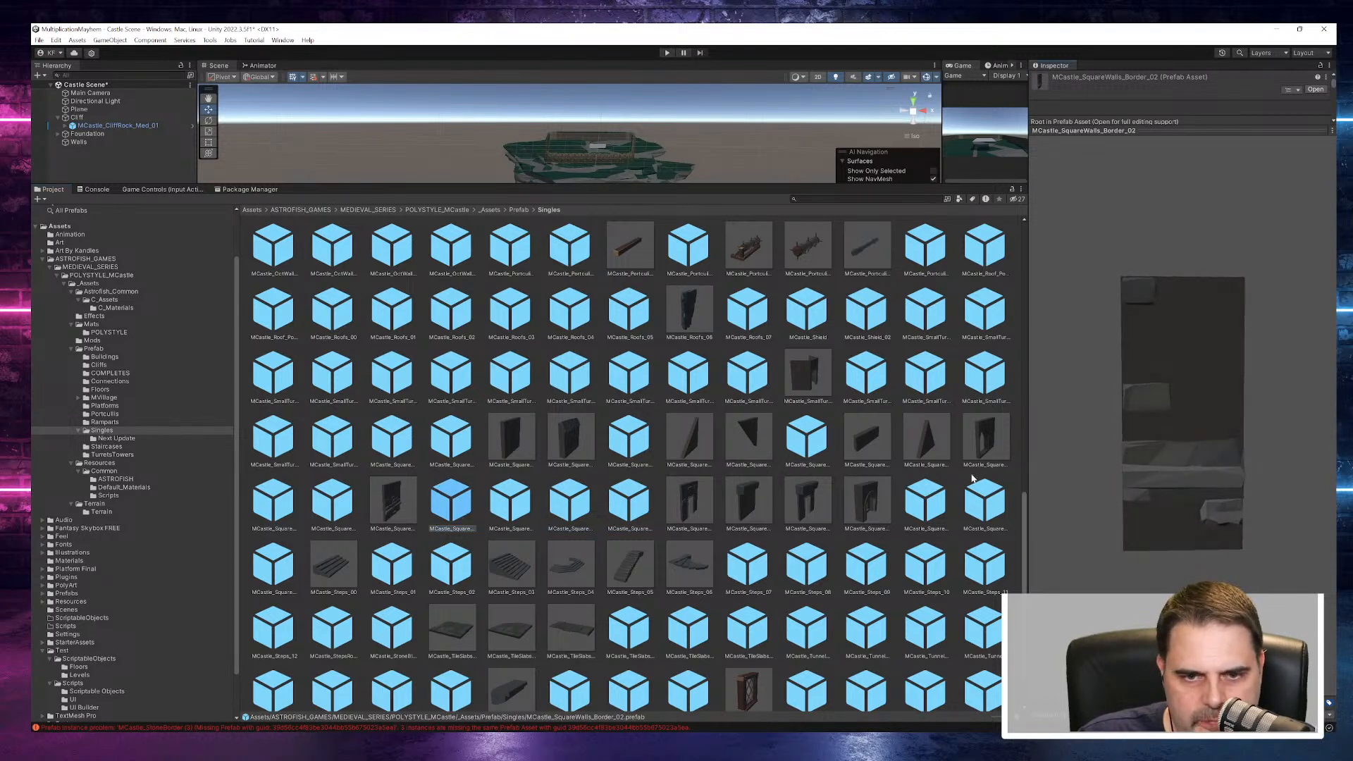
click(461, 529)
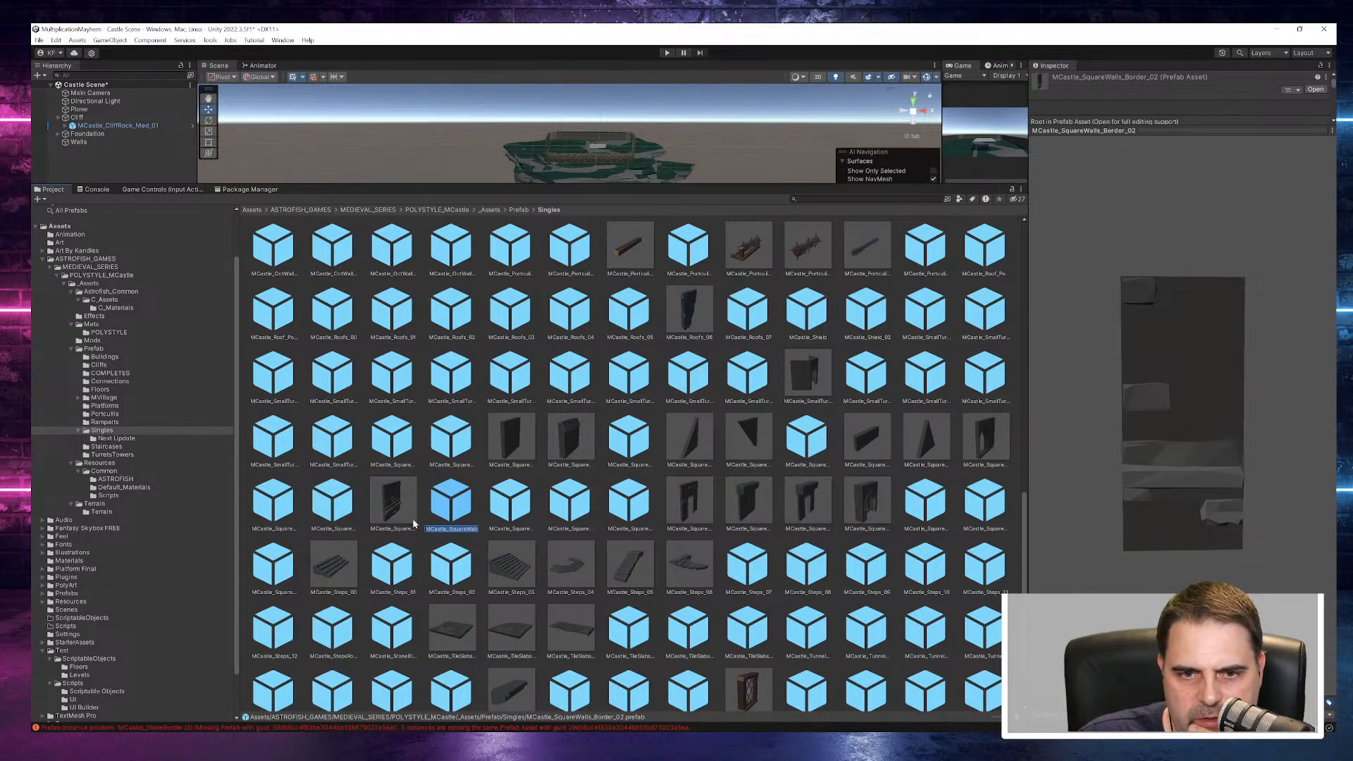
drag(343, 503, 343, 506)
scroll(343, 506, down, 1)
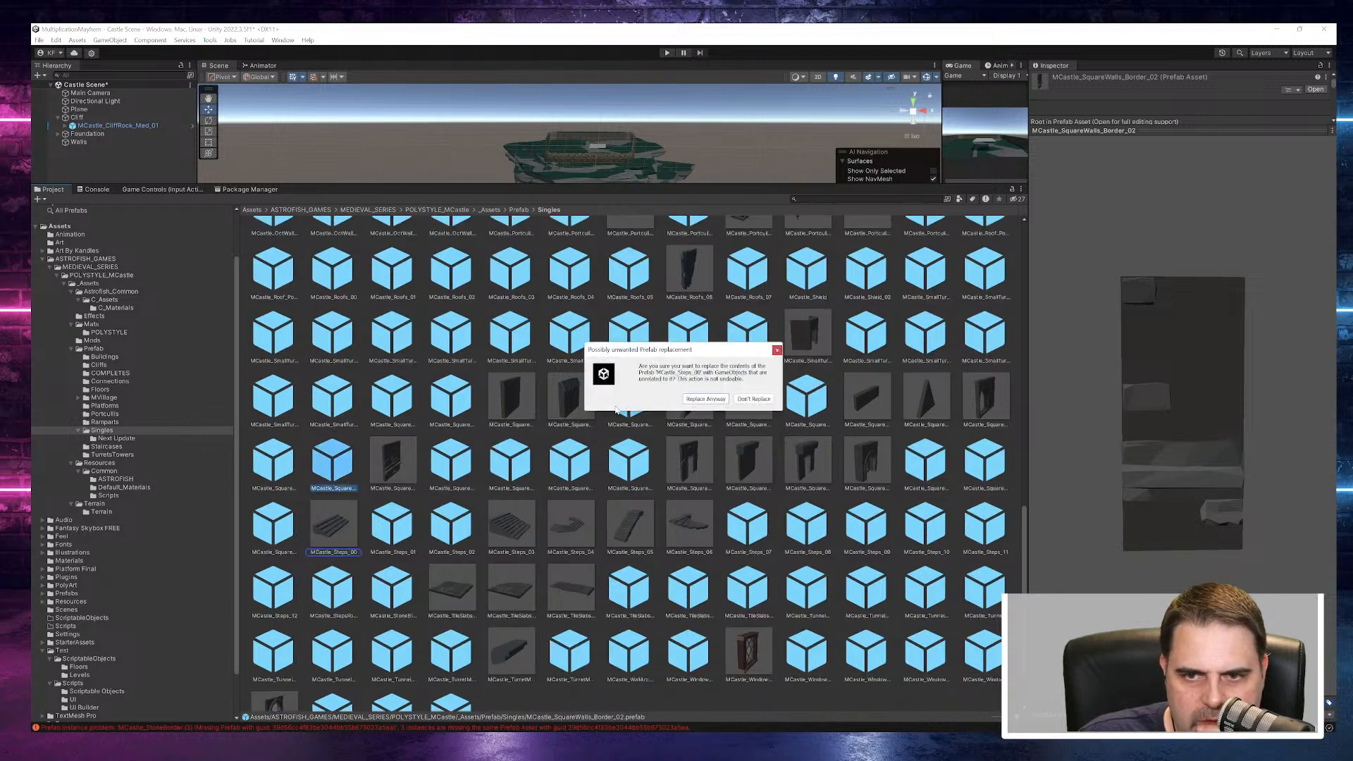
click(754, 399)
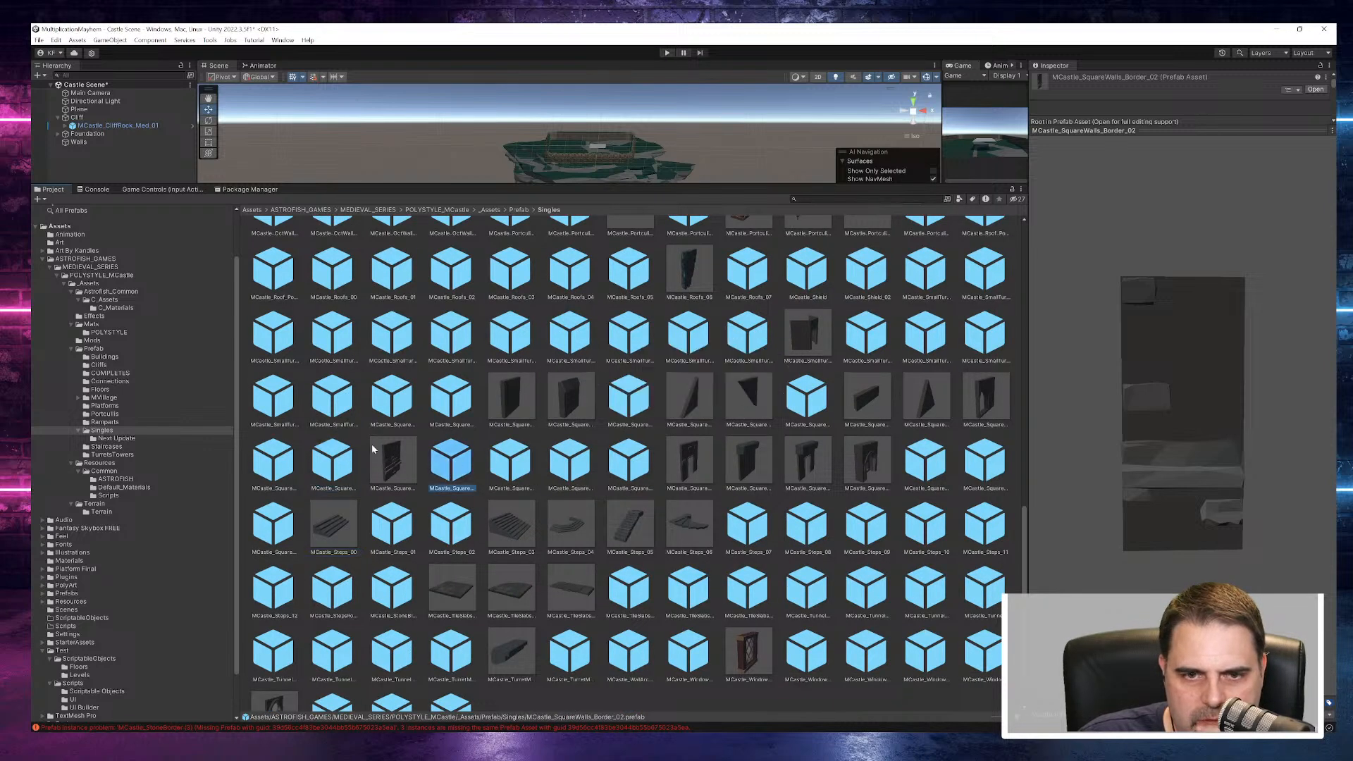
- Compare the MCastle_SquareWalls_ArchCarbels and MCastle_SquareWalls_ArchedWindow_00 prefabs by turning their previews to the front
click(272, 462)
drag(1186, 433, 1060, 387)
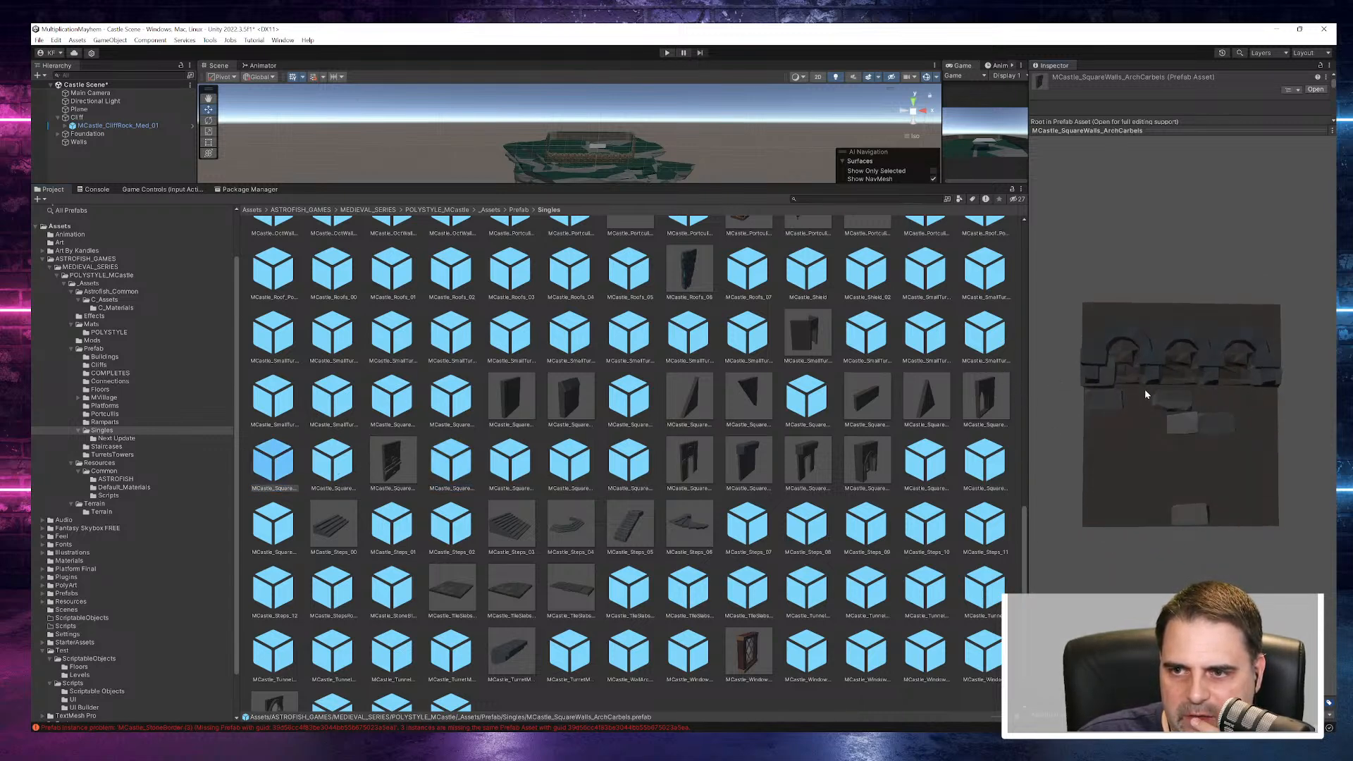
click(334, 473)
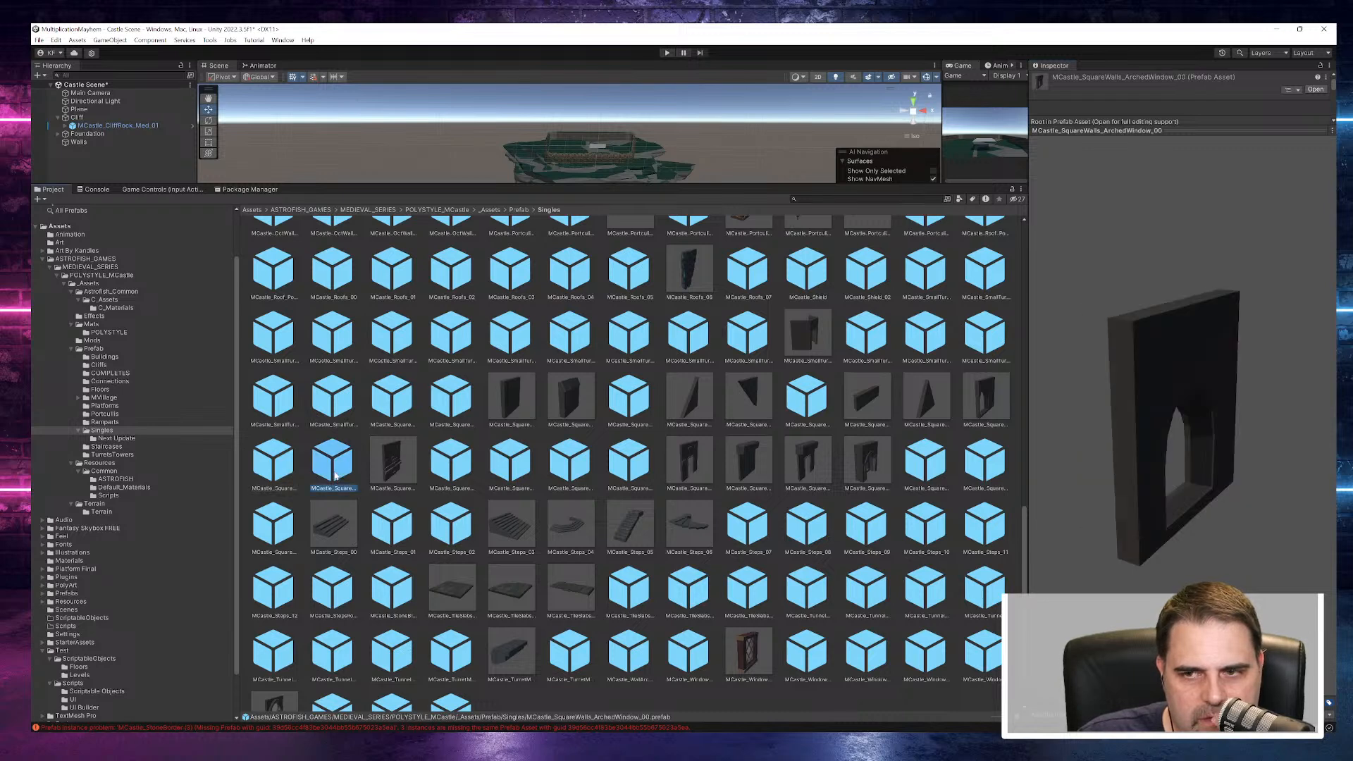
drag(1138, 437, 984, 397)
click(272, 469)
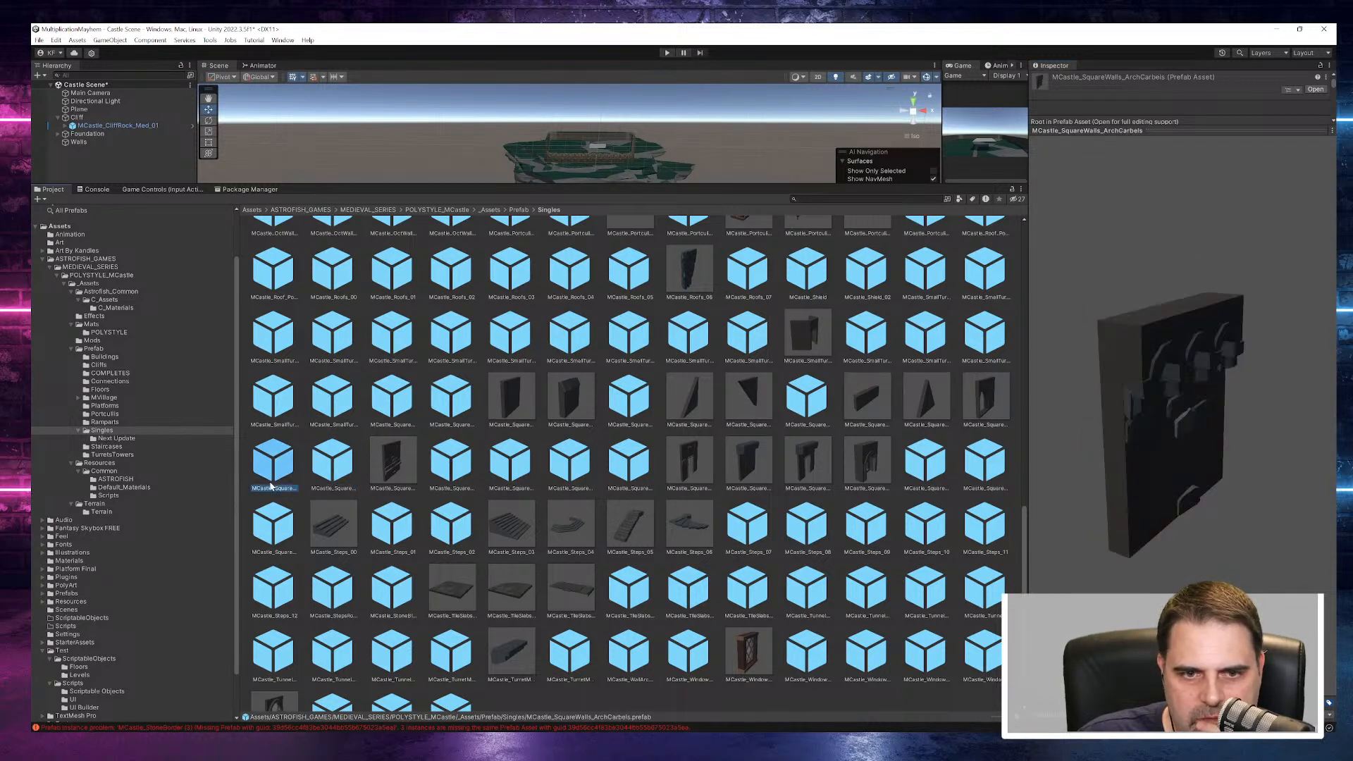
drag(1302, 466, 1045, 377)
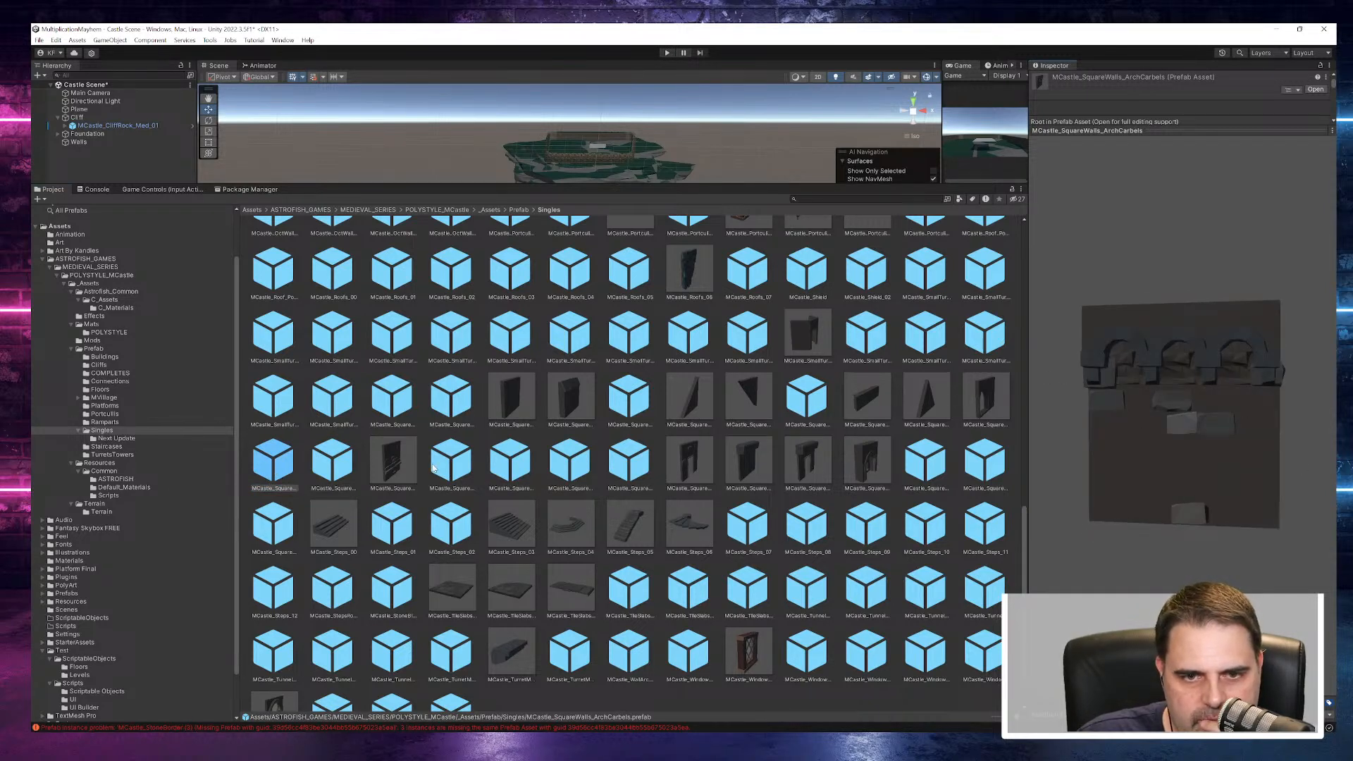
- Compare the stonework of MCastle_SquareWalls_Border_02 with that of the ArchCarbels wall, viewing Border_02 from the front
click(445, 467)
drag(1216, 438, 1097, 394)
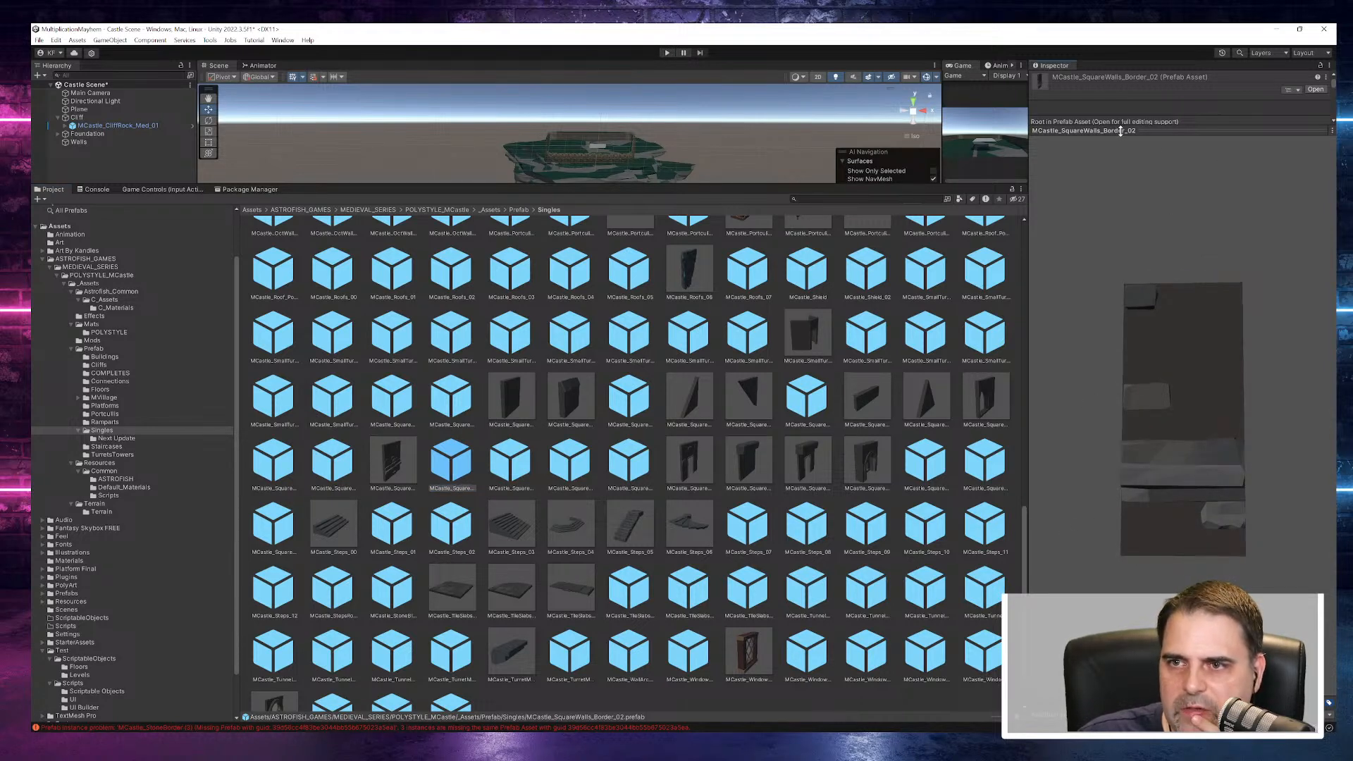
click(262, 461)
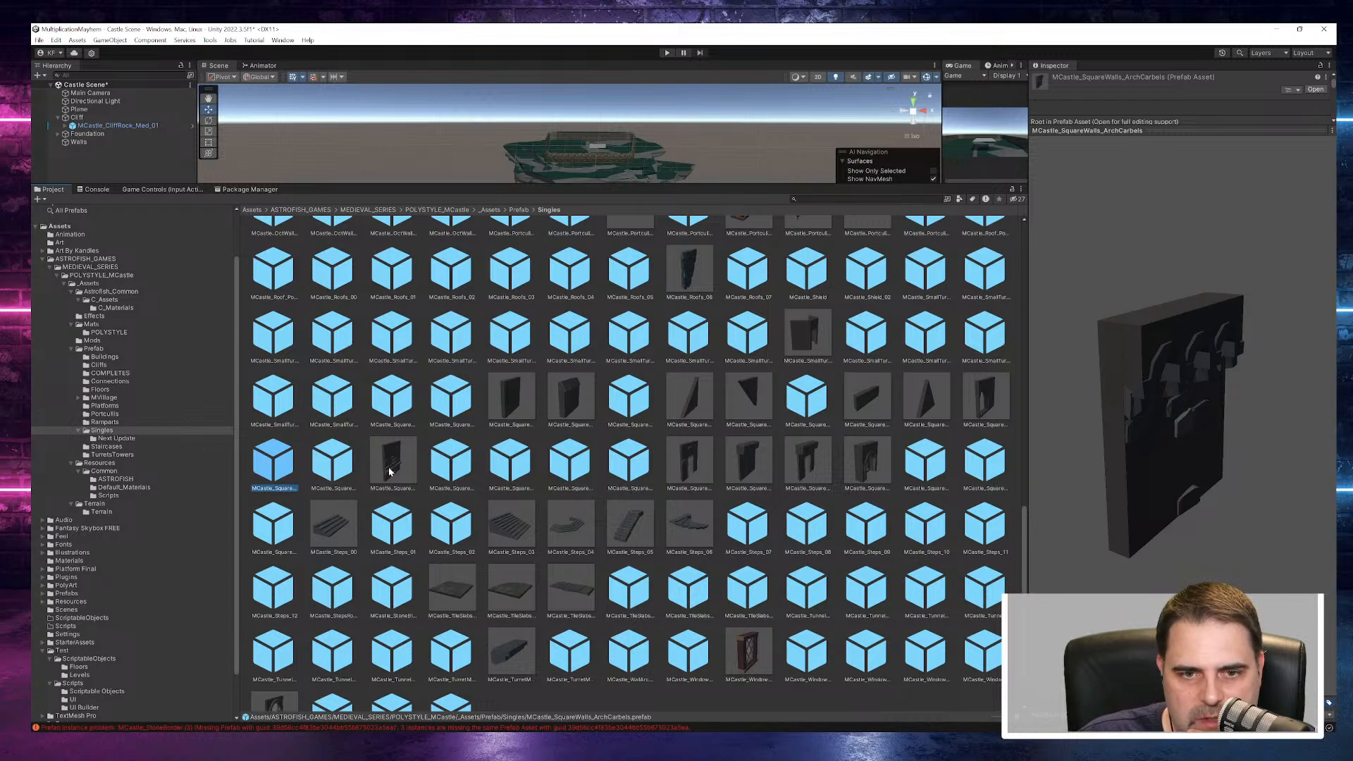
click(434, 470)
drag(1207, 454, 1098, 348)
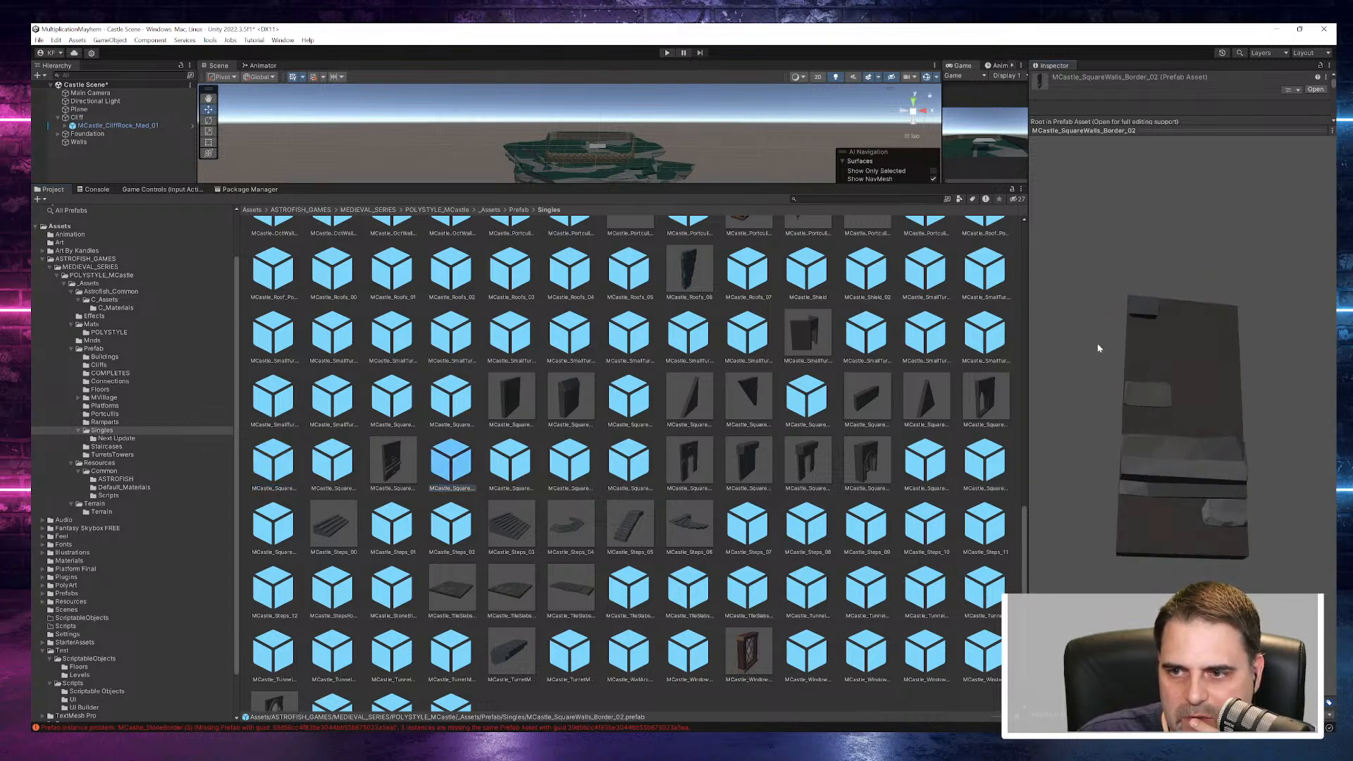
- Preview the MCastle_SquareWalls_Border_CrossWin, Border_Door and Border_LargeWin prefabs, turning the first two to face the view
click(508, 463)
drag(1109, 465, 1025, 406)
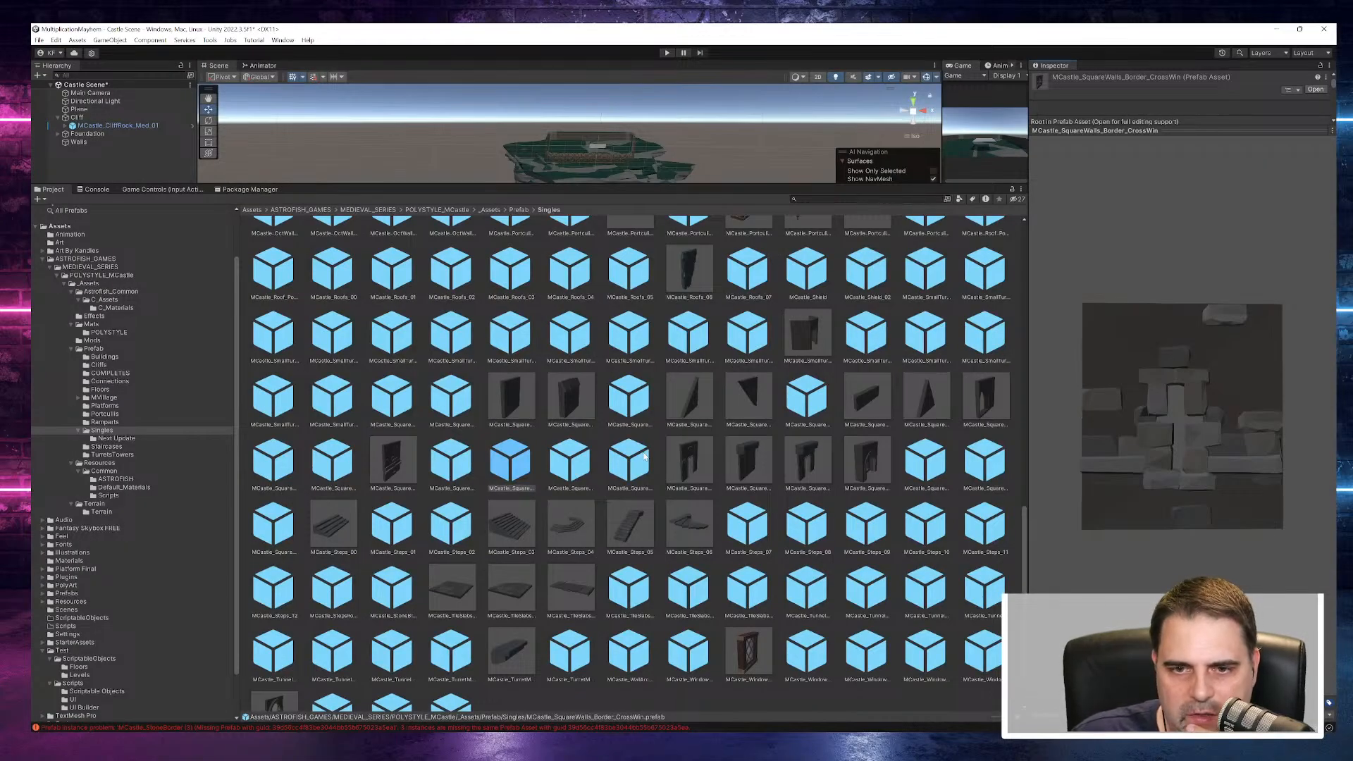
click(554, 470)
drag(1093, 406, 977, 331)
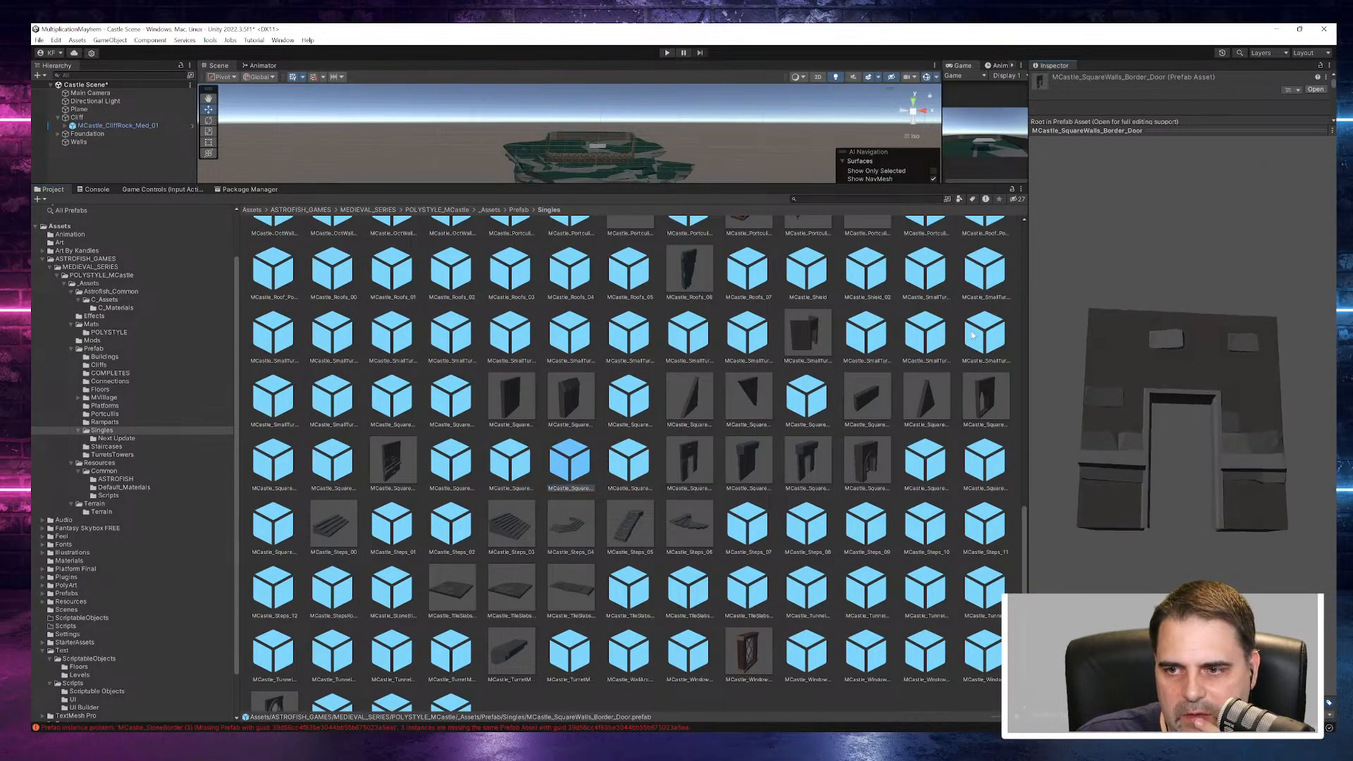
click(629, 461)
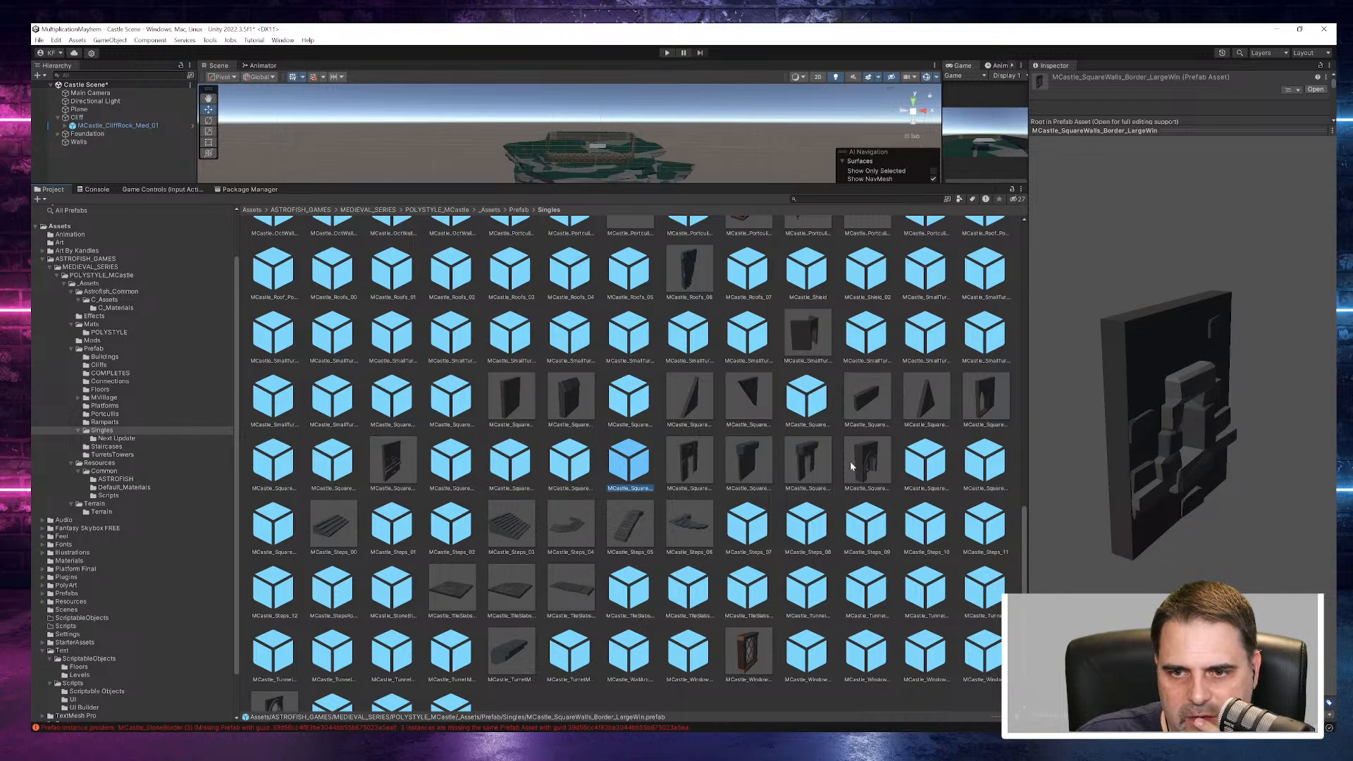
- Preview the MCastle_SquareWalls_Portcullis prefab from the front, along with MCastle_SquareWalls_RectWin
click(919, 468)
drag(1162, 448, 995, 396)
click(942, 468)
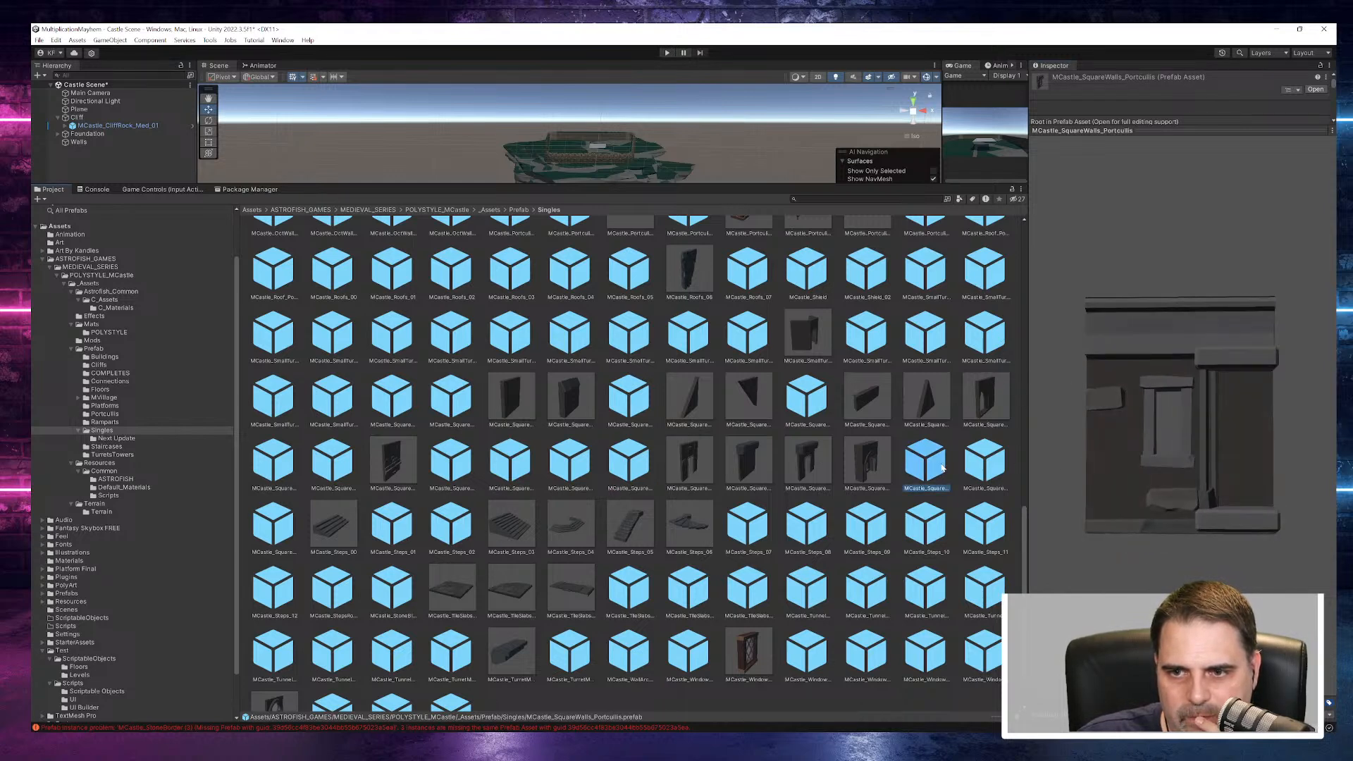
click(985, 469)
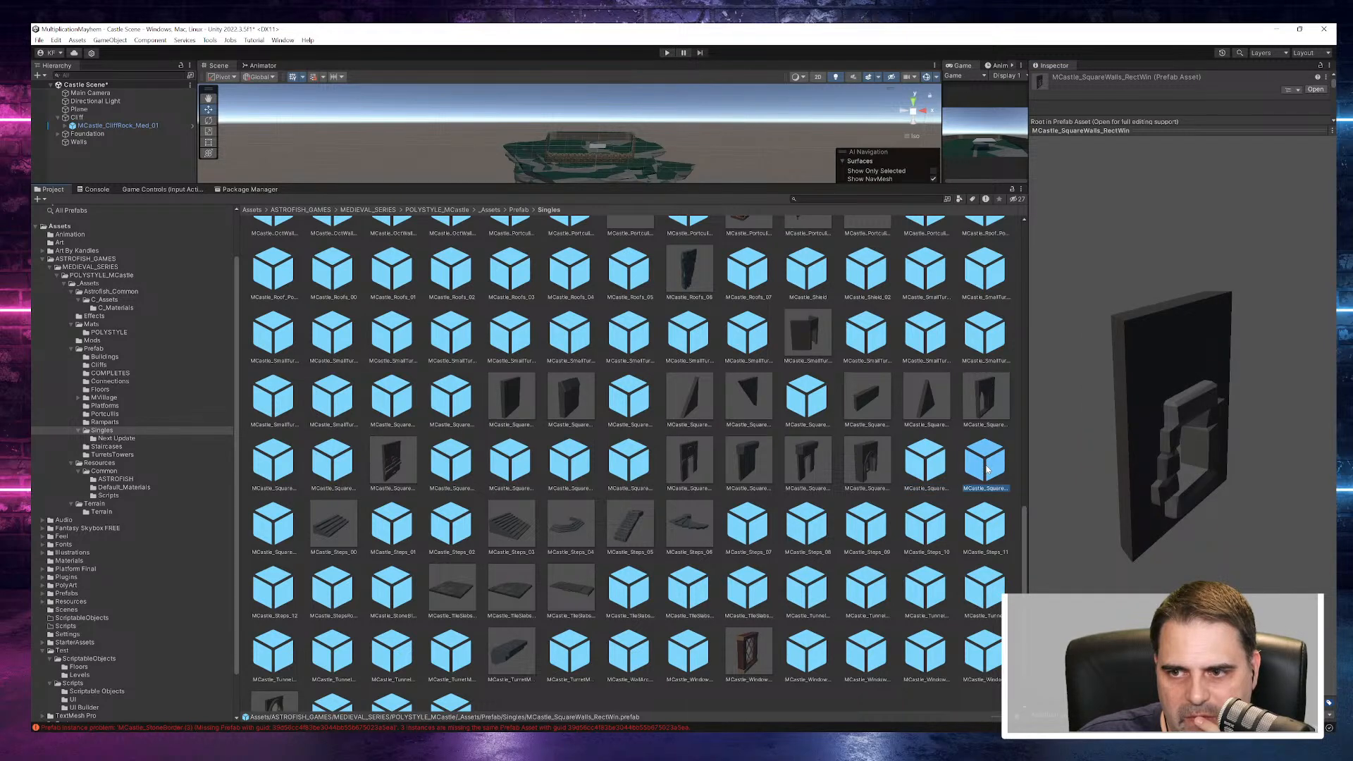
- Preview the step and stone block prefabs, including MCastle_StepsRock_Circle and MCastle_StoneBlock_01
click(270, 591)
click(342, 595)
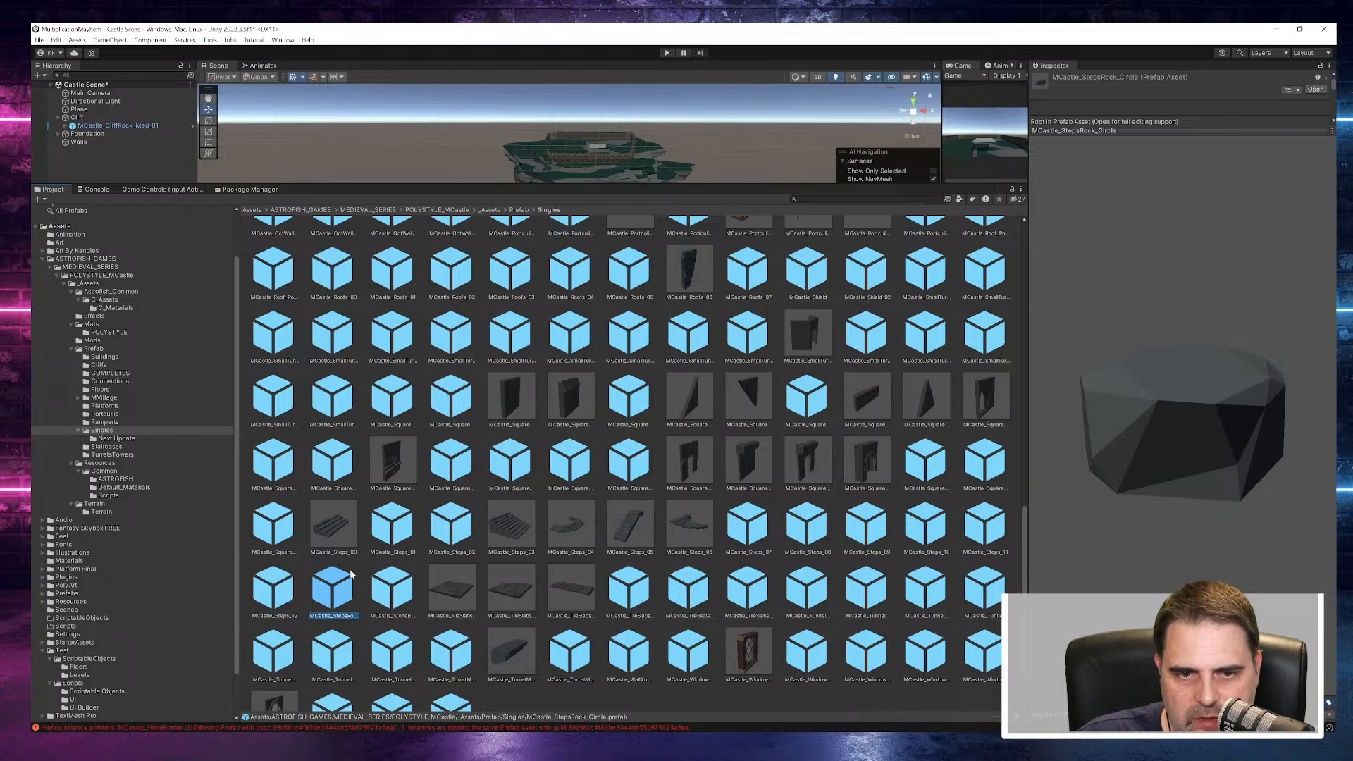
click(390, 529)
click(405, 579)
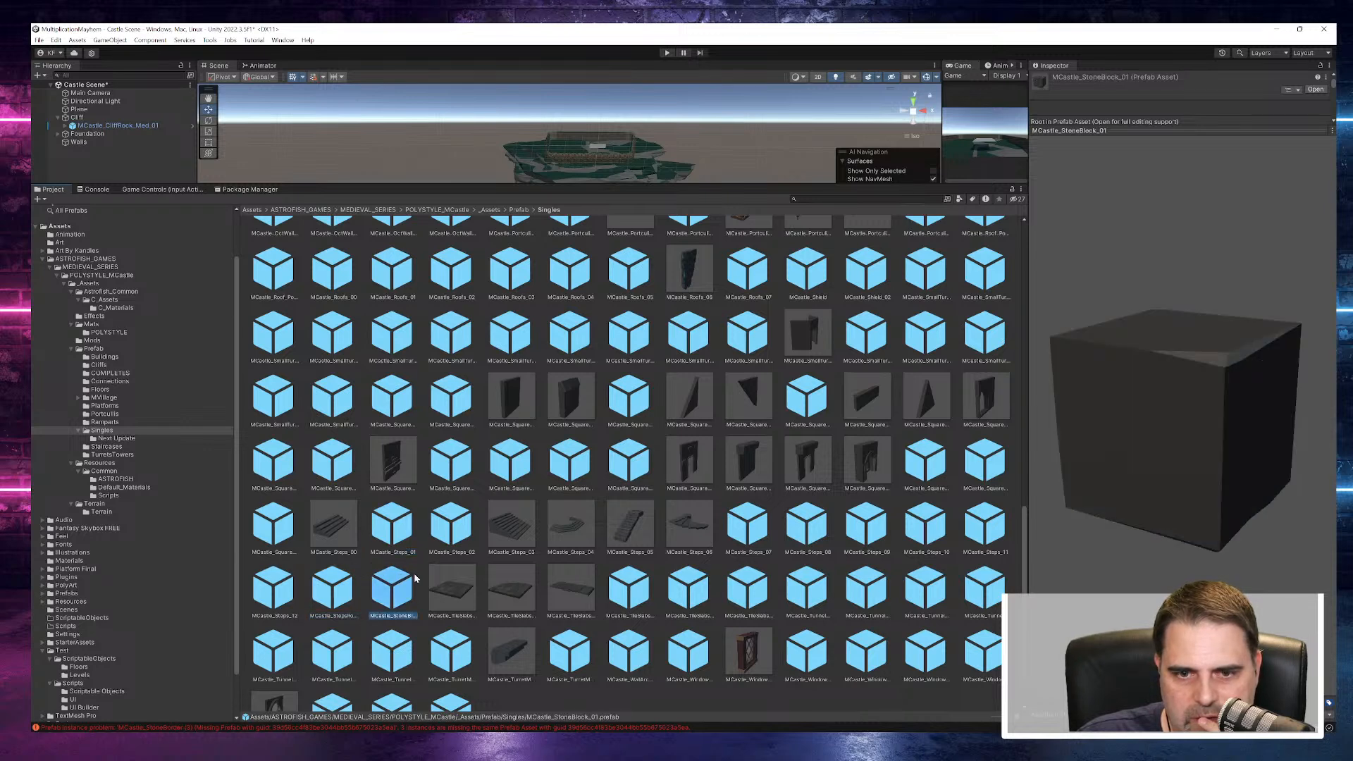
- Preview the tile prefabs and the tunnel wall prefabs from MCastle_TunnelWalls_00 to MCastle_TunnelWalls_02
click(638, 589)
click(688, 591)
click(748, 591)
click(799, 594)
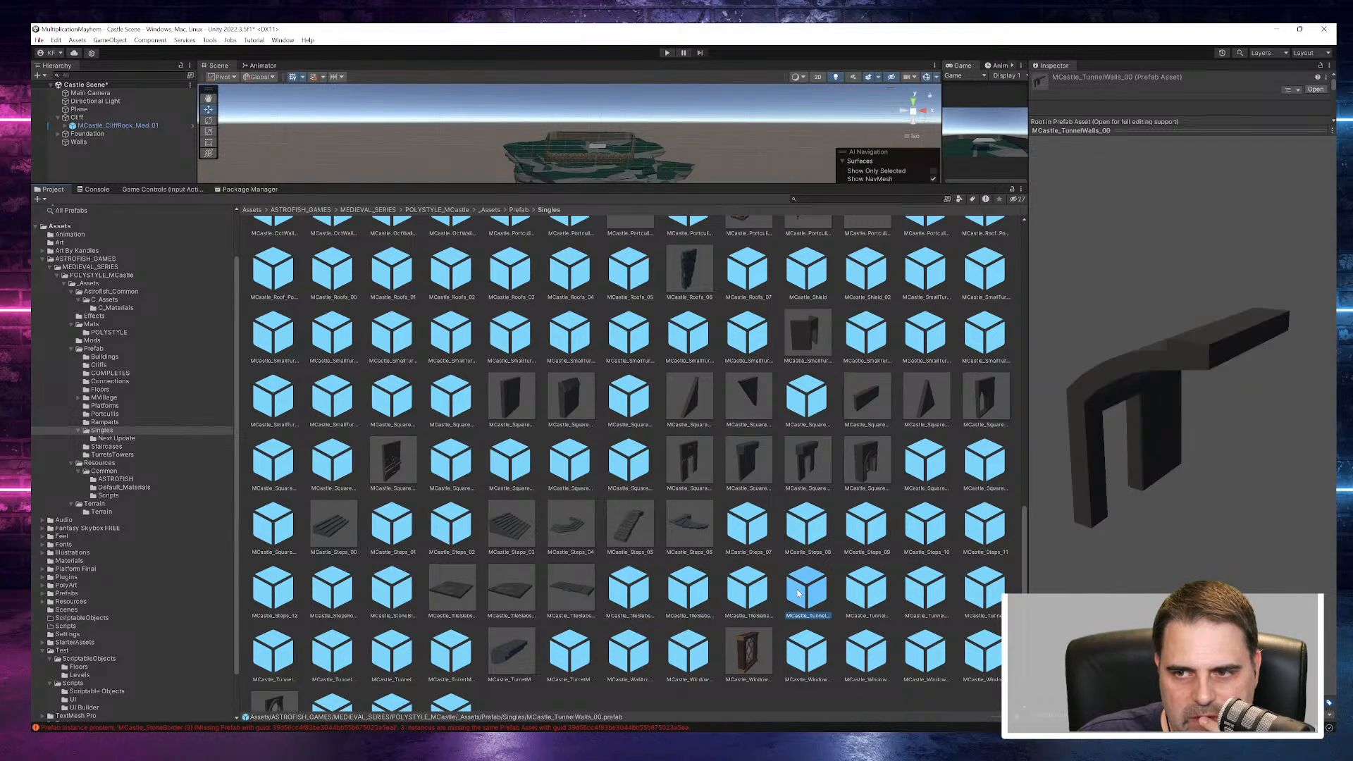
click(867, 589)
click(925, 589)
scroll(845, 575, down, 1)
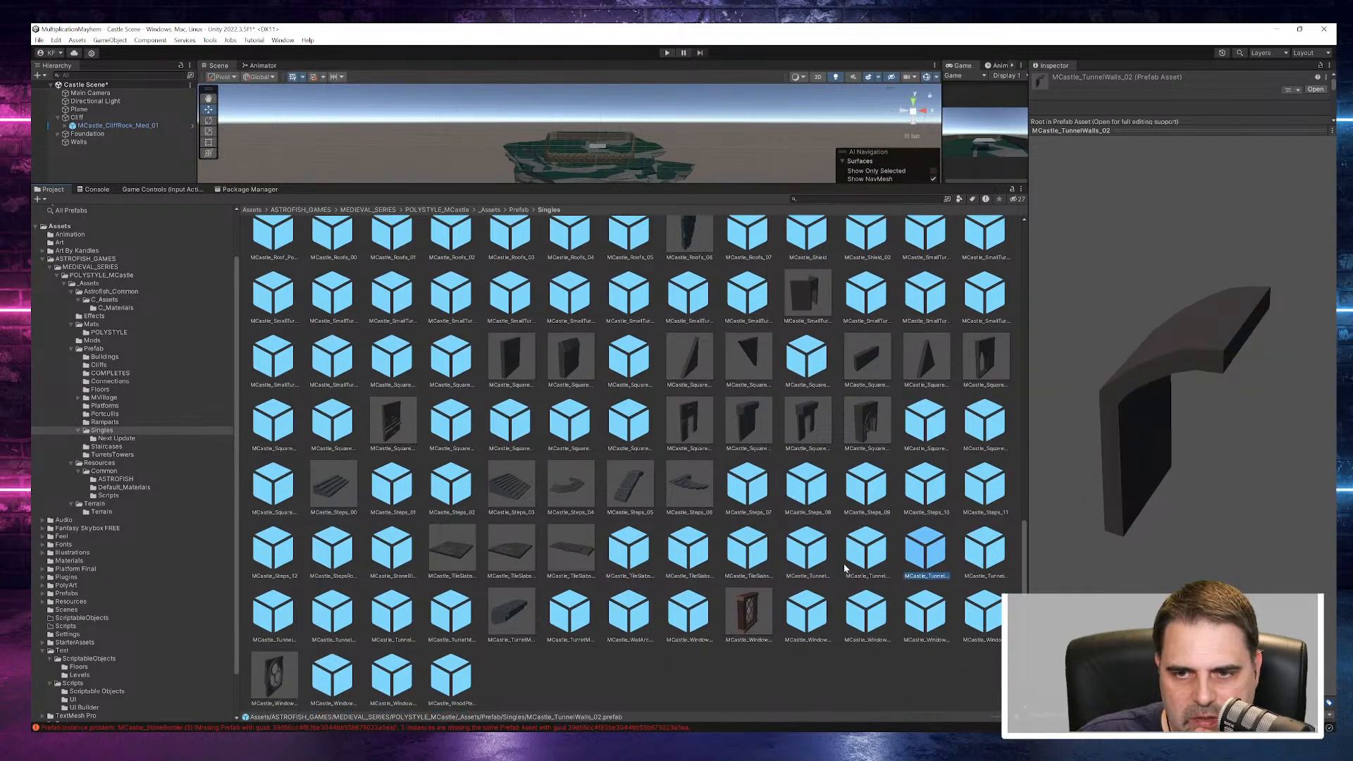
- Preview the MCastle_SquareCorner_02 prefab and turn it to inspect its outer corner
scroll(846, 568, up, 2)
click(441, 469)
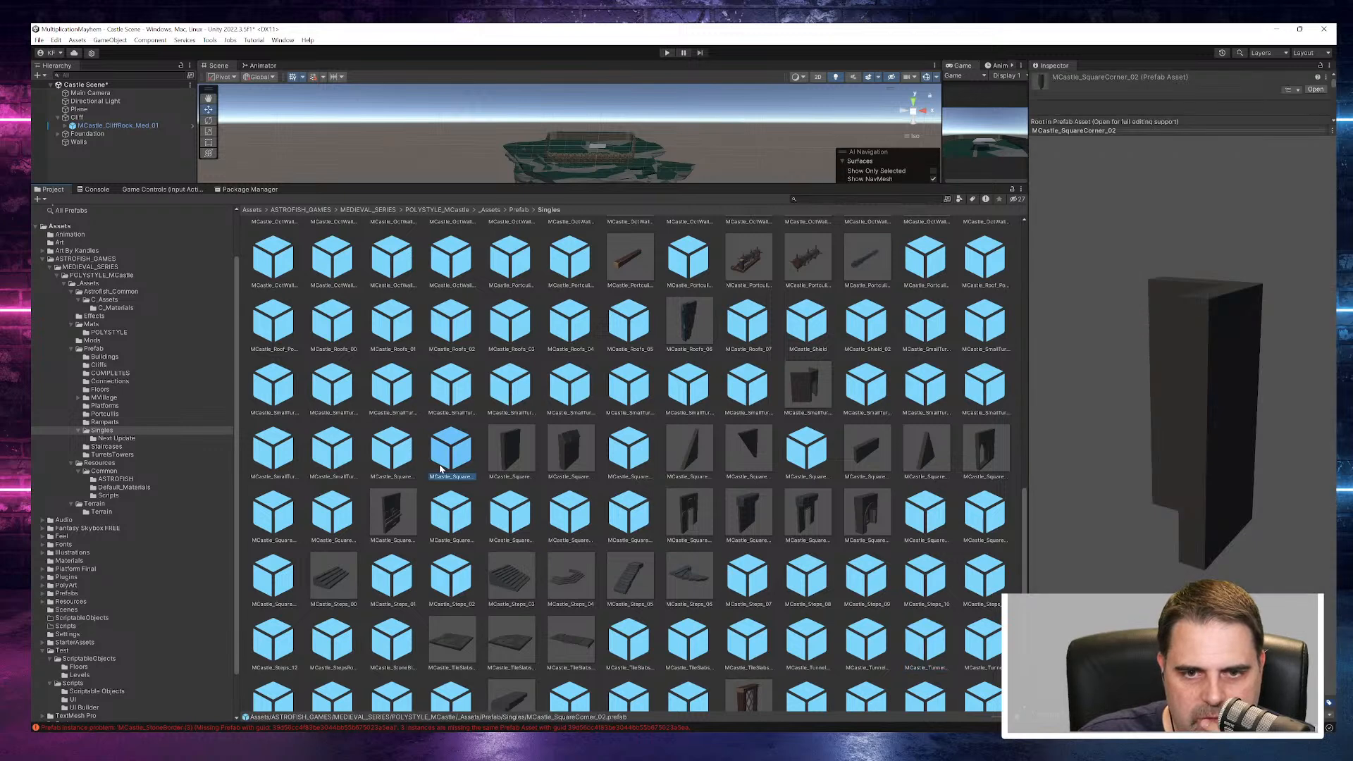
drag(1184, 419, 1023, 459)
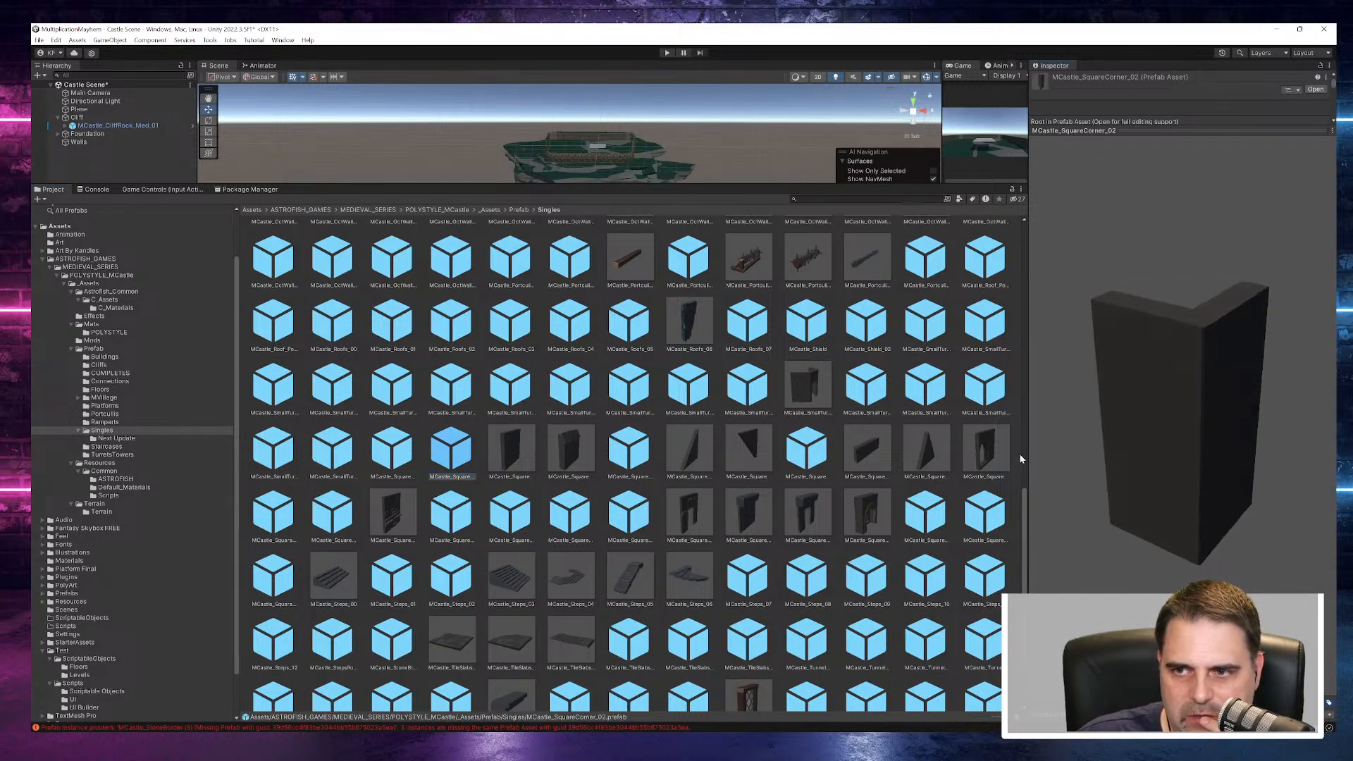
- Preview the two shield prefabs and the MCastle_SmallTurret_12 prefab
click(808, 319)
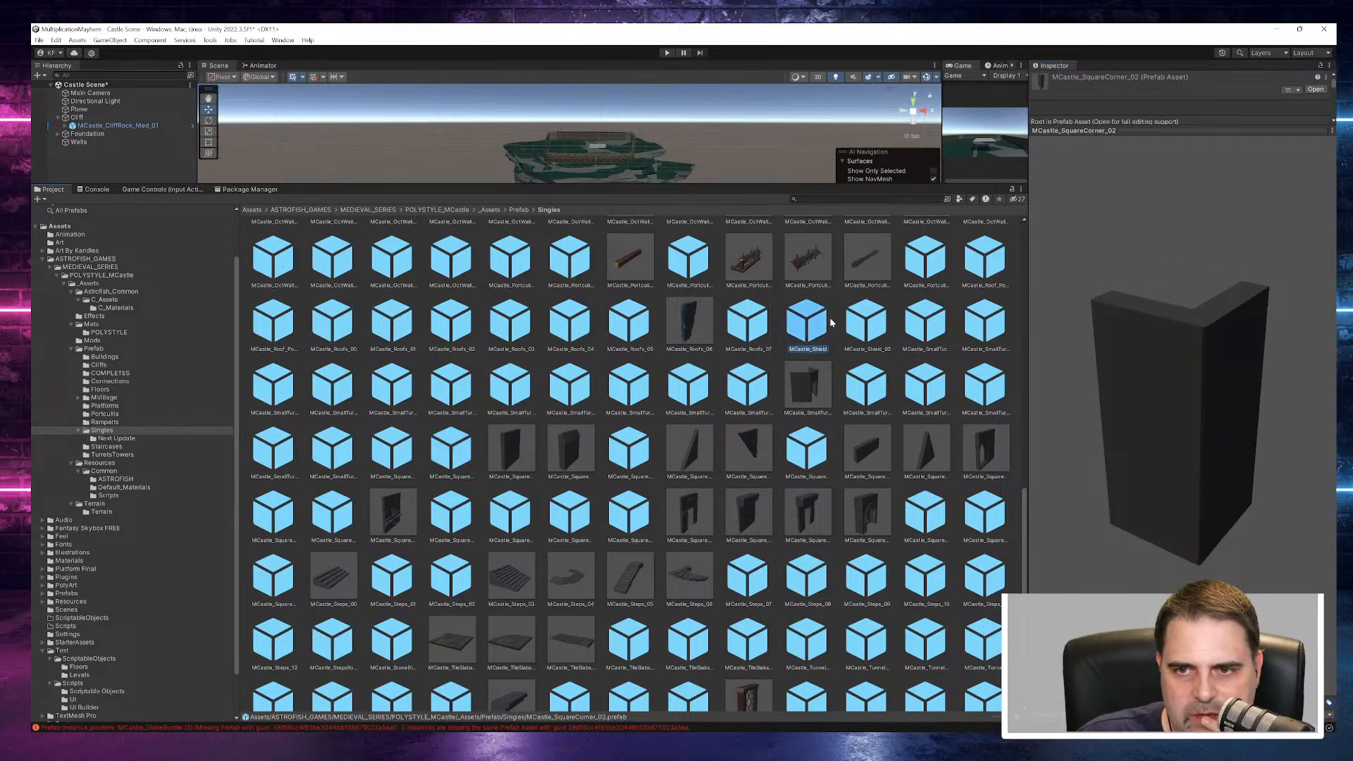
click(867, 323)
click(883, 383)
scroll(883, 383, up, 6)
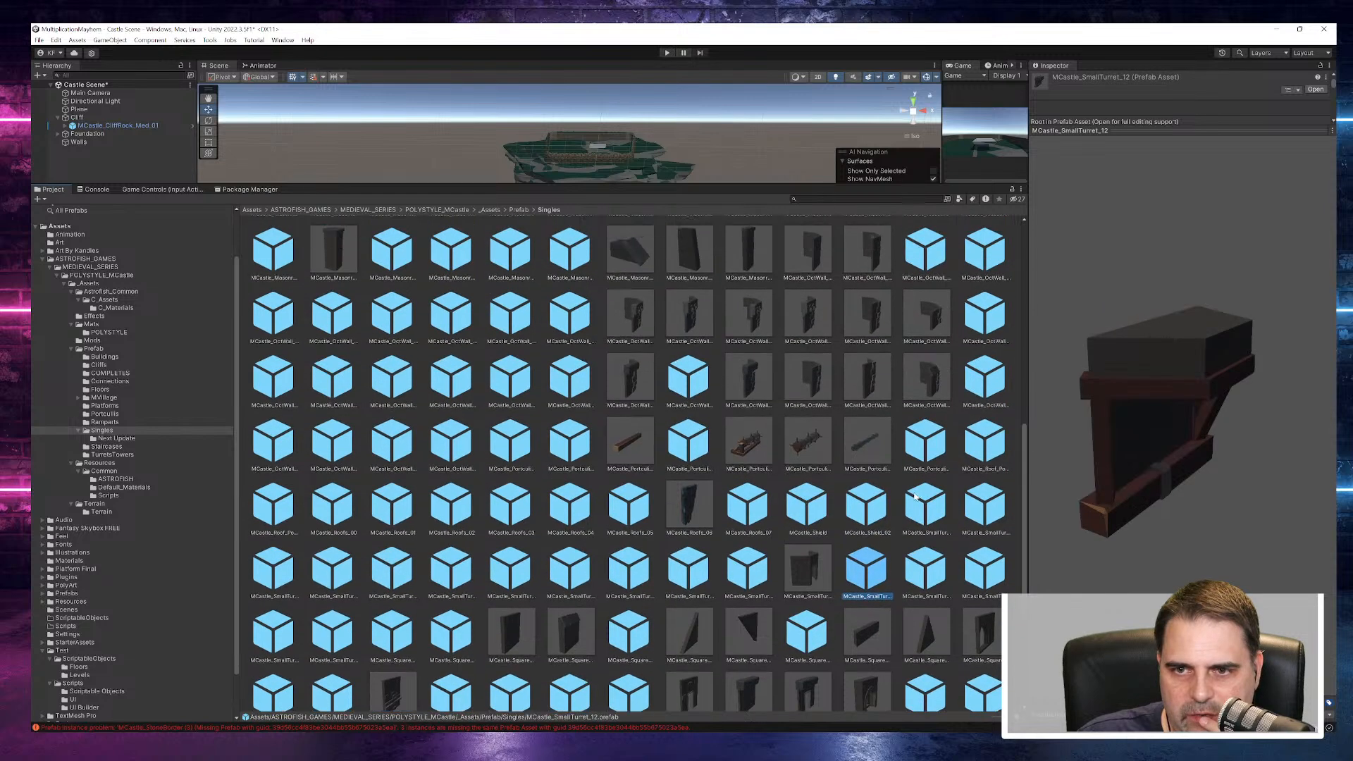
- Preview MCastle_MasonrySupports_00 from the side, plus the masonry pillar prefabs MasonryPillar_02 and MasonryPillar_01_Half
click(570, 466)
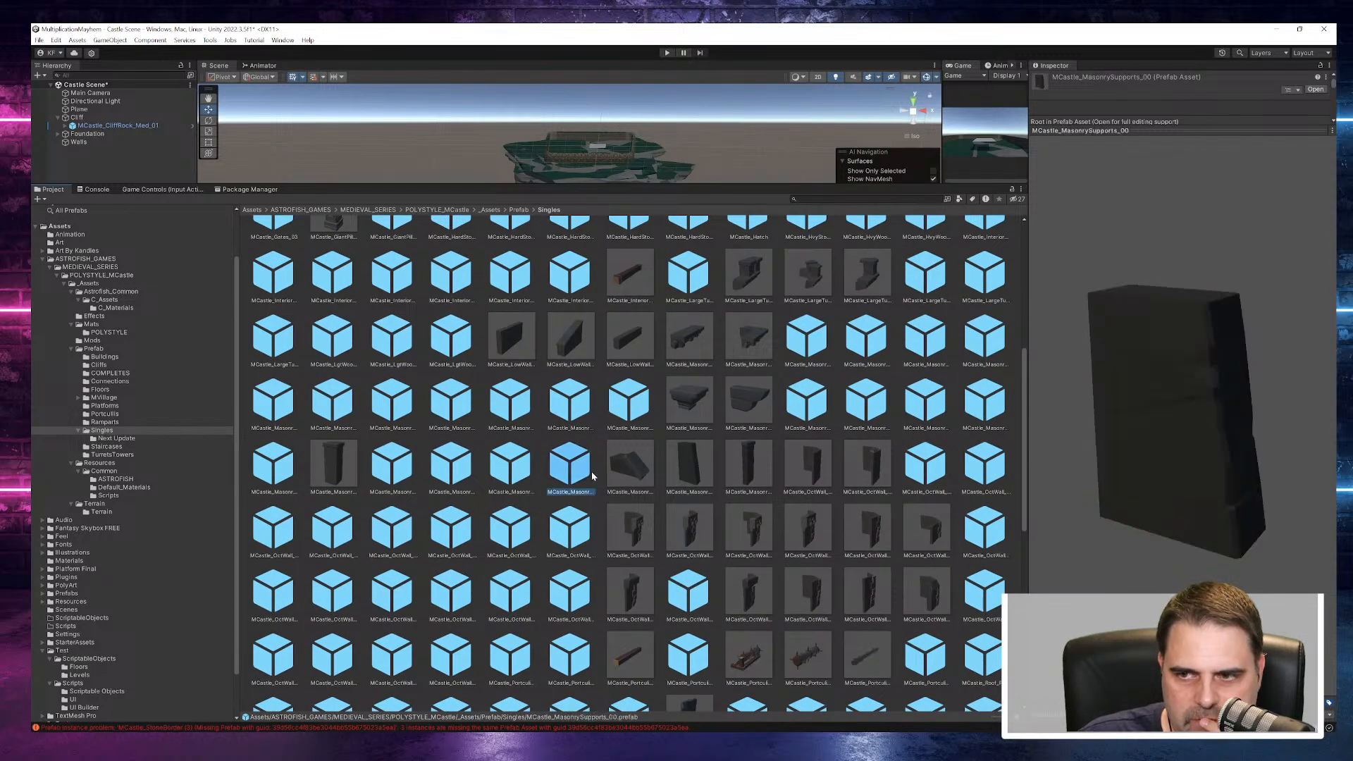
drag(1181, 478, 1085, 459)
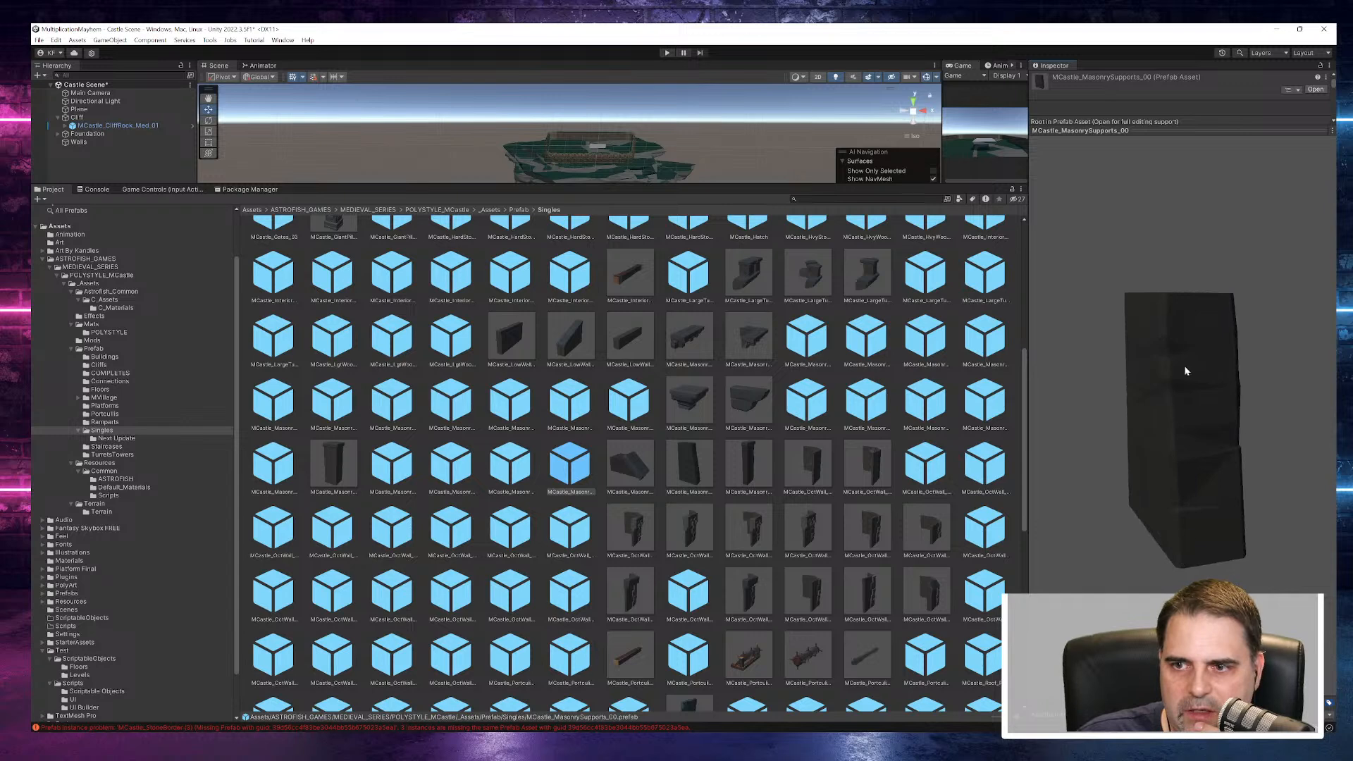
click(512, 472)
click(466, 477)
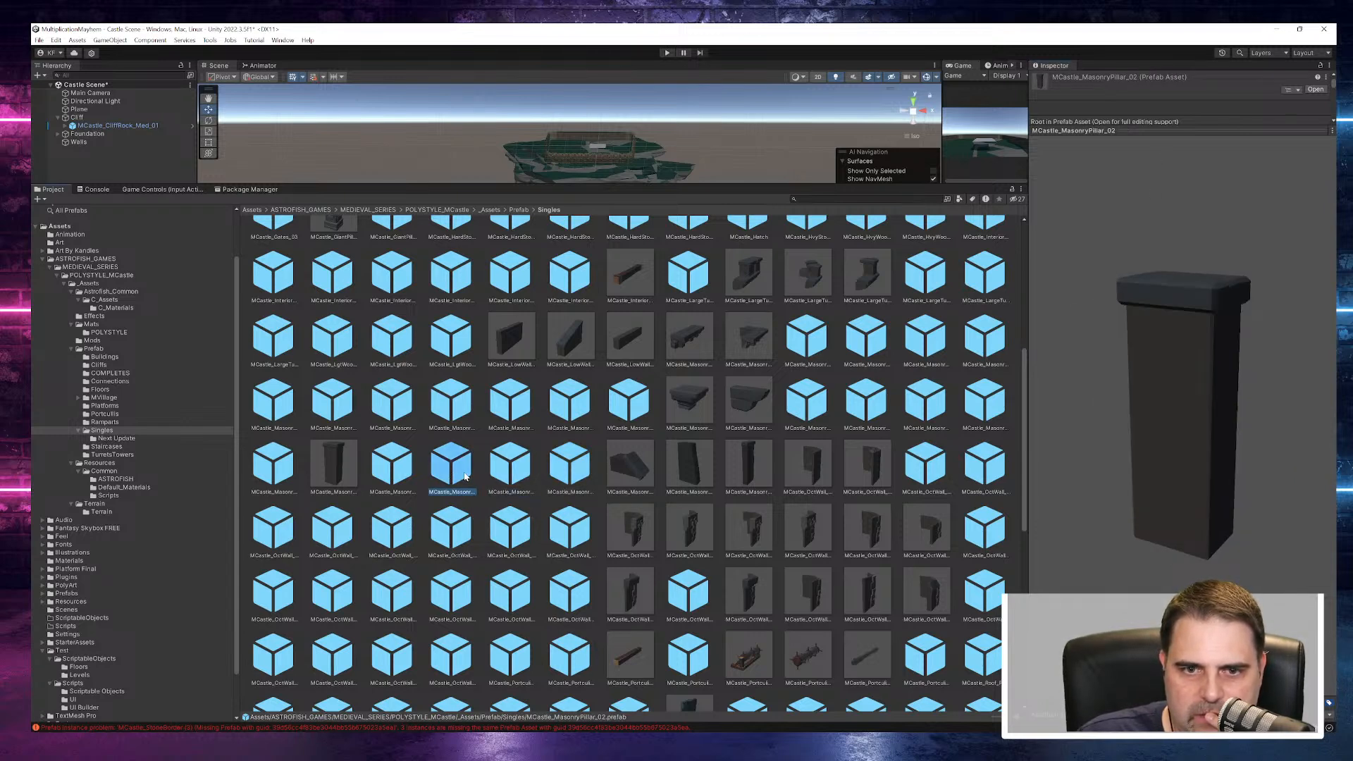
click(411, 477)
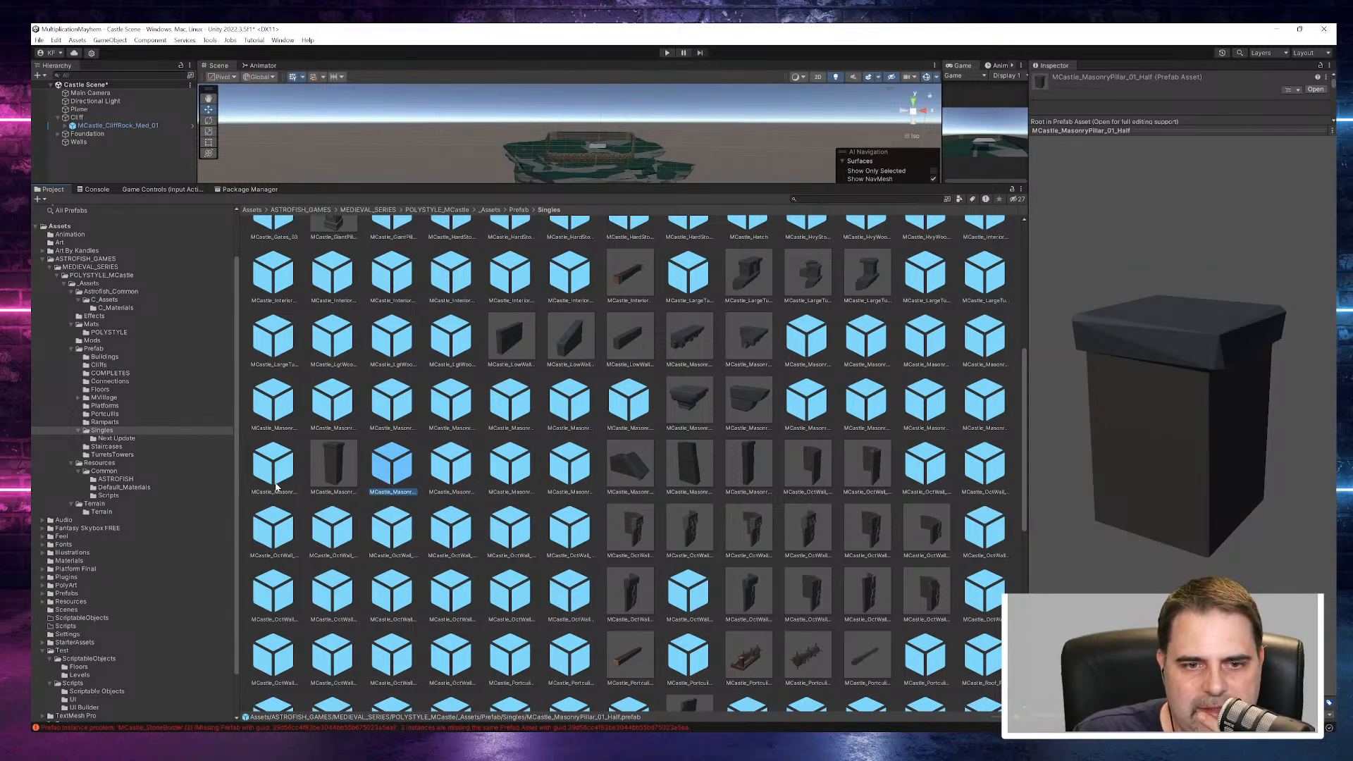
- Preview the masonry fixture prefabs MasonryFixtures_21, 03 and 06, turning 21 and 06 to inspect their shapes
click(269, 491)
drag(1148, 465, 1030, 393)
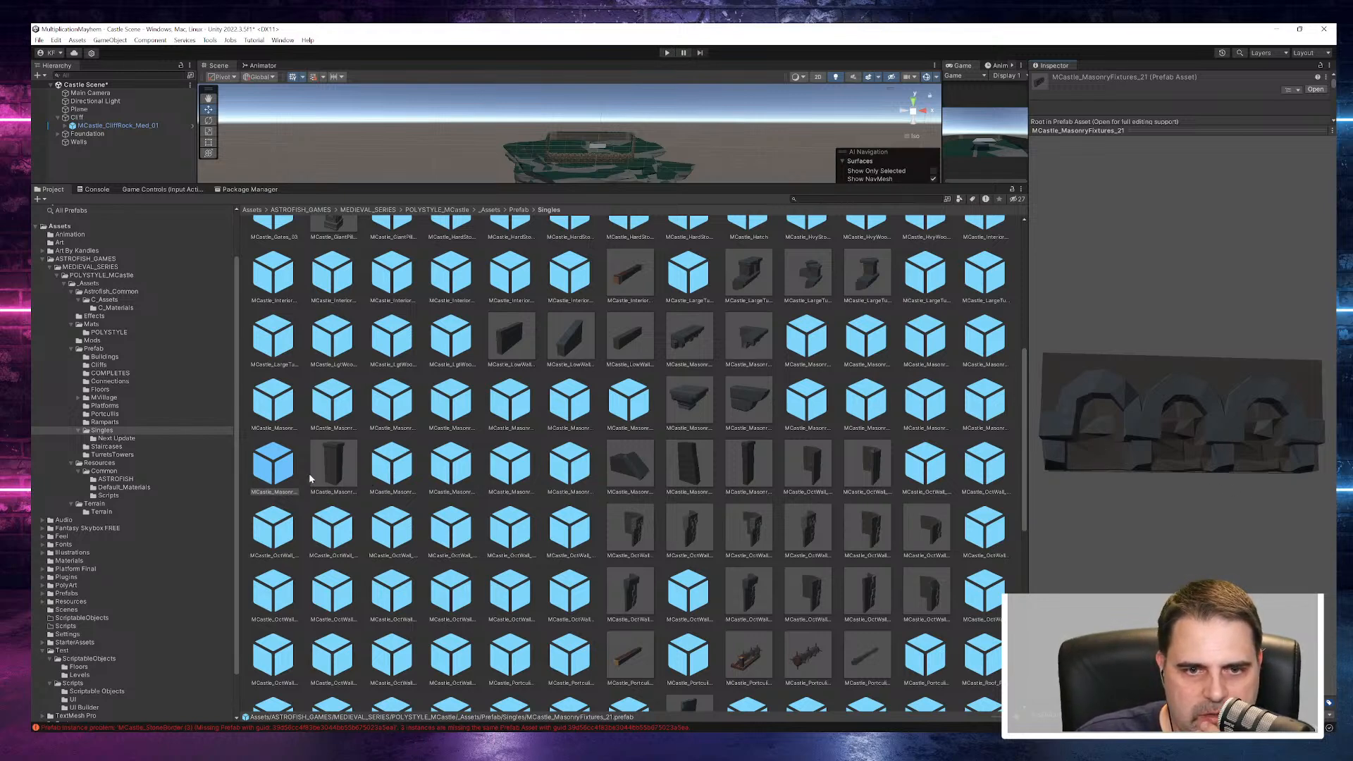
click(278, 409)
click(331, 406)
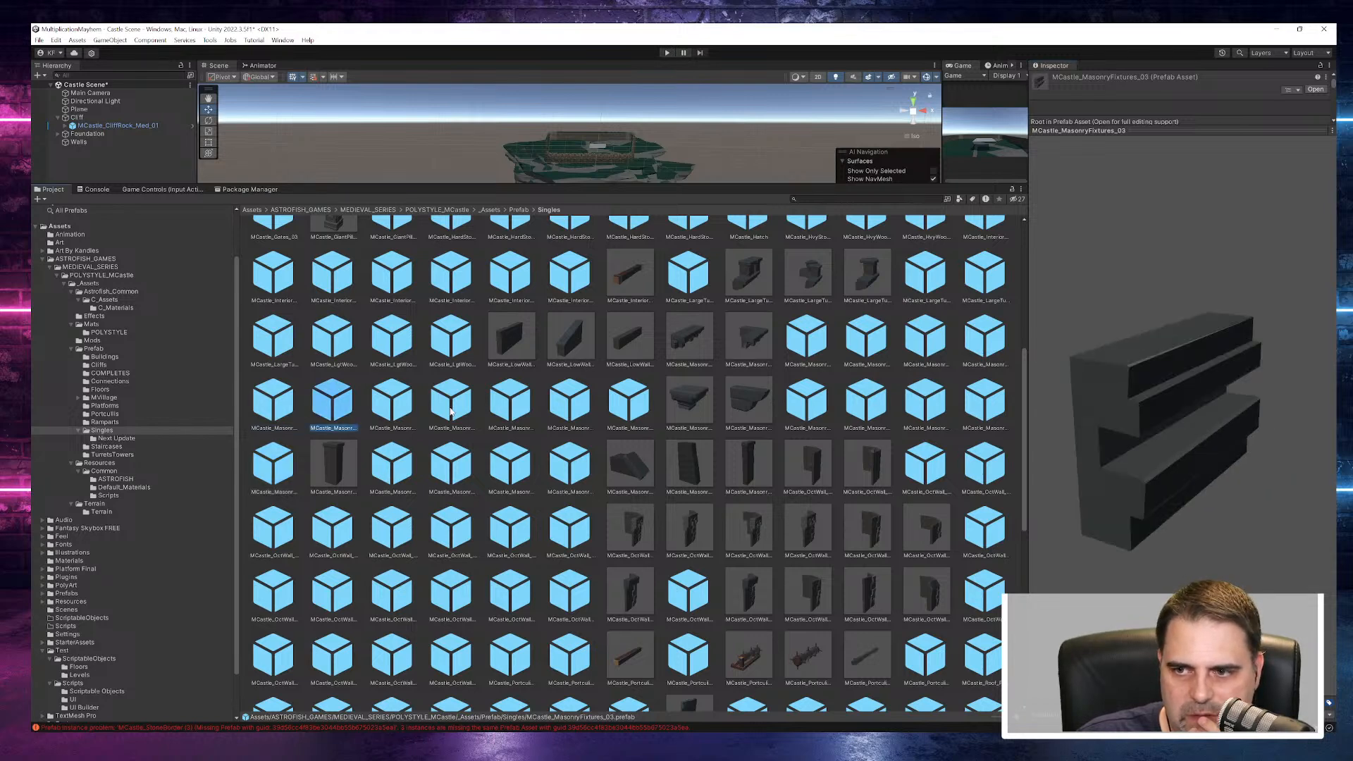
click(392, 405)
click(451, 405)
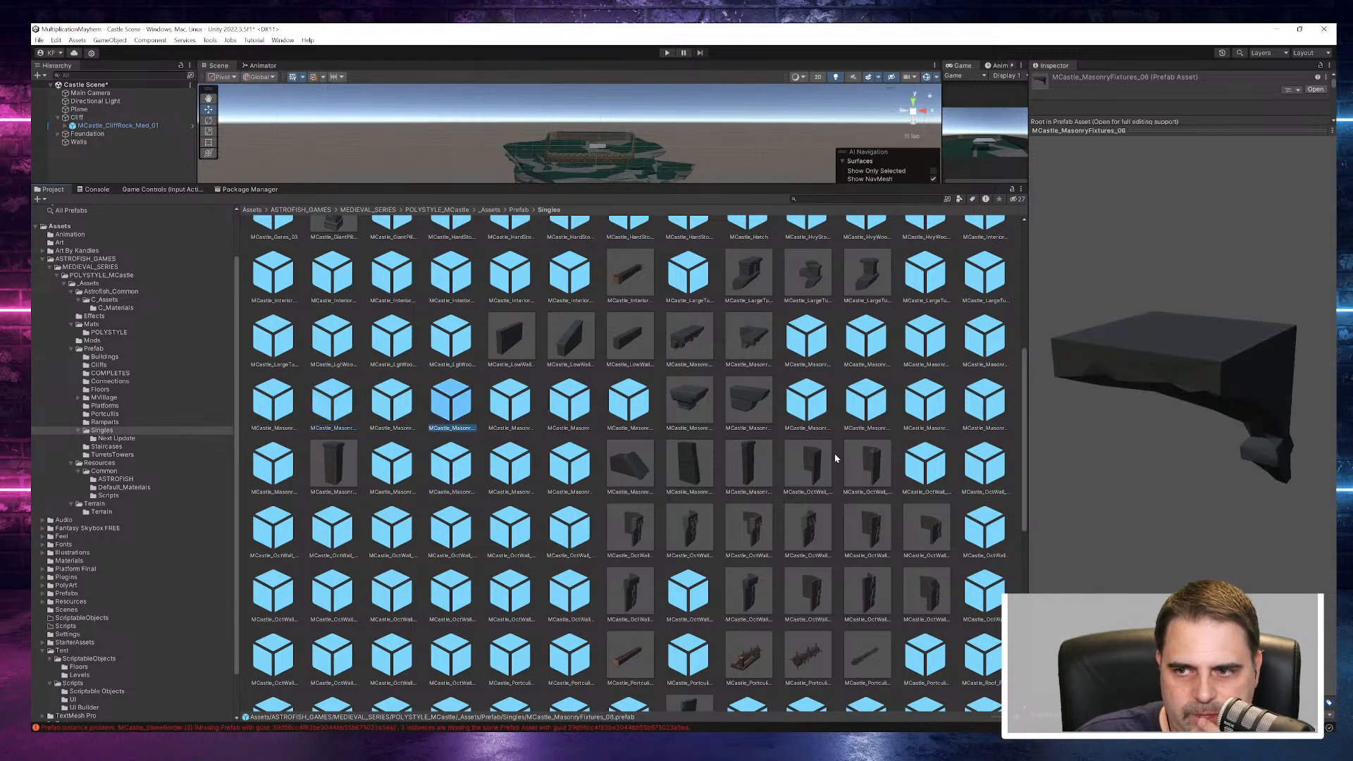
drag(1215, 413, 591, 334)
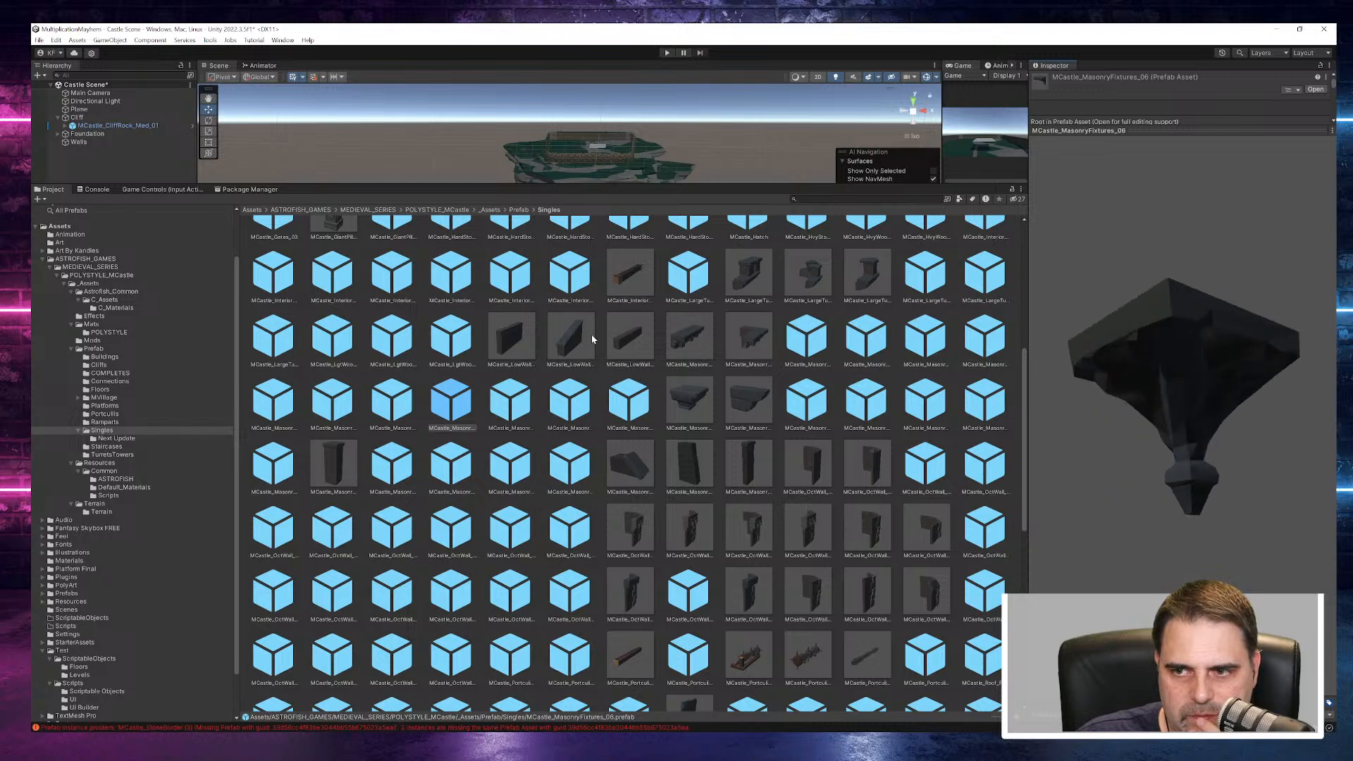
- Preview the MCastle_MasonryFixtures_08, 09 and 12 prefabs to compare their stone shapes
click(510, 405)
click(570, 405)
click(638, 407)
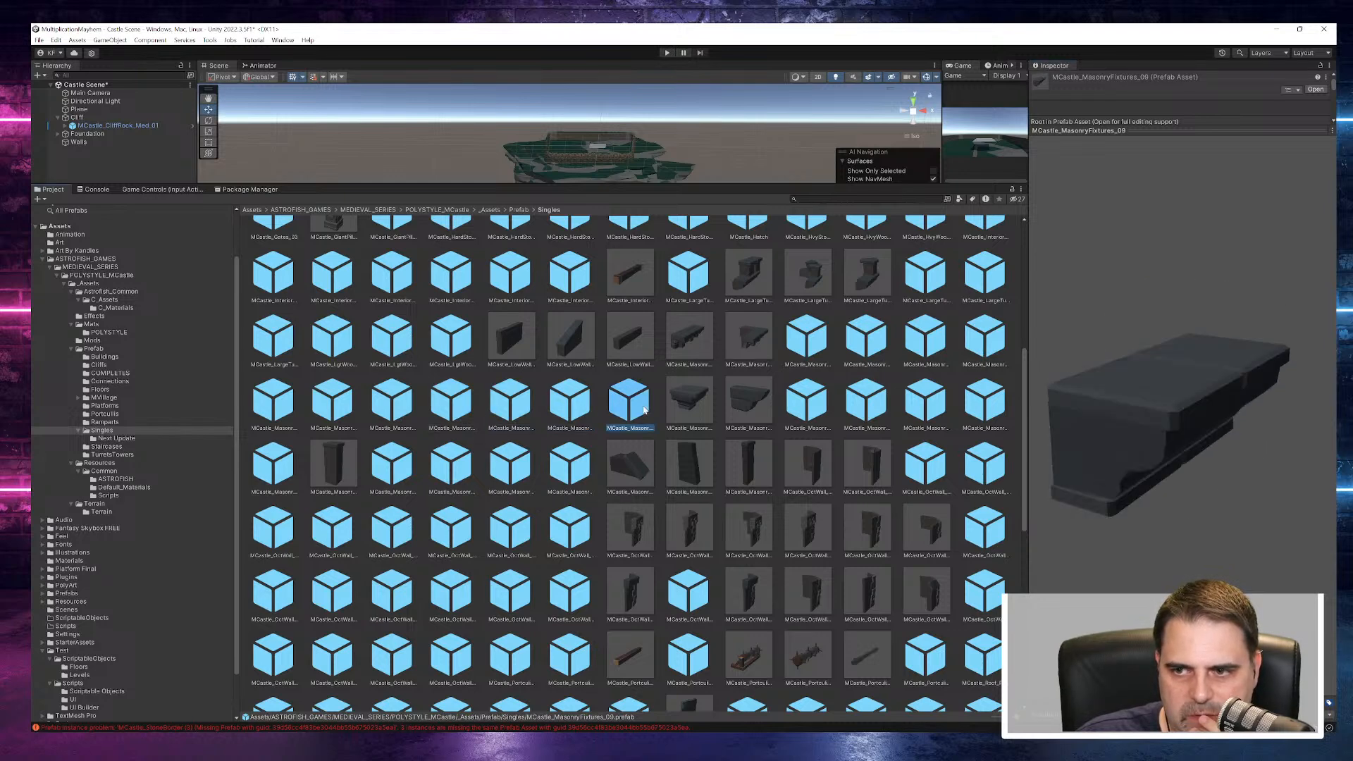
drag(1159, 443, 1124, 447)
click(689, 405)
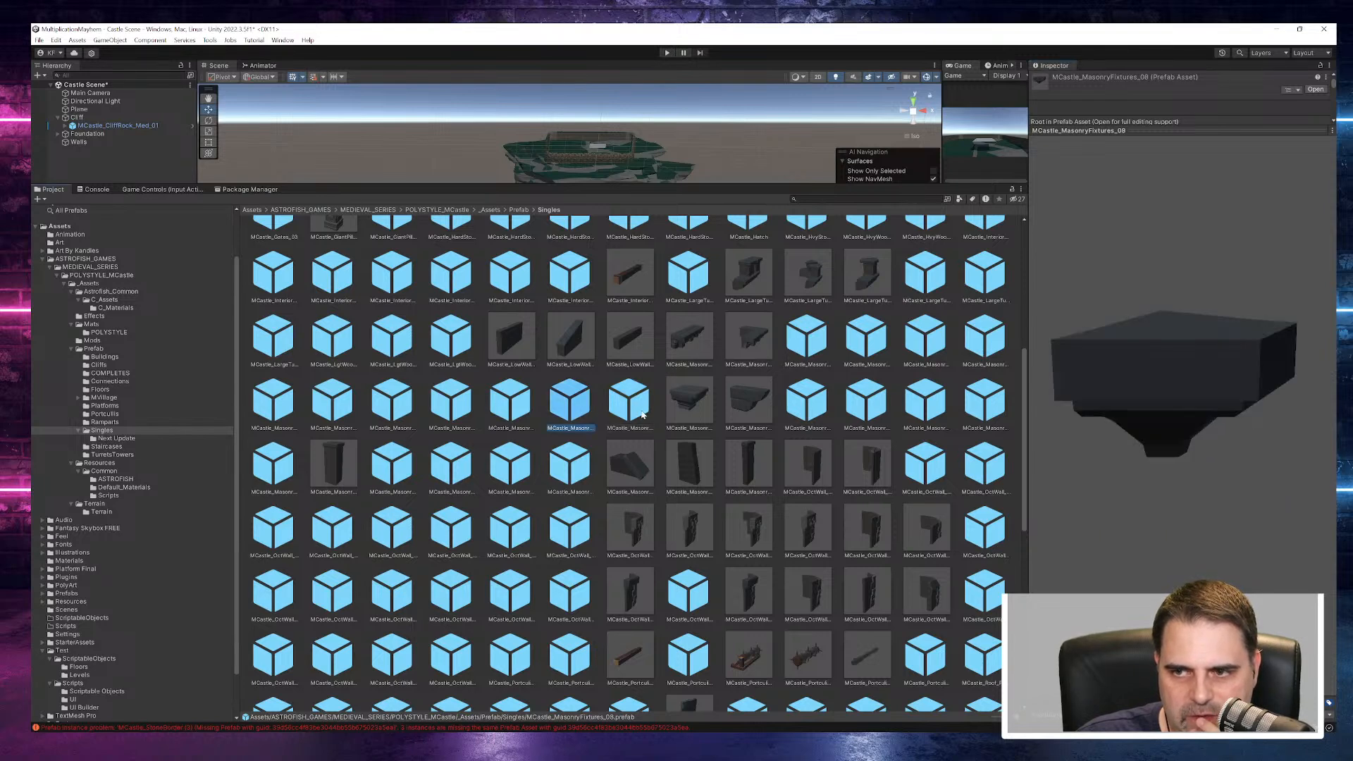
click(807, 405)
mouse_move(1158, 405)
mouse_down()
mouse_move(960, 408)
mouse_move(1161, 411)
mouse_up()
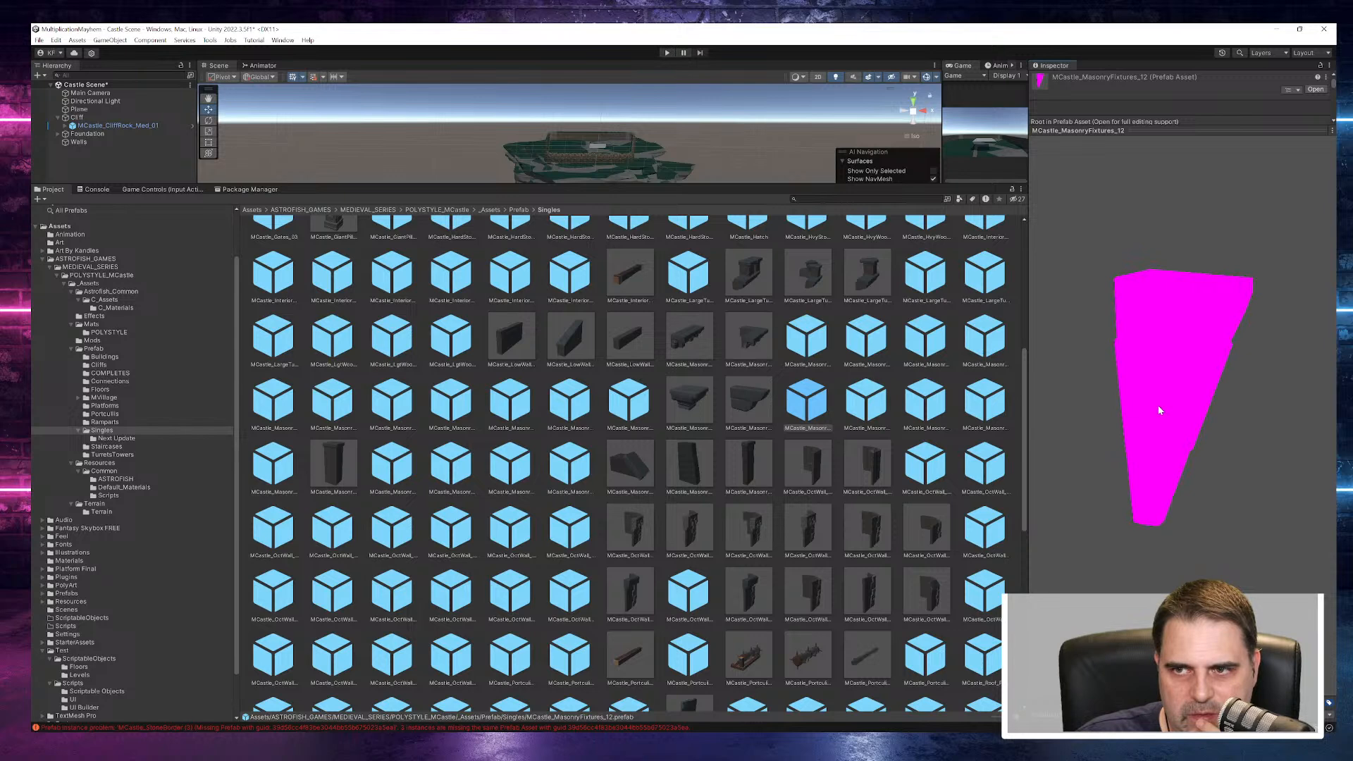
- Preview the remaining masonry fixtures up to MCastle_MasonryFixtures_15 and the masonry corbel prefabs, including MCastle_Masonry_Corbel_05
click(874, 408)
click(932, 410)
click(992, 412)
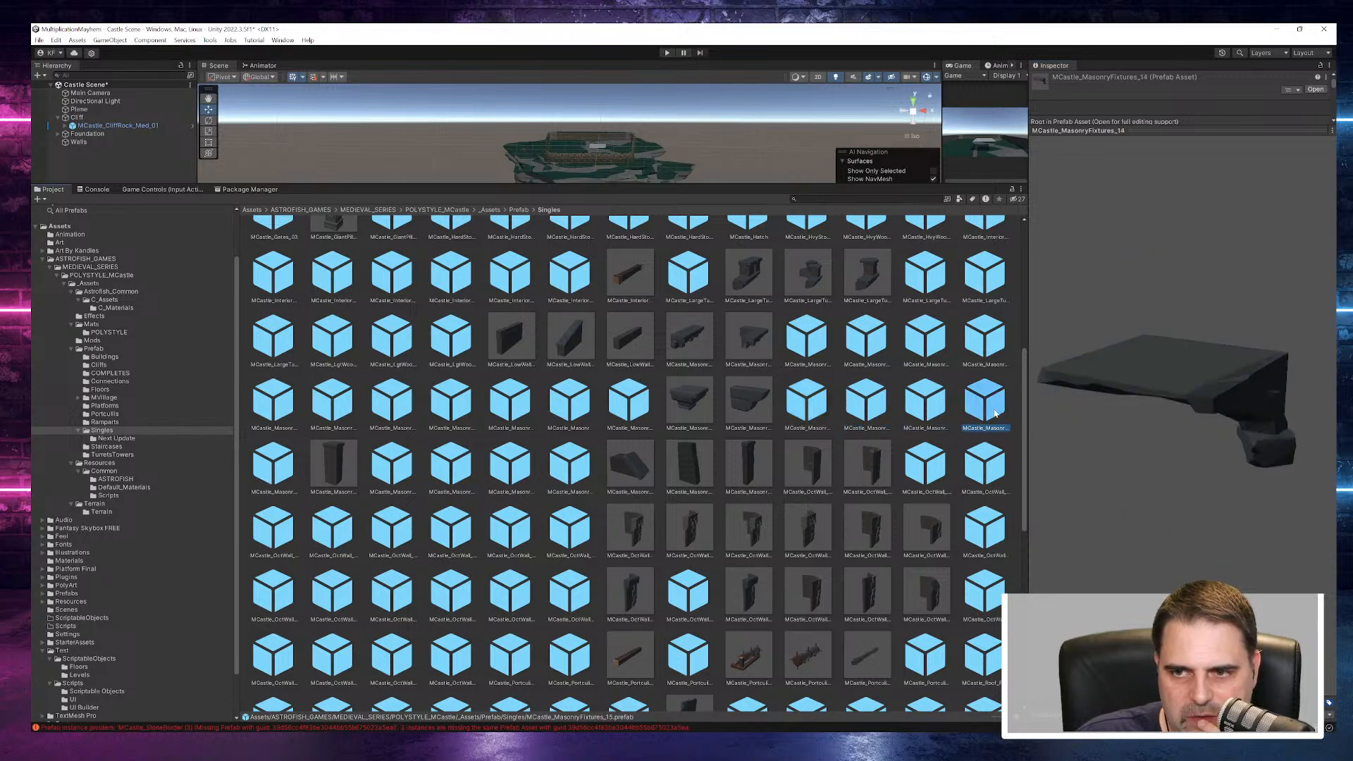
click(985, 337)
click(925, 337)
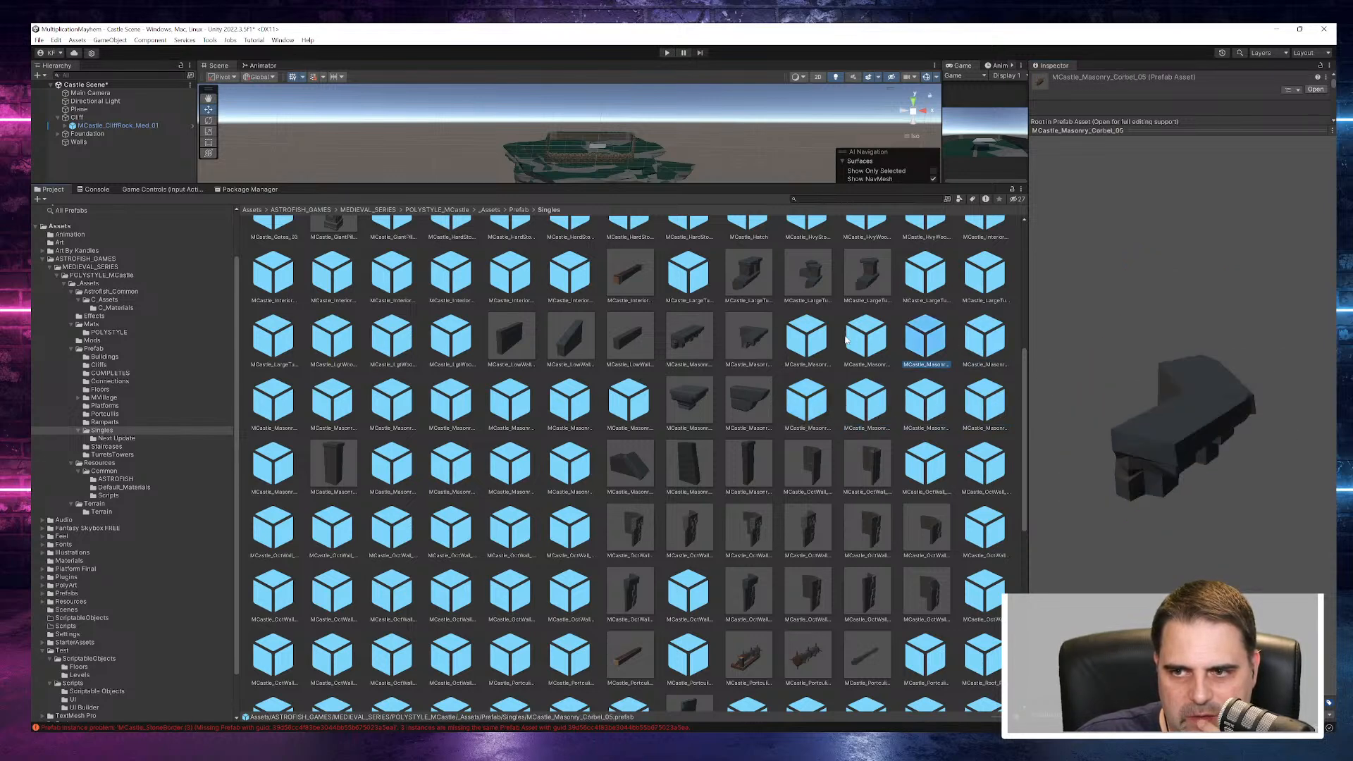
click(866, 336)
- Compare the battlement prefabs MCastle_LargeTurrets_08 and MCastle_LargeTurrets_07
click(984, 275)
scroll(1014, 360, up, 5)
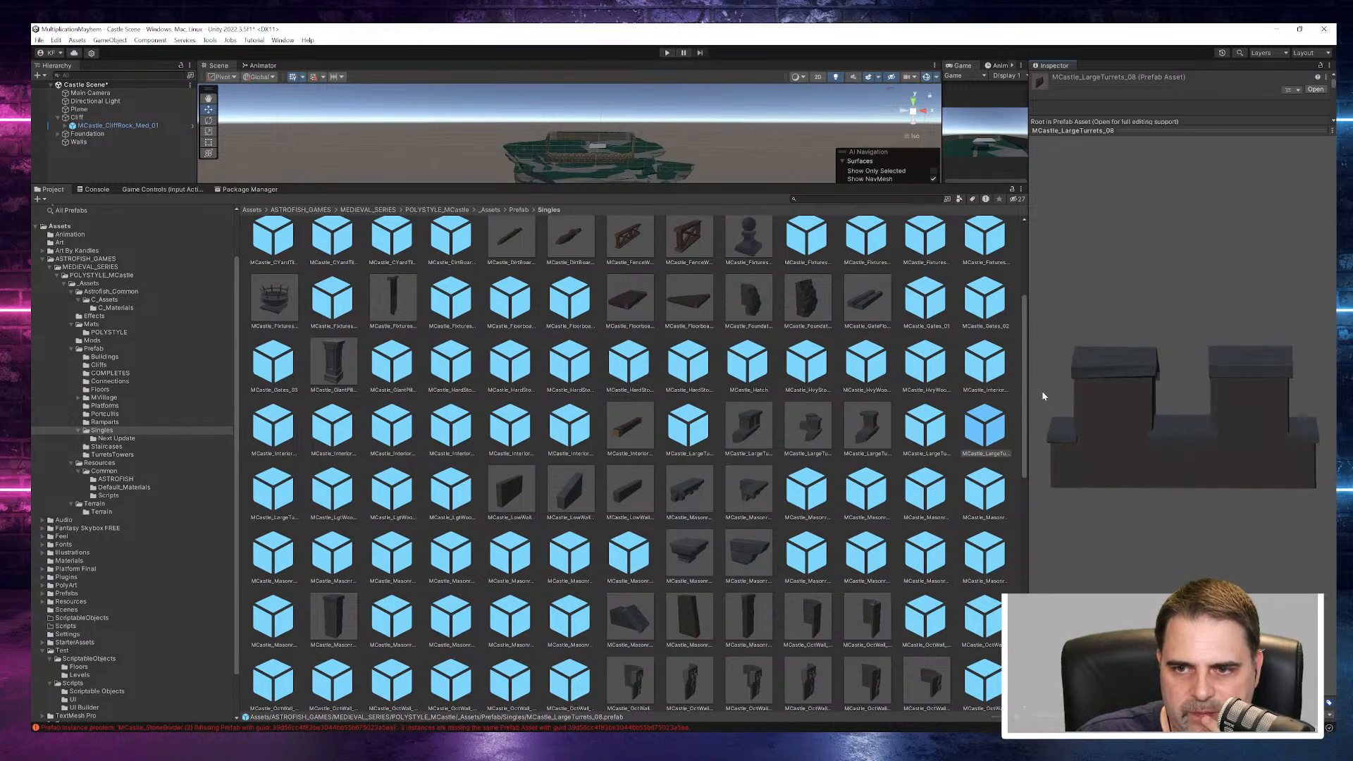
click(943, 432)
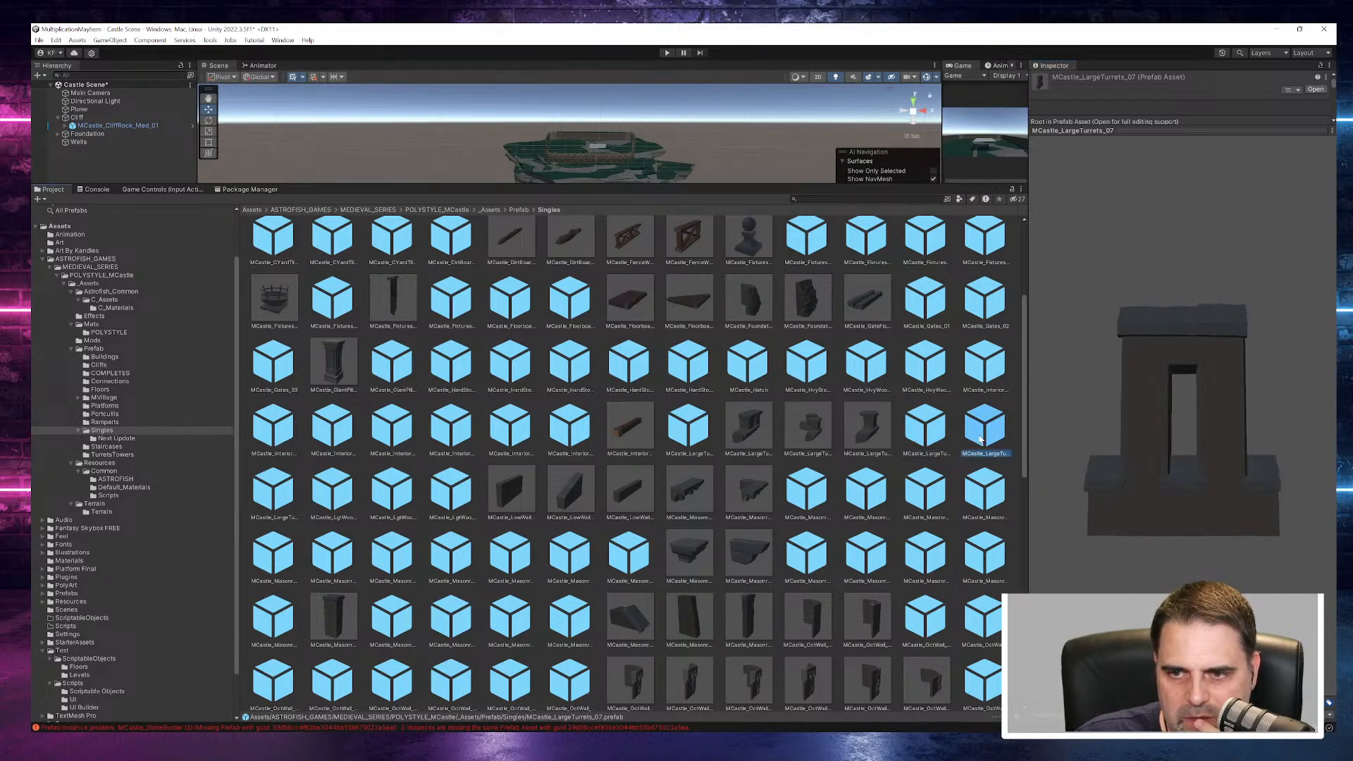
click(980, 438)
click(983, 363)
click(953, 377)
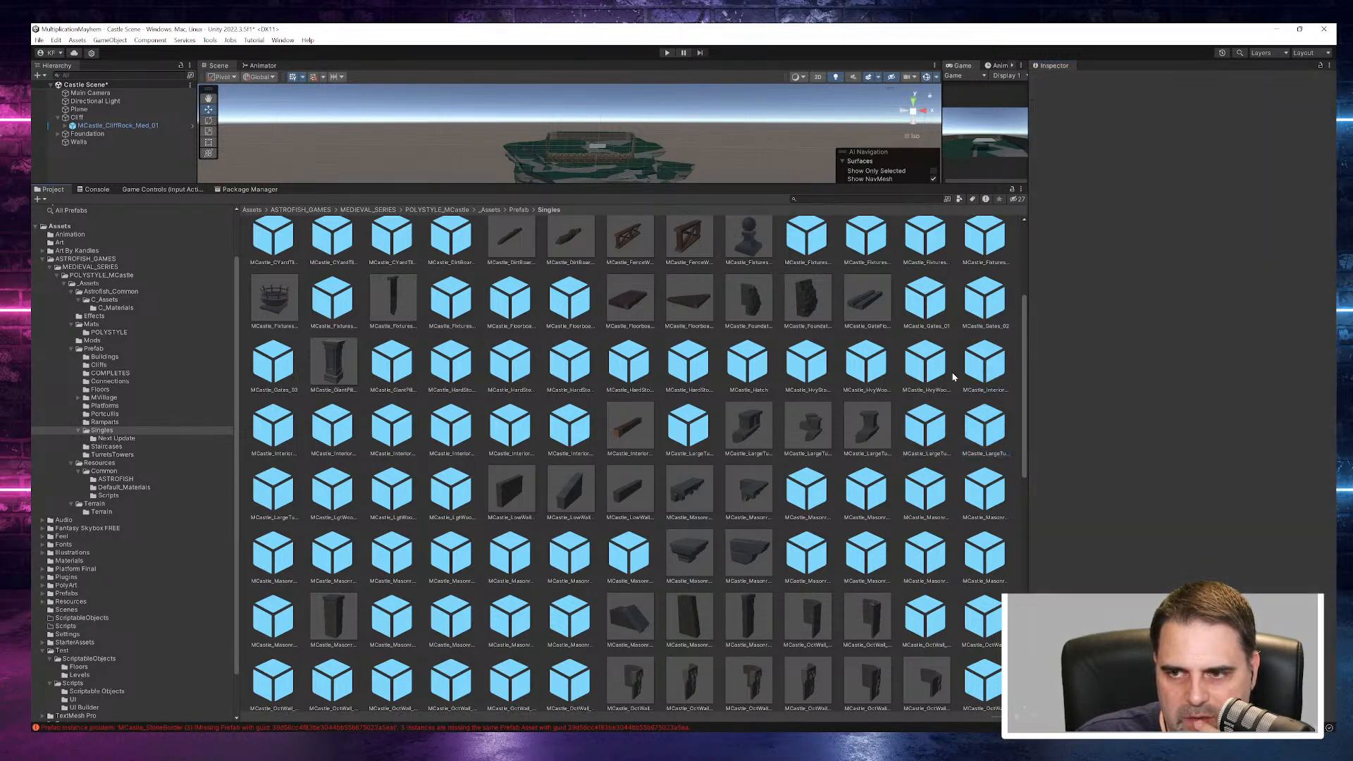
click(981, 434)
click(926, 430)
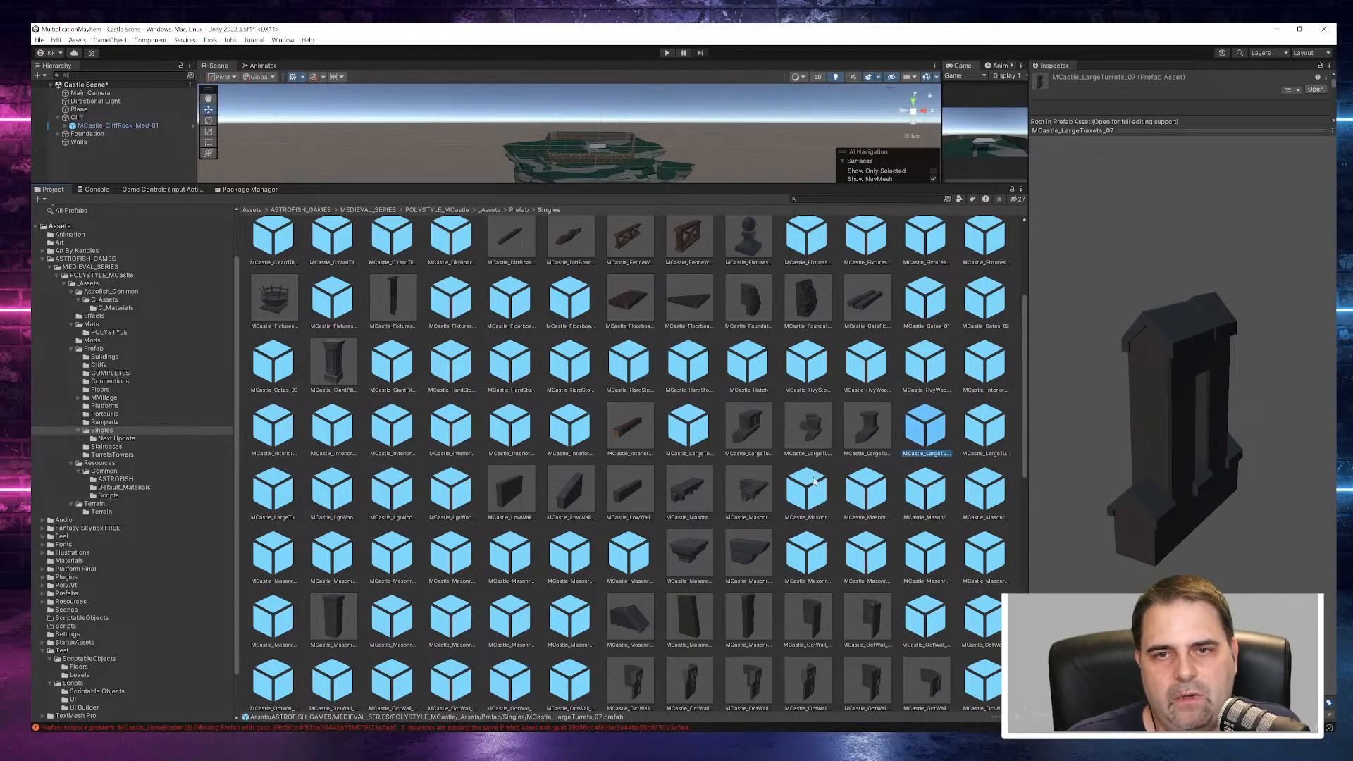
- Enlarge the scene view and select the MCastle_Foundations_01 (1) segment in the foundation's South side
click(94, 141)
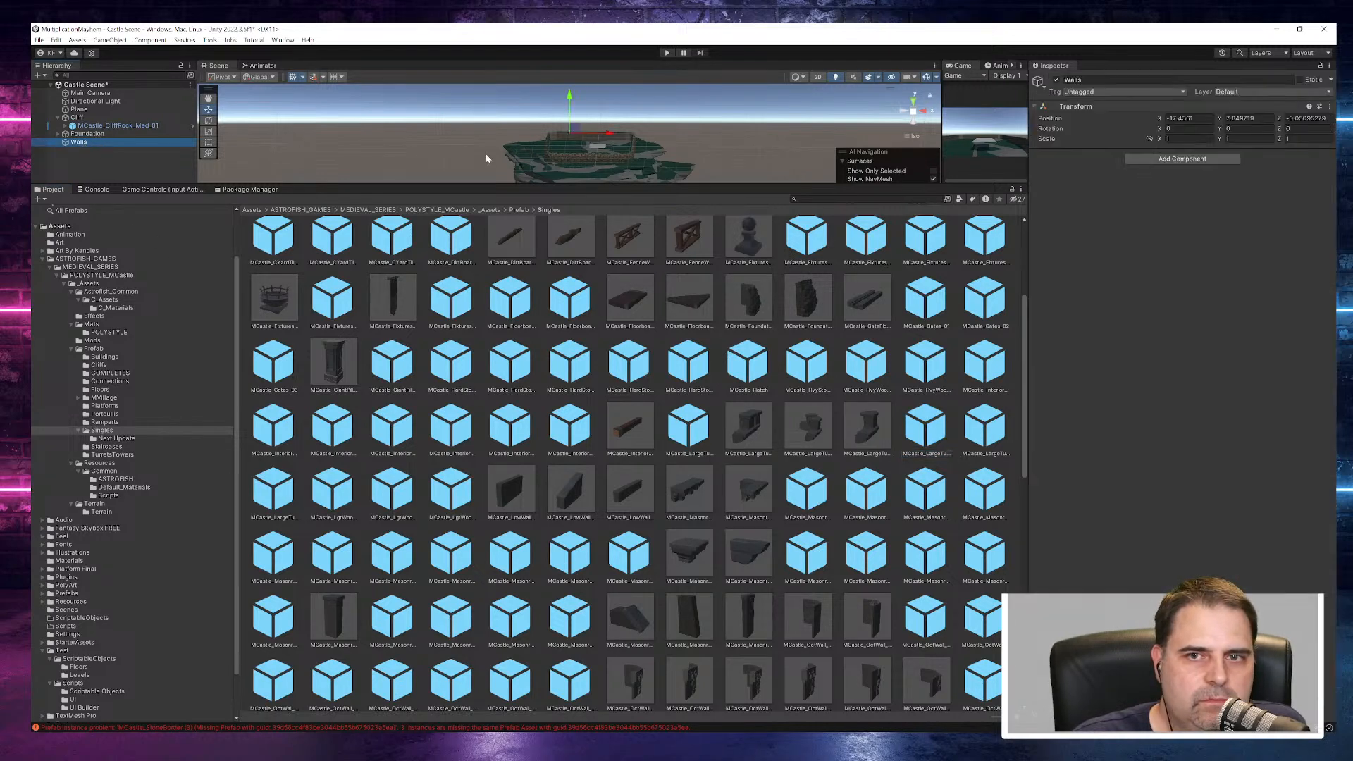
drag(560, 184, 565, 532)
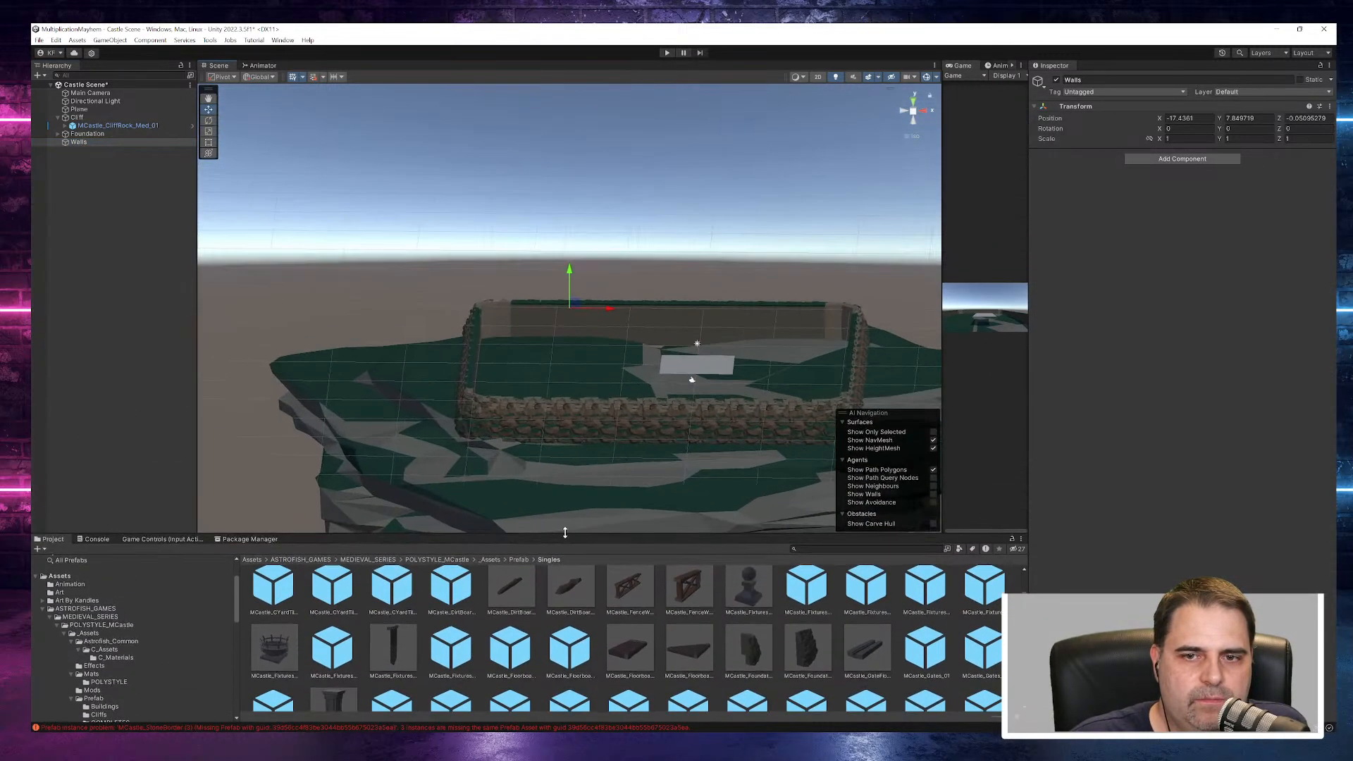
scroll(703, 463, up, 6)
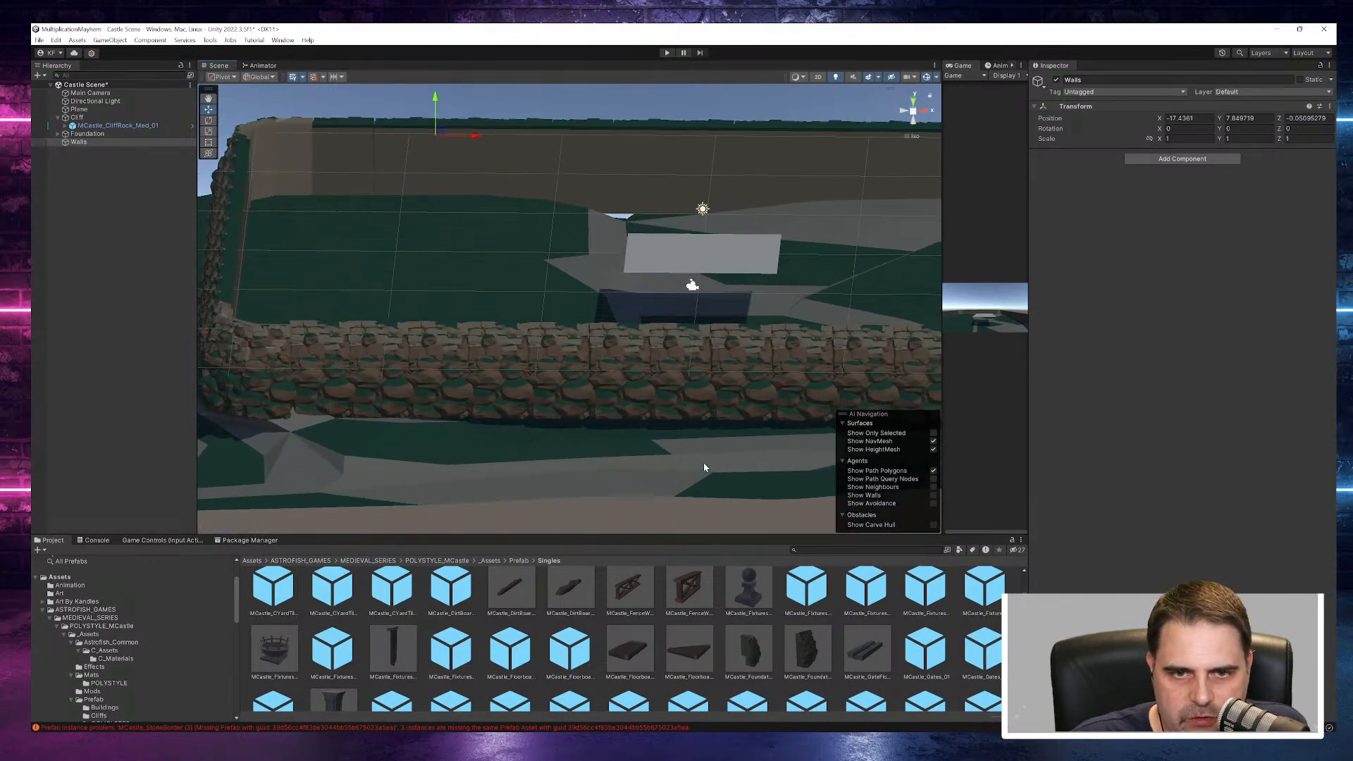
scroll(543, 426, down, 2)
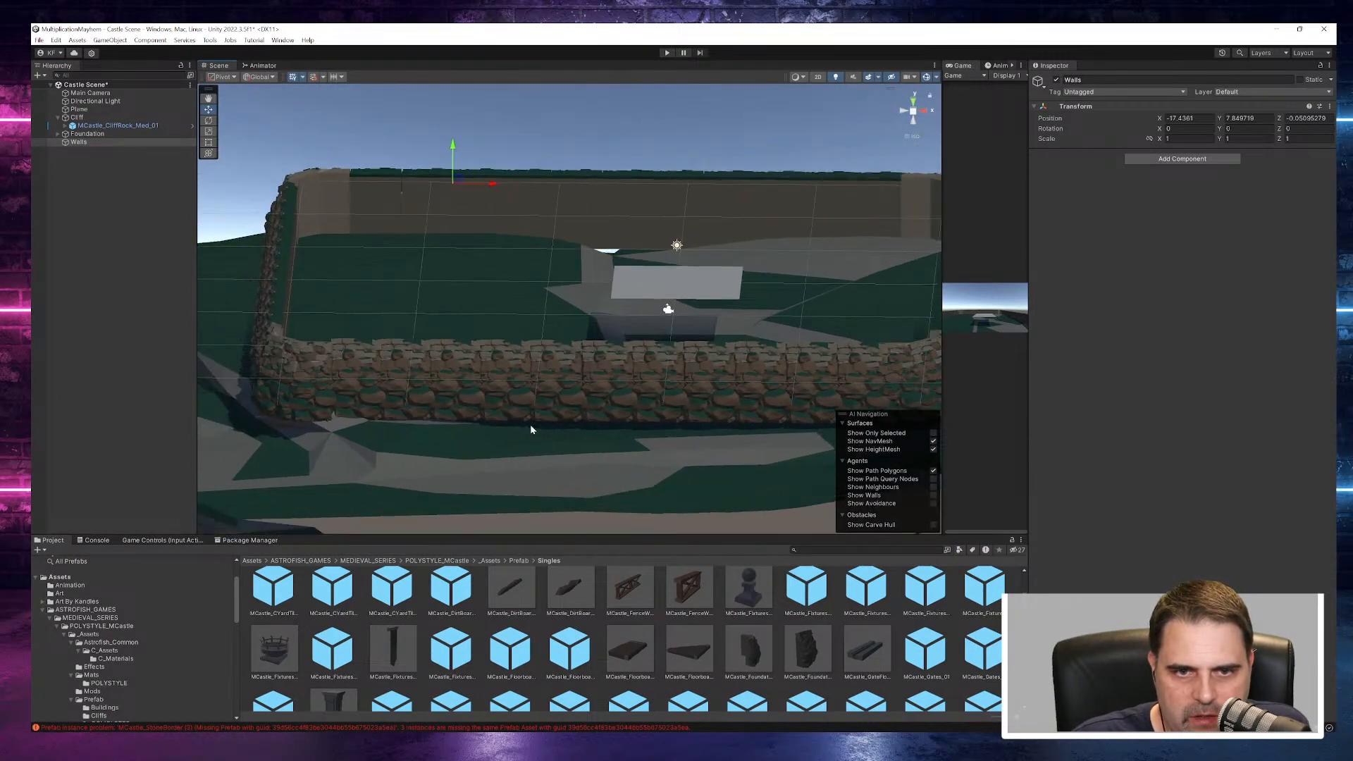
click(413, 388)
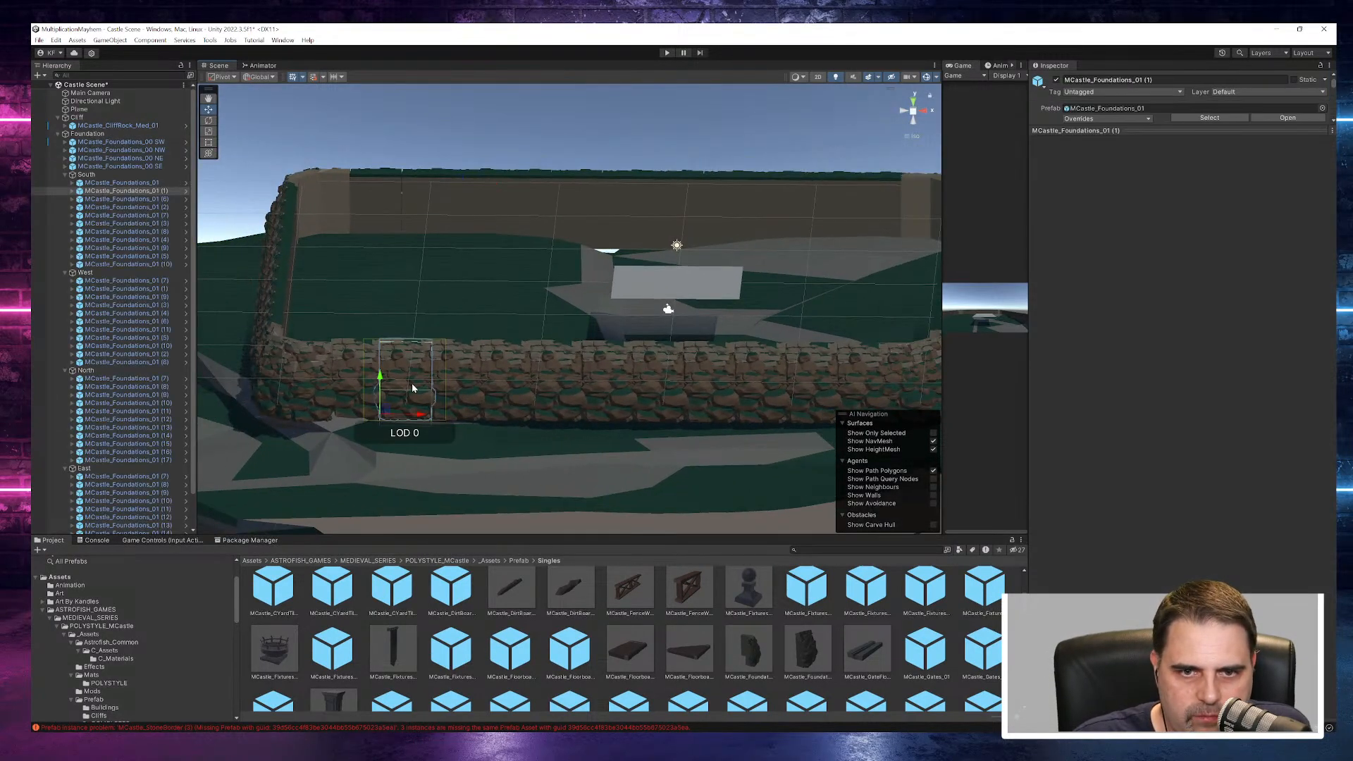
- Try stretching the MCastle_Foundations_01 (1) segment along its X axis with the Scale tool
click(209, 131)
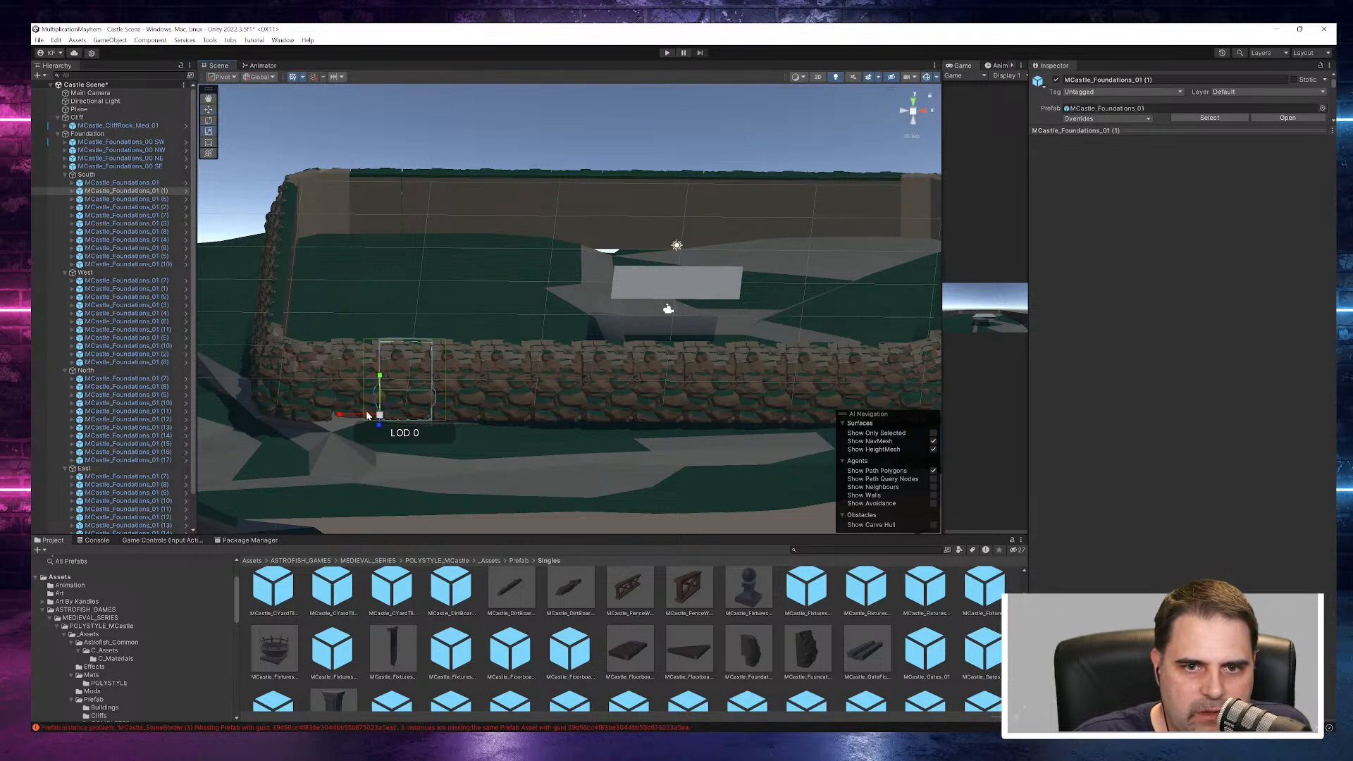
drag(341, 416, 255, 412)
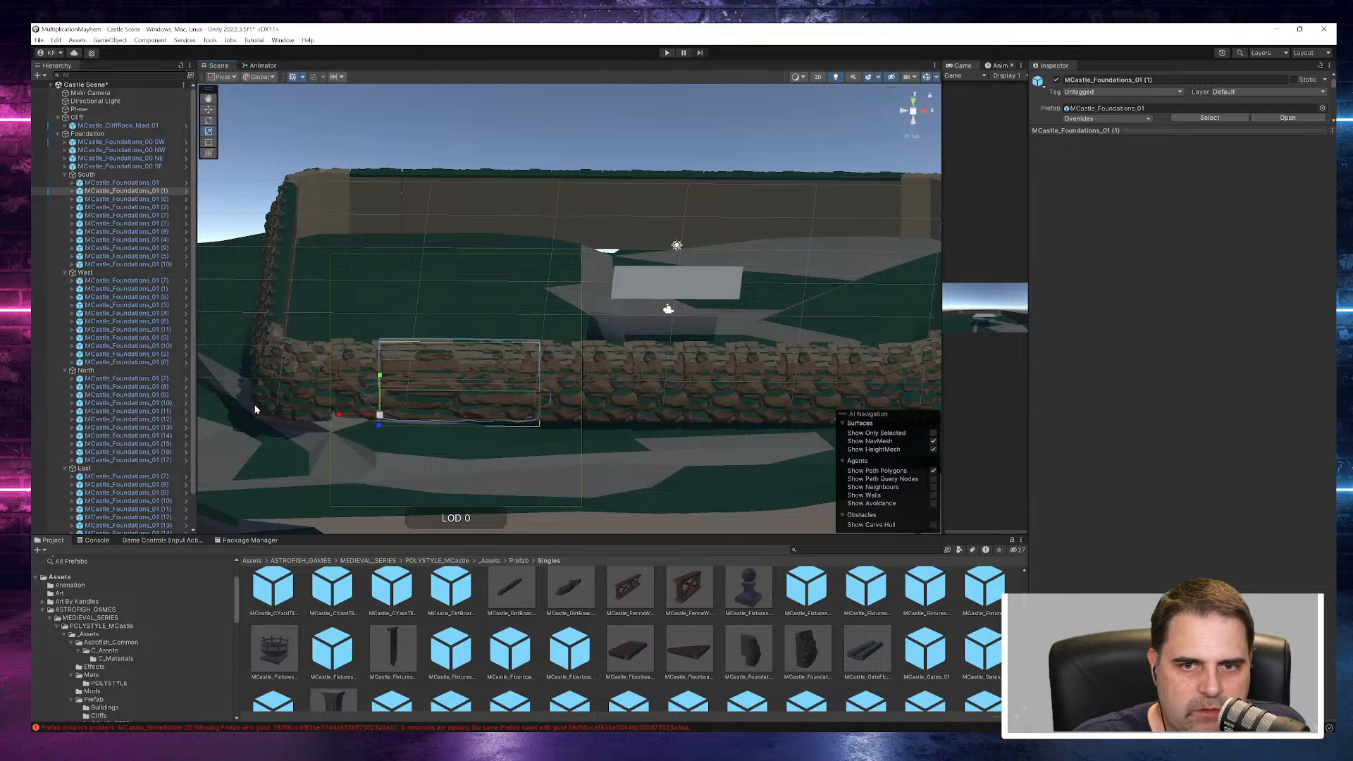
key(ctrl+z)
- Set the South foundation group's X scale to 2 and compare its length with the other sides
click(90, 183)
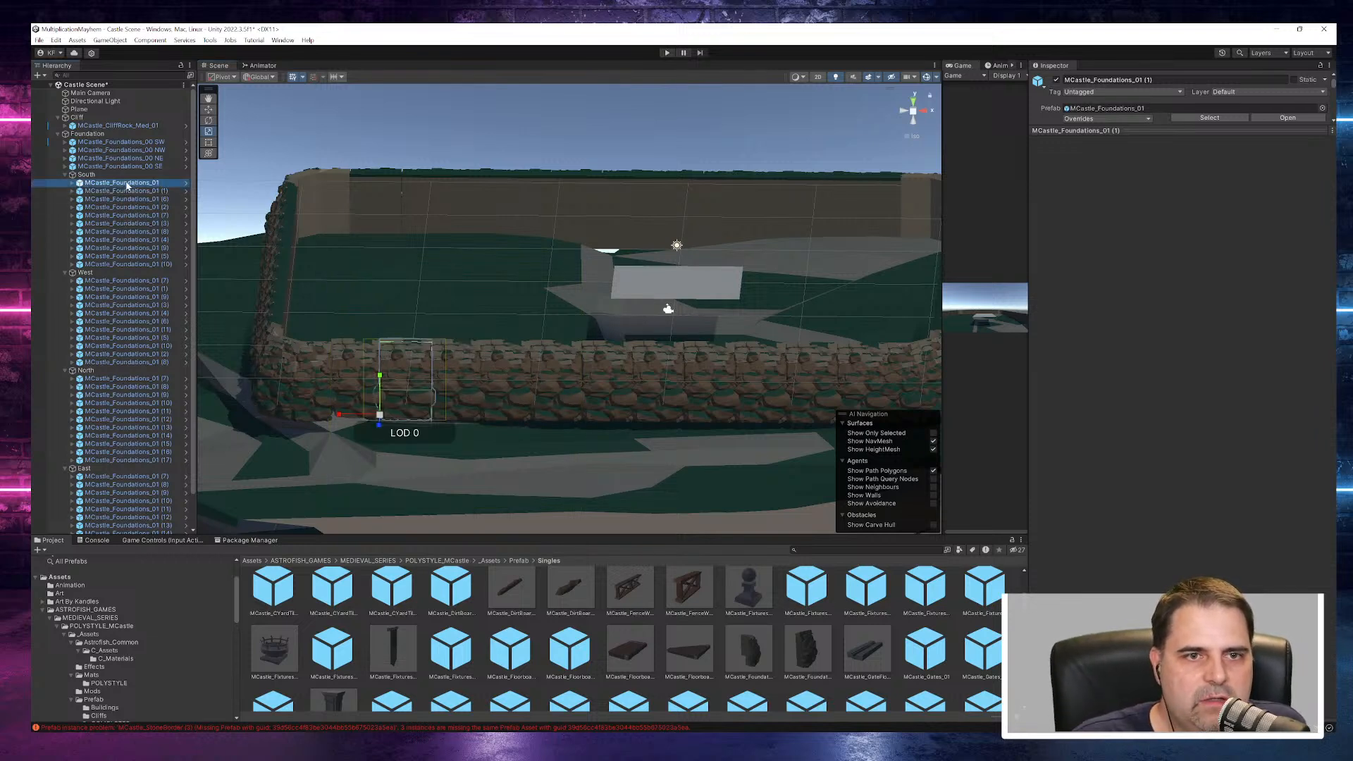
click(86, 174)
scroll(376, 364, down, 5)
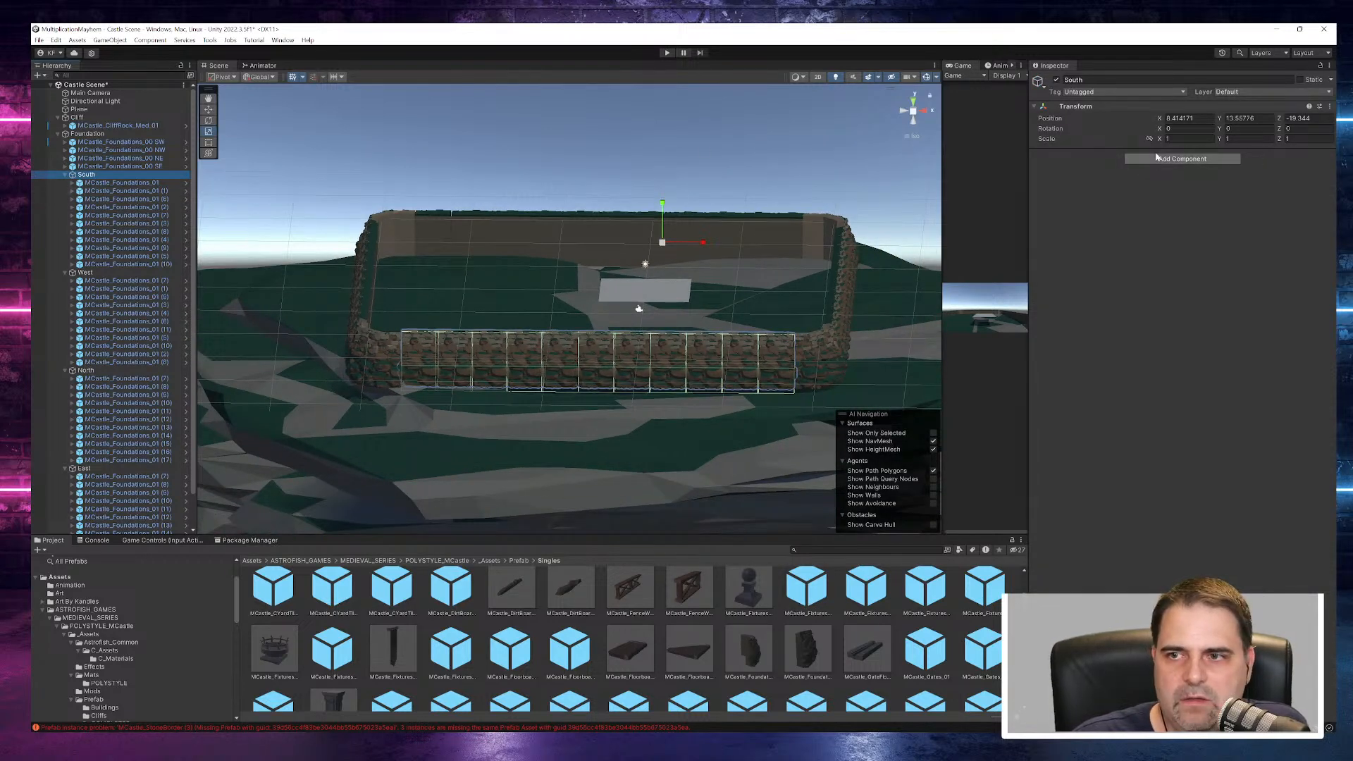
click(1190, 139)
text(2)
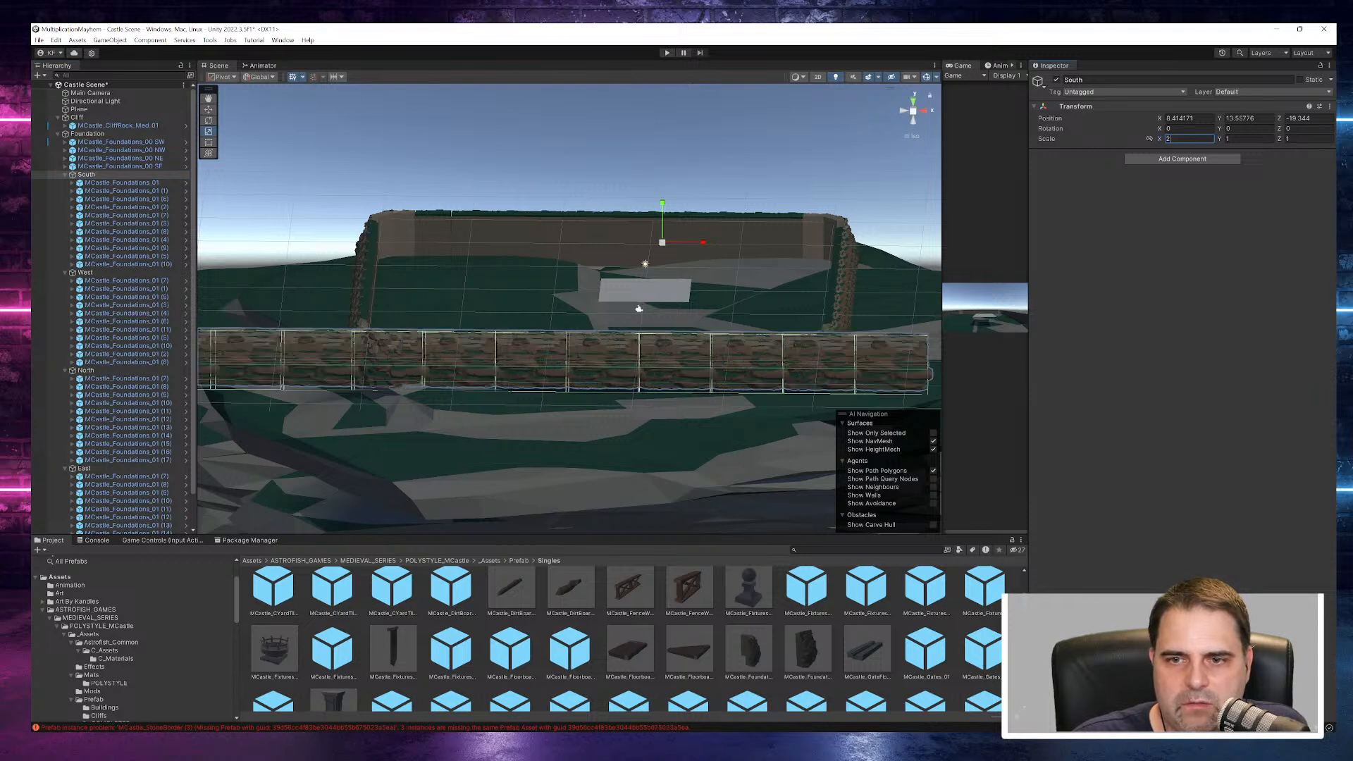
scroll(619, 400, down, 4)
alt+drag(618, 400, 728, 341)
alt+drag(721, 370, 695, 395)
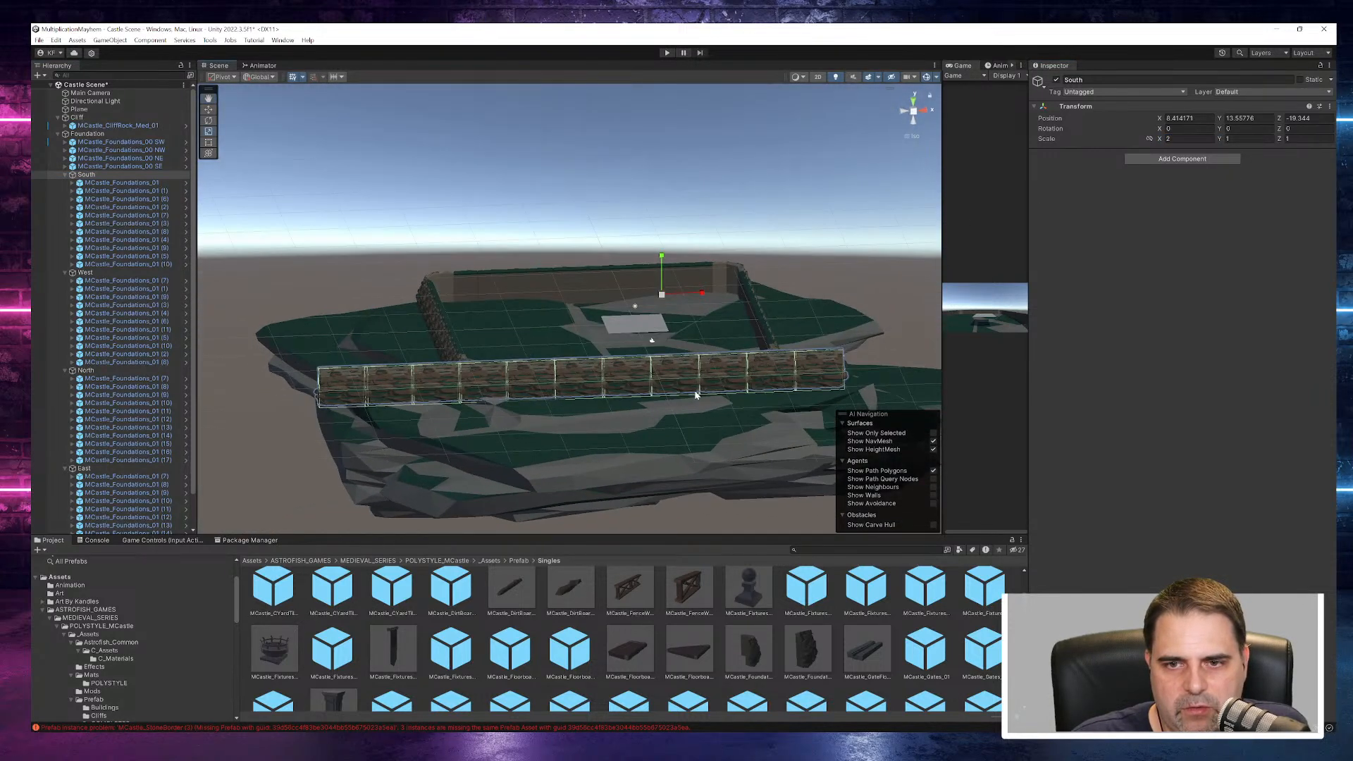
scroll(695, 396, up, 9)
scroll(695, 395, down, 2)
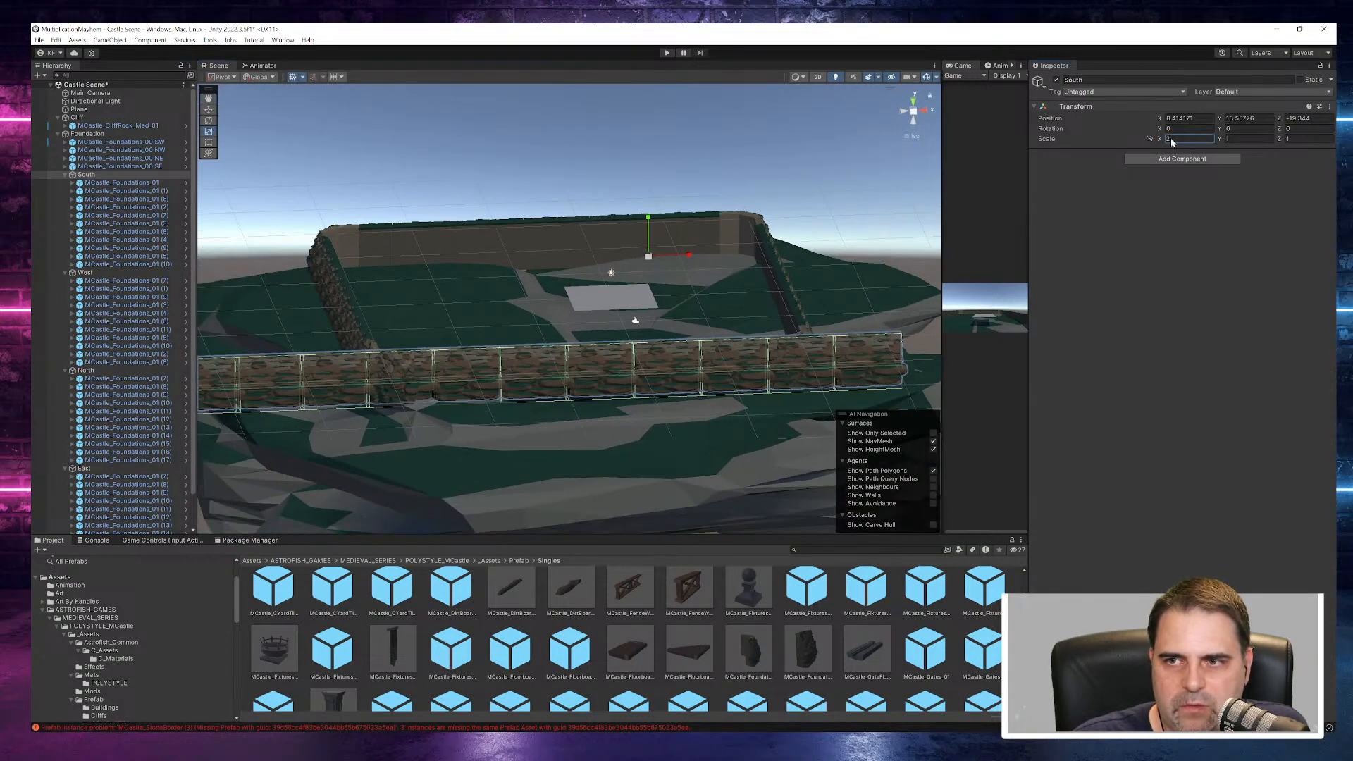
- Try an X scale of 3 on the South foundation group
text(3)
key(Return)
alt+drag(843, 220, 642, 413)
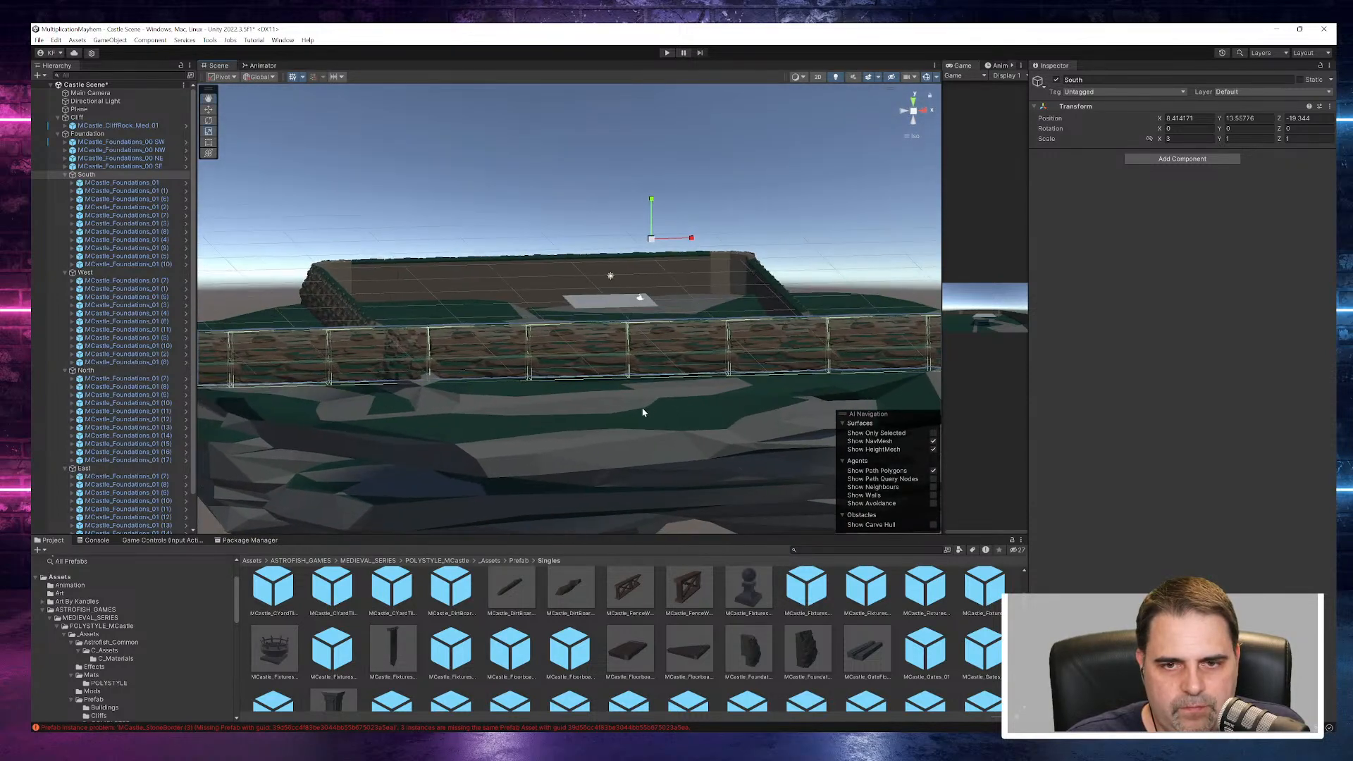
click(721, 179)
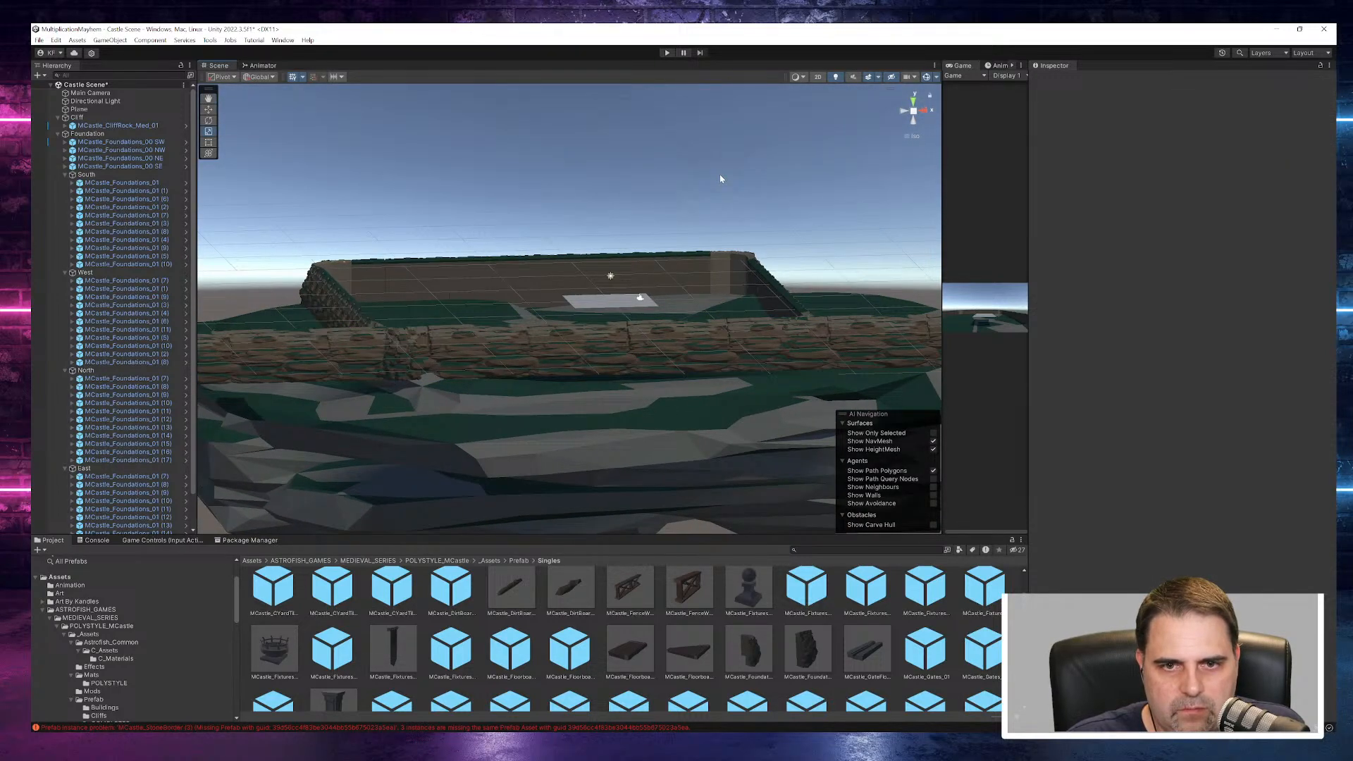
click(487, 330)
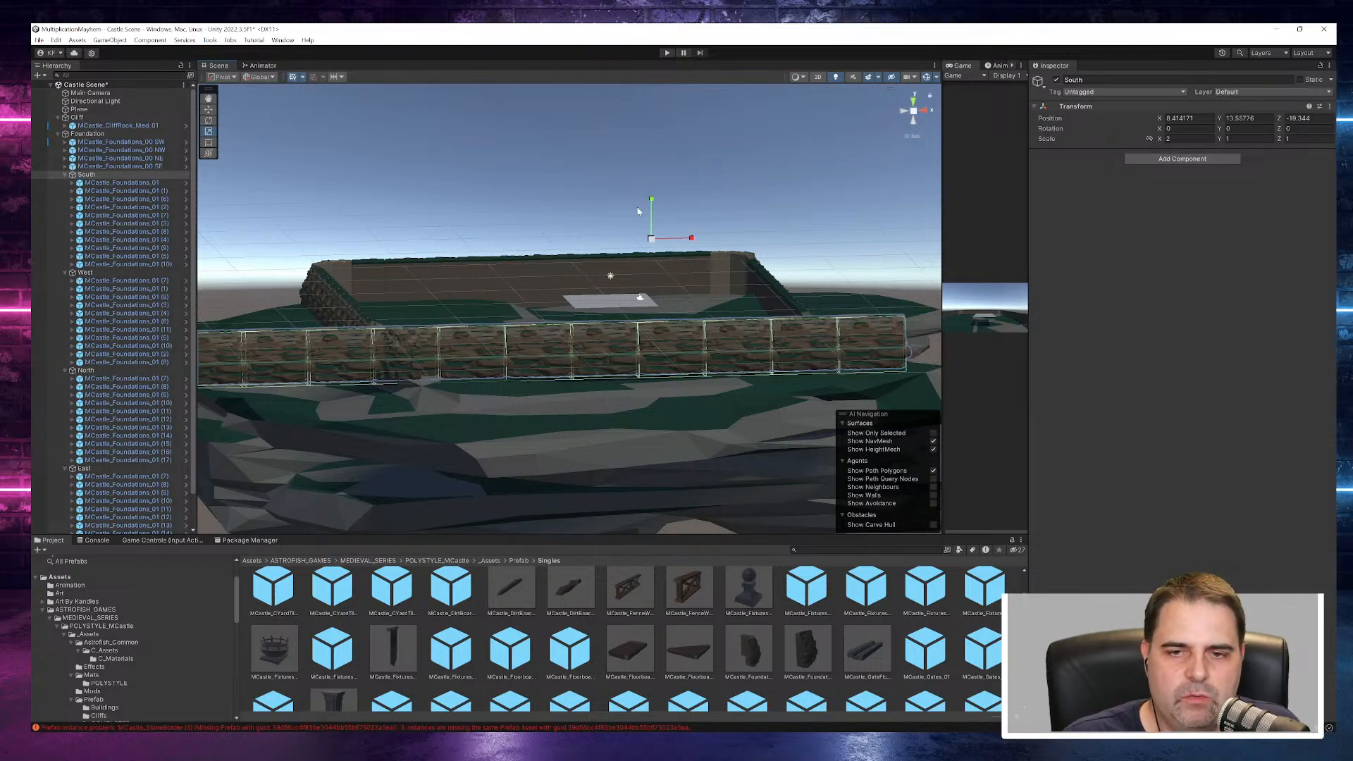
- Inspect the South side against the whole cliff and set its group's X scale to 3 again
click(643, 189)
mouse_move(575, 423)
alt+mouse_down()
mouse_move(497, 427)
mouse_move(514, 475)
mouse_move(650, 476)
mouse_move(658, 444)
mouse_move(619, 447)
mouse_move(552, 418)
alt+mouse_up()
alt+scroll(552, 419, down, 10)
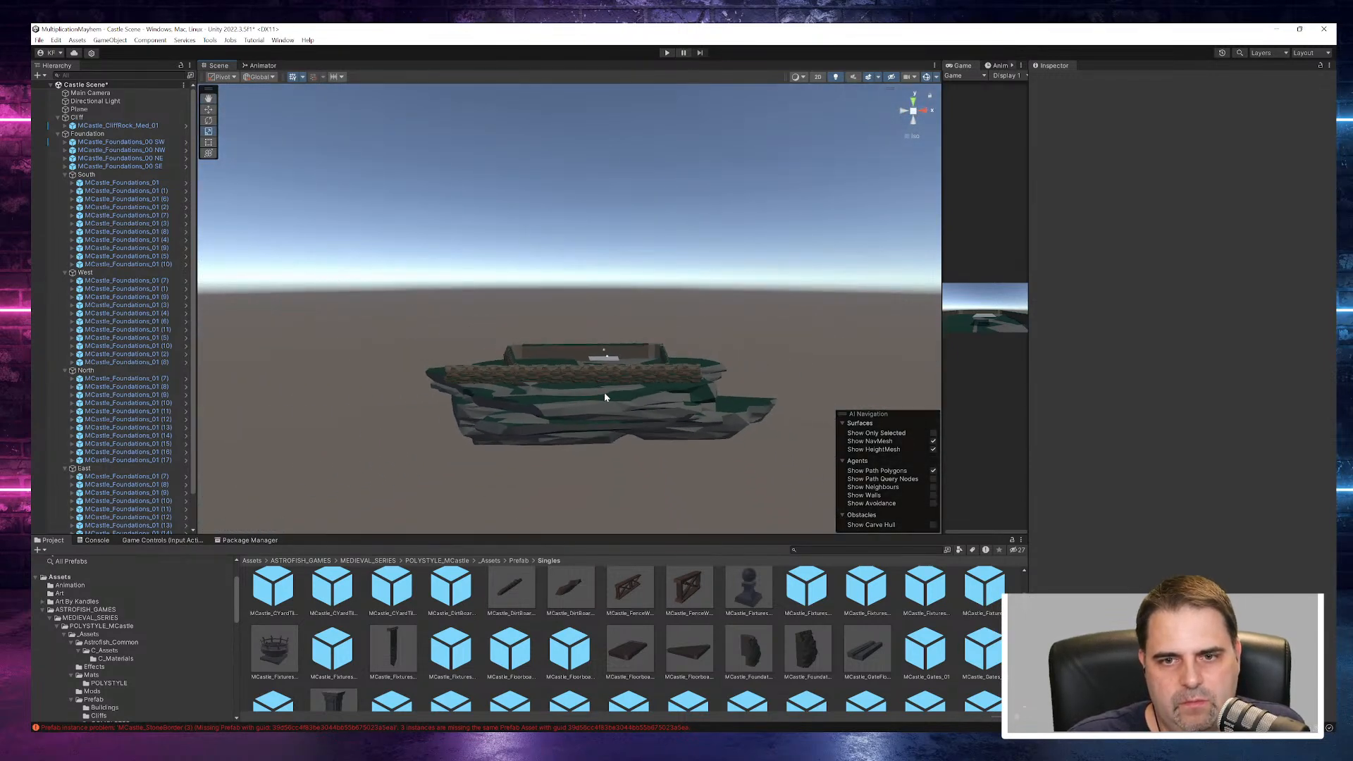
alt+drag(691, 348, 680, 388)
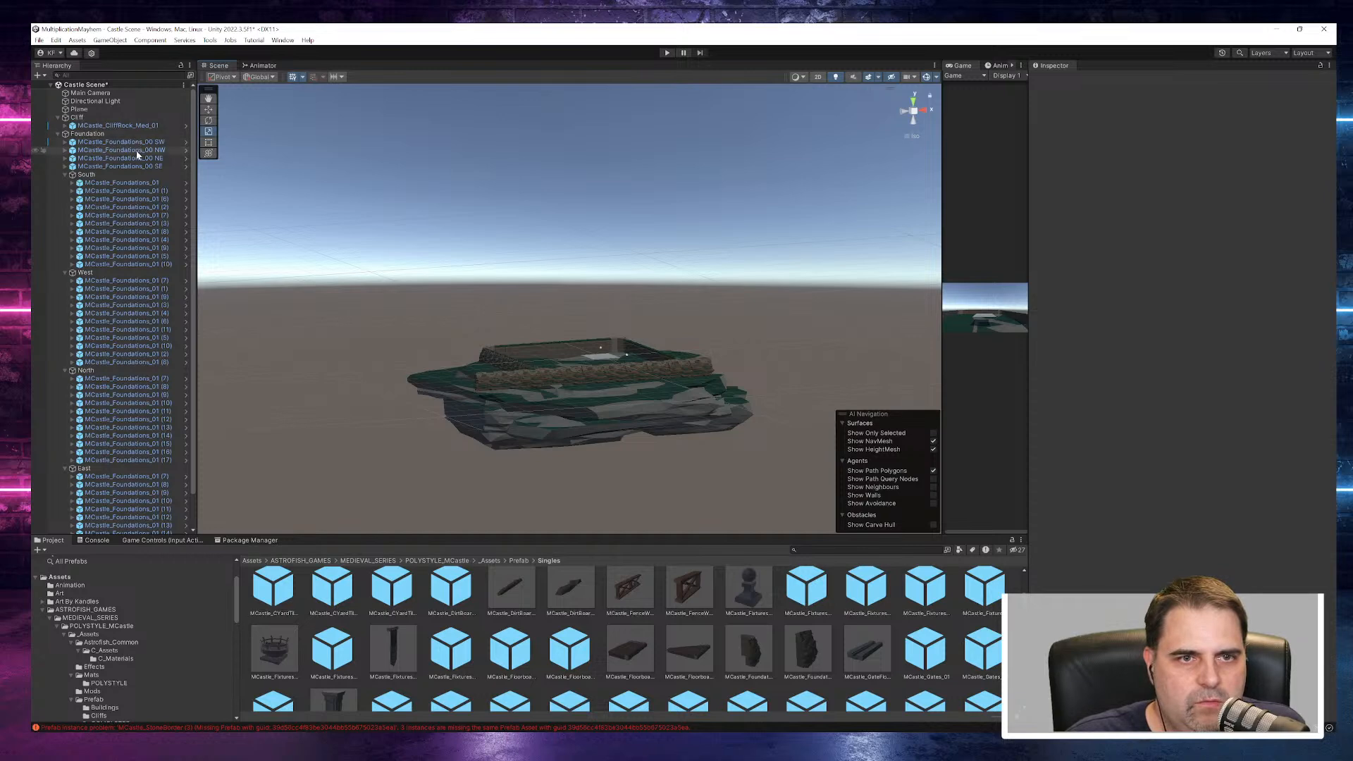
click(522, 385)
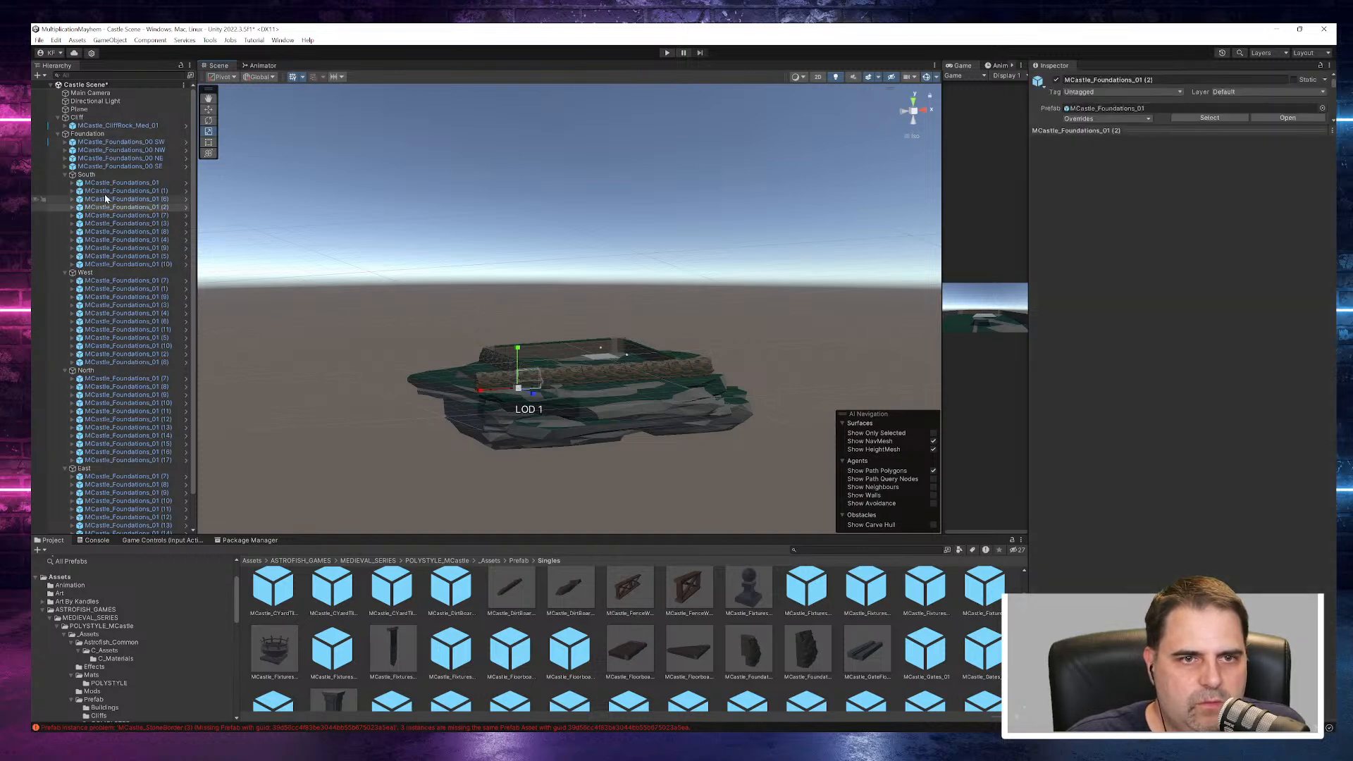
click(89, 174)
click(1187, 139)
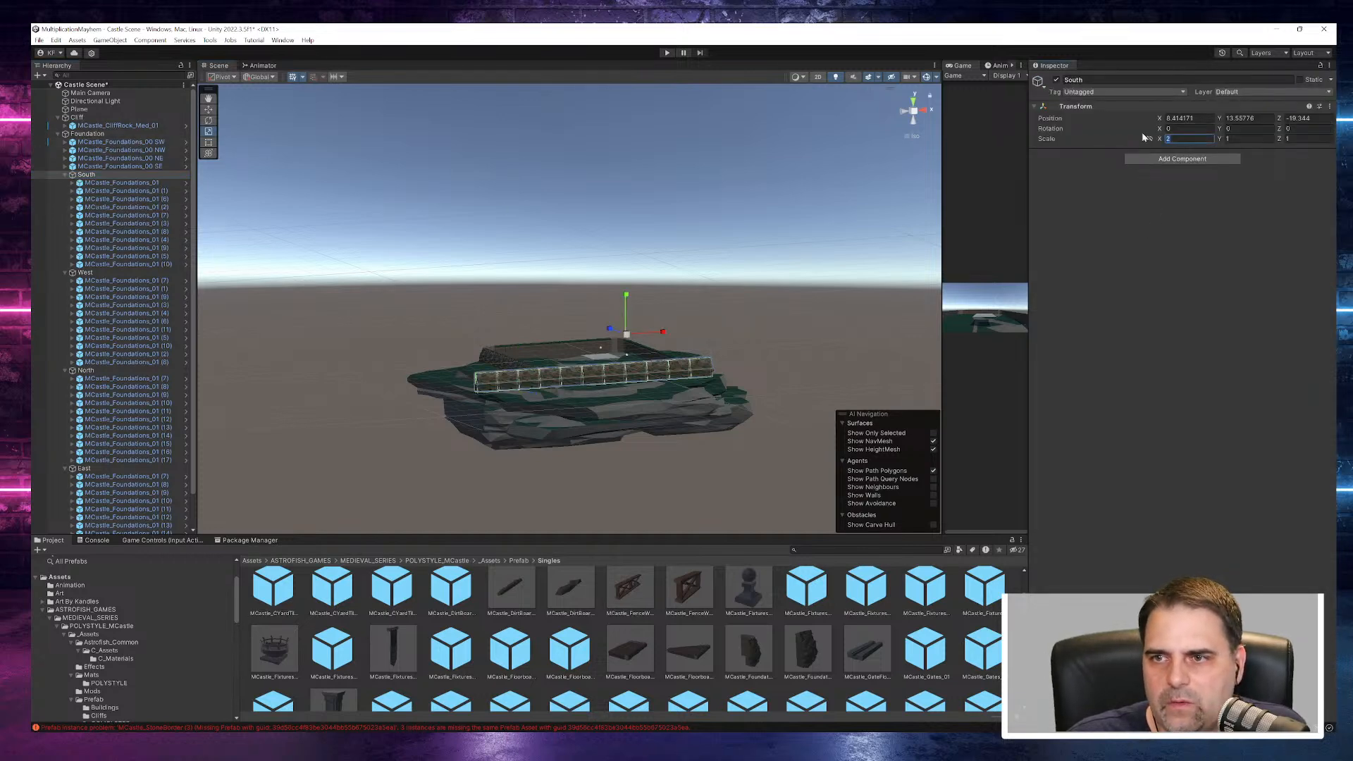
text(3)
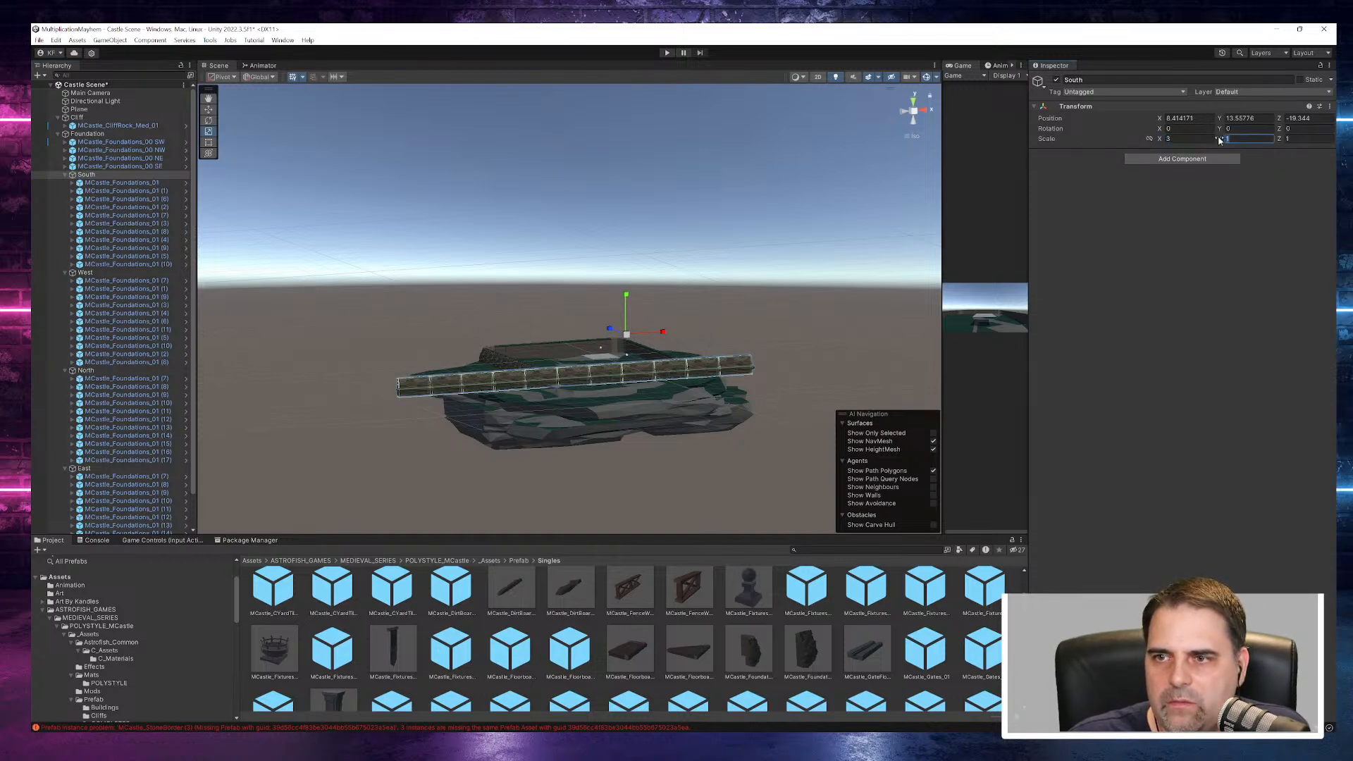
text(2)
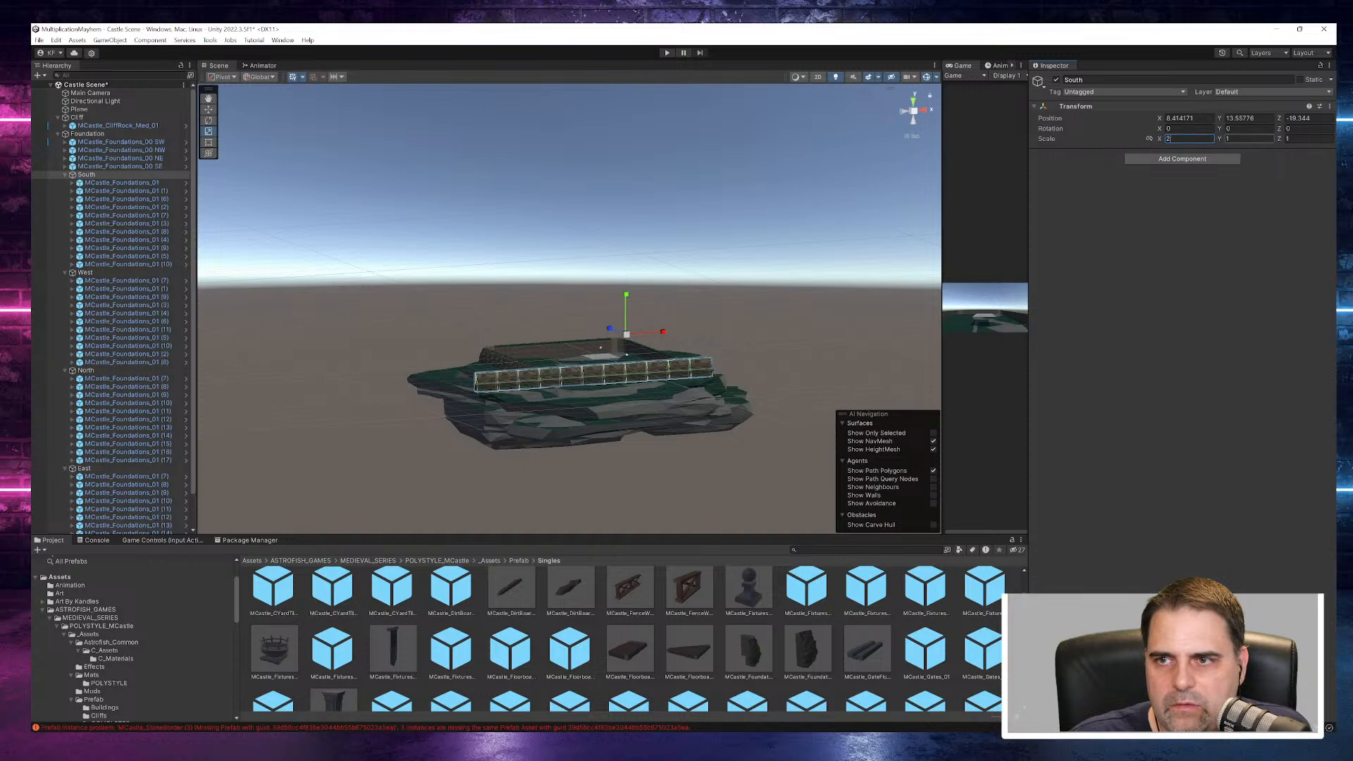
text(2)
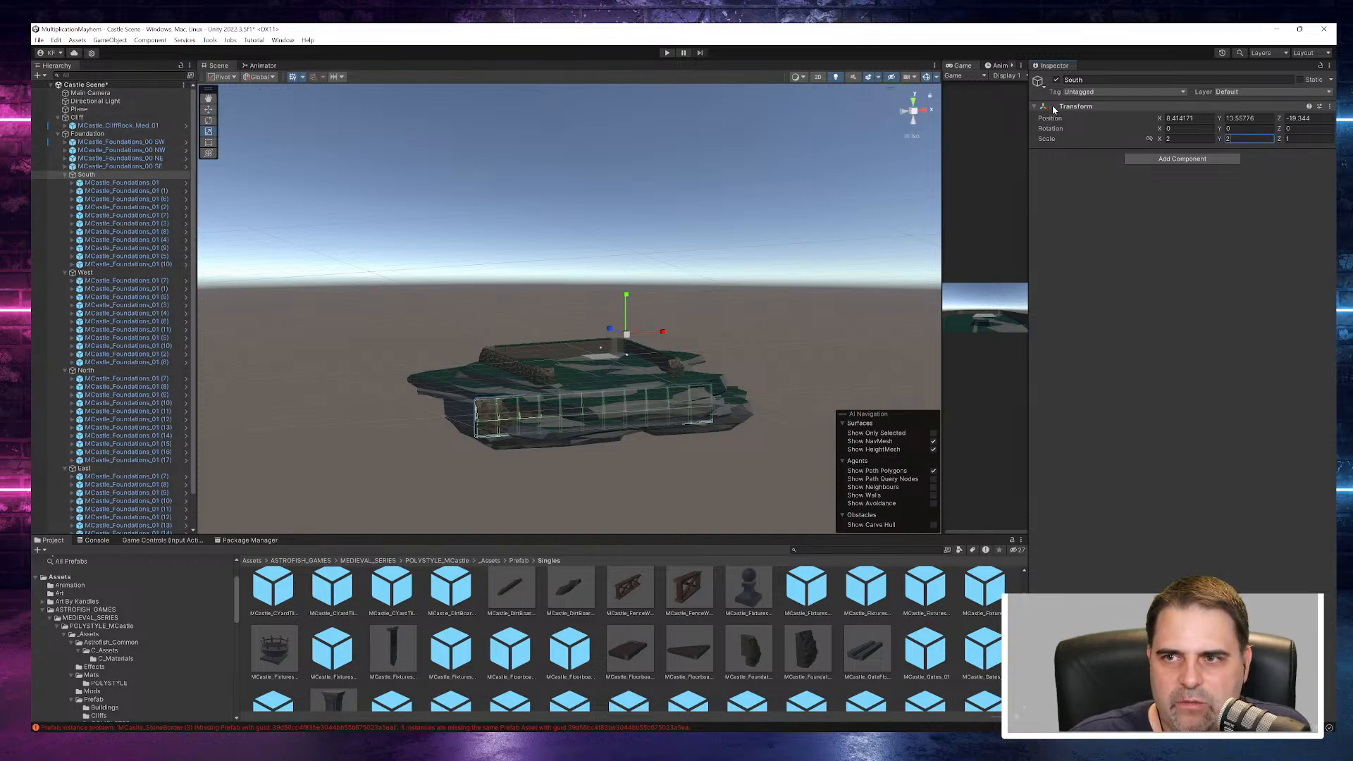
- Set the South group's X and Y scale to 2 and raise its Y position to 29.4
drag(1219, 118, 1283, 120)
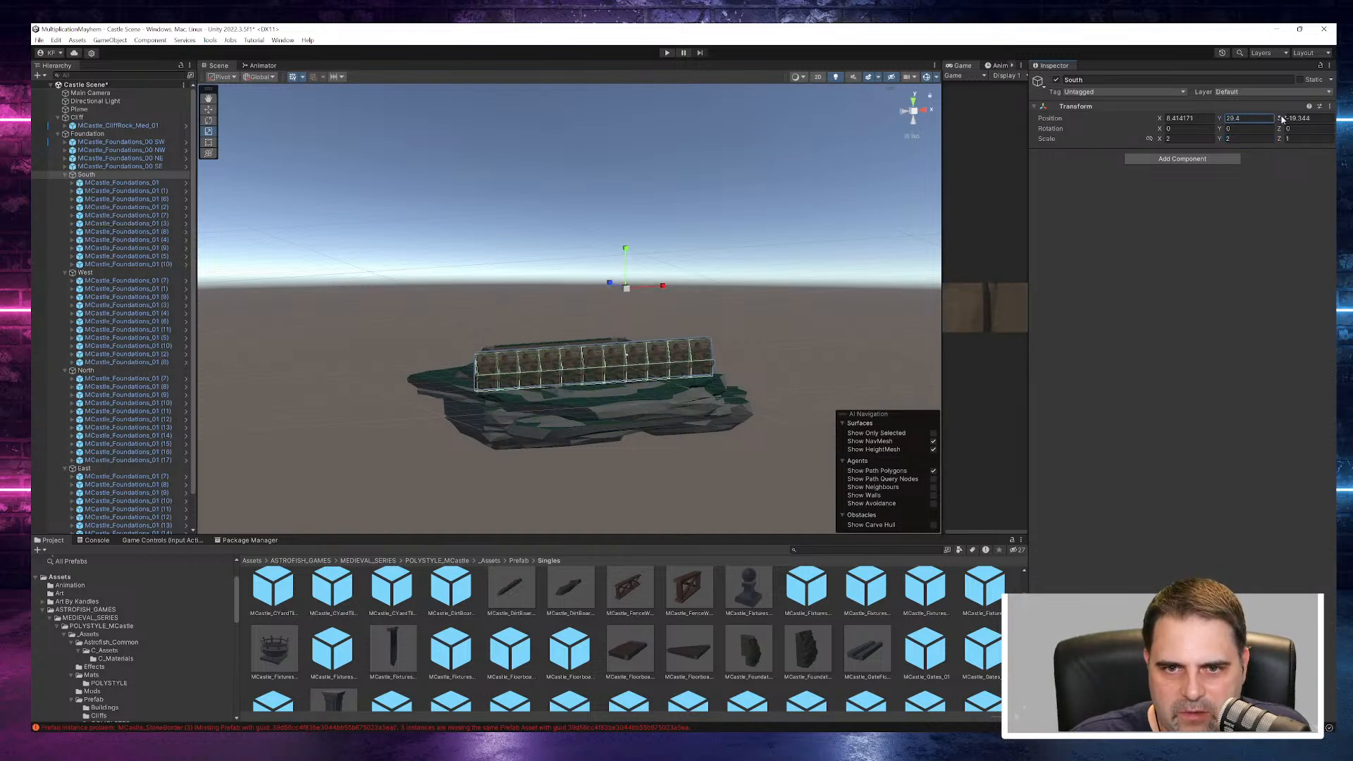
- Undo the South group's height and scale changes and clear the selection
key(ctrl+z)
key(ctrl+z)
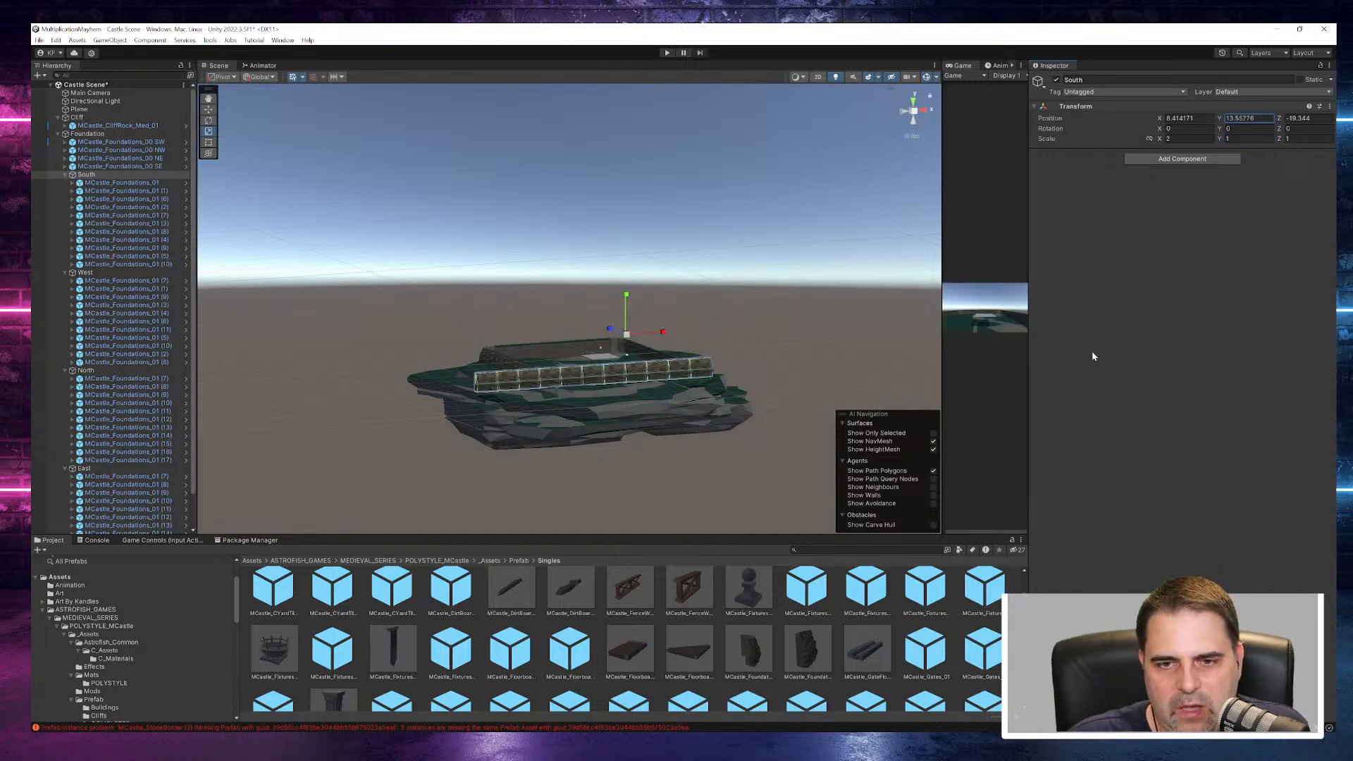
key(ctrl+z)
key(ctrl+z)
key(ctrl+z)
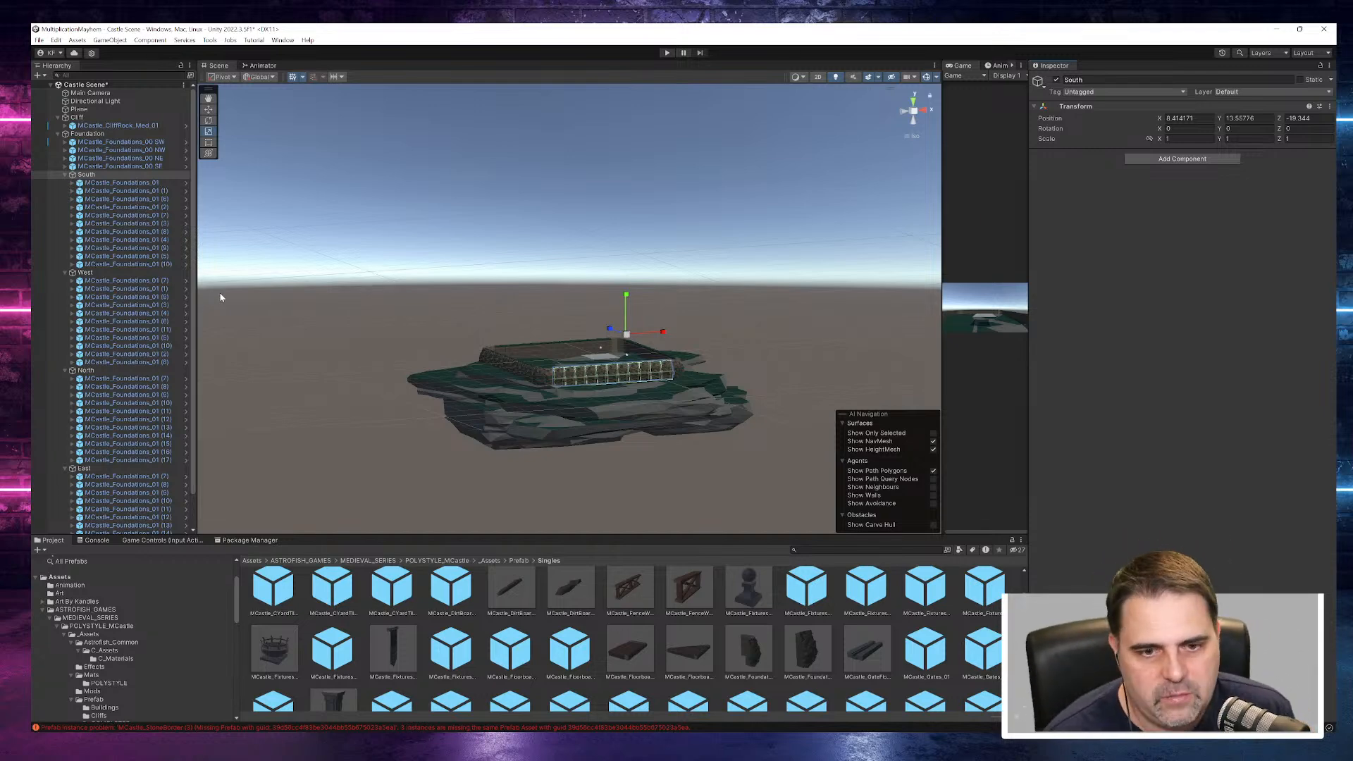
click(736, 356)
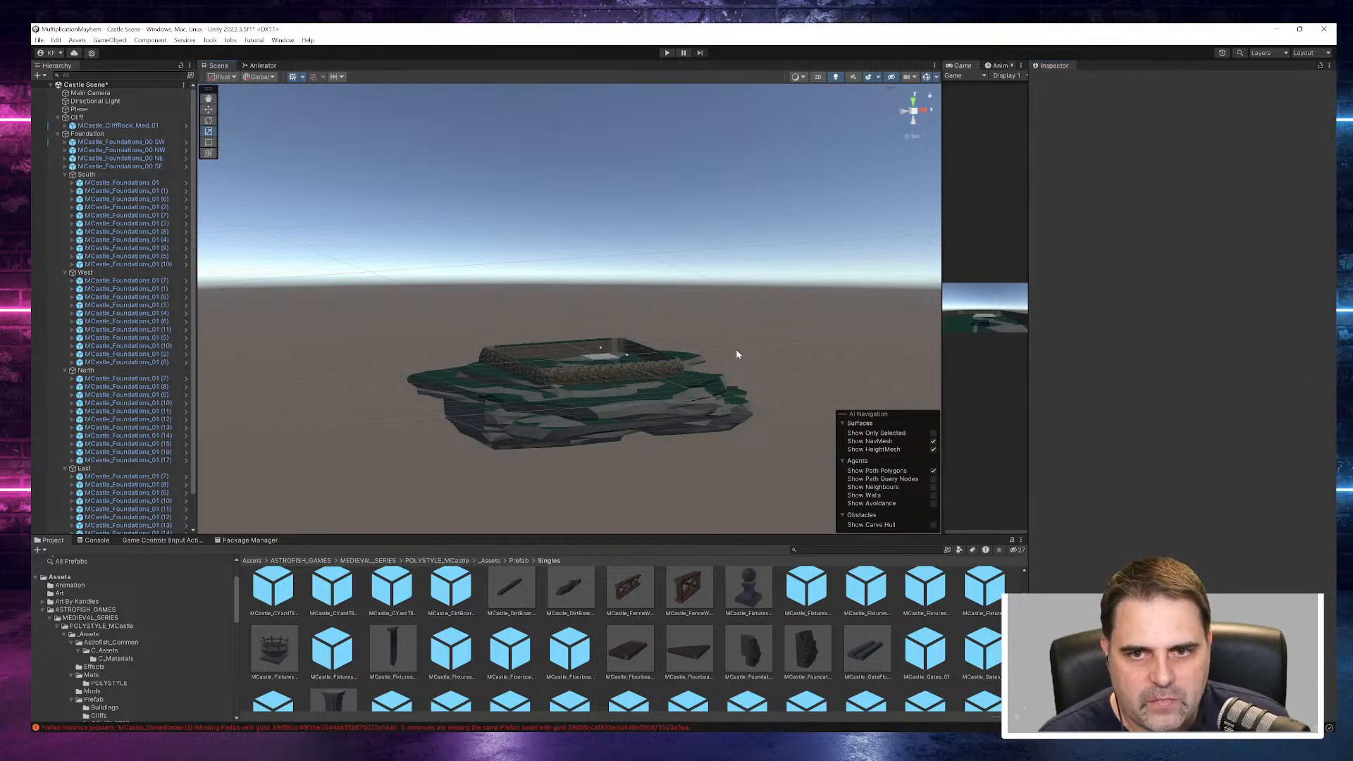
- Examine the entire Foundation group and how it sits on the cliff from several angles
scroll(676, 397, up, 5)
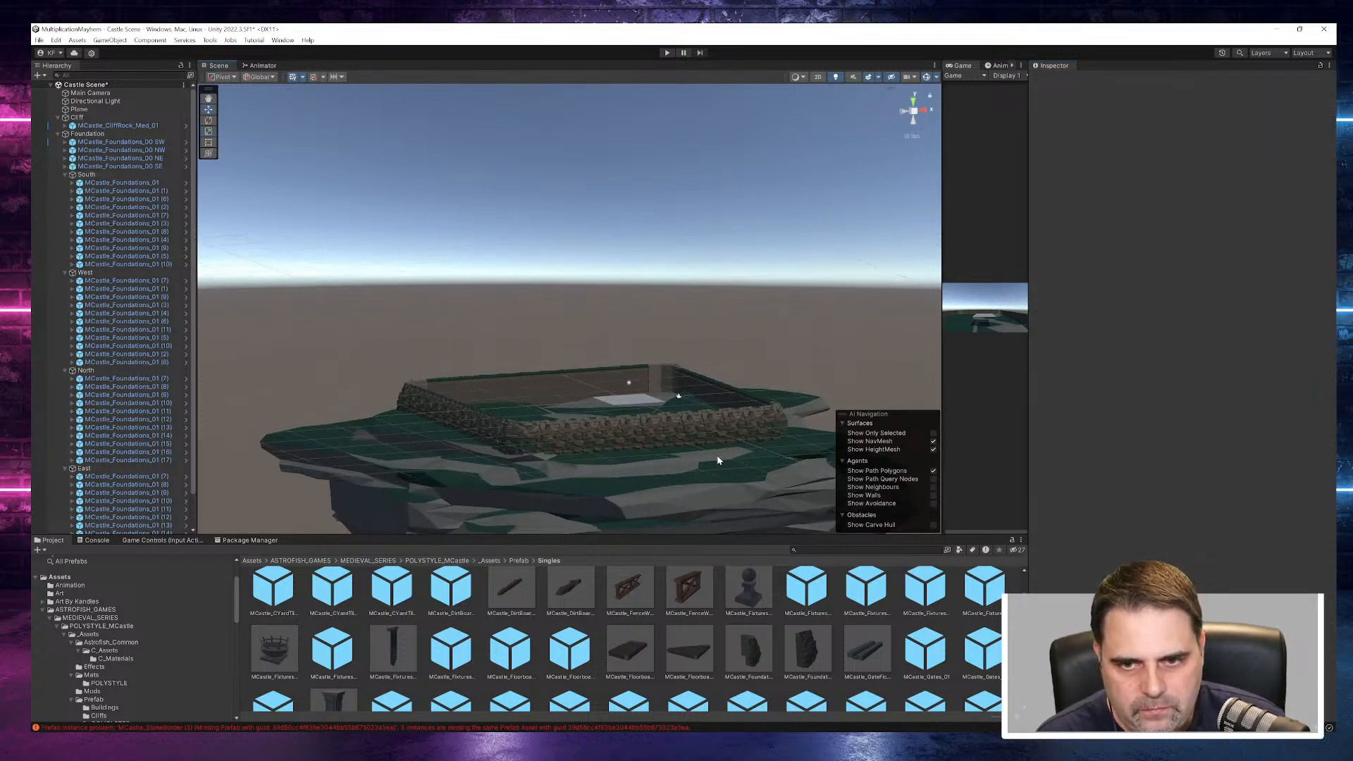
drag(767, 421, 769, 421)
alt+drag(719, 467, 768, 434)
middle_drag(610, 399, 434, 441)
alt+drag(598, 468, 416, 496)
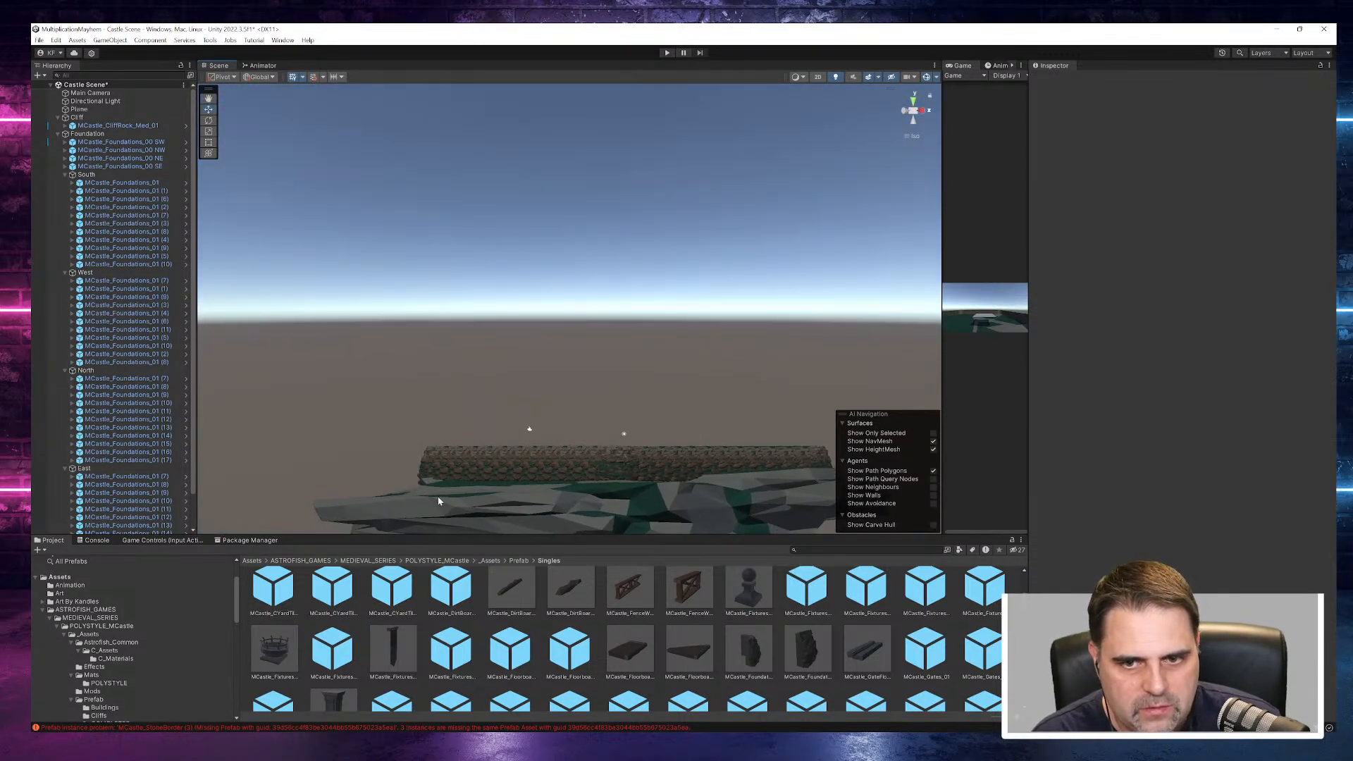
alt+drag(571, 486, 608, 535)
click(87, 133)
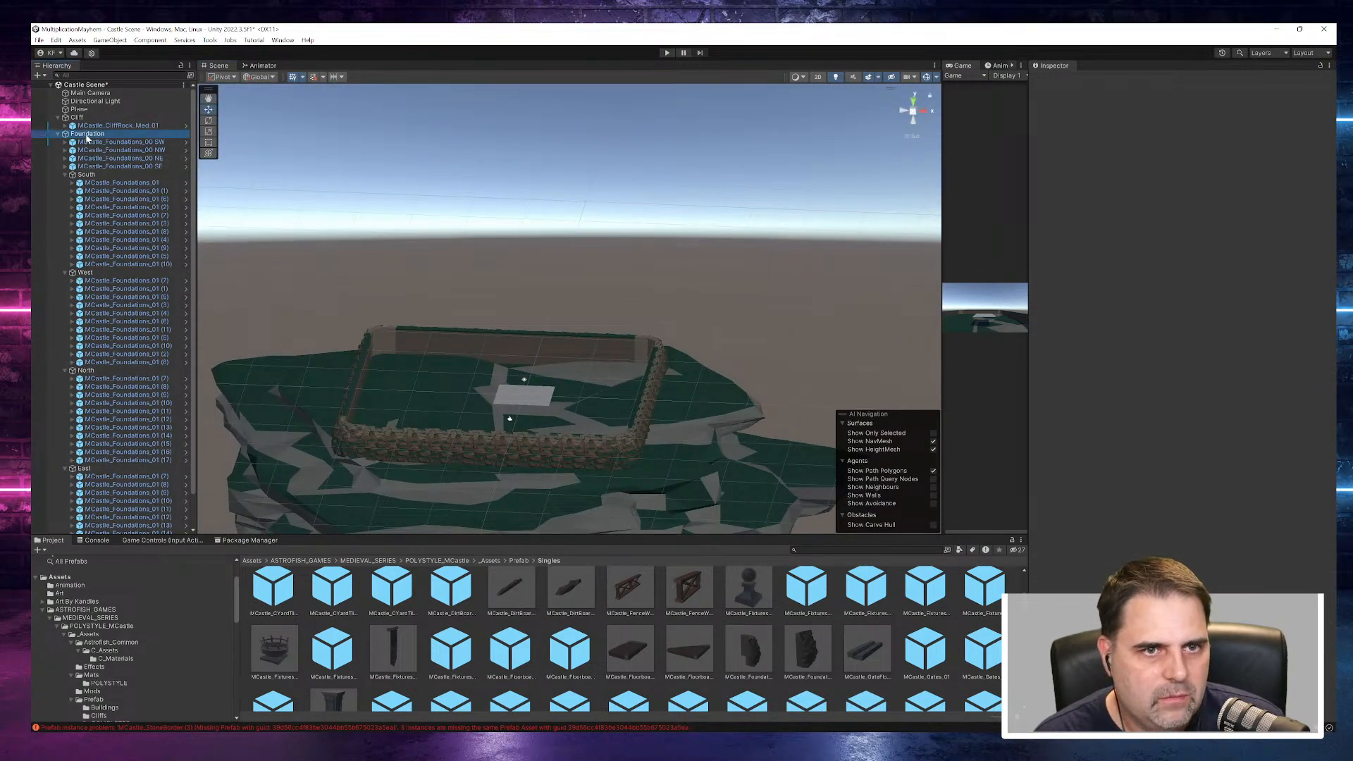
drag(493, 374, 492, 384)
alt+drag(592, 469, 1055, 447)
drag(542, 450, 284, 510)
scroll(542, 489, up, 8)
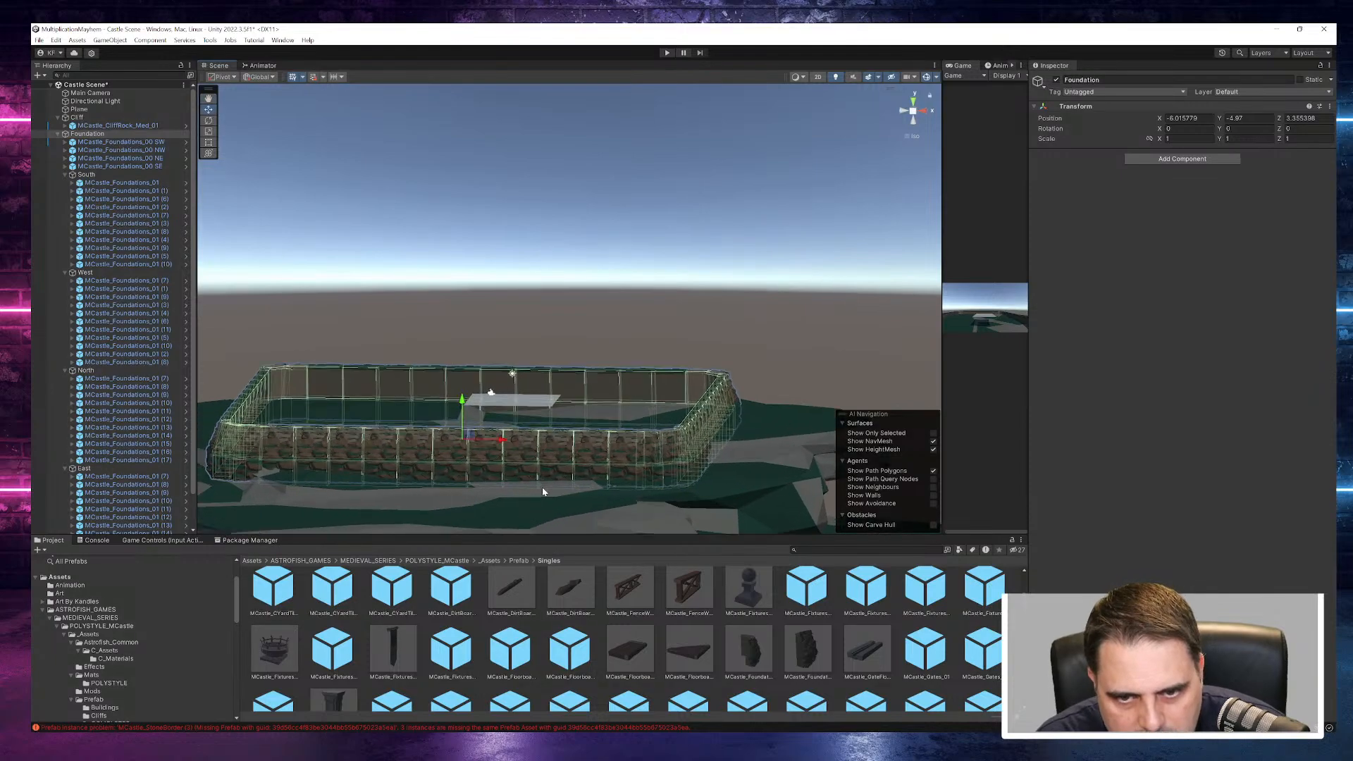
scroll(534, 494, up, 4)
alt+drag(537, 492, 595, 516)
scroll(657, 463, down, 4)
scroll(654, 484, down, 4)
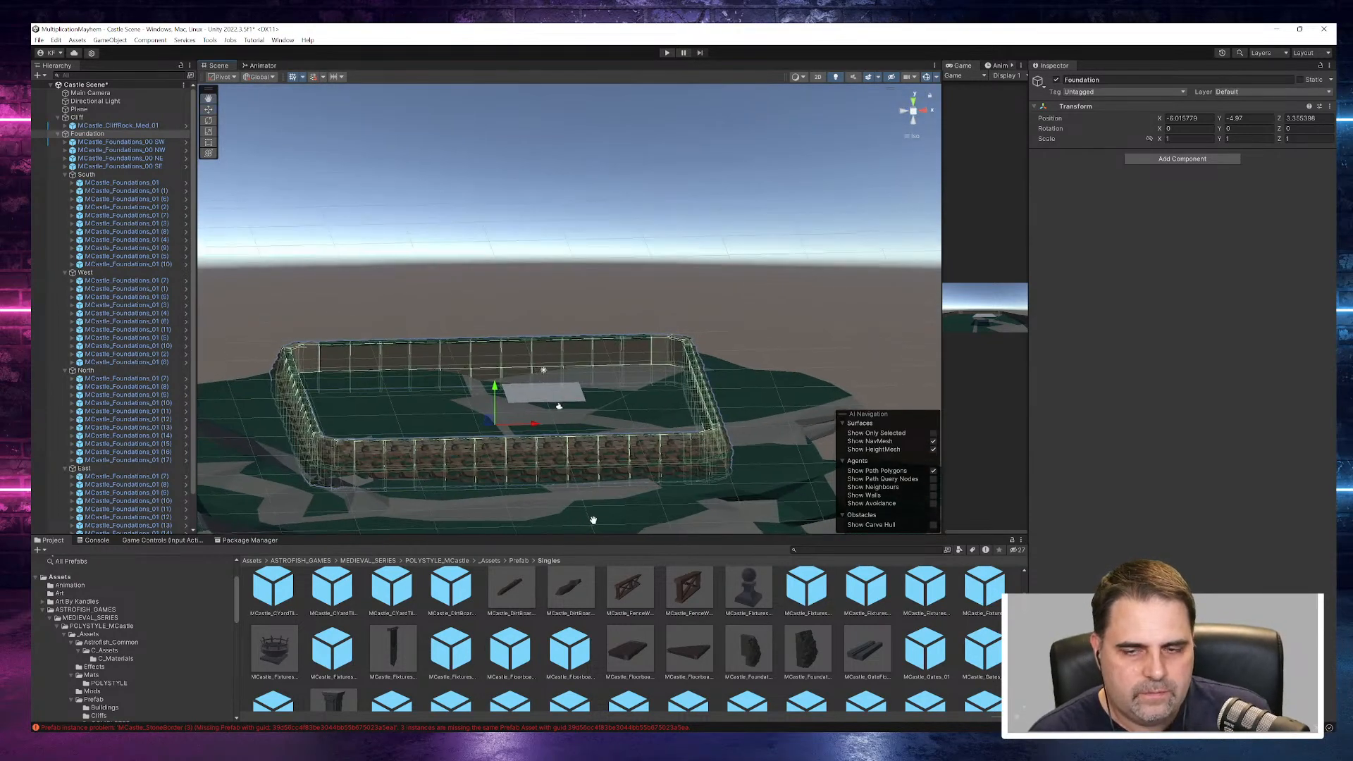
middle_drag(595, 516, 652, 470)
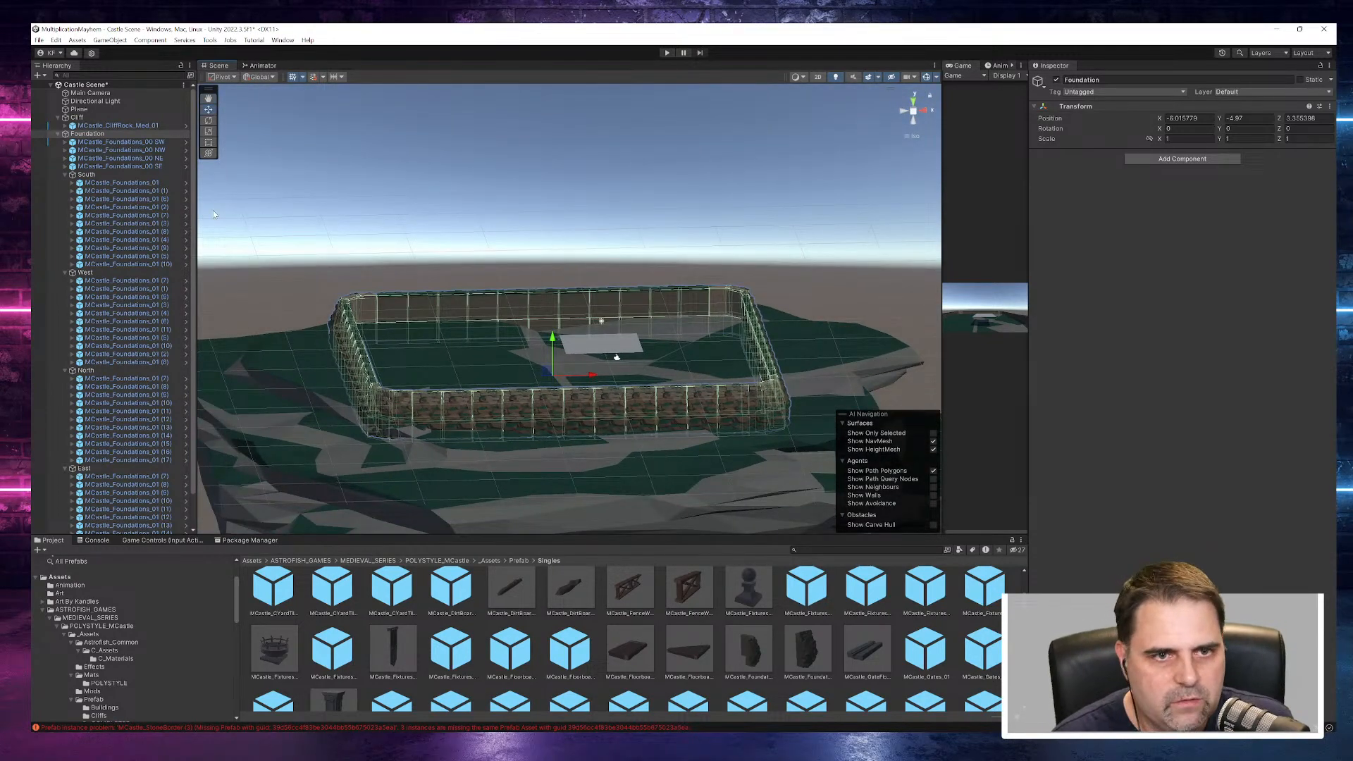
- Collapse the Foundation group in the hierarchy and select the Walls object
click(59, 134)
click(79, 142)
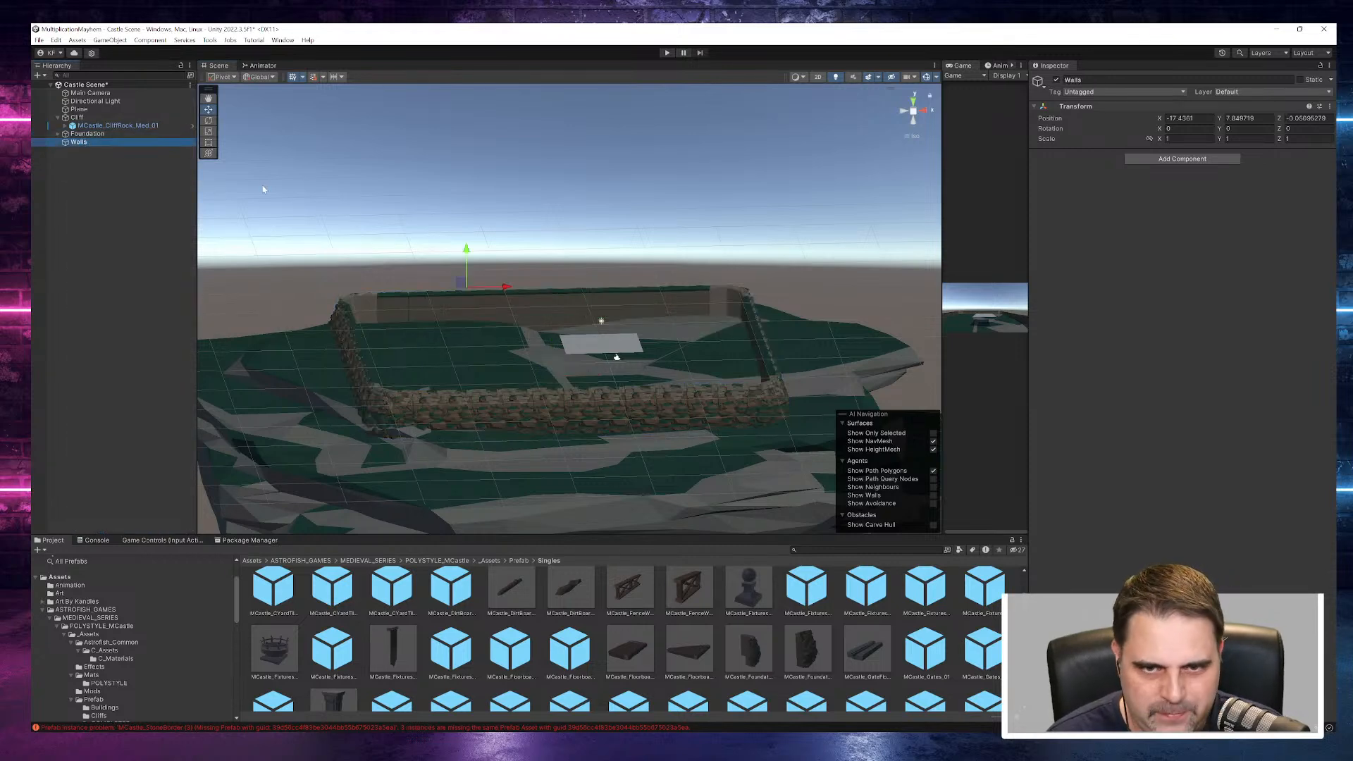
alt+drag(505, 466, 543, 436)
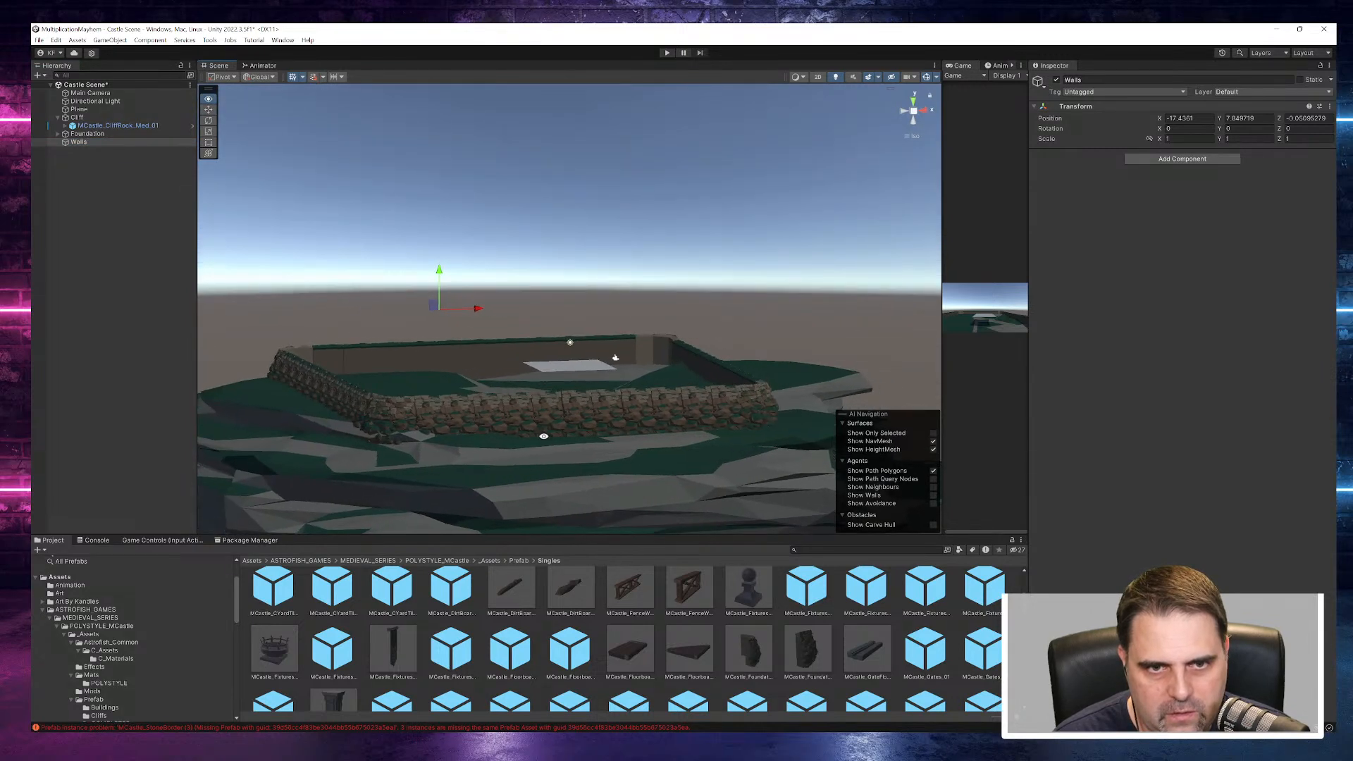
middle_drag(543, 441, 543, 453)
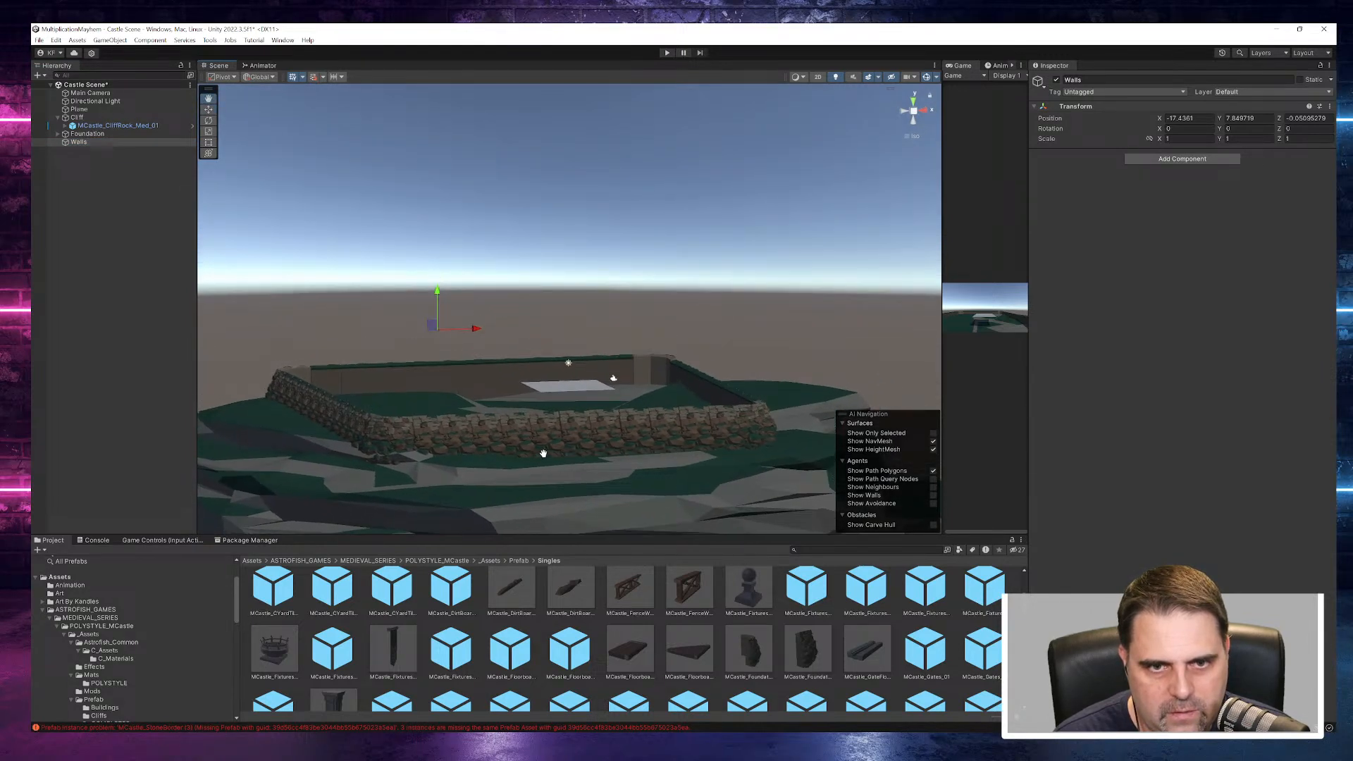
- Set the X position of the North group's end segment, MCastle_Foundations_01 (7), to 4.54
click(341, 388)
drag(379, 412, 376, 413)
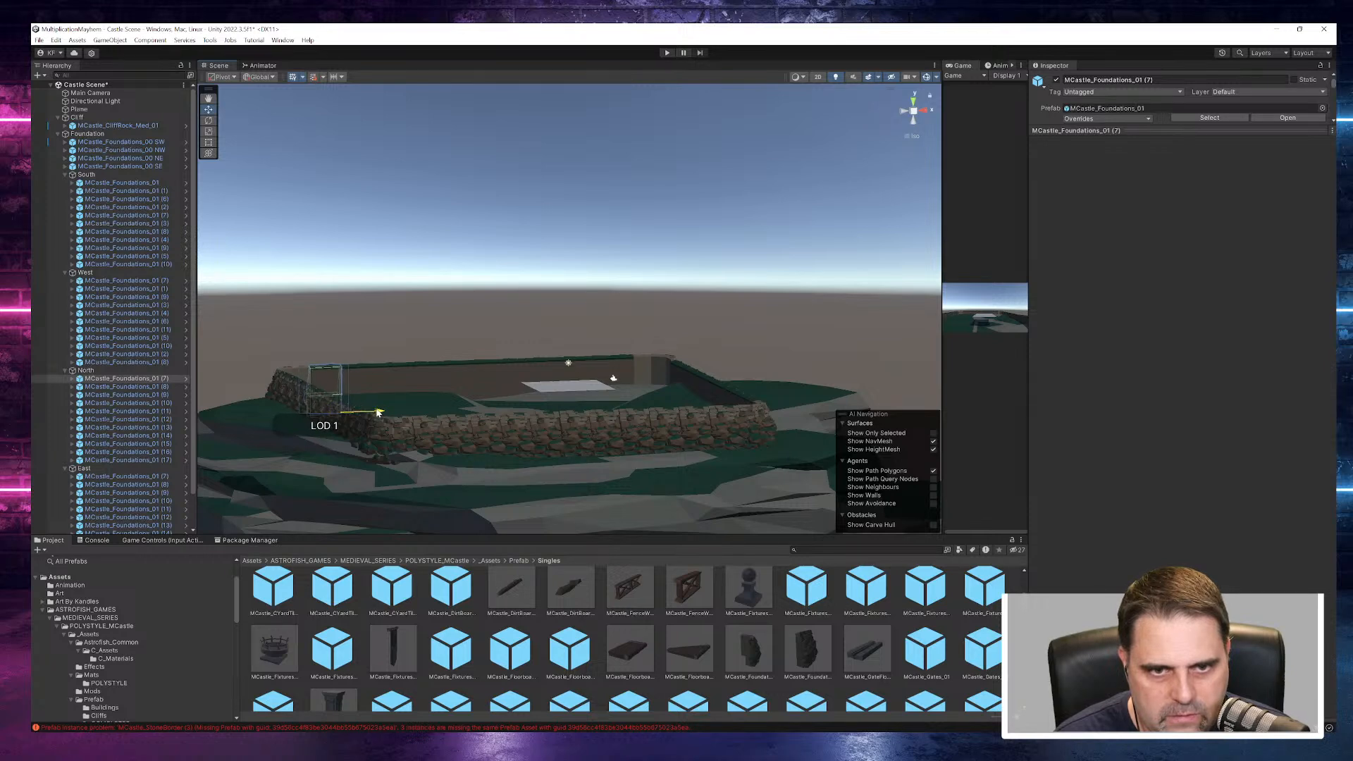
click(350, 301)
click(334, 389)
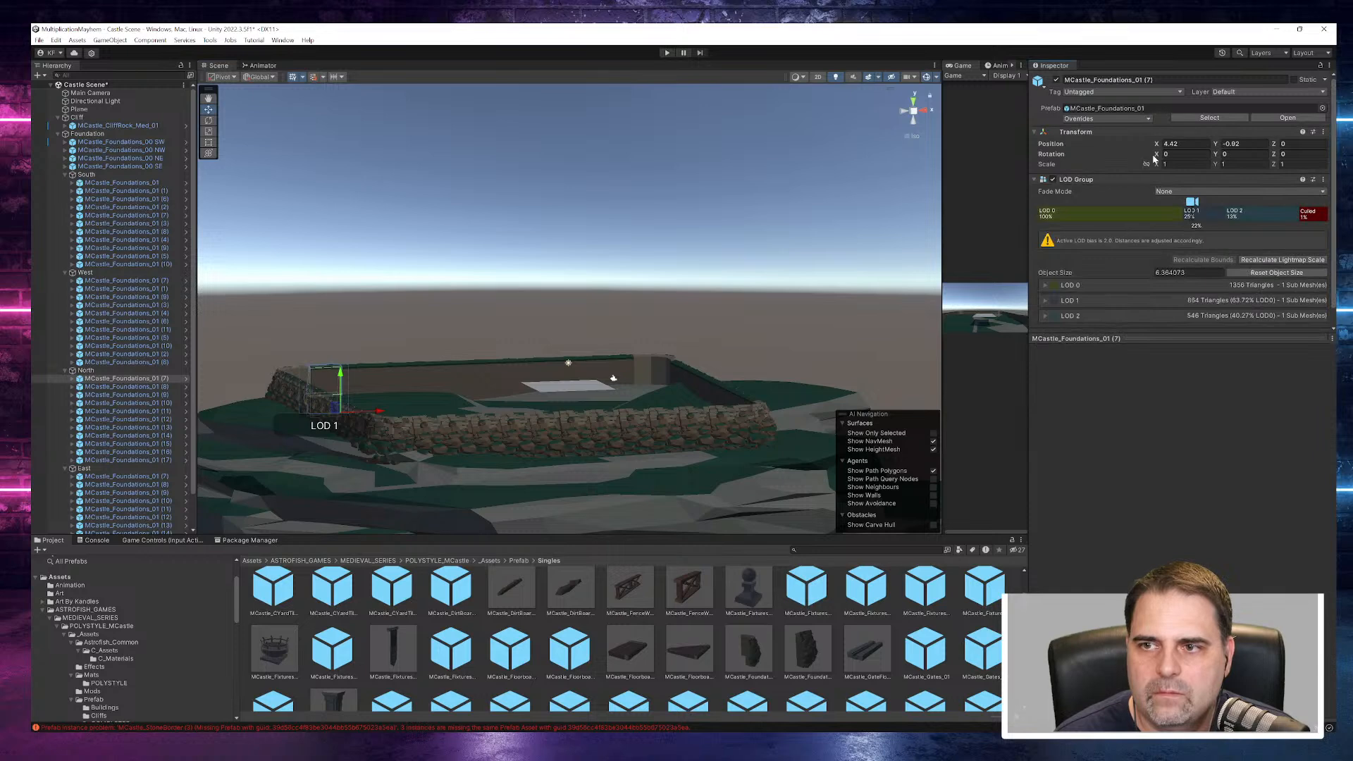
drag(1160, 146, 1159, 146)
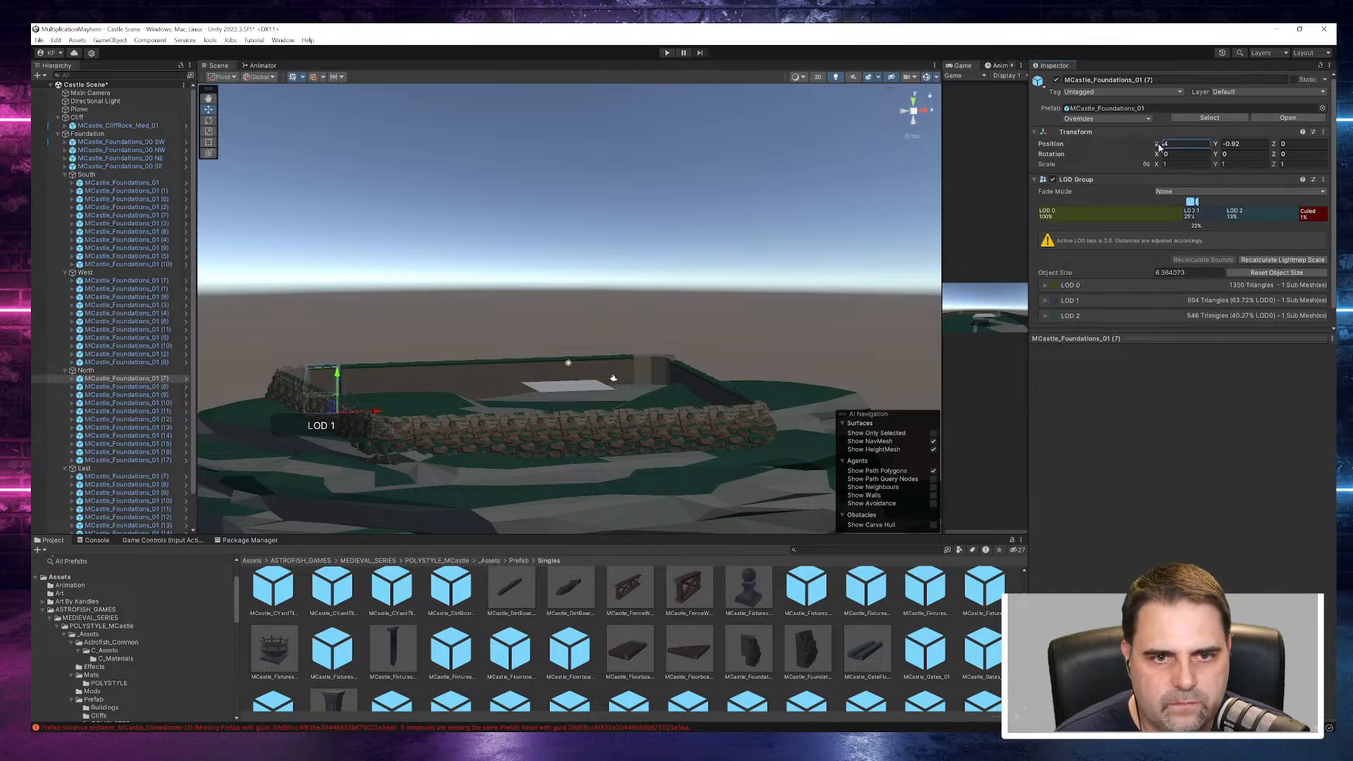
click(726, 210)
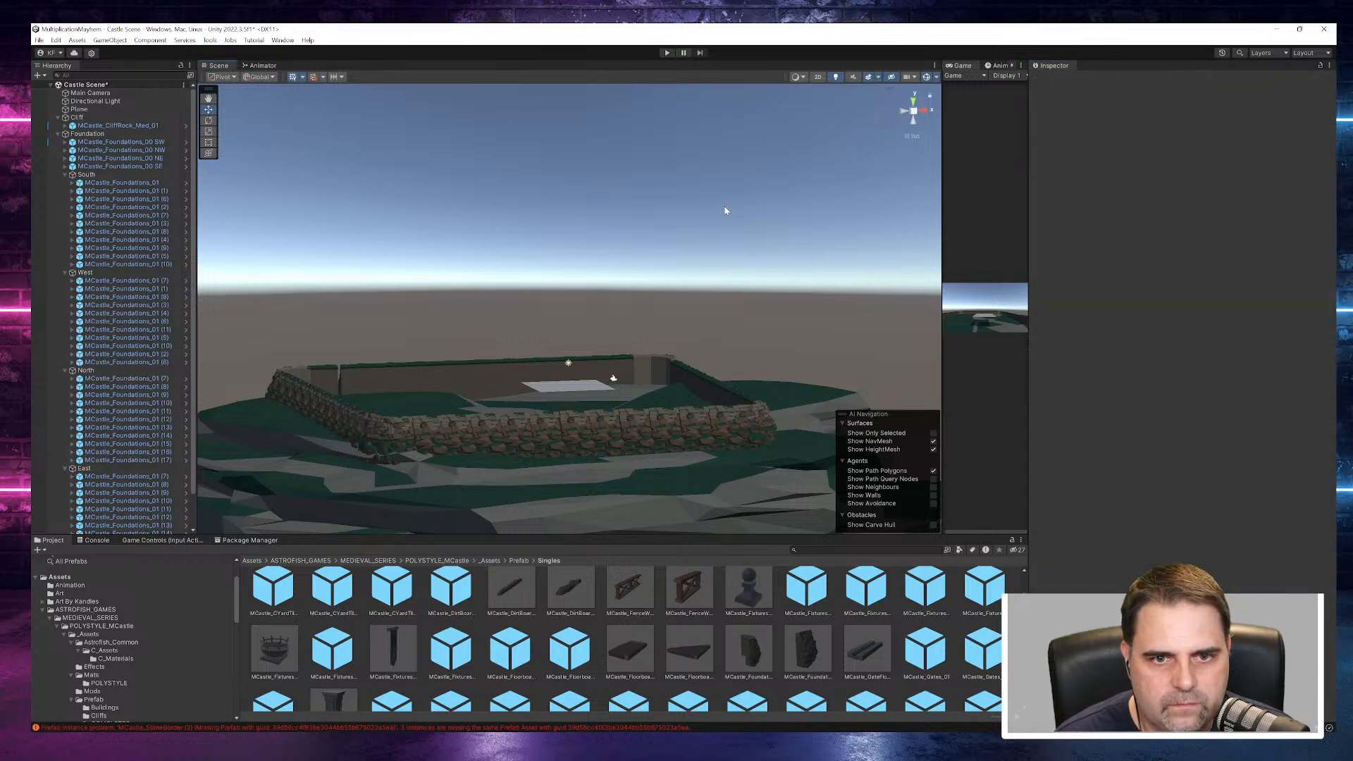
click(331, 388)
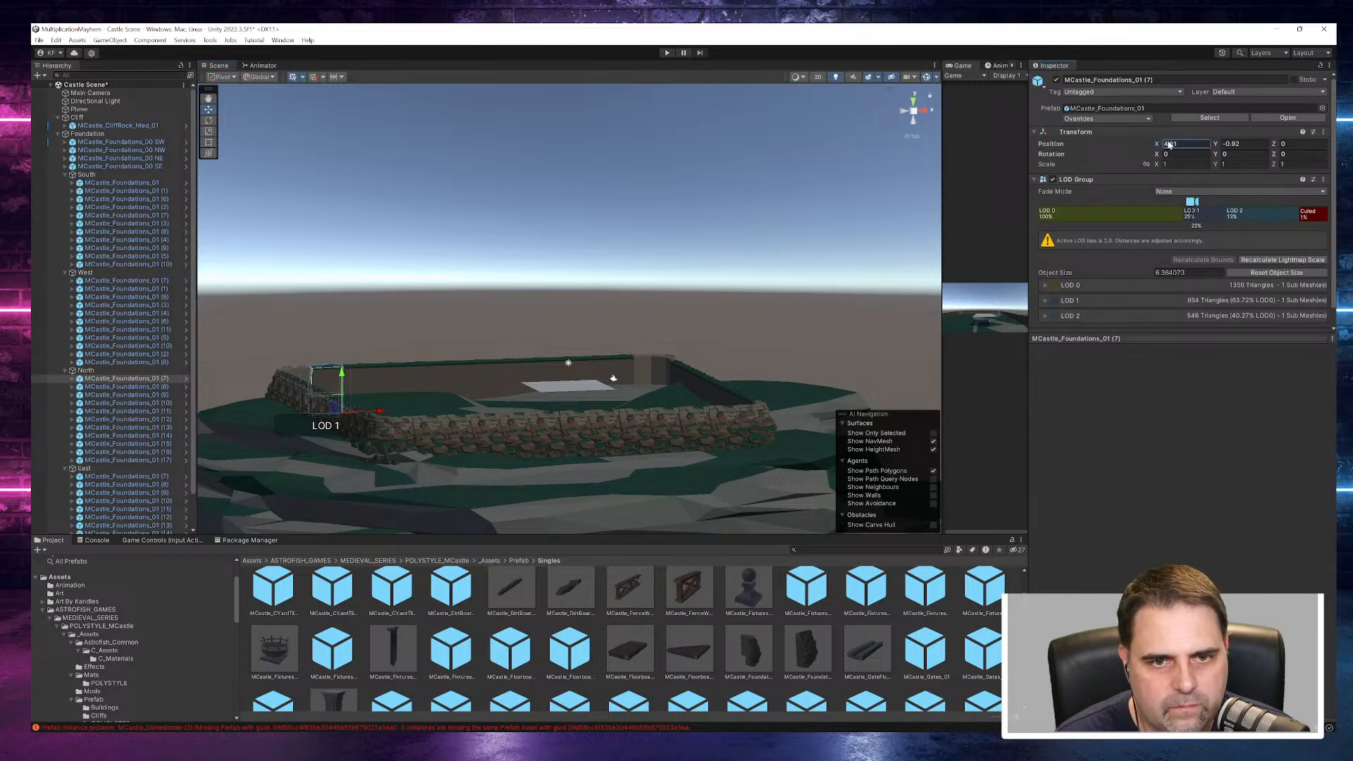
click(623, 246)
alt+drag(624, 246, 697, 281)
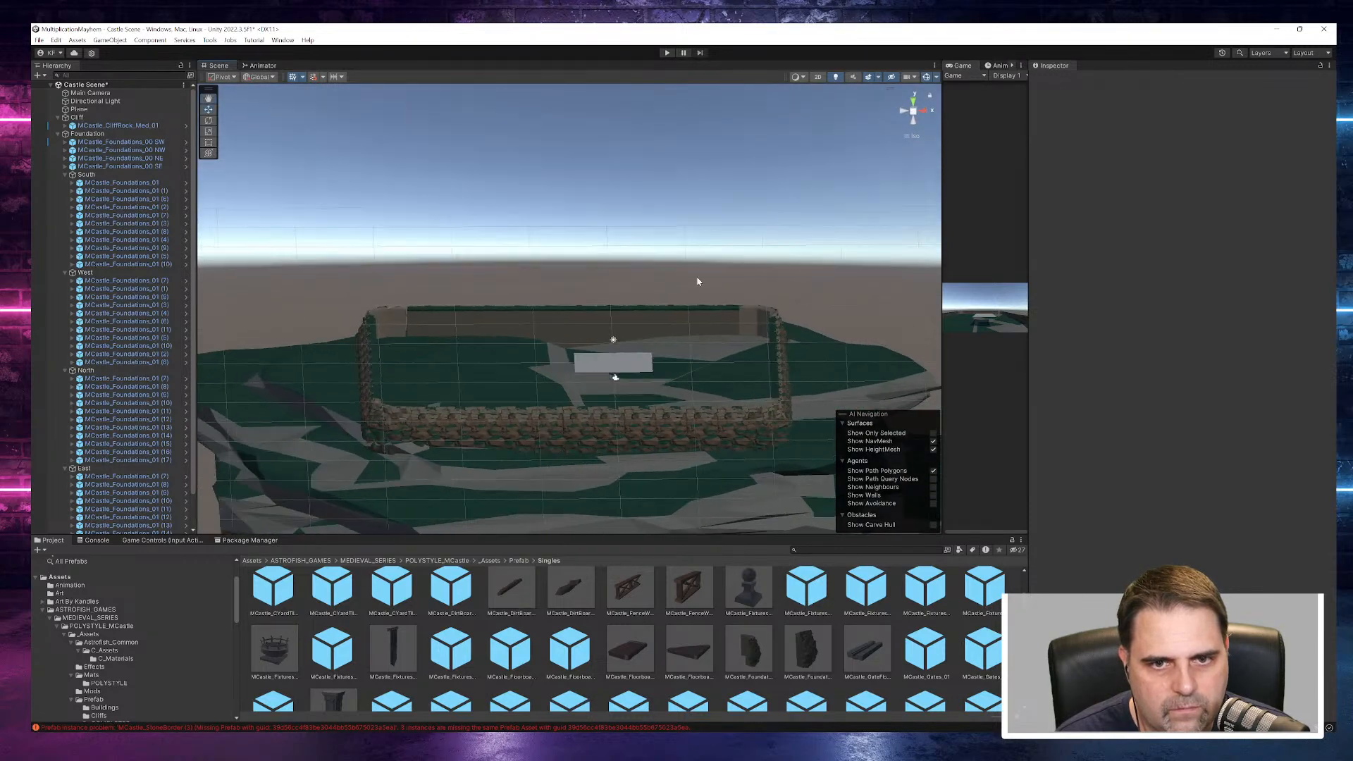
click(426, 330)
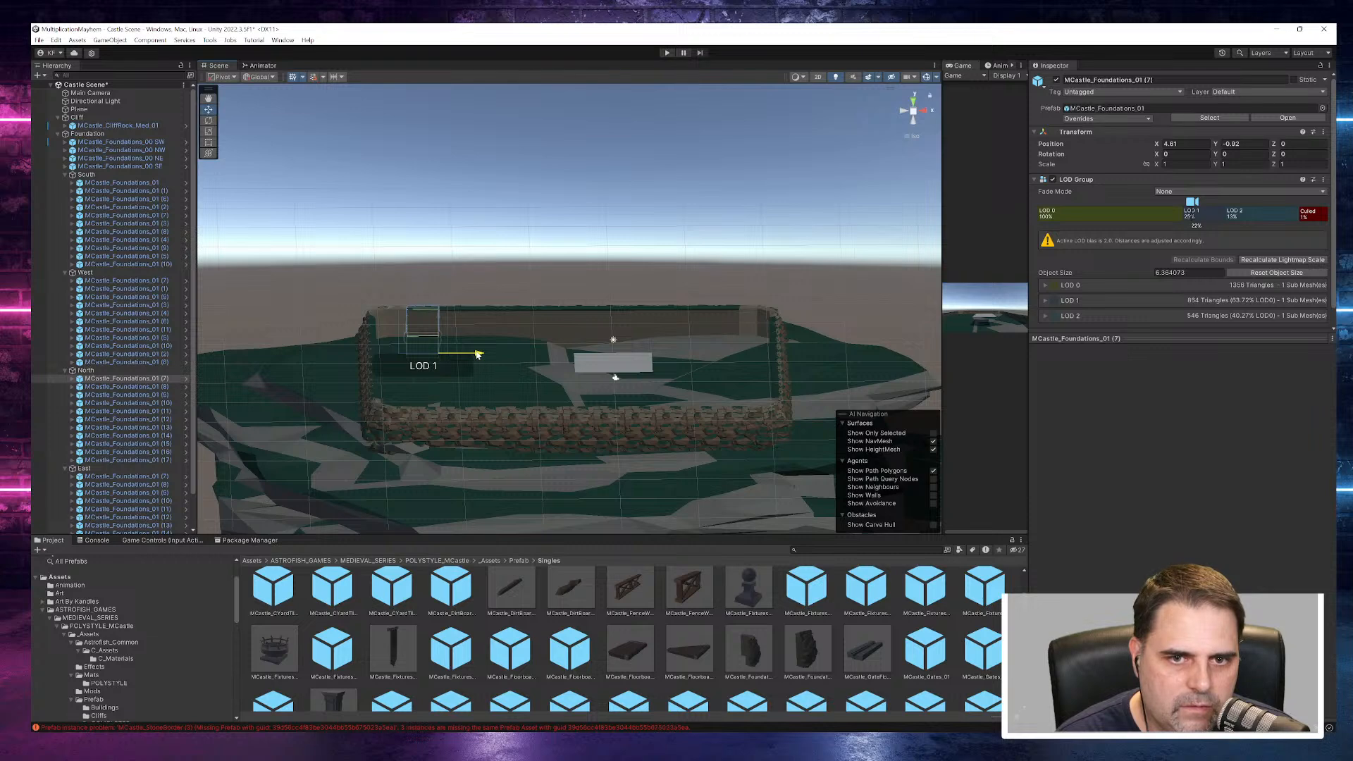
- Inspect the gap beside the northwest corner and shift the SW and NW corner foundations together with the West group slightly inward along X
double_click(120, 379)
drag(711, 471, 709, 467)
click(719, 422)
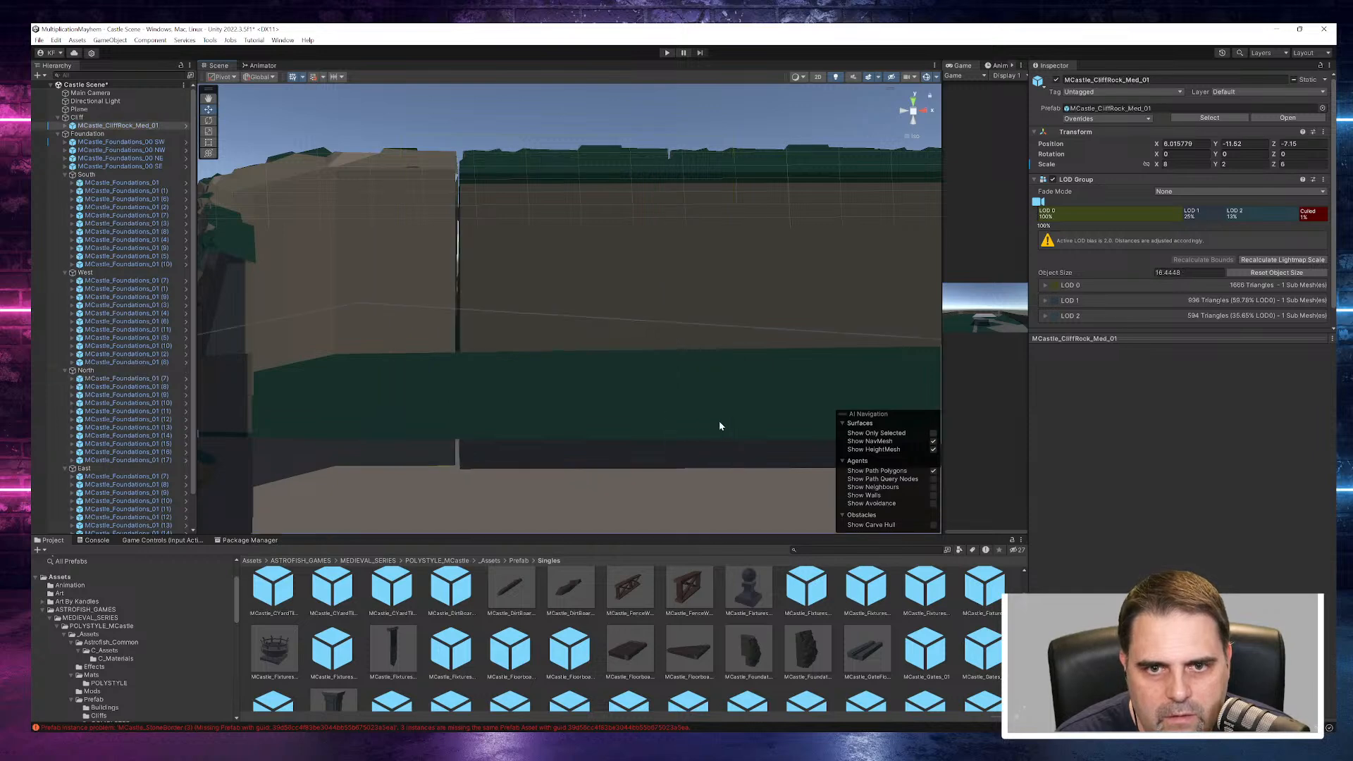
scroll(715, 404, down, 10)
scroll(723, 407, down, 12)
middle_drag(494, 231, 416, 69)
key(f)
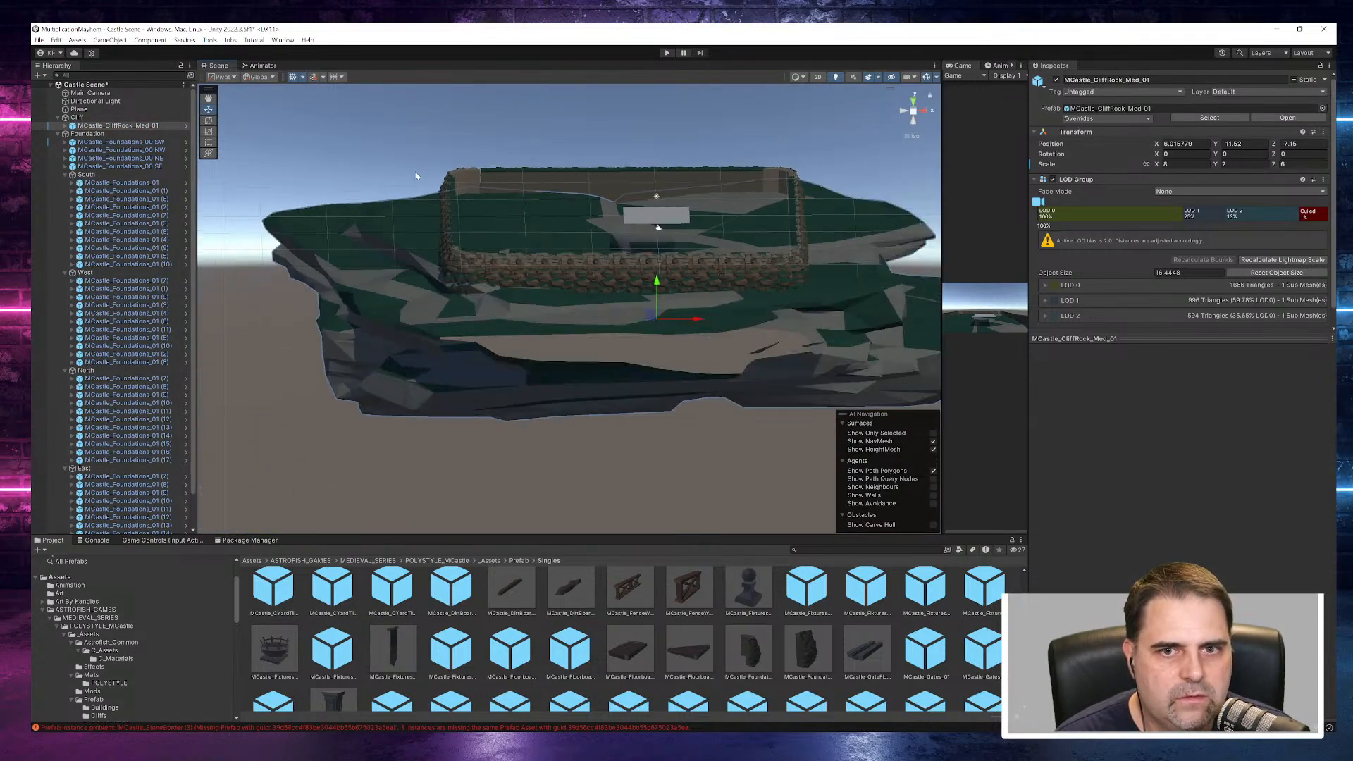
click(121, 142)
ctrl+click(132, 150)
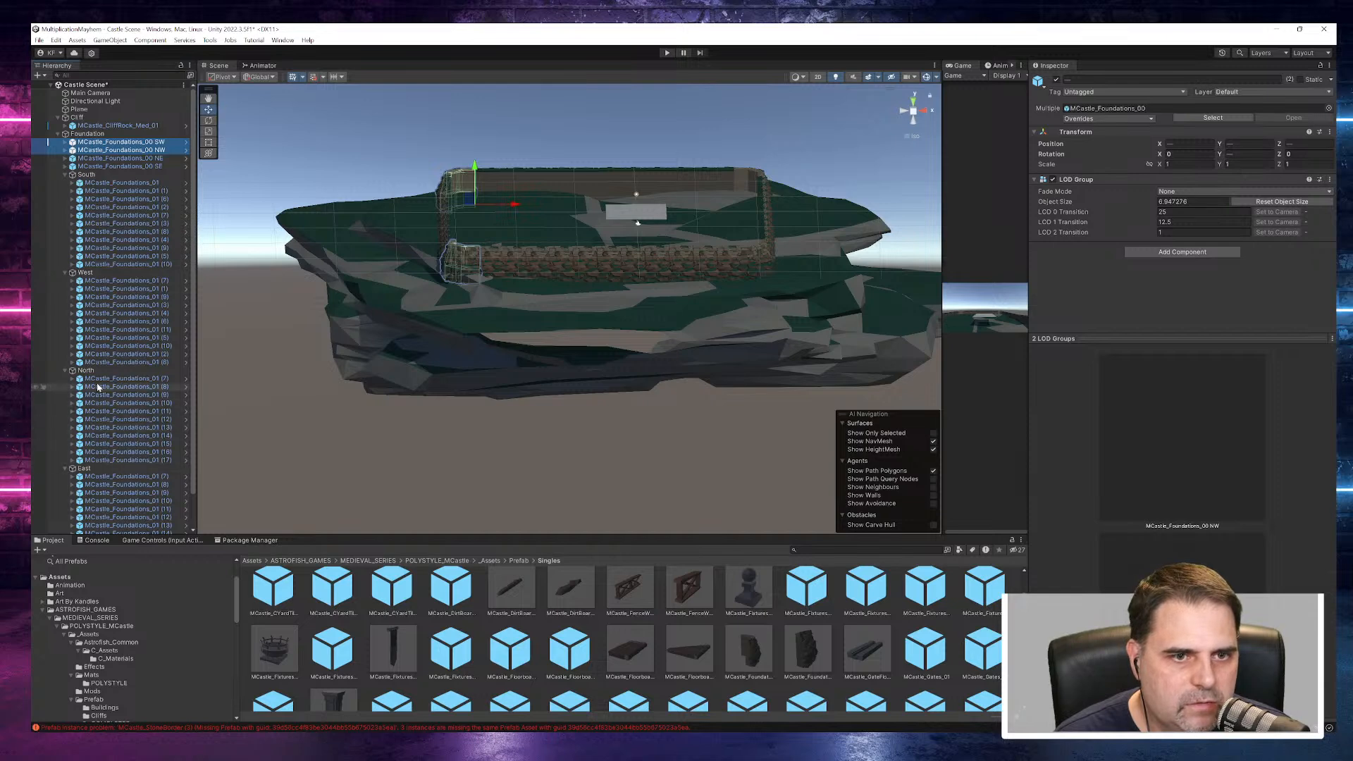
ctrl+click(125, 274)
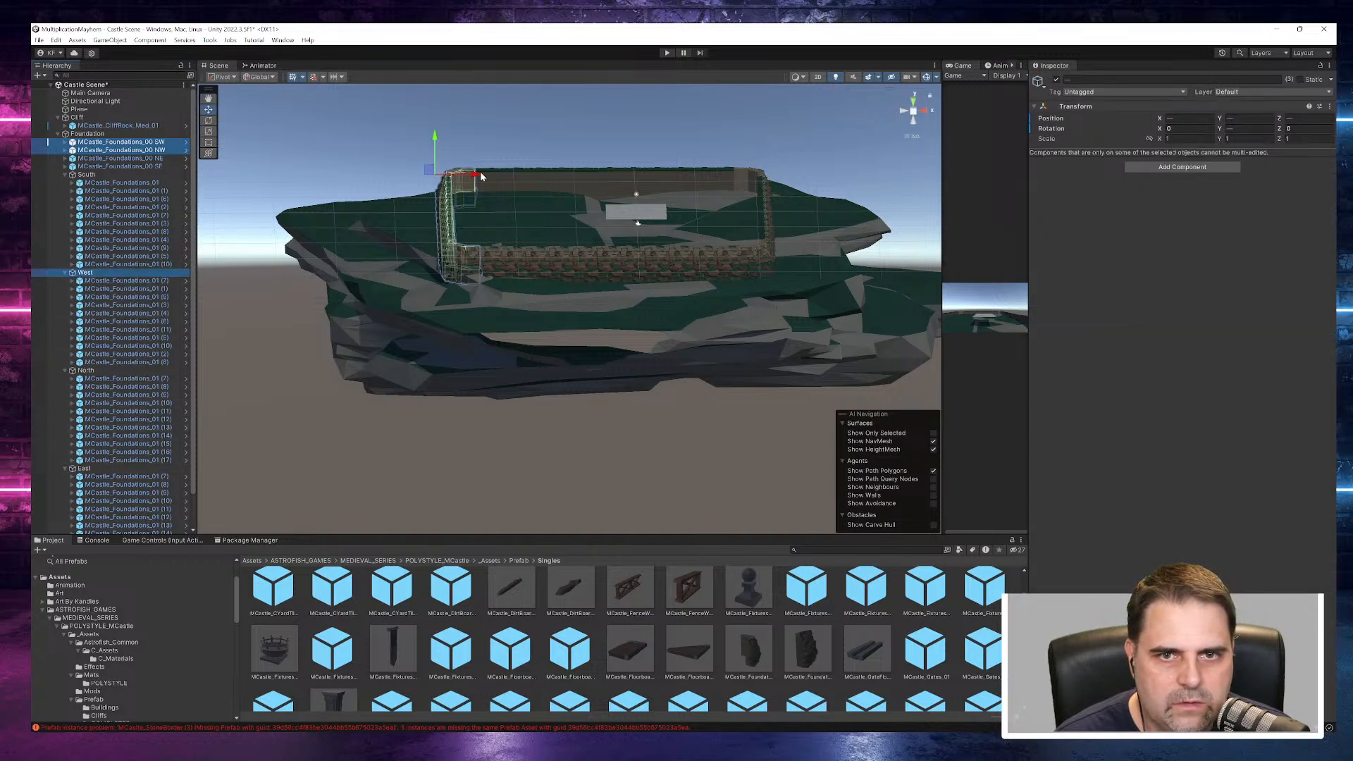
click(546, 156)
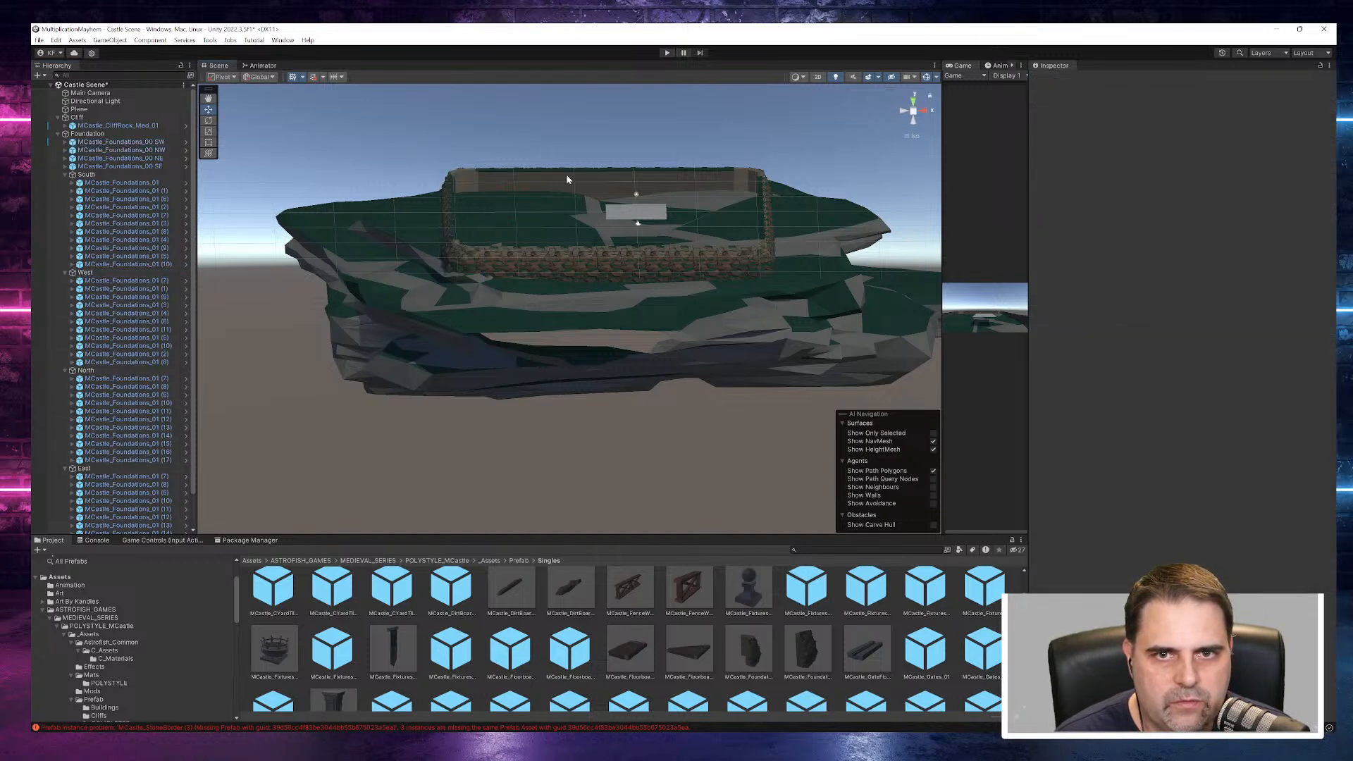
- Collapse the Foundation group in the hierarchy and select the Walls object
mouse_move(610, 470)
right_down()
mouse_move(768, 435)
mouse_move(629, 477)
mouse_move(604, 466)
right_up()
click(58, 135)
click(57, 134)
click(79, 142)
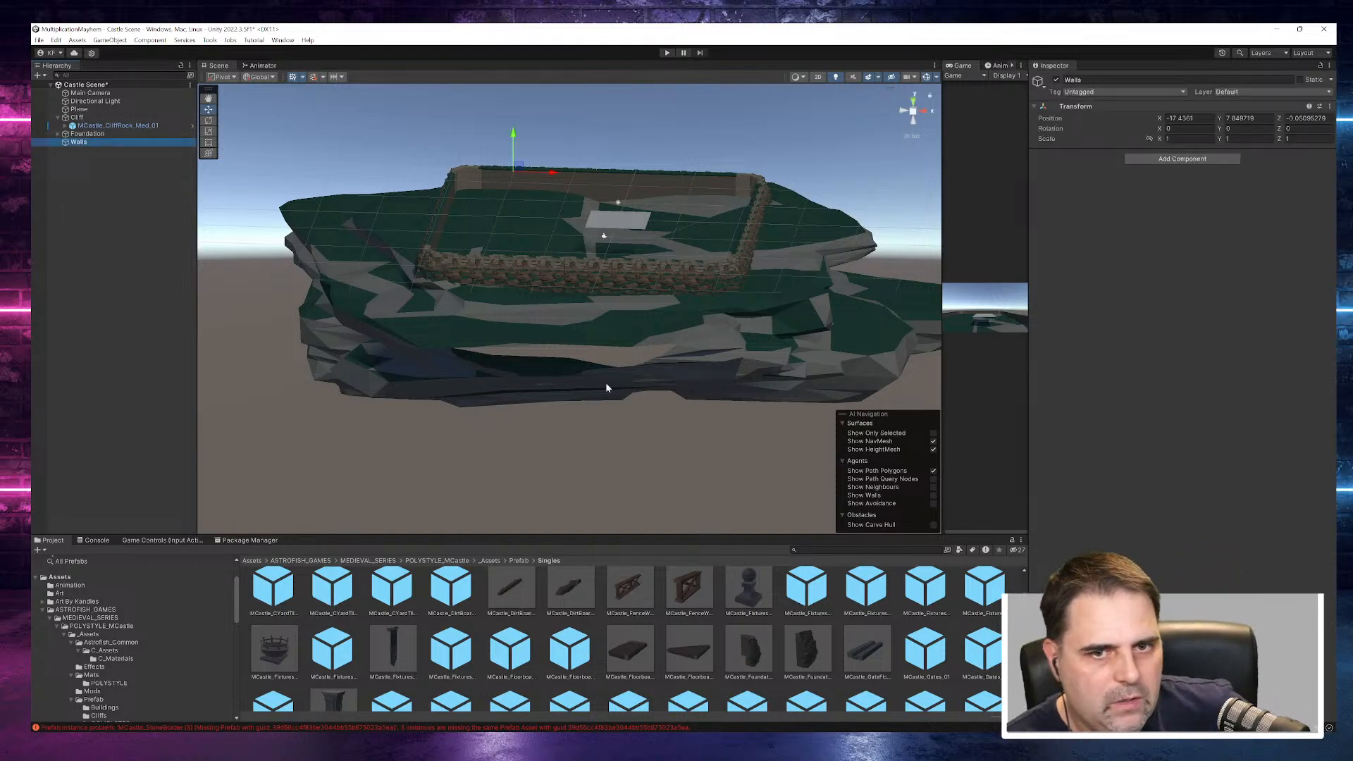
- Set the Walls object's X, Y and Z position to 0
scroll(738, 315, up, 6)
middle_drag(785, 235, 813, 392)
scroll(788, 401, up, 7)
scroll(785, 389, down, 12)
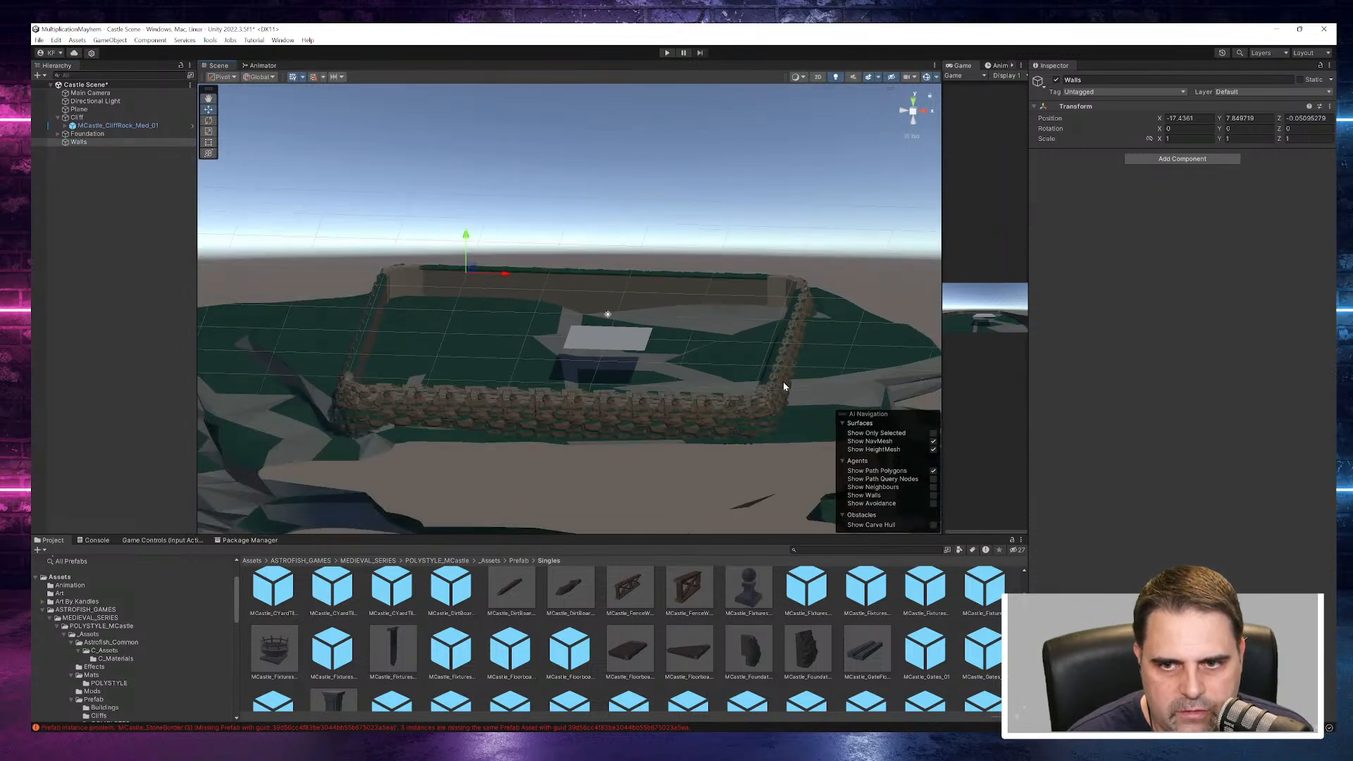
double_click(75, 143)
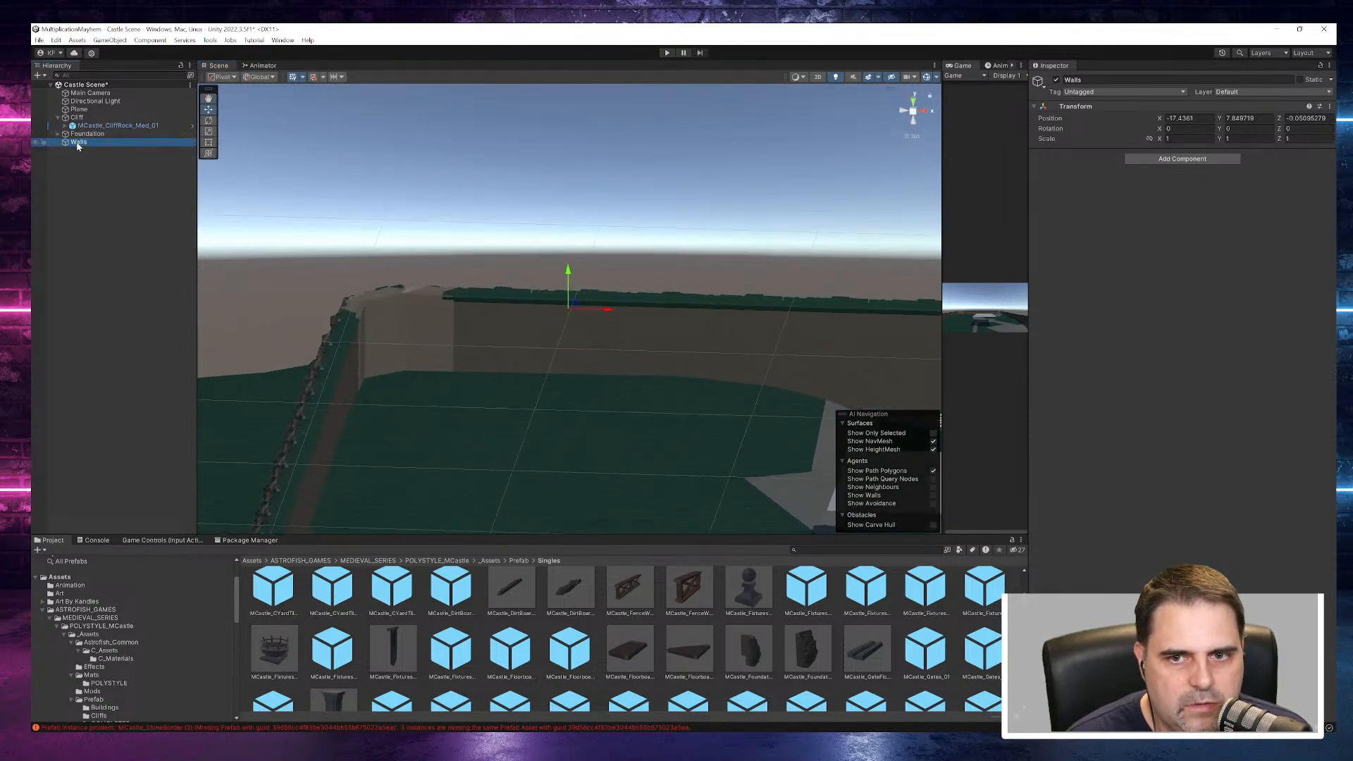
alt+drag(562, 404, 707, 394)
scroll(708, 393, down, 6)
middle_drag(708, 394, 509, 334)
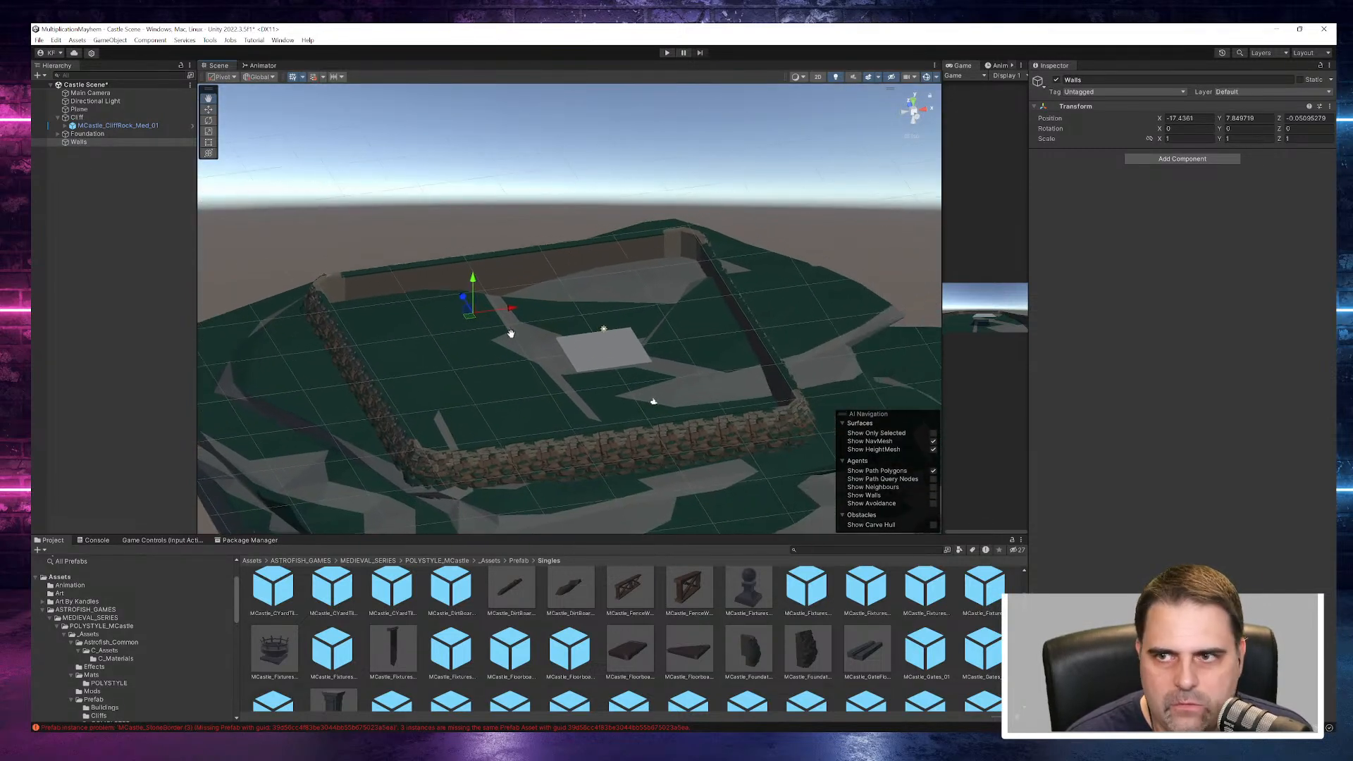
text(0)
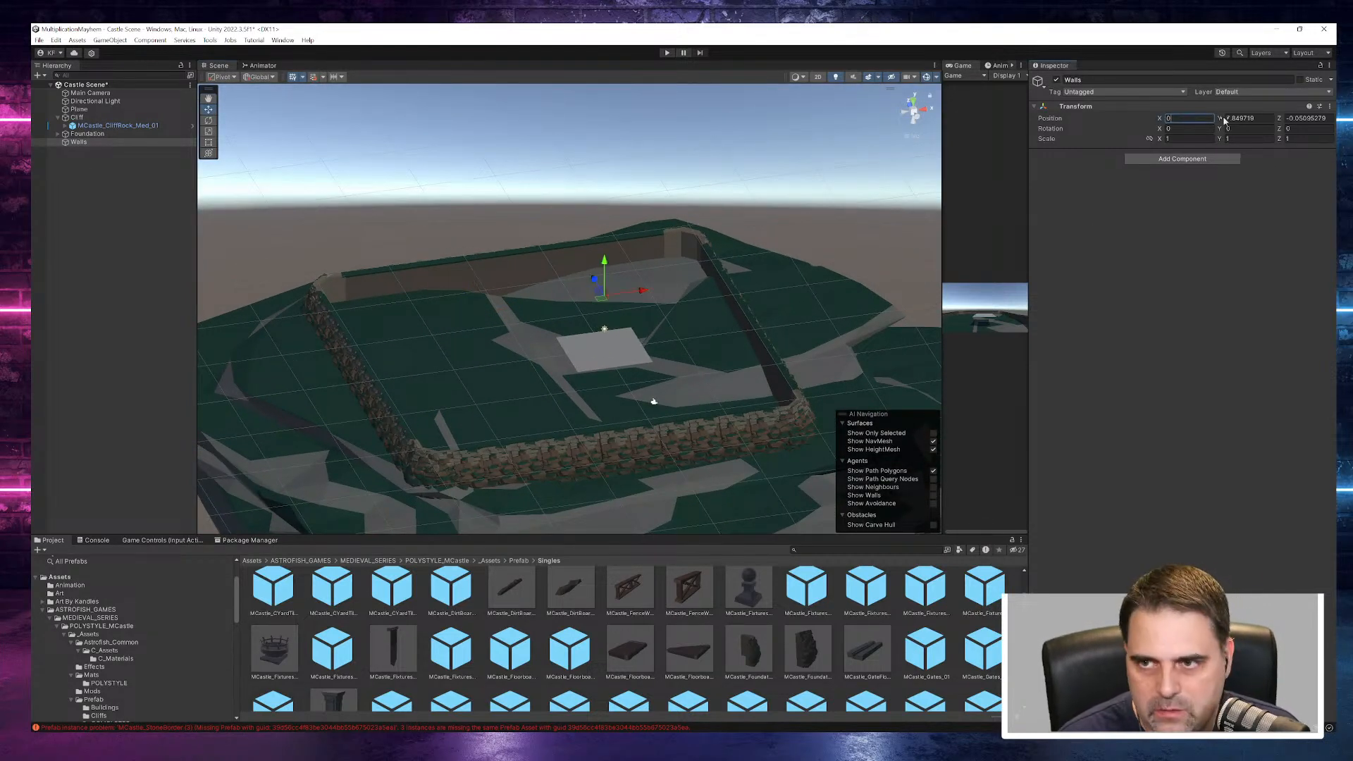
key(Tab)
text(0)
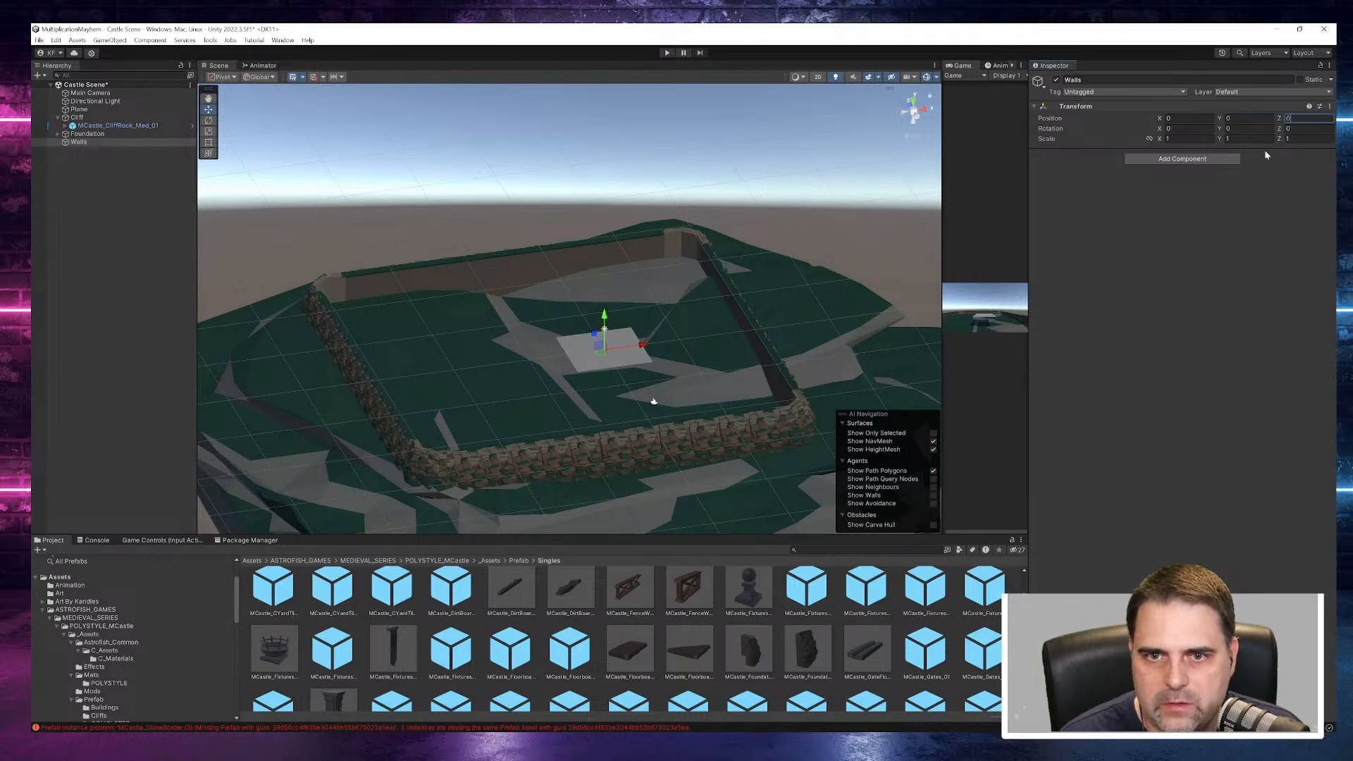
- Enlarge the project browser and preview the MCastle_Masonry_Corbel_03 and MCastle_Masonry_Corbel_04 prefabs
right_click(76, 143)
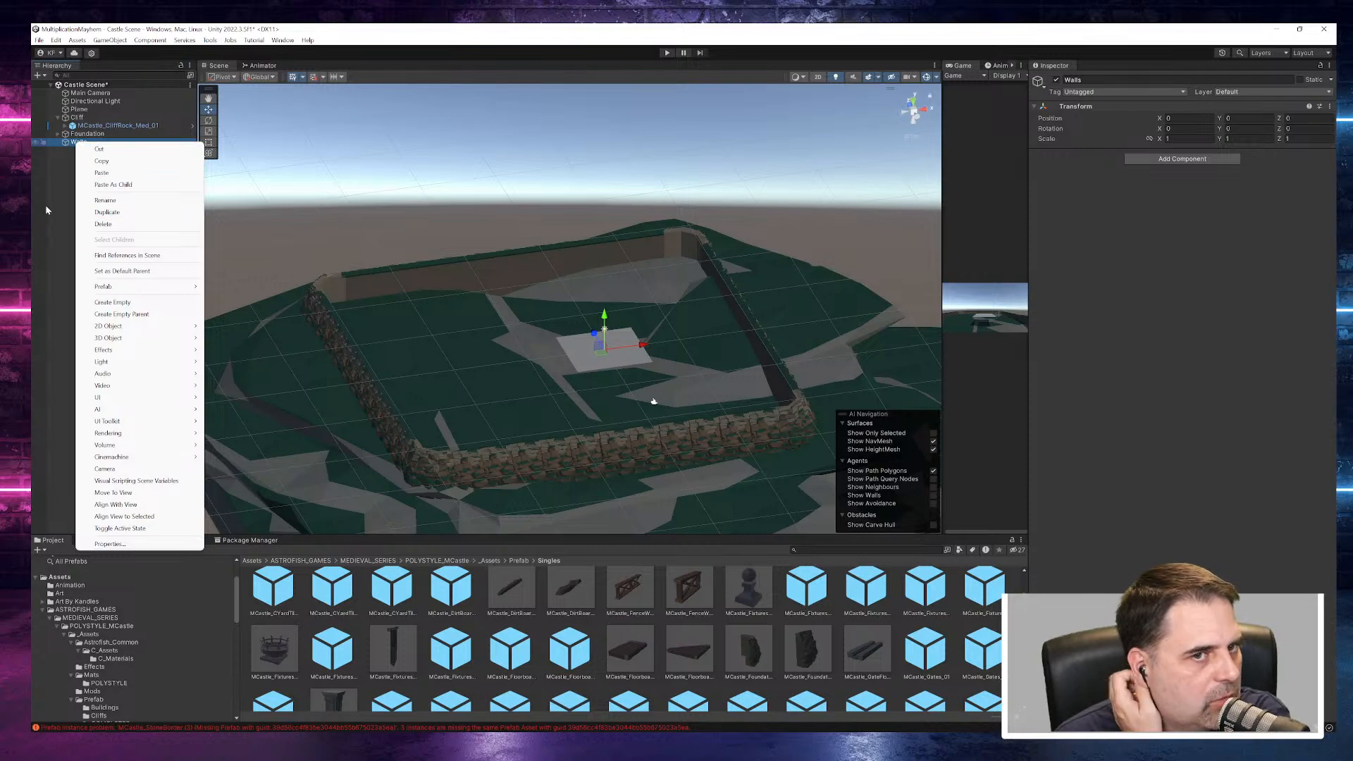
click(76, 217)
drag(823, 534, 823, 273)
click(807, 574)
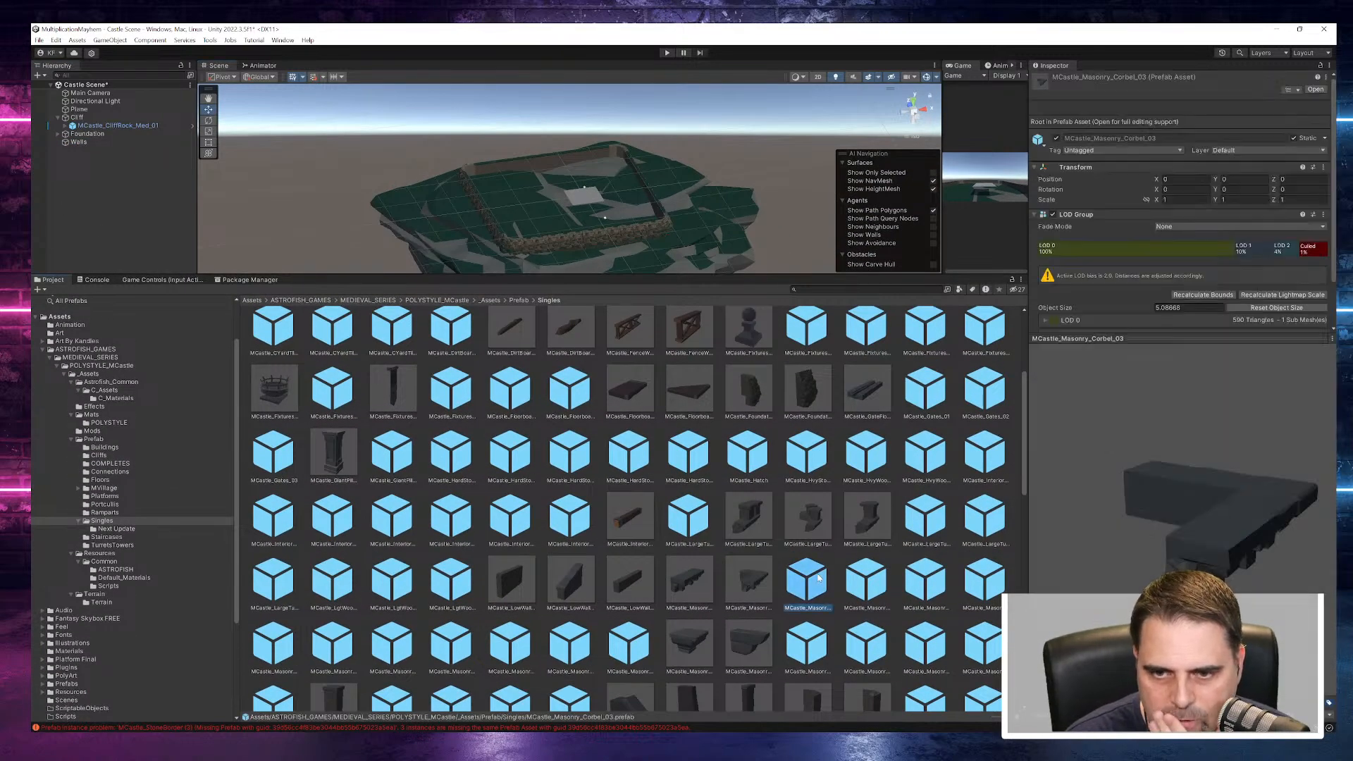
click(866, 581)
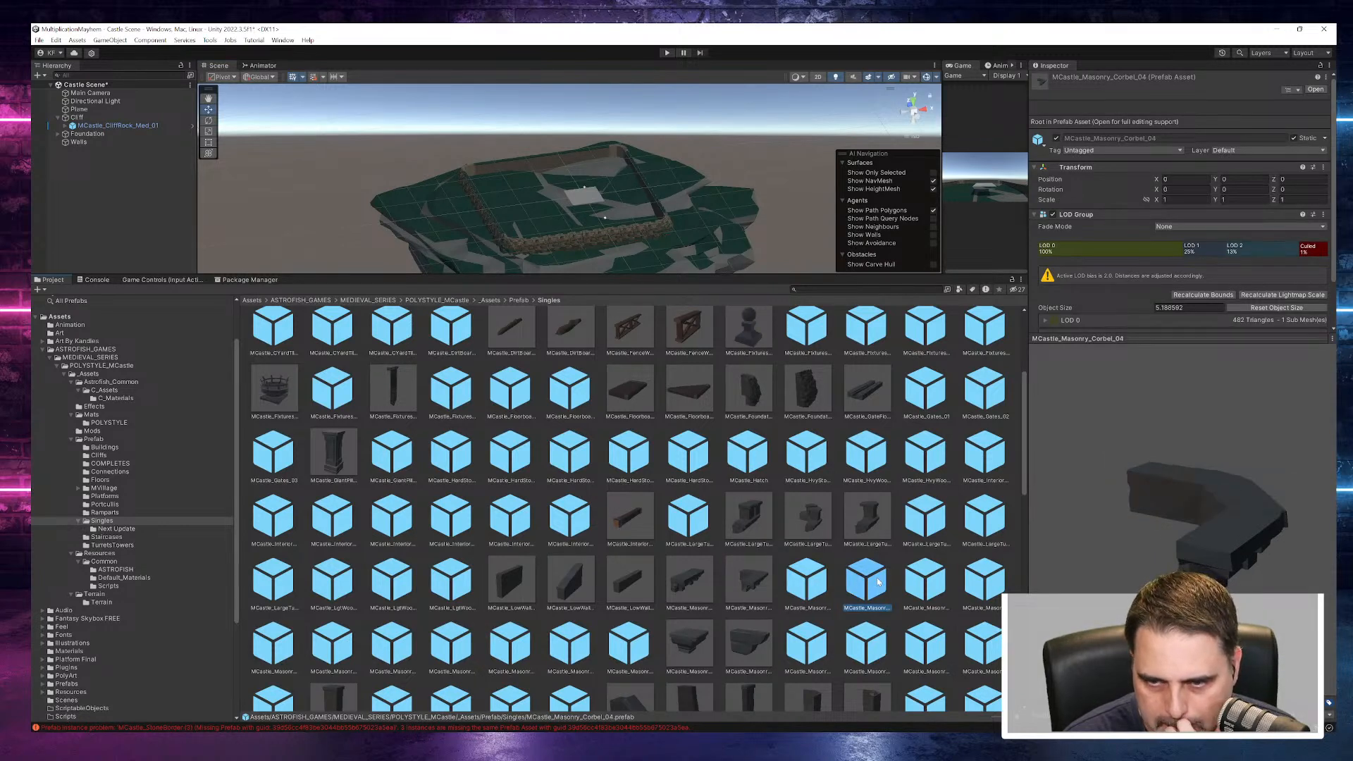
scroll(877, 581, down, 3)
scroll(877, 582, down, 3)
- Preview the octagonal wall prefabs MCastle_OctWalls_Base, MCastle_OctWalls_ArchCarbels_Door_03 and MCastle_OctWalls_RectWindow from several angles
click(882, 439)
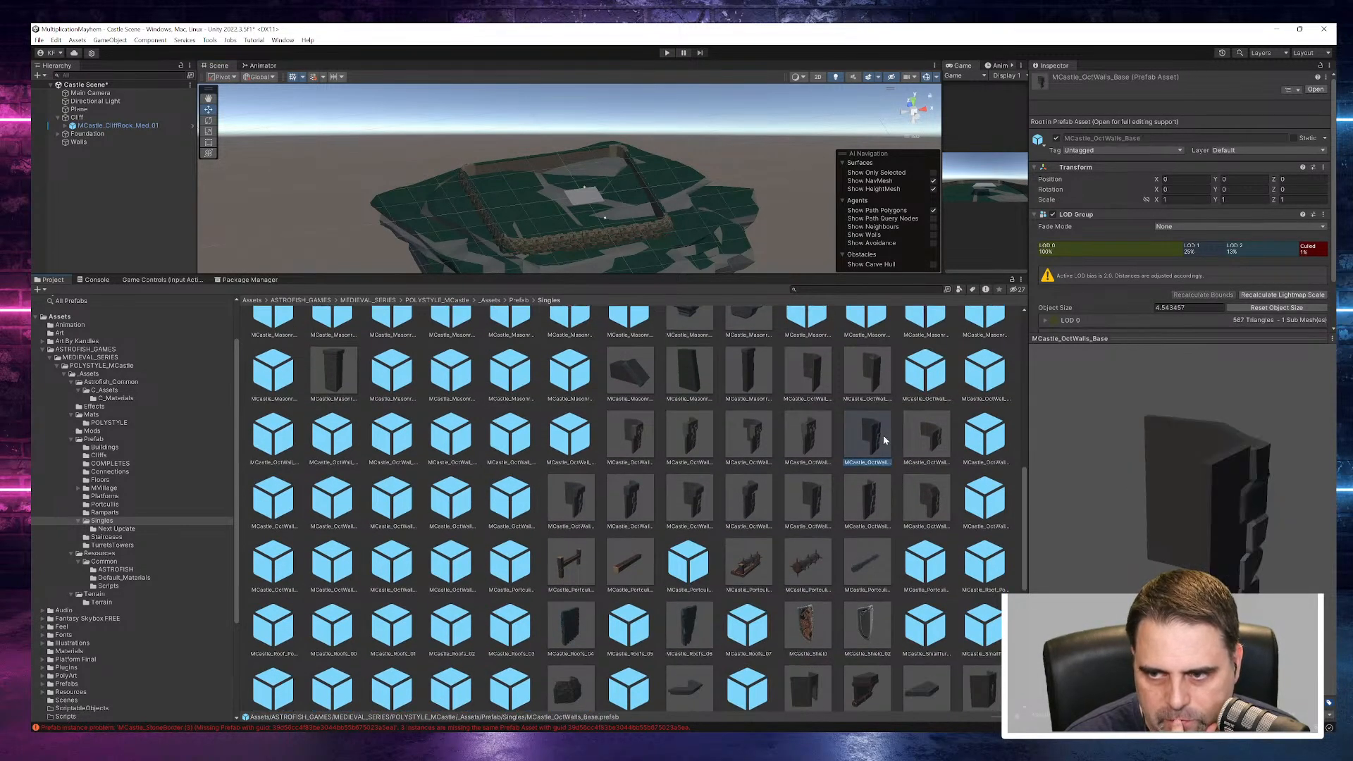
drag(1239, 534, 1184, 543)
click(808, 438)
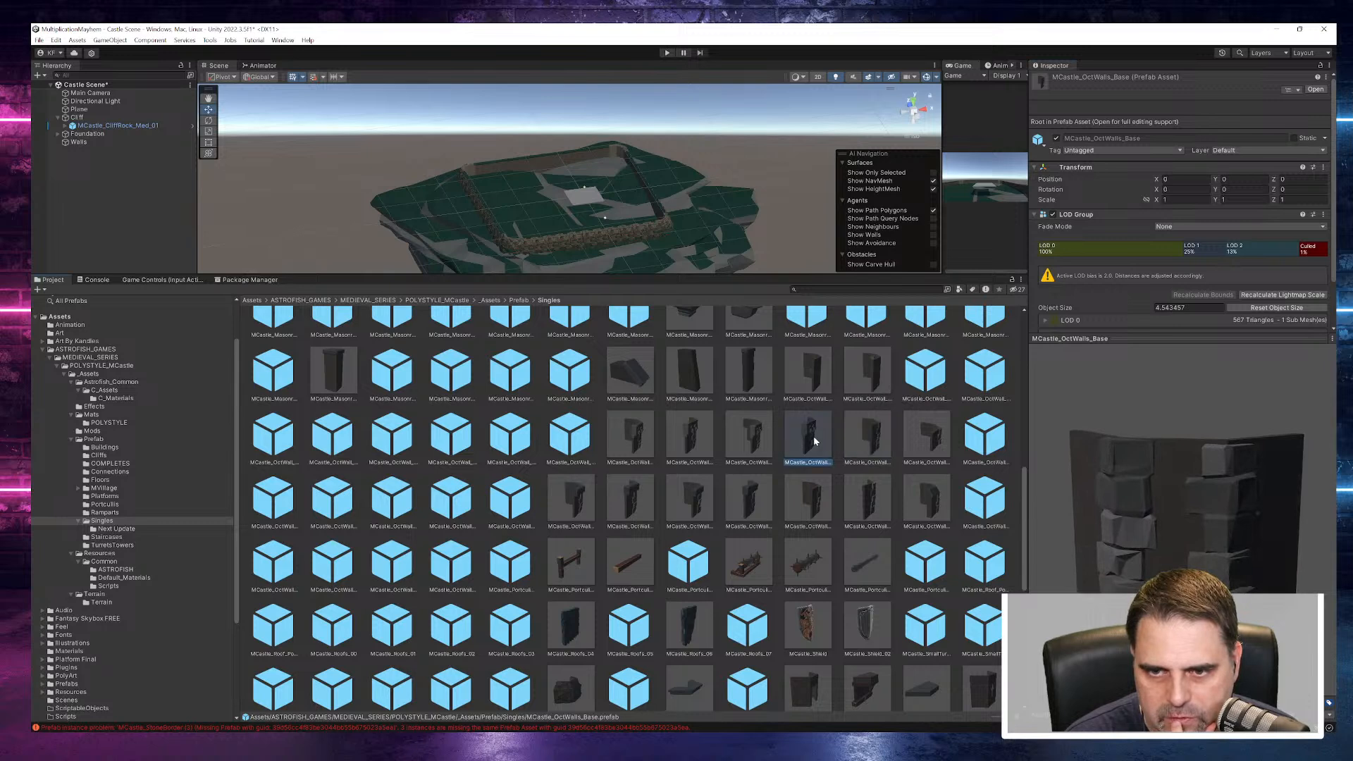
drag(1085, 500, 1092, 492)
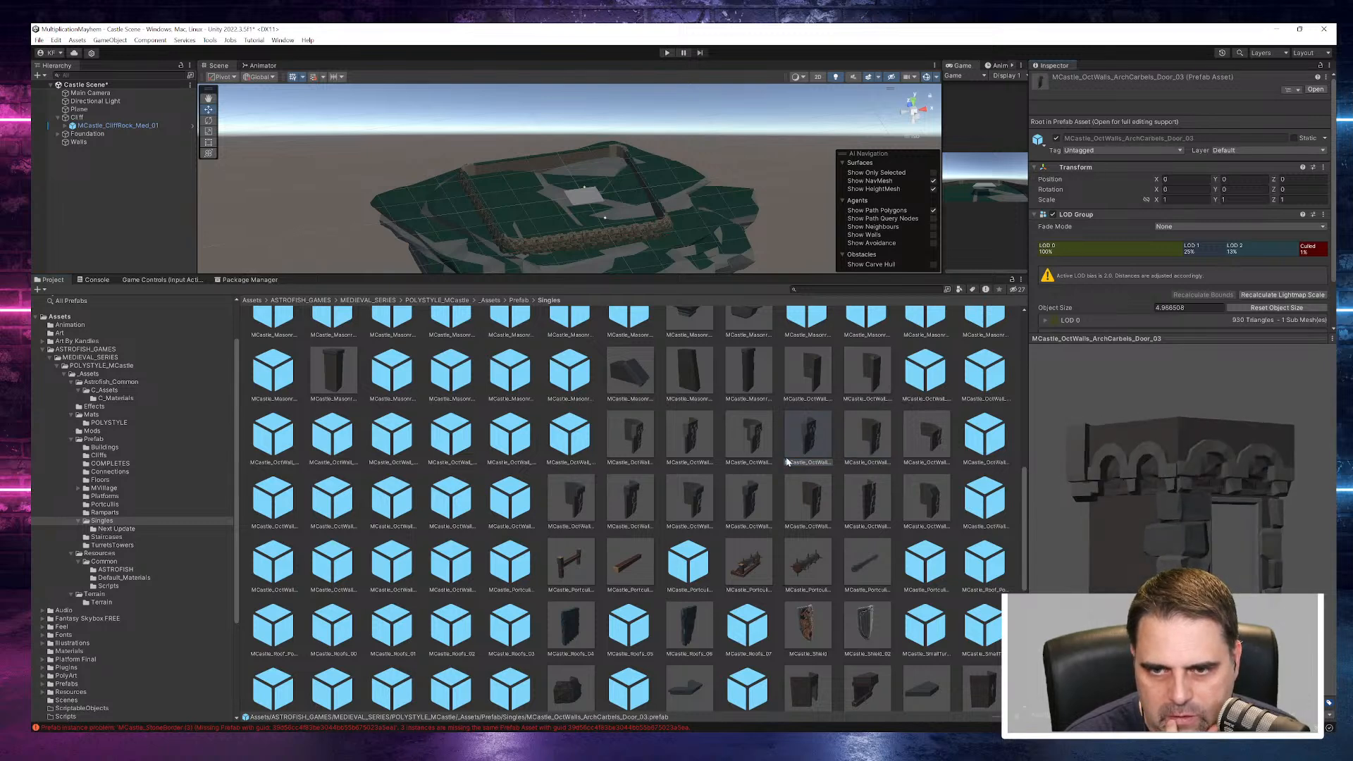
click(776, 442)
click(818, 492)
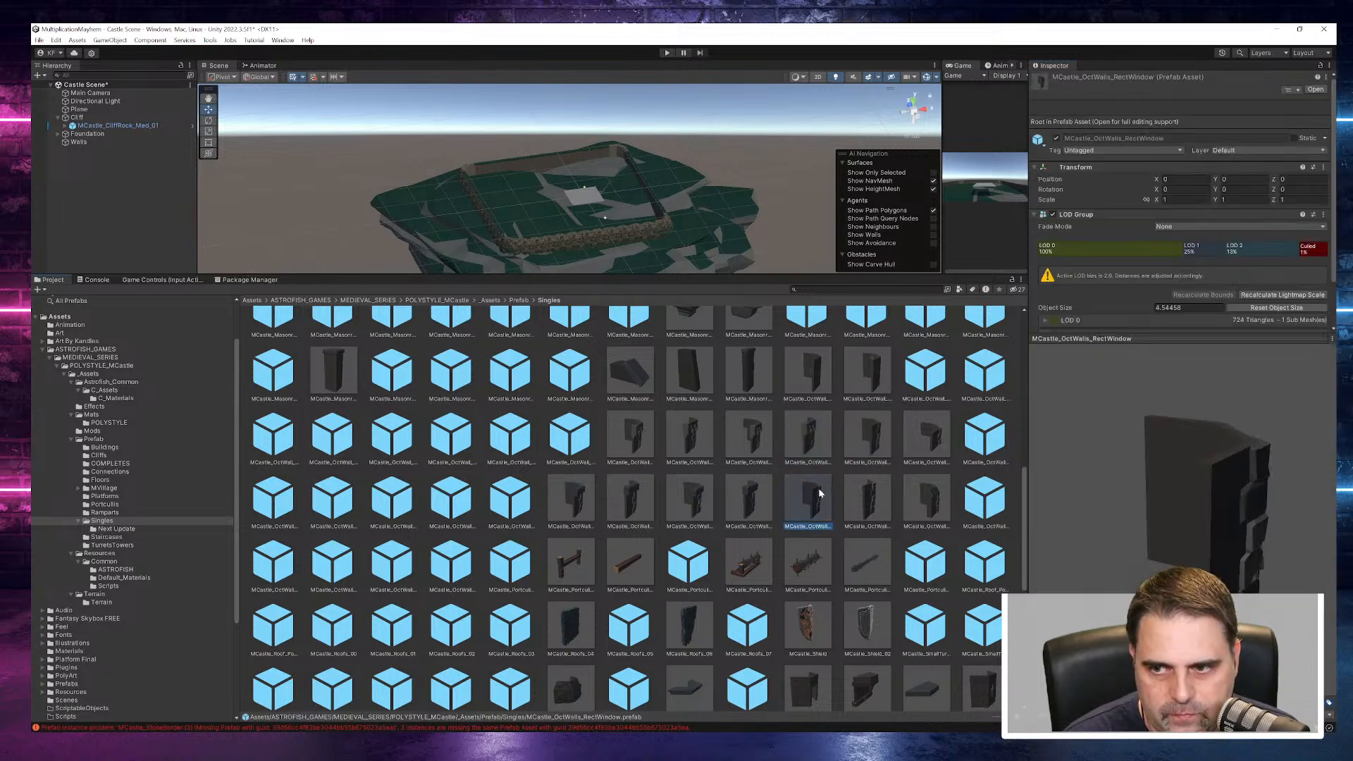
click(877, 437)
drag(1210, 527, 1045, 497)
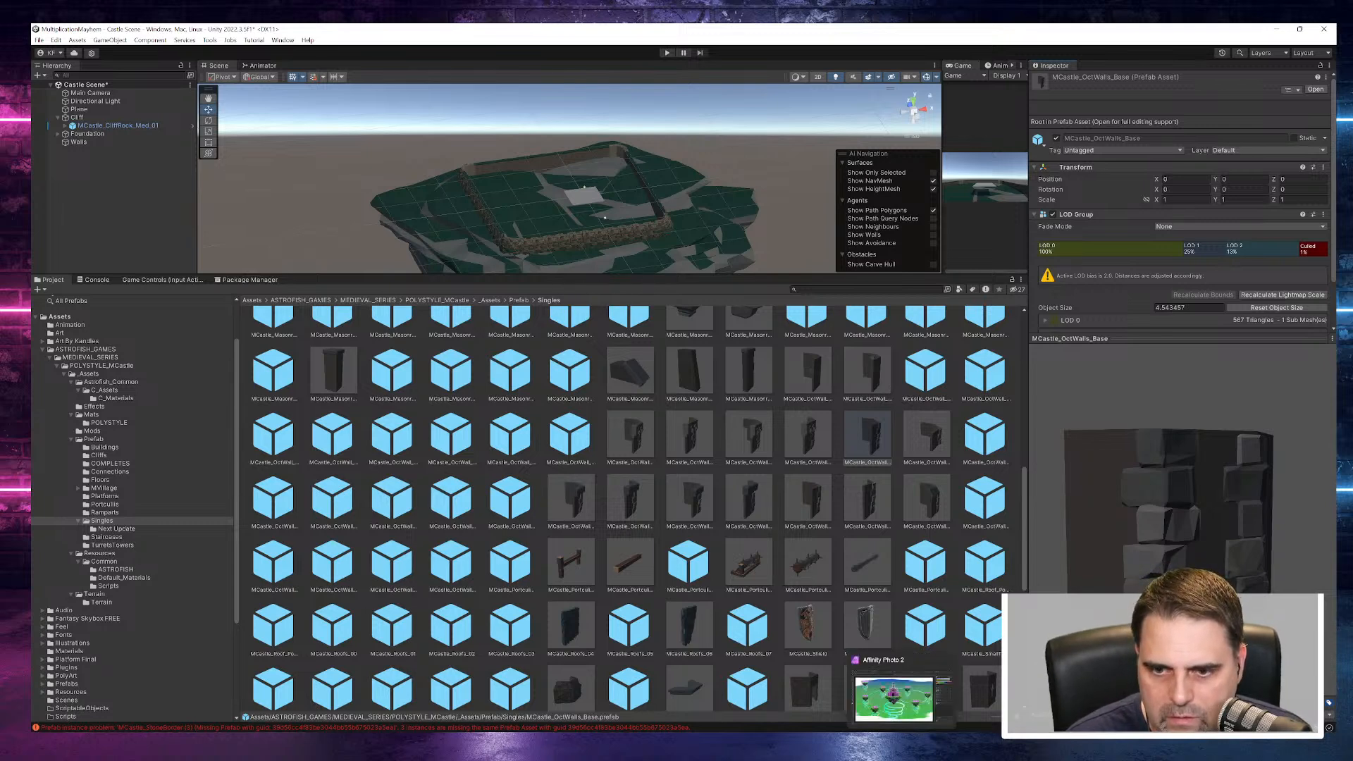
- Switch to Affinity Photo to check the castle artwork on the level map, and return to Unity
click(902, 743)
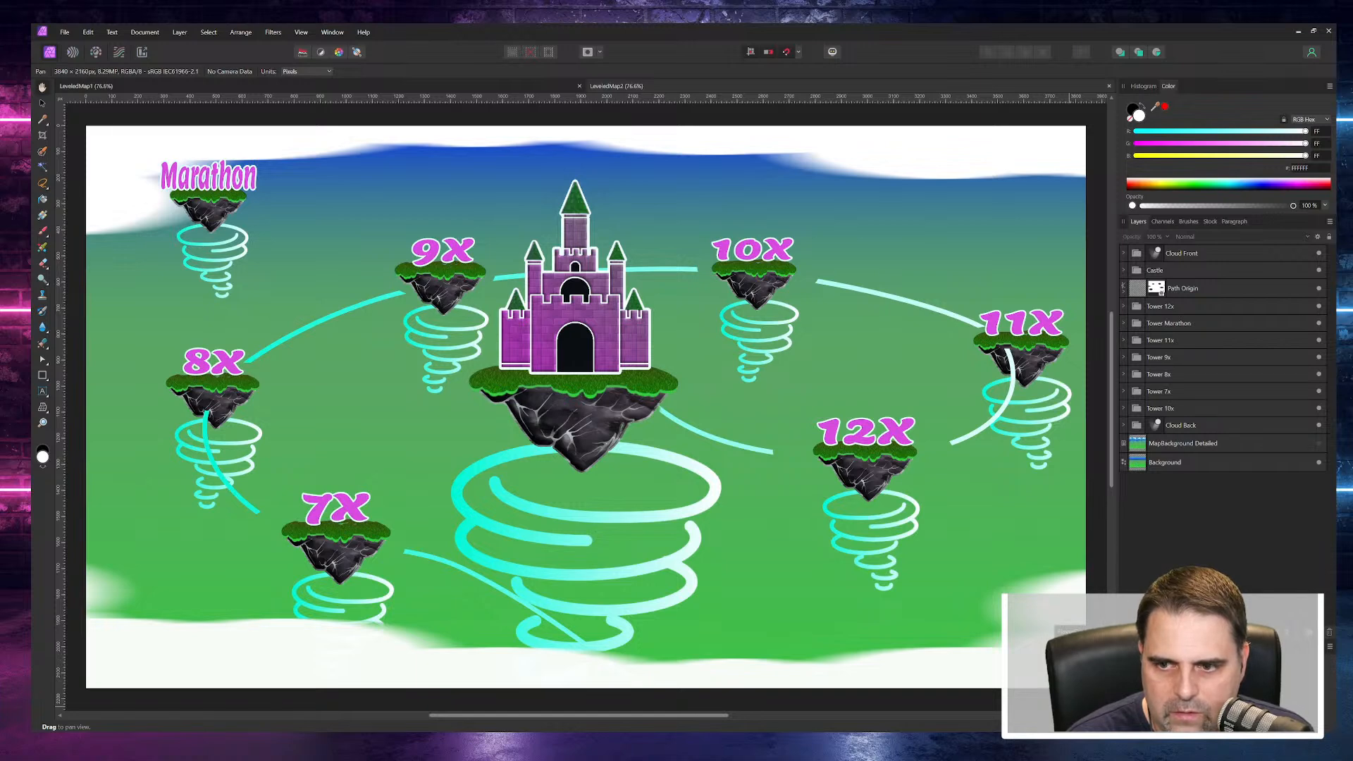
key(alt+Tab)
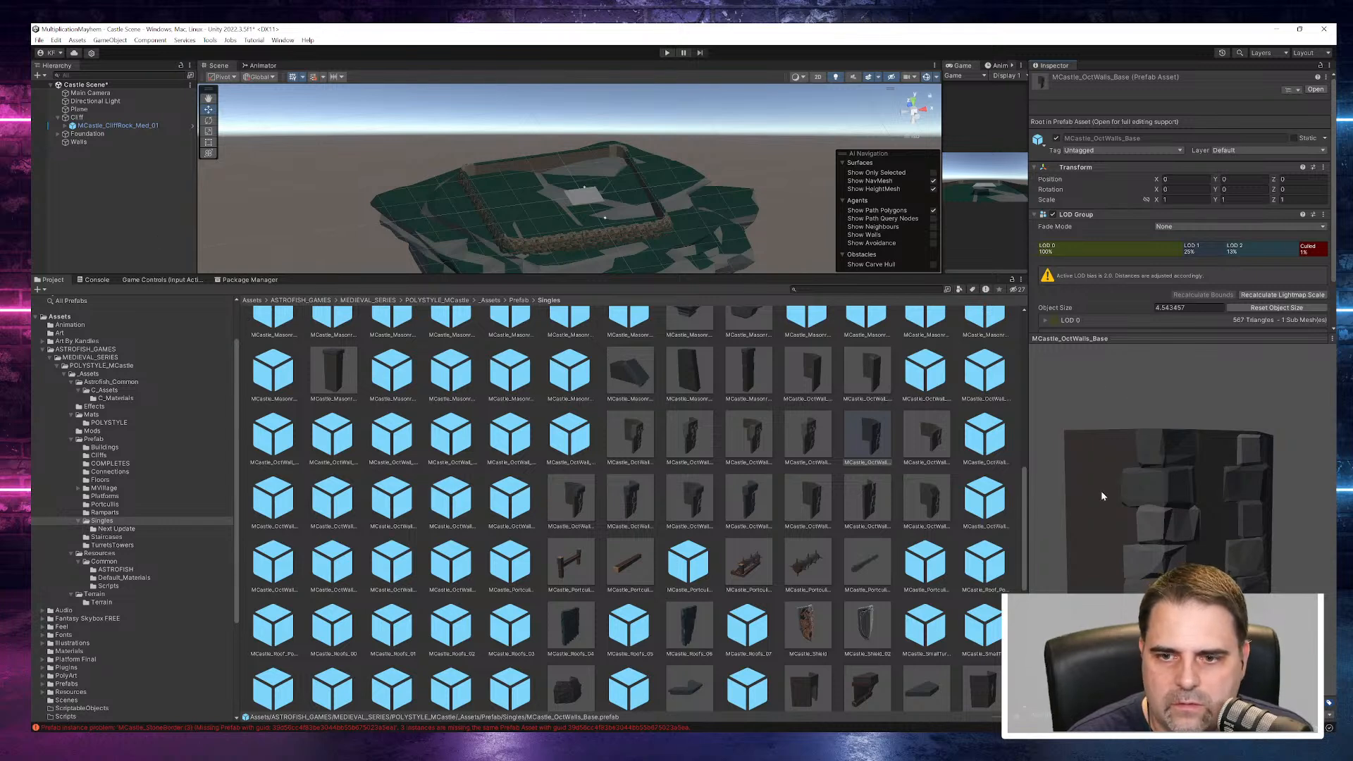
- Compare the OctWalls base, arch-corbel door and MCastle_OctWalls_ArchCarbels_02 prefabs by rotating their previews to choose a wall piece
click(810, 436)
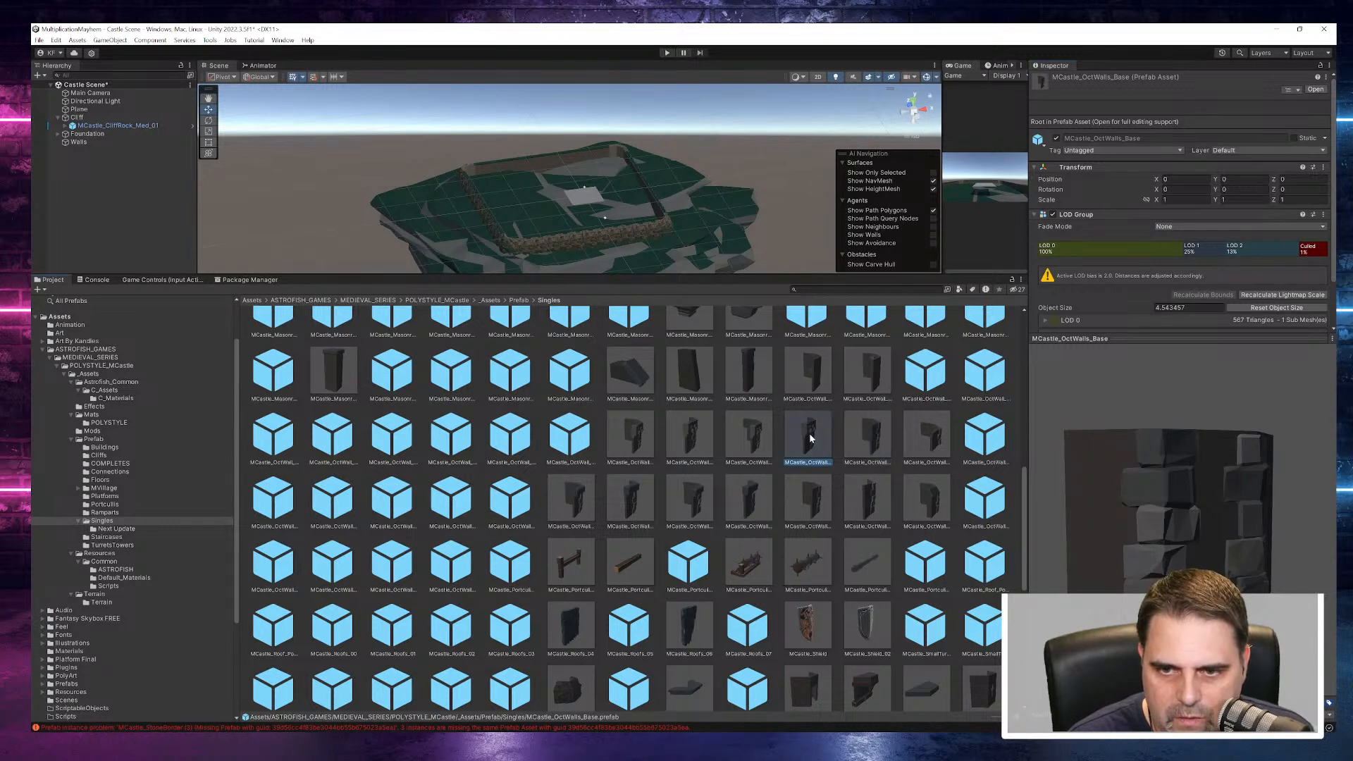
drag(1194, 471, 972, 481)
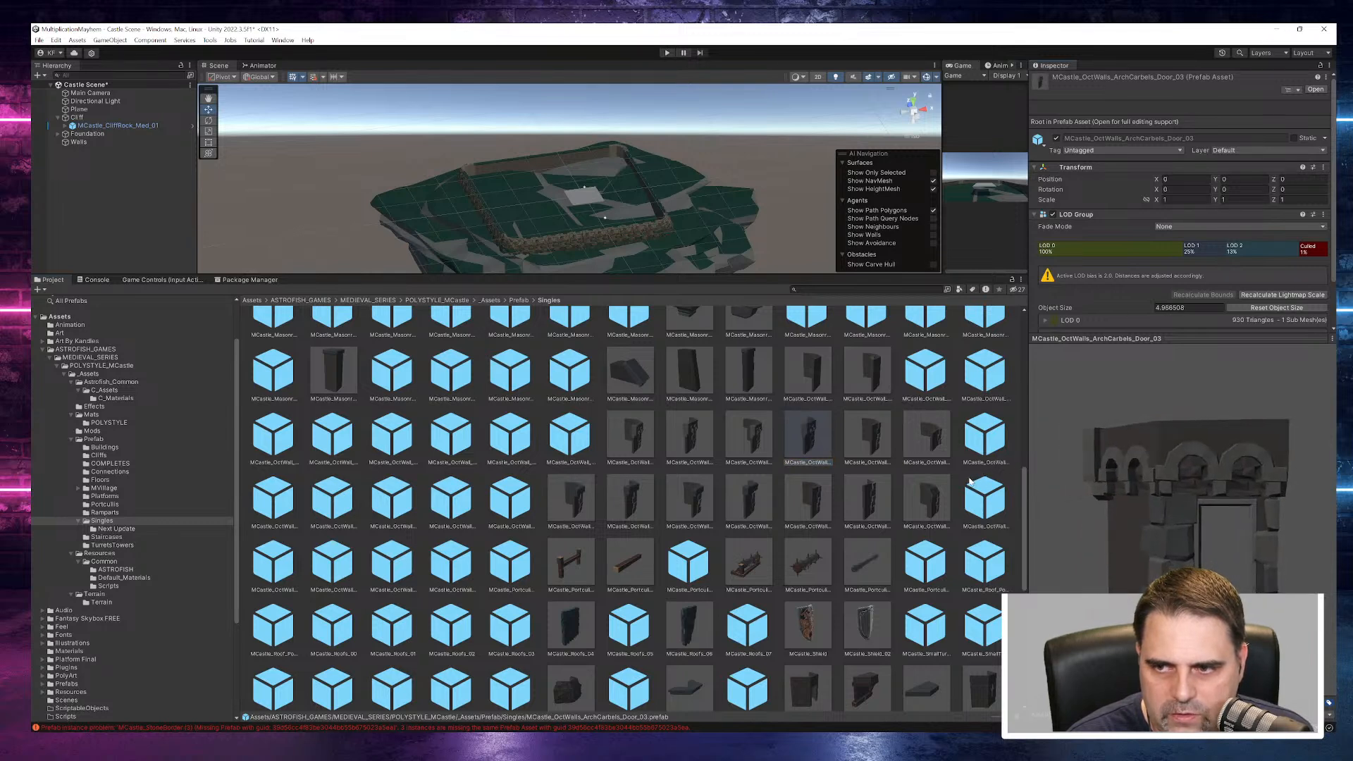
click(850, 439)
drag(1190, 508, 987, 458)
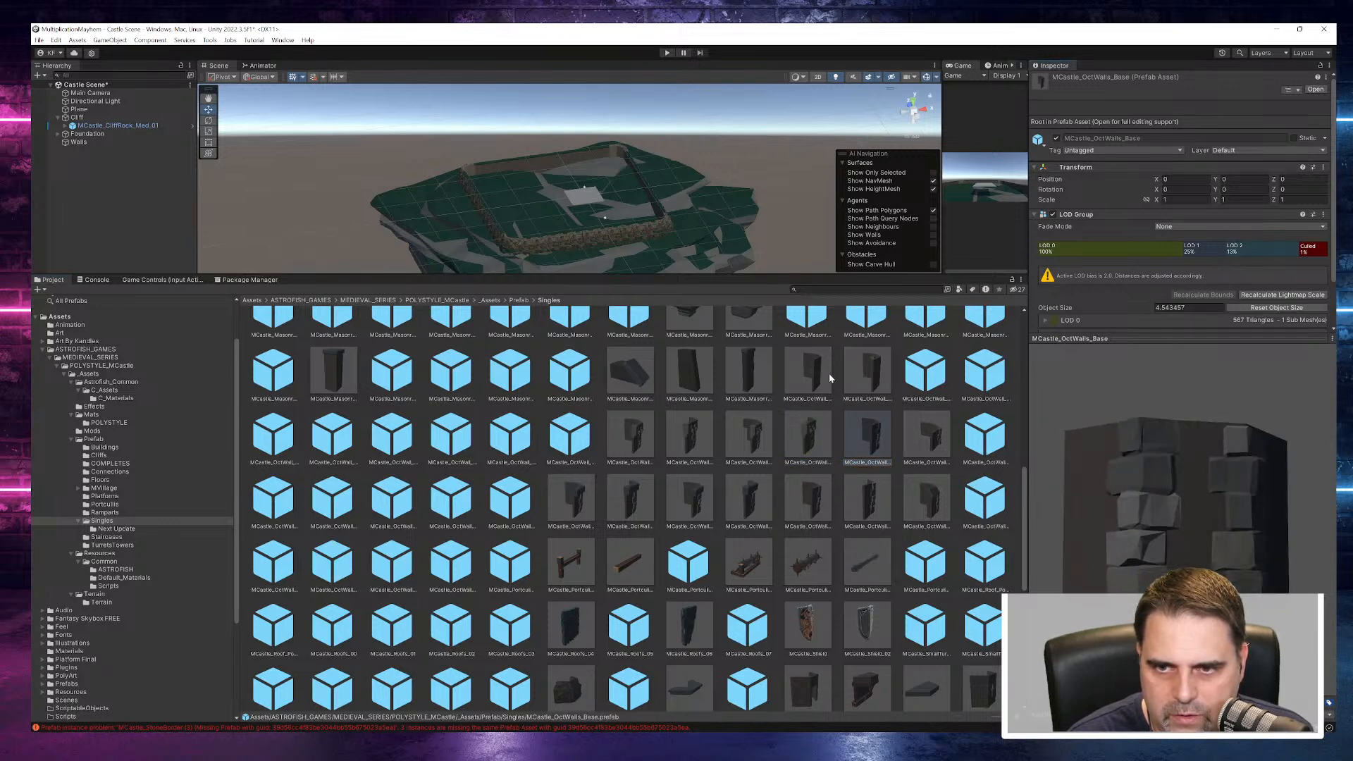
click(867, 372)
drag(1181, 503, 1050, 478)
click(806, 437)
drag(1207, 530, 1039, 489)
click(705, 439)
drag(1223, 527, 1180, 536)
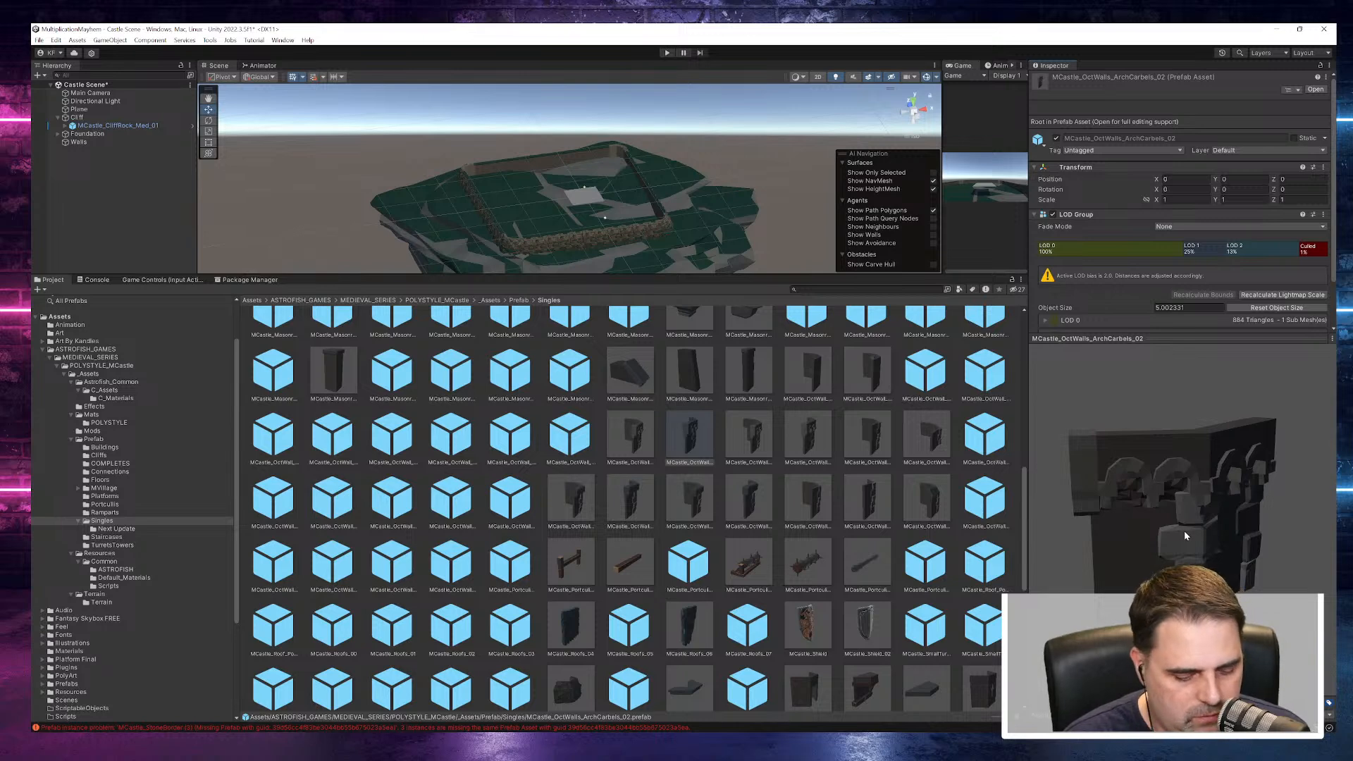
- Place the MCastle_OctWalls_ArchCarbels_02 prefab under Walls and move it to about X 24.04, beside the foundation
drag(689, 433, 85, 142)
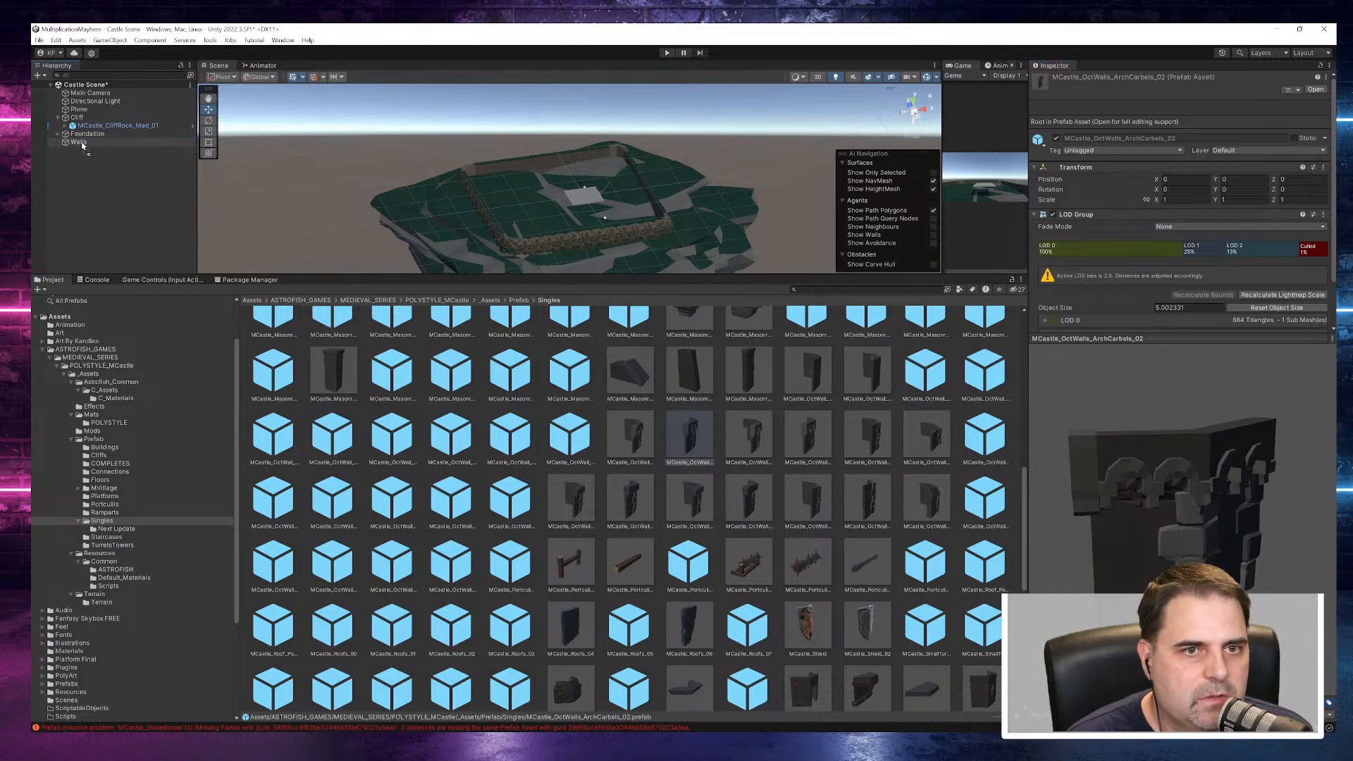
scroll(658, 232, up, 8)
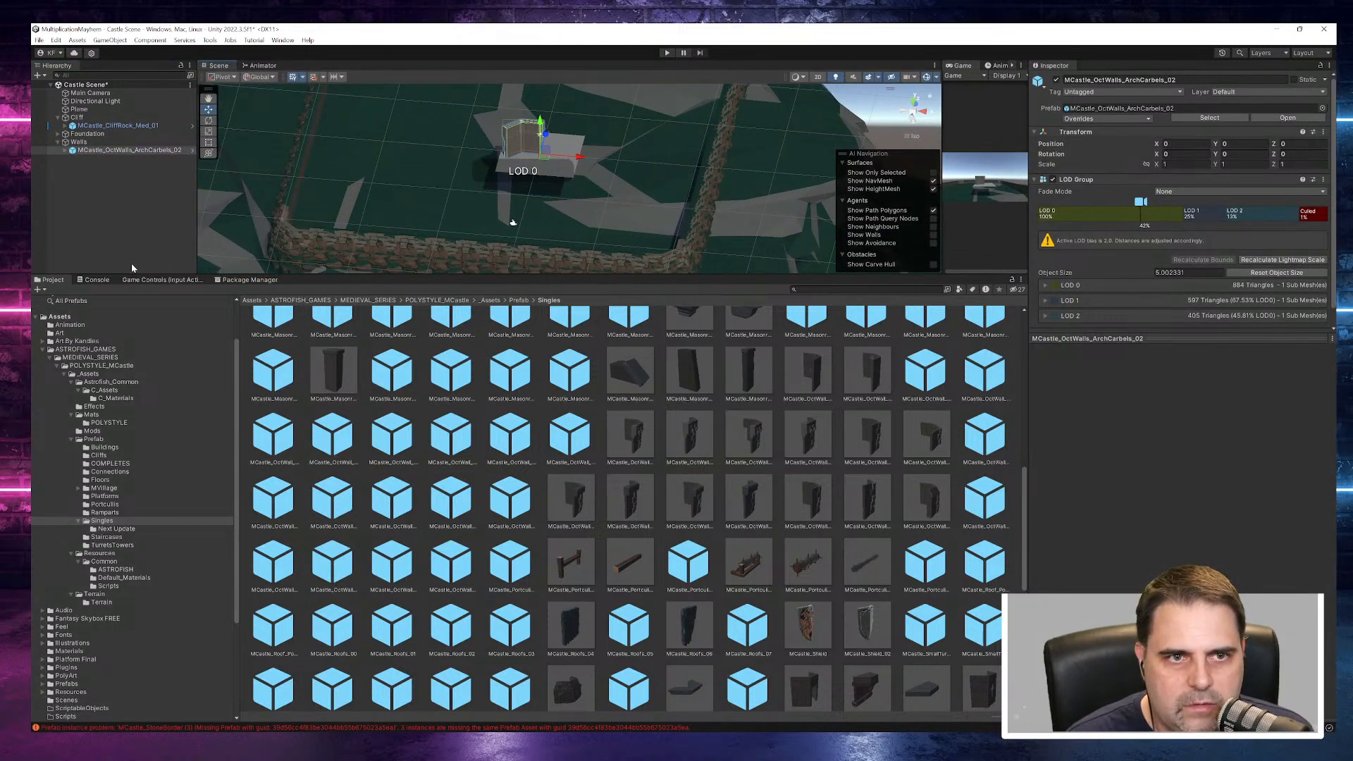
drag(576, 161, 760, 220)
right_drag(751, 226, 691, 202)
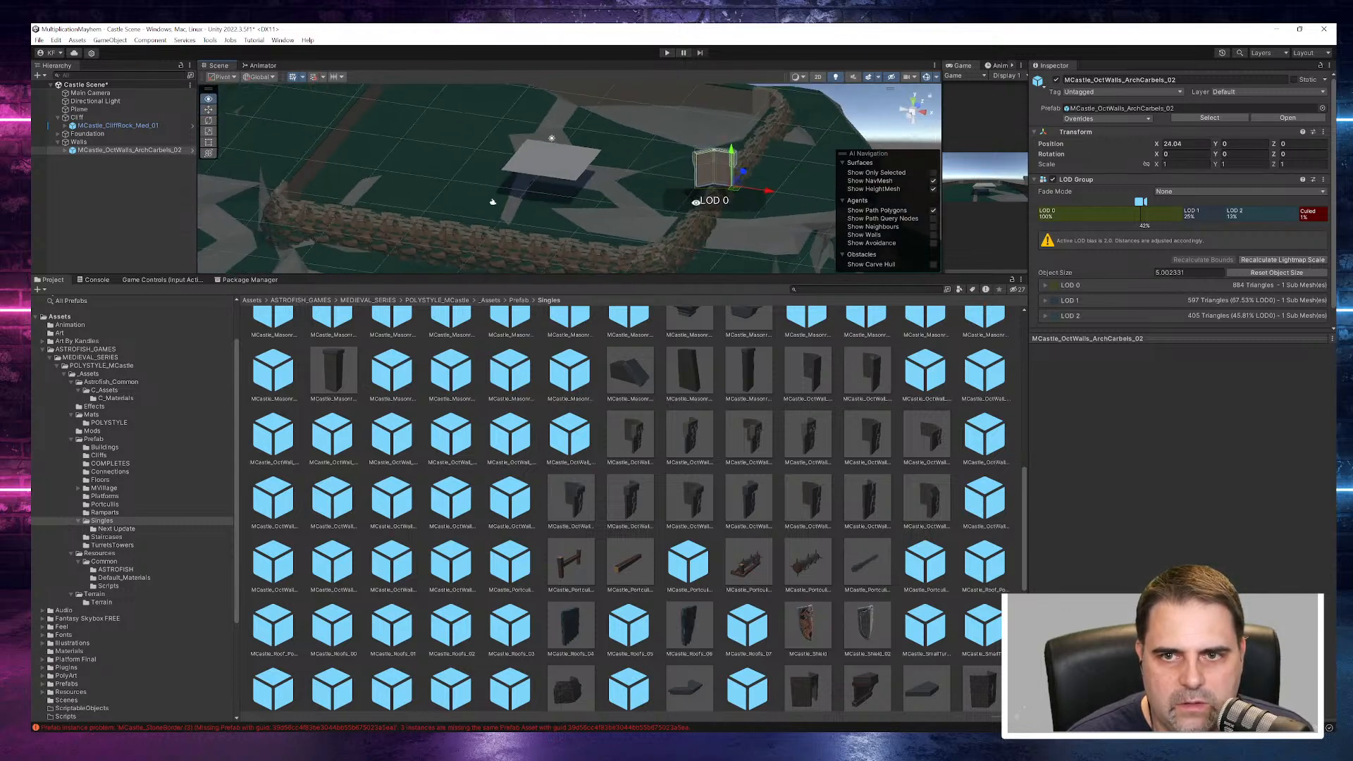
double_click(141, 150)
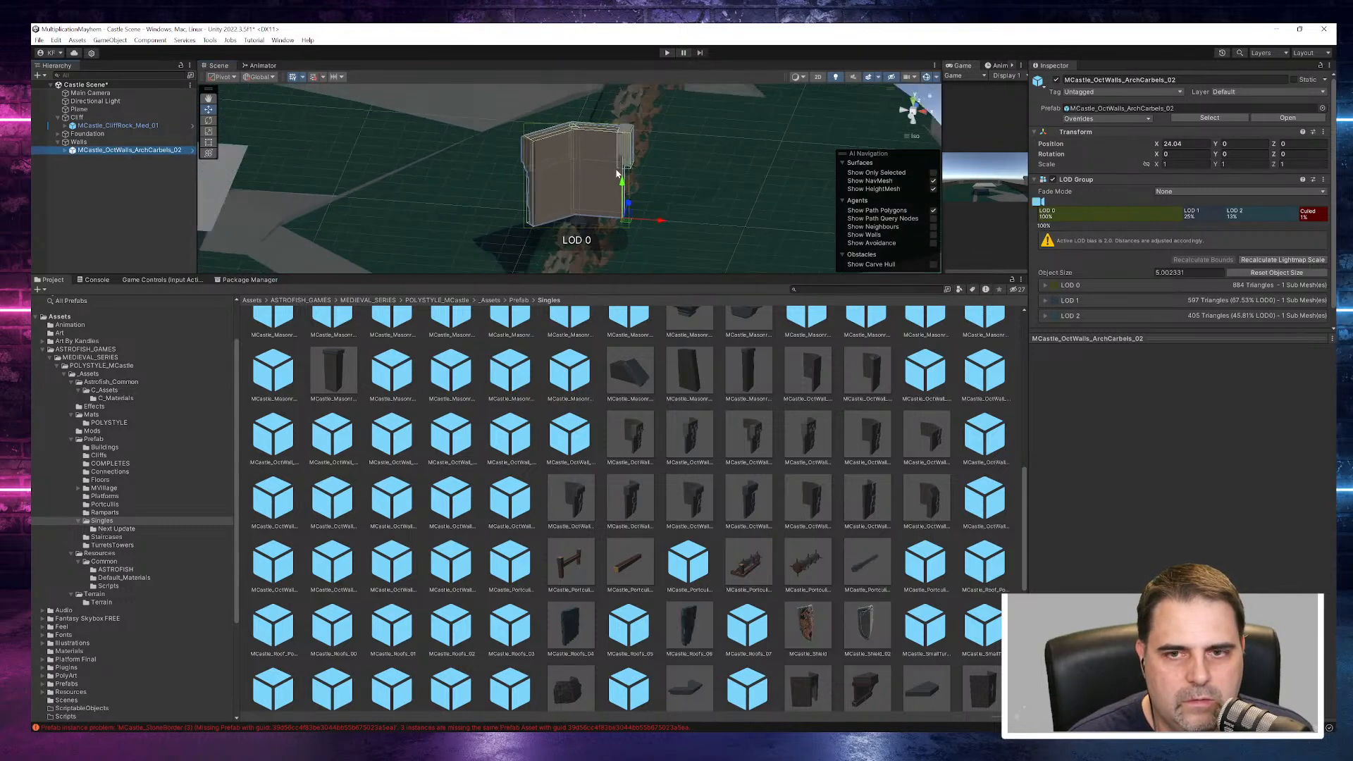
- Enlarge the scene view and move the arch-corbel wall piece to the foundation's corner at about X 20.81, Z -20.36
drag(687, 274, 688, 678)
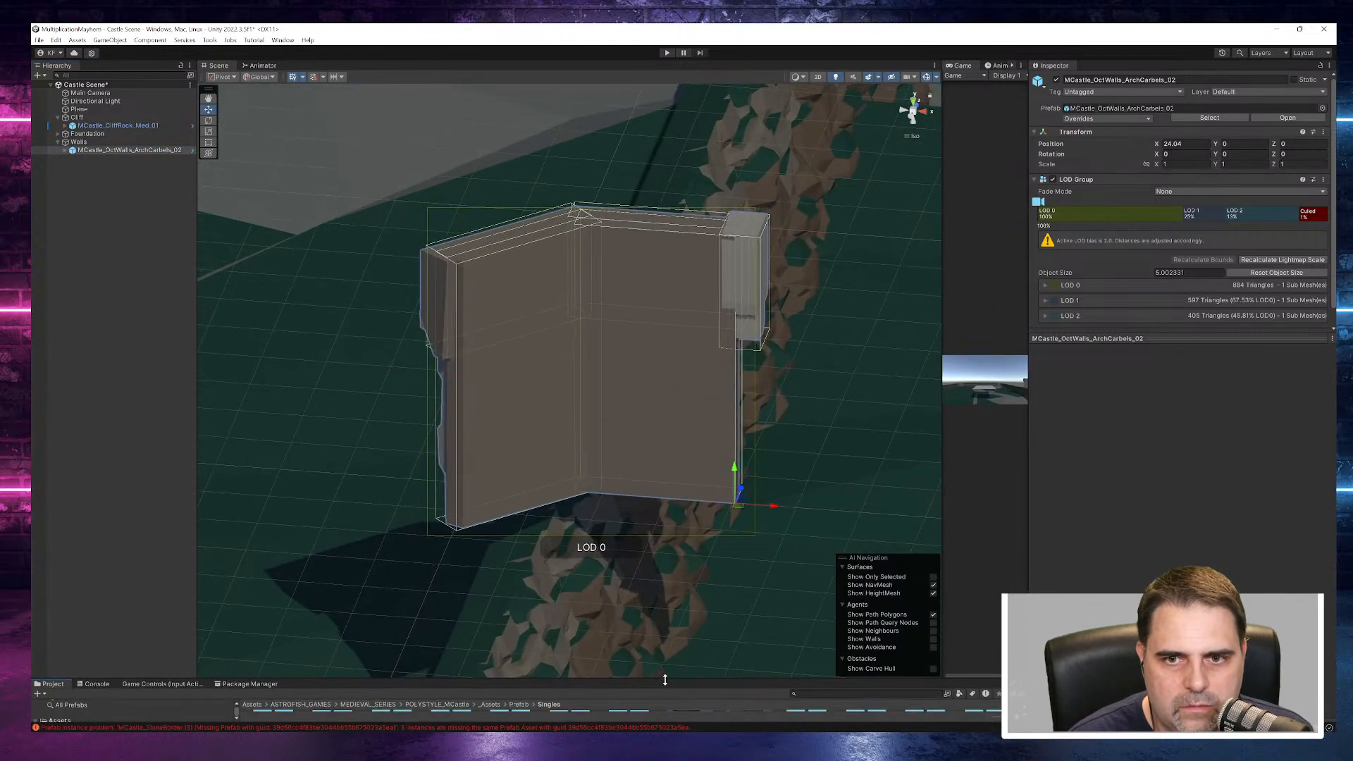
scroll(719, 434, down, 3)
scroll(693, 445, down, 3)
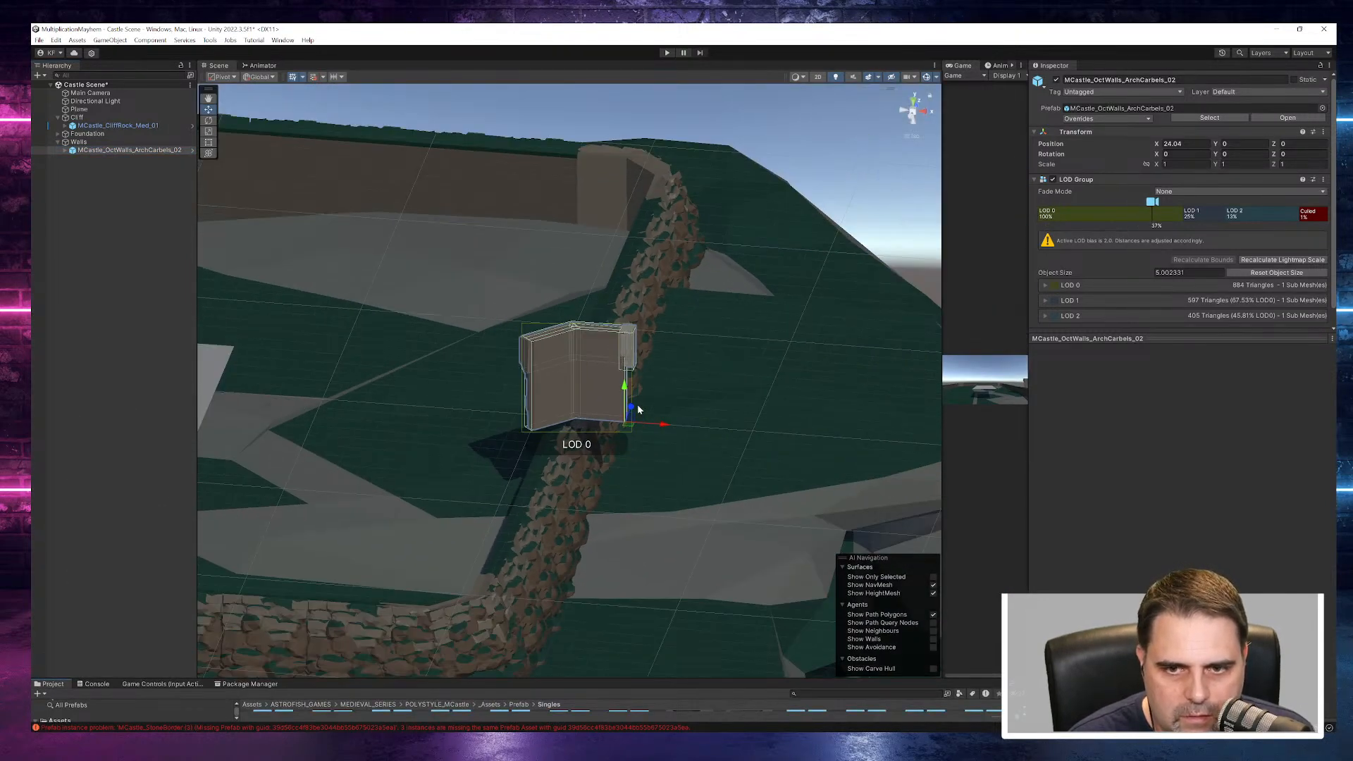
drag(632, 408, 551, 589)
alt+drag(645, 636, 701, 568)
drag(733, 440, 662, 438)
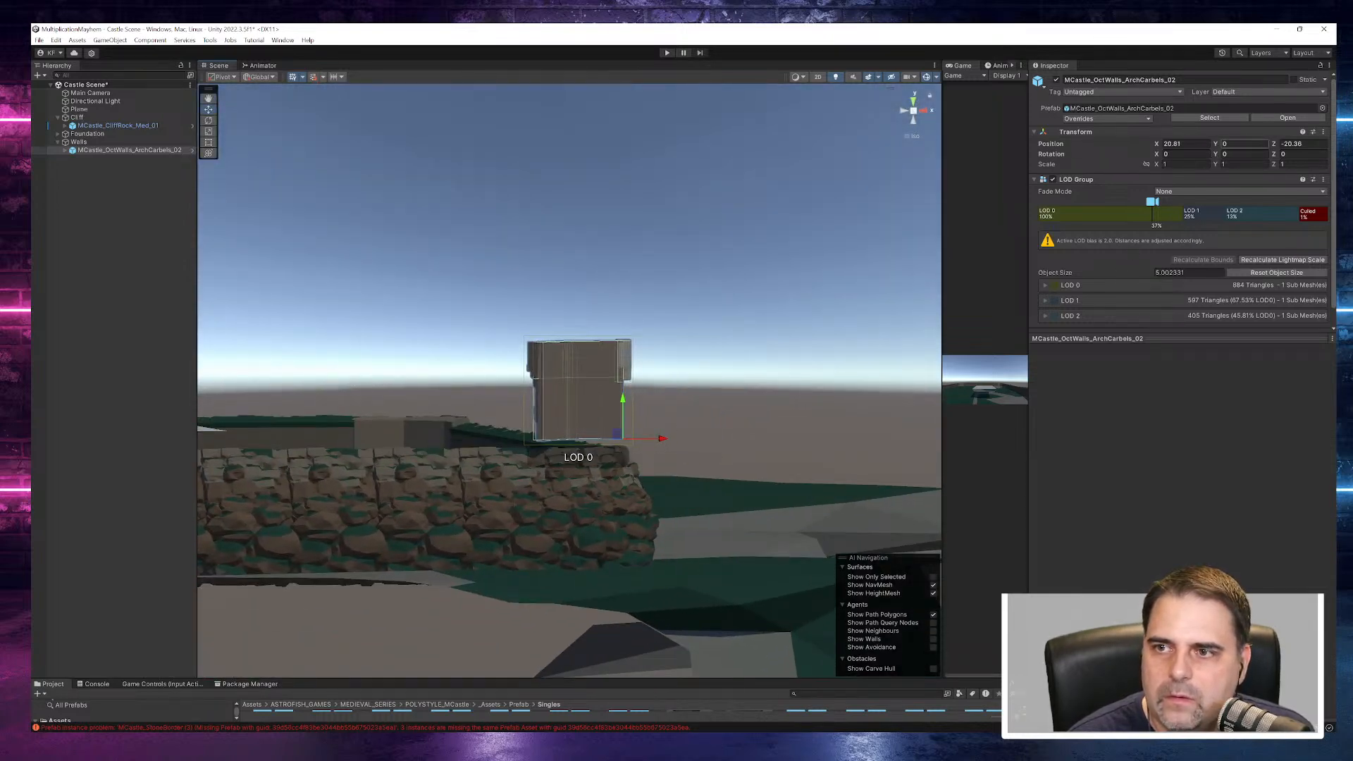
- Rotate the wall piece to about -222 degrees on Y and lower it onto the foundation at about X 18.3, Y -0.75
drag(1218, 156, 634, 297)
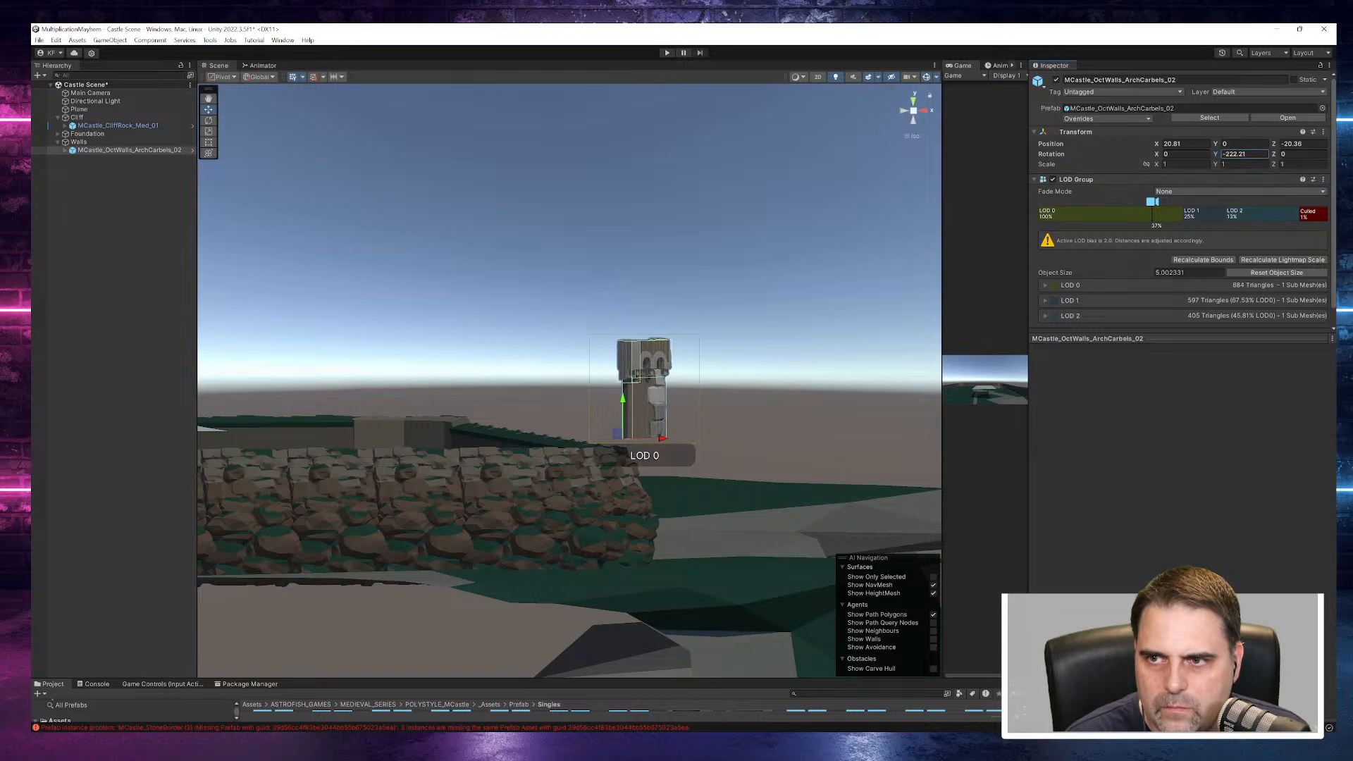
right_drag(793, 307, 844, 386)
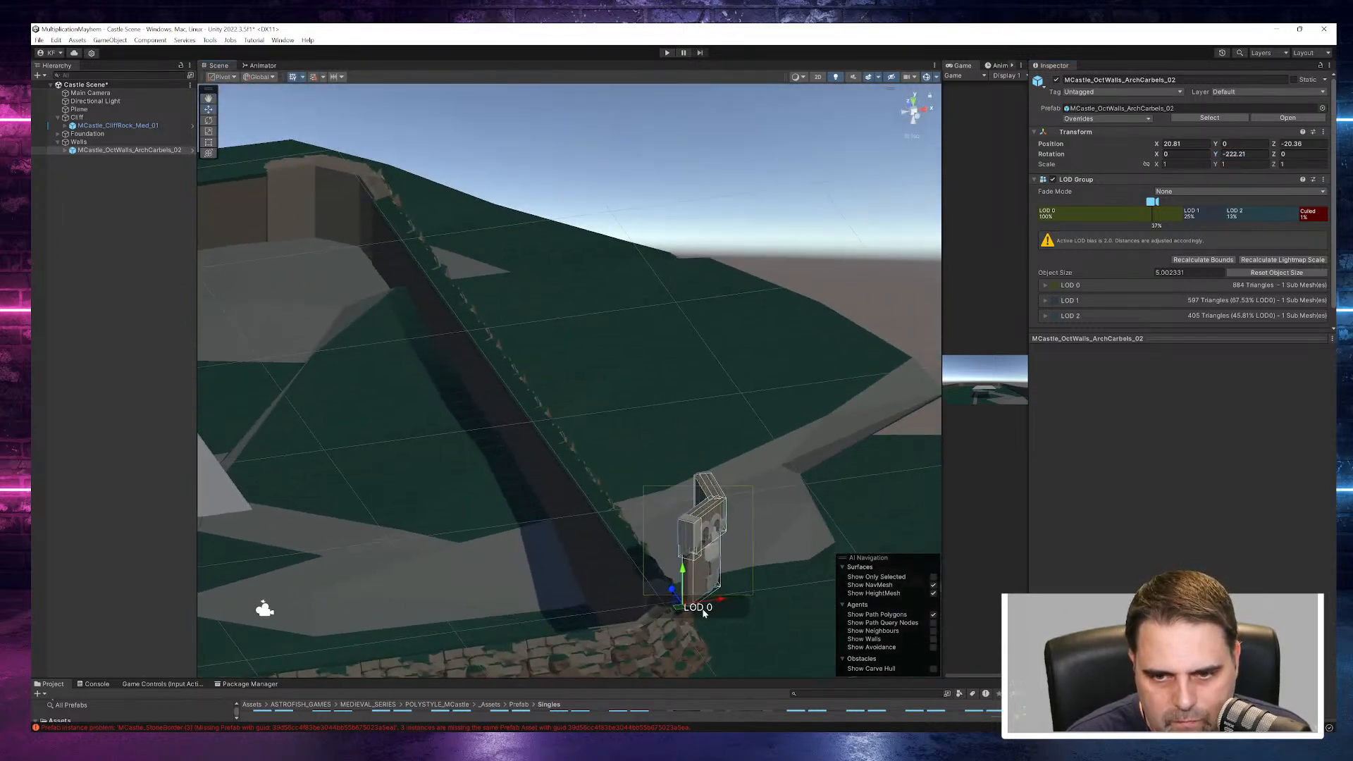
drag(723, 603, 673, 615)
right_drag(652, 611, 642, 565)
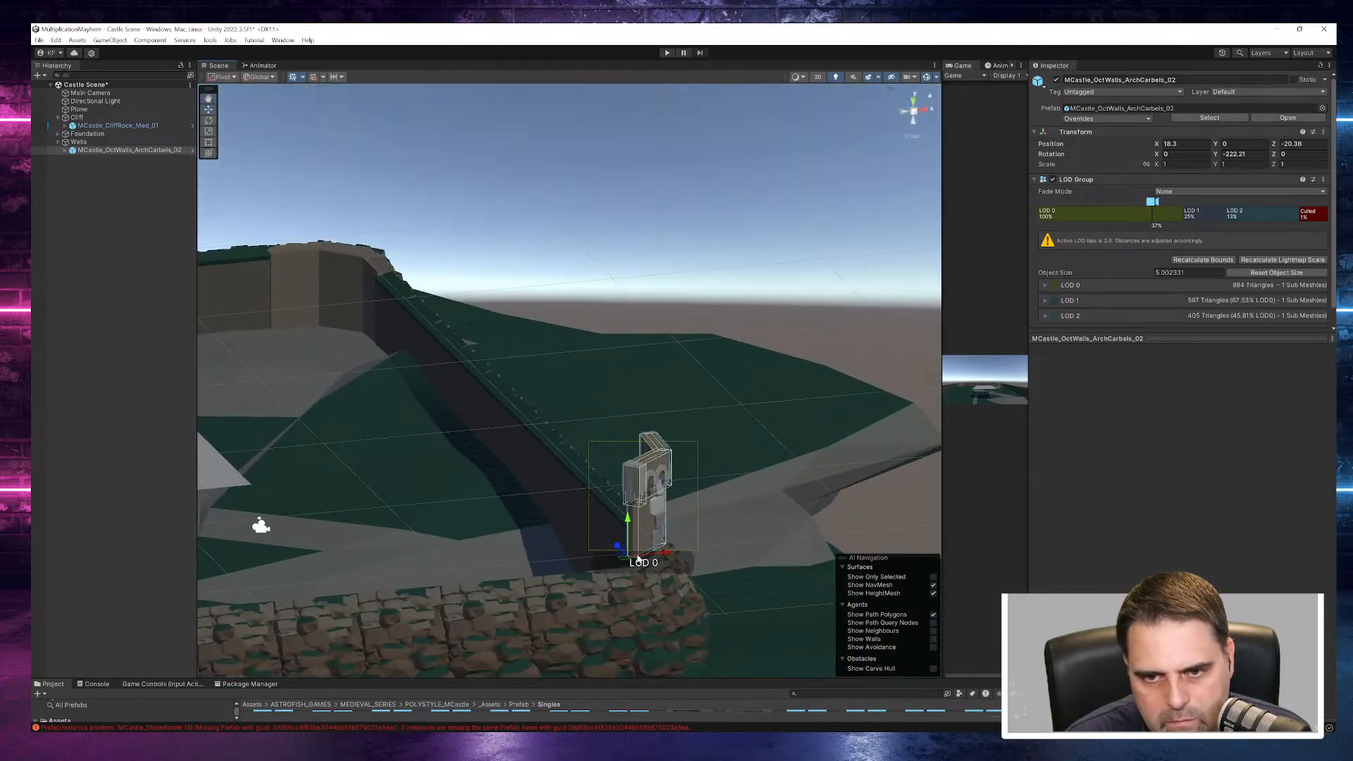
drag(628, 519, 627, 533)
right_drag(751, 576, 582, 534)
middle_drag(653, 547, 908, 486)
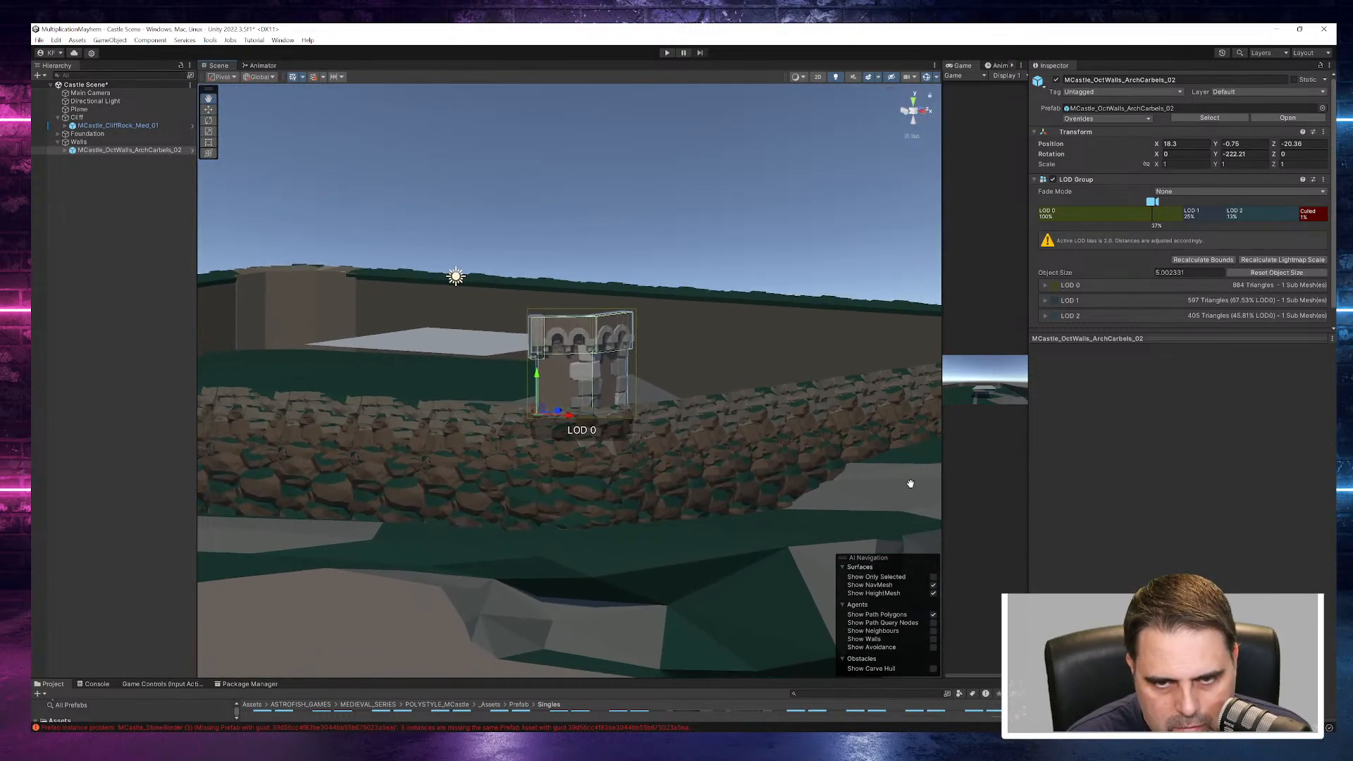
- Fine-tune the wall piece's position on the corner foundation to about X 18.49, Y -0.62, Z -20.8
right_drag(646, 396, 691, 497)
scroll(695, 436, down, 8)
middle_drag(693, 497, 645, 425)
right_drag(647, 453, 575, 465)
drag(502, 449, 495, 449)
right_drag(624, 527, 676, 524)
drag(641, 460, 611, 413)
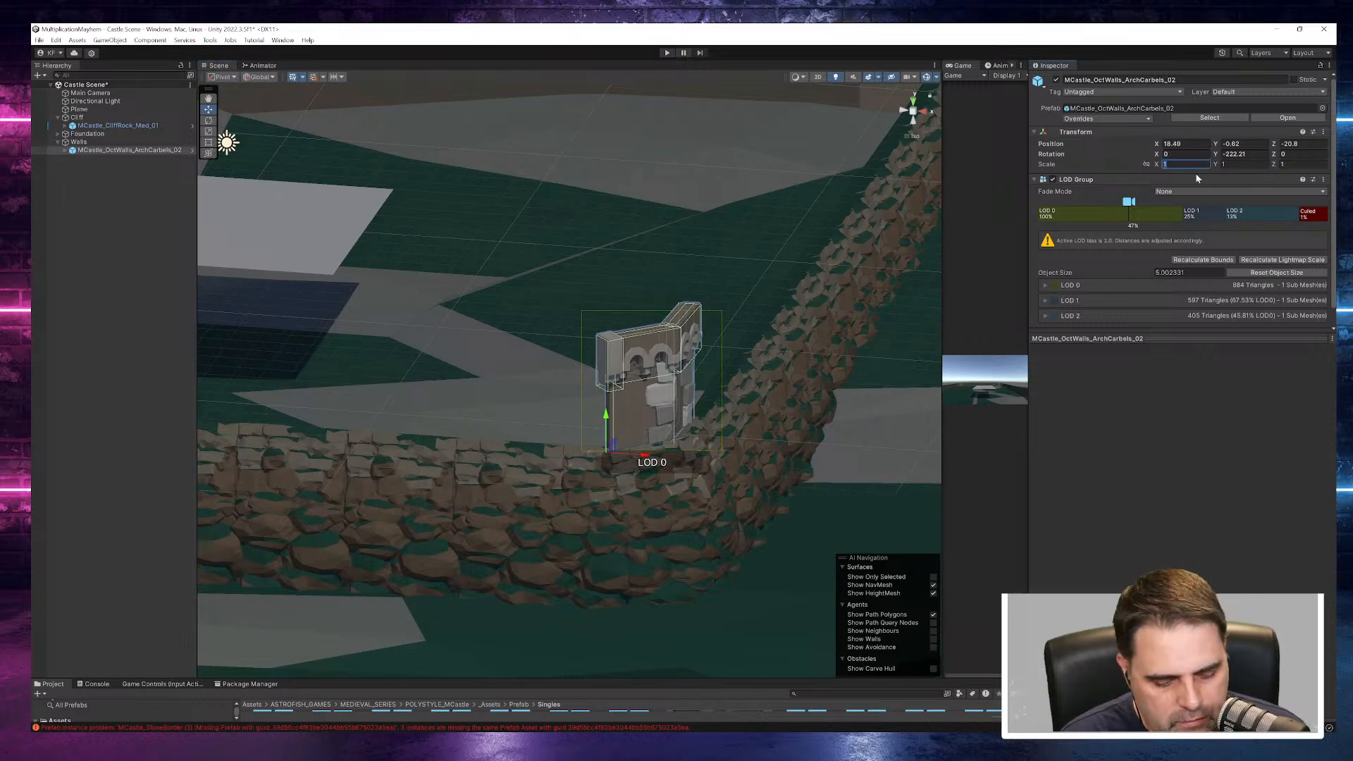
- Scale the wall piece to 3 on X, Y and Z and shift it to about X 14.89
text(3)
key(Tab)
text(3)
key(Tab)
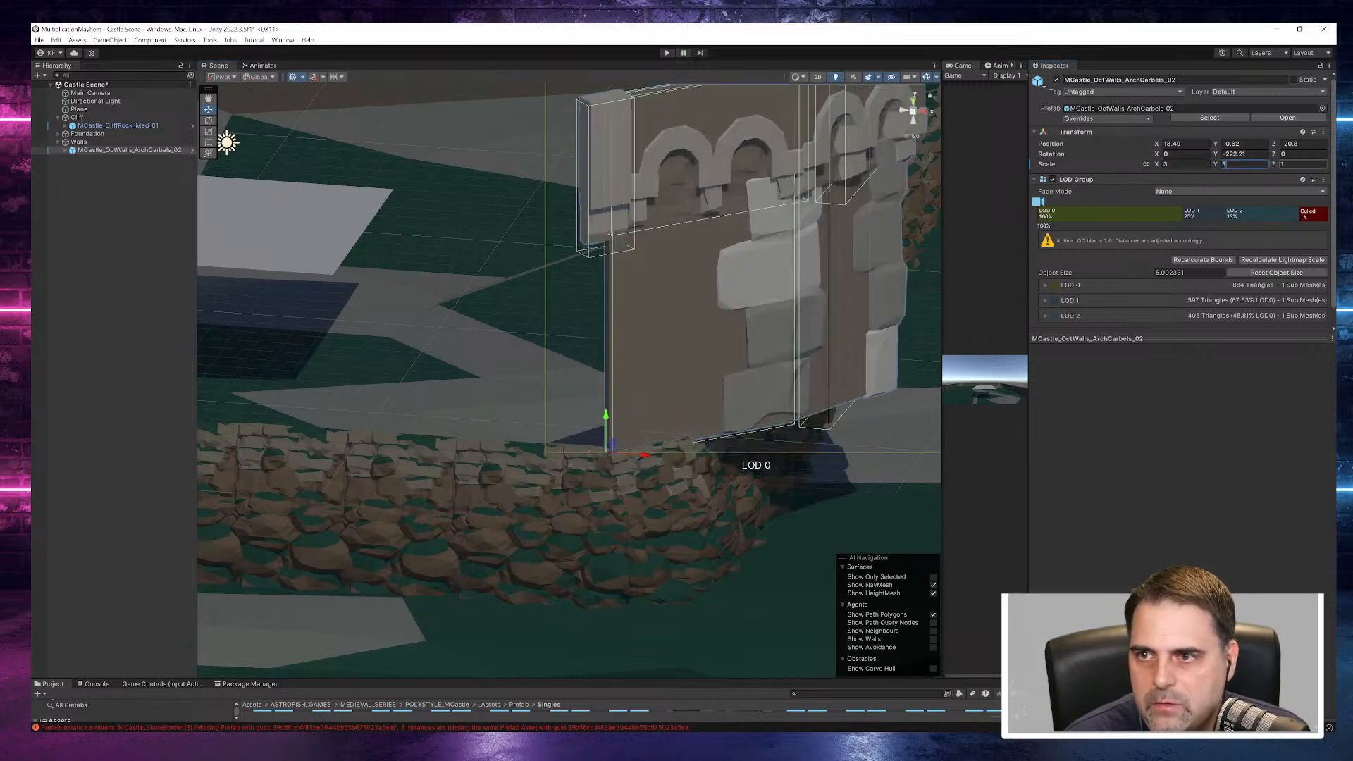
text(3)
alt+drag(848, 332, 625, 390)
scroll(839, 304, down, 5)
alt+drag(754, 431, 1133, 507)
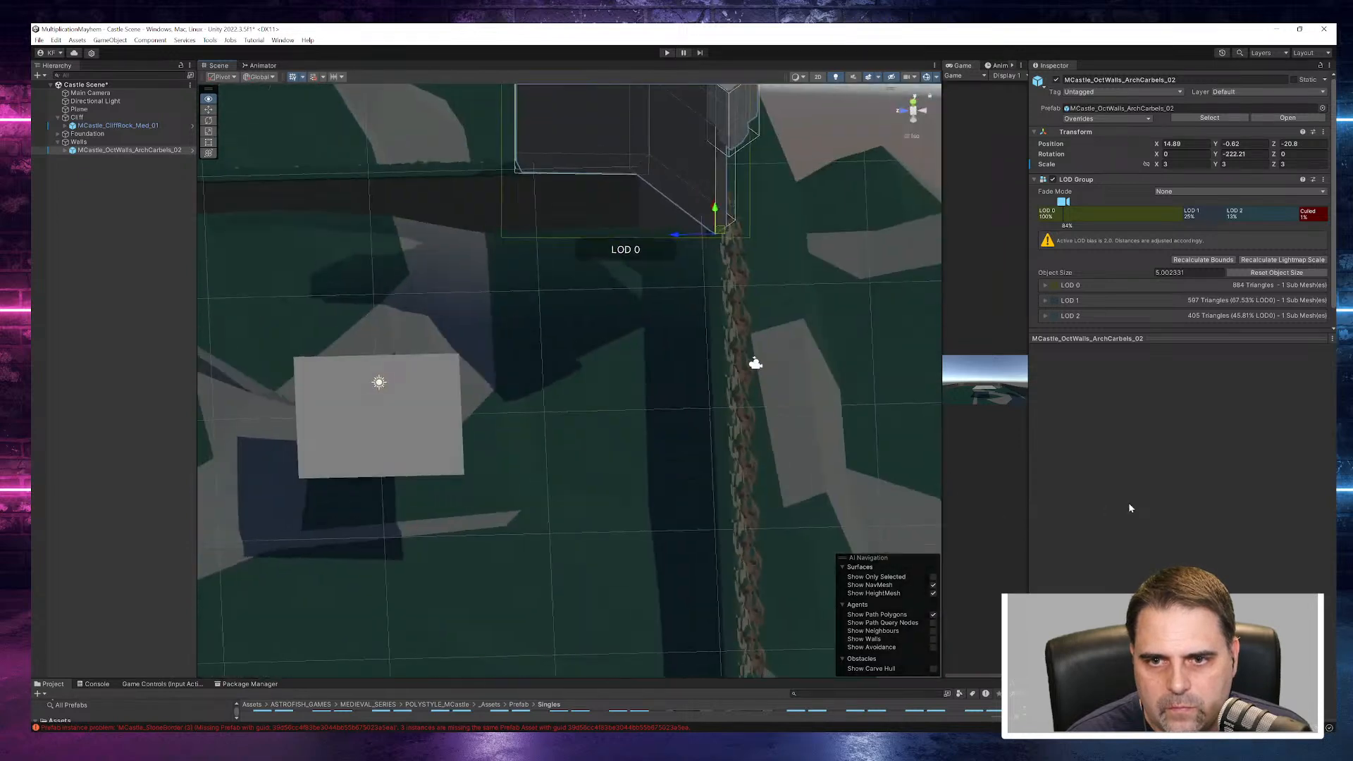
- Try a Y rotation of -240 on the corner wall piece and check its alignment with the foundation
click(1244, 154)
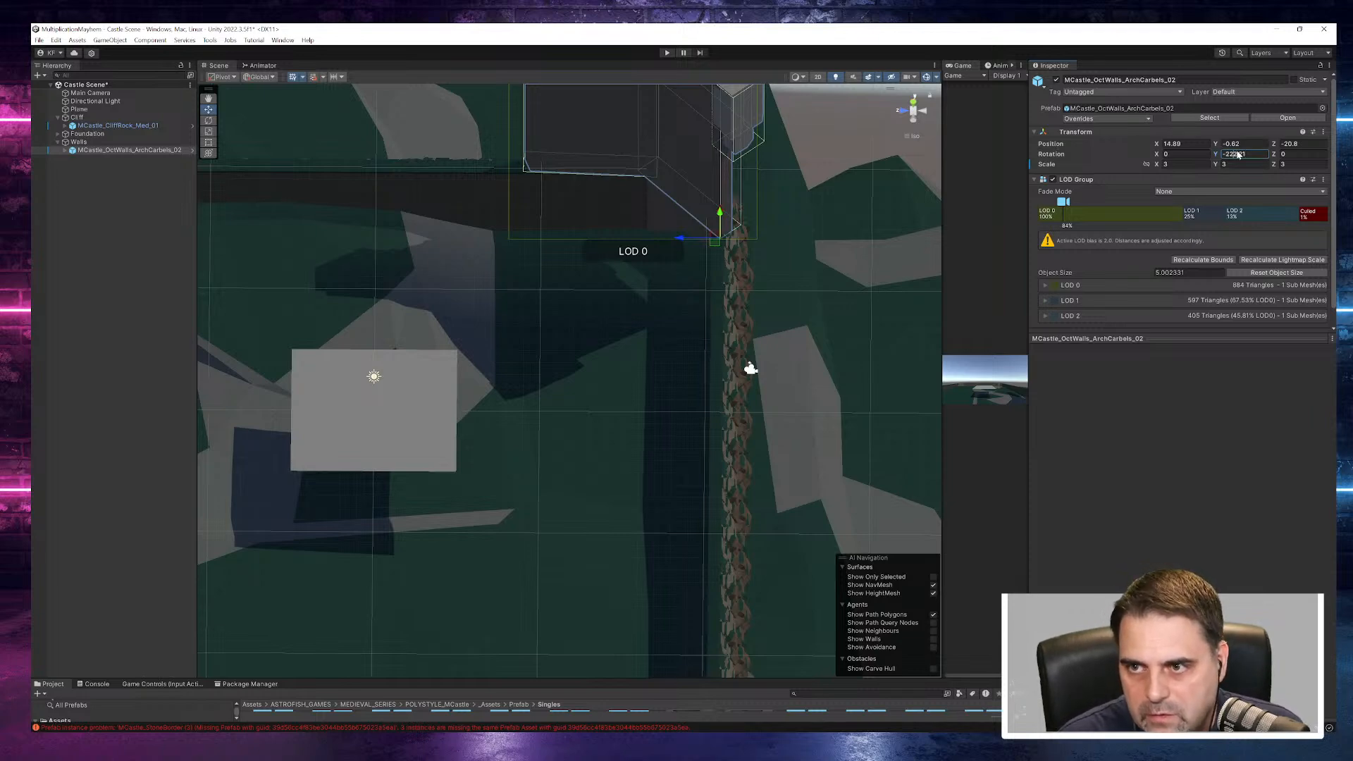
text(-240)
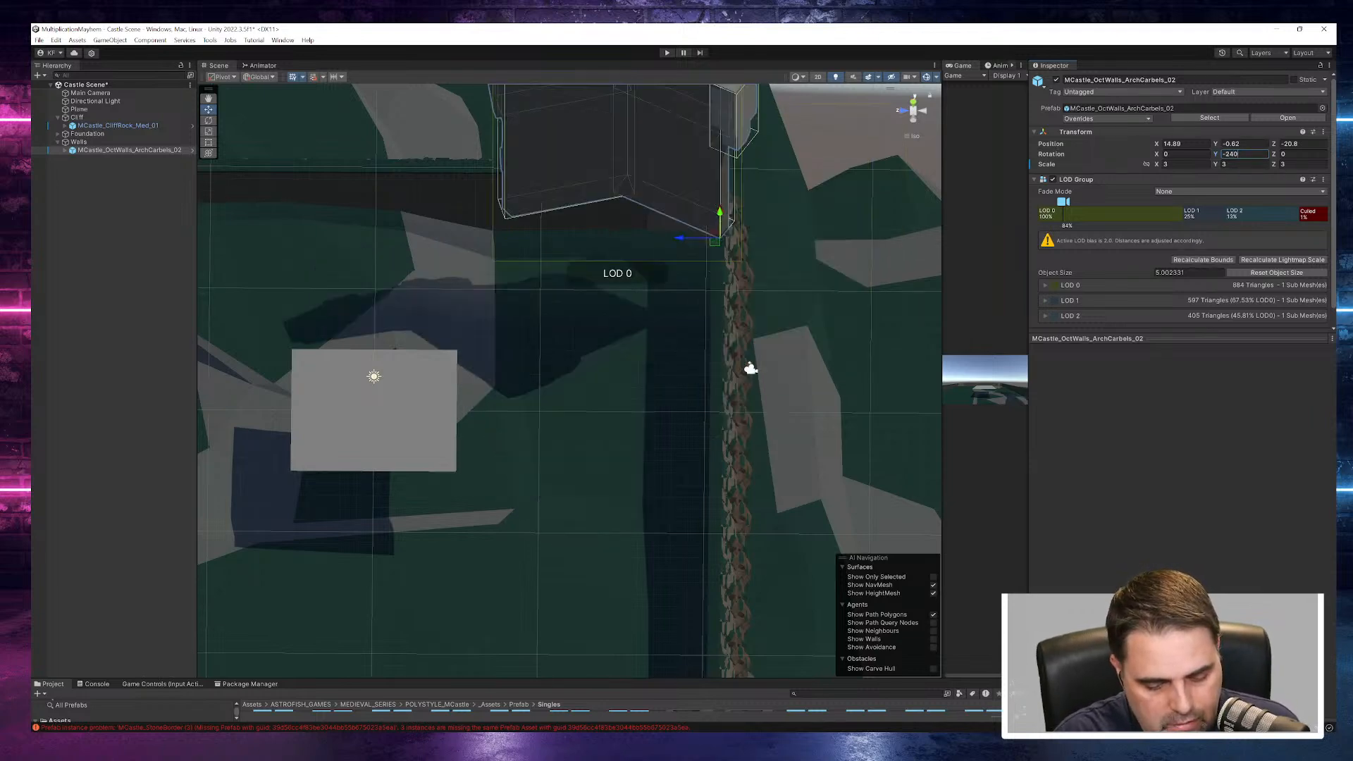
alt+drag(812, 279, 479, 222)
alt+drag(724, 349, 899, 466)
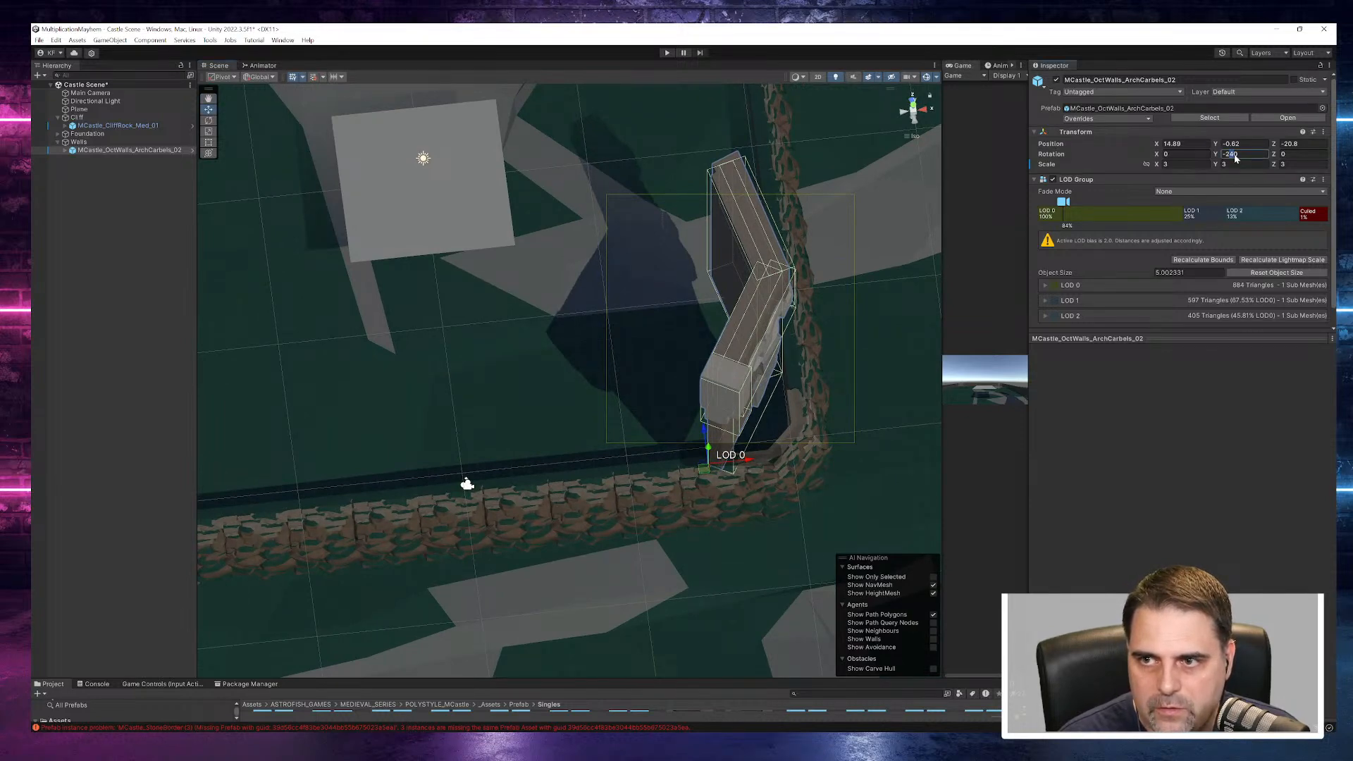
- Set the wall piece's Y rotation to -210 and move it to about X 13.26, Z -22.61
text(-210)
alt+drag(850, 388, 623, 431)
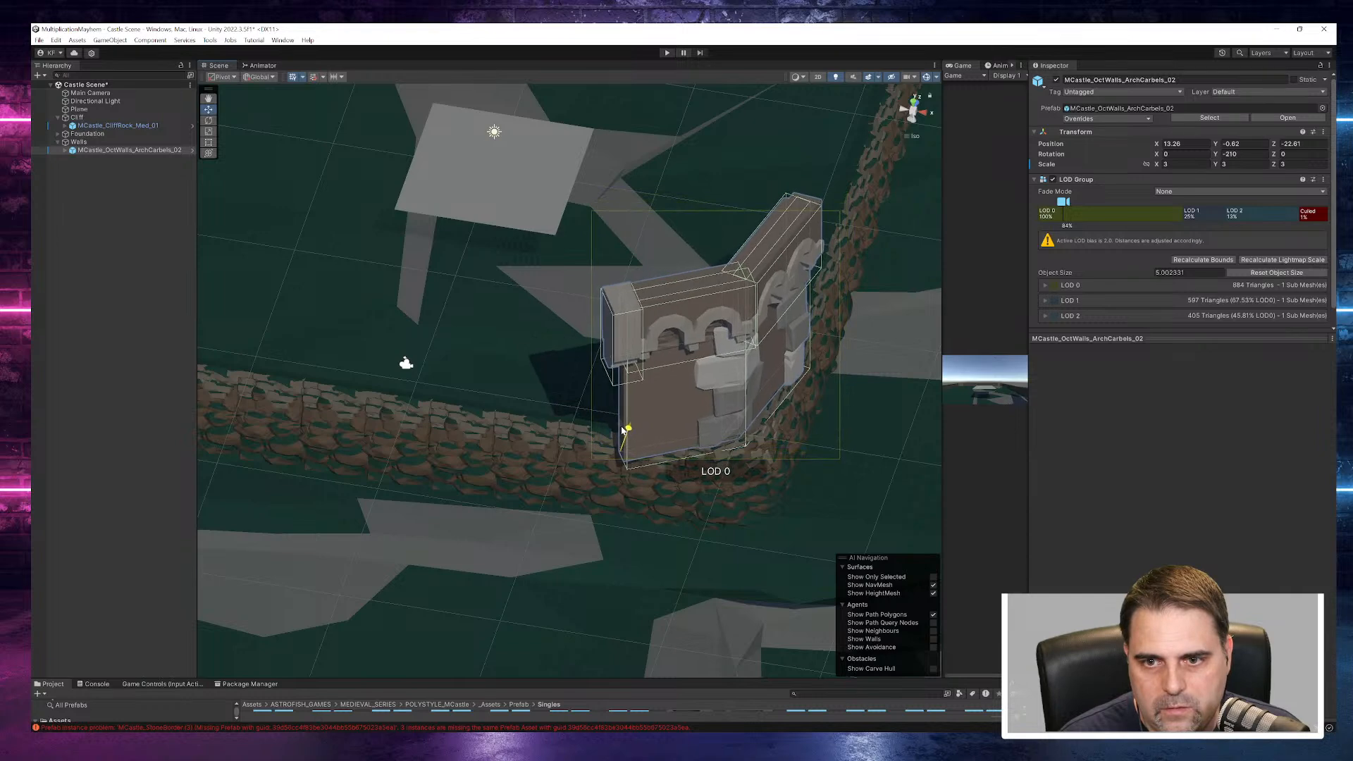
right_drag(634, 436, 1031, 493)
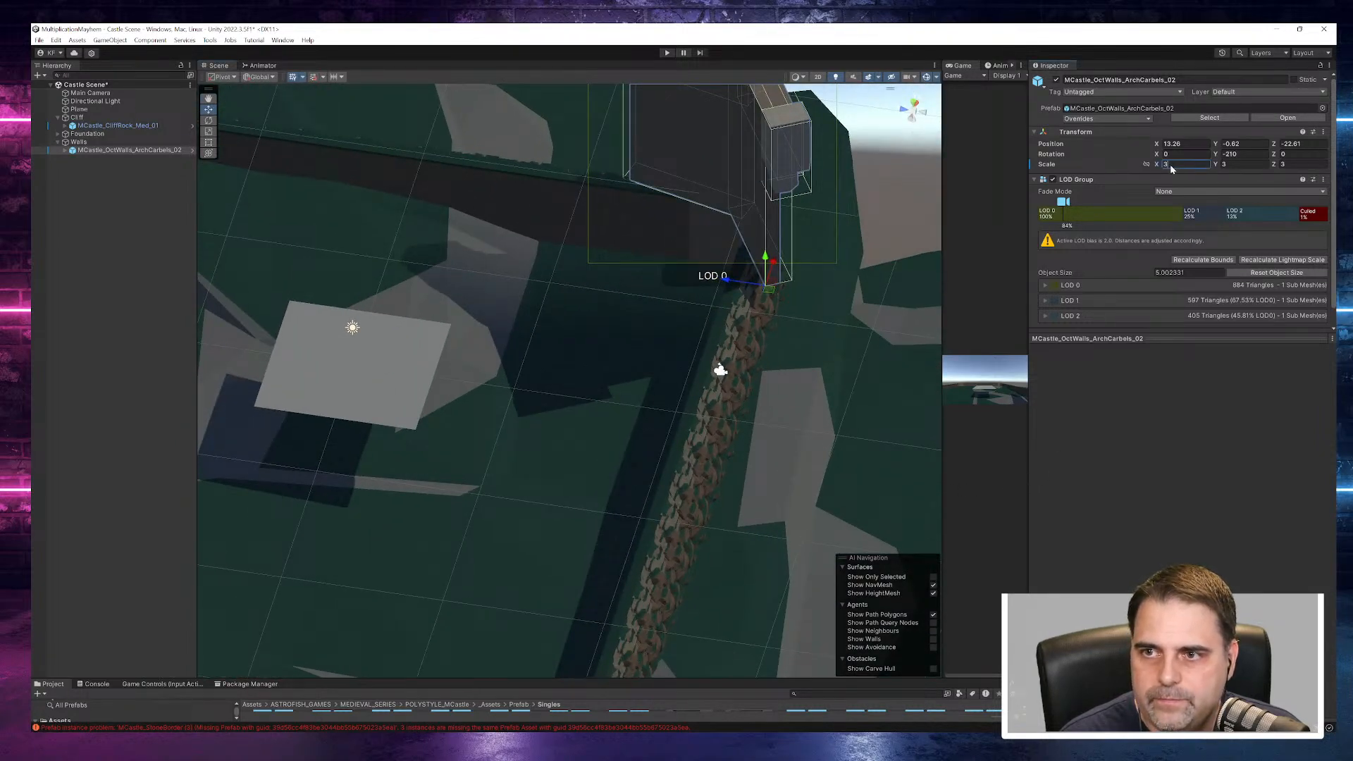
- Reduce the corner wall piece's X and Y scale to 2
text(2)
key(Tab)
text(2)
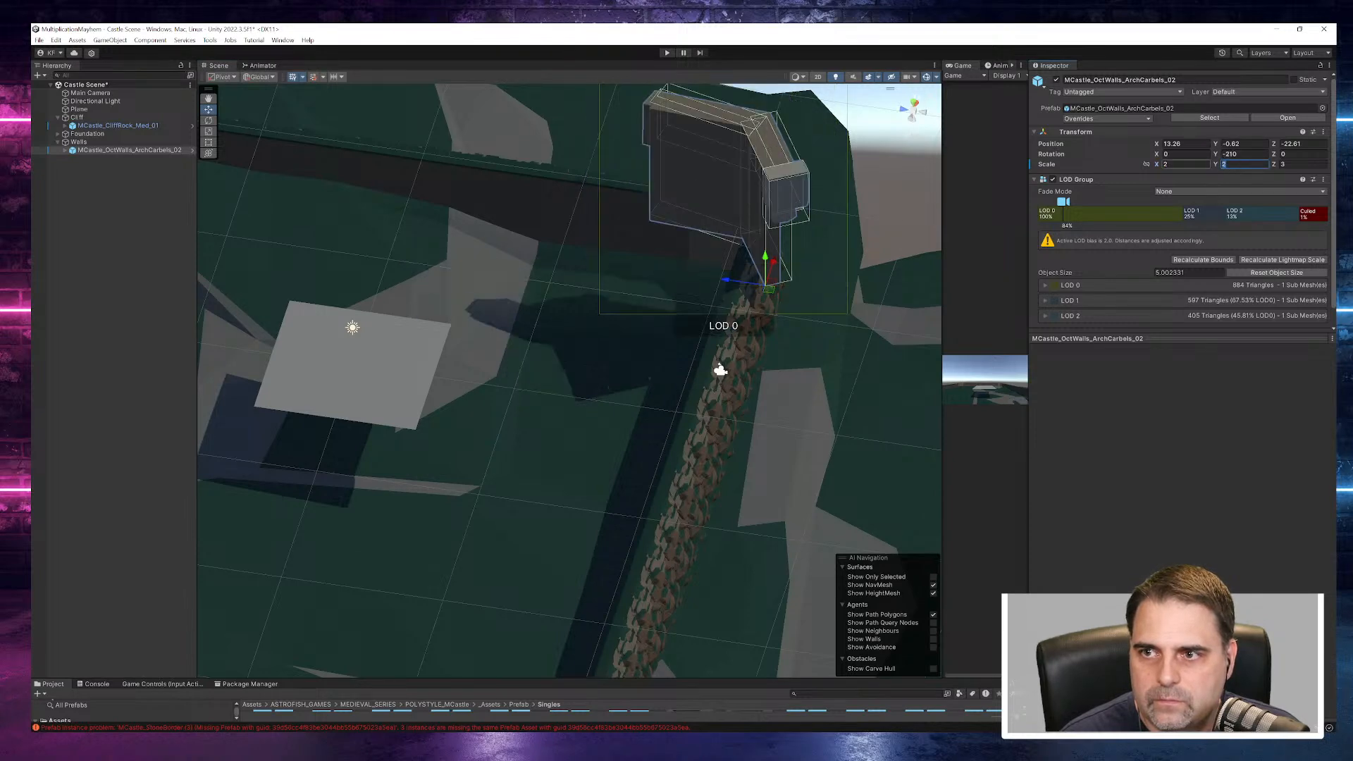
right_drag(906, 367, 537, 351)
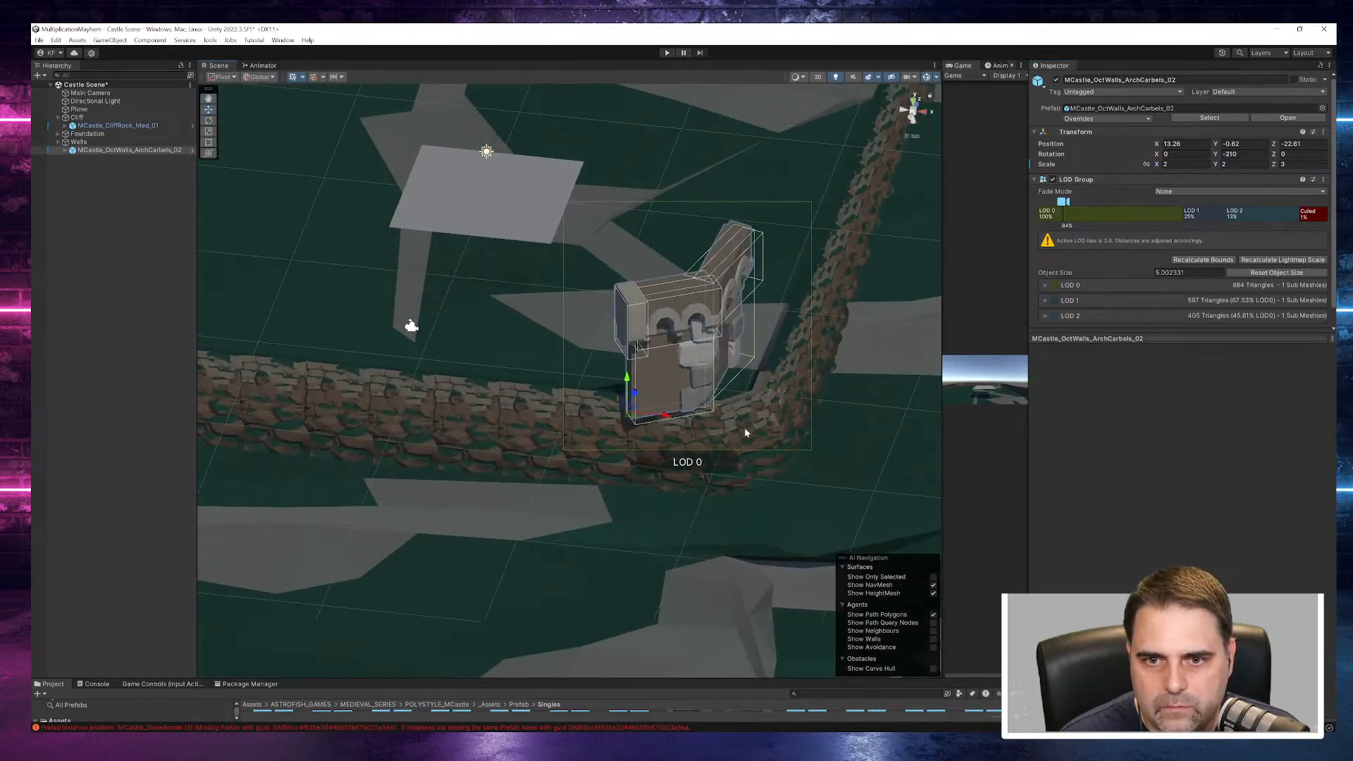
- Seat the wall piece on the corner foundation at about X 16.35, Z -20.87 and add the suffix SE to its name
drag(664, 420, 722, 427)
right_drag(768, 463, 673, 480)
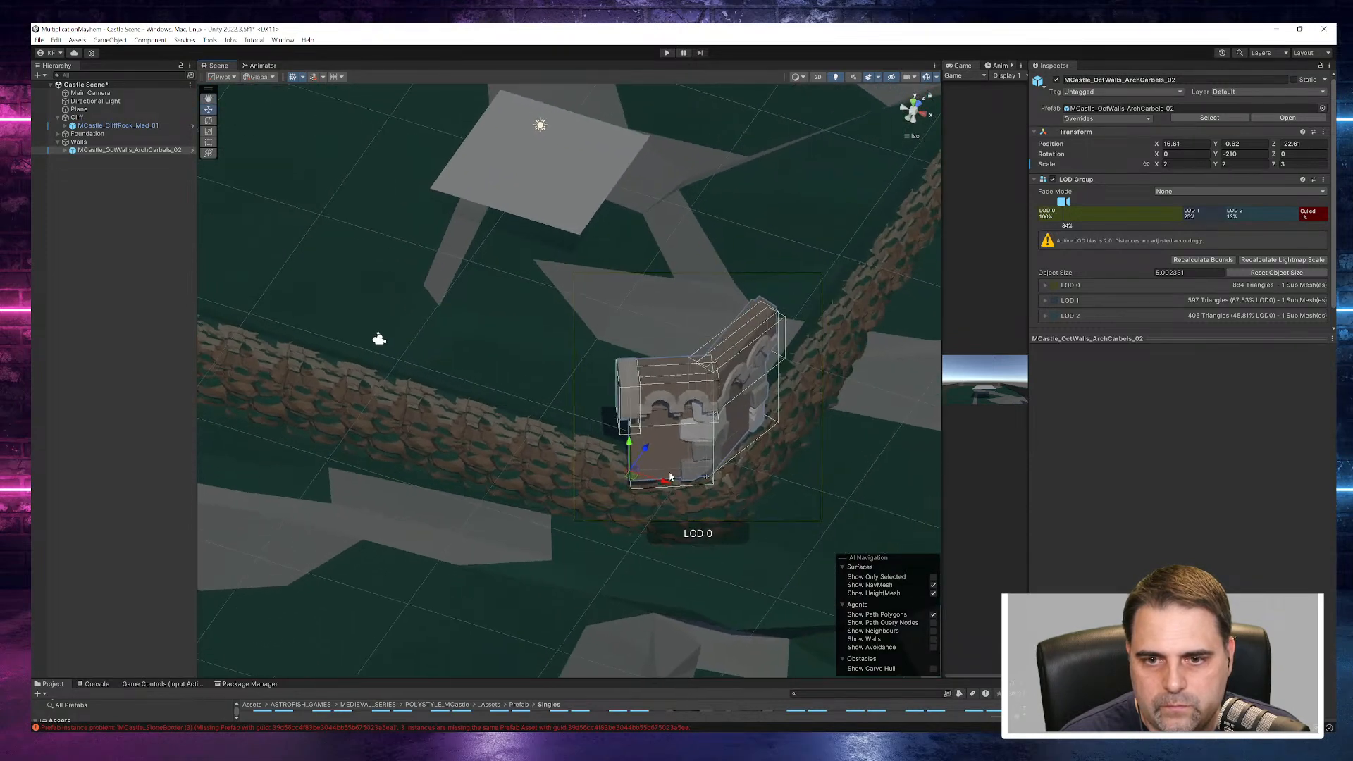
drag(647, 449, 727, 441)
right_drag(760, 489, 1124, 484)
alt+drag(1124, 482, 1128, 476)
alt+drag(819, 283, 751, 539)
drag(635, 518, 902, 501)
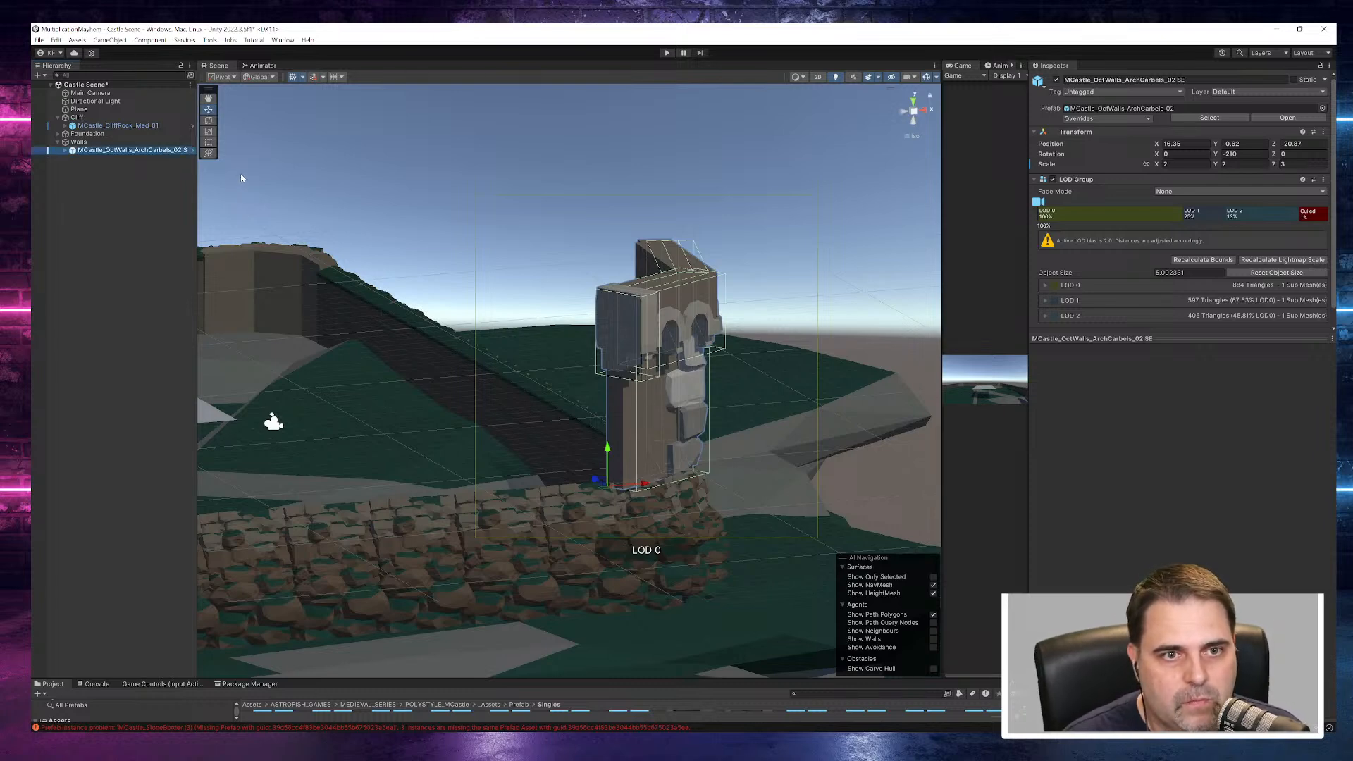
drag(194, 221, 206, 221)
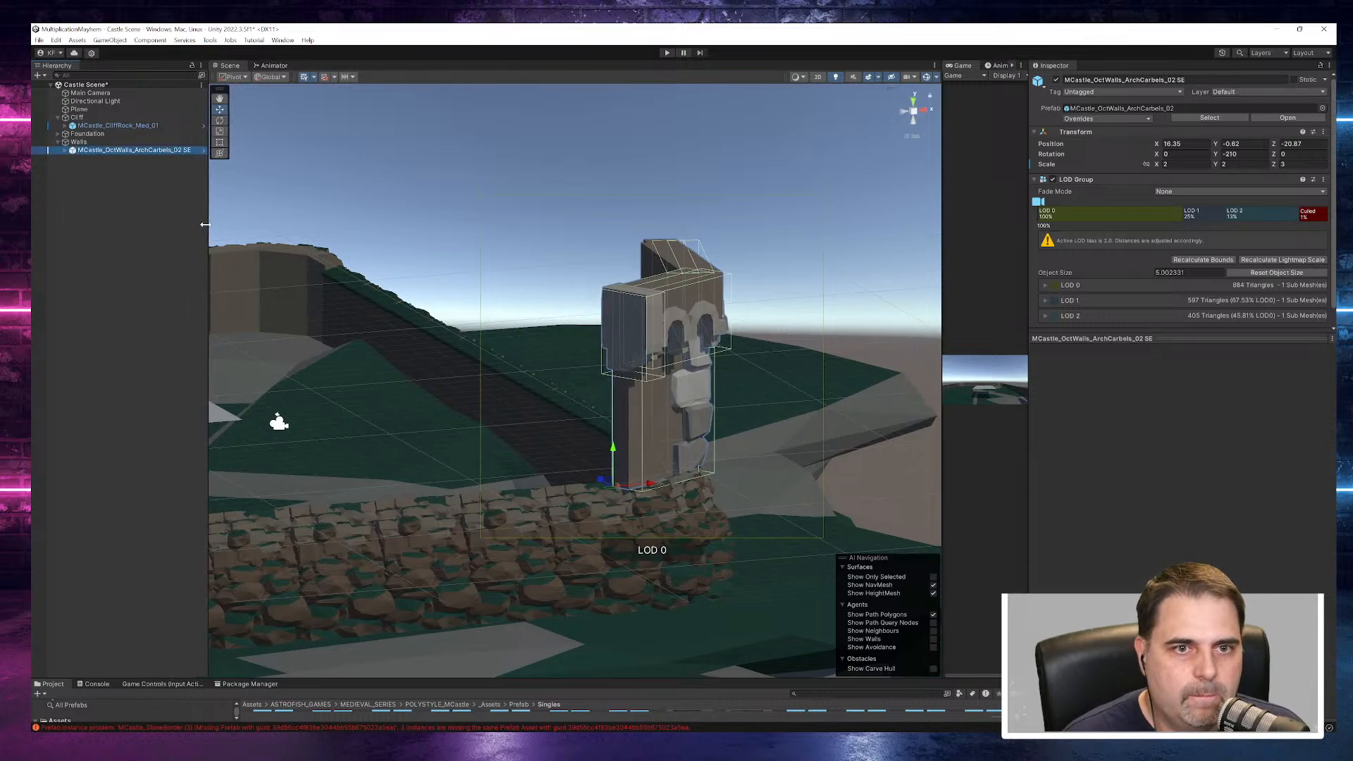
- Enlarge the project browser and preview the MCastle_OctWalls_ArchCarbels_02 and MCastle_OctWalls_HeavyTrim_Door_02 prefabs by rotating them
scroll(596, 277, down, 2)
scroll(596, 277, down, 4)
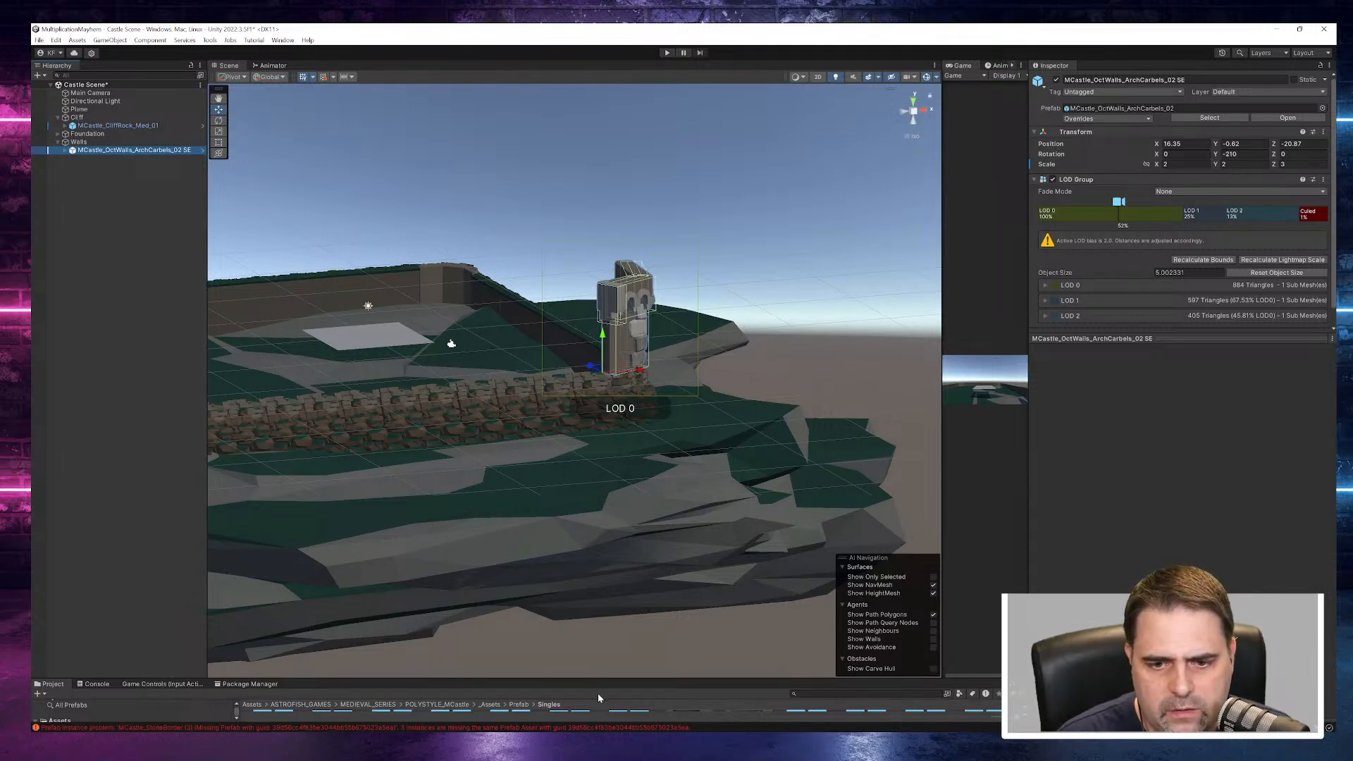
drag(608, 680, 597, 368)
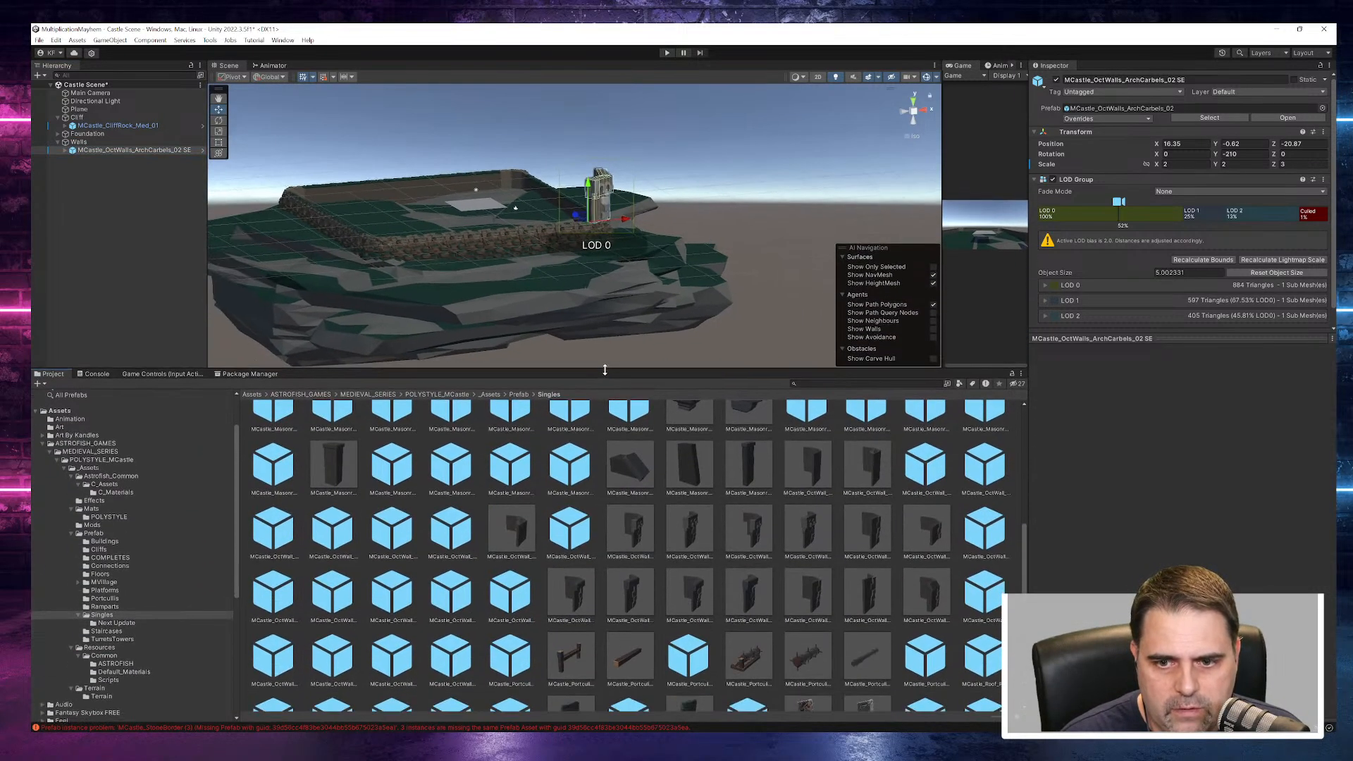
click(681, 527)
drag(1149, 556, 940, 531)
click(757, 604)
drag(1228, 557, 1039, 549)
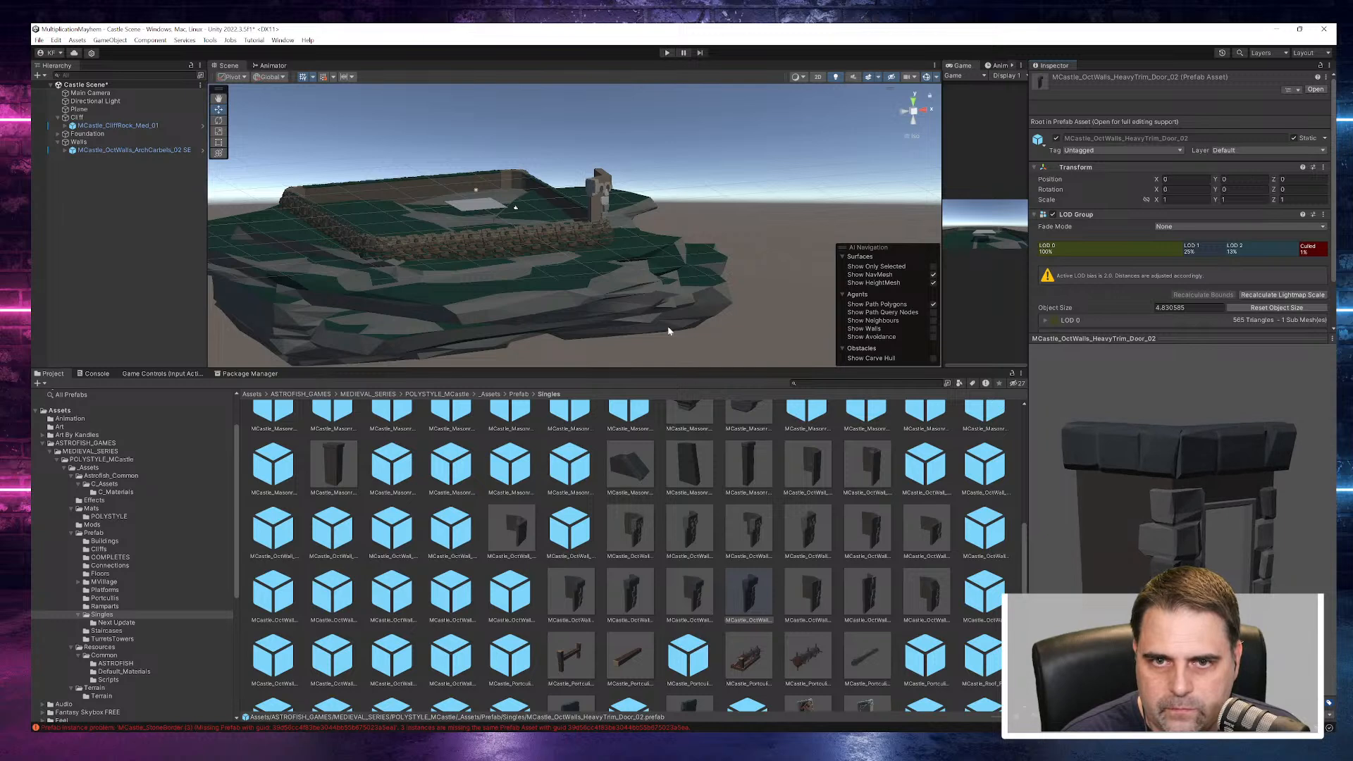
- Duplicate the SE wall piece, move the copy to about X 6.3 and set its Y rotation to -150
click(599, 199)
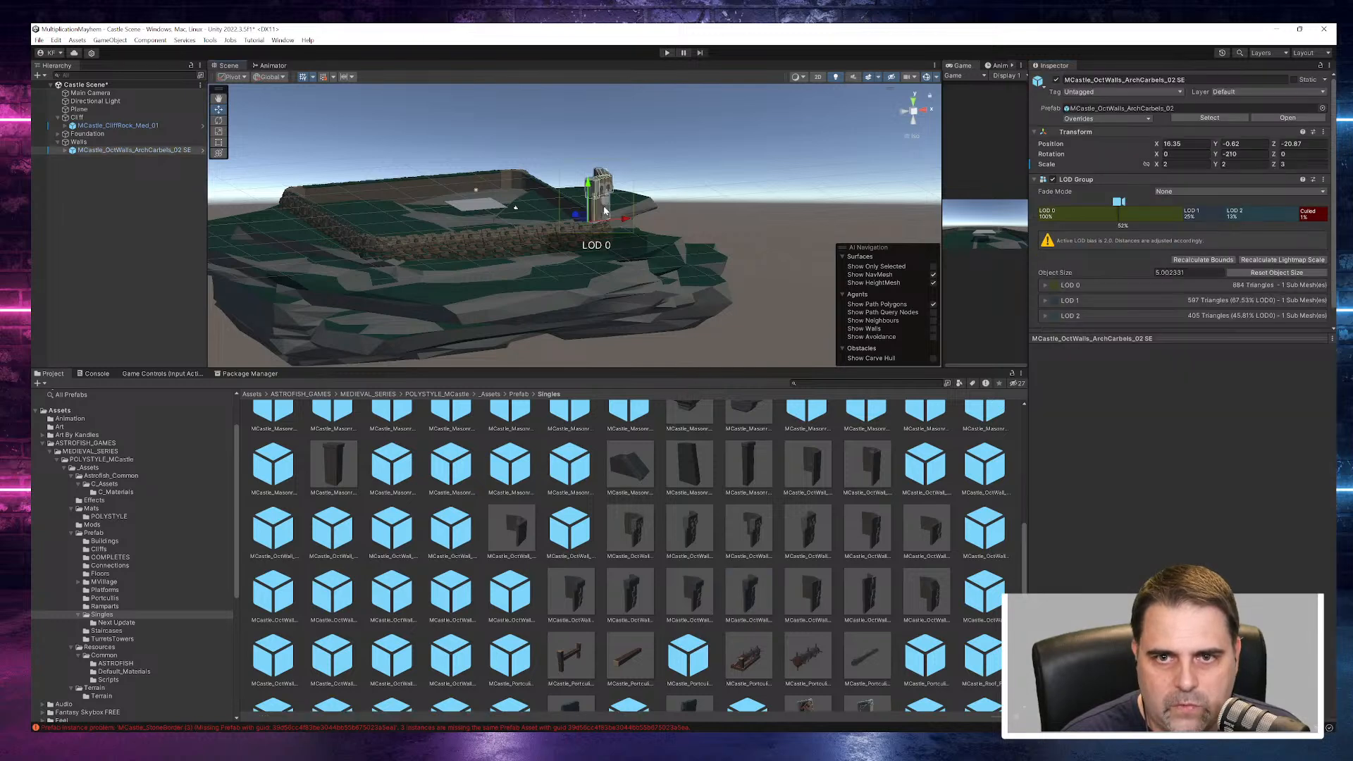
right_click(155, 150)
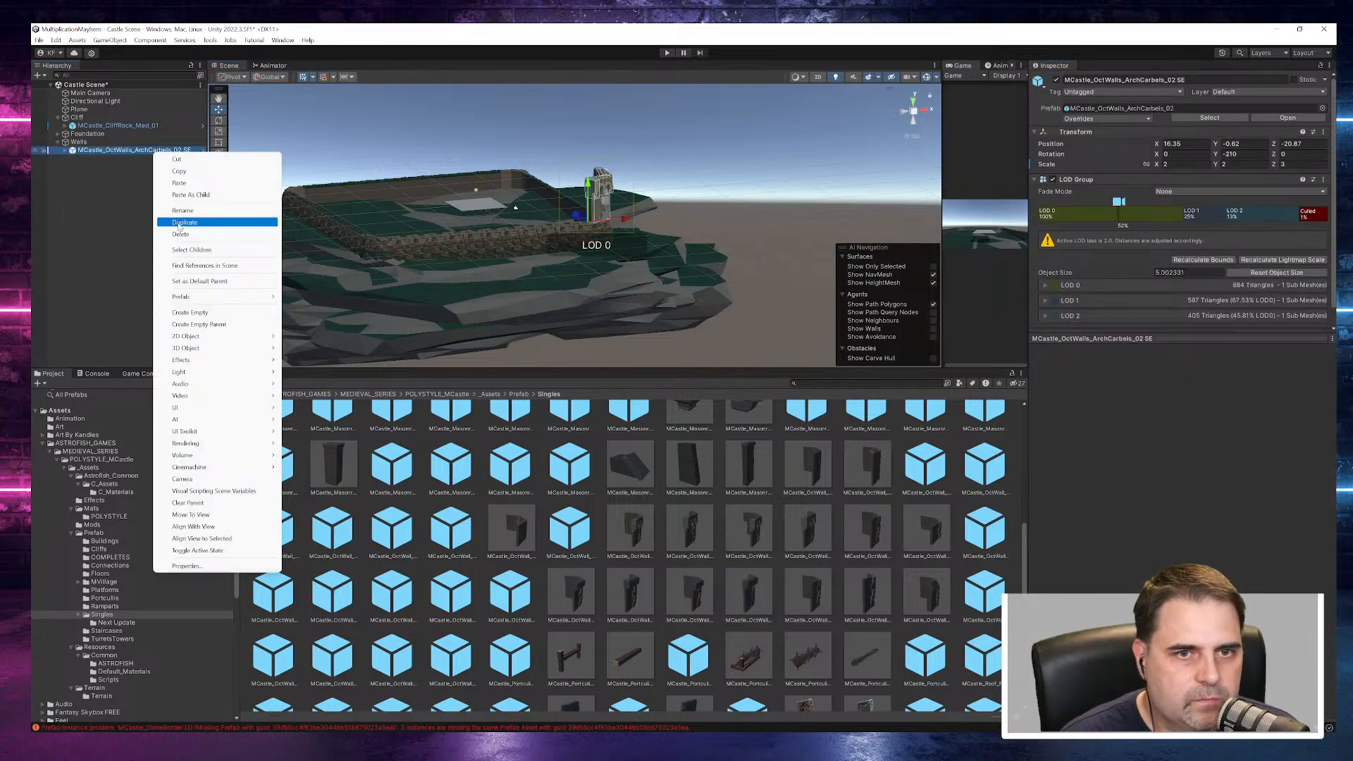
click(184, 222)
scroll(617, 230, up, 5)
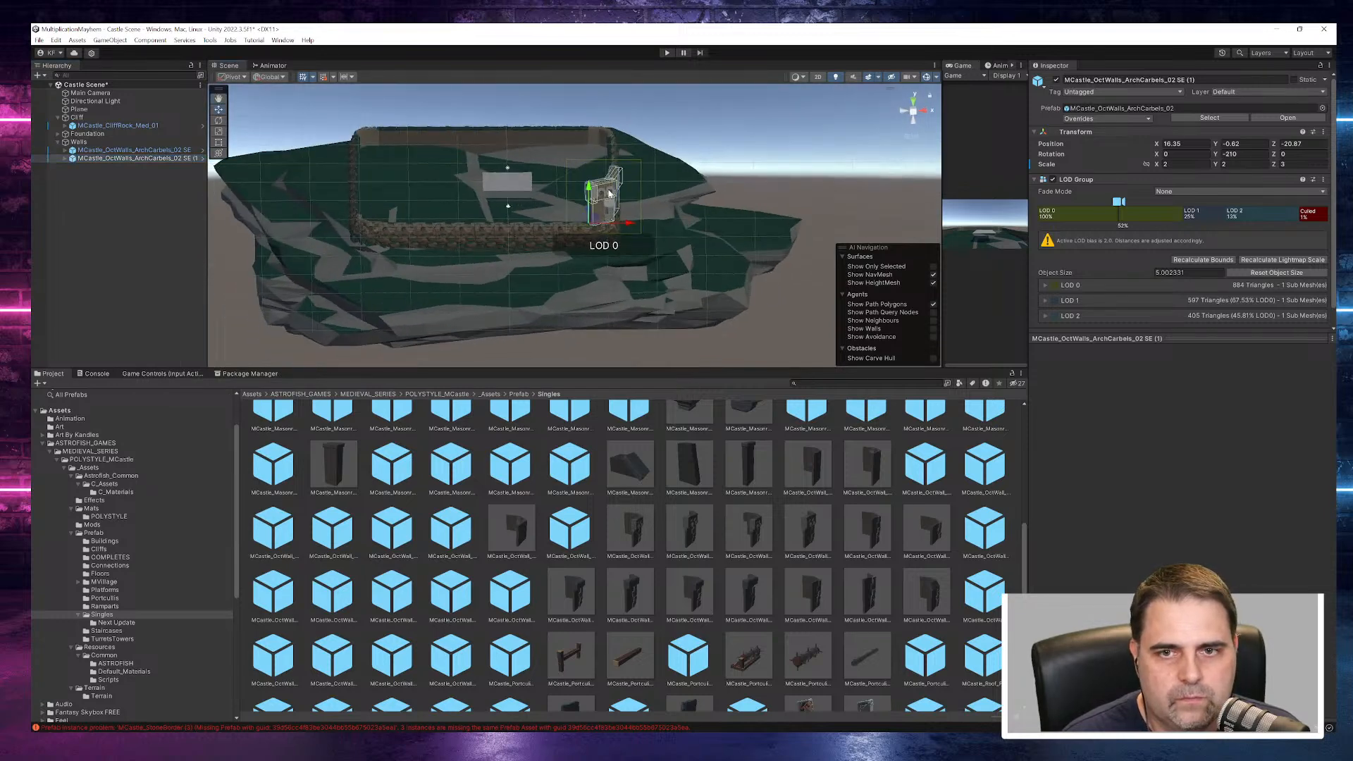
drag(613, 250, 523, 249)
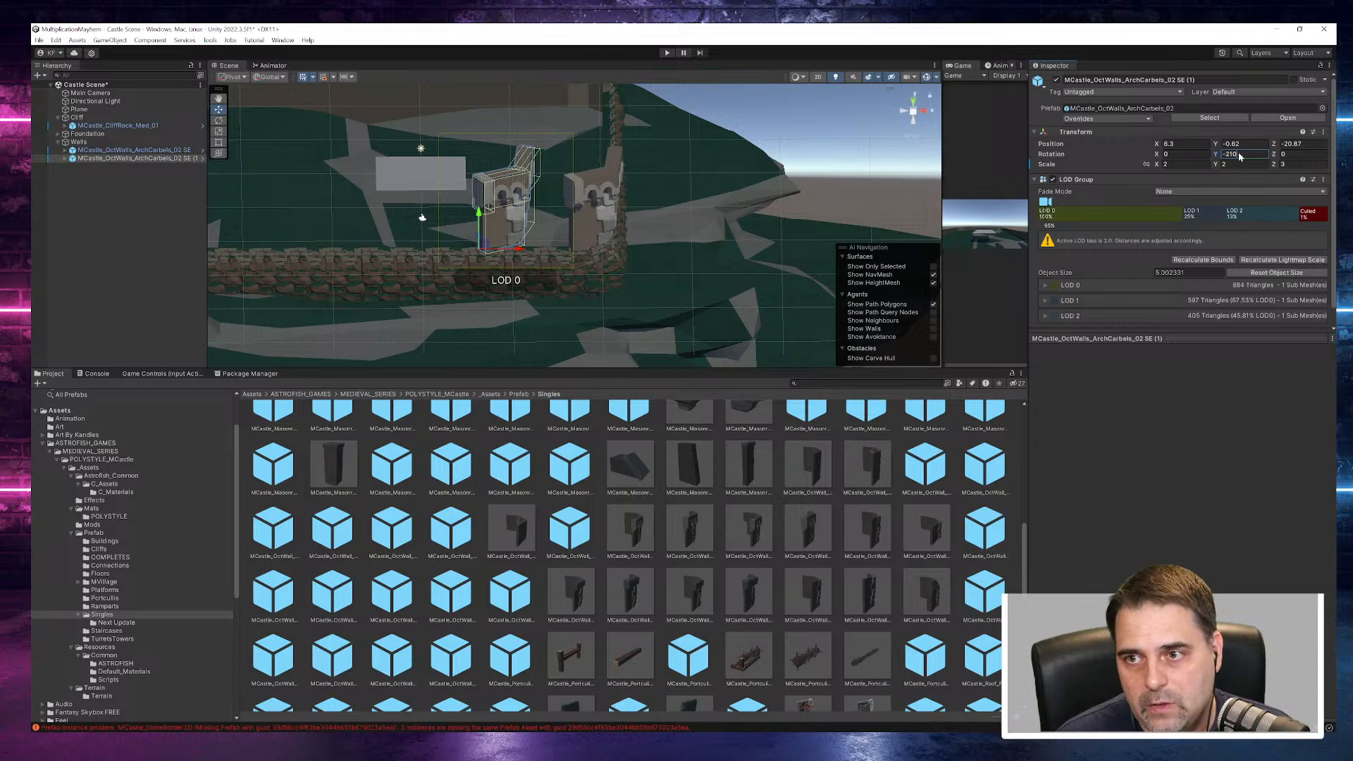
text(-150)
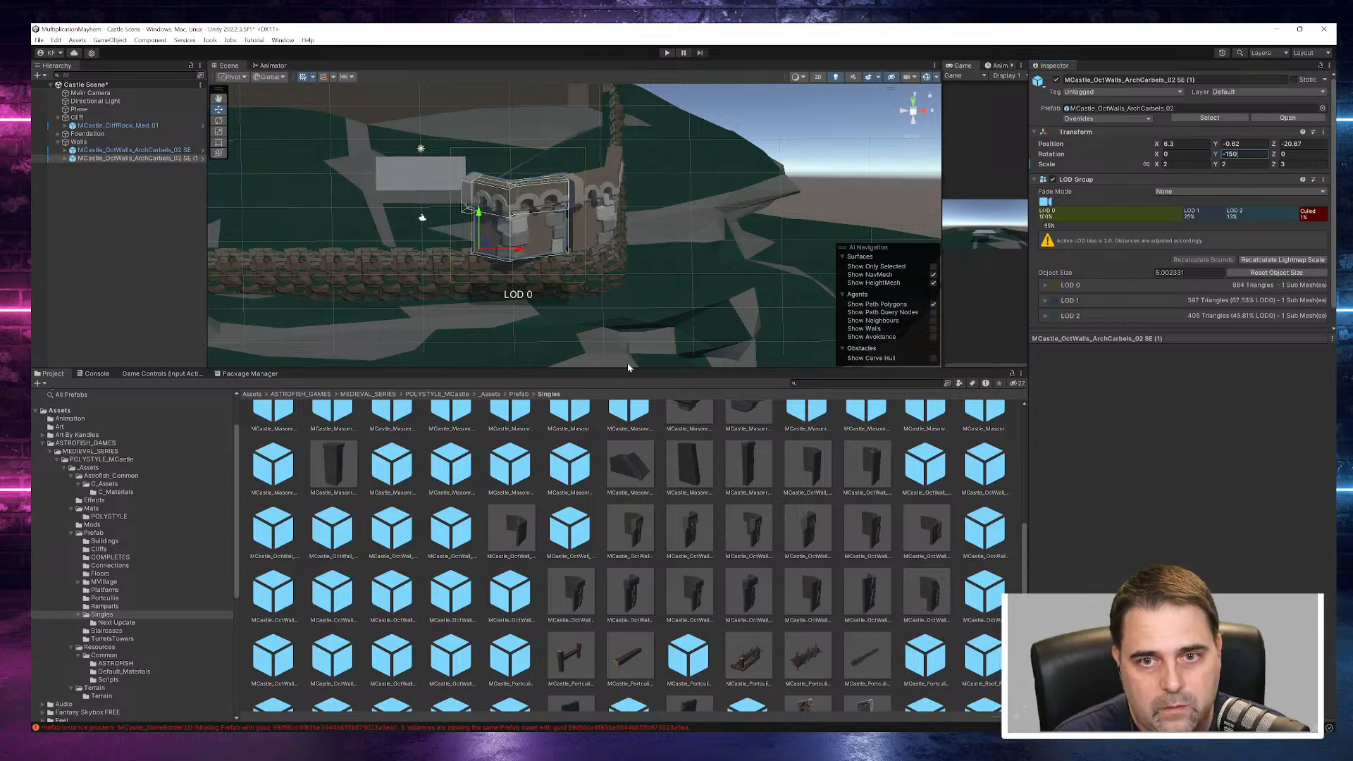
- Align the duplicated wall piece with the SE piece at the corner, at about X 7.43, Z -18.79
right_drag(557, 271, 711, 436)
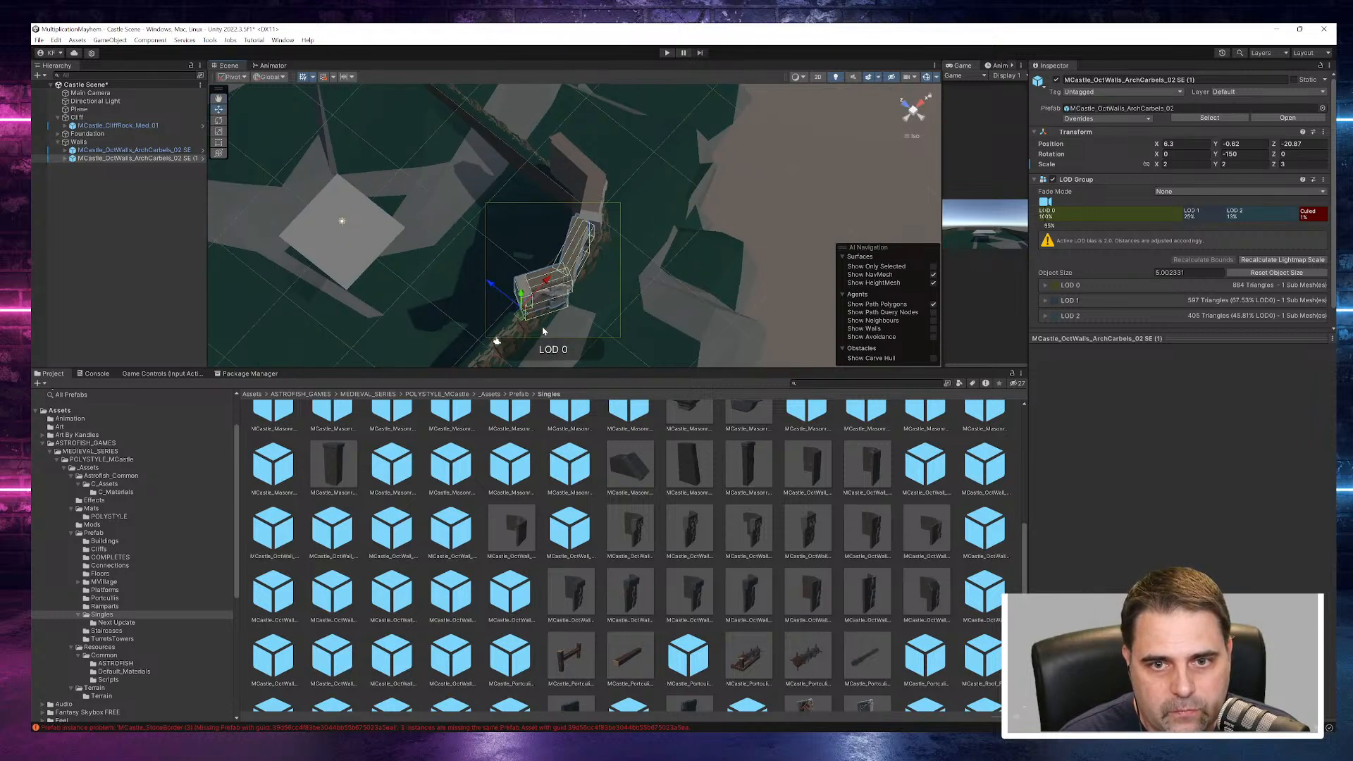
mouse_move(500, 296)
mouse_down()
mouse_move(486, 284)
mouse_move(507, 301)
mouse_up()
right_drag(789, 317, 543, 250)
drag(509, 245, 519, 246)
right_drag(669, 317, 1078, 408)
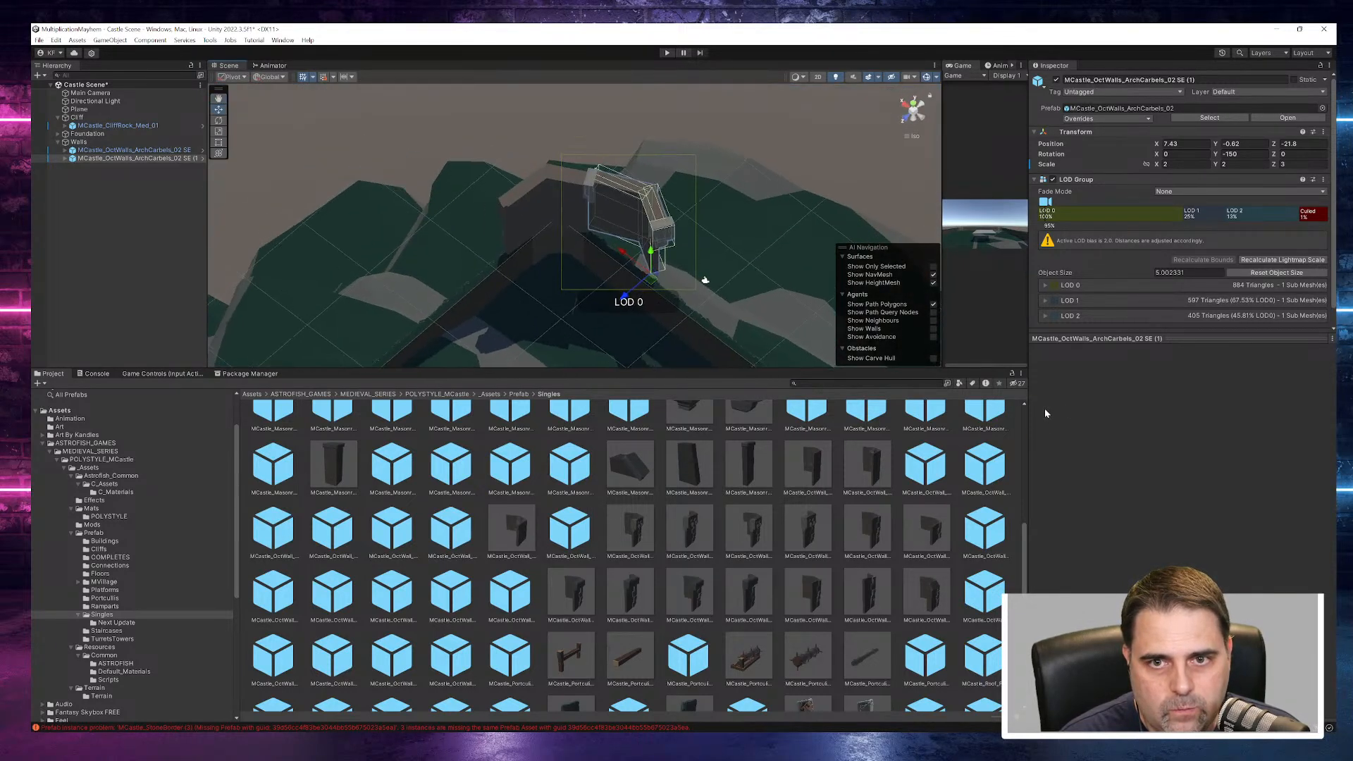
drag(626, 299, 608, 312)
- Set the duplicated wall piece's Y rotation to -120 and move it to about X 7.82, Z -16.37 beside the SE piece
click(1224, 153)
text(-)
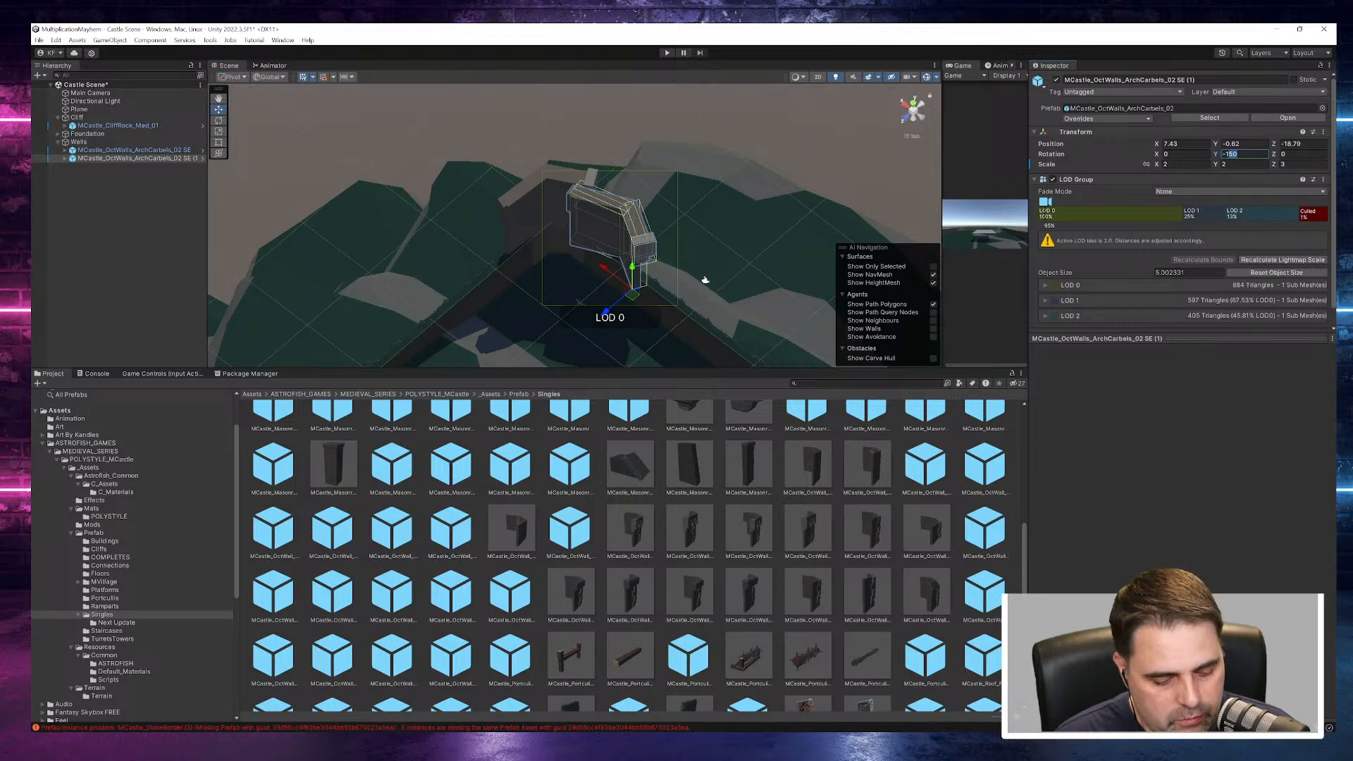
text(20)
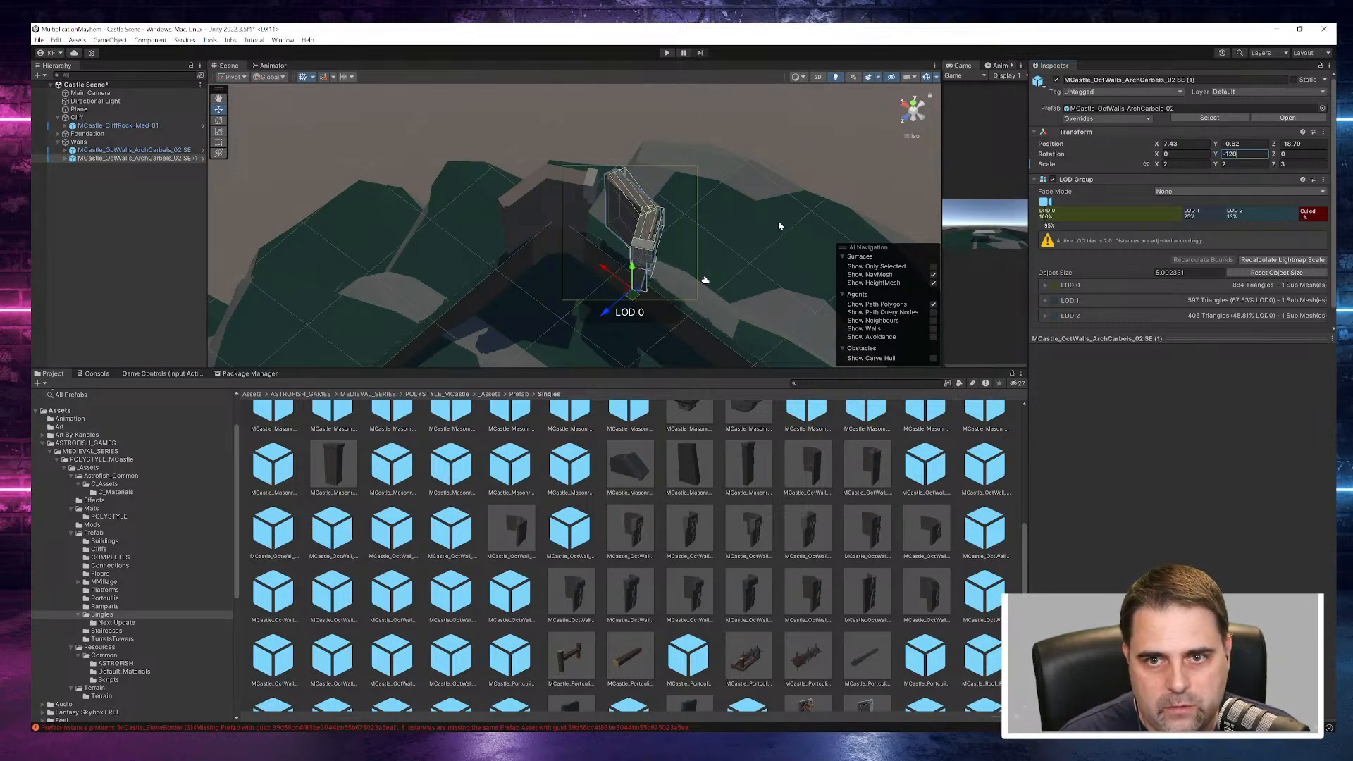
text(f)
drag(531, 255, 487, 229)
right_drag(488, 230, 962, 366)
- Change the duplicated wall piece's Y rotation to -130
click(1224, 155)
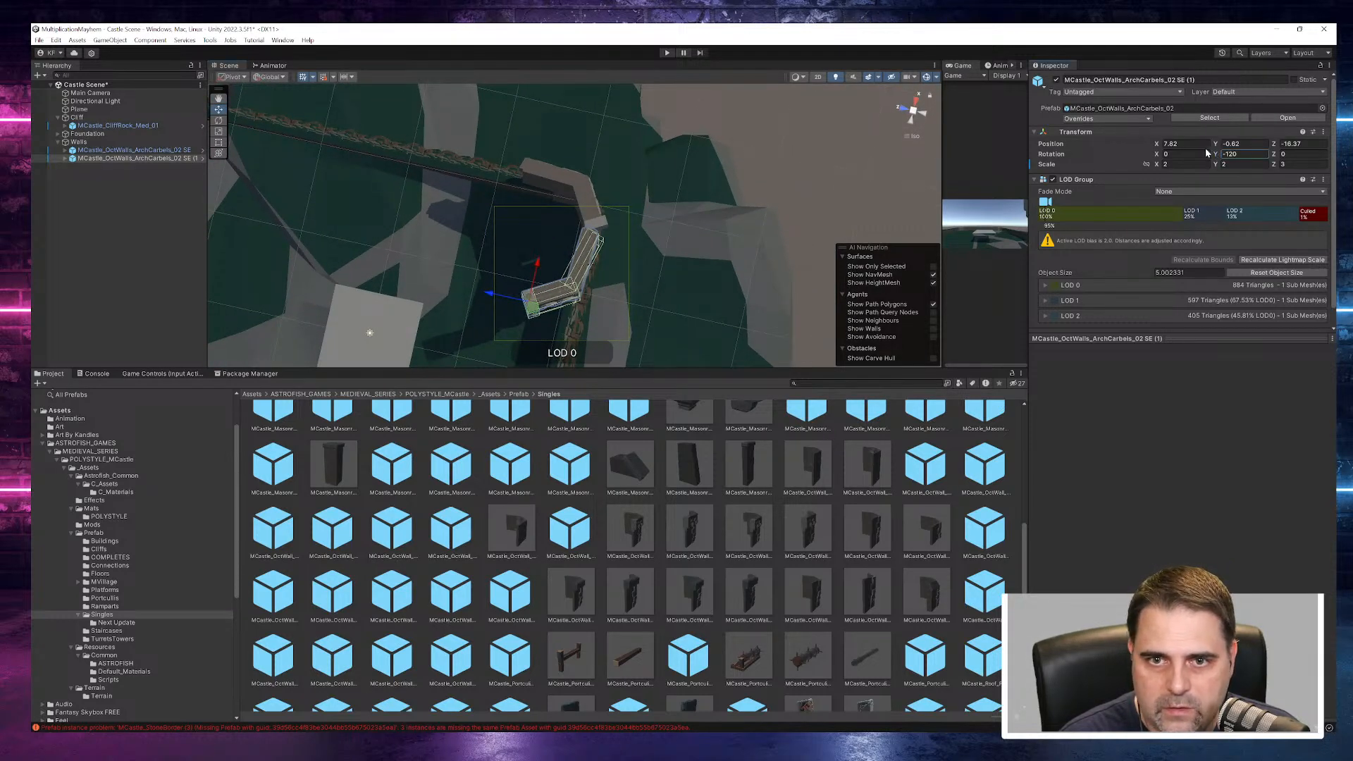
drag(1220, 156, 1068, 169)
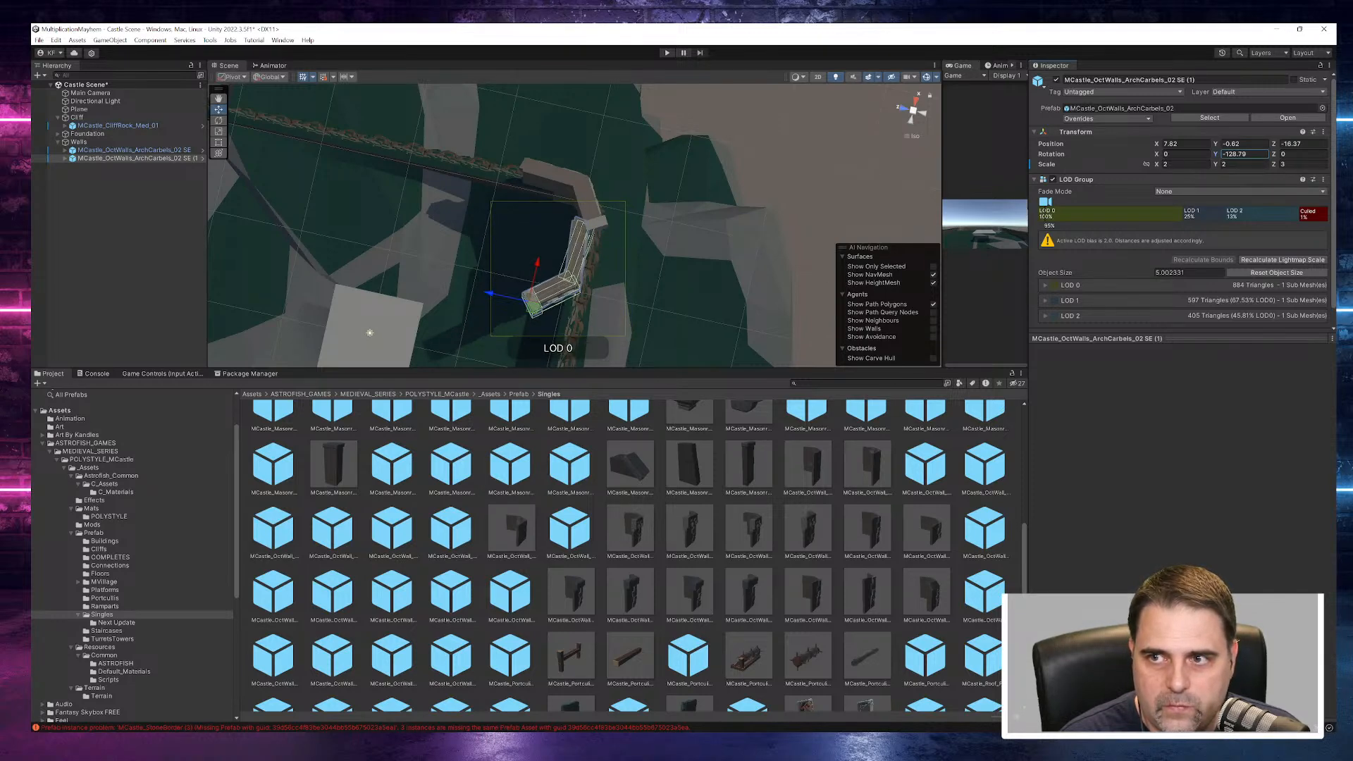
text(-130)
- Set the original SE wall piece's Y rotation to -190 and shift it to about Z -19.29
click(594, 206)
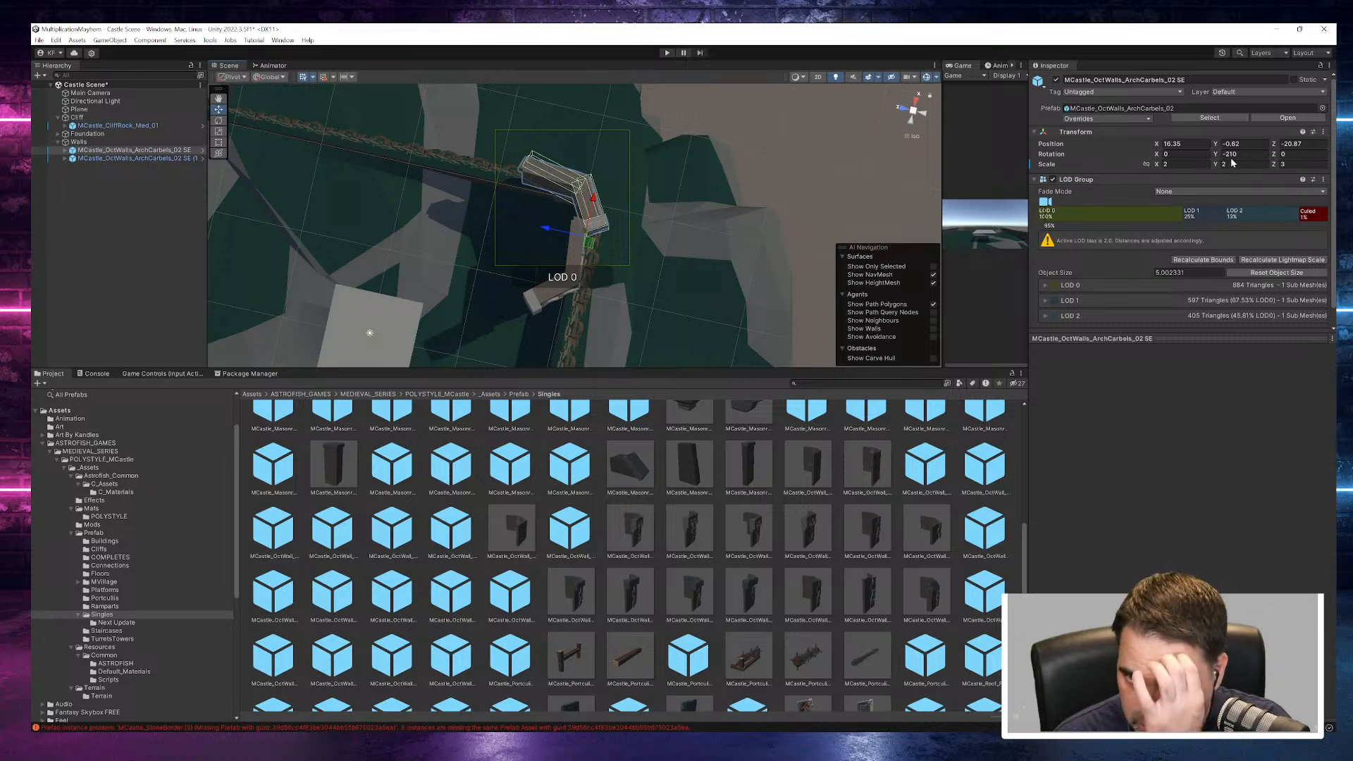
drag(1218, 158, 1254, 161)
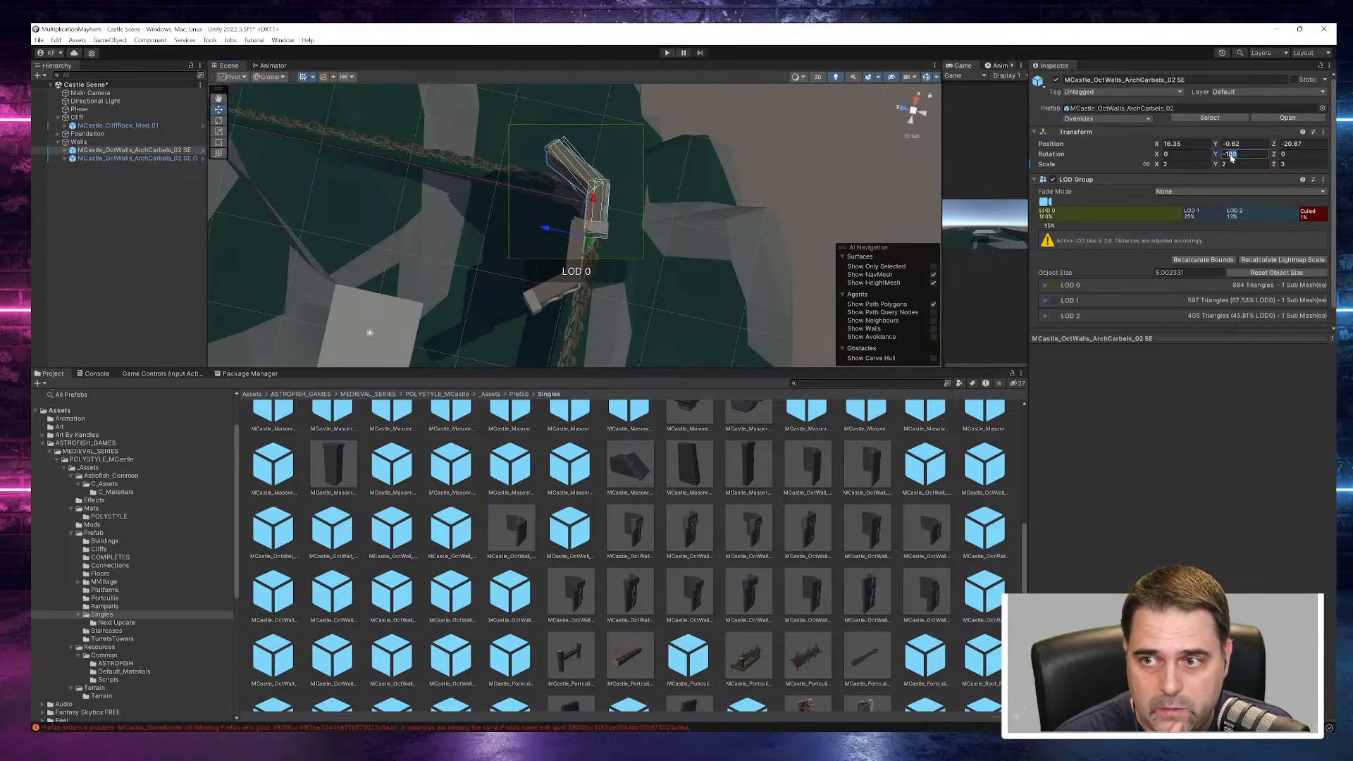
text(-190)
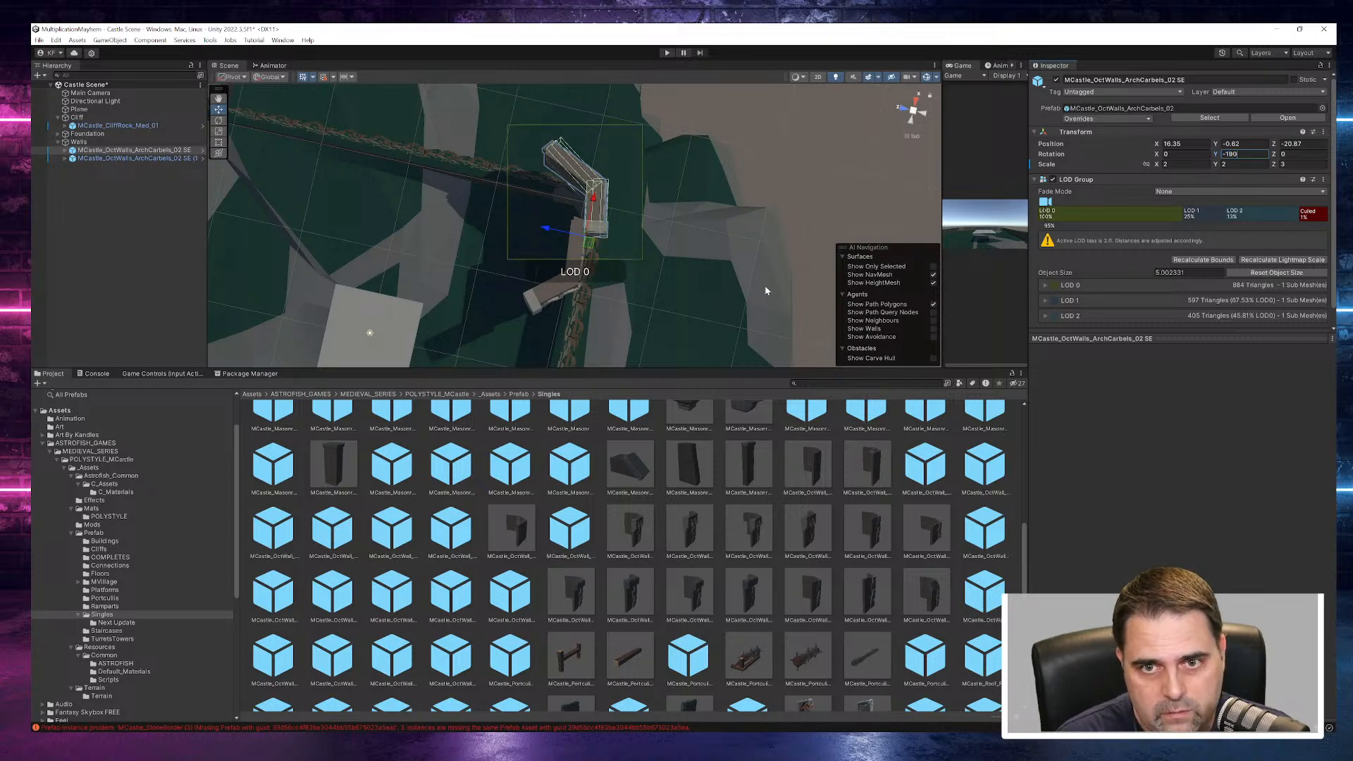
drag(556, 234, 538, 228)
right_drag(768, 263, 160, 203)
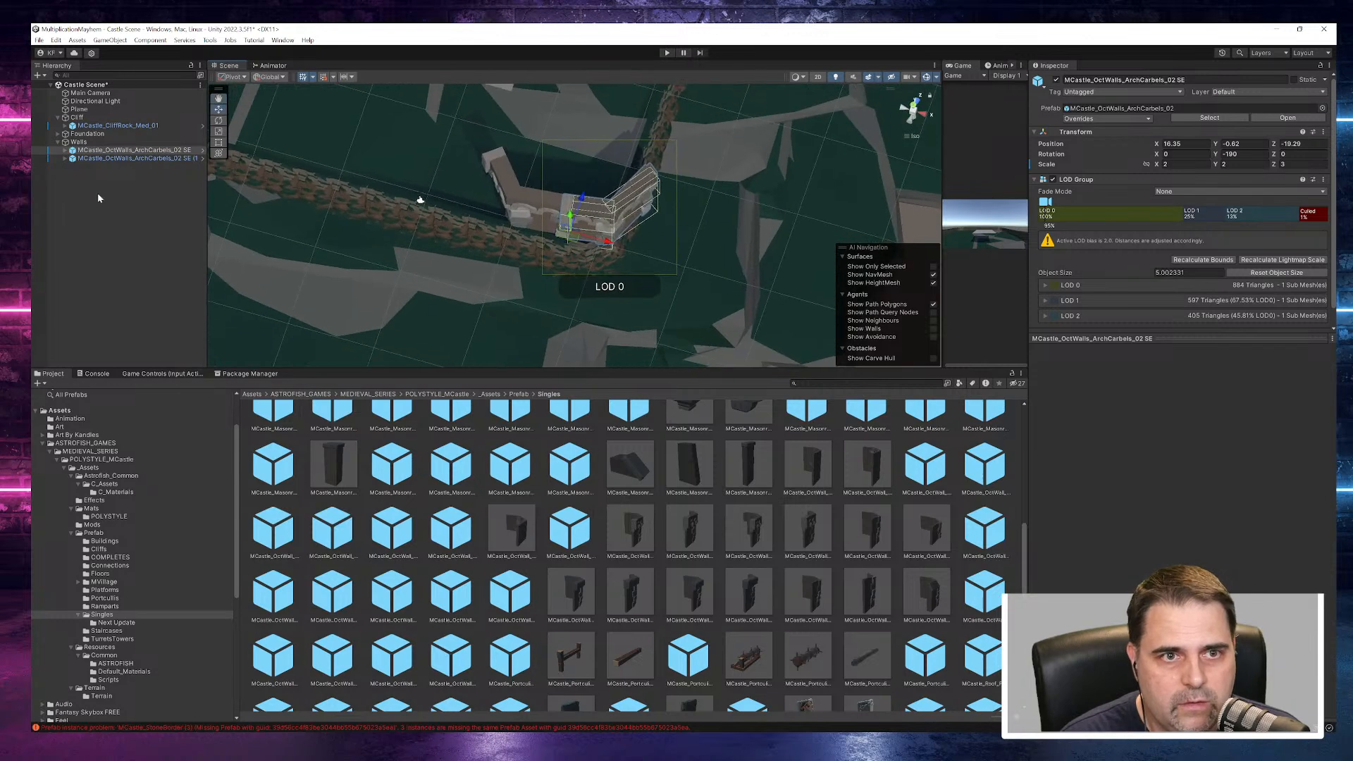
- Slide the original SE wall piece along X to about 16.21 to align its joint with the duplicated piece
click(78, 142)
click(86, 150)
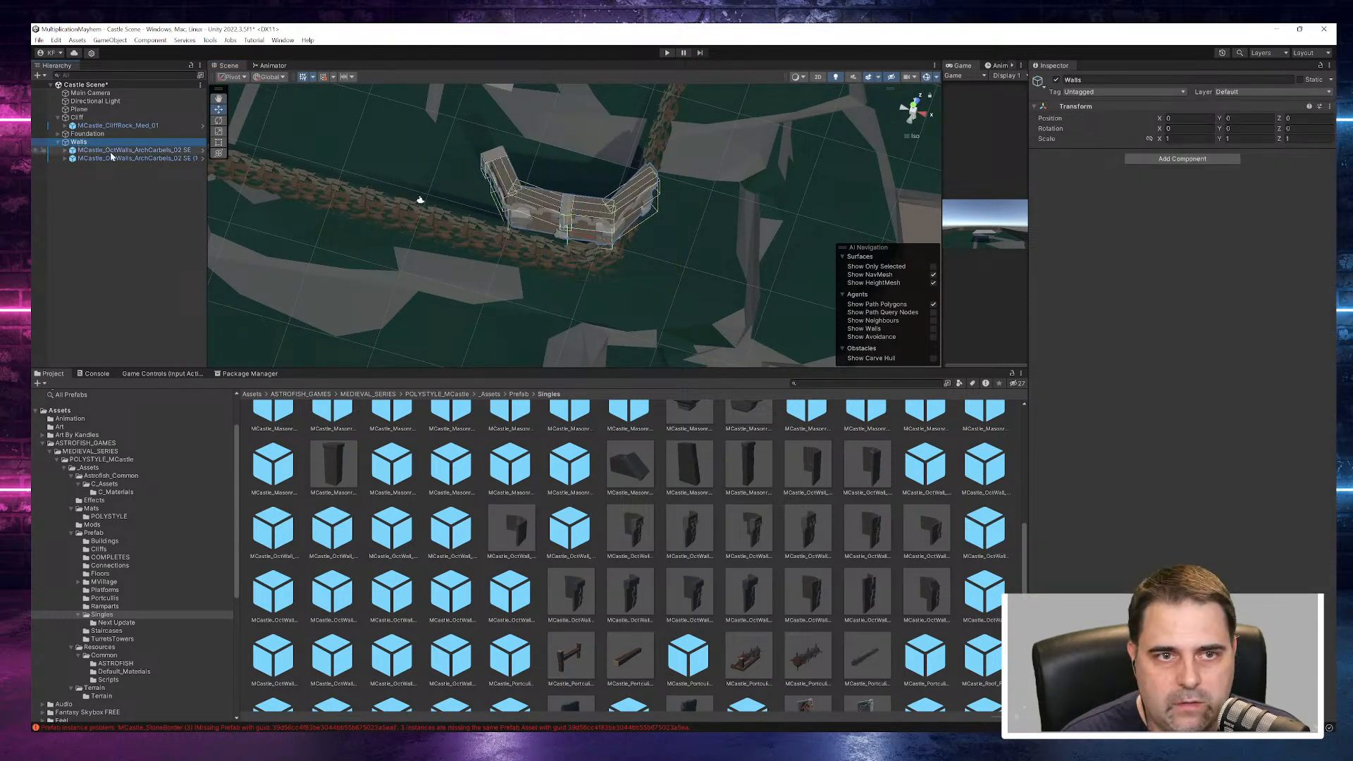
right_drag(643, 306, 720, 215)
mouse_move(611, 241)
mouse_down()
mouse_move(625, 240)
mouse_move(607, 240)
mouse_up()
right_drag(591, 248, 541, 200)
scroll(557, 197, up, 5)
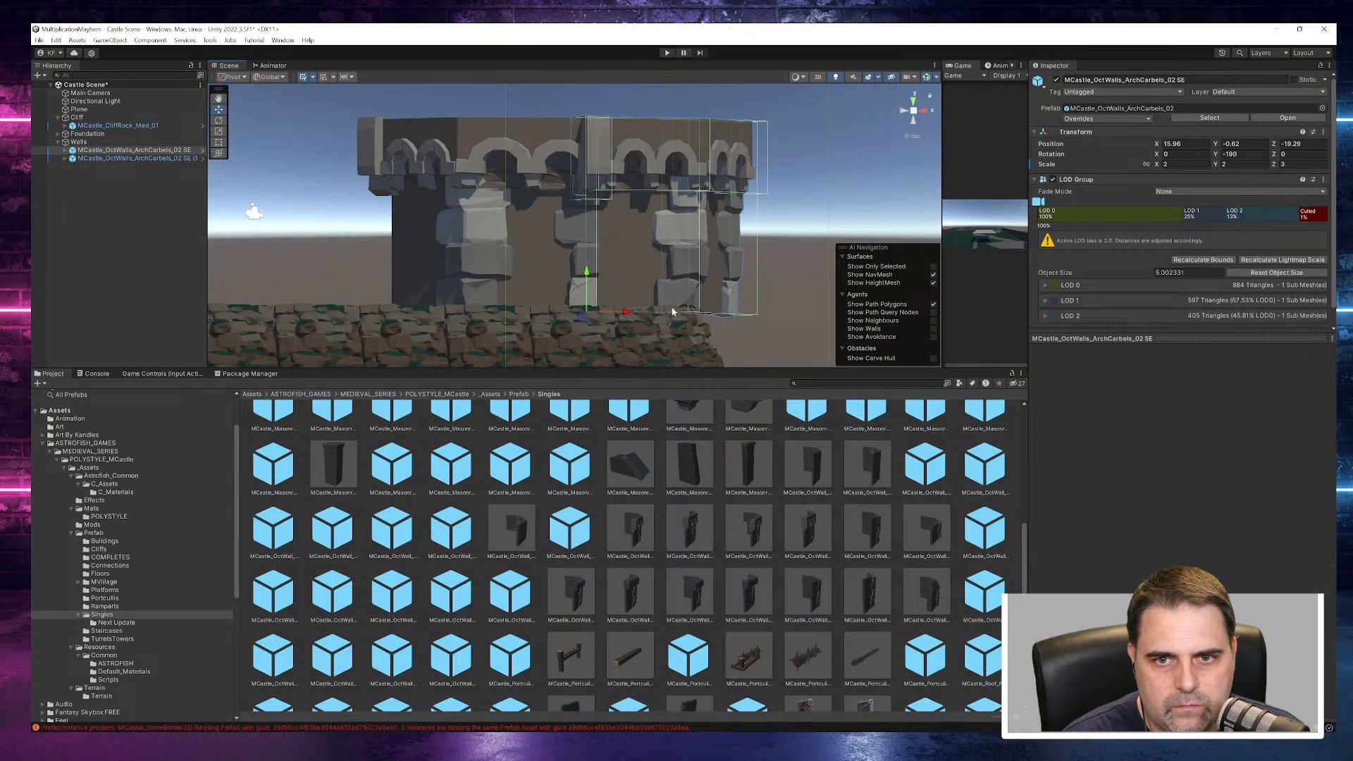
drag(632, 316, 807, 442)
- Duplicate both SE wall pieces together and move the copies along the foundation to about X -4.25 and X -12.64
scroll(760, 345, down, 10)
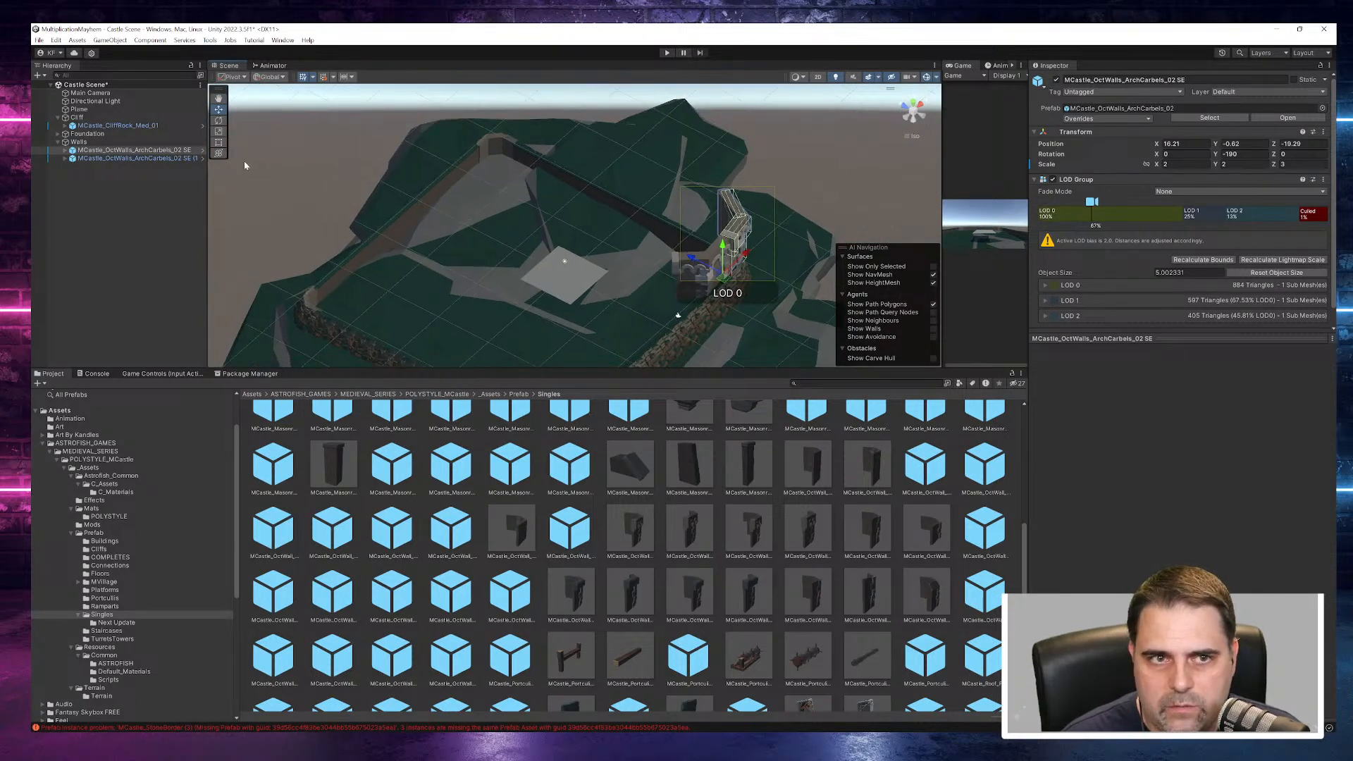
shift+click(136, 158)
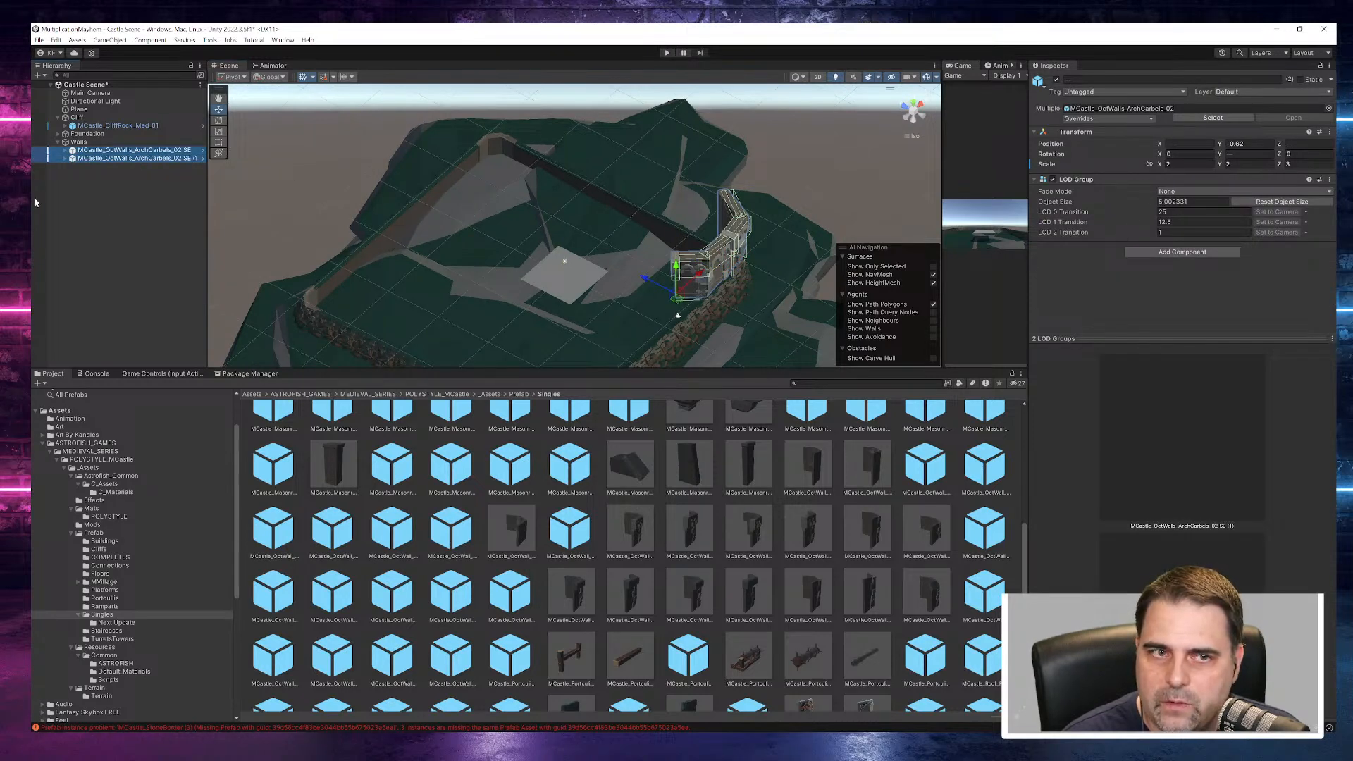
right_click(90, 163)
click(134, 234)
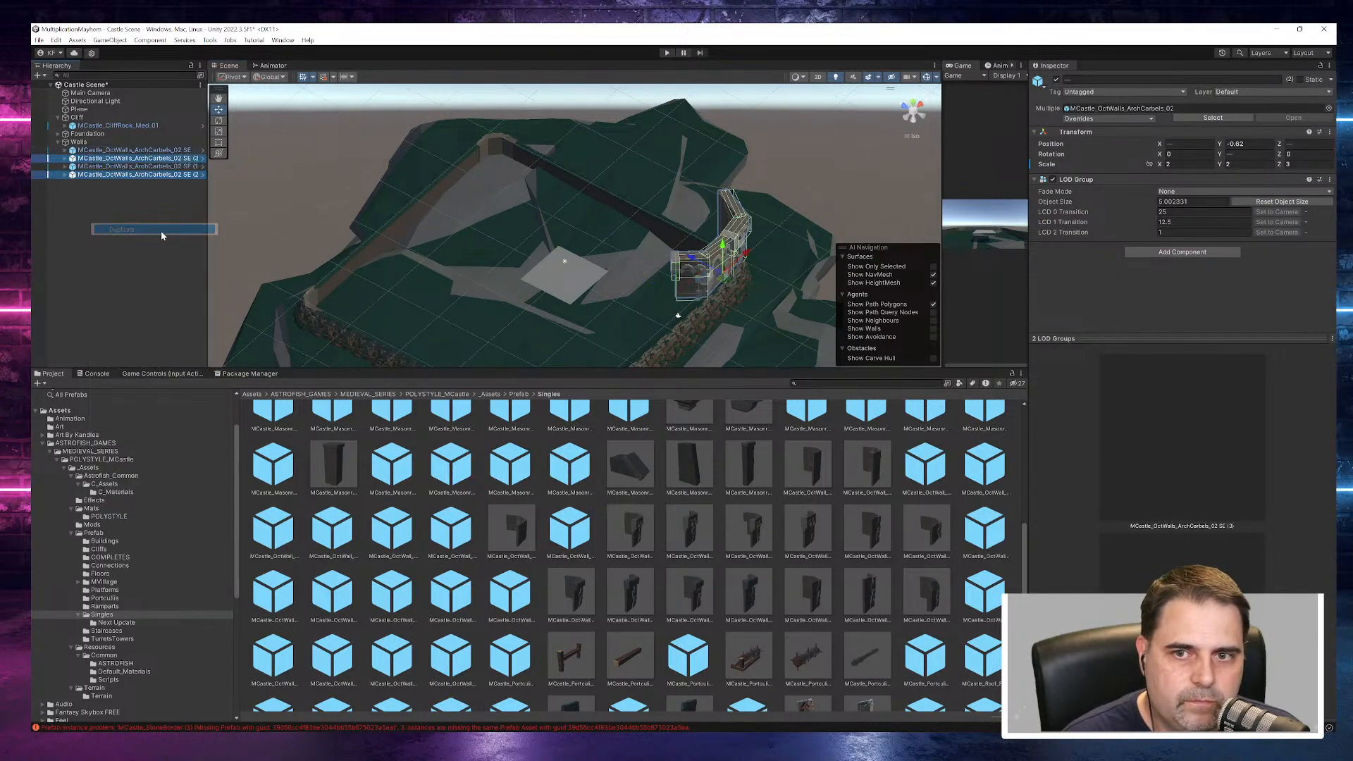
drag(743, 263, 665, 313)
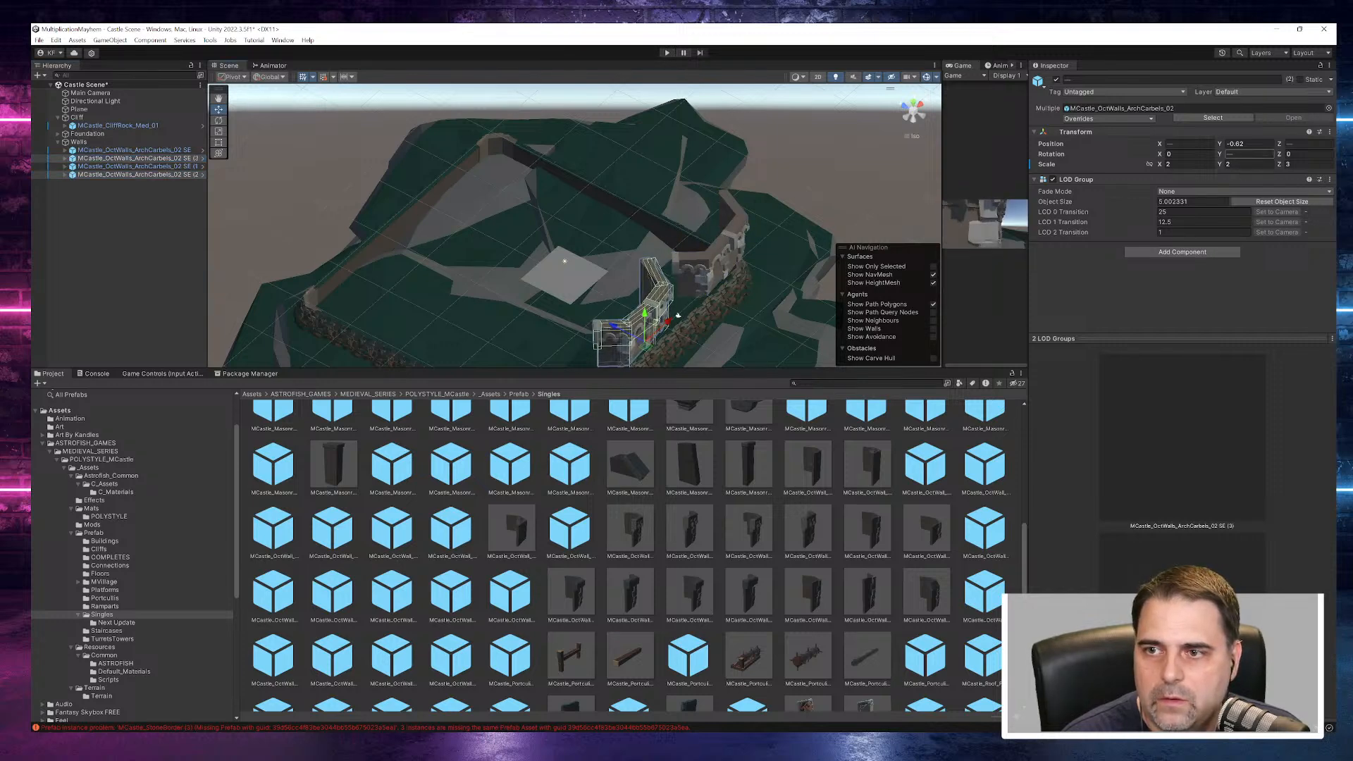
click(112, 167)
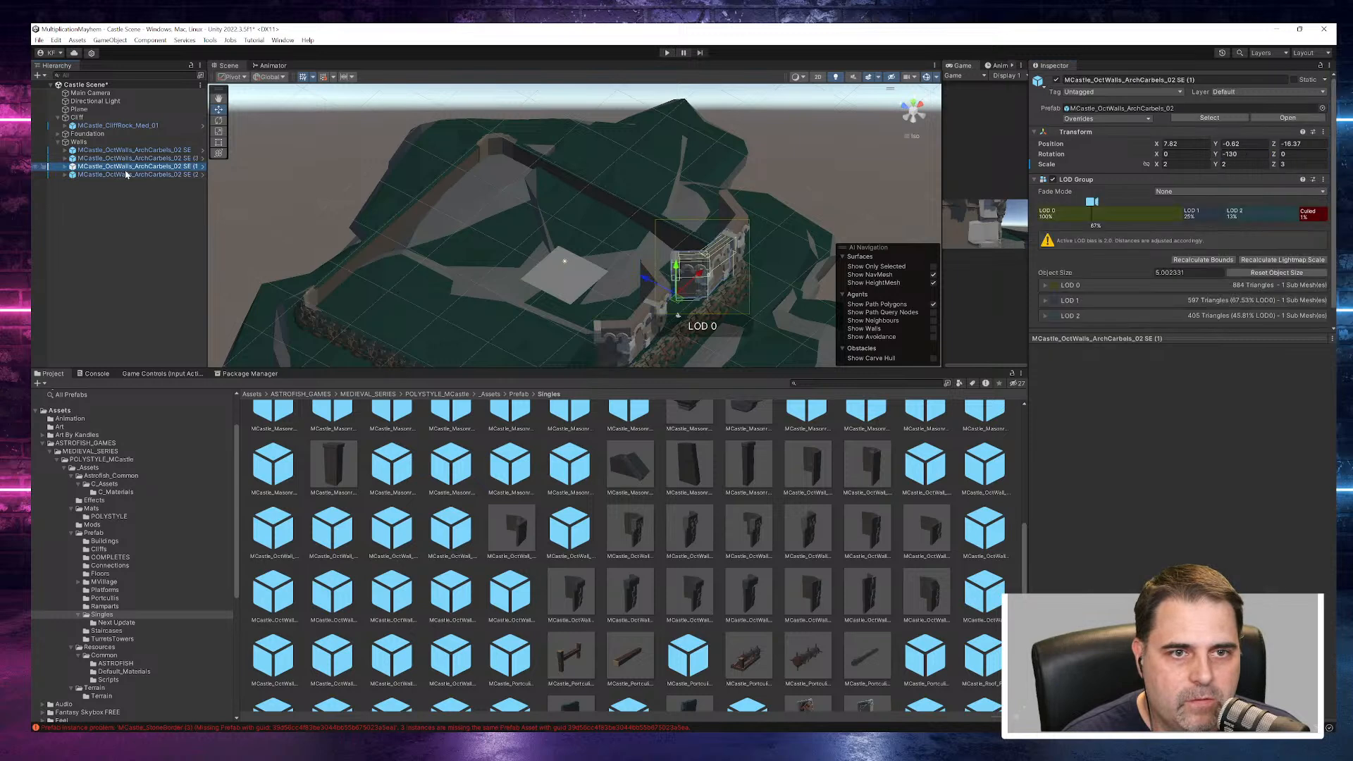
click(1242, 163)
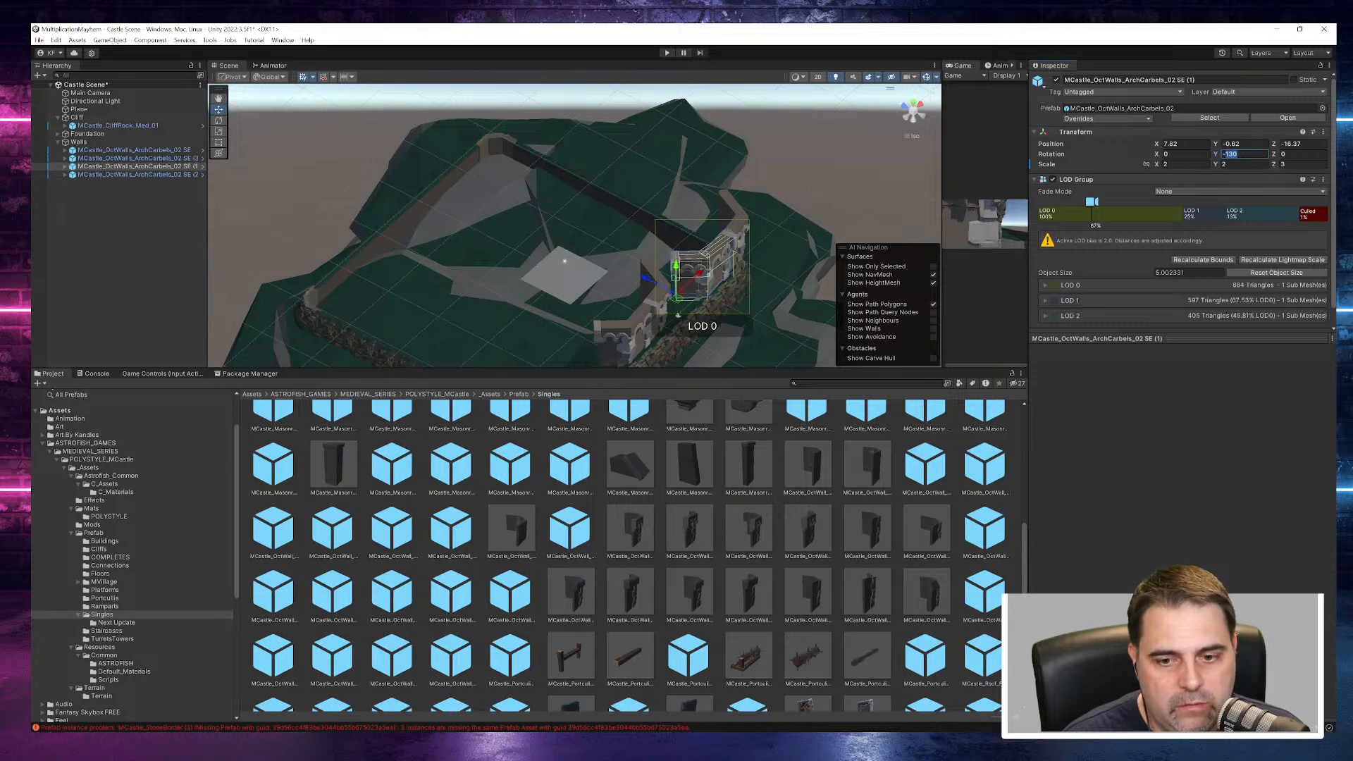
text(-70)
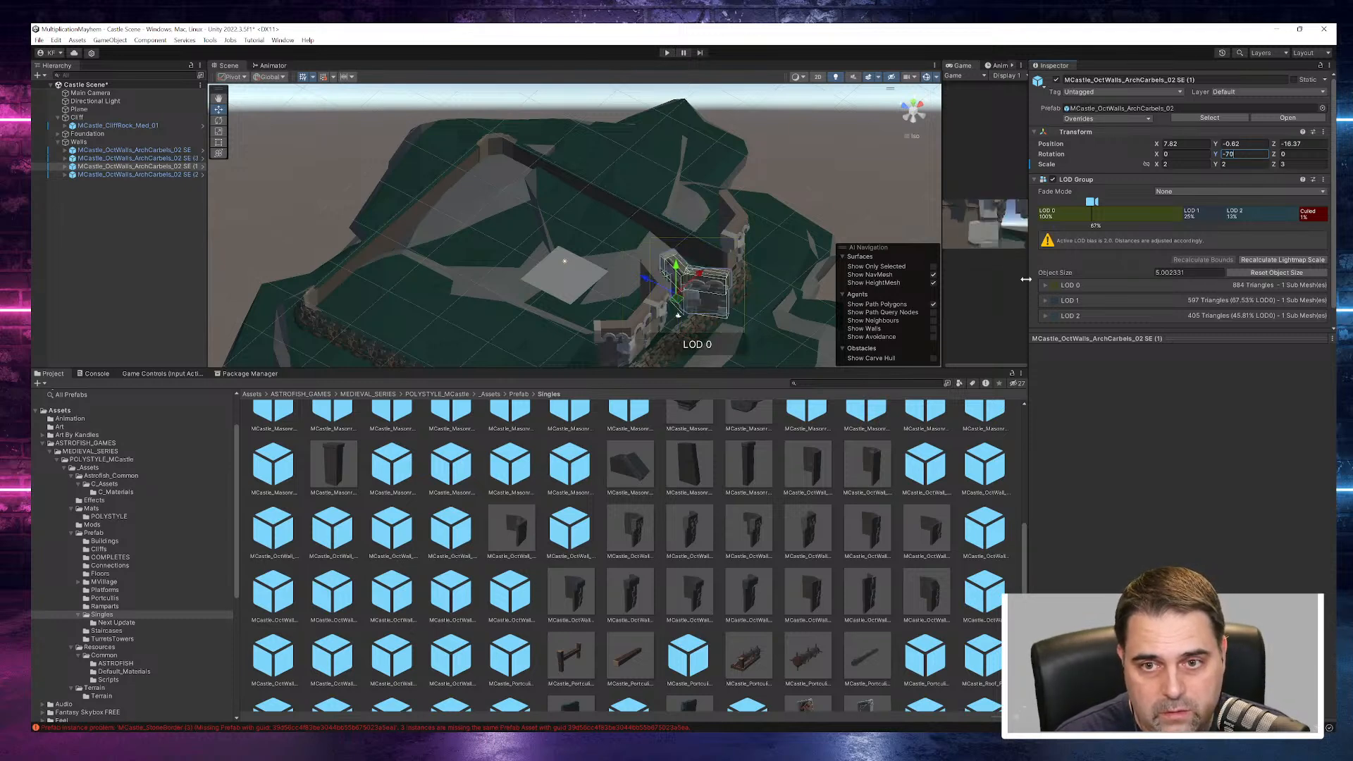
drag(647, 279, 589, 255)
key(ctrl+z)
key(ctrl+z)
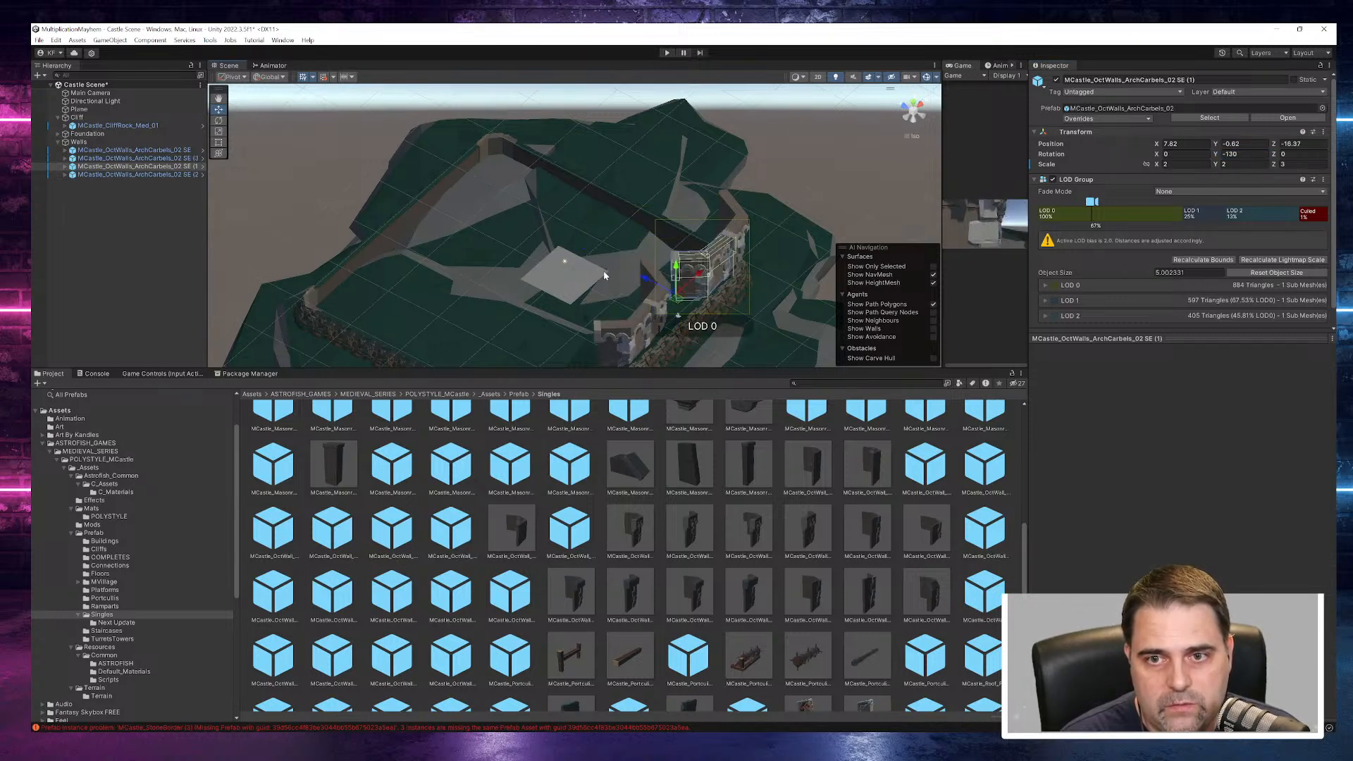
- Set the Y rotation of the copy ending in SE (3) to -70 and move it to about X 6.71, Z -7.97 against the corner walls
click(648, 324)
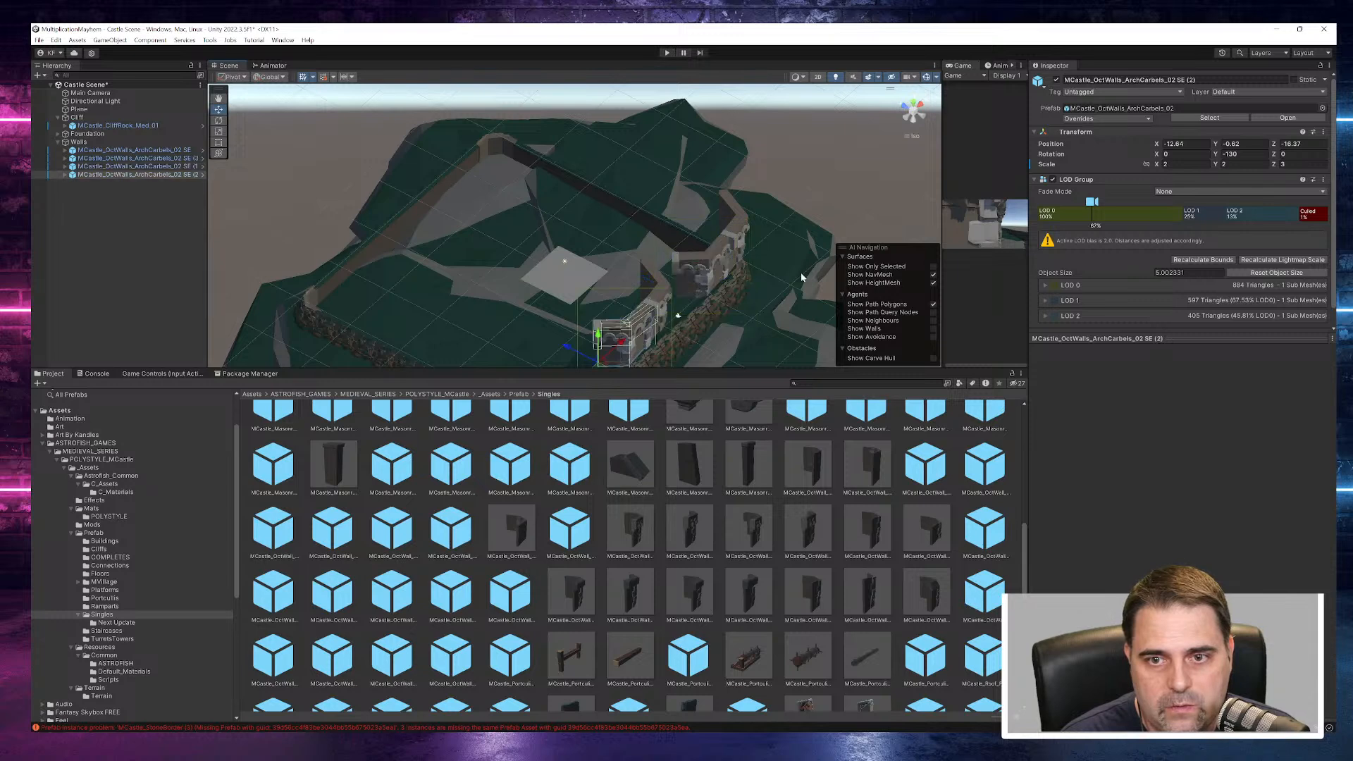
click(689, 292)
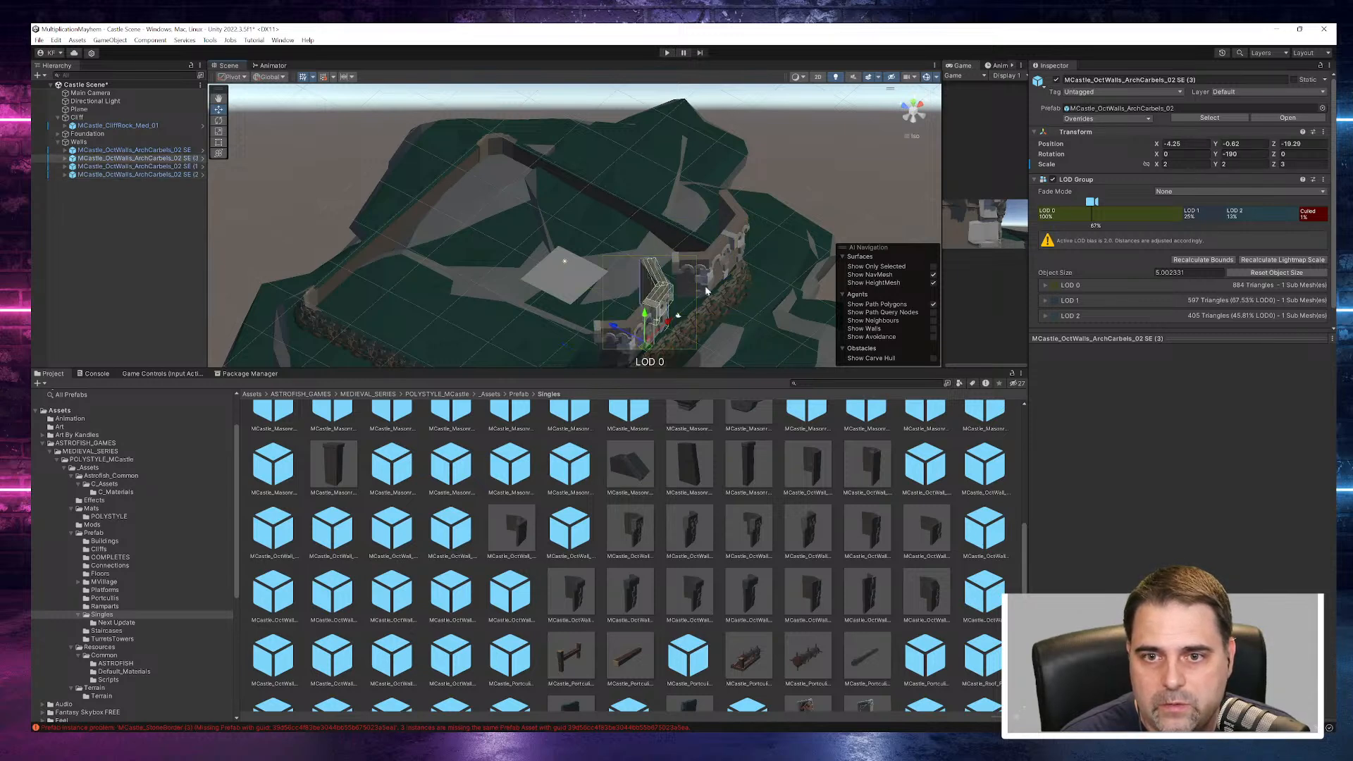
click(1243, 155)
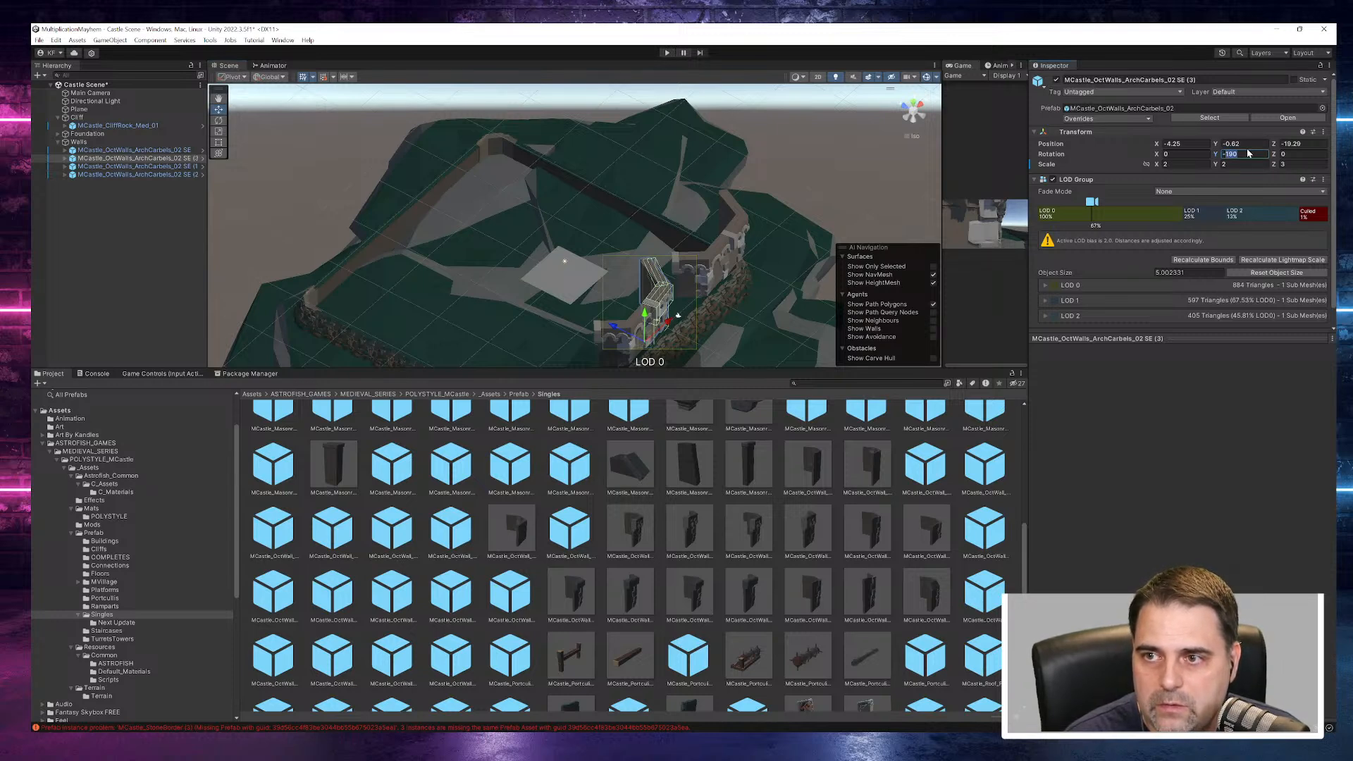
text(-70)
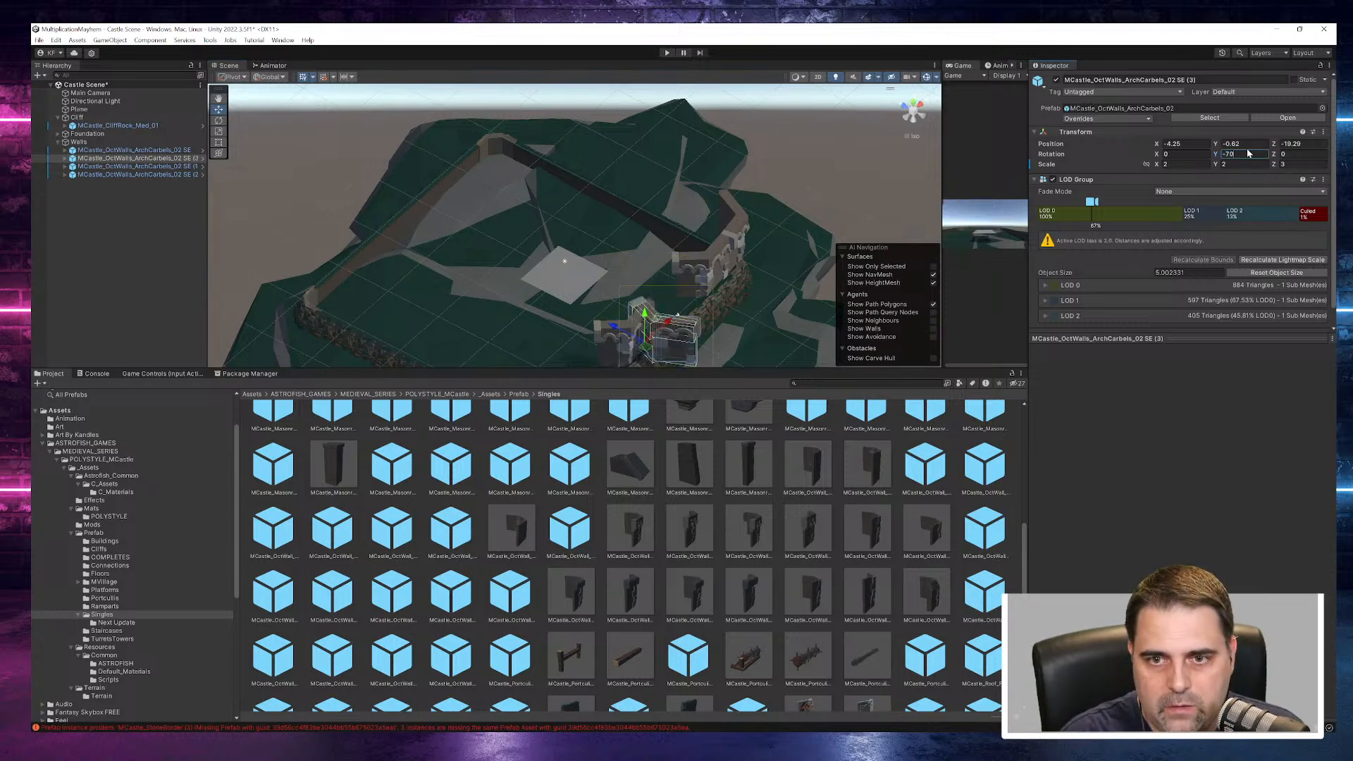
drag(670, 326, 710, 289)
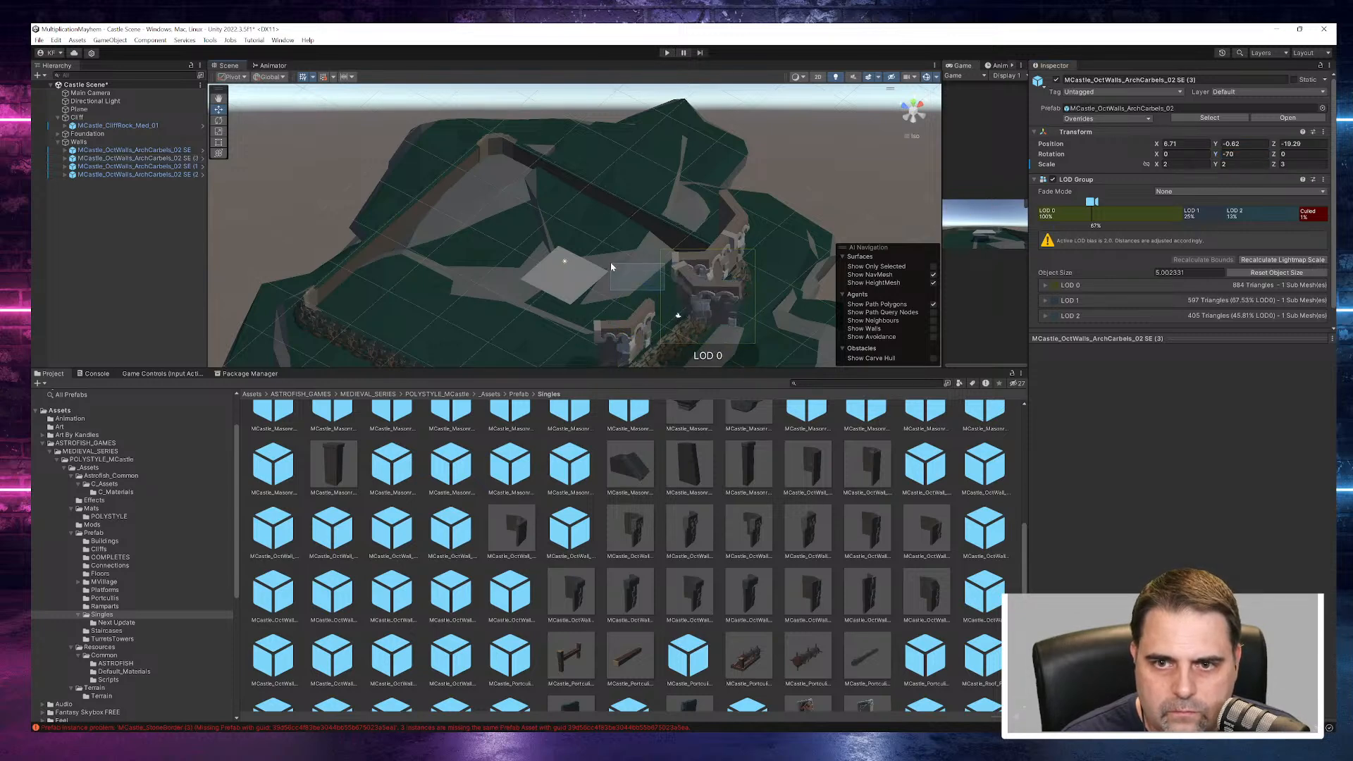
drag(668, 301, 606, 267)
right_drag(608, 271, 277, 319)
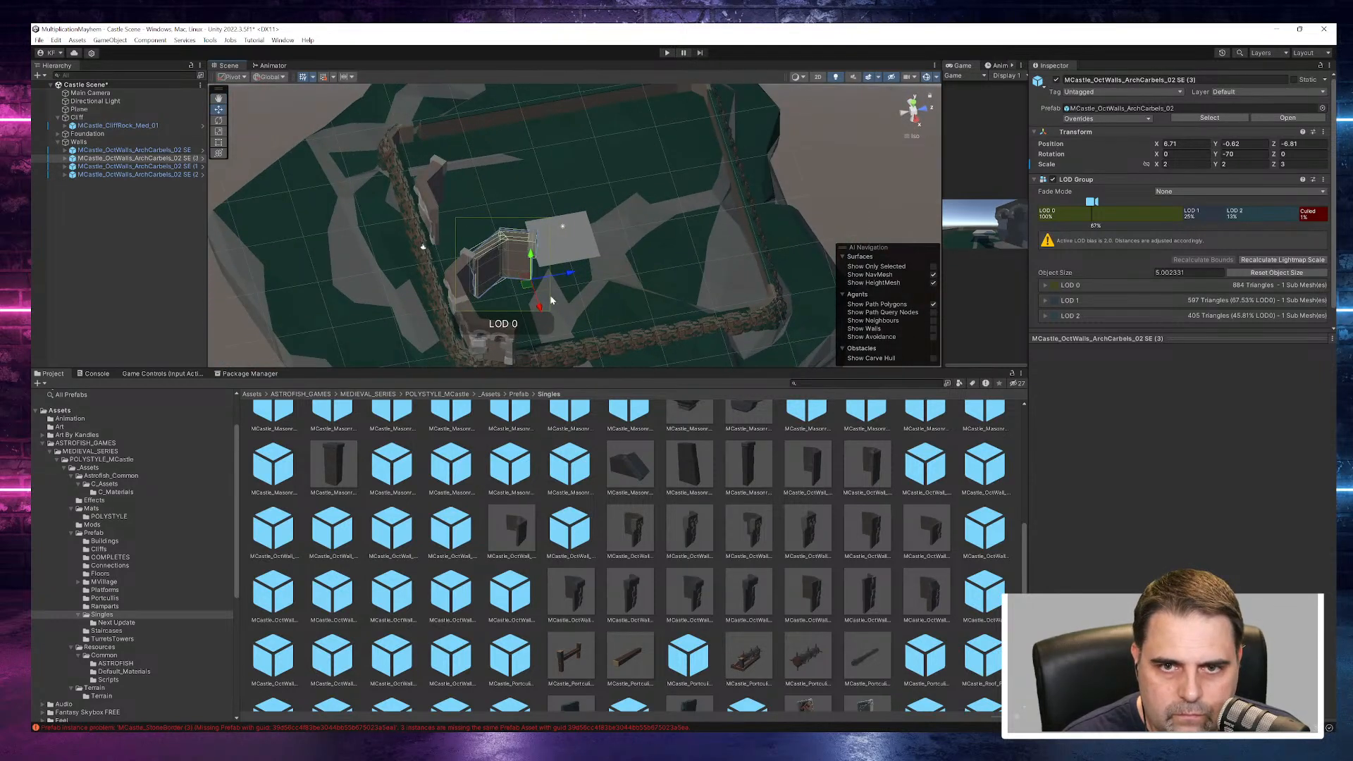
drag(575, 277, 558, 271)
right_drag(558, 271, 878, 348)
- Set the Y rotation of the copy ending in SE (2) to -10 and move it to about X 13.96, Z -1.93 beside the SE (3) piece
click(584, 358)
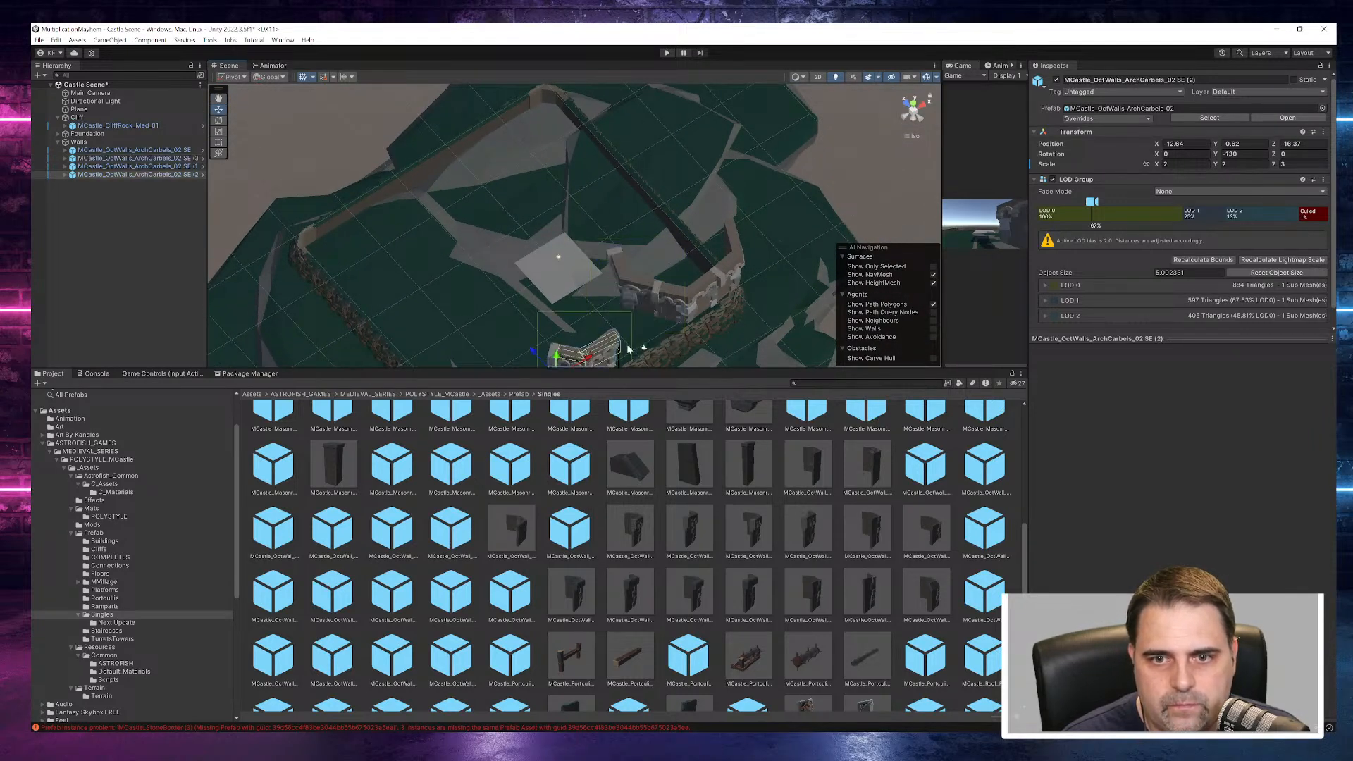
drag(595, 359, 621, 205)
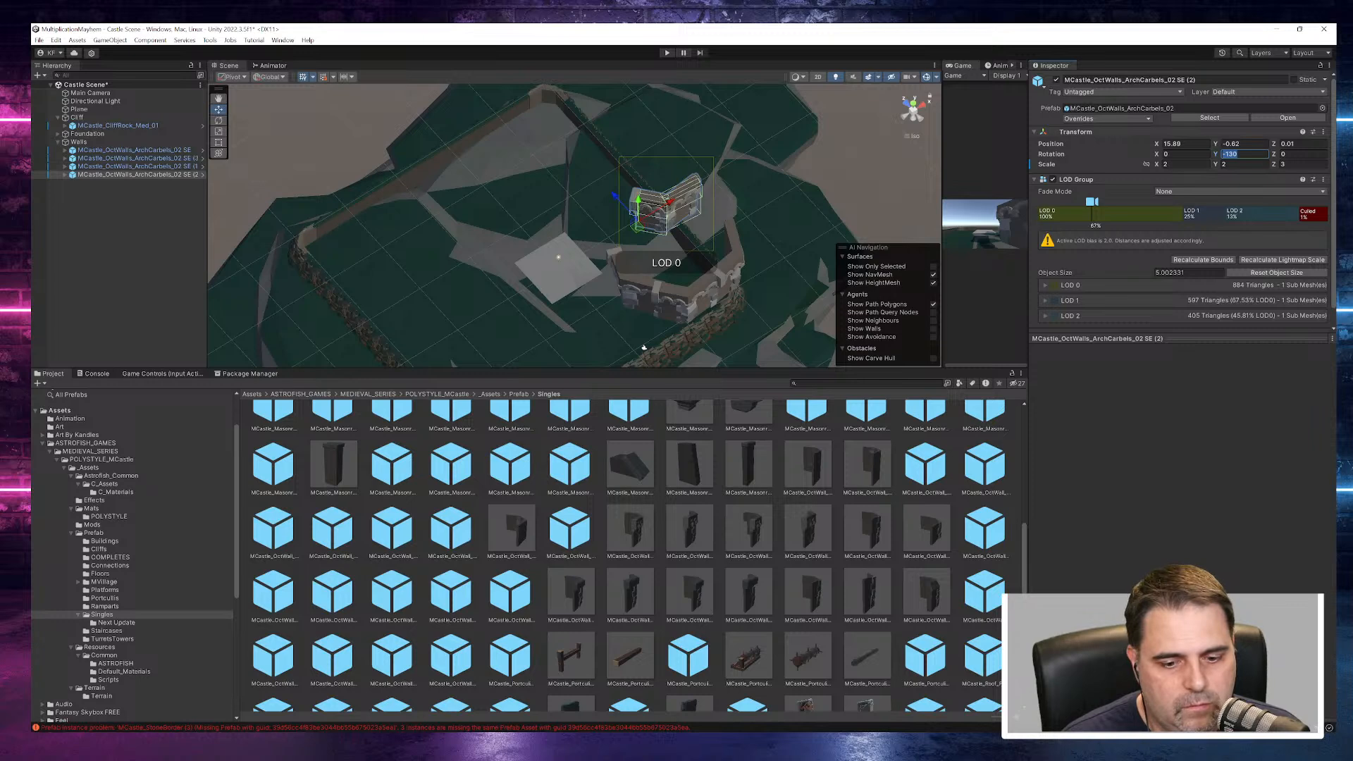
click(632, 284)
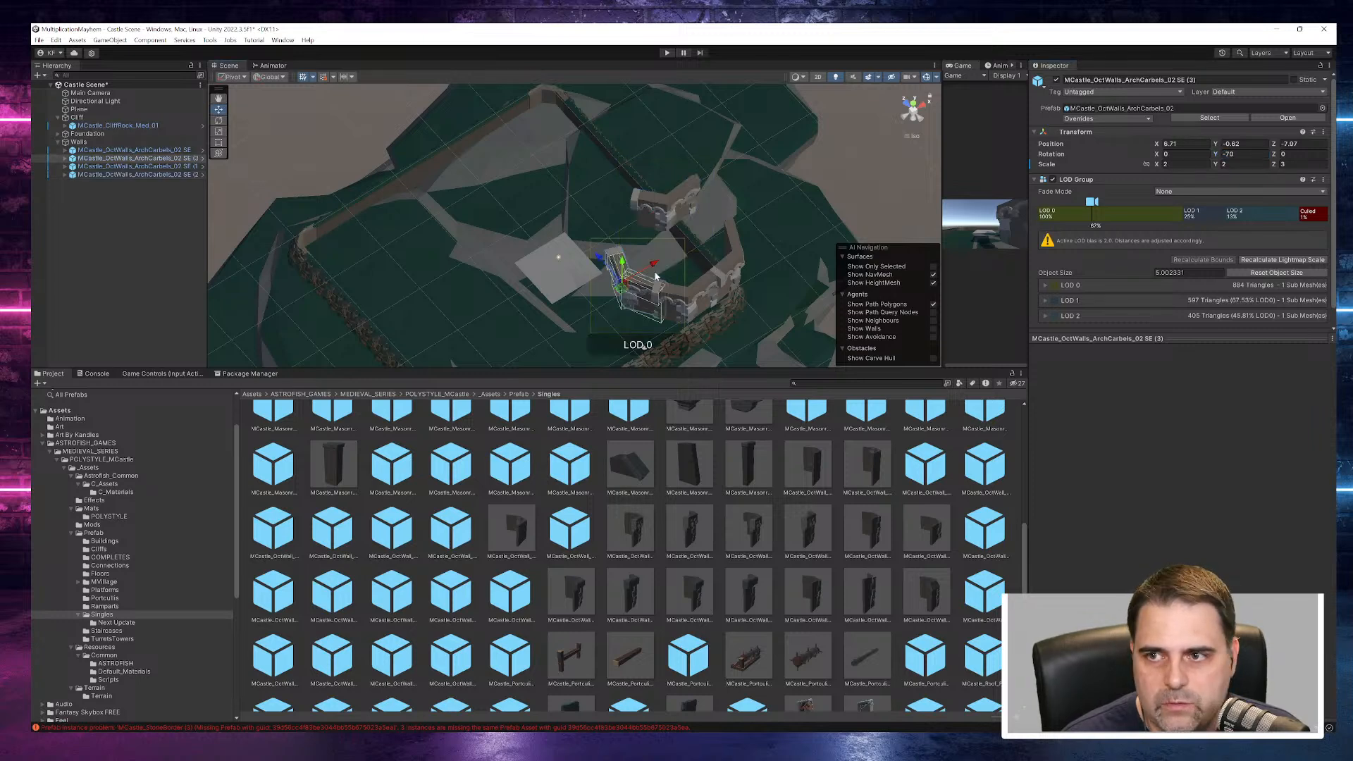
click(657, 213)
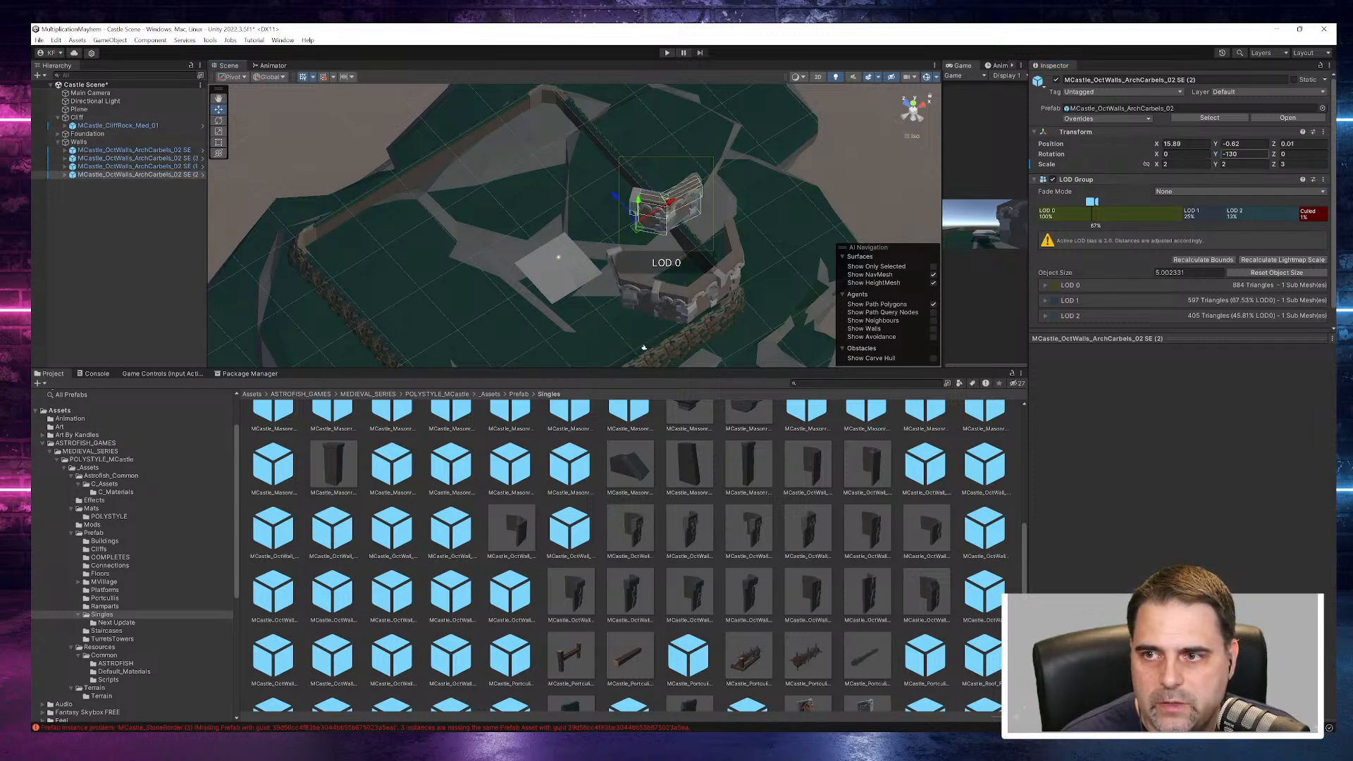
text(-10)
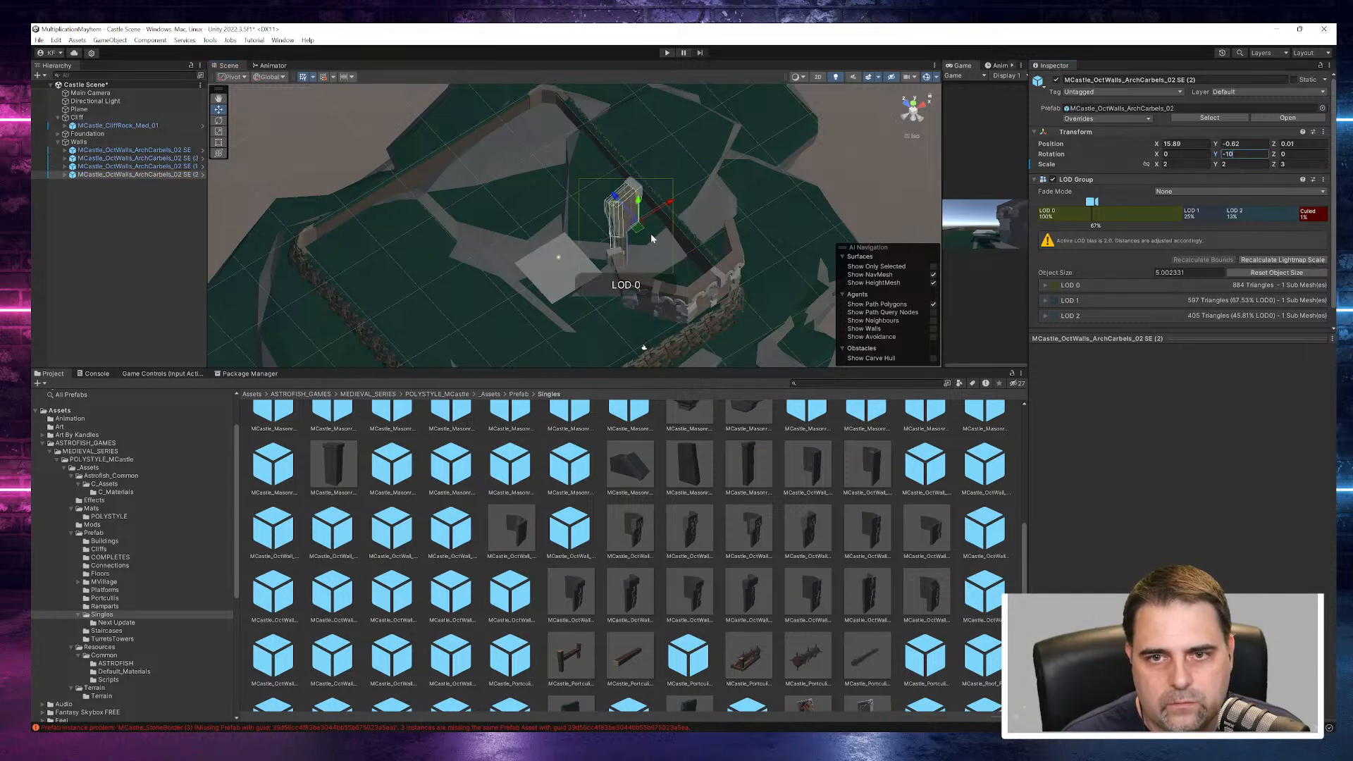
alt+drag(720, 278, 383, 243)
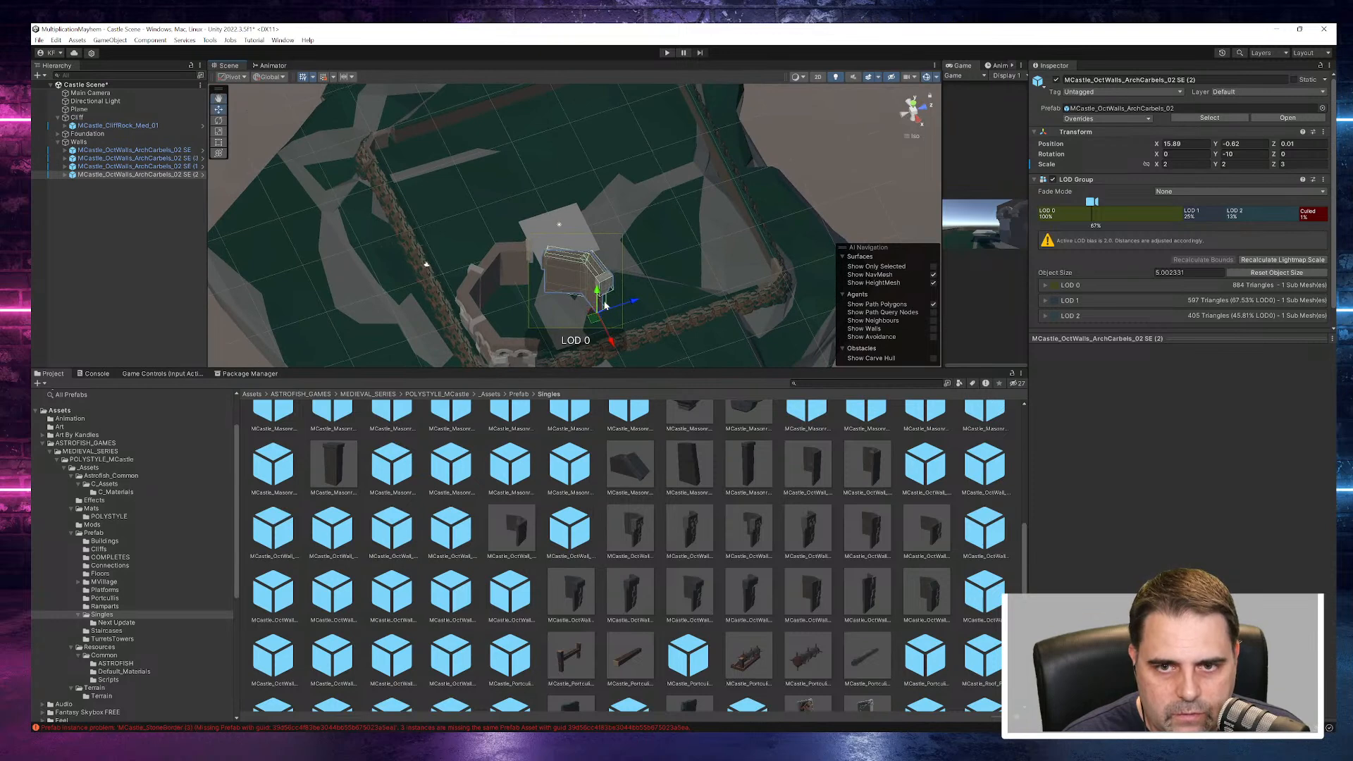
drag(636, 302, 534, 448)
drag(578, 336, 712, 404)
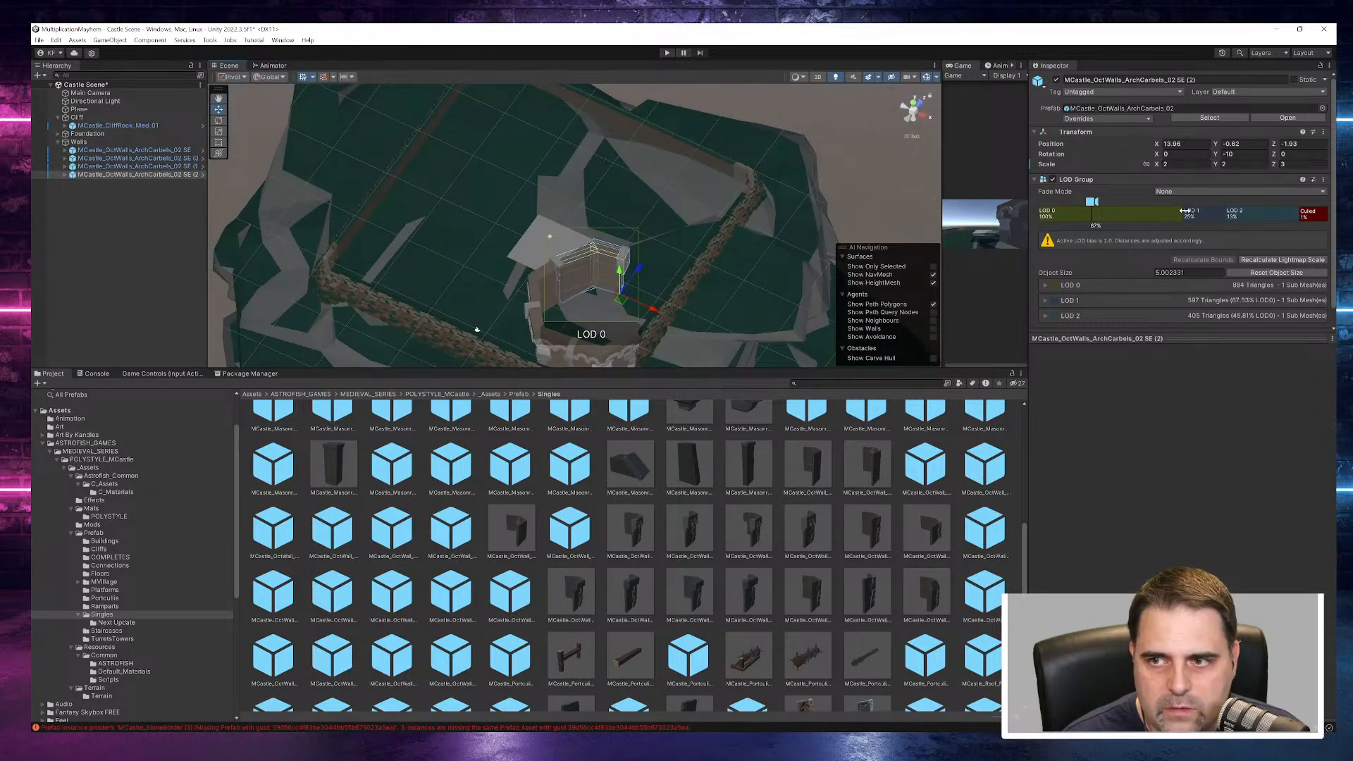
- Duplicate the SE (2) wall piece and set the copy's Y rotation to 50
click(160, 176)
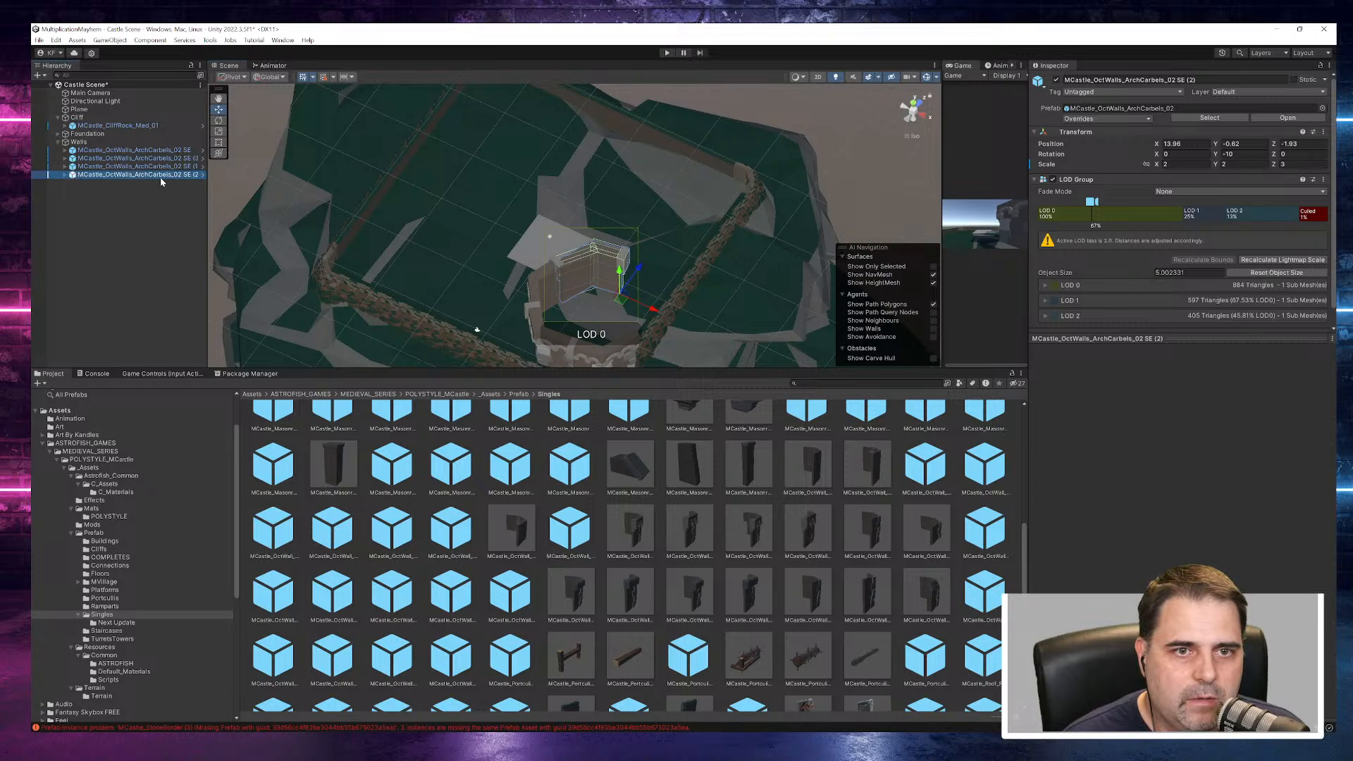
right_click(160, 176)
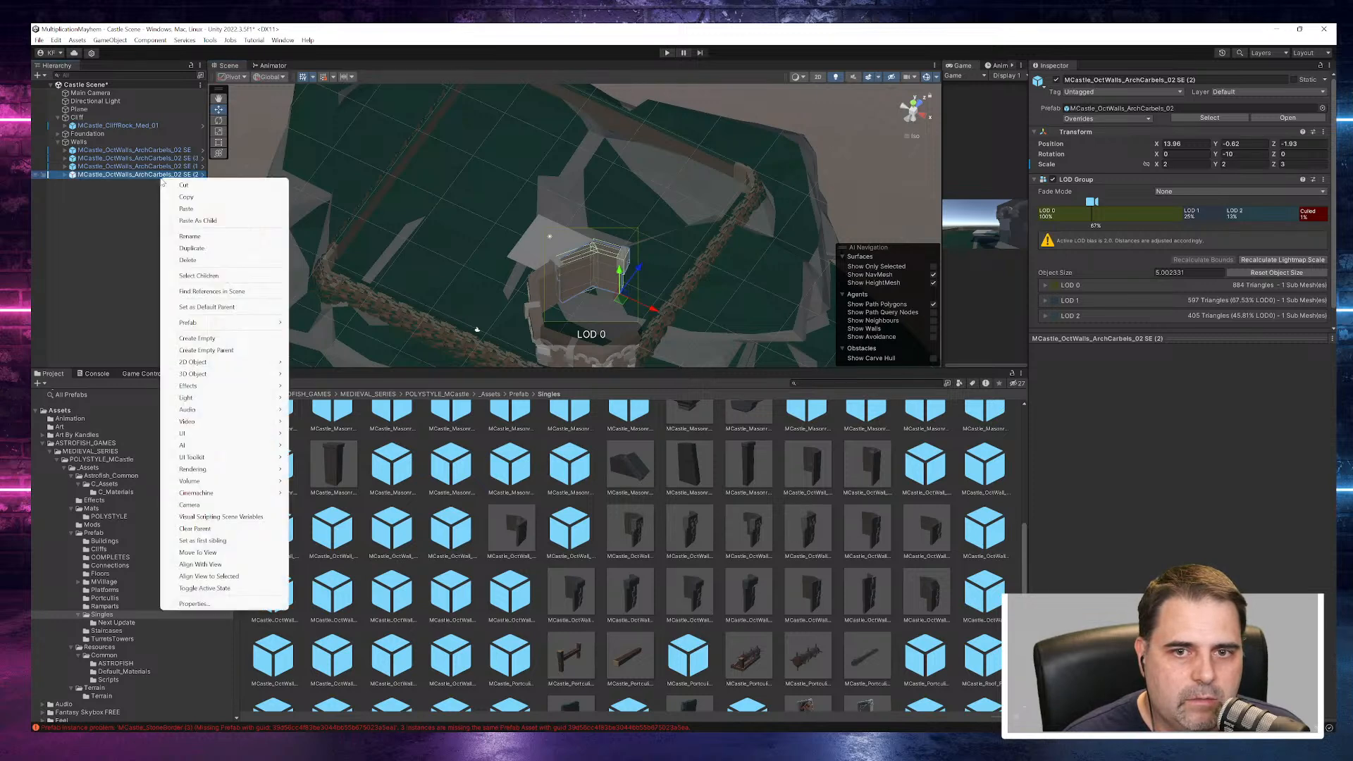
click(193, 248)
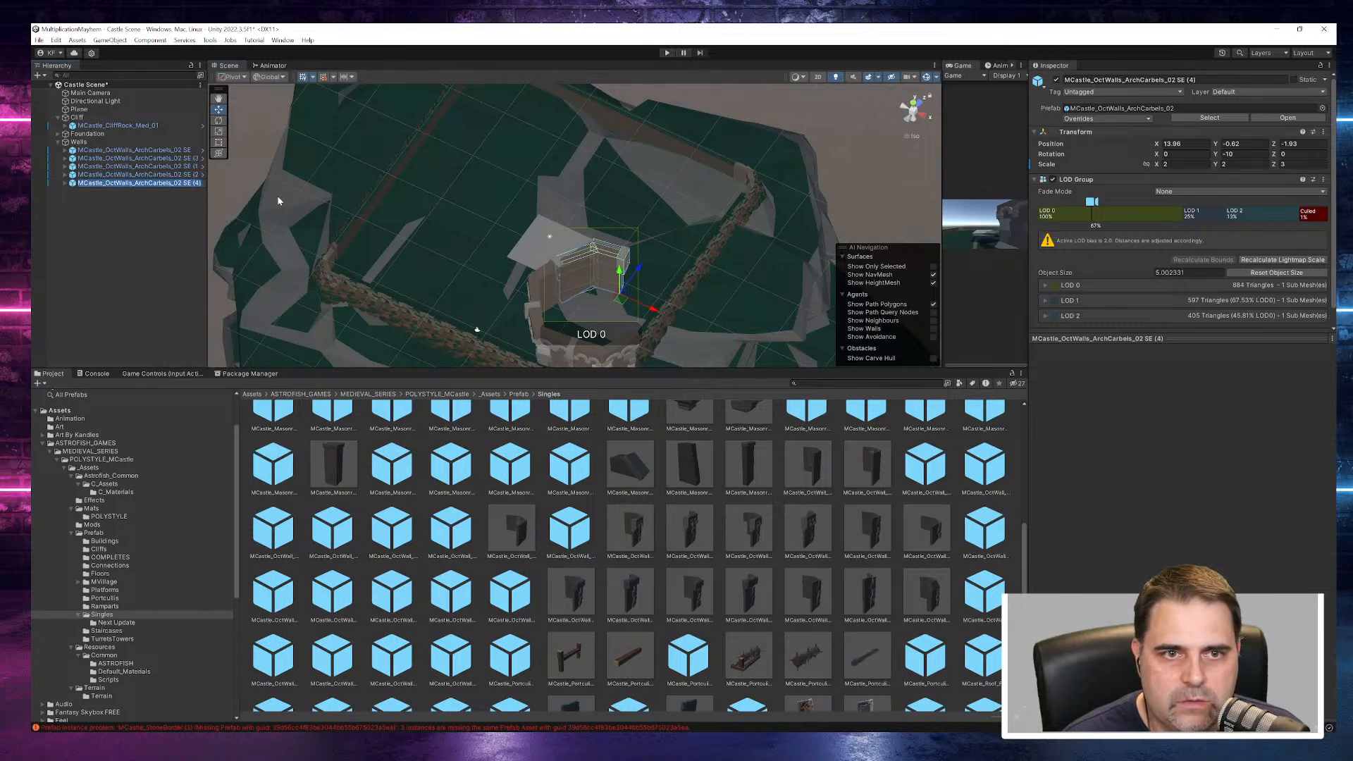
click(1226, 155)
text(50)
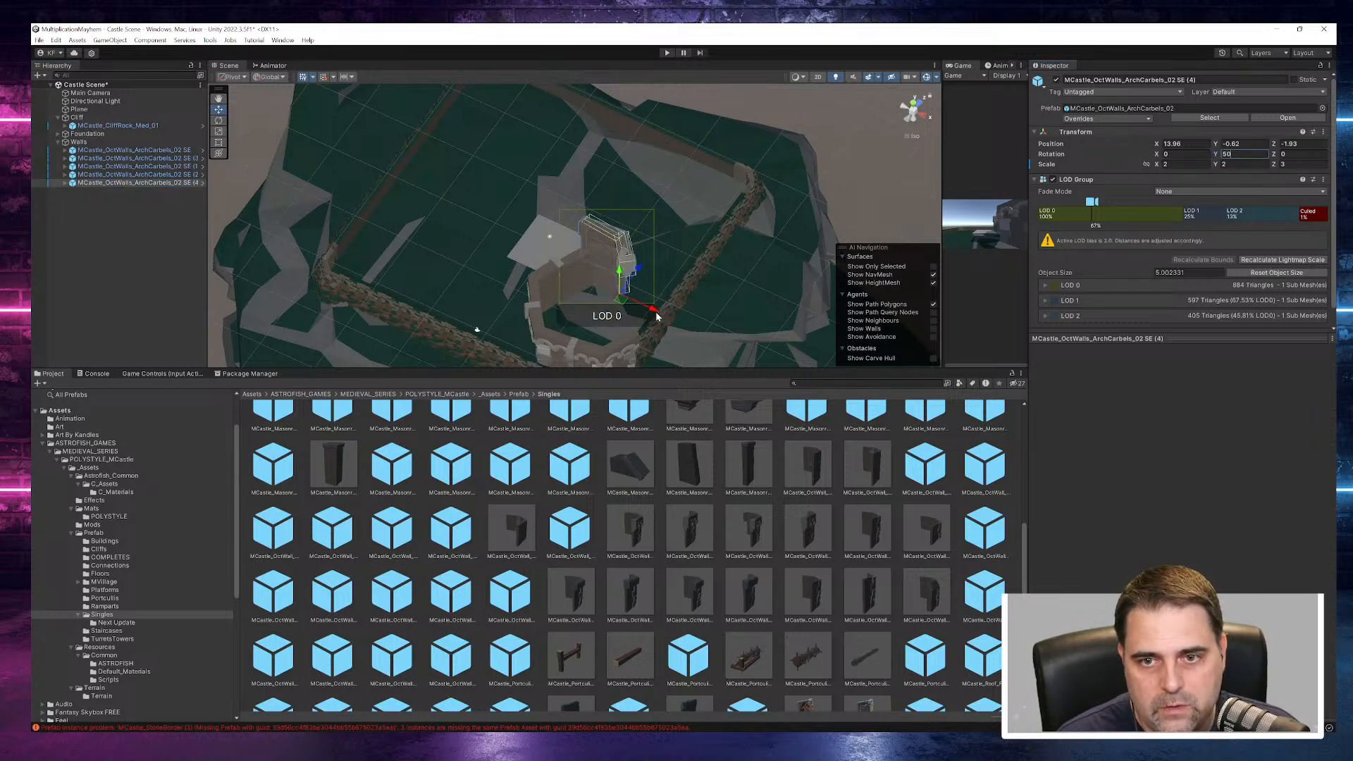
- Move the SE (4) wall piece to about X 22.79, Z -4.81 beside the SE (2) piece
drag(656, 316, 443, 331)
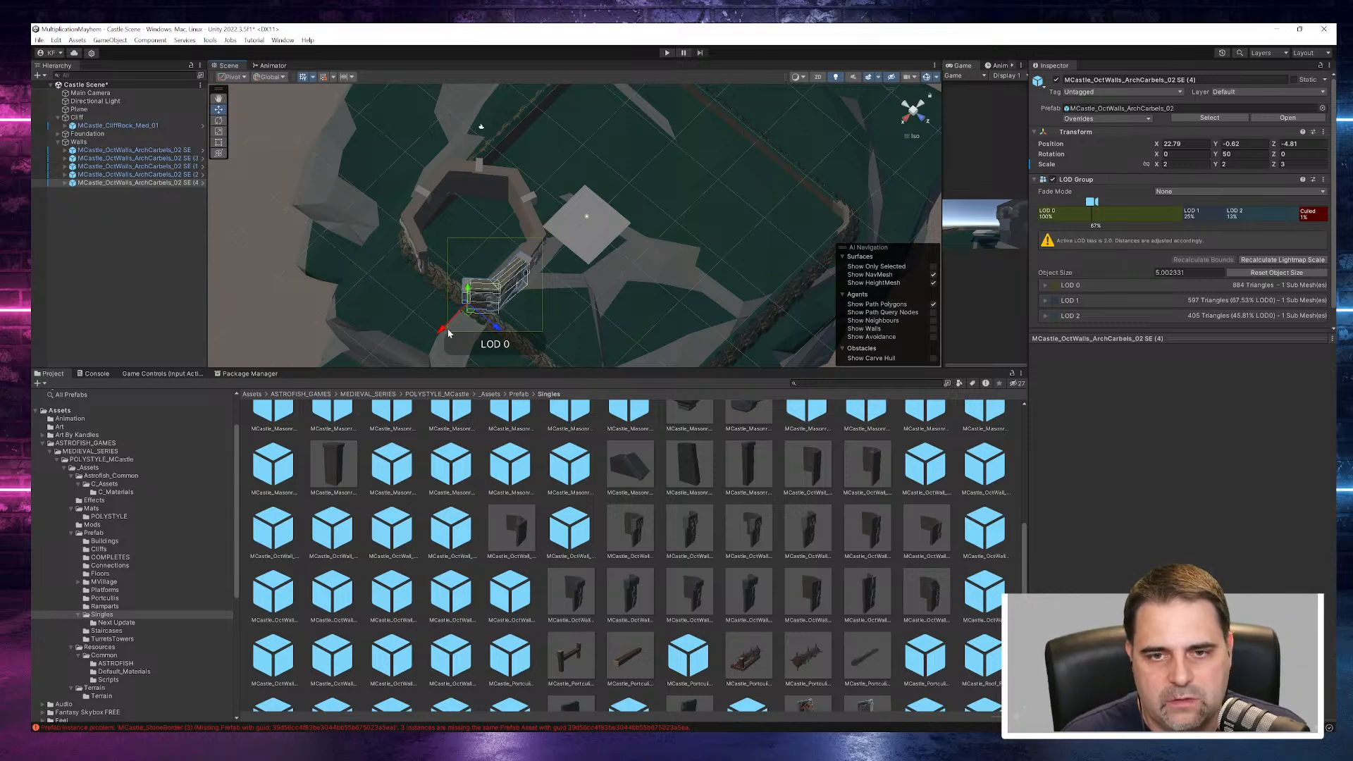
scroll(539, 316, up, 8)
alt+drag(541, 317, 222, 212)
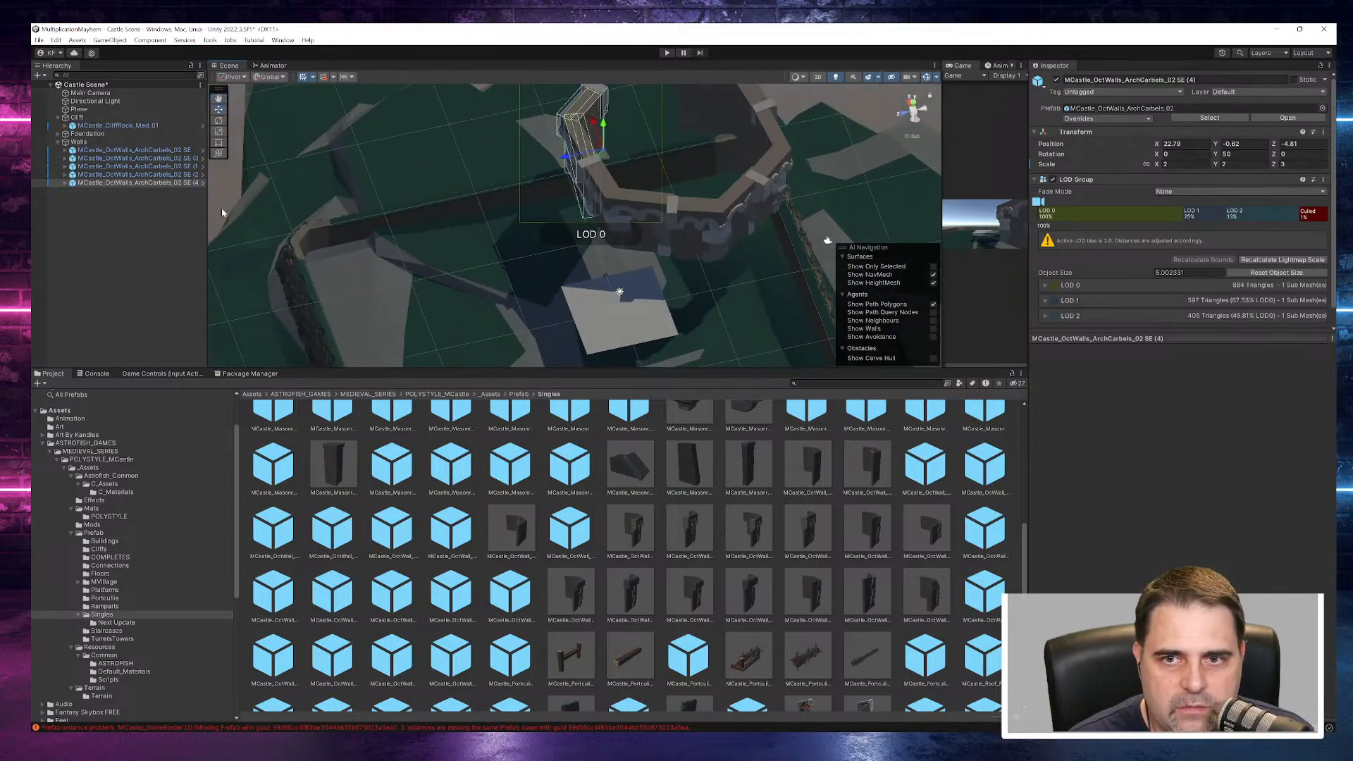
- Nudge the SE (2) wall piece to about X 13.38 so it meets the neighbouring tower walls
click(651, 208)
drag(565, 226, 555, 228)
alt+drag(668, 227, 710, 367)
scroll(701, 282, down, 2)
drag(588, 150, 597, 150)
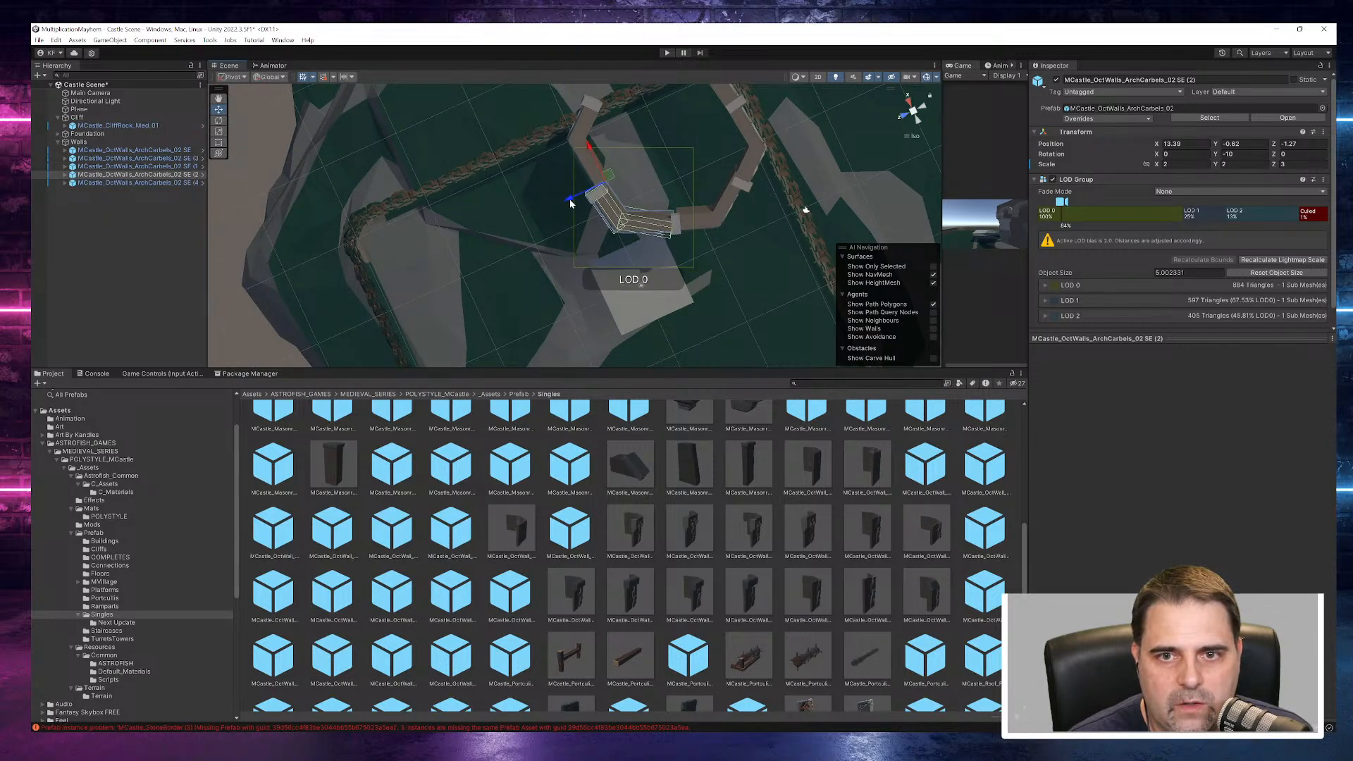
- Shift the SE (4) wall piece to about X 21.7 and check its joints with the neighbouring pieces
click(580, 148)
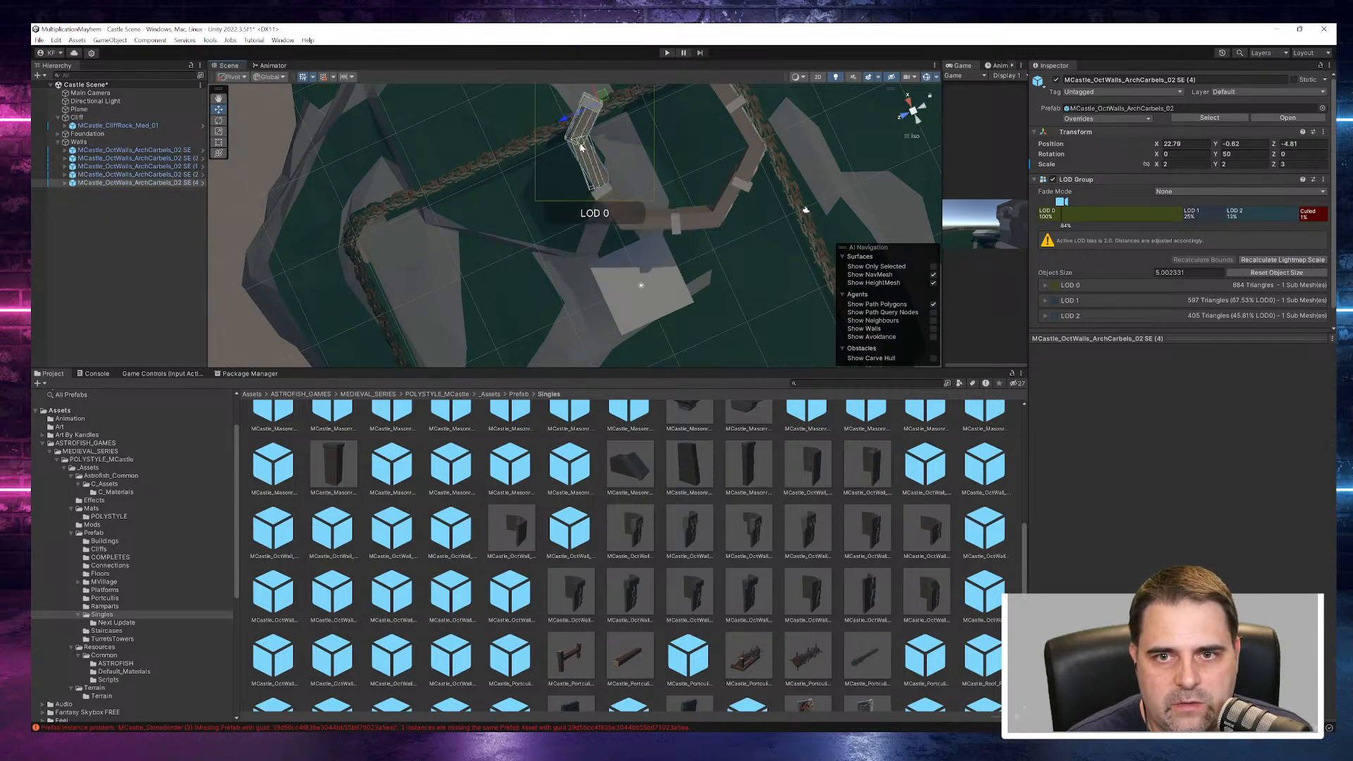
alt+drag(682, 157, 586, 157)
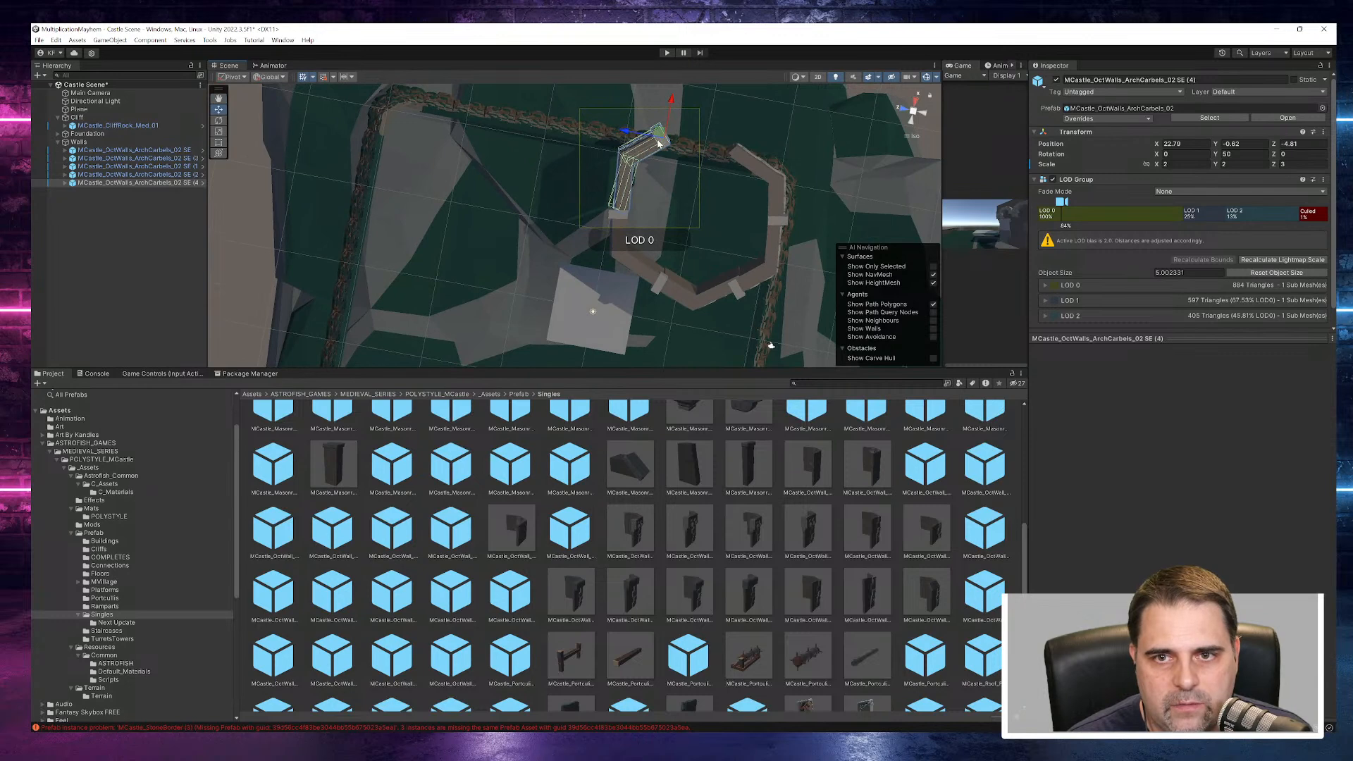
drag(668, 108, 672, 113)
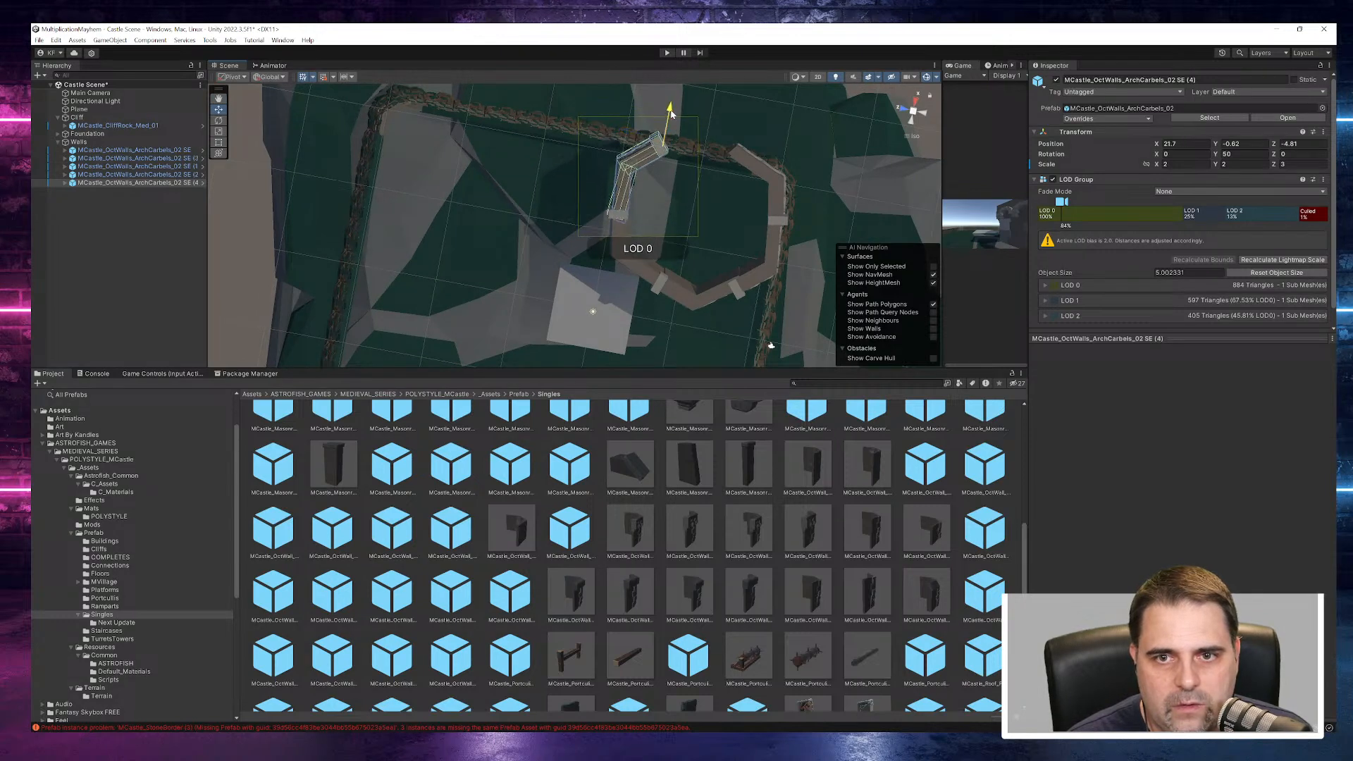
click(818, 114)
alt+drag(826, 189, 576, 64)
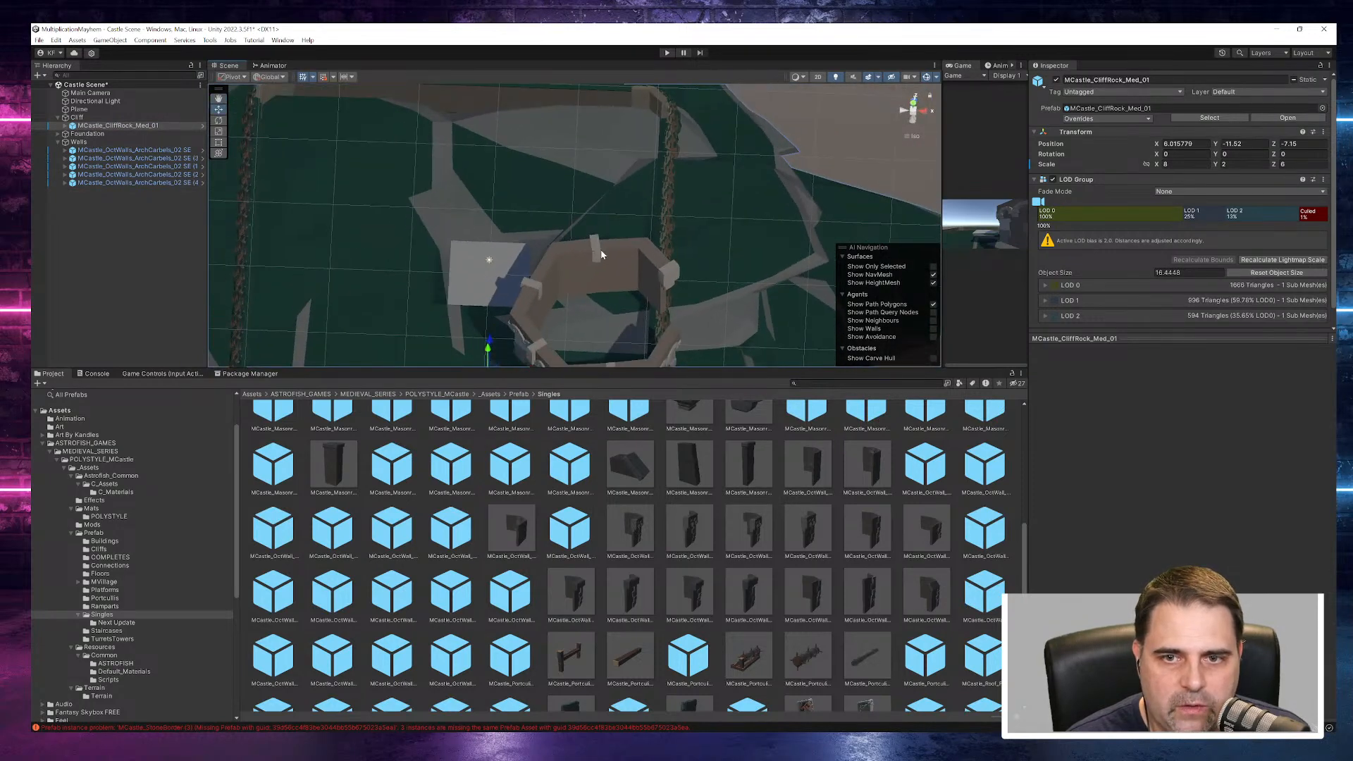
click(635, 260)
click(561, 261)
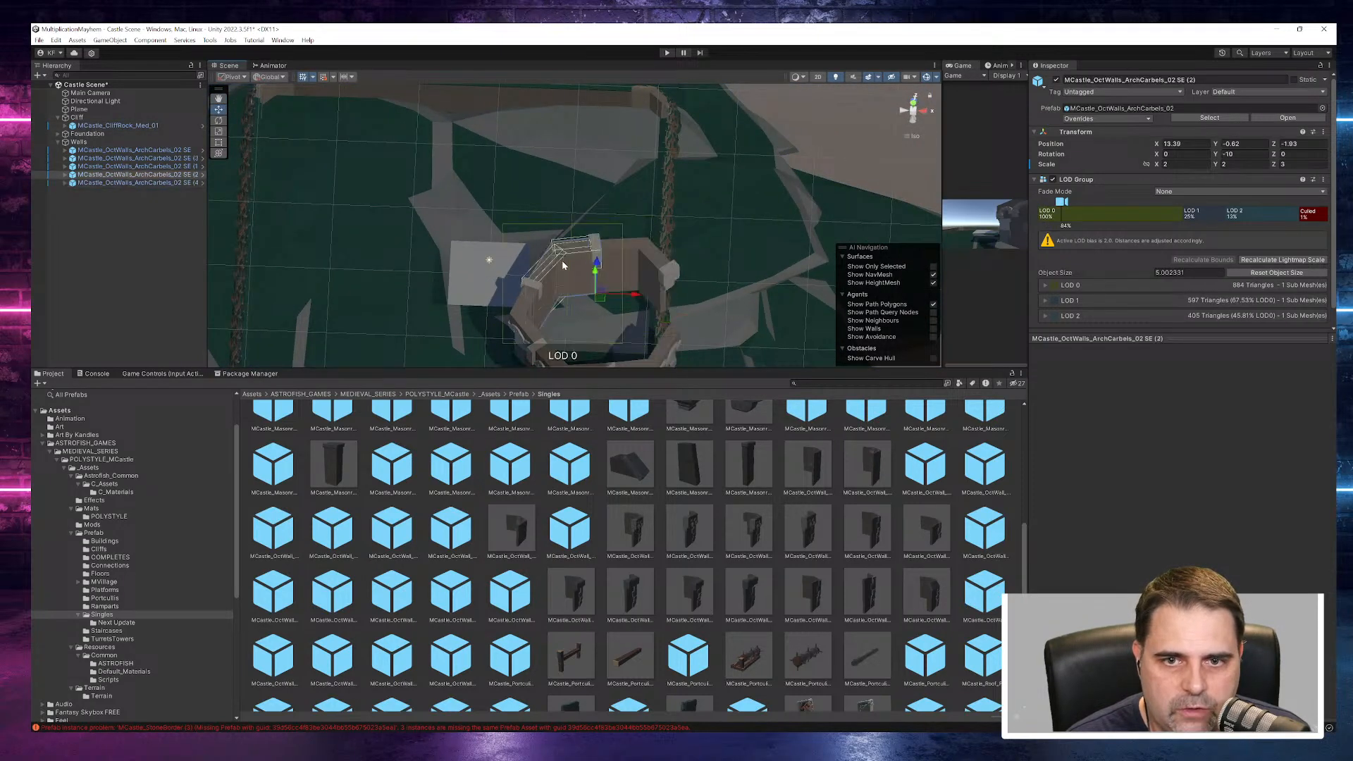
click(526, 313)
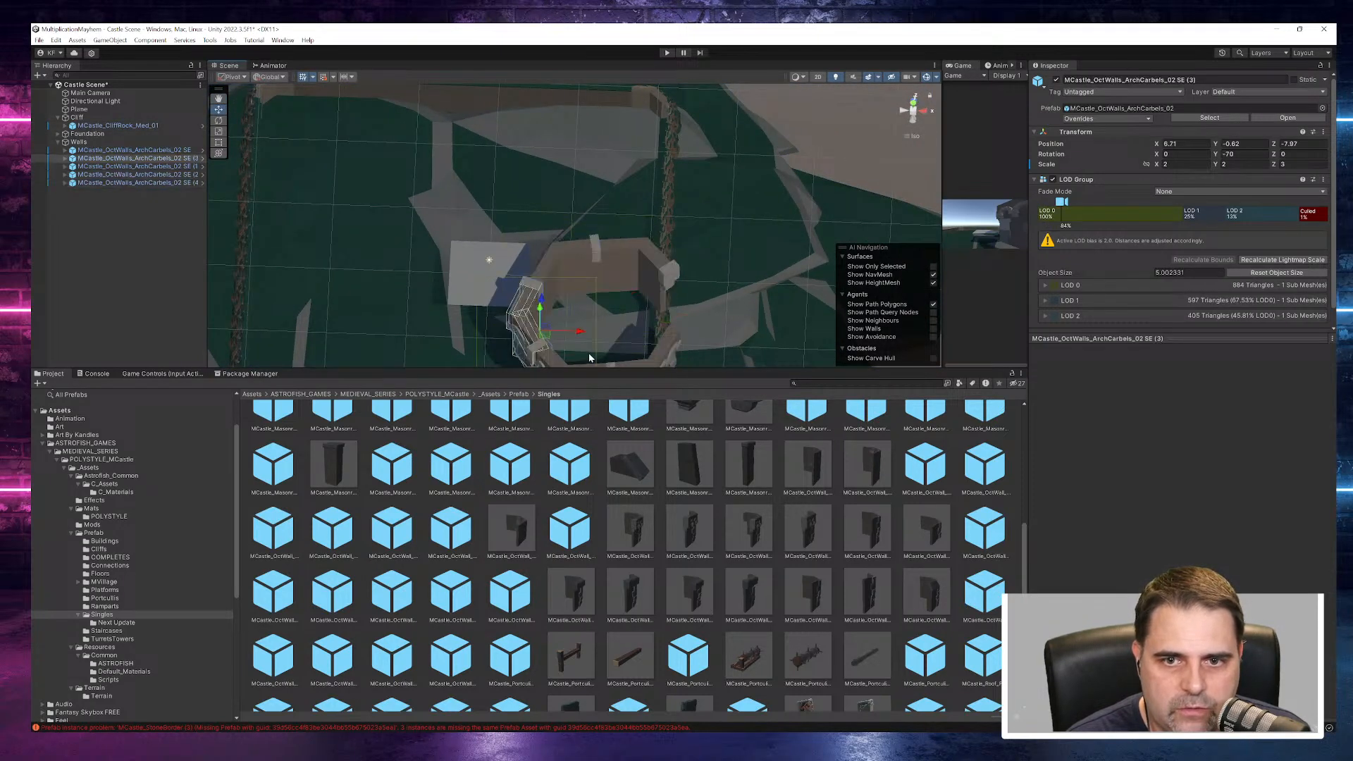
- Duplicate the SE (4) wall piece and set the copy's Y rotation to 110
right_click(121, 184)
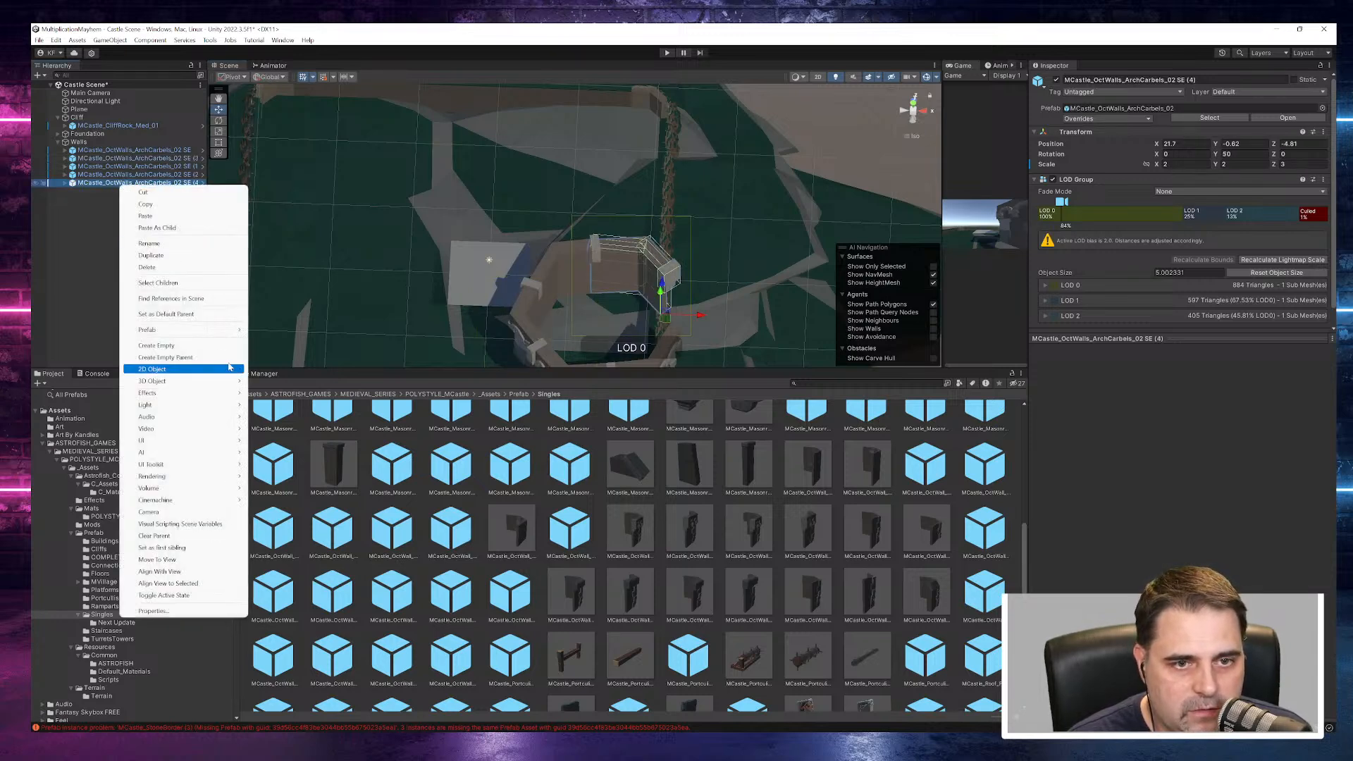
click(171, 257)
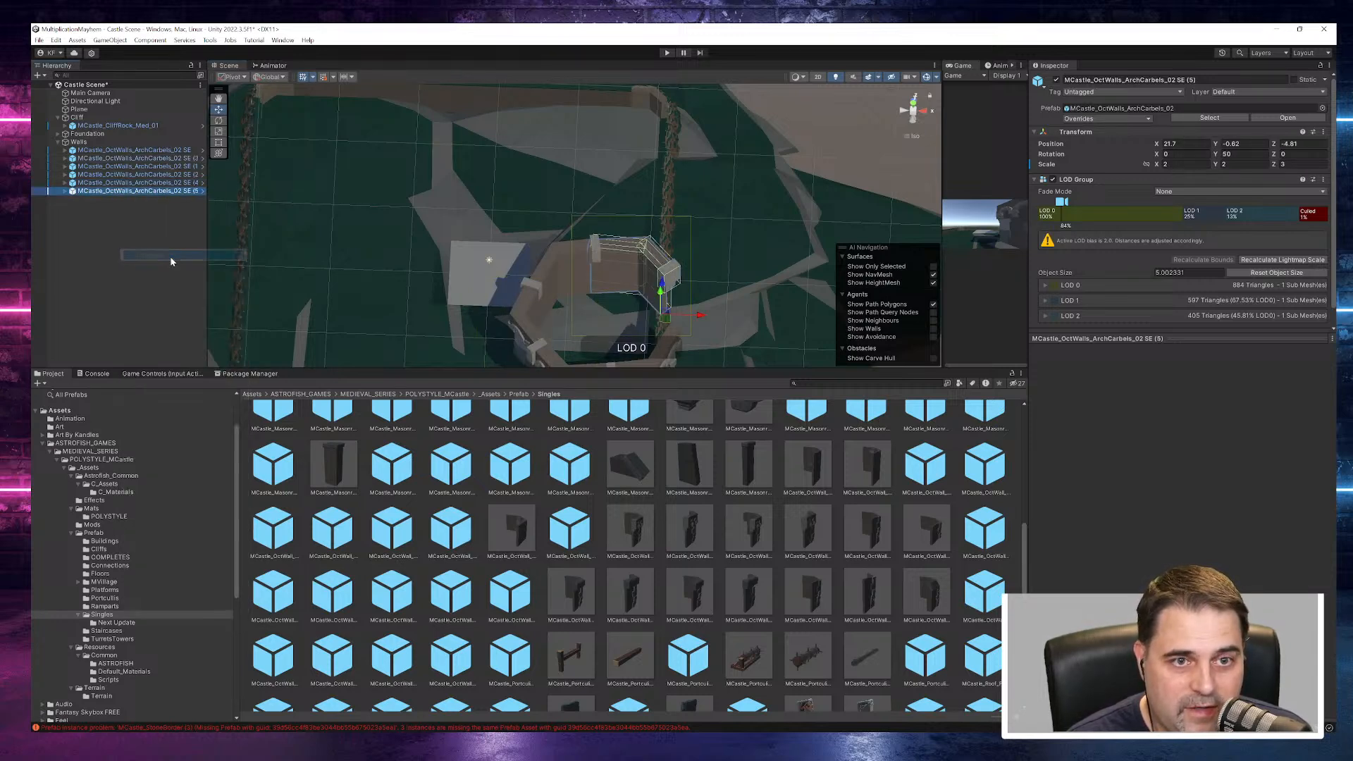
click(1238, 155)
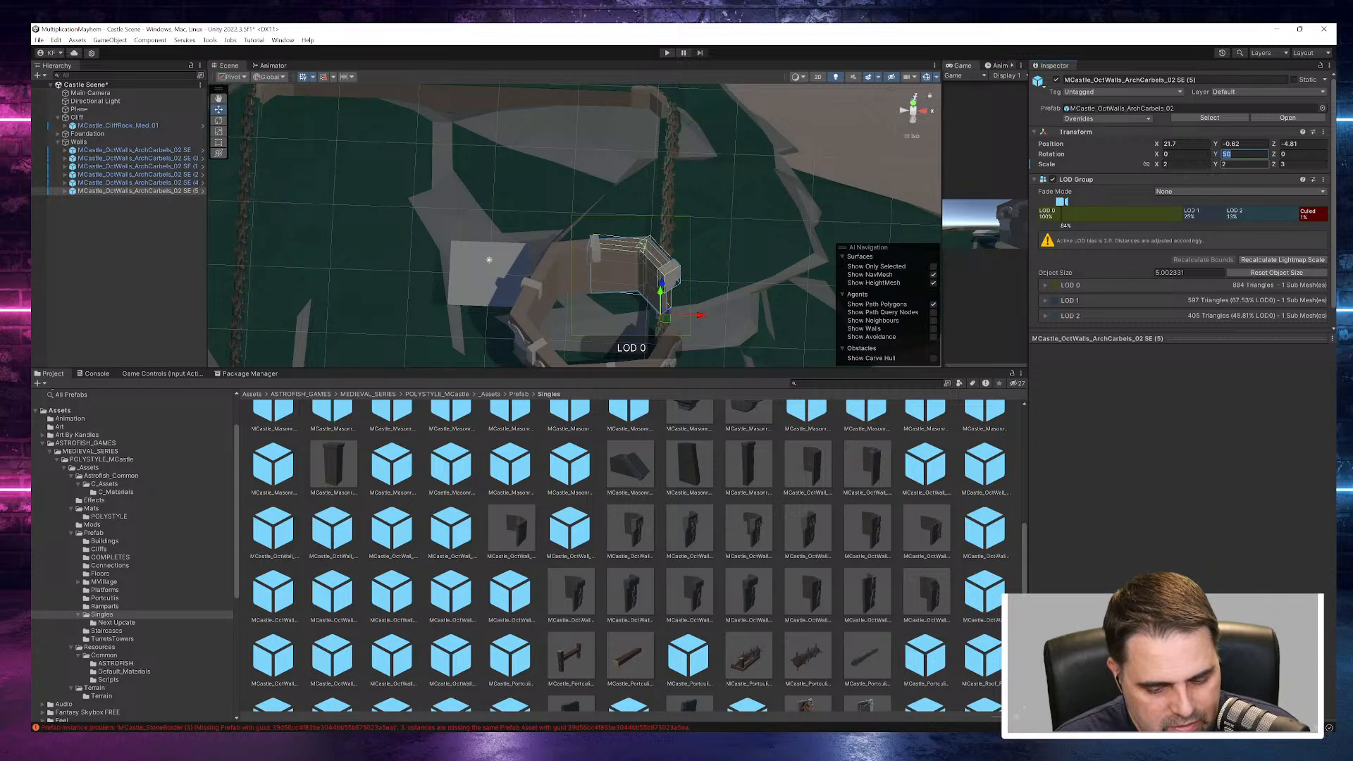
text(110)
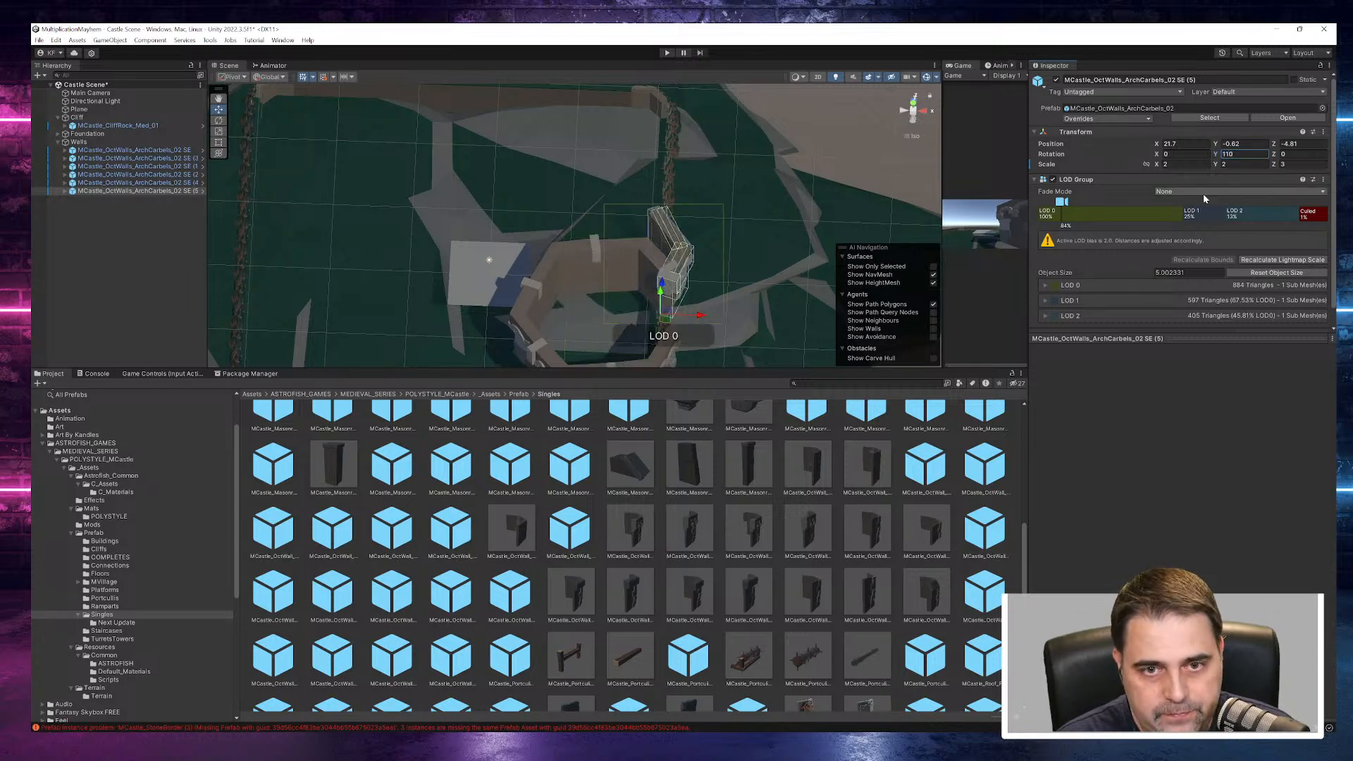
- Move the SE (5) copy to about X 22, Z -14 to close the last gap in the tower ring
right_drag(796, 319, 544, 325)
drag(544, 325, 733, 203)
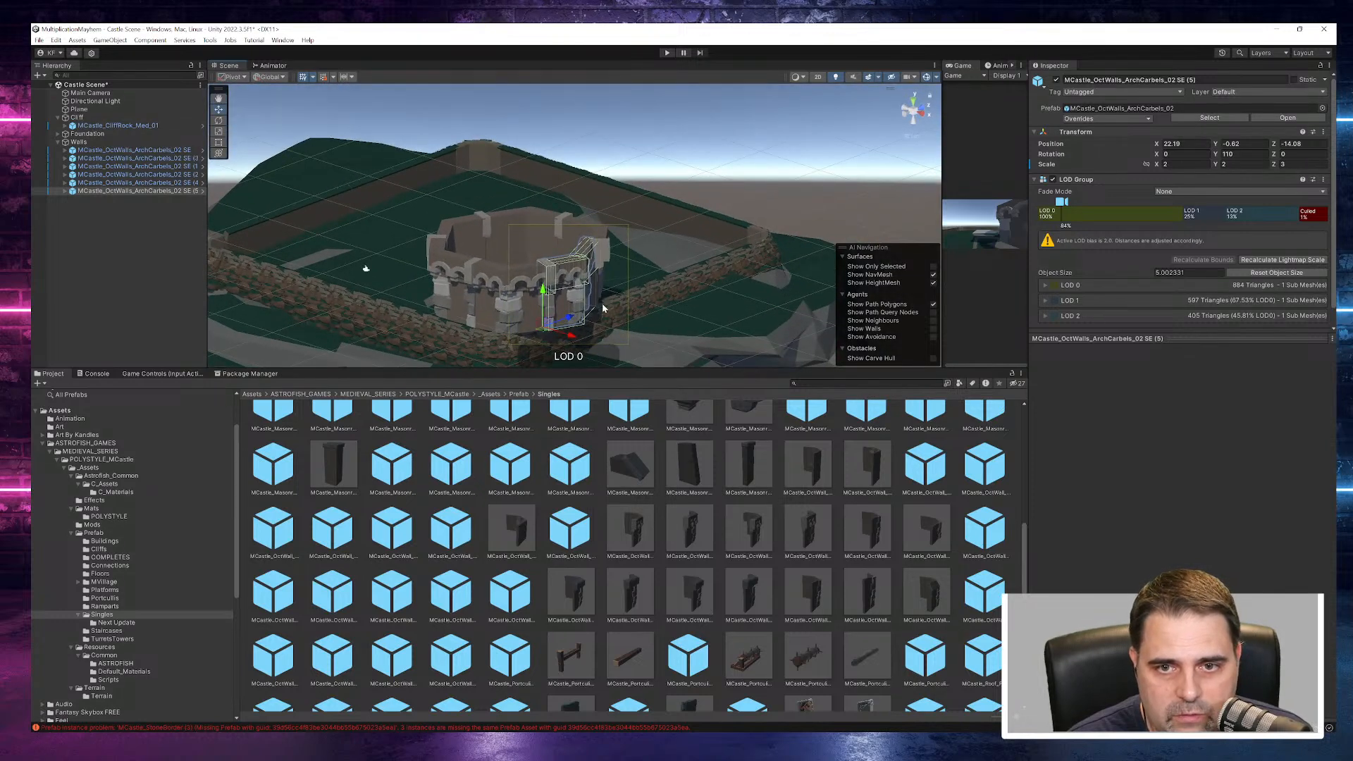
drag(568, 317, 577, 314)
alt+drag(647, 272, 743, 194)
- Set the scale of all six SE wall pieces together to 1 on X, Y and Z
shift+click(130, 150)
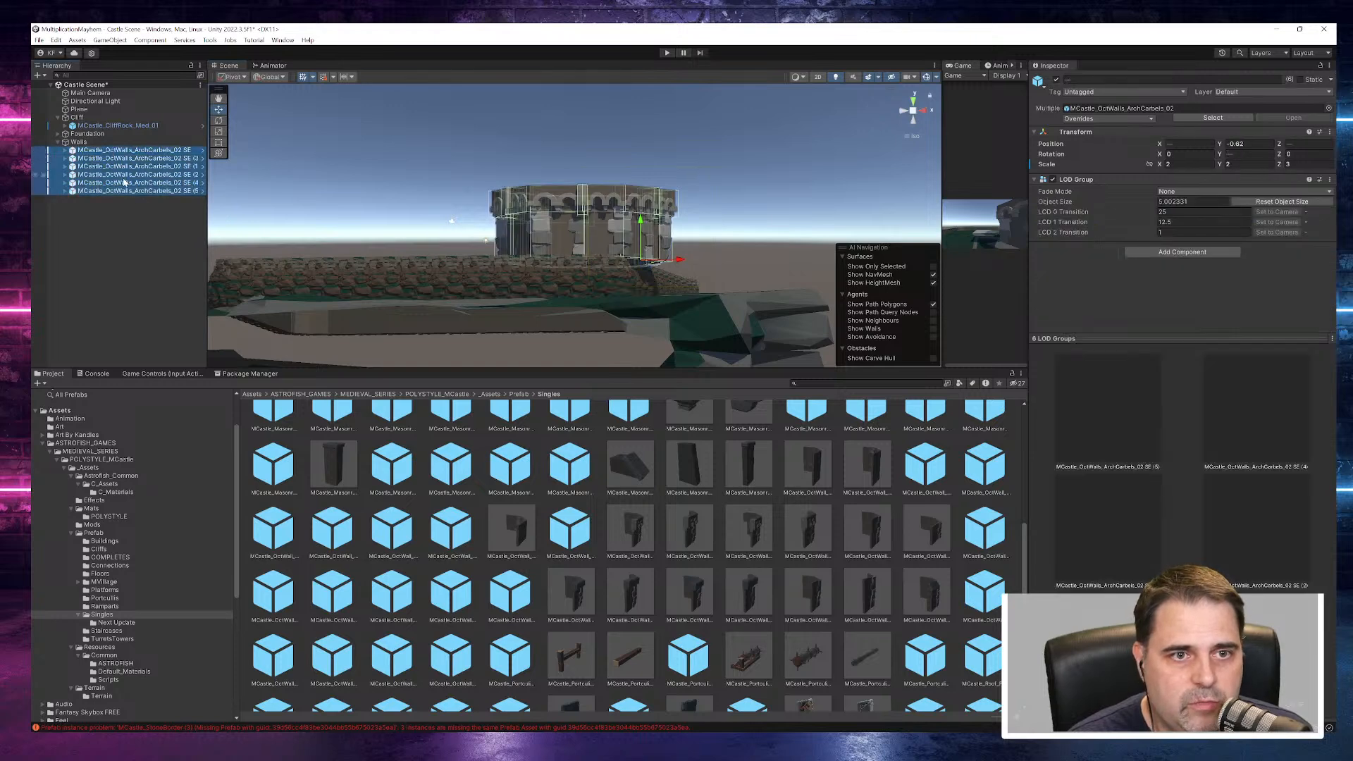
right_click(108, 153)
click(117, 168)
scroll(601, 265, down, 2)
alt+drag(602, 266, 606, 303)
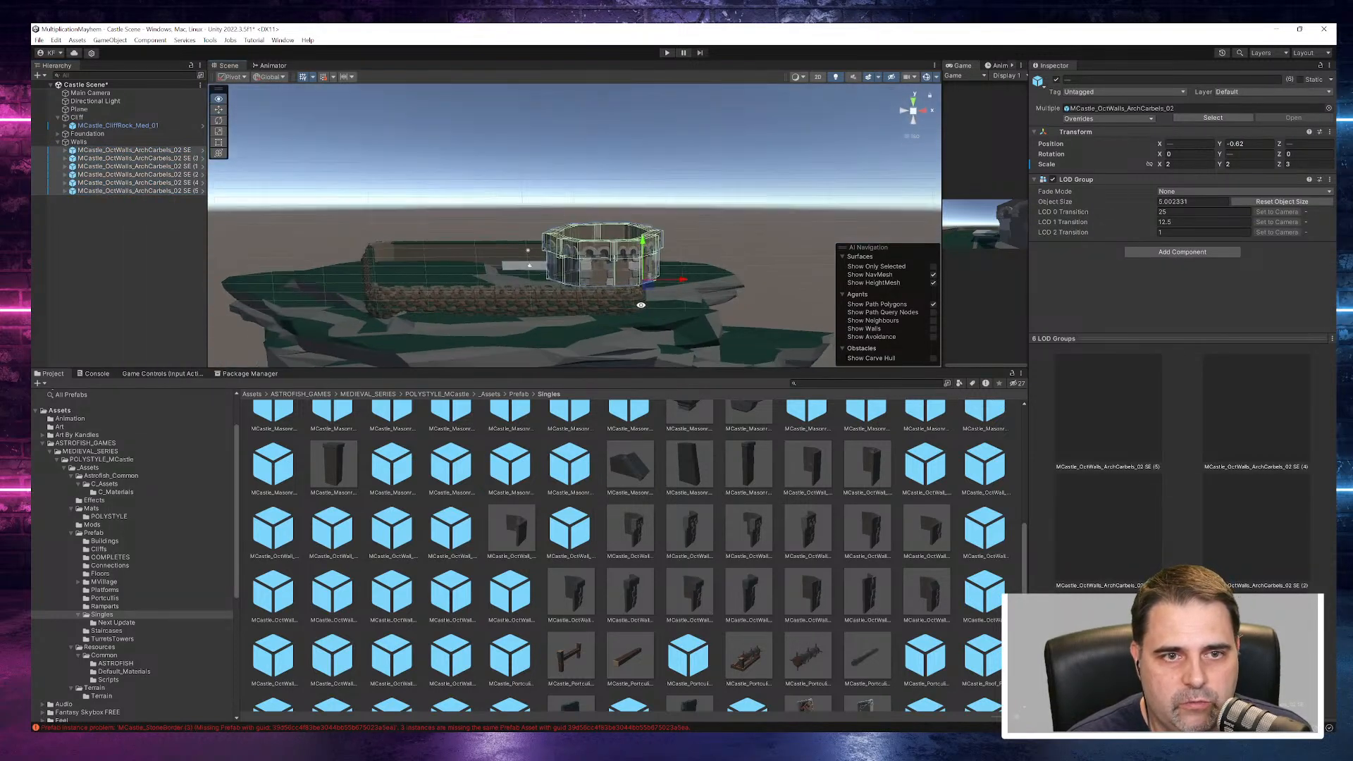
click(1189, 163)
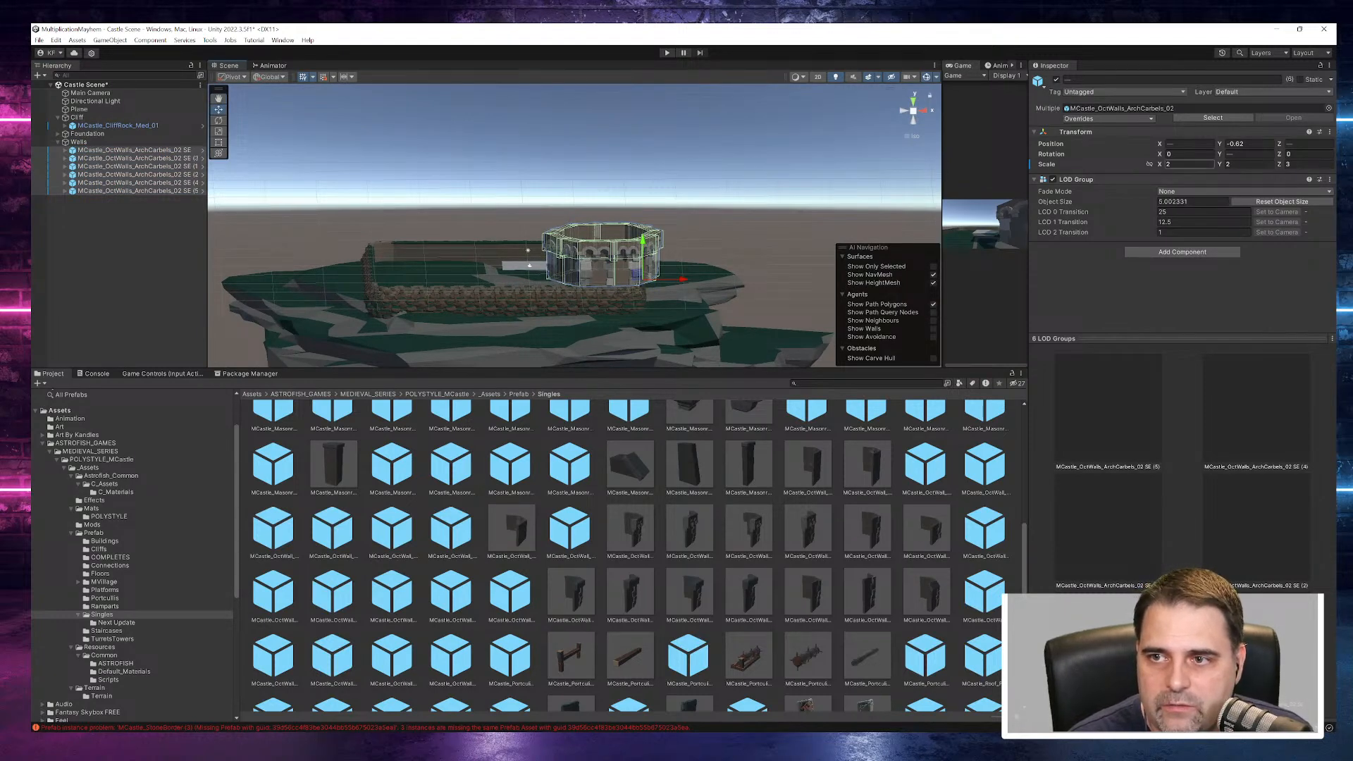
text(1)
key(Tab)
text(1)
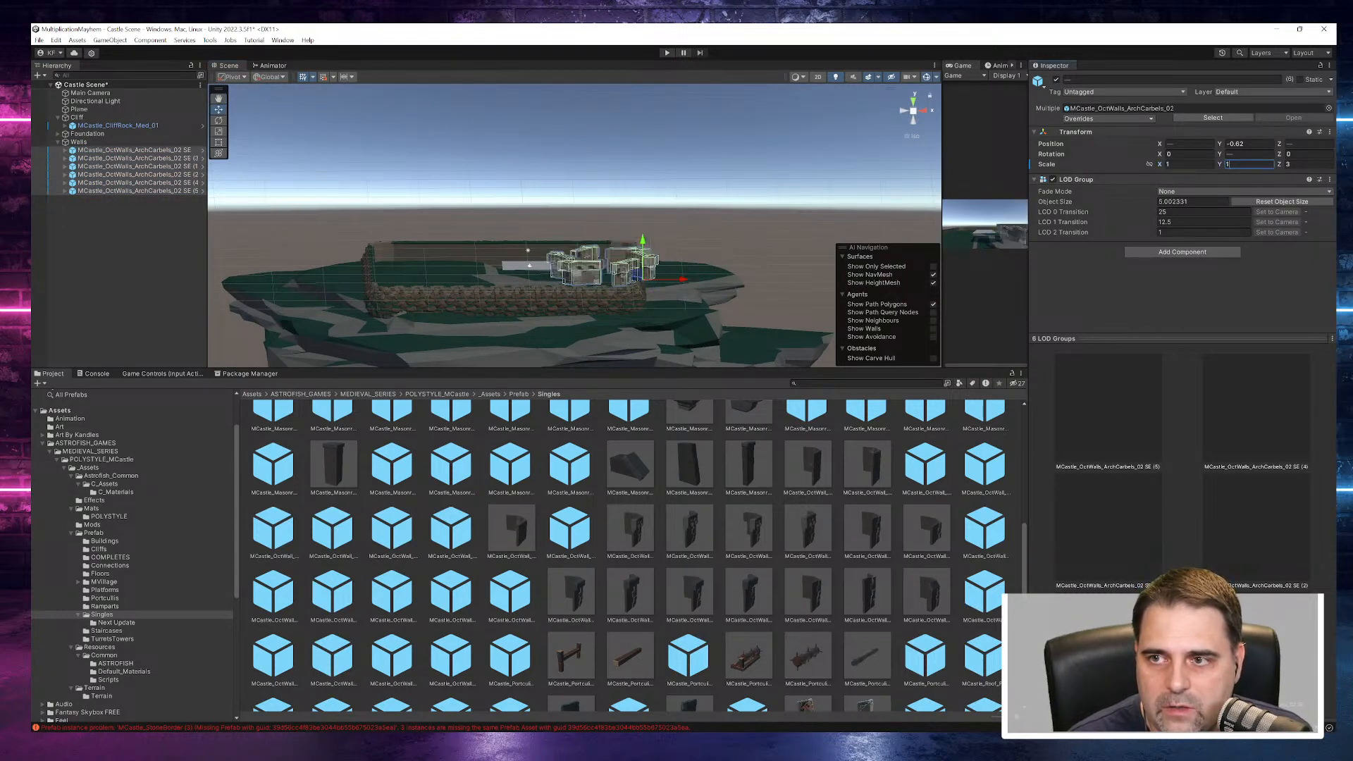
text(1)
scroll(699, 275, up, 15)
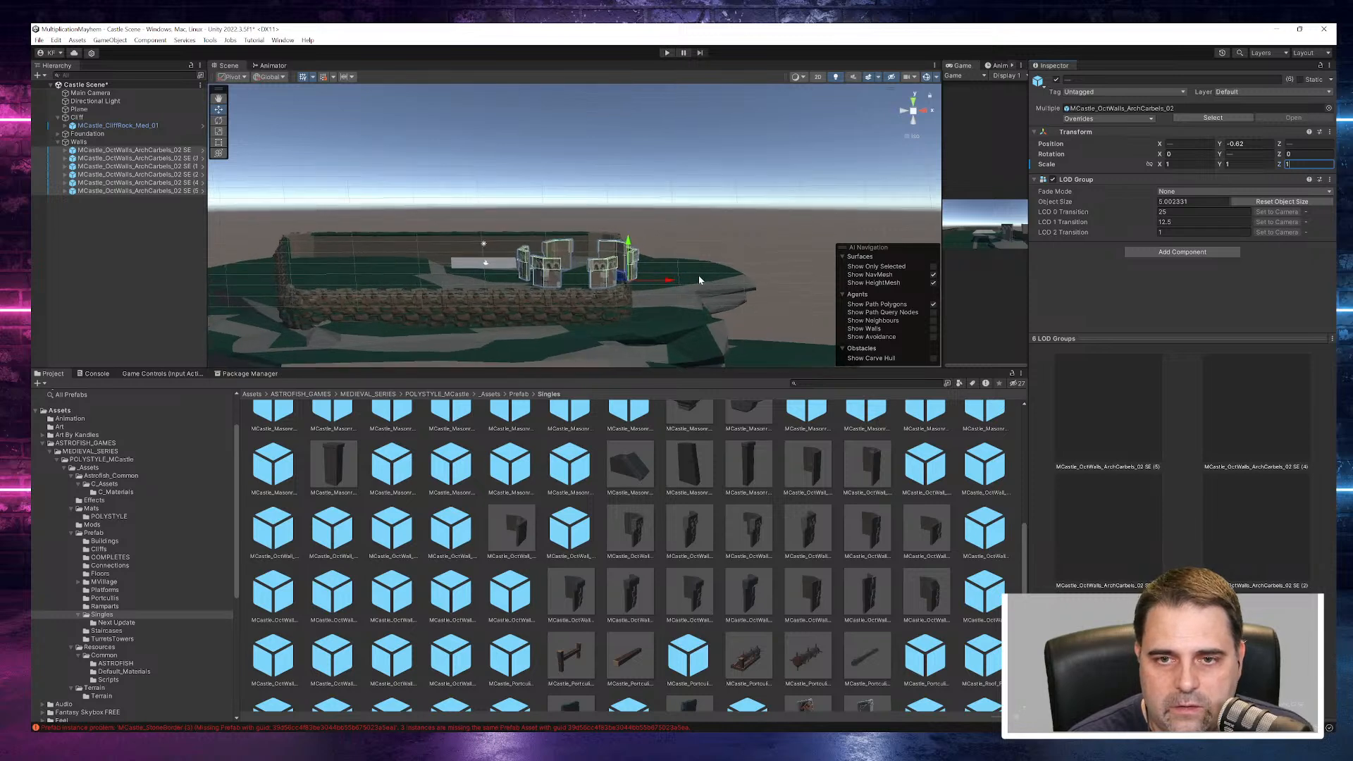
- Move the wall piece ending in plain SE along the foundation to about X 17.45
right_drag(718, 221, 705, 342)
middle_drag(706, 341, 764, 172)
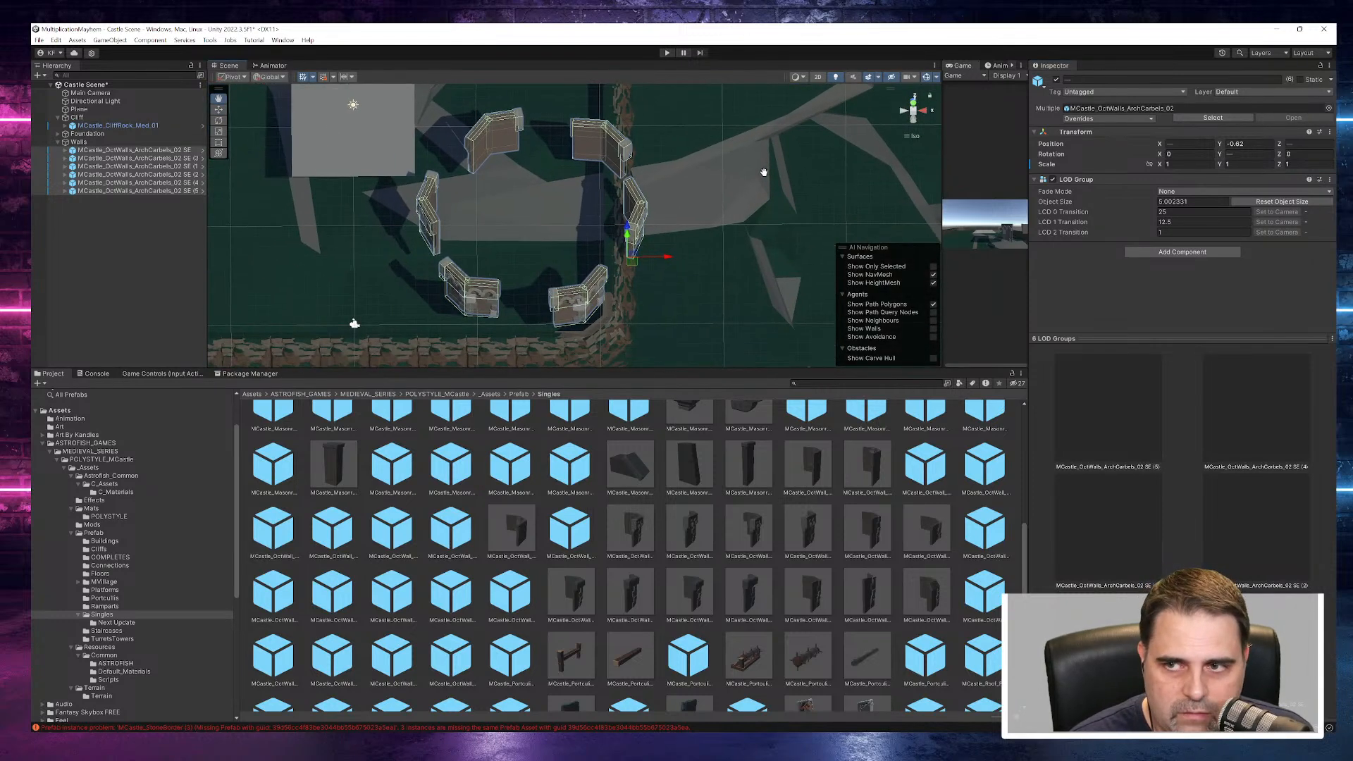
click(173, 150)
right_drag(609, 345, 607, 209)
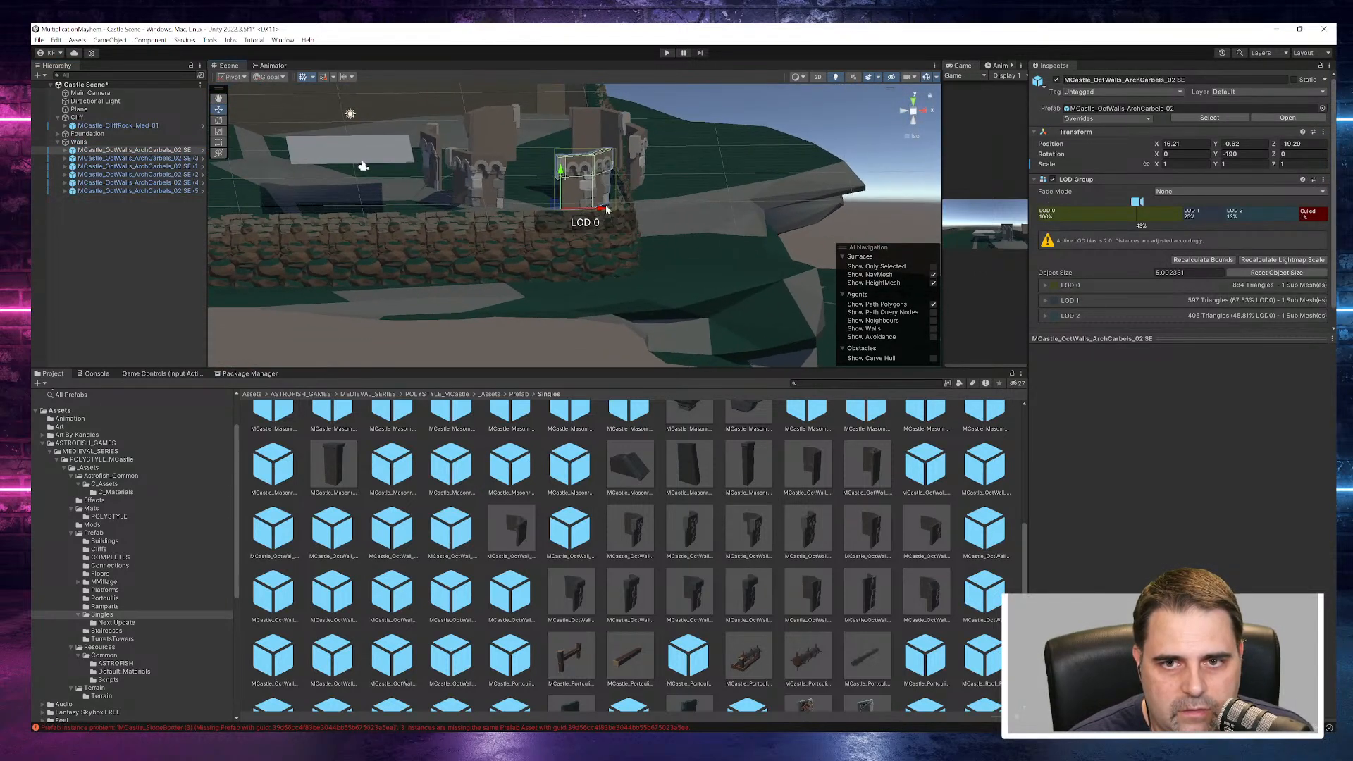
drag(607, 209, 621, 209)
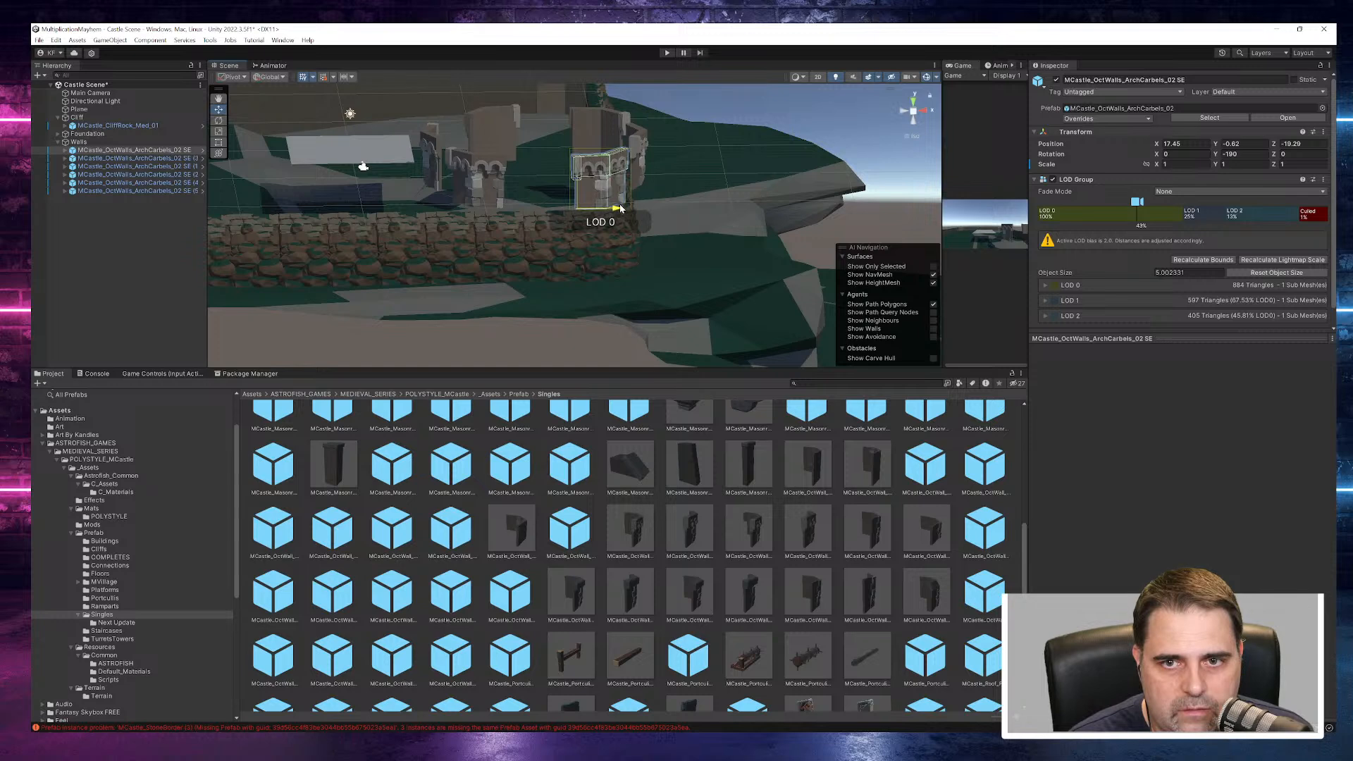
- Move the SE (1) wall piece to about X 13.54, Z -17.45 so it joins the plain SE piece
click(481, 189)
drag(487, 203, 566, 202)
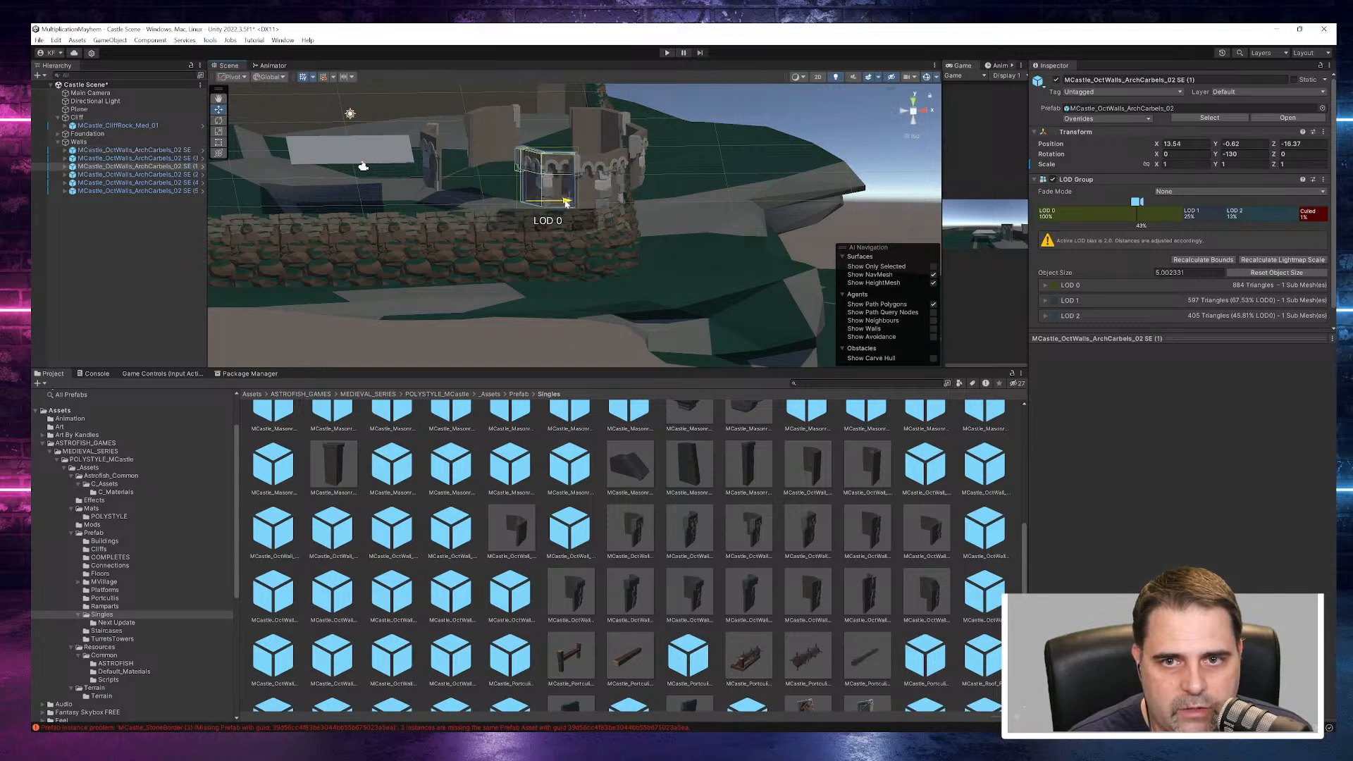
right_drag(556, 202, 619, 322)
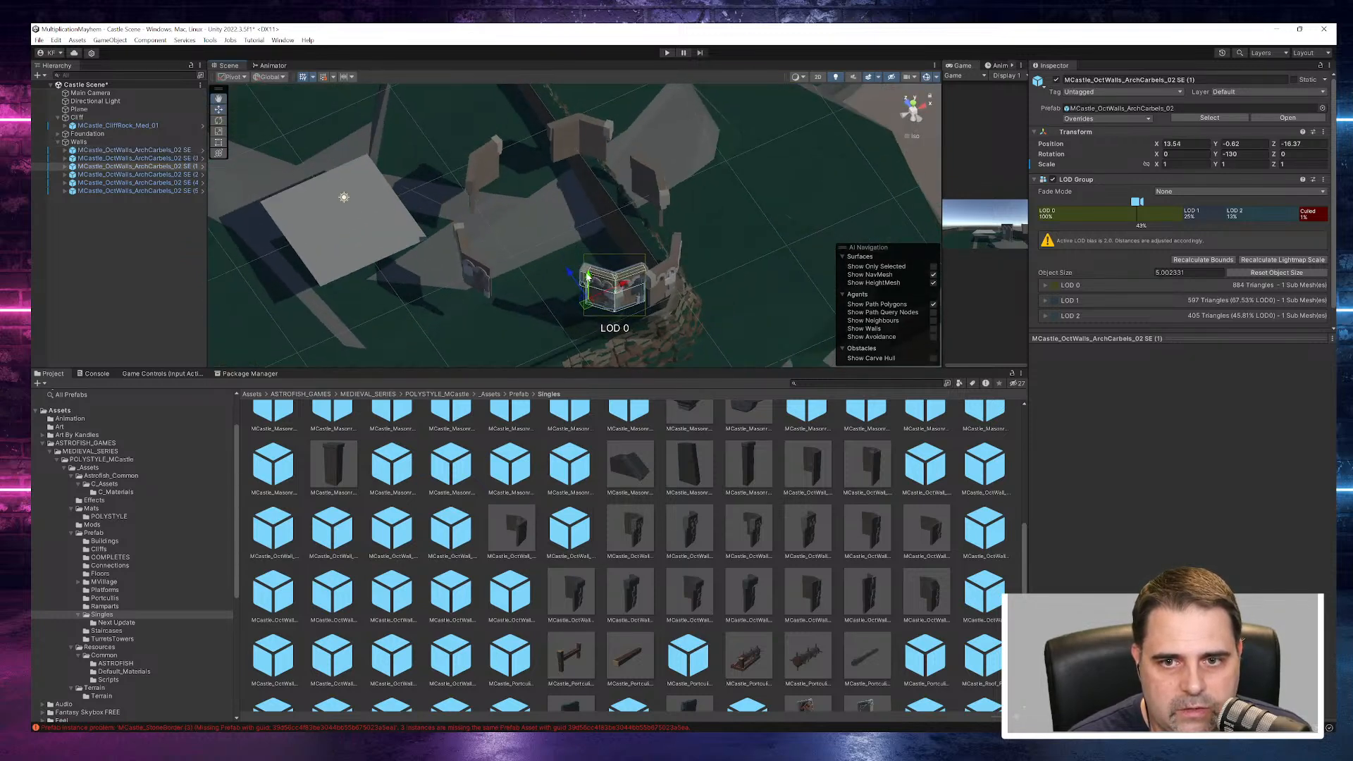
drag(570, 279, 577, 283)
right_drag(761, 308, 544, 274)
middle_drag(590, 259, 636, 269)
- Reorder the hierarchy so the SE (1) wall piece comes directly after the plain SE piece
click(167, 152)
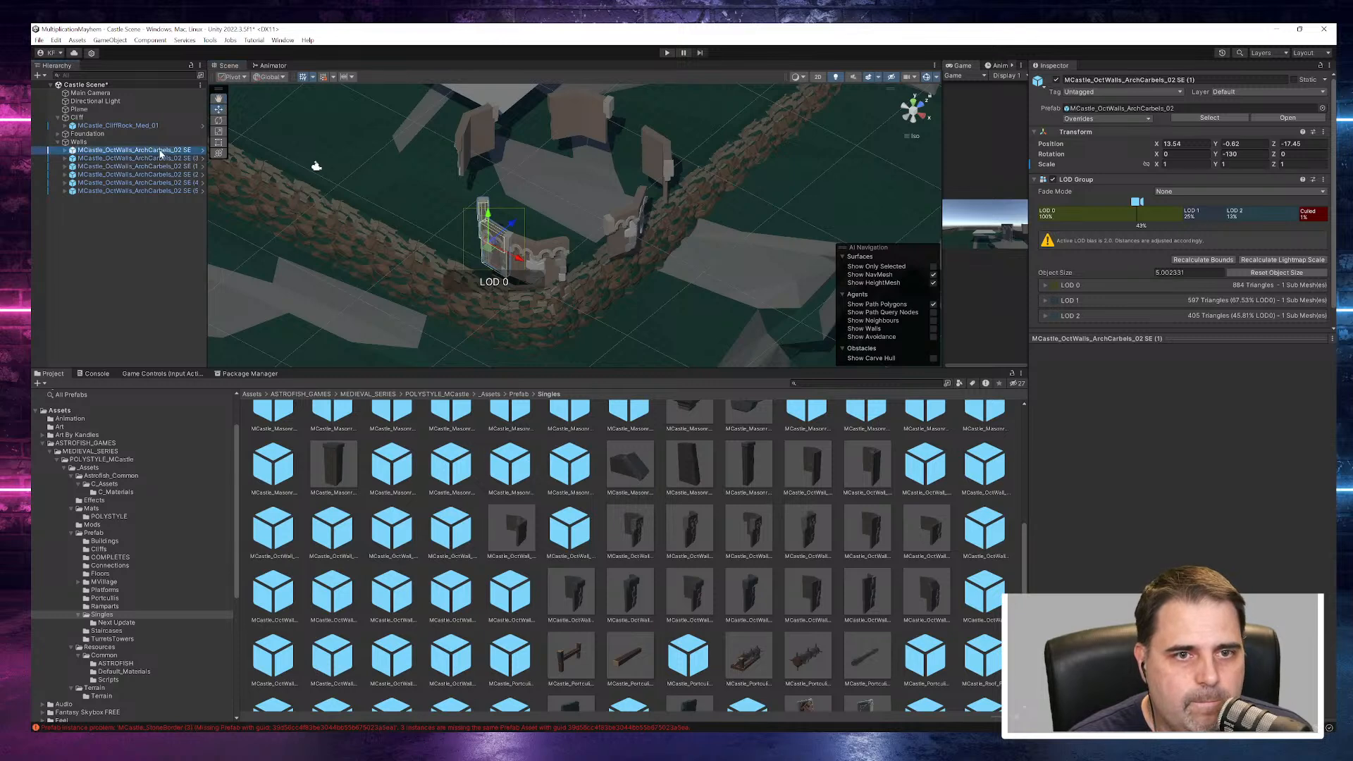
click(187, 160)
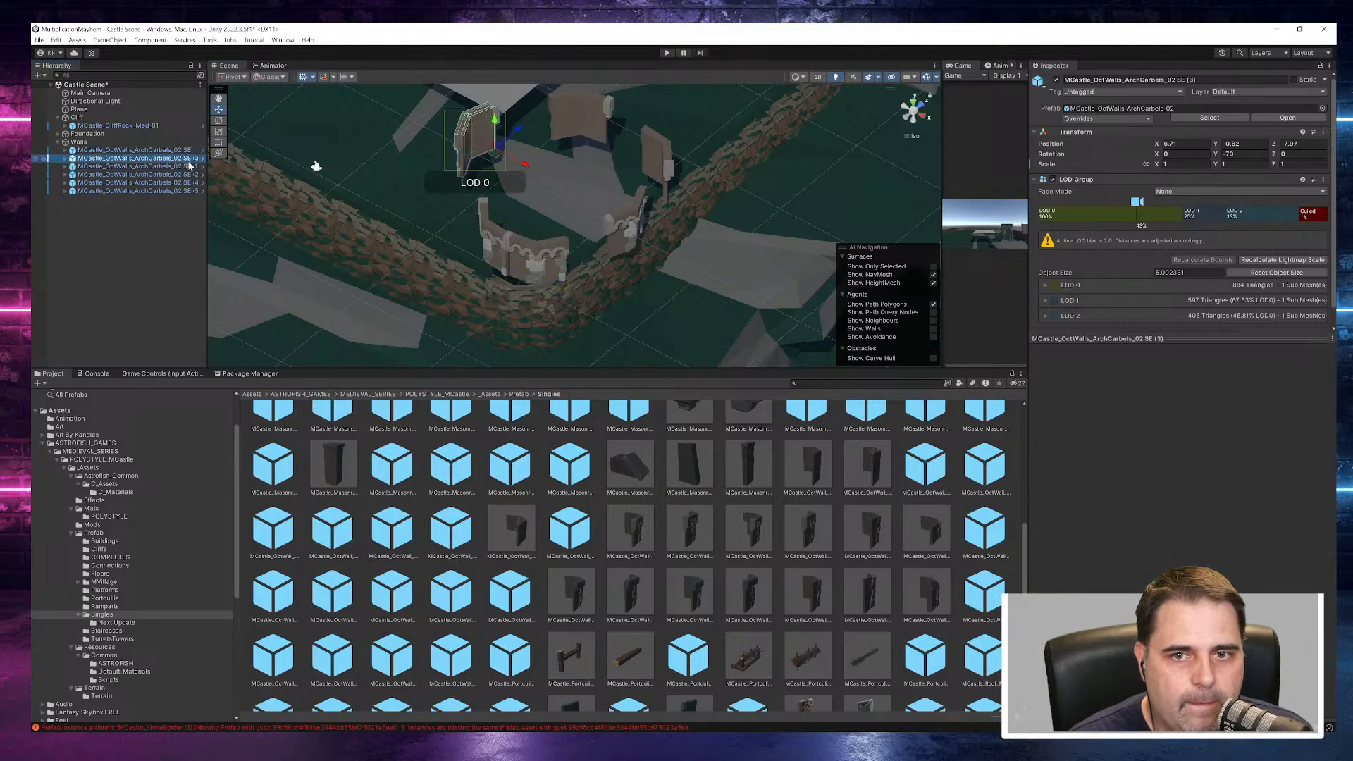
double_click(186, 166)
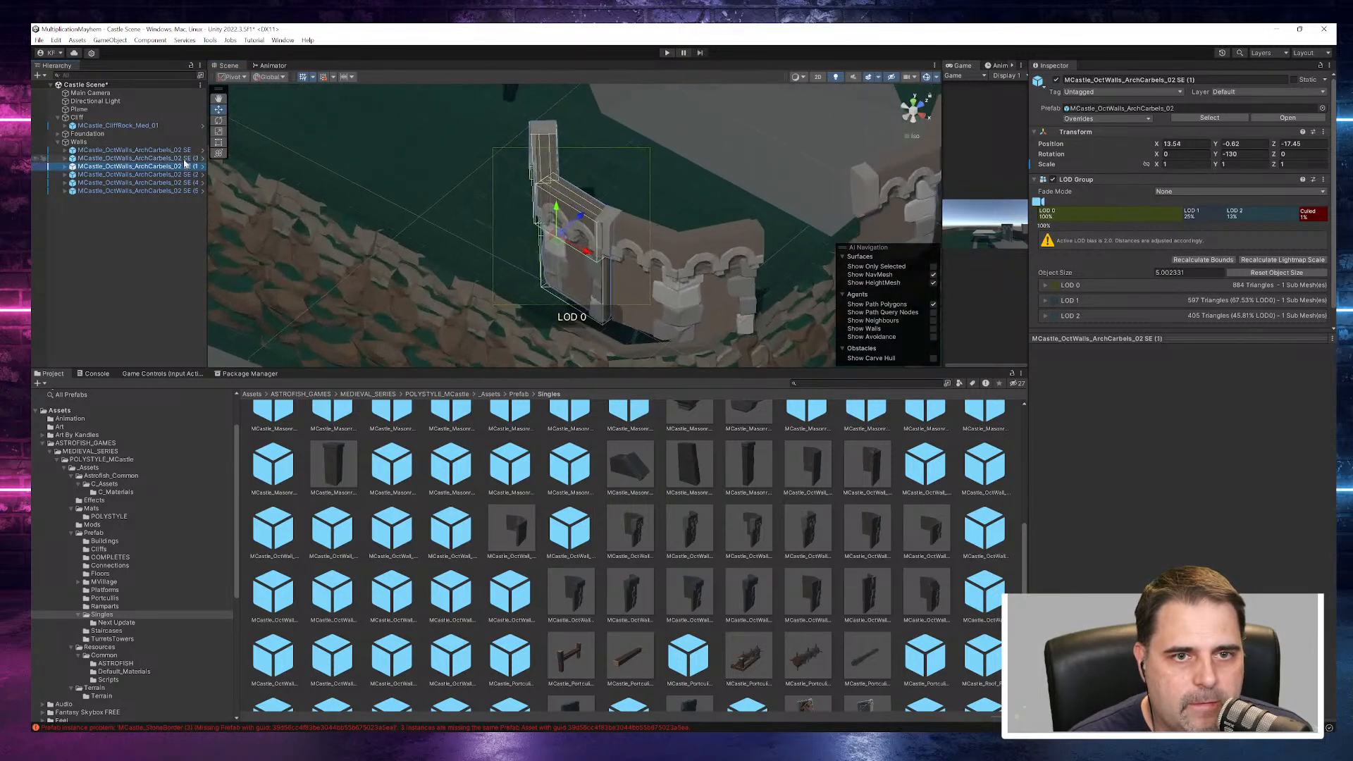
drag(186, 166, 183, 155)
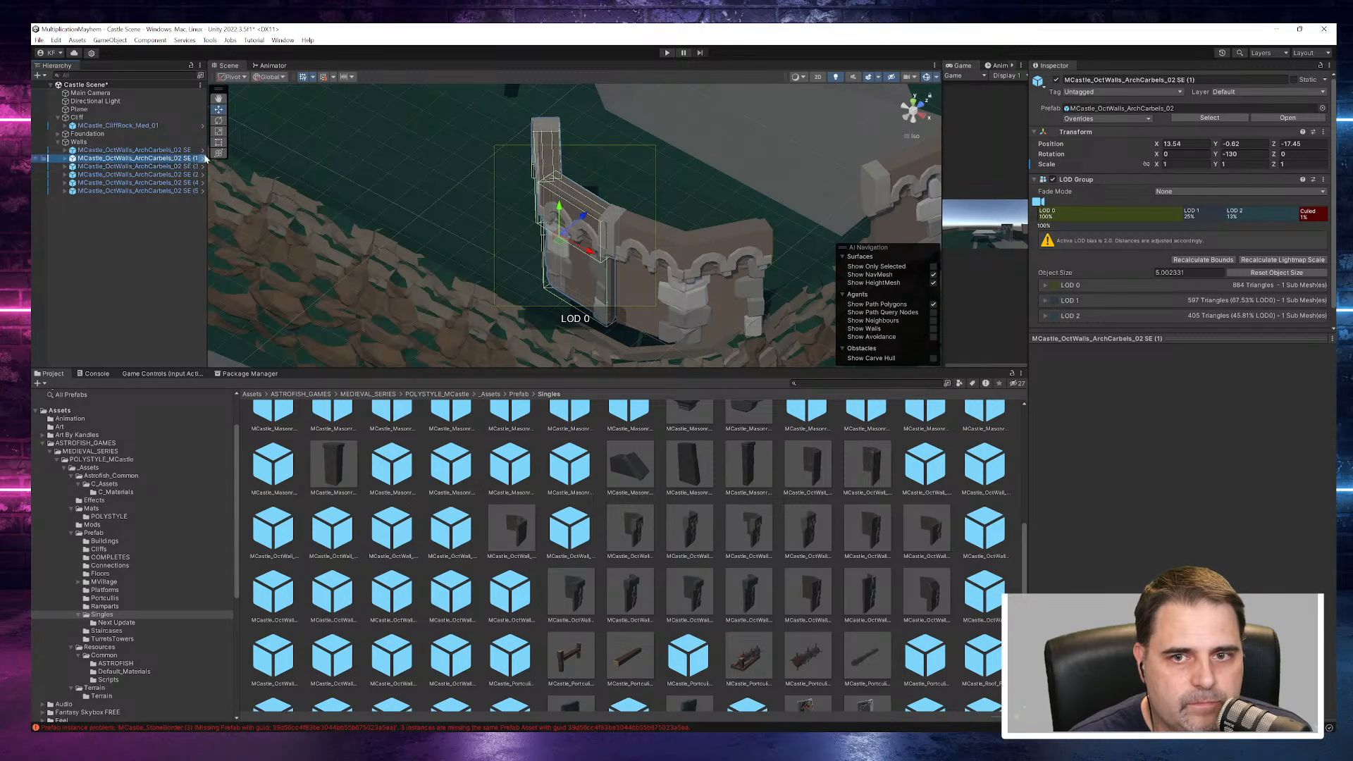
- Move the SE (3) wall piece to about X 13.62, Z -13.14 against the SE (1) piece
double_click(187, 166)
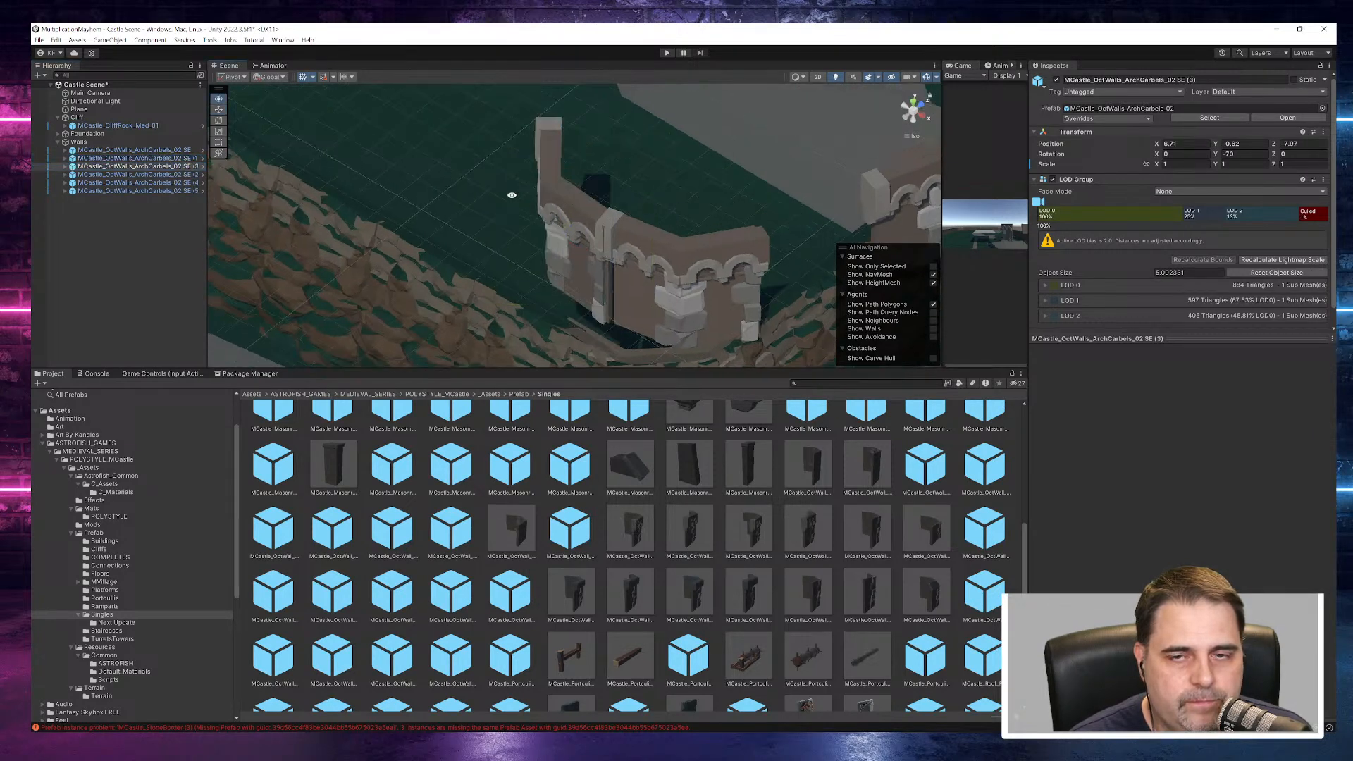
scroll(479, 229, down, 5)
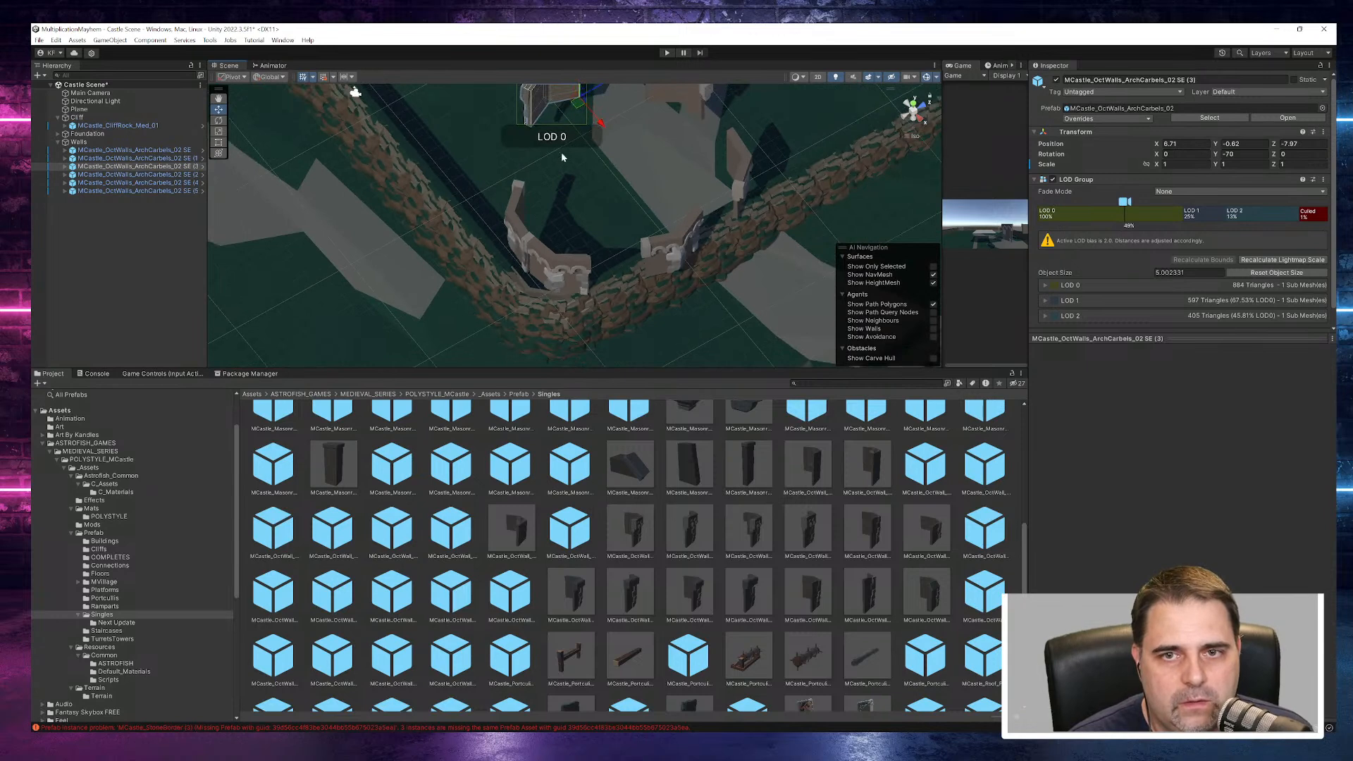
drag(600, 127, 637, 187)
drag(648, 137, 593, 219)
drag(610, 169, 600, 197)
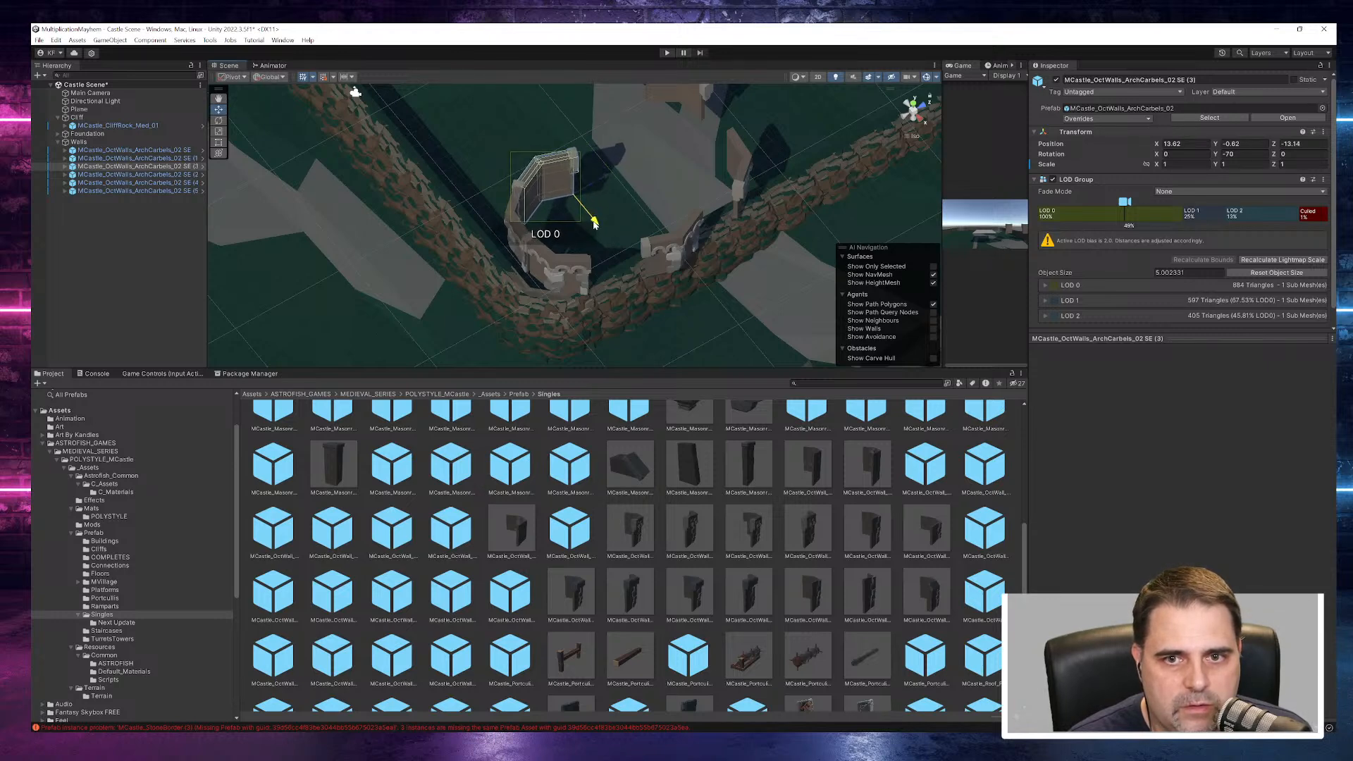
- Close the smaller tower ring by moving in SE (2), SE (4) to about X 21.05, Z -12.65, and SE (5) to about X 20.98, Z -17.02
click(165, 176)
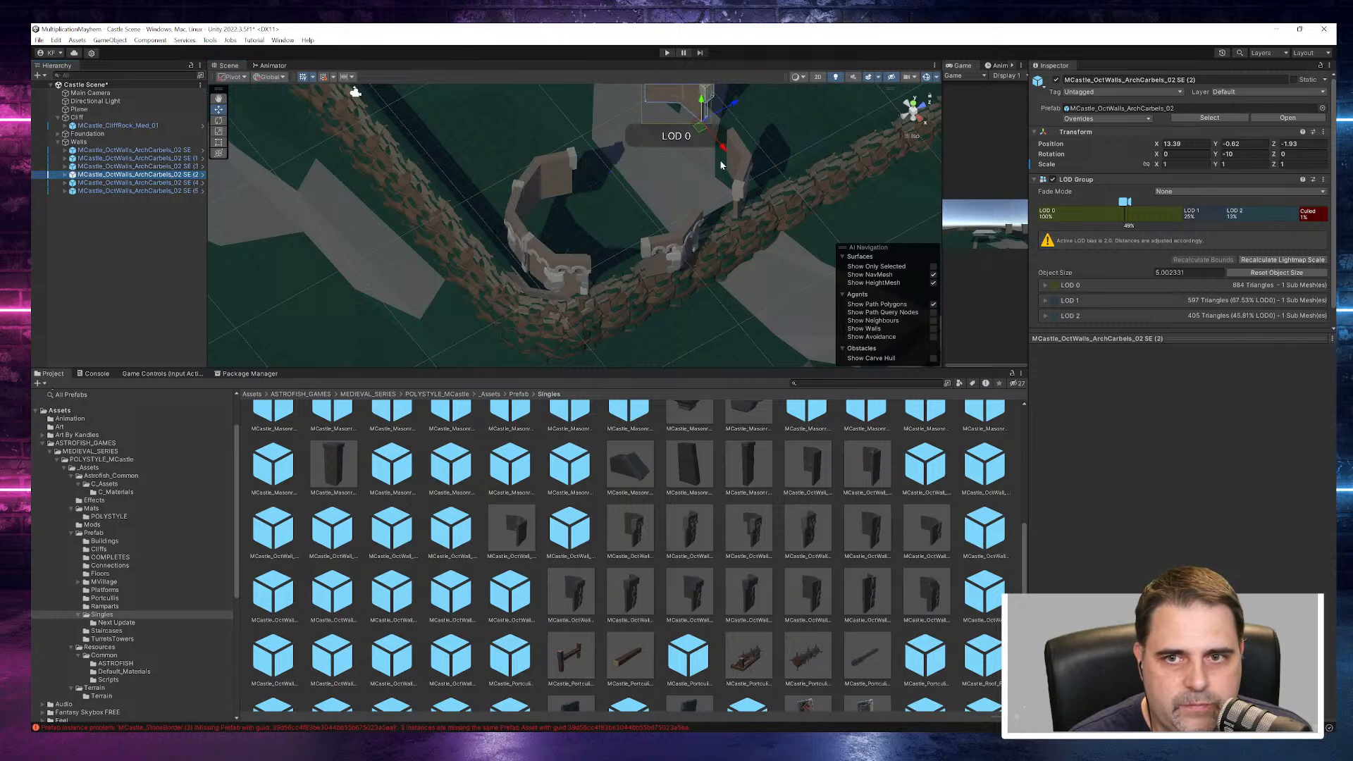
drag(700, 127, 656, 196)
click(195, 183)
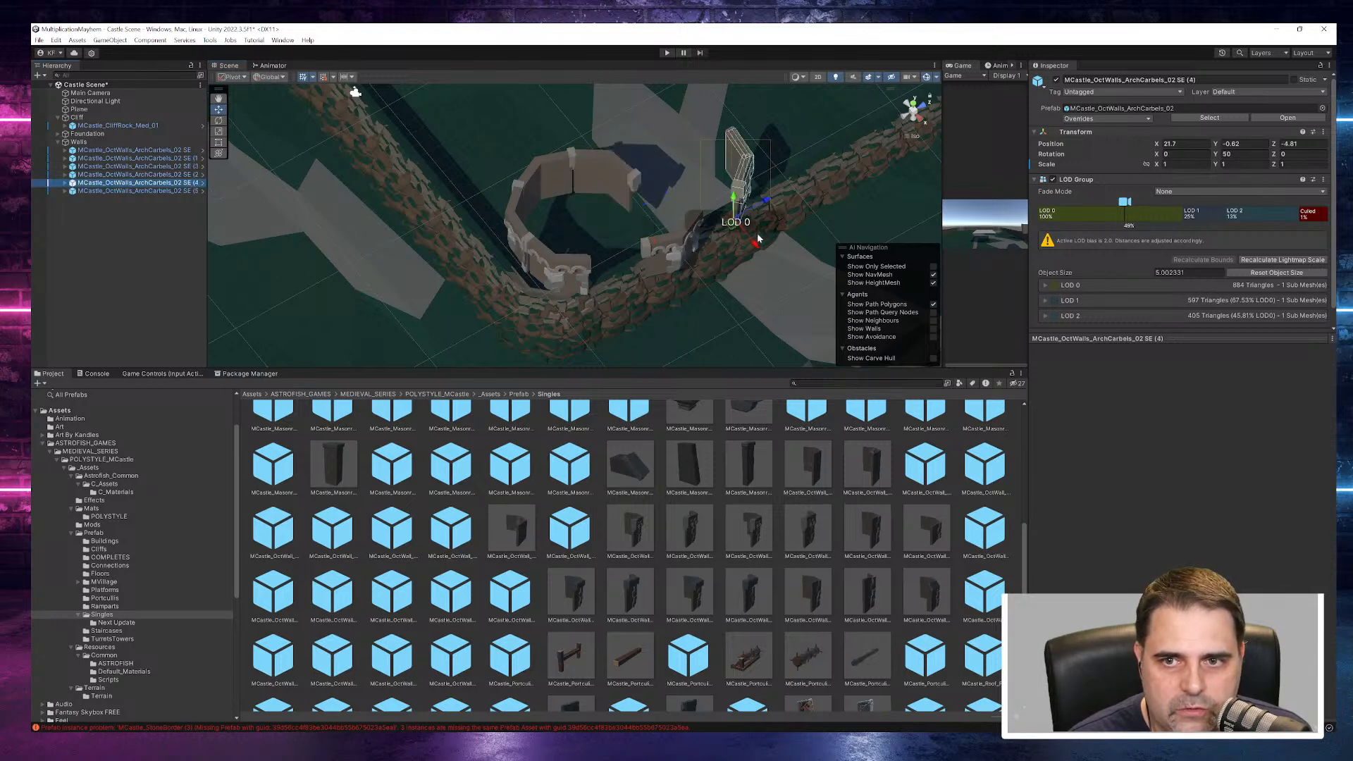
drag(763, 205, 570, 325)
click(685, 254)
click(906, 115)
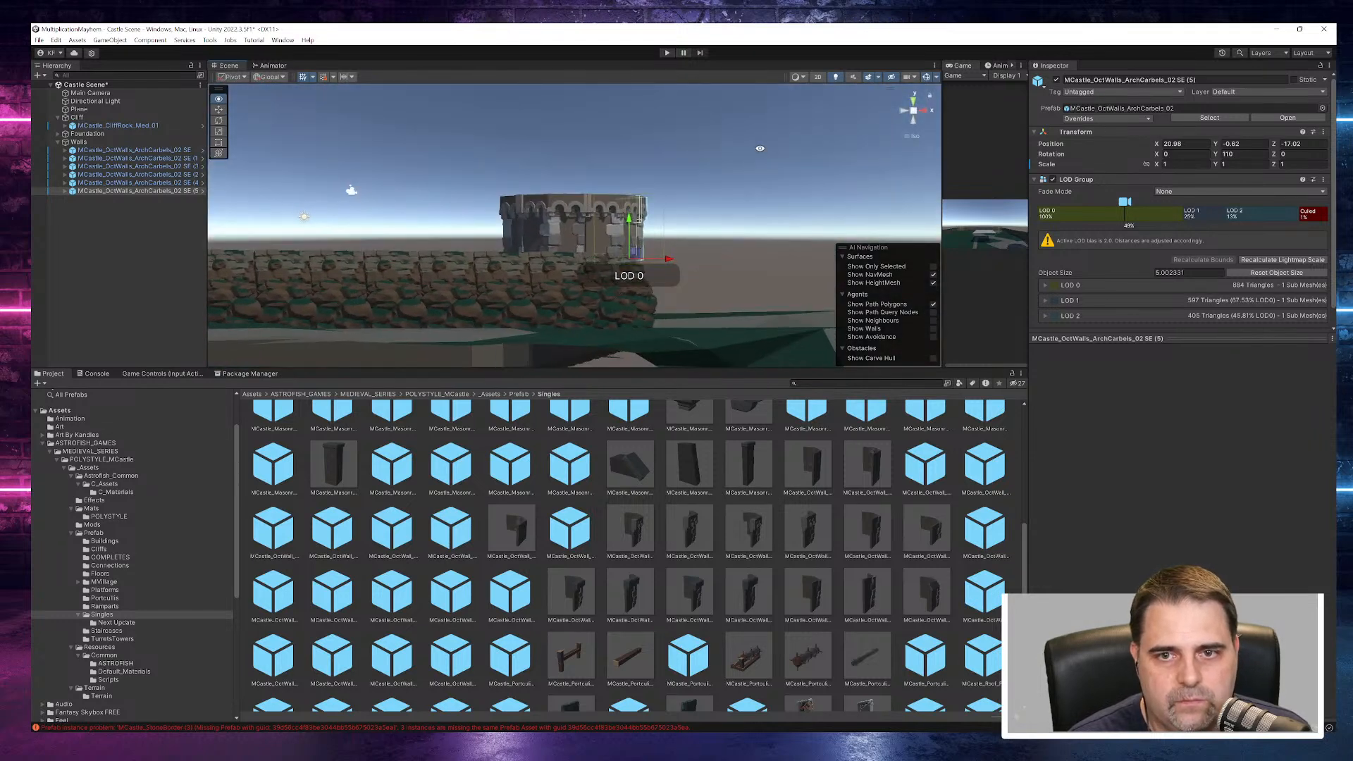
scroll(725, 205, down, 8)
scroll(724, 205, down, 9)
right_drag(717, 214, 704, 299)
click(664, 198)
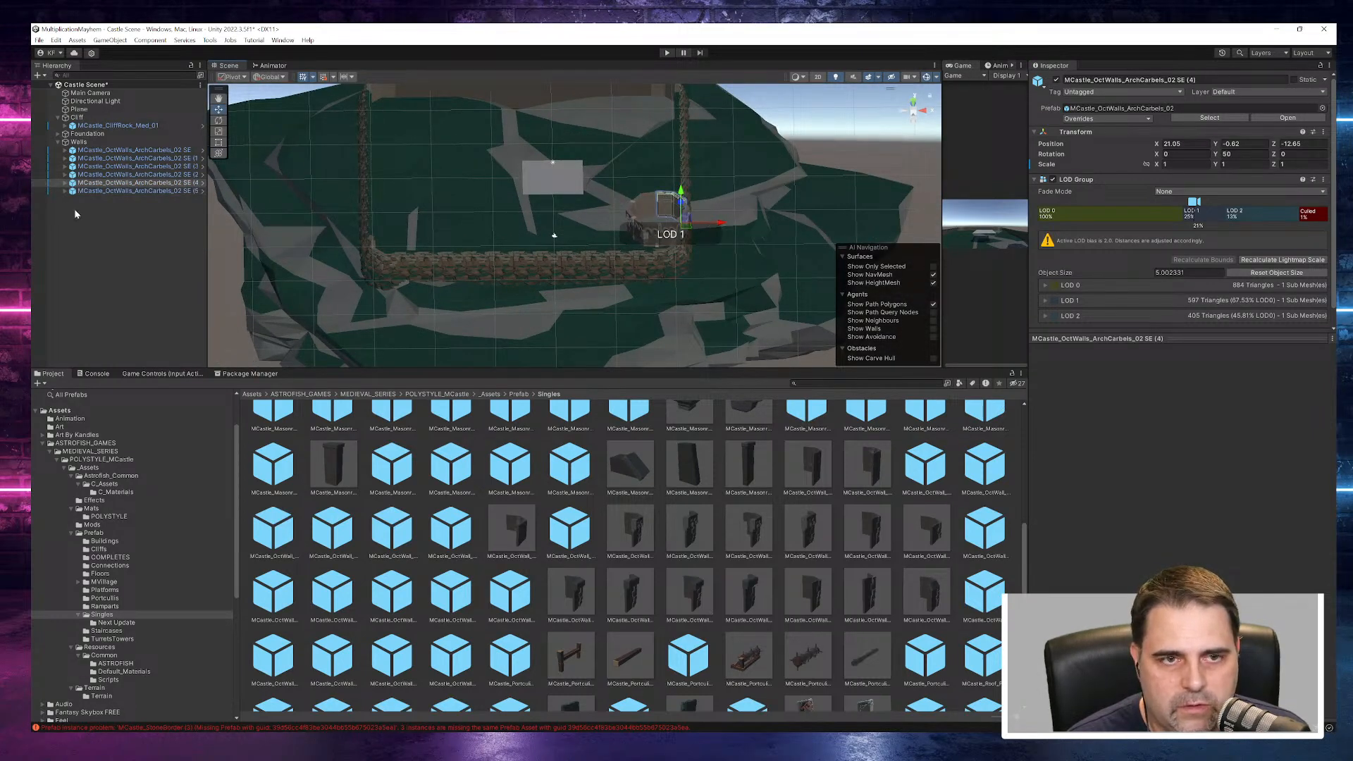
click(90, 152)
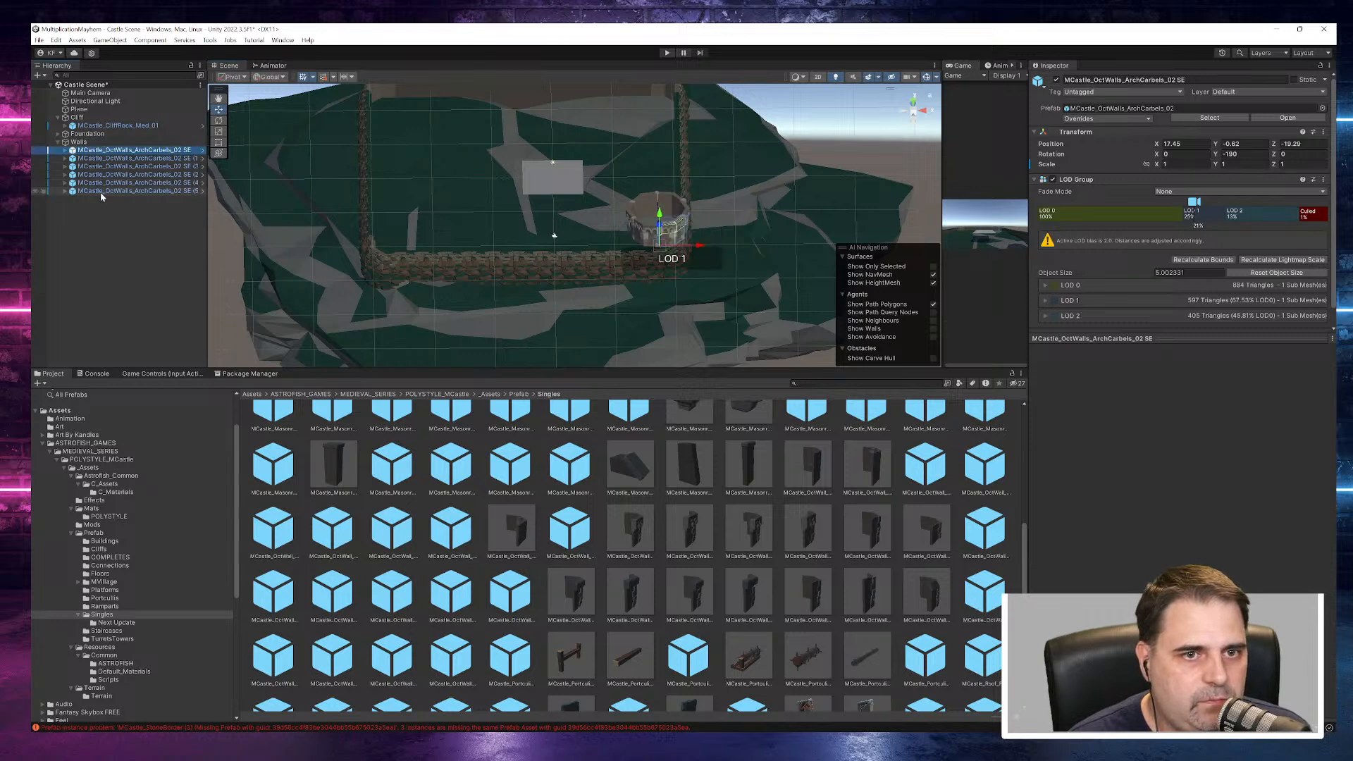
shift+click(103, 190)
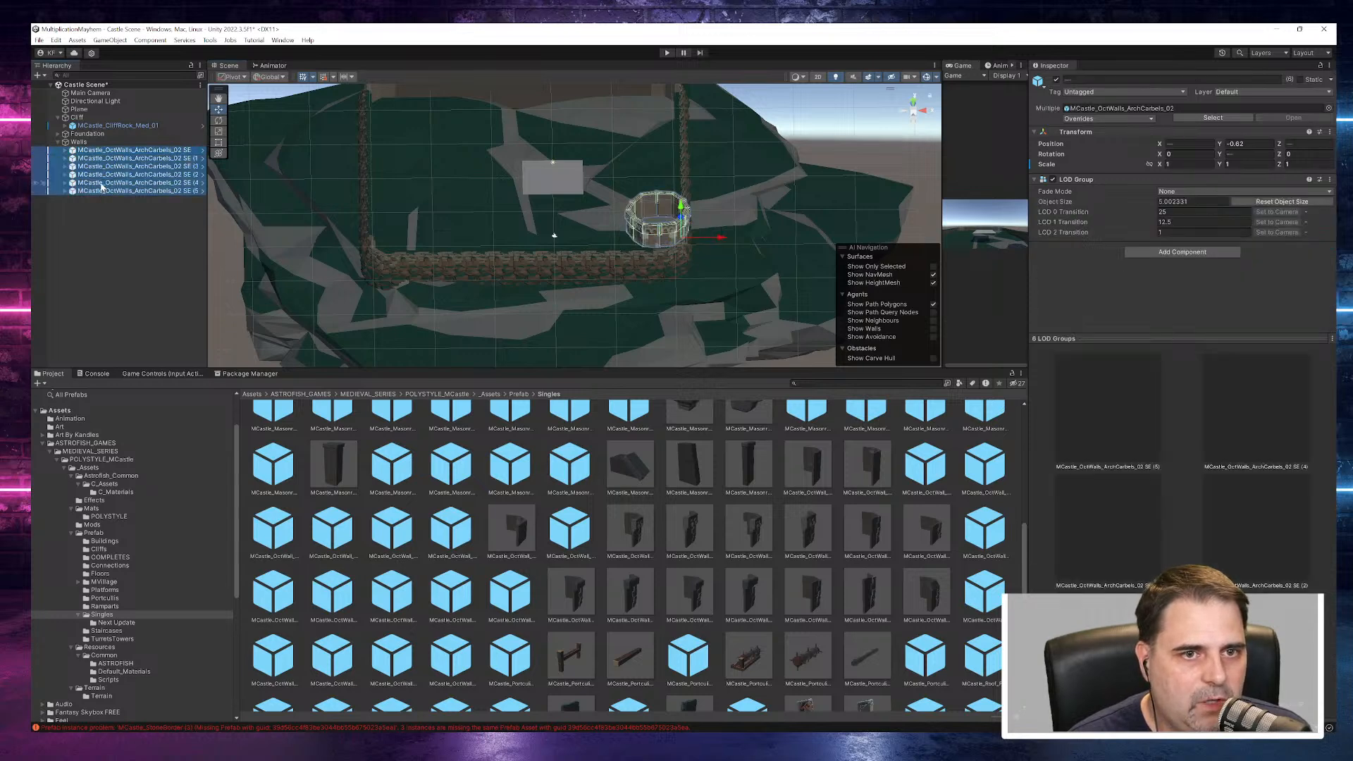
right_click(83, 153)
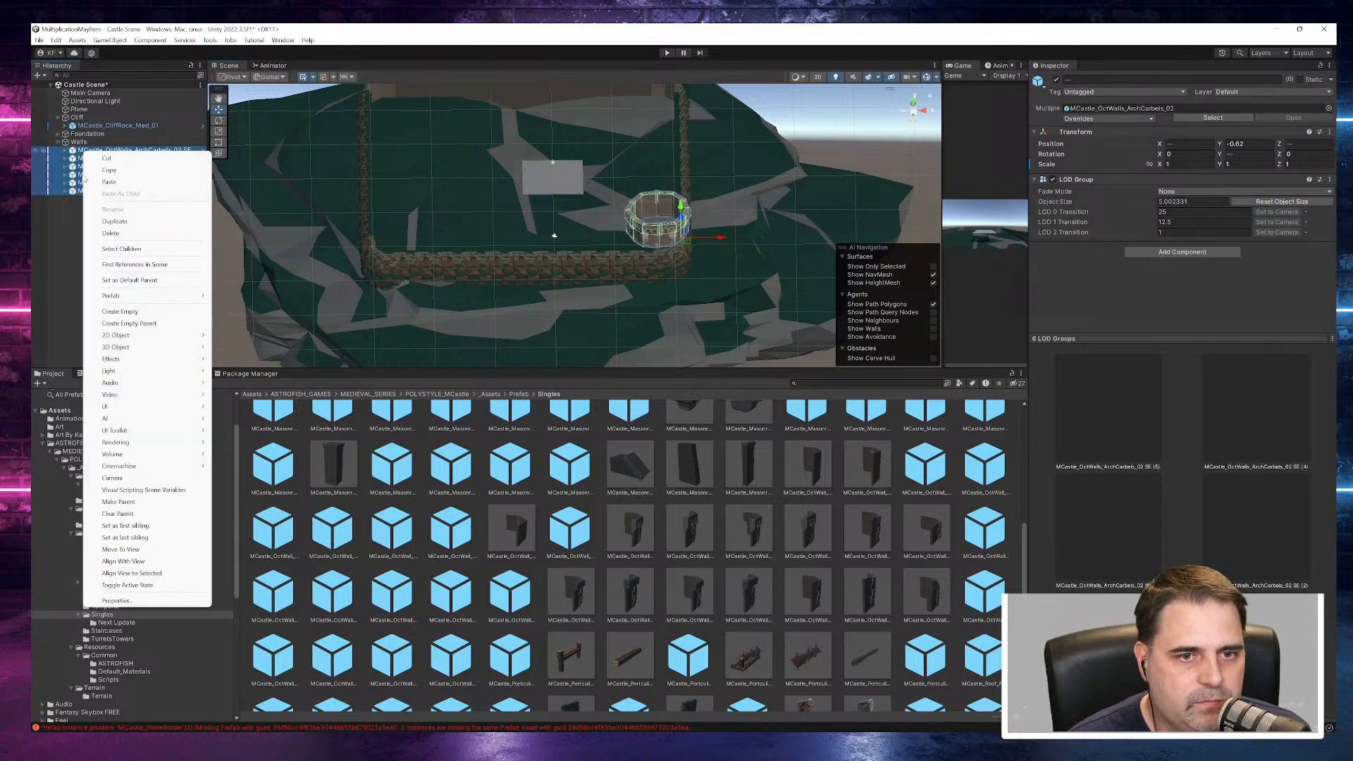
click(116, 313)
key(ctrl+z)
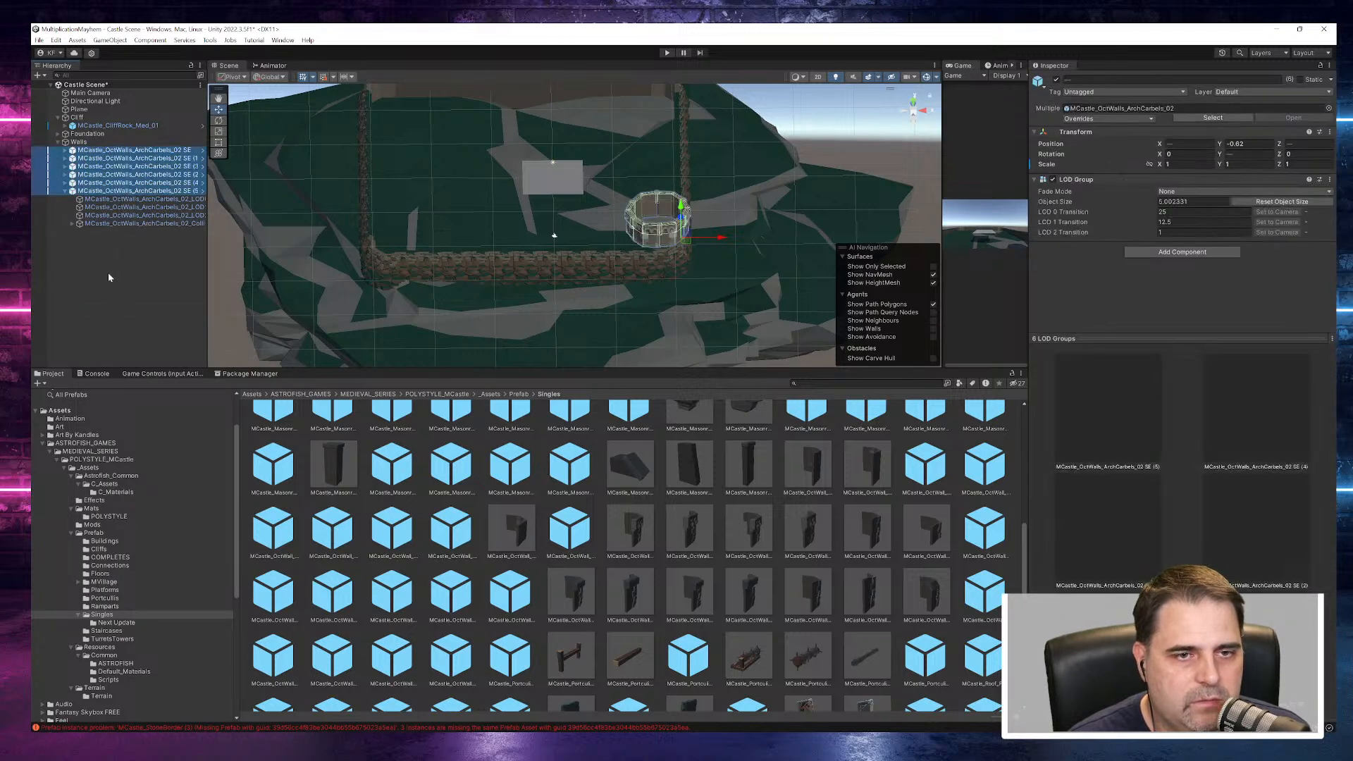
key(ctrl+z)
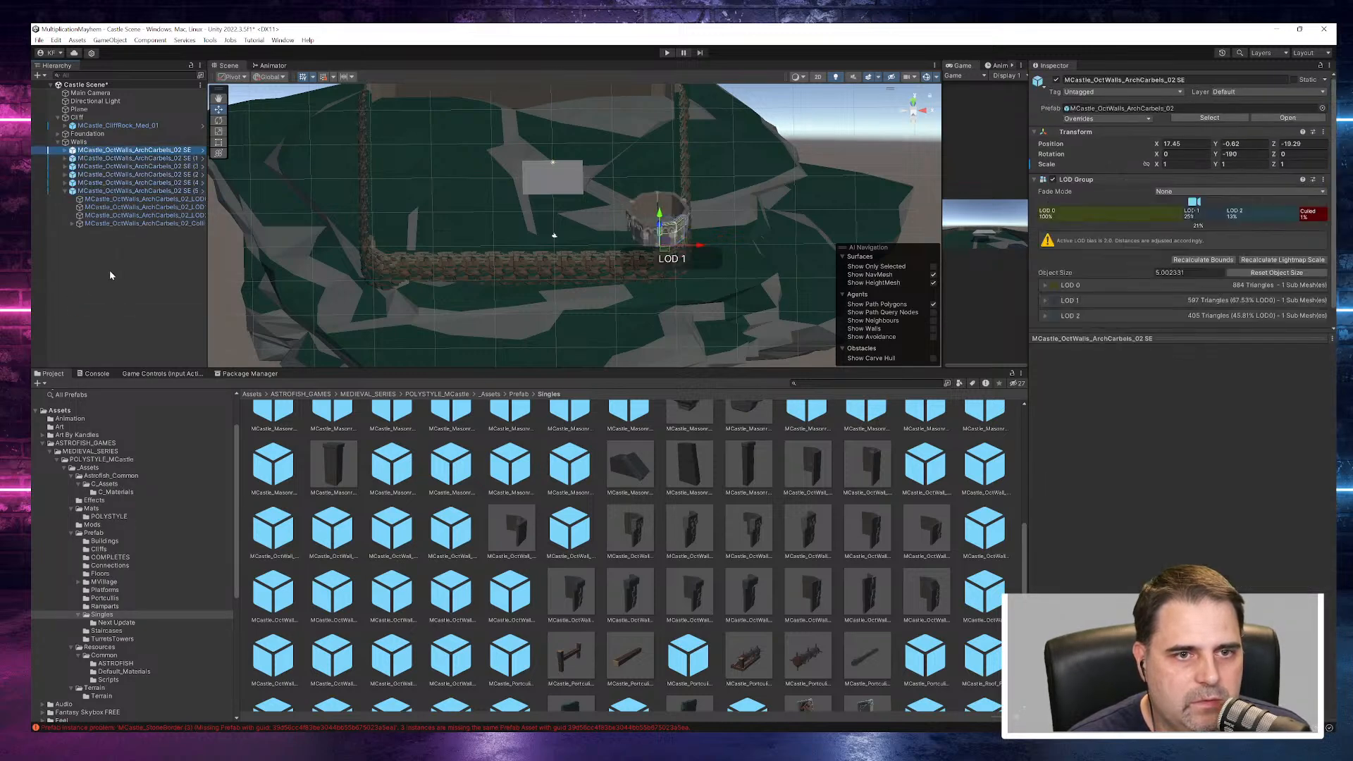
click(71, 191)
click(64, 191)
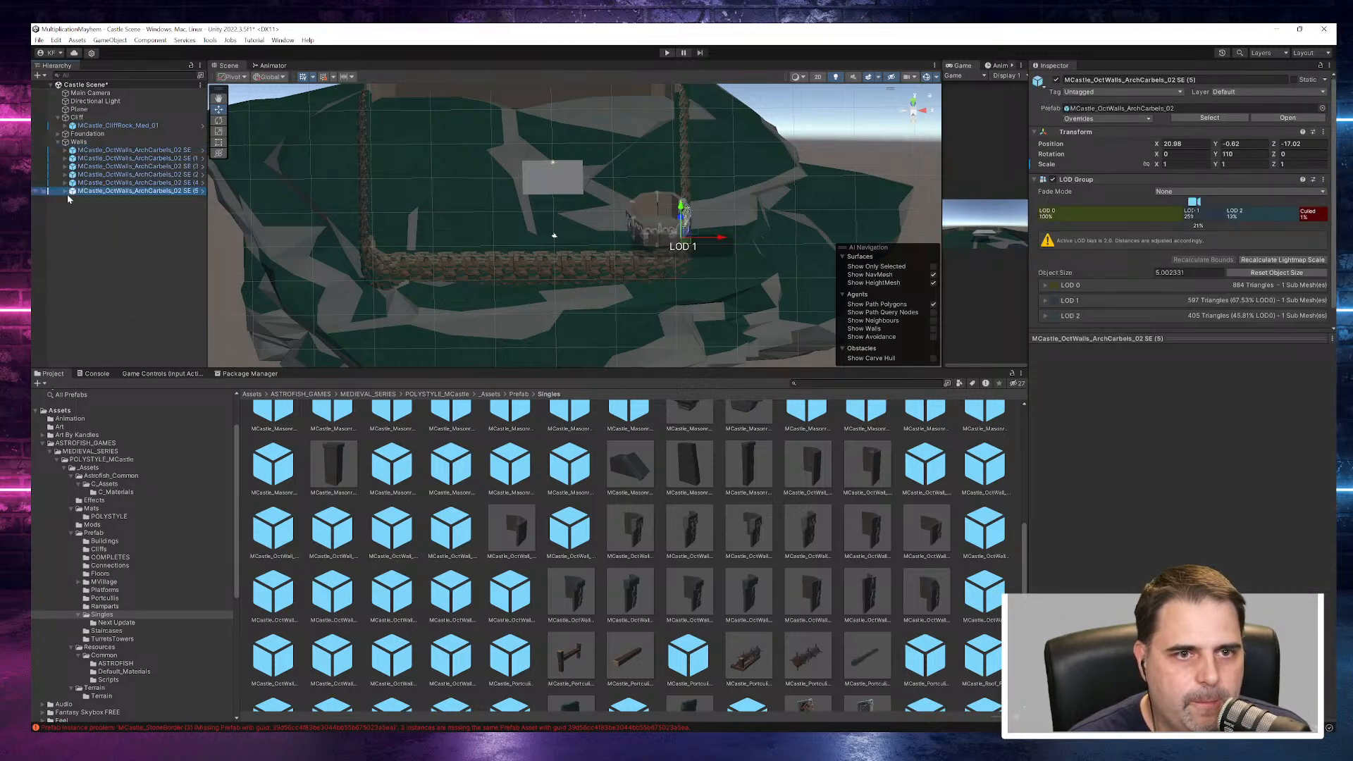
click(107, 222)
- Create an empty child object under Walls and name it "SE Tower"
click(85, 143)
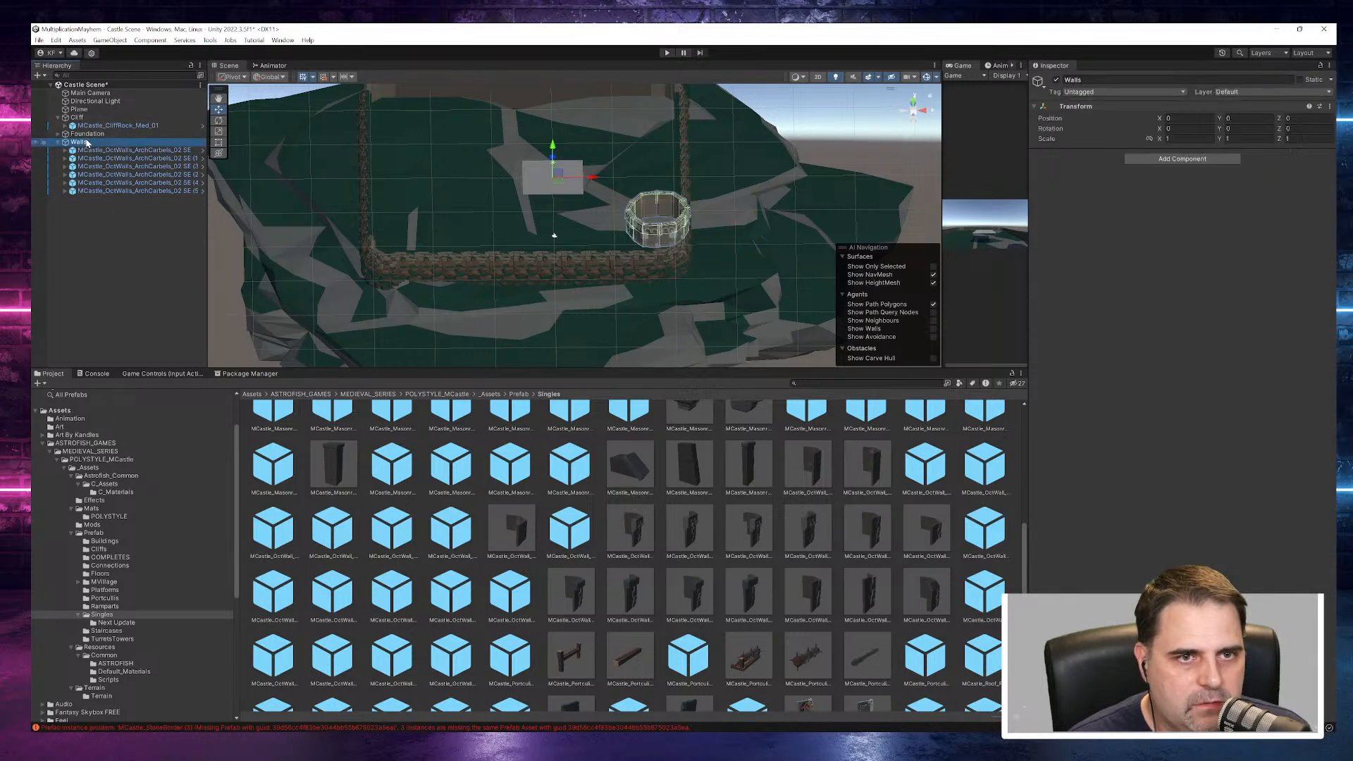
right_click(88, 143)
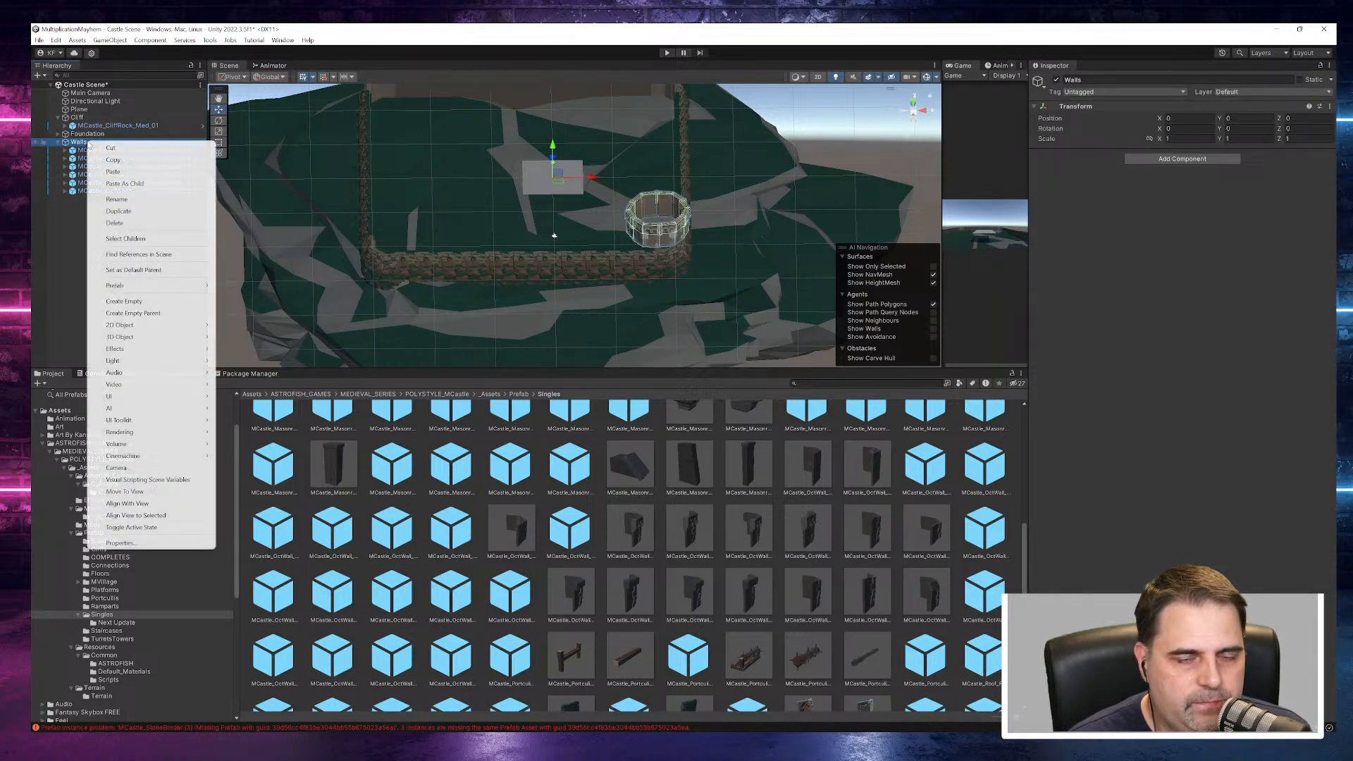
click(143, 306)
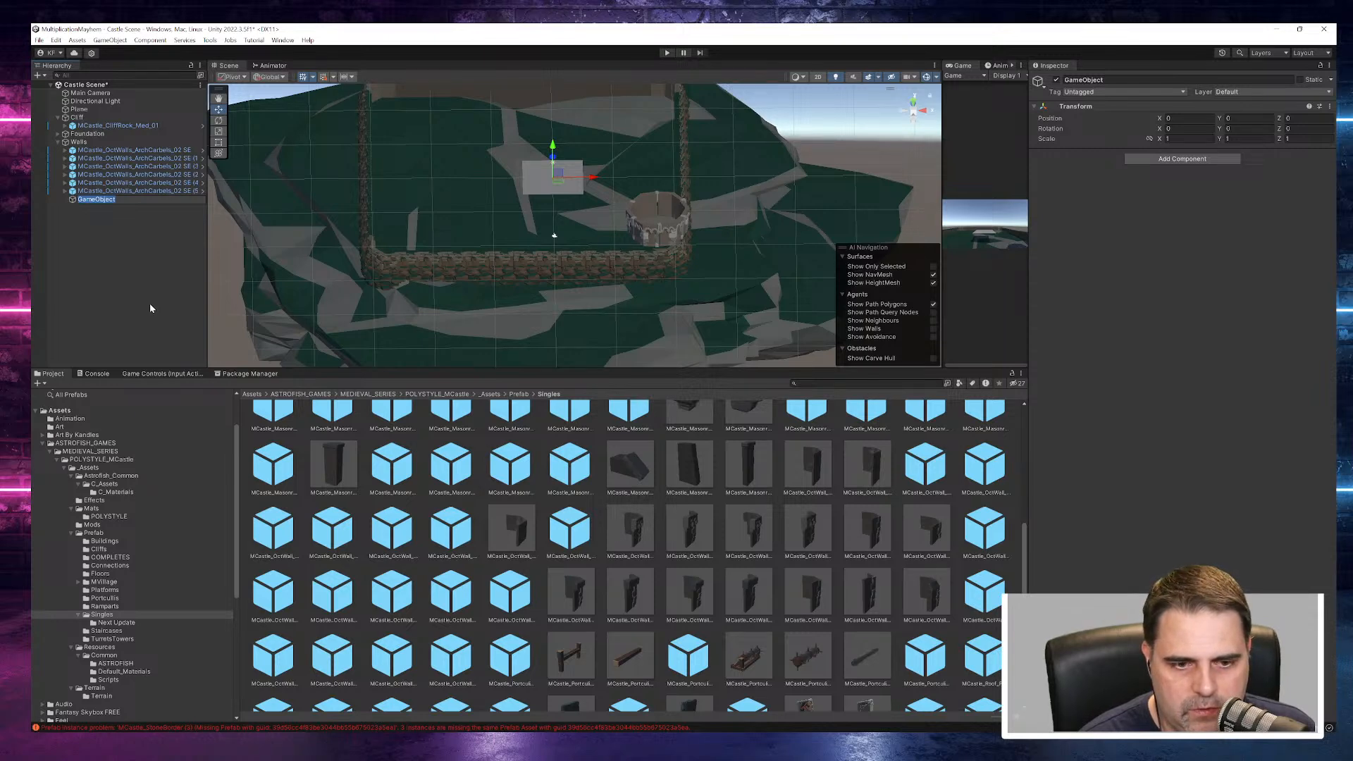
text(S)
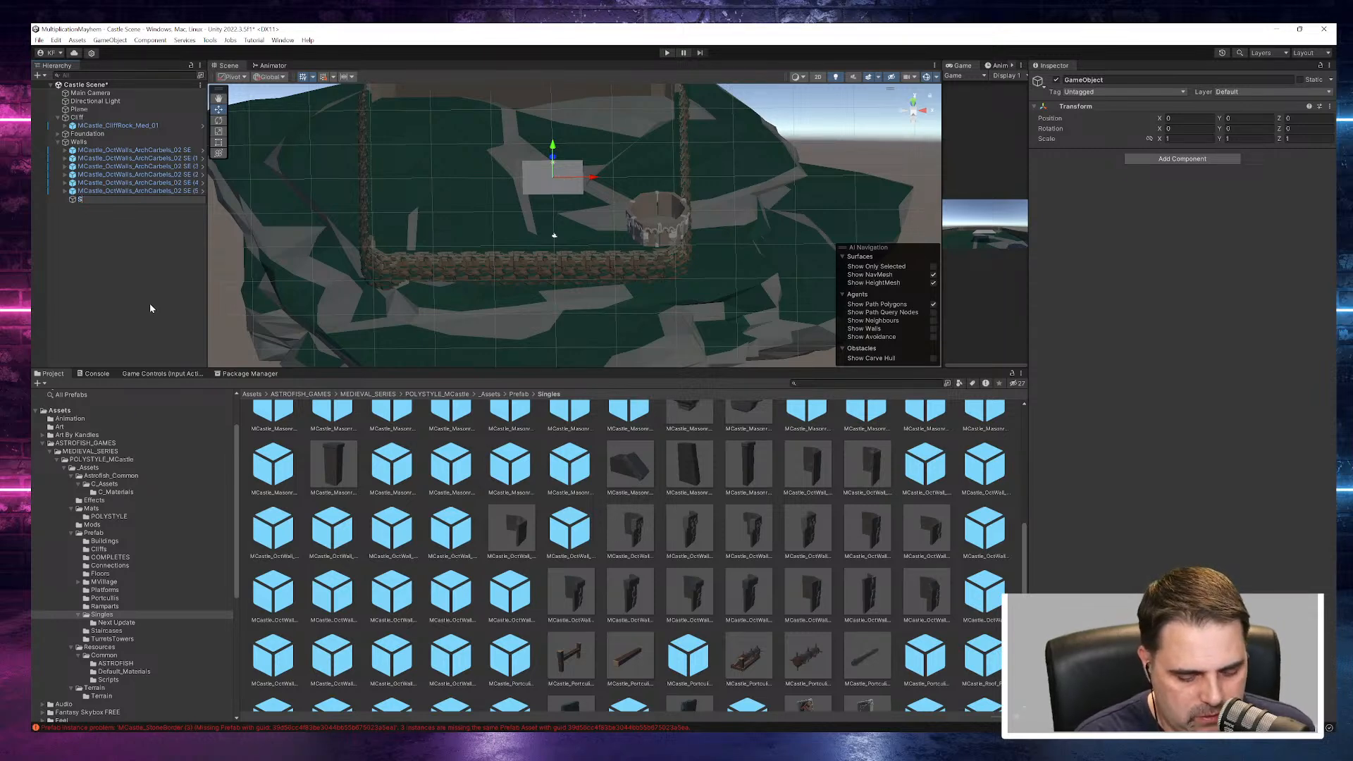
text(E Tower)
key(Return)
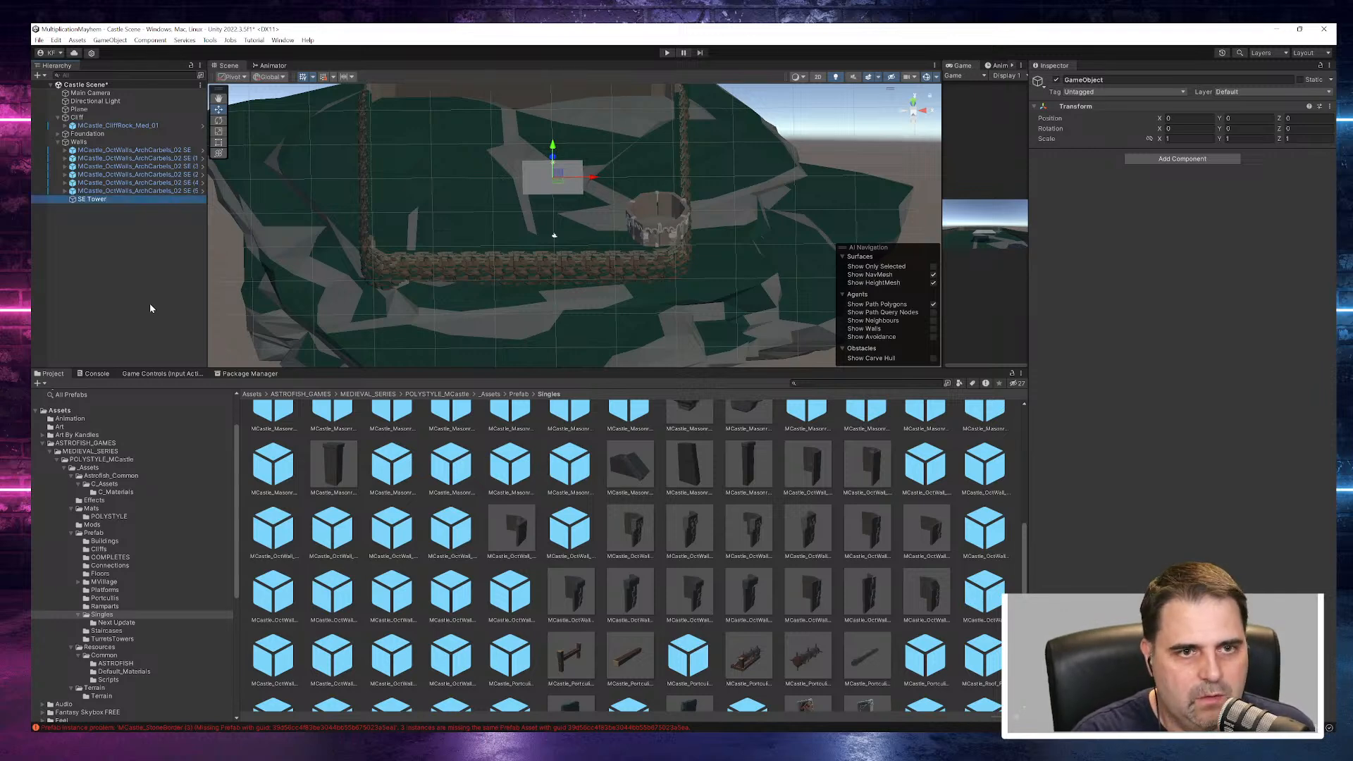
- Move all six SE octagonal wall pieces into the SE Tower object as its children
click(116, 150)
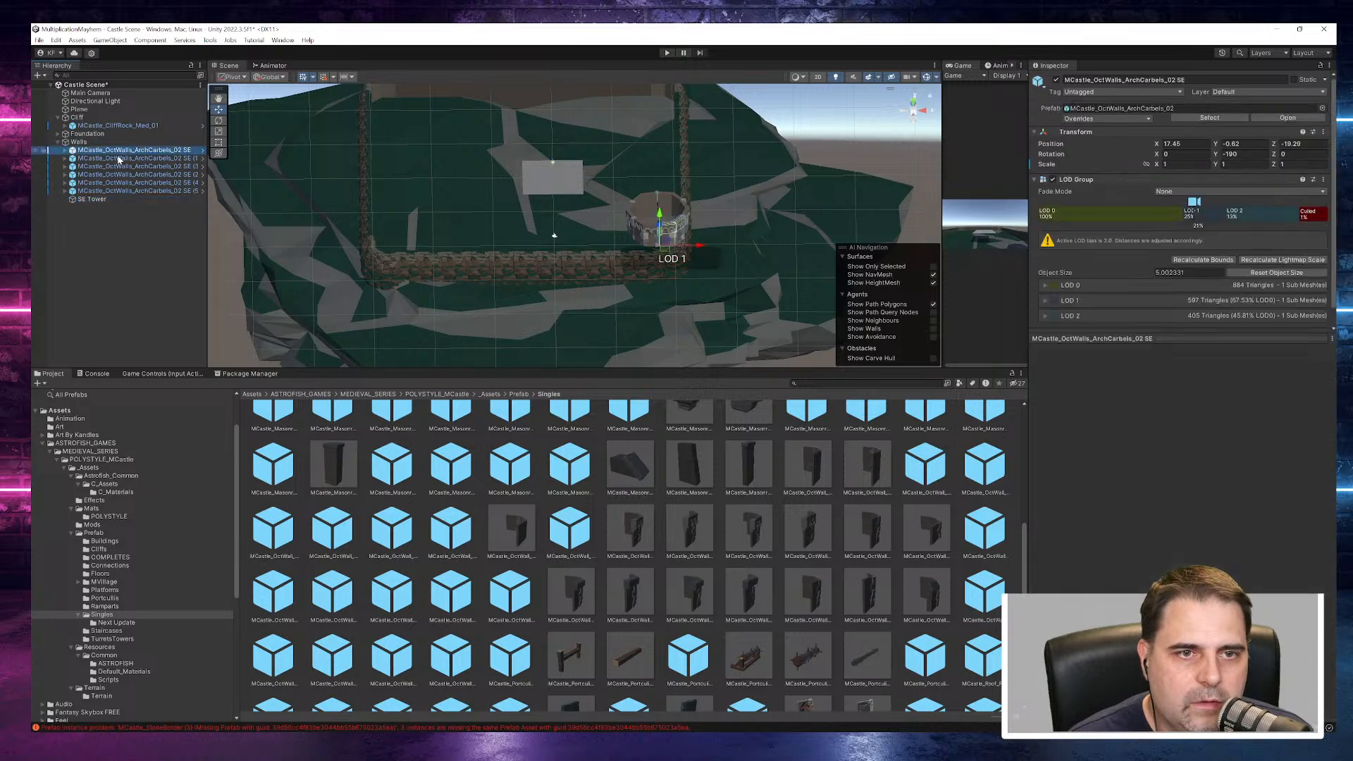
shift+click(113, 191)
drag(113, 191, 105, 202)
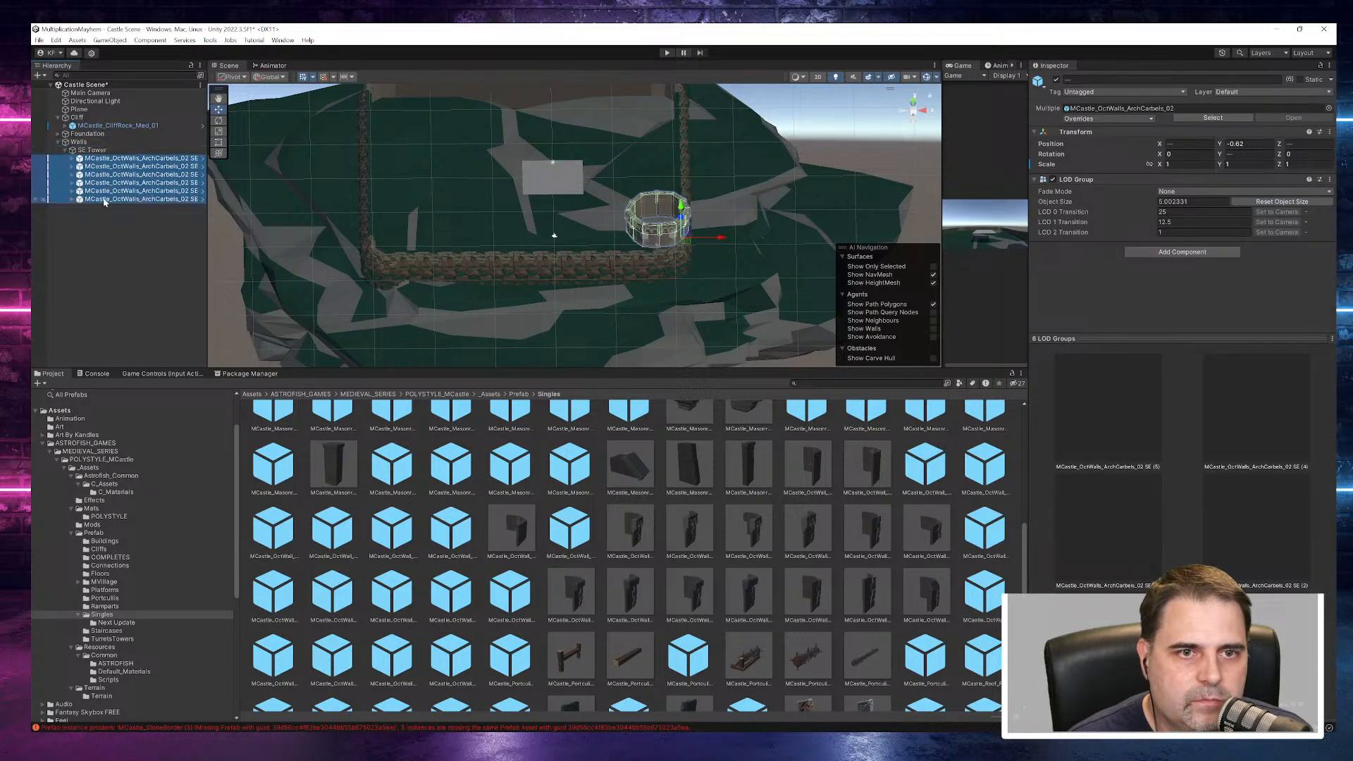
- Create an empty child object under SE Tower and name it "Level 1"
click(89, 151)
right_click(93, 150)
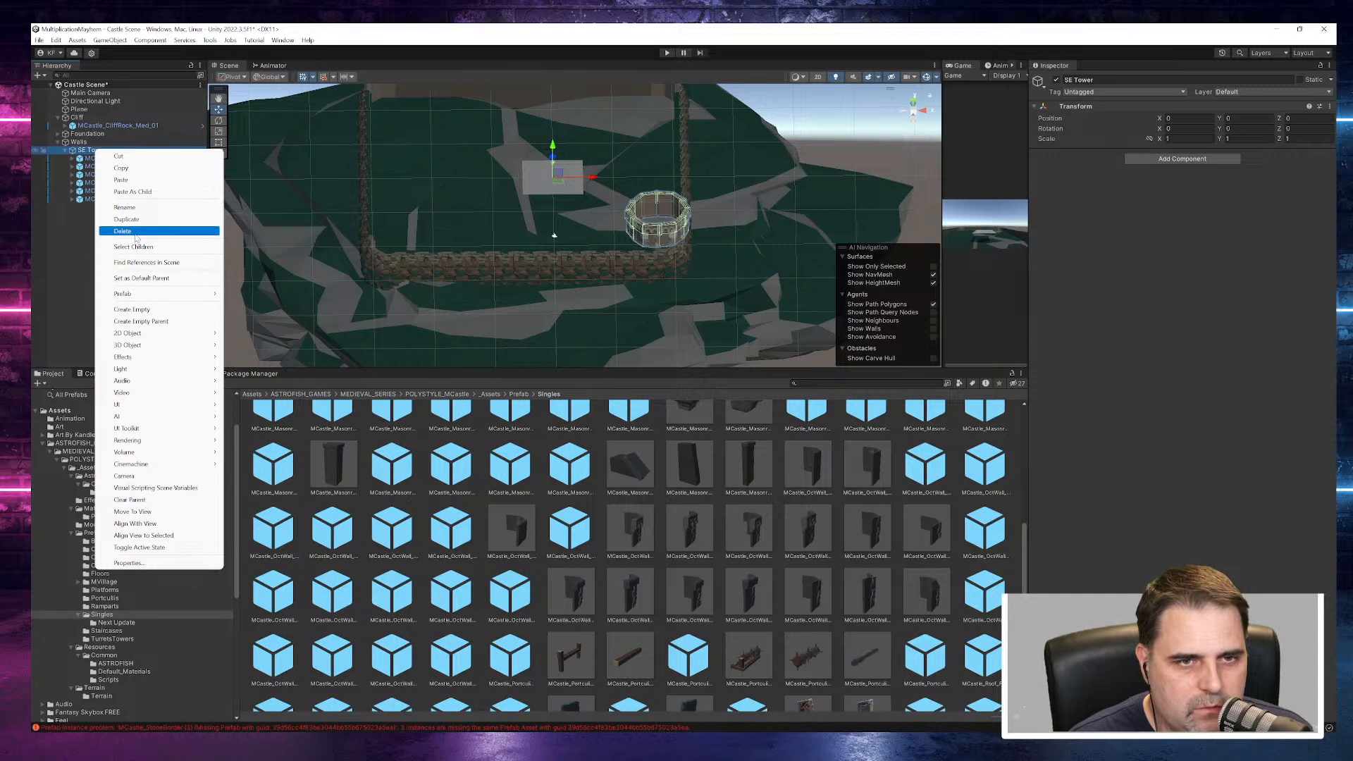
click(132, 310)
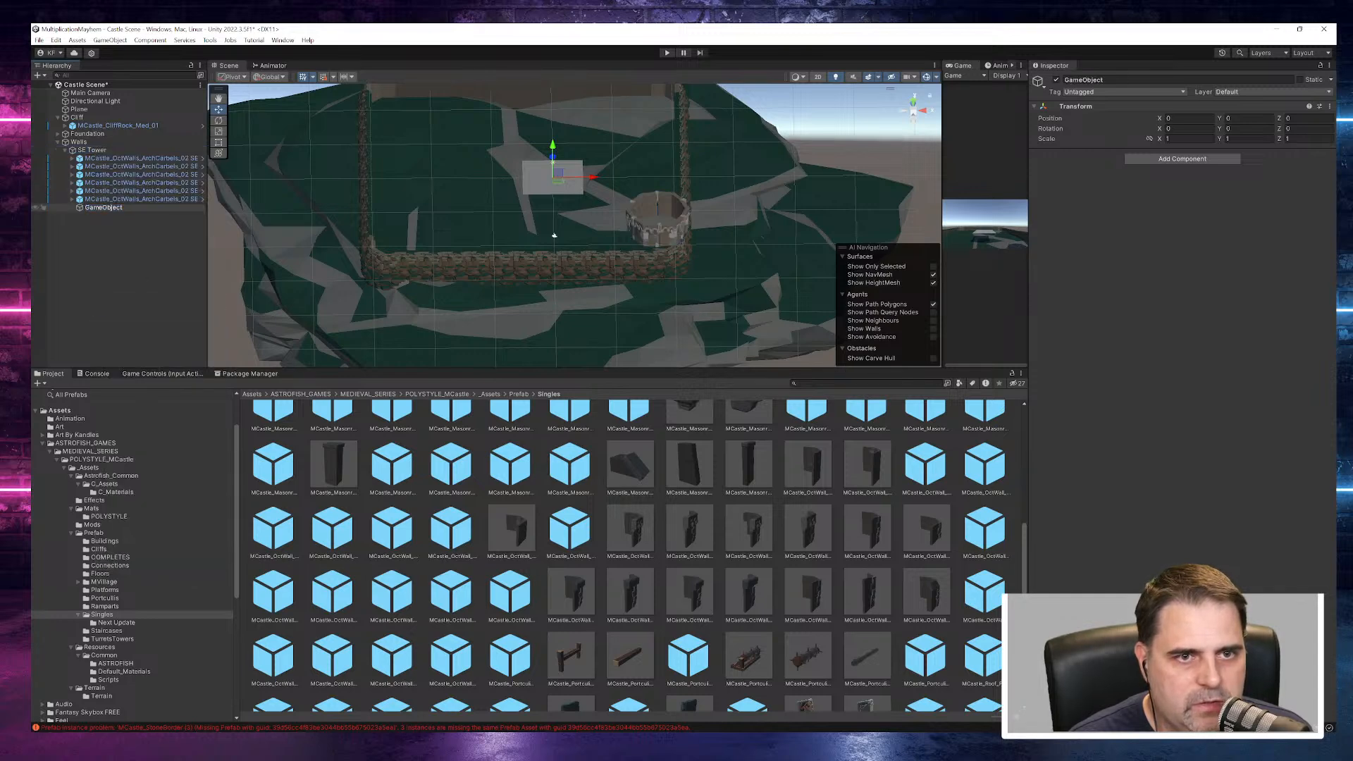
drag(106, 215, 84, 209)
text(L)
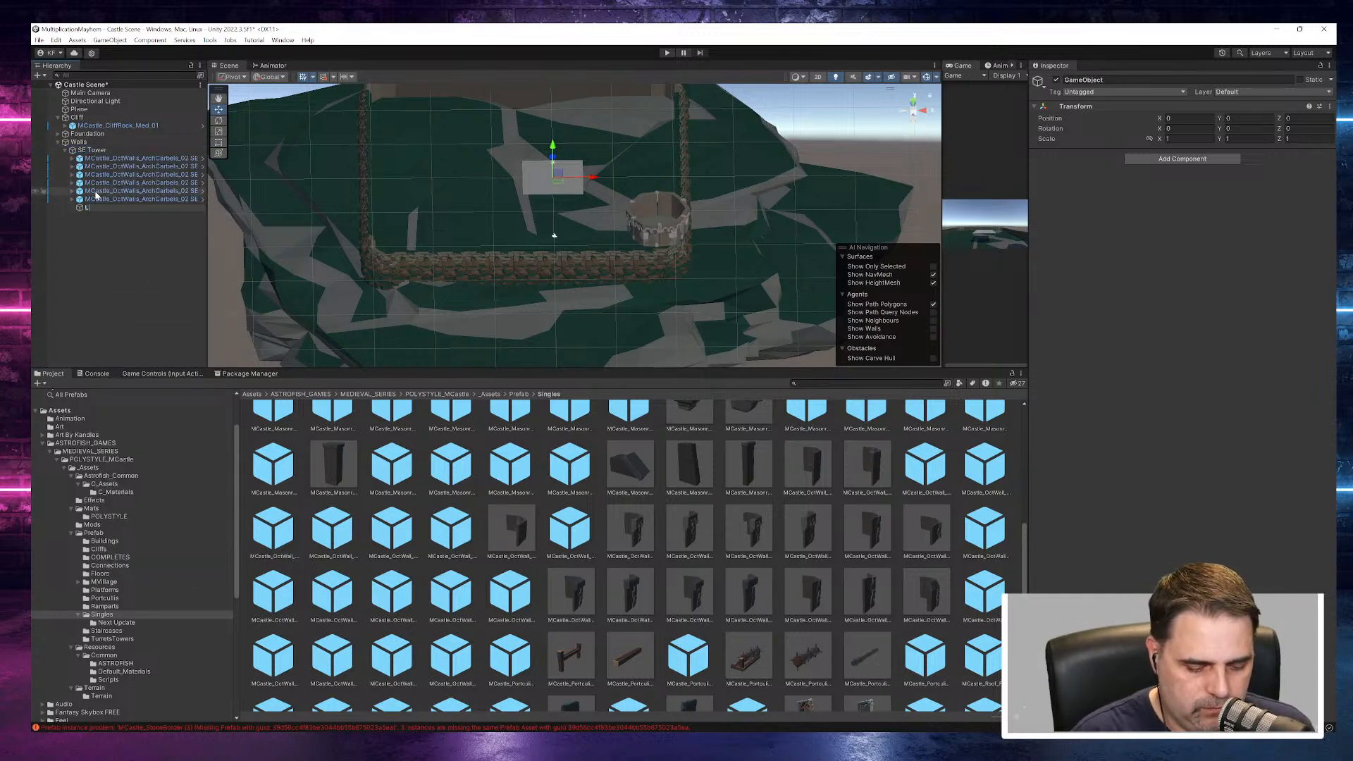
text(evel 1)
key(Return)
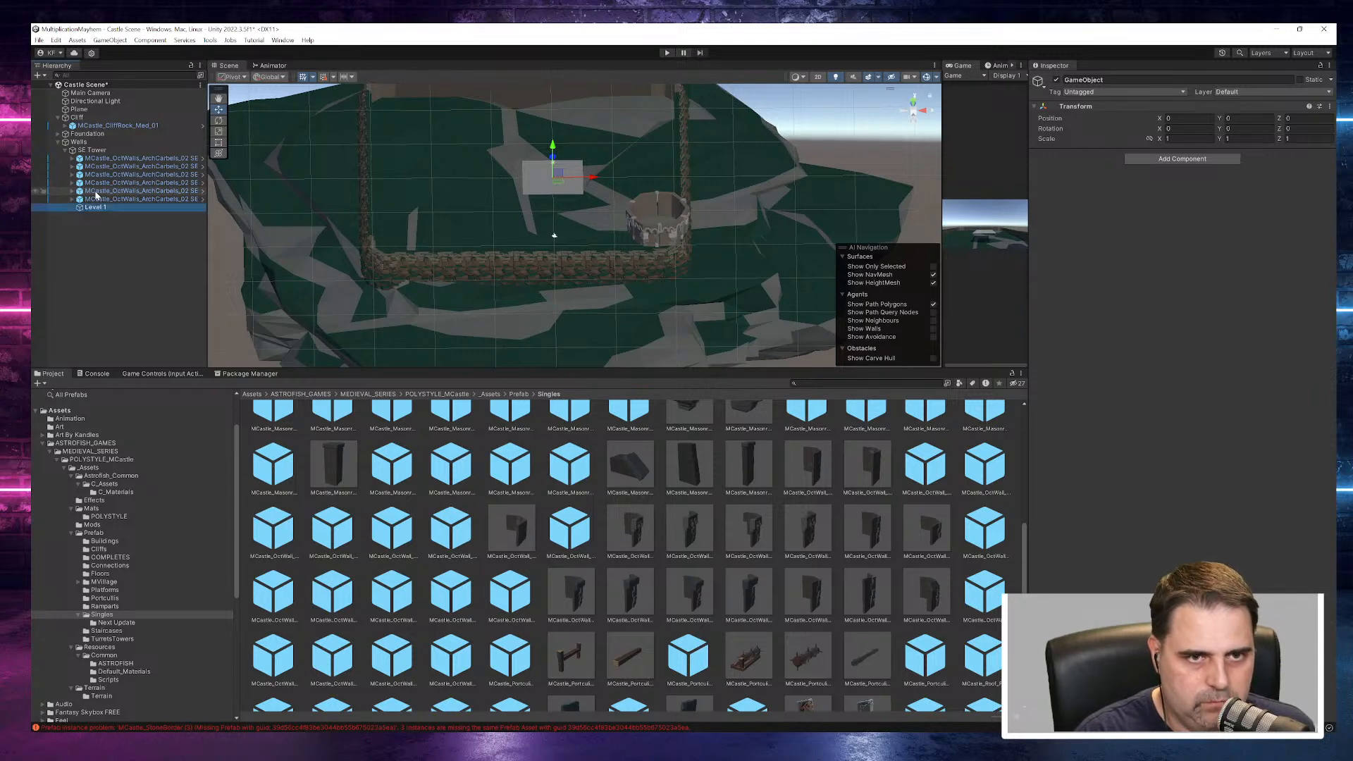
- Nest the six wall pieces of the tower ring inside Level 1 and collapse that group
click(140, 158)
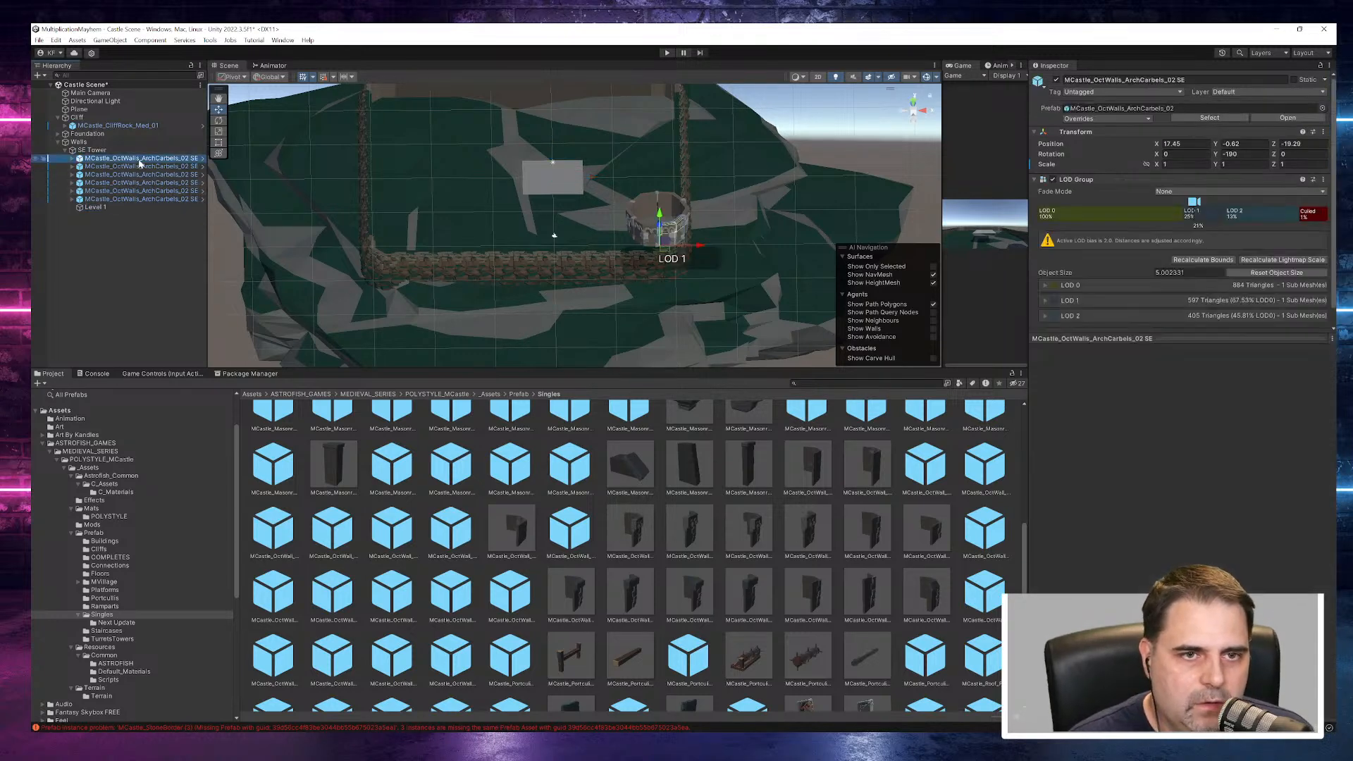
shift+click(137, 199)
click(97, 207)
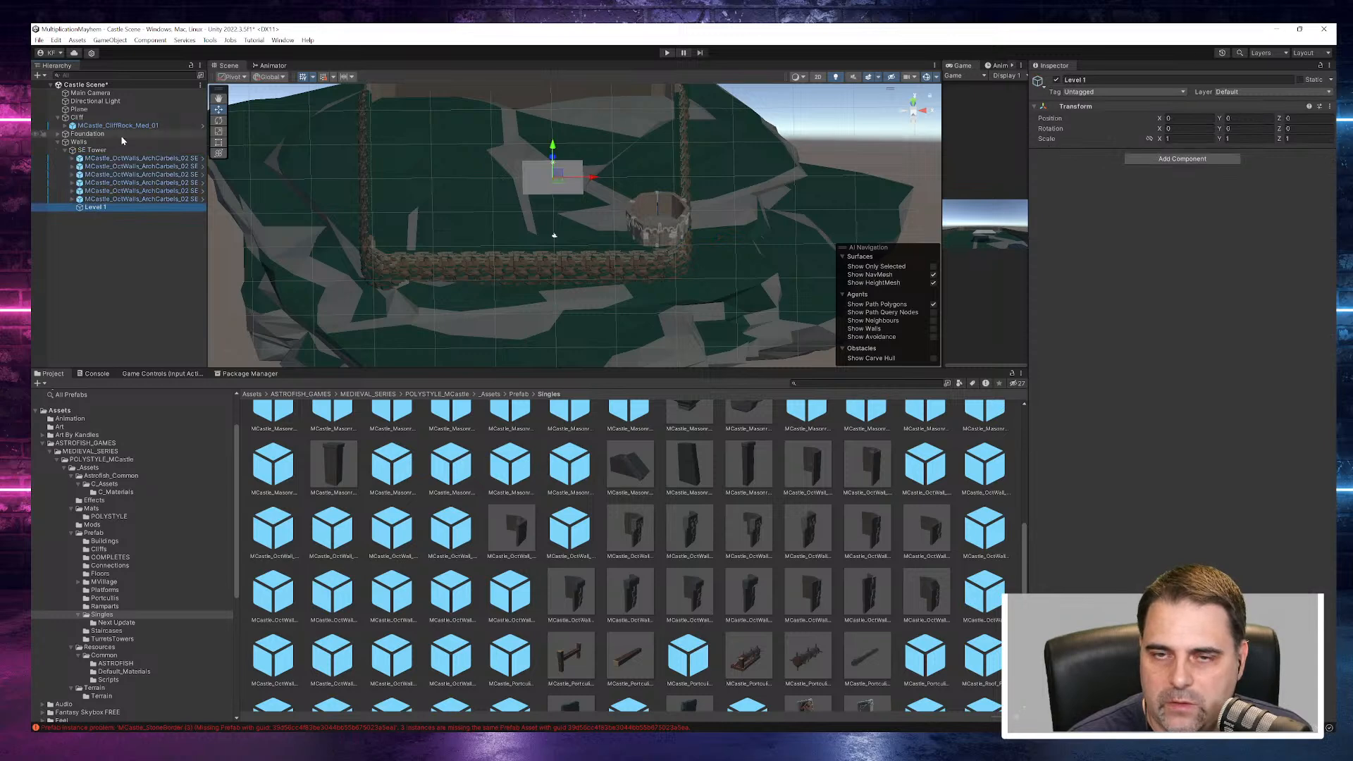
click(141, 159)
shift+click(138, 200)
drag(144, 158, 112, 207)
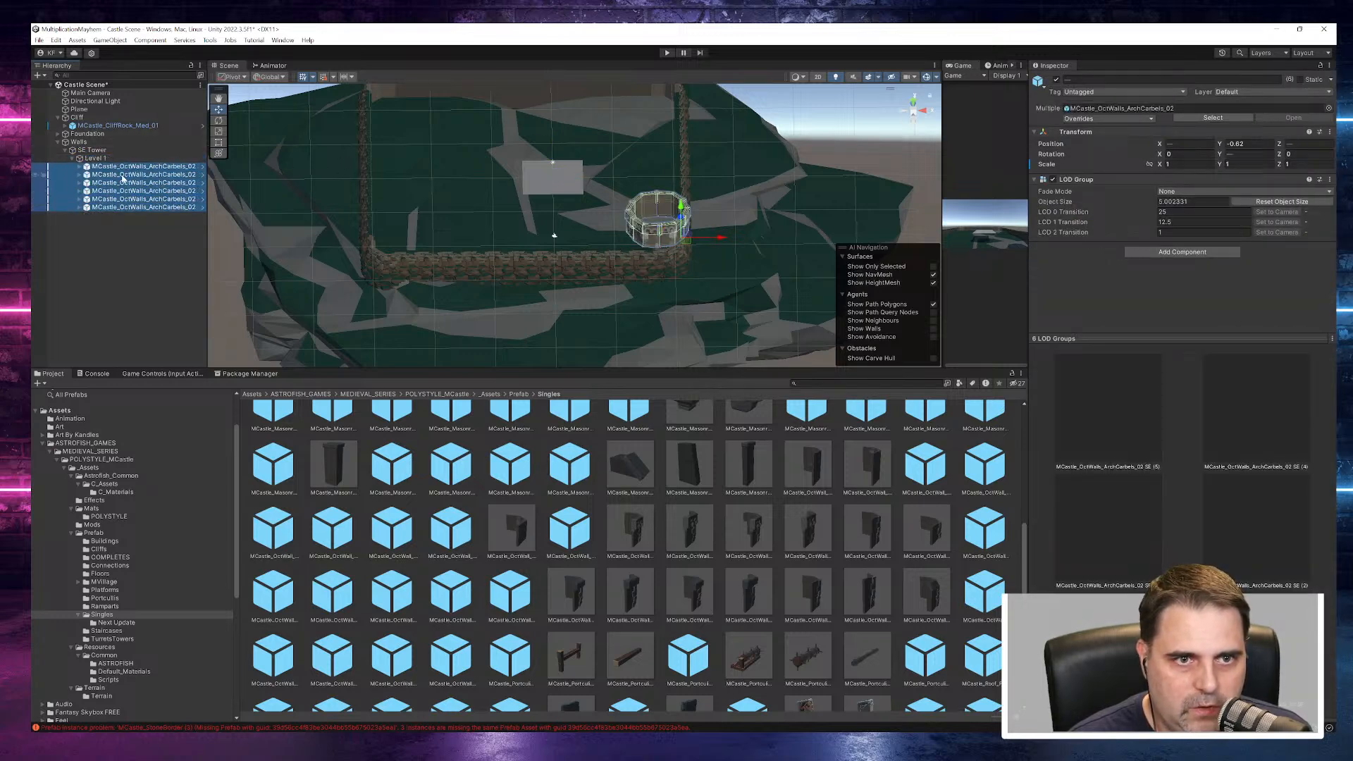
click(74, 159)
- Duplicate the Level 1 group and raise the copy to about Y 3.85, stacking it on the first ring
click(91, 159)
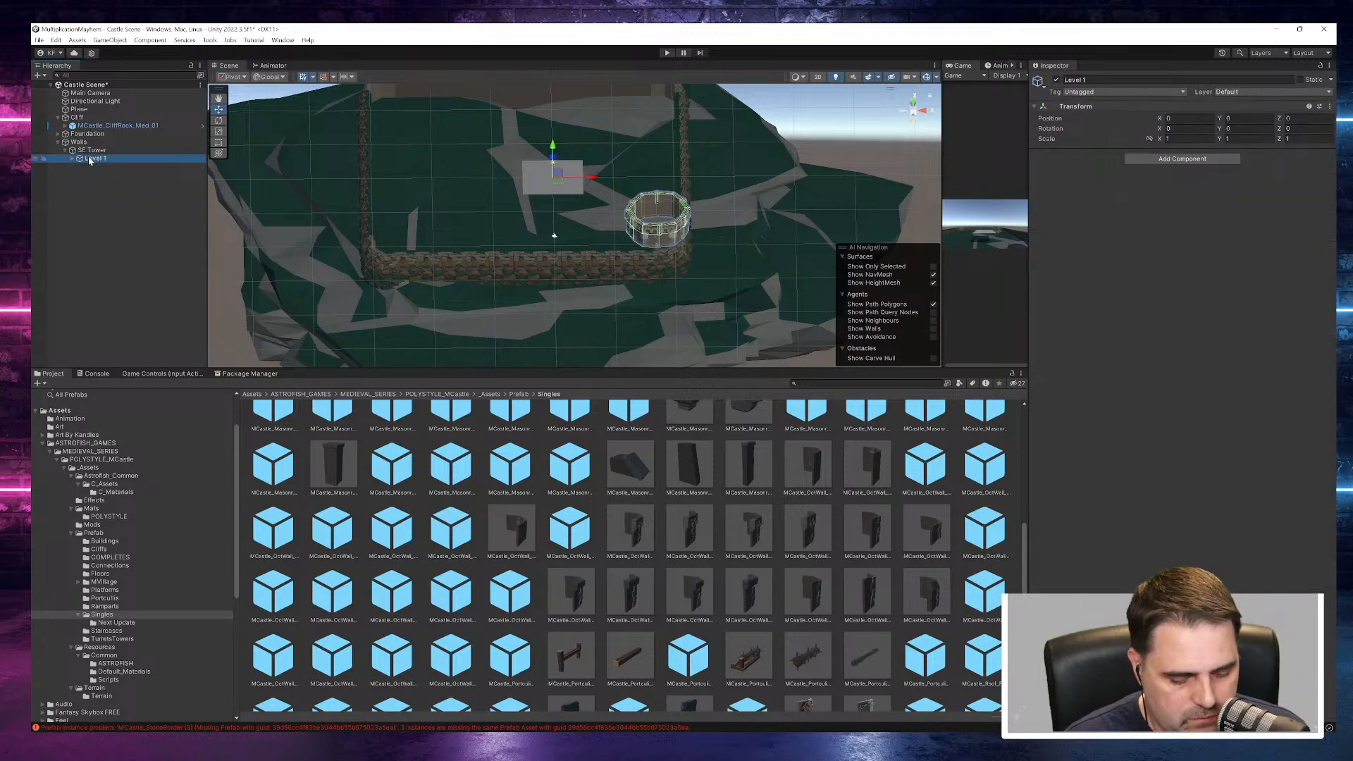
key(ctrl+d)
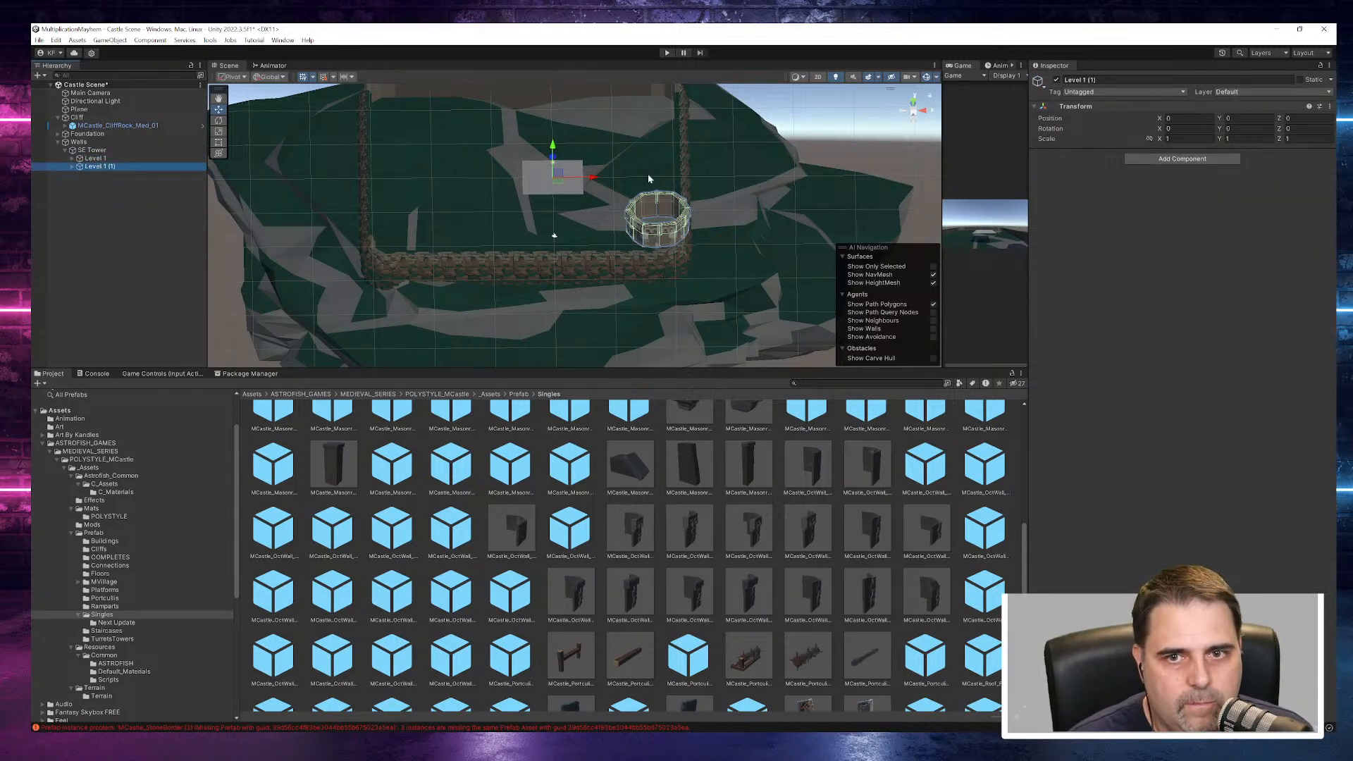
drag(547, 155, 556, 132)
scroll(831, 253, up, 6)
right_drag(641, 293, 673, 167)
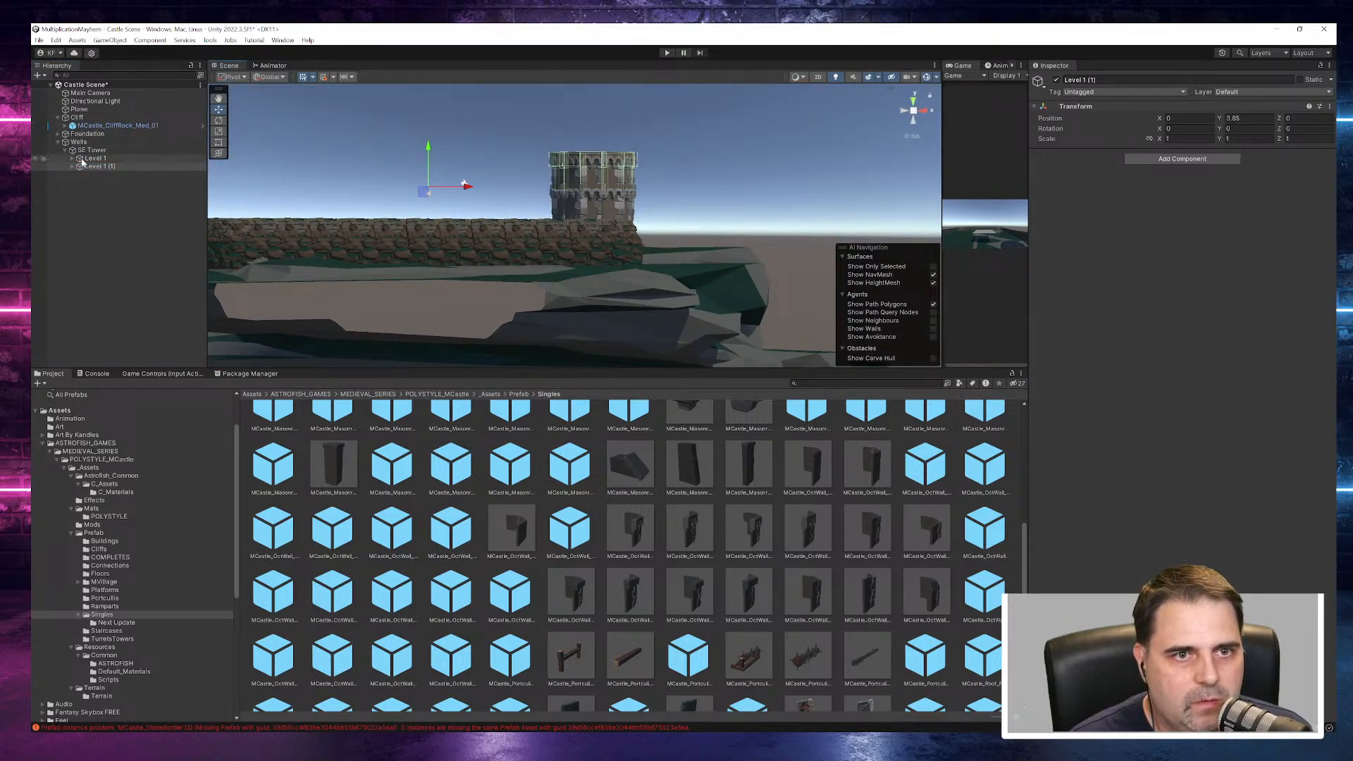
- Duplicate the Level 1 (1) group and raise the copy on top of the second ring as the tower's third level
click(98, 167)
key(ctrl+d)
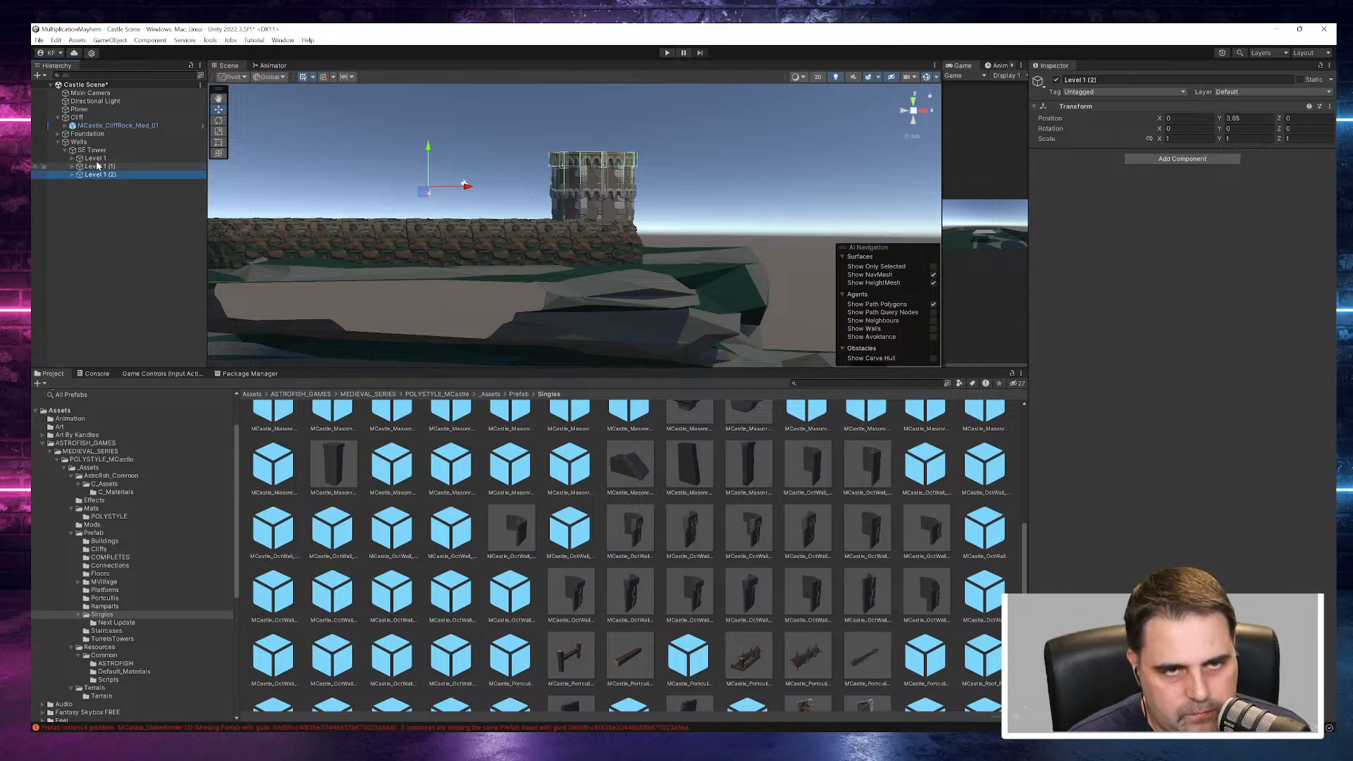
drag(432, 157, 441, 116)
alt+drag(534, 203, 666, 253)
scroll(532, 207, down, 10)
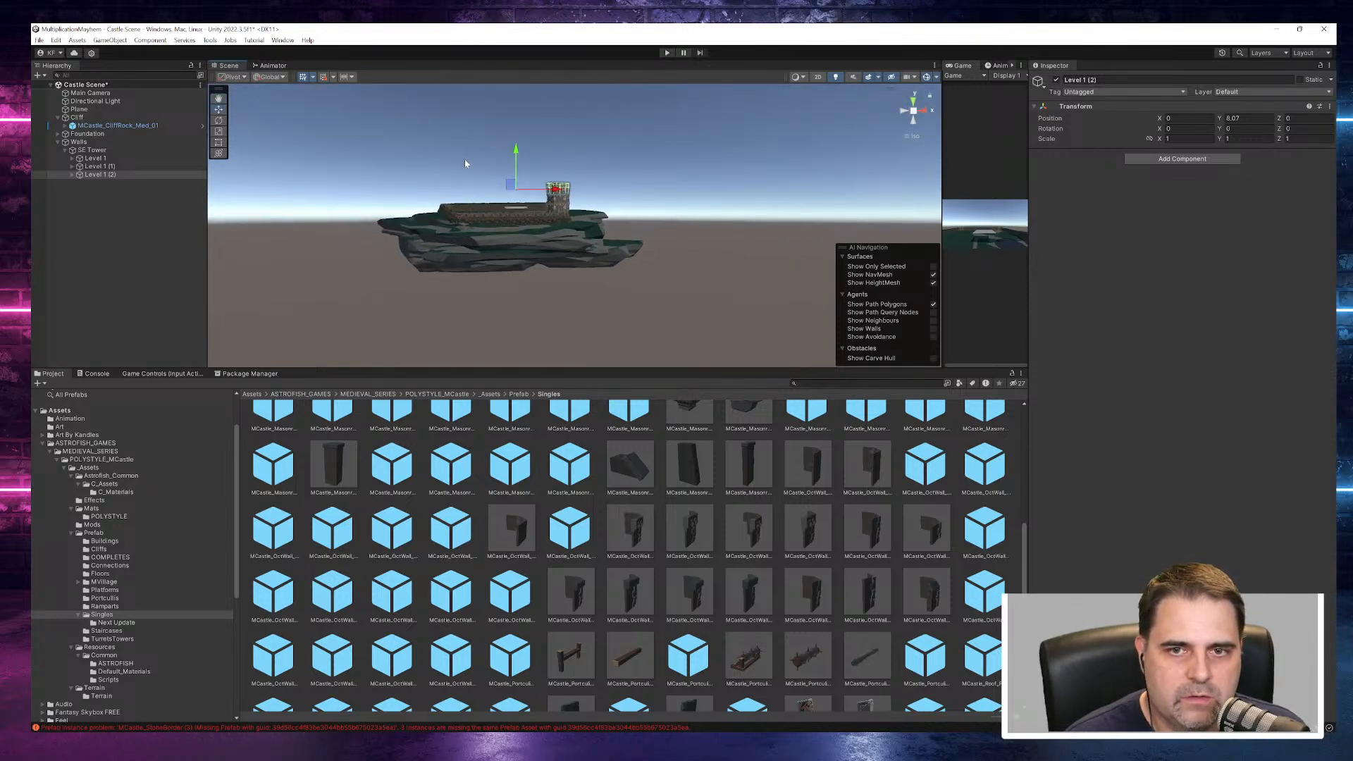
- Move the whole SE Tower to about X -0.87, Z -1.8 so it sits on the foundation's corner, and collapse its hierarchy
scroll(549, 227, up, 10)
alt+drag(552, 196, 518, 314)
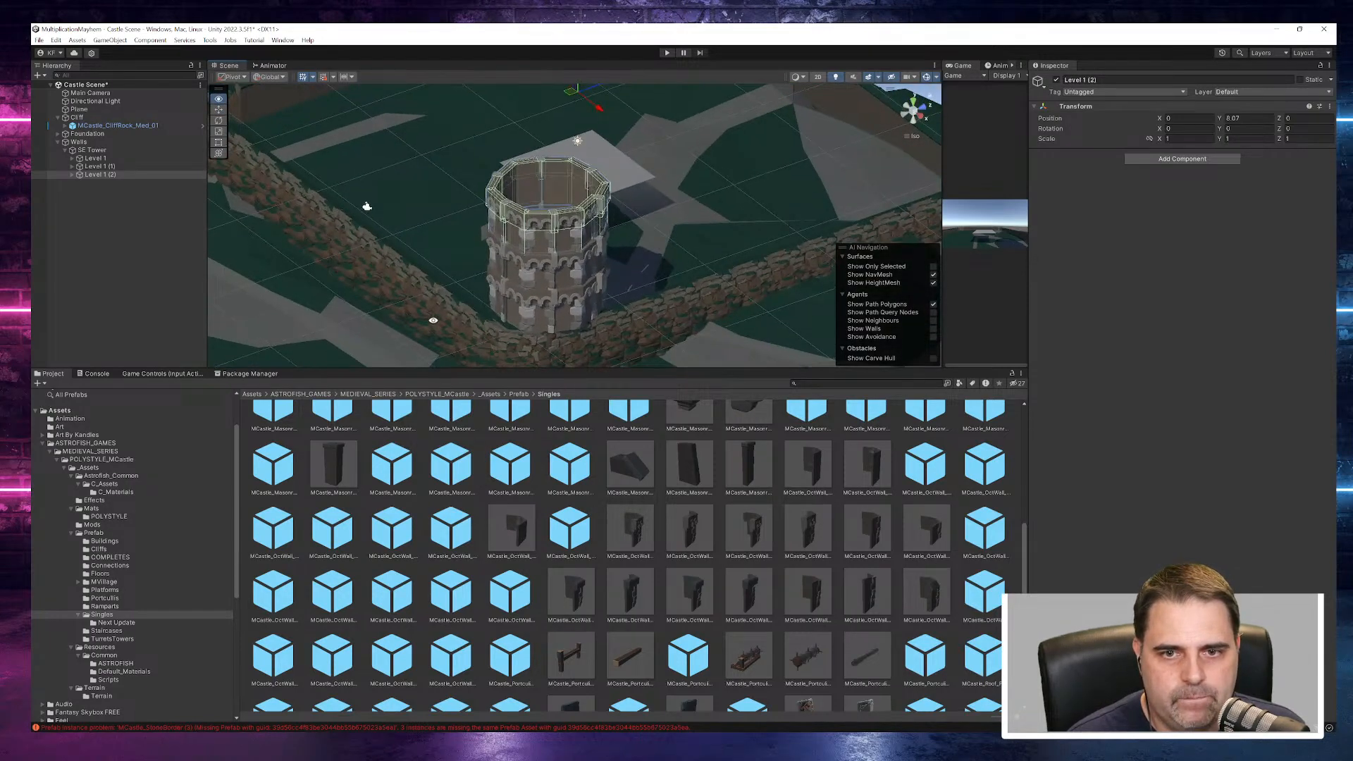
click(98, 150)
drag(611, 161, 590, 167)
alt+drag(476, 299, 416, 327)
drag(646, 163, 654, 161)
alt+drag(399, 317, 569, 222)
drag(498, 249, 730, 222)
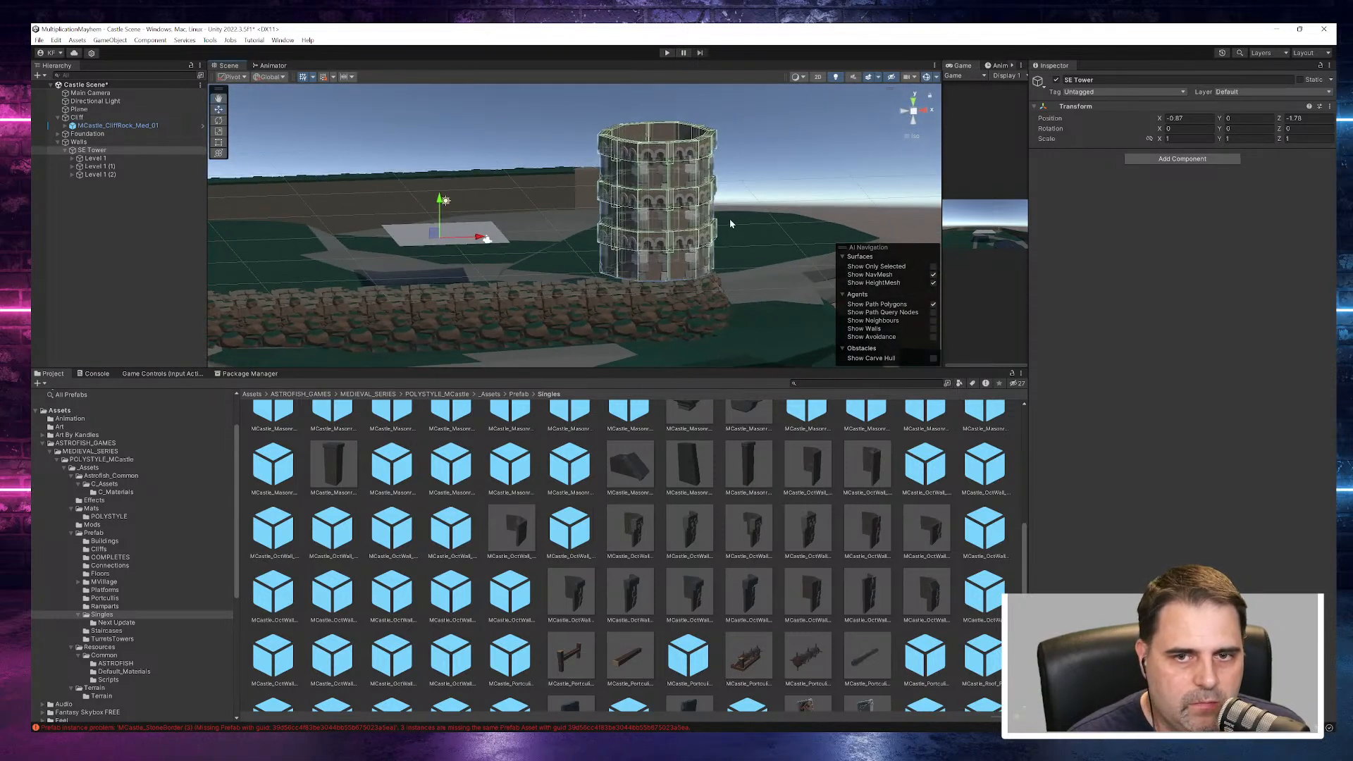
click(65, 150)
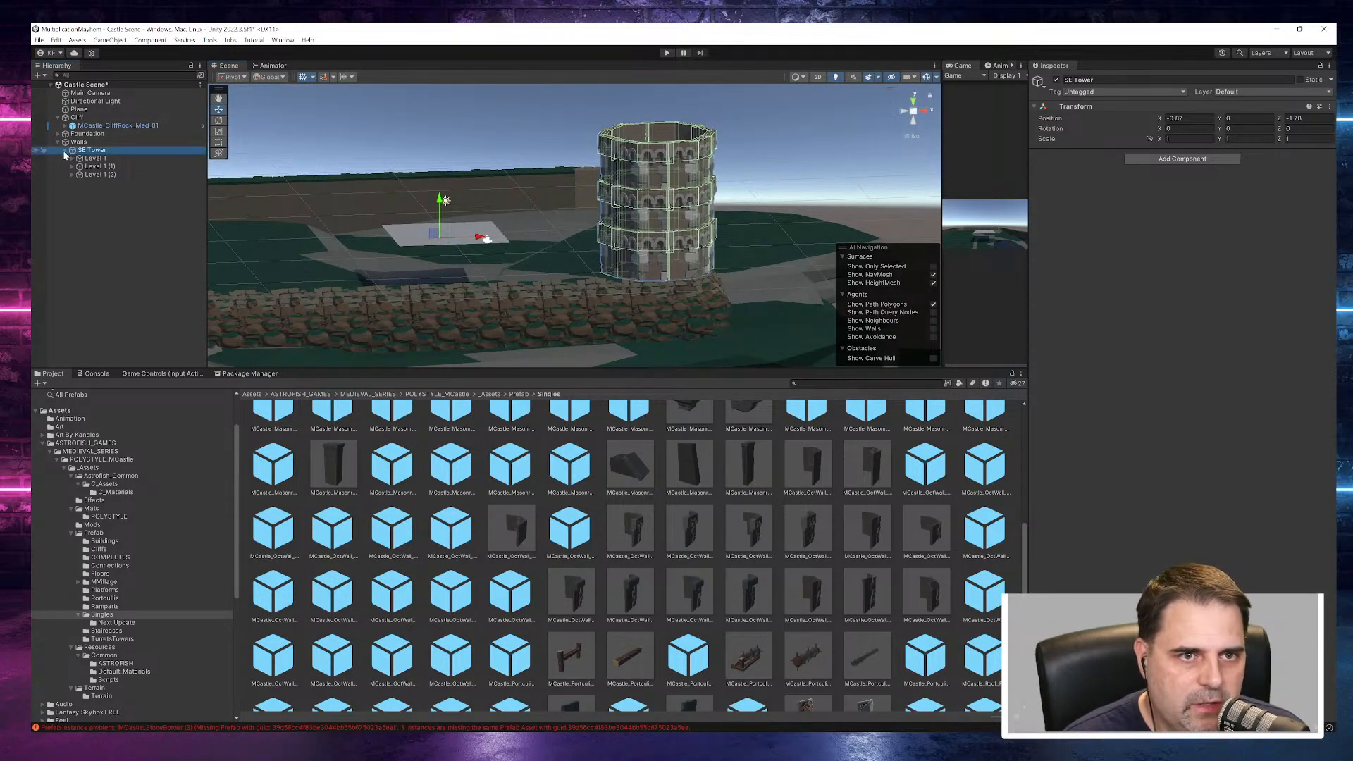
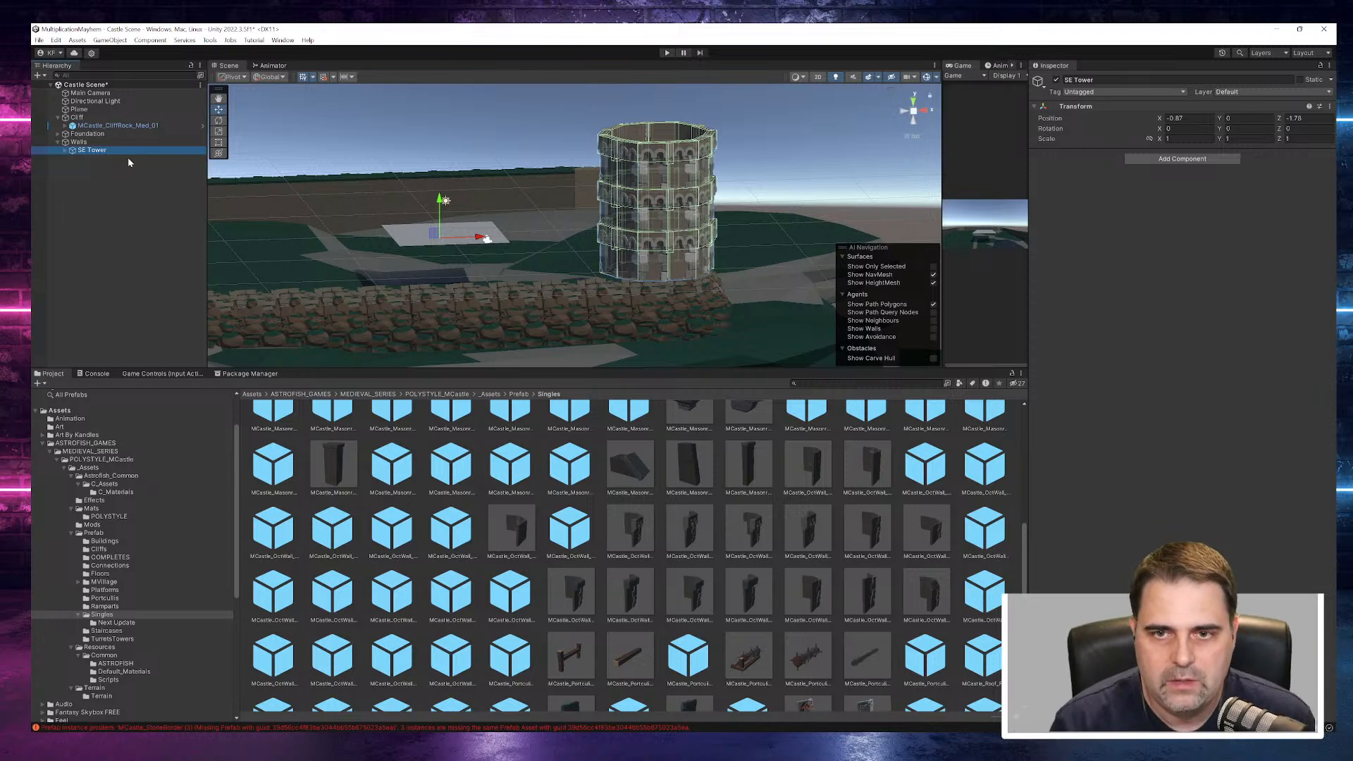
- Examine the square wall prefabs in the Singles folder, comparing the Border, CrossWin, LargeWin, Door, HeavyTrim and Portcullis variants for the straight wall
alt+drag(691, 315, 747, 270)
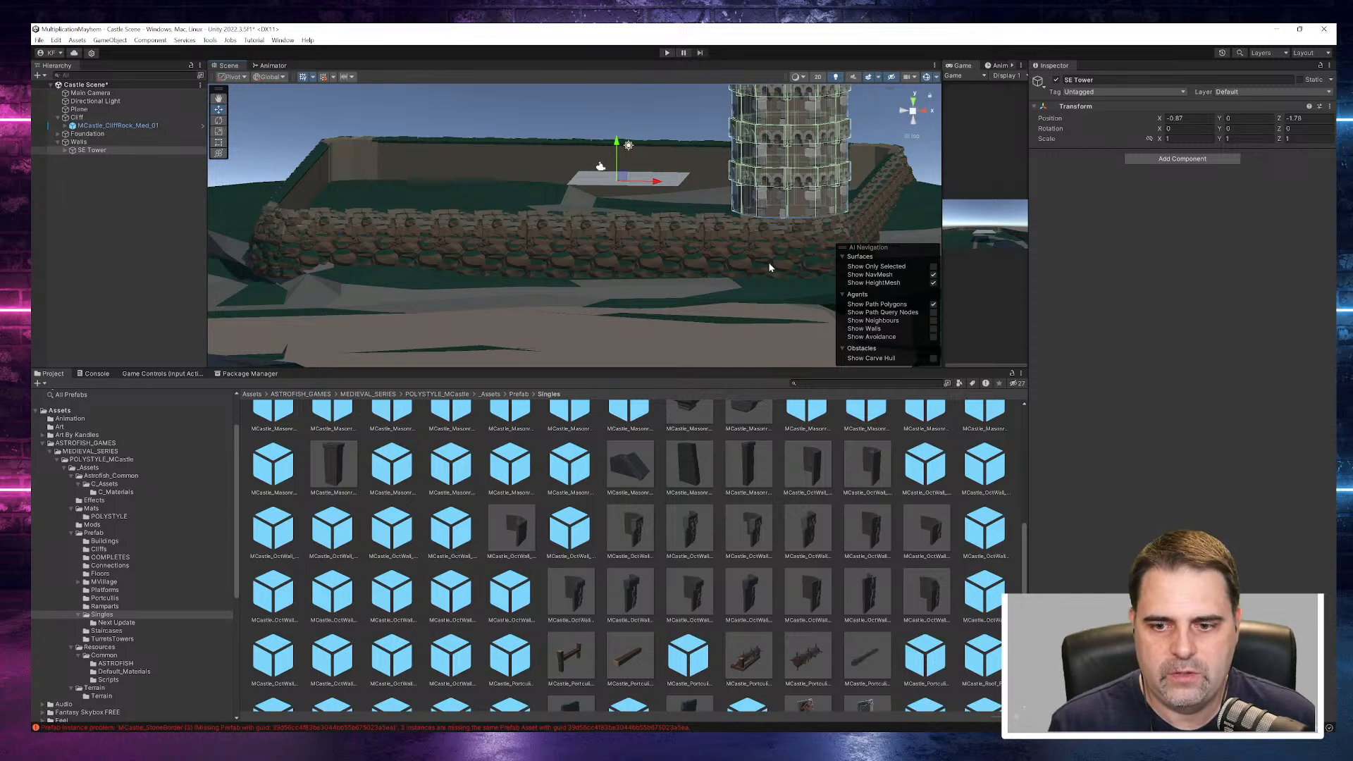
mouse_move(653, 261)
alt+mouse_down()
mouse_move(706, 242)
mouse_move(641, 266)
alt+mouse_up()
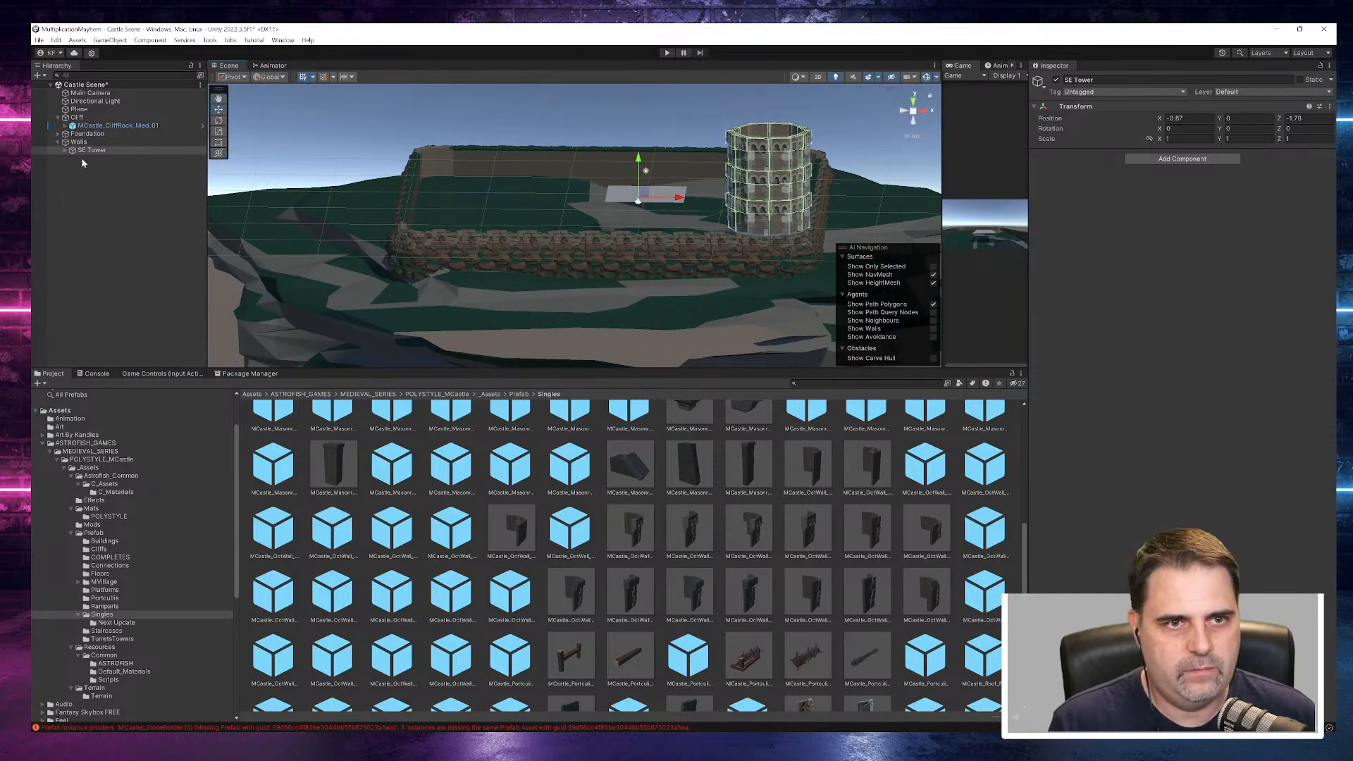
click(749, 596)
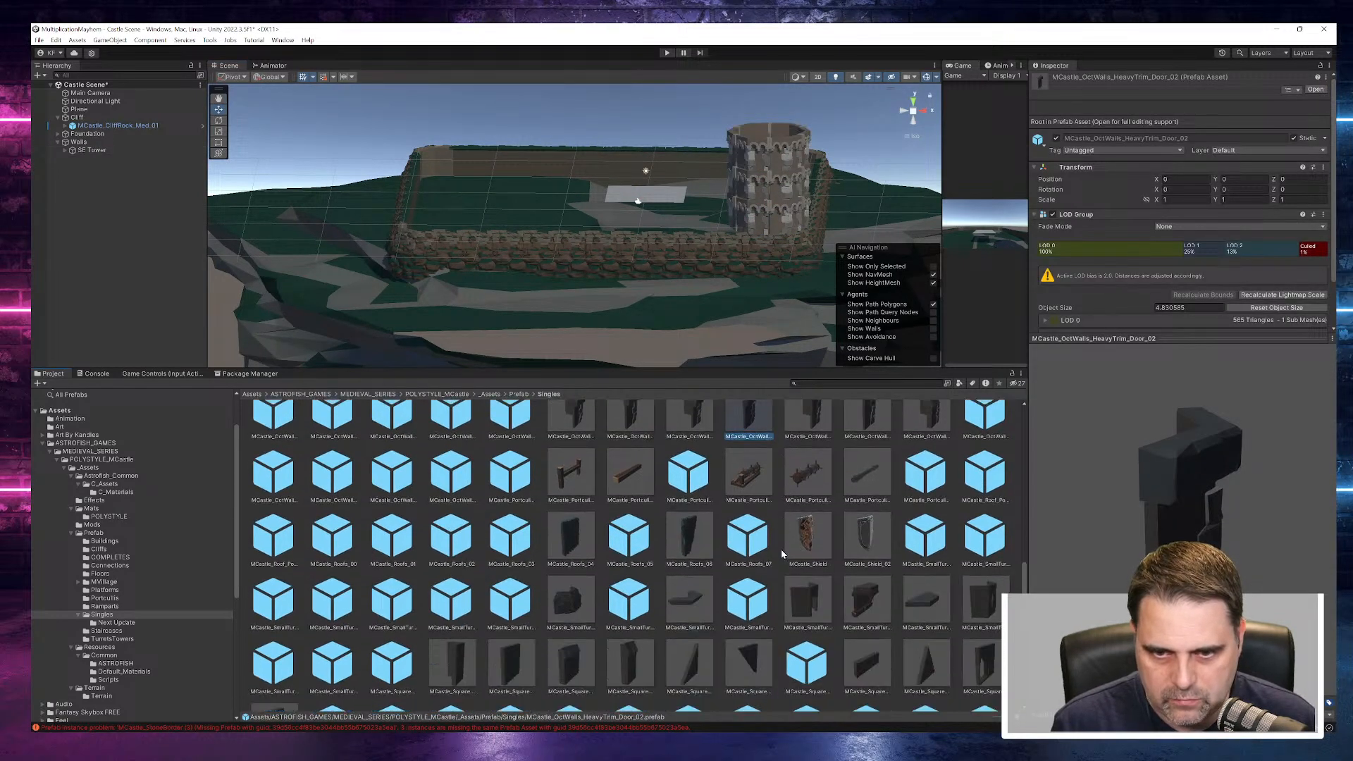
scroll(775, 557, down, 5)
scroll(571, 565, down, 1)
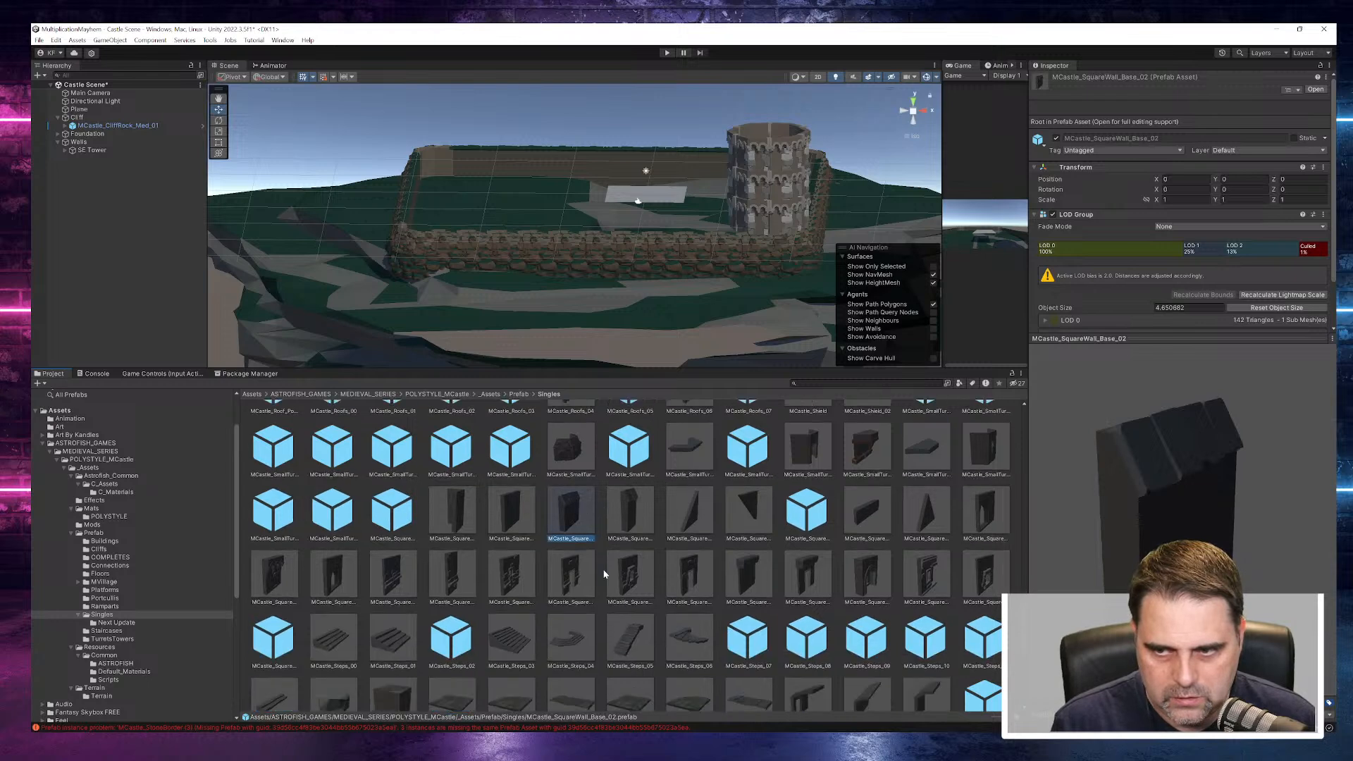
click(514, 522)
click(522, 589)
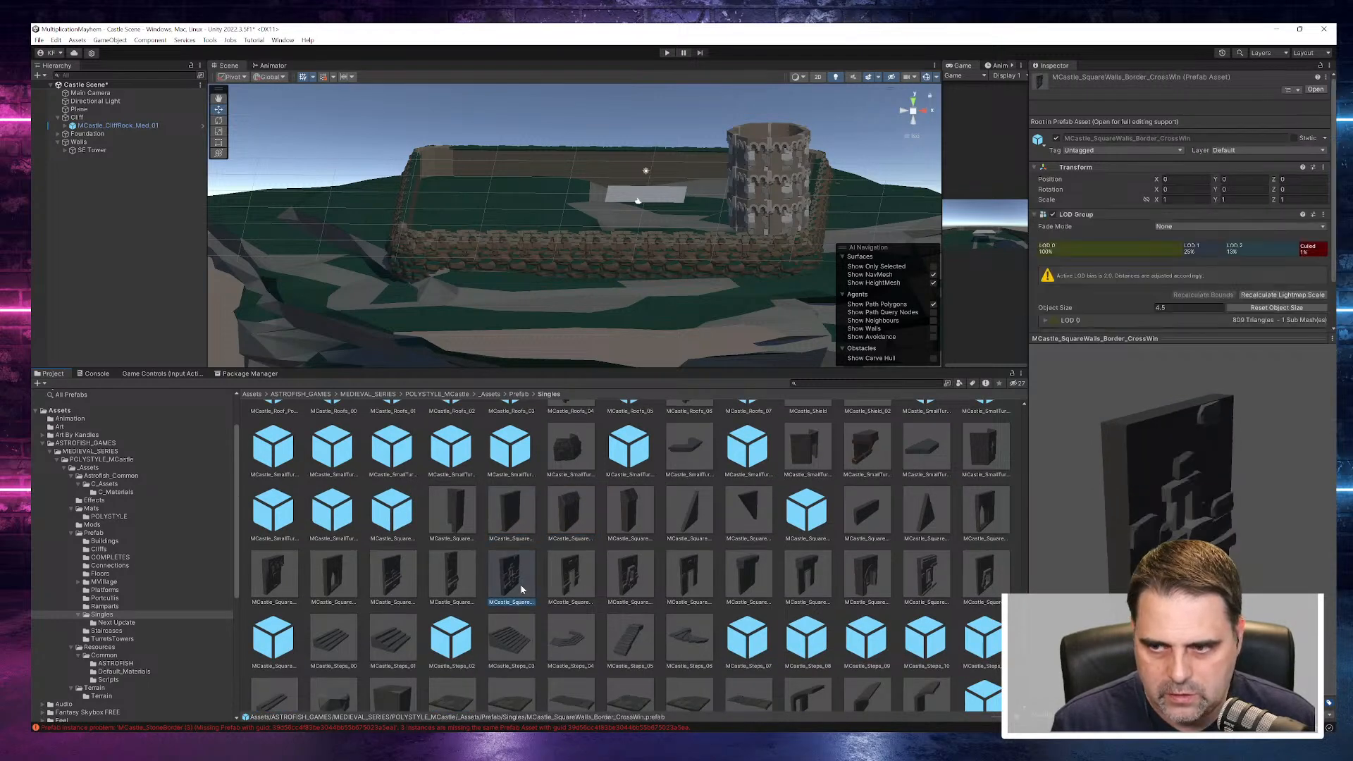
click(403, 585)
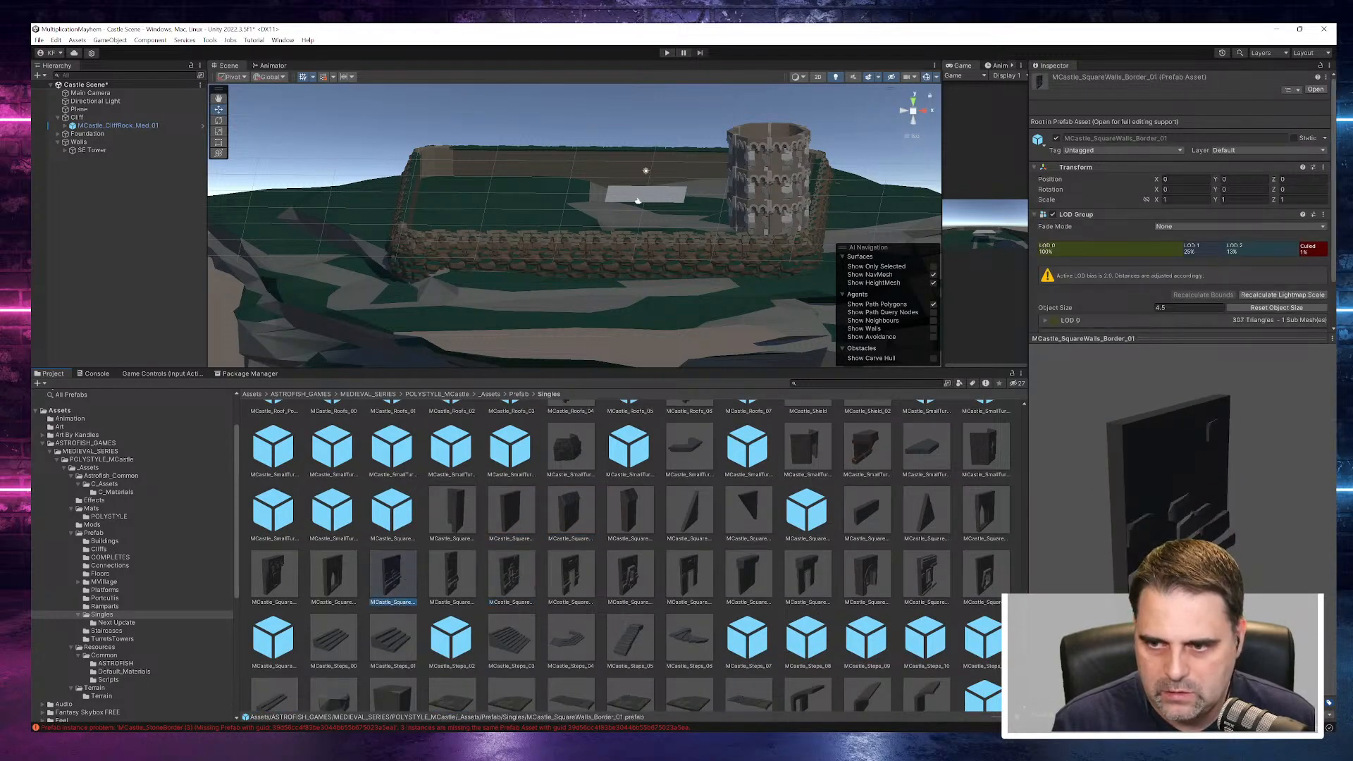
click(515, 585)
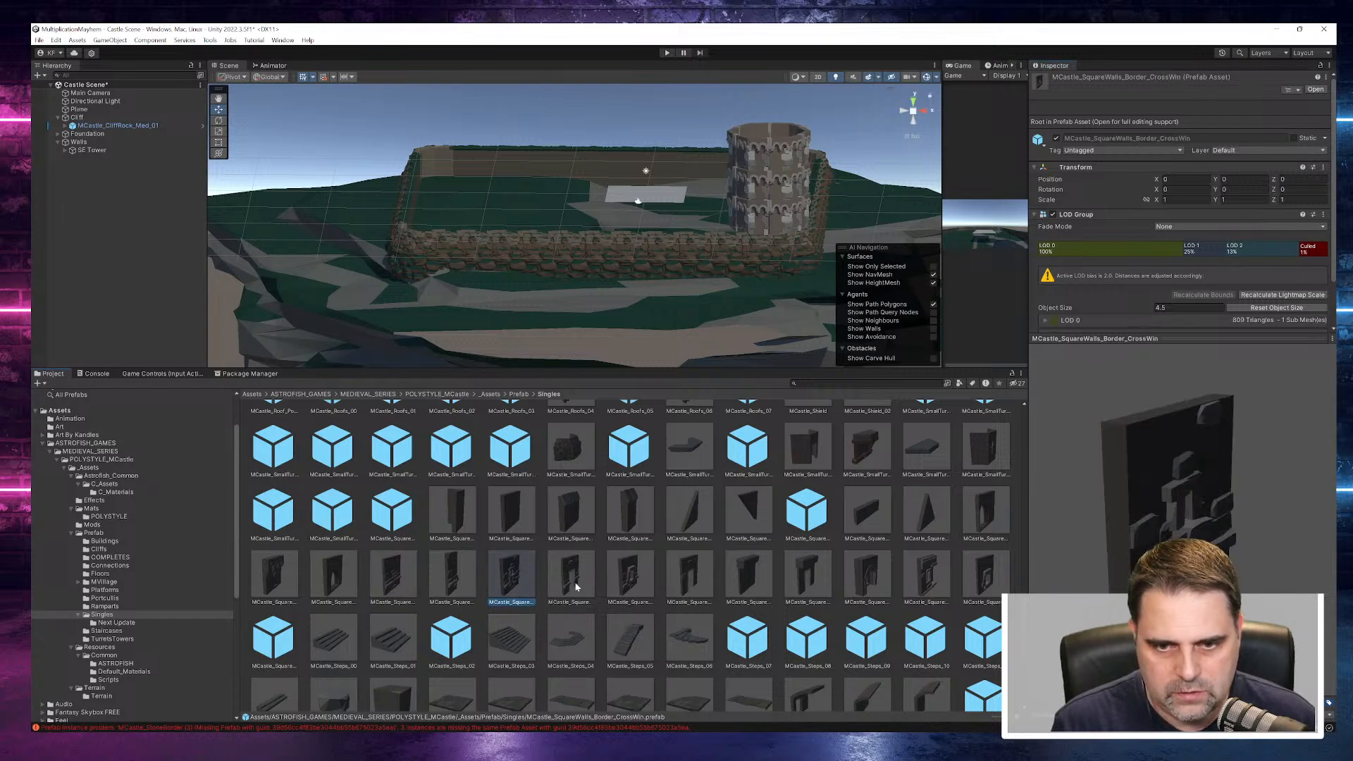
click(625, 582)
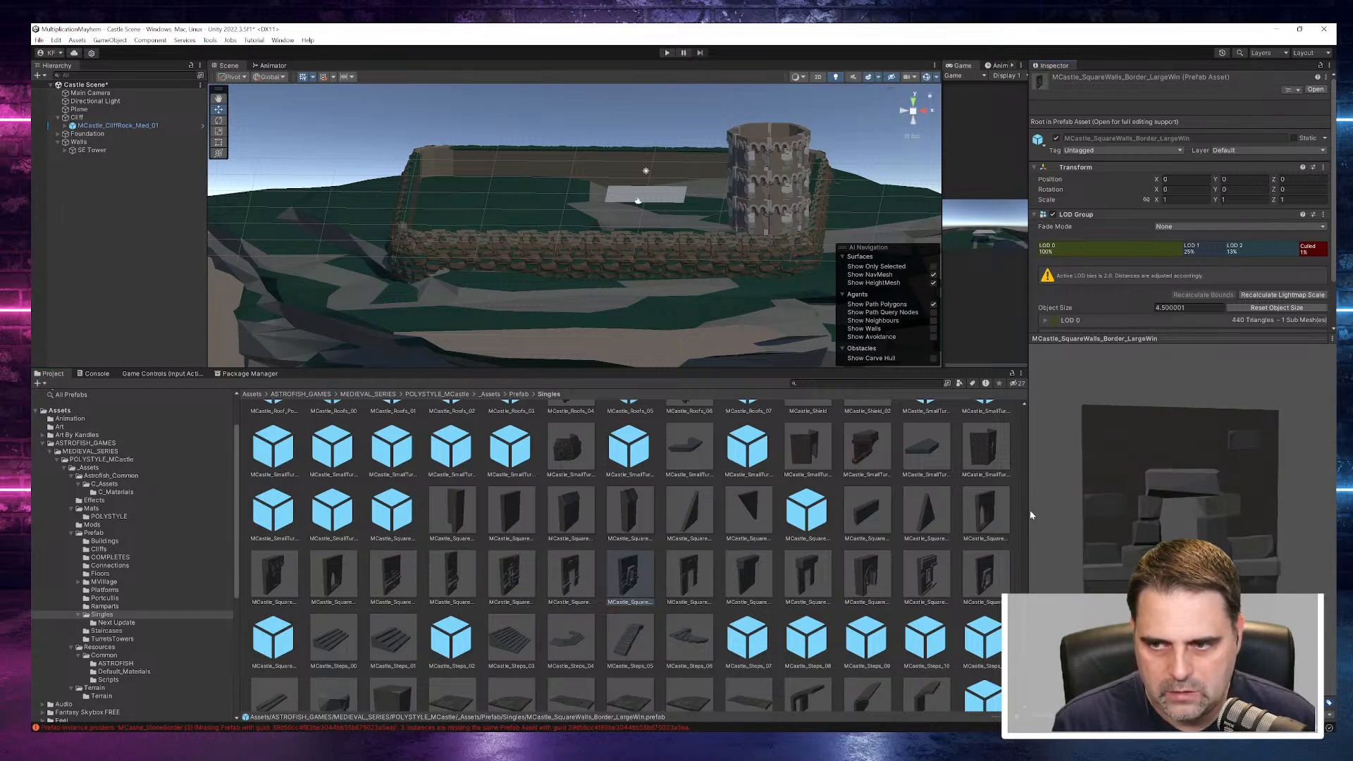
click(807, 577)
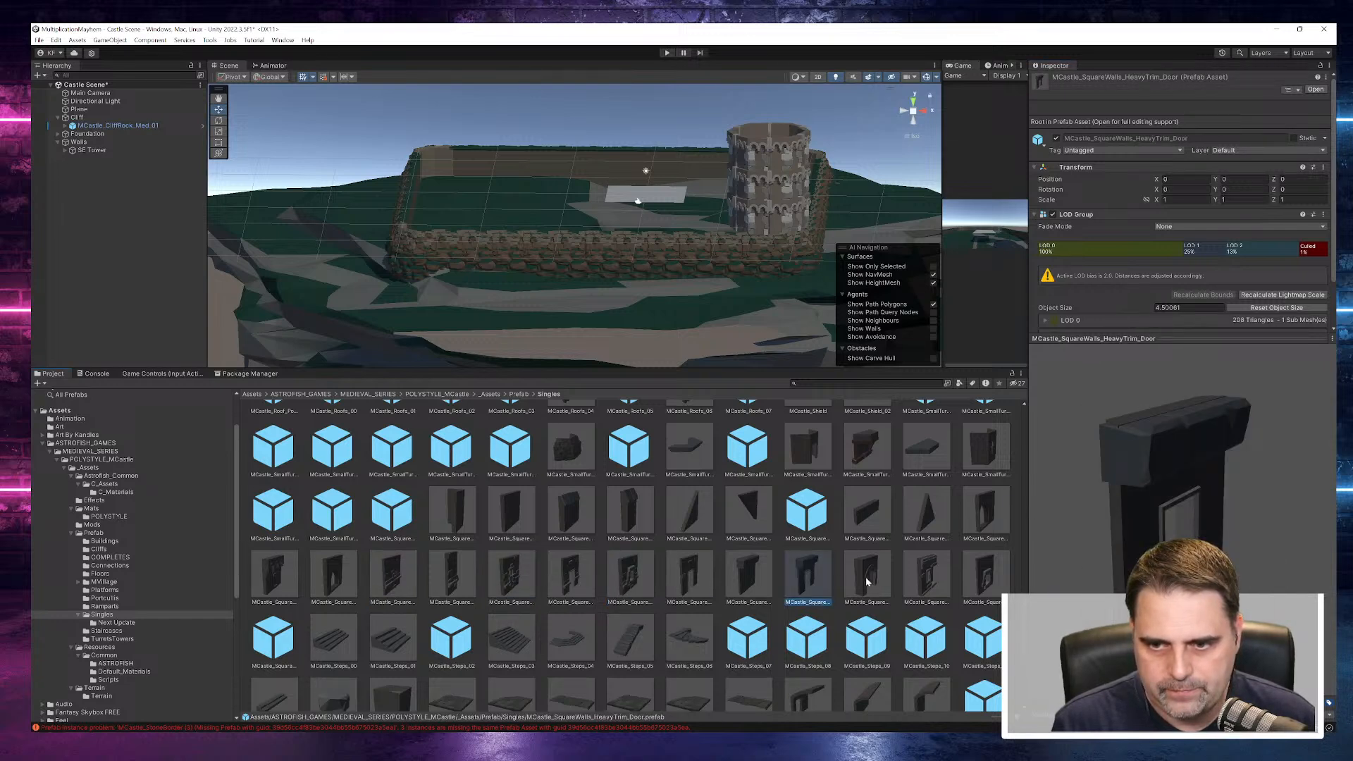
click(927, 594)
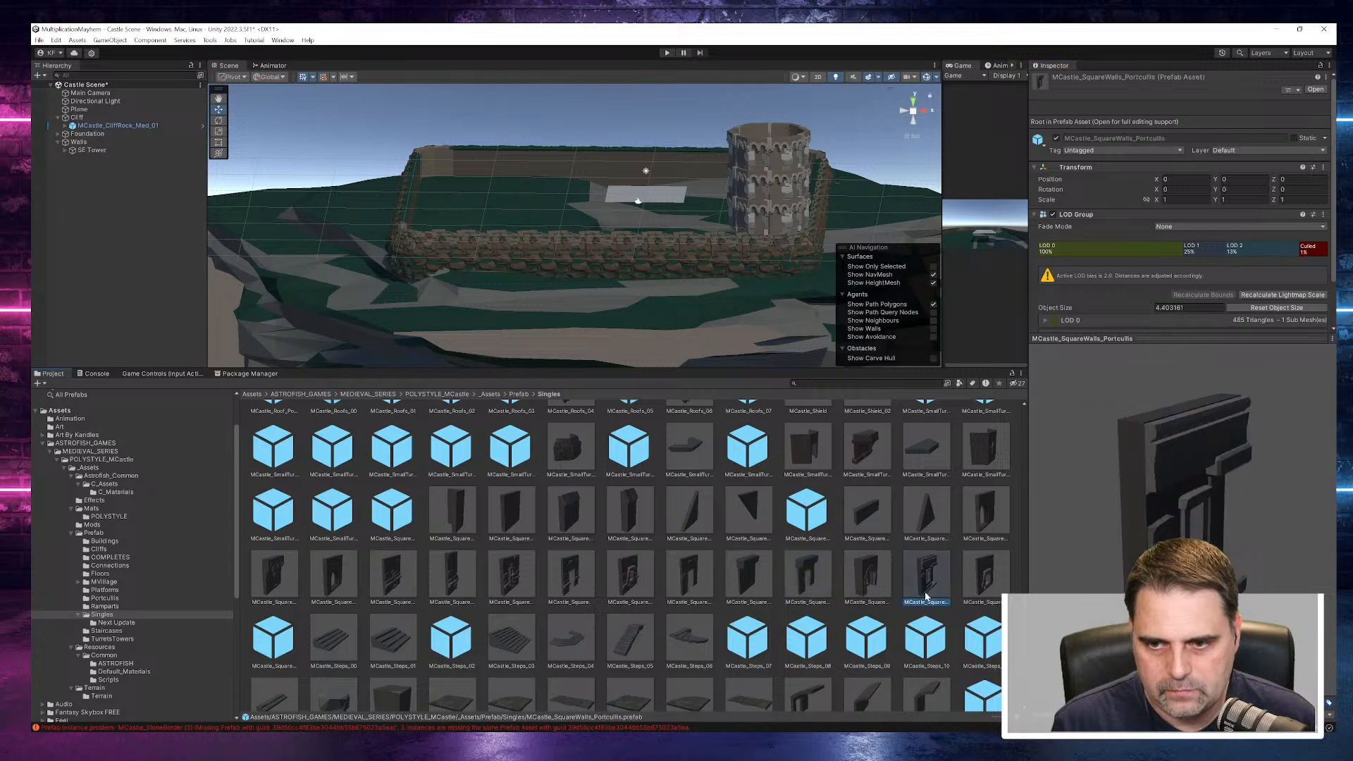
click(414, 560)
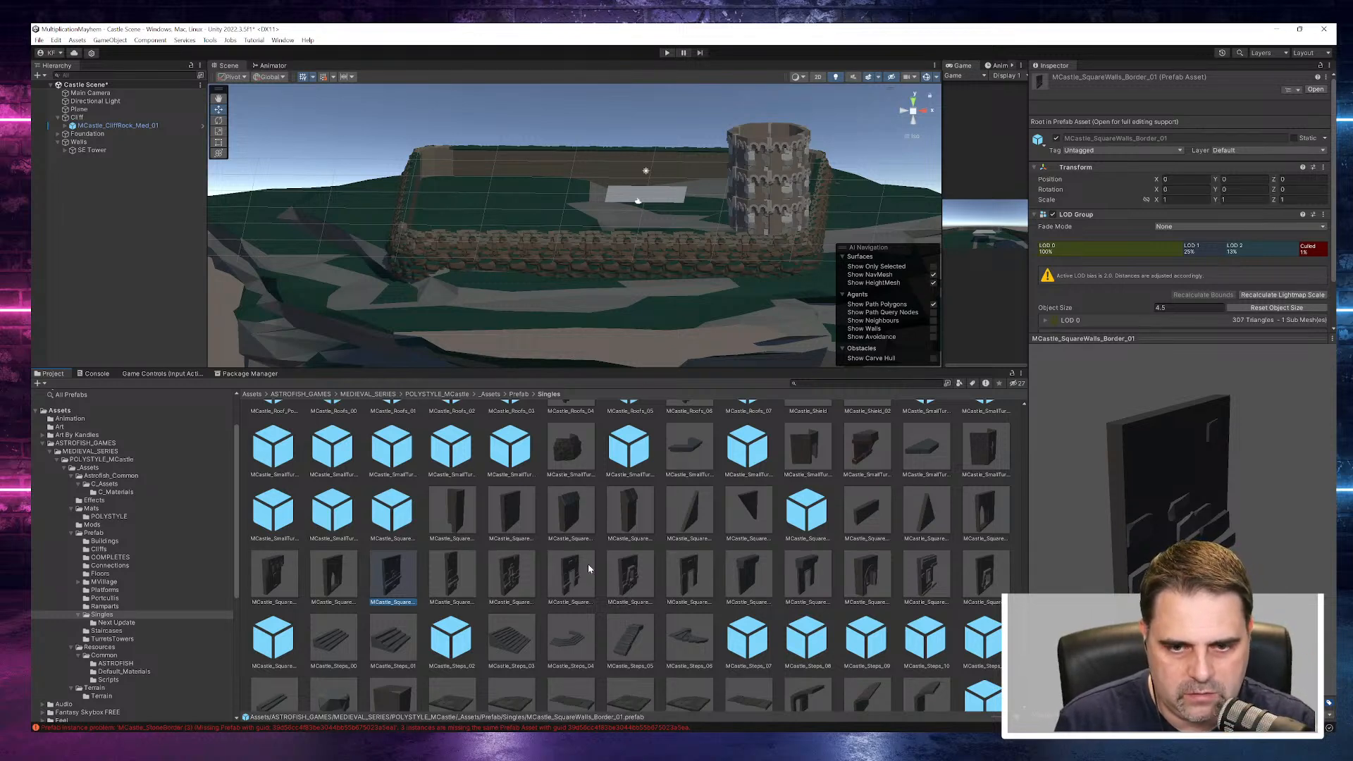
click(571, 579)
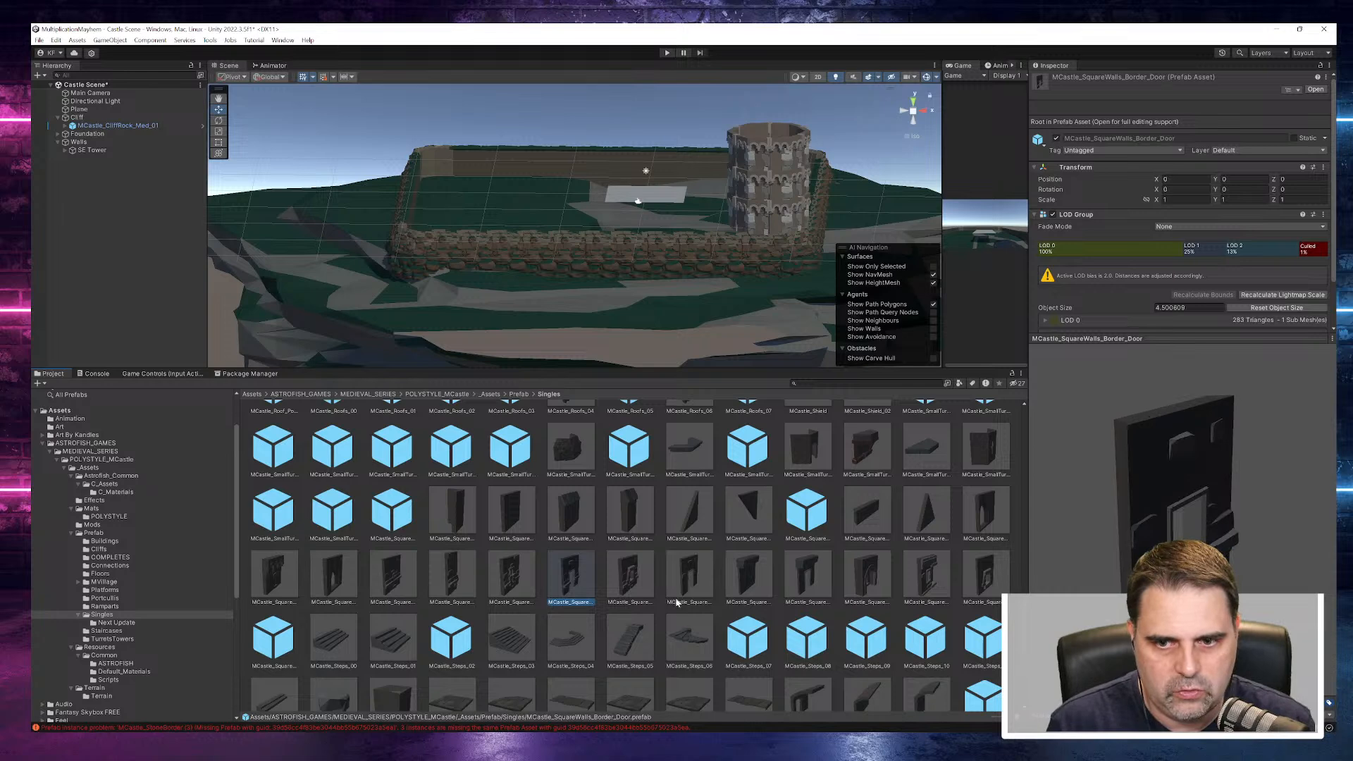
- Inspect the square corner and small turret prefabs, comparing them with MCastle_SquareWalls_Border_01 as candidates for the wall
click(410, 519)
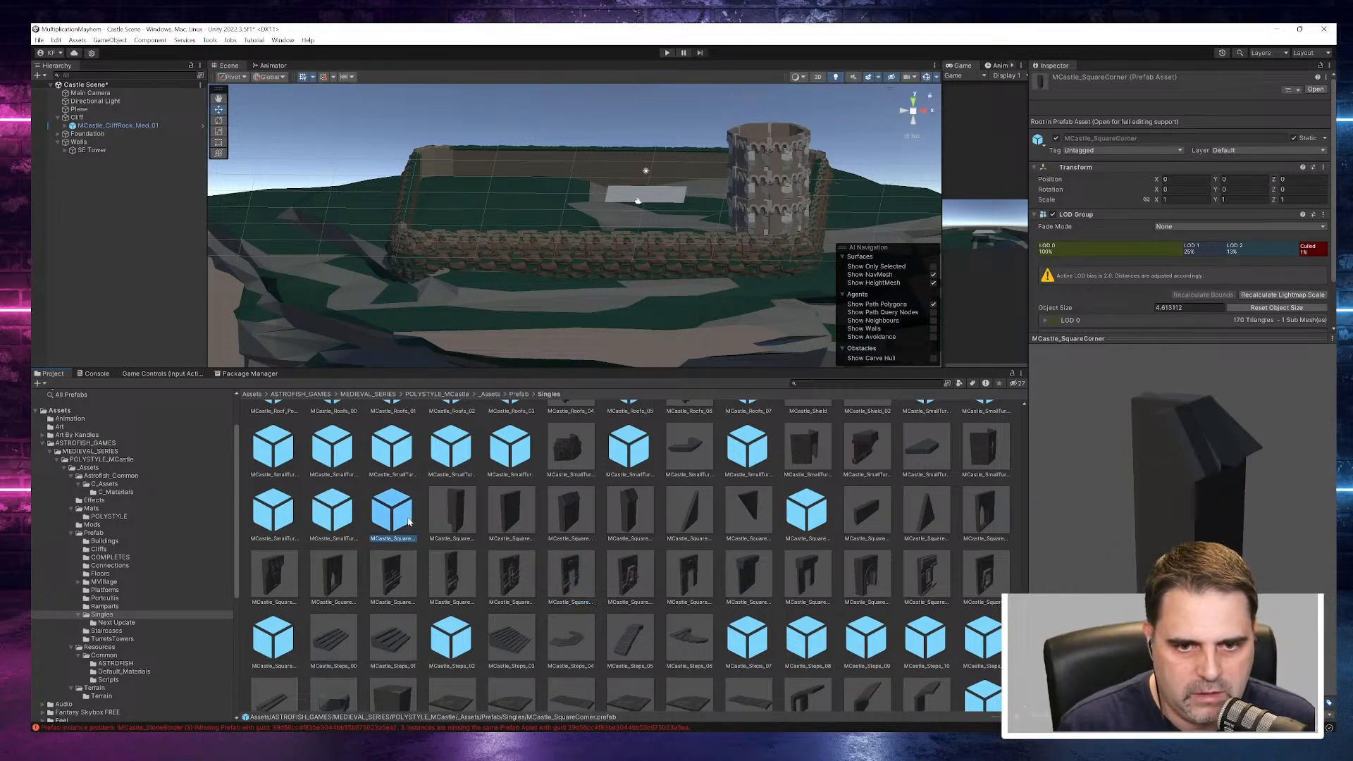
drag(1209, 530, 974, 474)
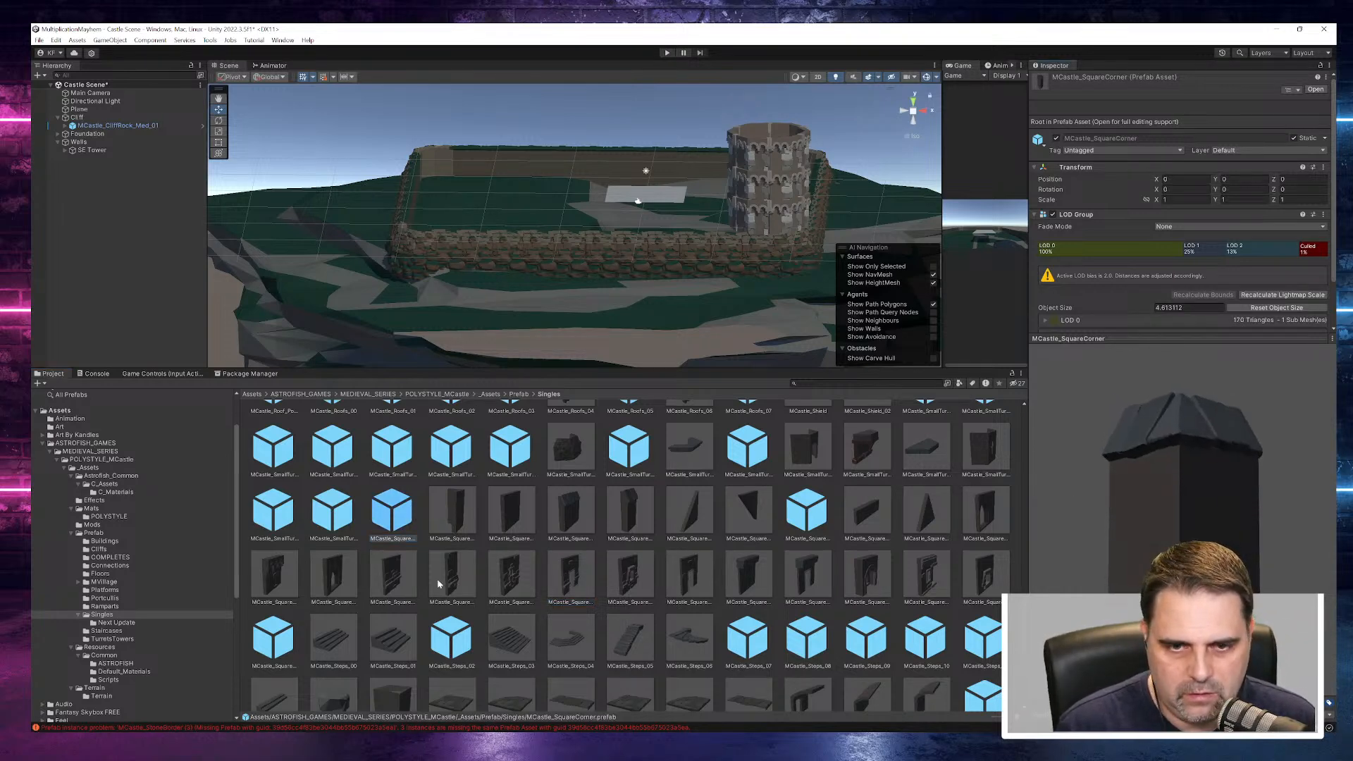
click(459, 449)
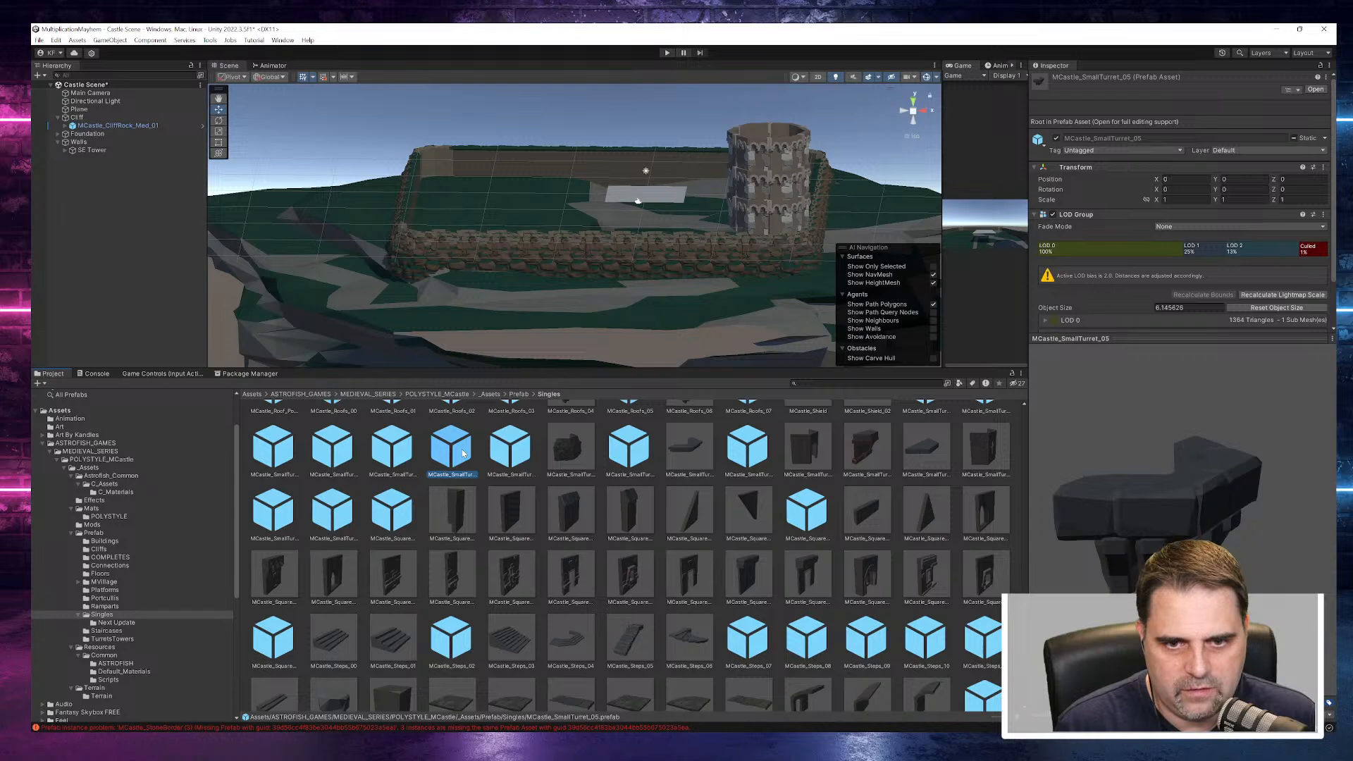
click(394, 506)
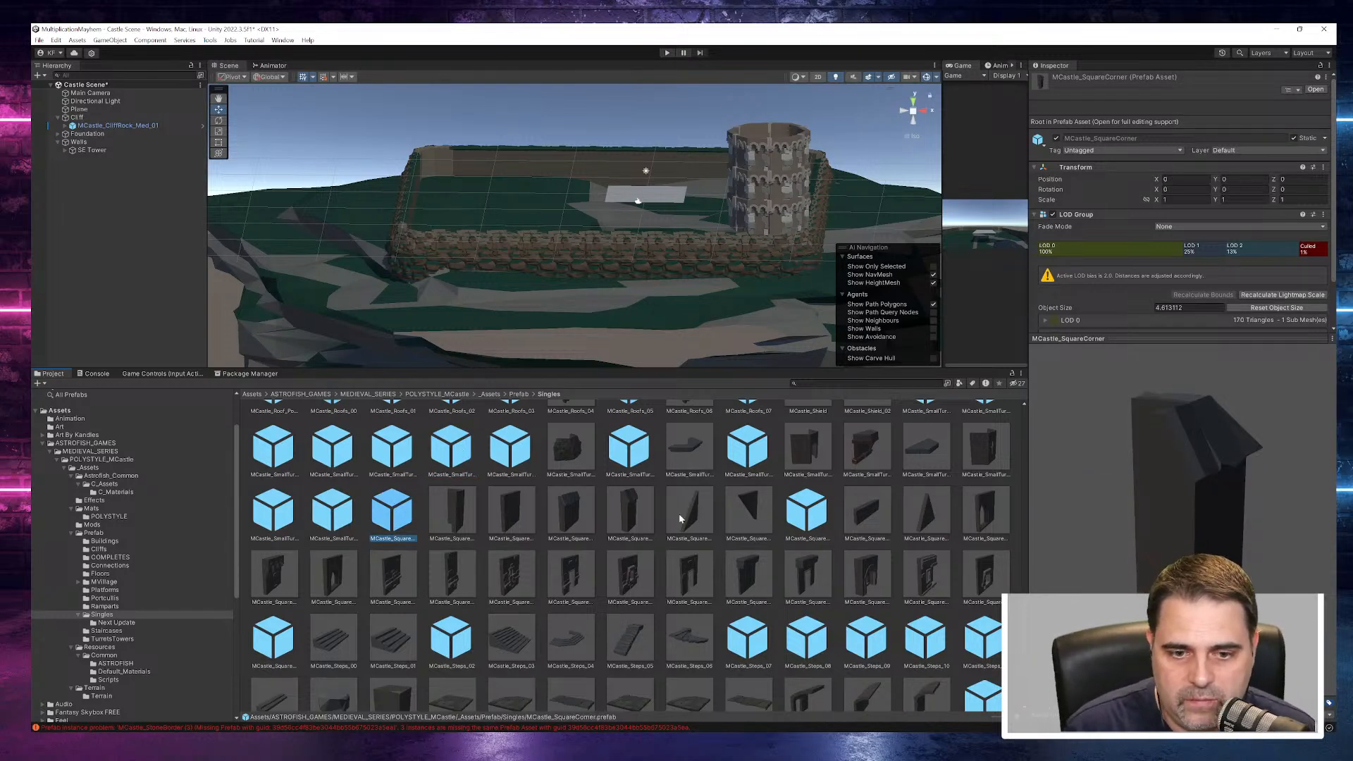
scroll(681, 515, up, 3)
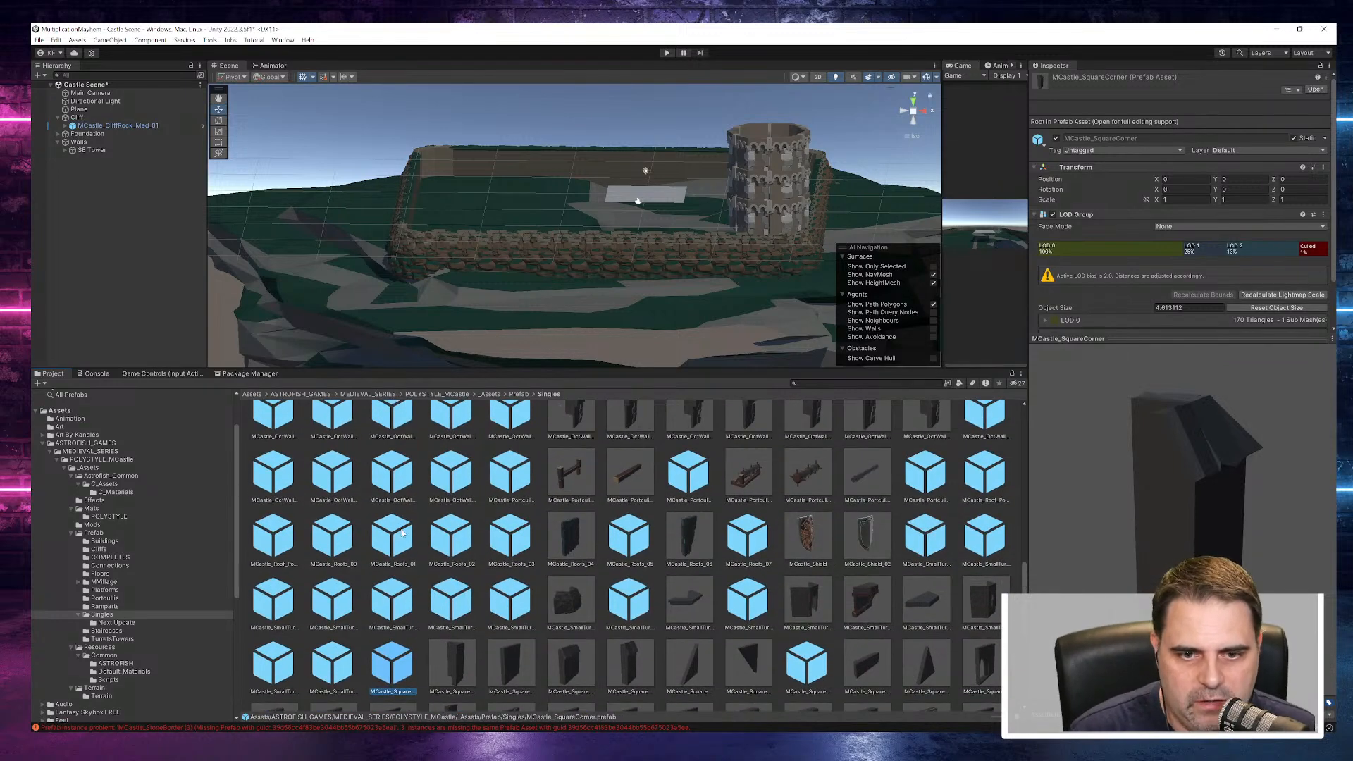
click(395, 536)
click(404, 601)
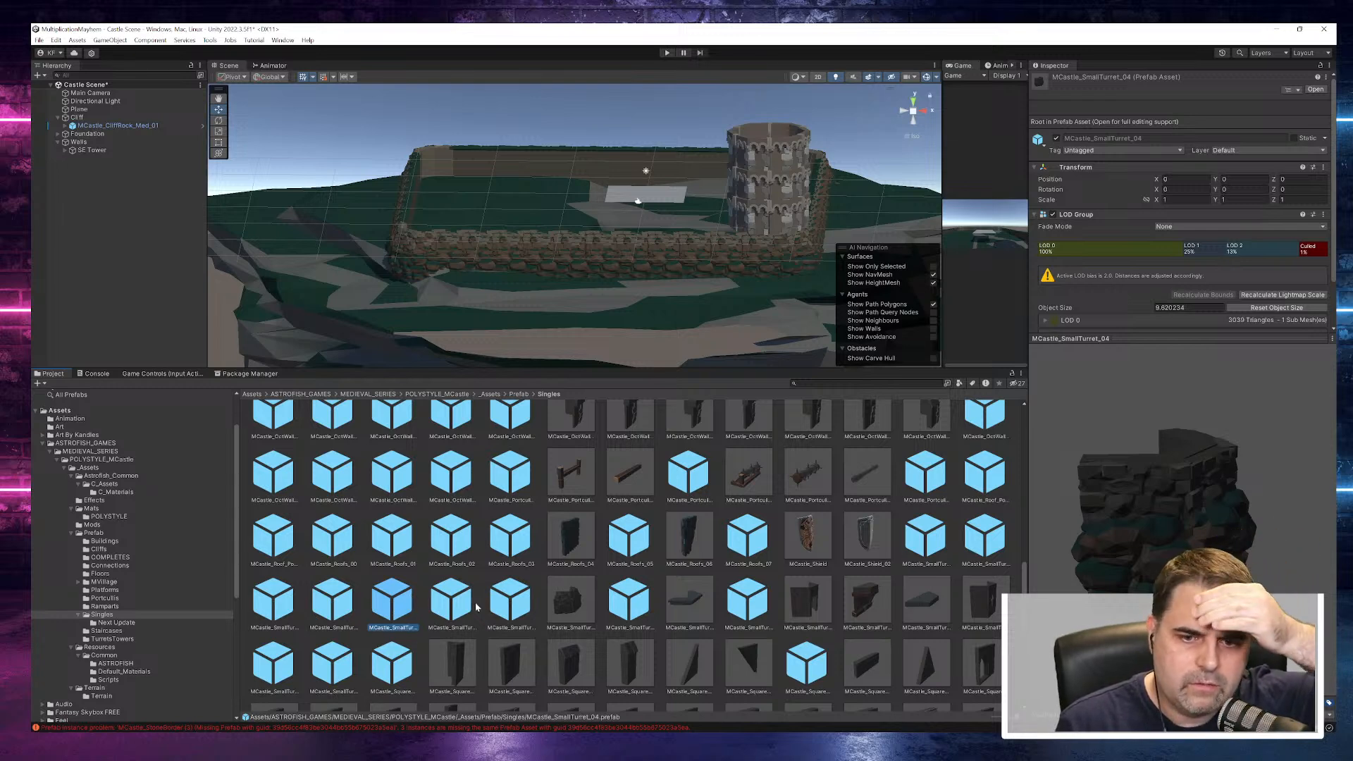
scroll(402, 603, down, 3)
click(403, 600)
scroll(410, 600, down, 3)
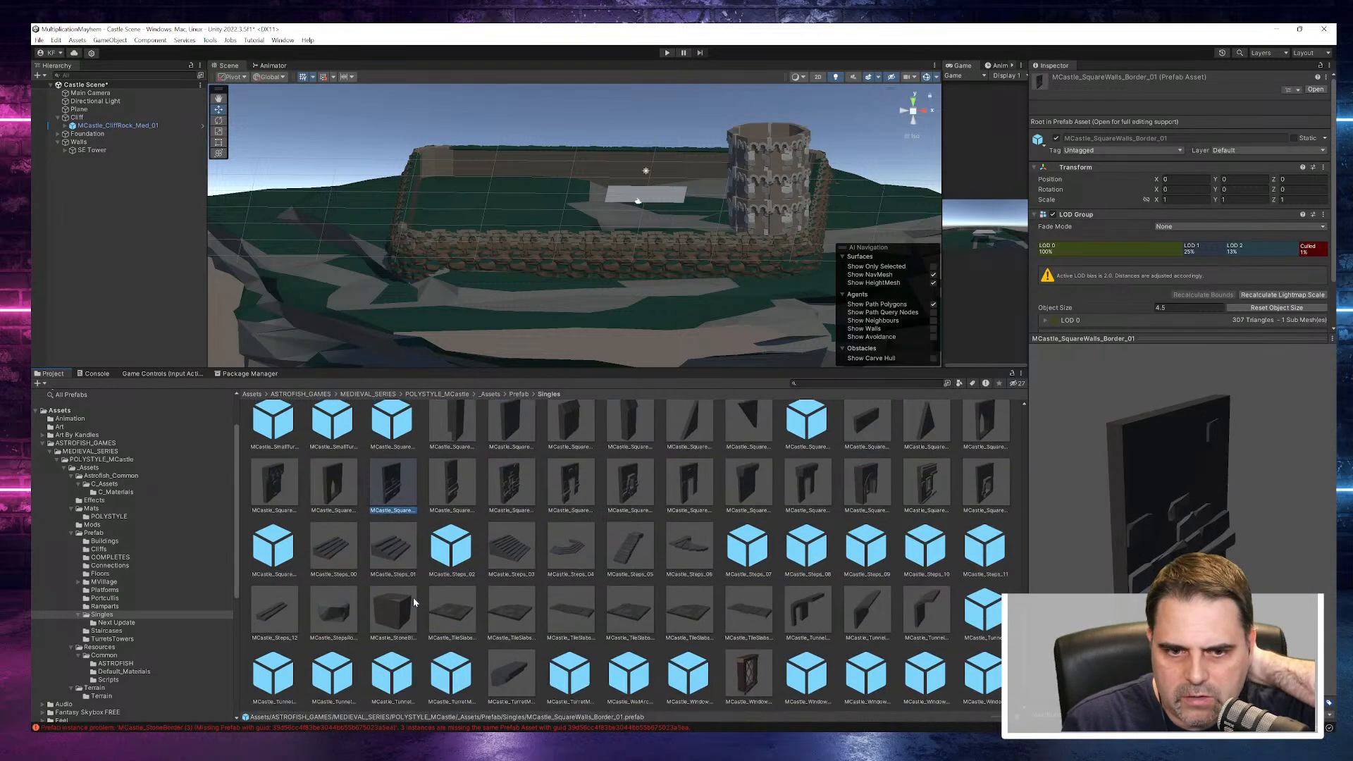
- Add the MCastle_SquareWalls_ArchCarbels prefab under Walls and set its Y rotation to 180
click(274, 483)
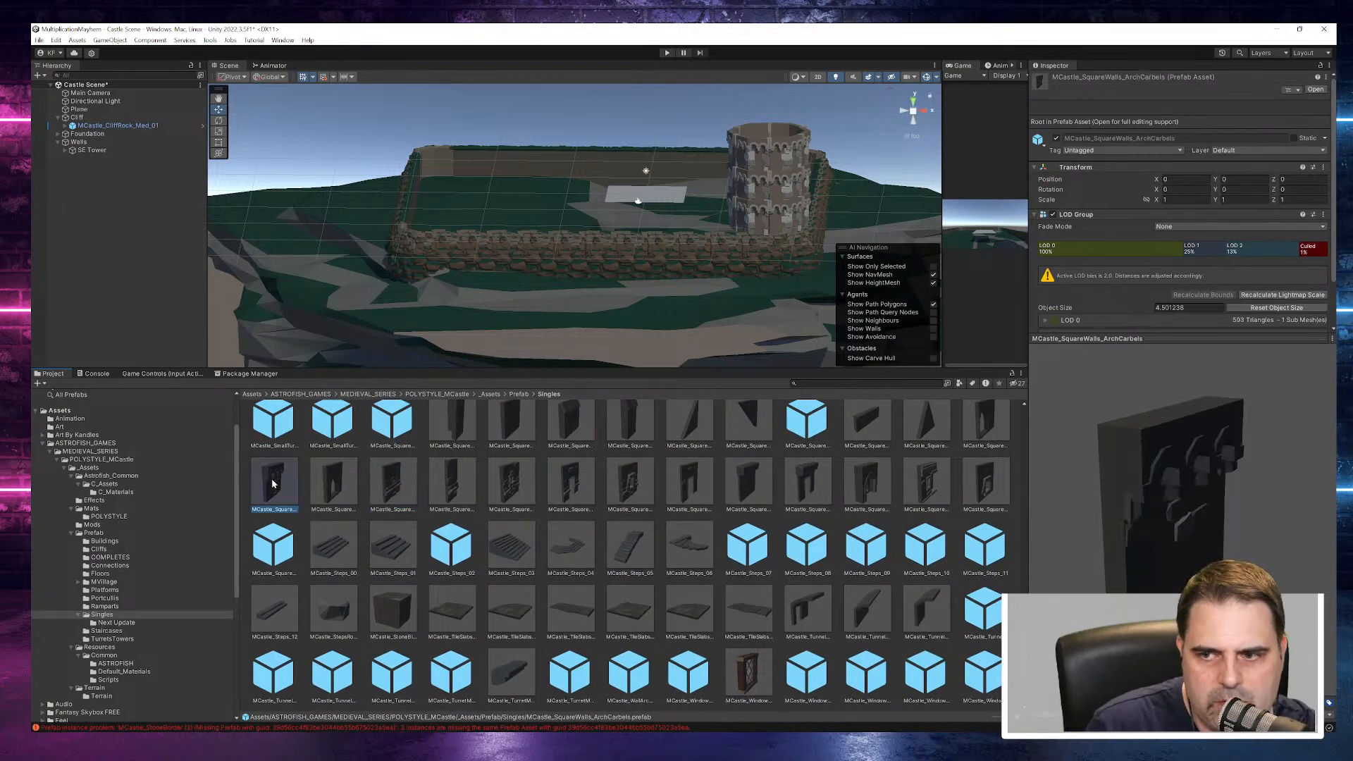
drag(1121, 486, 978, 437)
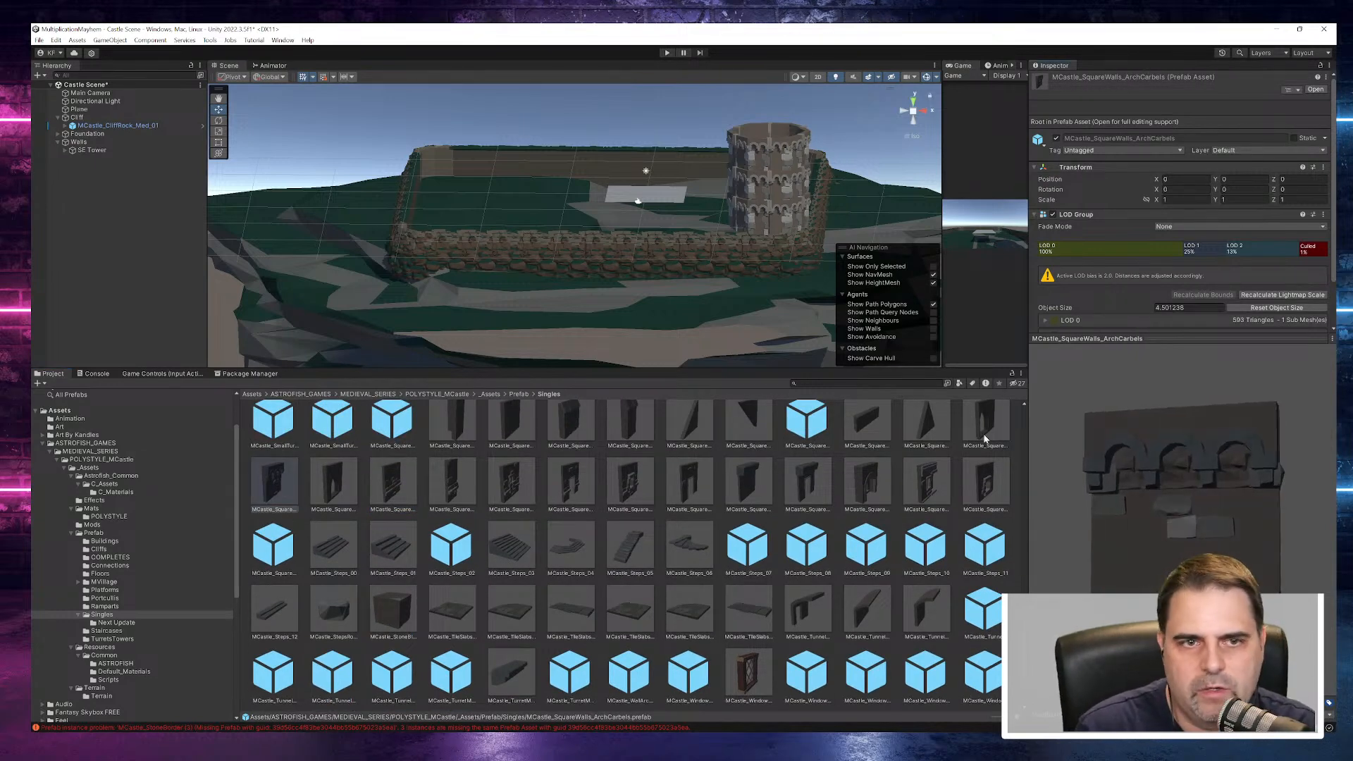
drag(90, 185, 88, 160)
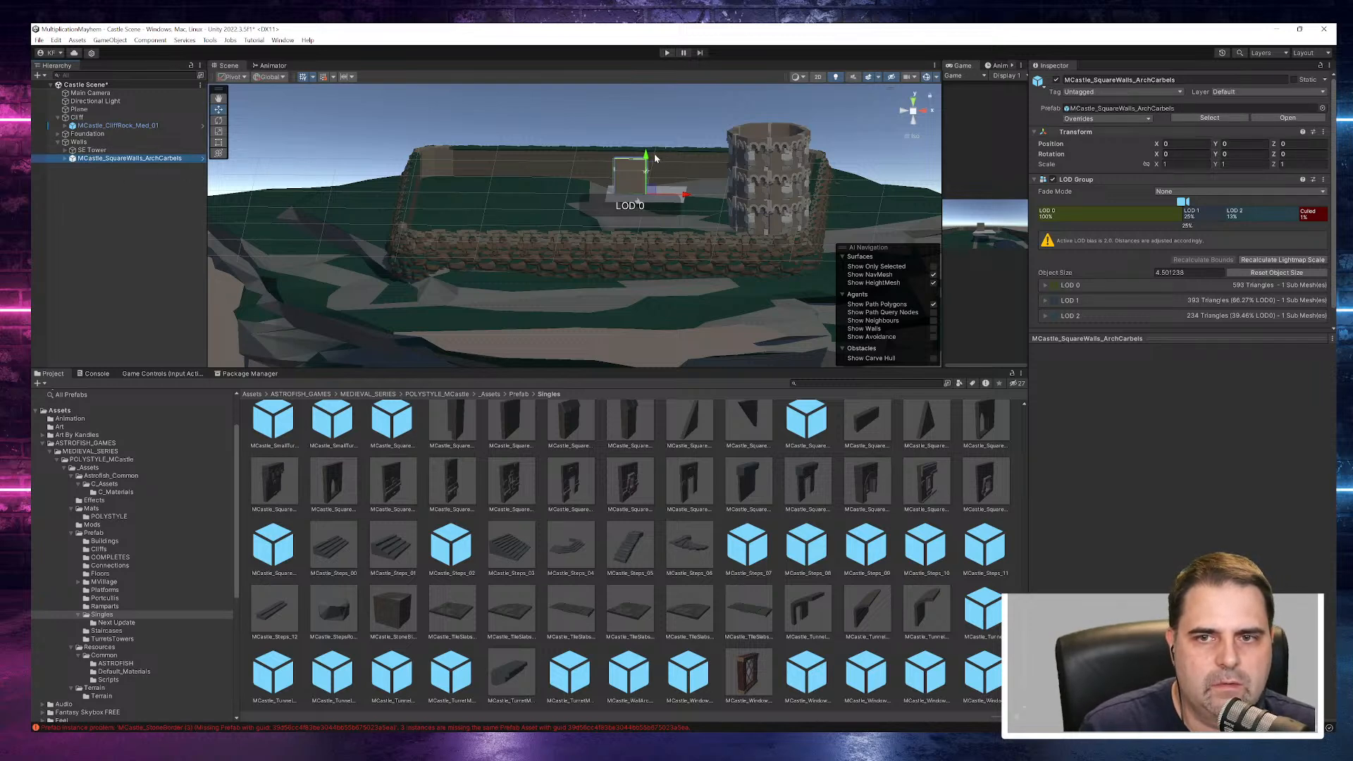
click(1247, 155)
text(18)
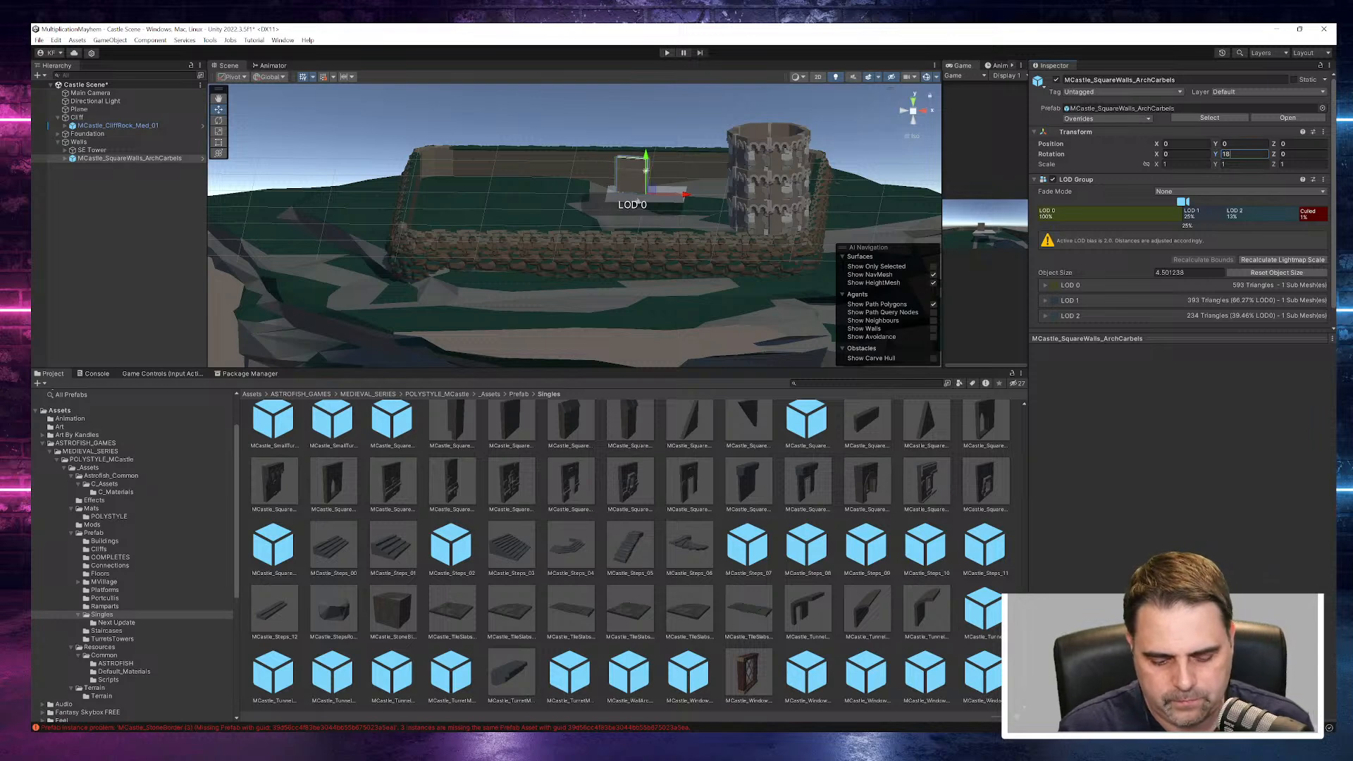
text(0)
- Move the arch-corbel wall beside the SE Tower at about X 9.37, Z -21.63, and set its Y scale to 2
scroll(688, 194, up, 7)
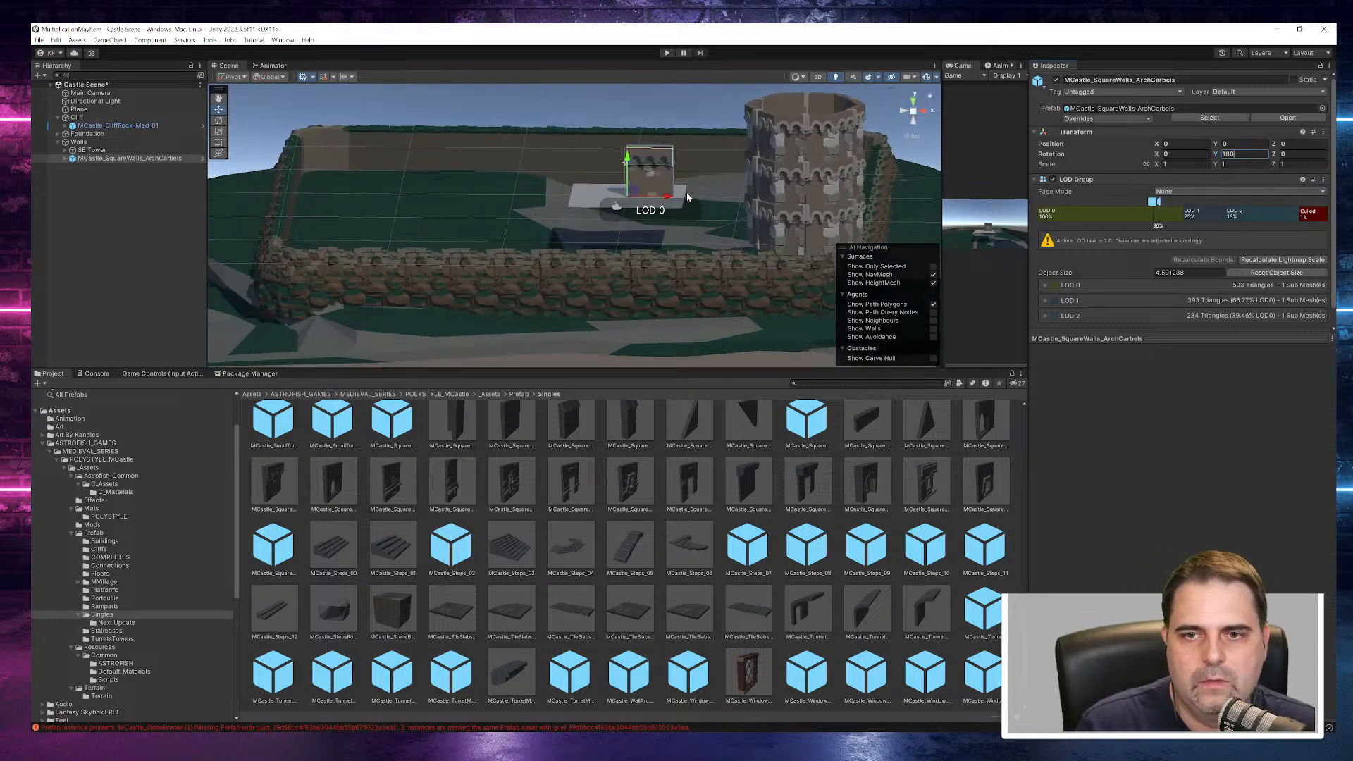
alt+drag(695, 196, 782, 250)
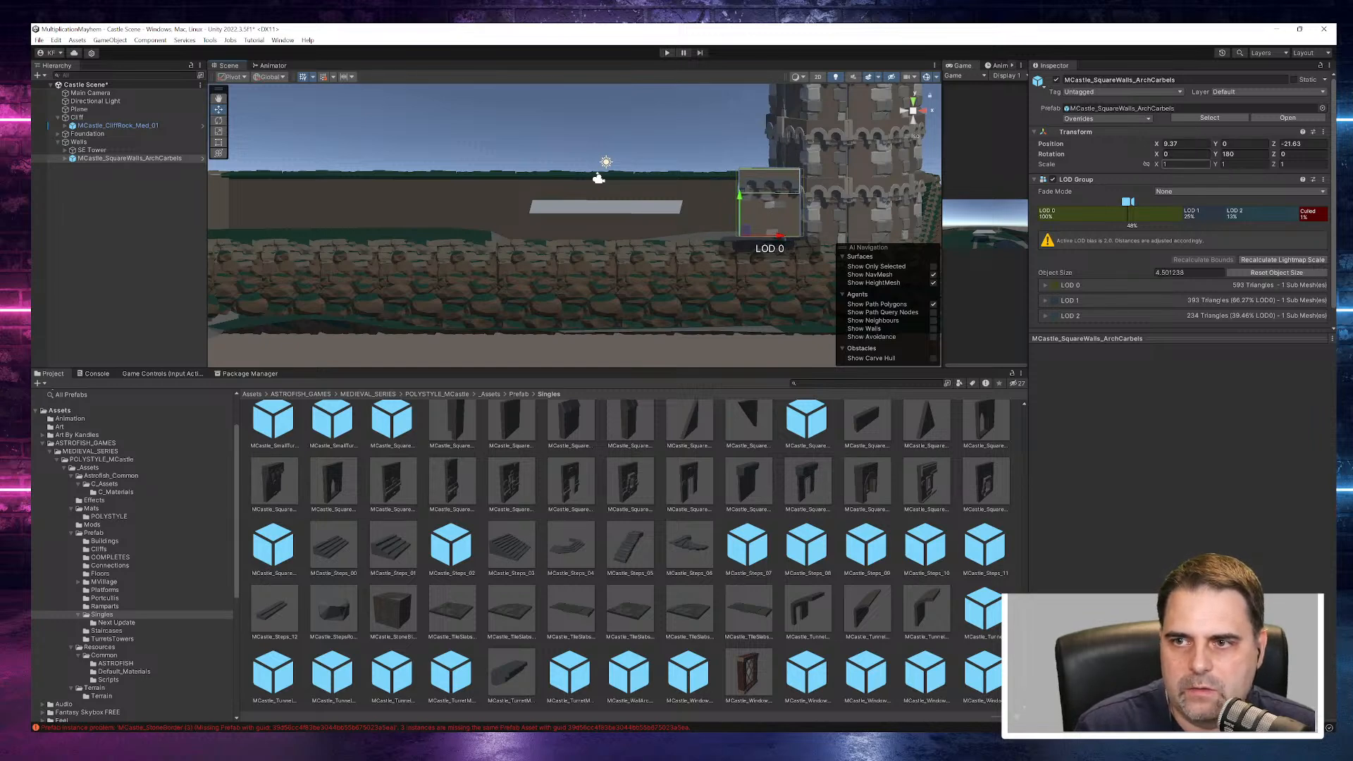
key(Tab)
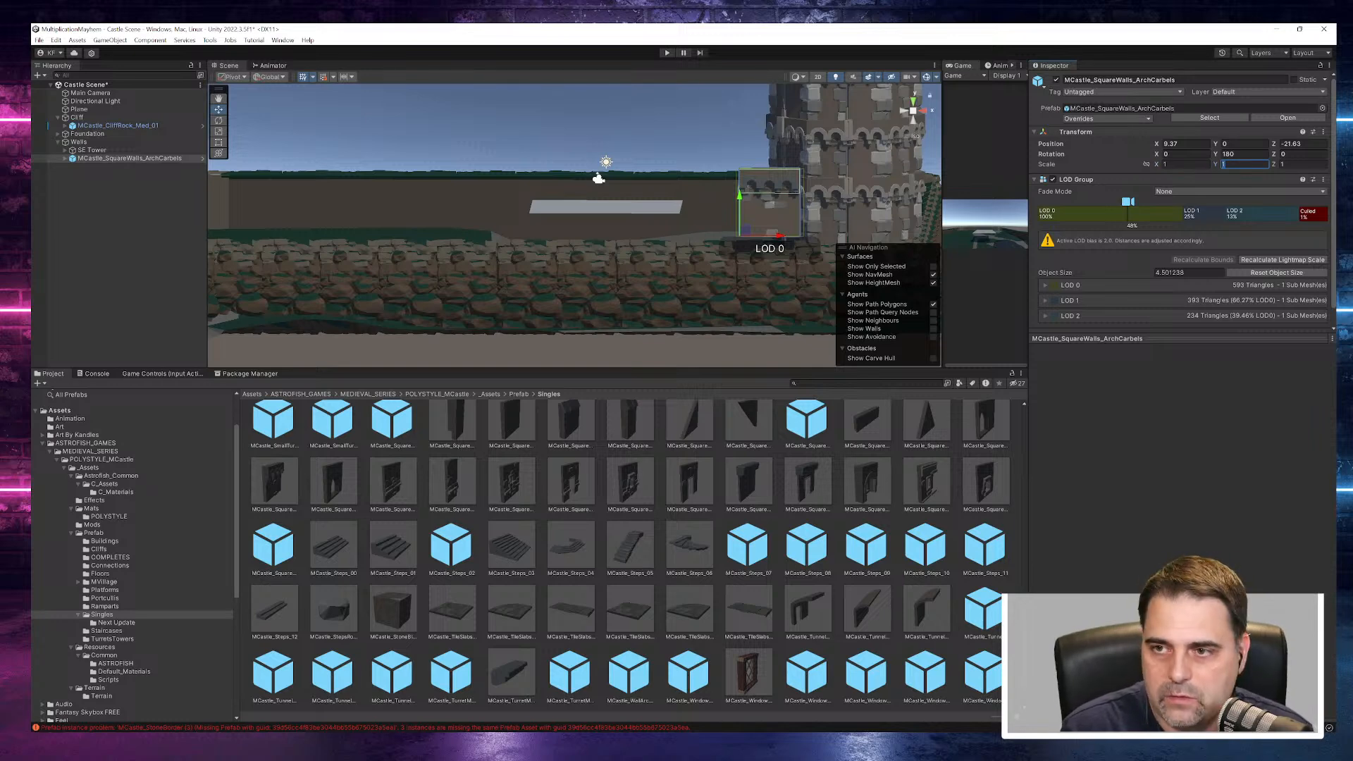
text(2)
- Nudge the wall toward the tower and down slightly, to about X 9.75, Y -0.34
alt+drag(865, 159, 870, 195)
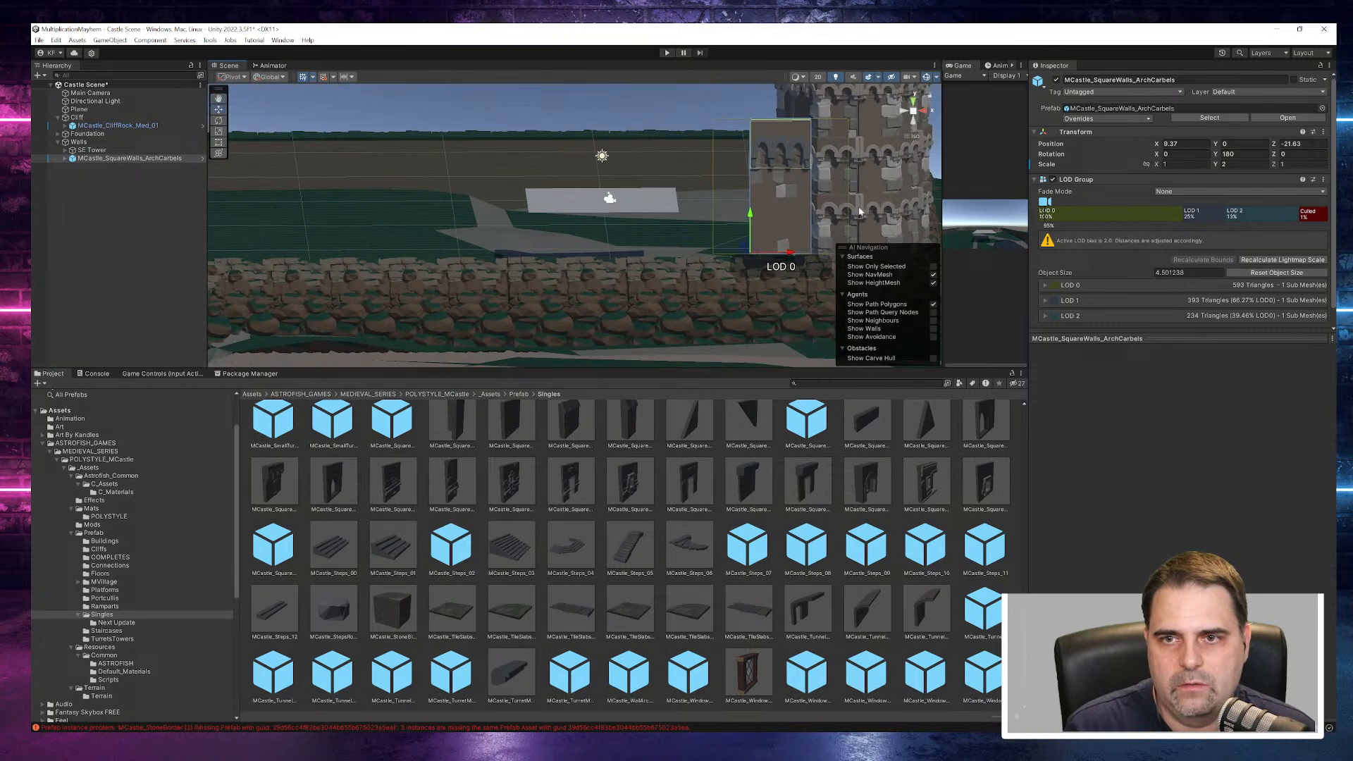
drag(793, 253, 799, 254)
drag(757, 213, 758, 218)
alt+drag(724, 268, 778, 292)
key(ctrl+z)
key(f)
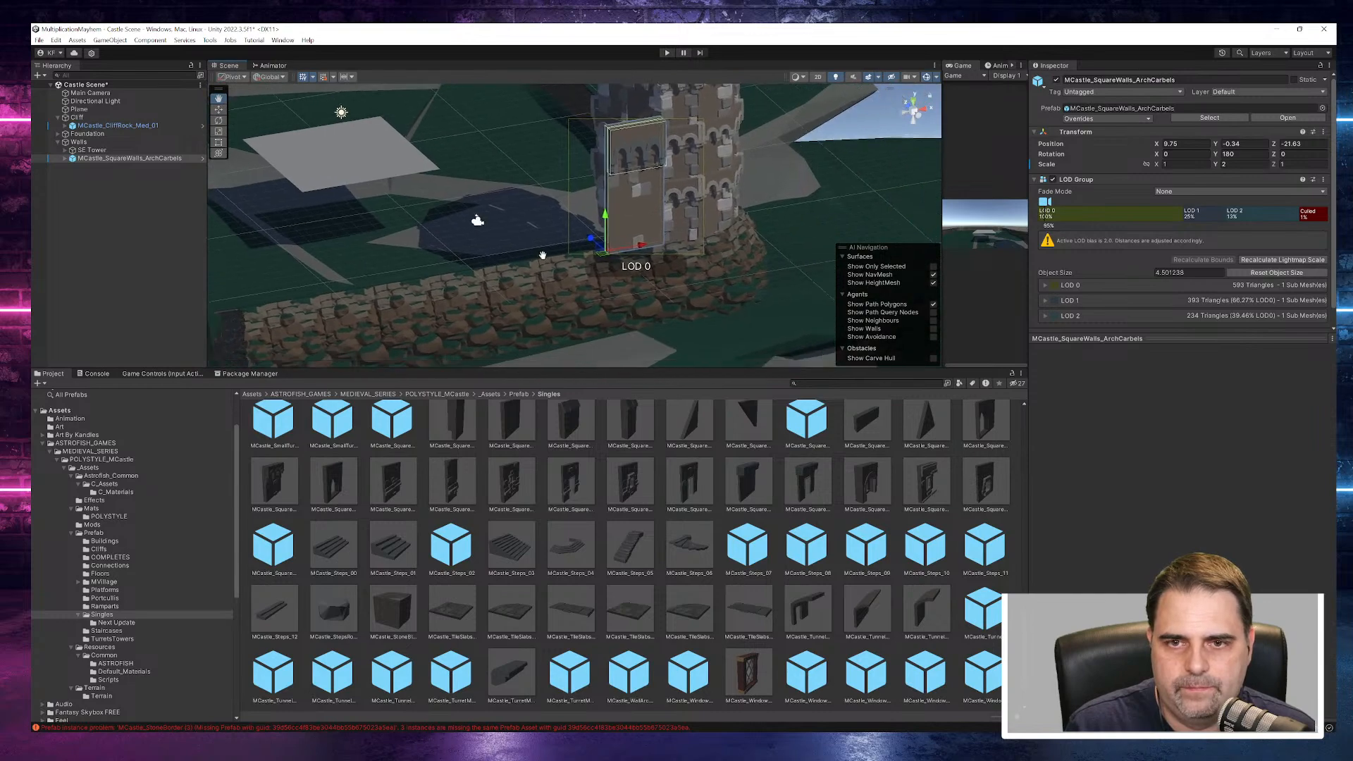
- Shift the wall back onto the foundation and lower its base, to about Y -0.81, Z -20.47
double_click(123, 161)
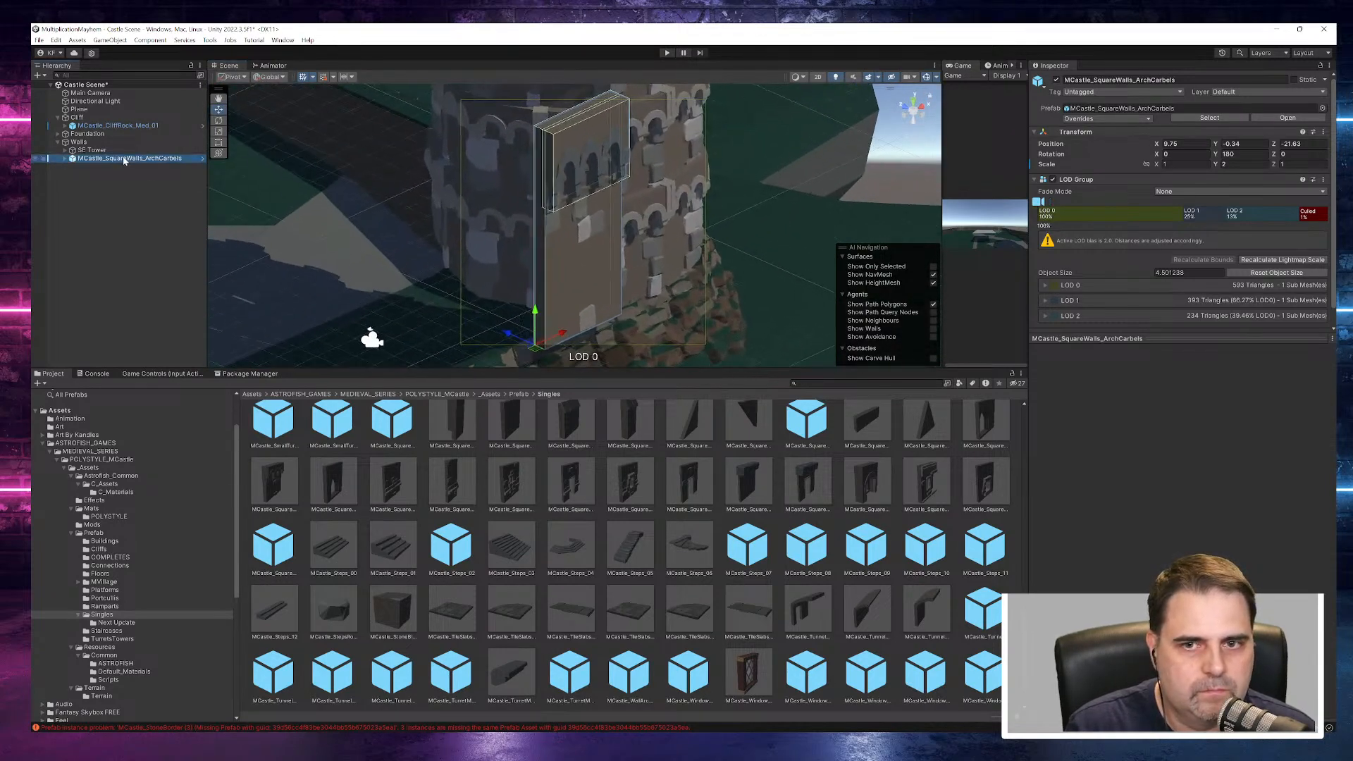
alt+drag(526, 241, 584, 185)
click(492, 351)
click(555, 317)
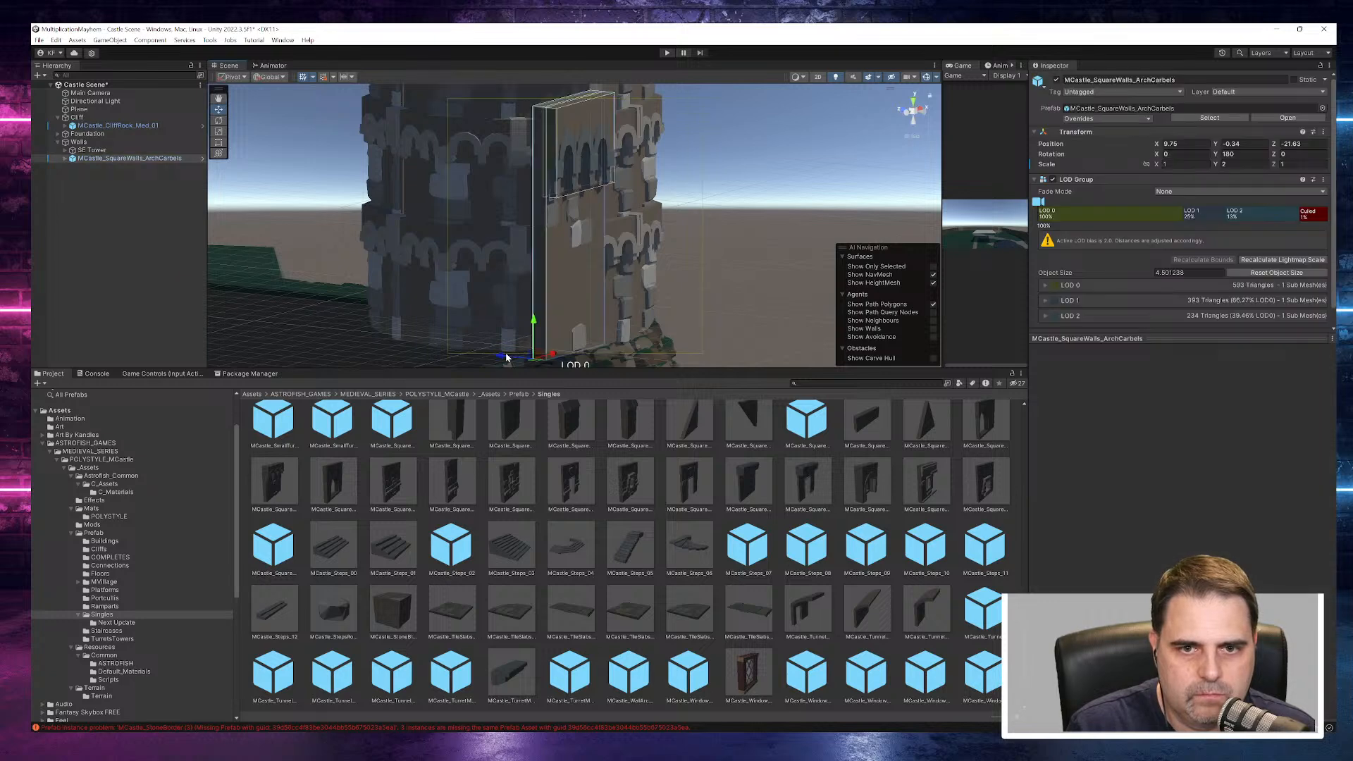
drag(505, 358, 525, 339)
alt+drag(690, 283, 705, 254)
drag(559, 330, 394, 212)
scroll(636, 235, down, 10)
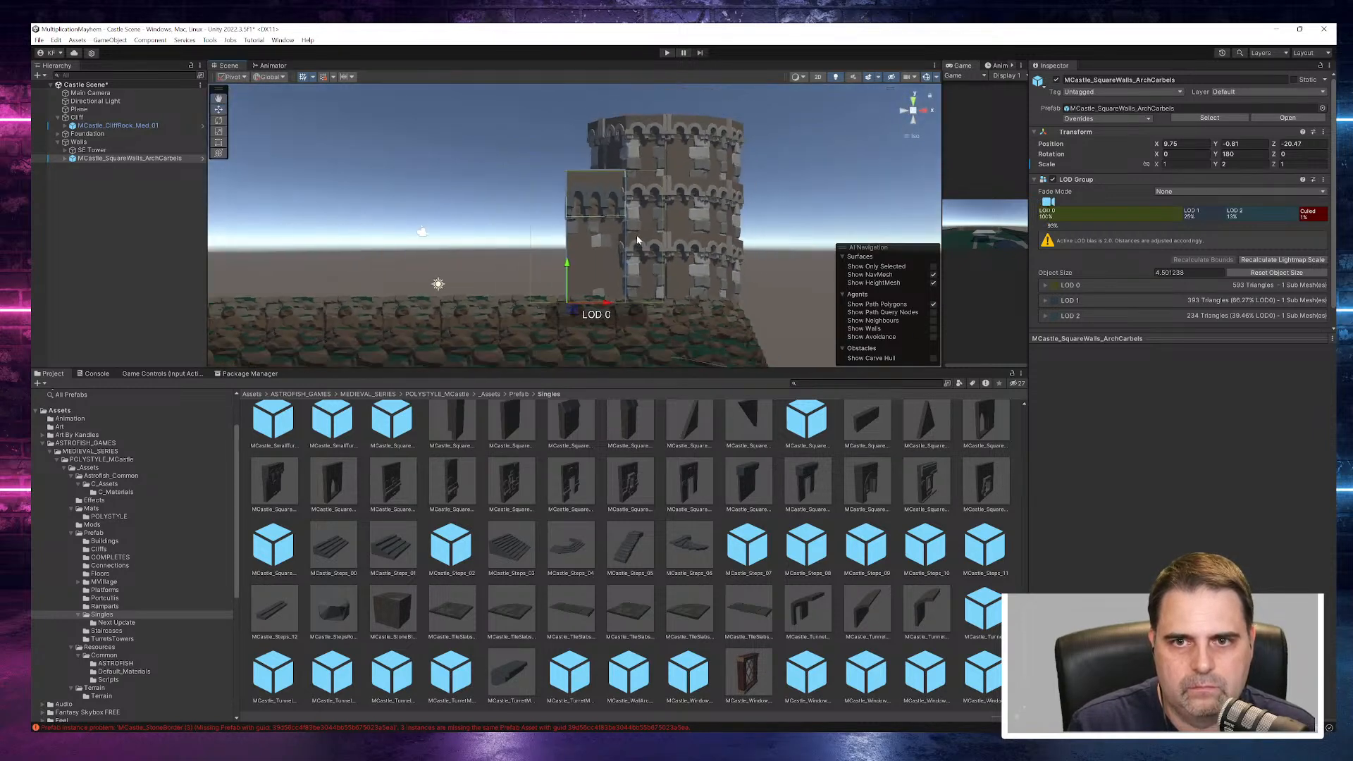
alt+drag(629, 257, 670, 311)
middle_drag(675, 306, 794, 287)
scroll(713, 290, down, 2)
alt+drag(713, 288, 741, 297)
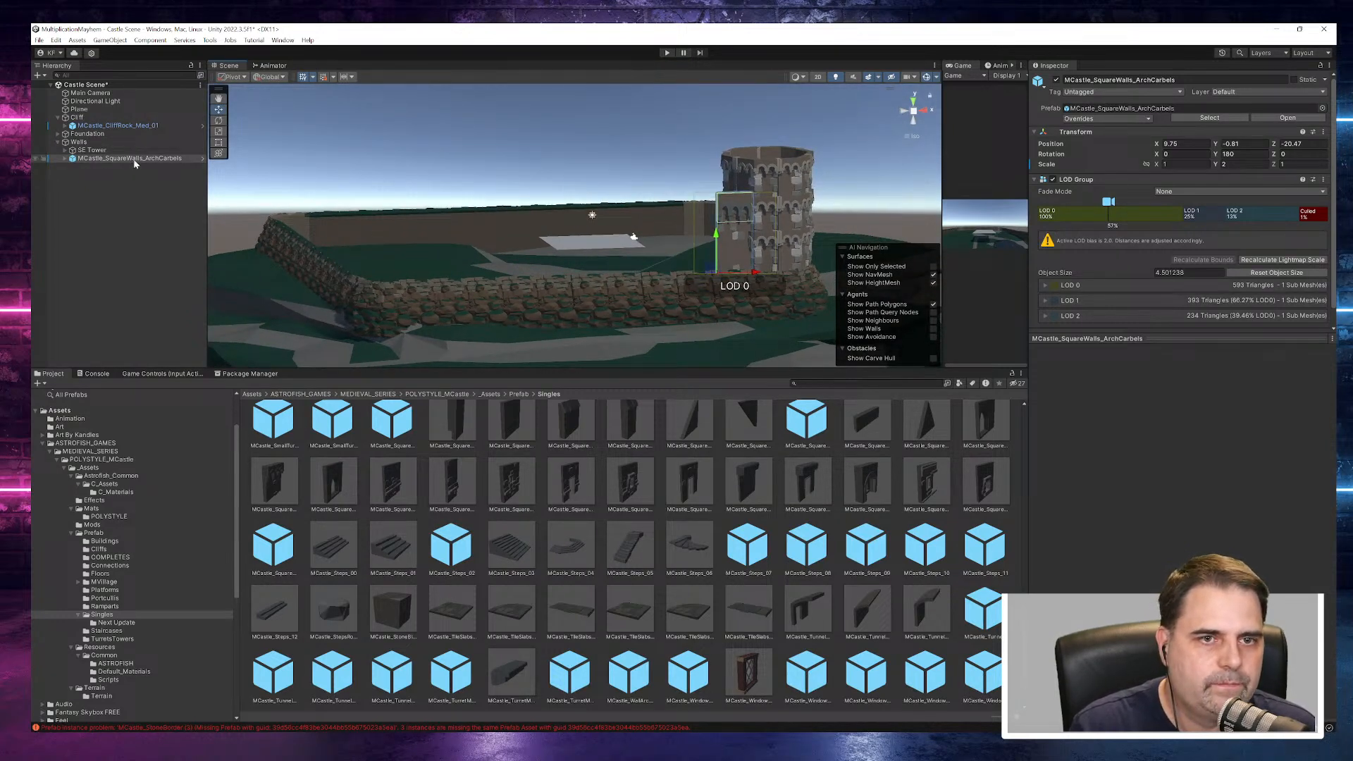
- Duplicate the arch-corbel wall and slide the copy away from the tower to about X 5.85, keeping the copy selected
key(ctrl+d)
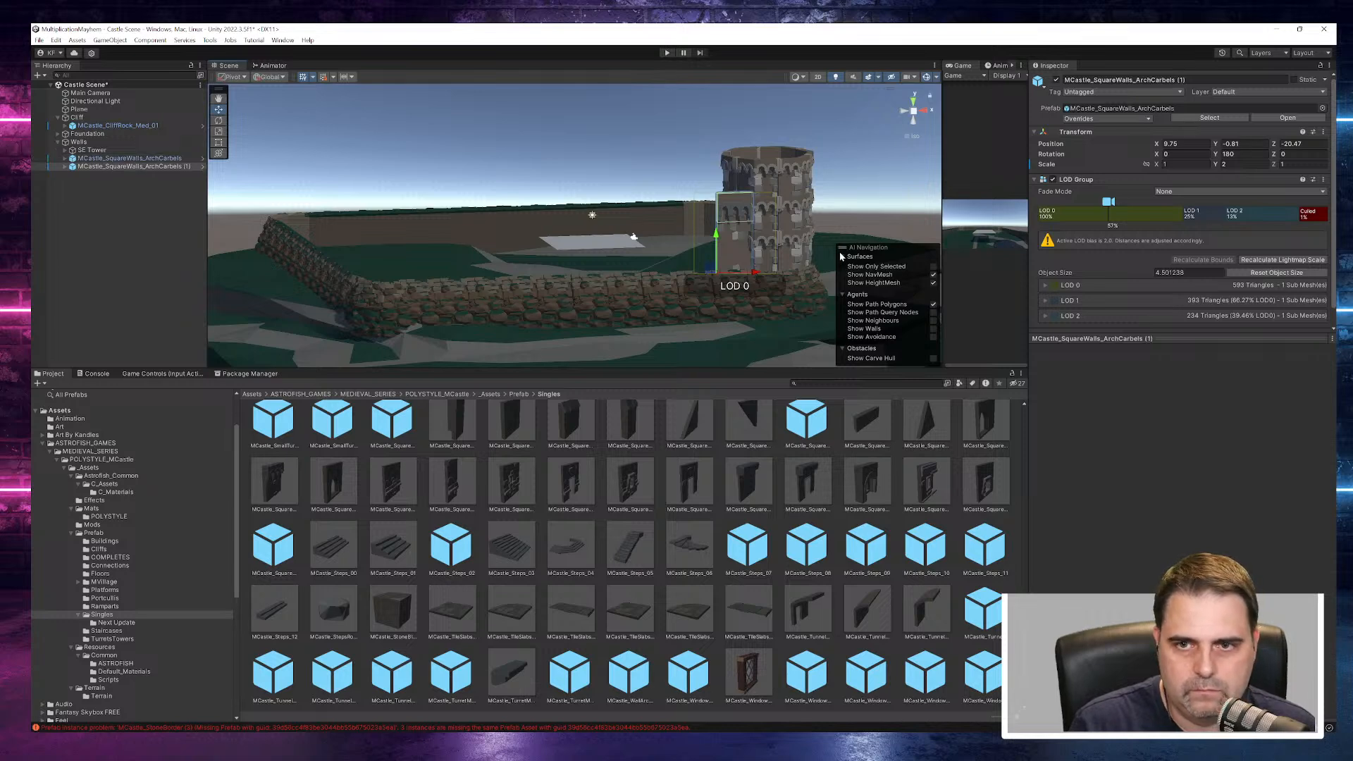
drag(759, 277, 668, 299)
click(716, 363)
alt+drag(716, 354, 677, 325)
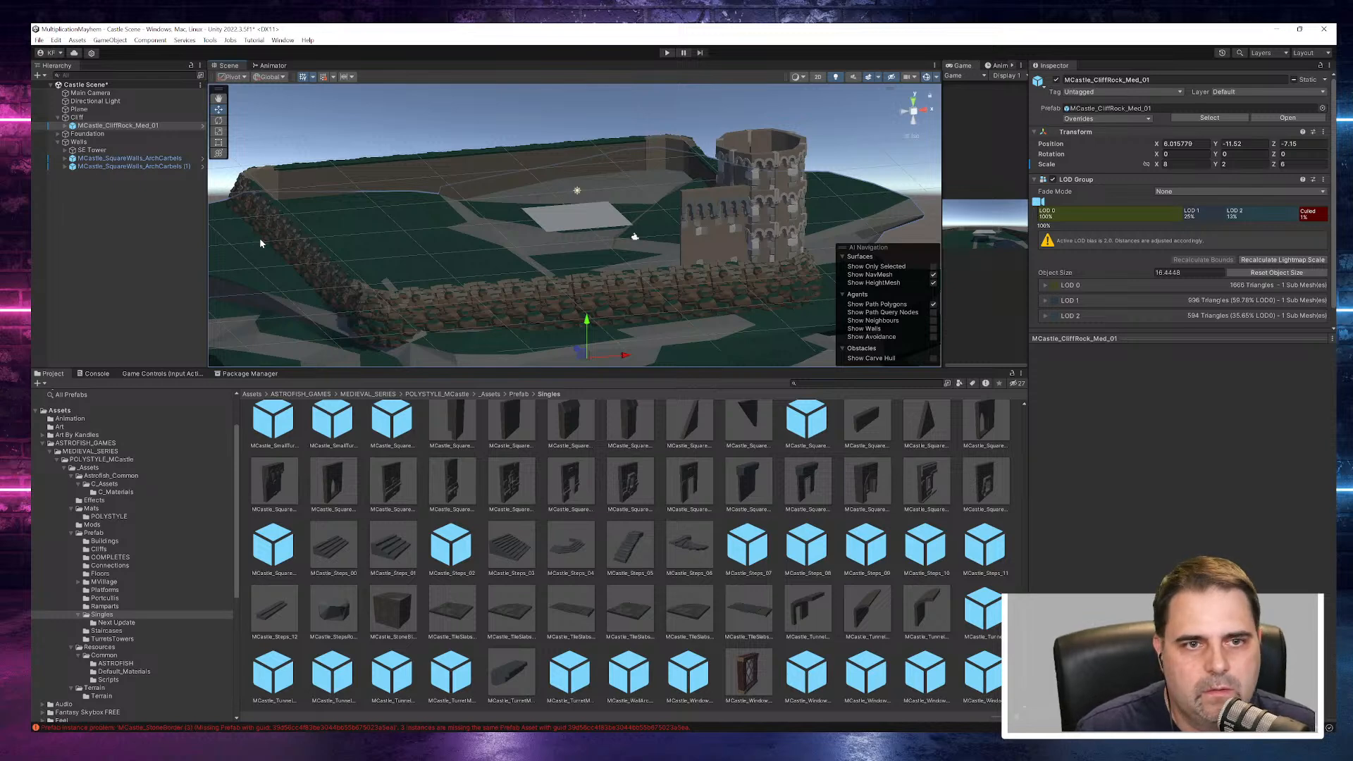
click(159, 166)
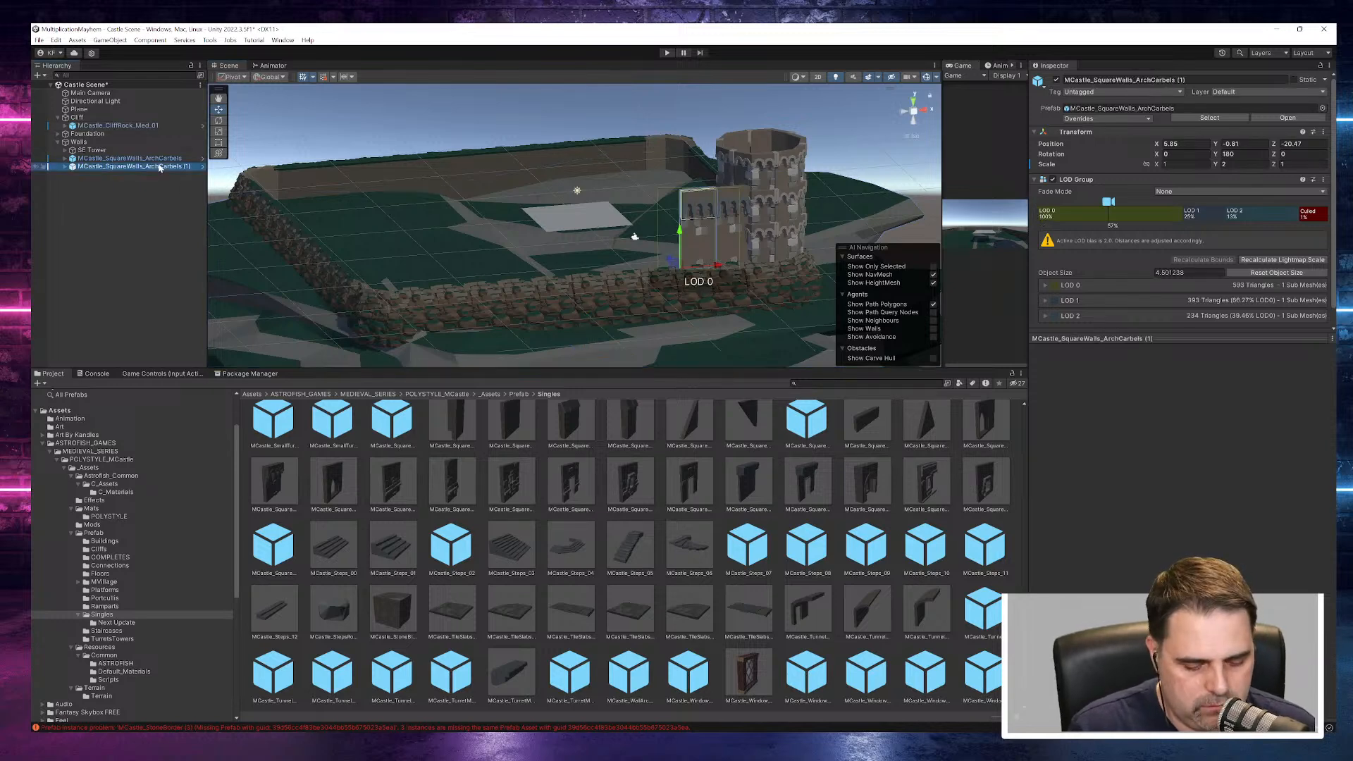
- Extend the wall away from the tower with three more duplicated arch-corbel segments, at about X 1.9, -2 and -6
key(ctrl+d)
drag(719, 270, 683, 265)
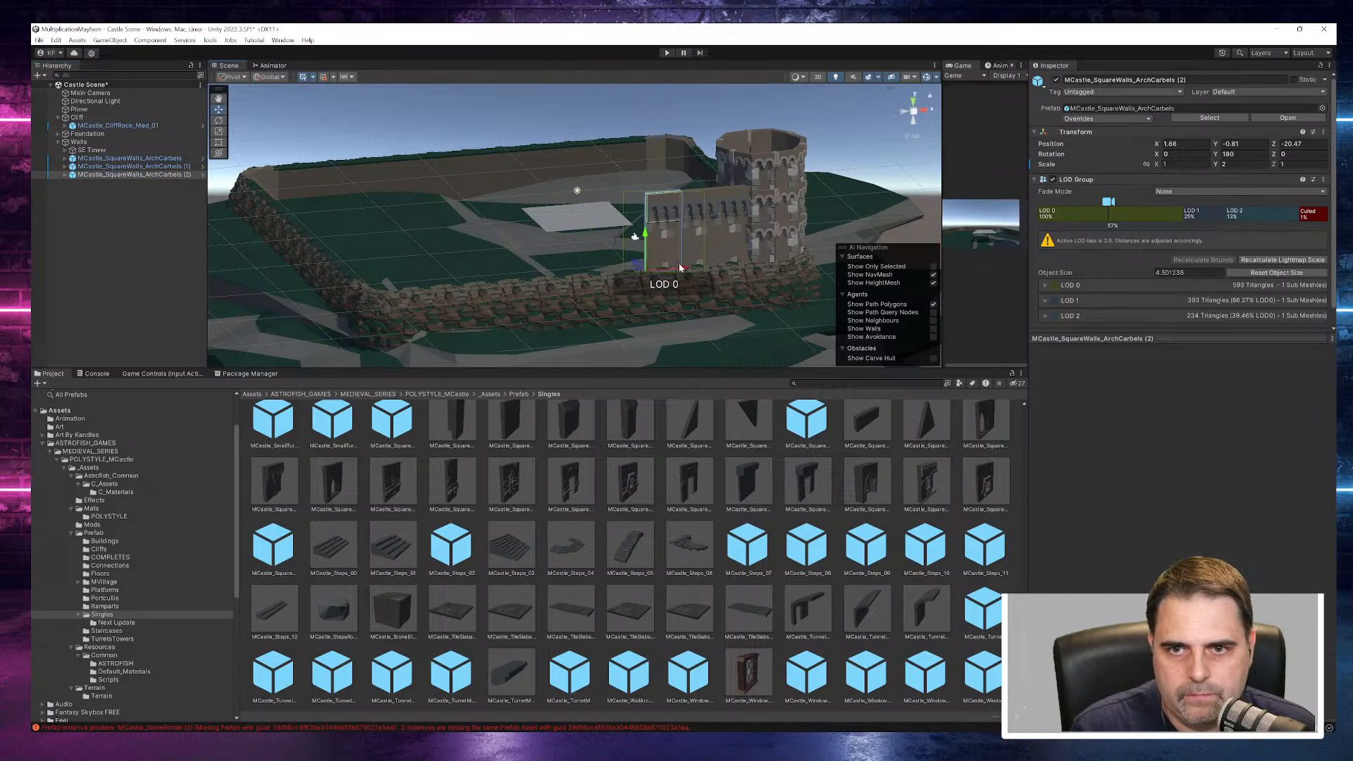
key(ctrl+d)
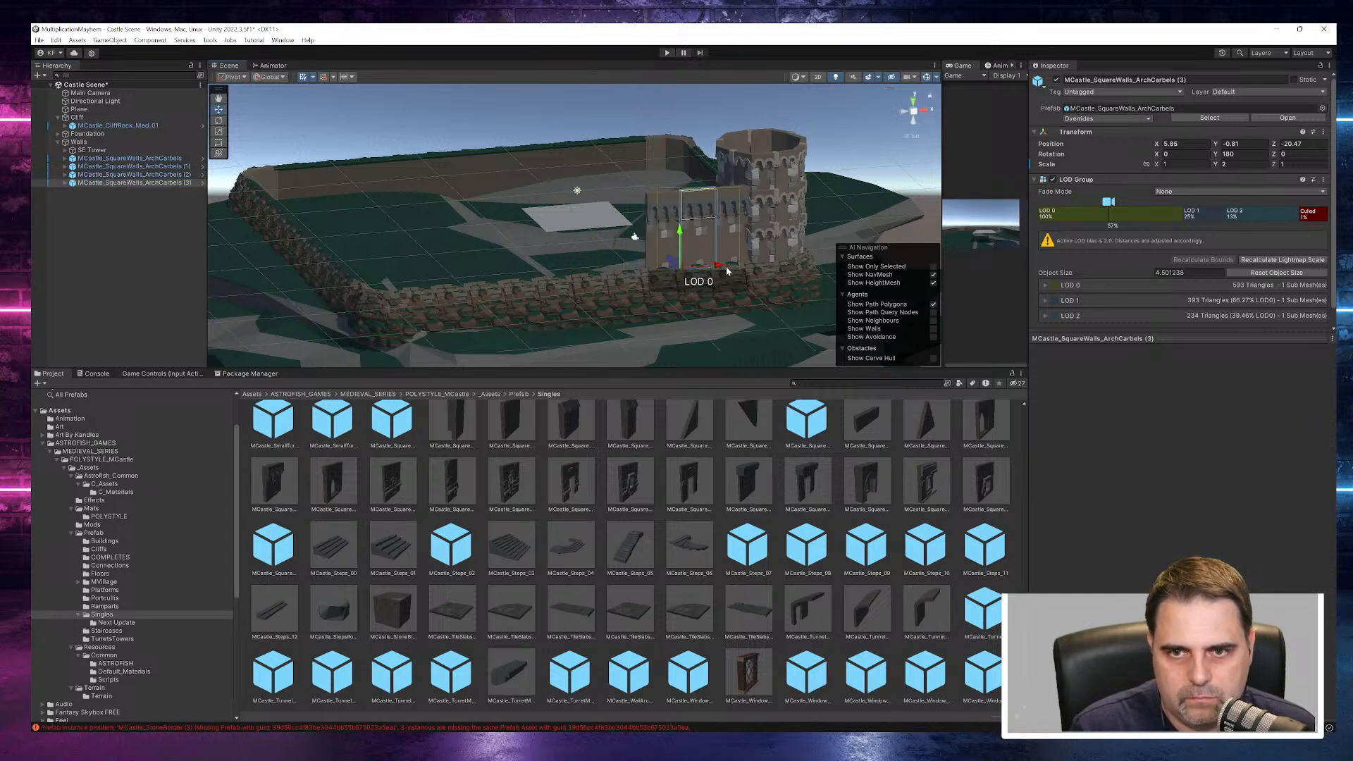
drag(722, 270, 617, 271)
key(ctrl+d)
click(867, 190)
alt+drag(718, 262, 657, 260)
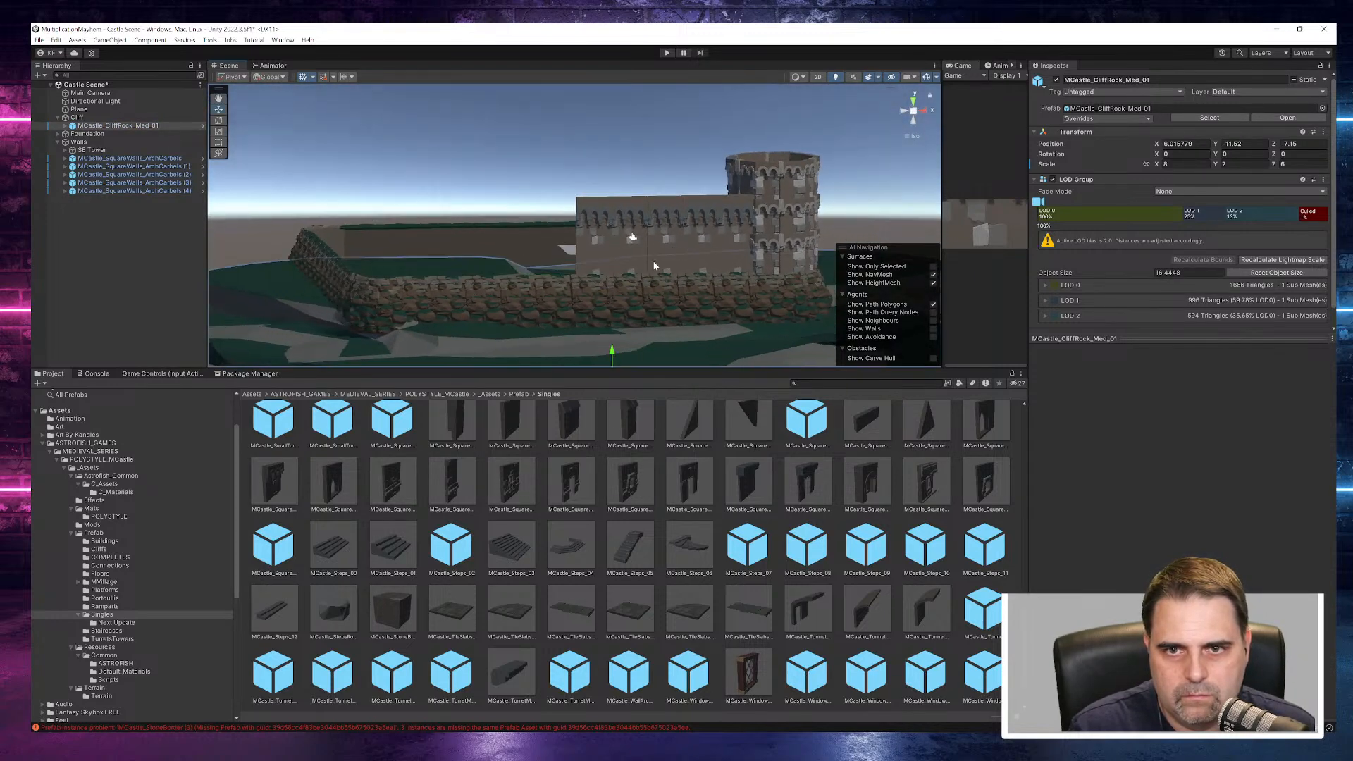
- Nudge the endmost arch-corbel segment along X to about -6.02 so it meets its neighbour
click(634, 258)
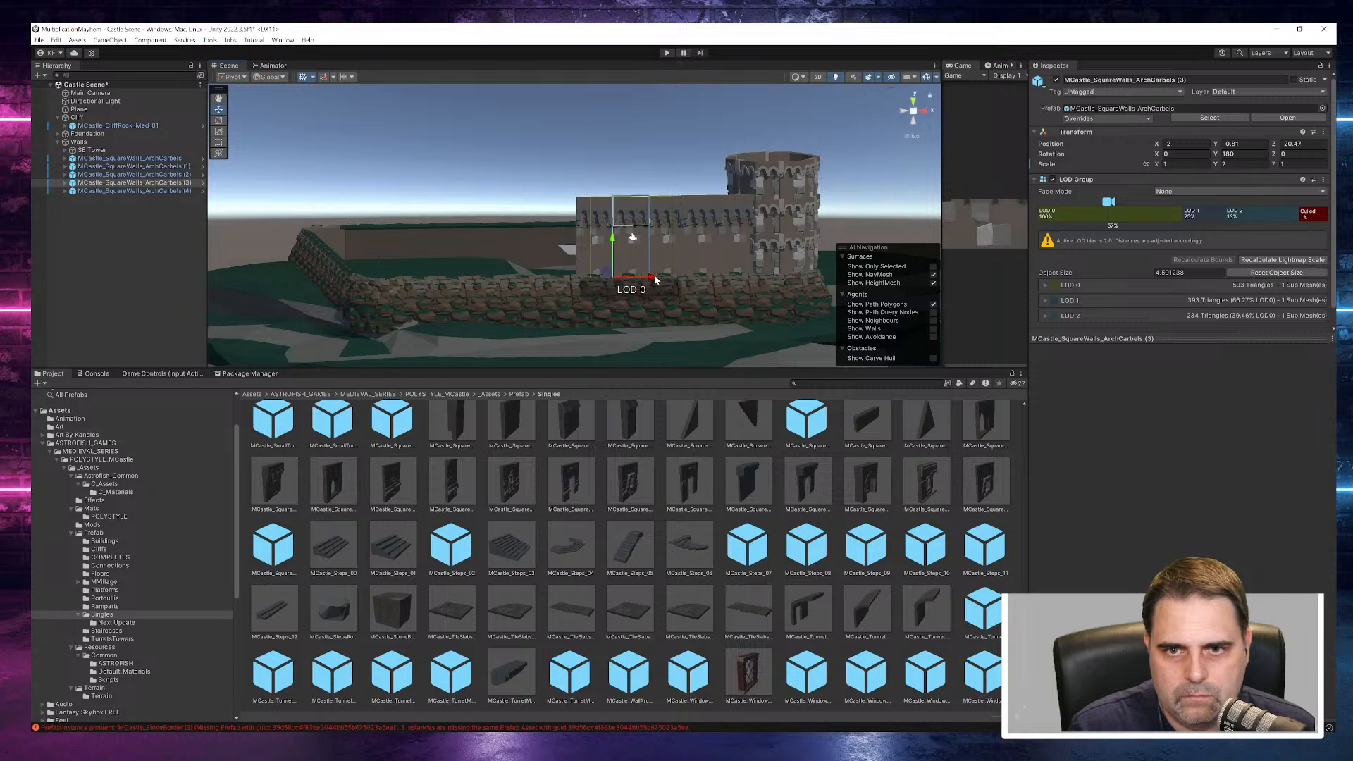
click(654, 128)
click(590, 245)
drag(620, 280, 618, 280)
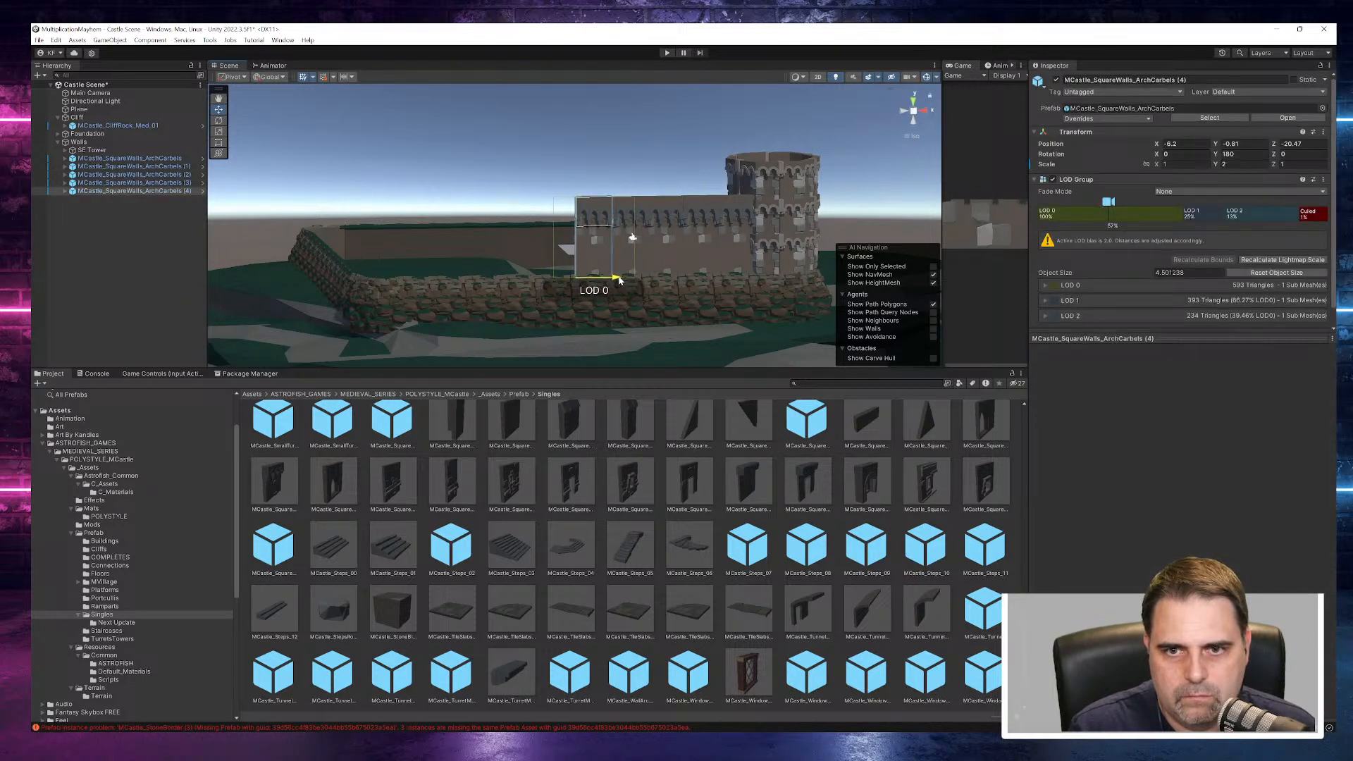
click(624, 142)
click(597, 260)
drag(619, 279, 616, 278)
click(641, 137)
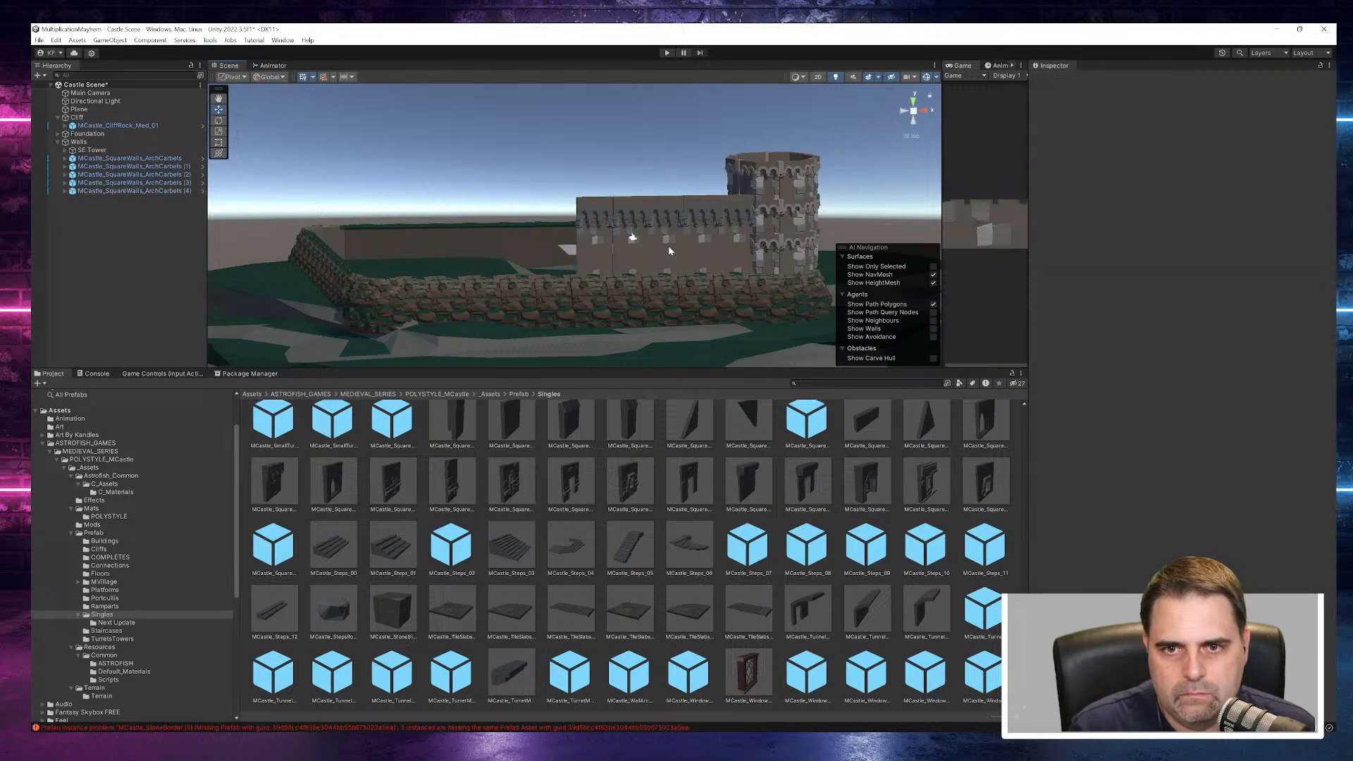
click(587, 250)
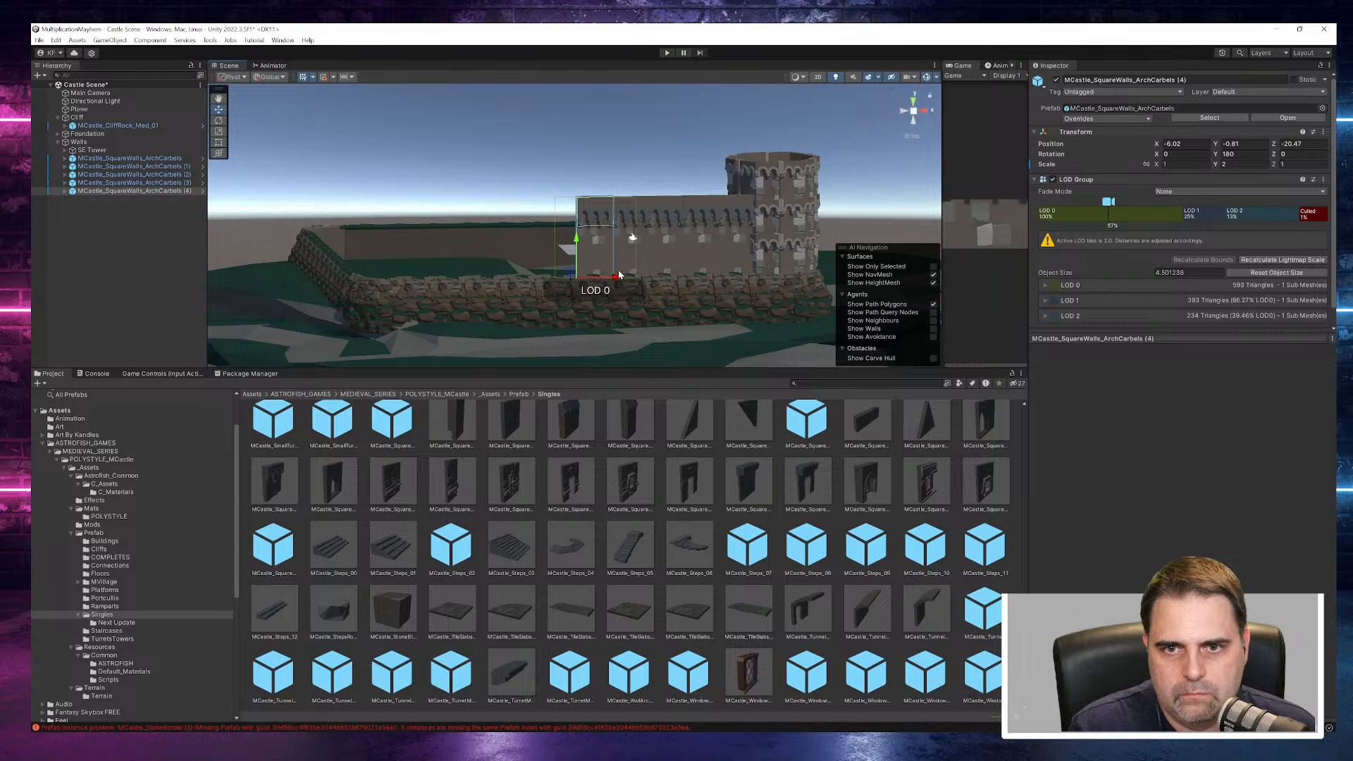
click(638, 133)
alt+drag(693, 240, 679, 285)
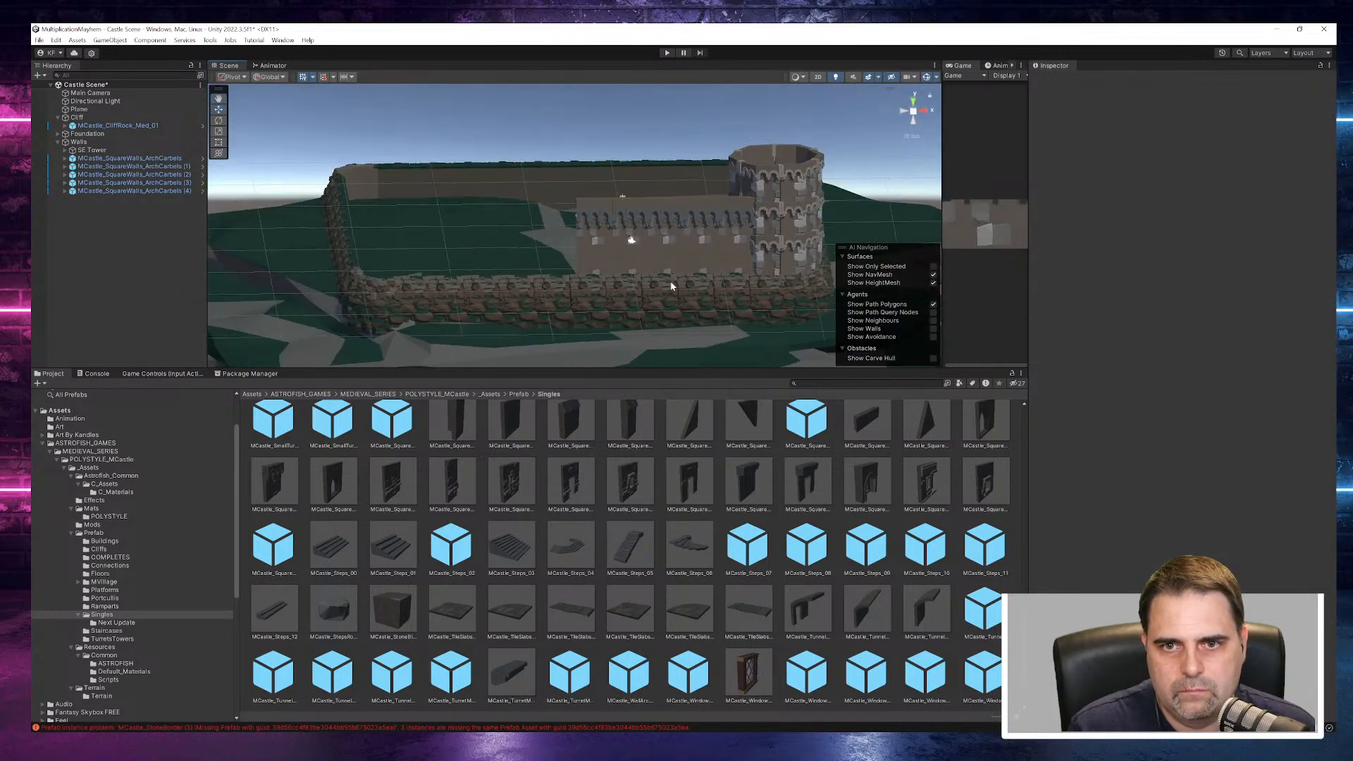
click(613, 274)
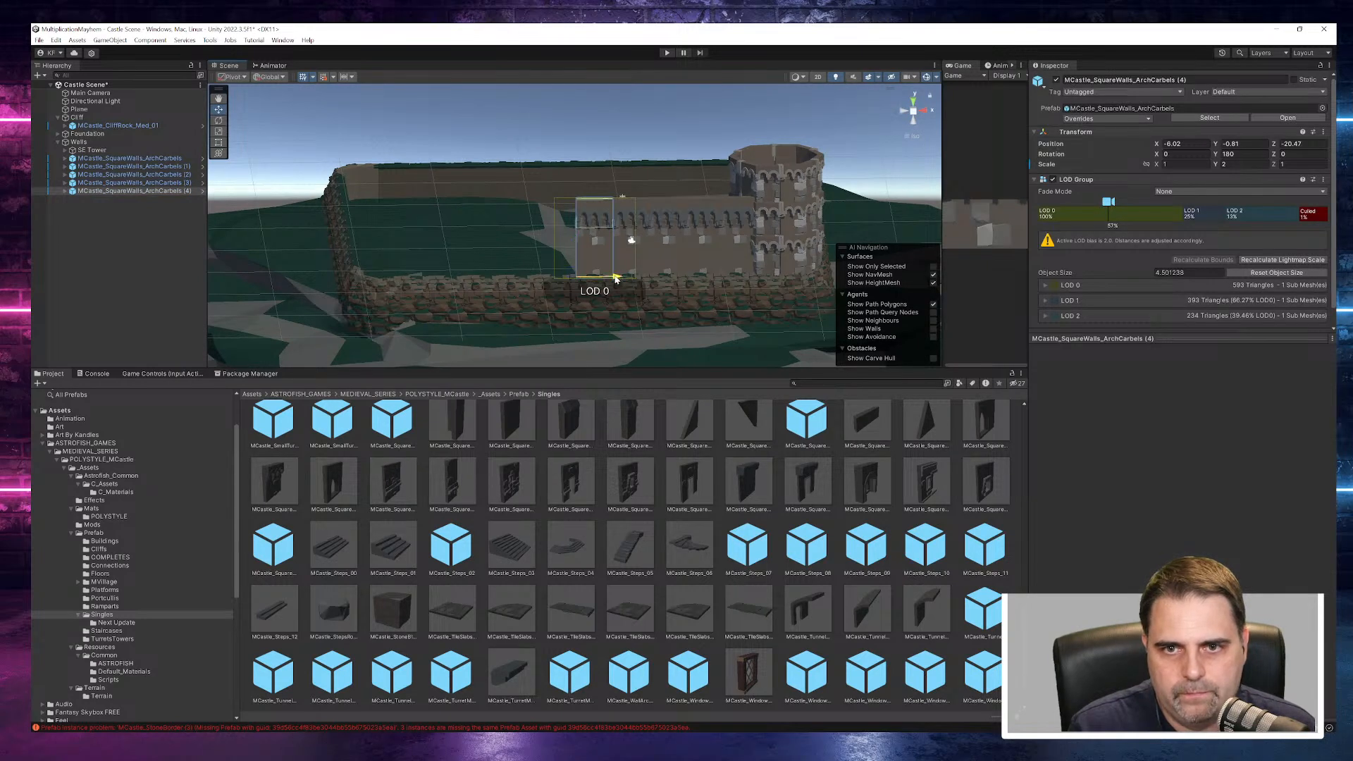
drag(616, 278, 644, 245)
- Inspect the five-segment wall and its joins beside the SE Tower from several angles and distances
click(725, 244)
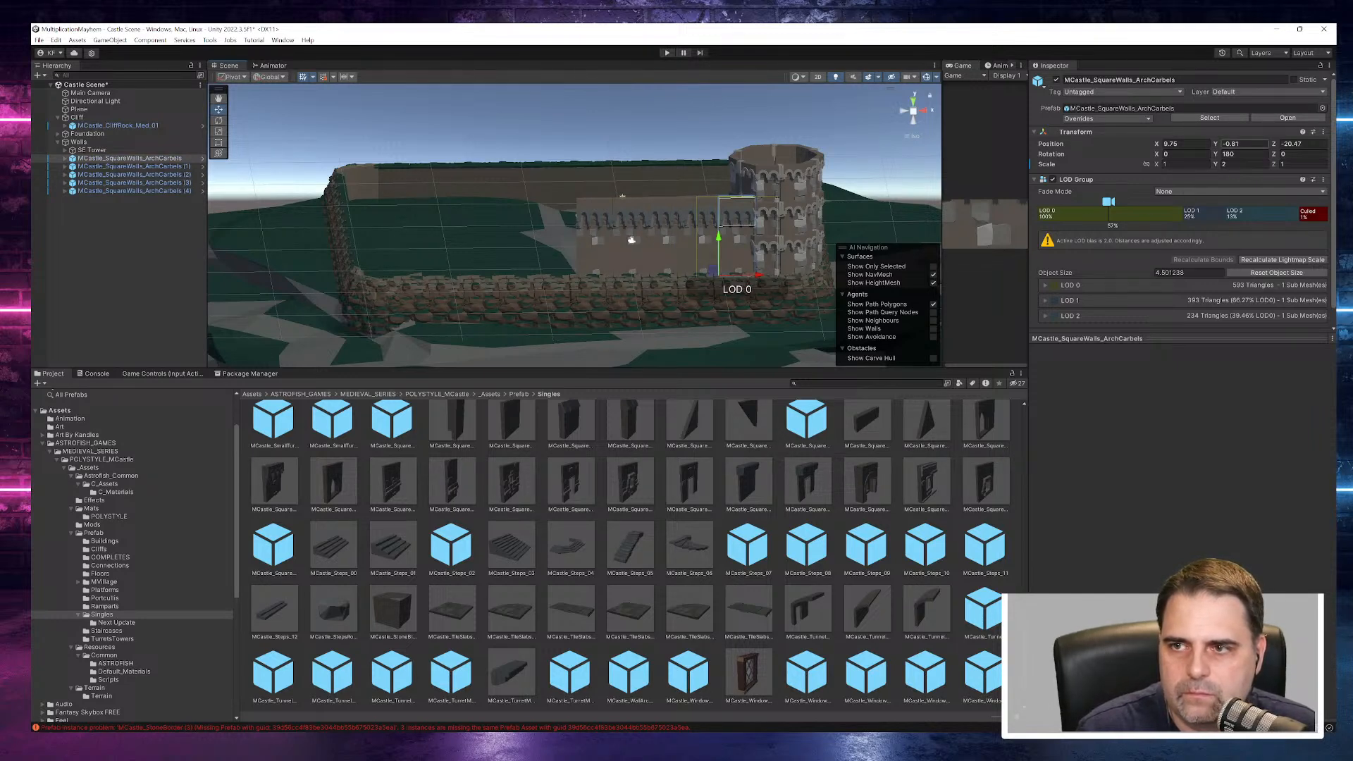
alt+drag(812, 313, 781, 310)
click(795, 106)
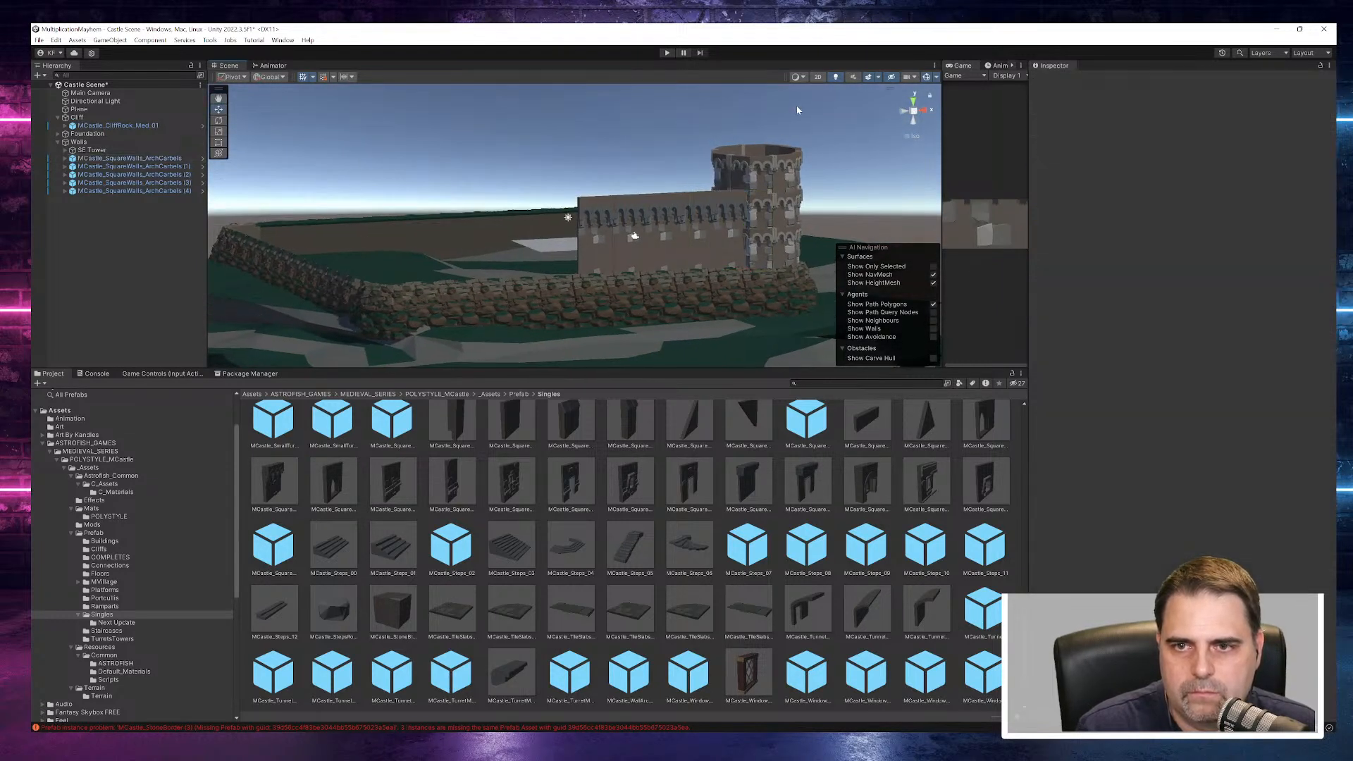
scroll(776, 233, down, 8)
alt+drag(764, 245, 697, 210)
middle_drag(547, 175, 452, 211)
scroll(568, 259, up, 10)
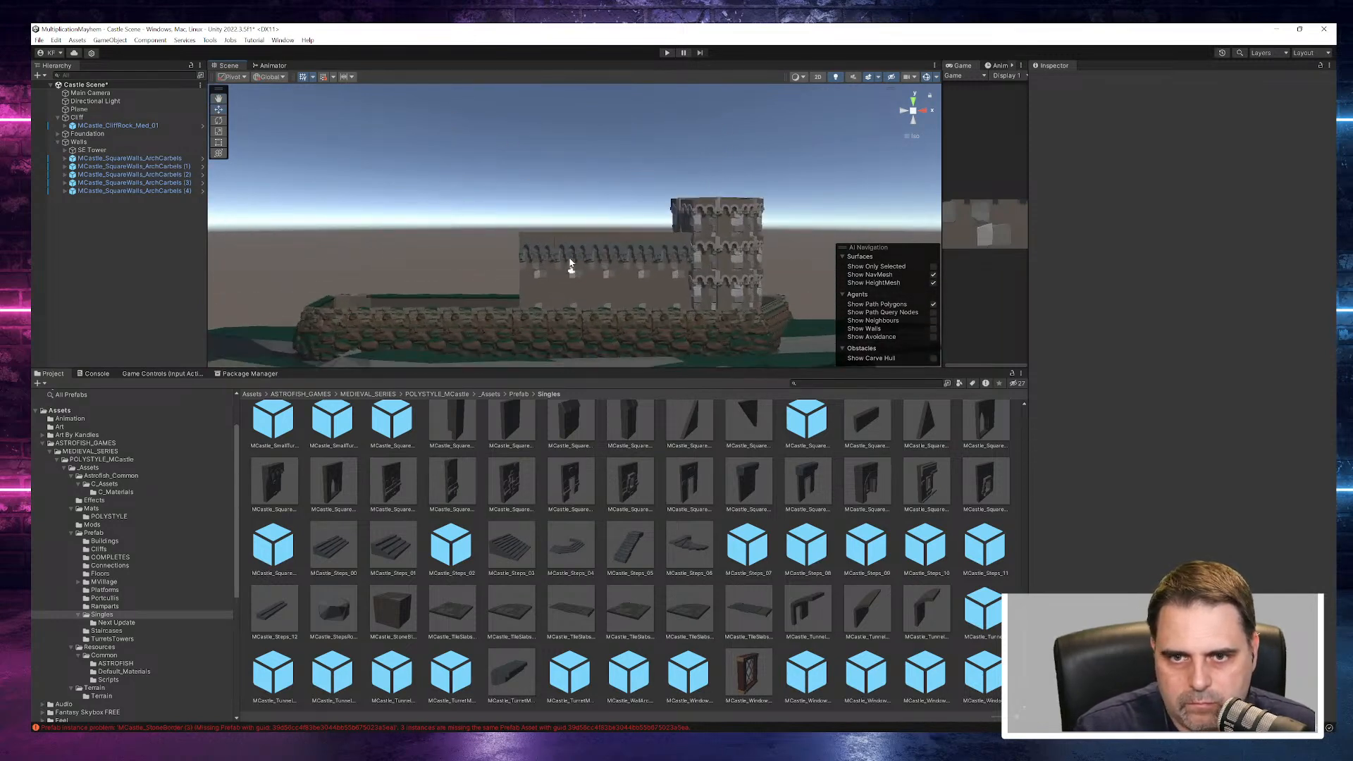
alt+drag(567, 262, 593, 298)
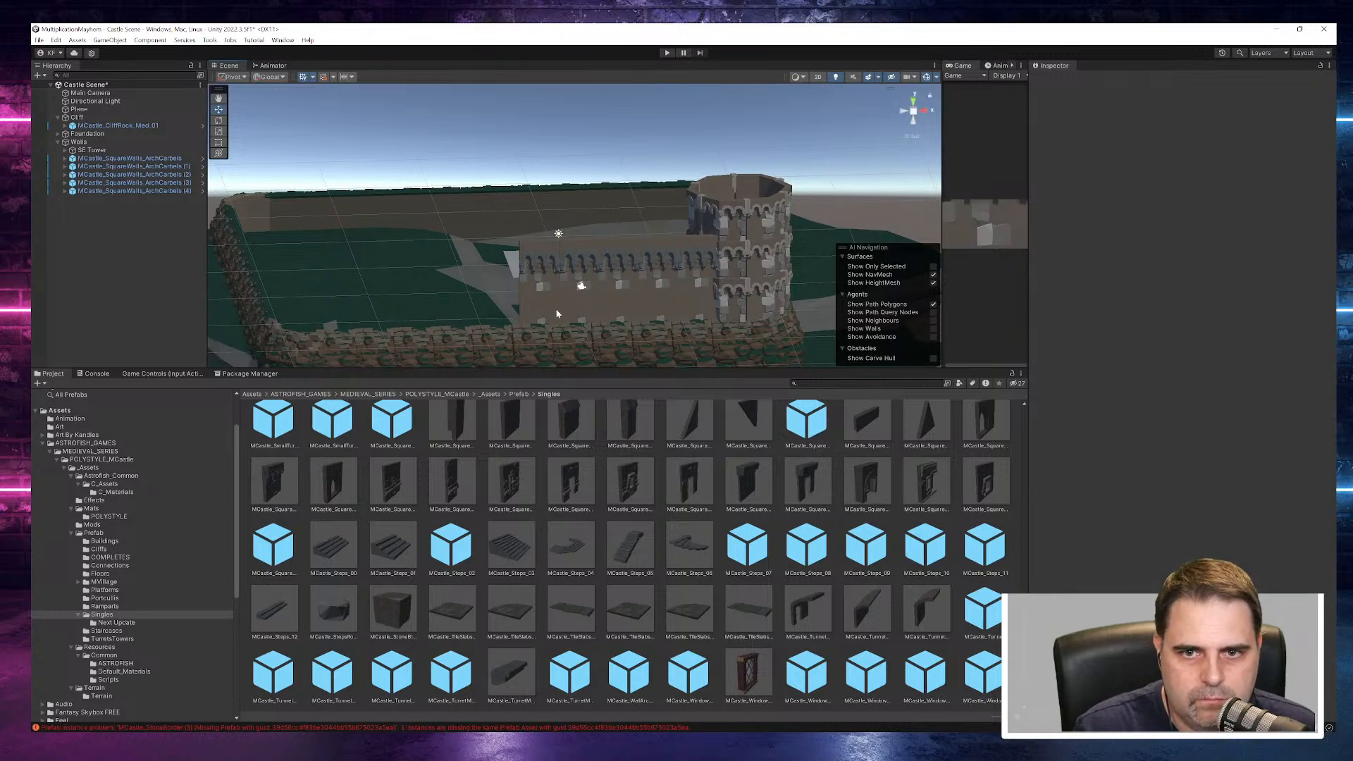
- Fine-adjust the endmost wall segment once more and check its join from a lower angle
click(557, 313)
drag(562, 329, 562, 325)
click(563, 164)
alt+drag(576, 155, 594, 117)
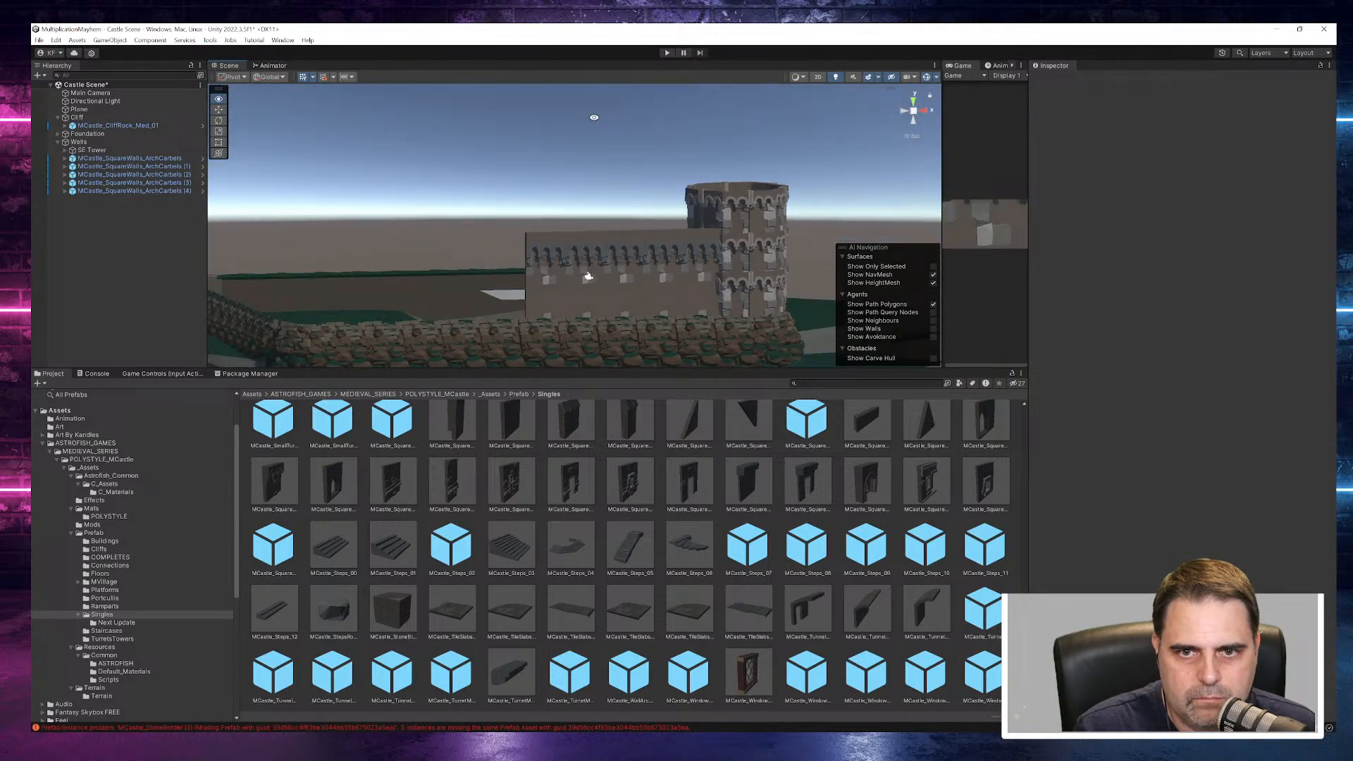
- Copy and paste wall segments (1) to (4), and slide the copies along X to continue the wall to about X -21.79
click(188, 167)
shift+click(187, 191)
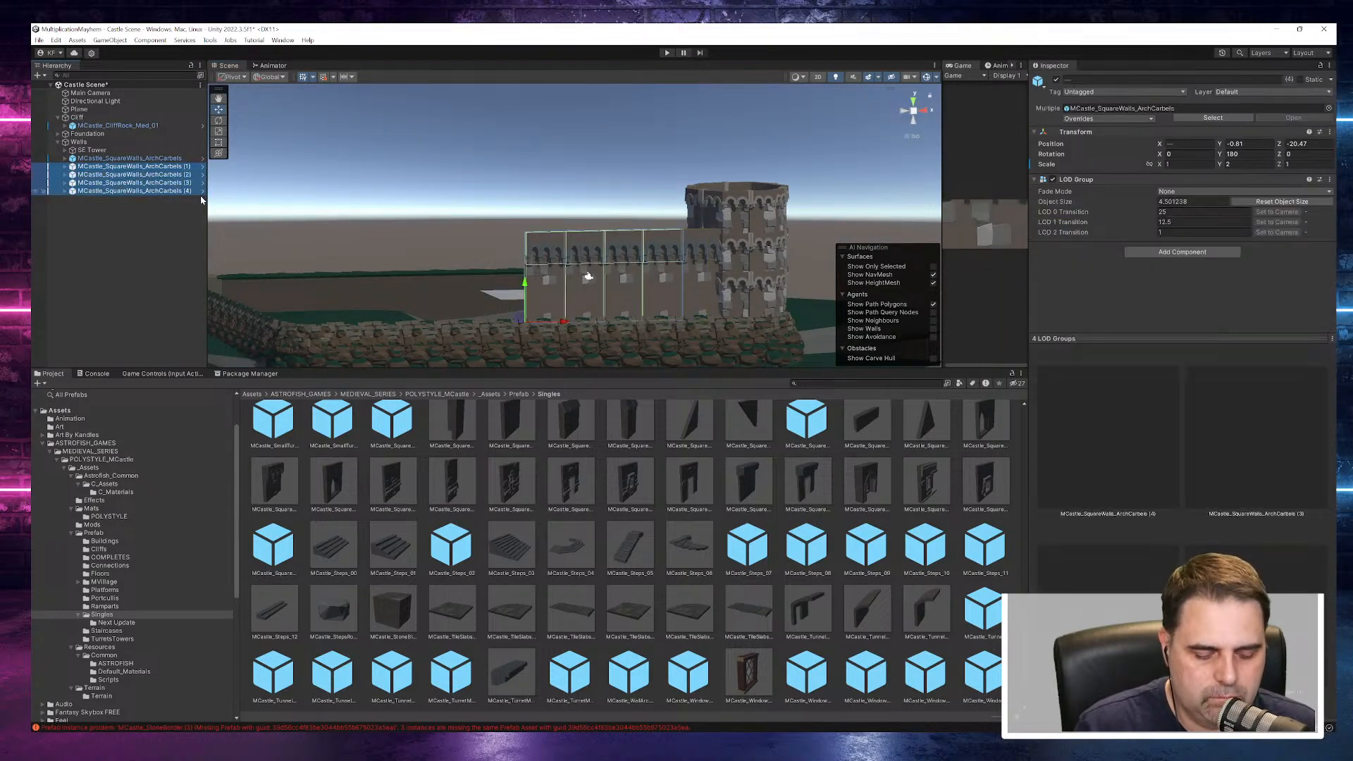
click(99, 143)
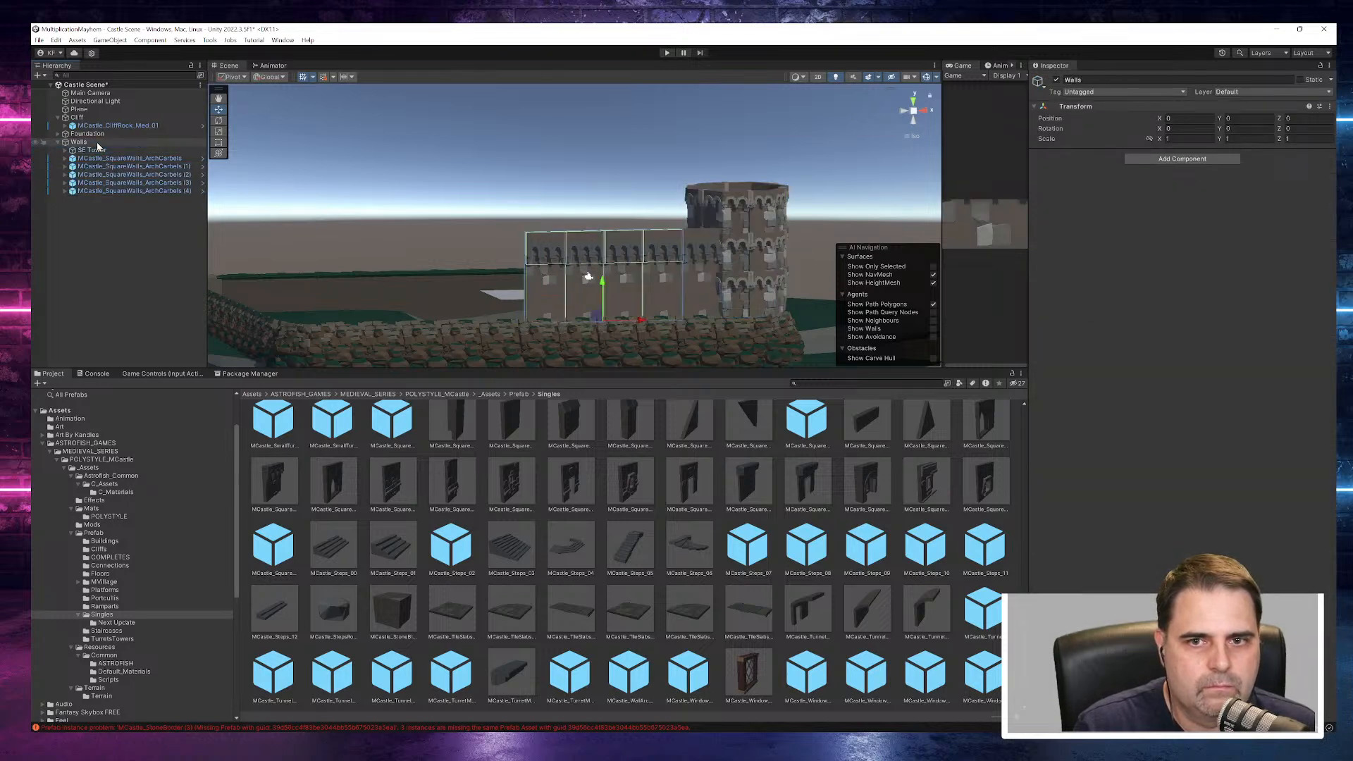
key(ctrl+v)
drag(641, 326, 486, 328)
click(441, 135)
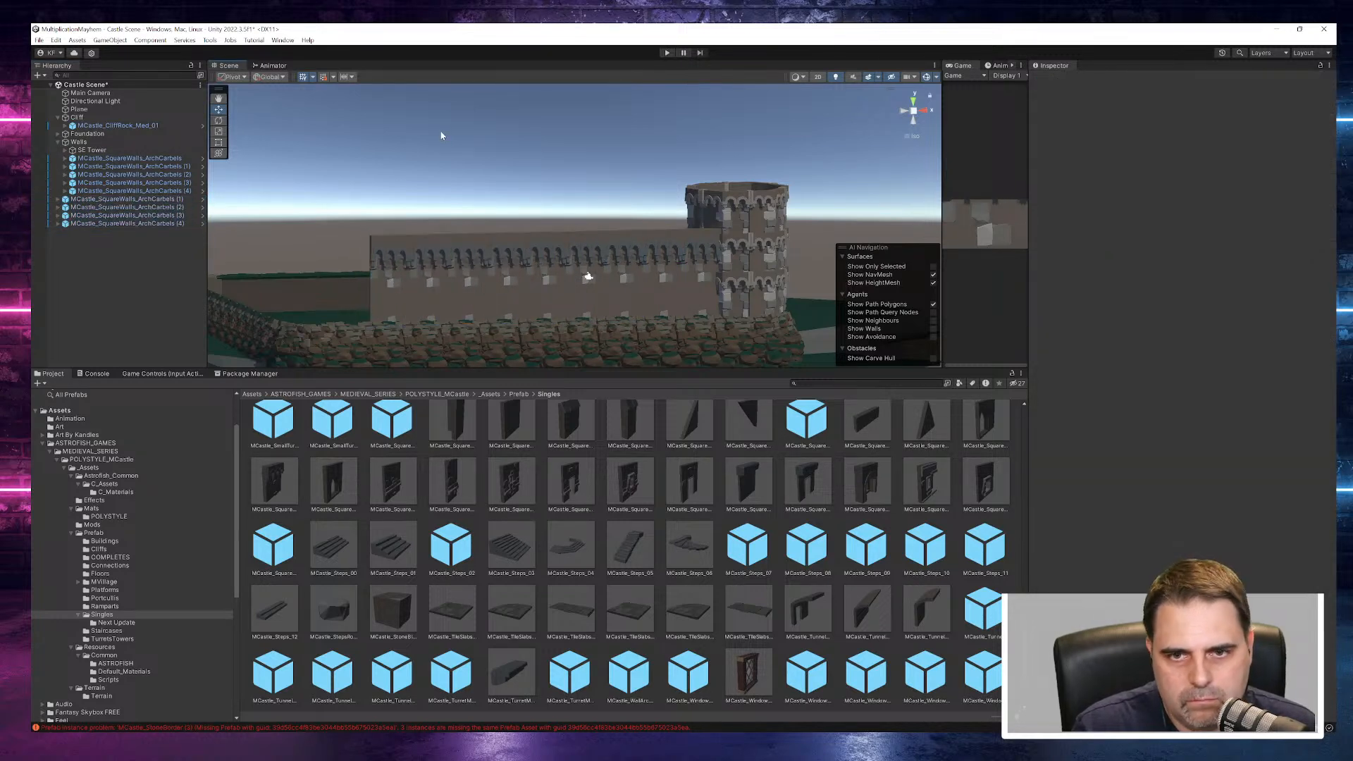
- Make the four pasted arch-corbel segments children of Walls, below the existing wall segments
click(91, 202)
shift+click(103, 223)
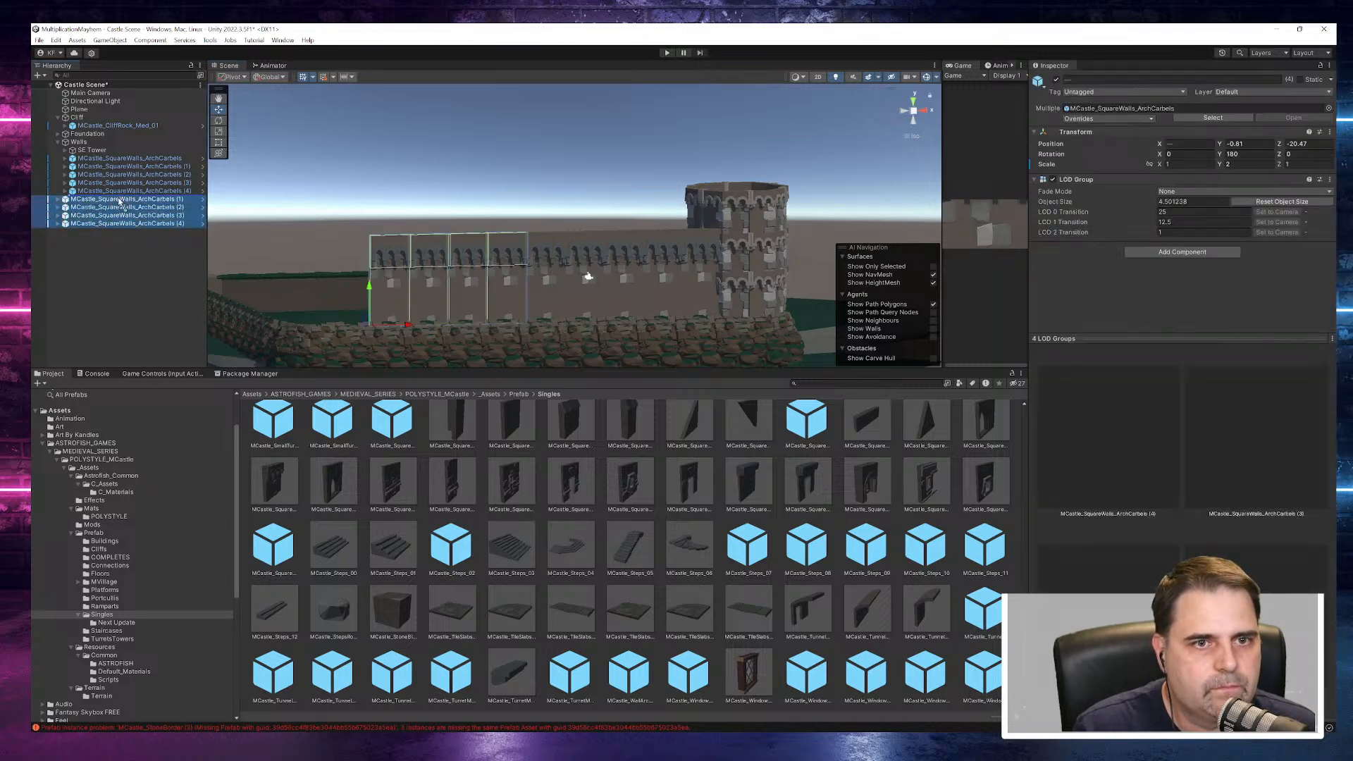
drag(121, 196, 120, 198)
click(134, 223)
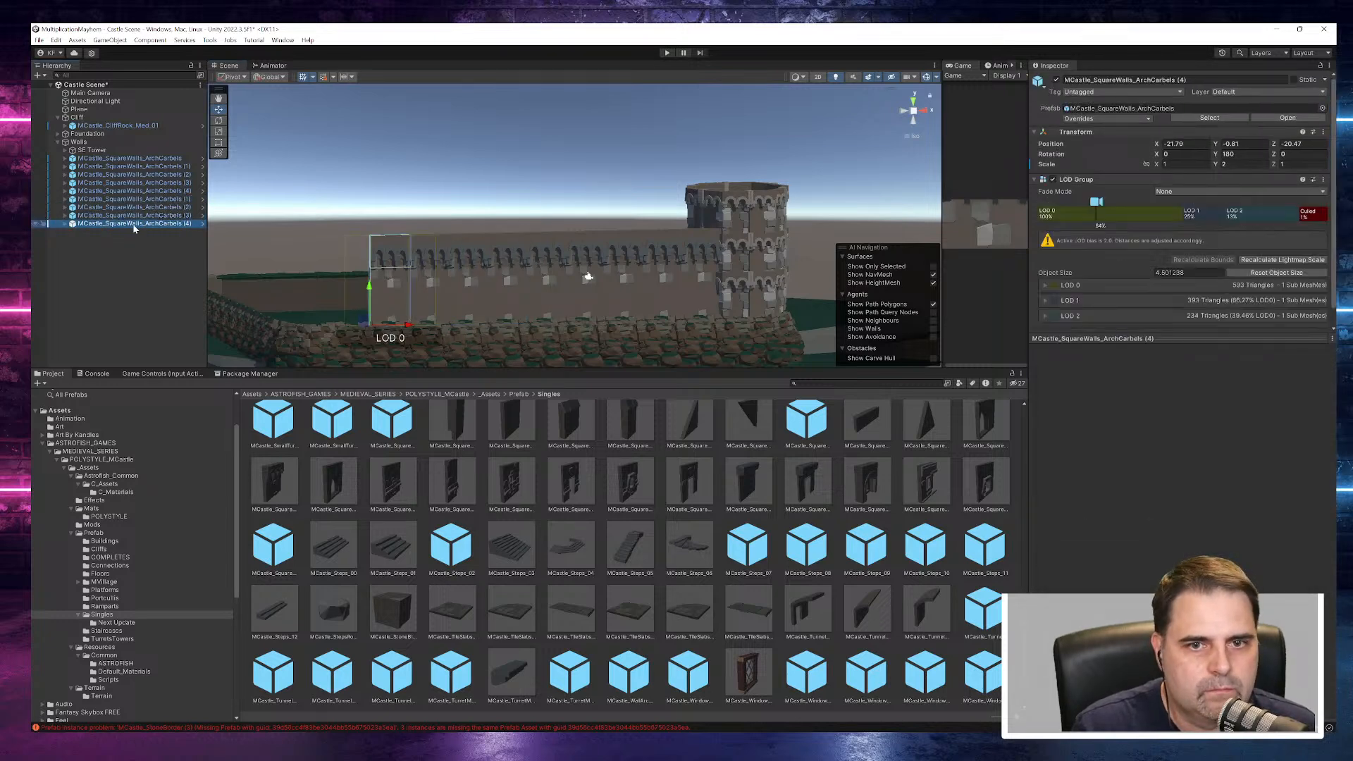
- Duplicate the SE Tower and slide the copy along X to the far end of the wall
click(83, 152)
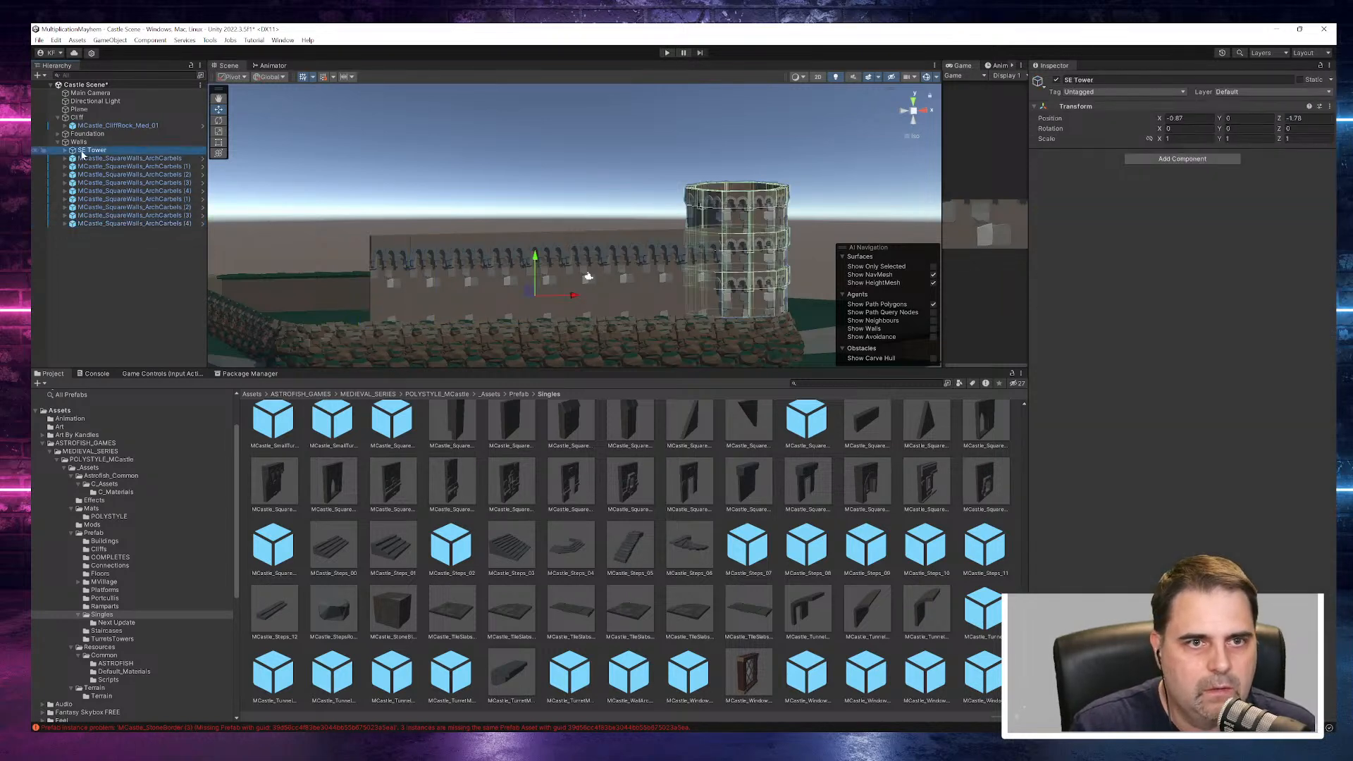
key(ctrl+d)
drag(577, 297, 167, 295)
alt+drag(254, 308, 538, 332)
click(452, 129)
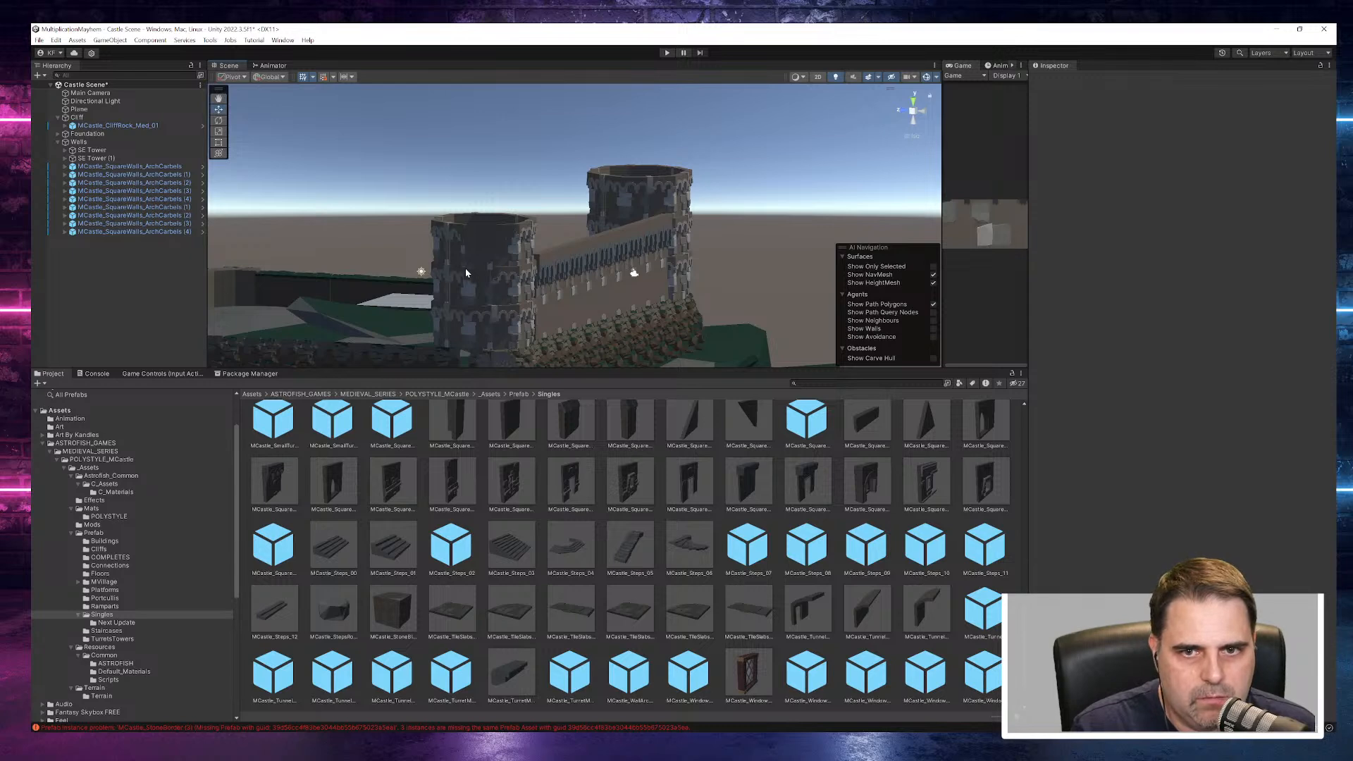
- Shift all nine arch-corbel wall segments together about 0.3 units along X toward the new tower to centre them between the towers
alt+drag(530, 286, 415, 380)
click(150, 167)
shift+click(140, 232)
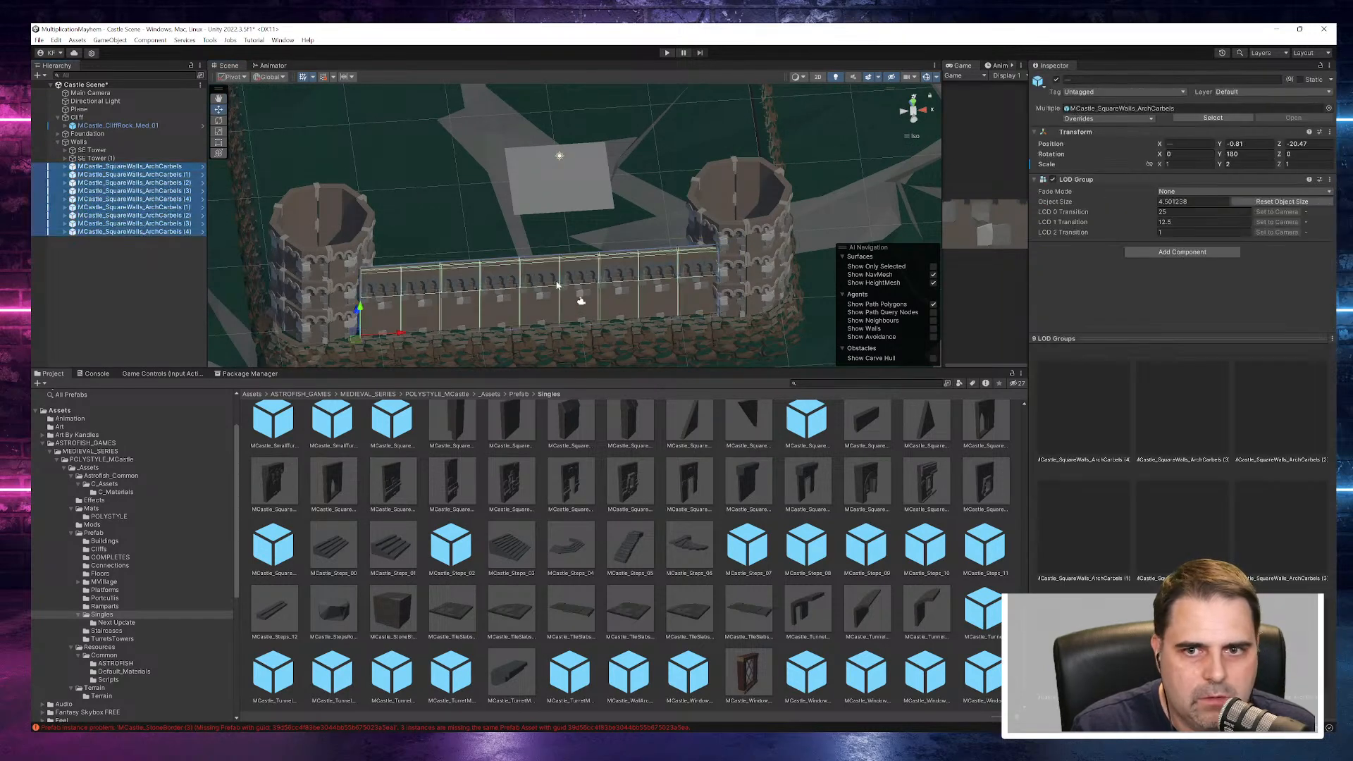
drag(399, 337, 395, 337)
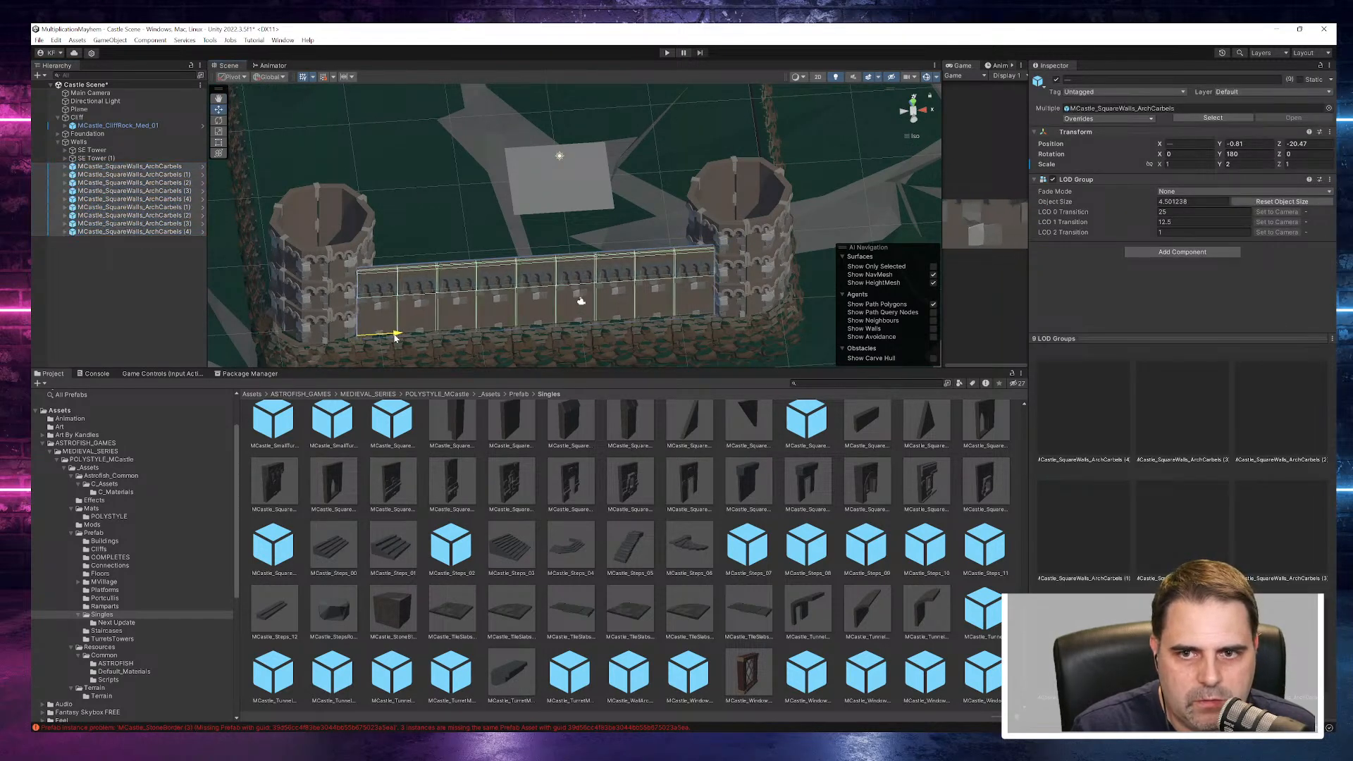
right_drag(493, 333, 495, 197)
click(501, 155)
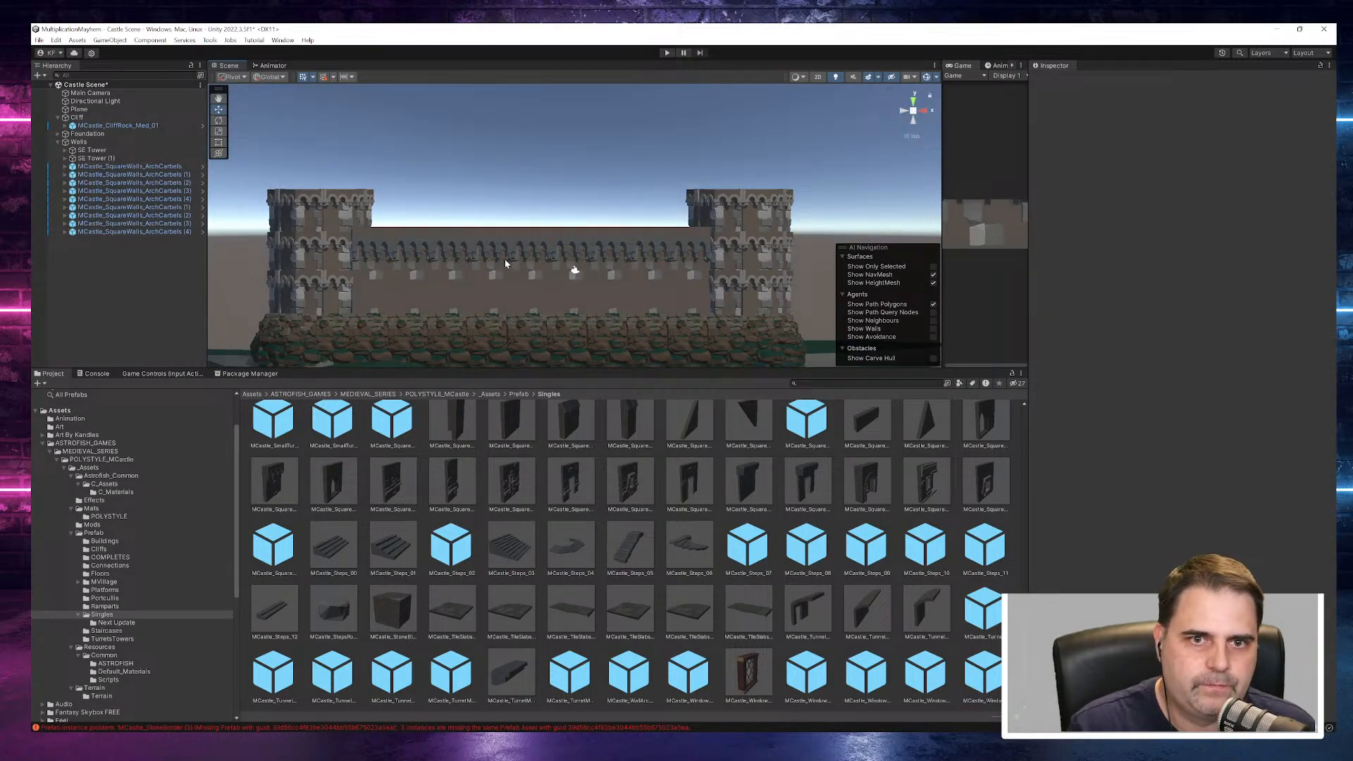
right_drag(484, 276, 489, 325)
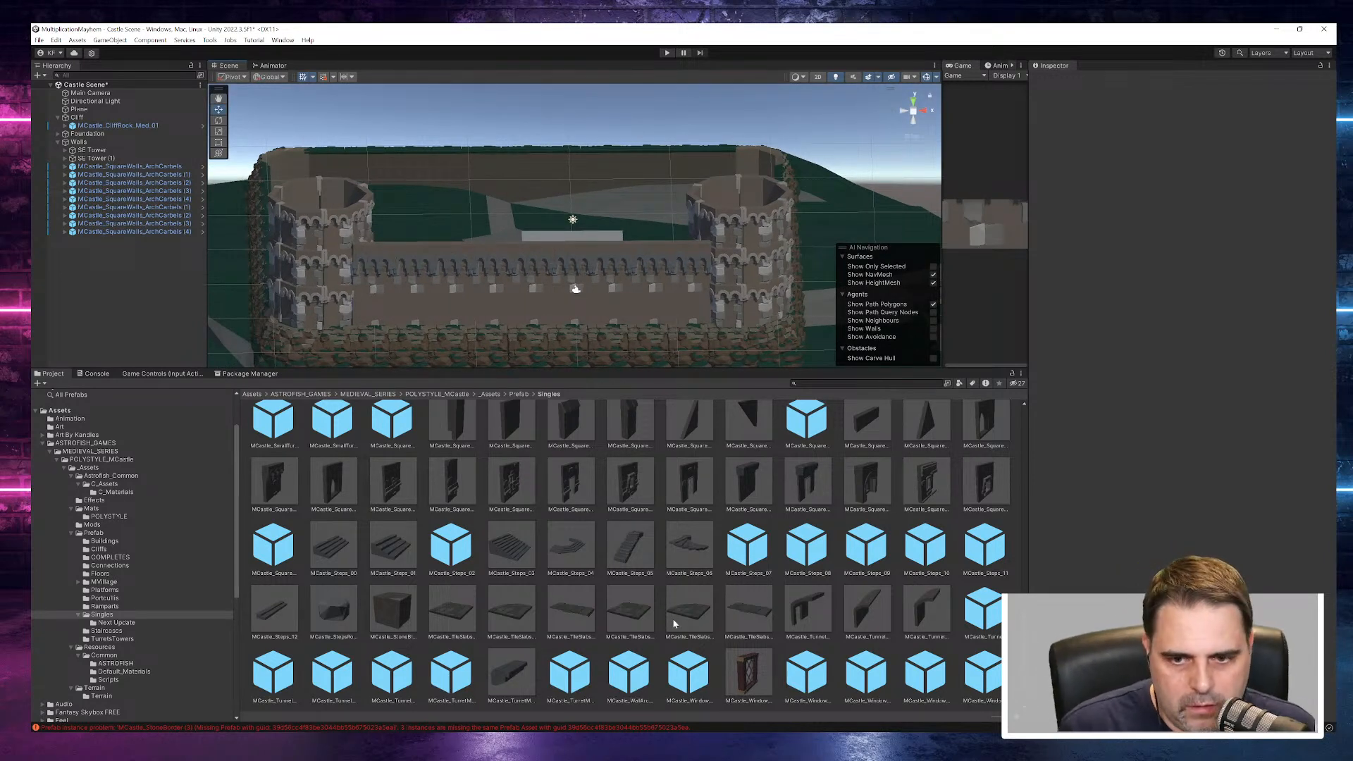
- Browse the Singles prefabs and examine the masonry fixture previews, including MCastle_MasonryFixtures_11 and MCastle_MasonryFixtures_13
scroll(674, 570, up, 3)
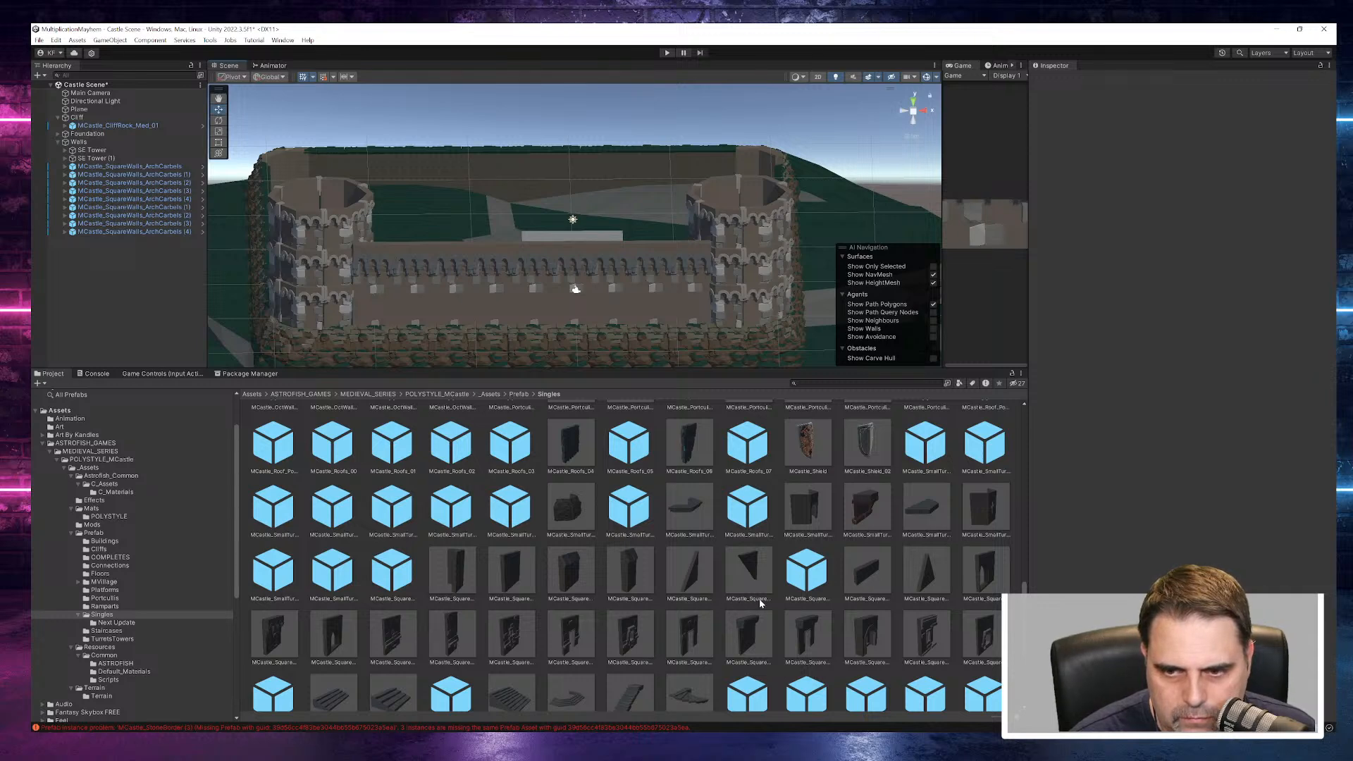
scroll(760, 604, down, 2)
scroll(740, 632, down, 2)
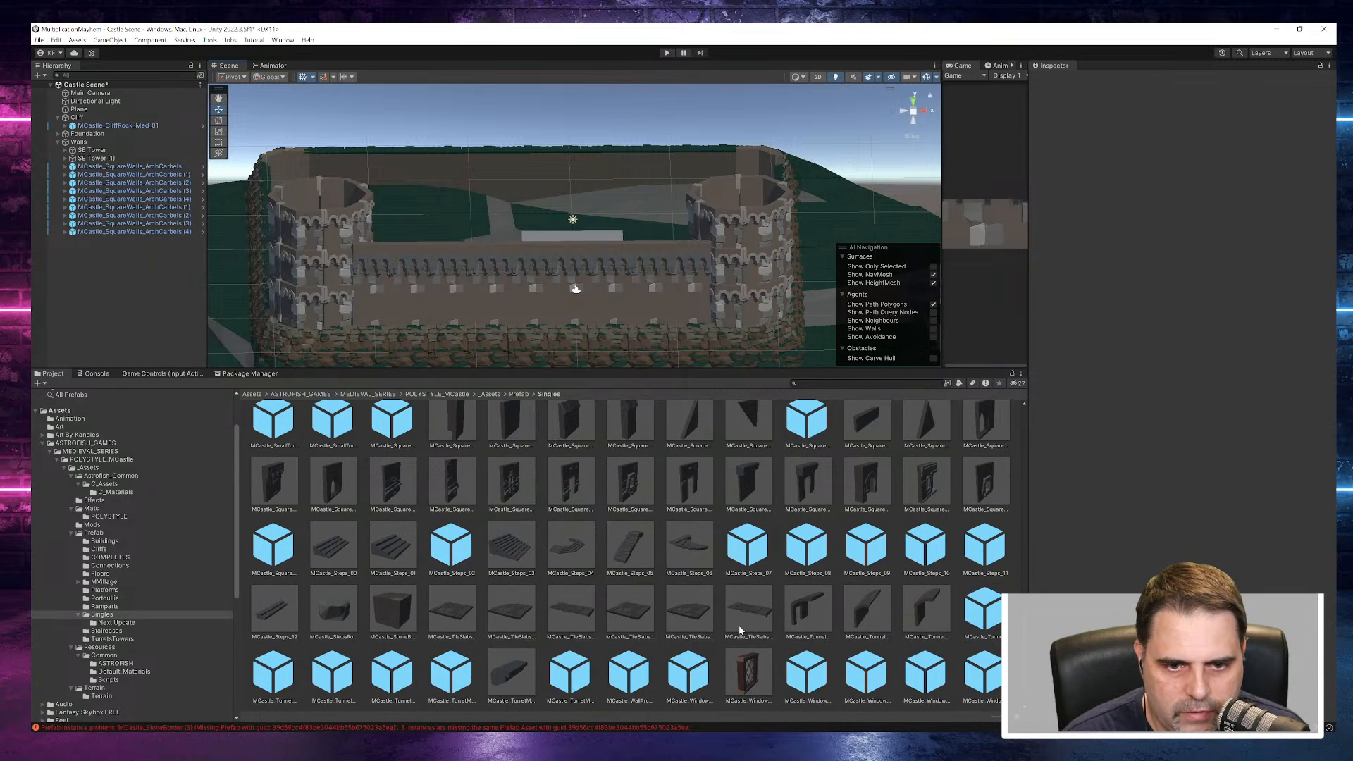
scroll(537, 523, up, 2)
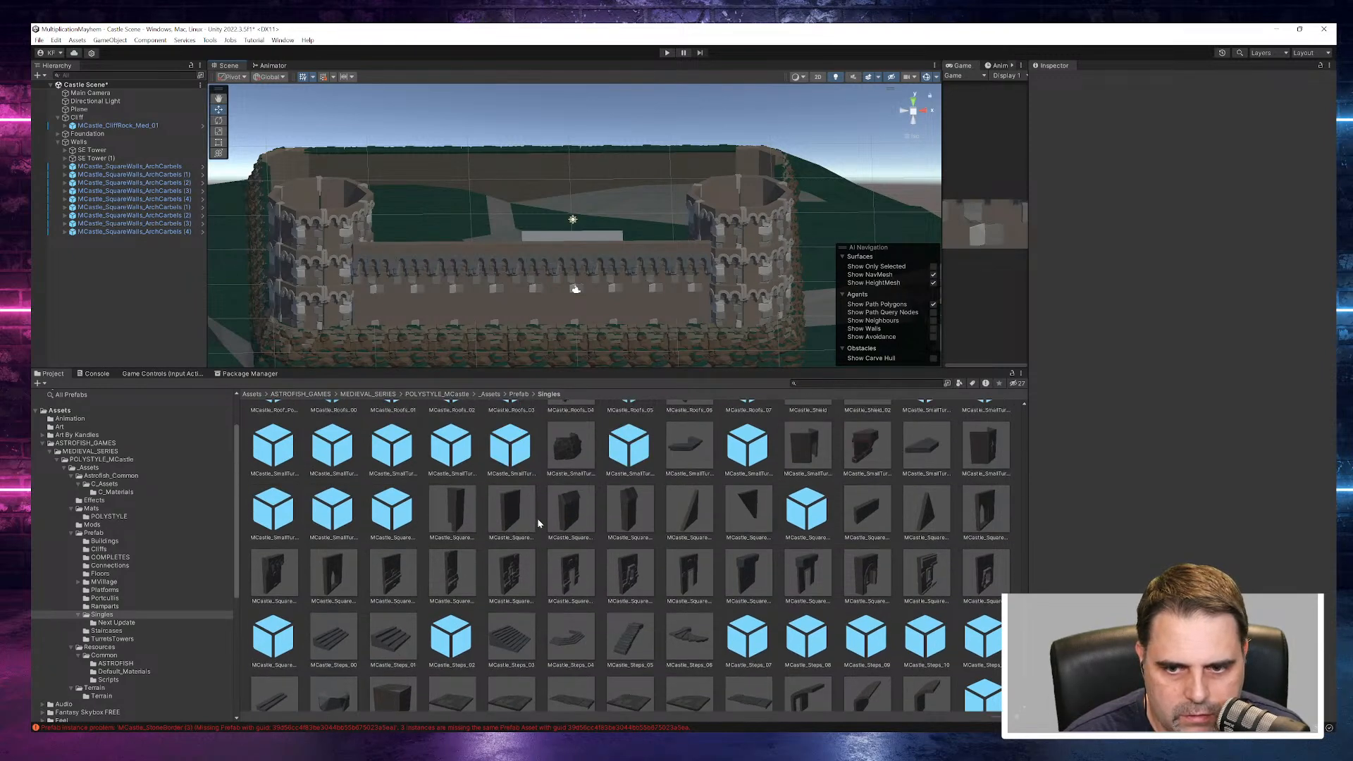
scroll(621, 563, up, 5)
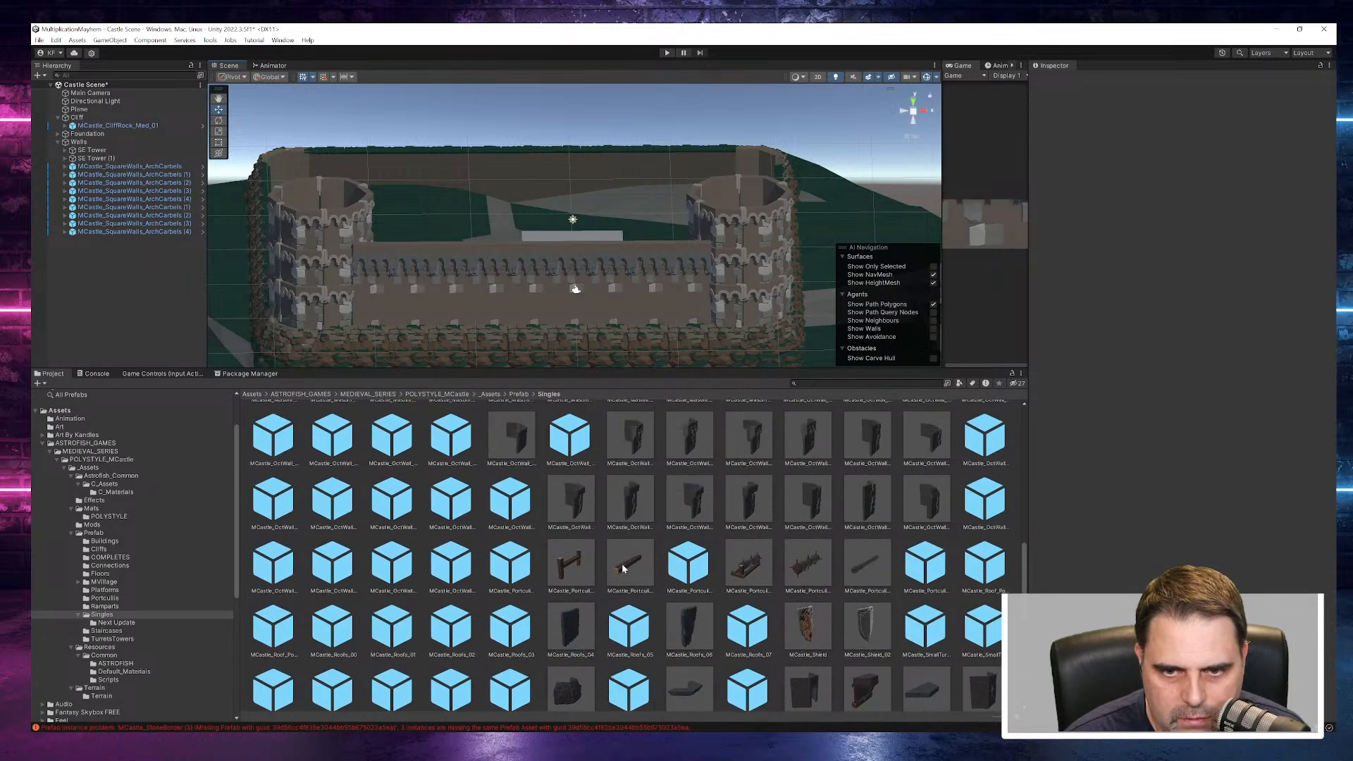
scroll(625, 568, up, 1)
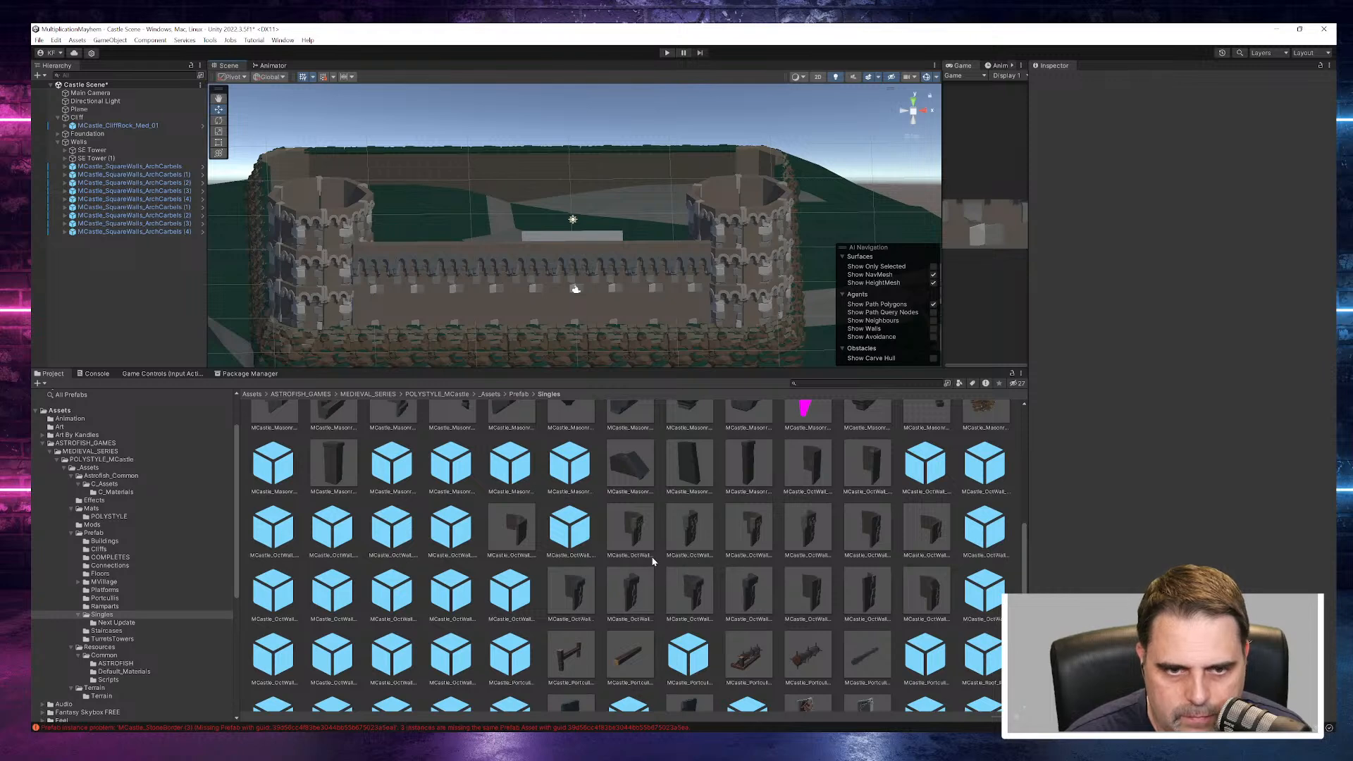
scroll(652, 561, up, 2)
click(572, 525)
click(629, 523)
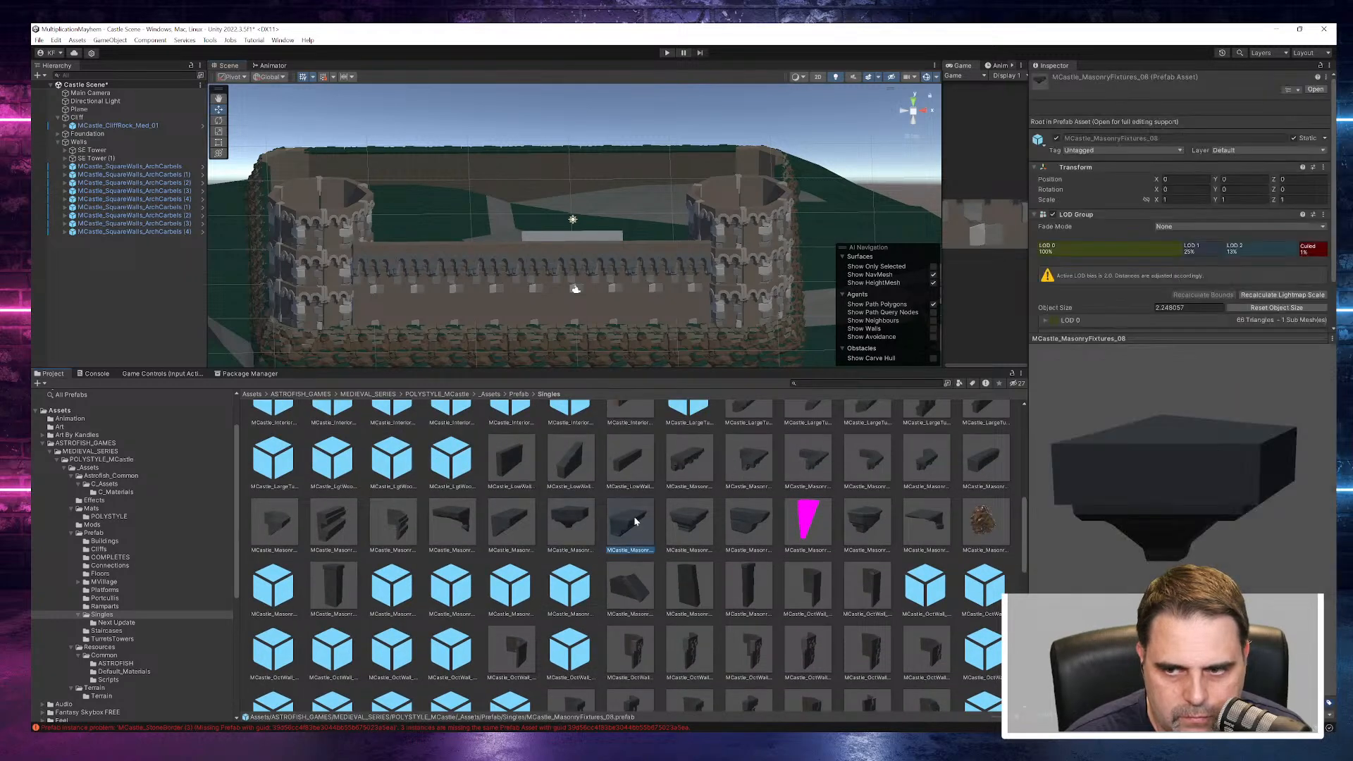
click(686, 526)
click(741, 527)
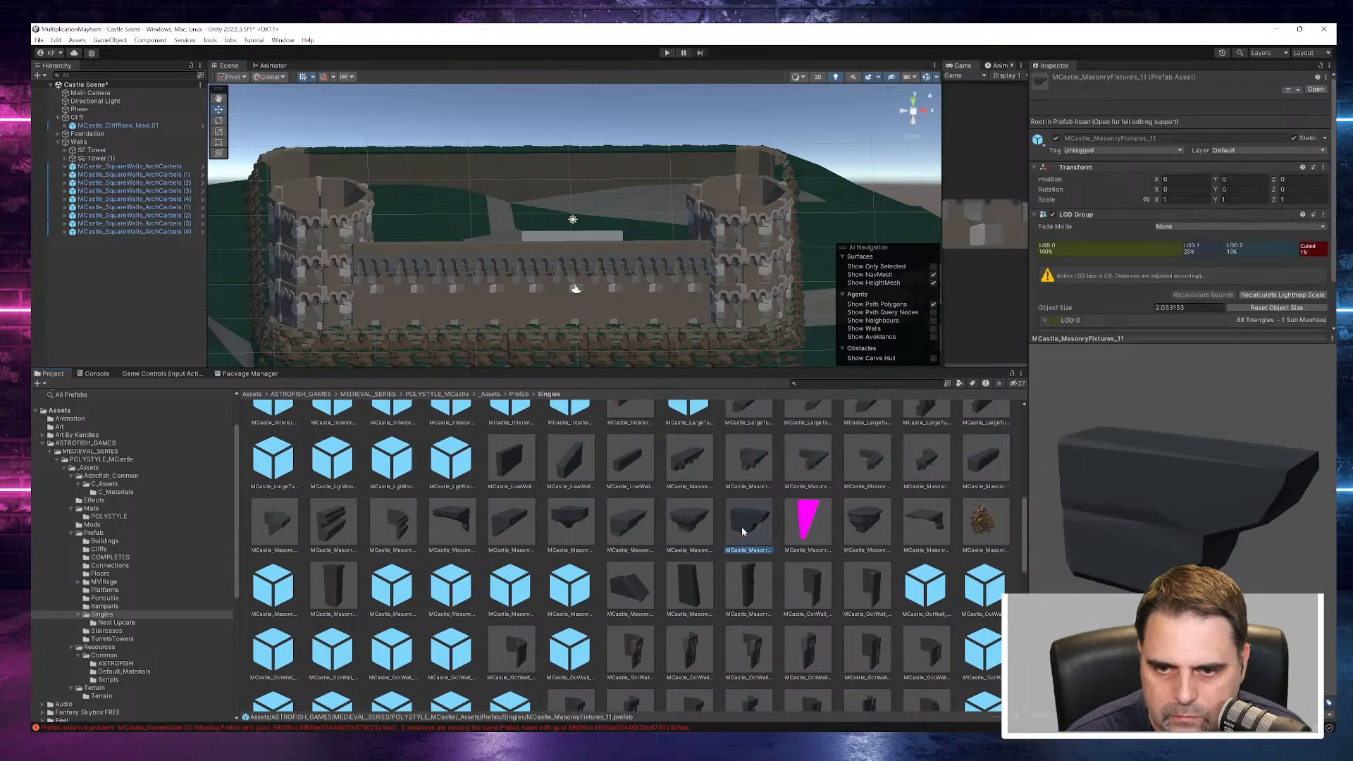
click(857, 535)
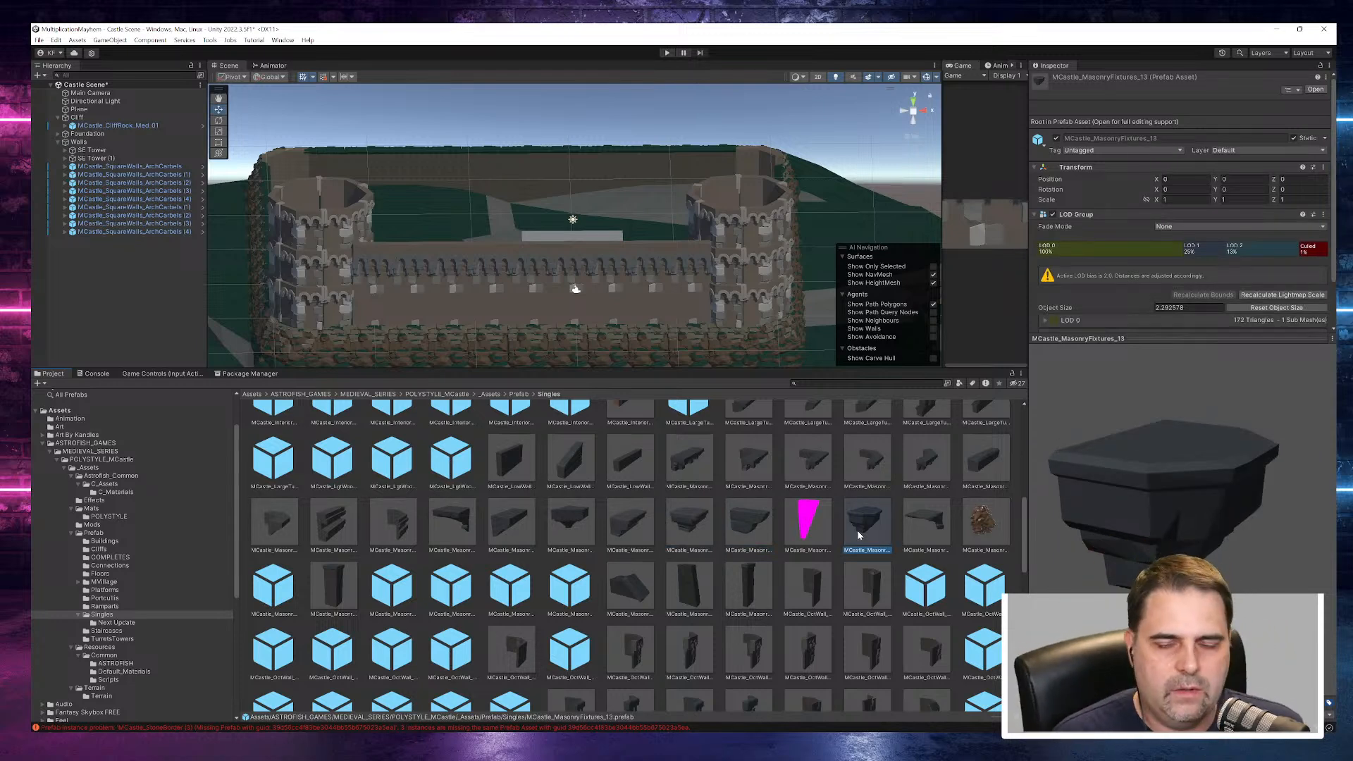
- Open the LOD 0 renderer of a middle arch-corbel wall segment and locate its material's Base Map texture in the project
right_drag(629, 316, 633, 256)
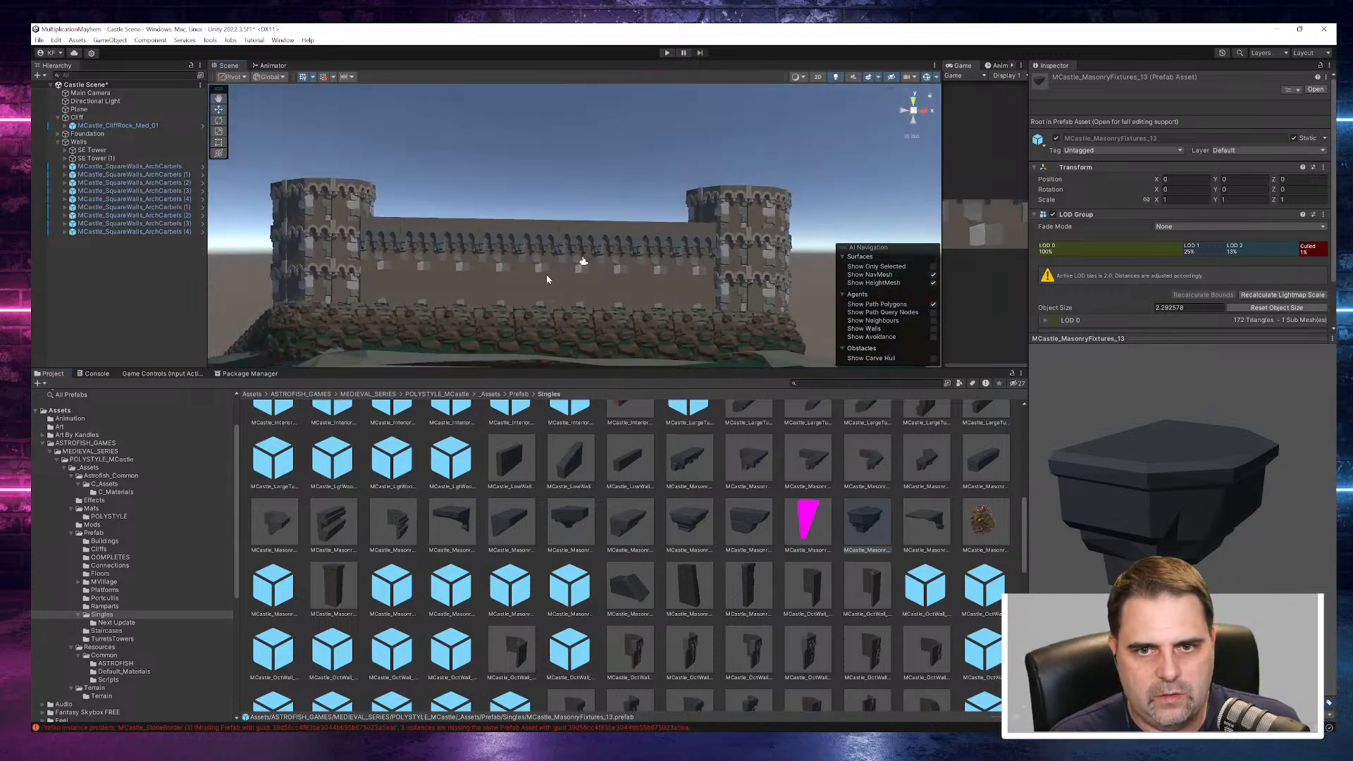
click(547, 280)
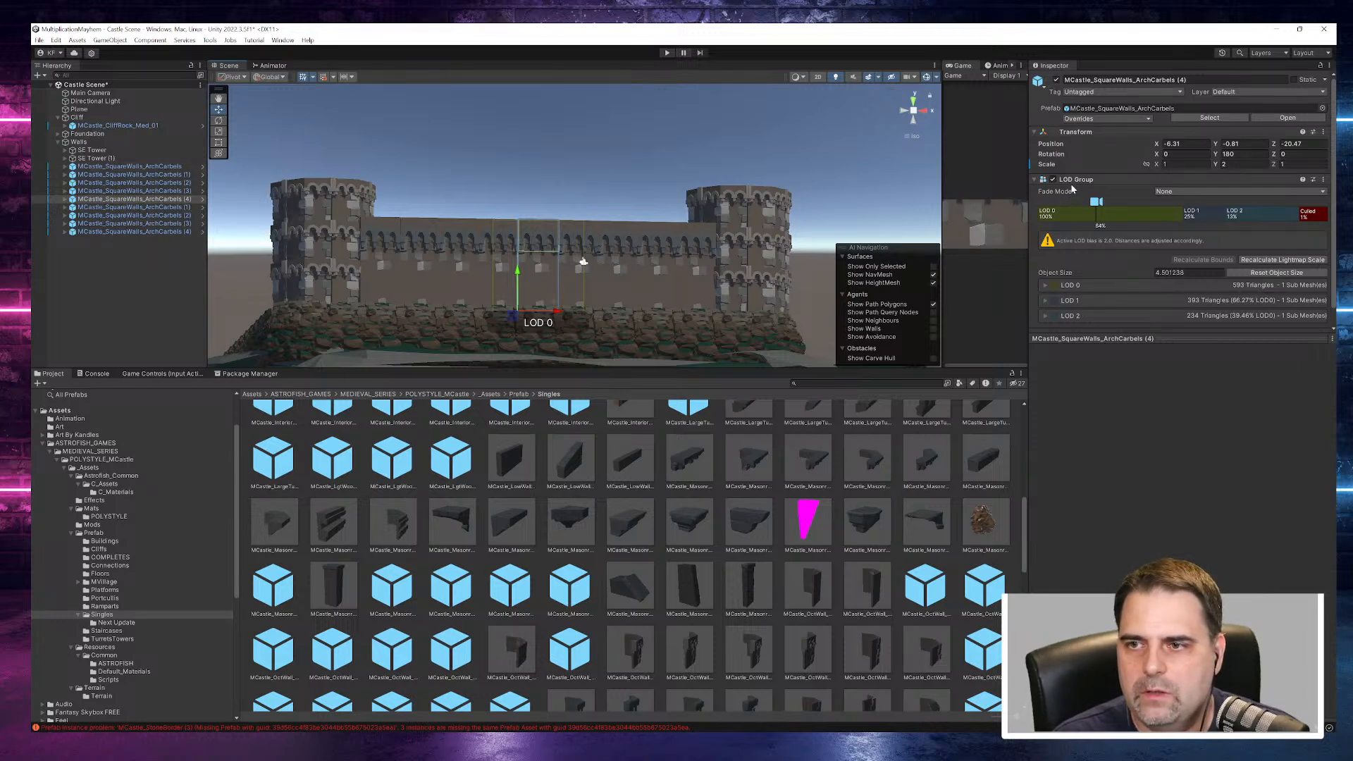
click(1045, 286)
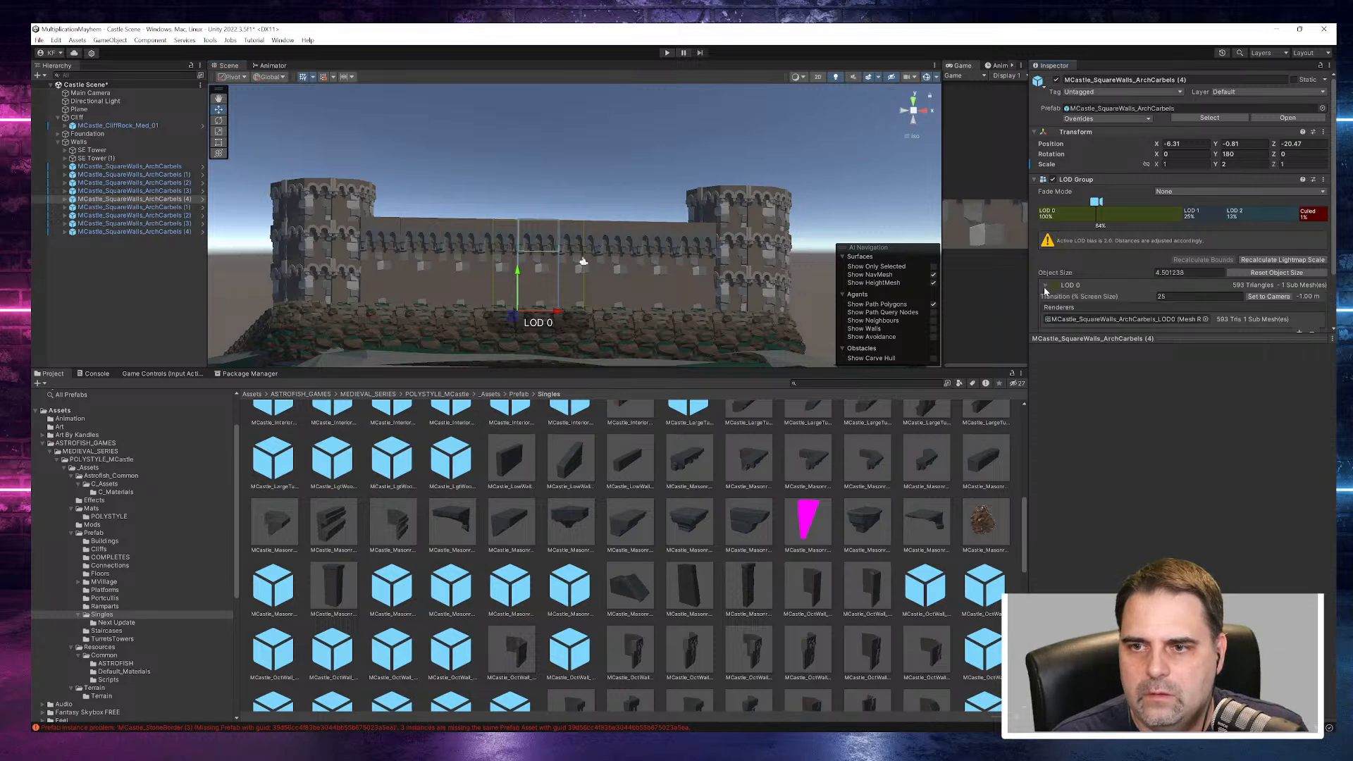
click(1063, 320)
double_click(1064, 320)
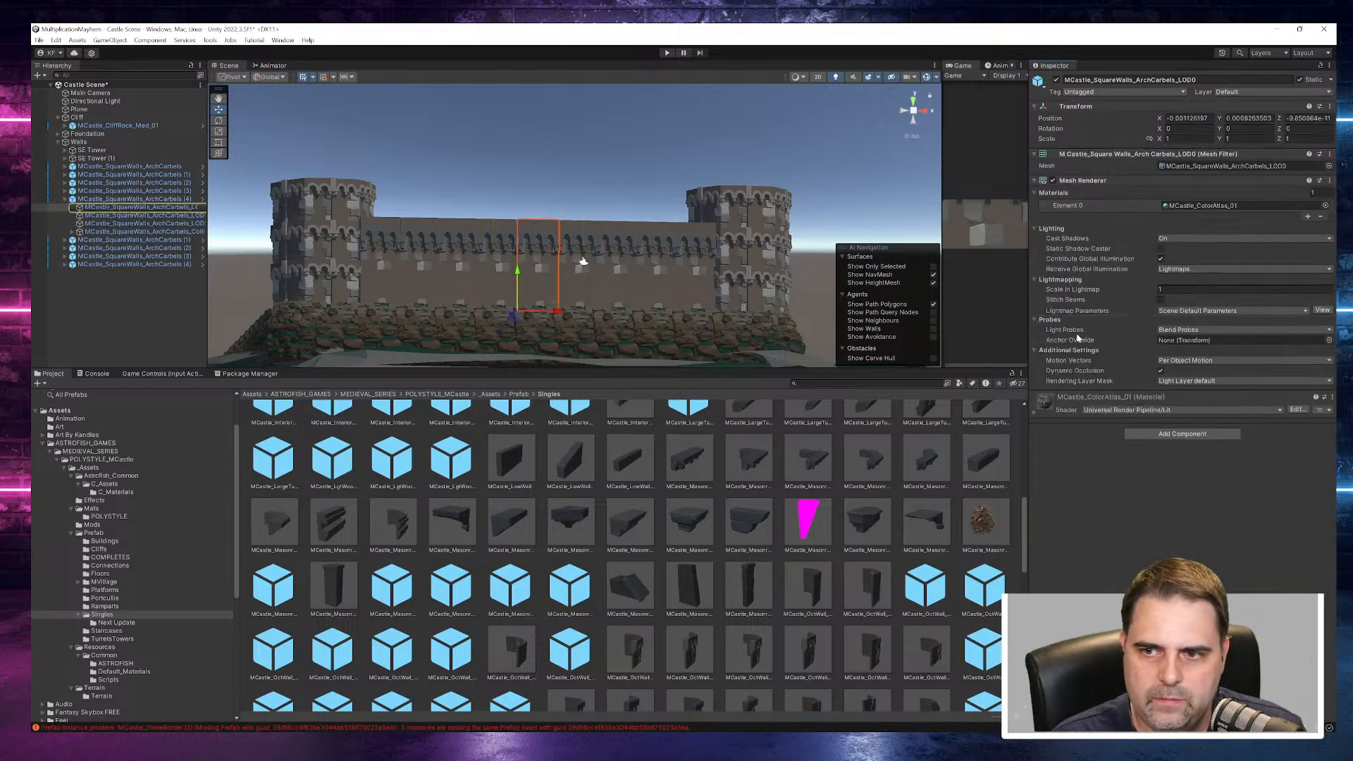
click(1050, 399)
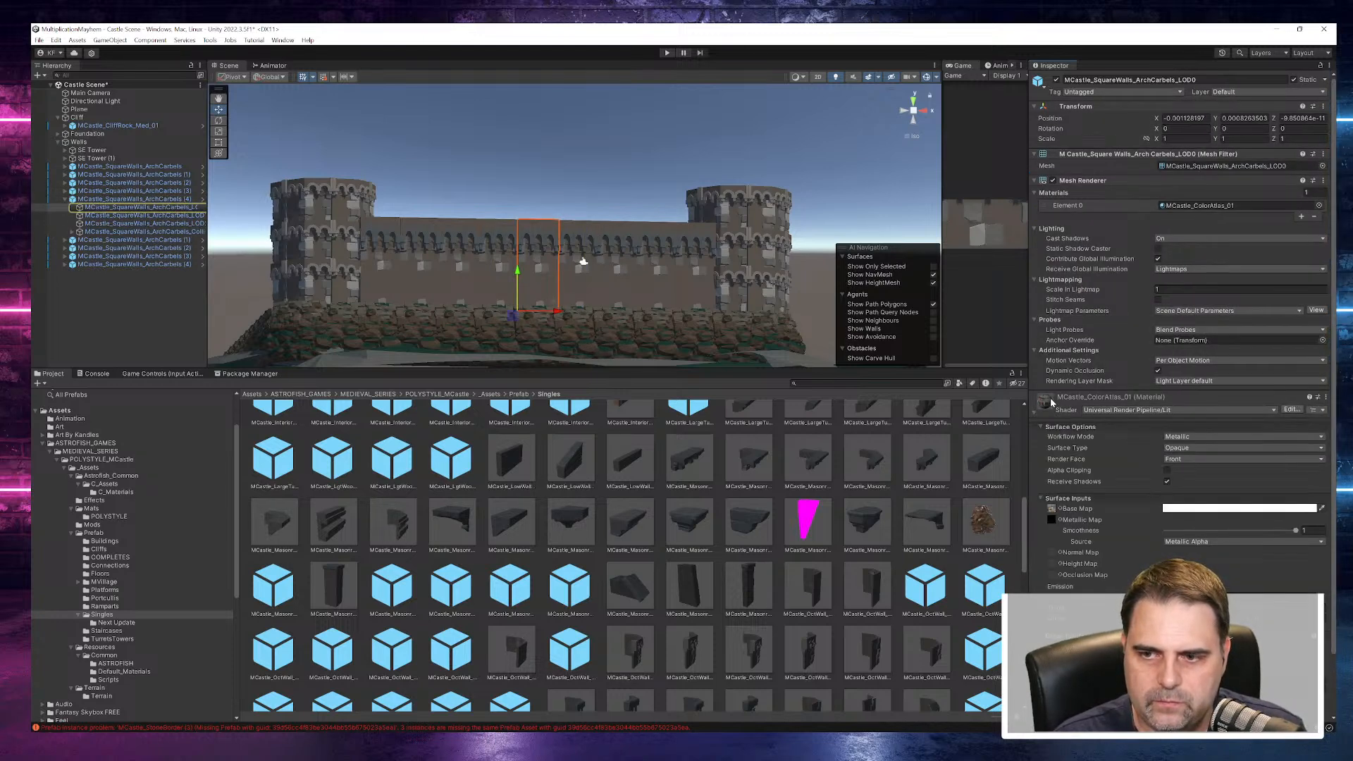
click(1054, 512)
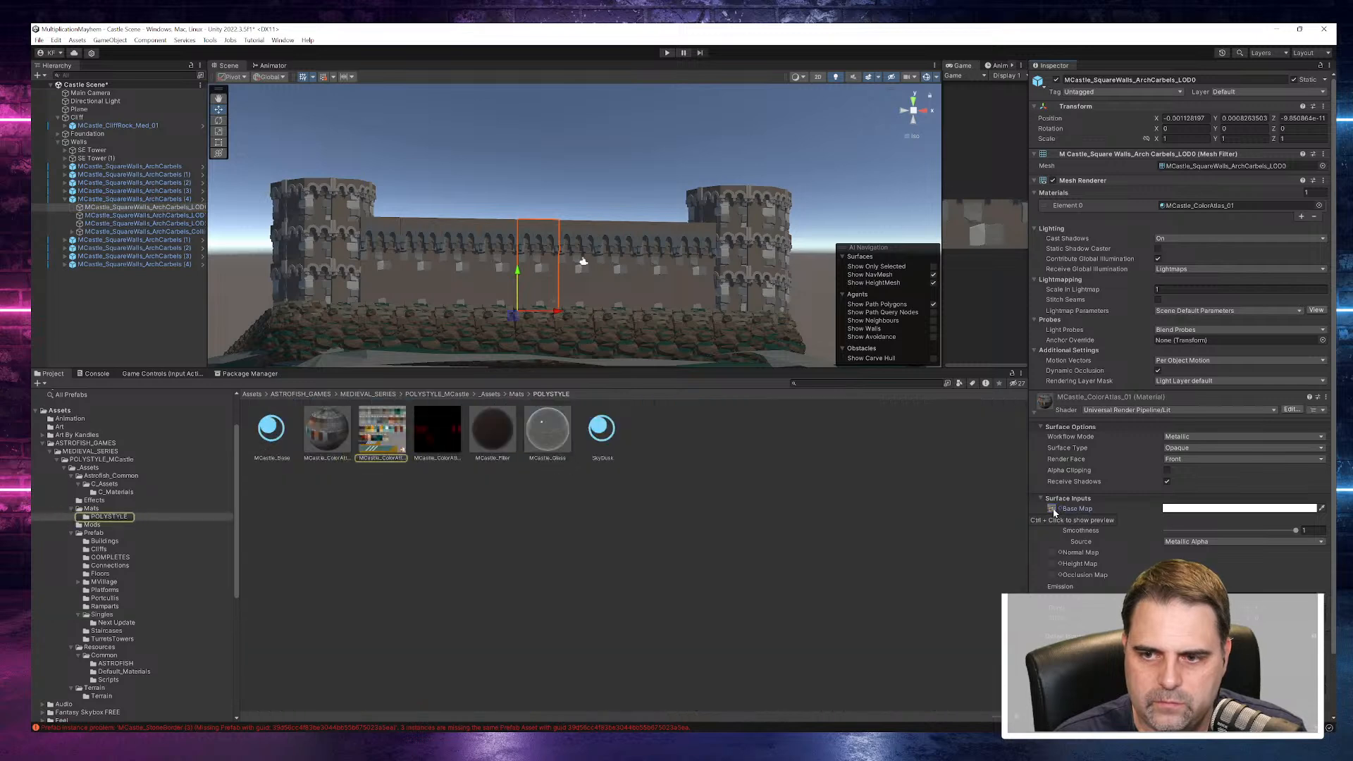
- Examine the labelled colour swatches of the MCastle_ColorAtlas_01 texture in an enlarged preview
click(401, 445)
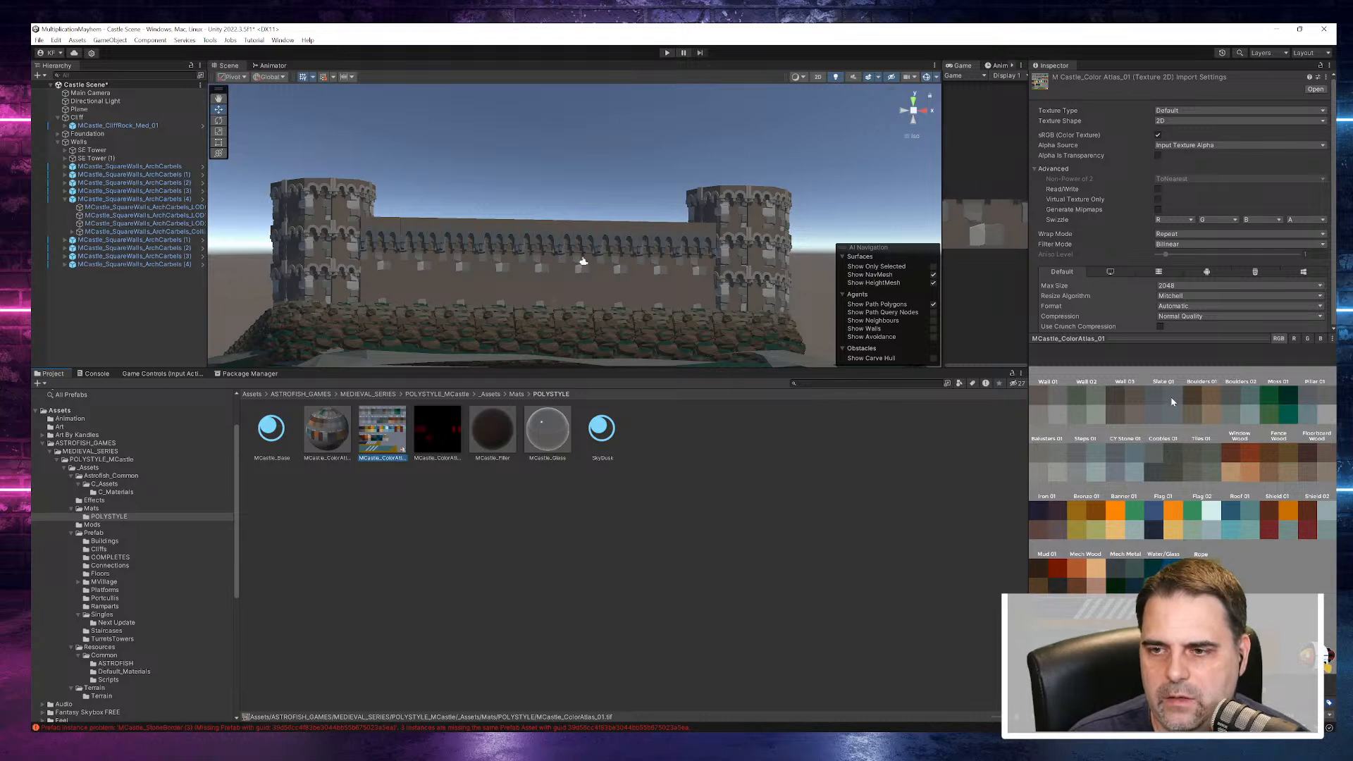
drag(1029, 421, 445, 470)
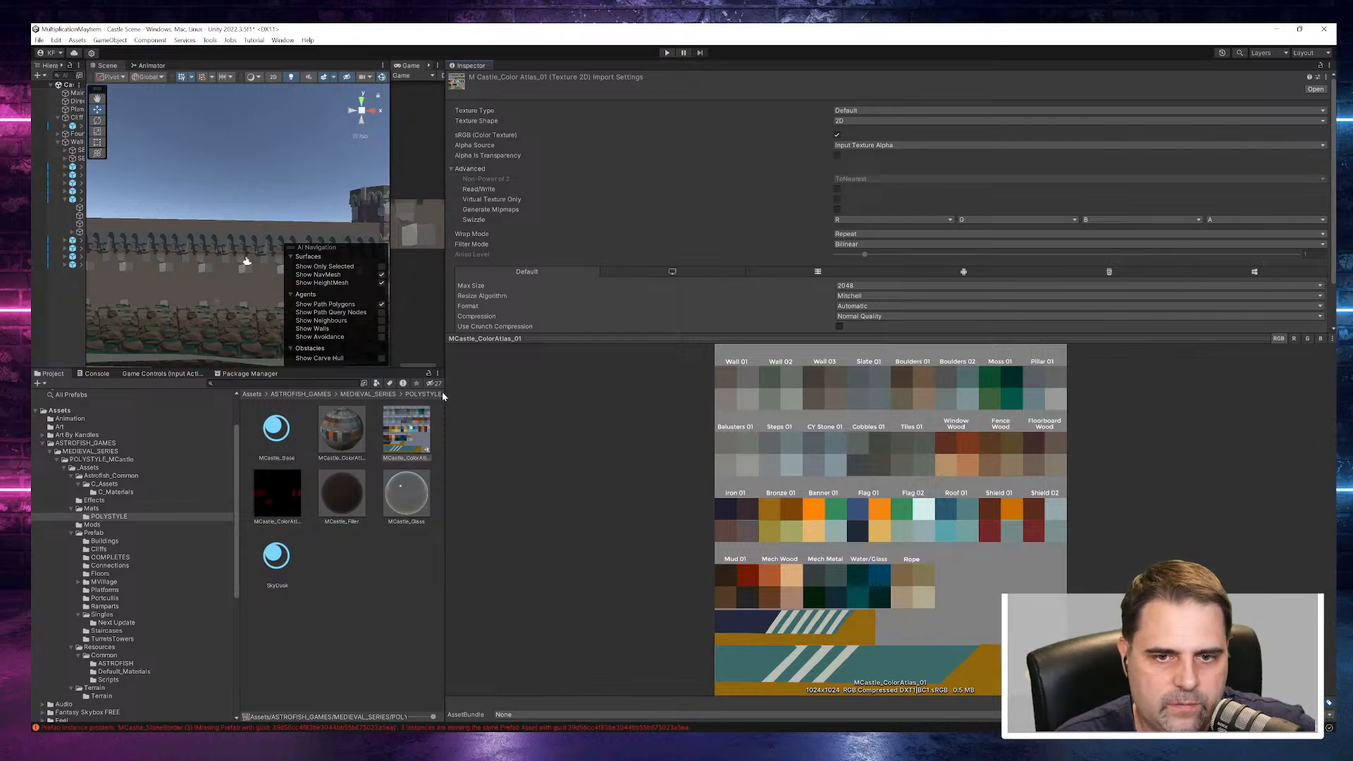
drag(442, 393, 589, 486)
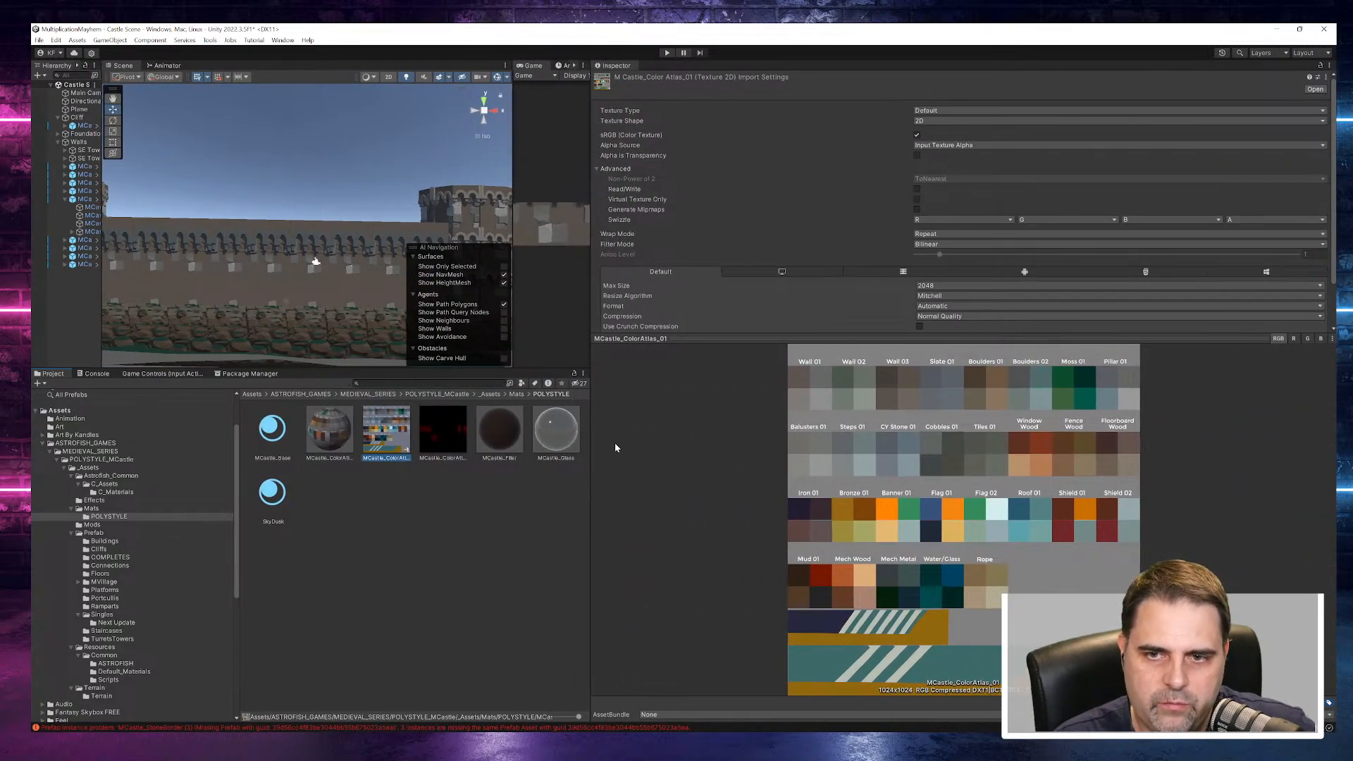
drag(589, 464, 914, 520)
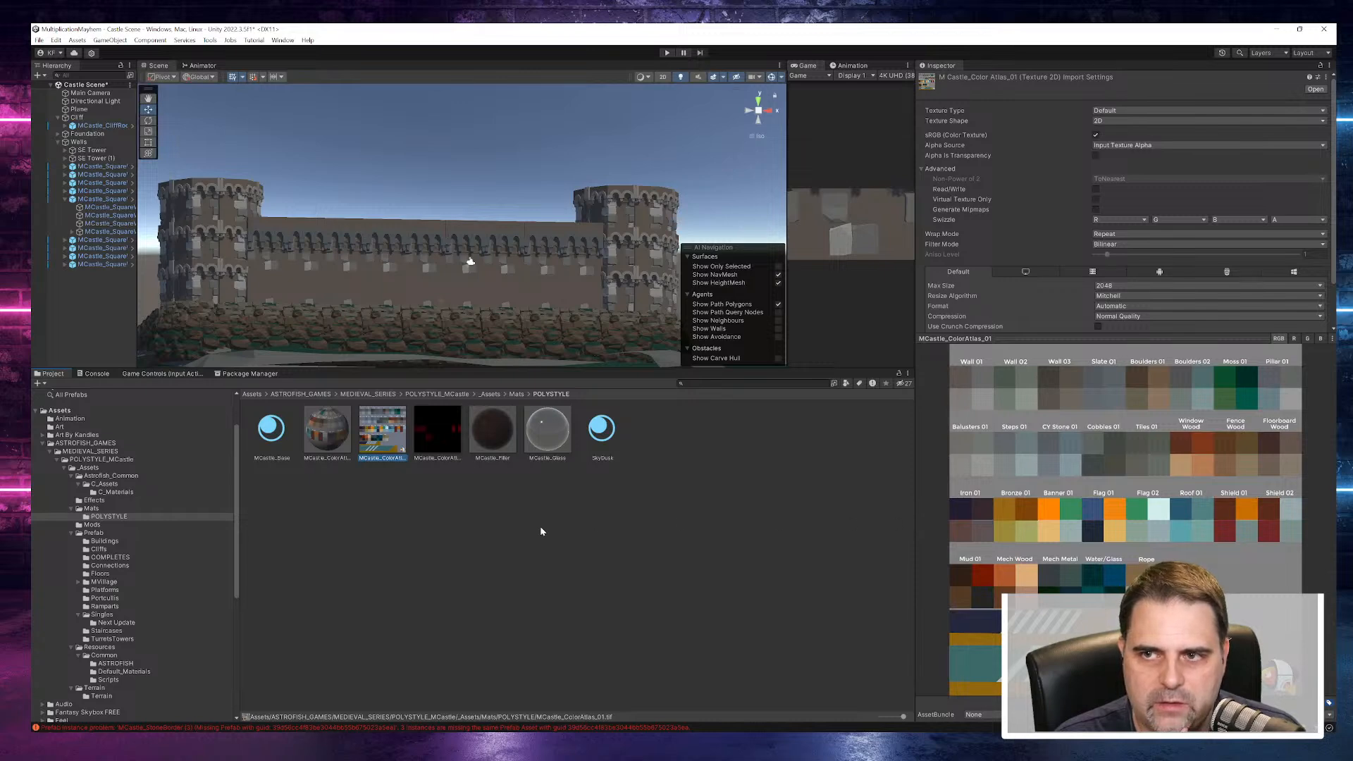
- Tint the Base Map of the MCastle_ColorAtlas_01 material magenta through the wall segment's LOD 0 renderer
click(101, 199)
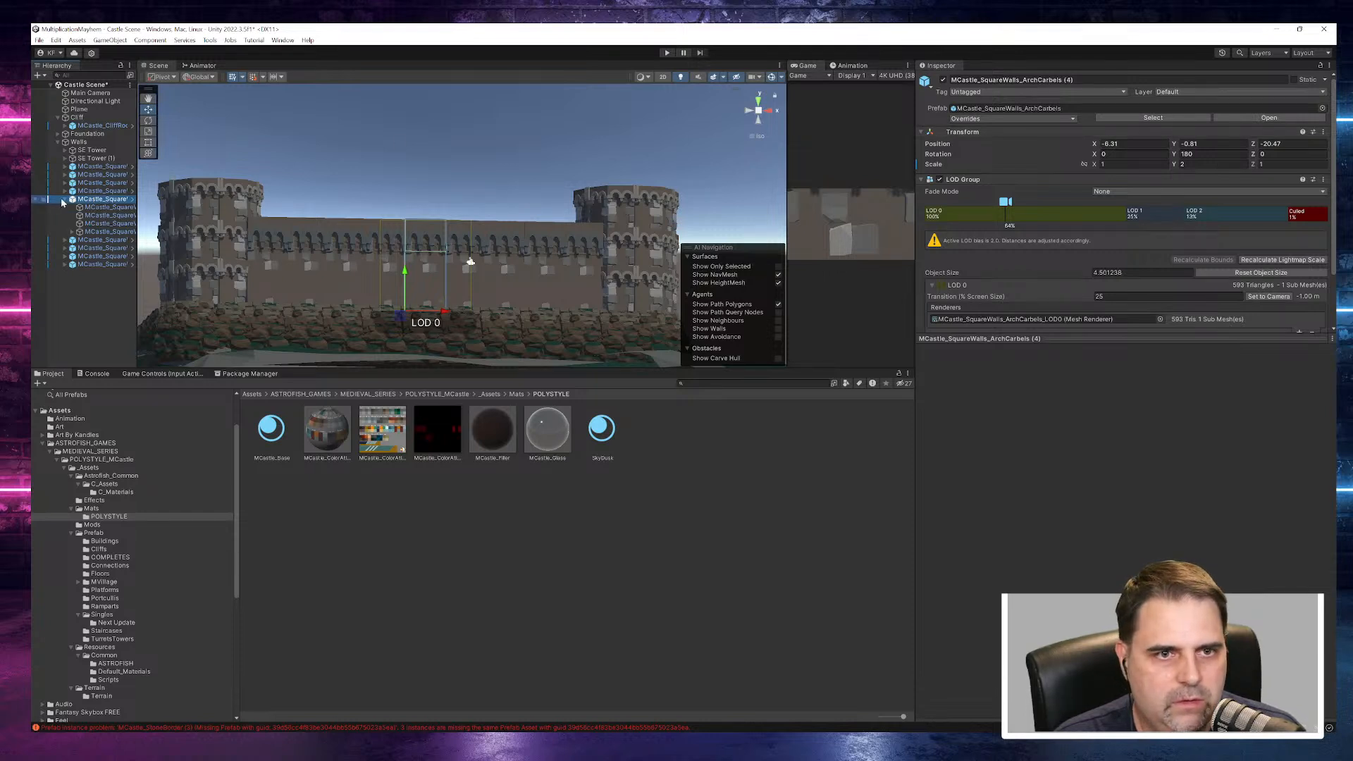
click(976, 321)
double_click(976, 320)
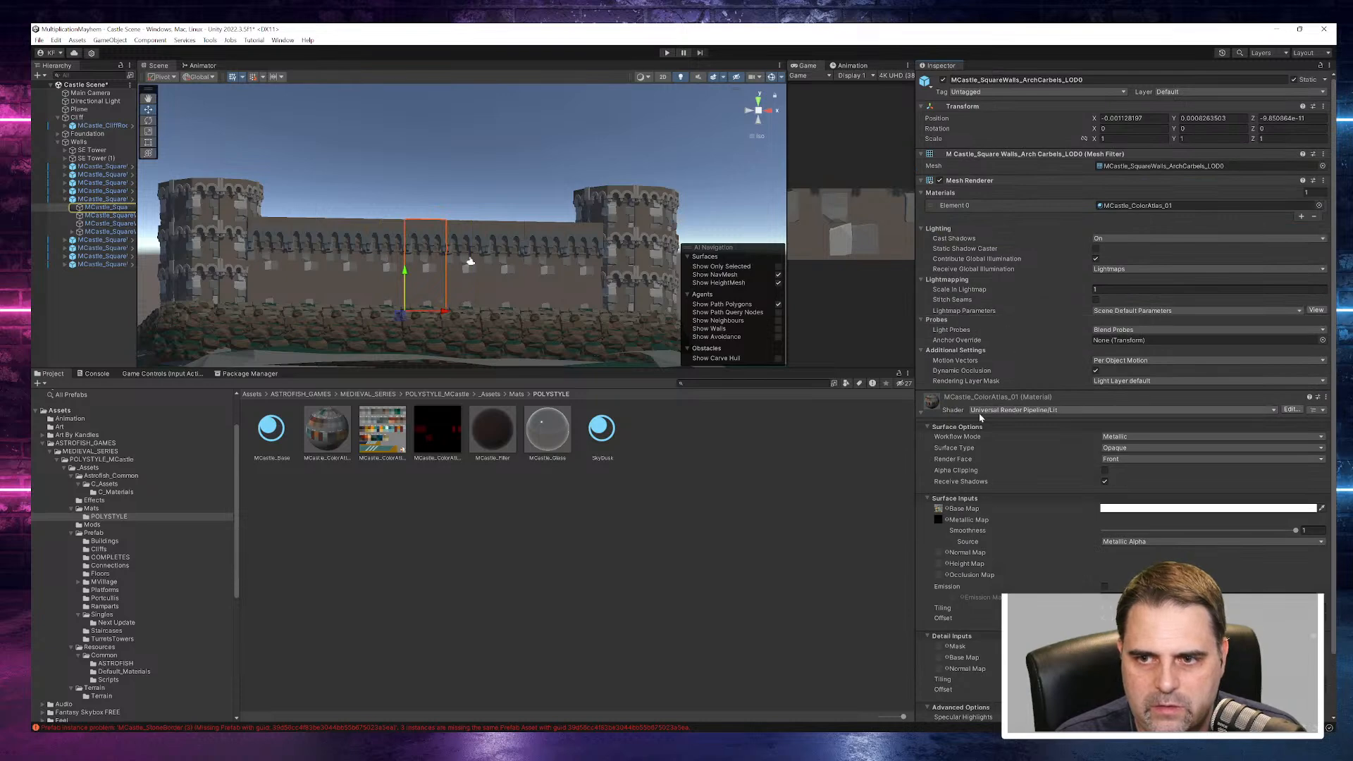
click(1136, 509)
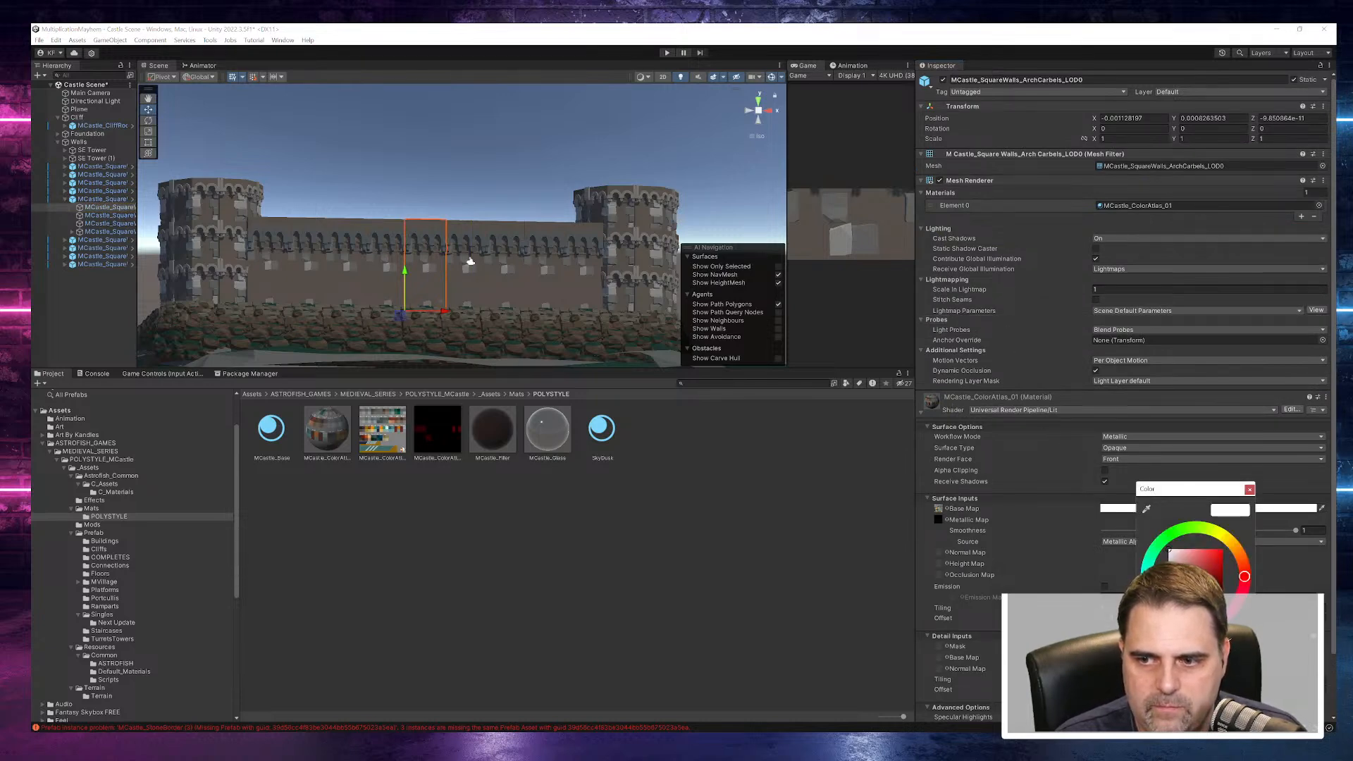
click(1209, 566)
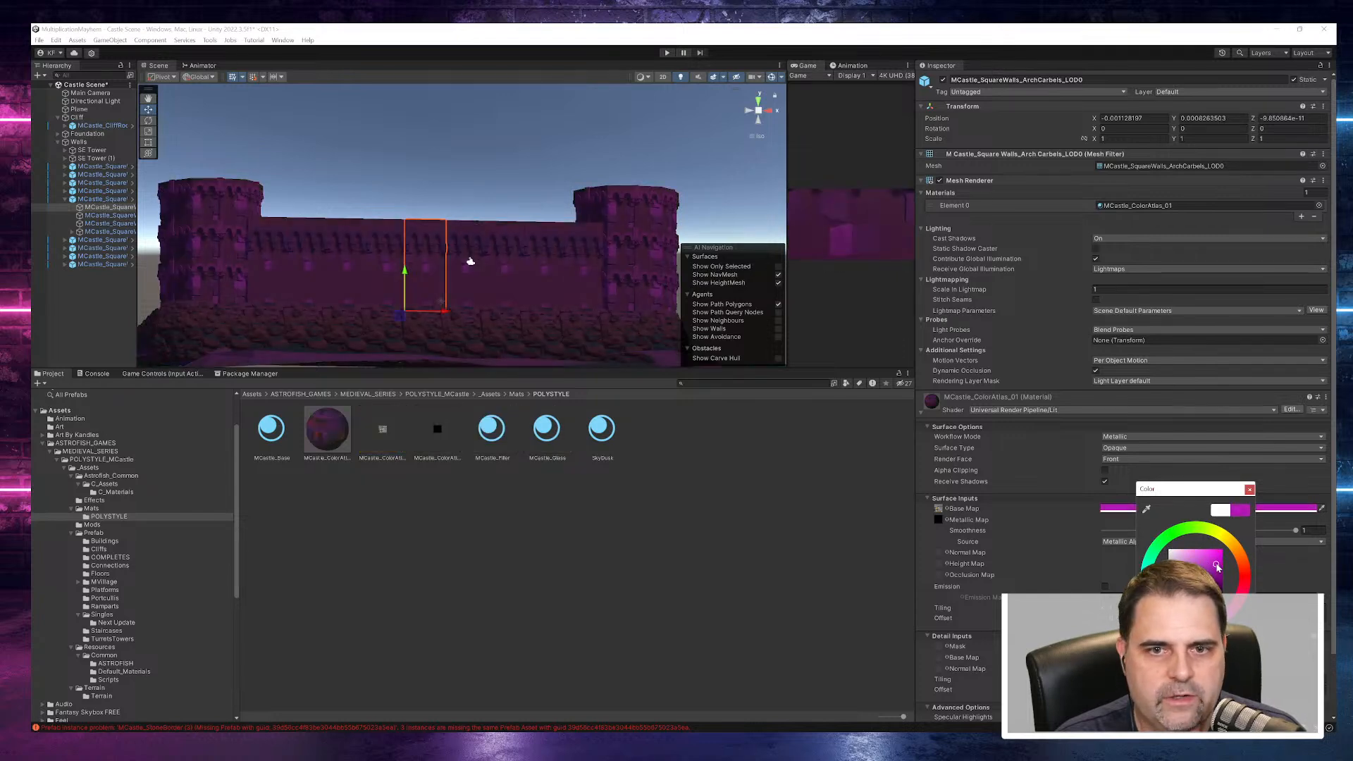
mouse_move(1209, 568)
mouse_down()
mouse_move(1220, 587)
mouse_move(1217, 559)
mouse_up()
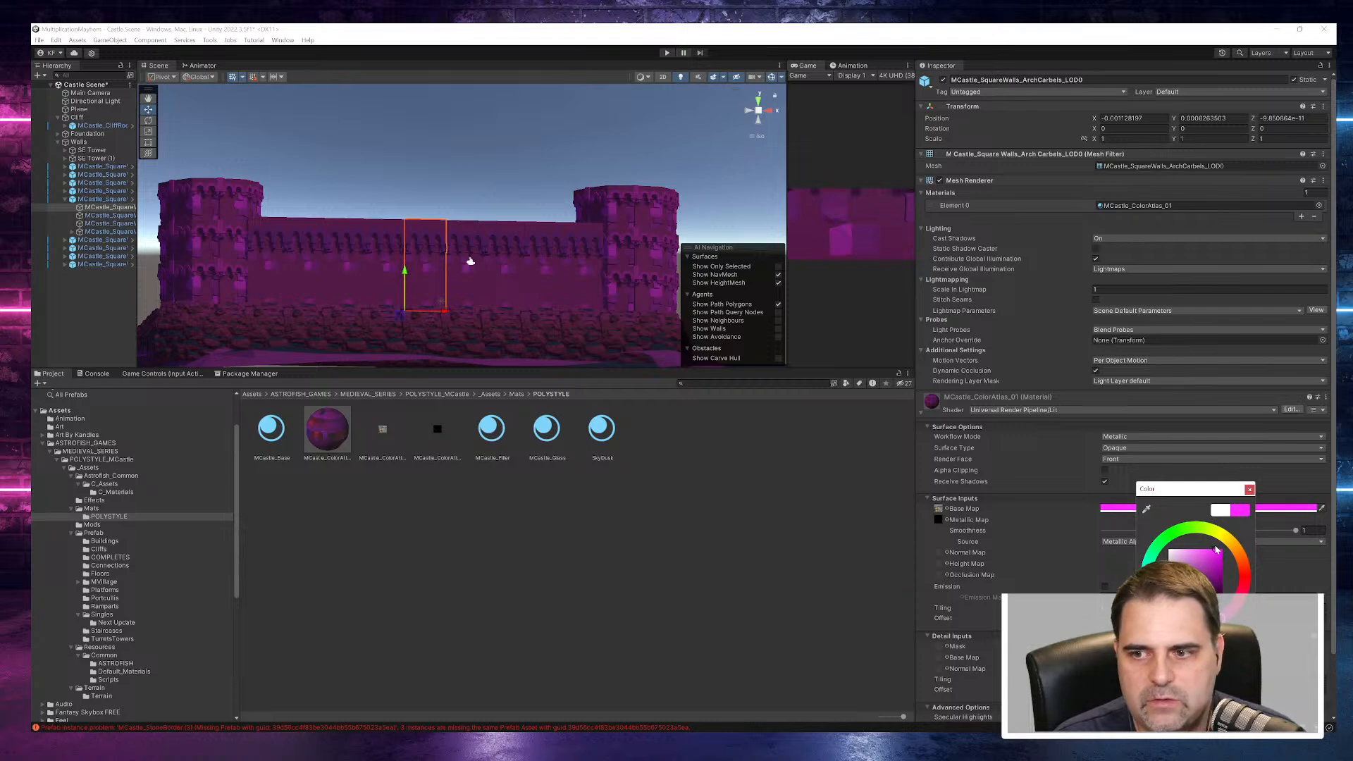
- Check the tint across the castle and cliff, and intensify the Base Map colour to a fully saturated magenta
alt+drag(604, 286, 458, 353)
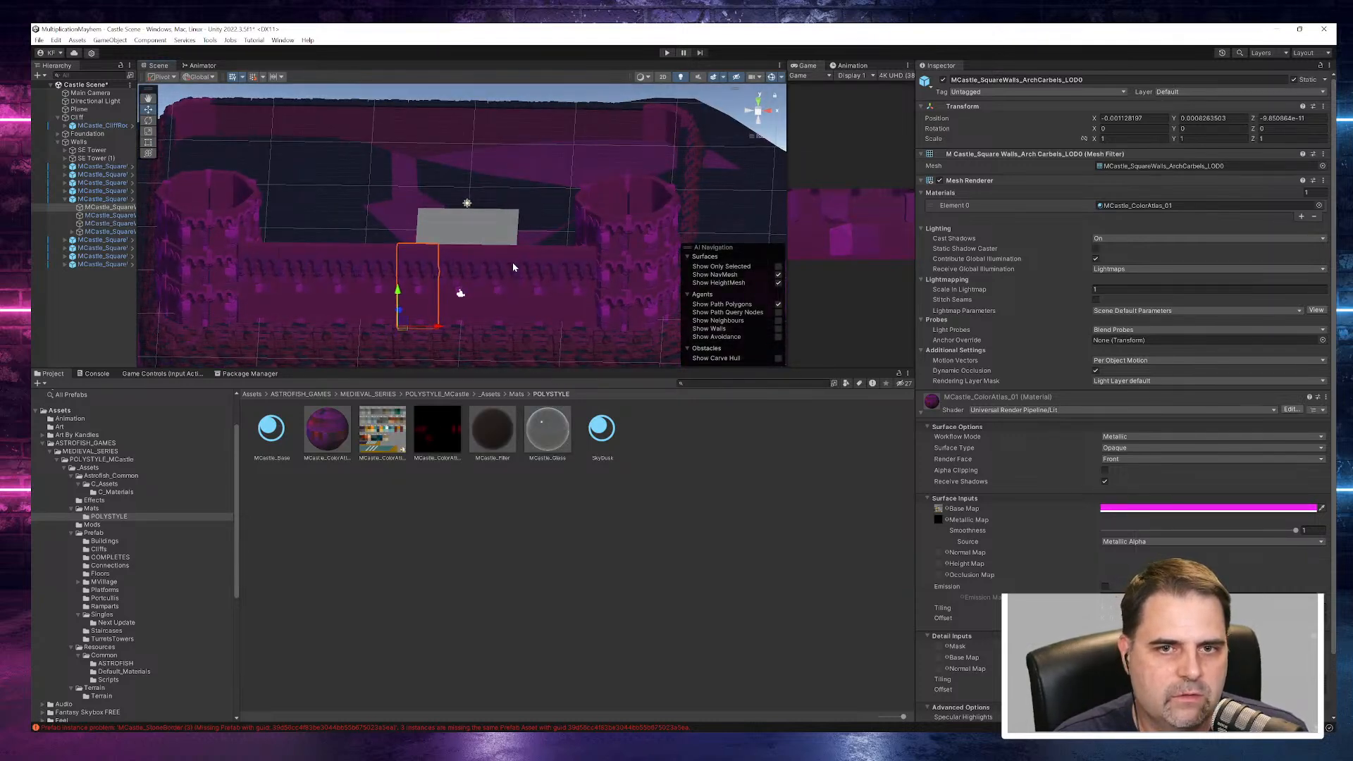
scroll(513, 267, down, 8)
right_drag(510, 292, 522, 243)
alt+drag(522, 247, 603, 363)
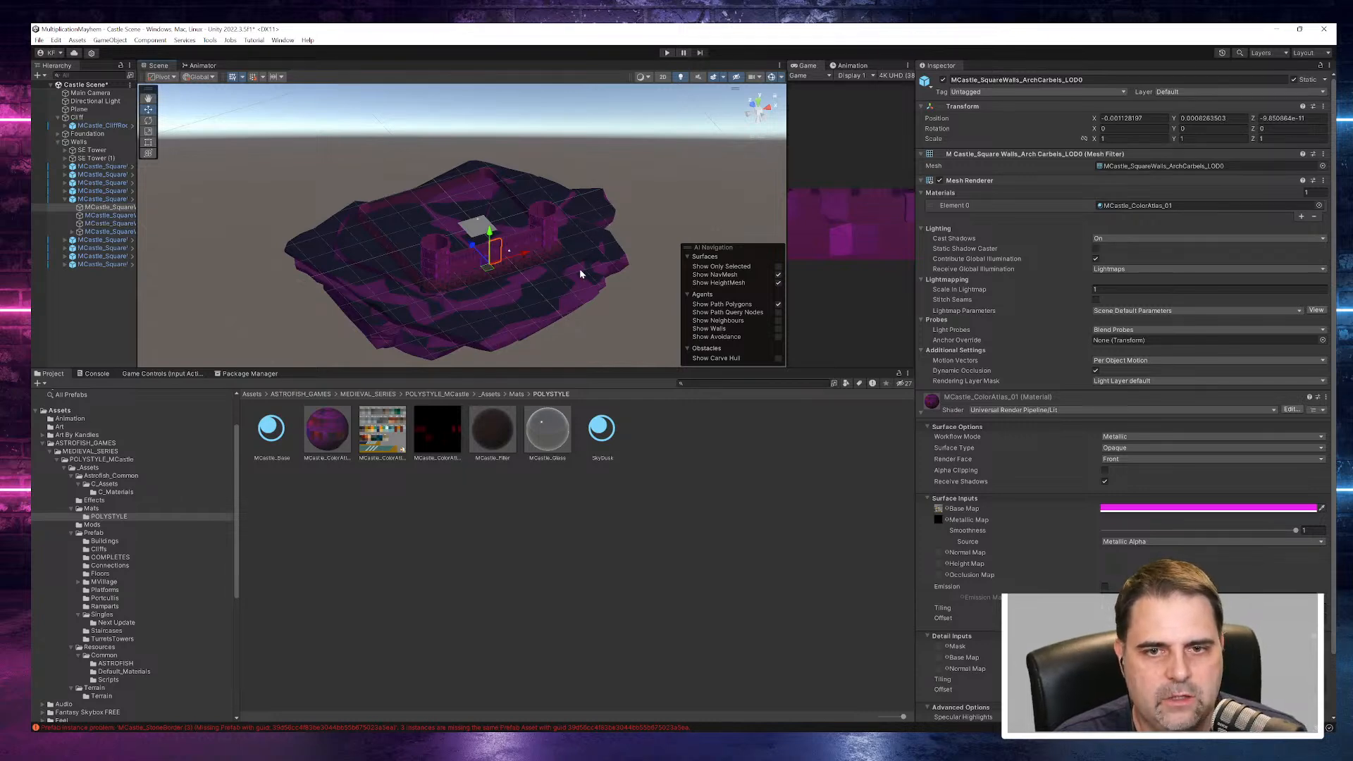
alt+drag(576, 295, 530, 243)
scroll(512, 282, up, 10)
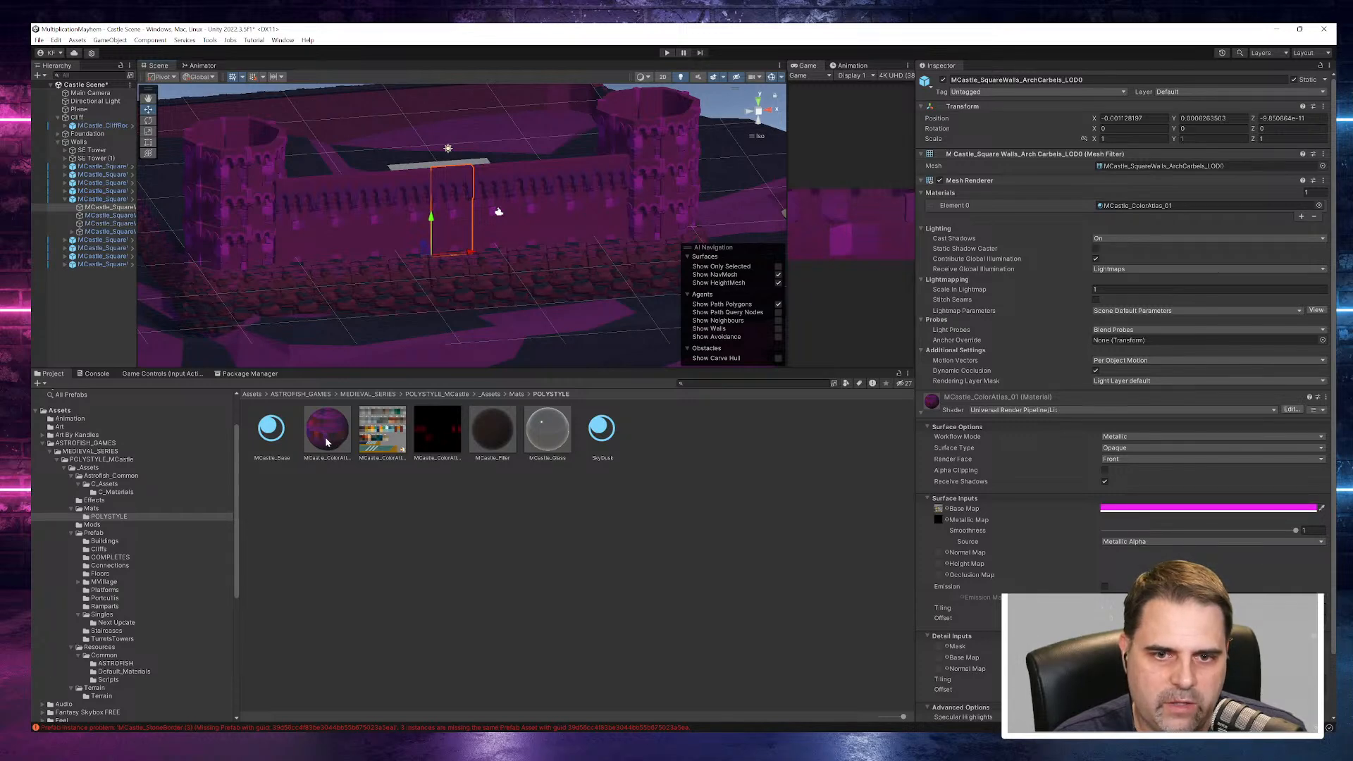
click(1137, 508)
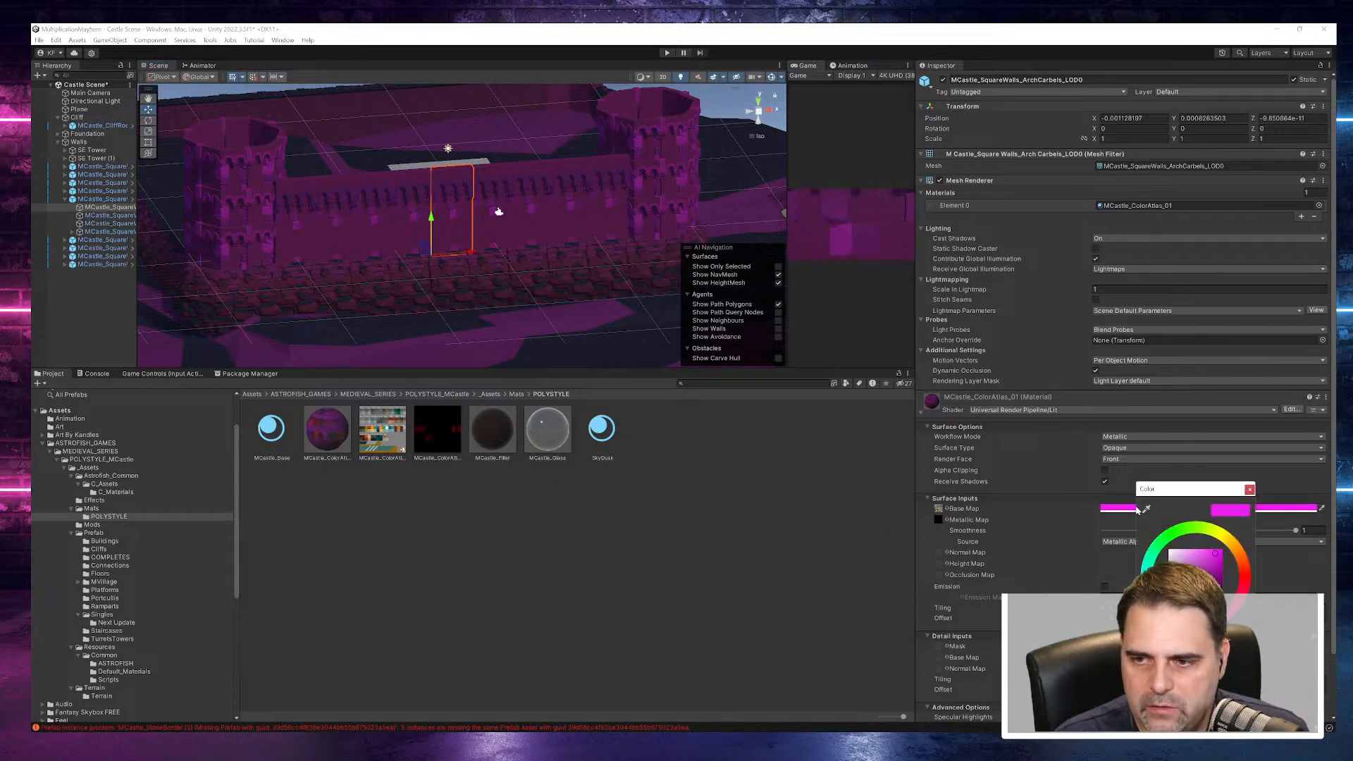
drag(1218, 556, 1225, 549)
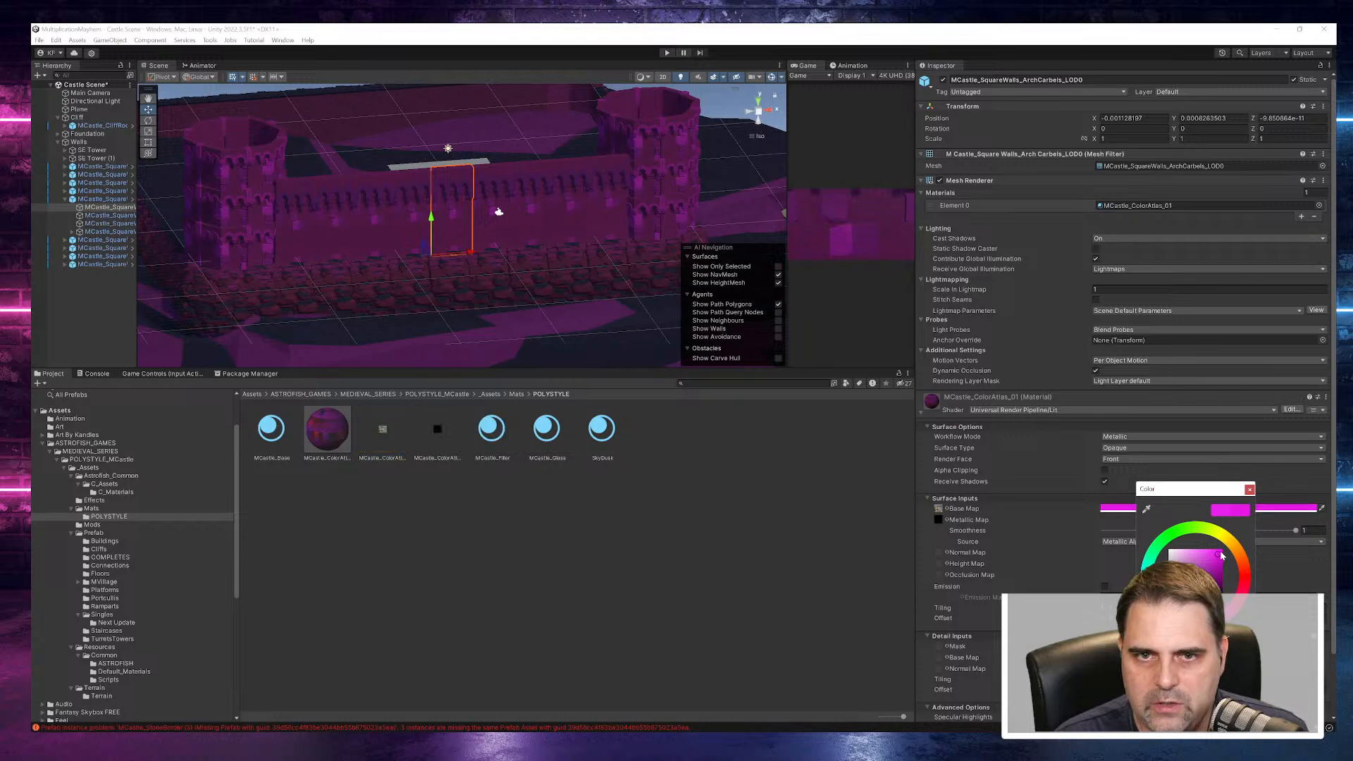
mouse_move(471, 282)
alt+mouse_down()
mouse_move(467, 197)
mouse_move(558, 233)
alt+mouse_up()
click(1195, 509)
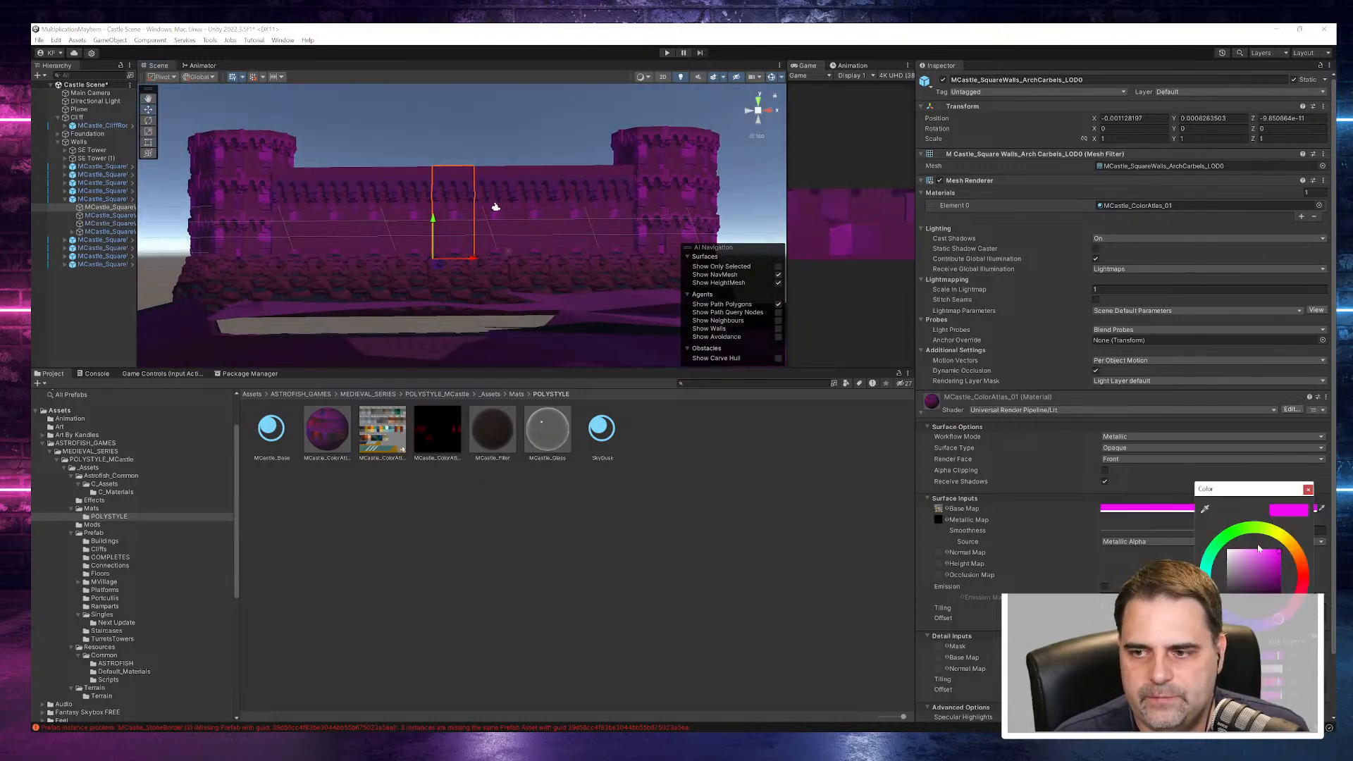
click(1097, 518)
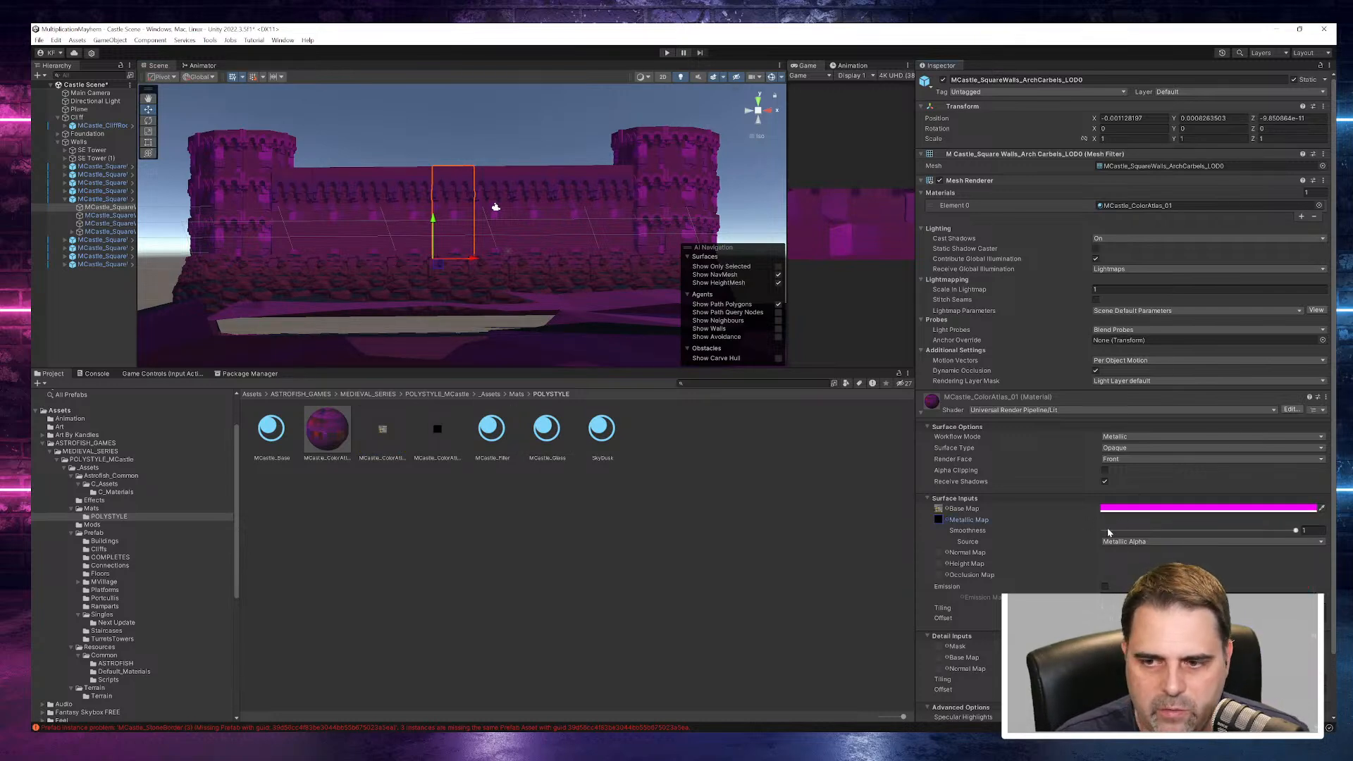
- Enable Emission on the material, try pink and purple emission colours, and return the emission colour to black
click(1104, 587)
click(1169, 597)
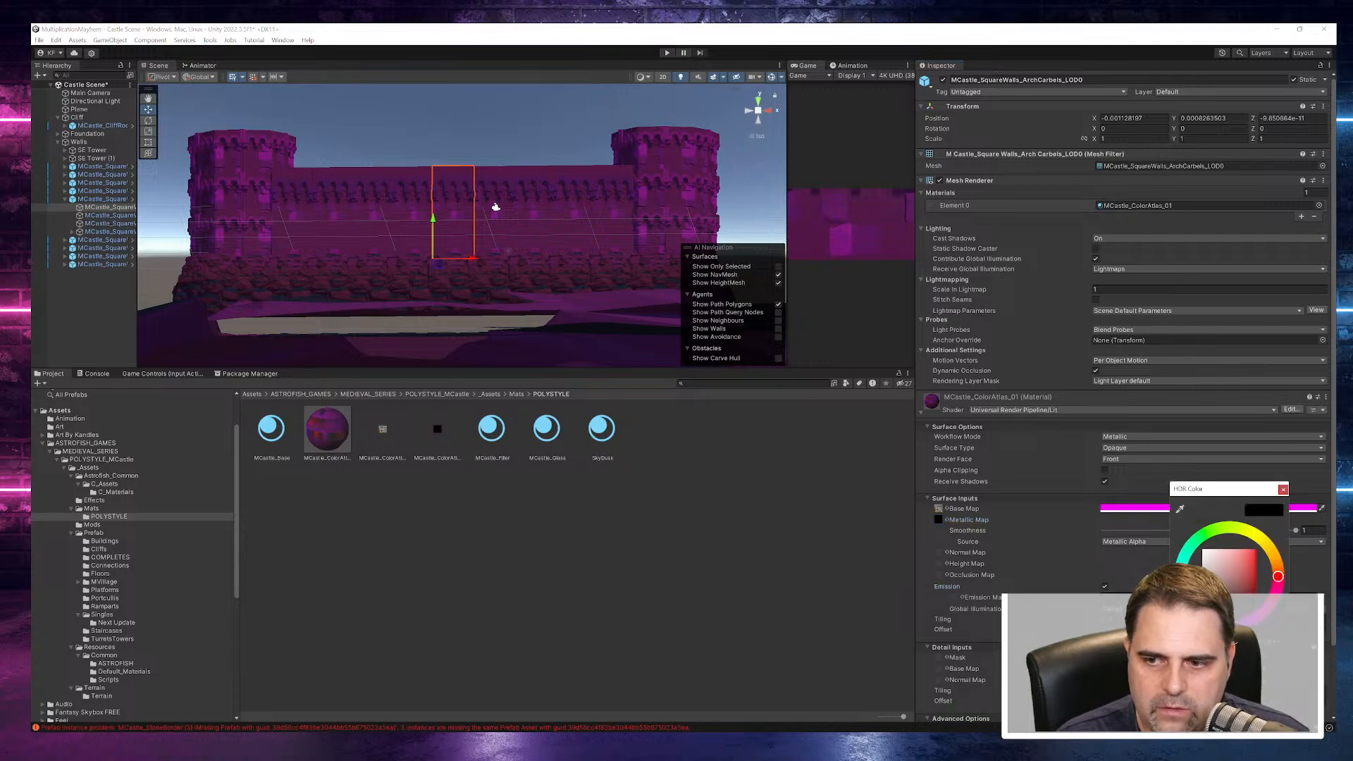
click(1251, 582)
drag(1279, 577, 1270, 607)
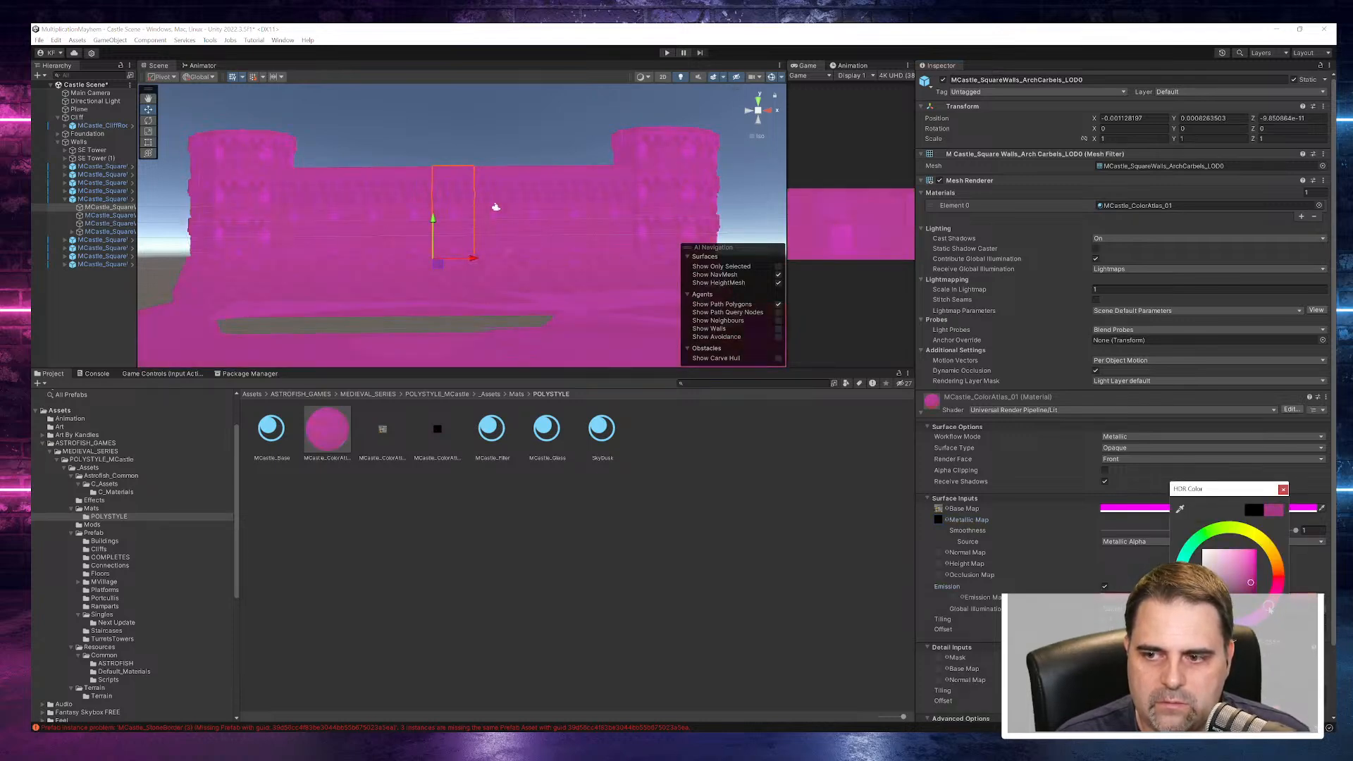
click(1245, 585)
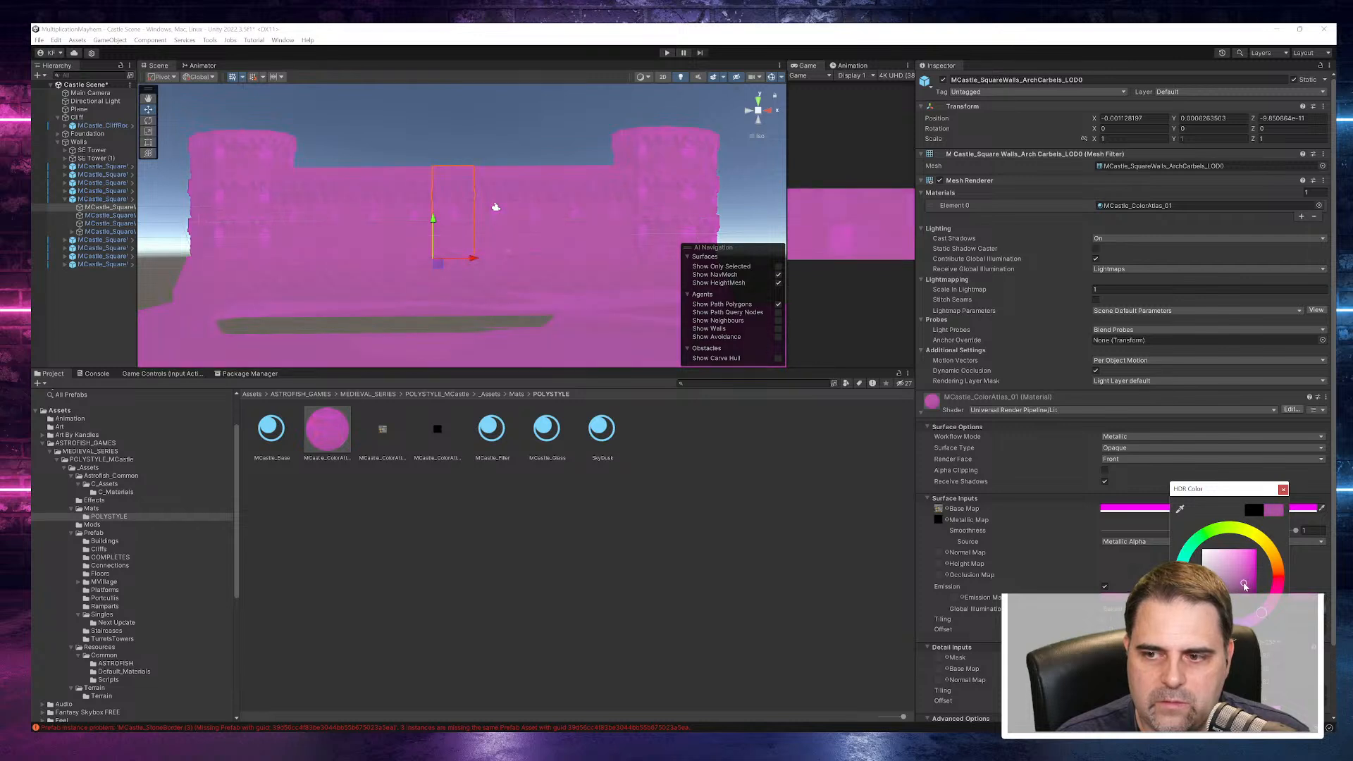
mouse_move(1251, 584)
mouse_down()
mouse_move(1225, 589)
mouse_move(1255, 601)
mouse_move(1251, 556)
mouse_move(1259, 613)
mouse_up()
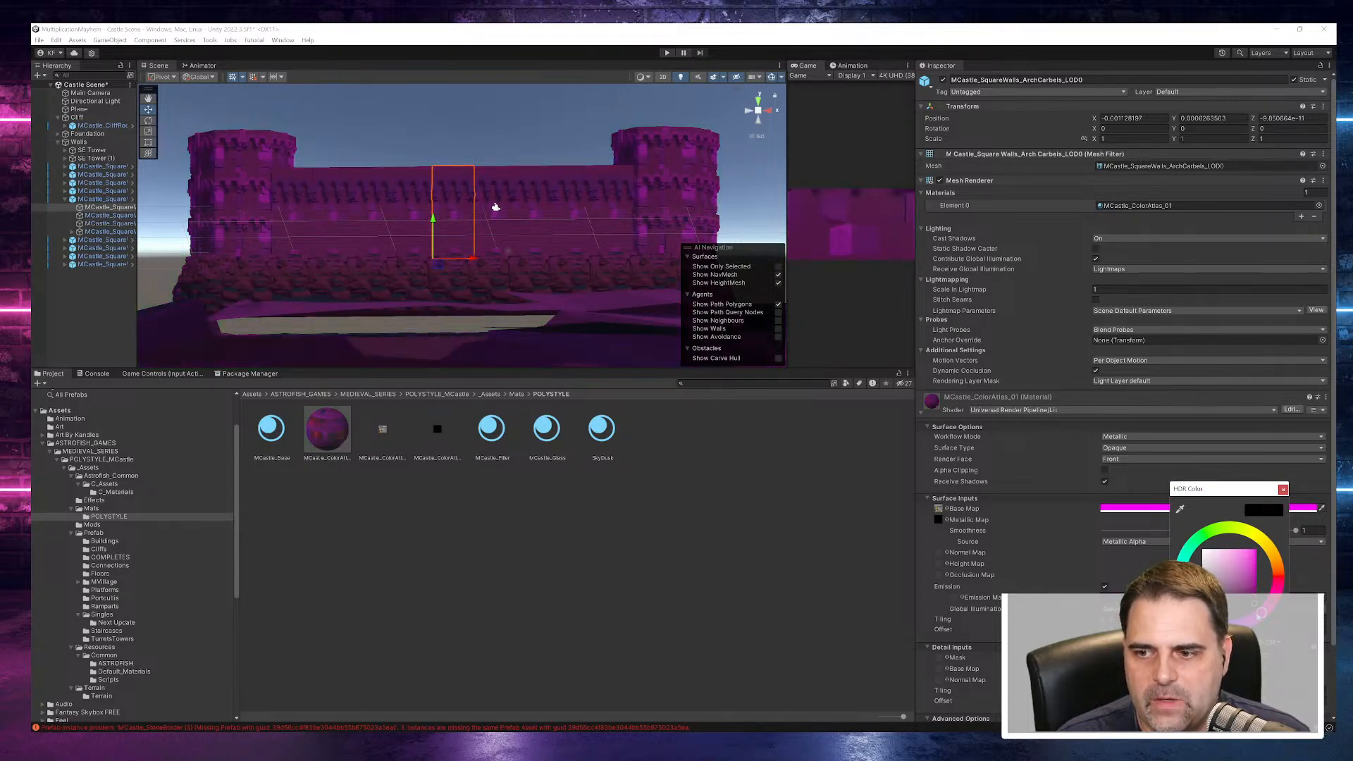
click(1283, 489)
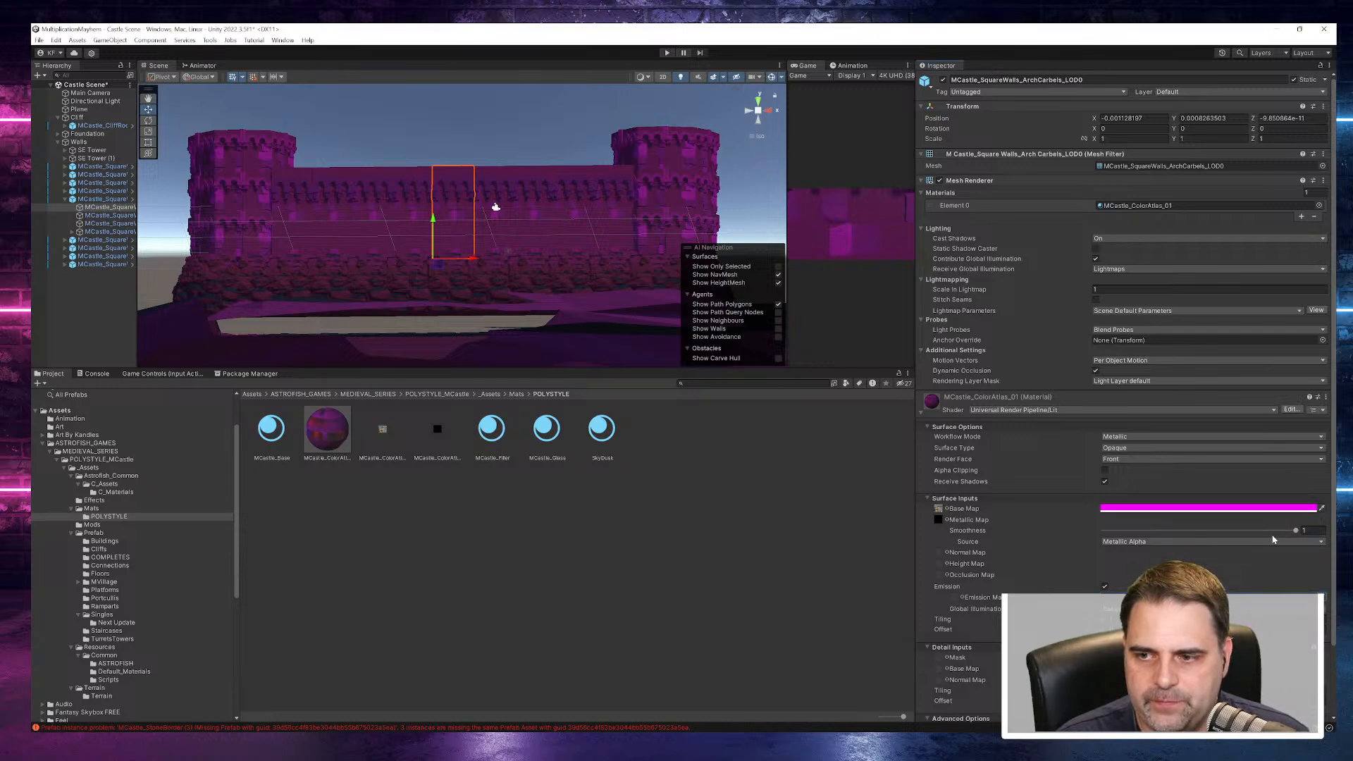
- Try Albedo Alpha as the material's smoothness source and restore Metallic Alpha
click(1238, 544)
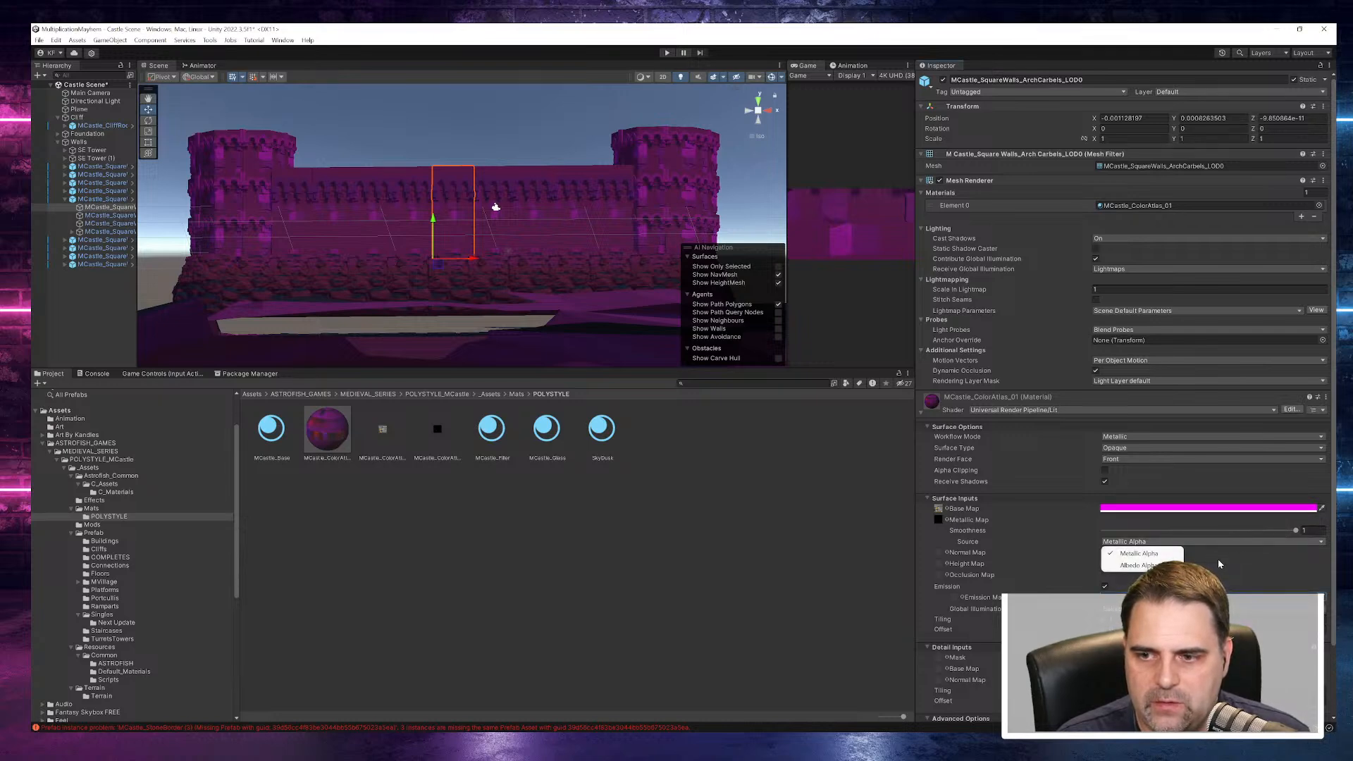
click(1141, 566)
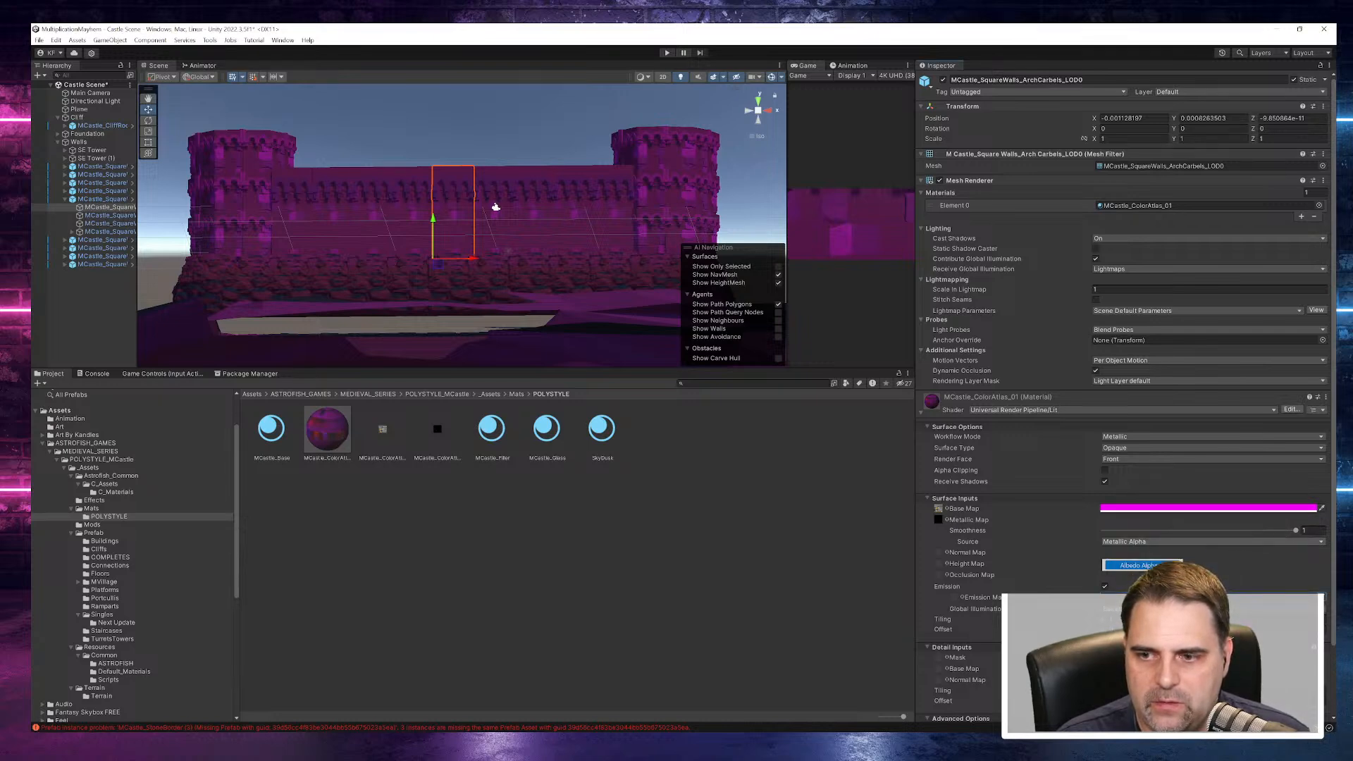
click(1190, 541)
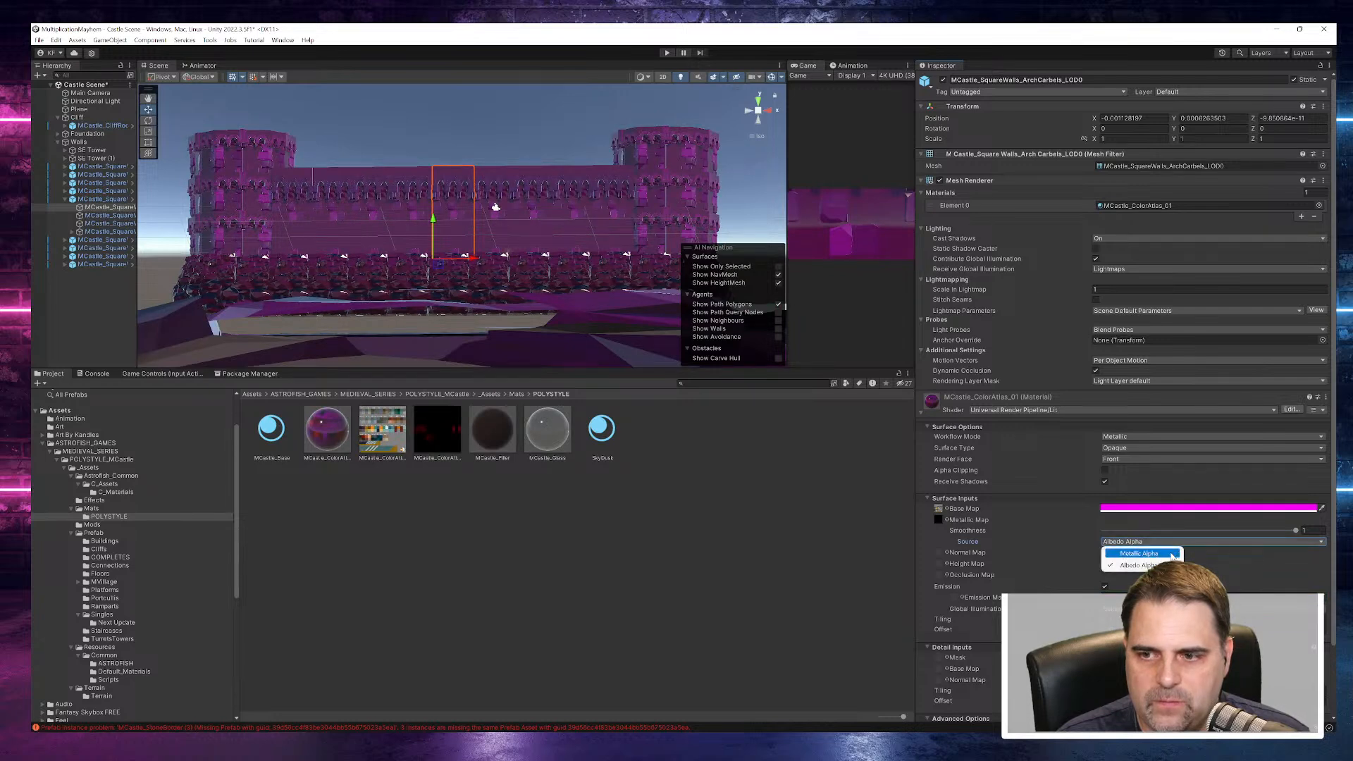
click(1131, 554)
- Reset the material's Base Map colour to white and disable Emission
click(1155, 508)
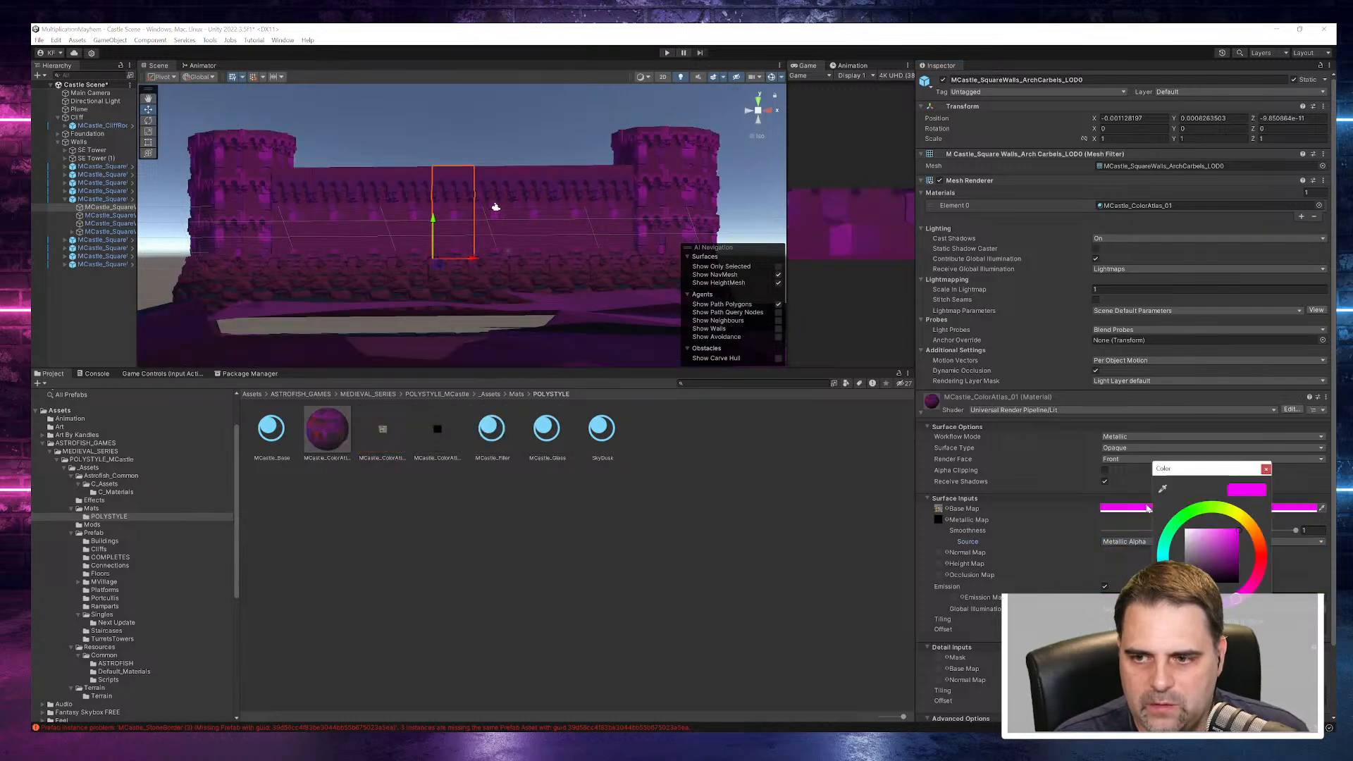
click(1201, 574)
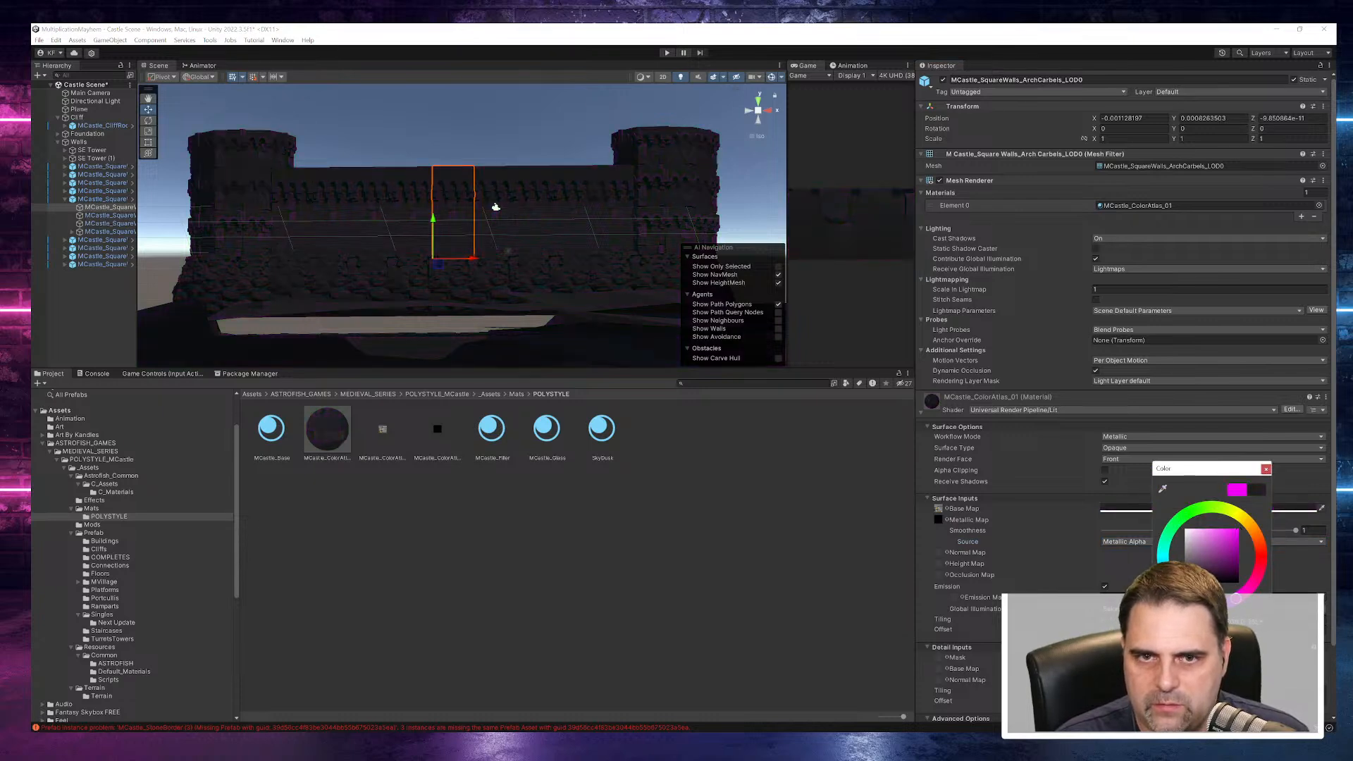
drag(1192, 574, 1175, 524)
click(1049, 534)
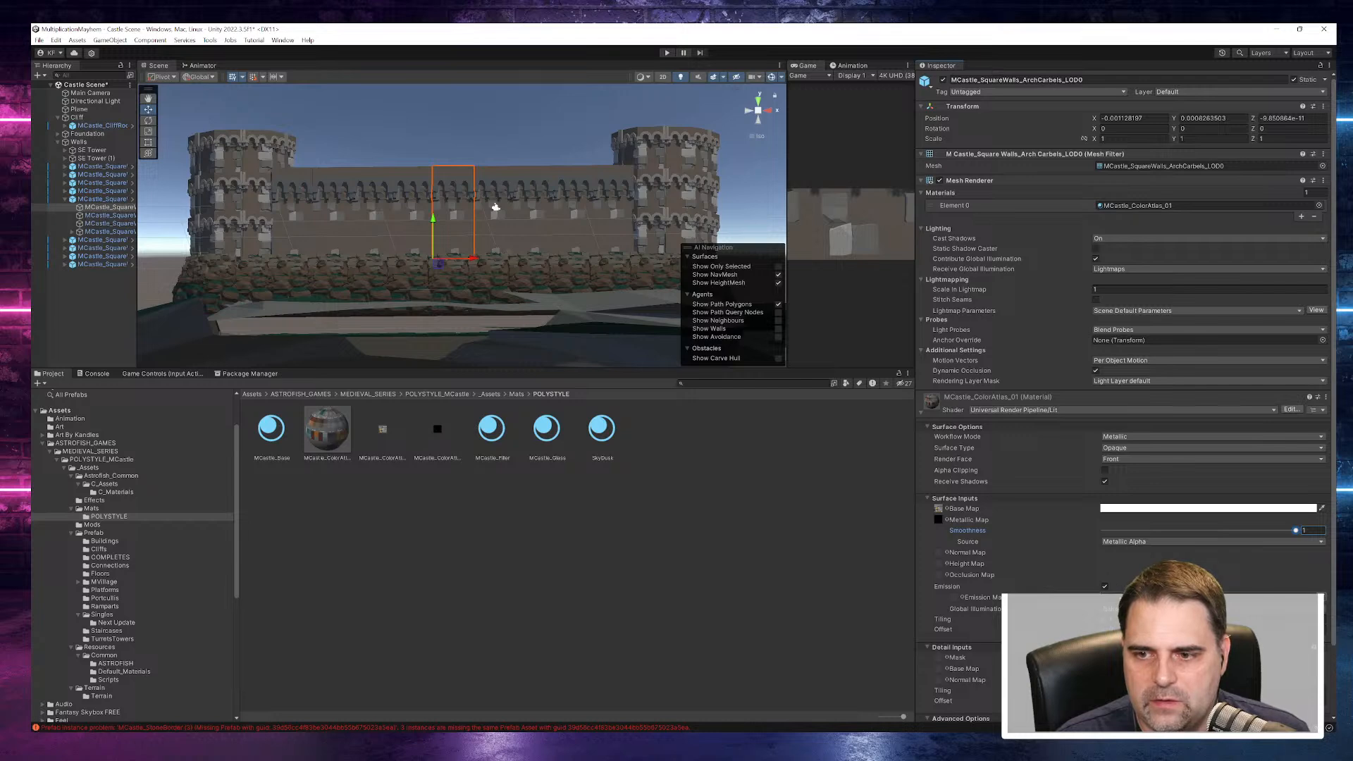
click(1104, 587)
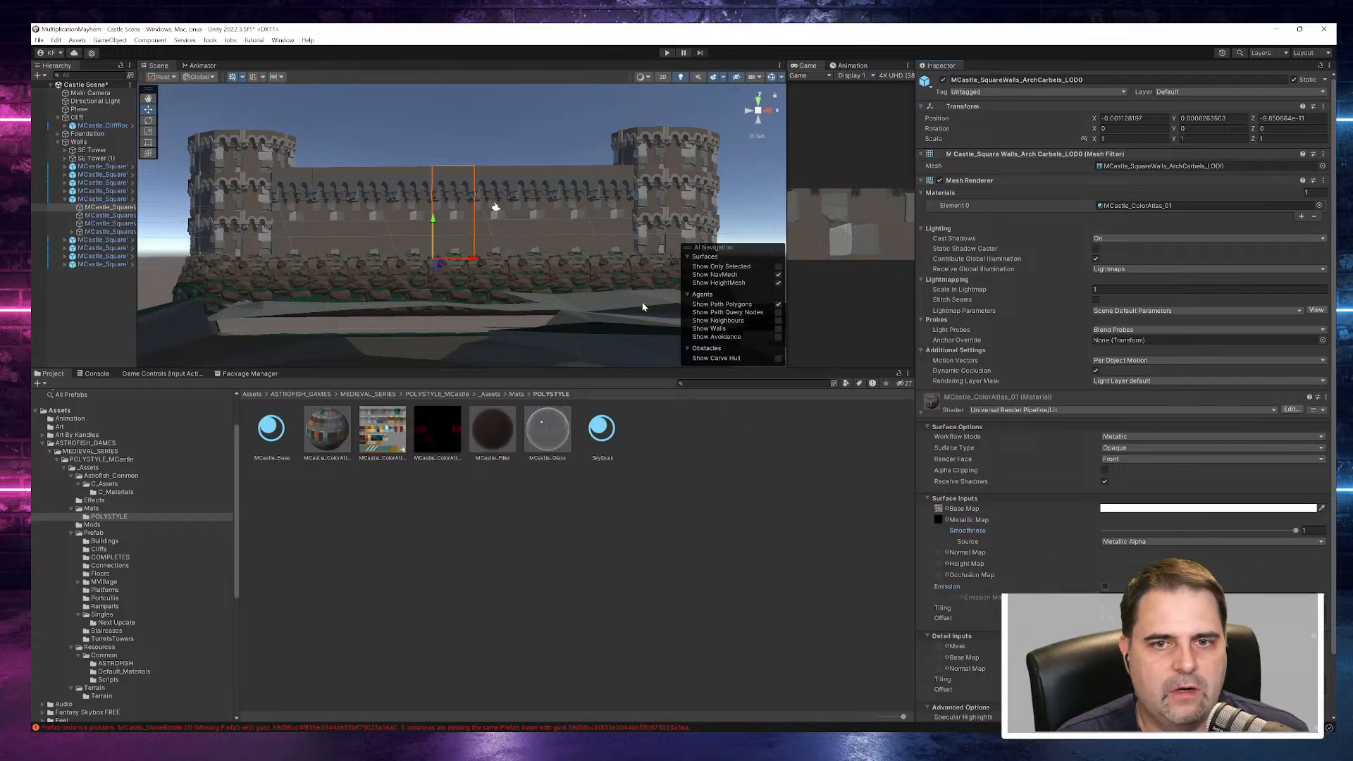
mouse_move(608, 362)
alt+mouse_down()
mouse_move(695, 325)
mouse_move(710, 288)
mouse_move(649, 291)
mouse_move(620, 314)
mouse_move(564, 309)
mouse_move(616, 357)
alt+mouse_up()
scroll(561, 314, down, 5)
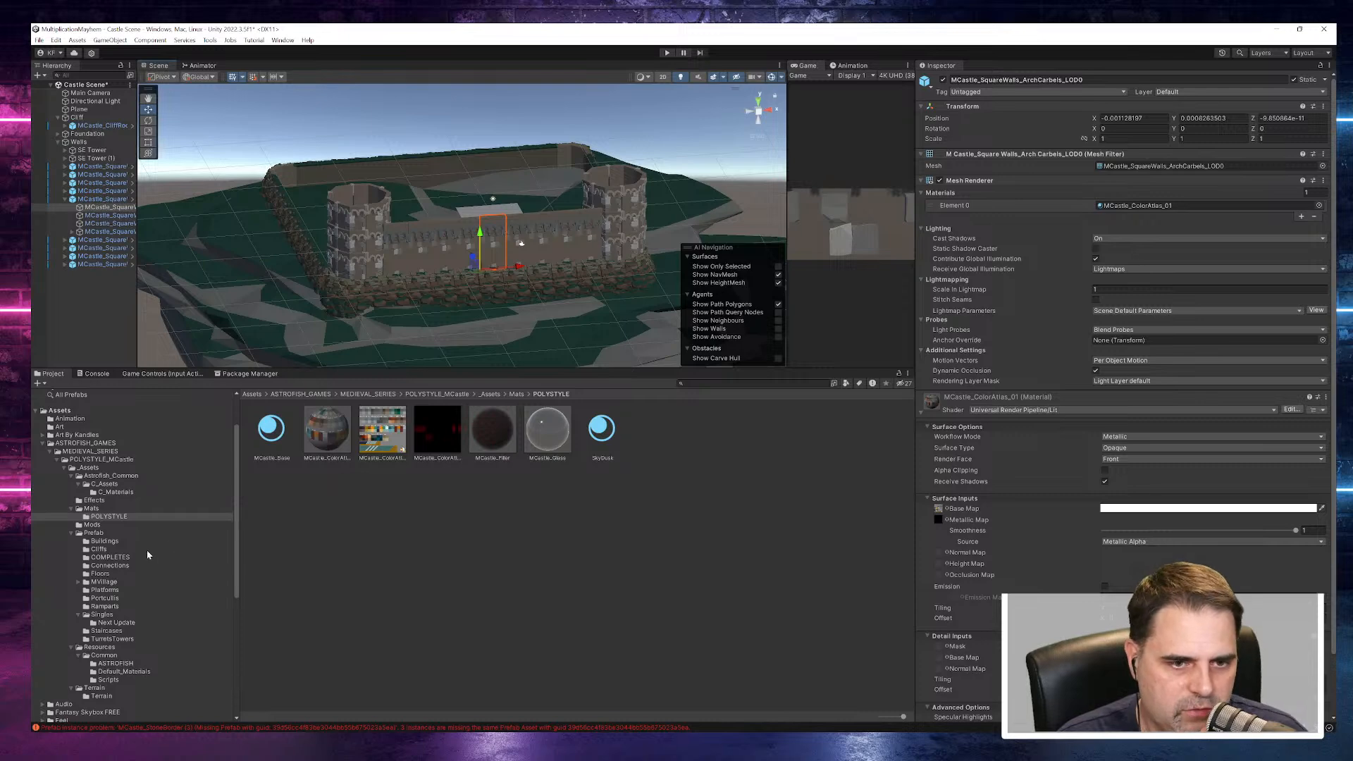
- Open the Buildings prefab folder and preview MCastle_Building_01, MCastle_Building_02, MCastle_Balcony_01 and the roof prefabs
click(105, 541)
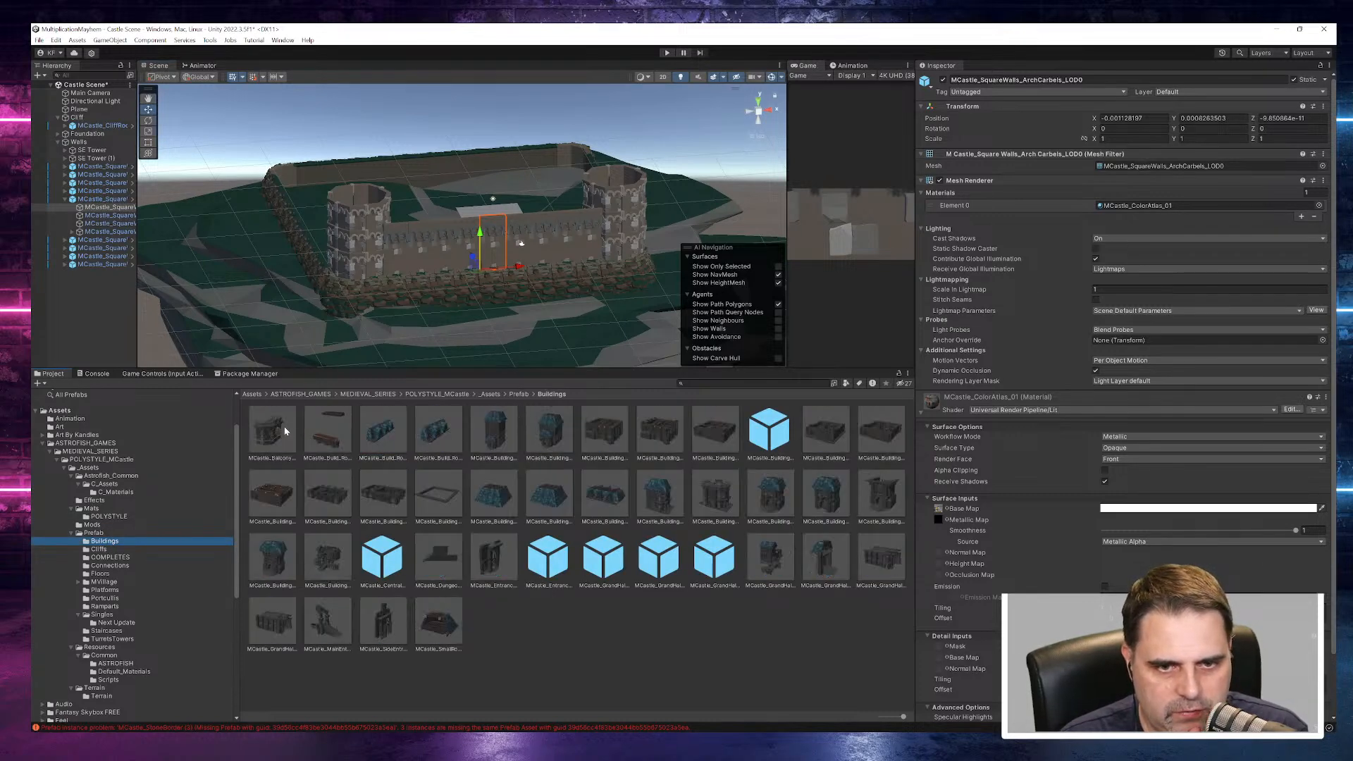
click(496, 432)
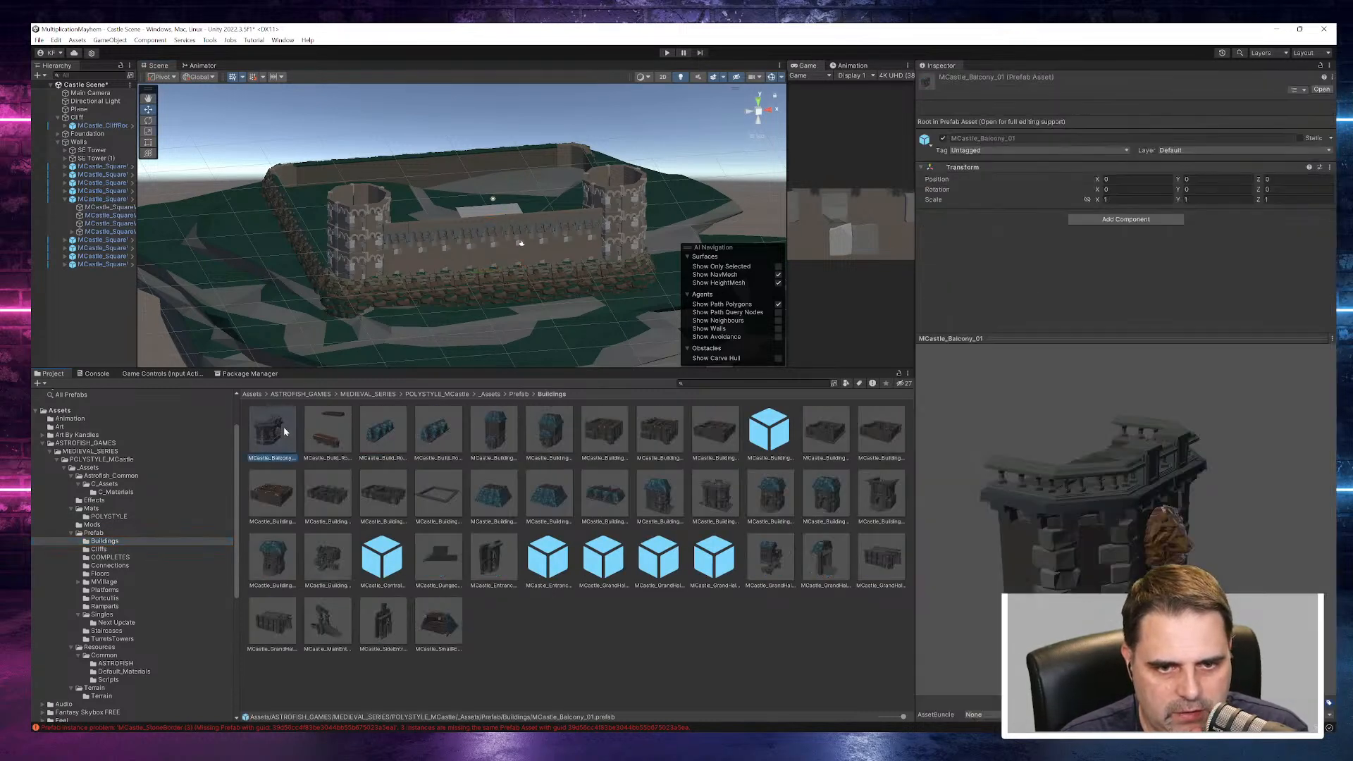
click(548, 434)
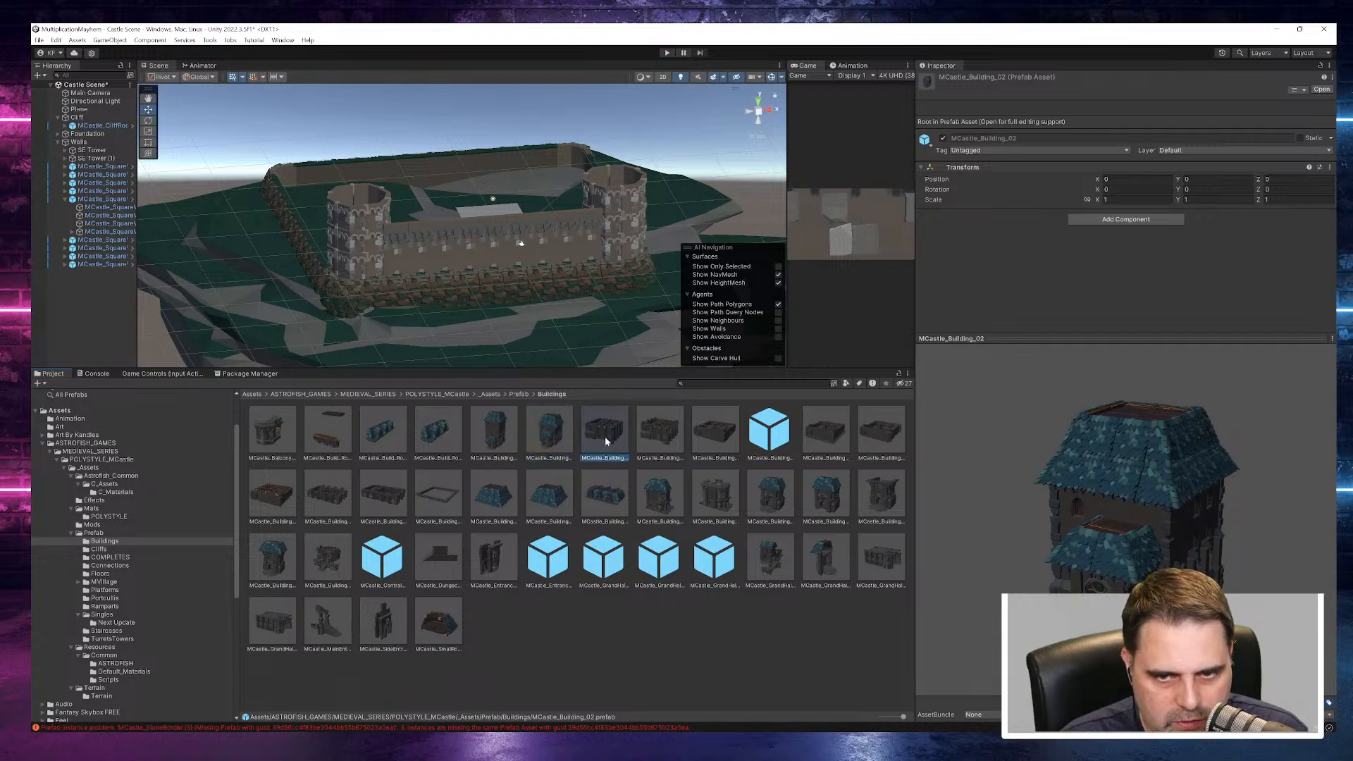
click(277, 424)
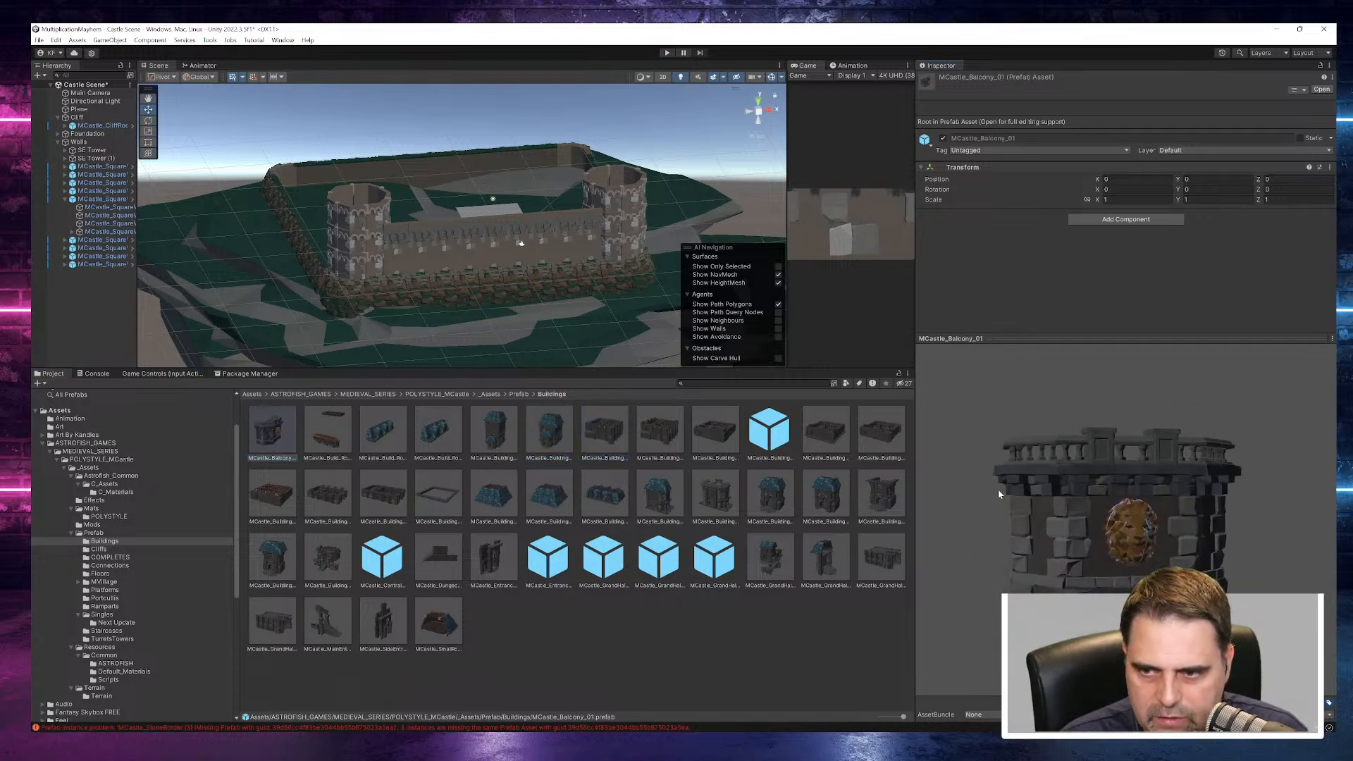
click(341, 436)
click(384, 434)
click(437, 436)
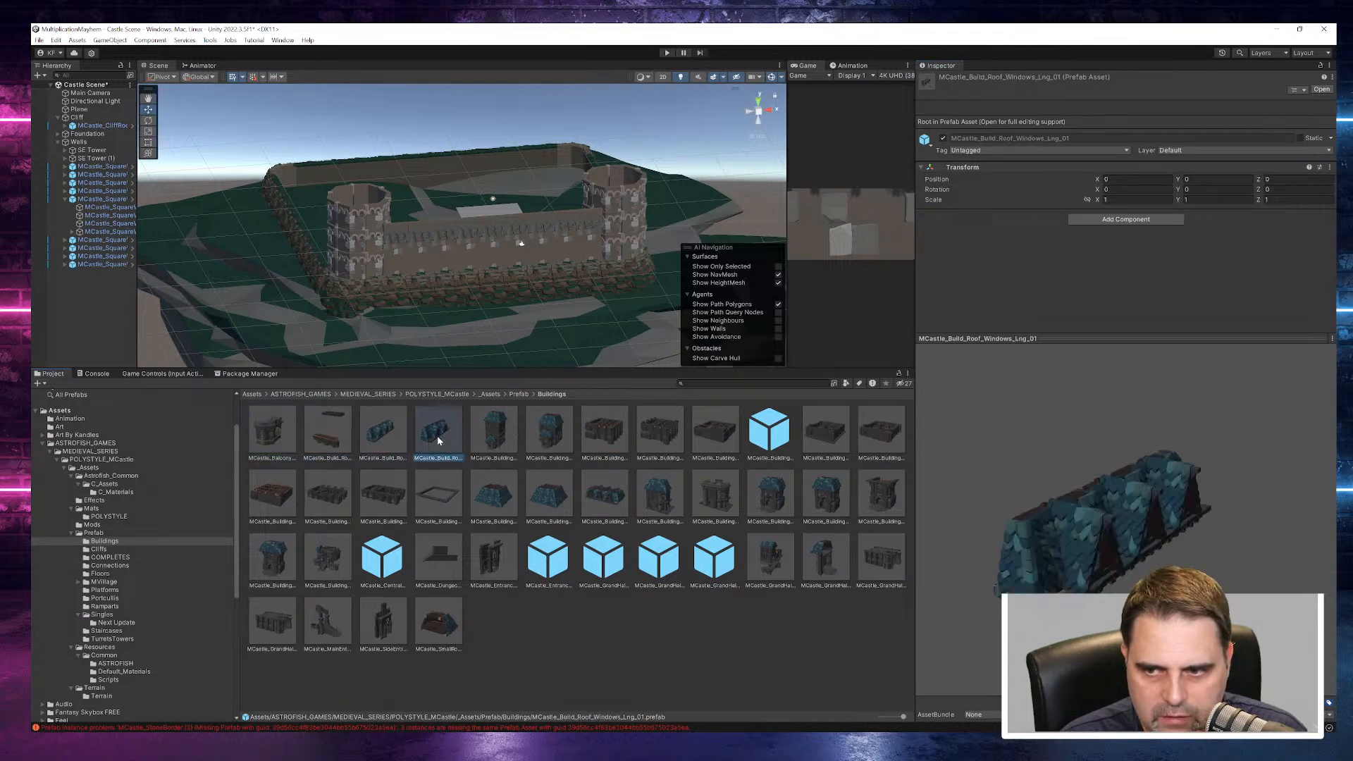
- Examine MCastle_Building_02 from another angle and compare it with the purple castle on the LeveledMap2 artwork in Affinity Photo
click(528, 444)
drag(1109, 513, 1198, 471)
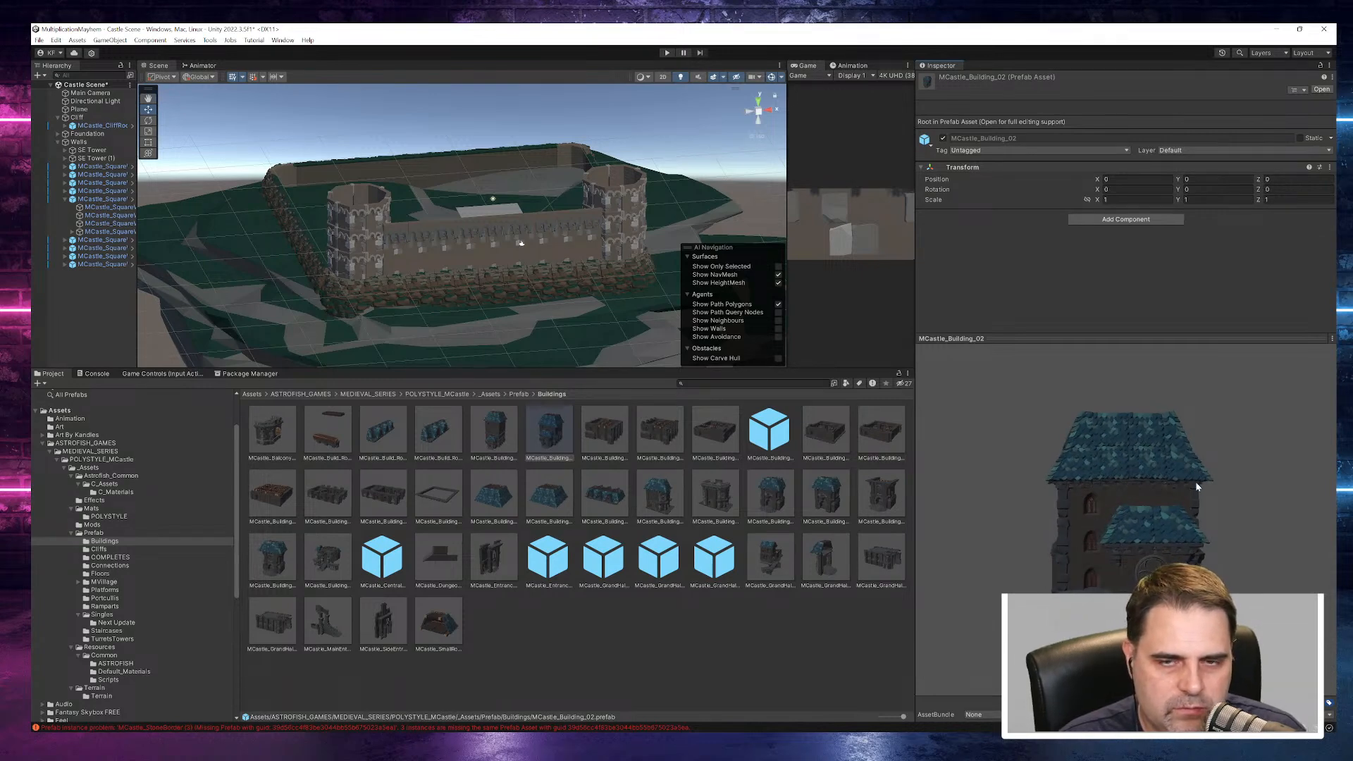
key(alt+Tab)
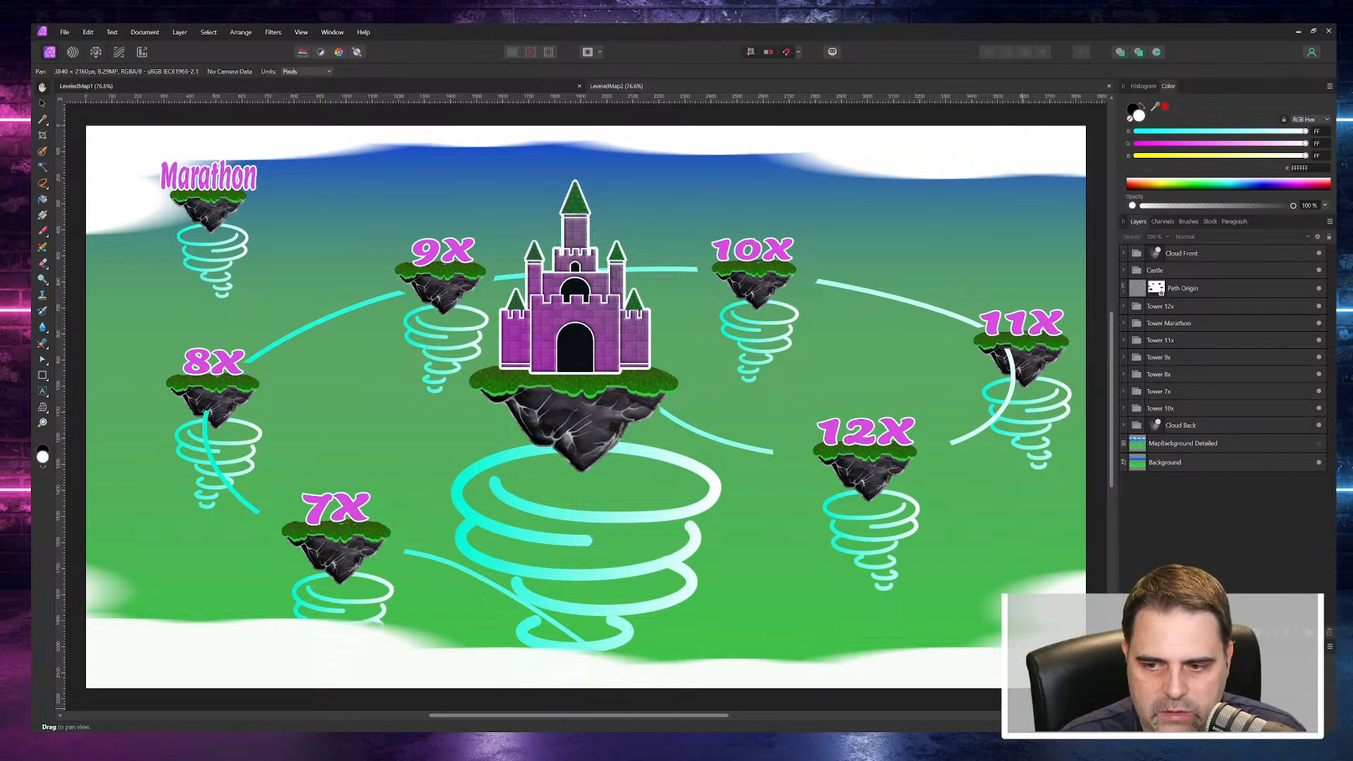
key(alt+Tab)
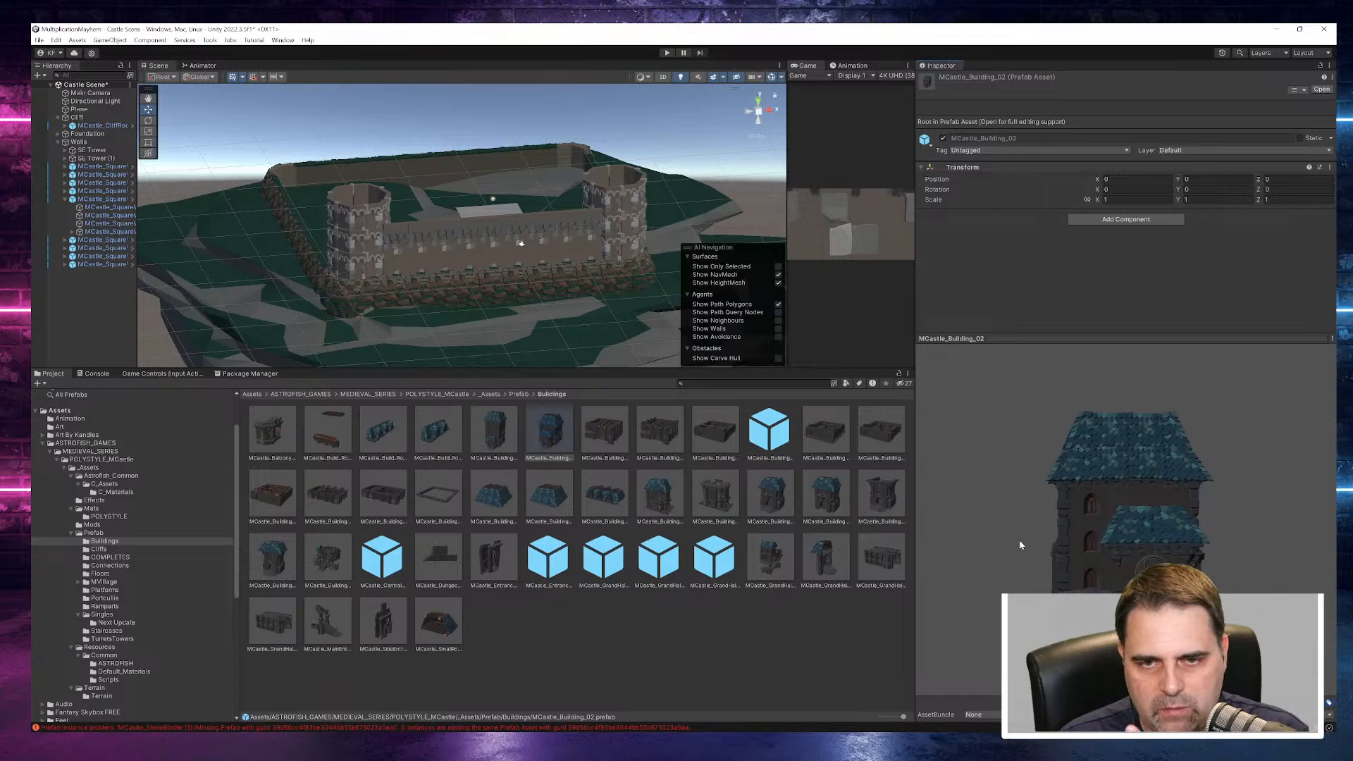
- Preview the building entrance prefabs MCastle_BuildingEntrance_01, 01b, 02 and 02b, inspecting the first two from other angles
click(770, 501)
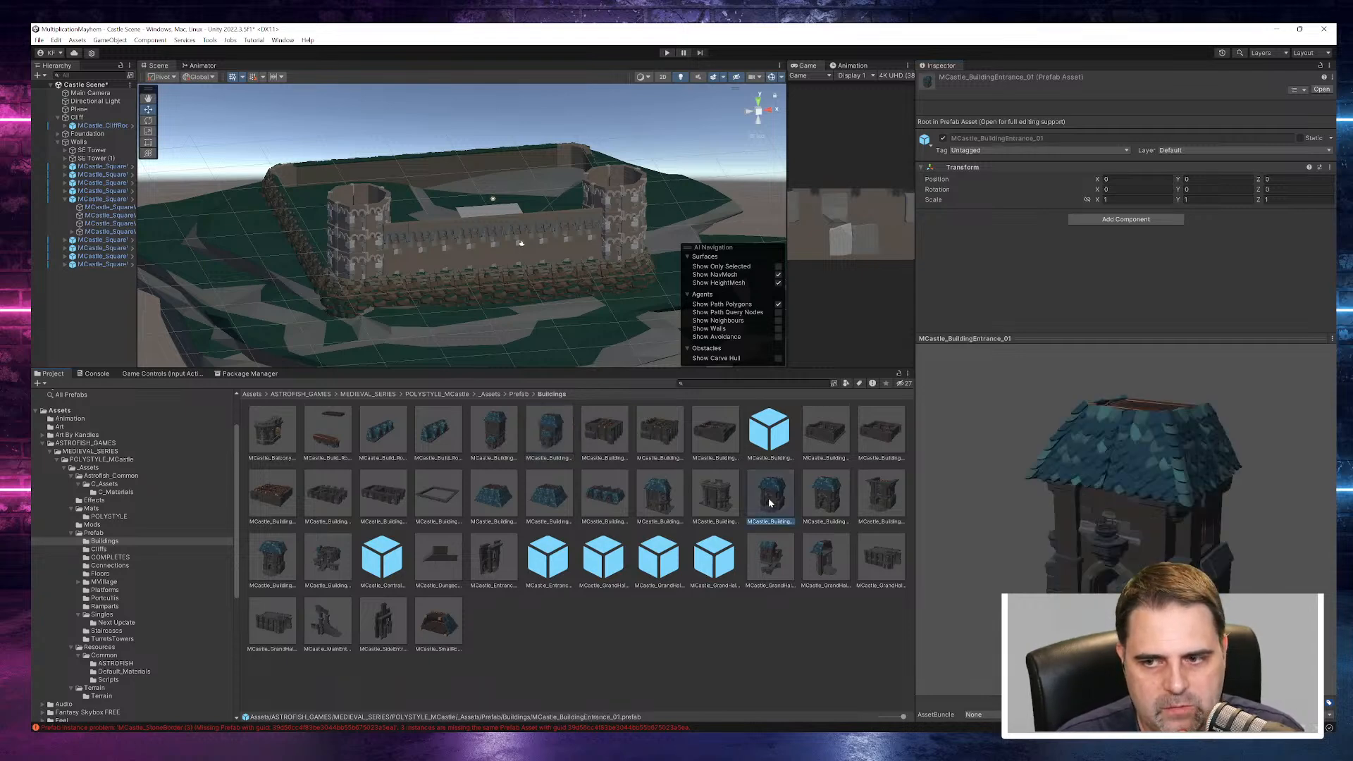
drag(1089, 575, 163, 551)
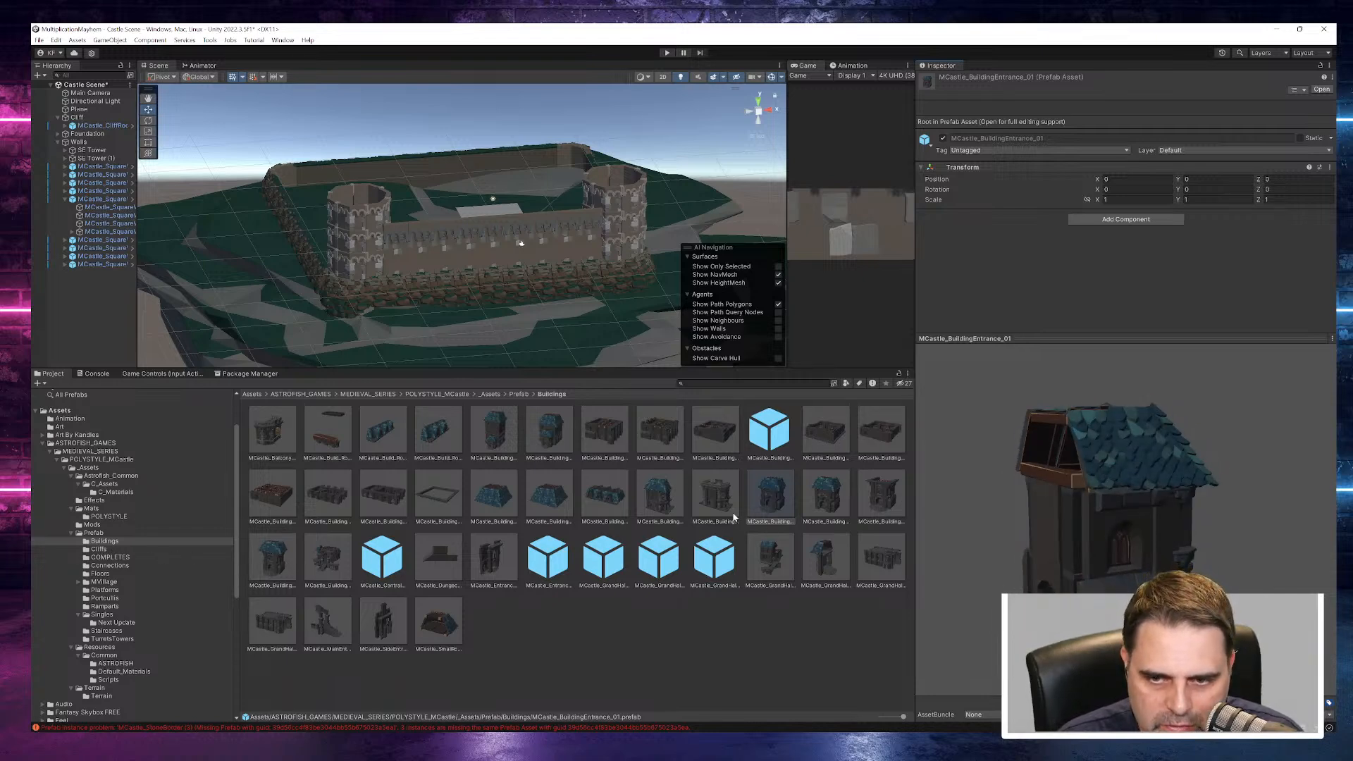
click(820, 506)
drag(1067, 542, 1200, 552)
click(882, 500)
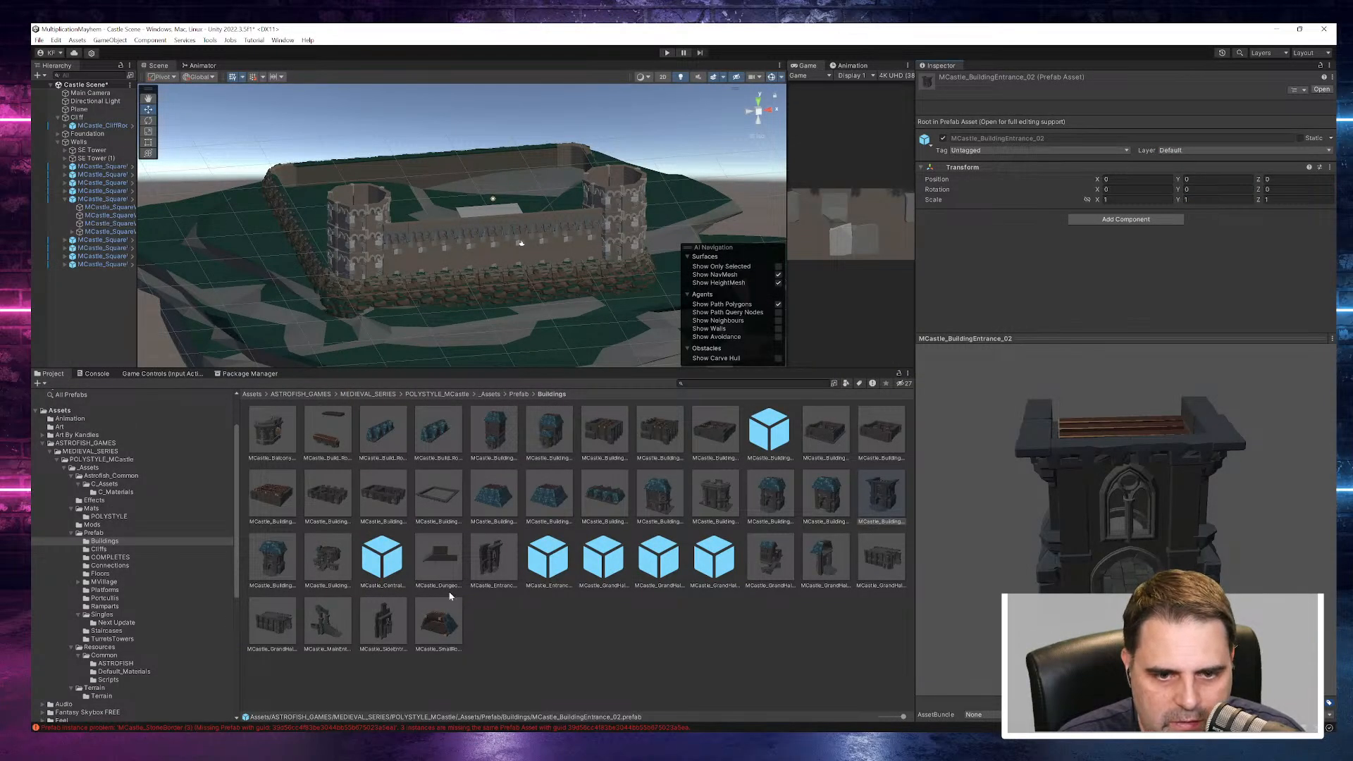
click(275, 557)
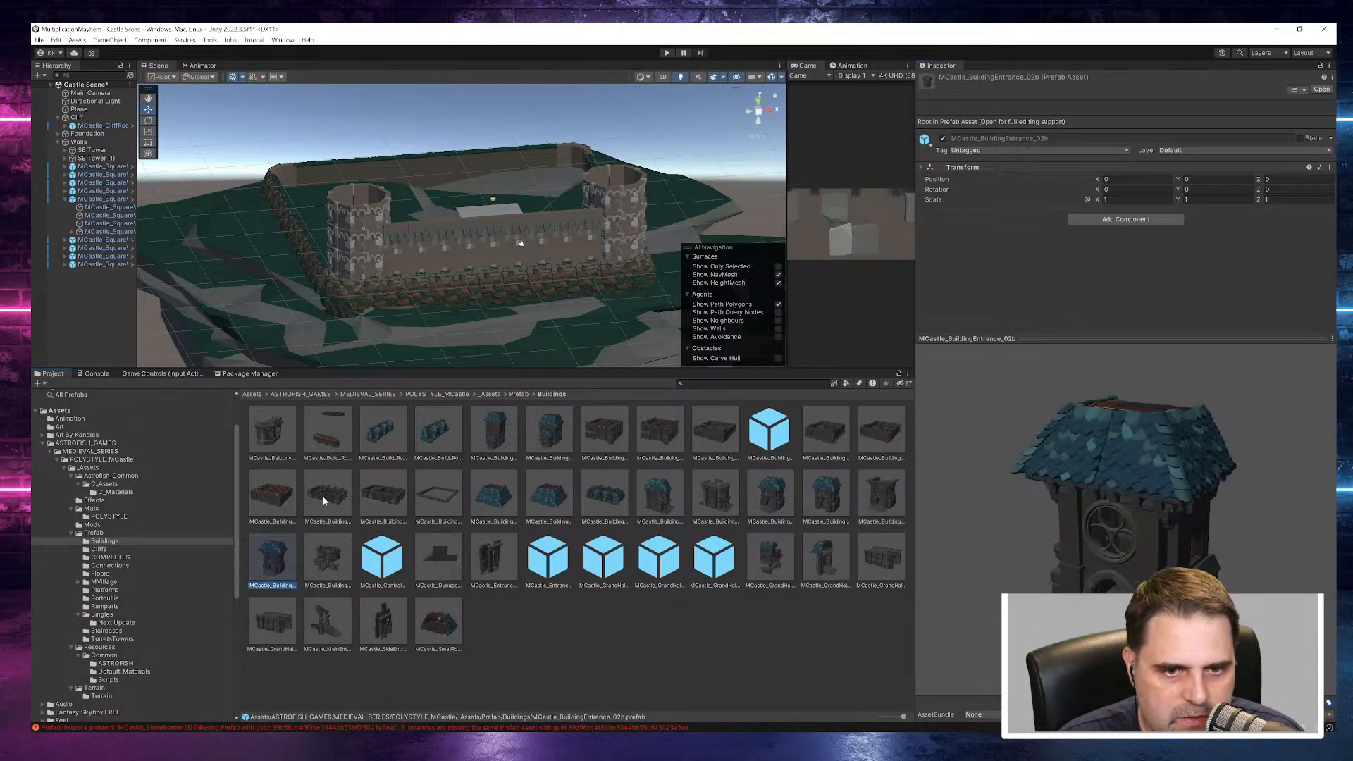
mouse_move(904, 716)
mouse_down()
mouse_move(877, 719)
mouse_move(903, 716)
mouse_up()
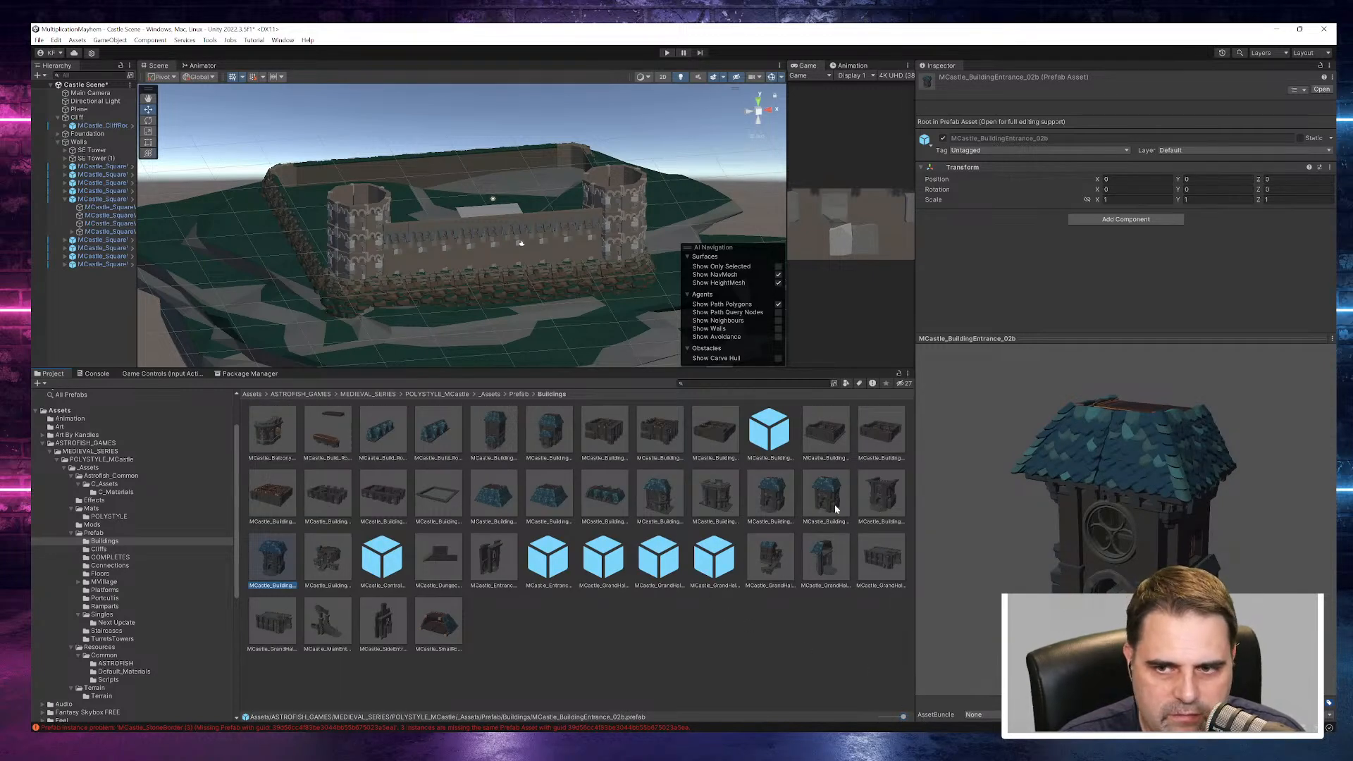
- Preview the dungeon stairs cover, MCastle_Entrance_Main_Extended and MCastle_CentralMainBuilding prefabs
click(325, 559)
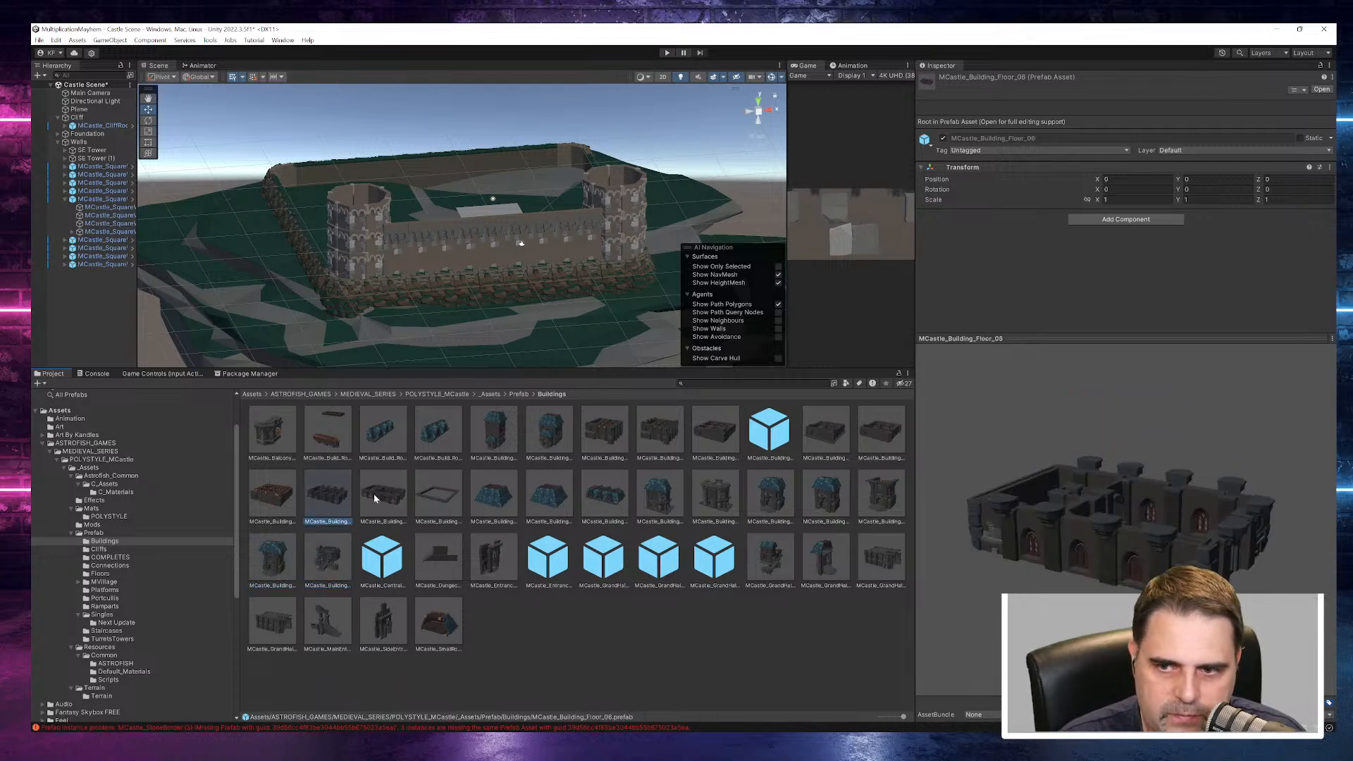
click(438, 557)
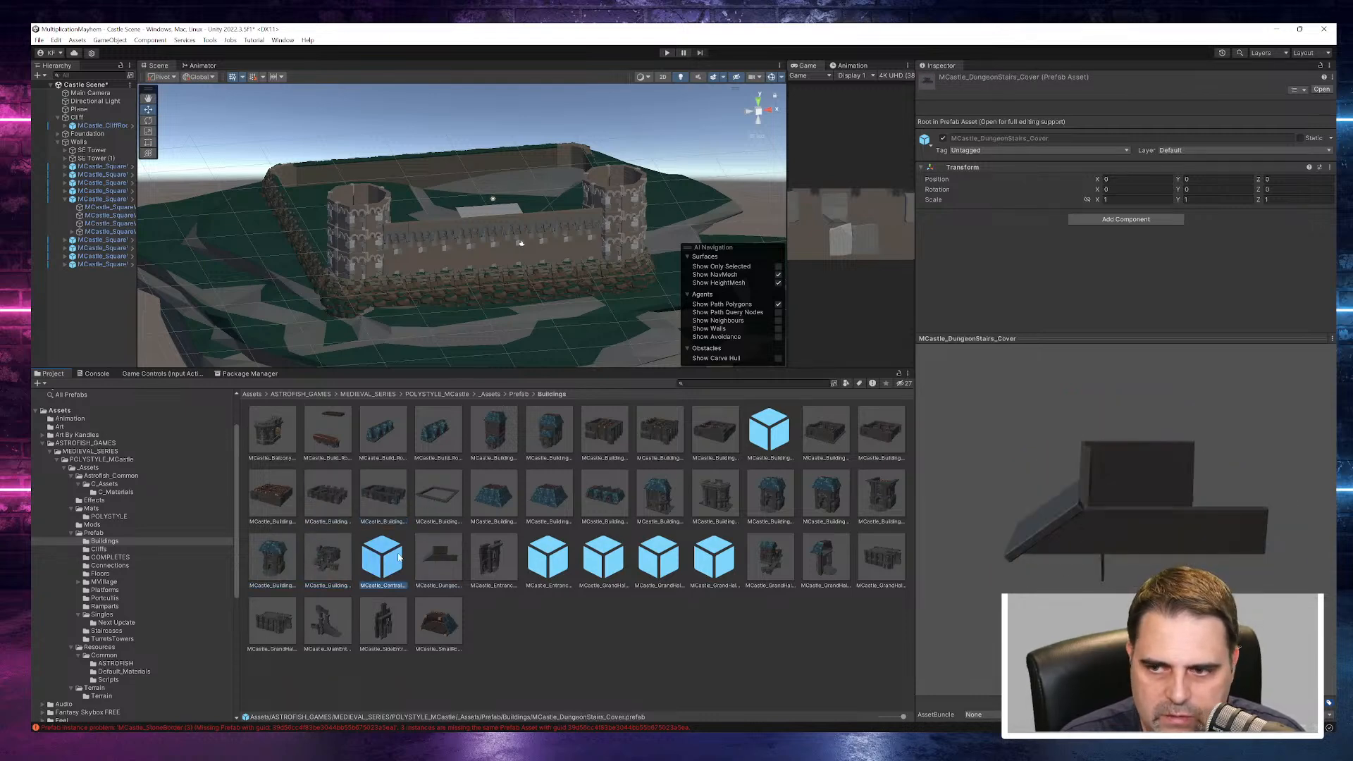
click(561, 561)
click(386, 559)
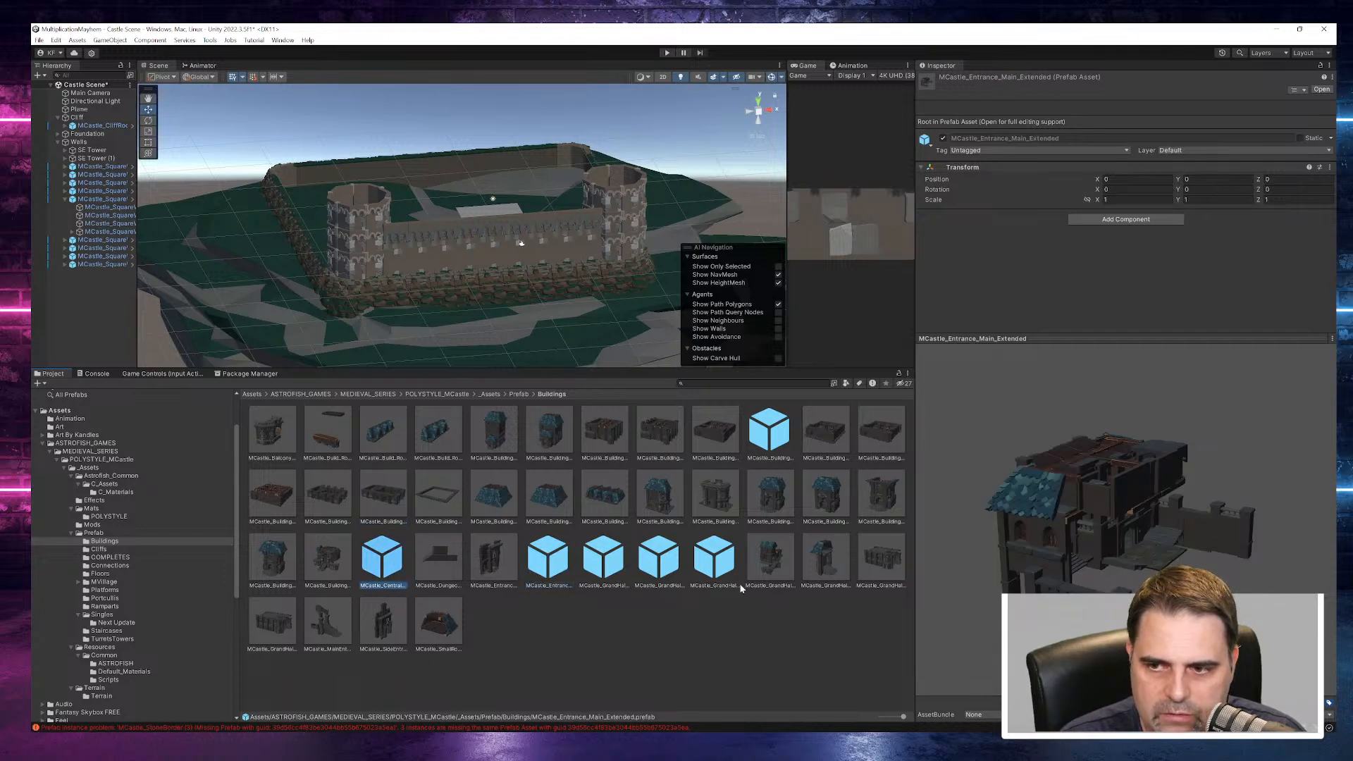
drag(799, 499, 1141, 526)
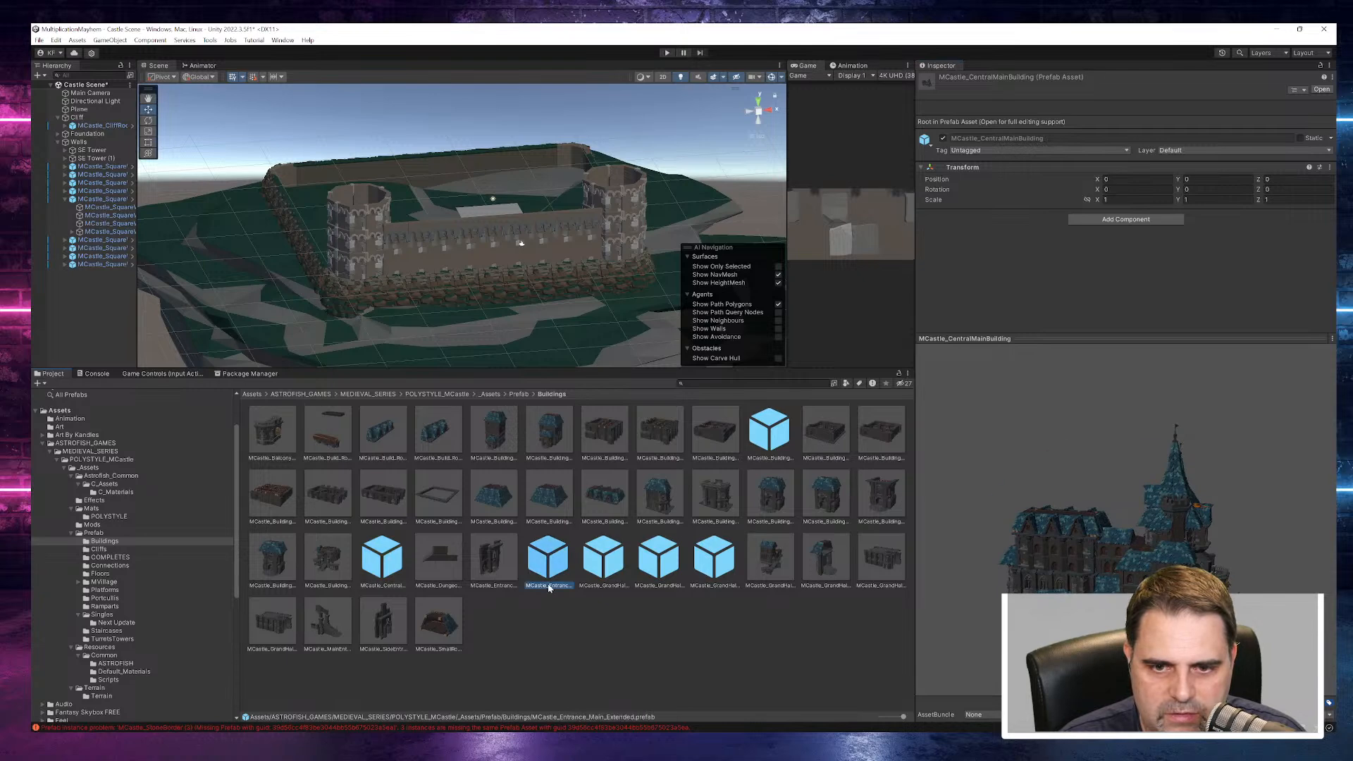
- Preview the Grand Hall prefabs, including the turret extension, 01b, extended and ground-floor versions
click(604, 563)
click(655, 564)
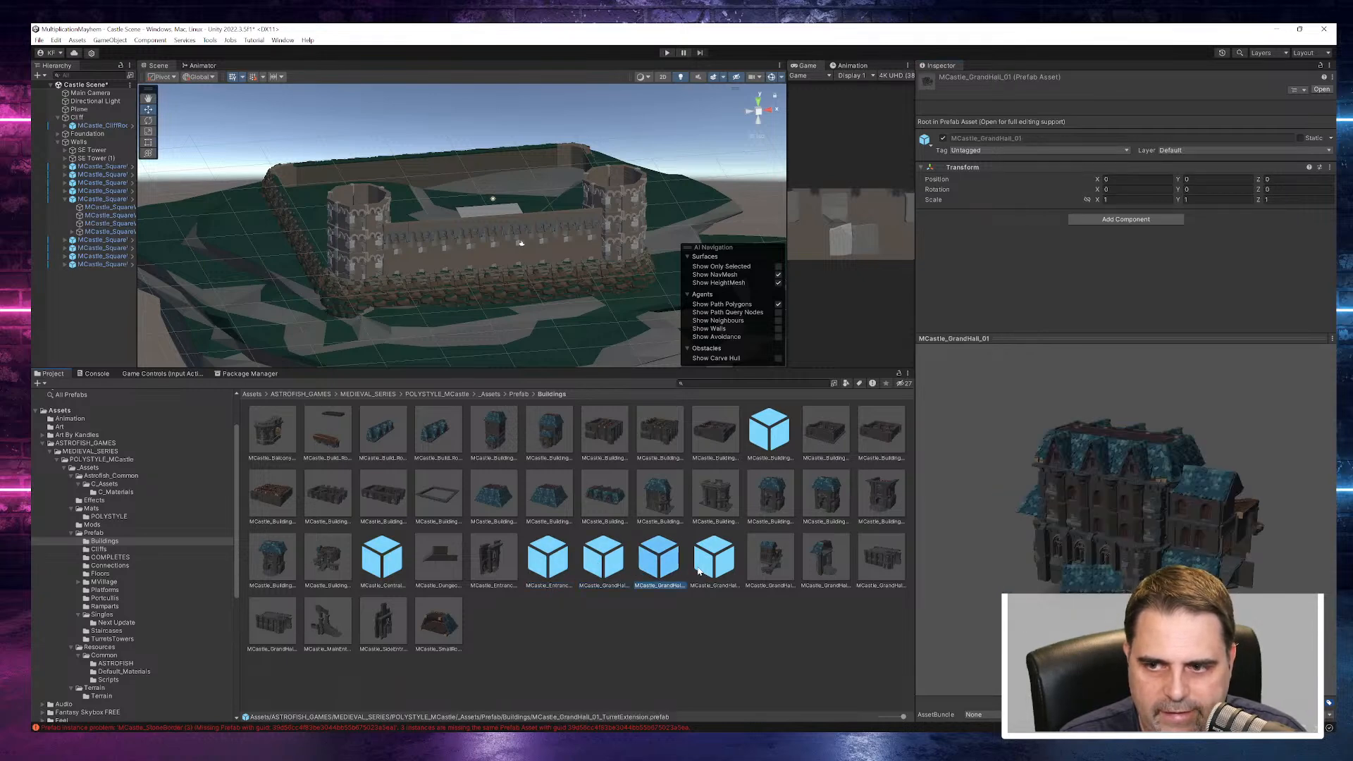
drag(1227, 567, 986, 546)
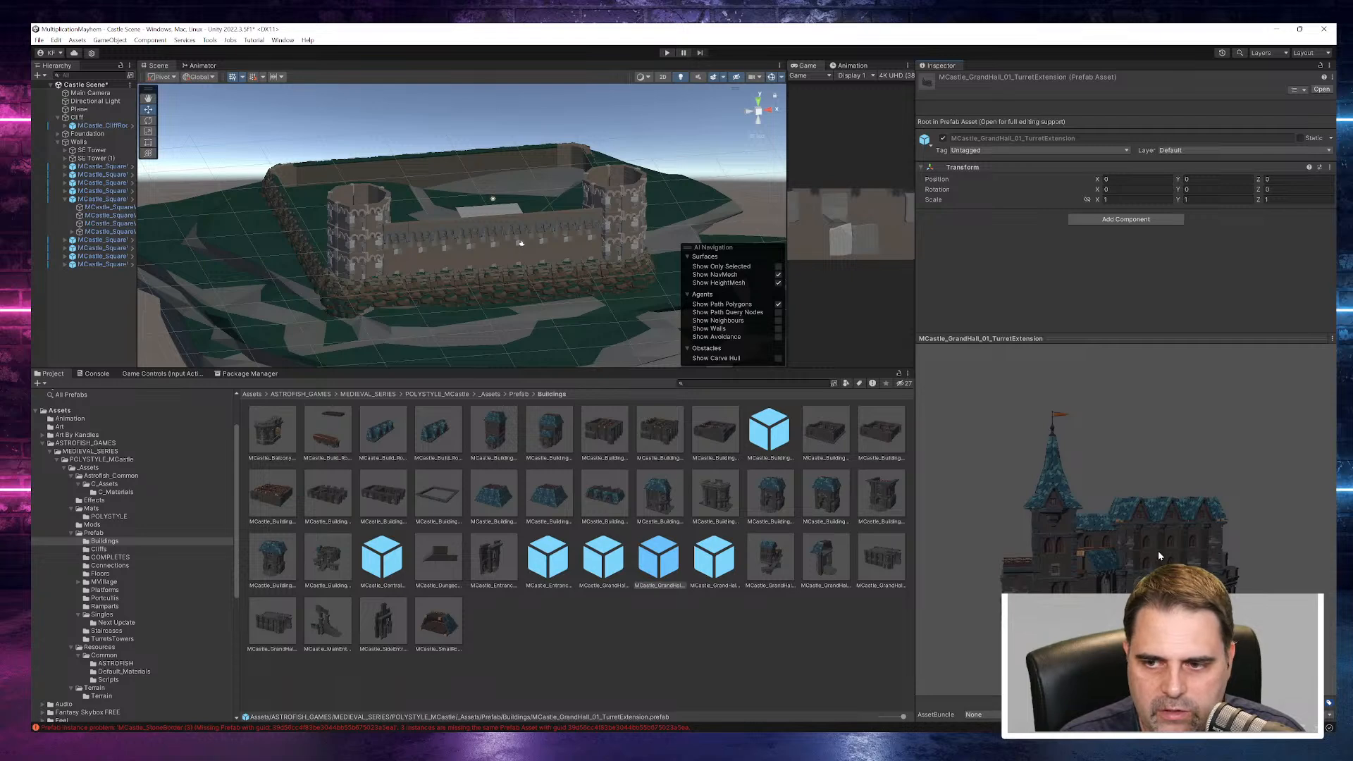
click(713, 562)
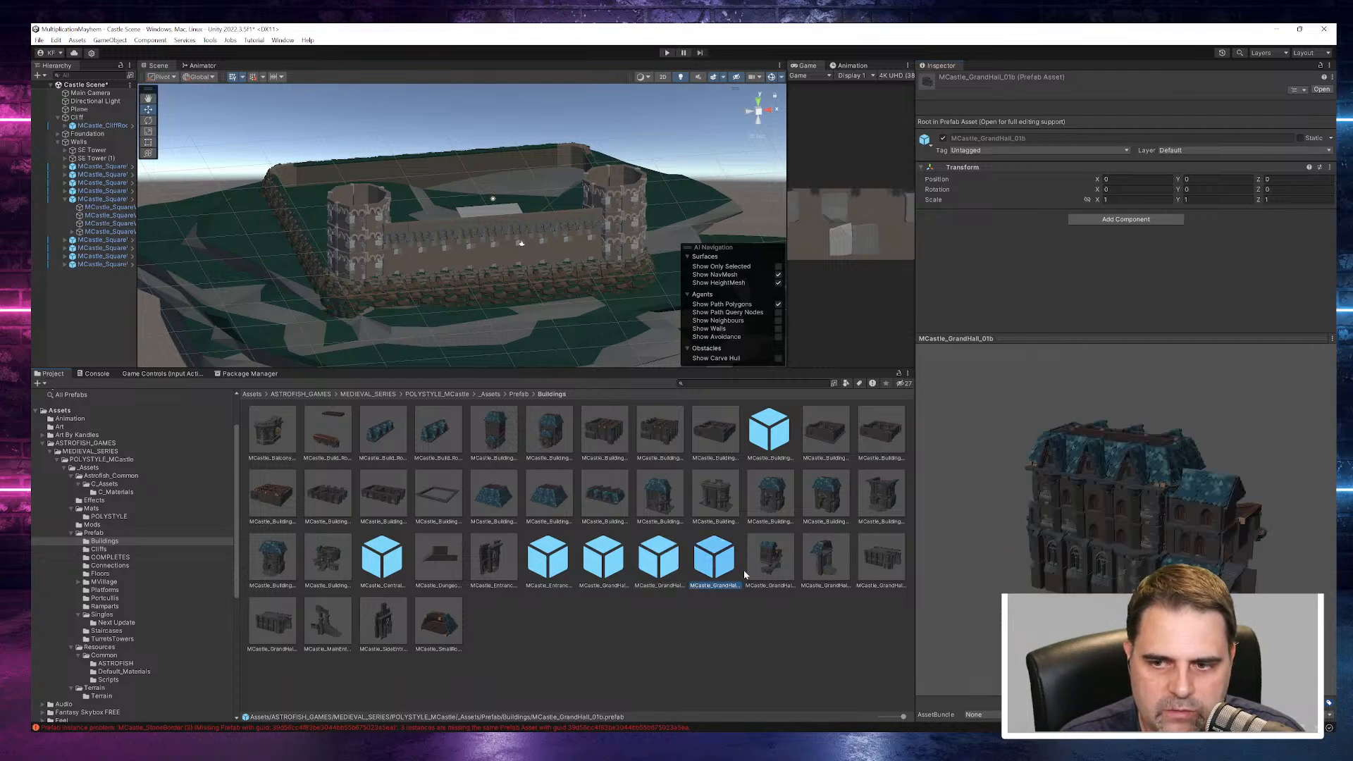
click(770, 560)
click(823, 564)
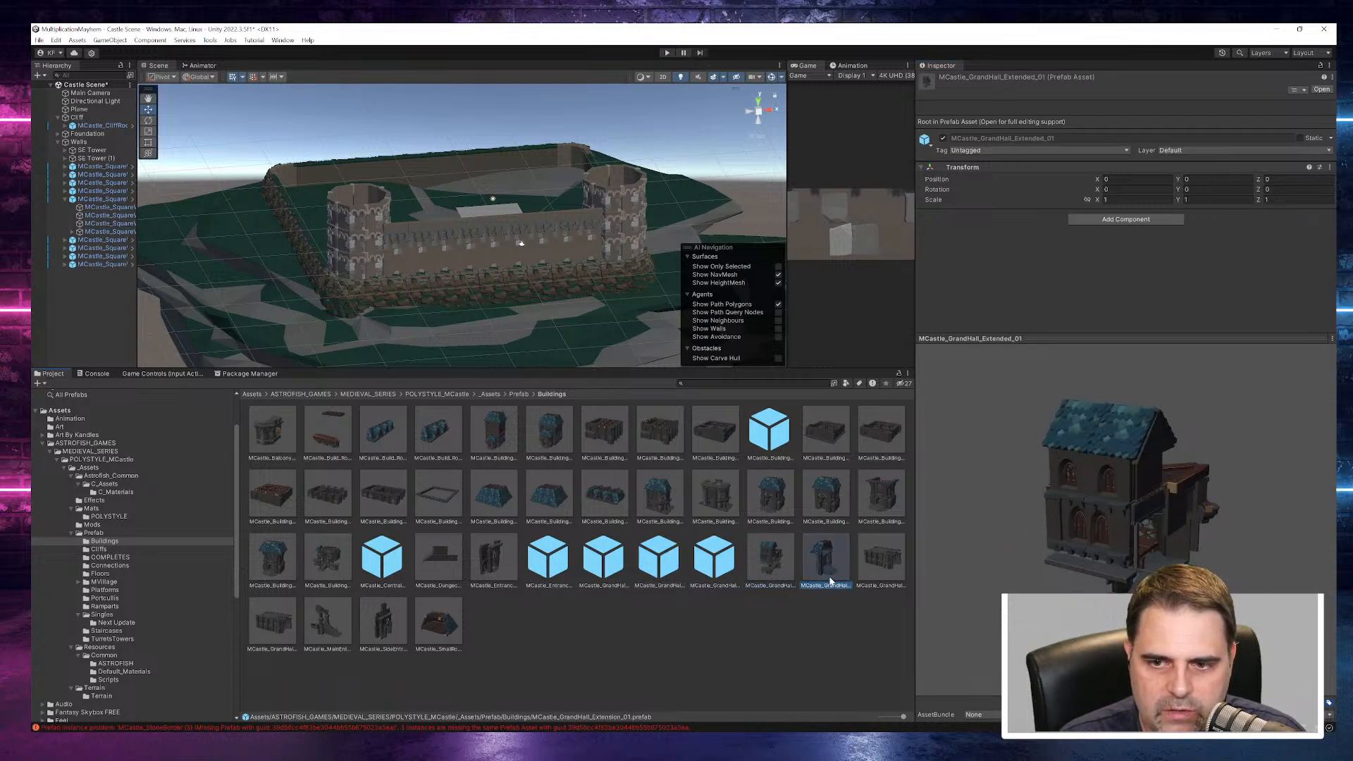
click(884, 560)
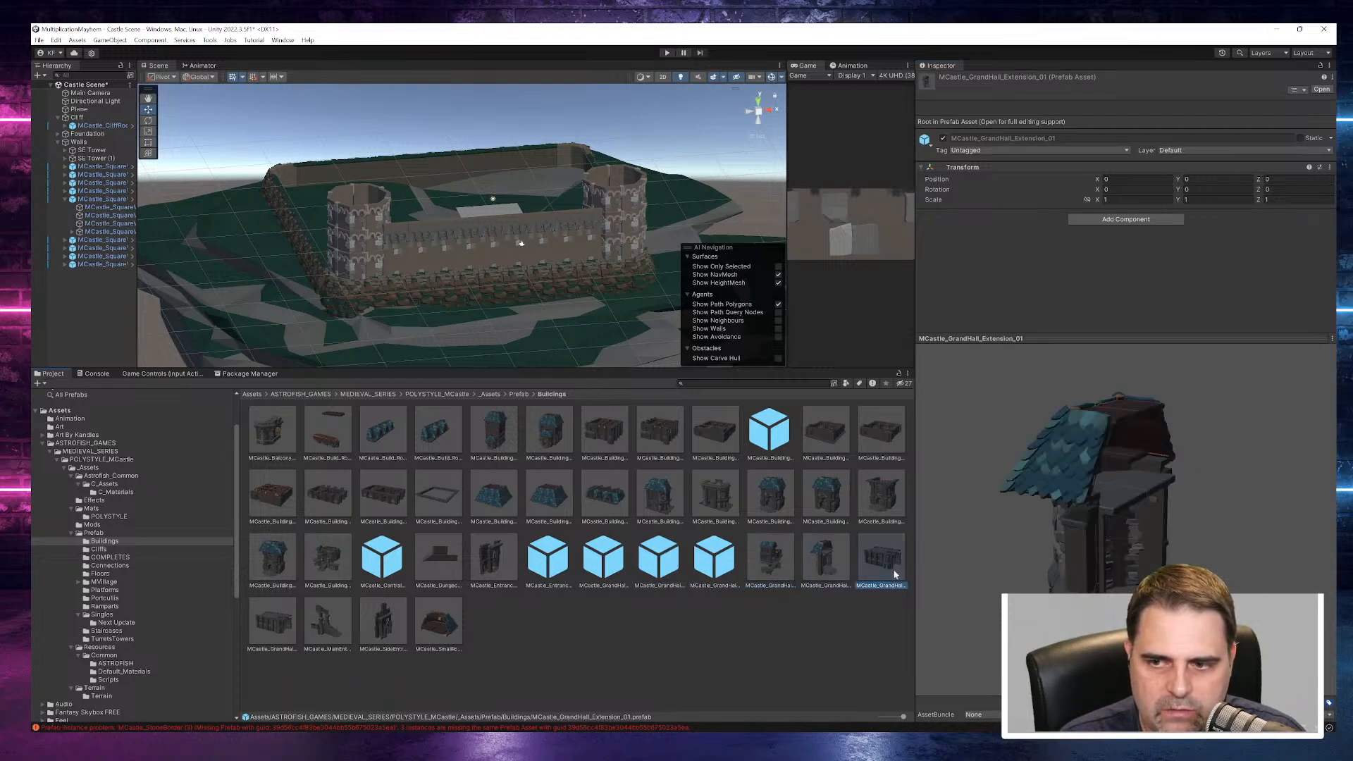
- Compare the building entrance, wing entrance and MCastle_Building_Roof_03 prefabs, ending on MCastle_BuildingEntrance_02
click(886, 499)
click(839, 499)
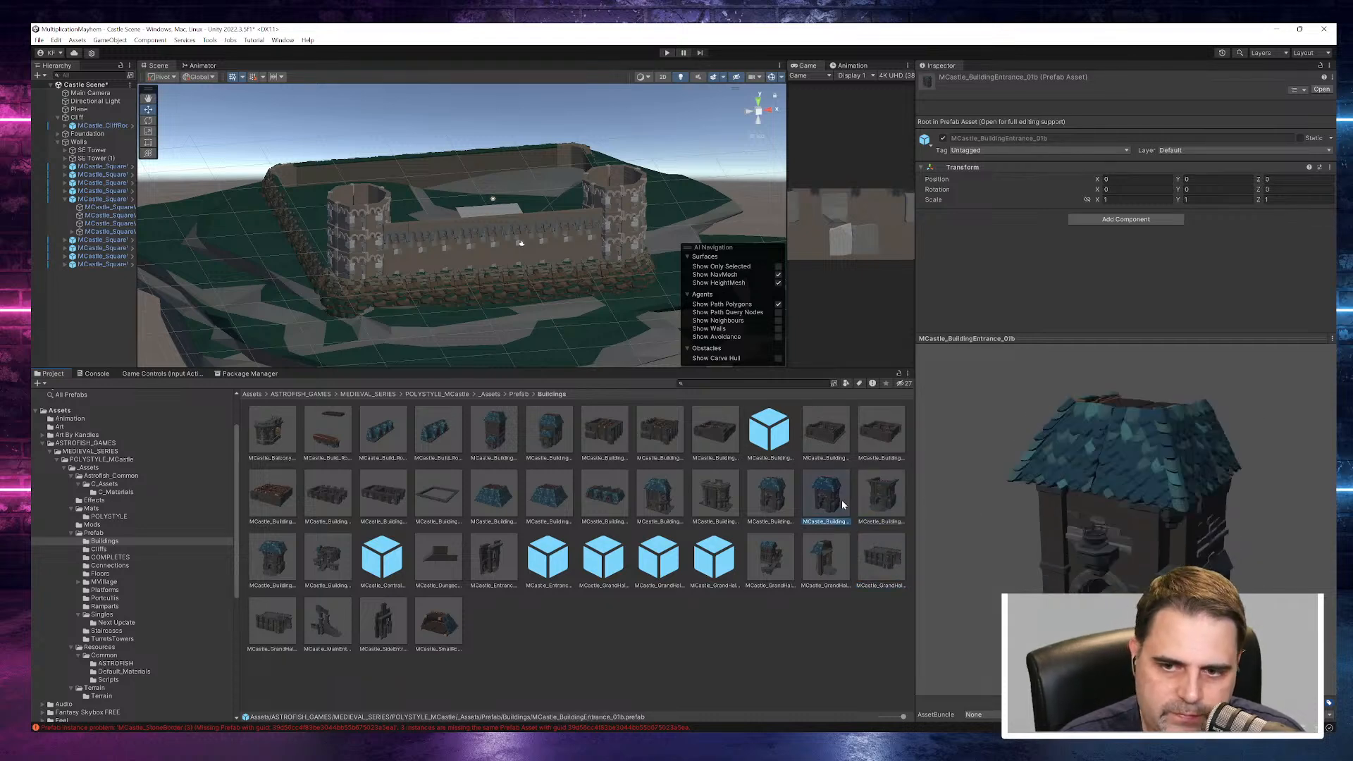
click(775, 497)
click(730, 500)
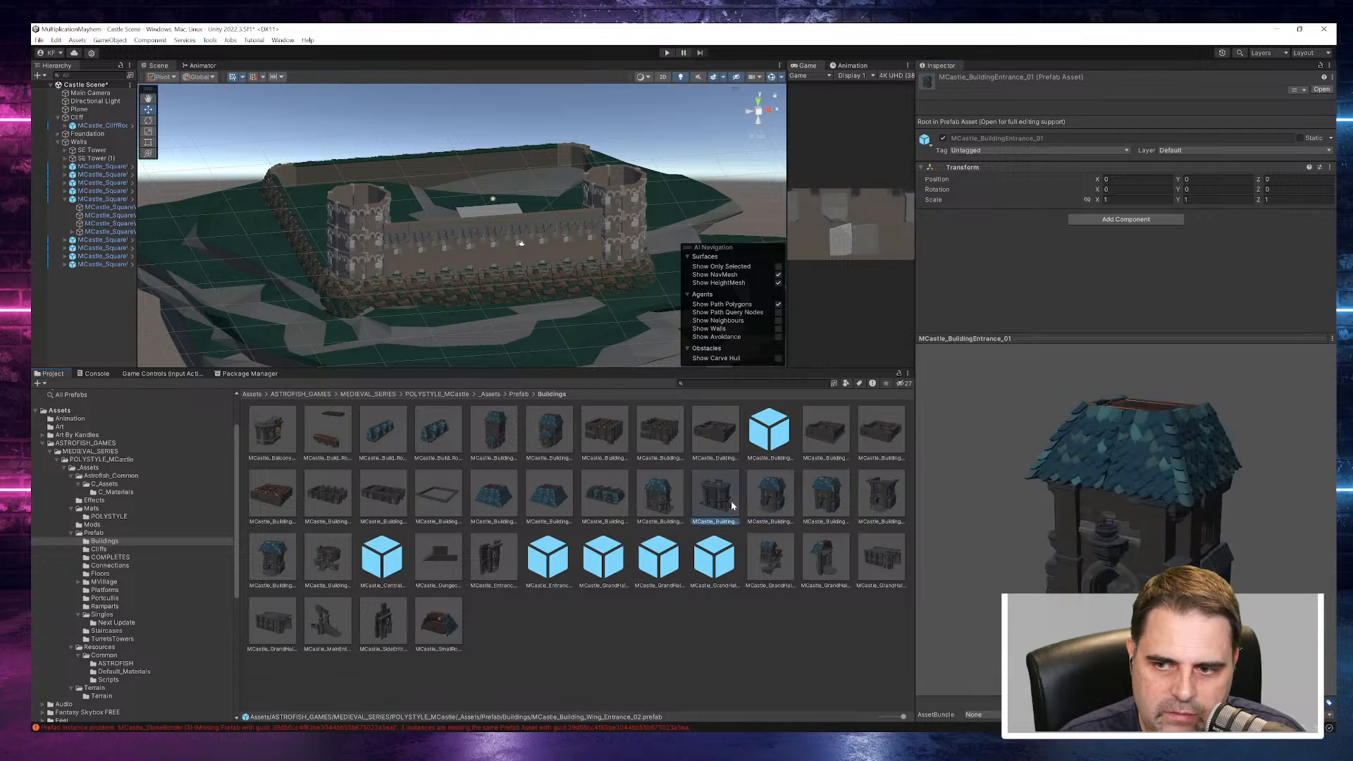
click(681, 502)
click(617, 492)
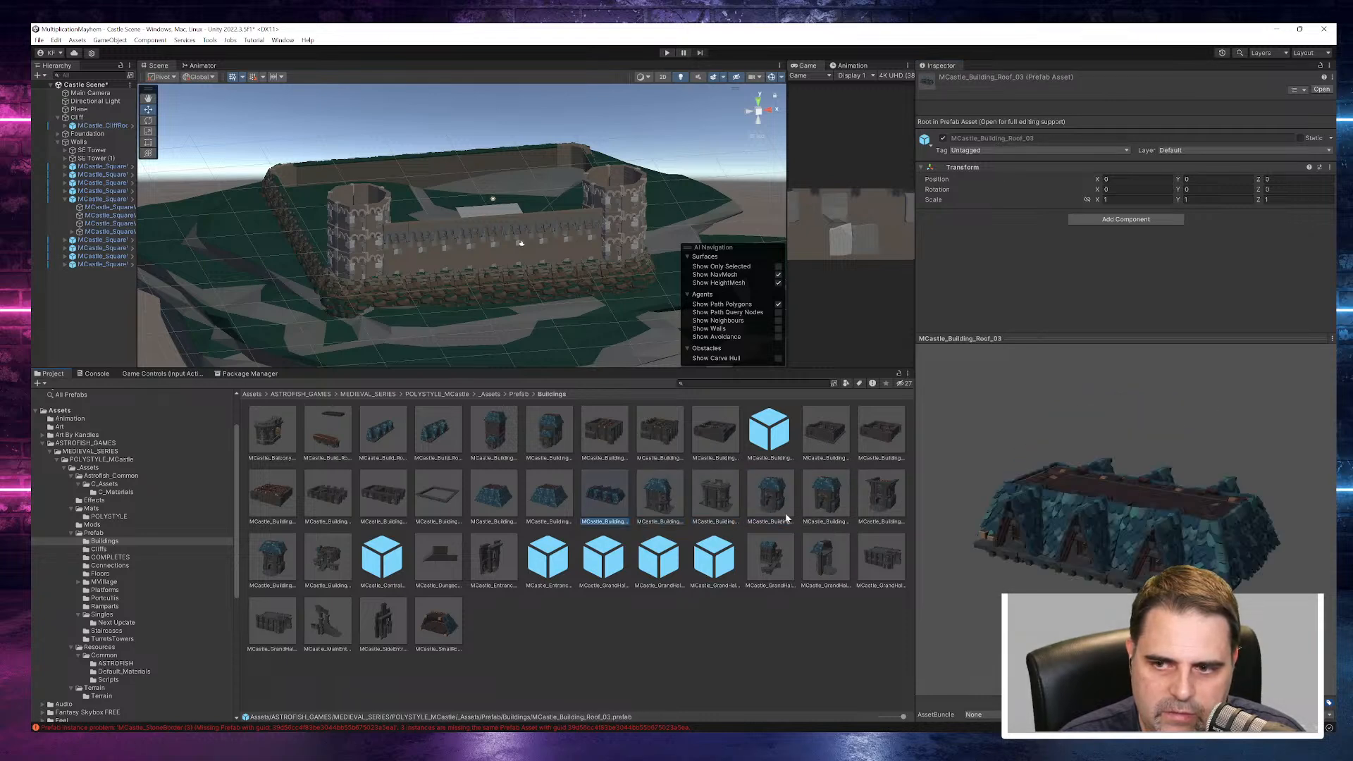
click(870, 493)
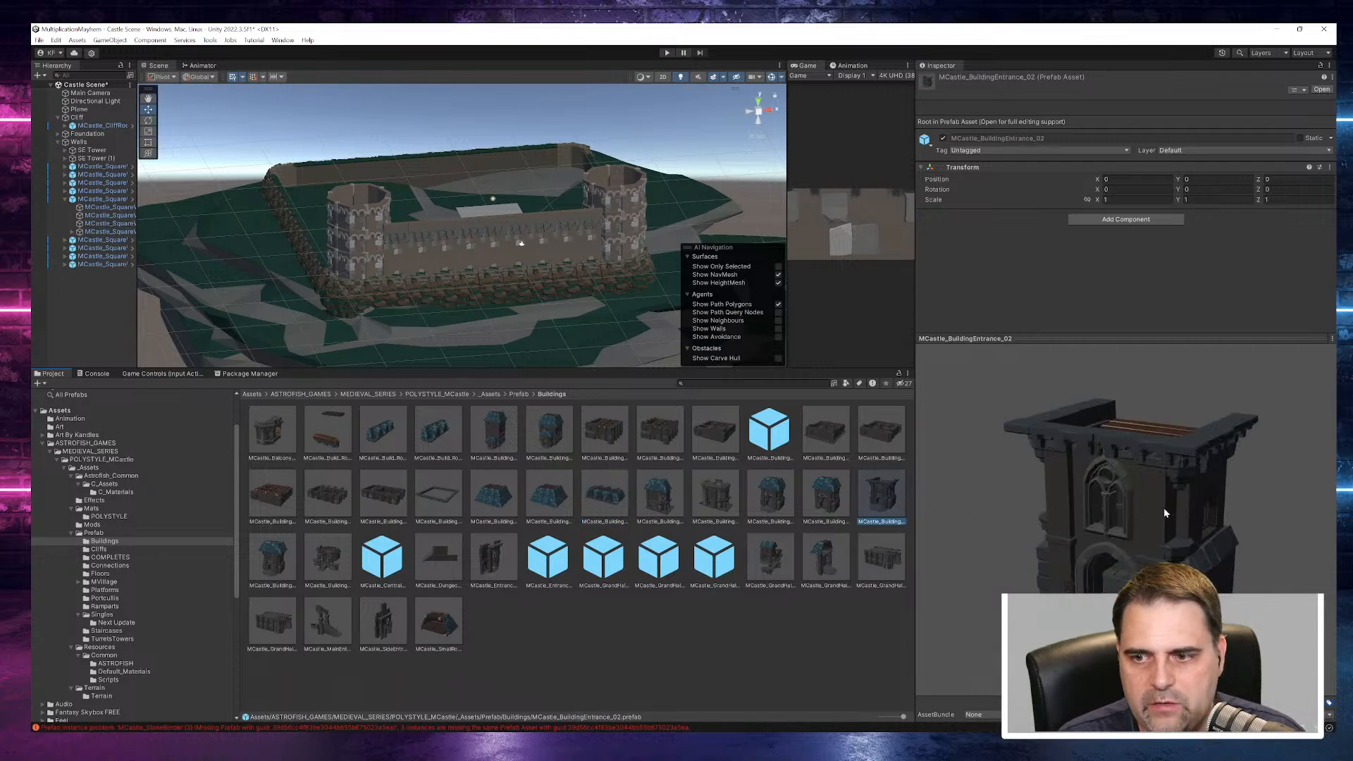
- Add MCastle_BuildingEntrance_02 to the scene root and move it out to the front wall, at about Z -20.28
drag(866, 502, 93, 298)
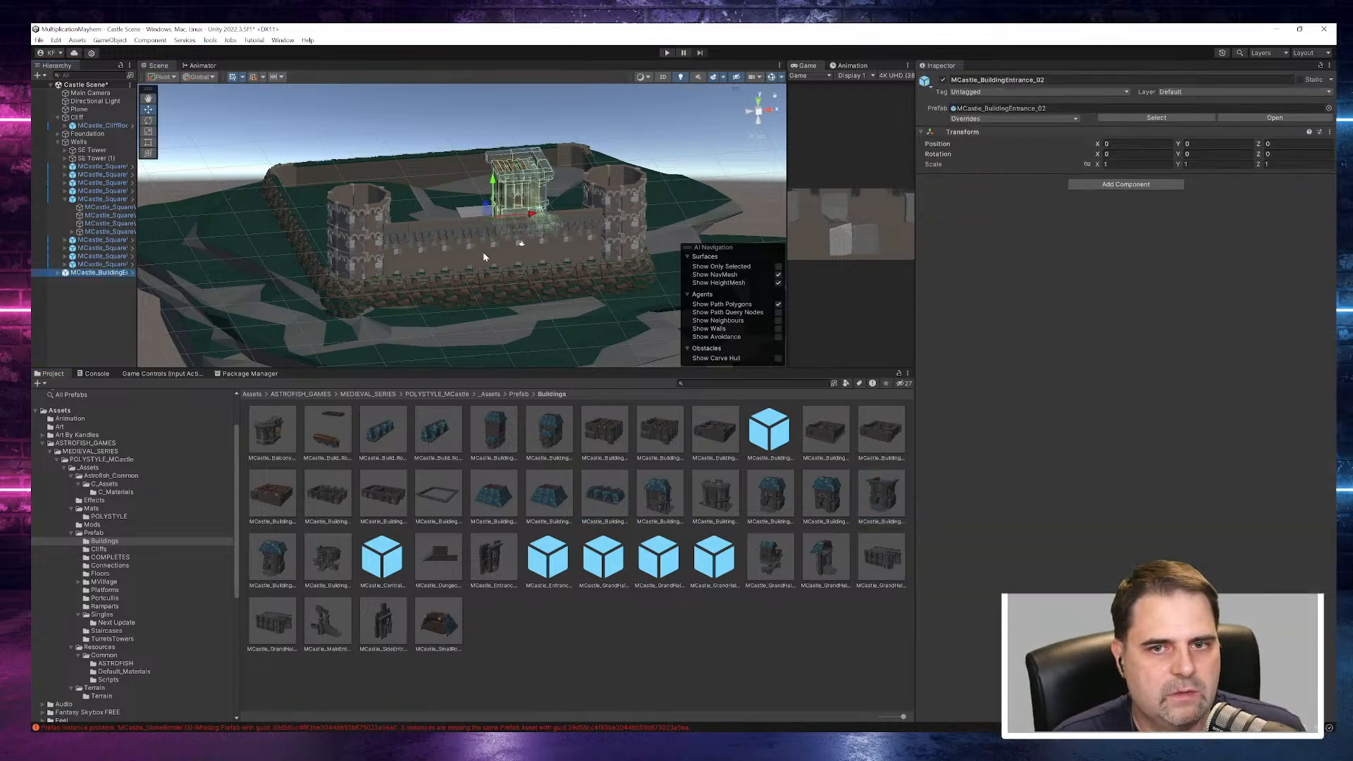
alt+drag(455, 250, 734, 328)
drag(304, 255, 217, 199)
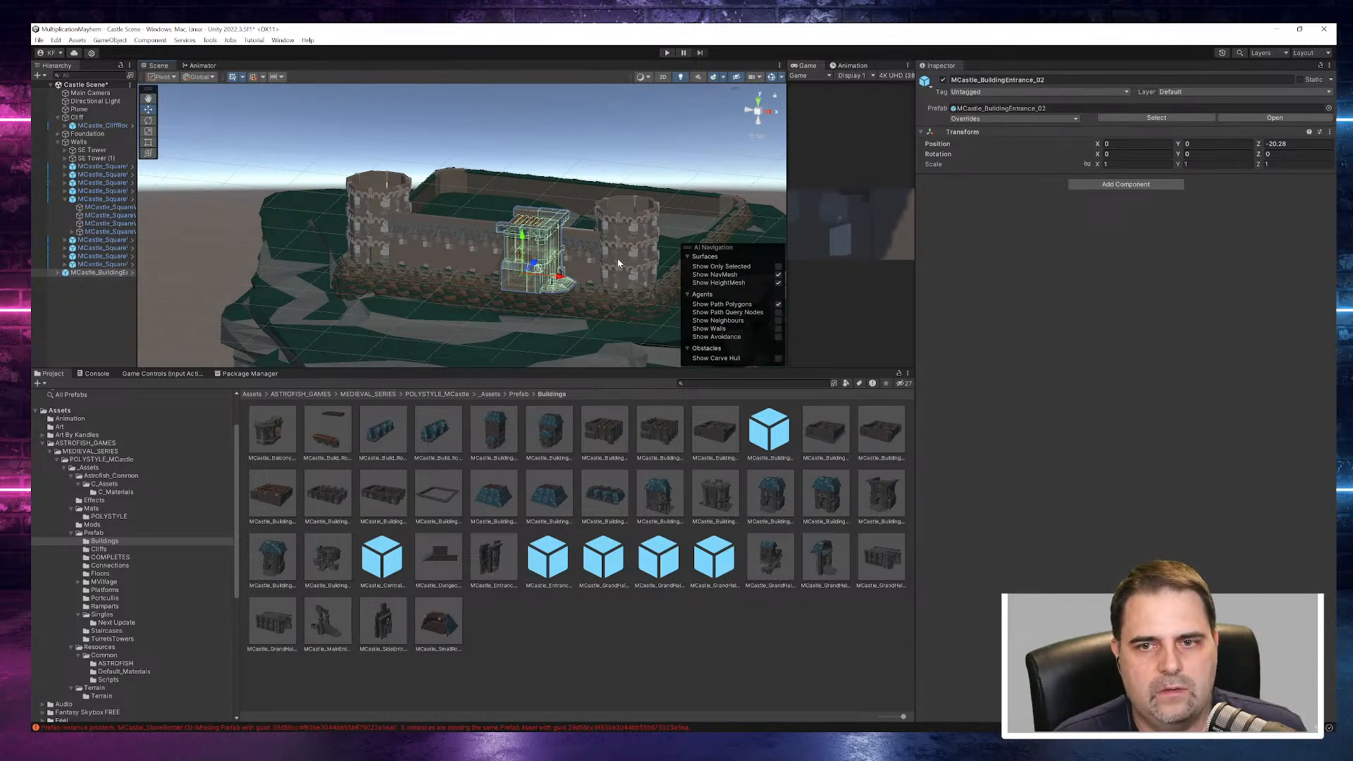
- Set the entrance building's Y rotation to 90 and lower it to about Y -1.8
drag(1178, 154, 35, 160)
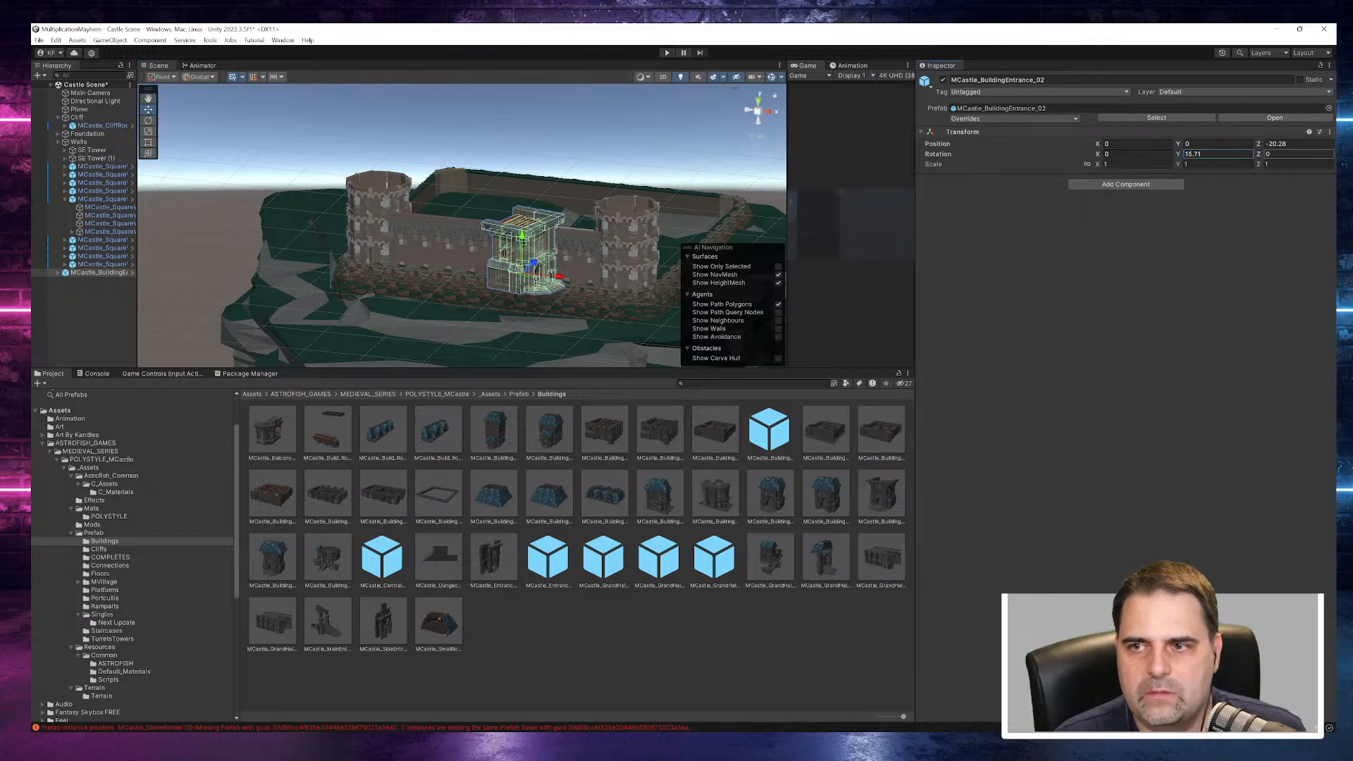
text(90)
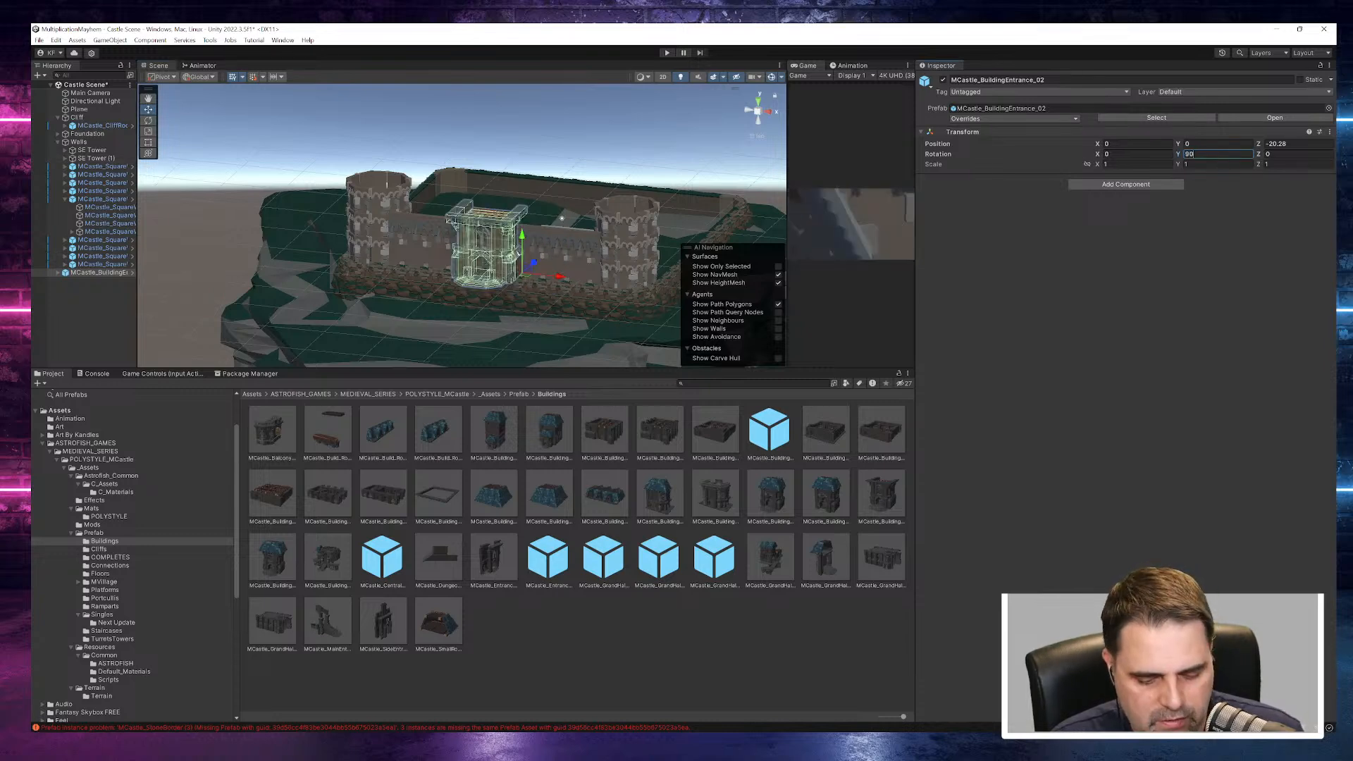
alt+drag(510, 291, 691, 293)
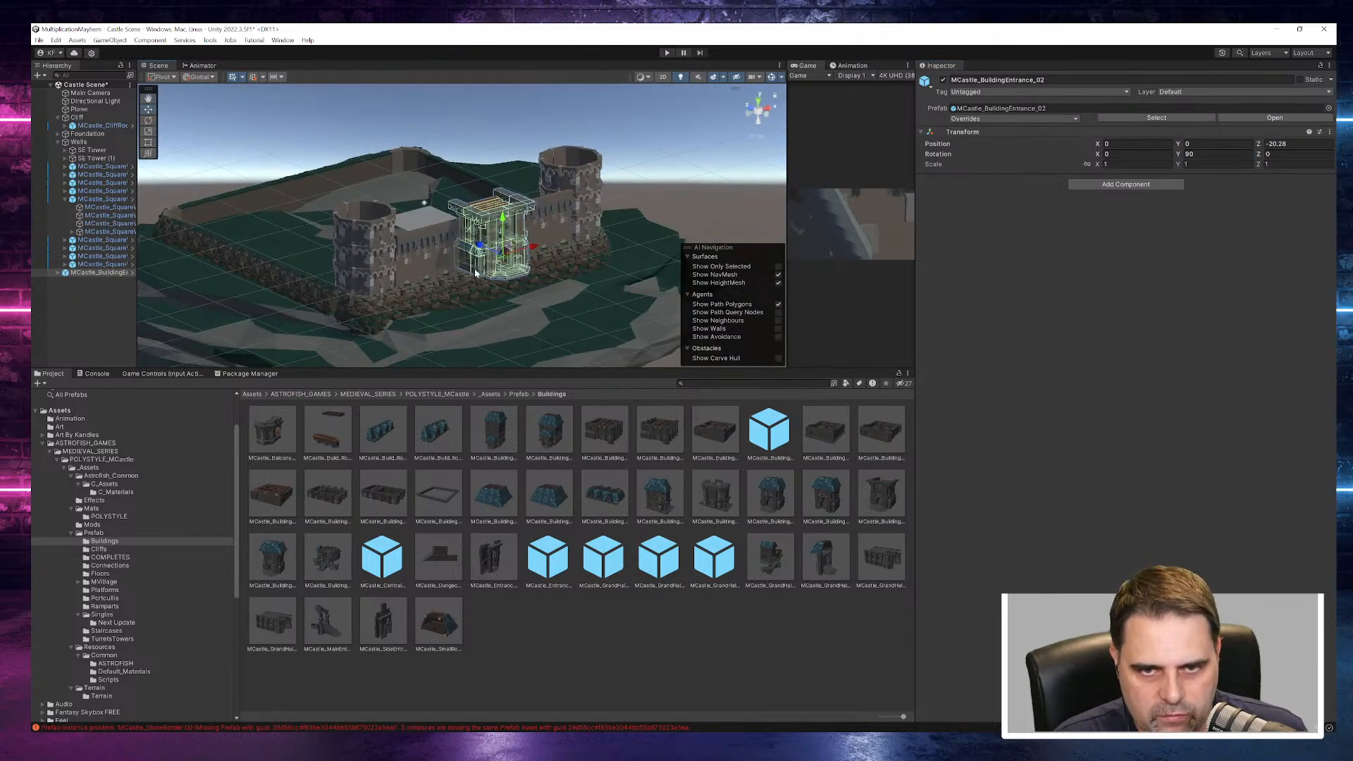
alt+drag(496, 302, 484, 220)
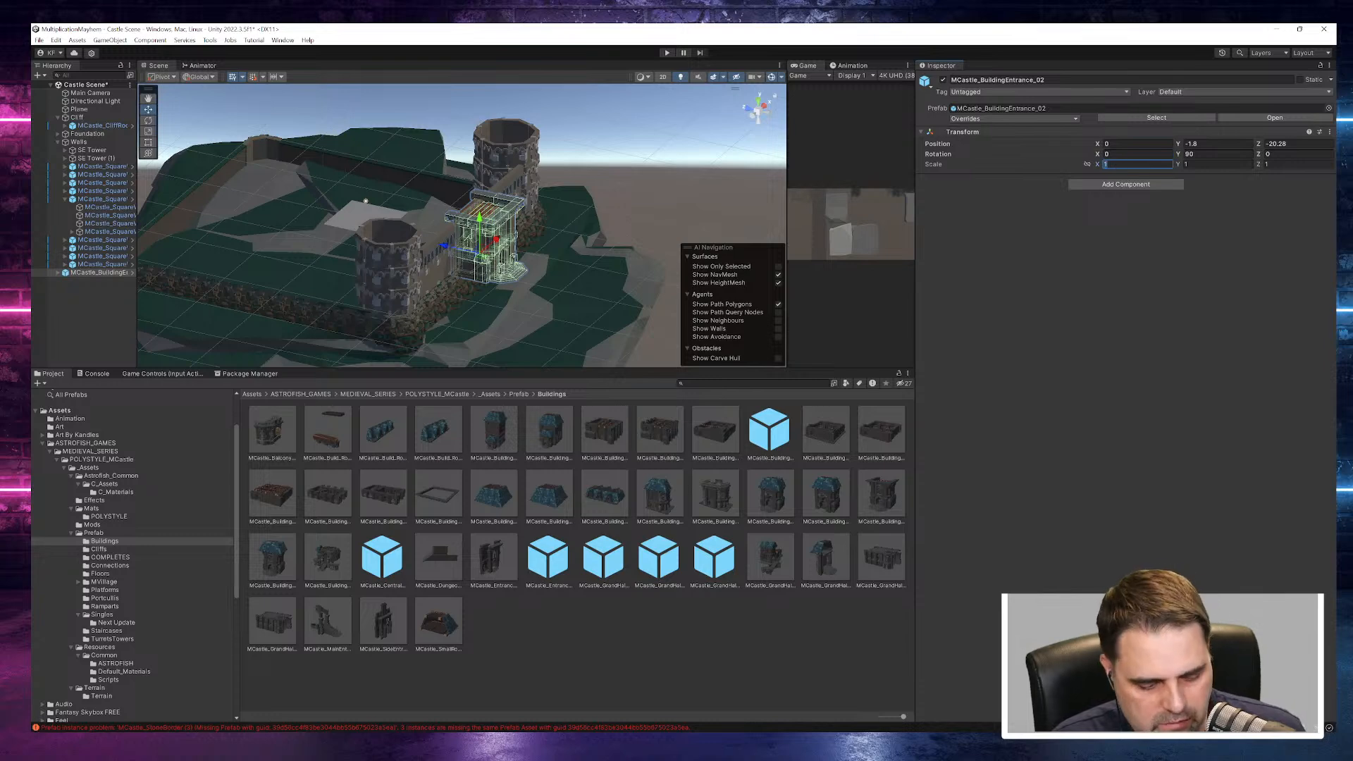
text(22)
- Scale the entrance building to 2 on all axes and shift it along the front wall to about X 5.69
key(Tab)
text(2)
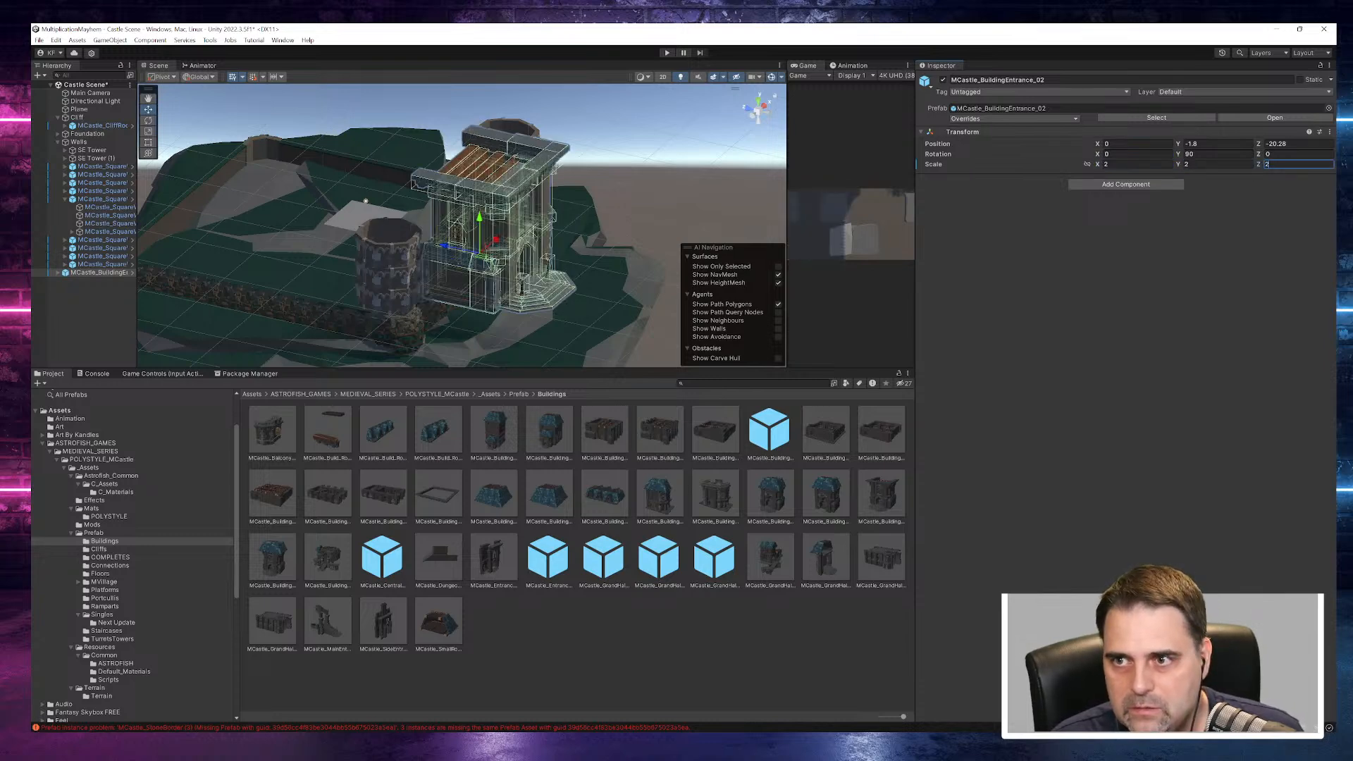
alt+drag(740, 235, 535, 199)
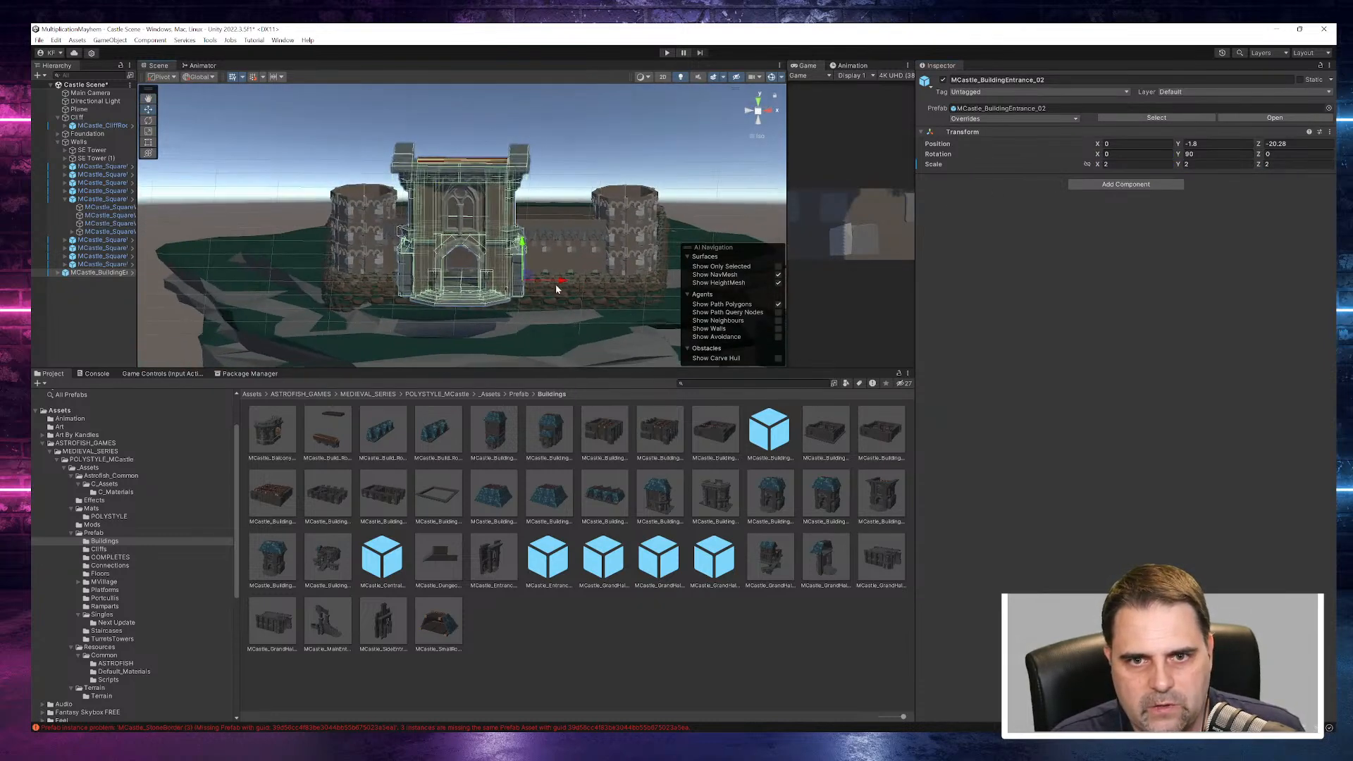
drag(558, 284, 859, 336)
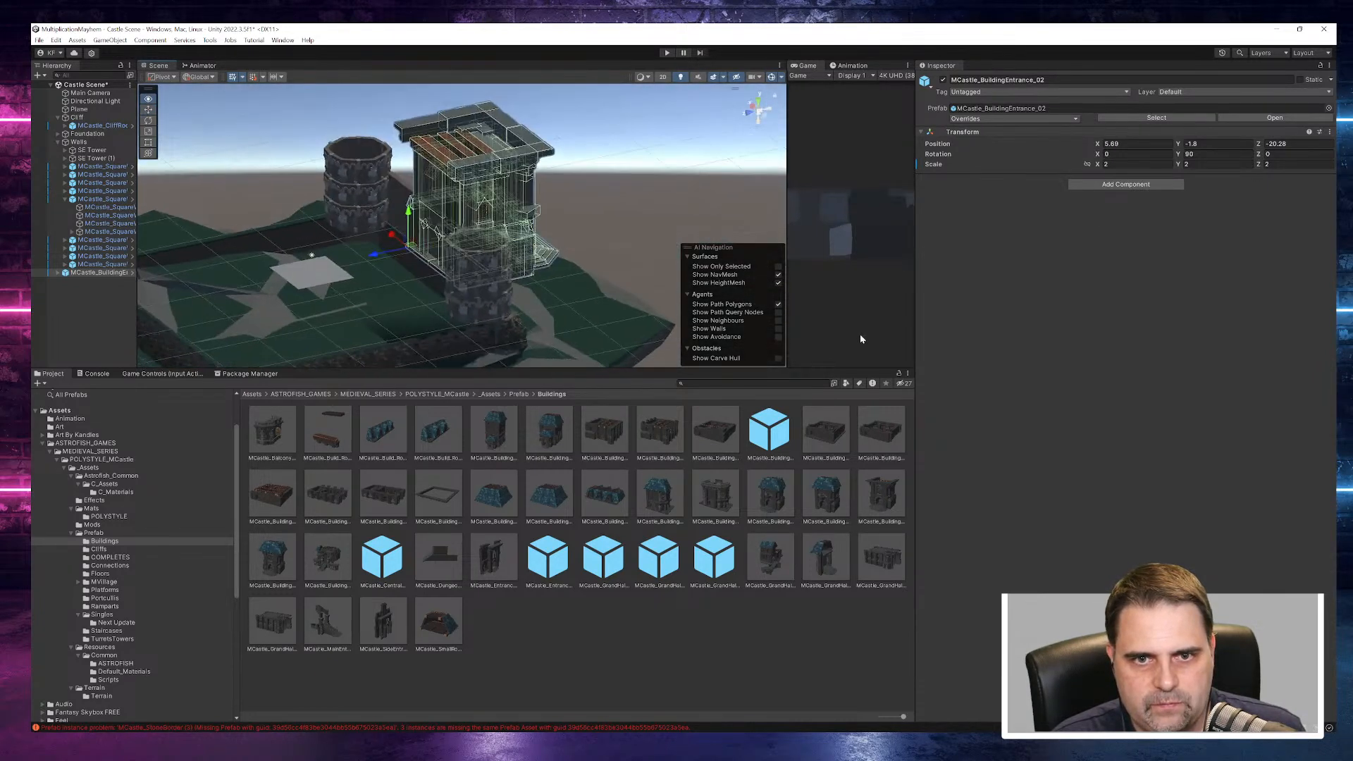
- Move the entrance building back into the front wall between the towers, to about Z -10.53
drag(396, 254, 354, 259)
alt+drag(562, 298, 261, 237)
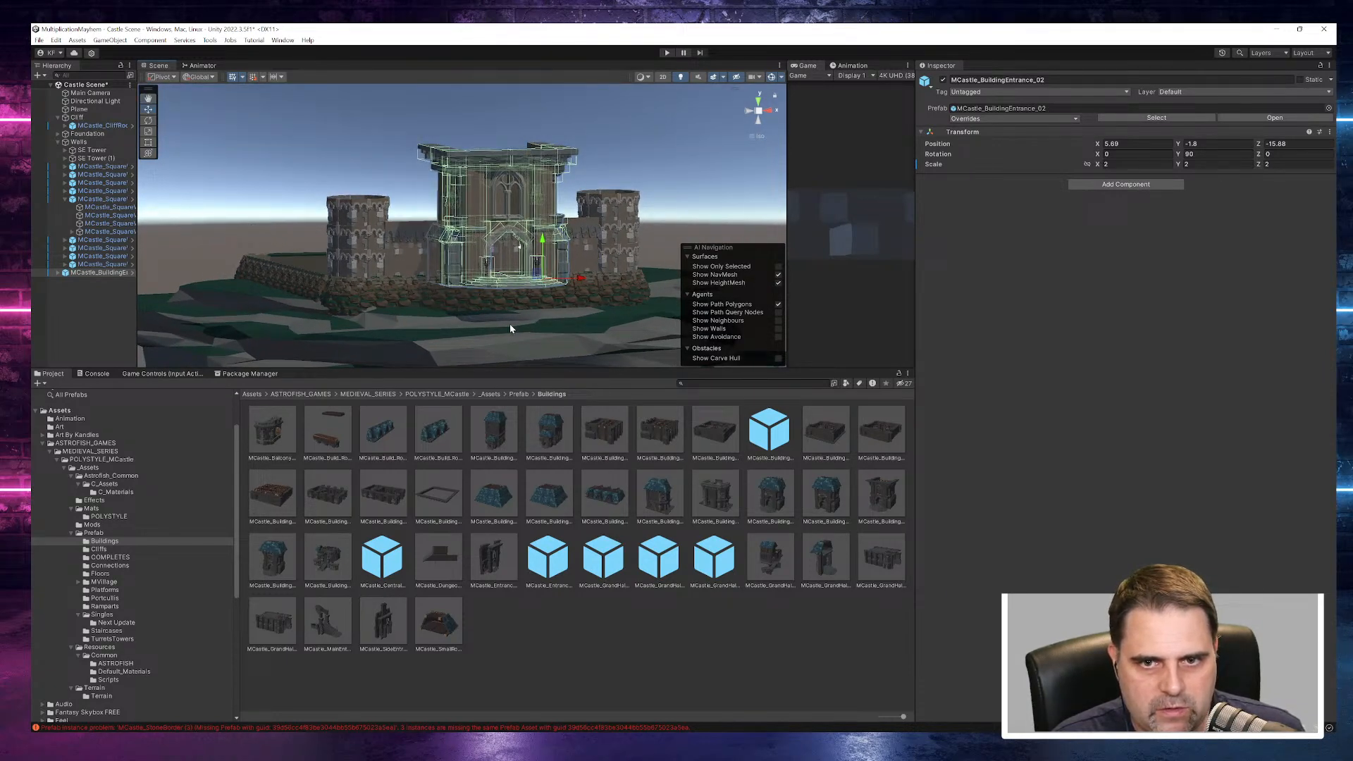
alt+drag(527, 299, 698, 356)
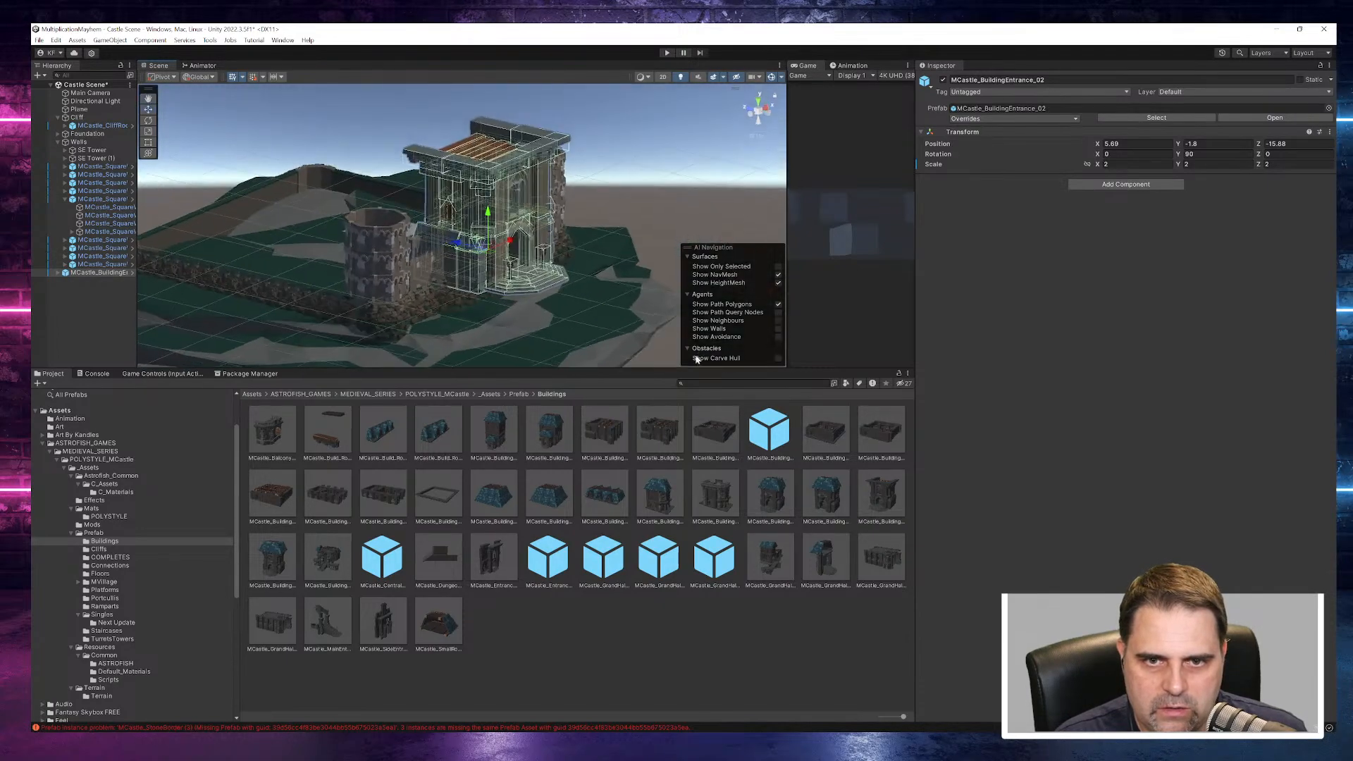
drag(456, 244, 430, 237)
alt+drag(475, 291, 352, 280)
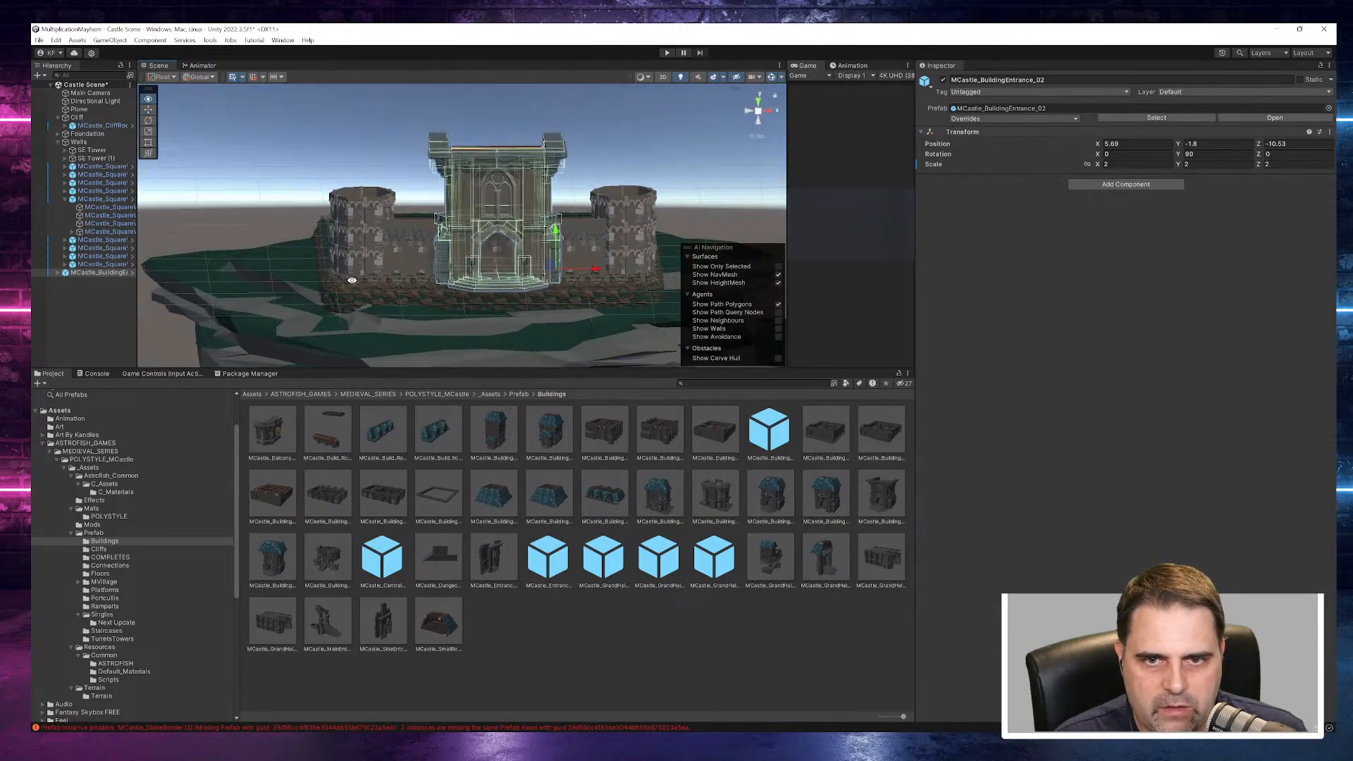
- Deactivate the MCastle_SquareWalls_ArchCarbels sections that run through the entrance building
click(498, 264)
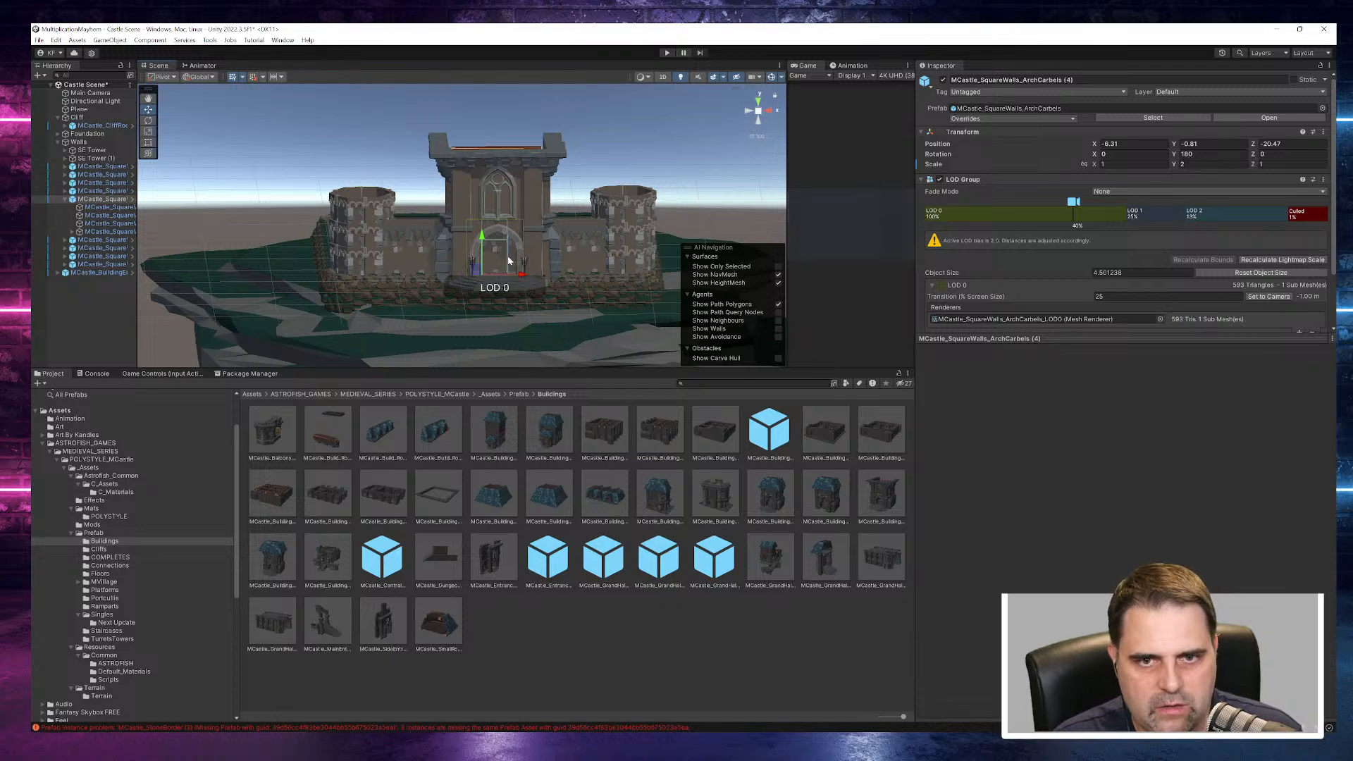
click(65, 200)
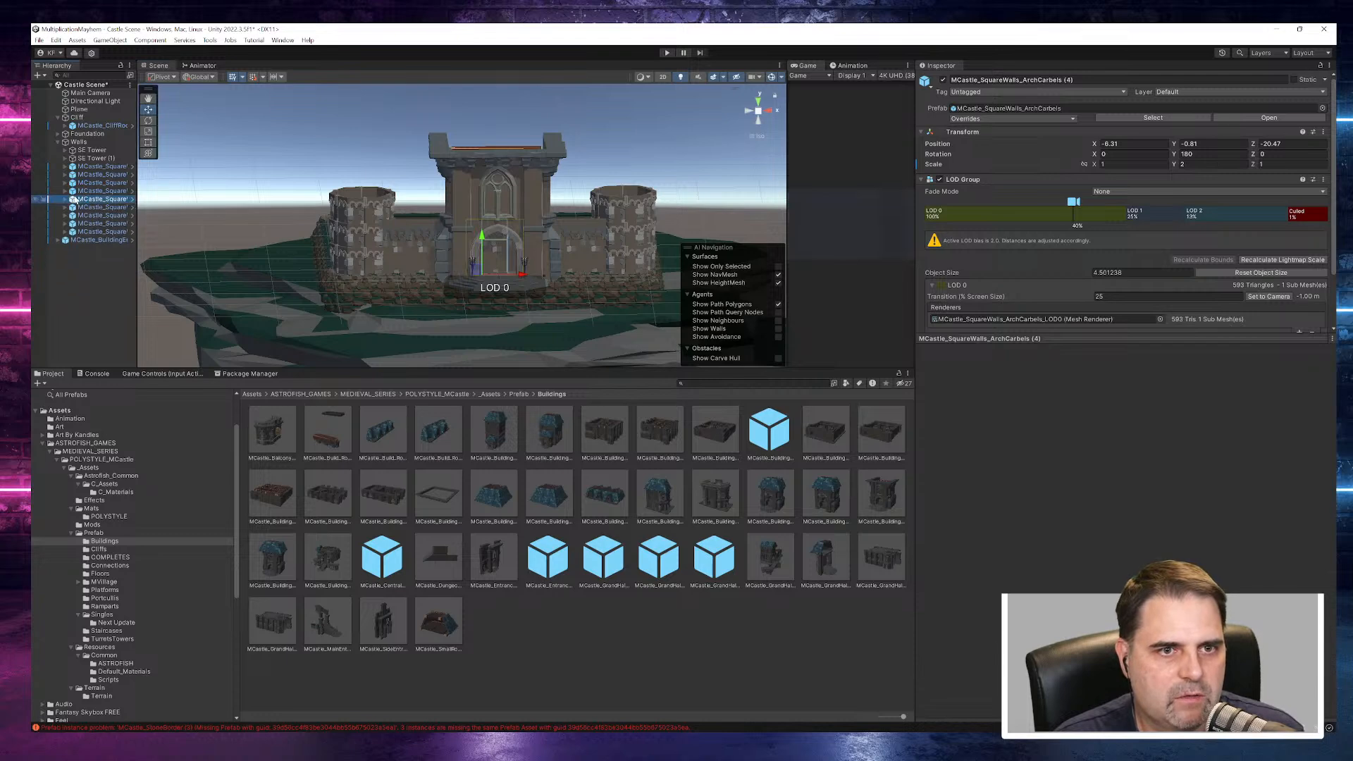
ctrl+click(97, 208)
ctrl+click(96, 206)
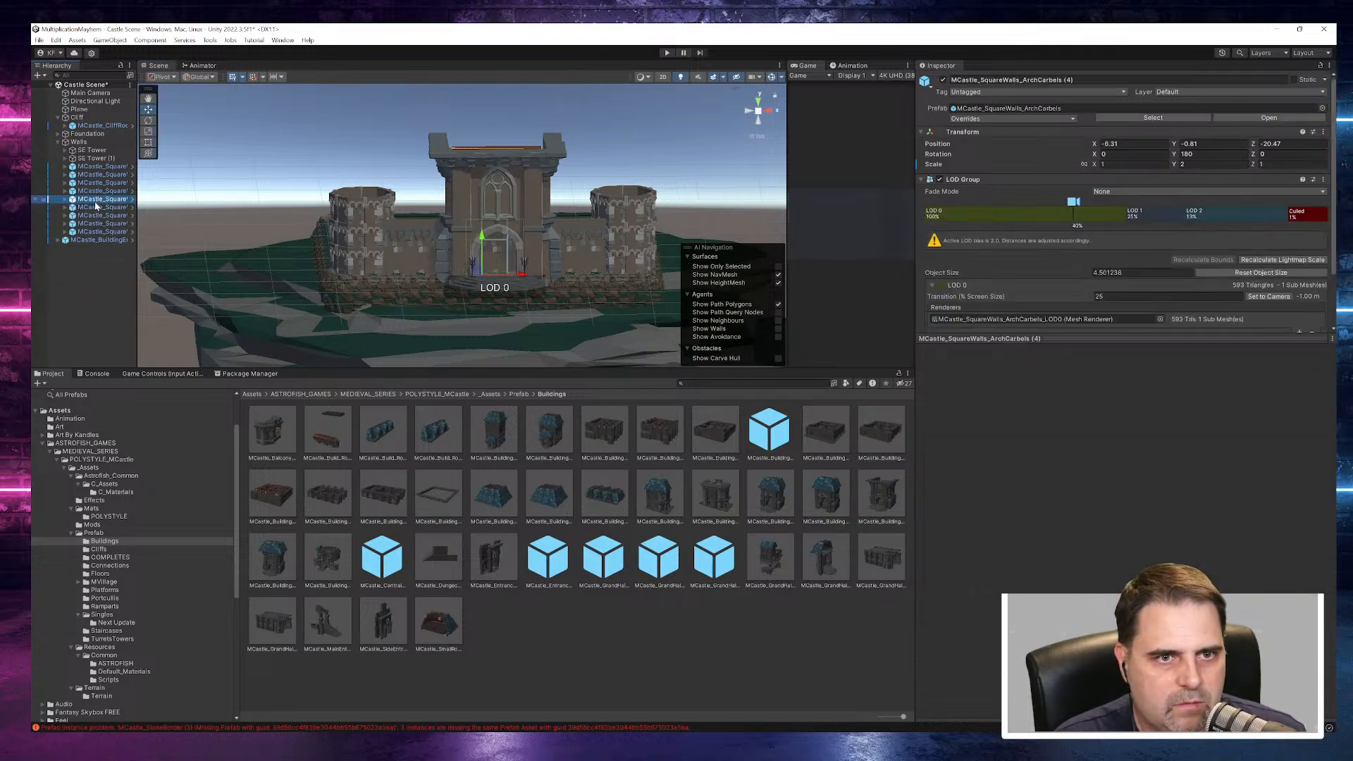
ctrl+click(99, 192)
click(943, 79)
alt+drag(565, 299, 423, 317)
- Duplicate the SW corner foundation and place the copy beside the entrance steps at about X -4.68, Y -2.93, Z -27.25
click(362, 326)
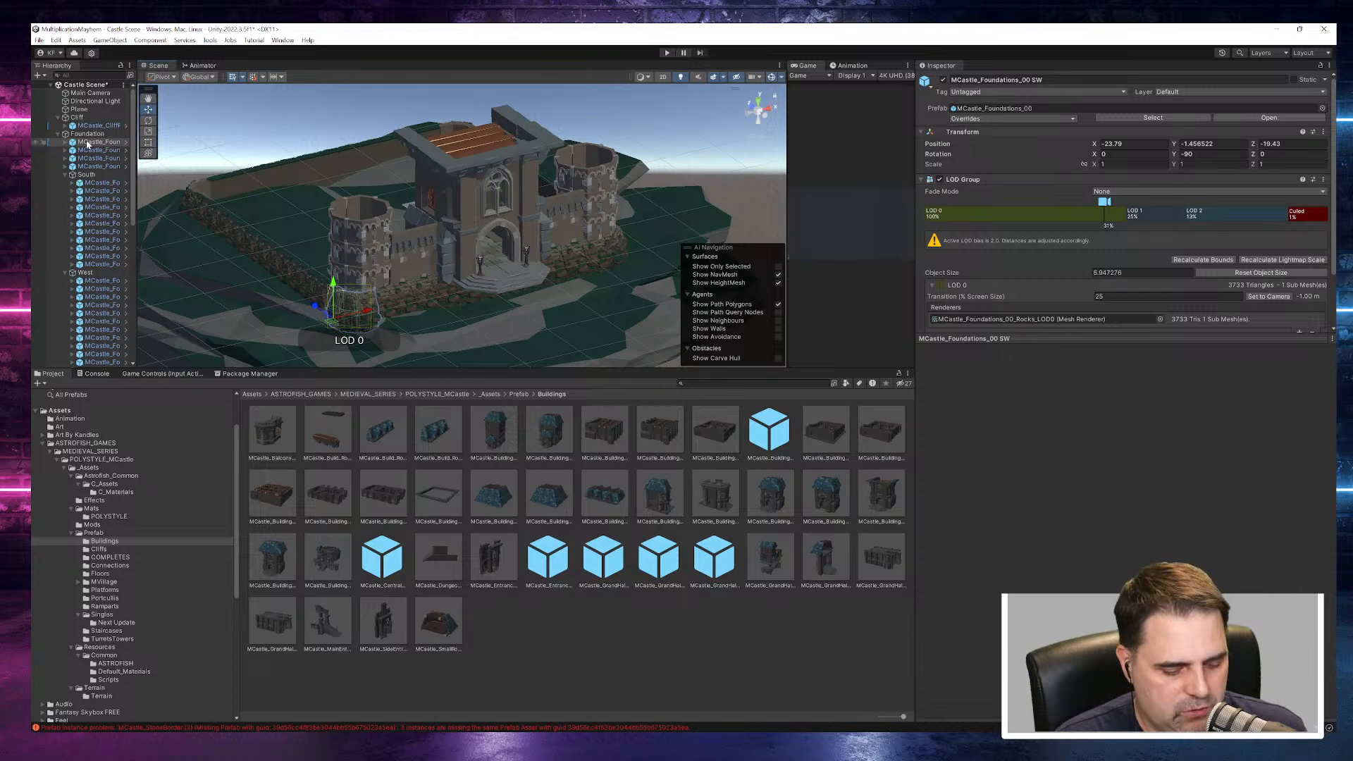
key(ctrl+d)
drag(363, 321, 509, 339)
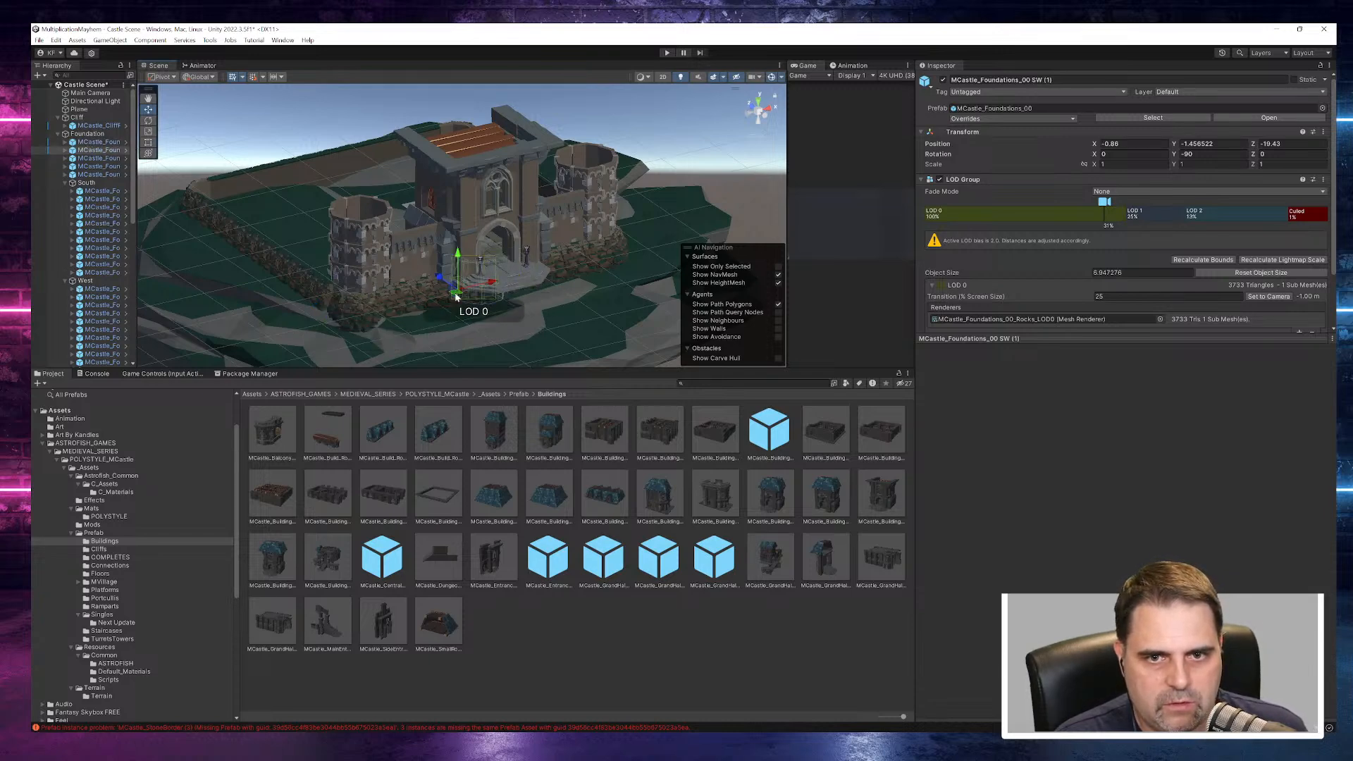
drag(440, 280, 496, 304)
mouse_move(559, 321)
right_down()
mouse_move(532, 296)
mouse_move(537, 320)
right_up()
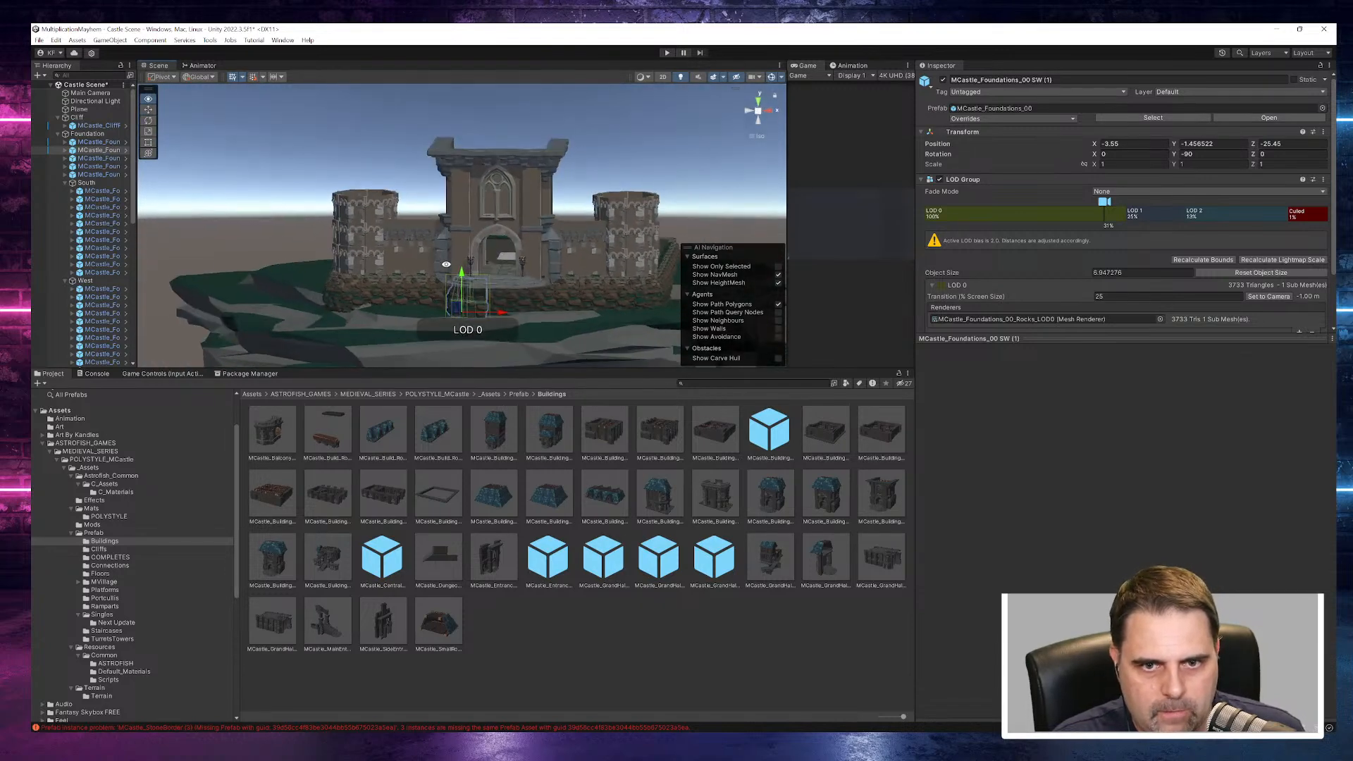
drag(500, 313, 451, 286)
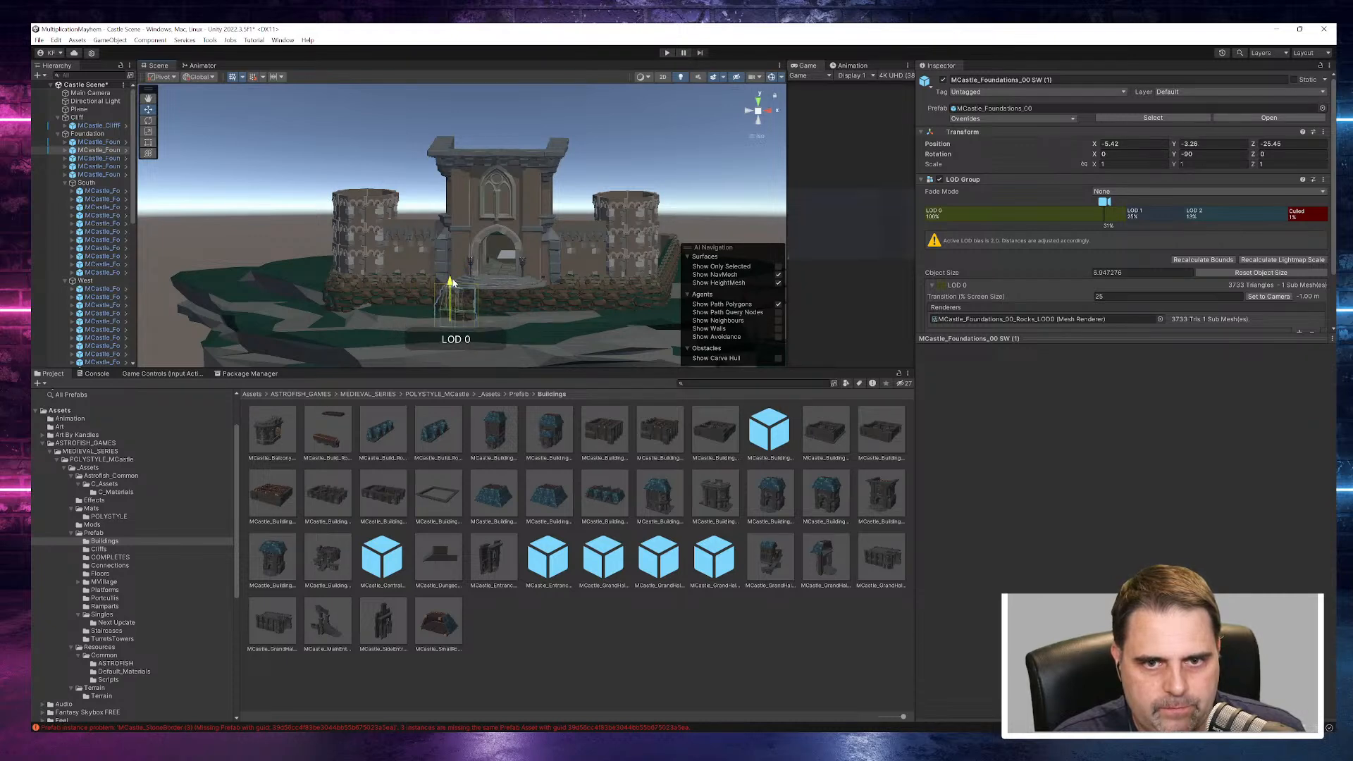
right_drag(468, 289, 656, 375)
alt+drag(655, 375, 494, 344)
mouse_move(432, 308)
mouse_down()
mouse_move(487, 298)
mouse_move(313, 220)
mouse_move(431, 302)
mouse_up()
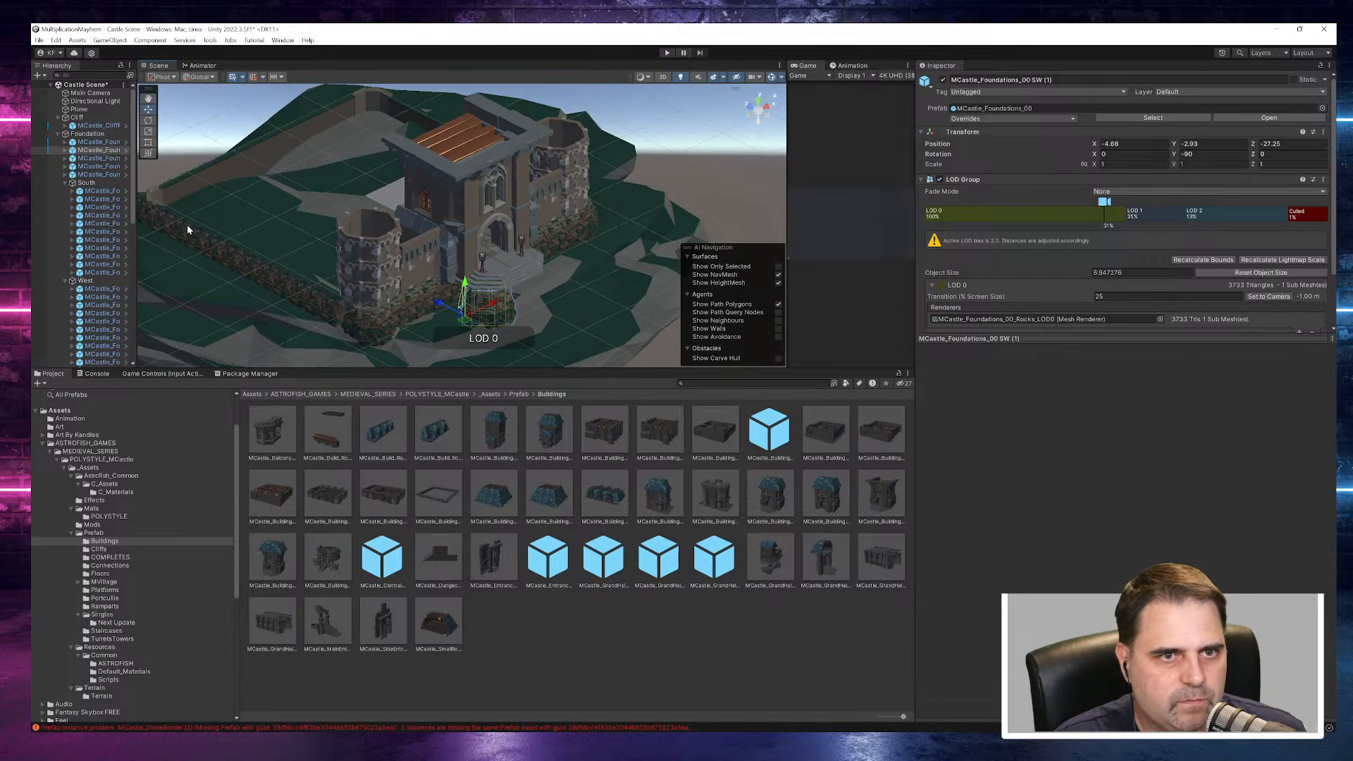
- Duplicate the SE corner foundation and place the copy on the other side of the entrance steps at about X 4.79, Y -2.1, Z -33.56
drag(136, 160, 208, 155)
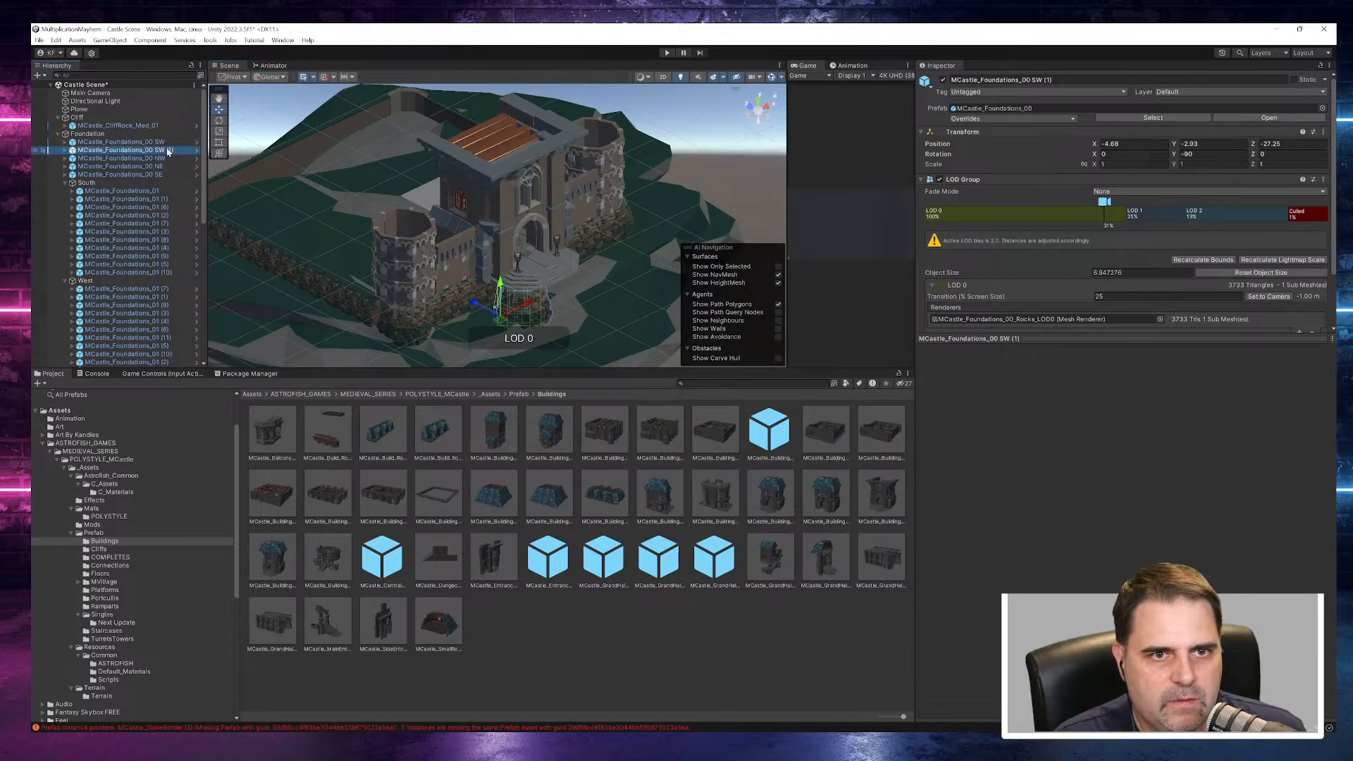
click(165, 168)
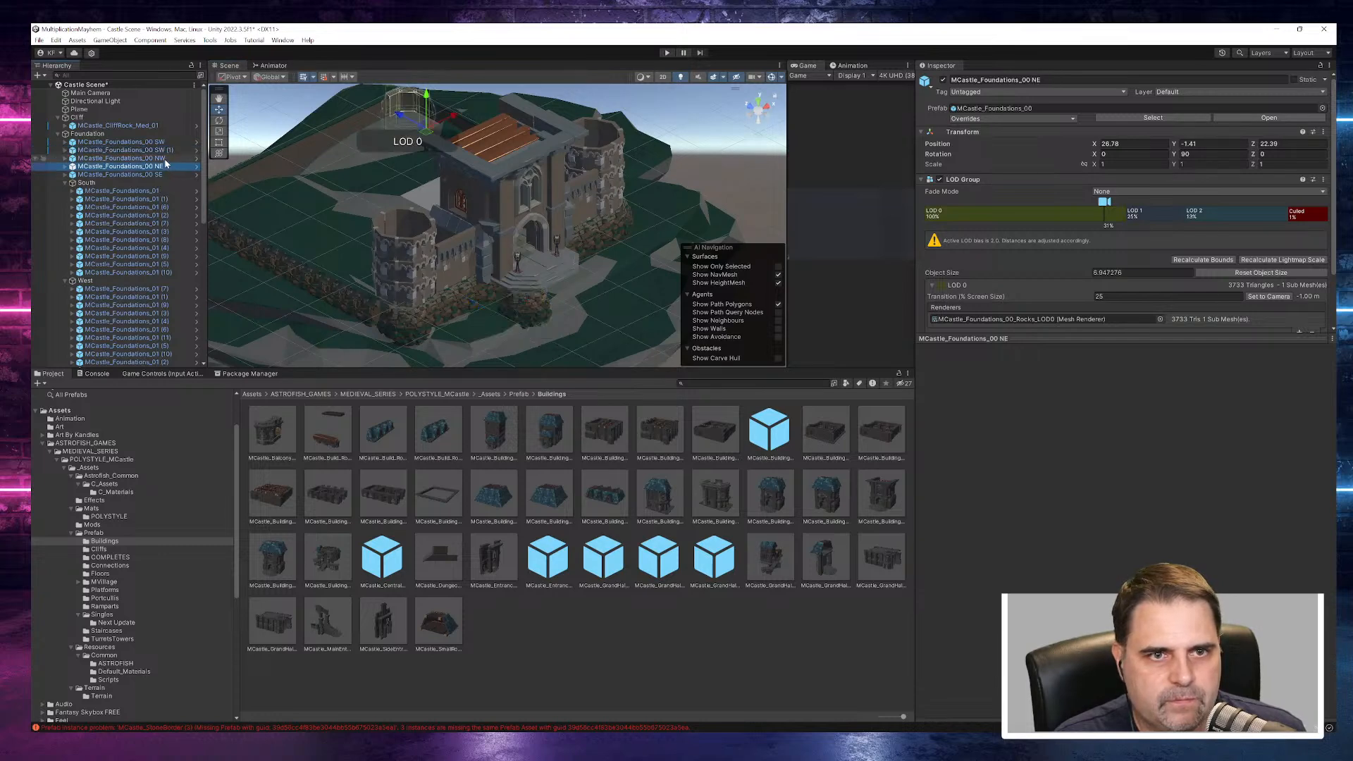
click(164, 174)
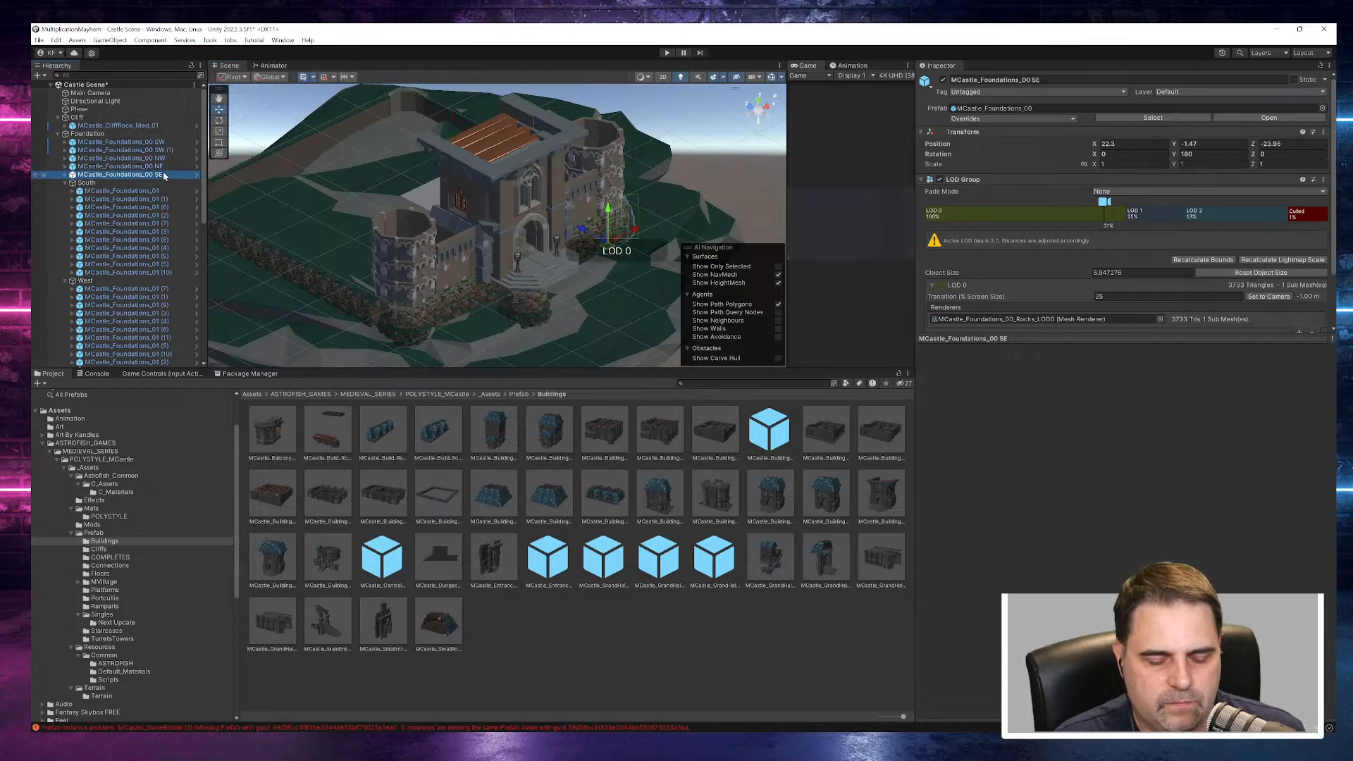
key(ctrl+d)
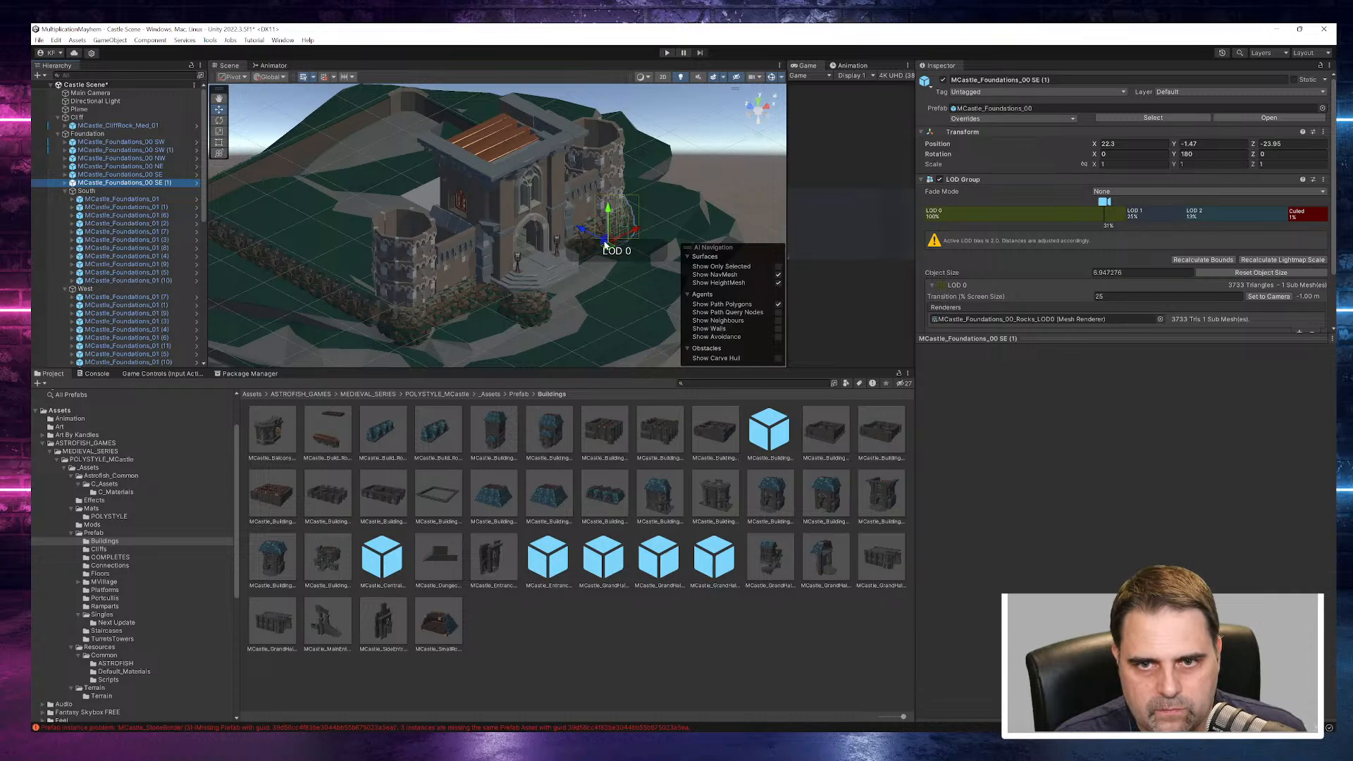
drag(589, 234, 348, 295)
drag(534, 329, 385, 201)
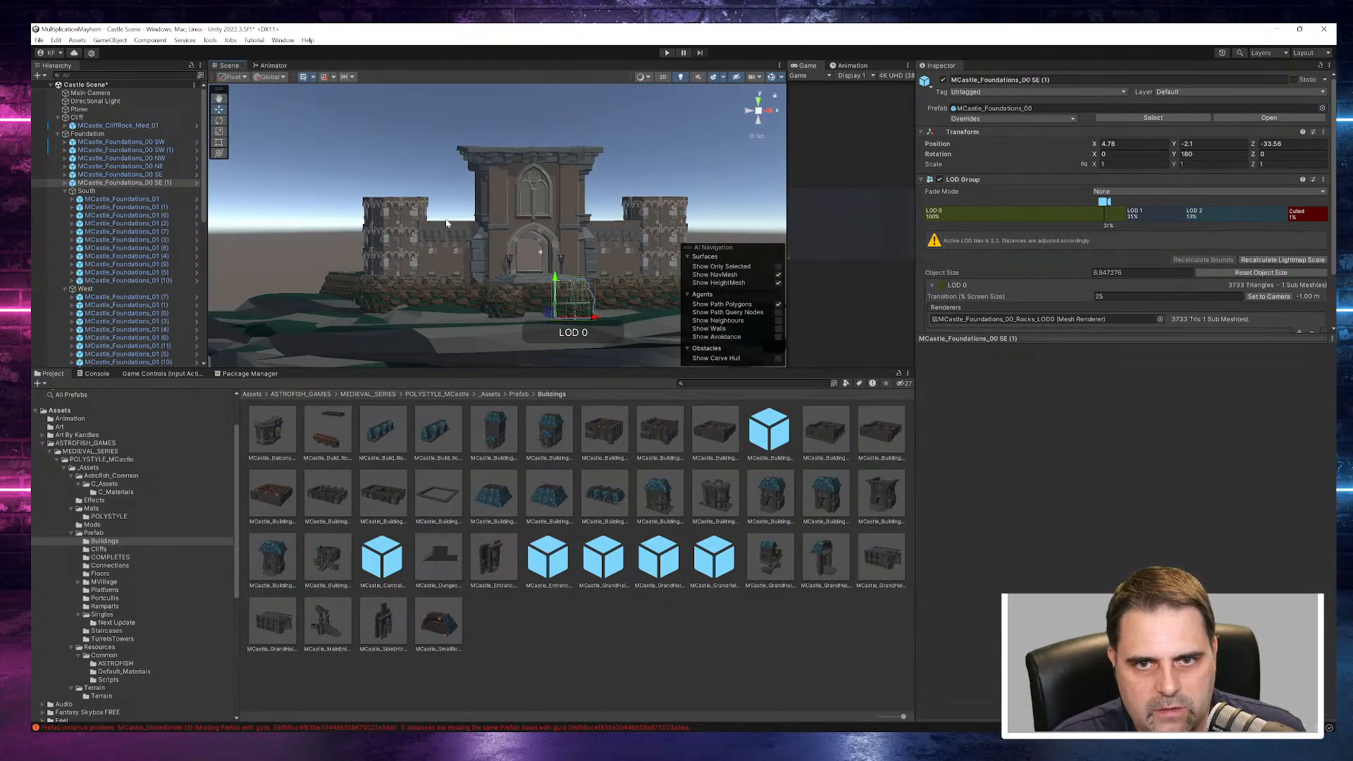
- Compare the castle's front view with the castle artwork in LeveledMap2 in Affinity Photo, and return to Unity
scroll(497, 251, down, 8)
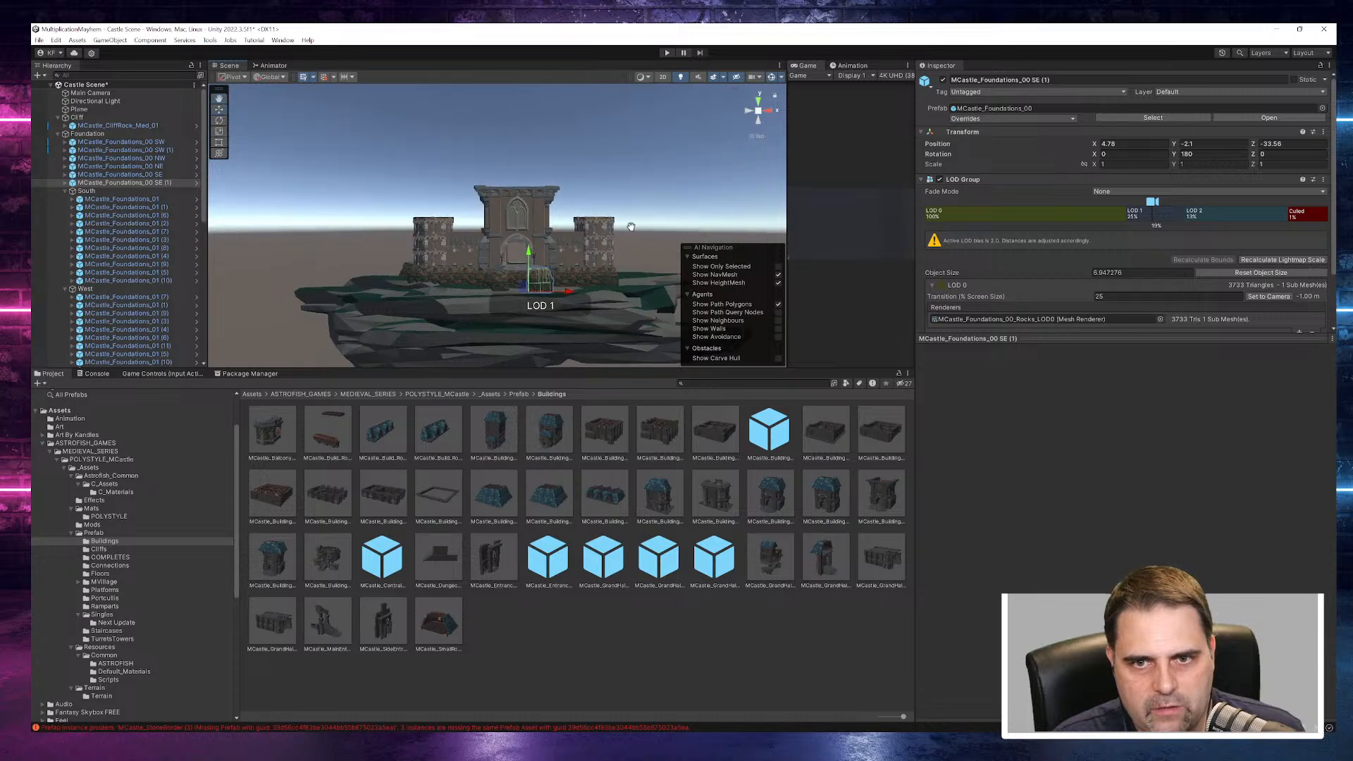
middle_drag(634, 227, 575, 228)
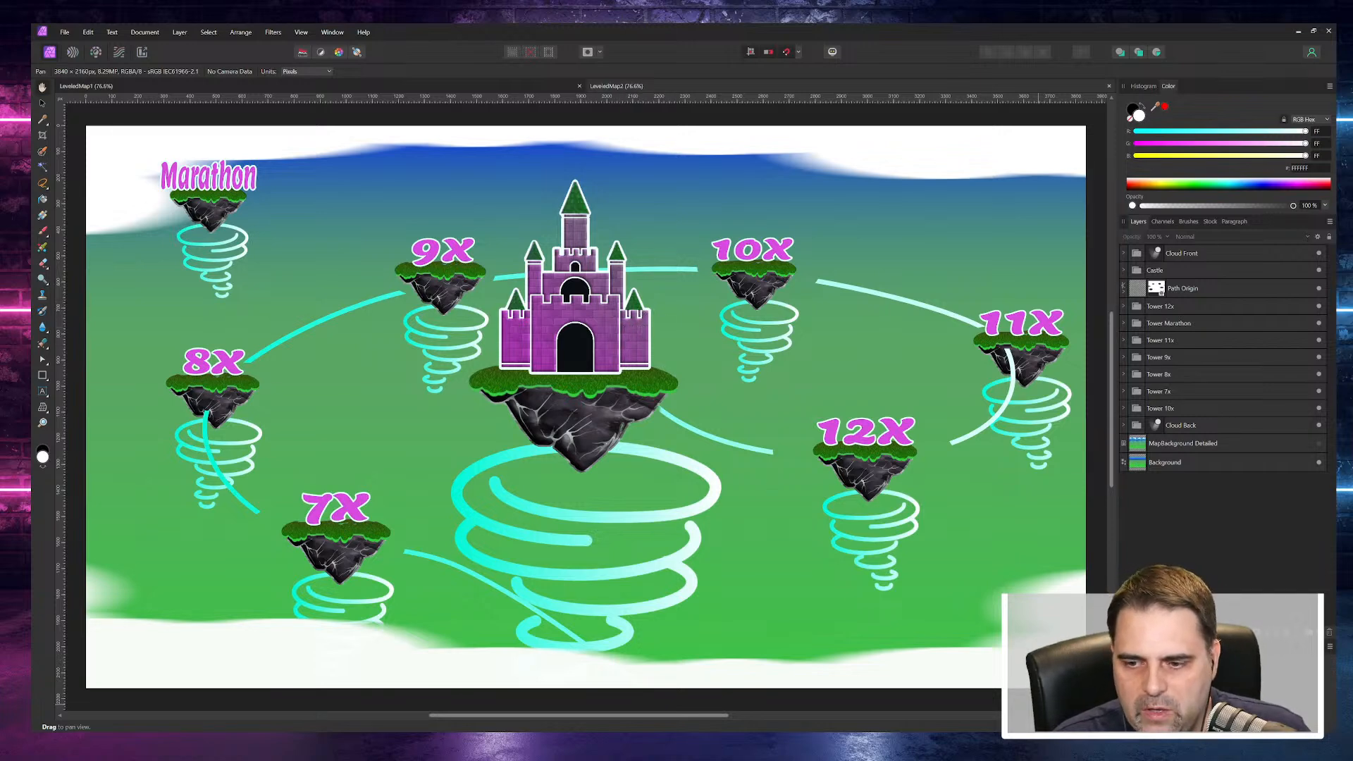
key(alt+Tab)
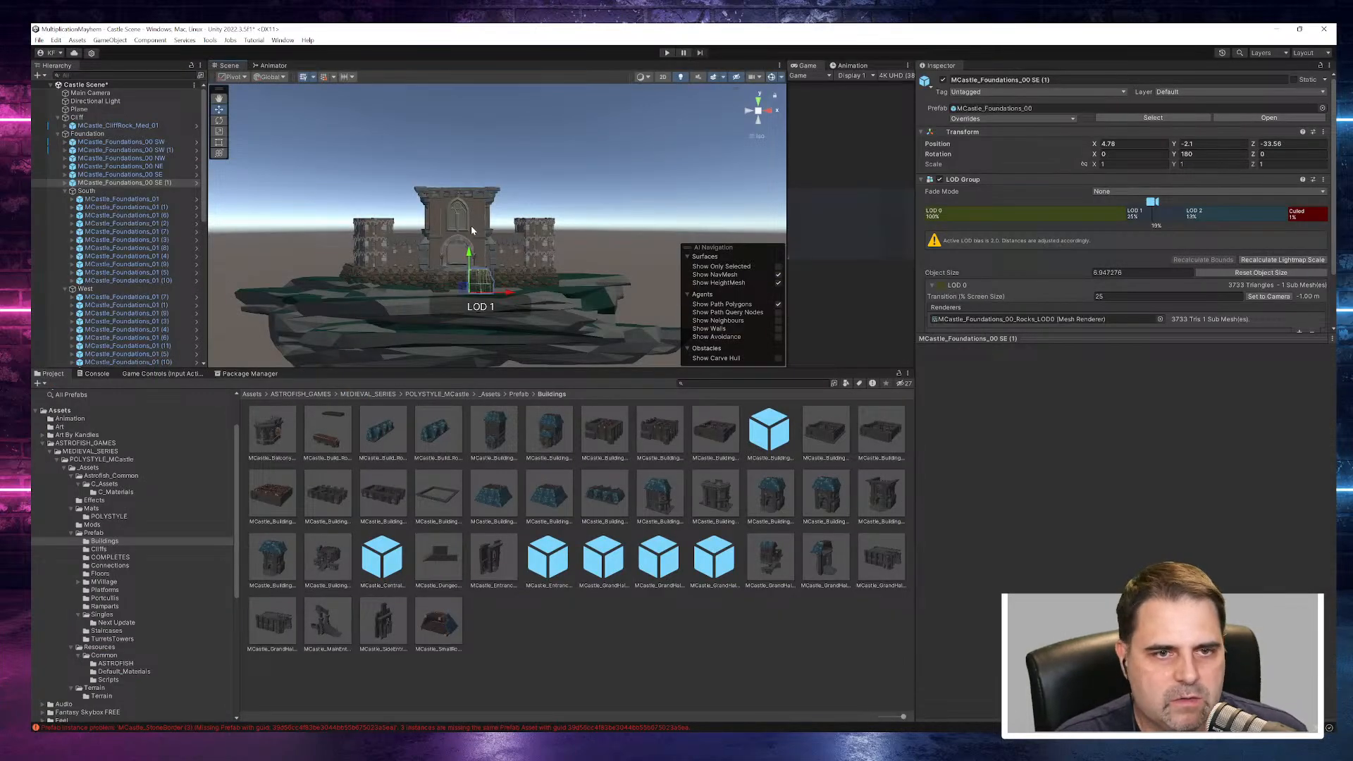
- Try scaling the entrance building to 3 on all axes and shifting it along the front wall to about X 10.2
click(142, 184)
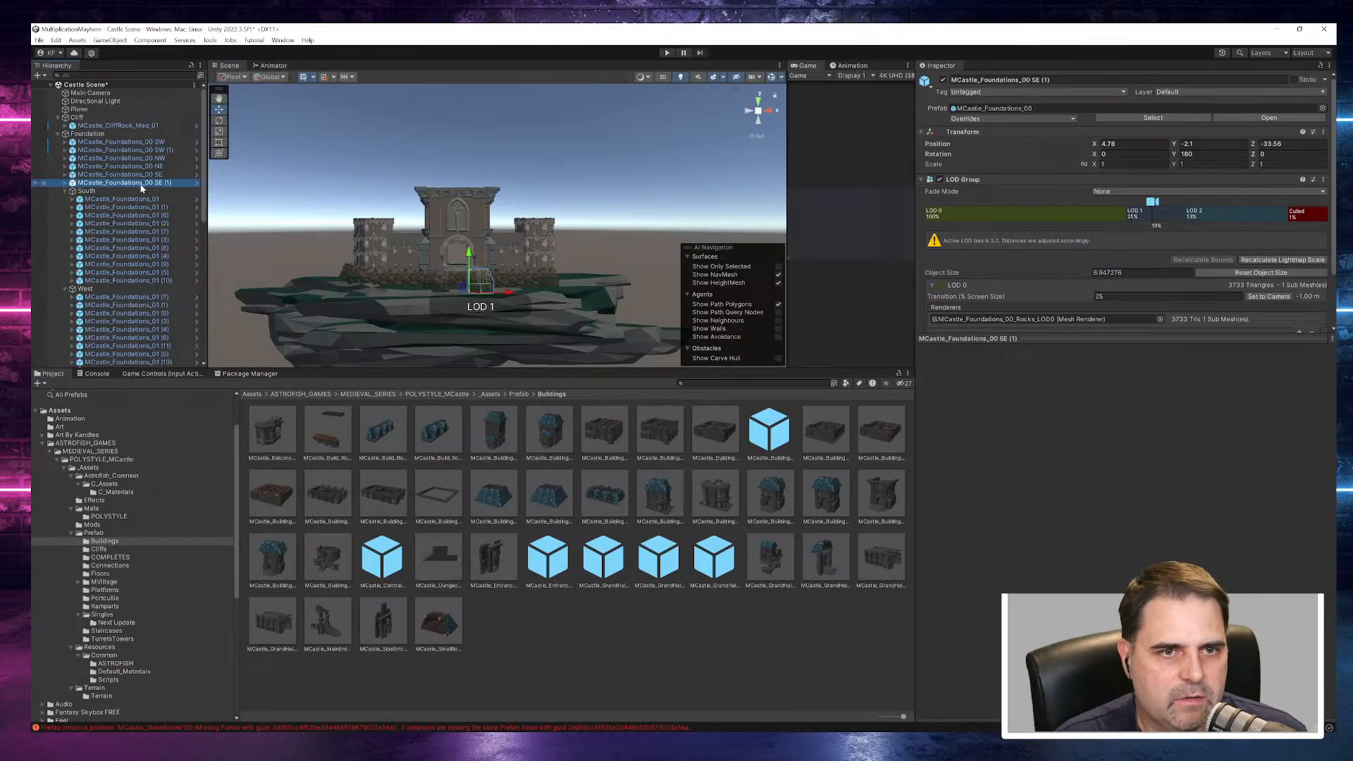
scroll(141, 281, down, 15)
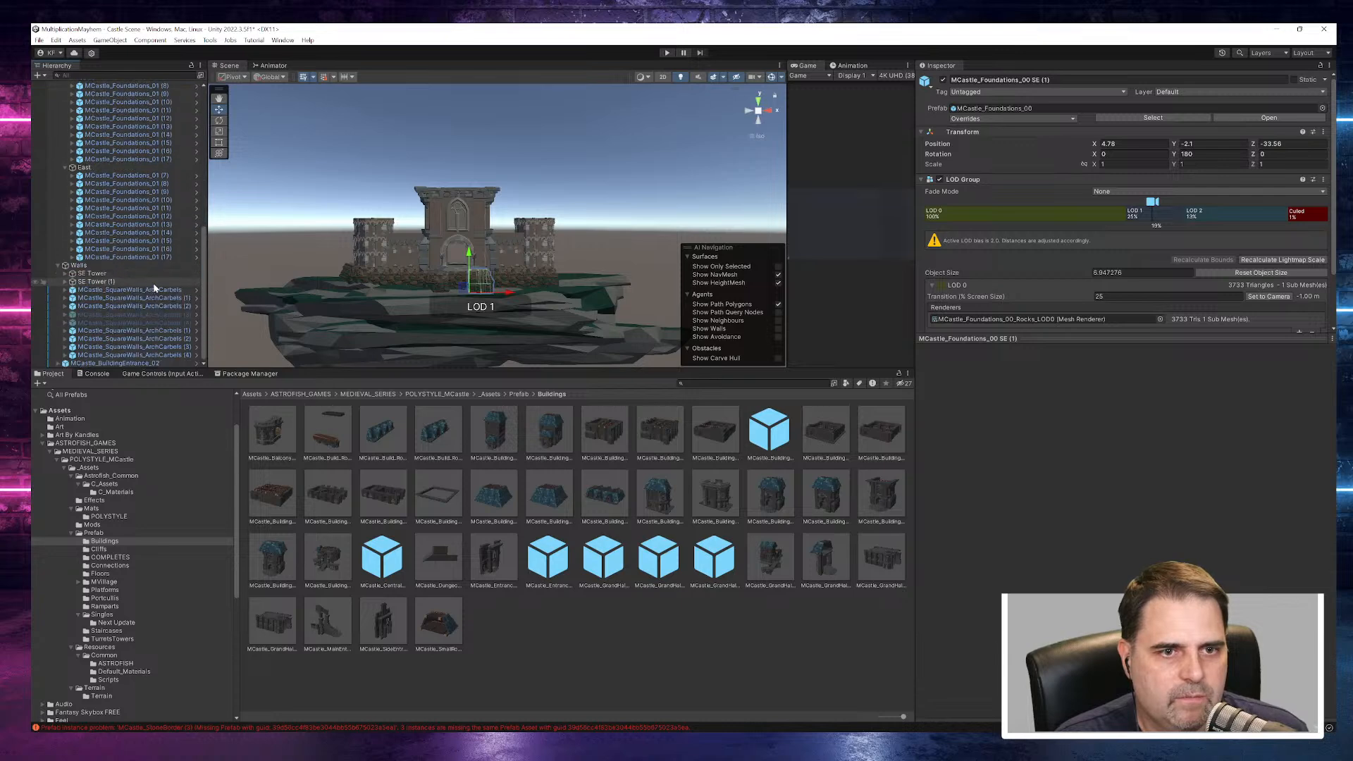
click(129, 363)
alt+drag(356, 282, 804, 251)
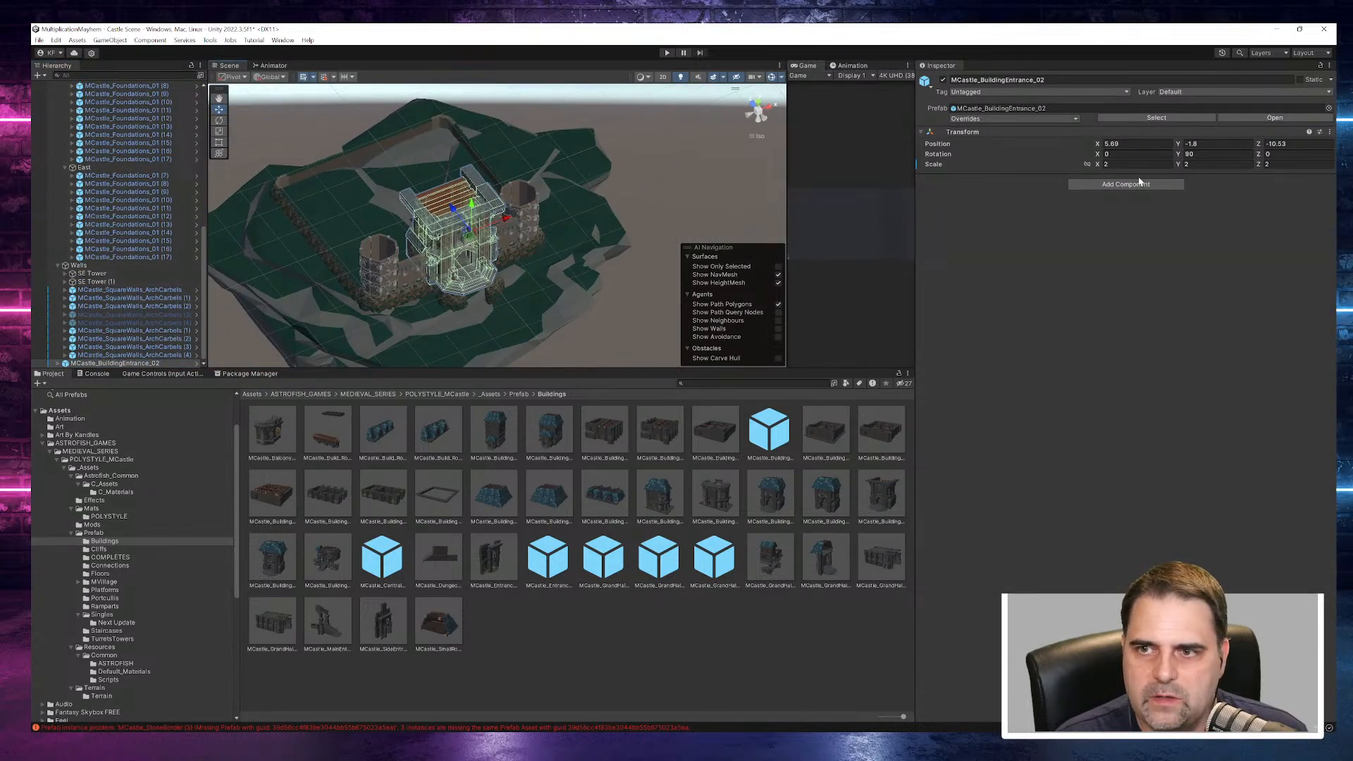
alt+drag(517, 257, 429, 101)
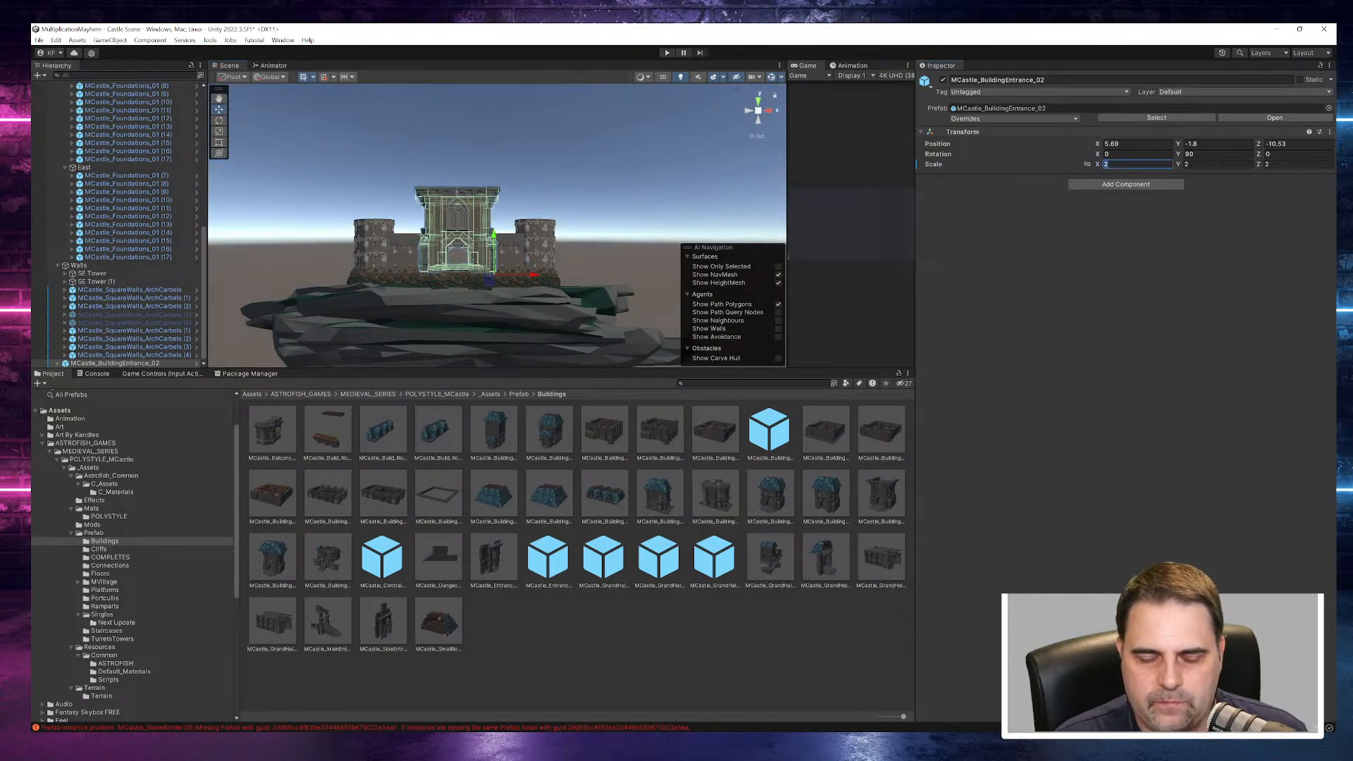
text(3)
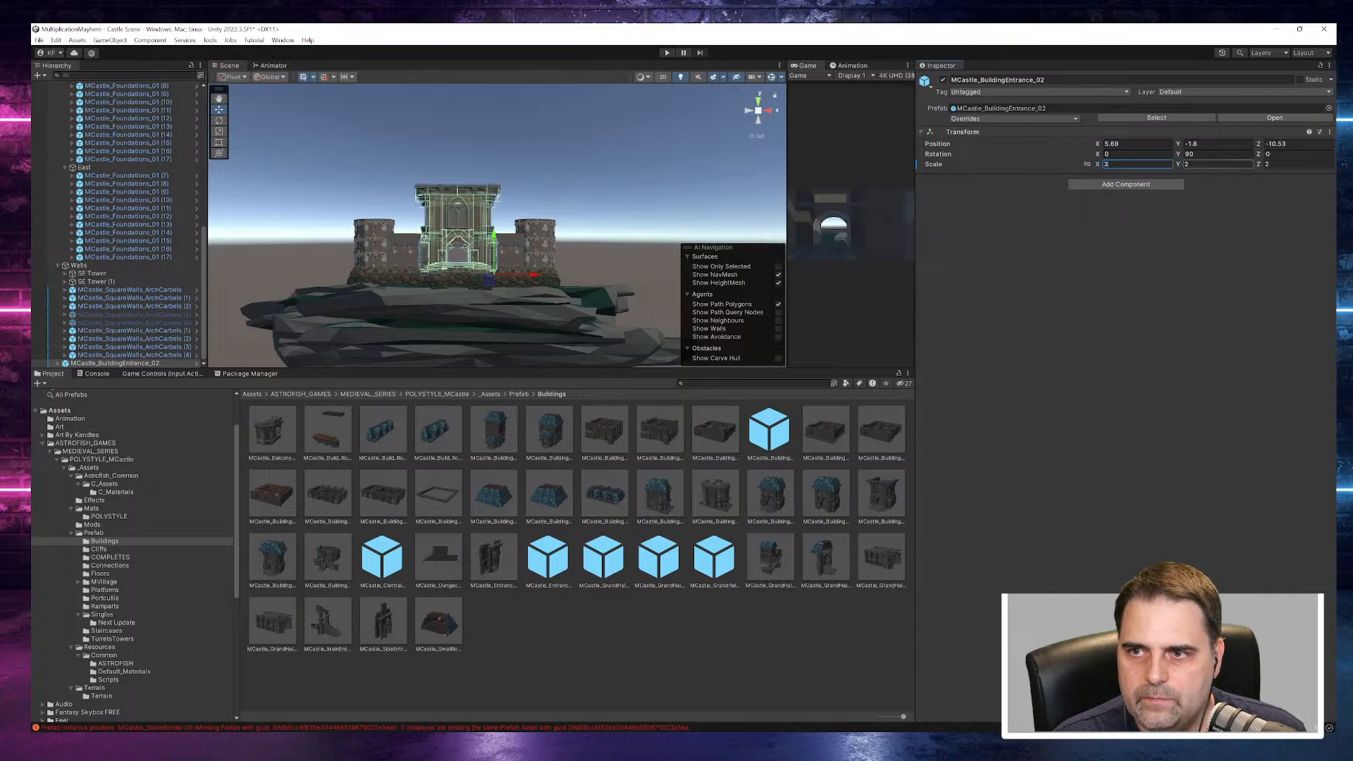
key(Tab)
text(3)
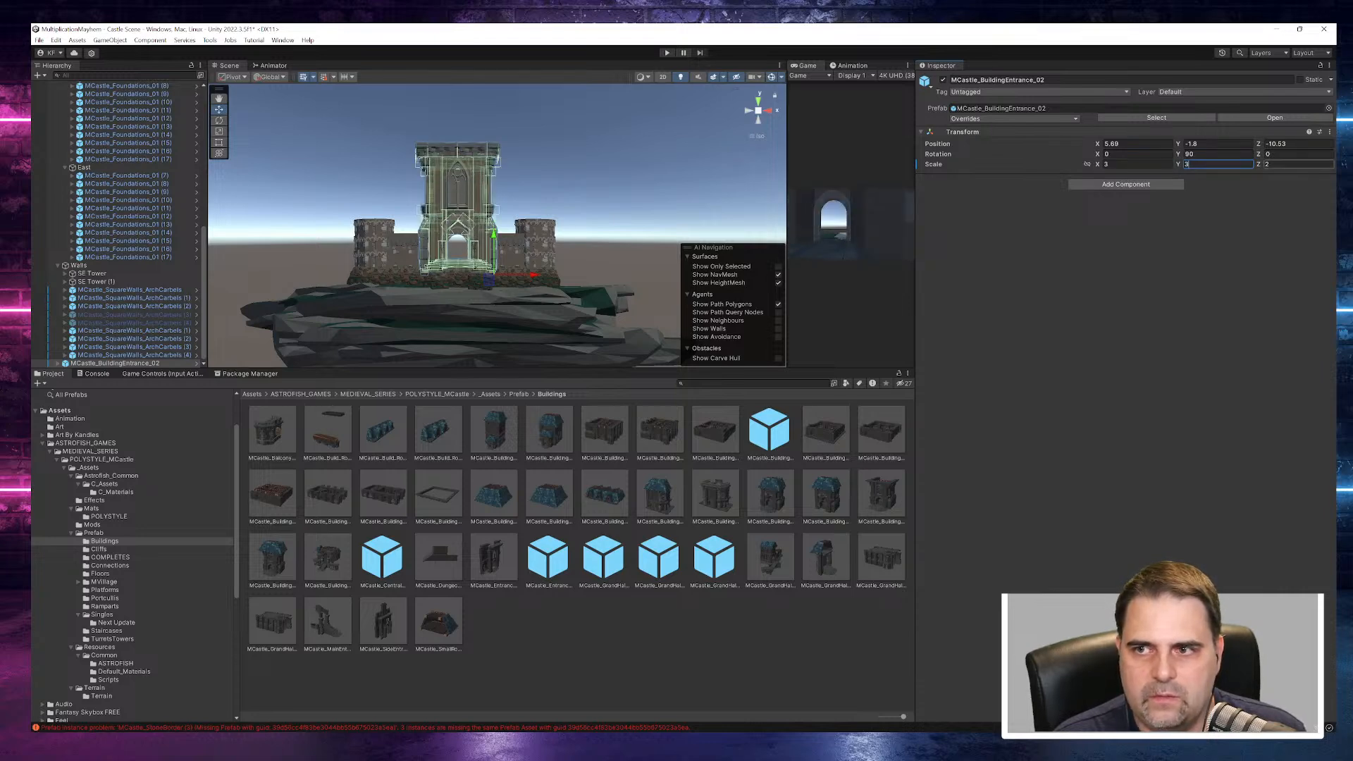
key(Tab)
text(3)
drag(537, 279, 555, 275)
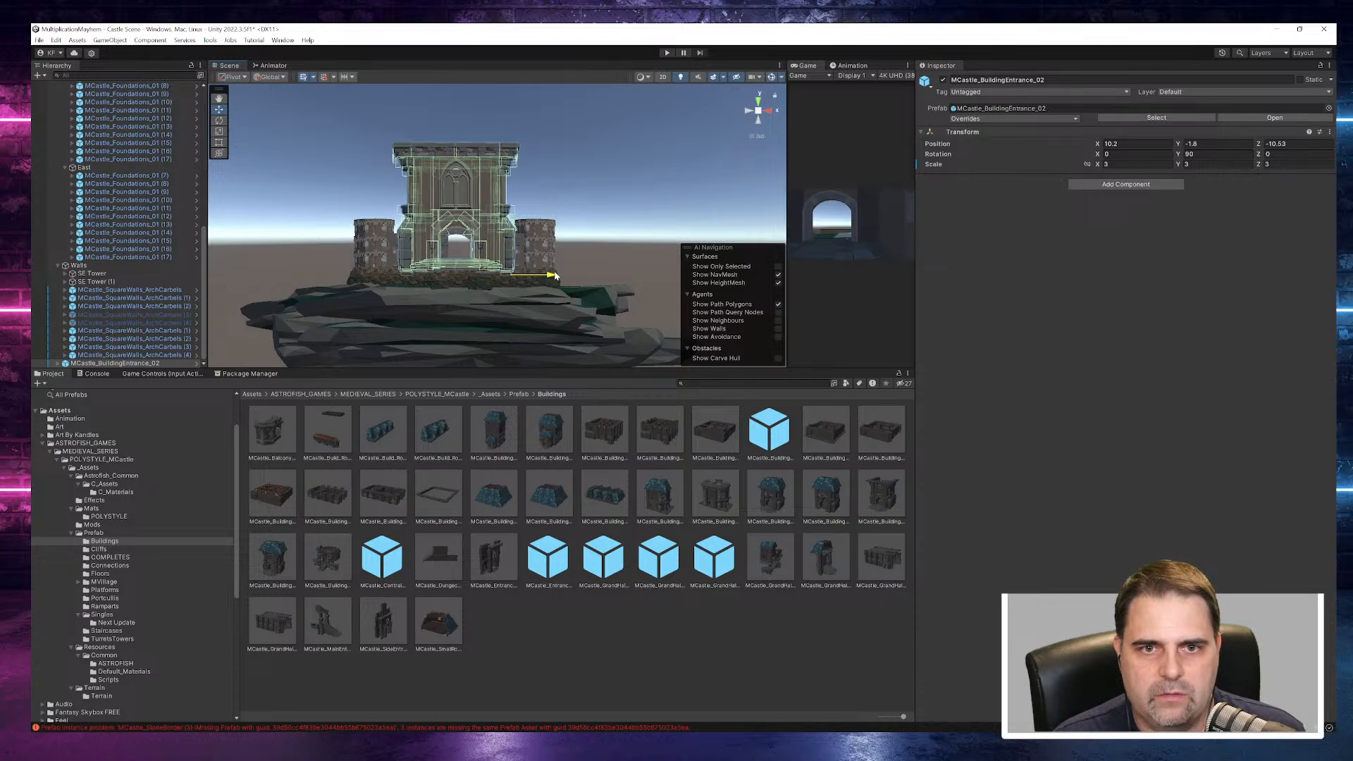
- Undo the entrance building's sideways shift and its enlargement on all axes, and deselect it
key(ctrl+z)
key(ctrl+z)
key(ctrl+z)
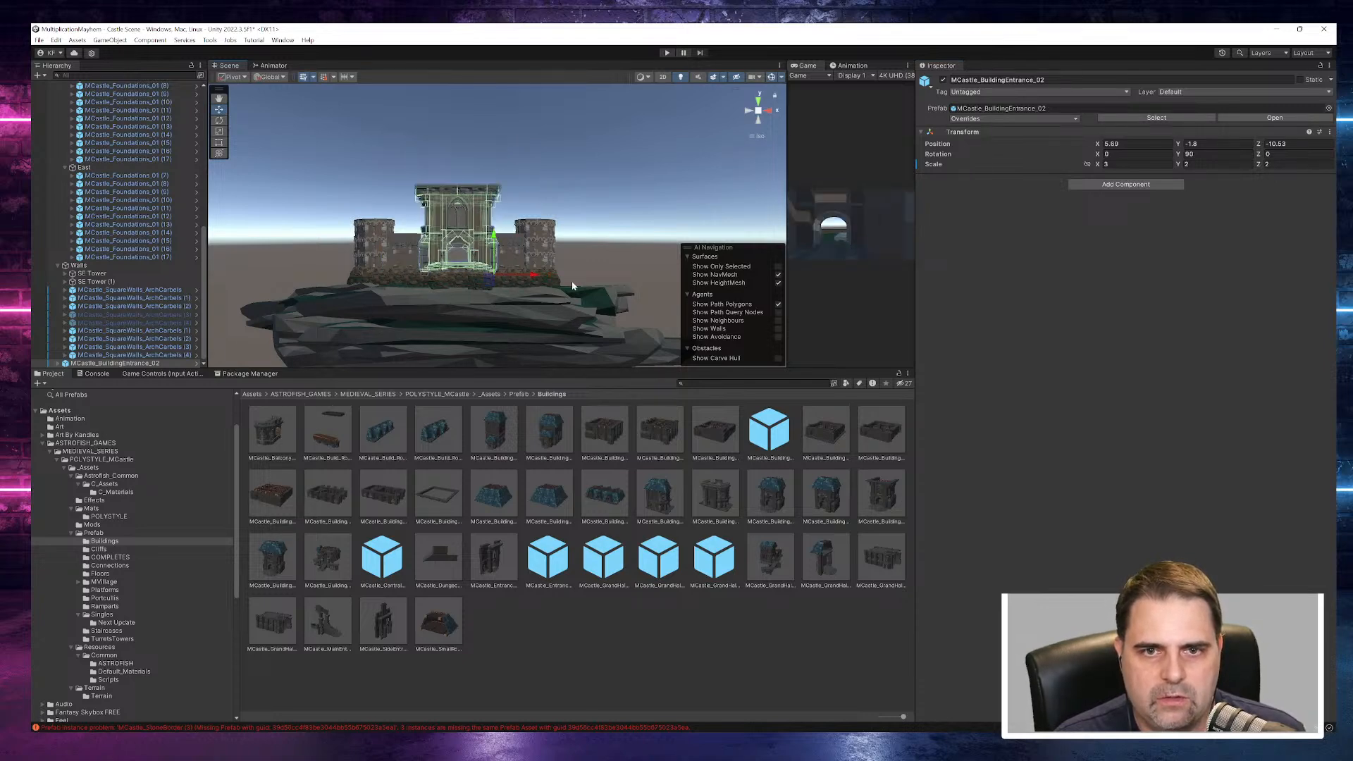
key(ctrl+z)
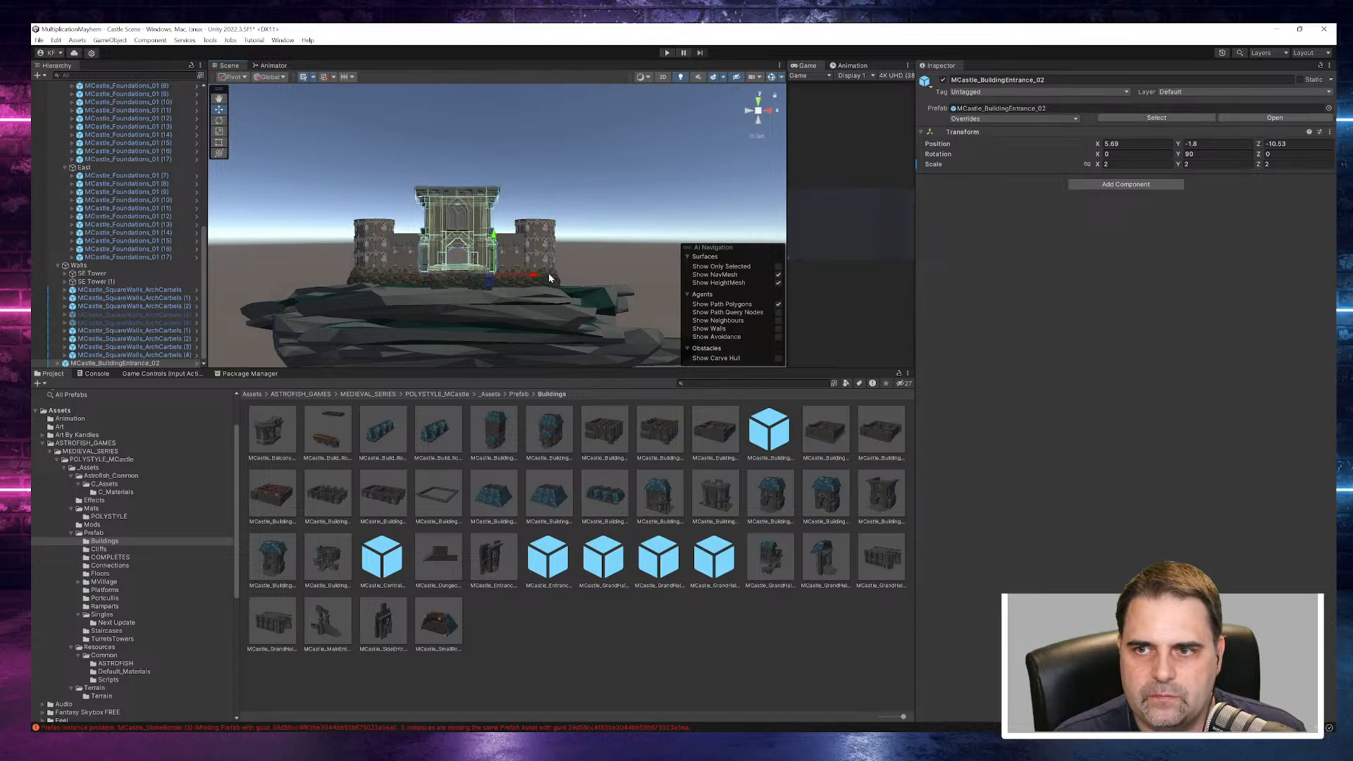
click(636, 195)
- Open the Singles prefab folder and preview the arch door prefabs, including MCastle_ArchDoors_03 and MCastle_ArchDoors_07
right_drag(620, 169, 648, 241)
scroll(510, 283, up, 2)
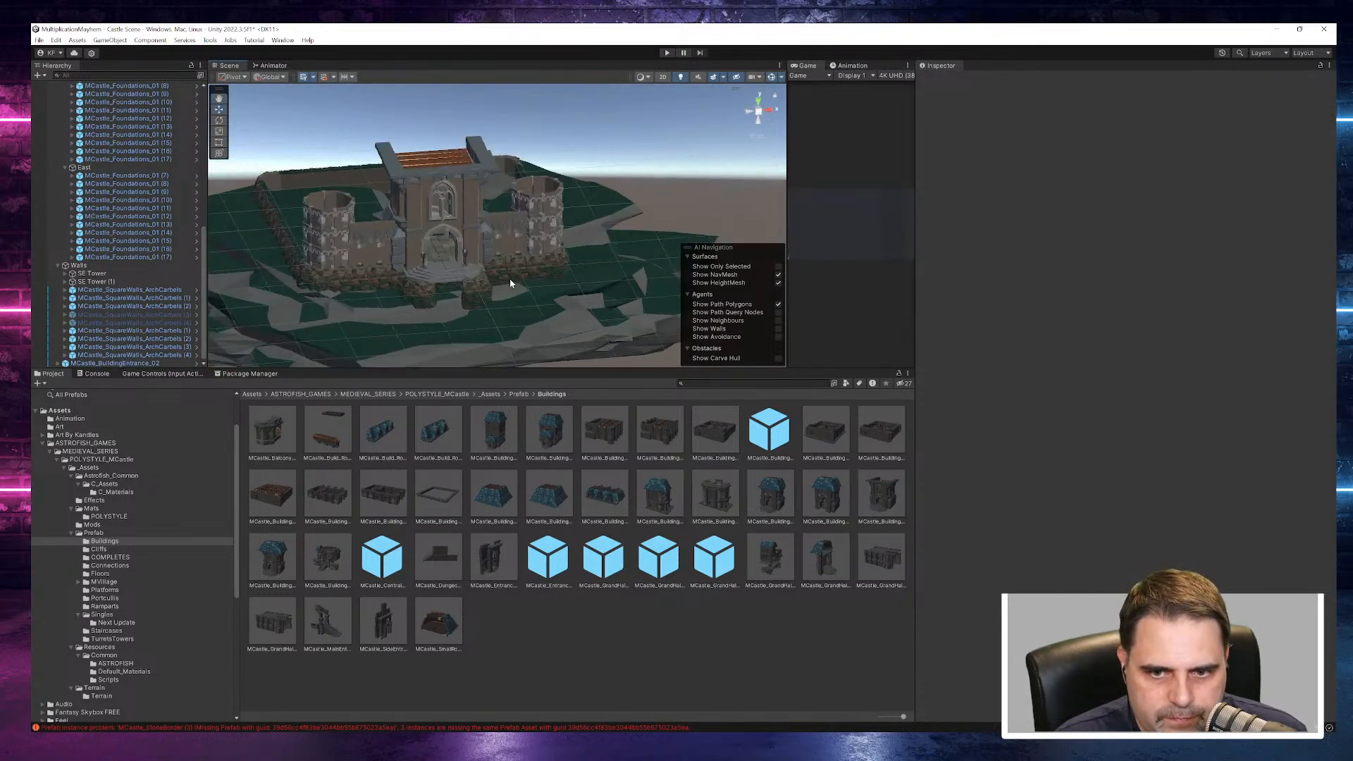
click(106, 616)
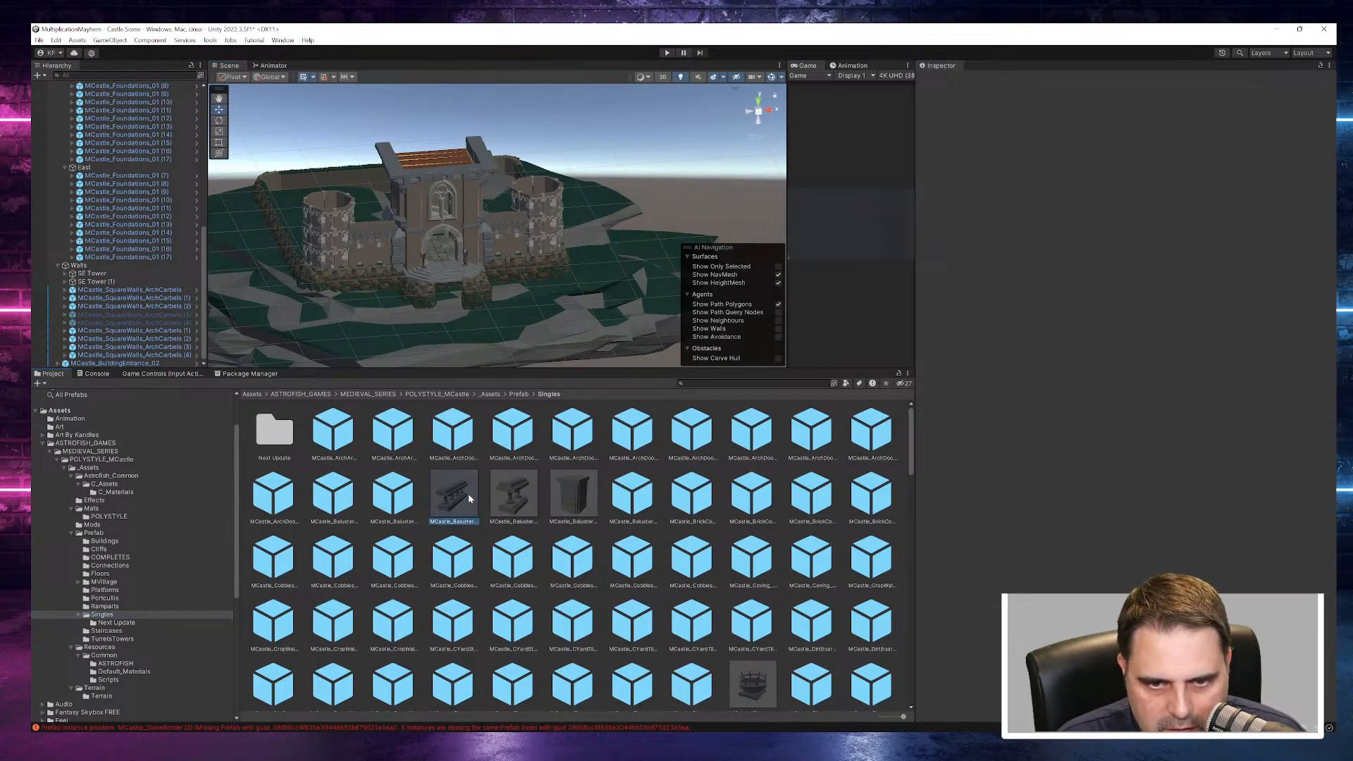
click(469, 498)
click(634, 432)
click(698, 436)
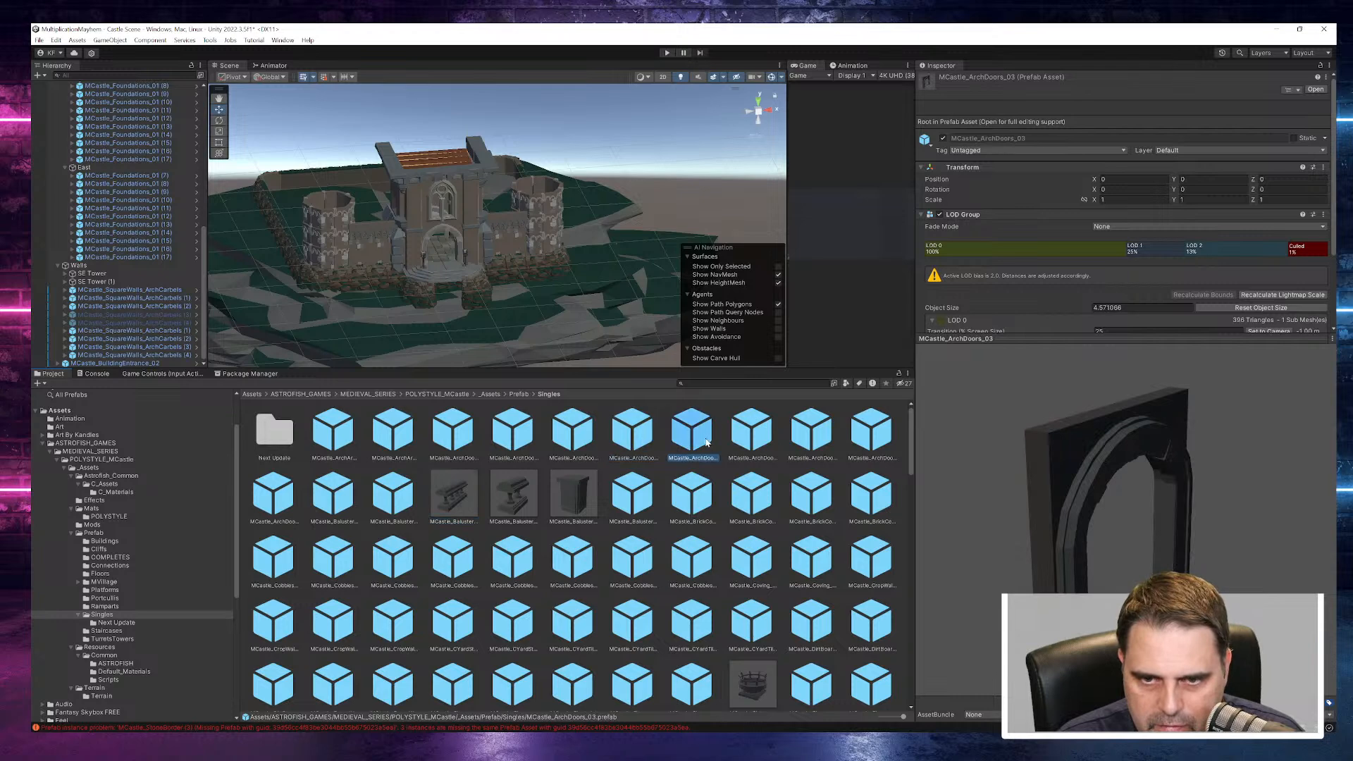
click(752, 431)
click(811, 432)
click(872, 431)
- Preview the brick and baluster prefabs in the Singles folder, including MCastle_Balusters_Column_02, and the arch door MCastle_ArchDoors_08
click(870, 500)
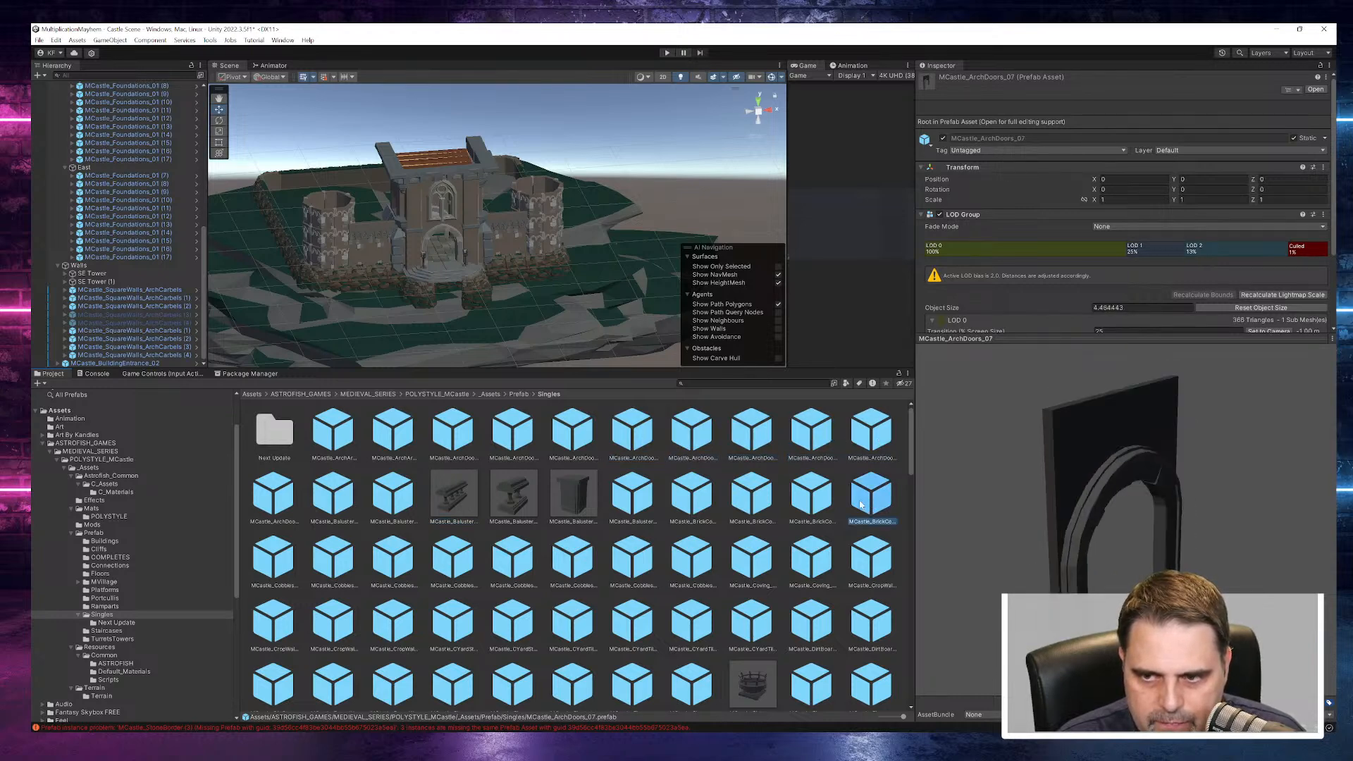
click(811, 500)
click(751, 500)
click(692, 500)
click(634, 495)
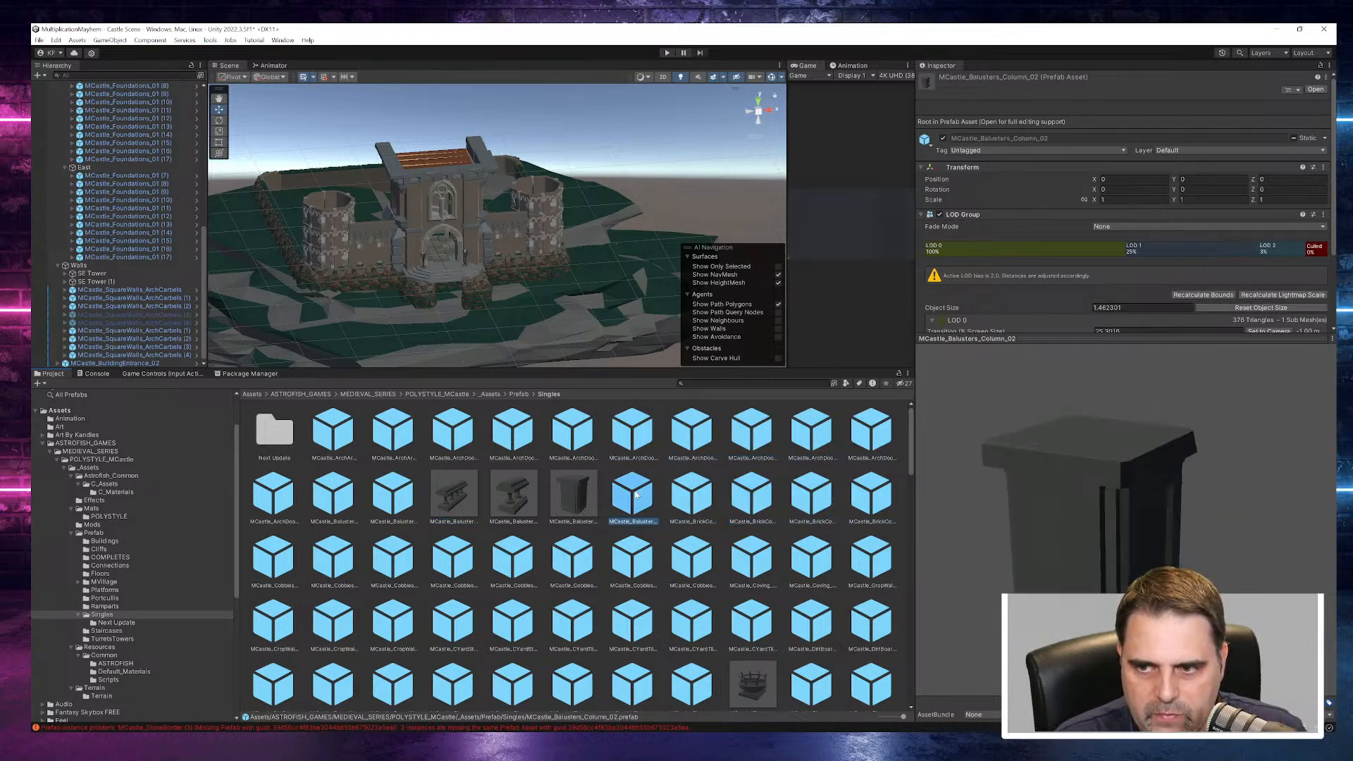
click(395, 489)
click(262, 498)
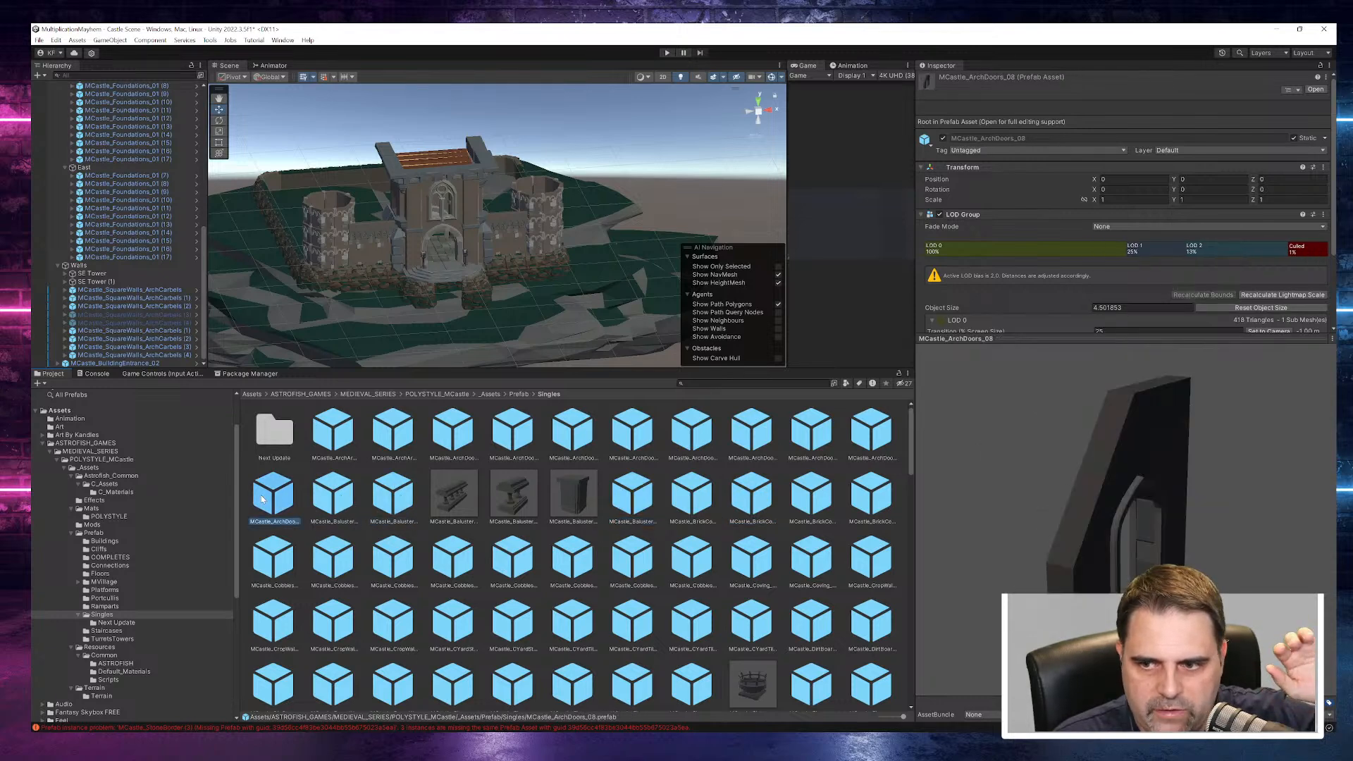
- Preview the cobbles and coving prefabs, from MCastle_Cobbles_01 through to MCastle_CropWalls_01
click(276, 564)
click(334, 563)
click(397, 567)
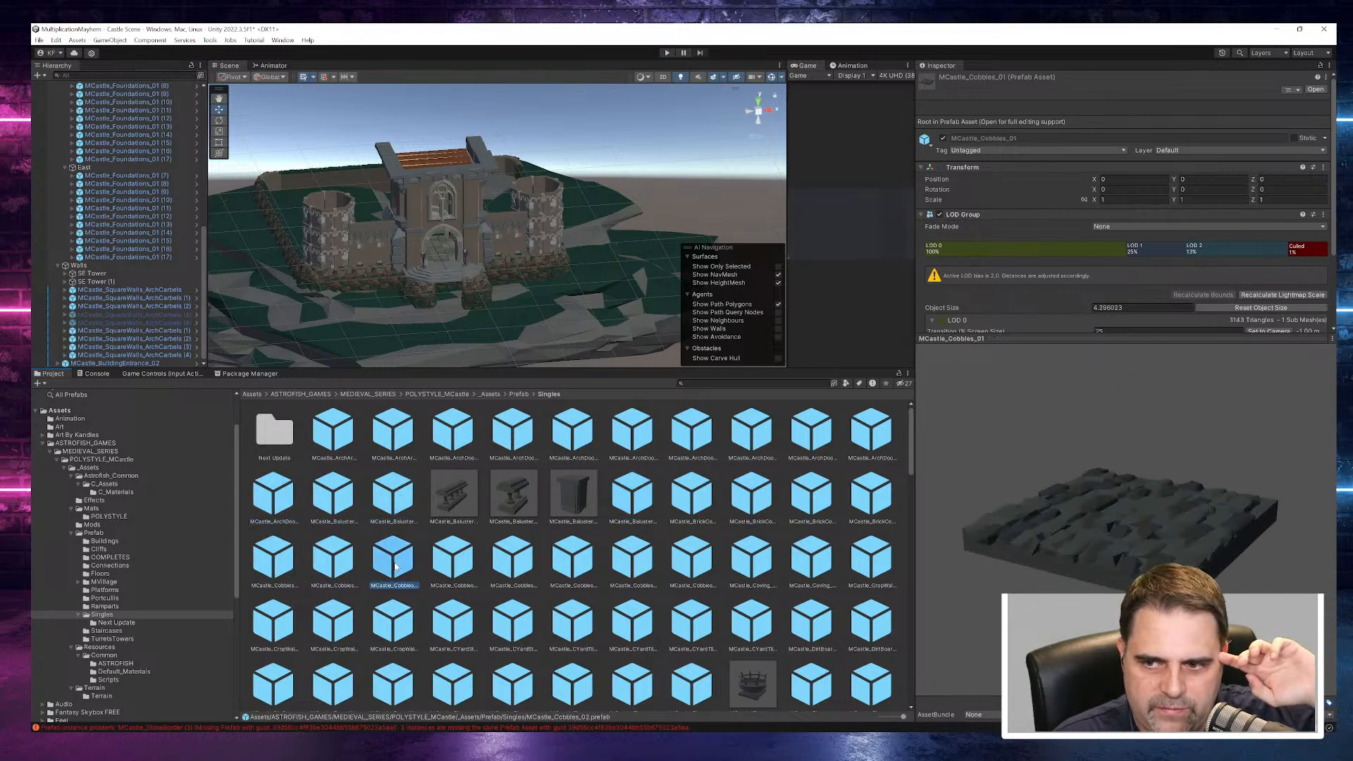
click(451, 562)
click(513, 564)
click(589, 565)
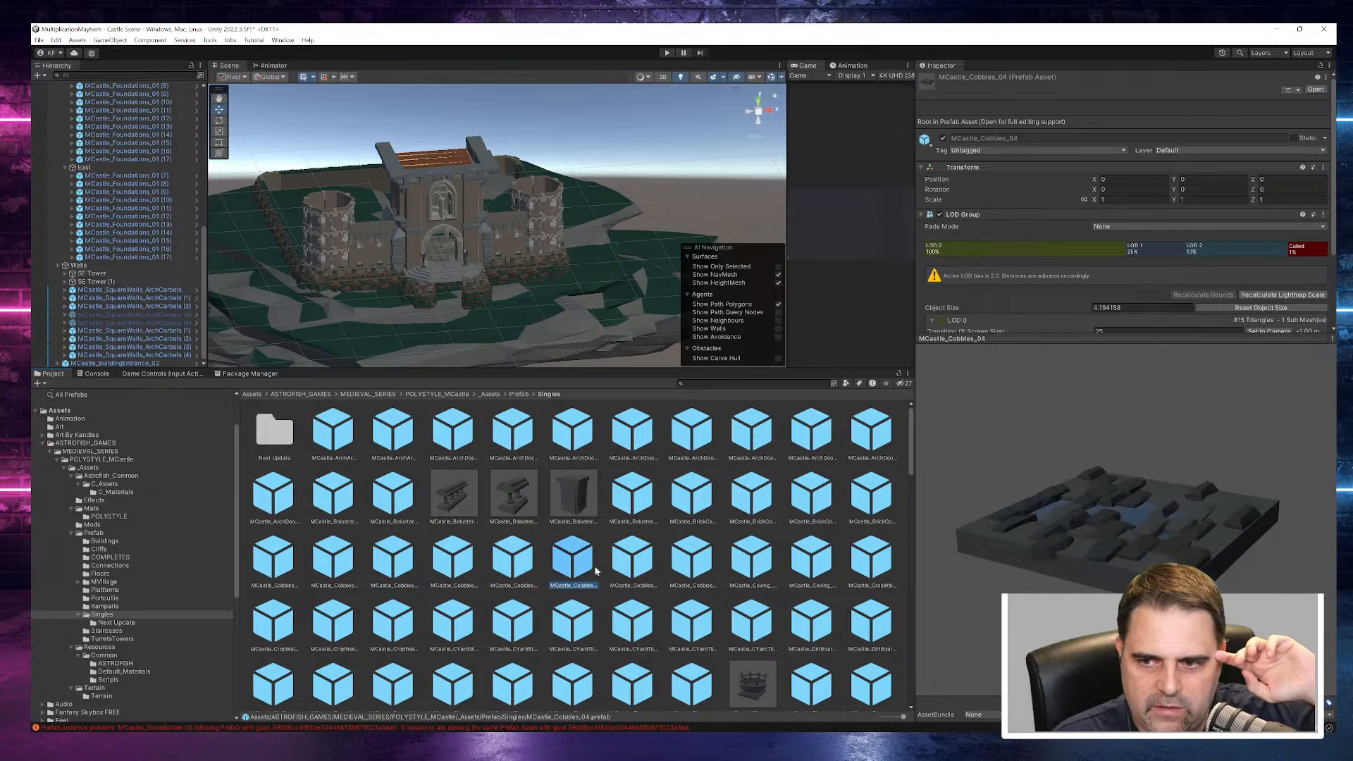
click(708, 564)
click(811, 557)
click(871, 557)
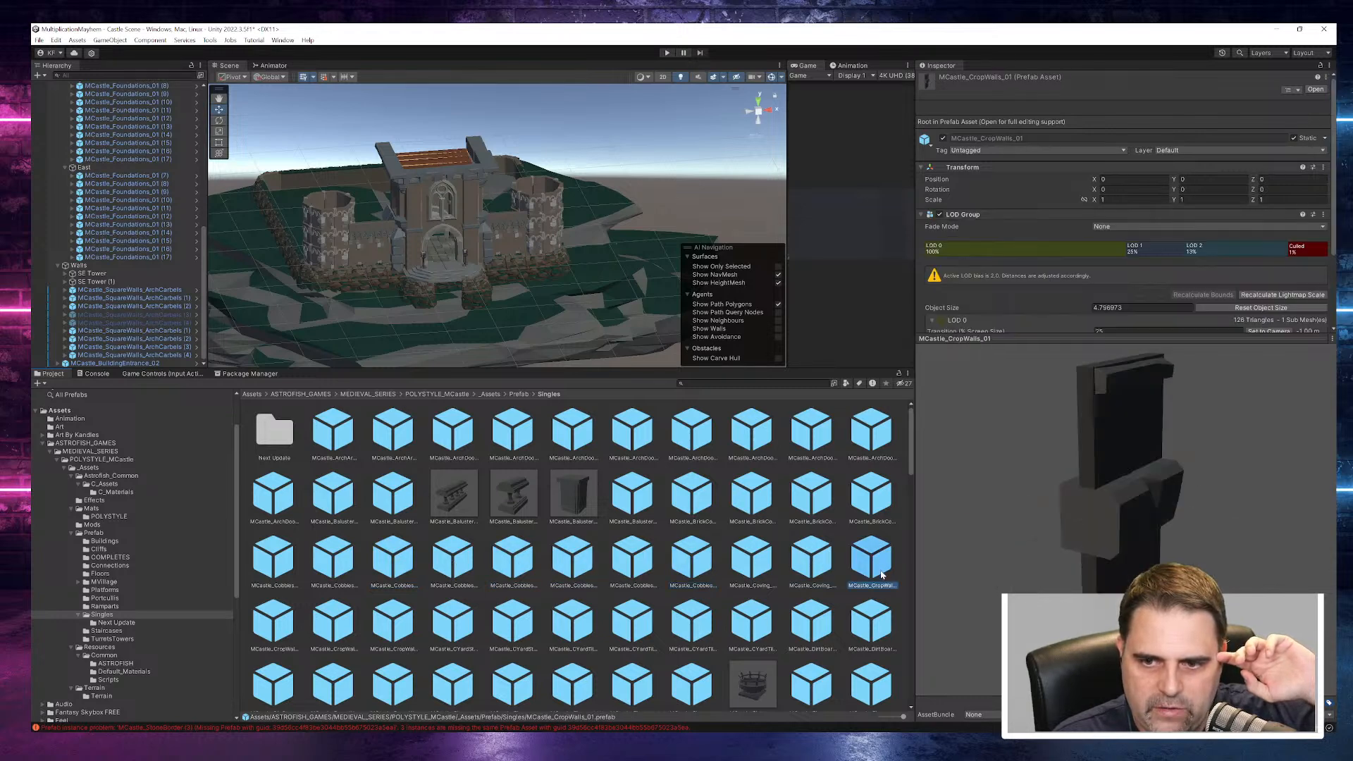
- Preview the remaining crop wall prefabs and the courtyard tiles through MCastle_CYardTiles_Corner, and enlarge the prefab preview area
scroll(887, 615, down, 3)
click(332, 530)
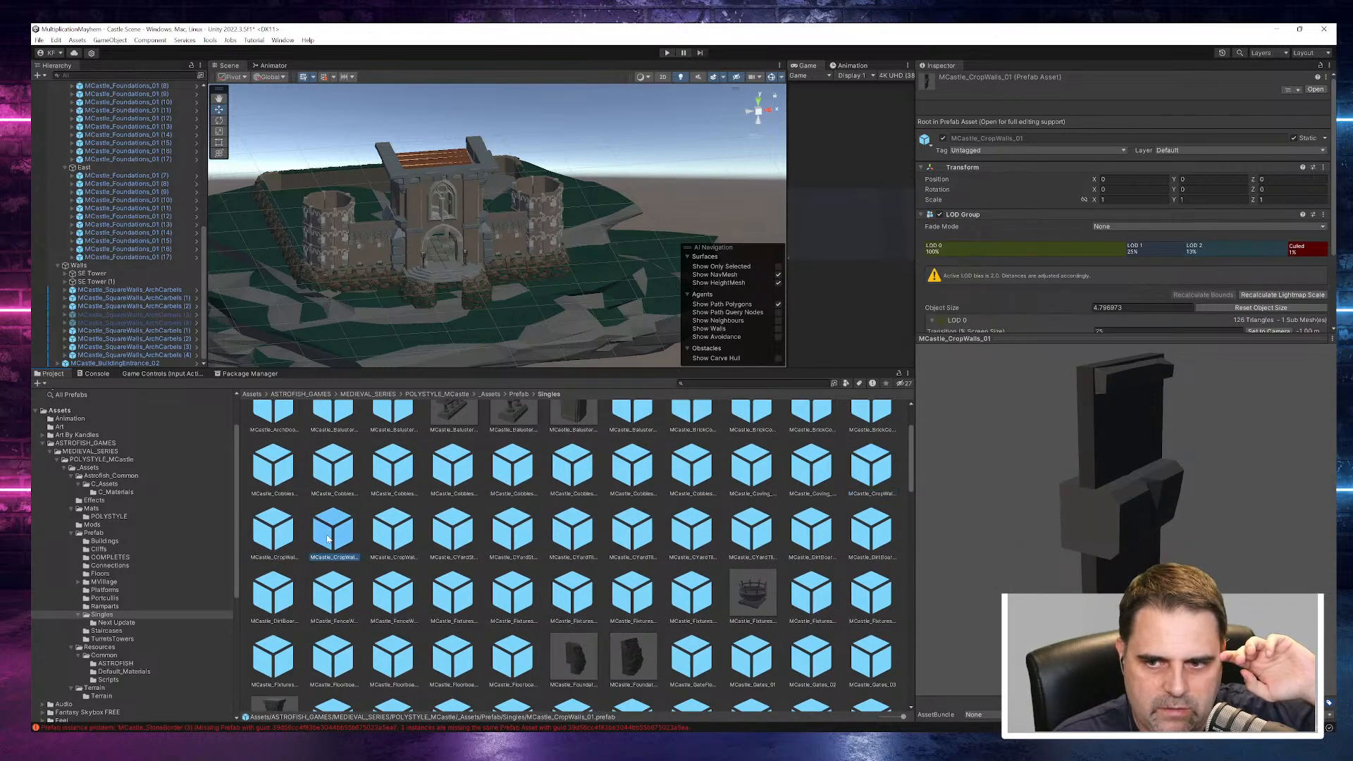
click(371, 542)
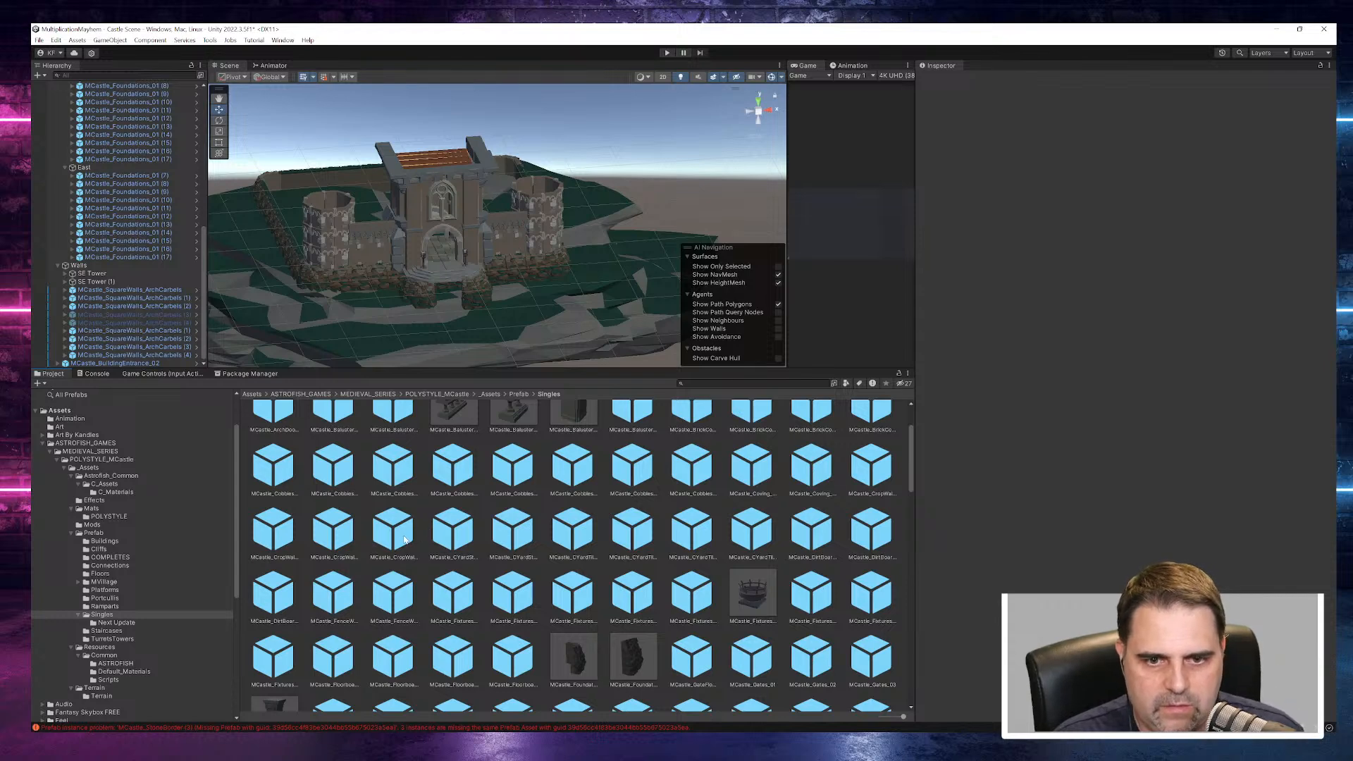
click(393, 532)
click(462, 537)
click(513, 532)
click(573, 532)
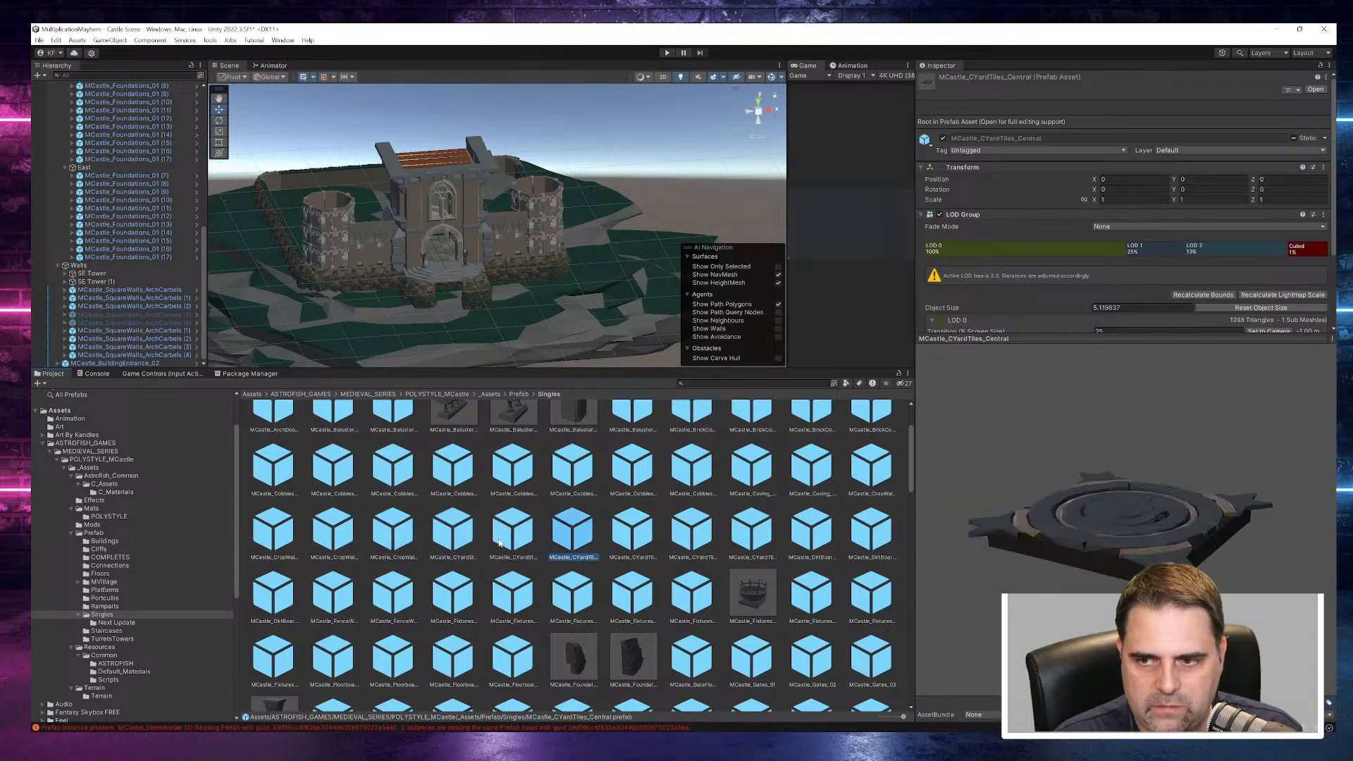
click(632, 532)
drag(1171, 337, 1174, 223)
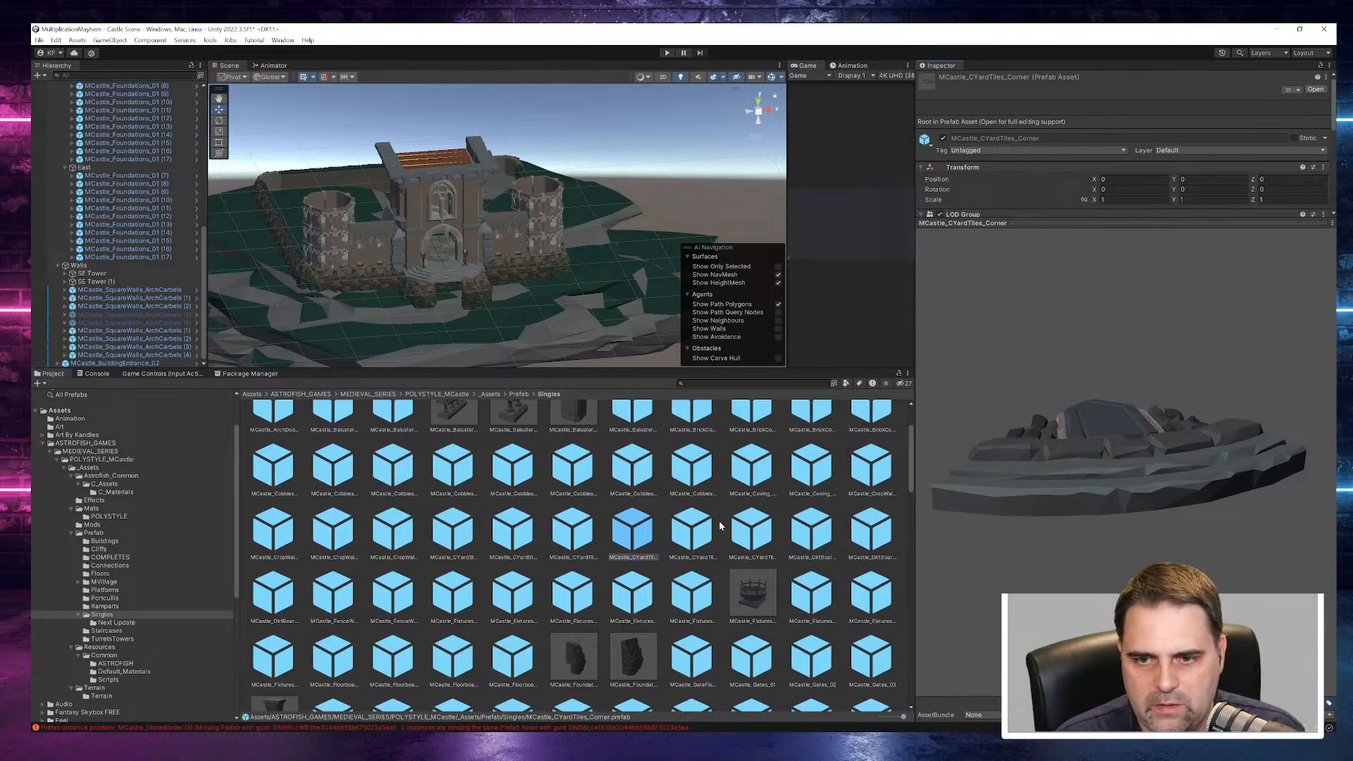
- Examine the dirt border, fence, fixture and floorboard prefabs, including MCastle_DirtBoarder_Large_01, MCastle_Fixtures_01 and MCastle_Floorboards_01
click(751, 530)
click(838, 540)
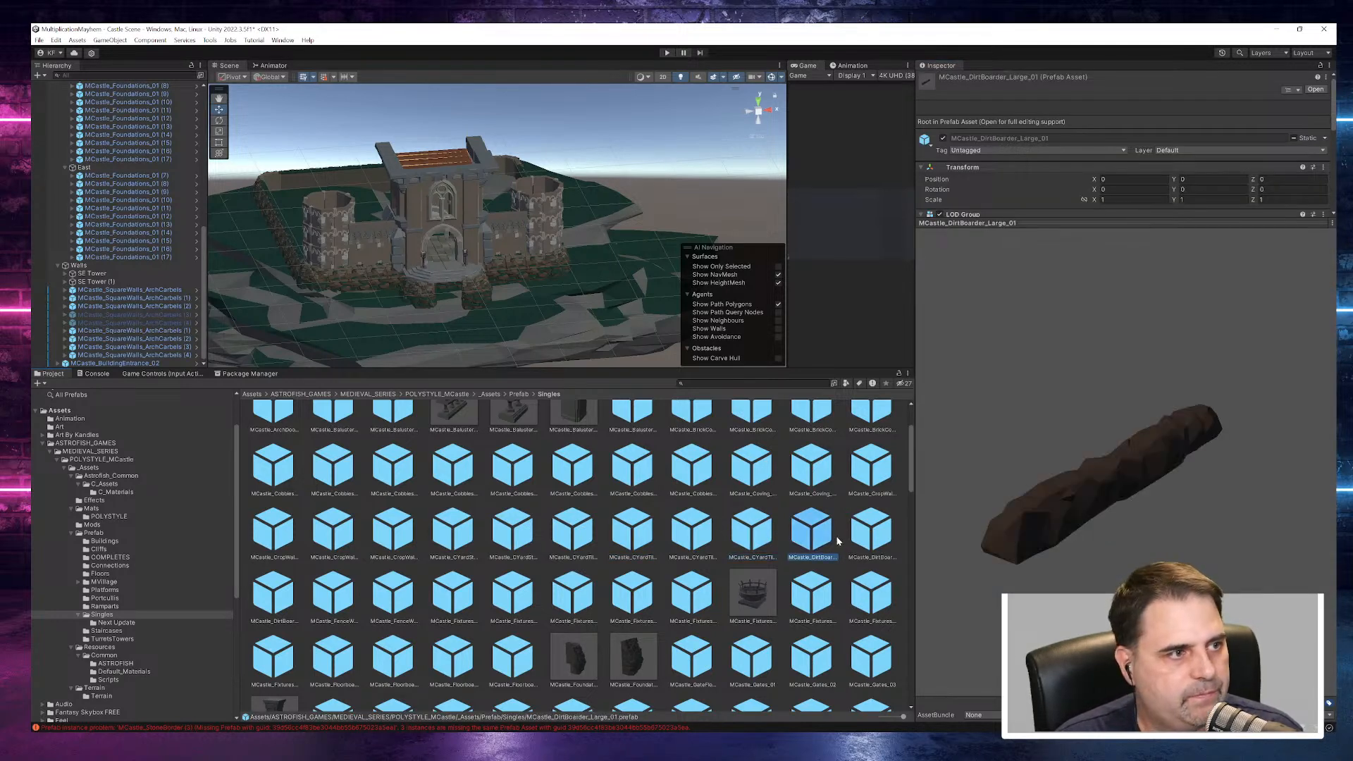
key(Right)
key(Right)
key(Right)
key(Right)
key(Right)
key(Right)
key(Right)
key(Right)
key(Right)
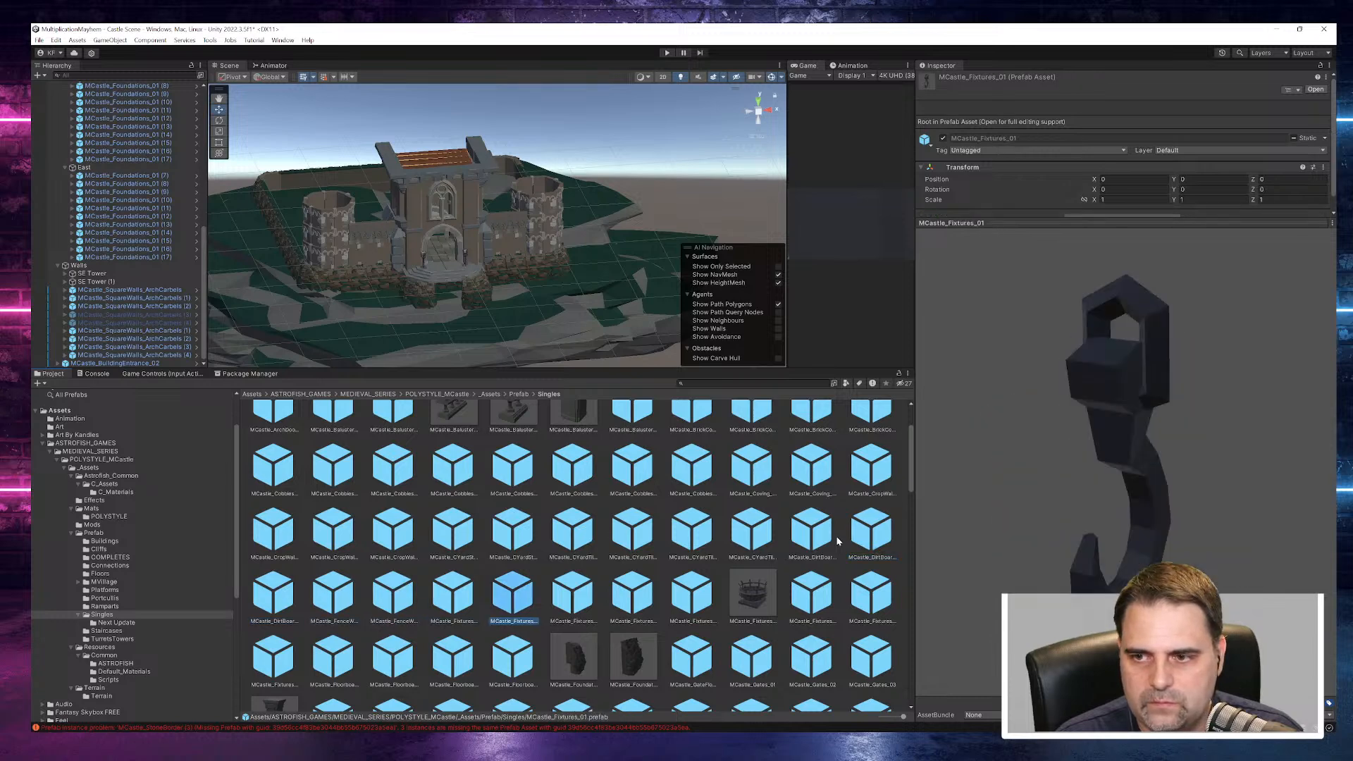
key(Right)
key(Right)
key(Right)
key(Right)
key(Right)
key(Right)
key(Right)
key(Right)
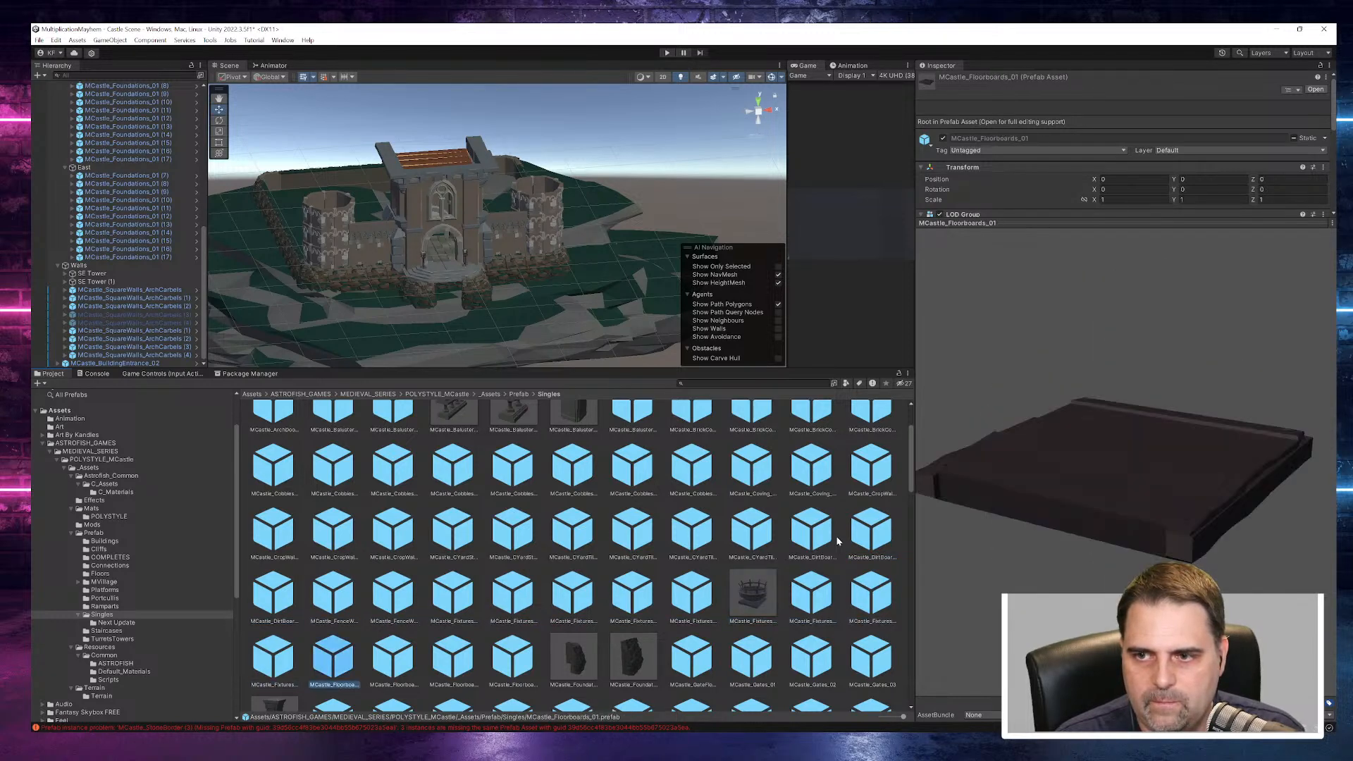
- Preview the gate prefabs and MCastle_GiantPillar_Block_01, rotating the pillar block's preview to examine its shape
key(Right)
key(Right)
key(Right)
key(Right)
key(Right)
key(Right)
key(Right)
key(Right)
key(Right)
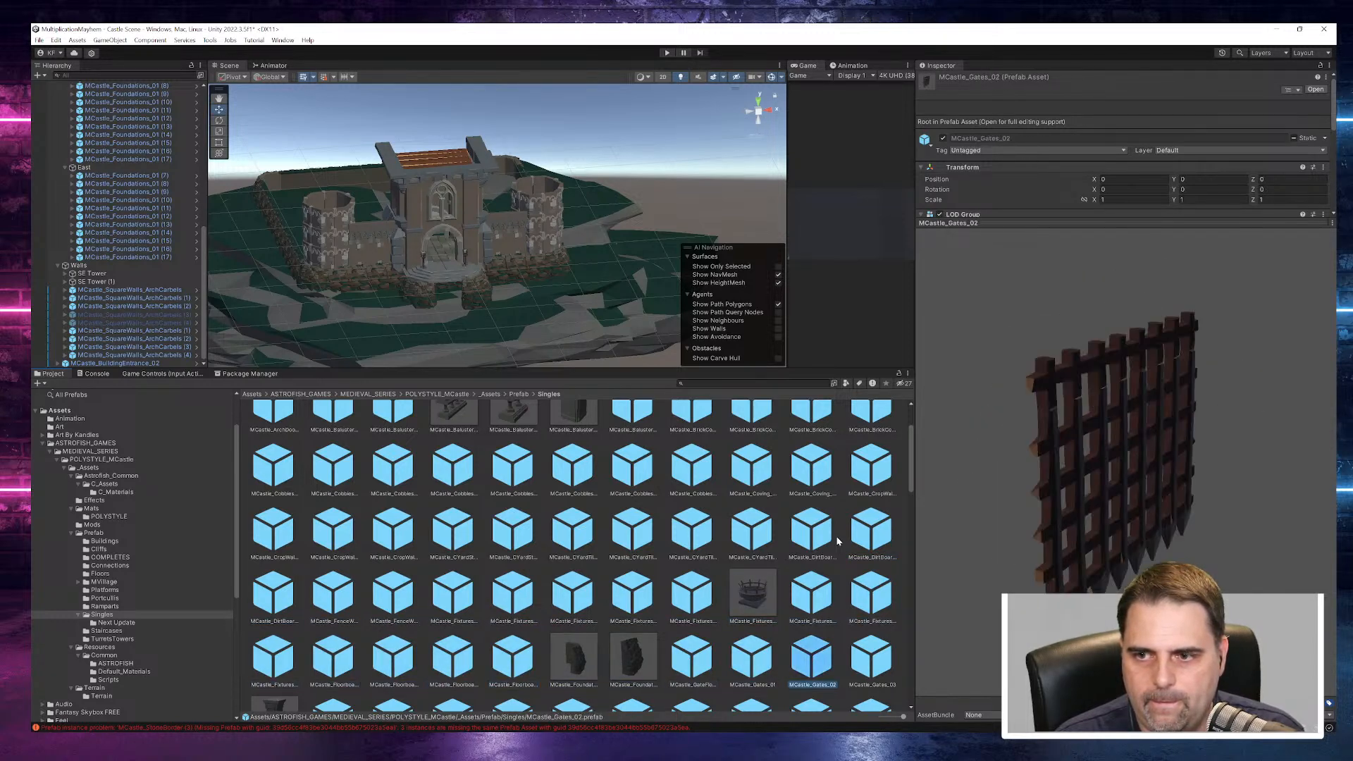
key(Right)
key(Left)
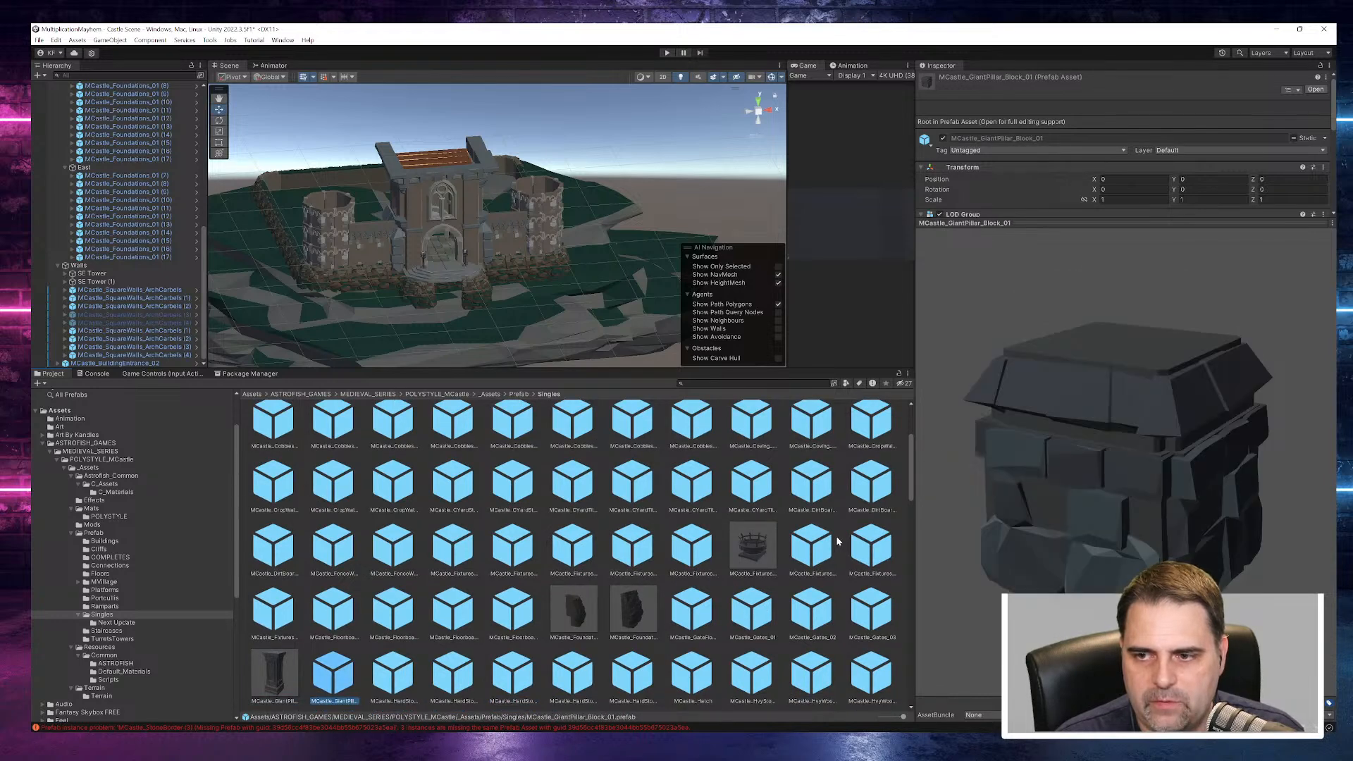
drag(1329, 526, 1002, 541)
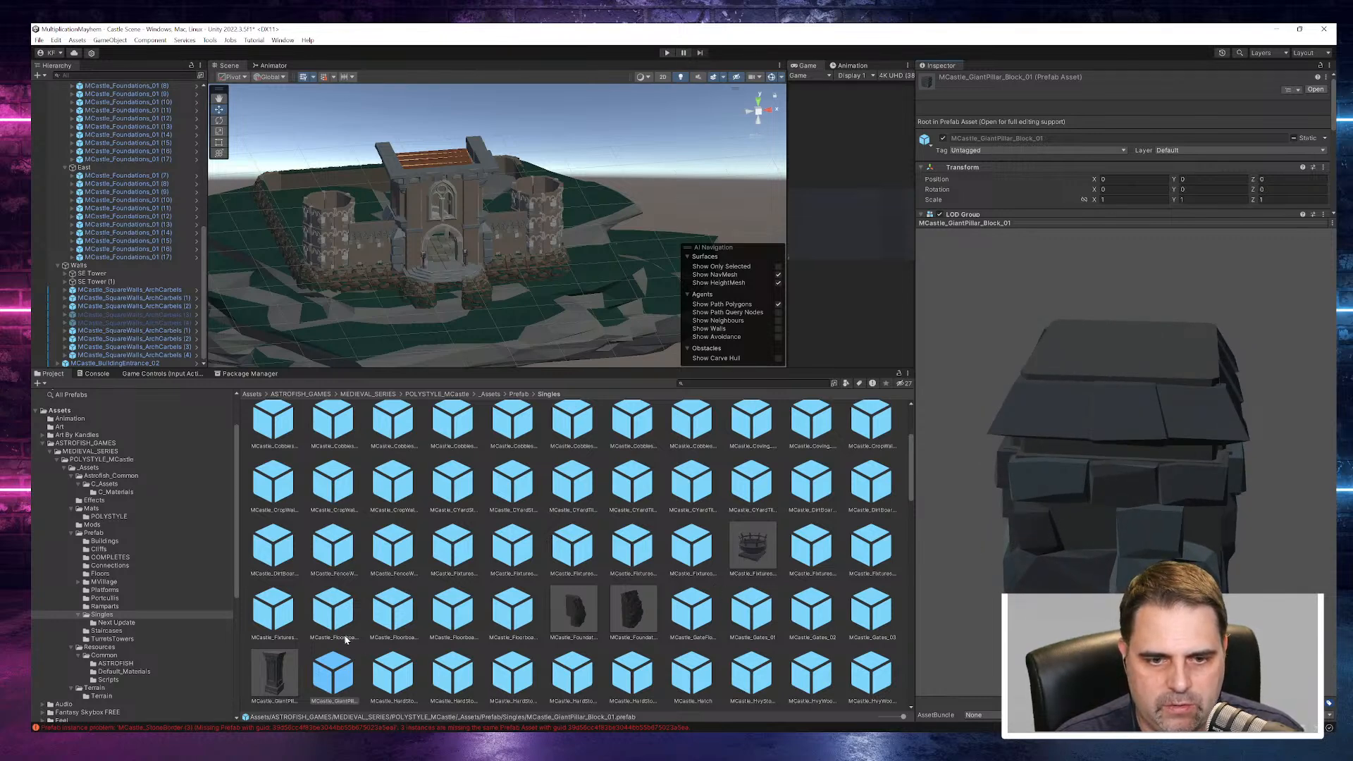
- Preview the giant pillar, hard stone floor, interior support and large turret prefabs up to MCastle_LargeTurrets_08
click(285, 668)
key(Right)
key(Right)
key(Right)
key(Right)
key(Right)
key(Right)
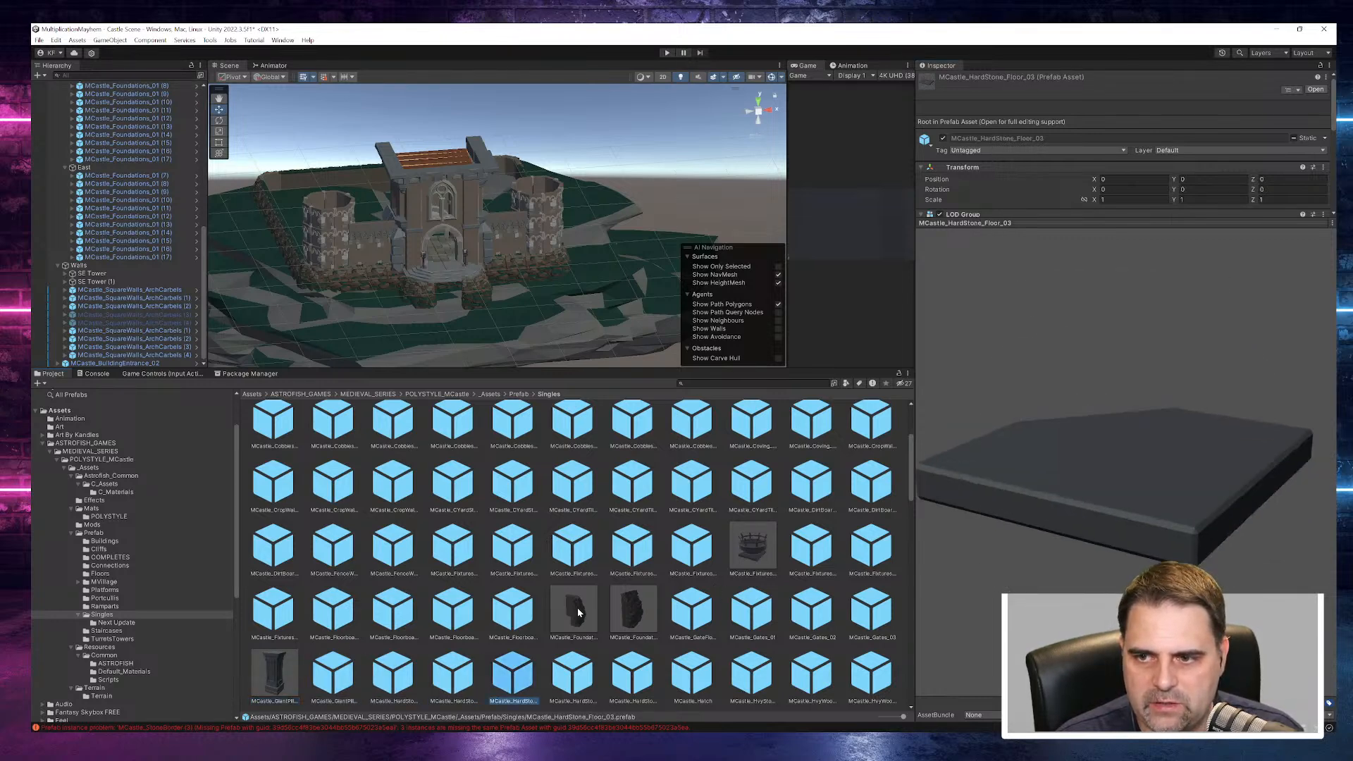
key(Right)
key(Right)
key(Right)
key(Right)
key(Right)
key(Right)
key(Right)
key(Right)
key(Right)
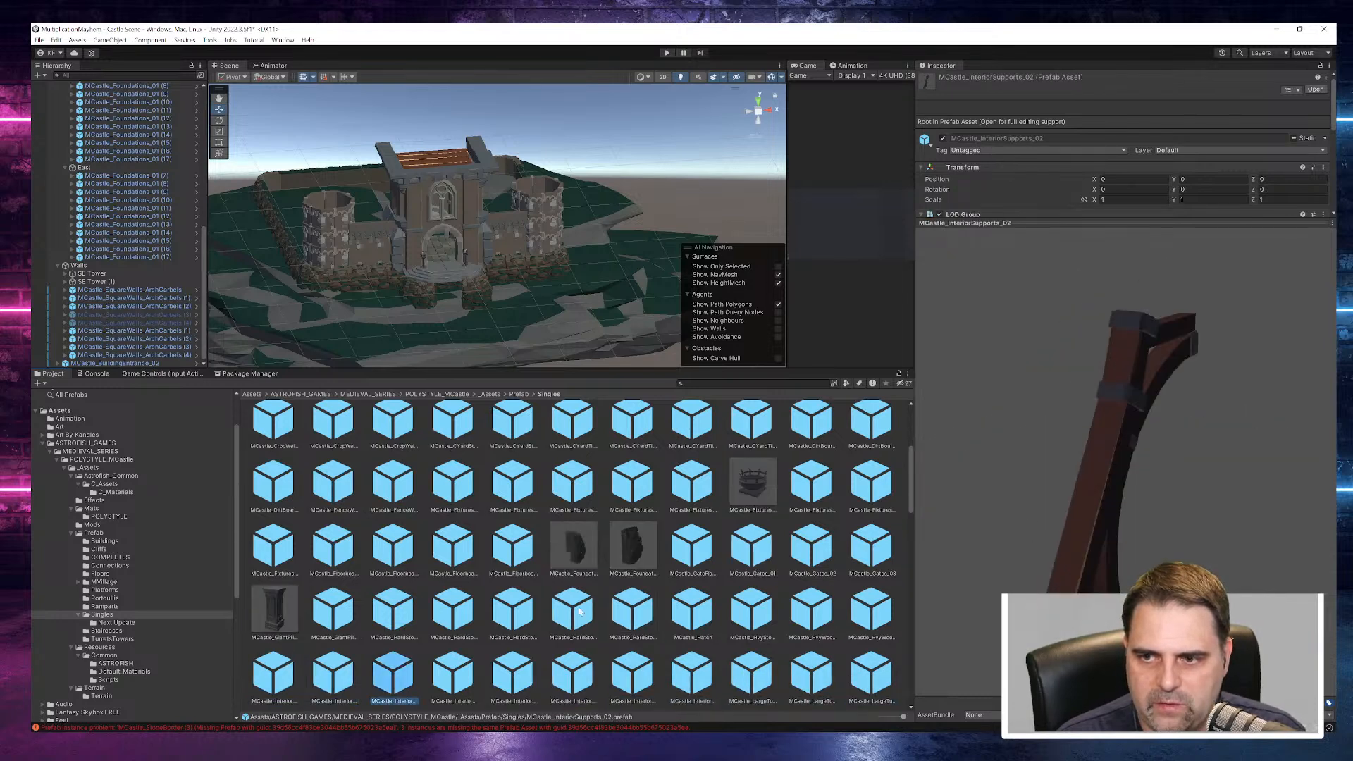
key(Right)
key(Right)
key(Right)
key(Right)
key(Right)
key(Right)
key(Right)
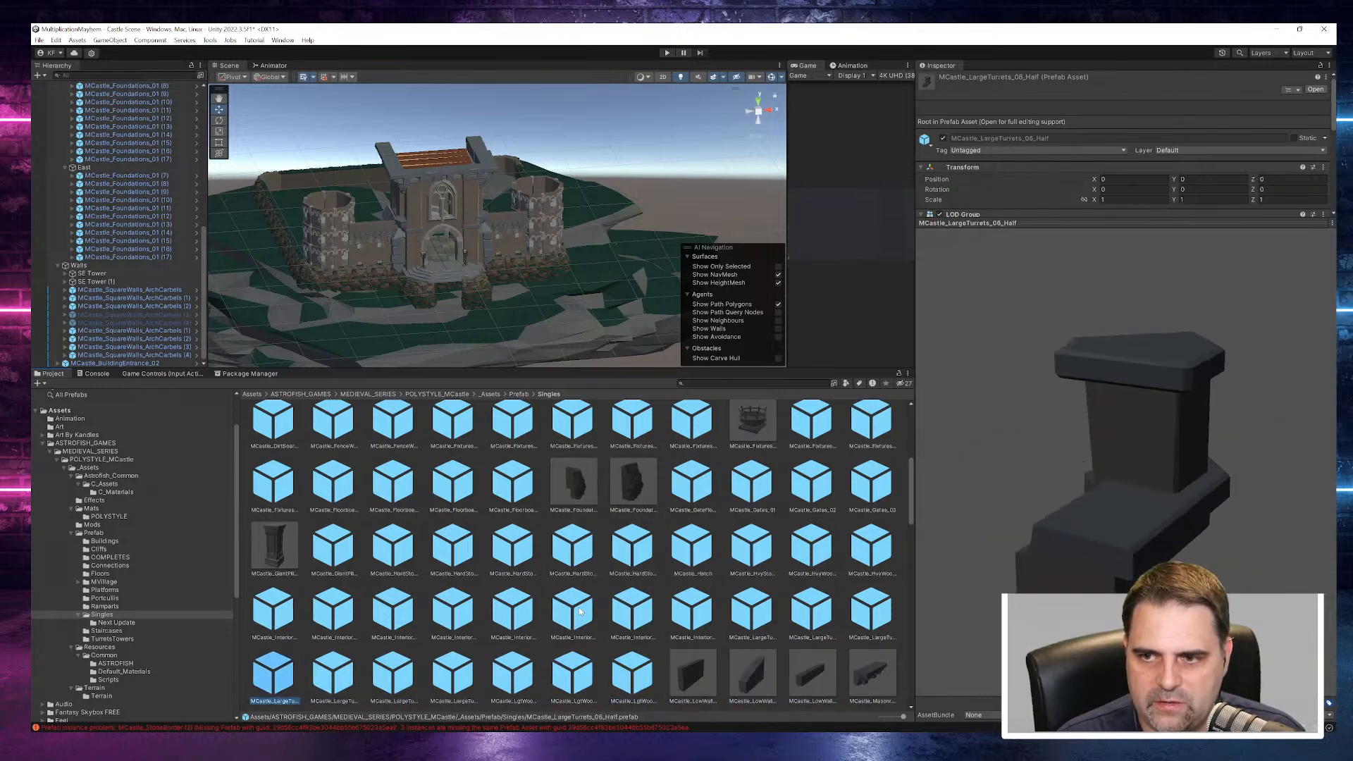
key(Right)
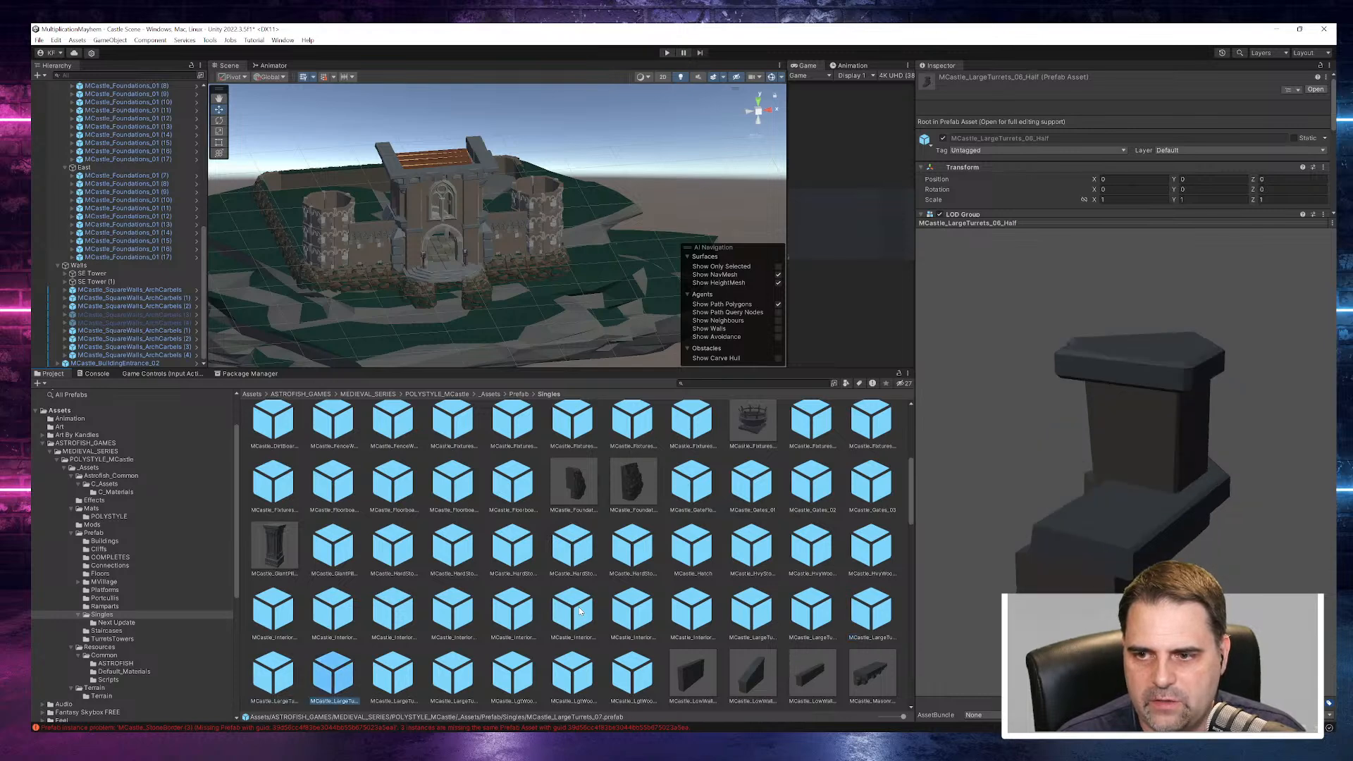
key(Right)
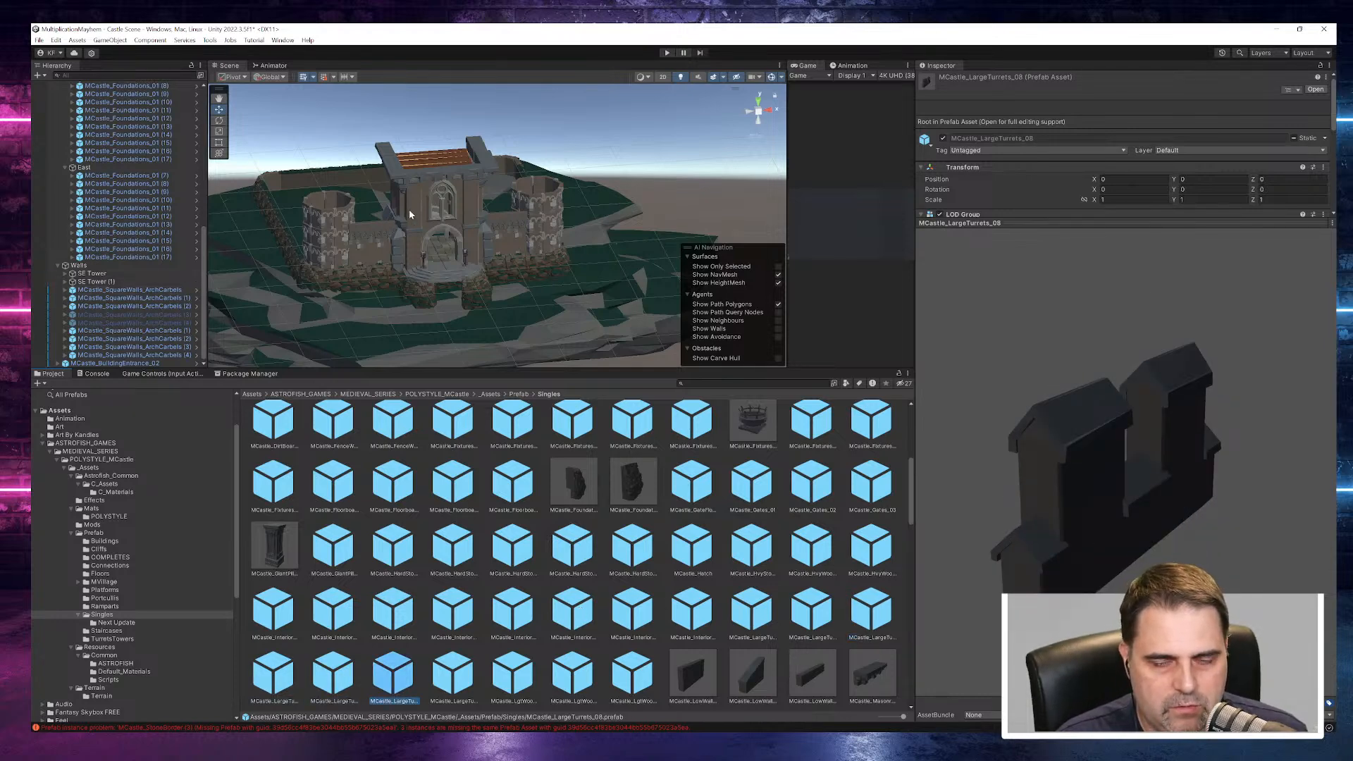
- Examine the front wall beside the entrance up close, collapse the Foundation group, and select the first MCastle_SquareWalls_ArchCarbels in Walls
scroll(493, 209, up, 10)
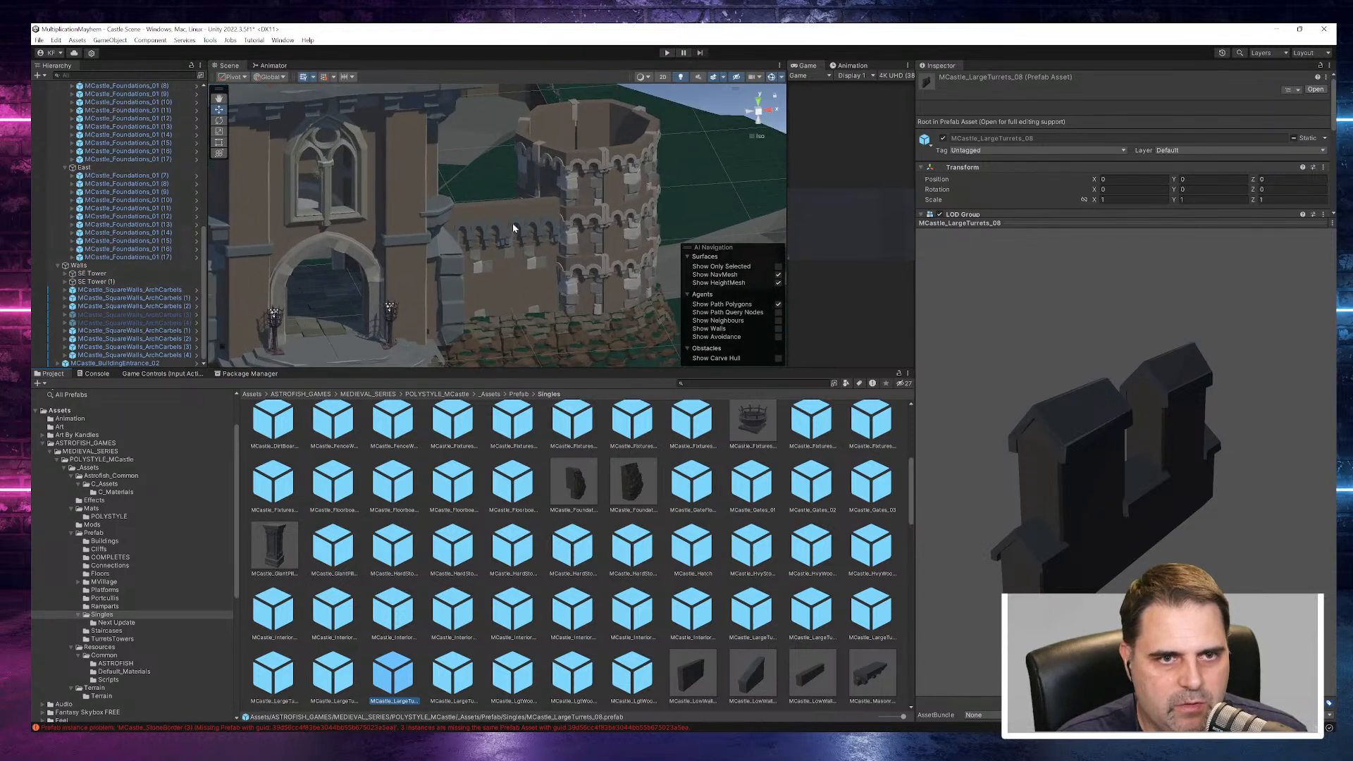
scroll(127, 192, up, 15)
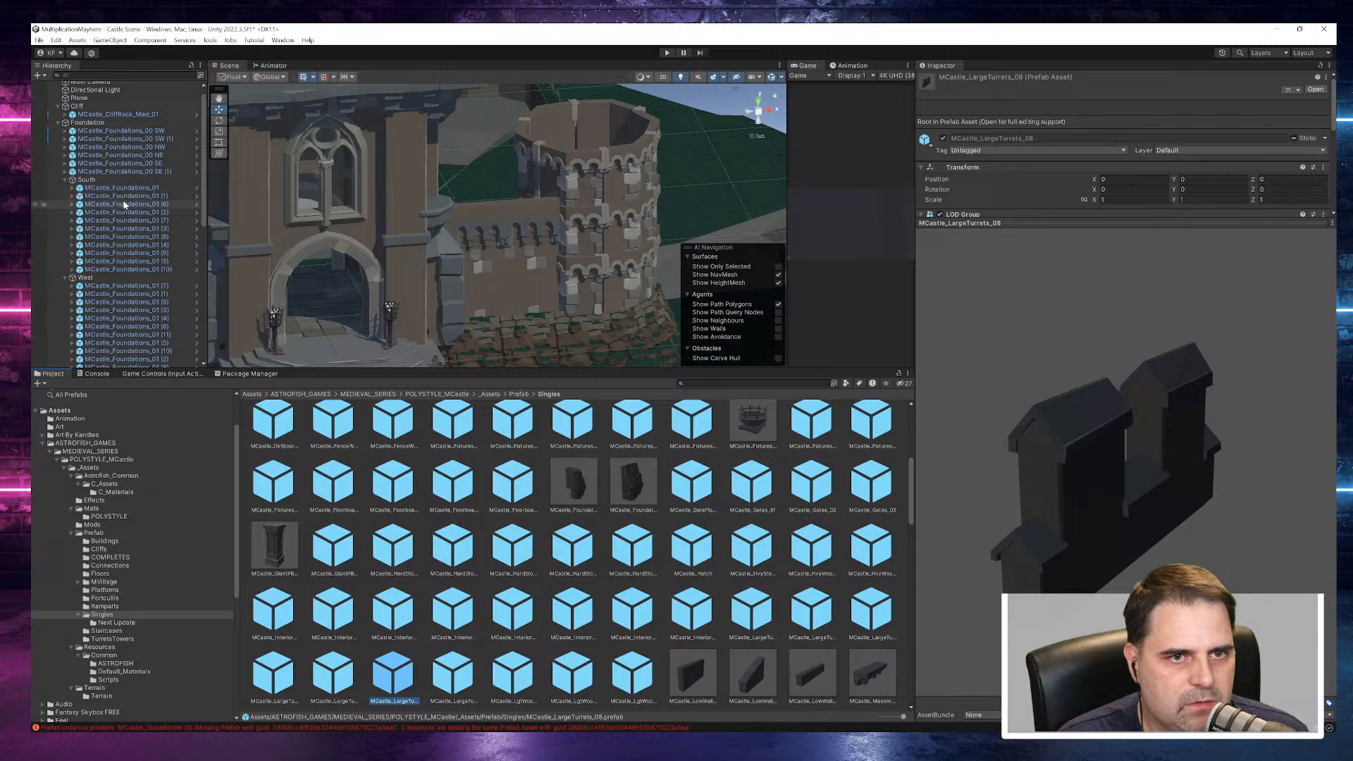
click(58, 123)
click(92, 168)
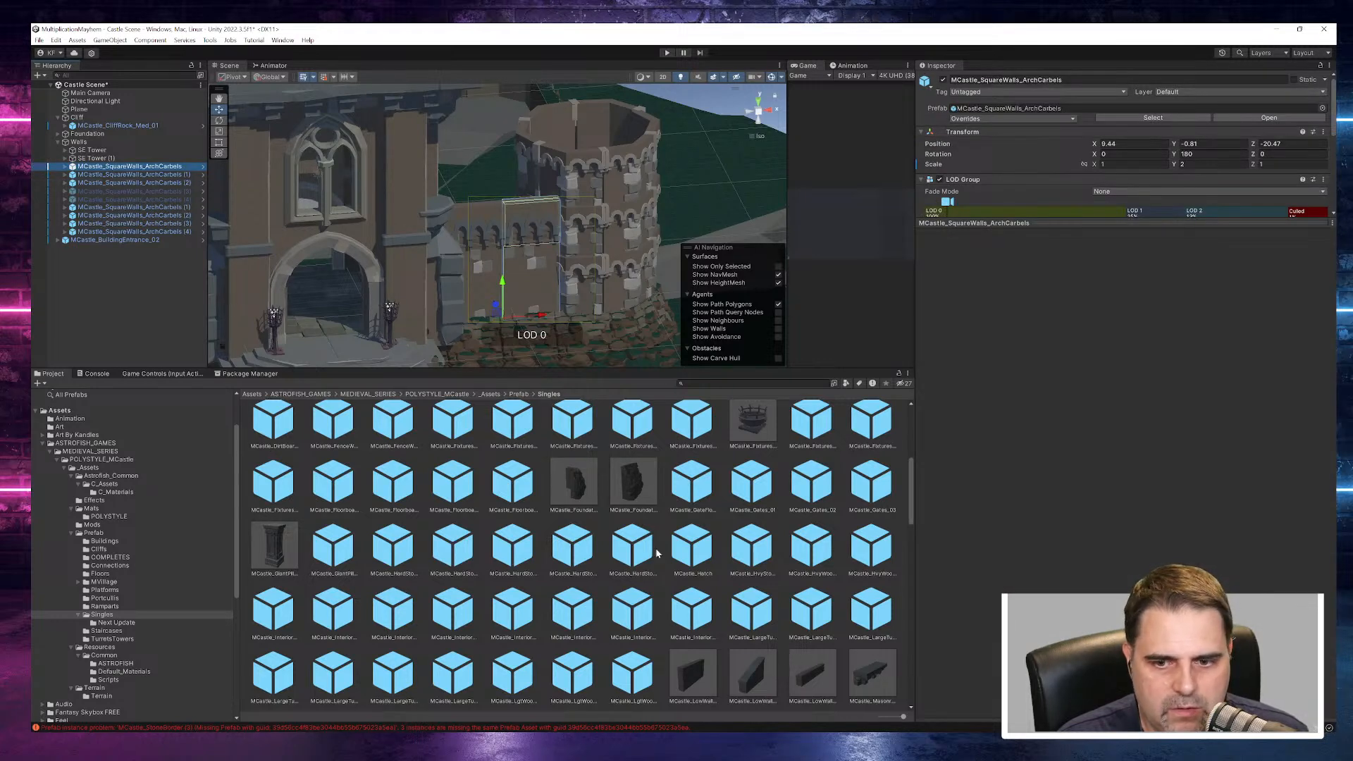
- Preview the low wall and masonry prefabs, from MCastle_Masonry_Corbel_01 through the masonry fixtures to MCastle_MasonrySupports_02
click(818, 675)
key(Right)
key(Right)
key(Right)
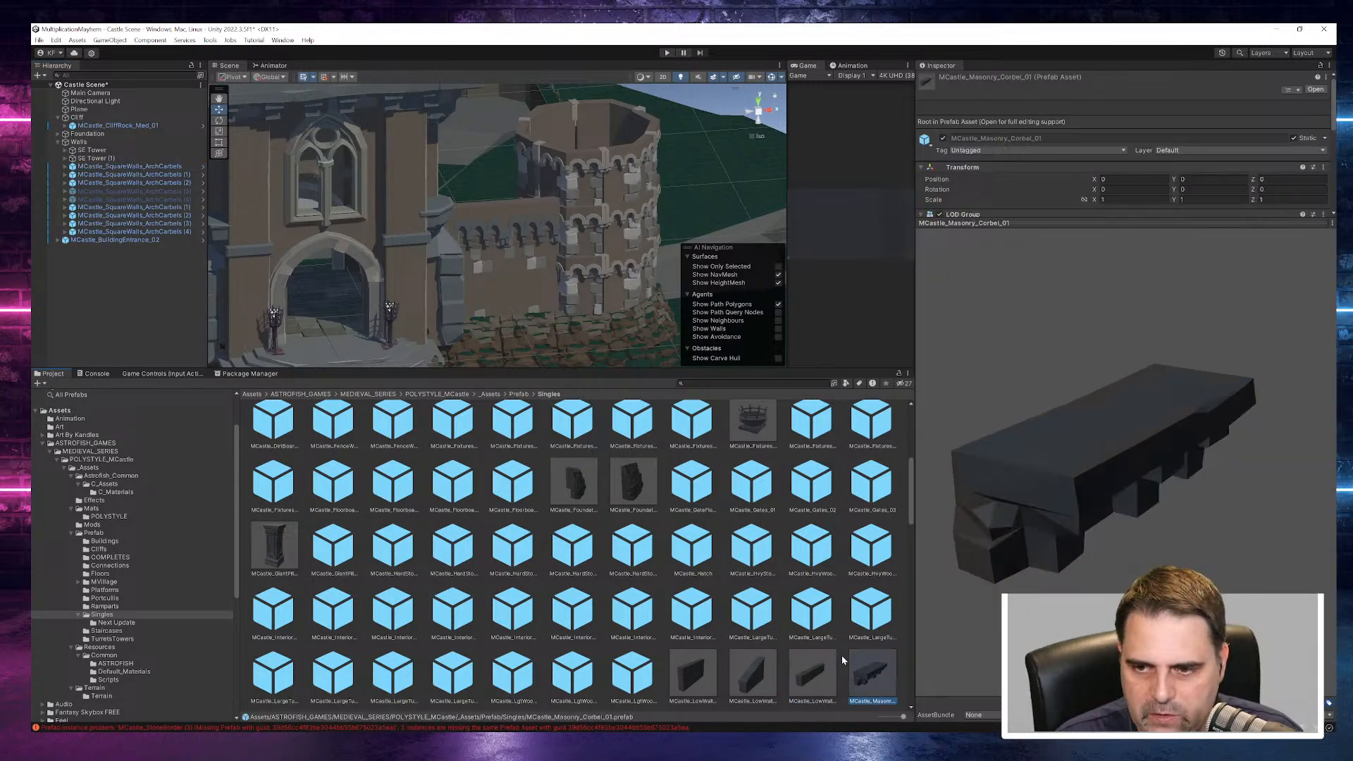
key(Right)
key(Right)
key(Right)
key(Right)
key(Right)
key(Right)
key(Right)
key(Right)
key(Right)
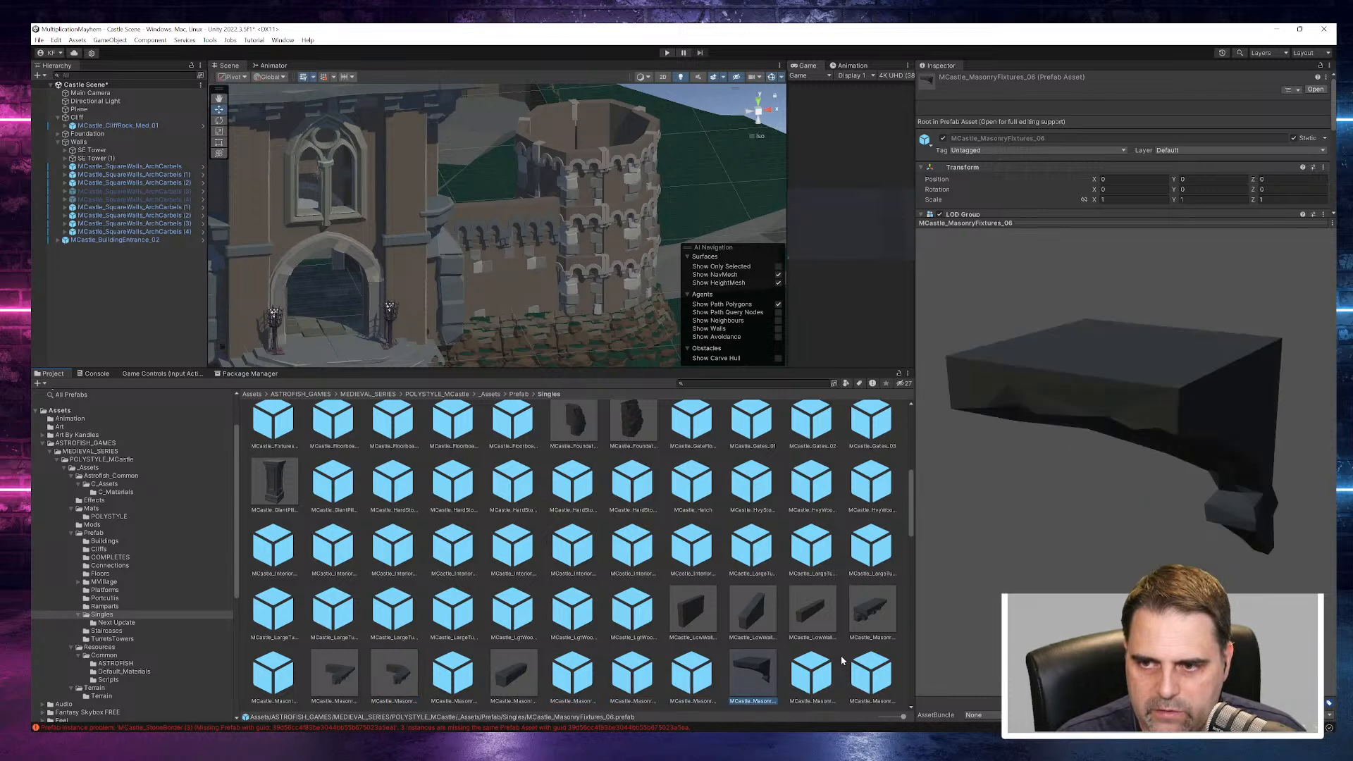
key(Right)
key(Right)
key(Right)
key(Right)
key(Right)
key(Right)
key(Right)
key(Right)
key(Right)
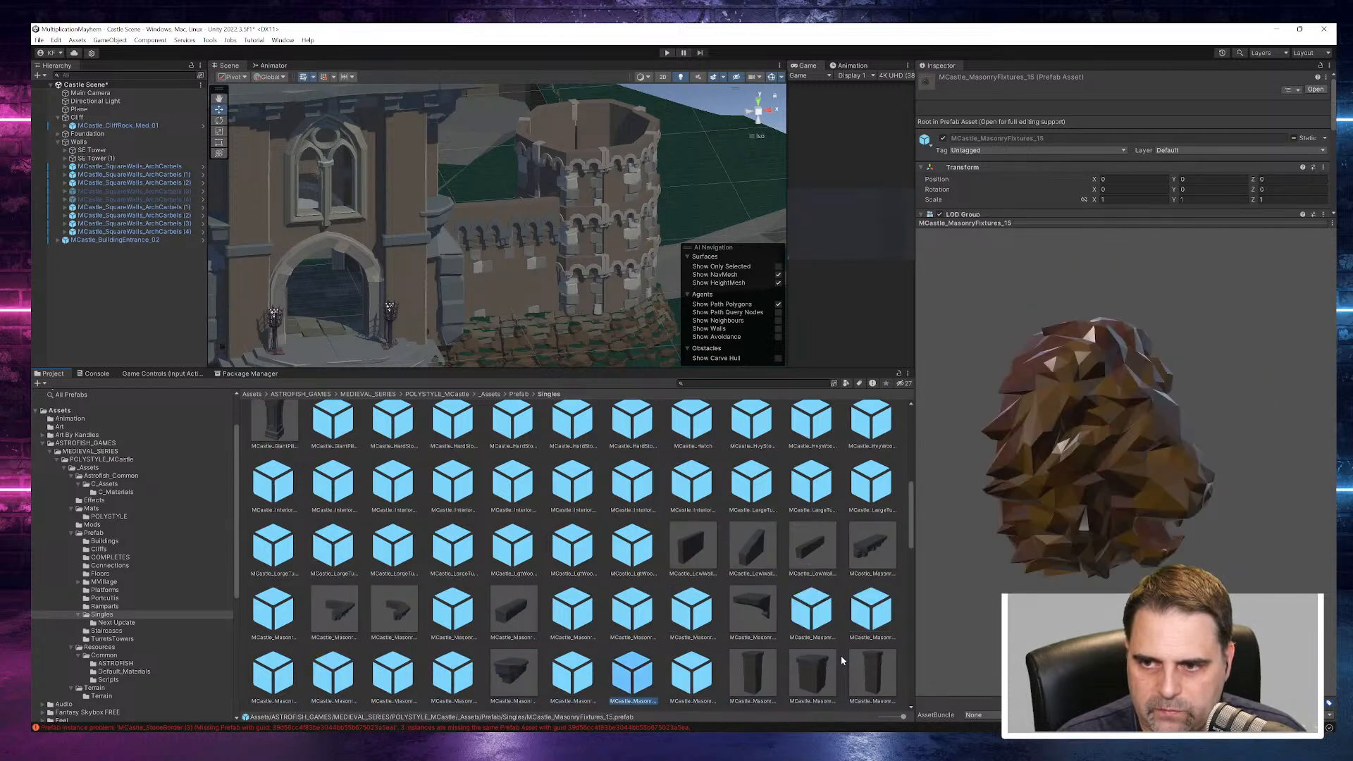
key(Right)
key(Right)
key(Right)
key(Right)
key(Right)
key(Right)
key(Right)
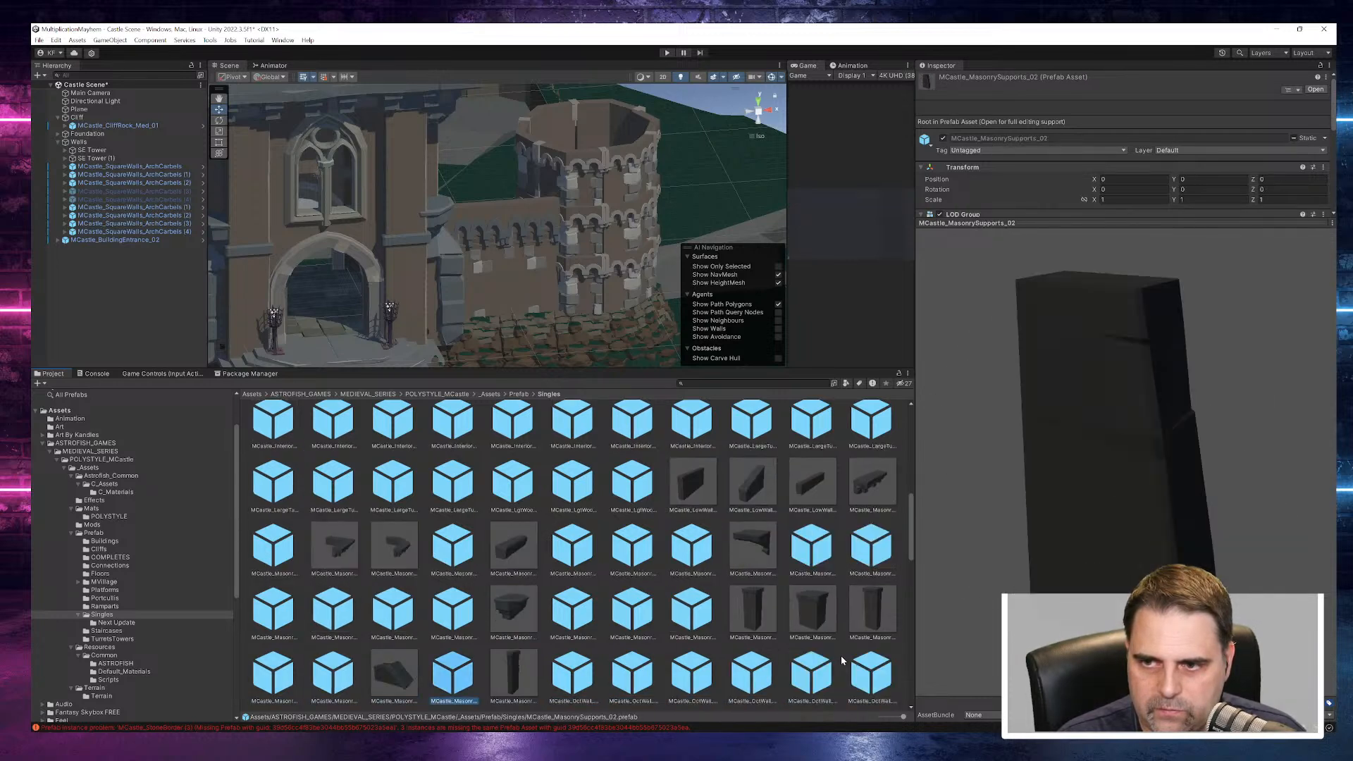
- Preview the octagonal wall prefabs, including MCastle_OctWall_Int_11, MCastle_OctWalls_Base, MCastle_OctWalls_HeavyTrim_02 and MCastle_OctWalls_SlateBase_Door_02
key(Right)
key(Right)
key(Right)
key(Right)
key(Right)
key(Right)
key(Right)
key(Right)
key(Right)
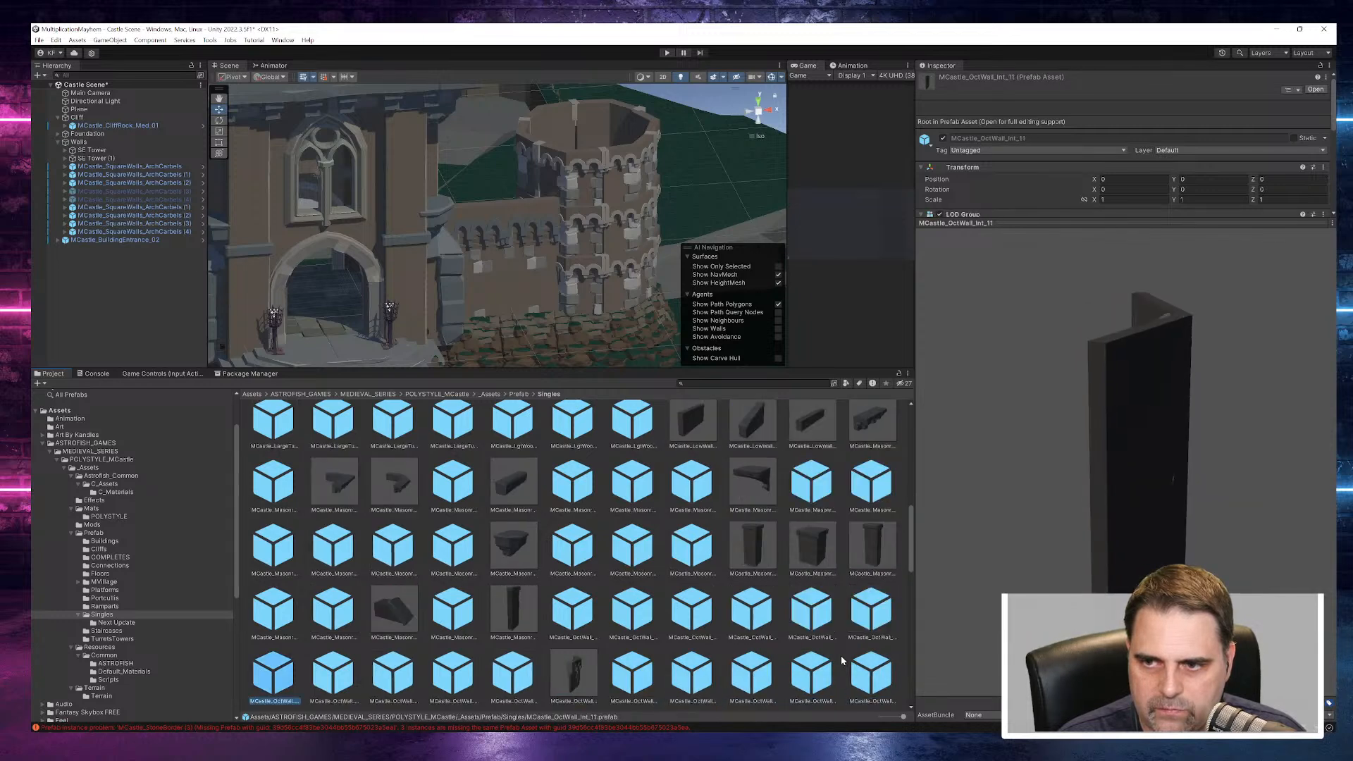
key(Right)
key(Right)
key(Right)
key(Right)
key(Right)
key(Right)
key(Right)
key(Right)
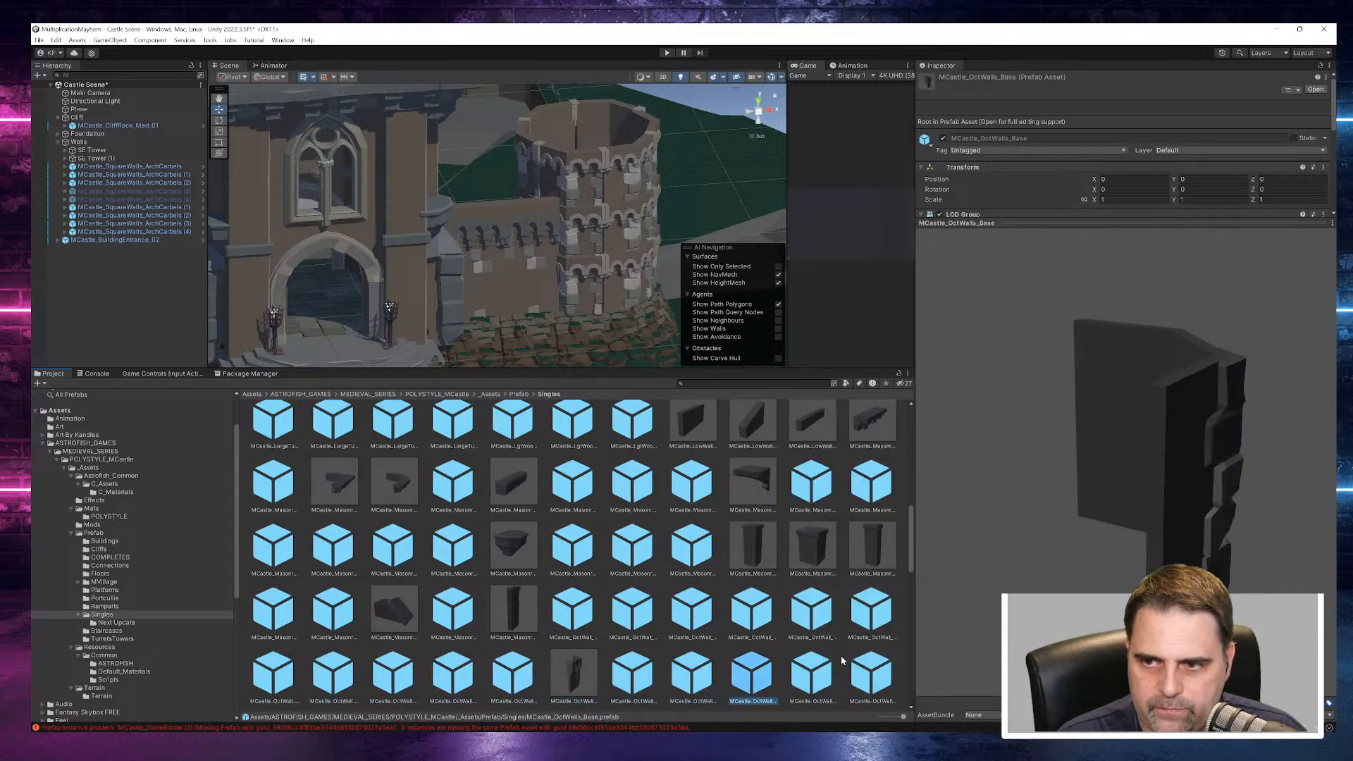
key(Right)
key(Right)
key(Right)
key(Right)
key(Right)
key(Right)
key(Right)
key(Right)
key(Right)
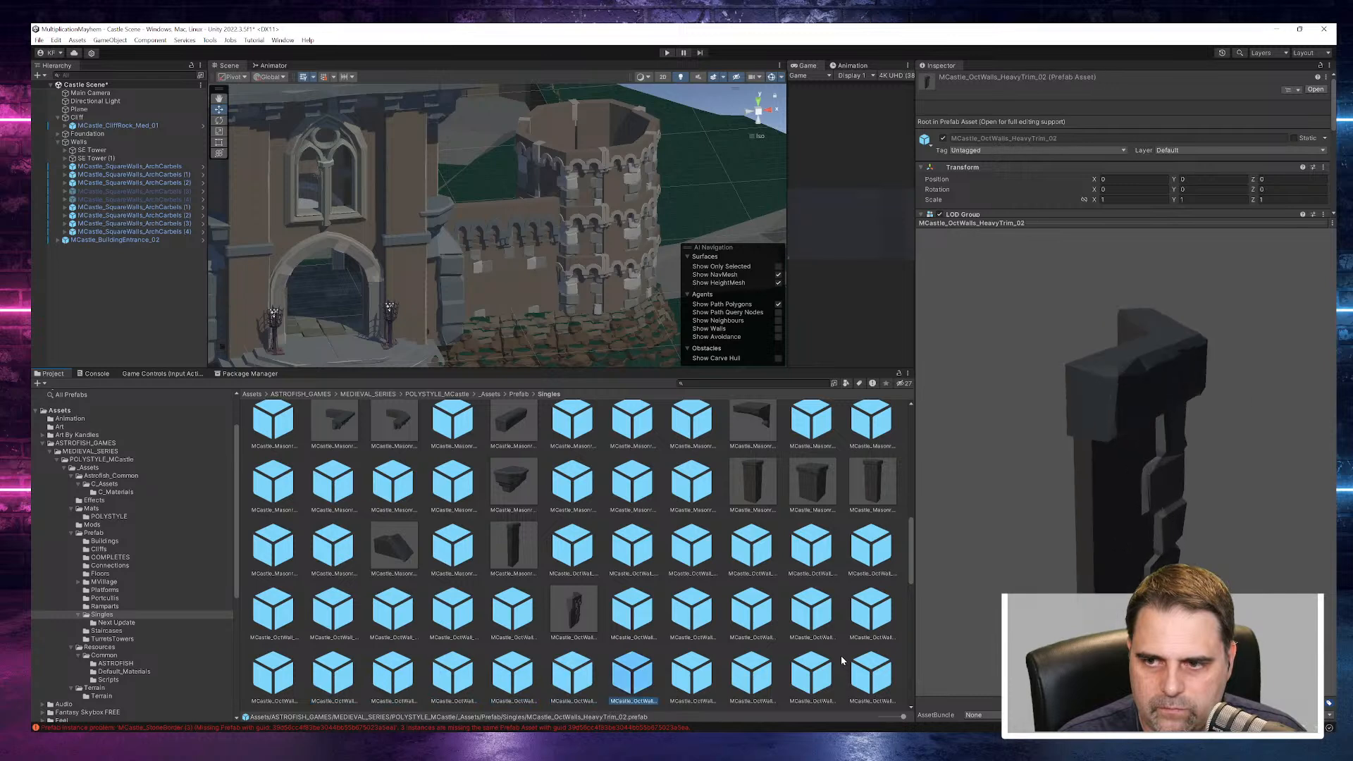
key(Right)
key(Right)
key(Right)
key(Right)
key(Right)
key(Right)
key(Right)
key(Right)
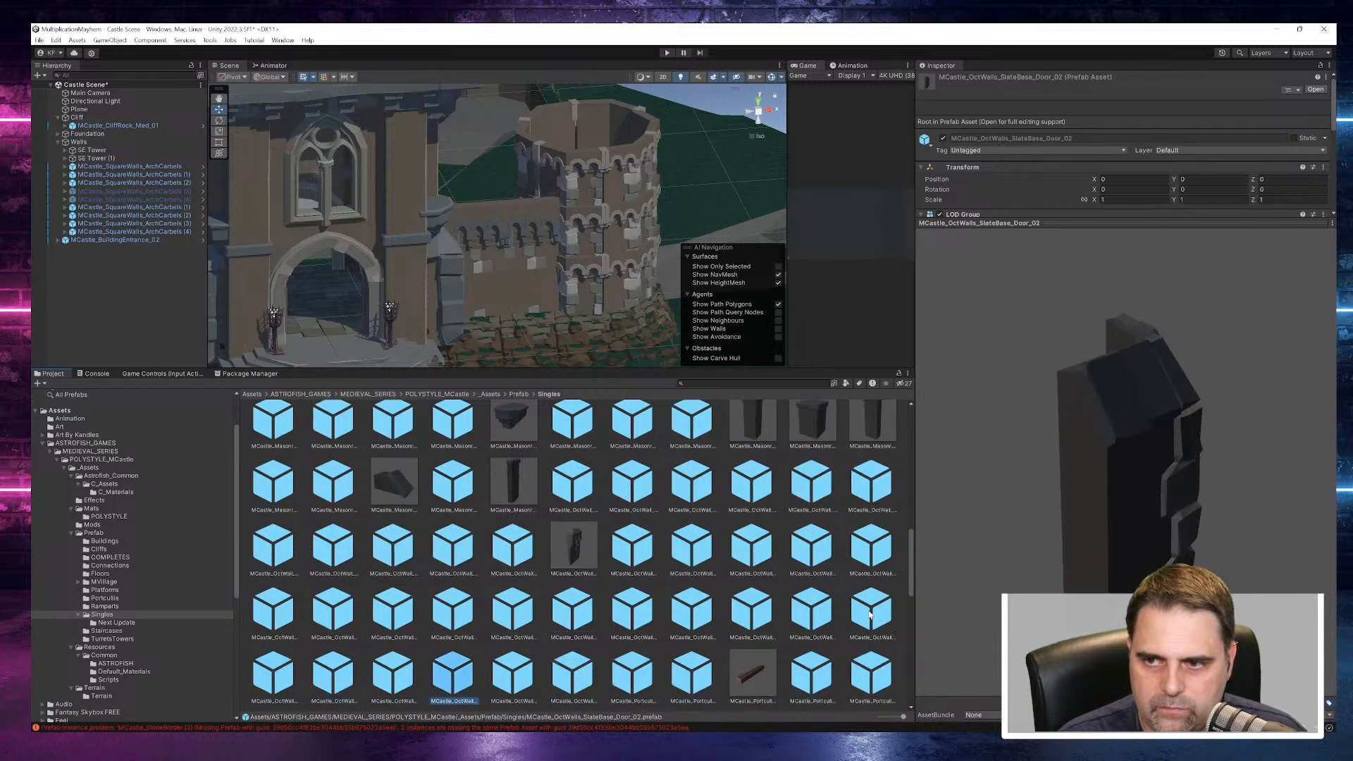
- Preview the portcullis mechanism and roof prefabs, including MCastle_PortculisMech_Frame_03, MCastle_Roof_Portch_02 and MCastle_Roofs_00
key(Right)
key(Right)
key(Right)
key(Right)
key(Right)
key(Right)
key(Right)
key(Right)
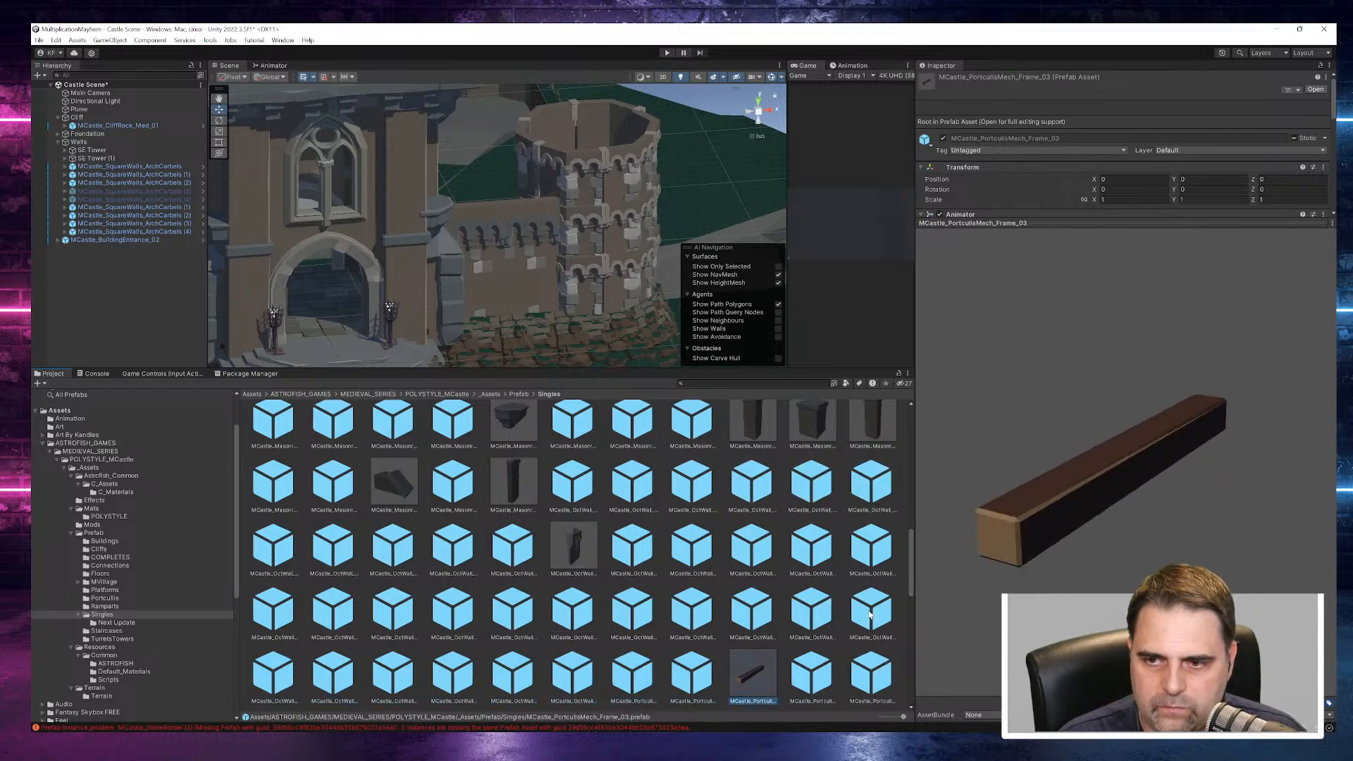
key(Right)
key(Right)
key(Right)
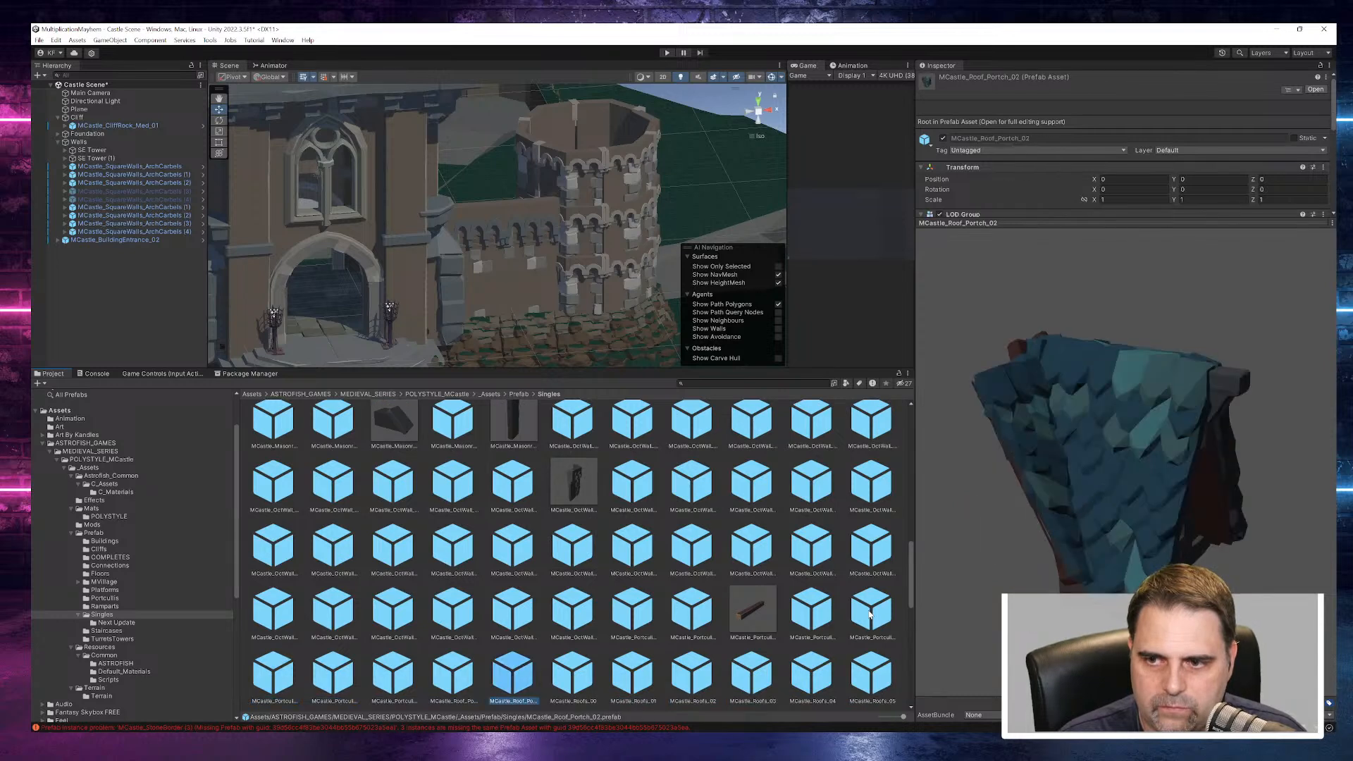
scroll(684, 509, up, 5)
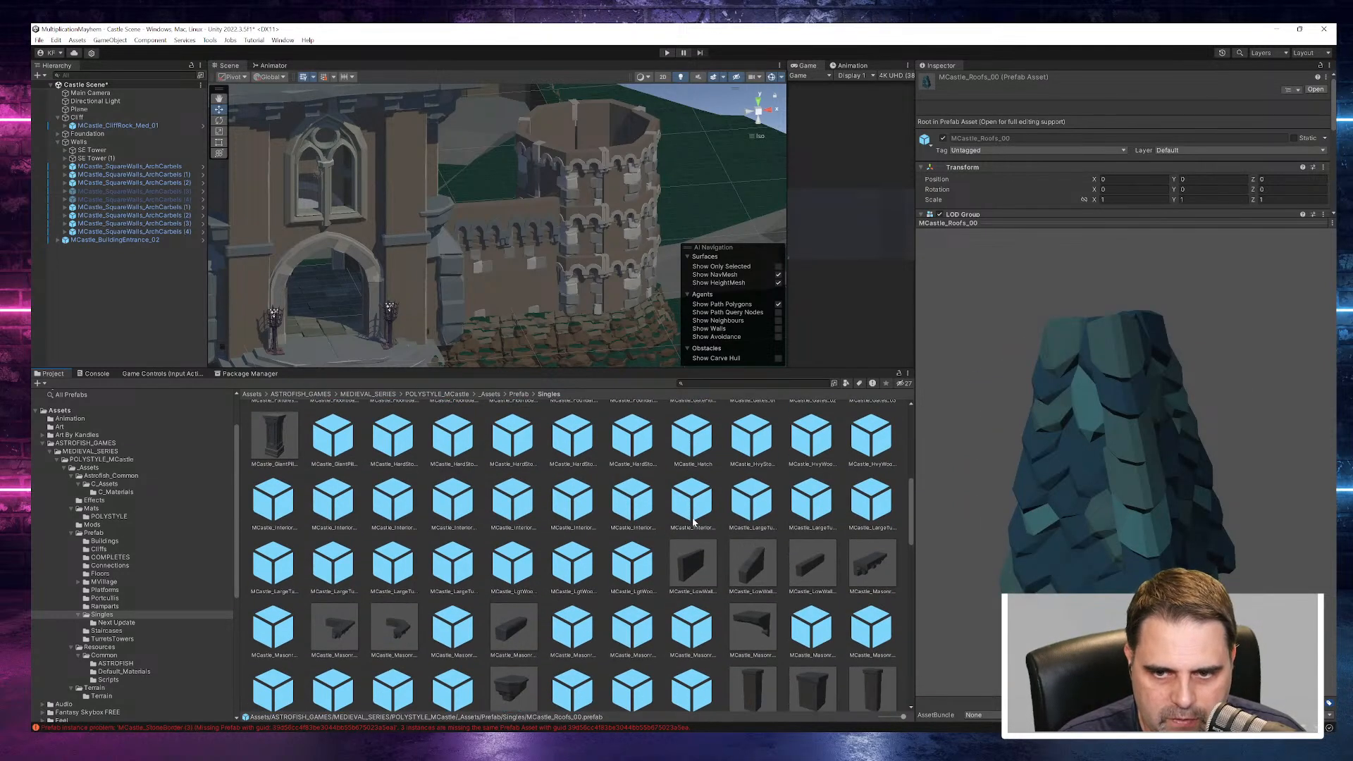
- Preview the interior and large turret prefabs, including MCastle_LargeTurrets_06, MCastle_LargeTurrets_07 and MCastle_LargeTurrets_08
click(651, 510)
key(Right)
key(Right)
key(Right)
key(Right)
key(Right)
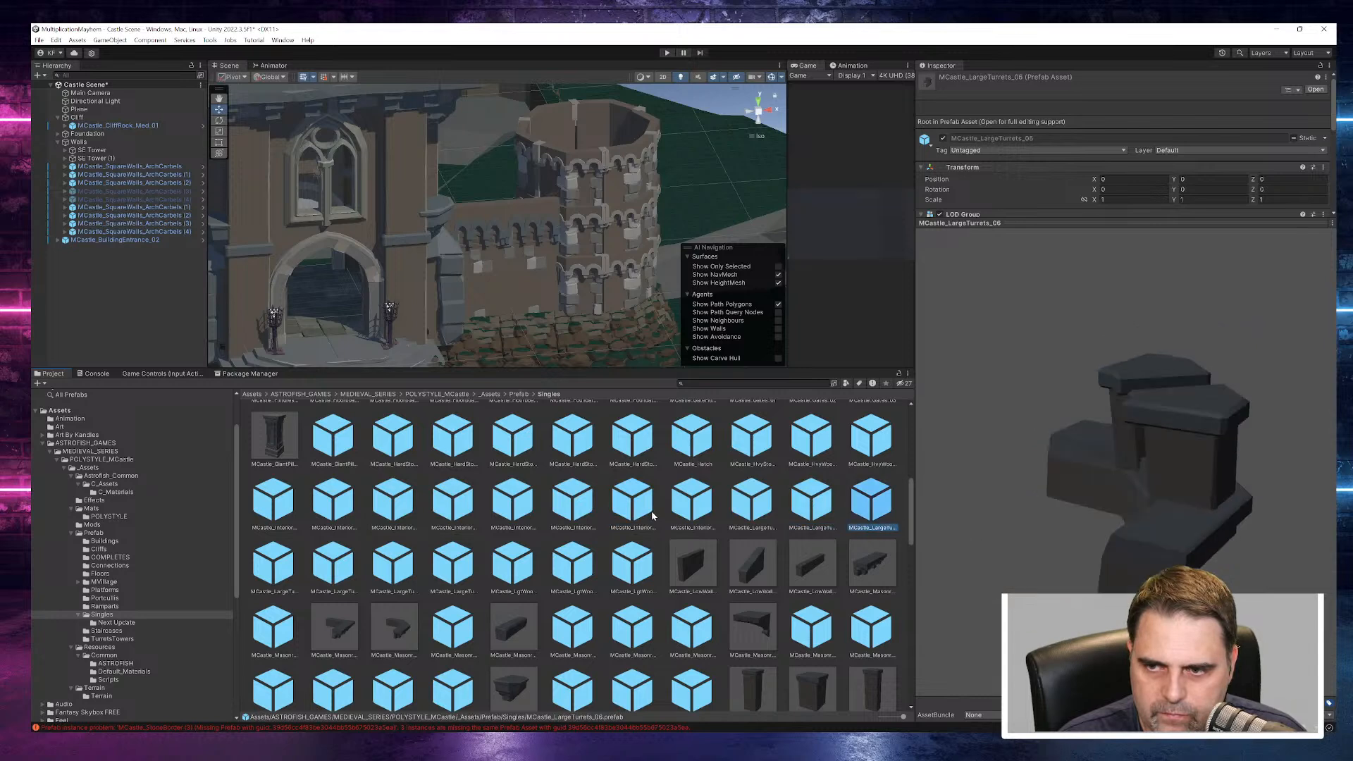
key(Left)
key(Left)
key(Right)
key(Right)
key(Right)
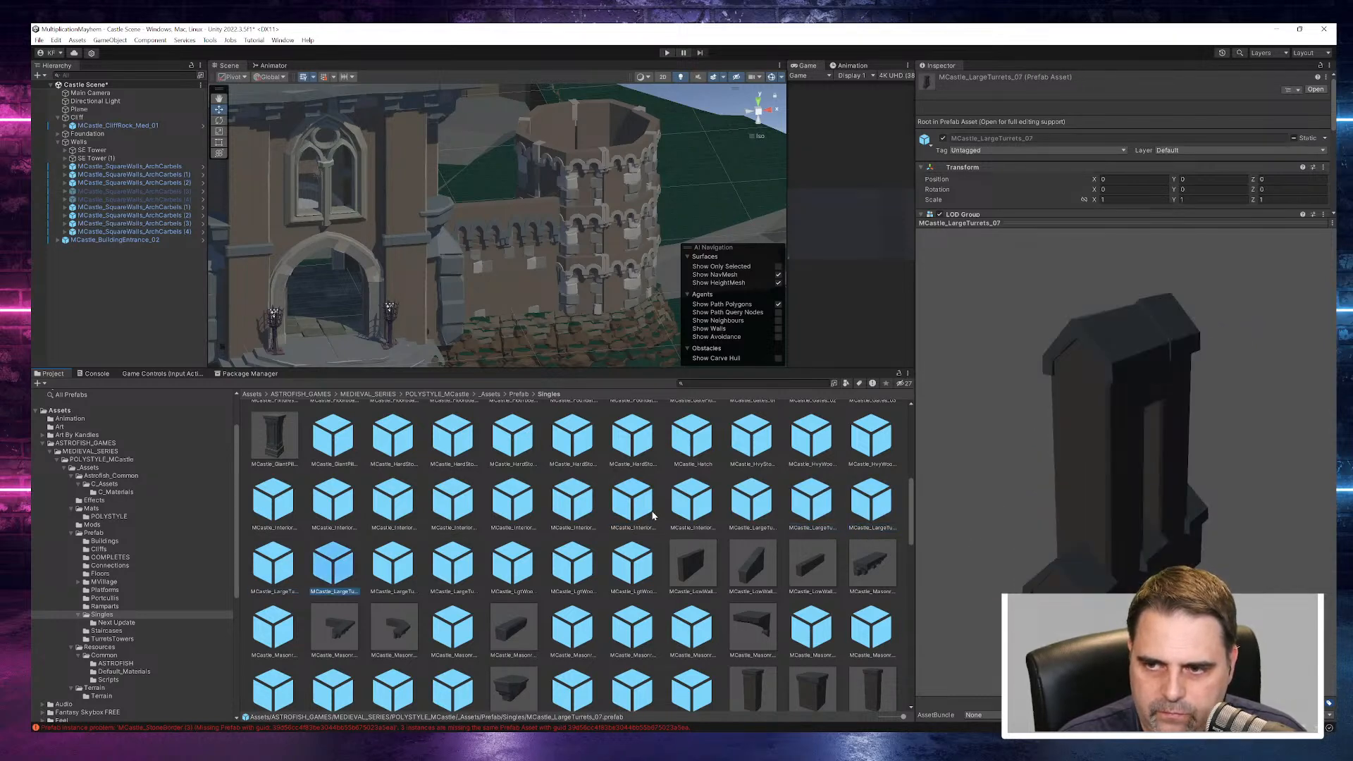
key(Right)
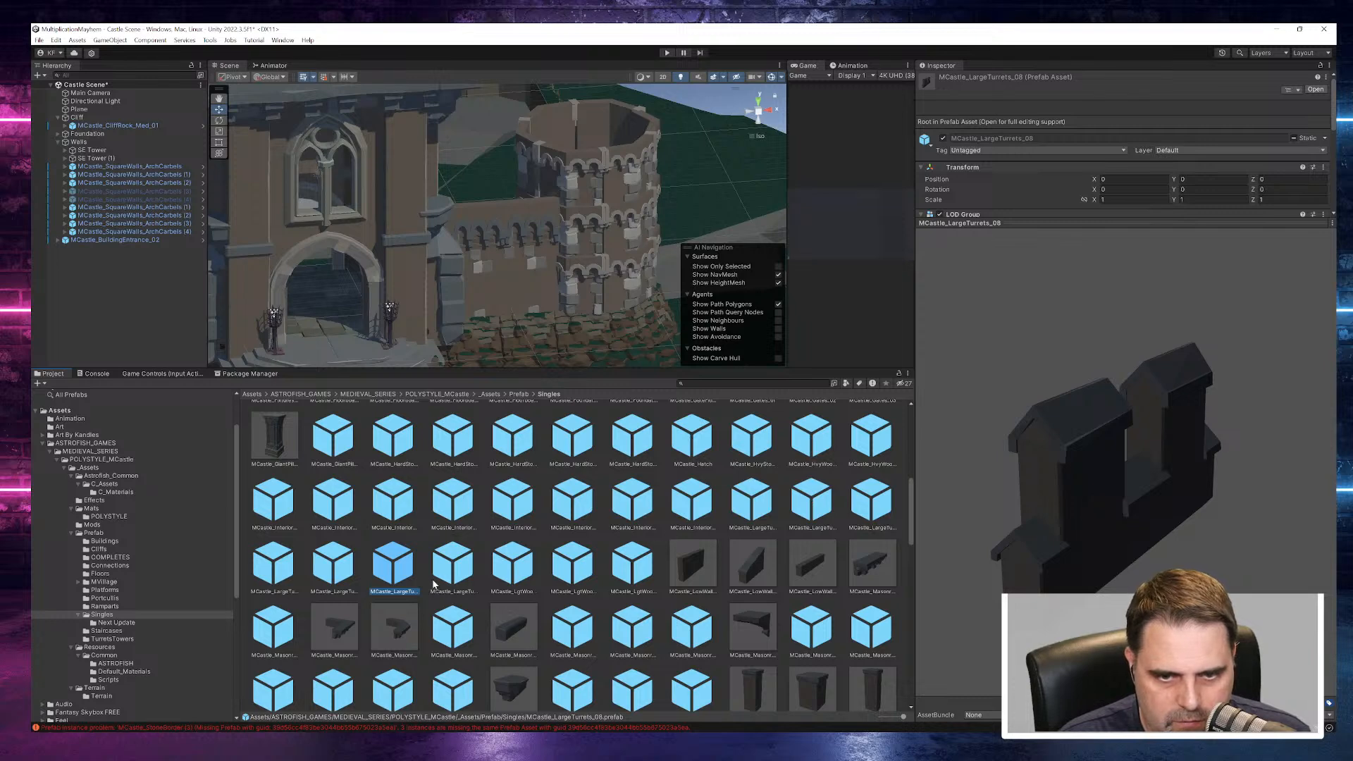
- Add the MCastle_LargeTurrets_08 prefab to the scene root and move it above the front wall, about X 12.71, Y 12.31, Z -21.4
drag(147, 203, 131, 242)
mouse_move(137, 298)
mouse_down()
mouse_move(140, 168)
mouse_move(95, 209)
mouse_up()
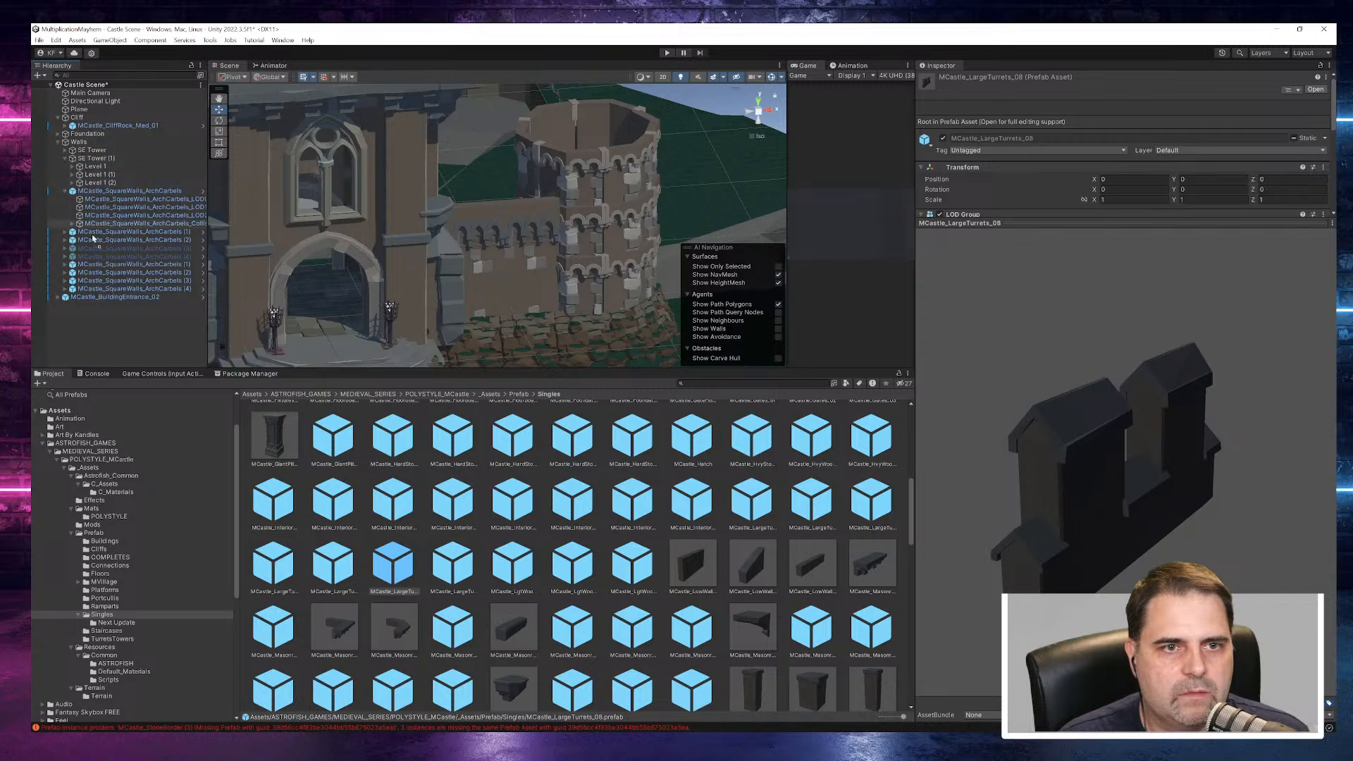
drag(95, 339, 96, 336)
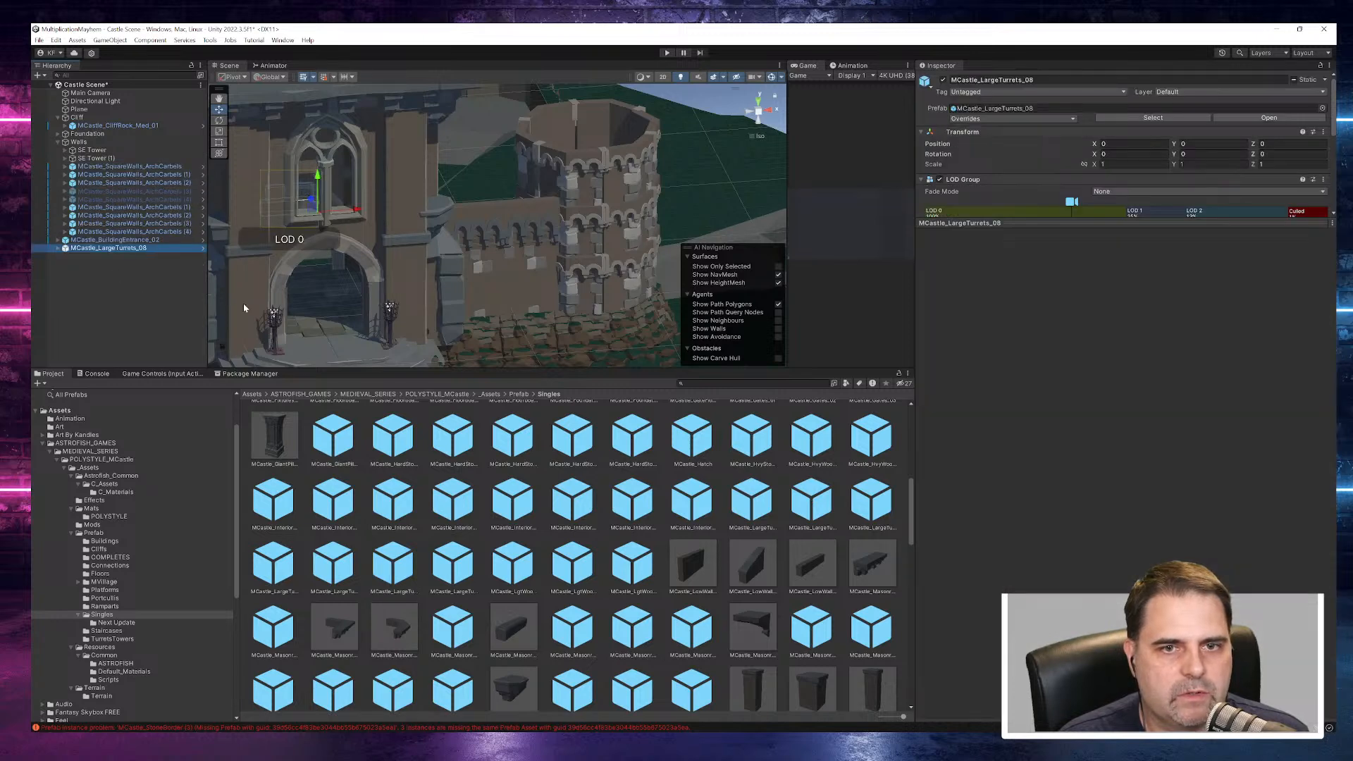
drag(361, 214, 532, 198)
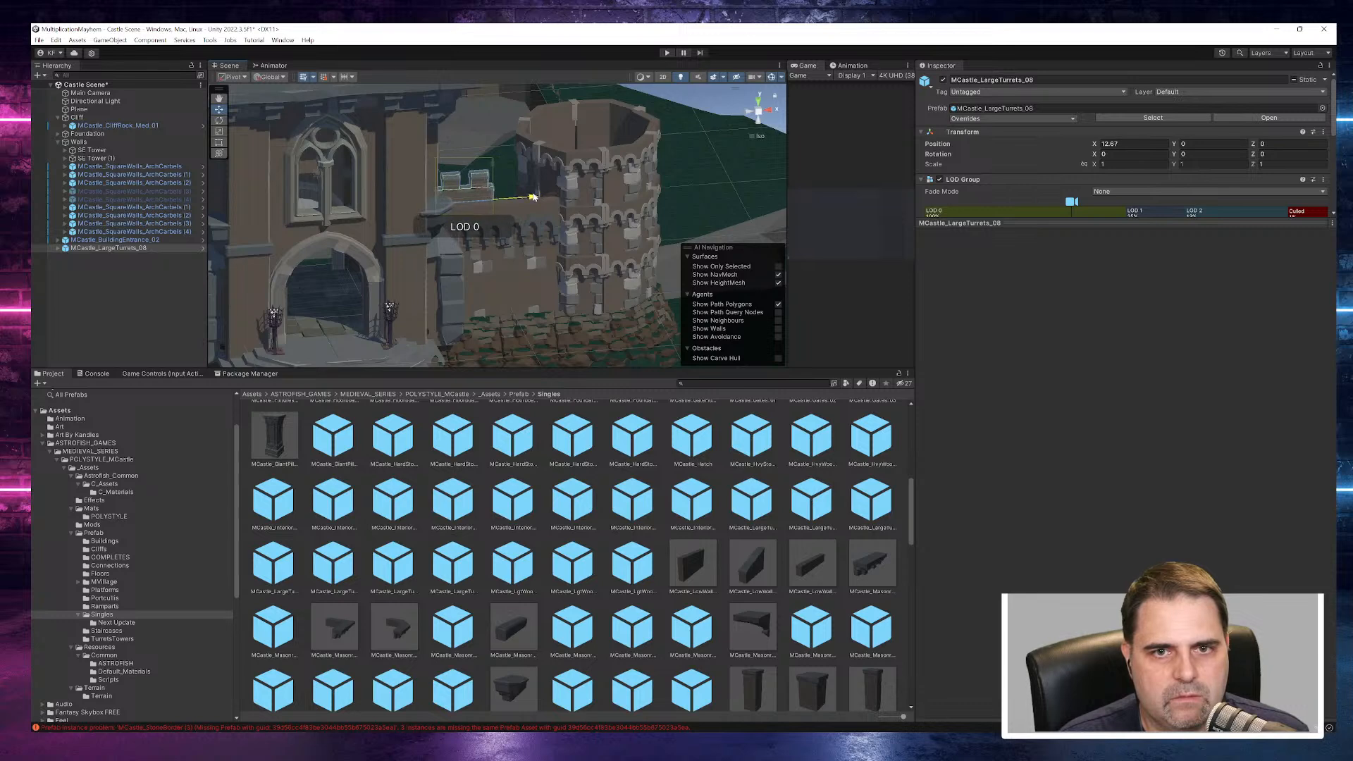
click(711, 194)
alt+drag(669, 205, 662, 262)
click(520, 292)
alt+drag(507, 226, 488, 319)
drag(639, 316, 712, 229)
scroll(580, 290, up, 12)
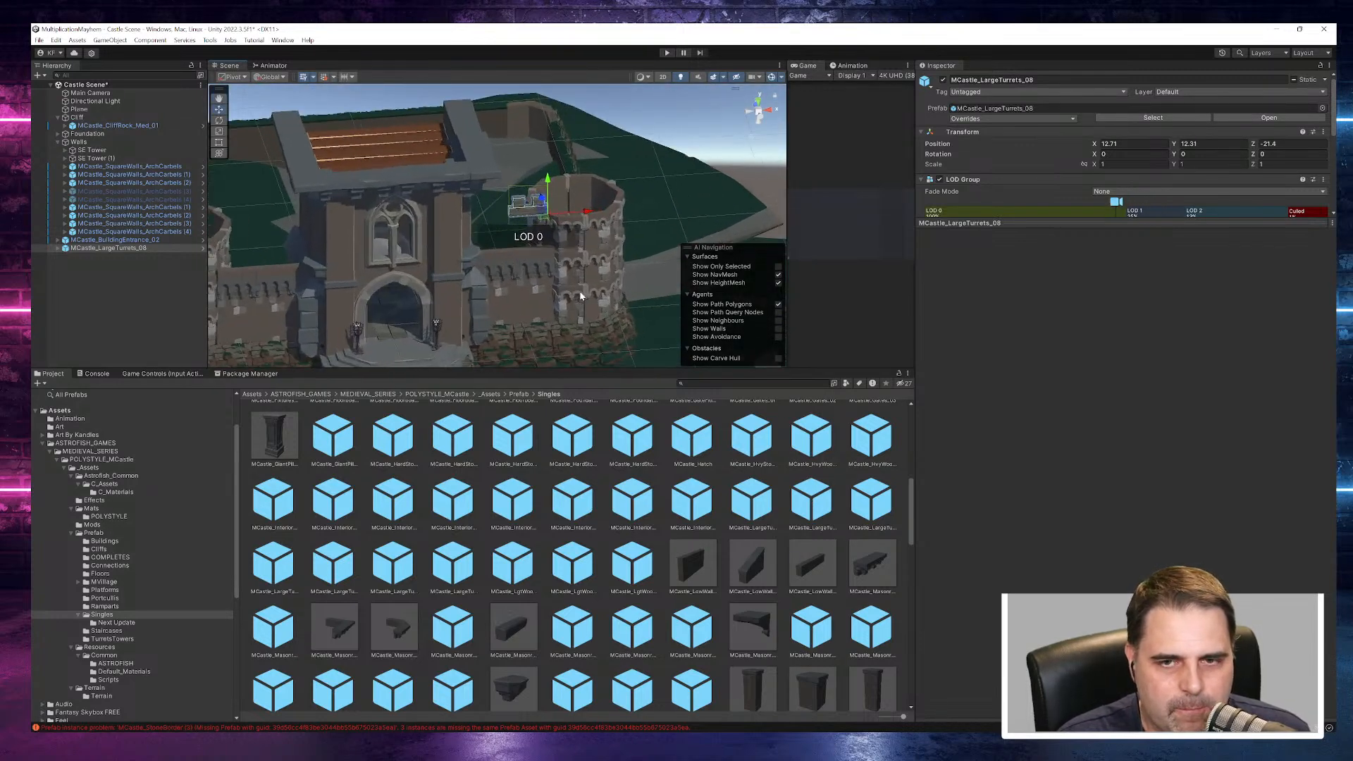
- Seat the turret piece on the front wall beside the entrance, at about X 8.56, Y 8.03, Z -21.21
drag(522, 128, 497, 220)
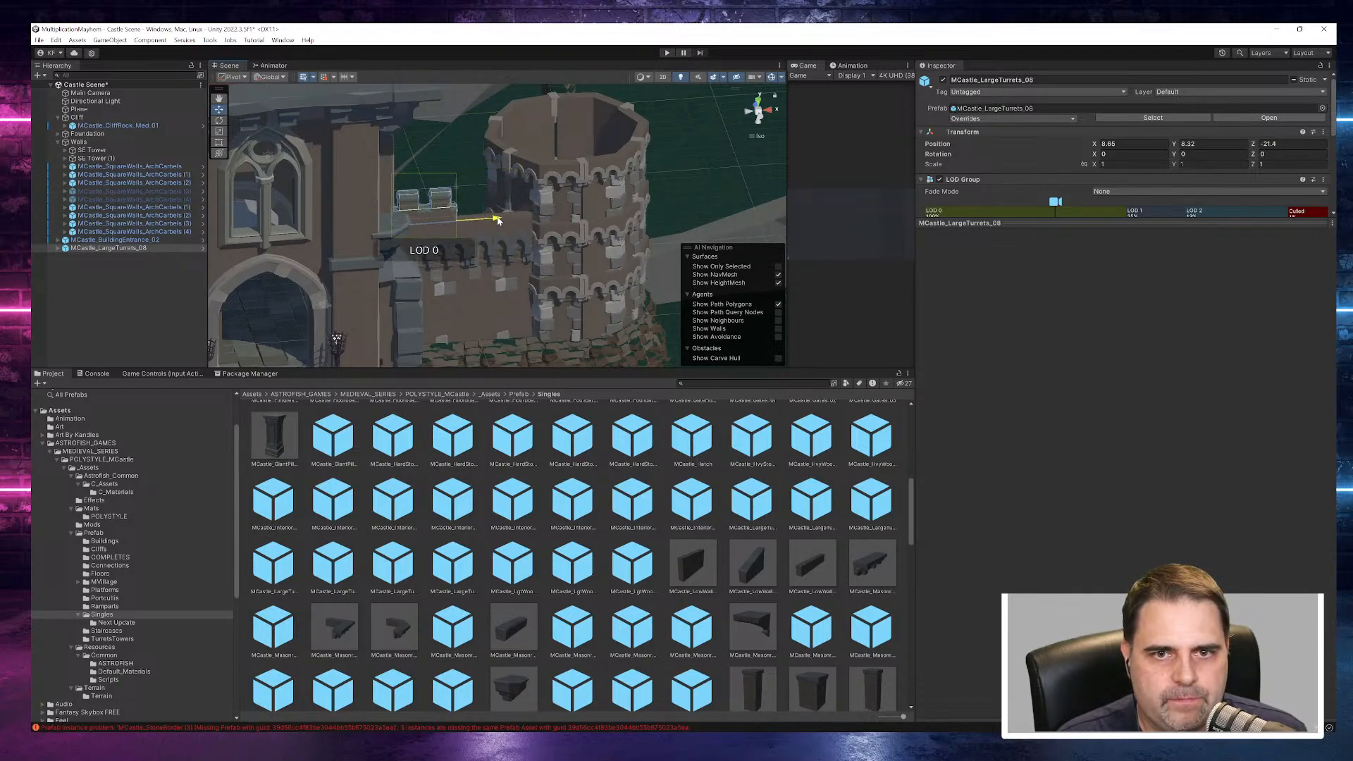
alt+drag(451, 309, 721, 189)
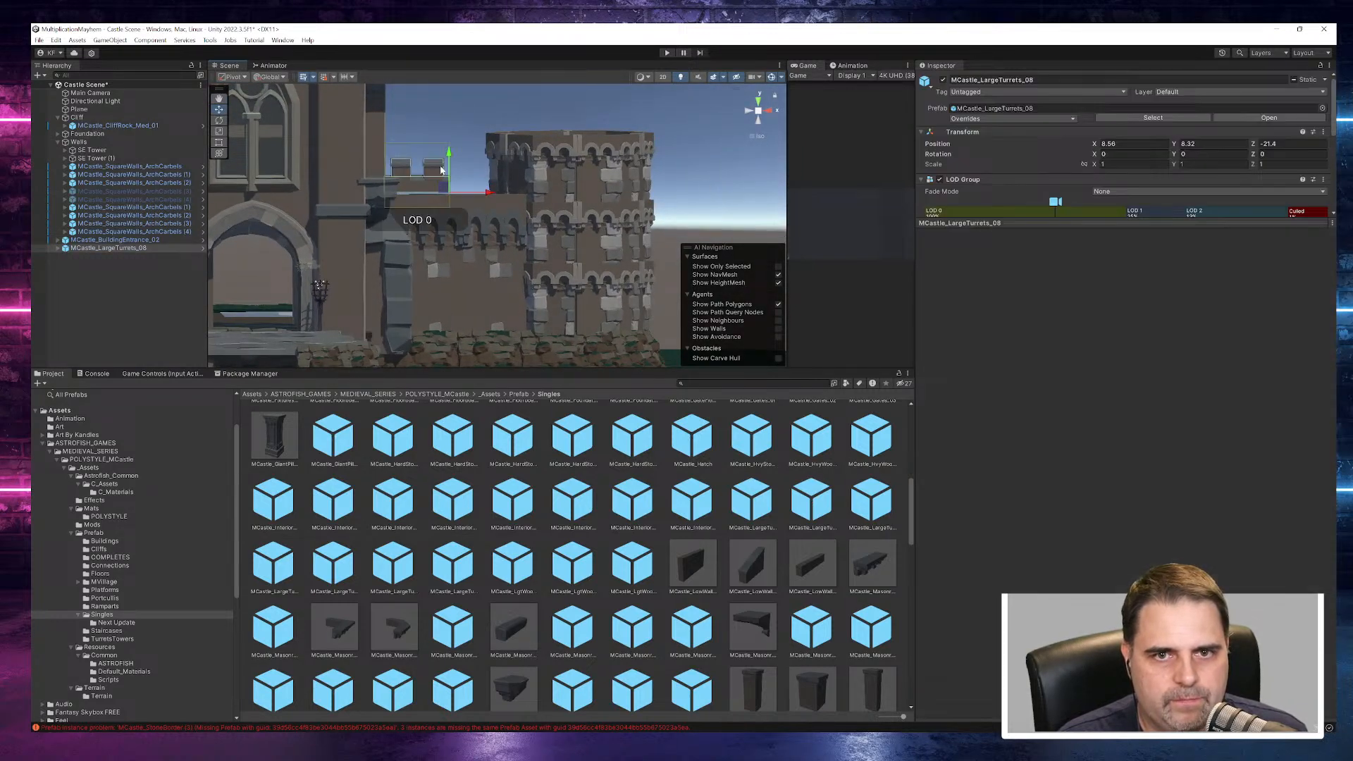
drag(449, 157, 450, 161)
alt+drag(683, 191, 326, 411)
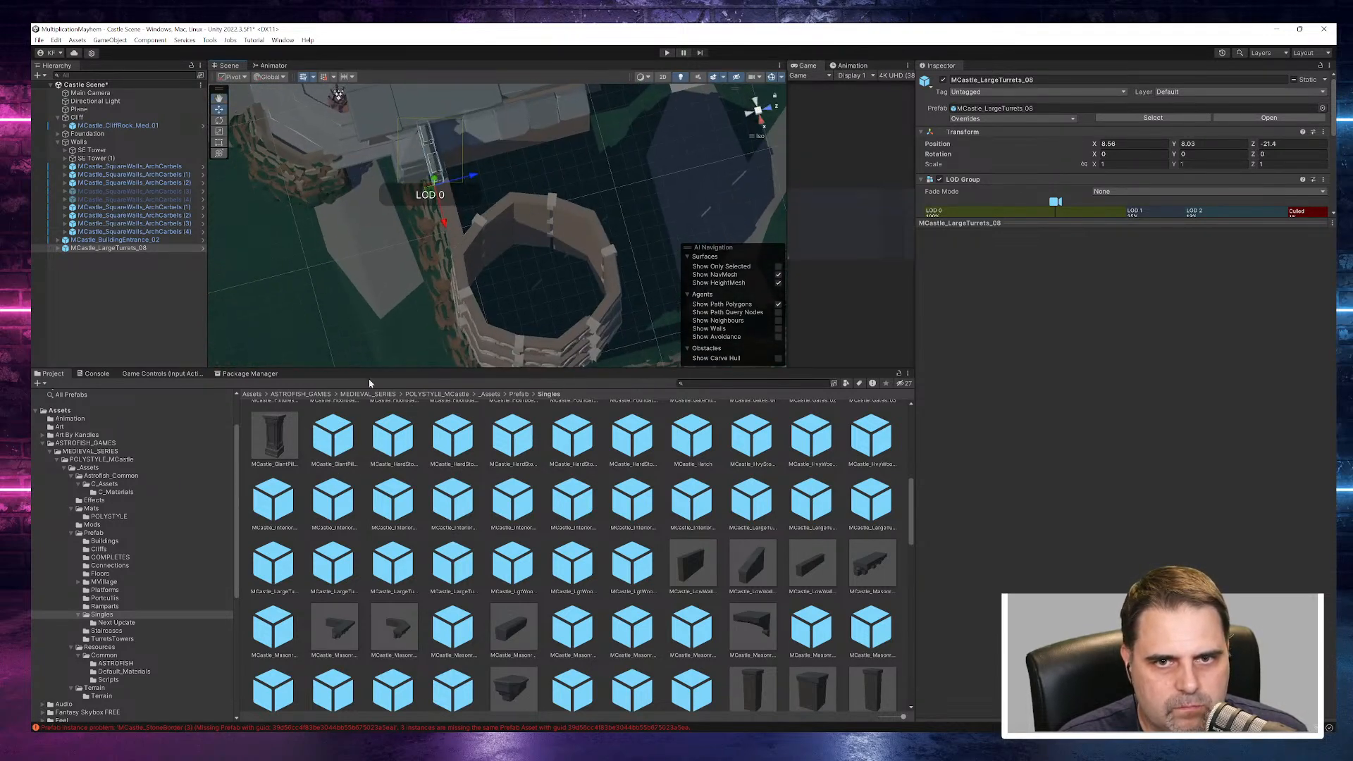
drag(473, 180, 475, 180)
click(705, 187)
alt+drag(547, 275, 625, 92)
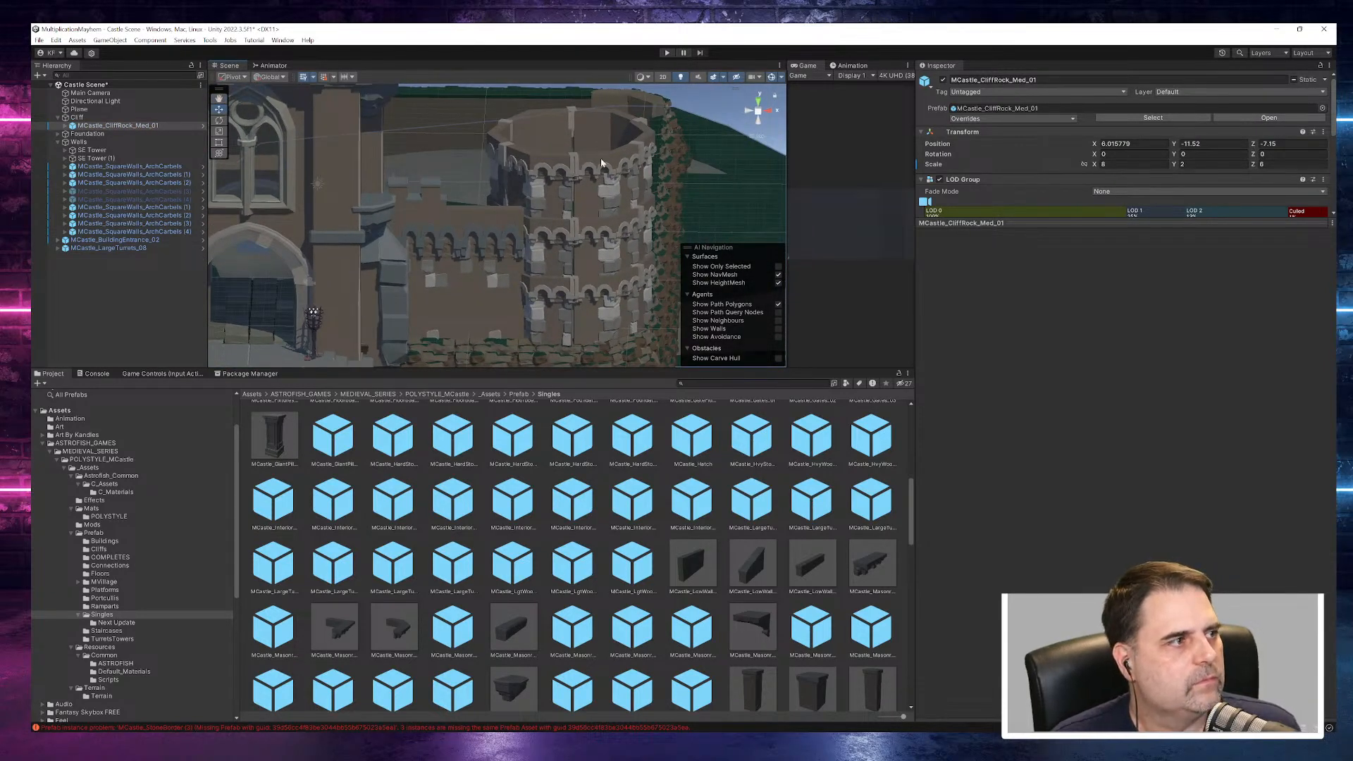
- Duplicate the turret piece and move the copy along the wall toward the tower, to about X 12.63
click(126, 249)
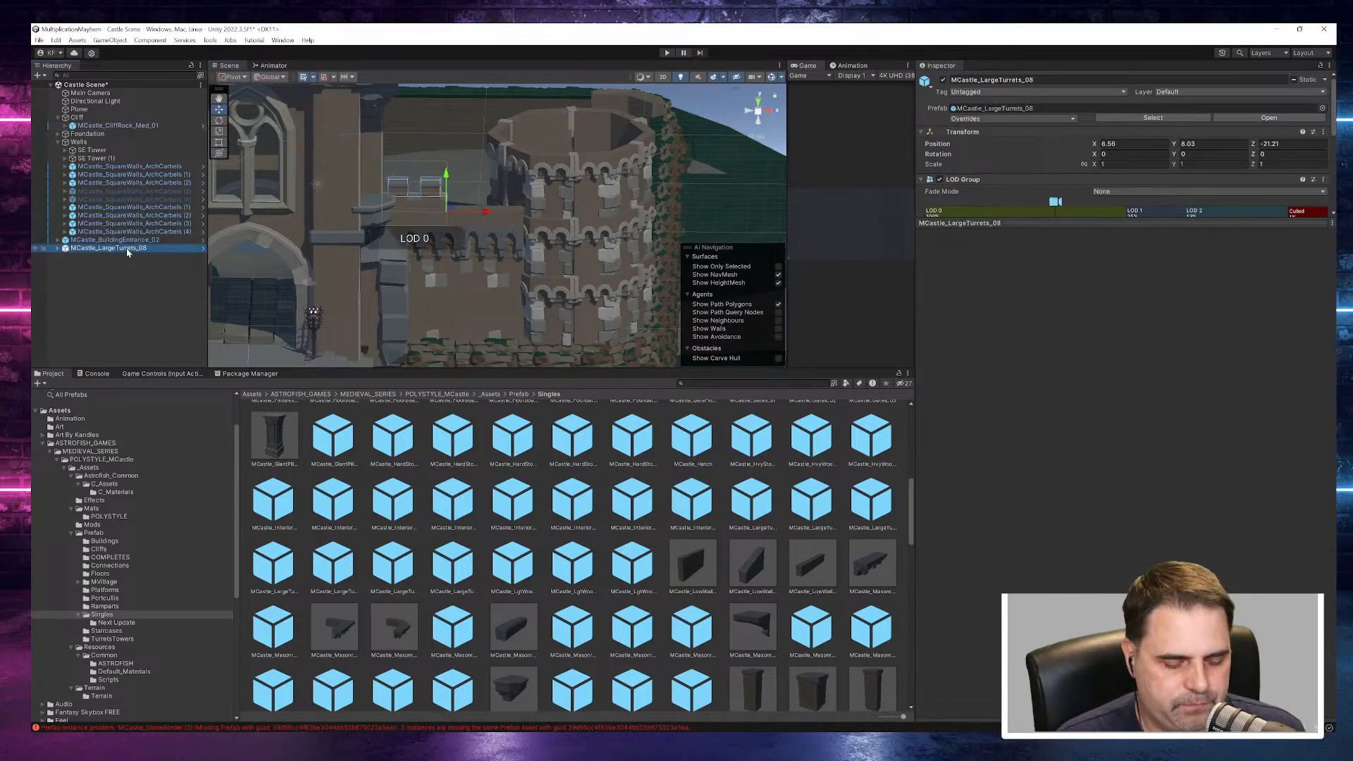
key(ctrl+d)
drag(489, 221, 555, 210)
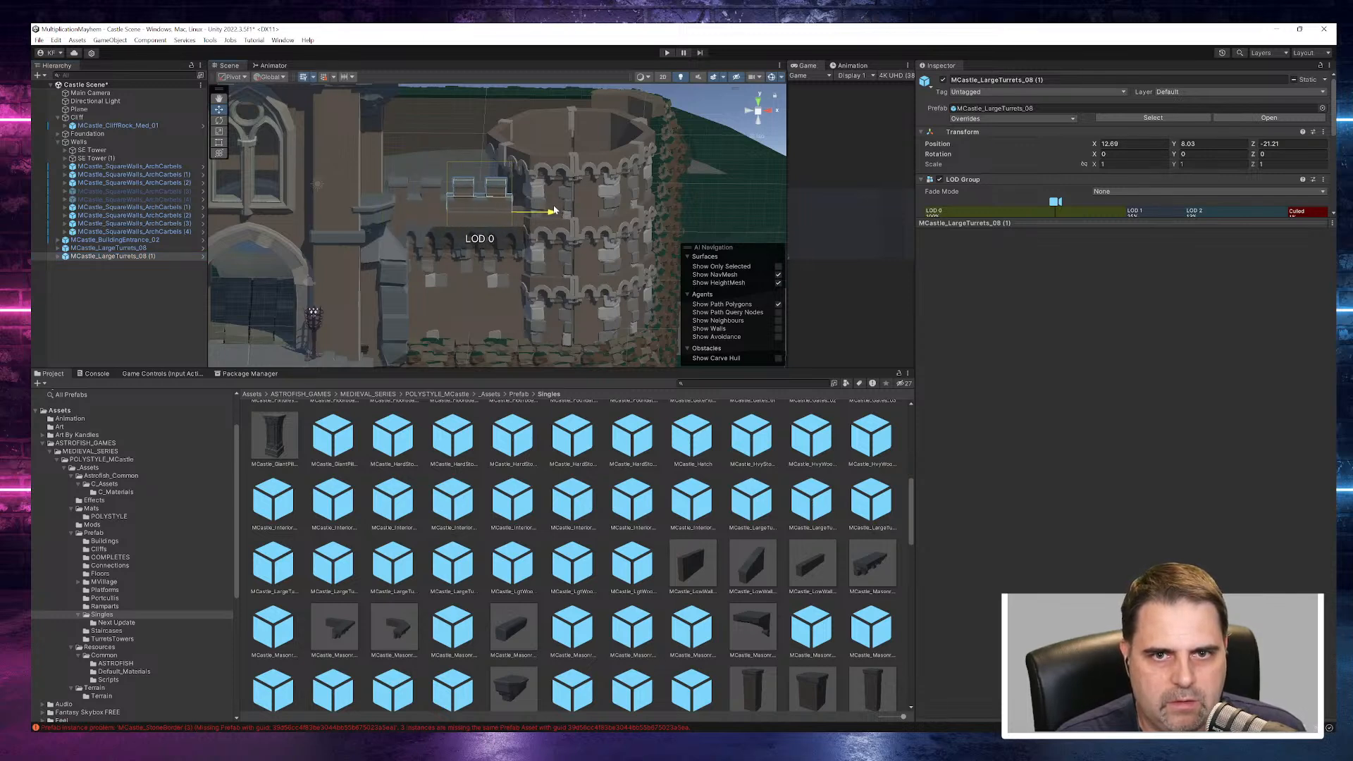
click(147, 255)
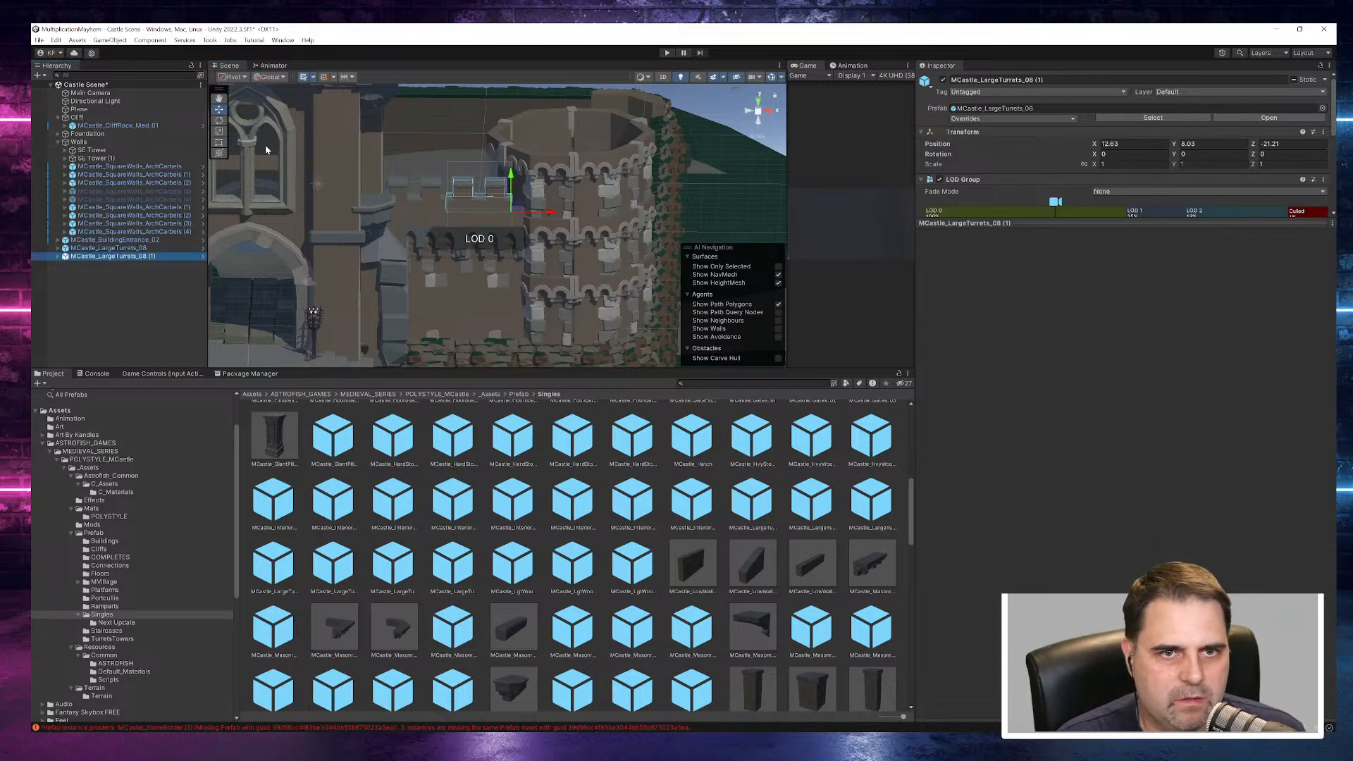
- Try to stretch the duplicated turret piece along X, and restore its X scale to 1
click(219, 142)
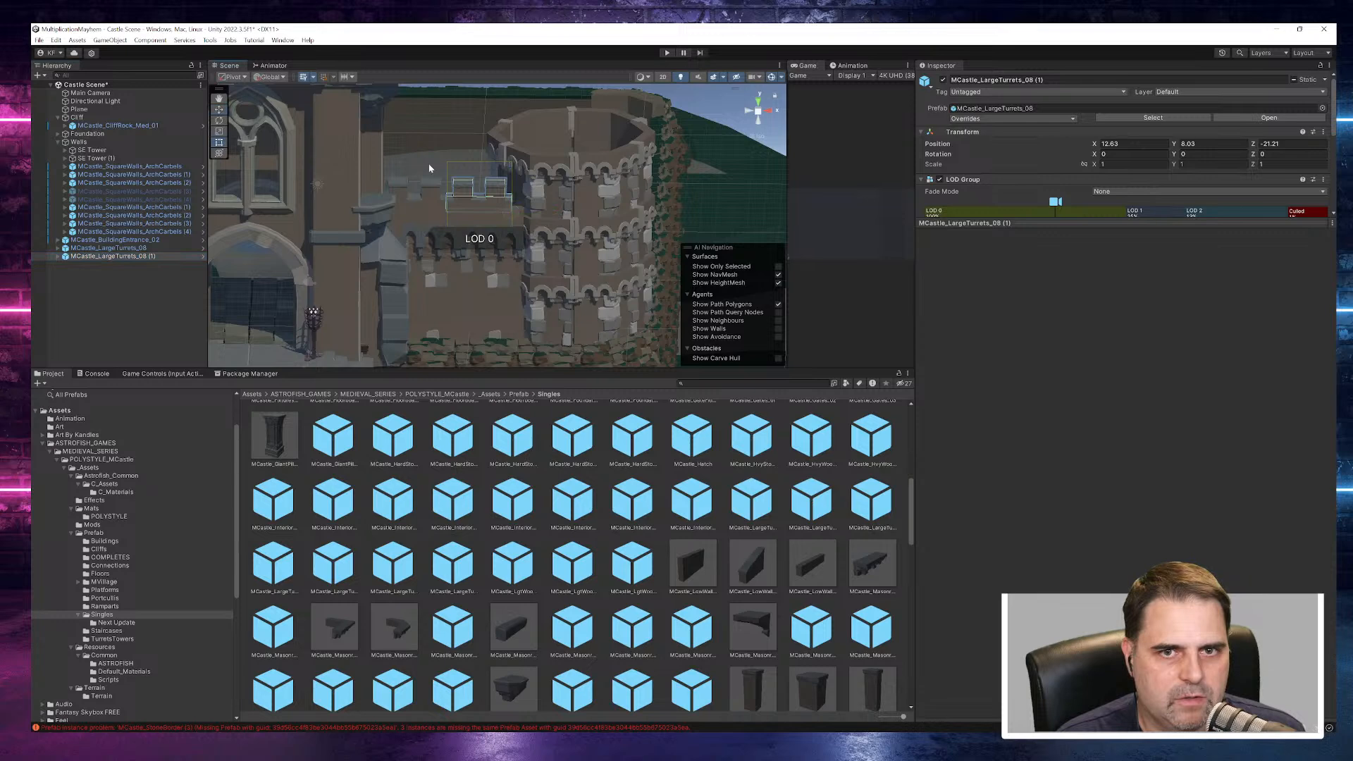
click(220, 132)
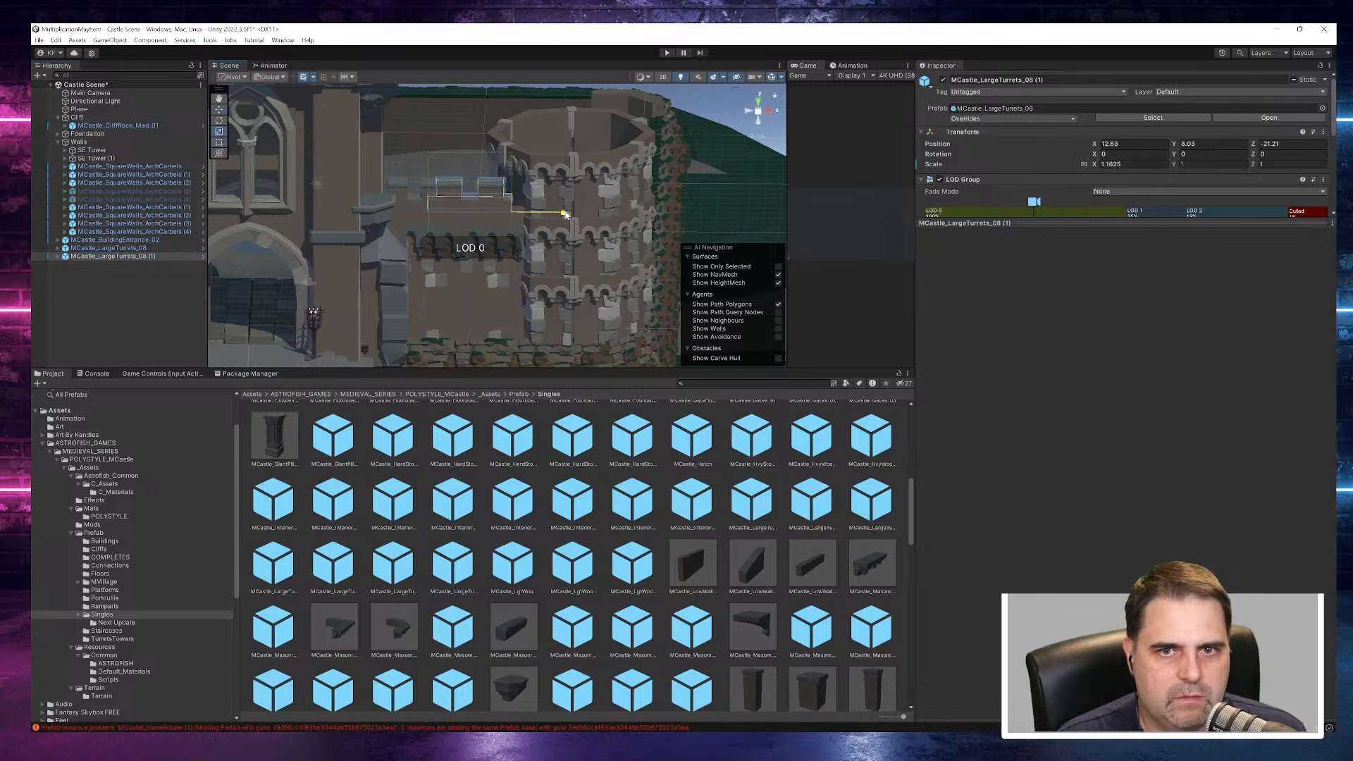
click(137, 248)
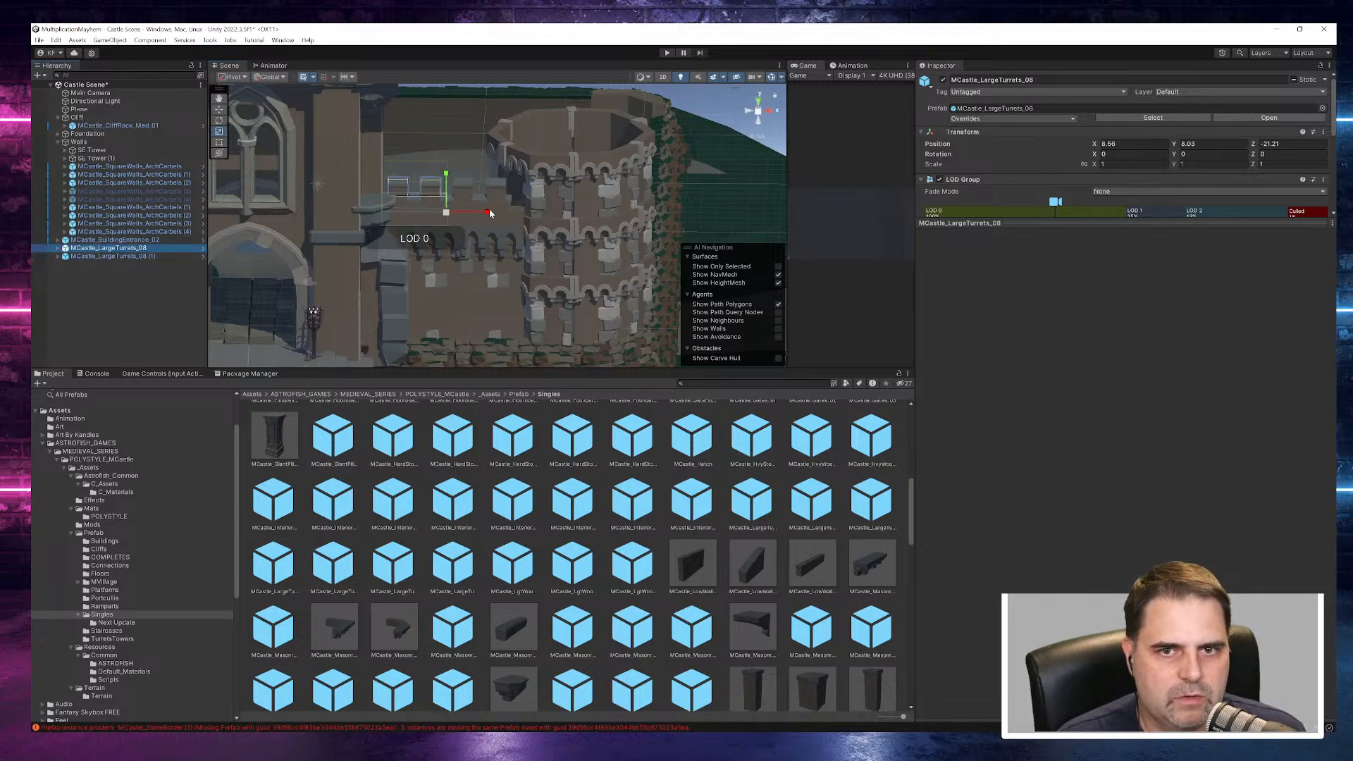
click(495, 200)
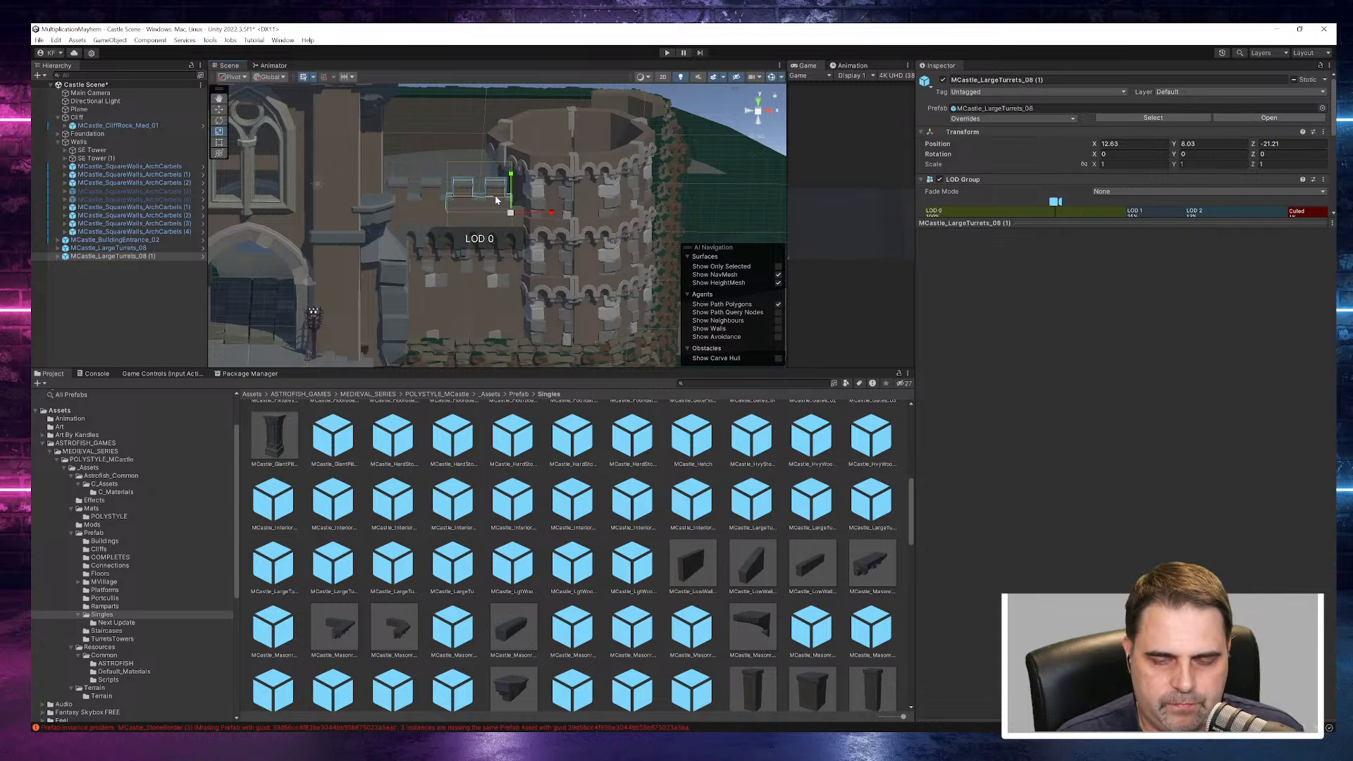
drag(554, 216, 566, 219)
key(ctrl+z)
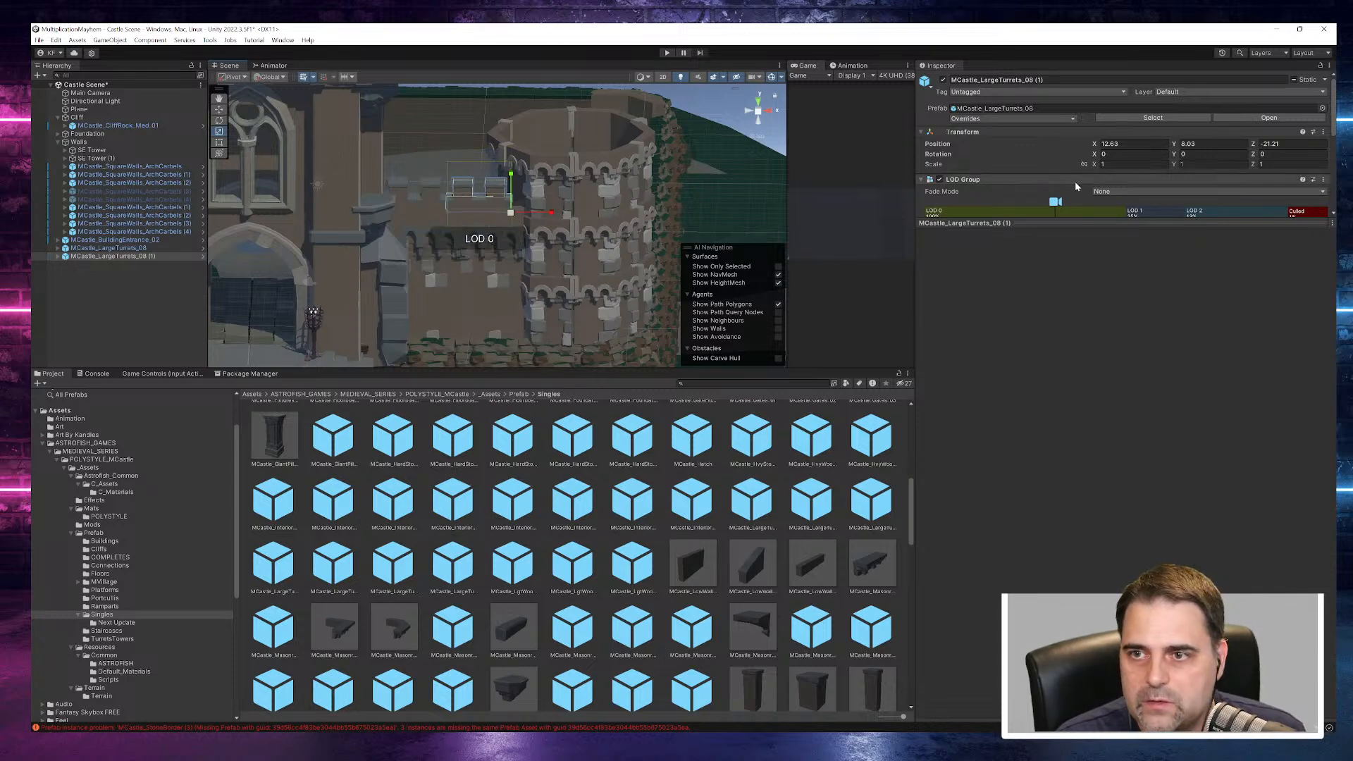
mouse_move(1095, 164)
mouse_down()
mouse_move(1126, 164)
mouse_move(1113, 165)
mouse_up()
text(1)
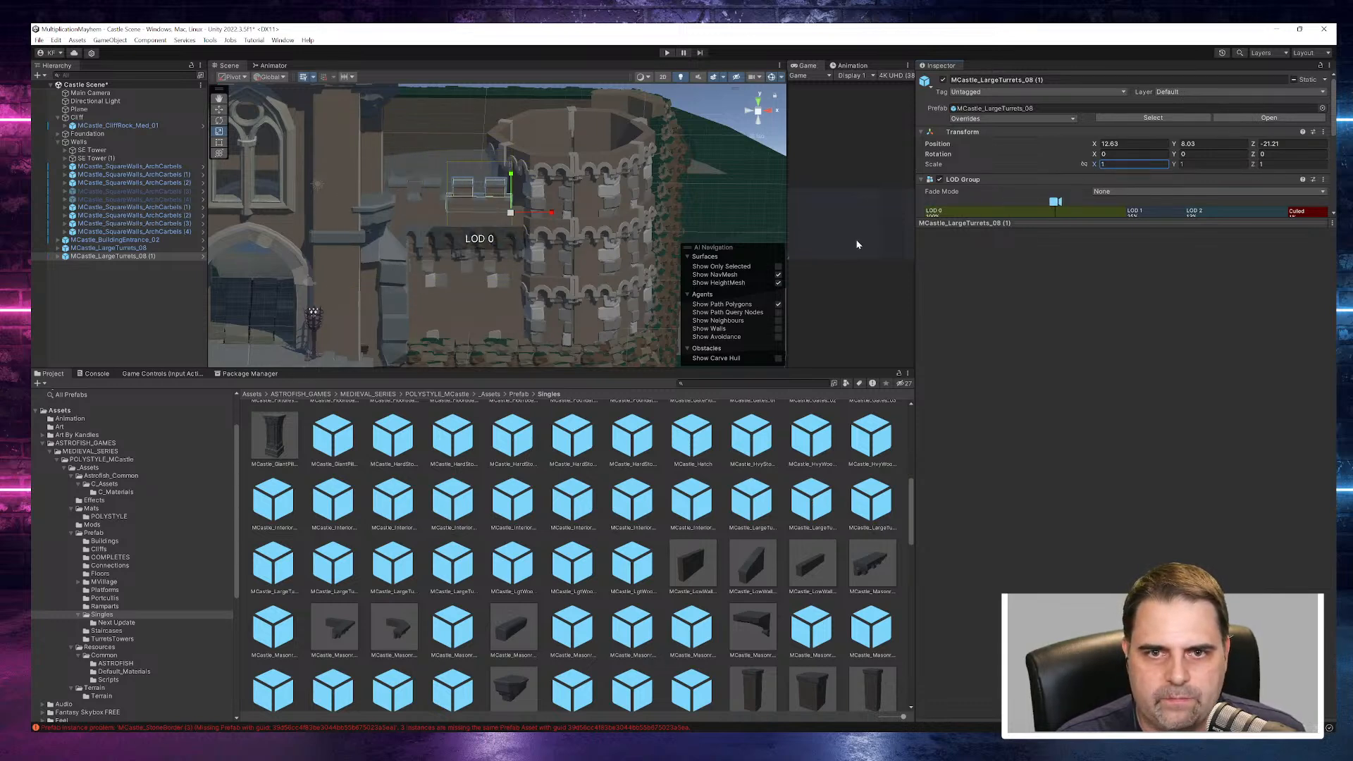
- Select both turret pieces together and shift them slightly along X toward the corner tower
right_drag(638, 248, 631, 281)
click(450, 217)
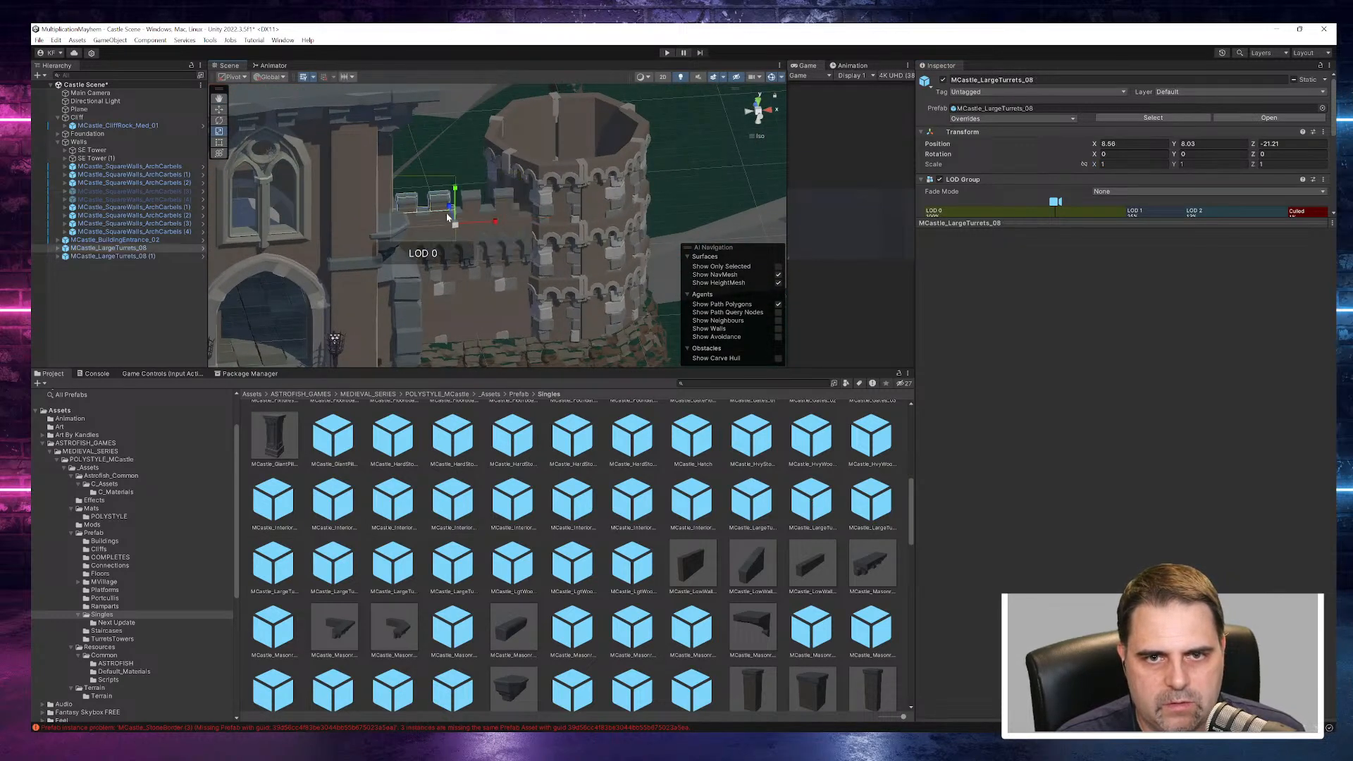
shift+click(487, 209)
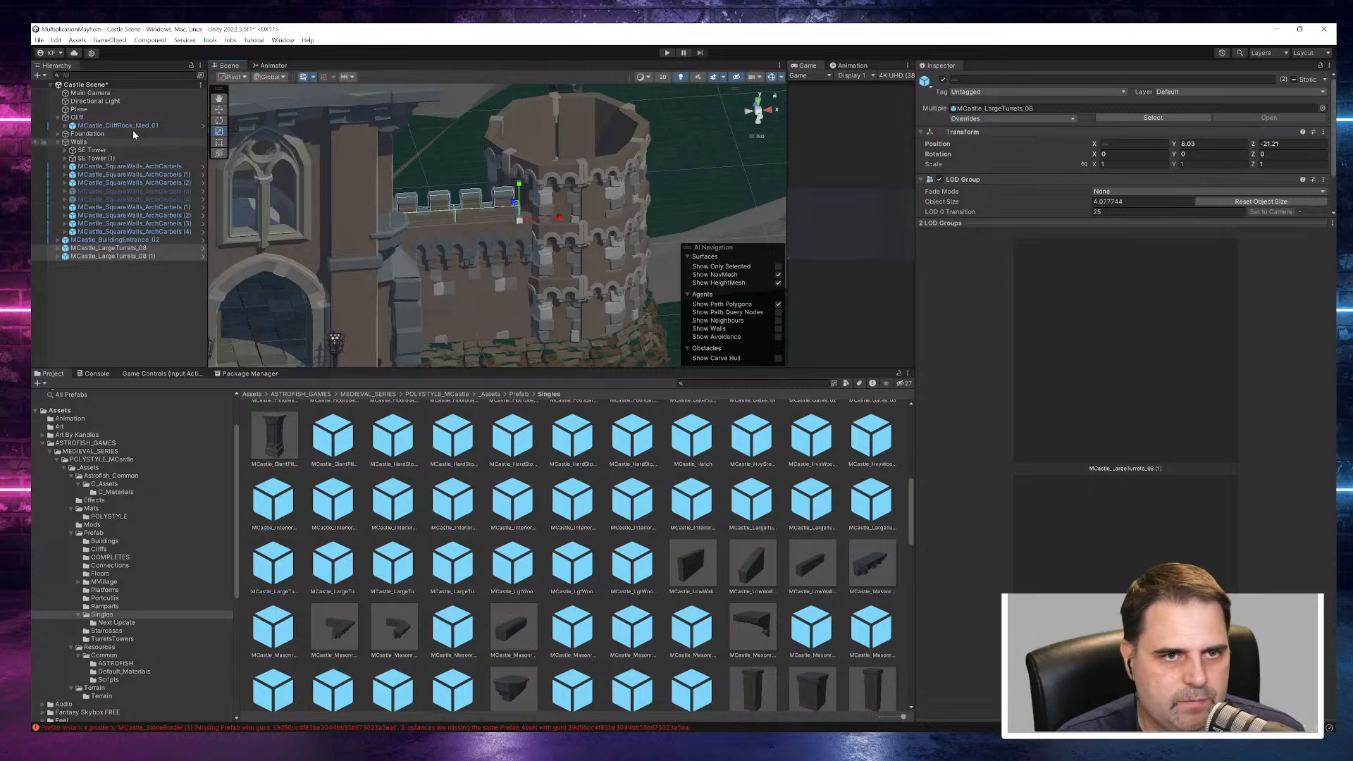
right_drag(406, 195, 324, 206)
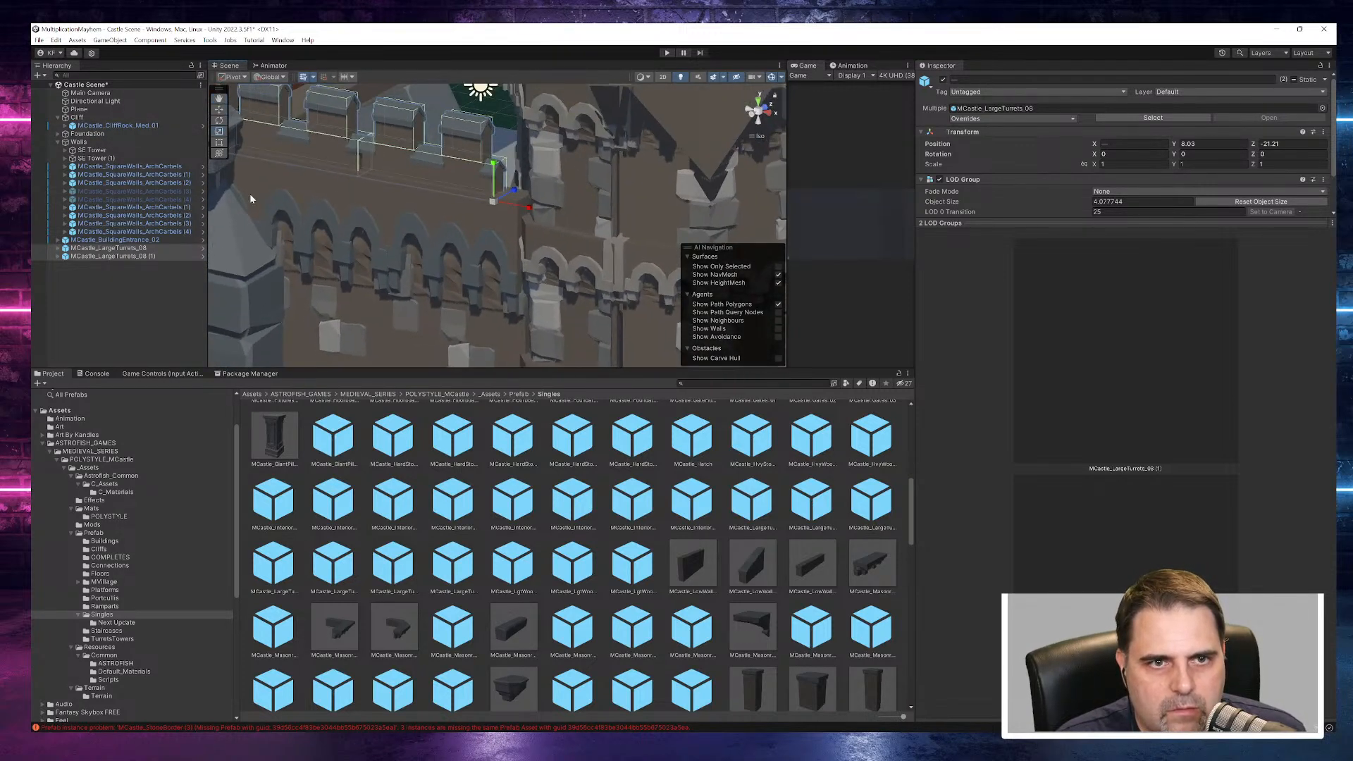
drag(531, 211, 552, 211)
right_drag(485, 217, 470, 193)
scroll(364, 230, down, 10)
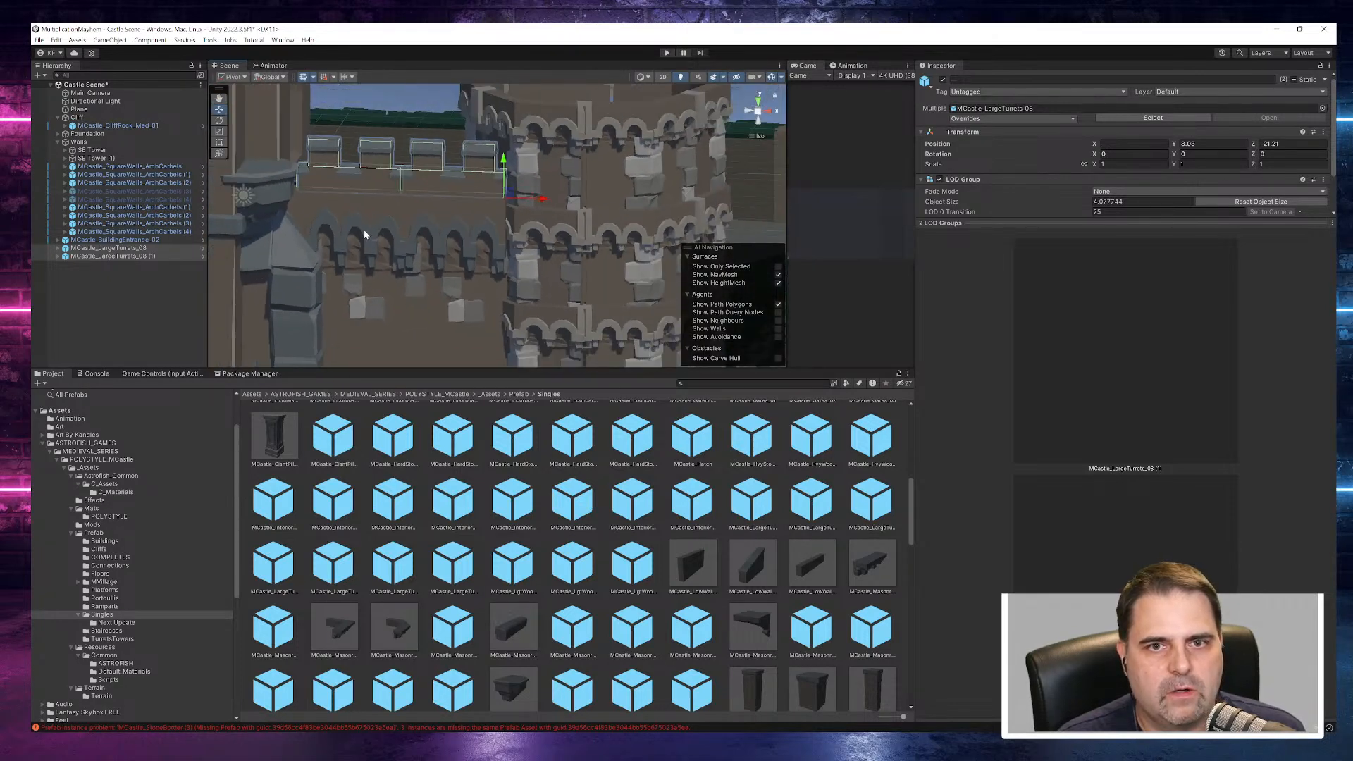
- Expand SE Tower, identify its three levels, and deactivate the uppermost one, Level 1 (2)
scroll(362, 234, down, 3)
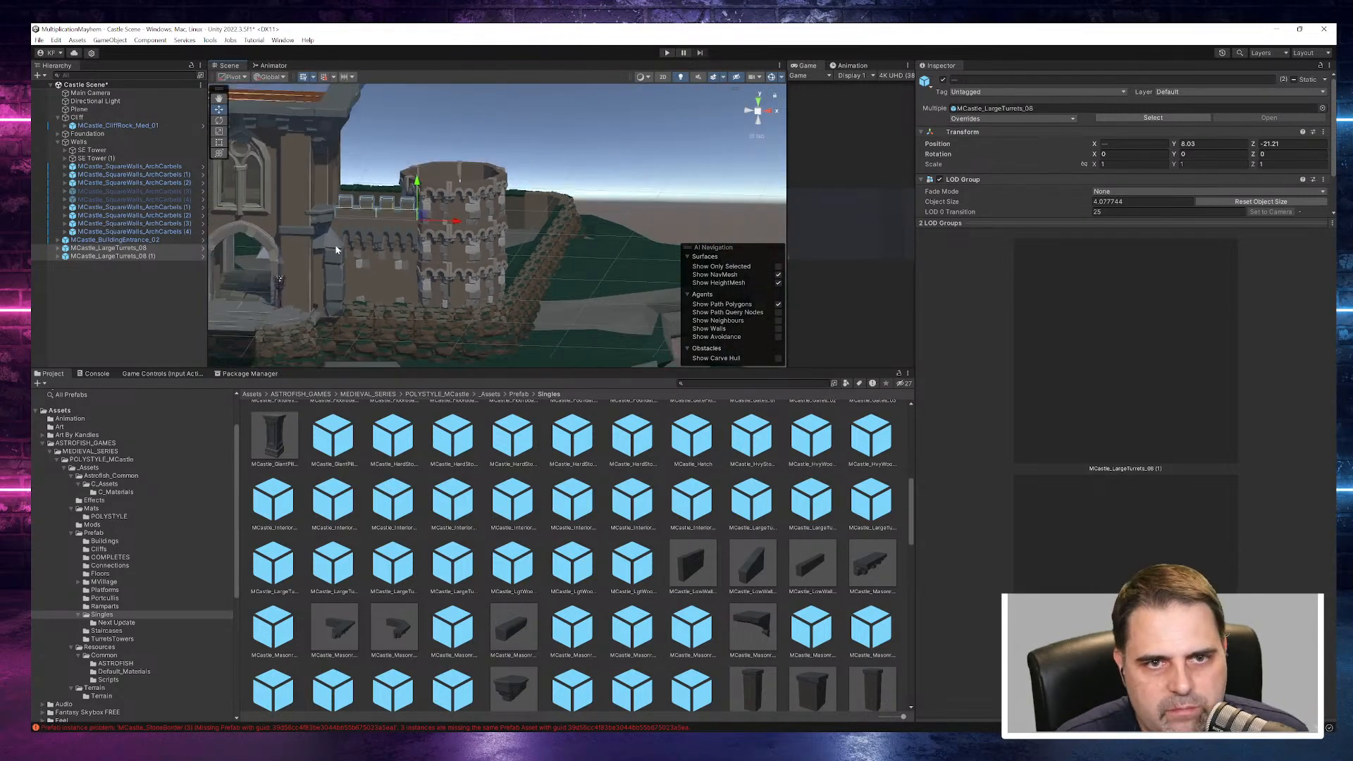
right_drag(375, 233, 481, 273)
scroll(477, 278, down, 2)
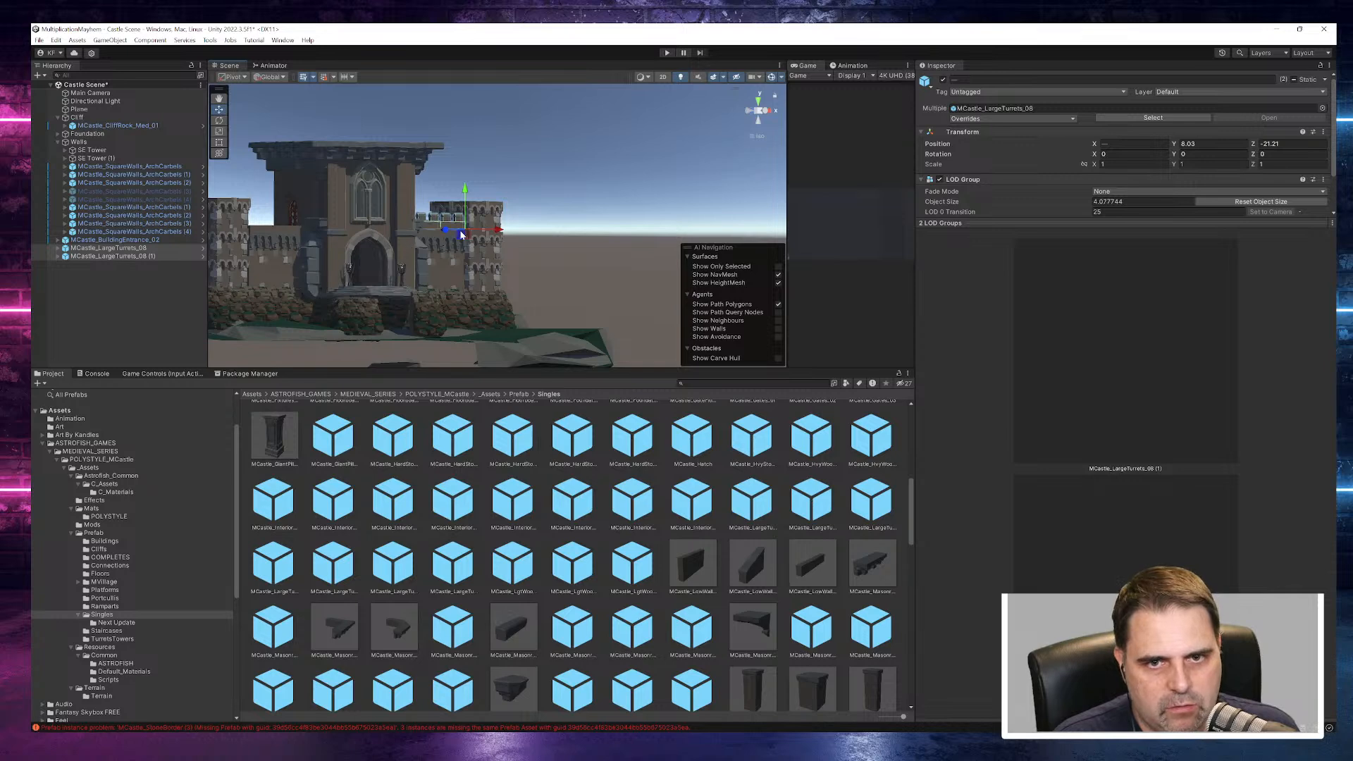
right_drag(585, 238, 487, 263)
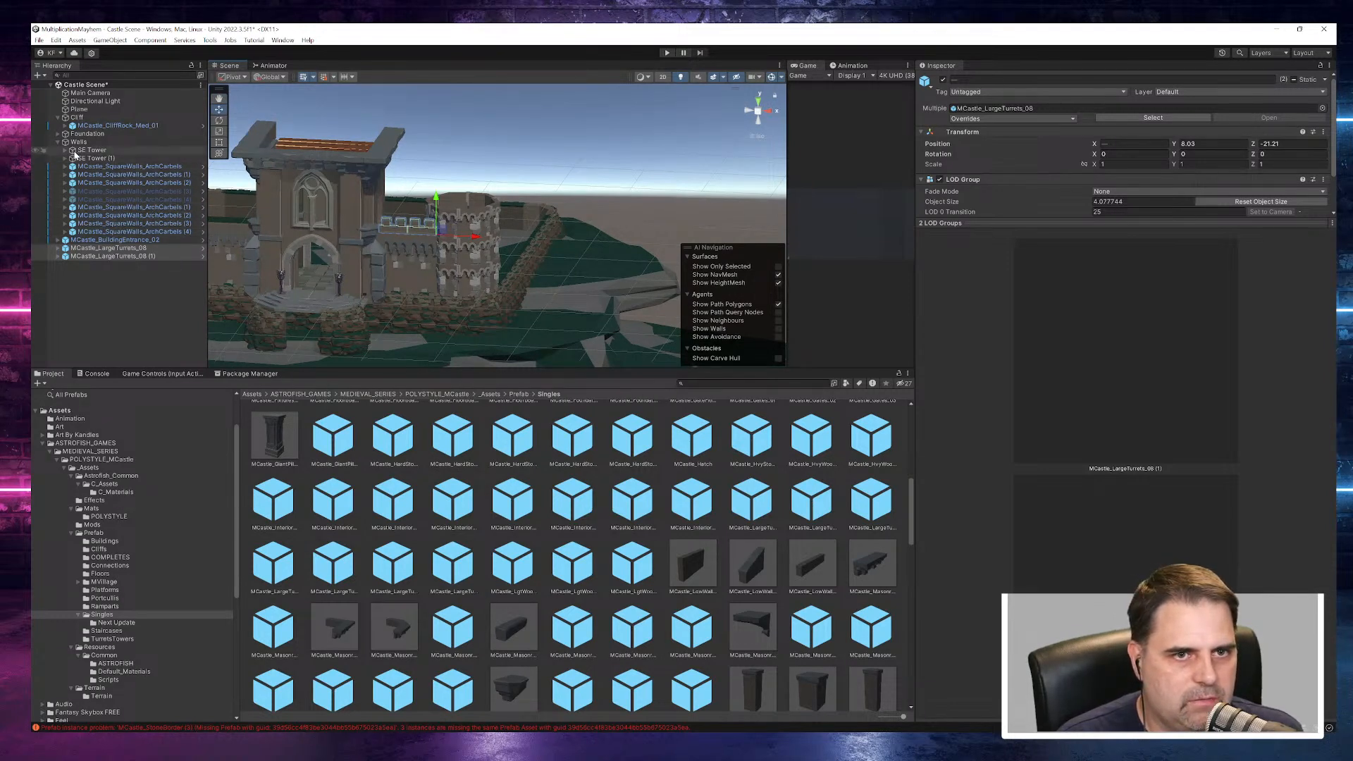
click(81, 158)
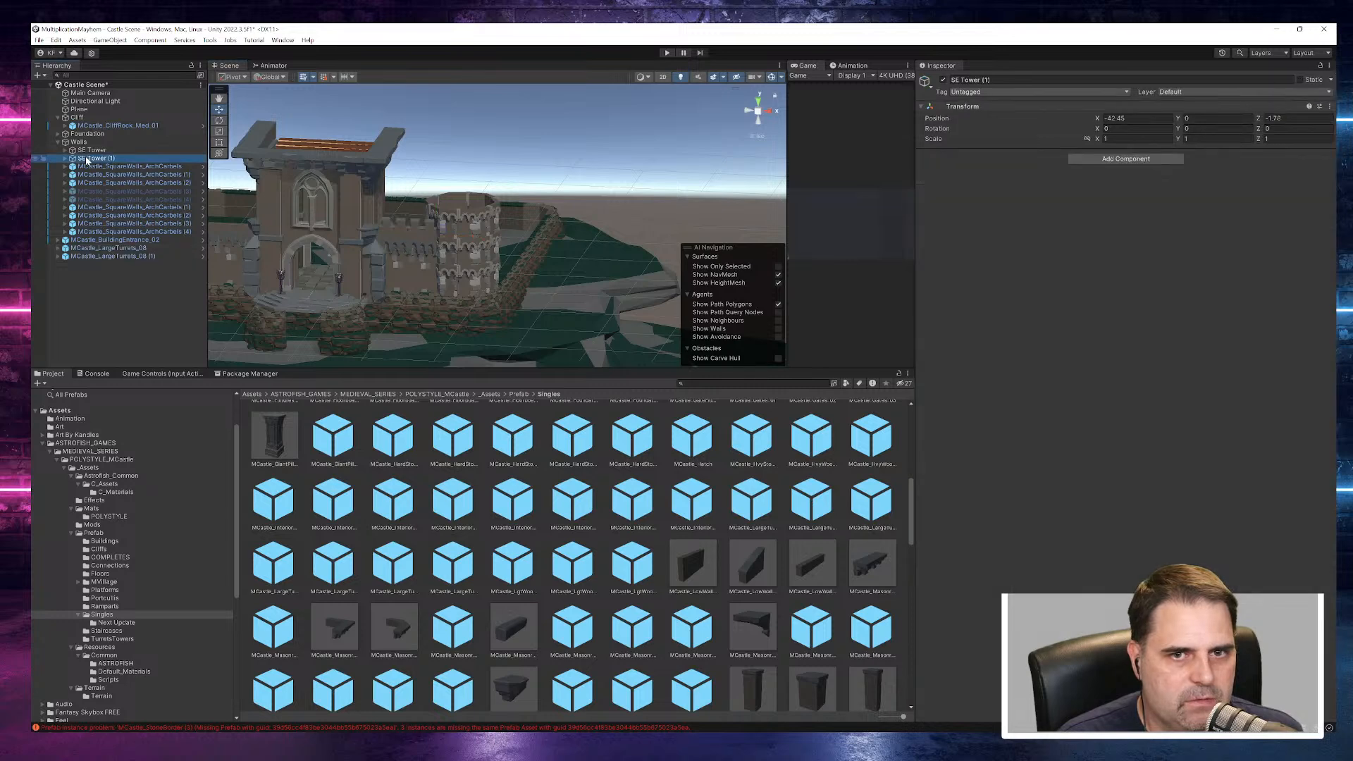
click(81, 150)
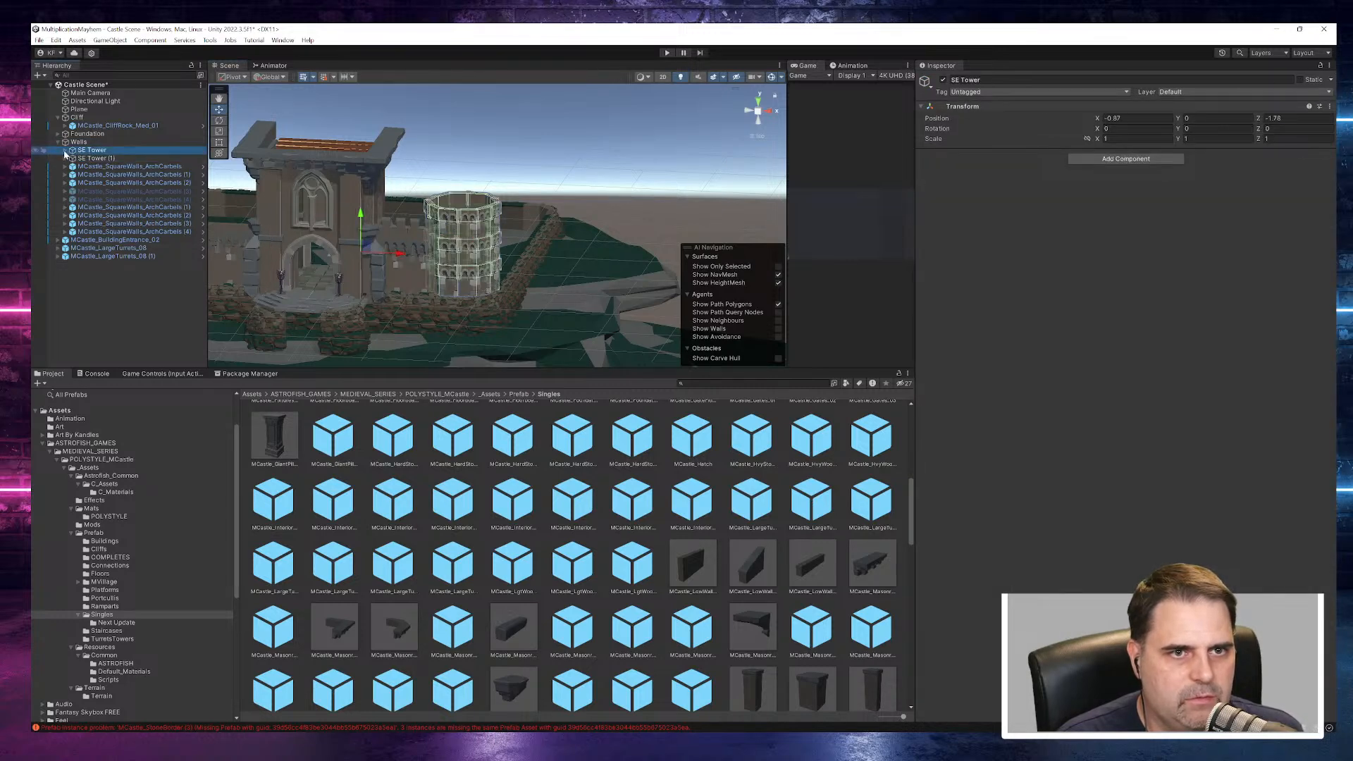
click(66, 150)
click(93, 158)
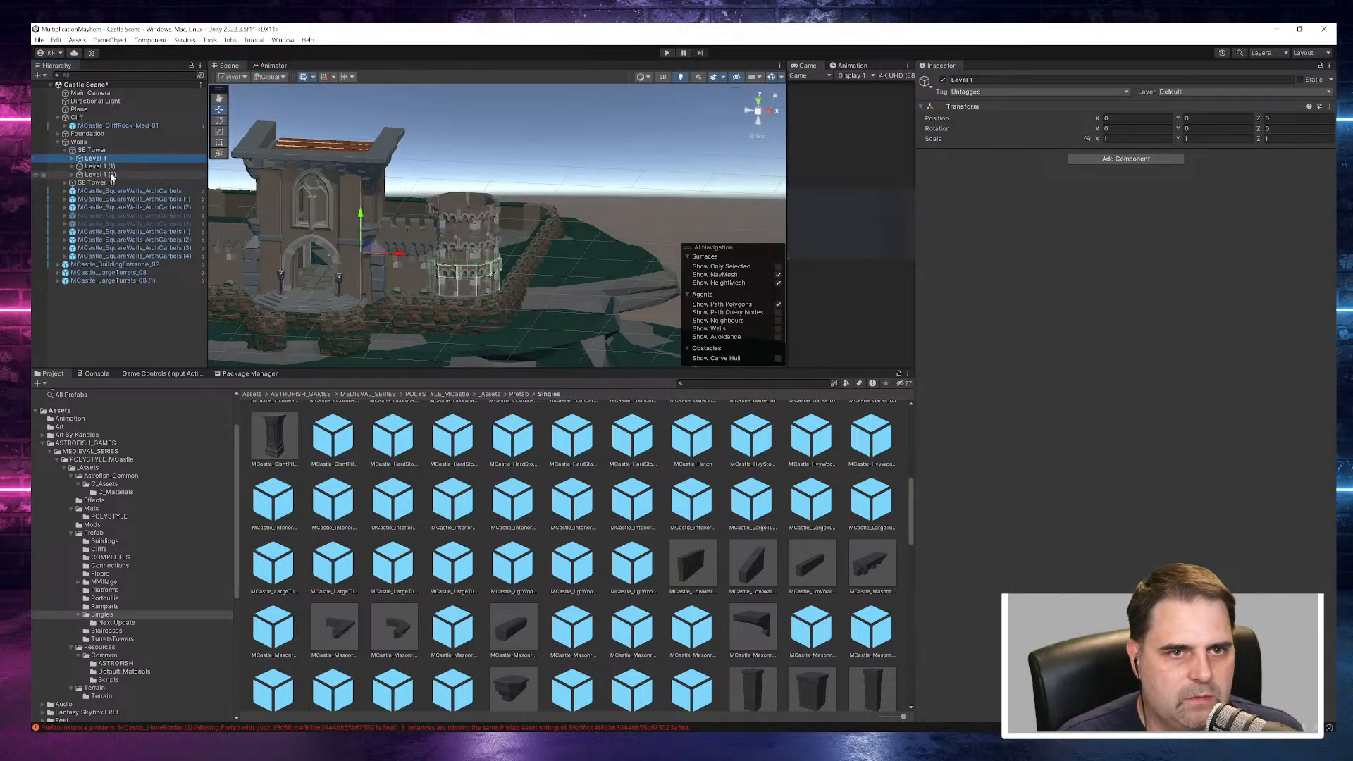
click(107, 168)
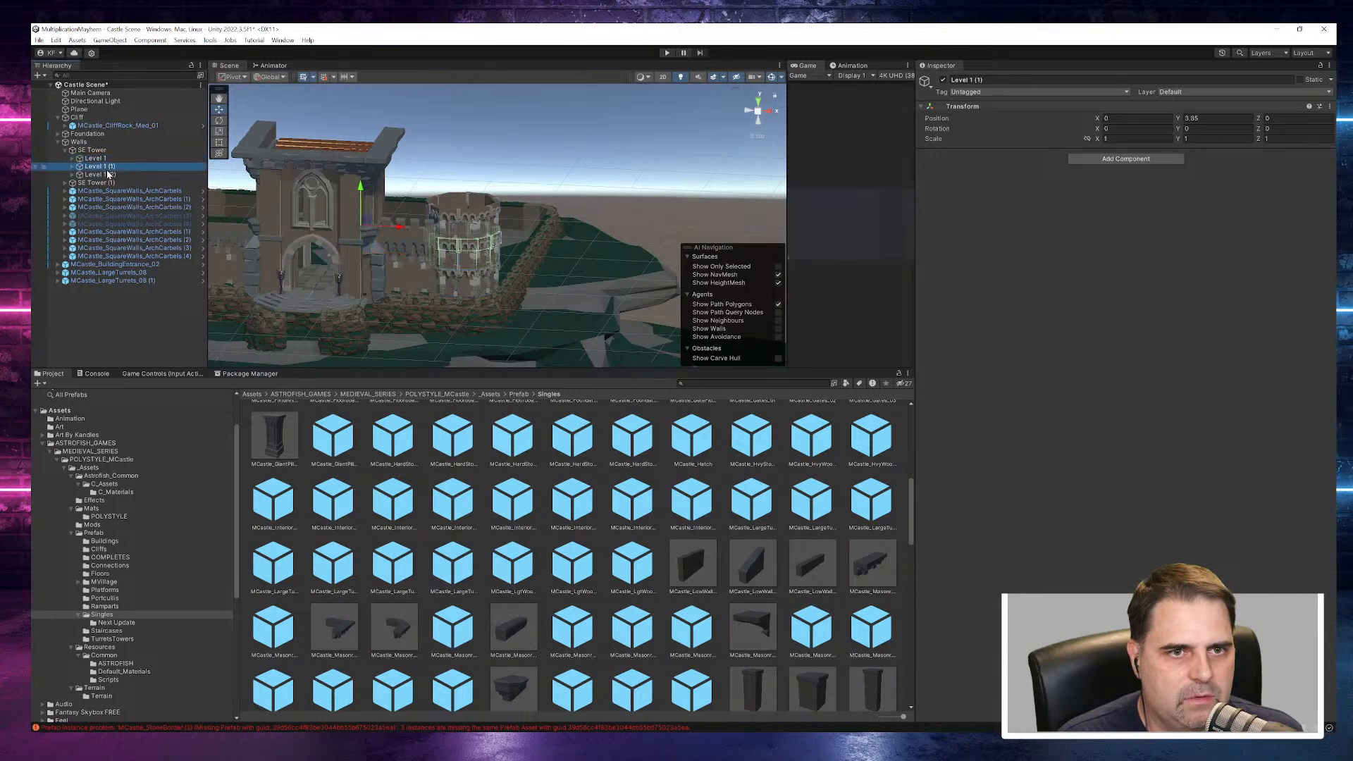
click(107, 175)
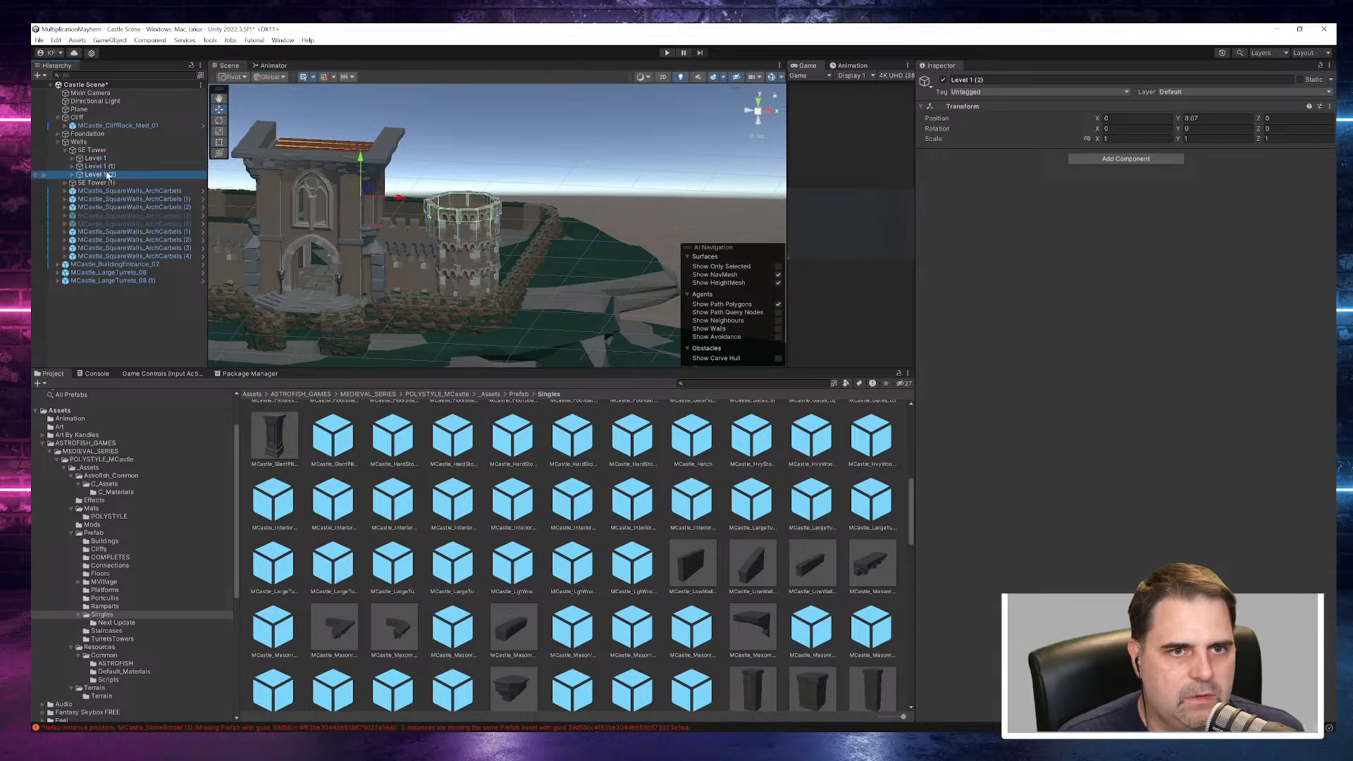
click(943, 80)
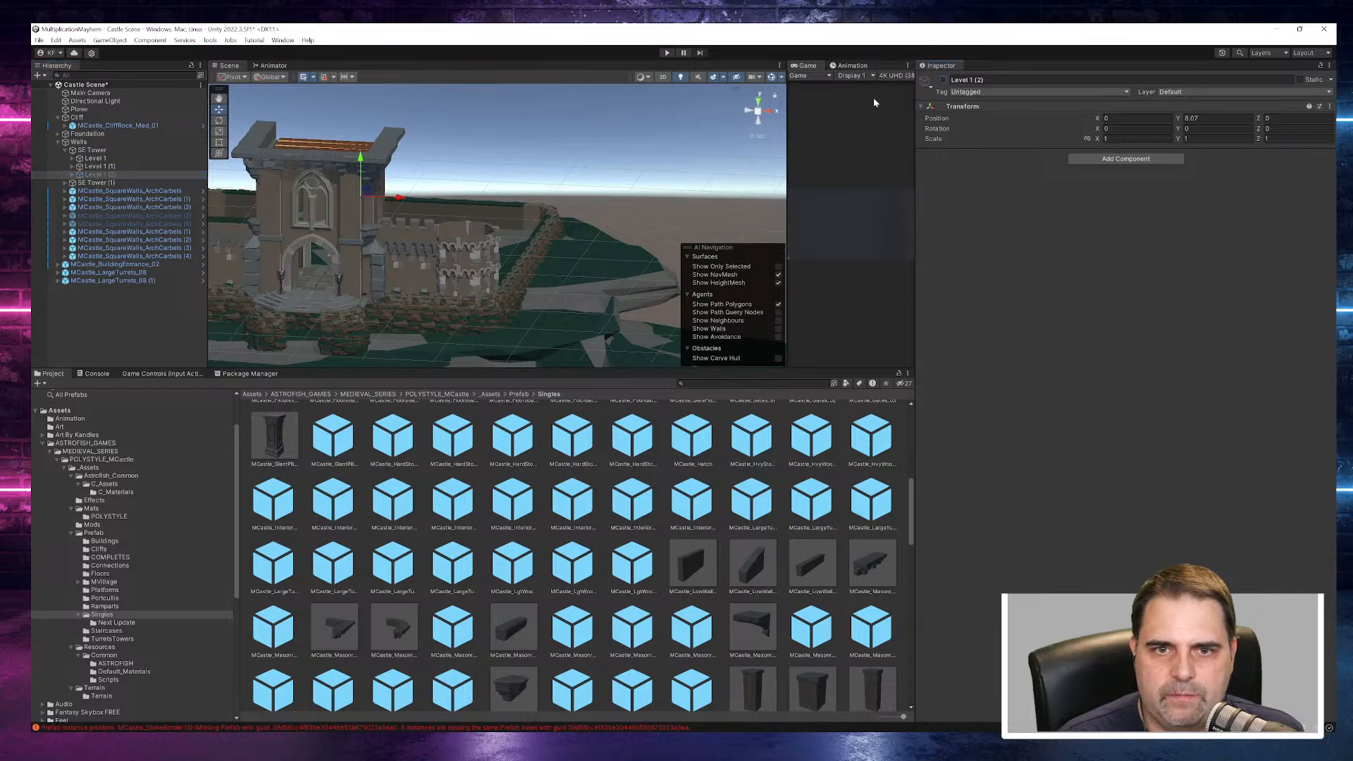
- Select Level 1 and Level 1 (1) of SE Tower together and set their Y scale to 2
click(106, 167)
click(106, 160)
shift+click(107, 168)
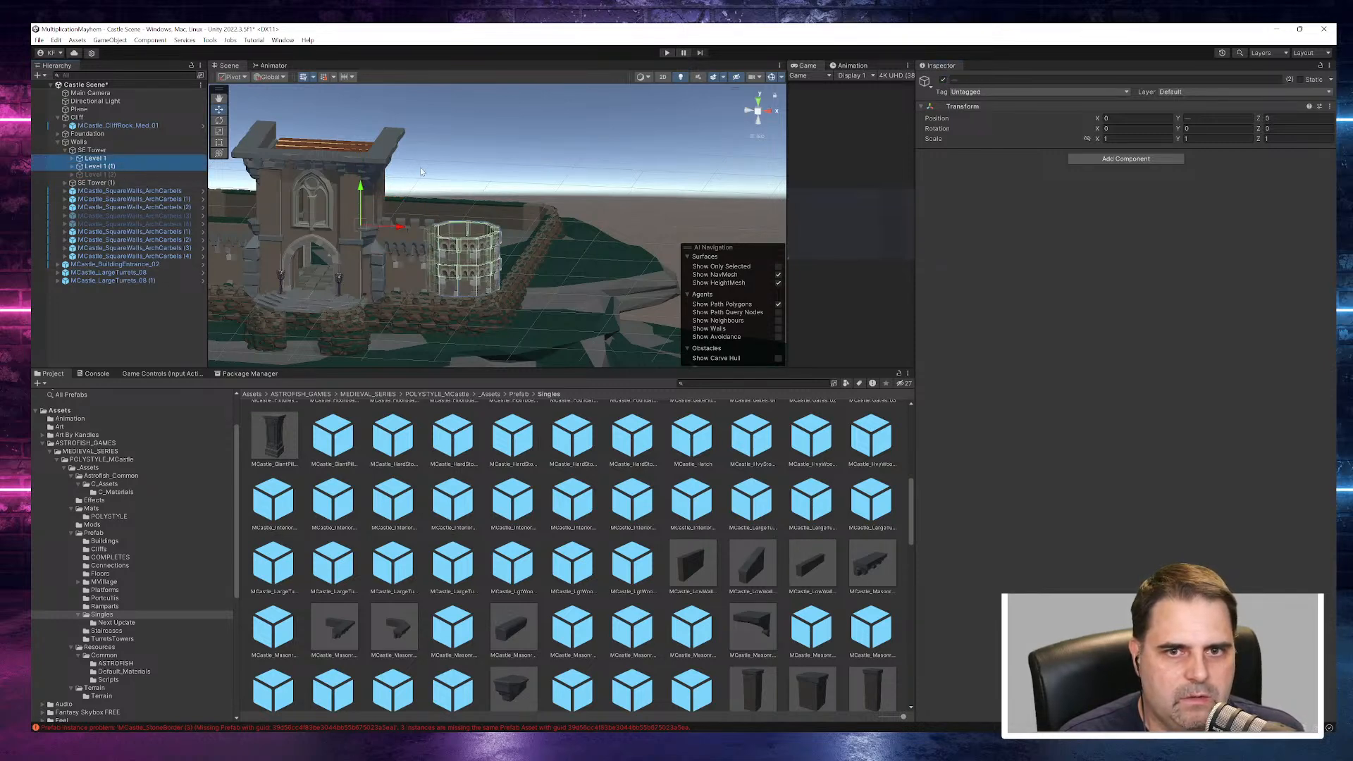
click(1200, 139)
text(2)
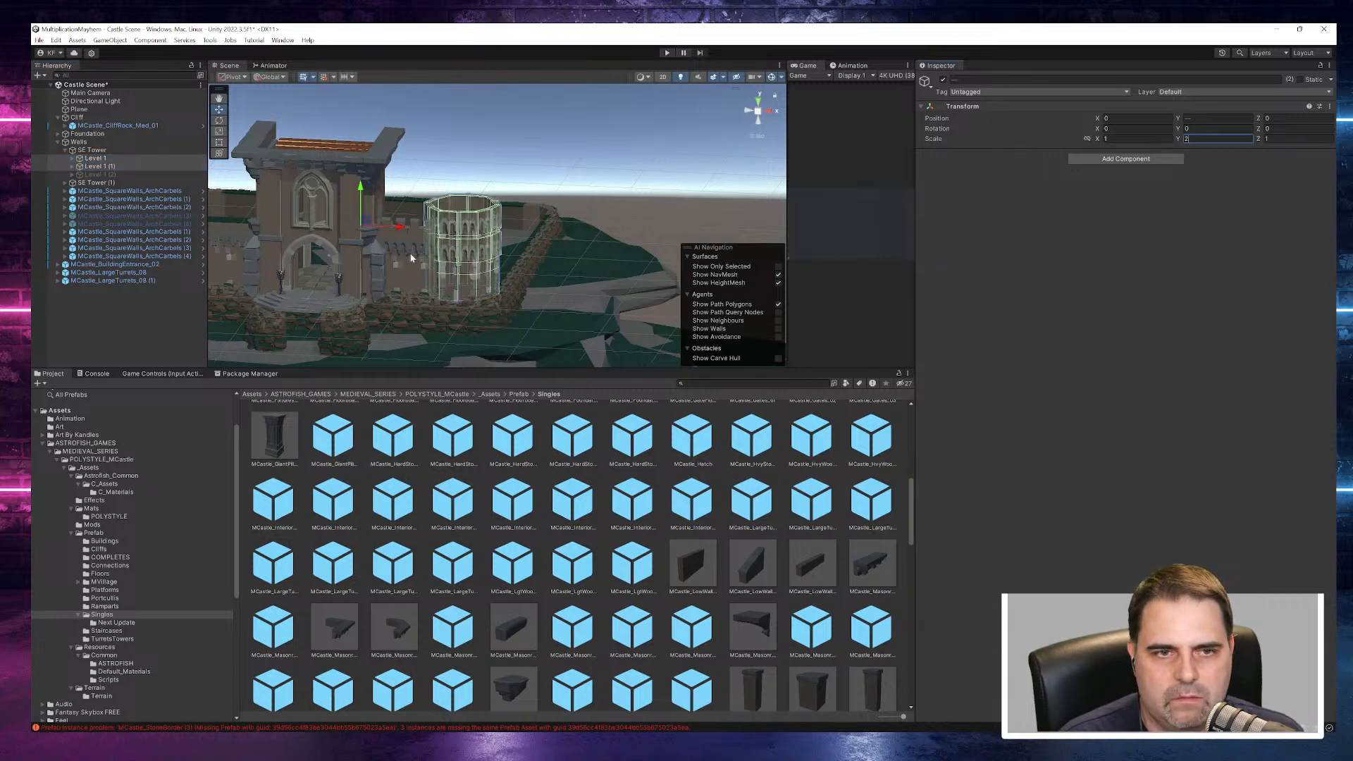
- Raise Level 1 (1) of SE Tower along Y so that it stacks on top of Level 1
click(102, 167)
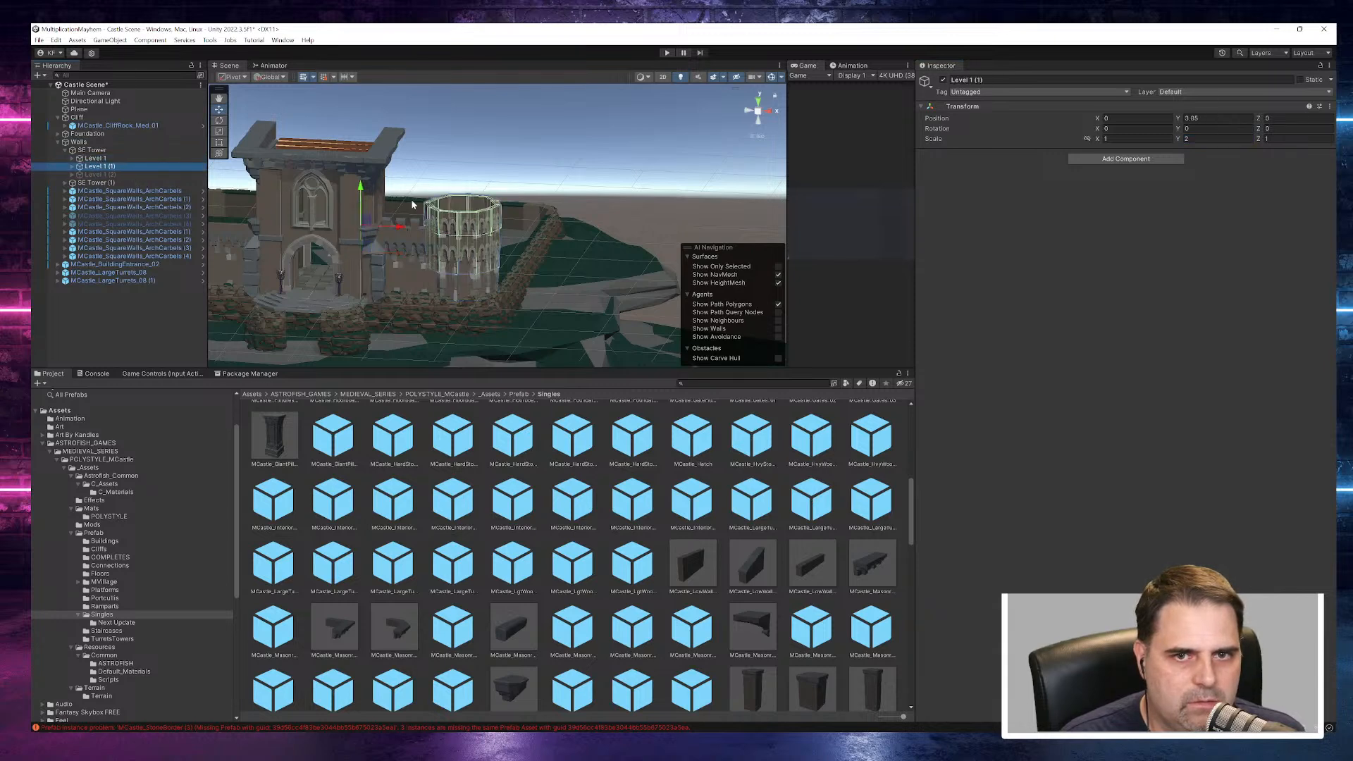
drag(363, 194, 386, 157)
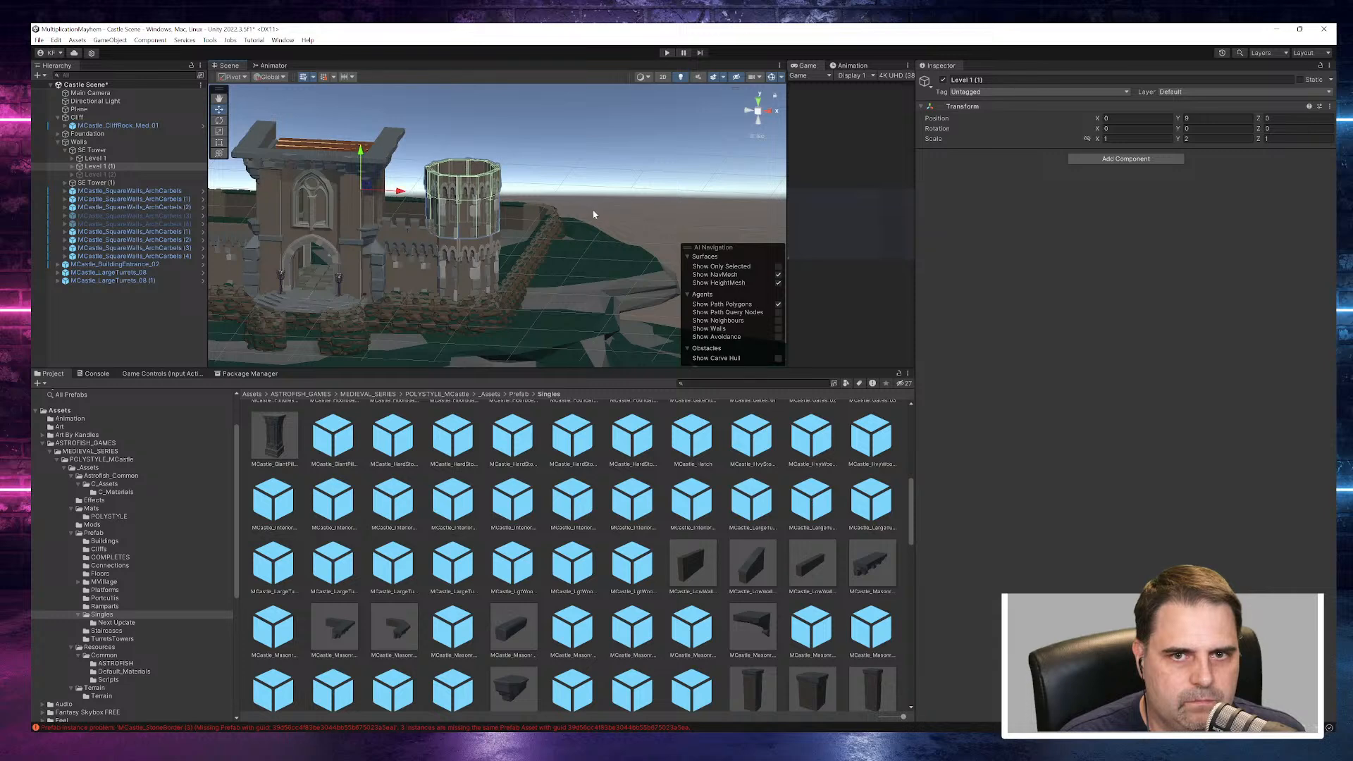
click(652, 180)
alt+drag(652, 180, 647, 332)
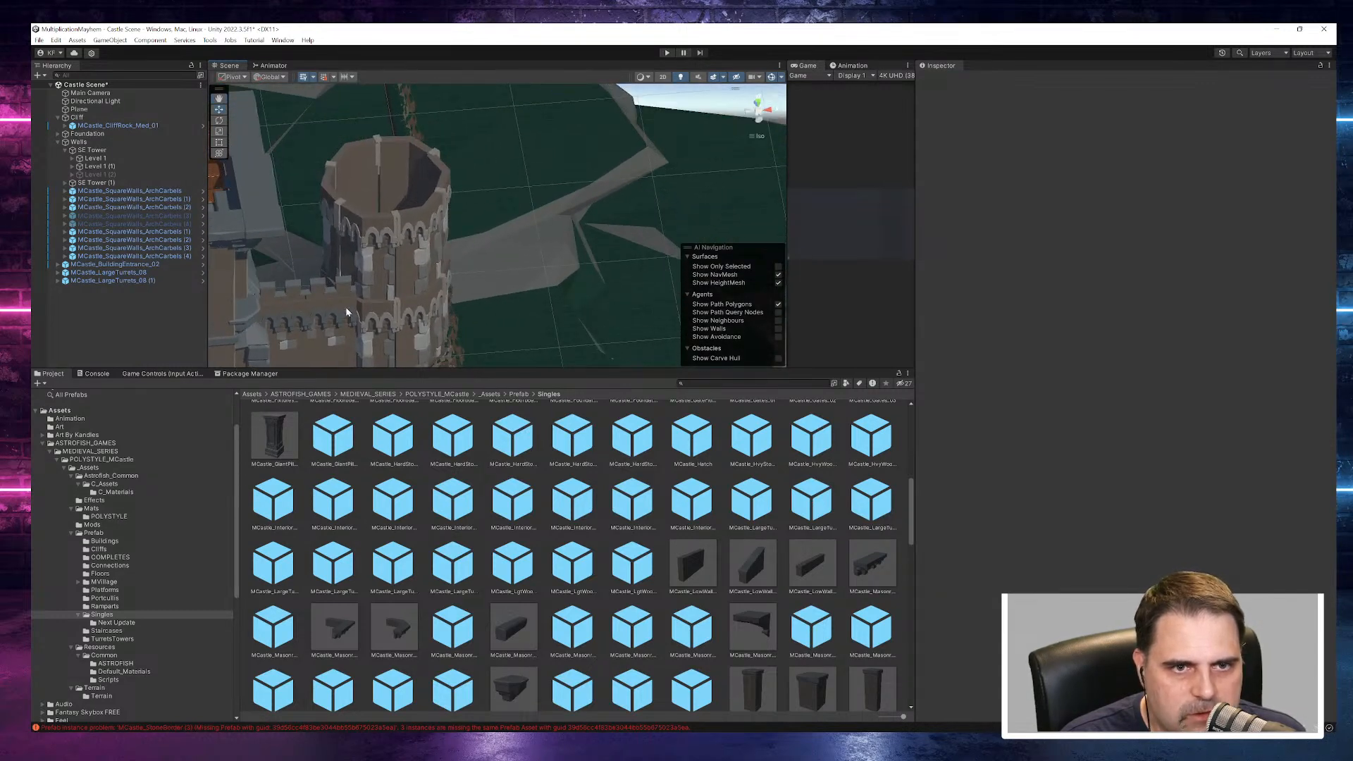
- Shift Level 1 (1) of SE Tower slightly along Z, to about -0.12, to line it up with the level below
click(105, 167)
click(102, 159)
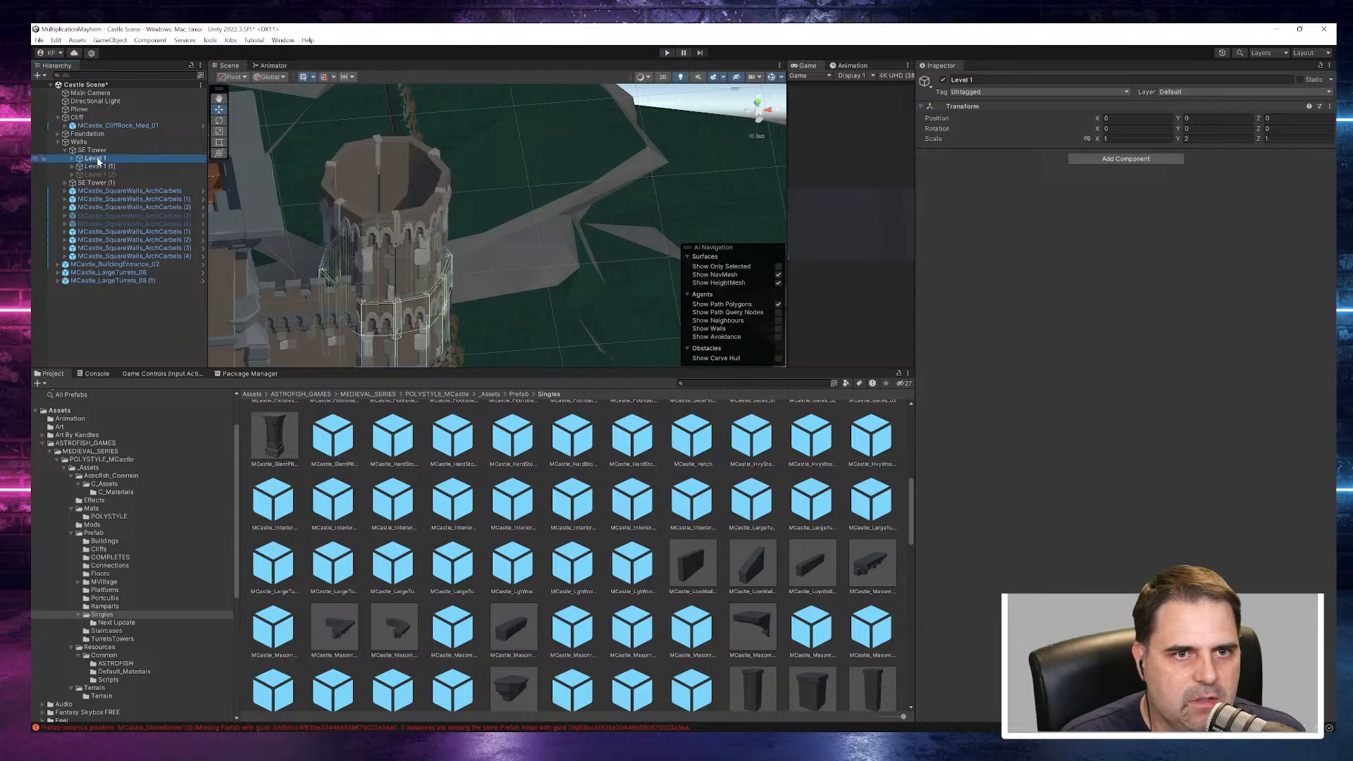
click(98, 174)
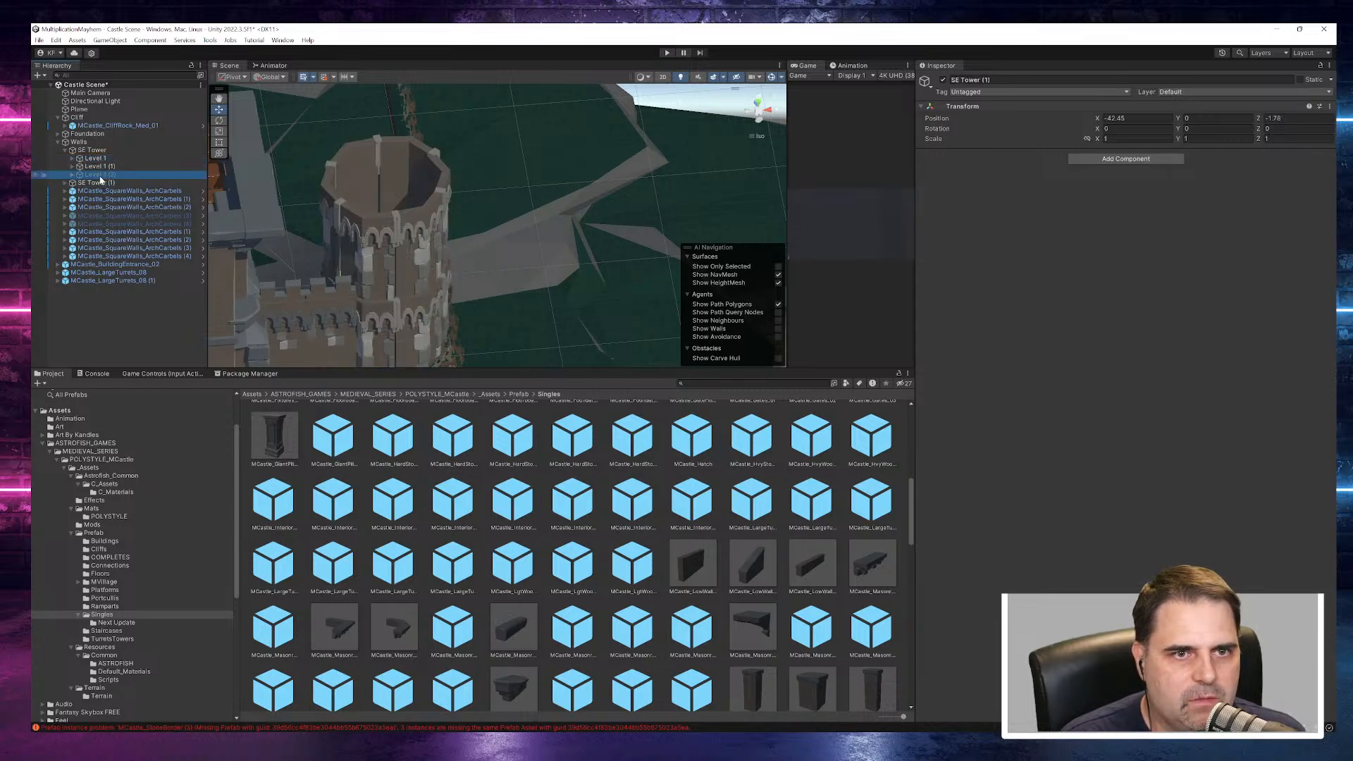
click(102, 166)
key(f)
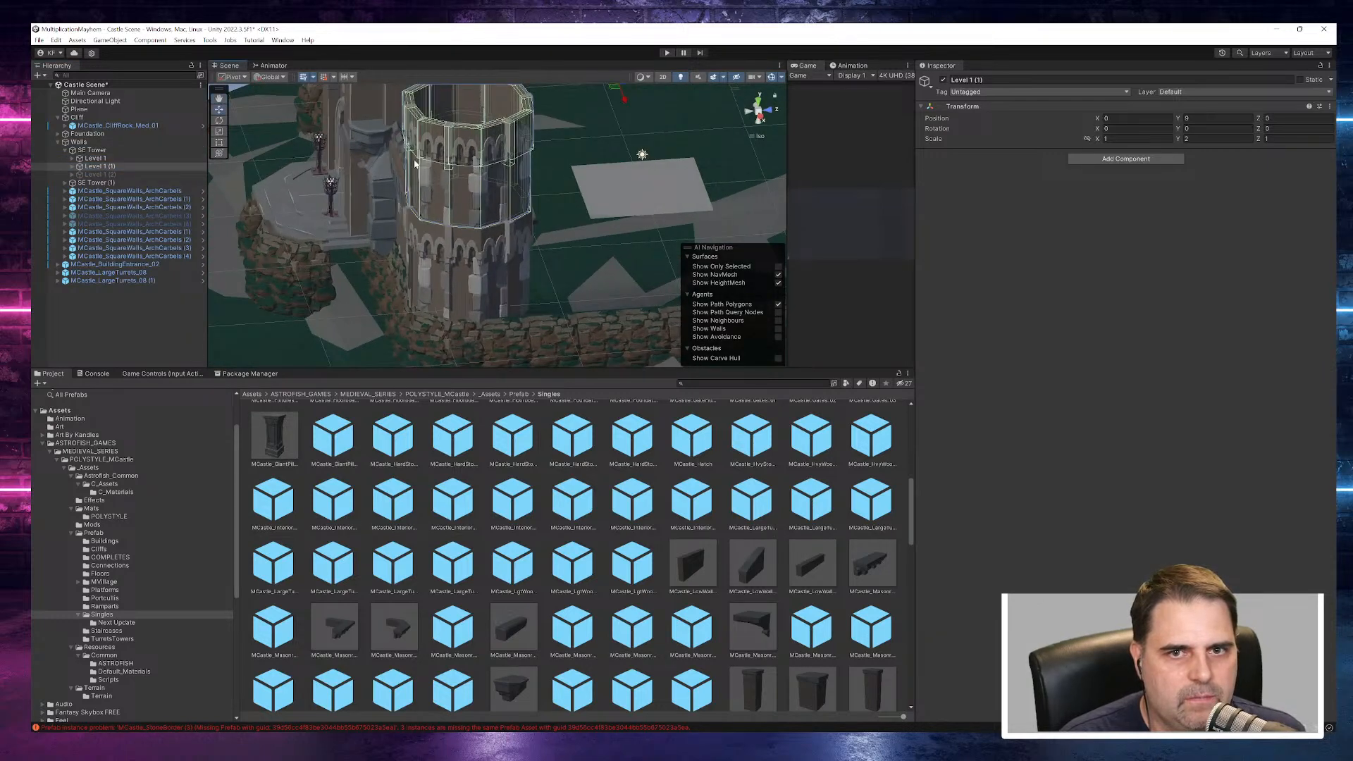
scroll(547, 239, down, 8)
drag(638, 134, 637, 132)
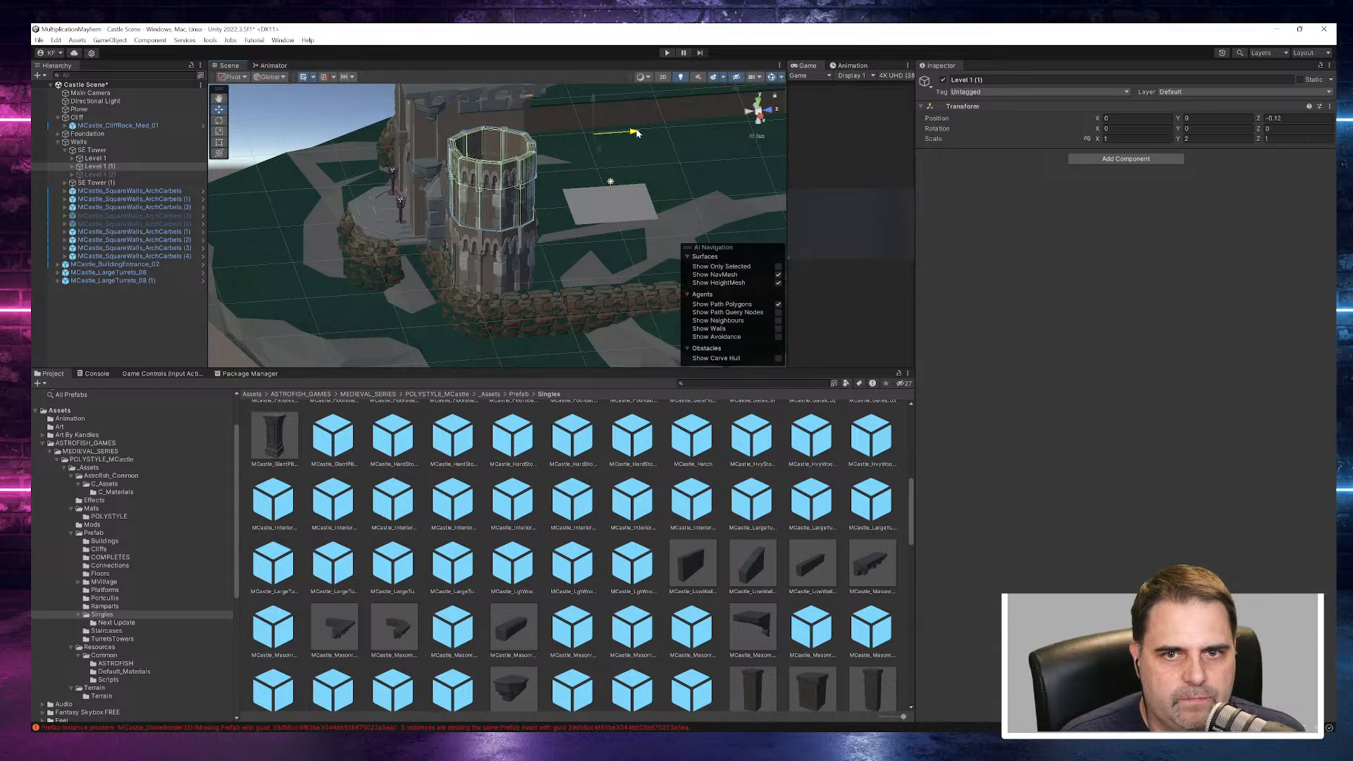
alt+drag(535, 223, 719, 192)
click(642, 158)
alt+drag(601, 174, 659, 276)
- Compare the transforms of Level 1 and Level 1 (1), and examine the corner towers' heights against the gatehouse
click(95, 159)
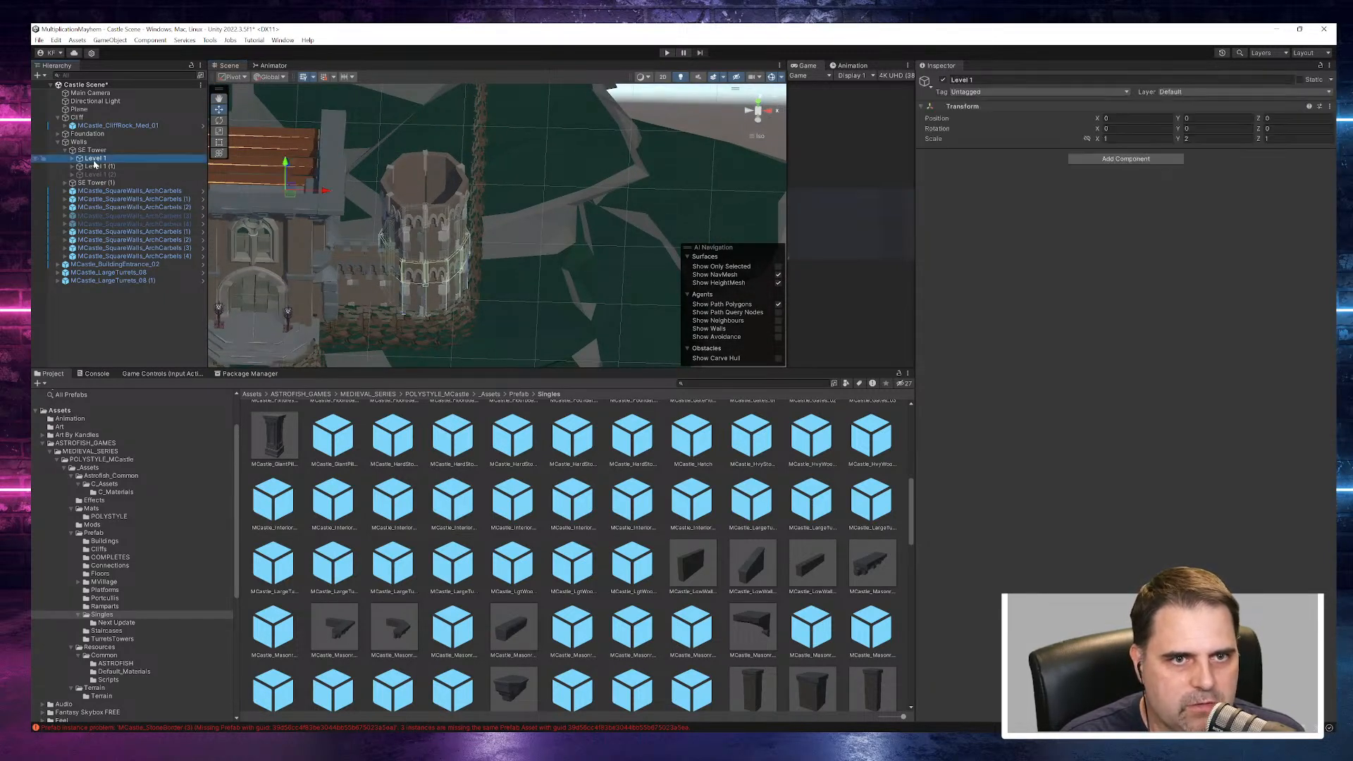
click(95, 167)
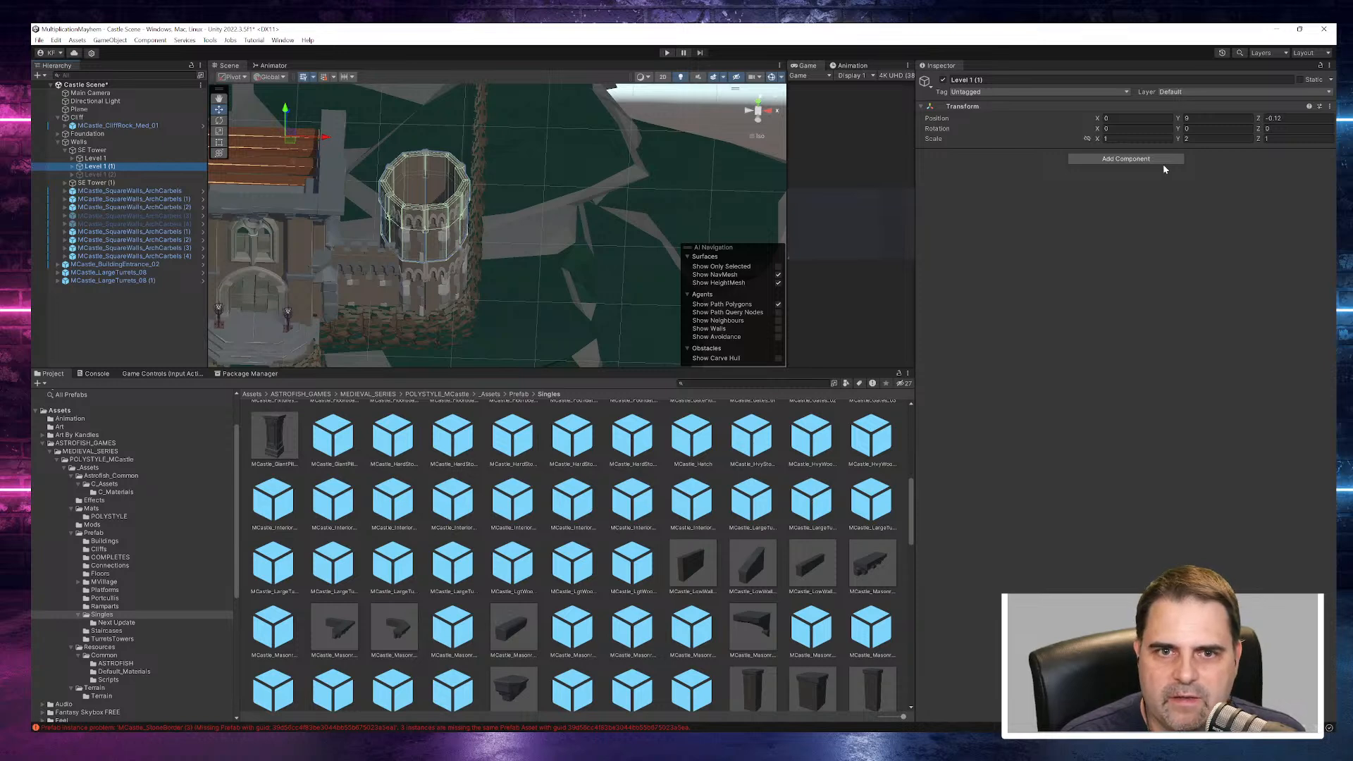
mouse_move(1181, 133)
mouse_down()
mouse_move(1149, 131)
mouse_move(1283, 134)
mouse_move(1181, 142)
mouse_up()
right_drag(532, 306, 493, 246)
scroll(494, 247, down, 10)
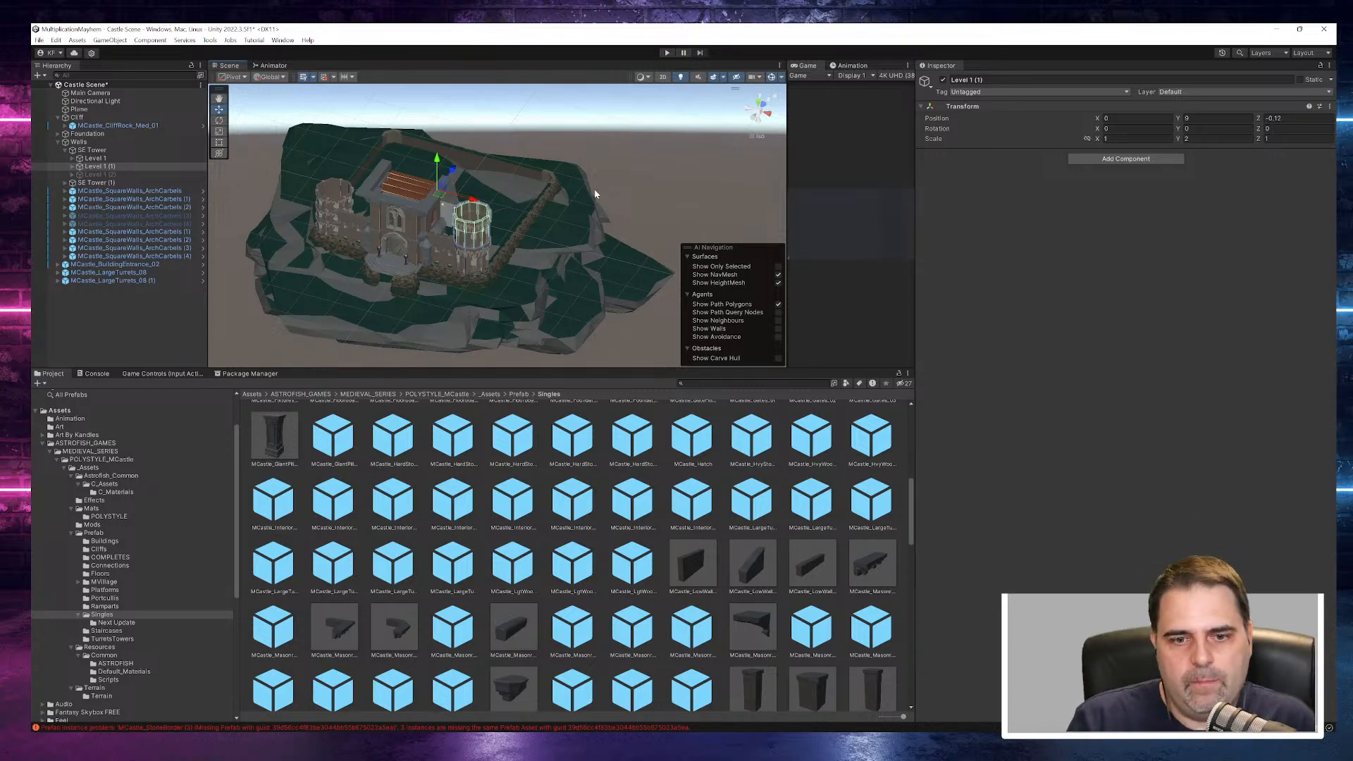
alt+drag(603, 273, 683, 145)
middle_drag(677, 161, 712, 240)
scroll(618, 217, up, 3)
middle_drag(618, 217, 668, 91)
alt+drag(667, 91, 526, 215)
click(595, 184)
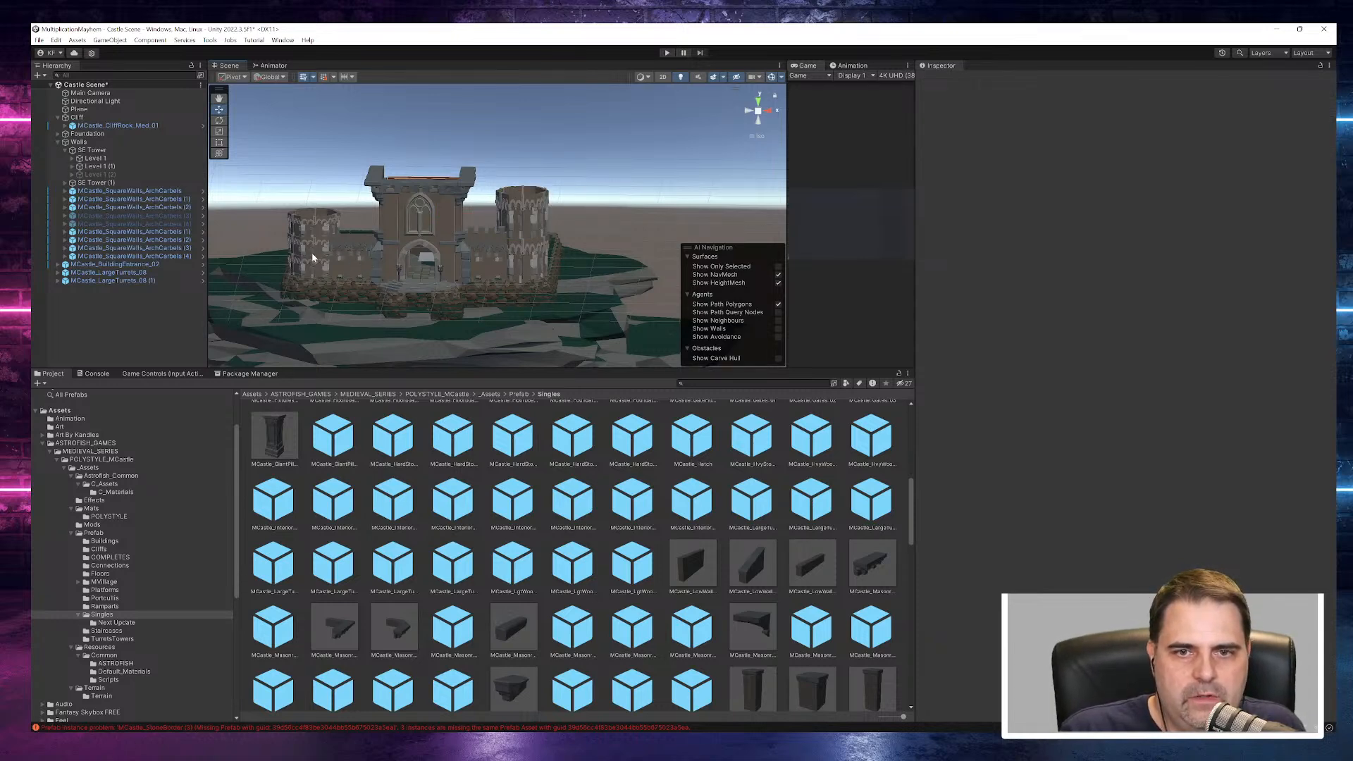
mouse_move(507, 218)
alt+mouse_down()
mouse_move(916, 242)
mouse_move(486, 229)
mouse_move(502, 226)
alt+mouse_up()
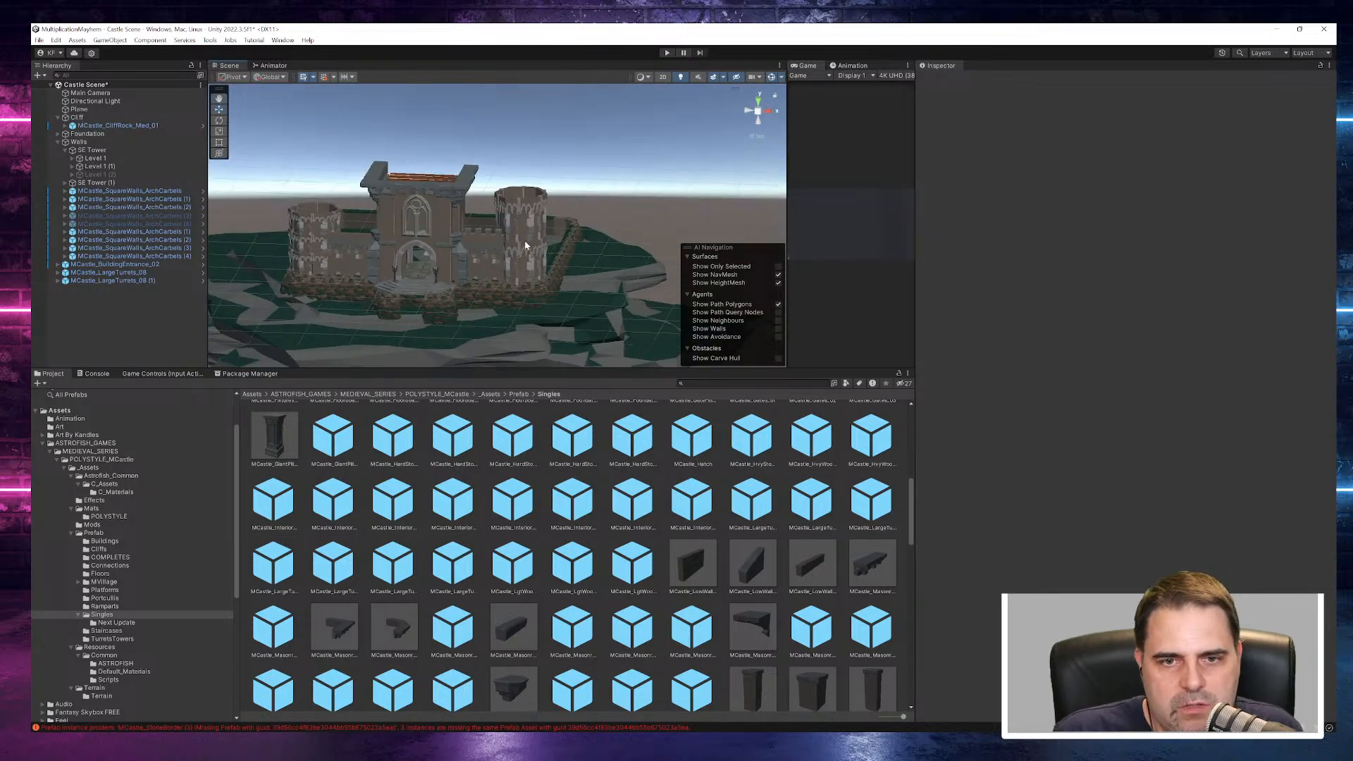
- Shift the MCastle_Foundations_00 SW (1) piece under the entrance steps along X to about -4.27
click(437, 322)
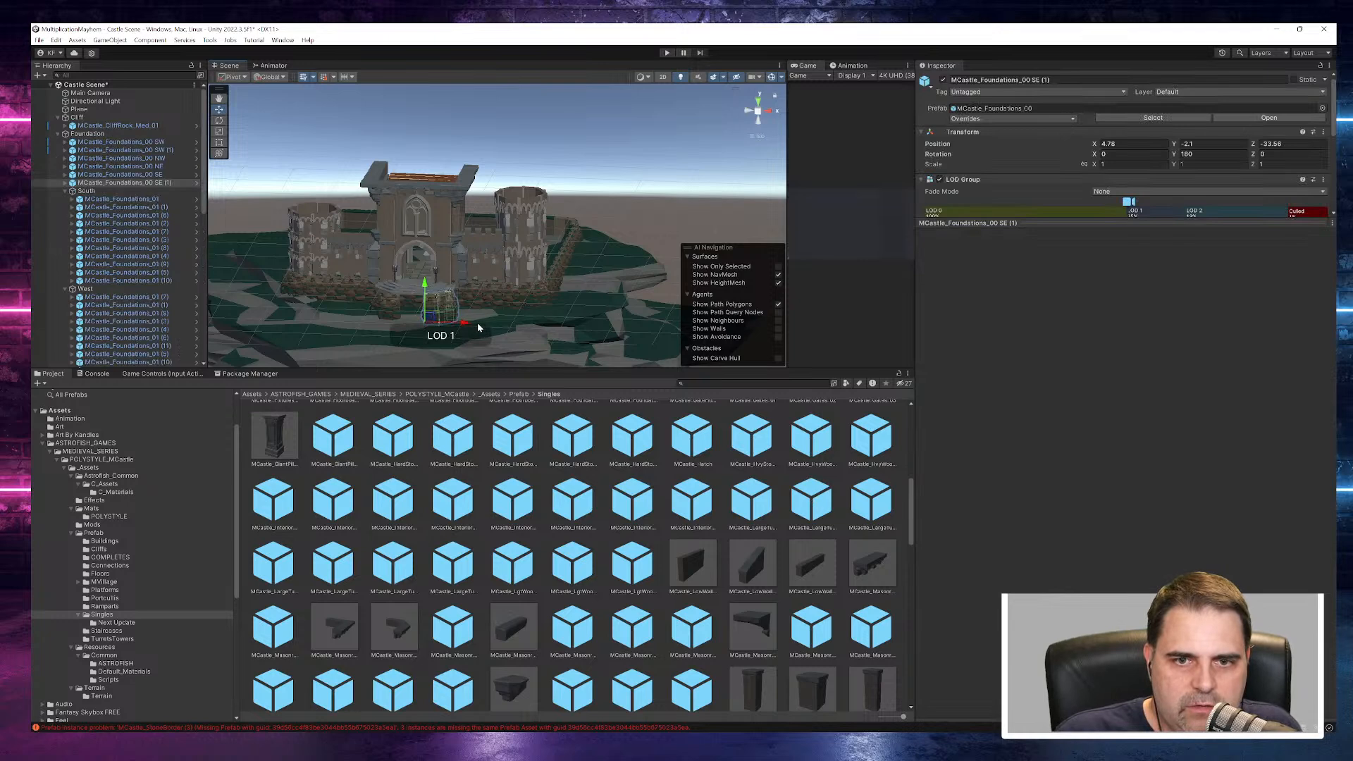
alt+drag(482, 312, 652, 276)
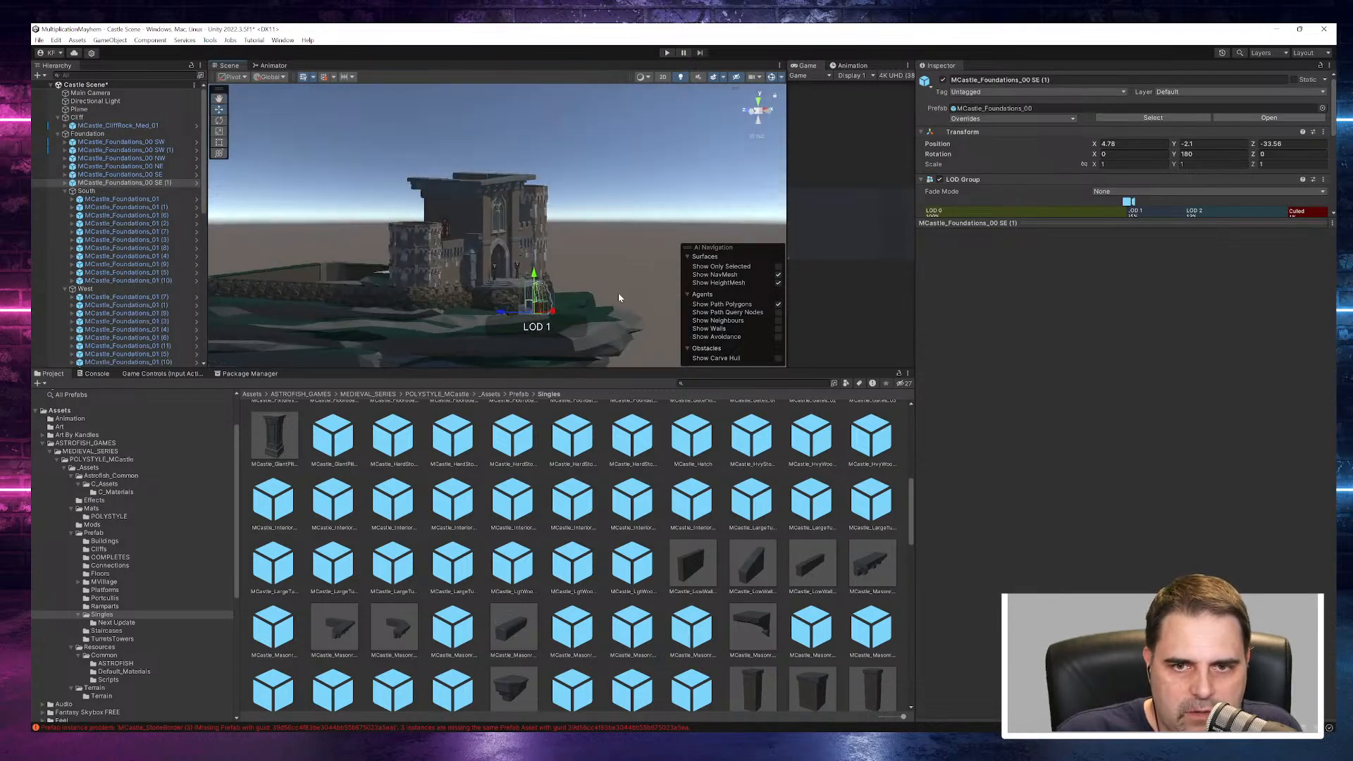
scroll(556, 305, up, 6)
alt+drag(551, 310, 478, 279)
click(406, 291)
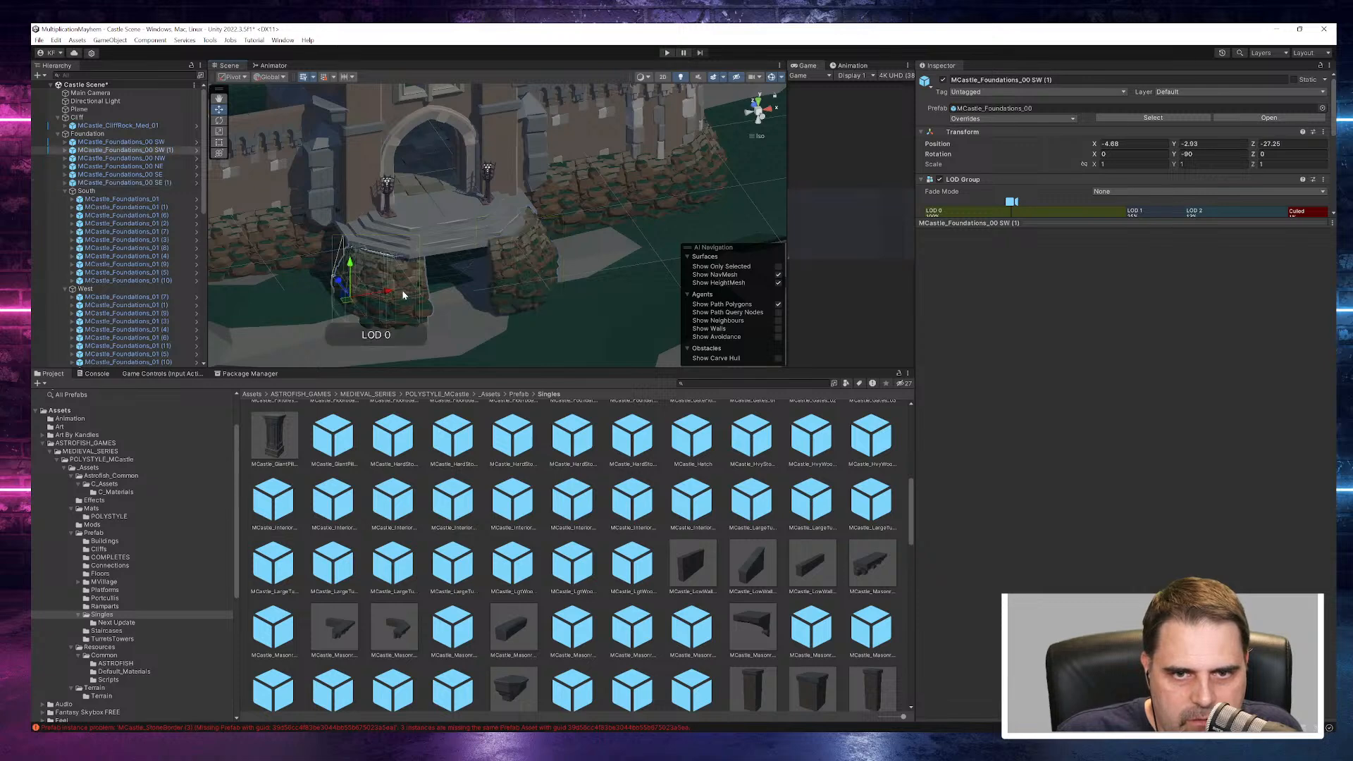
drag(394, 290, 392, 291)
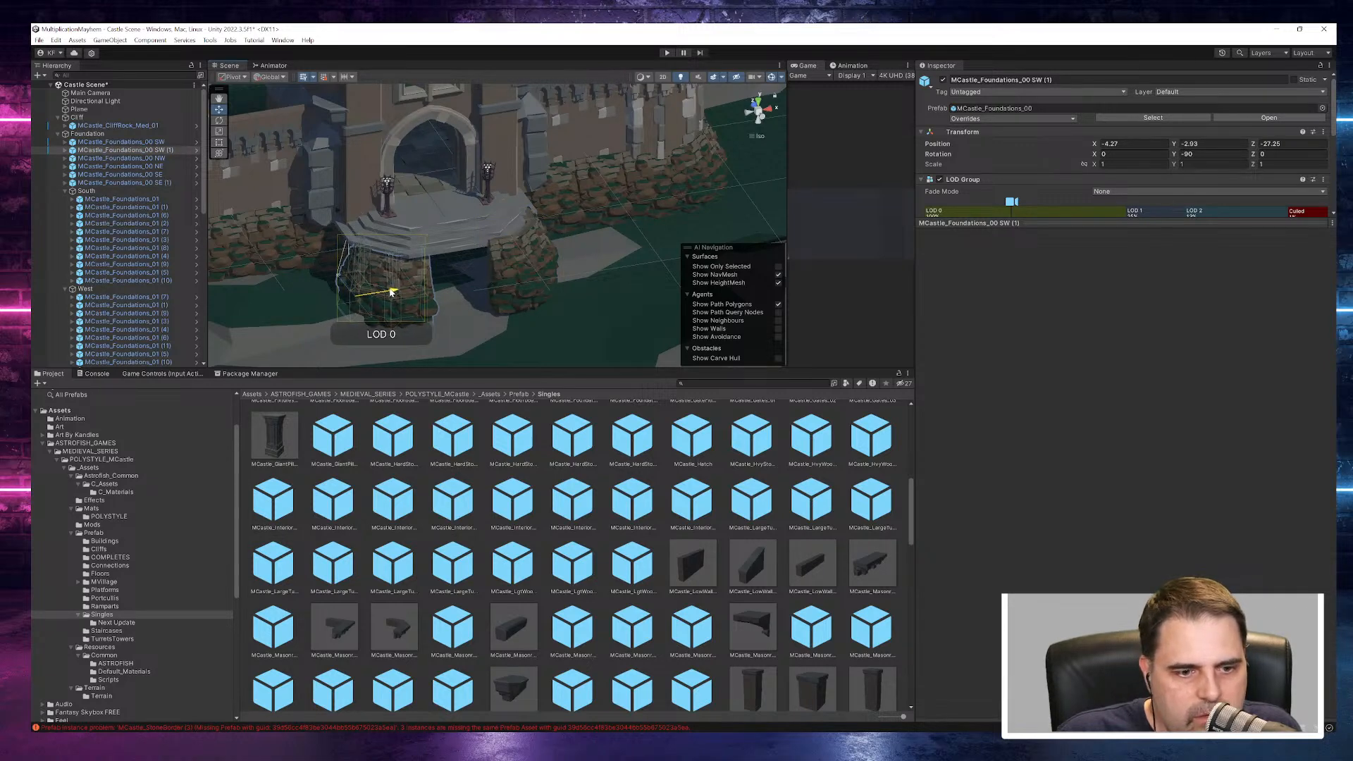
scroll(560, 239, down, 5)
scroll(564, 238, down, 8)
- Examine the castle layout on the cliff and compare it with the castle artwork of LeveledMap2 in Affinity Photo
alt+drag(564, 238, 713, 267)
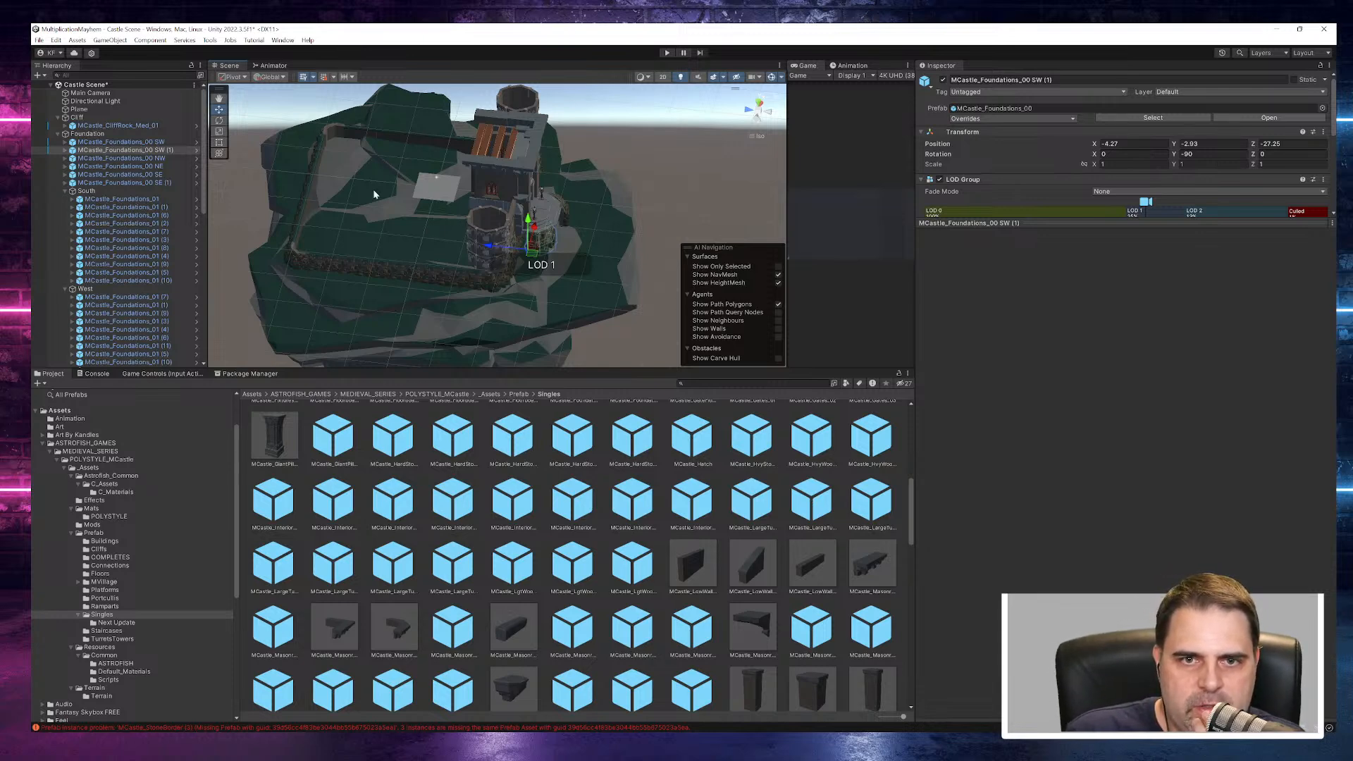
alt+drag(598, 268, 312, 164)
alt+drag(486, 175, 580, 196)
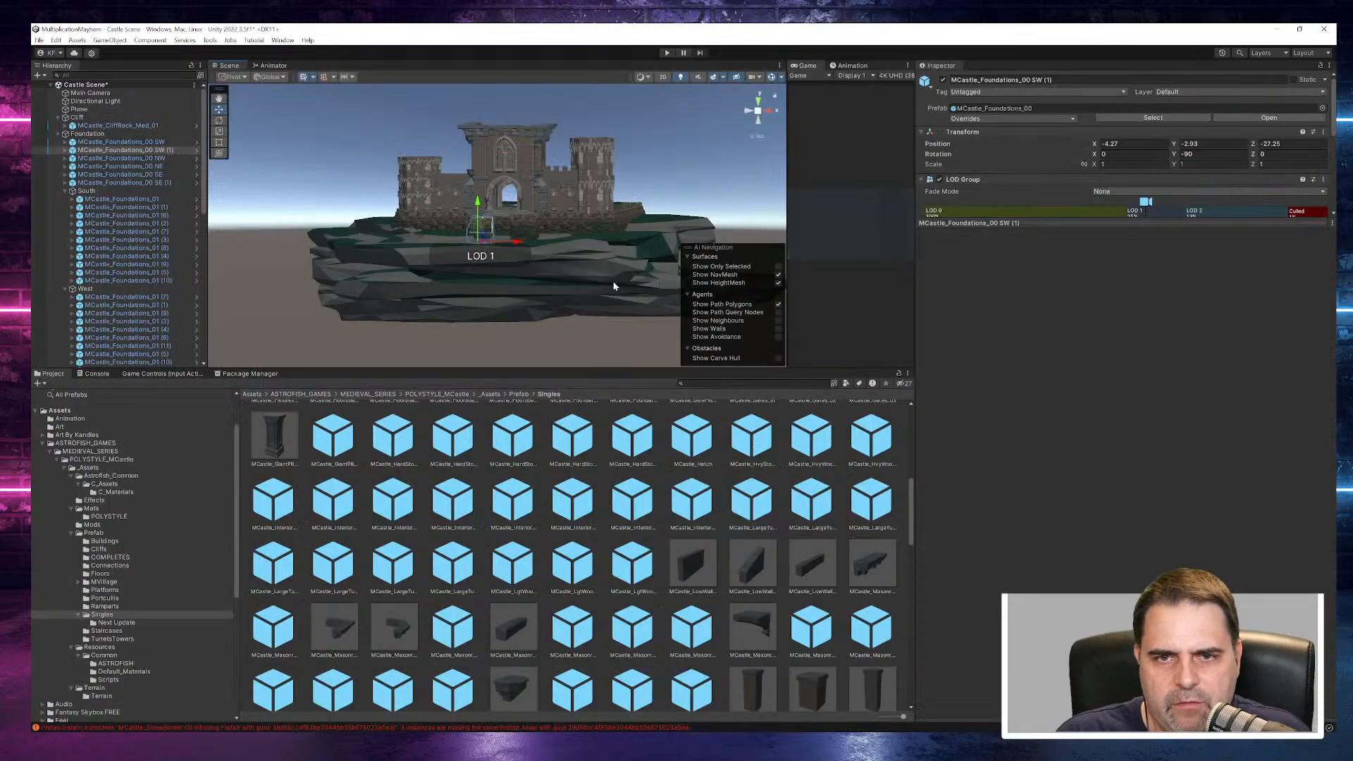
alt+drag(613, 286, 638, 176)
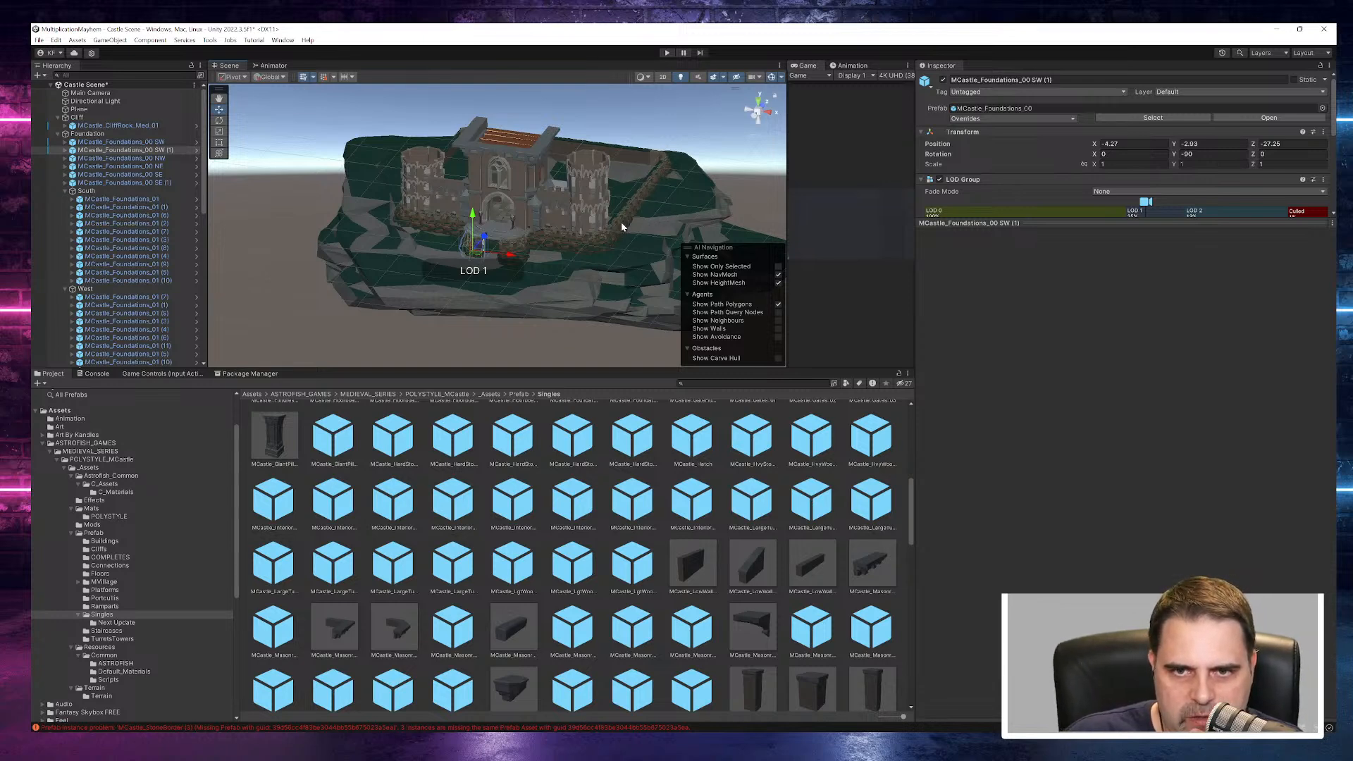
- Examine the castle's front close up and from afar, checking the foundation beside the entrance and the wall turrets
alt+drag(563, 262, 522, 244)
scroll(631, 209, up, 10)
scroll(630, 211, up, 3)
click(518, 244)
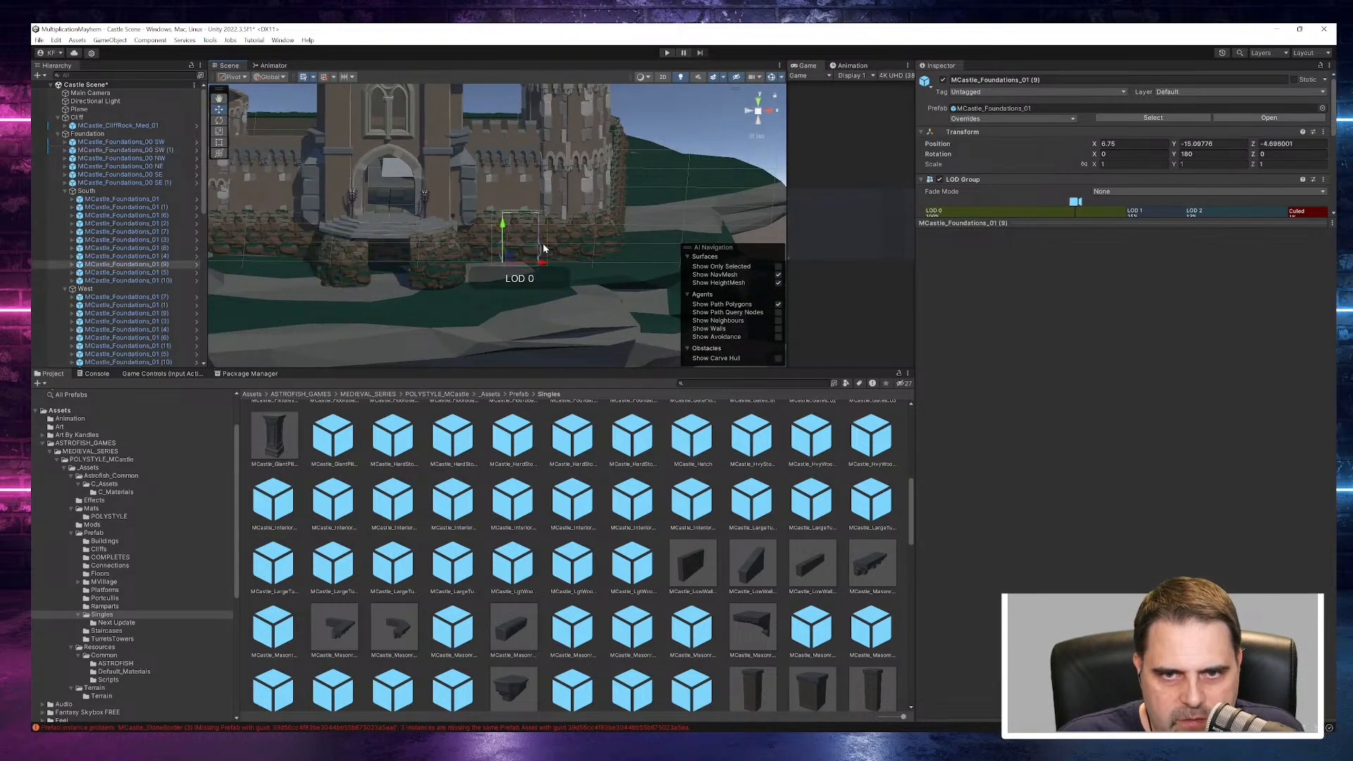
scroll(561, 250, down, 10)
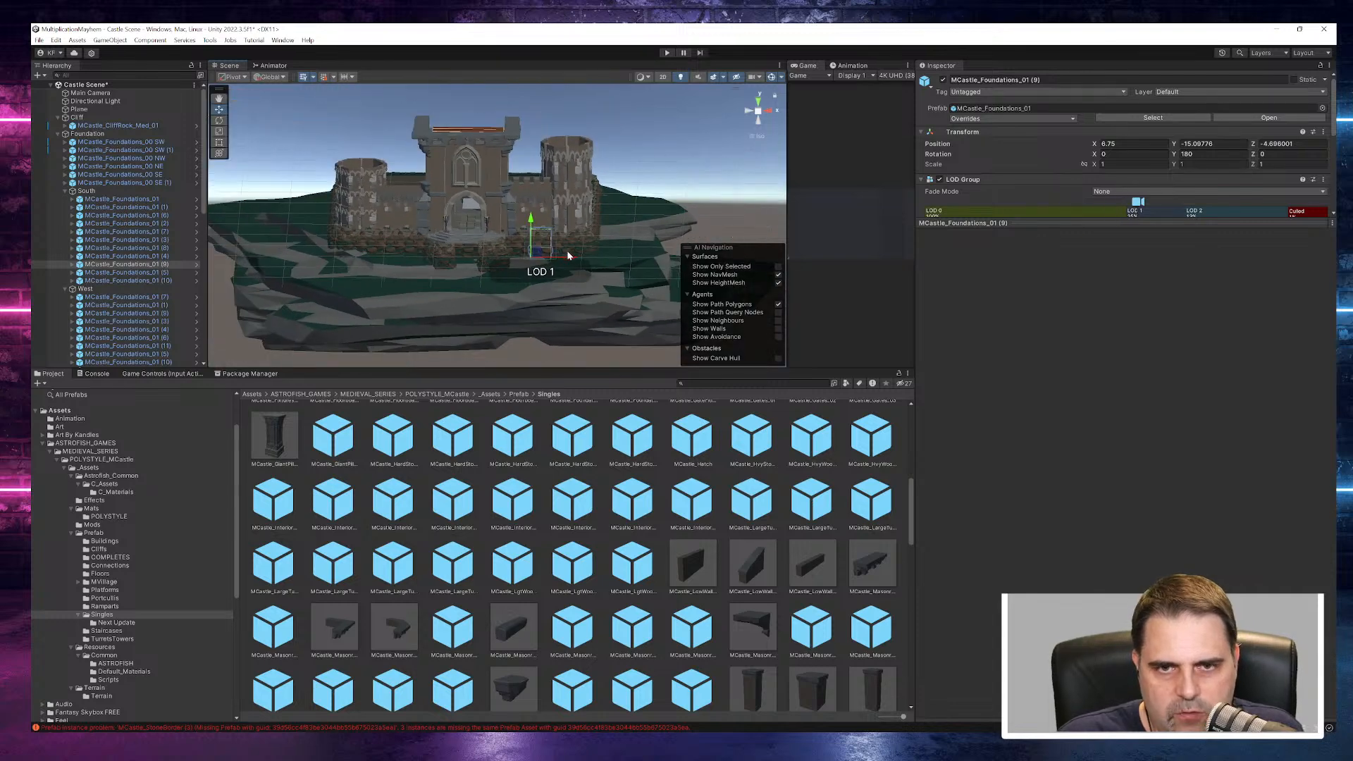
alt+drag(561, 248, 632, 226)
click(633, 226)
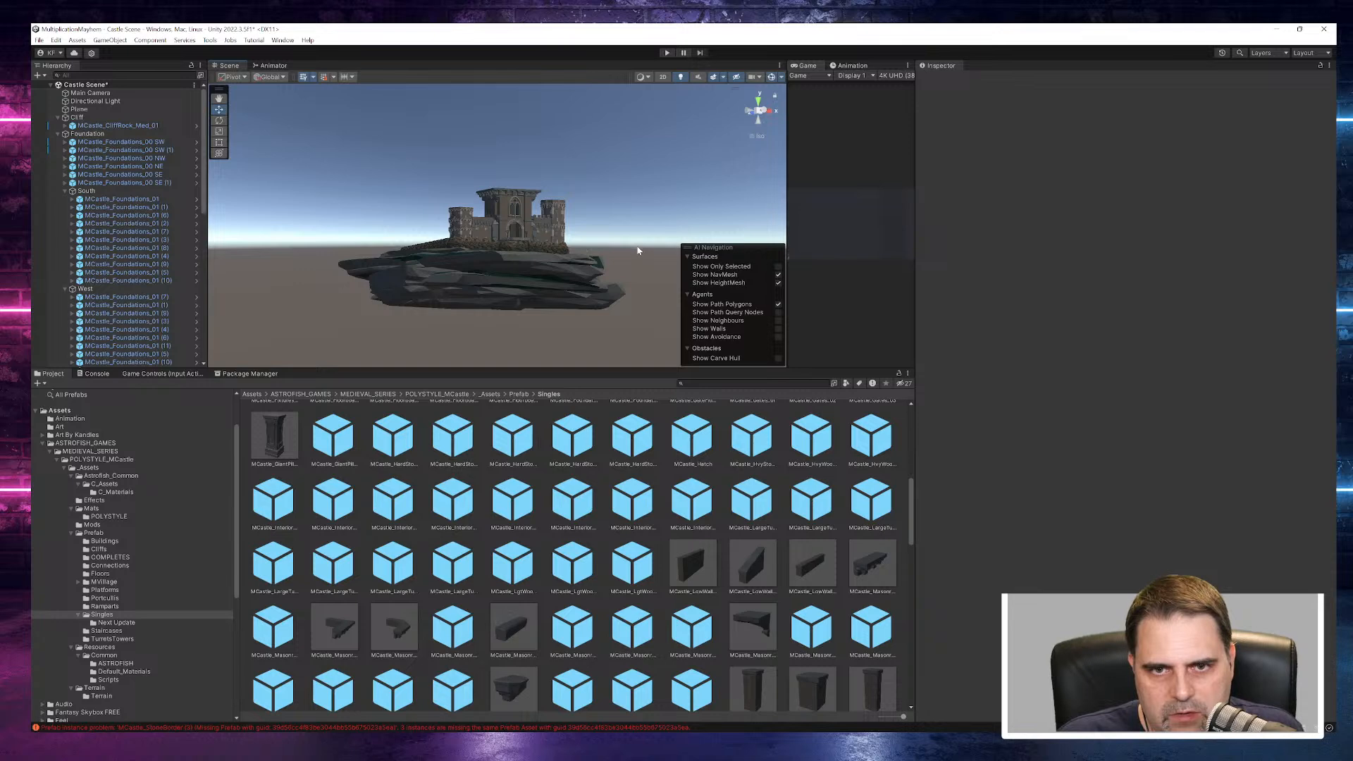
scroll(535, 223, up, 10)
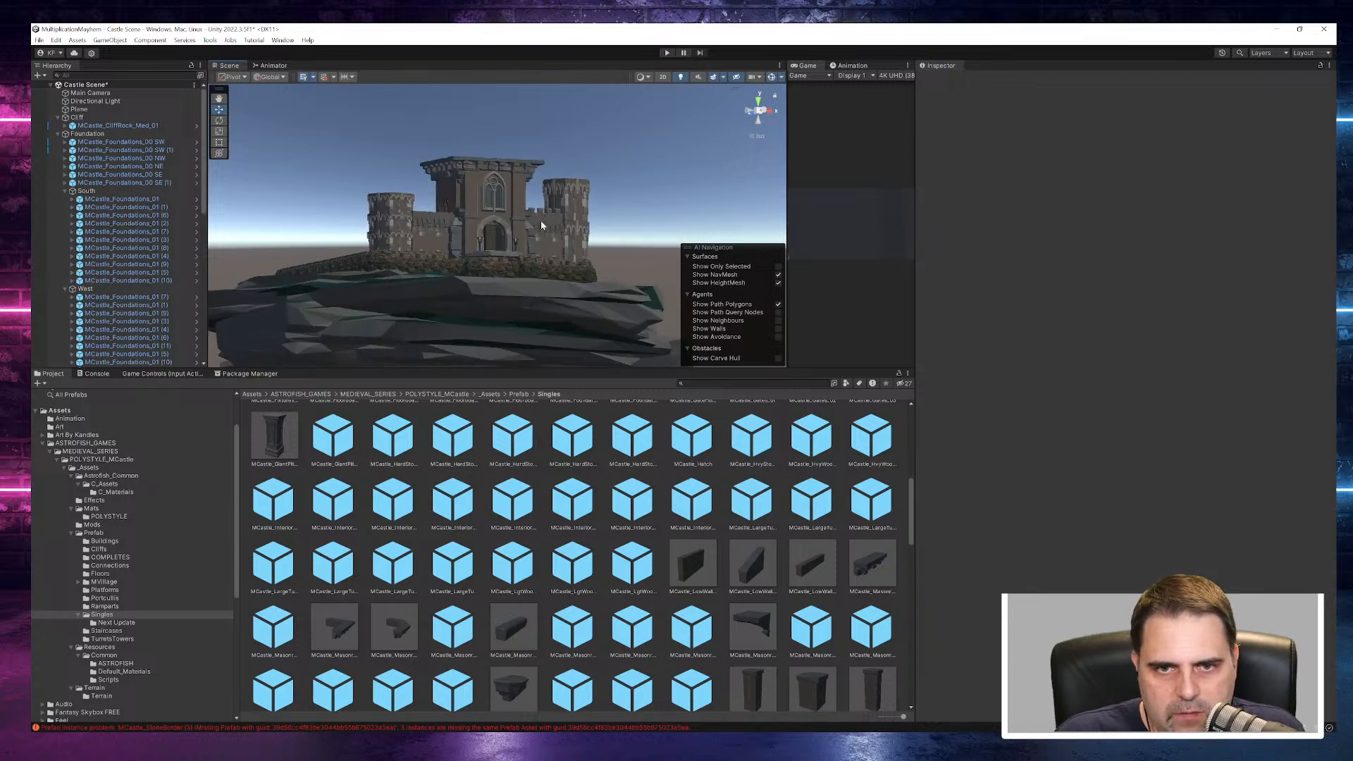
alt+drag(565, 218, 503, 248)
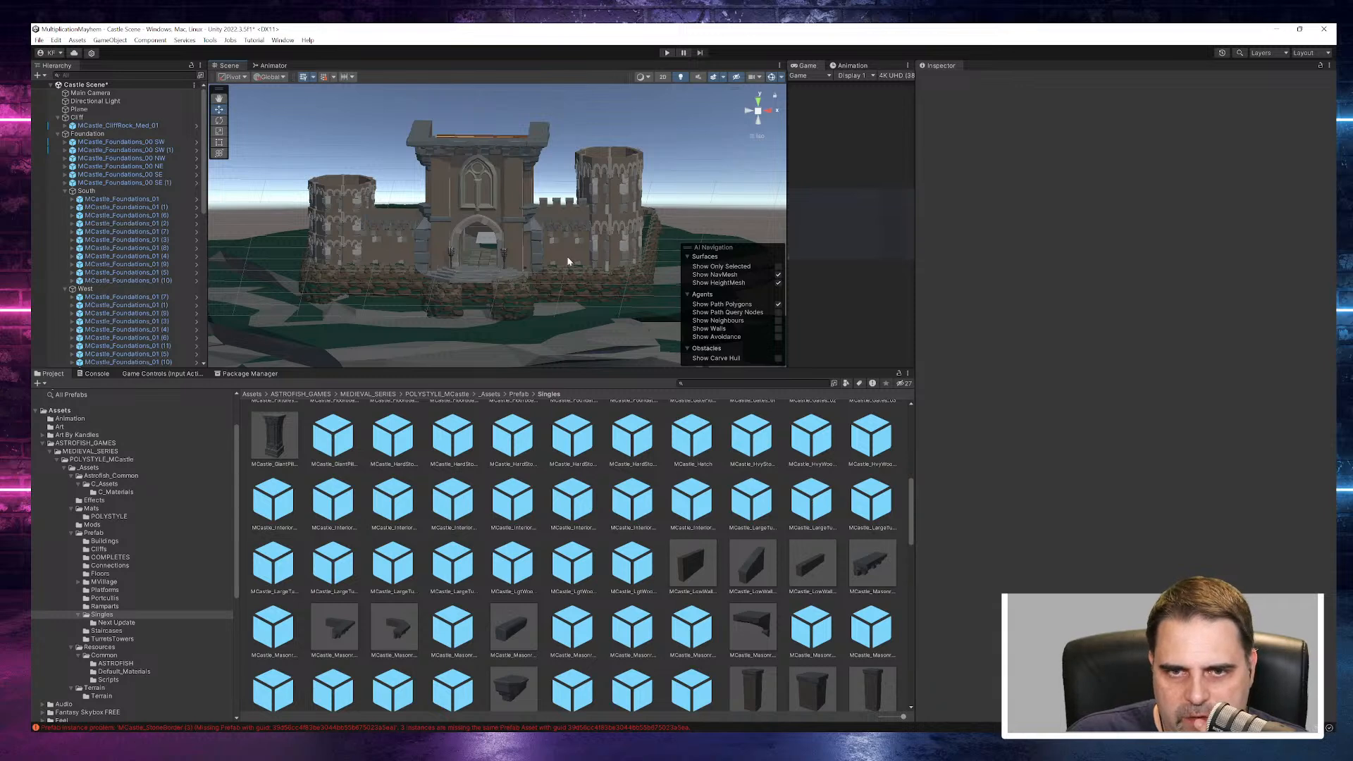
click(576, 208)
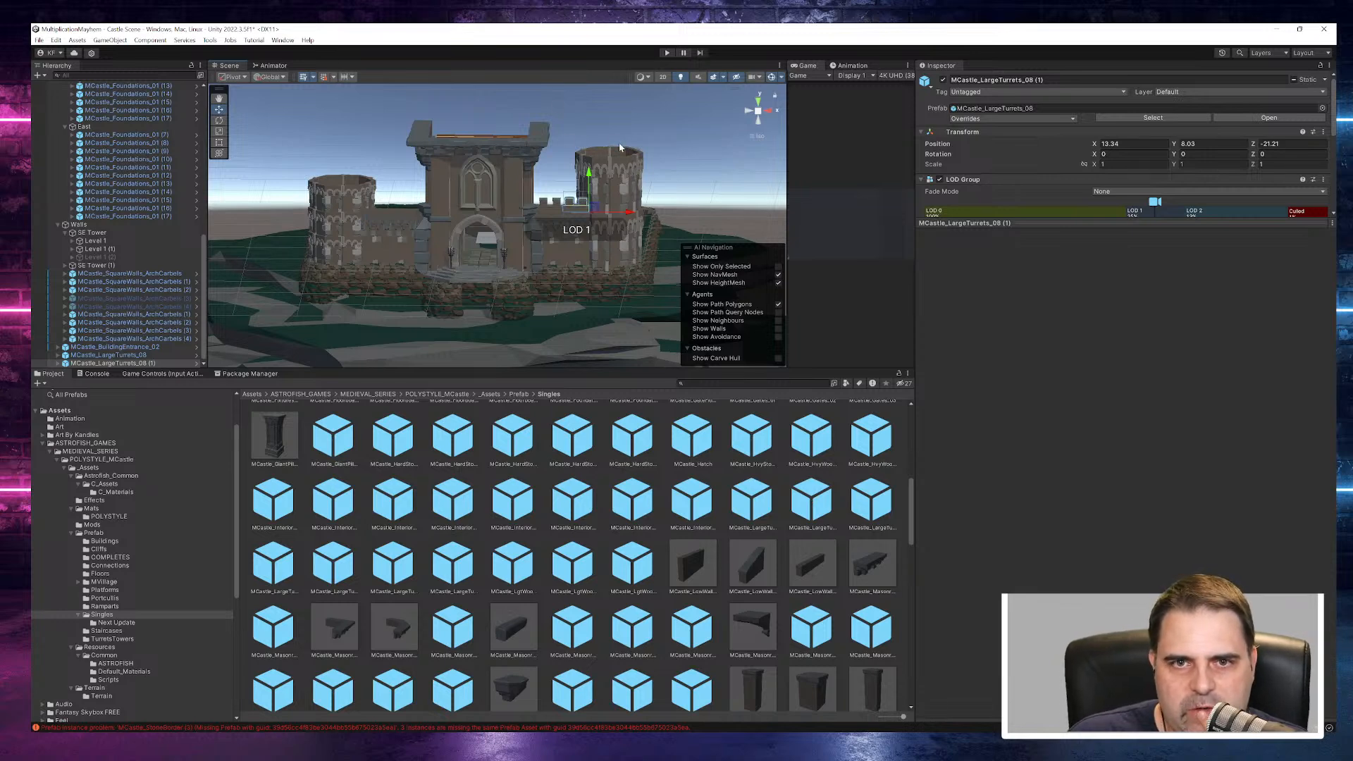
scroll(623, 227, down, 2)
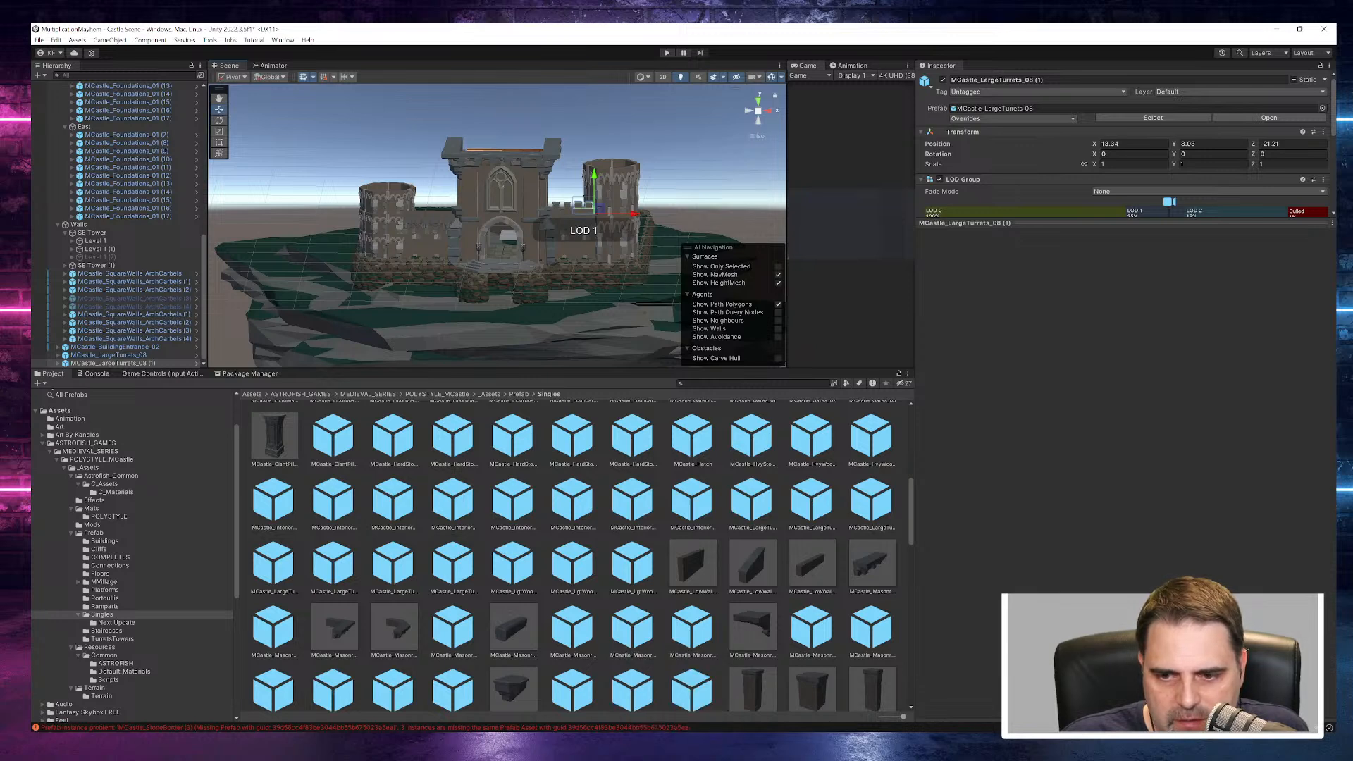
- Examine the cliff rock MCastle_CliffRock_Med_01 and the castle's overall silhouette from a long distance and different angles
key(alt+Tab)
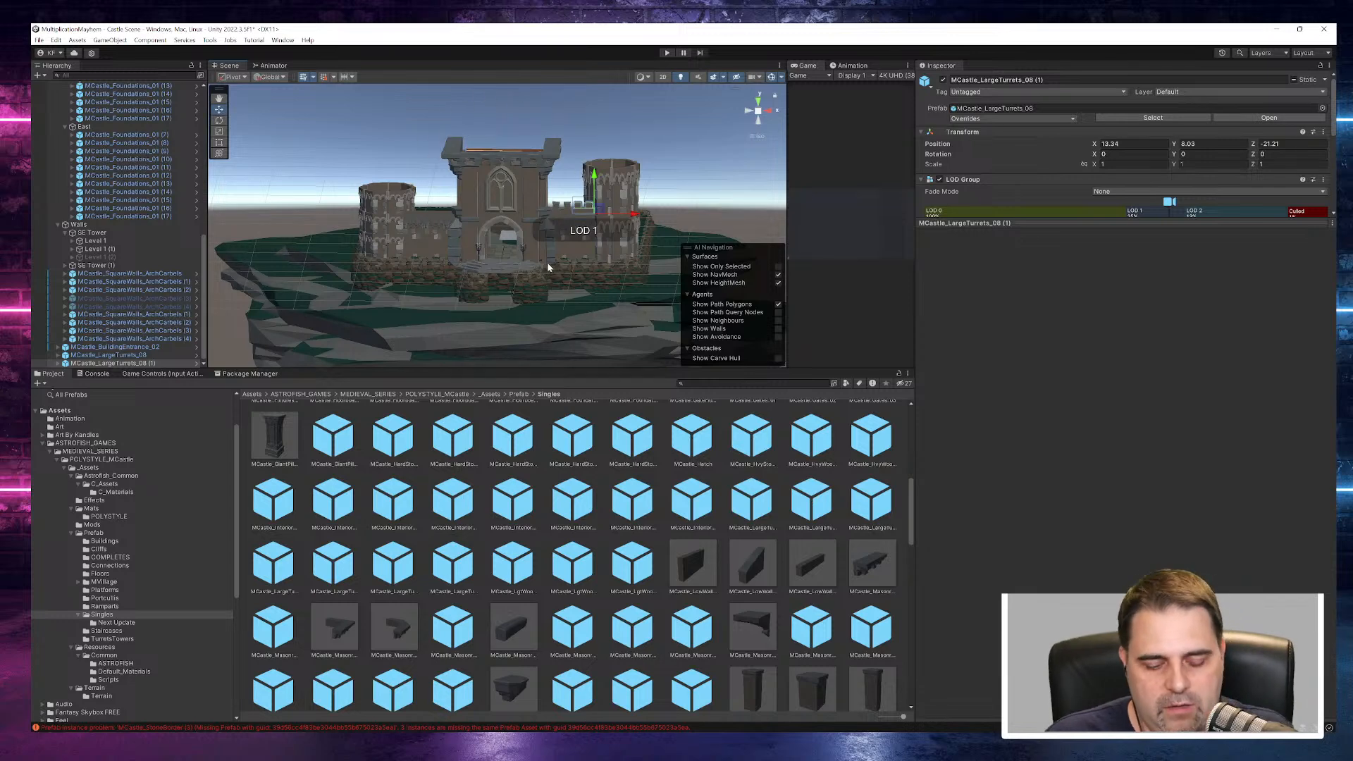
right_drag(550, 290, 562, 244)
scroll(592, 253, down, 15)
middle_drag(562, 244, 606, 244)
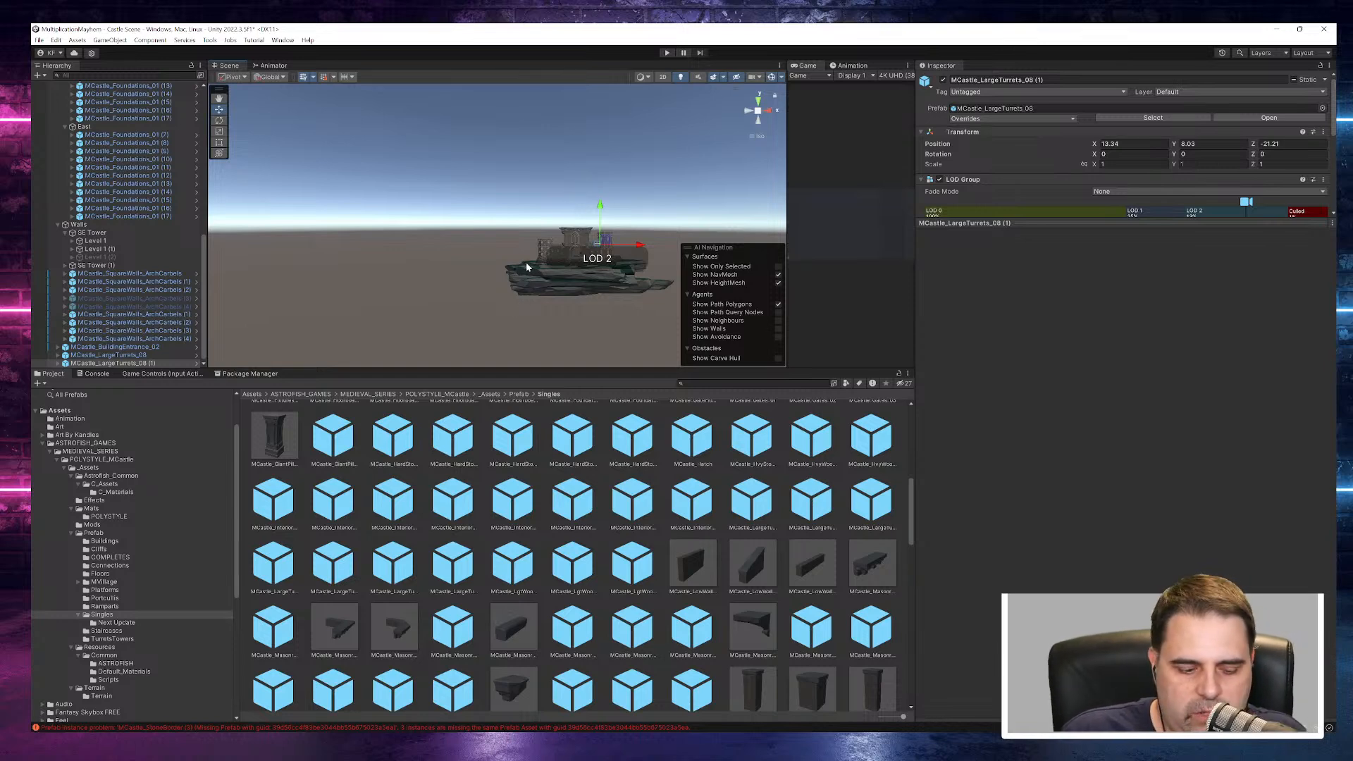
alt+drag(520, 296, 582, 305)
click(574, 282)
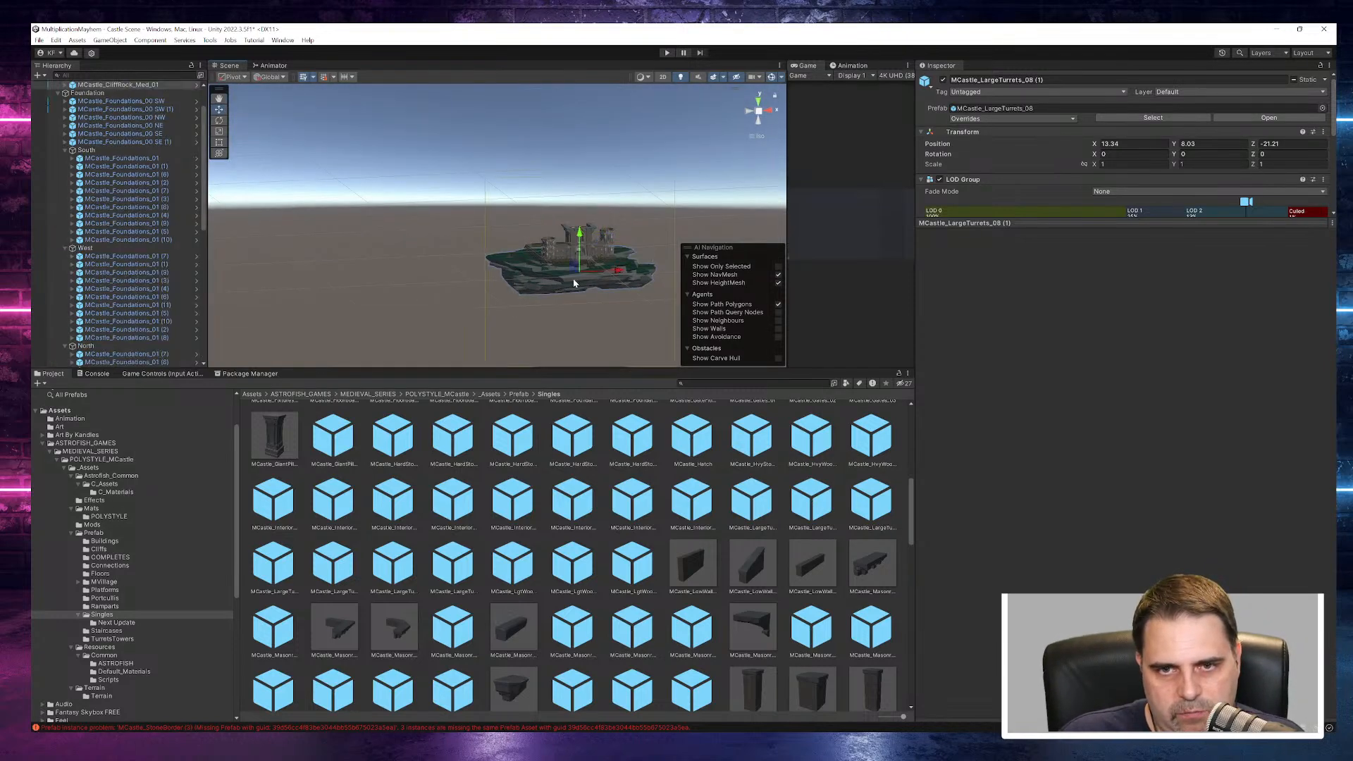
click(559, 288)
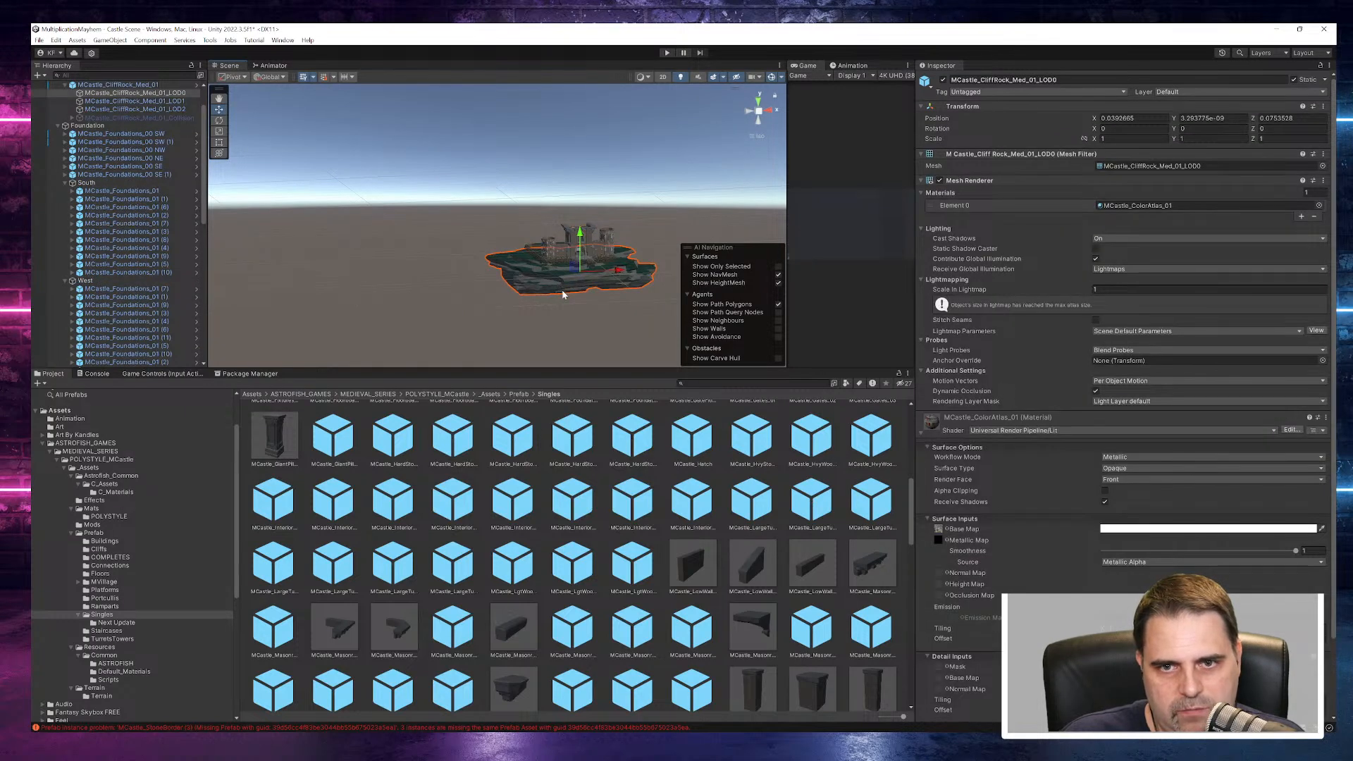
scroll(560, 290, down, 3)
alt+drag(560, 290, 501, 269)
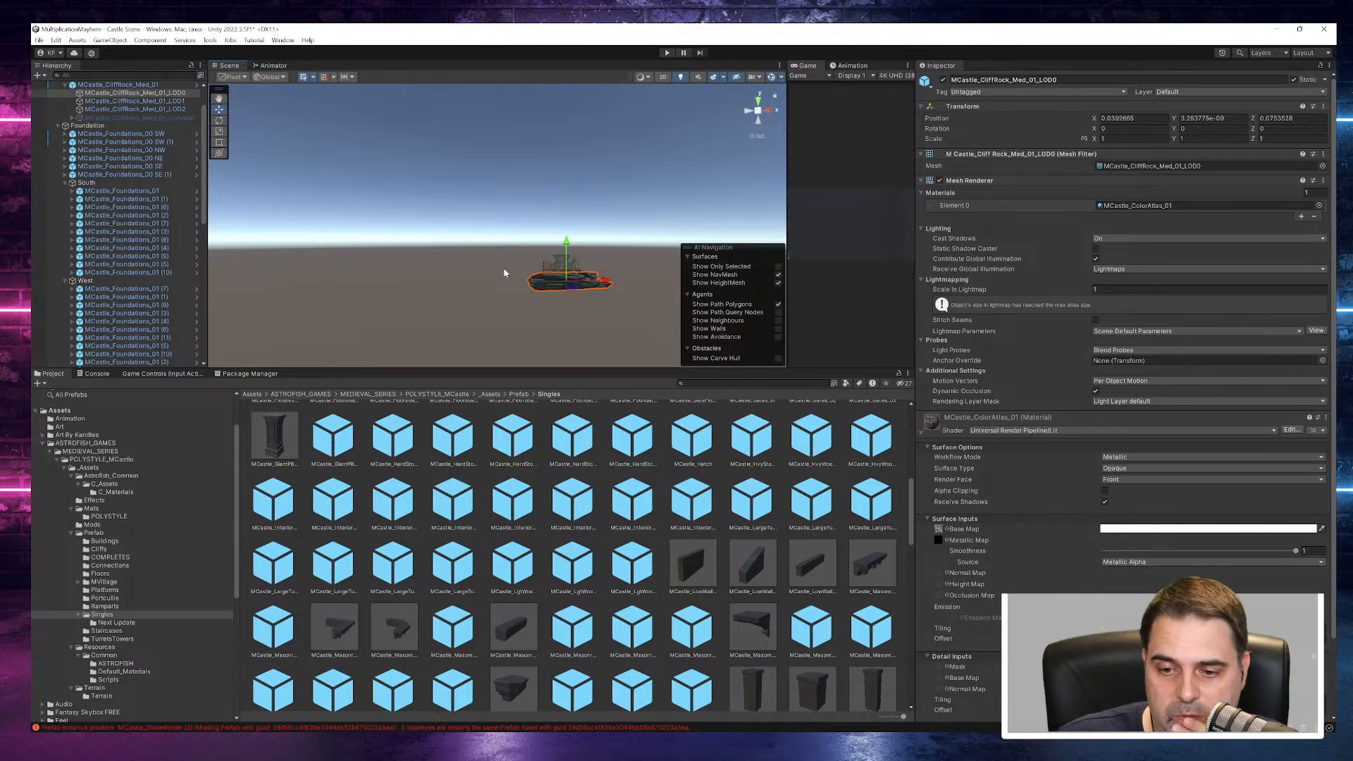
alt+drag(566, 297, 451, 284)
middle_drag(569, 251, 671, 150)
alt+drag(613, 197, 573, 248)
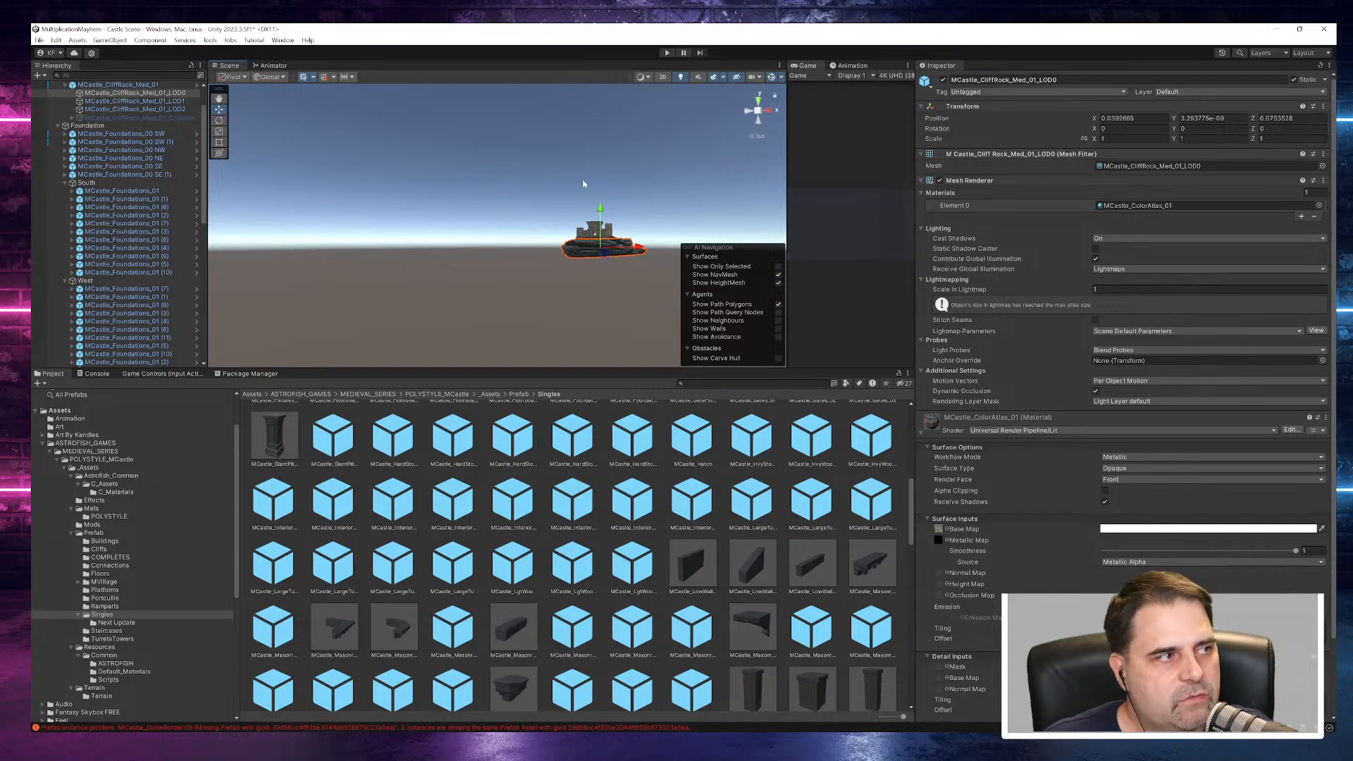
alt+drag(557, 299, 529, 293)
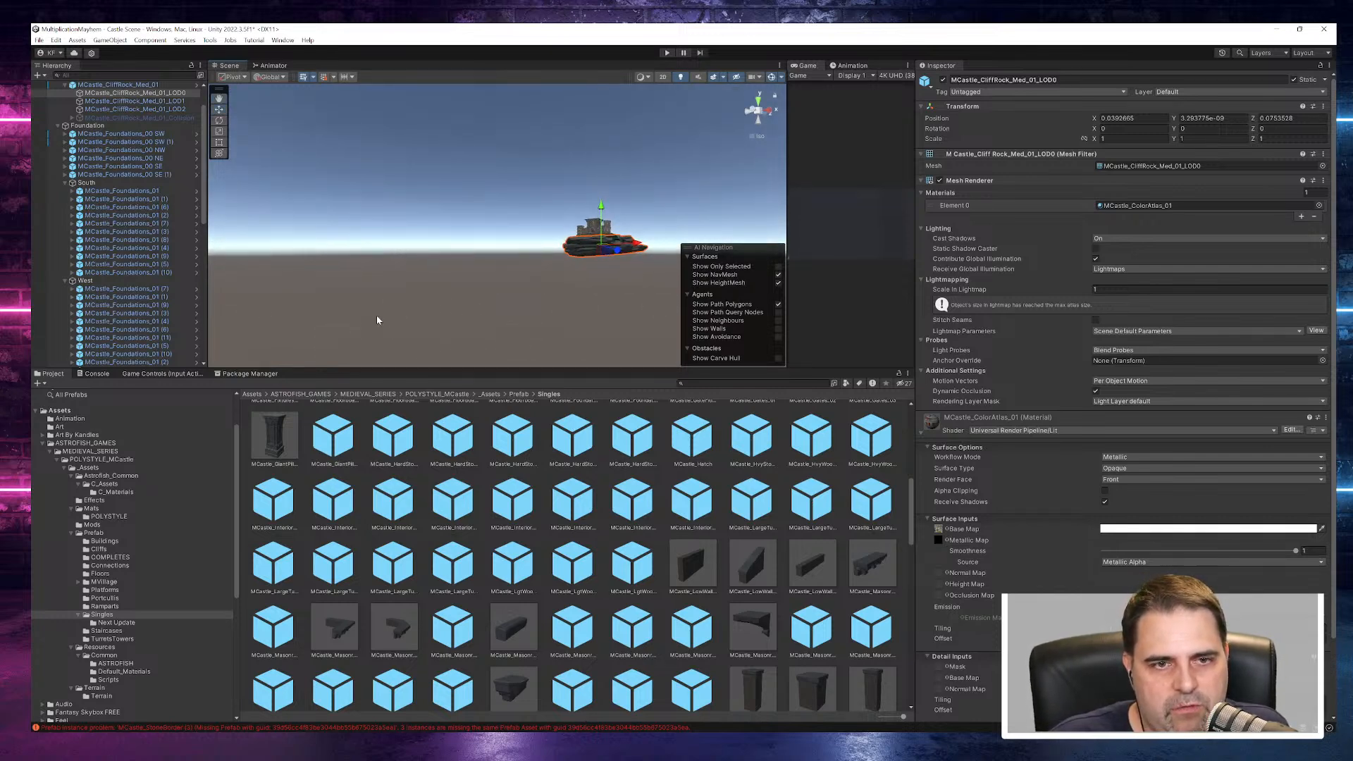
scroll(560, 250, up, 6)
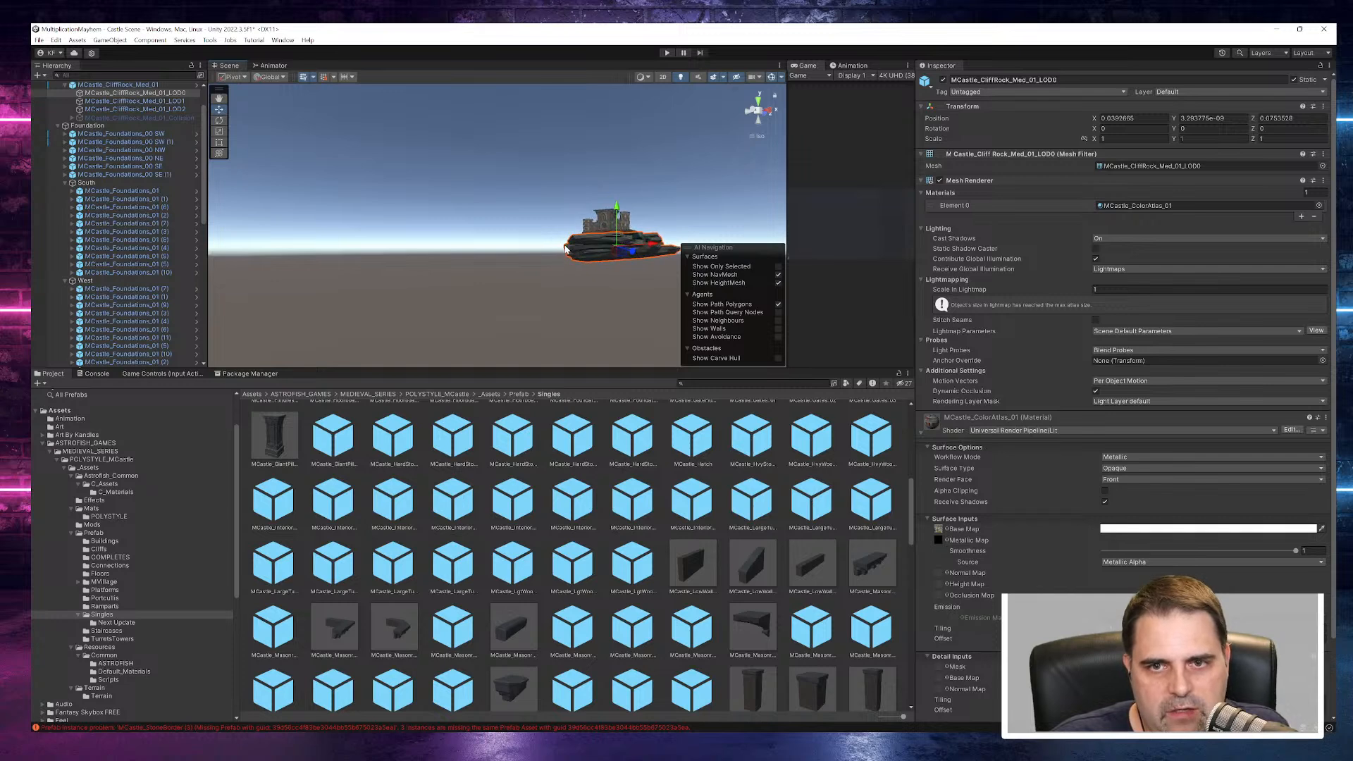
scroll(566, 249, up, 5)
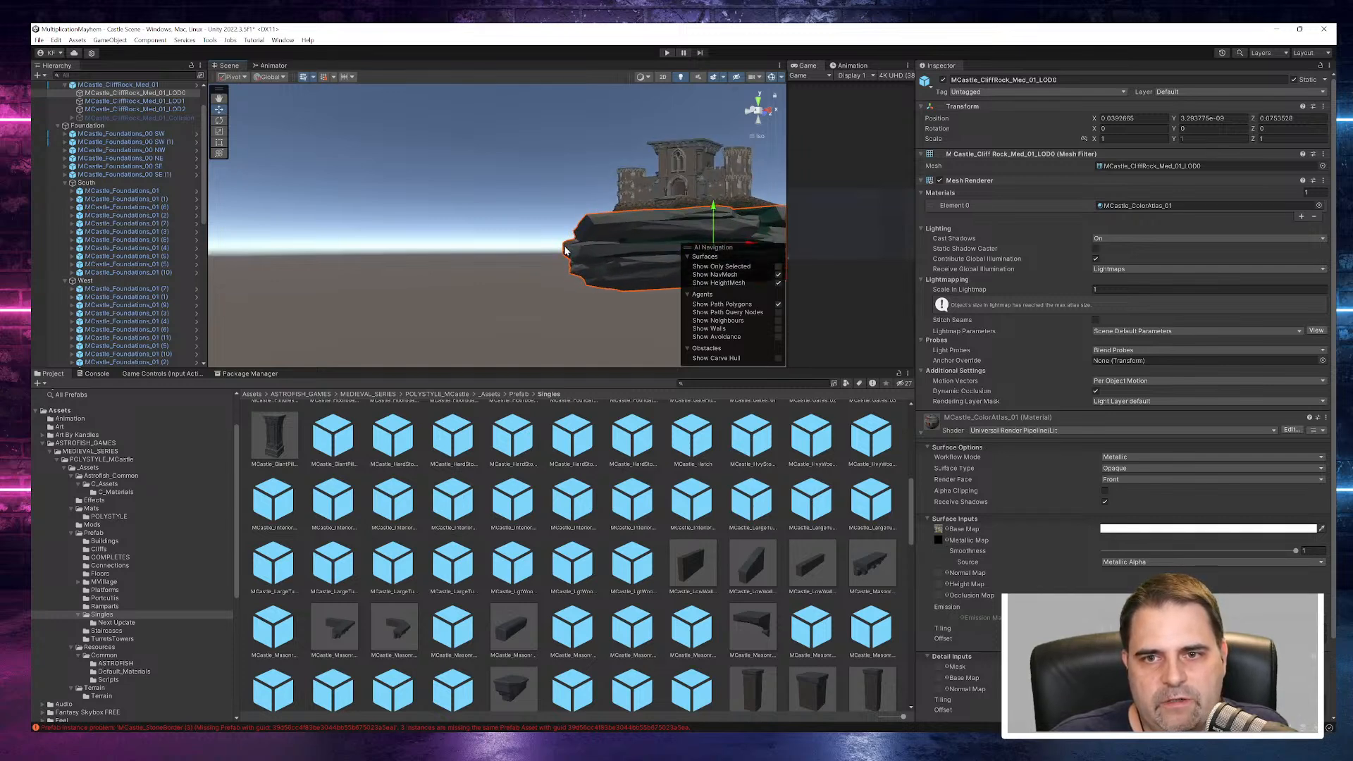
- Examine the castle's proportions against the cliff rock from several sides and at increasing distances
middle_drag(565, 250, 258, 244)
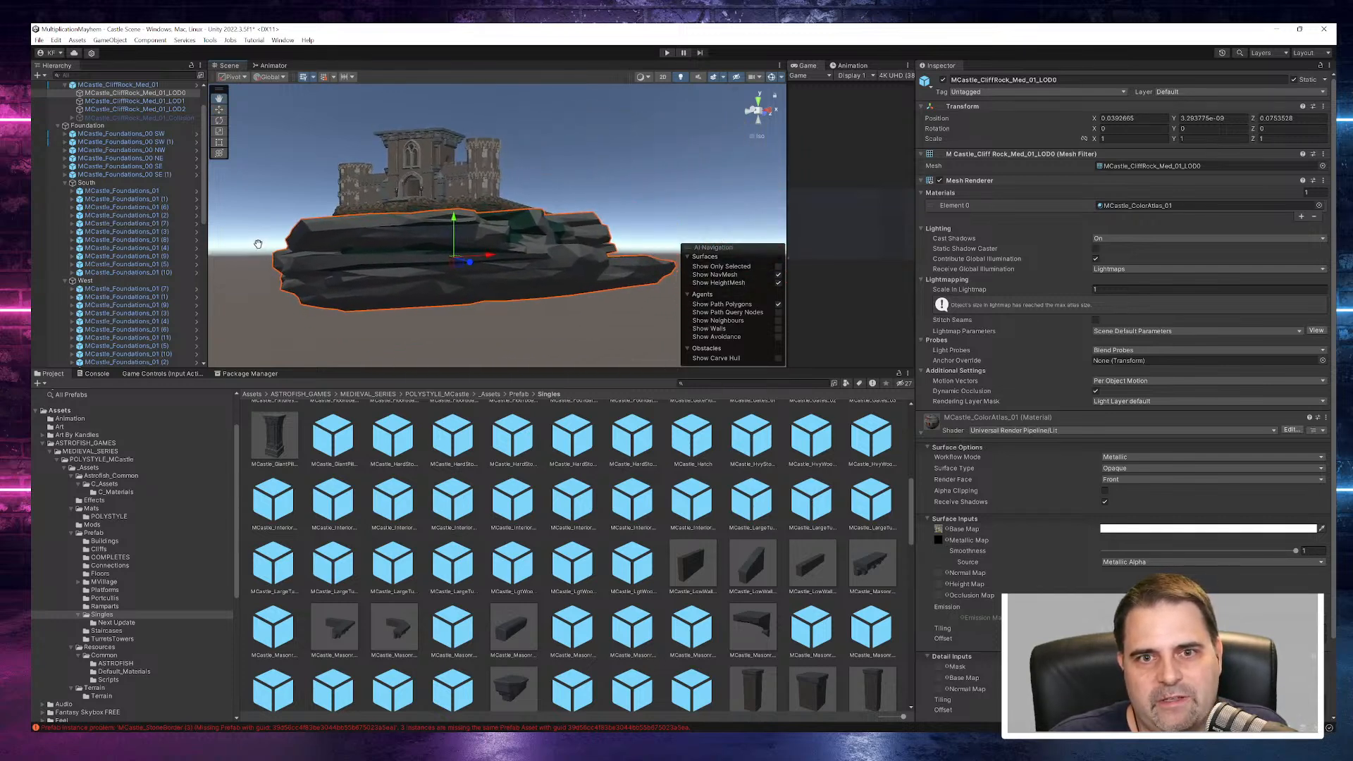
scroll(550, 282, down, 4)
mouse_move(551, 282)
alt+mouse_down()
mouse_move(486, 293)
mouse_move(566, 317)
mouse_move(544, 303)
alt+mouse_up()
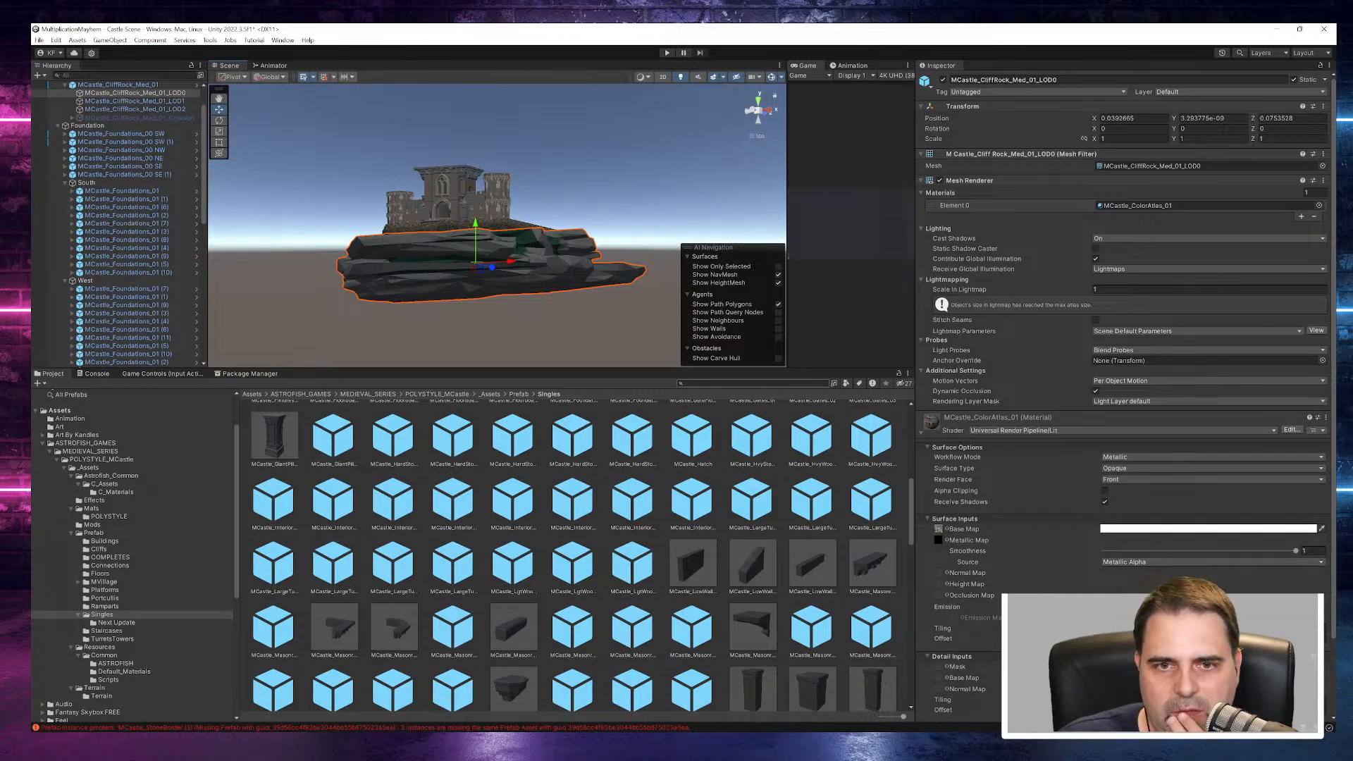
middle_drag(526, 279, 656, 227)
alt+drag(568, 253, 730, 294)
middle_drag(572, 224, 497, 239)
scroll(498, 241, down, 12)
alt+drag(494, 255, 475, 229)
scroll(497, 227, down, 4)
scroll(498, 226, up, 12)
scroll(497, 227, up, 4)
scroll(498, 230, down, 6)
scroll(498, 233, down, 5)
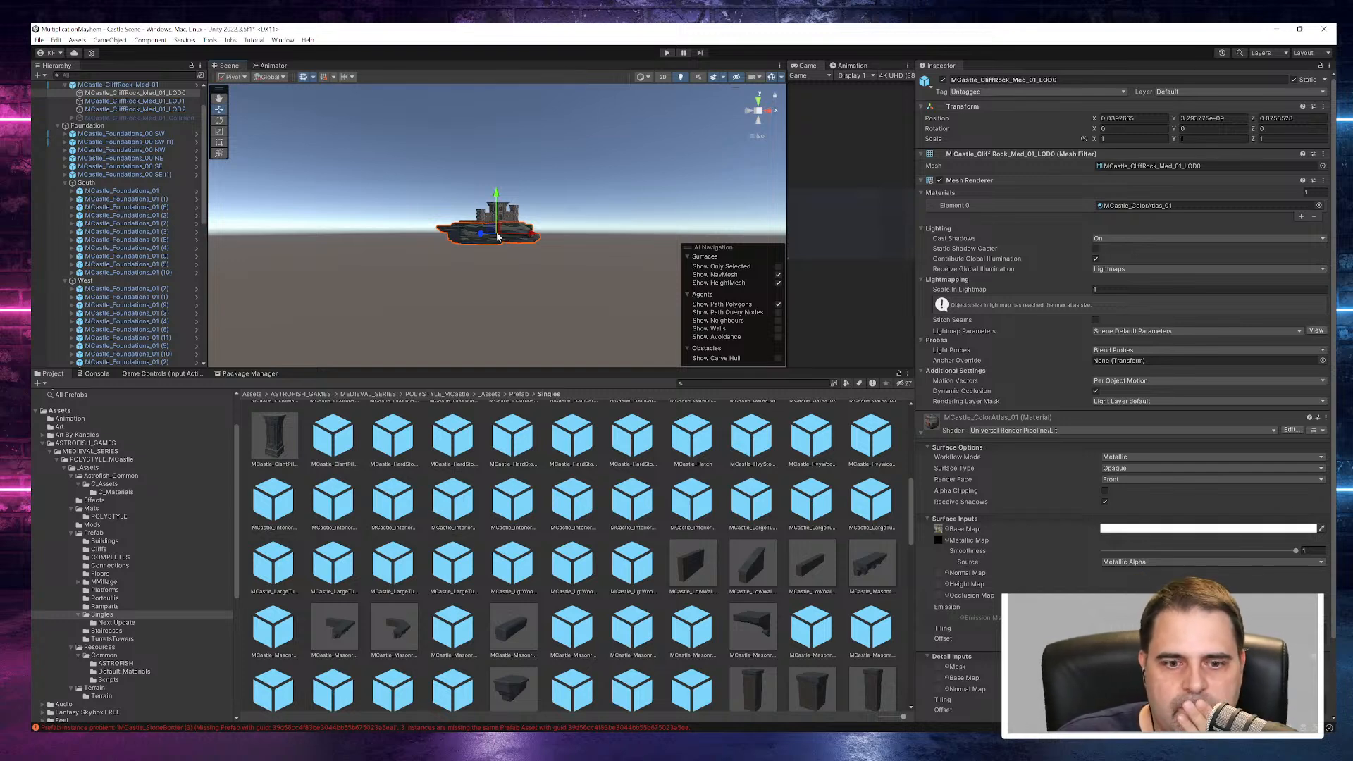
scroll(497, 237, down, 2)
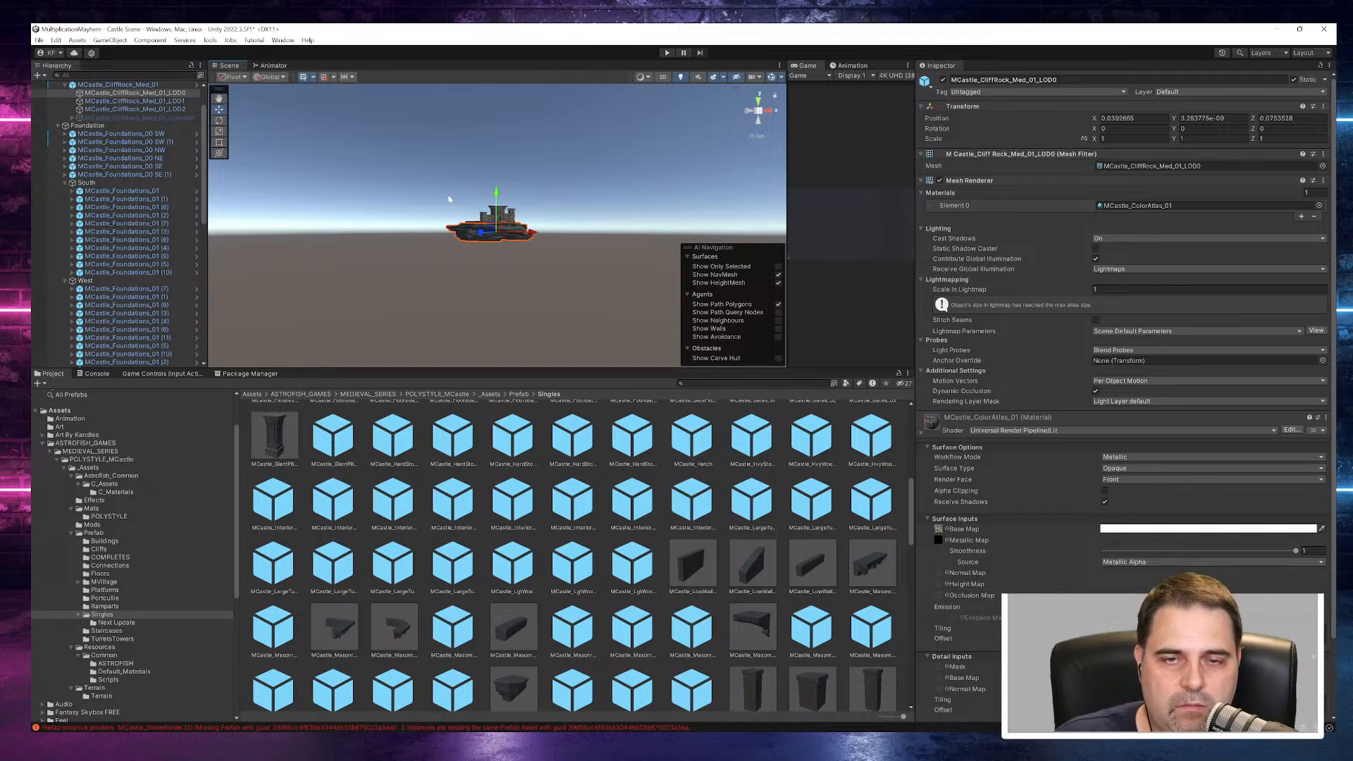
- Clear the cliff rock selection and inspect the castle's front and cliff base without the outline, from afar and closer up
click(590, 192)
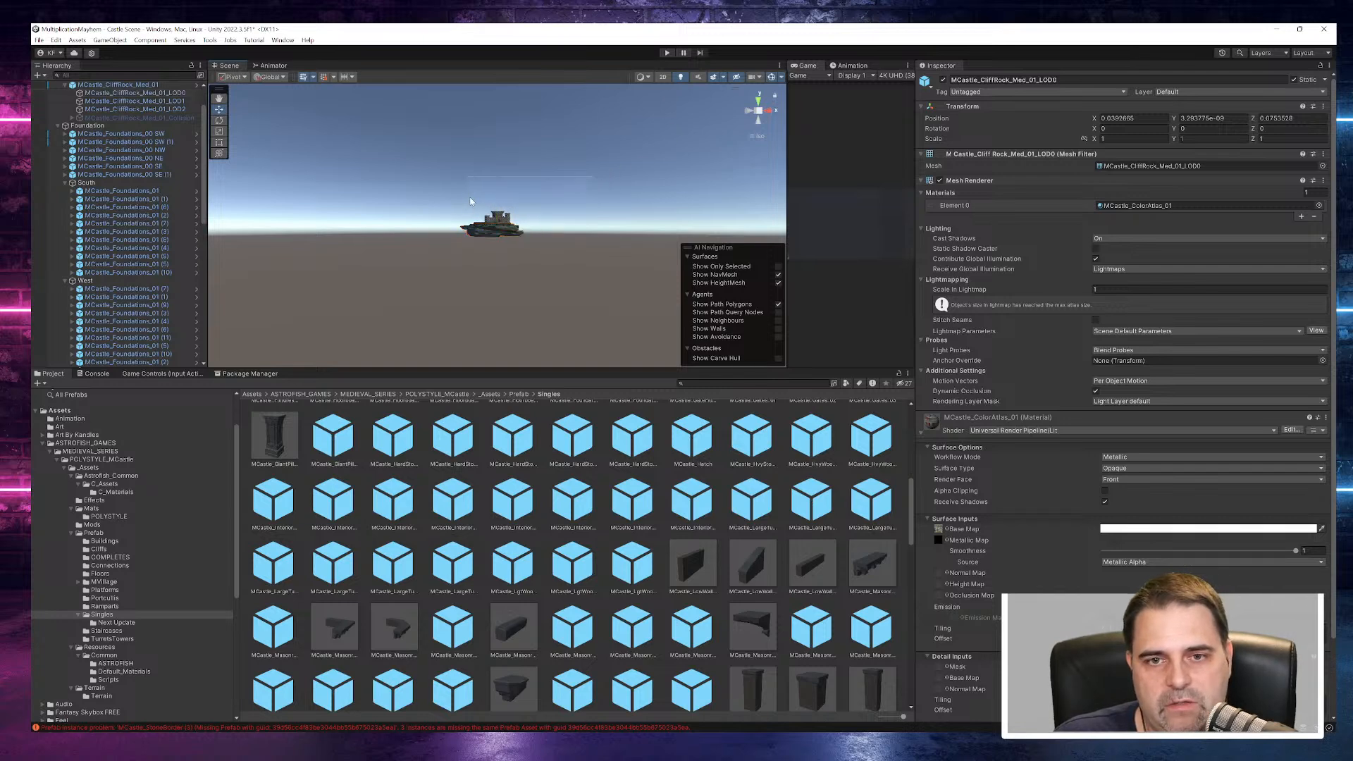
scroll(540, 207, up, 8)
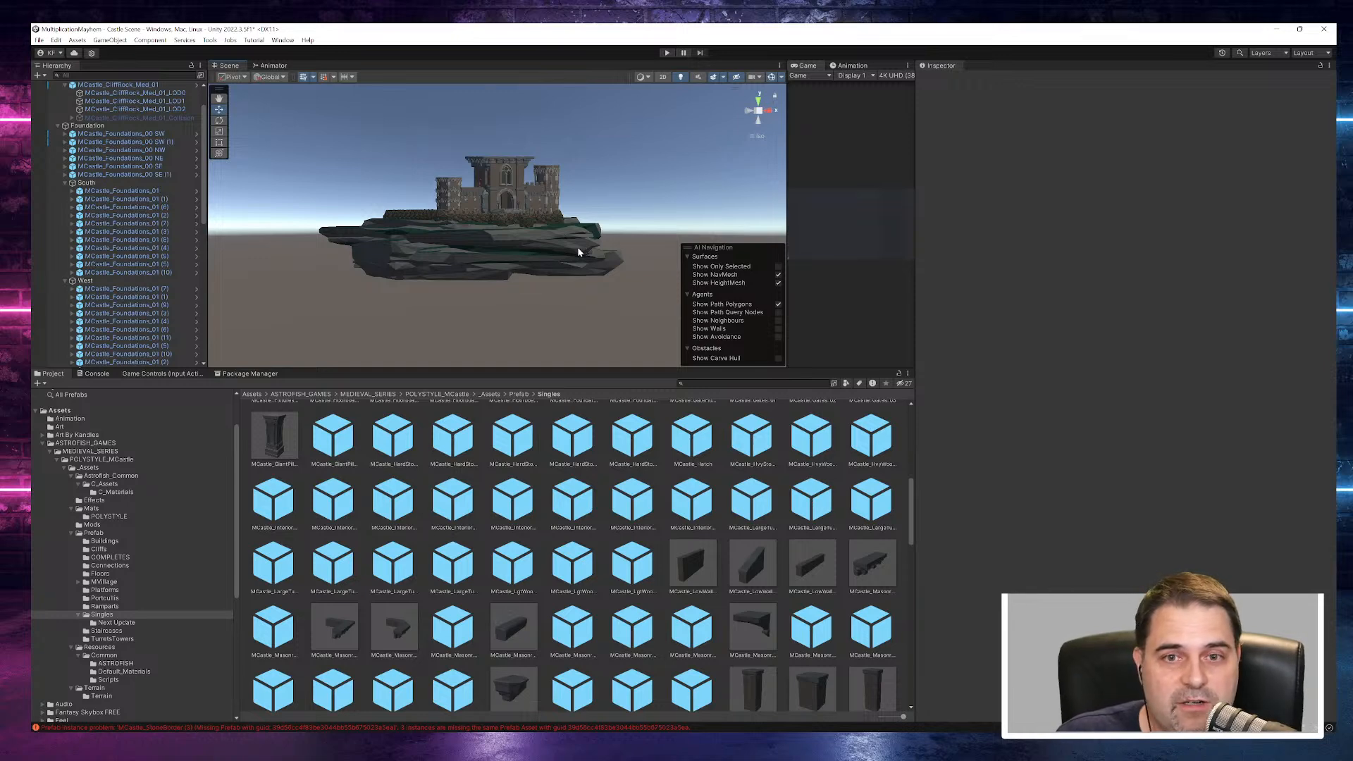
scroll(530, 191, up, 4)
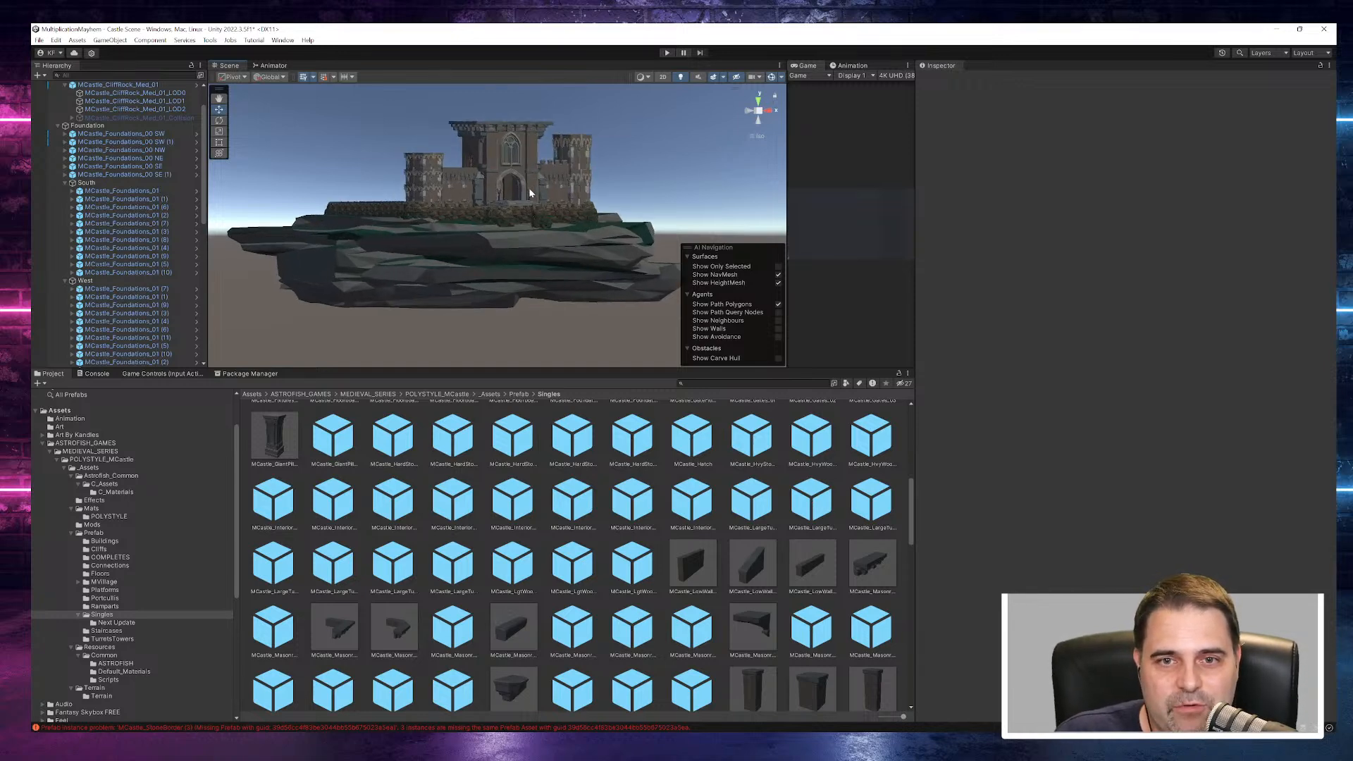